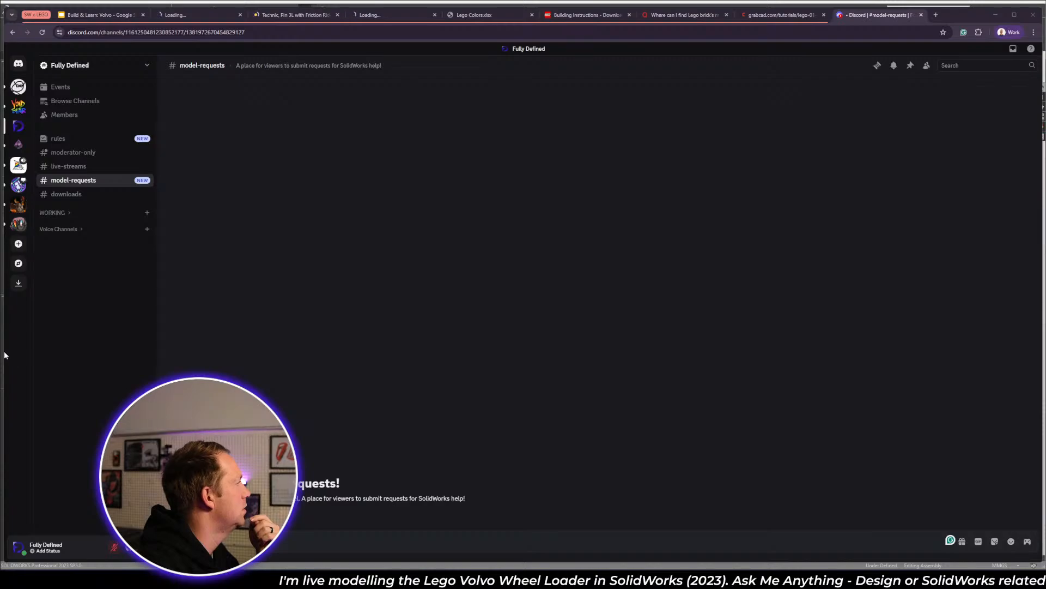
- Narrow the browser window to reveal the SolidWorks assembly behind it, and open the Discord server's downloads channel
{"action": "left_click_drag", "start_coordinate": [4, 355], "coordinate": [255, 338]}
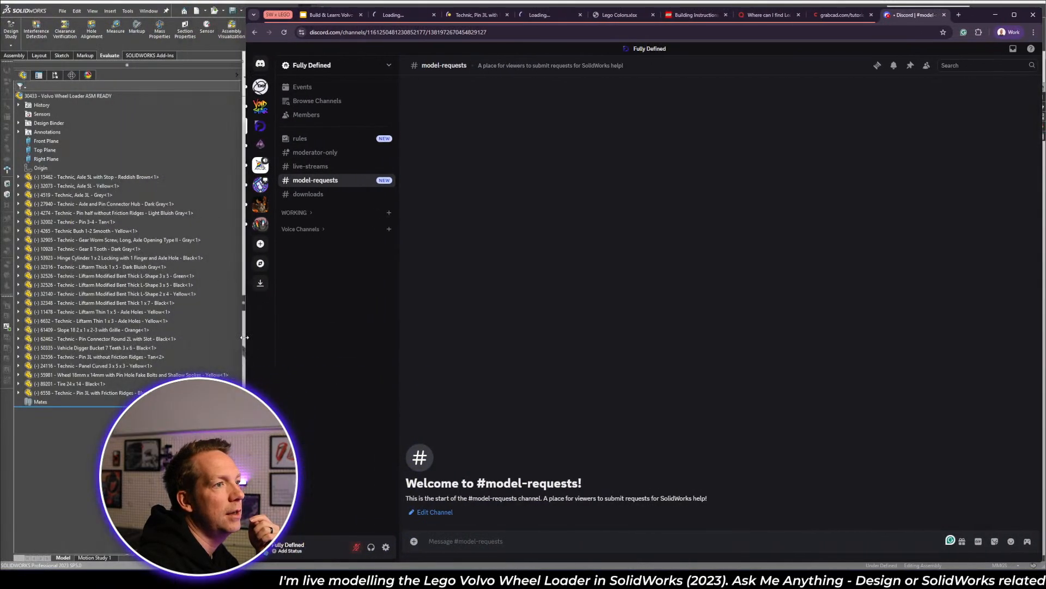
{"action": "left_click", "coordinate": [330, 197]}
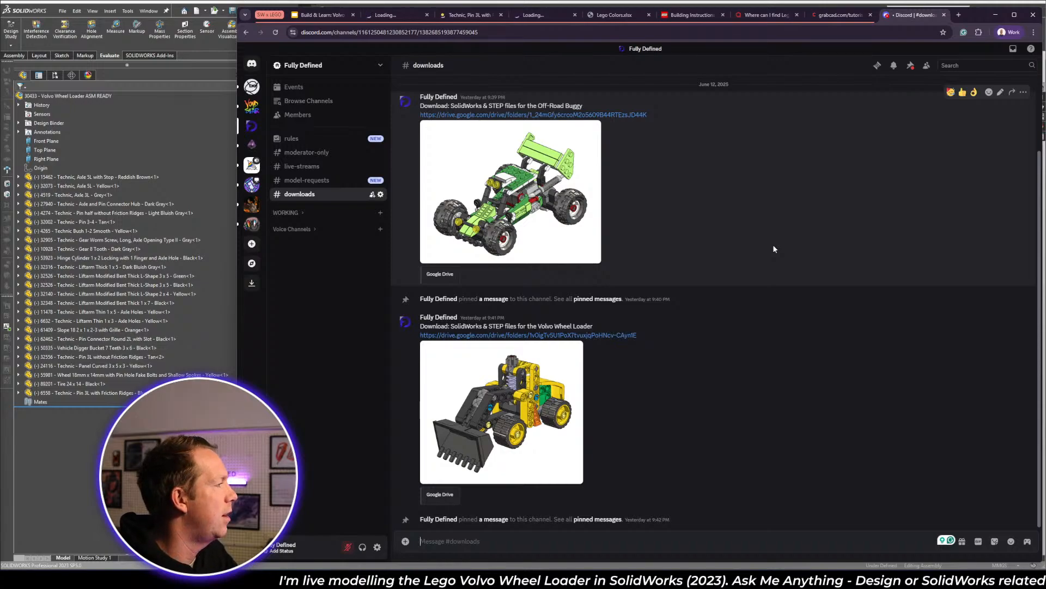
{"action": "left_click", "coordinate": [169, 143]}
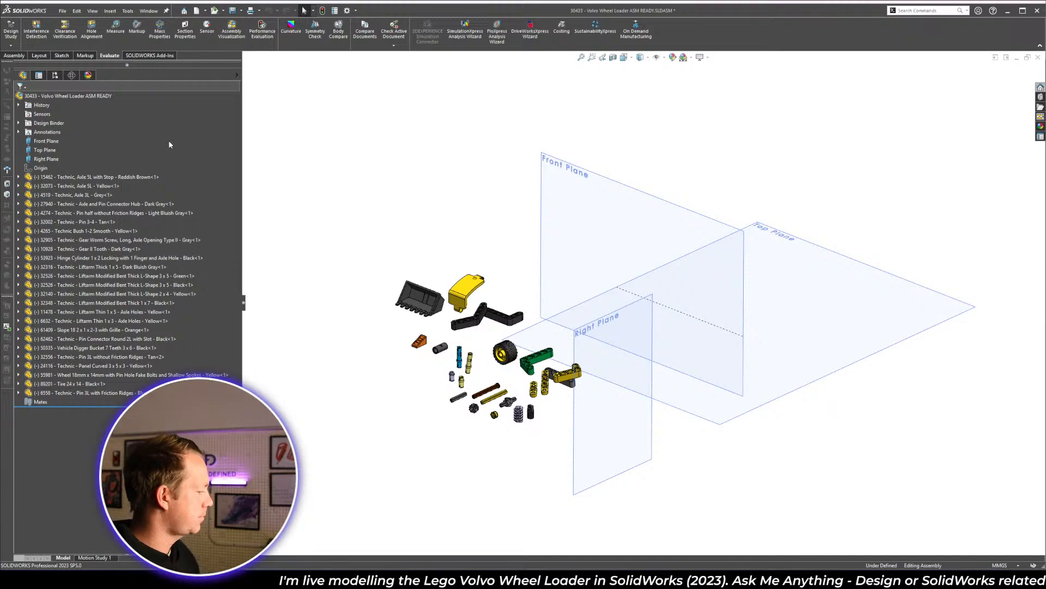
{"action": "key", "text": "alt+Tab"}
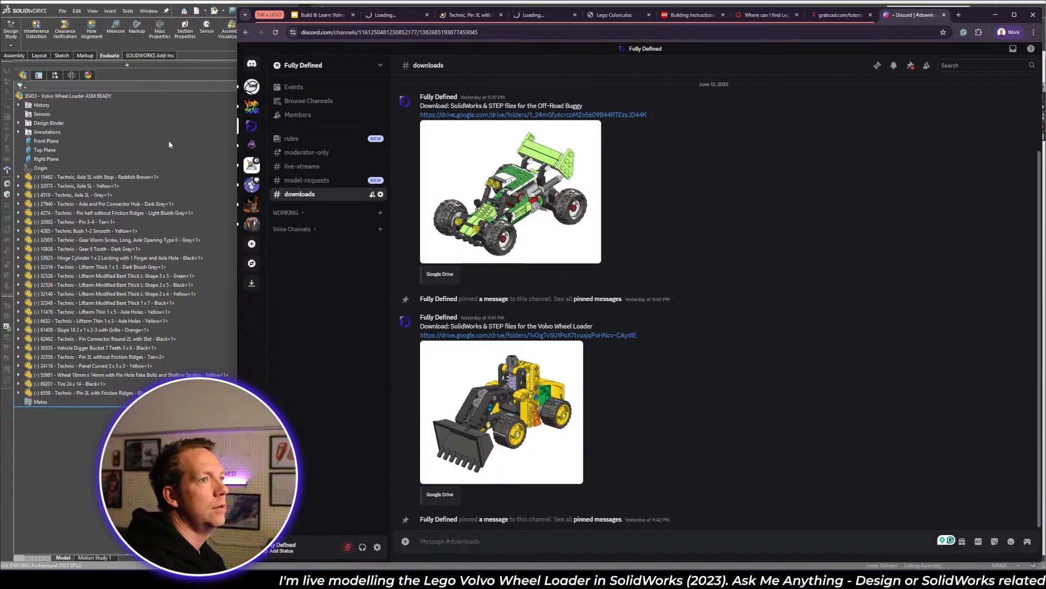
- Minimize the browser, bring up the VOLVO folder in File Explorer and reposition its window over the SolidWorks assembly
{"action": "left_click", "coordinate": [996, 14]}
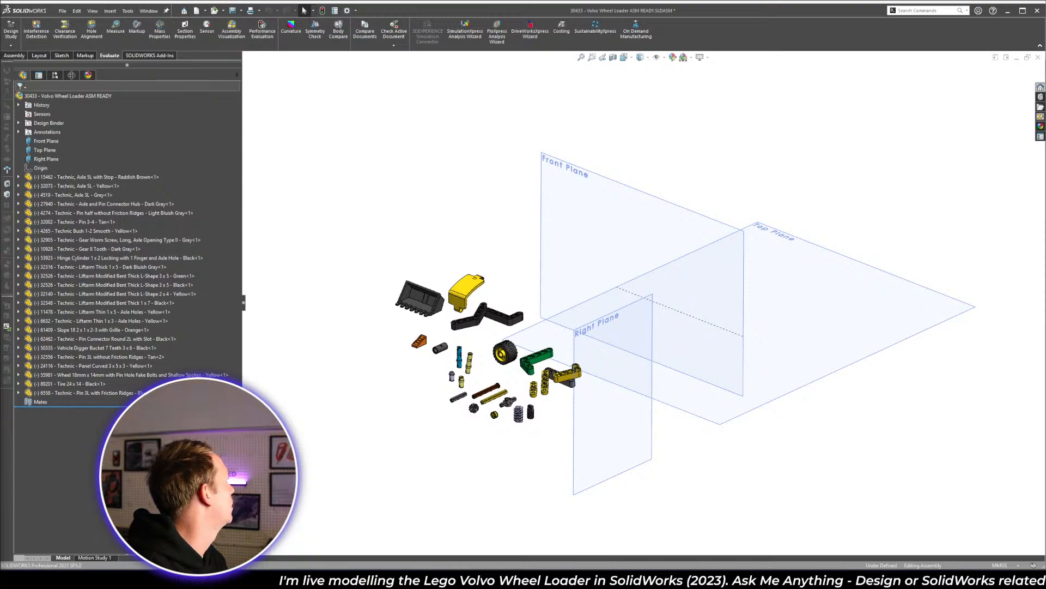
{"action": "key", "text": "alt+Tab"}
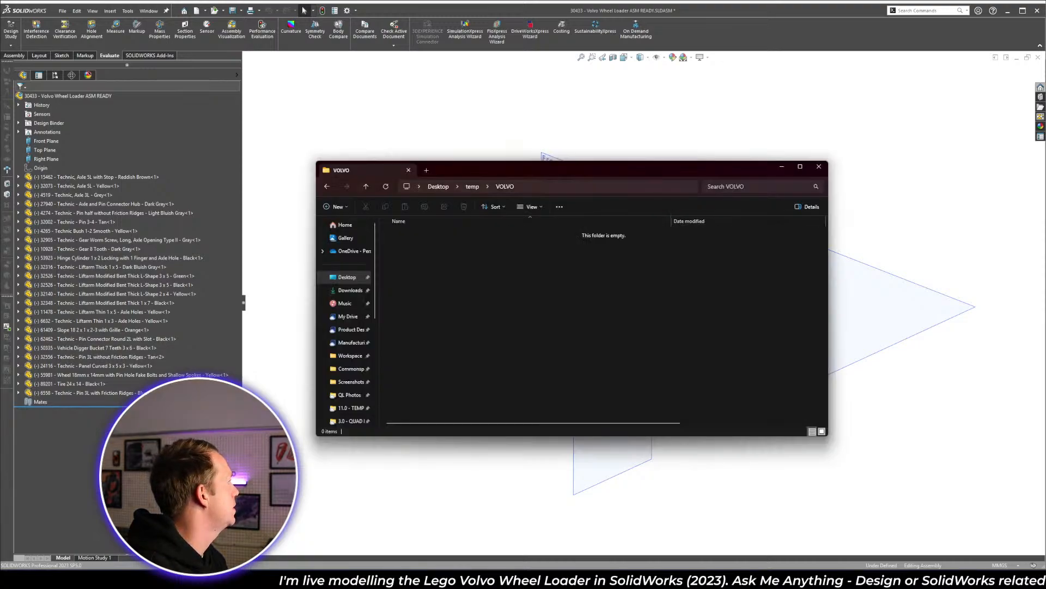
{"action": "left_click_drag", "start_coordinate": [560, 165], "coordinate": [729, 86]}
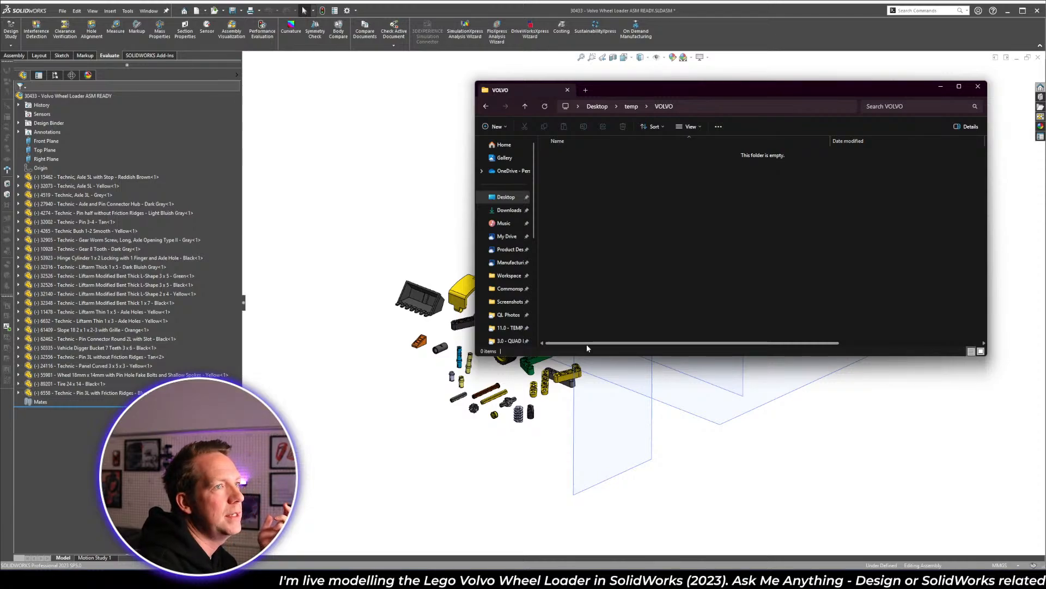
- Switch back to Discord in the browser and open the Google Drive link for the Volvo Wheel Loader files
{"action": "mouse_move", "coordinate": [409, 577]}
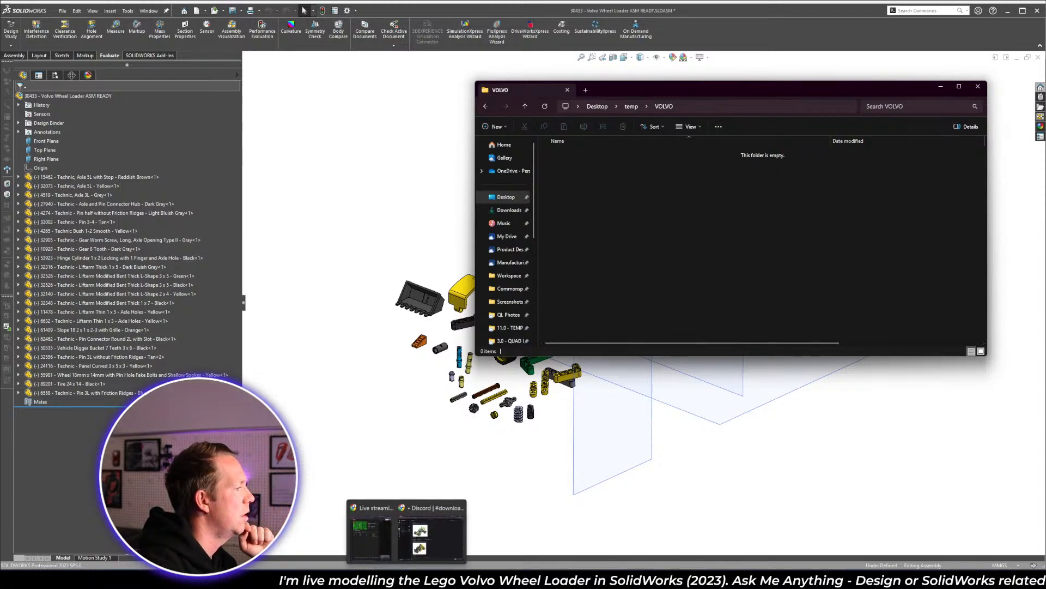
{"action": "left_click", "coordinate": [432, 553]}
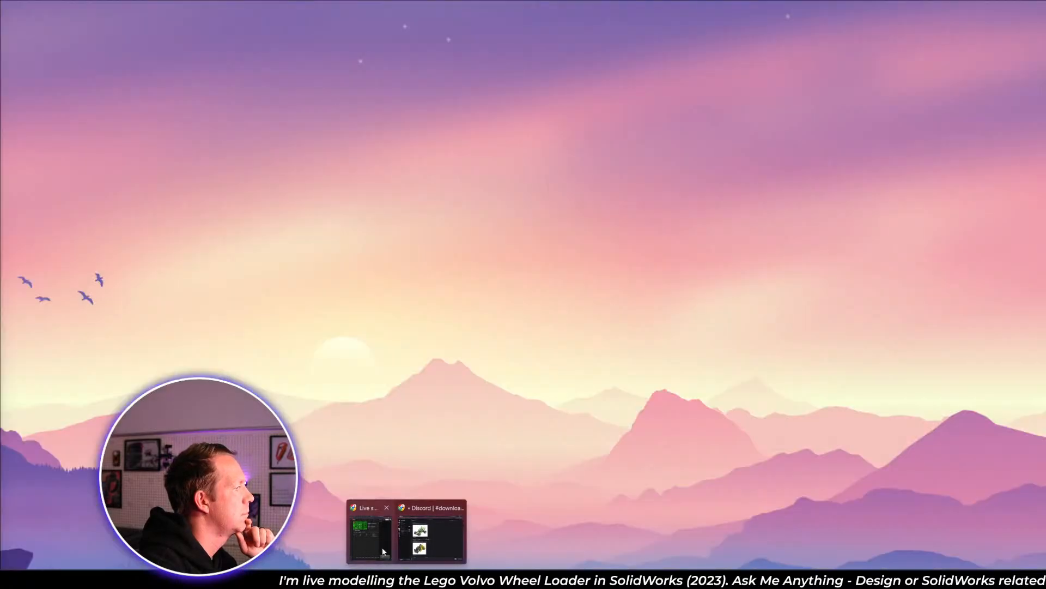
{"action": "mouse_move", "coordinate": [426, 545]}
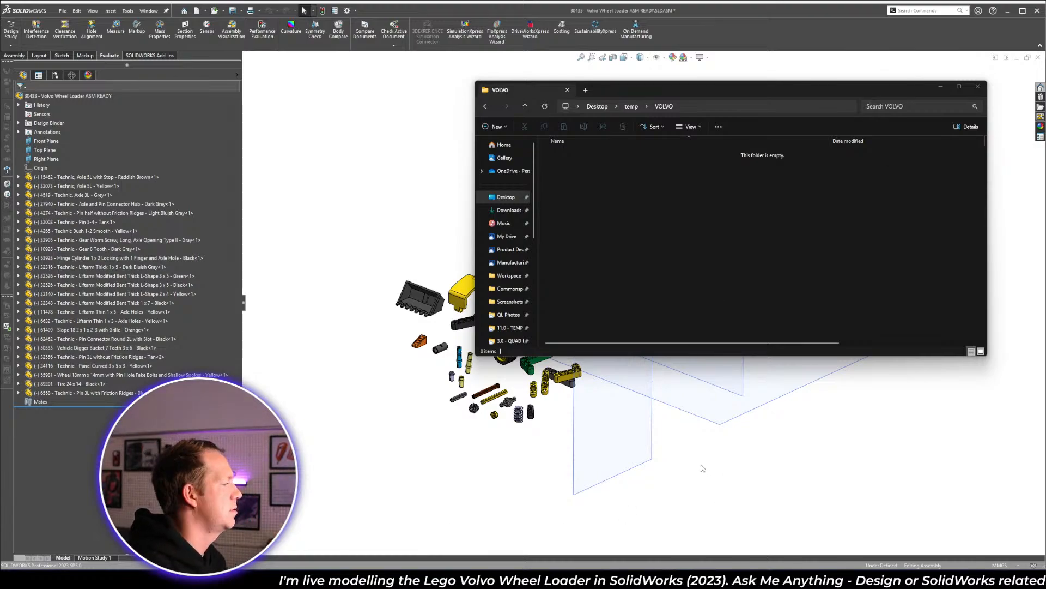
{"action": "key", "text": "alt+Tab"}
{"action": "key", "text": "alt+Tab"}
{"action": "key", "text": "alt+Tab"}
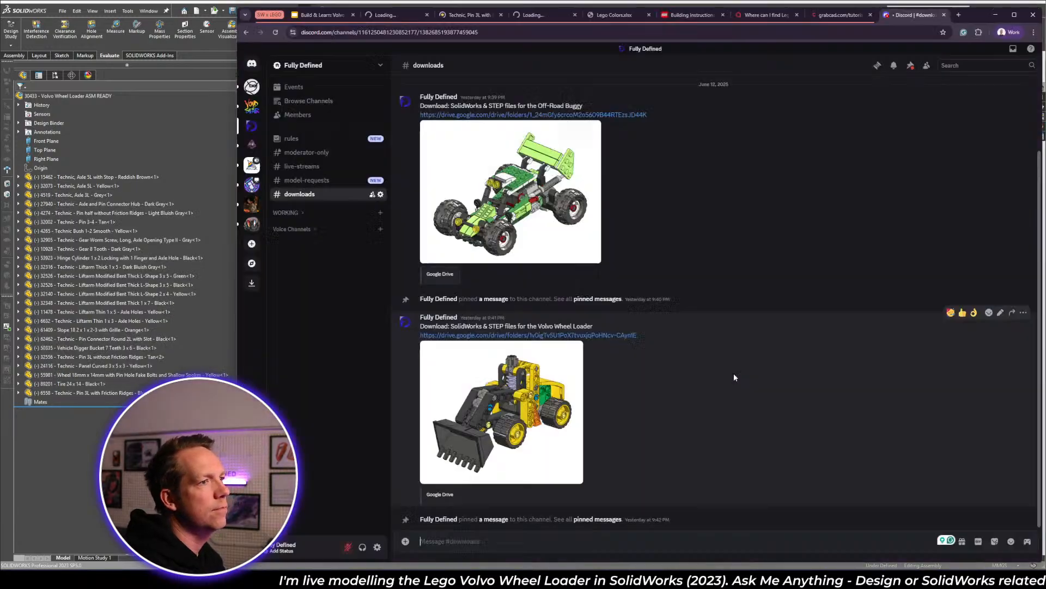
{"action": "left_click", "coordinate": [564, 336]}
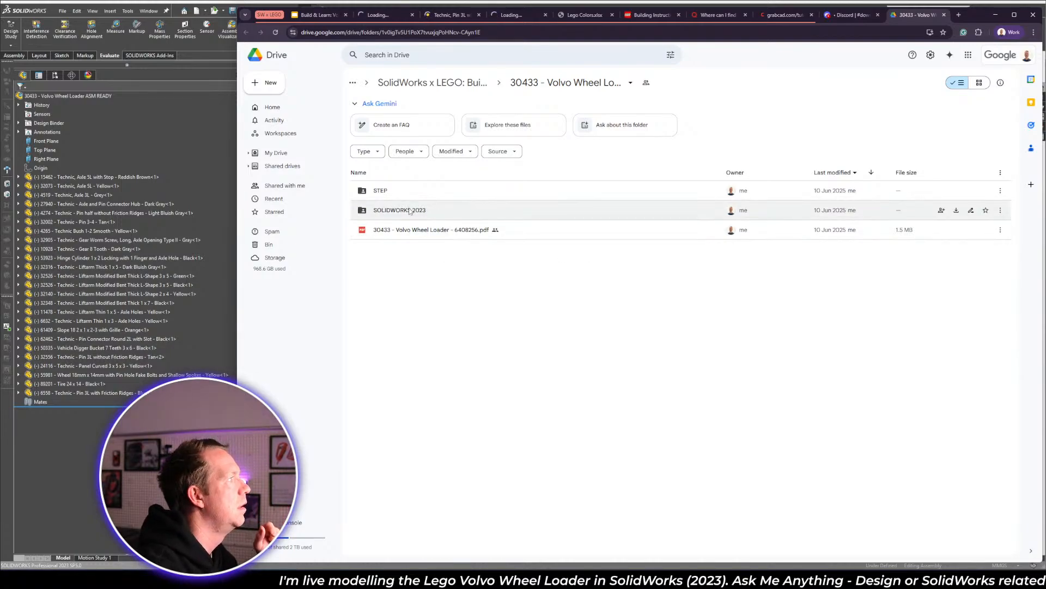
- Look through the files in the Volvo Wheel Loader's STEP folder and return to the parent folder
{"action": "double_click", "coordinate": [385, 191]}
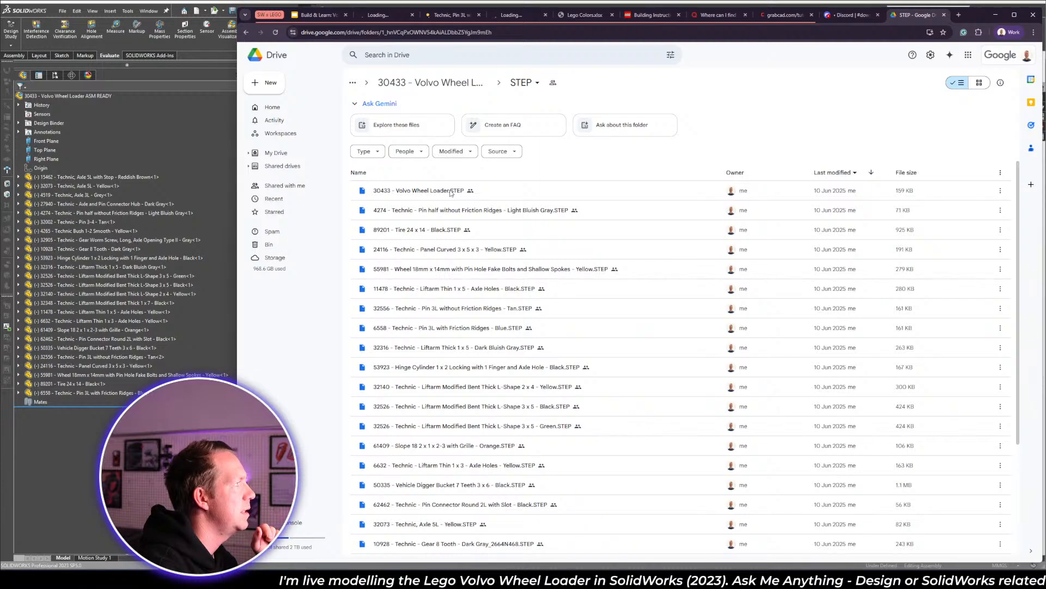
{"action": "scroll", "coordinate": [503, 434], "scroll_direction": "down", "scroll_amount": 3}
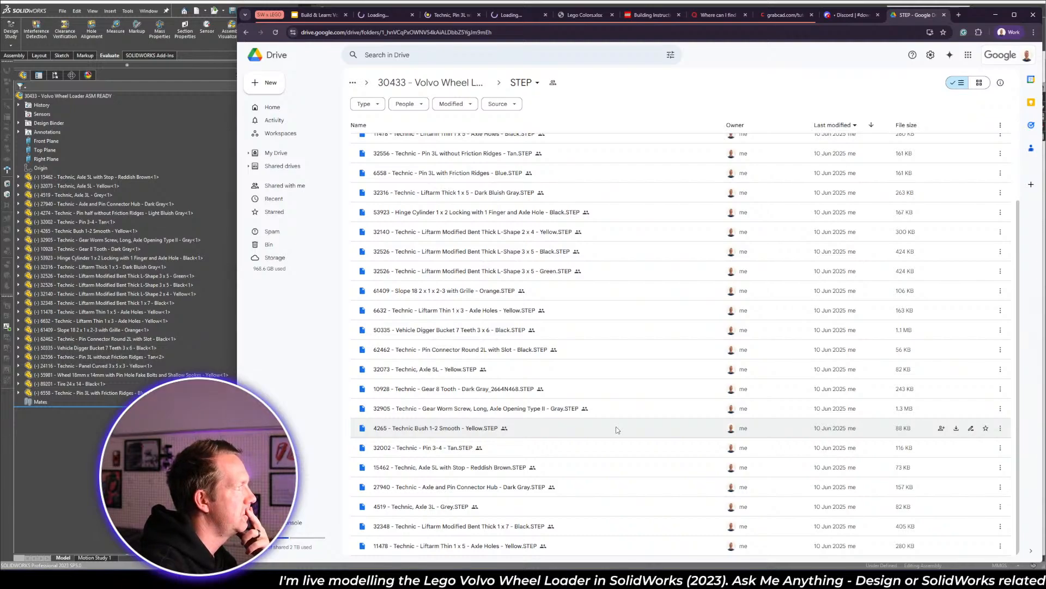
{"action": "scroll", "coordinate": [618, 430], "scroll_direction": "up", "scroll_amount": 2}
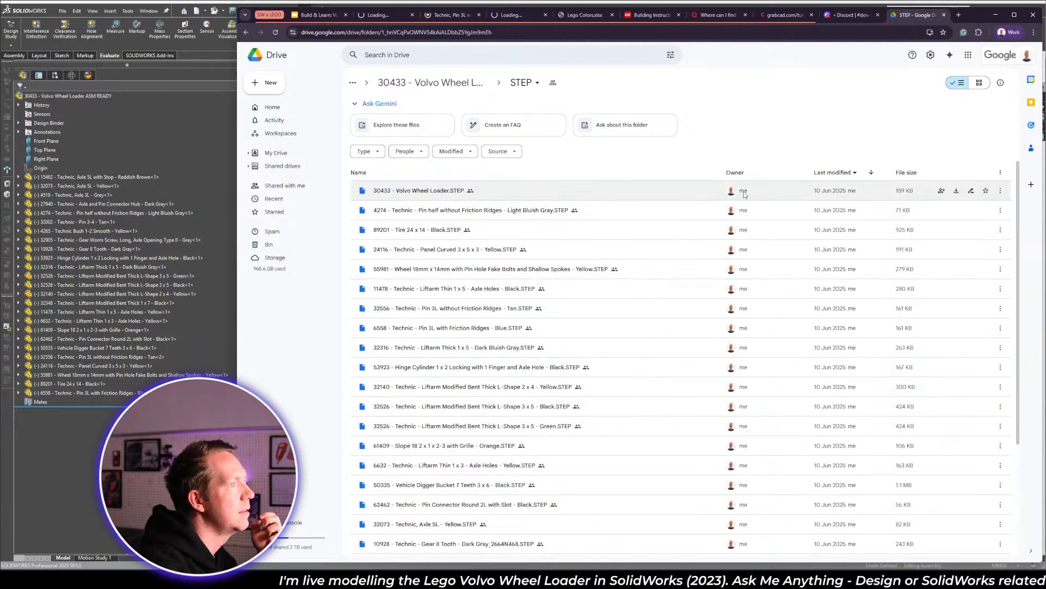
{"action": "left_click", "coordinate": [460, 85]}
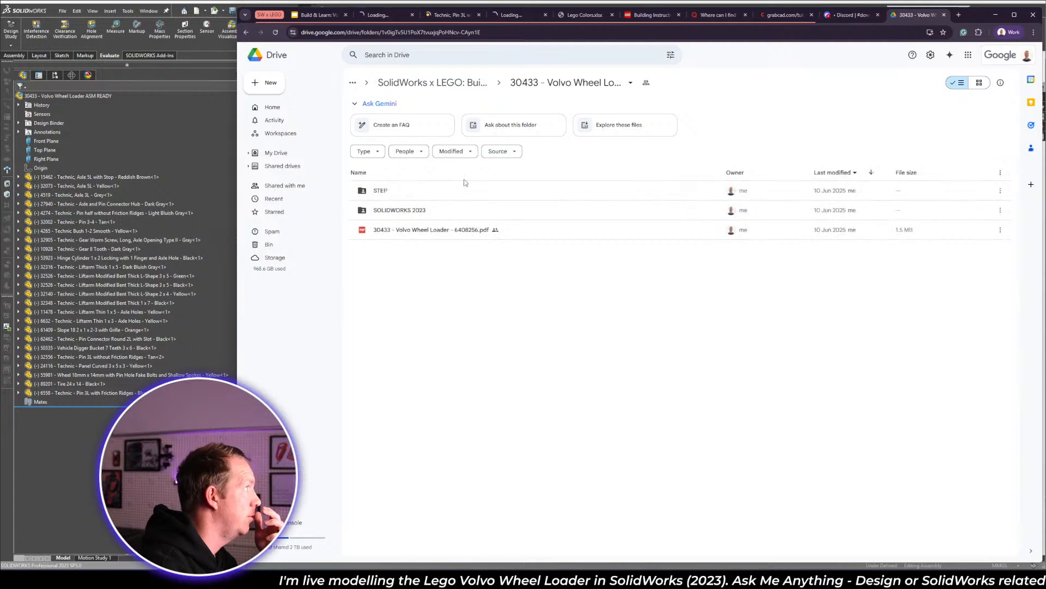
{"action": "left_click", "coordinate": [468, 88]}
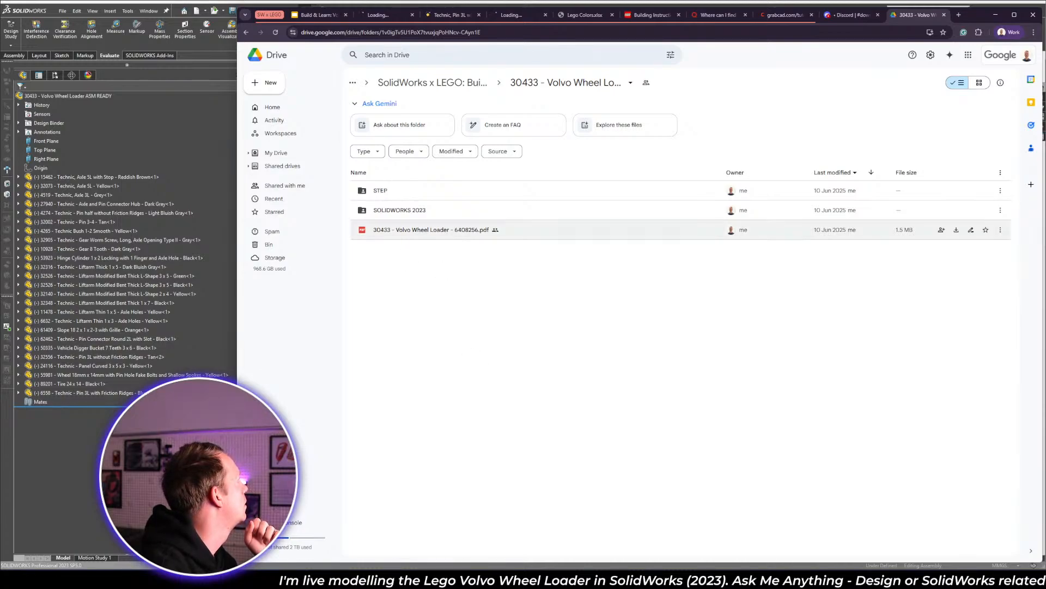
- Reopen the STEP folder, review its full list of LEGO part files and go back up from it
{"action": "left_click", "coordinate": [152, 186]}
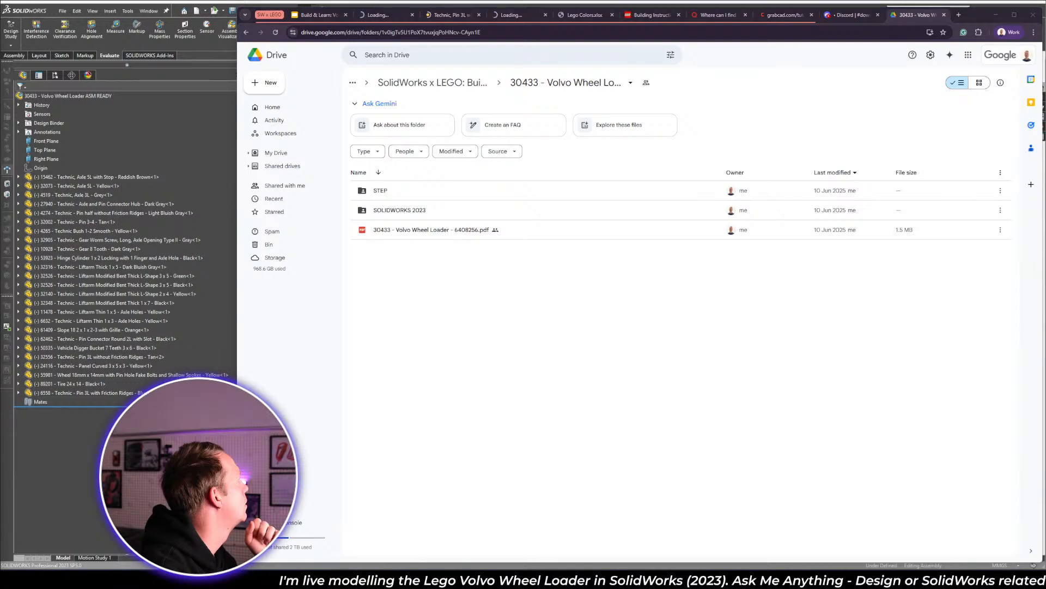
{"action": "double_click", "coordinate": [380, 190]}
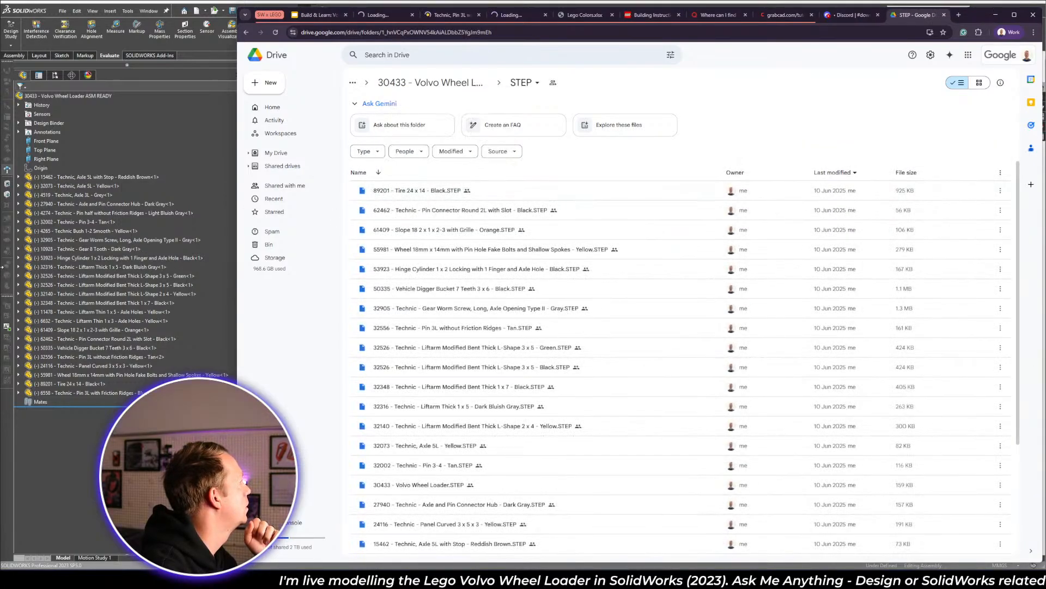
{"action": "left_click_drag", "start_coordinate": [1, 267], "coordinate": [175, 258]}
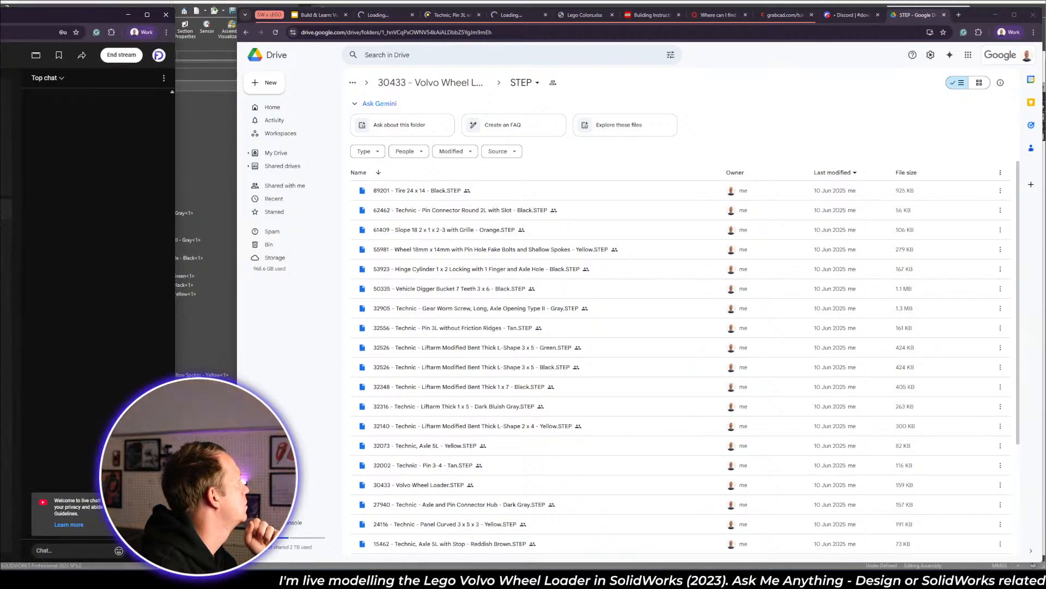
{"action": "left_click_drag", "start_coordinate": [176, 202], "coordinate": [3, 210]}
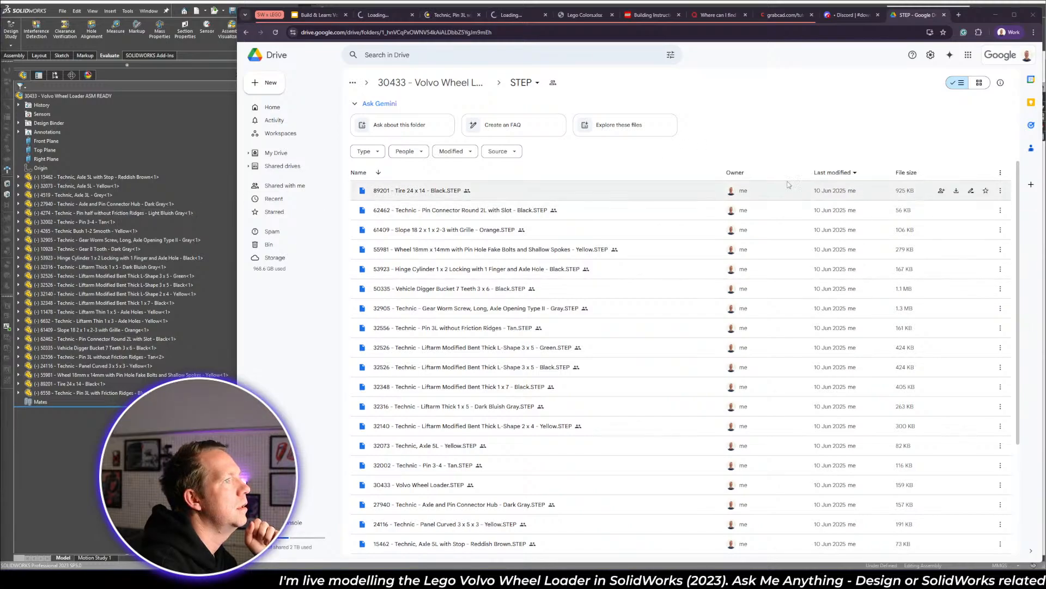
{"action": "left_click", "coordinate": [909, 177]}
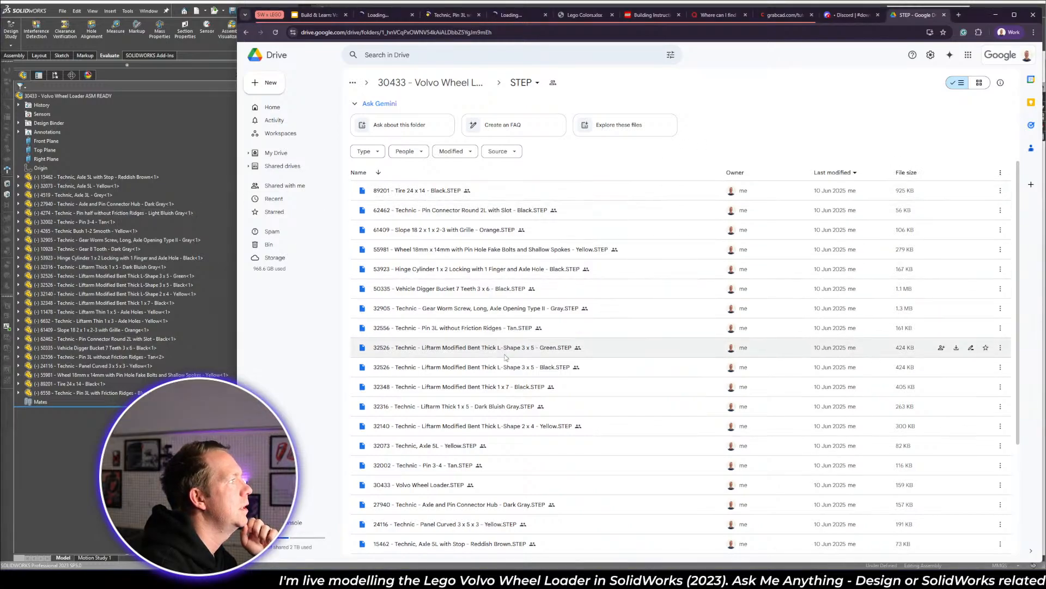
{"action": "scroll", "coordinate": [506, 354], "scroll_direction": "down", "scroll_amount": 3}
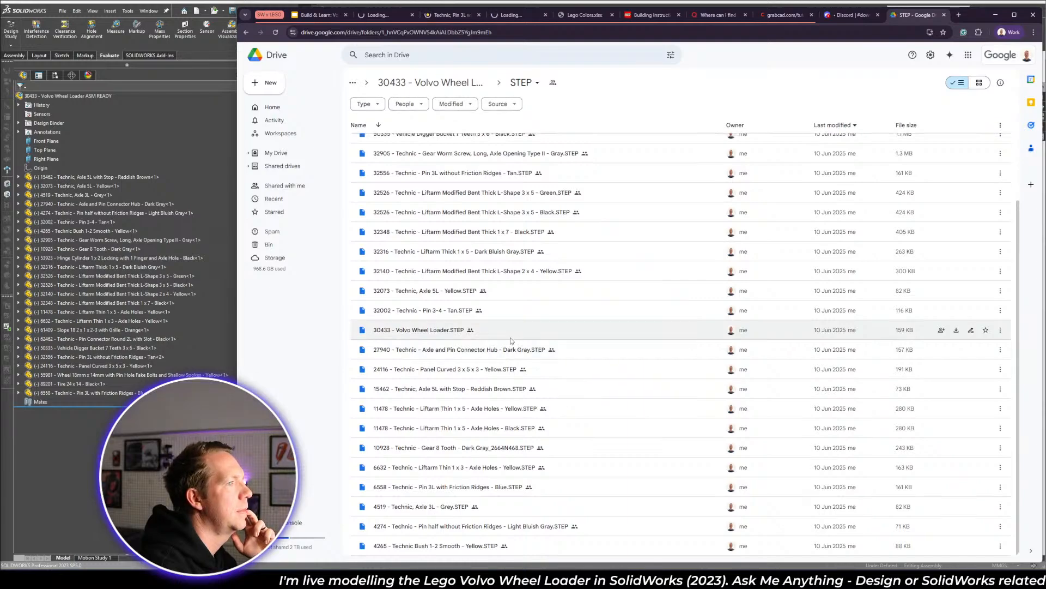
{"action": "scroll", "coordinate": [510, 339], "scroll_direction": "up", "scroll_amount": 4}
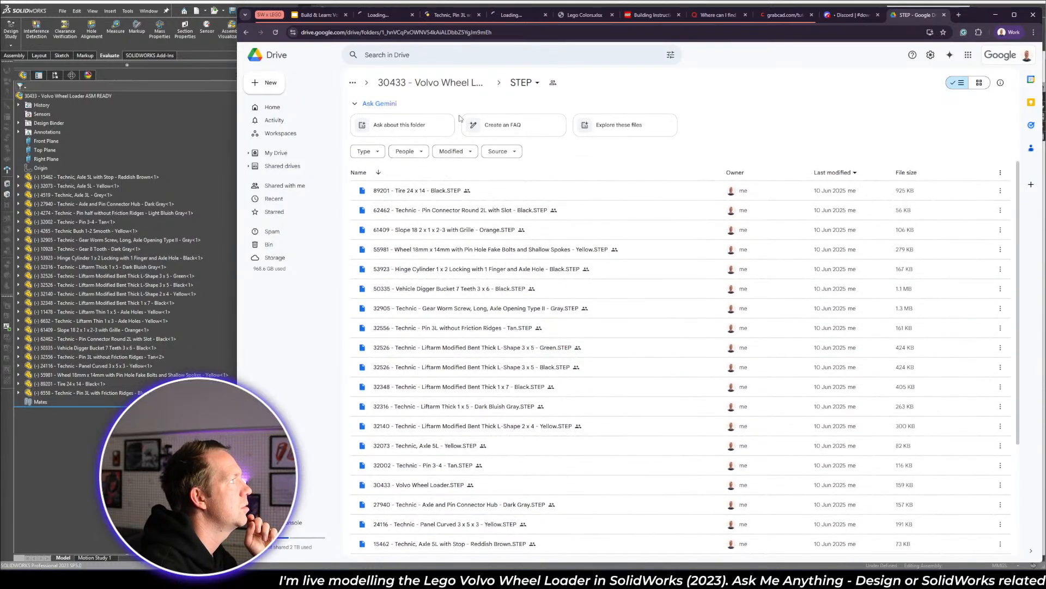
{"action": "left_click", "coordinate": [398, 84]}
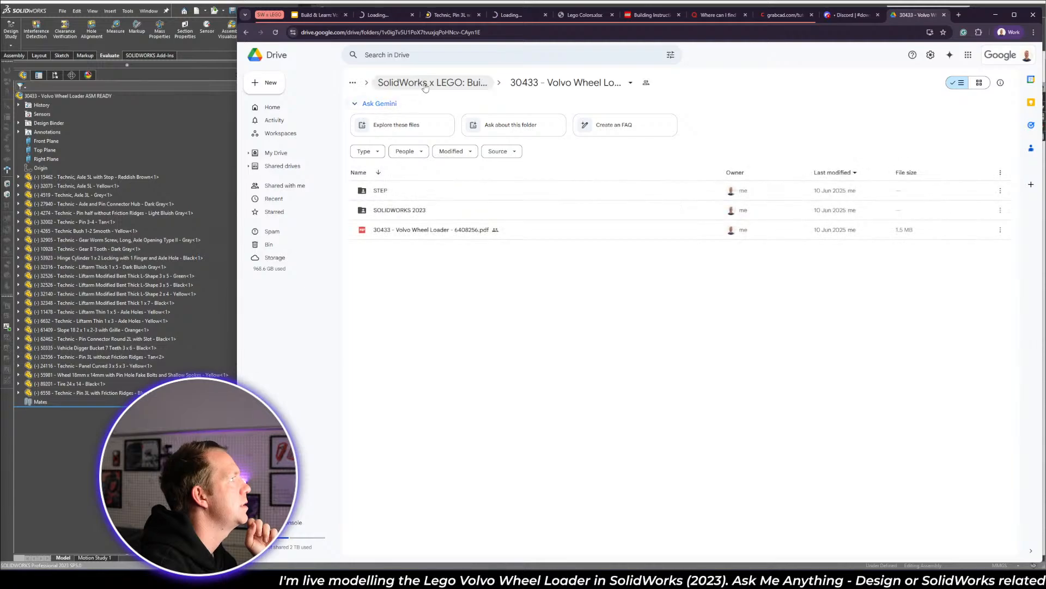
{"action": "left_click", "coordinate": [400, 85]}
- Open the Volvo Wheel Loader's STEP folder in Google Drive and download the whole folder
{"action": "double_click", "coordinate": [421, 211]}
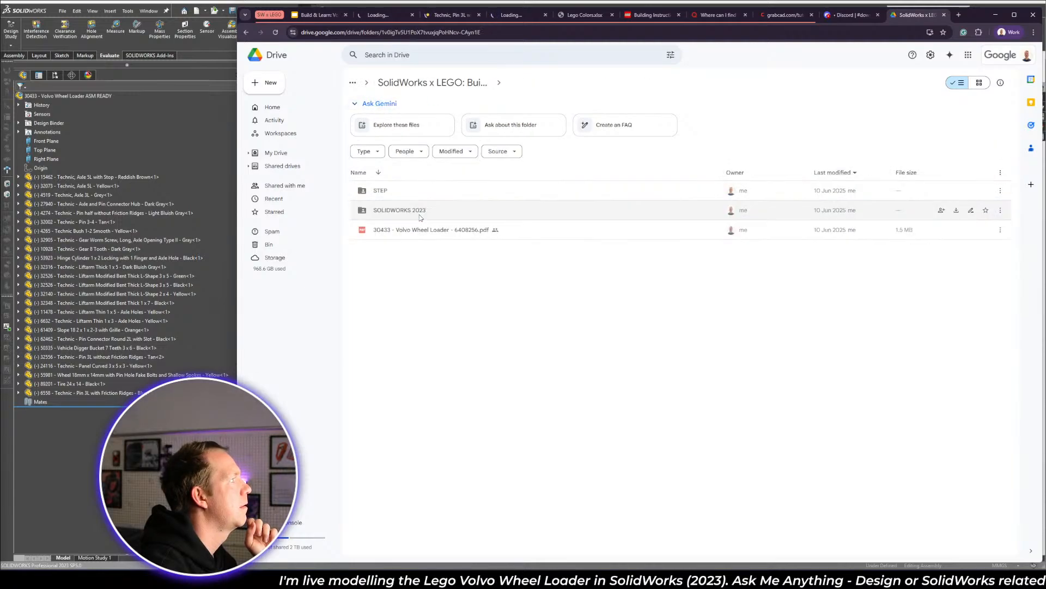
{"action": "double_click", "coordinate": [594, 191]}
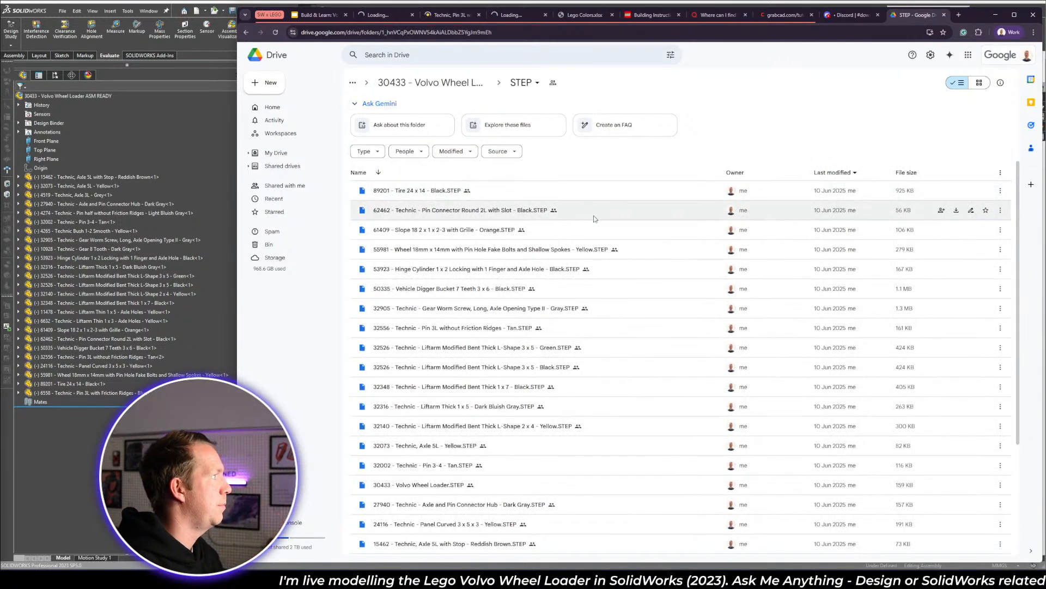
{"action": "left_click", "coordinate": [536, 83]}
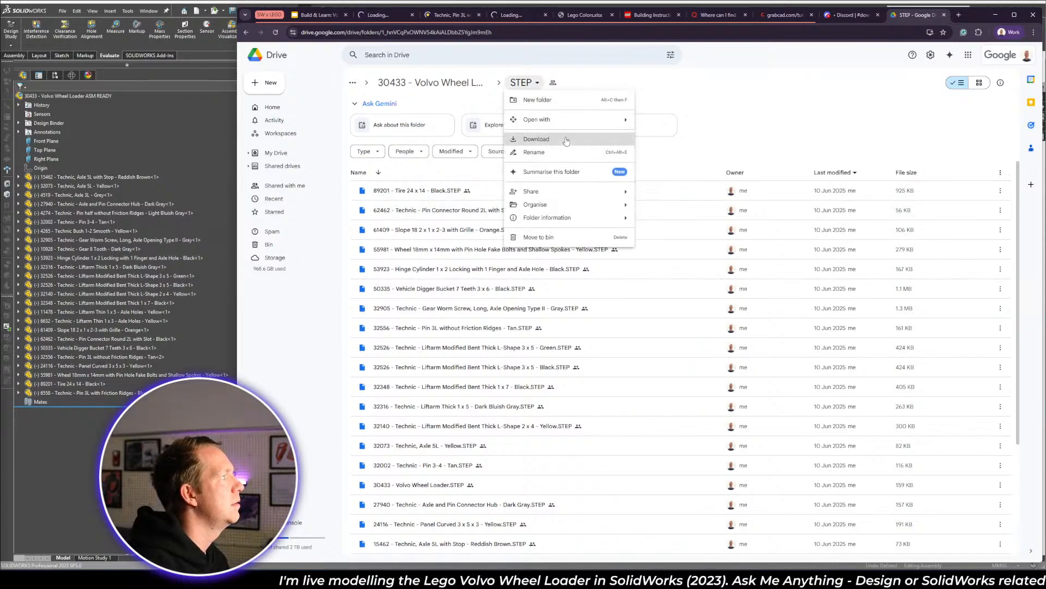
{"action": "left_click", "coordinate": [526, 143]}
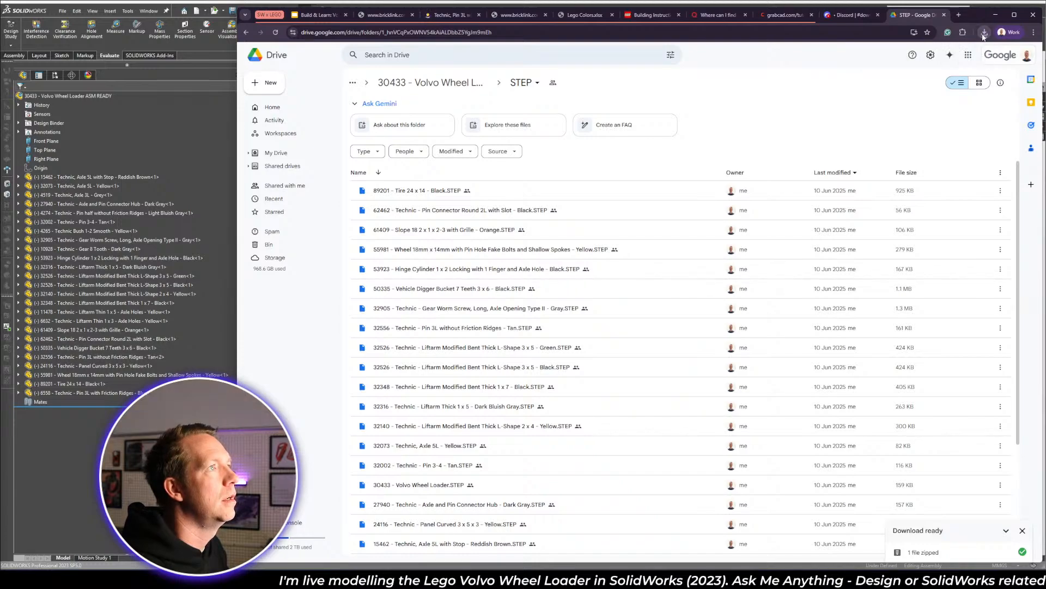
- Open the downloaded STEP zip archive and arrange its window alongside the VOLVO folder window
{"action": "left_click", "coordinate": [985, 33]}
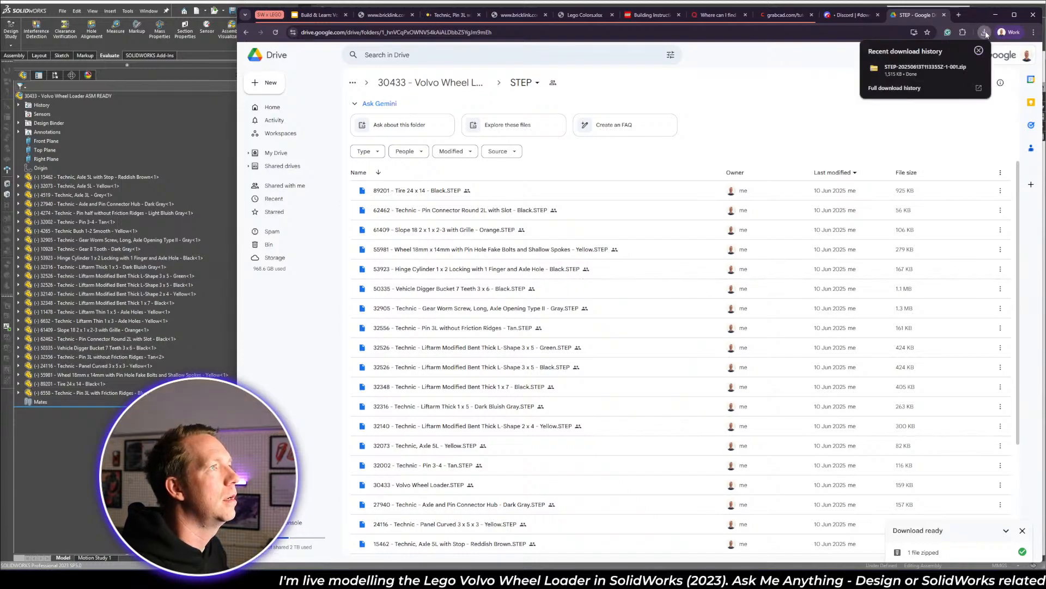
{"action": "left_click", "coordinate": [944, 68]}
{"action": "left_click_drag", "start_coordinate": [839, 114], "coordinate": [446, 78]}
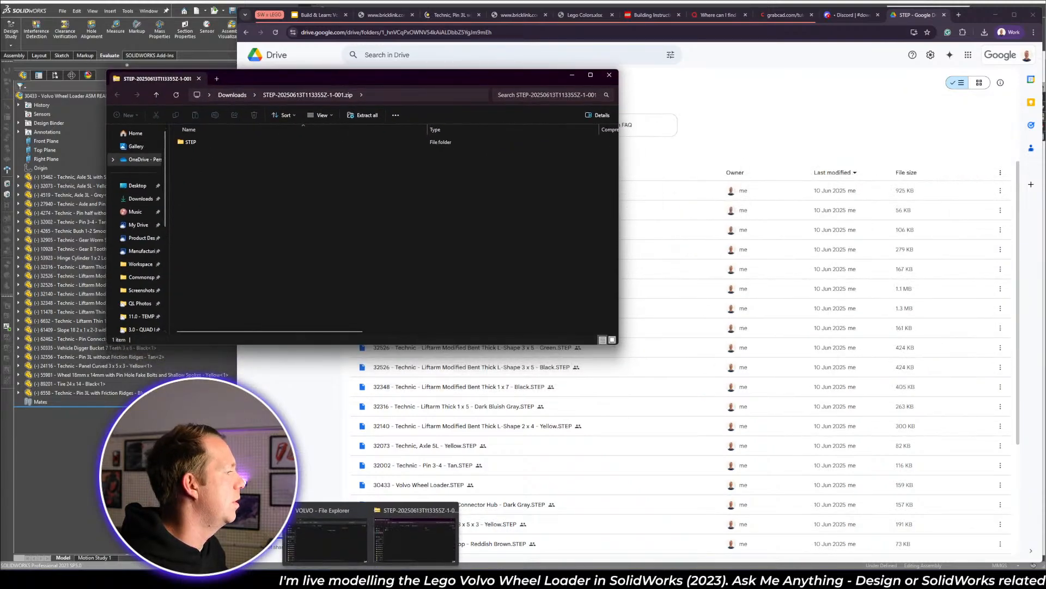
{"action": "left_click", "coordinate": [332, 539]}
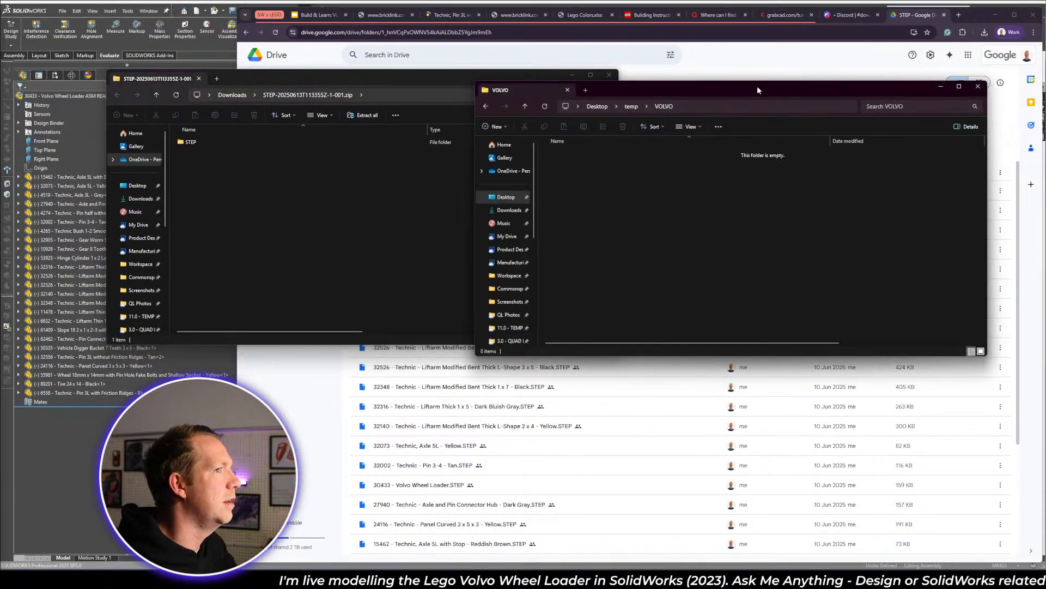
{"action": "left_click_drag", "start_coordinate": [757, 86], "coordinate": [763, 217]}
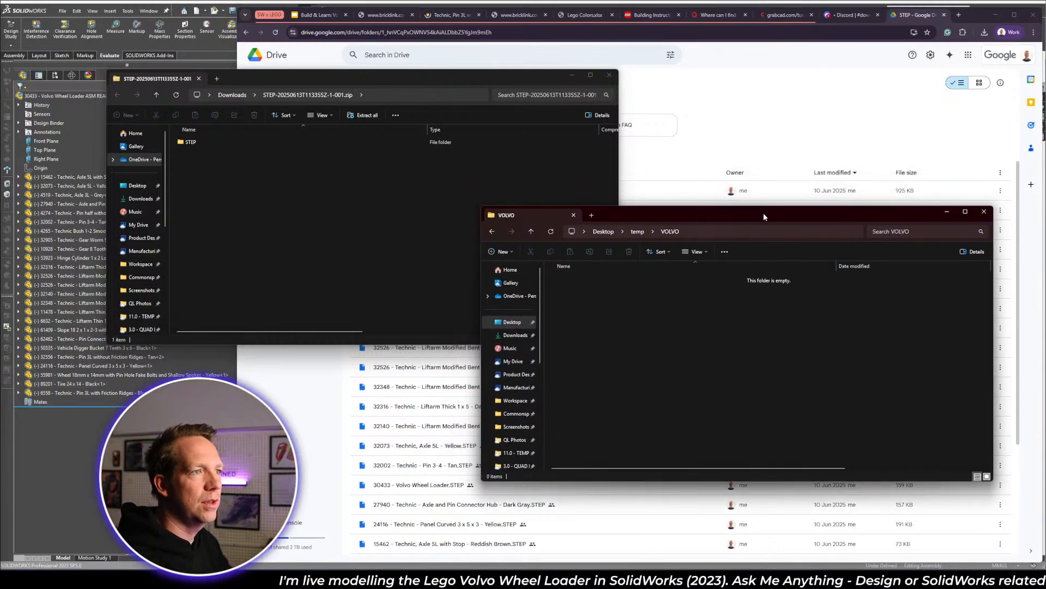
- Copy all the files from the archive's STEP folder into the VOLVO folder and close the archive window
{"action": "double_click", "coordinate": [191, 142]}
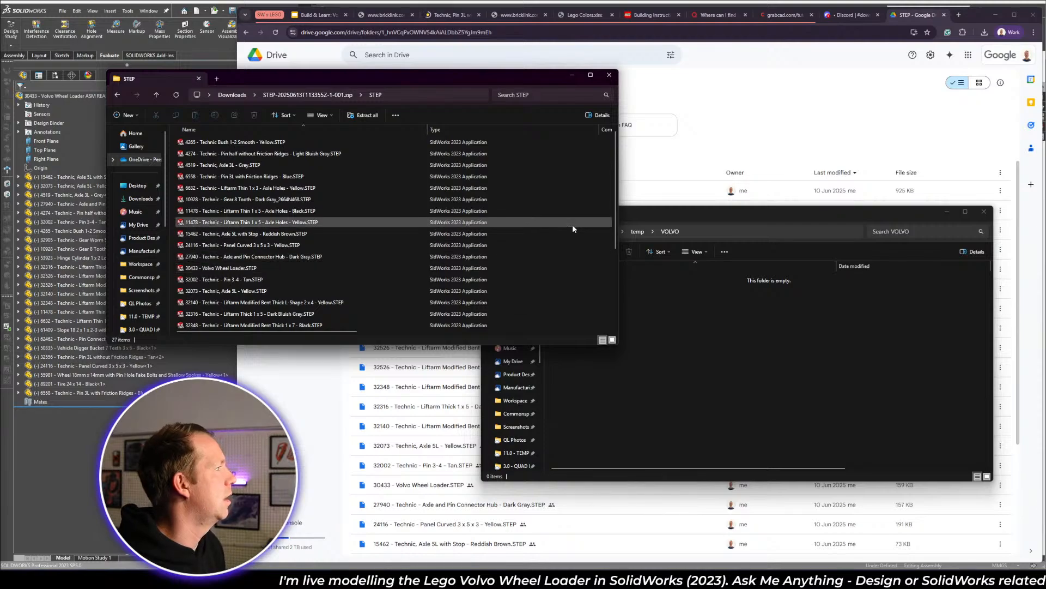
{"action": "key", "text": "ctrl+a"}
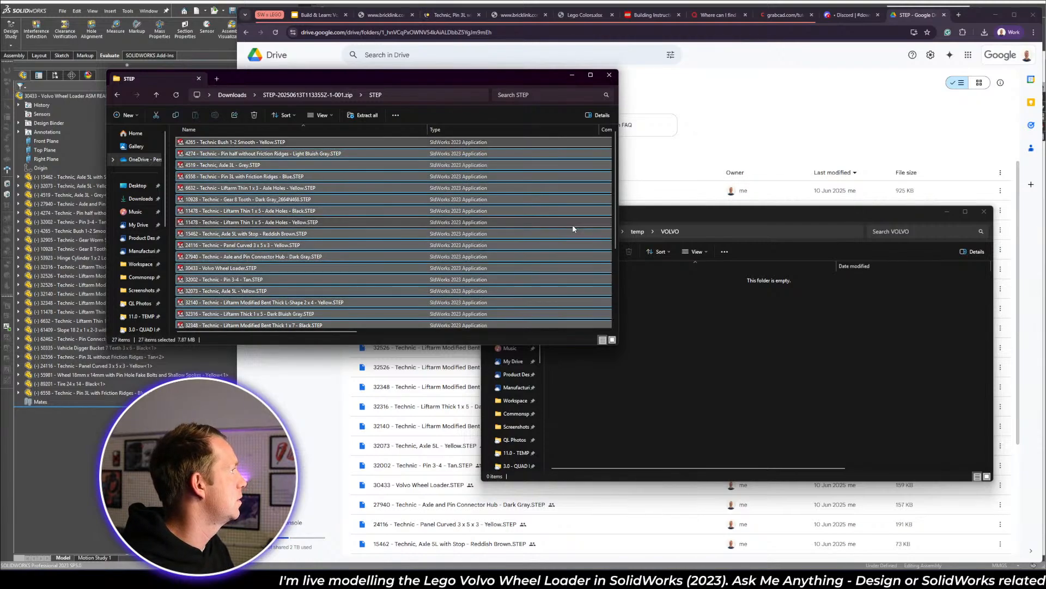
{"action": "left_click_drag", "start_coordinate": [572, 224], "coordinate": [700, 372]}
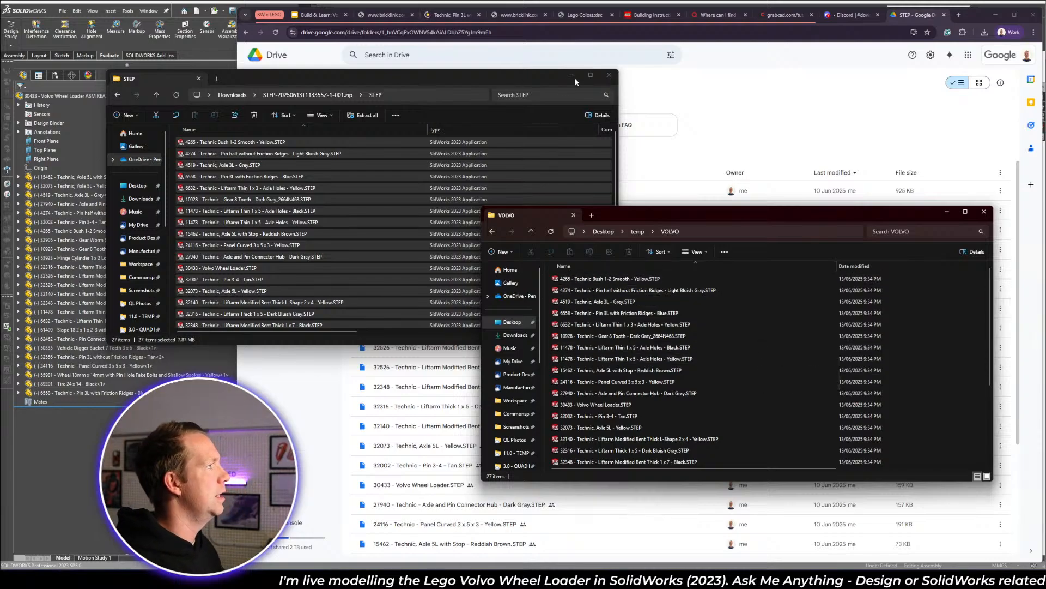
{"action": "left_click", "coordinate": [609, 76]}
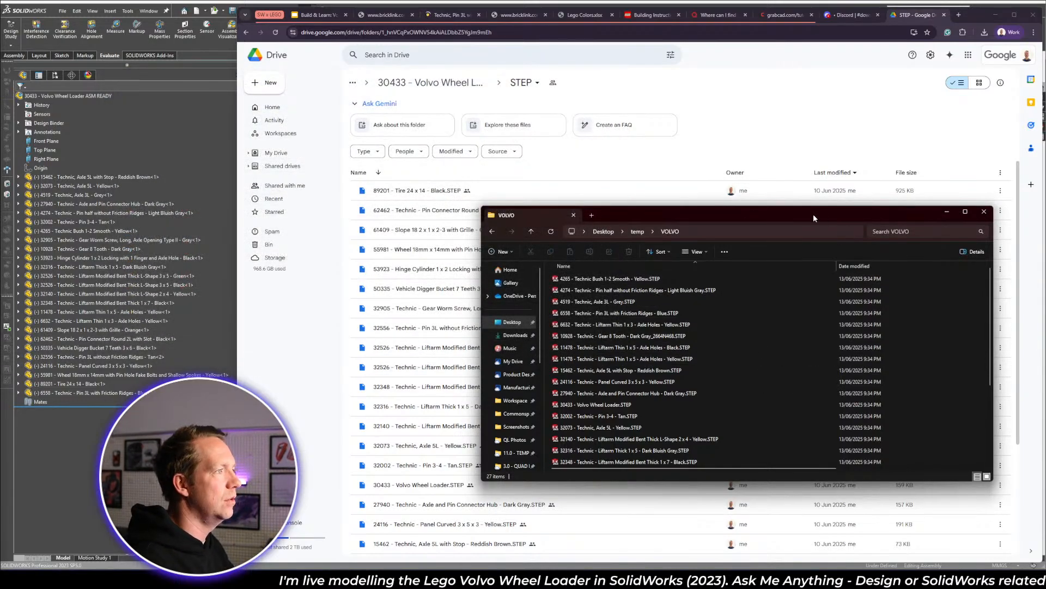
{"action": "left_click_drag", "start_coordinate": [814, 218], "coordinate": [591, 104]}
- Switch to SolidWorks and close both open Volvo Wheel Loader assemblies without saving changes
{"action": "key", "text": "alt+Tab"}
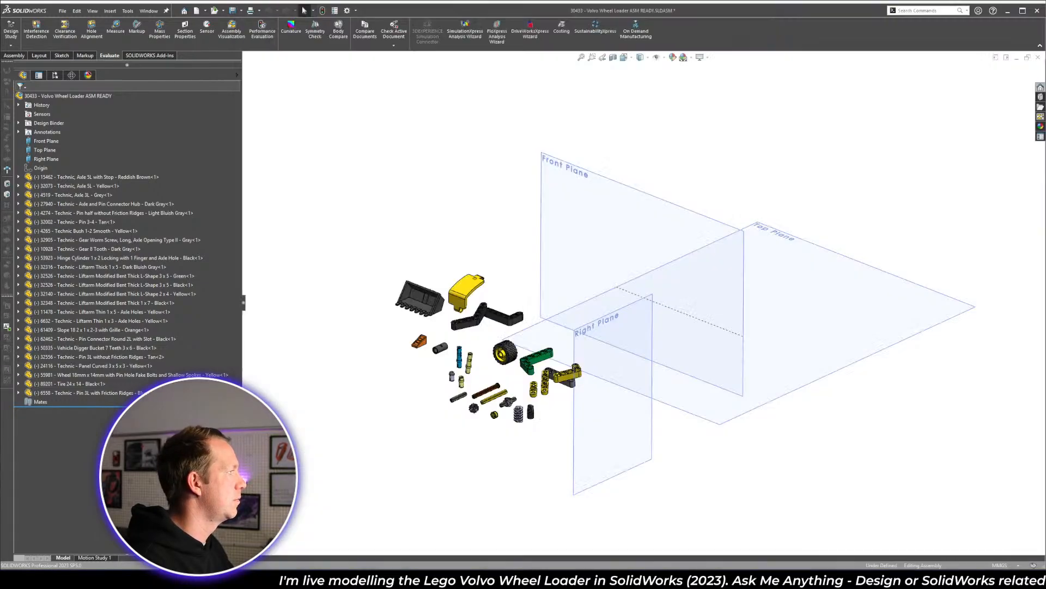
{"action": "key", "text": "ctrl+w"}
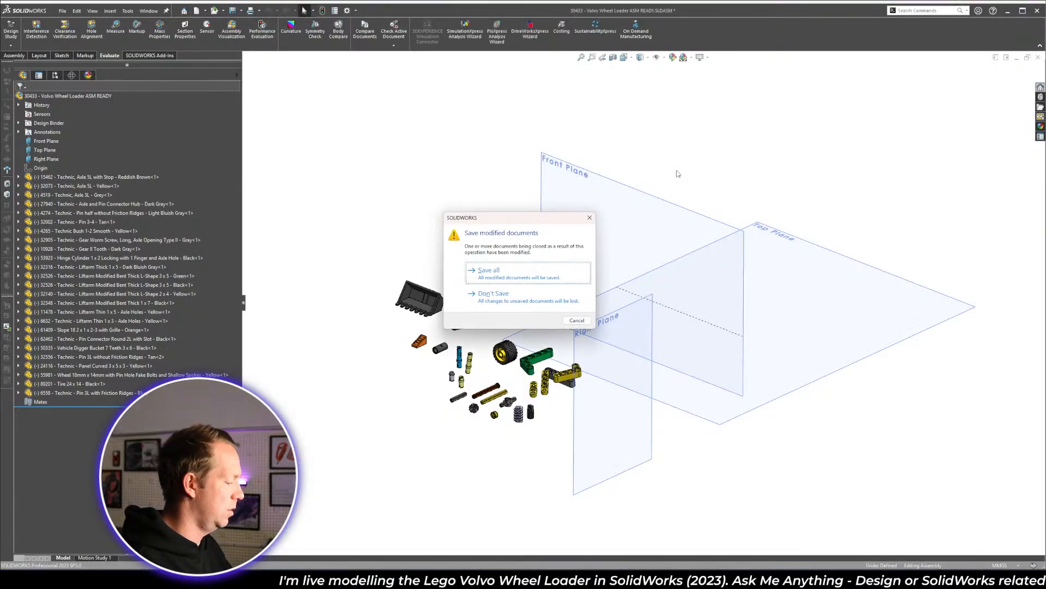
{"action": "key", "text": "n"}
{"action": "key", "text": "ctrl+w"}
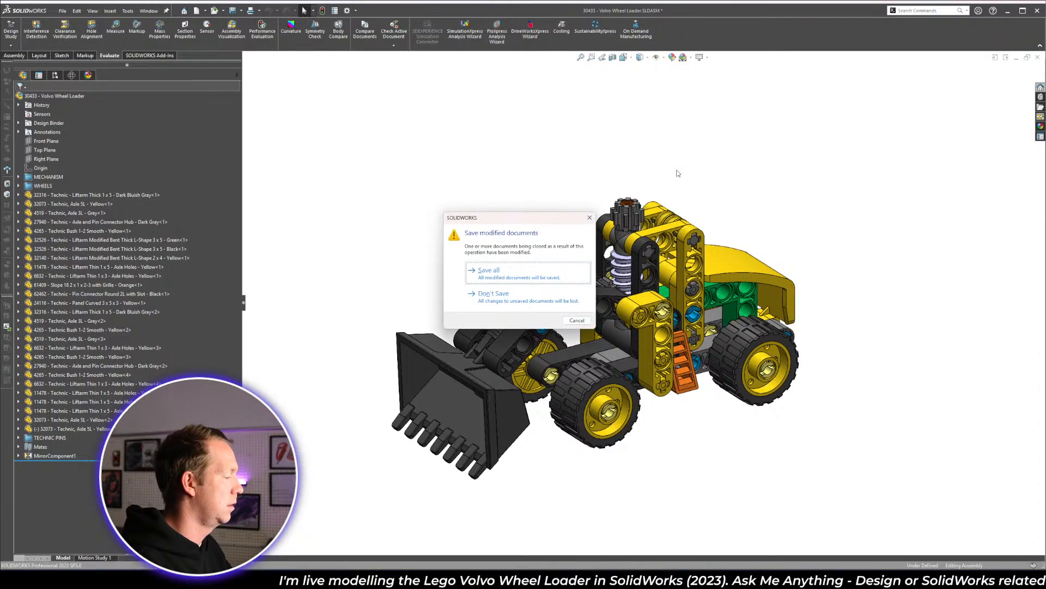
{"action": "key", "text": "n"}
- Return to the VOLVO folder, enlarge its window to show every file, and sort the files by name in descending order
{"action": "key", "text": "alt+Tab"}
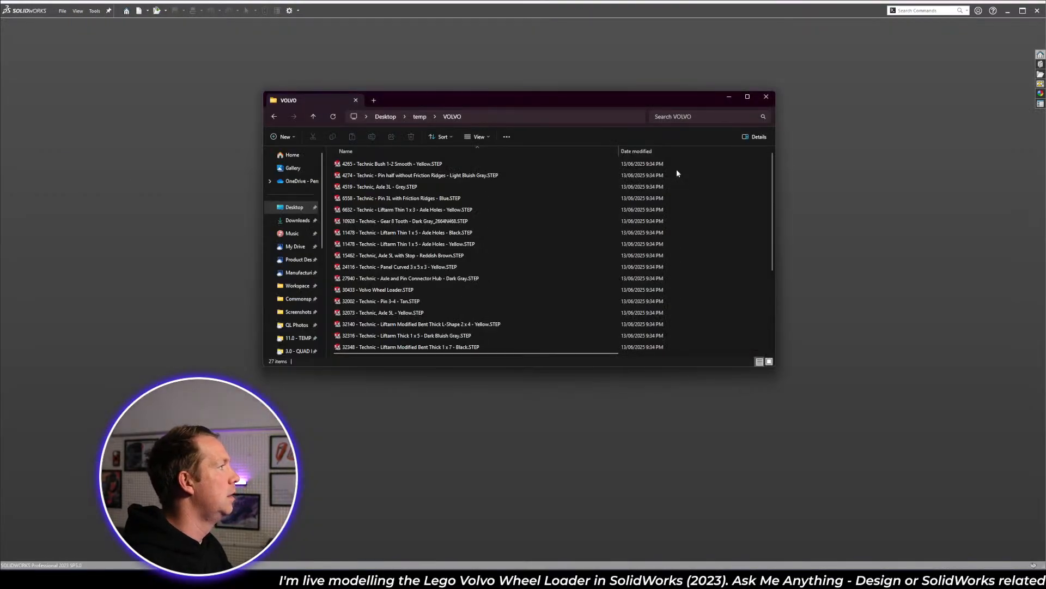
{"action": "left_click_drag", "start_coordinate": [777, 369], "coordinate": [870, 483]}
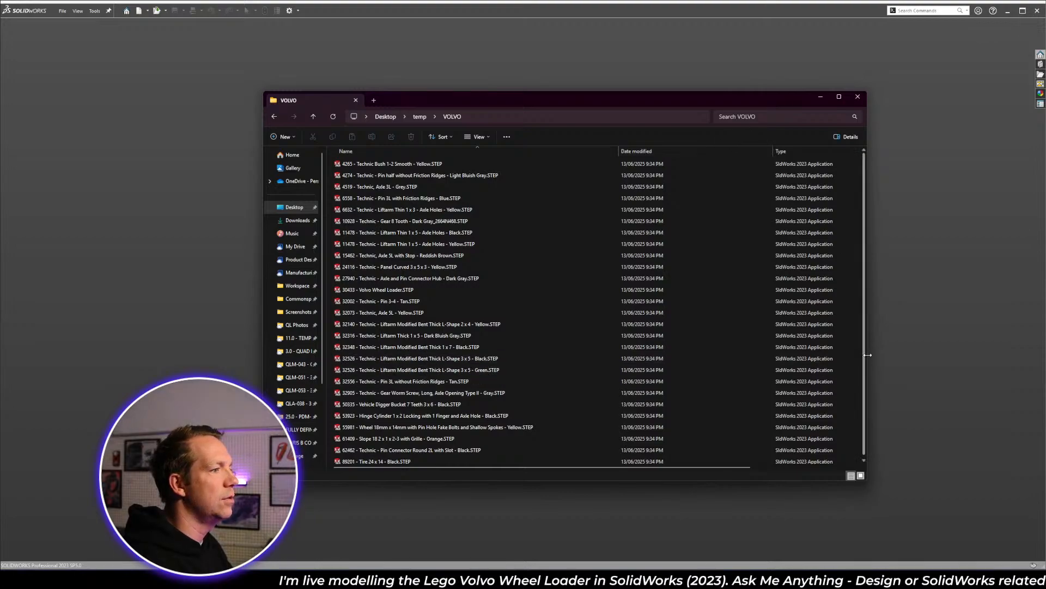
{"action": "left_click_drag", "start_coordinate": [867, 348], "coordinate": [936, 325]}
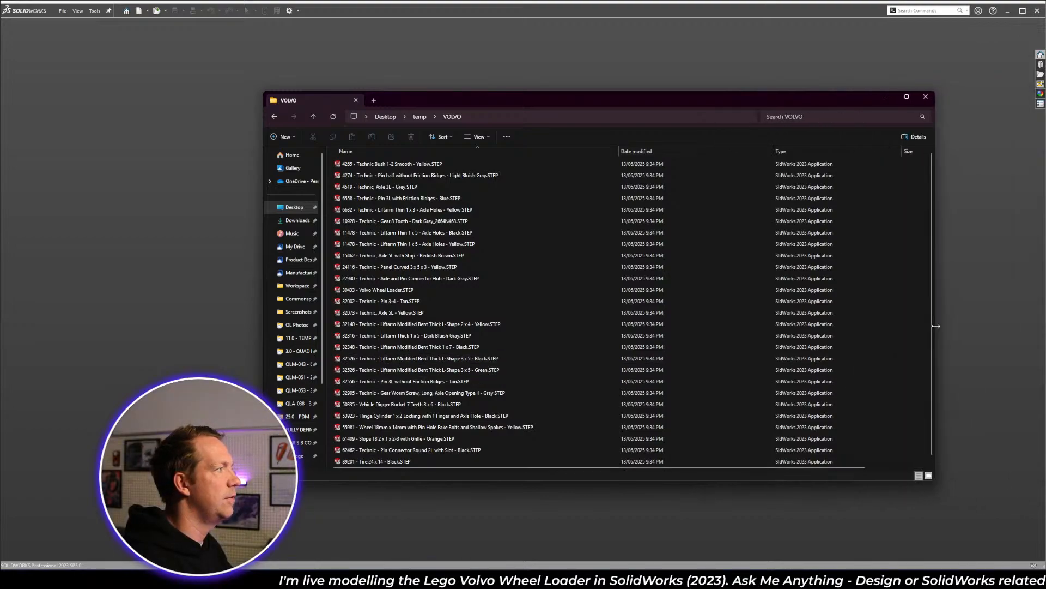
{"action": "left_click", "coordinate": [371, 149]}
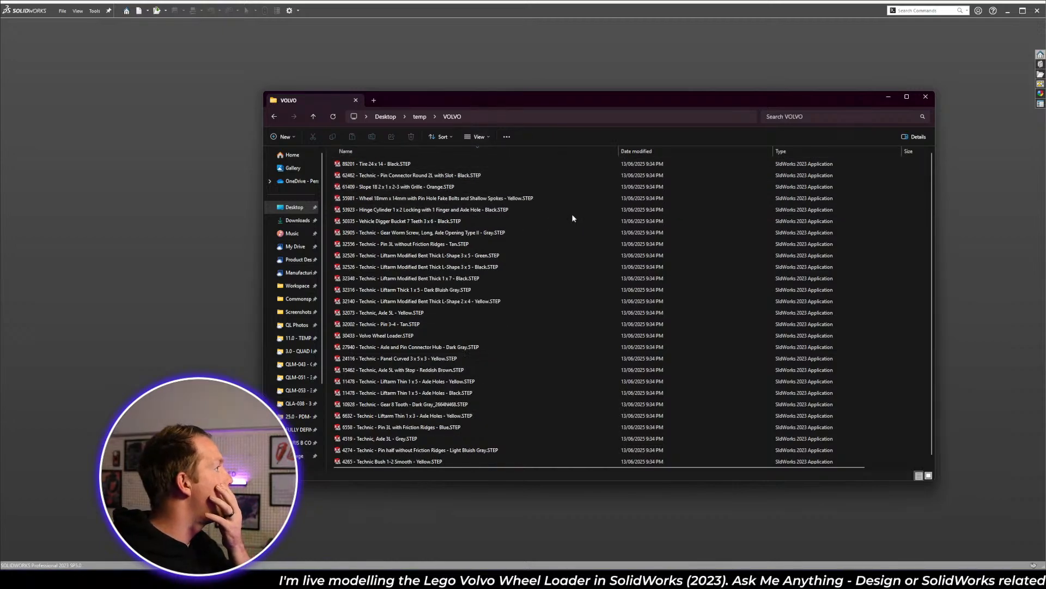
- Import 30433 - Volvo Wheel Loader.STEP into SolidWorks using the CBCo_ASSEMBLY template
{"action": "left_click", "coordinate": [364, 337]}
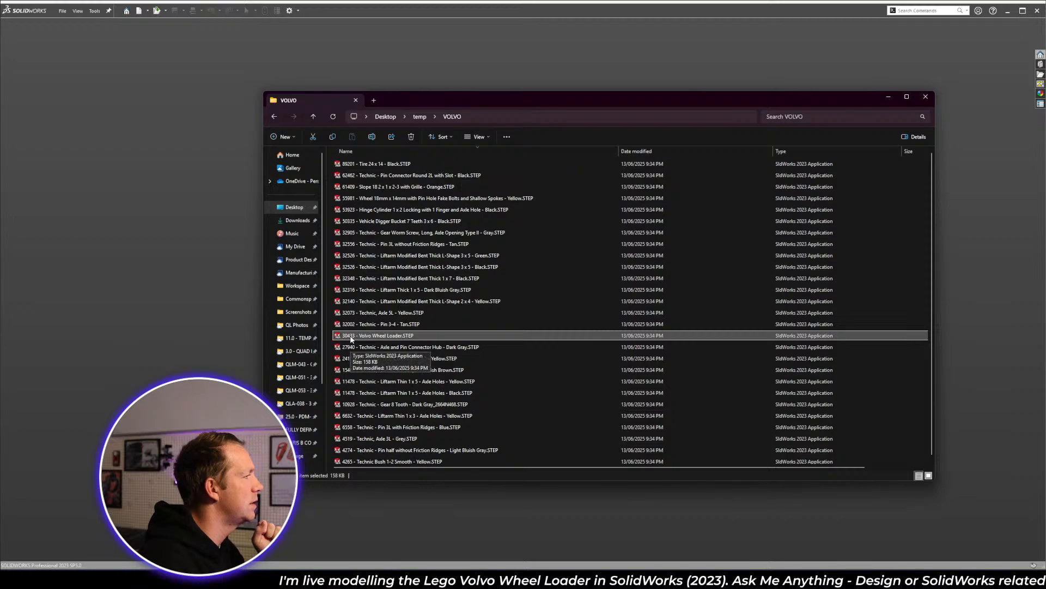
{"action": "left_click_drag", "start_coordinate": [350, 338], "coordinate": [607, 504]}
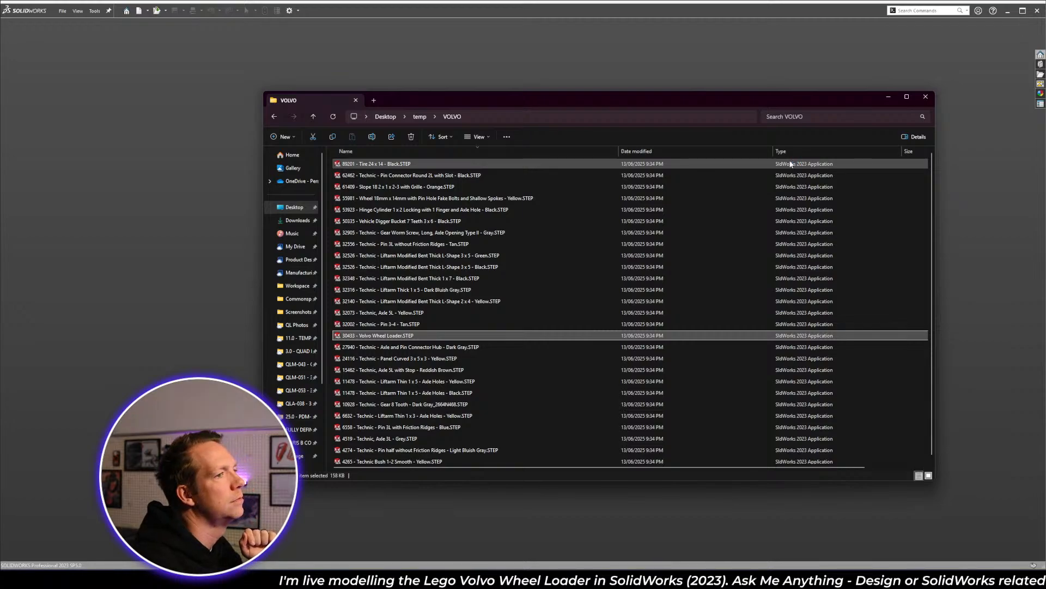
{"action": "left_click", "coordinate": [887, 97]}
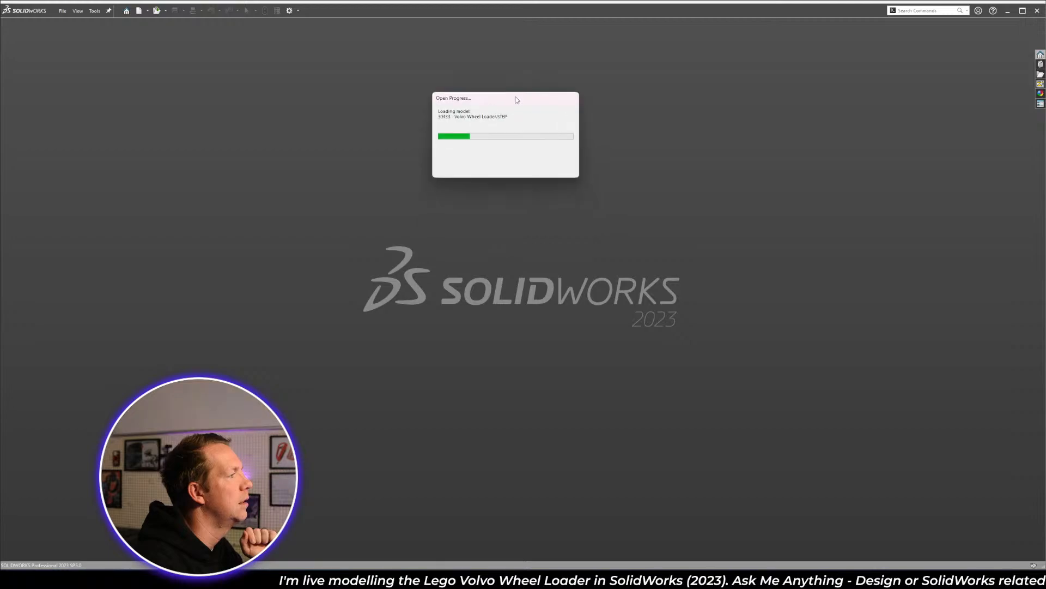
{"action": "left_click_drag", "start_coordinate": [358, 192], "coordinate": [428, 202]}
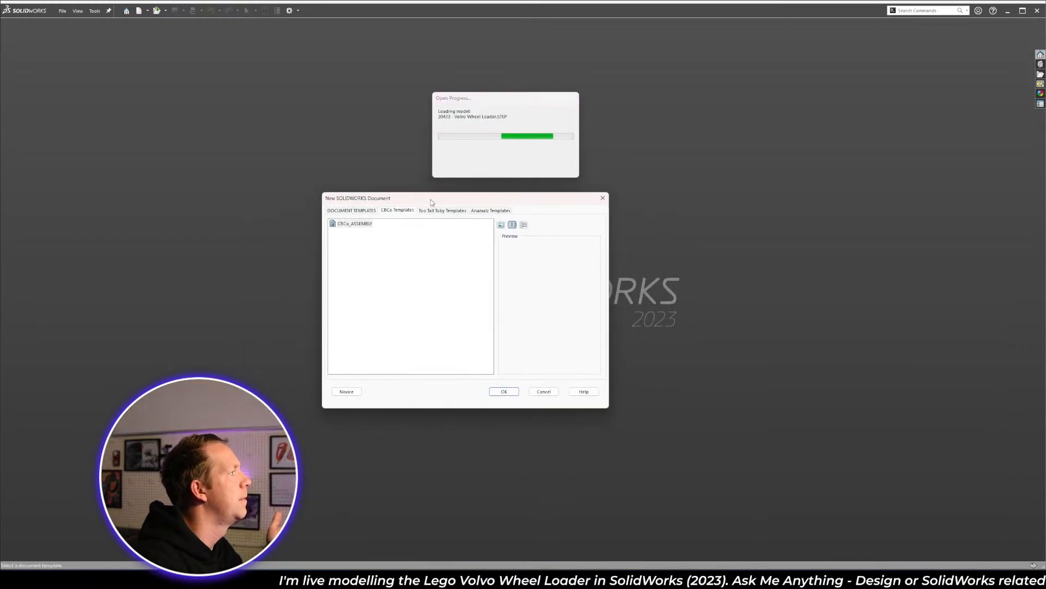
{"action": "left_click", "coordinate": [364, 225]}
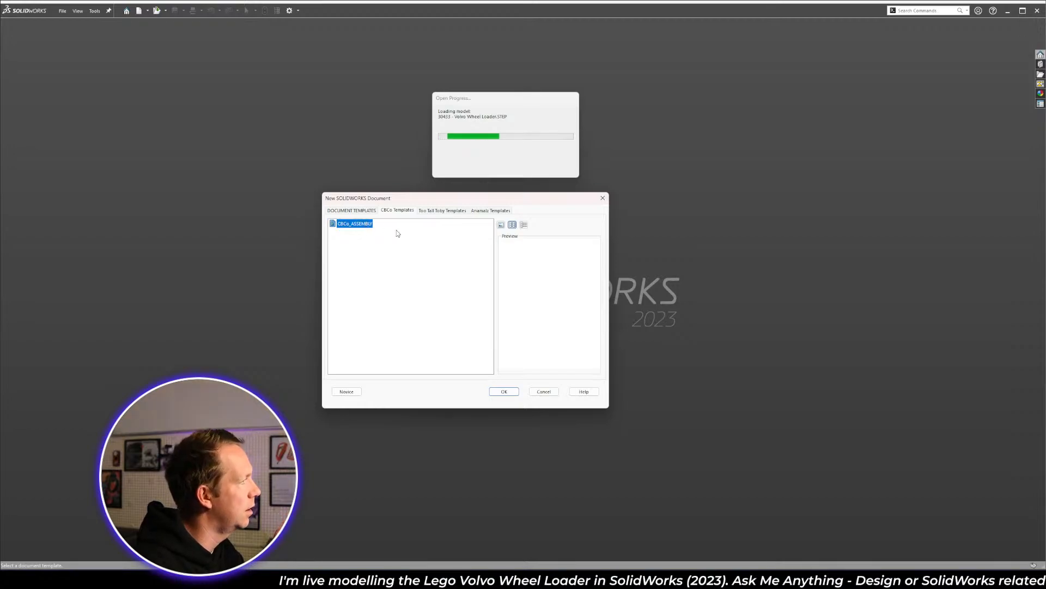
{"action": "left_click", "coordinate": [502, 392]}
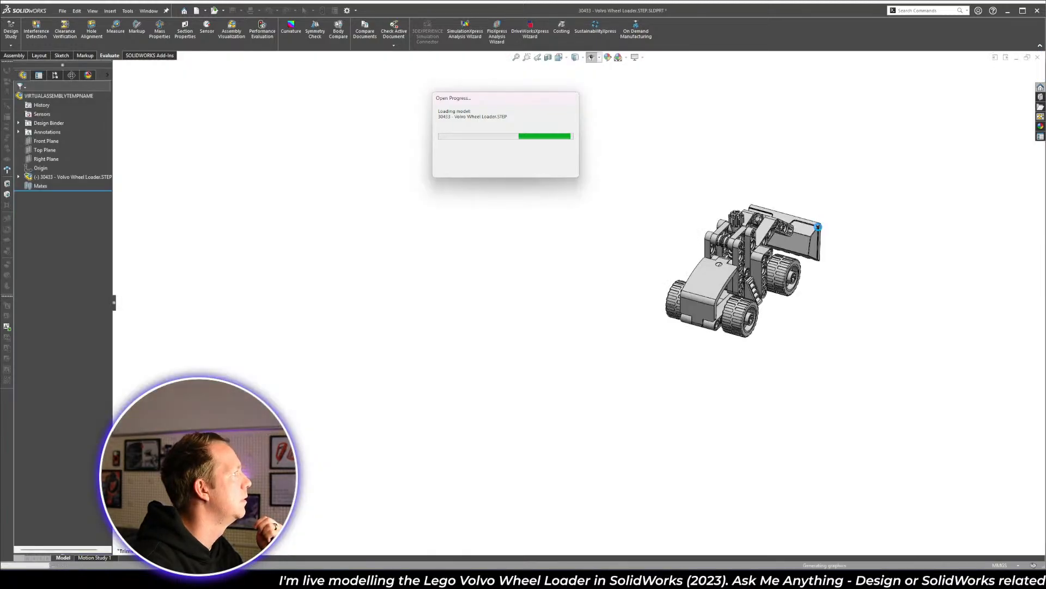
- Examine the imported wheel loader model from several angles and widen the feature tree to read its entries
{"action": "scroll", "coordinate": [658, 428], "scroll_direction": "down", "scroll_amount": 10}
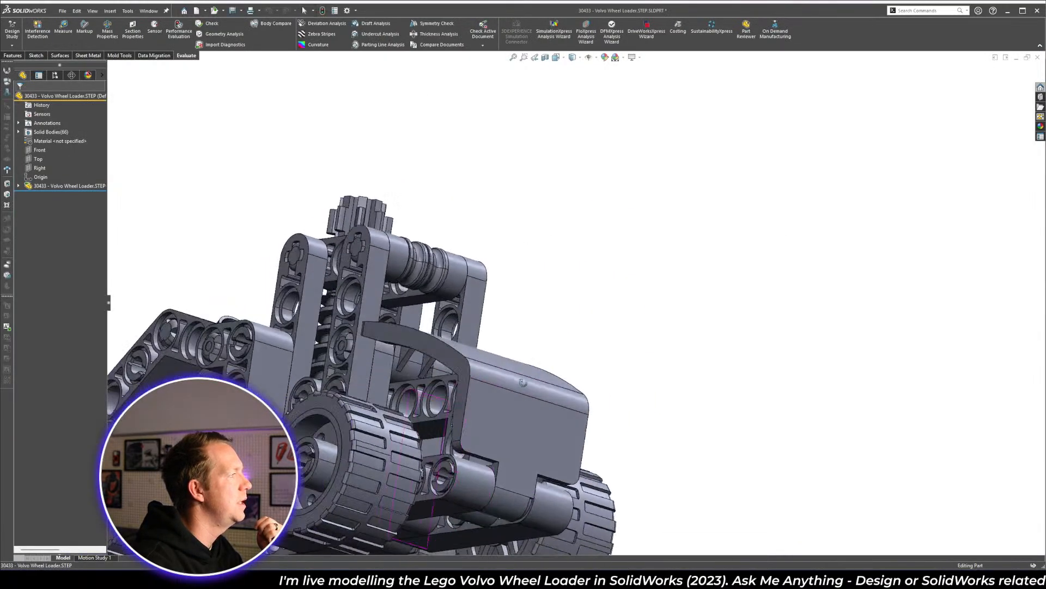
{"action": "scroll", "coordinate": [658, 428], "scroll_direction": "up", "scroll_amount": 3}
{"action": "middle_click_drag", "start_coordinate": [670, 494], "coordinate": [632, 481]}
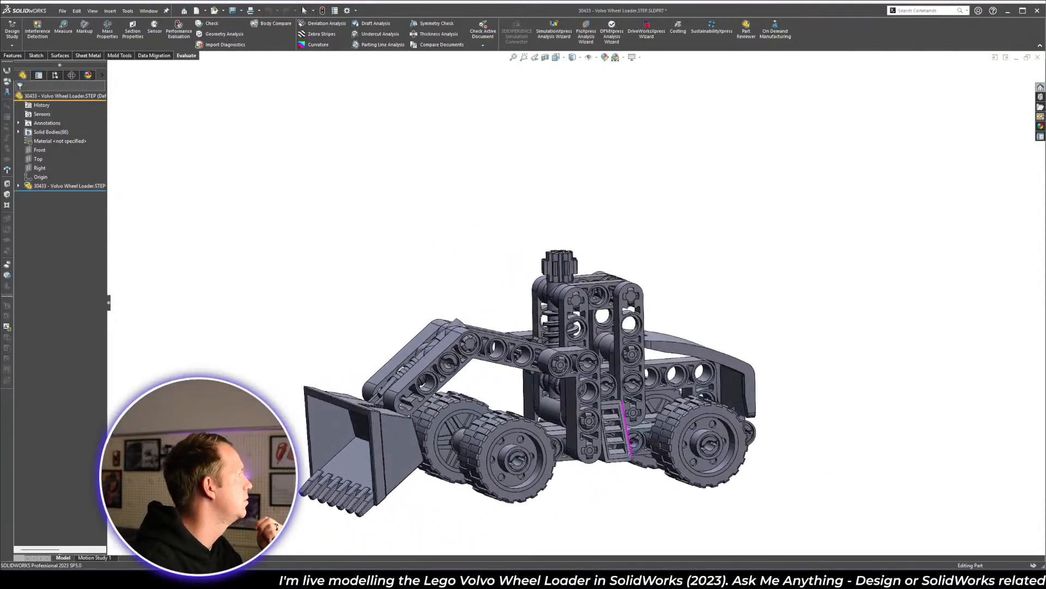
{"action": "scroll", "coordinate": [633, 481], "scroll_direction": "up", "scroll_amount": 2}
{"action": "scroll", "coordinate": [703, 488], "scroll_direction": "down", "scroll_amount": 2}
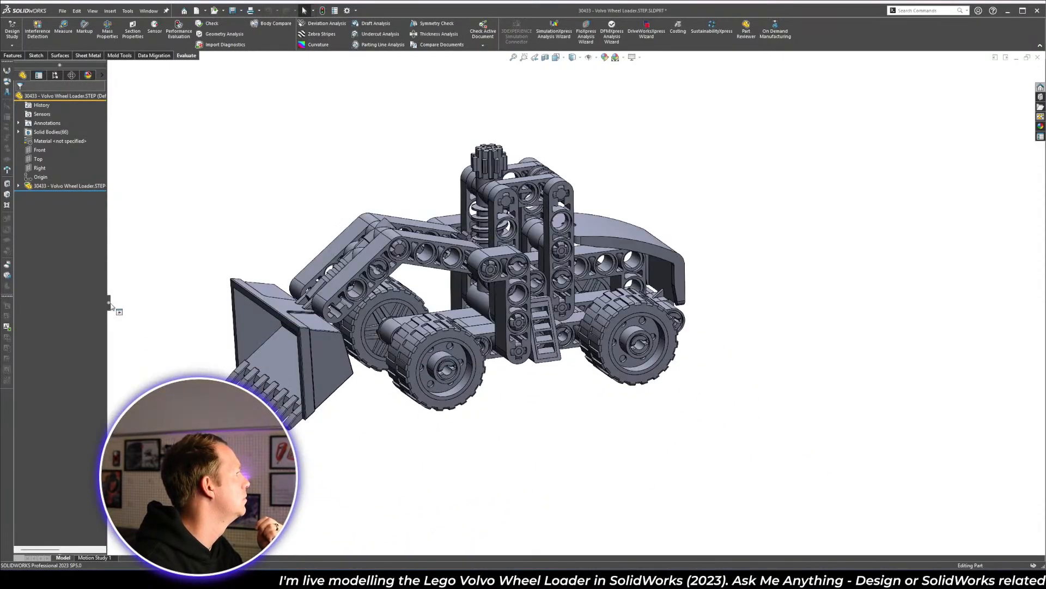
{"action": "left_click_drag", "start_coordinate": [109, 306], "coordinate": [166, 304]}
{"action": "scroll", "coordinate": [565, 287], "scroll_direction": "up", "scroll_amount": 2}
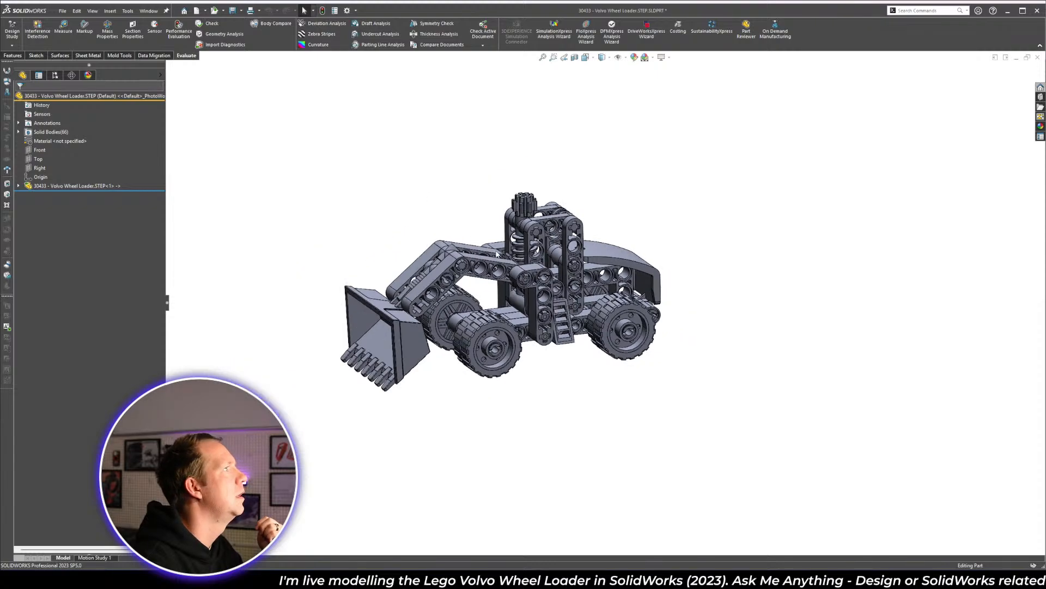
{"action": "scroll", "coordinate": [495, 251], "scroll_direction": "down", "scroll_amount": 1}
- Inspect the imported Volvo Wheel Loader feature's available commands and its list of solid bodies
{"action": "right_click", "coordinate": [81, 188]}
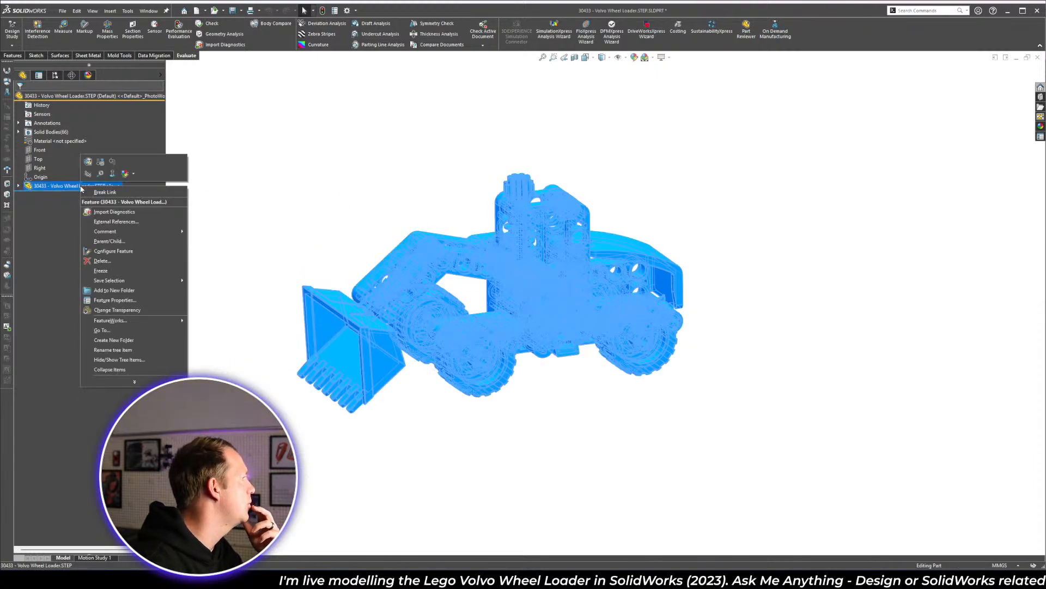
{"action": "key", "text": "Escape"}
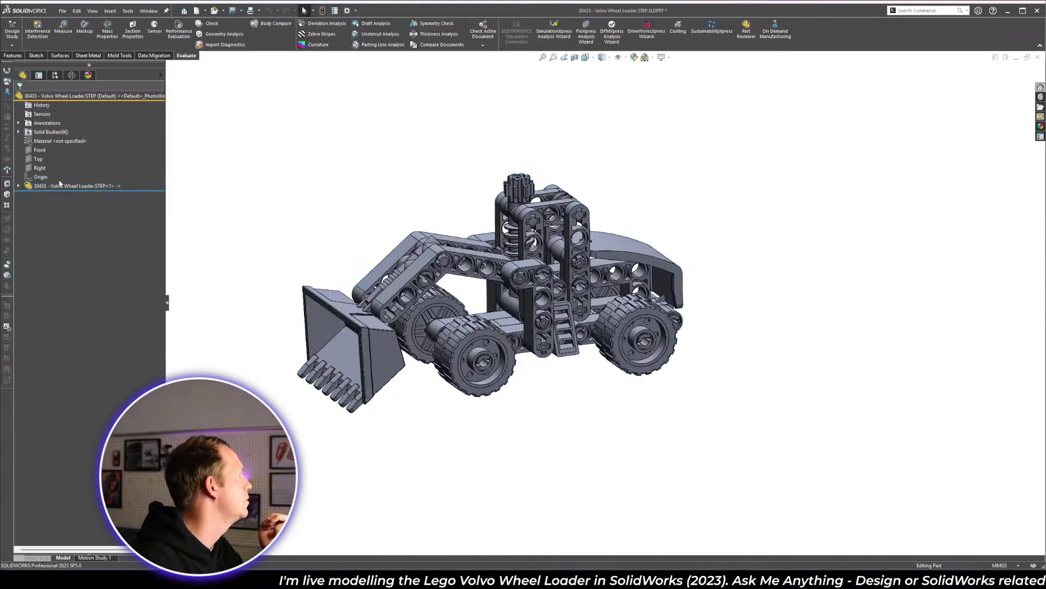
{"action": "left_click", "coordinate": [19, 186]}
{"action": "left_click", "coordinate": [29, 195]}
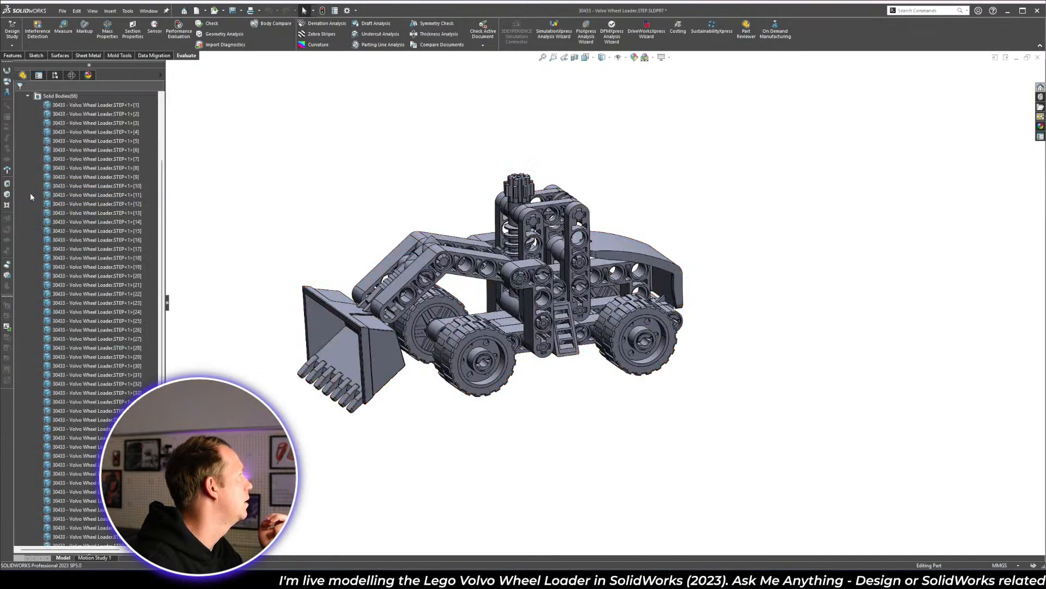
{"action": "left_click", "coordinate": [31, 194]}
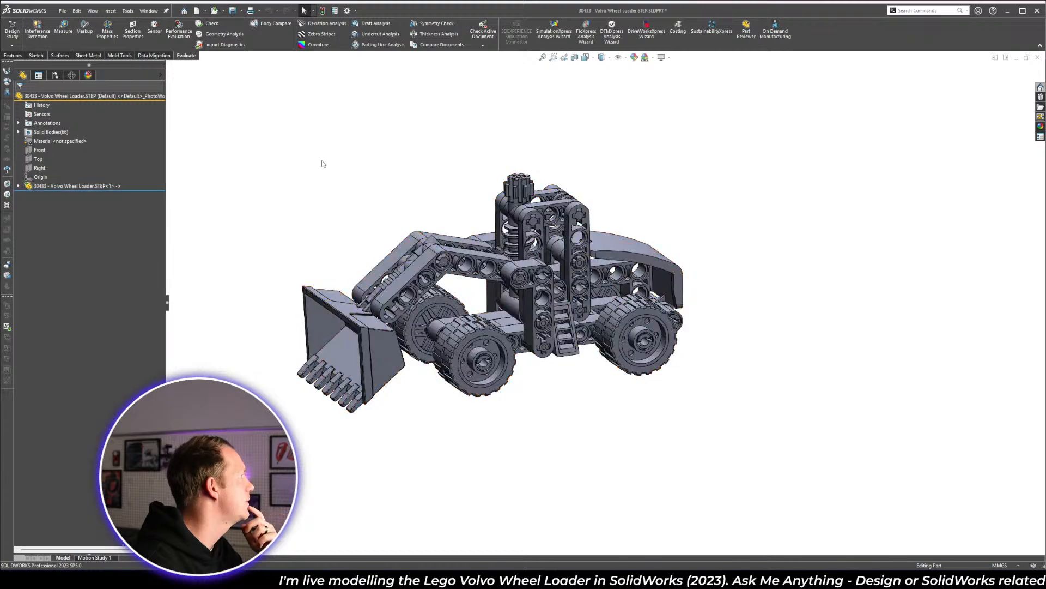
{"action": "left_click", "coordinate": [19, 186]}
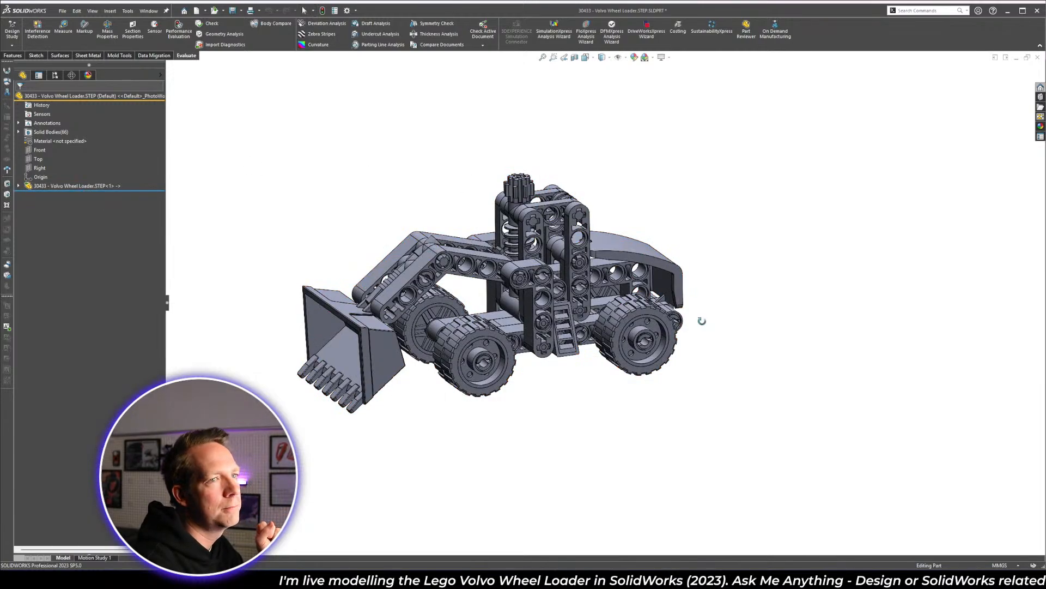
{"action": "mouse_move", "coordinate": [701, 320]}
{"action": "middle_mouse_down"}
{"action": "mouse_move", "coordinate": [694, 280]}
{"action": "mouse_move", "coordinate": [708, 334]}
{"action": "middle_mouse_up"}
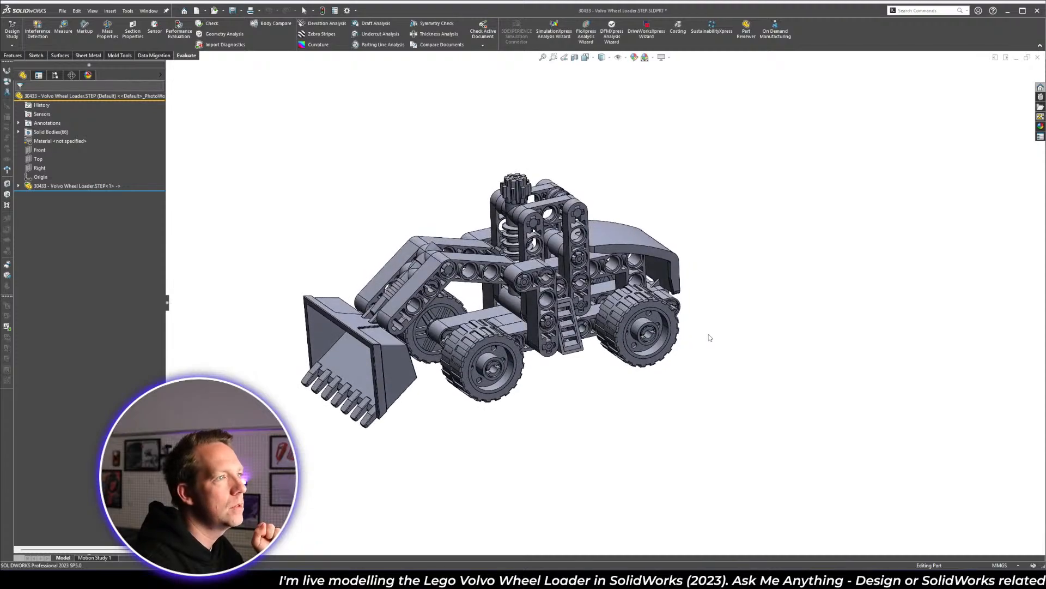
{"action": "right_click", "coordinate": [65, 187]}
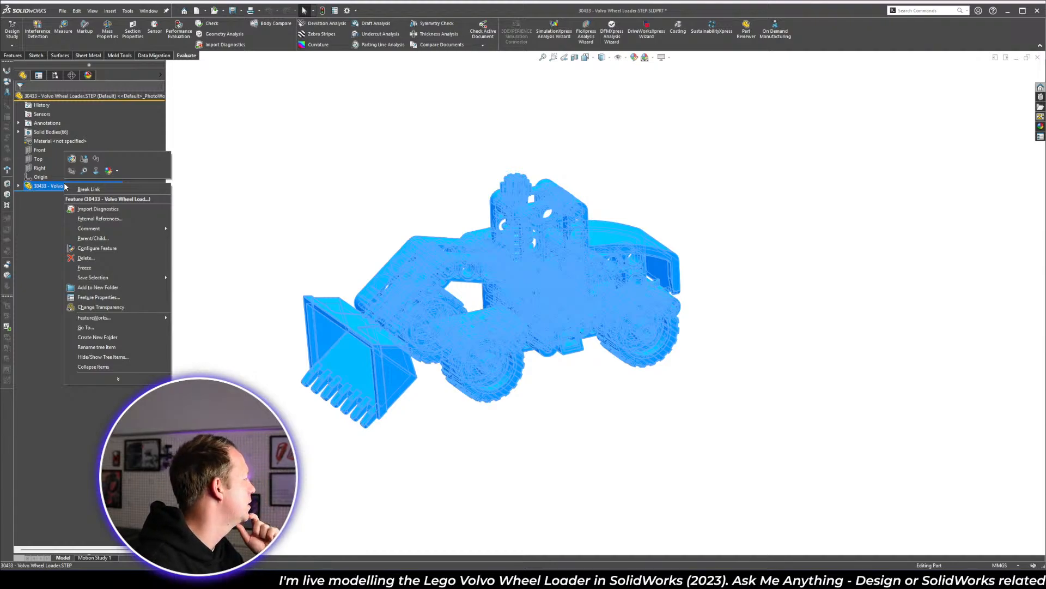
{"action": "left_click", "coordinate": [465, 166]}
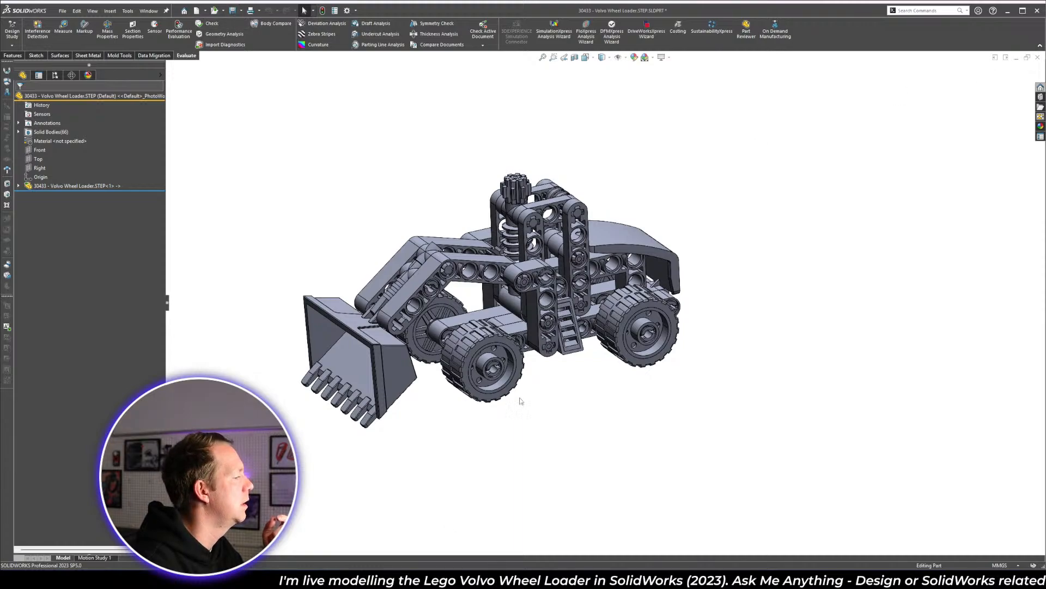
- Close the imported wheel loader part without saving and go back to the VOLVO folder
{"action": "left_click", "coordinate": [1038, 57]}
{"action": "left_click", "coordinate": [543, 301]}
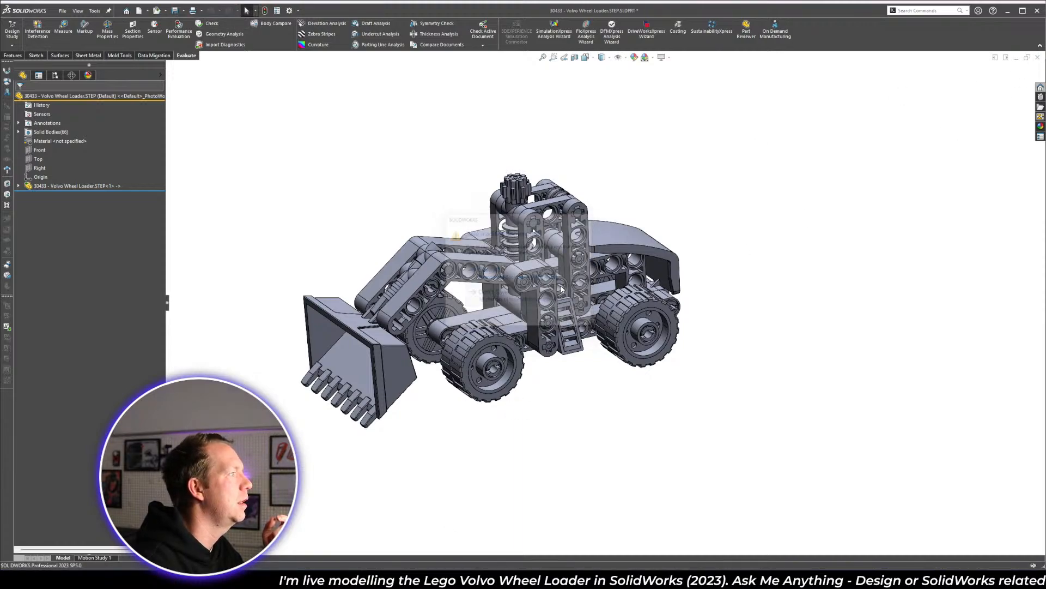
{"action": "key", "text": "alt+Tab"}
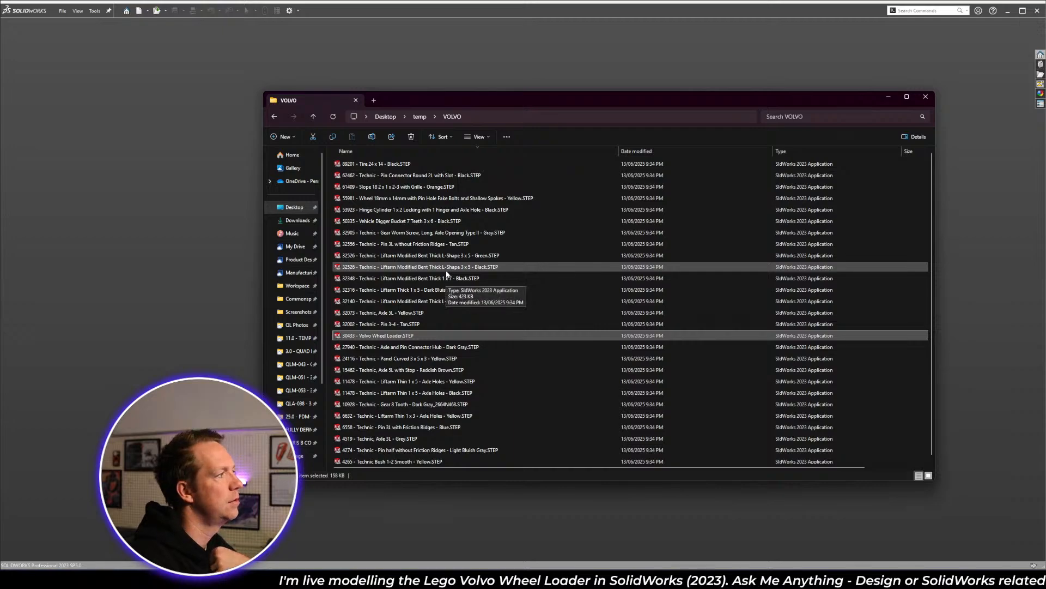
- Import the black 32526 Liftarm Modified Bent Thick L-Shape 3 x 5 STEP file into SolidWorks and inspect it from several angles
{"action": "left_click", "coordinate": [447, 272]}
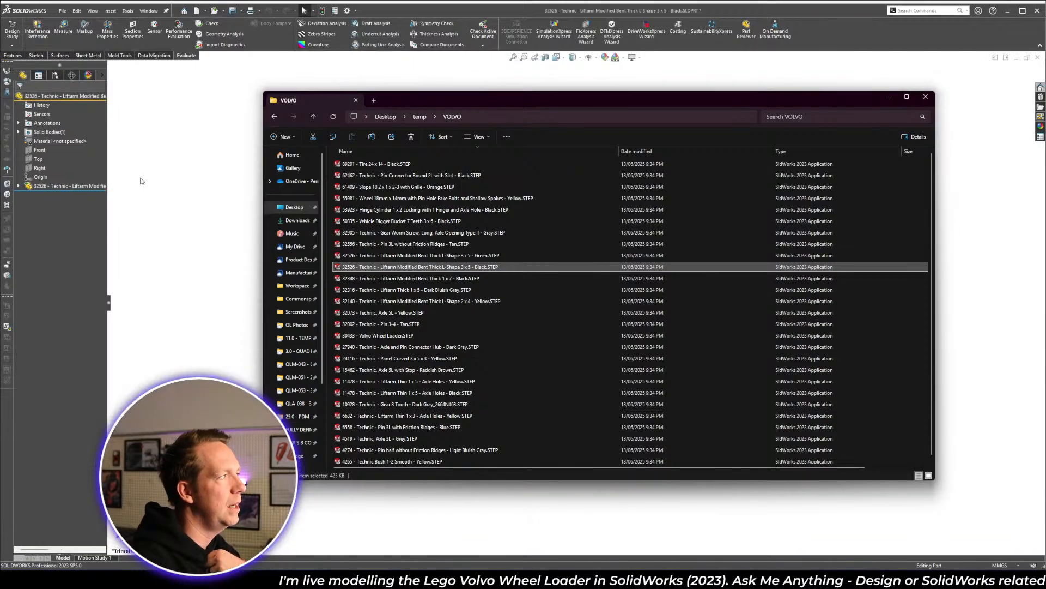
{"action": "left_click", "coordinate": [192, 214]}
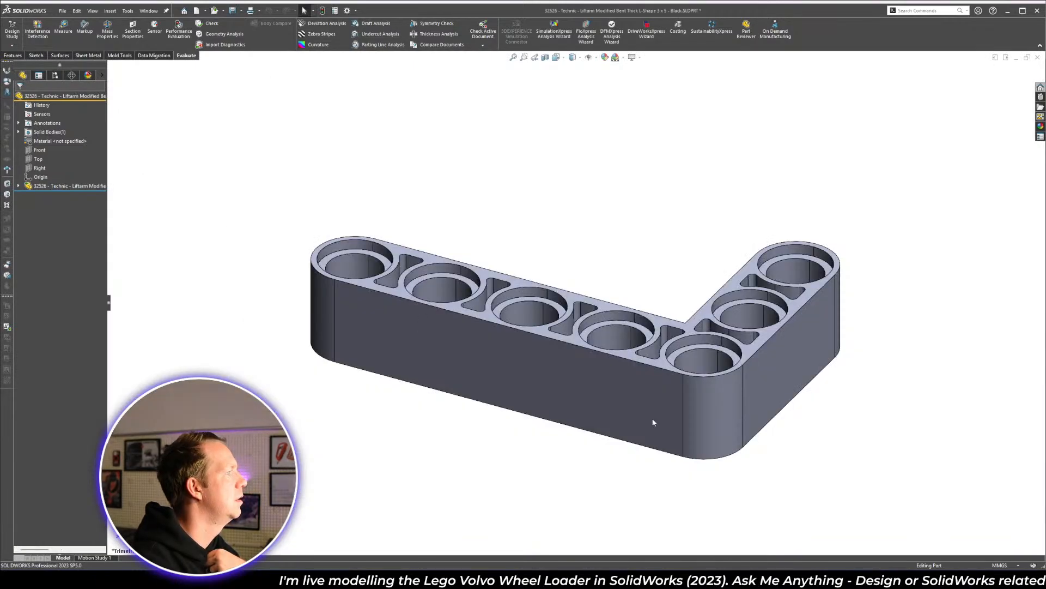
{"action": "middle_click_drag", "start_coordinate": [654, 423], "coordinate": [386, 372]}
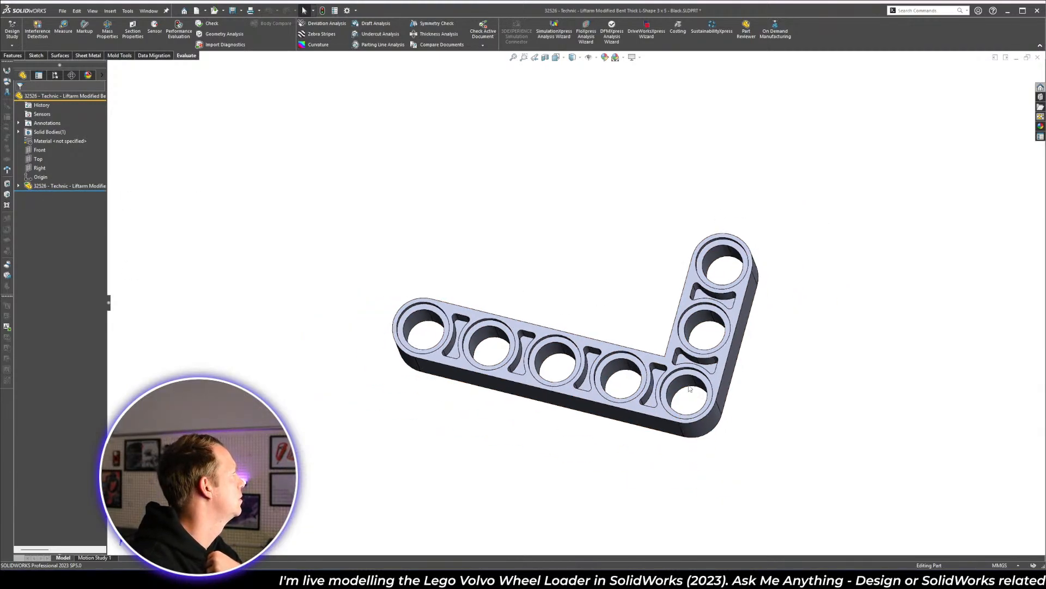
{"action": "middle_click_drag", "start_coordinate": [689, 388], "coordinate": [646, 308]}
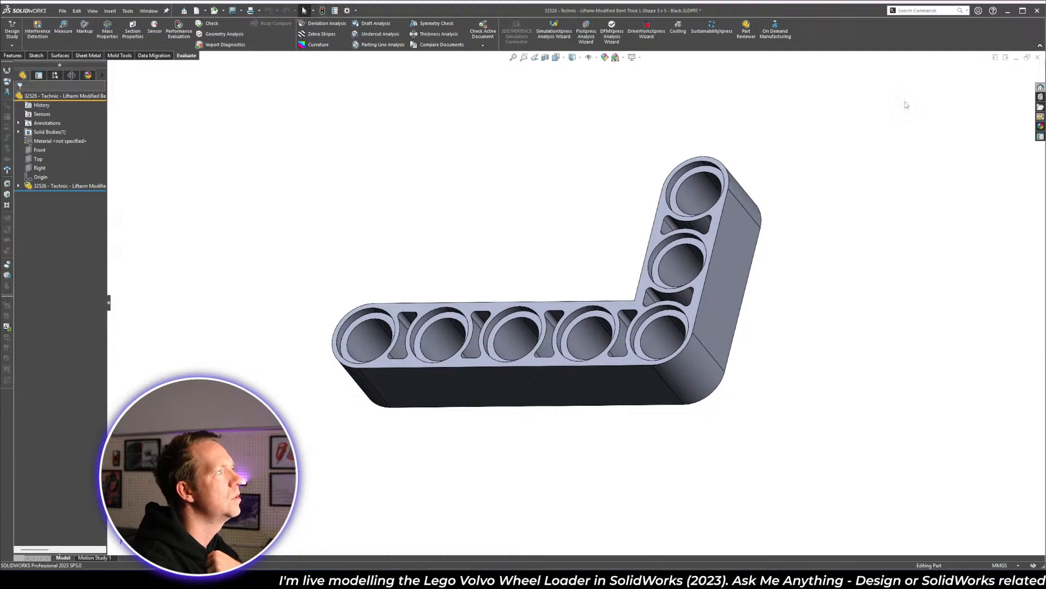
- Close the black liftarm part without saving and open the recent 30433 - Volvo Wheel Loader assembly
{"action": "left_click", "coordinate": [1037, 57]}
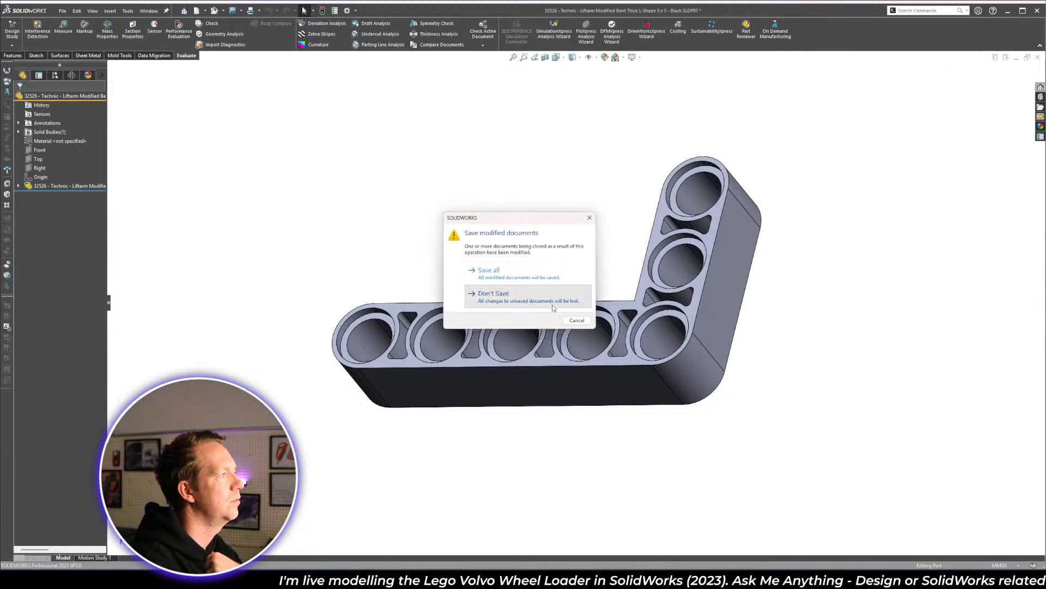
{"action": "left_click", "coordinate": [567, 302]}
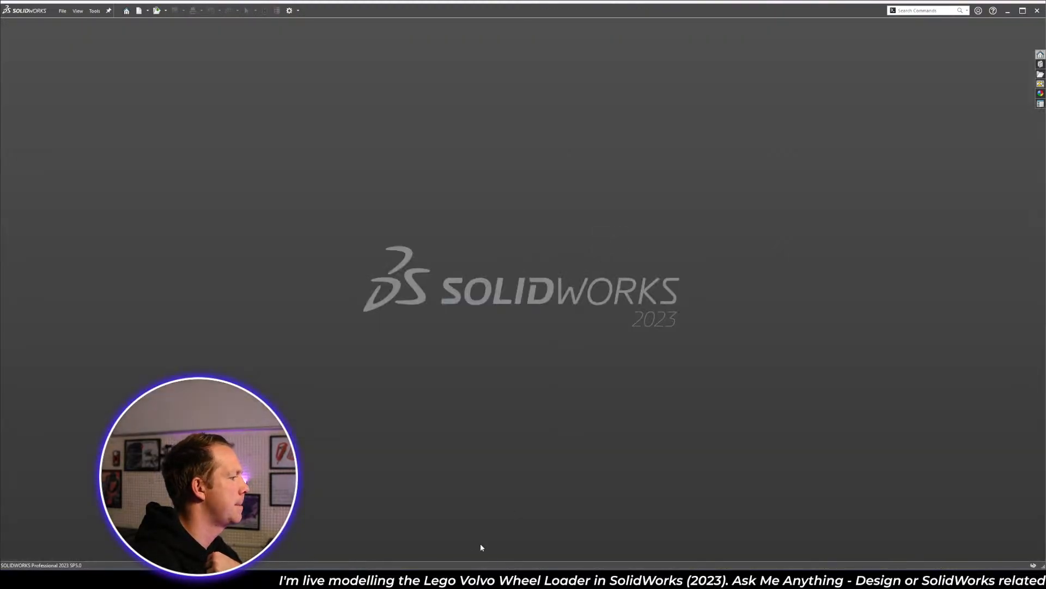
{"action": "left_click", "coordinate": [127, 13]}
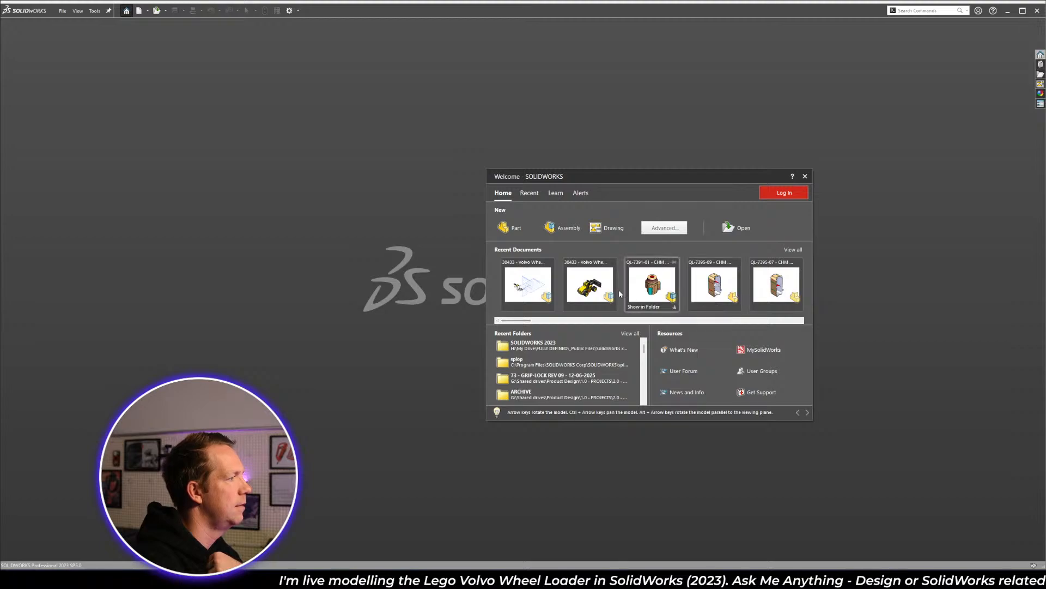
{"action": "left_click", "coordinate": [582, 288]}
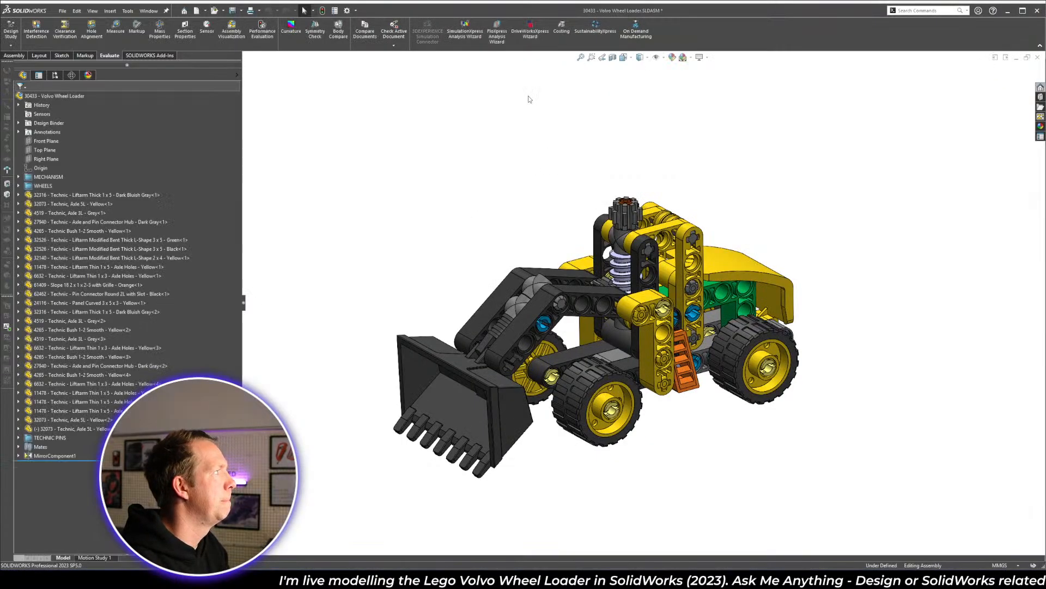
- Switch to Google Drive, look through the SOLIDWORKS 2023 folder for the ASM READY assembly file, and return to SolidWorks
{"action": "mouse_move", "coordinate": [408, 575]}
{"action": "left_click", "coordinate": [437, 537]}
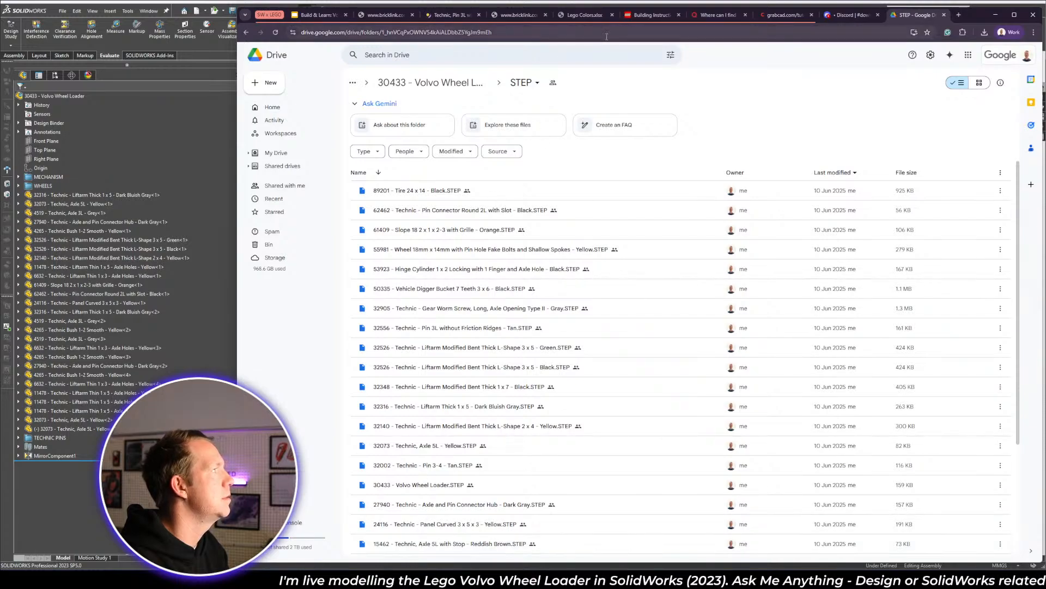
{"action": "left_click", "coordinate": [454, 84]}
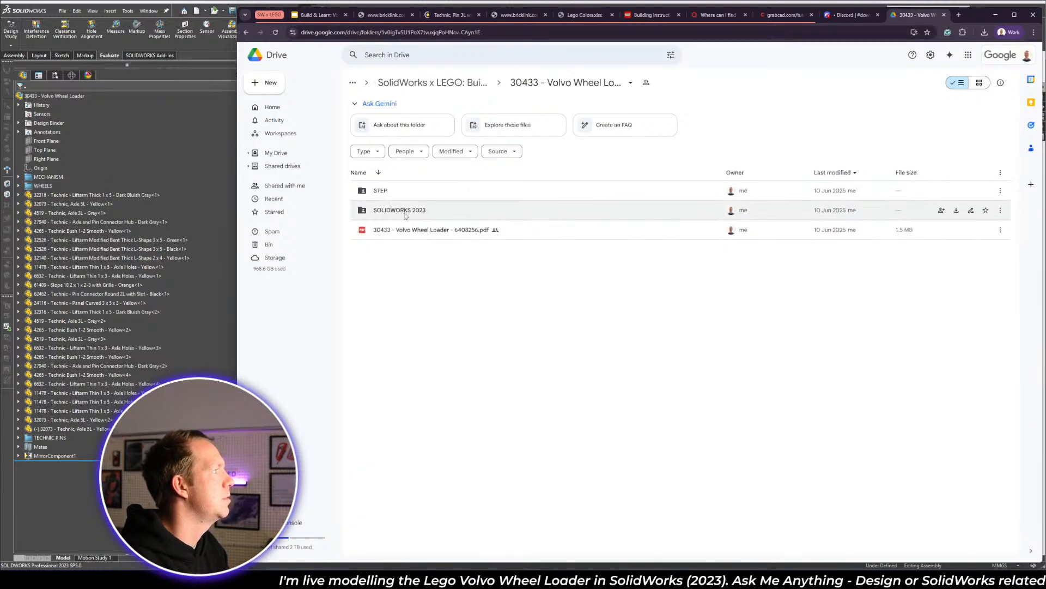
{"action": "double_click", "coordinate": [405, 212]}
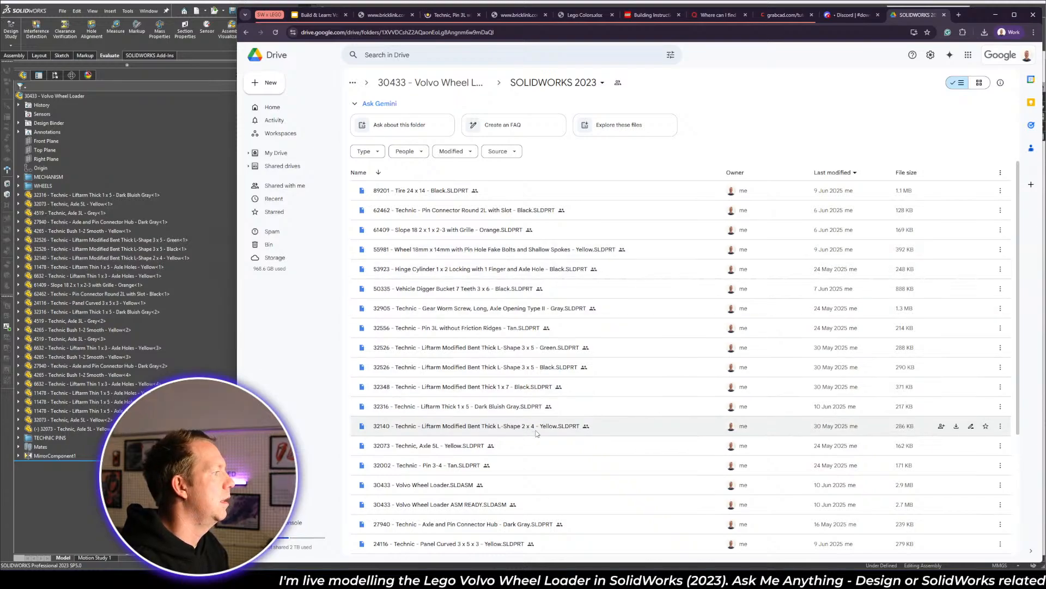
{"action": "scroll", "coordinate": [536, 434], "scroll_direction": "down", "scroll_amount": 1}
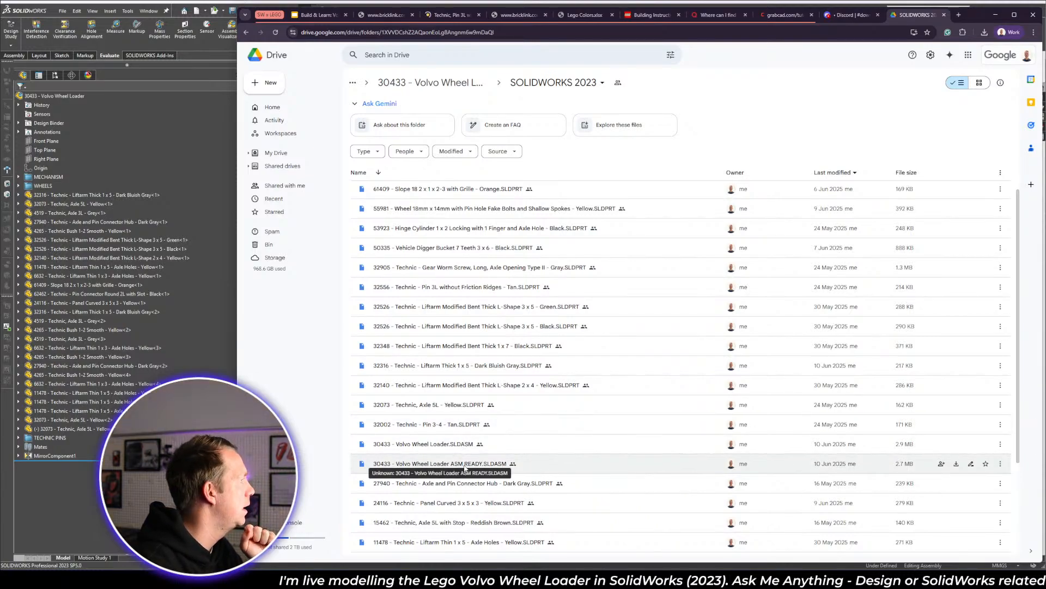
{"action": "left_click_drag", "start_coordinate": [464, 468], "coordinate": [373, 382]}
{"action": "key", "text": "alt+Tab"}
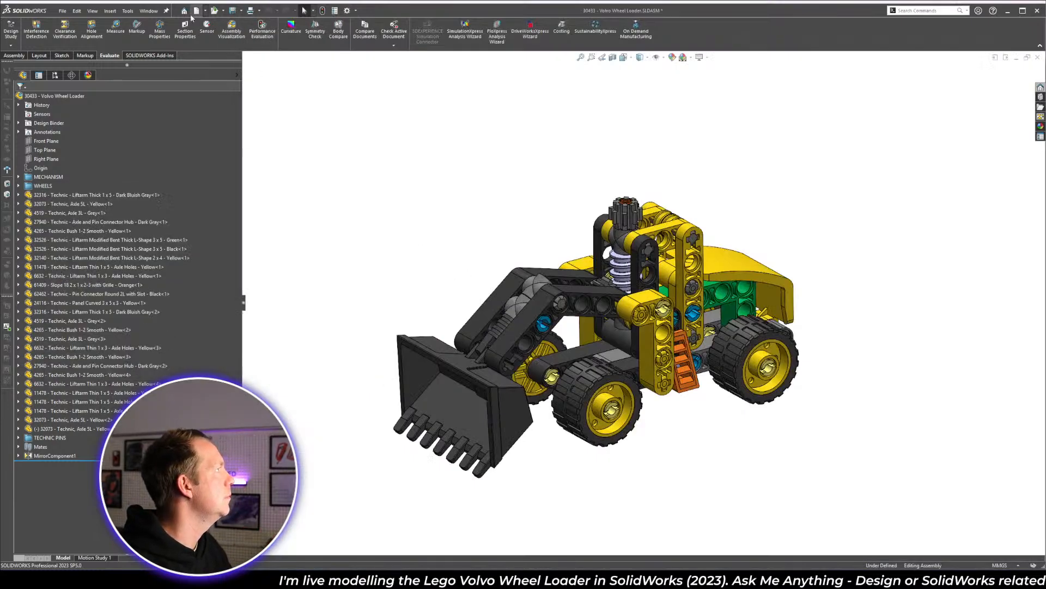
- Open the recent 30433 - Volvo Wheel Loader ASM READY assembly and examine its loose, unmated parts
{"action": "left_click", "coordinate": [184, 11]}
{"action": "left_click", "coordinate": [606, 291]}
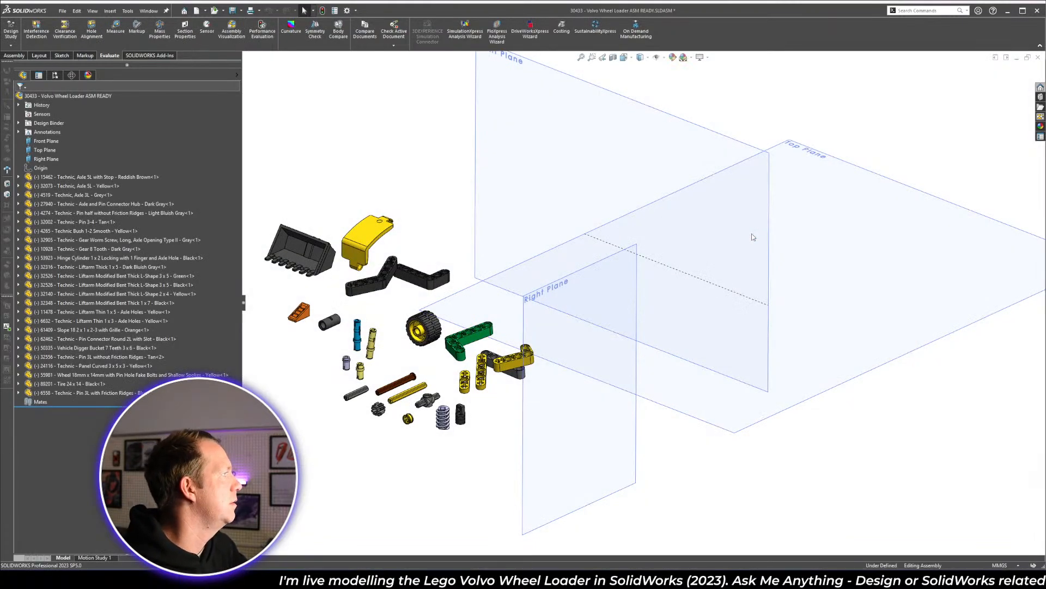
{"action": "scroll", "coordinate": [362, 350], "scroll_direction": "down", "scroll_amount": 3}
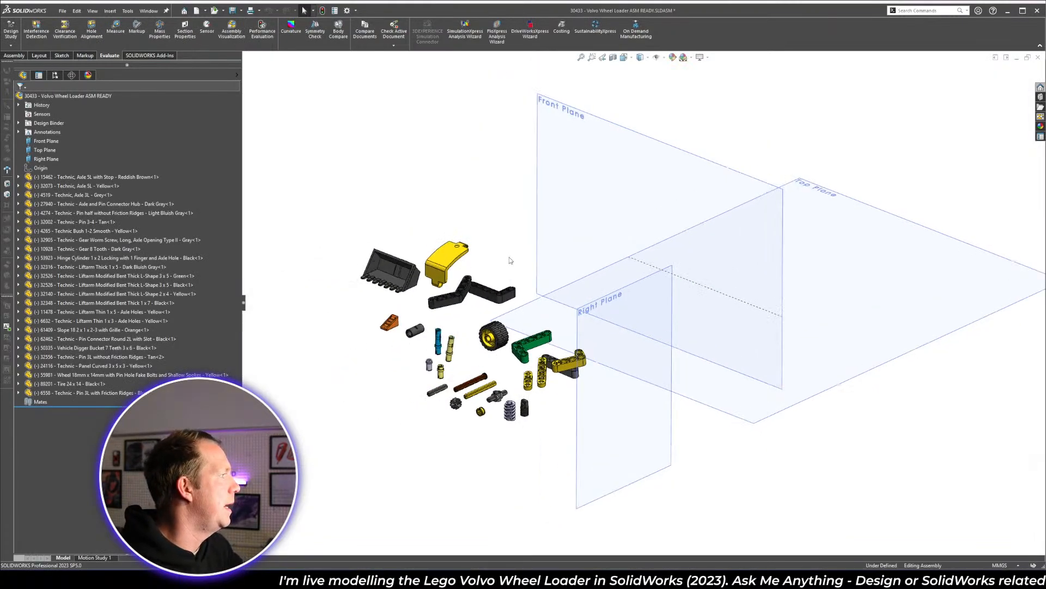
{"action": "scroll", "coordinate": [676, 409], "scroll_direction": "up", "scroll_amount": 2}
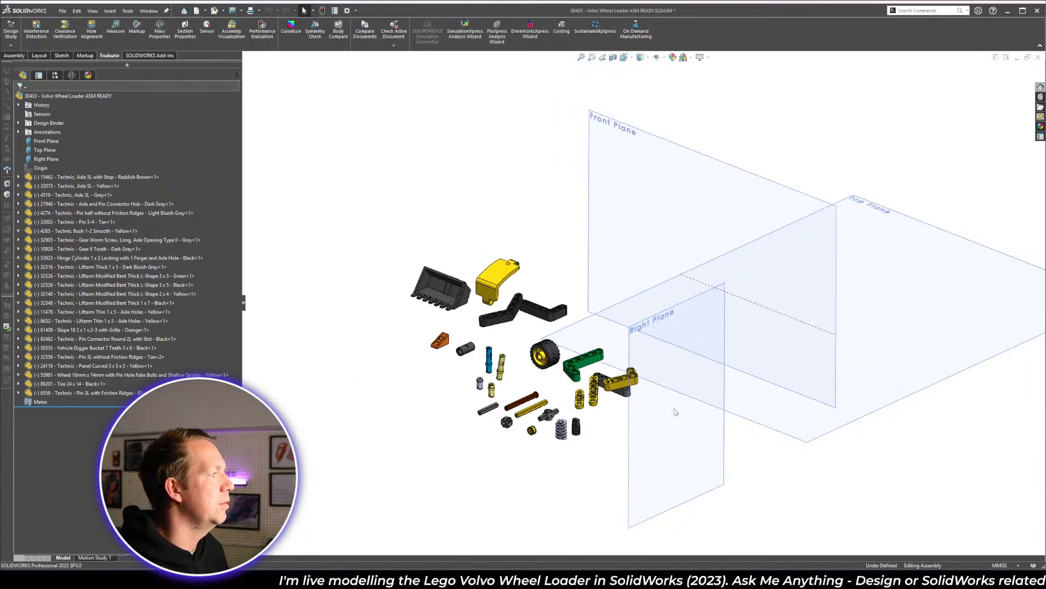
{"action": "middle_click_drag", "start_coordinate": [676, 410], "coordinate": [619, 456]}
{"action": "middle_click_drag", "start_coordinate": [705, 408], "coordinate": [801, 426]}
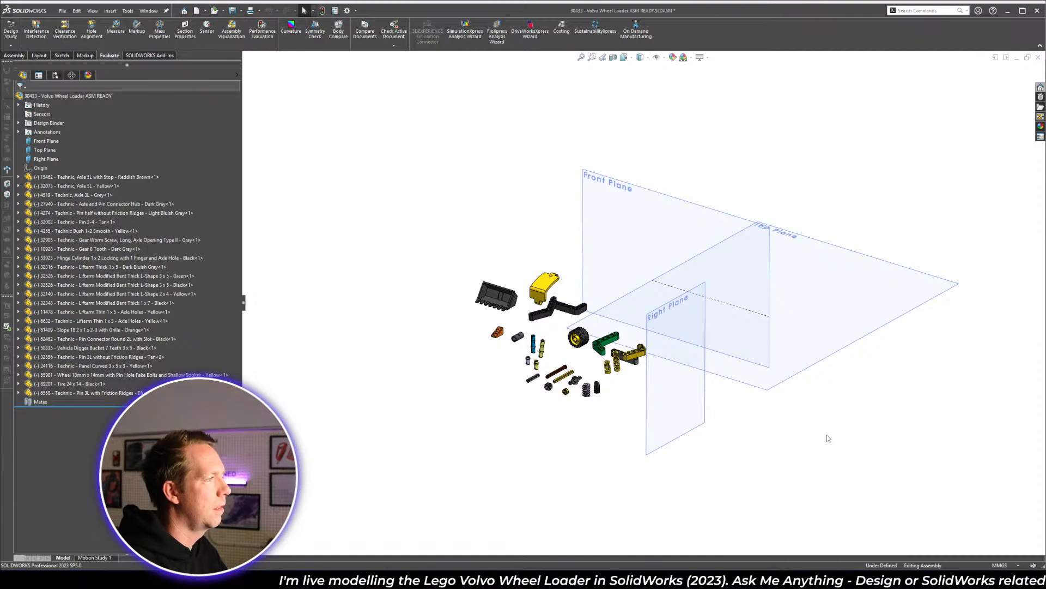
- Switch to the finished Volvo Wheel Loader assembly, raise its digger bucket slightly, and view the model from several angles
{"action": "key", "text": "ctrl+Tab"}
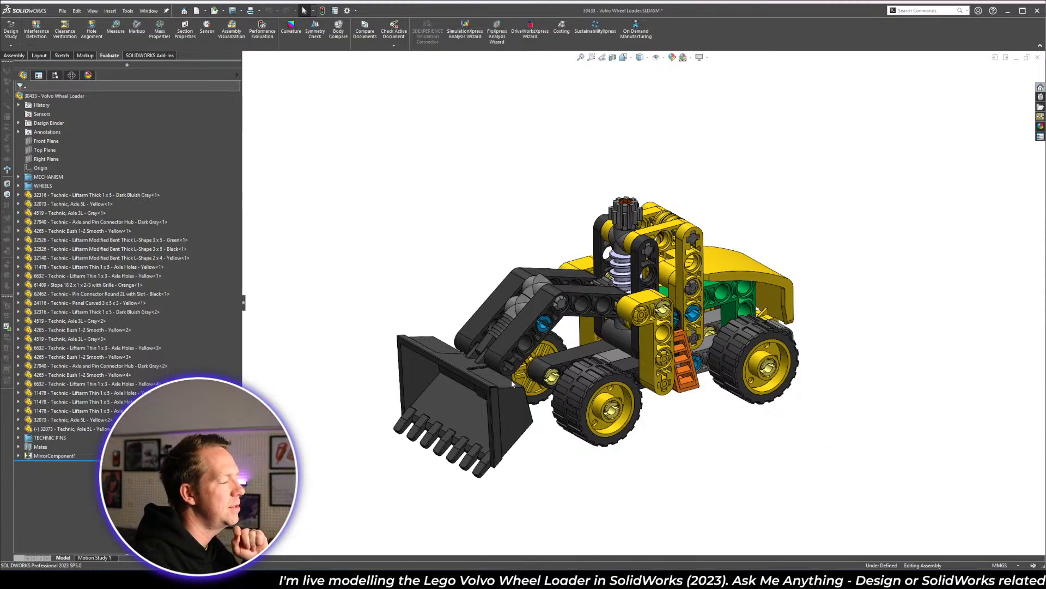
{"action": "left_click_drag", "start_coordinate": [511, 381], "coordinate": [506, 356]}
{"action": "left_click", "coordinate": [739, 451]}
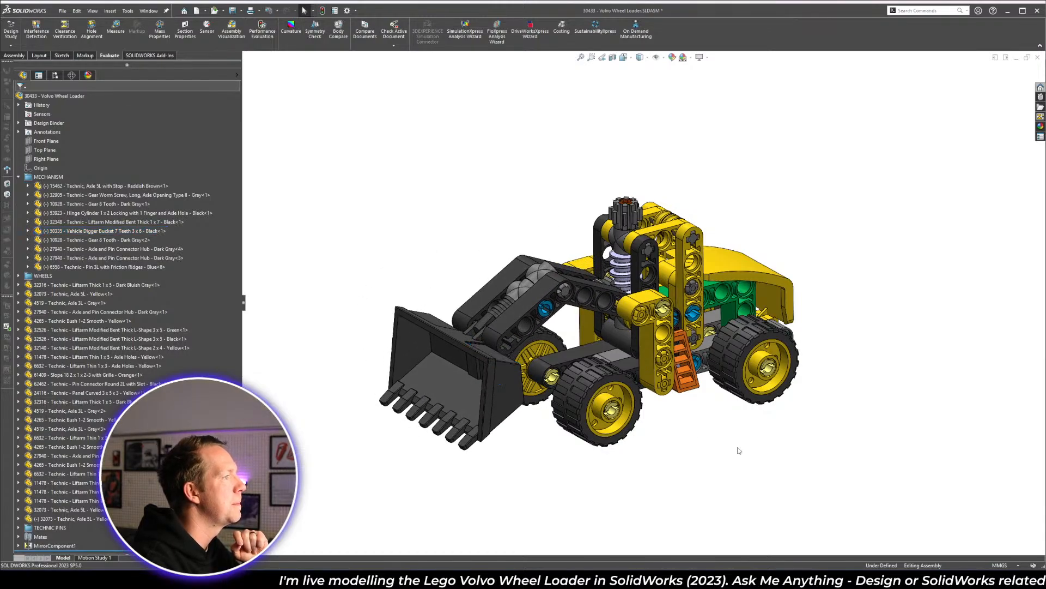
{"action": "left_click", "coordinate": [18, 177]}
{"action": "left_click", "coordinate": [54, 95]}
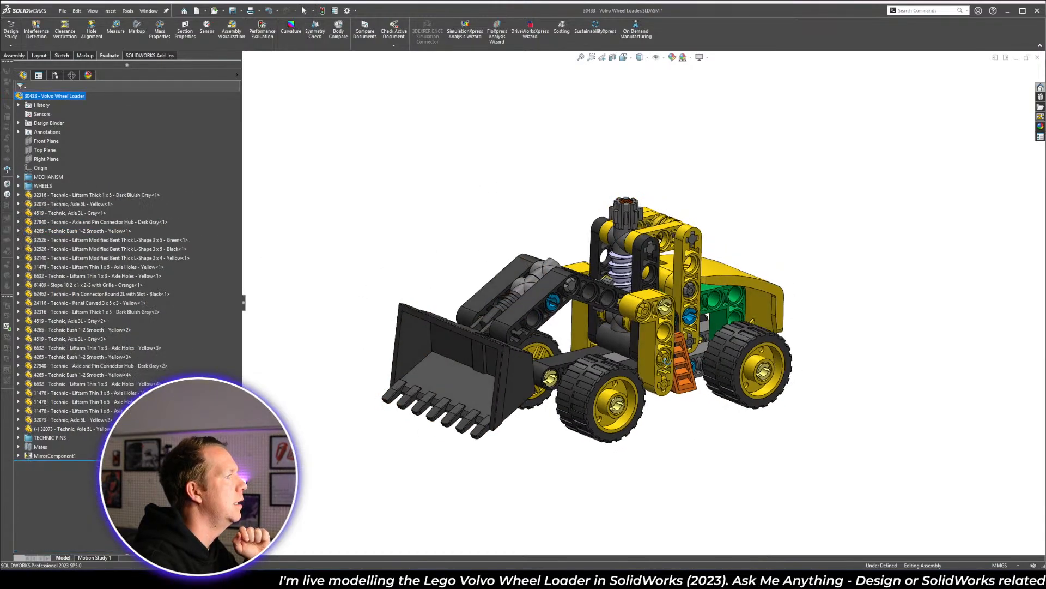
{"action": "middle_click_drag", "start_coordinate": [791, 306], "coordinate": [726, 300]}
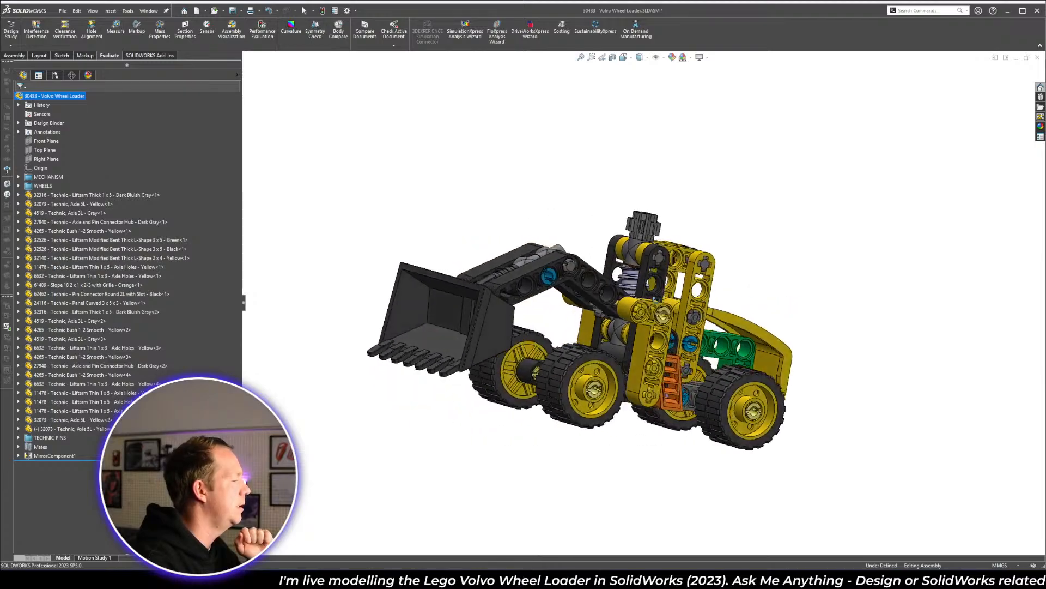
{"action": "middle_click_drag", "start_coordinate": [655, 299], "coordinate": [647, 332]}
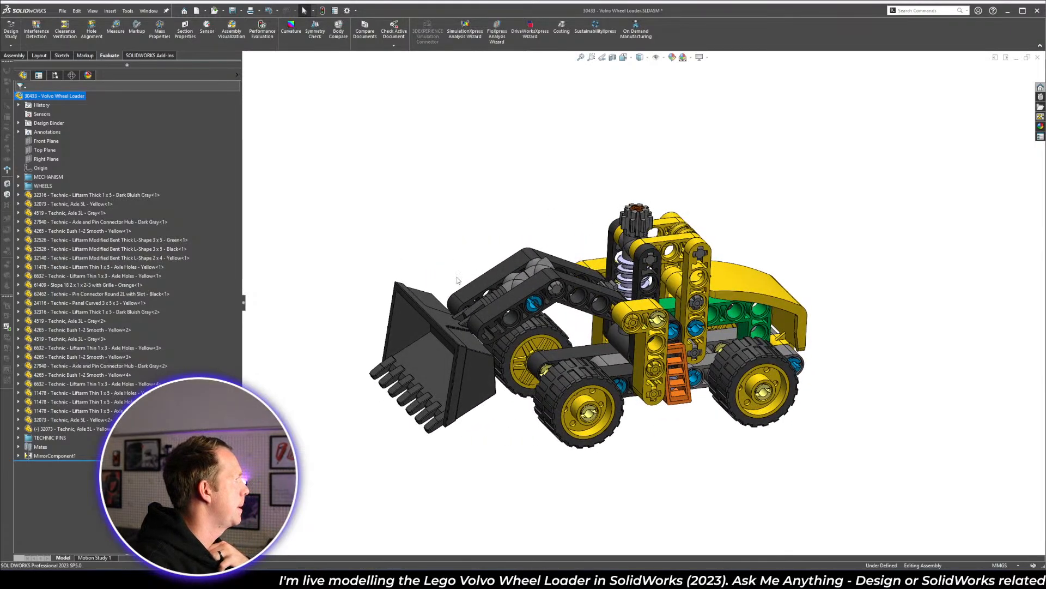
- Expand the MECHANISM folder, then raise and lower the digger bucket to exercise the lifting arm
{"action": "left_click", "coordinate": [18, 177]}
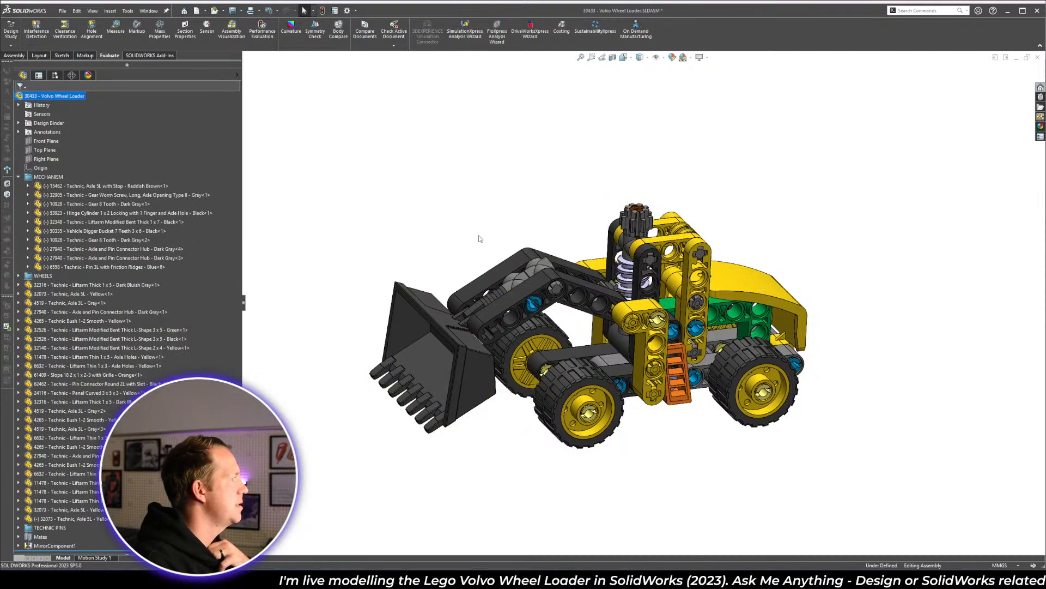
{"action": "left_click_drag", "start_coordinate": [476, 369], "coordinate": [482, 283]}
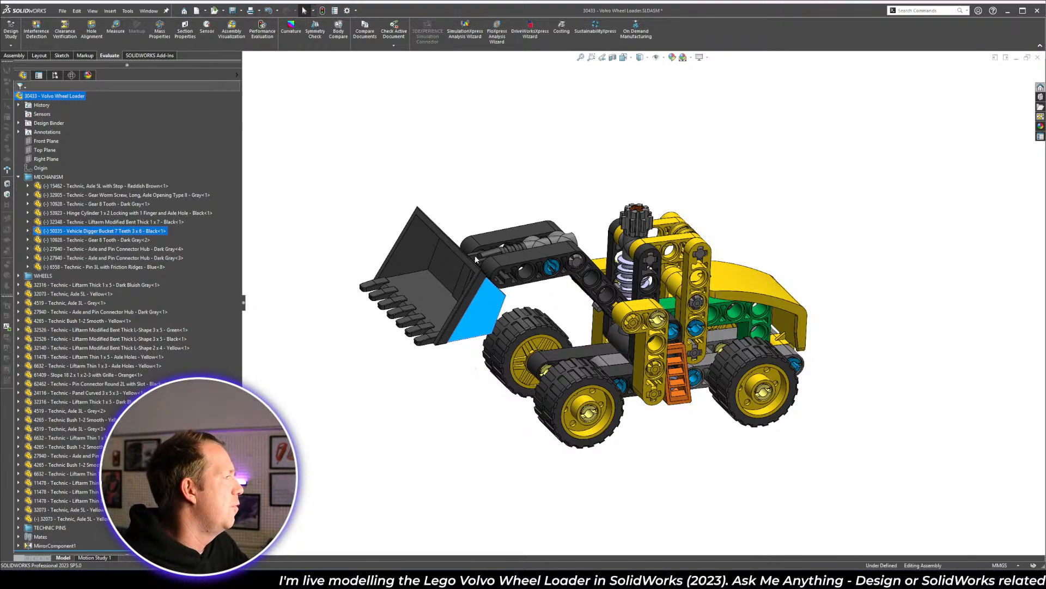
{"action": "left_click_drag", "start_coordinate": [481, 284], "coordinate": [466, 339]}
{"action": "key", "text": "Escape"}
- Turn the 8-tooth gears at the top and beside the worm screw, and check the linkage motion from several angles
{"action": "scroll", "coordinate": [623, 282], "scroll_direction": "down", "scroll_amount": 6}
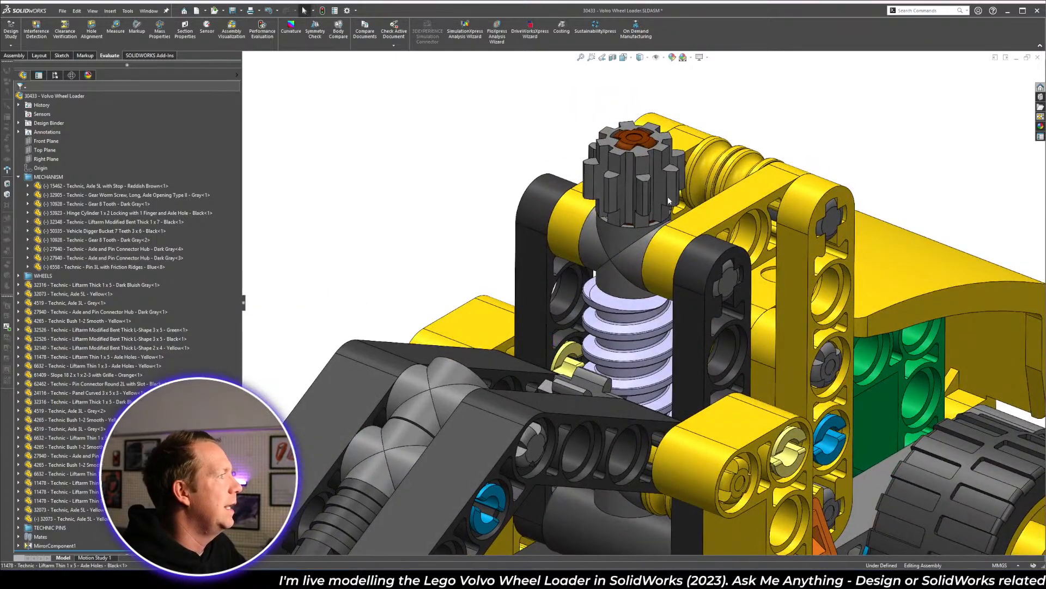
{"action": "left_click_drag", "start_coordinate": [669, 196], "coordinate": [651, 170]}
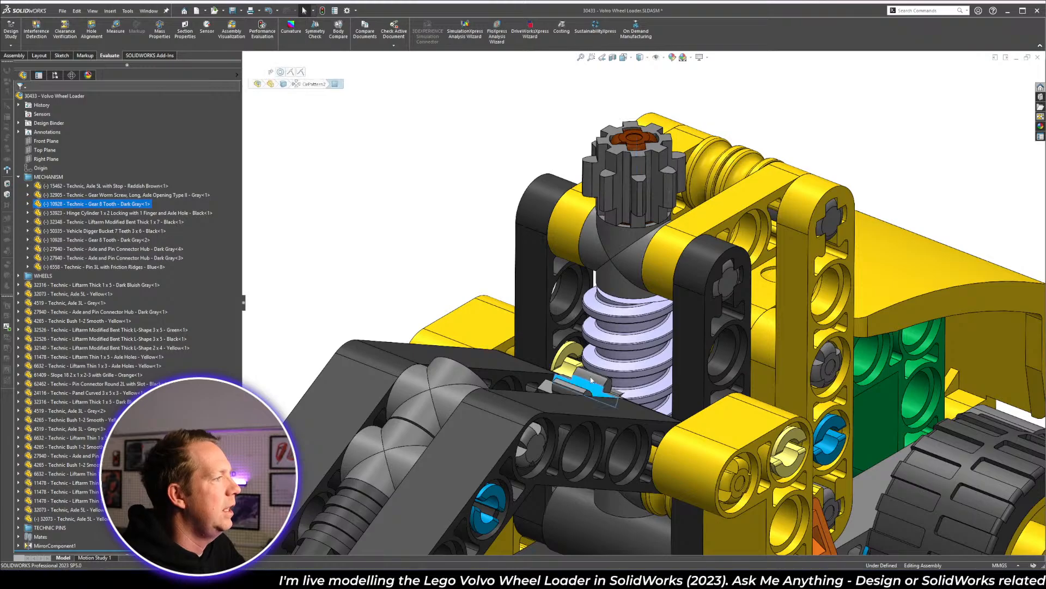
{"action": "left_click_drag", "start_coordinate": [588, 387], "coordinate": [663, 295]}
{"action": "scroll", "coordinate": [662, 295], "scroll_direction": "up", "scroll_amount": 4}
{"action": "middle_click_drag", "start_coordinate": [663, 295], "coordinate": [629, 180]}
{"action": "left_click_drag", "start_coordinate": [629, 177], "coordinate": [409, 477]}
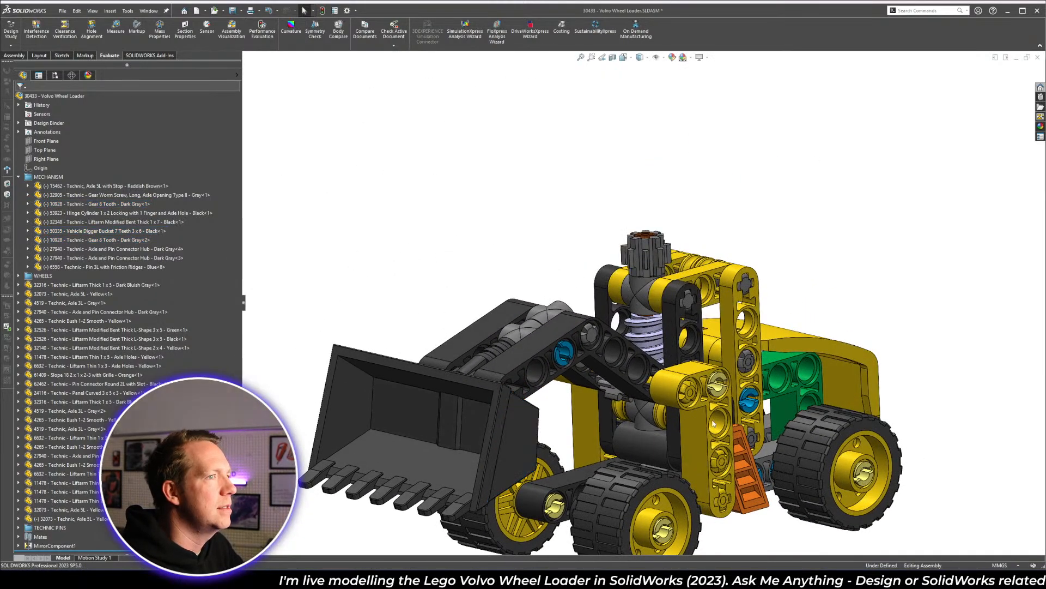
{"action": "scroll", "coordinate": [622, 355], "scroll_direction": "up", "scroll_amount": 5}
{"action": "middle_click_drag", "start_coordinate": [725, 422], "coordinate": [704, 425]}
{"action": "scroll", "coordinate": [704, 361], "scroll_direction": "down", "scroll_amount": 3}
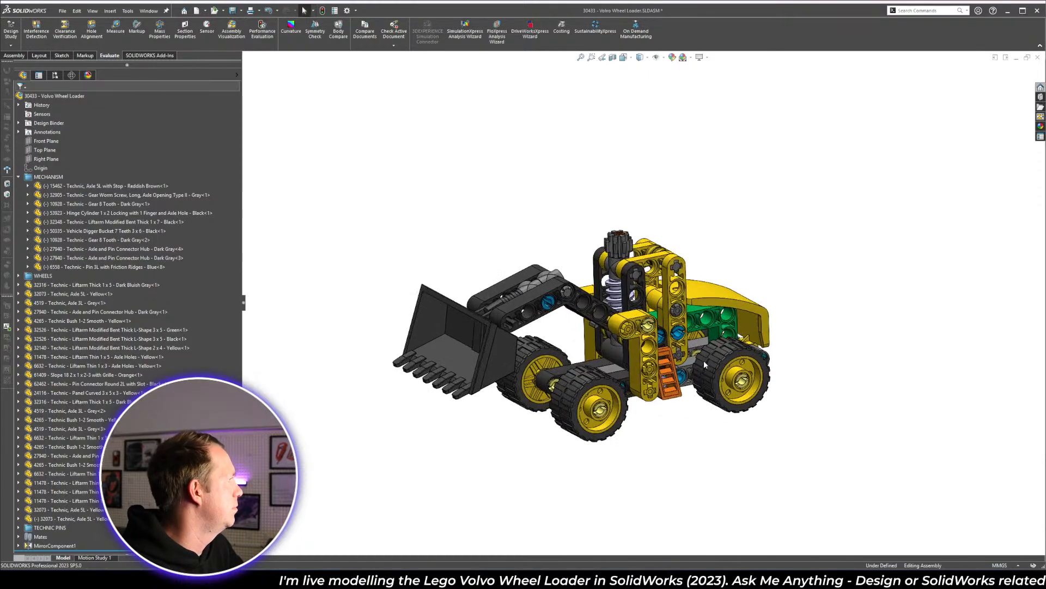
{"action": "middle_click_drag", "start_coordinate": [704, 360], "coordinate": [694, 309]}
{"action": "scroll", "coordinate": [695, 318], "scroll_direction": "down", "scroll_amount": 2}
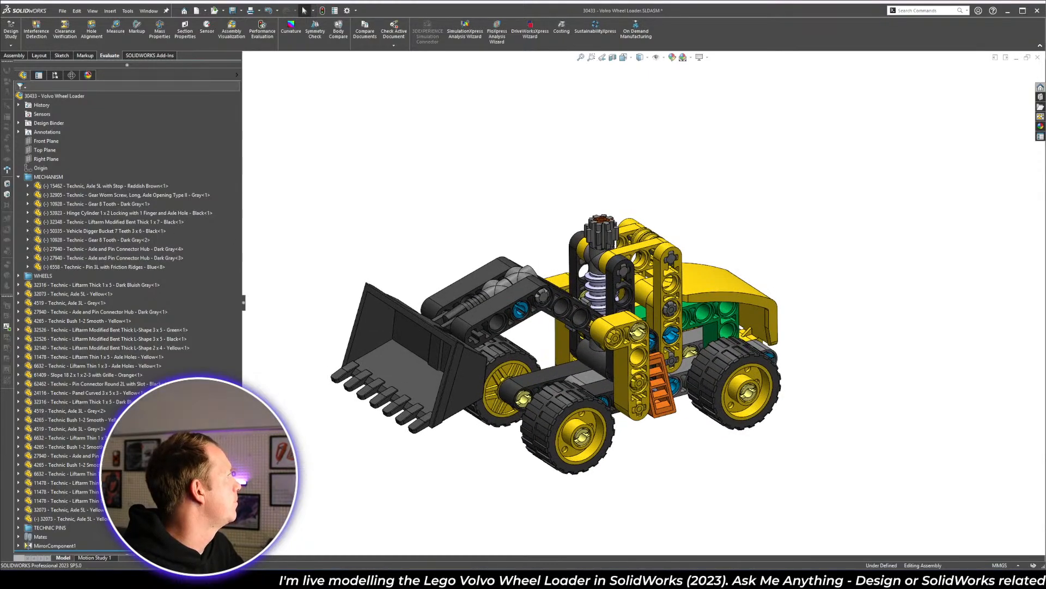
- Collapse the MECHANISM folder and examine which components MirrorComponent1 mirrors from the side and from above
{"action": "left_click", "coordinate": [20, 178]}
{"action": "middle_click_drag", "start_coordinate": [574, 458], "coordinate": [693, 482]}
{"action": "left_click", "coordinate": [50, 455]}
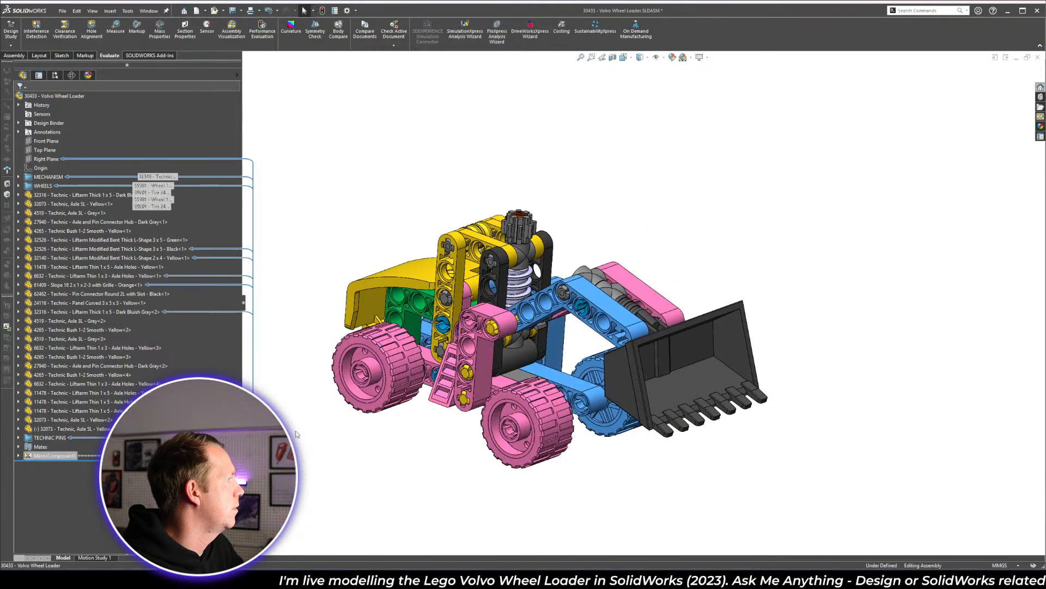
{"action": "middle_click_drag", "start_coordinate": [595, 299], "coordinate": [770, 430]}
{"action": "scroll", "coordinate": [763, 463], "scroll_direction": "up", "scroll_amount": 3}
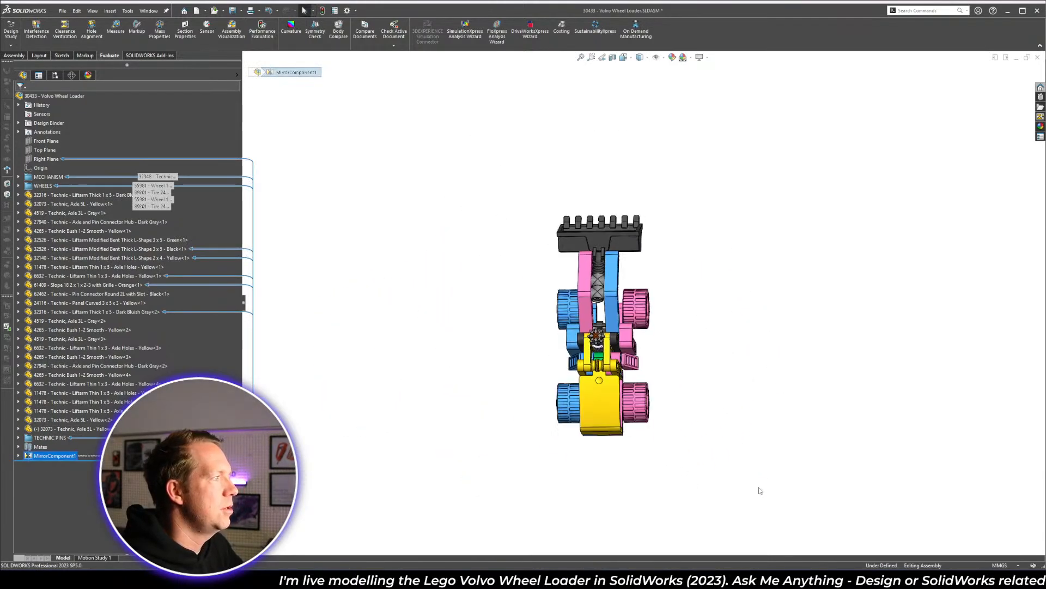
{"action": "middle_click_drag", "start_coordinate": [759, 490], "coordinate": [734, 219]}
{"action": "scroll", "coordinate": [661, 306], "scroll_direction": "down", "scroll_amount": 5}
{"action": "left_click", "coordinate": [734, 219]}
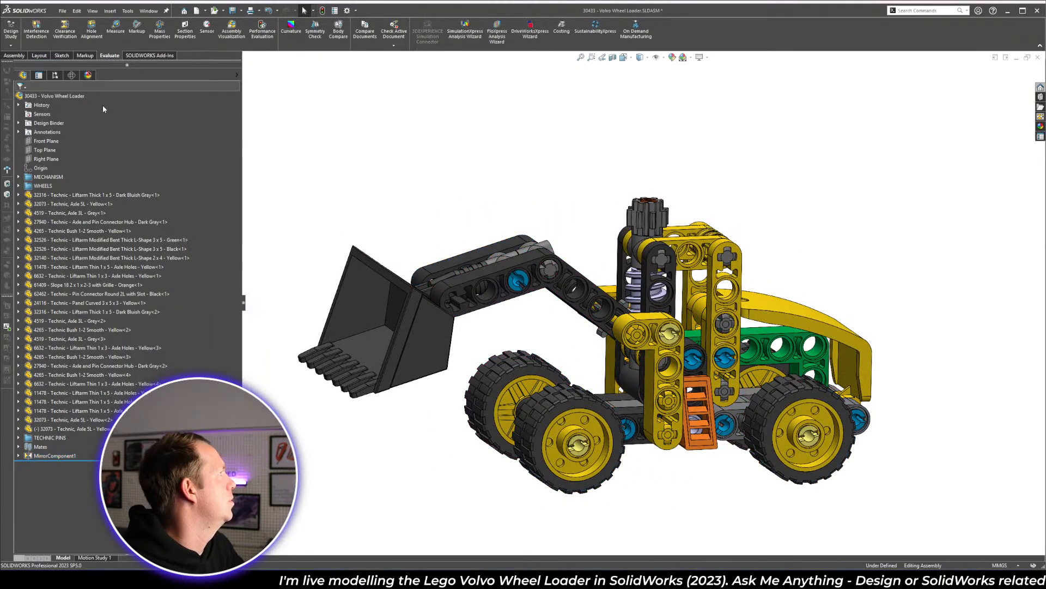
- Run Interference Detection on the whole wheel loader assembly and review the first four results
{"action": "left_click", "coordinate": [36, 30]}
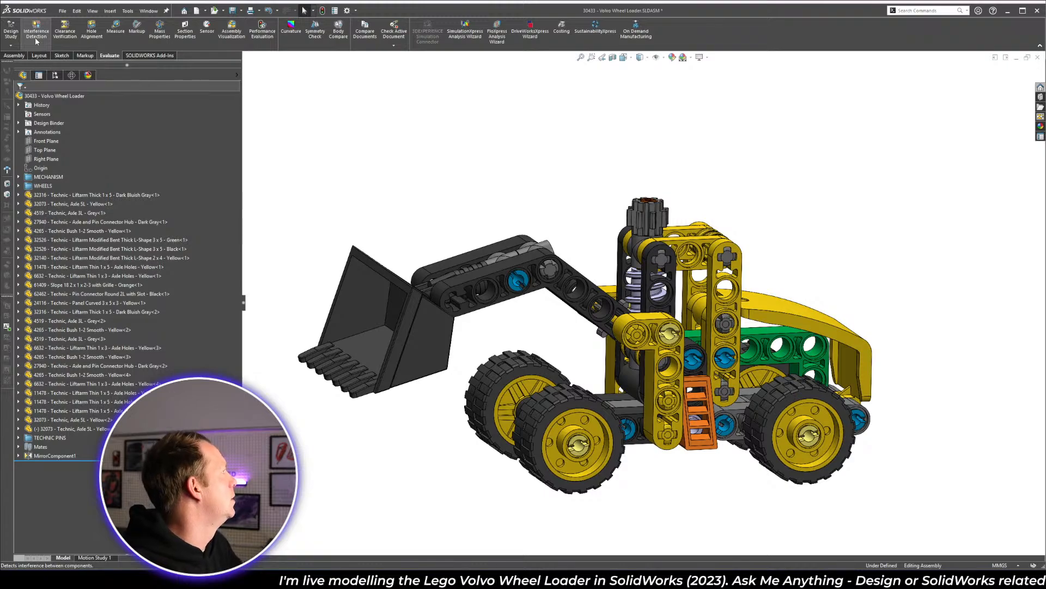
{"action": "left_click", "coordinate": [131, 140]}
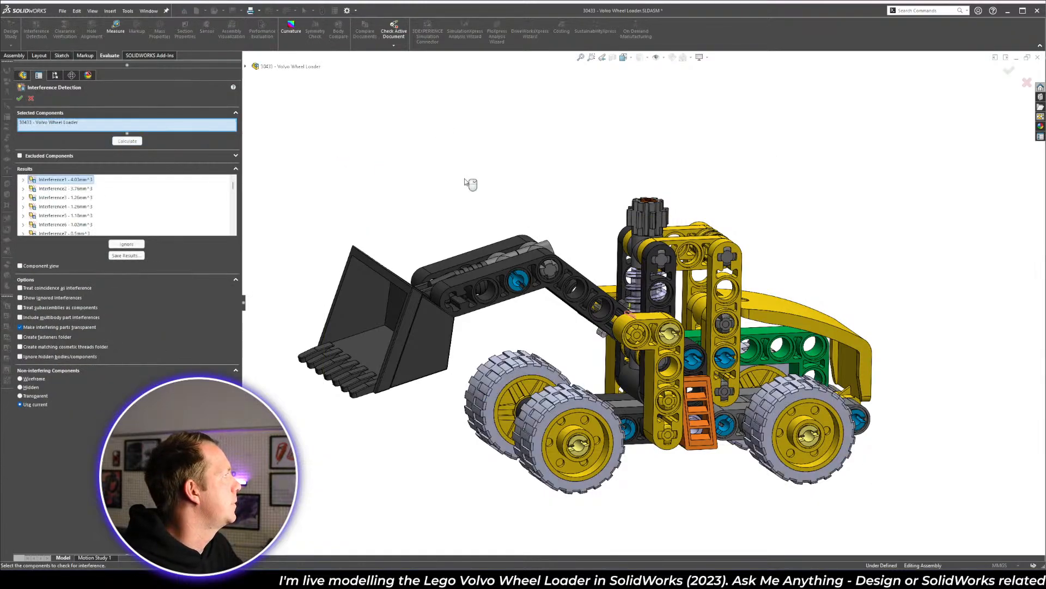
{"action": "middle_click_drag", "start_coordinate": [471, 184], "coordinate": [524, 327]}
{"action": "left_click", "coordinate": [63, 190]}
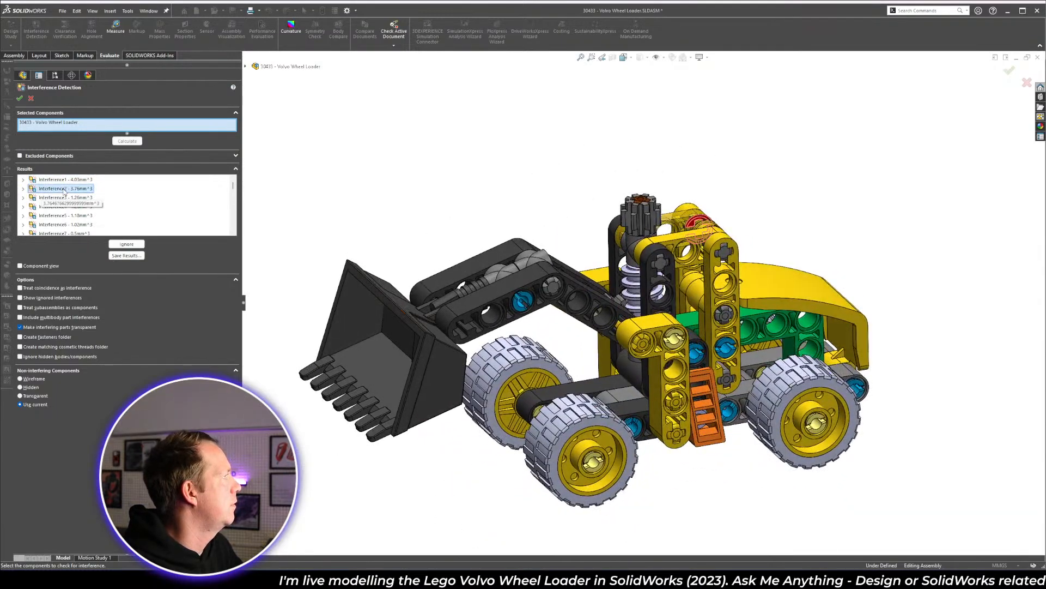
{"action": "left_click", "coordinate": [65, 198]}
{"action": "left_click", "coordinate": [67, 207]}
- Inspect the fourth interference up close around the black pin connector and finish the interference check
{"action": "middle_click_drag", "start_coordinate": [386, 306], "coordinate": [775, 292]}
{"action": "scroll", "coordinate": [598, 327], "scroll_direction": "down", "scroll_amount": 10}
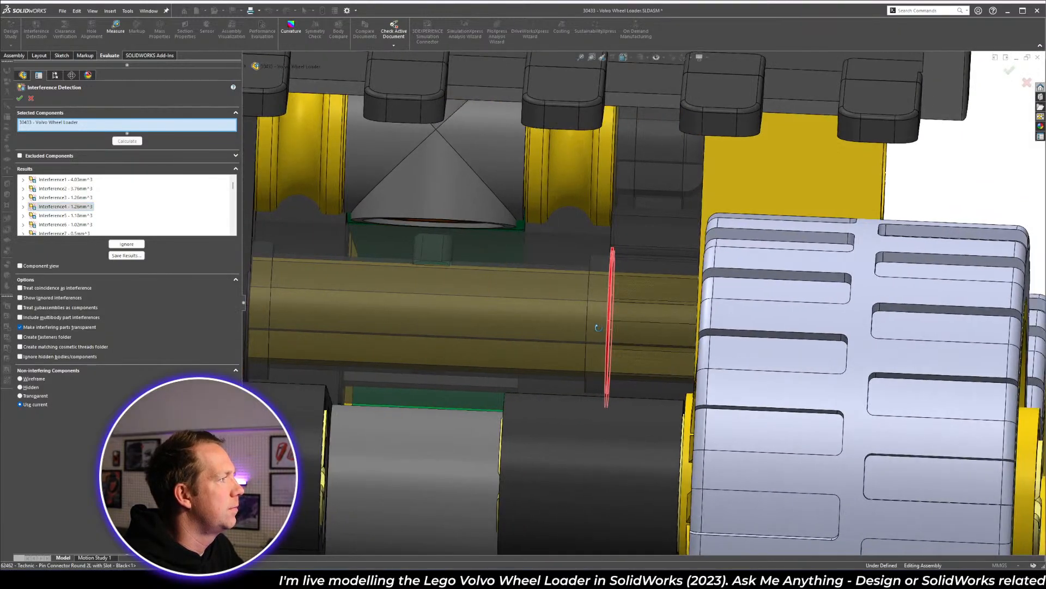
{"action": "middle_click_drag", "start_coordinate": [598, 328], "coordinate": [710, 322]}
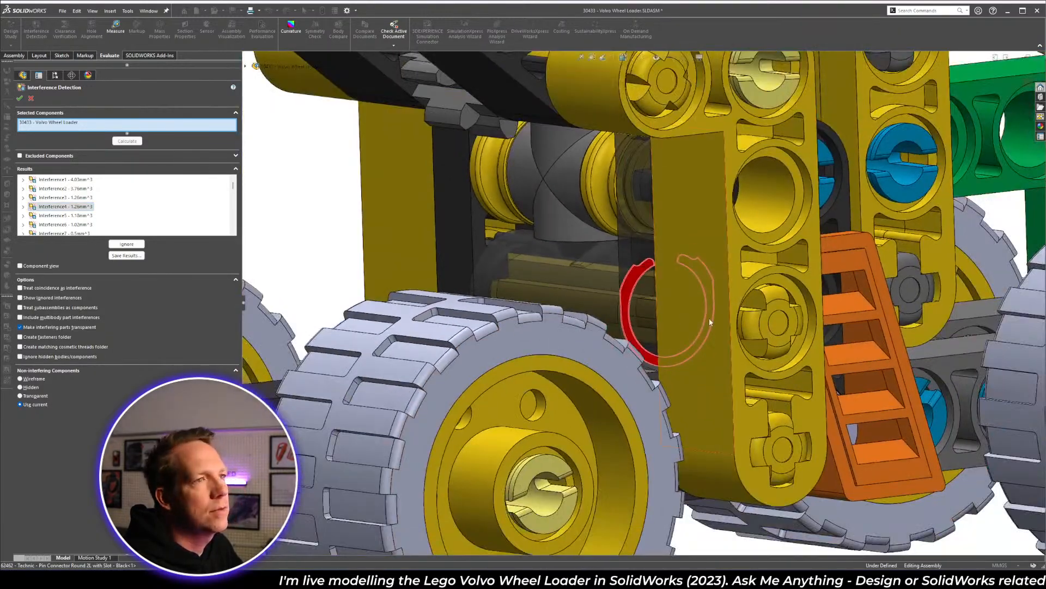
{"action": "scroll", "coordinate": [709, 318], "scroll_direction": "up", "scroll_amount": 10}
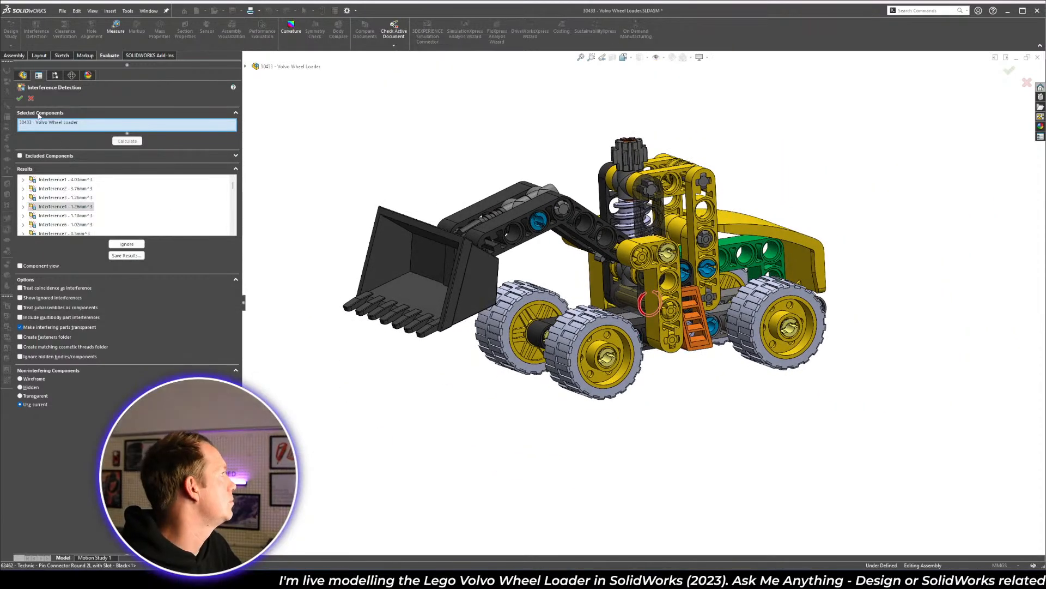
{"action": "left_click", "coordinate": [19, 98]}
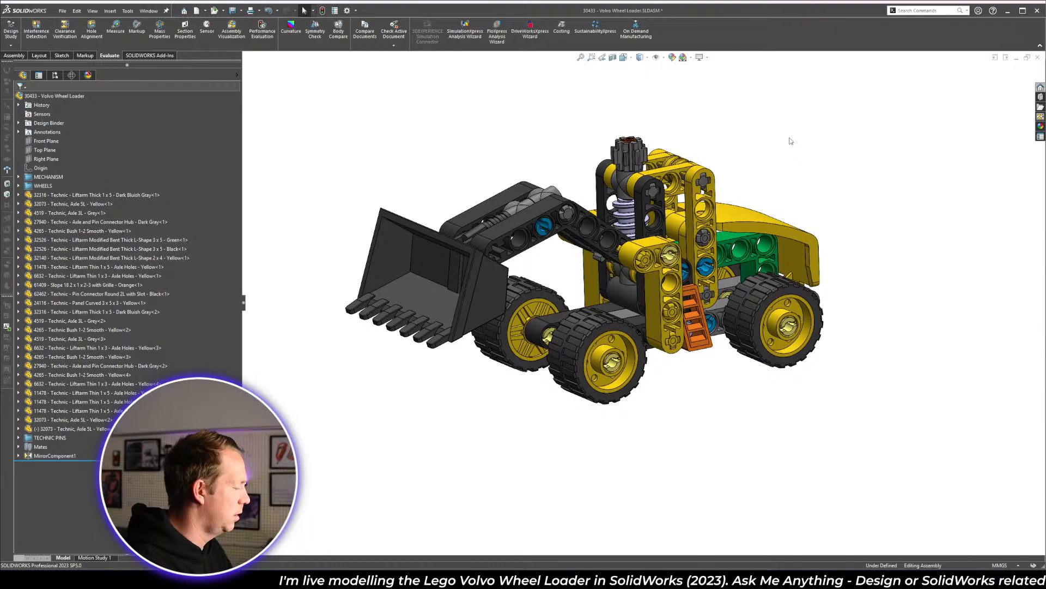
- Close the finished Volvo Wheel Loader assembly without saving the modified documents
{"action": "key", "text": "ctrl+w"}
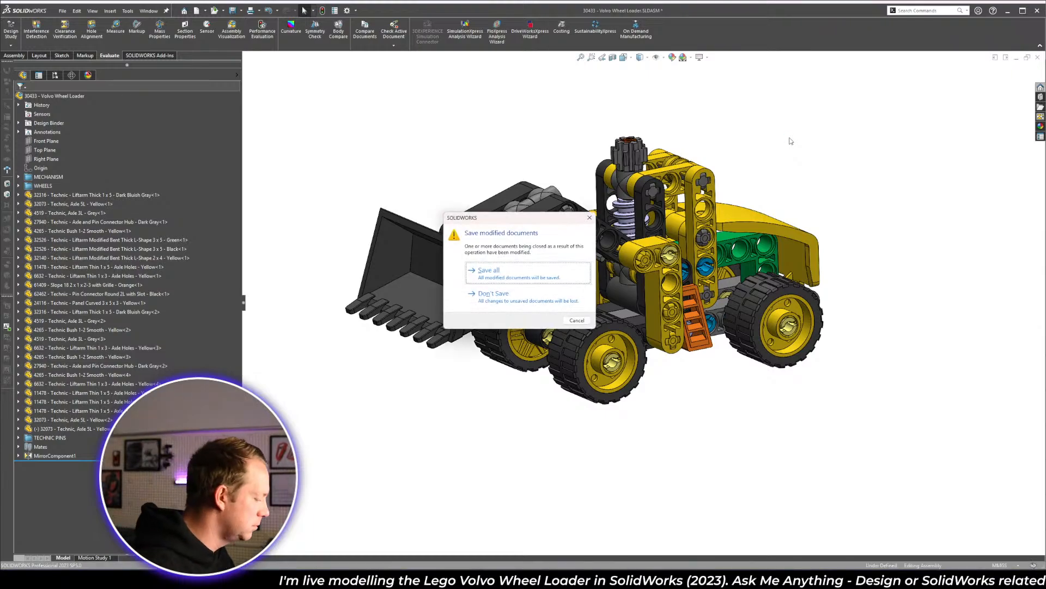
{"action": "key", "text": "n"}
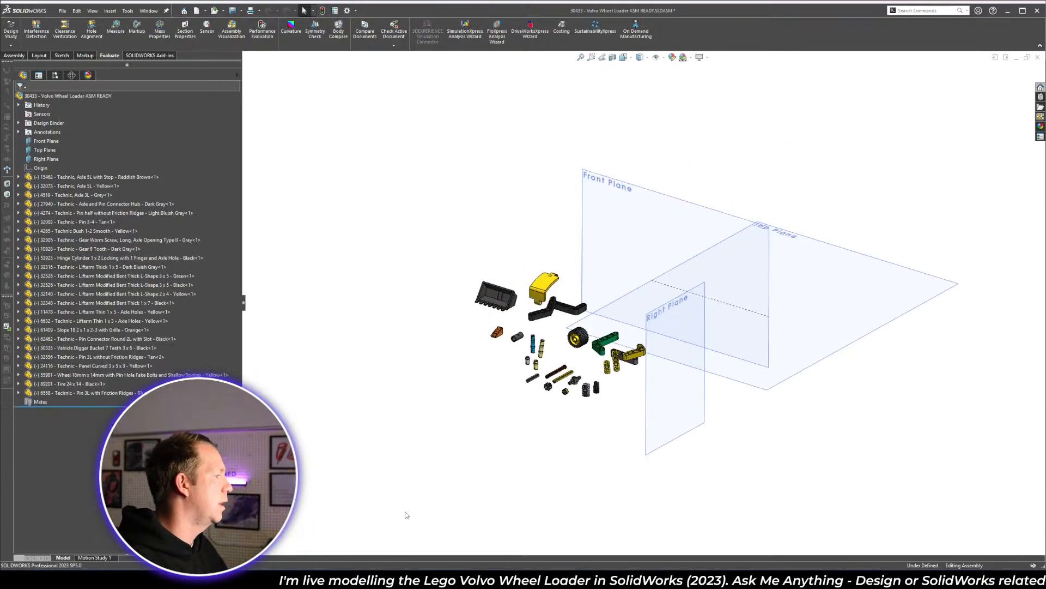
- Switch to the Google Drive folder in the browser and open the 30433 - Volvo Wheel Loader - 6408256.pdf building instructions
{"action": "key", "text": "alt+Tab"}
{"action": "left_click", "coordinate": [407, 579]}
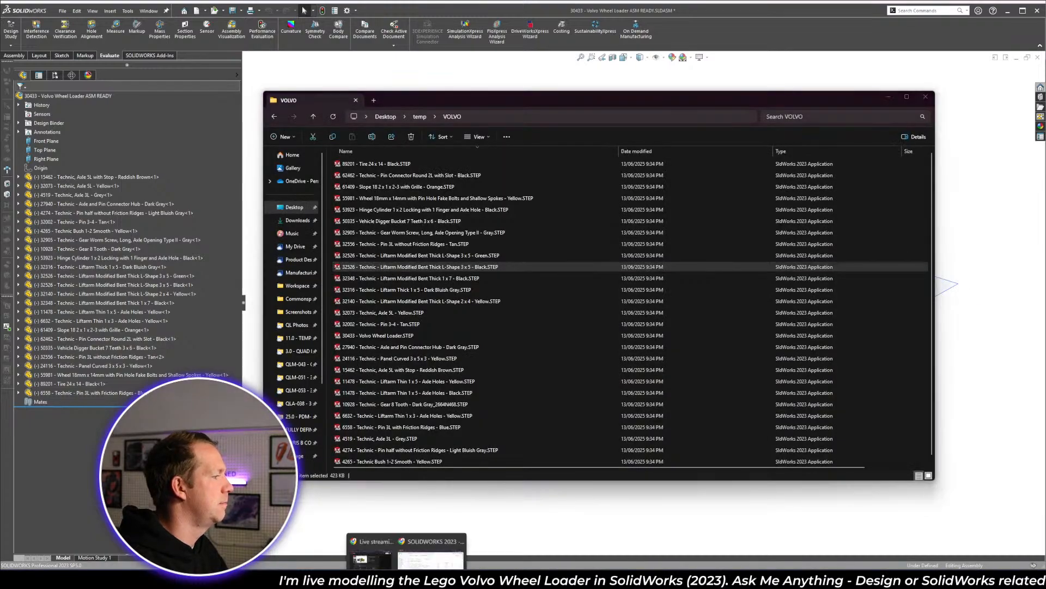
{"action": "left_click", "coordinate": [436, 548]}
{"action": "left_click", "coordinate": [431, 82]}
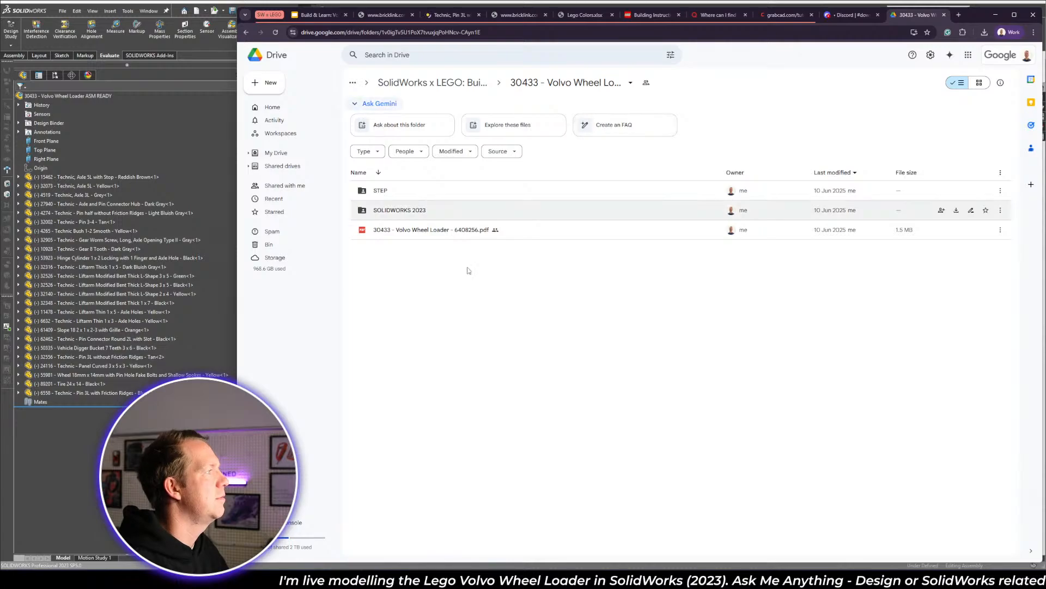
{"action": "left_click", "coordinate": [440, 233]}
{"action": "double_click", "coordinate": [428, 231]}
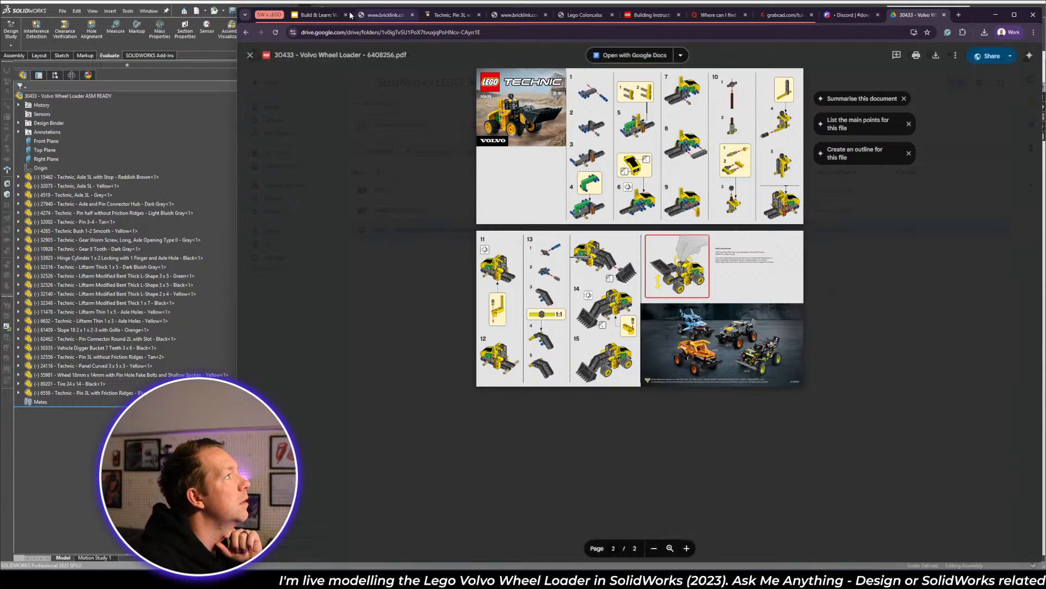
- Show the slide with building steps 1 to 10 in the Build & Learn: Volvo presentation and widen the browser window
{"action": "left_click", "coordinate": [329, 15]}
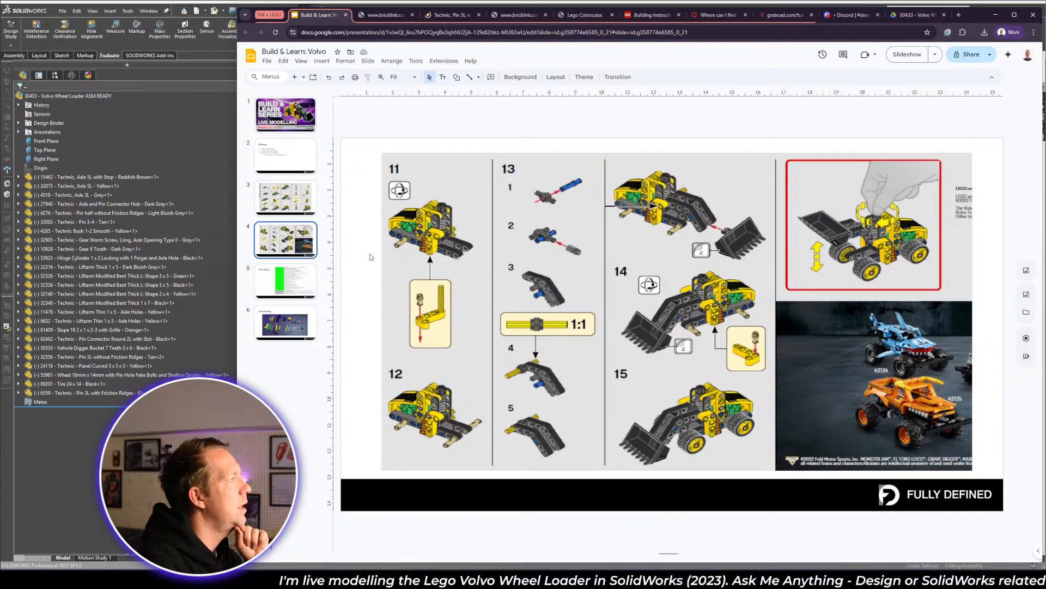
{"action": "key", "text": "Up"}
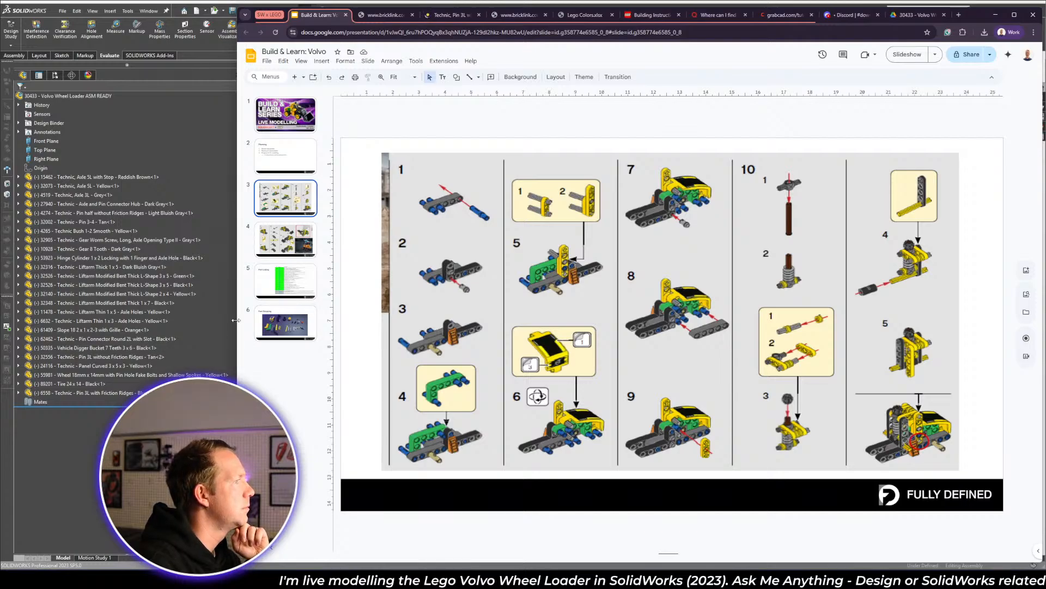
{"action": "left_click_drag", "start_coordinate": [236, 330], "coordinate": [160, 330]}
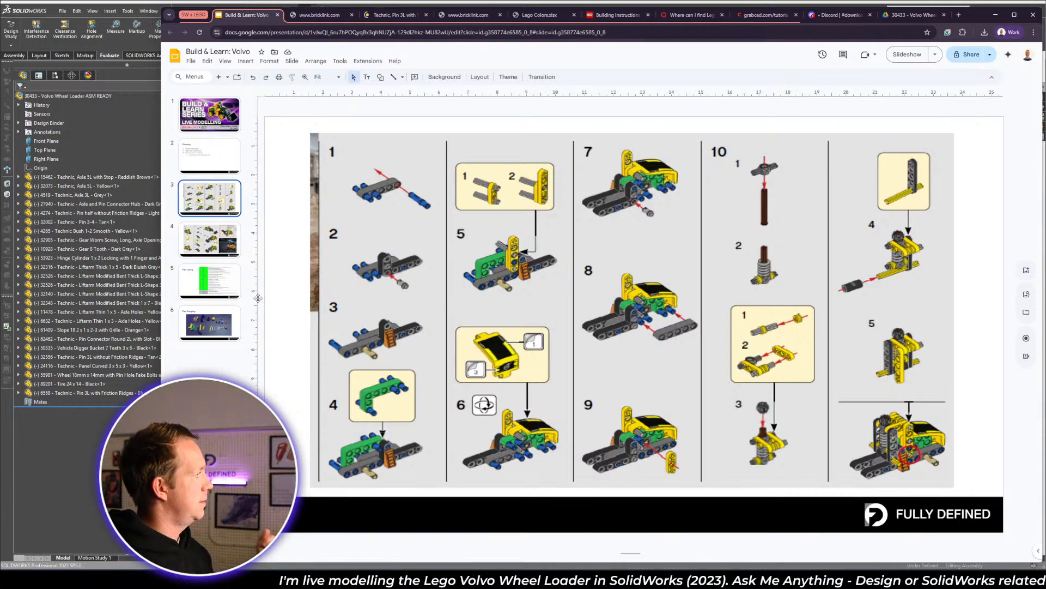
{"action": "left_click", "coordinate": [138, 142]}
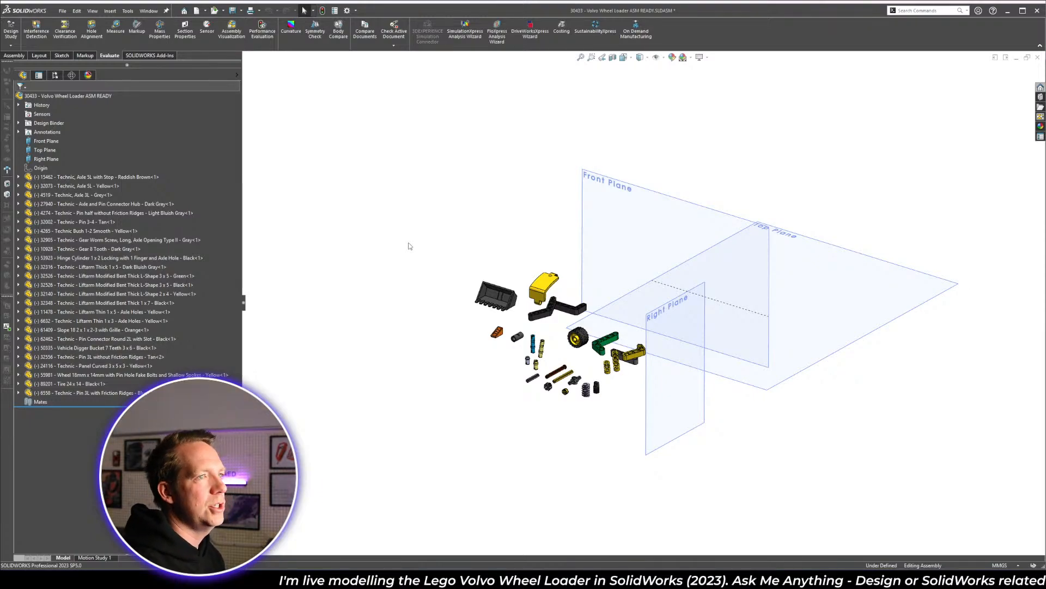
{"action": "key", "text": "alt+Tab"}
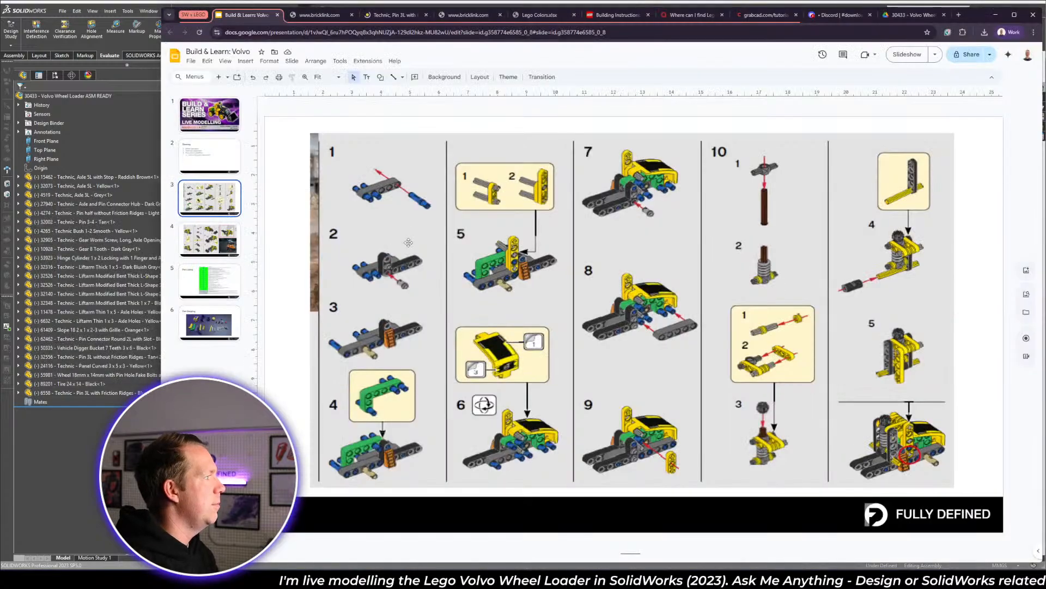
- Compare the slides with building steps 1 to 10 and 11 to 15 to study the build order, finishing on steps 1 to 10
{"action": "left_click", "coordinate": [217, 233]}
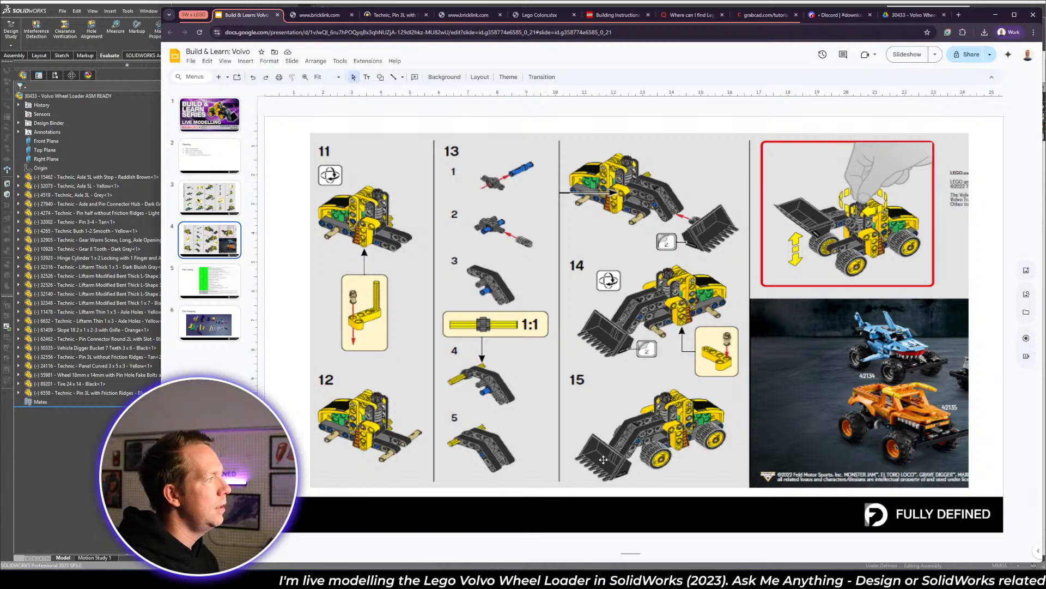
{"action": "left_click", "coordinate": [205, 192]}
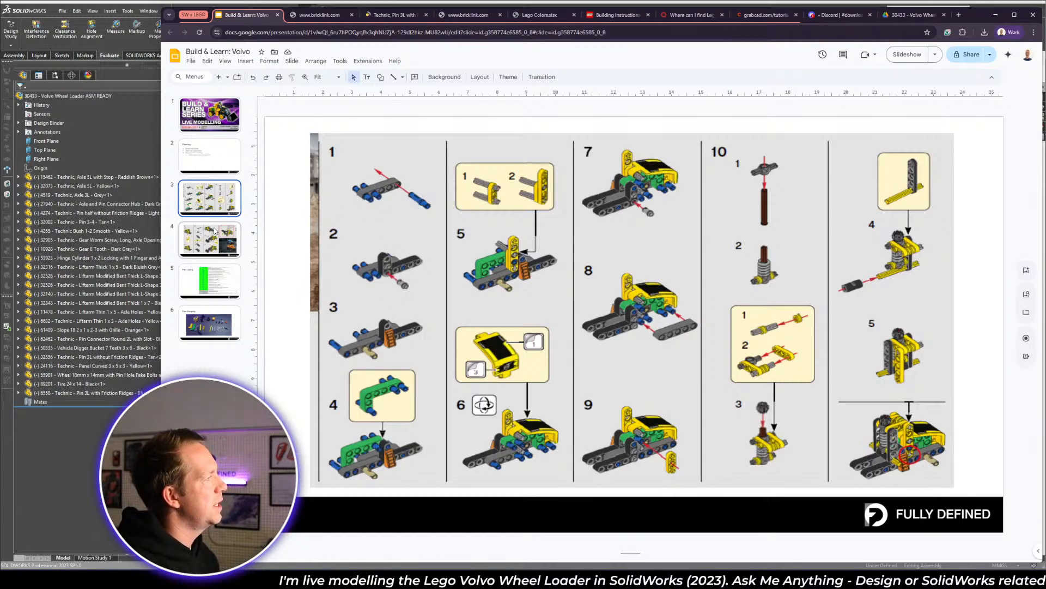
{"action": "left_click", "coordinate": [220, 246]}
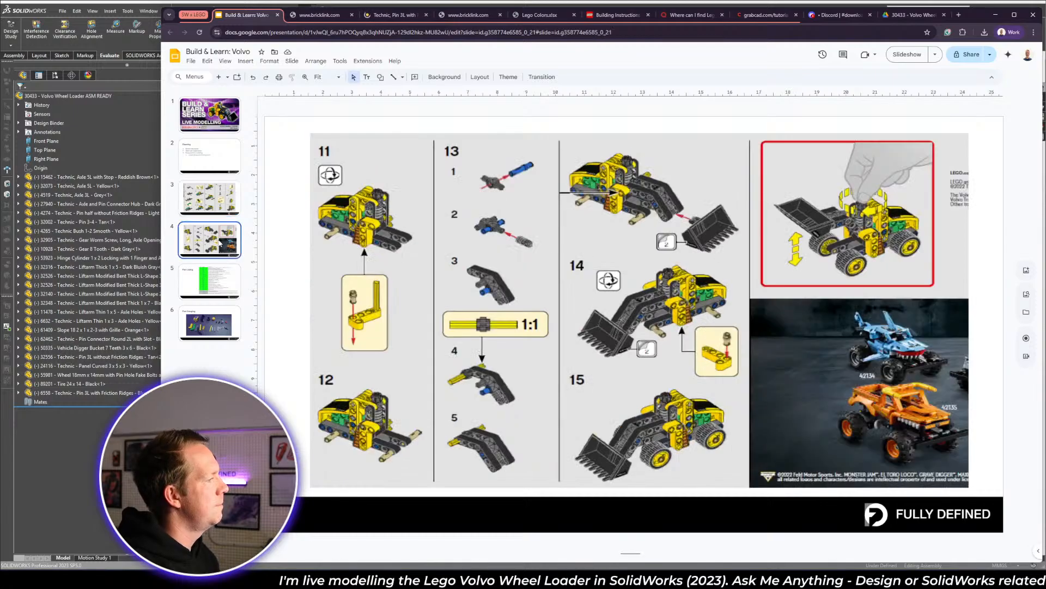
{"action": "left_click", "coordinate": [217, 202]}
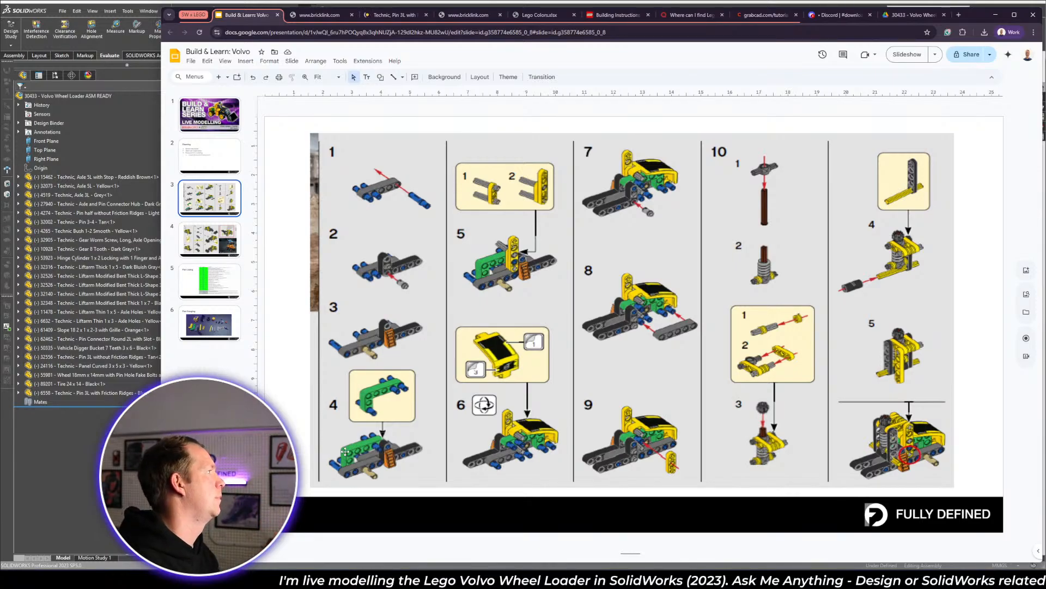
{"action": "left_click", "coordinate": [218, 232]}
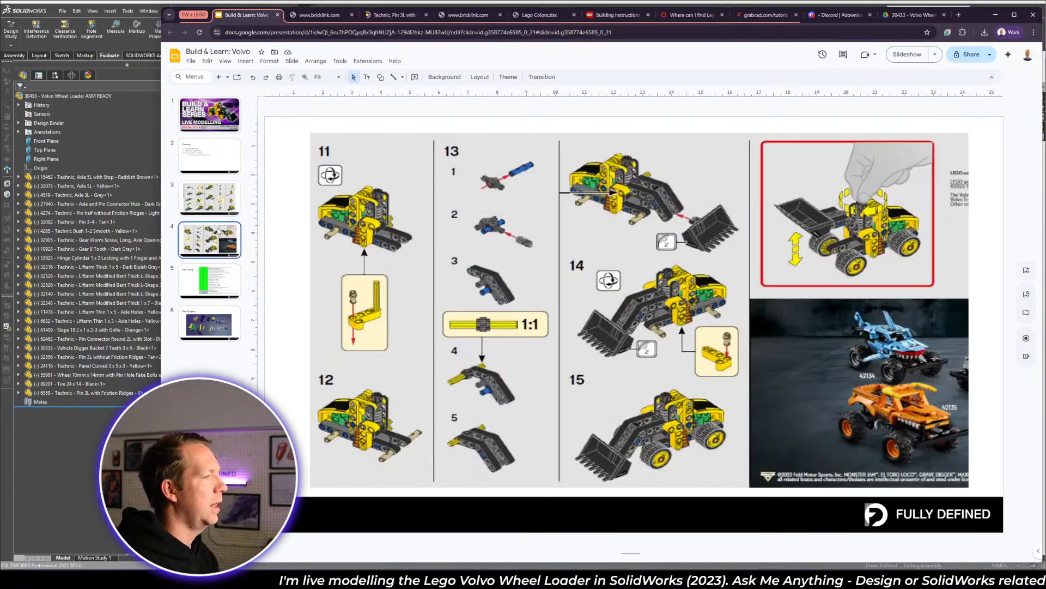
{"action": "left_click", "coordinate": [209, 198]}
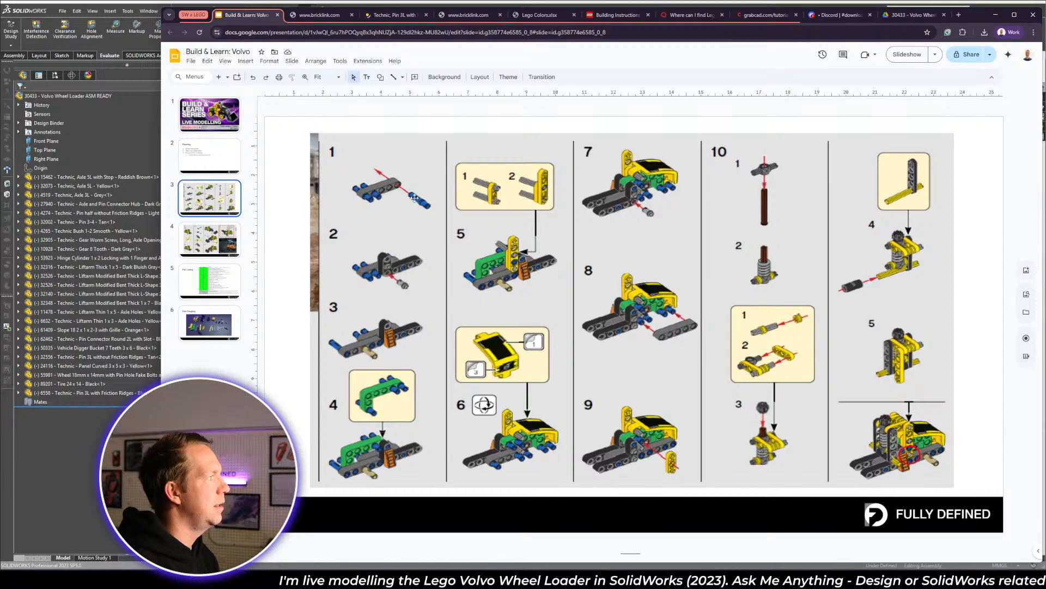
- Switch back to SolidWorks and hide the Front Plane and Top Plane of the ASM READY assembly
{"action": "key", "text": "alt+Tab"}
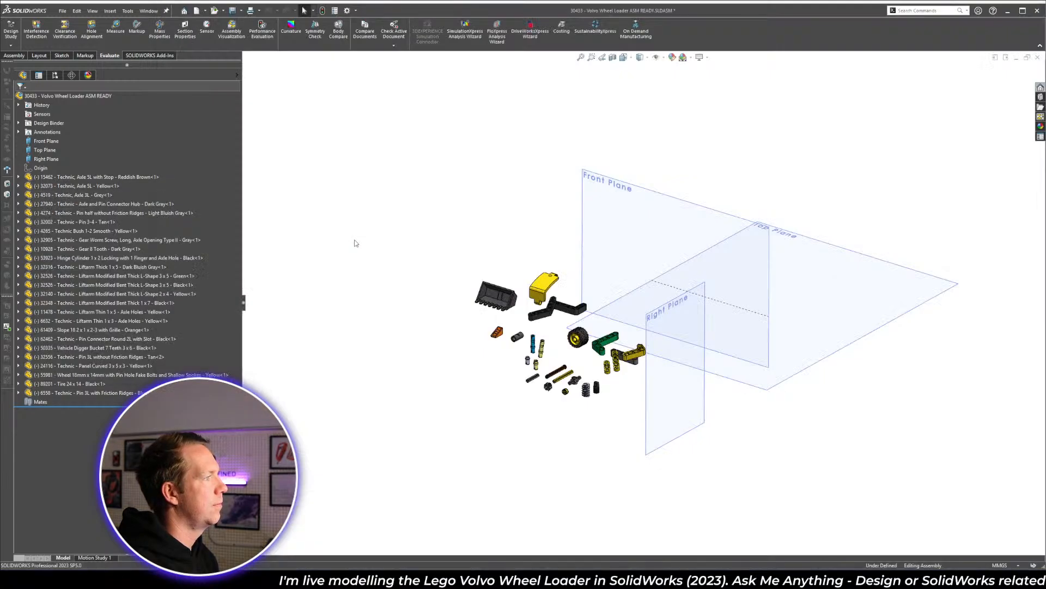
{"action": "scroll", "coordinate": [790, 344], "scroll_direction": "down", "scroll_amount": 3}
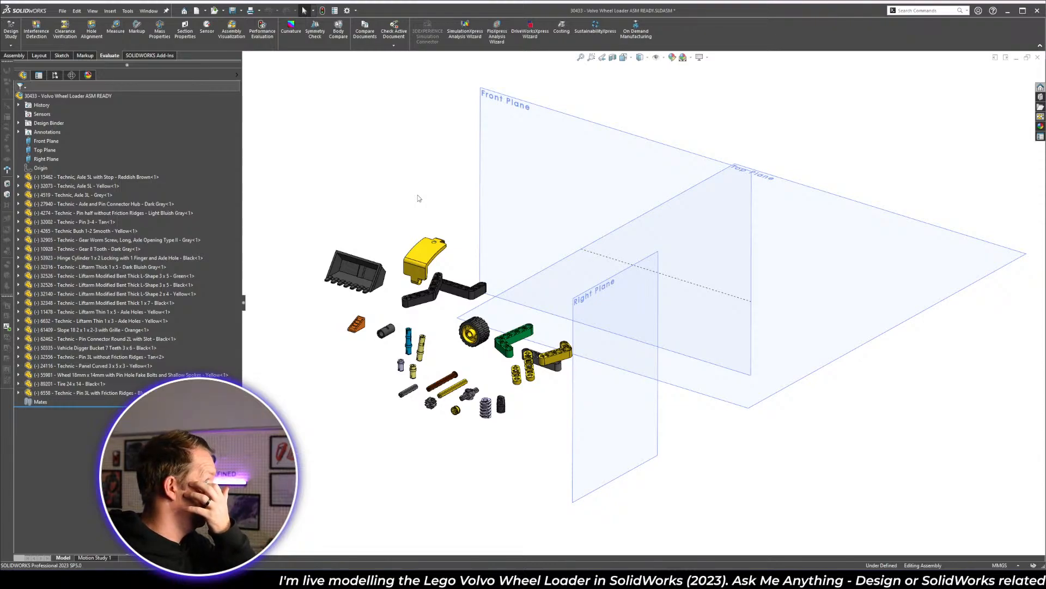
{"action": "left_click", "coordinate": [47, 141]}
{"action": "left_click", "coordinate": [52, 129]}
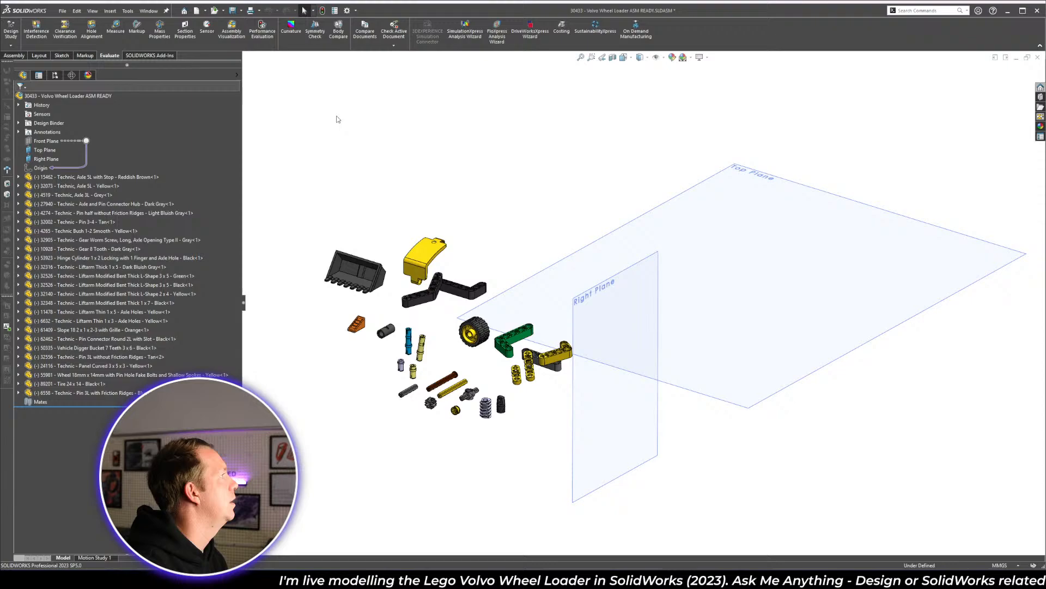
{"action": "left_click", "coordinate": [39, 149]}
{"action": "left_click", "coordinate": [59, 138]}
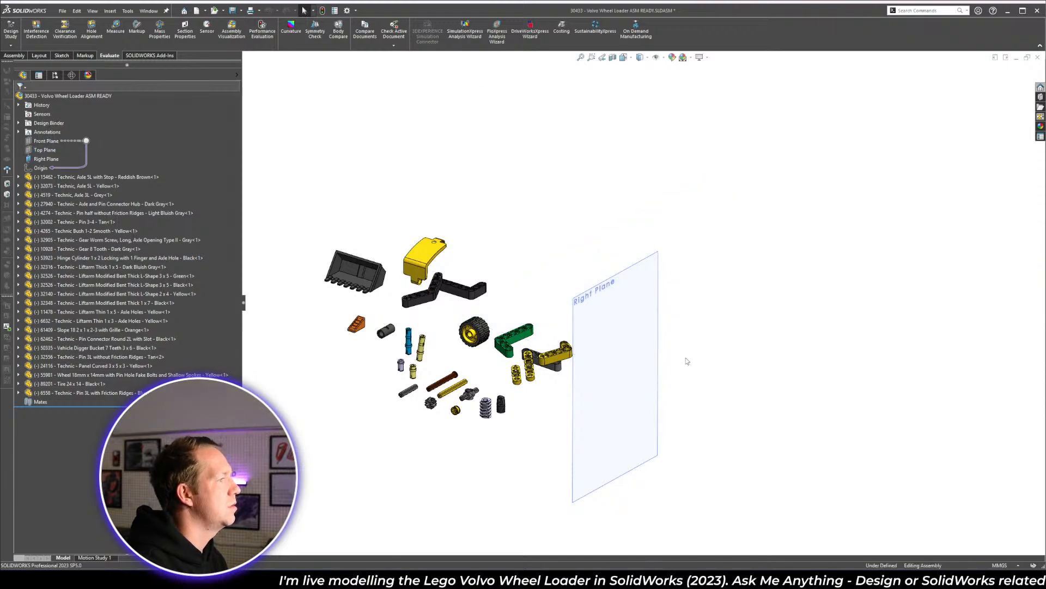
- Widen the displayed Right Plane by stretching its side edge away from the loose parts
{"action": "left_click", "coordinate": [658, 377]}
{"action": "left_click_drag", "start_coordinate": [658, 355], "coordinate": [735, 354]}
{"action": "left_click", "coordinate": [767, 368]}
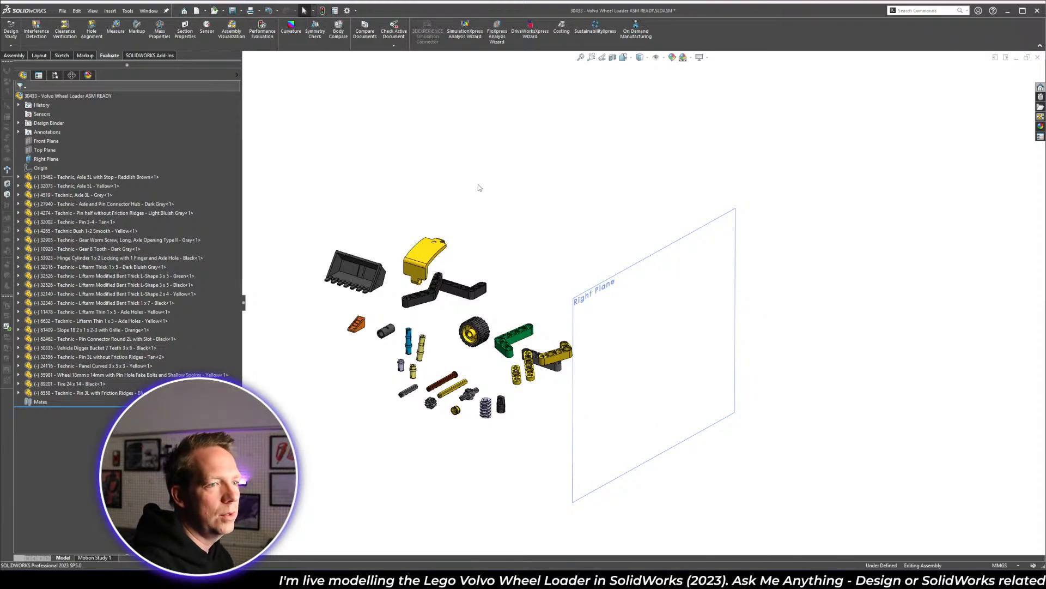
- Move the dark bluish gray Liftarm Thick 1 x 5 out of the loose parts to the upper edge of the Right Plane
{"action": "key", "text": "space"}
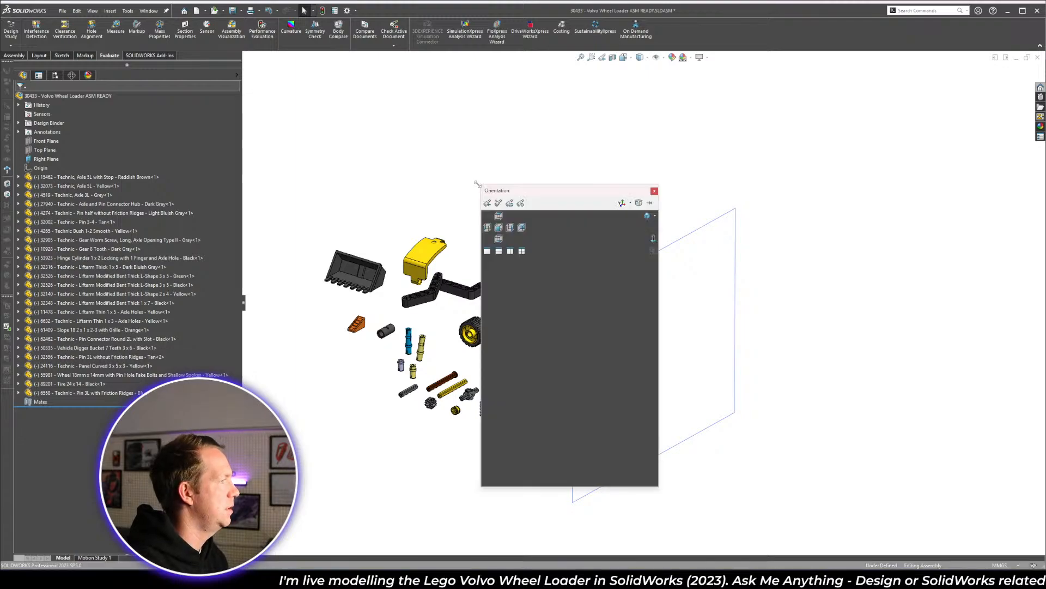
{"action": "left_click", "coordinate": [649, 217]}
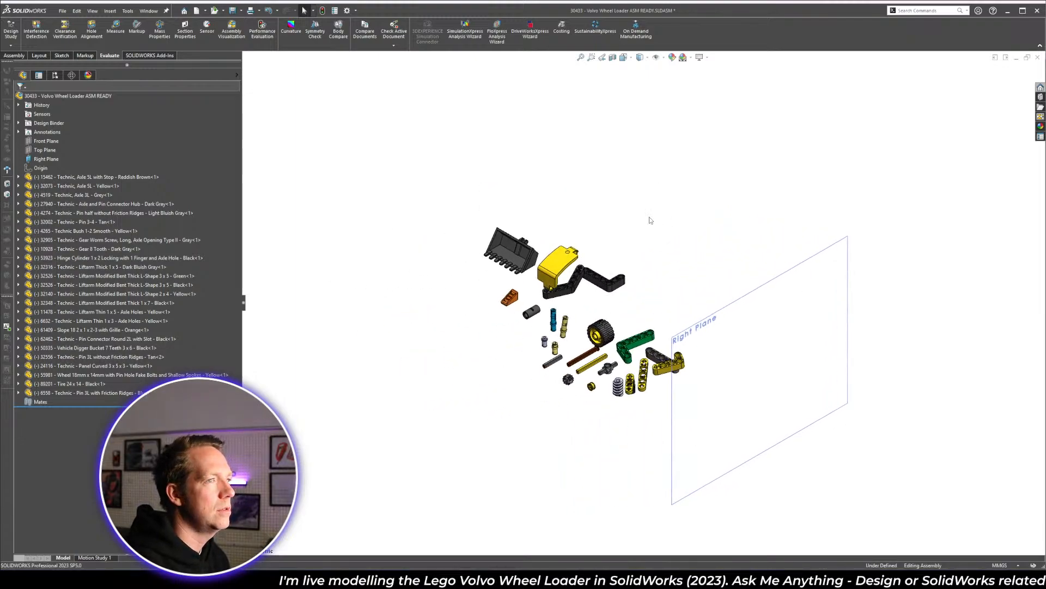
{"action": "key", "text": "space"}
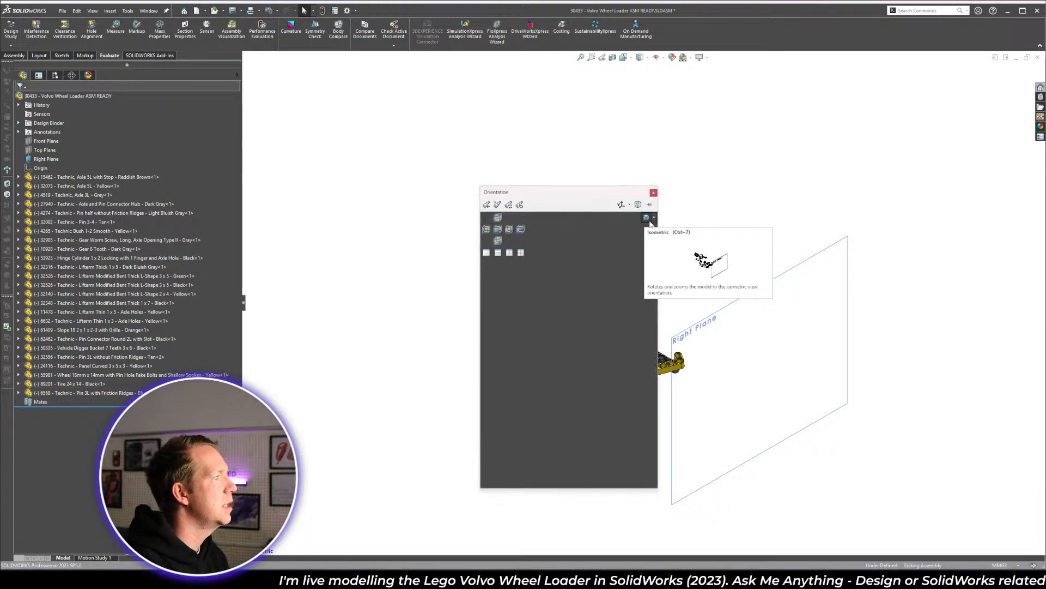
{"action": "left_click", "coordinate": [499, 230]}
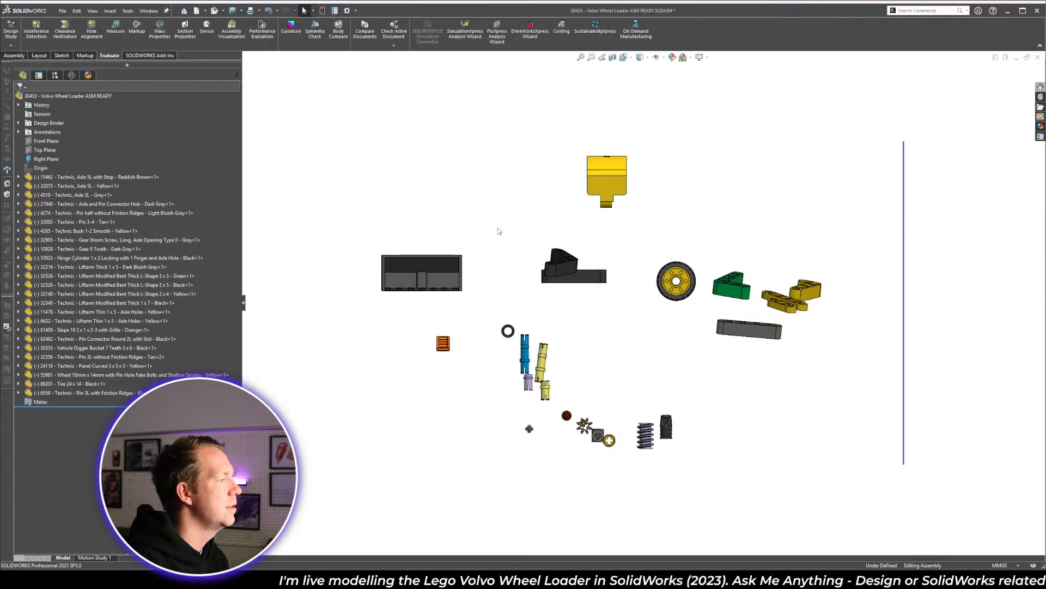
{"action": "key", "text": "space"}
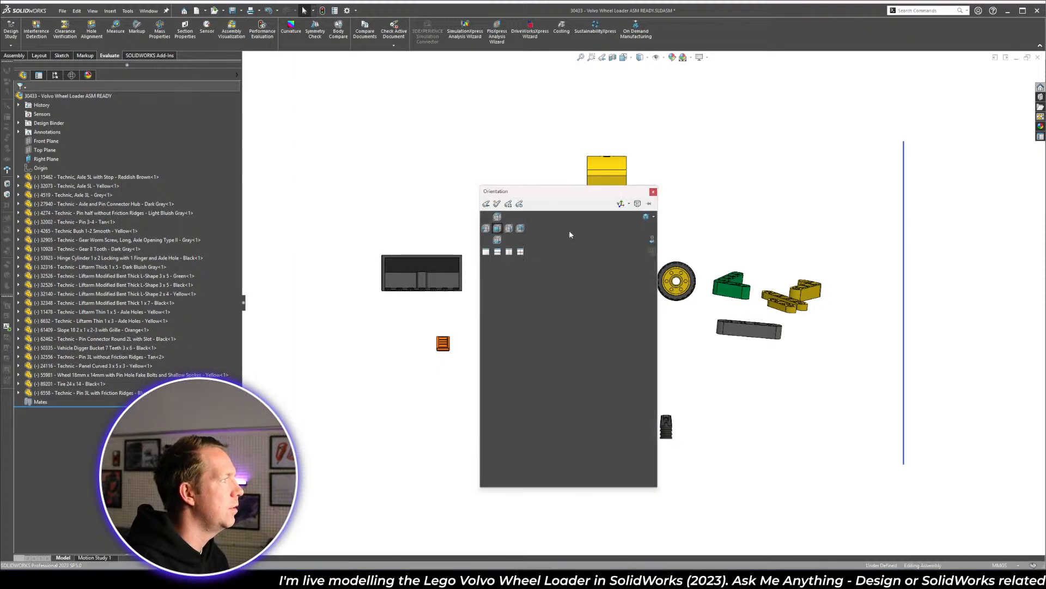
{"action": "left_click", "coordinate": [648, 218]}
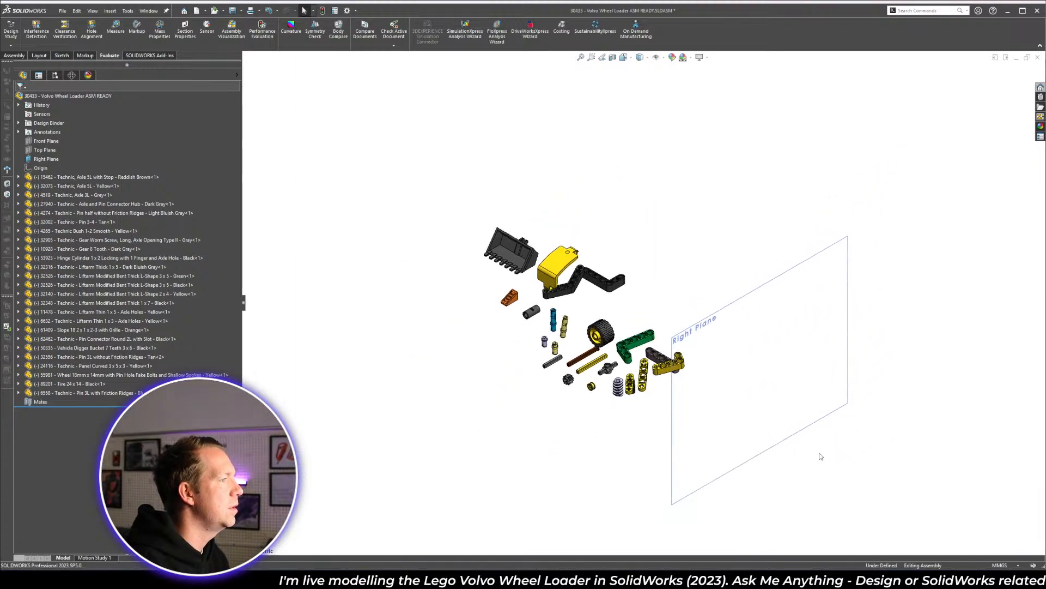
{"action": "left_click_drag", "start_coordinate": [680, 367], "coordinate": [765, 307]}
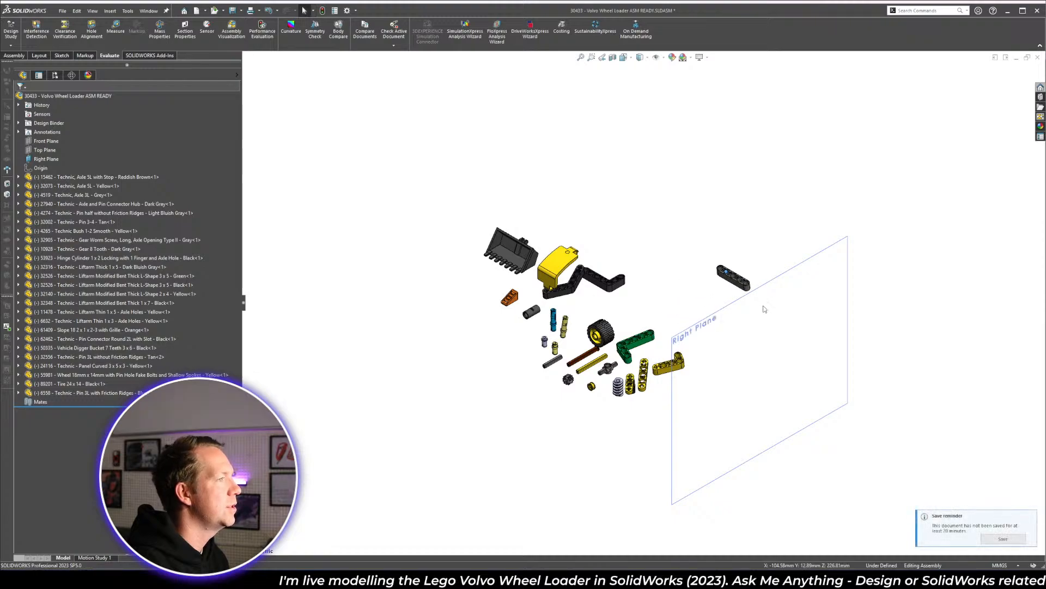
{"action": "scroll", "coordinate": [764, 306], "scroll_direction": "down", "scroll_amount": 4}
{"action": "left_click_drag", "start_coordinate": [676, 254], "coordinate": [697, 279]}
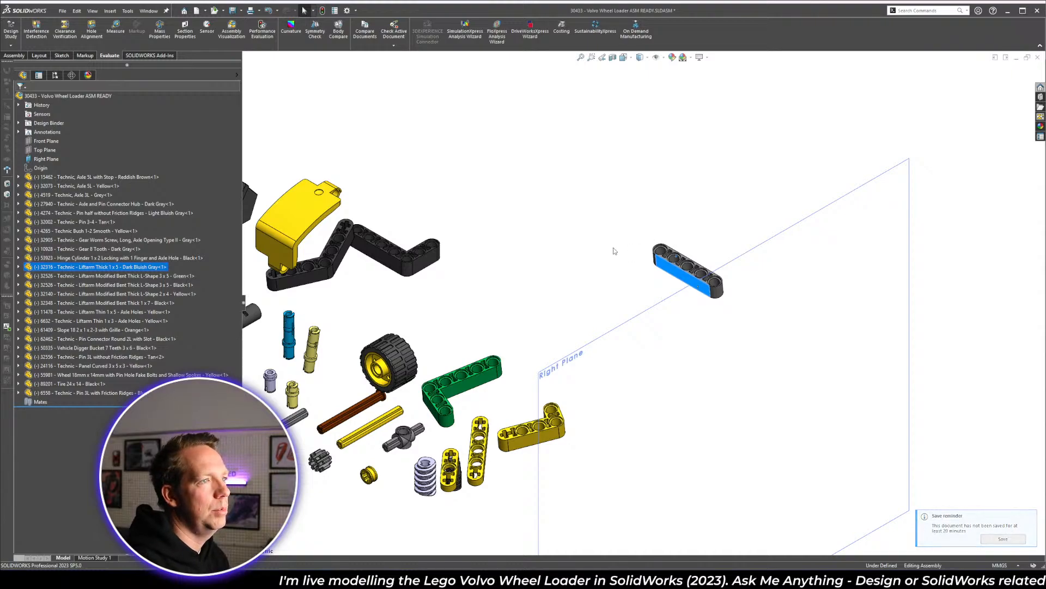
- Check the instruction slide and reorder the 32316 Liftarm Thick 1 x 5 to be the first component, directly below the Origin
{"action": "key", "text": "alt+Tab"}
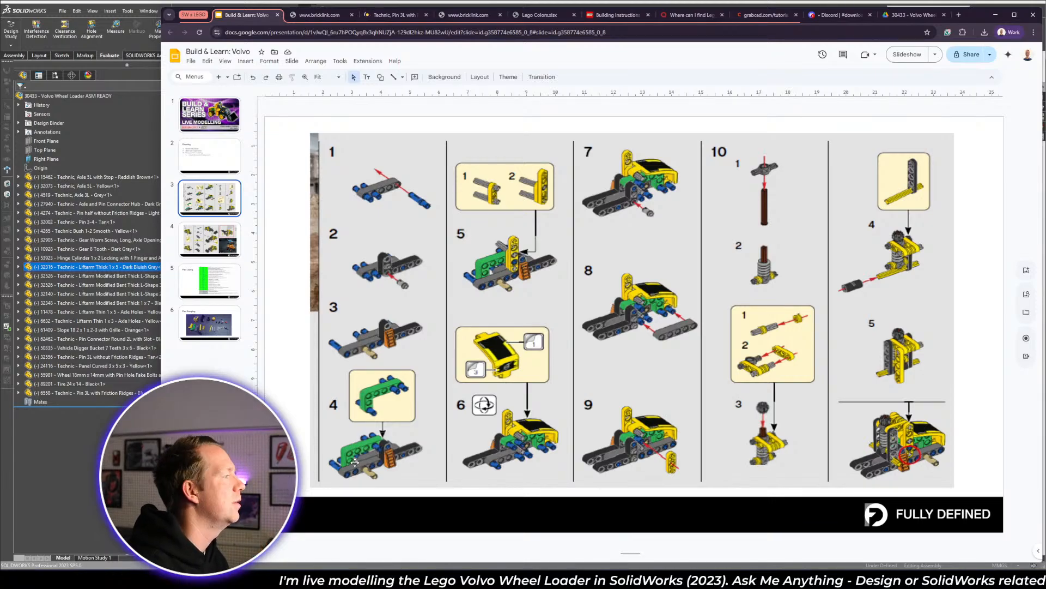
{"action": "key", "text": "alt+Tab"}
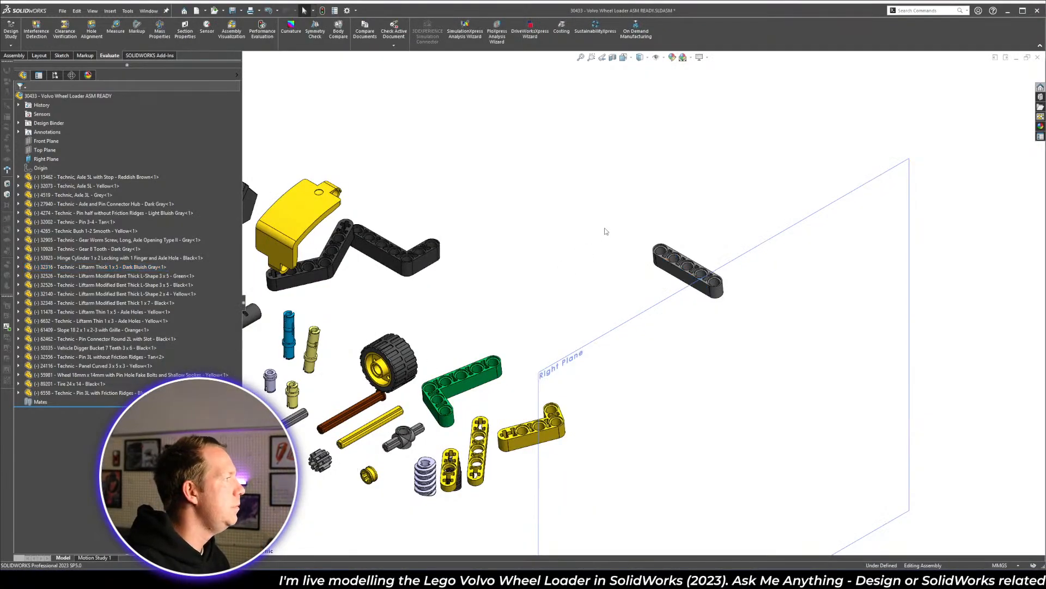
{"action": "left_click", "coordinate": [682, 279]}
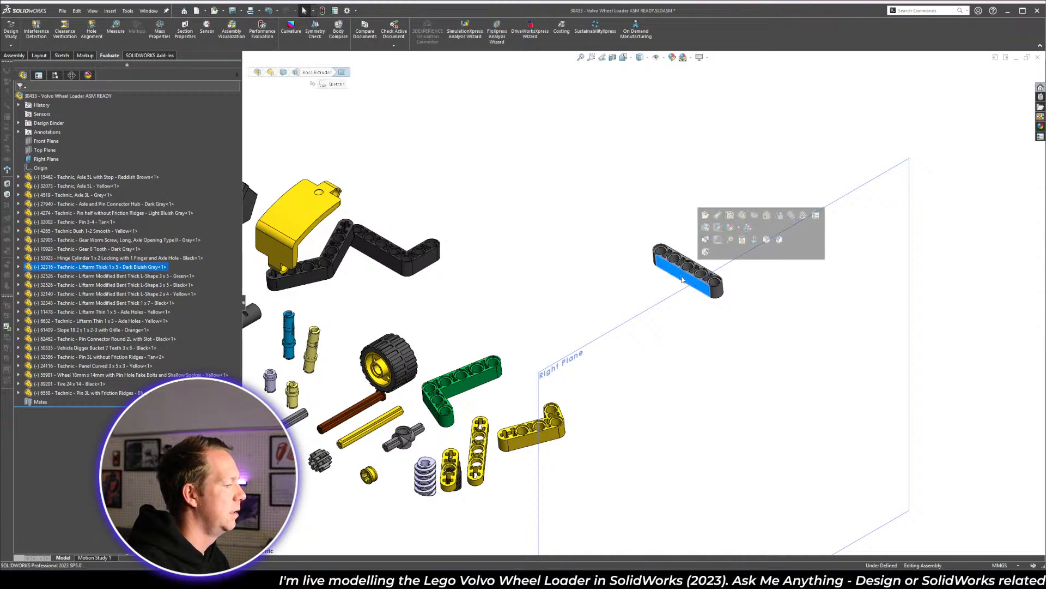
{"action": "left_click", "coordinate": [86, 267]}
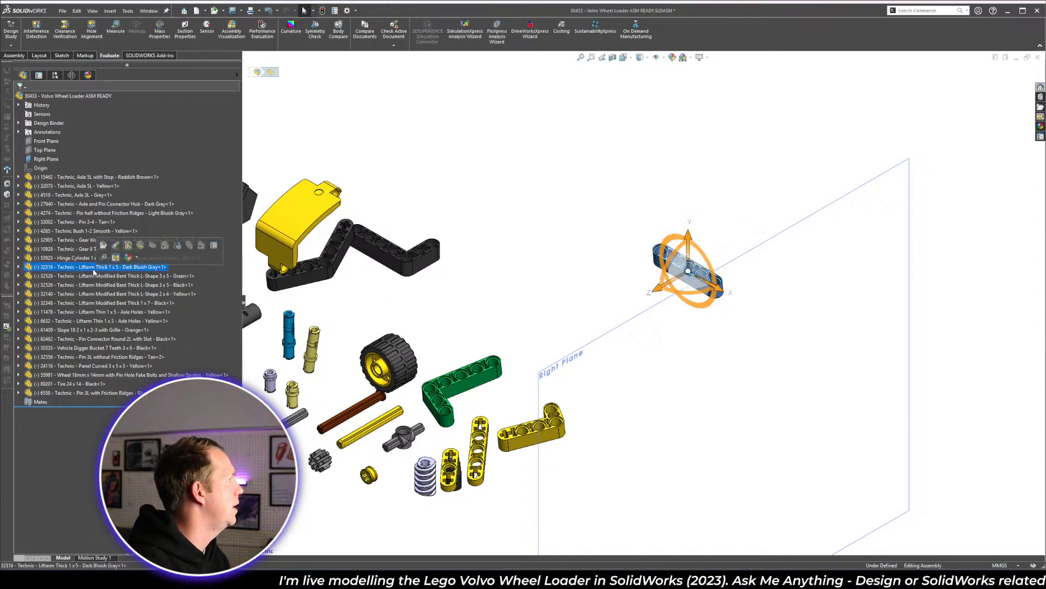
{"action": "left_click_drag", "start_coordinate": [85, 267], "coordinate": [72, 177]}
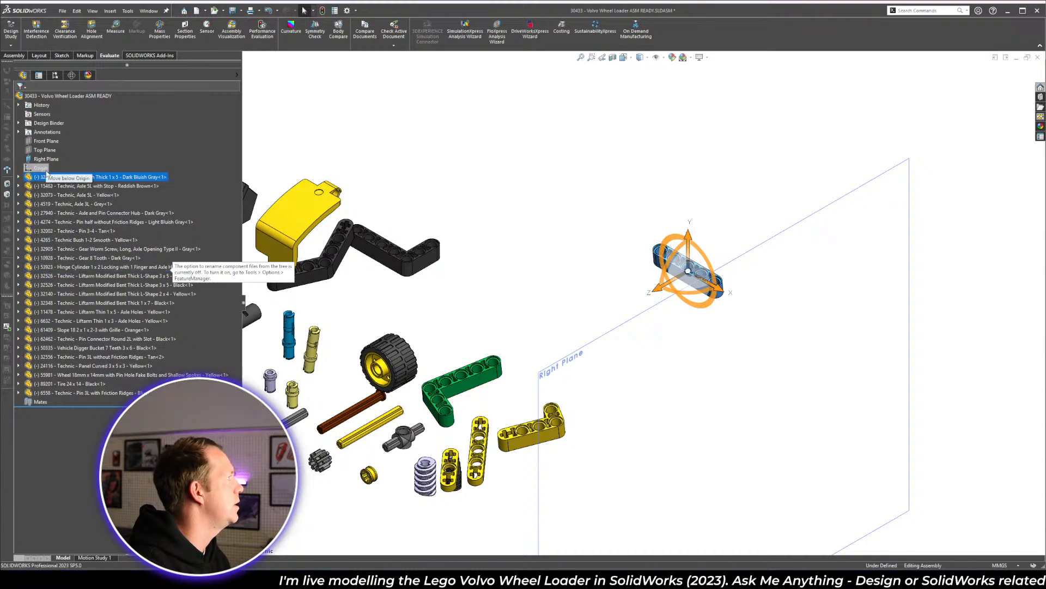
{"action": "left_click", "coordinate": [474, 159]}
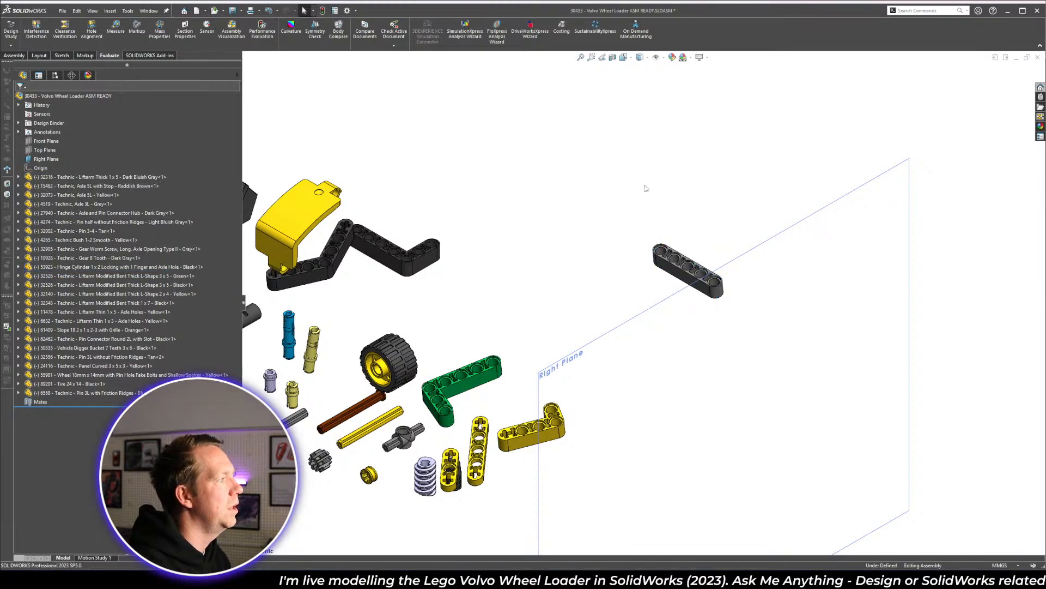
- Check step 1 on the building-instruction slide and return to the assembly to view the dark bluish gray liftarm
{"action": "key", "text": "alt+Tab"}
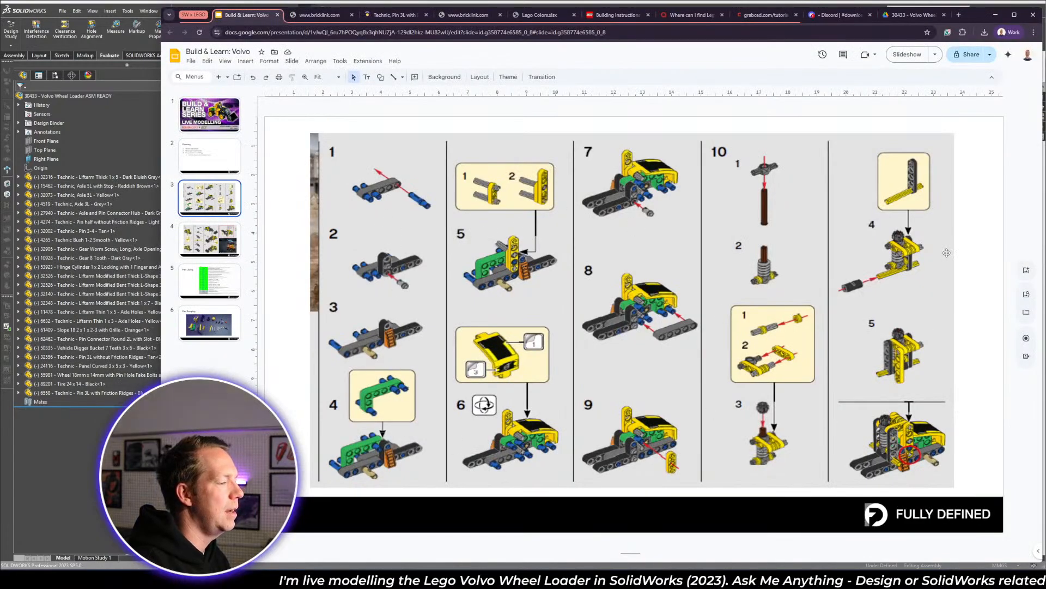
{"action": "key", "text": "alt+Tab"}
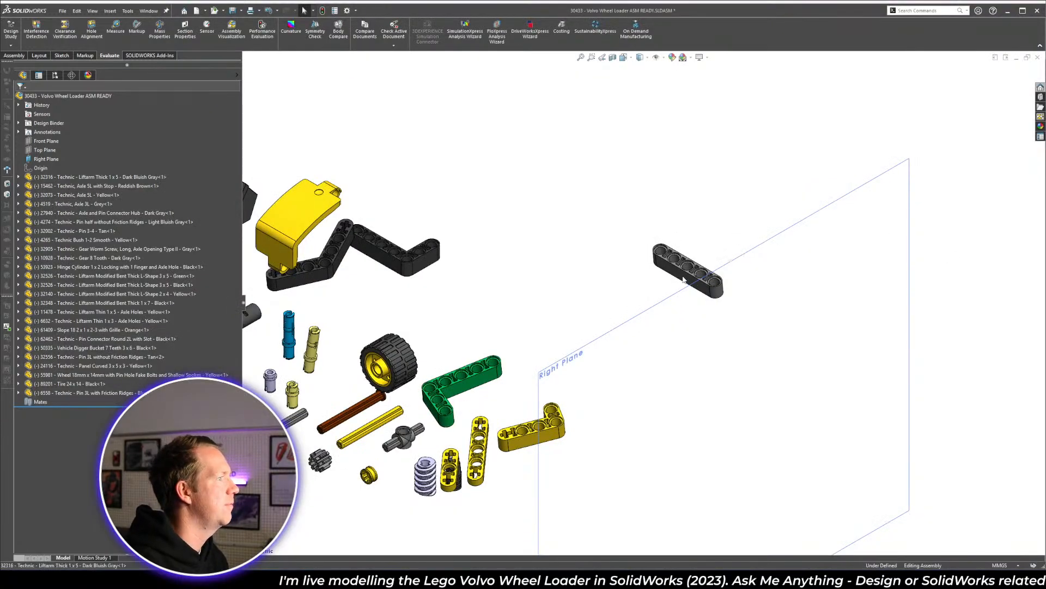
{"action": "left_click_drag", "start_coordinate": [710, 281], "coordinate": [709, 292]}
{"action": "scroll", "coordinate": [637, 310], "scroll_direction": "up", "scroll_amount": 1}
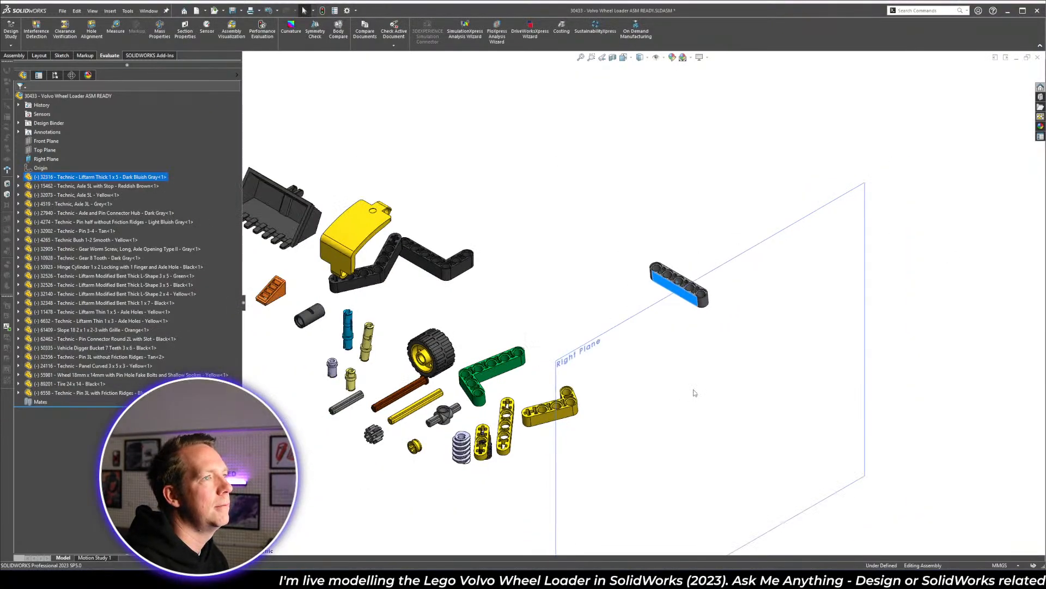
{"action": "scroll", "coordinate": [694, 392], "scroll_direction": "down", "scroll_amount": 1}
{"action": "left_click", "coordinate": [546, 171]}
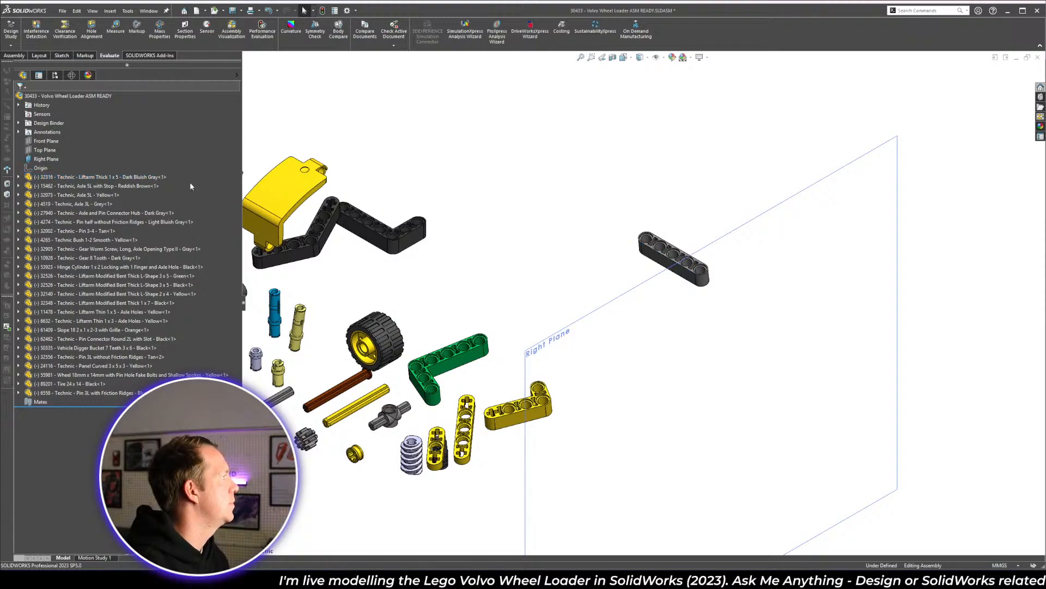
- Mate the Top plane of the 32316 Liftarm Thick 1 x 5 coincident with the assembly's Right Plane
{"action": "left_click", "coordinate": [19, 177]}
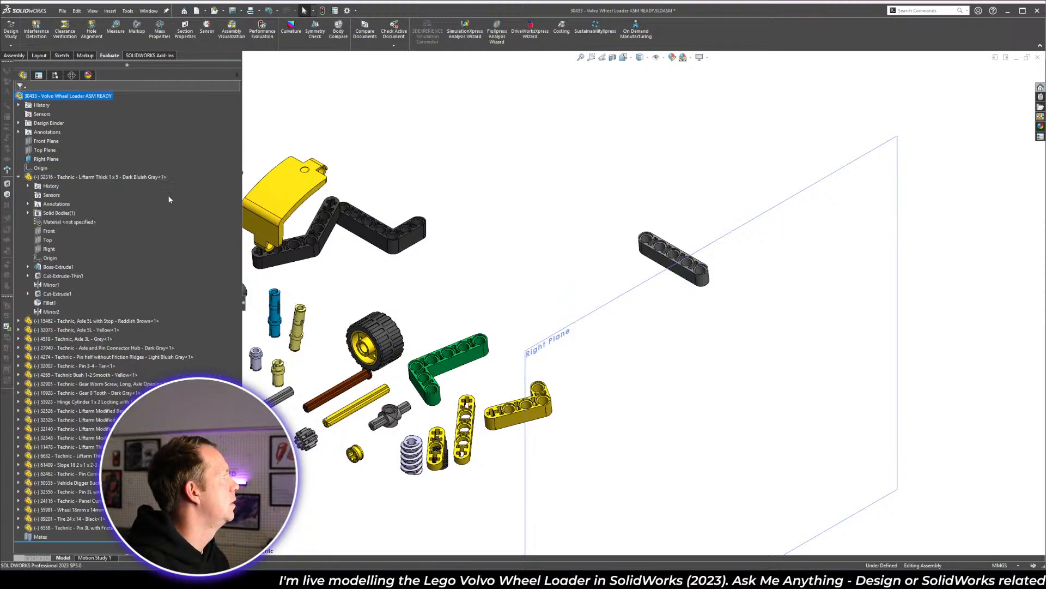
{"action": "left_click", "coordinate": [47, 240]}
{"action": "scroll", "coordinate": [682, 314], "scroll_direction": "up", "scroll_amount": 3}
{"action": "scroll", "coordinate": [807, 351], "scroll_direction": "down", "scroll_amount": 1}
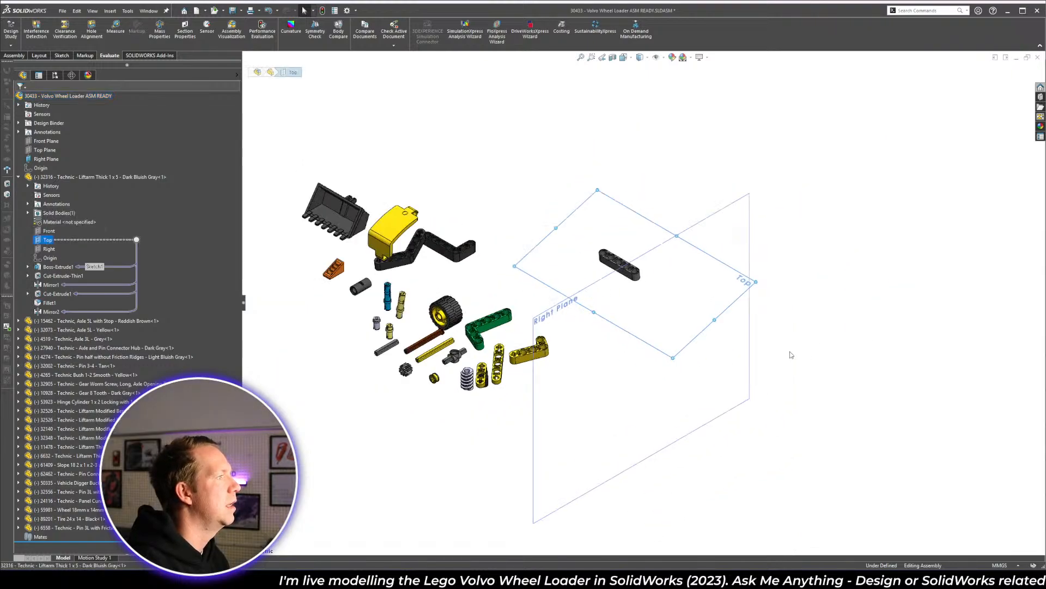
{"action": "left_click", "coordinate": [47, 159], "text": "ctrl"}
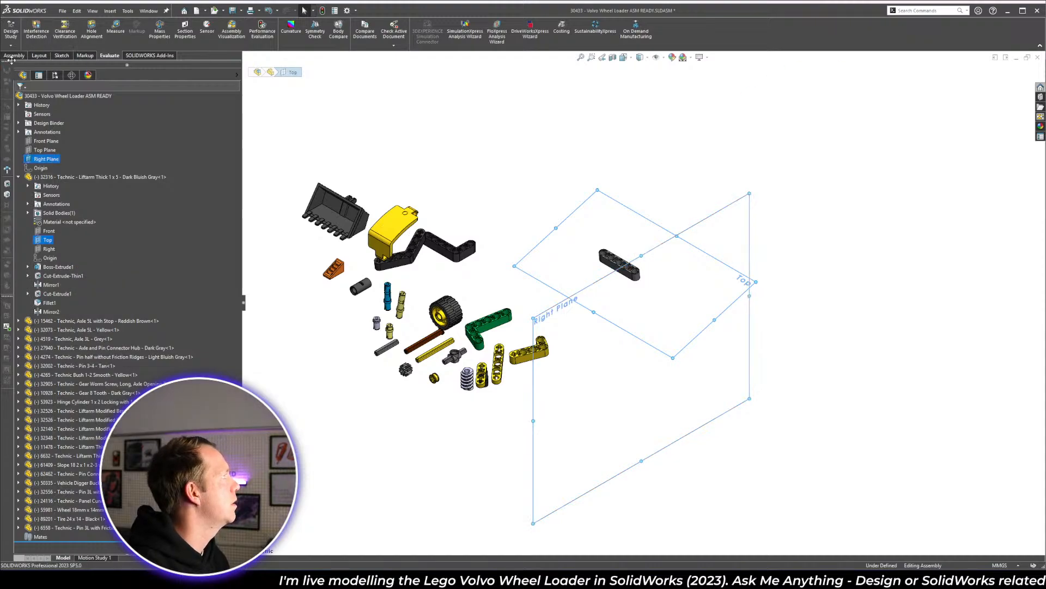
{"action": "left_click", "coordinate": [13, 56]}
{"action": "left_click", "coordinate": [72, 33]}
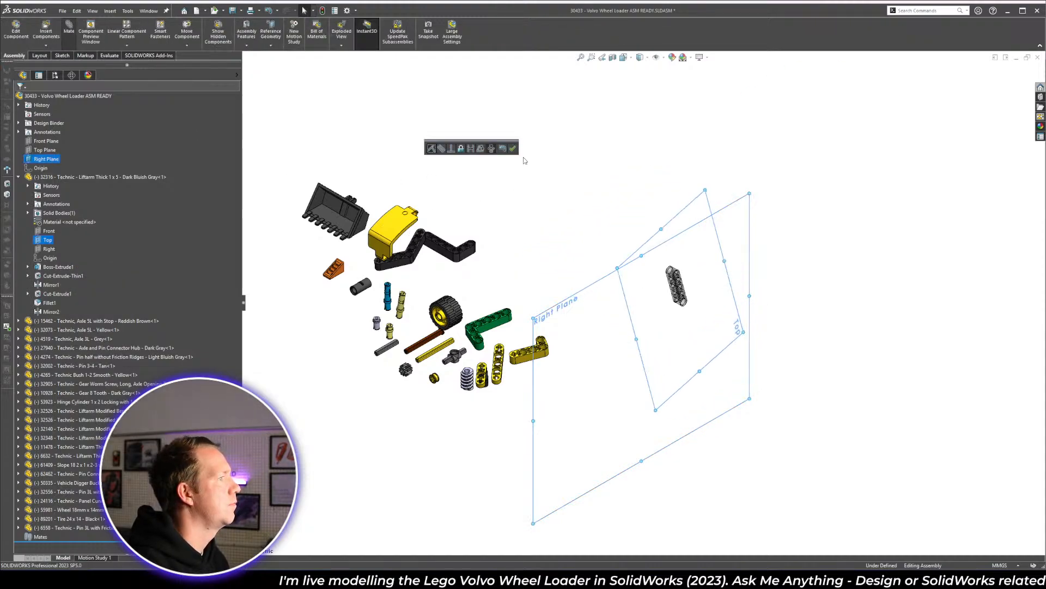
{"action": "left_click", "coordinate": [512, 148]}
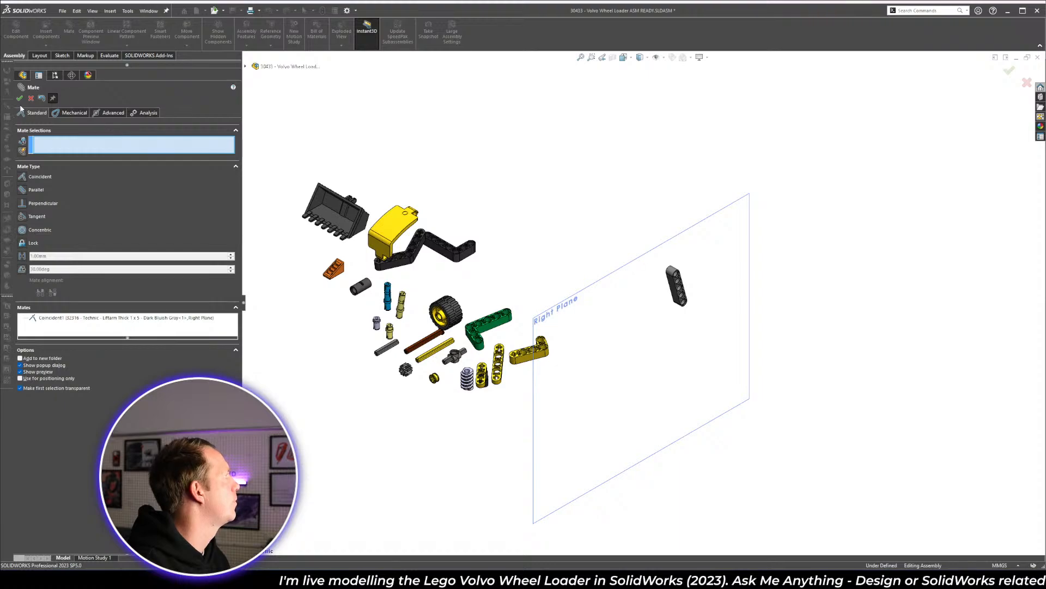
{"action": "left_click", "coordinate": [20, 98]}
- Test the liftarm's remaining freedom by moving it within the Right Plane toward the plane's lower edge
{"action": "scroll", "coordinate": [687, 358], "scroll_direction": "down", "scroll_amount": 3}
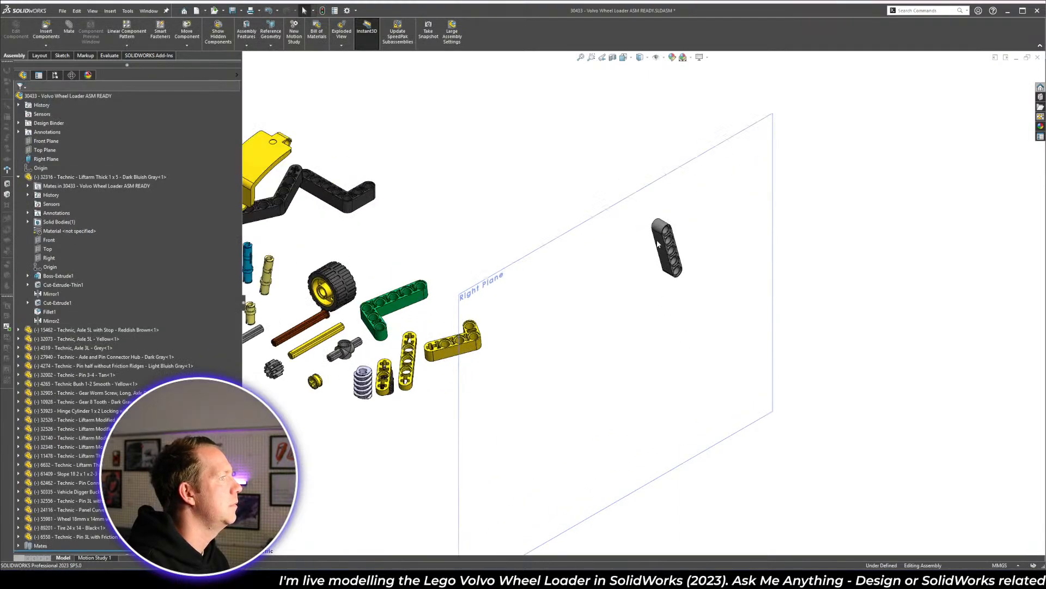
{"action": "left_click", "coordinate": [635, 285]}
{"action": "left_click_drag", "start_coordinate": [633, 286], "coordinate": [576, 397]}
{"action": "left_click", "coordinate": [865, 336]}
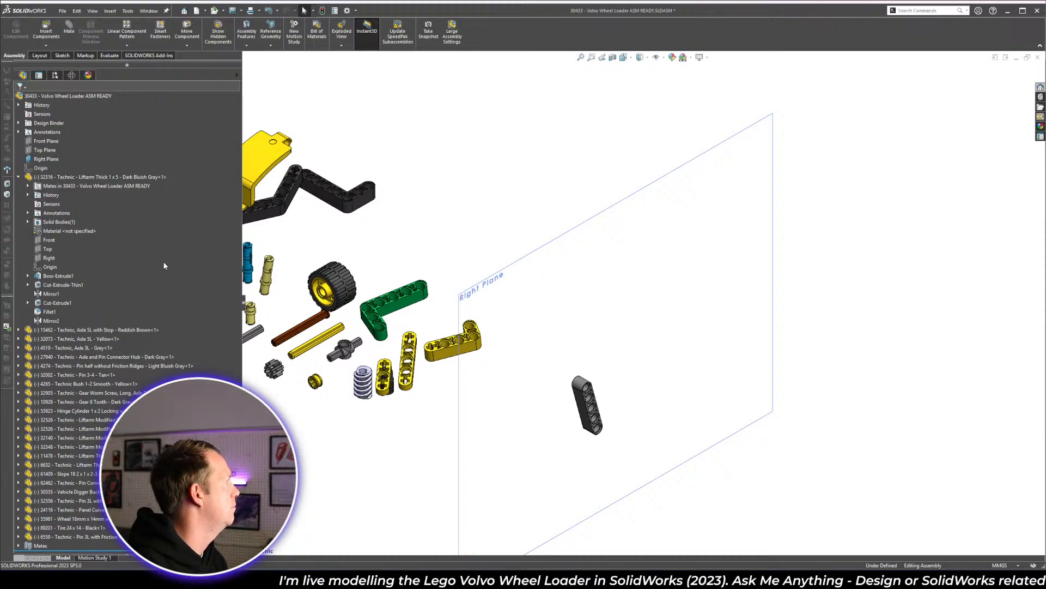
- Mate the liftarm's Front plane coincident with the assembly's Top Plane
{"action": "left_click", "coordinate": [49, 240]}
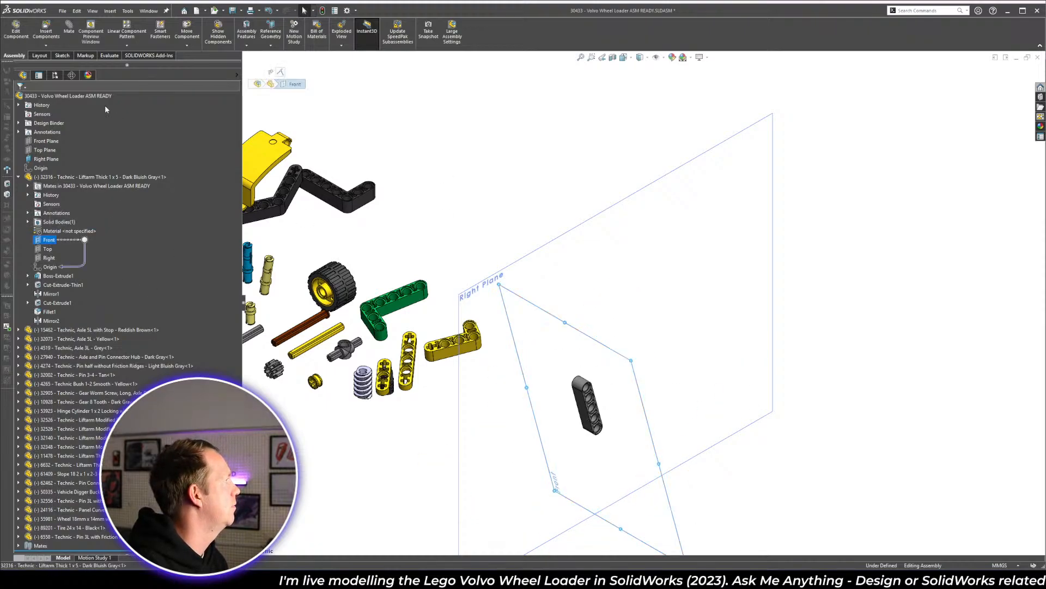
{"action": "left_click", "coordinate": [45, 150], "text": "ctrl"}
{"action": "left_click", "coordinate": [74, 40]}
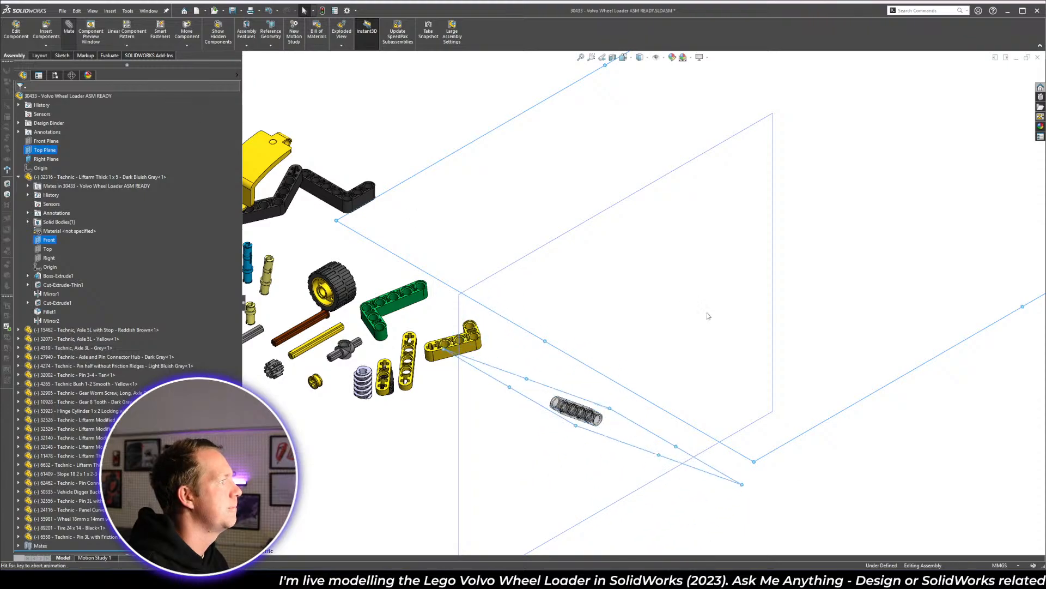
{"action": "left_click", "coordinate": [799, 326]}
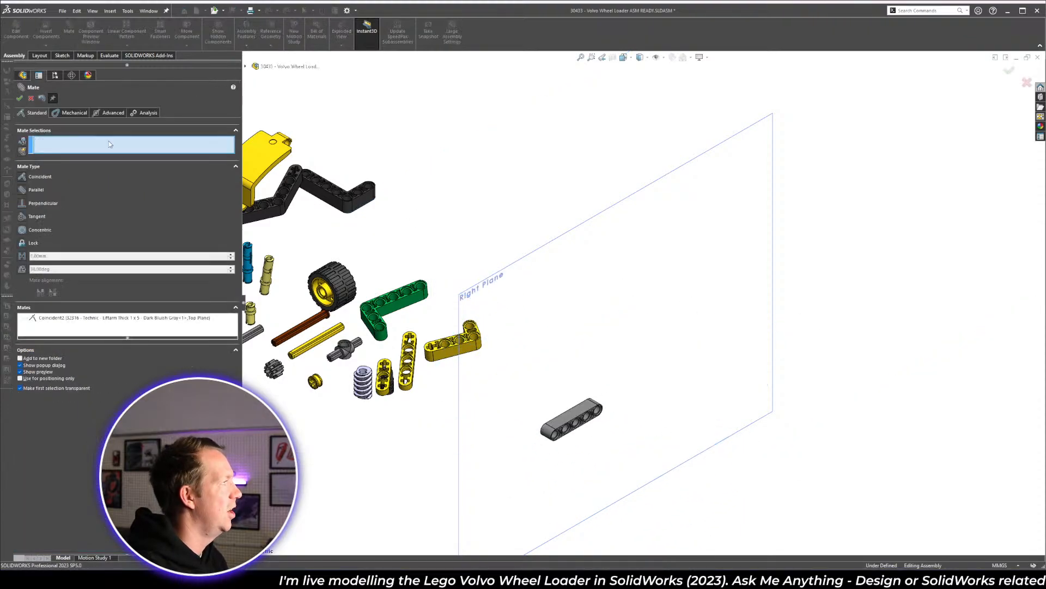
{"action": "left_click", "coordinate": [19, 99]}
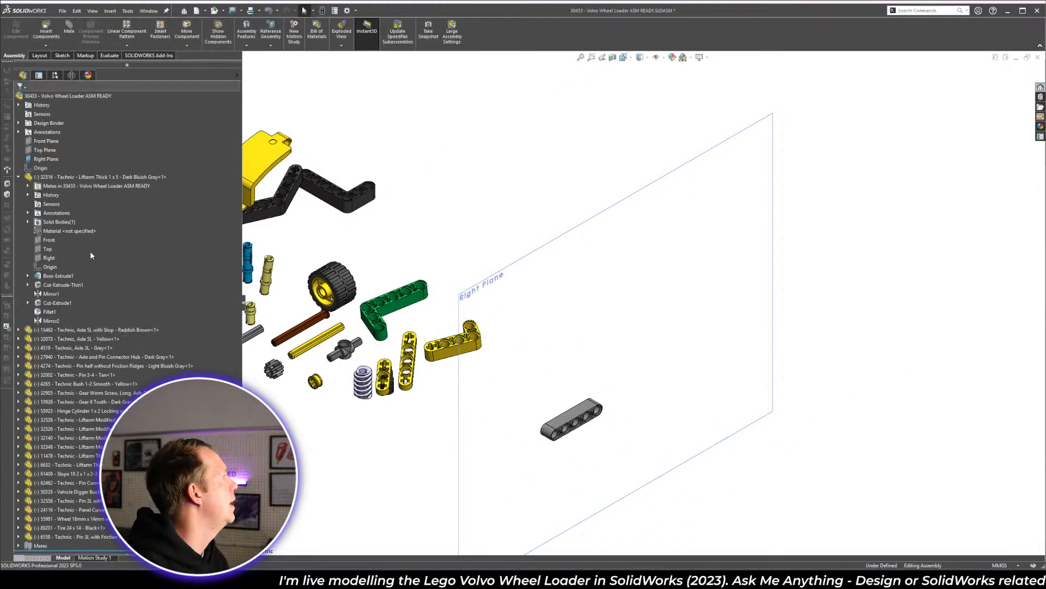
- Mate the liftarm's Right plane coincident with the assembly's Front Plane
{"action": "left_click", "coordinate": [46, 258]}
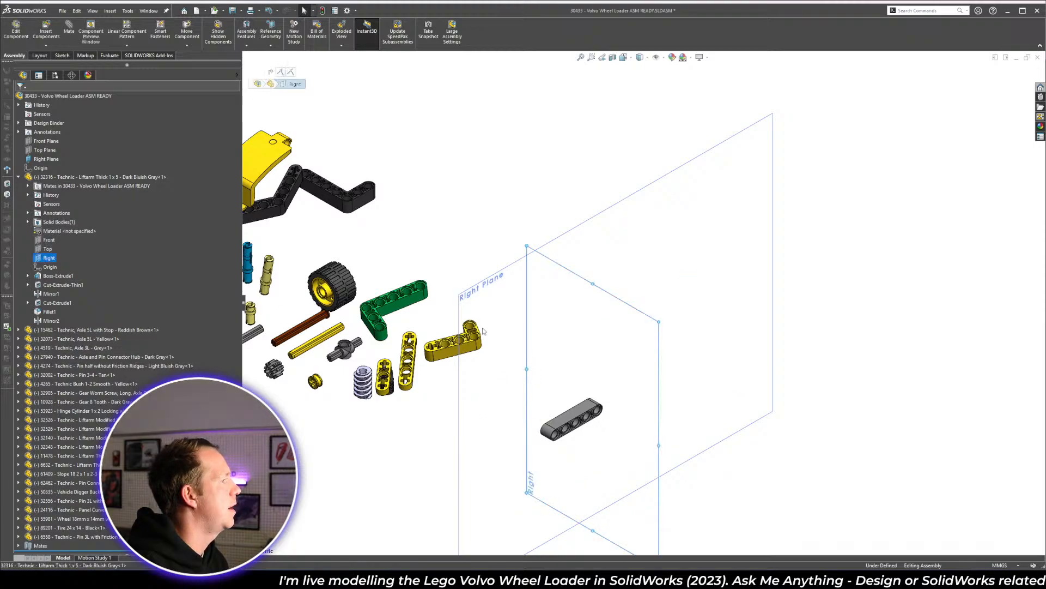
{"action": "left_click", "coordinate": [46, 141], "text": "ctrl"}
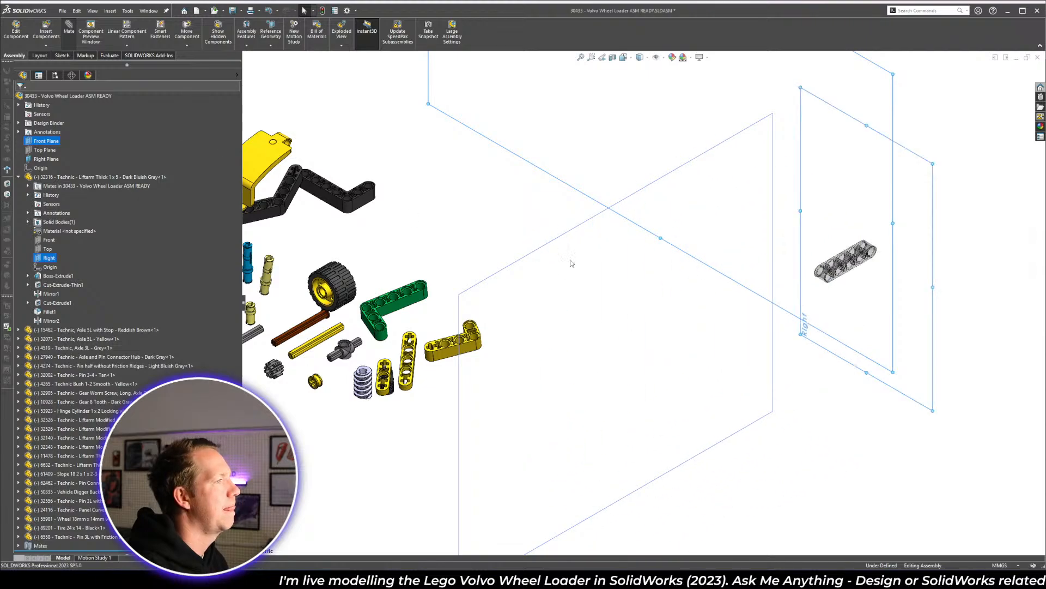
{"action": "left_click", "coordinate": [669, 250]}
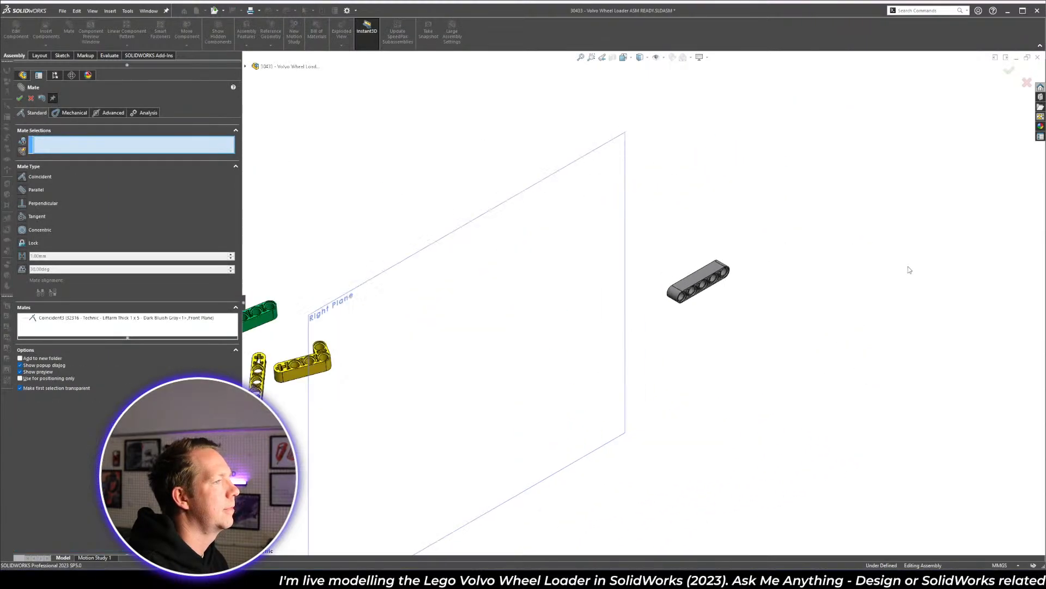
{"action": "left_click", "coordinate": [19, 98]}
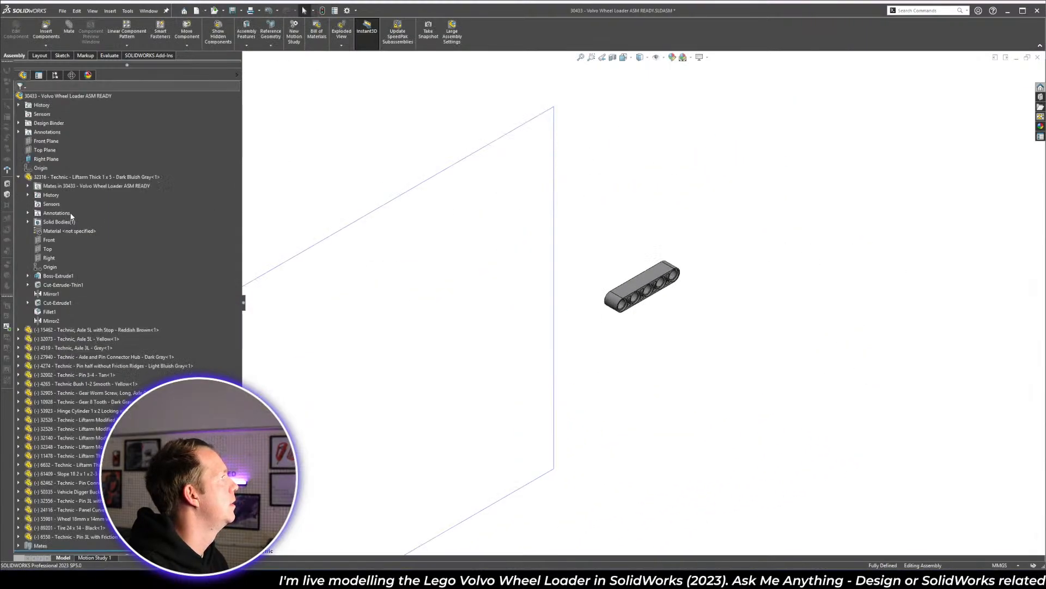
- Collapse the liftarm's feature list, inspect its mates and position relative to the loose parts, and rebuild the assembly
{"action": "left_click", "coordinate": [18, 177]}
{"action": "left_click", "coordinate": [72, 178]}
{"action": "scroll", "coordinate": [684, 284], "scroll_direction": "down", "scroll_amount": 5}
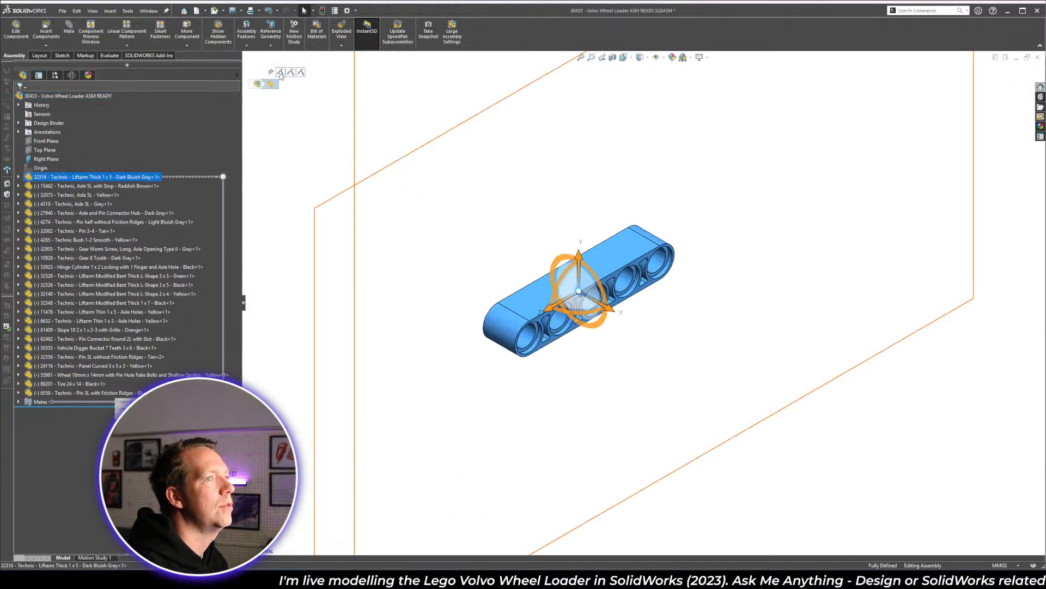
{"action": "left_click", "coordinate": [902, 289]}
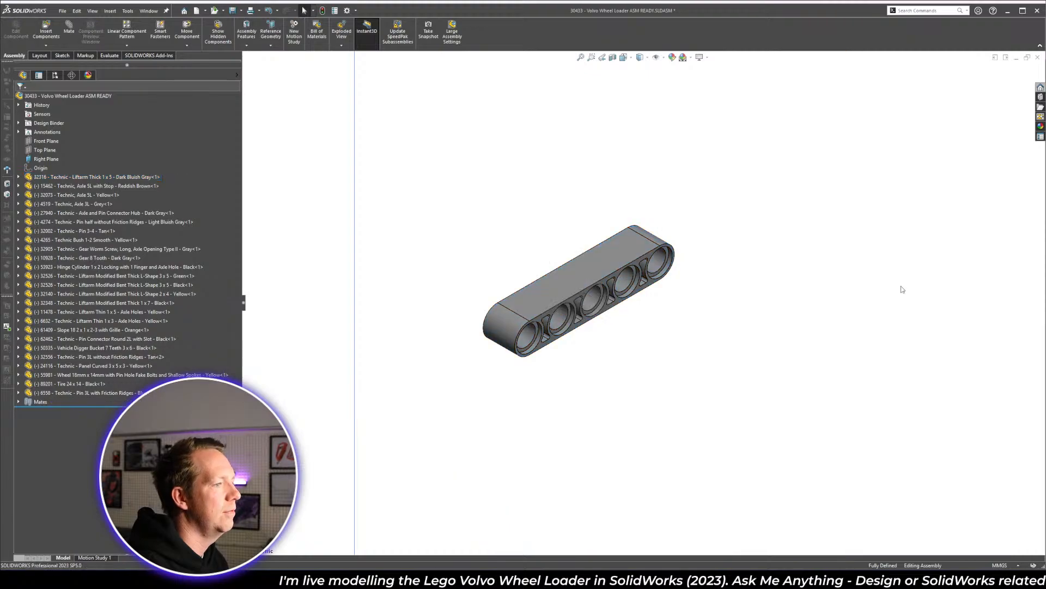
{"action": "scroll", "coordinate": [902, 289], "scroll_direction": "up", "scroll_amount": 8}
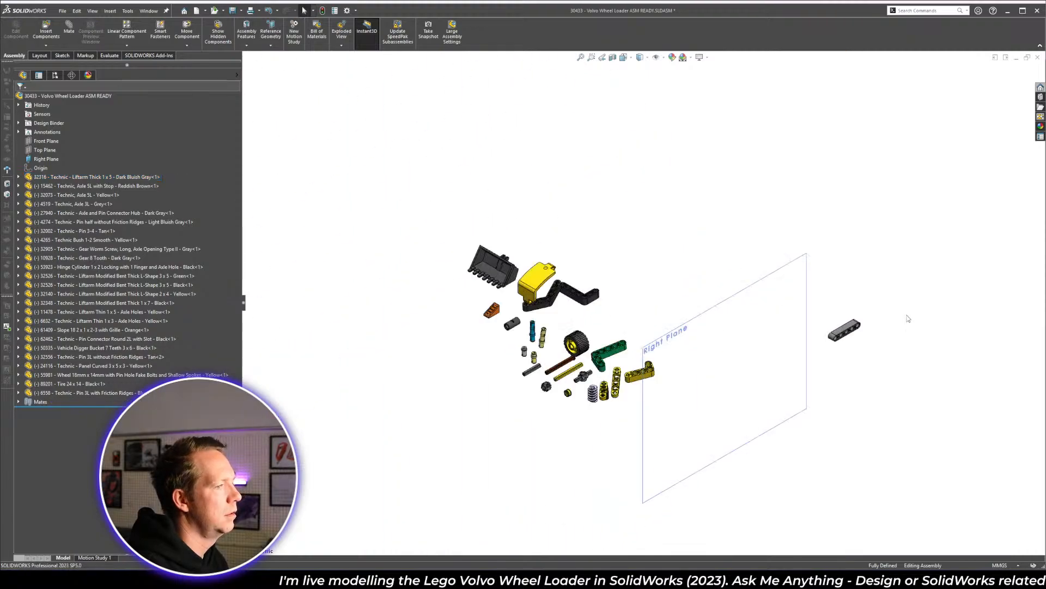
{"action": "left_click", "coordinate": [322, 11]}
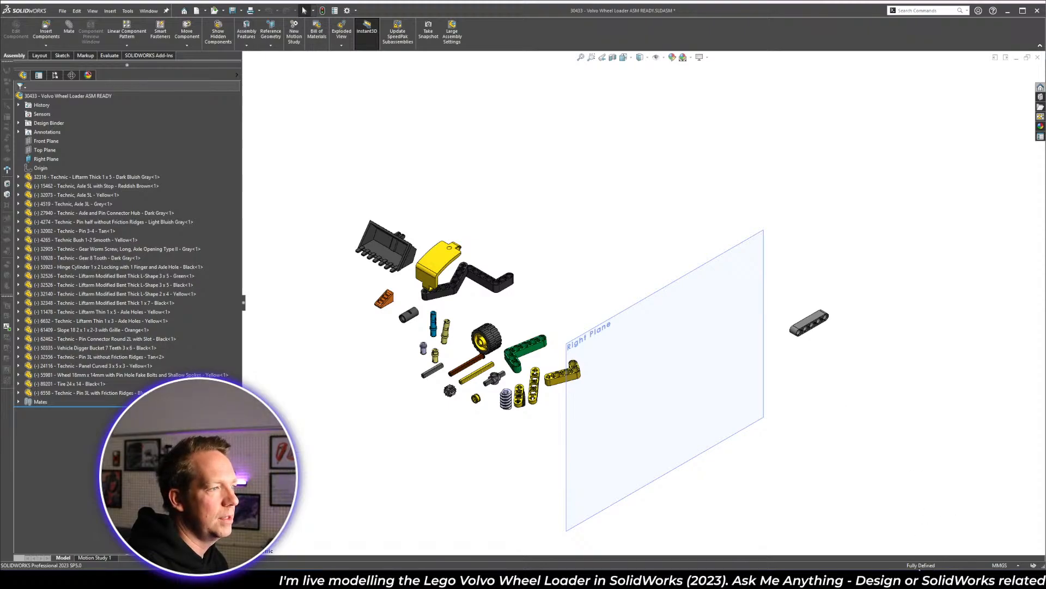
{"action": "scroll", "coordinate": [918, 498], "scroll_direction": "down", "scroll_amount": 4}
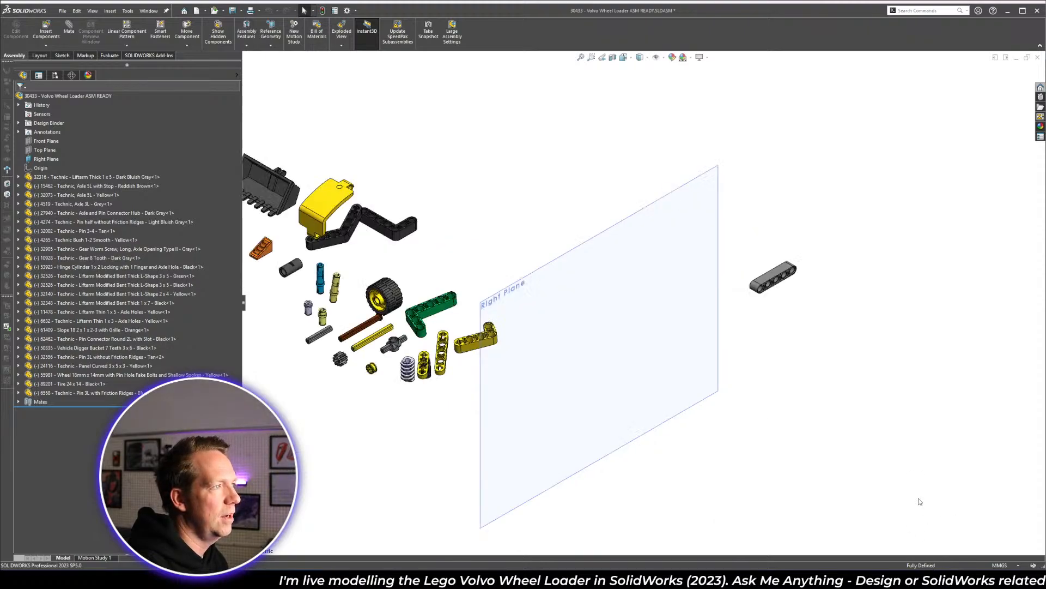
{"action": "left_click", "coordinate": [18, 402]}
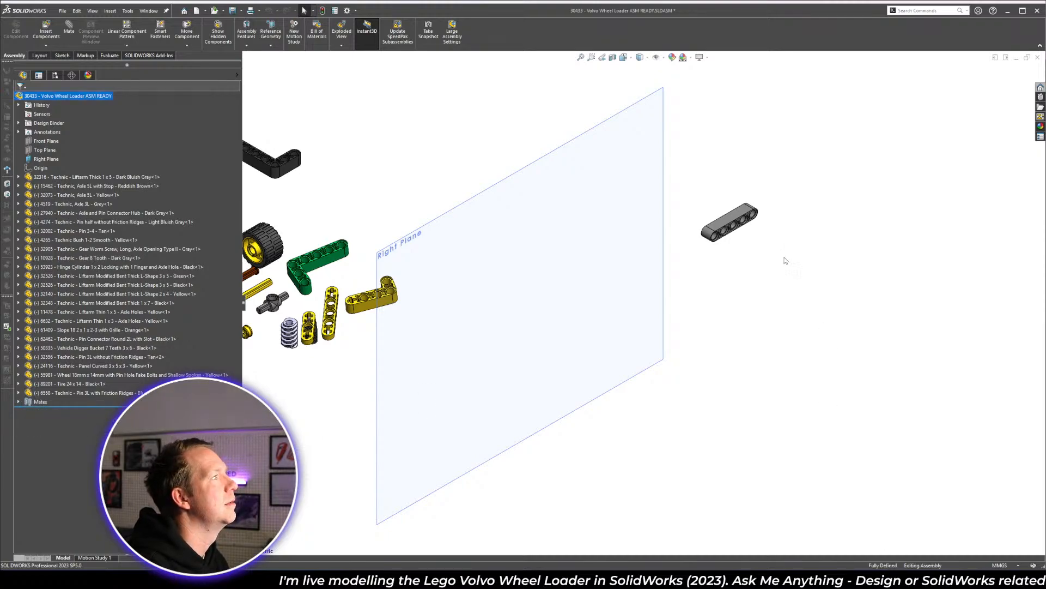
- Save the assembly under the new name "30433 - Volvo Wheel Loader WIP" in the same SOLIDWORKS 2023 folder
{"action": "left_click", "coordinate": [63, 10]}
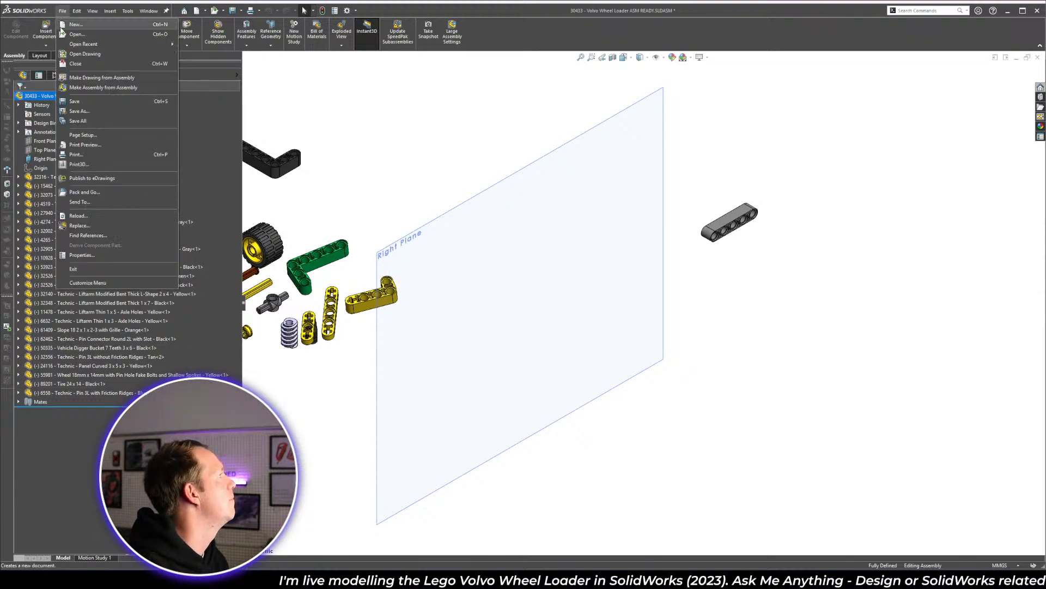
{"action": "left_click", "coordinate": [93, 113]}
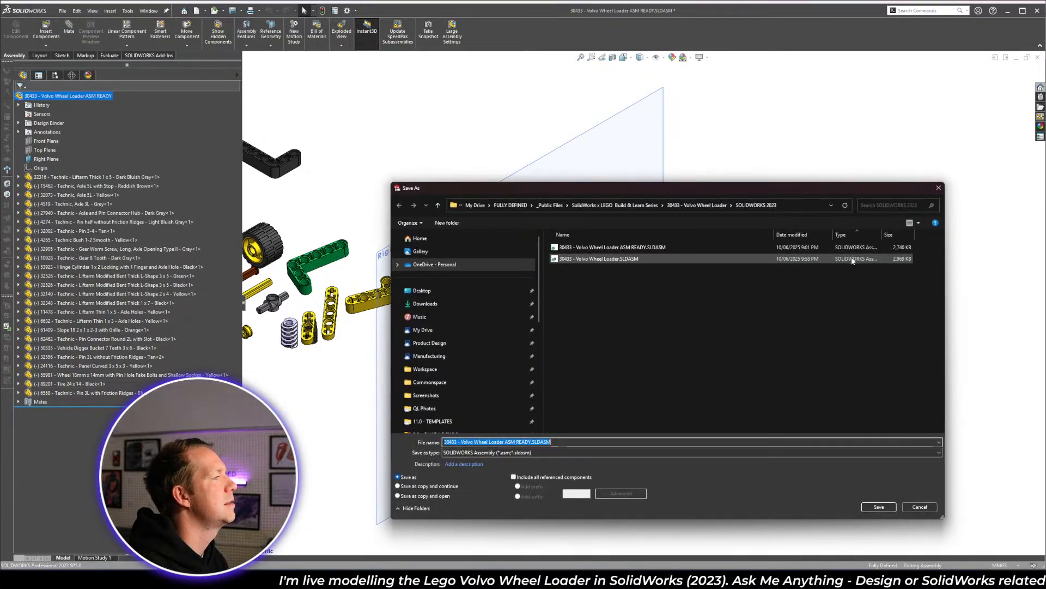
{"action": "left_click", "coordinate": [506, 442]}
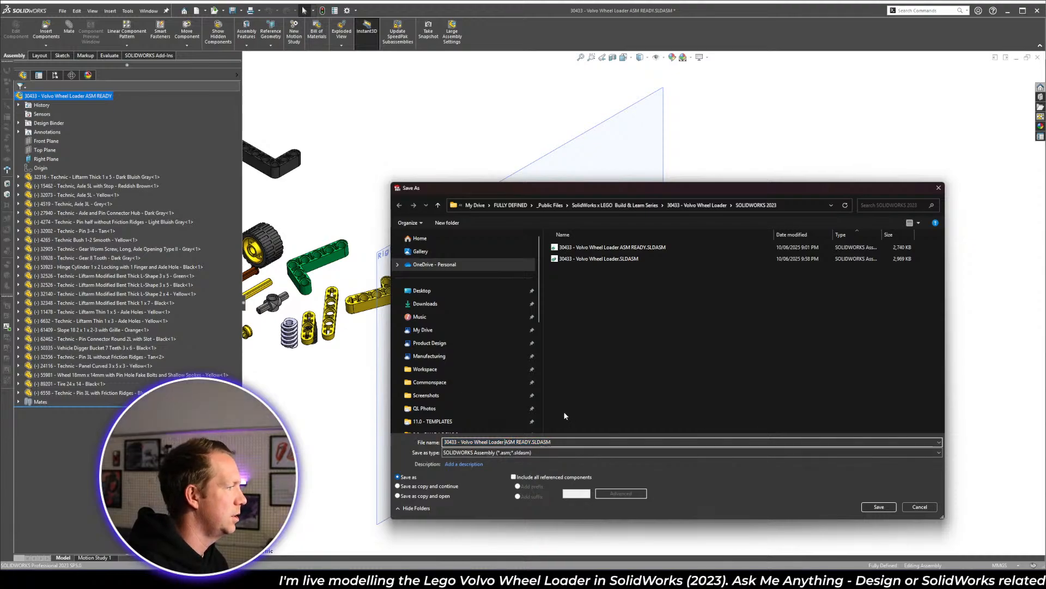
{"action": "type", "text": "WIP"}
{"action": "key", "text": "Delete"}
{"action": "key", "text": "Delete"}
{"action": "key", "text": "Delete"}
{"action": "key", "text": "Delete"}
{"action": "key", "text": "Delete"}
{"action": "key", "text": "Delete"}
{"action": "key", "text": "Delete"}
{"action": "key", "text": "Delete"}
{"action": "key", "text": "Delete"}
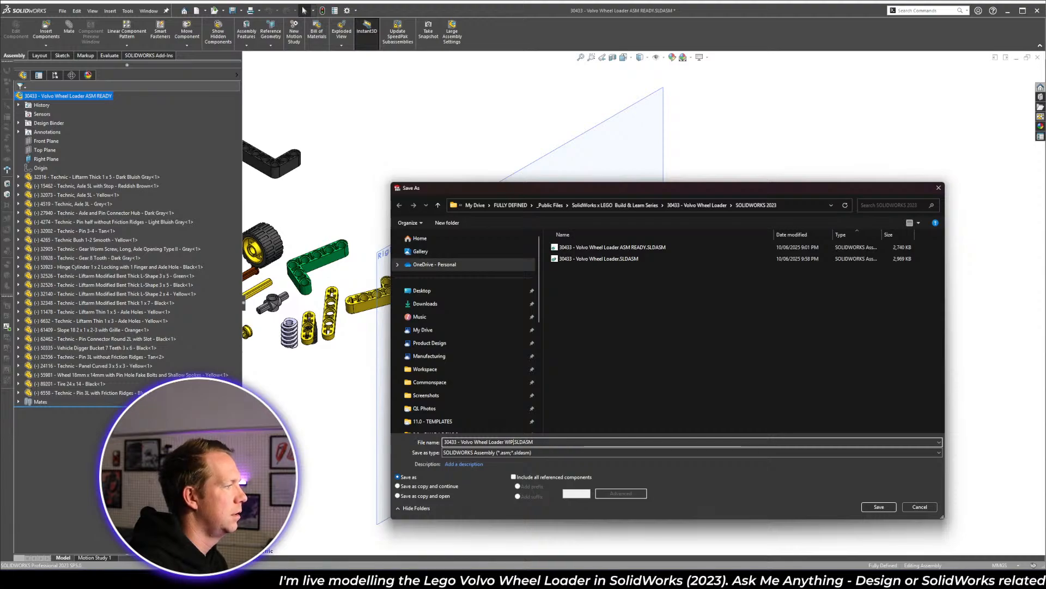
{"action": "key", "text": "Return"}
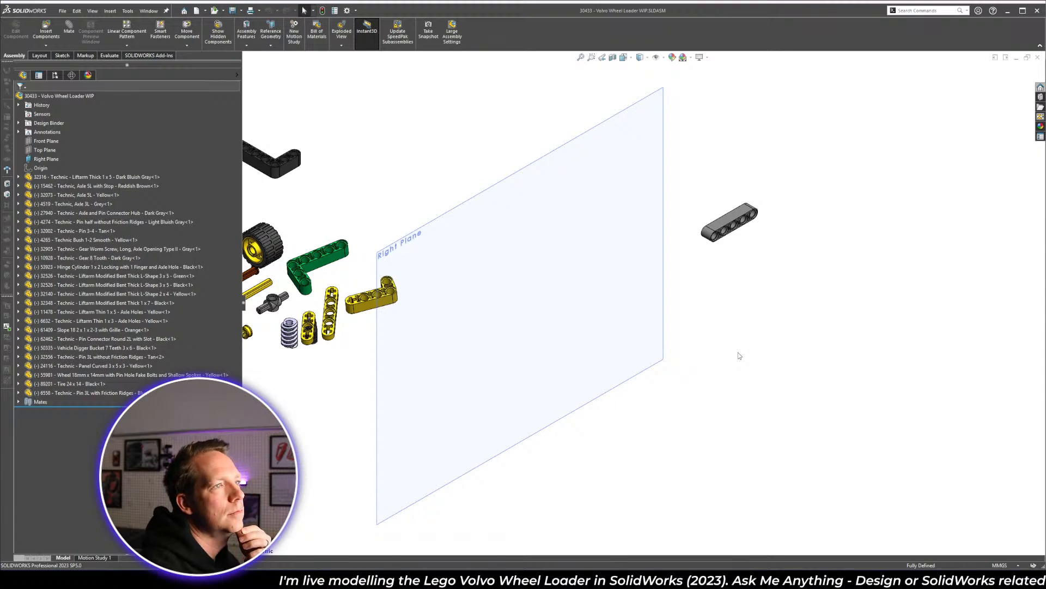
- Check that the mated liftarm is locked in place and consult the instruction slide for the next part
{"action": "scroll", "coordinate": [731, 265], "scroll_direction": "down", "scroll_amount": 5}
{"action": "left_click", "coordinate": [690, 234]}
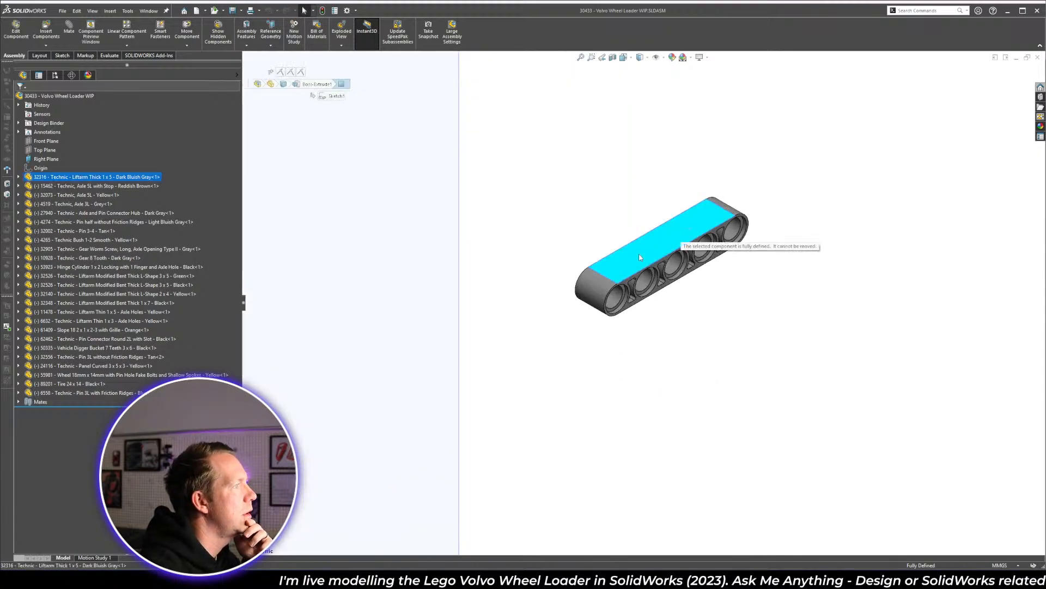
{"action": "key", "text": "Escape"}
{"action": "key", "text": "alt+Tab"}
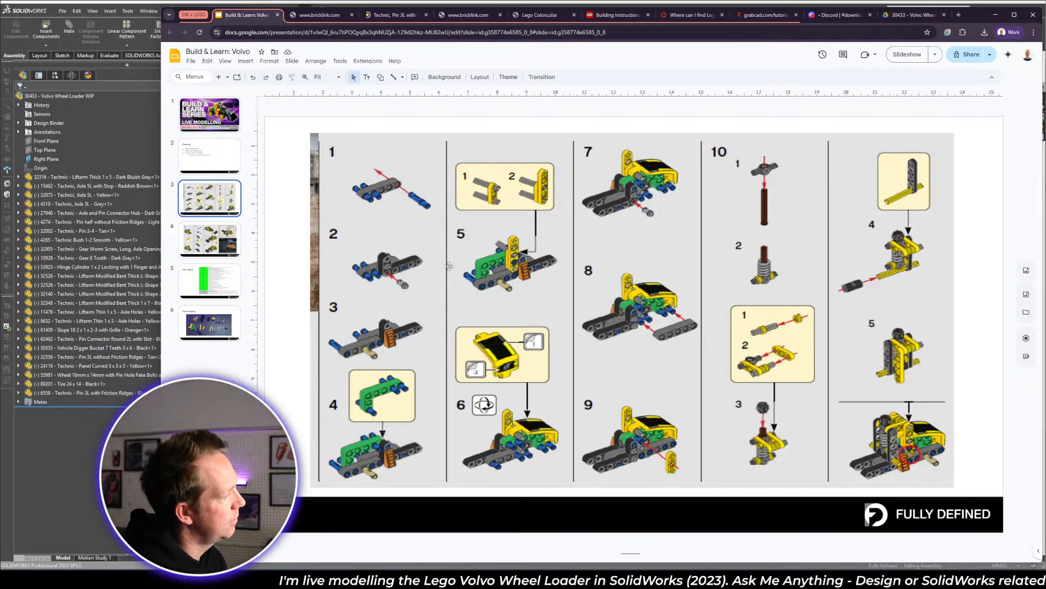
{"action": "key", "text": "alt+Tab"}
- Move the blue Technic pin out of the loose parts and place it beside the end of the fixed liftarm
{"action": "scroll", "coordinate": [554, 250], "scroll_direction": "up", "scroll_amount": 5}
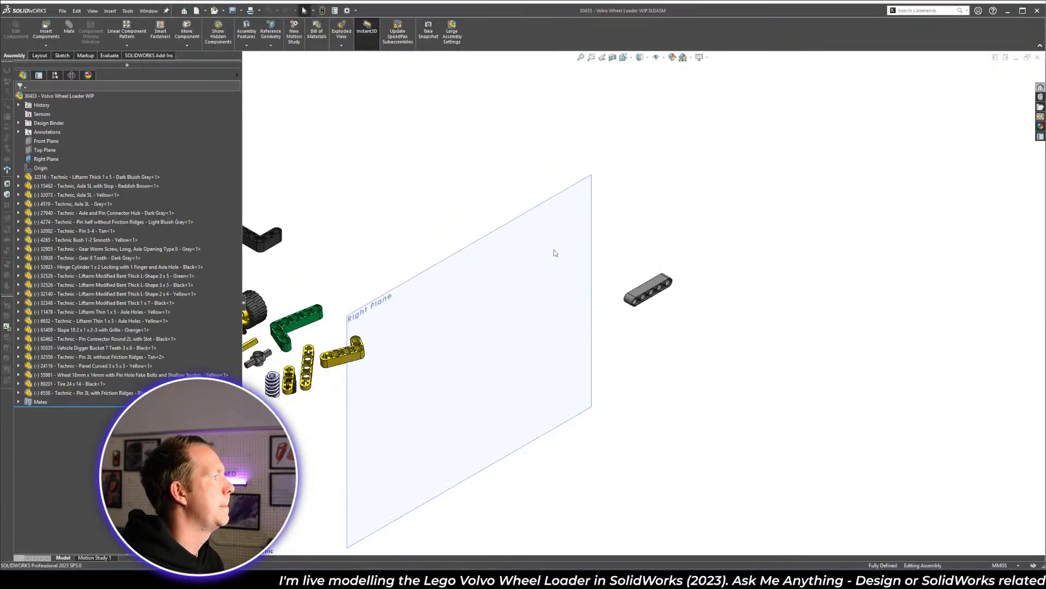
{"action": "scroll", "coordinate": [426, 316], "scroll_direction": "down", "scroll_amount": 4}
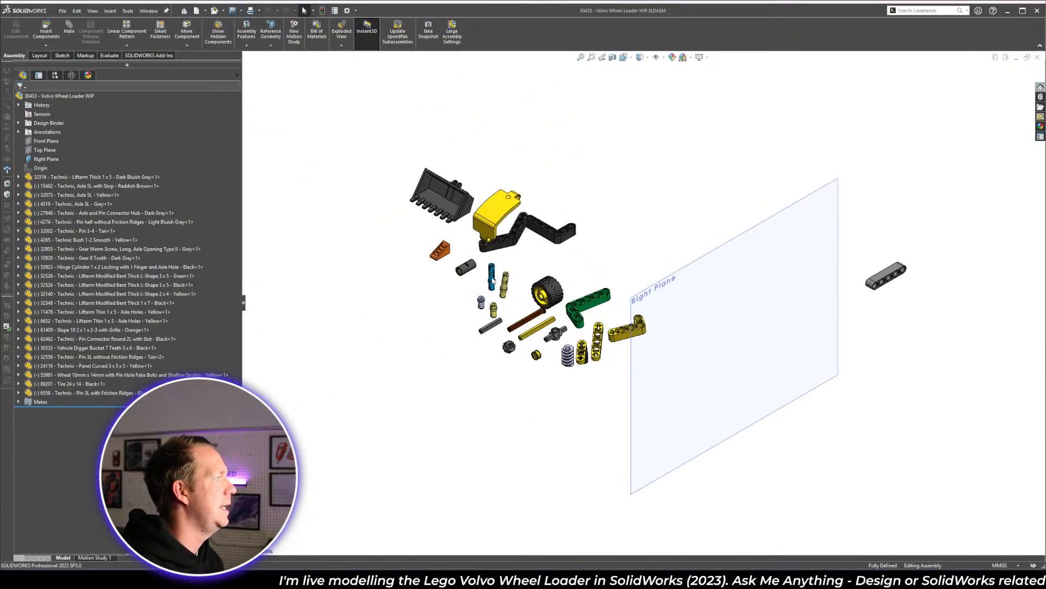
{"action": "left_click_drag", "start_coordinate": [492, 280], "coordinate": [947, 289]}
{"action": "scroll", "coordinate": [954, 296], "scroll_direction": "down", "scroll_amount": 5}
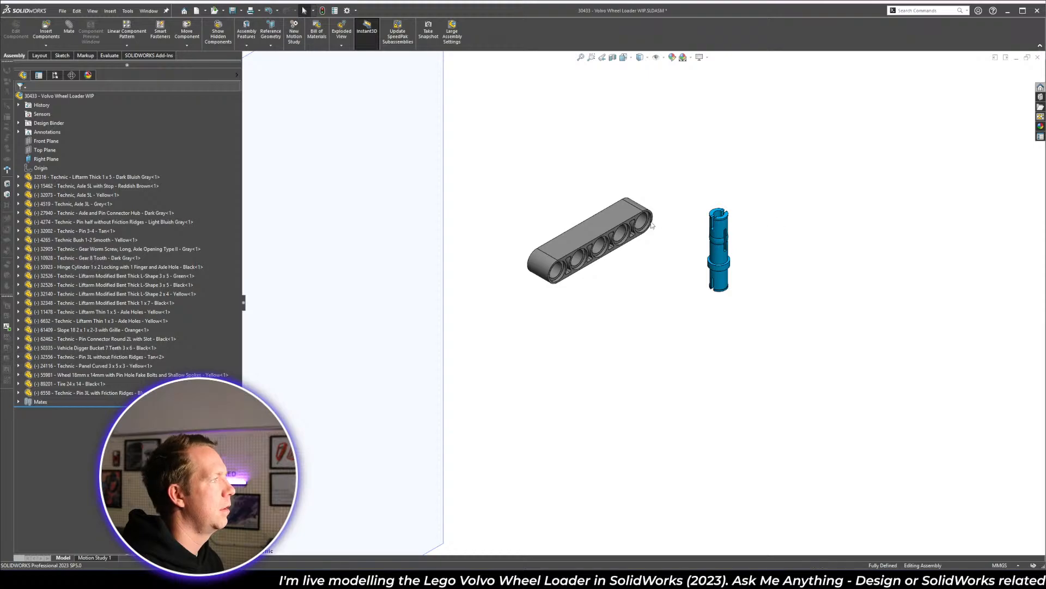
- Mate the blue pin concentric with the hole at the liftarm's near end, with its rotation locked
{"action": "scroll", "coordinate": [653, 225], "scroll_direction": "down", "scroll_amount": 3}
{"action": "left_click_drag", "start_coordinate": [763, 322], "coordinate": [669, 349]}
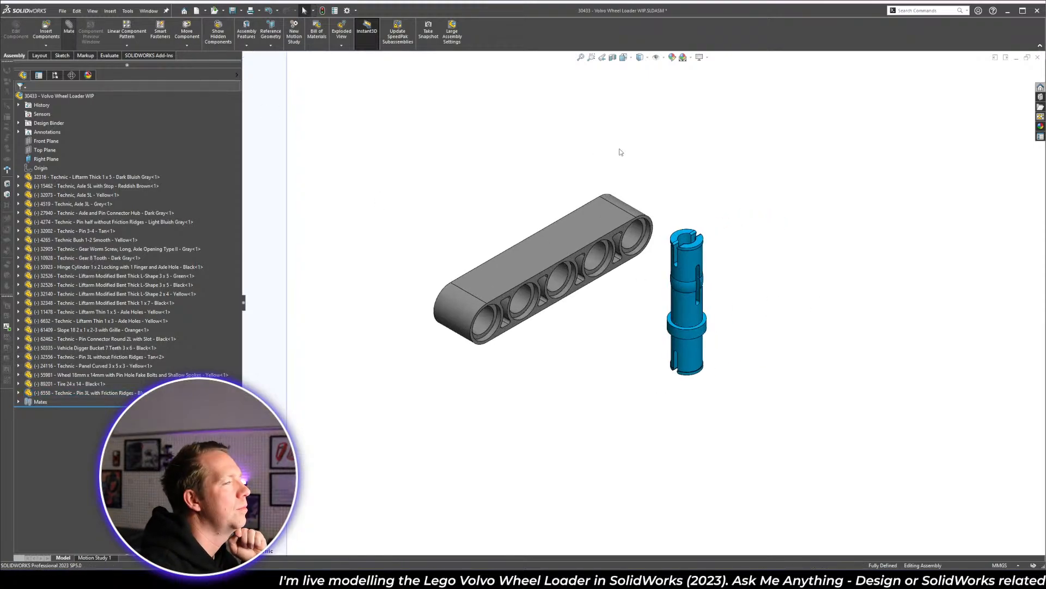
{"action": "key", "text": "m"}
{"action": "left_click", "coordinate": [684, 319]}
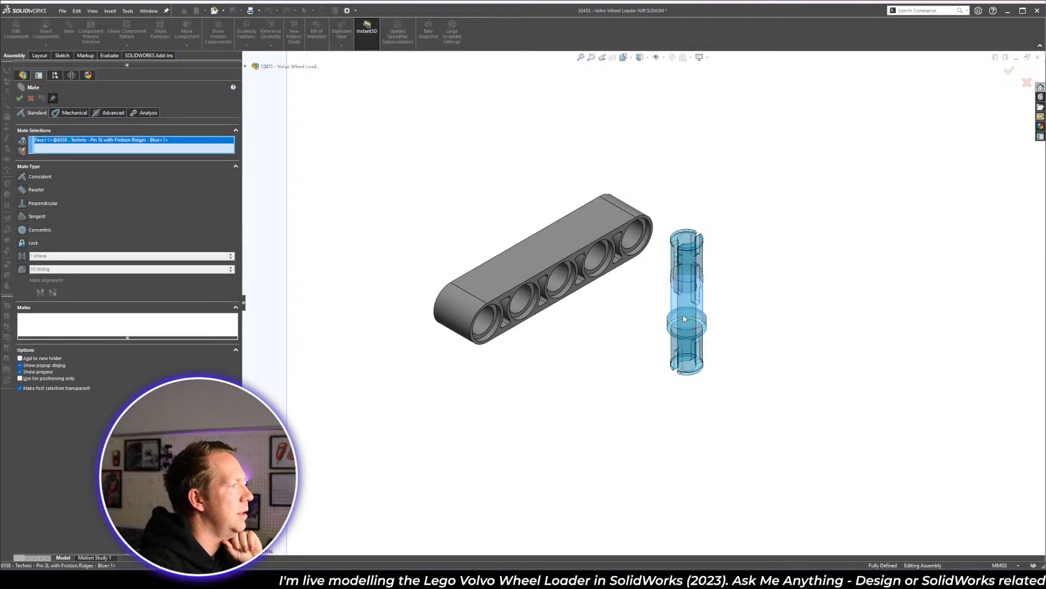
{"action": "left_click", "coordinate": [494, 322]}
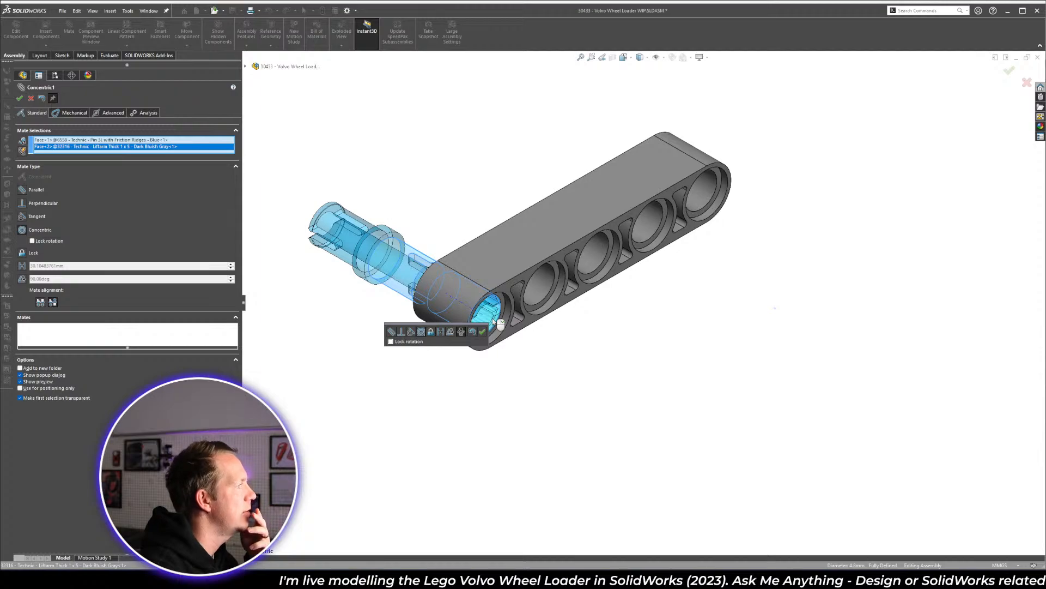
{"action": "left_click", "coordinate": [390, 341]}
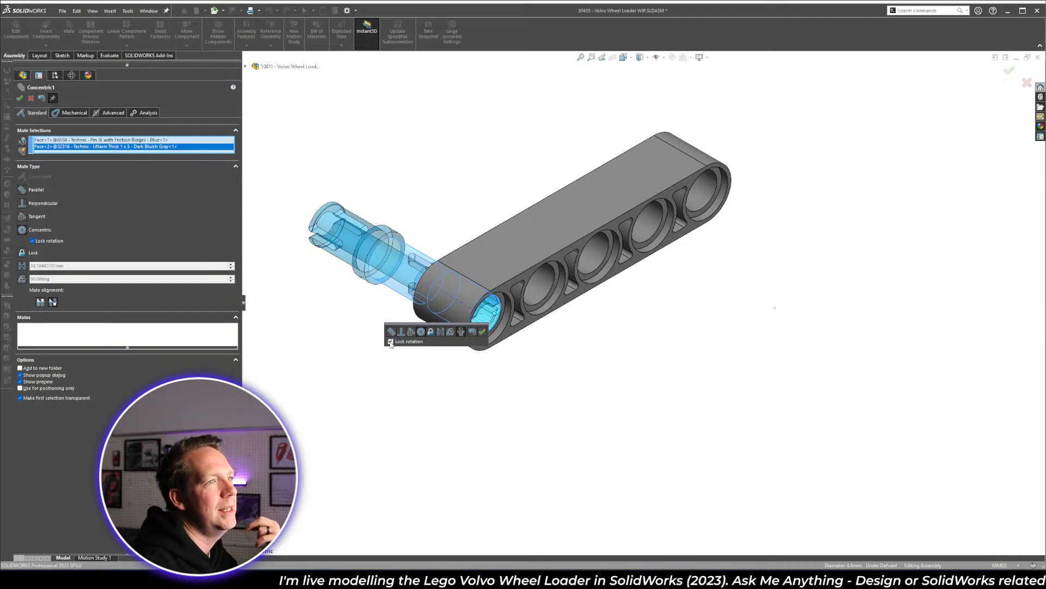
{"action": "left_click", "coordinate": [482, 332]}
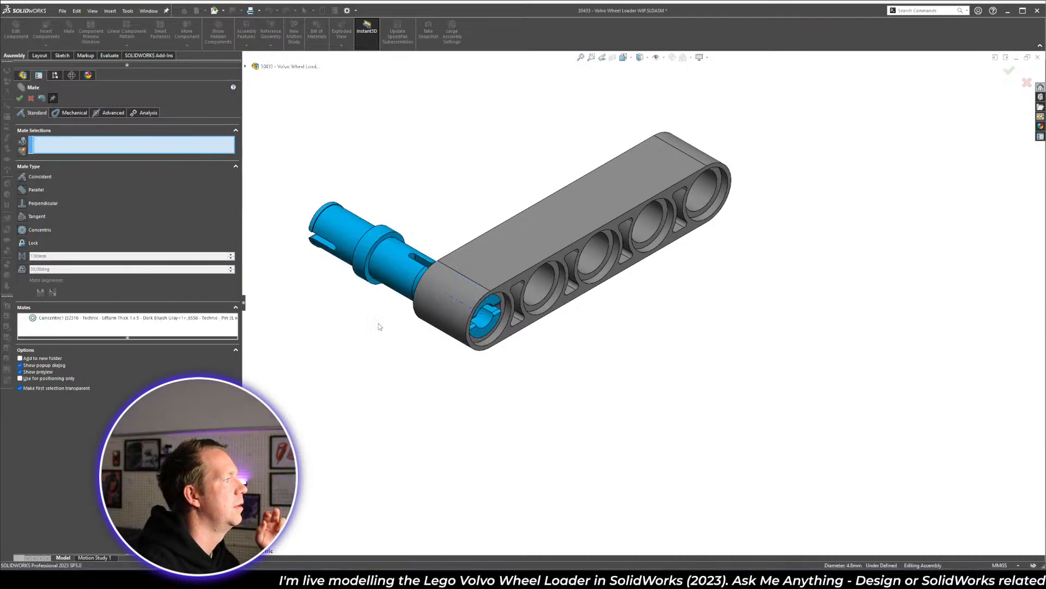
- Mate the blue pin's collar face coincident with the liftarm so it is fully seated, and consult the instruction slide
{"action": "mouse_move", "coordinate": [399, 278]}
{"action": "left_mouse_down"}
{"action": "mouse_move", "coordinate": [442, 295]}
{"action": "mouse_move", "coordinate": [361, 252]}
{"action": "mouse_move", "coordinate": [430, 305]}
{"action": "mouse_move", "coordinate": [406, 287]}
{"action": "left_mouse_up"}
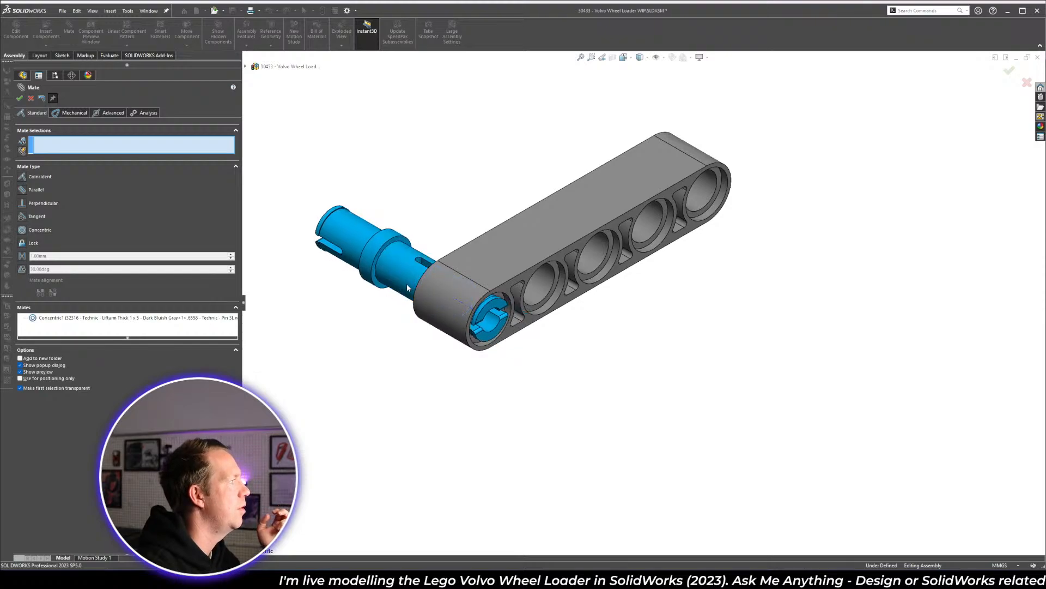
{"action": "scroll", "coordinate": [403, 306], "scroll_direction": "down", "scroll_amount": 3}
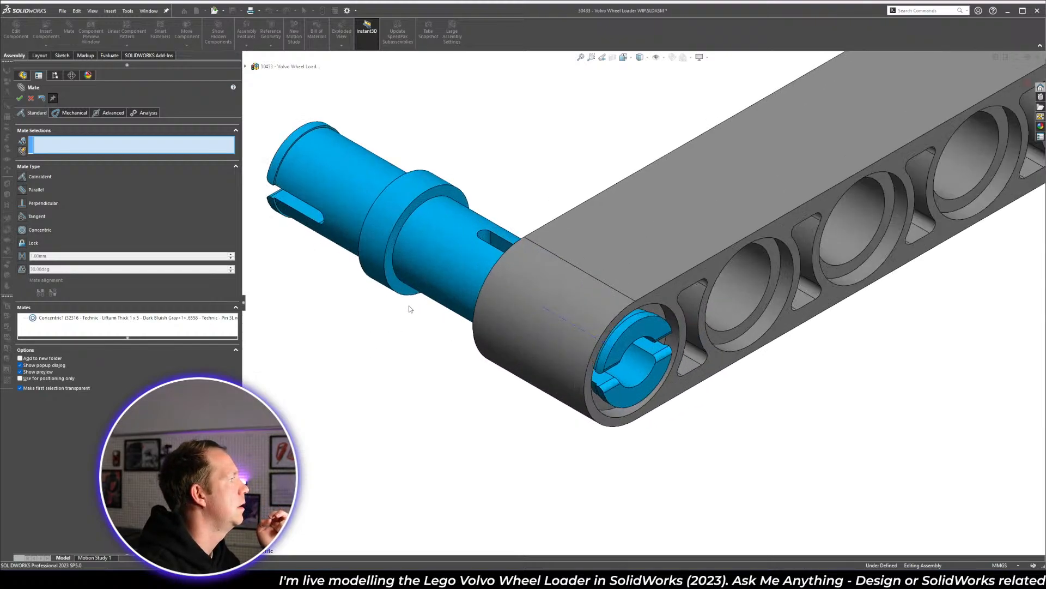
{"action": "left_click", "coordinate": [406, 291]}
{"action": "middle_click_drag", "start_coordinate": [406, 291], "coordinate": [485, 305]}
{"action": "left_click", "coordinate": [405, 275]}
{"action": "right_click", "coordinate": [407, 274]}
{"action": "scroll", "coordinate": [497, 312], "scroll_direction": "up", "scroll_amount": 5}
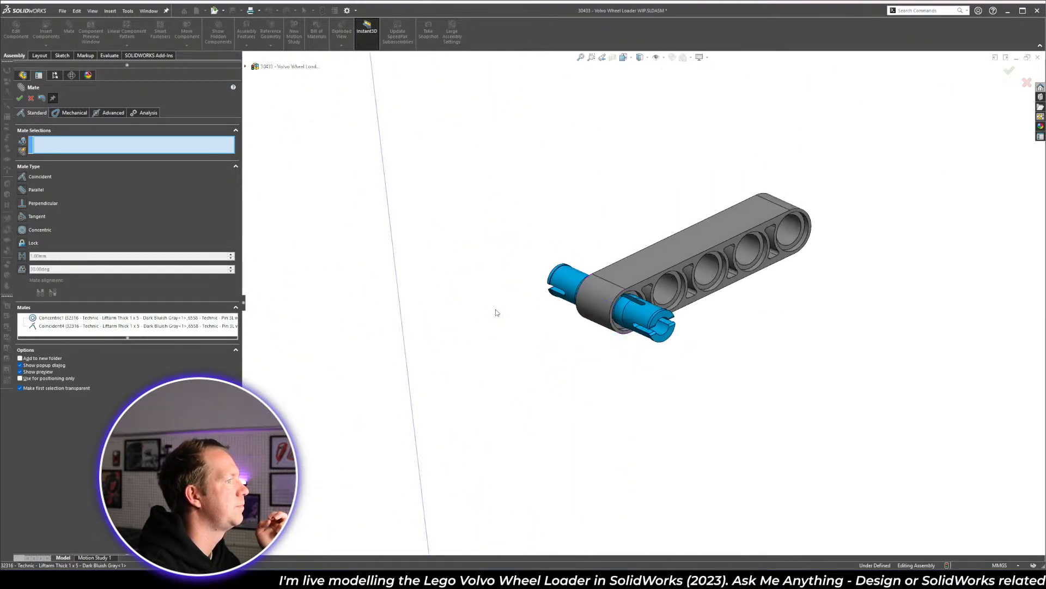
{"action": "left_click", "coordinate": [19, 98]}
{"action": "key", "text": "alt+Tab"}
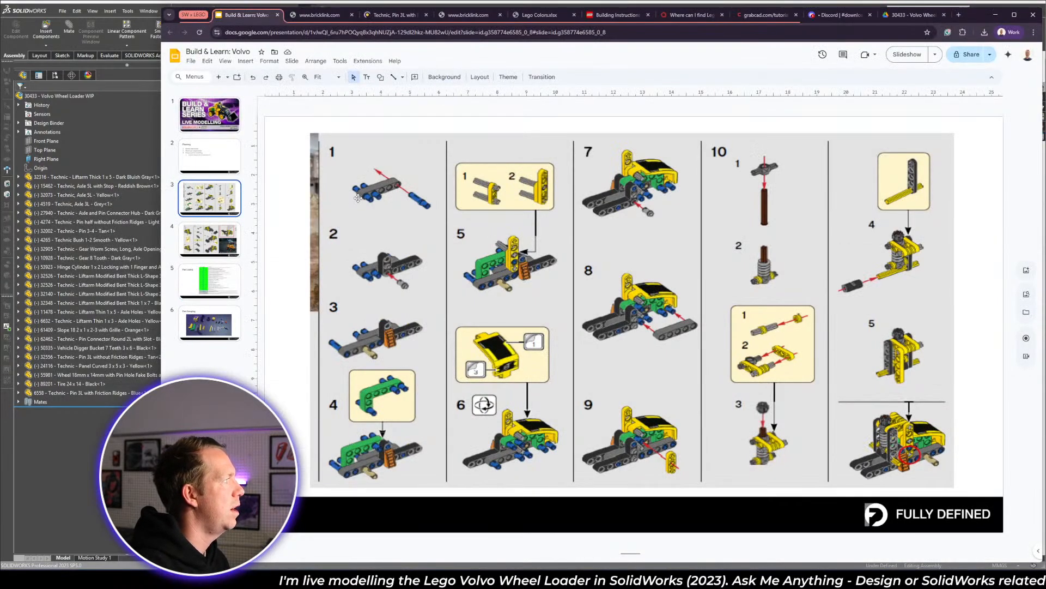
{"action": "key", "text": "alt+Tab"}
{"action": "scroll", "coordinate": [733, 289], "scroll_direction": "down", "scroll_amount": 2}
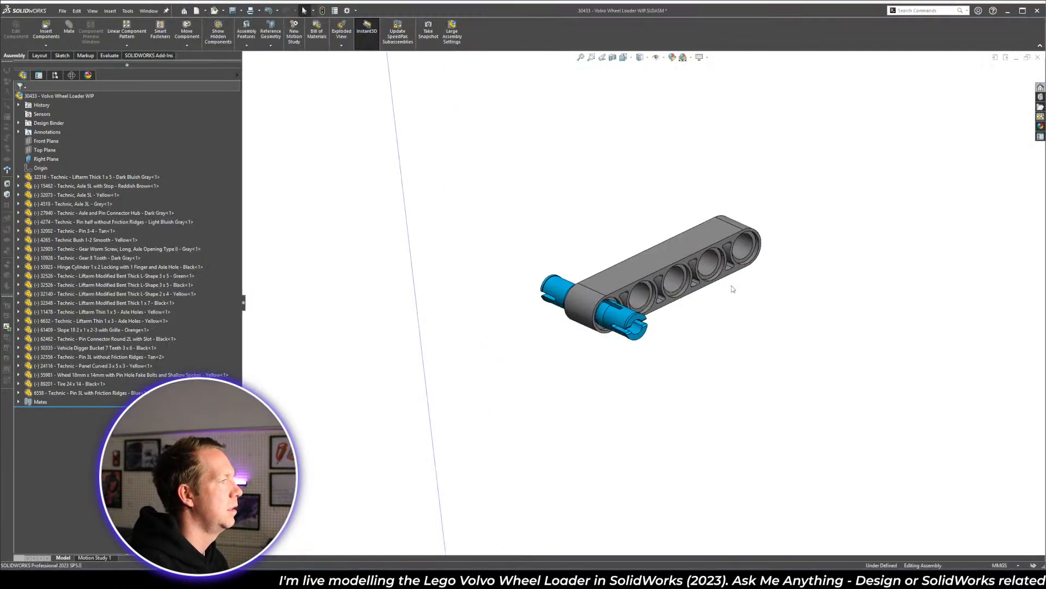
- Try to reorder the component tree so the blue pin sits directly below the dark bluish gray liftarm
{"action": "left_click", "coordinate": [616, 315]}
{"action": "middle_click_drag", "start_coordinate": [662, 323], "coordinate": [687, 330]}
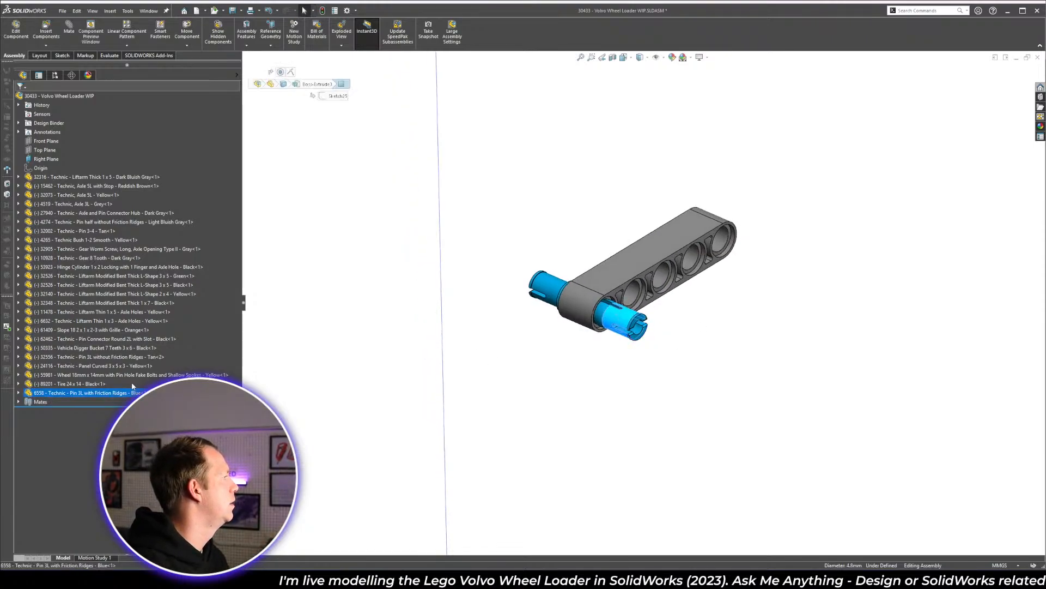
{"action": "left_click", "coordinate": [115, 392]}
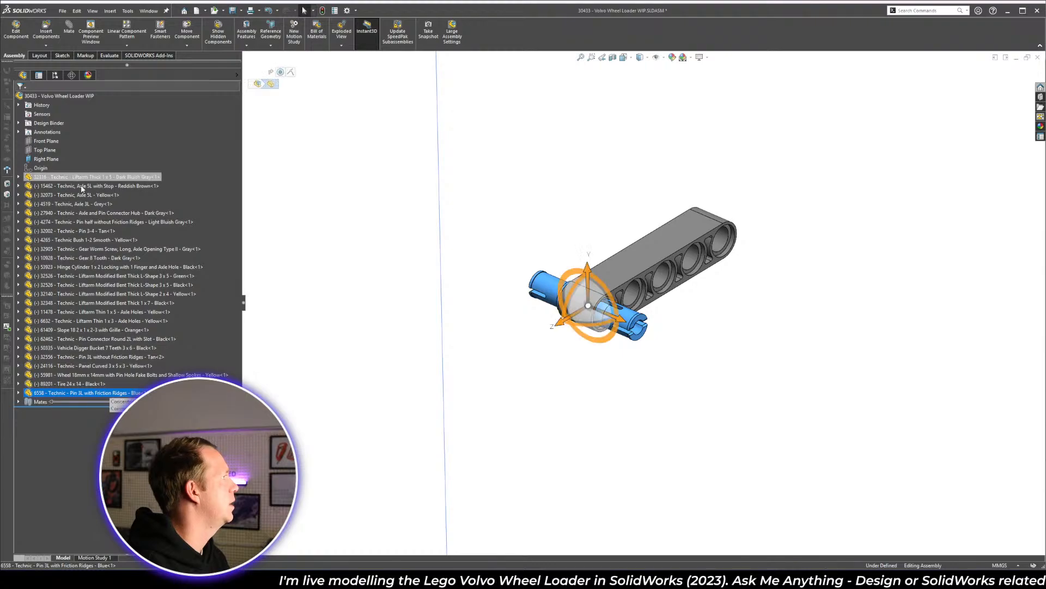
{"action": "key", "text": "Escape"}
{"action": "left_click", "coordinate": [65, 393]}
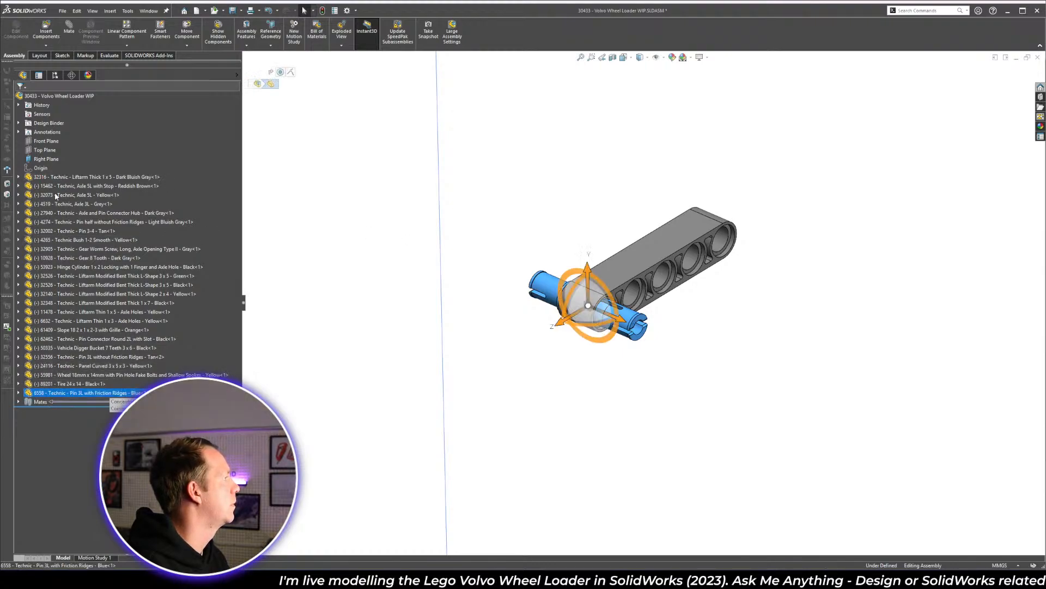
{"action": "left_click", "coordinate": [369, 341]}
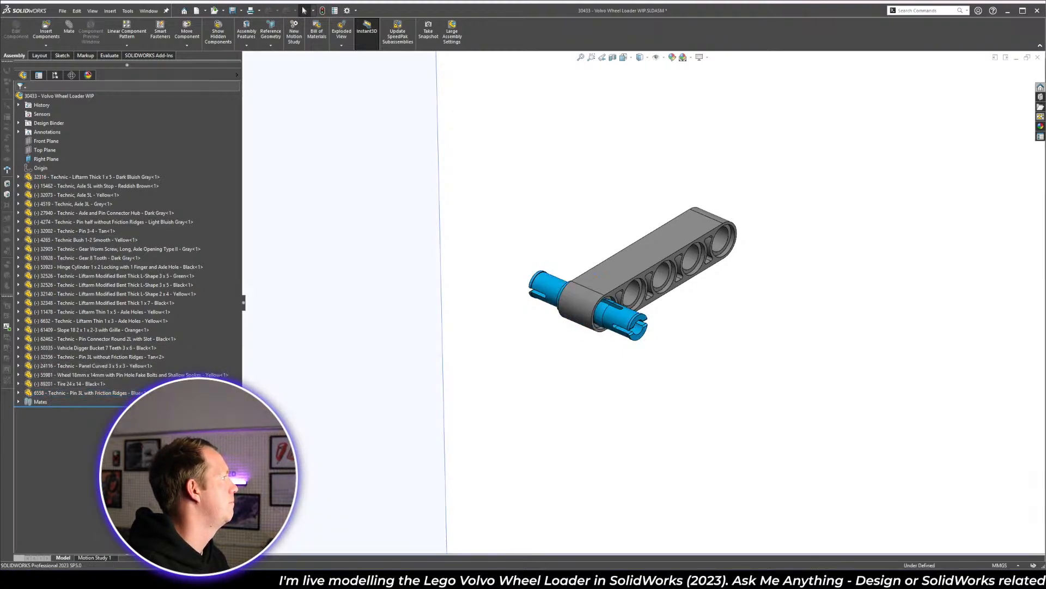
{"action": "left_click", "coordinate": [117, 392]}
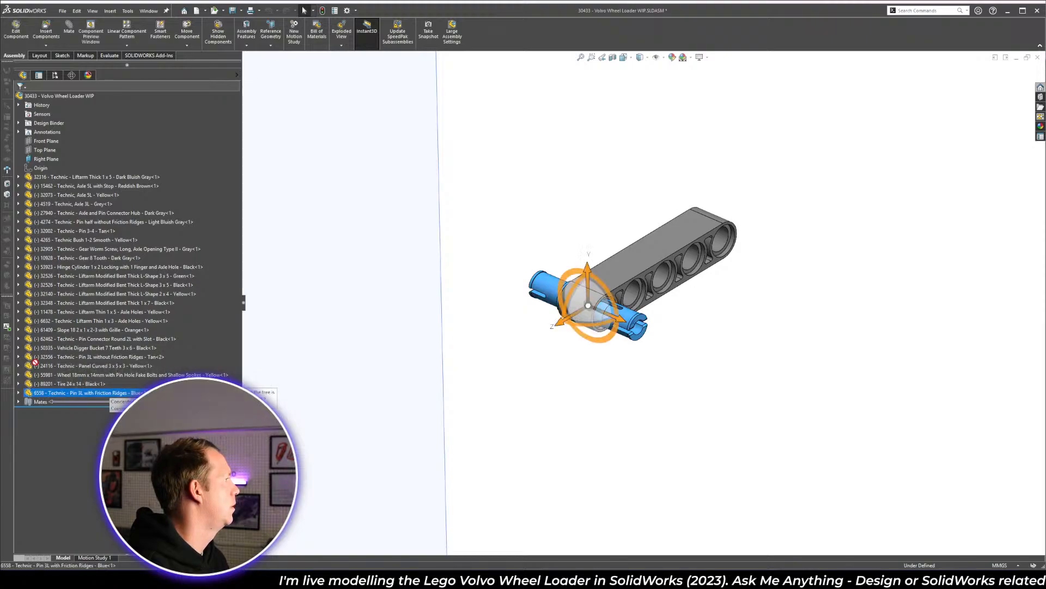
{"action": "left_click", "coordinate": [603, 423]}
{"action": "key", "text": "f"}
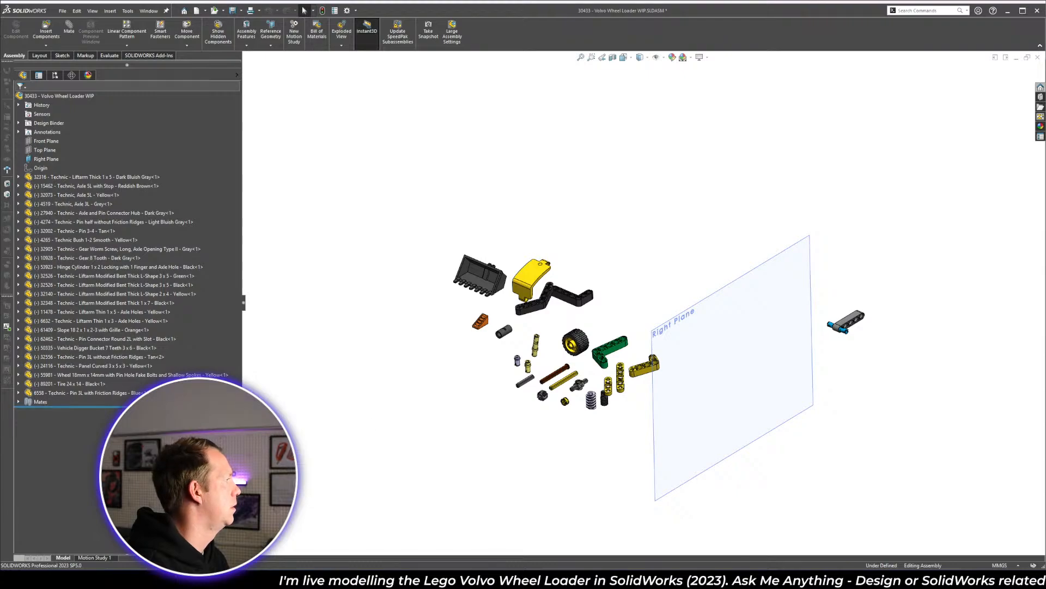
{"action": "left_click_drag", "start_coordinate": [70, 393], "coordinate": [47, 326]}
{"action": "left_click_drag", "start_coordinate": [55, 199], "coordinate": [54, 177]}
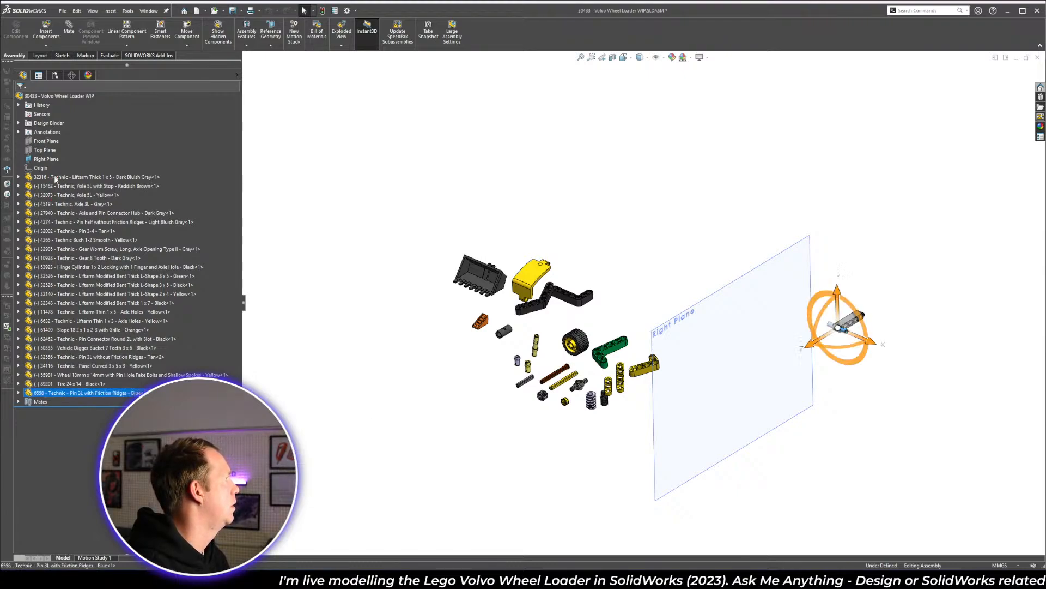
{"action": "left_click", "coordinate": [390, 407]}
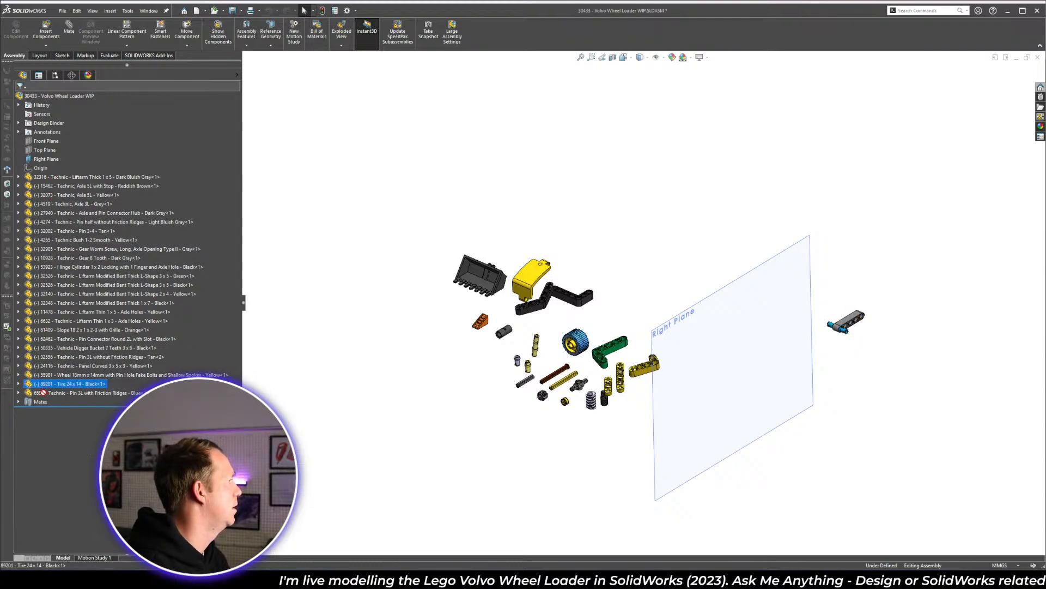
{"action": "scroll", "coordinate": [646, 303], "scroll_direction": "up", "scroll_amount": 3}
{"action": "middle_click_drag", "start_coordinate": [740, 368], "coordinate": [709, 343]}
{"action": "left_click_drag", "start_coordinate": [43, 397], "coordinate": [34, 215]}
{"action": "left_click_drag", "start_coordinate": [33, 177], "coordinate": [66, 402]}
{"action": "scroll", "coordinate": [877, 365], "scroll_direction": "down", "scroll_amount": 2}
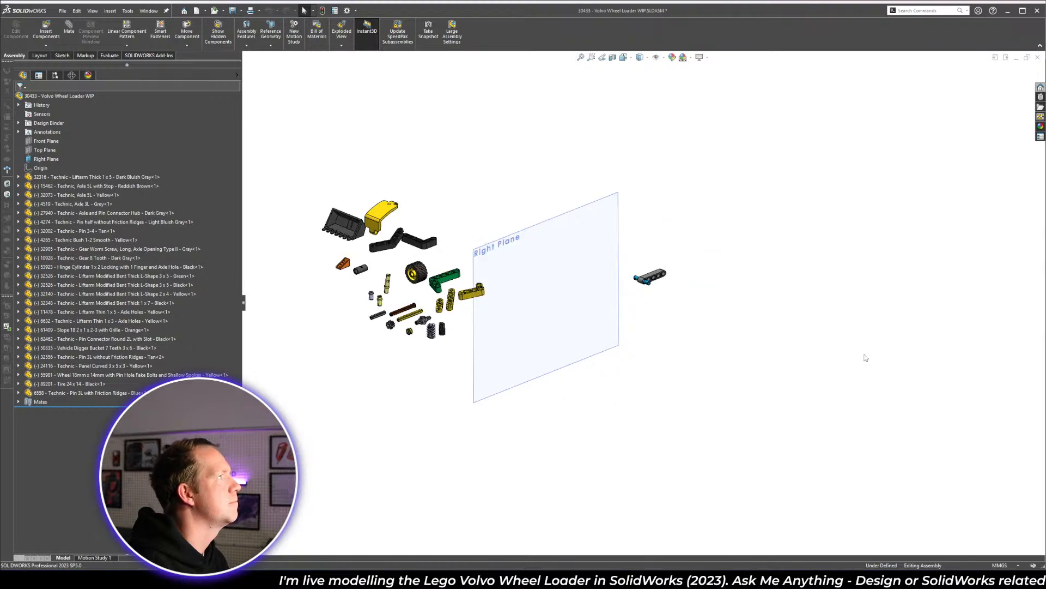
- Save and close the wheel loader assembly, and reopen it from the recent documents
{"action": "key", "text": "ctrl+s"}
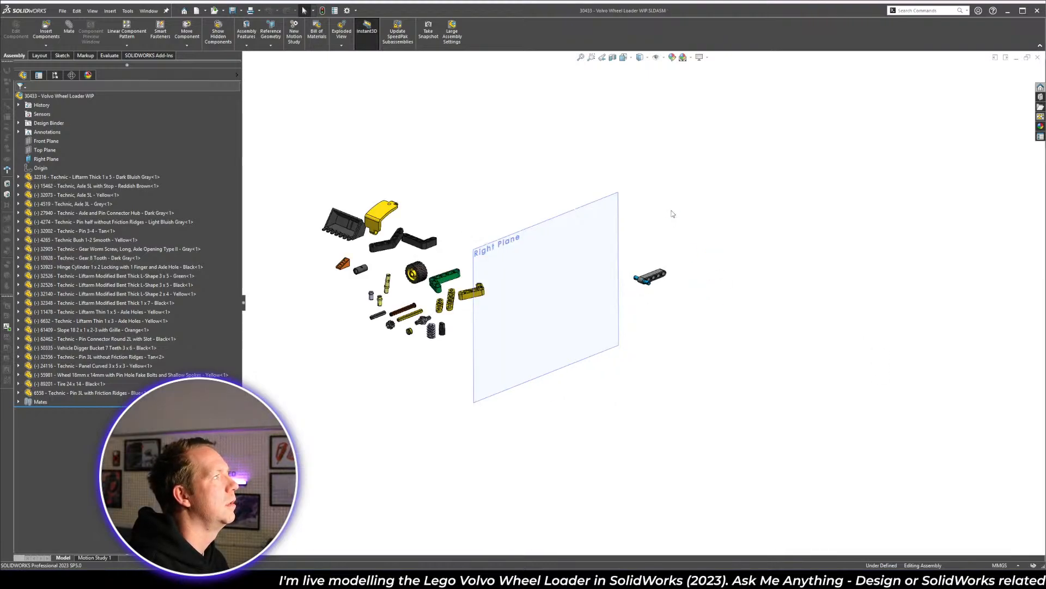
{"action": "key", "text": "ctrl+w"}
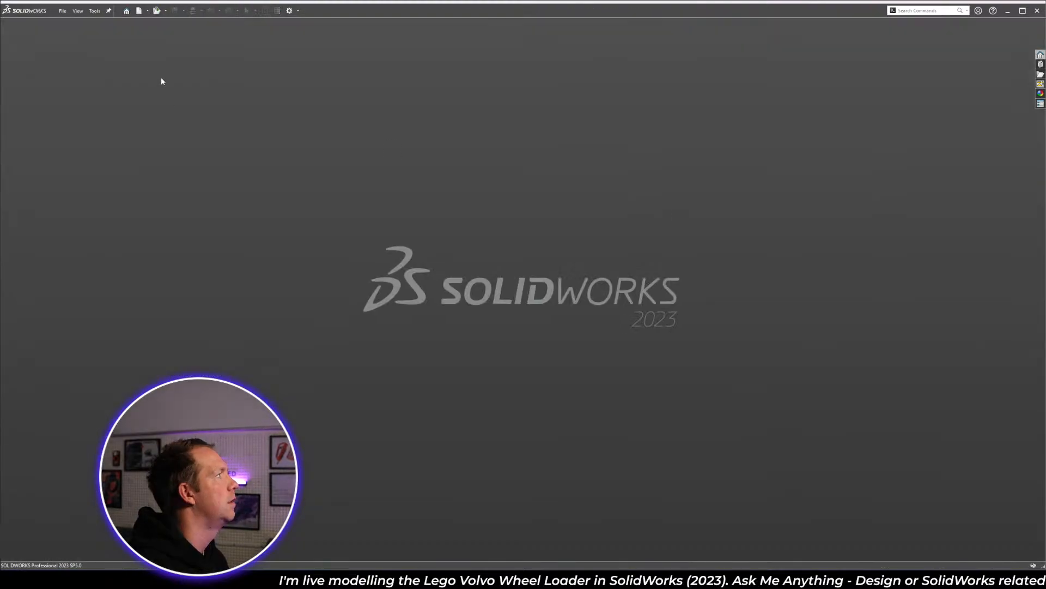
{"action": "left_click", "coordinate": [127, 11]}
{"action": "left_click", "coordinate": [521, 286]}
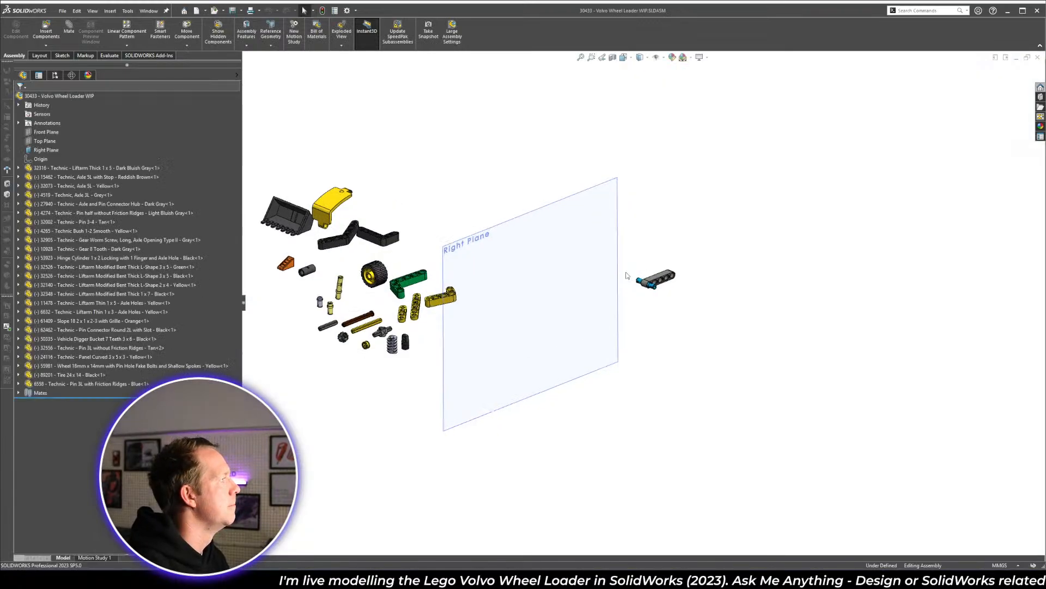
- Move the blue "6558 - Technic - Pin 3L with Friction Ridges" directly below the liftarm in the component tree
{"action": "scroll", "coordinate": [627, 275], "scroll_direction": "down", "scroll_amount": 3}
{"action": "scroll", "coordinate": [706, 280], "scroll_direction": "down", "scroll_amount": 3}
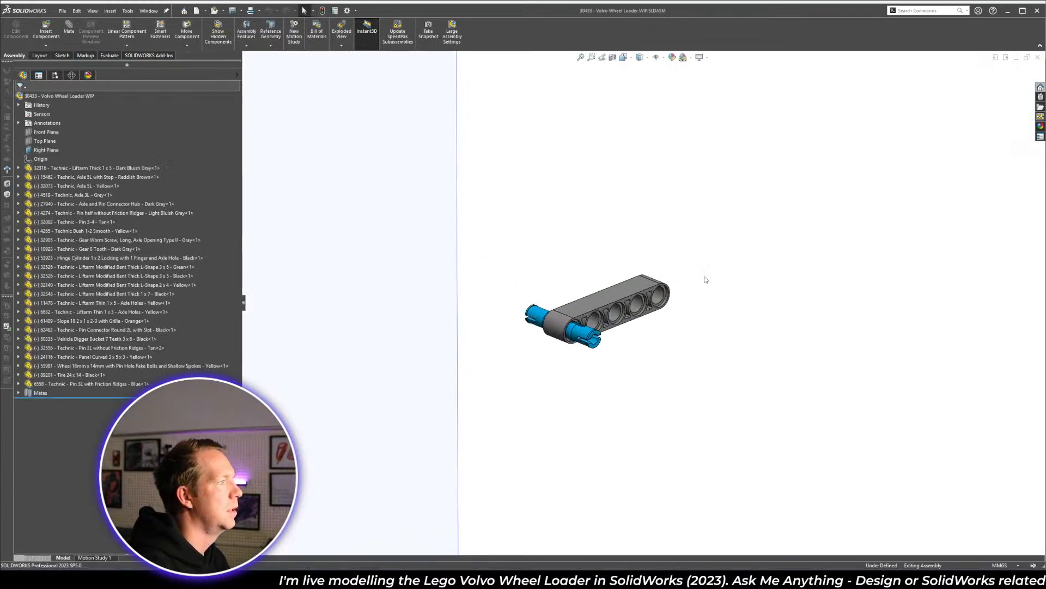
{"action": "scroll", "coordinate": [706, 278], "scroll_direction": "down", "scroll_amount": 2}
{"action": "left_click_drag", "start_coordinate": [117, 384], "coordinate": [75, 170]}
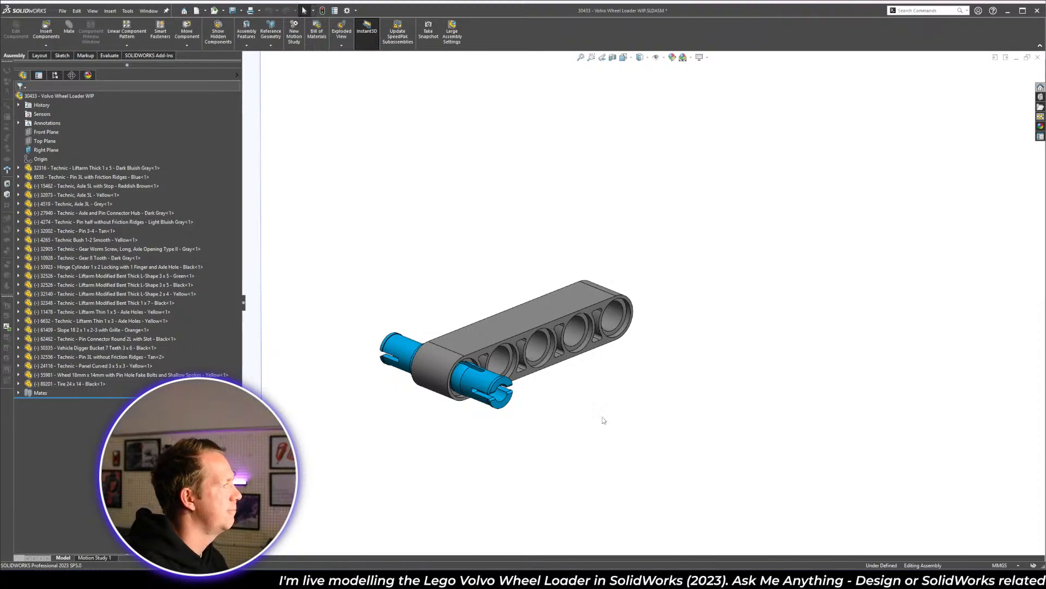
- Switch to Google Drive, close the instructions PDF preview, review the "30433 - Volvo Wheel Loader" folder and its options, and return to SolidWorks
{"action": "mouse_move", "coordinate": [407, 579]}
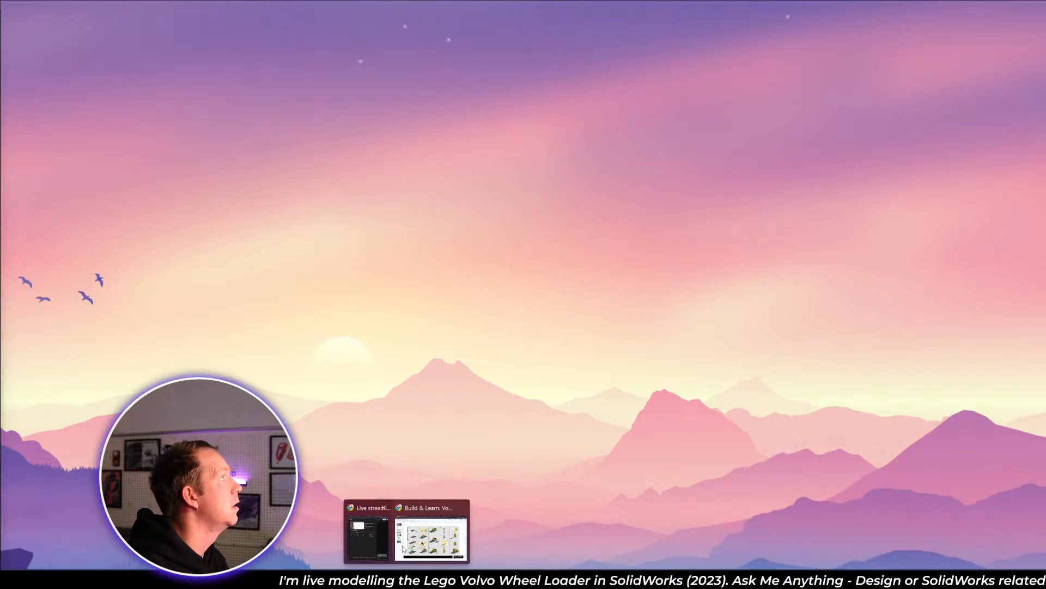
{"action": "left_click", "coordinate": [403, 548]}
{"action": "left_click", "coordinate": [910, 17]}
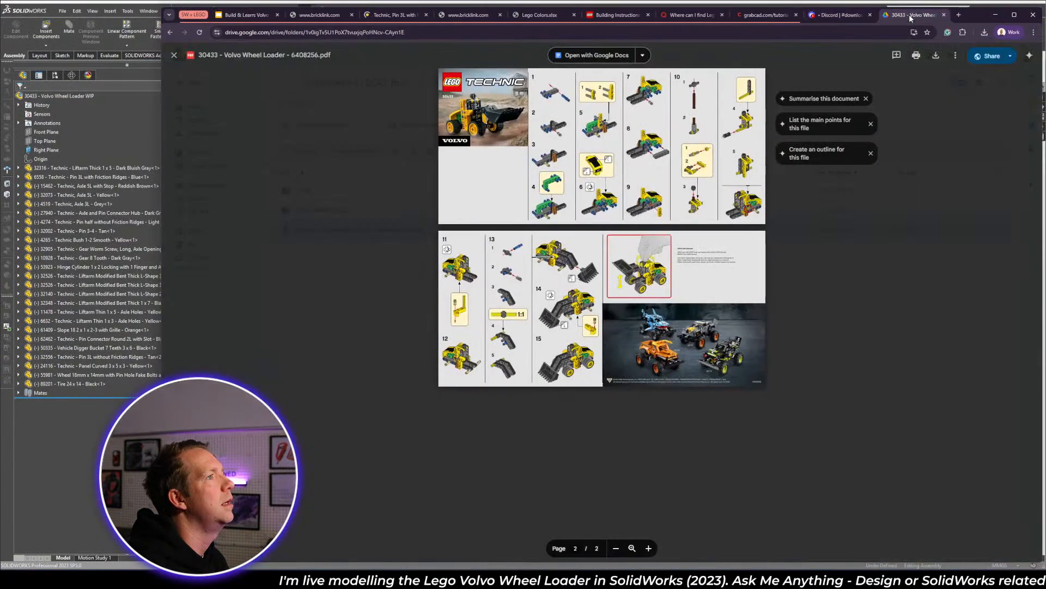
{"action": "left_click", "coordinate": [174, 56]}
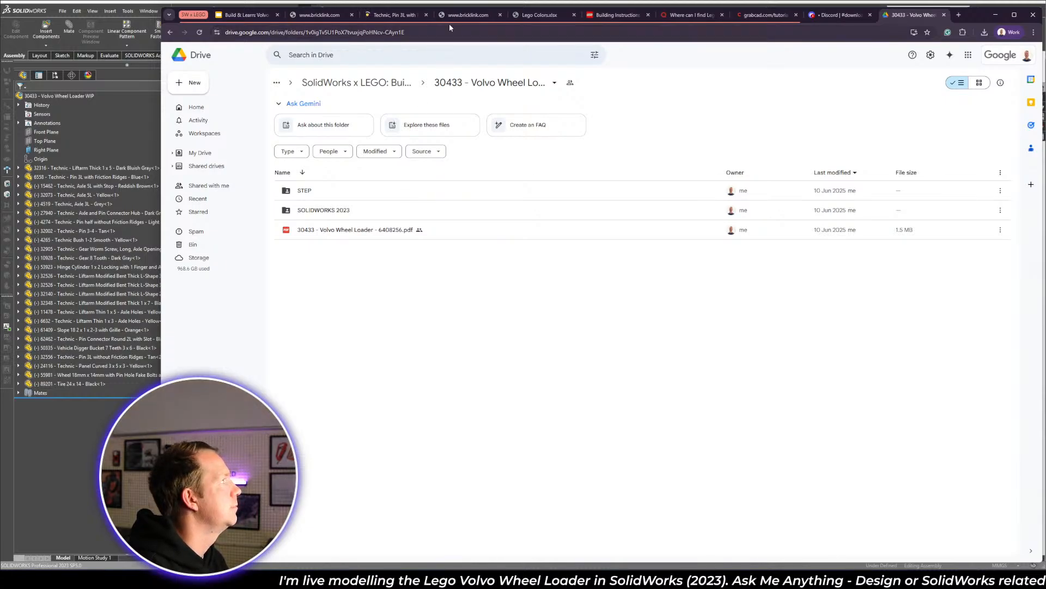
{"action": "left_click", "coordinate": [555, 83]}
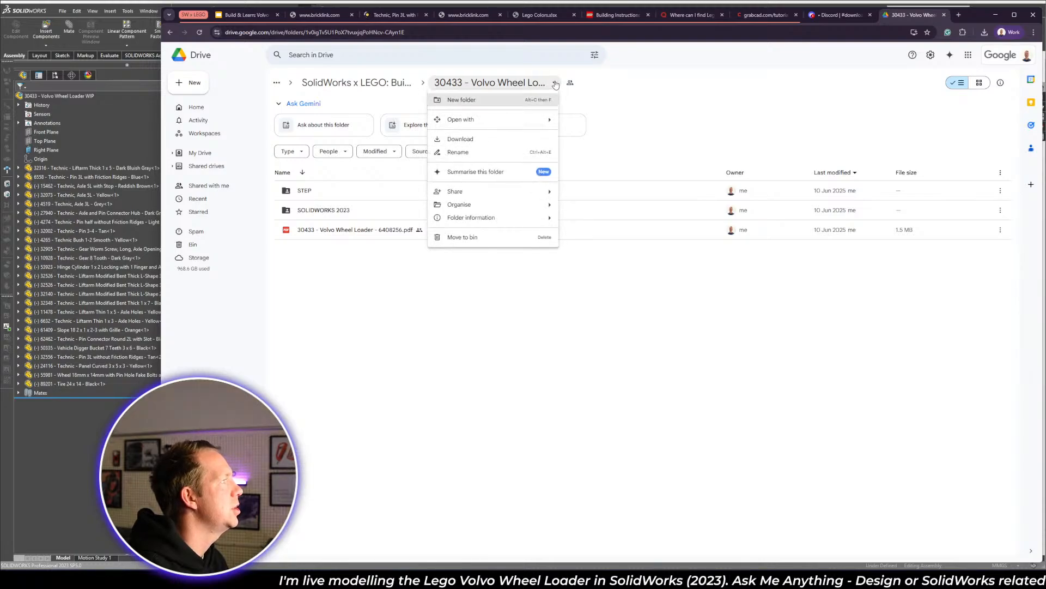
{"action": "left_click", "coordinate": [622, 209]}
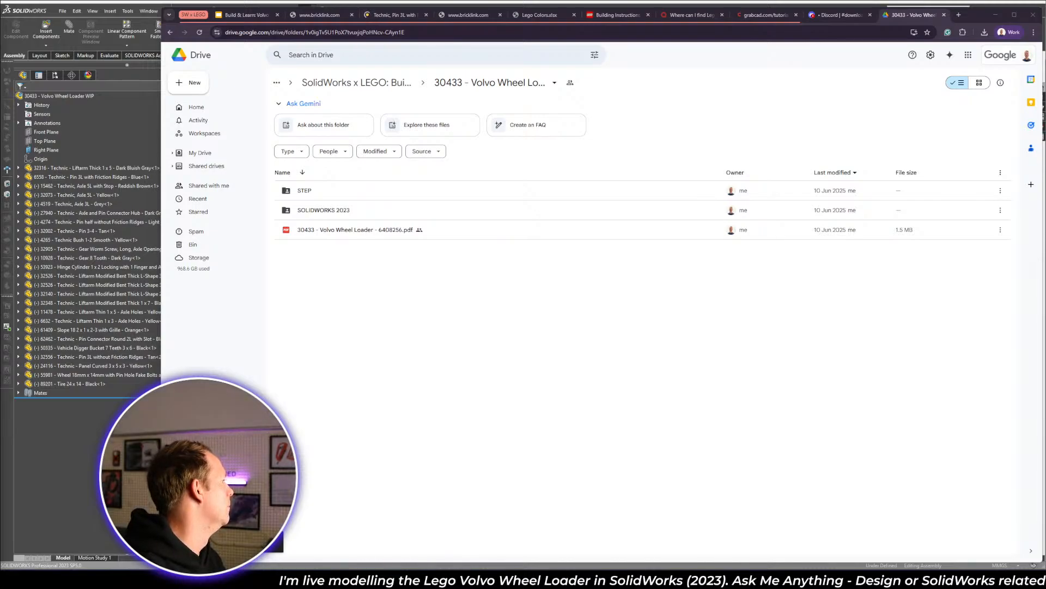
{"action": "left_click", "coordinate": [425, 392]}
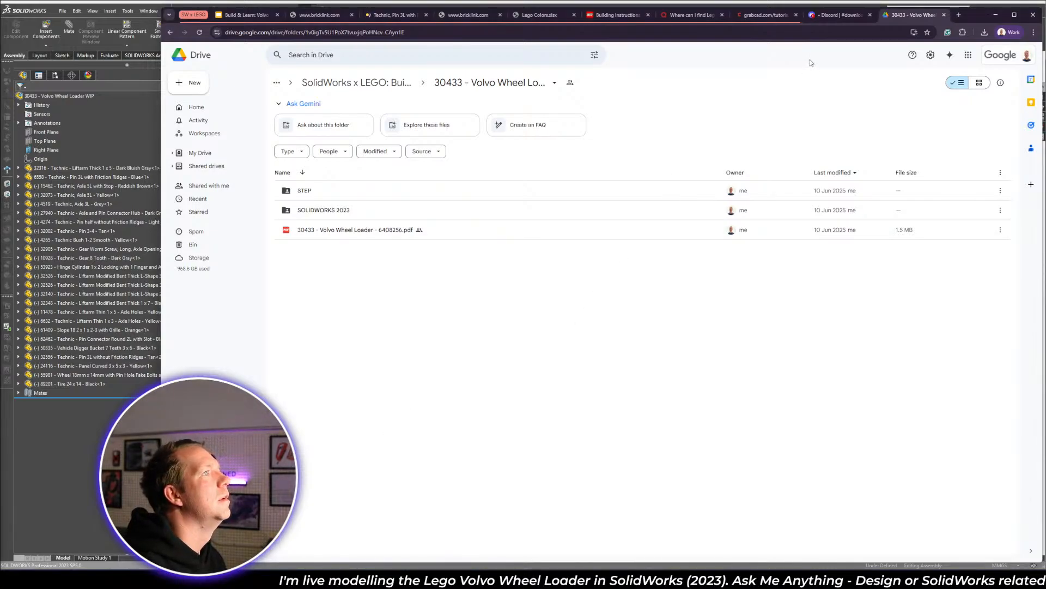
{"action": "left_click", "coordinate": [995, 14]}
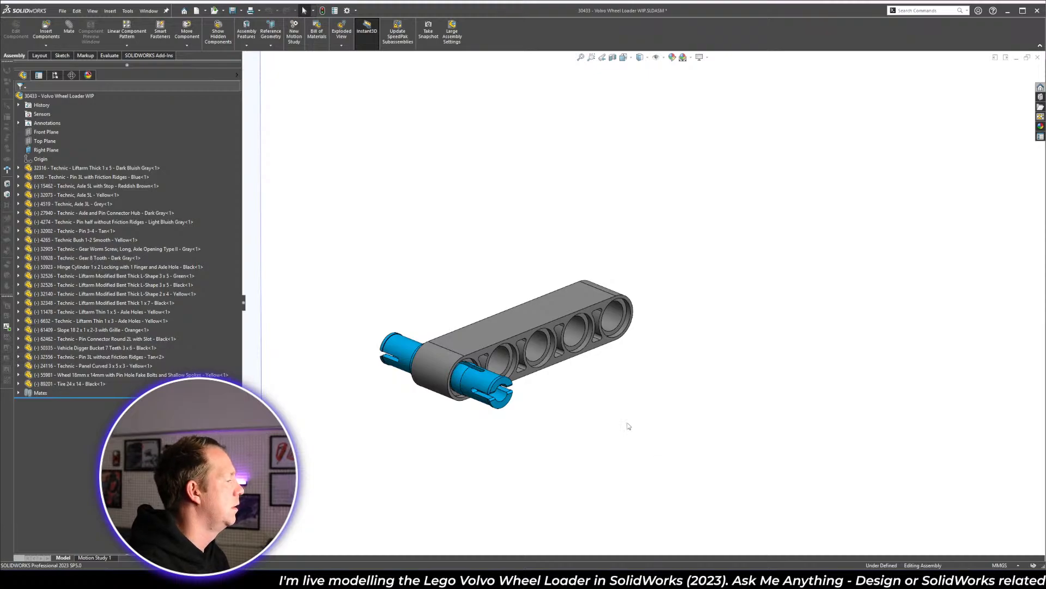
- Make two copies of the mated blue pin and place them beside the far end of the liftarm
{"action": "left_click", "coordinate": [407, 344]}
{"action": "left_click", "coordinate": [383, 481]}
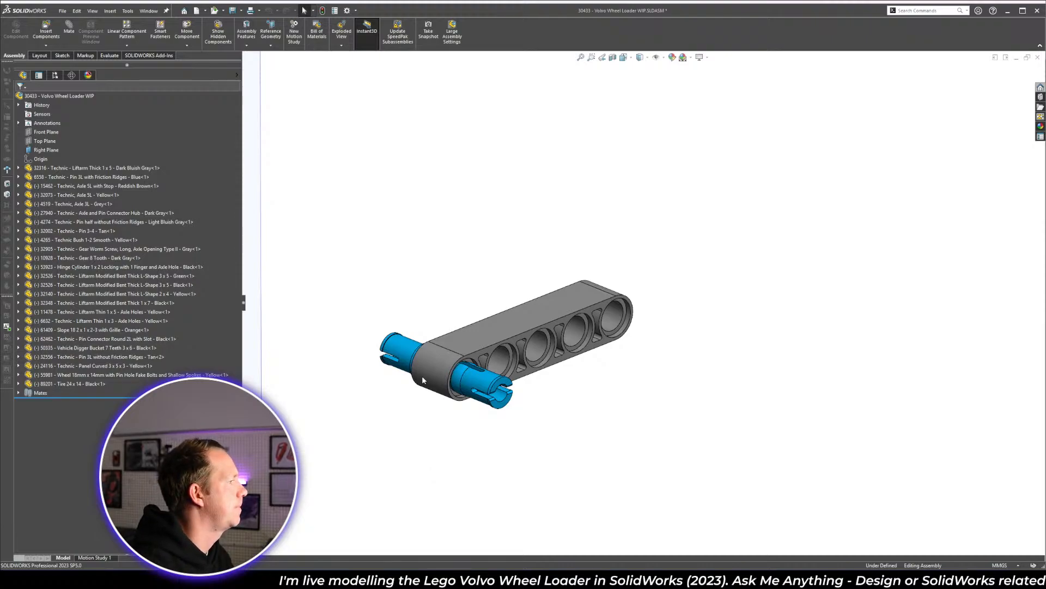
{"action": "left_click", "coordinate": [476, 391]}
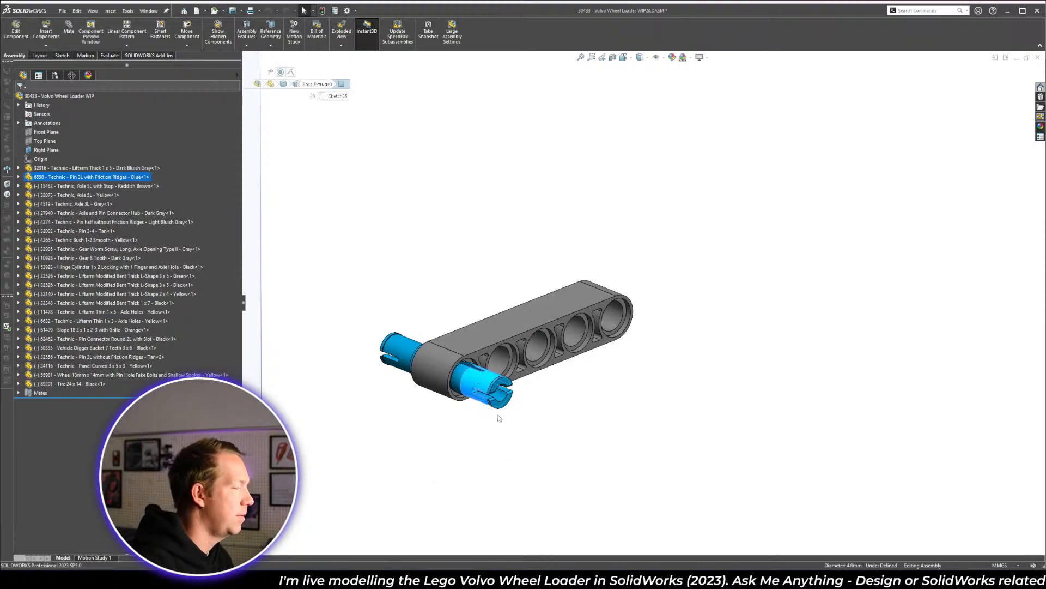
{"action": "left_click_drag", "start_coordinate": [476, 382], "coordinate": [744, 239], "text": "ctrl"}
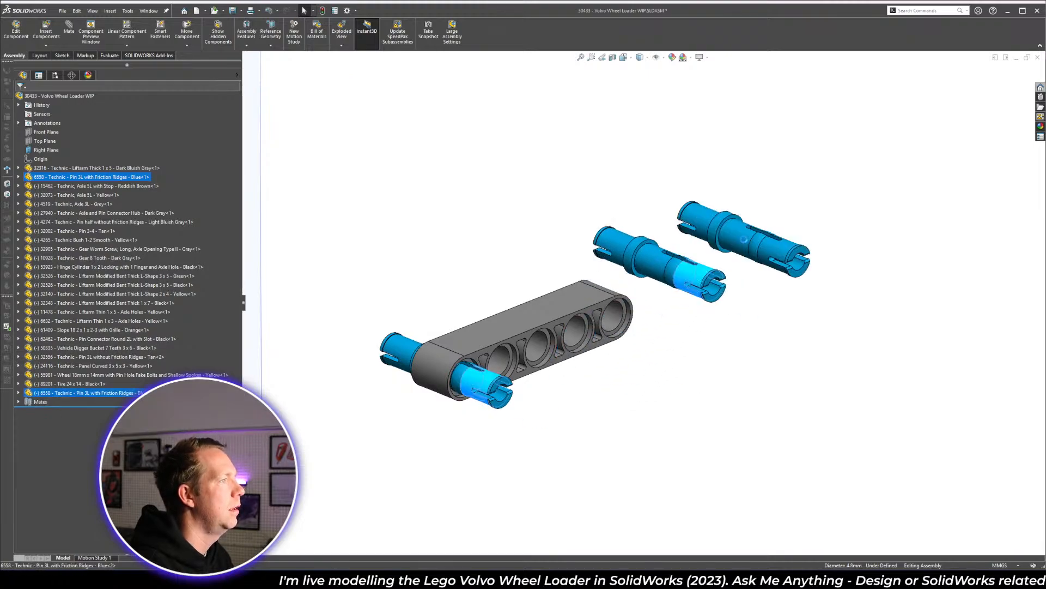
{"action": "left_click", "coordinate": [750, 374]}
{"action": "scroll", "coordinate": [683, 303], "scroll_direction": "down", "scroll_amount": 2}
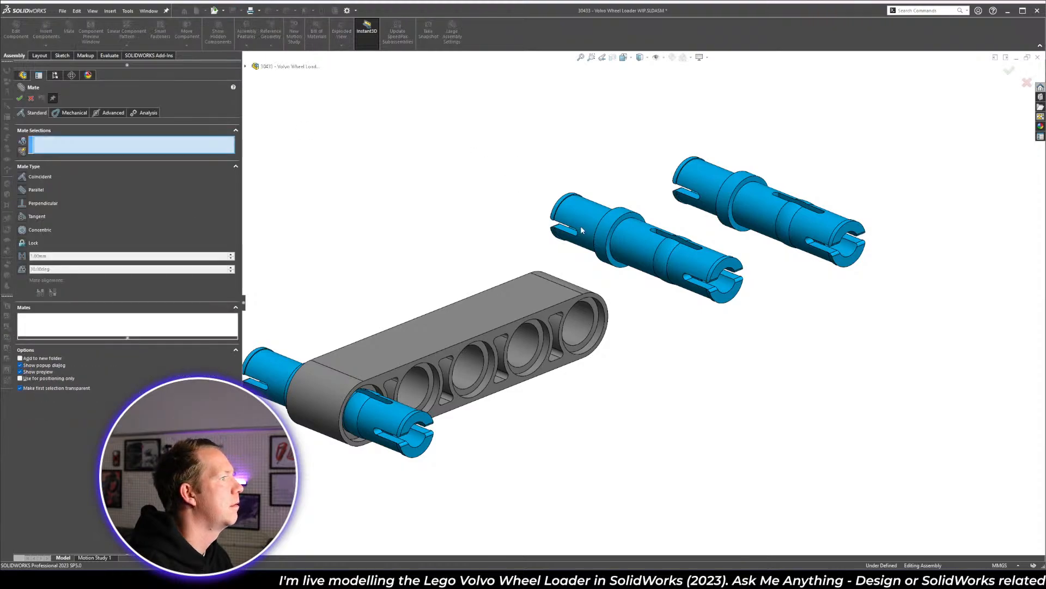
- Mate the two copied blue pins concentrically with the last two holes at the far end of the grey liftarm
{"action": "left_click", "coordinate": [616, 240]}
{"action": "left_click", "coordinate": [522, 358]}
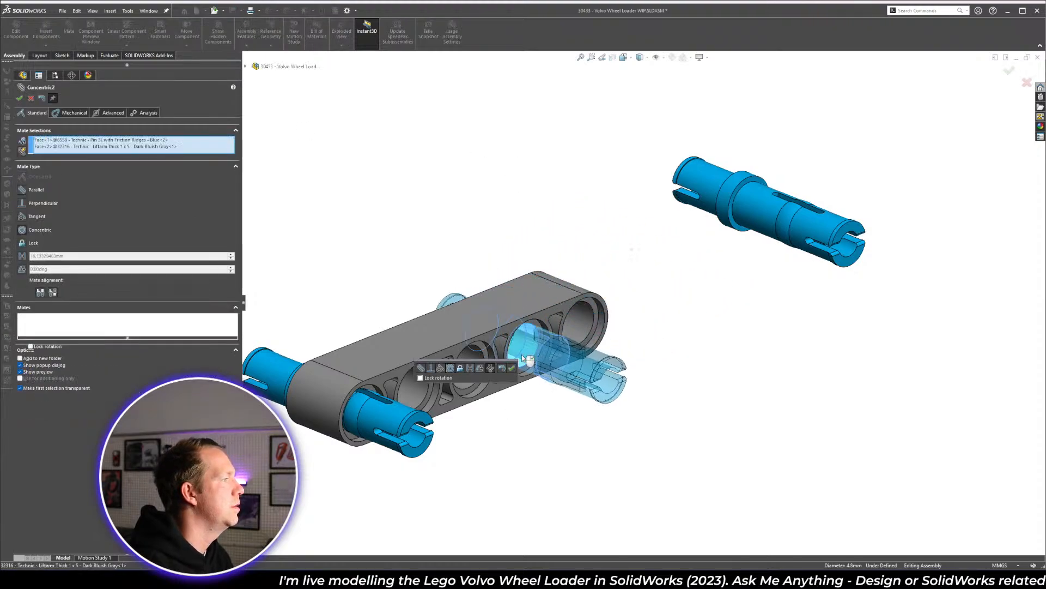
{"action": "left_click", "coordinate": [512, 369]}
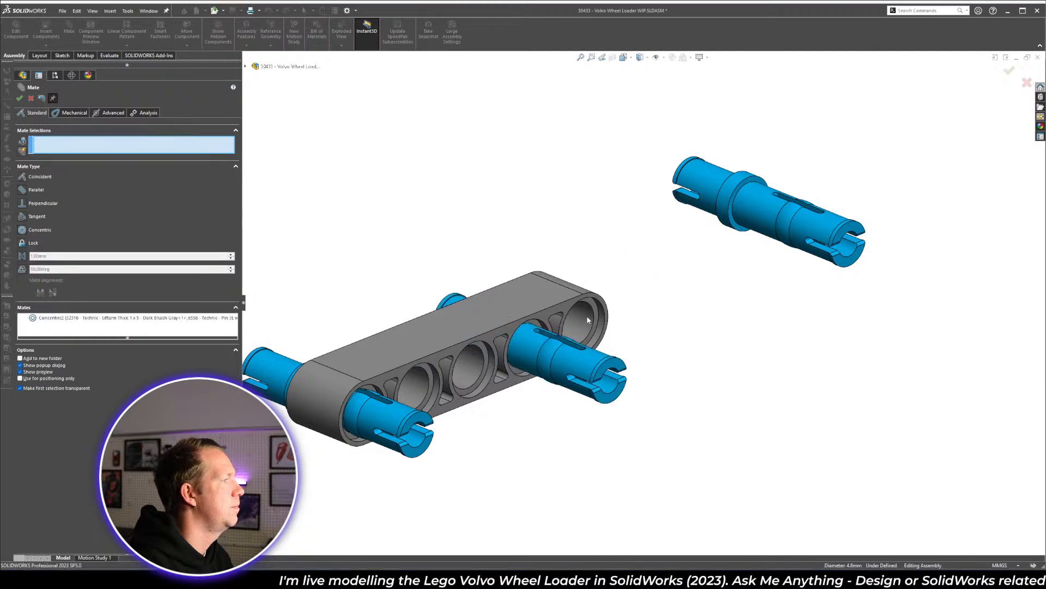
{"action": "left_click", "coordinate": [585, 316]}
{"action": "left_click", "coordinate": [754, 212]}
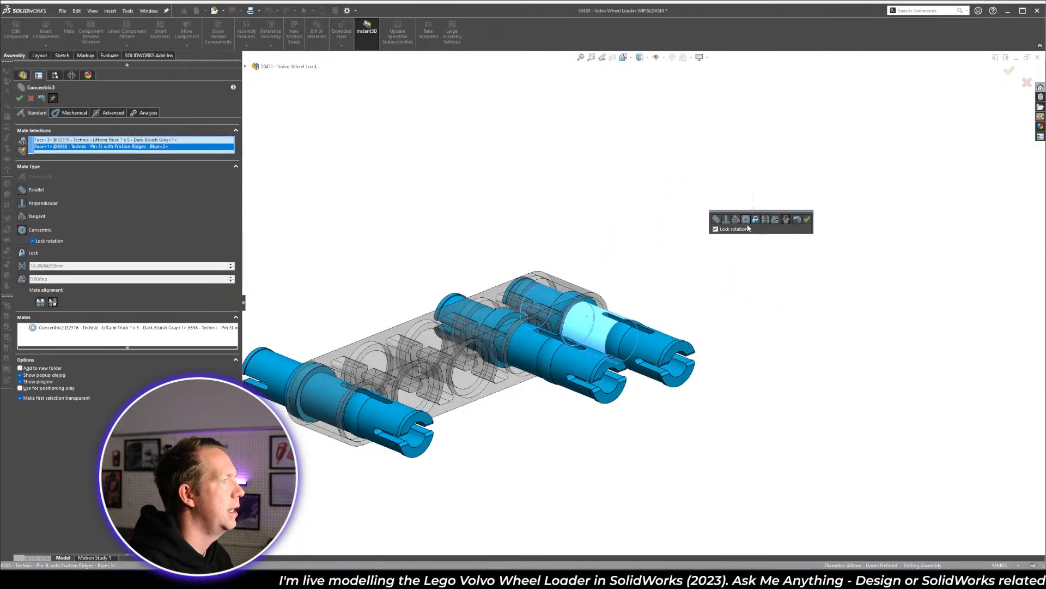
{"action": "left_click", "coordinate": [808, 219]}
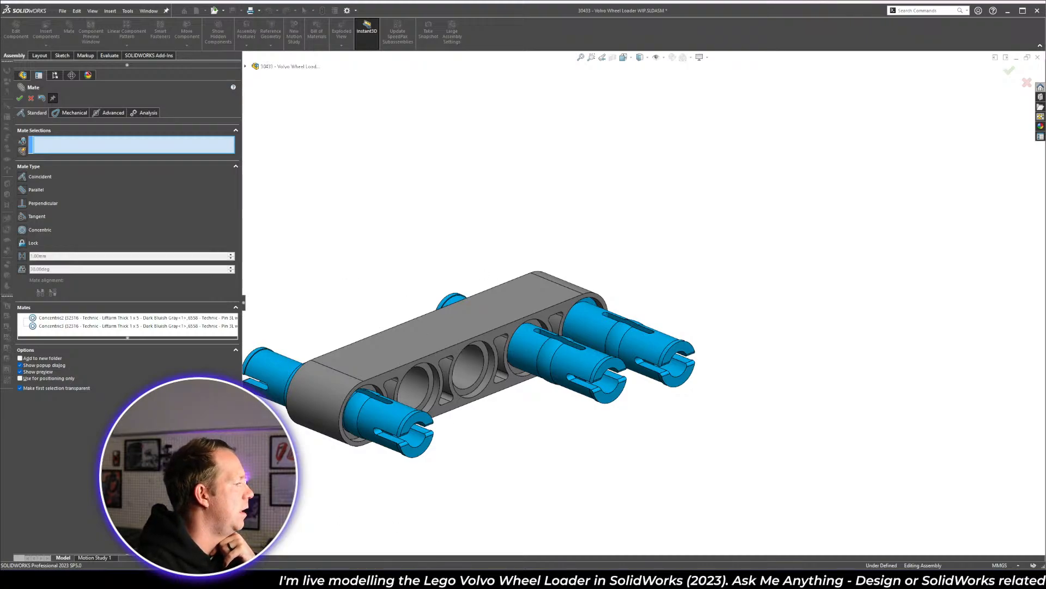
- Switch to Google Drive, locate "30433 - Volvo Wheel Loader ASM READY.SLDASM" in the SOLIDWORKS 2023 folder, and return to SolidWorks
{"action": "mouse_move", "coordinate": [407, 576]}
{"action": "left_click", "coordinate": [432, 525]}
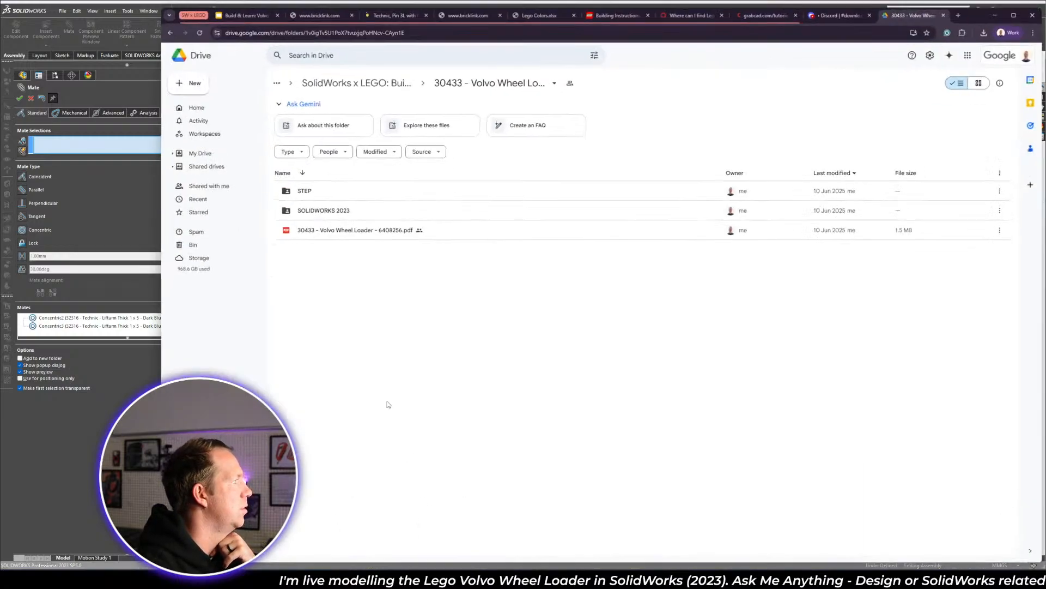
{"action": "double_click", "coordinate": [322, 213]}
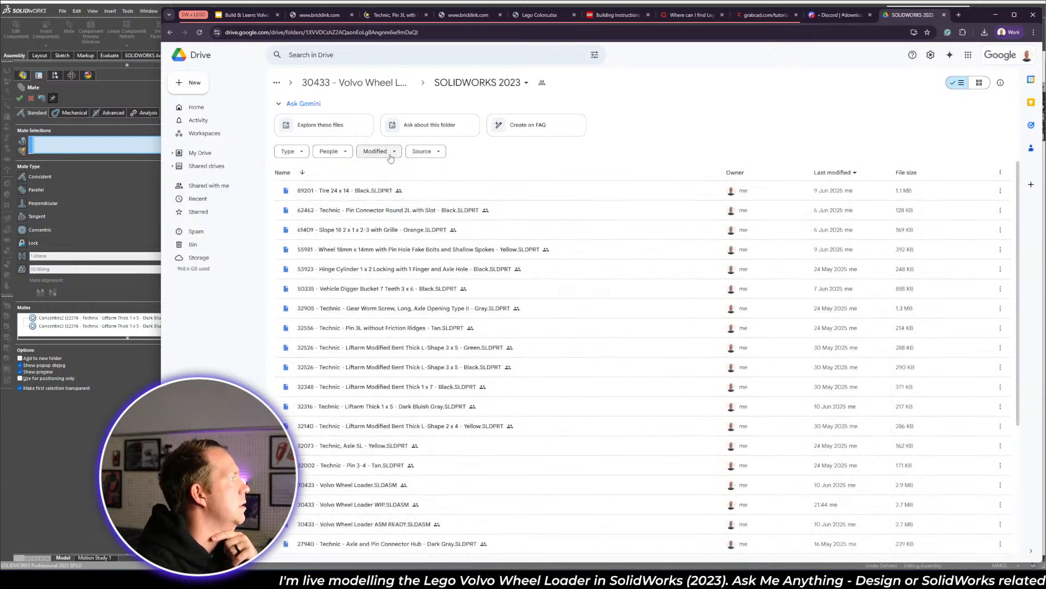
{"action": "scroll", "coordinate": [387, 406], "scroll_direction": "down", "scroll_amount": 3}
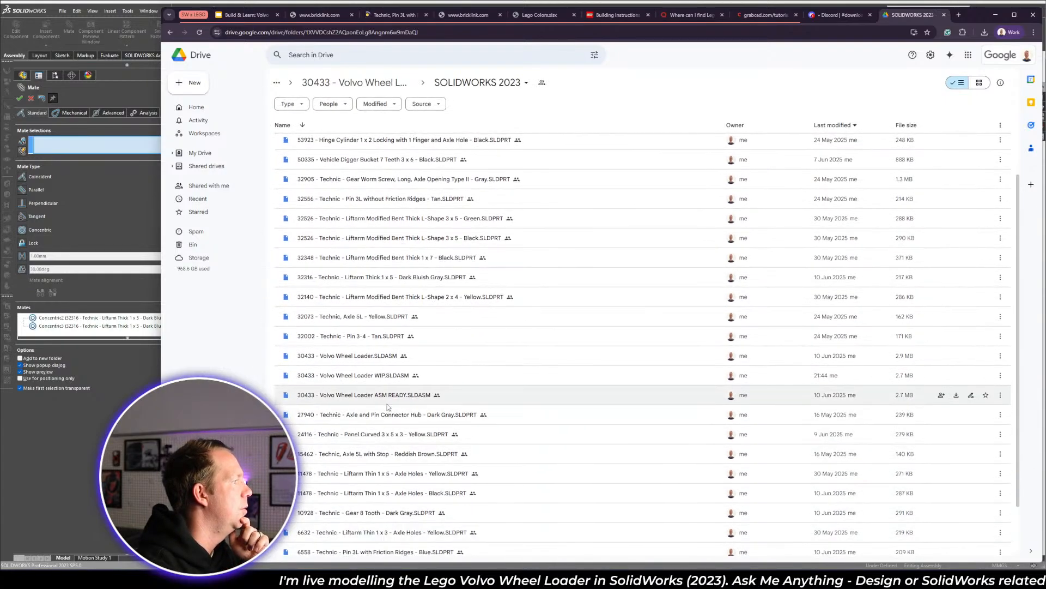
{"action": "left_click", "coordinate": [491, 402]}
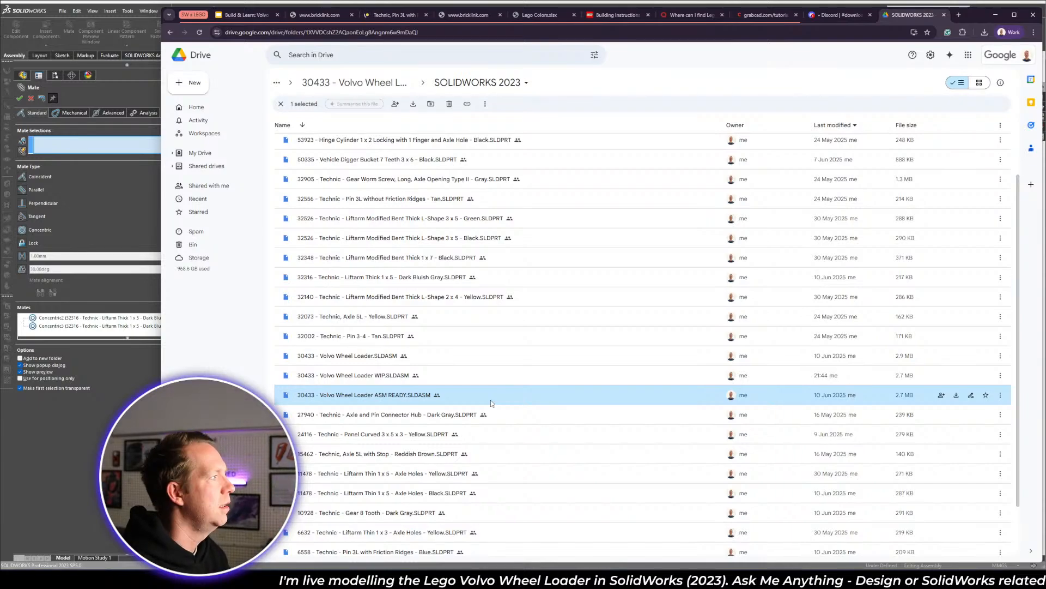
{"action": "key", "text": "alt+Tab"}
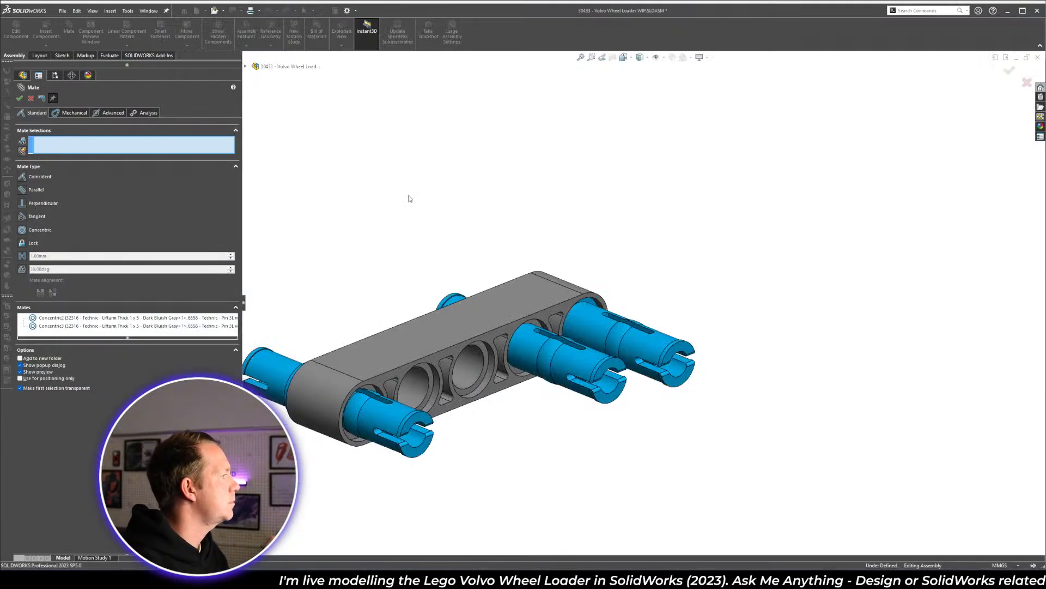
- Make the end faces of the two new blue pins coincident with the first pin's end face using a multiple mate
{"action": "middle_click_drag", "start_coordinate": [560, 383], "coordinate": [505, 387]}
{"action": "scroll", "coordinate": [506, 387], "scroll_direction": "up", "scroll_amount": 2}
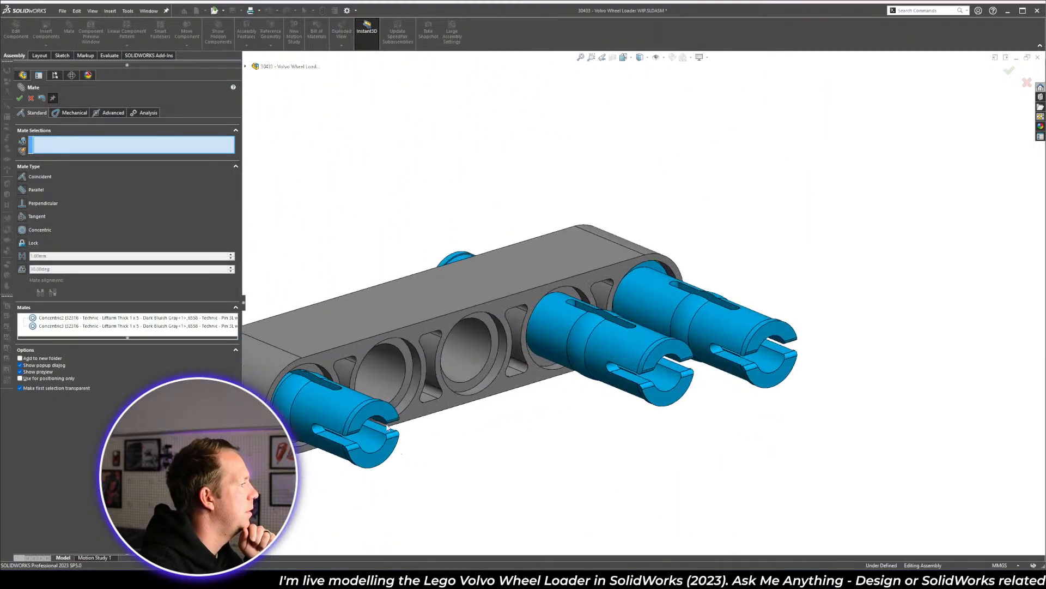
{"action": "left_click", "coordinate": [388, 412]}
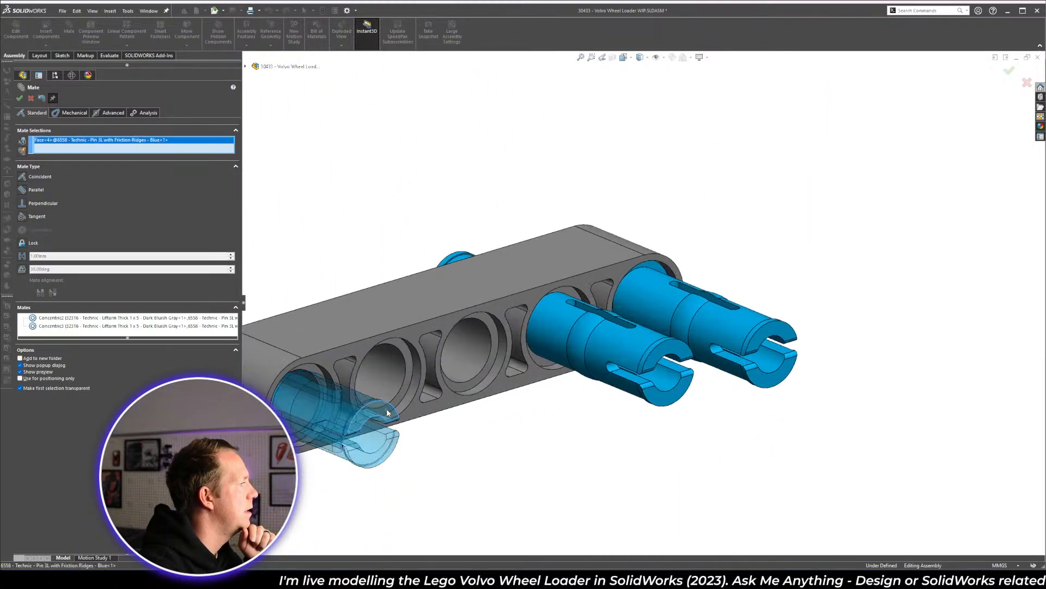
{"action": "left_click", "coordinate": [25, 154]}
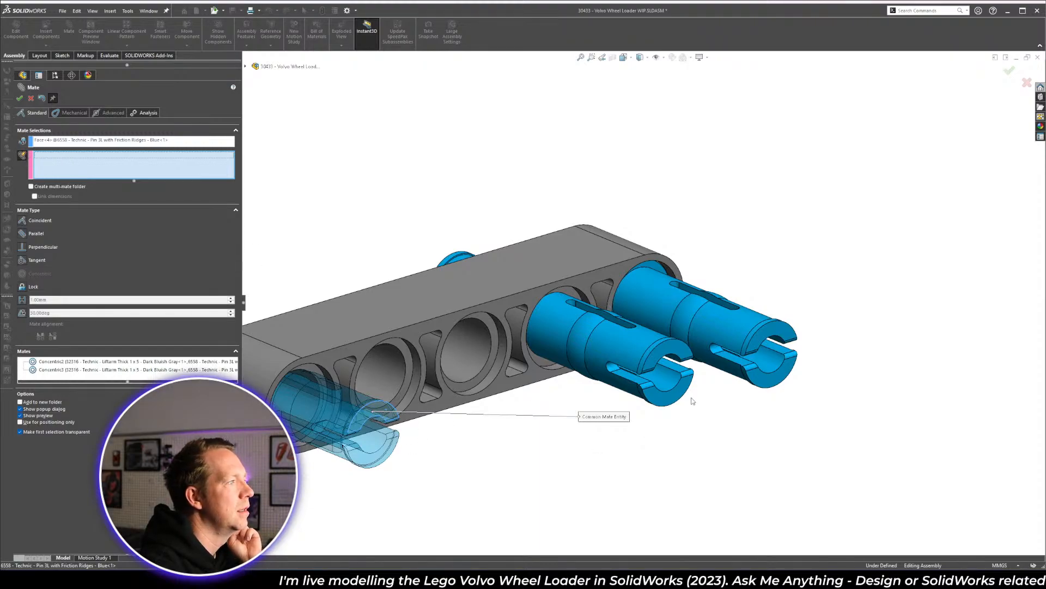
{"action": "left_click", "coordinate": [676, 354]}
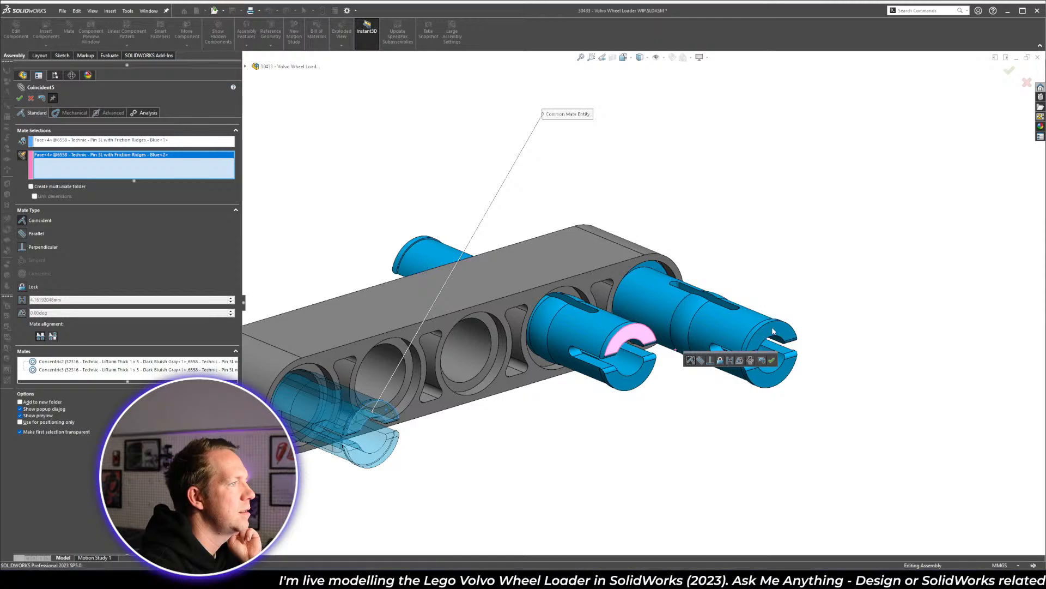
{"action": "left_click", "coordinate": [639, 362]}
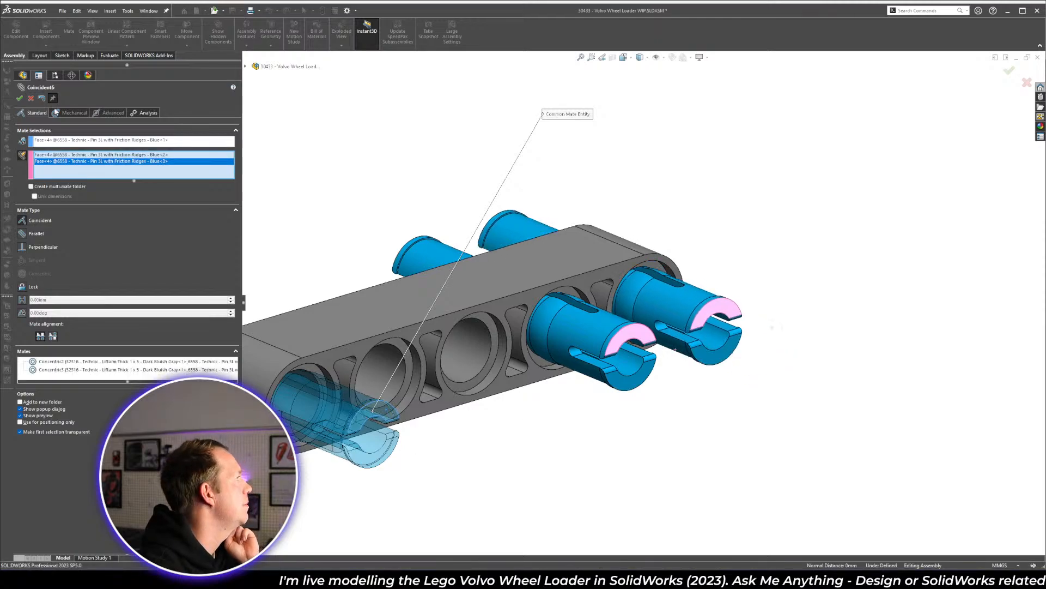
{"action": "left_click", "coordinate": [19, 100]}
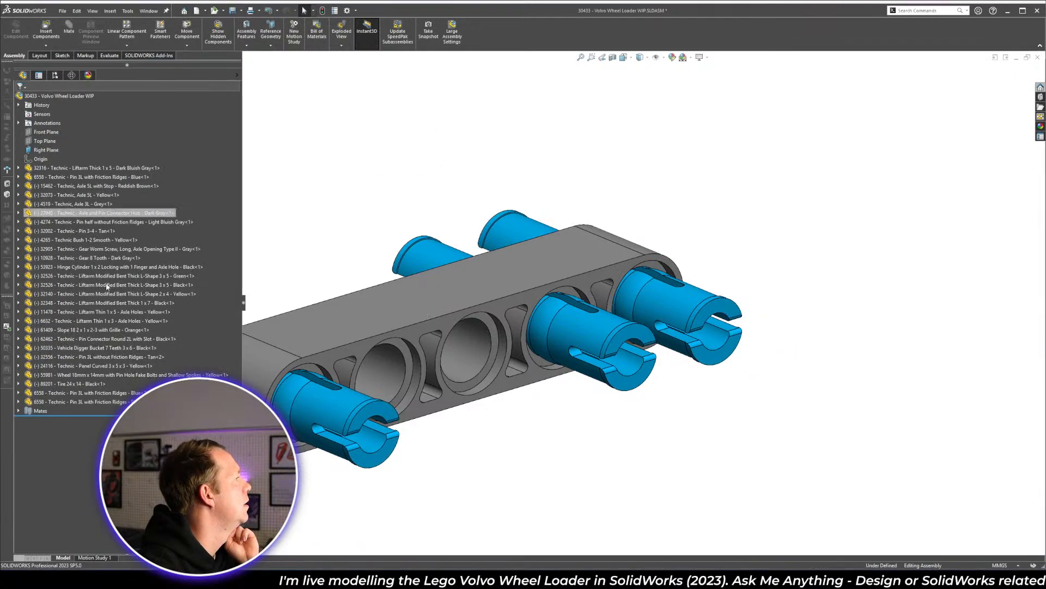
- Move the two new "6558 - Technic - Pin 3L with Friction Ridges" components directly below the first blue pin in the component tree
{"action": "left_click_drag", "start_coordinate": [61, 394], "coordinate": [61, 187]}
{"action": "scroll", "coordinate": [662, 296], "scroll_direction": "up", "scroll_amount": 4}
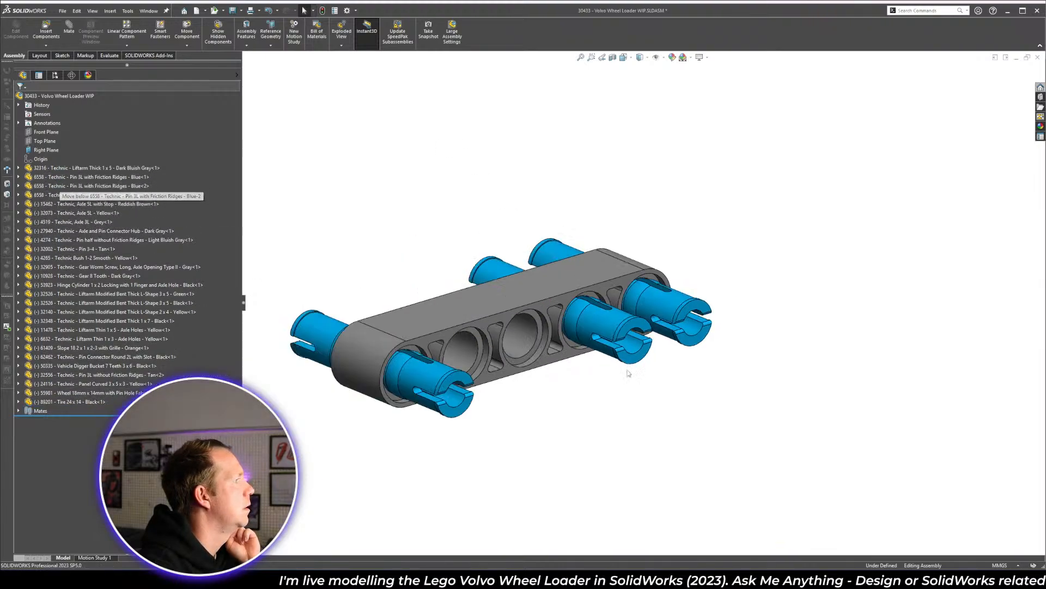
{"action": "middle_click_drag", "start_coordinate": [628, 373], "coordinate": [655, 395]}
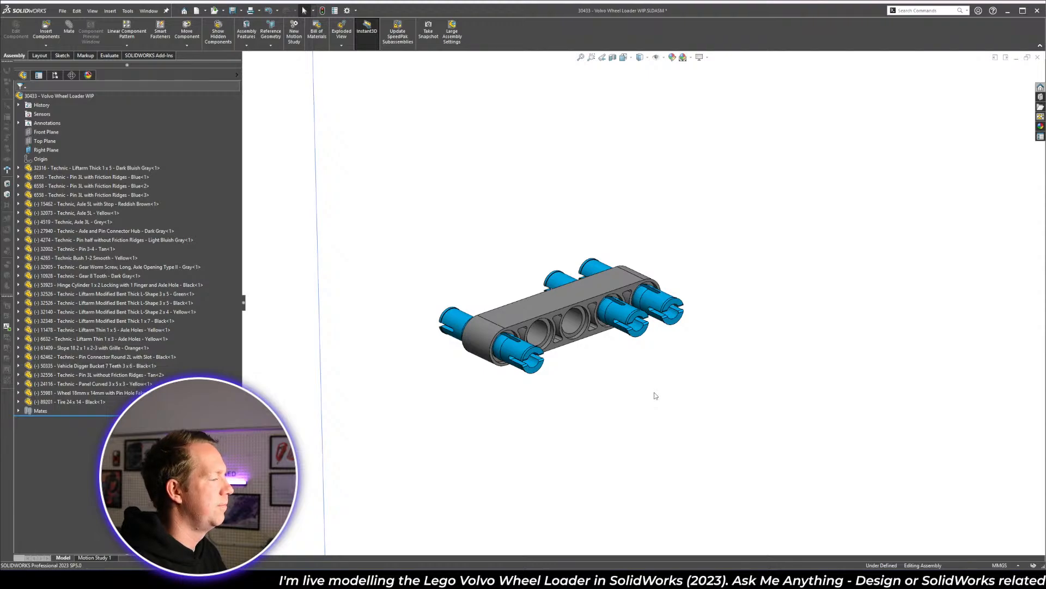
- Switch to the "Build & Learn: Volvo" slides, review building steps 1 to 15, and return to SolidWorks
{"action": "key", "text": "alt+Tab"}
{"action": "key", "text": "alt+Tab"}
{"action": "key", "text": "alt+Tab"}
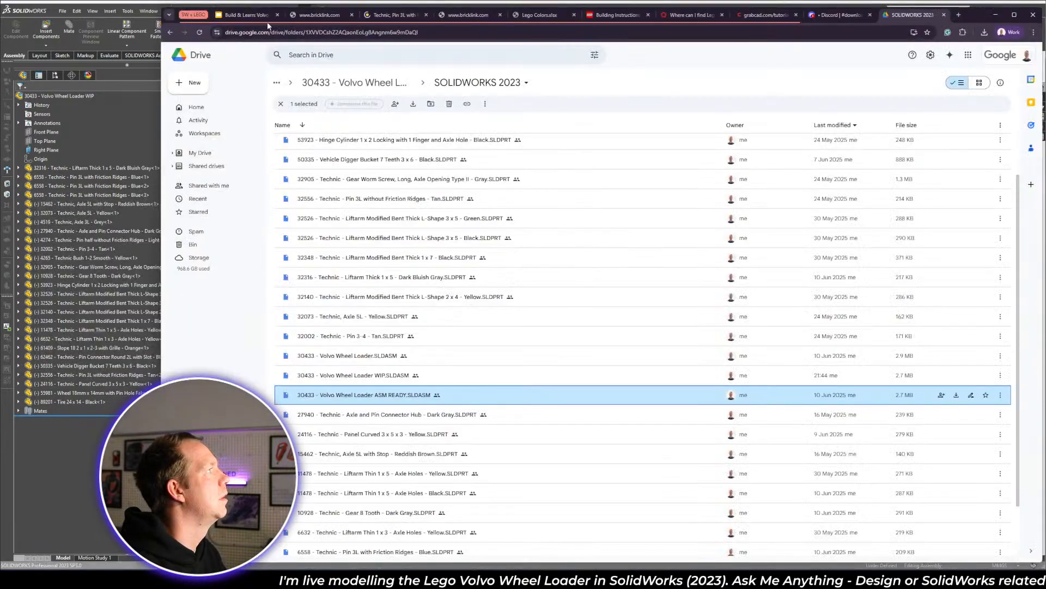
{"action": "left_click", "coordinate": [247, 15]}
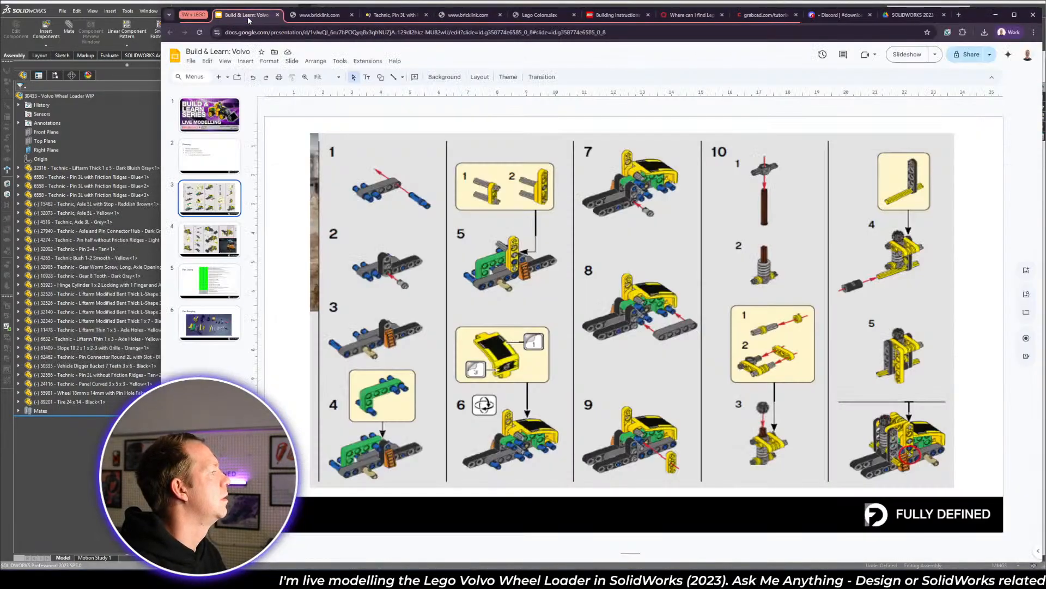
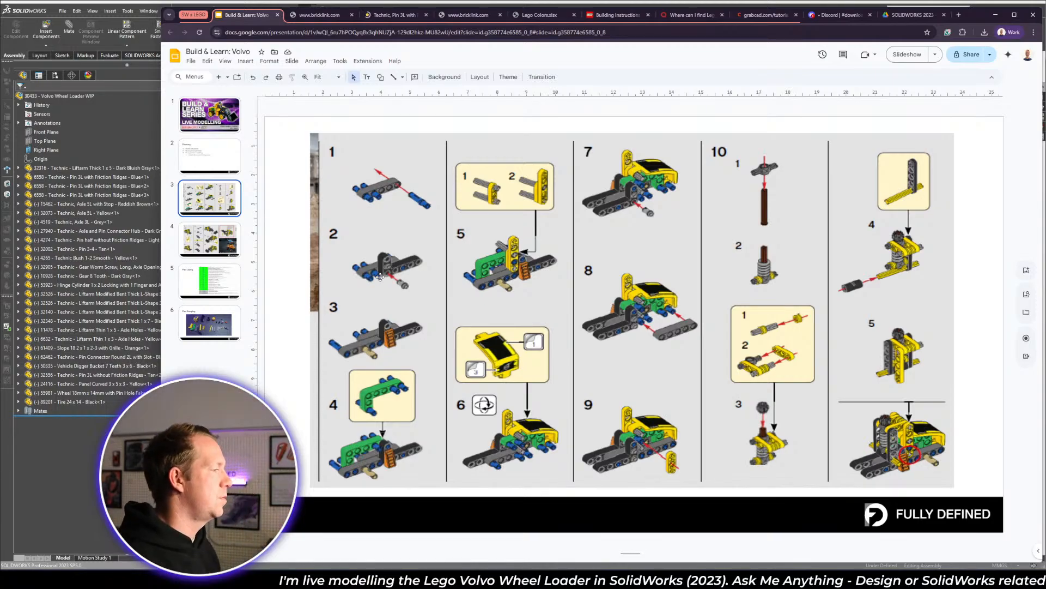
{"action": "left_click", "coordinate": [206, 238]}
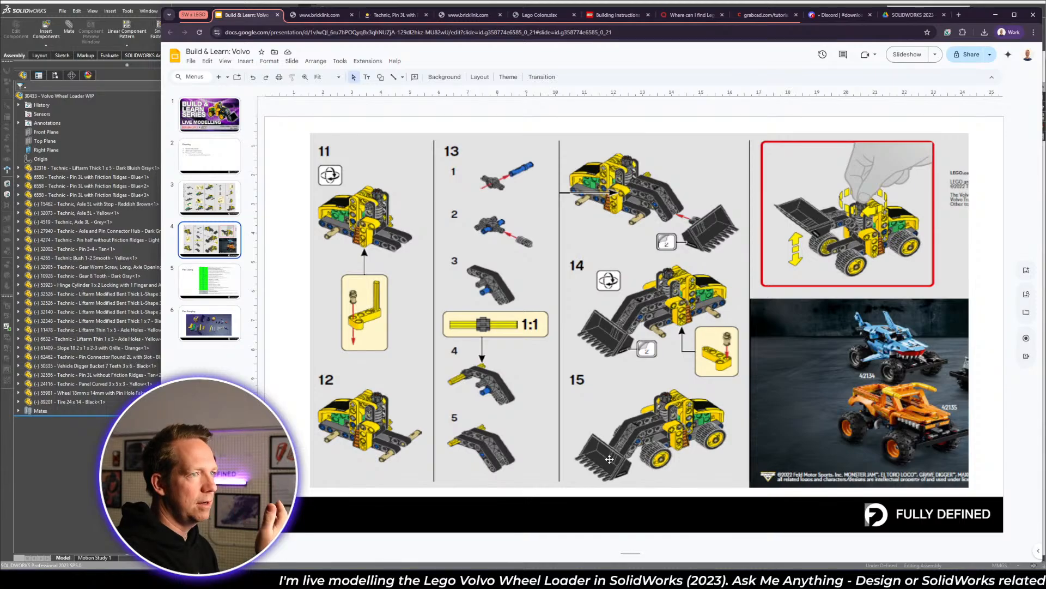
{"action": "left_click", "coordinate": [214, 193]}
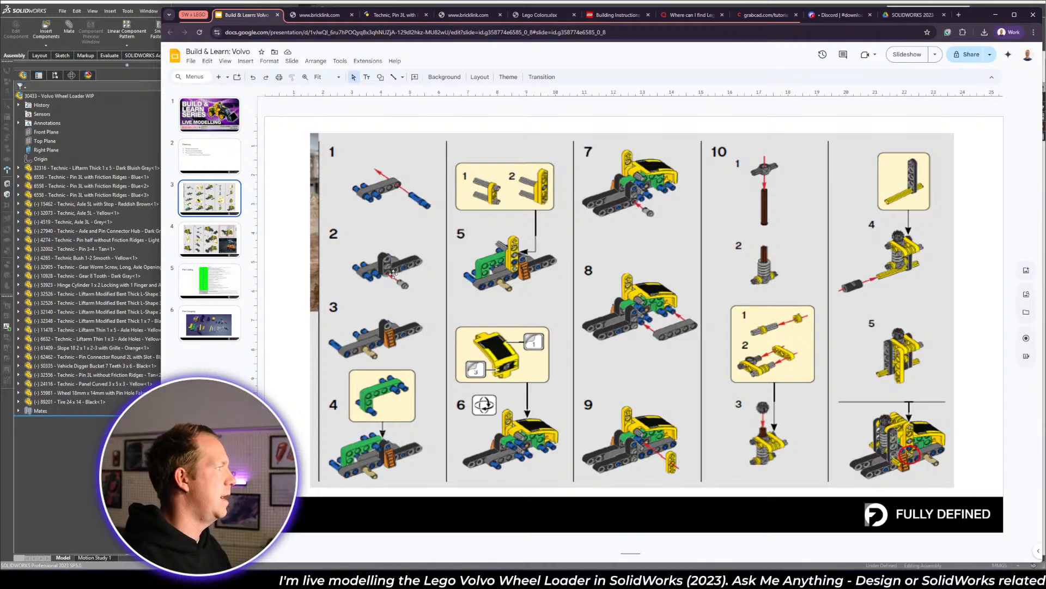
{"action": "key", "text": "alt+Tab"}
- Move the black L-shape 3 x 5 liftarm next to the grey liftarm with pins, and compare it with the building instructions slide
{"action": "scroll", "coordinate": [565, 362], "scroll_direction": "up", "scroll_amount": 12}
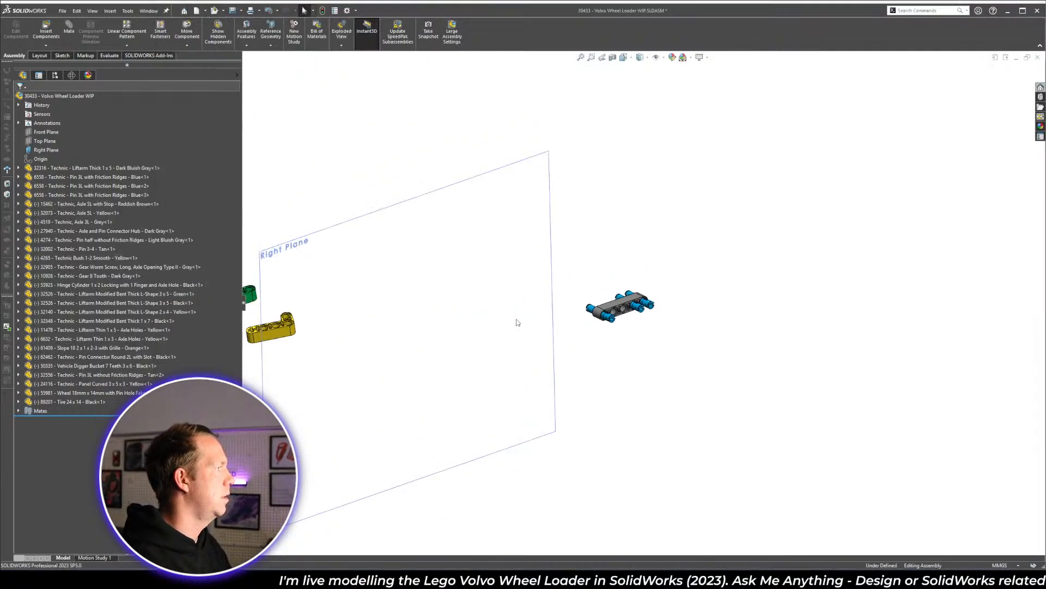
{"action": "scroll", "coordinate": [485, 316], "scroll_direction": "down", "scroll_amount": 6}
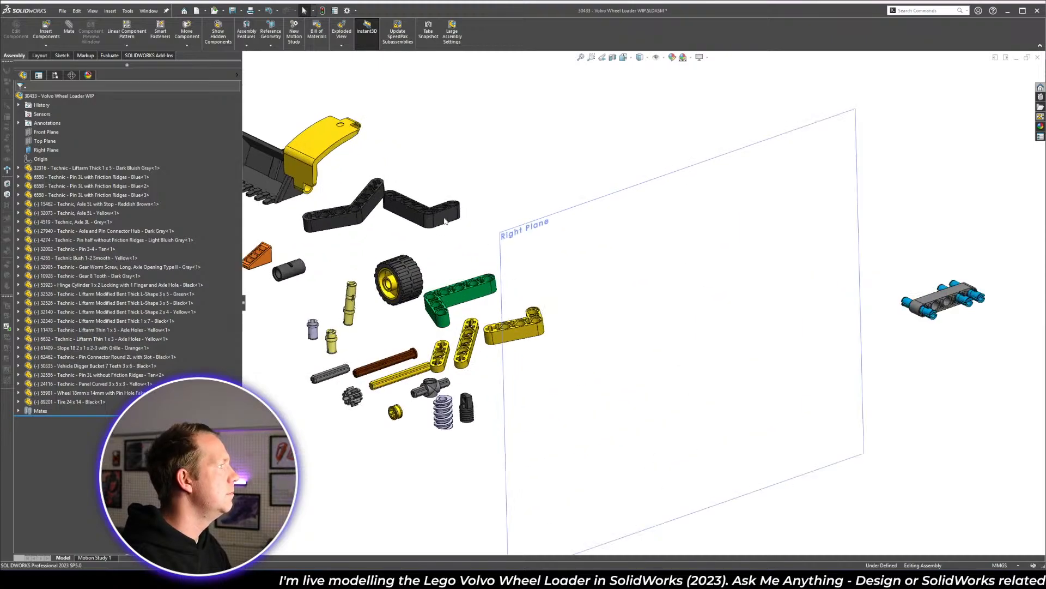
{"action": "left_click_drag", "start_coordinate": [444, 221], "coordinate": [872, 256]}
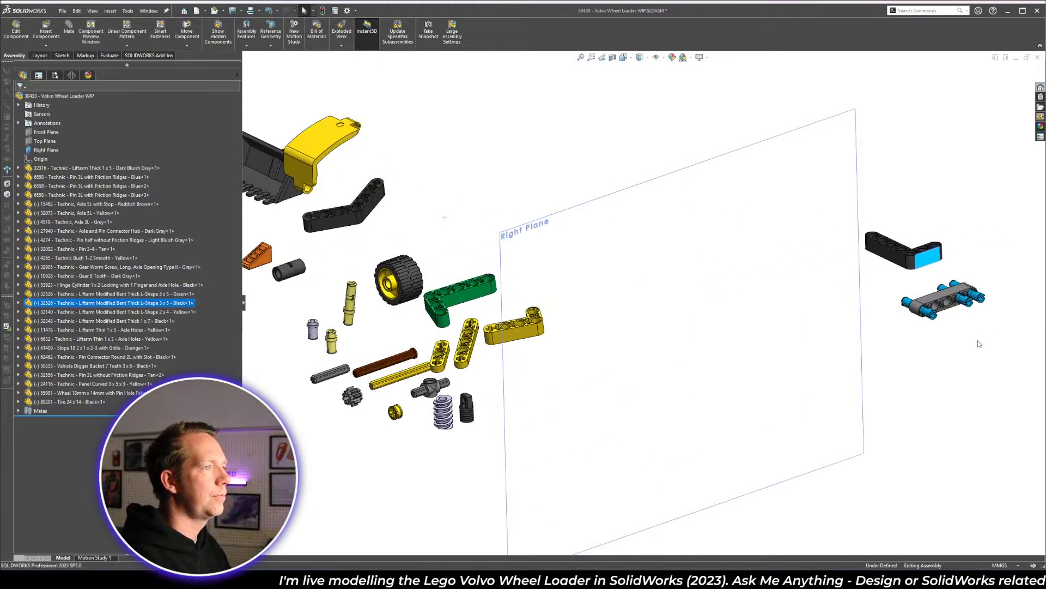
{"action": "key", "text": "f"}
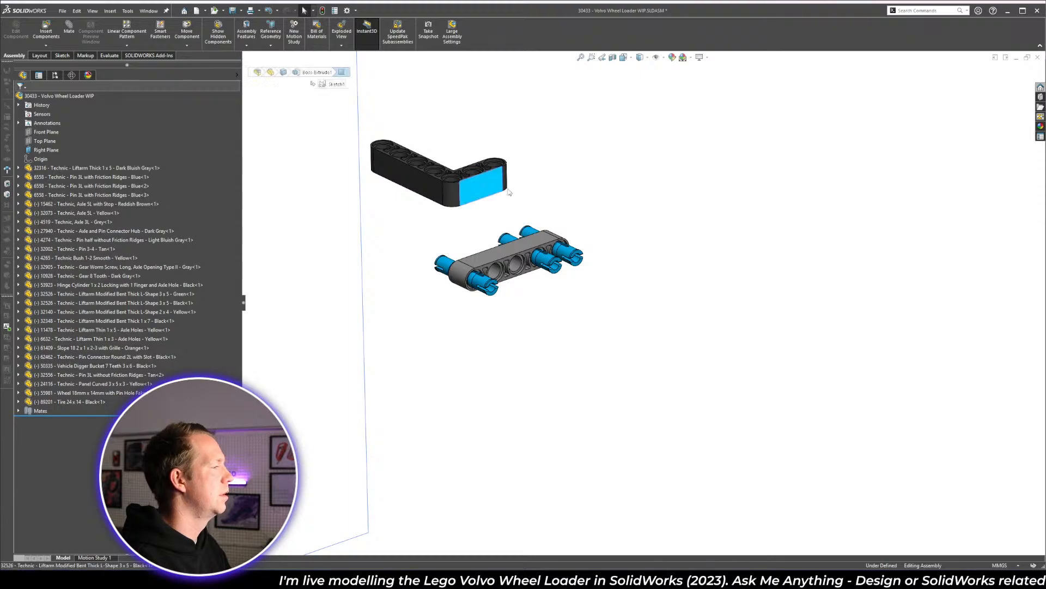
{"action": "left_click_drag", "start_coordinate": [480, 188], "coordinate": [566, 199]}
{"action": "key", "text": "alt+Tab"}
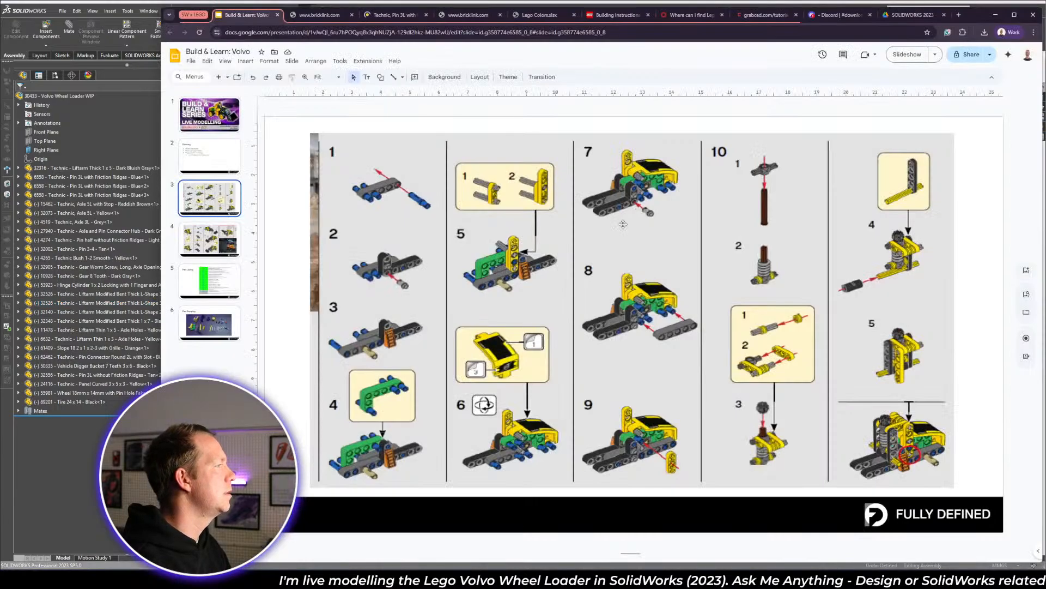
{"action": "key", "text": "alt+Tab"}
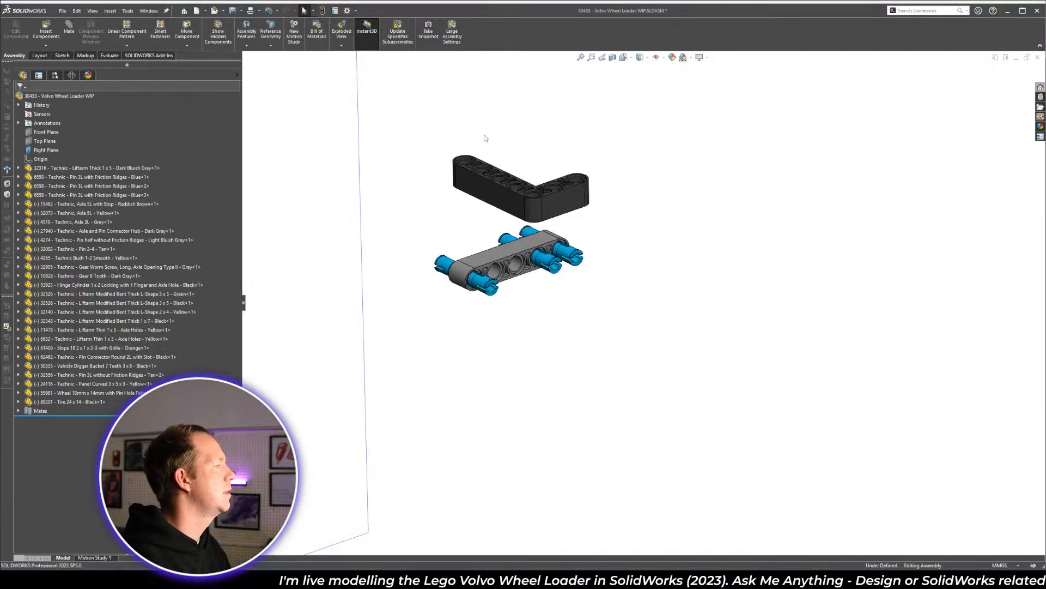
{"action": "key", "text": "alt+Tab"}
{"action": "key", "text": "alt+Tab"}
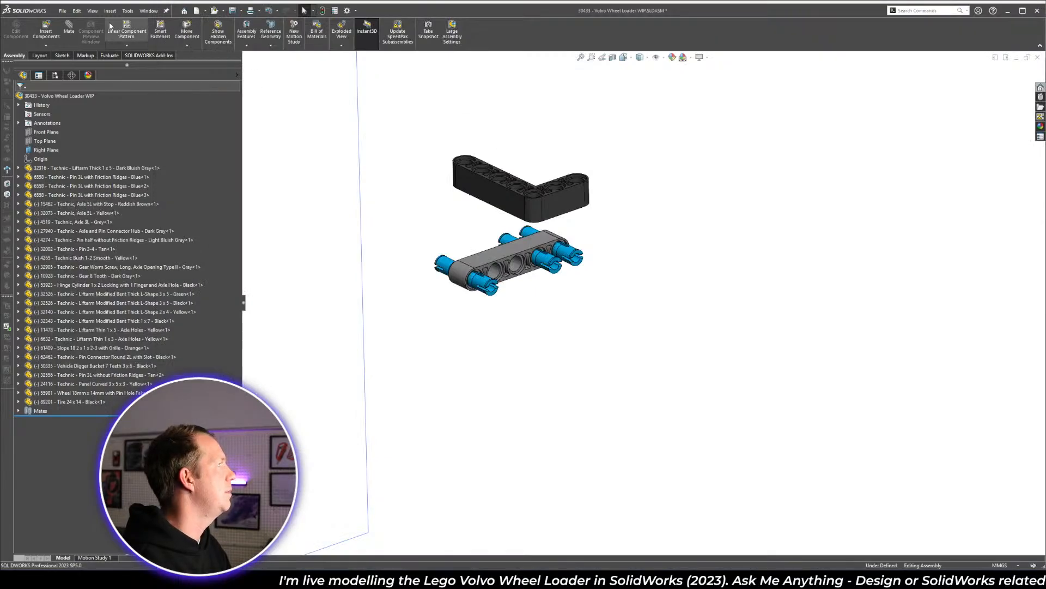
- Mate the middle hole of the black liftarm's long arm concentrically with the near-end pin, flip its alignment, and swing its short arm upright
{"action": "key", "text": "m"}
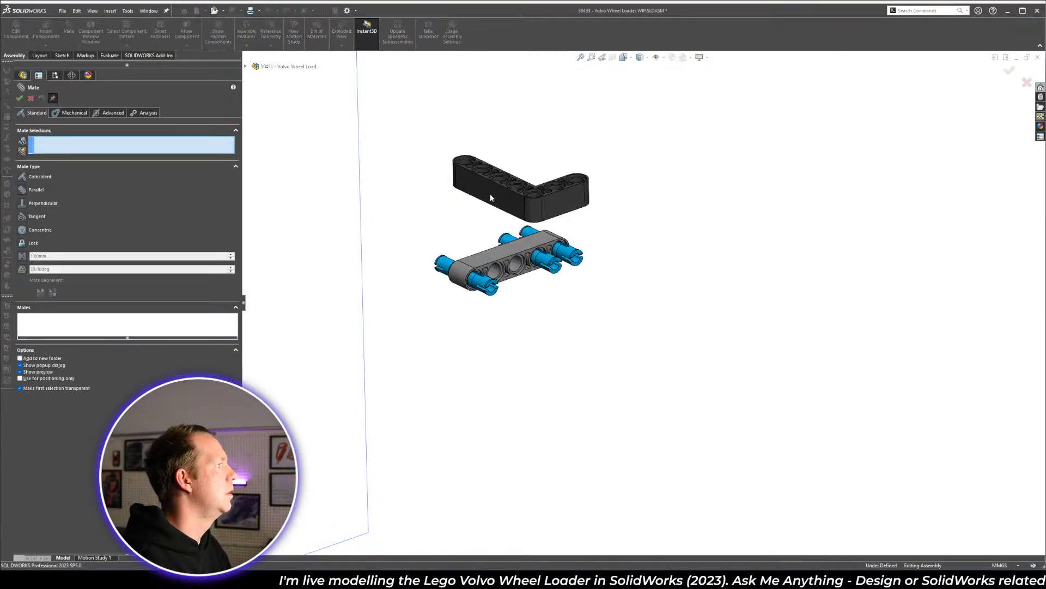
{"action": "scroll", "coordinate": [490, 194], "scroll_direction": "down", "scroll_amount": 4}
{"action": "left_click", "coordinate": [545, 190]}
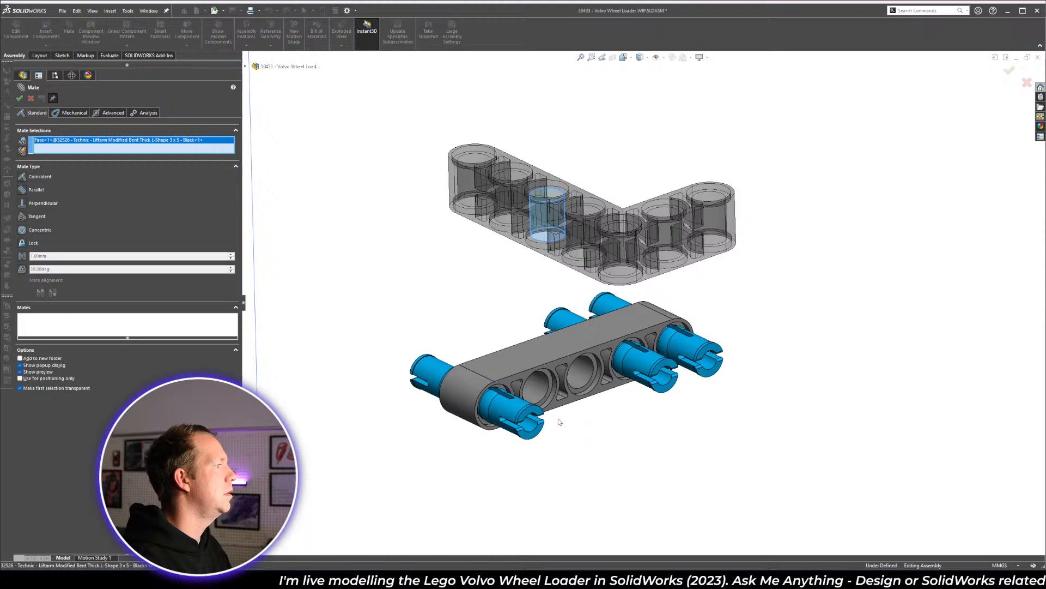
{"action": "left_click", "coordinate": [519, 418]}
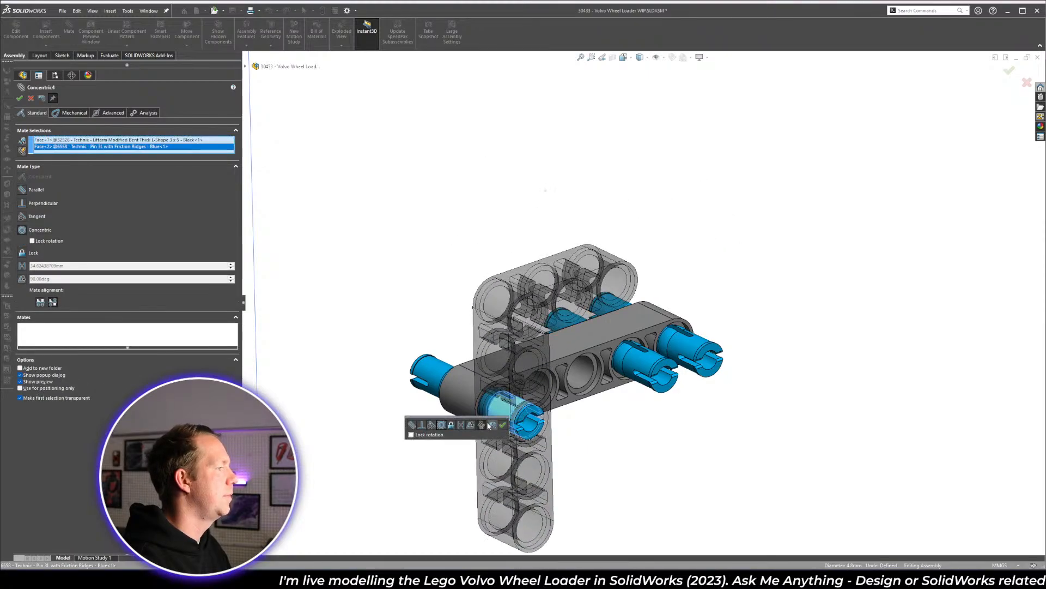
{"action": "left_click", "coordinate": [490, 425]}
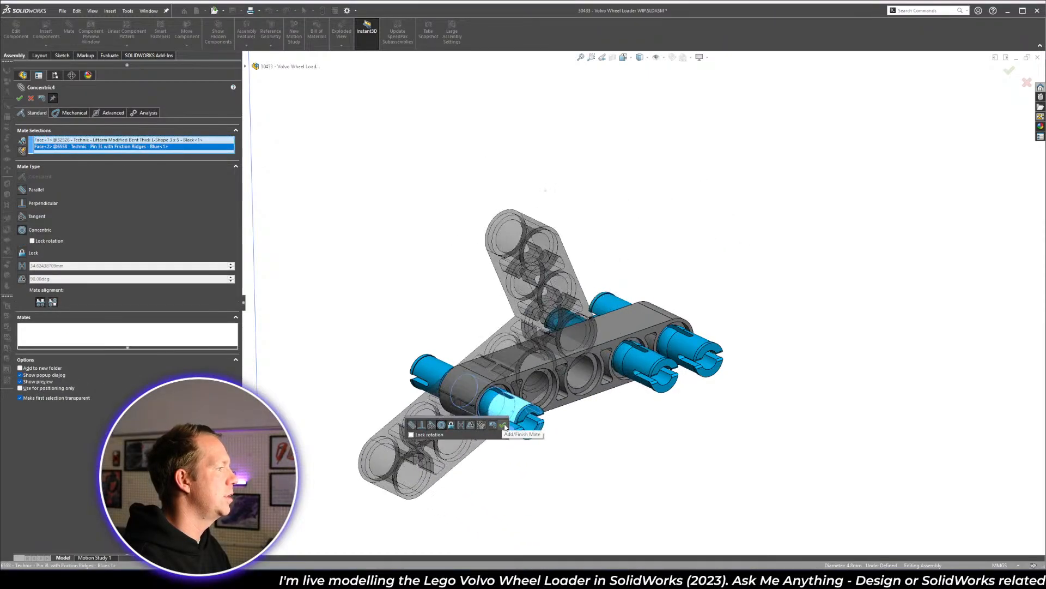
{"action": "left_click", "coordinate": [504, 425]}
{"action": "left_click_drag", "start_coordinate": [471, 375], "coordinate": [542, 402]}
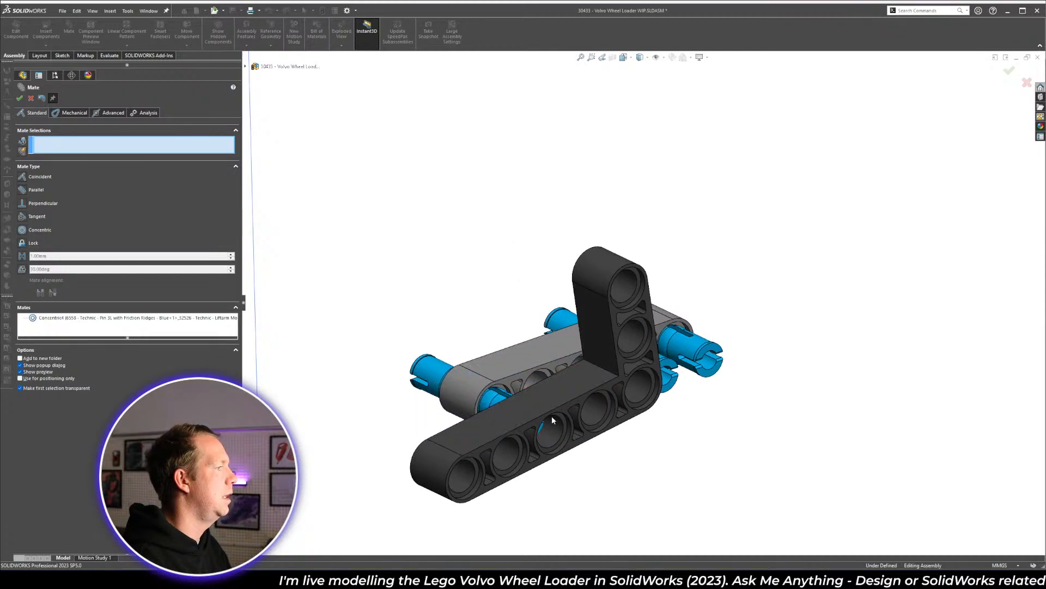
- Mate the top face of the black liftarm's long arm coincident with the grey liftarm's top face, and slide it outward along the pin
{"action": "left_click", "coordinate": [541, 396]}
{"action": "left_click", "coordinate": [521, 358]}
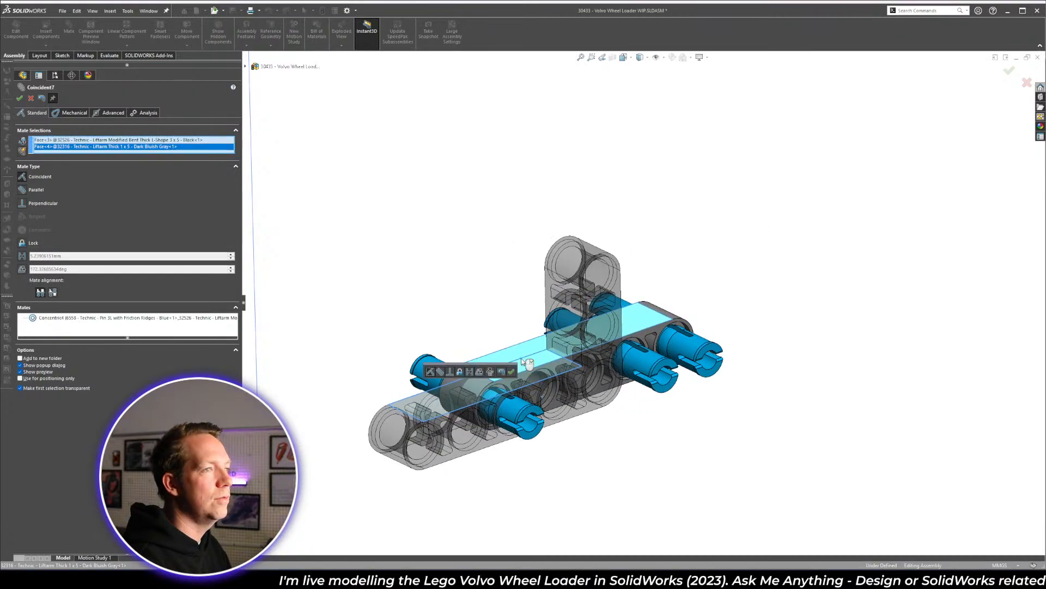
{"action": "left_click", "coordinate": [511, 371]}
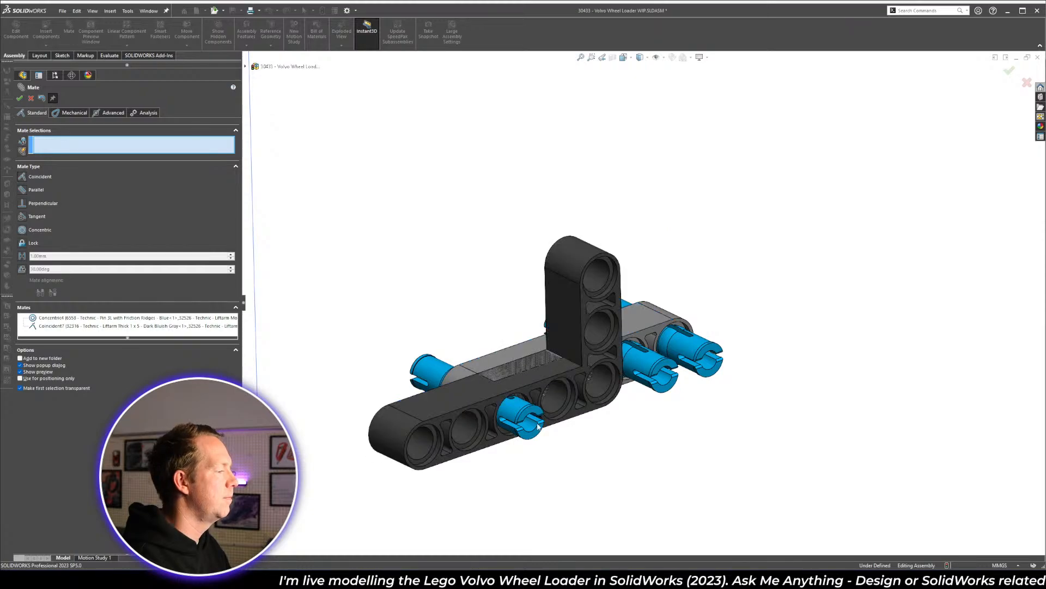
{"action": "middle_click_drag", "start_coordinate": [460, 396], "coordinate": [583, 449]}
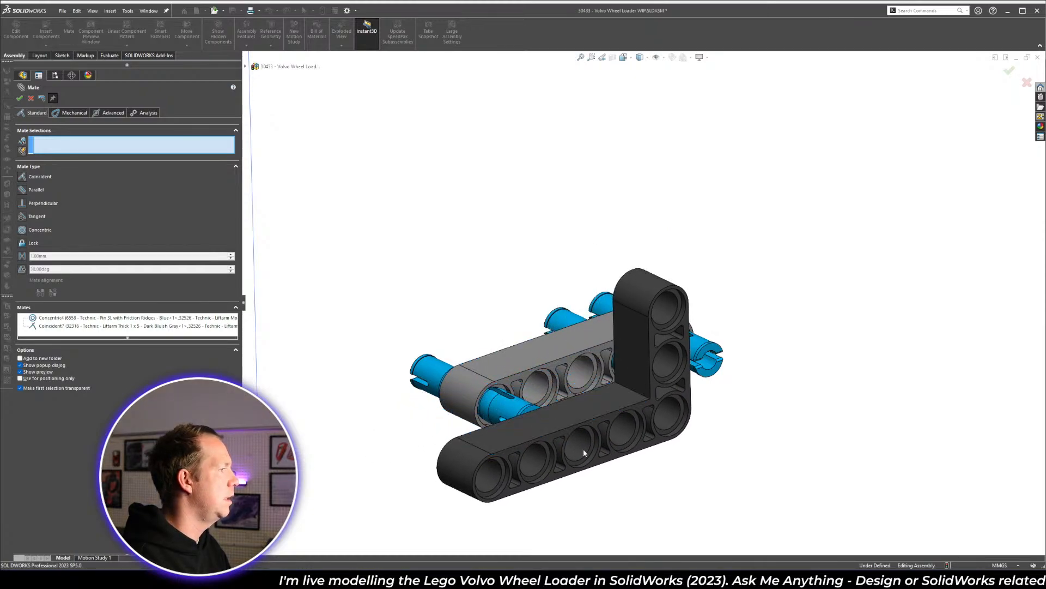
- Mate the facing sides of the black L-shape liftarm and the grey liftarm coincident, and finish mating
{"action": "scroll", "coordinate": [502, 401], "scroll_direction": "down", "scroll_amount": 4}
{"action": "middle_click_drag", "start_coordinate": [502, 401], "coordinate": [528, 412]}
{"action": "left_click", "coordinate": [575, 408]}
{"action": "left_click", "coordinate": [463, 360]}
{"action": "right_click", "coordinate": [468, 358]}
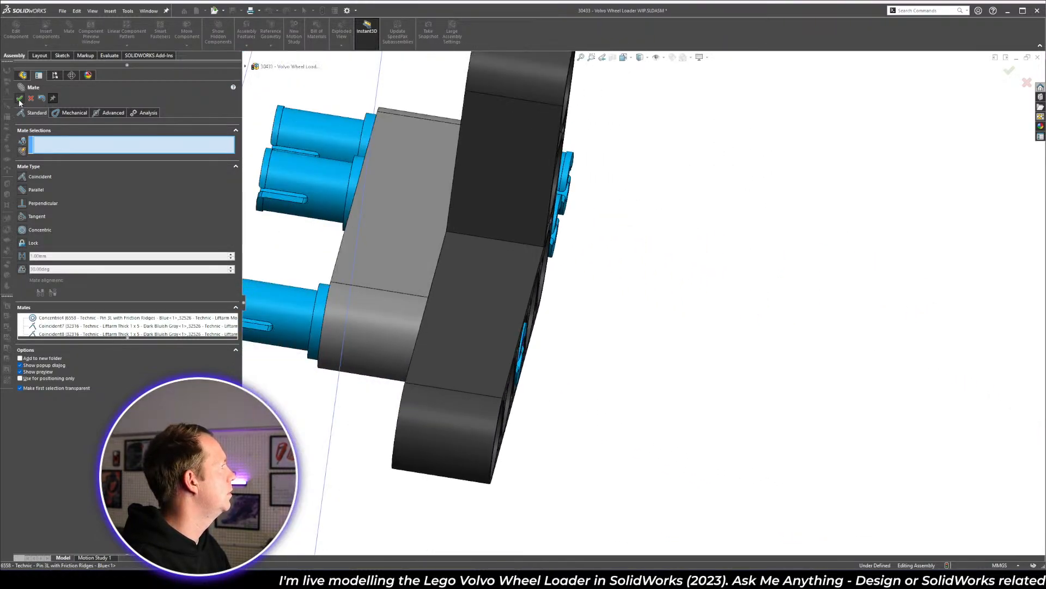
{"action": "left_click", "coordinate": [19, 101]}
- Measure the width edge at the near end of the black liftarm's long-arm top face
{"action": "middle_click_drag", "start_coordinate": [631, 399], "coordinate": [555, 347]}
{"action": "key", "text": "m"}
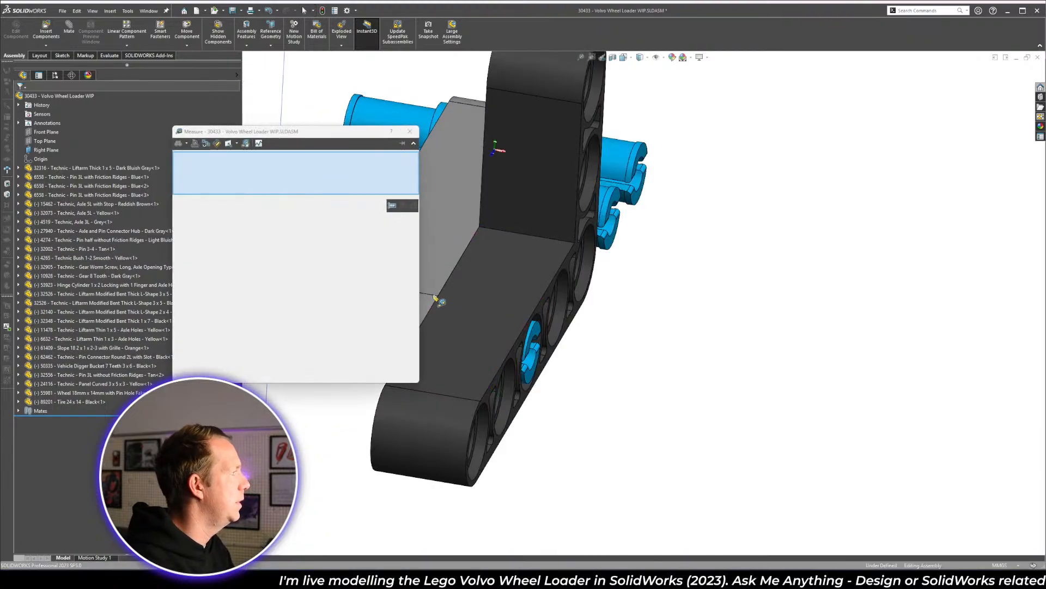
{"action": "left_click", "coordinate": [434, 297]}
{"action": "scroll", "coordinate": [646, 296], "scroll_direction": "up", "scroll_amount": 4}
{"action": "scroll", "coordinate": [528, 271], "scroll_direction": "down", "scroll_amount": 3}
{"action": "left_click", "coordinate": [774, 333]}
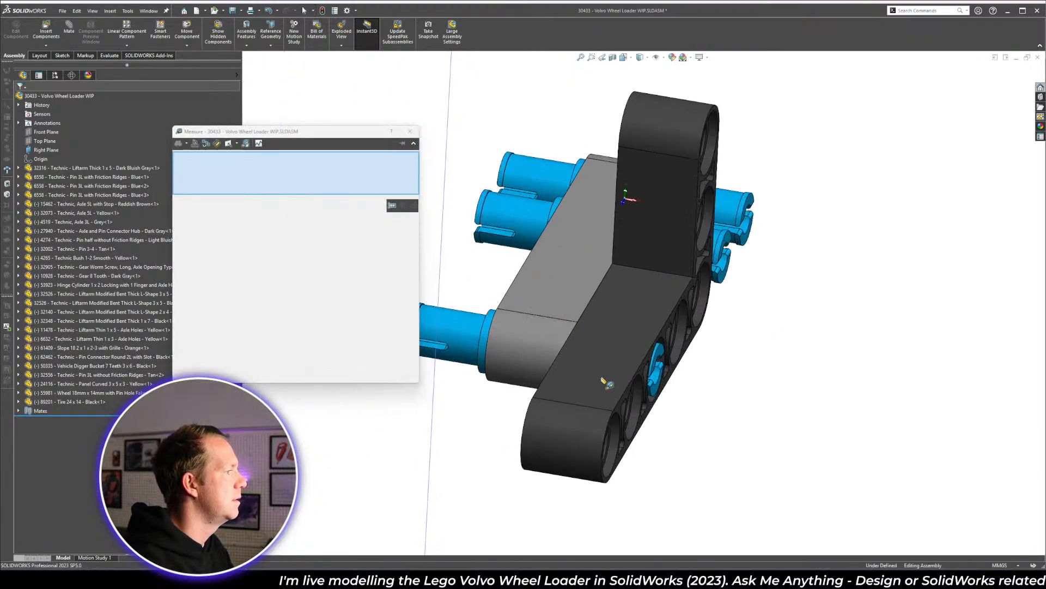
{"action": "left_click", "coordinate": [603, 414]}
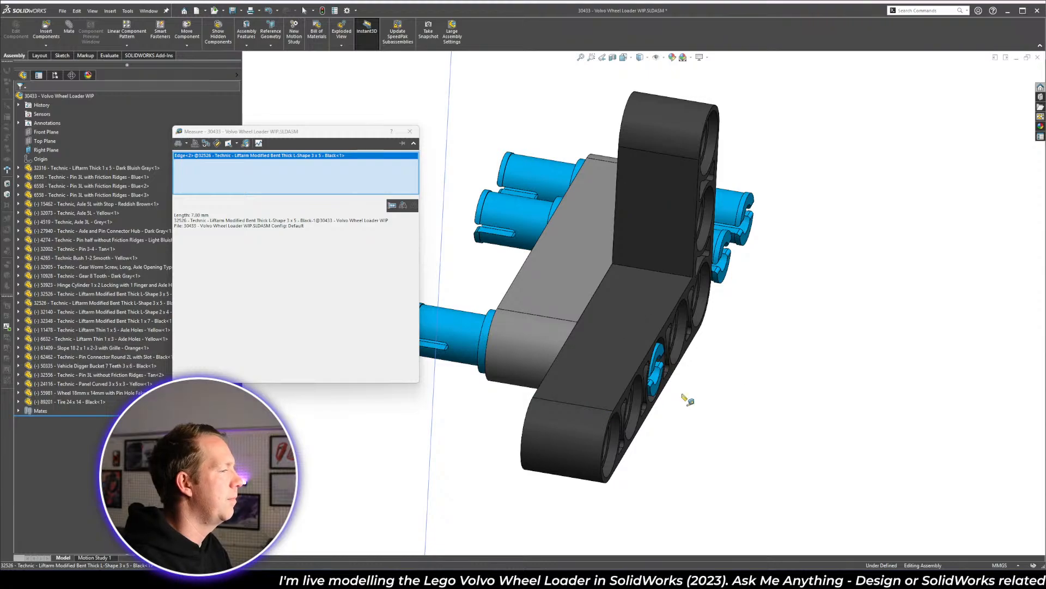
{"action": "key", "text": "Escape"}
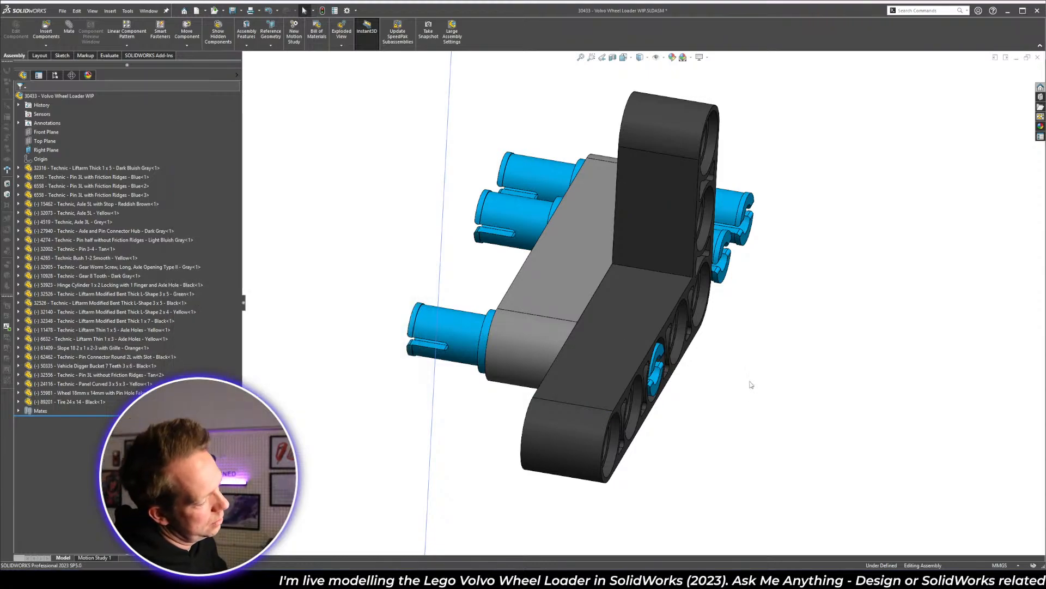
- Move the black L-shape 3 x 5 liftarm directly below the third blue pin in the component tree
{"action": "left_click", "coordinate": [593, 379]}
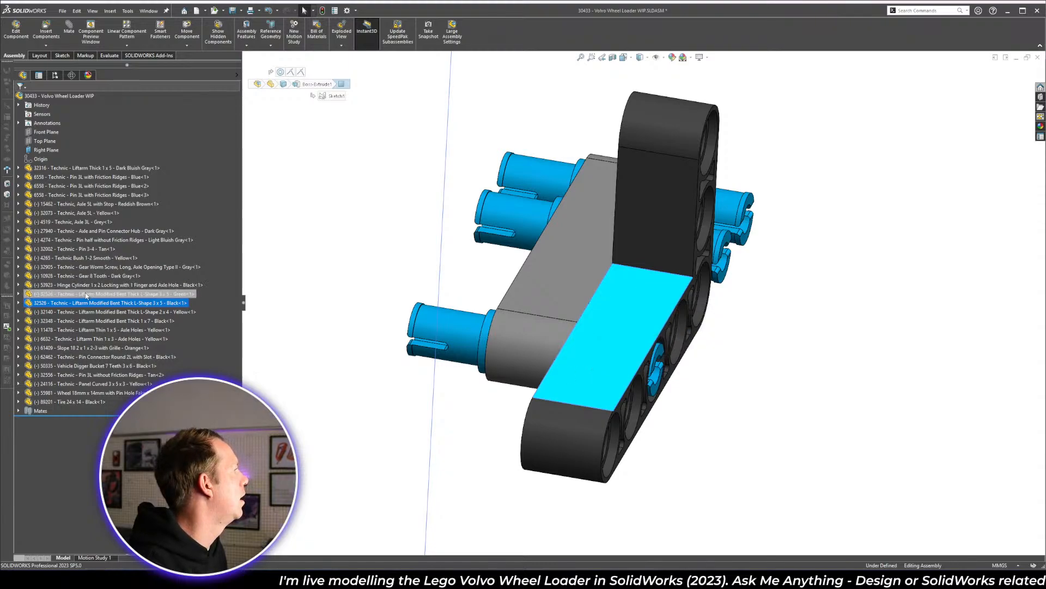
{"action": "left_click_drag", "start_coordinate": [82, 302], "coordinate": [58, 199]}
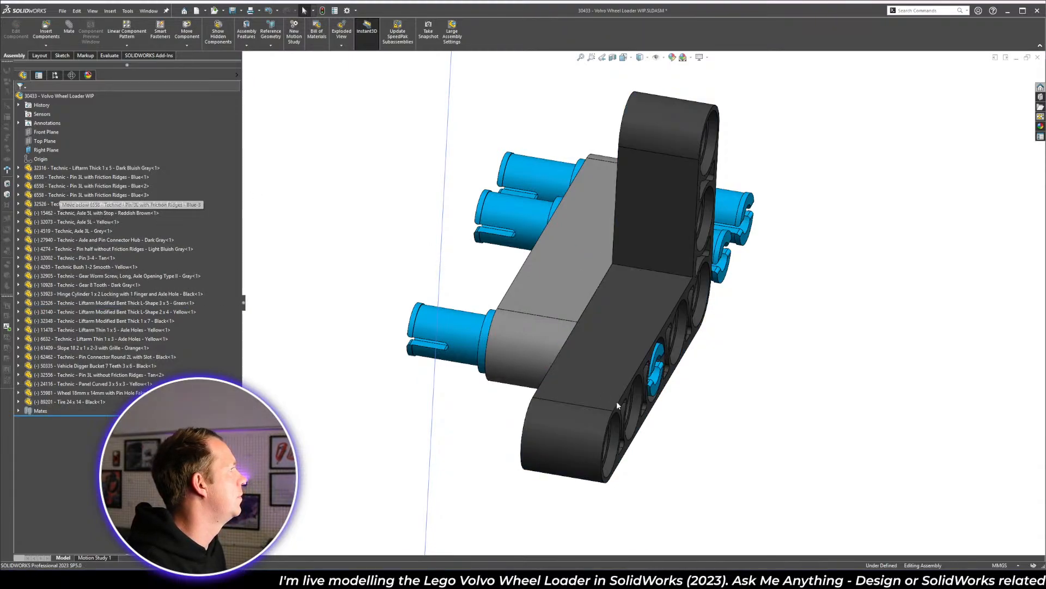
- Change the coincident mate between the facing sides of the black and grey liftarms to a distance mate
{"action": "left_click", "coordinate": [620, 371]}
{"action": "left_click", "coordinate": [301, 72]}
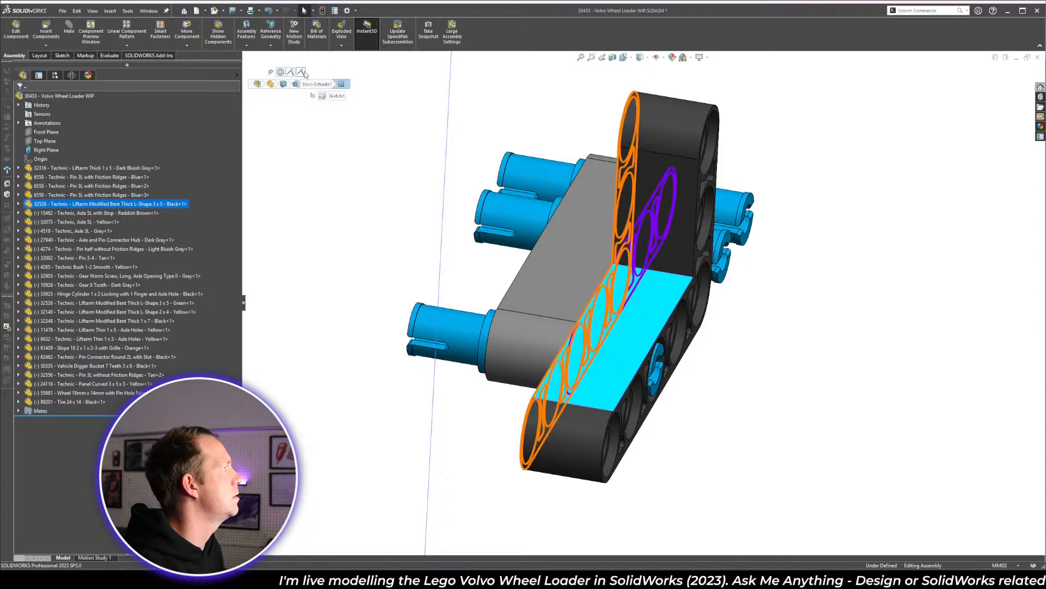
{"action": "left_click", "coordinate": [177, 196]}
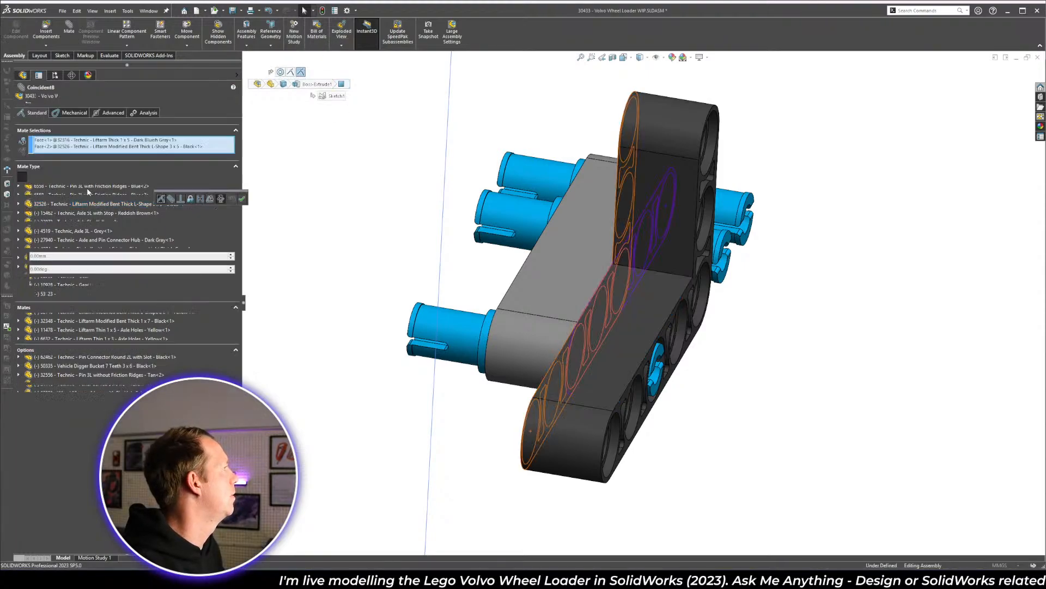
{"action": "left_click", "coordinate": [23, 255]}
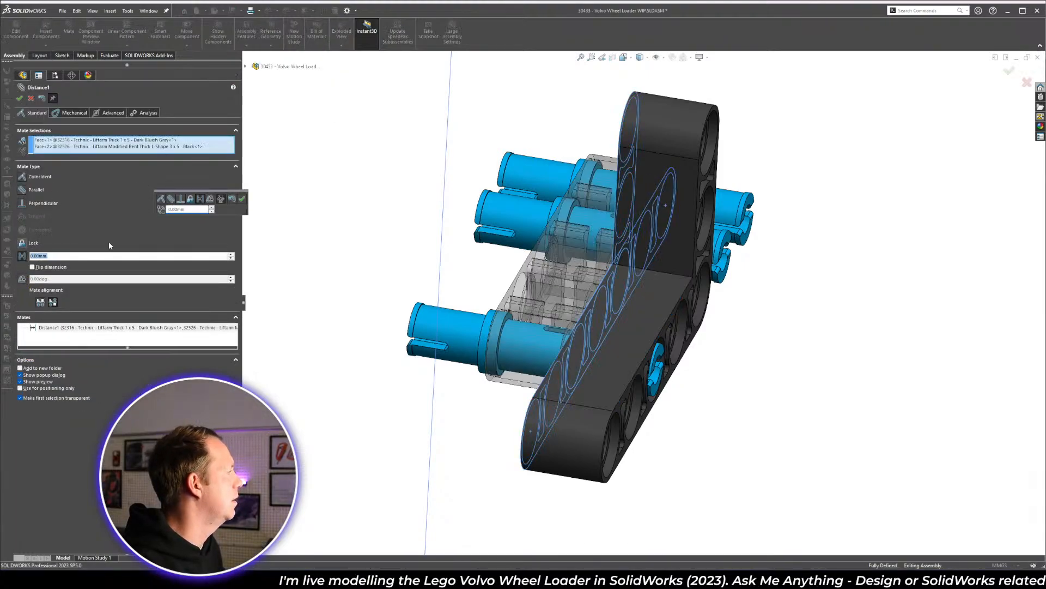
{"action": "left_click", "coordinate": [242, 199]}
{"action": "left_click", "coordinate": [20, 98]}
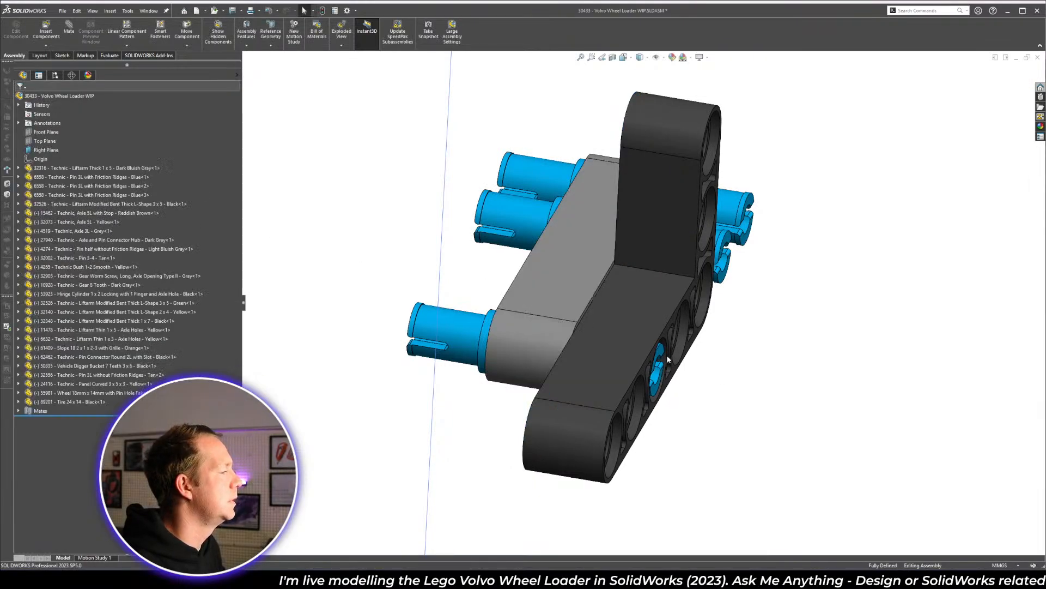
- Inspect the joined liftarms, check the next building step in the "Build & Learn: Volvo" slides, and return to SolidWorks
{"action": "middle_click_drag", "start_coordinate": [666, 355], "coordinate": [600, 344]}
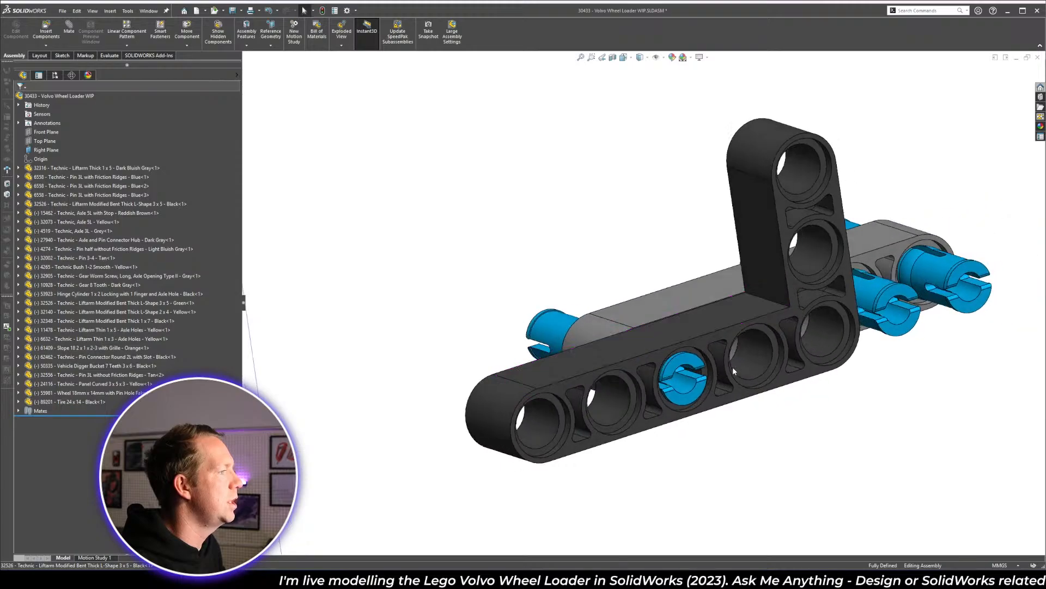
{"action": "scroll", "coordinate": [733, 368], "scroll_direction": "down", "scroll_amount": 2}
{"action": "mouse_move", "coordinate": [736, 334]}
{"action": "middle_mouse_down"}
{"action": "mouse_move", "coordinate": [664, 319]}
{"action": "mouse_move", "coordinate": [757, 355]}
{"action": "mouse_move", "coordinate": [742, 353]}
{"action": "middle_mouse_up"}
{"action": "scroll", "coordinate": [730, 342], "scroll_direction": "up", "scroll_amount": 4}
{"action": "key", "text": "alt+Tab"}
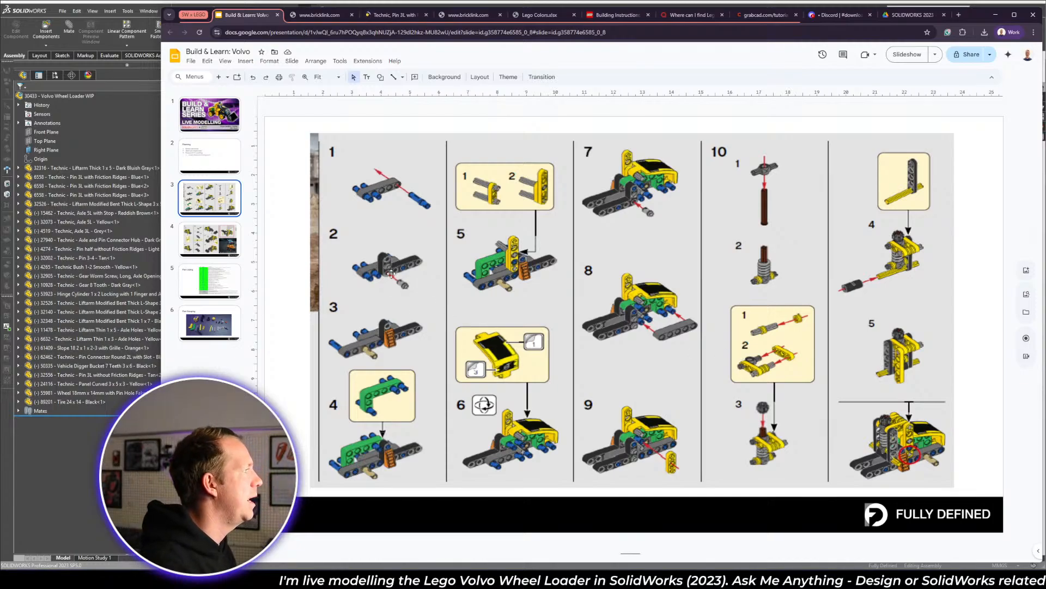
{"action": "key", "text": "alt+Tab"}
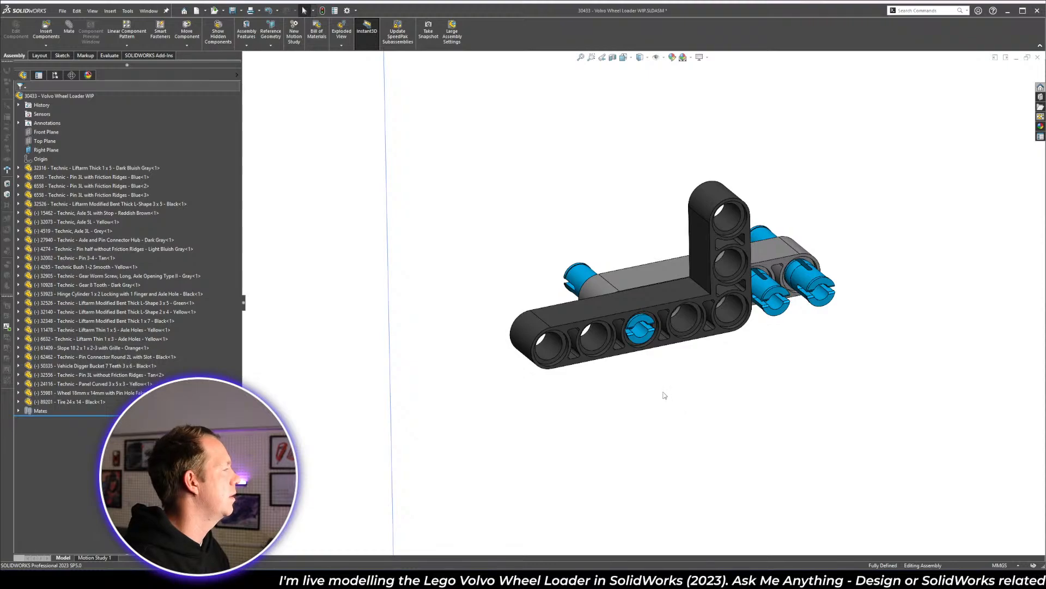
- Copy the "4274 - Technic - Pin half without Friction Ridges" from the loose parts beside the assembly, and check its placement in the instructions slide
{"action": "scroll", "coordinate": [665, 395], "scroll_direction": "up", "scroll_amount": 6}
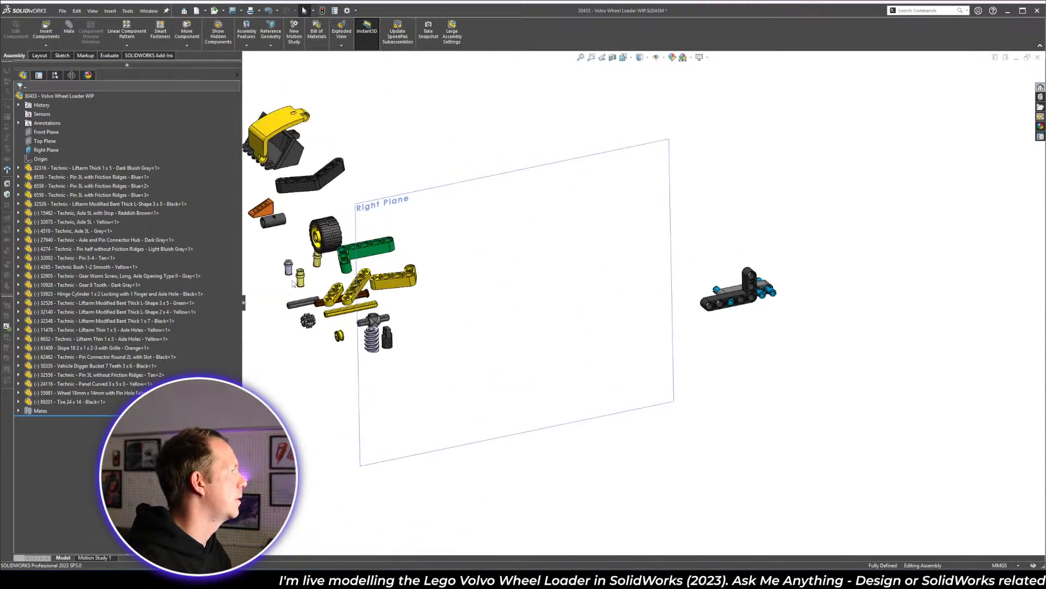
{"action": "left_click_drag", "start_coordinate": [289, 274], "coordinate": [743, 317]}
{"action": "left_click", "coordinate": [270, 285]}
{"action": "left_click", "coordinate": [747, 367]}
{"action": "scroll", "coordinate": [753, 305], "scroll_direction": "down", "scroll_amount": 7}
{"action": "key", "text": "alt+Tab"}
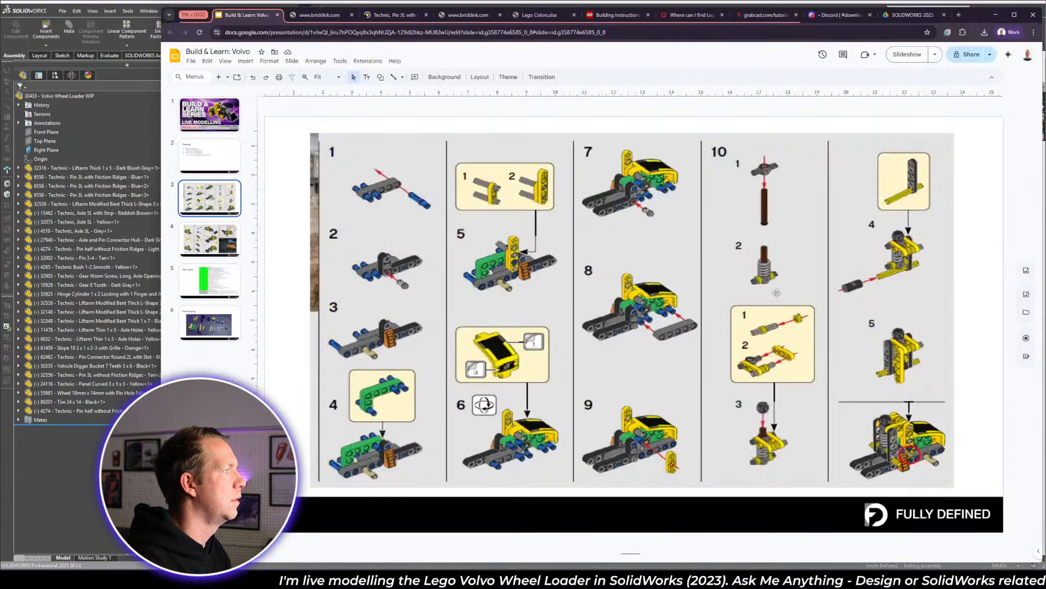
{"action": "key", "text": "alt+Tab"}
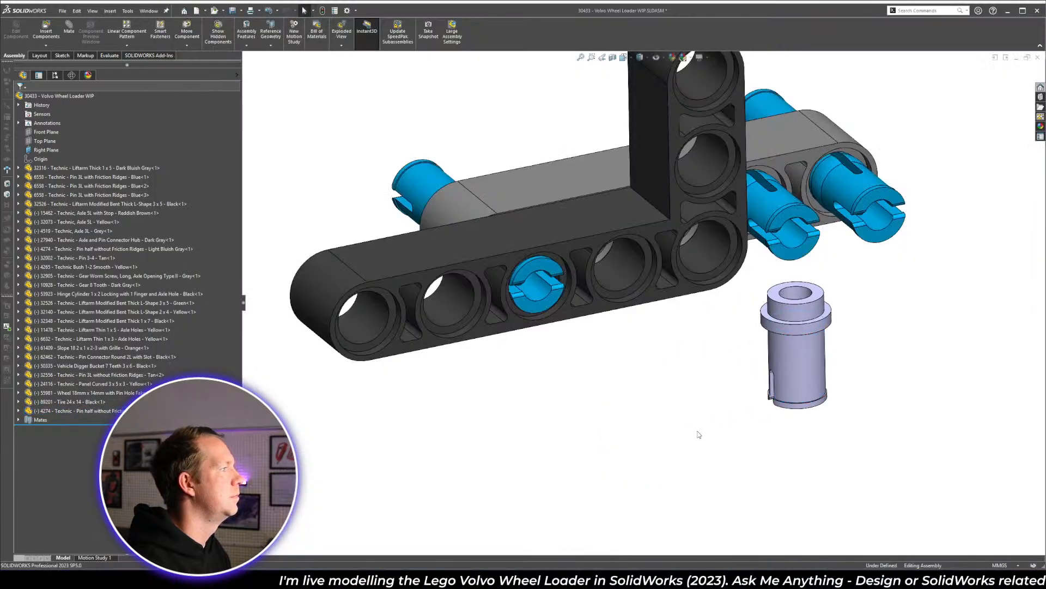
{"action": "key", "text": "alt+Tab"}
{"action": "key", "text": "alt+Tab"}
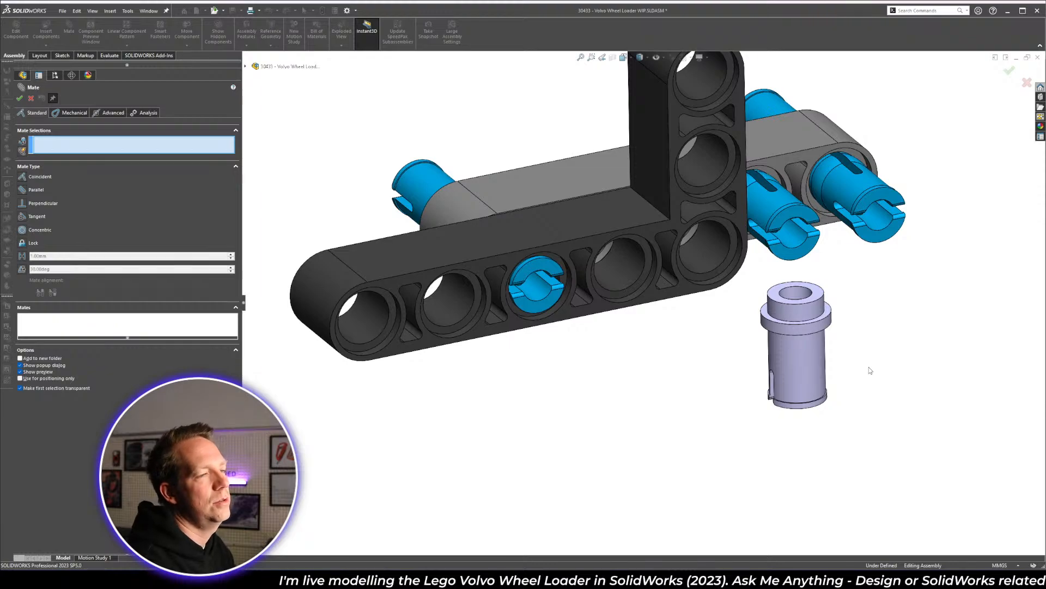
- Mate the light grey half pin concentrically with the corner hole of the black L-shape liftarm, with its rotation locked
{"action": "left_click", "coordinate": [797, 382]}
{"action": "left_click", "coordinate": [714, 255]}
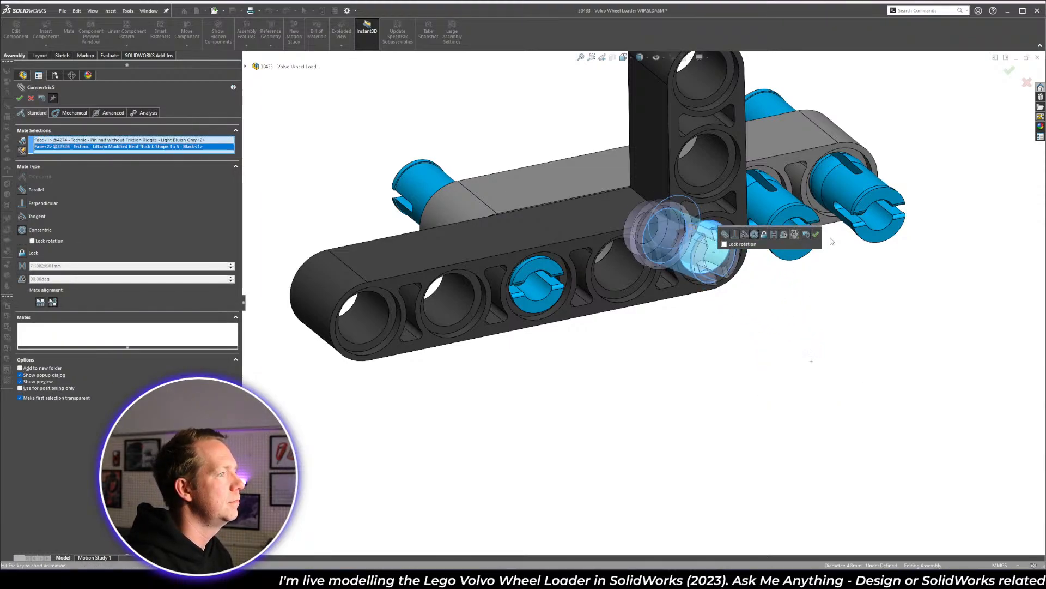
{"action": "left_click", "coordinate": [815, 234]}
{"action": "scroll", "coordinate": [746, 213], "scroll_direction": "down", "scroll_amount": 3}
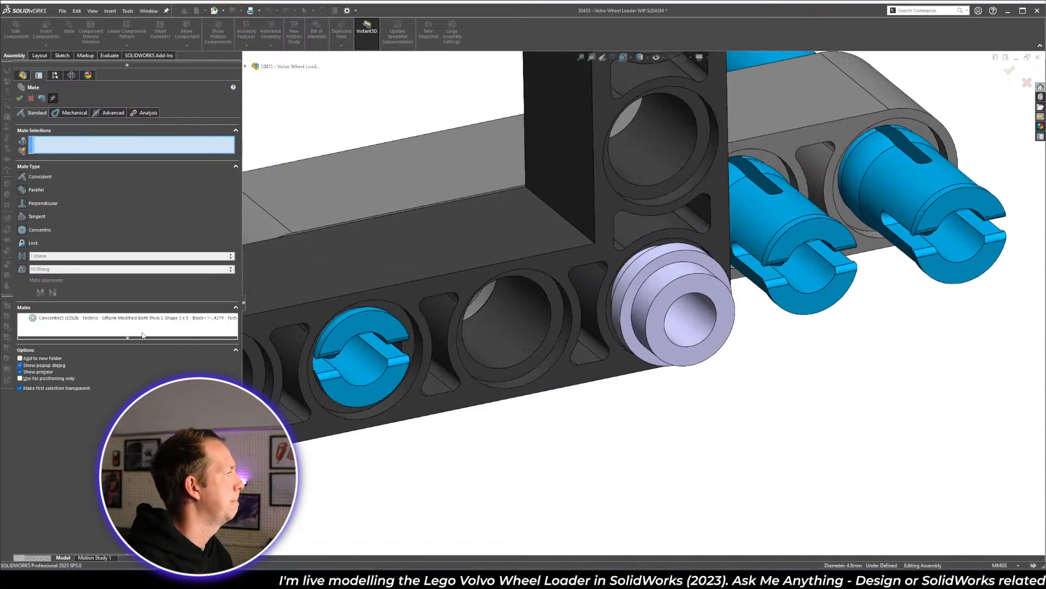
{"action": "left_click", "coordinate": [111, 320]}
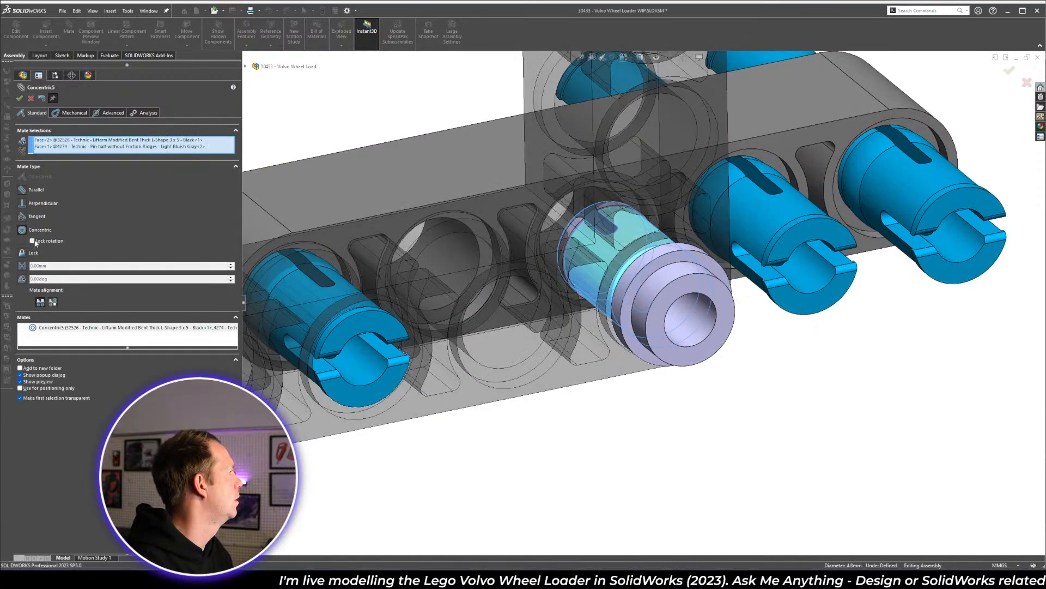
{"action": "left_click", "coordinate": [20, 98]}
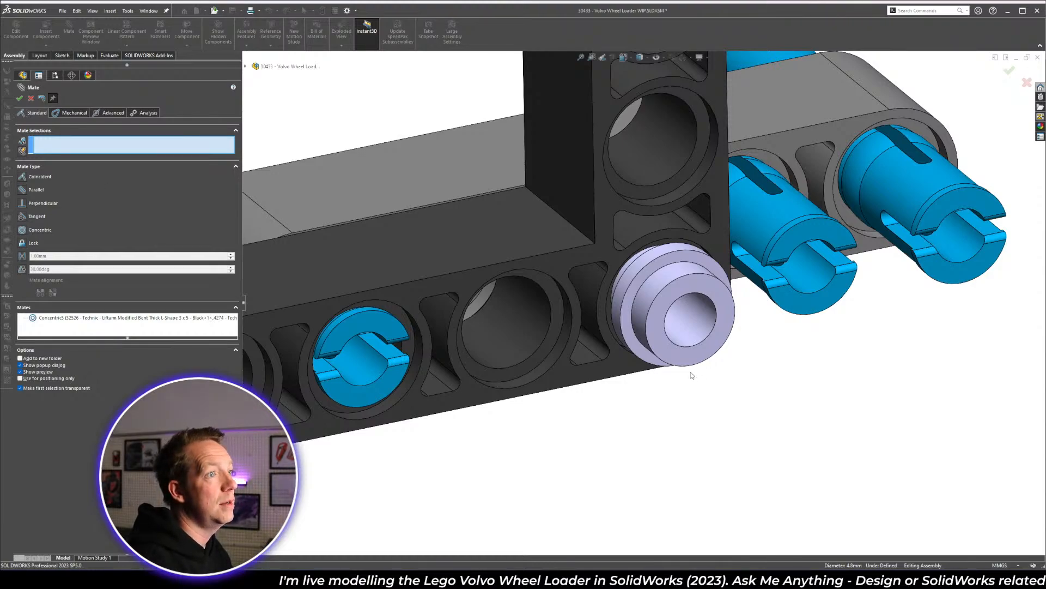
- Seat the half pin's collar in the black liftarm's corner hole with a coincident mate, and finish mating
{"action": "middle_click_drag", "start_coordinate": [691, 375], "coordinate": [677, 234]}
{"action": "scroll", "coordinate": [678, 234], "scroll_direction": "down", "scroll_amount": 2}
{"action": "left_click", "coordinate": [617, 263]}
{"action": "middle_click_drag", "start_coordinate": [616, 263], "coordinate": [702, 286]}
{"action": "left_click", "coordinate": [616, 288]}
{"action": "right_click", "coordinate": [618, 283]}
{"action": "scroll", "coordinate": [649, 323], "scroll_direction": "up", "scroll_amount": 4}
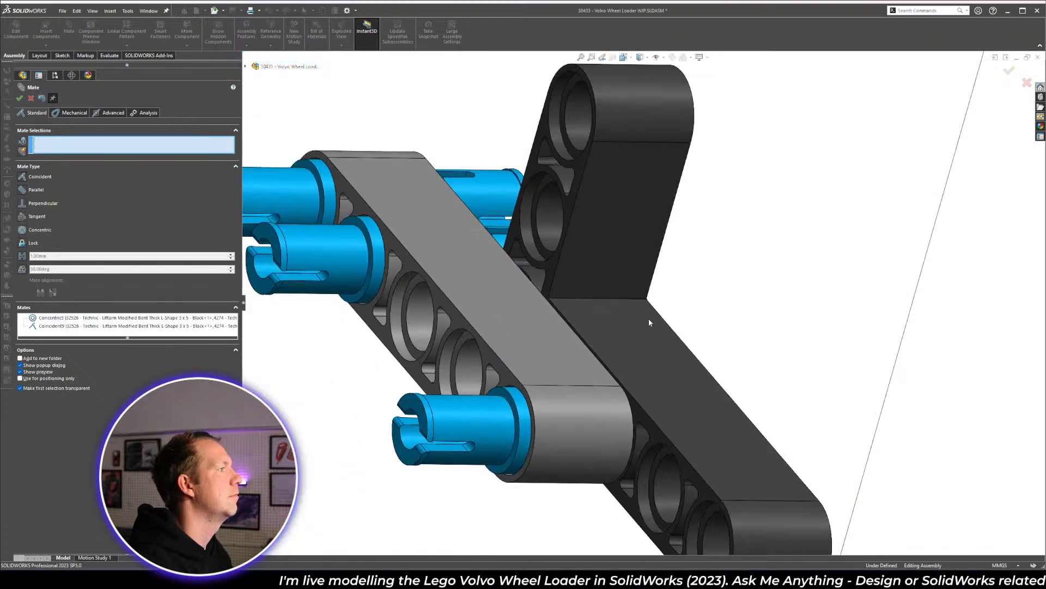
{"action": "middle_click_drag", "start_coordinate": [649, 319], "coordinate": [571, 286]}
{"action": "scroll", "coordinate": [571, 286], "scroll_direction": "up", "scroll_amount": 1}
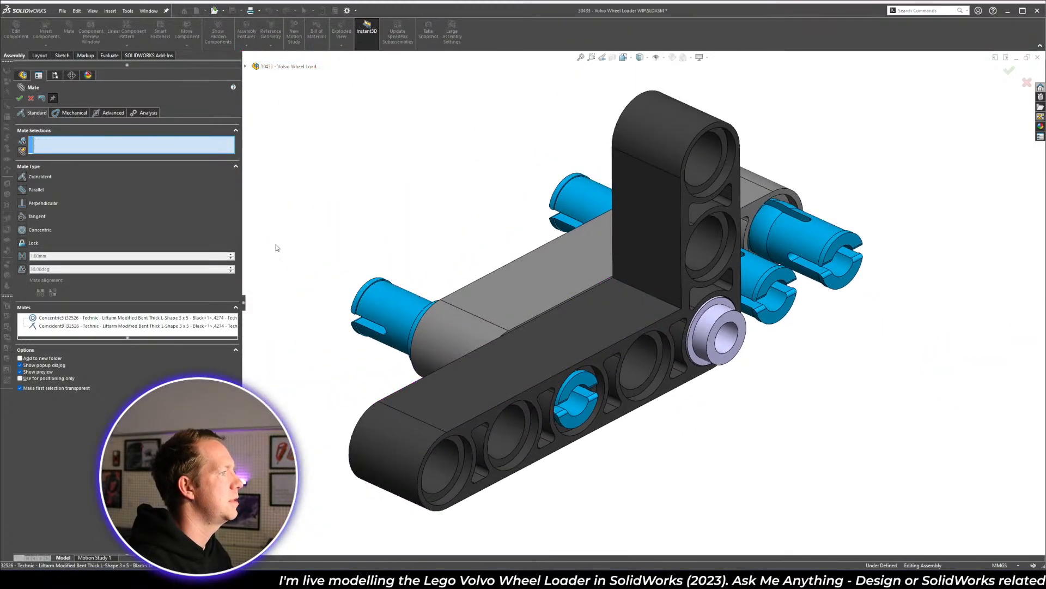
{"action": "left_click", "coordinate": [19, 98]}
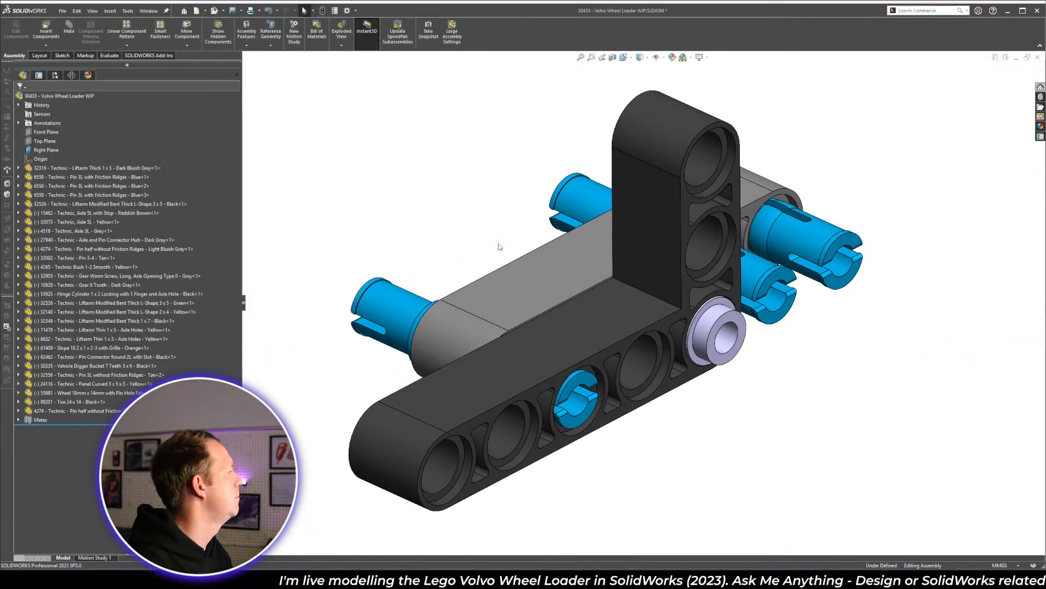
- Look over the assembly with the seated half pin, compare it with the building instructions slide, and return to SolidWorks
{"action": "middle_click_drag", "start_coordinate": [751, 402], "coordinate": [477, 487]}
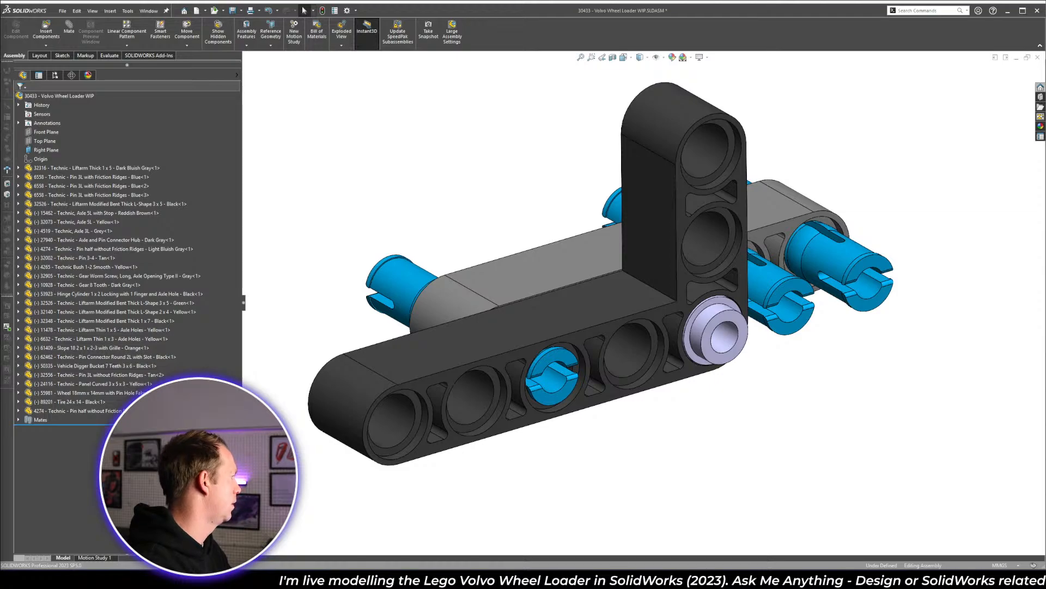
{"action": "key", "text": "f"}
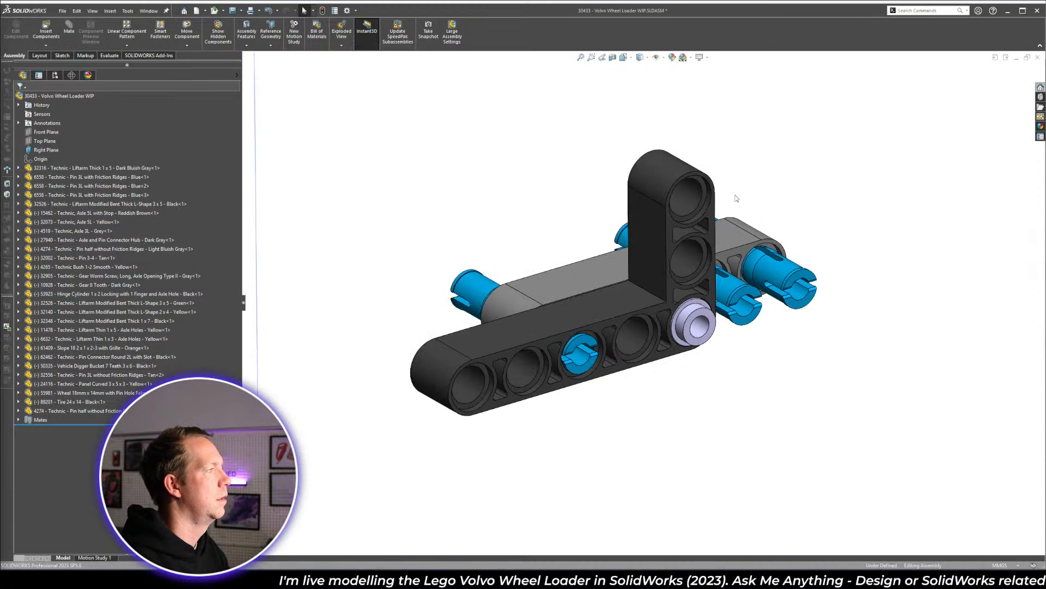
{"action": "key", "text": "alt+Tab"}
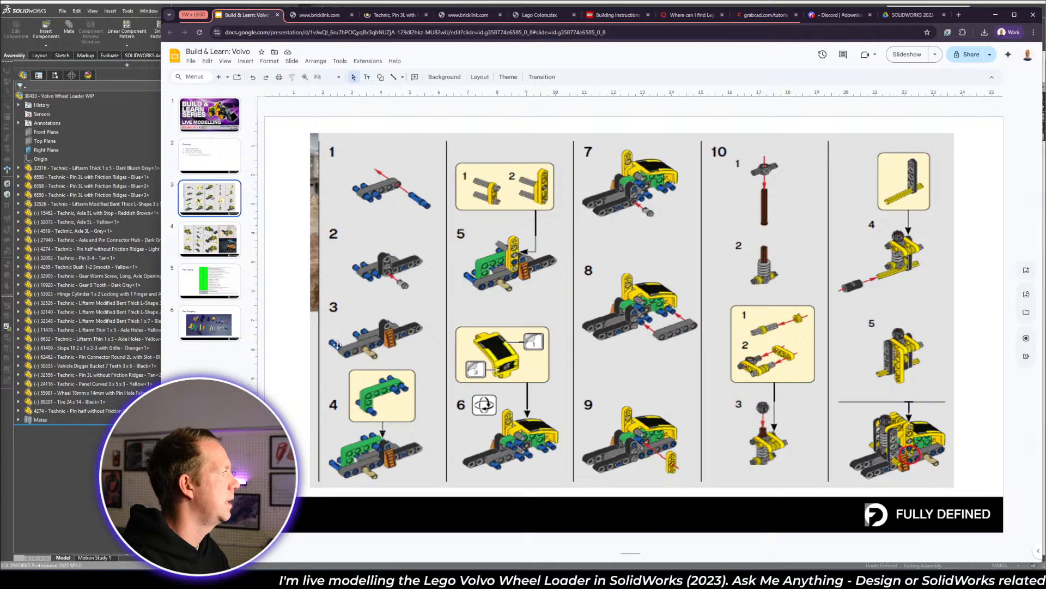
{"action": "key", "text": "alt+Tab"}
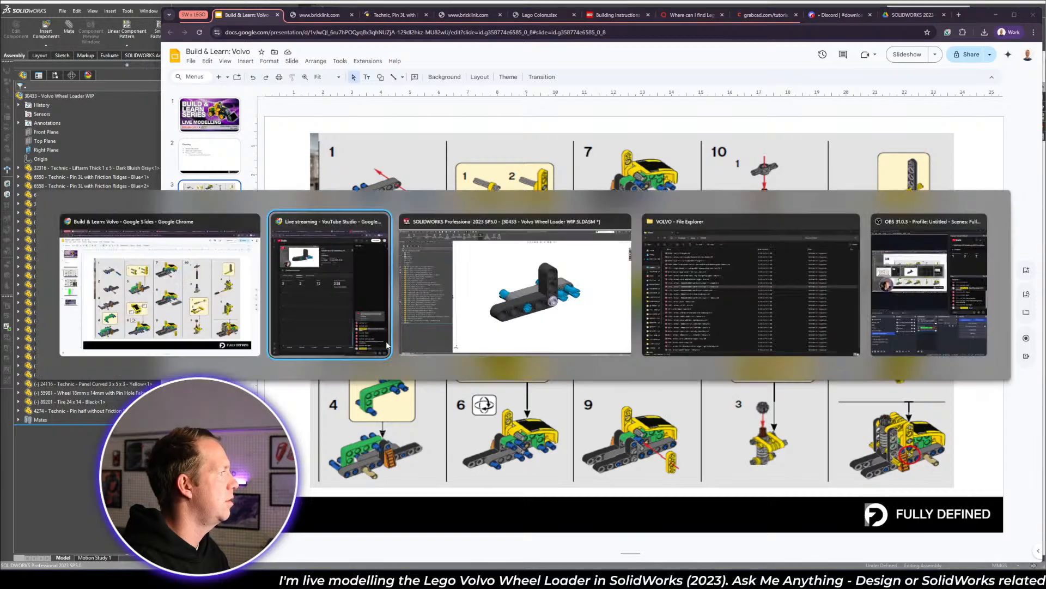
{"action": "key", "text": "alt+Tab"}
- Copy the "32316 - Technic - Liftarm Thick 1 x 5 - Dark Bluish Gray" and place the copy beside the assembly's blue pins
{"action": "scroll", "coordinate": [605, 351], "scroll_direction": "up", "scroll_amount": 10}
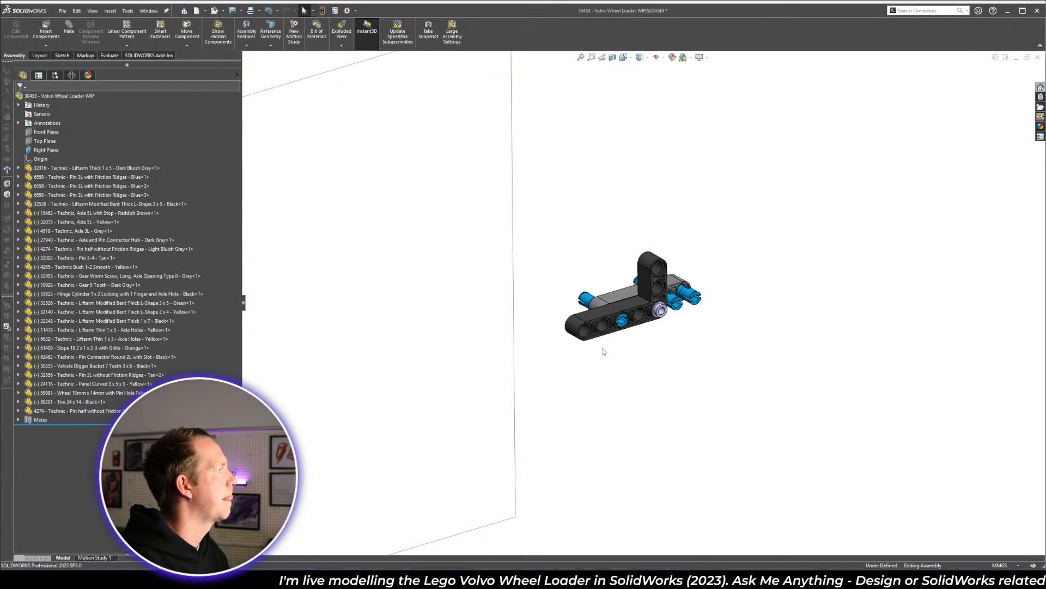
{"action": "scroll", "coordinate": [654, 306], "scroll_direction": "down", "scroll_amount": 5}
{"action": "scroll", "coordinate": [691, 299], "scroll_direction": "down", "scroll_amount": 3}
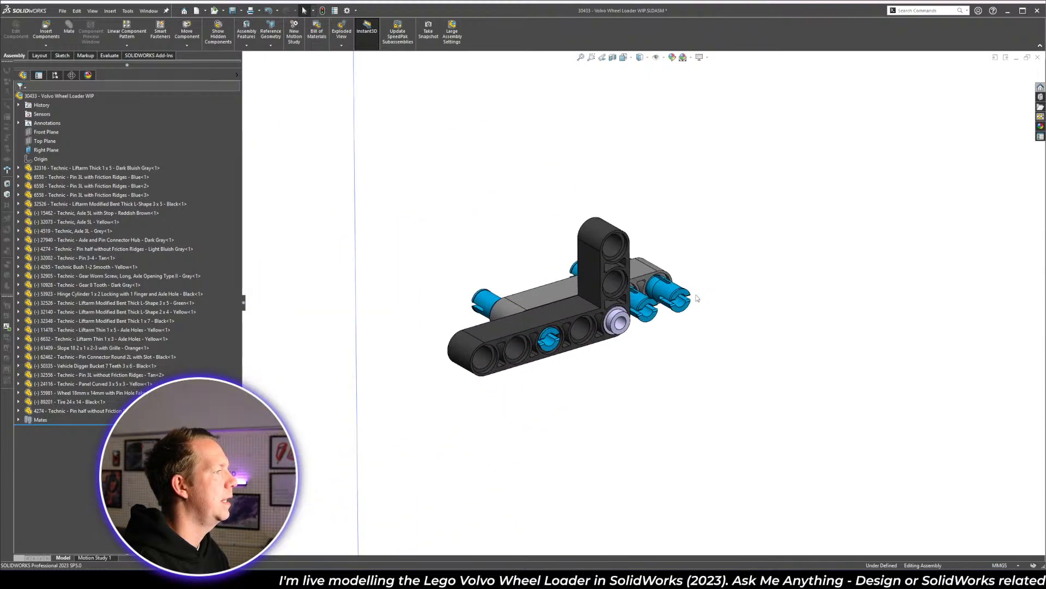
{"action": "left_click_drag", "start_coordinate": [561, 298], "coordinate": [766, 267], "text": "ctrl"}
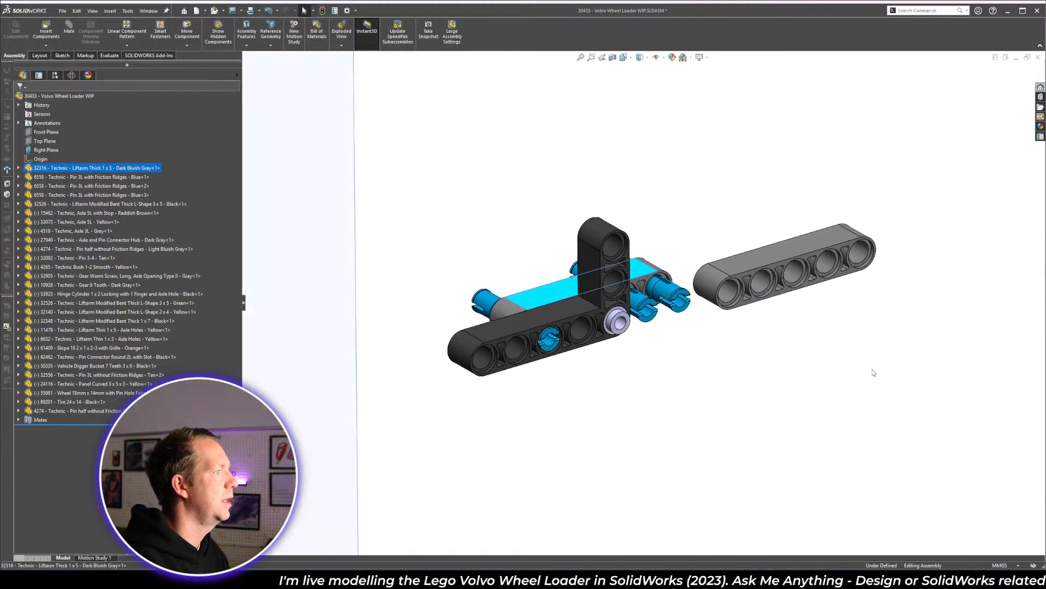
- Following the instructions slide, copy the blue 6558 Pin 3L and the tan 32556 Pin 3L and place them beside the copied 1 x 5 liftarm
{"action": "key", "text": "alt+Tab"}
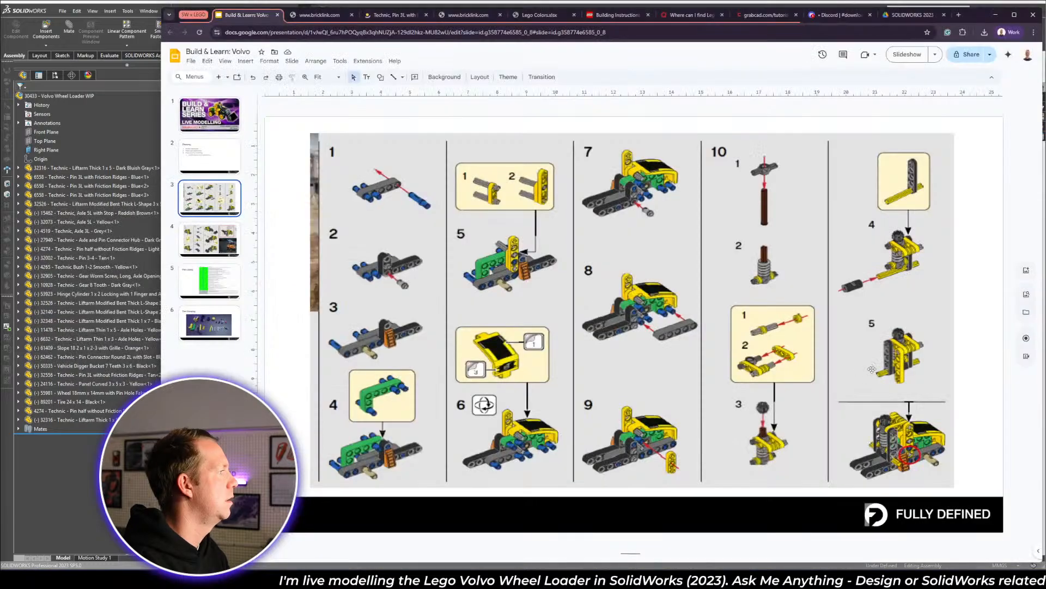
{"action": "key", "text": "alt+Tab"}
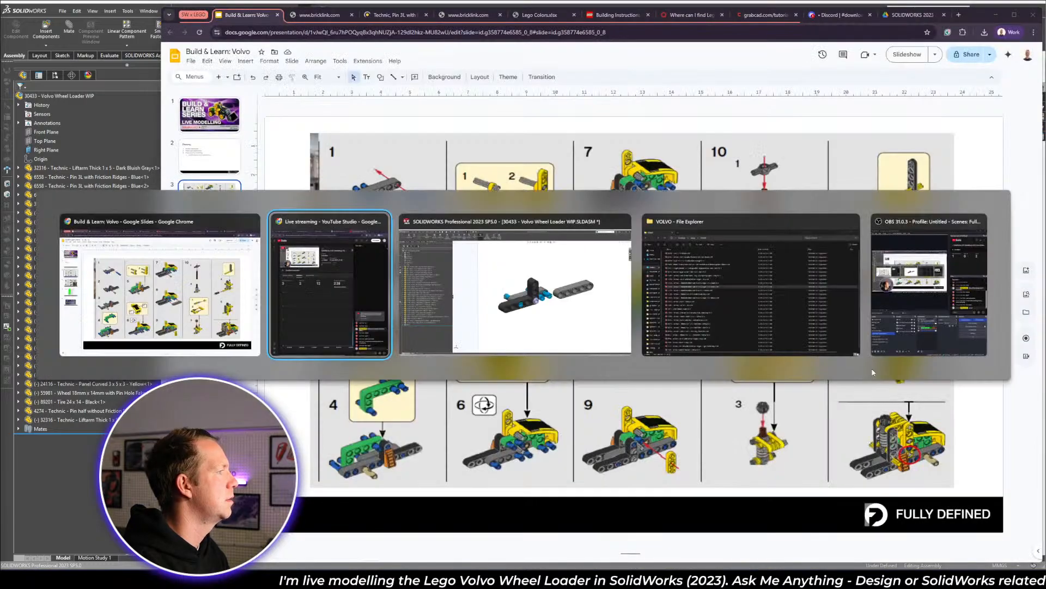
{"action": "left_click_drag", "start_coordinate": [486, 305], "coordinate": [781, 186], "text": "ctrl"}
{"action": "scroll", "coordinate": [579, 363], "scroll_direction": "up", "scroll_amount": 8}
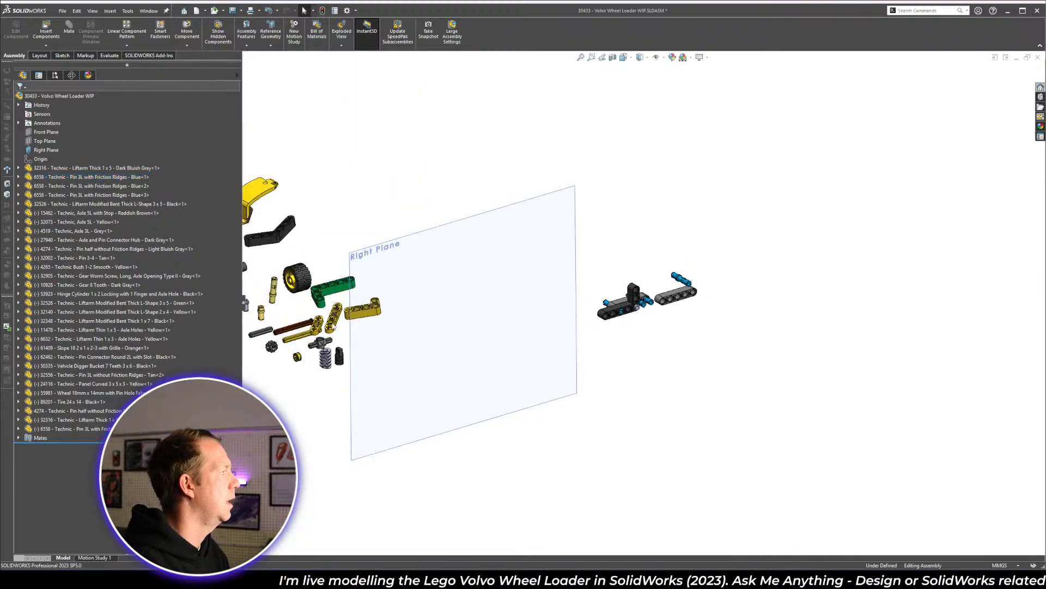
{"action": "left_click_drag", "start_coordinate": [276, 295], "coordinate": [707, 311], "text": "ctrl"}
{"action": "left_click", "coordinate": [710, 381]}
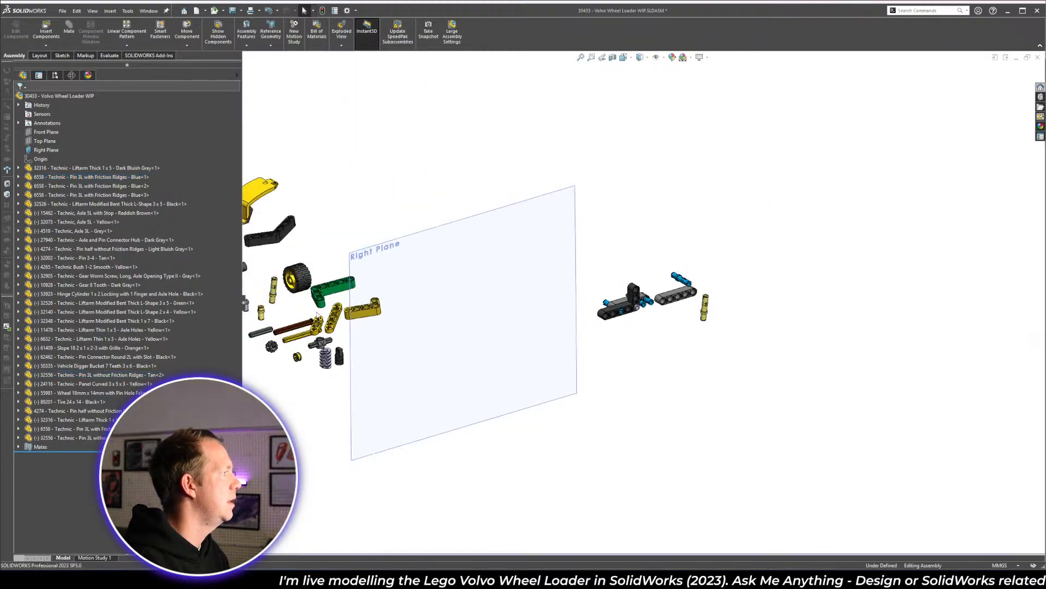
- Copy the orange 61409 slope with grille and place the copy near the new pins and liftarm
{"action": "scroll", "coordinate": [662, 272], "scroll_direction": "up", "scroll_amount": 3}
{"action": "scroll", "coordinate": [398, 278], "scroll_direction": "down", "scroll_amount": 3}
{"action": "left_click_drag", "start_coordinate": [404, 257], "coordinate": [857, 306], "text": "ctrl"}
{"action": "scroll", "coordinate": [857, 306], "scroll_direction": "up", "scroll_amount": 5}
{"action": "scroll", "coordinate": [643, 305], "scroll_direction": "up", "scroll_amount": 4}
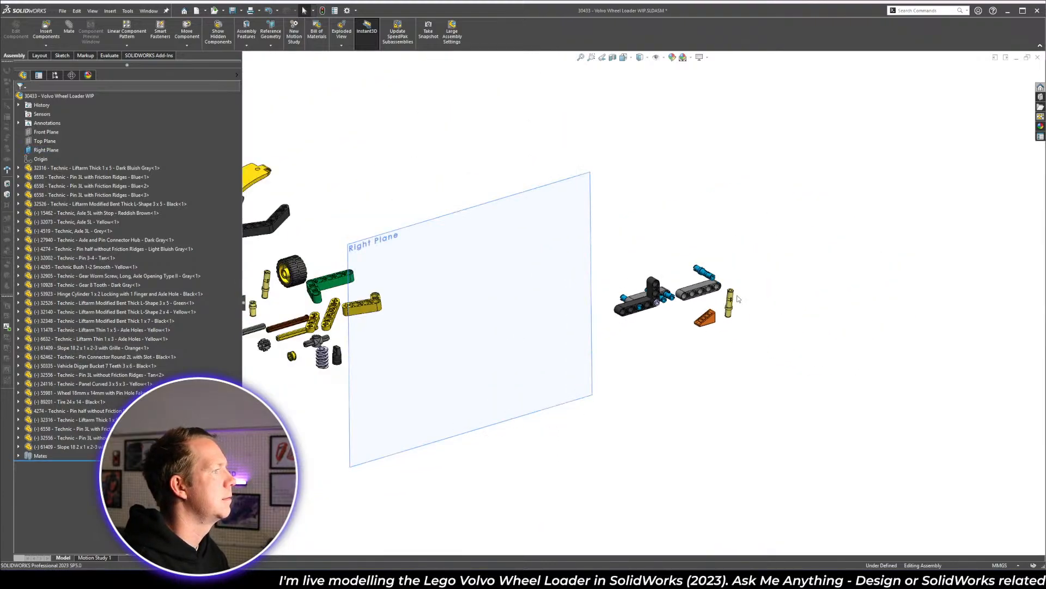
{"action": "scroll", "coordinate": [717, 289], "scroll_direction": "down", "scroll_amount": 5}
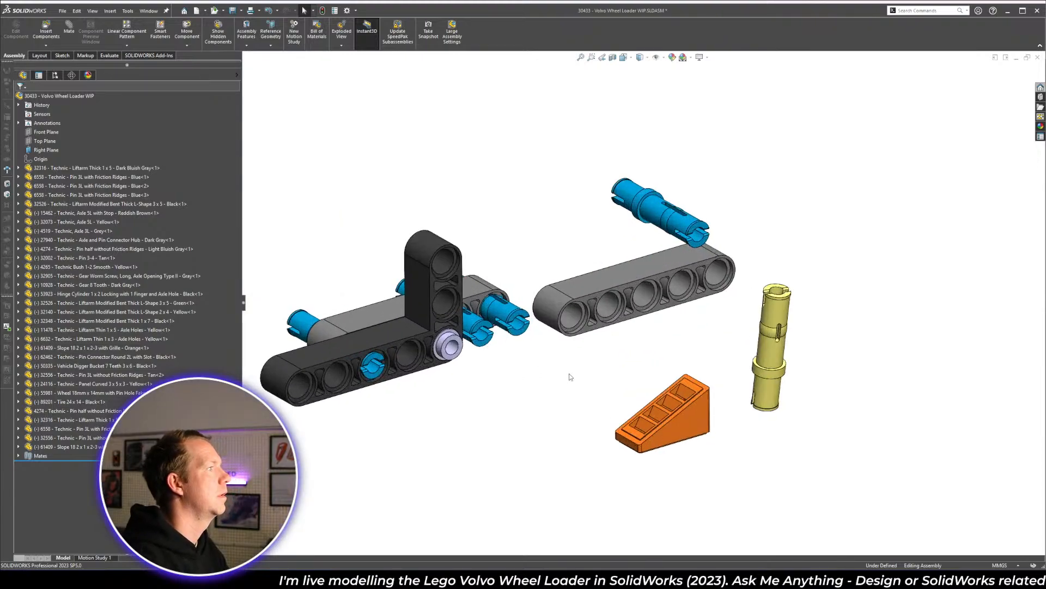
- Check the building instructions slide, and mate the copied grey liftarm's end hole concentrically with the assembly's blue pin beside the black liftarm's corner
{"action": "key", "text": "alt+Tab"}
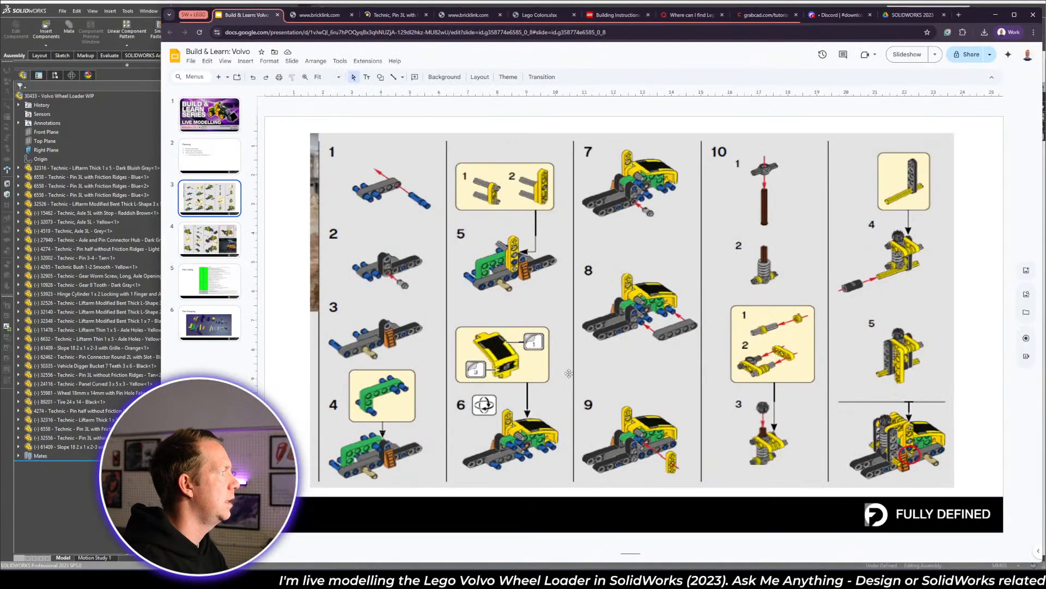
{"action": "key", "text": "alt+Tab"}
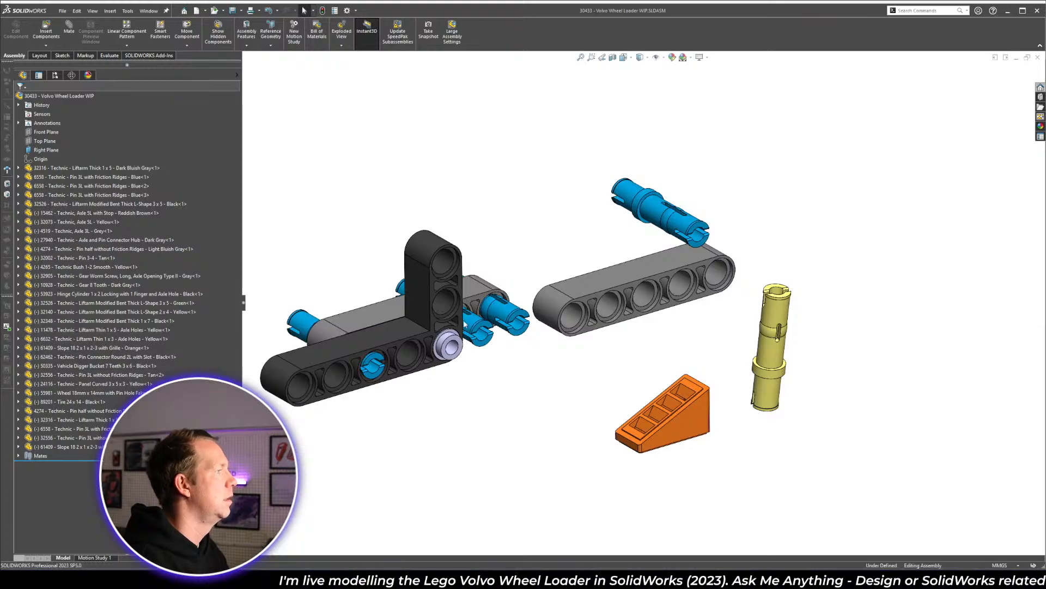
{"action": "scroll", "coordinate": [470, 312], "scroll_direction": "down", "scroll_amount": 3}
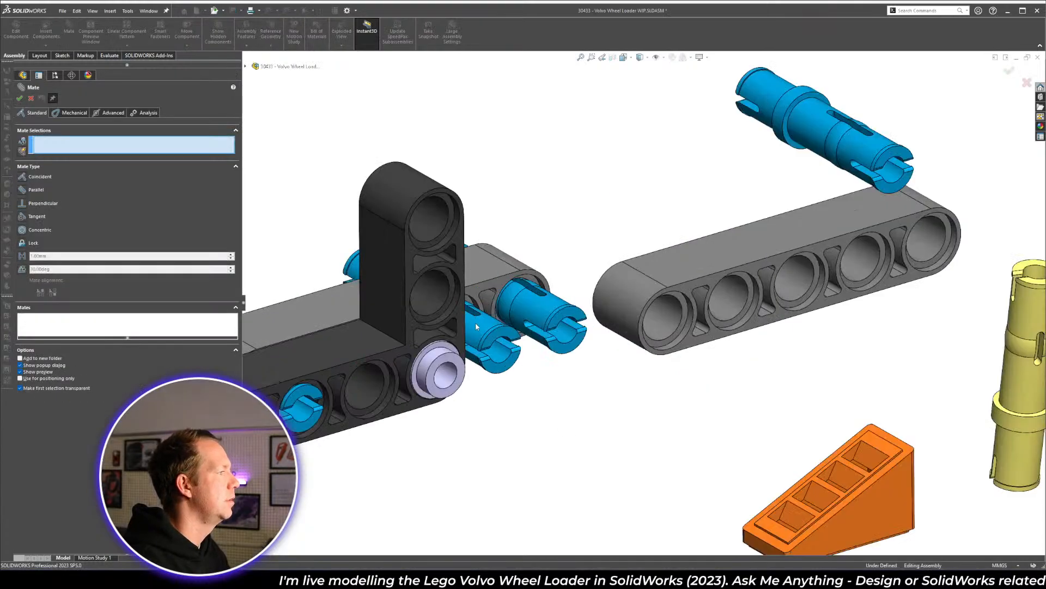
{"action": "left_click", "coordinate": [475, 323]}
{"action": "left_click", "coordinate": [660, 320]}
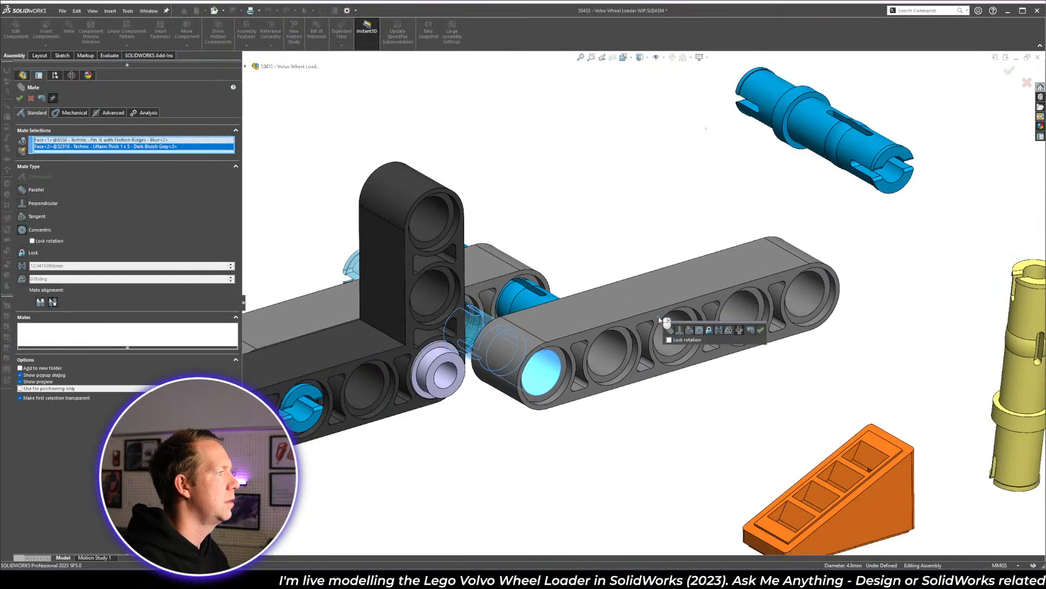
{"action": "key", "text": "Return"}
- Align the copied grey liftarm with coincident mates, matching its top face to the first grey liftarm and its front face to the black L-shape liftarm
{"action": "left_click", "coordinate": [551, 303]}
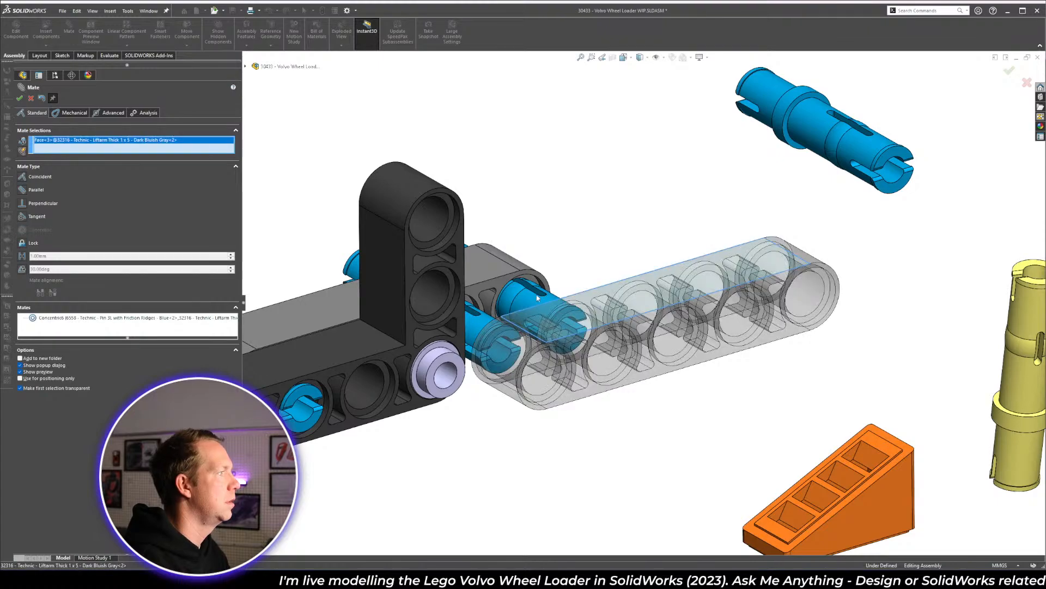
{"action": "left_click", "coordinate": [495, 275]}
{"action": "key", "text": "Return"}
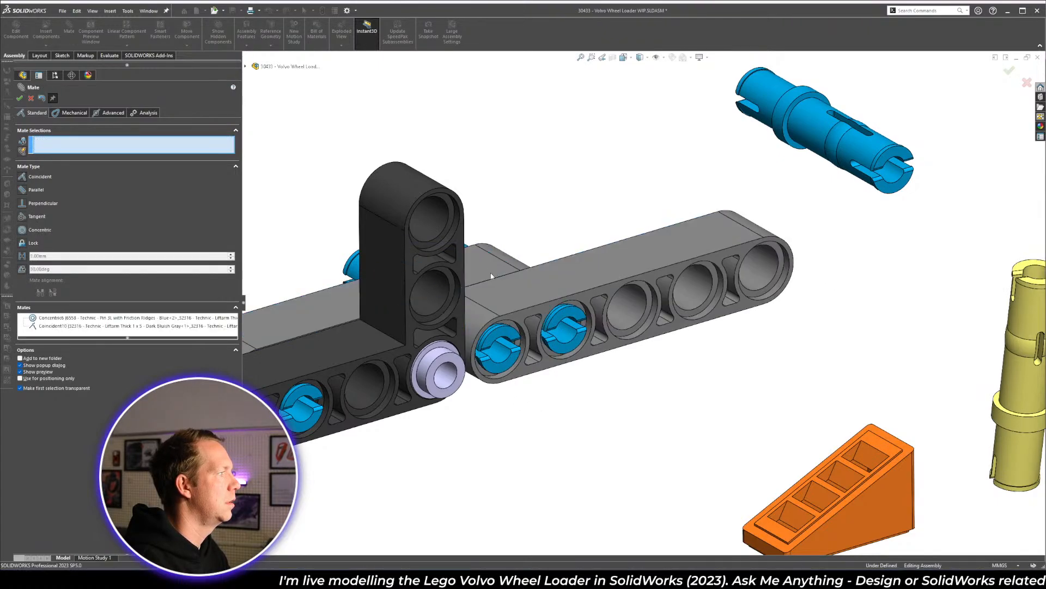
{"action": "left_click", "coordinate": [459, 348]}
{"action": "left_click", "coordinate": [520, 317]}
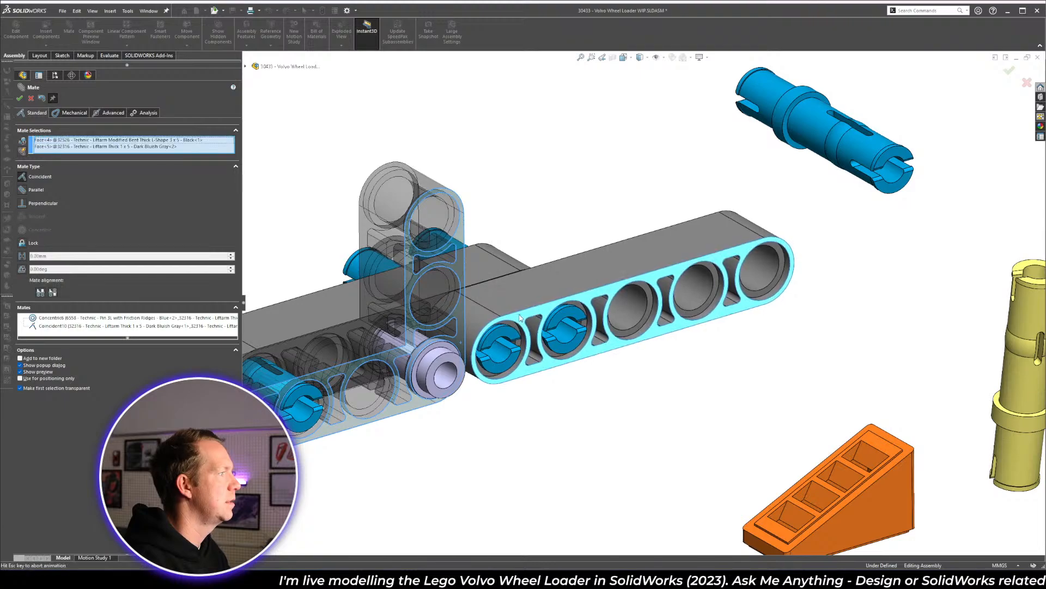
{"action": "key", "text": "Return"}
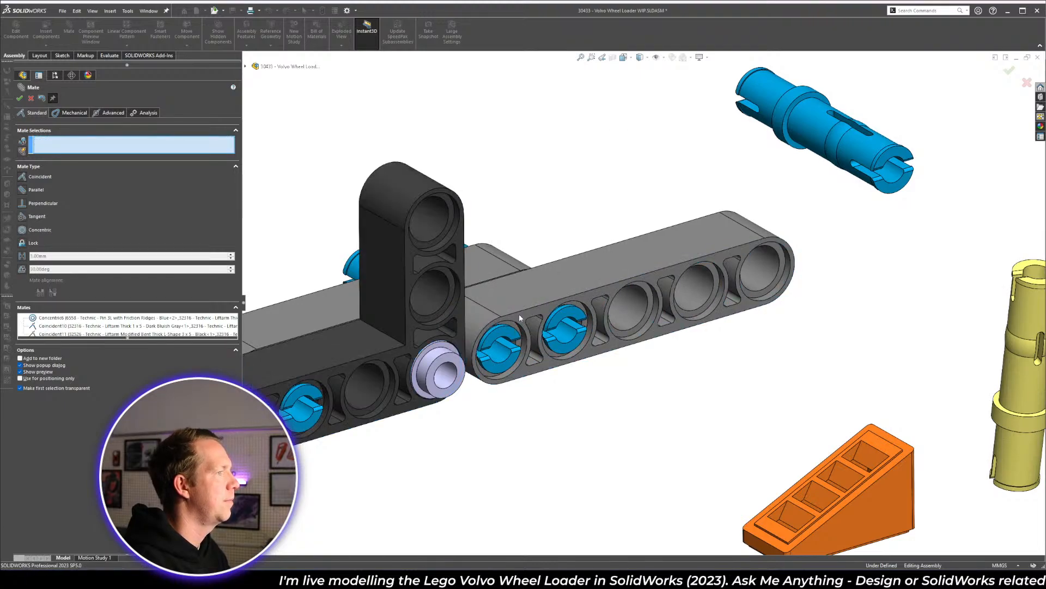
- Check the instructions slide again and mate the tan pin concentrically with the middle hole of the copied grey liftarm
{"action": "key", "text": "alt+Tab"}
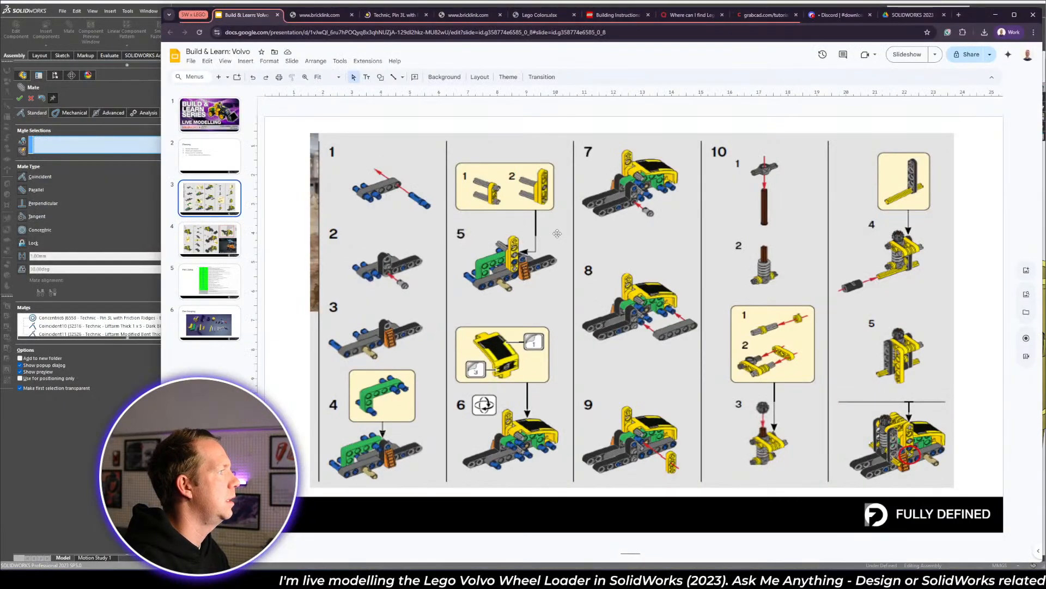
{"action": "key", "text": "alt+Tab"}
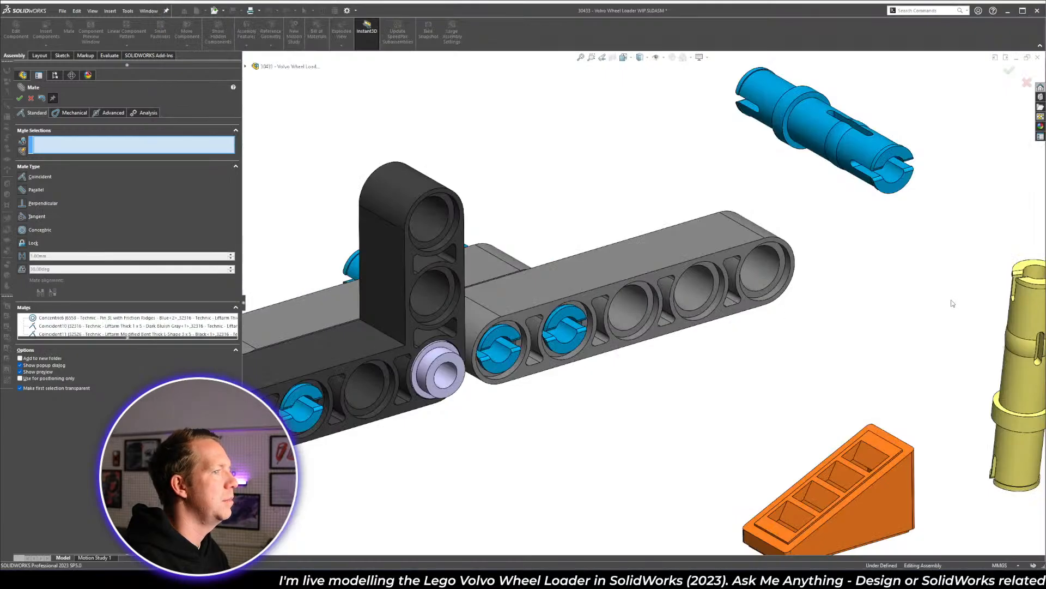
{"action": "left_click", "coordinate": [1008, 428]}
{"action": "left_click", "coordinate": [633, 305]}
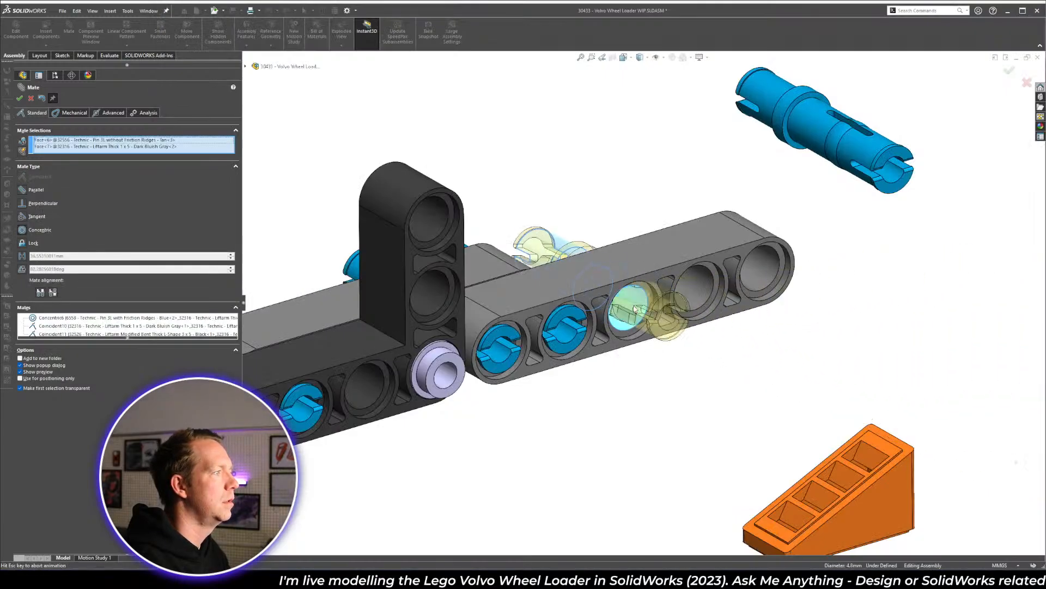
{"action": "key", "text": "Return"}
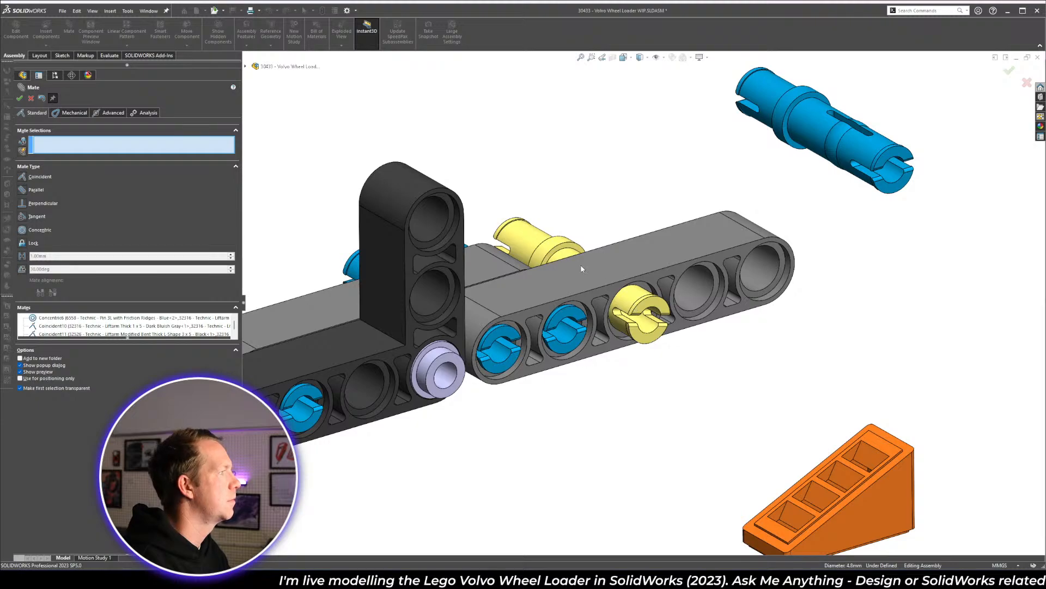
- Edit the tan pin's concentric mate to lock its rotation
{"action": "left_click", "coordinate": [121, 318]}
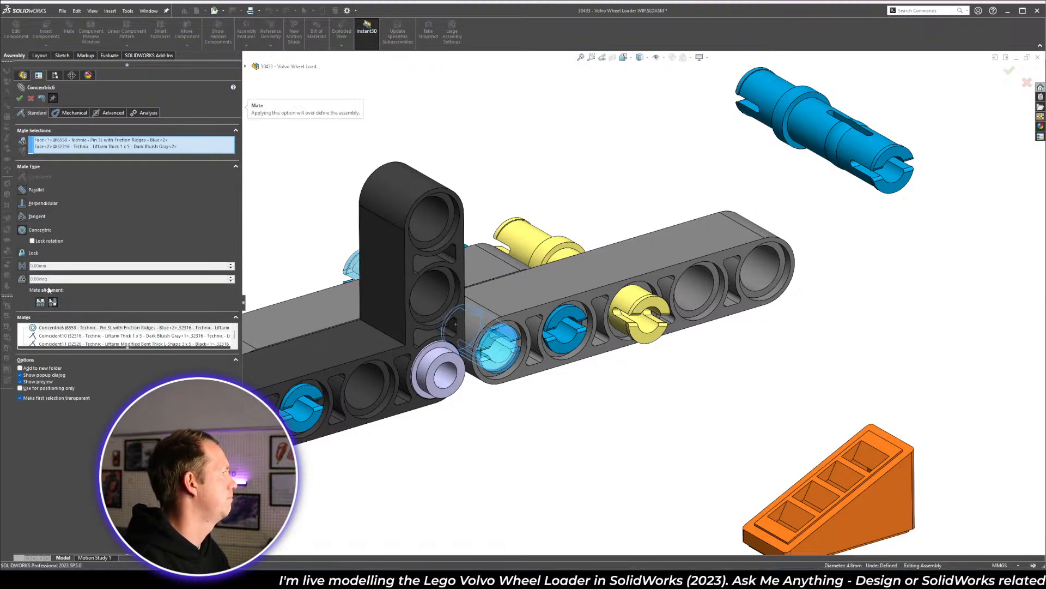
{"action": "left_click", "coordinate": [66, 328]}
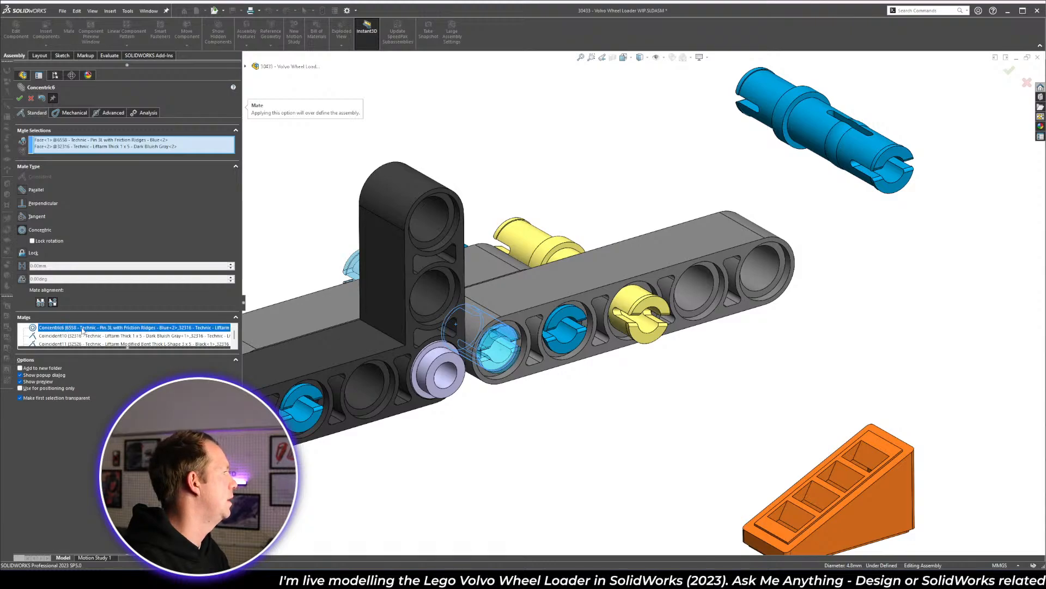
{"action": "scroll", "coordinate": [82, 329], "scroll_direction": "down", "scroll_amount": 1}
{"action": "left_click", "coordinate": [82, 334]}
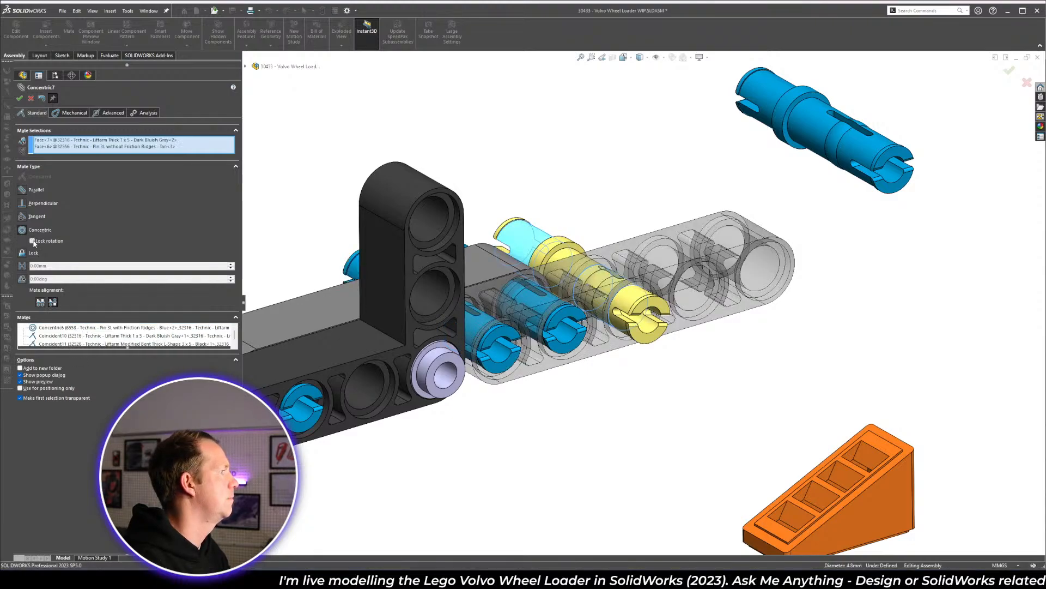
{"action": "left_click", "coordinate": [19, 98]}
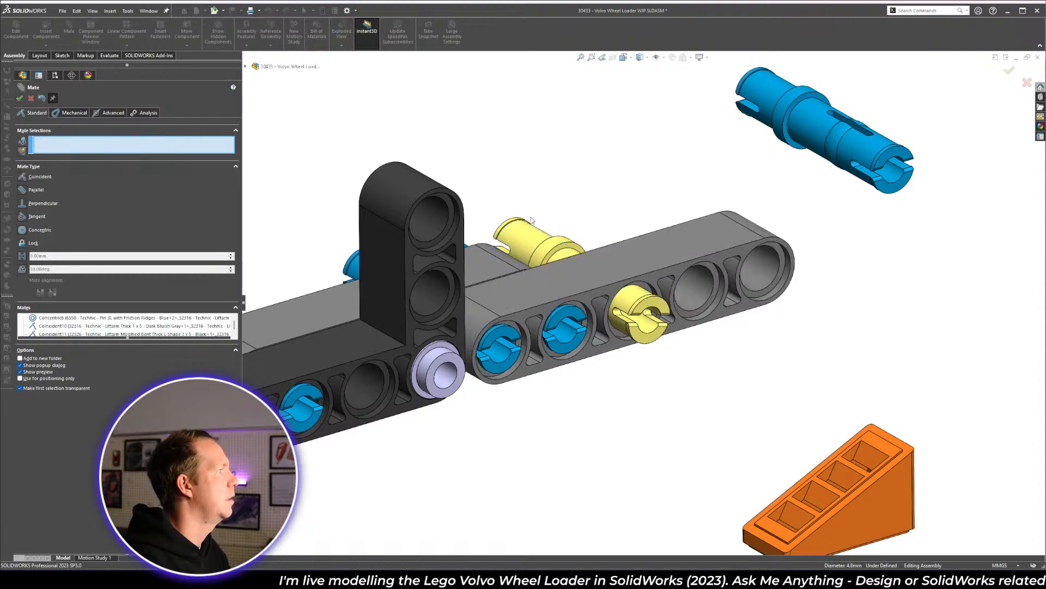
- Pull the tan pin out along its hole and seat its collar in the copied grey liftarm with a coincident mate
{"action": "left_click_drag", "start_coordinate": [599, 276], "coordinate": [666, 310]}
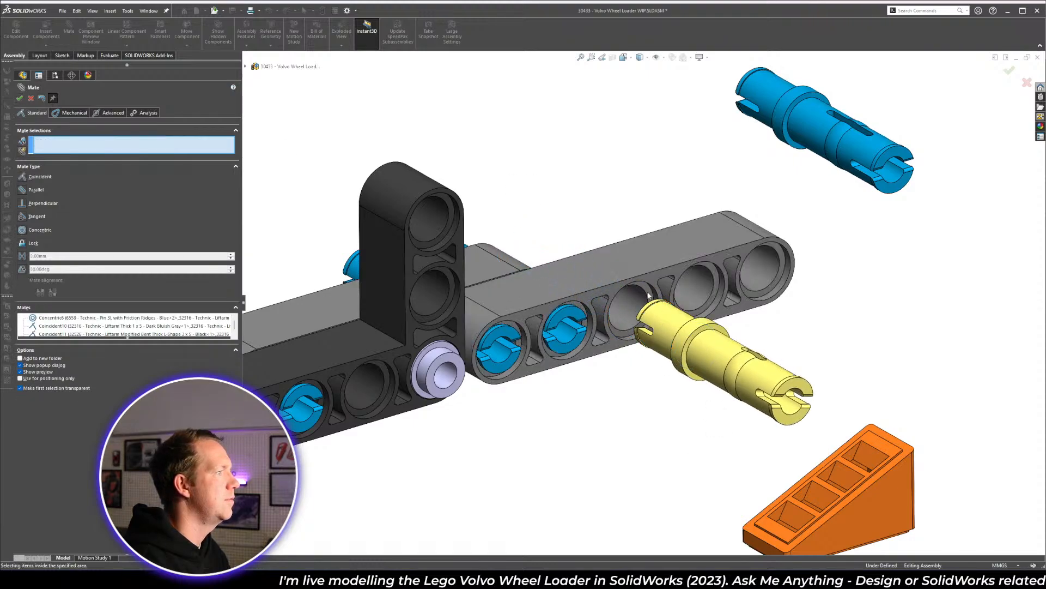
{"action": "left_click", "coordinate": [648, 296]}
{"action": "middle_click_drag", "start_coordinate": [648, 296], "coordinate": [596, 246]}
{"action": "left_click", "coordinate": [721, 243]}
{"action": "right_click", "coordinate": [727, 244]}
{"action": "scroll", "coordinate": [676, 286], "scroll_direction": "up", "scroll_amount": 3}
{"action": "scroll", "coordinate": [703, 283], "scroll_direction": "up", "scroll_amount": 3}
{"action": "scroll", "coordinate": [748, 278], "scroll_direction": "down", "scroll_amount": 5}
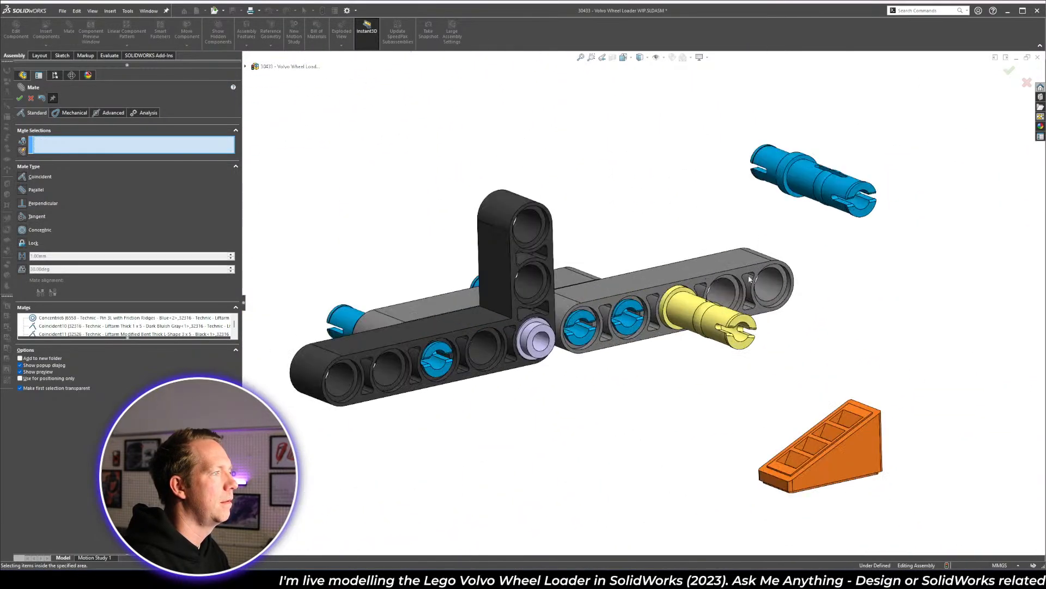
- Compare with the instructions slide, and mate the loose blue pin concentrically with the copied grey liftarm's free end hole, flipping its alignment and locking rotation
{"action": "key", "text": "alt+Tab"}
{"action": "key", "text": "alt+Tab"}
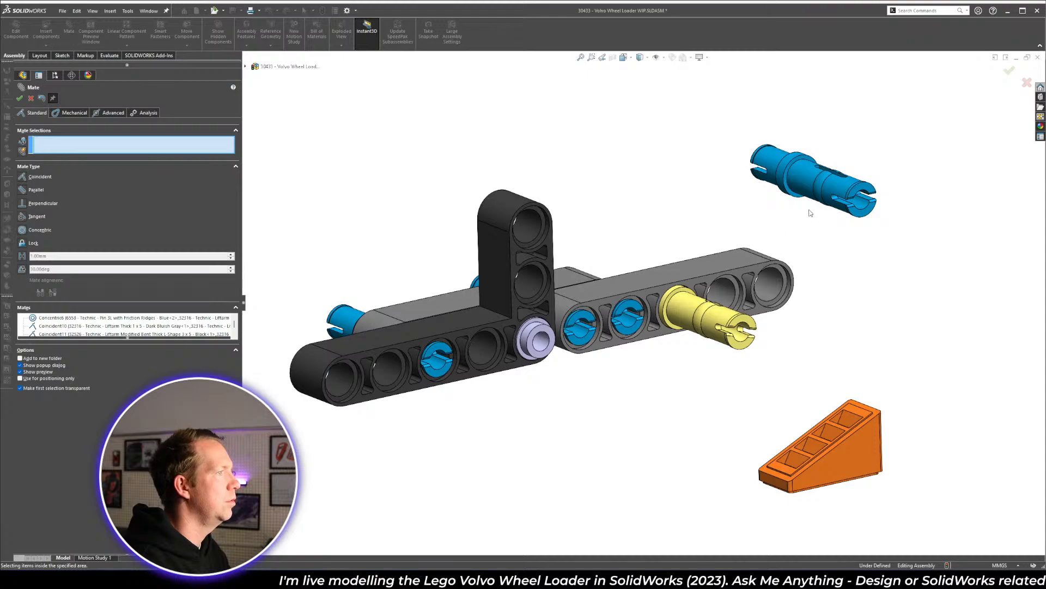
{"action": "key", "text": "alt+Tab"}
{"action": "key", "text": "alt+Tab"}
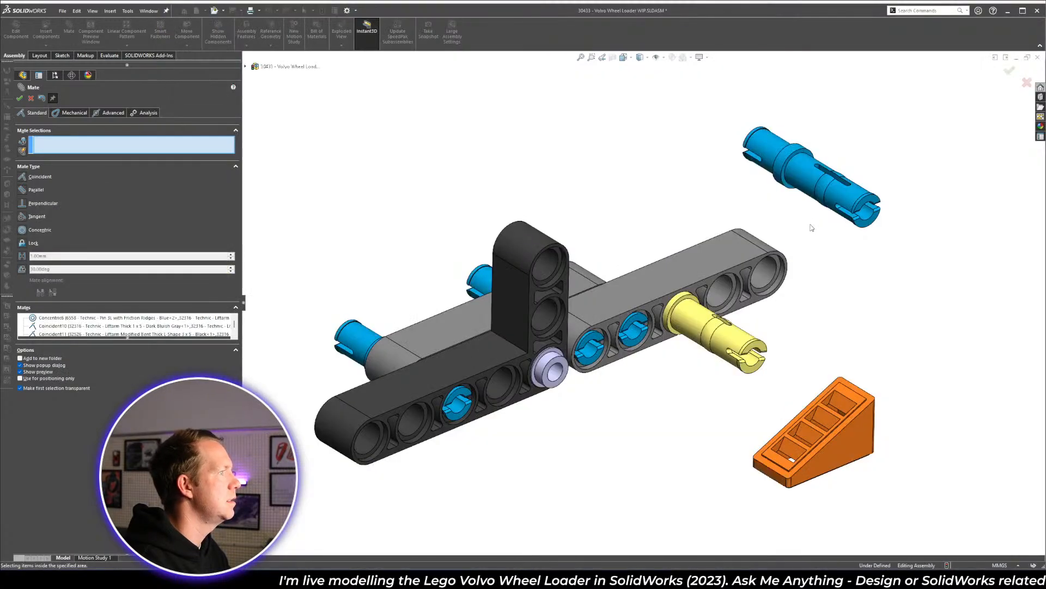
{"action": "scroll", "coordinate": [780, 175], "scroll_direction": "down", "scroll_amount": 3}
{"action": "left_click", "coordinate": [753, 168]}
{"action": "left_click", "coordinate": [736, 333]}
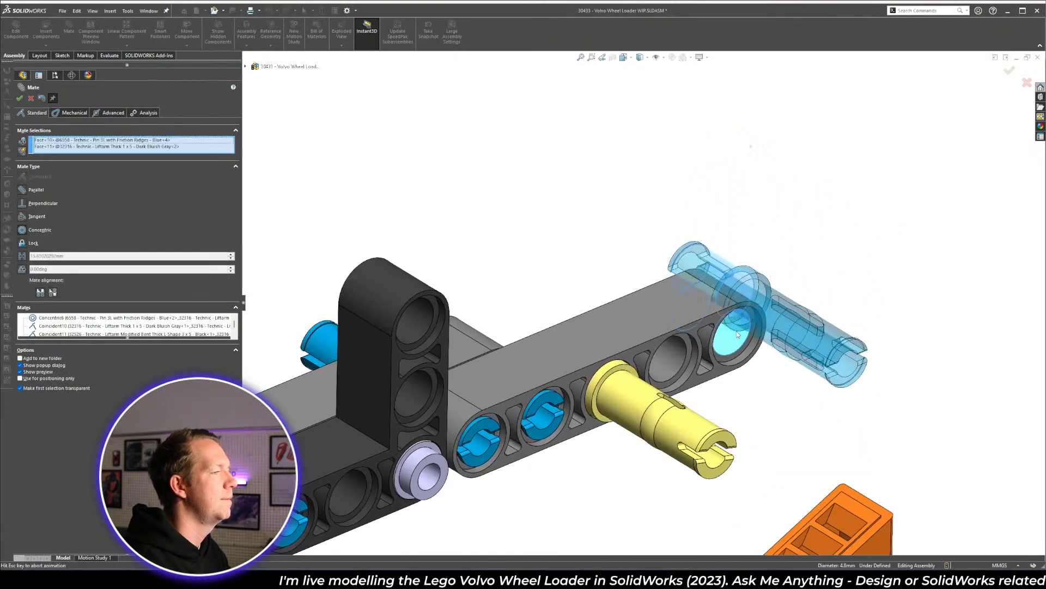
{"action": "left_click", "coordinate": [818, 348]}
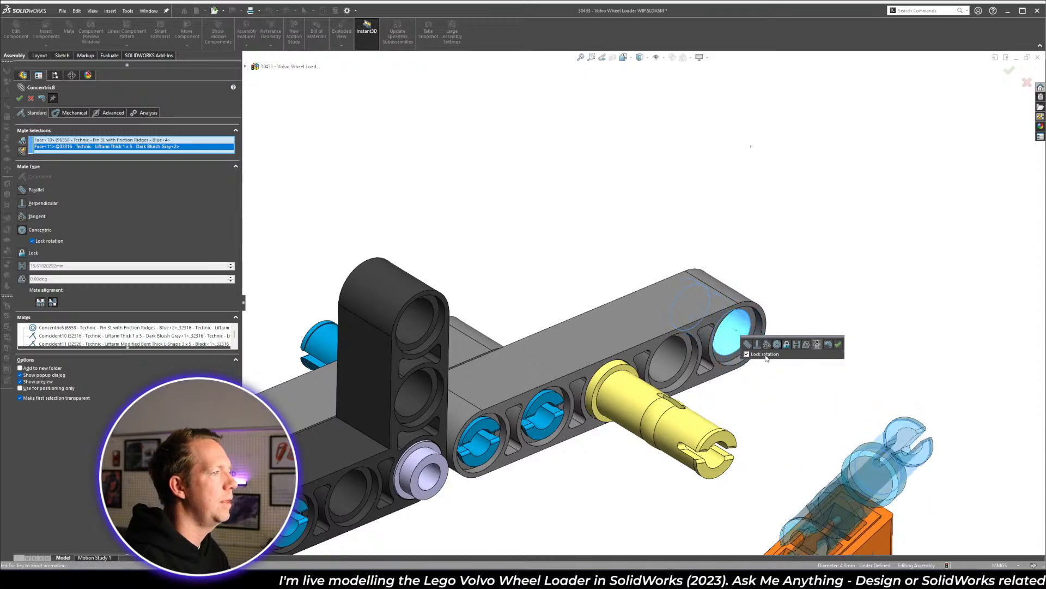
{"action": "left_click", "coordinate": [838, 344]}
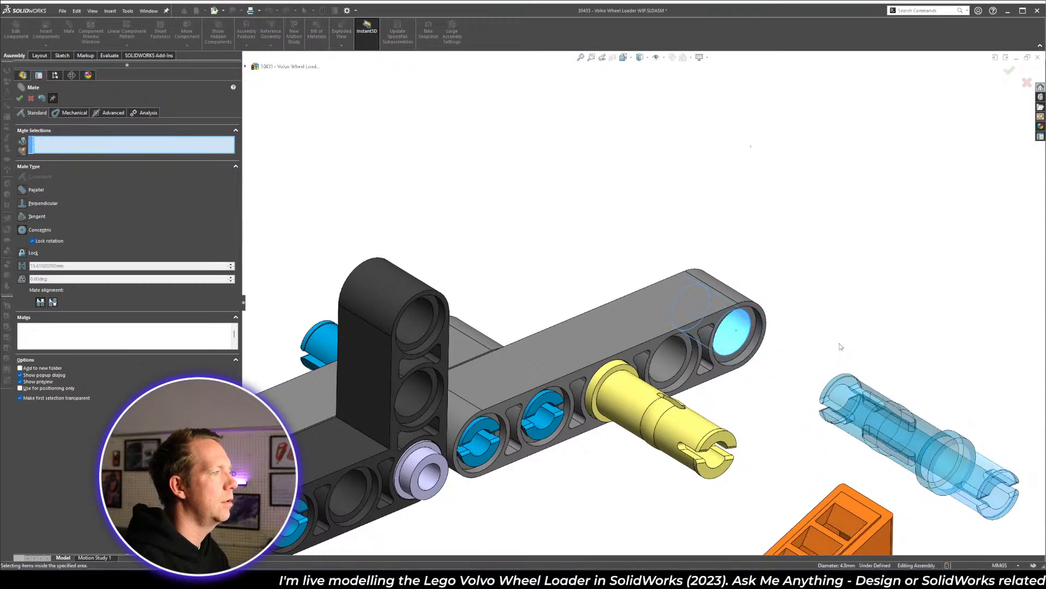
- Seat the blue pin's collar in the back recess of the copied liftarm's end hole with a coincident mate
{"action": "left_click", "coordinate": [974, 448]}
{"action": "middle_click_drag", "start_coordinate": [654, 272], "coordinate": [501, 261]}
{"action": "left_click", "coordinate": [526, 273]}
{"action": "right_click", "coordinate": [600, 311]}
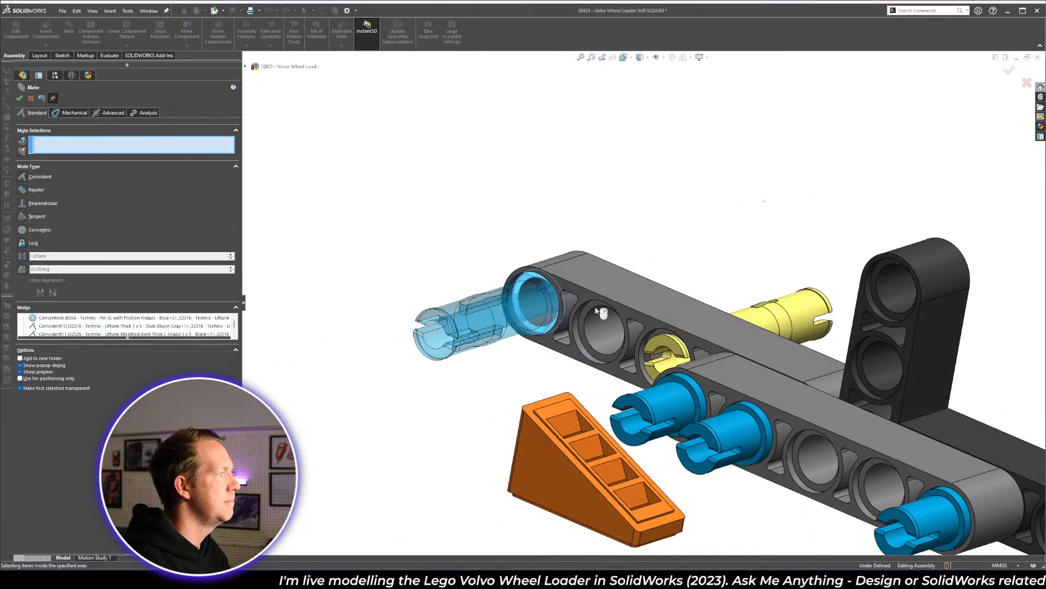
{"action": "middle_click_drag", "start_coordinate": [600, 311], "coordinate": [499, 344]}
- Check the instructions slide, move the orange grille slope beneath the black liftarm's corner, and examine the half pin's seat there
{"action": "key", "text": "alt+Tab"}
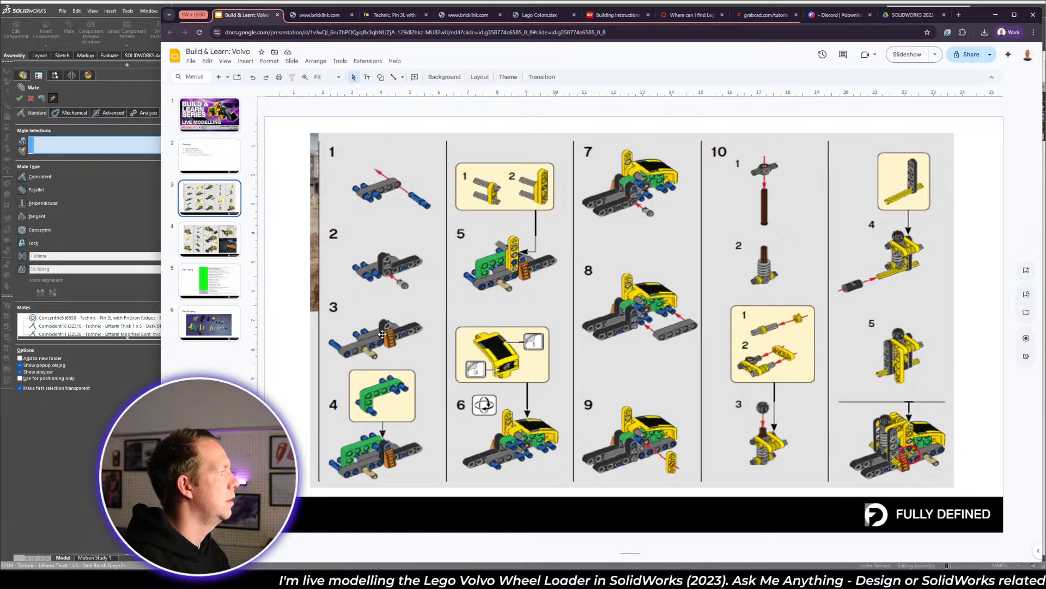
{"action": "key", "text": "alt+Tab"}
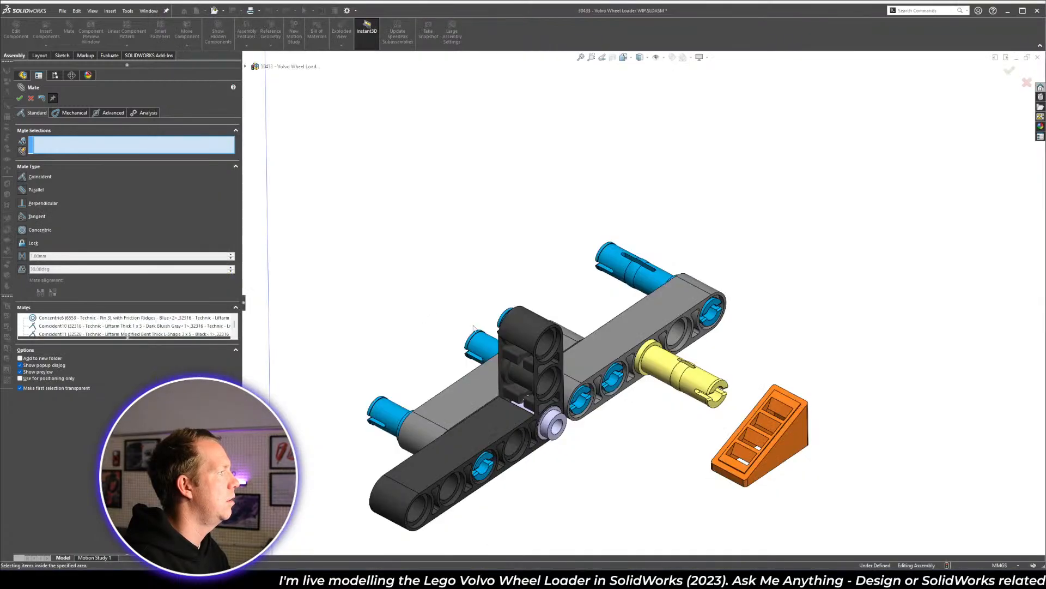
{"action": "middle_click_drag", "start_coordinate": [419, 313], "coordinate": [770, 417]}
{"action": "left_click_drag", "start_coordinate": [772, 421], "coordinate": [632, 420]}
{"action": "scroll", "coordinate": [550, 383], "scroll_direction": "down", "scroll_amount": 5}
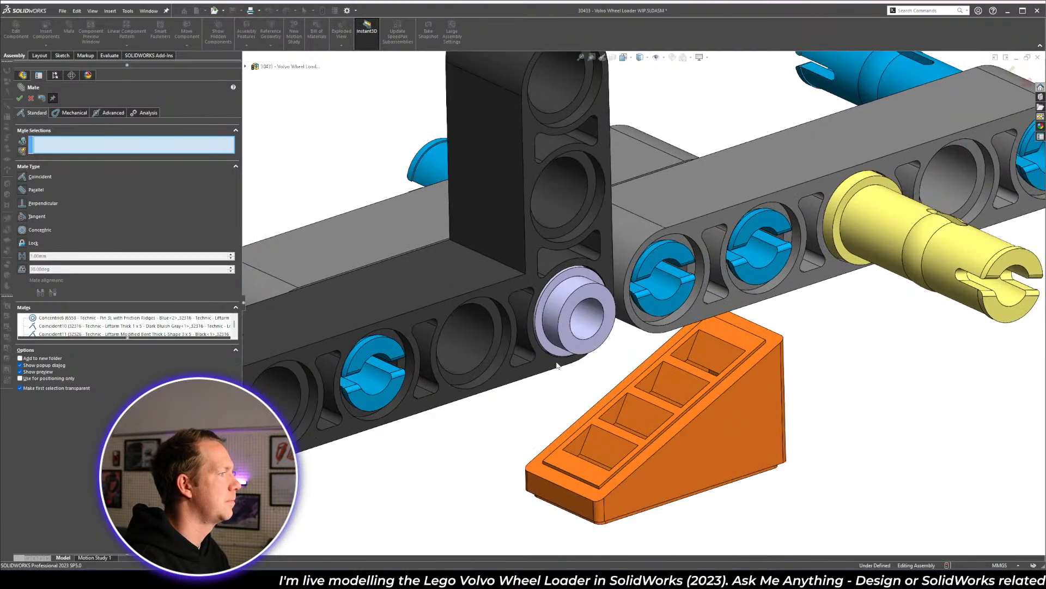
{"action": "middle_click_drag", "start_coordinate": [559, 364], "coordinate": [482, 279]}
{"action": "scroll", "coordinate": [463, 344], "scroll_direction": "down", "scroll_amount": 6}
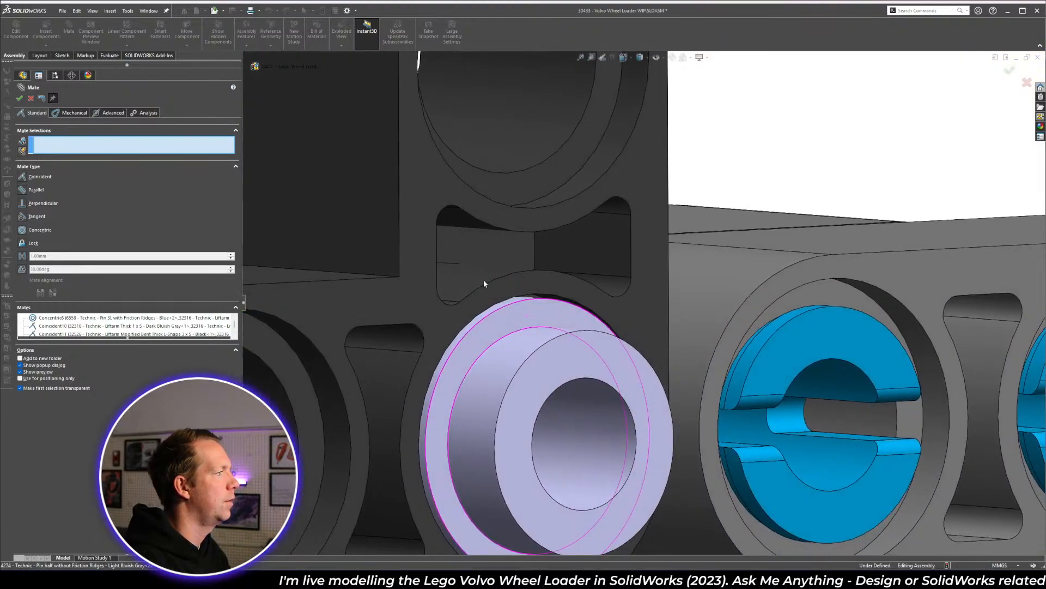
{"action": "scroll", "coordinate": [489, 335], "scroll_direction": "down", "scroll_amount": 3}
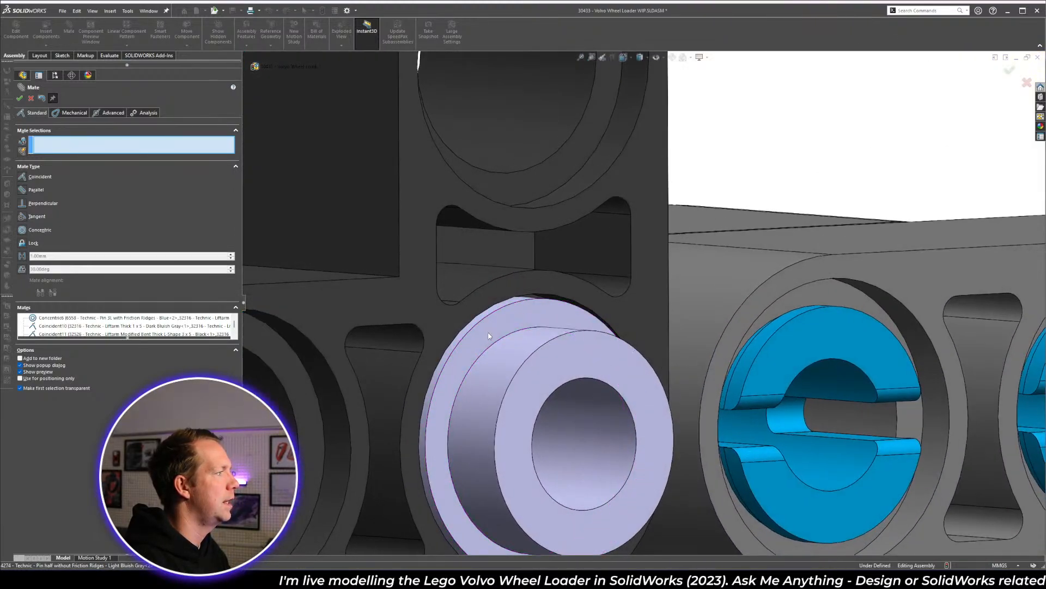
- Mate the orange grille slope's back rim coincident with the front face of the black L-shaped liftarm and finish mating
{"action": "left_click", "coordinate": [439, 313]}
{"action": "scroll", "coordinate": [545, 416], "scroll_direction": "up", "scroll_amount": 5}
{"action": "middle_click_drag", "start_coordinate": [672, 450], "coordinate": [635, 322]}
{"action": "scroll", "coordinate": [729, 548], "scroll_direction": "down", "scroll_amount": 1}
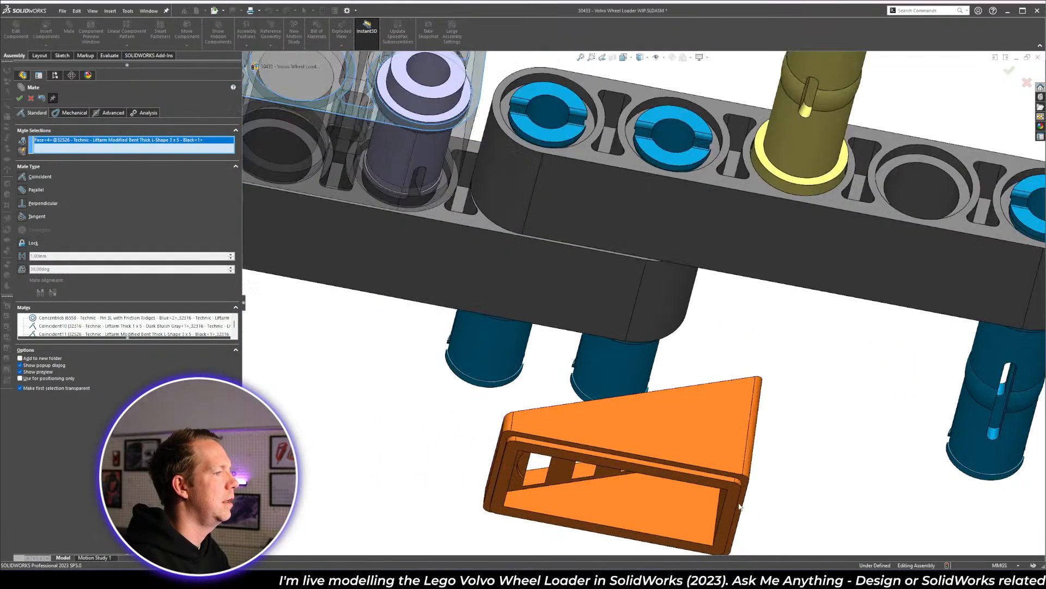
{"action": "left_click", "coordinate": [733, 493]}
{"action": "right_click", "coordinate": [734, 493]}
{"action": "scroll", "coordinate": [662, 295], "scroll_direction": "up", "scroll_amount": 5}
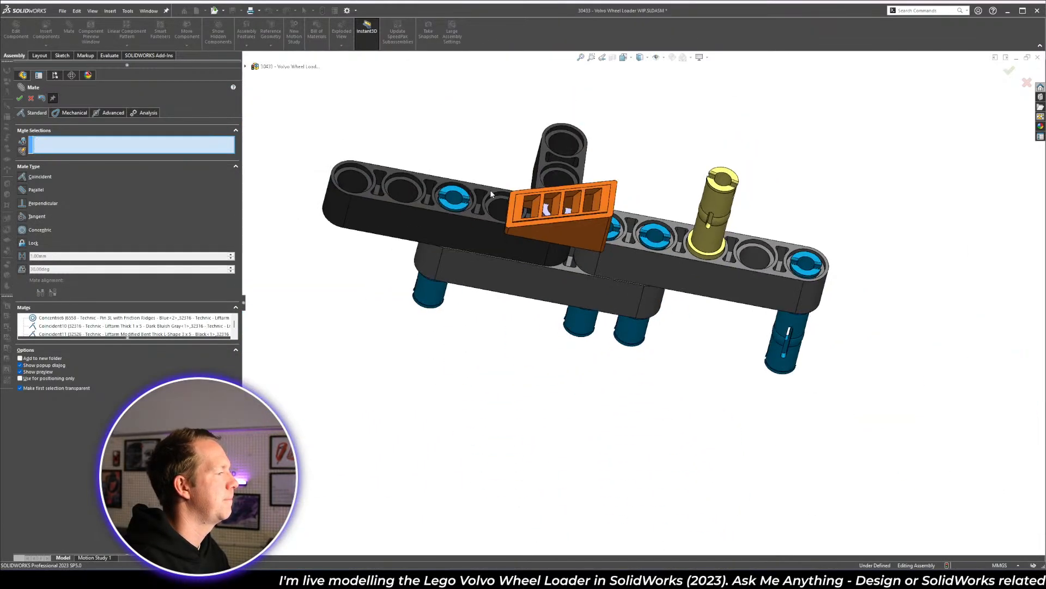
{"action": "middle_click_drag", "start_coordinate": [490, 195], "coordinate": [591, 332]}
{"action": "scroll", "coordinate": [581, 164], "scroll_direction": "down", "scroll_amount": 3}
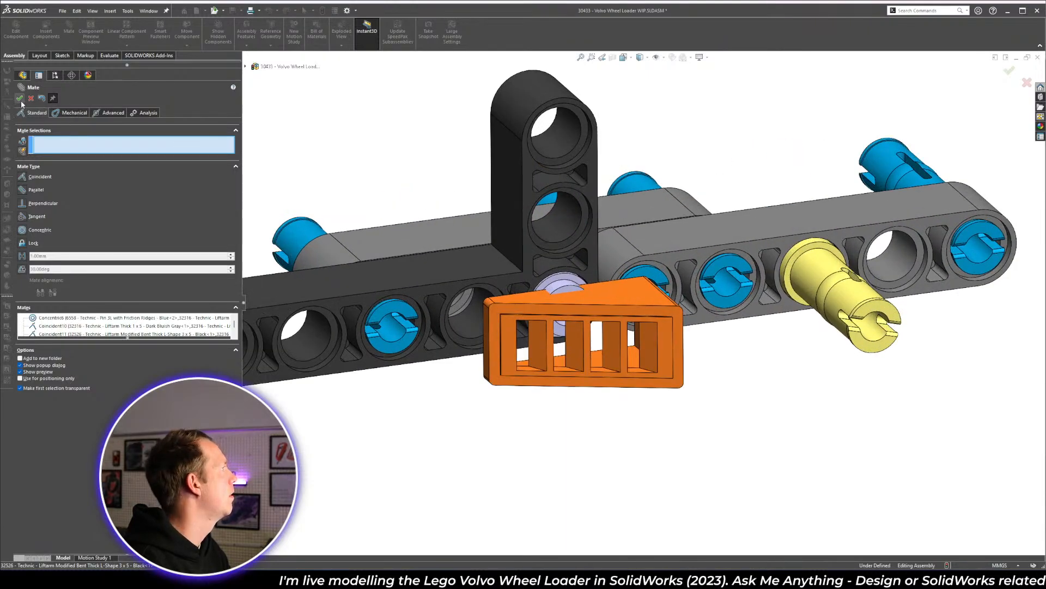
{"action": "left_click", "coordinate": [20, 98]}
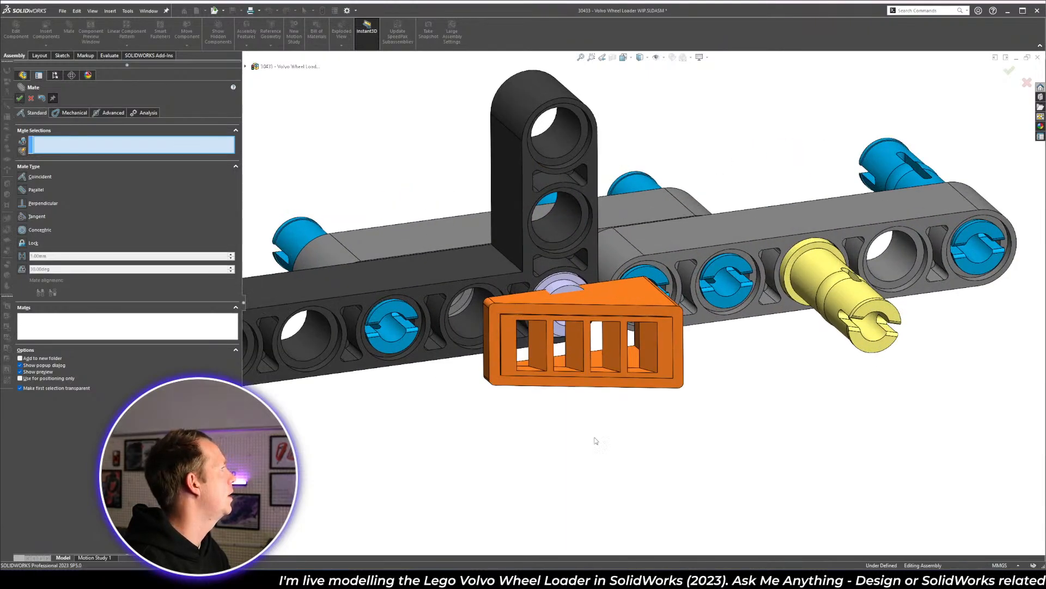
- Isolate the orange grille slope, examine the curved surface inside its hollow, and exit isolation
{"action": "left_click", "coordinate": [629, 296]}
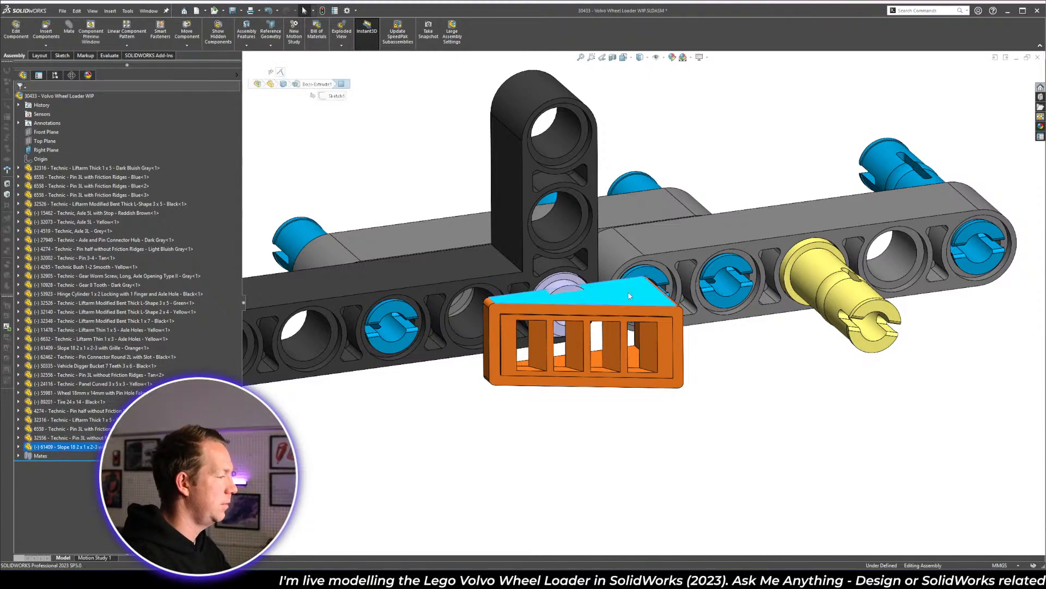
{"action": "key", "text": "i"}
{"action": "middle_click_drag", "start_coordinate": [533, 408], "coordinate": [792, 338]}
{"action": "scroll", "coordinate": [782, 308], "scroll_direction": "down", "scroll_amount": 5}
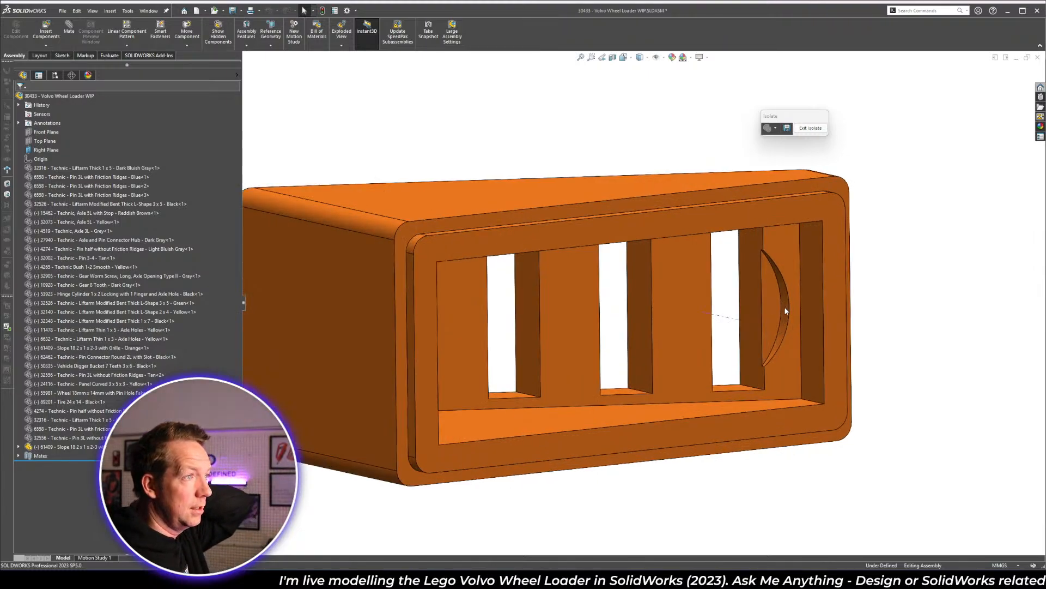
{"action": "left_click", "coordinate": [810, 127]}
{"action": "scroll", "coordinate": [679, 349], "scroll_direction": "up", "scroll_amount": 8}
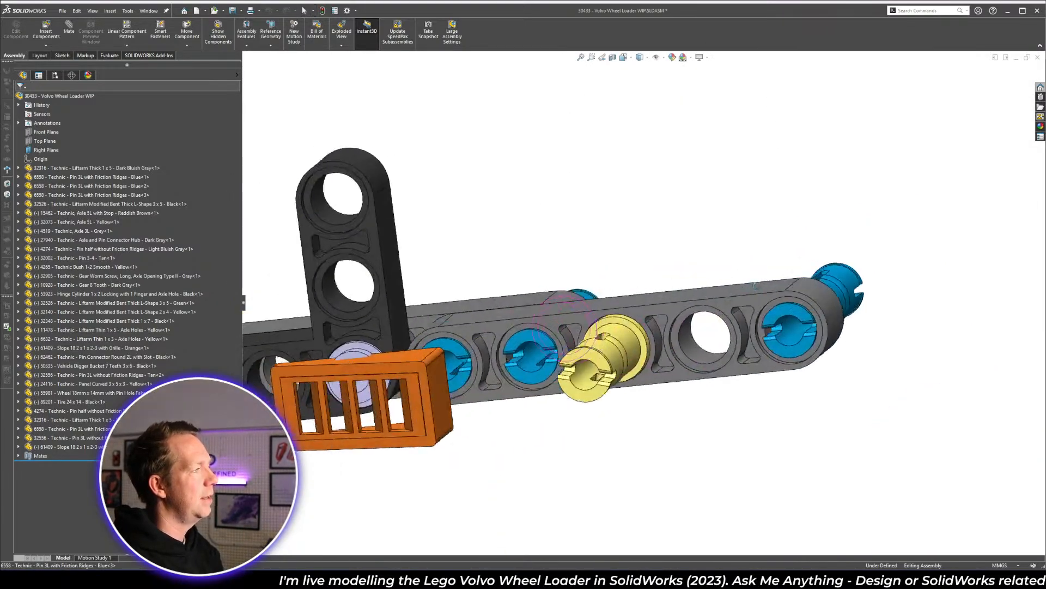
{"action": "middle_click_drag", "start_coordinate": [566, 319], "coordinate": [571, 410]}
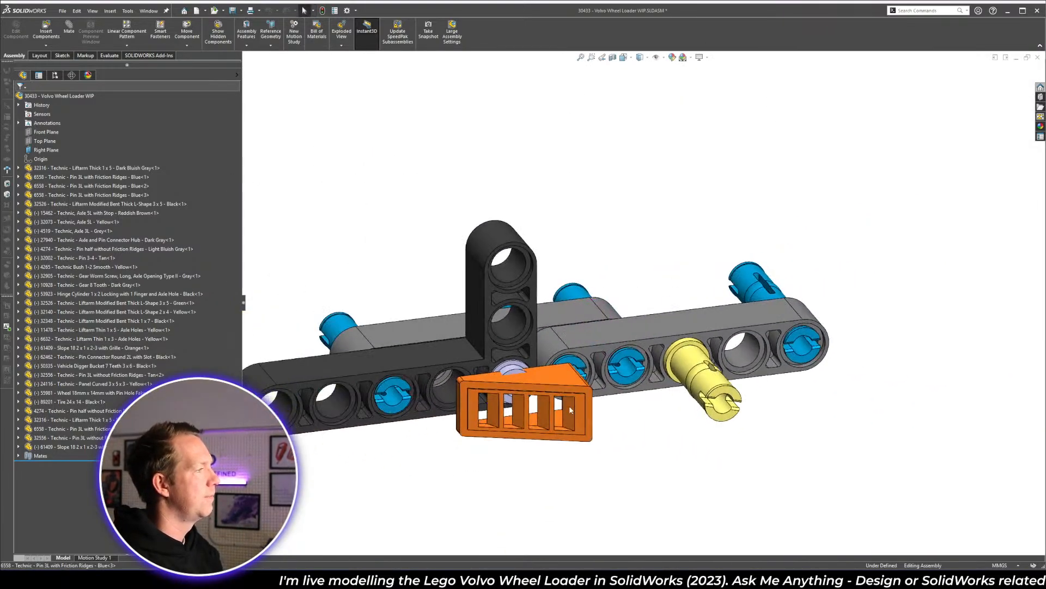
- Rotate the orange grille slope upright and move it beside the black liftarm's upright arm
{"action": "left_click", "coordinate": [187, 46]}
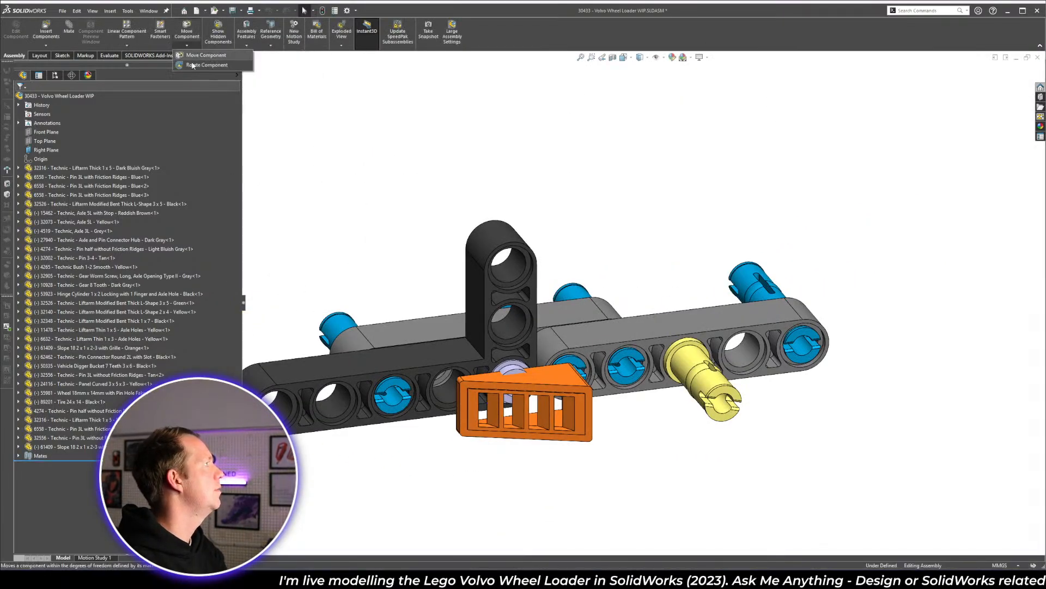
{"action": "left_click", "coordinate": [192, 65]}
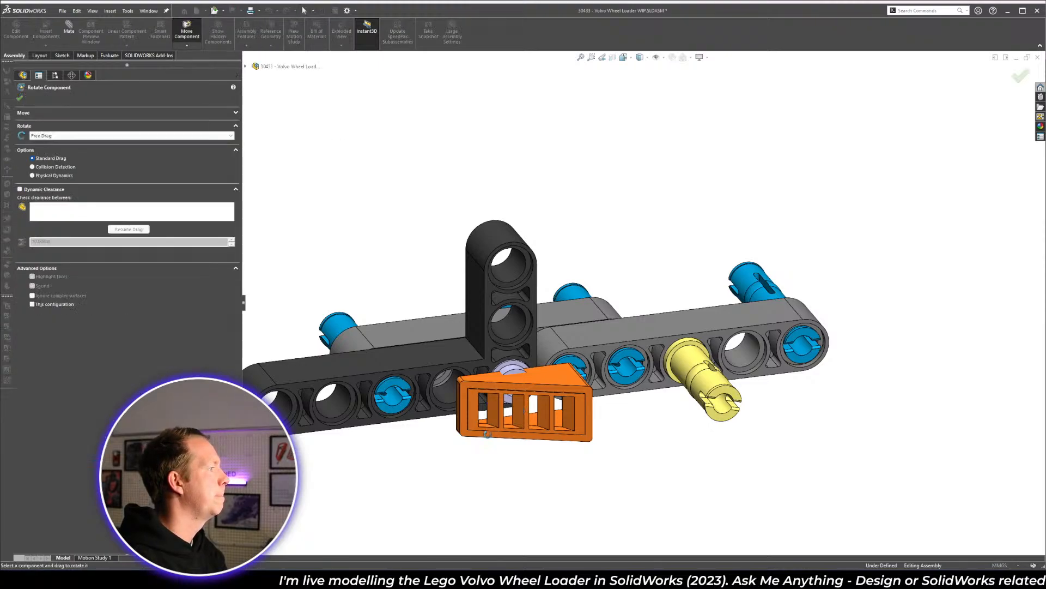
{"action": "left_click_drag", "start_coordinate": [487, 434], "coordinate": [675, 248]}
{"action": "left_click", "coordinate": [20, 98]}
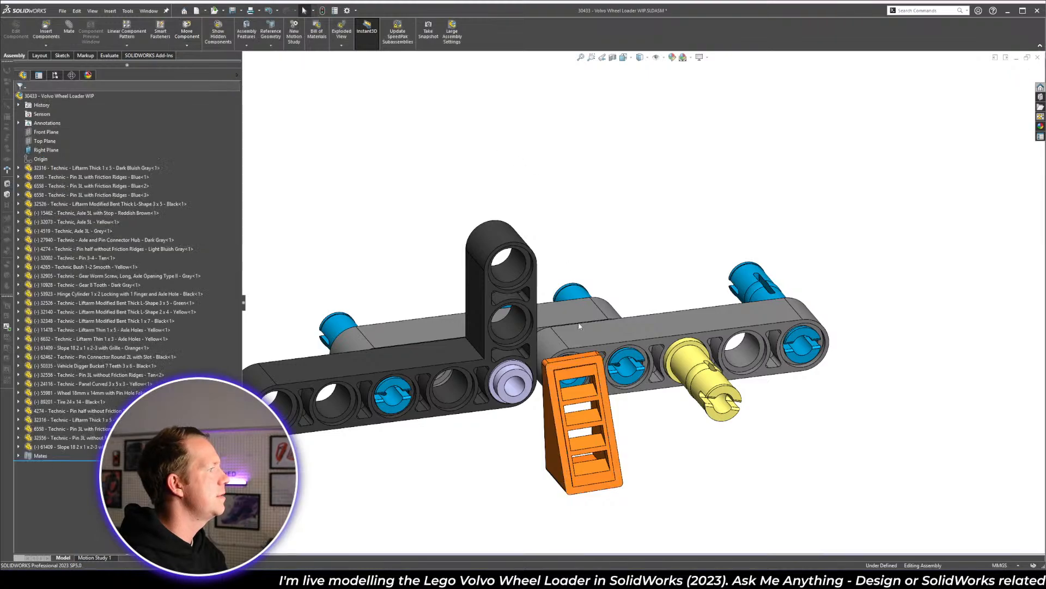
{"action": "left_click_drag", "start_coordinate": [607, 475], "coordinate": [596, 440]}
{"action": "left_click", "coordinate": [672, 485]}
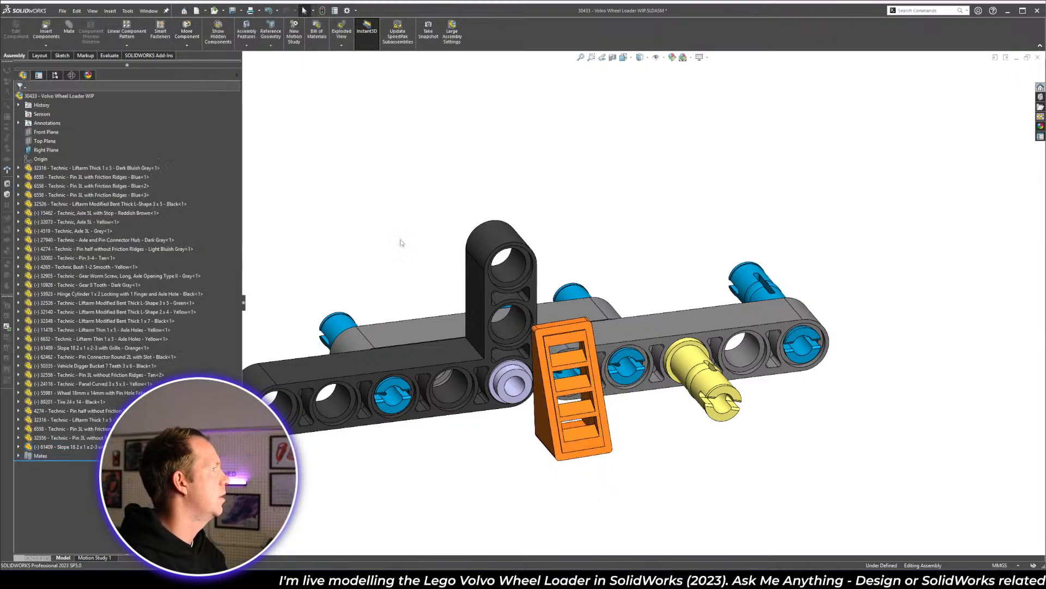
{"action": "left_click", "coordinate": [475, 314]}
{"action": "middle_click_drag", "start_coordinate": [476, 313], "coordinate": [527, 310]}
{"action": "left_click", "coordinate": [528, 310], "text": "ctrl"}
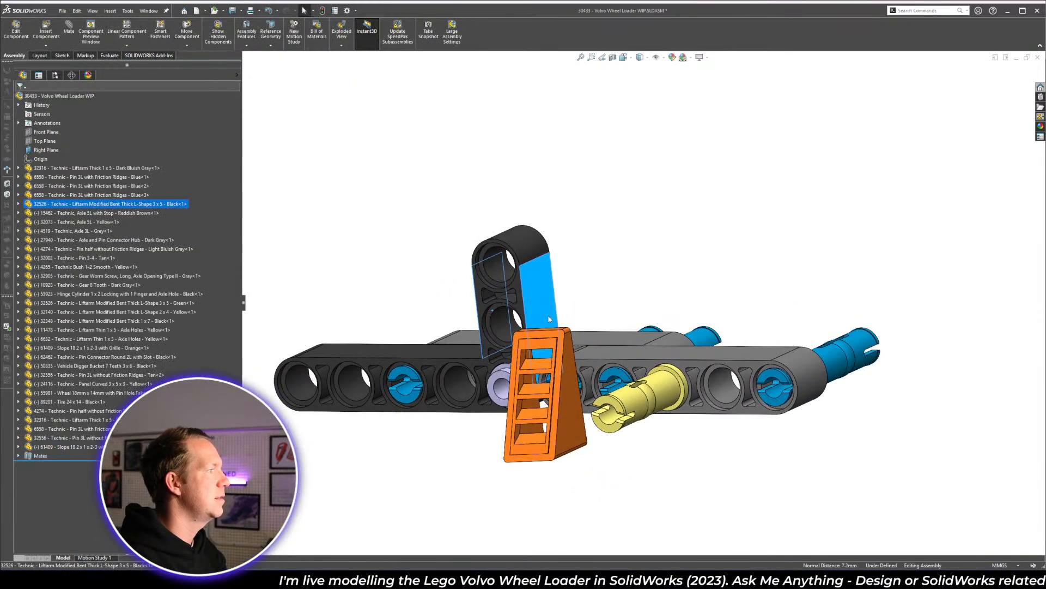
{"action": "middle_click_drag", "start_coordinate": [570, 418], "coordinate": [532, 421]}
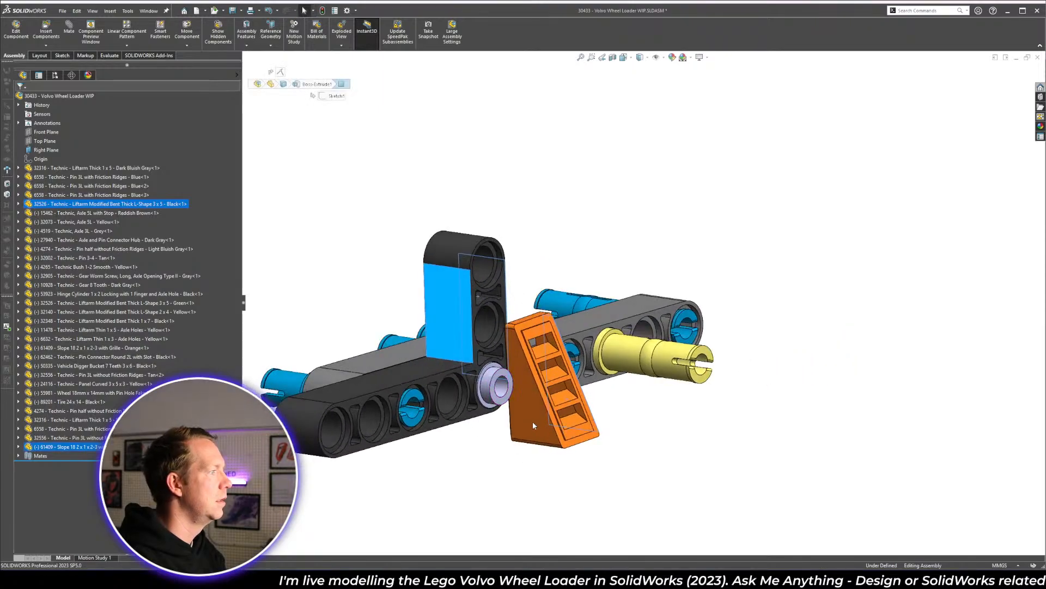
{"action": "left_click", "coordinate": [532, 421], "text": "ctrl"}
{"action": "left_click", "coordinate": [78, 32]}
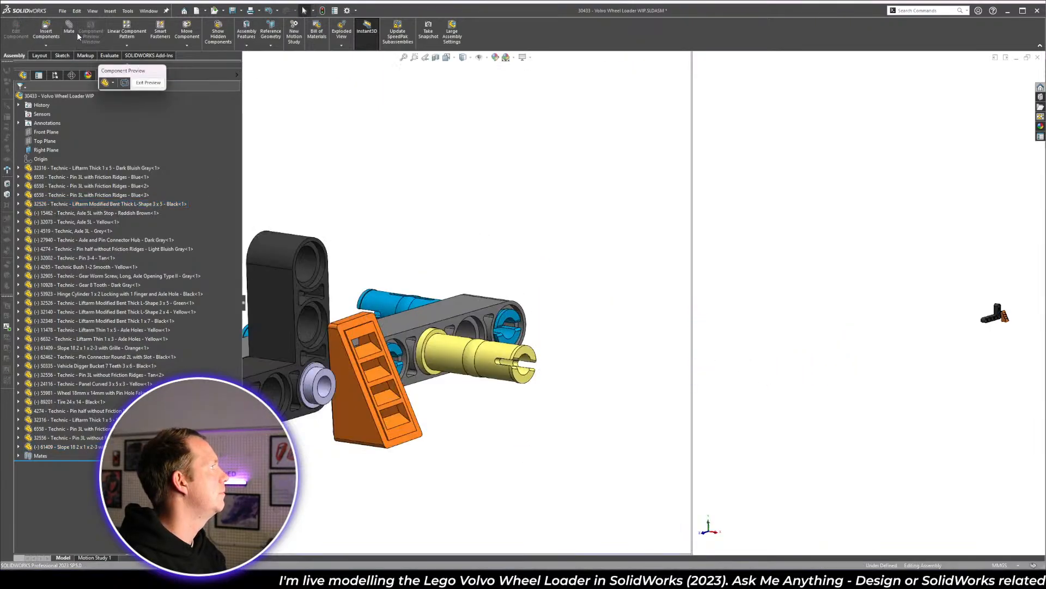
{"action": "left_click", "coordinate": [76, 34]}
{"action": "left_click", "coordinate": [421, 307]}
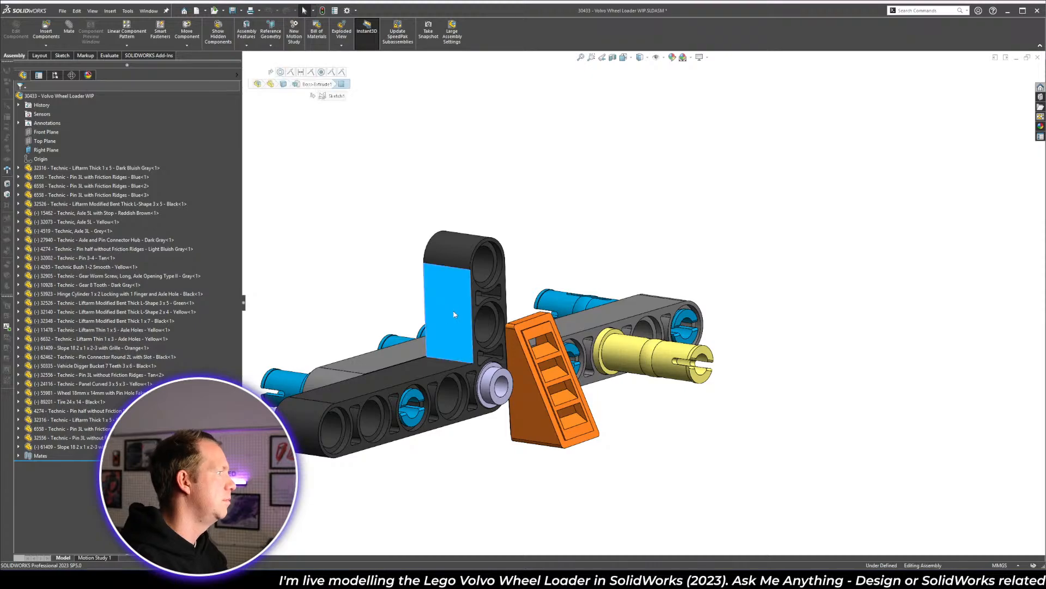
{"action": "middle_click_drag", "start_coordinate": [420, 308], "coordinate": [541, 303]}
{"action": "left_click", "coordinate": [550, 393], "text": "ctrl"}
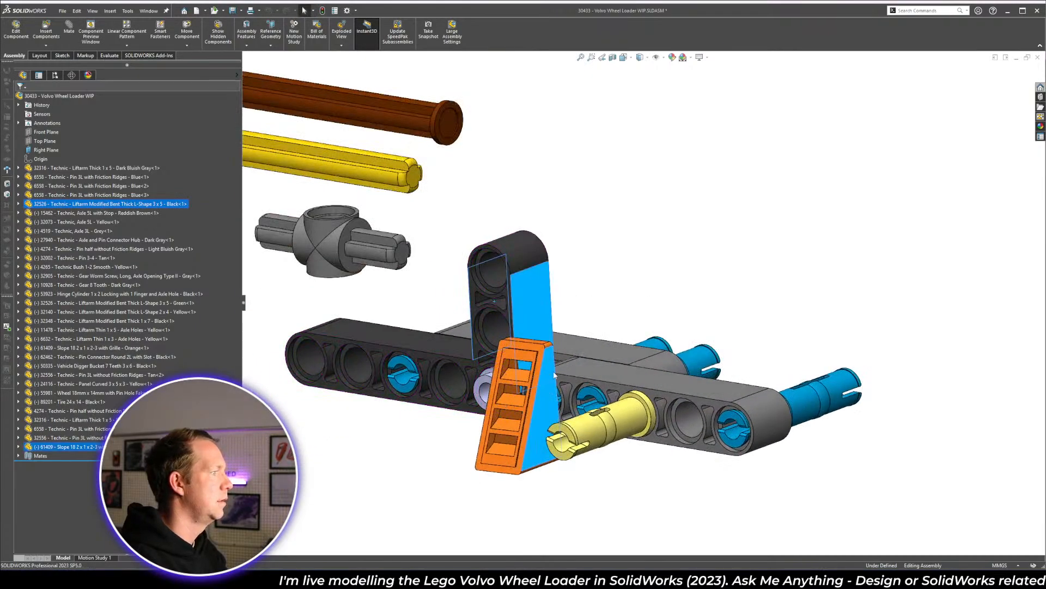
{"action": "middle_click_drag", "start_coordinate": [551, 393], "coordinate": [614, 414]}
{"action": "left_click", "coordinate": [491, 441], "text": "ctrl"}
{"action": "left_click", "coordinate": [69, 28]}
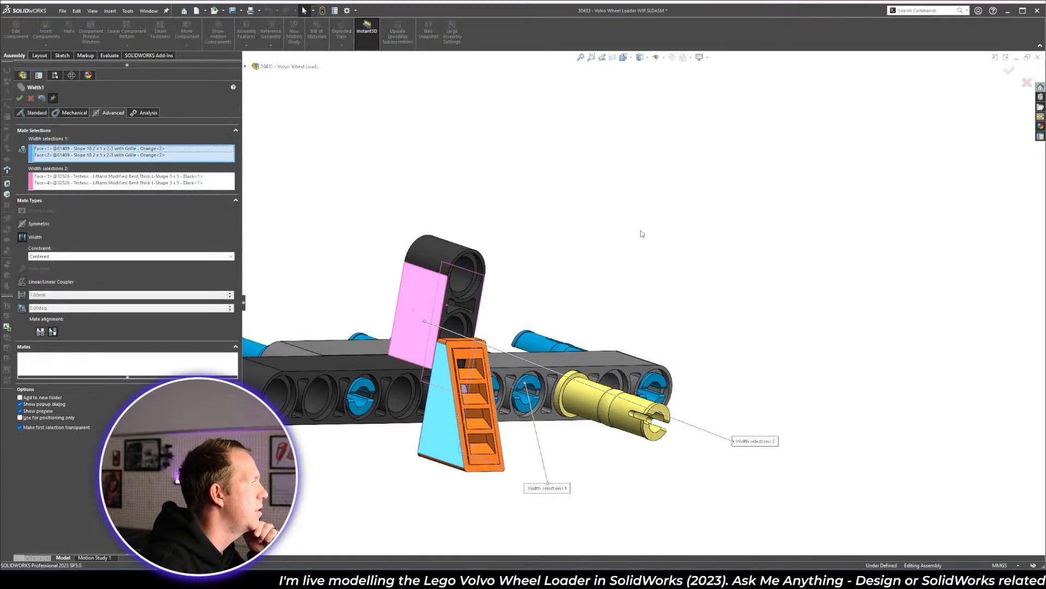
{"action": "scroll", "coordinate": [505, 422], "scroll_direction": "down", "scroll_amount": 2}
{"action": "middle_click_drag", "start_coordinate": [506, 421], "coordinate": [358, 332]}
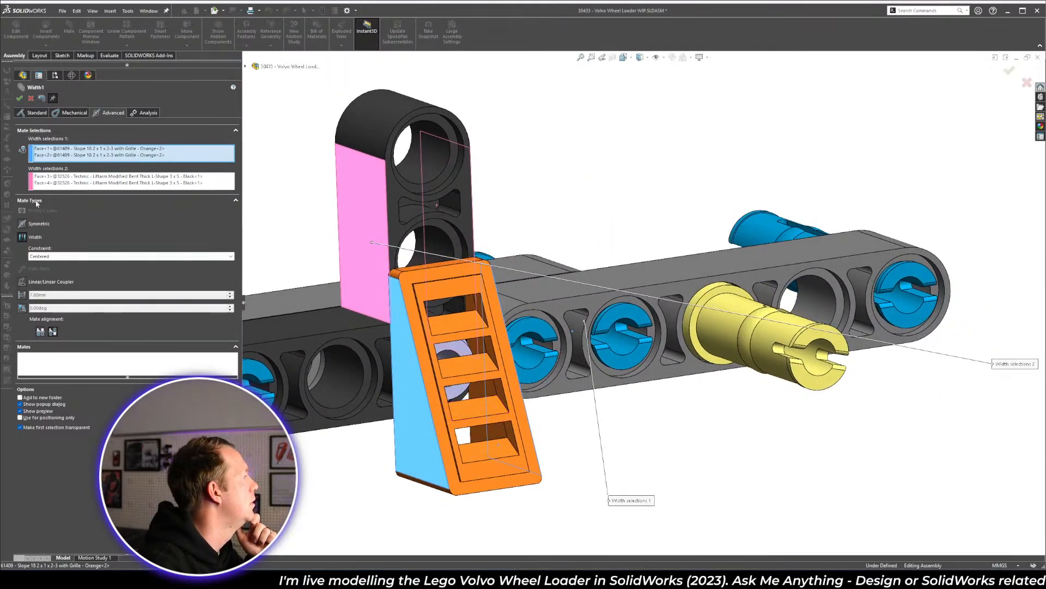
{"action": "left_click", "coordinate": [31, 98]}
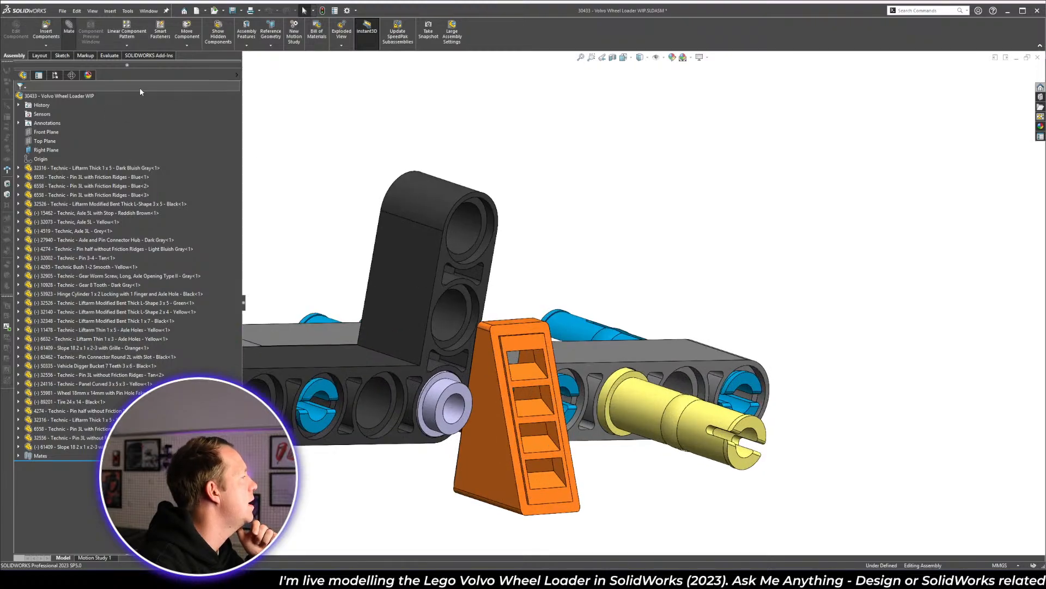
- Mate the orange slope's inner curved face concentrically with the black liftarm's hole directly above the half pin
{"action": "key", "text": "m"}
{"action": "middle_click_drag", "start_coordinate": [458, 315], "coordinate": [611, 153]}
{"action": "scroll", "coordinate": [582, 305], "scroll_direction": "down", "scroll_amount": 6}
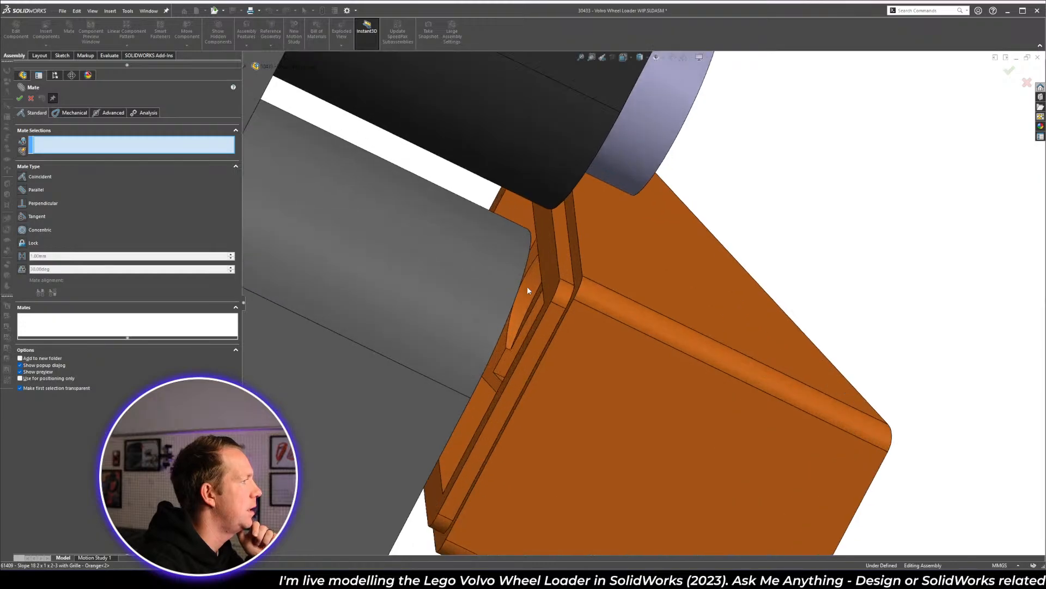
{"action": "left_click", "coordinate": [530, 286]}
{"action": "scroll", "coordinate": [531, 292], "scroll_direction": "up", "scroll_amount": 8}
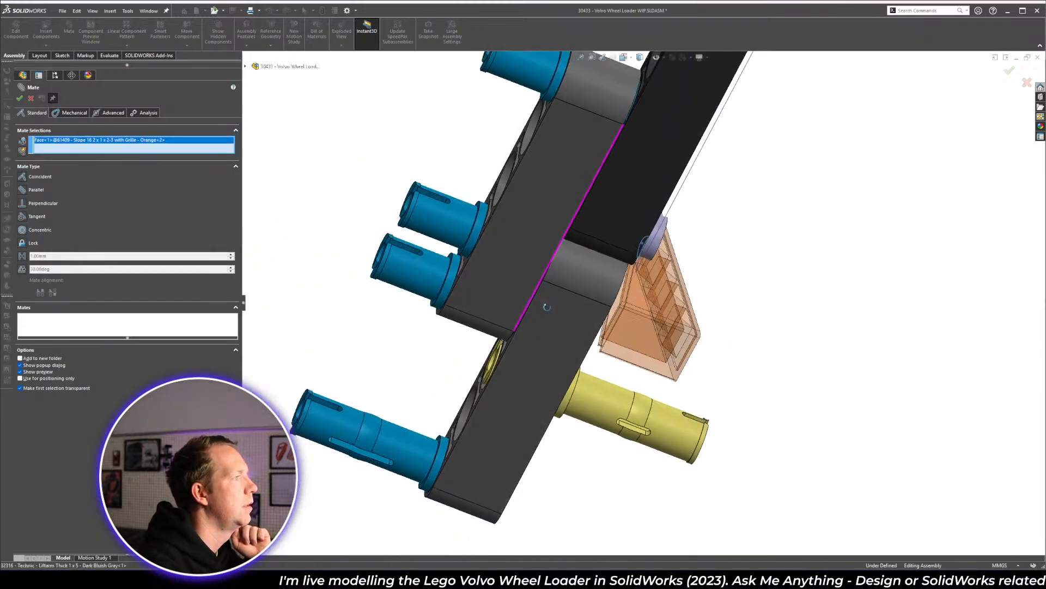
{"action": "middle_click_drag", "start_coordinate": [398, 396], "coordinate": [434, 365]}
{"action": "scroll", "coordinate": [599, 200], "scroll_direction": "up", "scroll_amount": 3}
{"action": "scroll", "coordinate": [634, 151], "scroll_direction": "down", "scroll_amount": 5}
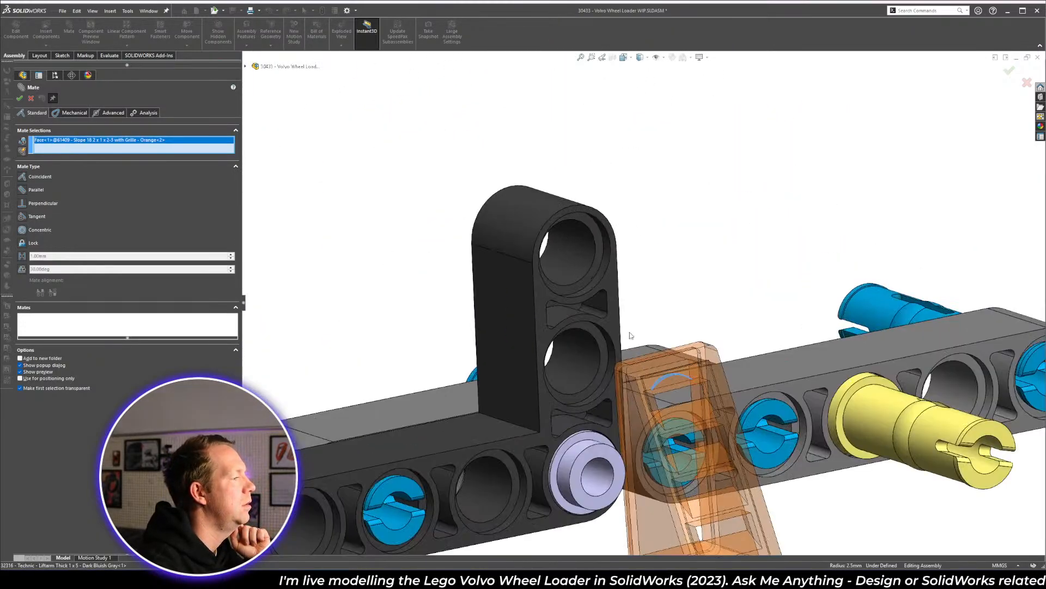
{"action": "left_click", "coordinate": [581, 349]}
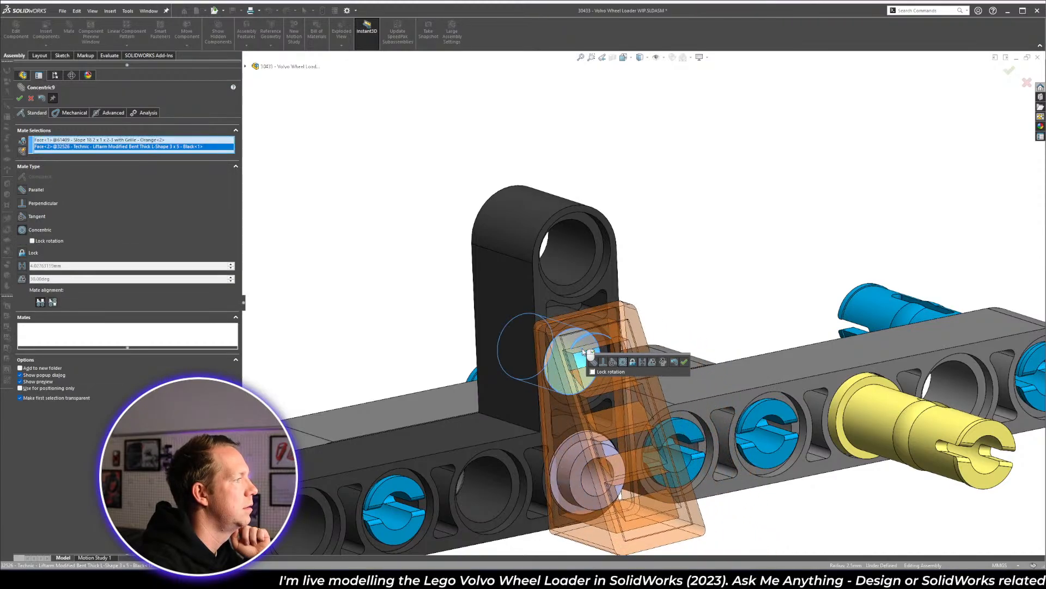
{"action": "middle_click_drag", "start_coordinate": [706, 382], "coordinate": [672, 380]}
{"action": "left_click", "coordinate": [684, 362]}
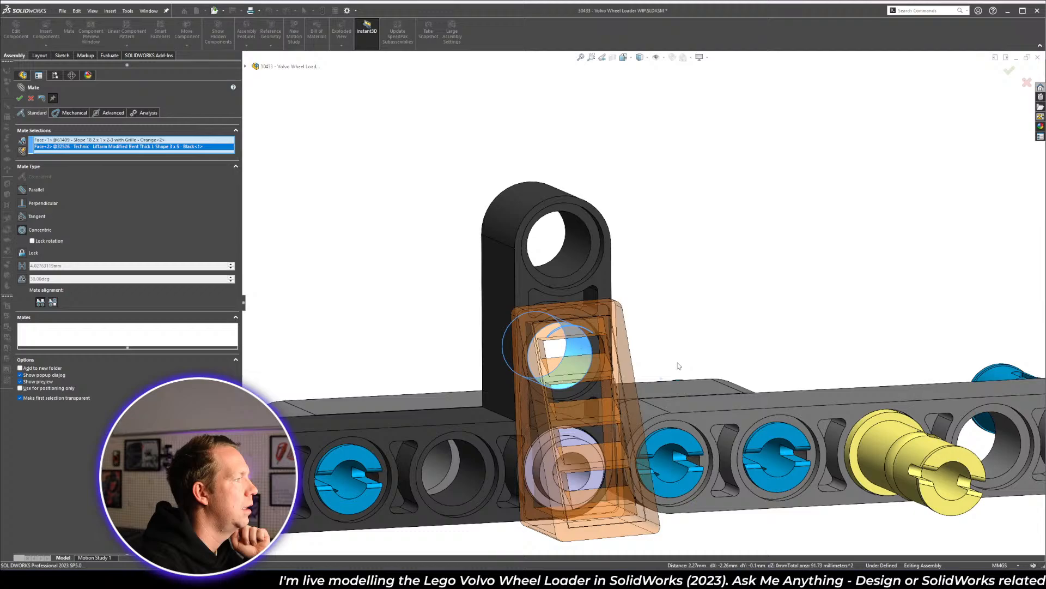
- Mate the orange slope's side face parallel to the side face of the black liftarm's upright arm and finish mating
{"action": "left_click", "coordinate": [517, 396]}
{"action": "left_click", "coordinate": [496, 362]}
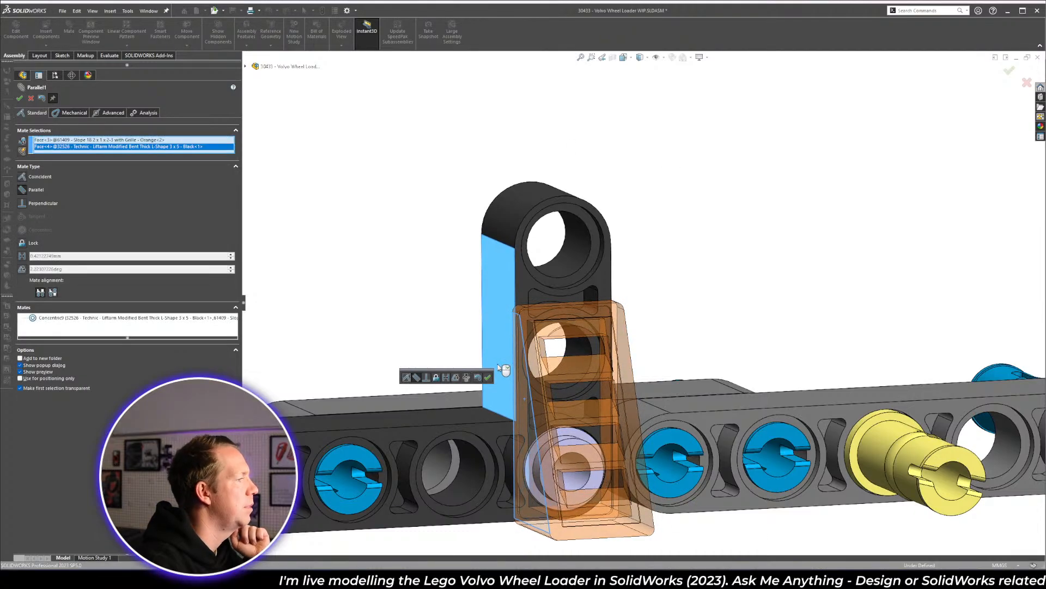
{"action": "right_click", "coordinate": [497, 363]}
{"action": "middle_click_drag", "start_coordinate": [497, 363], "coordinate": [633, 420]}
{"action": "left_click", "coordinate": [19, 98]}
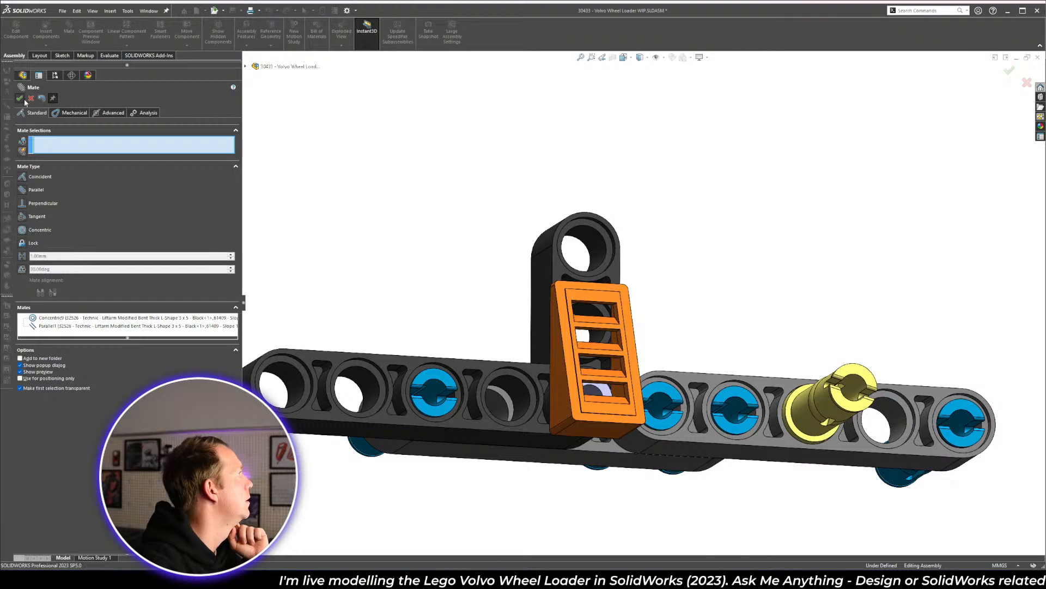
- Open the standard view orientation choices for the assembly
{"action": "middle_click_drag", "start_coordinate": [569, 464], "coordinate": [583, 441]}
{"action": "key", "text": "space"}
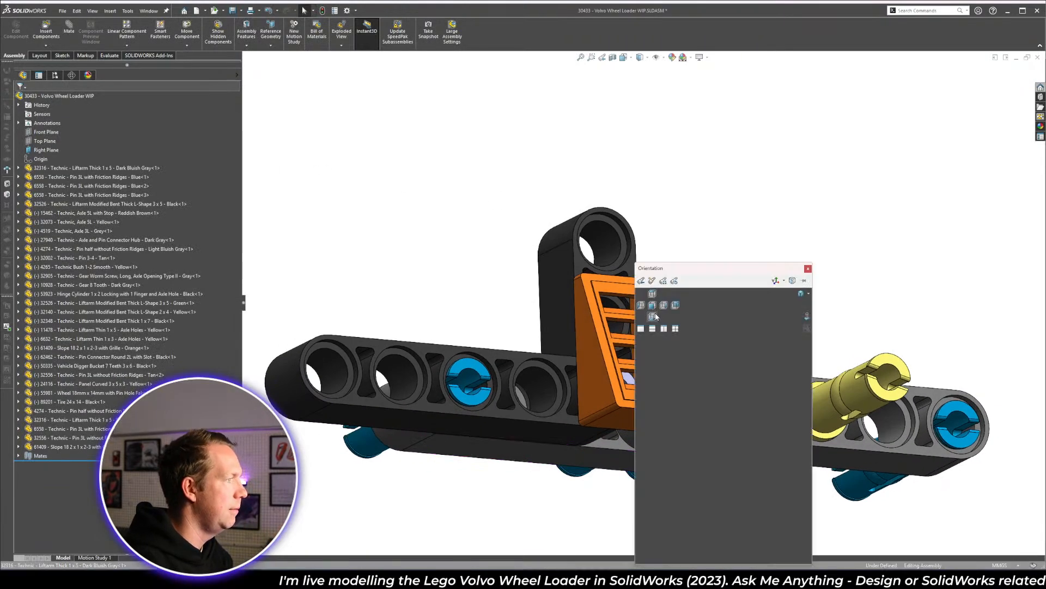
- Examine from a straight-on side view and at an angle how the orange slope sits against the black liftarm
{"action": "left_click", "coordinate": [648, 306]}
{"action": "key", "text": "ctrl+1"}
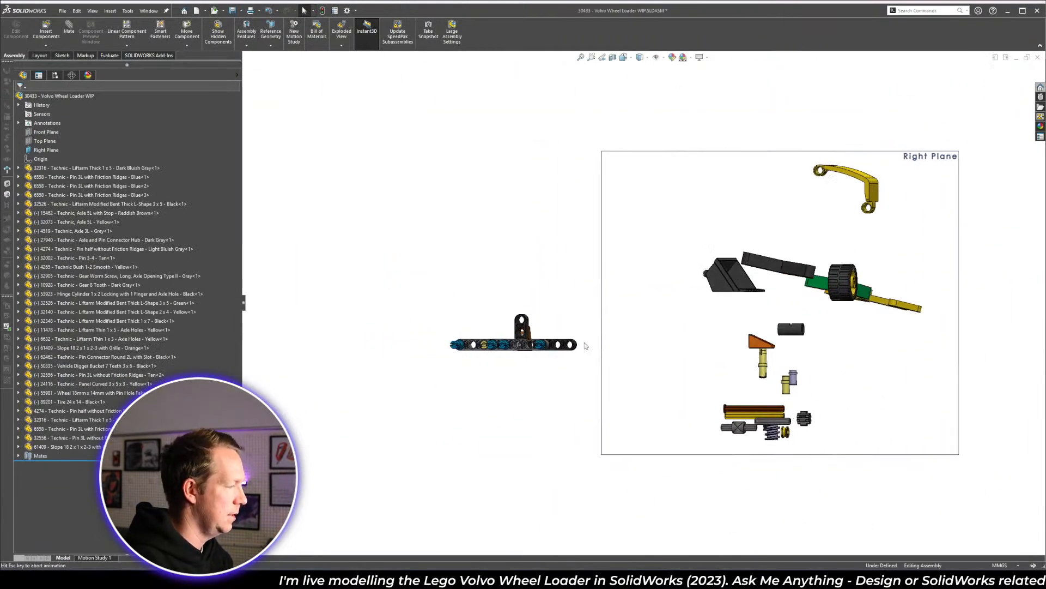
{"action": "scroll", "coordinate": [883, 353], "scroll_direction": "down", "scroll_amount": 5}
{"action": "scroll", "coordinate": [790, 326], "scroll_direction": "down", "scroll_amount": 8}
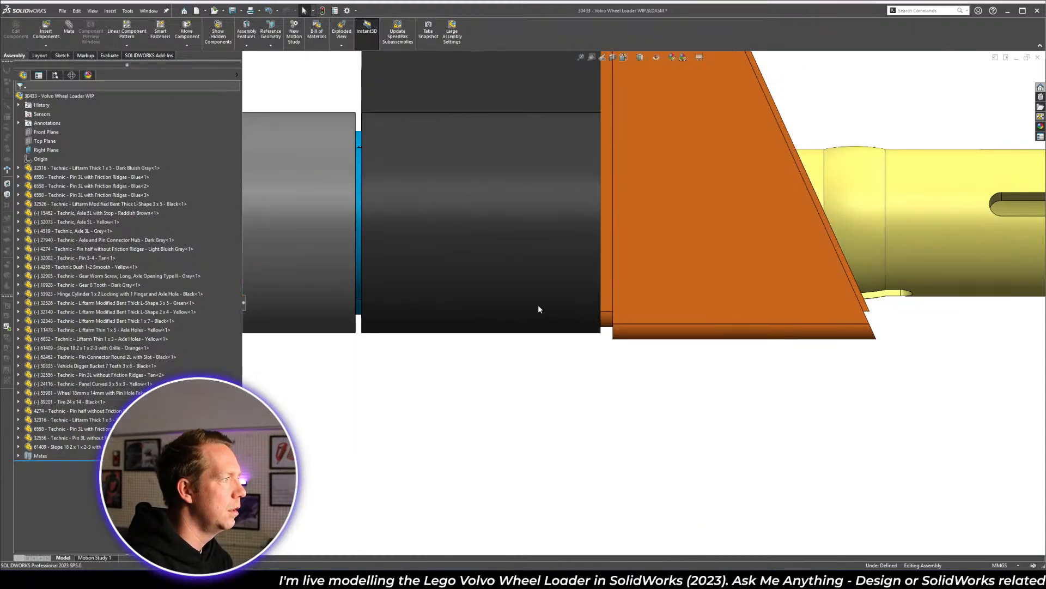
{"action": "scroll", "coordinate": [619, 340], "scroll_direction": "down", "scroll_amount": 2}
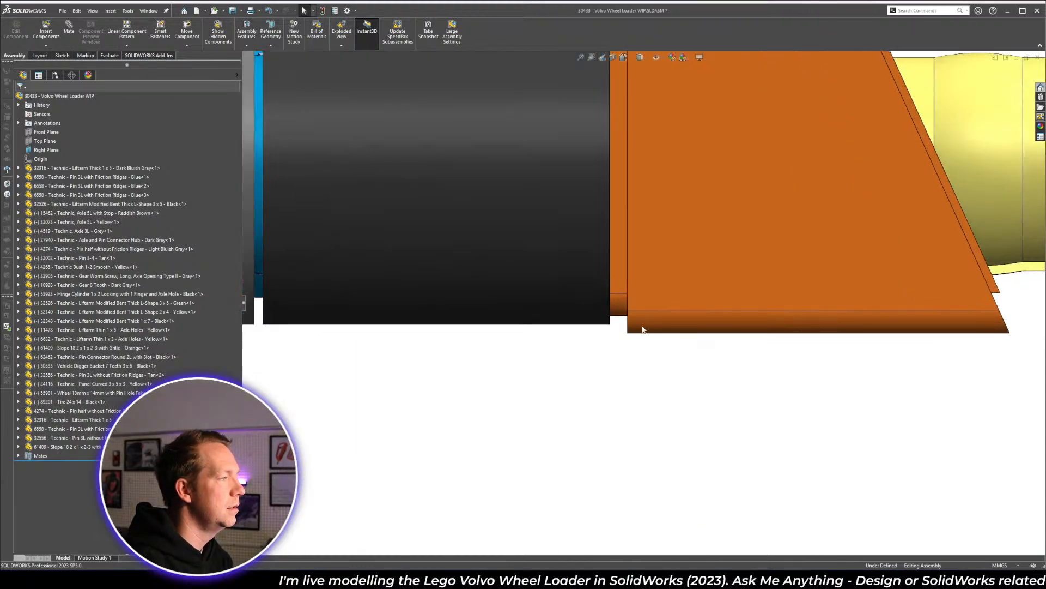
{"action": "scroll", "coordinate": [677, 346], "scroll_direction": "up", "scroll_amount": 12}
{"action": "middle_click_drag", "start_coordinate": [846, 287], "coordinate": [978, 333]}
{"action": "scroll", "coordinate": [978, 333], "scroll_direction": "down", "scroll_amount": 5}
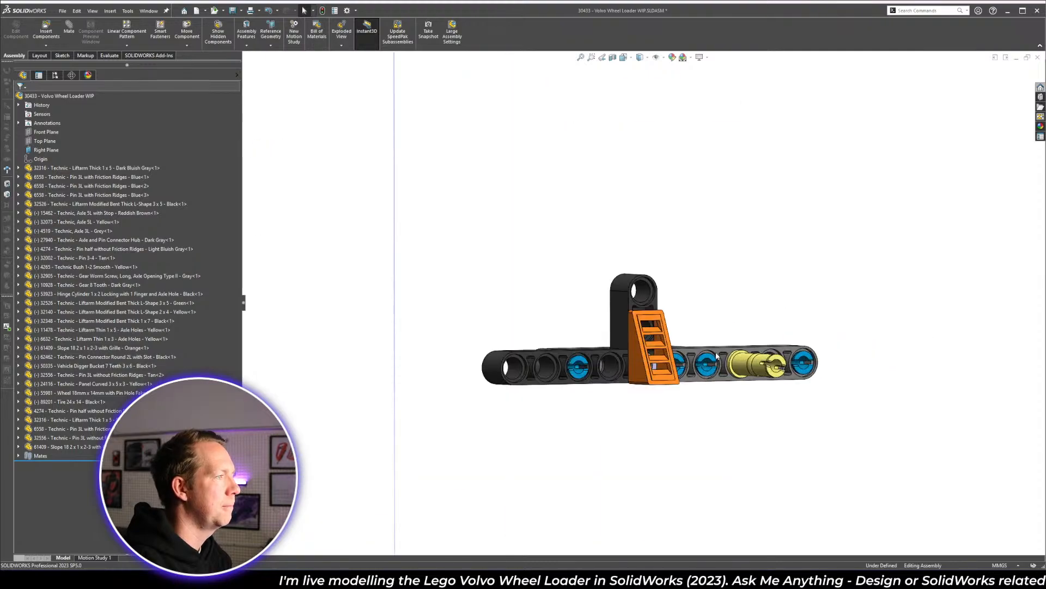
{"action": "scroll", "coordinate": [717, 356], "scroll_direction": "down", "scroll_amount": 3}
{"action": "middle_click_drag", "start_coordinate": [683, 261], "coordinate": [688, 432]}
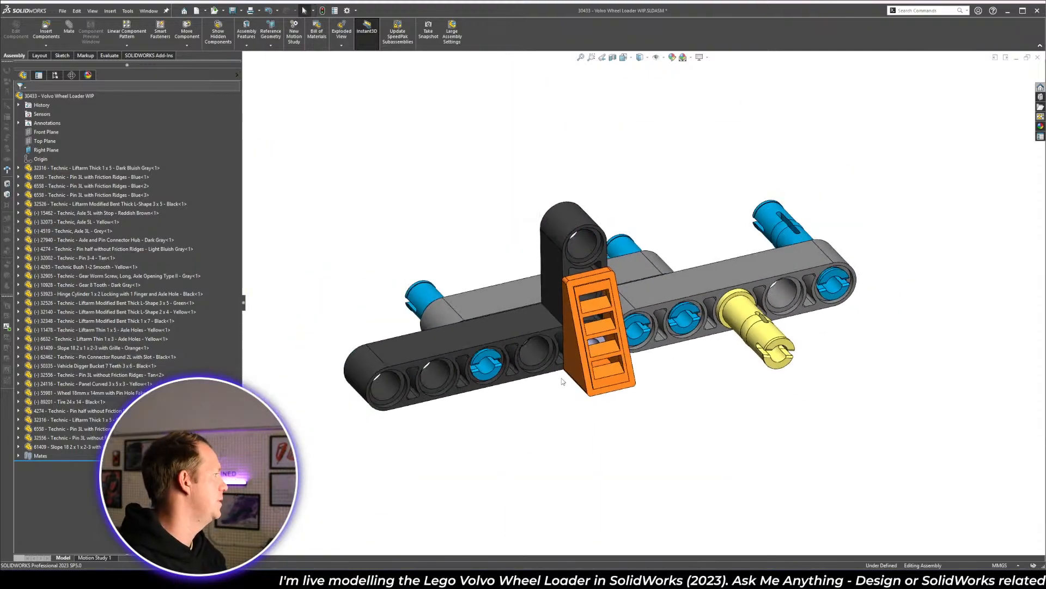
- Check the build instructions in the browser and move the green 3 x 5 L-shaped liftarm above the partly built assembly
{"action": "key", "text": "alt+Tab"}
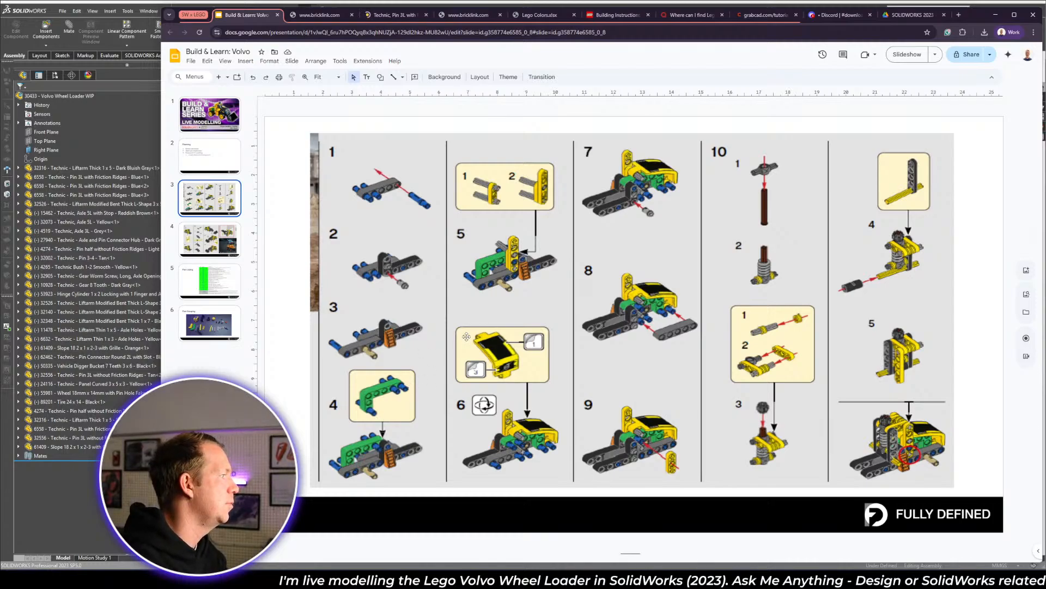
{"action": "key", "text": "alt+Tab"}
{"action": "scroll", "coordinate": [594, 472], "scroll_direction": "up", "scroll_amount": 10}
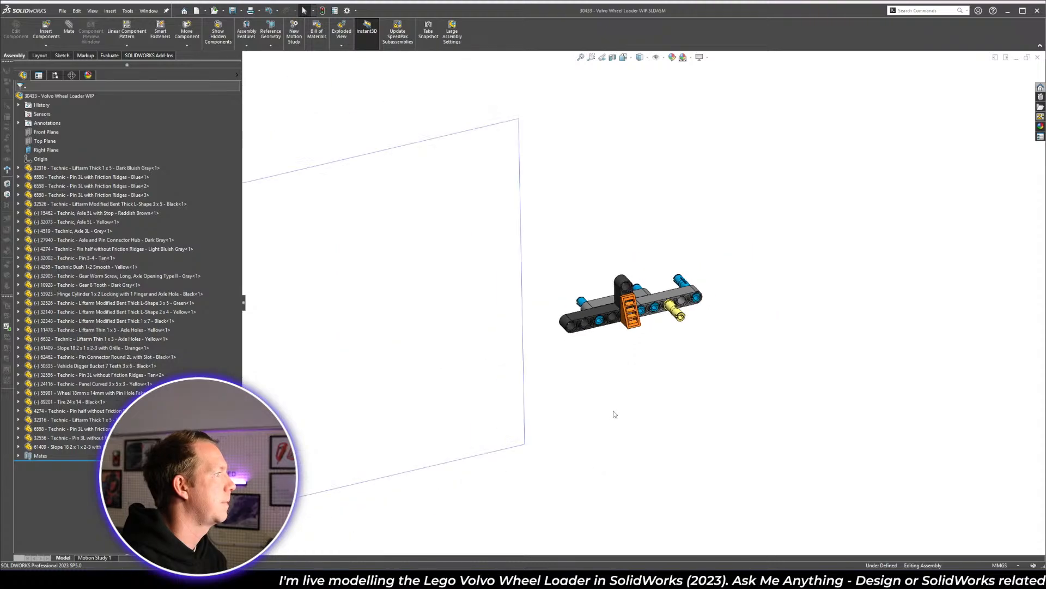
{"action": "scroll", "coordinate": [591, 284], "scroll_direction": "down", "scroll_amount": 6}
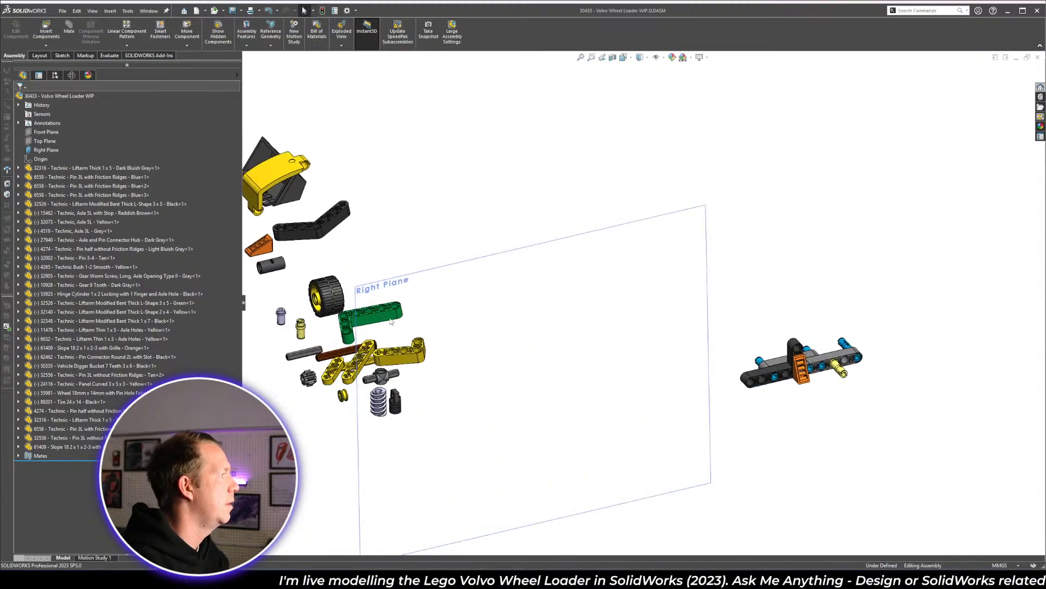
{"action": "key", "text": "alt+Tab"}
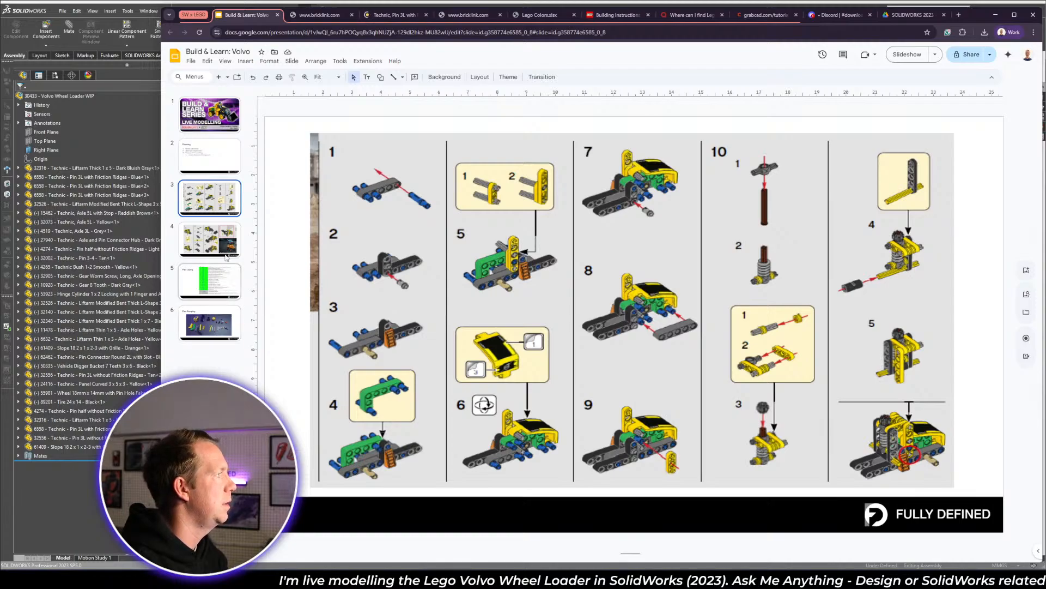
{"action": "left_click", "coordinate": [207, 239]}
{"action": "left_click", "coordinate": [207, 203]}
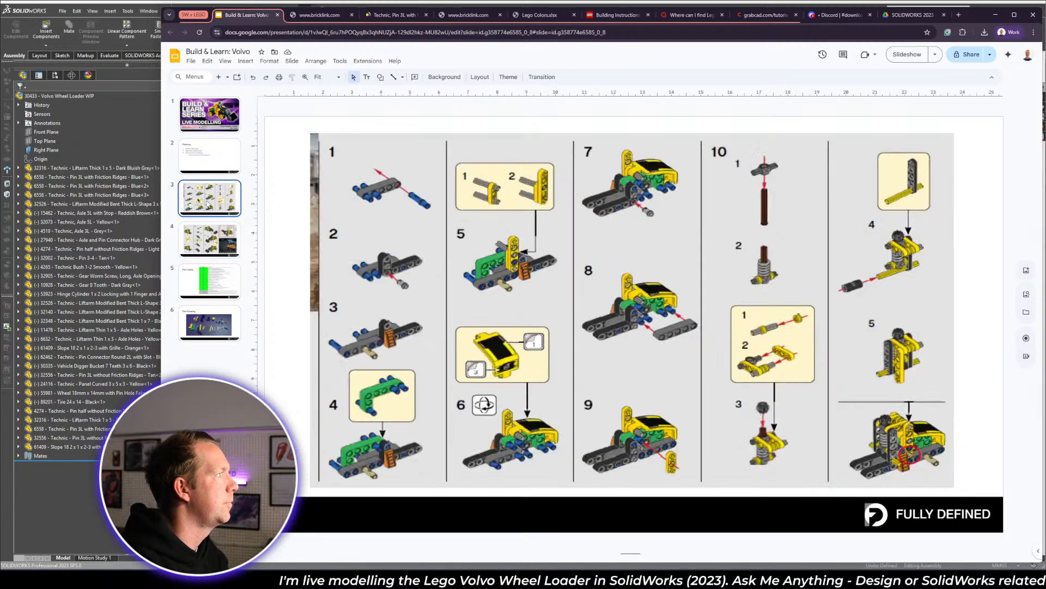
{"action": "key", "text": "alt+Tab"}
{"action": "left_click_drag", "start_coordinate": [392, 310], "coordinate": [864, 289]}
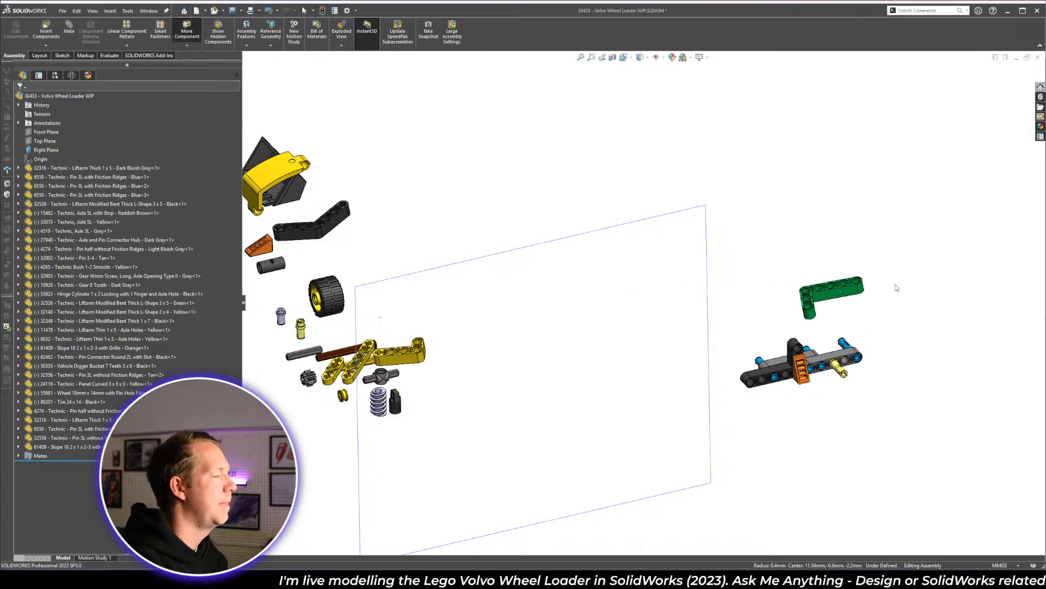
- Create three copies of the blue 3L friction pin beside the assembly, checking the count against the build instructions
{"action": "scroll", "coordinate": [903, 351], "scroll_direction": "down", "scroll_amount": 5}
{"action": "left_click_drag", "start_coordinate": [731, 315], "coordinate": [908, 241], "text": "ctrl"}
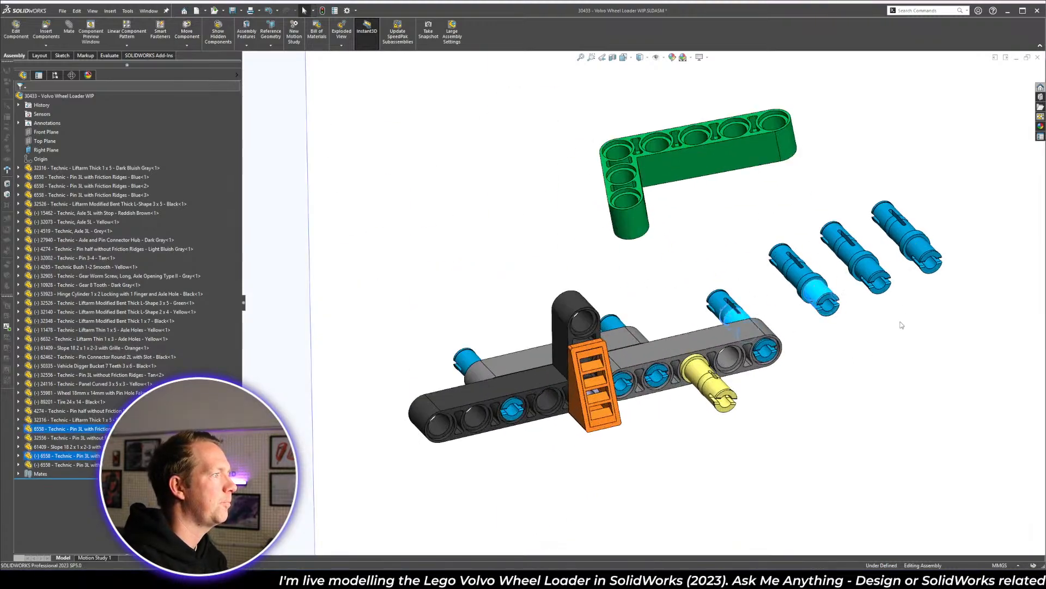
{"action": "key", "text": "alt+Tab"}
{"action": "key", "text": "alt+Tab"}
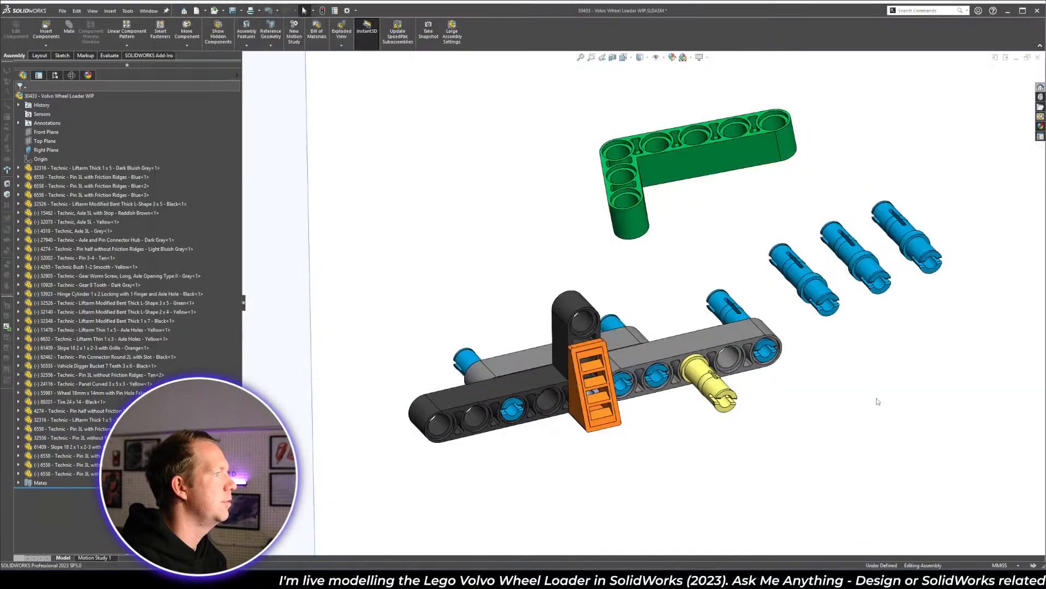
- Rotate the green L-shaped liftarm so its short leg hangs down at the far end, and move it closer to the gray beam
{"action": "left_click", "coordinate": [187, 45]}
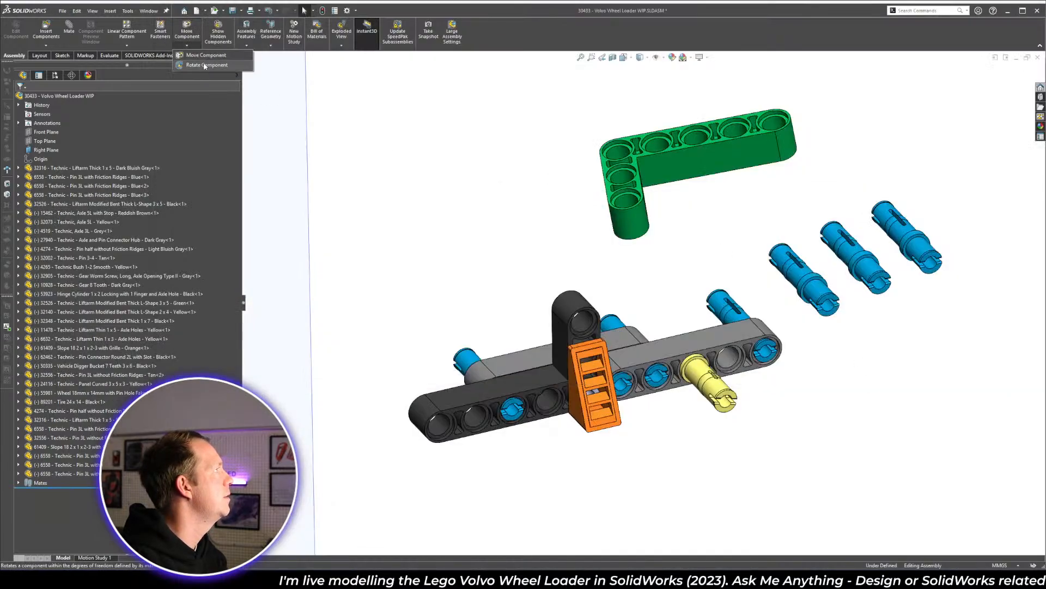
{"action": "left_click", "coordinate": [203, 66]}
{"action": "left_click_drag", "start_coordinate": [779, 150], "coordinate": [579, 136]}
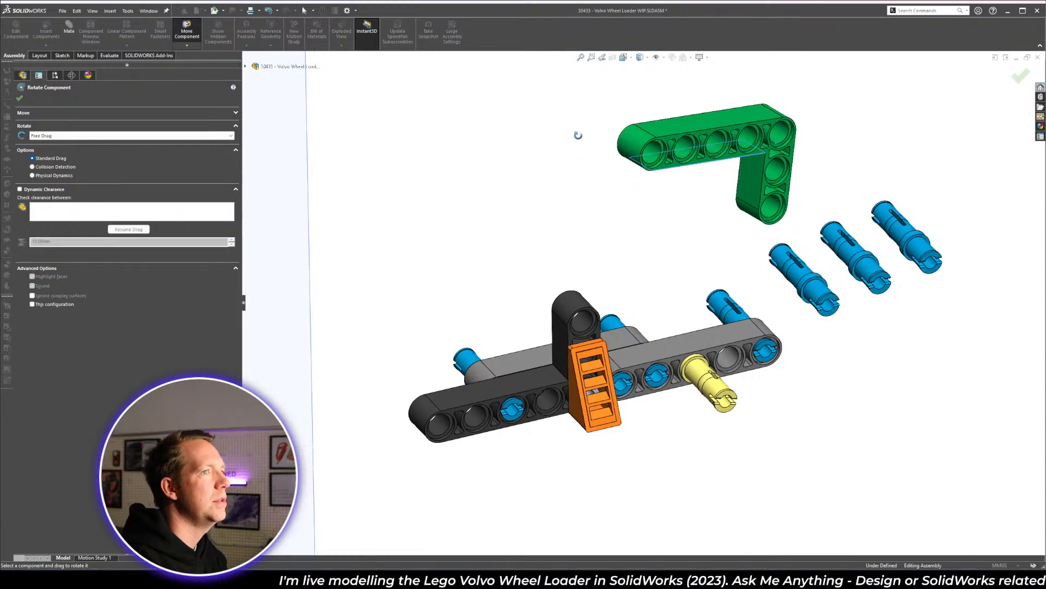
{"action": "left_click", "coordinate": [20, 98]}
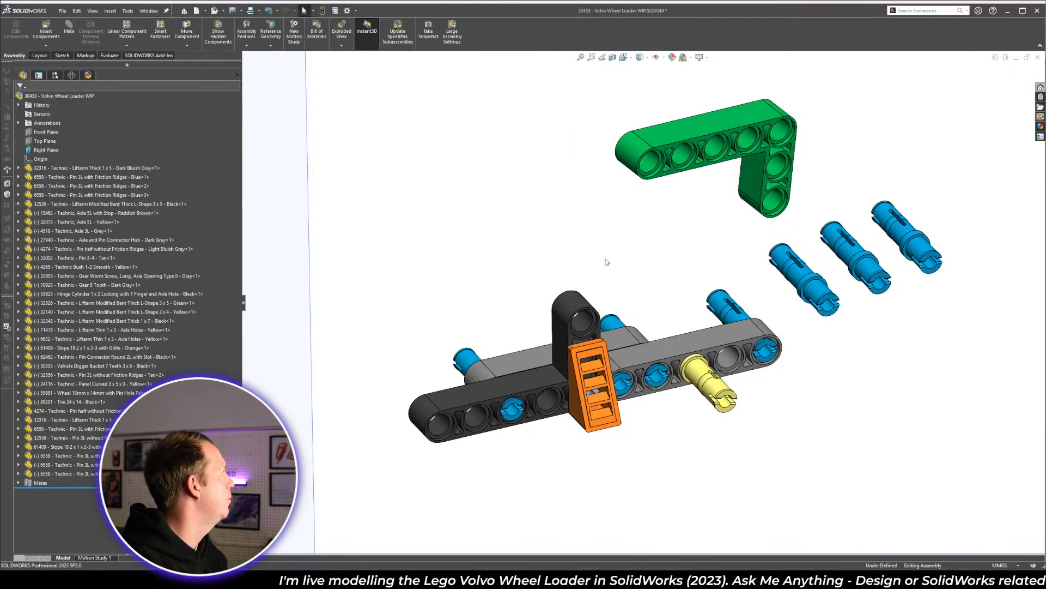
{"action": "left_click_drag", "start_coordinate": [766, 151], "coordinate": [732, 239]}
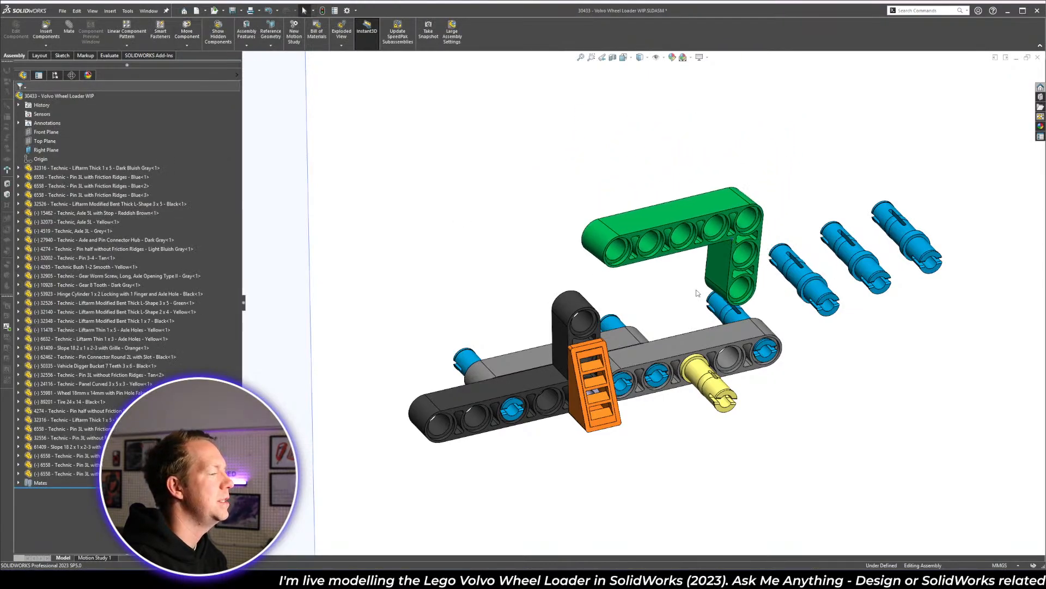
- Following the instructions, mate the first blue pin concentric with the end hole of the green liftarm's long arm, with rotation locked
{"action": "key", "text": "alt+Tab"}
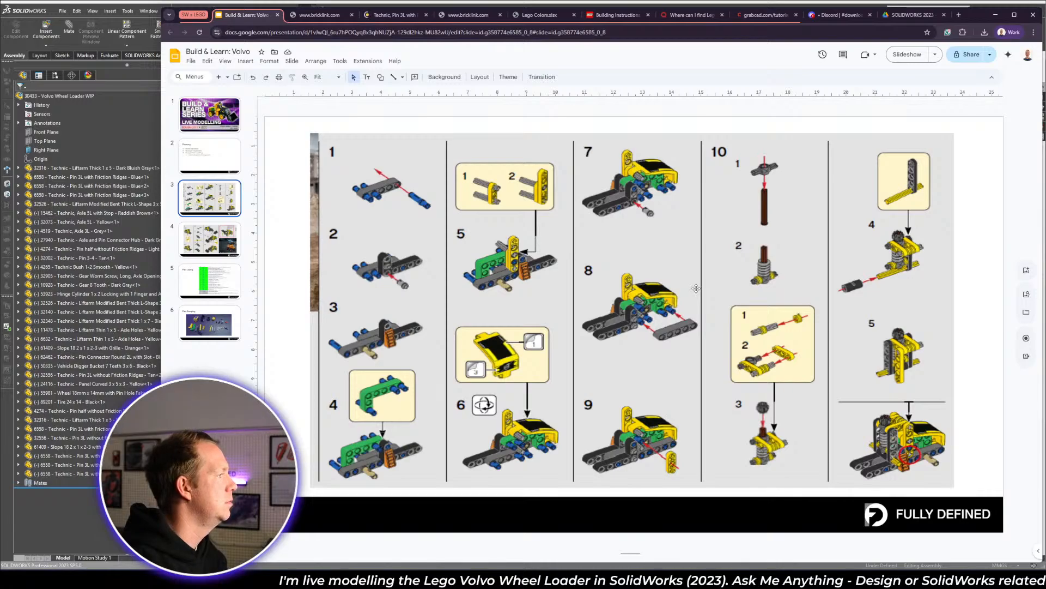
{"action": "key", "text": "alt+Tab"}
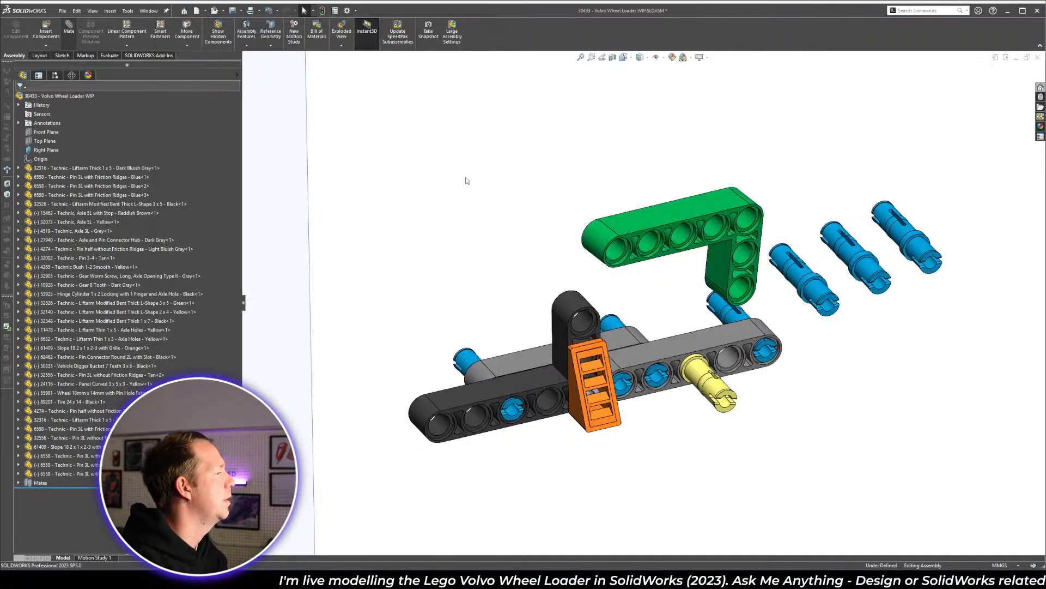
{"action": "key", "text": "alt+Tab"}
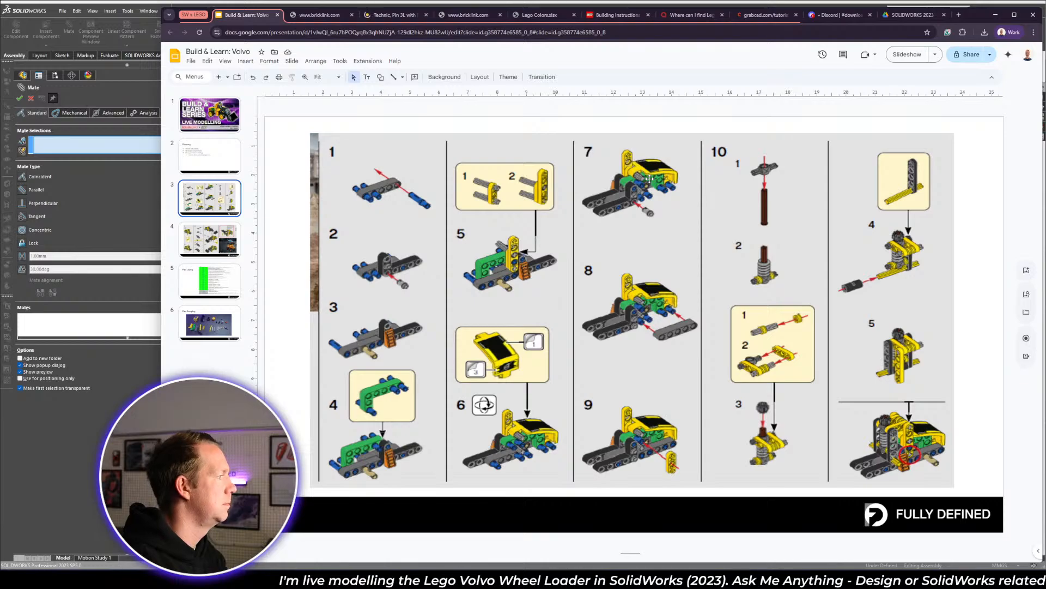
{"action": "key", "text": "alt+Tab"}
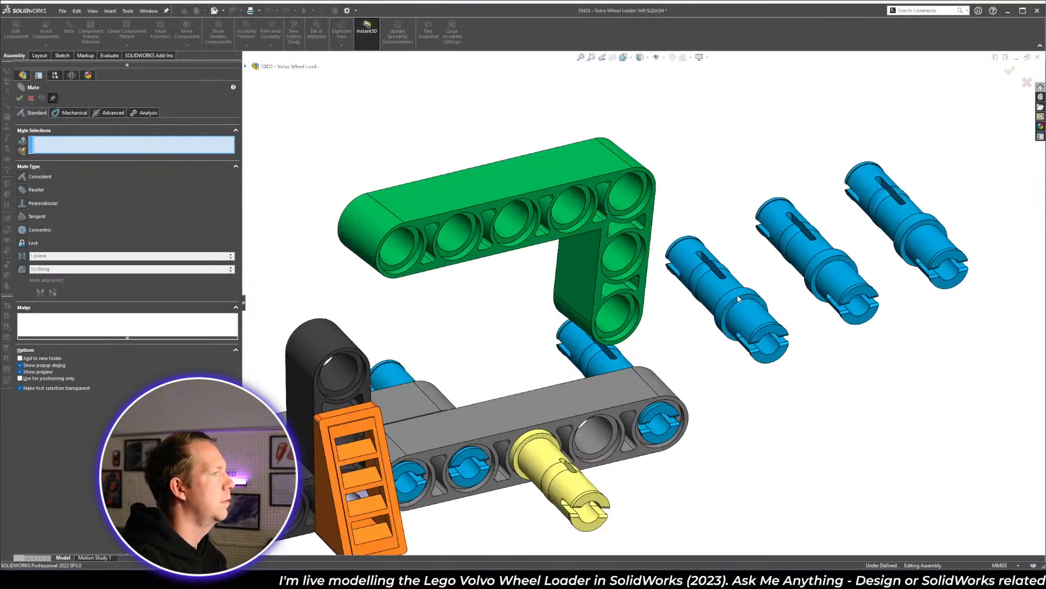
{"action": "left_click", "coordinate": [710, 289]}
{"action": "left_click", "coordinate": [407, 246]}
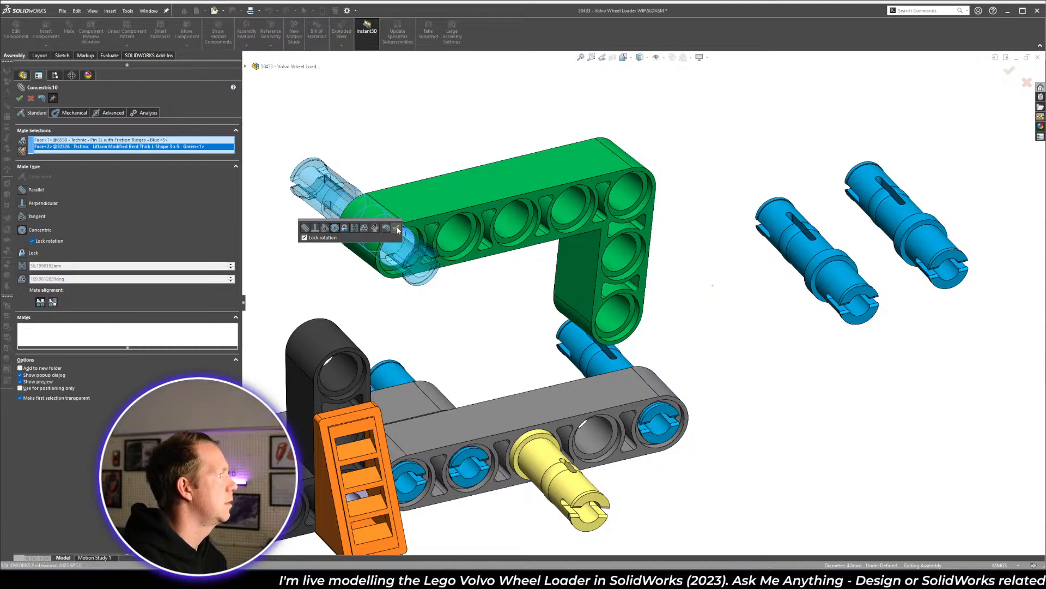
{"action": "left_click", "coordinate": [396, 228]}
- Mate the second blue pin concentric with the hole next to the first pin in the green liftarm's long arm
{"action": "key", "text": "alt+Tab"}
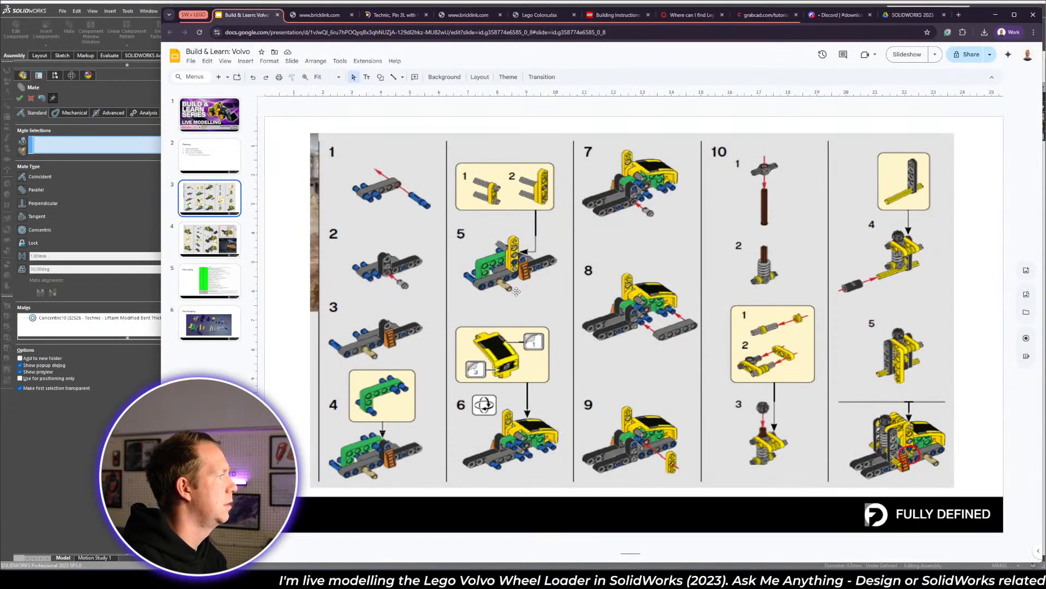
{"action": "key", "text": "alt+Tab"}
{"action": "left_click", "coordinate": [803, 260]}
{"action": "left_click", "coordinate": [459, 230]}
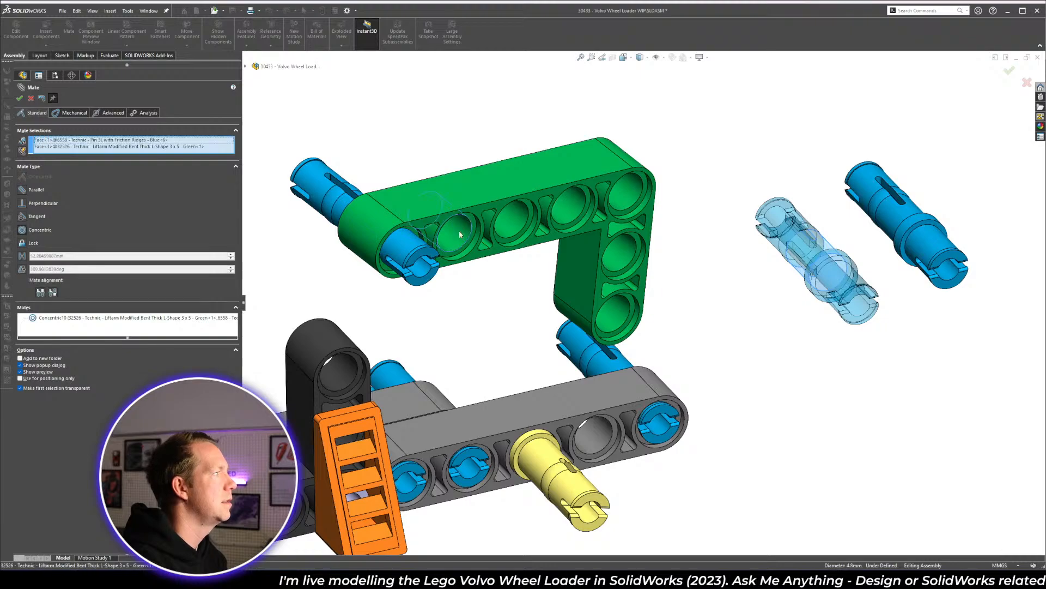
{"action": "left_click", "coordinate": [449, 212]}
- Mate the third blue pin concentric with the lowest hole of the green liftarm's short leg
{"action": "key", "text": "alt+Tab"}
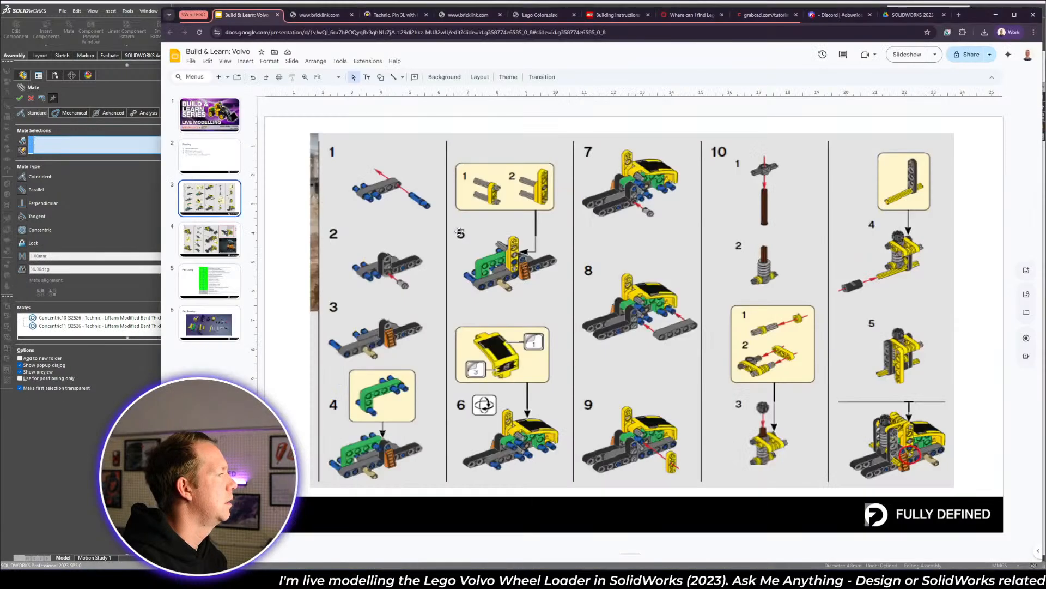
{"action": "key", "text": "alt+Tab"}
{"action": "left_click", "coordinate": [870, 219]}
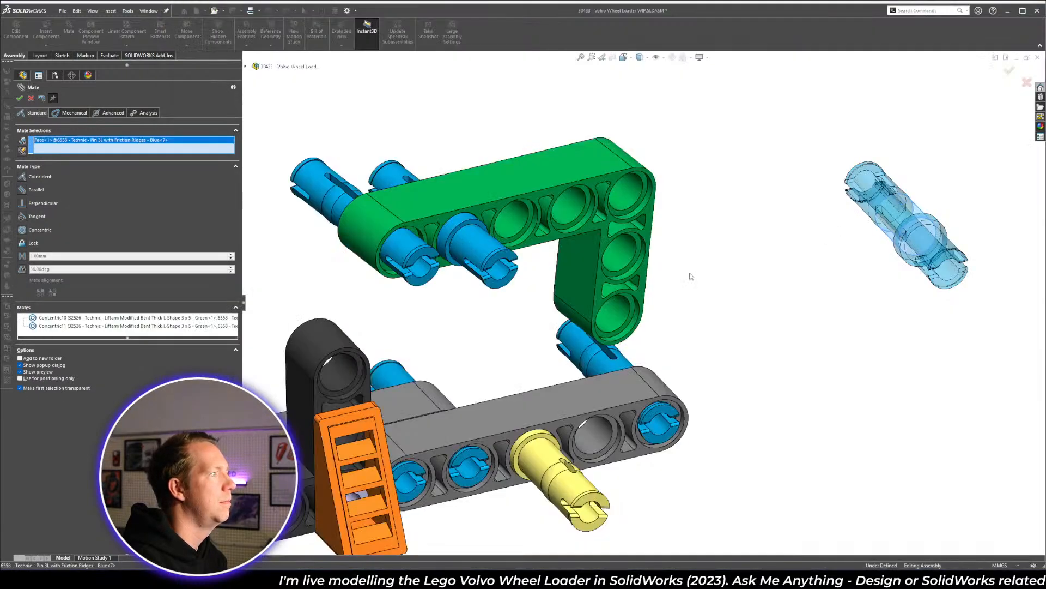
{"action": "left_click", "coordinate": [622, 317]}
{"action": "key", "text": "Return"}
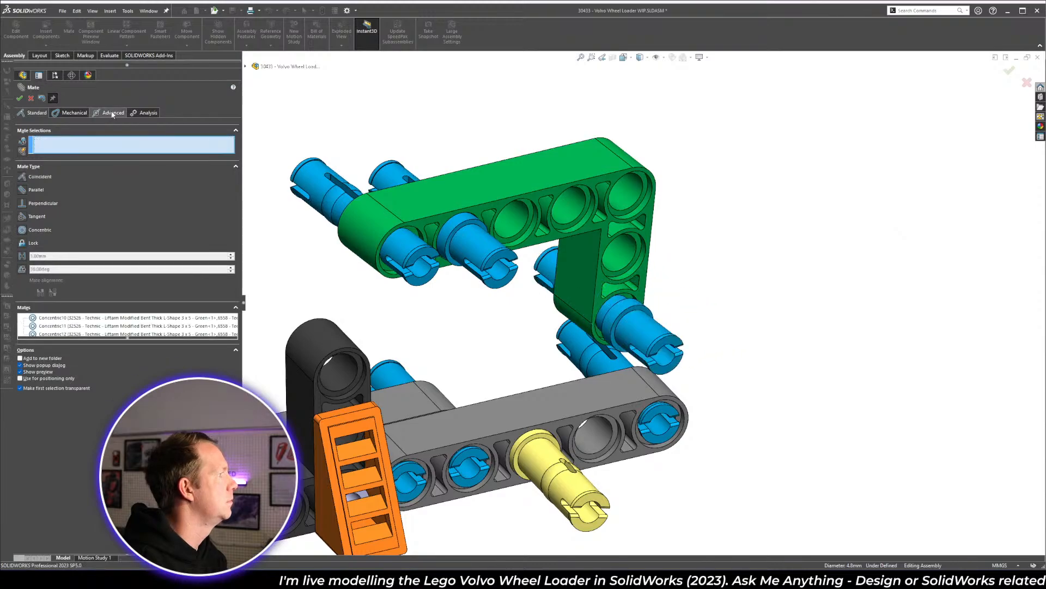
- Add a coincident mate seating the short-leg pin's collar against the recess face of its hole in the green liftarm
{"action": "scroll", "coordinate": [611, 300], "scroll_direction": "down", "scroll_amount": 5}
{"action": "left_click", "coordinate": [642, 297]}
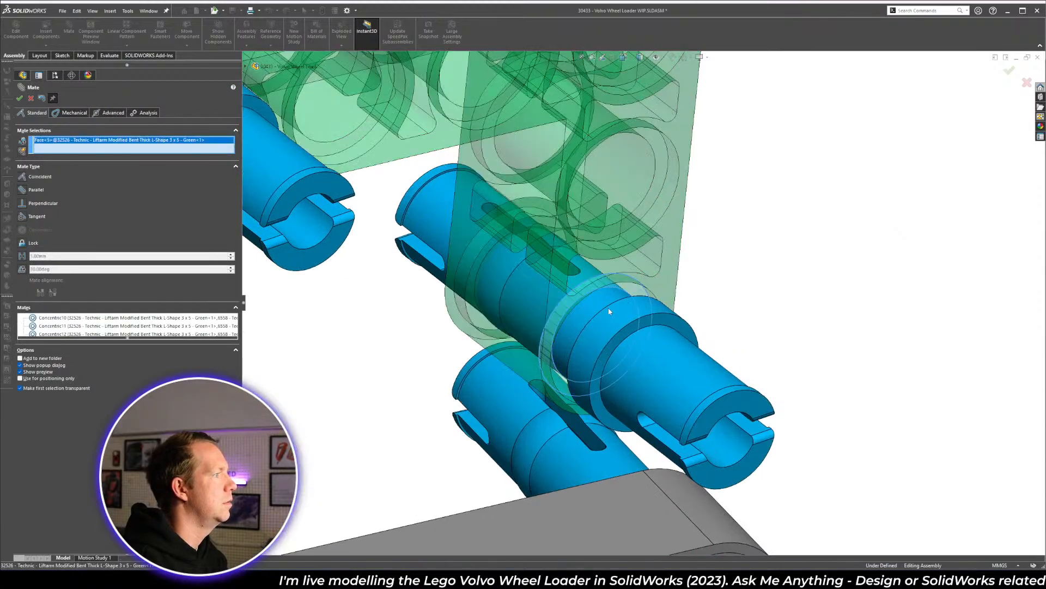
{"action": "middle_click_drag", "start_coordinate": [642, 297], "coordinate": [420, 244]}
{"action": "scroll", "coordinate": [557, 318], "scroll_direction": "down", "scroll_amount": 2}
{"action": "left_click", "coordinate": [573, 327]}
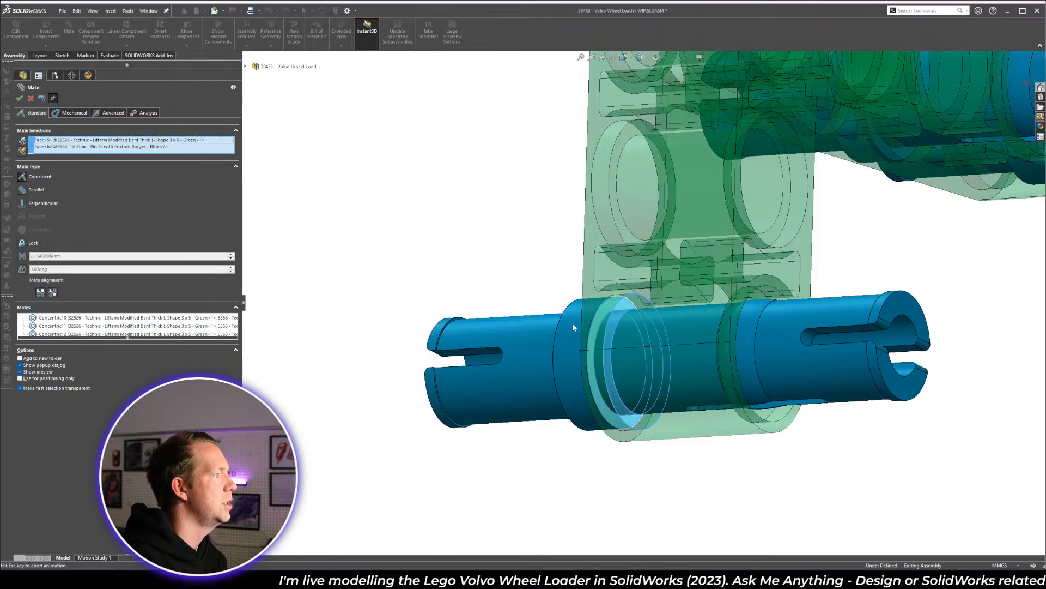
{"action": "left_click", "coordinate": [664, 336]}
- Use multiple mate mode to make the other two blue pins' end faces coincident with the short-leg pin's end face
{"action": "scroll", "coordinate": [659, 322], "scroll_direction": "up", "scroll_amount": 4}
{"action": "scroll", "coordinate": [788, 201], "scroll_direction": "down", "scroll_amount": 2}
{"action": "scroll", "coordinate": [788, 202], "scroll_direction": "up", "scroll_amount": 4}
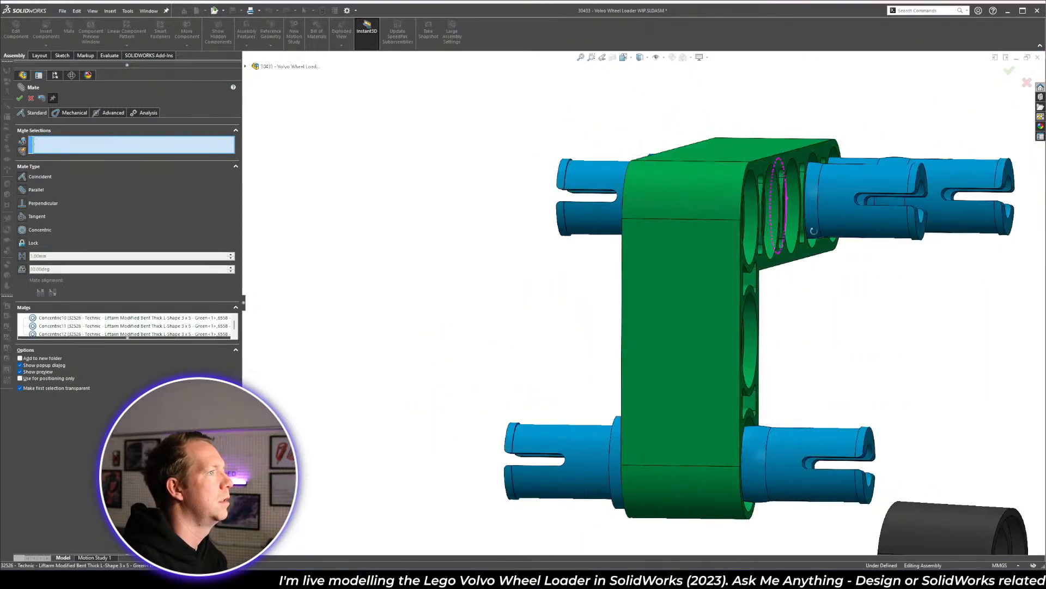
{"action": "scroll", "coordinate": [559, 348], "scroll_direction": "down", "scroll_amount": 6}
{"action": "left_click", "coordinate": [525, 338]}
{"action": "scroll", "coordinate": [718, 239], "scroll_direction": "up", "scroll_amount": 4}
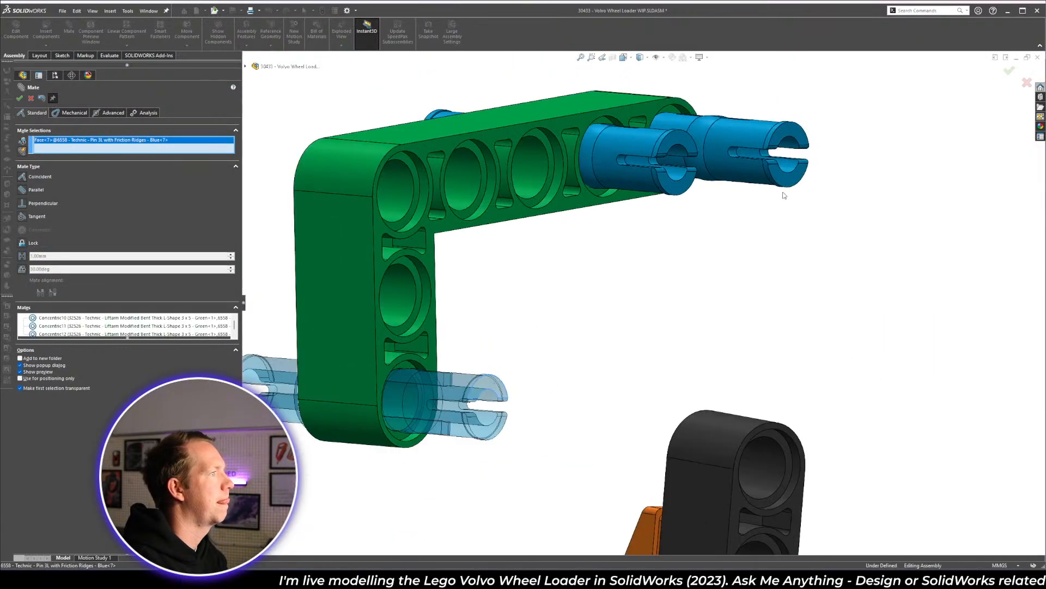
{"action": "left_click", "coordinate": [22, 151]}
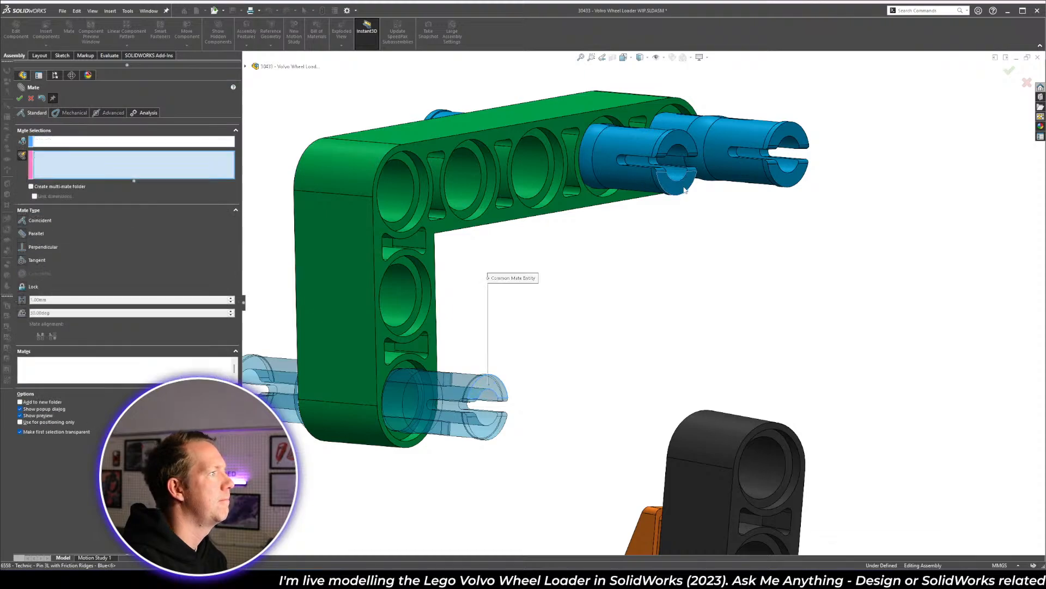
{"action": "left_click", "coordinate": [675, 183]}
{"action": "left_click", "coordinate": [787, 163]}
{"action": "right_click", "coordinate": [789, 180]}
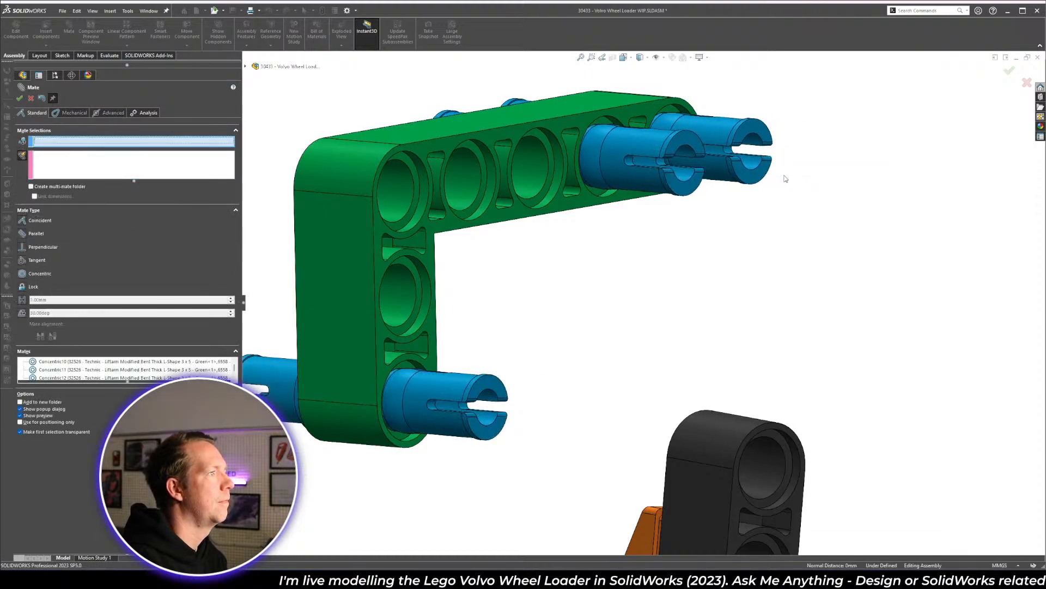
{"action": "left_click", "coordinate": [20, 98]}
- Mate the end pin of the green liftarm's long arm concentric with the top hole of the black L-shaped liftarm
{"action": "scroll", "coordinate": [531, 397], "scroll_direction": "up", "scroll_amount": 6}
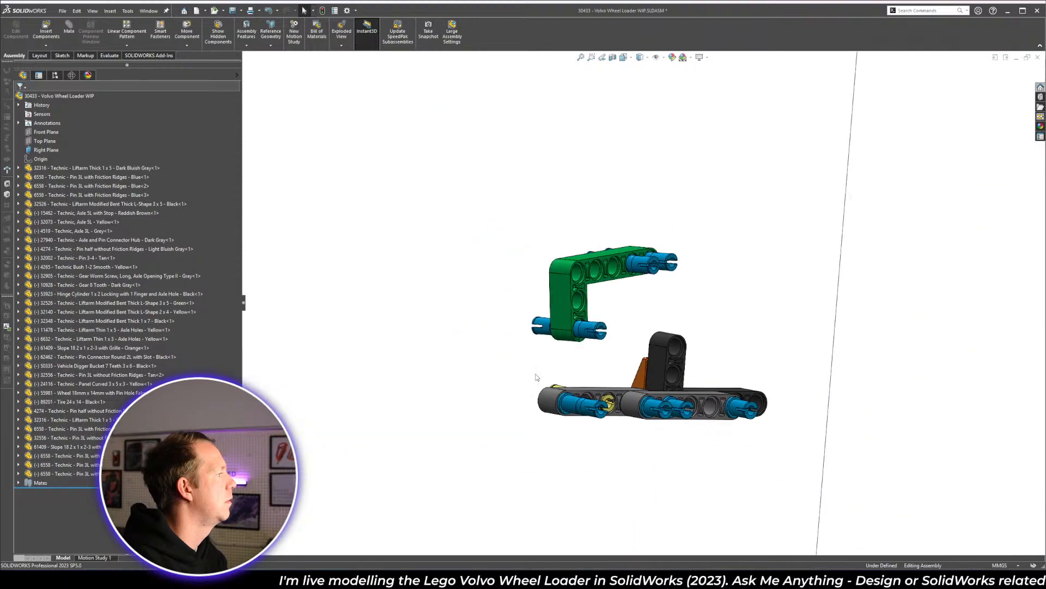
{"action": "middle_click_drag", "start_coordinate": [537, 379], "coordinate": [424, 334]}
{"action": "key", "text": "alt+Tab"}
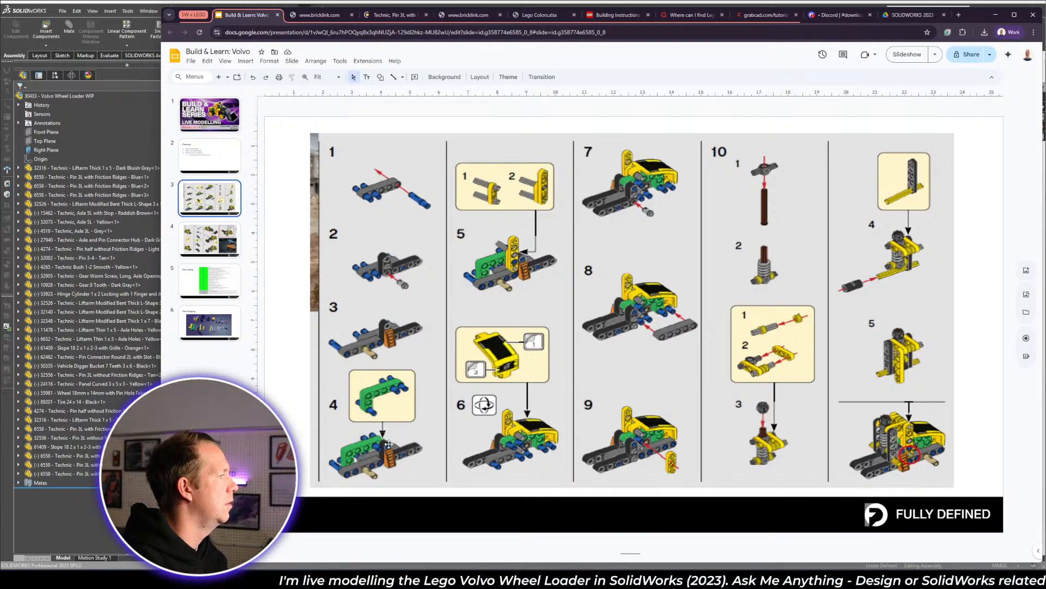
{"action": "key", "text": "alt+Tab"}
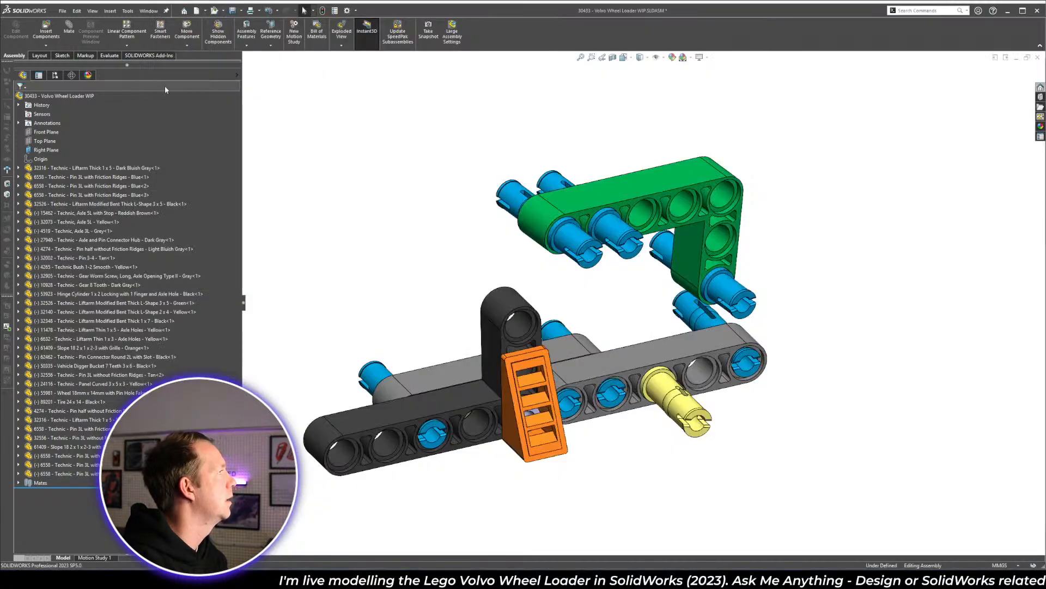
{"action": "left_click", "coordinate": [69, 28]}
{"action": "left_click", "coordinate": [576, 244]}
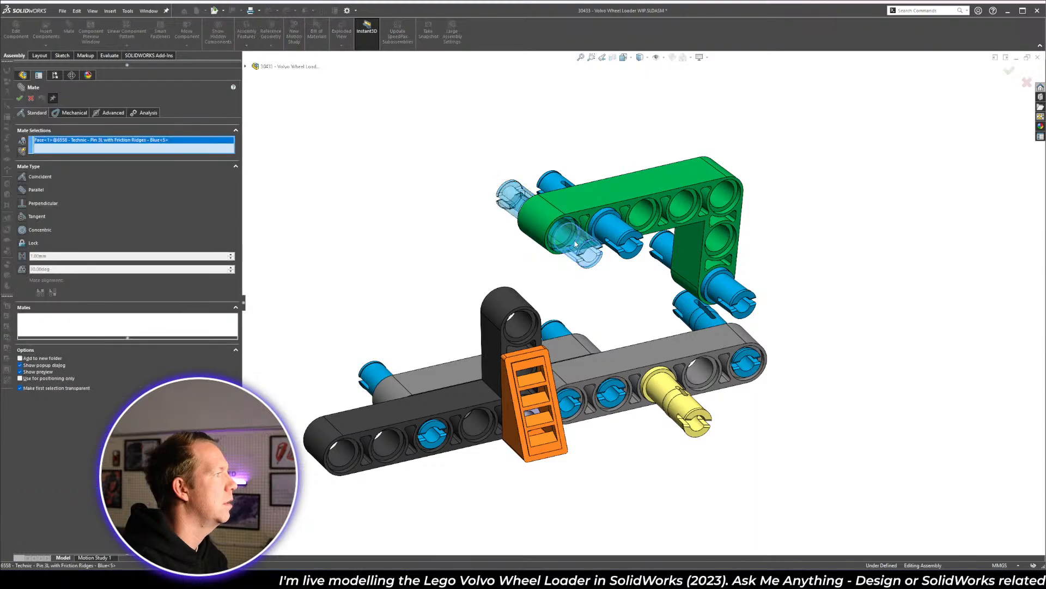
{"action": "left_click", "coordinate": [529, 330]}
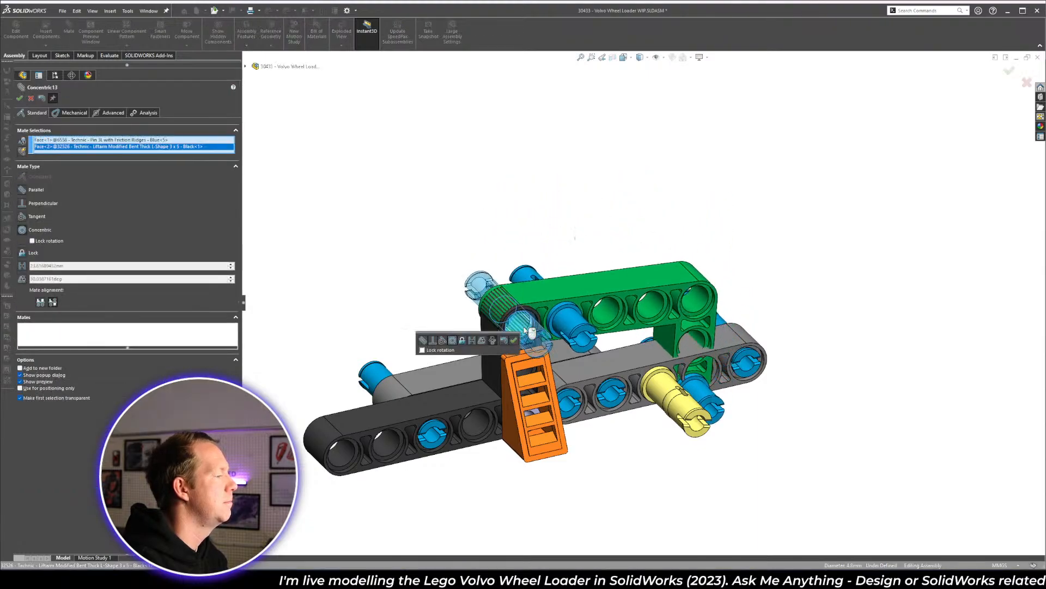
{"action": "right_click", "coordinate": [527, 330]}
{"action": "left_click_drag", "start_coordinate": [553, 282], "coordinate": [508, 237]}
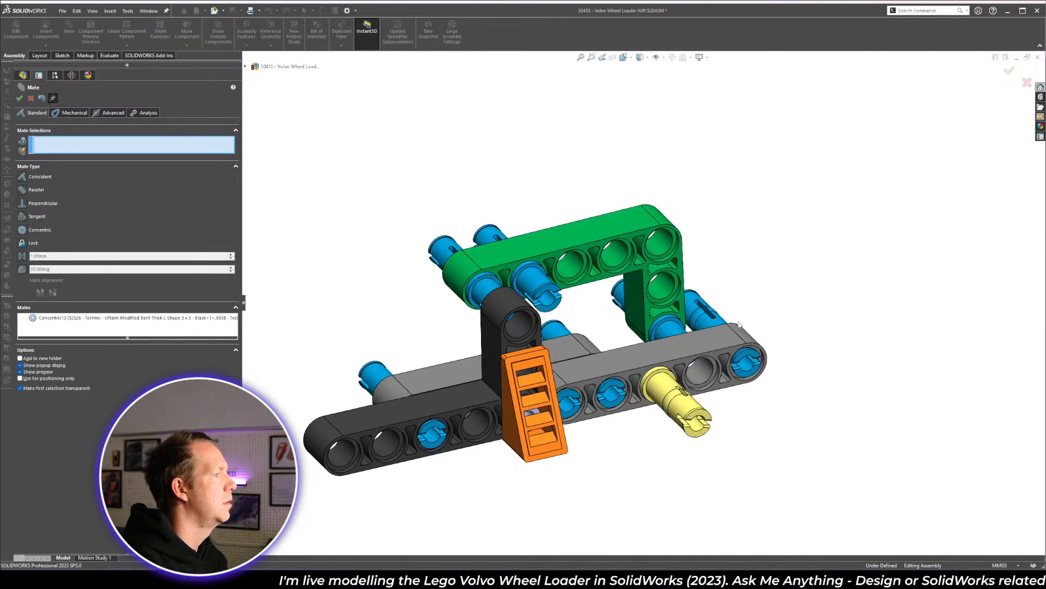
- Mate the green liftarm's short-leg pin concentric with the empty gray 1 x 5 liftarm hole between the tan pin and the end pin
{"action": "scroll", "coordinate": [651, 316], "scroll_direction": "down", "scroll_amount": 3}
{"action": "left_click", "coordinate": [651, 316]}
{"action": "left_click", "coordinate": [712, 395]}
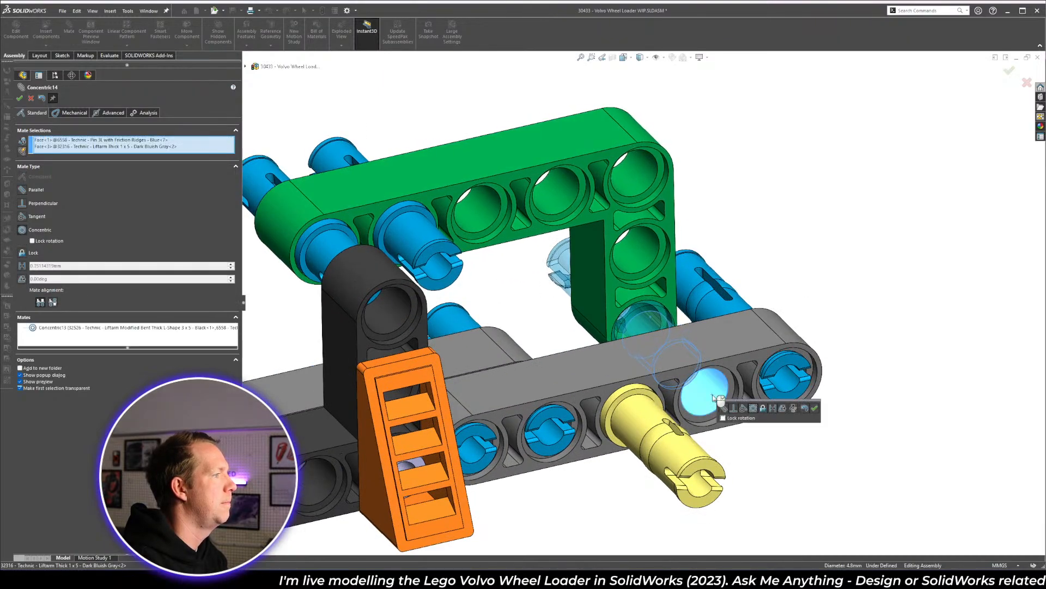
{"action": "right_click", "coordinate": [713, 398]}
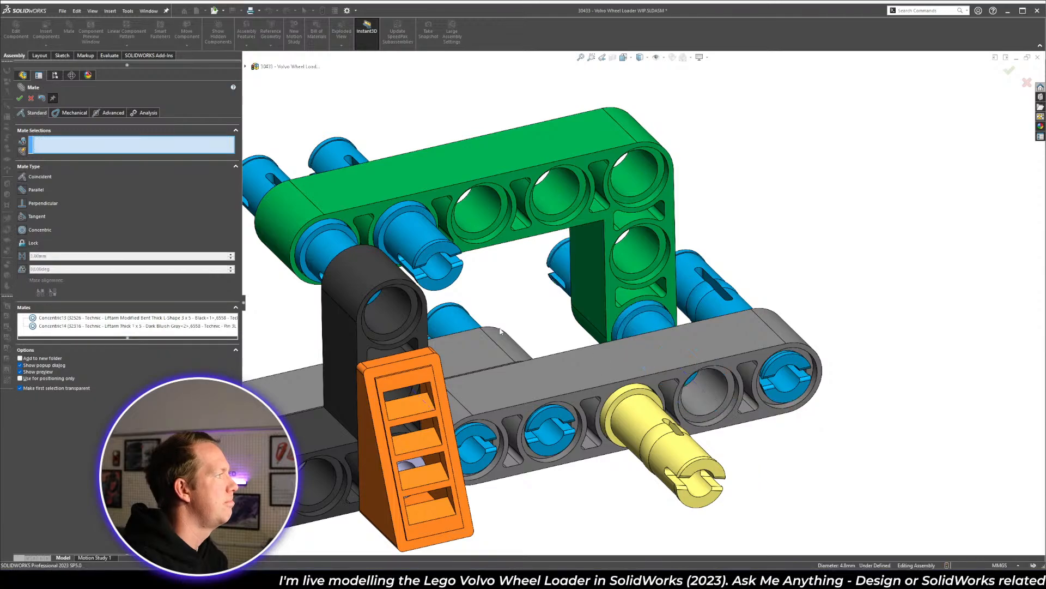
{"action": "left_click", "coordinate": [20, 98]}
- Slide the green L-shaped liftarm slightly along the axes of its mated pins
{"action": "scroll", "coordinate": [521, 318], "scroll_direction": "up", "scroll_amount": 5}
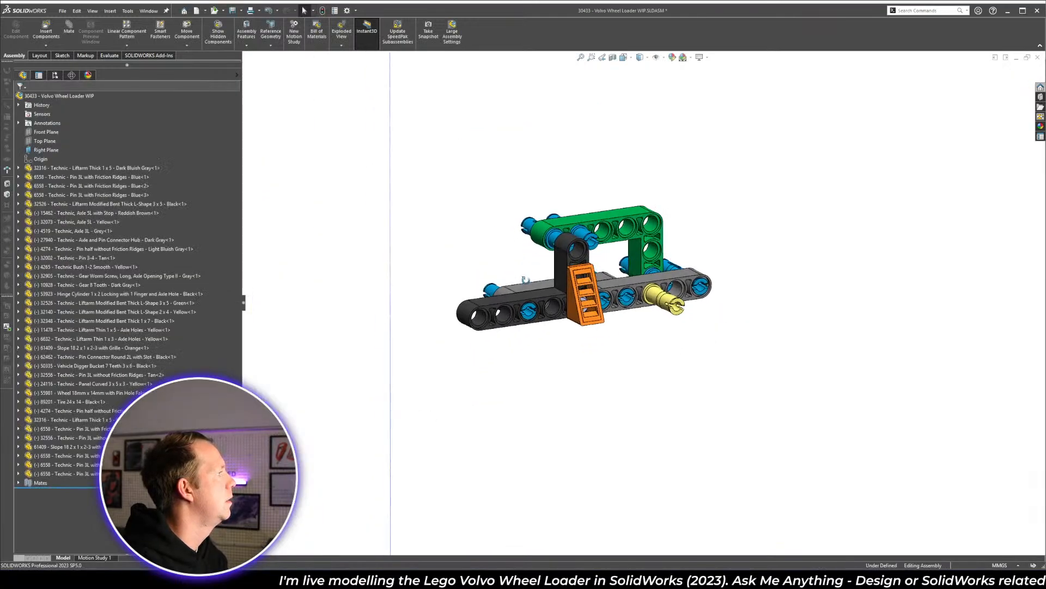
{"action": "middle_click_drag", "start_coordinate": [522, 305], "coordinate": [574, 305]}
{"action": "scroll", "coordinate": [698, 325], "scroll_direction": "up", "scroll_amount": 2}
{"action": "scroll", "coordinate": [699, 324], "scroll_direction": "down", "scroll_amount": 3}
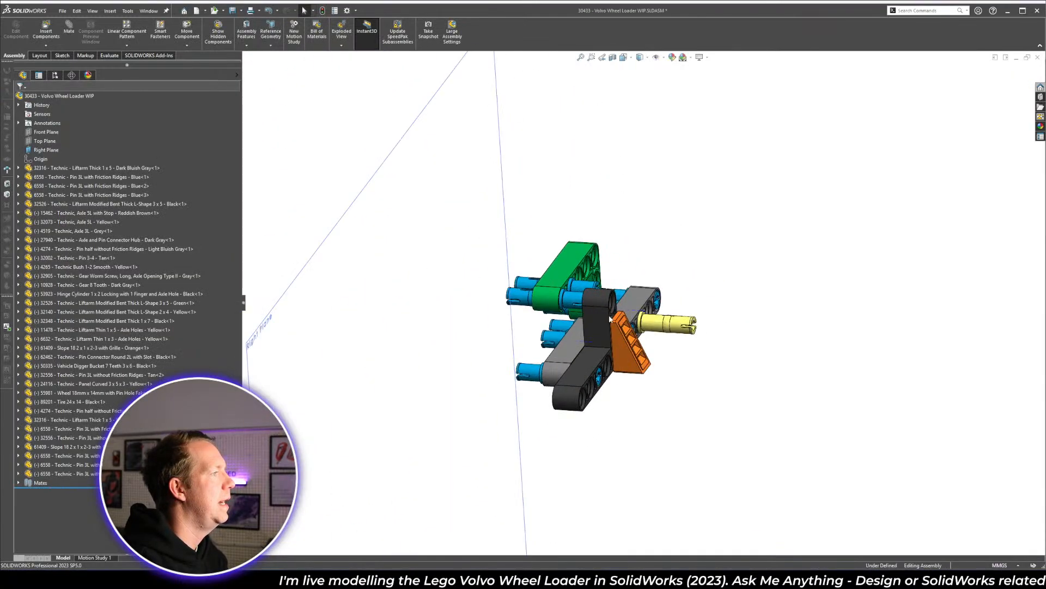
{"action": "middle_click_drag", "start_coordinate": [698, 325], "coordinate": [594, 325]}
{"action": "scroll", "coordinate": [560, 265], "scroll_direction": "down", "scroll_amount": 3}
{"action": "left_click", "coordinate": [580, 264]}
{"action": "left_click_drag", "start_coordinate": [581, 263], "coordinate": [595, 263]}
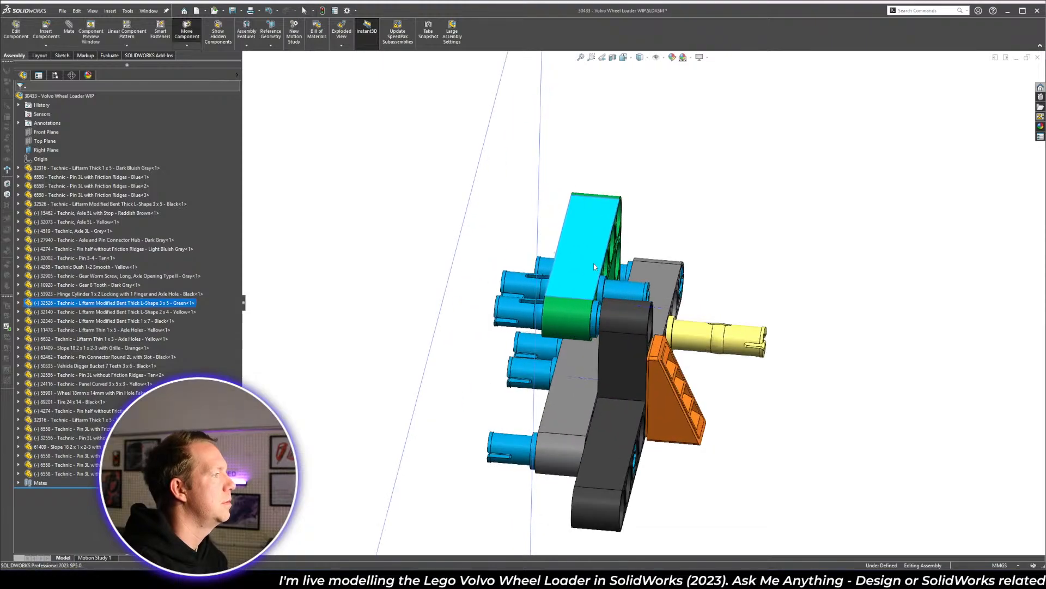
- Add a coincident mate between the green liftarm's Top plane and the assembly's Right Plane
{"action": "left_click", "coordinate": [19, 303]}
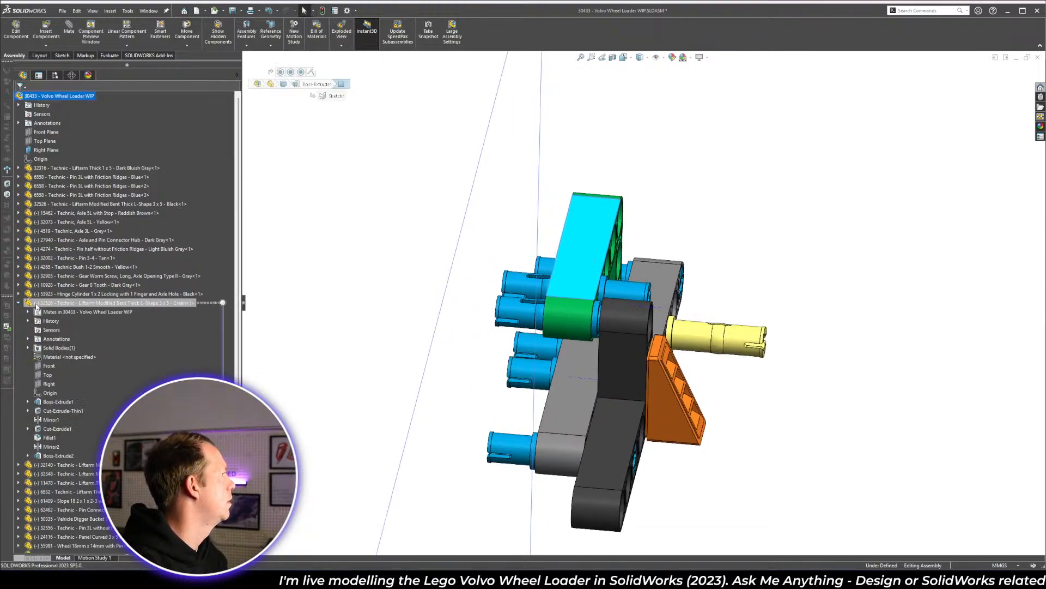
{"action": "left_click", "coordinate": [48, 365]}
{"action": "left_click", "coordinate": [46, 375]}
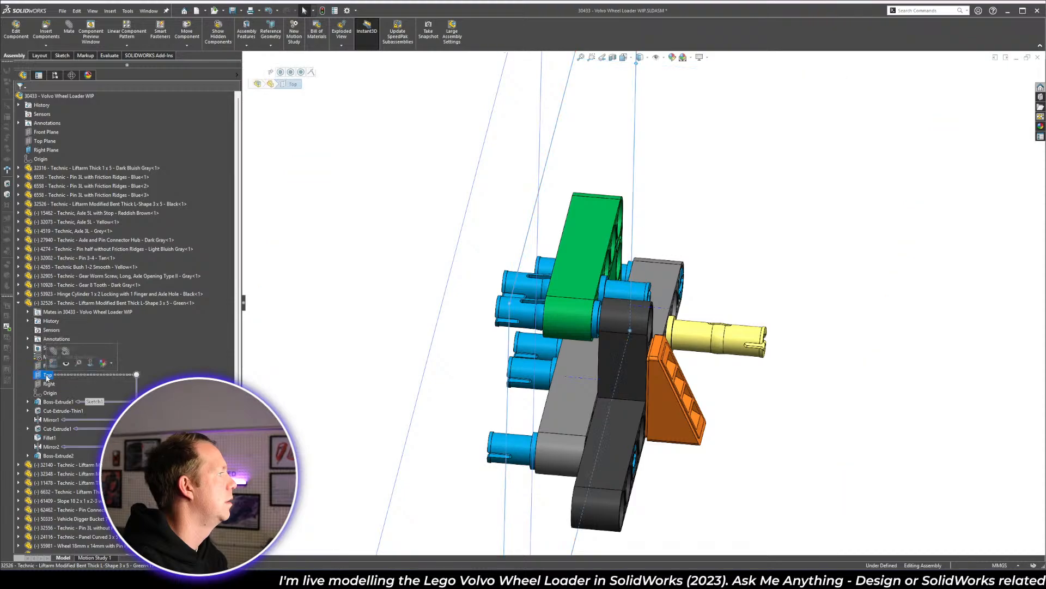
{"action": "scroll", "coordinate": [579, 277], "scroll_direction": "down", "scroll_amount": 5}
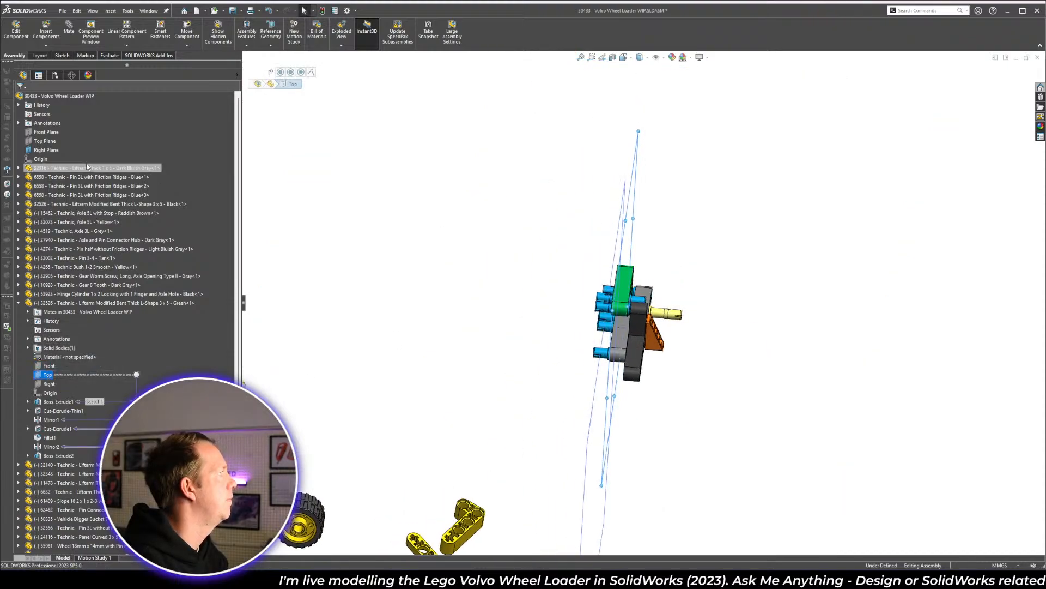
{"action": "left_click", "coordinate": [46, 150], "text": "ctrl"}
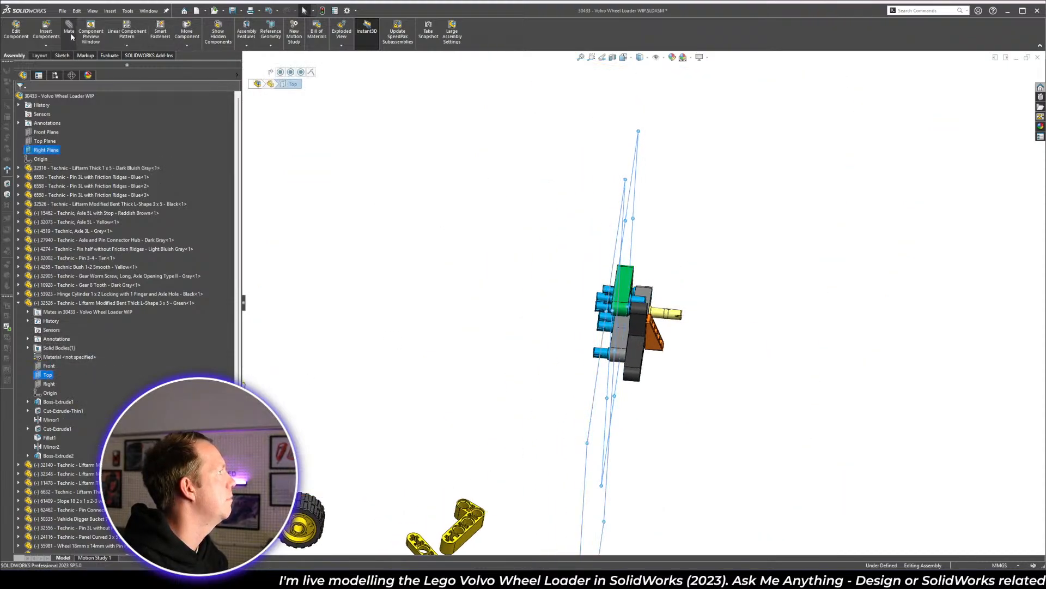
{"action": "left_click", "coordinate": [870, 351]}
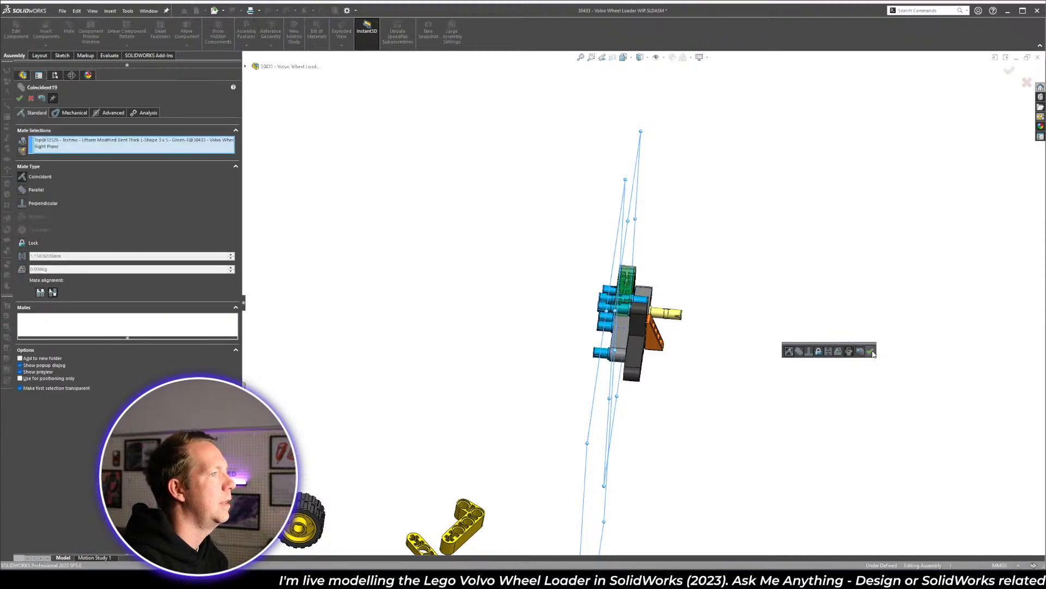
{"action": "scroll", "coordinate": [637, 273], "scroll_direction": "up", "scroll_amount": 6}
{"action": "middle_click_drag", "start_coordinate": [643, 242], "coordinate": [561, 240]}
{"action": "left_click", "coordinate": [20, 98]}
{"action": "key", "text": "f"}
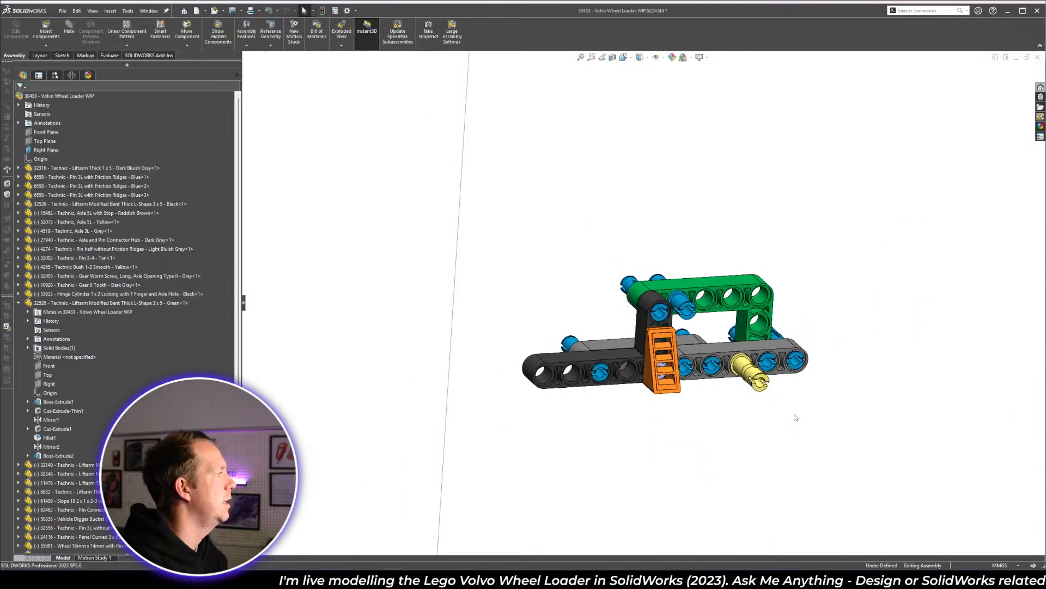
{"action": "left_click", "coordinate": [18, 303]}
- Copy the yellow 1 x 5 thin liftarm beside the partial build and move the yellow 1 x 3 thin liftarm next to it
{"action": "middle_click_drag", "start_coordinate": [760, 384], "coordinate": [777, 342]}
{"action": "scroll", "coordinate": [777, 343], "scroll_direction": "down", "scroll_amount": 2}
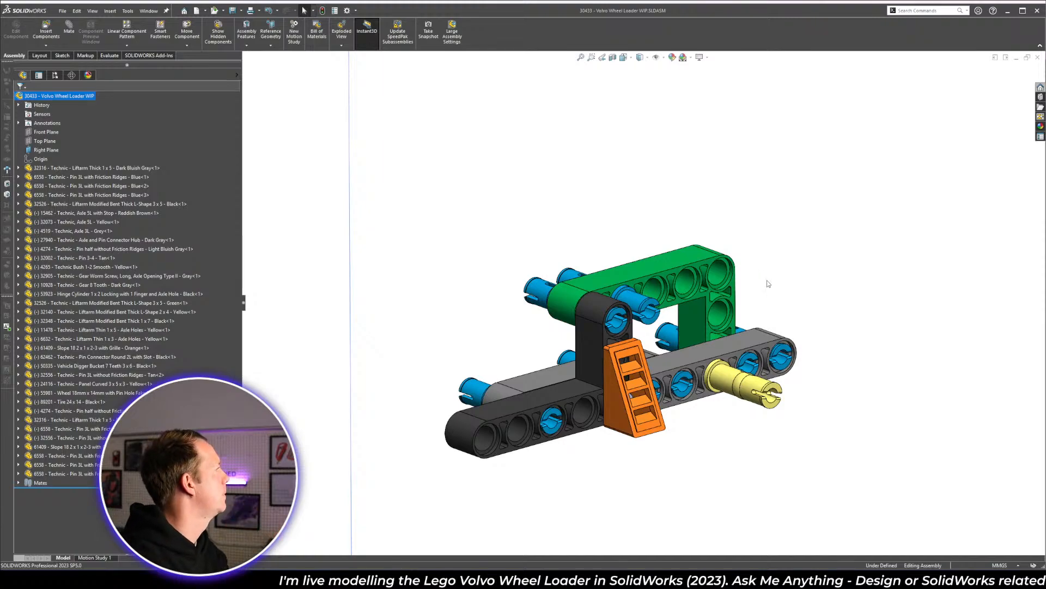
{"action": "scroll", "coordinate": [792, 309], "scroll_direction": "up", "scroll_amount": 3}
{"action": "key", "text": "alt+Tab"}
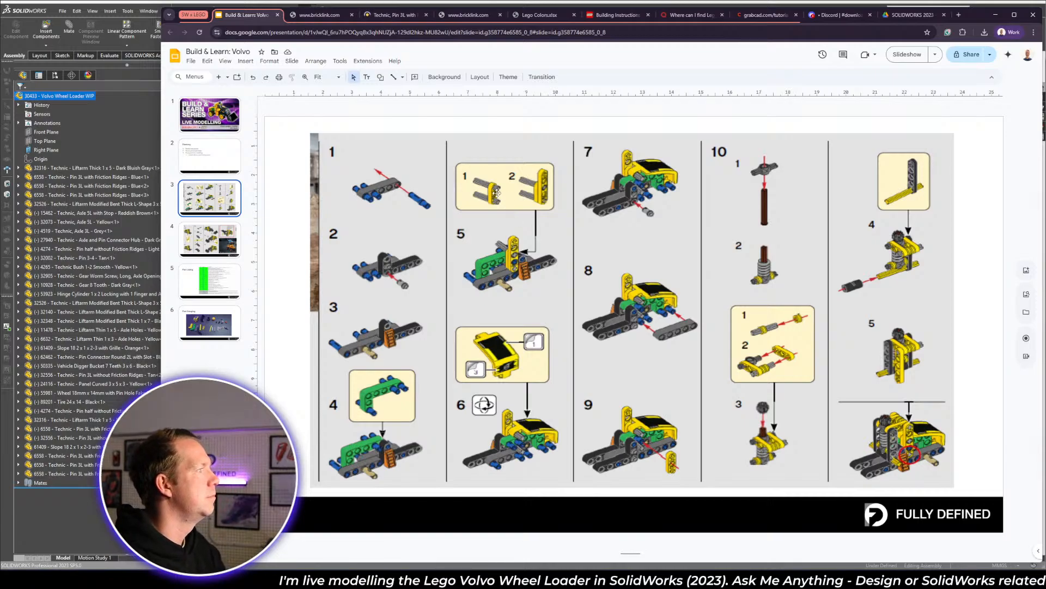
{"action": "key", "text": "alt+Tab"}
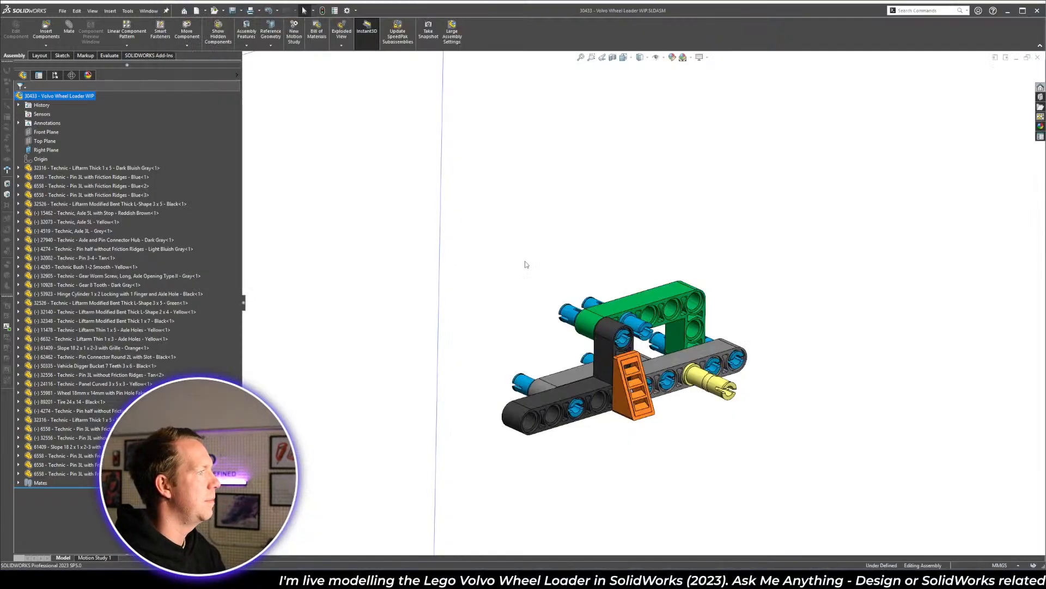
{"action": "scroll", "coordinate": [504, 398], "scroll_direction": "up", "scroll_amount": 5}
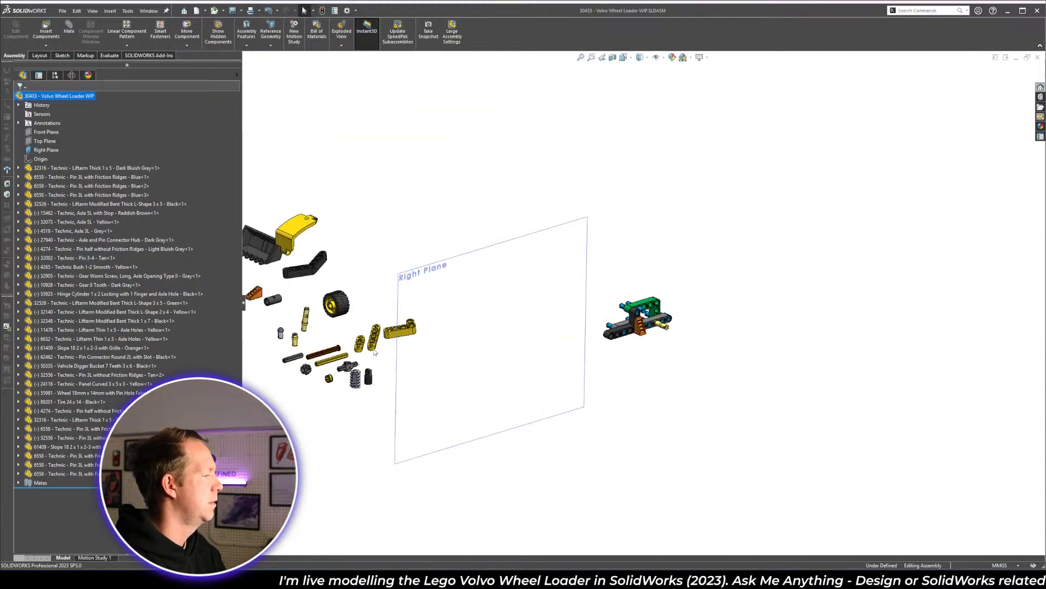
{"action": "left_click_drag", "start_coordinate": [374, 348], "coordinate": [682, 298], "text": "ctrl"}
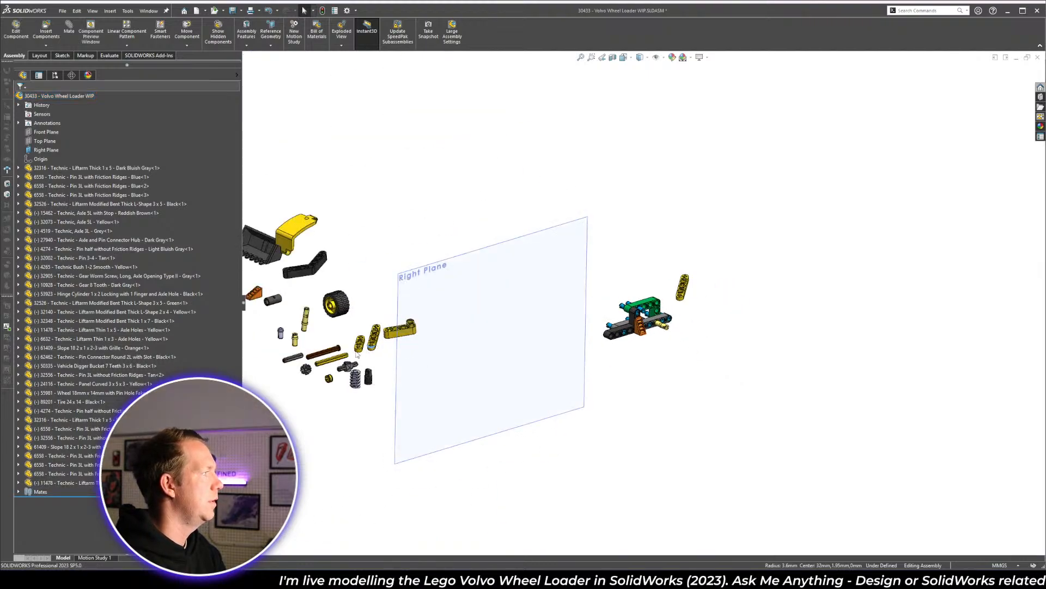
{"action": "left_click_drag", "start_coordinate": [357, 353], "coordinate": [666, 289], "text": "ctrl"}
{"action": "scroll", "coordinate": [588, 315], "scroll_direction": "down", "scroll_amount": 3}
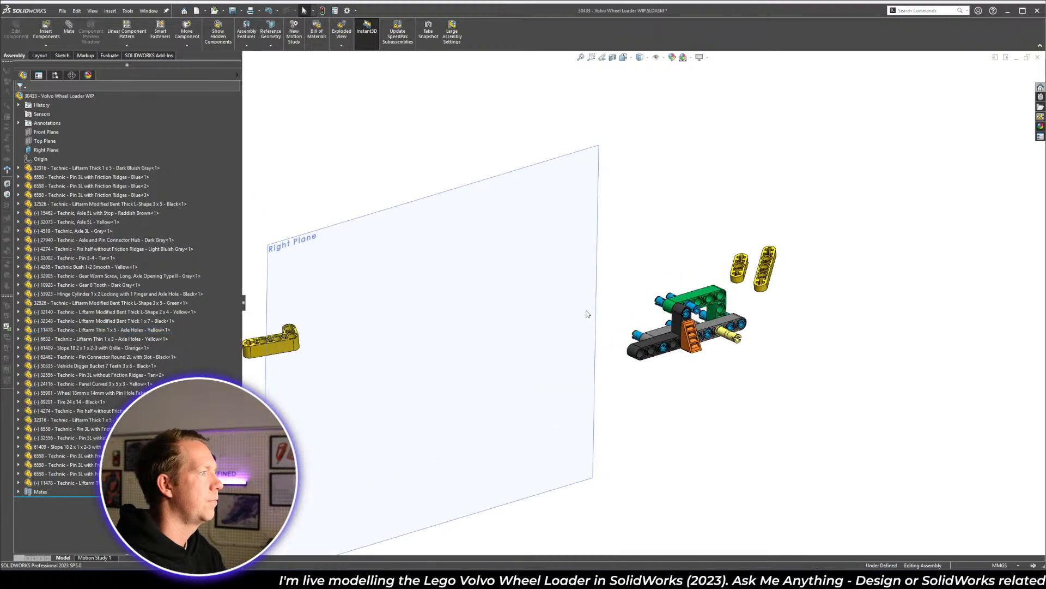
- Place two copies of the gray Axle 3L beside the yellow liftarms near the partial build
{"action": "key", "text": "alt+Tab"}
{"action": "key", "text": "alt+Tab"}
{"action": "scroll", "coordinate": [467, 332], "scroll_direction": "up", "scroll_amount": 5}
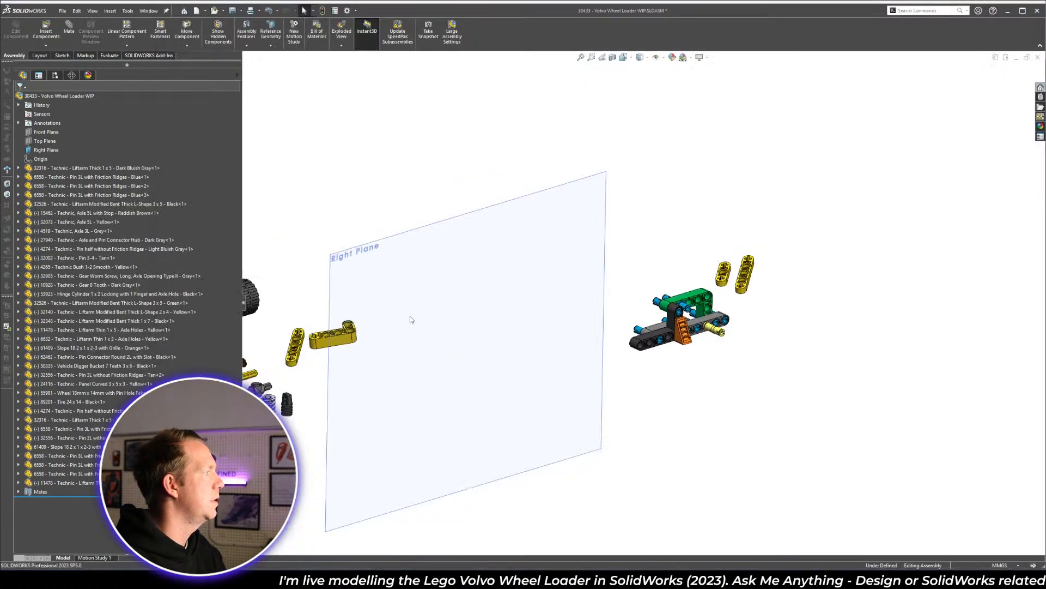
{"action": "left_click_drag", "start_coordinate": [285, 375], "coordinate": [808, 245], "text": "ctrl"}
{"action": "left_click_drag", "start_coordinate": [285, 374], "coordinate": [815, 234], "text": "ctrl"}
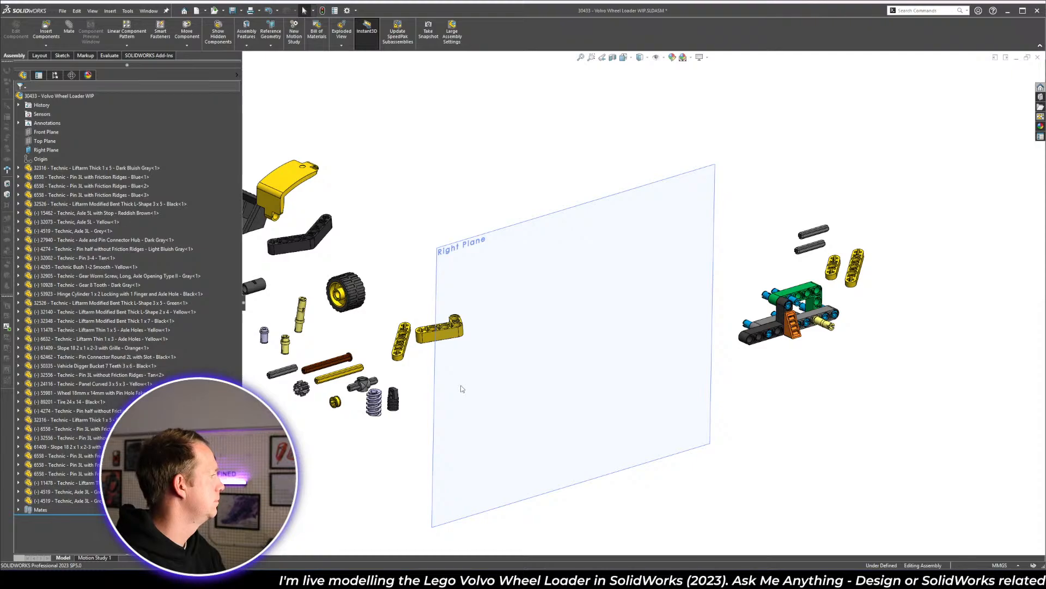
- Switch to the browser and open the 30433 - Volvo Wheel Loader parent folder in Google Drive
{"action": "key", "text": "alt+Tab"}
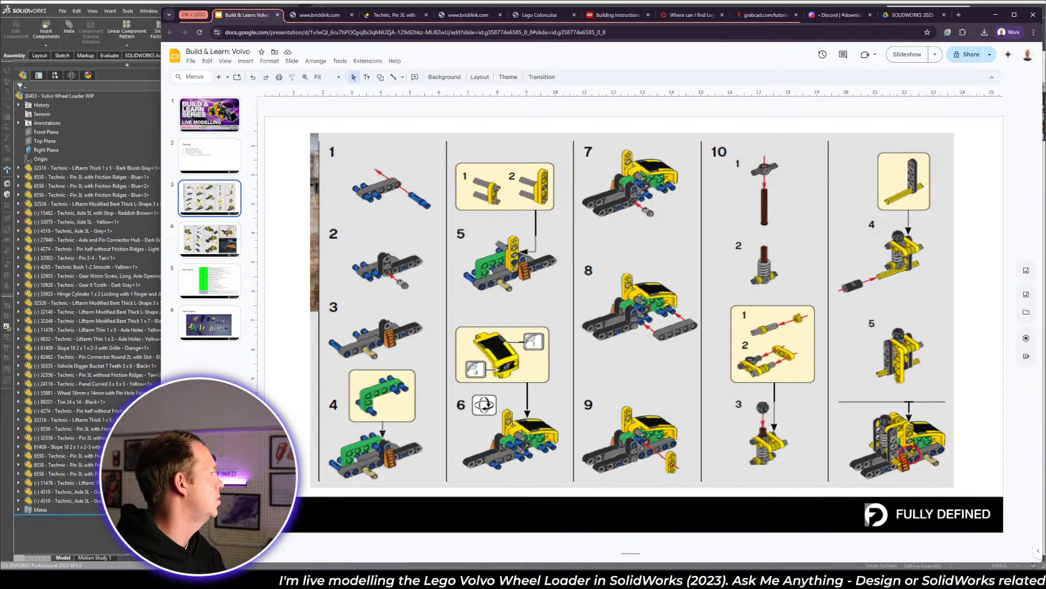
{"action": "left_click", "coordinate": [904, 15]}
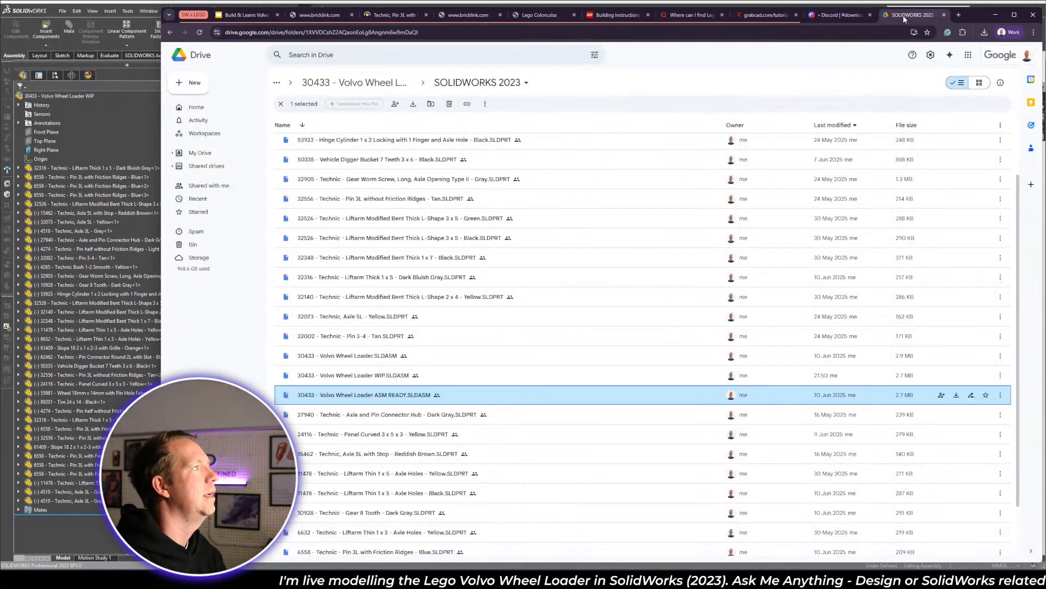
{"action": "left_click", "coordinate": [354, 83]}
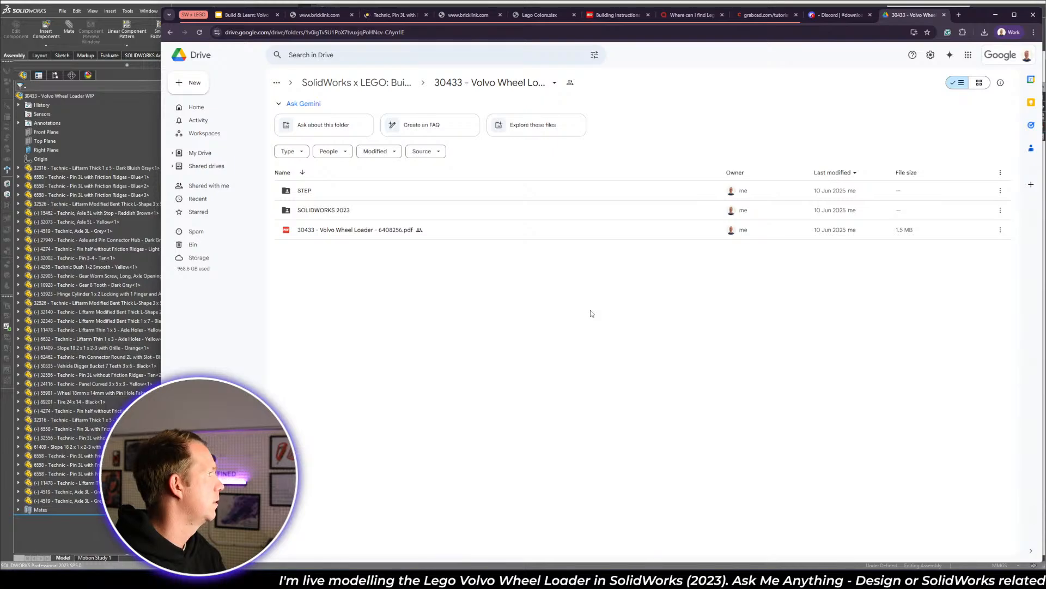
{"action": "key", "text": "alt+Tab"}
{"action": "key", "text": "alt+Tab"}
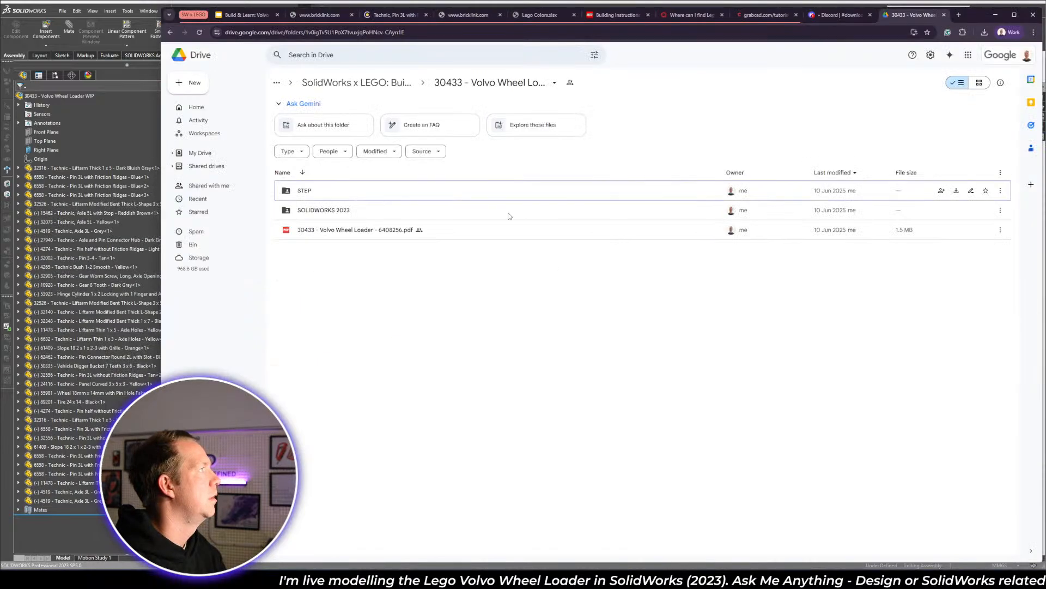
- Return to the Build & Learn: Volvo slides and zoom in on build step 5 to examine the axle and liftarm subassembly
{"action": "left_click", "coordinate": [249, 17]}
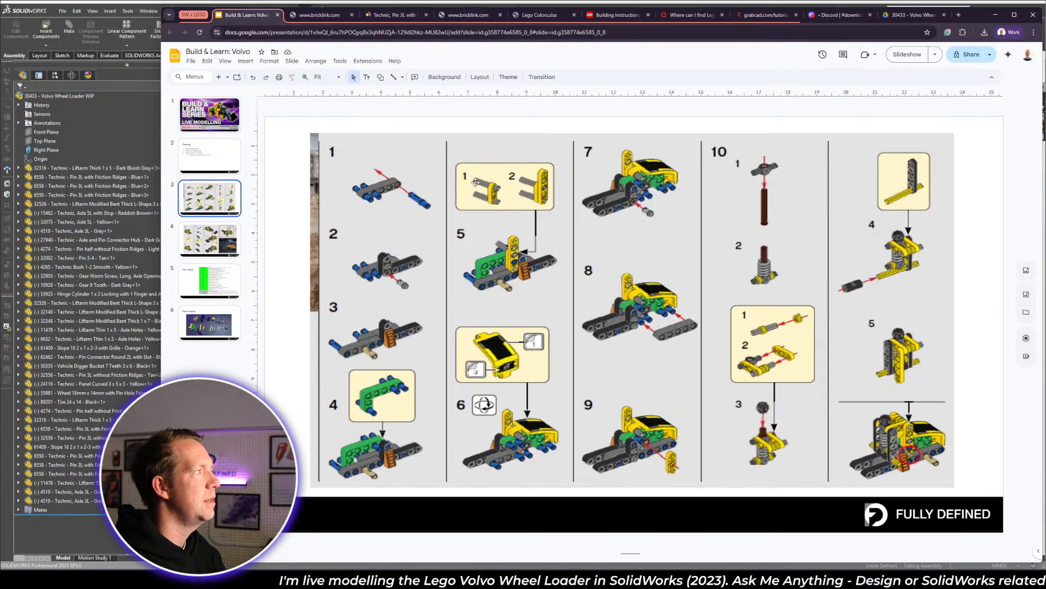
{"action": "scroll", "coordinate": [475, 183], "scroll_direction": "up", "scroll_amount": 5, "text": "ctrl"}
{"action": "scroll", "coordinate": [524, 174], "scroll_direction": "up", "scroll_amount": 2, "text": "ctrl"}
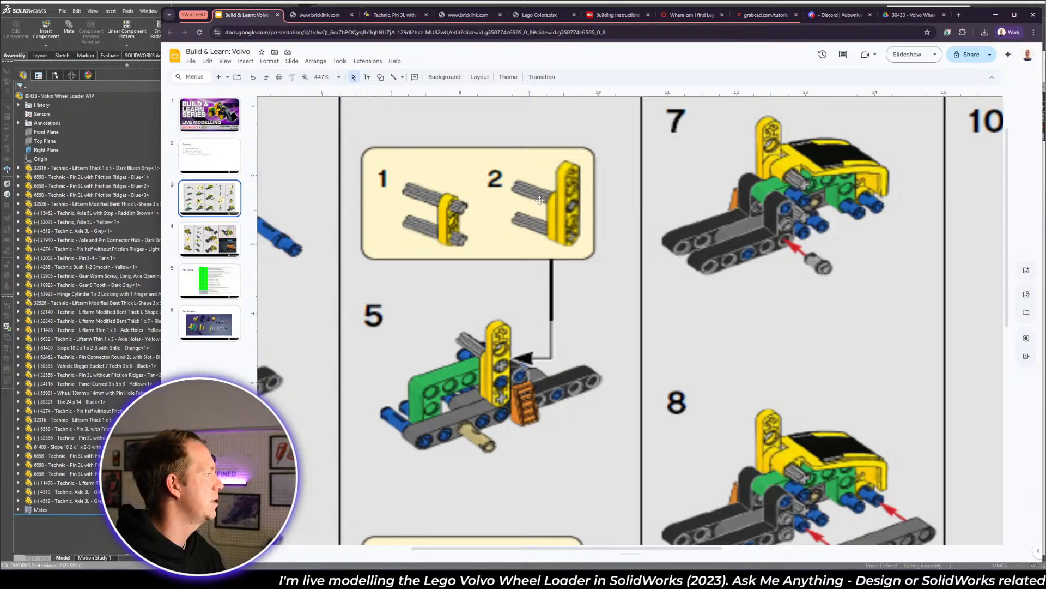
- In SolidWorks, move the yellow 1 x 3 thin liftarm to the far side of the 1 x 5 and shift the 1 x 5 above it
{"action": "key", "text": "alt+Tab"}
{"action": "scroll", "coordinate": [832, 290], "scroll_direction": "down", "scroll_amount": 8}
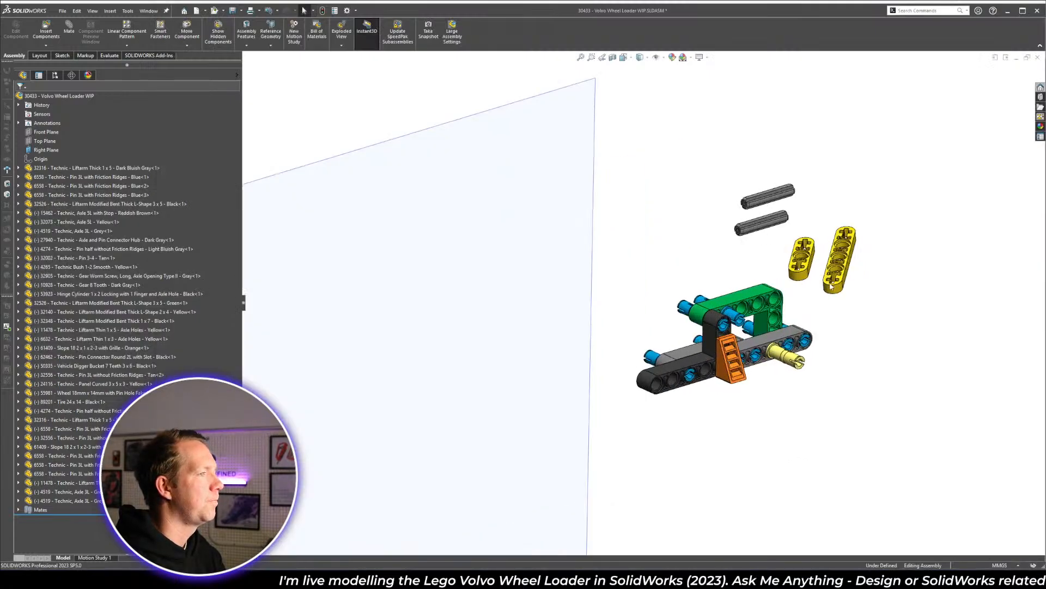
{"action": "left_click_drag", "start_coordinate": [628, 316], "coordinate": [860, 255]}
{"action": "key", "text": "alt+Tab"}
{"action": "key", "text": "alt+Tab"}
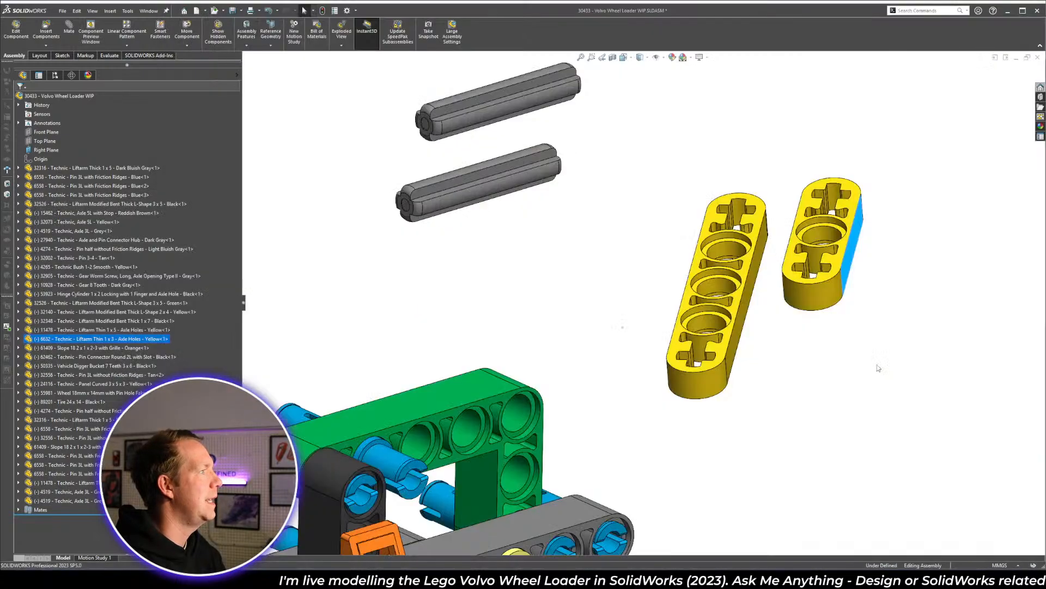
{"action": "left_click", "coordinate": [848, 321]}
{"action": "left_click_drag", "start_coordinate": [731, 361], "coordinate": [787, 179]}
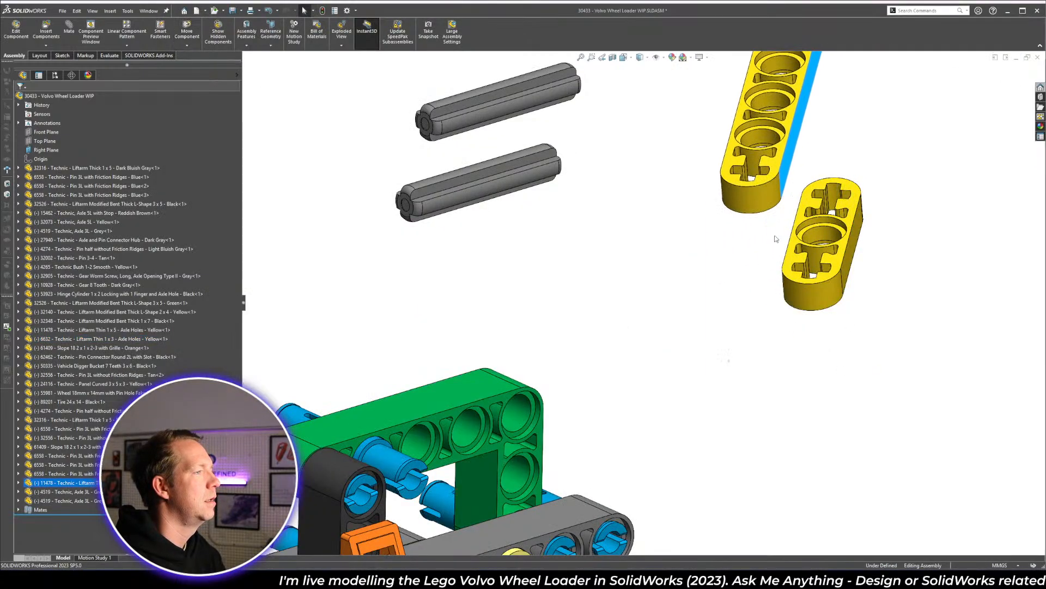
{"action": "left_click", "coordinate": [776, 237]}
{"action": "scroll", "coordinate": [850, 246], "scroll_direction": "up", "scroll_amount": 4}
{"action": "scroll", "coordinate": [818, 246], "scroll_direction": "down", "scroll_amount": 2}
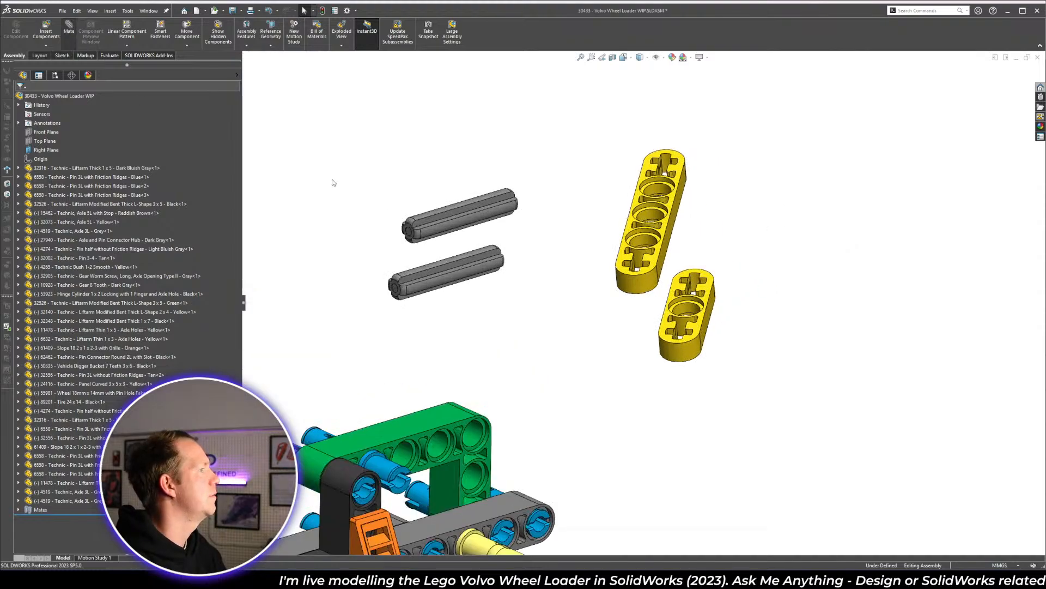
- Mate the yellow 1 x 3 thin liftarm to the 1 x 5 with concentric round holes and coincident flat faces
{"action": "scroll", "coordinate": [688, 305], "scroll_direction": "down", "scroll_amount": 2}
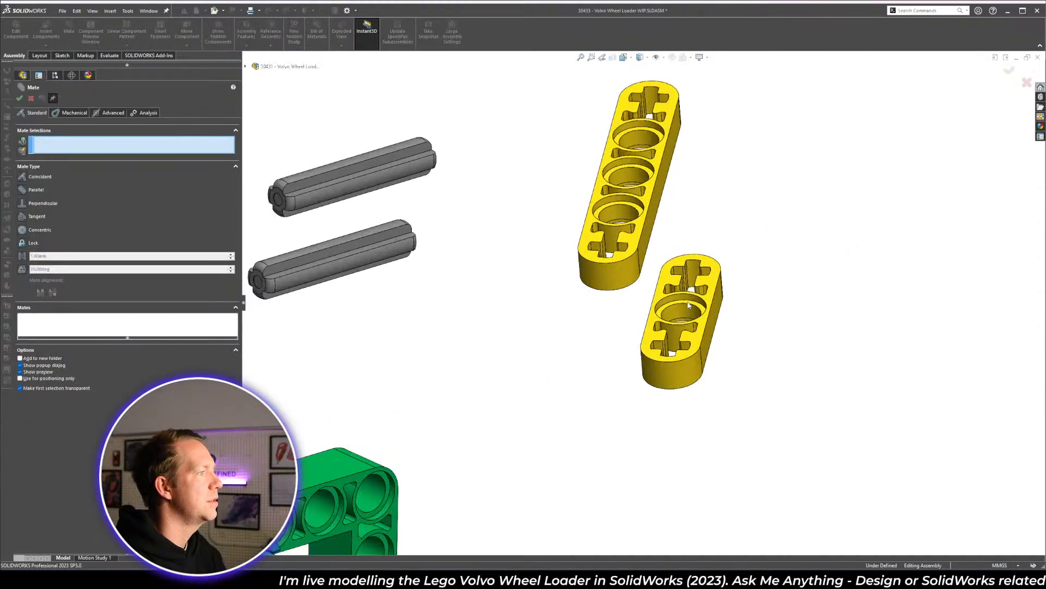
{"action": "left_click", "coordinate": [625, 217]}
{"action": "left_click", "coordinate": [685, 314]}
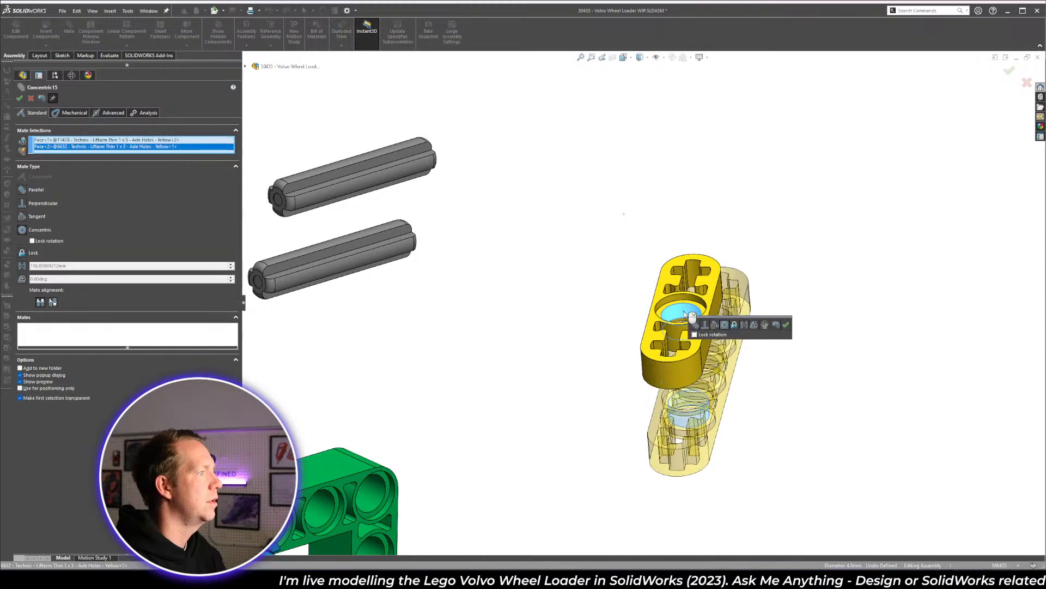
{"action": "key", "text": "Return"}
{"action": "left_click", "coordinate": [695, 344]}
{"action": "middle_click_drag", "start_coordinate": [696, 344], "coordinate": [706, 334]}
{"action": "left_click", "coordinate": [708, 440]}
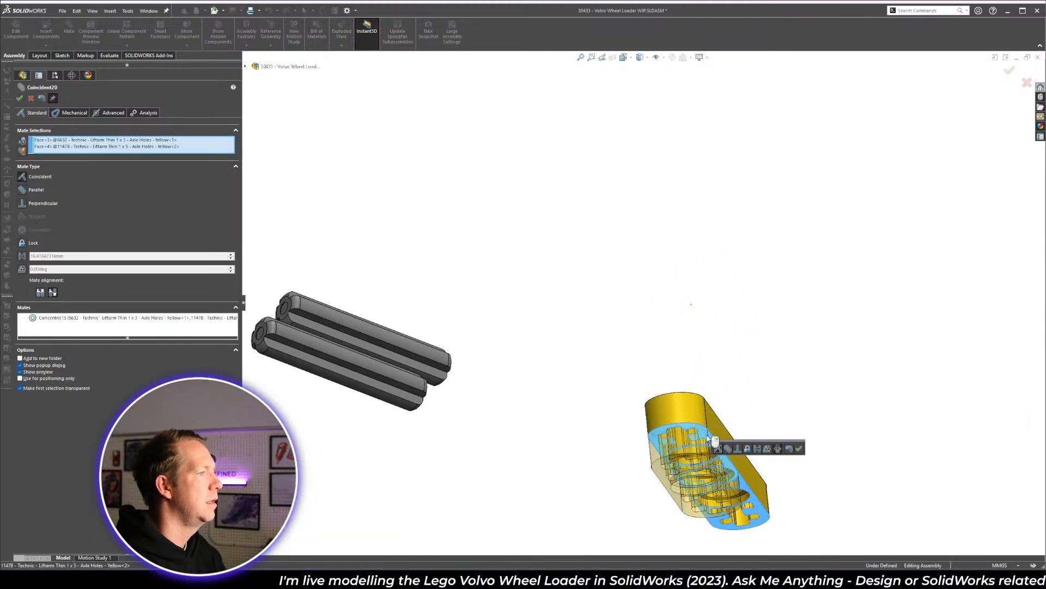
{"action": "key", "text": "Return"}
- Bring one gray Axle 3L next to the joined liftarms and mate it concentric with the 1 x 5's end axle hole
{"action": "scroll", "coordinate": [644, 294], "scroll_direction": "down", "scroll_amount": 5}
{"action": "middle_click_drag", "start_coordinate": [662, 355], "coordinate": [632, 290]}
{"action": "scroll", "coordinate": [631, 289], "scroll_direction": "down", "scroll_amount": 4}
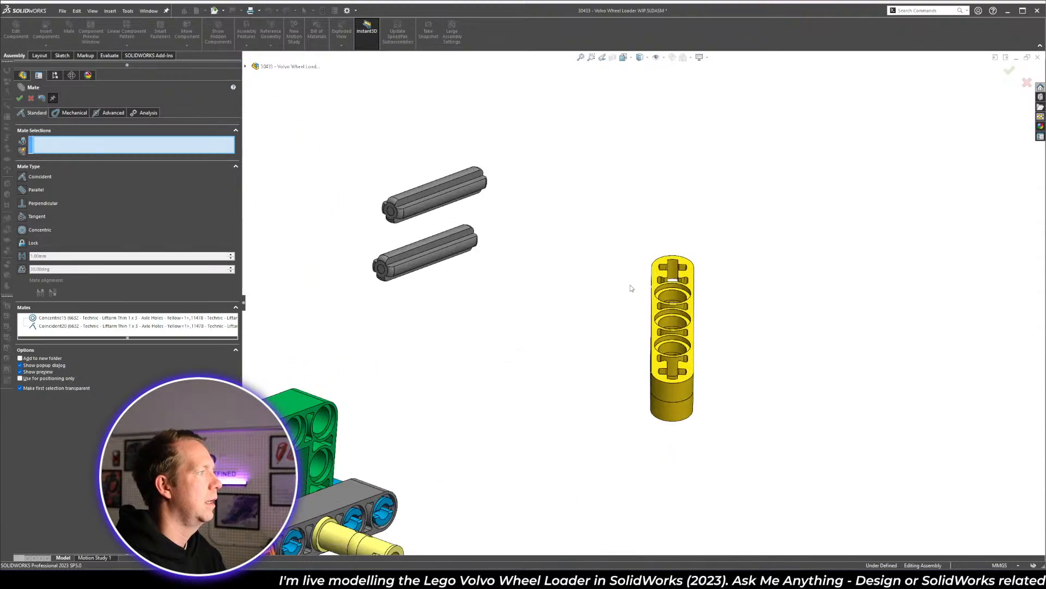
{"action": "left_click_drag", "start_coordinate": [462, 249], "coordinate": [634, 367]}
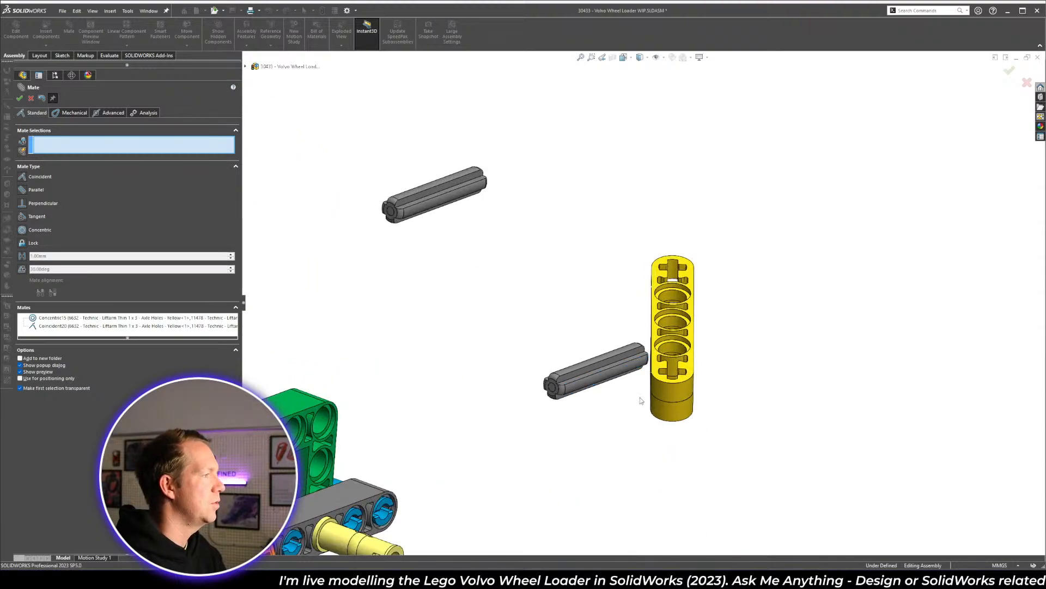
{"action": "scroll", "coordinate": [641, 400], "scroll_direction": "down", "scroll_amount": 4}
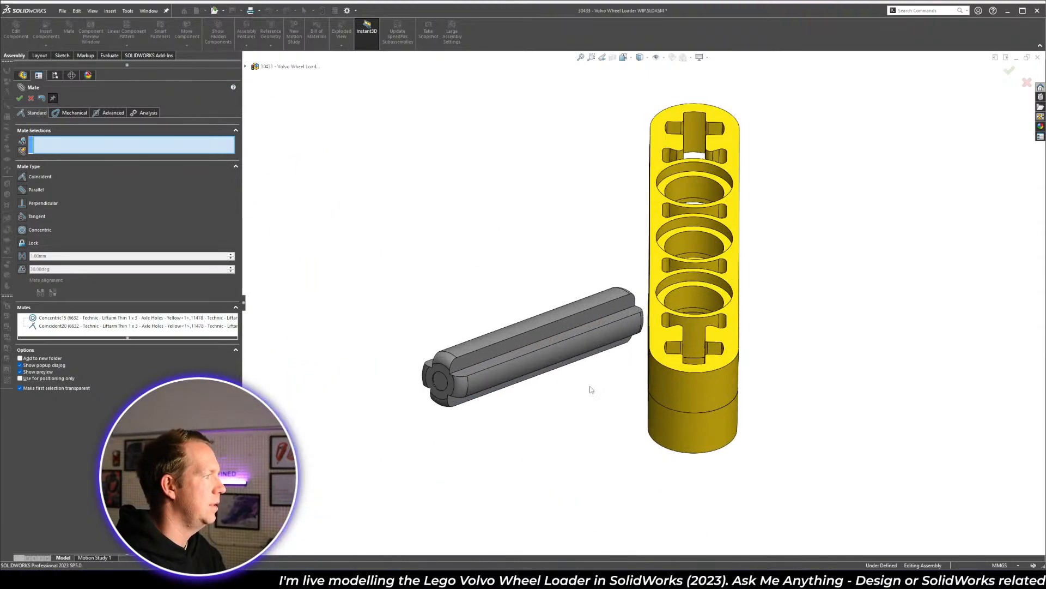
{"action": "left_click", "coordinate": [486, 380]}
{"action": "middle_click_drag", "start_coordinate": [487, 380], "coordinate": [713, 389]}
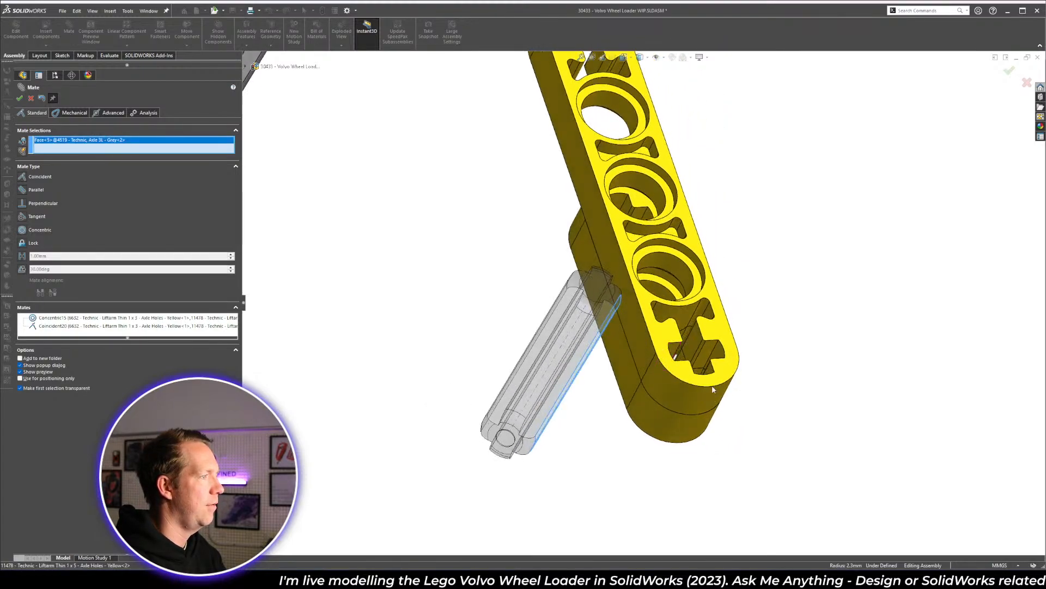
{"action": "left_click", "coordinate": [721, 355]}
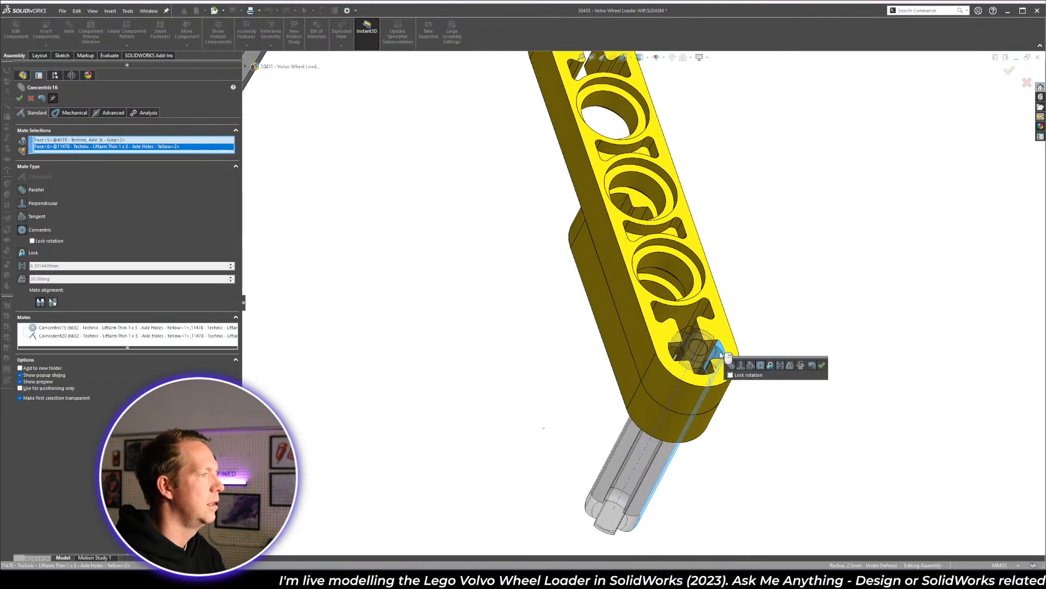
{"action": "key", "text": "Return"}
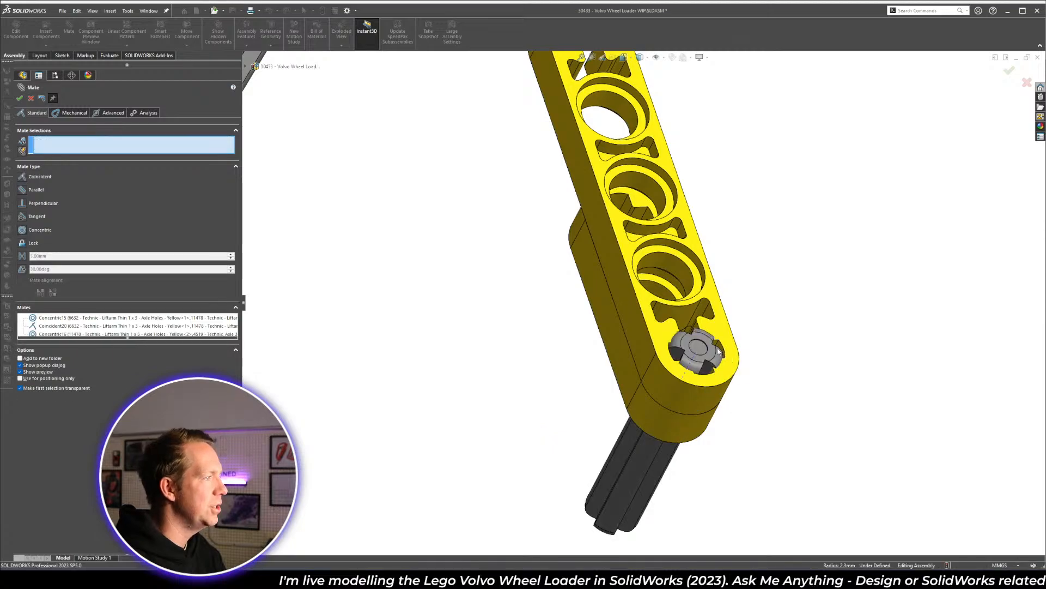
- Mate a flat rib face of the axle to the matching wall of the 1 x 5's cross-shaped end hole
{"action": "scroll", "coordinate": [720, 337], "scroll_direction": "down", "scroll_amount": 5}
{"action": "scroll", "coordinate": [719, 335], "scroll_direction": "down", "scroll_amount": 3}
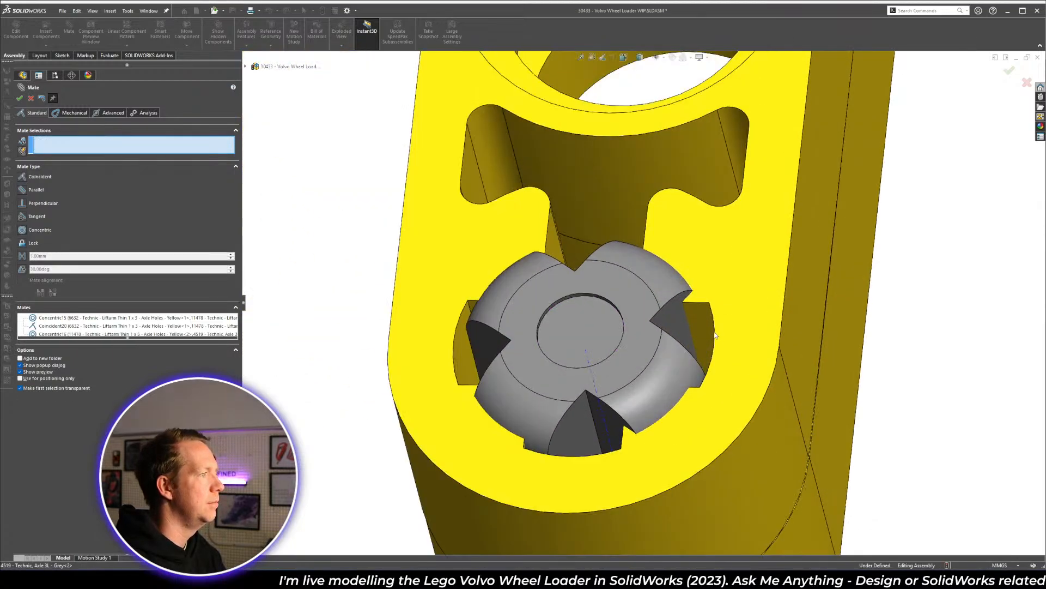
{"action": "left_click", "coordinate": [704, 324]}
{"action": "left_click", "coordinate": [692, 309]}
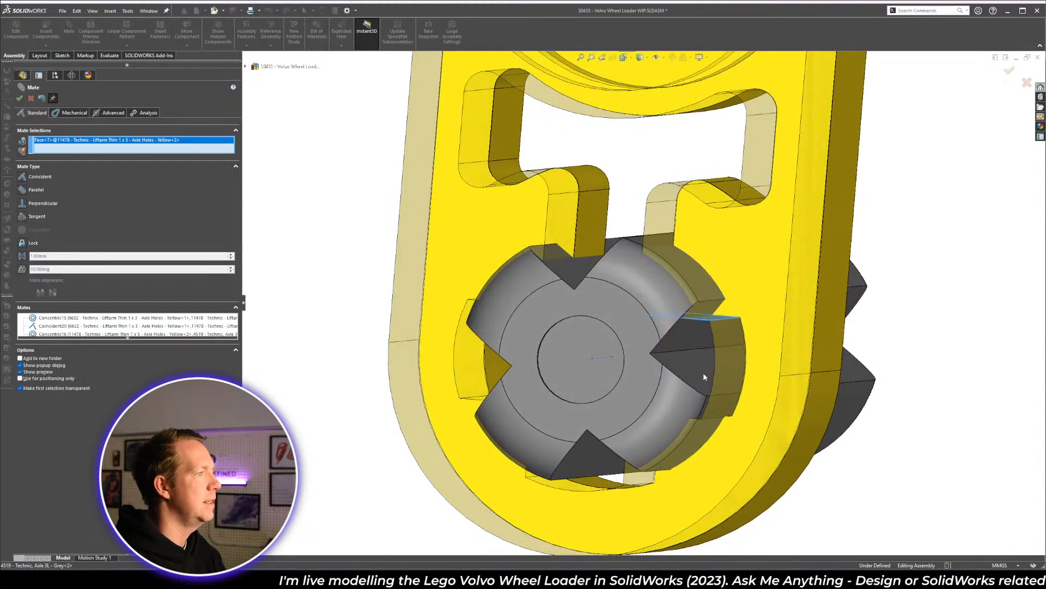
{"action": "key", "text": "Return"}
- Mate the axle's end face flush with the outer face of the yellow 1 x 5 liftarm
{"action": "scroll", "coordinate": [577, 388], "scroll_direction": "up", "scroll_amount": 5}
{"action": "middle_click_drag", "start_coordinate": [578, 388], "coordinate": [641, 271]}
{"action": "scroll", "coordinate": [565, 324], "scroll_direction": "down", "scroll_amount": 3}
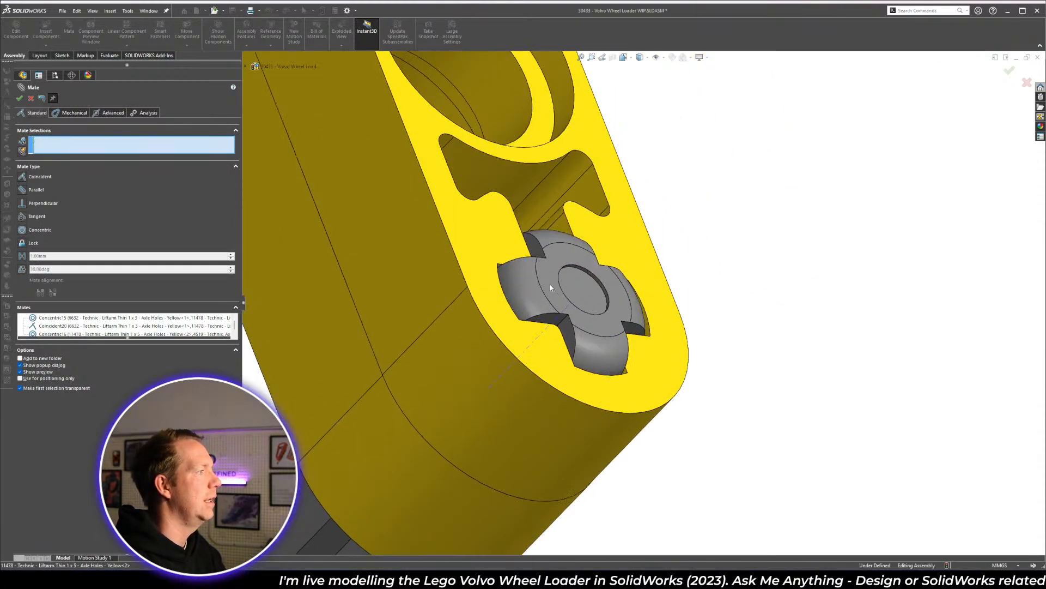
{"action": "left_click", "coordinate": [550, 288]}
{"action": "left_click", "coordinate": [610, 250]}
{"action": "key", "text": "Return"}
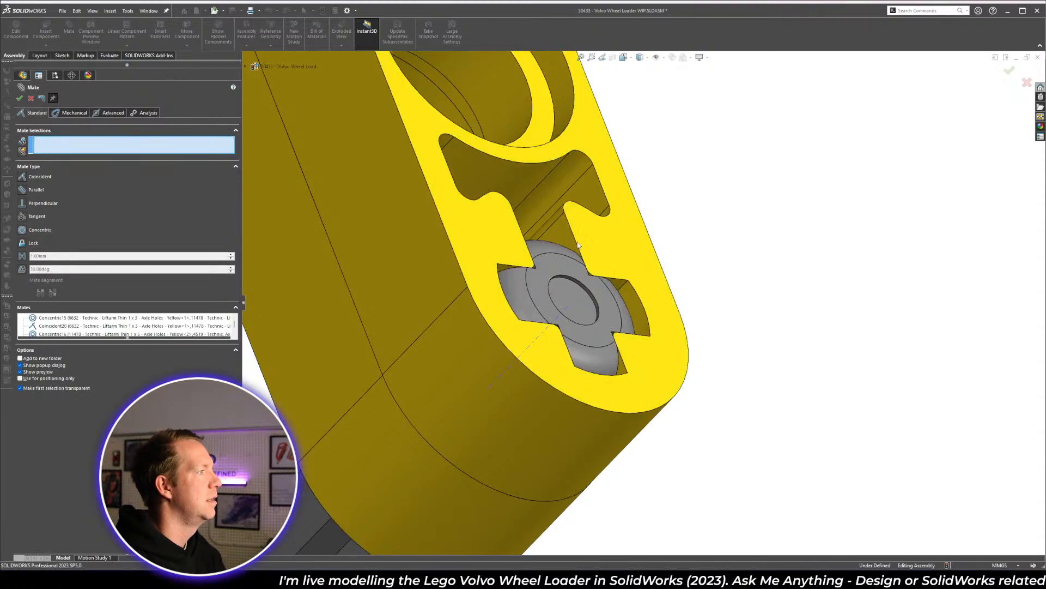
- Check build step 5 in the slides, then mate the second gray Axle 3L concentric with the 1 x 5's middle round hole
{"action": "scroll", "coordinate": [578, 245], "scroll_direction": "up", "scroll_amount": 8}
{"action": "key", "text": "alt+Tab"}
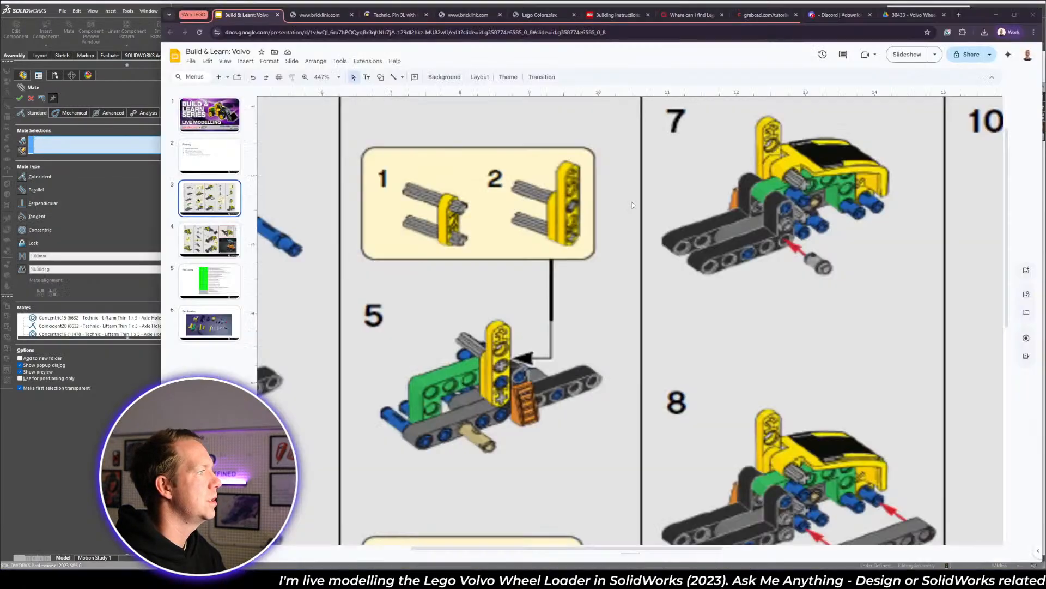
{"action": "key", "text": "alt+Tab"}
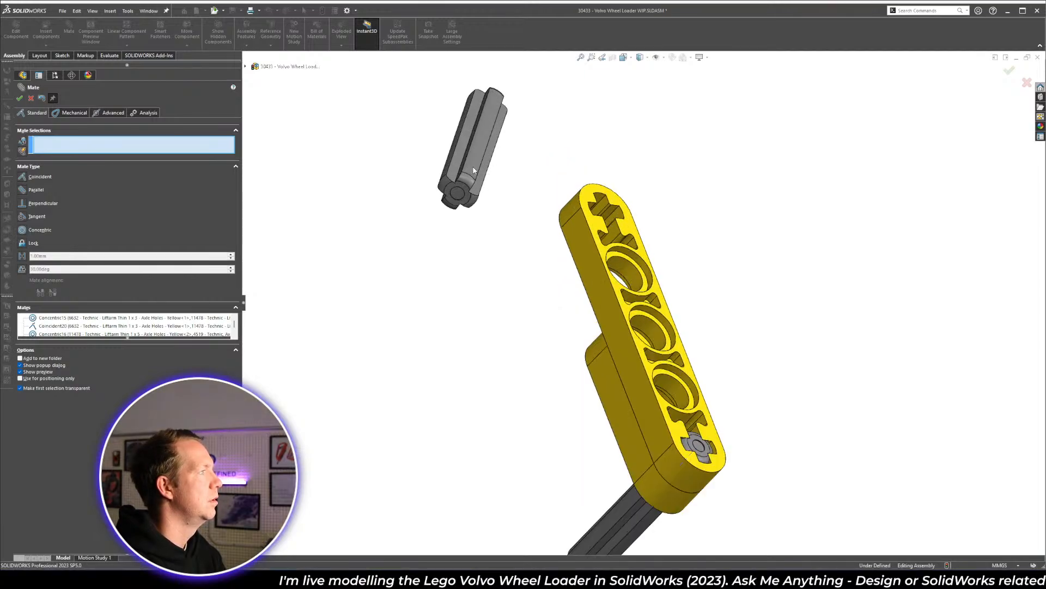
{"action": "left_click", "coordinate": [473, 170]}
{"action": "middle_click_drag", "start_coordinate": [665, 333], "coordinate": [688, 466]}
{"action": "scroll", "coordinate": [658, 323], "scroll_direction": "down", "scroll_amount": 3}
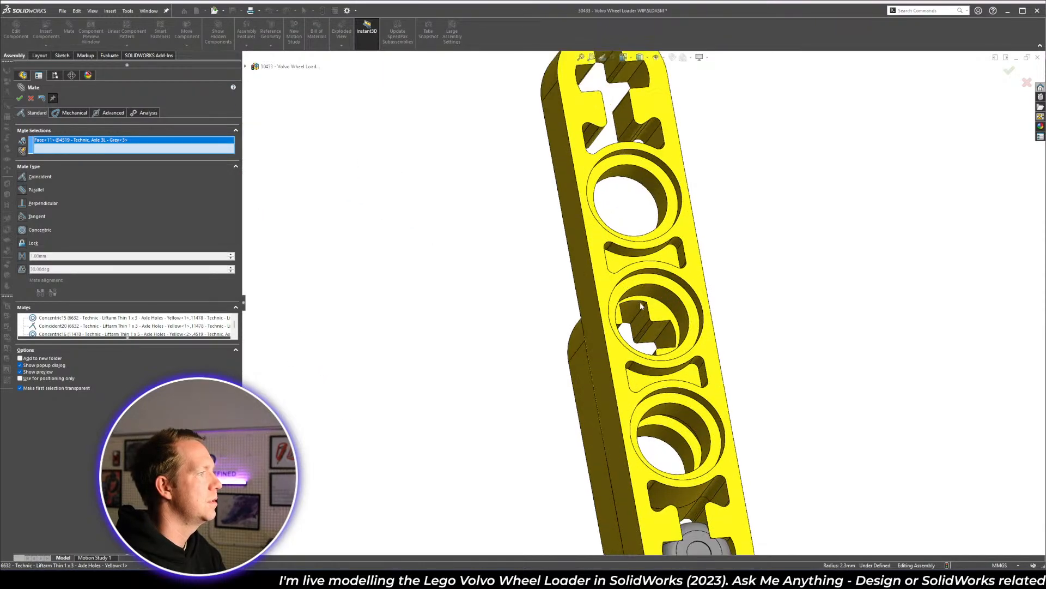
{"action": "left_click", "coordinate": [655, 294]}
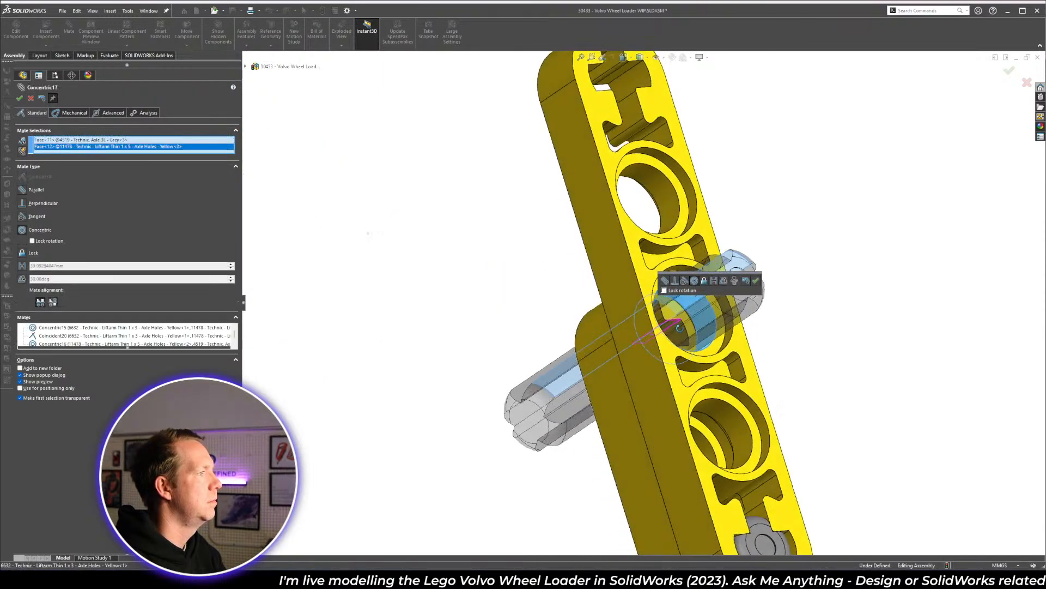
{"action": "scroll", "coordinate": [753, 295], "scroll_direction": "down", "scroll_amount": 2}
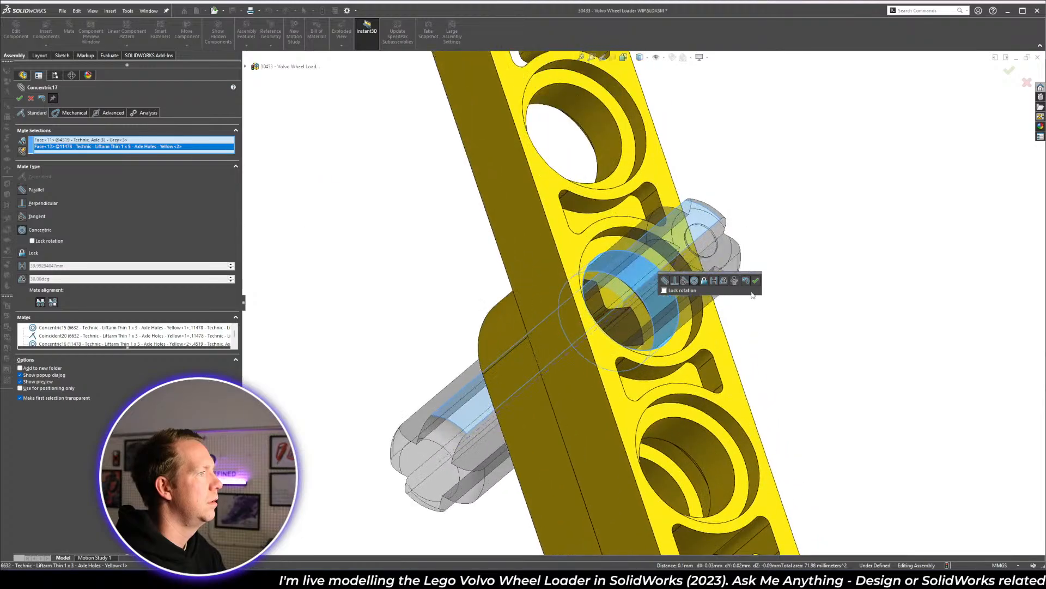
{"action": "left_click", "coordinate": [756, 280]}
- Mate a flat rib face of the second axle to the matching wall of the 1 x 3 liftarm's cross-shaped hole
{"action": "middle_click_drag", "start_coordinate": [757, 280], "coordinate": [609, 331]}
{"action": "left_click", "coordinate": [666, 211]}
{"action": "middle_click_drag", "start_coordinate": [666, 210], "coordinate": [653, 205]}
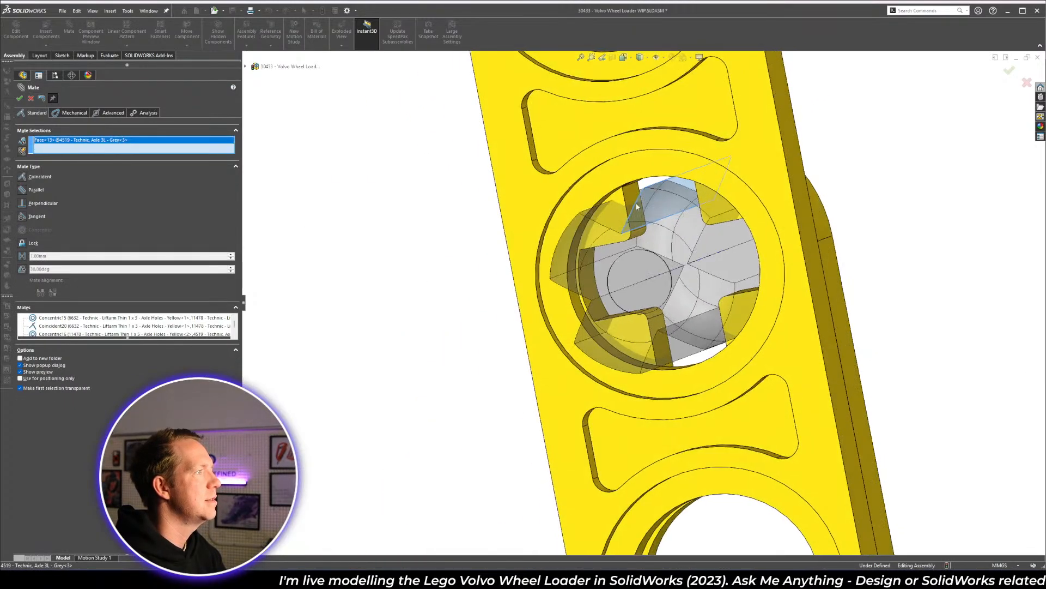
{"action": "left_click", "coordinate": [635, 196]}
{"action": "left_click", "coordinate": [727, 175]}
- Mate the second axle's end face coincident with the outer face of the 1 x 5 liftarm and finish mating
{"action": "middle_click_drag", "start_coordinate": [616, 267], "coordinate": [677, 258]}
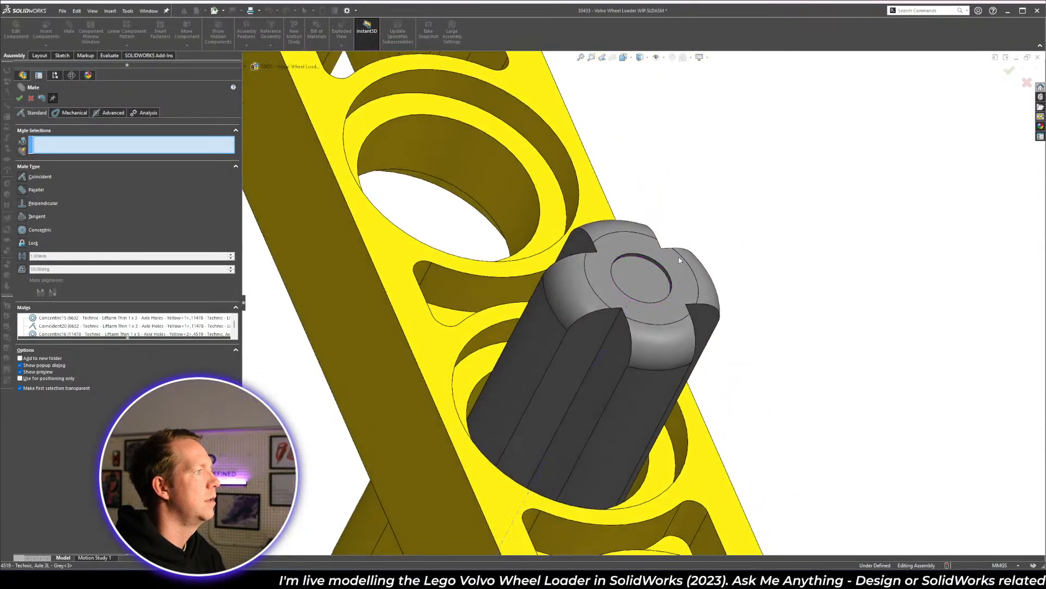
{"action": "left_click", "coordinate": [683, 291]}
{"action": "left_click", "coordinate": [440, 354]}
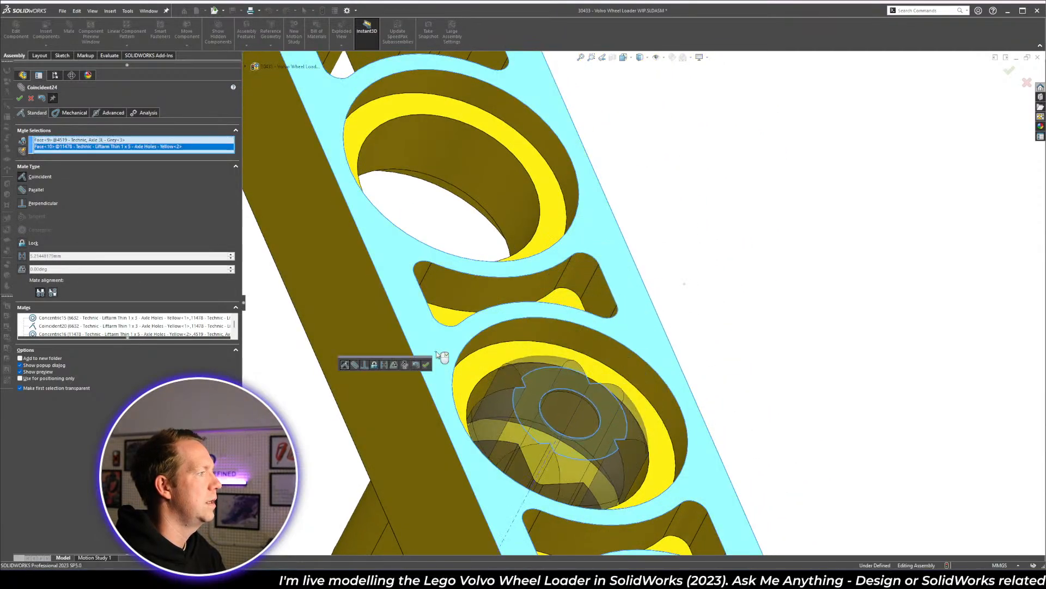
{"action": "left_click", "coordinate": [422, 363]}
{"action": "scroll", "coordinate": [380, 261], "scroll_direction": "up", "scroll_amount": 6}
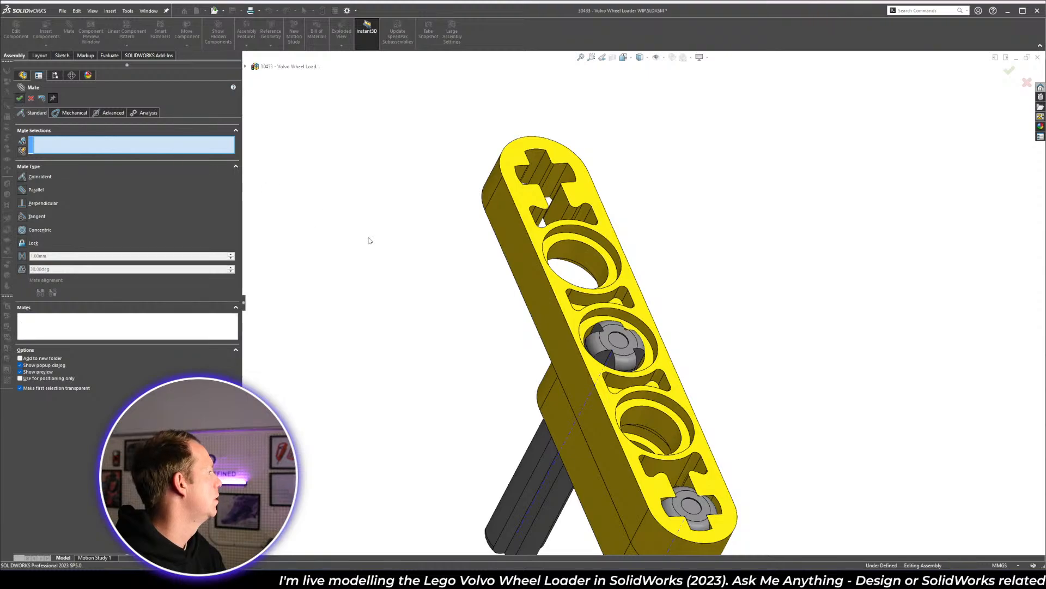
{"action": "key", "text": "Escape"}
- Compare the isometric view of the model with build step 5 in the slides to examine where the axle and liftarm subassembly attaches
{"action": "scroll", "coordinate": [643, 321], "scroll_direction": "up", "scroll_amount": 6}
{"action": "mouse_move", "coordinate": [613, 281]}
{"action": "middle_mouse_down"}
{"action": "mouse_move", "coordinate": [593, 273]}
{"action": "mouse_move", "coordinate": [602, 297]}
{"action": "middle_mouse_up"}
{"action": "scroll", "coordinate": [602, 297], "scroll_direction": "down", "scroll_amount": 3}
{"action": "key", "text": "alt+Tab"}
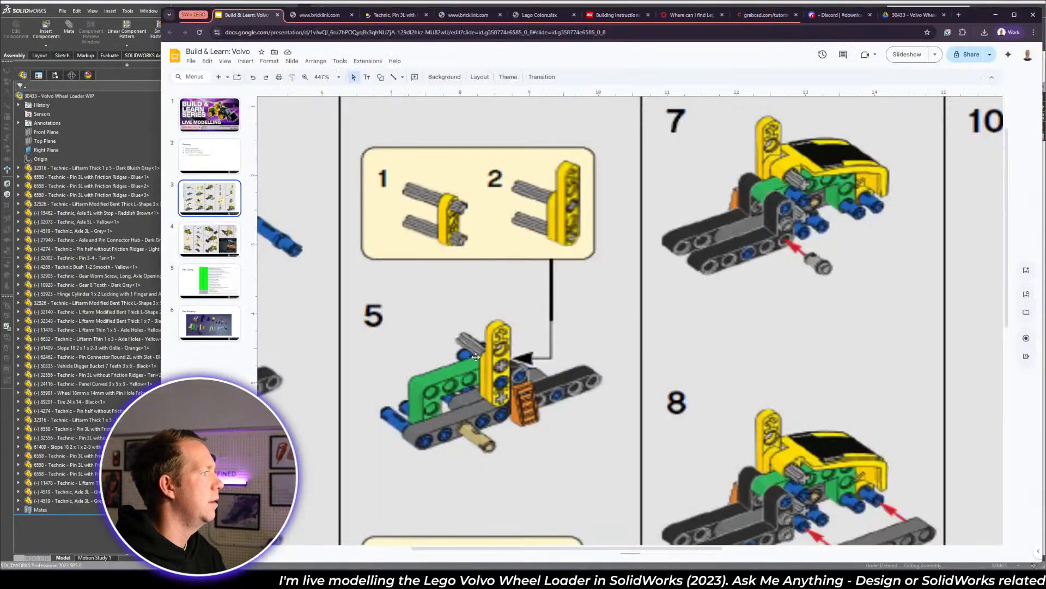
{"action": "key", "text": "alt+Tab"}
{"action": "middle_click_drag", "start_coordinate": [627, 286], "coordinate": [621, 280]}
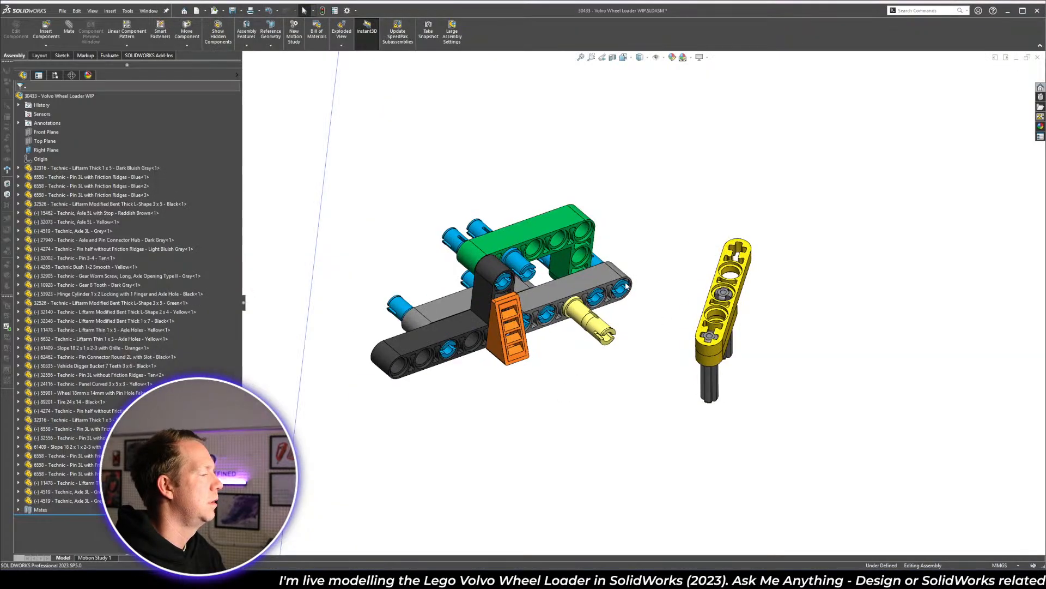
{"action": "key", "text": "alt+Tab"}
{"action": "key", "text": "alt+Tab"}
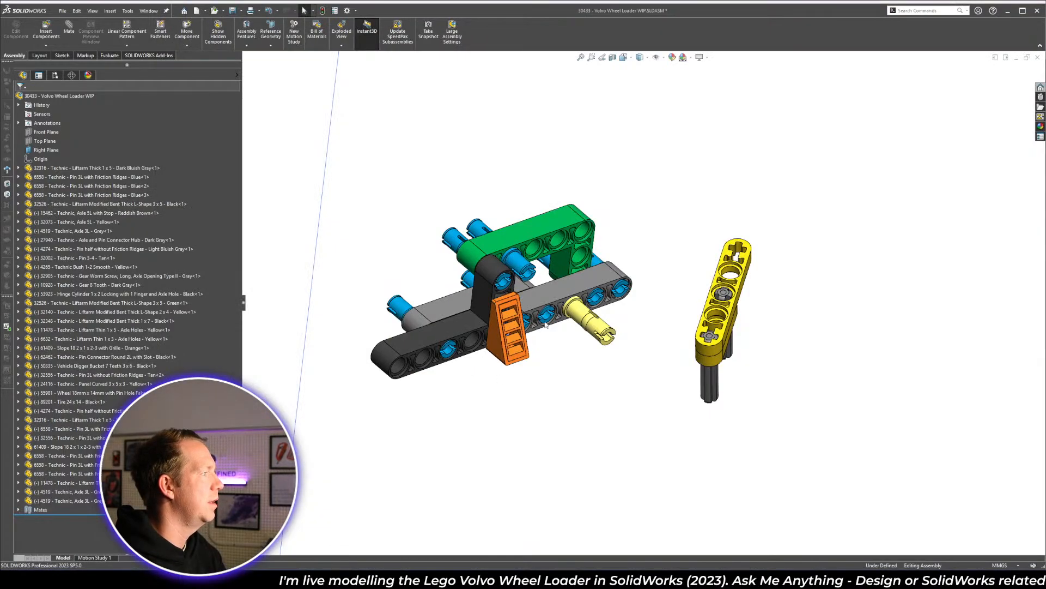
{"action": "middle_click_drag", "start_coordinate": [551, 330], "coordinate": [540, 326]}
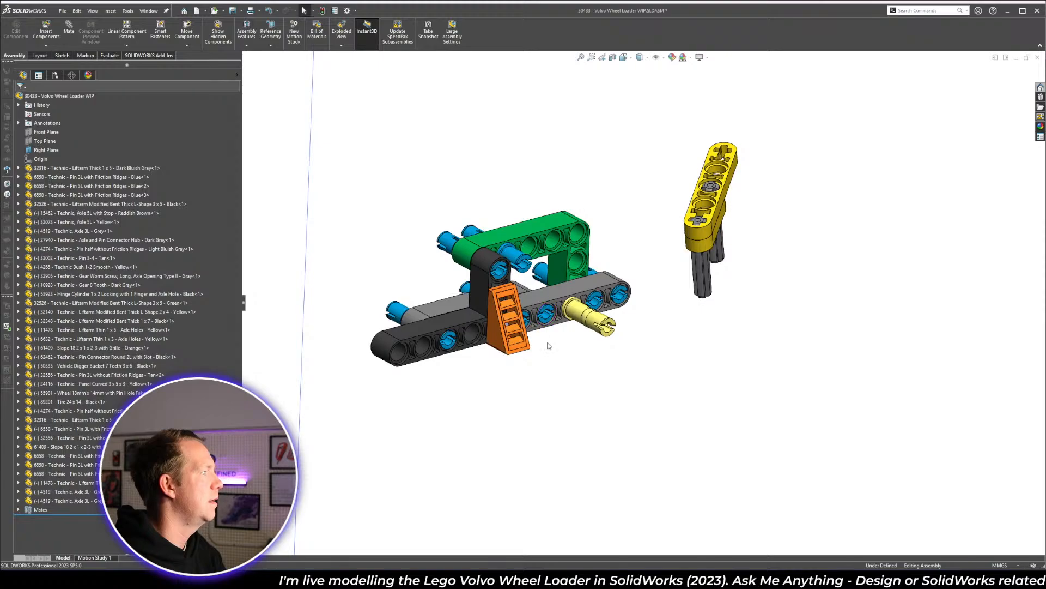
{"action": "key", "text": "space"}
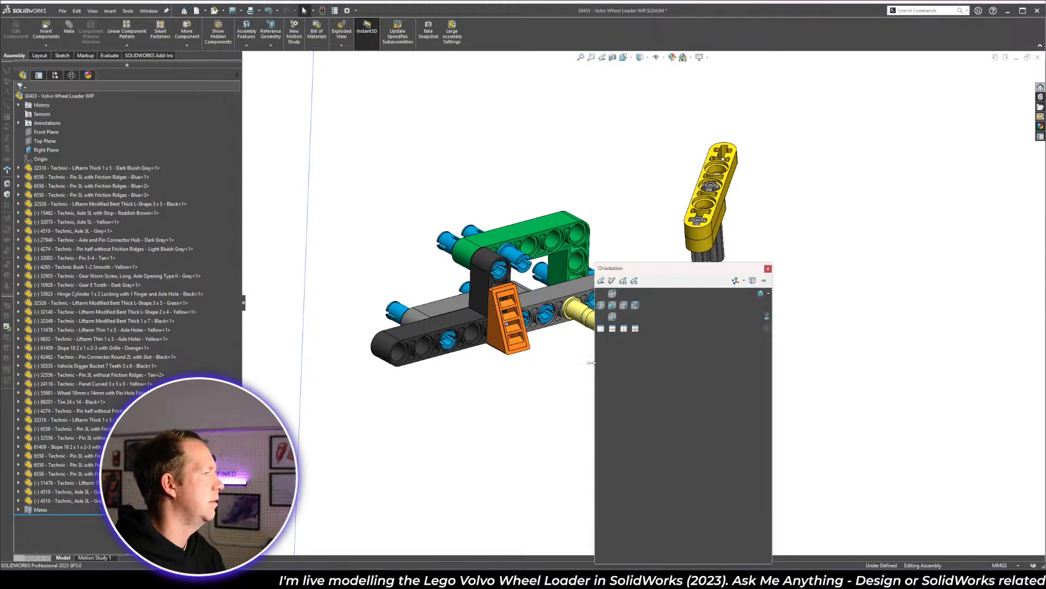
{"action": "left_click", "coordinate": [760, 294]}
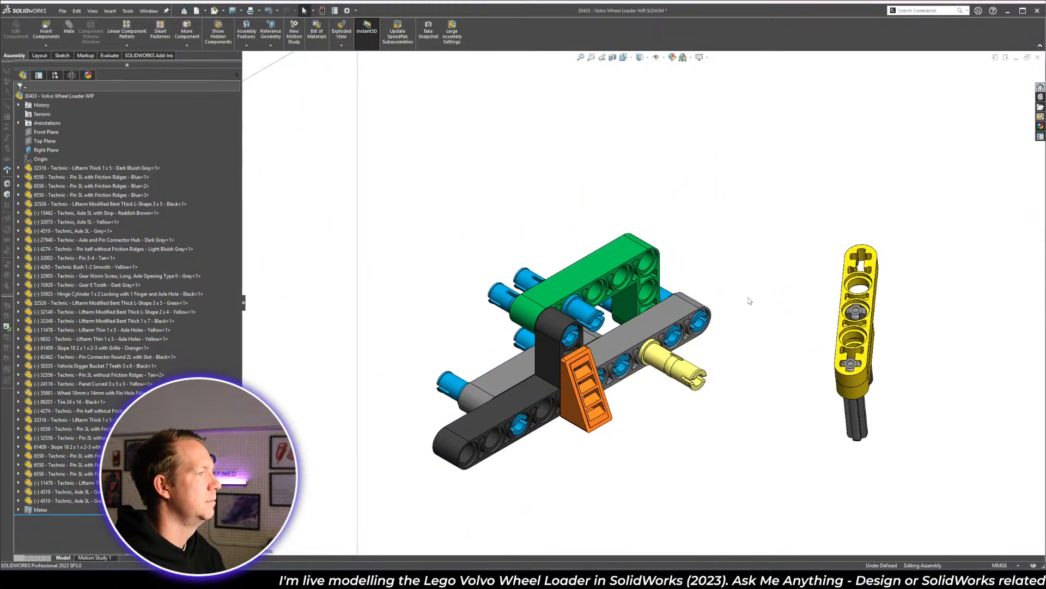
{"action": "key", "text": "alt+Tab"}
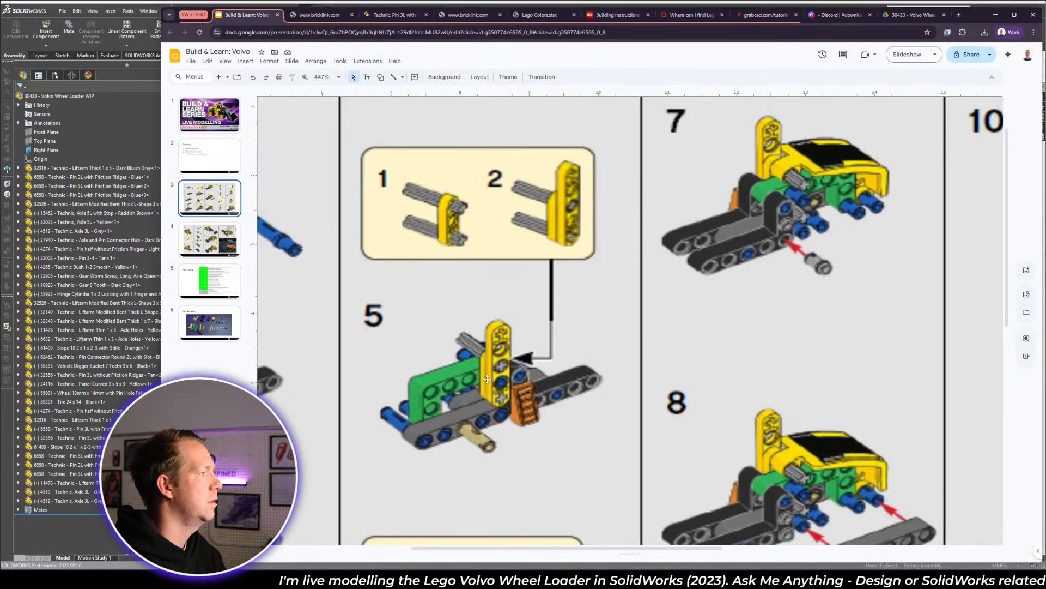
{"action": "key", "text": "alt+Tab"}
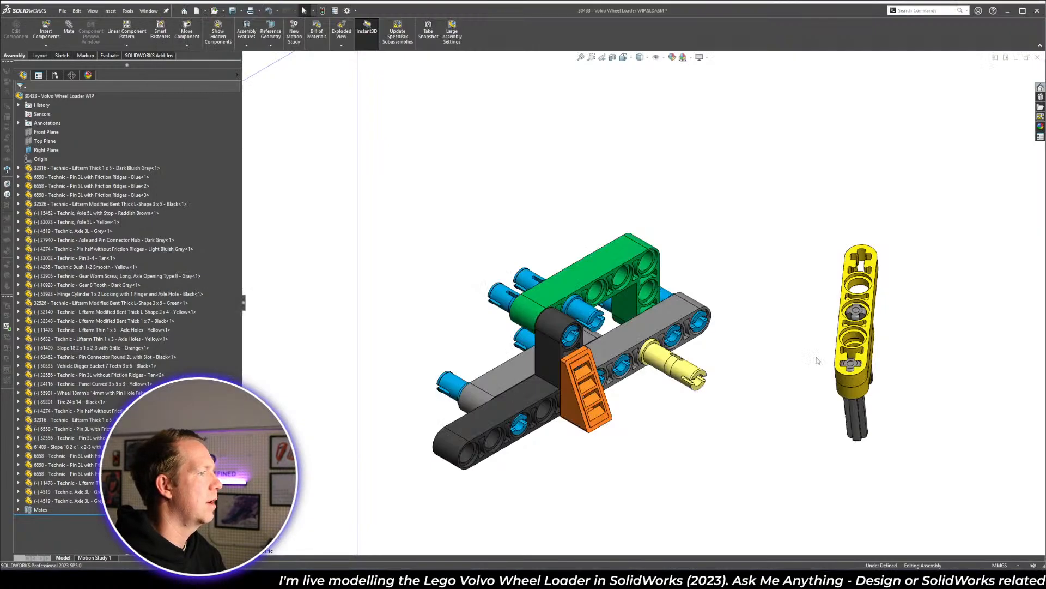
- Move the yellow liftarm subassembly above the build and mate its hole between the axles concentric with the blue pin through the green liftarm
{"action": "left_click_drag", "start_coordinate": [870, 354], "coordinate": [723, 224]}
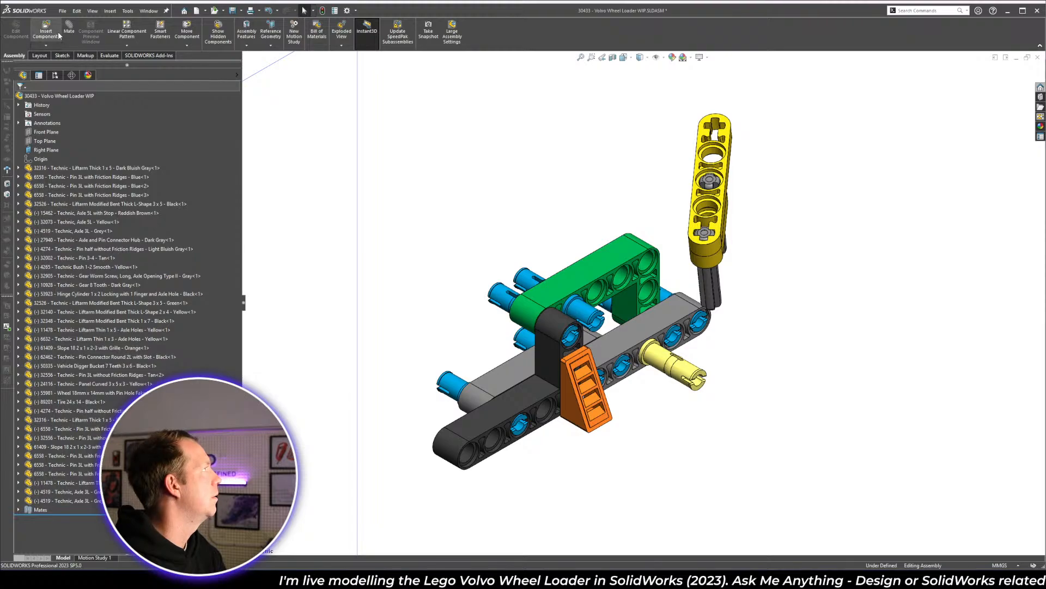
{"action": "key", "text": "m"}
{"action": "scroll", "coordinate": [682, 269], "scroll_direction": "down", "scroll_amount": 2}
{"action": "middle_click_drag", "start_coordinate": [663, 294], "coordinate": [588, 289]}
{"action": "key", "text": "alt+Tab"}
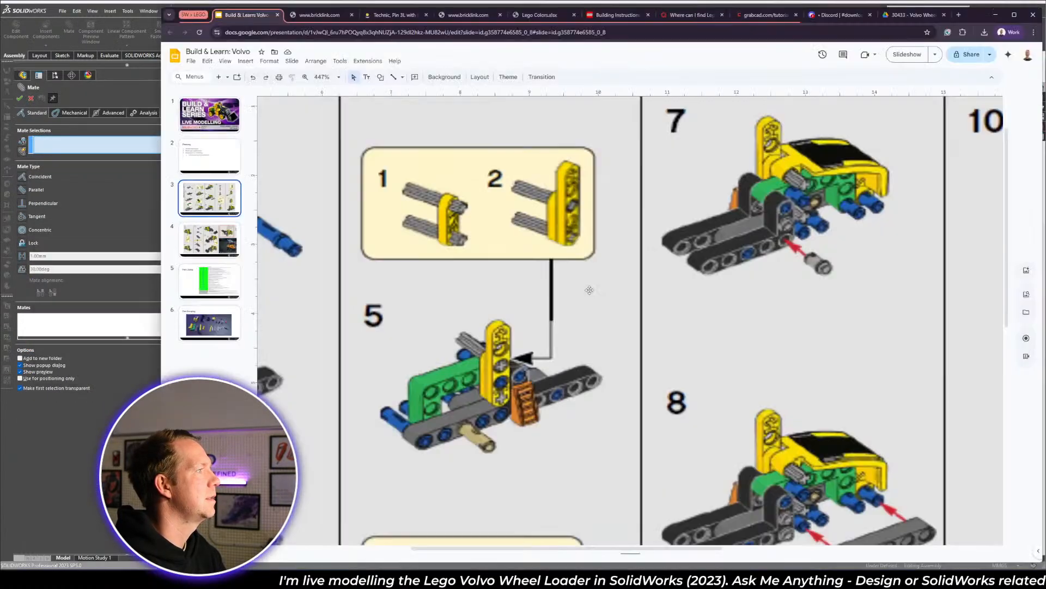
{"action": "key", "text": "alt+Tab"}
{"action": "scroll", "coordinate": [589, 290], "scroll_direction": "up", "scroll_amount": 4}
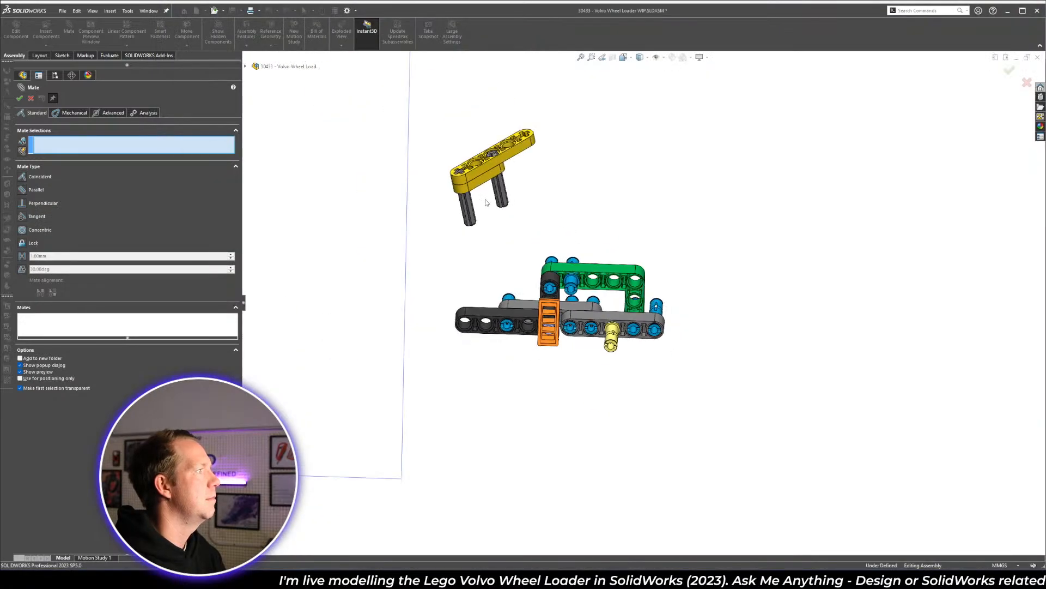
{"action": "scroll", "coordinate": [501, 165], "scroll_direction": "down", "scroll_amount": 3}
{"action": "left_click", "coordinate": [502, 165]}
{"action": "scroll", "coordinate": [647, 390], "scroll_direction": "down", "scroll_amount": 2}
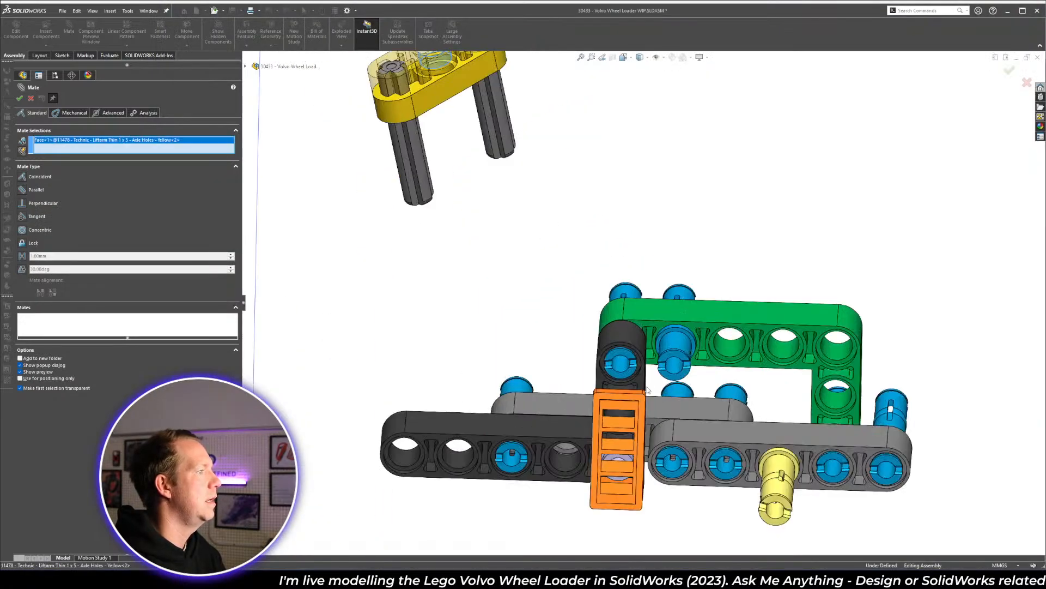
{"action": "left_click", "coordinate": [686, 342]}
{"action": "middle_click_drag", "start_coordinate": [685, 333], "coordinate": [665, 361]}
{"action": "scroll", "coordinate": [665, 361], "scroll_direction": "down", "scroll_amount": 3}
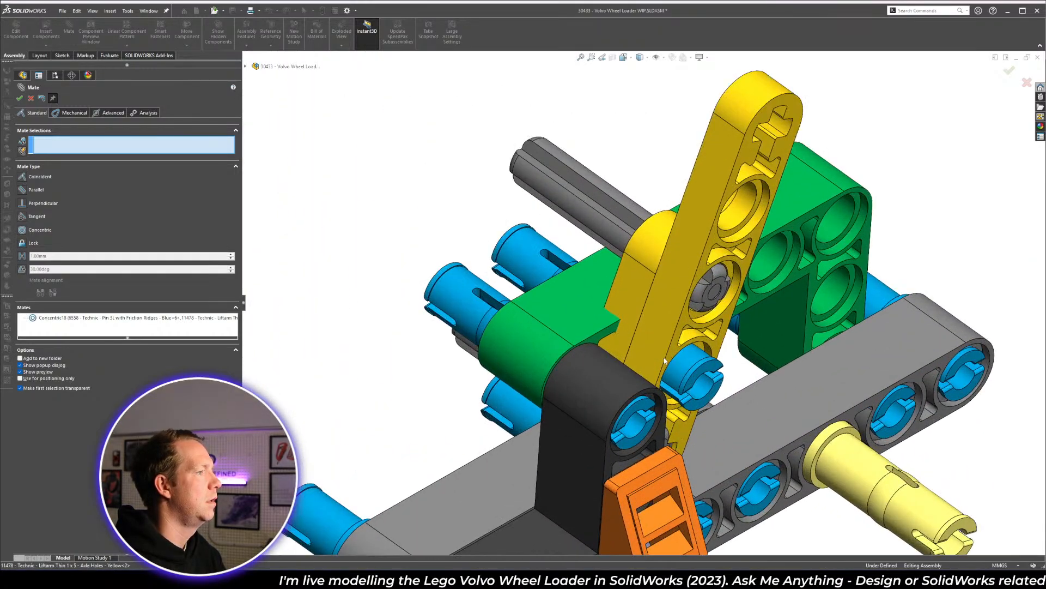
- Mate the yellow 1 x 5 thin liftarm's outer face coincident with the outer face of the black bent liftarm
{"action": "mouse_move", "coordinate": [664, 361]}
{"action": "left_mouse_down"}
{"action": "mouse_move", "coordinate": [685, 375]}
{"action": "mouse_move", "coordinate": [675, 368]}
{"action": "left_mouse_up"}
{"action": "middle_click_drag", "start_coordinate": [627, 384], "coordinate": [565, 305]}
{"action": "scroll", "coordinate": [701, 425], "scroll_direction": "down", "scroll_amount": 5}
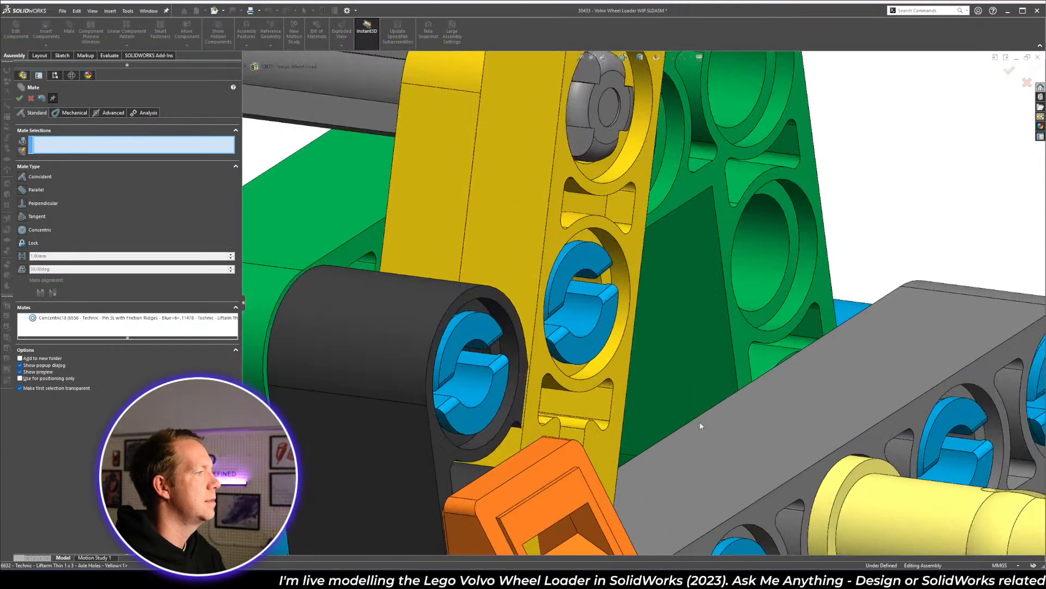
{"action": "left_click", "coordinate": [610, 375]}
{"action": "left_click", "coordinate": [526, 371]}
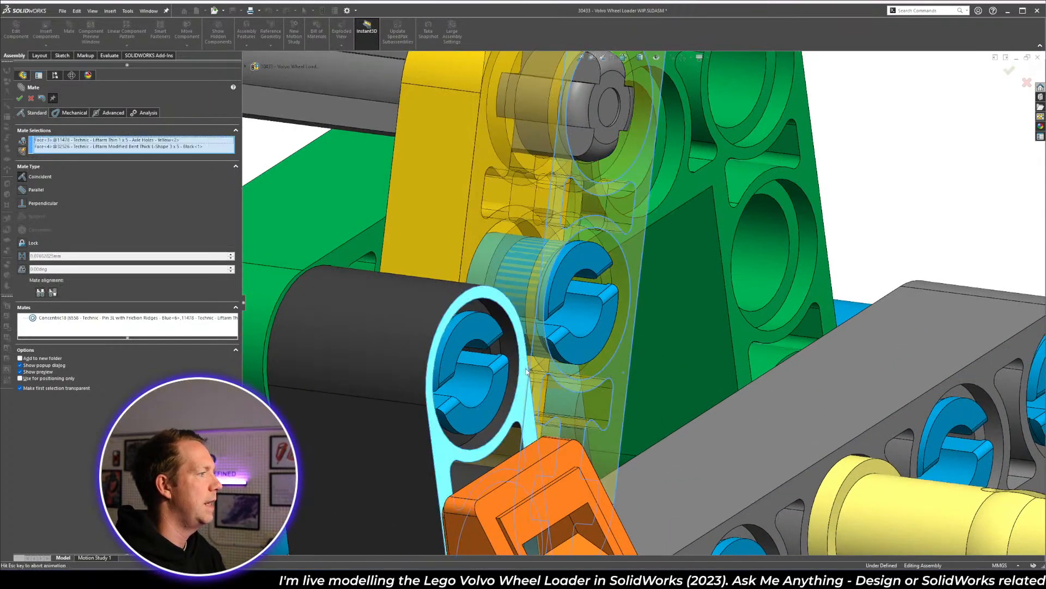
{"action": "left_click", "coordinate": [515, 380]}
{"action": "scroll", "coordinate": [589, 396], "scroll_direction": "up", "scroll_amount": 4}
{"action": "scroll", "coordinate": [589, 395], "scroll_direction": "up", "scroll_amount": 1}
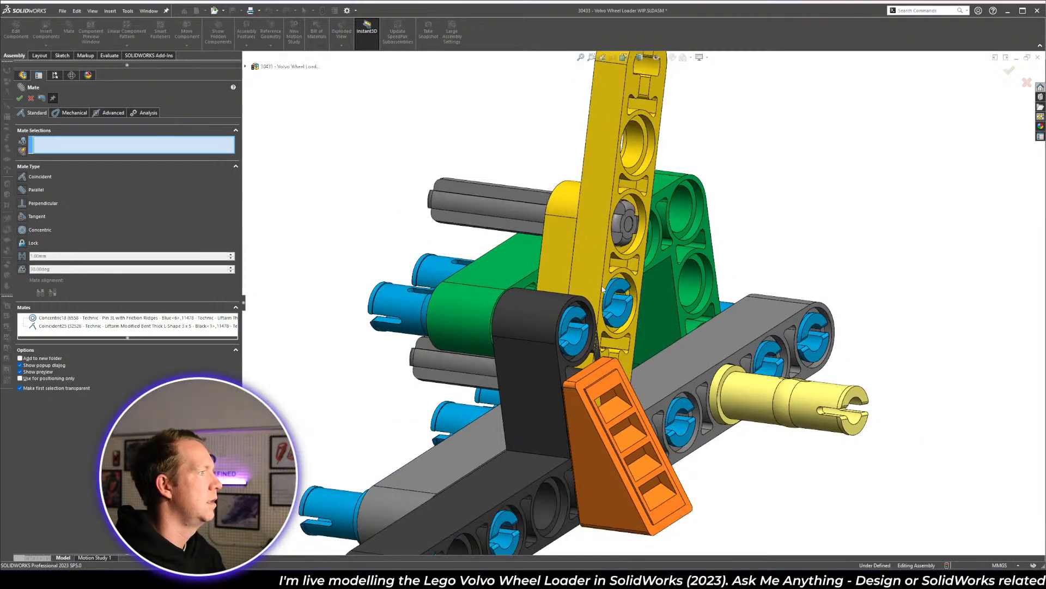
- Make the long edge face of the yellow 1 x 5 liftarm parallel to the black bent liftarm's upright face and finish mating
{"action": "left_click", "coordinate": [579, 272]}
{"action": "left_click", "coordinate": [538, 380]}
{"action": "key", "text": "Return"}
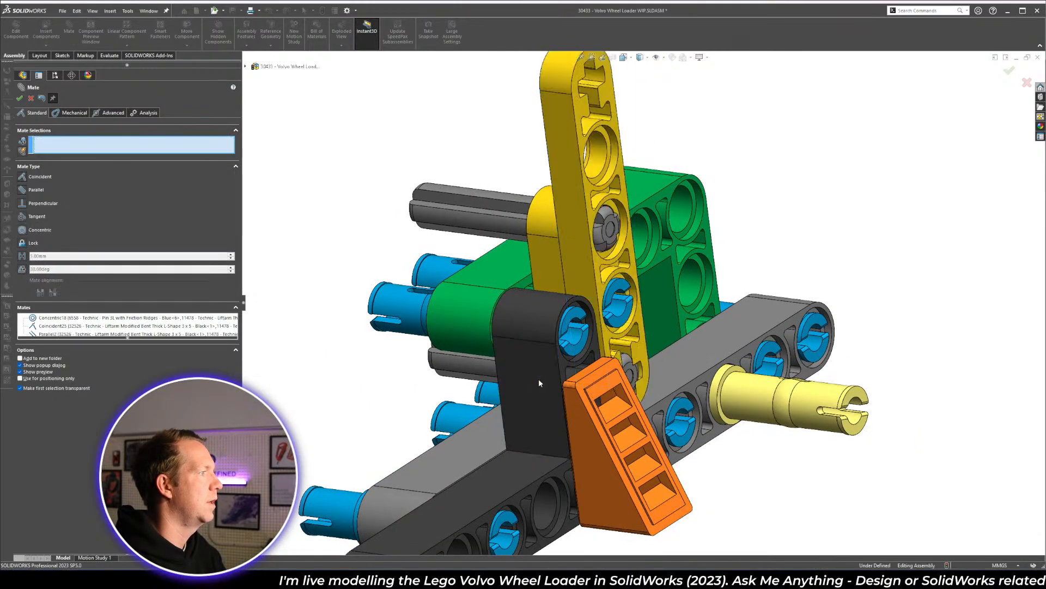
{"action": "middle_click_drag", "start_coordinate": [538, 377], "coordinate": [370, 317]}
{"action": "middle_click_drag", "start_coordinate": [573, 342], "coordinate": [512, 316]}
{"action": "scroll", "coordinate": [572, 314], "scroll_direction": "up", "scroll_amount": 2}
{"action": "left_click", "coordinate": [19, 98]}
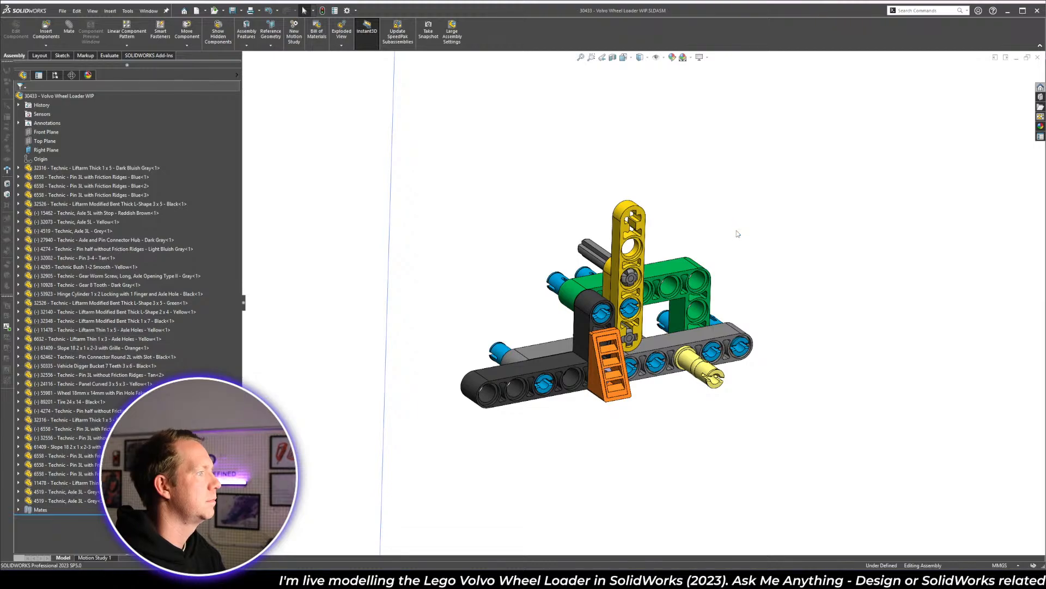
- Switch to the instruction slides and examine steps 5 and 6 for how the curved yellow panel attaches, returning to SolidWorks
{"action": "key", "text": "alt+Tab"}
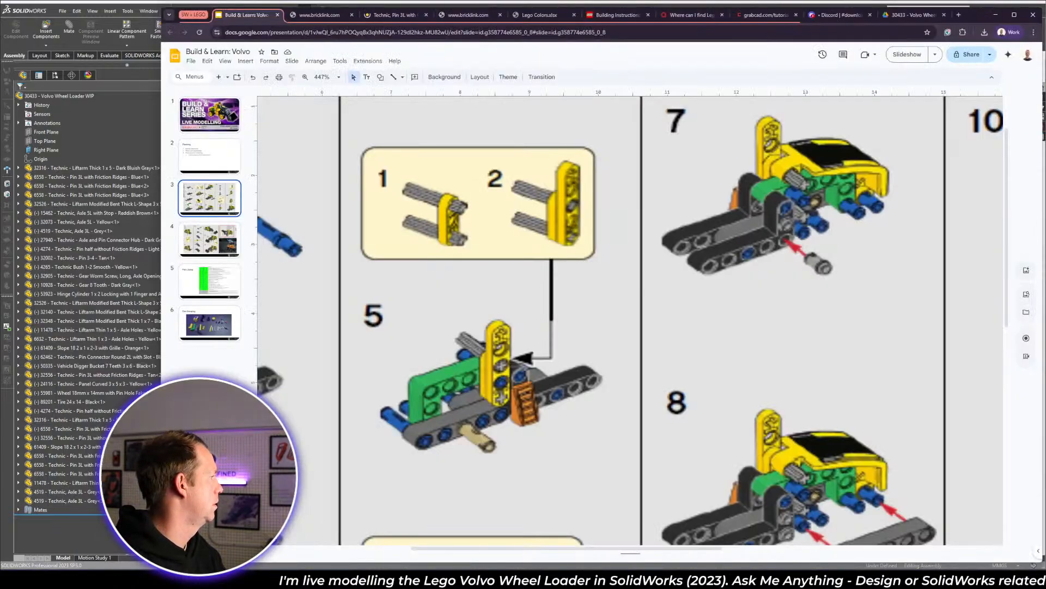
{"action": "key", "text": "alt+Tab"}
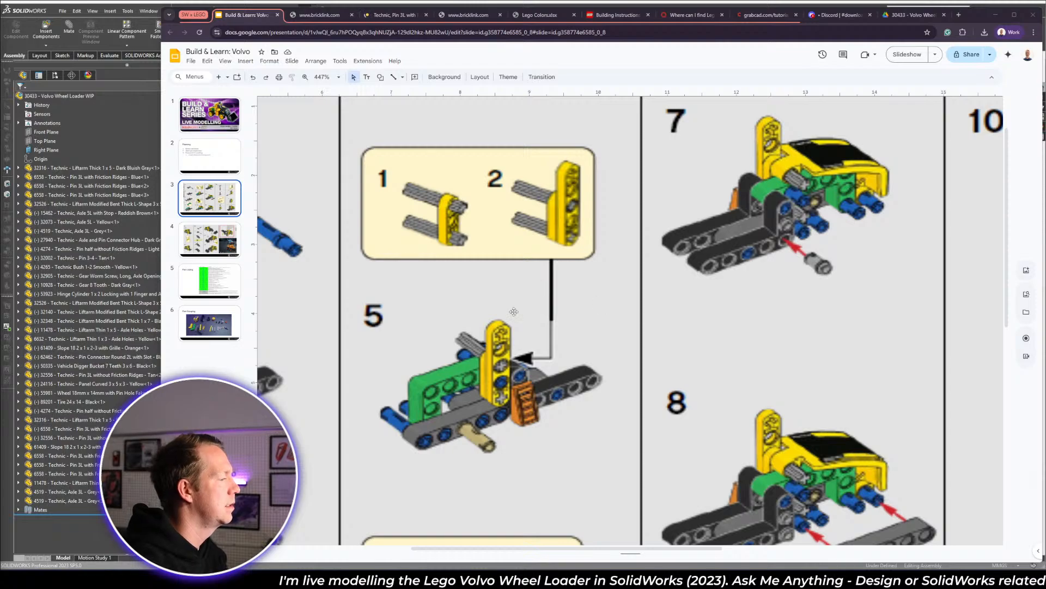
{"action": "scroll", "coordinate": [498, 363], "scroll_direction": "down", "scroll_amount": 6}
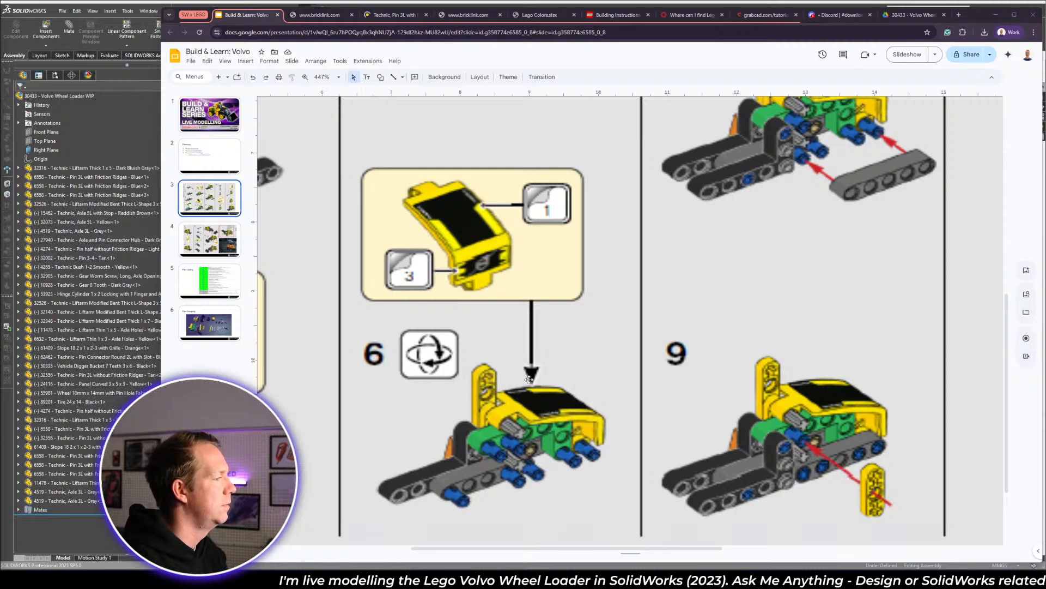
{"action": "scroll", "coordinate": [528, 379], "scroll_direction": "up", "scroll_amount": 4}
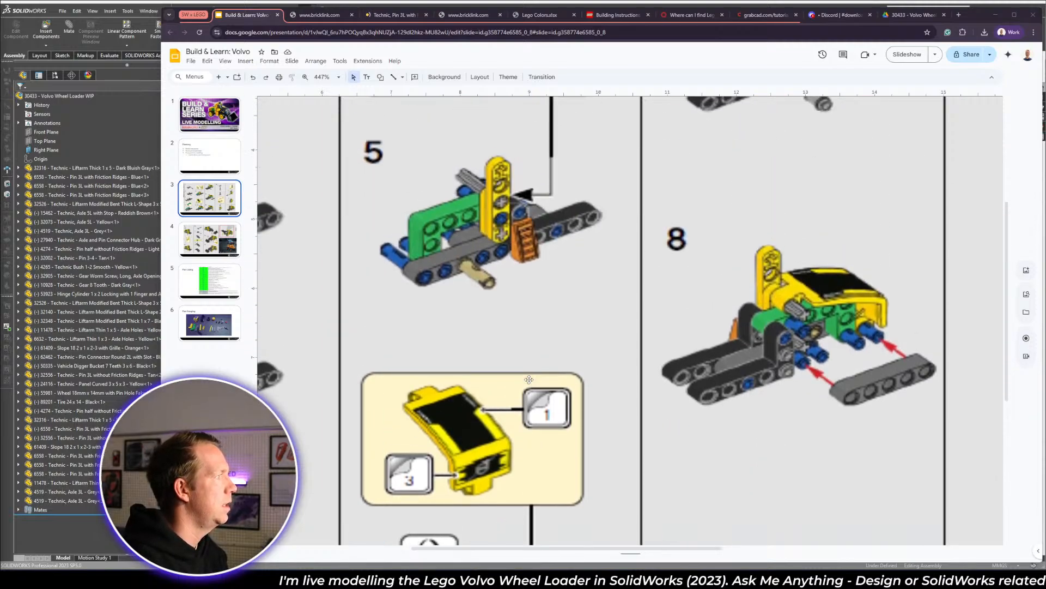
{"action": "scroll", "coordinate": [528, 379], "scroll_direction": "down", "scroll_amount": 3}
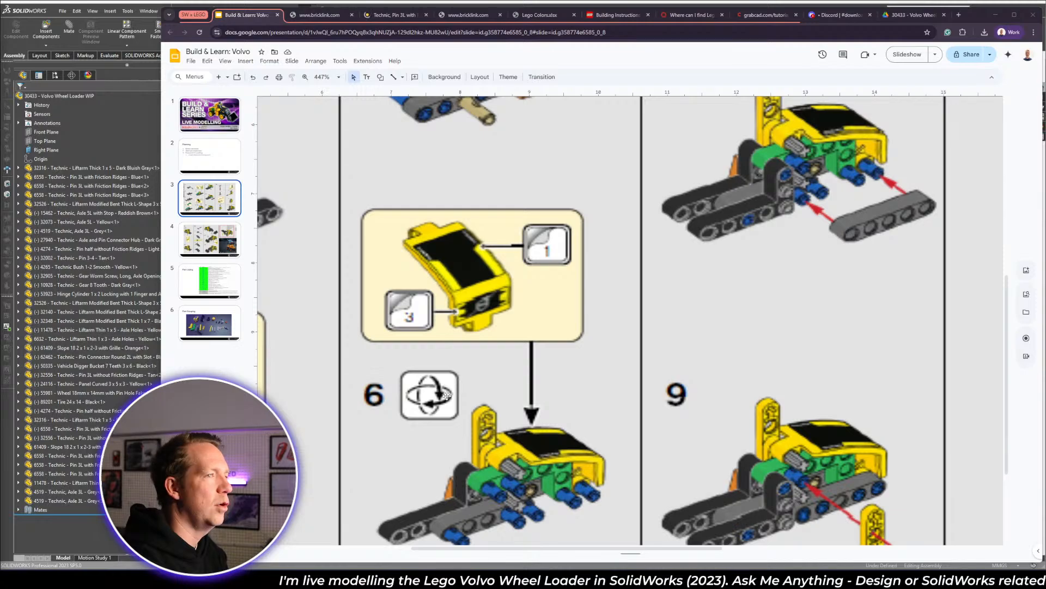
{"action": "scroll", "coordinate": [438, 399], "scroll_direction": "down", "scroll_amount": 1}
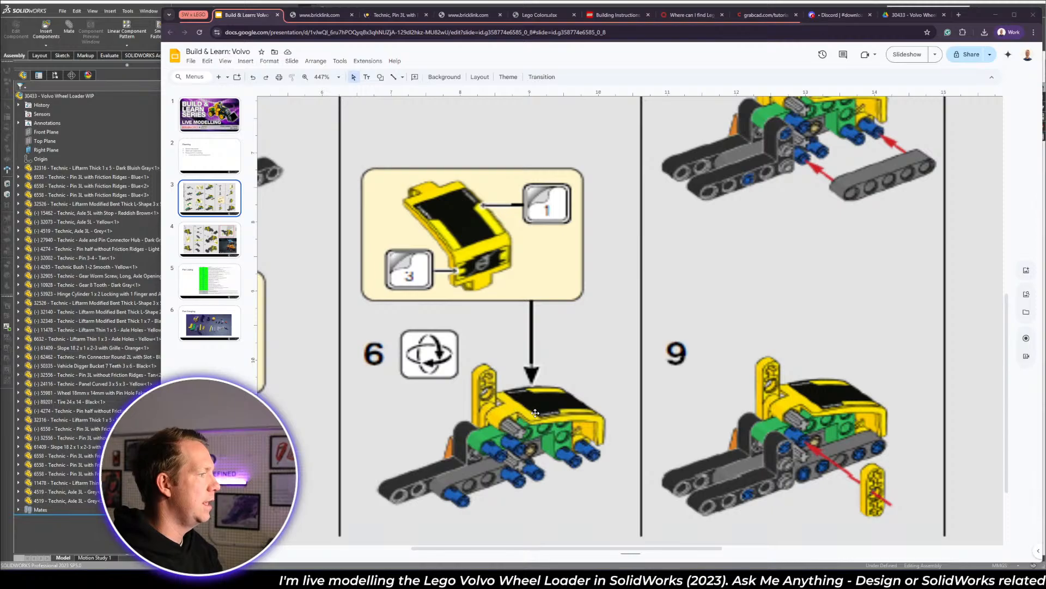
{"action": "key", "text": "alt+Tab"}
{"action": "key", "text": "Tab"}
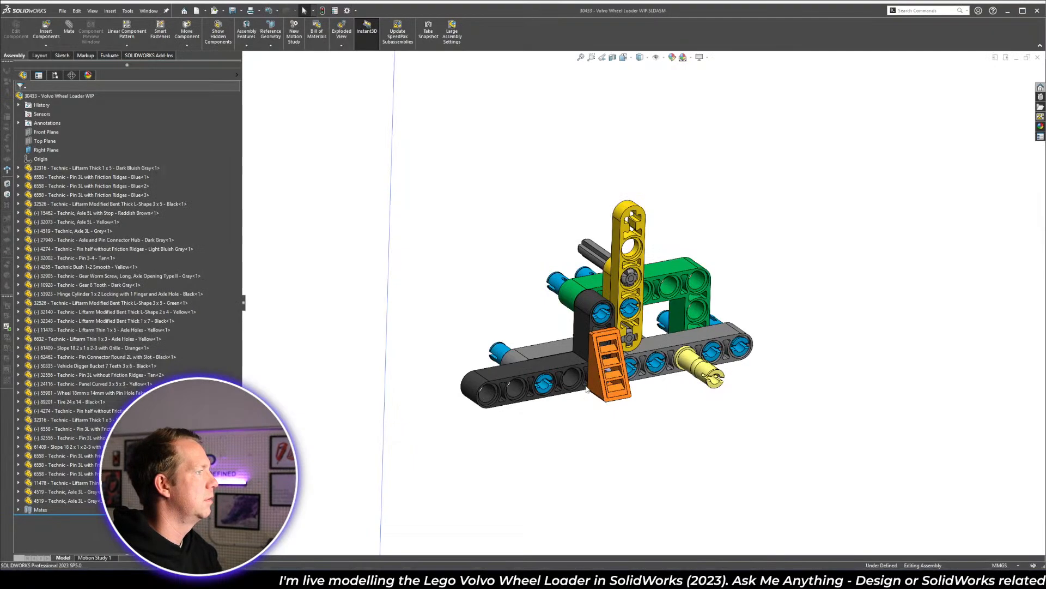
- Move the yellow curved 3 x 5 x 3 panel beside the build, above the green liftarm
{"action": "left_click_drag", "start_coordinate": [289, 199], "coordinate": [692, 281]}
{"action": "scroll", "coordinate": [676, 291], "scroll_direction": "down", "scroll_amount": 5}
{"action": "scroll", "coordinate": [674, 289], "scroll_direction": "down", "scroll_amount": 4}
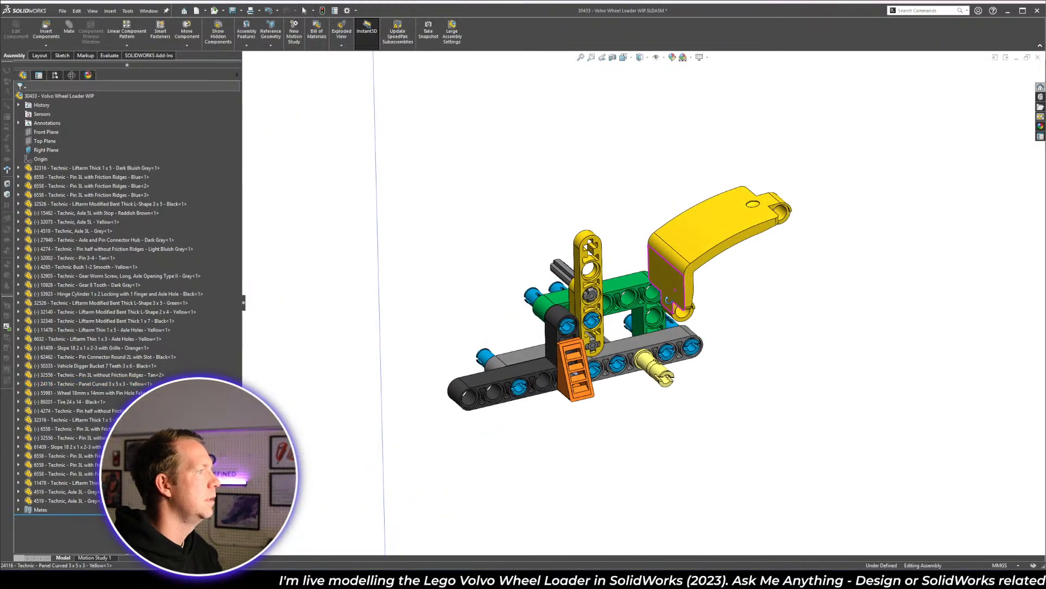
{"action": "left_click", "coordinate": [659, 203]}
{"action": "key", "text": "Escape"}
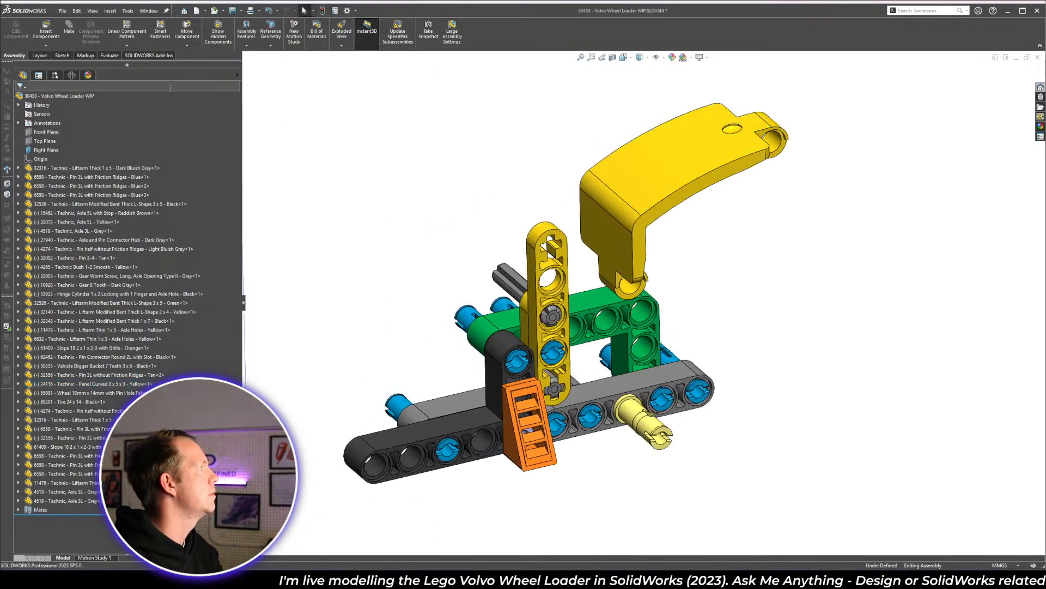
- Rotate the curved panel so its underside and both pin holes face the build, and compare its orientation with the instruction slides
{"action": "left_click", "coordinate": [191, 45]}
{"action": "left_click", "coordinate": [203, 65]}
{"action": "left_click_drag", "start_coordinate": [627, 223], "coordinate": [701, 221]}
{"action": "left_click", "coordinate": [21, 99]}
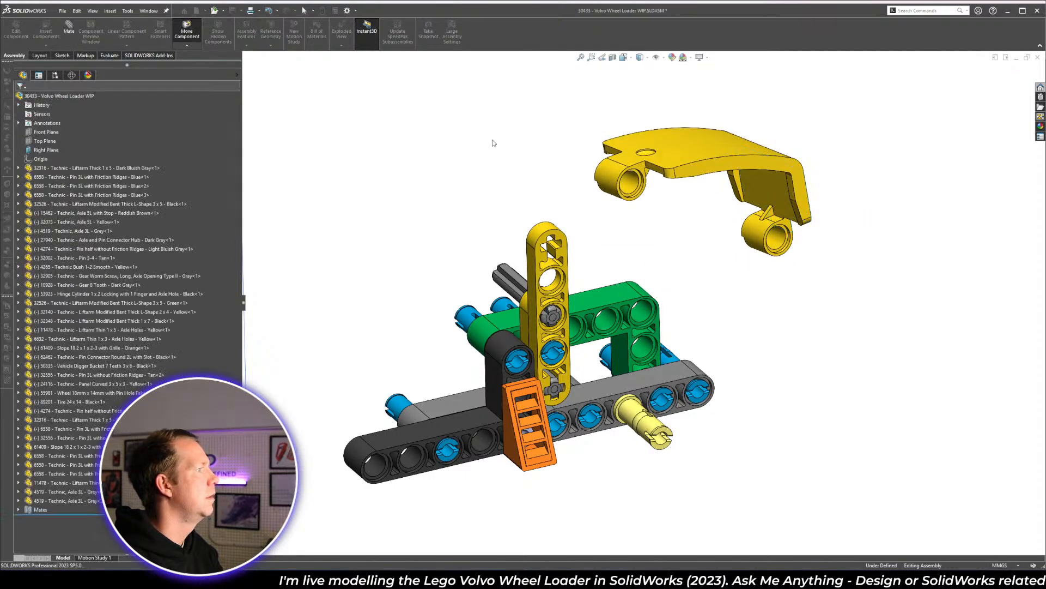
{"action": "key", "text": "alt+Tab"}
{"action": "key", "text": "alt+Tab"}
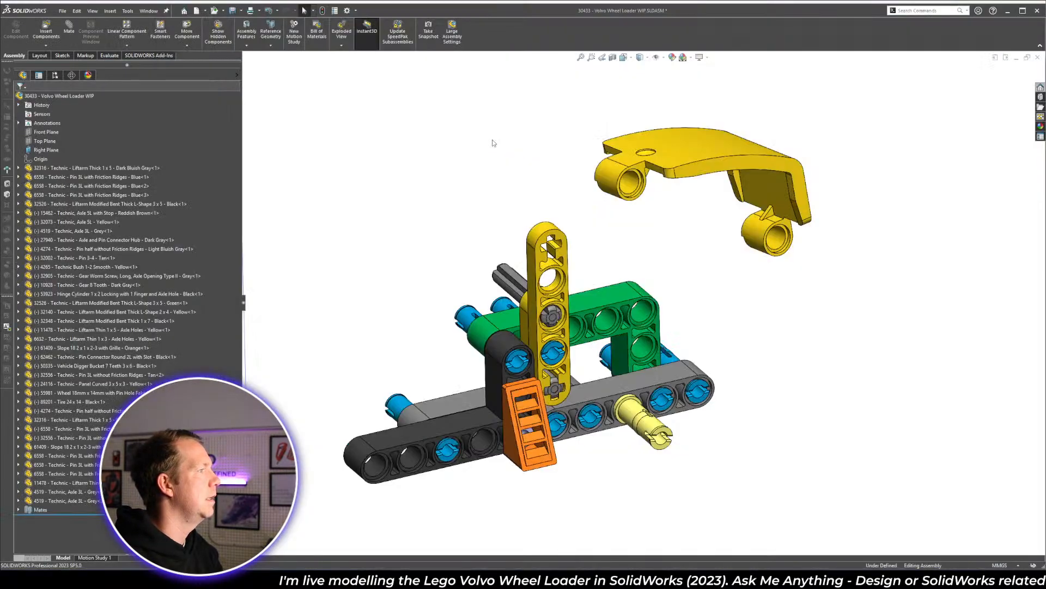
- Mate the pin hole at the curved panel's notched end concentric with the upper grey axle and swing the panel up
{"action": "middle_click_drag", "start_coordinate": [489, 272], "coordinate": [647, 238]}
{"action": "scroll", "coordinate": [647, 238], "scroll_direction": "up", "scroll_amount": 3}
{"action": "scroll", "coordinate": [573, 188], "scroll_direction": "down", "scroll_amount": 3}
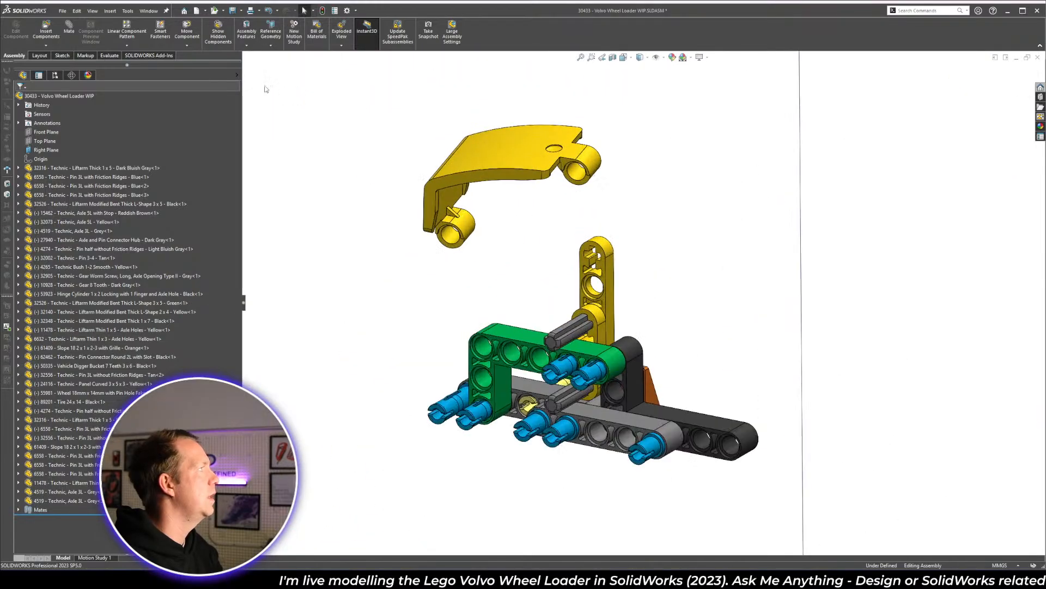
{"action": "left_click", "coordinate": [577, 174]}
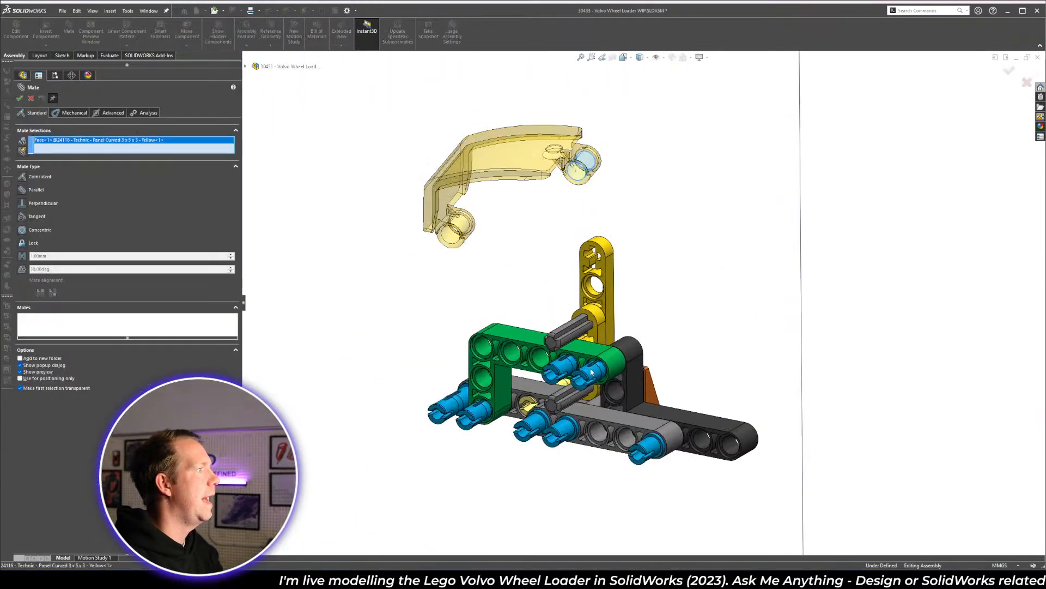
{"action": "scroll", "coordinate": [560, 350], "scroll_direction": "down", "scroll_amount": 4}
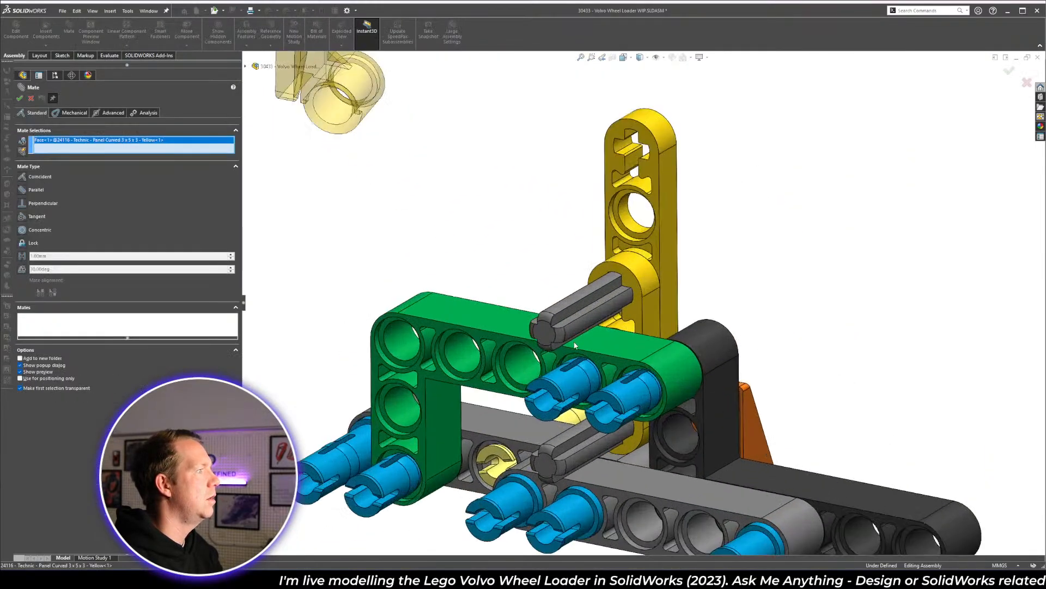
{"action": "left_click", "coordinate": [557, 306]}
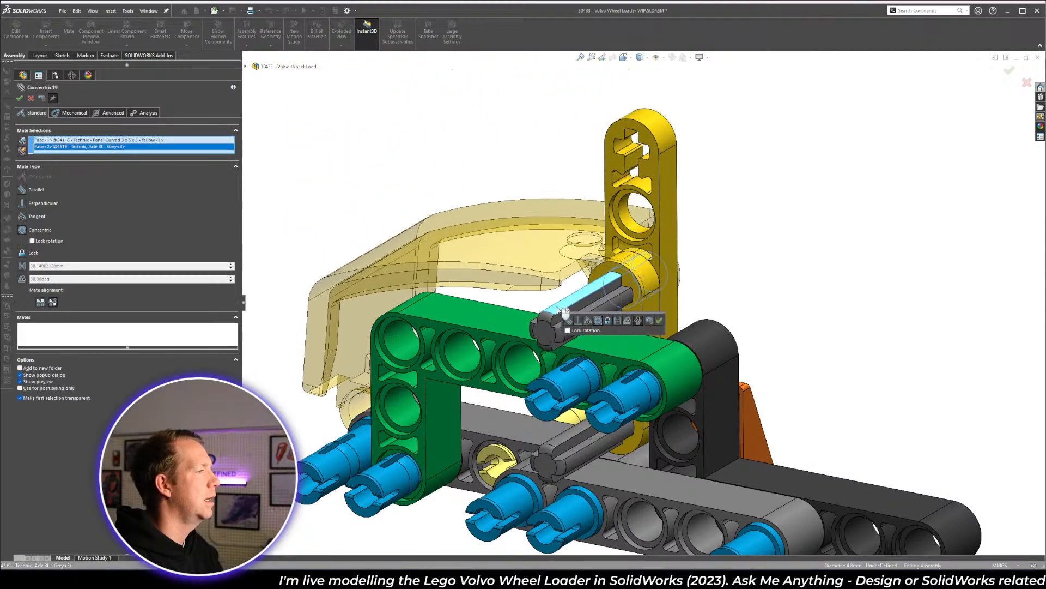
{"action": "left_click", "coordinate": [659, 320]}
{"action": "scroll", "coordinate": [644, 303], "scroll_direction": "up", "scroll_amount": 1}
{"action": "left_click_drag", "start_coordinate": [564, 258], "coordinate": [519, 271]}
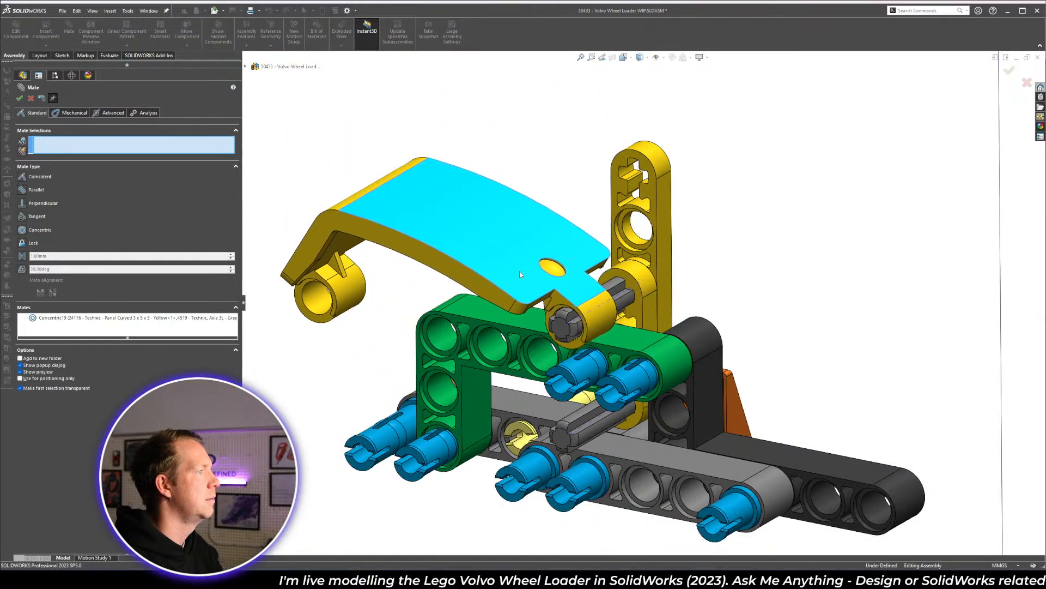
{"action": "key", "text": "Escape"}
- Mate the curved panel's Right plane coincident with the assembly's Right Plane and finish mating
{"action": "left_click", "coordinate": [508, 245]}
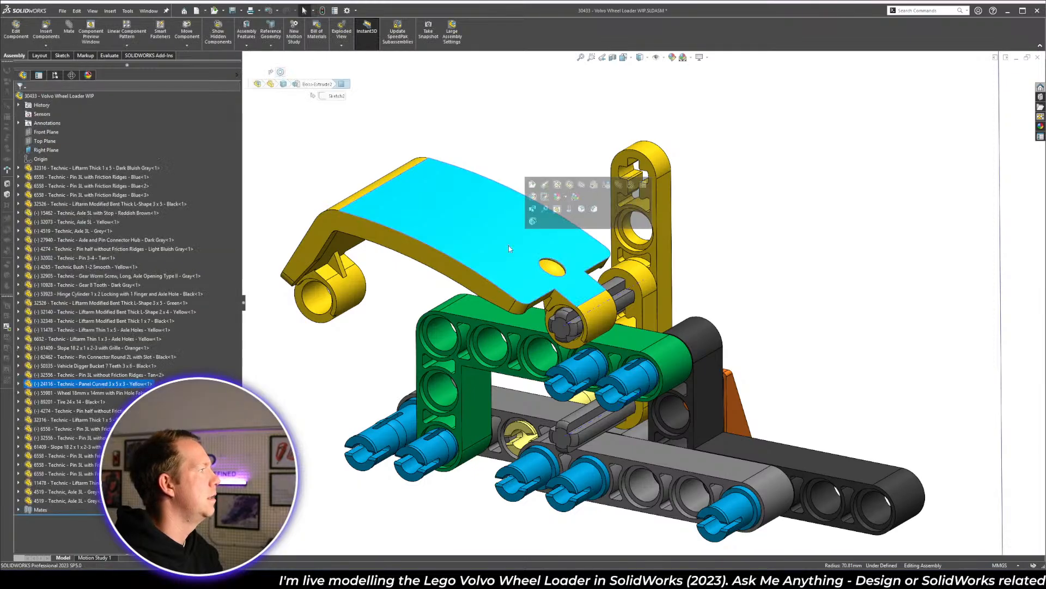
{"action": "middle_click_drag", "start_coordinate": [508, 245], "coordinate": [503, 333]}
{"action": "scroll", "coordinate": [663, 252], "scroll_direction": "up", "scroll_amount": 3}
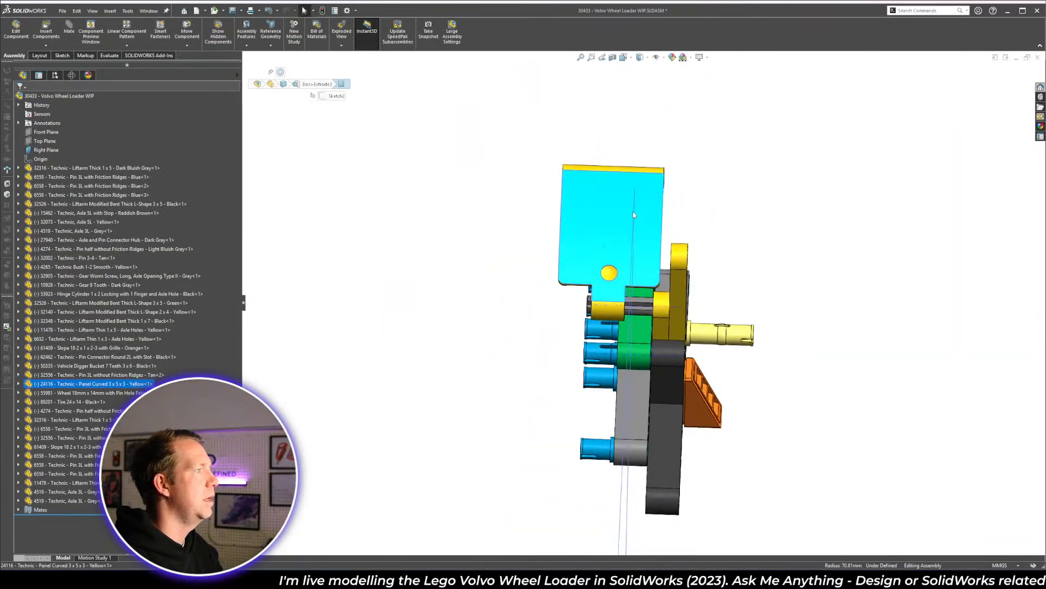
{"action": "left_click", "coordinate": [19, 384]}
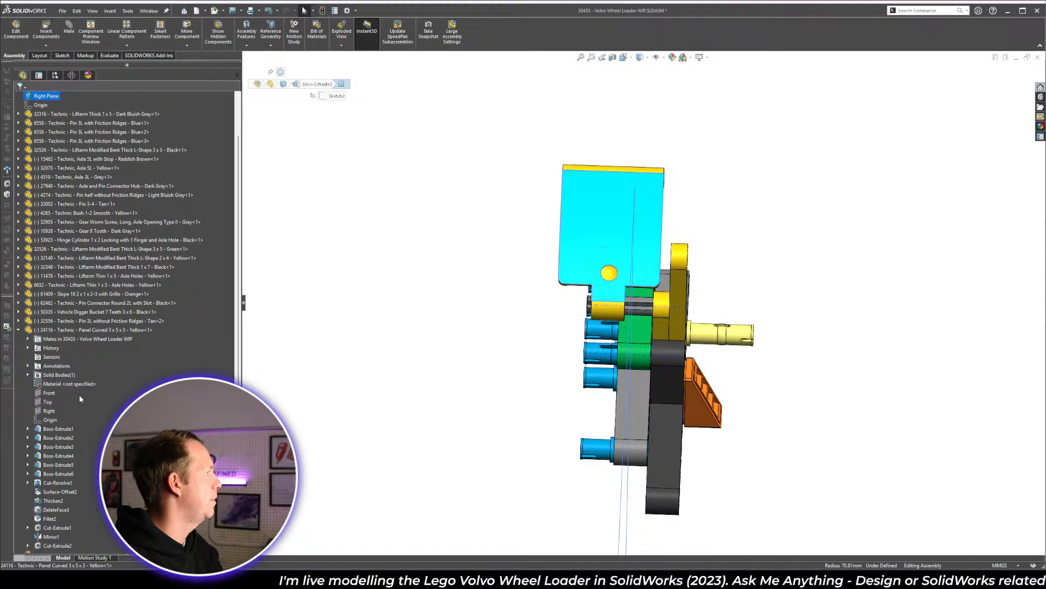
{"action": "left_click", "coordinate": [49, 410]}
{"action": "scroll", "coordinate": [644, 304], "scroll_direction": "up", "scroll_amount": 4}
{"action": "scroll", "coordinate": [98, 183], "scroll_direction": "up", "scroll_amount": 2}
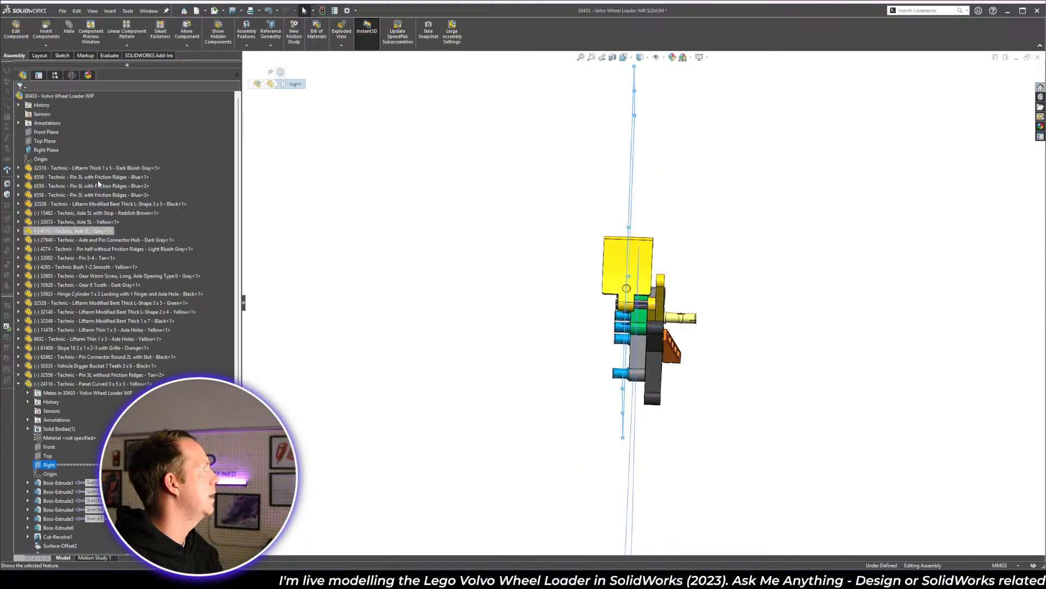
{"action": "left_click", "coordinate": [46, 150], "text": "ctrl"}
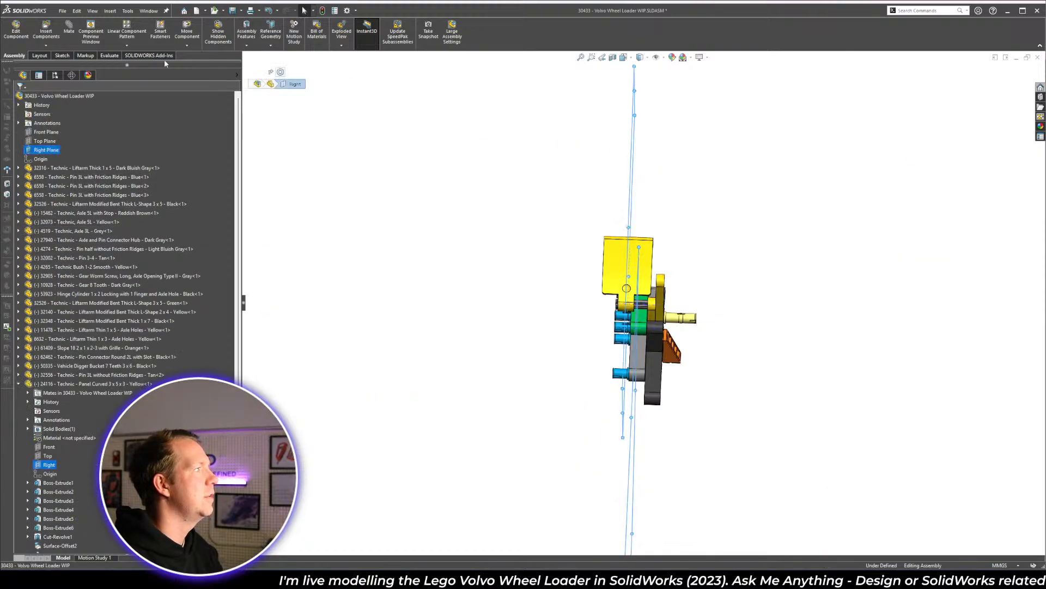
{"action": "left_click", "coordinate": [69, 38]}
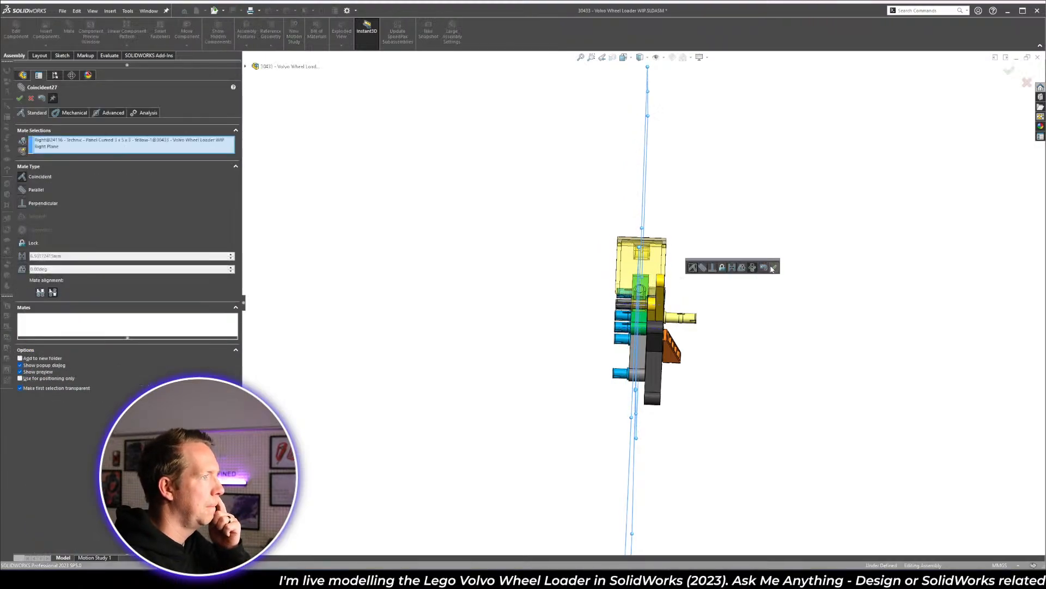
{"action": "left_click", "coordinate": [772, 267]}
{"action": "left_click", "coordinate": [20, 98]}
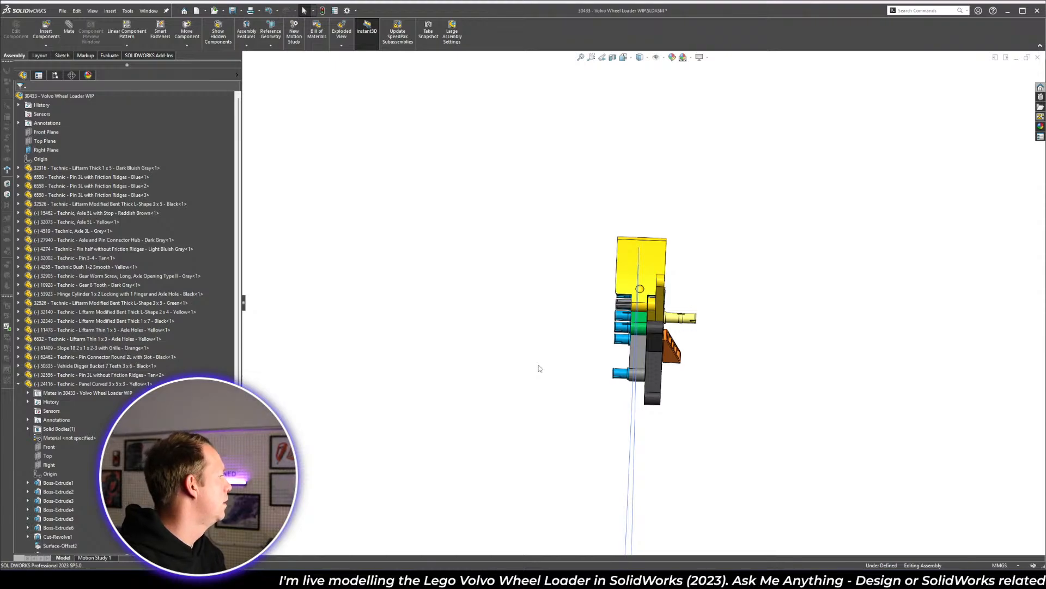
- Swing the curved panel down around the upper axle until it sits over the green liftarm
{"action": "scroll", "coordinate": [565, 330], "scroll_direction": "up", "scroll_amount": 3}
{"action": "middle_click_drag", "start_coordinate": [565, 330], "coordinate": [643, 292]}
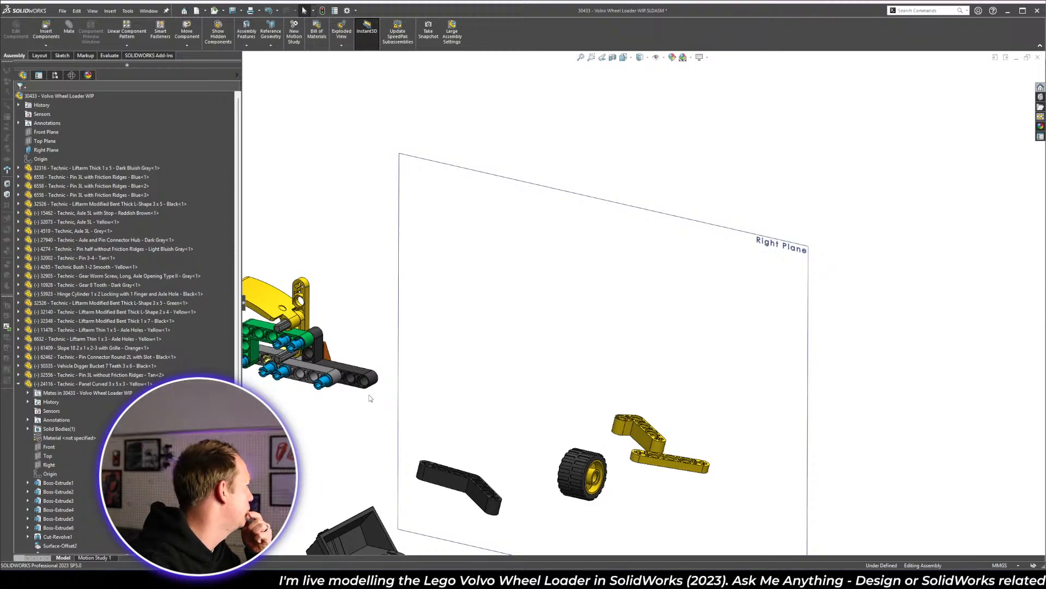
{"action": "scroll", "coordinate": [370, 398], "scroll_direction": "up", "scroll_amount": 3}
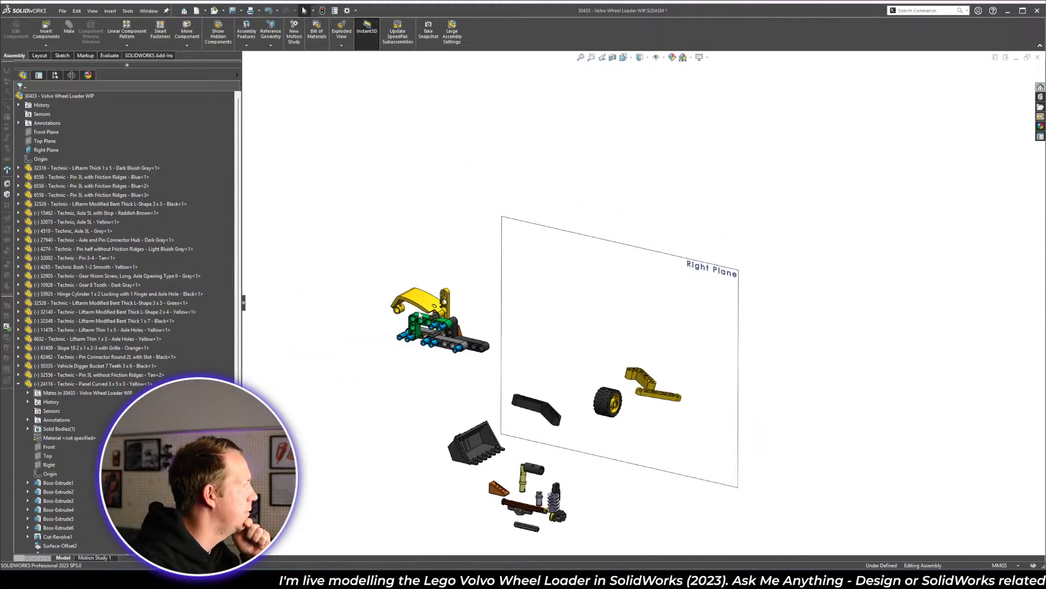
{"action": "scroll", "coordinate": [372, 300], "scroll_direction": "down", "scroll_amount": 7}
{"action": "middle_click_drag", "start_coordinate": [537, 349], "coordinate": [561, 337]}
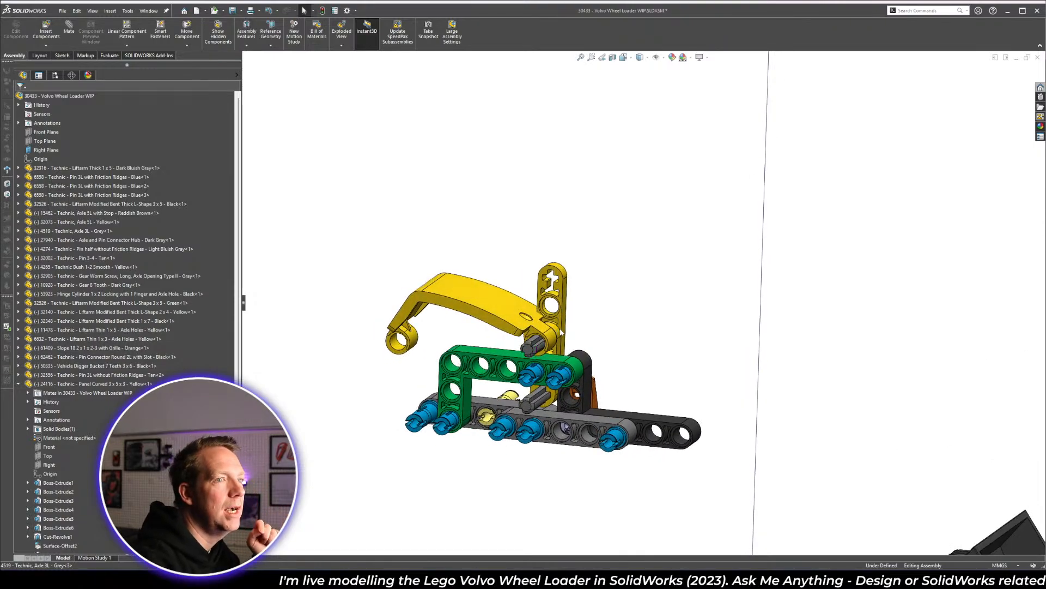
{"action": "left_click_drag", "start_coordinate": [480, 297], "coordinate": [382, 318]}
{"action": "scroll", "coordinate": [635, 304], "scroll_direction": "up", "scroll_amount": 2}
{"action": "mouse_move", "coordinate": [599, 402]}
{"action": "middle_mouse_down"}
{"action": "mouse_move", "coordinate": [579, 366]}
{"action": "mouse_move", "coordinate": [603, 415]}
{"action": "middle_mouse_up"}
{"action": "scroll", "coordinate": [627, 414], "scroll_direction": "down", "scroll_amount": 2}
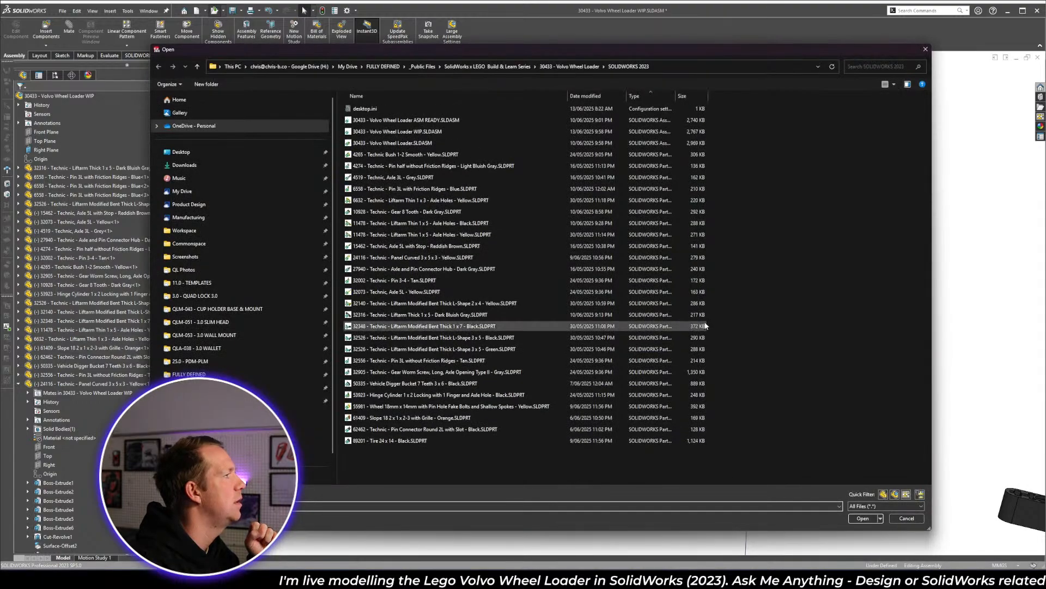
- Dismiss the file browser and save the wheel loader assembly
{"action": "left_click", "coordinate": [907, 519]}
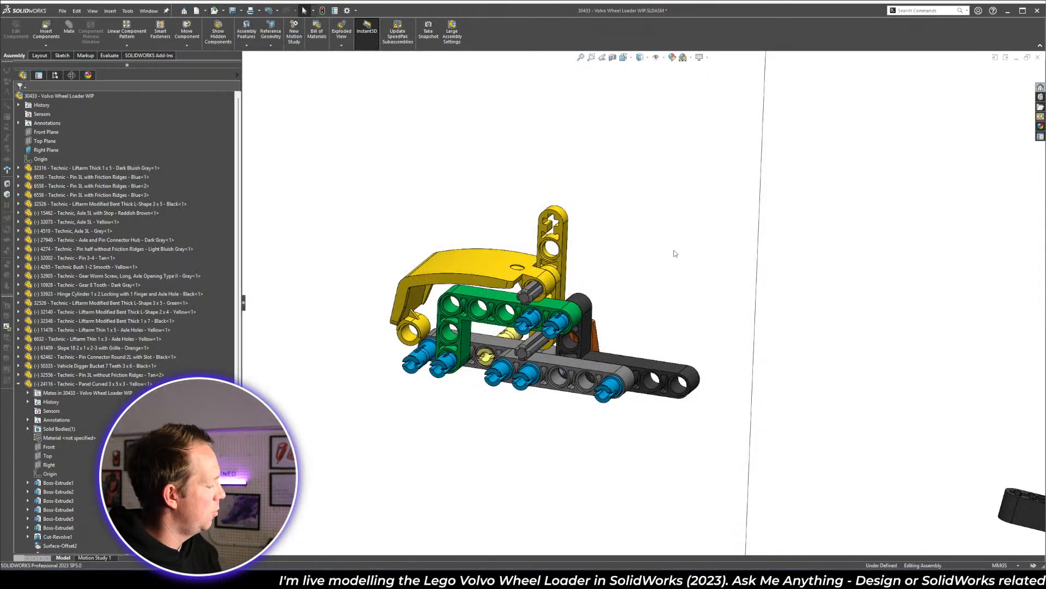
{"action": "left_click", "coordinate": [232, 11]}
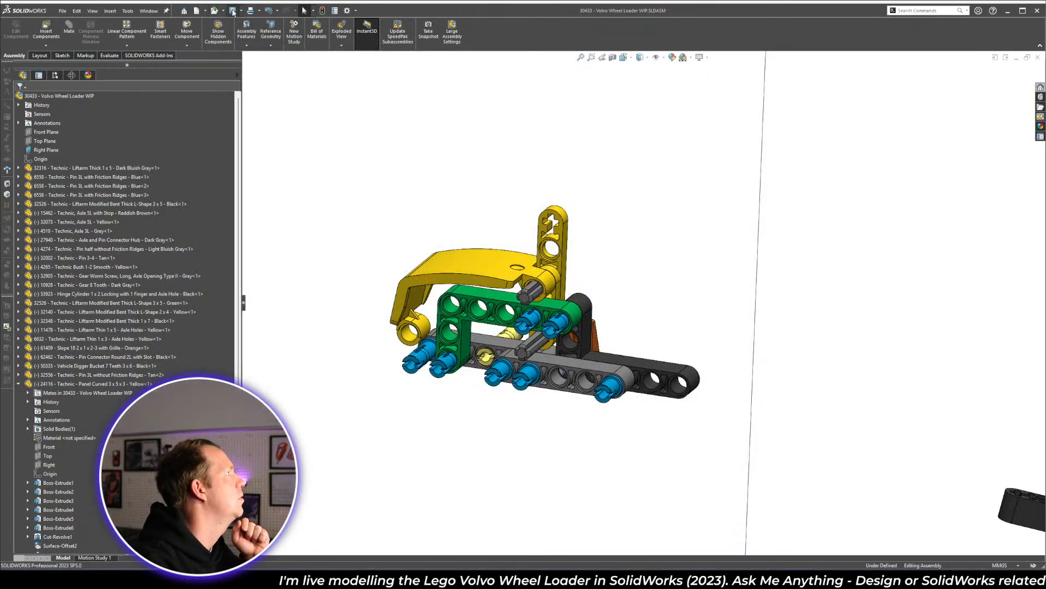
- Open 31123 - Off-Road Buggy.SLDASM from the SOLIDWORKS 2023 folder of the 31123 - Off-Road Buggy project
{"action": "left_click", "coordinate": [215, 11]}
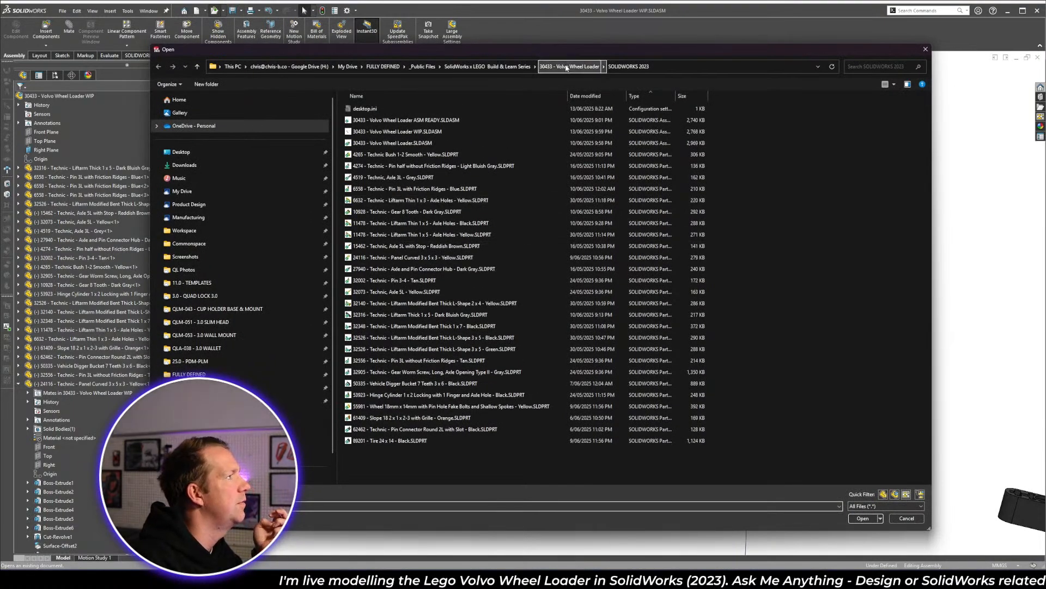
{"action": "left_click", "coordinate": [504, 67]}
{"action": "double_click", "coordinate": [379, 120]}
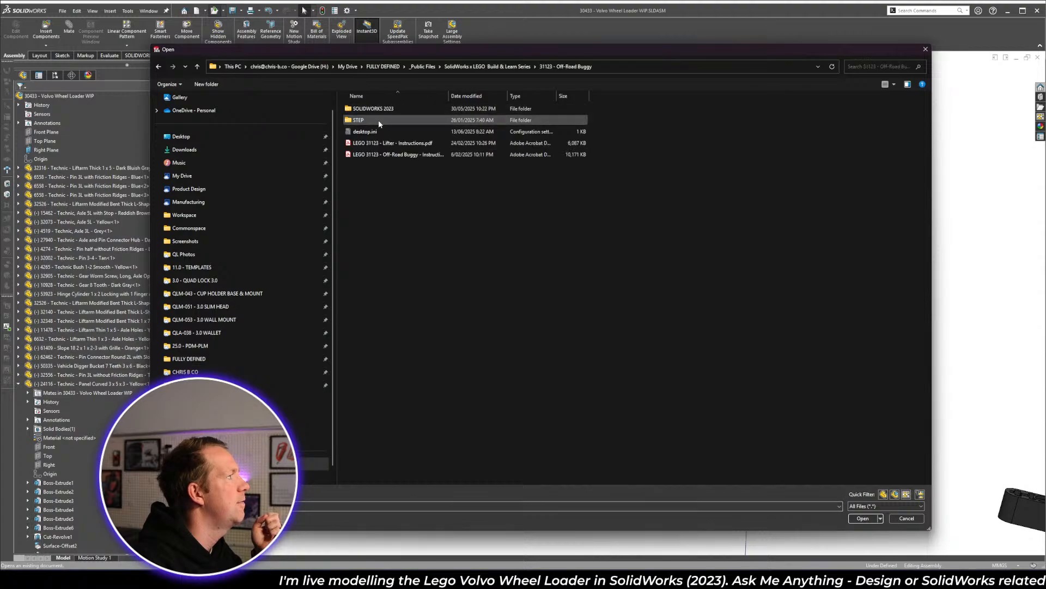
{"action": "double_click", "coordinate": [382, 109]}
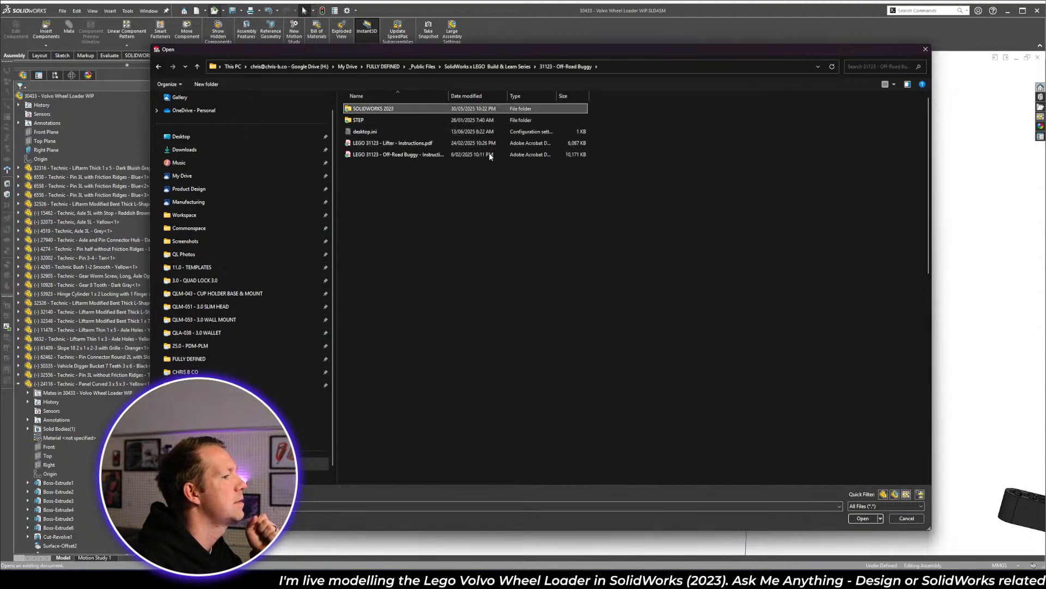
{"action": "left_click", "coordinate": [895, 494]}
{"action": "left_click", "coordinate": [410, 109]}
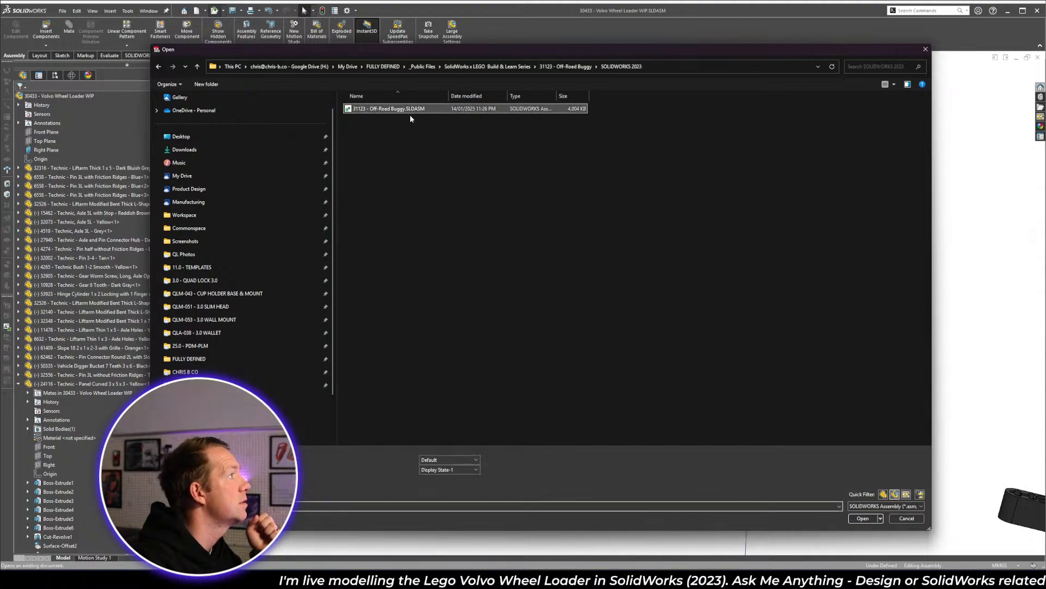
{"action": "left_click", "coordinate": [862, 518]}
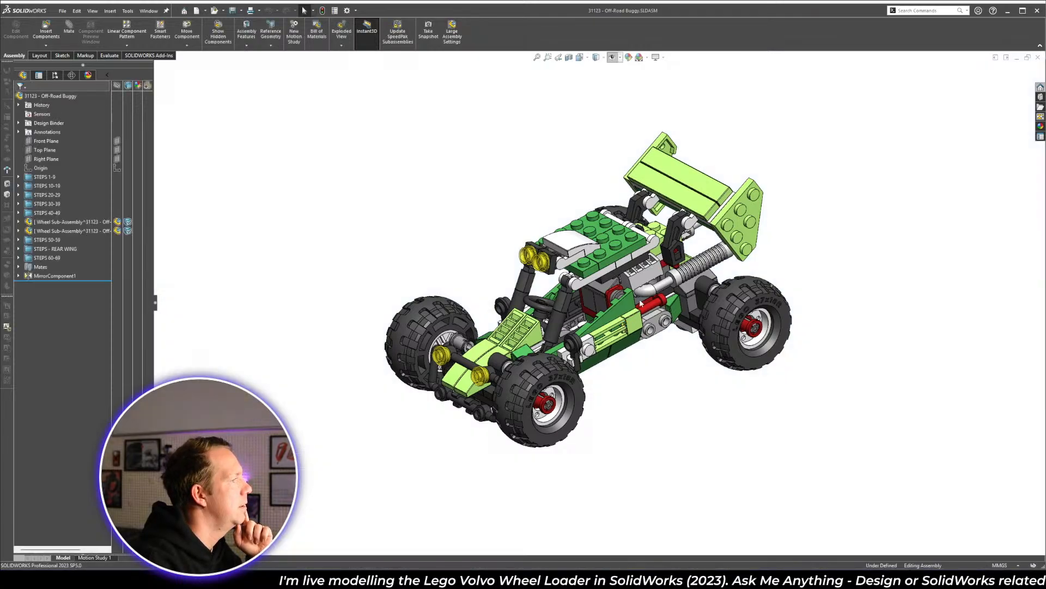
- Isolate the buggy's vented 2 x 2 plate and exhaust pipe, inspect both from several angles, and exit isolation
{"action": "scroll", "coordinate": [668, 231], "scroll_direction": "up", "scroll_amount": 3}
{"action": "left_click", "coordinate": [630, 315]}
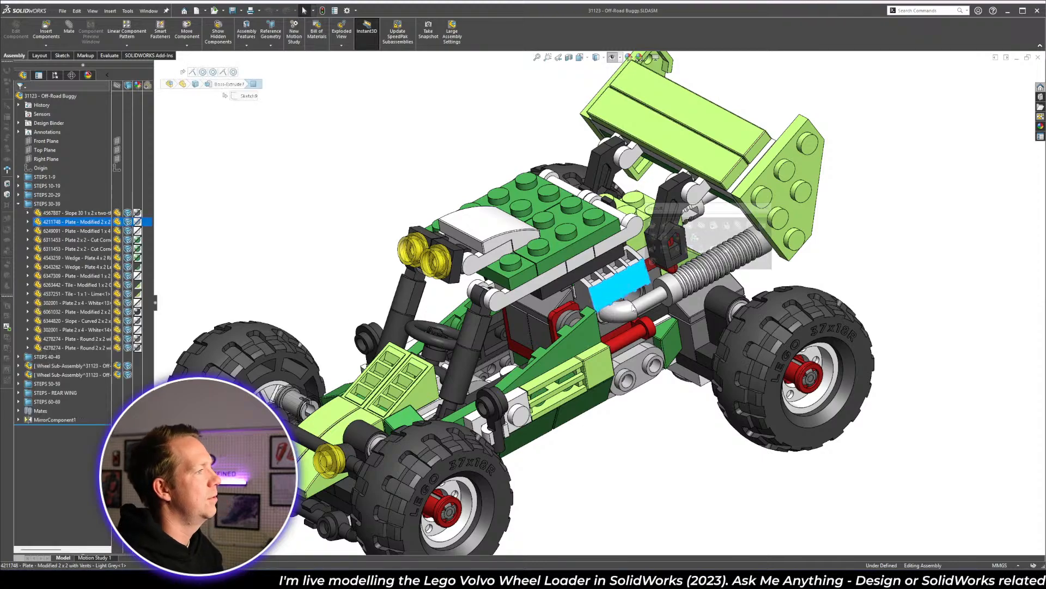
{"action": "key", "text": "i"}
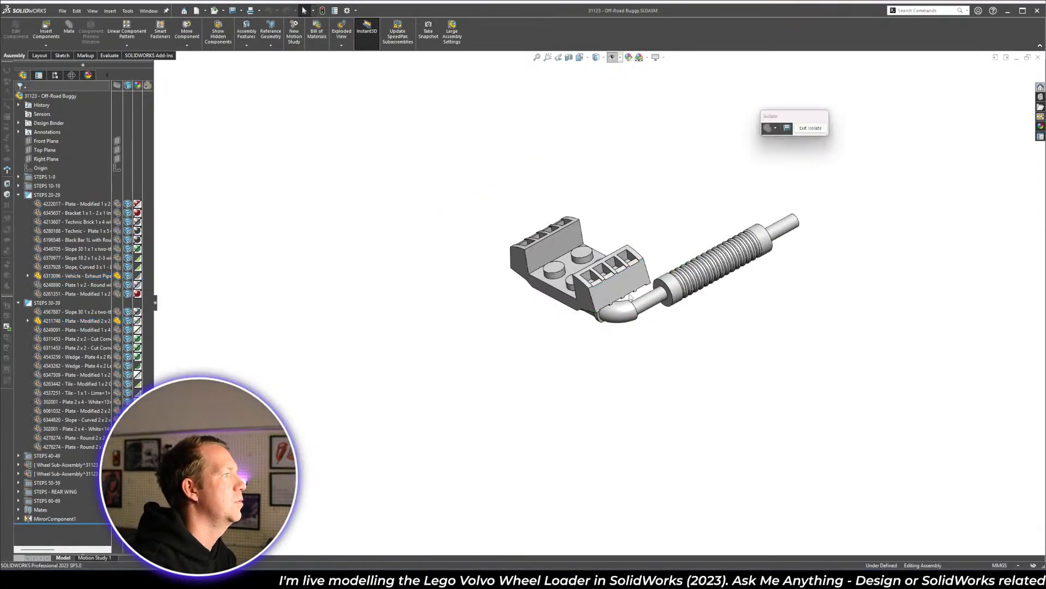
{"action": "middle_click_drag", "start_coordinate": [628, 315], "coordinate": [512, 227]}
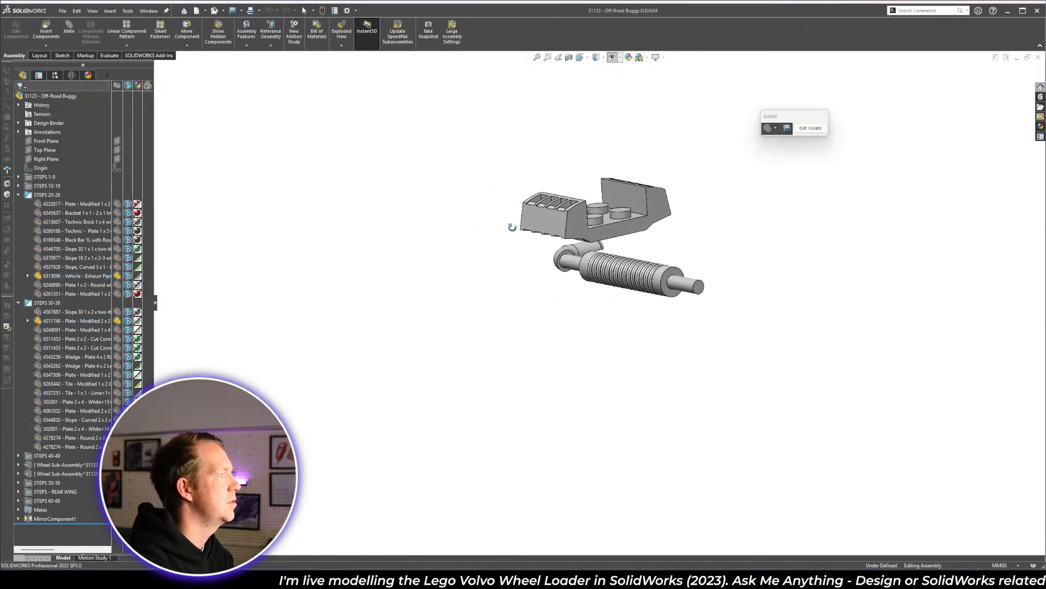
{"action": "scroll", "coordinate": [611, 165], "scroll_direction": "up", "scroll_amount": 3}
{"action": "middle_click_drag", "start_coordinate": [611, 165], "coordinate": [778, 468]}
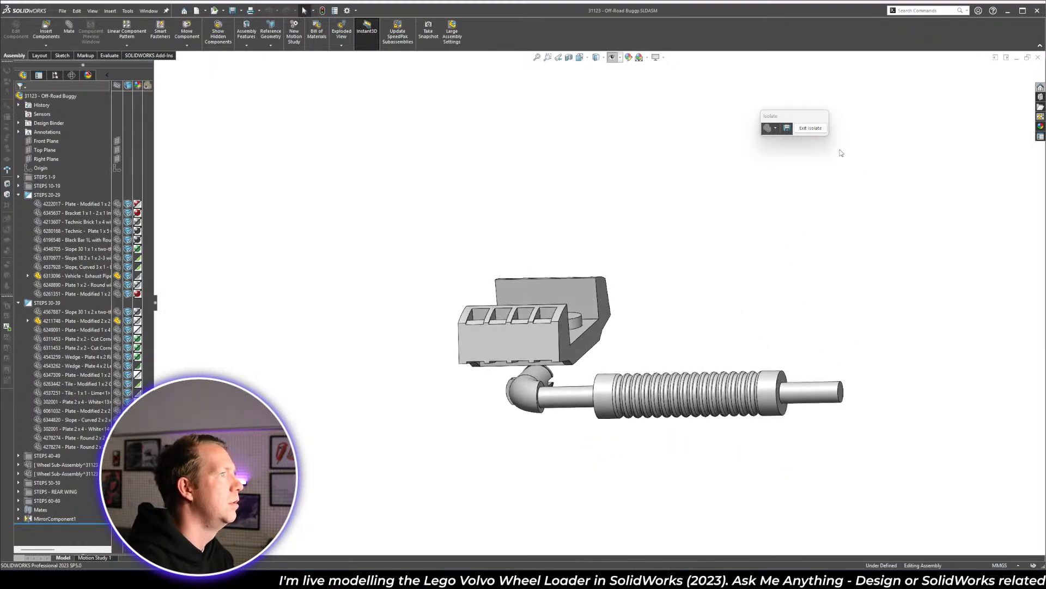
{"action": "left_click", "coordinate": [810, 128]}
- Isolate the buggy's white 2 x 2 plate and open its part file
{"action": "middle_click_drag", "start_coordinate": [643, 414], "coordinate": [600, 352]}
{"action": "left_click", "coordinate": [326, 332]}
{"action": "left_click", "coordinate": [394, 291]}
{"action": "left_click", "coordinate": [576, 327]}
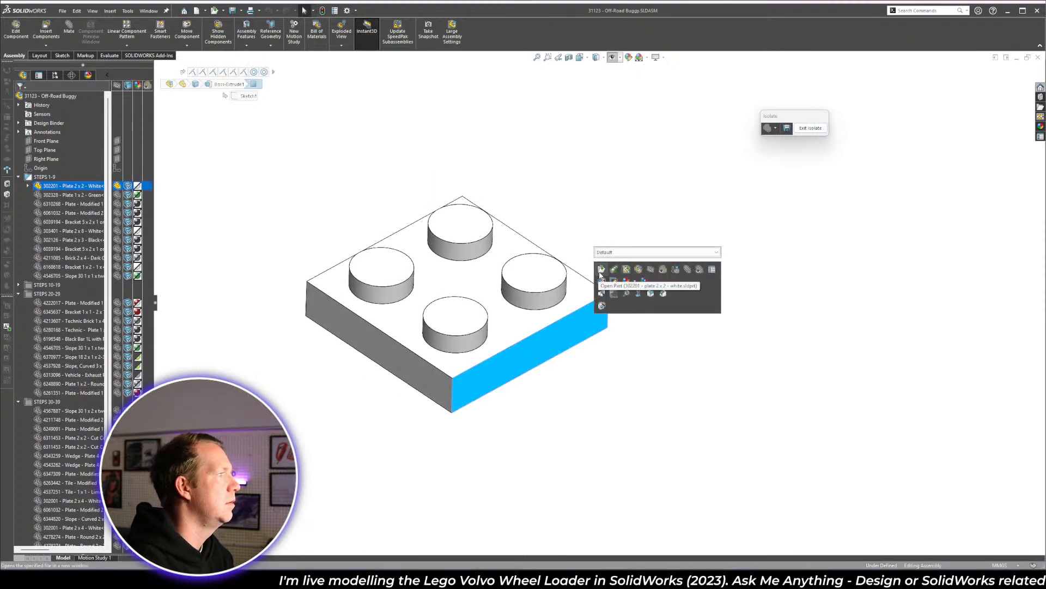
{"action": "left_click", "coordinate": [554, 280]}
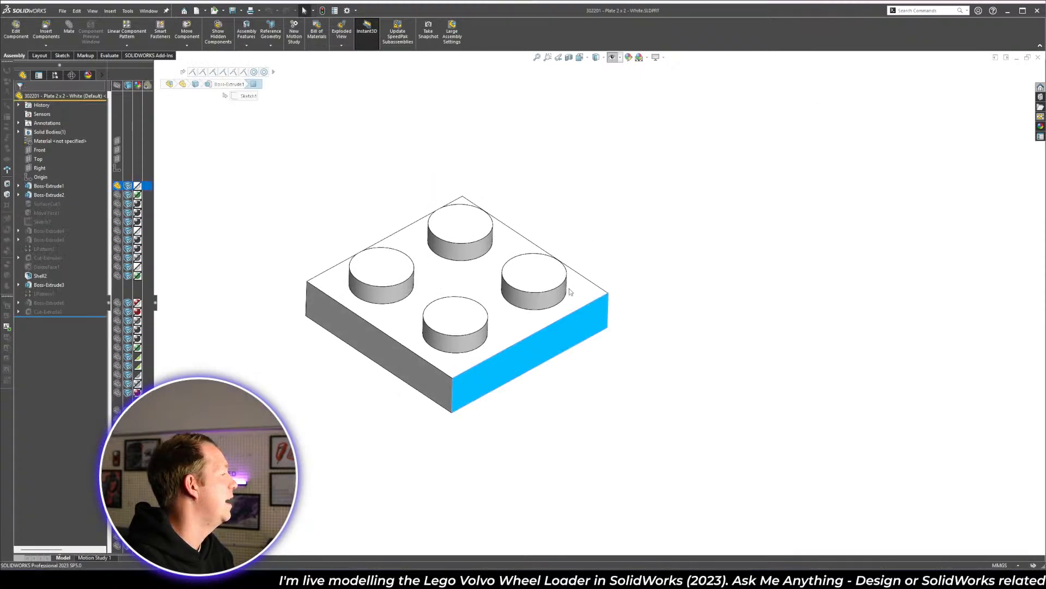
- Preview the plate's 2 x 6, 2 x 7 and 2 x 4 configurations, ending on the Default configuration
{"action": "left_click", "coordinate": [55, 74]}
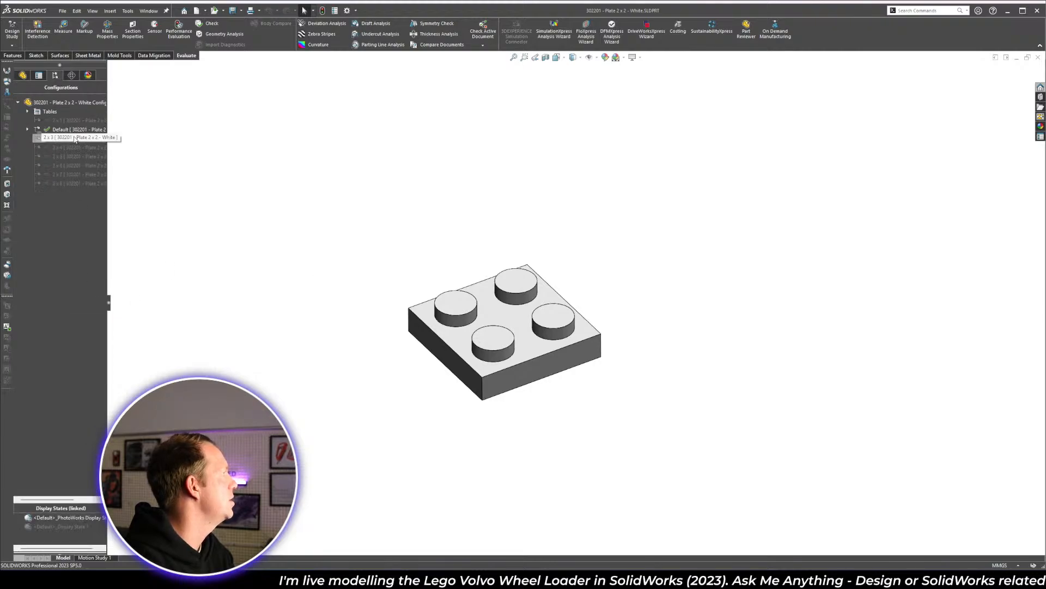
{"action": "double_click", "coordinate": [67, 165]}
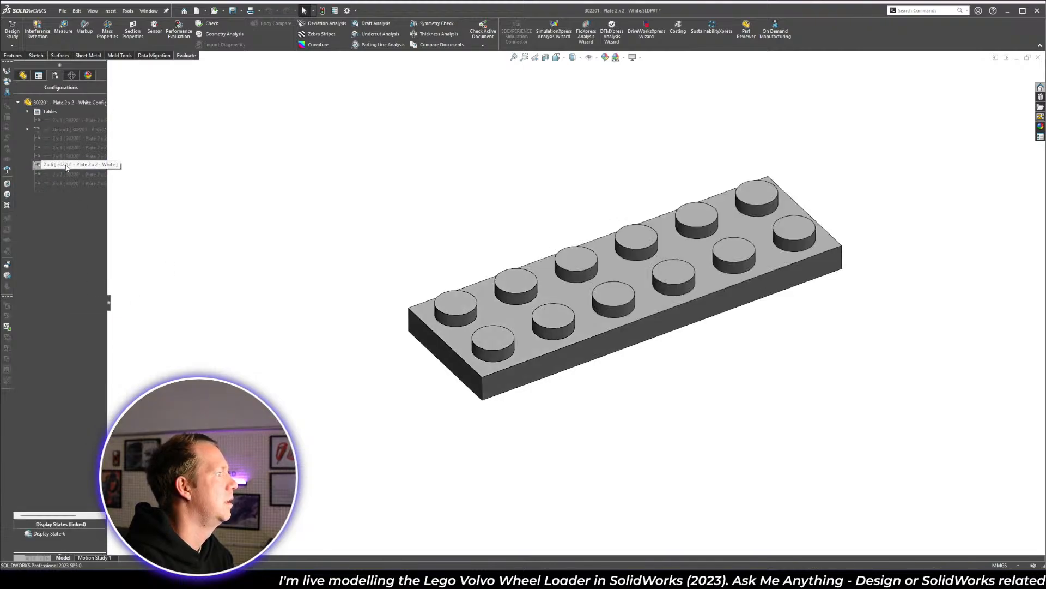
{"action": "double_click", "coordinate": [64, 173]}
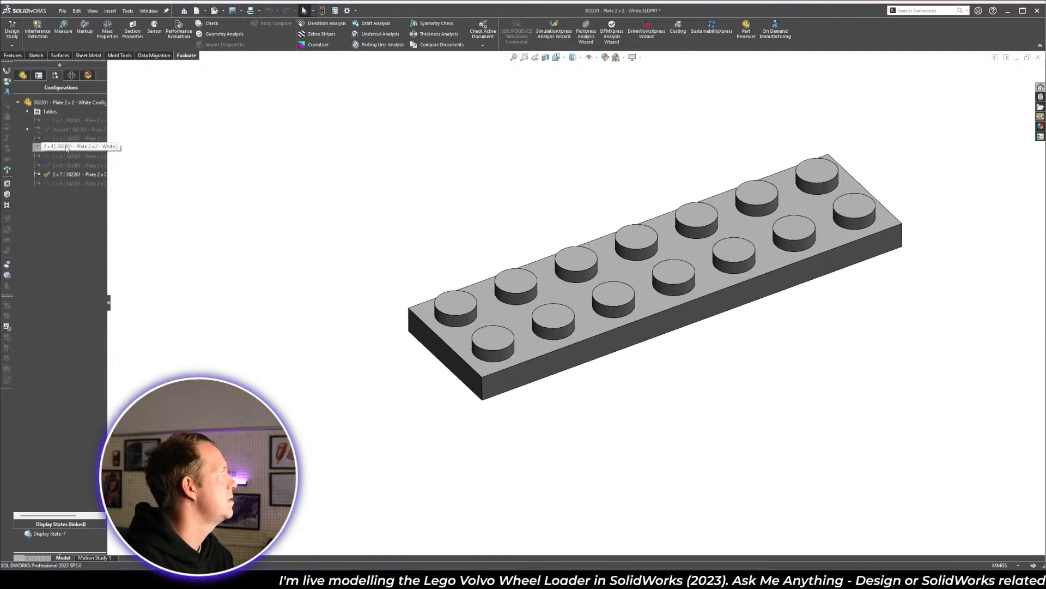
{"action": "double_click", "coordinate": [62, 147]}
{"action": "double_click", "coordinate": [61, 130]}
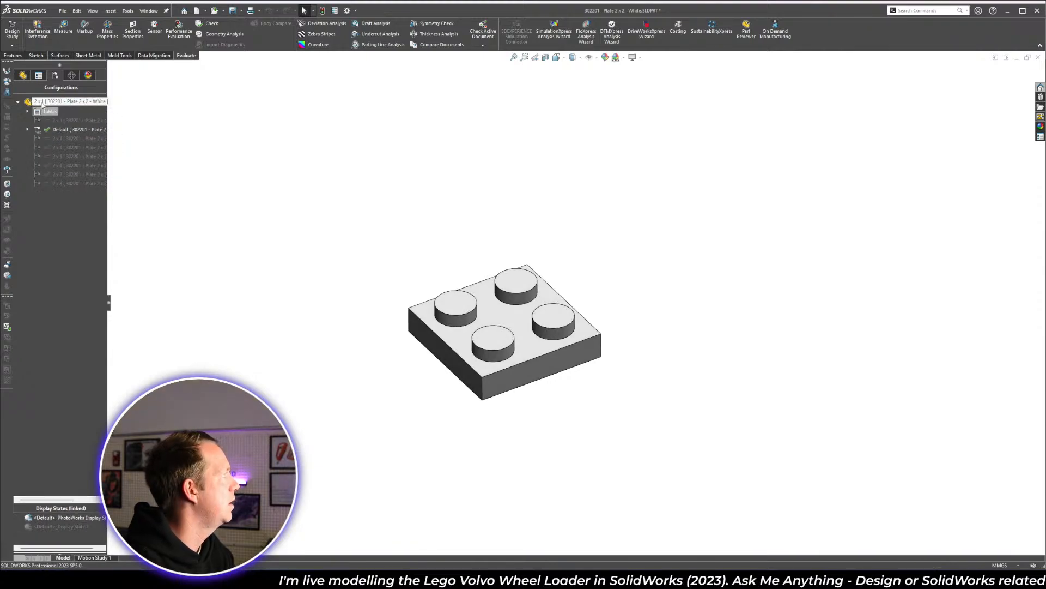
- Close the 2 x 2 plate part and exit isolation in the buggy assembly
{"action": "left_click", "coordinate": [23, 75]}
{"action": "middle_click_drag", "start_coordinate": [718, 370], "coordinate": [692, 294]}
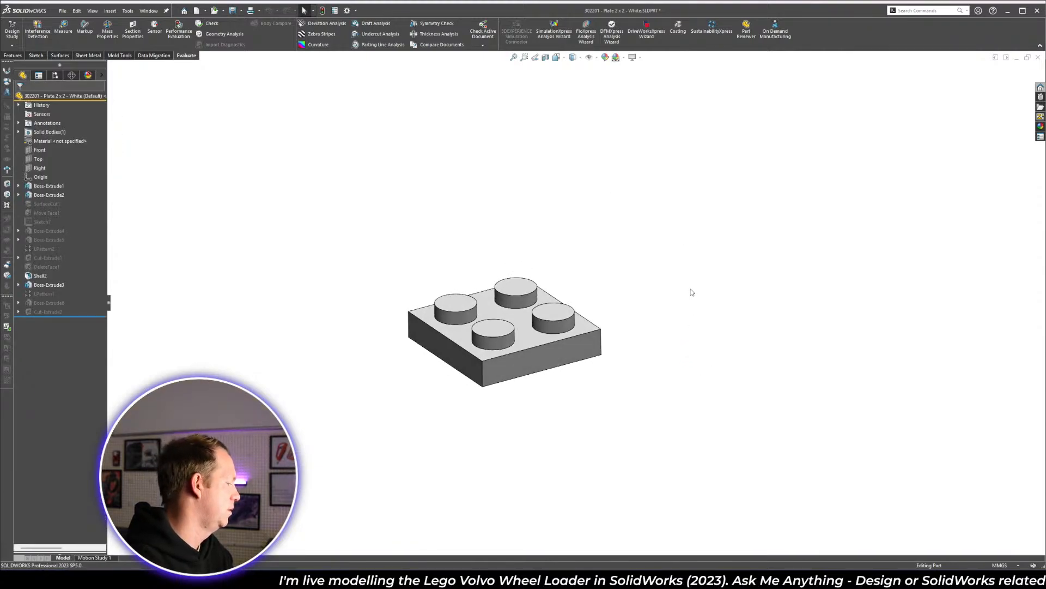
{"action": "key", "text": "ctrl+w"}
{"action": "left_click", "coordinate": [540, 288]}
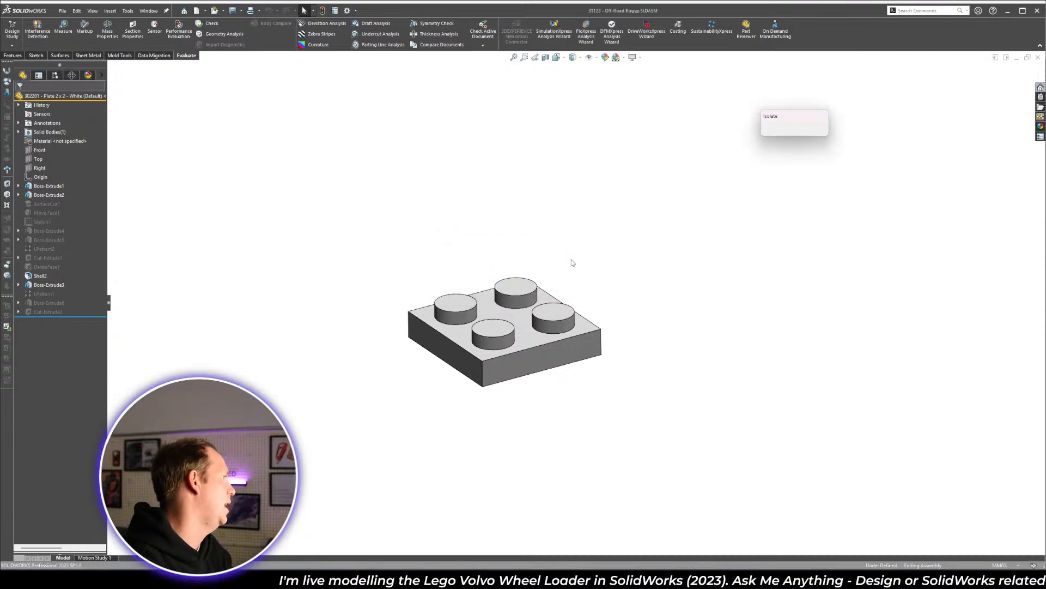
{"action": "left_click", "coordinate": [814, 131]}
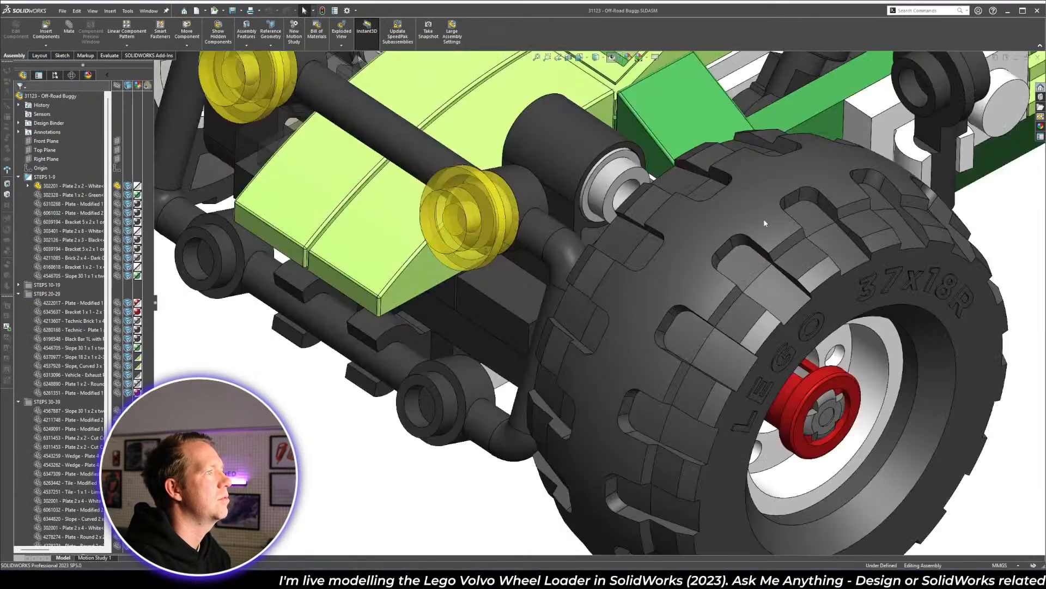
- Examine the complete buggy from several angles, including a close look at the front wheel's tyre
{"action": "key", "text": "f"}
{"action": "middle_click_drag", "start_coordinate": [572, 360], "coordinate": [580, 387]}
{"action": "scroll", "coordinate": [612, 272], "scroll_direction": "down", "scroll_amount": 2}
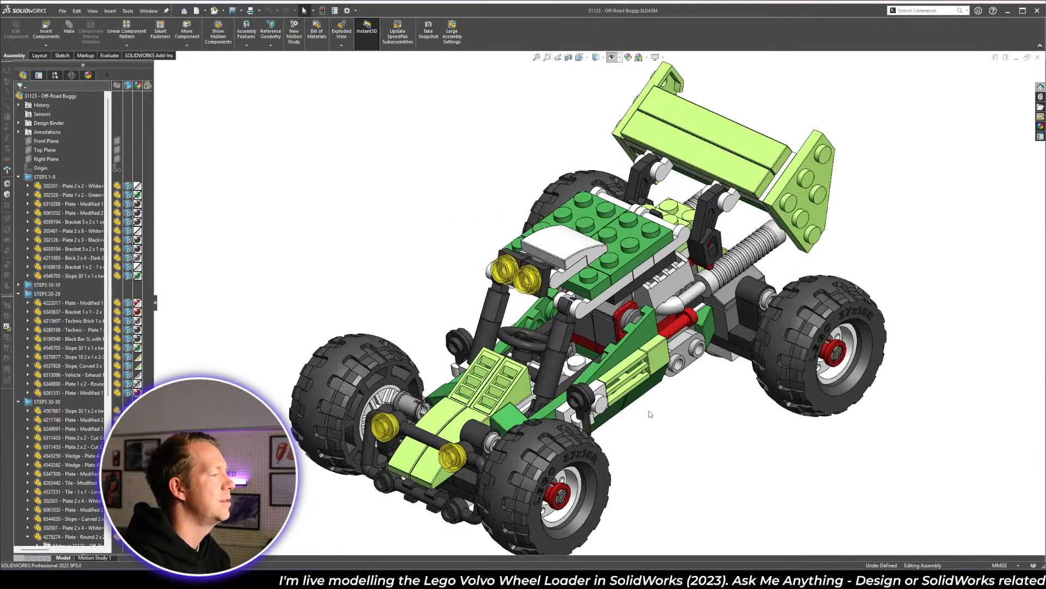
{"action": "middle_click_drag", "start_coordinate": [650, 414], "coordinate": [715, 436]}
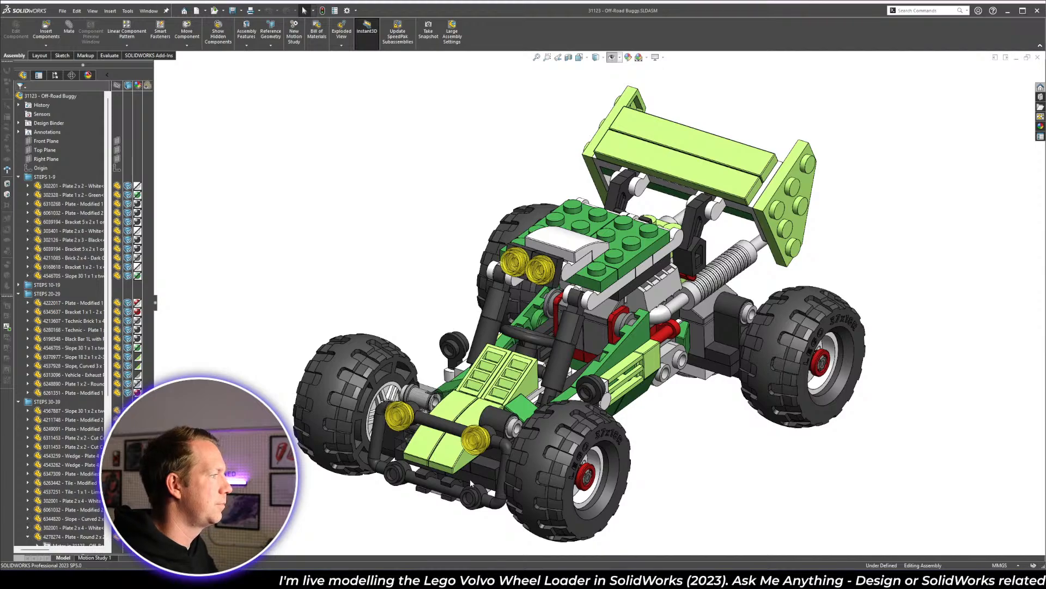
{"action": "scroll", "coordinate": [593, 530], "scroll_direction": "down", "scroll_amount": 3}
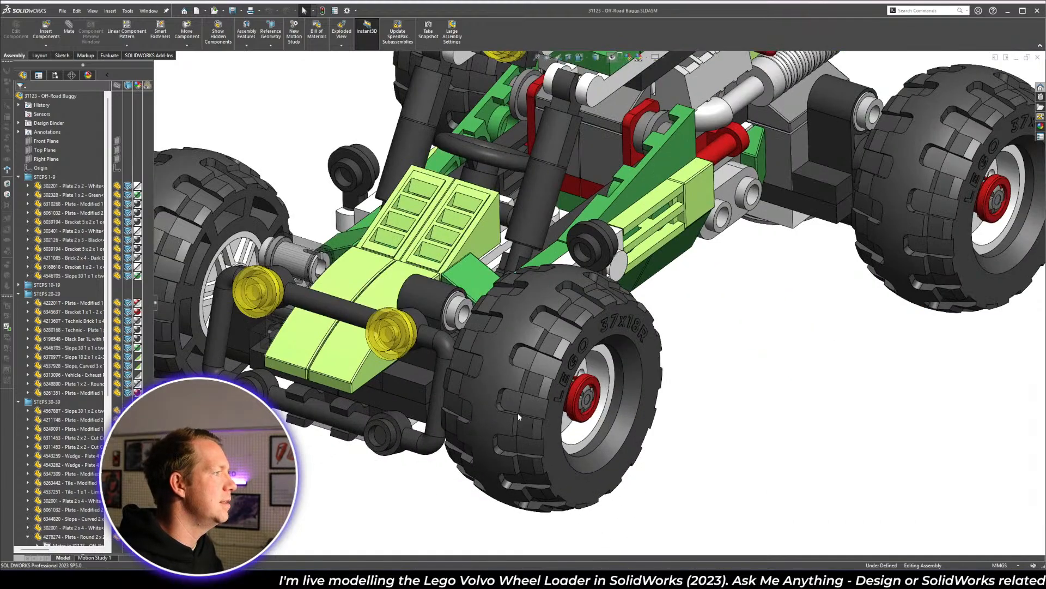
{"action": "left_click", "coordinate": [511, 411]}
{"action": "middle_click_drag", "start_coordinate": [515, 453], "coordinate": [492, 454]}
{"action": "scroll", "coordinate": [491, 454], "scroll_direction": "up", "scroll_amount": 5}
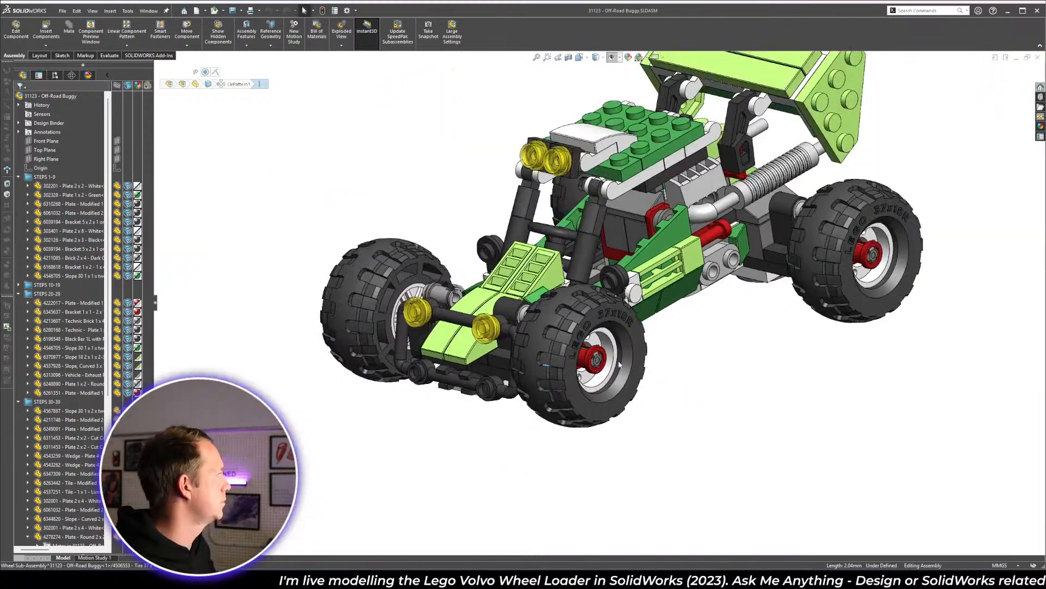
{"action": "scroll", "coordinate": [659, 320], "scroll_direction": "down", "scroll_amount": 1}
{"action": "left_click", "coordinate": [826, 217]}
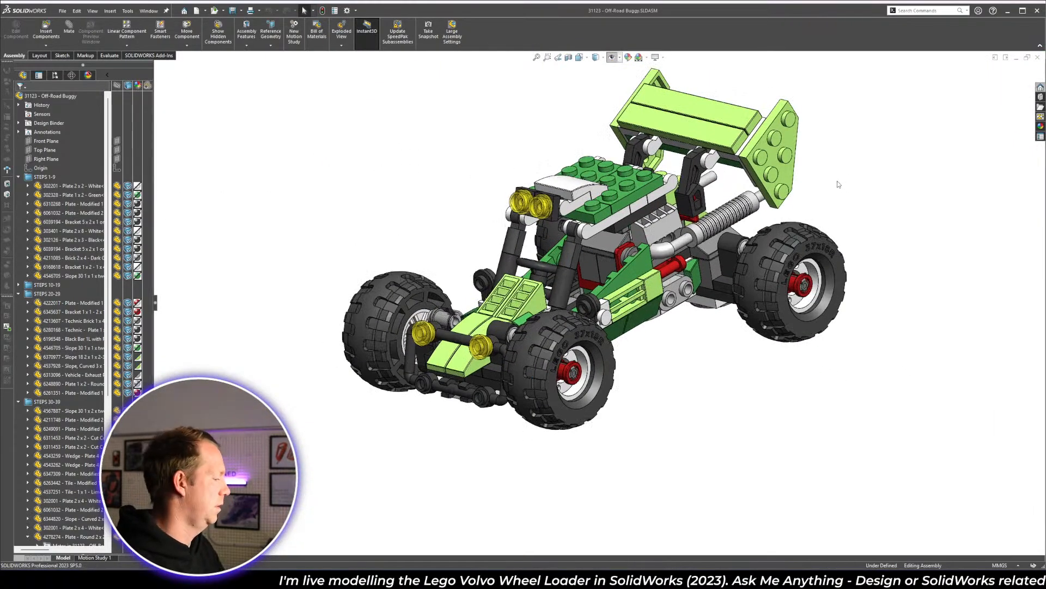
- Return to the wheel loader assembly and mate the curved panel's lower pin hole concentric with the endmost blue pin beside the green liftarm
{"action": "key", "text": "ctrl+Tab"}
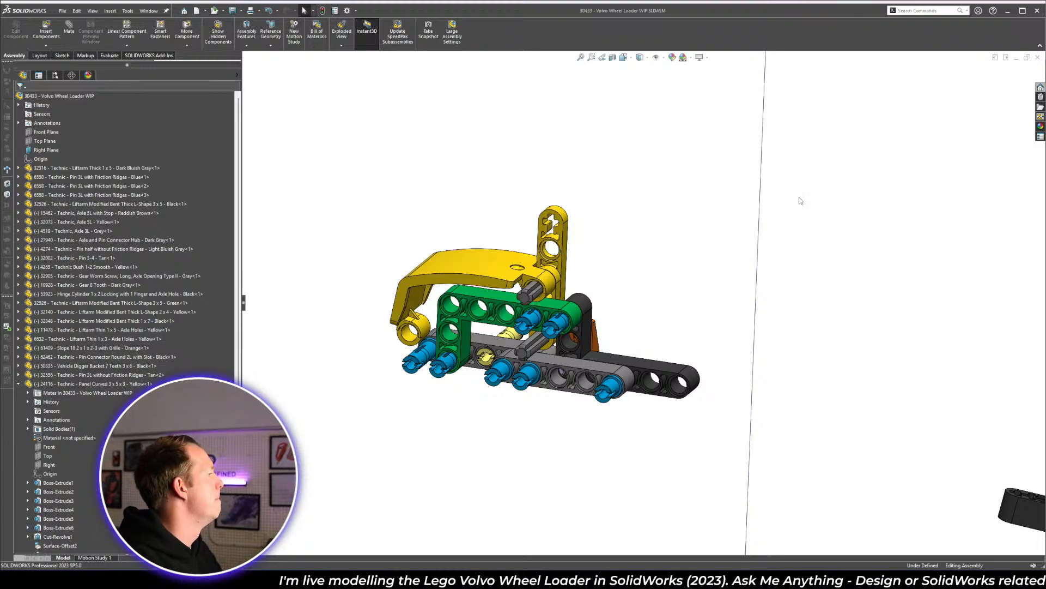
{"action": "middle_click_drag", "start_coordinate": [631, 327], "coordinate": [691, 330]}
{"action": "scroll", "coordinate": [651, 294], "scroll_direction": "up", "scroll_amount": 5}
{"action": "scroll", "coordinate": [568, 297], "scroll_direction": "down", "scroll_amount": 2}
{"action": "scroll", "coordinate": [569, 298], "scroll_direction": "down", "scroll_amount": 3}
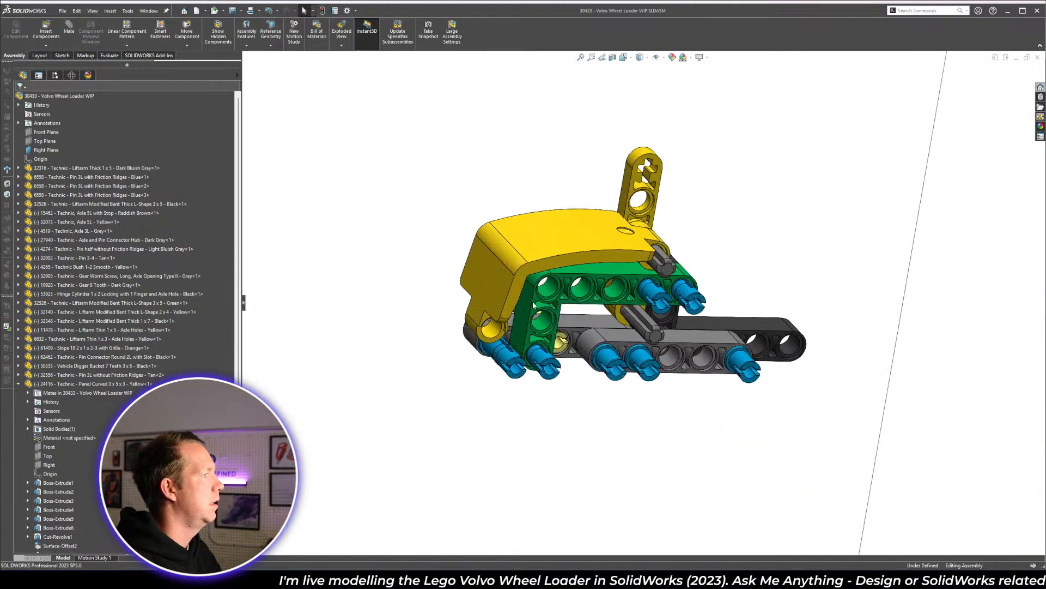
{"action": "scroll", "coordinate": [498, 329], "scroll_direction": "down", "scroll_amount": 2}
{"action": "left_click", "coordinate": [498, 329]}
{"action": "left_click", "coordinate": [496, 360]}
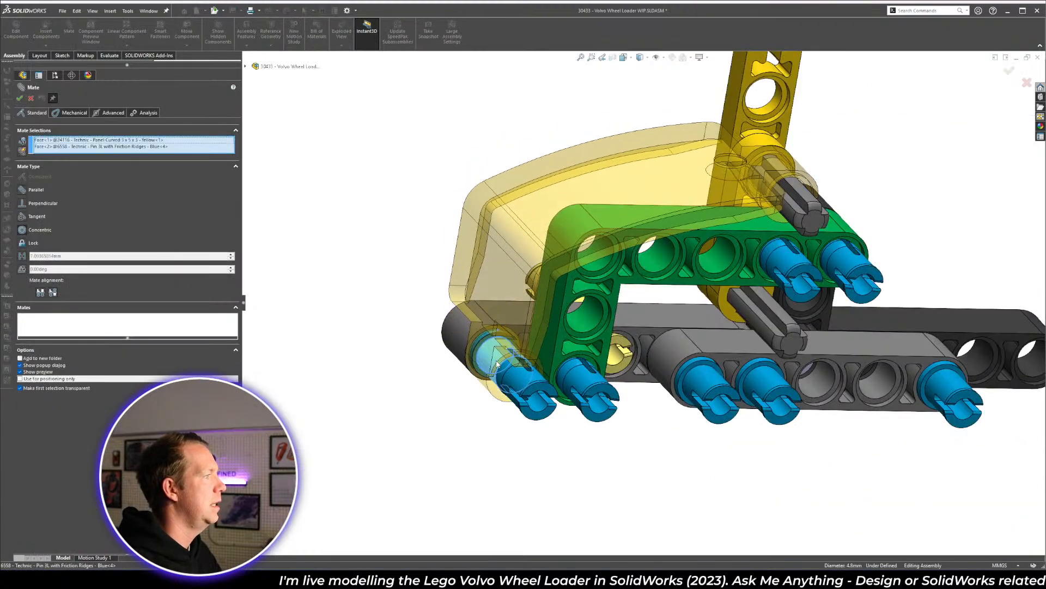
{"action": "right_click", "coordinate": [371, 329]}
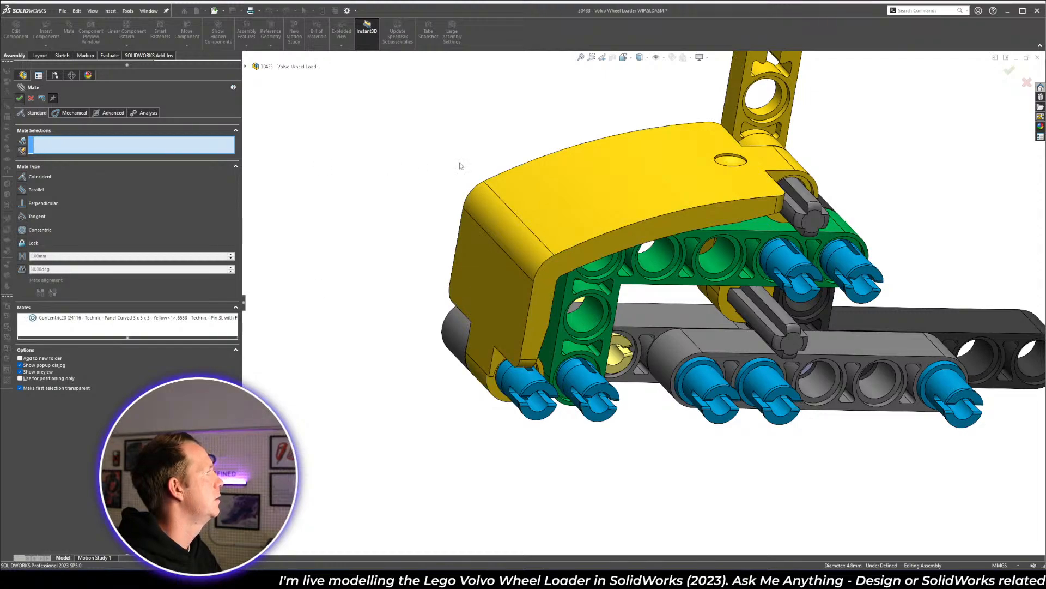
{"action": "left_click", "coordinate": [20, 98]}
{"action": "left_click", "coordinate": [22, 384]}
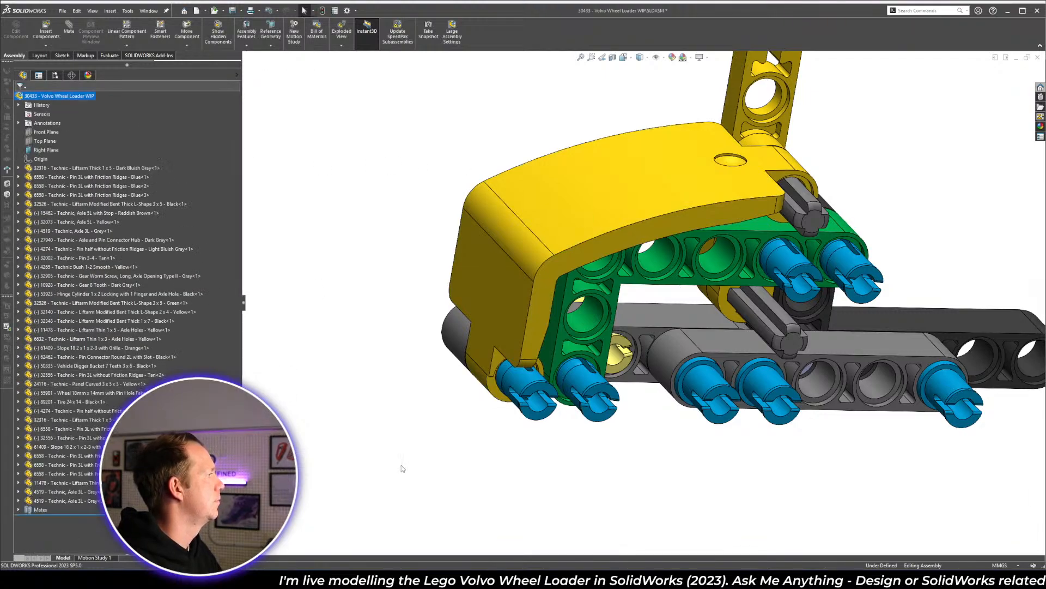
- Hide the tan 3L pin sticking out of the grey liftarm on the build's far side and show it again
{"action": "key", "text": "f"}
{"action": "scroll", "coordinate": [894, 339], "scroll_direction": "down", "scroll_amount": 8}
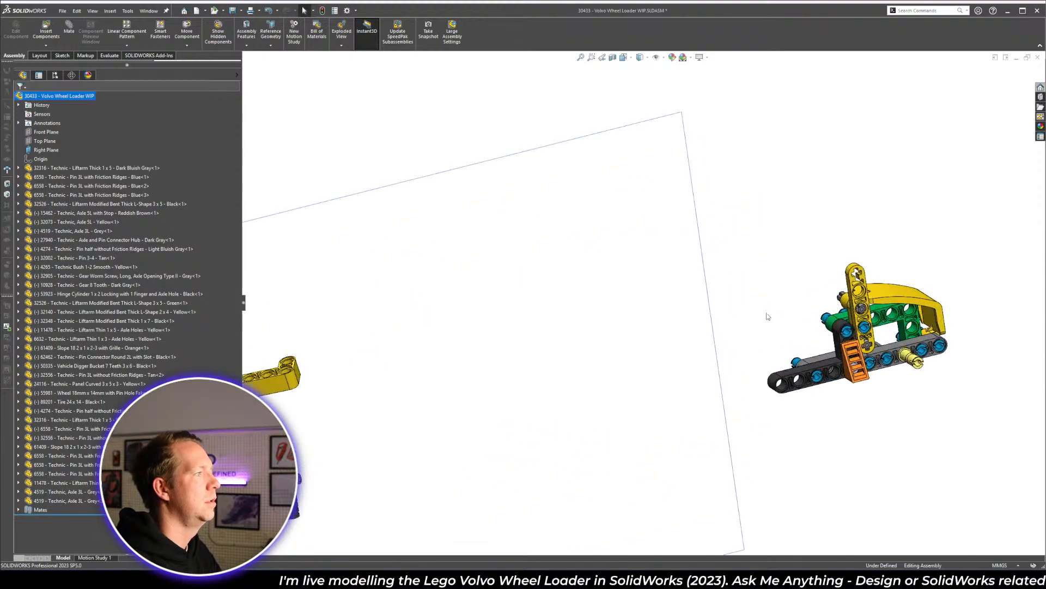
{"action": "key", "text": "Tab"}
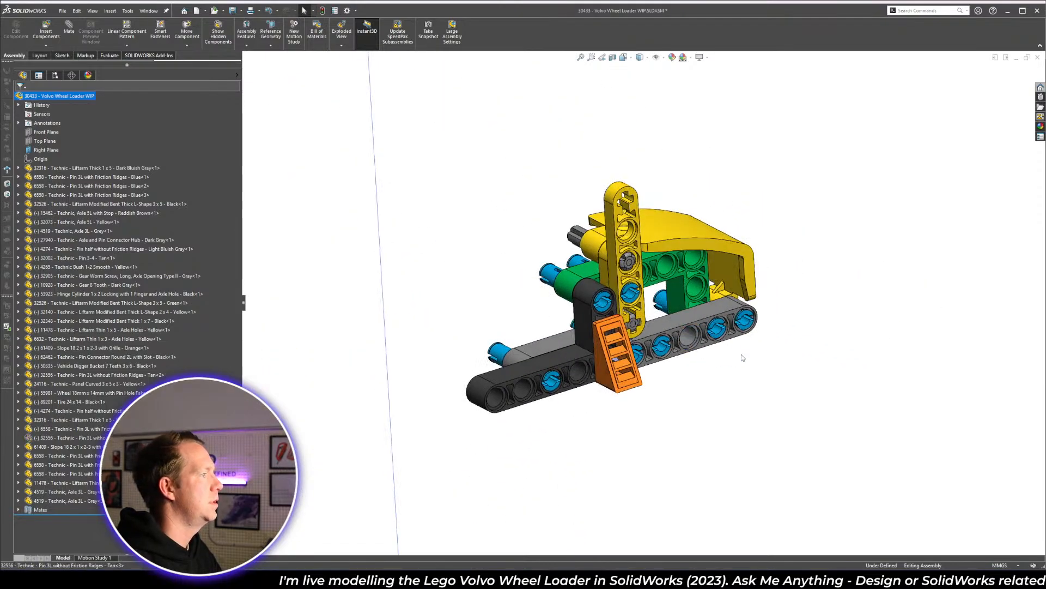
{"action": "key", "text": "shift+Tab"}
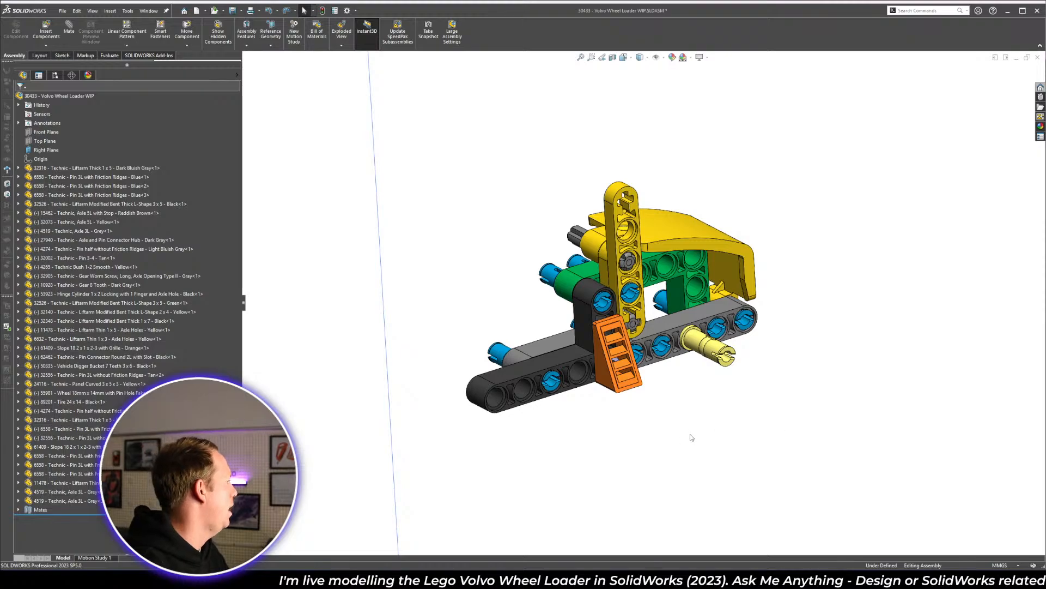
{"action": "middle_click_drag", "start_coordinate": [691, 437], "coordinate": [694, 439]}
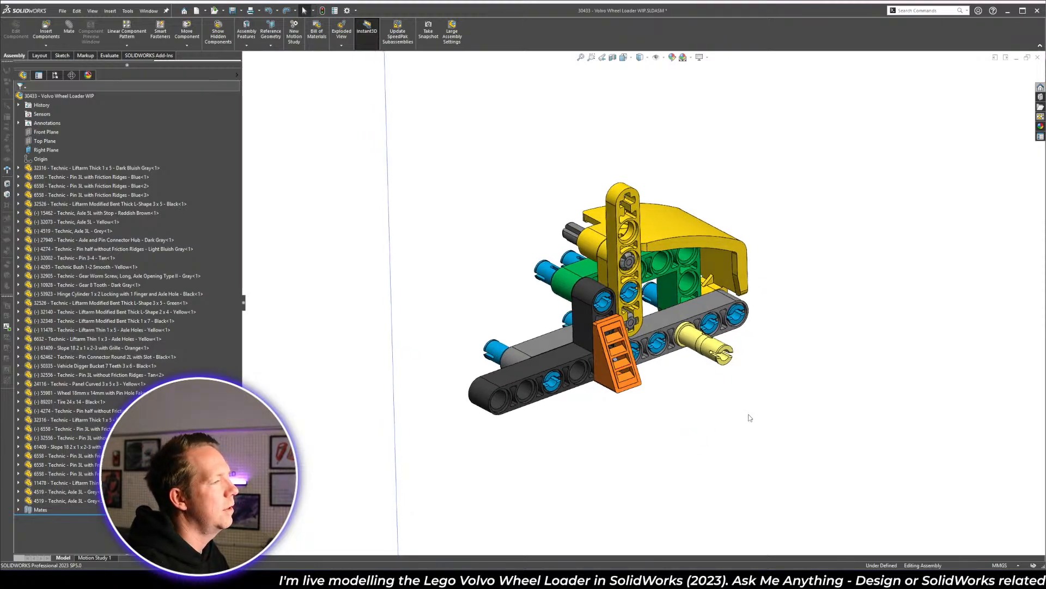
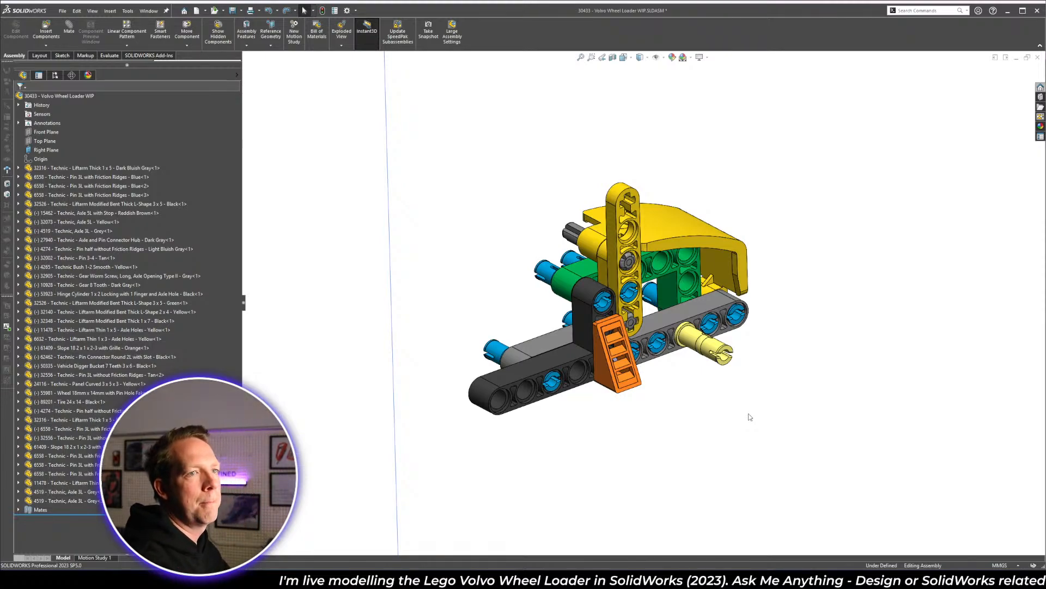
- Review build steps 5 to 9 in the Google Slides instructions and examine the wheel loader assembly in SolidWorks from its open side
{"action": "key", "text": "alt+Tab"}
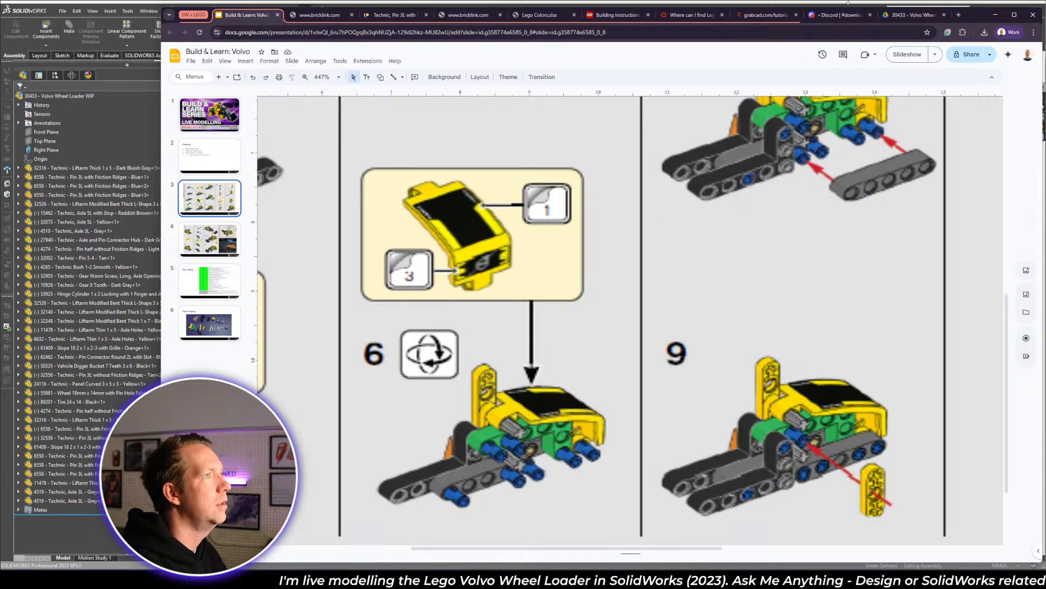
{"action": "scroll", "coordinate": [614, 342], "scroll_direction": "down", "scroll_amount": 1}
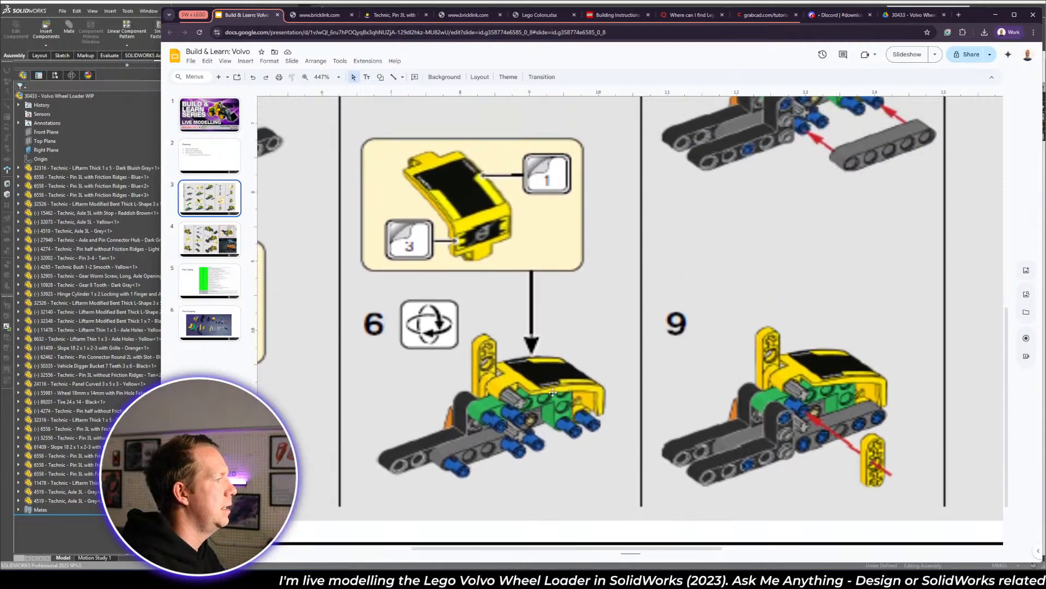
{"action": "scroll", "coordinate": [551, 390], "scroll_direction": "up", "scroll_amount": 10}
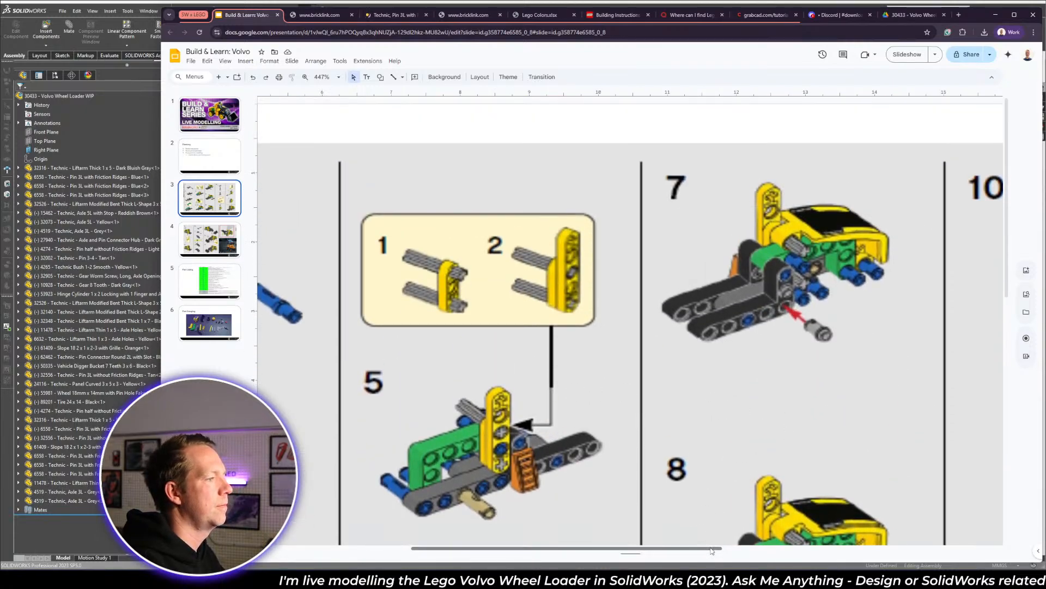
{"action": "left_click_drag", "start_coordinate": [710, 547], "coordinate": [750, 548]}
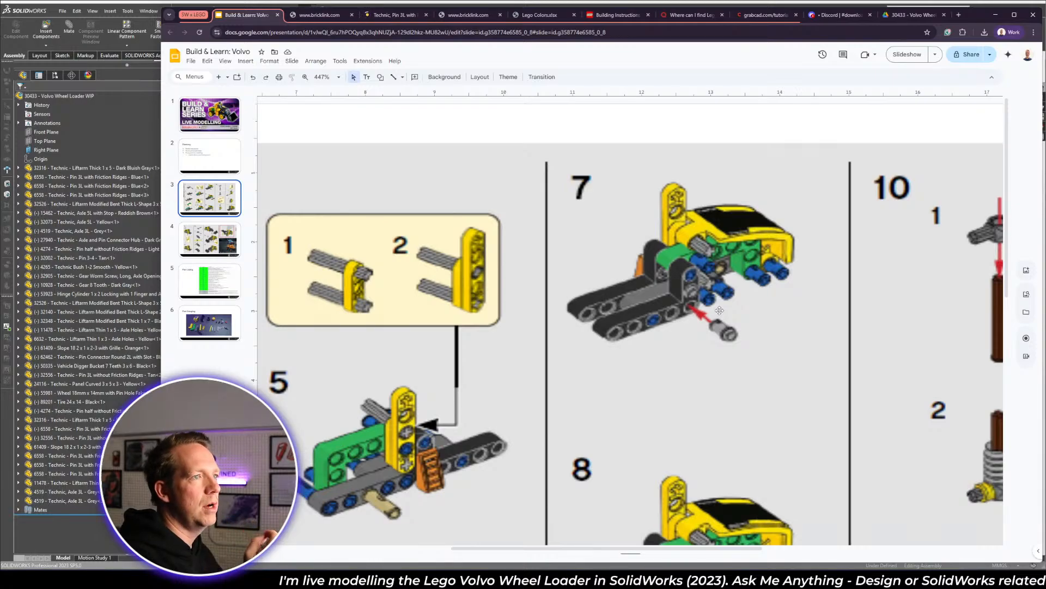
{"action": "key", "text": "alt+Tab"}
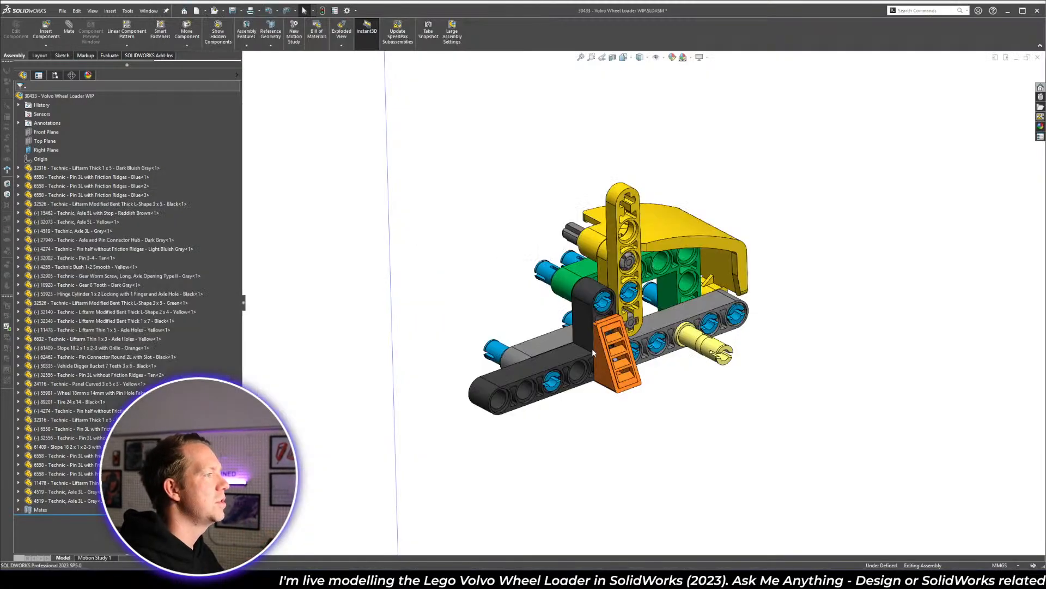
{"action": "middle_click_drag", "start_coordinate": [593, 351], "coordinate": [694, 478]}
{"action": "scroll", "coordinate": [608, 349], "scroll_direction": "down", "scroll_amount": 3}
{"action": "left_click", "coordinate": [578, 334]}
{"action": "scroll", "coordinate": [694, 478], "scroll_direction": "up", "scroll_amount": 4}
{"action": "left_click", "coordinate": [754, 351]}
{"action": "scroll", "coordinate": [663, 231], "scroll_direction": "up", "scroll_amount": 4}
{"action": "middle_click_drag", "start_coordinate": [663, 232], "coordinate": [518, 165]}
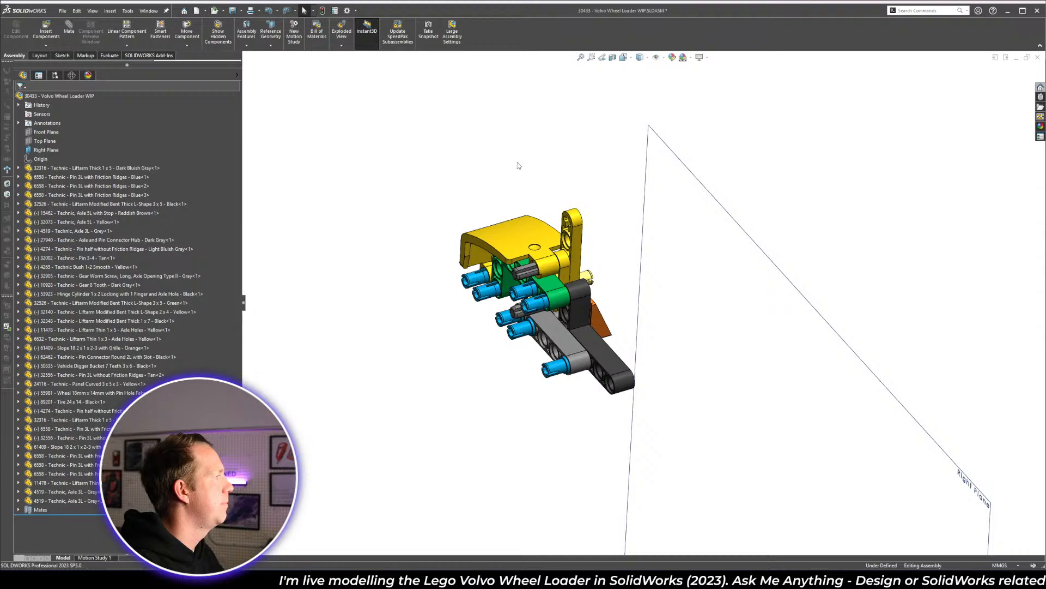
- Start a component mirror about the Right Plane with the black L-shape 3 x 5 liftarm and the adjoining orange grille slope
{"action": "left_click", "coordinate": [45, 150]}
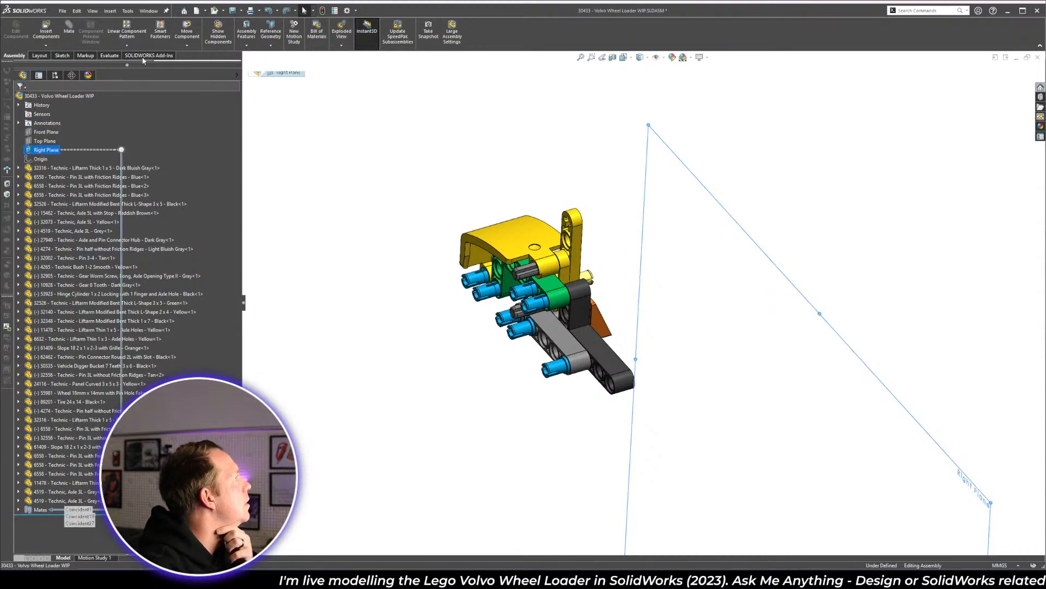
{"action": "left_click", "coordinate": [187, 47]}
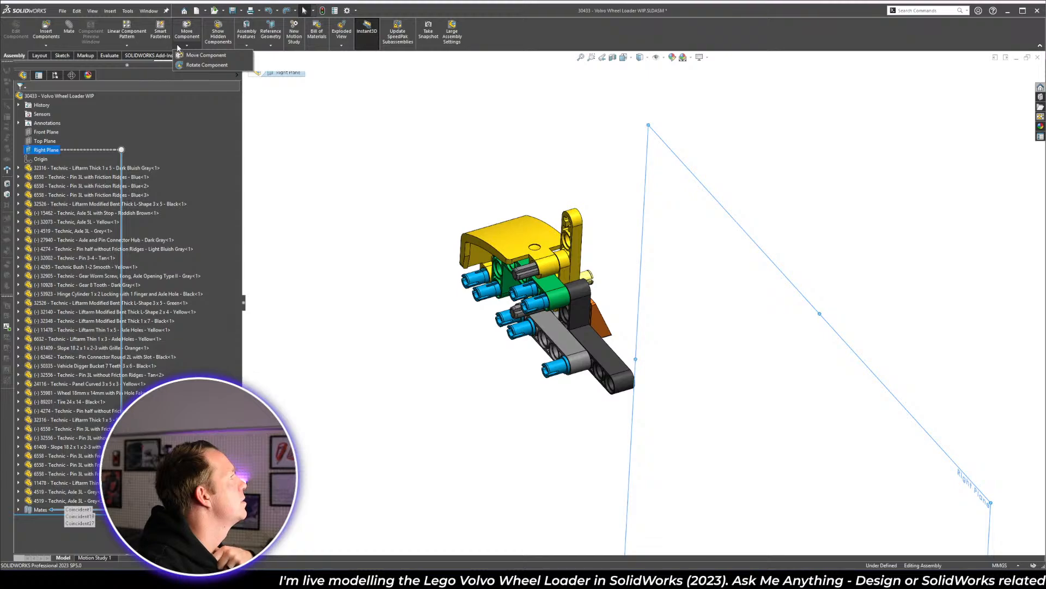
{"action": "left_click", "coordinate": [127, 45]}
{"action": "left_click", "coordinate": [153, 106]}
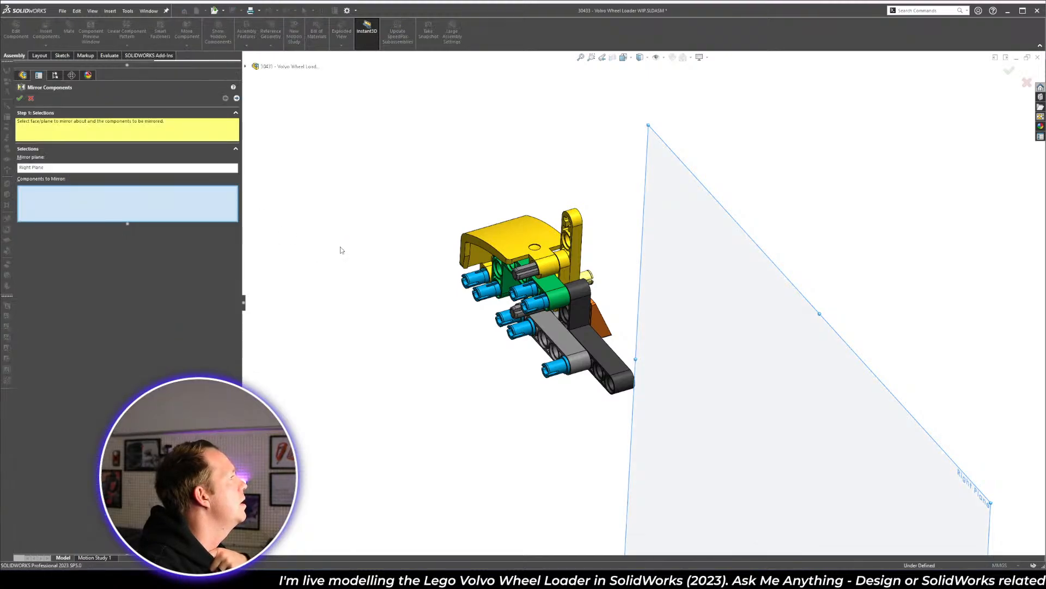
{"action": "middle_click_drag", "start_coordinate": [577, 363], "coordinate": [539, 311]}
{"action": "scroll", "coordinate": [682, 362], "scroll_direction": "down", "scroll_amount": 5}
{"action": "left_click", "coordinate": [576, 311]}
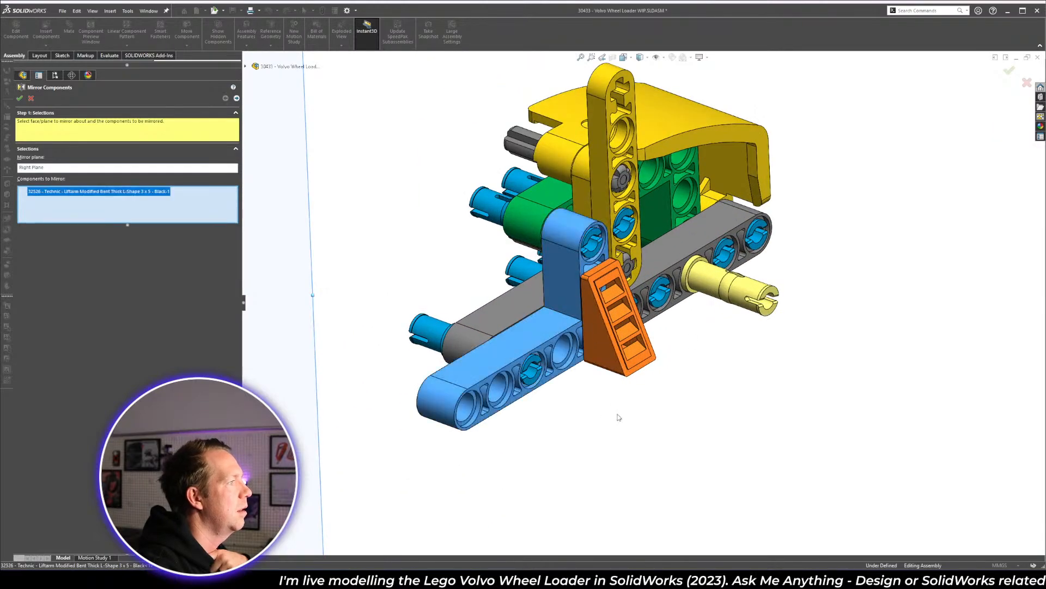
{"action": "left_click", "coordinate": [600, 327]}
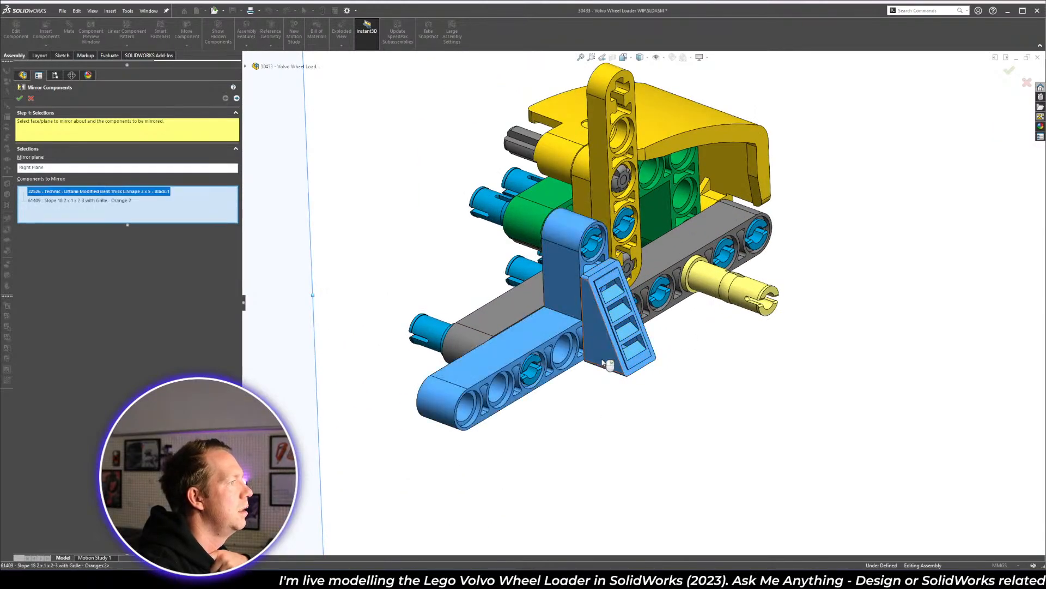
- Add the light bluish gray half pin, the dark bluish gray 1 x 5 liftarm and the tan 3L pin to the components to mirror
{"action": "middle_click_drag", "start_coordinate": [599, 327], "coordinate": [638, 368]}
{"action": "scroll", "coordinate": [639, 369], "scroll_direction": "down", "scroll_amount": 5}
{"action": "middle_click_drag", "start_coordinate": [560, 278], "coordinate": [627, 387]}
{"action": "left_click", "coordinate": [631, 393]}
{"action": "scroll", "coordinate": [651, 300], "scroll_direction": "up", "scroll_amount": 5}
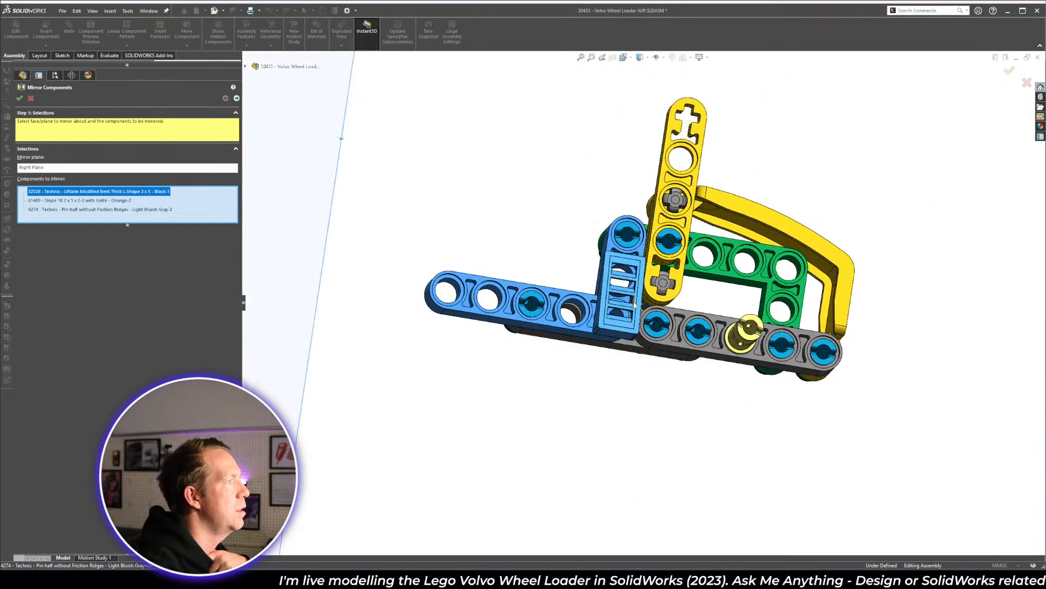
{"action": "middle_click_drag", "start_coordinate": [643, 322], "coordinate": [688, 425]}
{"action": "scroll", "coordinate": [647, 208], "scroll_direction": "down", "scroll_amount": 3}
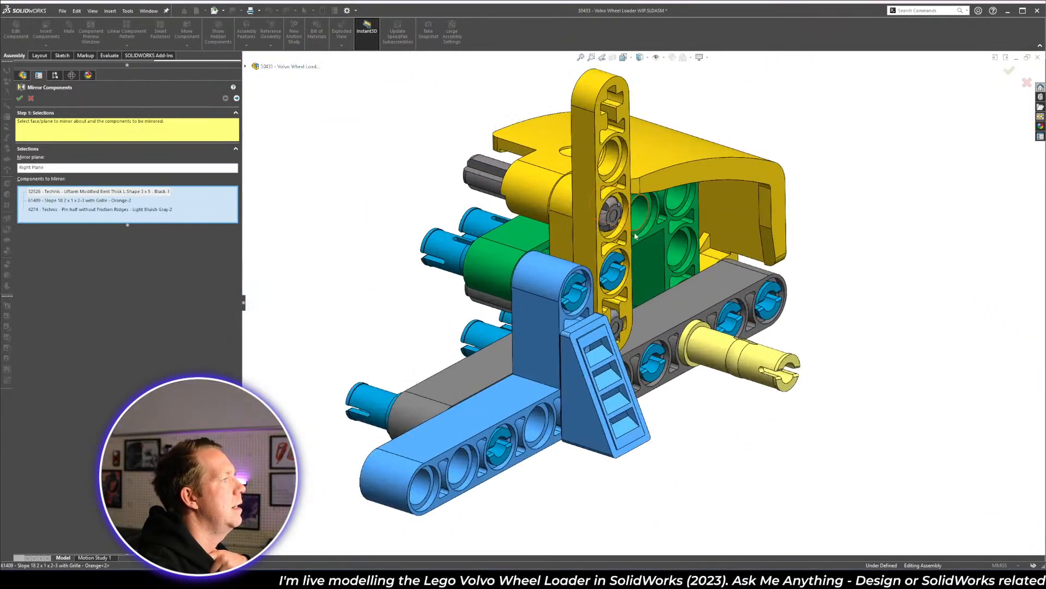
{"action": "left_click", "coordinate": [686, 312]}
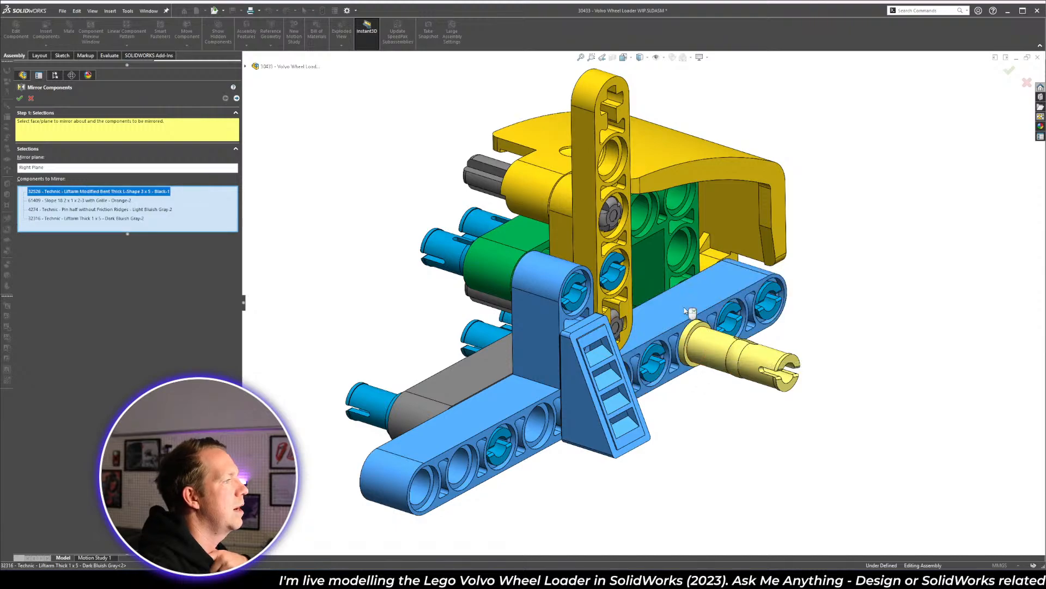
{"action": "left_click", "coordinate": [718, 347]}
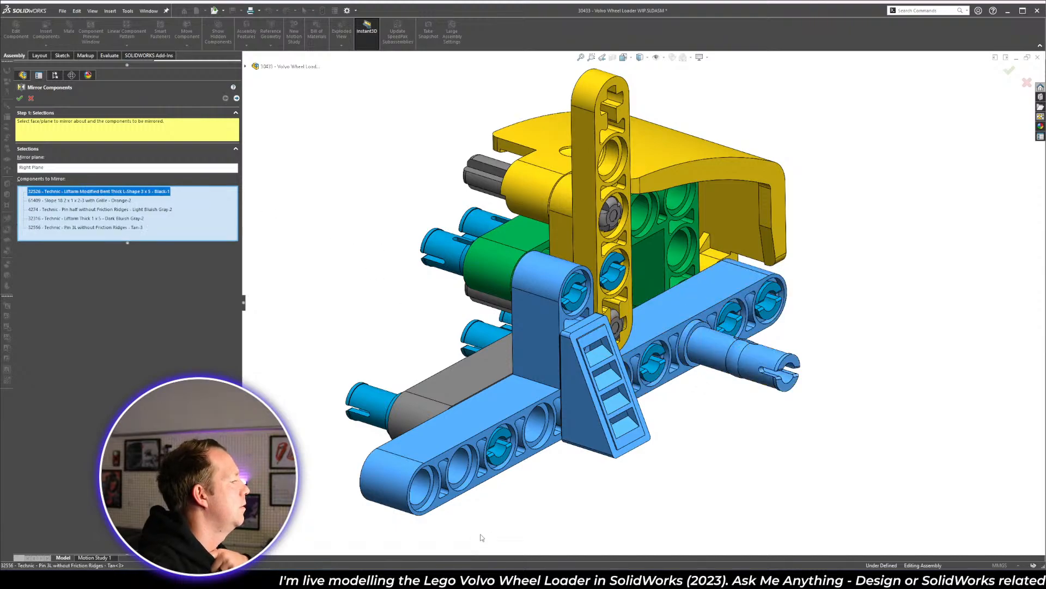
- Check the selection against build steps 7 and 8 in the instruction slides and create the mirrored components using the centre of bounding box
{"action": "key", "text": "alt+Tab"}
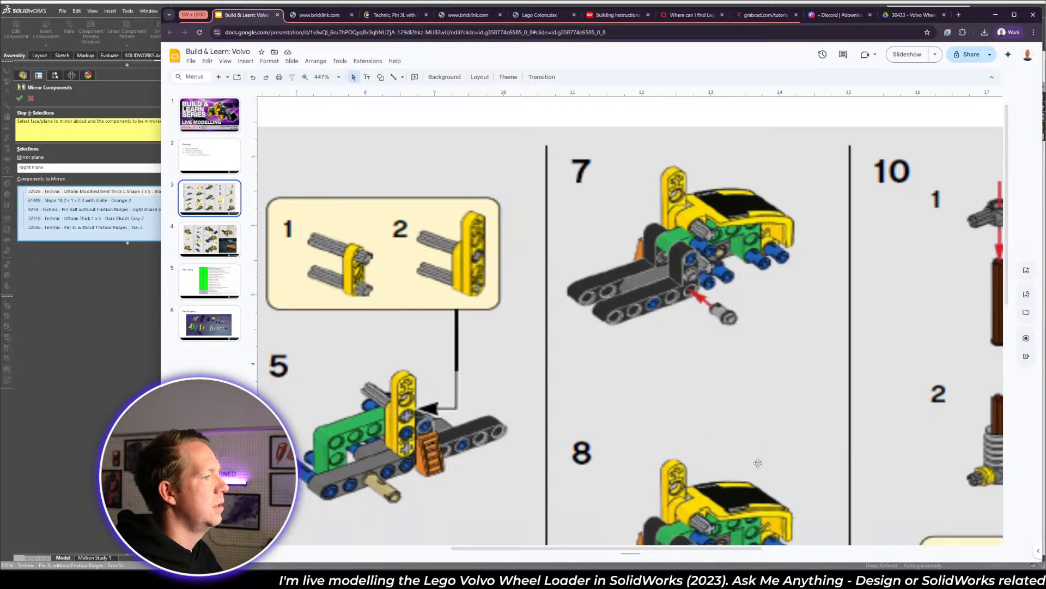
{"action": "scroll", "coordinate": [758, 463], "scroll_direction": "down", "scroll_amount": 3}
{"action": "scroll", "coordinate": [758, 463], "scroll_direction": "up", "scroll_amount": 5}
{"action": "scroll", "coordinate": [758, 463], "scroll_direction": "down", "scroll_amount": 2}
{"action": "scroll", "coordinate": [758, 463], "scroll_direction": "up", "scroll_amount": 2}
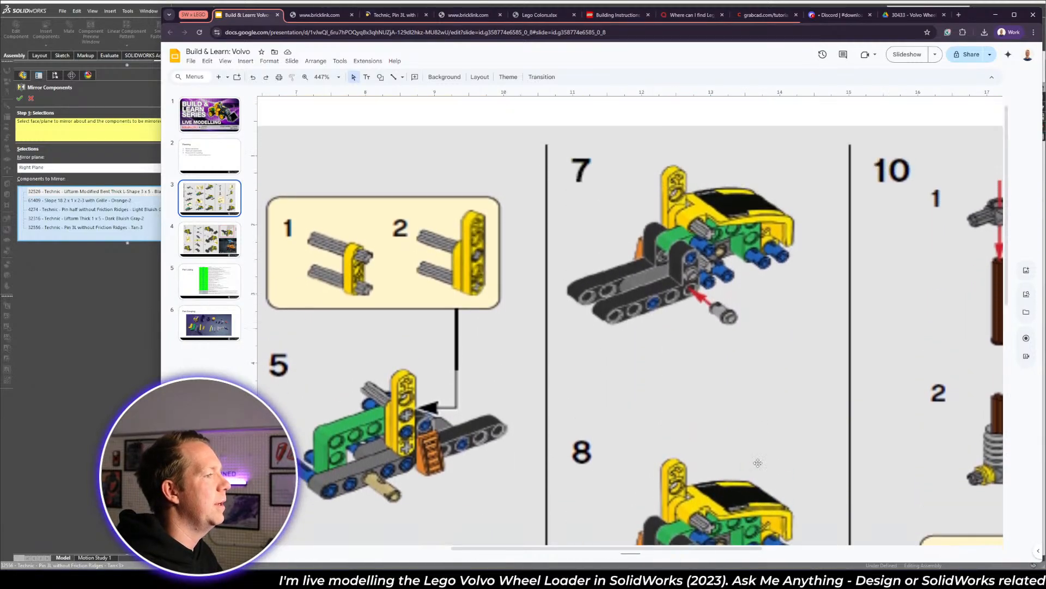
{"action": "key", "text": "alt+Tab"}
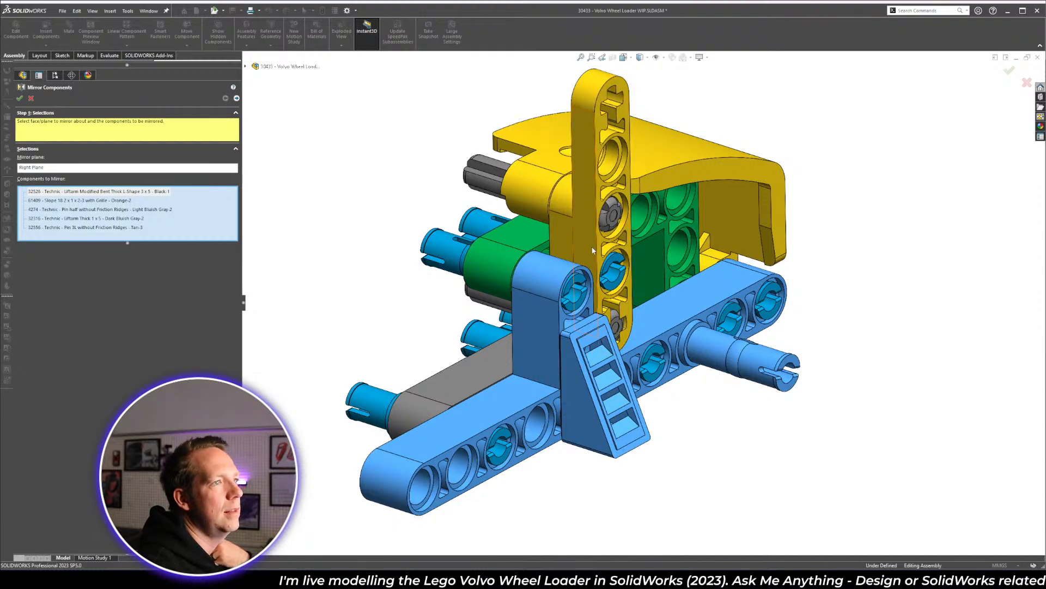
{"action": "key", "text": "z"}
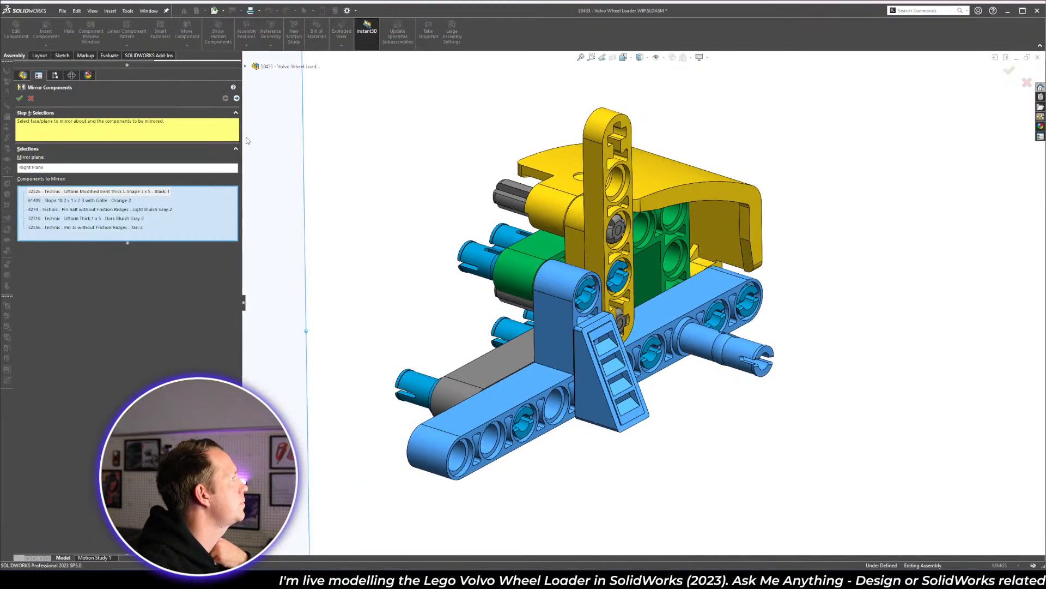
{"action": "left_click", "coordinate": [237, 98]}
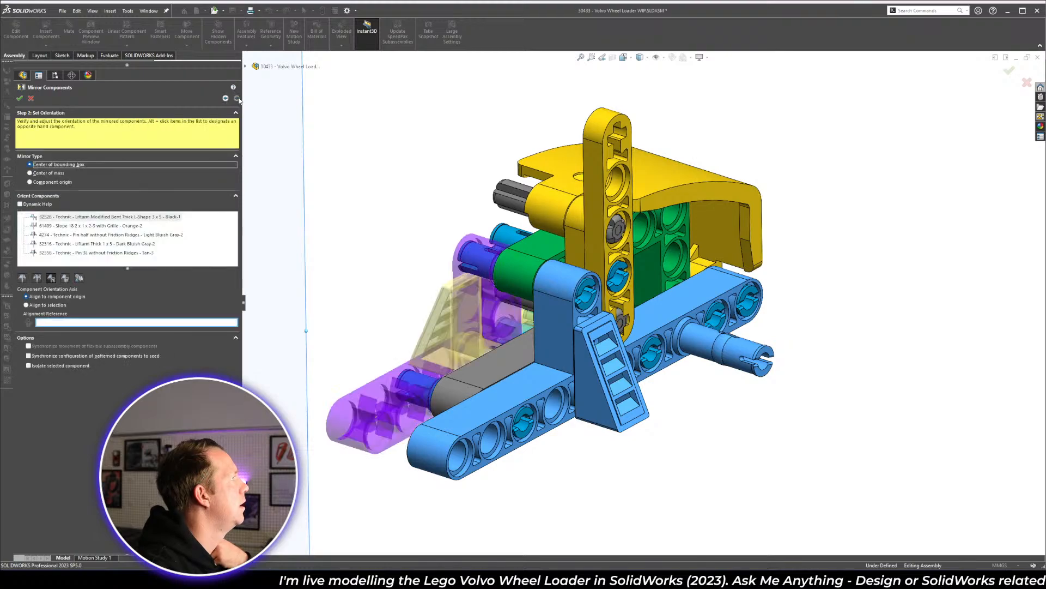
{"action": "middle_click_drag", "start_coordinate": [532, 345], "coordinate": [469, 289]}
{"action": "scroll", "coordinate": [469, 289], "scroll_direction": "up", "scroll_amount": 2}
{"action": "scroll", "coordinate": [446, 292], "scroll_direction": "down", "scroll_amount": 3}
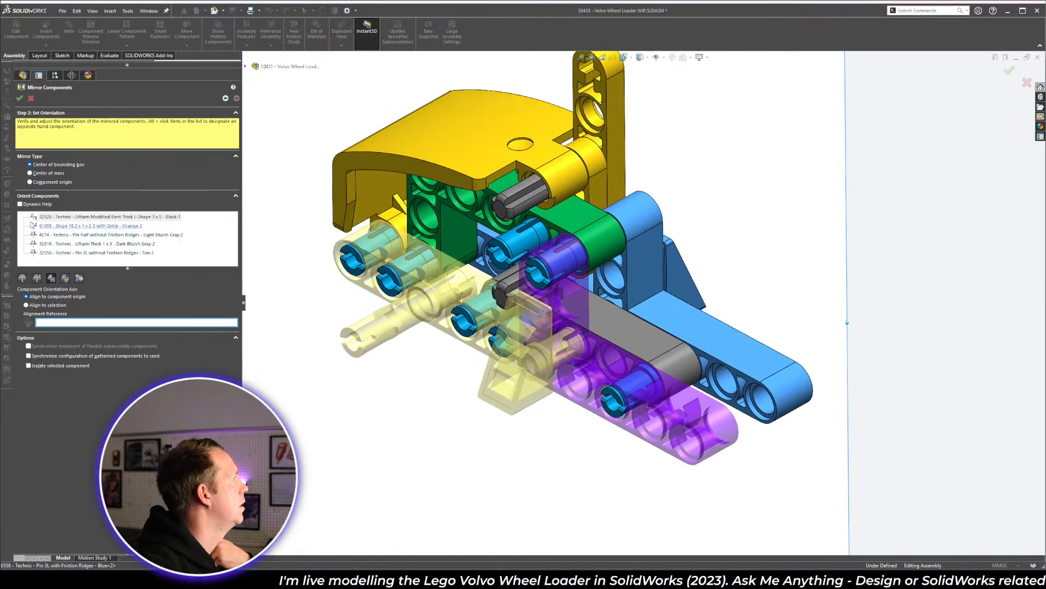
{"action": "left_click", "coordinate": [19, 98]}
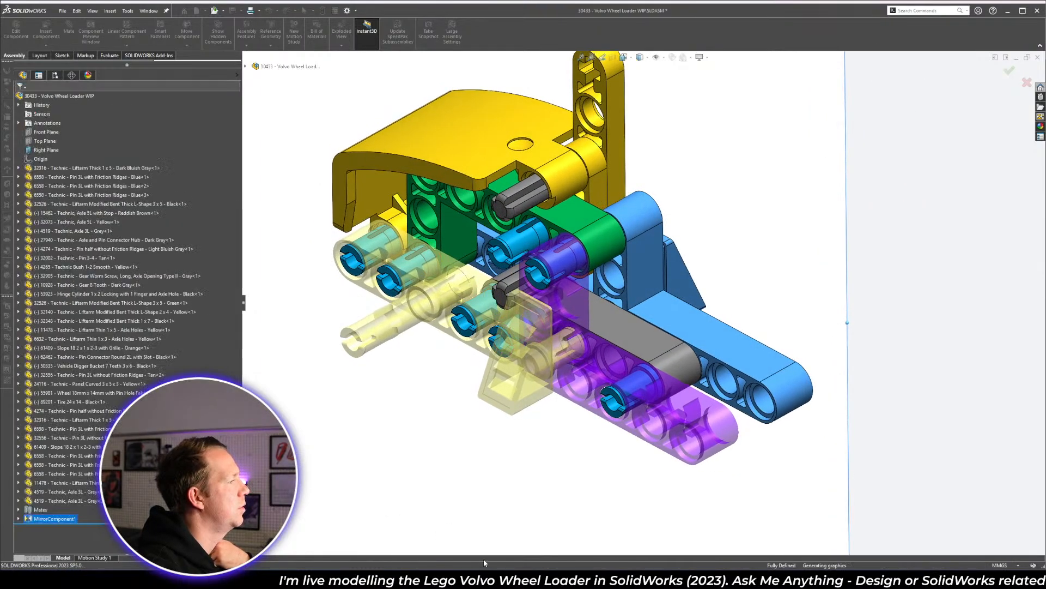
- Examine the mirrored parts and compare them with build steps 7 to 9 and the following sub-assembly in the instruction slides
{"action": "left_click", "coordinate": [477, 481]}
{"action": "scroll", "coordinate": [489, 406], "scroll_direction": "up", "scroll_amount": 4}
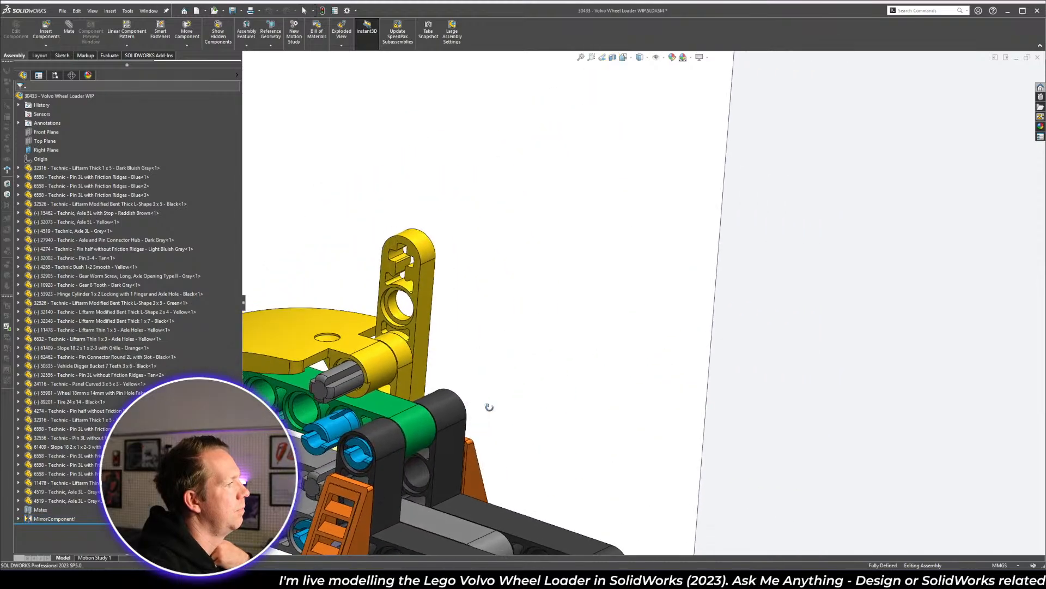
{"action": "middle_click_drag", "start_coordinate": [557, 365], "coordinate": [551, 393]}
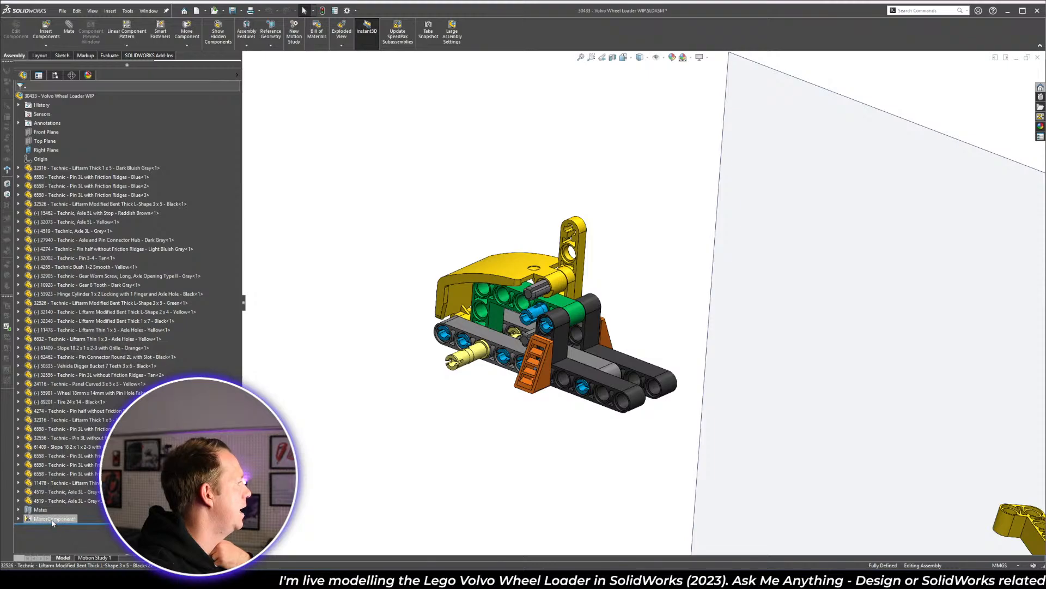
{"action": "left_click", "coordinate": [55, 519]}
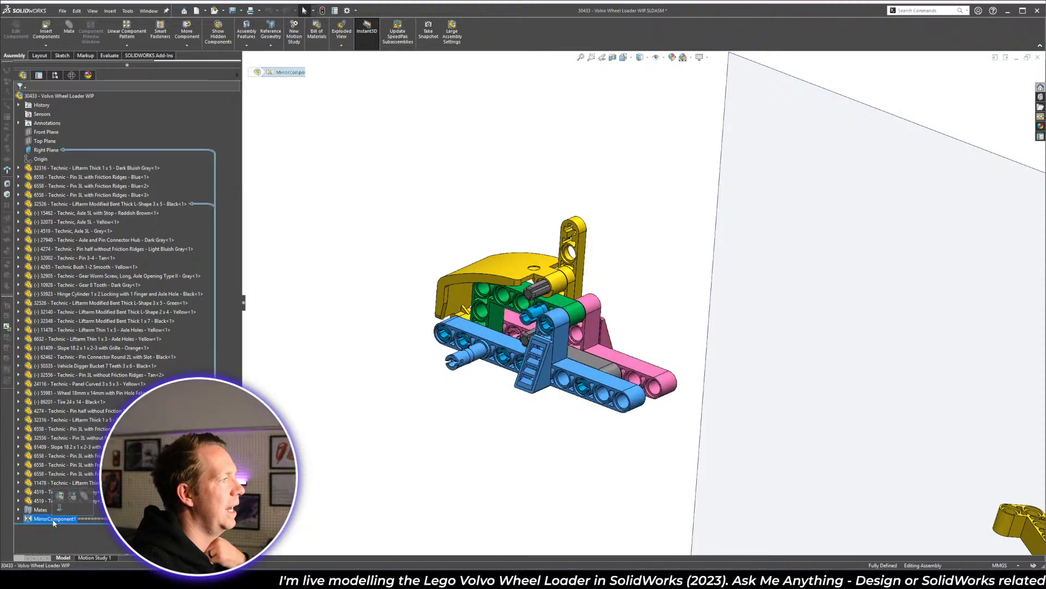
{"action": "left_click", "coordinate": [505, 502]}
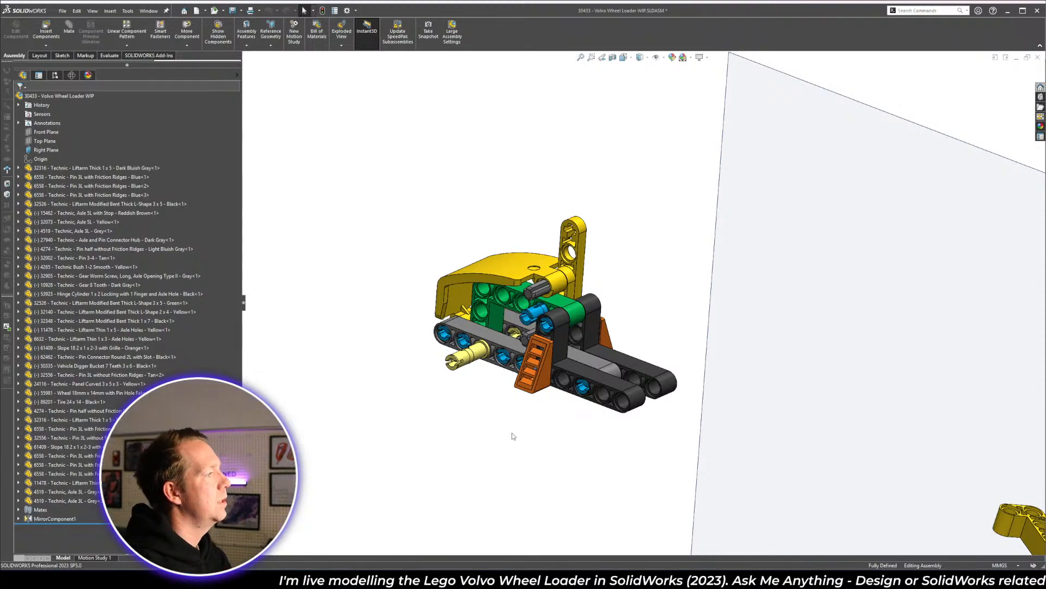
{"action": "key", "text": "alt+Tab"}
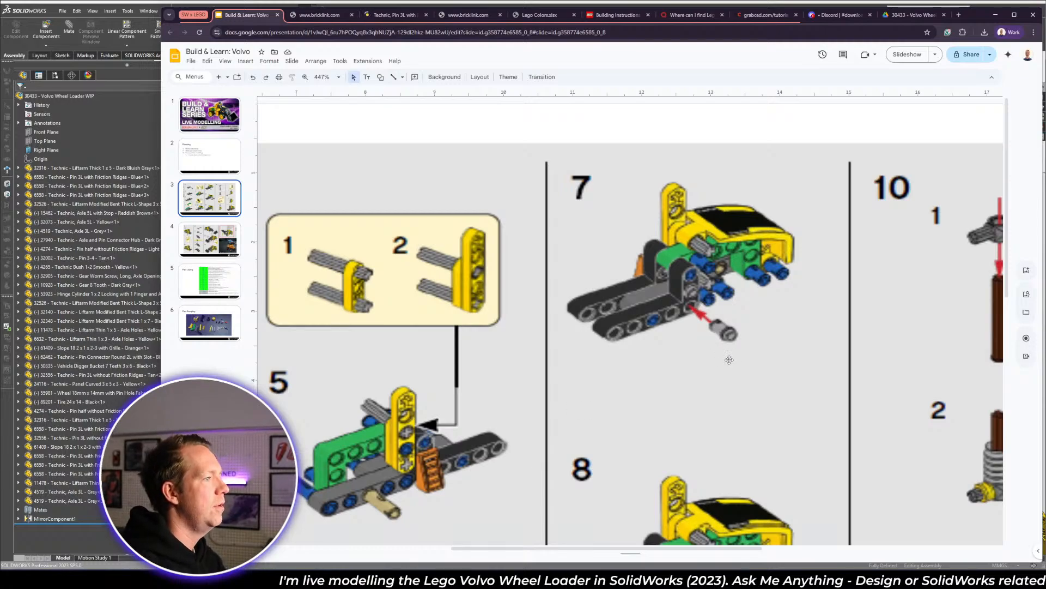
{"action": "scroll", "coordinate": [729, 360], "scroll_direction": "down", "scroll_amount": 3}
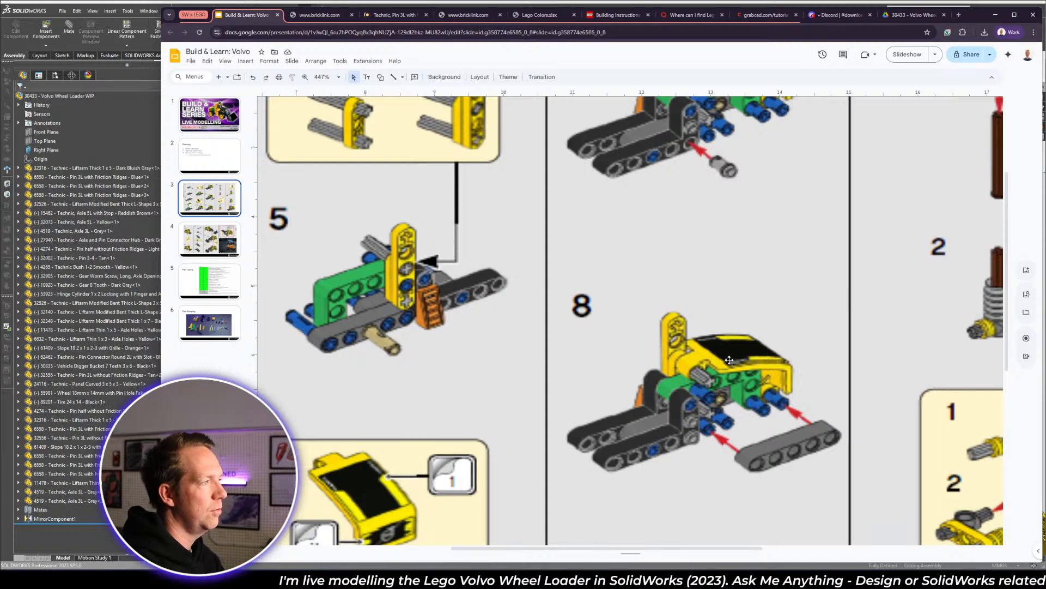
{"action": "scroll", "coordinate": [730, 360], "scroll_direction": "down", "scroll_amount": 5}
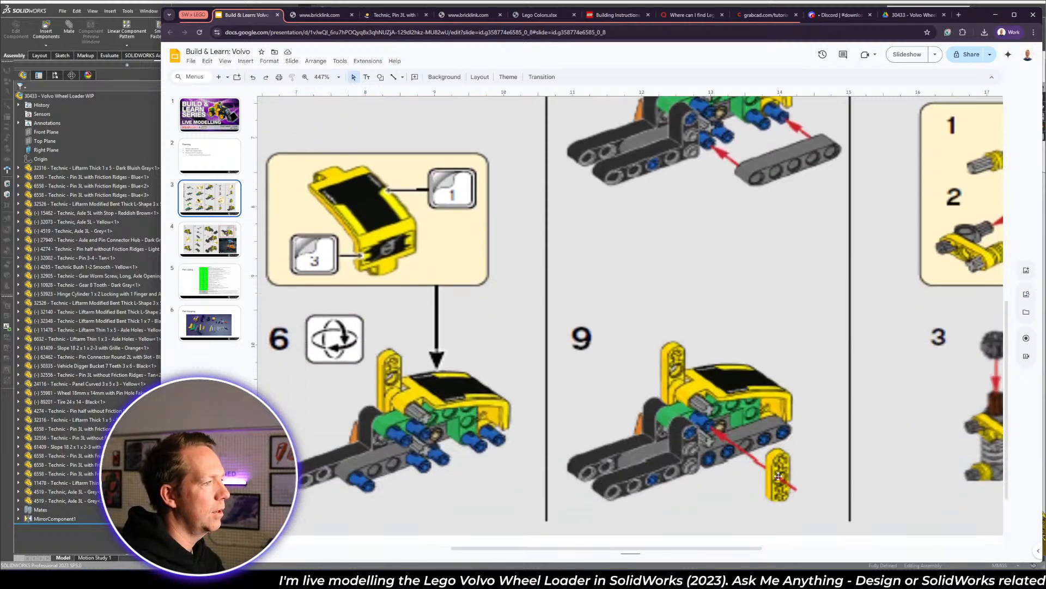
{"action": "scroll", "coordinate": [765, 399], "scroll_direction": "down", "scroll_amount": 2, "text": "ctrl"}
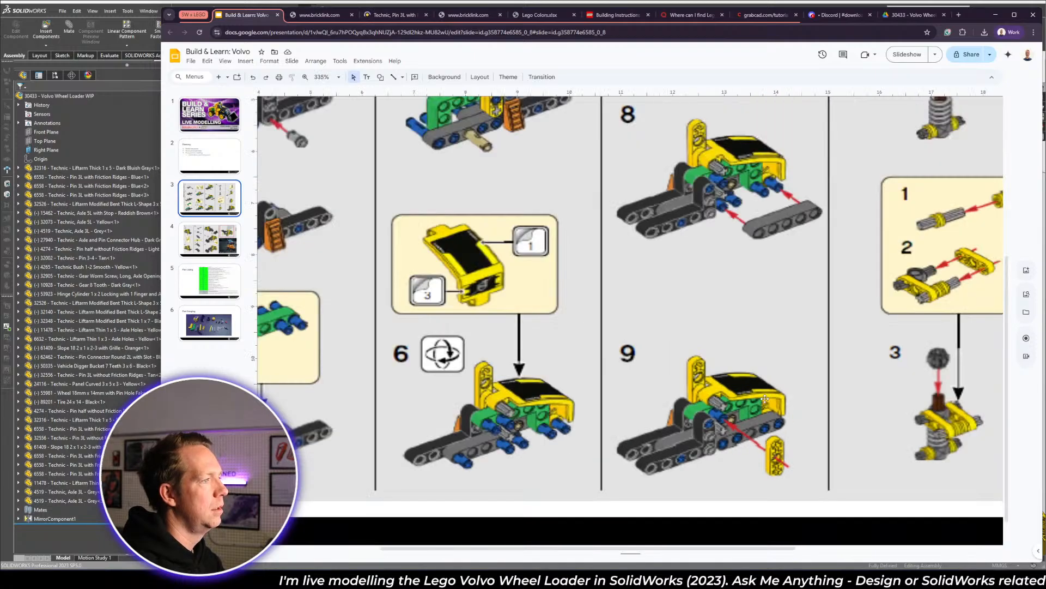
{"action": "left_click_drag", "start_coordinate": [746, 547], "coordinate": [850, 547]}
{"action": "scroll", "coordinate": [774, 387], "scroll_direction": "up", "scroll_amount": 4}
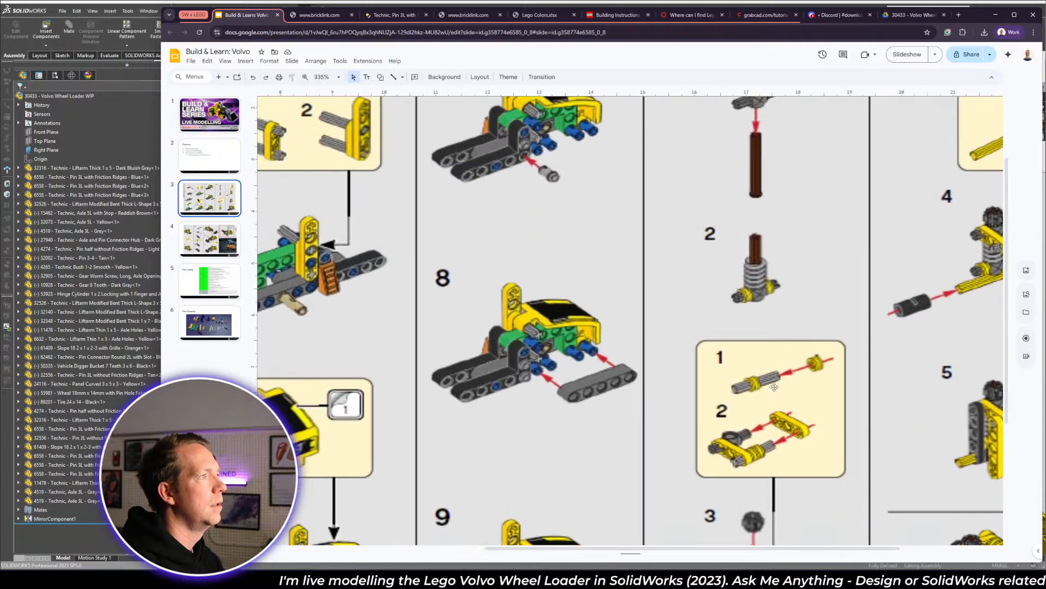
{"action": "scroll", "coordinate": [774, 387], "scroll_direction": "down", "scroll_amount": 4}
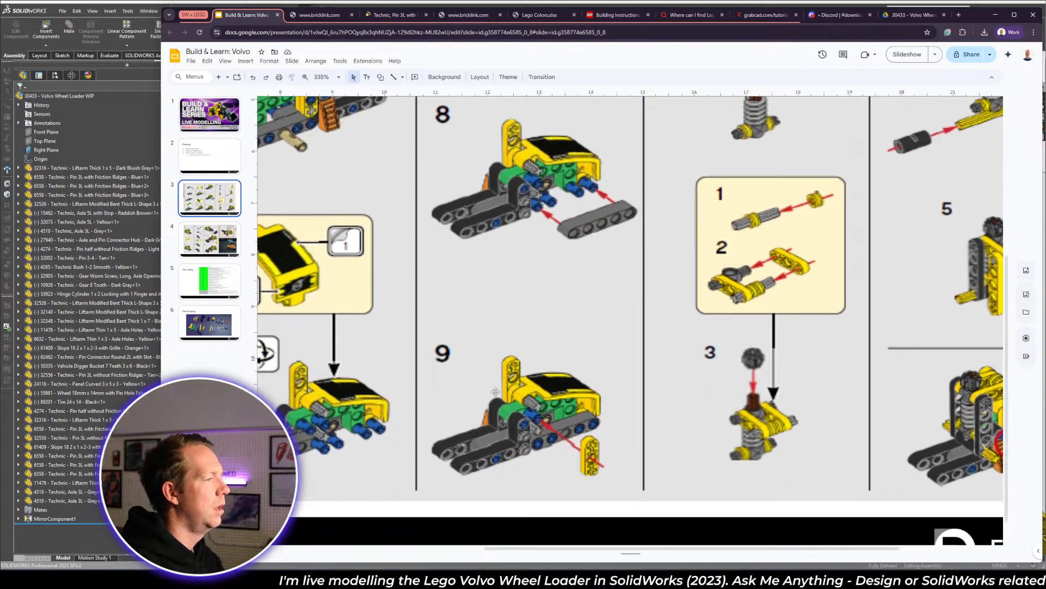
- Return to SolidWorks and edit the component mirror to add the yellow thin 1 x 3 liftarm to the components to mirror
{"action": "key", "text": "alt+Tab"}
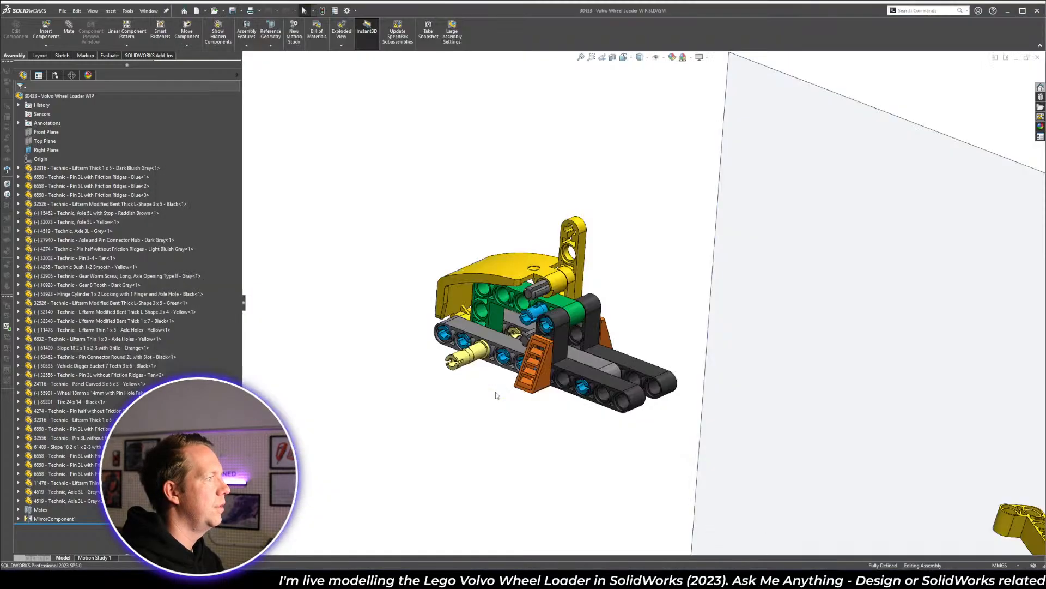
{"action": "left_click", "coordinate": [62, 520]}
{"action": "left_click", "coordinate": [70, 495]}
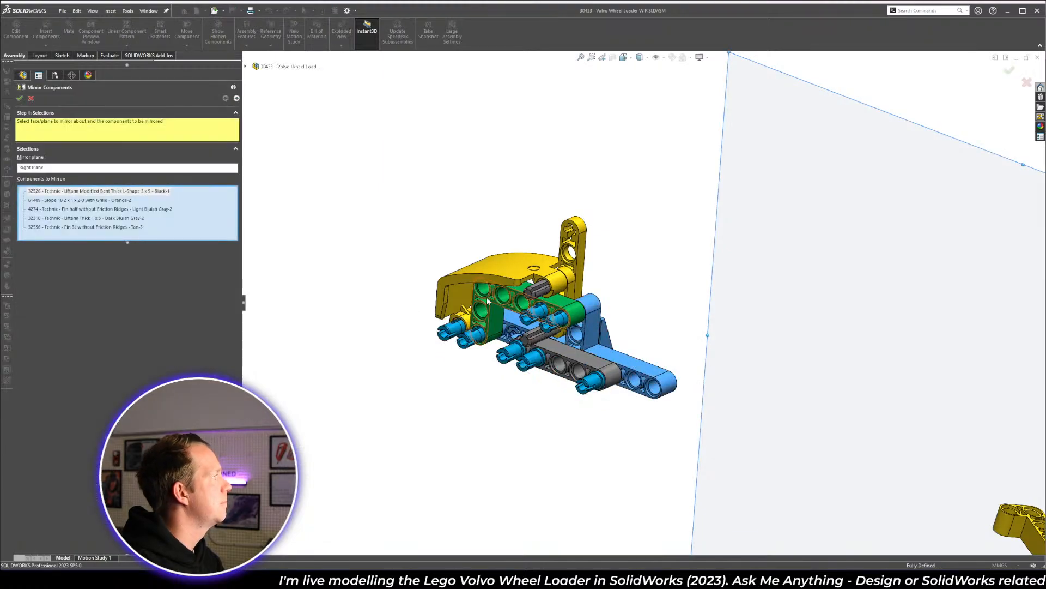
{"action": "scroll", "coordinate": [462, 277], "scroll_direction": "down", "scroll_amount": 3}
{"action": "middle_click_drag", "start_coordinate": [623, 294], "coordinate": [670, 305]}
{"action": "left_click", "coordinate": [671, 305]}
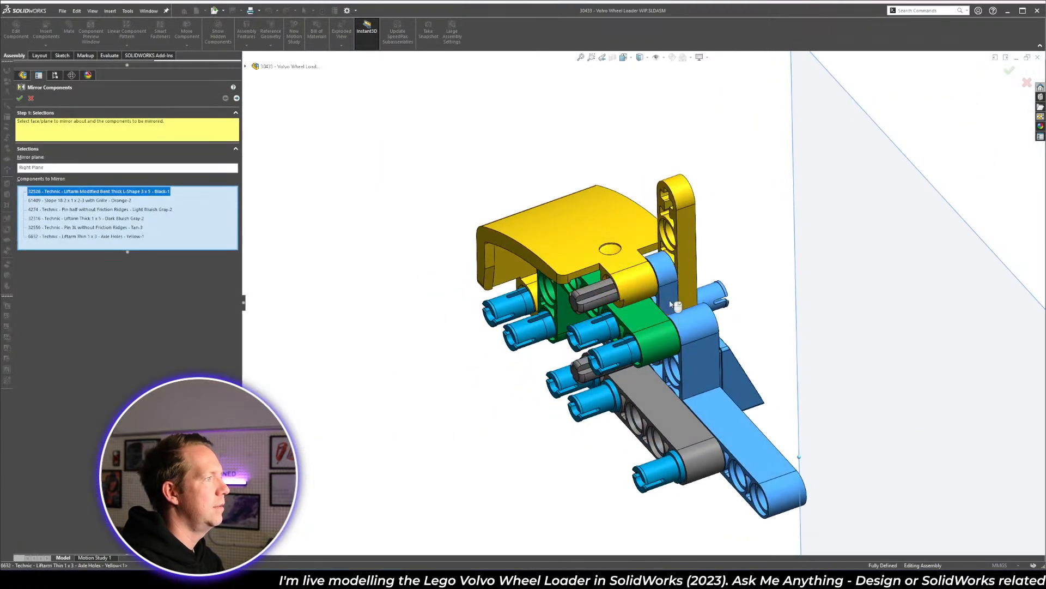
{"action": "right_click", "coordinate": [670, 303]}
{"action": "left_click", "coordinate": [729, 164]}
- Hide the Right Plane in the assembly
{"action": "middle_click_drag", "start_coordinate": [608, 327], "coordinate": [644, 407]}
{"action": "scroll", "coordinate": [645, 407], "scroll_direction": "up", "scroll_amount": 5}
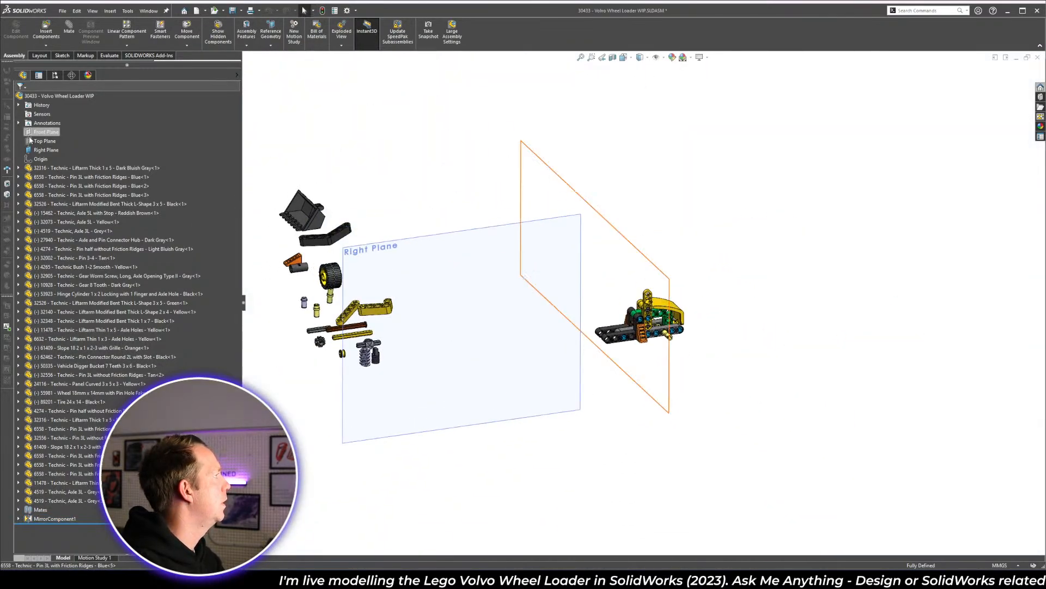
{"action": "left_click", "coordinate": [57, 150]}
{"action": "left_click", "coordinate": [482, 250]}
{"action": "scroll", "coordinate": [549, 310], "scroll_direction": "down", "scroll_amount": 4}
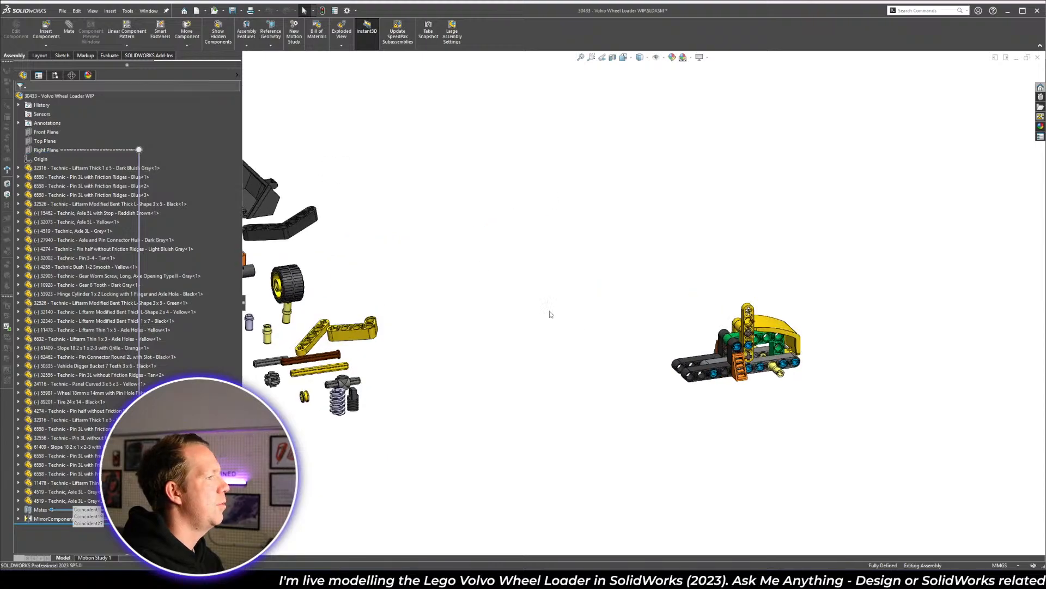
{"action": "middle_click_drag", "start_coordinate": [591, 291], "coordinate": [614, 346]}
- Check build step 10 in the instruction slides and move the reddish brown 5L axle with stop into the open space near the sub-assembly
{"action": "key", "text": "alt+Tab"}
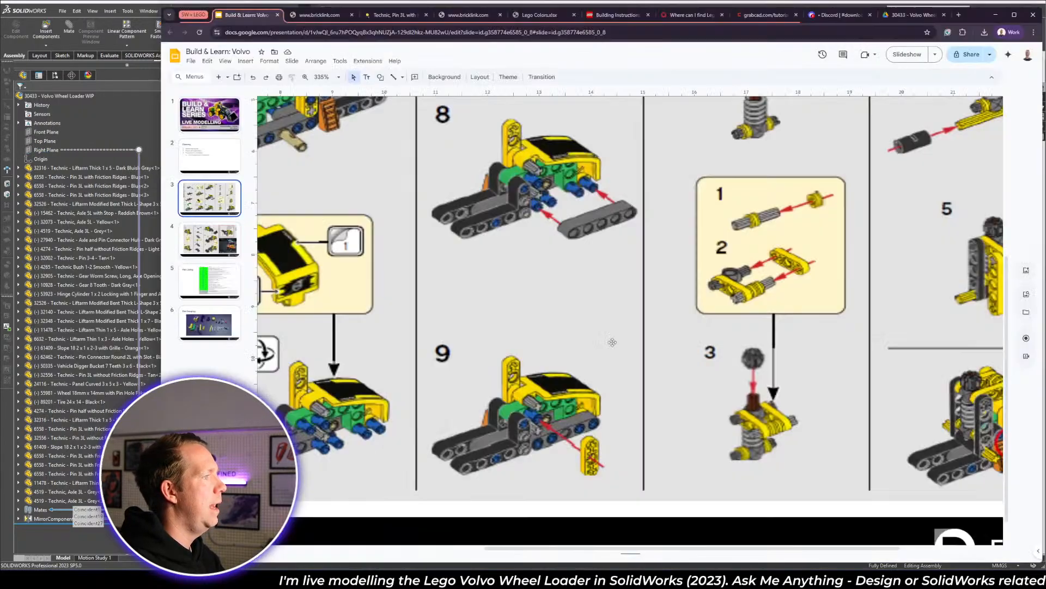
{"action": "scroll", "coordinate": [779, 324], "scroll_direction": "up", "scroll_amount": 3}
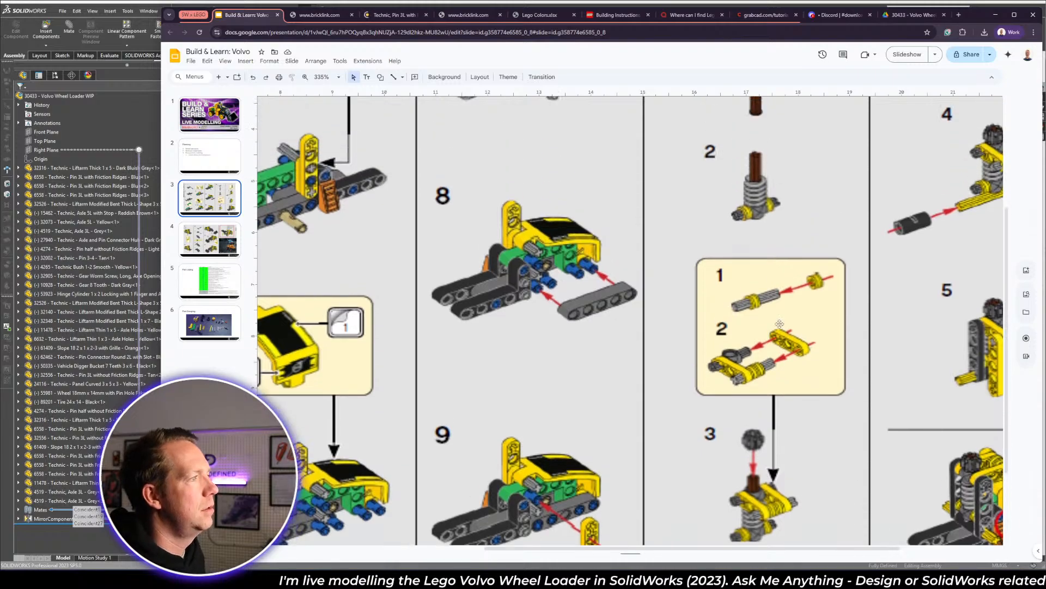
{"action": "scroll", "coordinate": [763, 196], "scroll_direction": "up", "scroll_amount": 2}
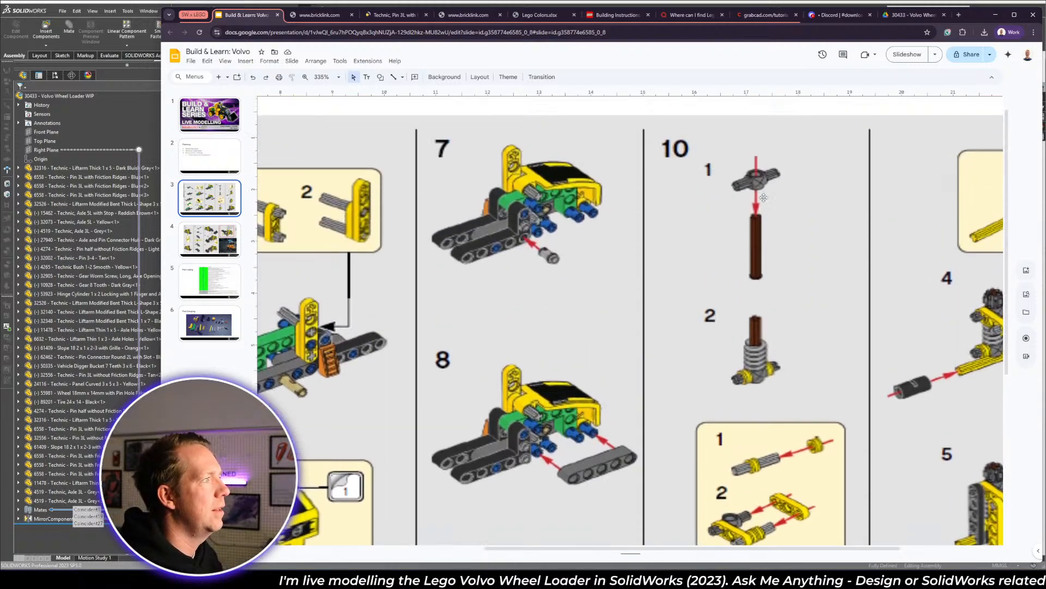
{"action": "left_click_drag", "start_coordinate": [713, 547], "coordinate": [791, 548]}
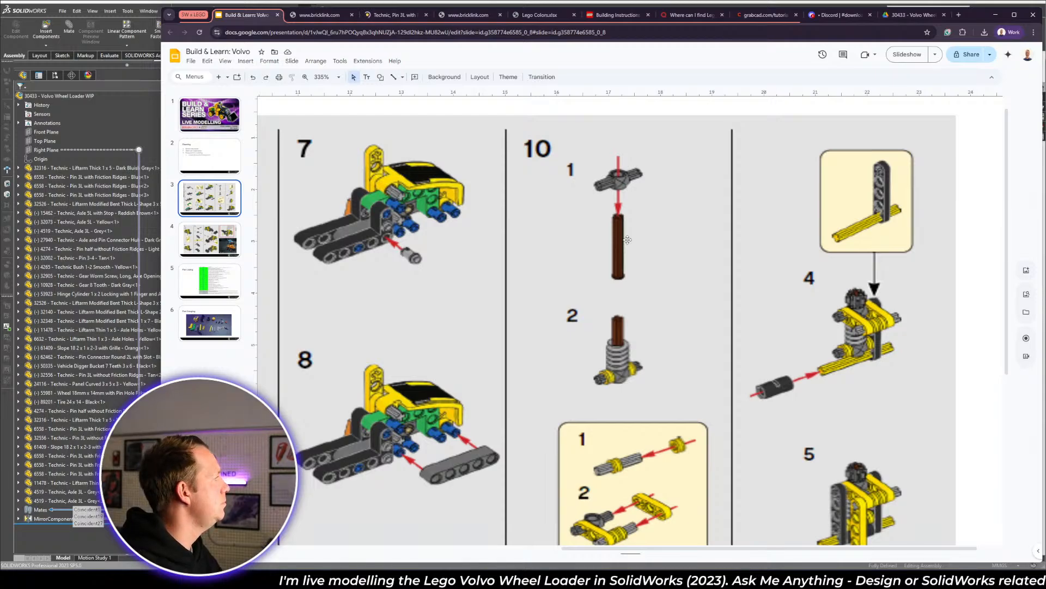
{"action": "key", "text": "alt+Tab"}
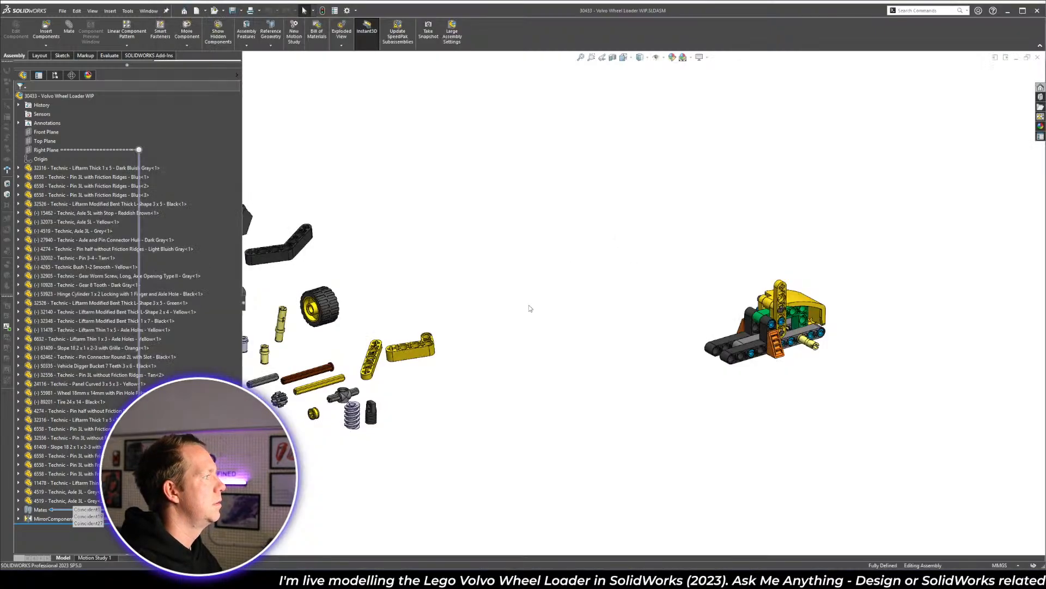
{"action": "left_click_drag", "start_coordinate": [325, 373], "coordinate": [523, 316]}
{"action": "scroll", "coordinate": [637, 332], "scroll_direction": "down", "scroll_amount": 3}
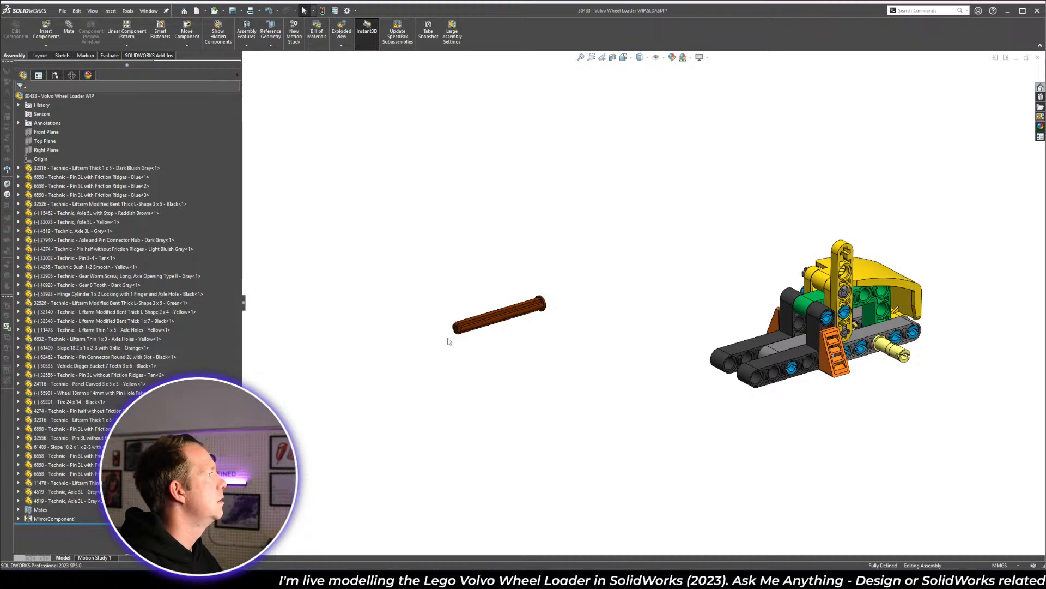
{"action": "left_click", "coordinate": [476, 327]}
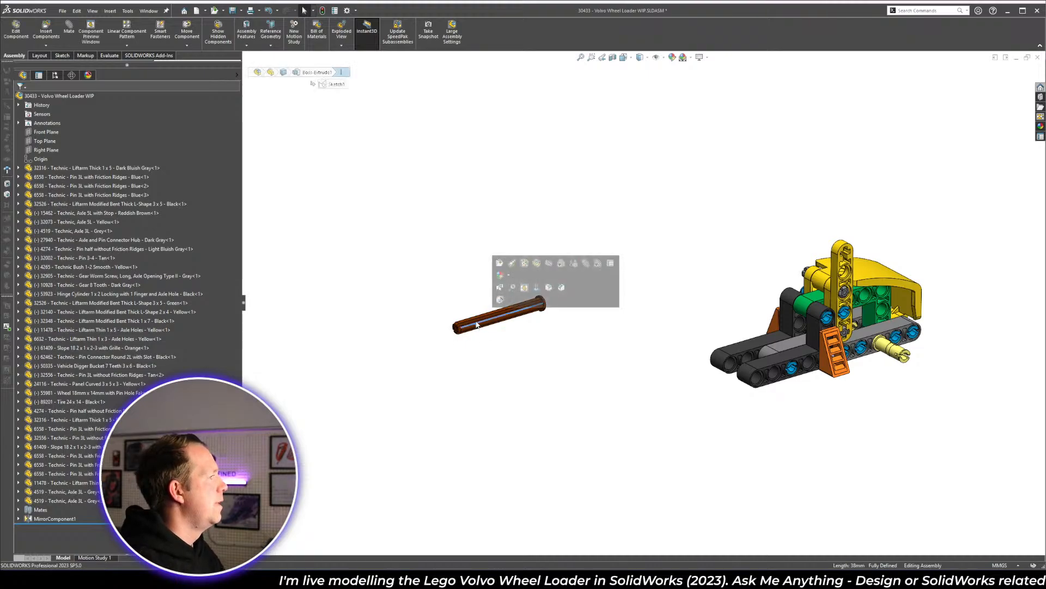
{"action": "left_click", "coordinate": [475, 346]}
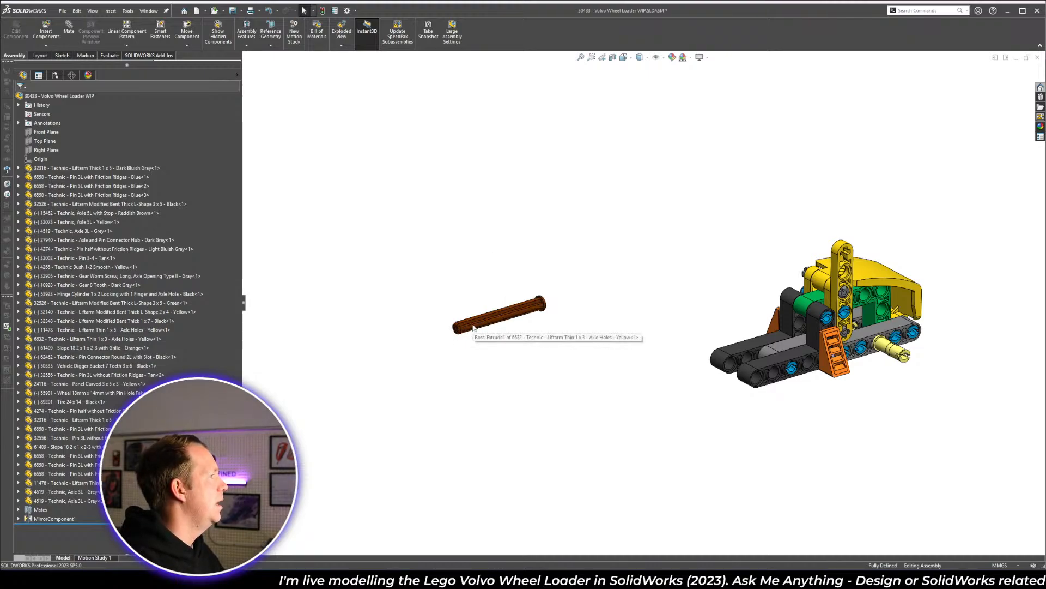
{"action": "left_click", "coordinate": [473, 325]}
{"action": "left_click", "coordinate": [474, 326]}
{"action": "scroll", "coordinate": [497, 336], "scroll_direction": "down", "scroll_amount": 4}
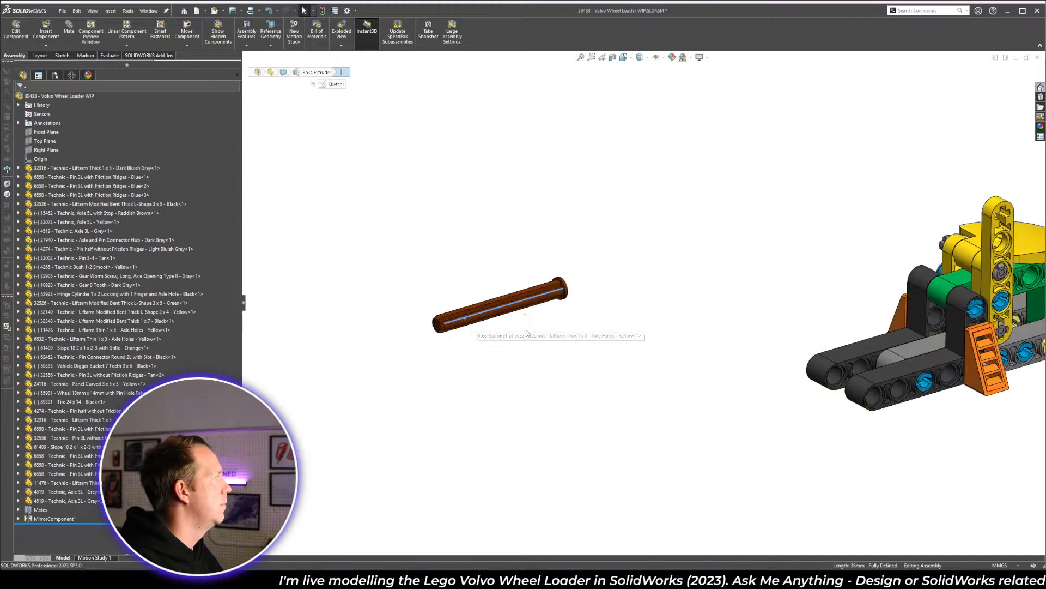
{"action": "left_click", "coordinate": [496, 335]}
{"action": "left_click", "coordinate": [482, 305]}
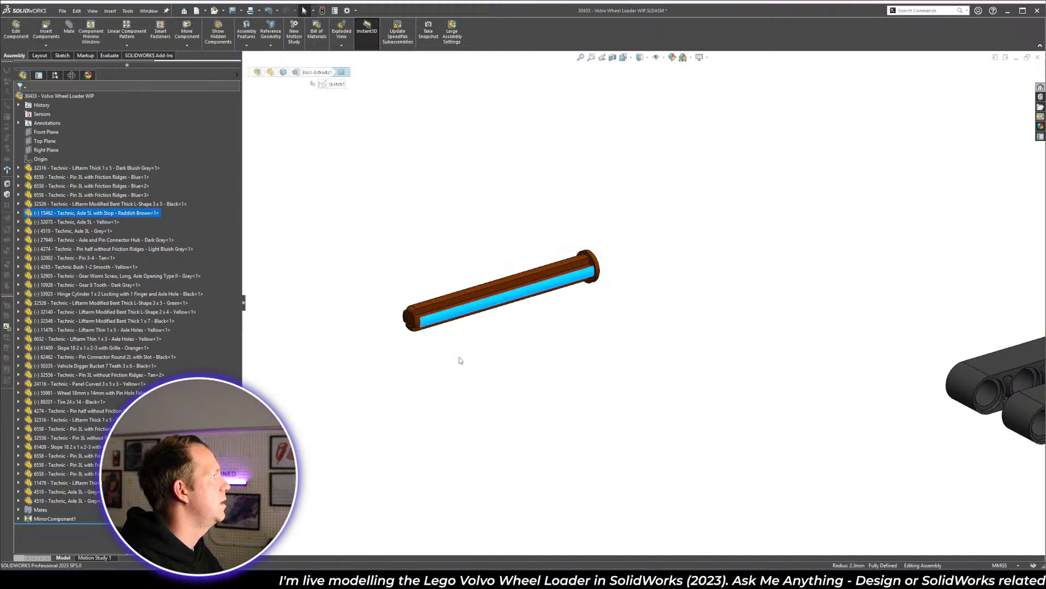
{"action": "left_click", "coordinate": [461, 360]}
- Align the stop-end face of the reddish brown 5L axle coincident with the Top Plane, using the mate for positioning only
{"action": "left_click", "coordinate": [45, 140]}
{"action": "scroll", "coordinate": [539, 245], "scroll_direction": "down", "scroll_amount": 6}
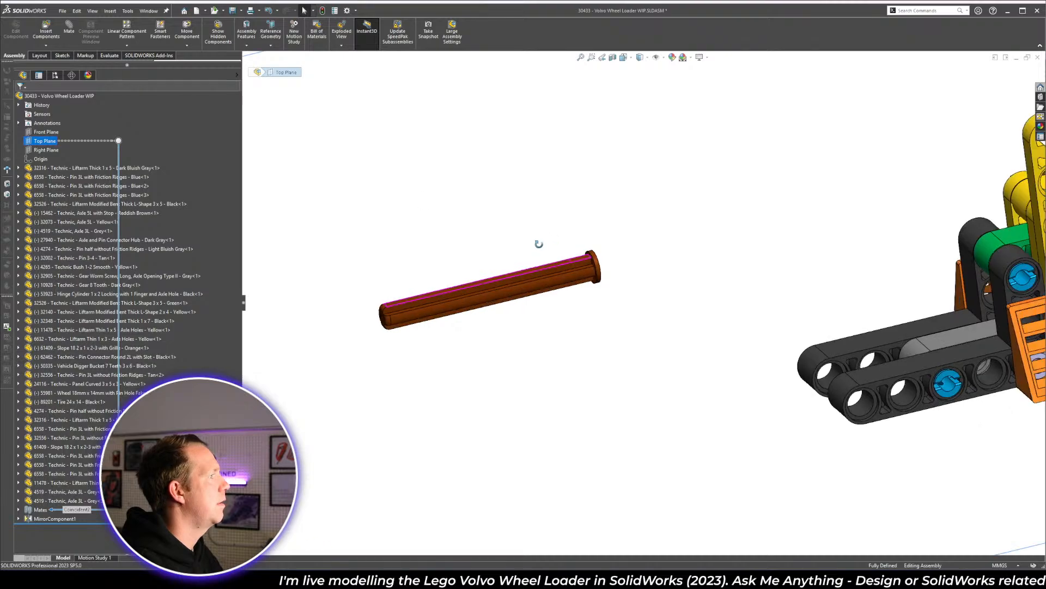
{"action": "left_click", "coordinate": [571, 250]}
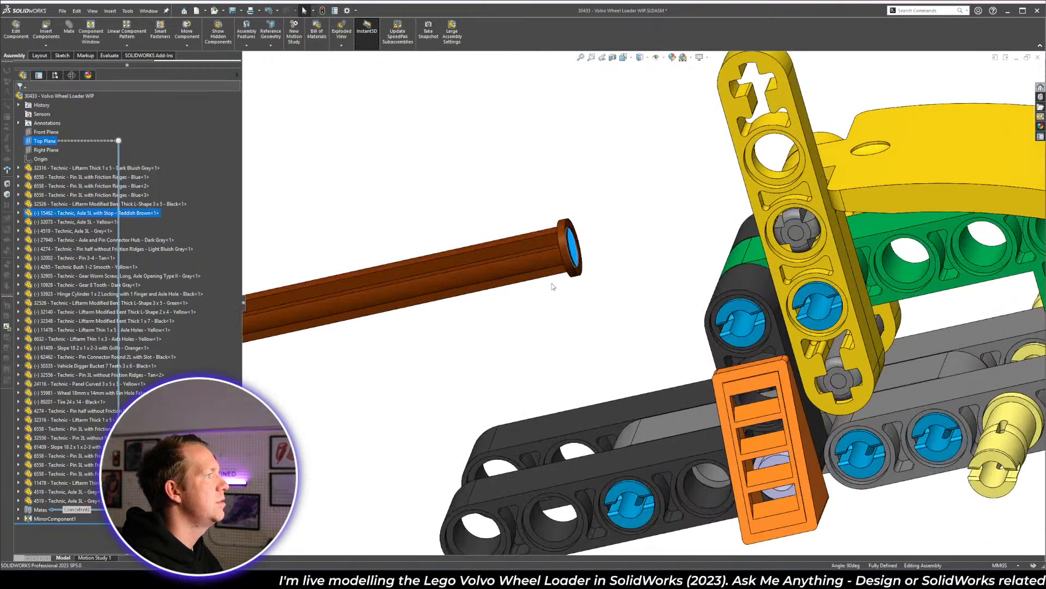
{"action": "scroll", "coordinate": [551, 327], "scroll_direction": "up", "scroll_amount": 8}
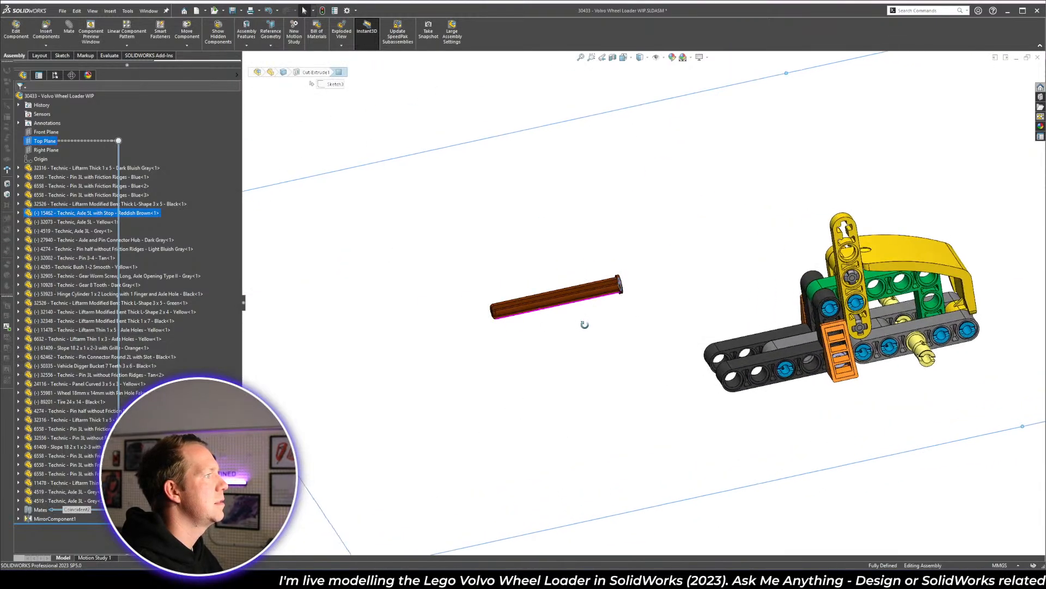
{"action": "left_click", "coordinate": [69, 31]}
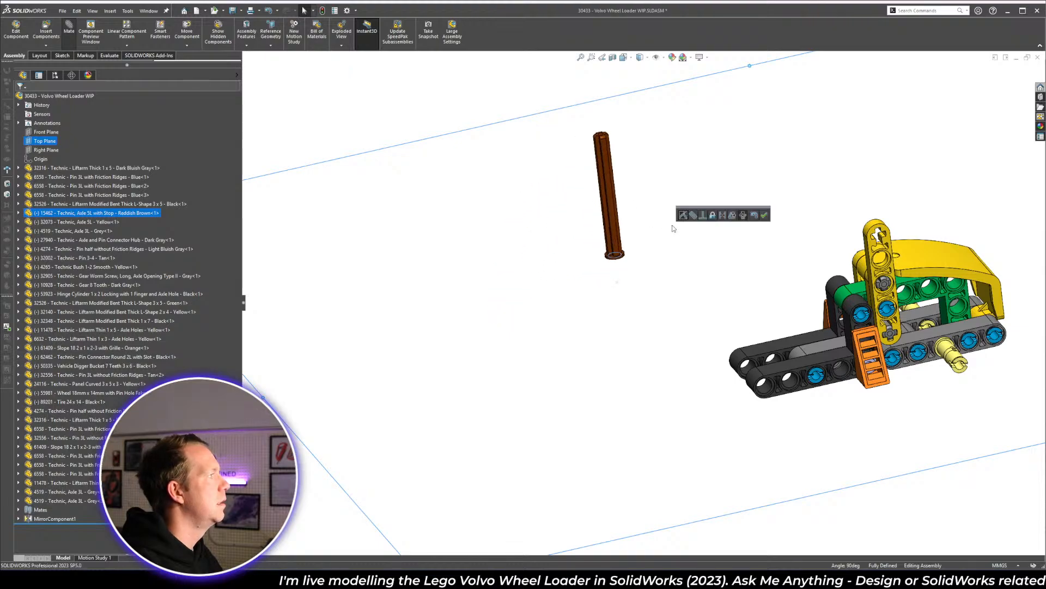
{"action": "scroll", "coordinate": [743, 145], "scroll_direction": "down", "scroll_amount": 3}
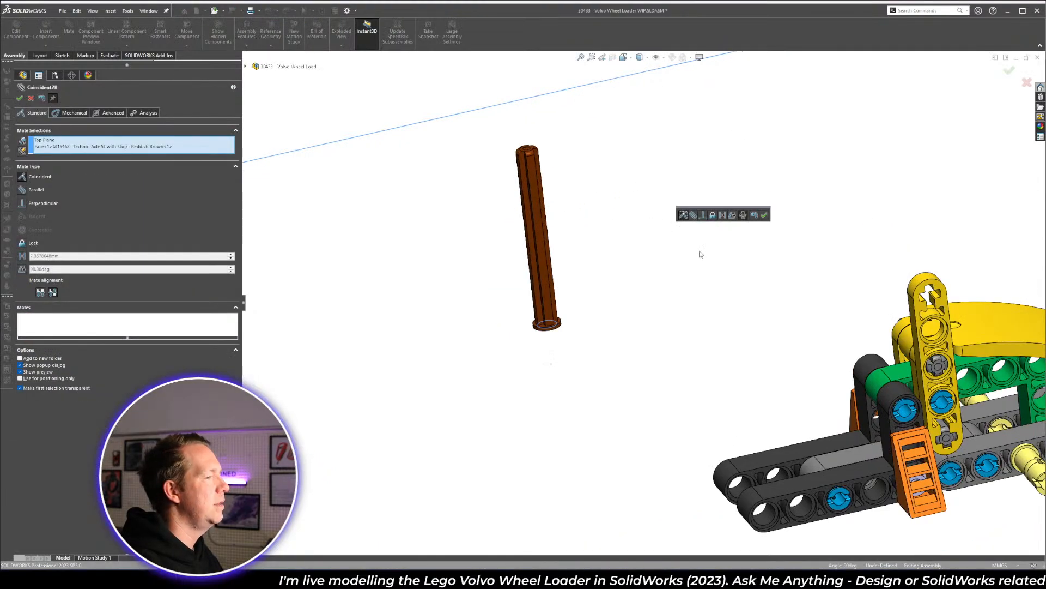
{"action": "scroll", "coordinate": [723, 302], "scroll_direction": "down", "scroll_amount": 2}
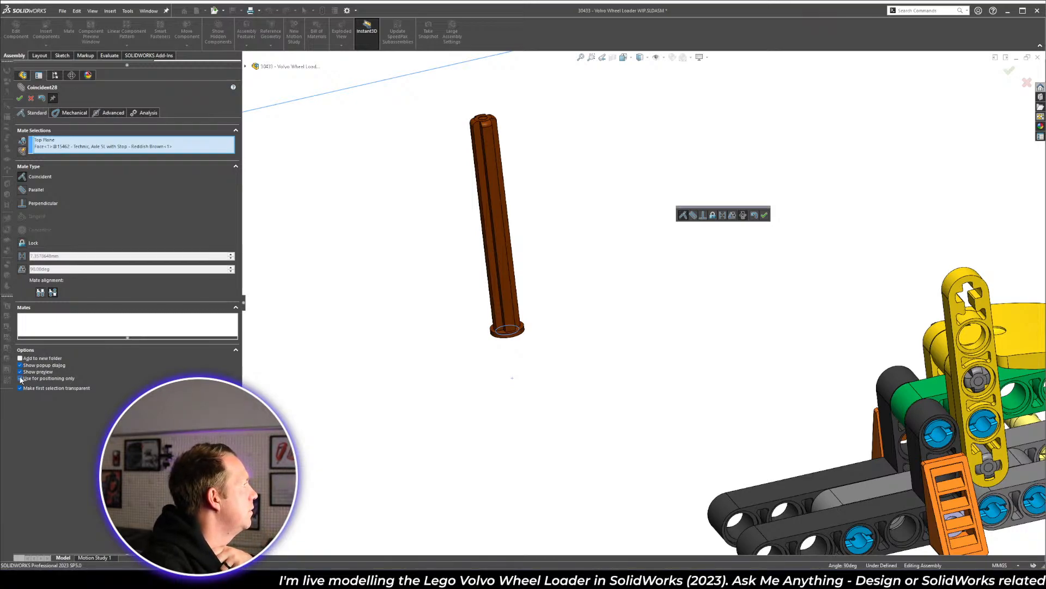
{"action": "left_click", "coordinate": [20, 99]}
{"action": "left_click", "coordinate": [21, 99]}
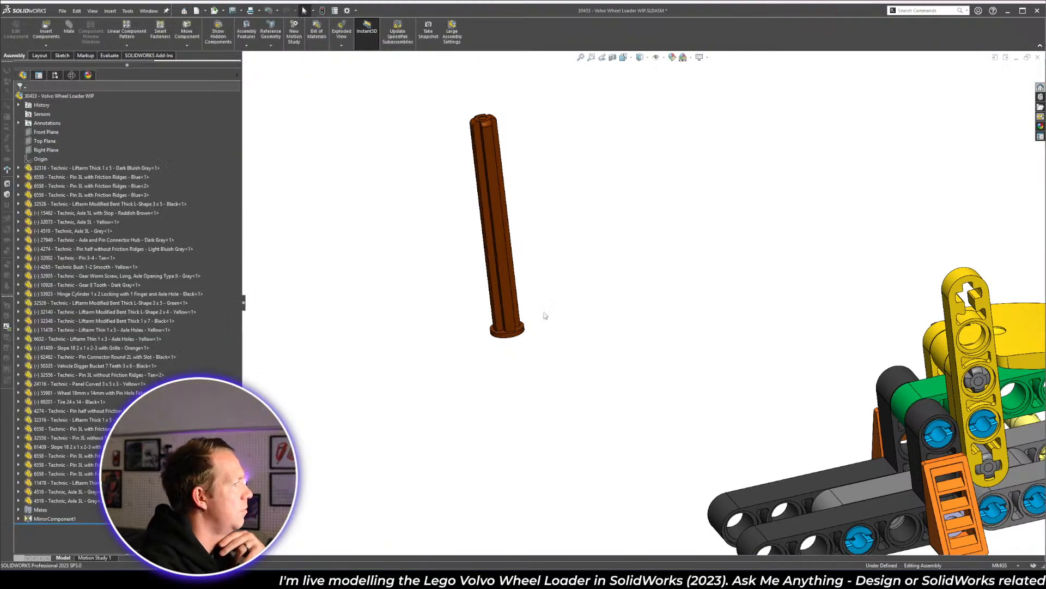
- Look through the assembly's list of mates for any mate on the reddish brown 5L axle
{"action": "middle_click_drag", "start_coordinate": [557, 307], "coordinate": [565, 310]}
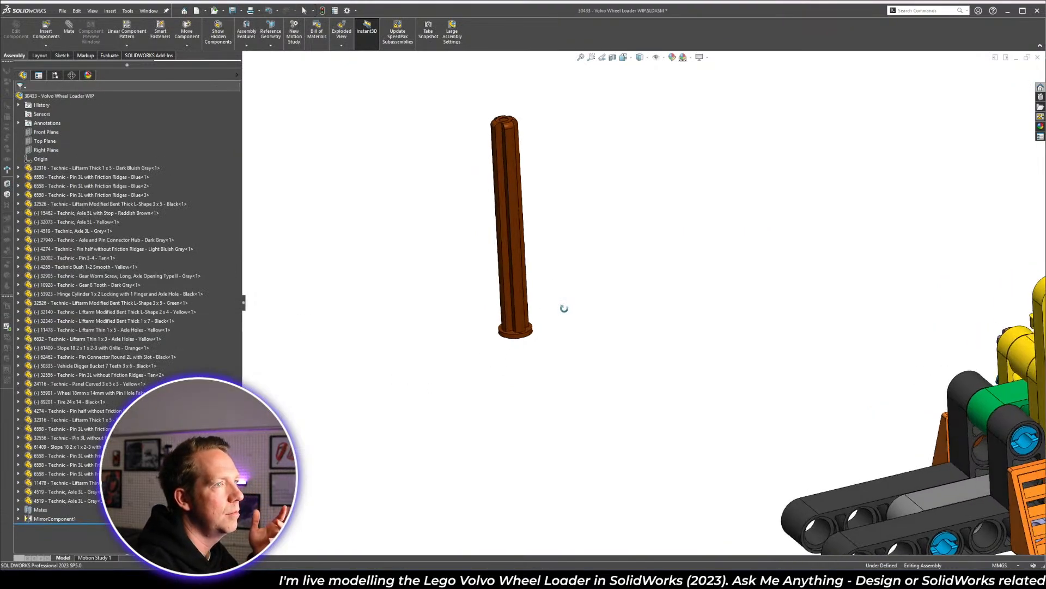
{"action": "left_click", "coordinate": [18, 510]}
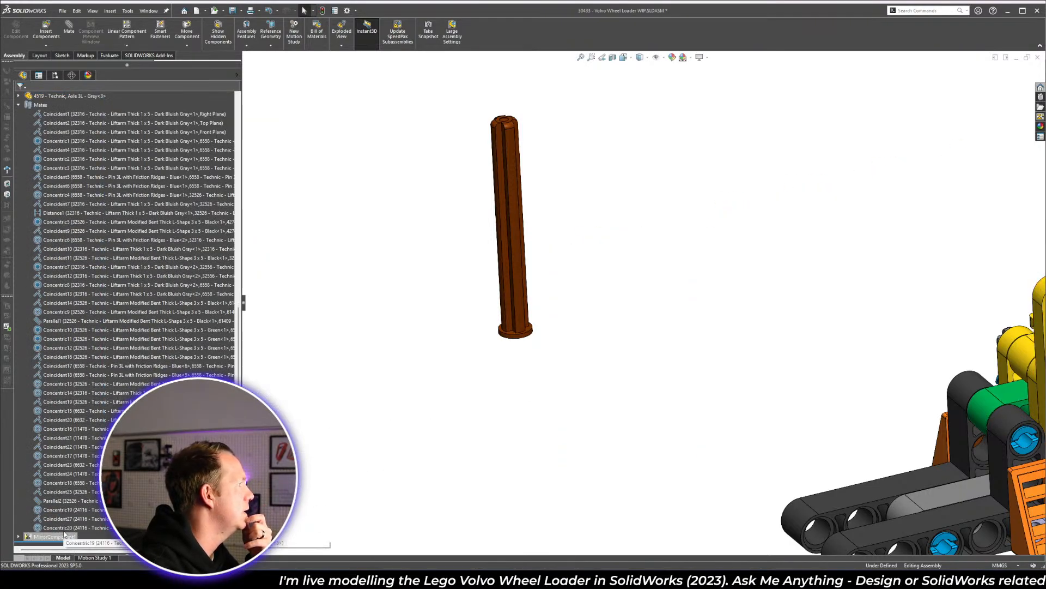
{"action": "scroll", "coordinate": [160, 249], "scroll_direction": "up", "scroll_amount": 3}
{"action": "left_click", "coordinate": [18, 186]}
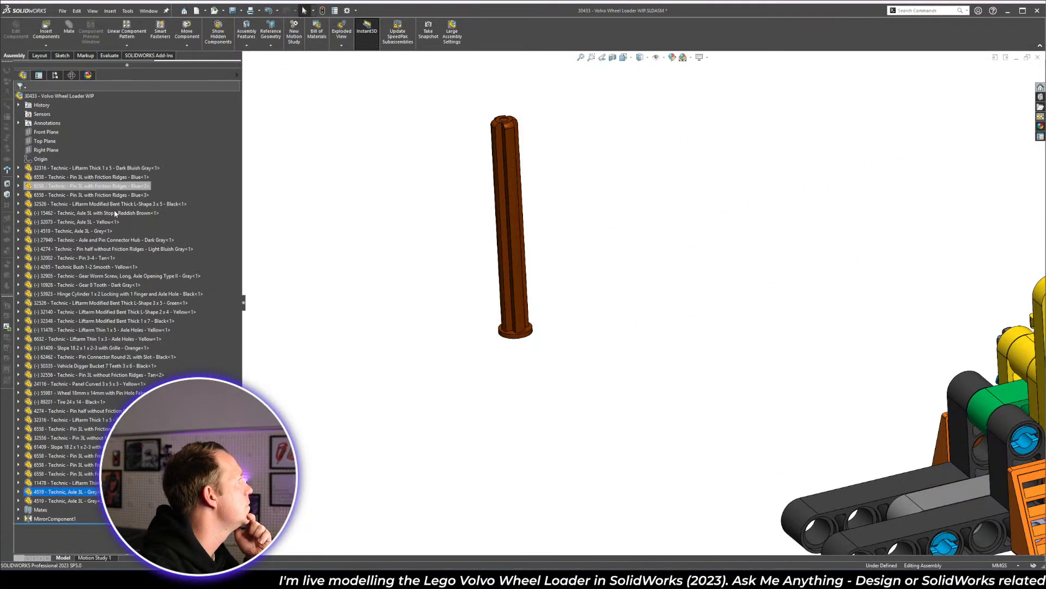
{"action": "scroll", "coordinate": [693, 273], "scroll_direction": "up", "scroll_amount": 5}
{"action": "scroll", "coordinate": [620, 284], "scroll_direction": "down", "scroll_amount": 5}
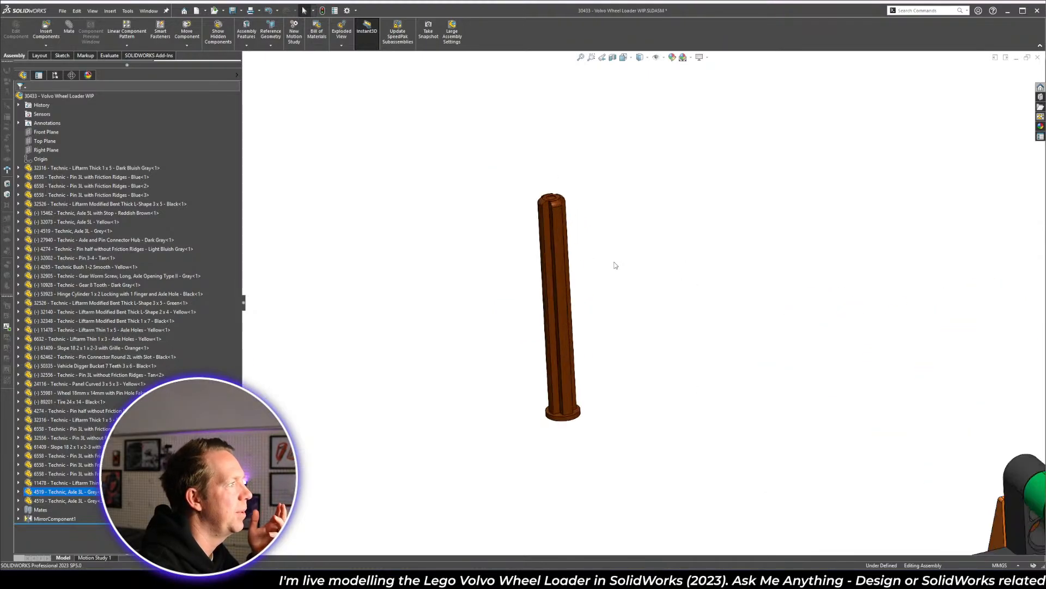
- Fix the reddish brown 5L axle in place and test it by trying to move it
{"action": "right_click", "coordinate": [544, 268]}
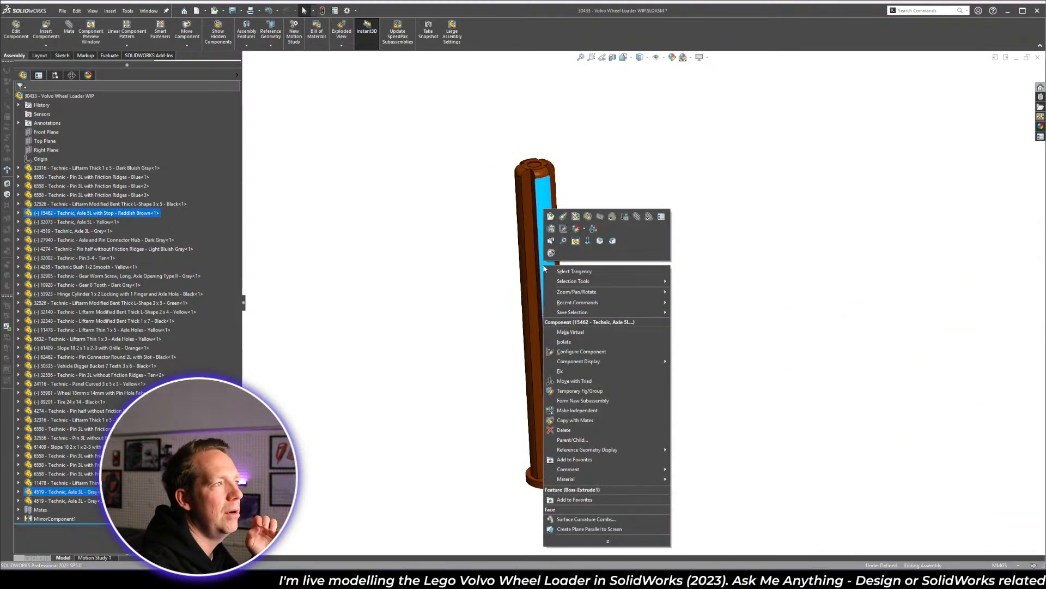
{"action": "left_click", "coordinate": [560, 371]}
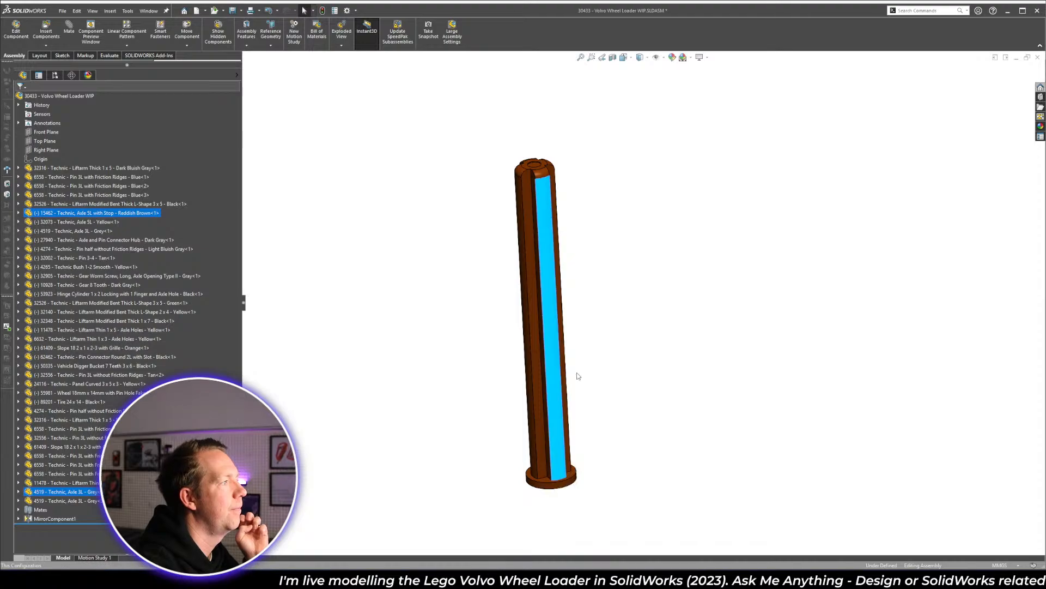
{"action": "left_click", "coordinate": [544, 321]}
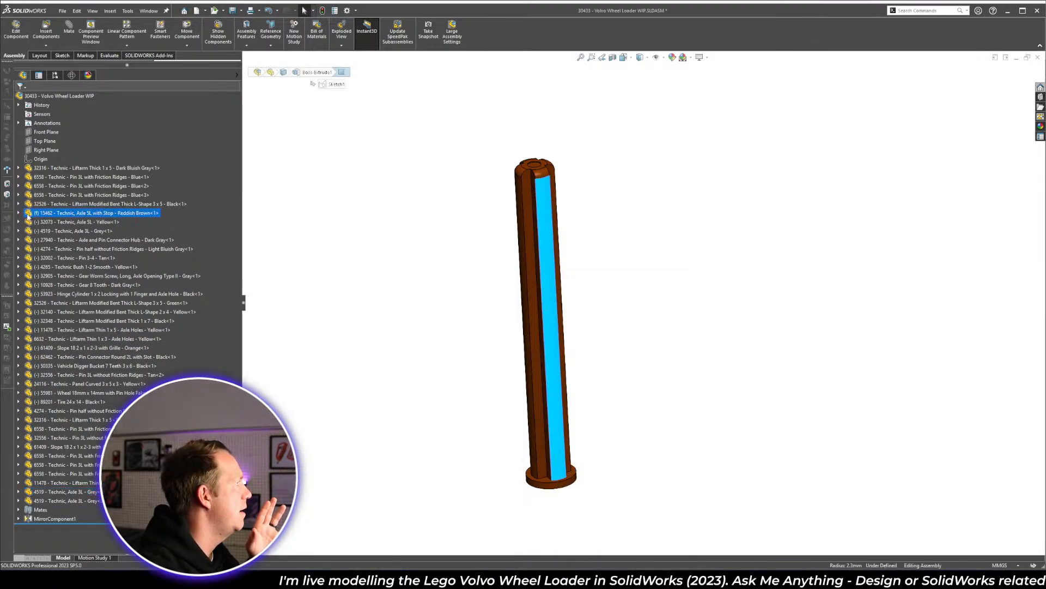
{"action": "left_click", "coordinate": [631, 319]}
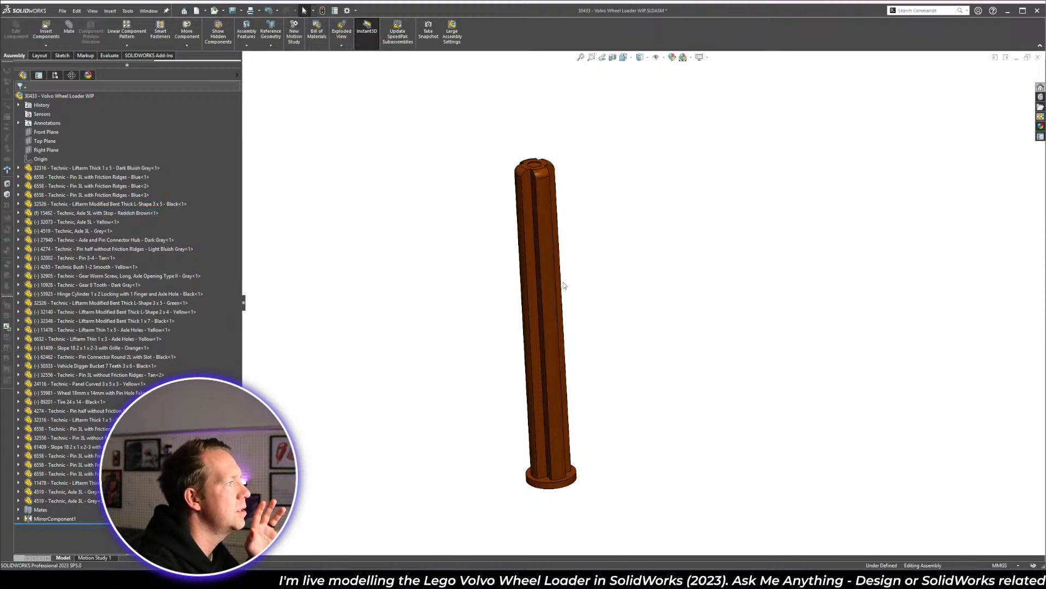
{"action": "left_click_drag", "start_coordinate": [551, 282], "coordinate": [594, 307]}
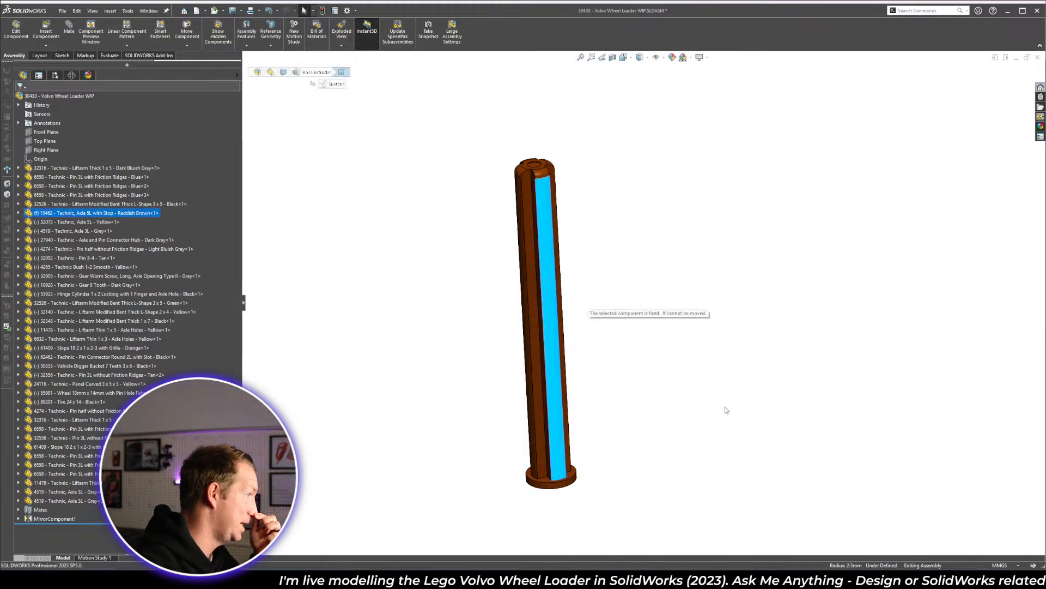
{"action": "left_click", "coordinate": [687, 416]}
{"action": "scroll", "coordinate": [693, 337], "scroll_direction": "up", "scroll_amount": 8}
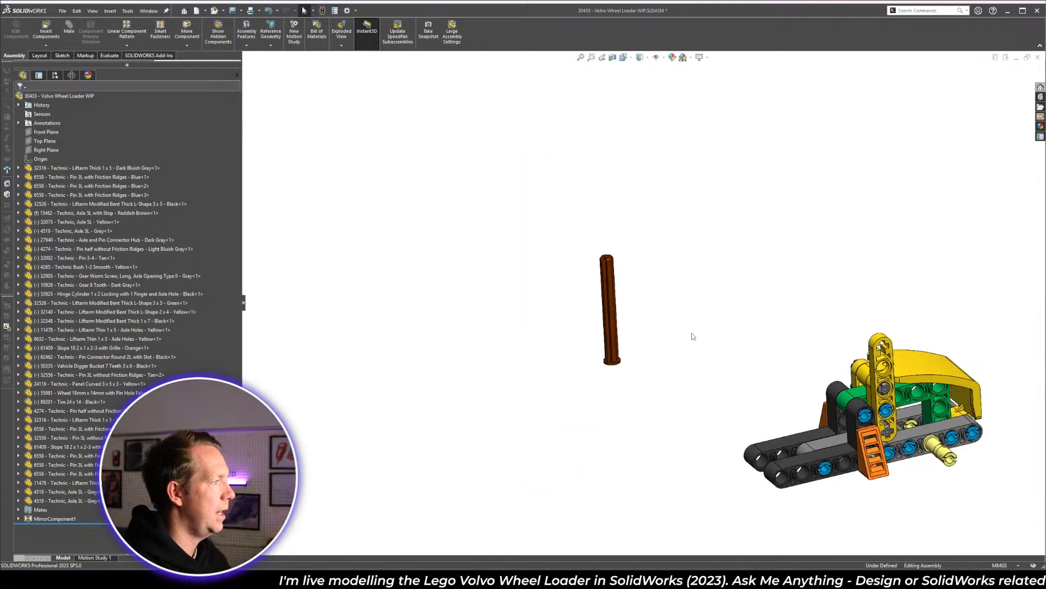
- Recheck build step 10 in the instruction slides and move the dark gray axle and pin connector hub to the upper end of the brown axle
{"action": "key", "text": "alt+Tab"}
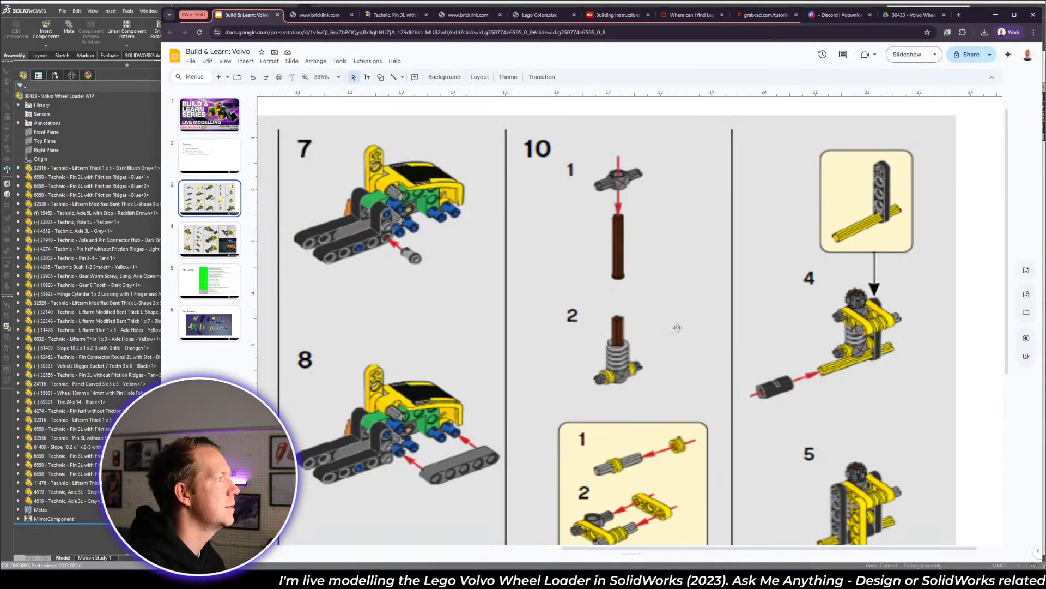
{"action": "key", "text": "alt+Tab"}
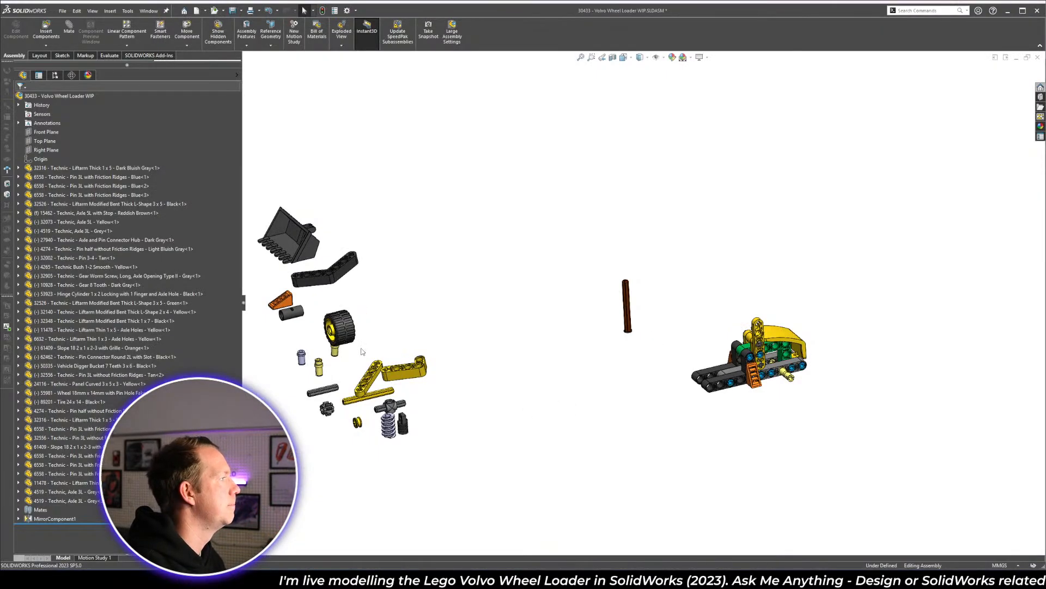
{"action": "left_click_drag", "start_coordinate": [394, 407], "coordinate": [626, 275]}
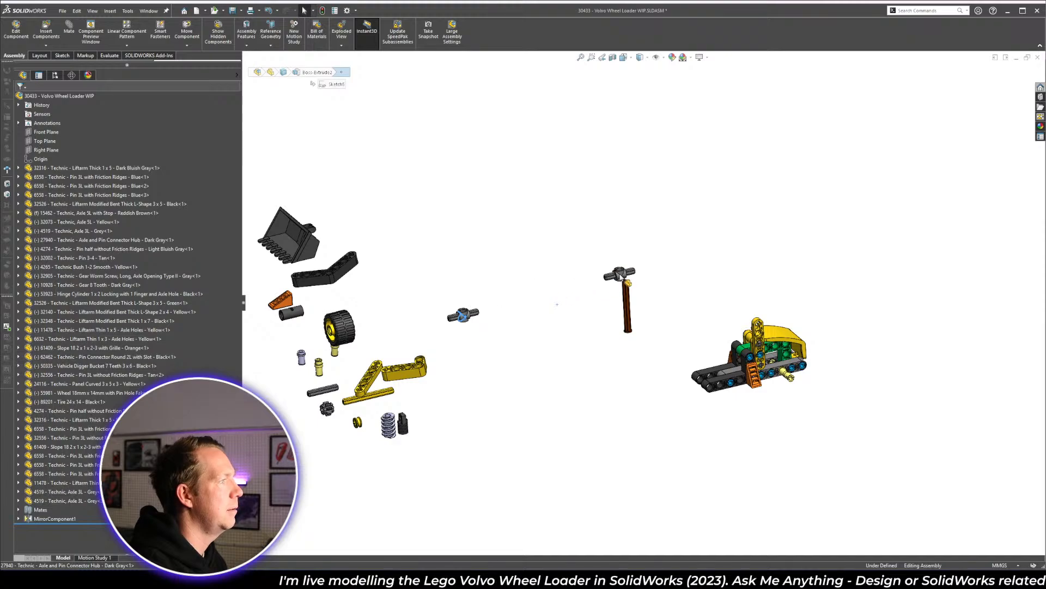
- Mate the hole of the dark gray connector hub concentric with the round stop of the reddish brown 5L axle and review that mate
{"action": "scroll", "coordinate": [648, 299], "scroll_direction": "down", "scroll_amount": 5}
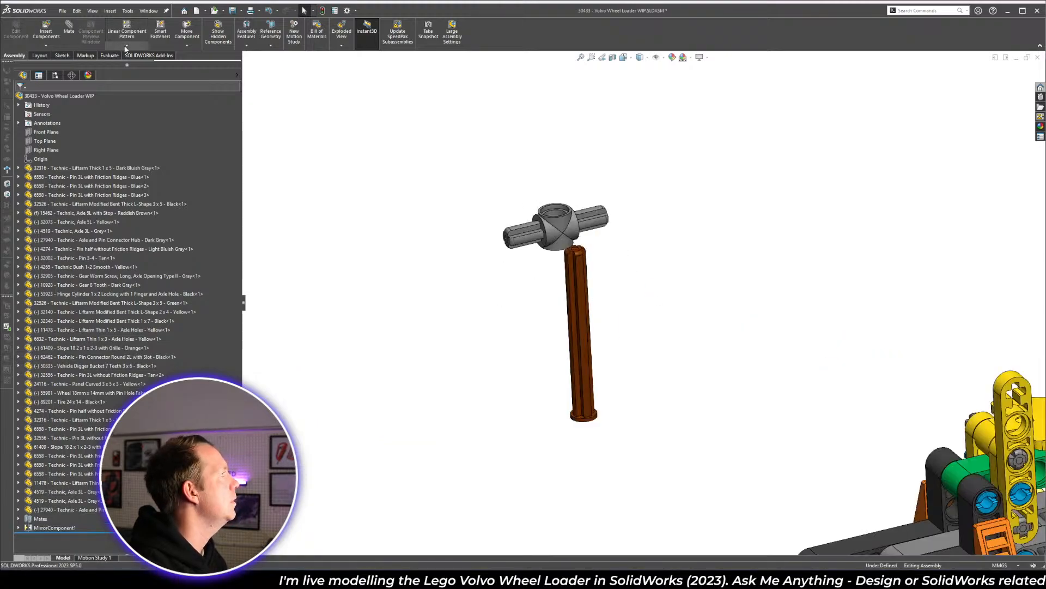
{"action": "scroll", "coordinate": [605, 263], "scroll_direction": "down", "scroll_amount": 1}
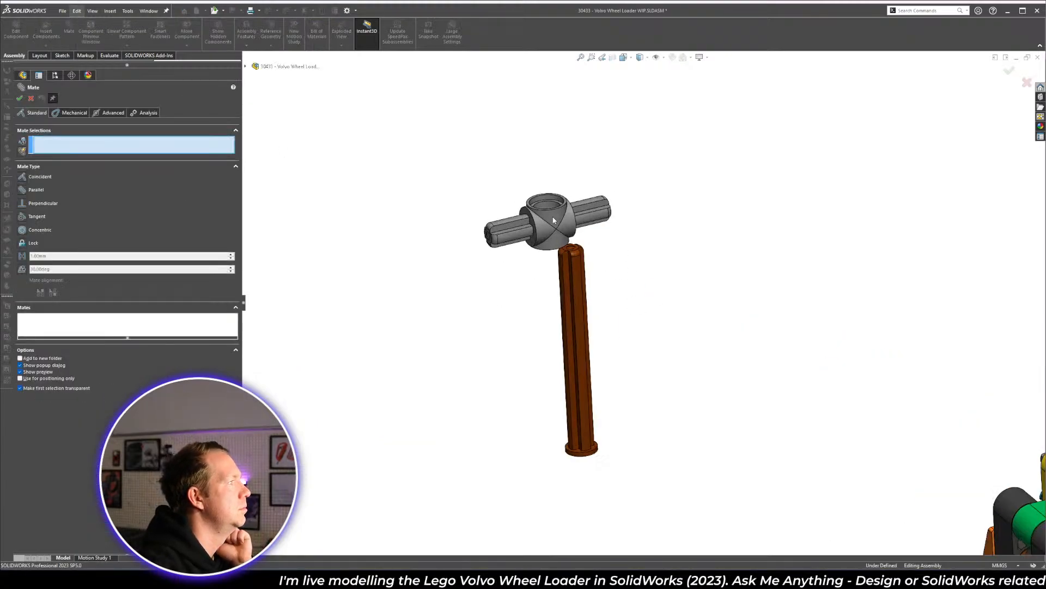
{"action": "left_click", "coordinate": [548, 204]}
{"action": "scroll", "coordinate": [597, 456], "scroll_direction": "down", "scroll_amount": 3}
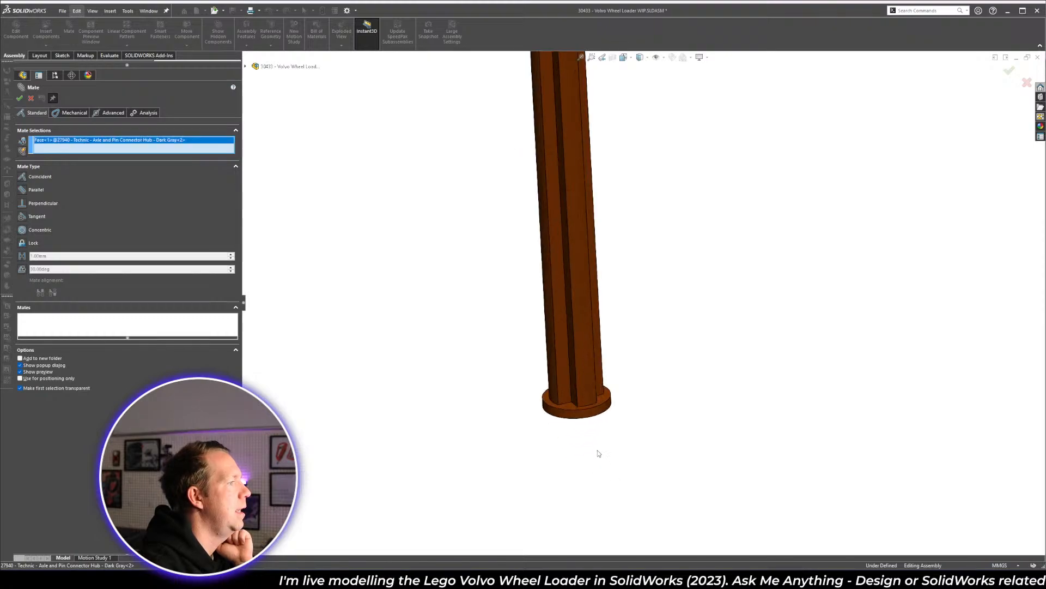
{"action": "left_click", "coordinate": [595, 416]}
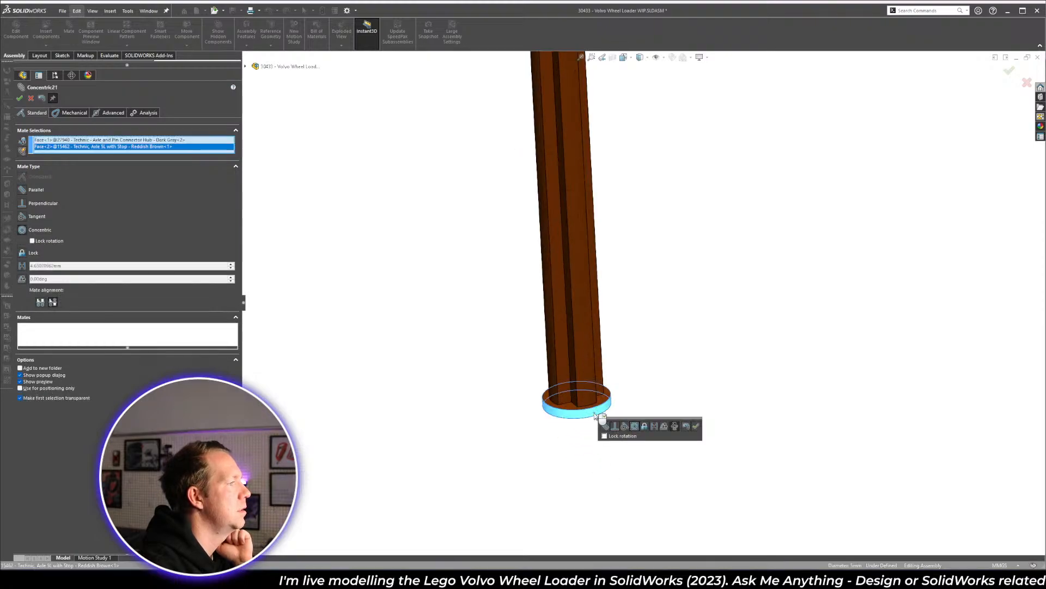
{"action": "key", "text": "Return"}
{"action": "scroll", "coordinate": [679, 216], "scroll_direction": "up", "scroll_amount": 4}
{"action": "scroll", "coordinate": [680, 218], "scroll_direction": "down", "scroll_amount": 2}
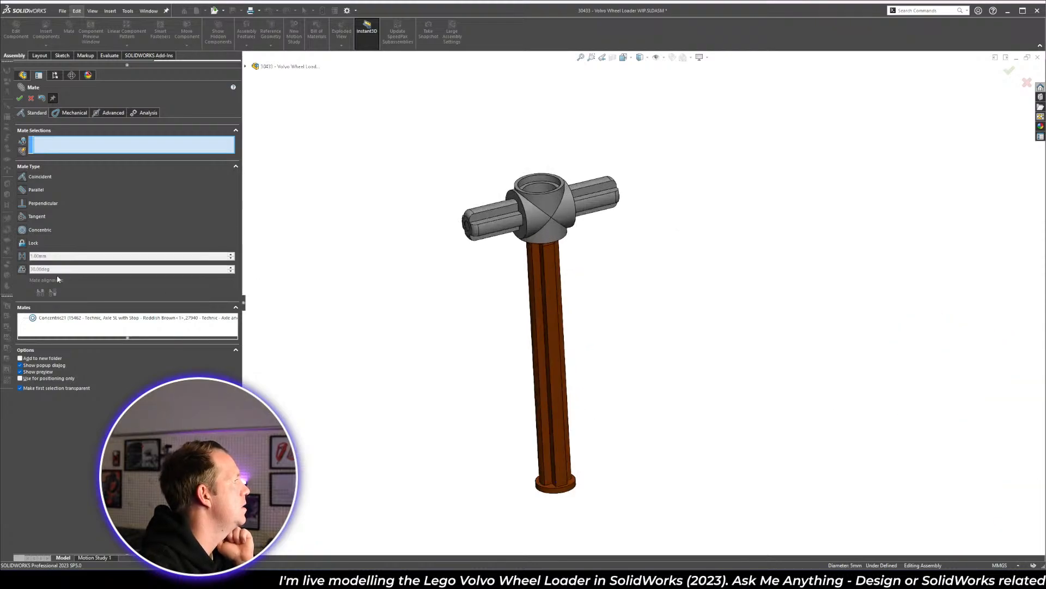
{"action": "left_click", "coordinate": [72, 318]}
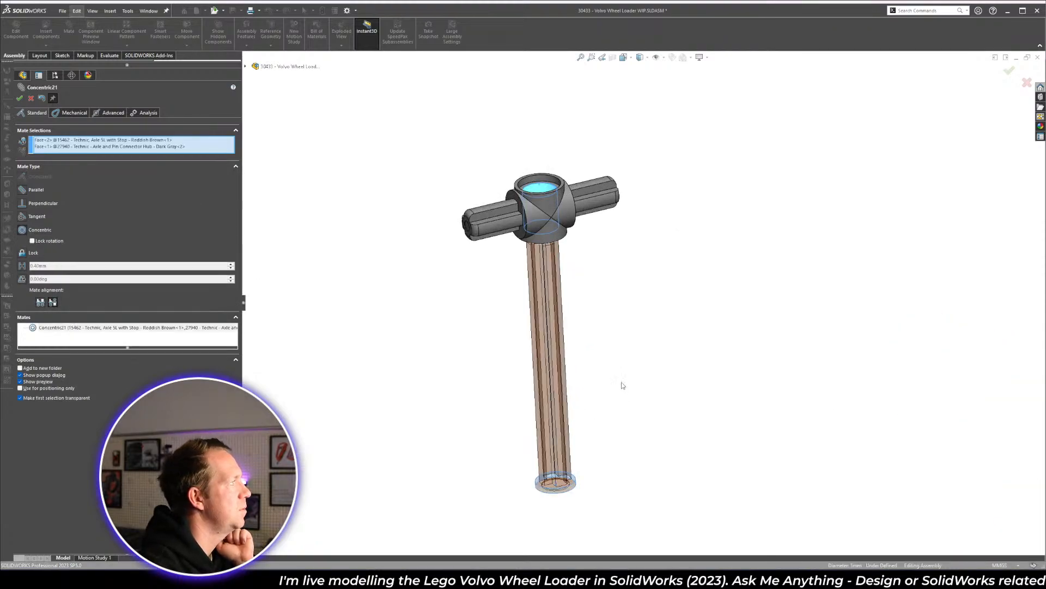
{"action": "left_click", "coordinate": [19, 98]}
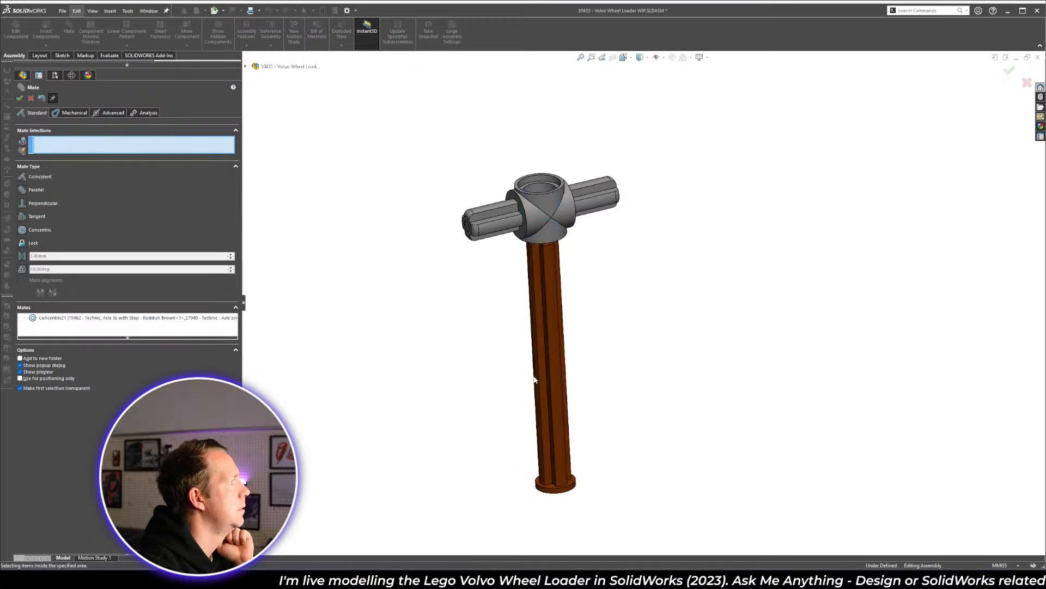
- Seat the reddish brown axle's stop in the connector hub with a coincident mate to the recessed face inside the hub's hole
{"action": "scroll", "coordinate": [574, 283], "scroll_direction": "down", "scroll_amount": 5}
{"action": "left_click", "coordinate": [535, 311]}
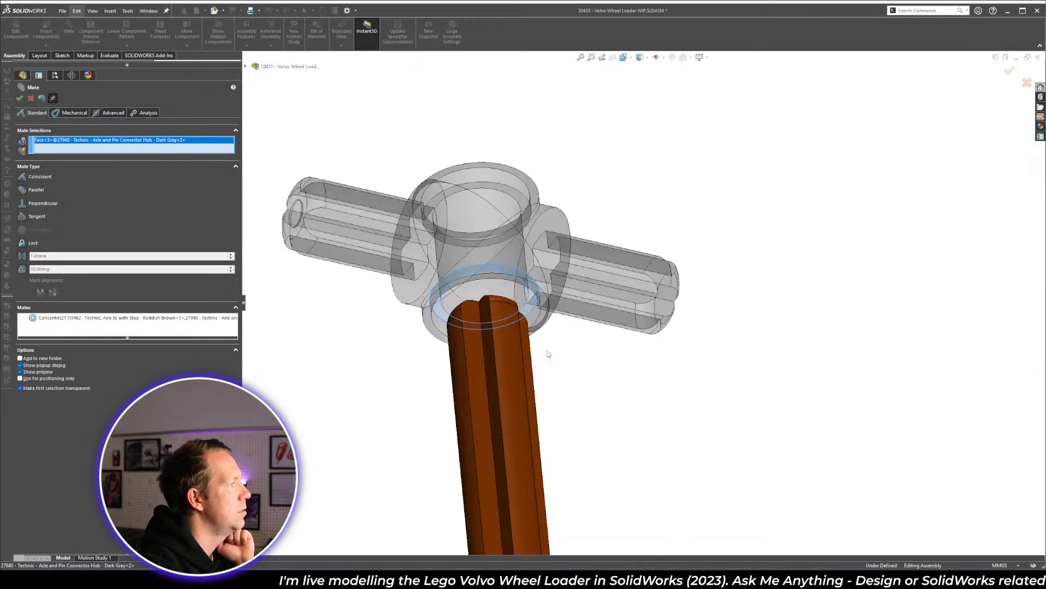
{"action": "scroll", "coordinate": [626, 436], "scroll_direction": "up", "scroll_amount": 5}
{"action": "scroll", "coordinate": [625, 481], "scroll_direction": "down", "scroll_amount": 6}
{"action": "scroll", "coordinate": [626, 481], "scroll_direction": "down", "scroll_amount": 3}
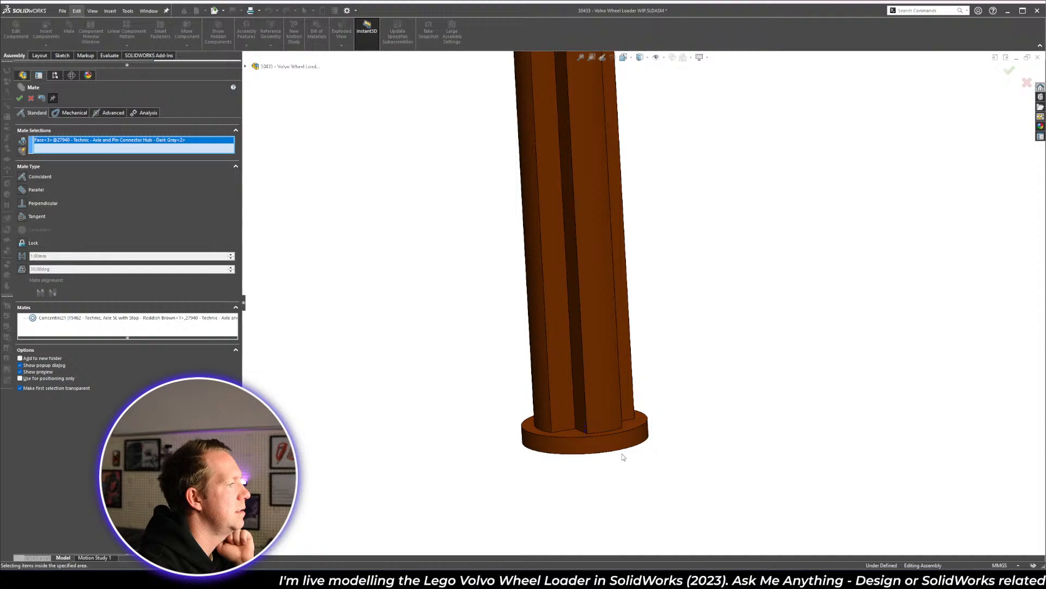
{"action": "left_click", "coordinate": [636, 429]}
{"action": "left_click", "coordinate": [643, 436]}
{"action": "scroll", "coordinate": [594, 469], "scroll_direction": "up", "scroll_amount": 5}
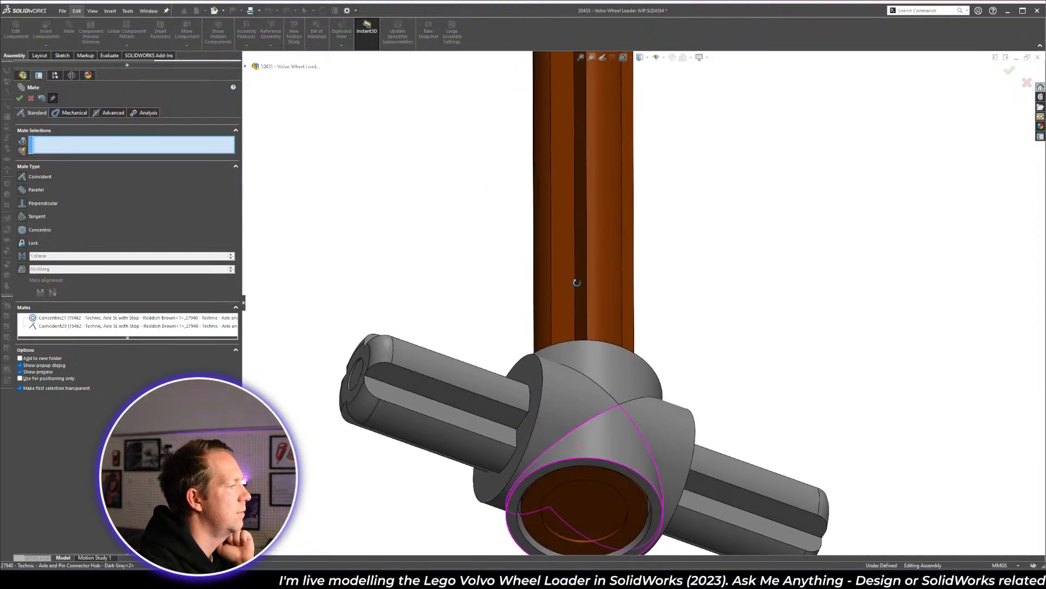
{"action": "left_click", "coordinate": [20, 98]}
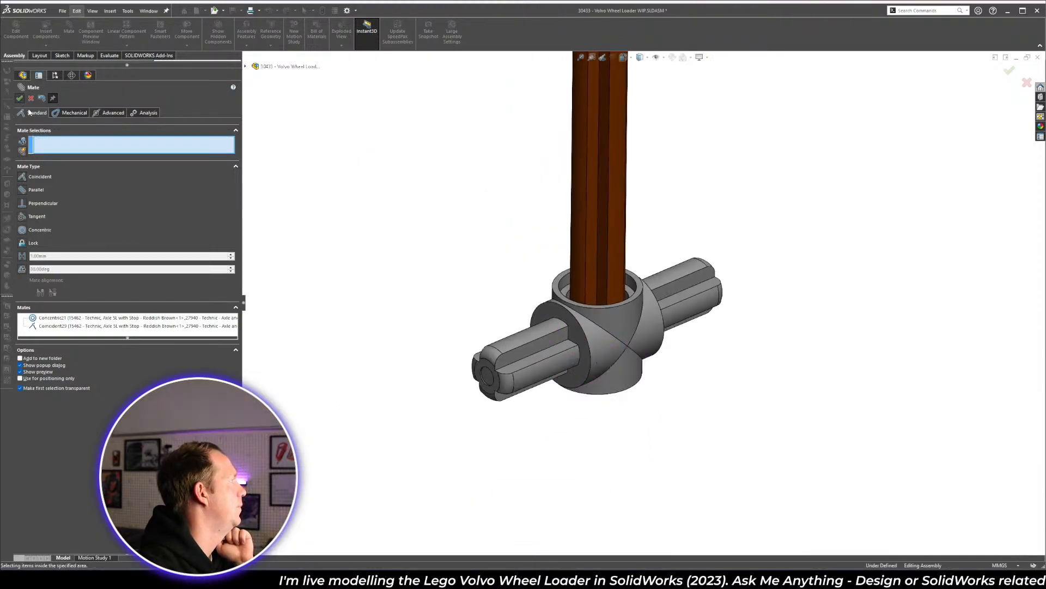
{"action": "mouse_move", "coordinate": [597, 342]}
{"action": "left_mouse_down"}
{"action": "mouse_move", "coordinate": [547, 330]}
{"action": "mouse_move", "coordinate": [583, 332]}
{"action": "left_mouse_up"}
{"action": "left_click", "coordinate": [715, 428]}
{"action": "scroll", "coordinate": [695, 218], "scroll_direction": "up", "scroll_amount": 5}
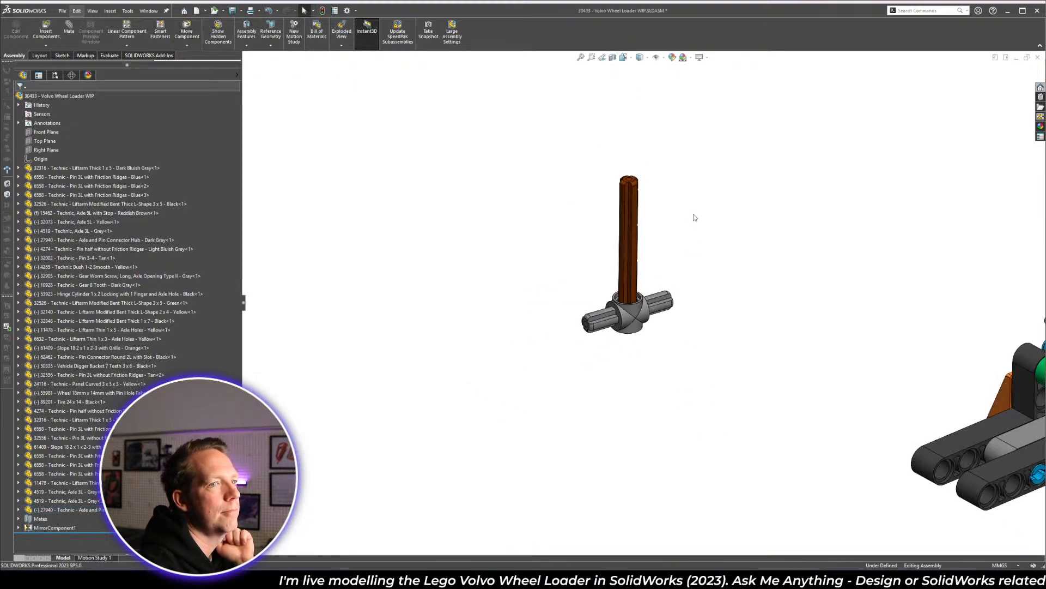
- Check build step 10 in the instruction slides, duplicate the yellow half bush, and place both bushes and the long worm gear beside the hub
{"action": "scroll", "coordinate": [694, 217], "scroll_direction": "down", "scroll_amount": 2}
{"action": "scroll", "coordinate": [657, 350], "scroll_direction": "down", "scroll_amount": 1}
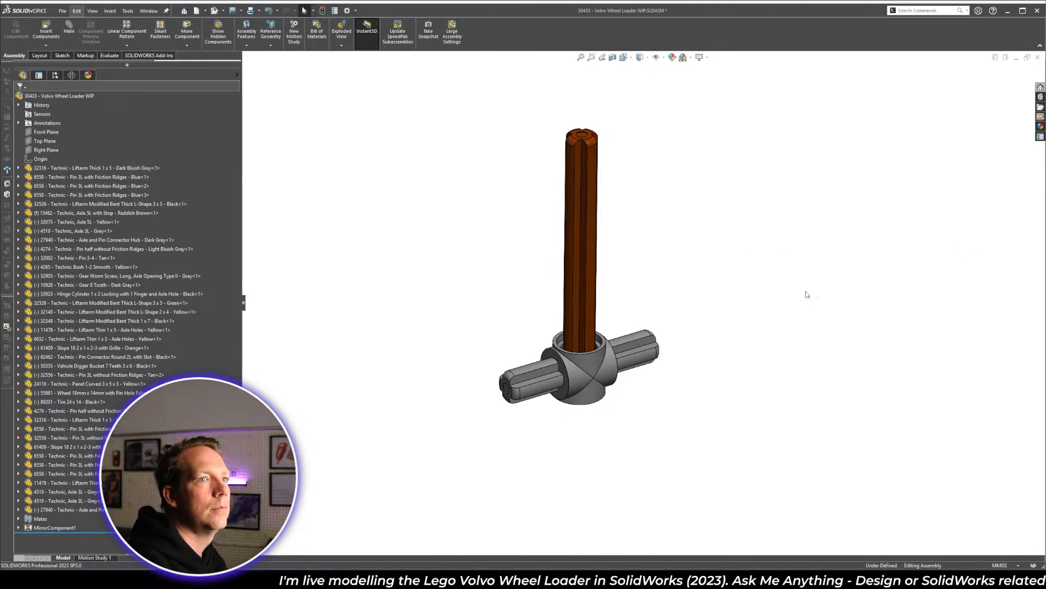
{"action": "key", "text": "alt+Tab"}
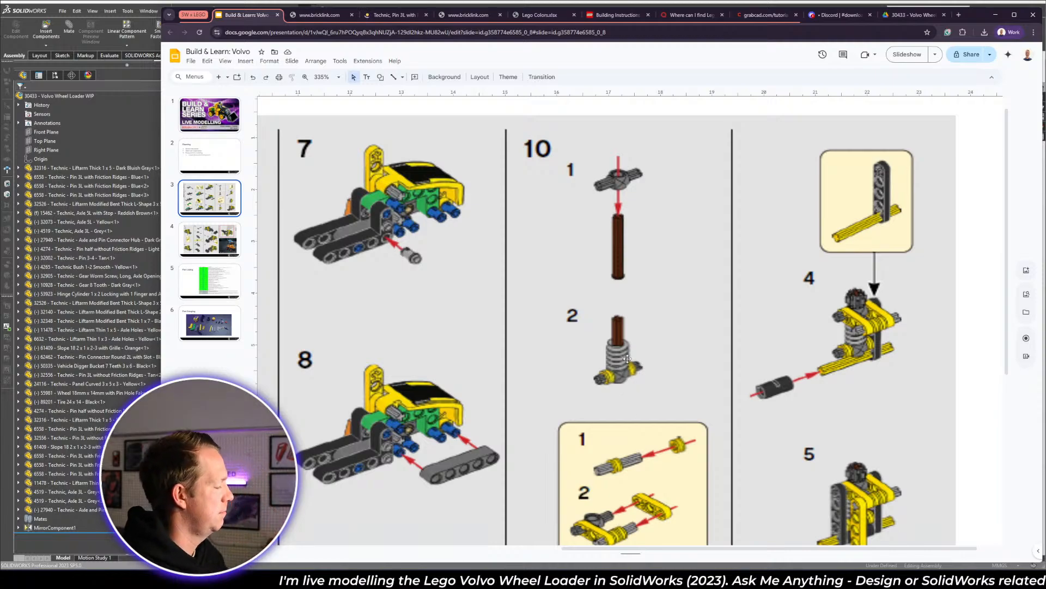
{"action": "key", "text": "alt+Tab"}
{"action": "key", "text": "alt+Tab"}
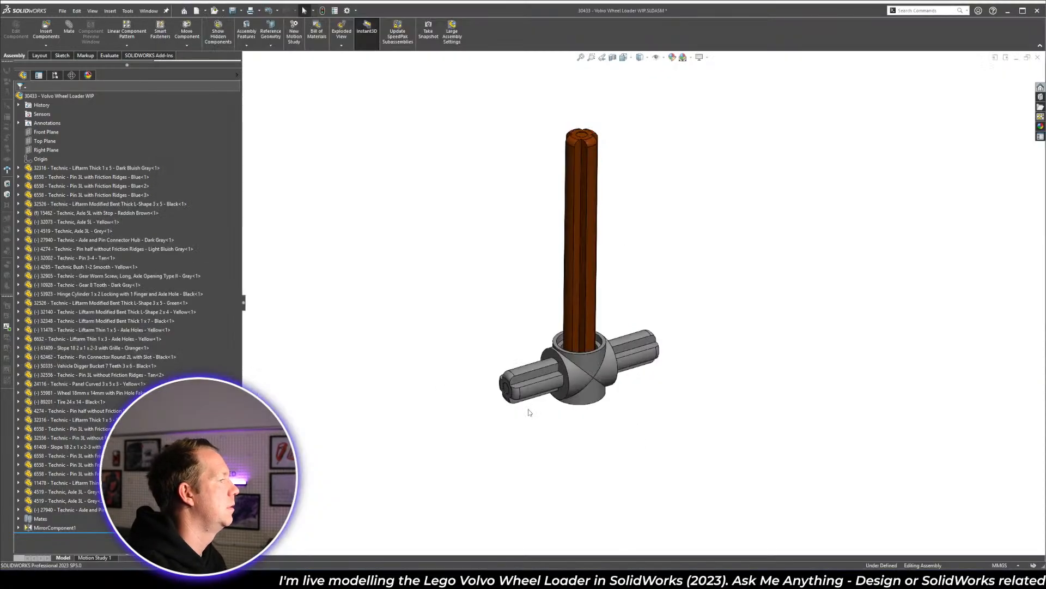
{"action": "scroll", "coordinate": [428, 351], "scroll_direction": "up", "scroll_amount": 8}
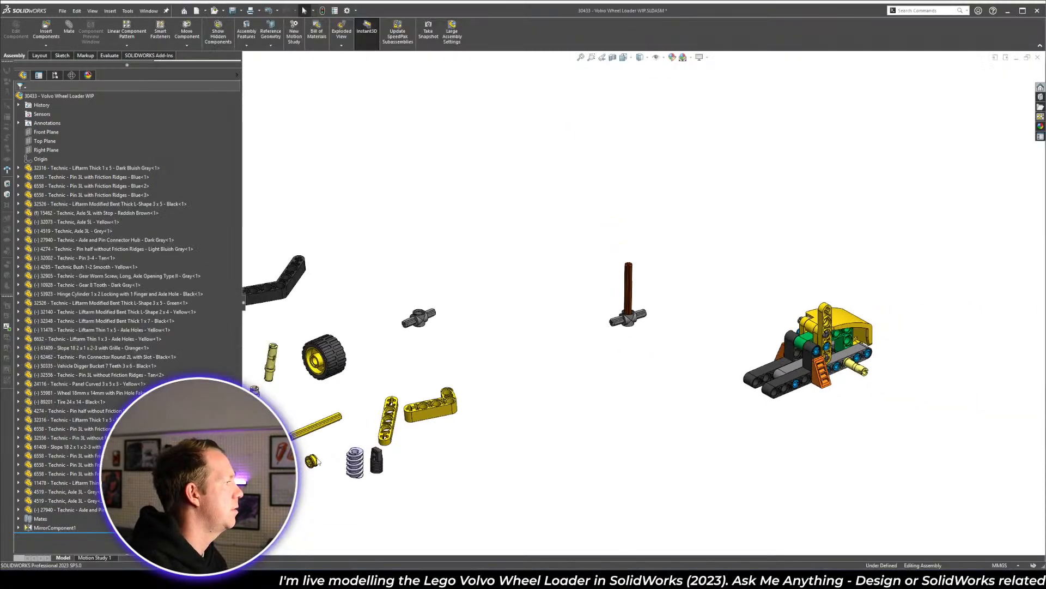
{"action": "left_click_drag", "start_coordinate": [318, 458], "coordinate": [658, 329]}
{"action": "left_click", "coordinate": [600, 334]}
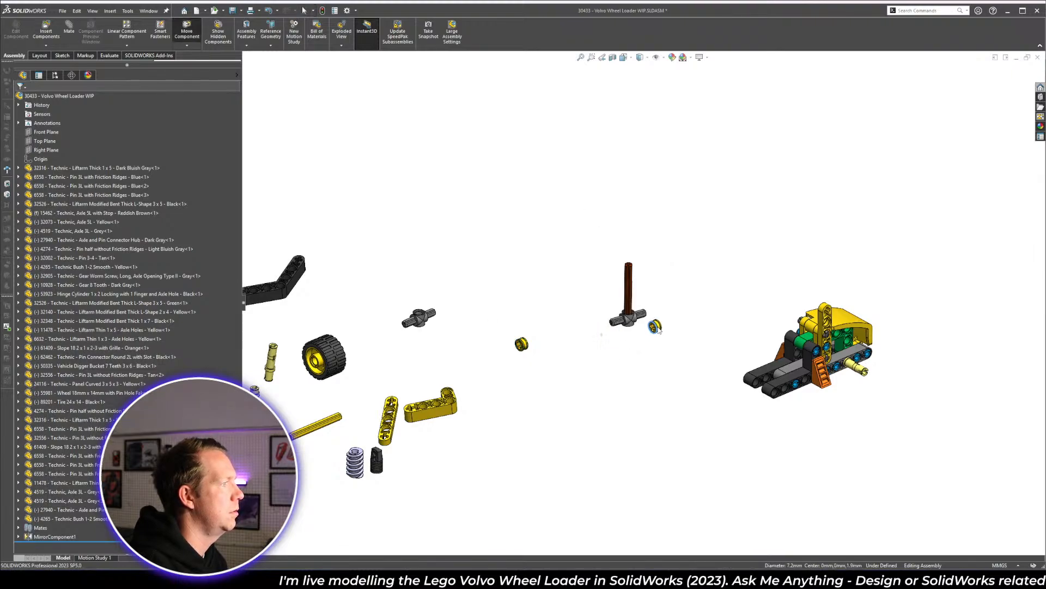
{"action": "left_click_drag", "start_coordinate": [521, 344], "coordinate": [615, 338]}
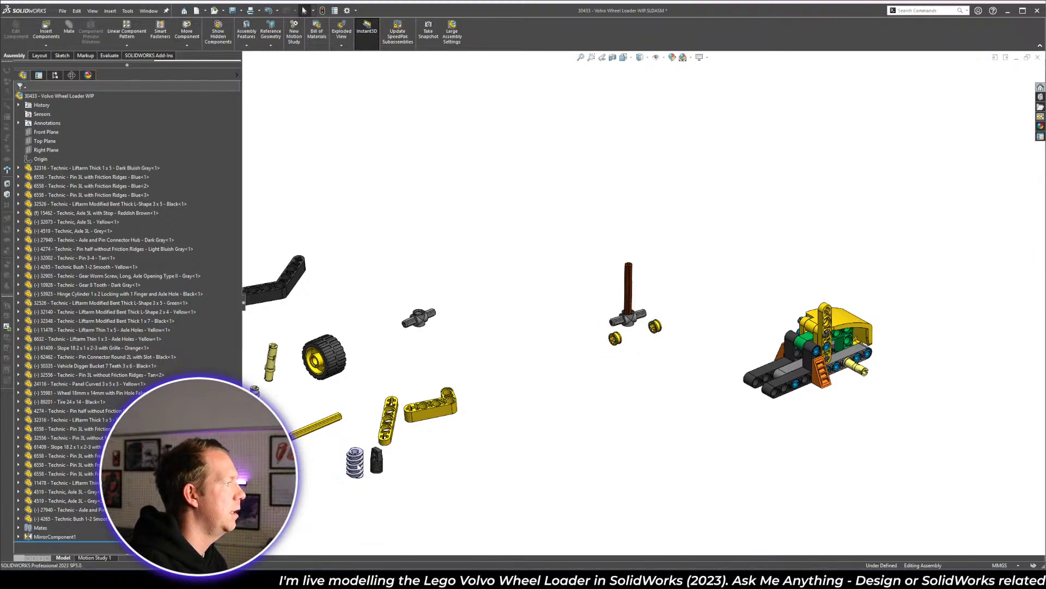
{"action": "left_click_drag", "start_coordinate": [354, 462], "coordinate": [600, 295]}
{"action": "scroll", "coordinate": [647, 348], "scroll_direction": "down", "scroll_amount": 8}
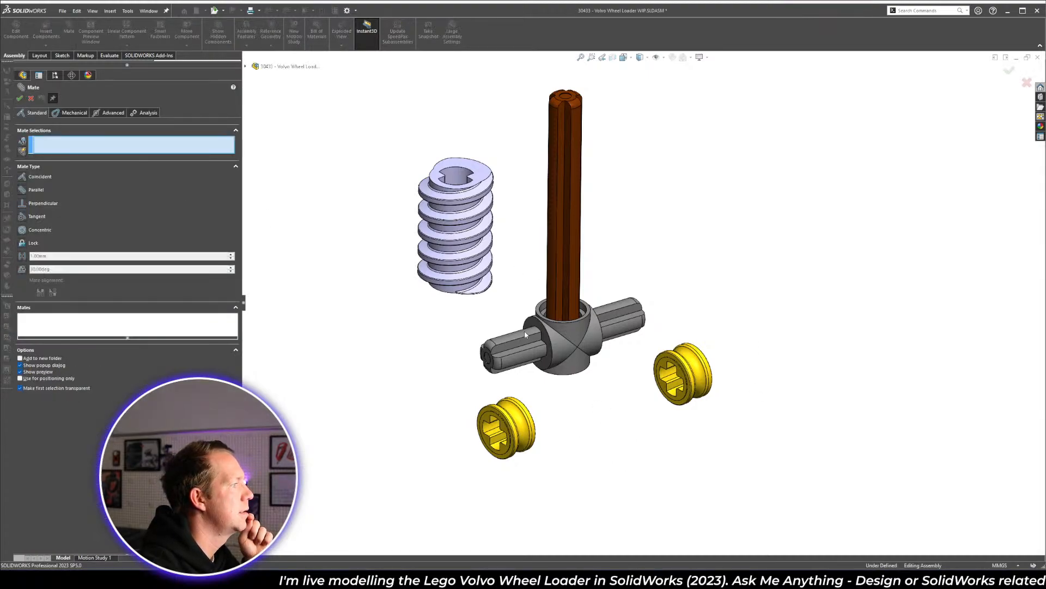
- Mate the axle hole of the first yellow half bush concentric with the nearer axle arm of the connector hub
{"action": "scroll", "coordinate": [524, 331], "scroll_direction": "down", "scroll_amount": 2}
{"action": "scroll", "coordinate": [550, 486], "scroll_direction": "down", "scroll_amount": 1}
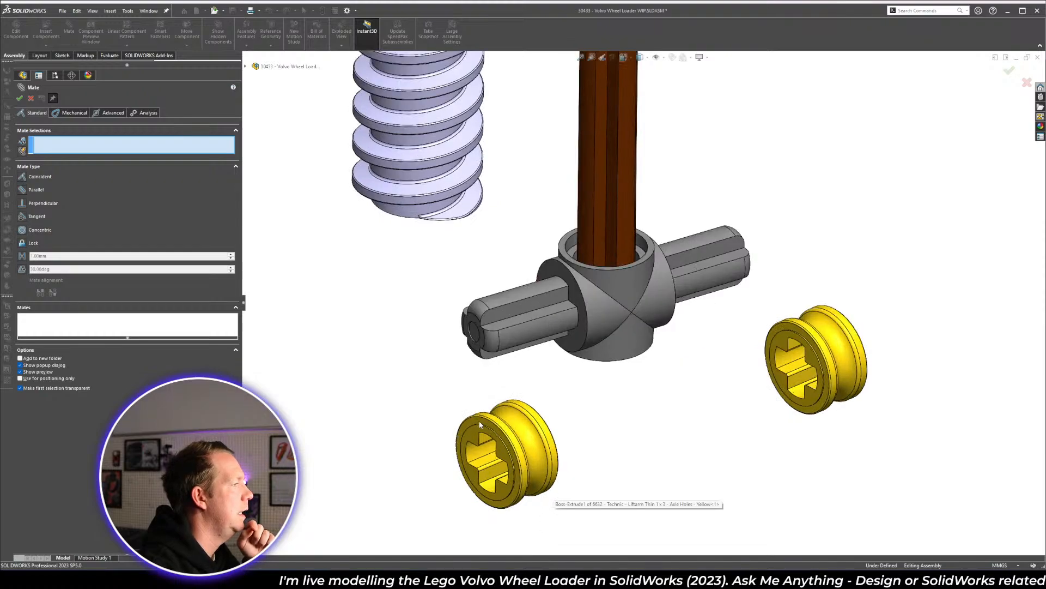
{"action": "left_click", "coordinate": [478, 456]}
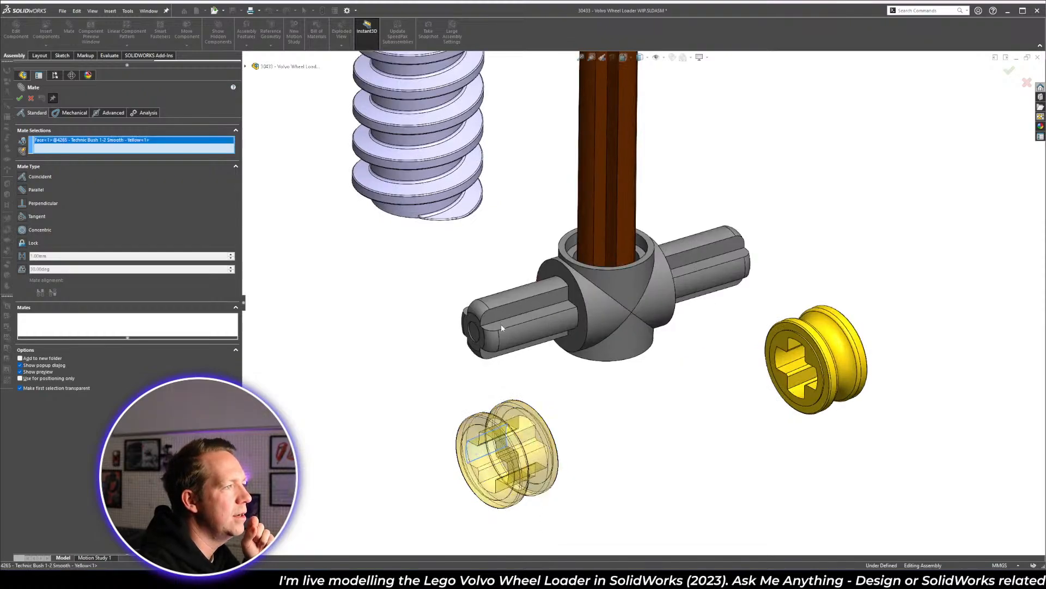
{"action": "left_click", "coordinate": [511, 339]}
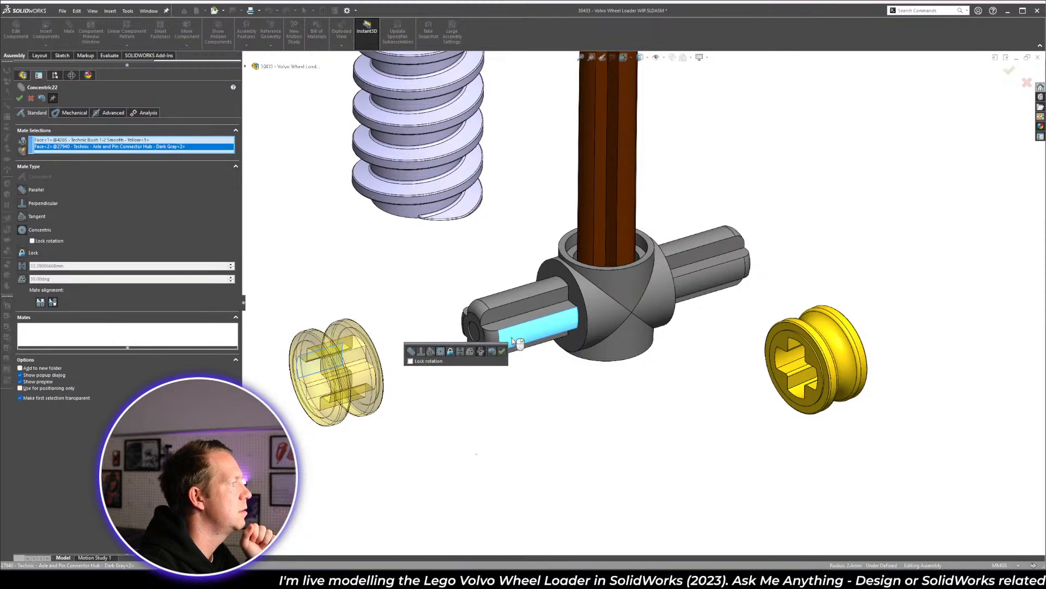
{"action": "left_click", "coordinate": [502, 351]}
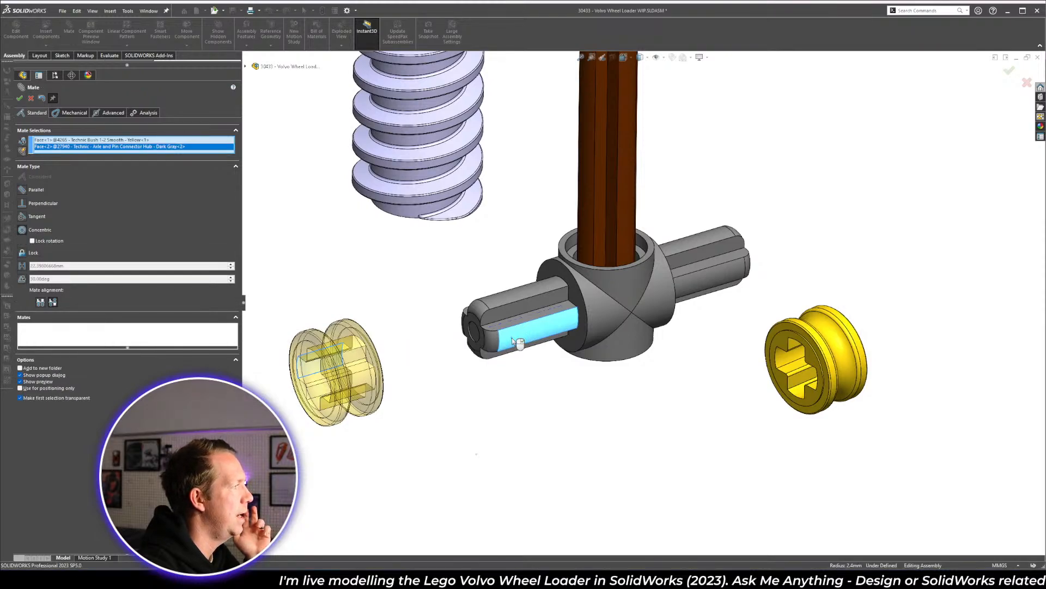
- Align the first bush's cross-shaped hole with the hub's axle arm using a parallel mate between their flat faces
{"action": "scroll", "coordinate": [429, 370], "scroll_direction": "down", "scroll_amount": 5}
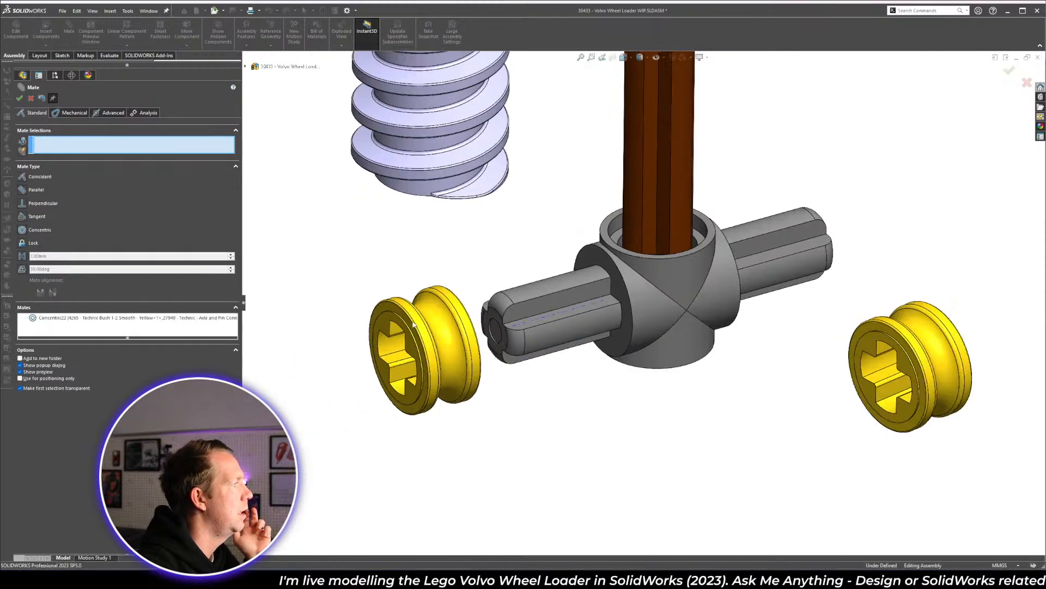
{"action": "left_click", "coordinate": [428, 334]}
{"action": "middle_click_drag", "start_coordinate": [428, 334], "coordinate": [415, 306]}
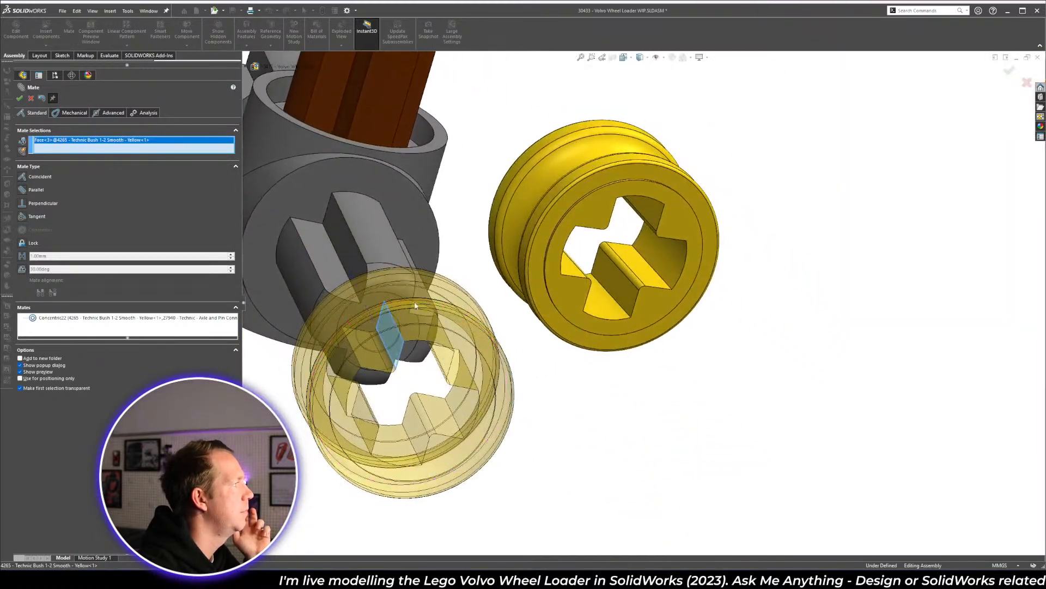
{"action": "left_click", "coordinate": [355, 267]}
{"action": "key", "text": "Return"}
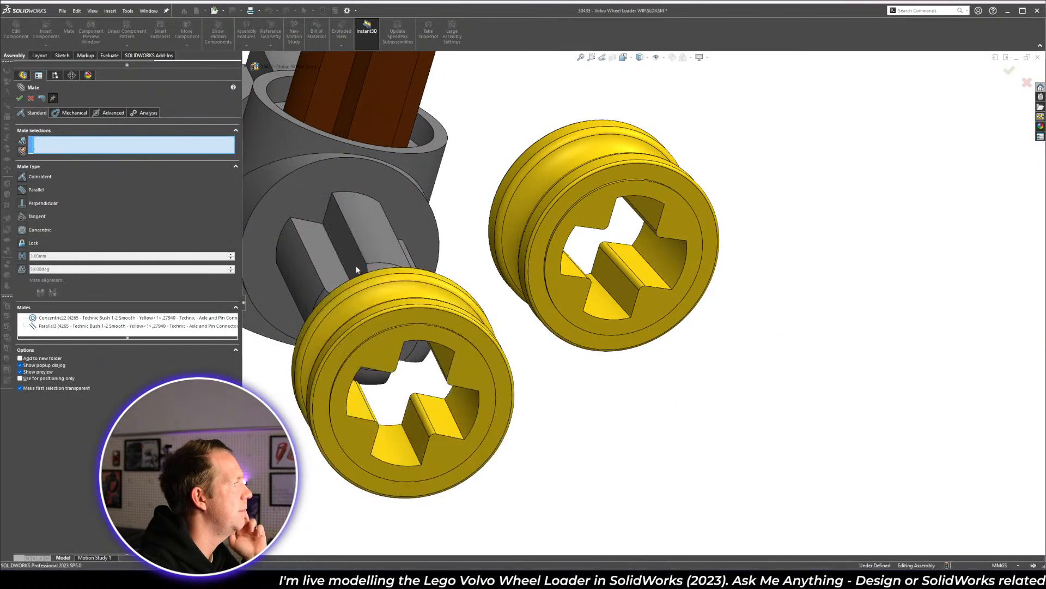
- Mate the inner end face of the first yellow bush coincident with the hub's shoulder at the base of its axle arm
{"action": "scroll", "coordinate": [457, 314], "scroll_direction": "down", "scroll_amount": 2}
{"action": "middle_click_drag", "start_coordinate": [458, 314], "coordinate": [362, 299]}
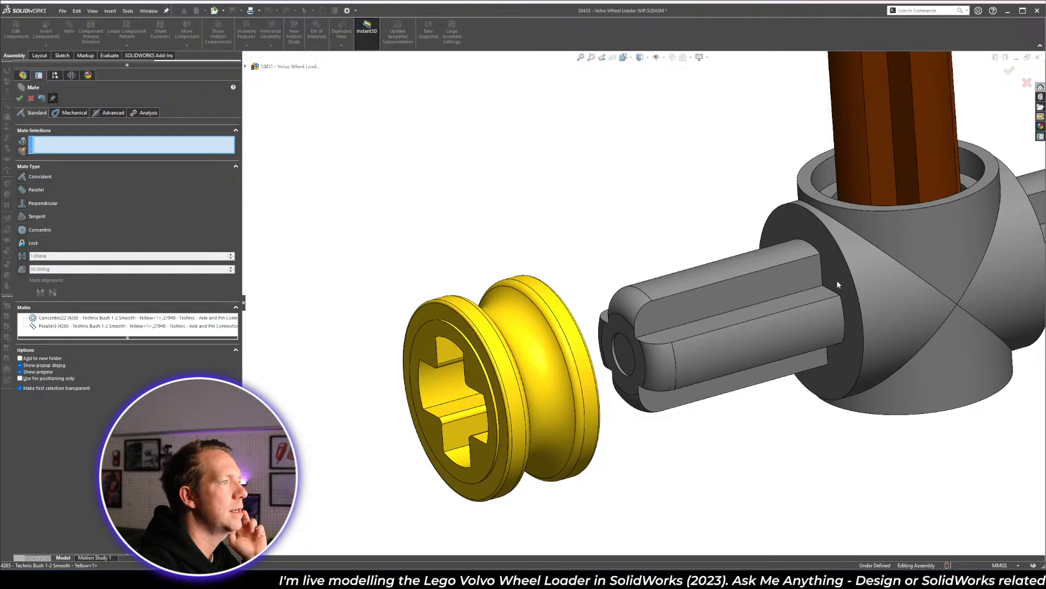
{"action": "left_click", "coordinate": [838, 285]}
{"action": "middle_click_drag", "start_coordinate": [839, 285], "coordinate": [614, 299]}
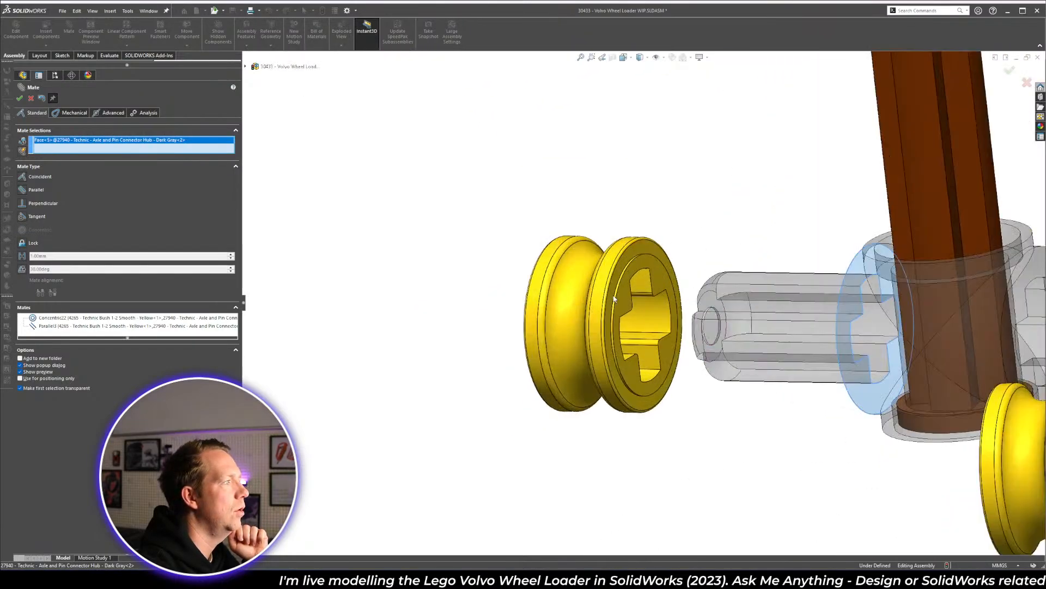
{"action": "left_click", "coordinate": [614, 298]}
{"action": "key", "text": "Return"}
{"action": "scroll", "coordinate": [820, 338], "scroll_direction": "up", "scroll_amount": 2}
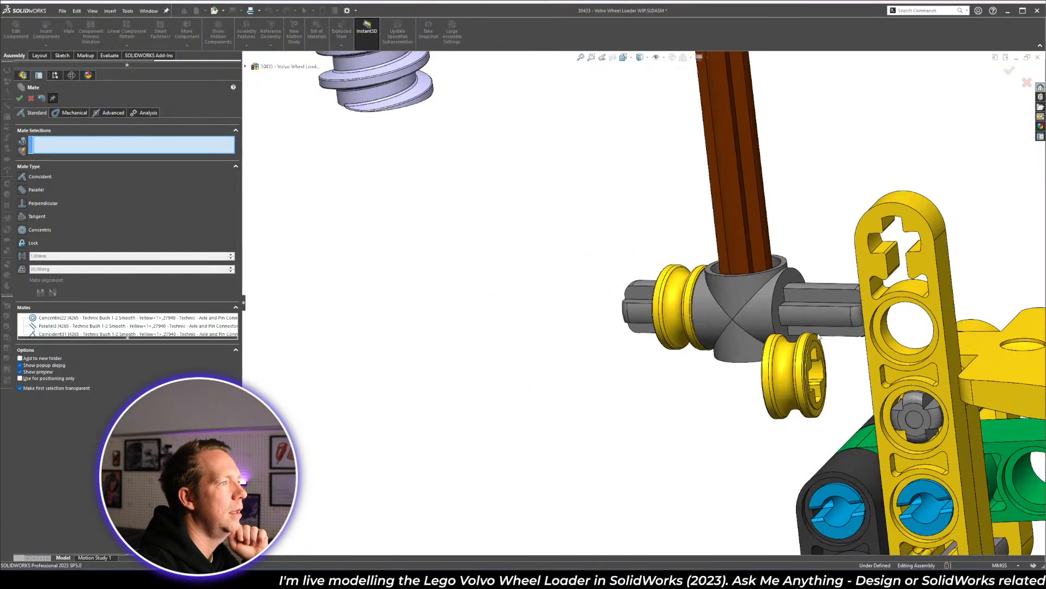
- Mate the end face of the second yellow bush coincident with the hub's shoulder on the opposite side
{"action": "scroll", "coordinate": [812, 337], "scroll_direction": "down", "scroll_amount": 3}
{"action": "middle_click_drag", "start_coordinate": [713, 370], "coordinate": [669, 363]}
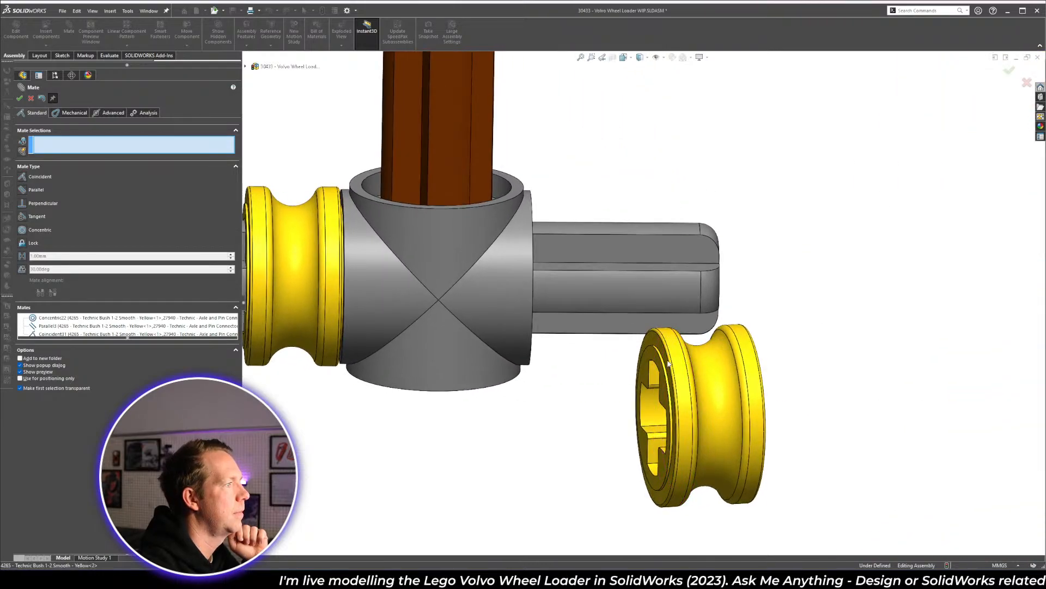
{"action": "left_click", "coordinate": [653, 358]}
{"action": "scroll", "coordinate": [485, 186], "scroll_direction": "up", "scroll_amount": 5}
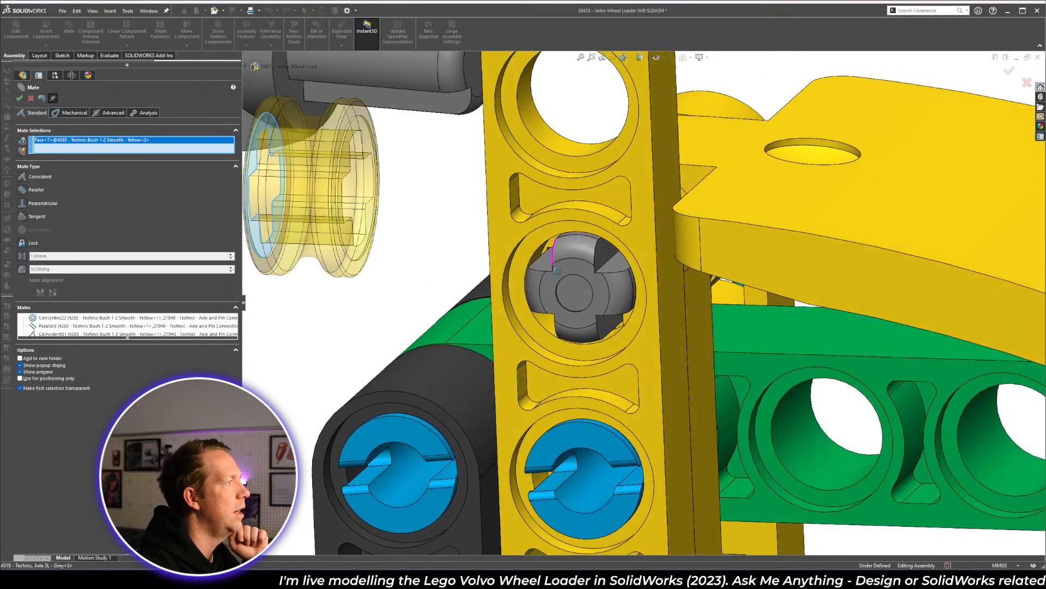
{"action": "scroll", "coordinate": [590, 248], "scroll_direction": "down", "scroll_amount": 5}
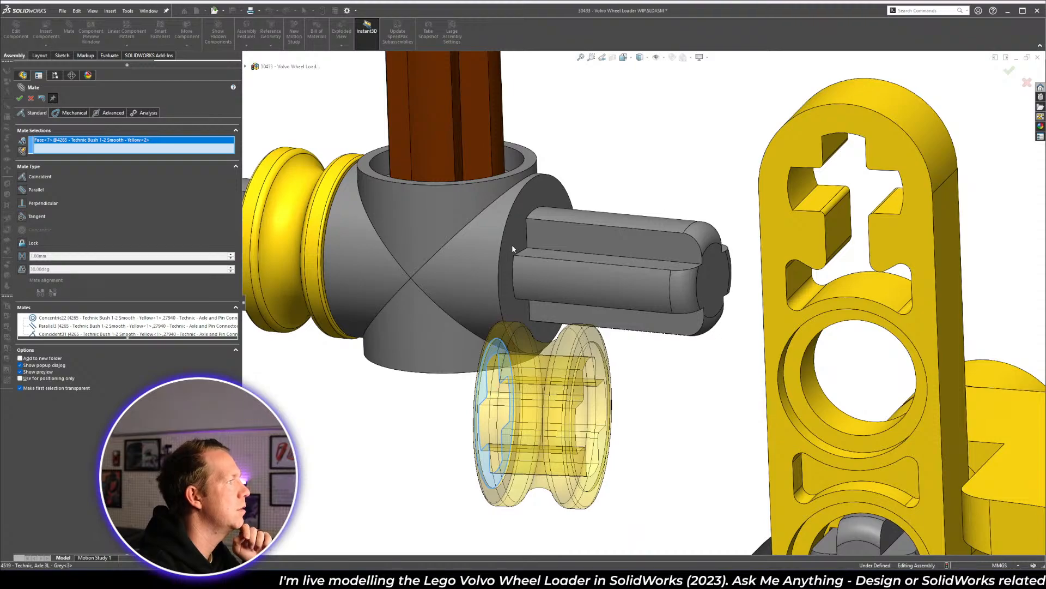
{"action": "left_click", "coordinate": [512, 249]}
{"action": "key", "text": "Return"}
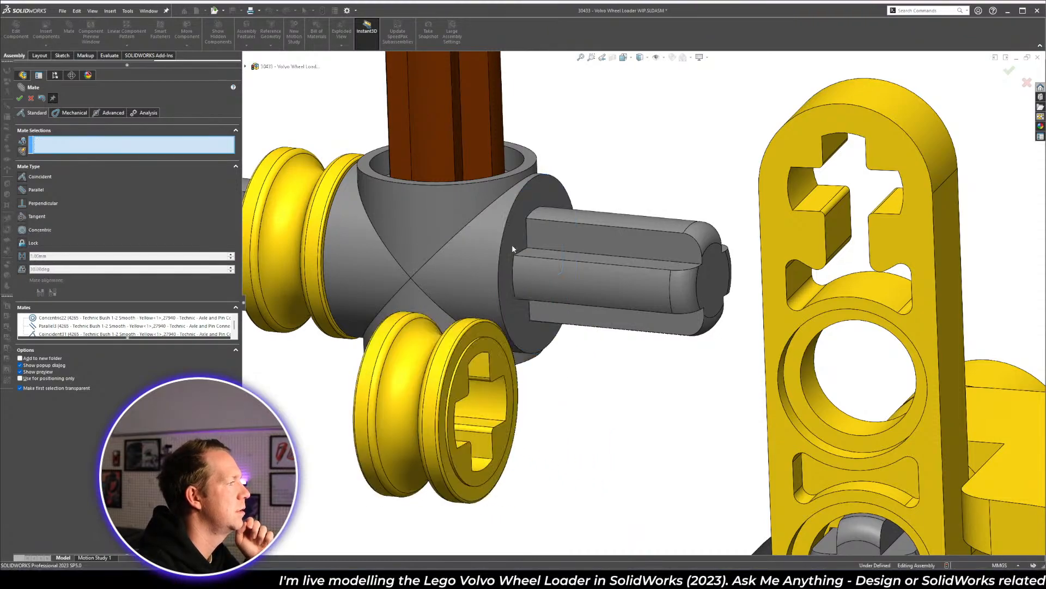
- Mate the axle hole of the second yellow bush concentric with the hub's opposite axle arm
{"action": "left_click", "coordinate": [492, 400]}
{"action": "left_click", "coordinate": [638, 294]}
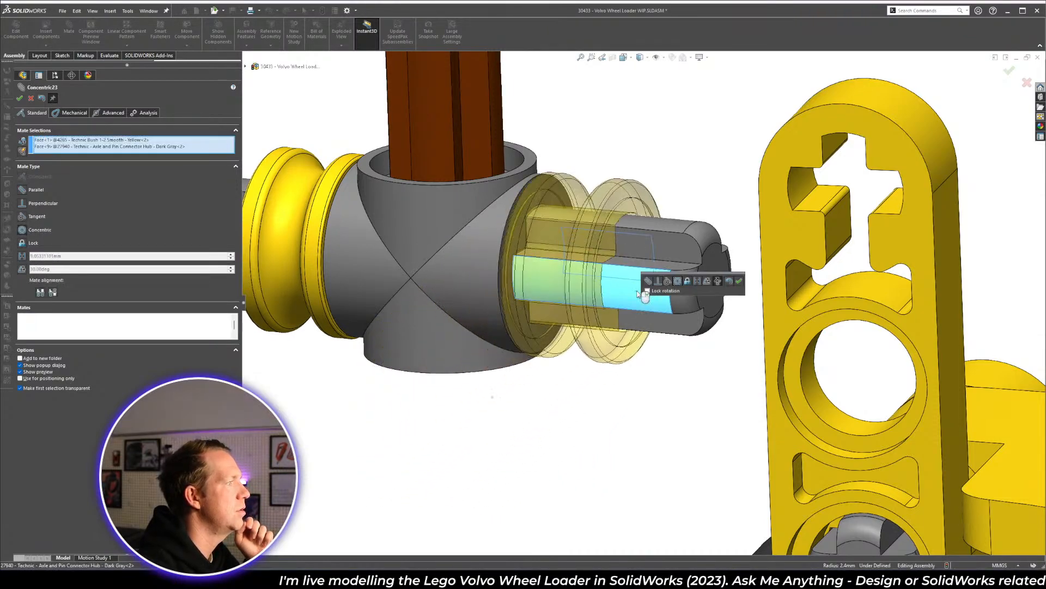
{"action": "key", "text": "Return"}
{"action": "middle_click_drag", "start_coordinate": [627, 275], "coordinate": [600, 229]}
{"action": "scroll", "coordinate": [649, 231], "scroll_direction": "down", "scroll_amount": 4}
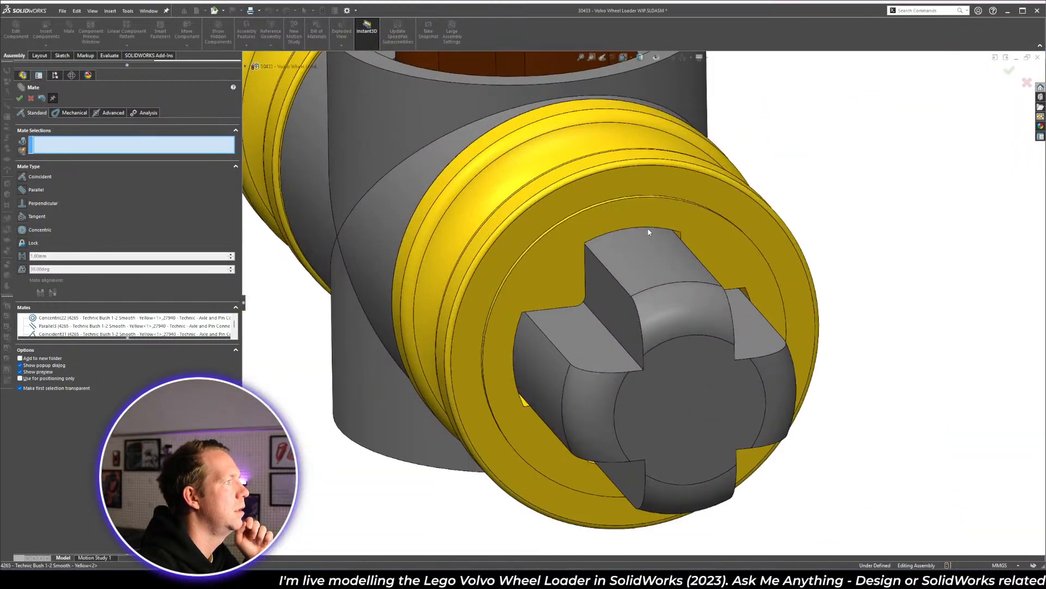
- Align the second bush's cross-shaped hole with the hub's axle arm by mating their flat faces coincident
{"action": "left_click", "coordinate": [557, 256]}
{"action": "middle_click_drag", "start_coordinate": [557, 257], "coordinate": [557, 287]}
{"action": "left_click", "coordinate": [450, 280]}
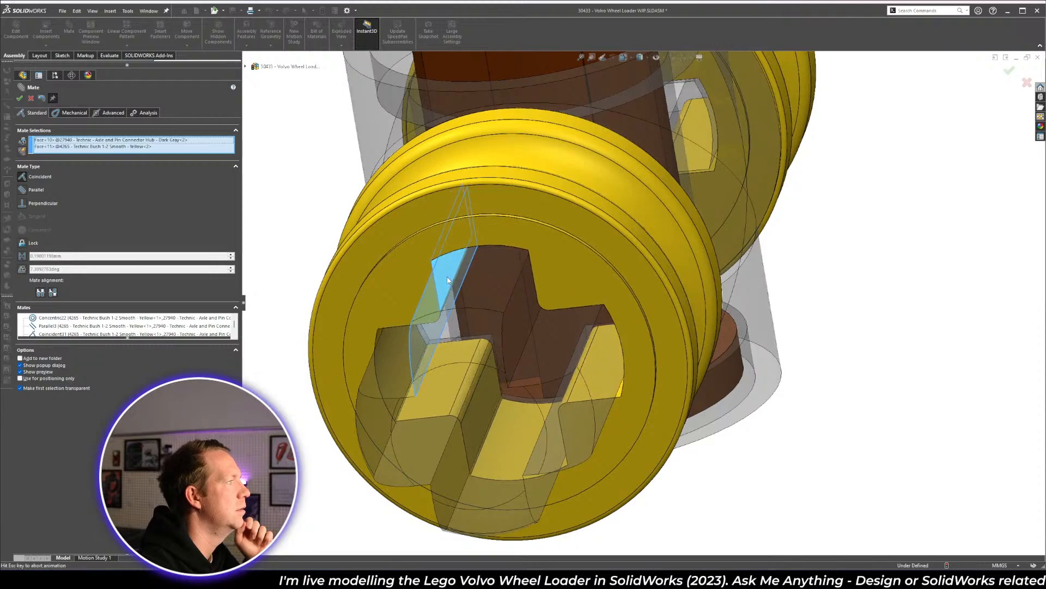
{"action": "right_click", "coordinate": [447, 280]}
- Move the grey worm screw next to the reddish brown axle and mate its bore concentric with the axle
{"action": "scroll", "coordinate": [622, 305], "scroll_direction": "up", "scroll_amount": 6}
{"action": "middle_click_drag", "start_coordinate": [621, 305], "coordinate": [690, 319]}
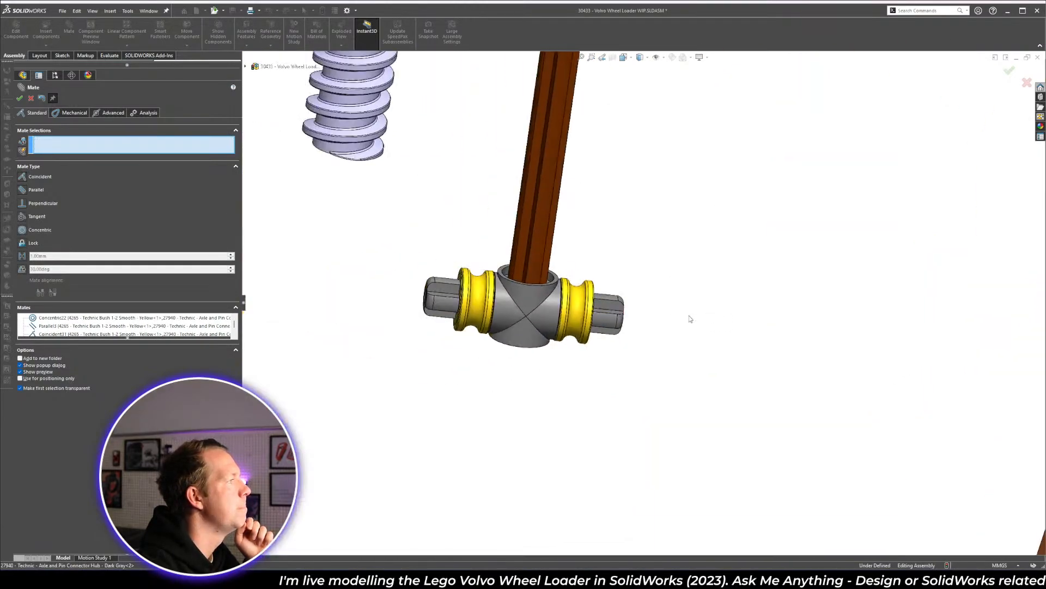
{"action": "scroll", "coordinate": [627, 300], "scroll_direction": "up", "scroll_amount": 3}
{"action": "middle_click_drag", "start_coordinate": [628, 271], "coordinate": [666, 320]}
{"action": "scroll", "coordinate": [566, 247], "scroll_direction": "down", "scroll_amount": 3}
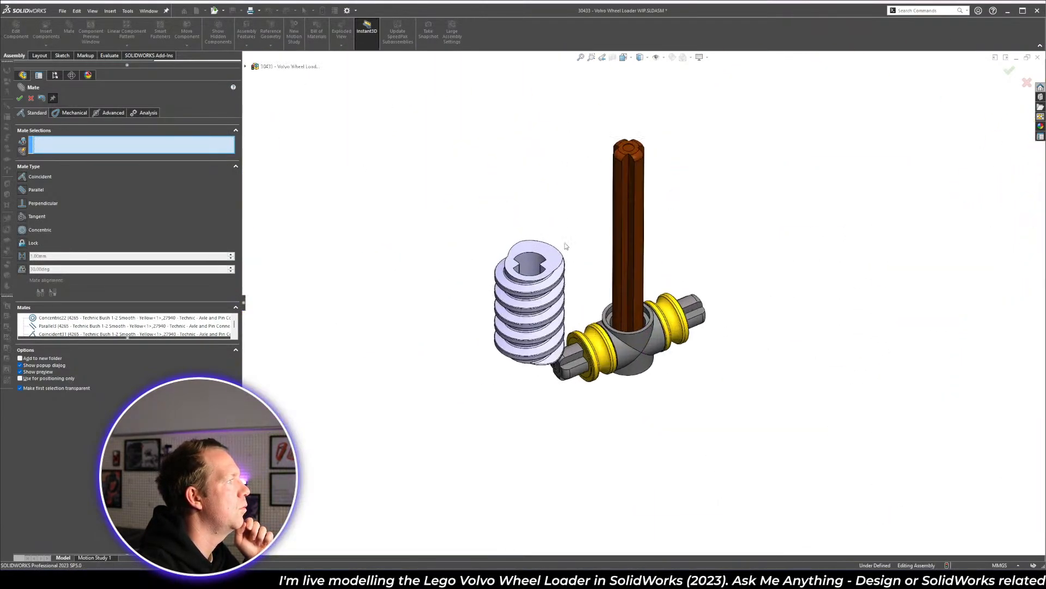
{"action": "scroll", "coordinate": [664, 277], "scroll_direction": "down", "scroll_amount": 3}
{"action": "left_click_drag", "start_coordinate": [443, 317], "coordinate": [514, 240]}
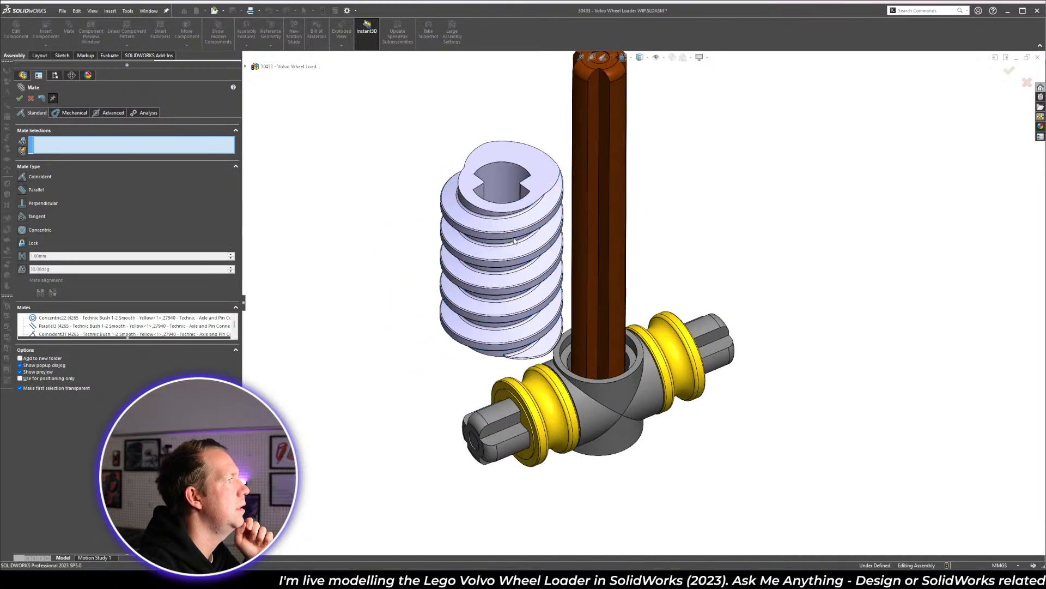
{"action": "left_click", "coordinate": [506, 181]}
{"action": "middle_click_drag", "start_coordinate": [505, 180], "coordinate": [656, 303]}
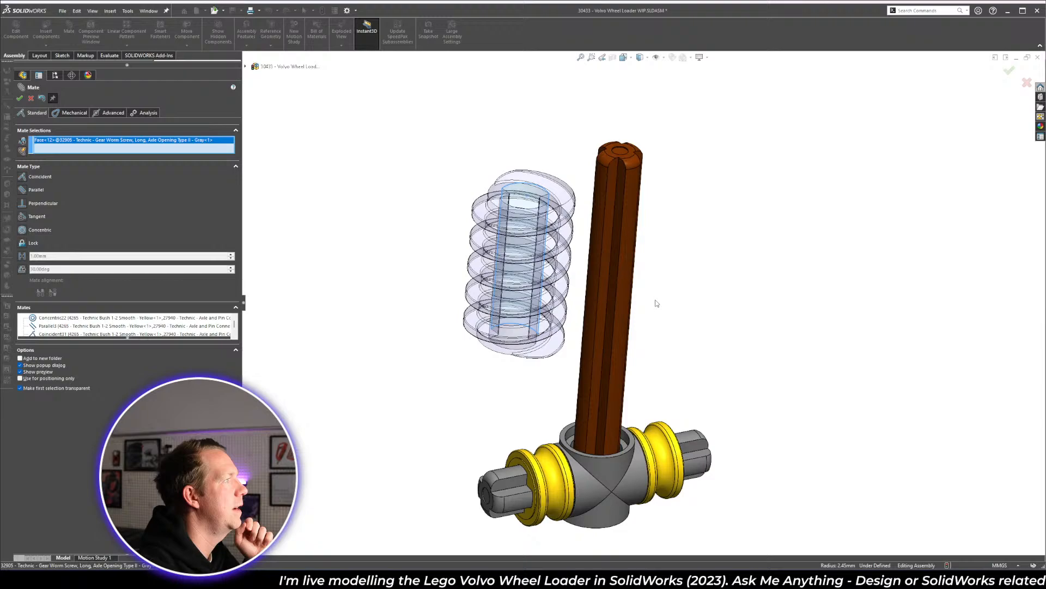
{"action": "left_click", "coordinate": [627, 306]}
{"action": "key", "text": "Return"}
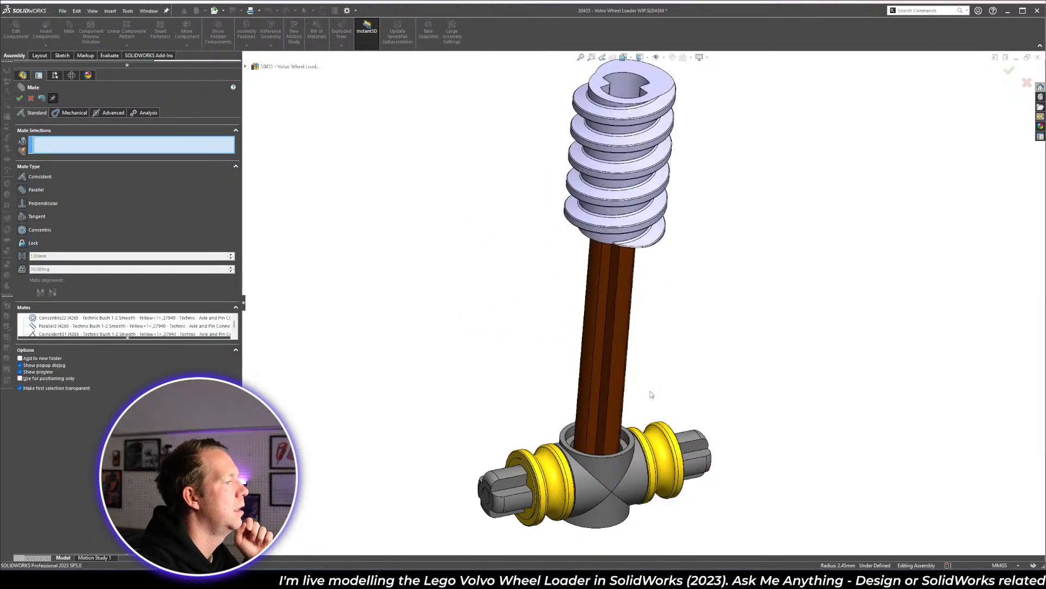
- Mate the worm screw's lower end face coincident with the upper rim face of the connector hub
{"action": "scroll", "coordinate": [654, 406], "scroll_direction": "down", "scroll_amount": 4}
{"action": "left_click", "coordinate": [626, 429]}
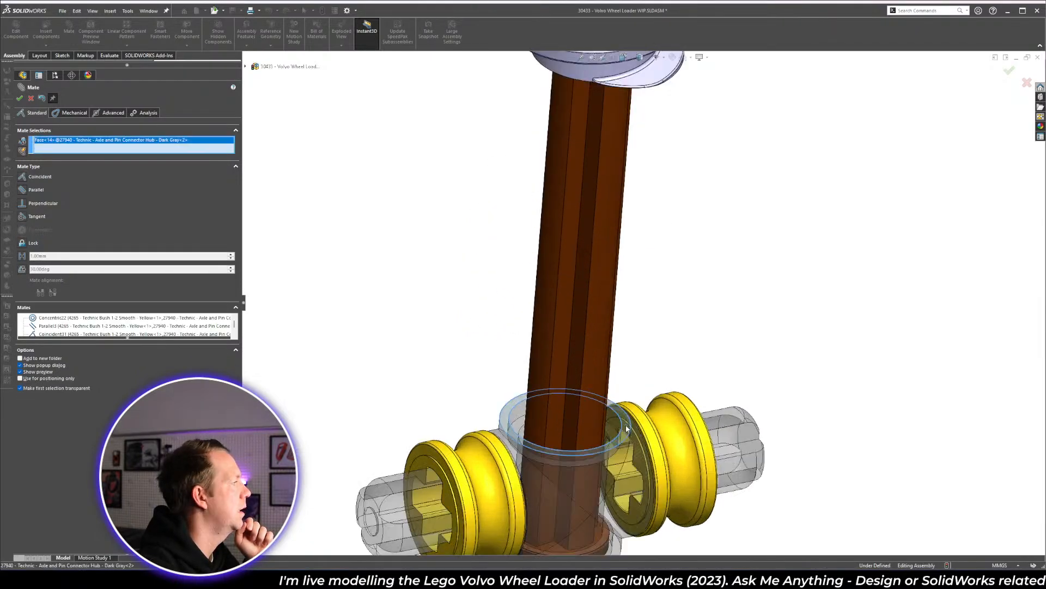
{"action": "scroll", "coordinate": [659, 273], "scroll_direction": "up", "scroll_amount": 3}
{"action": "scroll", "coordinate": [639, 215], "scroll_direction": "down", "scroll_amount": 2}
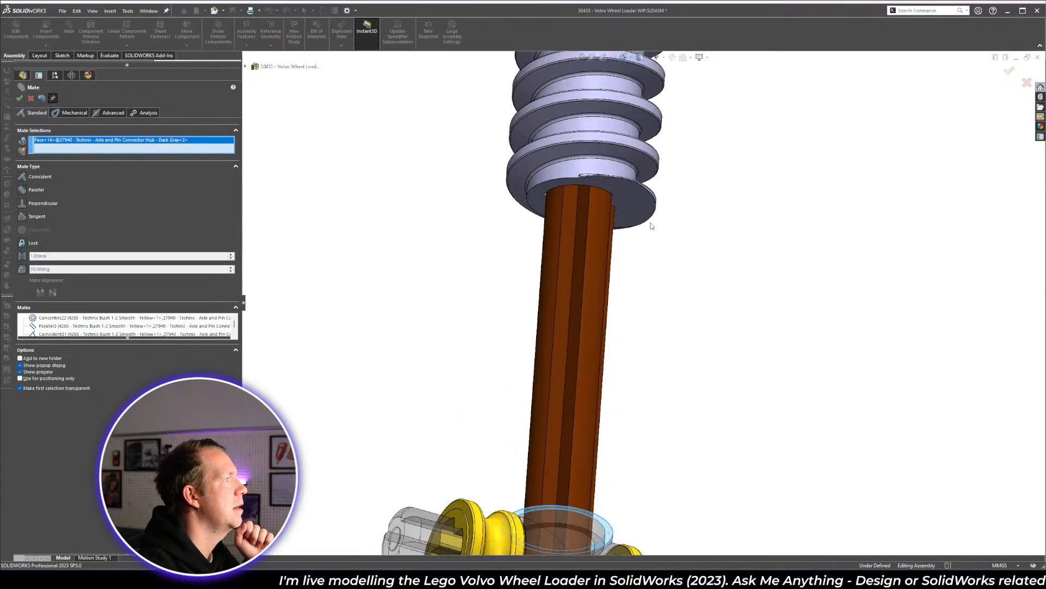
{"action": "left_click", "coordinate": [639, 215]}
{"action": "key", "text": "Return"}
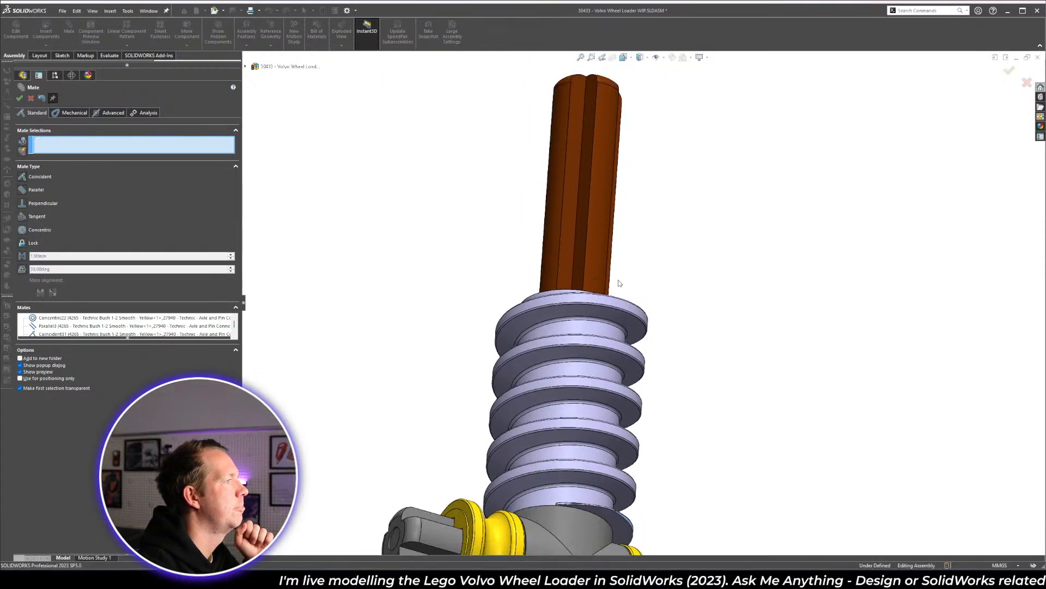
- Mate a flat face of the worm screw's cross-shaped bore coincident with the matching axle face, and finish mating
{"action": "middle_click_drag", "start_coordinate": [645, 220], "coordinate": [643, 302]}
{"action": "scroll", "coordinate": [609, 268], "scroll_direction": "down", "scroll_amount": 2}
{"action": "scroll", "coordinate": [658, 177], "scroll_direction": "down", "scroll_amount": 3}
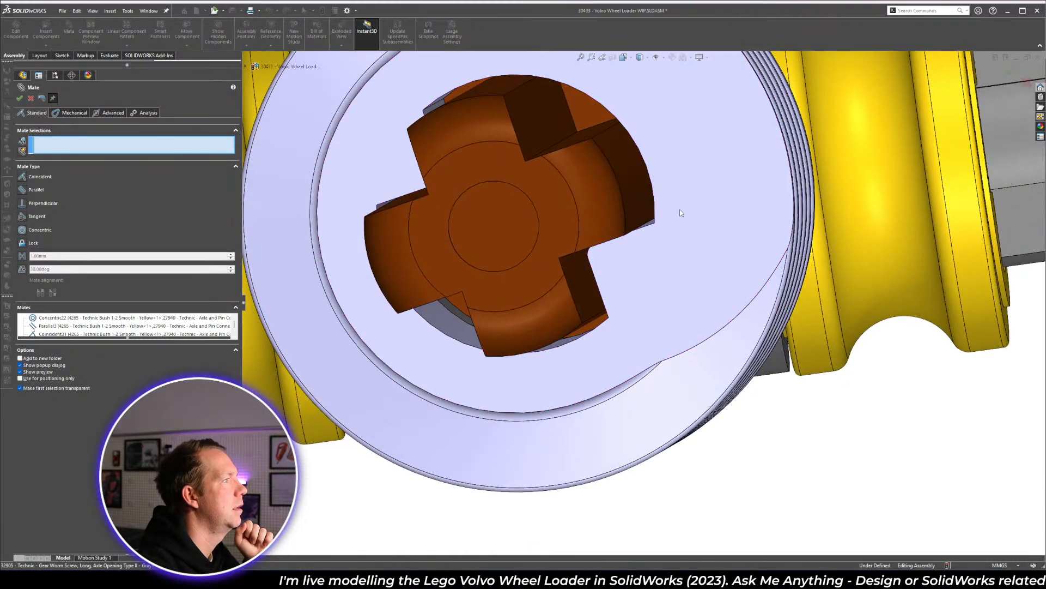
{"action": "left_click", "coordinate": [634, 252]}
{"action": "middle_click_drag", "start_coordinate": [634, 251], "coordinate": [640, 163]}
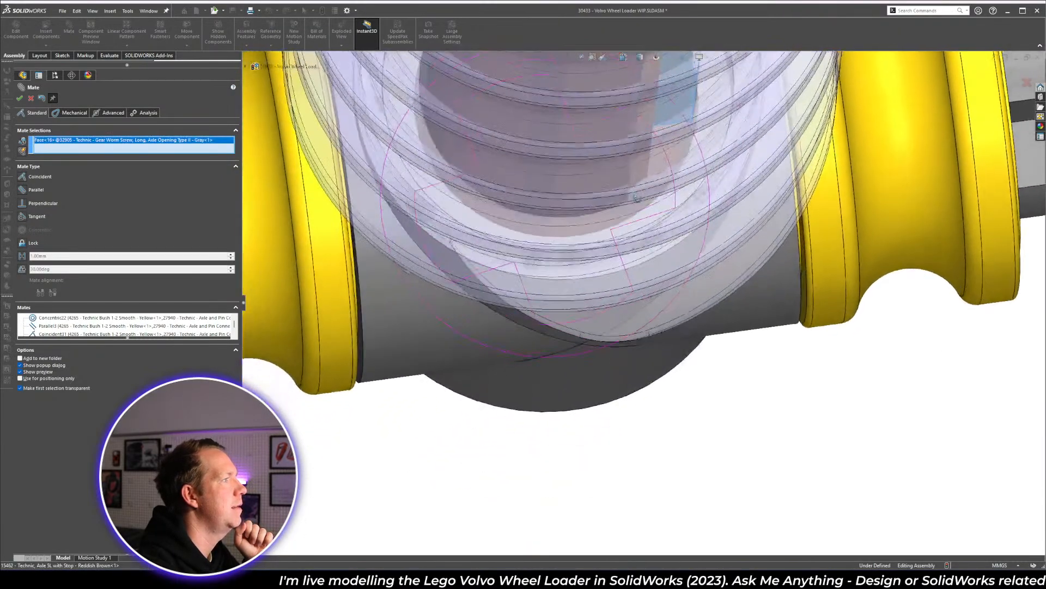
{"action": "scroll", "coordinate": [635, 362], "scroll_direction": "up", "scroll_amount": 6}
{"action": "scroll", "coordinate": [665, 165], "scroll_direction": "down", "scroll_amount": 2}
{"action": "left_click", "coordinate": [624, 197]}
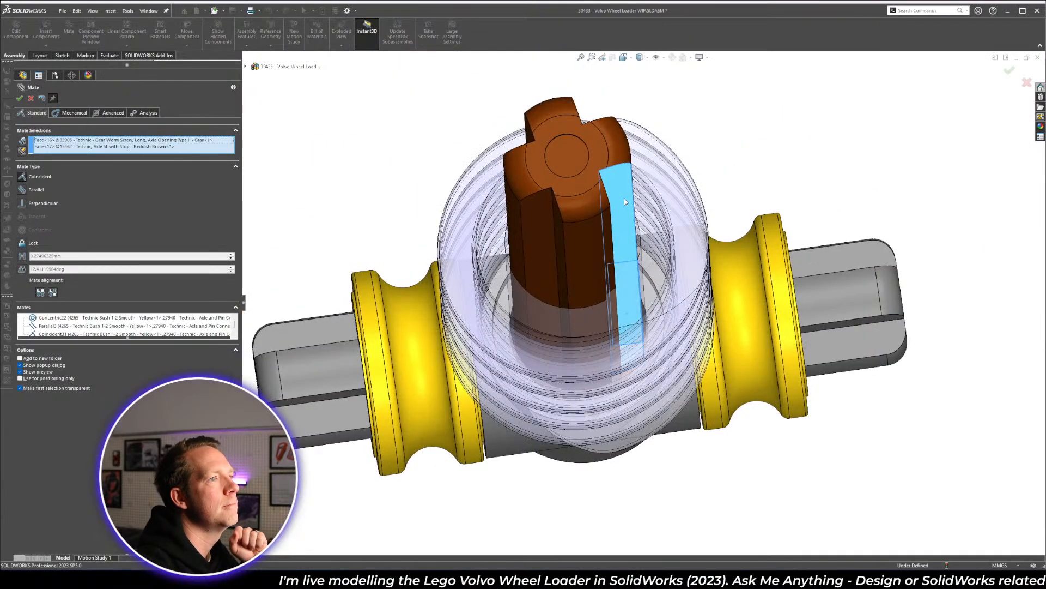
{"action": "right_click", "coordinate": [623, 198]}
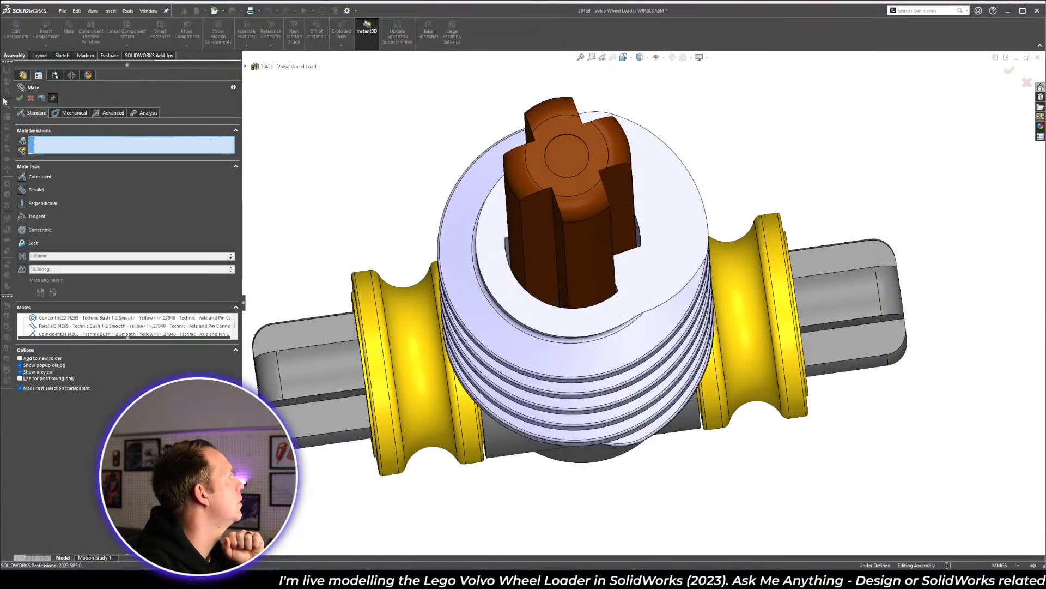
{"action": "left_click", "coordinate": [19, 98]}
- Inspect the axle, worm screw and hub, and test how far the hub and worm screw can be moved
{"action": "middle_click_drag", "start_coordinate": [643, 325], "coordinate": [633, 218]}
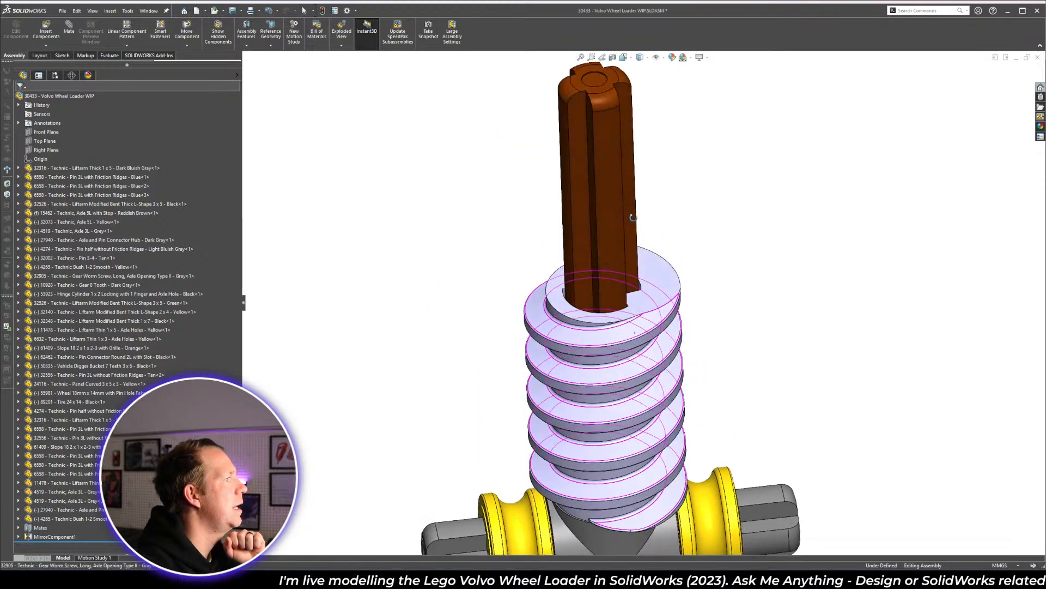
{"action": "scroll", "coordinate": [632, 218], "scroll_direction": "up", "scroll_amount": 3}
{"action": "scroll", "coordinate": [603, 486], "scroll_direction": "down", "scroll_amount": 4}
{"action": "left_click", "coordinate": [603, 489]}
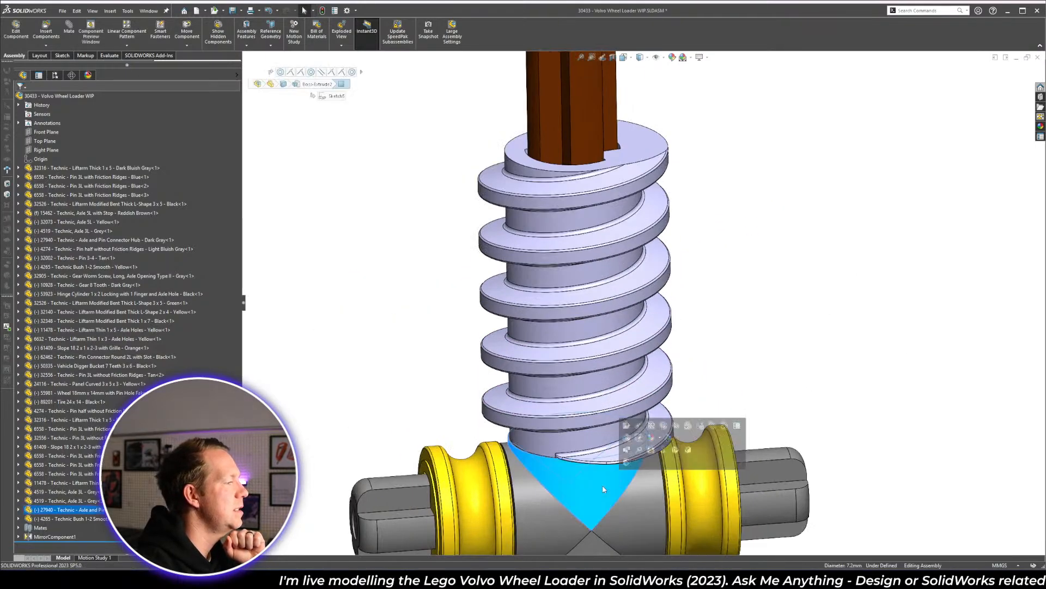
{"action": "scroll", "coordinate": [643, 300], "scroll_direction": "up", "scroll_amount": 3}
{"action": "left_click", "coordinate": [610, 181]}
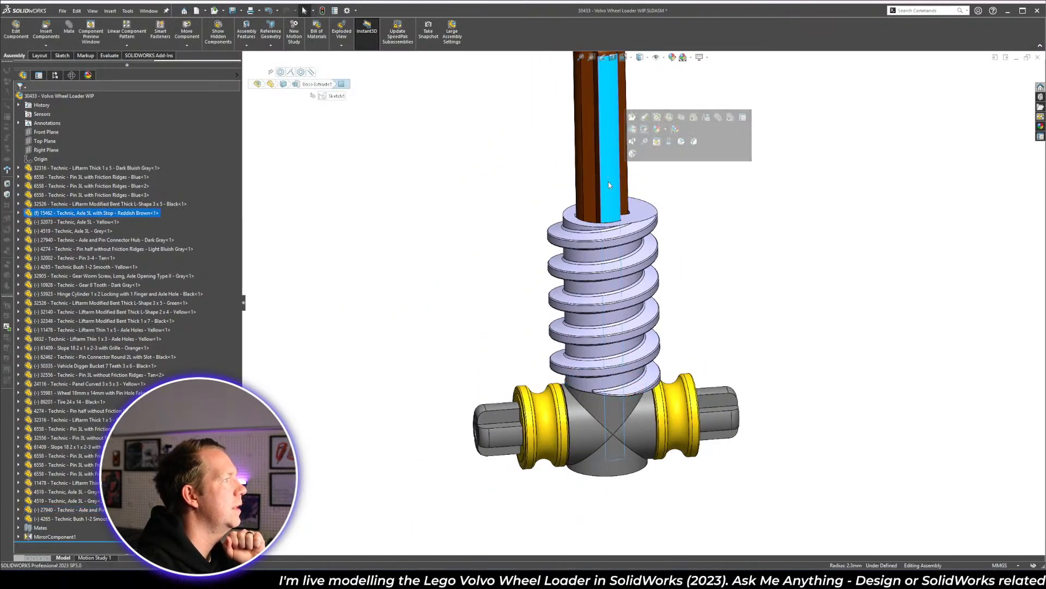
{"action": "left_click", "coordinate": [697, 340]}
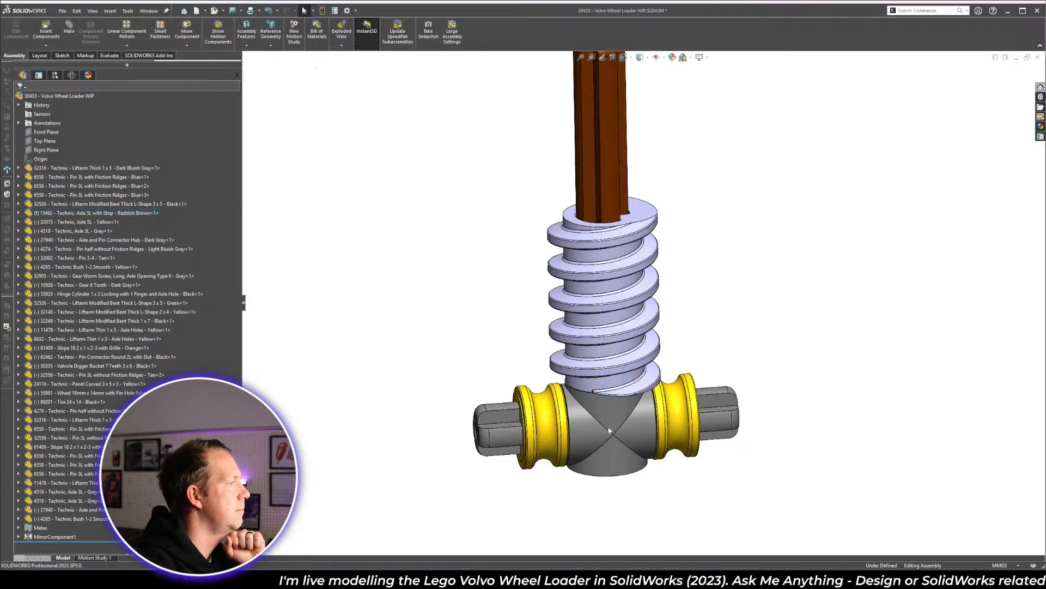
{"action": "left_click_drag", "start_coordinate": [609, 431], "coordinate": [613, 426]}
{"action": "left_click_drag", "start_coordinate": [594, 357], "coordinate": [581, 387]}
{"action": "left_click", "coordinate": [615, 492]}
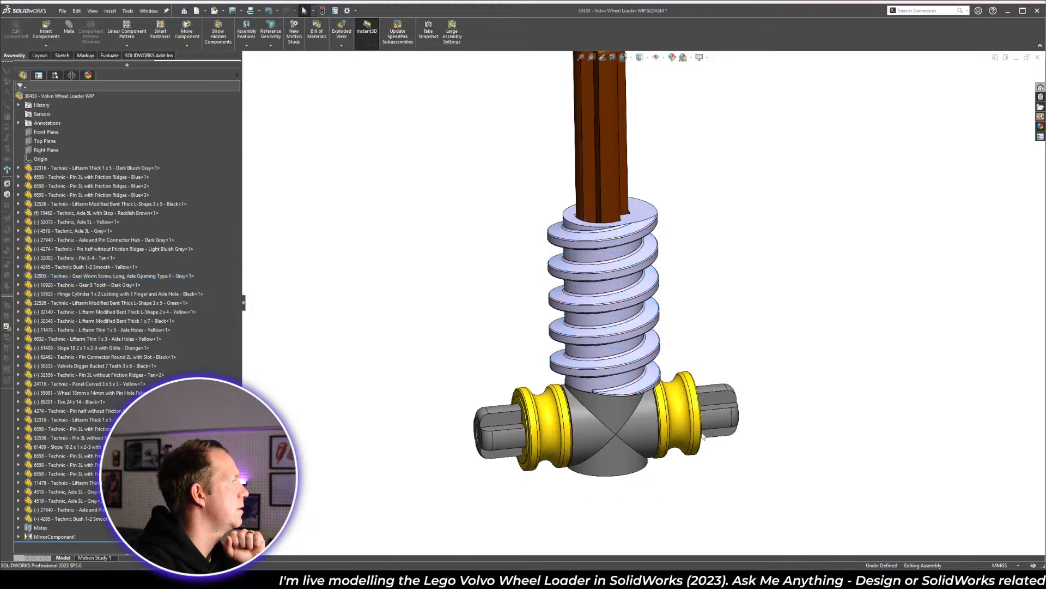
- Fix the connector hub in place and float the reddish brown 5L axle
{"action": "scroll", "coordinate": [702, 433], "scroll_direction": "up", "scroll_amount": 2}
{"action": "left_click", "coordinate": [628, 382]}
{"action": "right_click", "coordinate": [629, 382]}
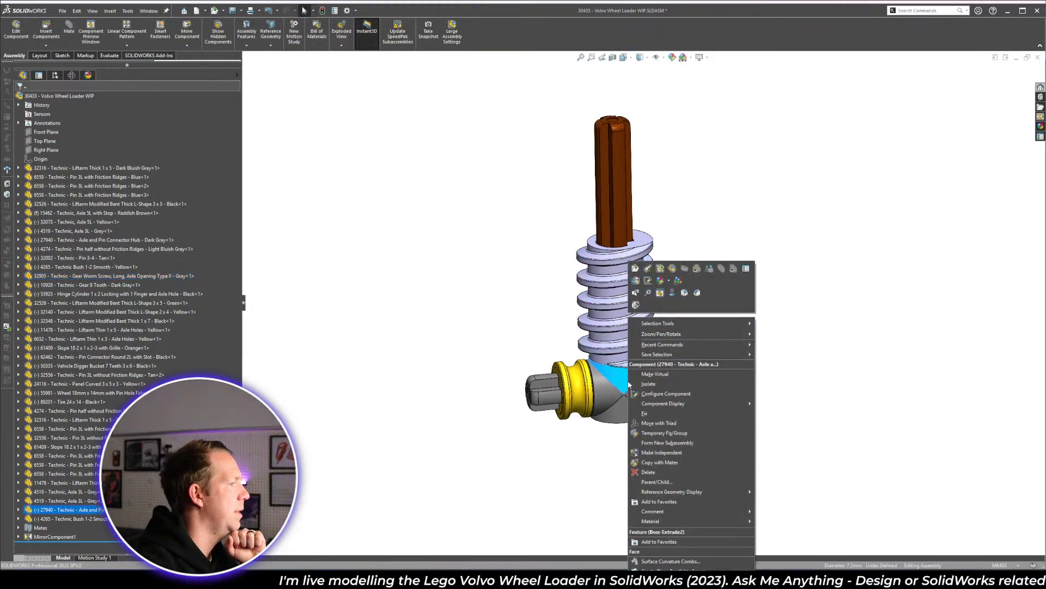
{"action": "left_click", "coordinate": [644, 412]}
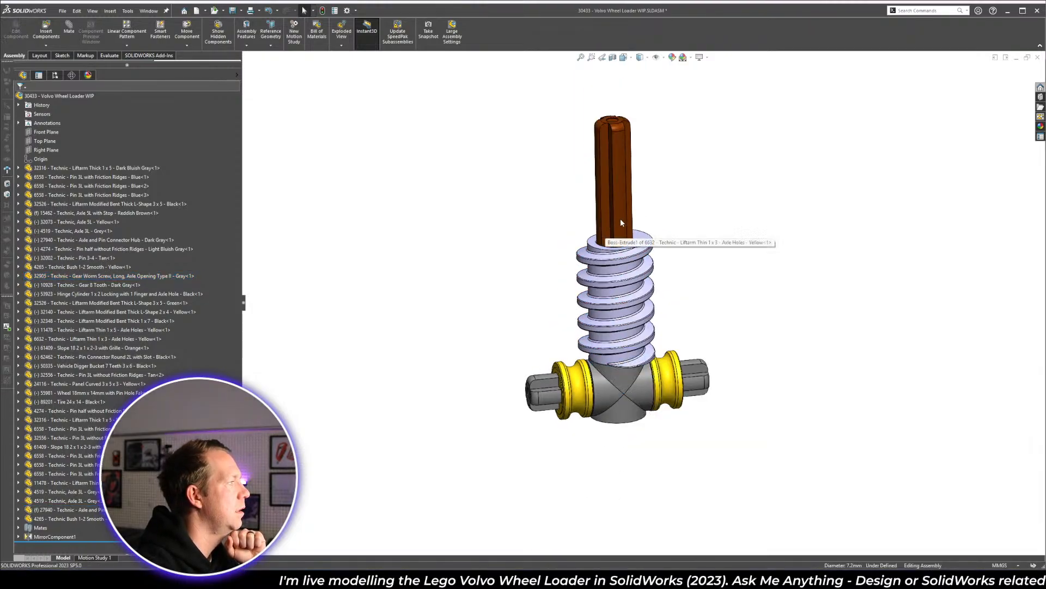
{"action": "left_click", "coordinate": [621, 222]}
{"action": "right_click", "coordinate": [620, 221]}
{"action": "left_click", "coordinate": [686, 315]}
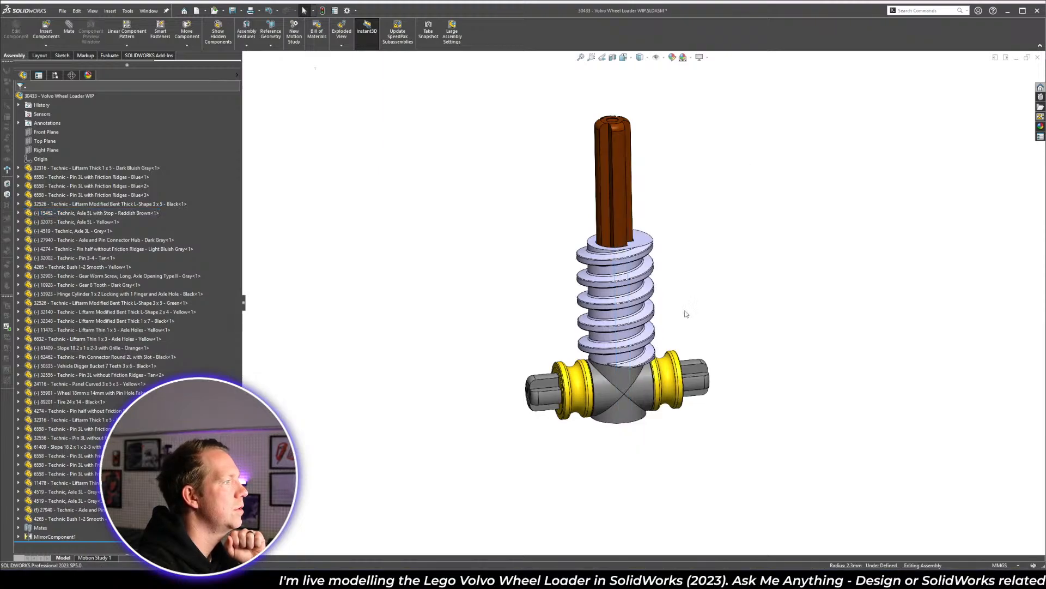
- Rotate the worm screw and axle relative to the fixed hub, and save the assembly
{"action": "left_click_drag", "start_coordinate": [644, 273], "coordinate": [597, 218]}
{"action": "left_click_drag", "start_coordinate": [611, 154], "coordinate": [649, 168]}
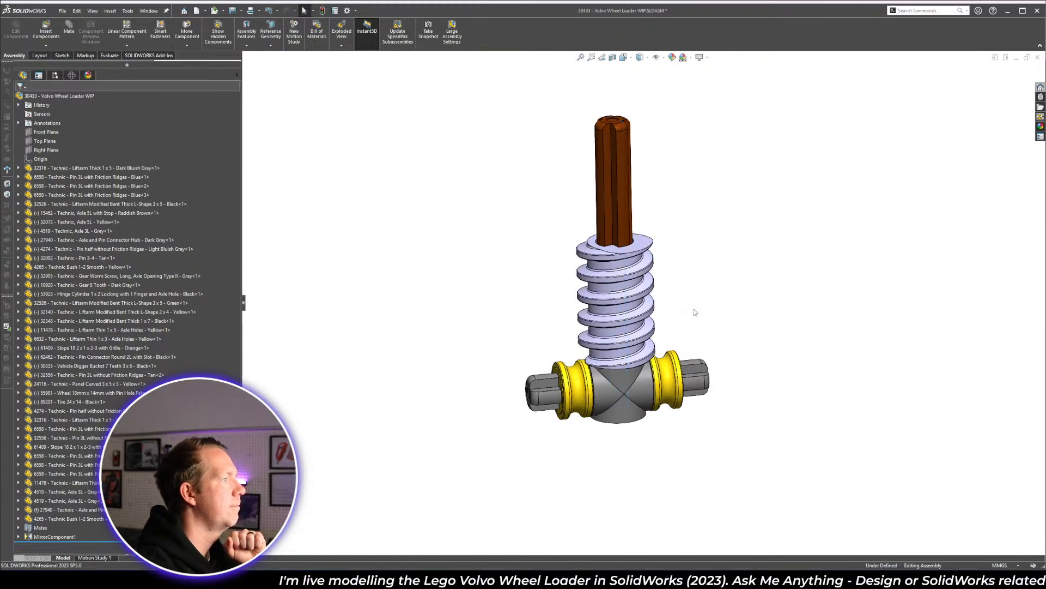
{"action": "middle_click_drag", "start_coordinate": [702, 325], "coordinate": [712, 334]}
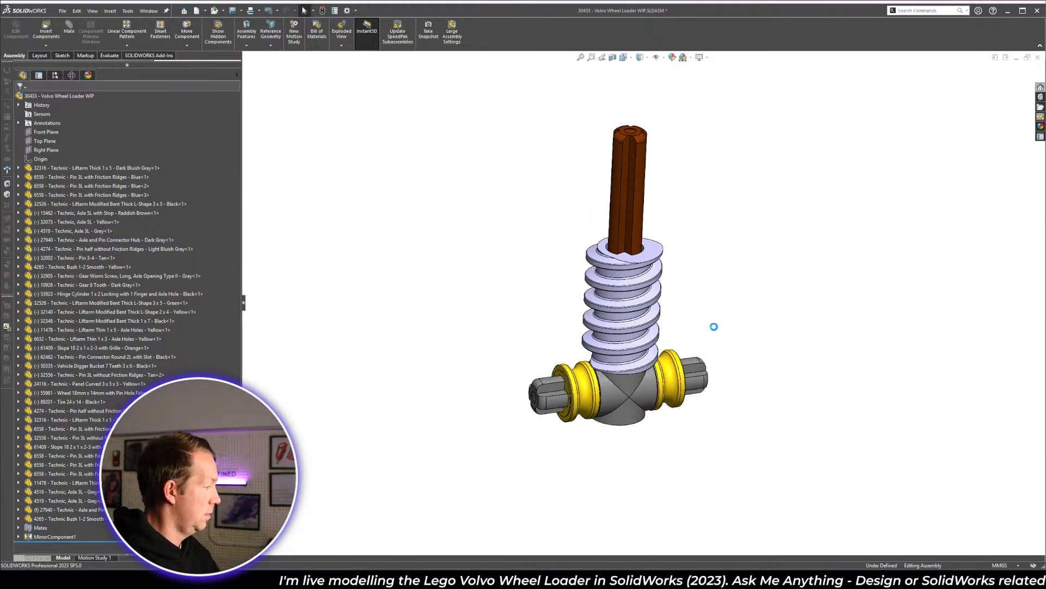
{"action": "key", "text": "ctrl+s"}
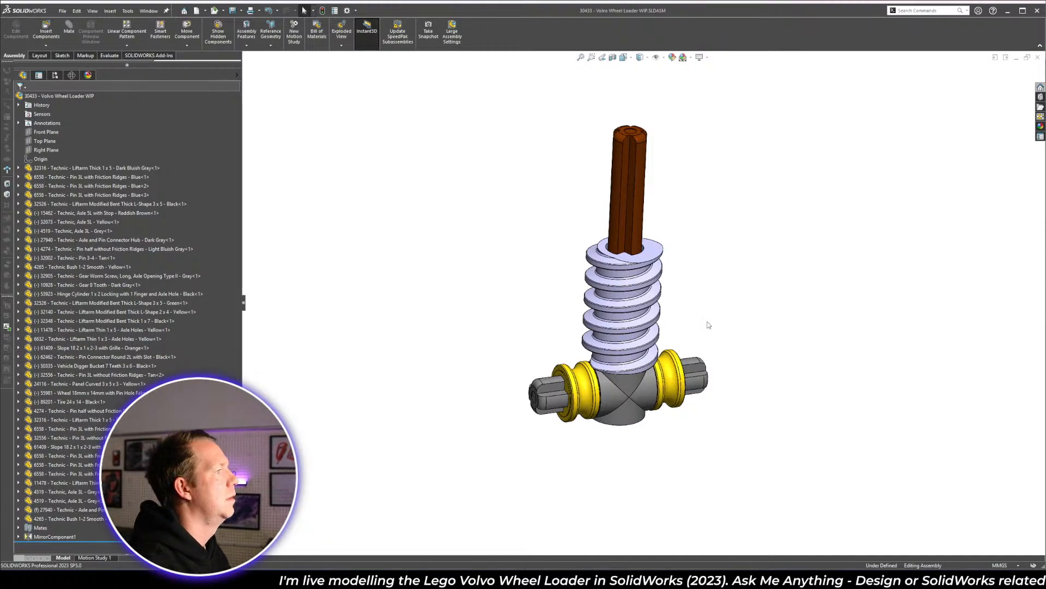
- Switch to the Google Slides building instructions and examine the sub-builds of step 10
{"action": "key", "text": "alt+Tab"}
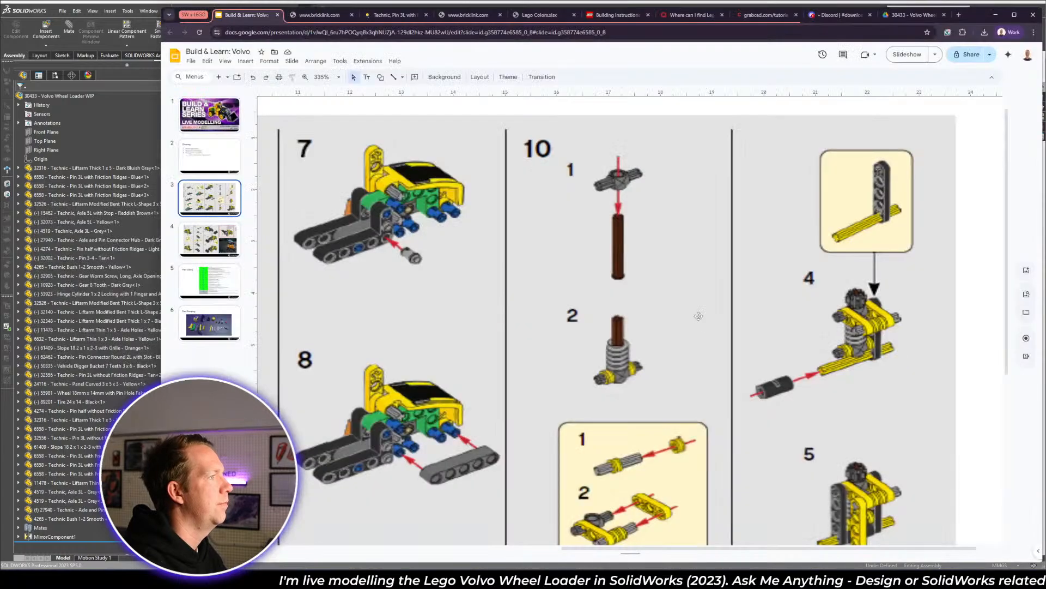
{"action": "scroll", "coordinate": [698, 315], "scroll_direction": "down", "scroll_amount": 3}
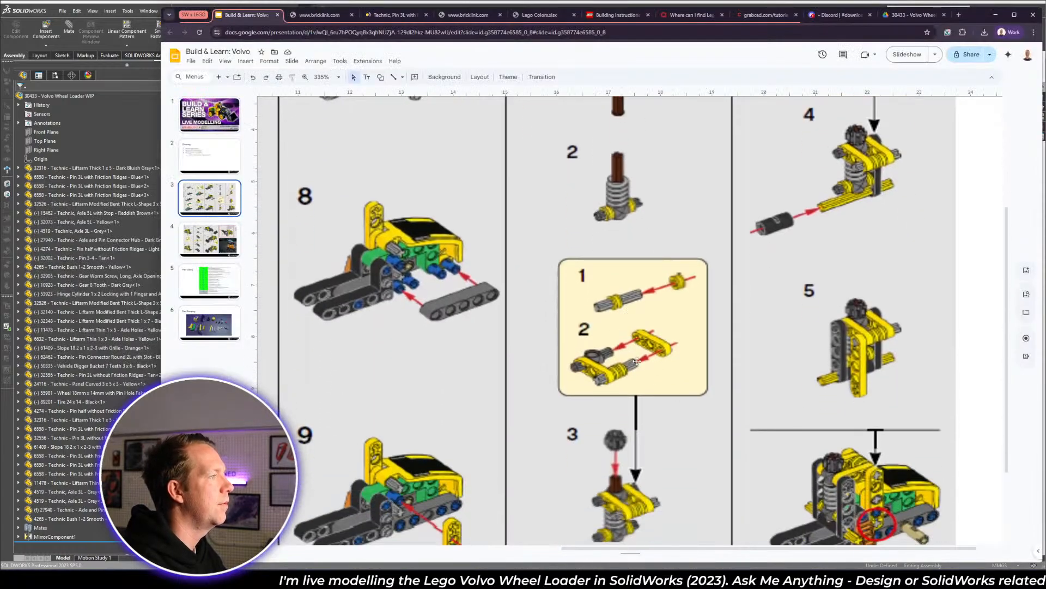
{"action": "scroll", "coordinate": [637, 361], "scroll_direction": "down", "scroll_amount": 1}
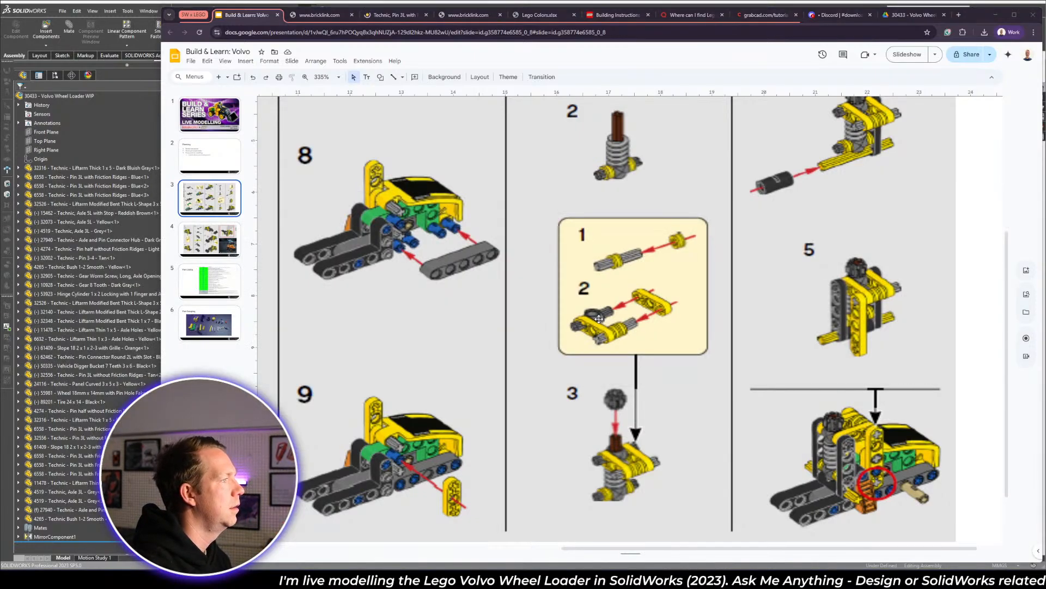
- Return to SolidWorks and move the loose connector hub closer to the worm screw sub-assembly
{"action": "key", "text": "alt+Tab"}
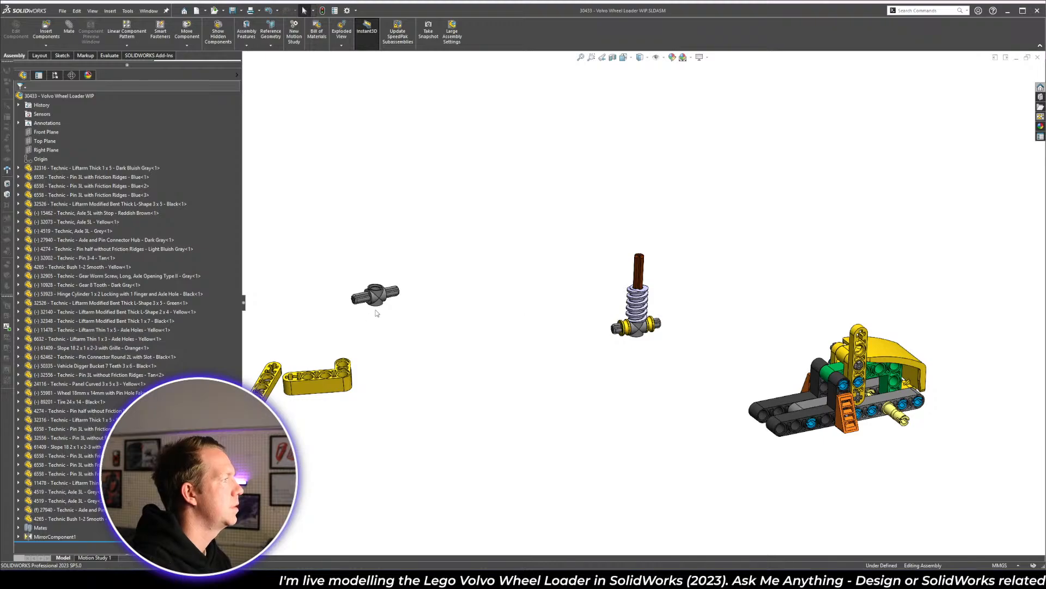
{"action": "left_click_drag", "start_coordinate": [376, 313], "coordinate": [541, 266]}
{"action": "scroll", "coordinate": [555, 271], "scroll_direction": "down", "scroll_amount": 2}
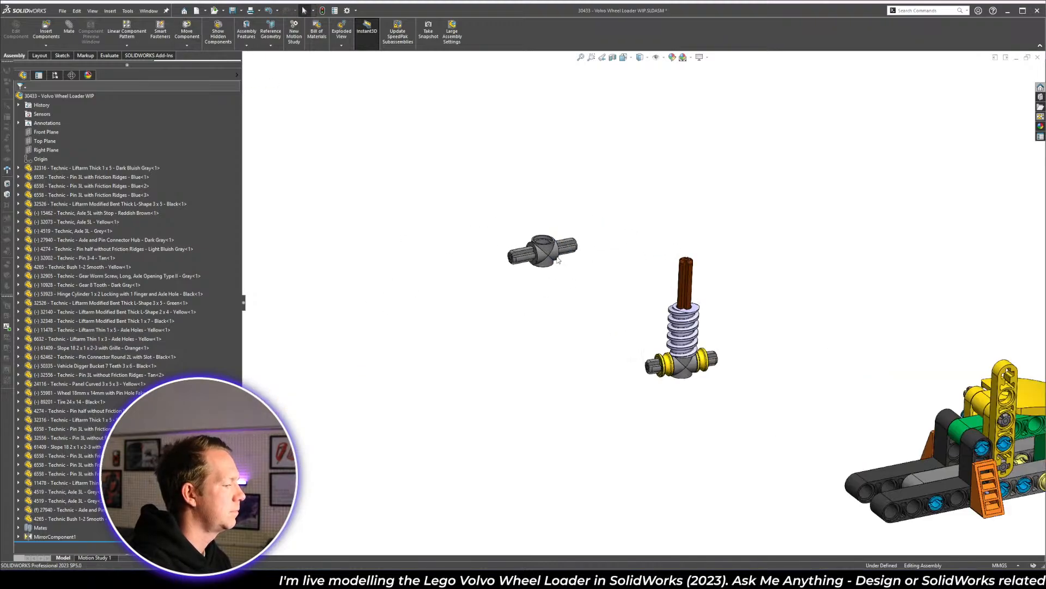
- Check in the Google Slides instructions which parts join the second hub, and return to SolidWorks
{"action": "key", "text": "alt+Tab"}
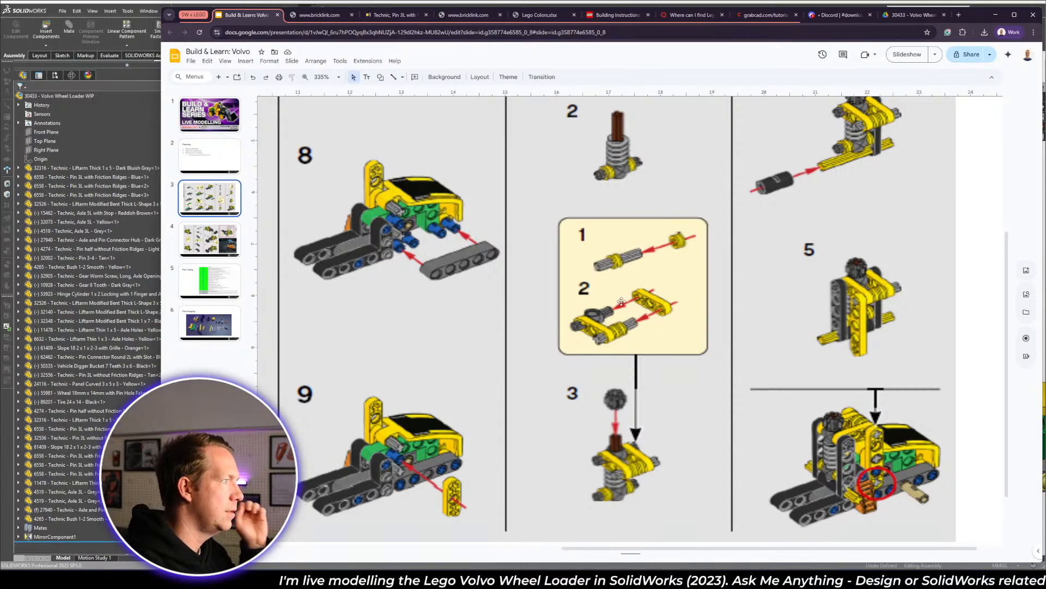
{"action": "key", "text": "alt+Tab"}
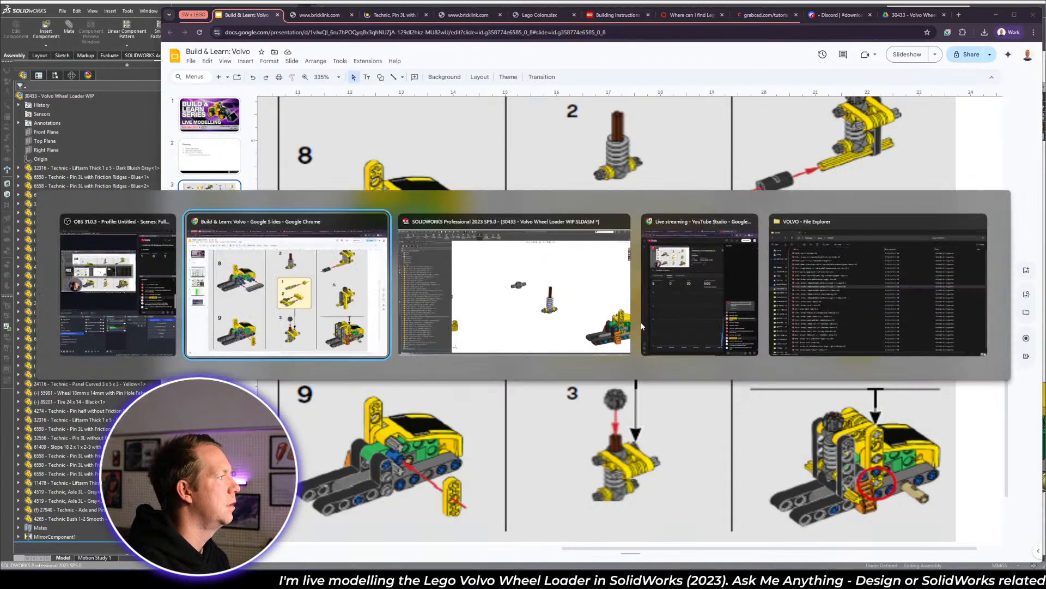
{"action": "left_click", "coordinate": [621, 329]}
- Move the yellow straight liftarm clear of the yellow axle and place two copies of the grey 3L axle below the loose hub
{"action": "scroll", "coordinate": [513, 377], "scroll_direction": "up", "scroll_amount": 5}
{"action": "scroll", "coordinate": [490, 364], "scroll_direction": "down", "scroll_amount": 4}
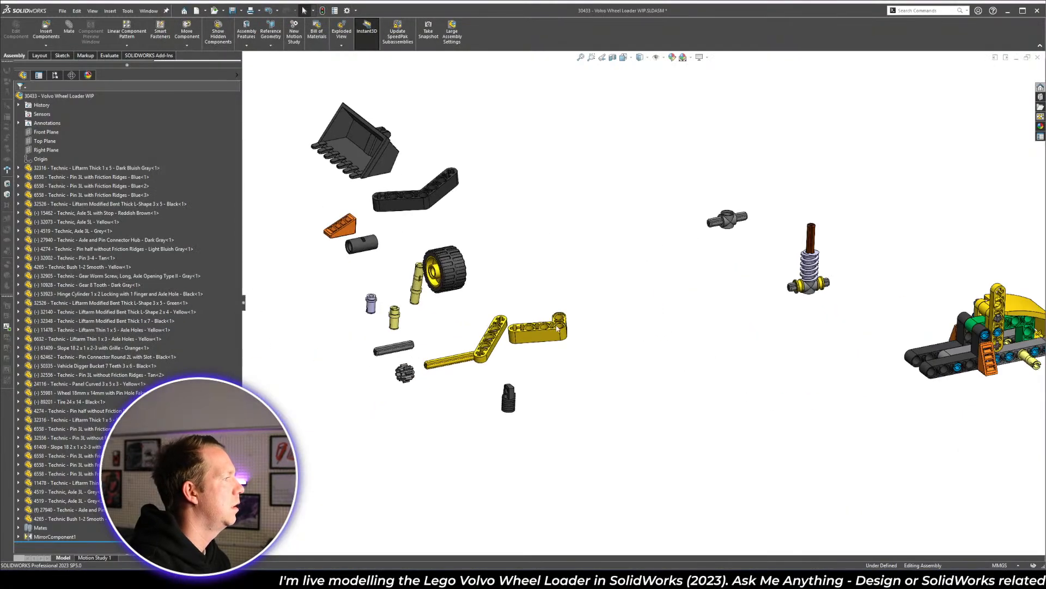
{"action": "left_click_drag", "start_coordinate": [439, 360], "coordinate": [494, 289]}
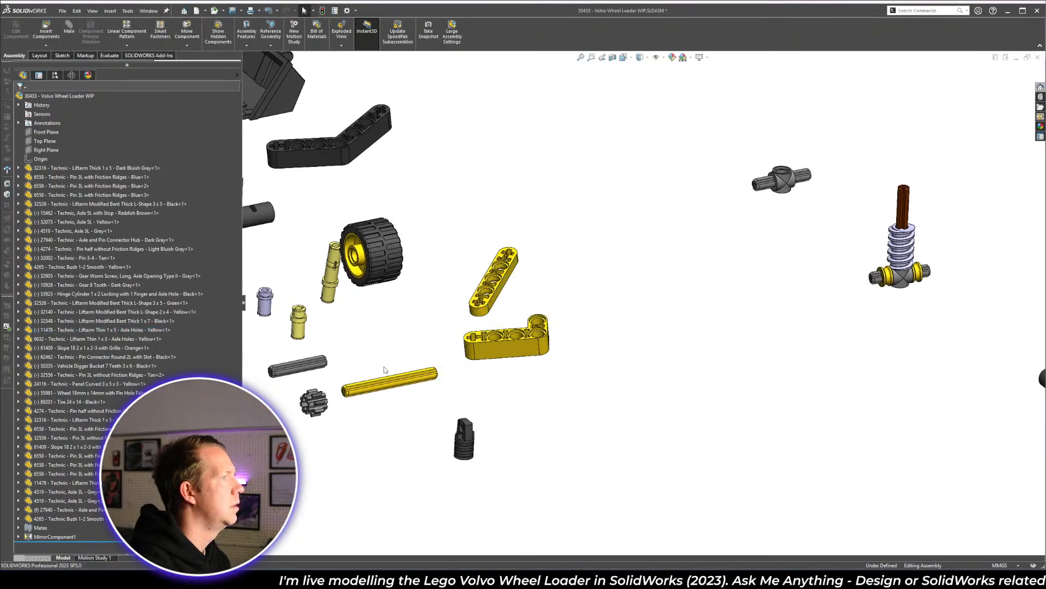
{"action": "left_click_drag", "start_coordinate": [308, 369], "coordinate": [796, 238], "text": "ctrl"}
- Copy the loader's yellow thin 1 x 3 liftarm with axle holes and place the copy beside the loose hub and grey axles
{"action": "scroll", "coordinate": [868, 273], "scroll_direction": "up", "scroll_amount": 5}
{"action": "scroll", "coordinate": [642, 276], "scroll_direction": "down", "scroll_amount": 5}
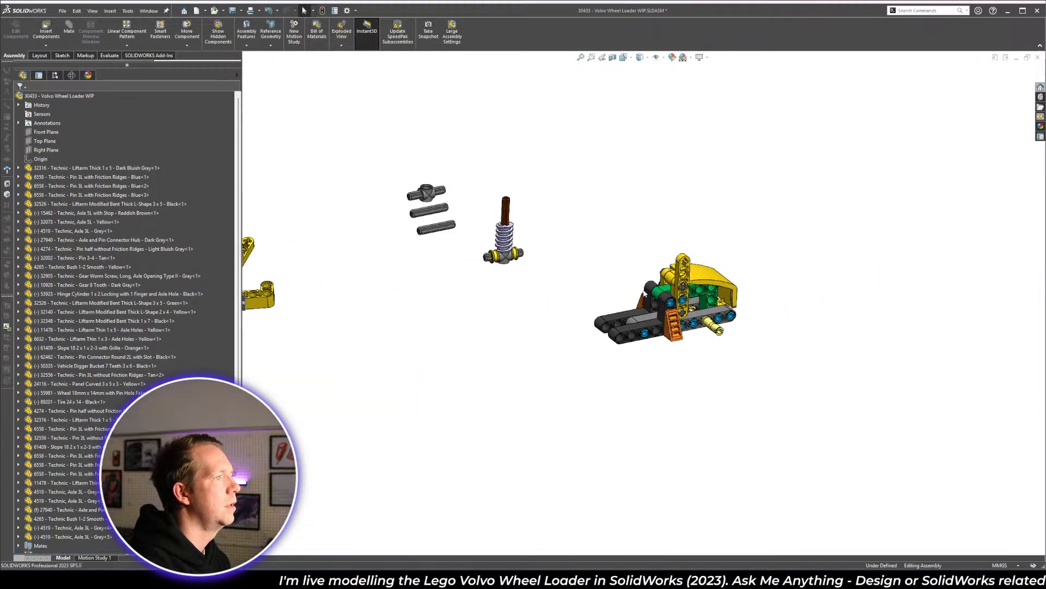
{"action": "left_click_drag", "start_coordinate": [772, 319], "coordinate": [366, 190]}
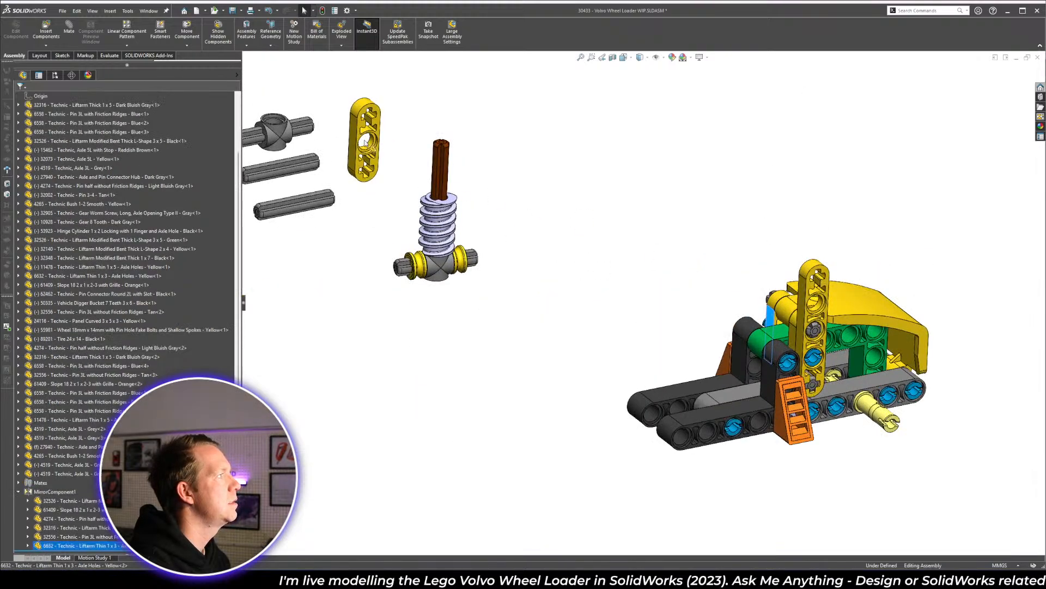
- Place a second copy of the yellow thin 1 x 3 liftarm and two copies of the yellow smooth bush above the worm screw sub-assembly
{"action": "key", "text": "z"}
{"action": "scroll", "coordinate": [494, 232], "scroll_direction": "down", "scroll_amount": 5}
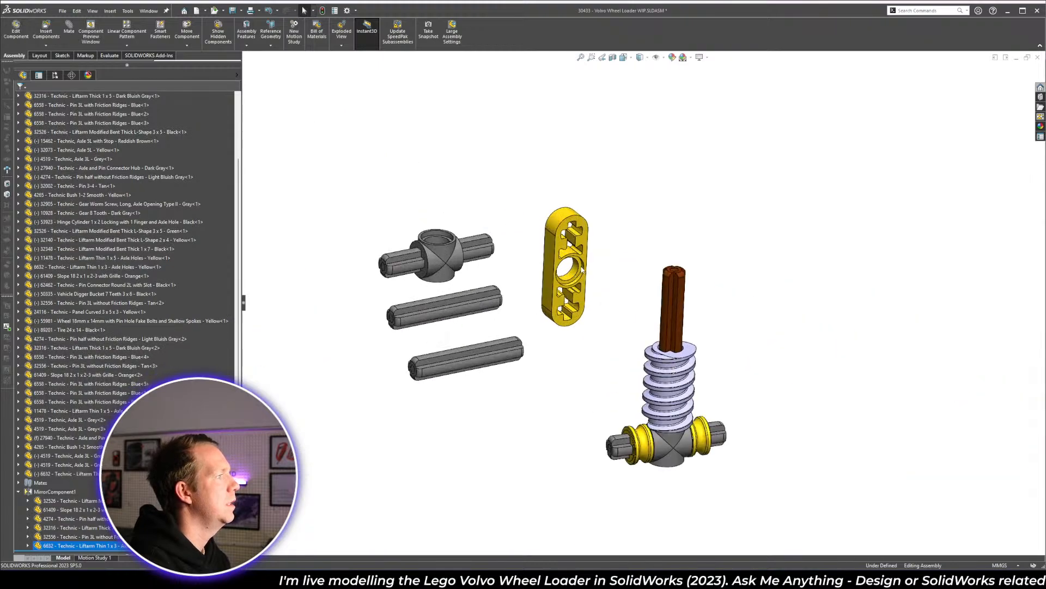
{"action": "left_click_drag", "start_coordinate": [582, 269], "coordinate": [646, 210], "text": "ctrl"}
{"action": "left_click_drag", "start_coordinate": [642, 436], "coordinate": [698, 217], "text": "ctrl"}
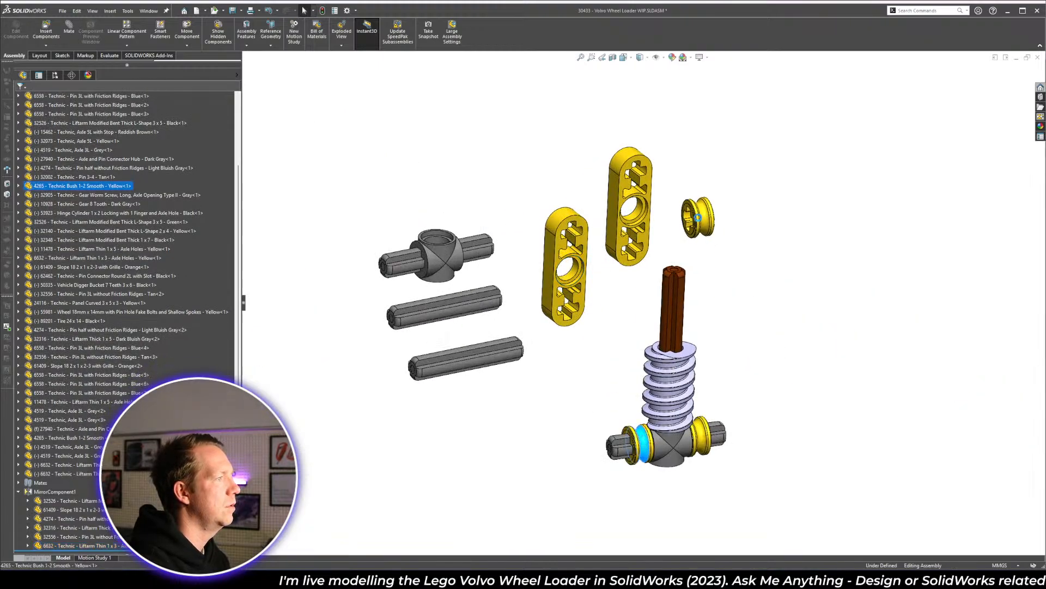
{"action": "left_click_drag", "start_coordinate": [703, 435], "coordinate": [745, 241], "text": "ctrl"}
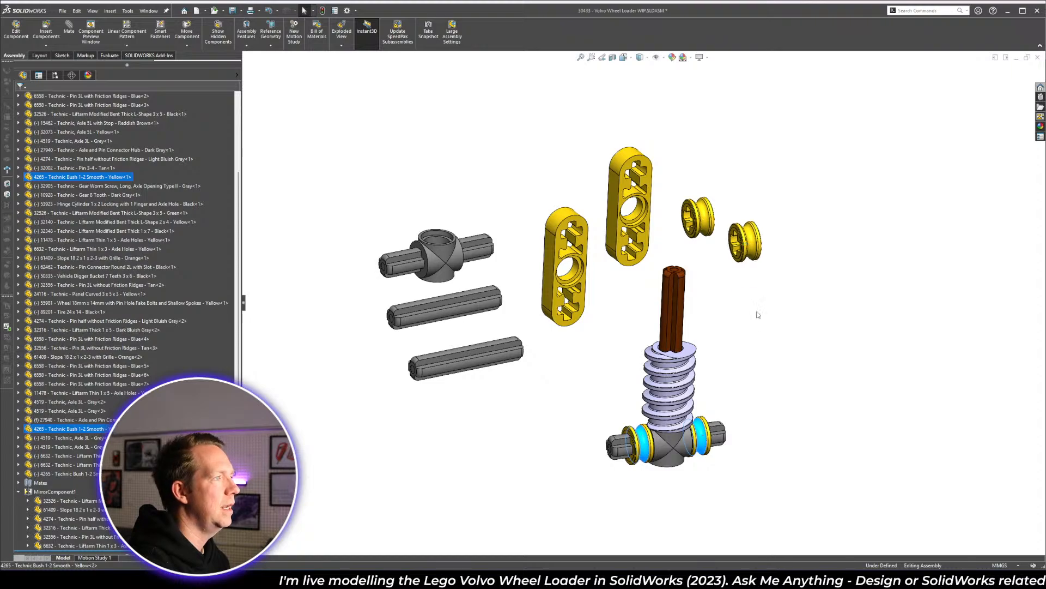
{"action": "left_click", "coordinate": [767, 362]}
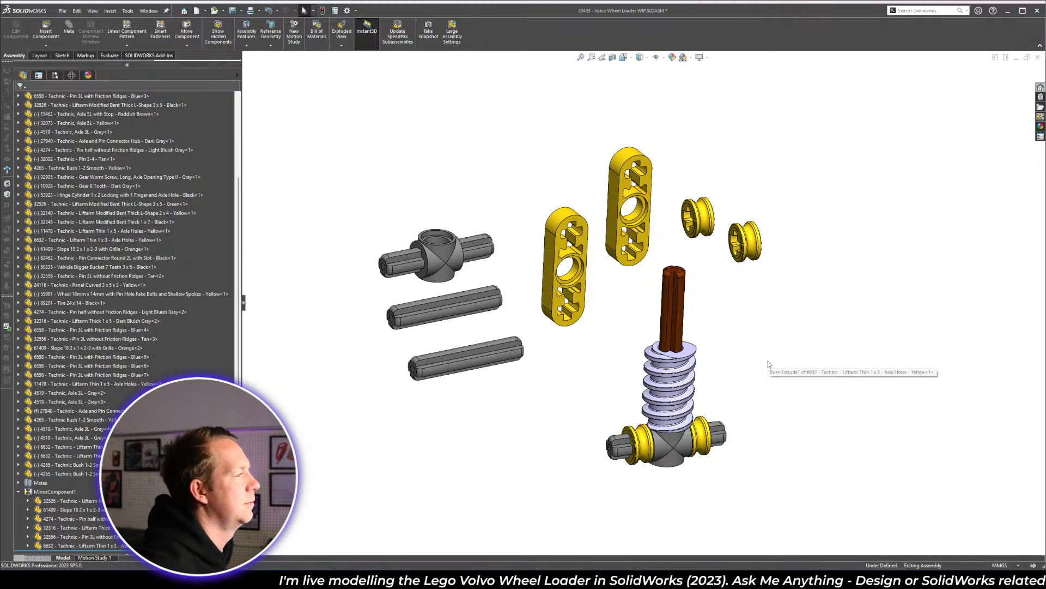
- Check in the Google Slides instructions how the second hub, liftarms and bushes fit together, and return to SolidWorks
{"action": "key", "text": "alt+Tab"}
{"action": "key", "text": "alt+Tab"}
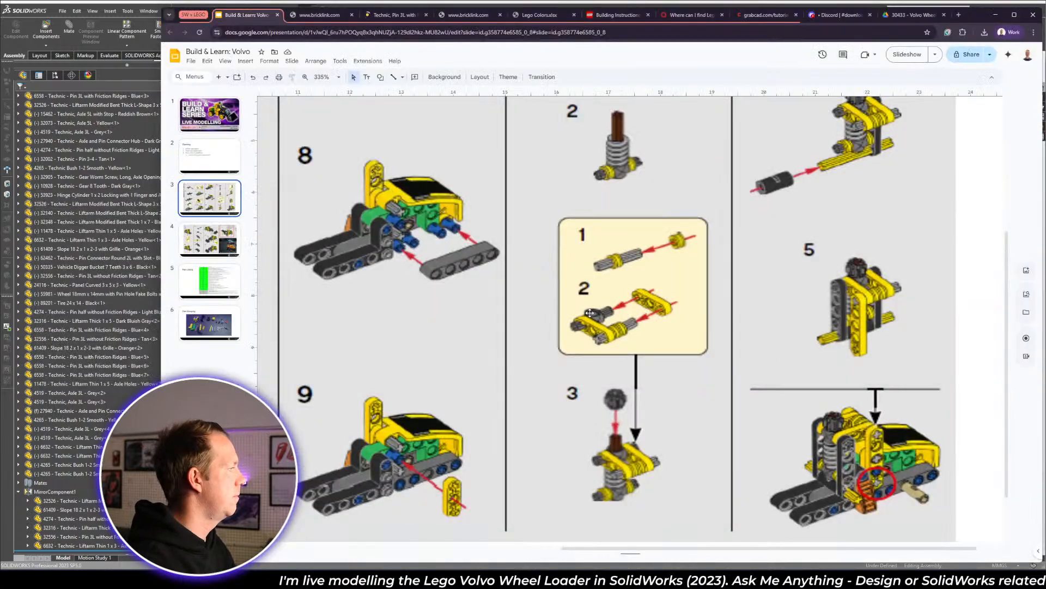
{"action": "key", "text": "alt+Tab"}
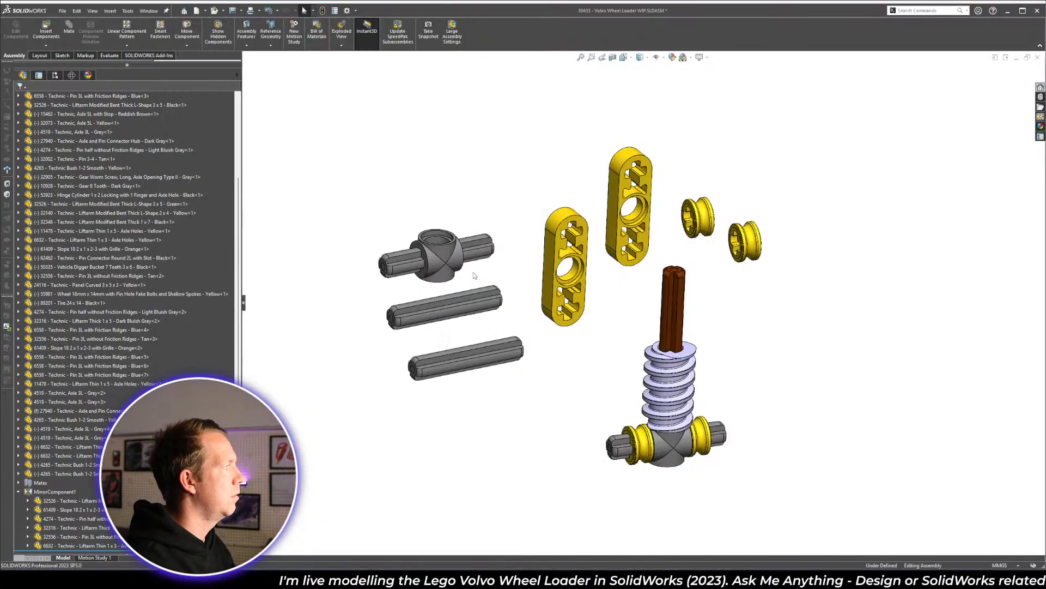
- Move the loose connector hub farther above the two grey axles and fix it in place
{"action": "left_click", "coordinate": [483, 207]}
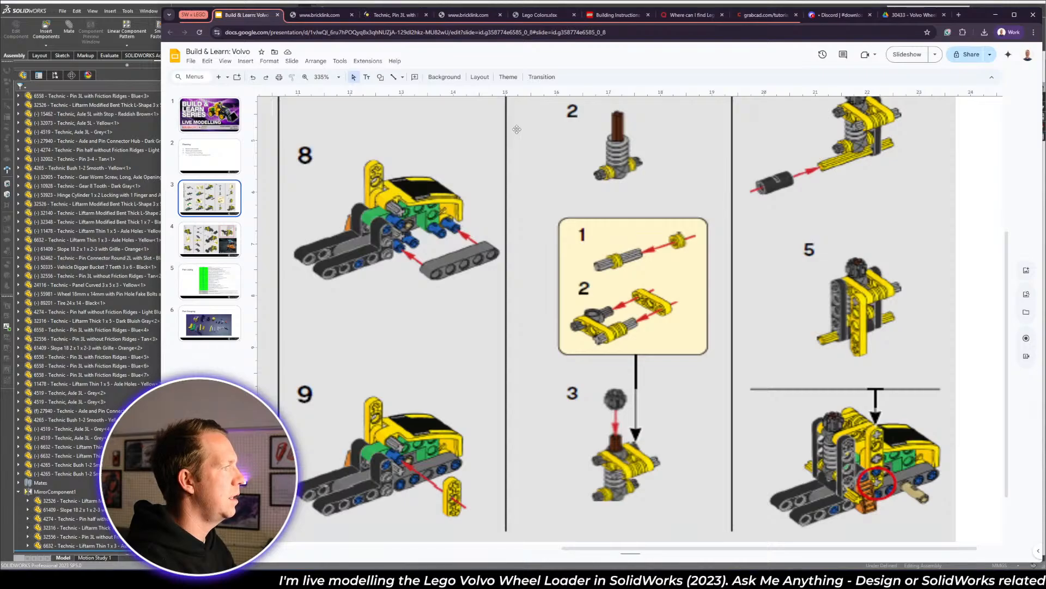
{"action": "key", "text": "alt+Tab"}
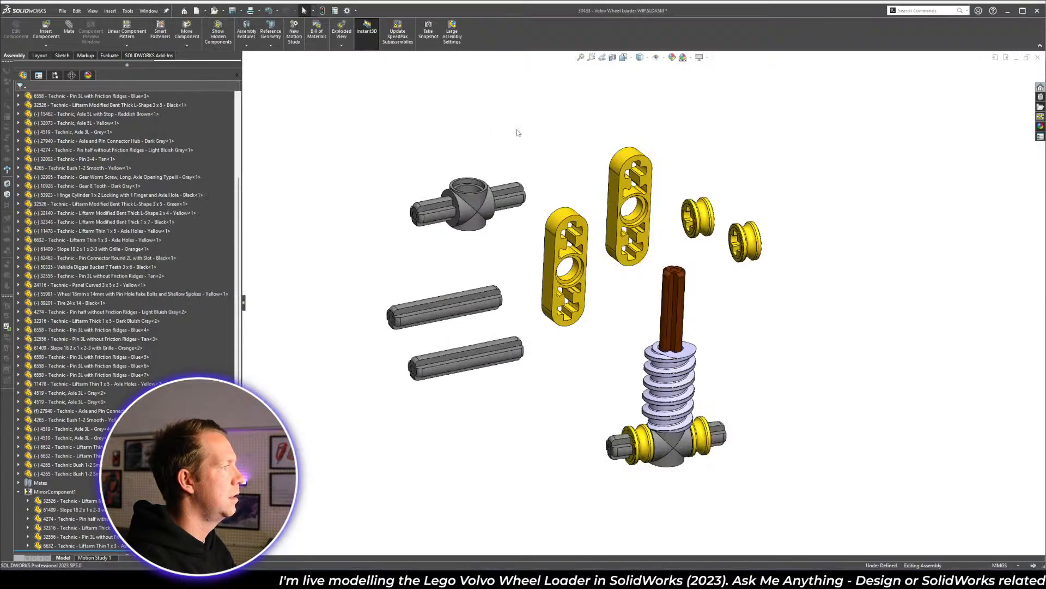
{"action": "right_click", "coordinate": [476, 206]}
{"action": "left_click", "coordinate": [498, 304]}
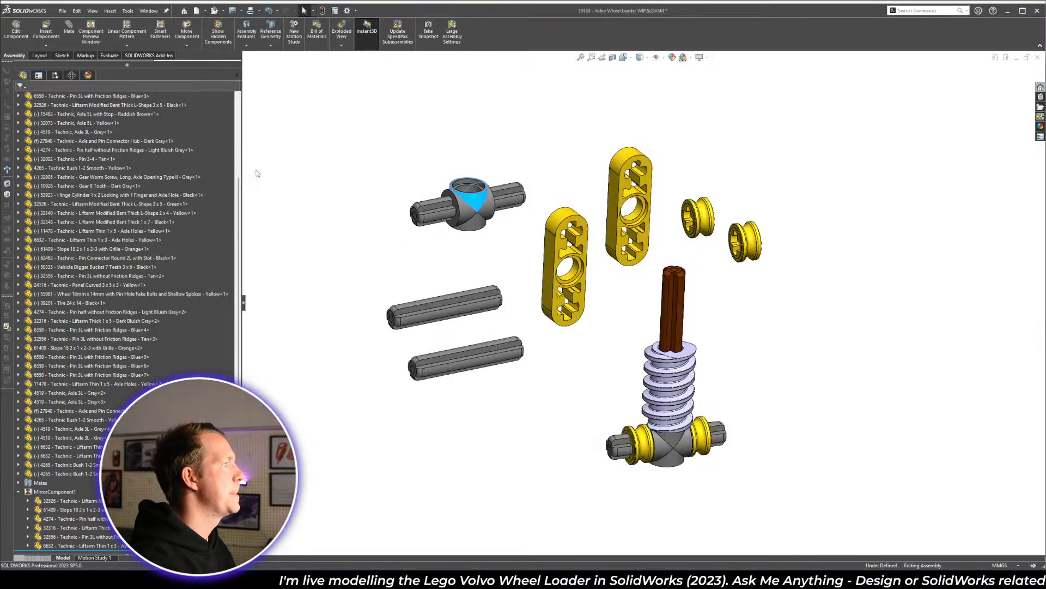
- Mate the nearer yellow liftarm's end axle hole concentric with the fixed hub's axle and slide the liftarm onto the hub's near end
{"action": "left_click", "coordinate": [69, 31]}
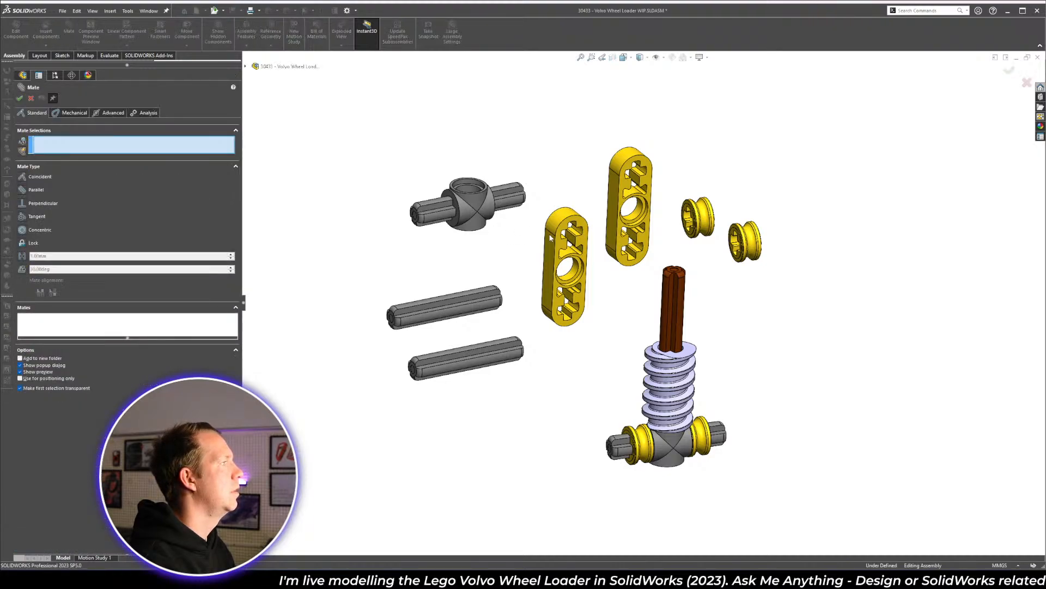
{"action": "scroll", "coordinate": [551, 239], "scroll_direction": "up", "scroll_amount": 4}
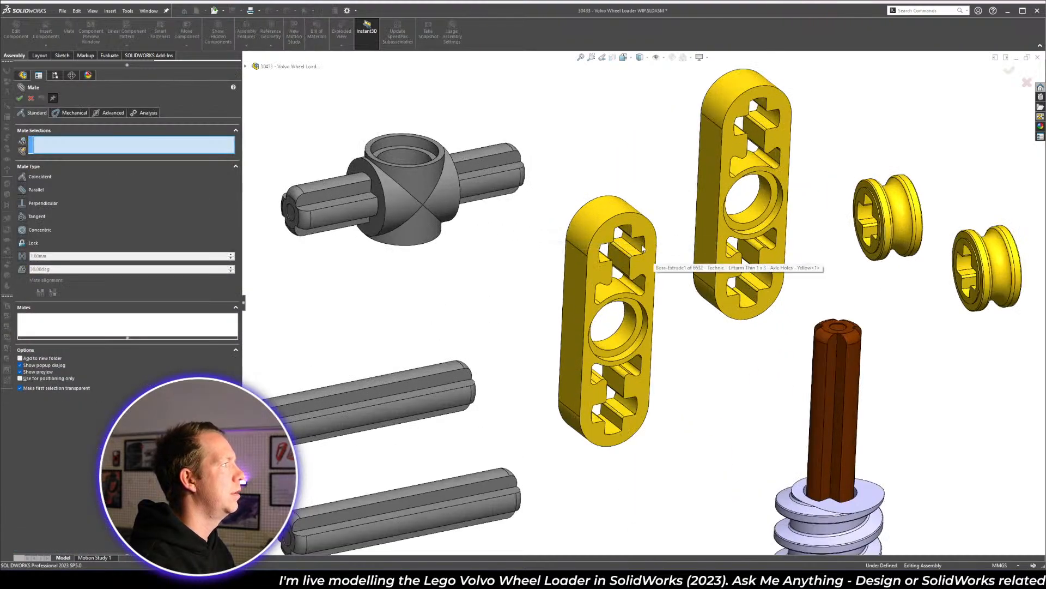
{"action": "left_click", "coordinate": [644, 249]}
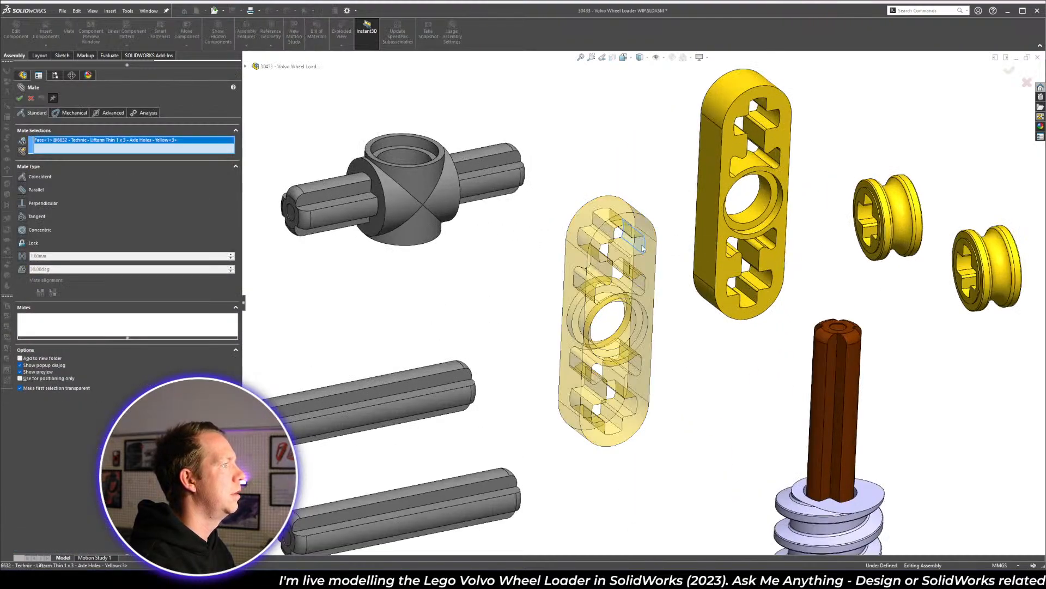
{"action": "left_click", "coordinate": [349, 185]}
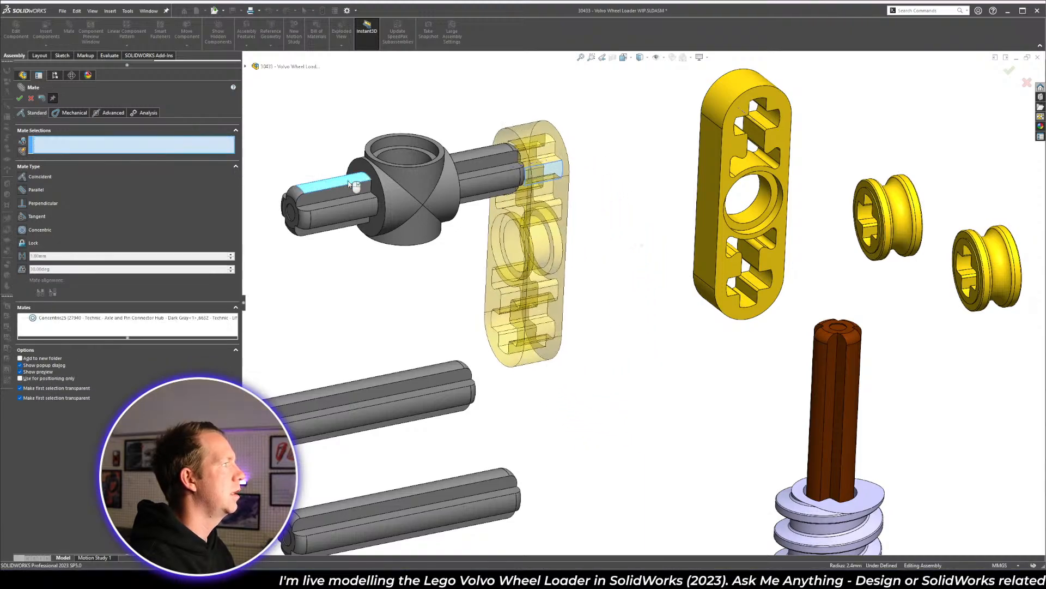
{"action": "left_click_drag", "start_coordinate": [548, 316], "coordinate": [381, 288]}
- Mate the liftarm's inner face coincident with the hub body's face
{"action": "left_click", "coordinate": [380, 229]}
{"action": "middle_click_drag", "start_coordinate": [380, 229], "coordinate": [463, 203]}
{"action": "left_click", "coordinate": [362, 233]}
{"action": "right_click", "coordinate": [362, 233]}
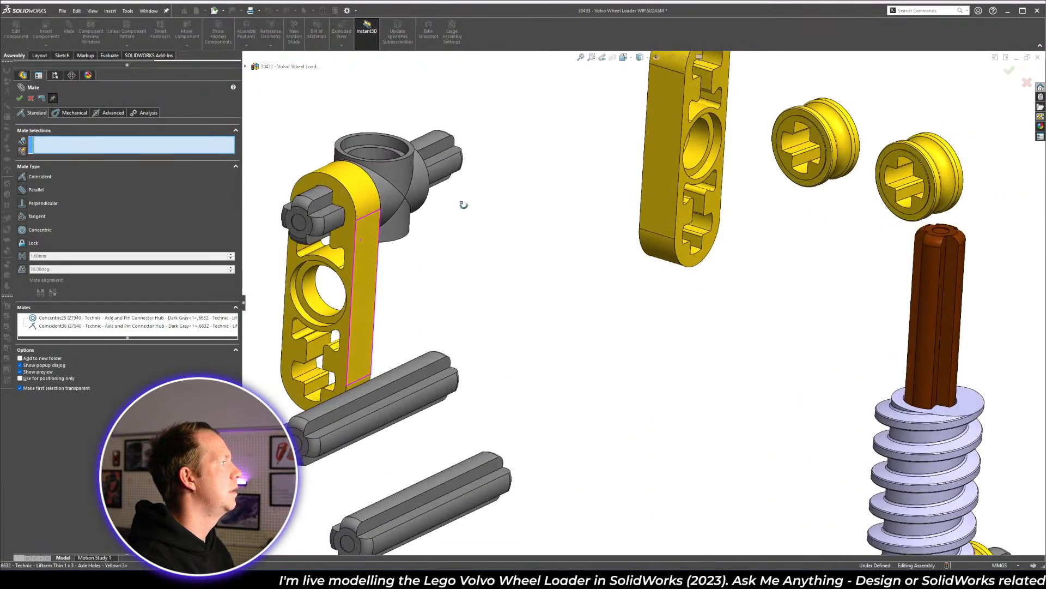
- Swing the liftarm sideways and mate a flat face of the hub's axle coincident with the matching axle-hole face in the liftarm
{"action": "left_click_drag", "start_coordinate": [358, 331], "coordinate": [426, 215]}
{"action": "scroll", "coordinate": [304, 179], "scroll_direction": "down", "scroll_amount": 5}
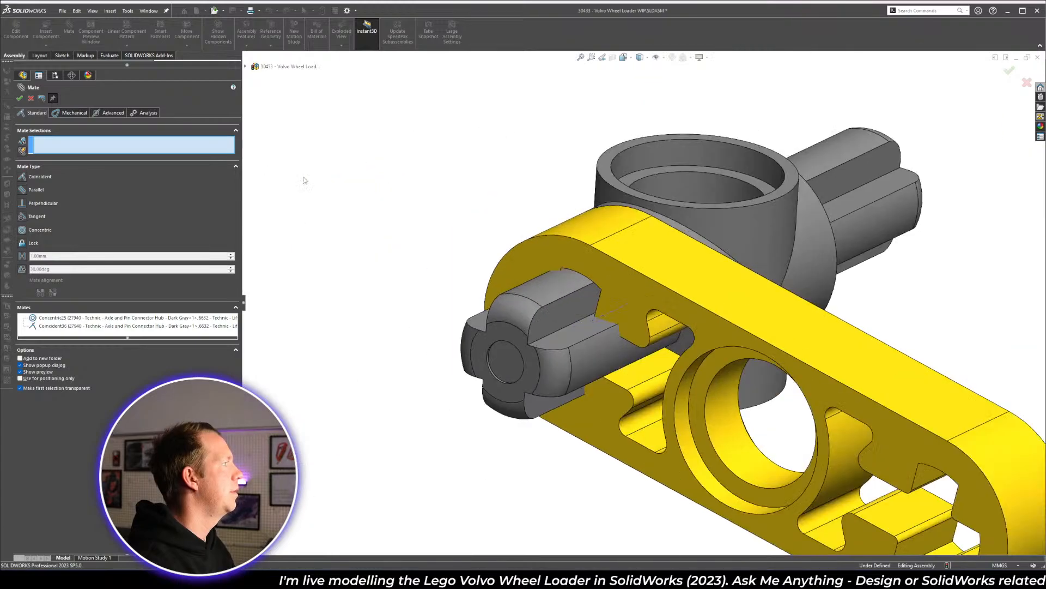
{"action": "left_click", "coordinate": [589, 301]}
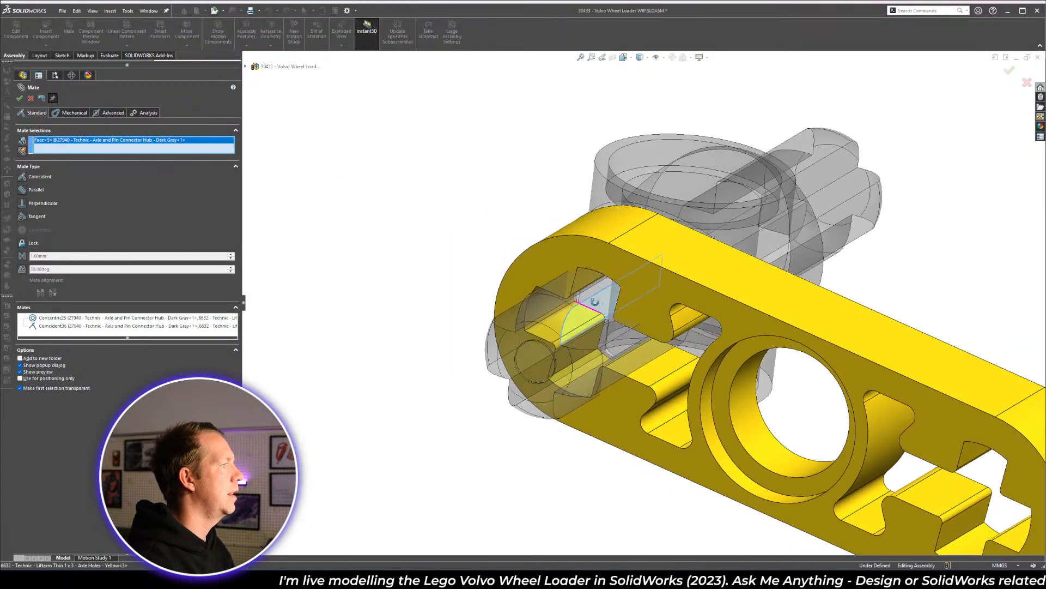
{"action": "middle_click_drag", "start_coordinate": [589, 301], "coordinate": [678, 315]}
{"action": "left_click", "coordinate": [690, 312]}
{"action": "right_click", "coordinate": [690, 312]}
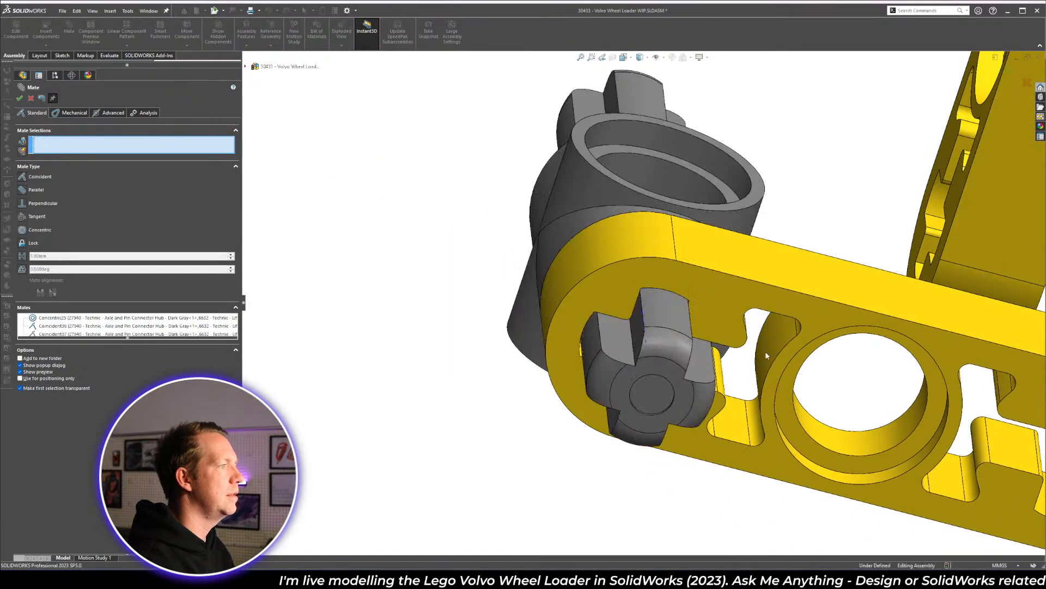
{"action": "scroll", "coordinate": [709, 335], "scroll_direction": "up", "scroll_amount": 6}
{"action": "scroll", "coordinate": [709, 336], "scroll_direction": "down", "scroll_amount": 3}
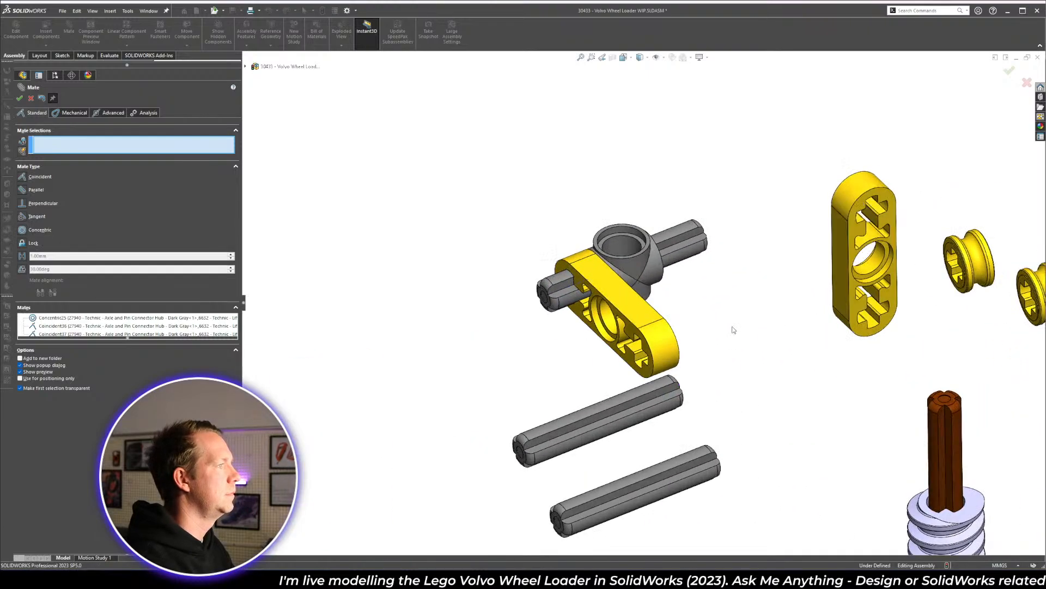
- Check the building instructions again and examine the loader and the loose parts around the hub sub-build in SolidWorks
{"action": "key", "text": "alt+Tab"}
{"action": "key", "text": "alt+Tab"}
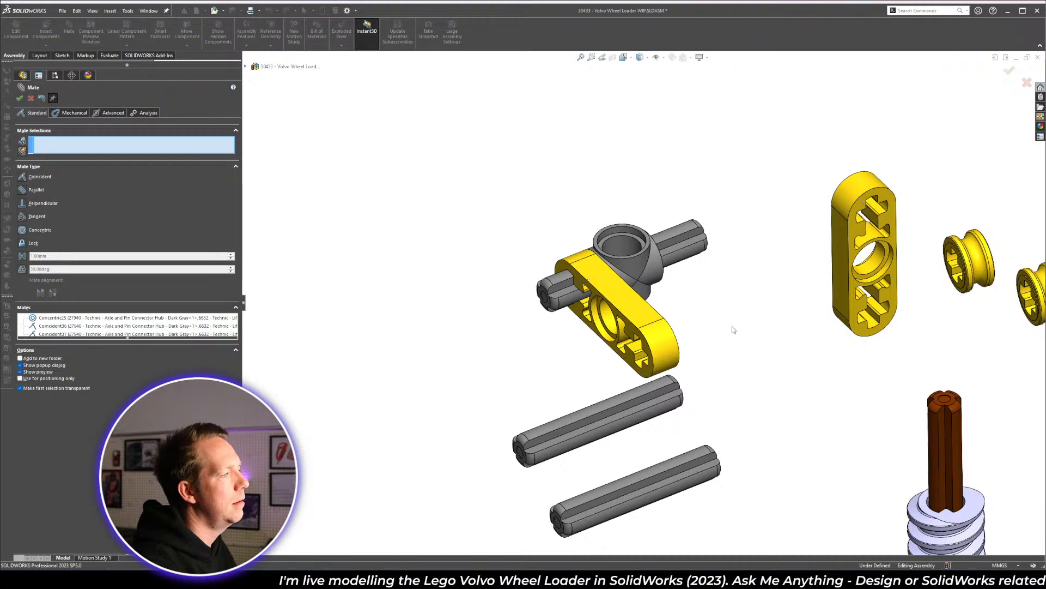
{"action": "scroll", "coordinate": [732, 329], "scroll_direction": "up", "scroll_amount": 5}
{"action": "scroll", "coordinate": [733, 329], "scroll_direction": "down", "scroll_amount": 2}
{"action": "scroll", "coordinate": [852, 457], "scroll_direction": "up", "scroll_amount": 3}
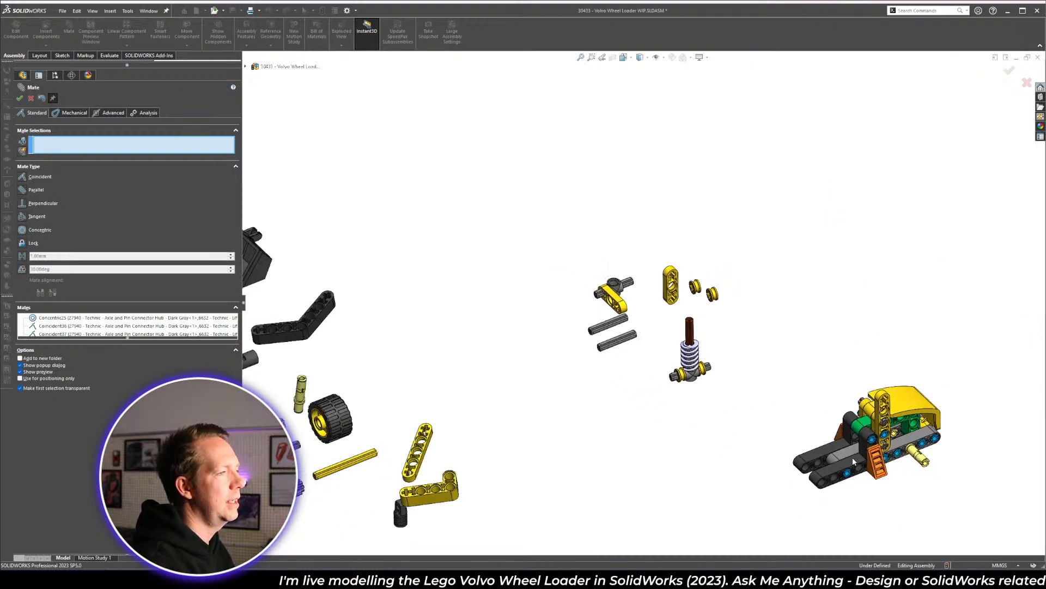
{"action": "scroll", "coordinate": [876, 416], "scroll_direction": "down", "scroll_amount": 3}
{"action": "mouse_move", "coordinate": [802, 452]}
{"action": "middle_mouse_down"}
{"action": "mouse_move", "coordinate": [897, 412]}
{"action": "mouse_move", "coordinate": [809, 439]}
{"action": "middle_mouse_up"}
{"action": "scroll", "coordinate": [470, 298], "scroll_direction": "down", "scroll_amount": 6}
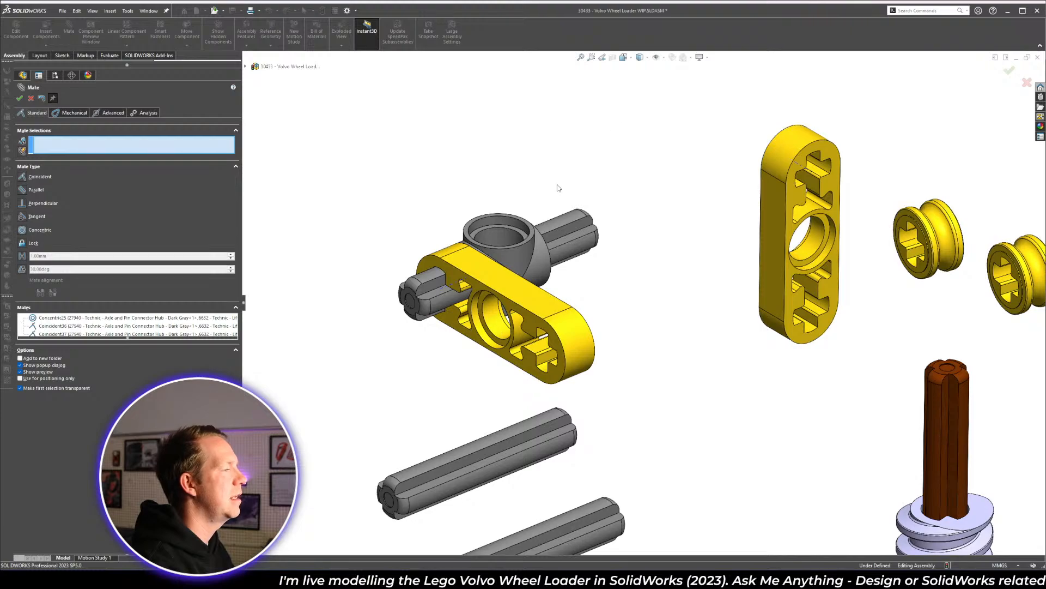
- Show the temporary axes, examine them through the liftarms, axles and bushes, and hide them again
{"action": "left_click", "coordinate": [664, 58]}
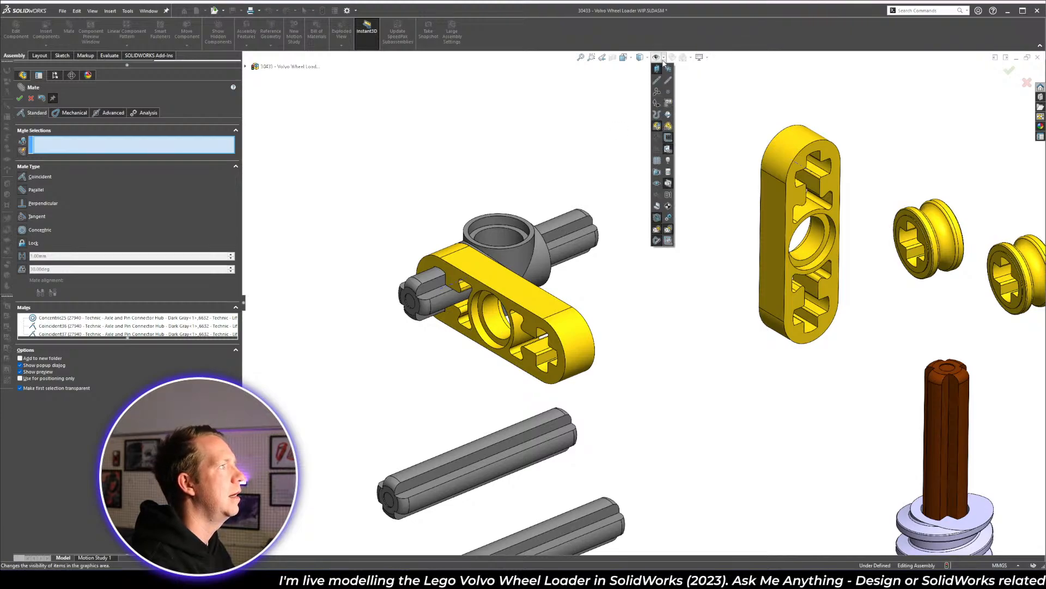
{"action": "left_click", "coordinate": [667, 82]}
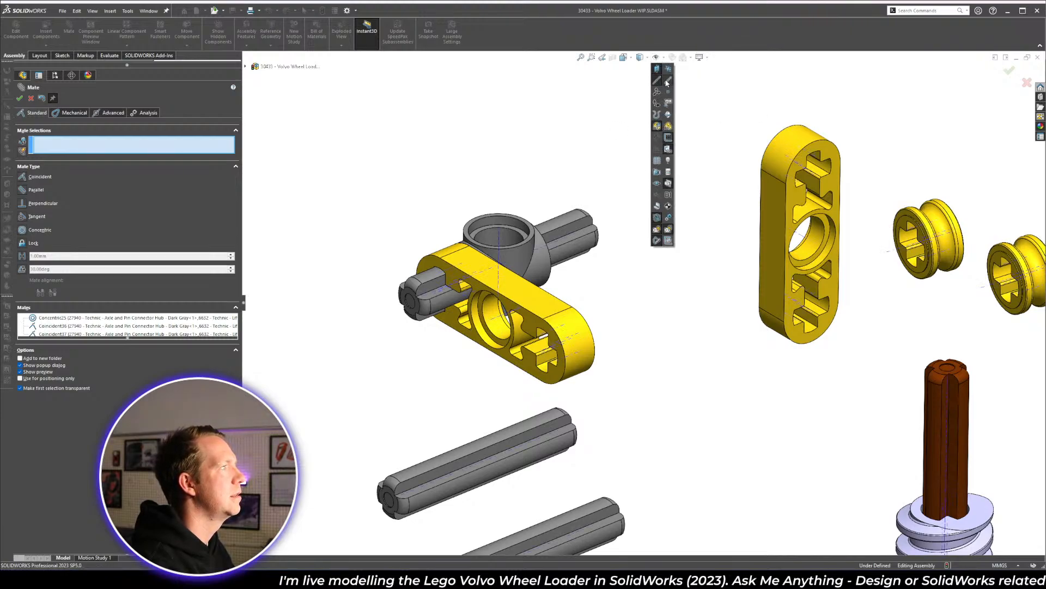
{"action": "scroll", "coordinate": [649, 385], "scroll_direction": "up", "scroll_amount": 5}
{"action": "scroll", "coordinate": [611, 365], "scroll_direction": "down", "scroll_amount": 4}
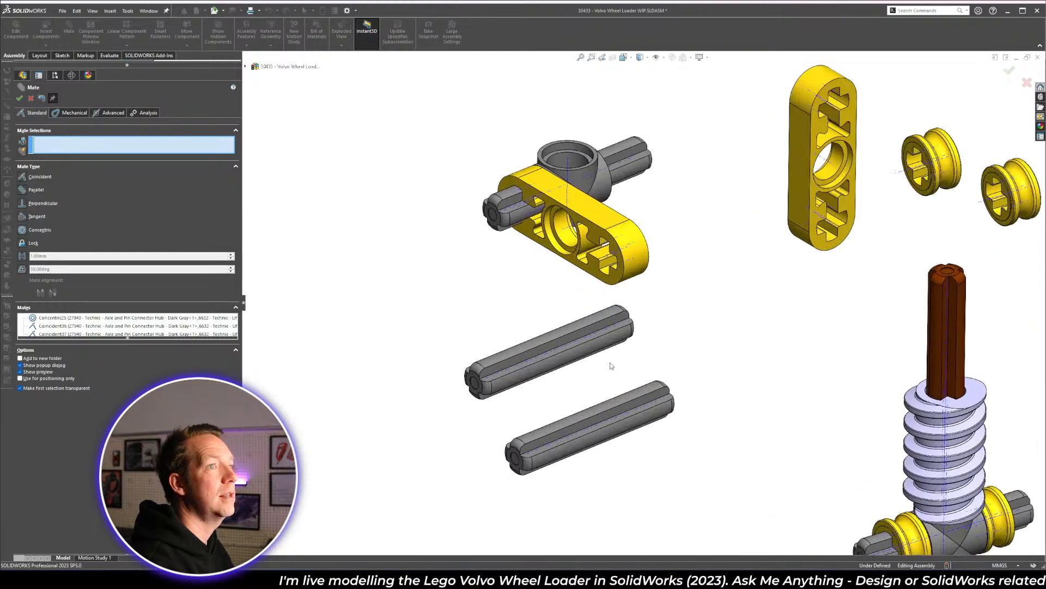
{"action": "scroll", "coordinate": [611, 365], "scroll_direction": "down", "scroll_amount": 2}
{"action": "scroll", "coordinate": [832, 175], "scroll_direction": "up", "scroll_amount": 5}
{"action": "scroll", "coordinate": [741, 254], "scroll_direction": "down", "scroll_amount": 7}
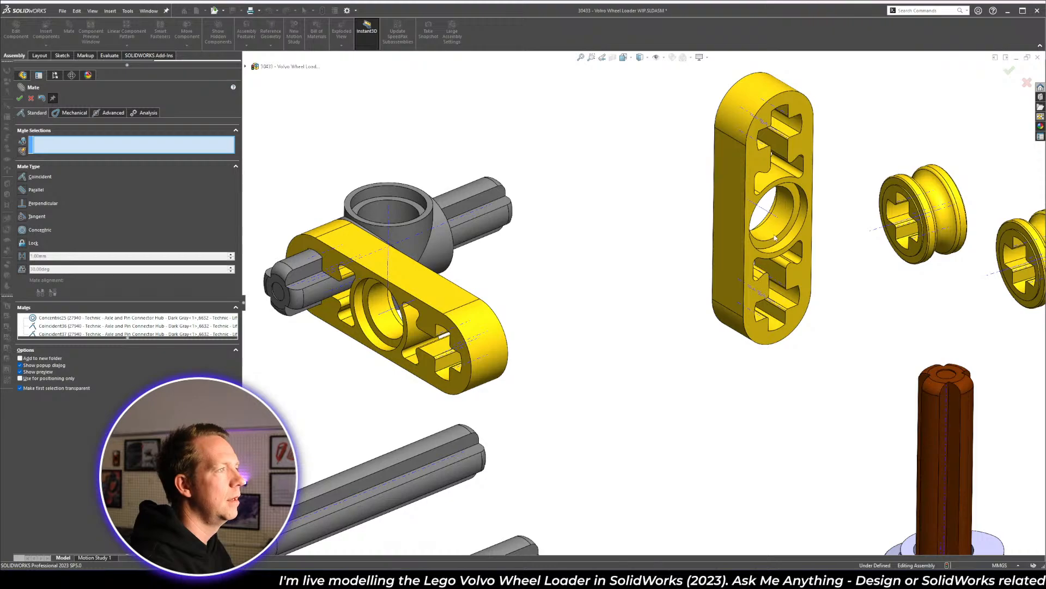
{"action": "scroll", "coordinate": [649, 443], "scroll_direction": "up", "scroll_amount": 1}
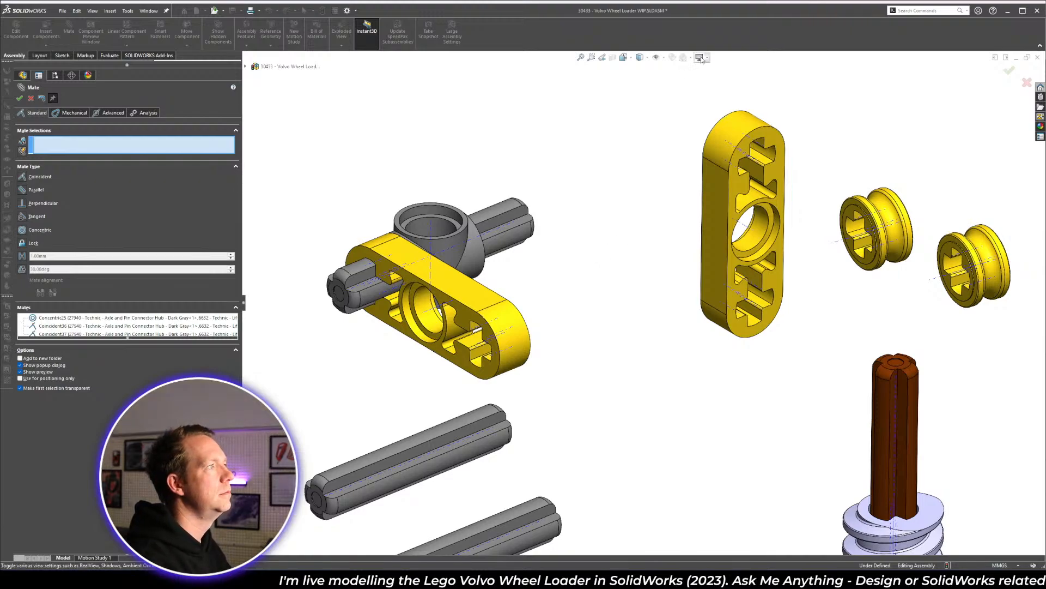
{"action": "left_click", "coordinate": [663, 57]}
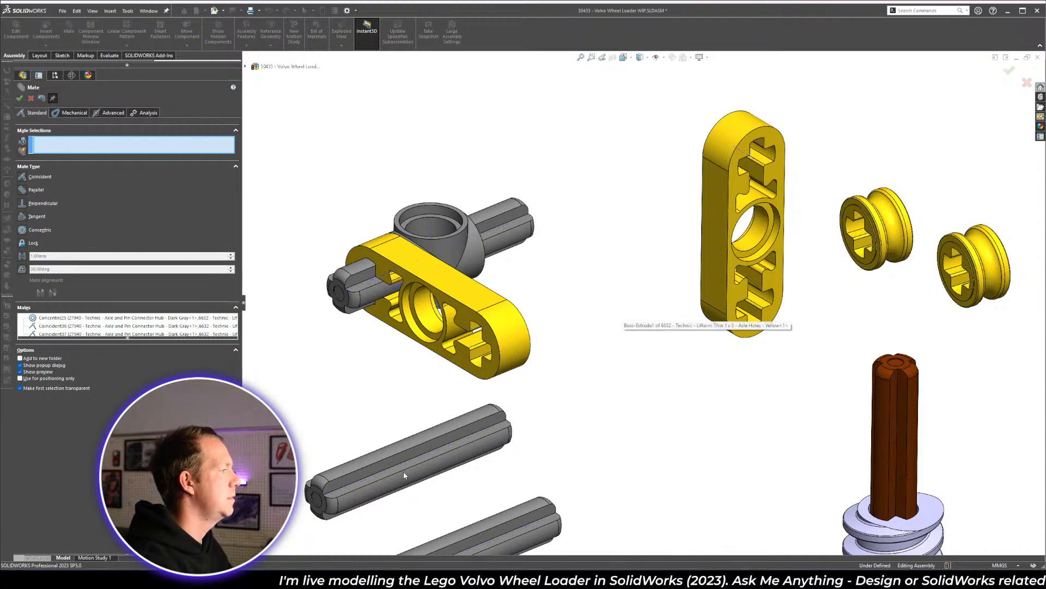
- Check the Google Slides instructions, return to SolidWorks, finish the mates and delete the lower spare grey 3L axle
{"action": "key", "text": "alt+Tab"}
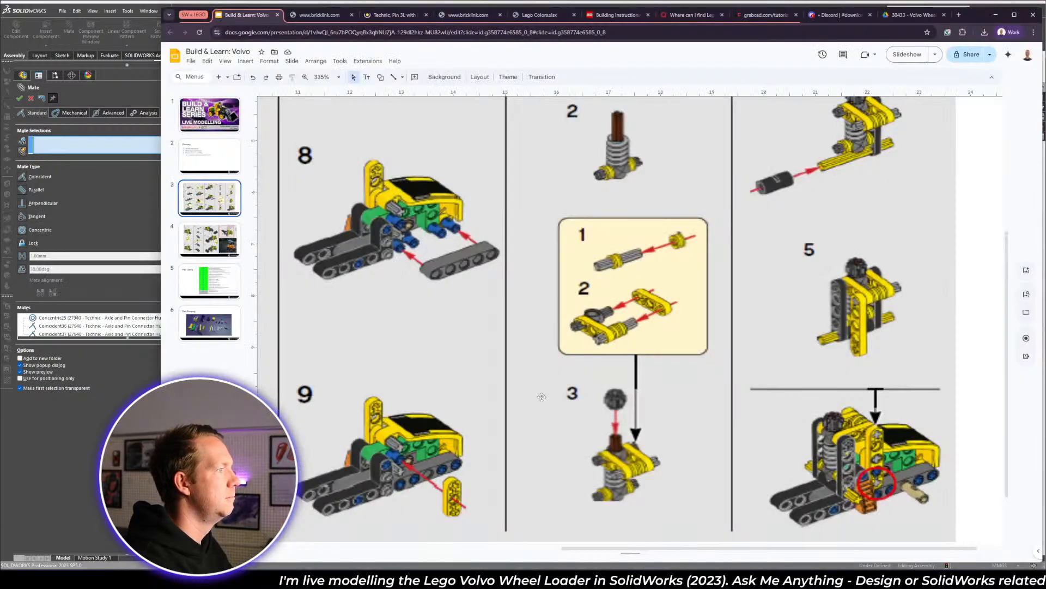
{"action": "key", "text": "alt+Tab"}
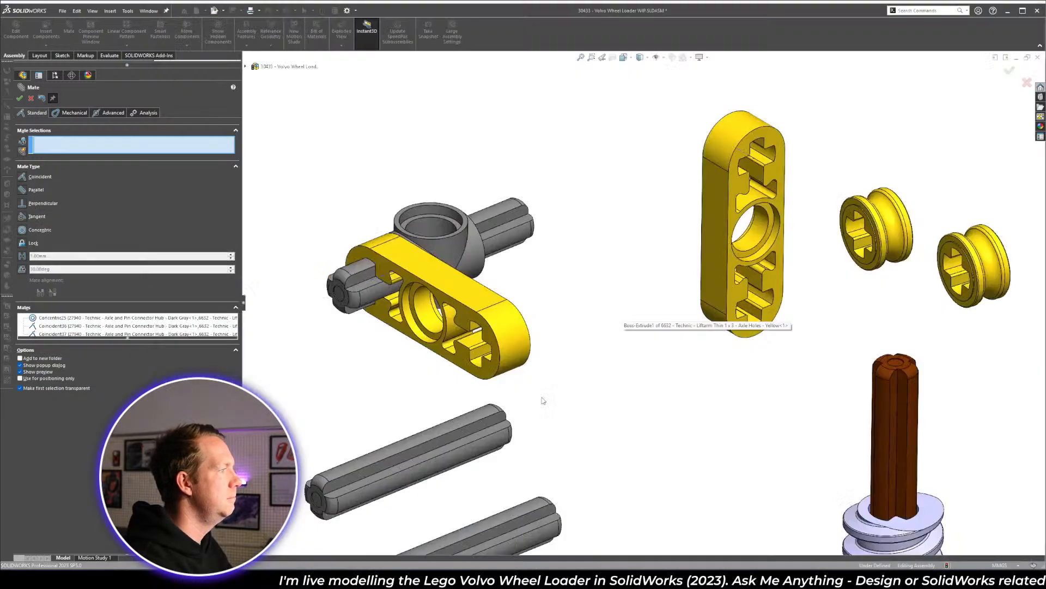
{"action": "left_click", "coordinate": [20, 98]}
{"action": "left_click", "coordinate": [509, 518]}
{"action": "key", "text": "Delete"}
{"action": "key", "text": "Return"}
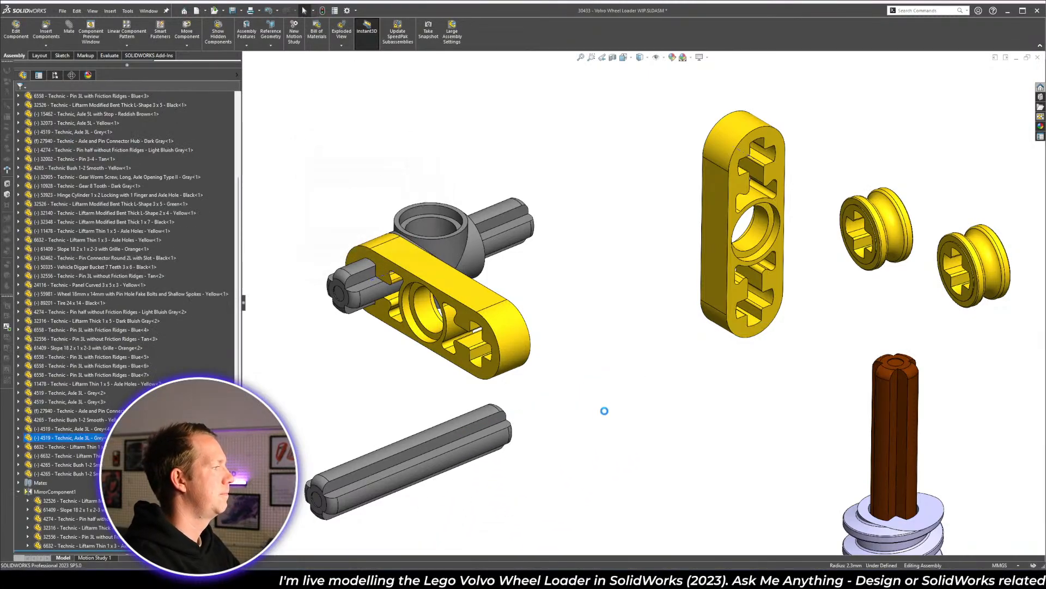
- Move the remaining grey 3L axle beside the mated liftarm's free end and start a mate from the axle's face
{"action": "left_click_drag", "start_coordinate": [490, 436], "coordinate": [638, 357]}
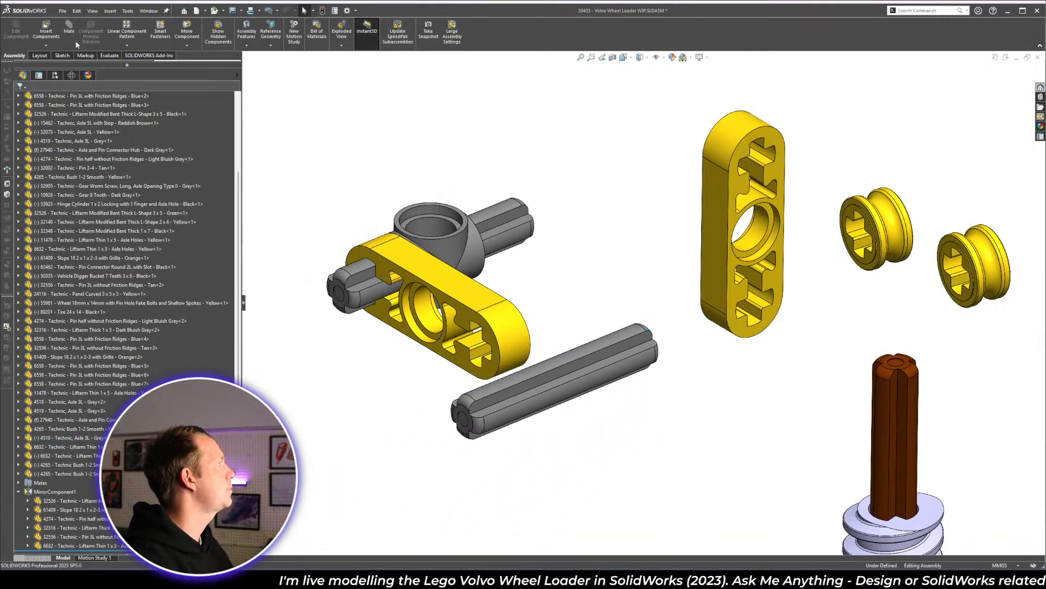
{"action": "left_click", "coordinate": [480, 399]}
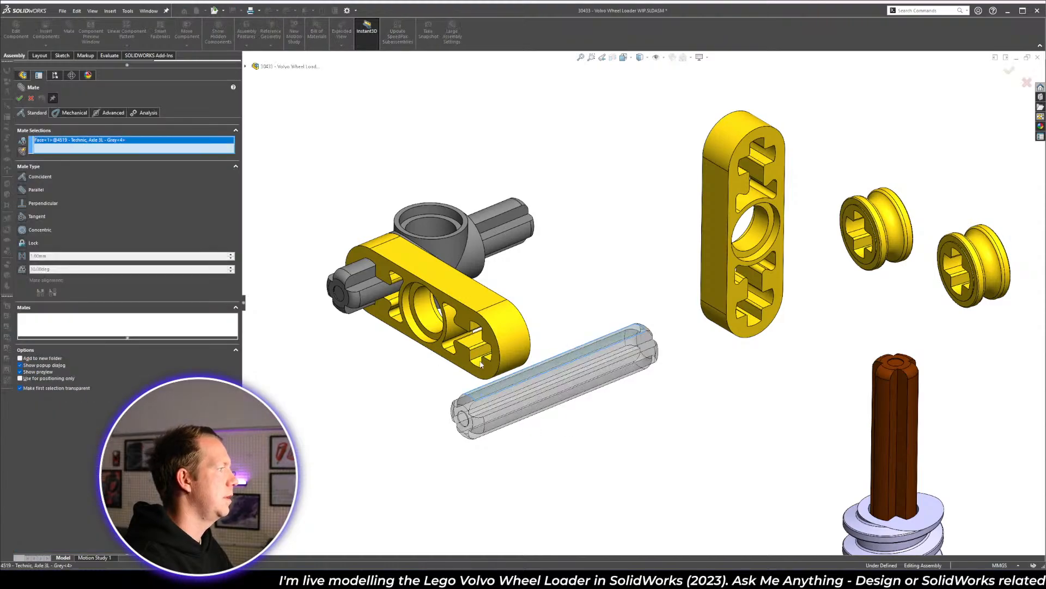
- Mate the loose grey 3L axle concentric with the yellow liftarm's free end hole and coincident with its cross-shaped cutout
{"action": "left_click", "coordinate": [481, 364]}
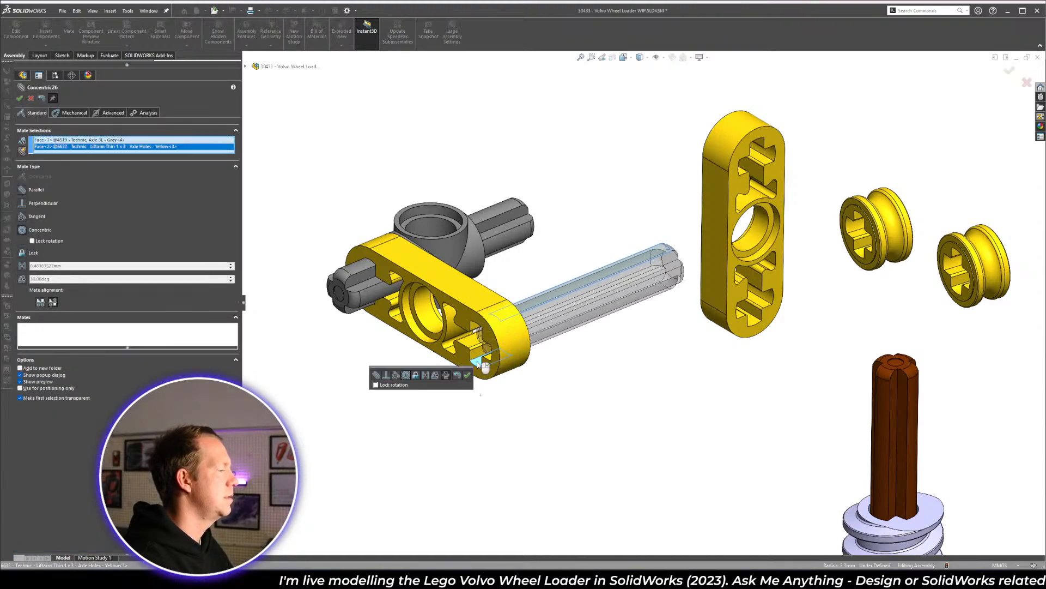
{"action": "left_click", "coordinate": [467, 375]}
{"action": "scroll", "coordinate": [474, 349], "scroll_direction": "down", "scroll_amount": 5}
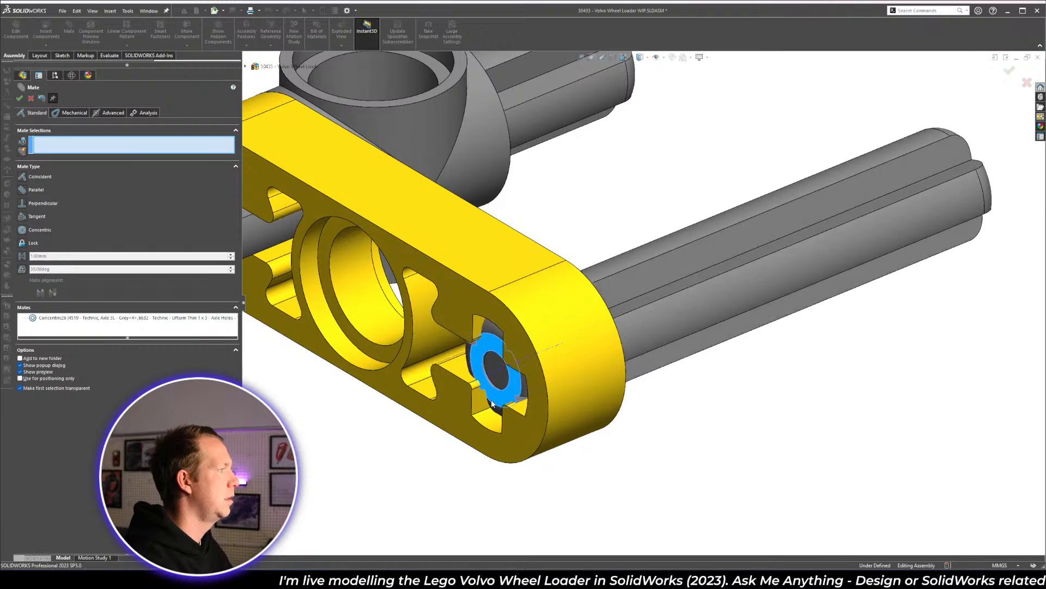
{"action": "left_click_drag", "start_coordinate": [492, 403], "coordinate": [611, 478]}
{"action": "left_click", "coordinate": [487, 334]}
{"action": "middle_click_drag", "start_coordinate": [488, 335], "coordinate": [468, 343]}
{"action": "left_click", "coordinate": [466, 337]}
{"action": "right_click", "coordinate": [467, 337]}
{"action": "scroll", "coordinate": [645, 299], "scroll_direction": "up", "scroll_amount": 4}
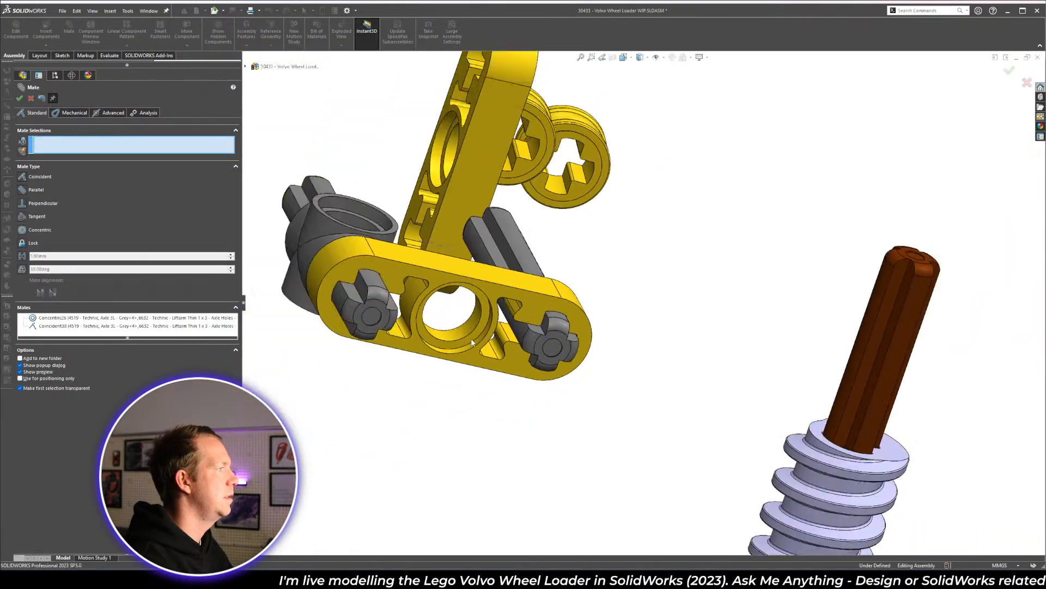
- Bring a yellow half bush beside the grey 3L axle and mate its hole concentric with the axle
{"action": "middle_click_drag", "start_coordinate": [645, 300], "coordinate": [589, 355]}
{"action": "scroll", "coordinate": [572, 284], "scroll_direction": "down", "scroll_amount": 2}
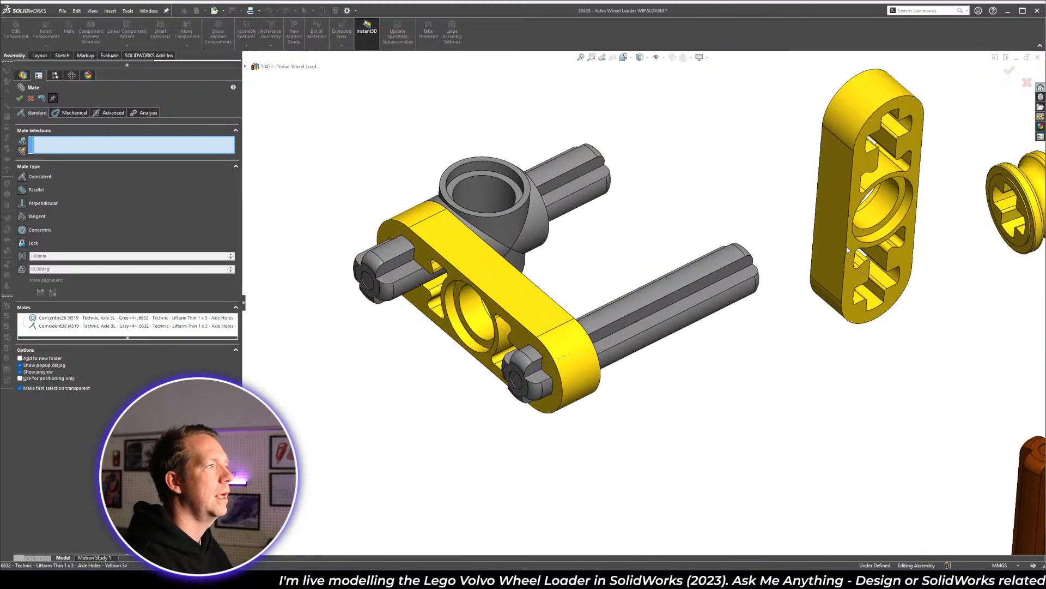
{"action": "scroll", "coordinate": [848, 249], "scroll_direction": "up", "scroll_amount": 2}
{"action": "scroll", "coordinate": [853, 251], "scroll_direction": "down", "scroll_amount": 2}
{"action": "left_click_drag", "start_coordinate": [927, 234], "coordinate": [532, 294]}
{"action": "scroll", "coordinate": [520, 286], "scroll_direction": "down", "scroll_amount": 3}
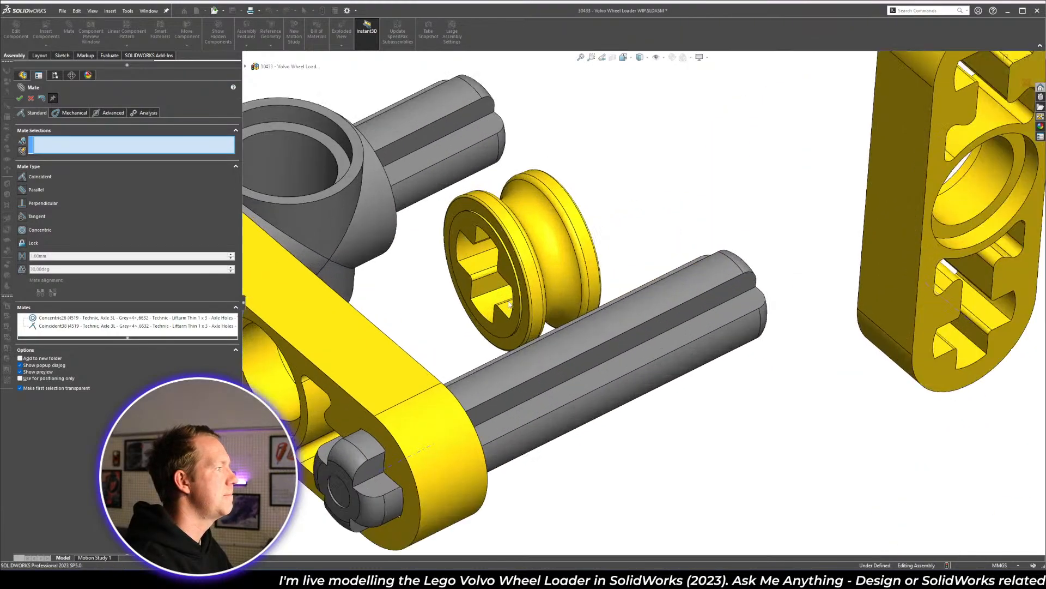
{"action": "left_click", "coordinate": [507, 342]}
{"action": "left_click", "coordinate": [507, 391]}
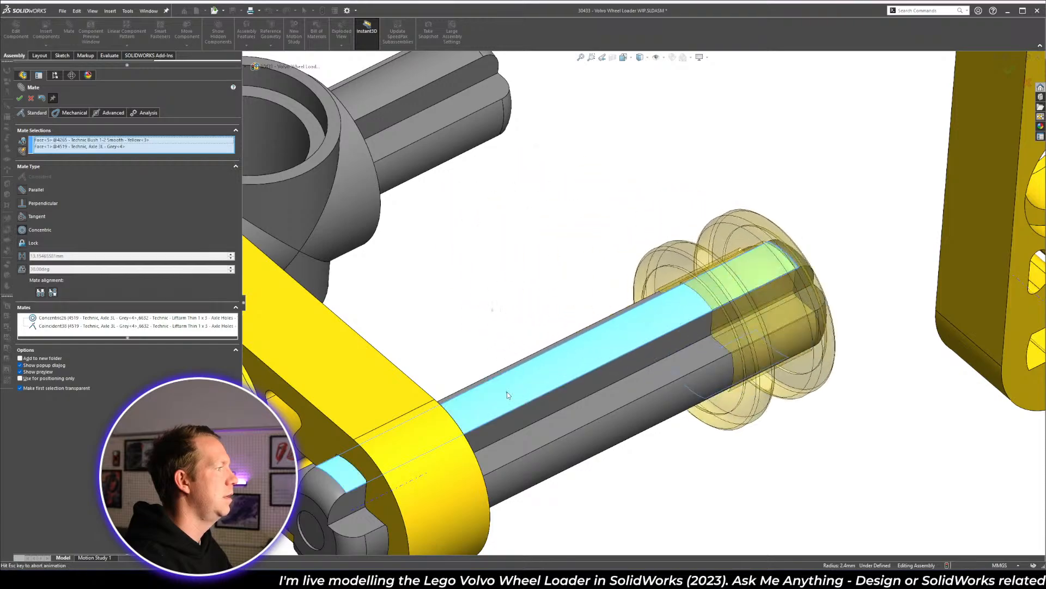
{"action": "right_click", "coordinate": [507, 391]}
- Mate the bush's end face coincident with the inner face of the yellow liftarm
{"action": "left_click", "coordinate": [724, 338]}
{"action": "scroll", "coordinate": [724, 338], "scroll_direction": "up", "scroll_amount": 3}
{"action": "middle_click_drag", "start_coordinate": [723, 338], "coordinate": [504, 348]}
{"action": "scroll", "coordinate": [504, 347], "scroll_direction": "down", "scroll_amount": 1}
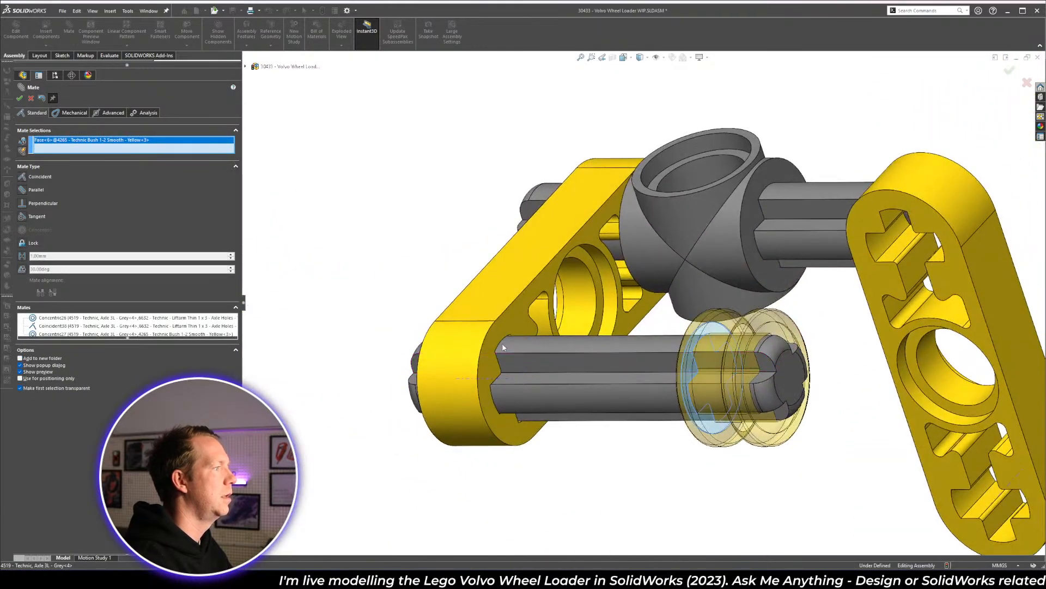
{"action": "left_click", "coordinate": [485, 369]}
{"action": "right_click", "coordinate": [486, 368]}
- Bring the second yellow half bush to the grey 3L axle and mate the two concentric
{"action": "scroll", "coordinate": [649, 324], "scroll_direction": "up", "scroll_amount": 3}
{"action": "middle_click_drag", "start_coordinate": [609, 404], "coordinate": [768, 427]}
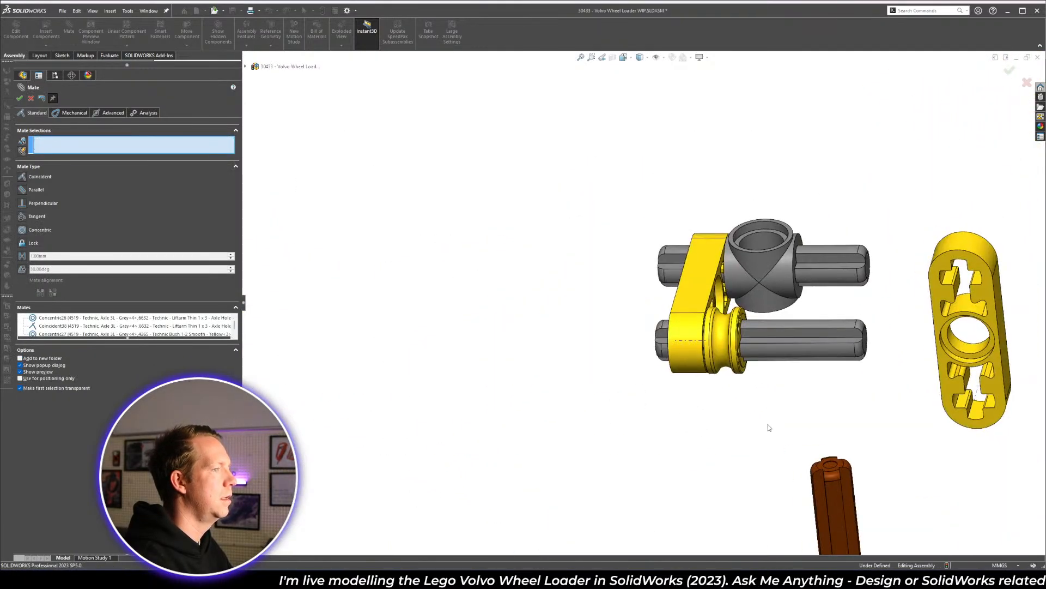
{"action": "scroll", "coordinate": [940, 432], "scroll_direction": "up", "scroll_amount": 3}
{"action": "left_click_drag", "start_coordinate": [909, 385], "coordinate": [736, 337]}
{"action": "scroll", "coordinate": [712, 334], "scroll_direction": "down", "scroll_amount": 7}
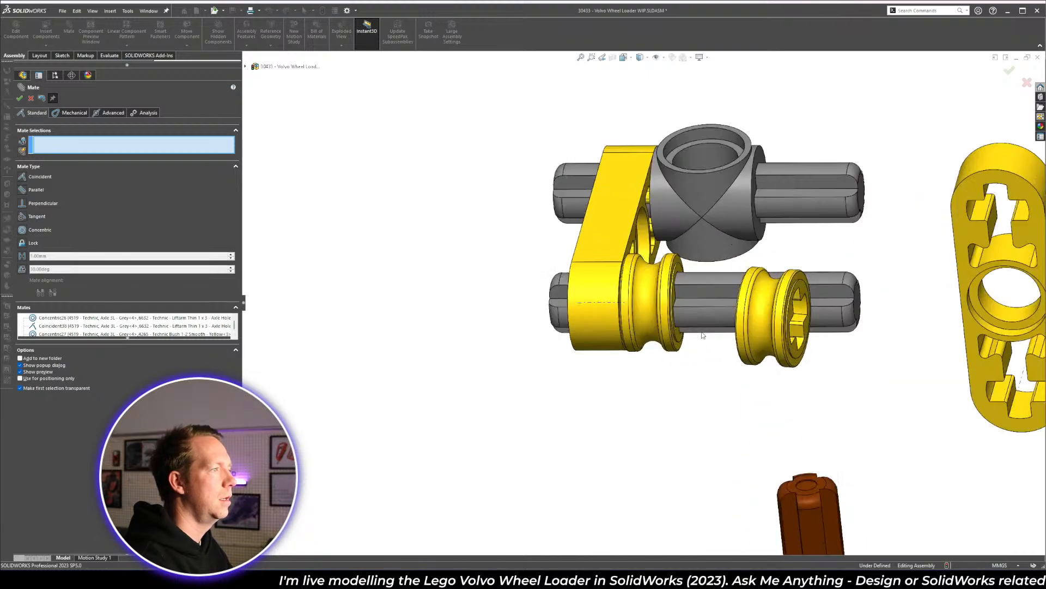
{"action": "left_click", "coordinate": [688, 255]}
{"action": "scroll", "coordinate": [820, 300], "scroll_direction": "down", "scroll_amount": 2}
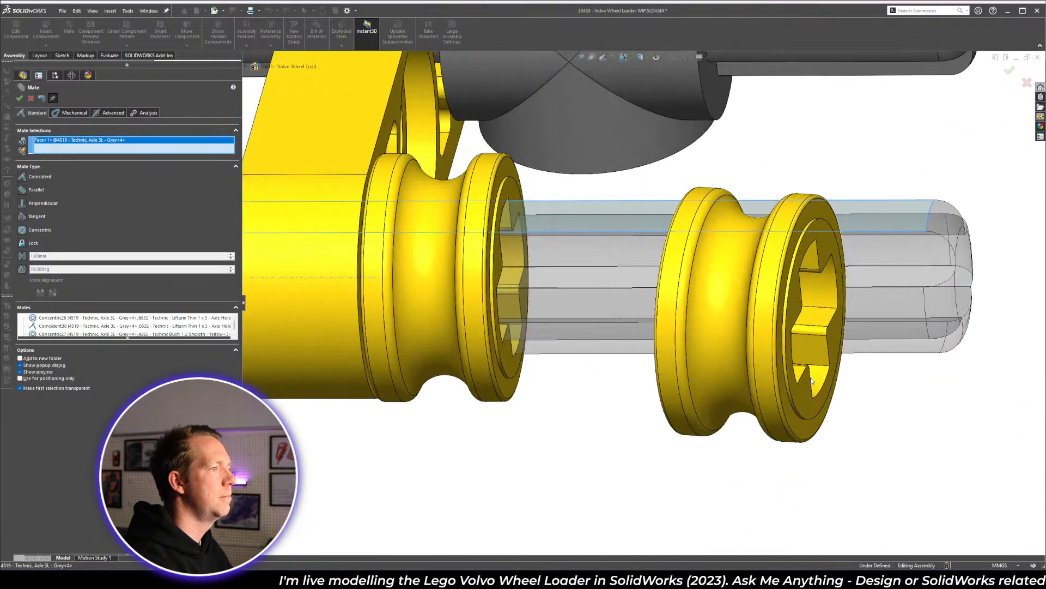
{"action": "left_click", "coordinate": [816, 380]}
{"action": "right_click", "coordinate": [816, 380]}
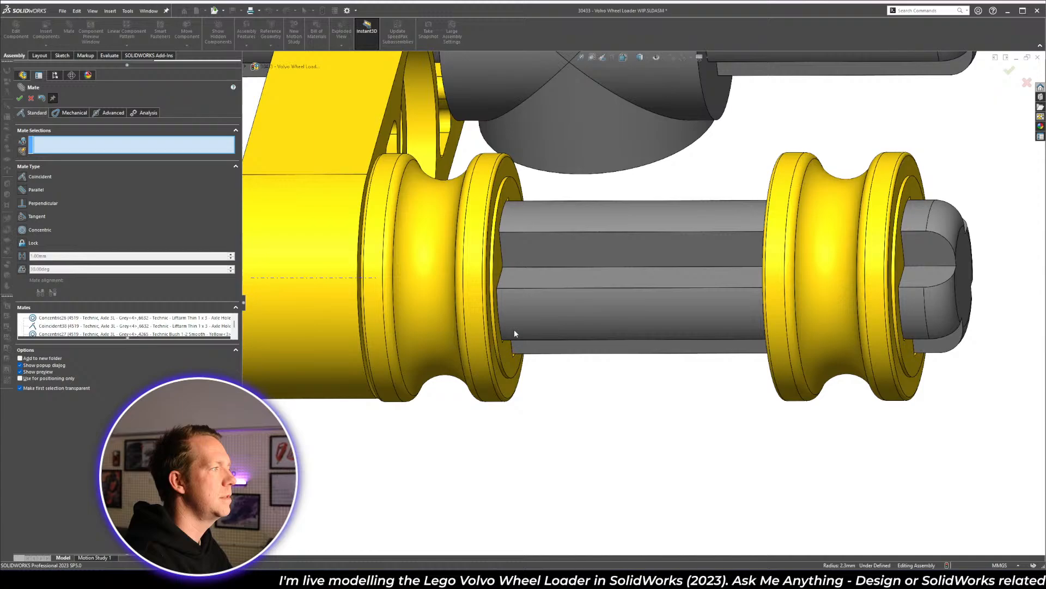
- Mate the facing end faces of the two yellow bushes coincident so they sit together on the axle
{"action": "left_click", "coordinate": [509, 358]}
{"action": "middle_click_drag", "start_coordinate": [509, 358], "coordinate": [729, 368]}
{"action": "left_click", "coordinate": [787, 343]}
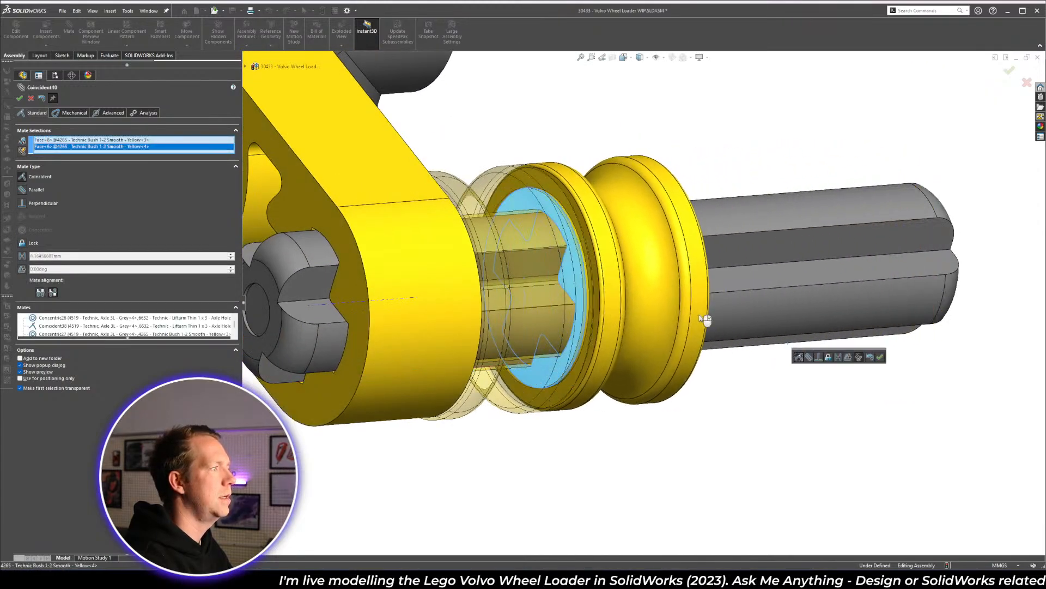
{"action": "right_click", "coordinate": [706, 319]}
- Add a mate aligning the outer yellow bush's cross-shaped hole with the grey 3L axle
{"action": "middle_click_drag", "start_coordinate": [707, 319], "coordinate": [524, 260]}
{"action": "scroll", "coordinate": [727, 301], "scroll_direction": "down", "scroll_amount": 2}
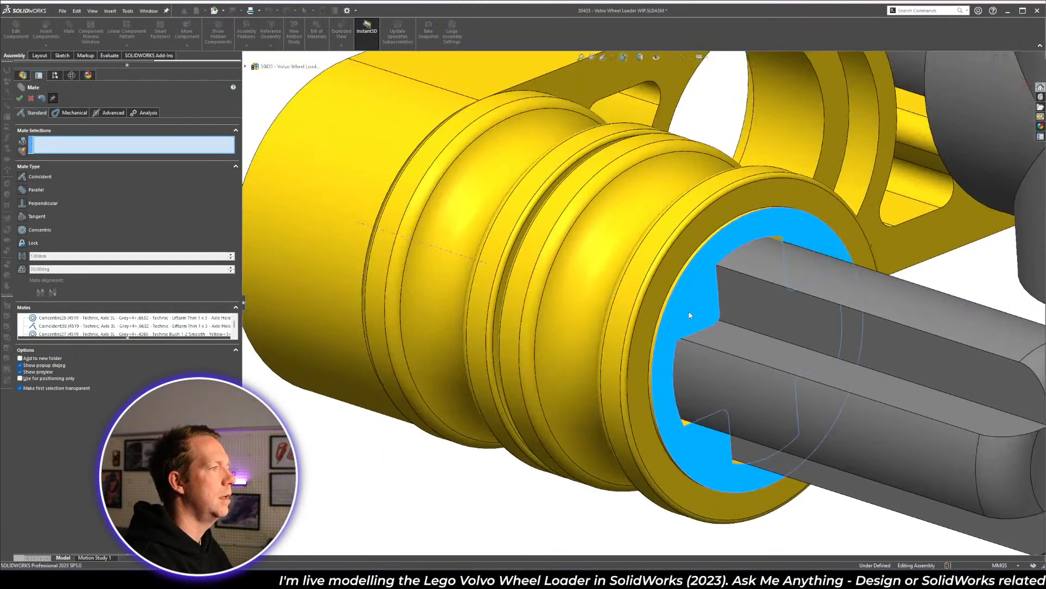
{"action": "left_click", "coordinate": [721, 297]}
{"action": "scroll", "coordinate": [721, 297], "scroll_direction": "down", "scroll_amount": 1}
{"action": "middle_click_drag", "start_coordinate": [721, 297], "coordinate": [526, 287]}
{"action": "left_click", "coordinate": [506, 361]}
{"action": "right_click", "coordinate": [507, 360]}
{"action": "scroll", "coordinate": [507, 361], "scroll_direction": "up", "scroll_amount": 5}
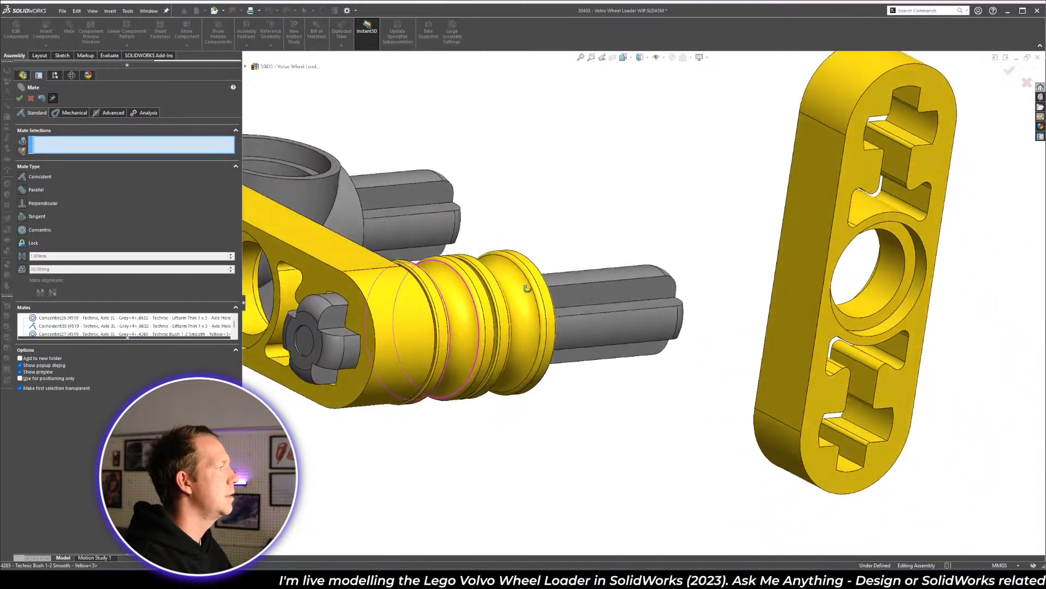
{"action": "scroll", "coordinate": [349, 310], "scroll_direction": "down", "scroll_amount": 3}
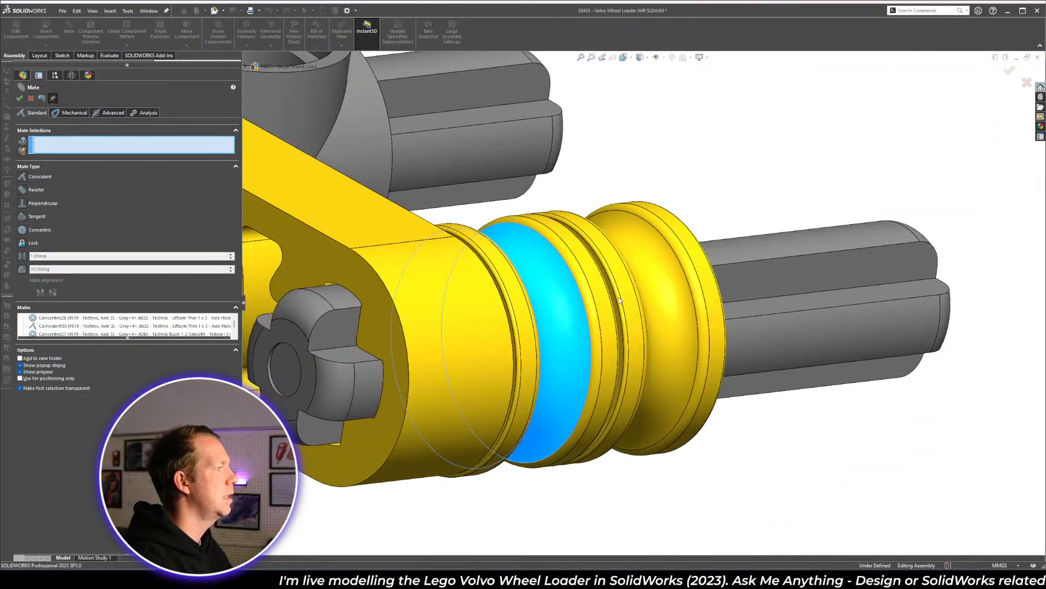
{"action": "left_click", "coordinate": [352, 331]}
{"action": "middle_click_drag", "start_coordinate": [347, 329], "coordinate": [479, 278]}
{"action": "scroll", "coordinate": [296, 381], "scroll_direction": "down", "scroll_amount": 3}
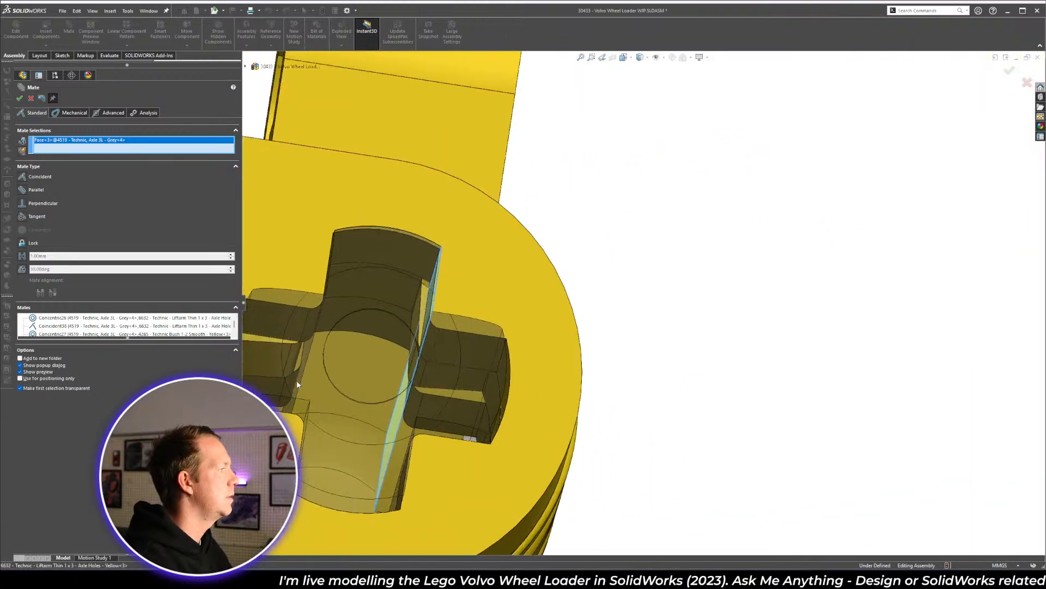
{"action": "scroll", "coordinate": [409, 368], "scroll_direction": "down", "scroll_amount": 6}
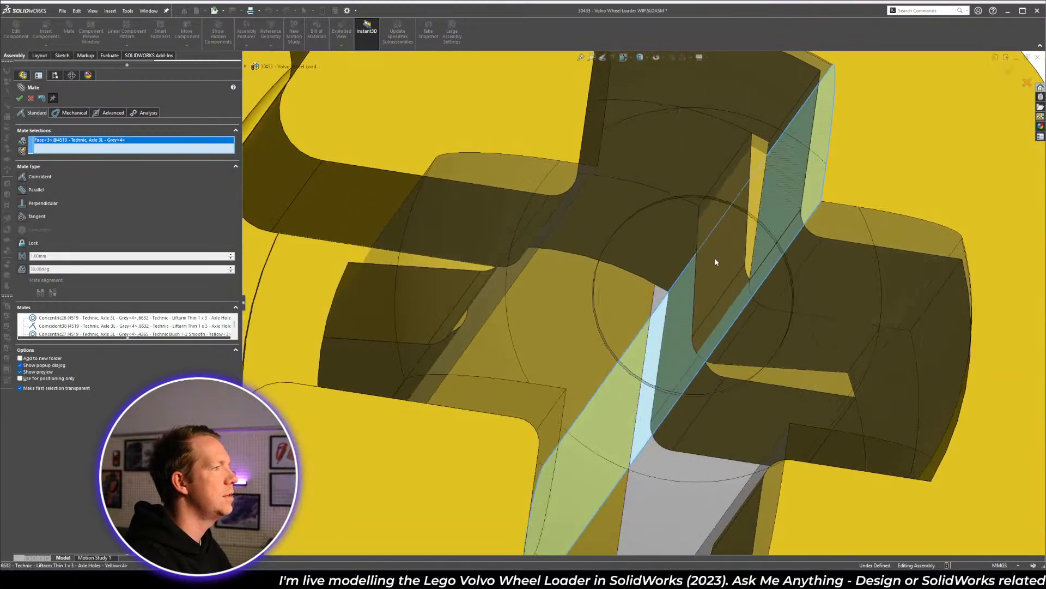
{"action": "key", "text": "Delete"}
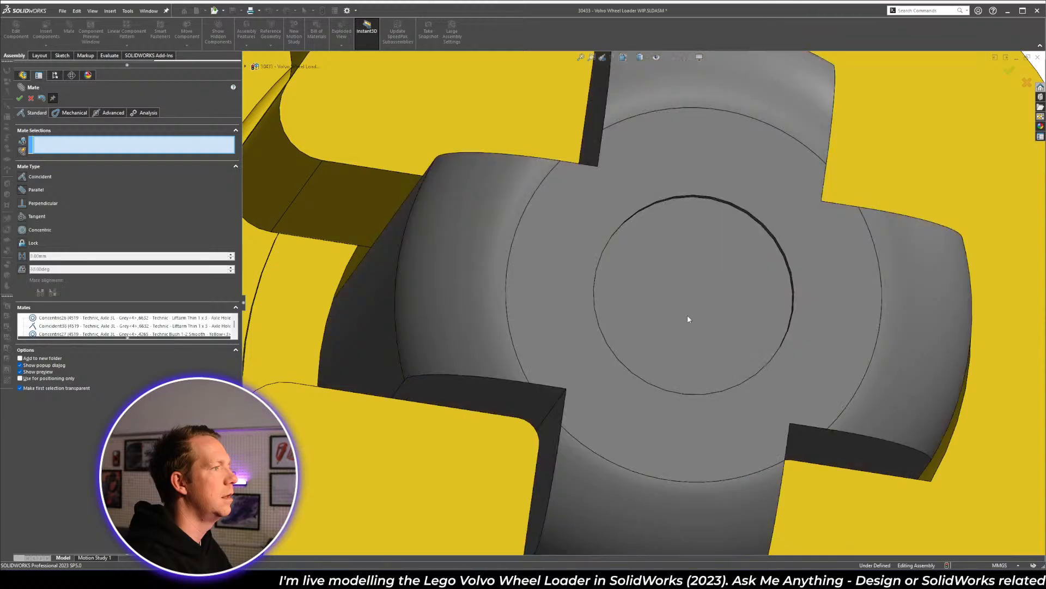
- Bring the second yellow liftarm beside the assembly and mate one end hole concentric with the connector hub's axle
{"action": "scroll", "coordinate": [687, 315], "scroll_direction": "up", "scroll_amount": 5}
{"action": "middle_click_drag", "start_coordinate": [671, 272], "coordinate": [583, 321]}
{"action": "scroll", "coordinate": [584, 321], "scroll_direction": "up", "scroll_amount": 3}
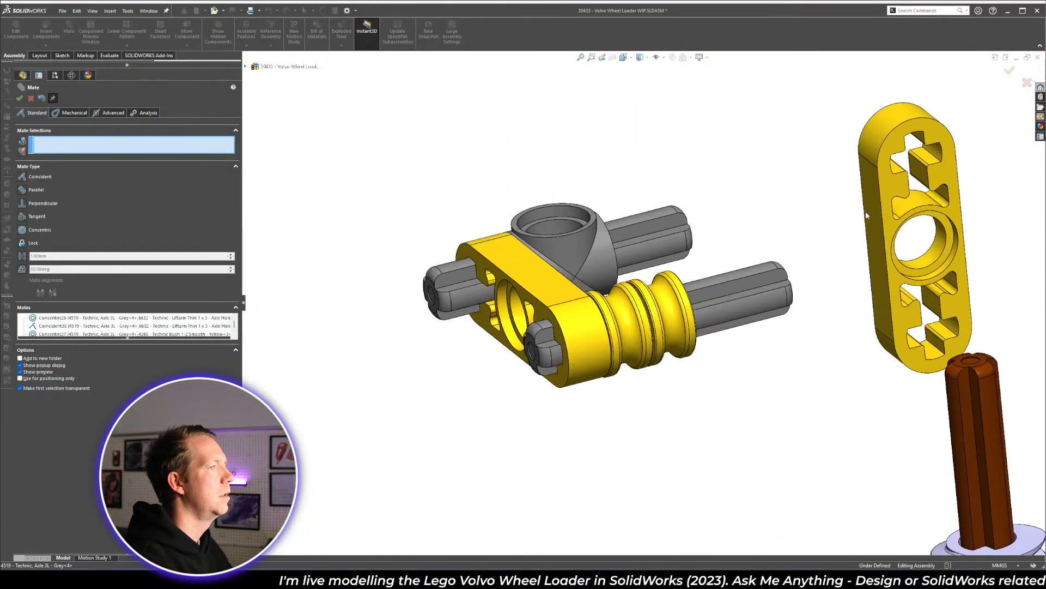
{"action": "scroll", "coordinate": [953, 198], "scroll_direction": "down", "scroll_amount": 1}
{"action": "left_click_drag", "start_coordinate": [949, 203], "coordinate": [777, 200]}
{"action": "scroll", "coordinate": [829, 204], "scroll_direction": "down", "scroll_amount": 1}
{"action": "left_click", "coordinate": [714, 156]}
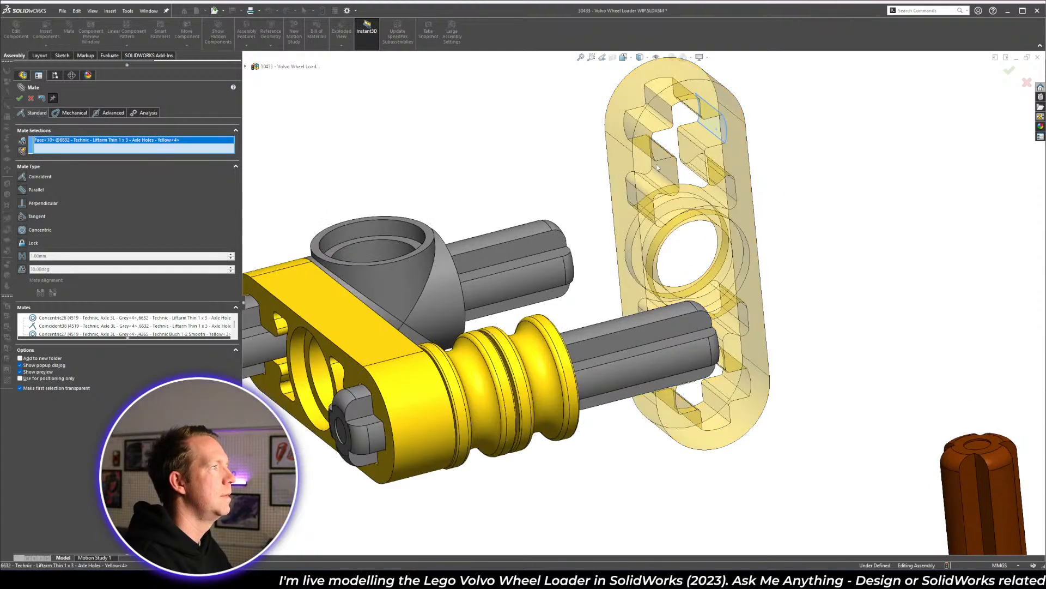
{"action": "left_click", "coordinate": [537, 232]}
{"action": "left_click", "coordinate": [546, 222]}
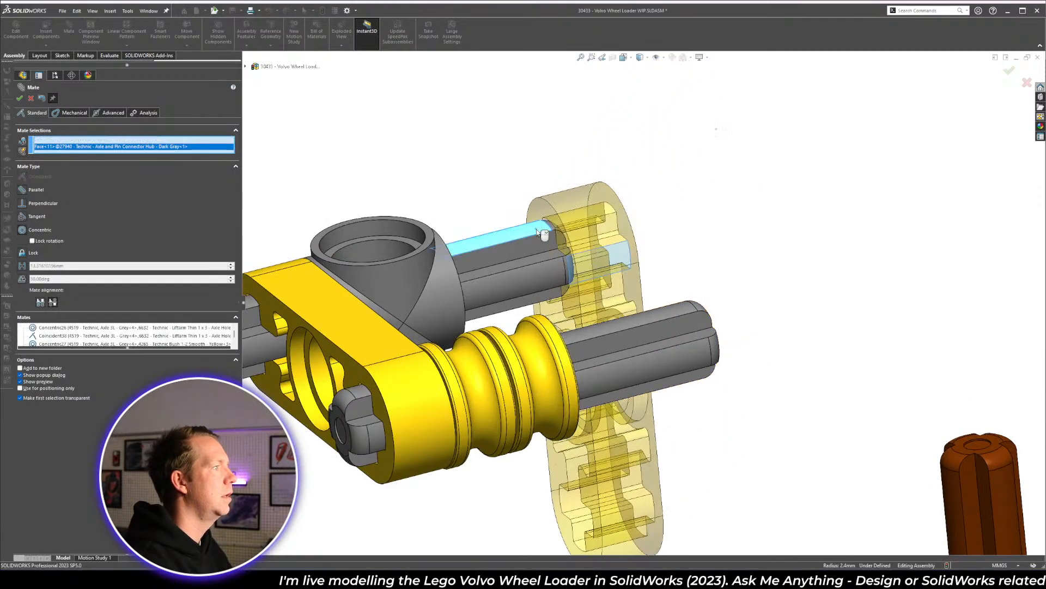
- Mate the second liftarm's other end hole concentric with the grey 3L axle and seat its inner face against the assembly
{"action": "left_click", "coordinate": [572, 504]}
{"action": "left_click", "coordinate": [633, 327]}
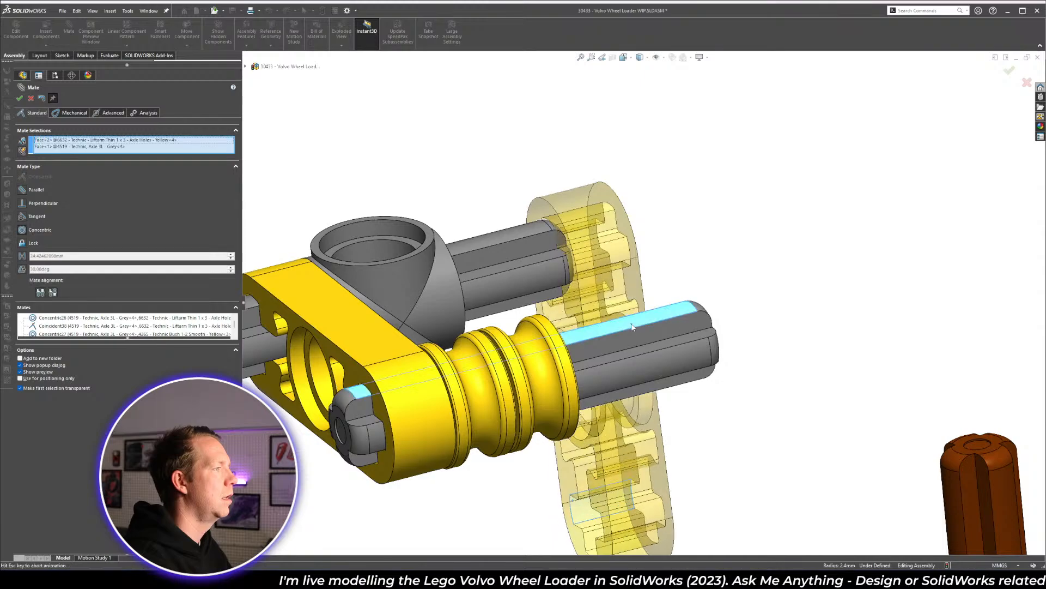
{"action": "left_click", "coordinate": [535, 221]}
{"action": "left_click", "coordinate": [537, 214]}
{"action": "middle_click_drag", "start_coordinate": [520, 234], "coordinate": [445, 277]}
{"action": "left_click", "coordinate": [445, 277]}
{"action": "right_click", "coordinate": [443, 273]}
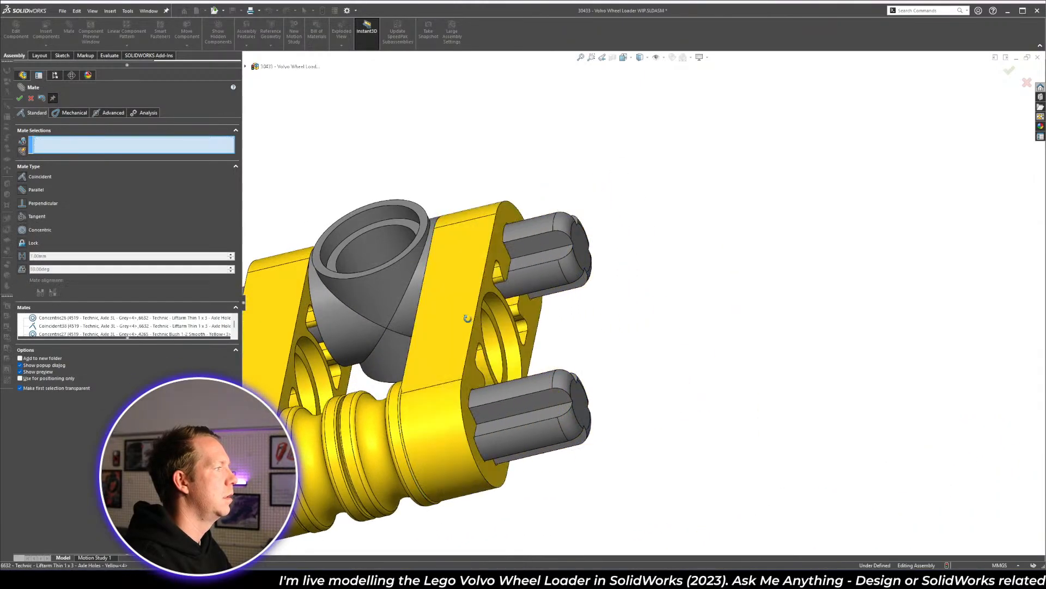
- Slide the grey 3L axle until it protrudes about equally beyond both liftarms, and finish mating
{"action": "middle_click_drag", "start_coordinate": [467, 318], "coordinate": [490, 375]}
{"action": "scroll", "coordinate": [490, 374], "scroll_direction": "up", "scroll_amount": 2}
{"action": "scroll", "coordinate": [473, 375], "scroll_direction": "down", "scroll_amount": 5}
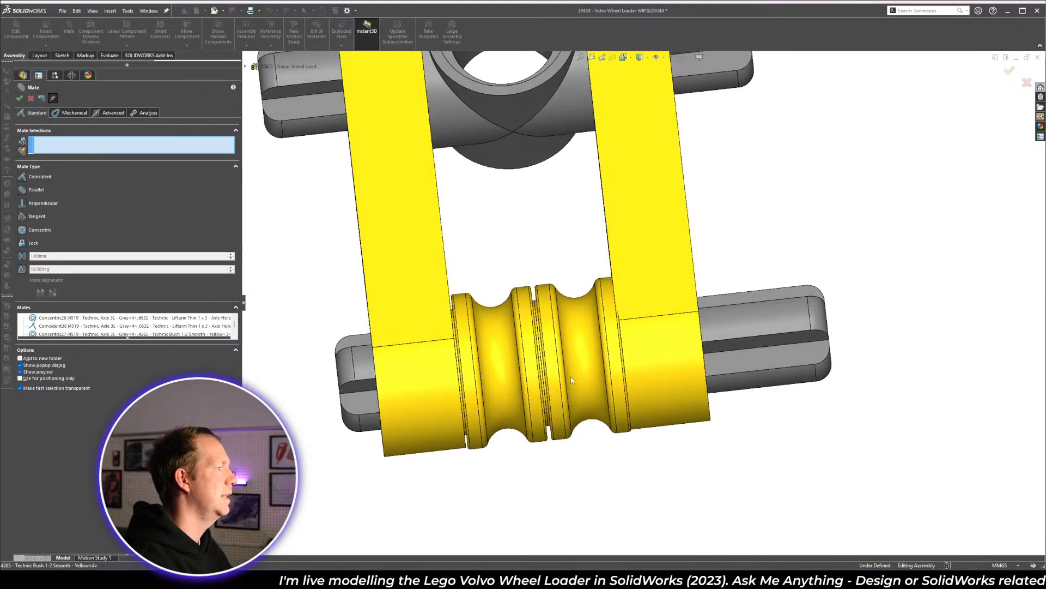
{"action": "scroll", "coordinate": [590, 343], "scroll_direction": "up", "scroll_amount": 3}
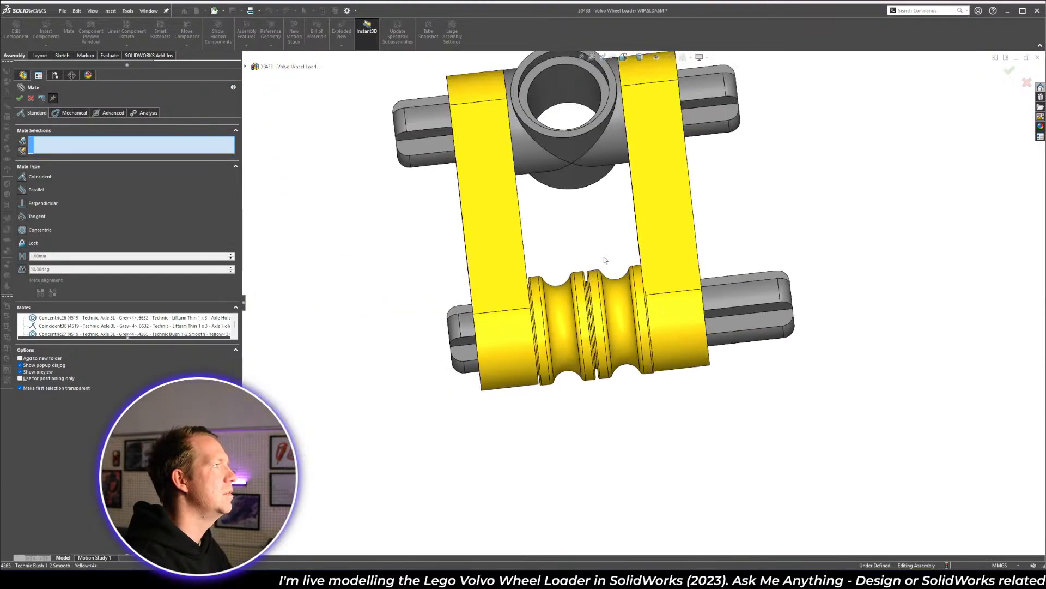
{"action": "scroll", "coordinate": [604, 260], "scroll_direction": "down", "scroll_amount": 2}
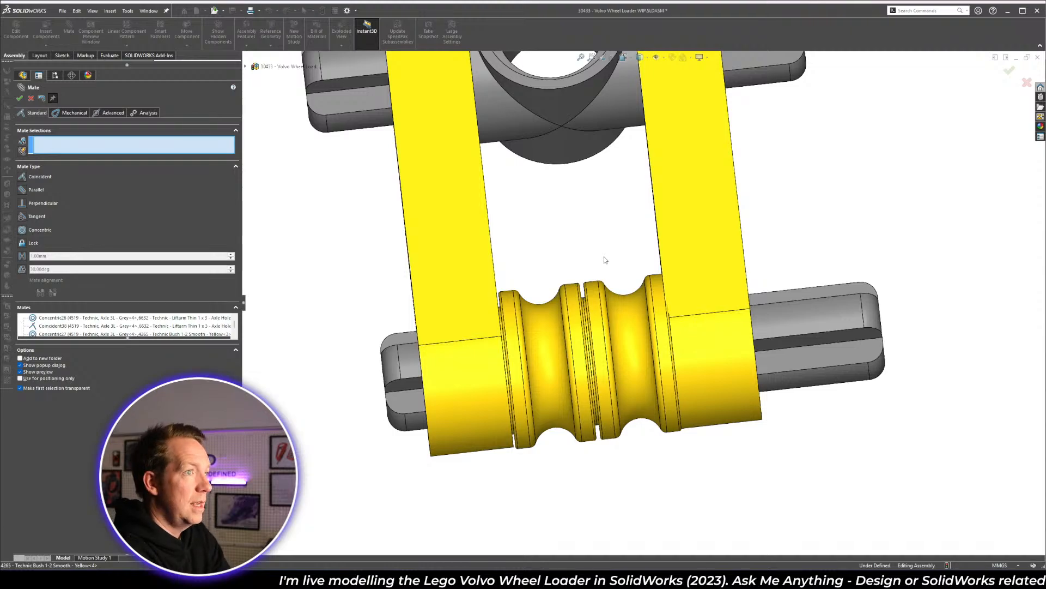
{"action": "left_click_drag", "start_coordinate": [784, 315], "coordinate": [736, 326]}
{"action": "left_click", "coordinate": [19, 99]}
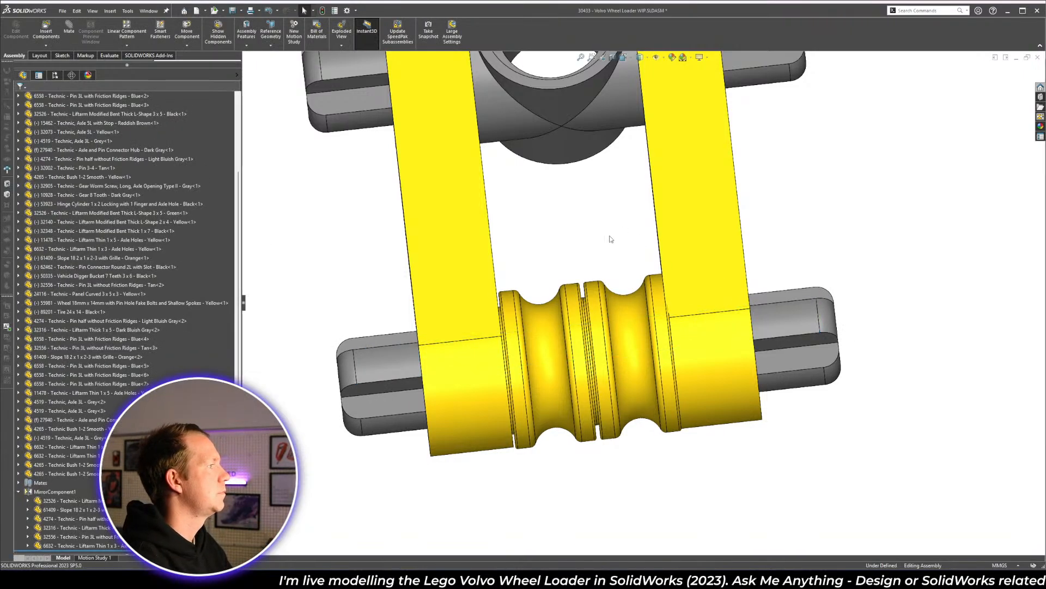
- Switch to the Google Slides building instructions and check how the liftarm subassembly and gear go onto the brown axle
{"action": "key", "text": "f"}
{"action": "scroll", "coordinate": [703, 245], "scroll_direction": "down", "scroll_amount": 5}
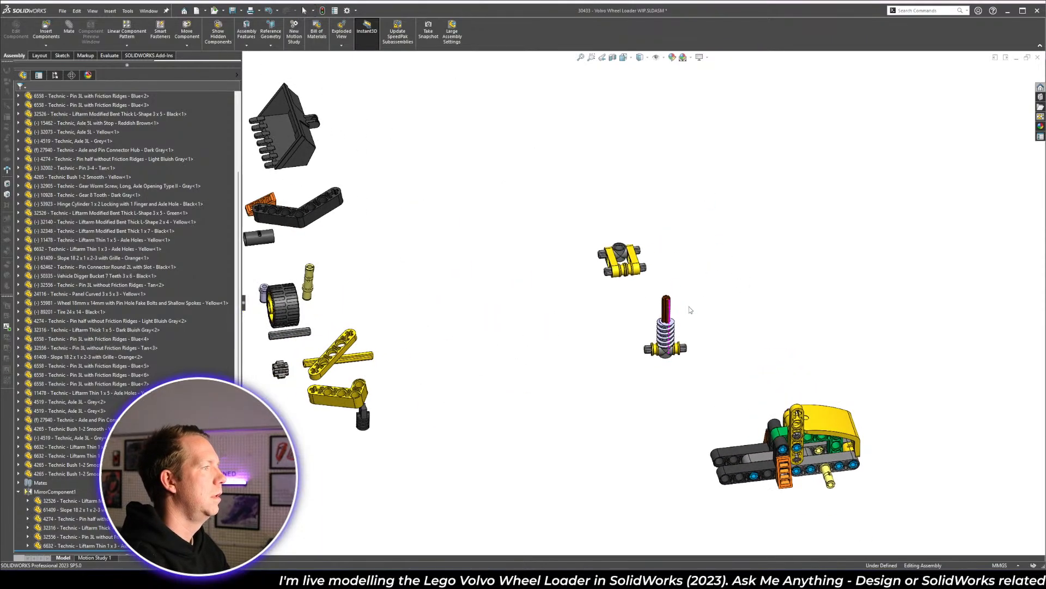
{"action": "key", "text": "alt+Tab"}
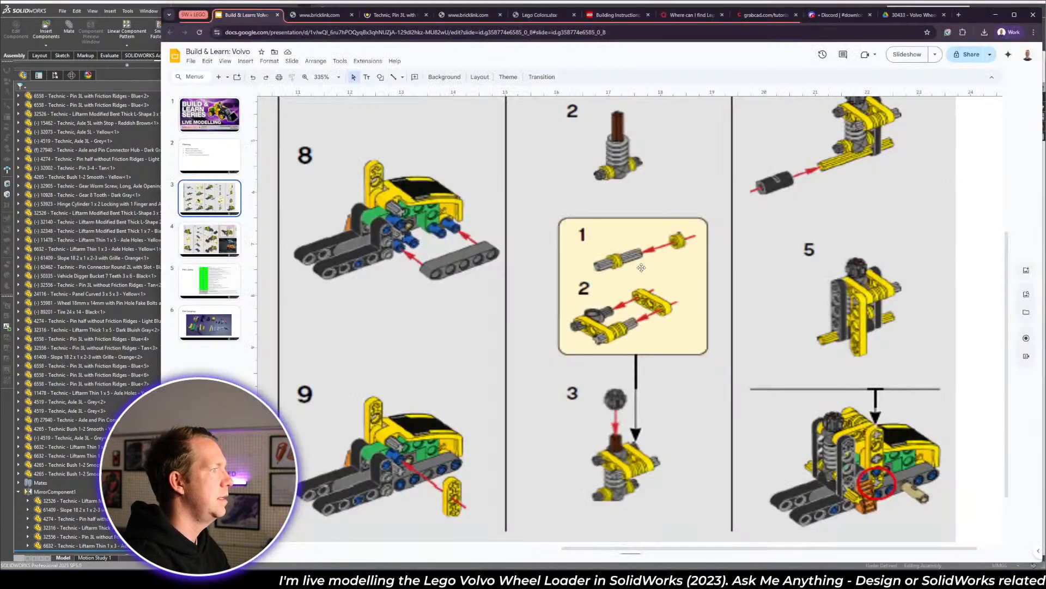
{"action": "scroll", "coordinate": [639, 481], "scroll_direction": "down", "scroll_amount": 1}
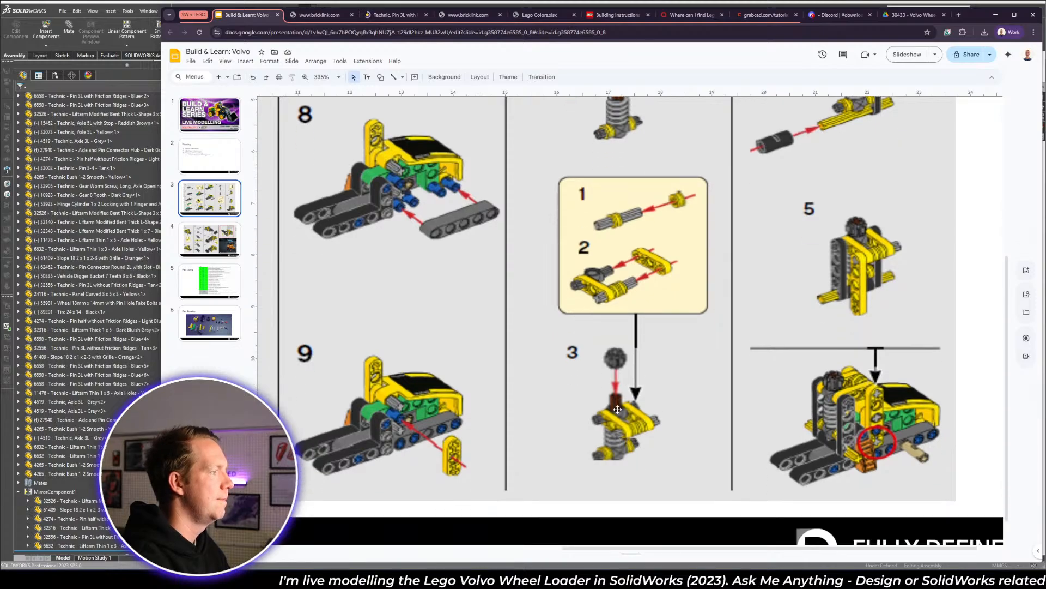
{"action": "key", "text": "alt+Tab"}
- Float the fixed 27940 connector hub between the liftarms and move its subassembly down beside the worm gear and brown axle
{"action": "middle_click_drag", "start_coordinate": [715, 357], "coordinate": [672, 303]}
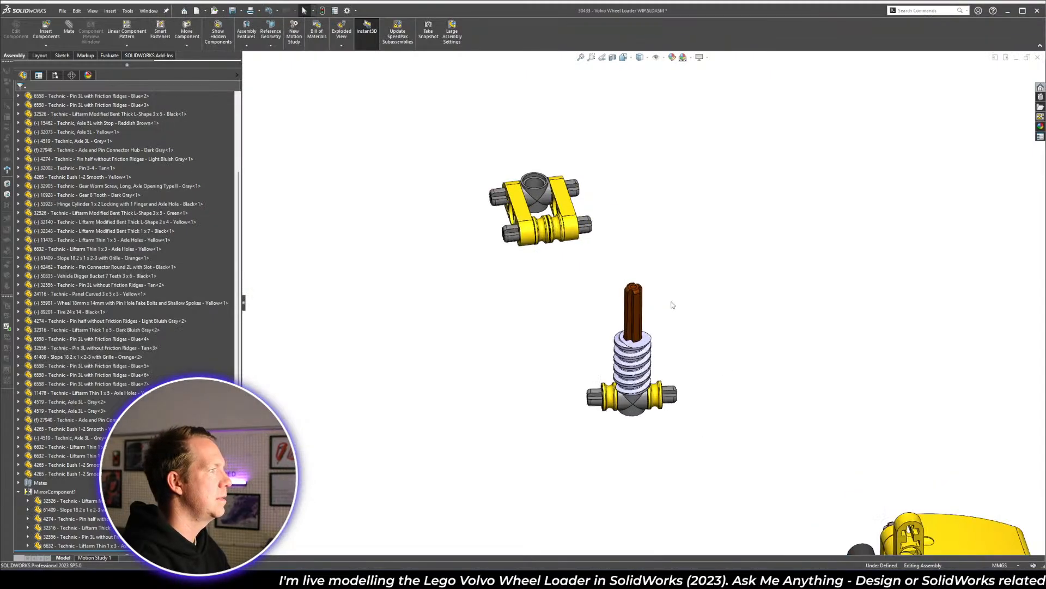
{"action": "scroll", "coordinate": [526, 179], "scroll_direction": "down", "scroll_amount": 2}
{"action": "left_click", "coordinate": [526, 179]}
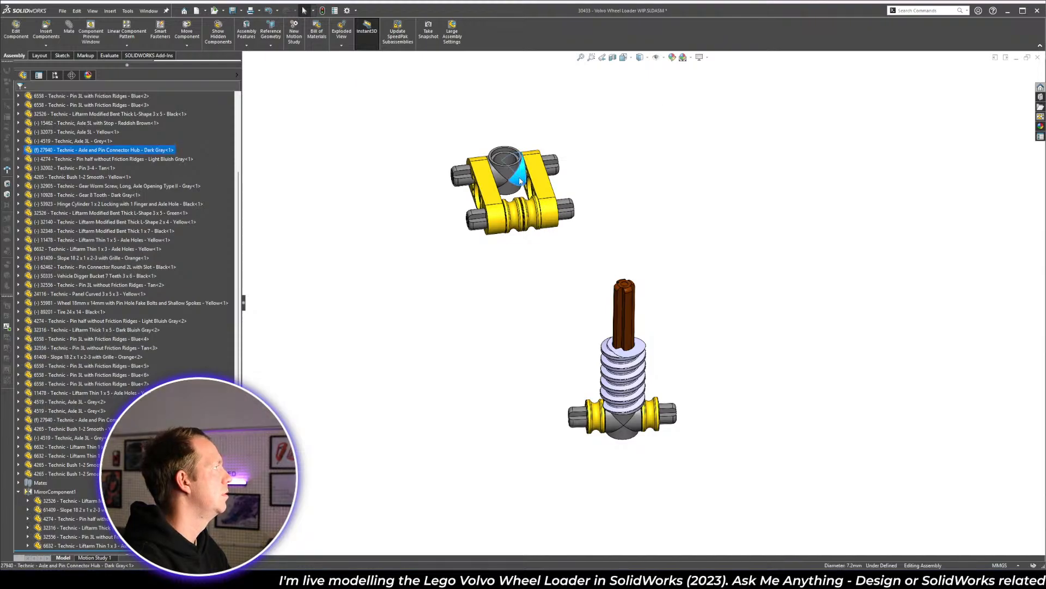
{"action": "right_click", "coordinate": [526, 179]}
{"action": "left_click", "coordinate": [554, 273]}
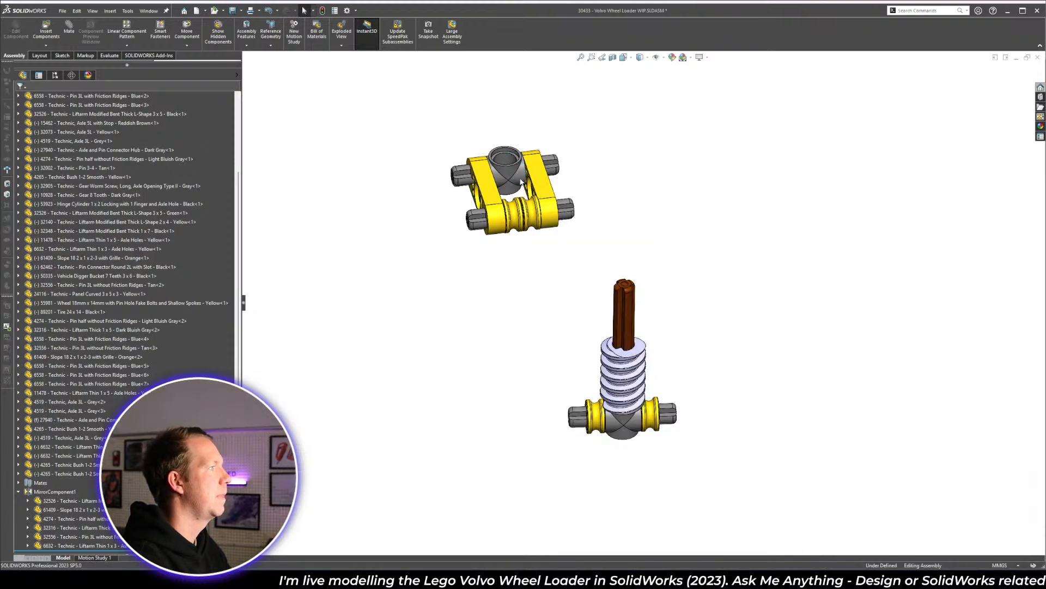
{"action": "left_click_drag", "start_coordinate": [543, 188], "coordinate": [537, 319]}
{"action": "left_click", "coordinate": [410, 250]}
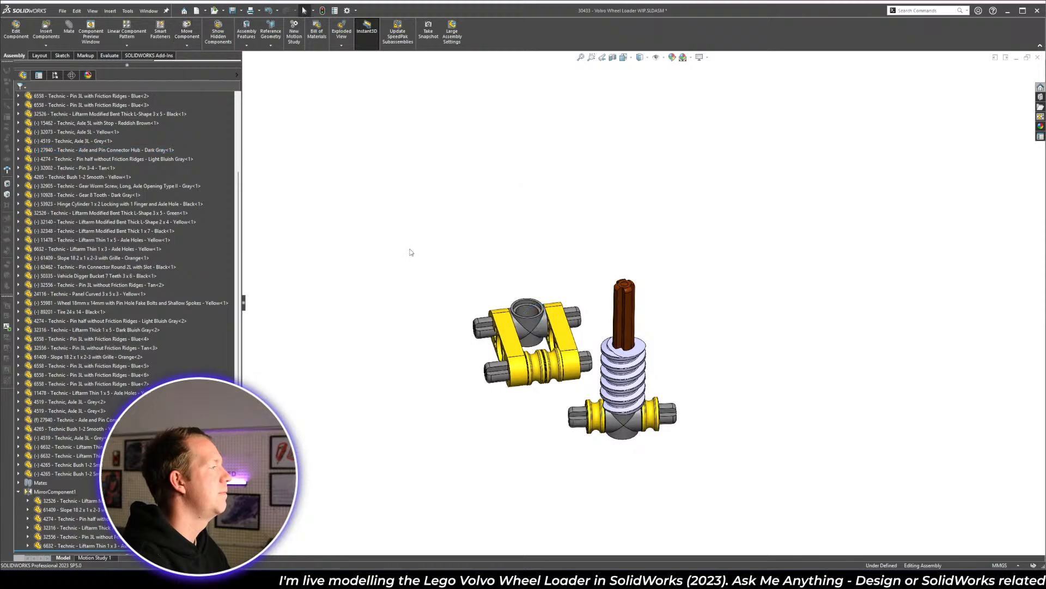
{"action": "scroll", "coordinate": [590, 350], "scroll_direction": "down", "scroll_amount": 5}
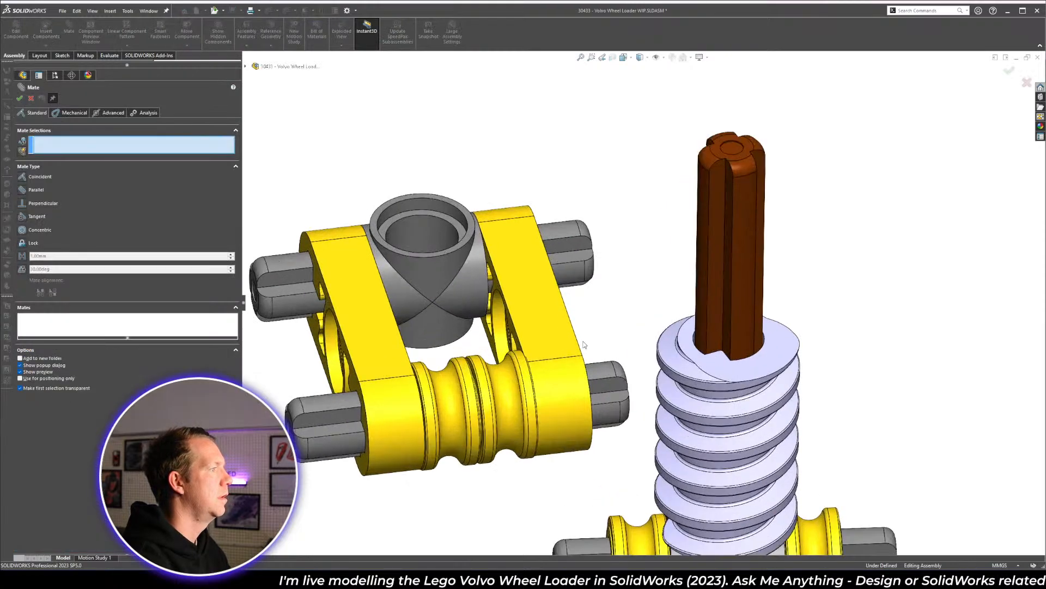
- Mate the connector hub's round pin hole concentric with the reddish brown 5L axle
{"action": "left_click", "coordinate": [447, 262]}
{"action": "left_click", "coordinate": [749, 309]}
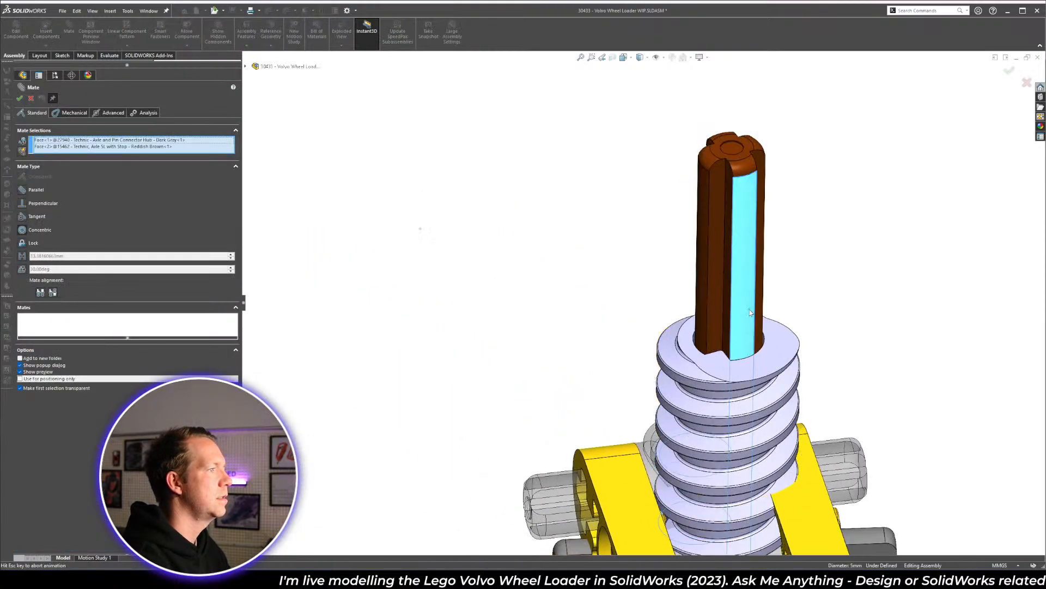
{"action": "right_click", "coordinate": [749, 309]}
{"action": "scroll", "coordinate": [638, 305], "scroll_direction": "up", "scroll_amount": 4}
{"action": "middle_click_drag", "start_coordinate": [638, 305], "coordinate": [771, 393]}
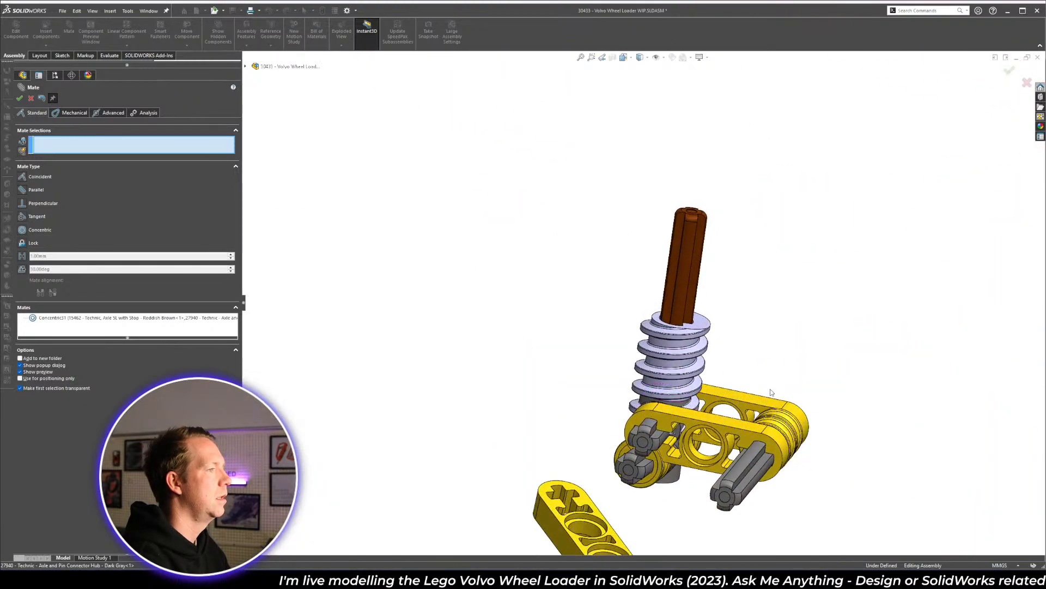
- Slide the liftarm subassembly up the brown axle above the worm gear, and finish mating
{"action": "left_click_drag", "start_coordinate": [736, 428], "coordinate": [735, 300]}
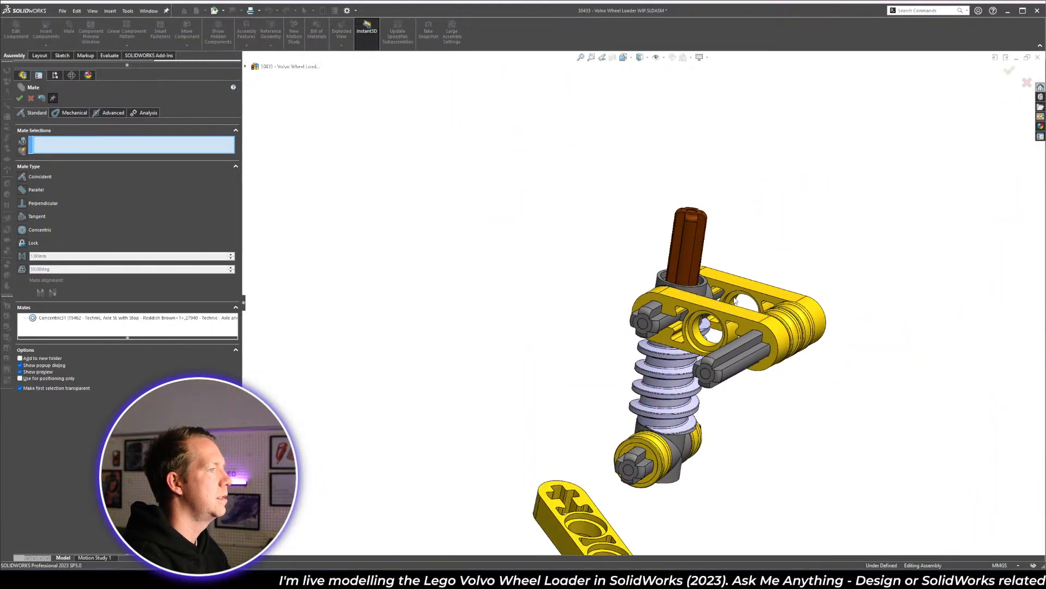
{"action": "middle_click_drag", "start_coordinate": [765, 374], "coordinate": [757, 344]}
{"action": "left_click_drag", "start_coordinate": [756, 320], "coordinate": [615, 332]}
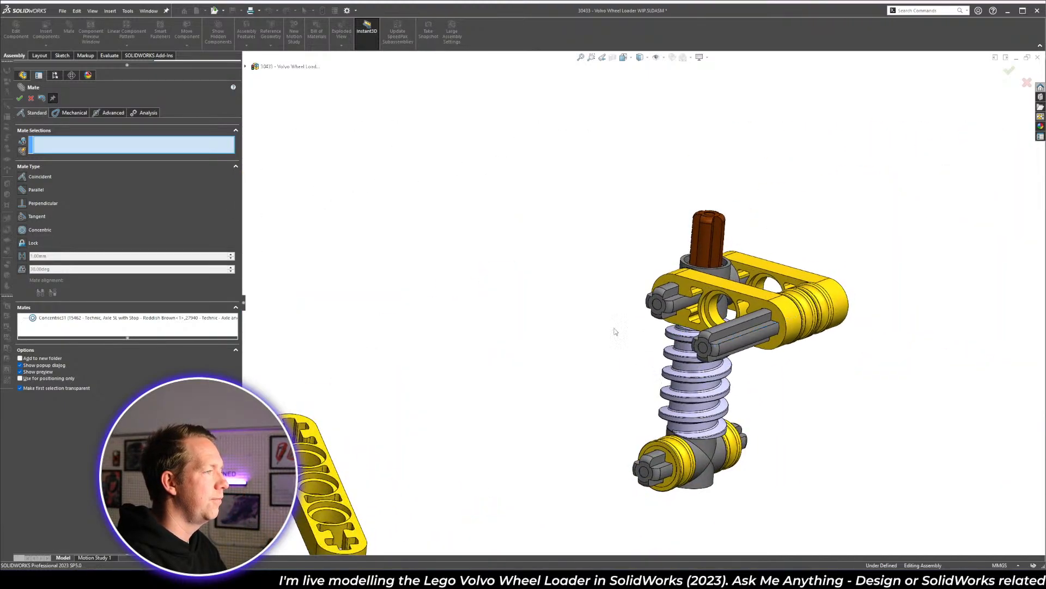
{"action": "left_click", "coordinate": [20, 98]}
- Check the gear's placement in the Google Slides instructions, and move the dark grey 8-tooth gear beside the brown axle's free end in SolidWorks
{"action": "key", "text": "alt+Tab"}
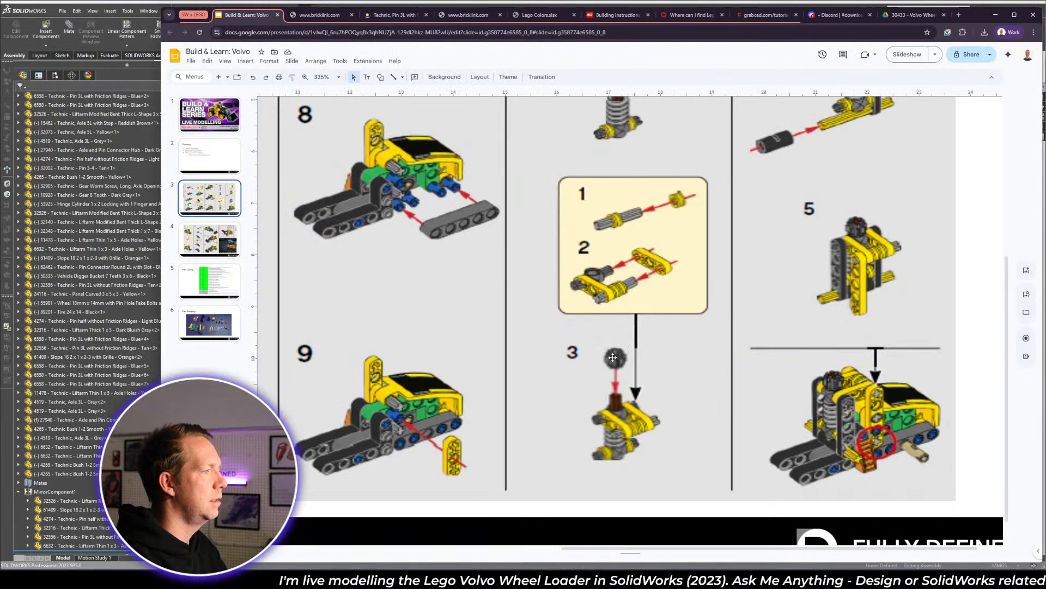
{"action": "key", "text": "alt+Tab"}
{"action": "scroll", "coordinate": [652, 319], "scroll_direction": "up", "scroll_amount": 5}
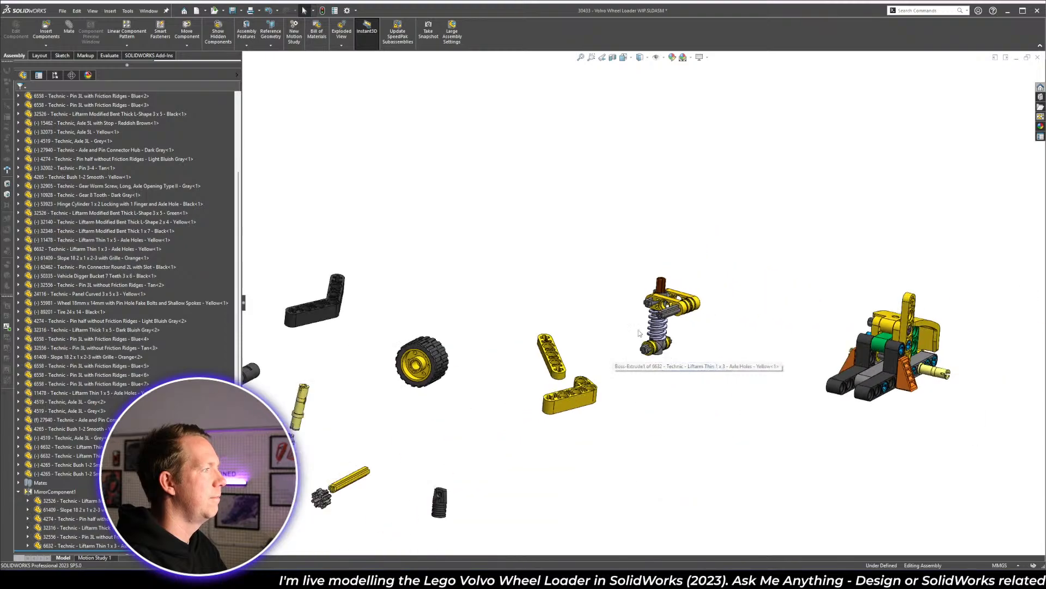
{"action": "left_click_drag", "start_coordinate": [418, 443], "coordinate": [656, 288]}
{"action": "key", "text": "Escape"}
{"action": "scroll", "coordinate": [627, 286], "scroll_direction": "down", "scroll_amount": 10}
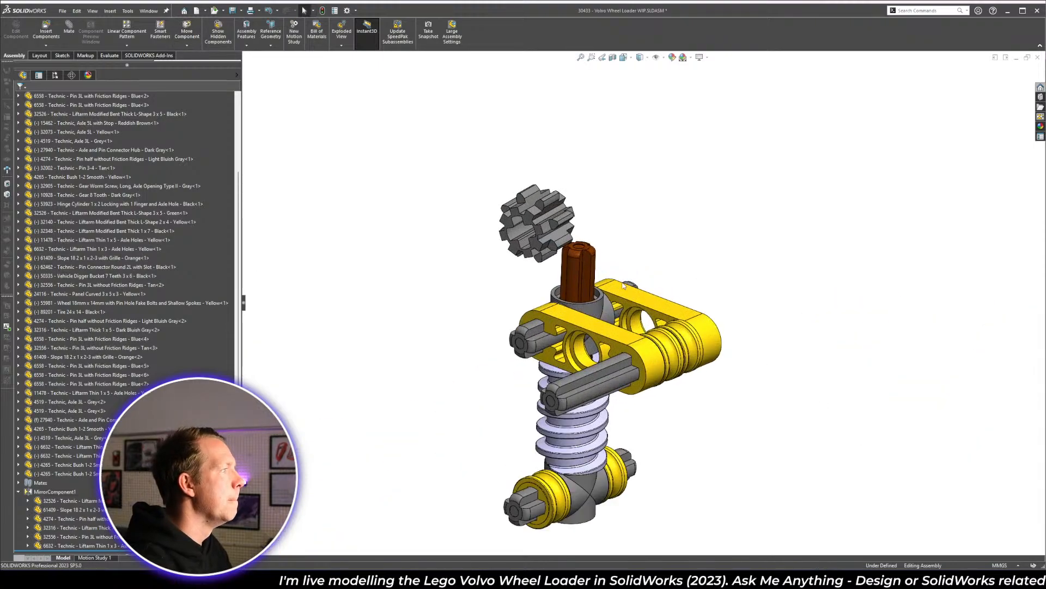
- Mate the 8-tooth gear's bore concentric with the reddish brown axle
{"action": "key", "text": "m"}
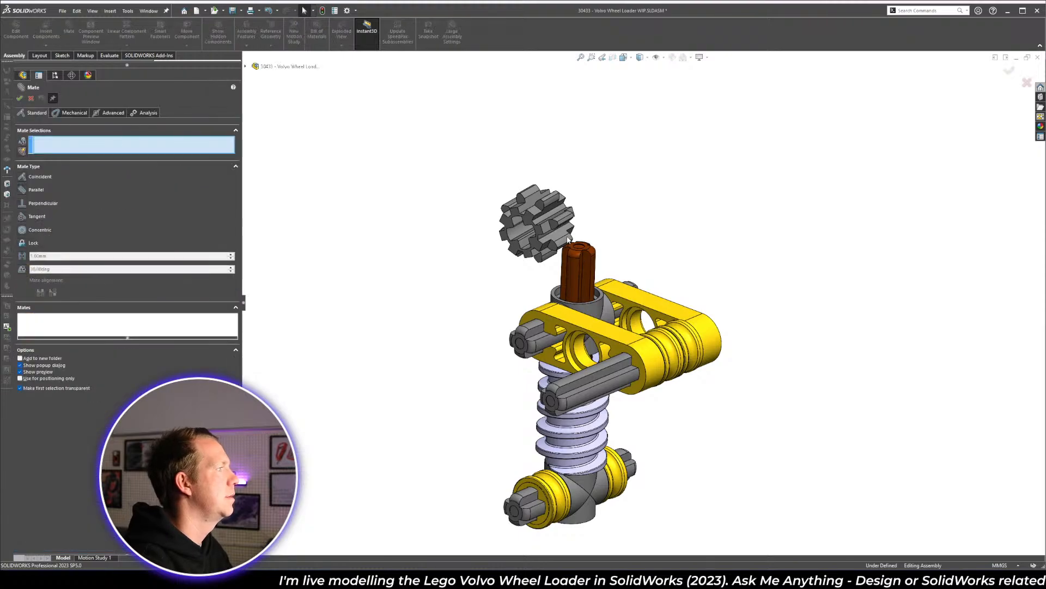
{"action": "scroll", "coordinate": [552, 222], "scroll_direction": "down", "scroll_amount": 5}
{"action": "left_click", "coordinate": [483, 241]}
{"action": "left_click", "coordinate": [618, 363]}
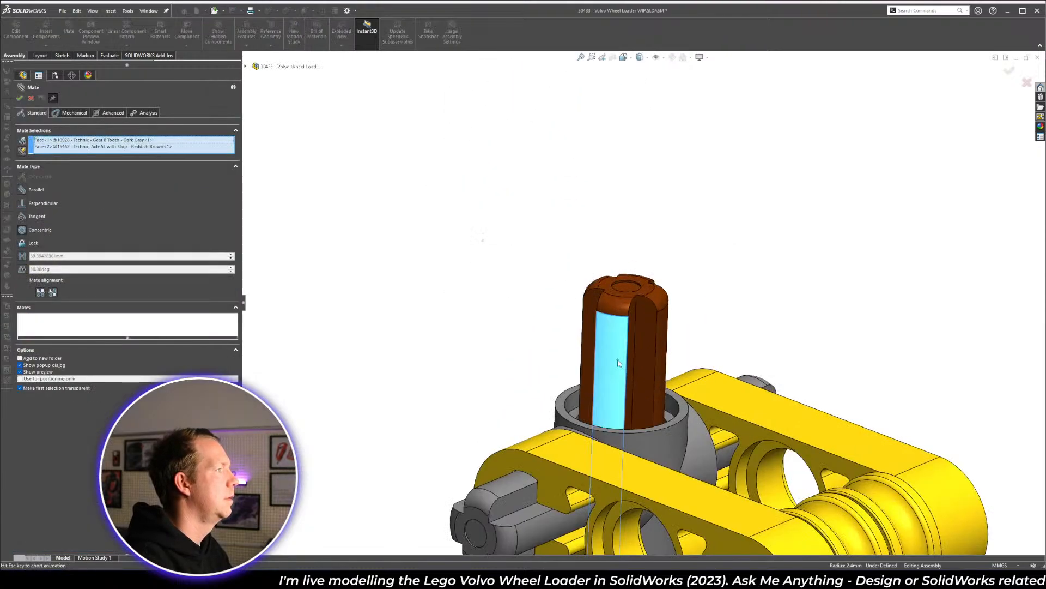
{"action": "left_click", "coordinate": [604, 366]}
{"action": "scroll", "coordinate": [643, 301], "scroll_direction": "up", "scroll_amount": 4}
{"action": "scroll", "coordinate": [669, 157], "scroll_direction": "up", "scroll_amount": 2}
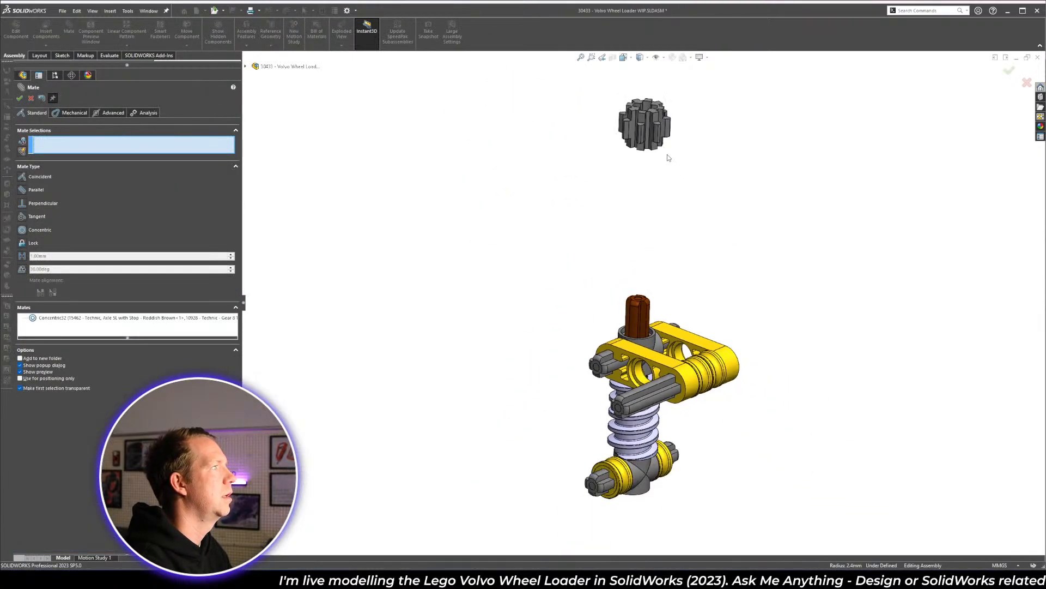
- Slide the gear down onto the brown axle and mate its lower face coincident with the connector hub's rim
{"action": "left_click_drag", "start_coordinate": [646, 153], "coordinate": [661, 316]}
{"action": "scroll", "coordinate": [688, 311], "scroll_direction": "down", "scroll_amount": 5}
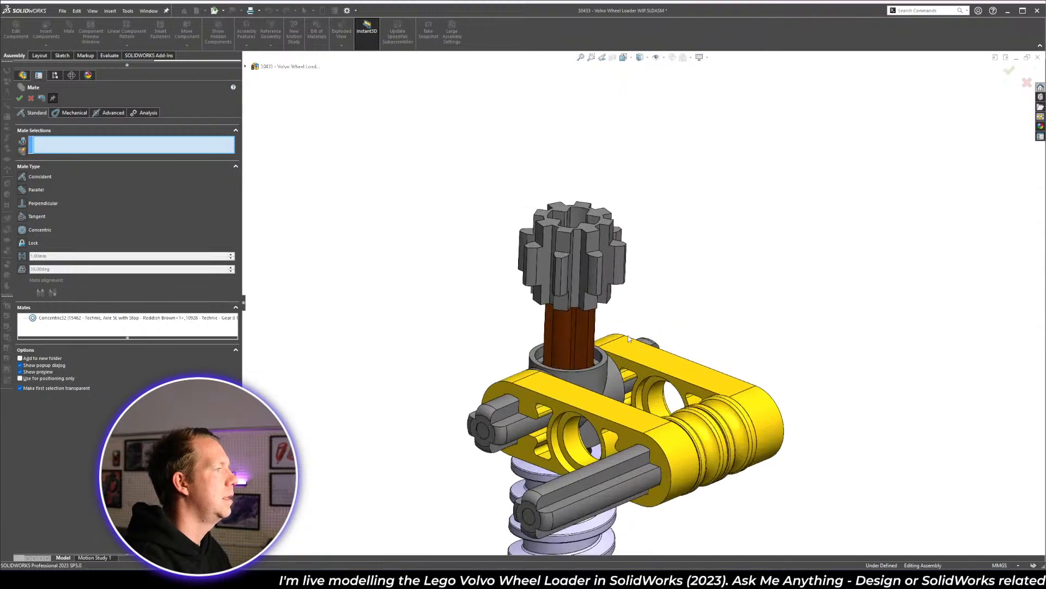
{"action": "left_click", "coordinate": [608, 349]}
{"action": "middle_click_drag", "start_coordinate": [608, 349], "coordinate": [594, 308]}
{"action": "scroll", "coordinate": [594, 221], "scroll_direction": "down", "scroll_amount": 3}
{"action": "left_click", "coordinate": [608, 241]}
{"action": "right_click", "coordinate": [607, 239]}
{"action": "scroll", "coordinate": [594, 300], "scroll_direction": "up", "scroll_amount": 2}
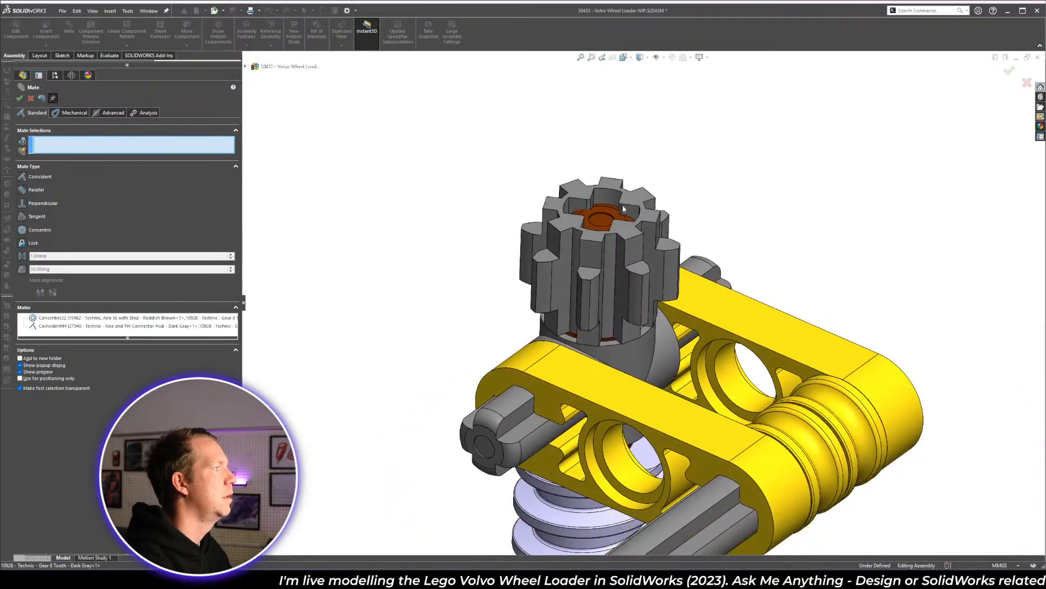
- Mate a flat face of the gear's cross-shaped bore coincident with the matching face of the brown axle, and finish mating
{"action": "scroll", "coordinate": [616, 169], "scroll_direction": "down", "scroll_amount": 4}
{"action": "middle_click_drag", "start_coordinate": [612, 224], "coordinate": [570, 282]}
{"action": "scroll", "coordinate": [591, 233], "scroll_direction": "down", "scroll_amount": 5}
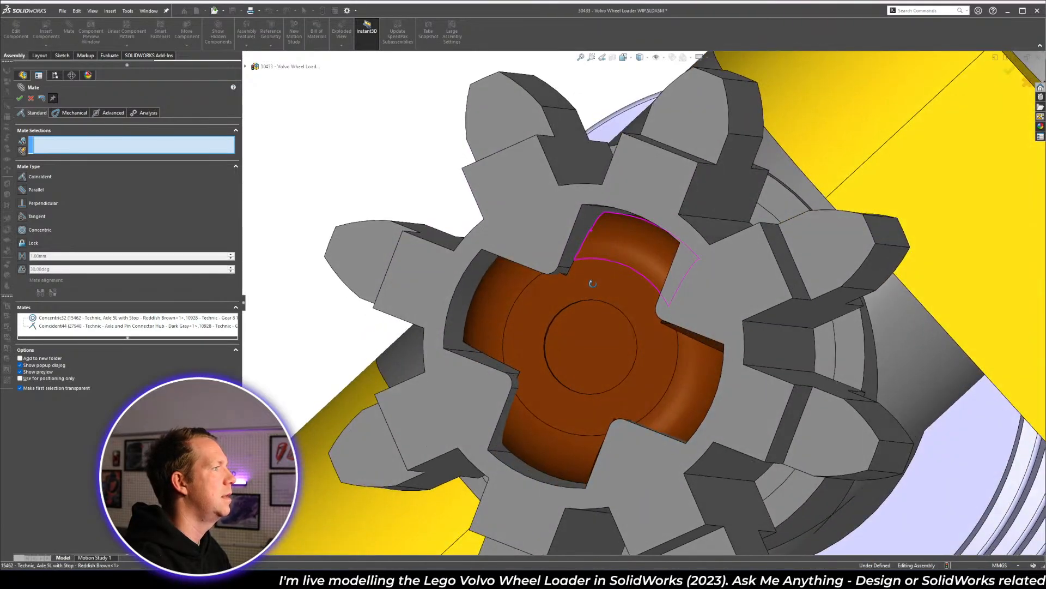
{"action": "left_click", "coordinate": [585, 227]}
{"action": "middle_click_drag", "start_coordinate": [584, 228], "coordinate": [687, 262]}
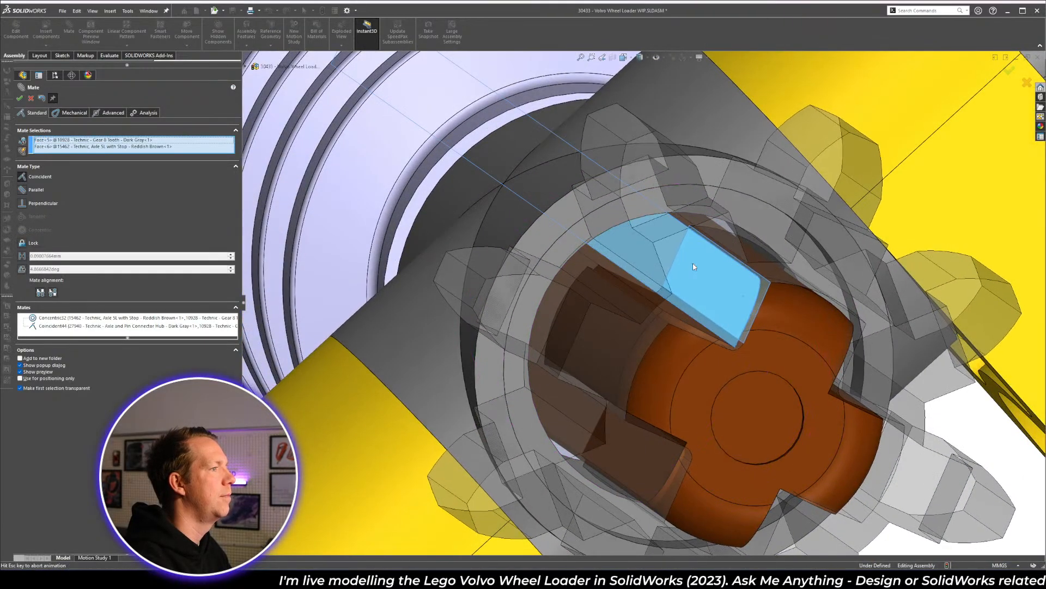
{"action": "left_click", "coordinate": [694, 265]}
{"action": "right_click", "coordinate": [694, 265]}
{"action": "scroll", "coordinate": [751, 380], "scroll_direction": "up", "scroll_amount": 6}
{"action": "middle_click_drag", "start_coordinate": [751, 379], "coordinate": [705, 236]}
{"action": "scroll", "coordinate": [704, 229], "scroll_direction": "up", "scroll_amount": 4}
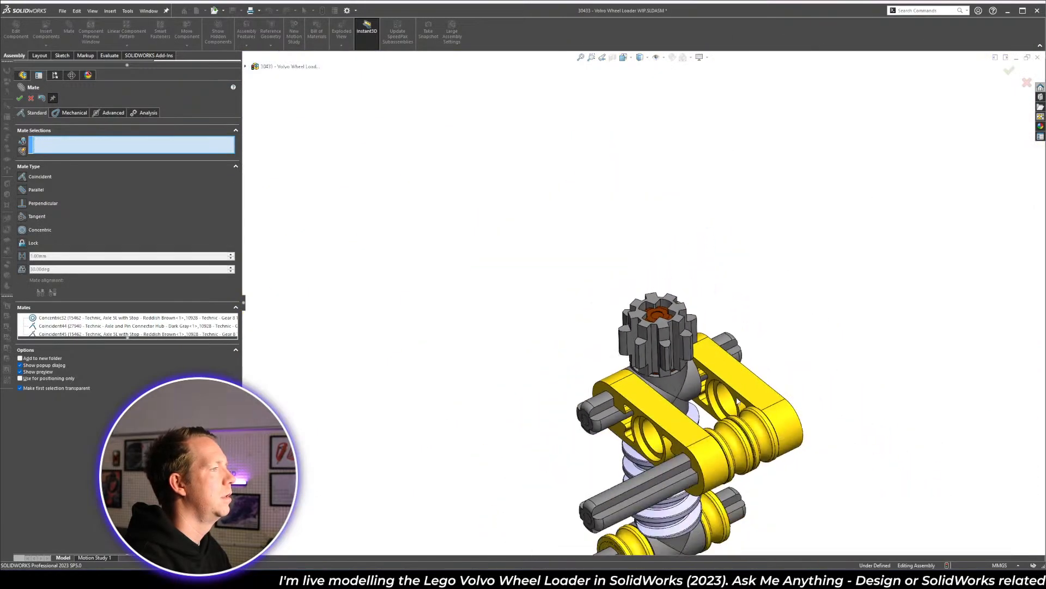
{"action": "left_click", "coordinate": [20, 99]}
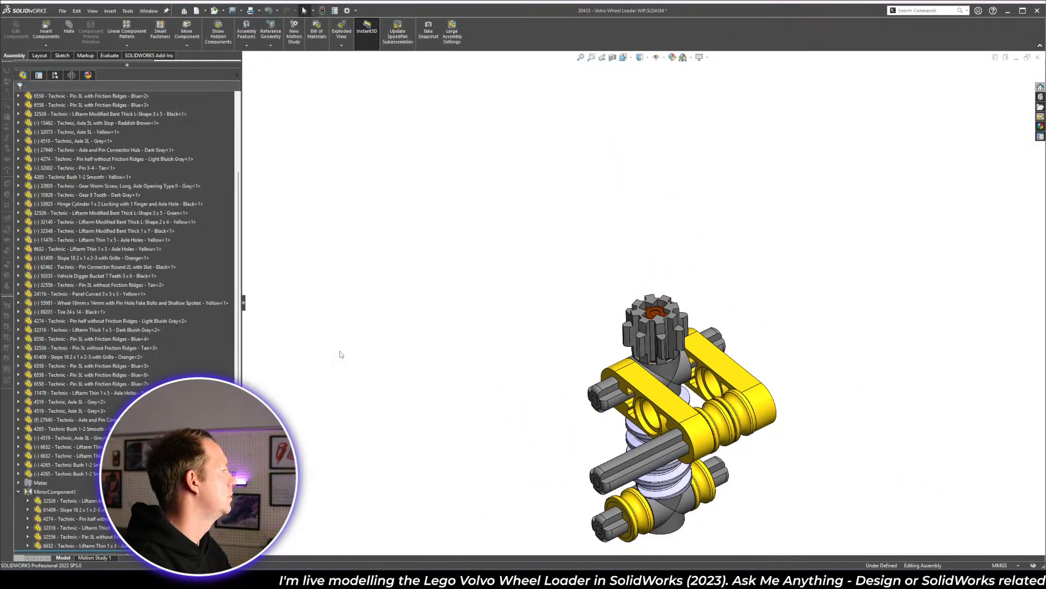
- Slide the gear and liftarm subassembly slightly up the brown axle
{"action": "scroll", "coordinate": [649, 486], "scroll_direction": "up", "scroll_amount": 2}
{"action": "scroll", "coordinate": [817, 459], "scroll_direction": "down", "scroll_amount": 3}
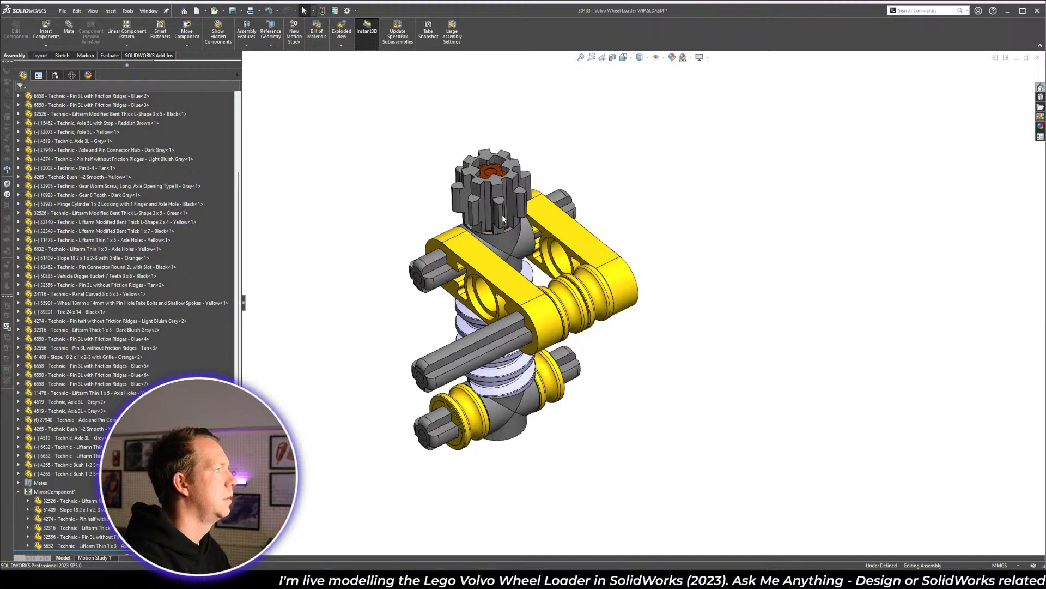
{"action": "left_click_drag", "start_coordinate": [502, 218], "coordinate": [509, 202]}
{"action": "key", "text": "Escape"}
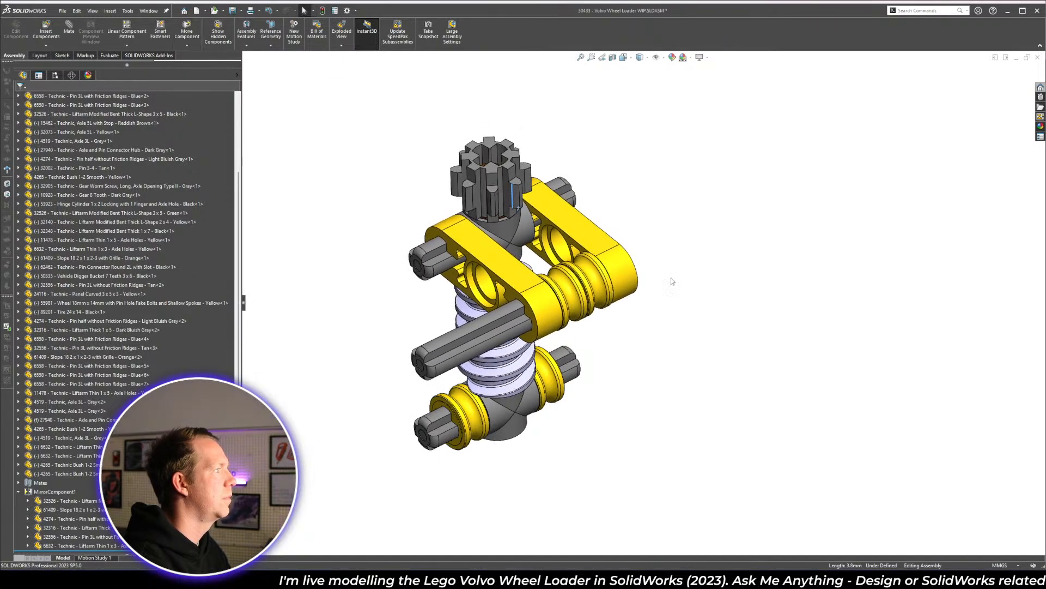
{"action": "scroll", "coordinate": [672, 281], "scroll_direction": "up", "scroll_amount": 2}
- Switch to the Google Slides instructions to check the parts for sub-step 4, and look for them among the loose parts in SolidWorks
{"action": "key", "text": "alt+Tab"}
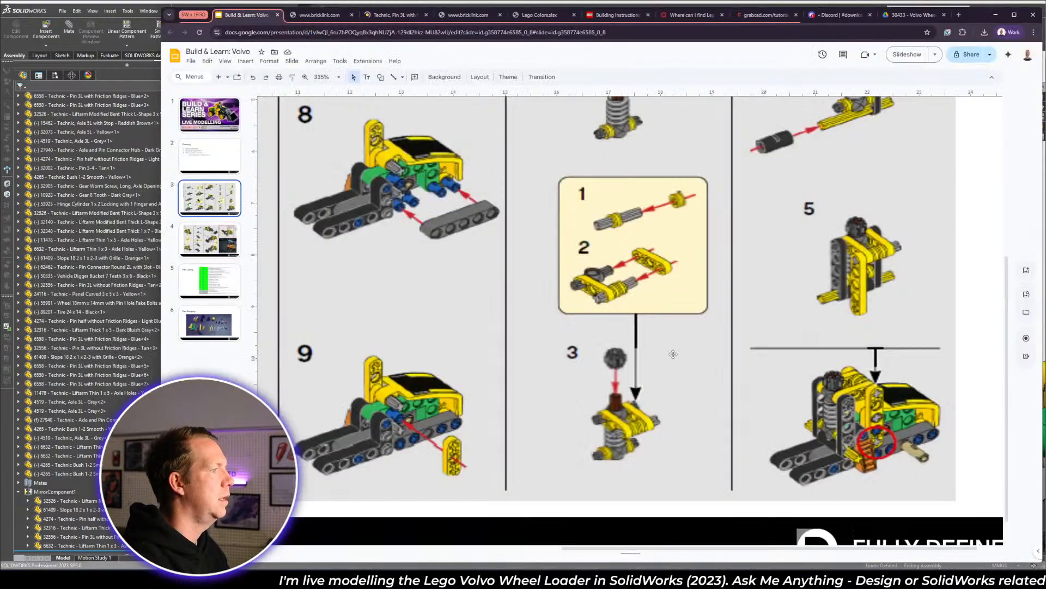
{"action": "scroll", "coordinate": [675, 348], "scroll_direction": "up", "scroll_amount": 5}
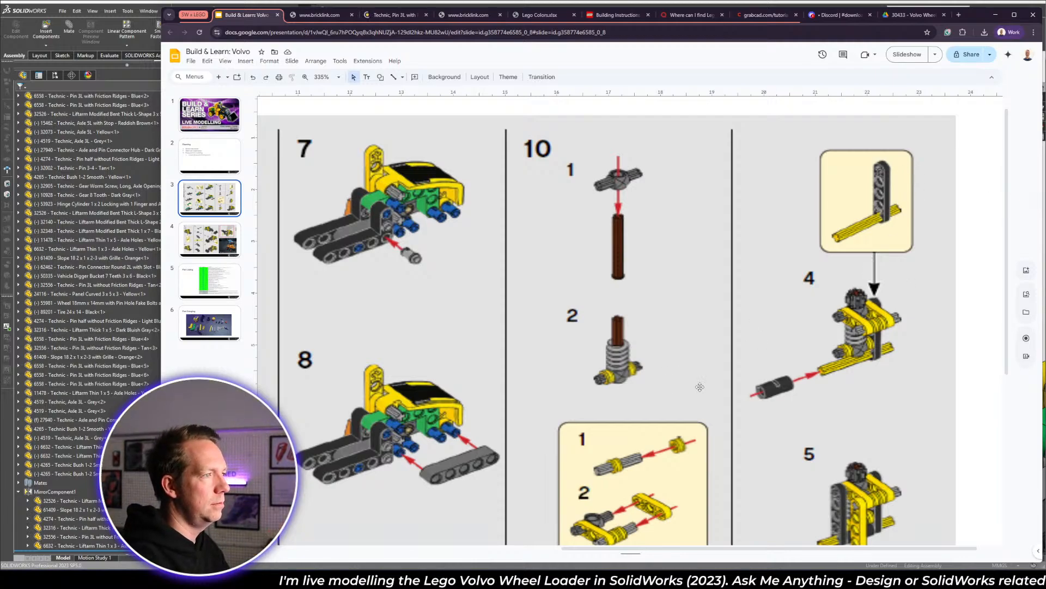
{"action": "key", "text": "alt+Tab"}
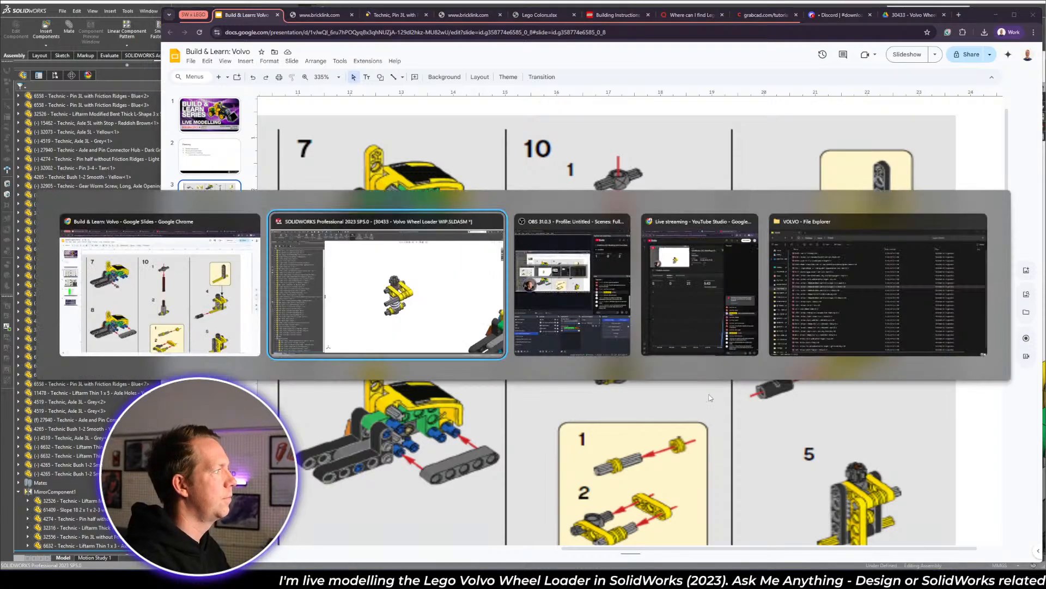
{"action": "scroll", "coordinate": [701, 309], "scroll_direction": "up", "scroll_amount": 5}
{"action": "scroll", "coordinate": [385, 341], "scroll_direction": "down", "scroll_amount": 3}
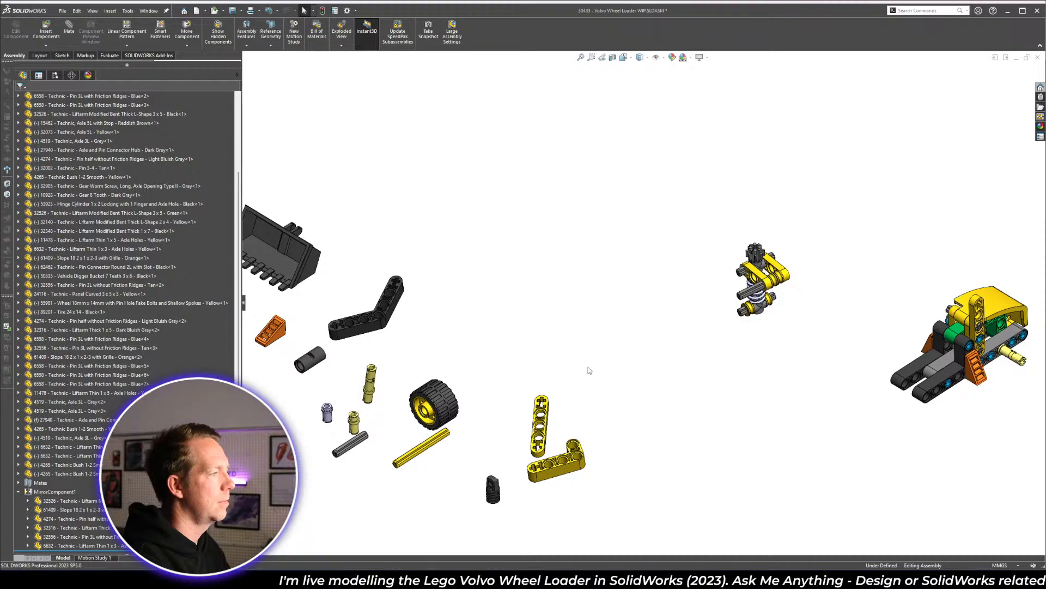
{"action": "scroll", "coordinate": [469, 347], "scroll_direction": "up", "scroll_amount": 2}
{"action": "scroll", "coordinate": [748, 288], "scroll_direction": "down", "scroll_amount": 2}
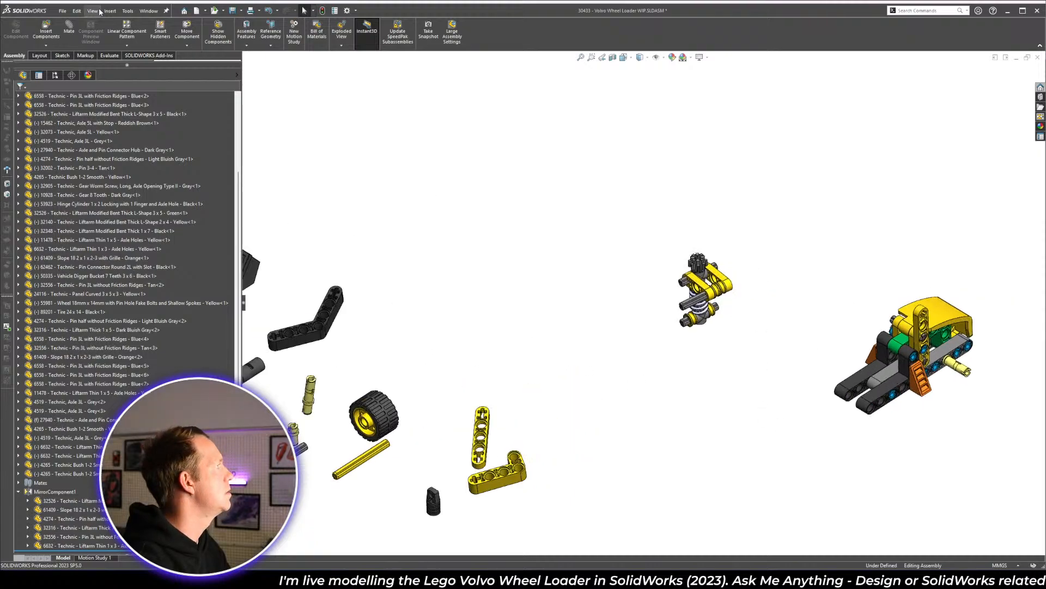
- Start inserting a component, browse to the SOLIDWORKS 2023 folder of 30433 - Volvo Wheel Loader, and show its files as large thumbnails
{"action": "left_click", "coordinate": [46, 30]}
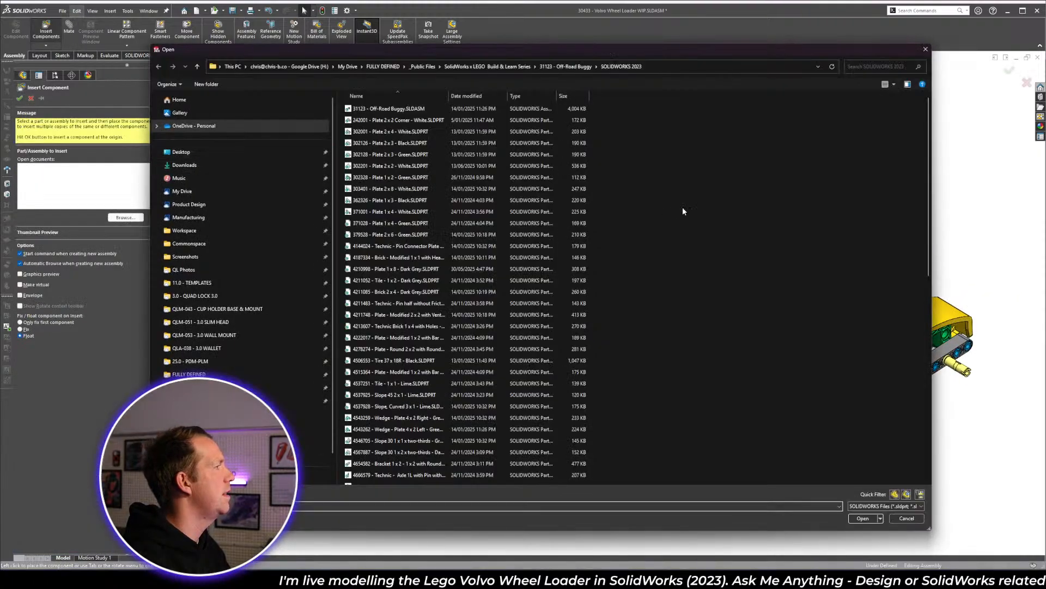
{"action": "left_click", "coordinate": [487, 66]}
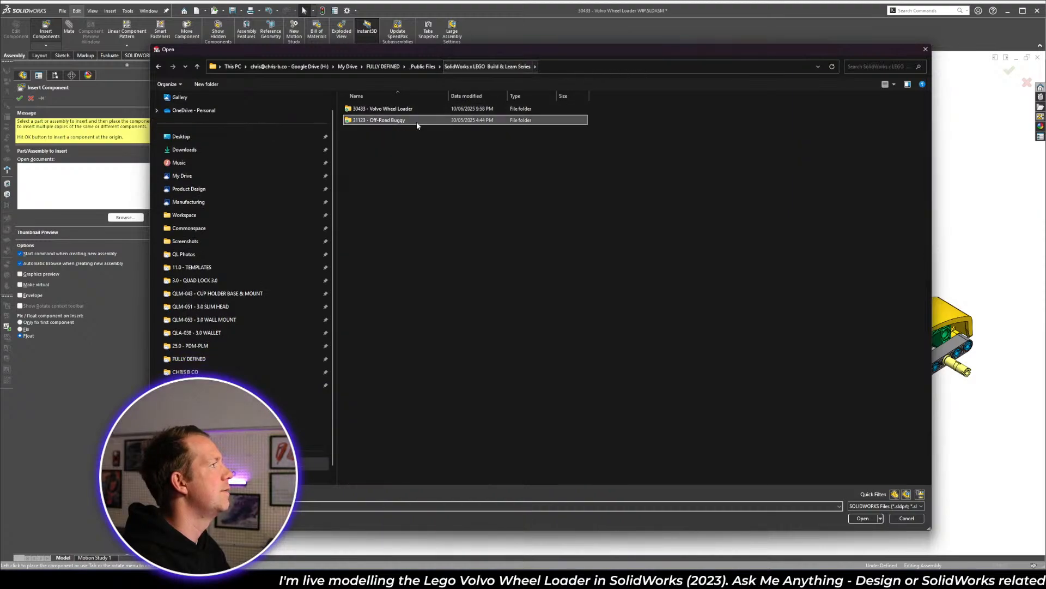
{"action": "double_click", "coordinate": [384, 109]}
{"action": "double_click", "coordinate": [381, 108]}
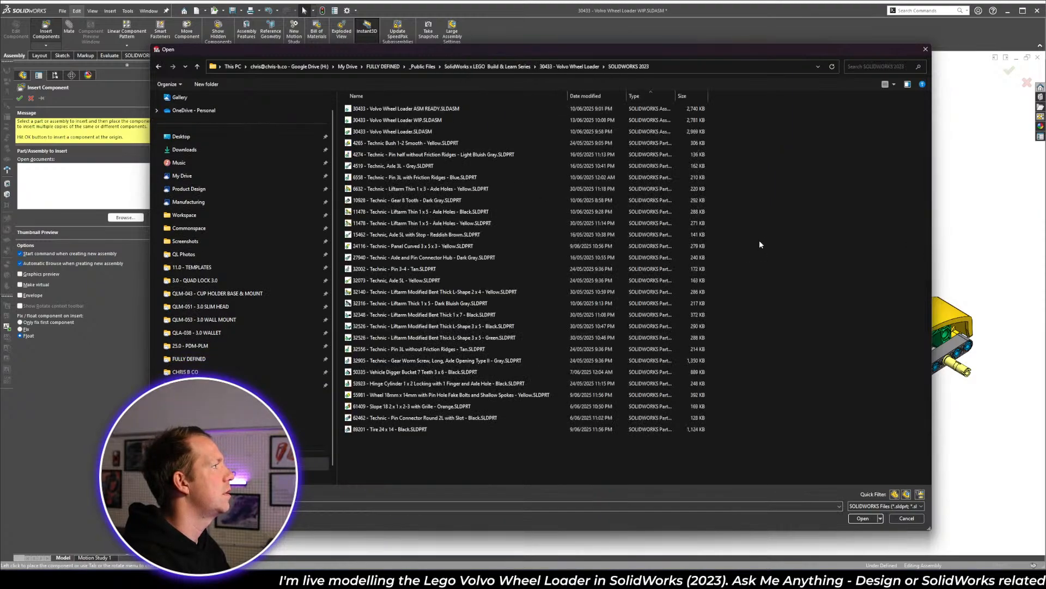
{"action": "right_click", "coordinate": [750, 162]}
{"action": "mouse_move", "coordinate": [806, 169]}
{"action": "left_click", "coordinate": [879, 170]}
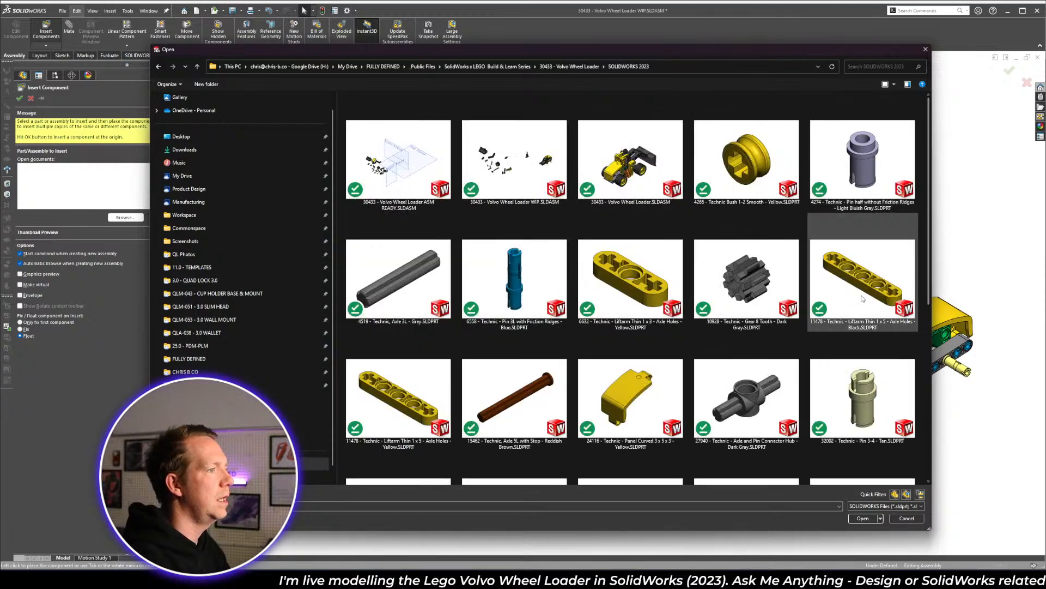
- Insert the black 11478 Technic Liftarm Thin 1 x 5 with axle holes and place it beside the gear subassembly
{"action": "left_click", "coordinate": [863, 299]}
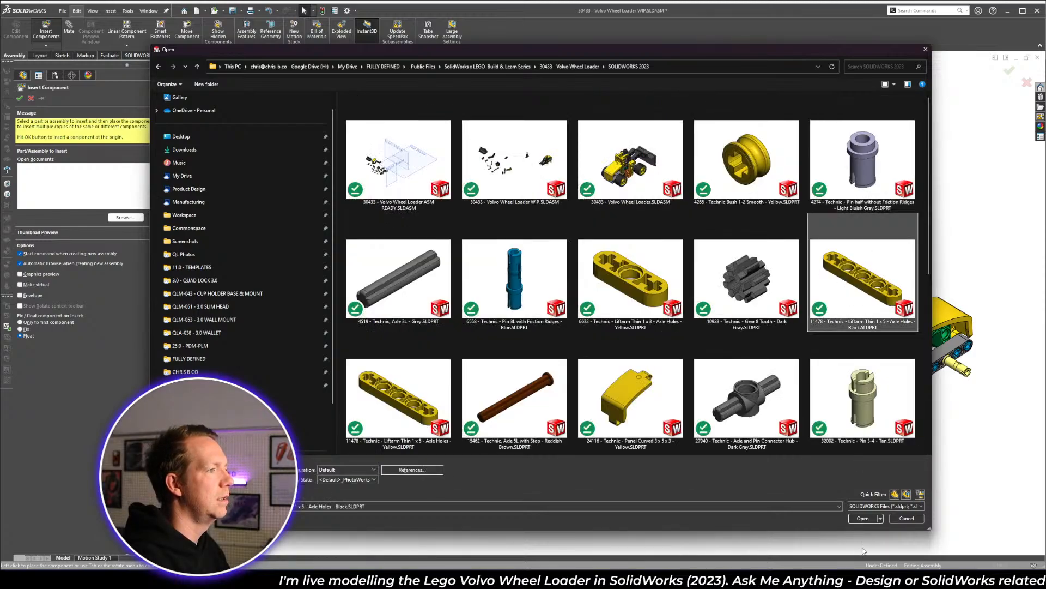
{"action": "left_click", "coordinate": [863, 518]}
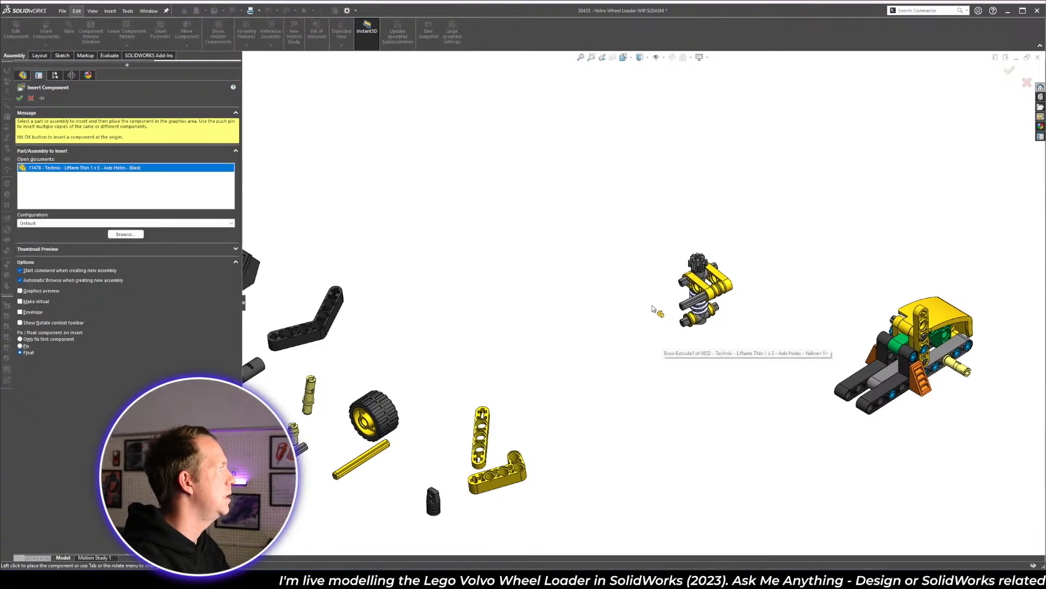
{"action": "left_click", "coordinate": [604, 305]}
{"action": "left_click_drag", "start_coordinate": [604, 305], "coordinate": [759, 271]}
{"action": "scroll", "coordinate": [817, 275], "scroll_direction": "down", "scroll_amount": 4}
{"action": "scroll", "coordinate": [627, 305], "scroll_direction": "up", "scroll_amount": 5}
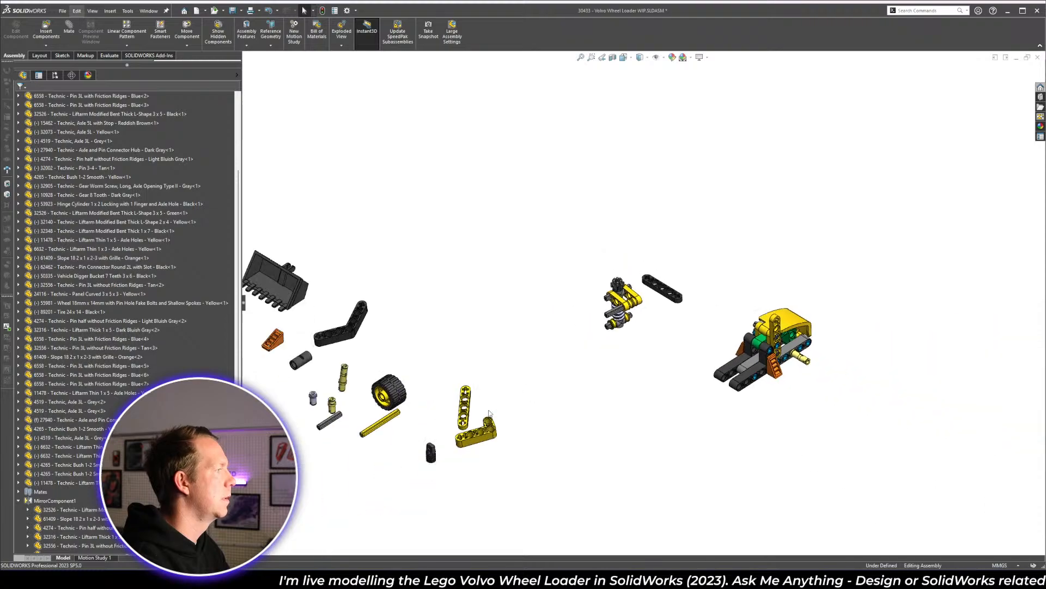
- Move the yellow 5L axle beside the gear subassembly, and recheck sub-step 4 in the Google Slides instructions
{"action": "left_click_drag", "start_coordinate": [383, 429], "coordinate": [533, 351]}
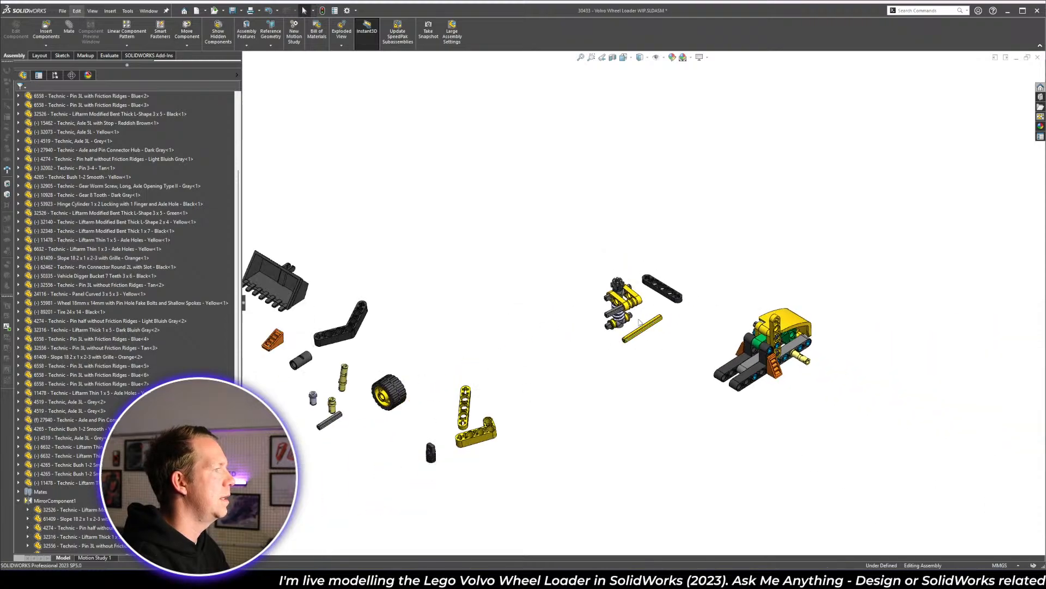
{"action": "scroll", "coordinate": [640, 322], "scroll_direction": "down", "scroll_amount": 3}
{"action": "key", "text": "alt+Tab"}
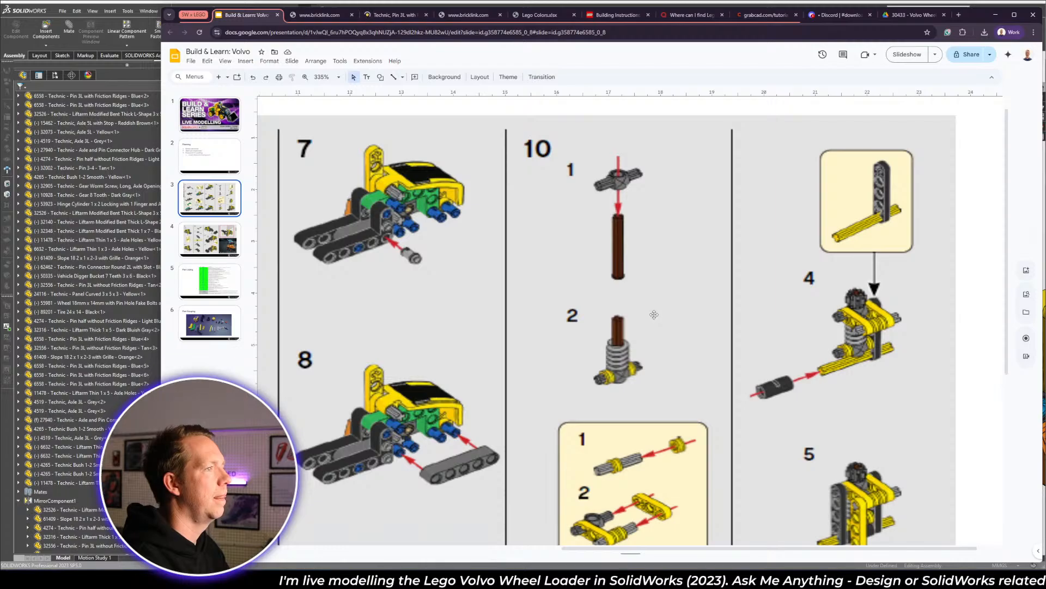
{"action": "key", "text": "alt+Tab"}
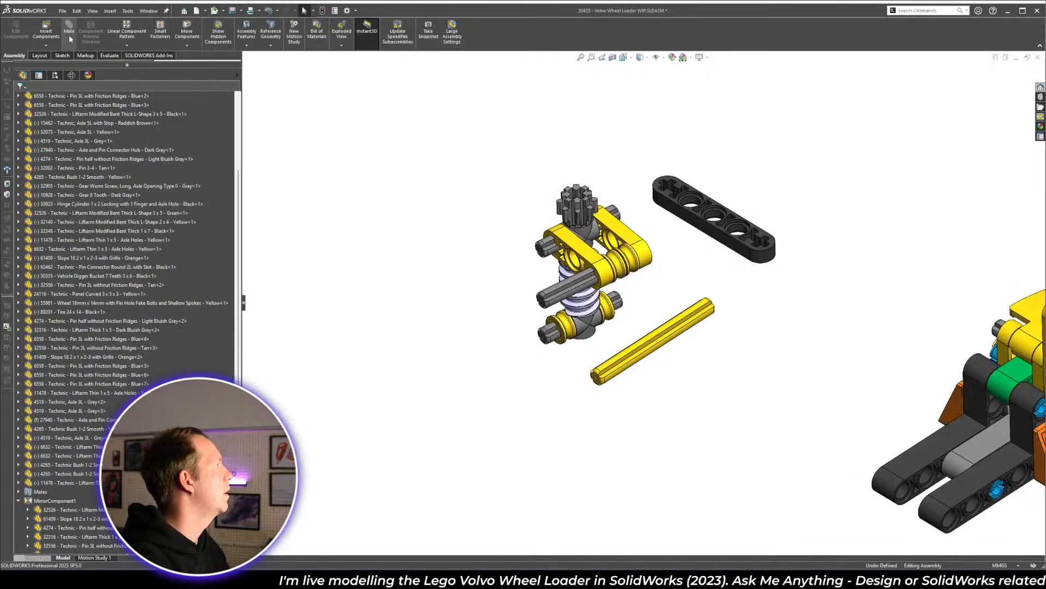
- Mate the black 1 x 5 liftarm's end hole concentric with the upper hub's axle and its face coincident with the yellow 1 x 3 liftarm
{"action": "scroll", "coordinate": [682, 166], "scroll_direction": "down", "scroll_amount": 6}
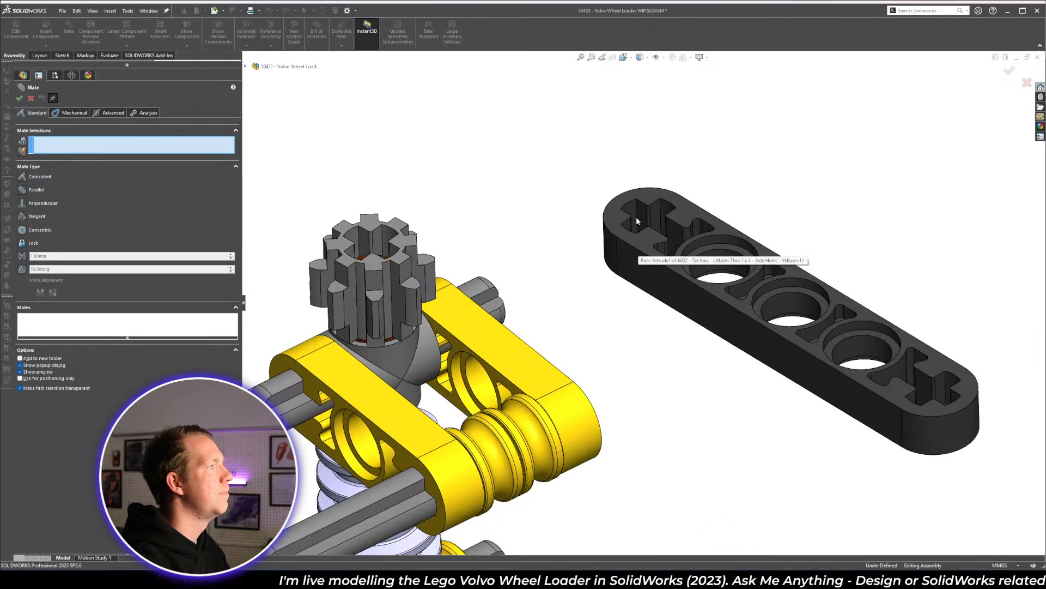
{"action": "left_click", "coordinate": [636, 218]}
{"action": "left_click", "coordinate": [472, 292]}
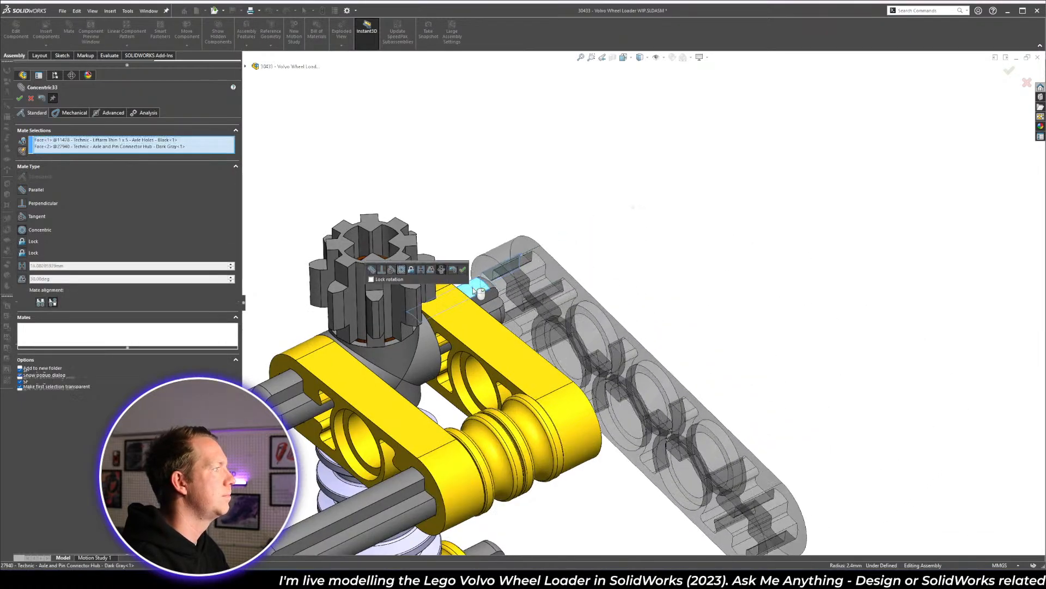
{"action": "left_click", "coordinate": [485, 271]}
{"action": "left_click", "coordinate": [486, 271]}
{"action": "middle_click_drag", "start_coordinate": [486, 270], "coordinate": [411, 301]}
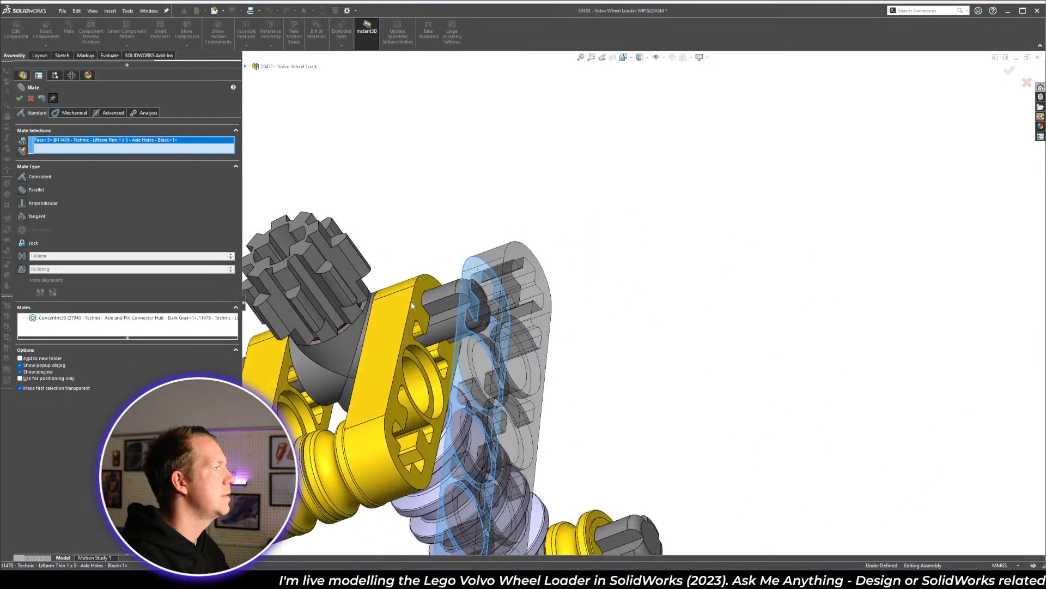
{"action": "left_click", "coordinate": [424, 286]}
{"action": "right_click", "coordinate": [424, 286]}
- Mate the axle hole at the black liftarm's free end concentric with the lower hub's axle
{"action": "scroll", "coordinate": [500, 397], "scroll_direction": "up", "scroll_amount": 2}
{"action": "middle_click_drag", "start_coordinate": [500, 397], "coordinate": [506, 436]}
{"action": "middle_click_drag", "start_coordinate": [382, 393], "coordinate": [396, 356]}
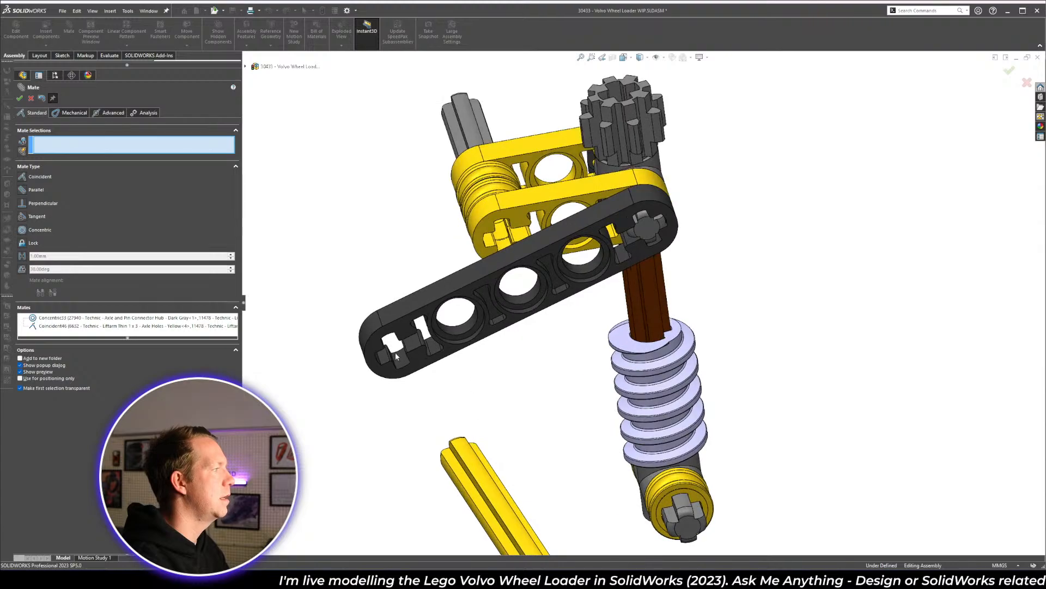
{"action": "left_click", "coordinate": [398, 361]}
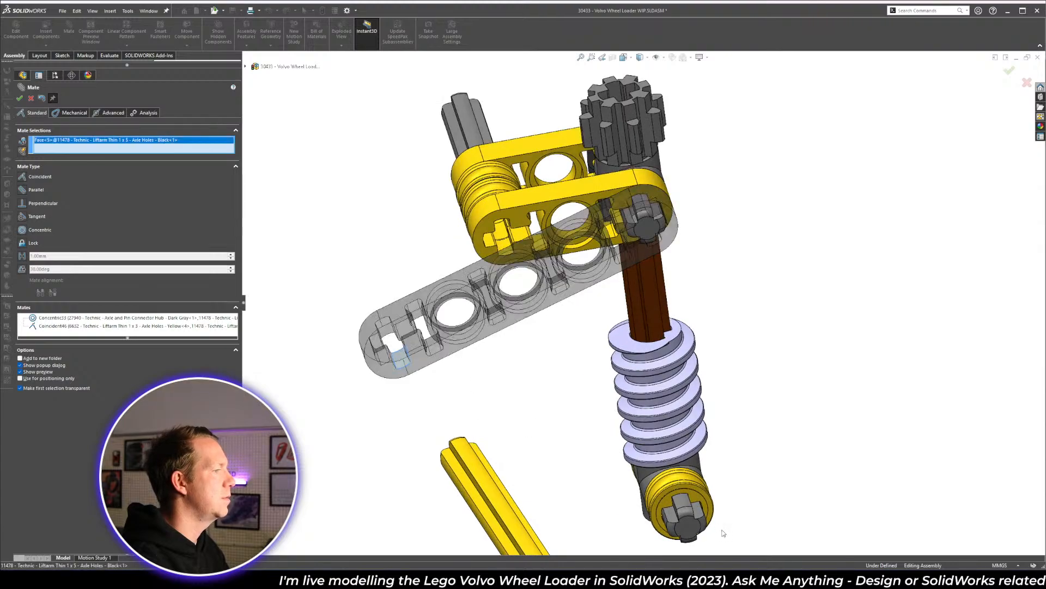
{"action": "left_click", "coordinate": [686, 506]}
{"action": "right_click", "coordinate": [685, 505]}
{"action": "middle_click_drag", "start_coordinate": [685, 485], "coordinate": [763, 449]}
- Compare with sub-step 4 in the Google Slides instructions, and delete the concentric mate between the black liftarm and the lower hub in SolidWorks
{"action": "key", "text": "alt+Tab"}
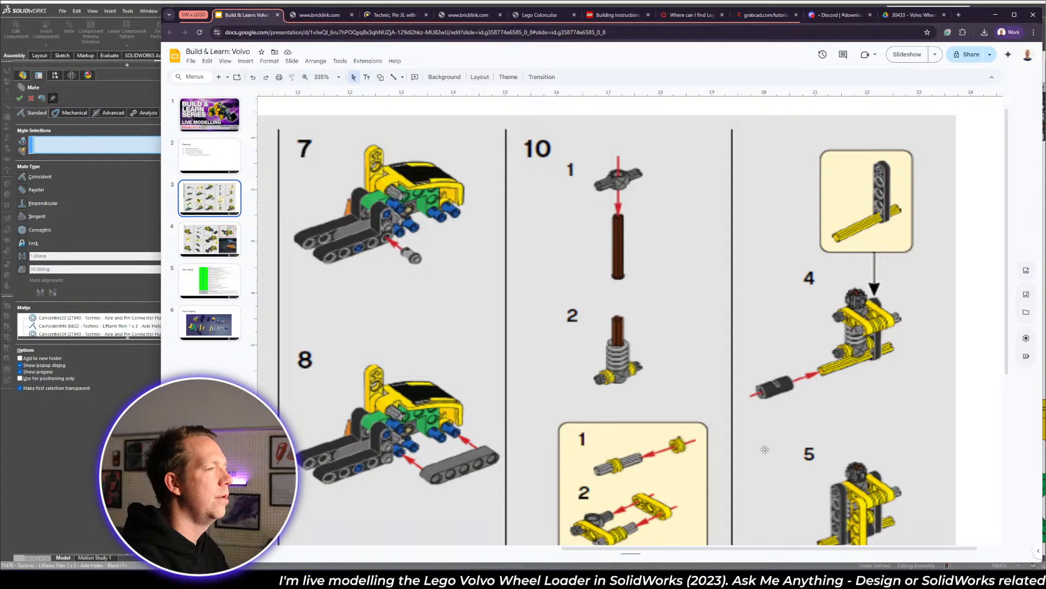
{"action": "key", "text": "alt+Tab"}
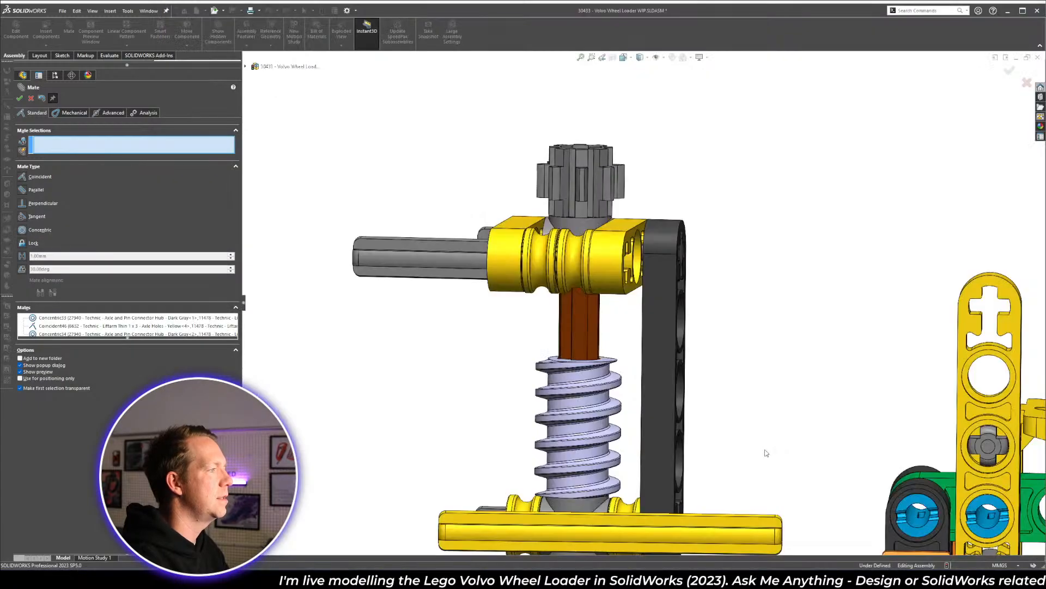
{"action": "scroll", "coordinate": [763, 450], "scroll_direction": "up", "scroll_amount": 3}
{"action": "scroll", "coordinate": [705, 434], "scroll_direction": "down", "scroll_amount": 5}
{"action": "scroll", "coordinate": [712, 409], "scroll_direction": "down", "scroll_amount": 2}
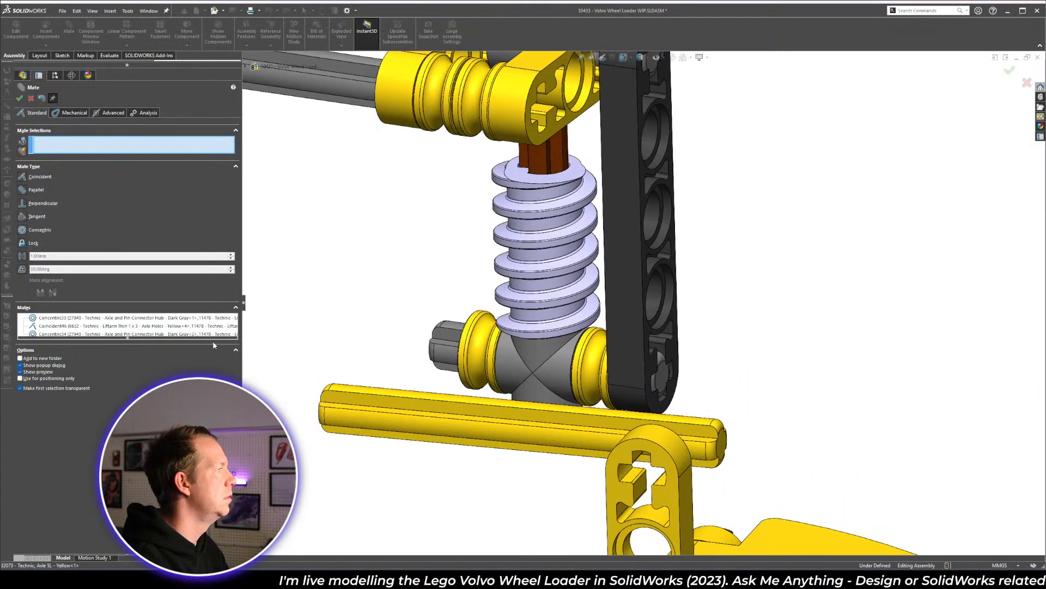
{"action": "left_click", "coordinate": [70, 319]}
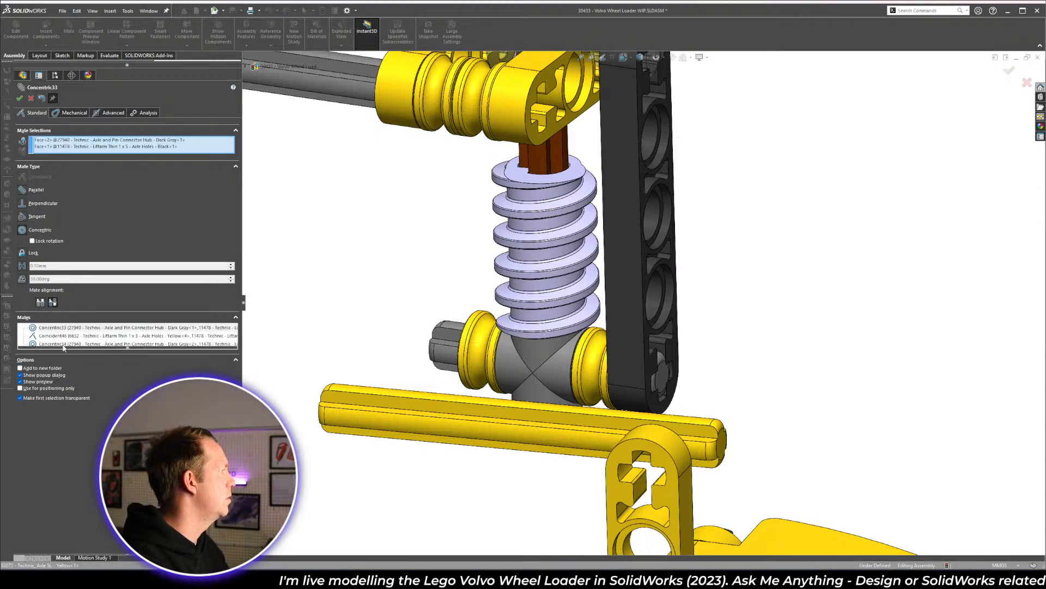
{"action": "left_click", "coordinate": [63, 344]}
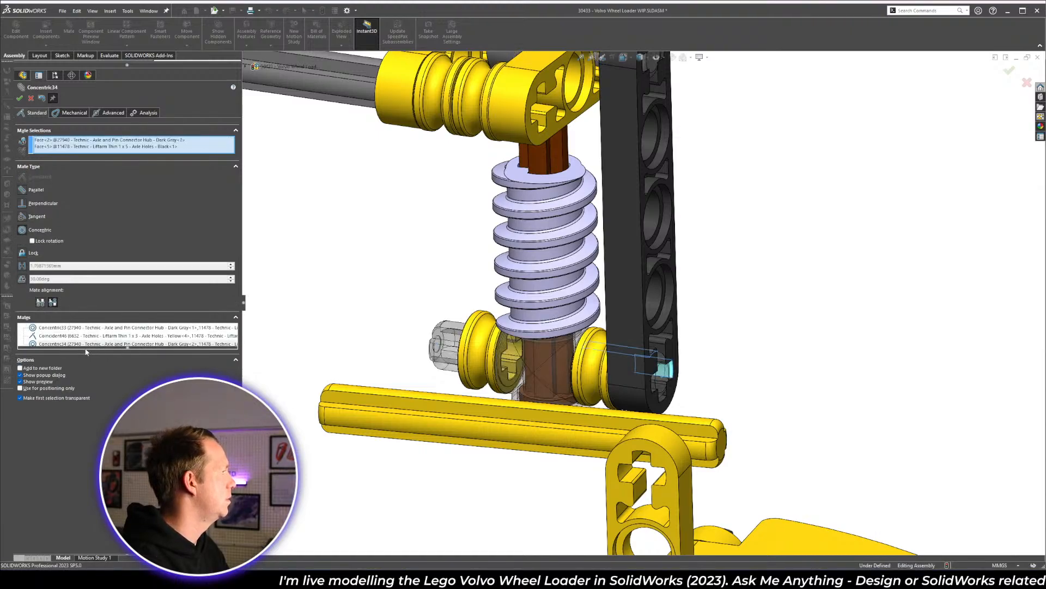
{"action": "key", "text": "Delete"}
- Mate the round hole next to the black liftarm's free end concentric with the lower hub's axle, and finish mating
{"action": "scroll", "coordinate": [654, 316], "scroll_direction": "down", "scroll_amount": 3}
{"action": "left_click", "coordinate": [634, 296]}
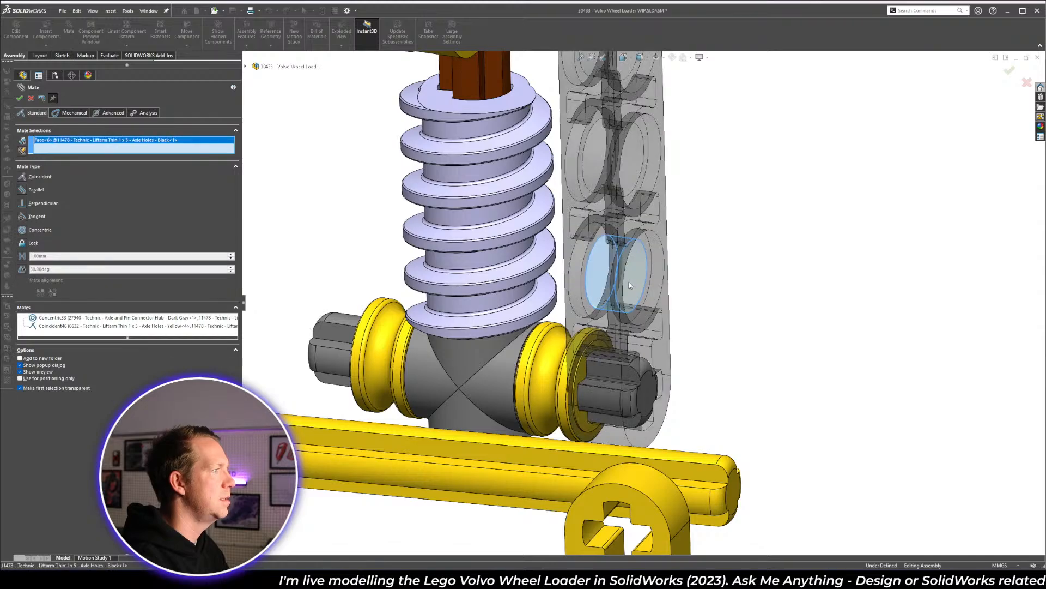
{"action": "scroll", "coordinate": [629, 368], "scroll_direction": "down", "scroll_amount": 5}
{"action": "left_click", "coordinate": [620, 340]}
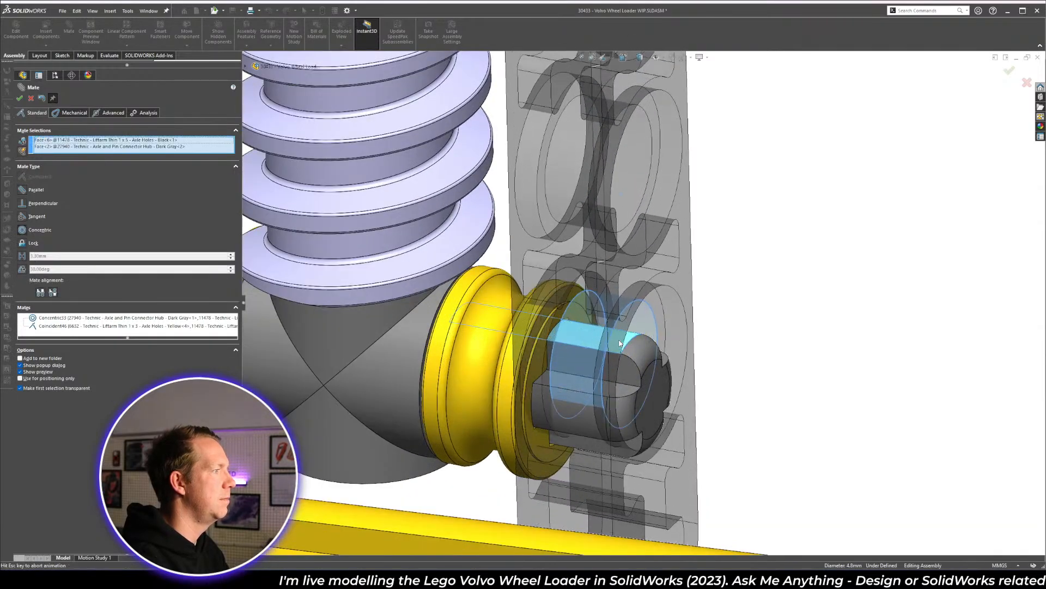
{"action": "right_click", "coordinate": [610, 341]}
{"action": "scroll", "coordinate": [584, 335], "scroll_direction": "up", "scroll_amount": 6}
{"action": "middle_click_drag", "start_coordinate": [606, 309], "coordinate": [572, 247]}
{"action": "scroll", "coordinate": [573, 247], "scroll_direction": "down", "scroll_amount": 5}
{"action": "mouse_move", "coordinate": [572, 245]}
{"action": "left_mouse_down"}
{"action": "mouse_move", "coordinate": [577, 263]}
{"action": "mouse_move", "coordinate": [582, 248]}
{"action": "left_mouse_up"}
{"action": "left_click", "coordinate": [23, 98]}
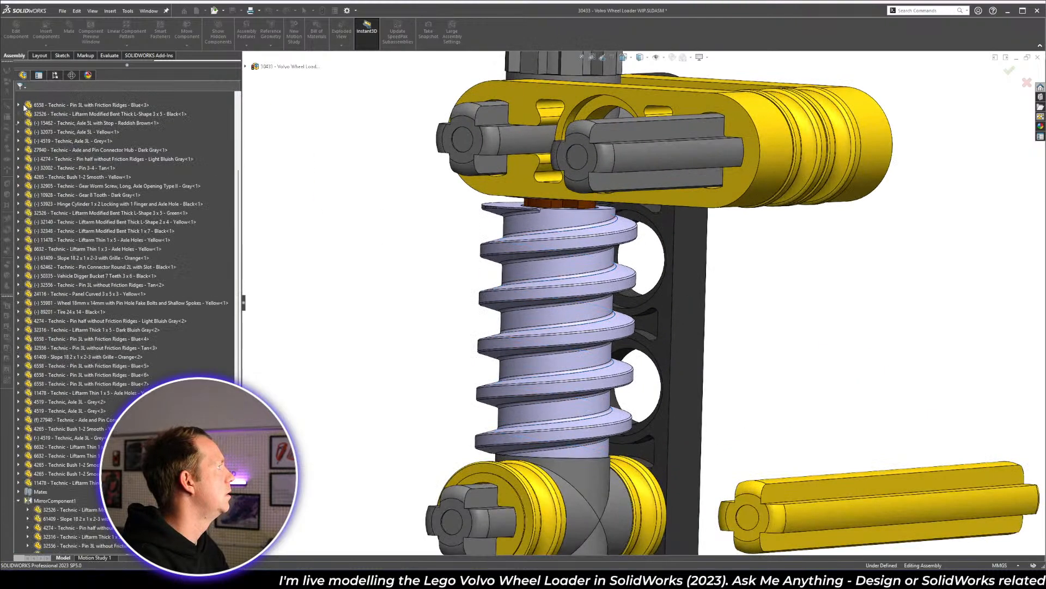
- Check the existing mates on the grey worm screw's two end faces
{"action": "left_click", "coordinate": [538, 216]}
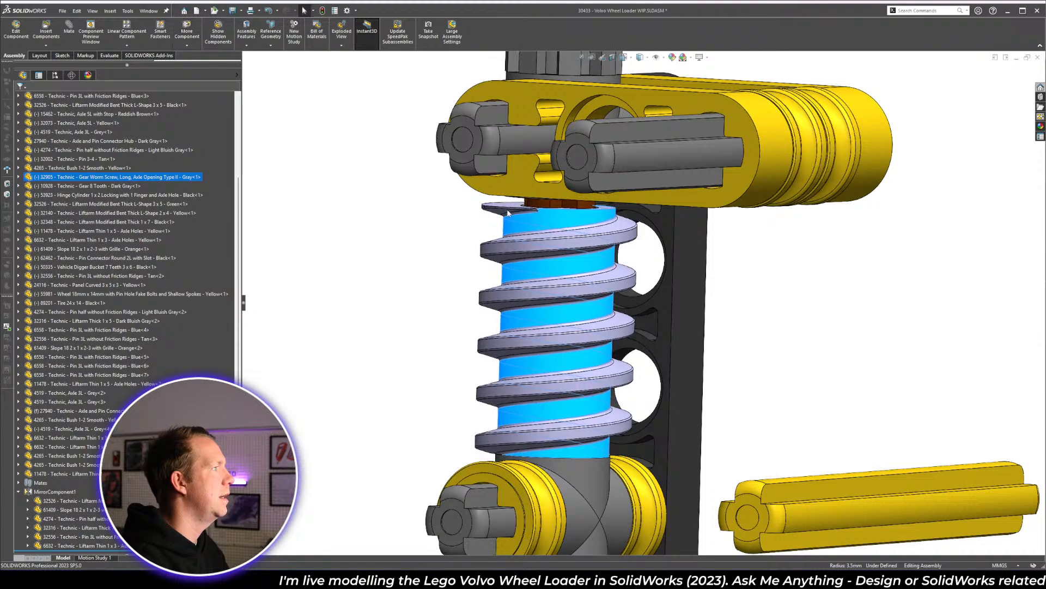
{"action": "left_click", "coordinate": [436, 297]}
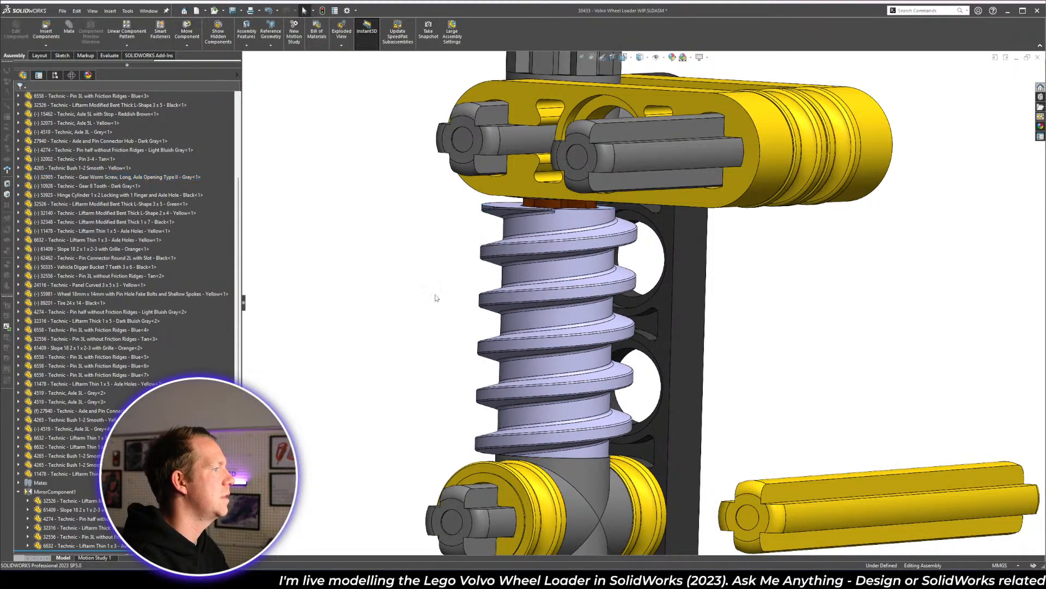
{"action": "left_click", "coordinate": [513, 212]}
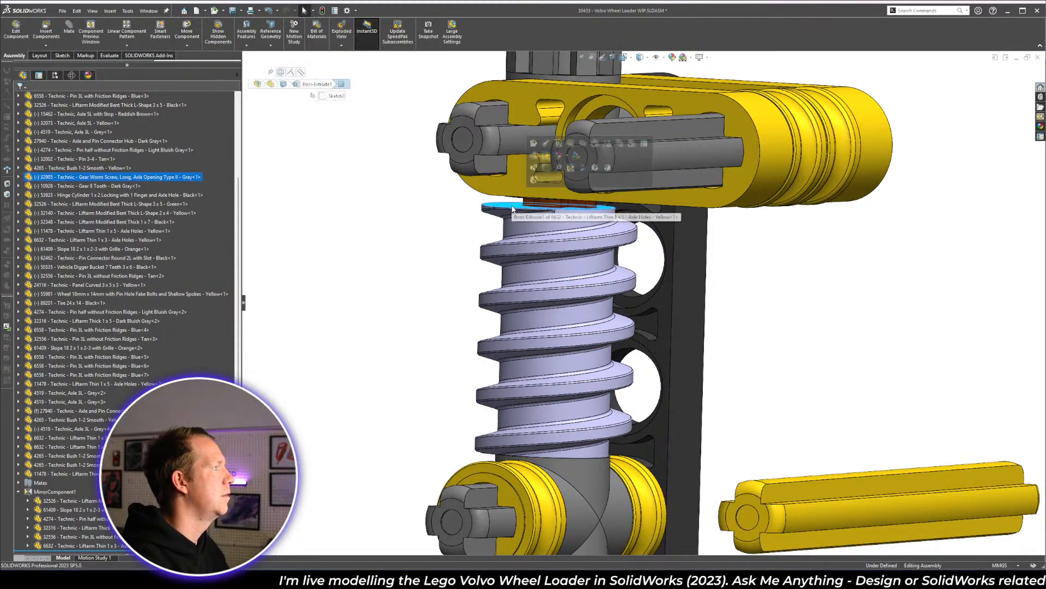
{"action": "left_click", "coordinate": [551, 456], "text": "ctrl"}
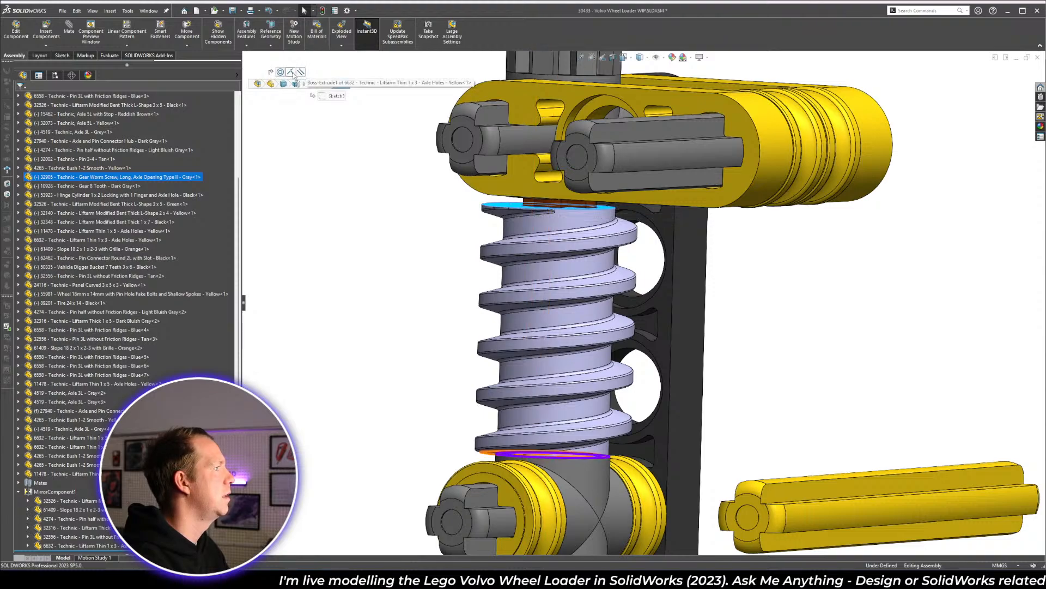
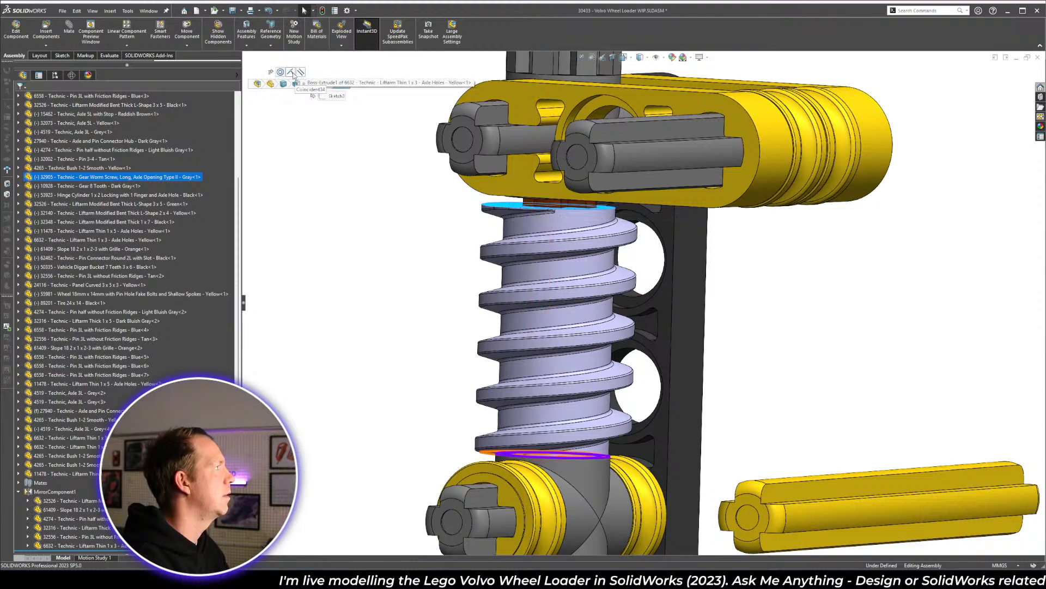
{"action": "left_click", "coordinate": [745, 366]}
- Move the yellow 5L axle close to the lower end of the black 1 x 5 liftarm
{"action": "scroll", "coordinate": [745, 357], "scroll_direction": "up", "scroll_amount": 5}
{"action": "middle_click_drag", "start_coordinate": [745, 355], "coordinate": [721, 402]}
{"action": "scroll", "coordinate": [722, 401], "scroll_direction": "up", "scroll_amount": 1}
{"action": "scroll", "coordinate": [724, 409], "scroll_direction": "down", "scroll_amount": 1}
{"action": "left_click_drag", "start_coordinate": [725, 367], "coordinate": [599, 446]}
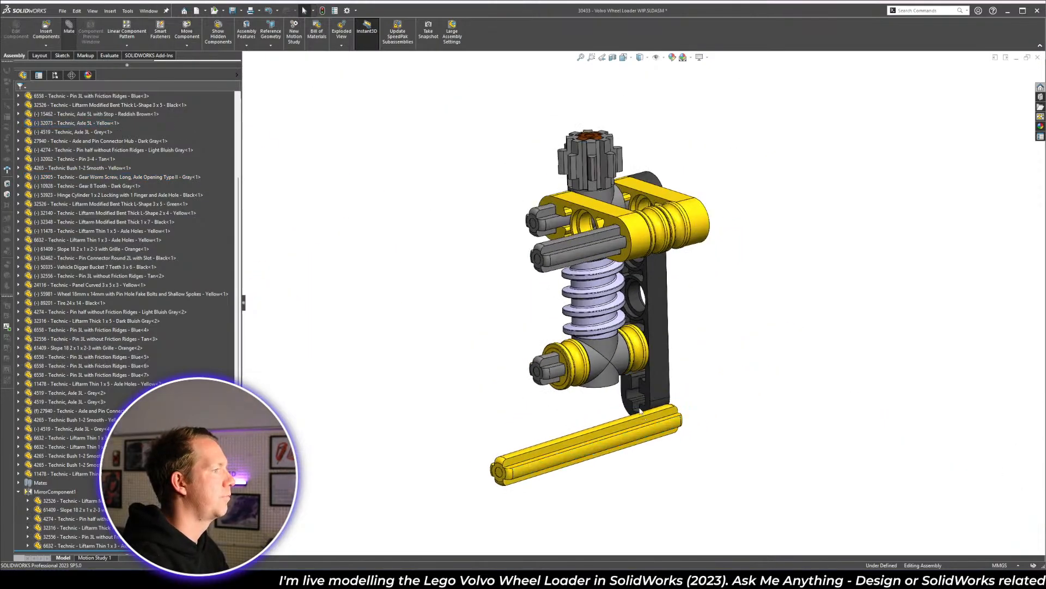
{"action": "scroll", "coordinate": [639, 406], "scroll_direction": "down", "scroll_amount": 6}
{"action": "left_click", "coordinate": [722, 368]}
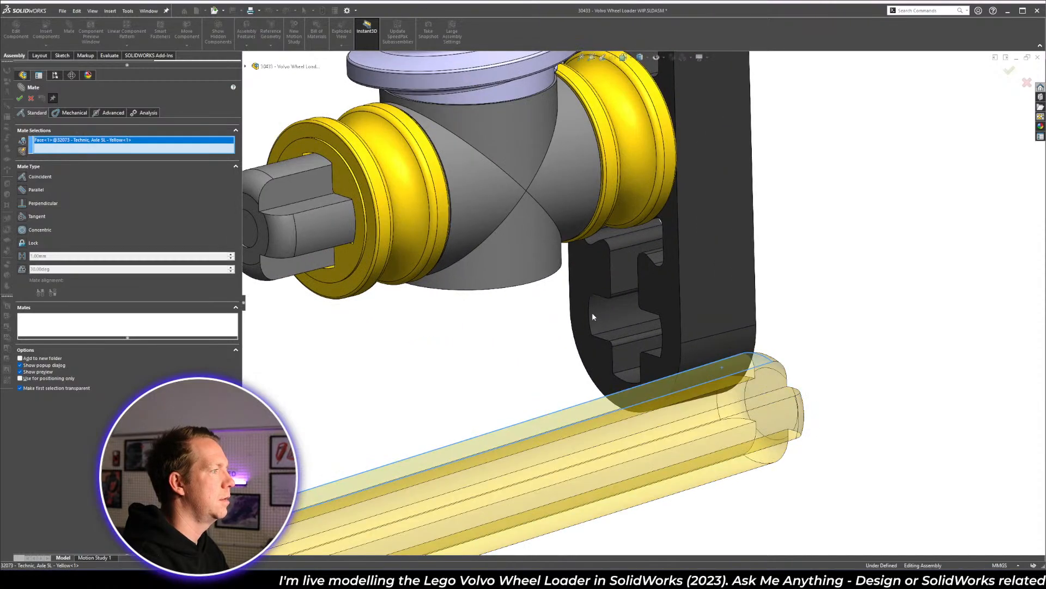
{"action": "left_click", "coordinate": [593, 316]}
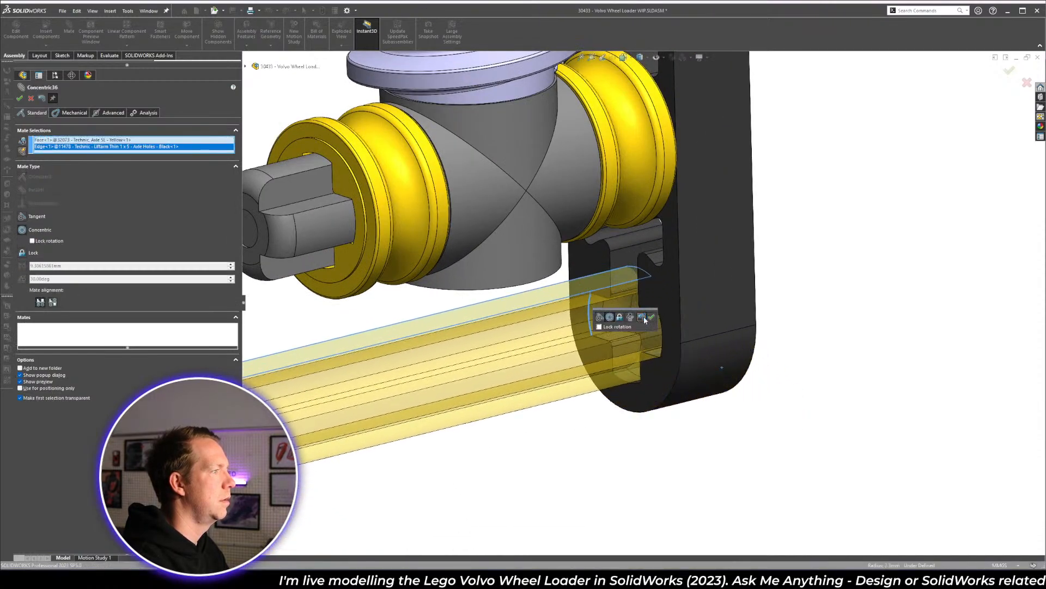
{"action": "left_click", "coordinate": [643, 318]}
- Mate the yellow 5L axle concentric with the axle hole at the black liftarm's lower end
{"action": "left_click", "coordinate": [613, 309]}
{"action": "left_click", "coordinate": [701, 379]}
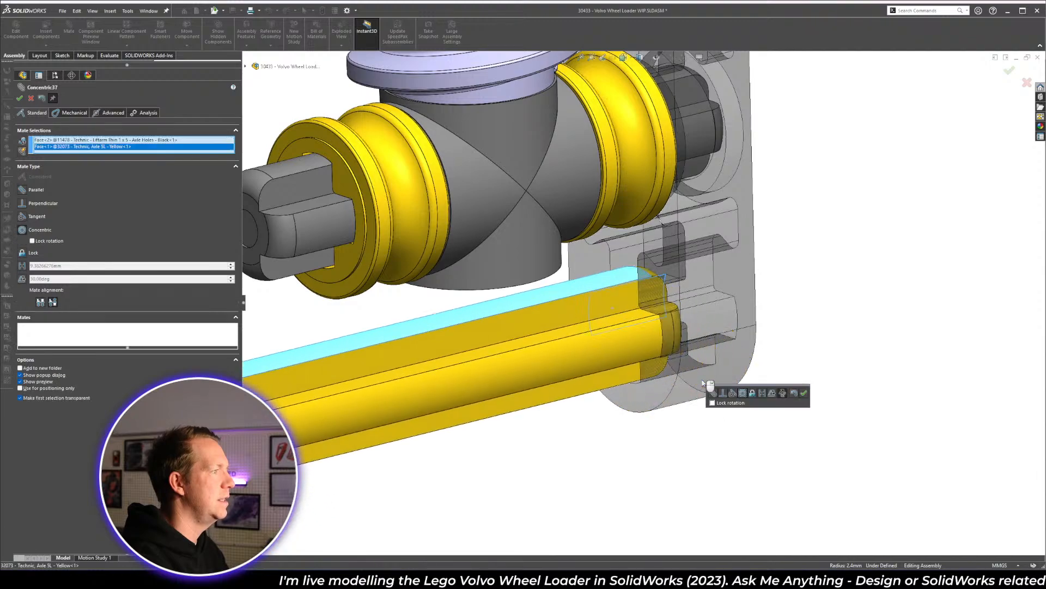
{"action": "left_click", "coordinate": [804, 393]}
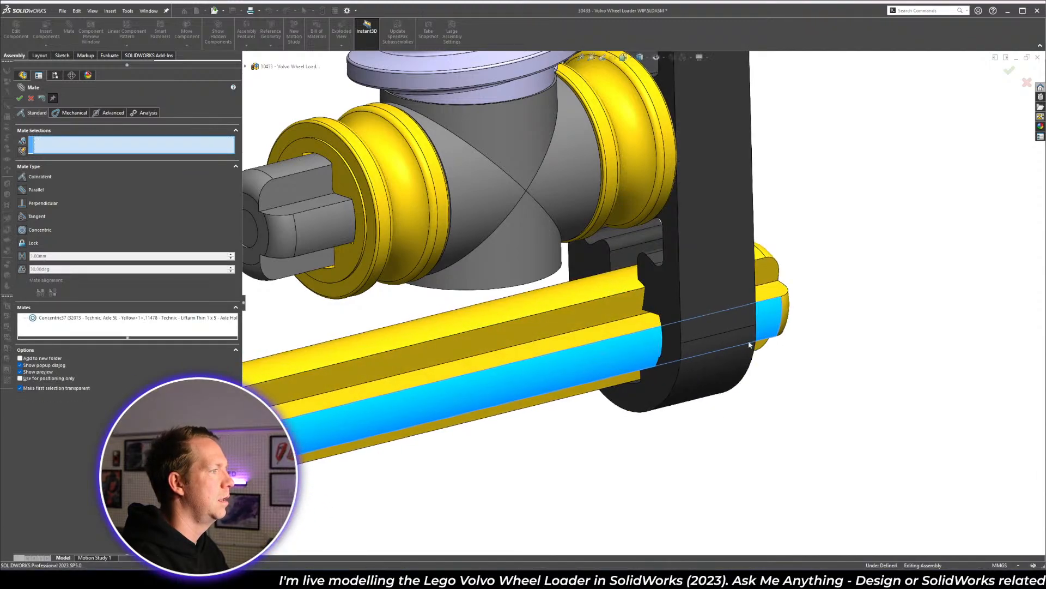
- Mate a flat rib face of the yellow axle coincident with the matching face of the liftarm's cross-shaped hole, and finish mating
{"action": "scroll", "coordinate": [682, 307], "scroll_direction": "down", "scroll_amount": 3}
{"action": "left_click", "coordinate": [624, 332]}
{"action": "scroll", "coordinate": [697, 244], "scroll_direction": "down", "scroll_amount": 5}
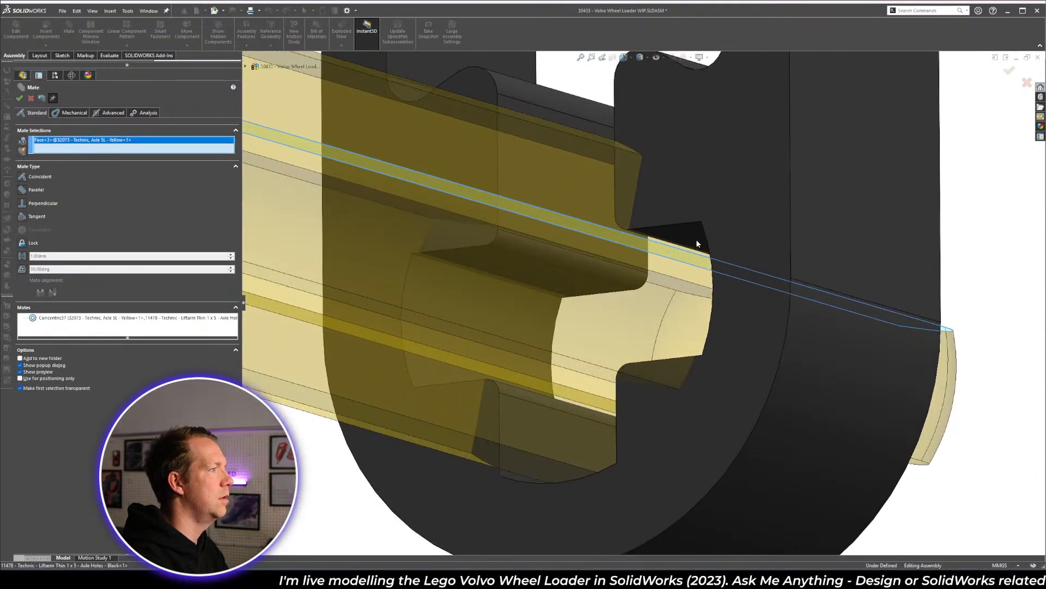
{"action": "left_click", "coordinate": [696, 240]}
{"action": "left_click", "coordinate": [796, 215]}
{"action": "scroll", "coordinate": [703, 224], "scroll_direction": "up", "scroll_amount": 6}
{"action": "middle_click_drag", "start_coordinate": [703, 224], "coordinate": [334, 216]}
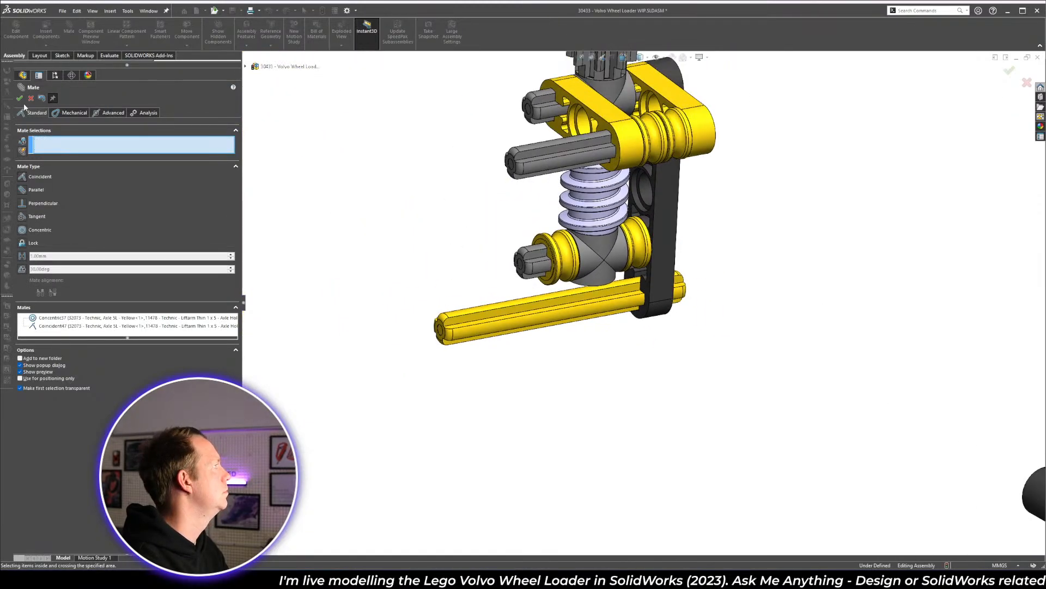
{"action": "left_click", "coordinate": [20, 99]}
- Recheck sub-step 4 in the Google Slides instructions, and bring the black 2L round pin connector from the loose parts beside the yellow axle
{"action": "key", "text": "alt+Tab"}
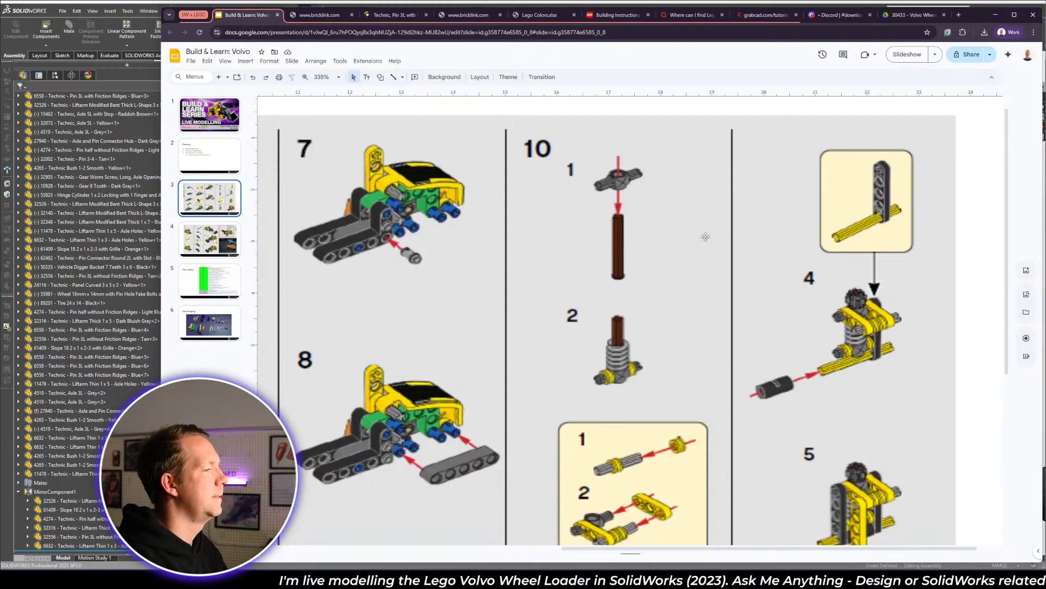
{"action": "key", "text": "alt+Tab"}
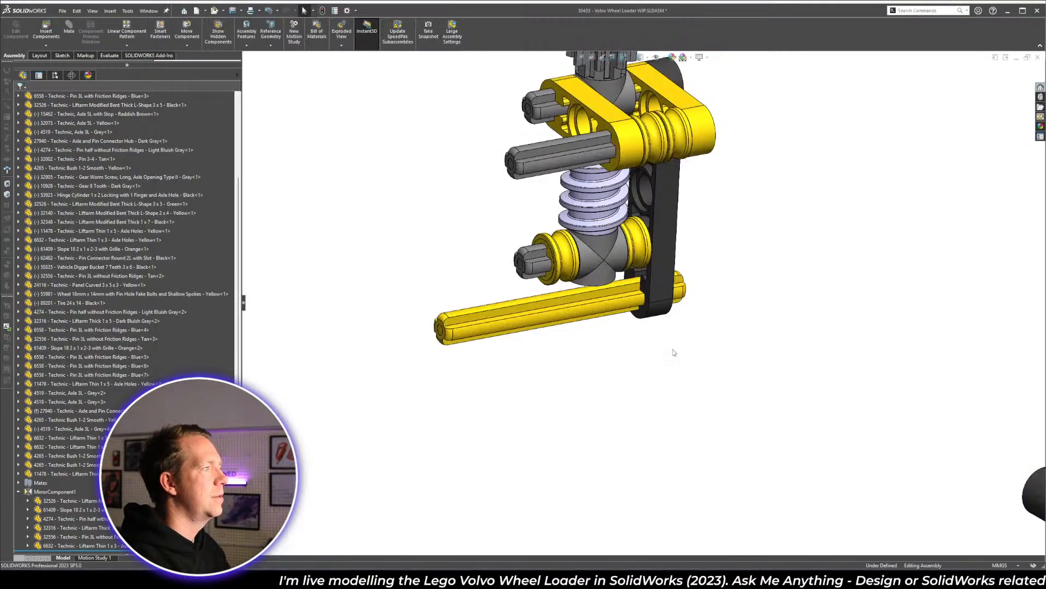
{"action": "scroll", "coordinate": [451, 299], "scroll_direction": "up", "scroll_amount": 8}
{"action": "middle_click_drag", "start_coordinate": [352, 318], "coordinate": [537, 300], "text": "ctrl"}
{"action": "scroll", "coordinate": [409, 296], "scroll_direction": "down", "scroll_amount": 1}
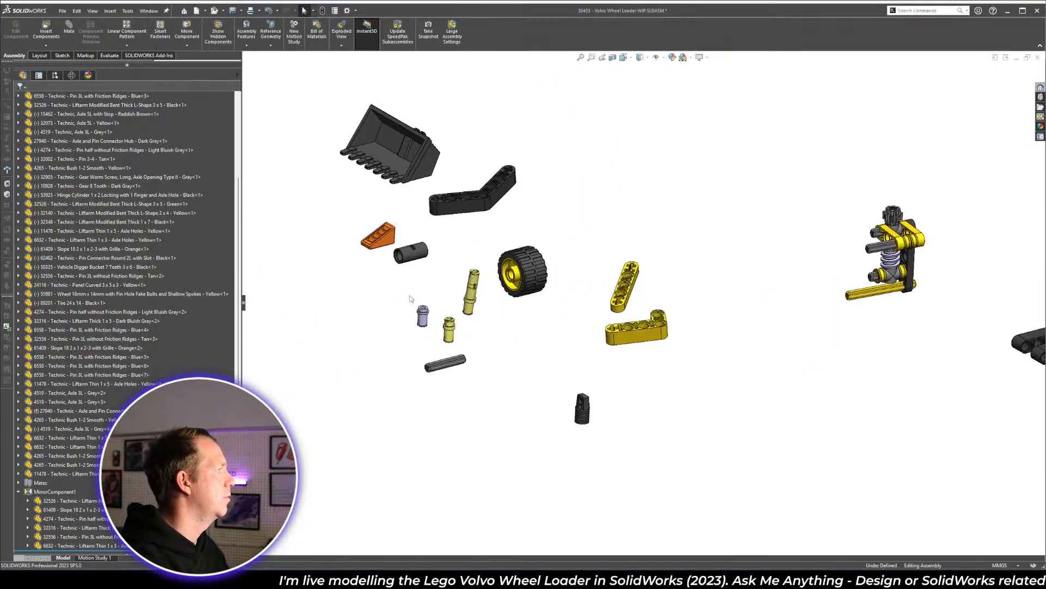
{"action": "left_click_drag", "start_coordinate": [414, 260], "coordinate": [880, 308]}
{"action": "scroll", "coordinate": [923, 299], "scroll_direction": "down", "scroll_amount": 2}
{"action": "scroll", "coordinate": [923, 300], "scroll_direction": "down", "scroll_amount": 3}
{"action": "left_click", "coordinate": [767, 290]}
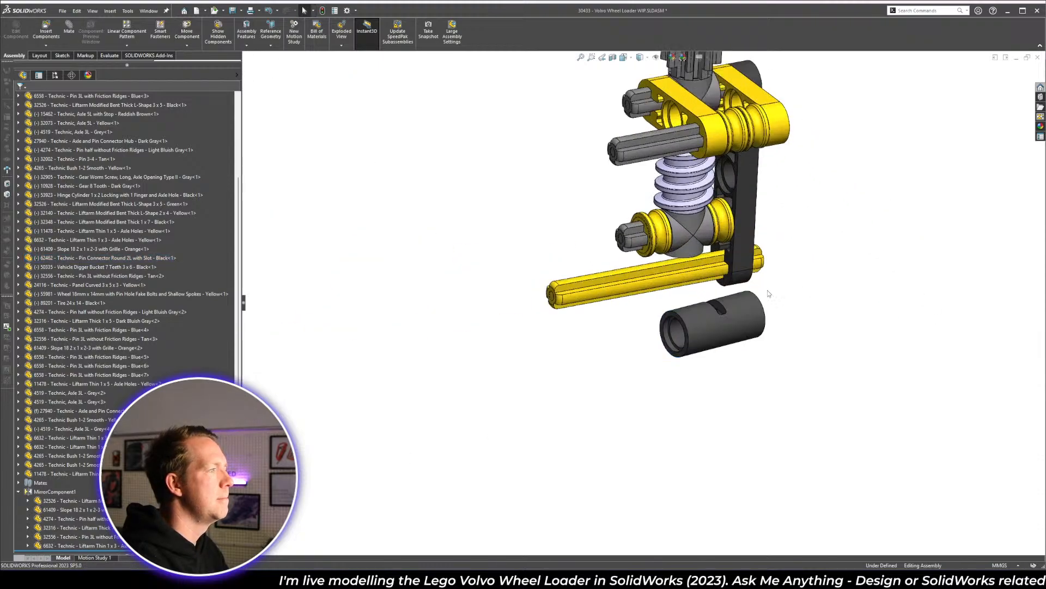
- Mate the black 2L pin connector's bore concentric with the yellow 5L axle
{"action": "scroll", "coordinate": [686, 299], "scroll_direction": "down", "scroll_amount": 3}
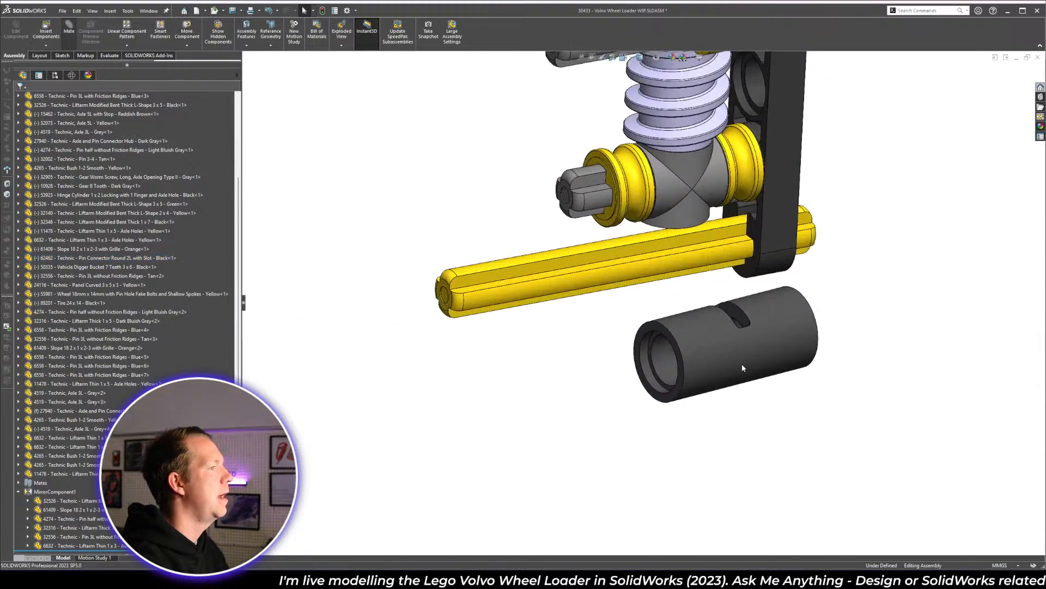
{"action": "key", "text": "m"}
{"action": "left_click", "coordinate": [663, 356]}
{"action": "left_click", "coordinate": [609, 247]}
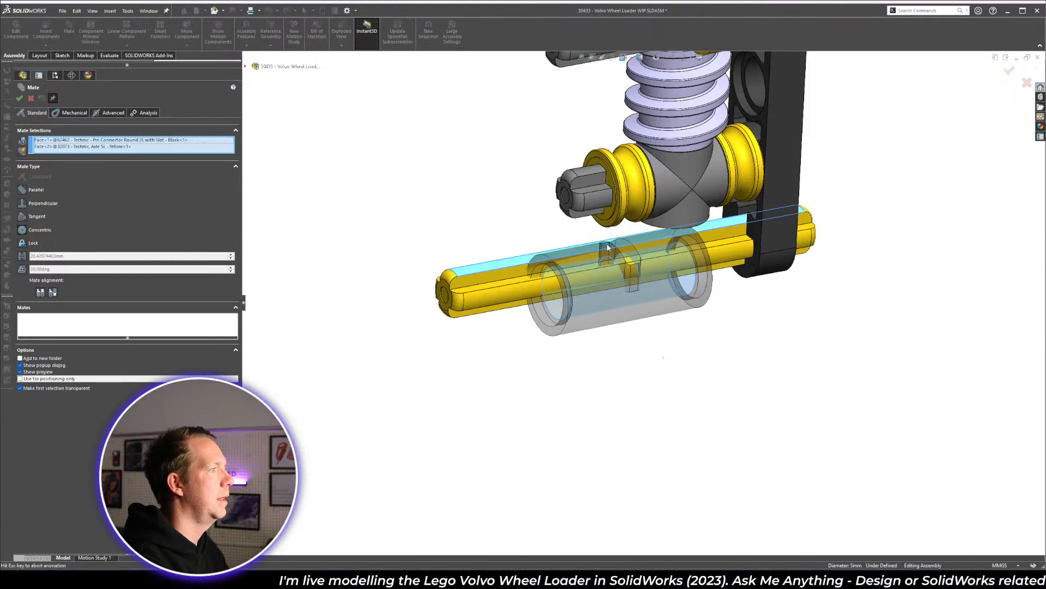
{"action": "key", "text": "Return"}
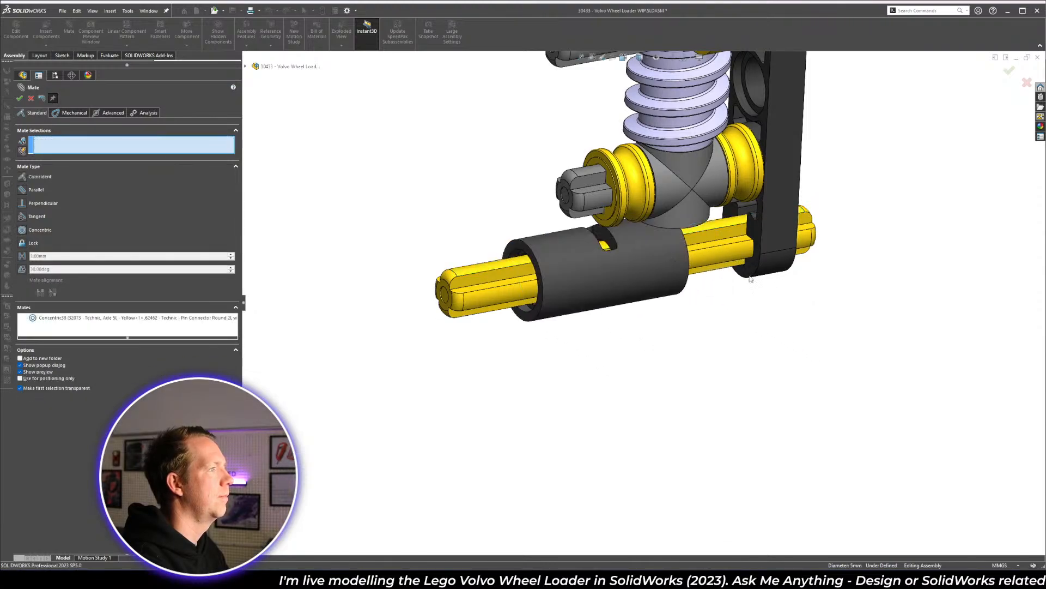
- Mate the pin connector's end face coincident with the inner face of the black 1 x 5 liftarm
{"action": "left_click", "coordinate": [750, 279]}
{"action": "middle_click_drag", "start_coordinate": [750, 279], "coordinate": [608, 297]}
{"action": "left_click", "coordinate": [712, 289]}
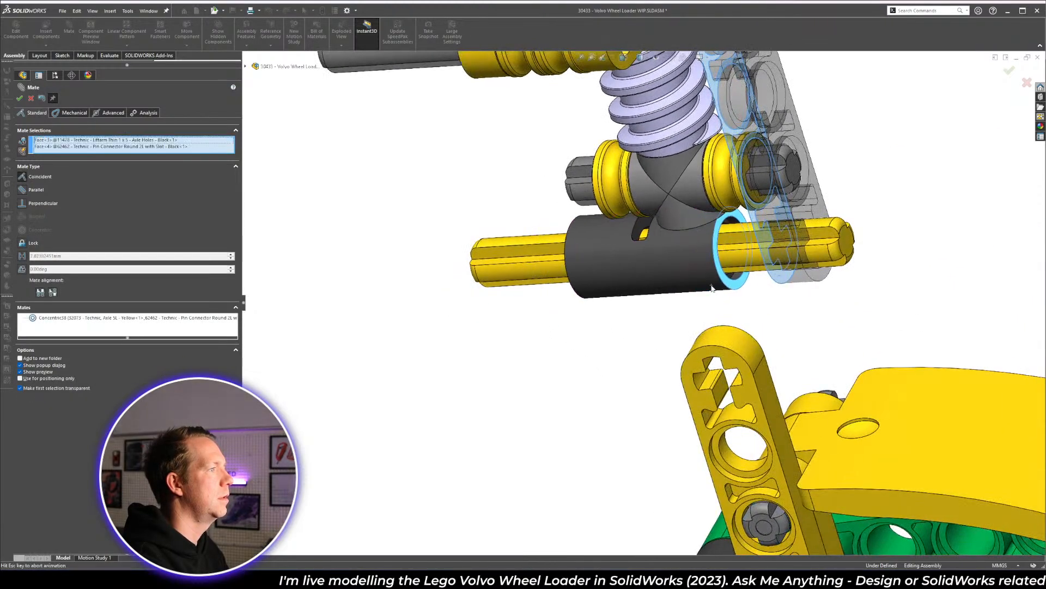
{"action": "right_click", "coordinate": [715, 290]}
{"action": "middle_click_drag", "start_coordinate": [715, 290], "coordinate": [763, 264]}
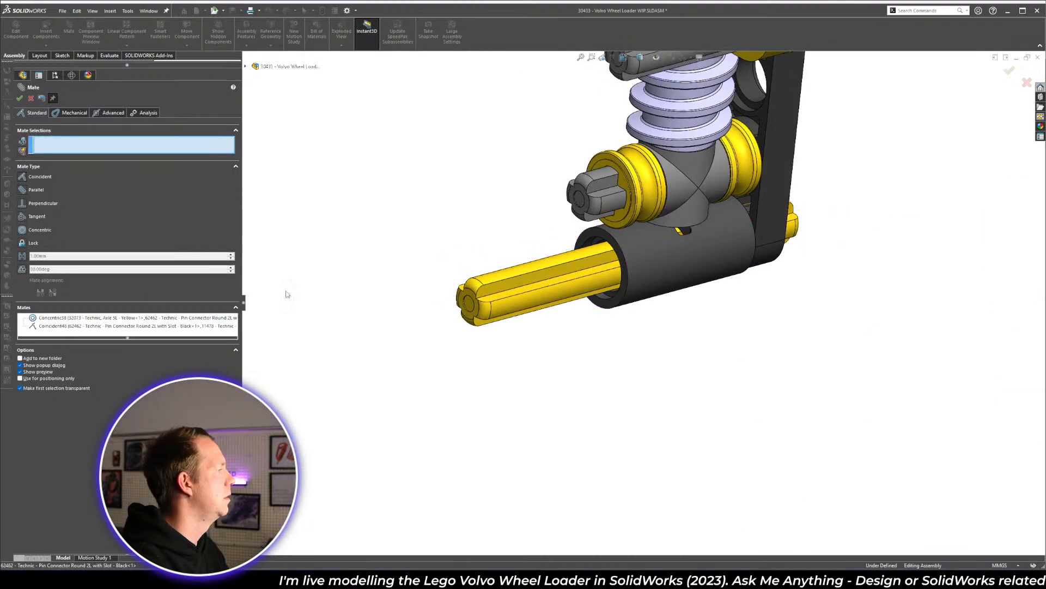
{"action": "middle_click_drag", "start_coordinate": [286, 295], "coordinate": [276, 314]}
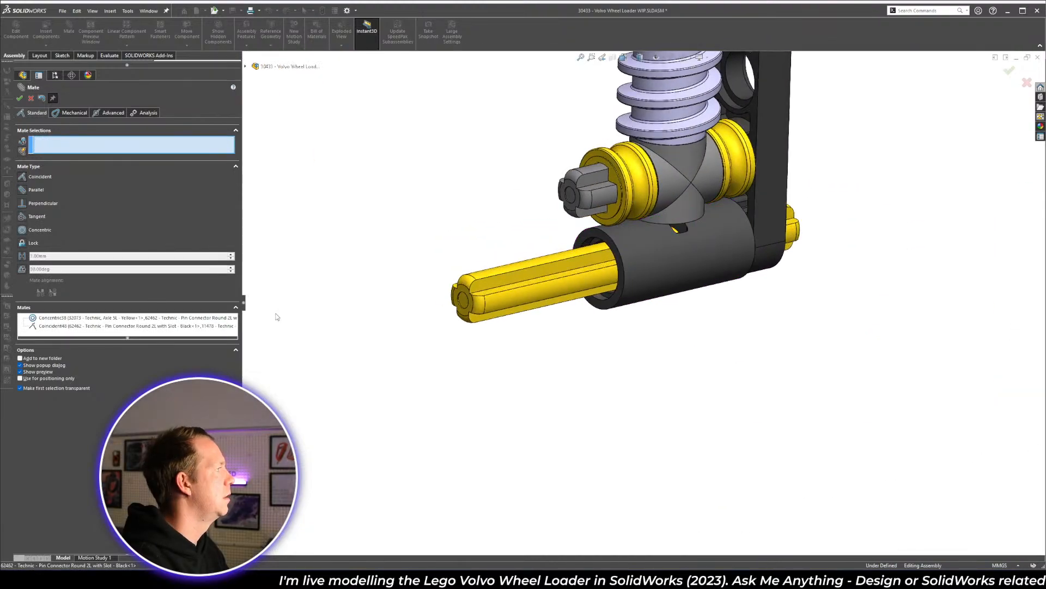
- Lock rotation on the concentric mate between the yellow 5L axle and the black pin connector, and finish mating
{"action": "left_click", "coordinate": [131, 318]}
{"action": "left_click", "coordinate": [33, 240]}
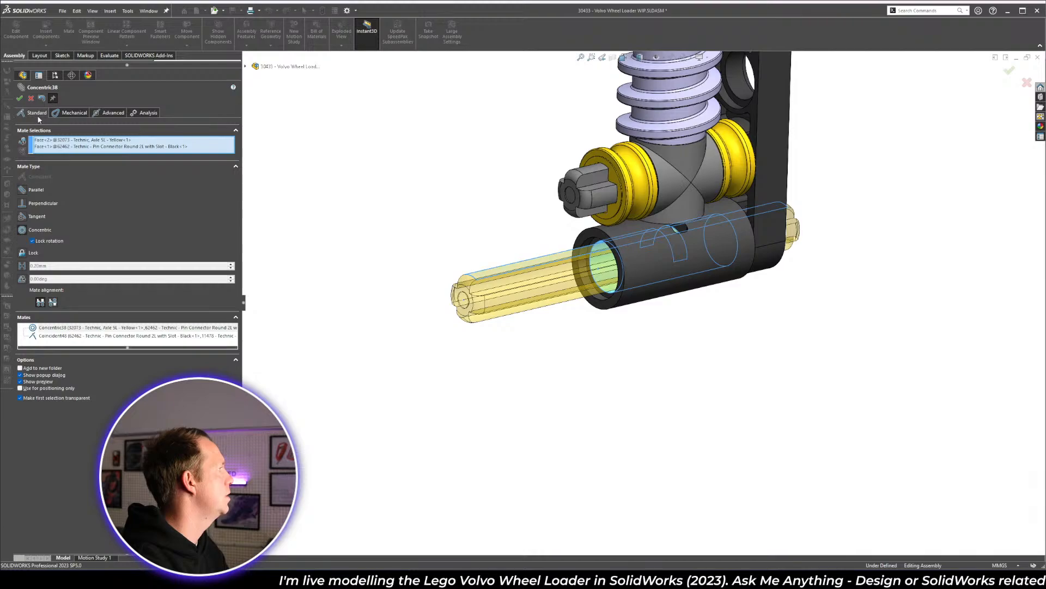
{"action": "left_click", "coordinate": [19, 98]}
{"action": "left_click", "coordinate": [20, 98]}
- Check sub-step 5 in the Google Slides instructions, and place a copy of the black 1 x 5 liftarm opposite the existing one in SOLIDWORKS
{"action": "key", "text": "alt+Tab"}
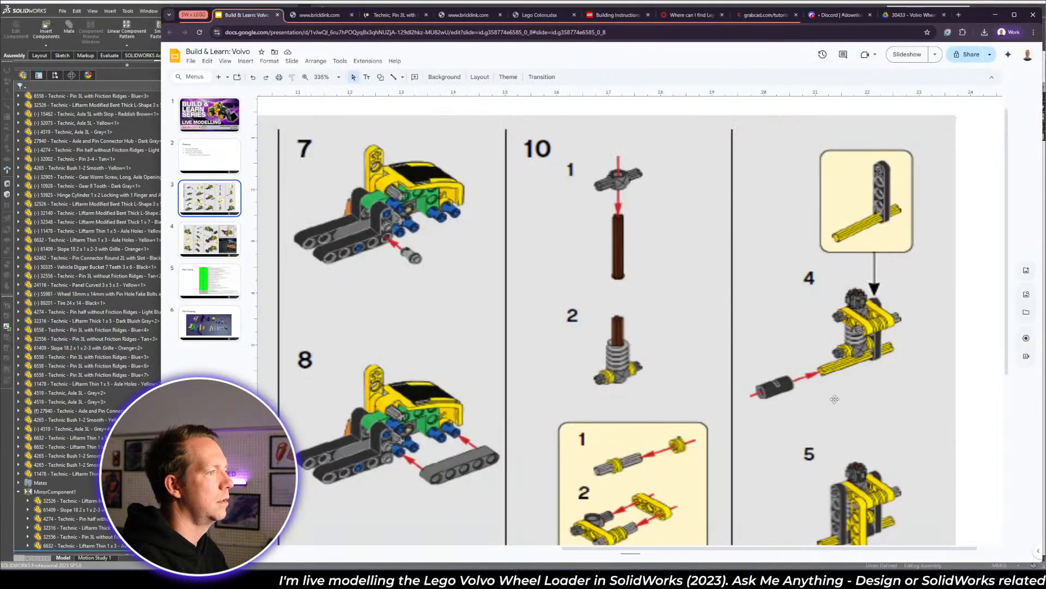
{"action": "scroll", "coordinate": [834, 398], "scroll_direction": "down", "scroll_amount": 3}
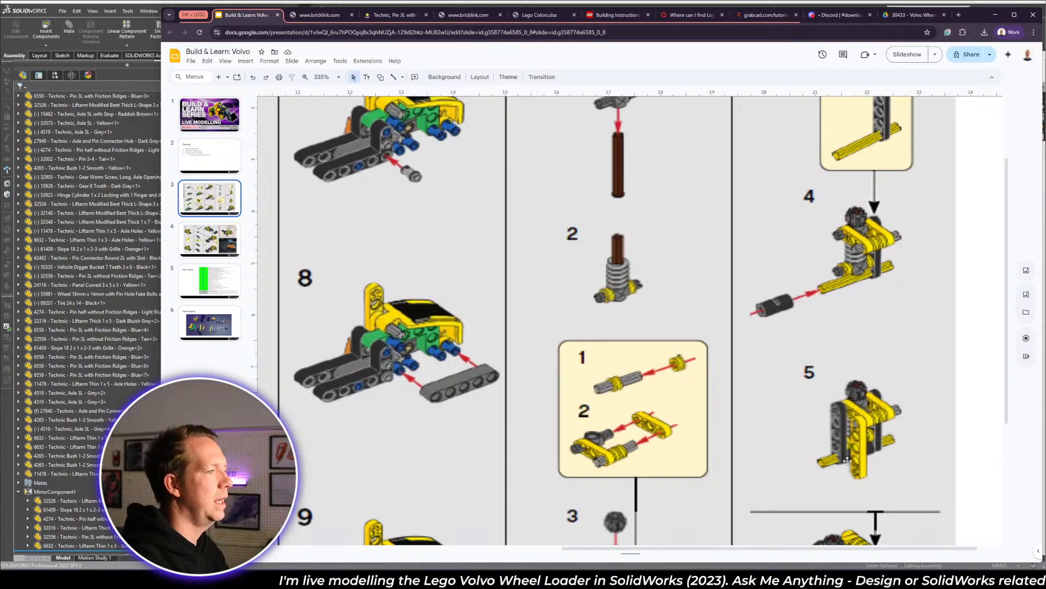
{"action": "key", "text": "alt+Tab"}
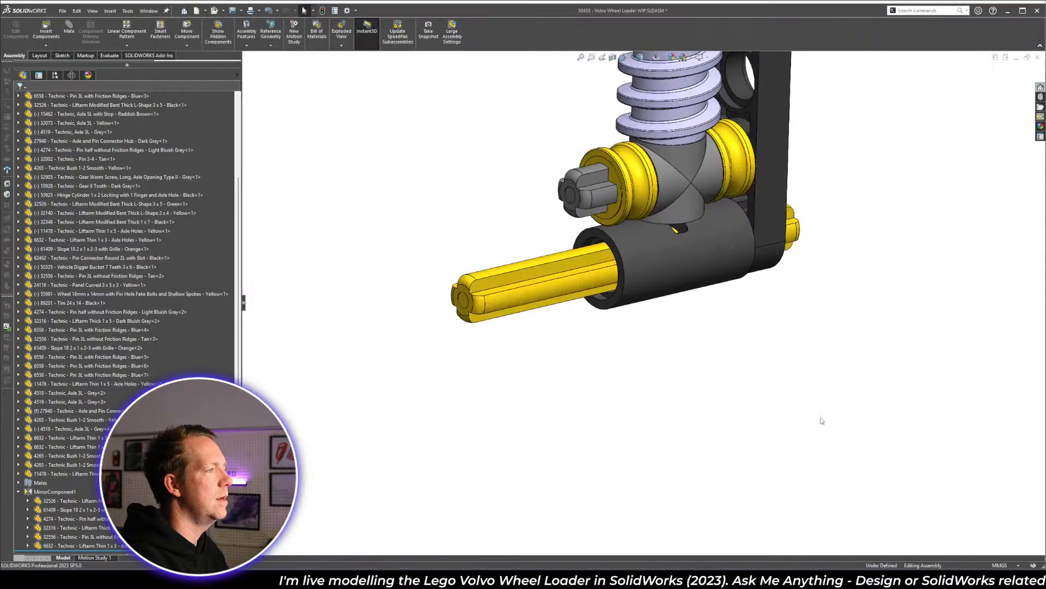
{"action": "scroll", "coordinate": [711, 197], "scroll_direction": "up", "scroll_amount": 5}
{"action": "scroll", "coordinate": [671, 278], "scroll_direction": "down", "scroll_amount": 2}
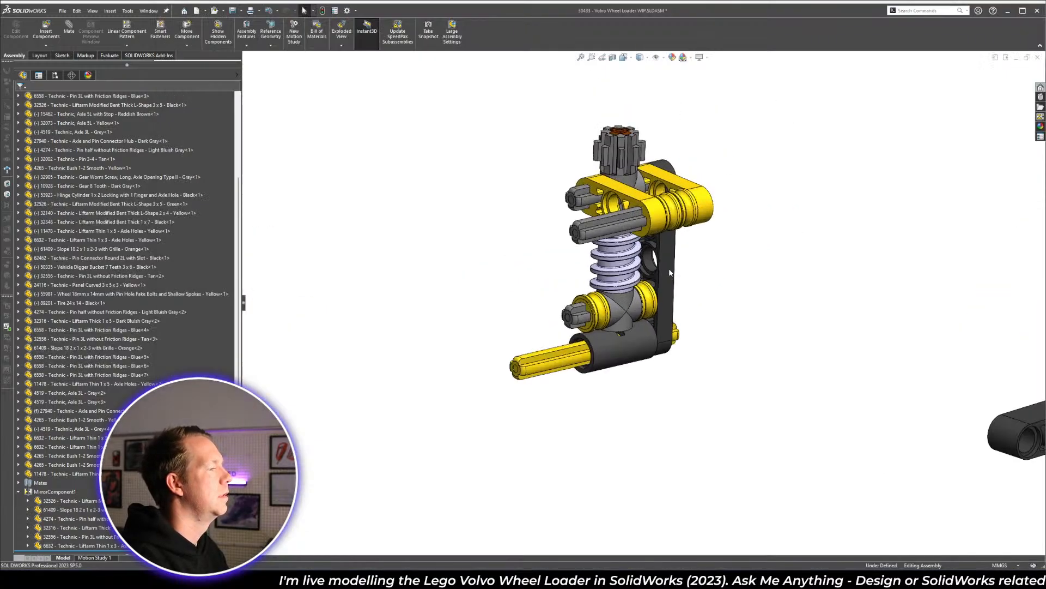
{"action": "left_click_drag", "start_coordinate": [670, 272], "coordinate": [529, 297], "text": "ctrl"}
{"action": "left_click", "coordinate": [337, 205]}
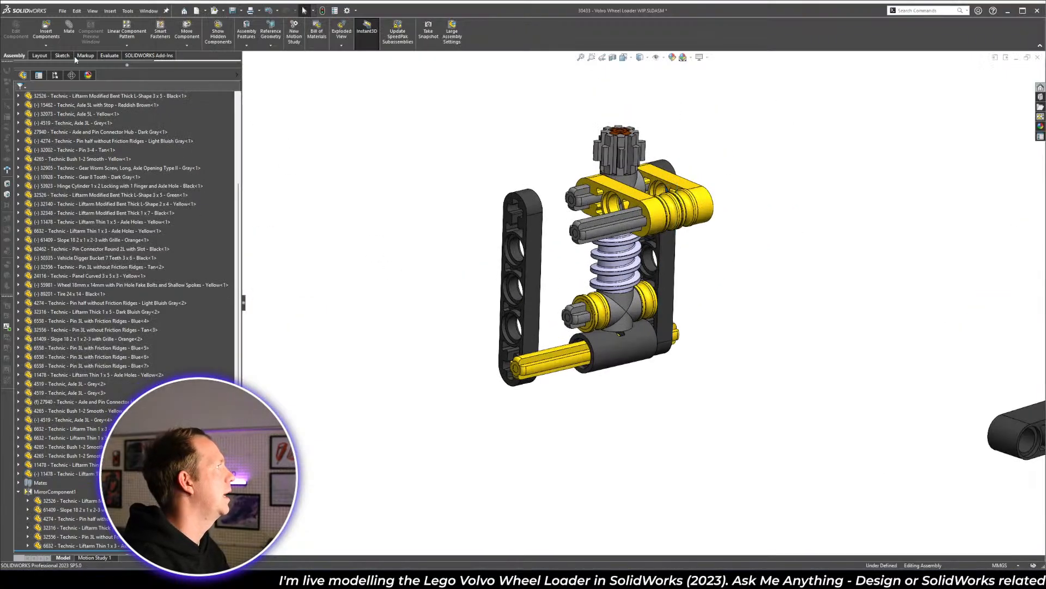
- Mate the copied black liftarm's upper rounded end concentric with the rounded end of the adjacent yellow 1 x 3 liftarm
{"action": "left_click", "coordinate": [68, 30]}
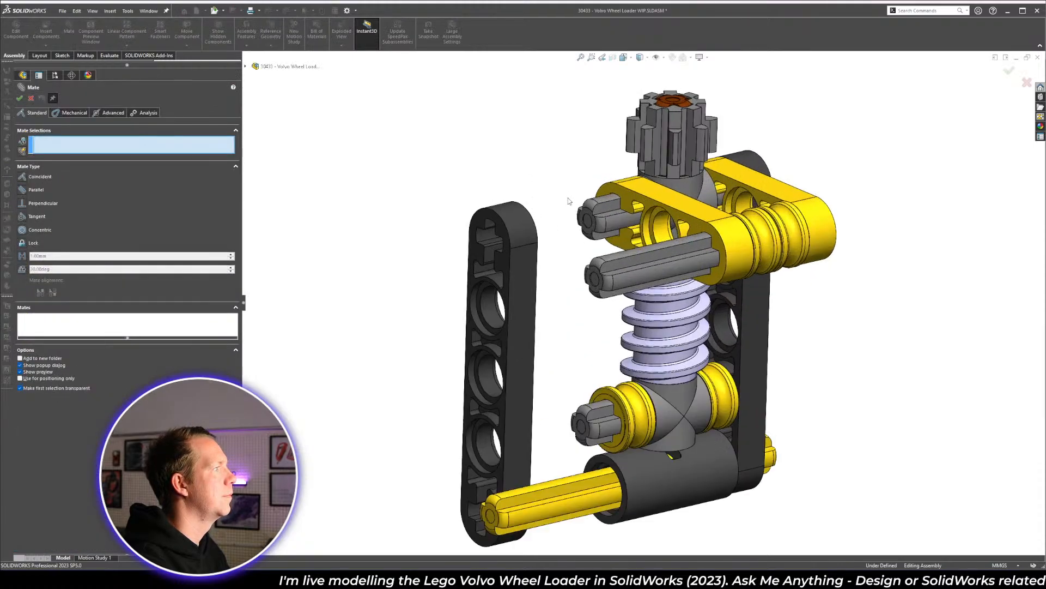
{"action": "scroll", "coordinate": [635, 237], "scroll_direction": "down", "scroll_amount": 3}
{"action": "scroll", "coordinate": [635, 238], "scroll_direction": "down", "scroll_amount": 4}
{"action": "middle_click_drag", "start_coordinate": [635, 238], "coordinate": [654, 260]}
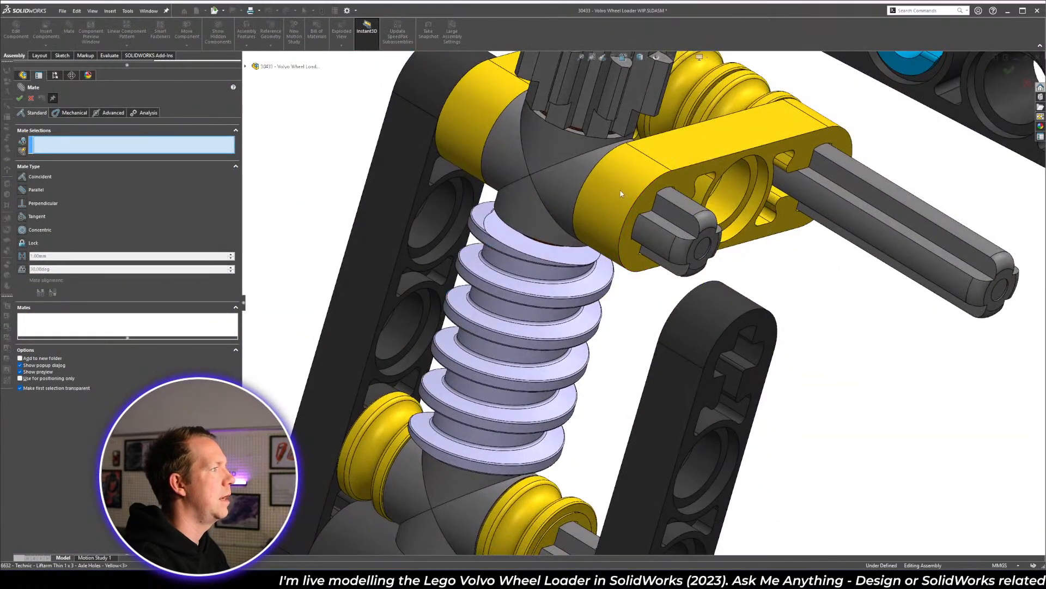
{"action": "left_click", "coordinate": [619, 193]}
{"action": "left_click", "coordinate": [738, 307]}
{"action": "right_click", "coordinate": [738, 311]}
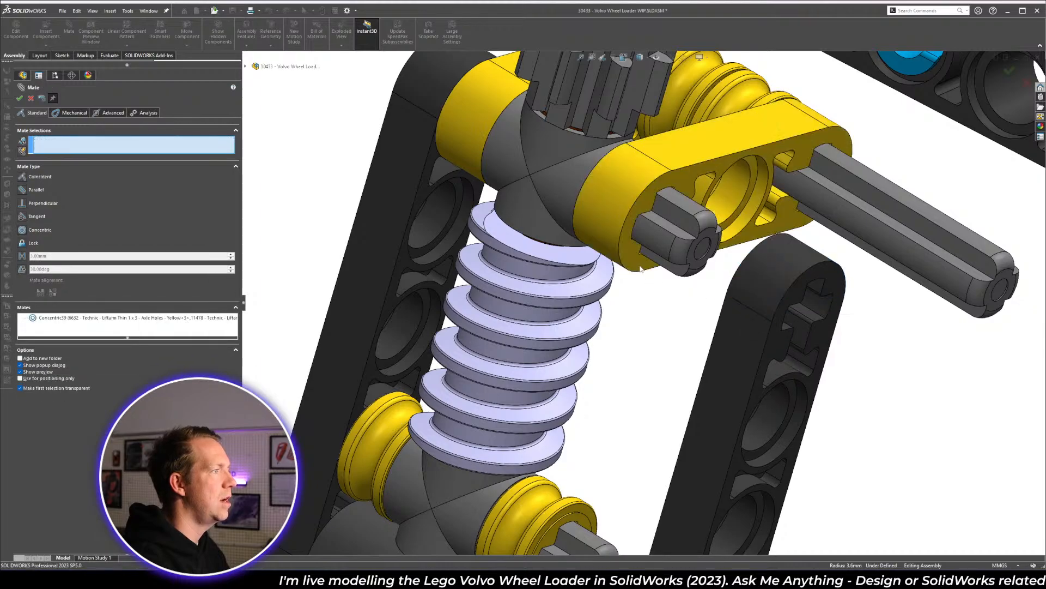
- Mate the yellow 1 x 3 liftarm's outer flat face coincident with the copied black liftarm's inner face
{"action": "left_click", "coordinate": [763, 212]}
{"action": "middle_click_drag", "start_coordinate": [763, 212], "coordinate": [792, 328]}
{"action": "middle_click_drag", "start_coordinate": [739, 271], "coordinate": [738, 258]}
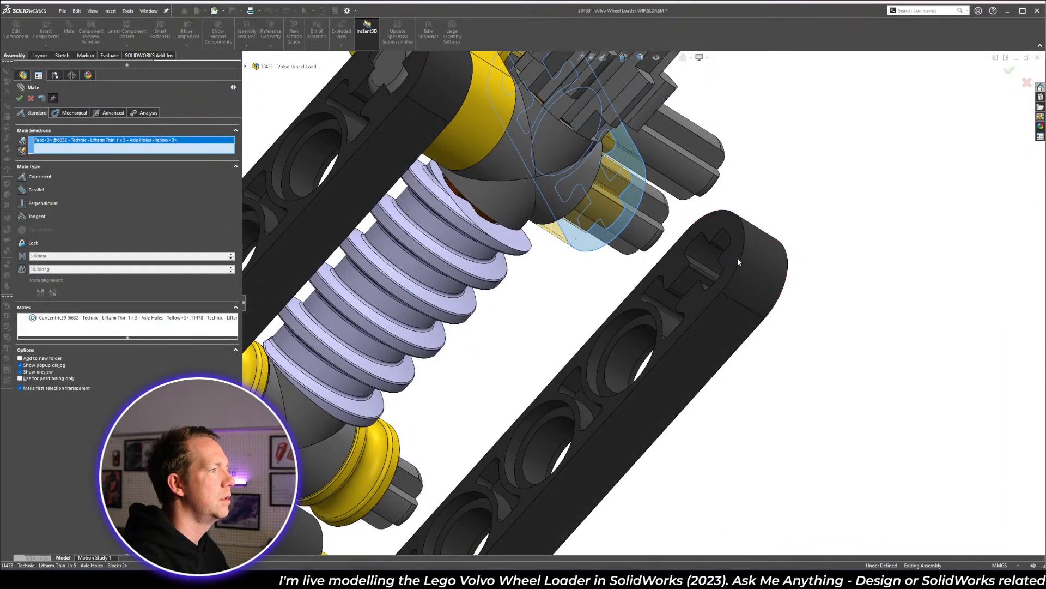
{"action": "left_click", "coordinate": [737, 253]}
{"action": "right_click", "coordinate": [743, 256]}
- Mate the copied liftarm's lower axle hole concentric with the yellow 5L axle, and finish mating
{"action": "scroll", "coordinate": [650, 338], "scroll_direction": "up", "scroll_amount": 4}
{"action": "middle_click_drag", "start_coordinate": [602, 365], "coordinate": [544, 308]}
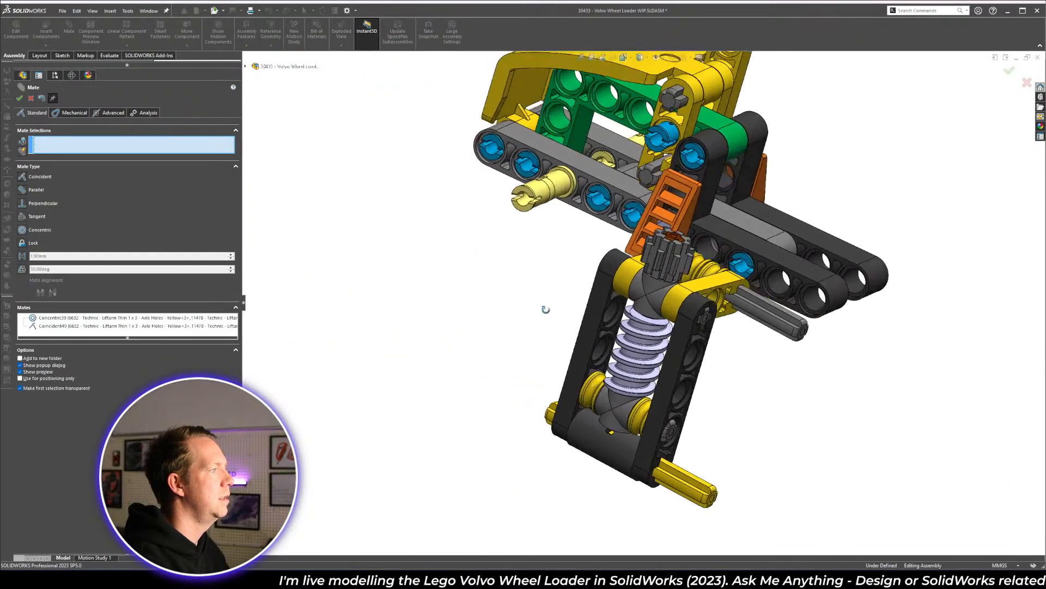
{"action": "scroll", "coordinate": [687, 482], "scroll_direction": "down", "scroll_amount": 4}
{"action": "left_click_drag", "start_coordinate": [603, 406], "coordinate": [735, 393]}
{"action": "left_click", "coordinate": [750, 370]}
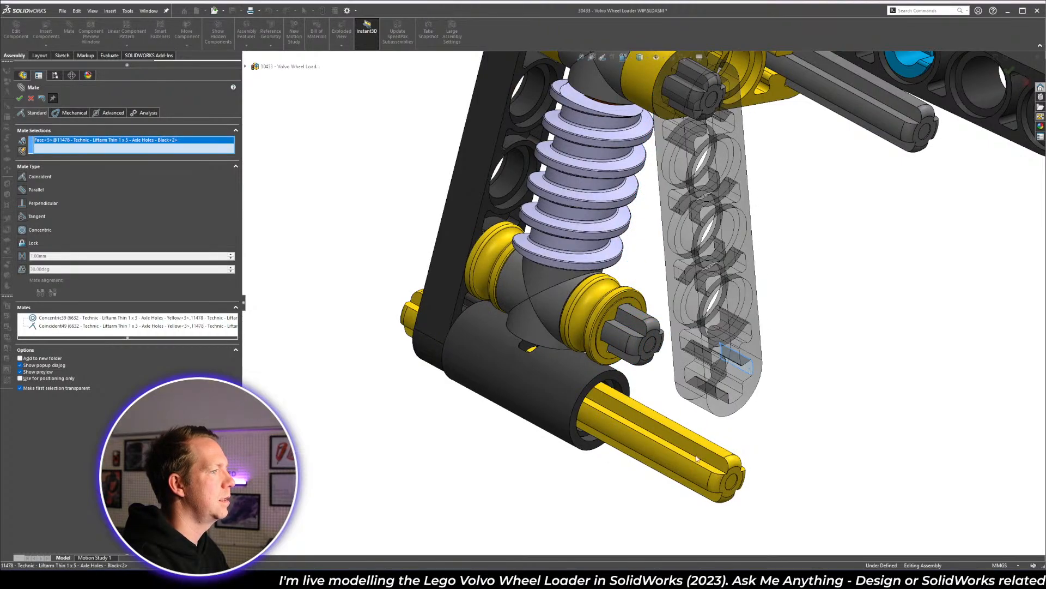
{"action": "left_click", "coordinate": [688, 466]}
{"action": "left_click", "coordinate": [704, 484]}
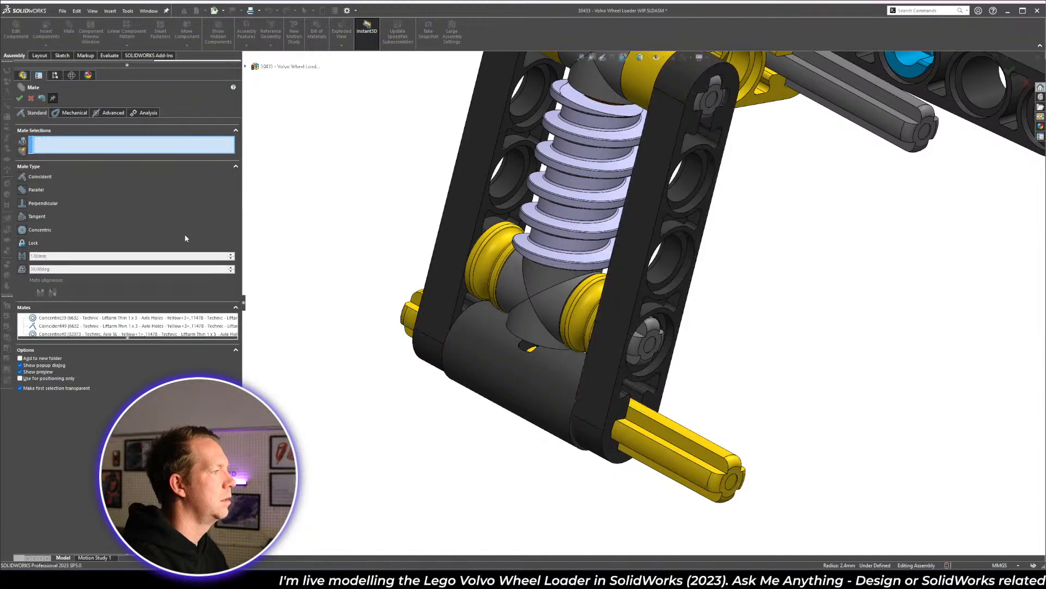
{"action": "left_click", "coordinate": [19, 99]}
- Slide the yellow 5L axle lengthwise so that it protrudes about equally beyond both black liftarms
{"action": "scroll", "coordinate": [757, 364], "scroll_direction": "up", "scroll_amount": 5}
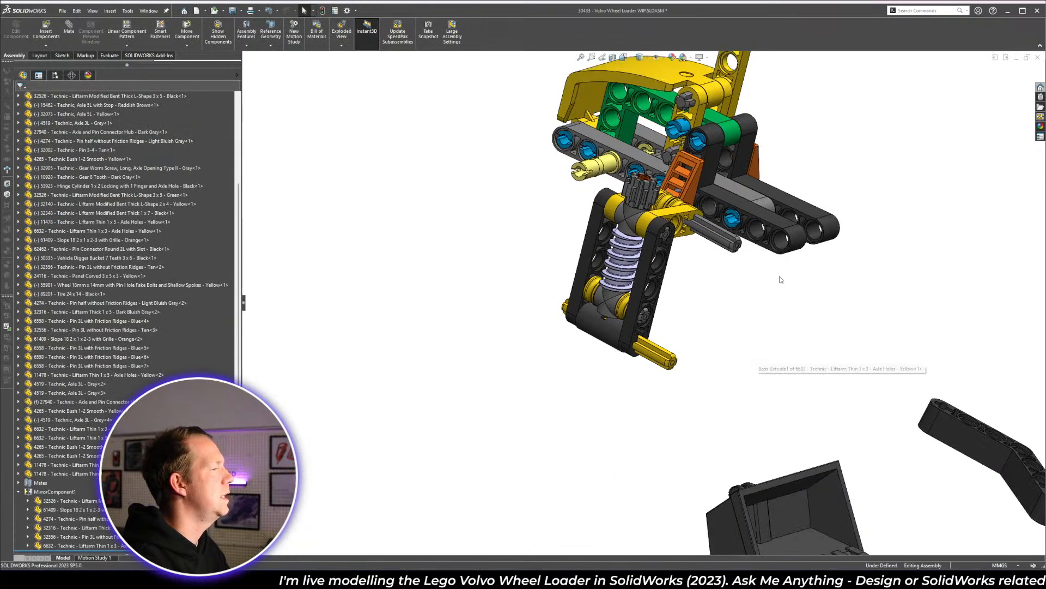
{"action": "middle_click_drag", "start_coordinate": [780, 278], "coordinate": [613, 290]}
{"action": "scroll", "coordinate": [613, 290], "scroll_direction": "up", "scroll_amount": 2}
{"action": "scroll", "coordinate": [515, 398], "scroll_direction": "up", "scroll_amount": 2}
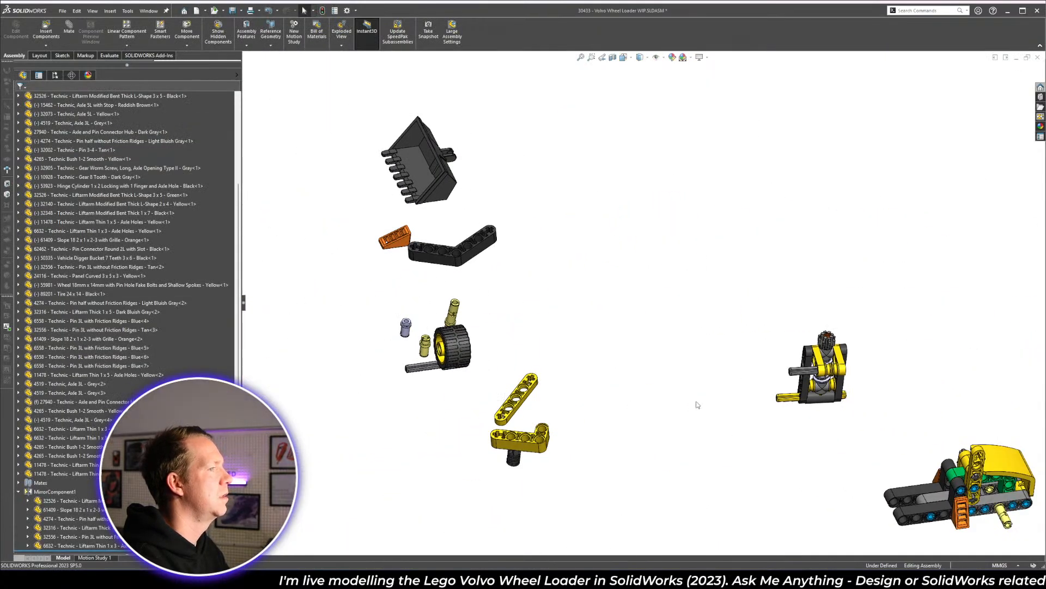
{"action": "scroll", "coordinate": [871, 391], "scroll_direction": "down", "scroll_amount": 7}
{"action": "middle_click_drag", "start_coordinate": [843, 374], "coordinate": [792, 409]}
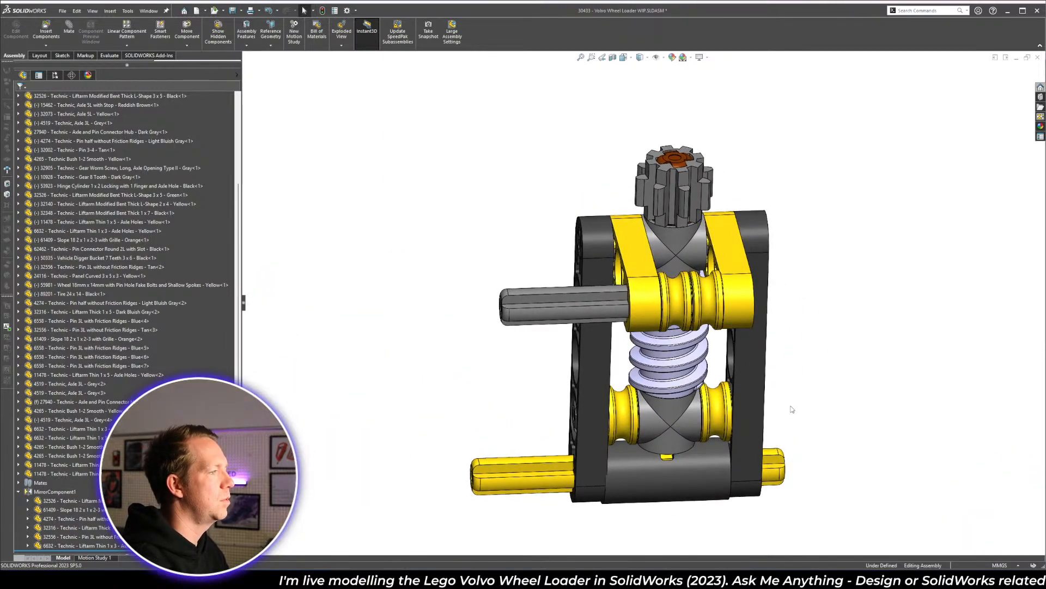
{"action": "left_click_drag", "start_coordinate": [787, 488], "coordinate": [793, 488]}
- Review sub-step 5 and the fitting of the finished subassembly onto the loader in the Google Slides instructions
{"action": "key", "text": "alt+Tab"}
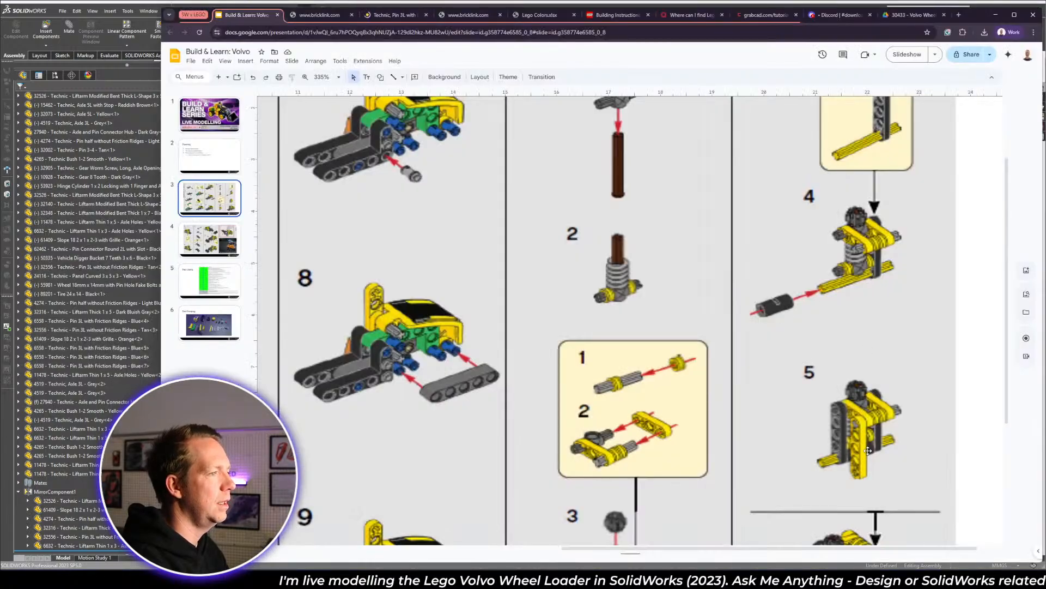
{"action": "scroll", "coordinate": [867, 450], "scroll_direction": "down", "scroll_amount": 3}
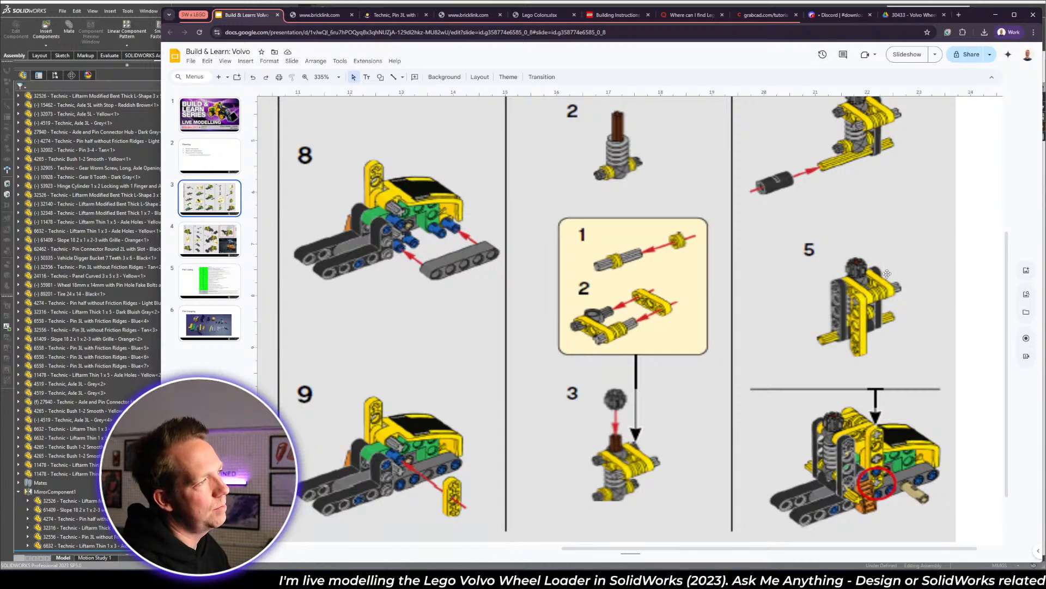
{"action": "scroll", "coordinate": [886, 273], "scroll_direction": "up", "scroll_amount": 2}
{"action": "key", "text": "alt+Tab"}
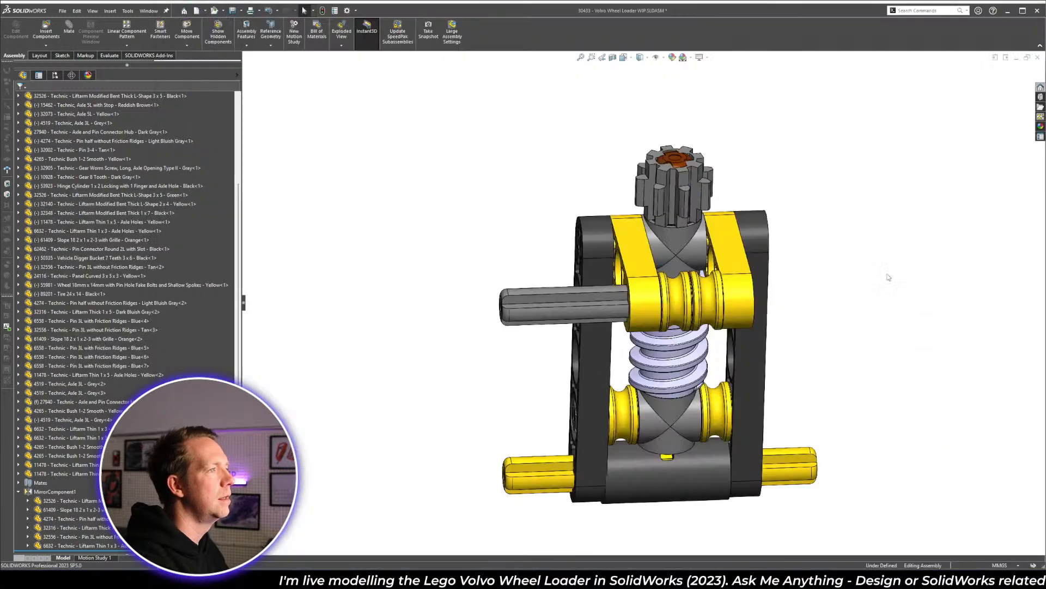
- Examine how the pin connector, bushes and hub fit between the two black liftarms in the SOLIDWORKS assembly
{"action": "scroll", "coordinate": [783, 335], "scroll_direction": "up", "scroll_amount": 1}
{"action": "middle_click_drag", "start_coordinate": [765, 321], "coordinate": [758, 307]}
{"action": "scroll", "coordinate": [702, 429], "scroll_direction": "down", "scroll_amount": 3}
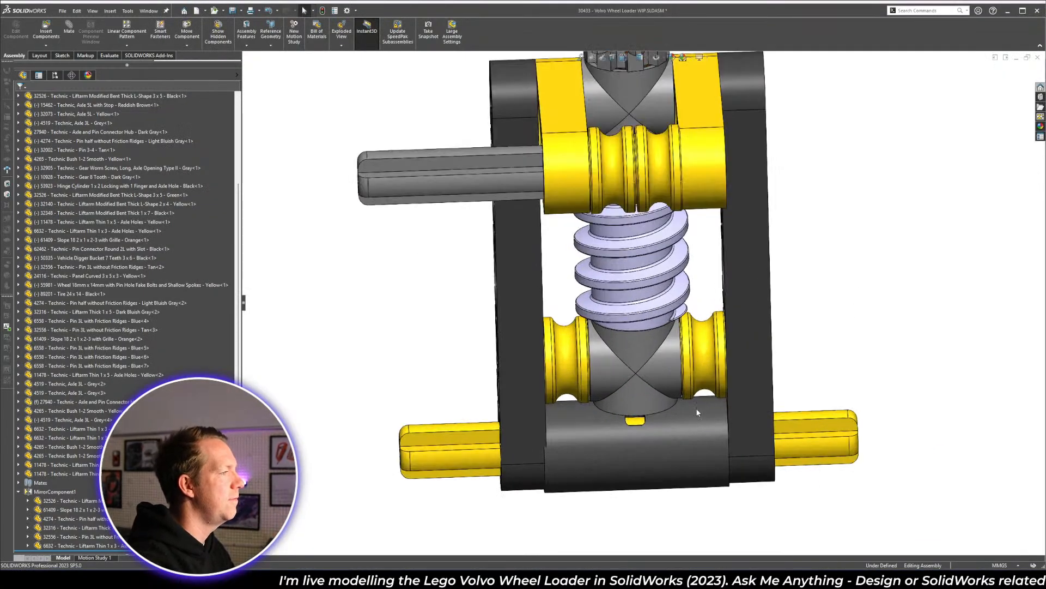
{"action": "mouse_move", "coordinate": [695, 407]}
{"action": "middle_mouse_down"}
{"action": "mouse_move", "coordinate": [696, 363]}
{"action": "mouse_move", "coordinate": [699, 419]}
{"action": "middle_mouse_up"}
{"action": "scroll", "coordinate": [698, 419], "scroll_direction": "up", "scroll_amount": 2}
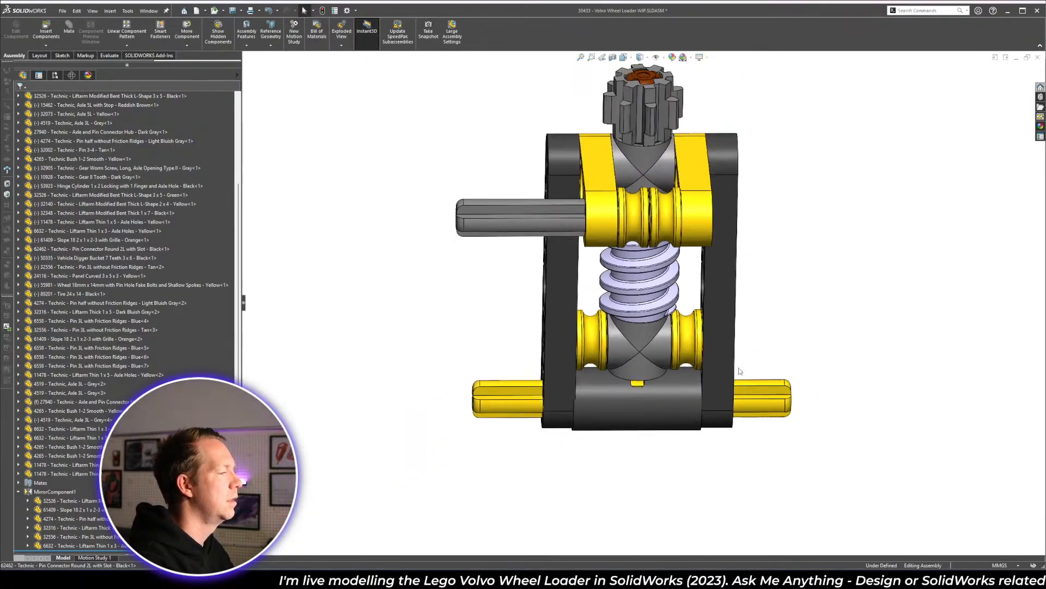
{"action": "scroll", "coordinate": [665, 166], "scroll_direction": "down", "scroll_amount": 2}
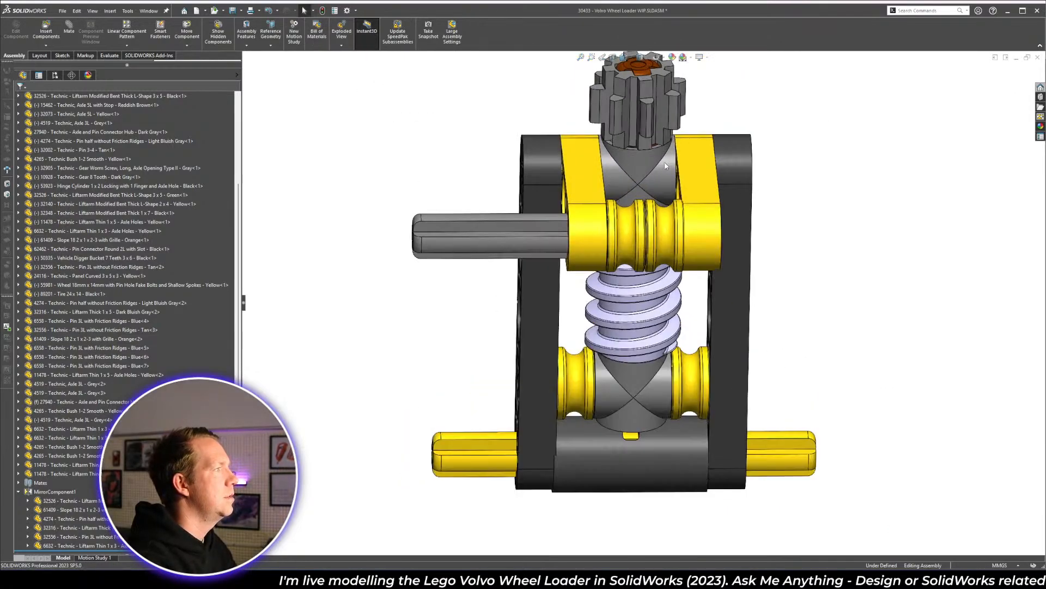
{"action": "left_click", "coordinate": [662, 452]}
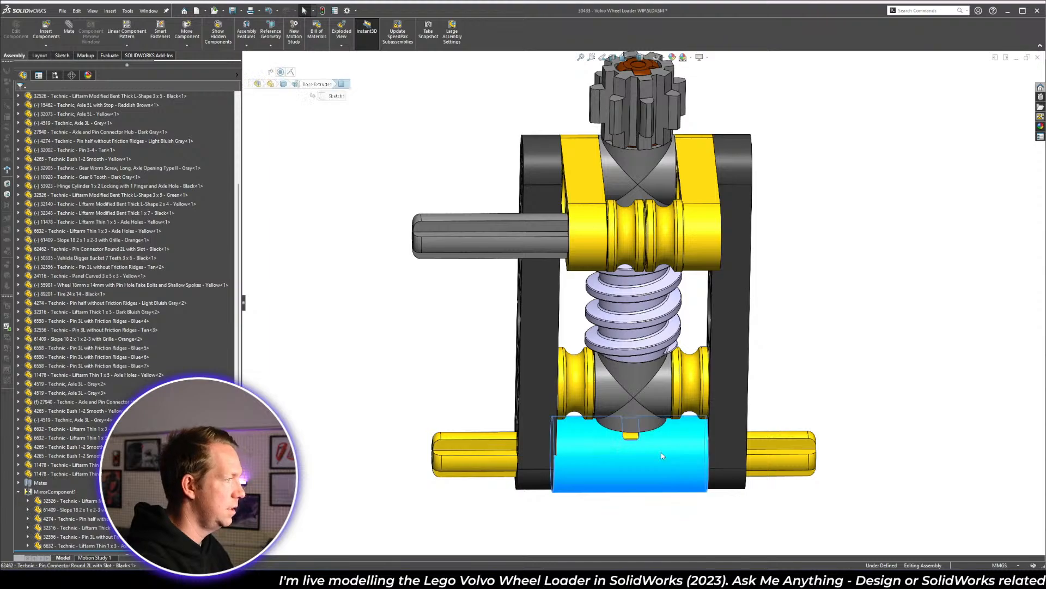
{"action": "middle_click_drag", "start_coordinate": [605, 504], "coordinate": [612, 517]}
{"action": "left_click", "coordinate": [613, 518]}
{"action": "scroll", "coordinate": [609, 443], "scroll_direction": "down", "scroll_amount": 3}
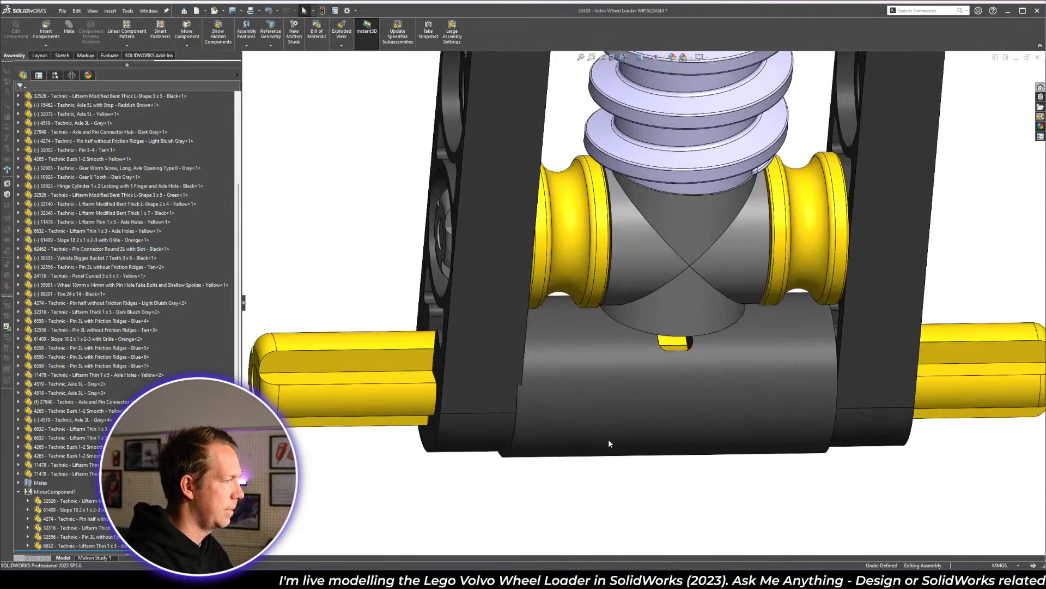
{"action": "scroll", "coordinate": [637, 394], "scroll_direction": "up", "scroll_amount": 3}
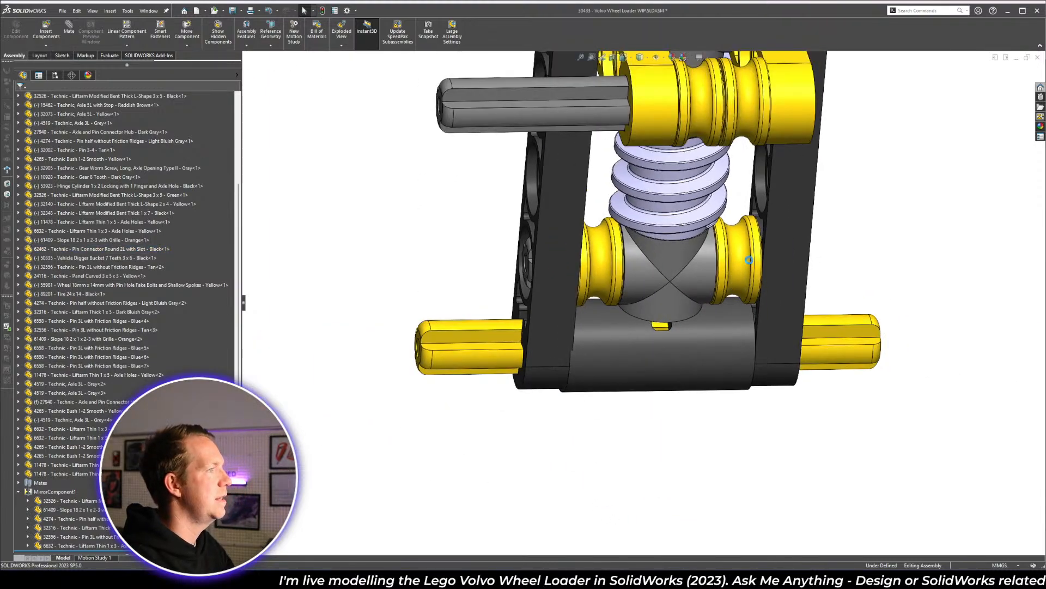
{"action": "scroll", "coordinate": [750, 262], "scroll_direction": "up", "scroll_amount": 2}
{"action": "scroll", "coordinate": [631, 382], "scroll_direction": "down", "scroll_amount": 3}
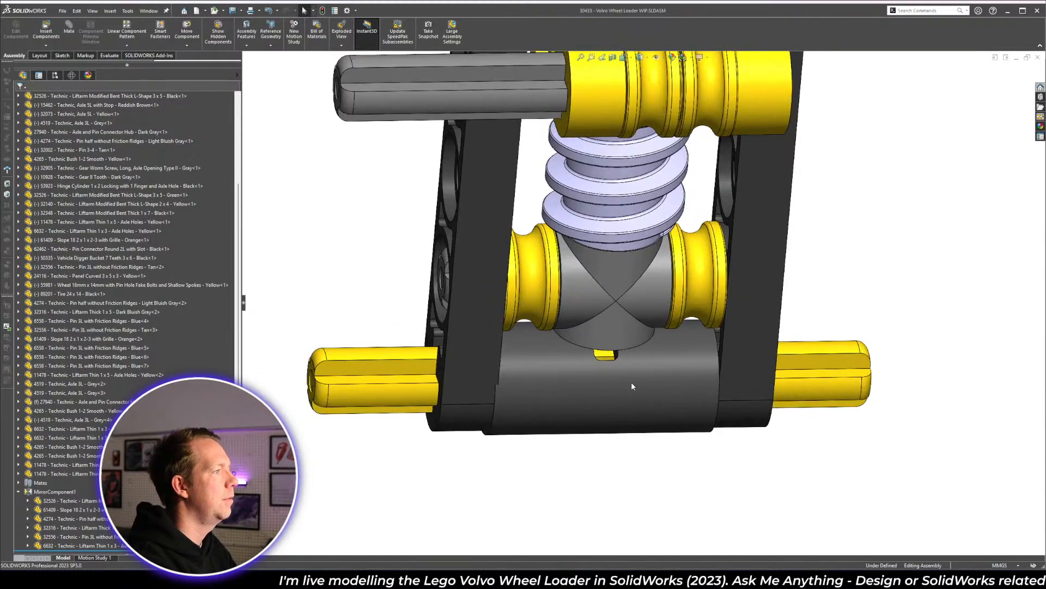
- Open the black pin connector for in-context editing, display its extrusion dimensions, and return to the assembly
{"action": "left_click", "coordinate": [634, 382]}
{"action": "left_click", "coordinate": [682, 331]}
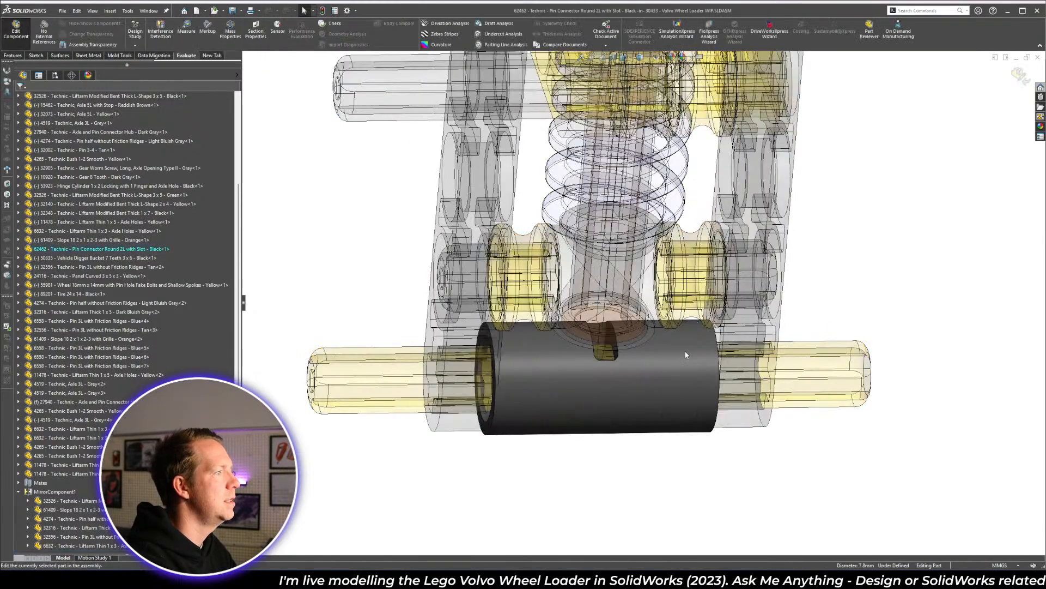
{"action": "middle_click_drag", "start_coordinate": [681, 357], "coordinate": [617, 420]}
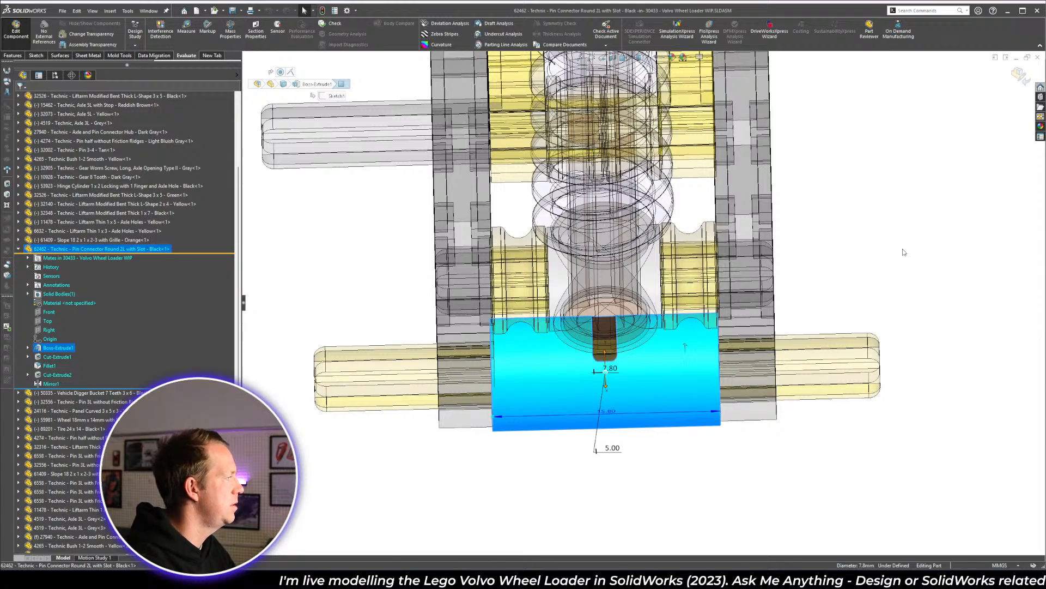
{"action": "left_click", "coordinate": [1017, 75]}
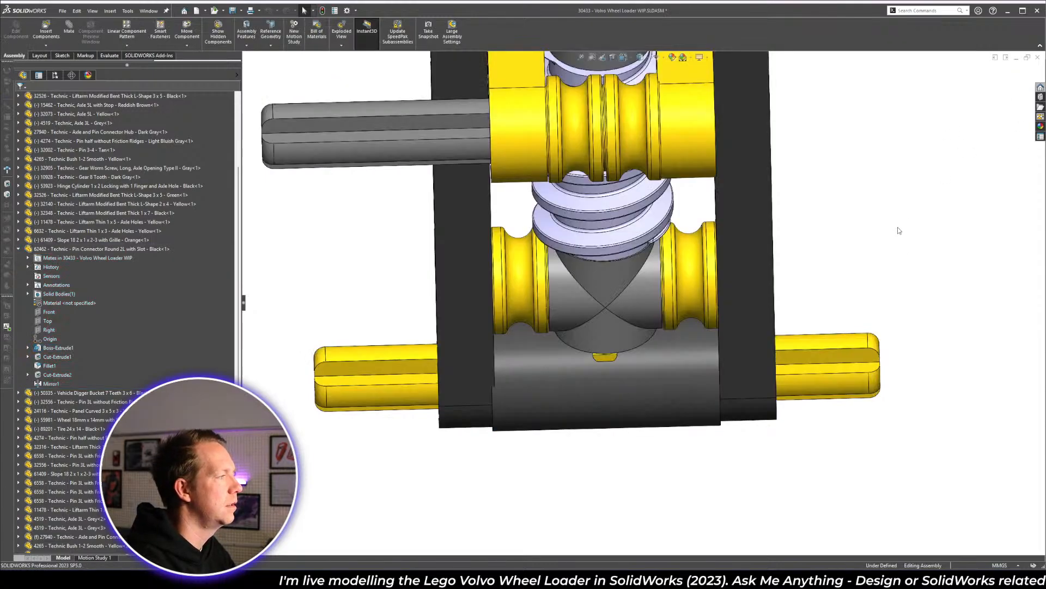
- Isolate a yellow 1/2 smooth bush beside the hub, open it for in-context editing, and inspect its Revolve dimensions
{"action": "scroll", "coordinate": [747, 138], "scroll_direction": "up", "scroll_amount": 5}
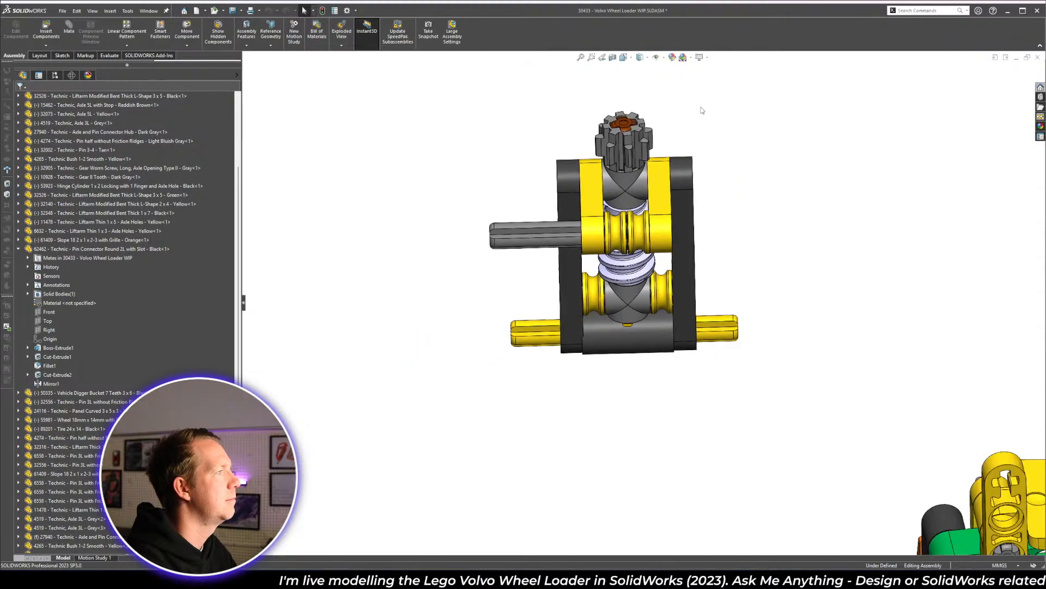
{"action": "scroll", "coordinate": [667, 124], "scroll_direction": "down", "scroll_amount": 4}
{"action": "scroll", "coordinate": [668, 172], "scroll_direction": "up", "scroll_amount": 1}
{"action": "middle_click_drag", "start_coordinate": [557, 293], "coordinate": [568, 336]}
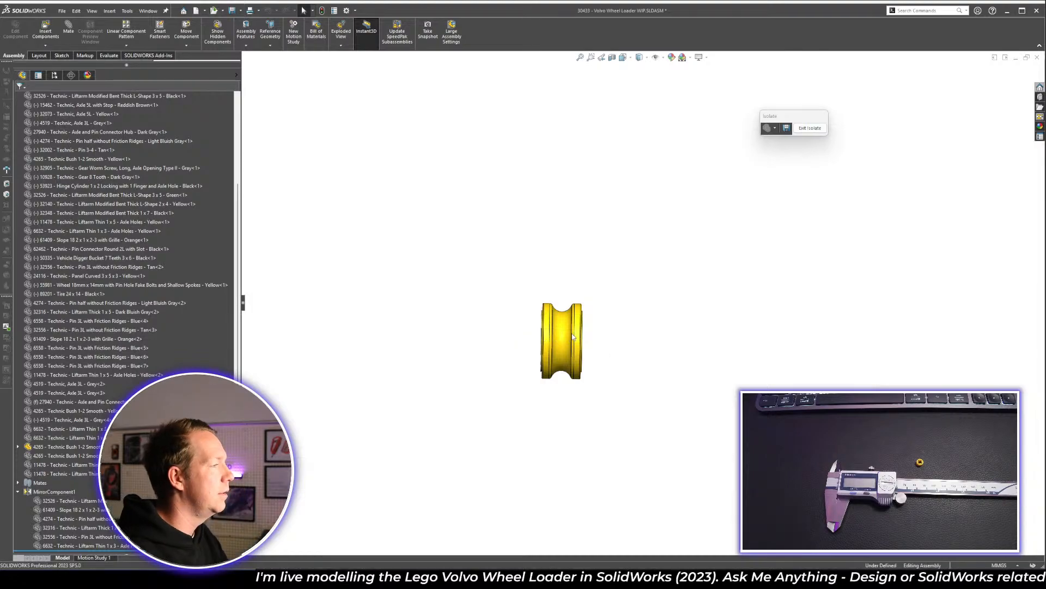
{"action": "scroll", "coordinate": [554, 340], "scroll_direction": "down", "scroll_amount": 5}
{"action": "left_click", "coordinate": [568, 323]}
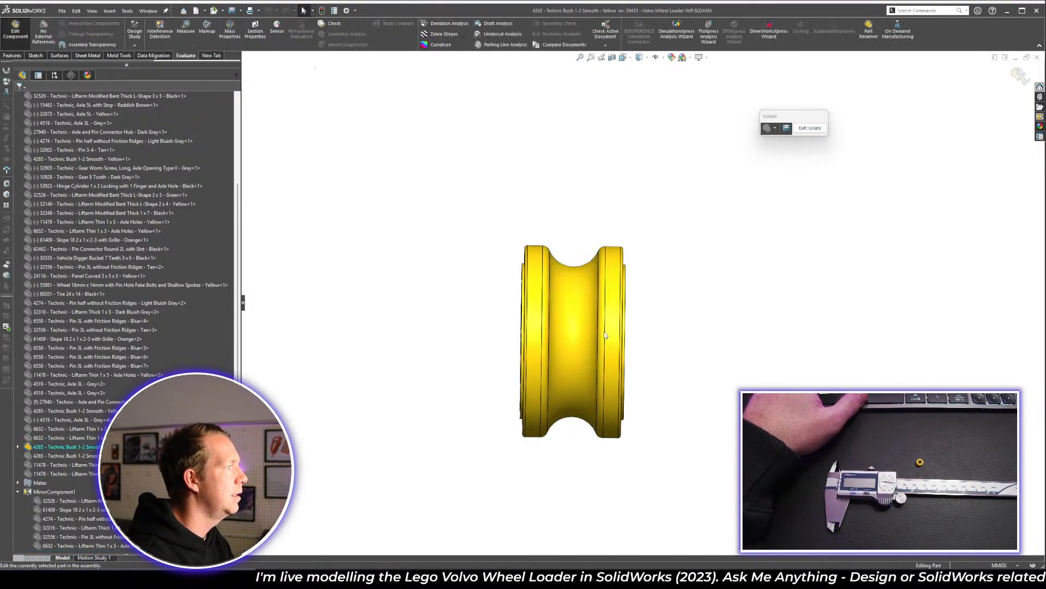
{"action": "left_click", "coordinate": [581, 339]}
{"action": "middle_click_drag", "start_coordinate": [506, 434], "coordinate": [507, 476]}
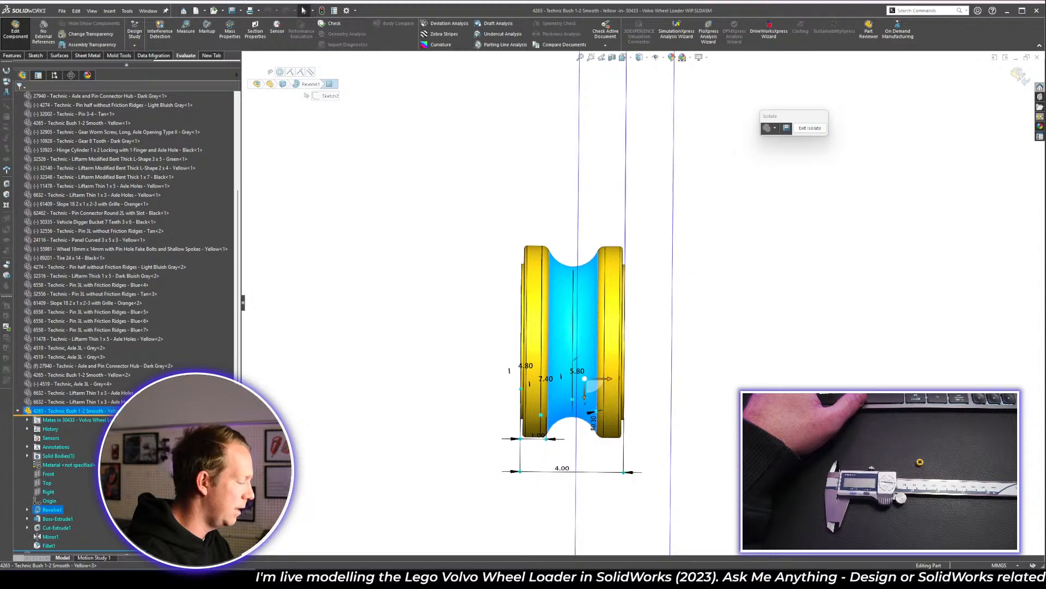
{"action": "key", "text": "Escape"}
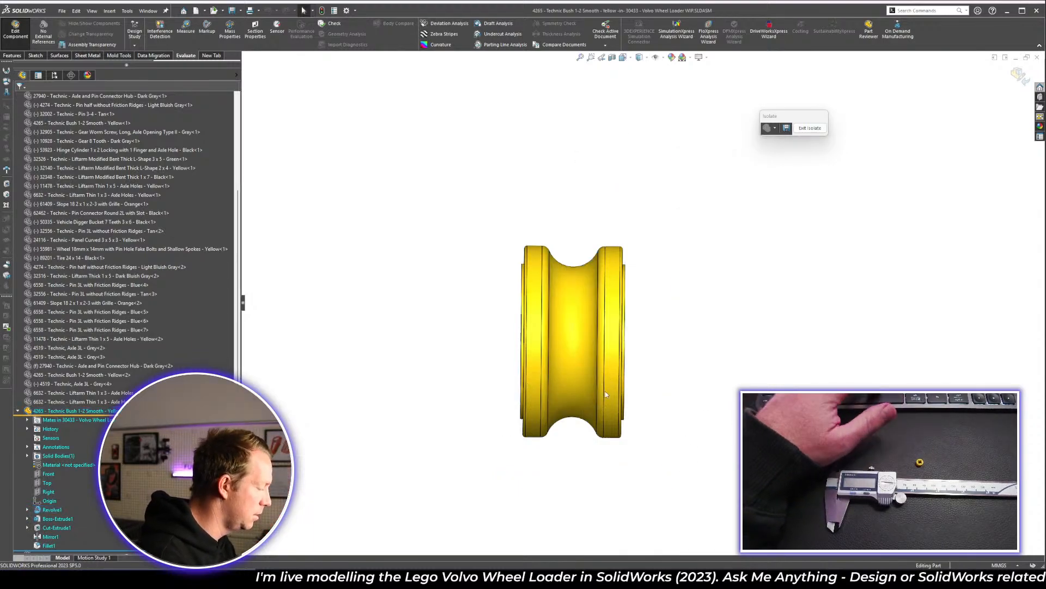
- Measure the distance between the two end faces of the yellow bush
{"action": "middle_click_drag", "start_coordinate": [605, 394], "coordinate": [641, 394]}
{"action": "key", "text": "m"}
{"action": "left_click", "coordinate": [533, 406]}
{"action": "middle_click_drag", "start_coordinate": [694, 371], "coordinate": [657, 393]}
{"action": "left_click", "coordinate": [632, 409]}
{"action": "scroll", "coordinate": [647, 394], "scroll_direction": "up", "scroll_amount": 2}
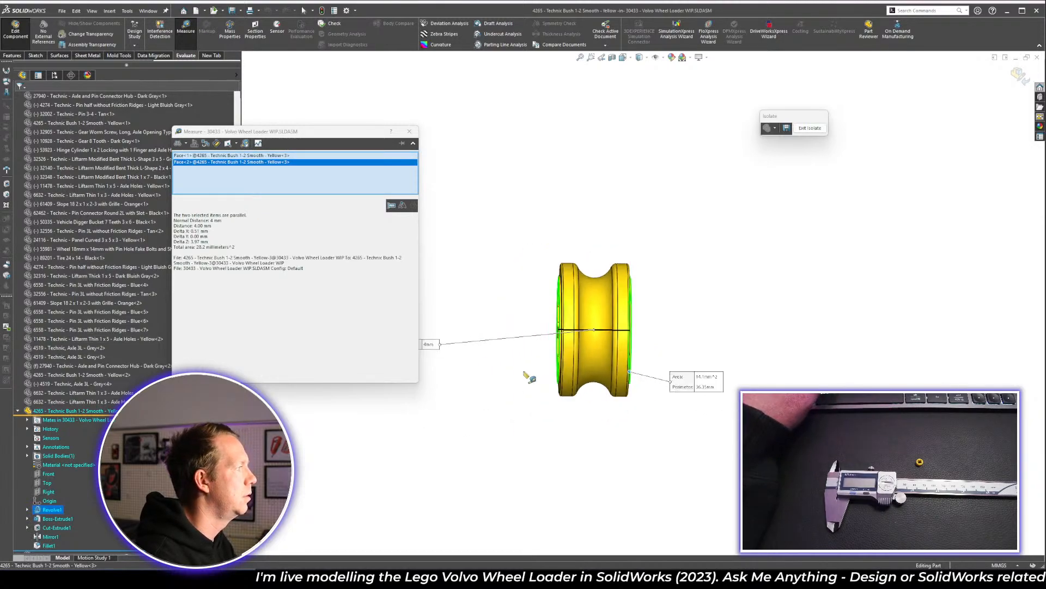
- Set the overall width of the yellow smooth bush's Revolve feature to 3.95 mm
{"action": "key", "text": "Escape"}
{"action": "scroll", "coordinate": [593, 345], "scroll_direction": "down", "scroll_amount": 4}
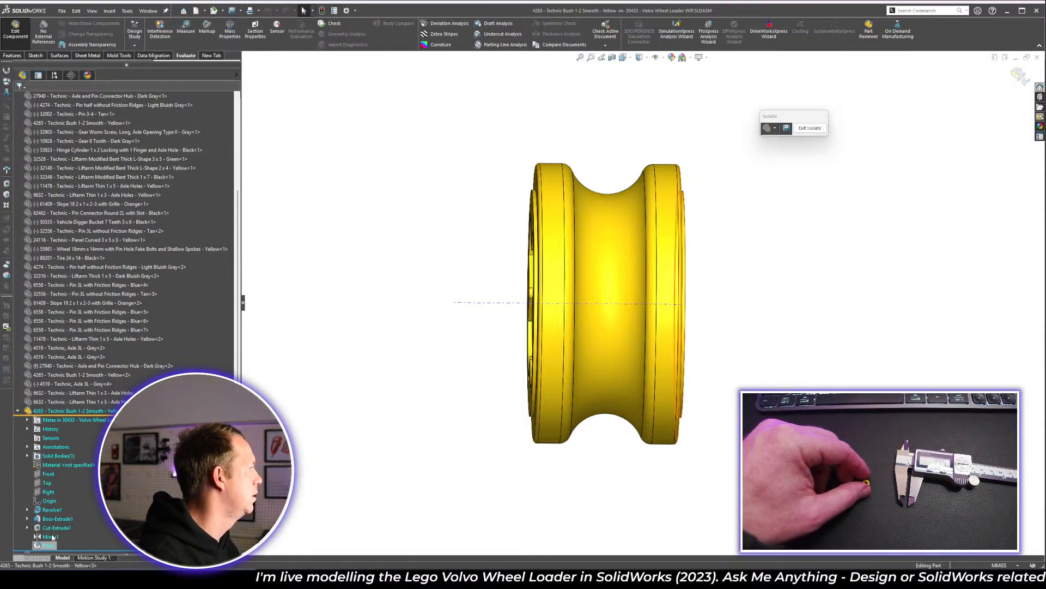
{"action": "double_click", "coordinate": [611, 376]}
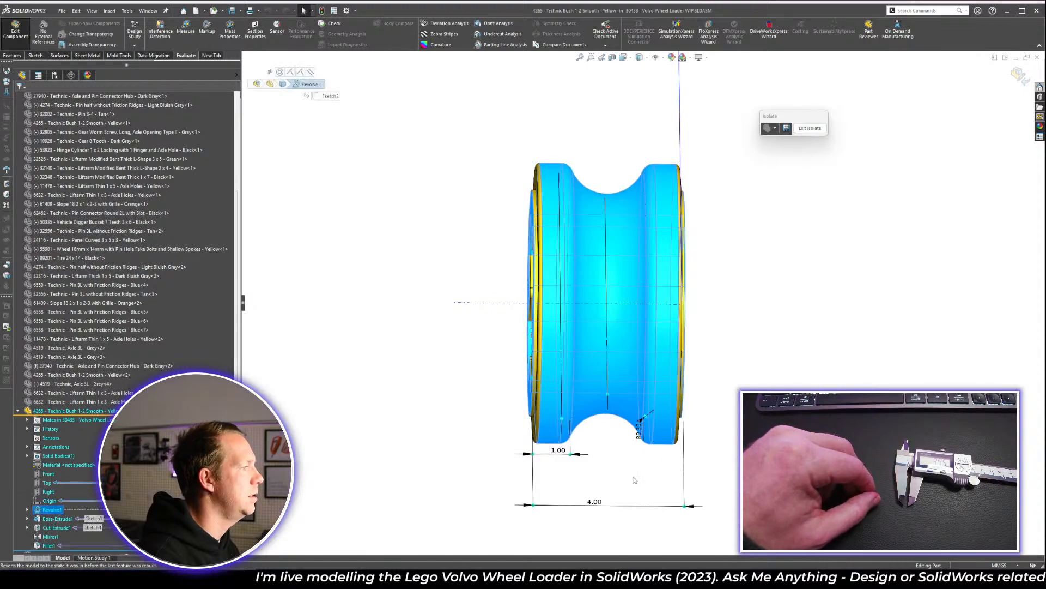
{"action": "double_click", "coordinate": [593, 502]}
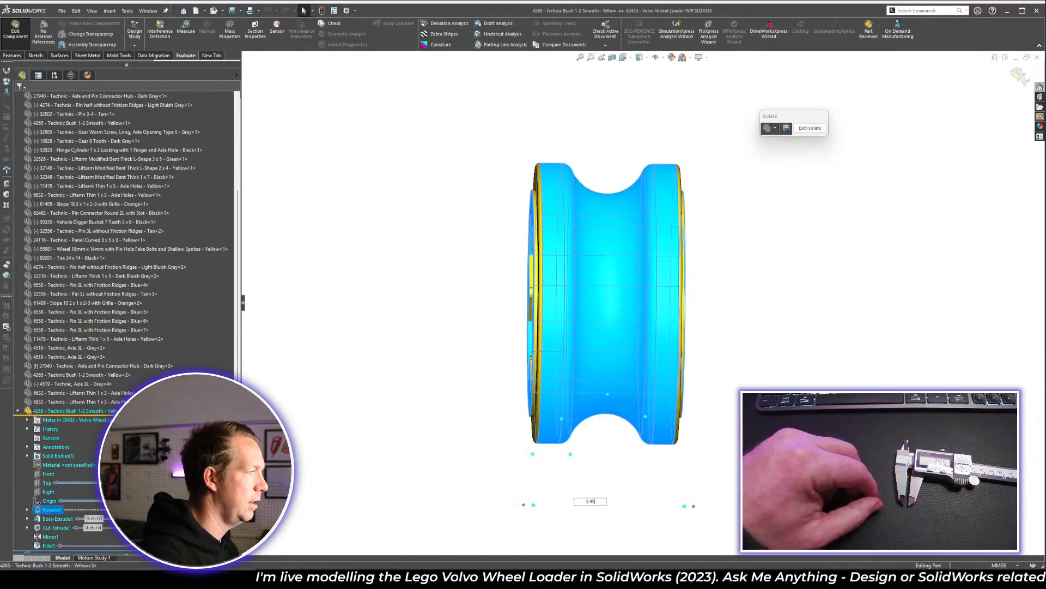
{"action": "key", "text": "Return"}
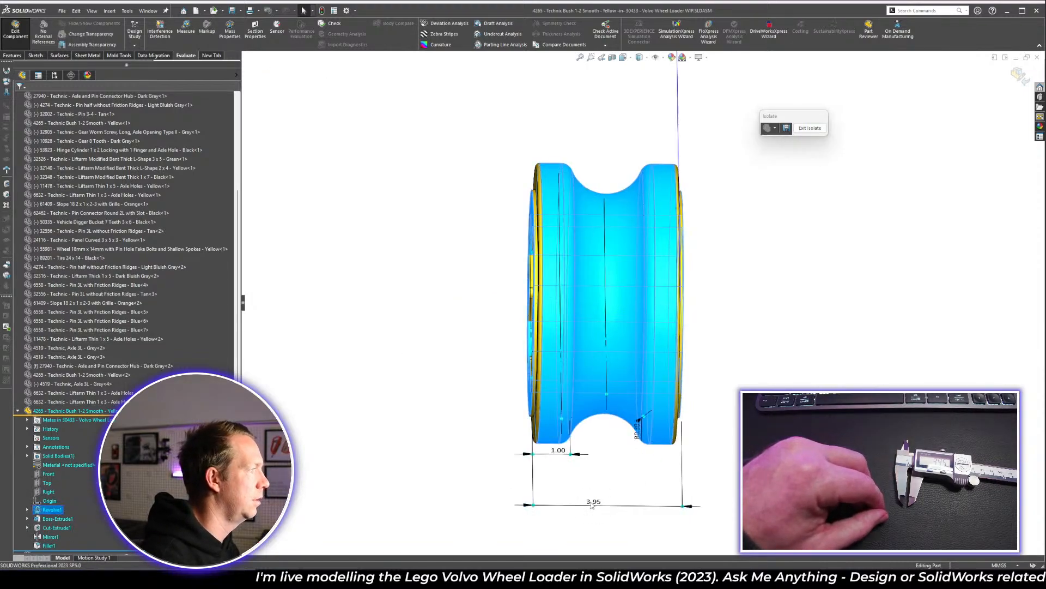
{"action": "left_click", "coordinate": [736, 429]}
{"action": "middle_click_drag", "start_coordinate": [735, 429], "coordinate": [678, 307]}
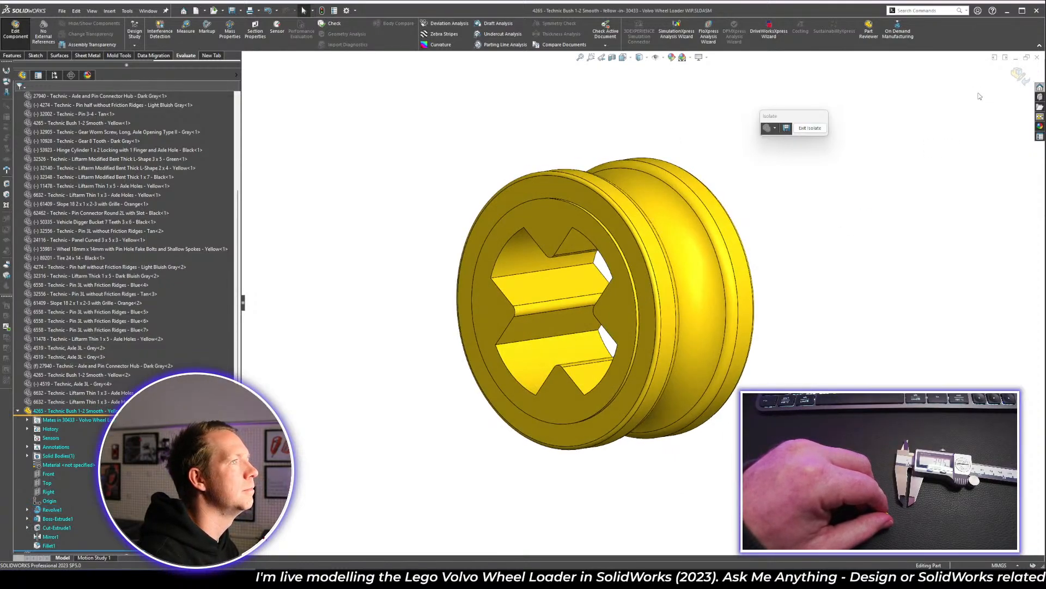
- Leave the isolated view to return to the full assembly around the worm gear, and save it
{"action": "left_click", "coordinate": [811, 127]}
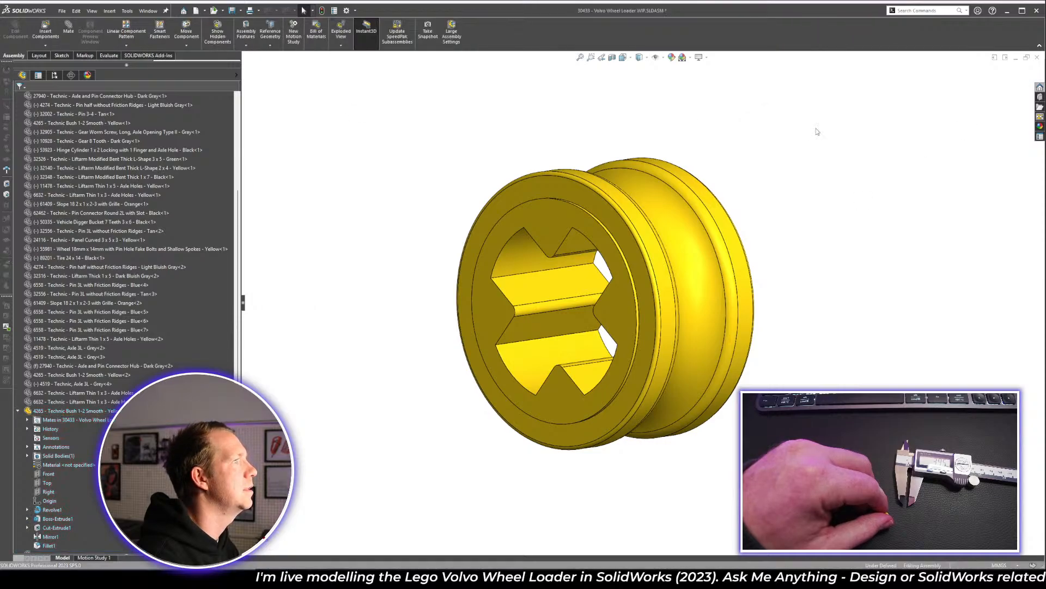
{"action": "scroll", "coordinate": [626, 239], "scroll_direction": "up", "scroll_amount": 3}
{"action": "middle_click_drag", "start_coordinate": [625, 239], "coordinate": [569, 269]}
{"action": "scroll", "coordinate": [641, 261], "scroll_direction": "up", "scroll_amount": 5}
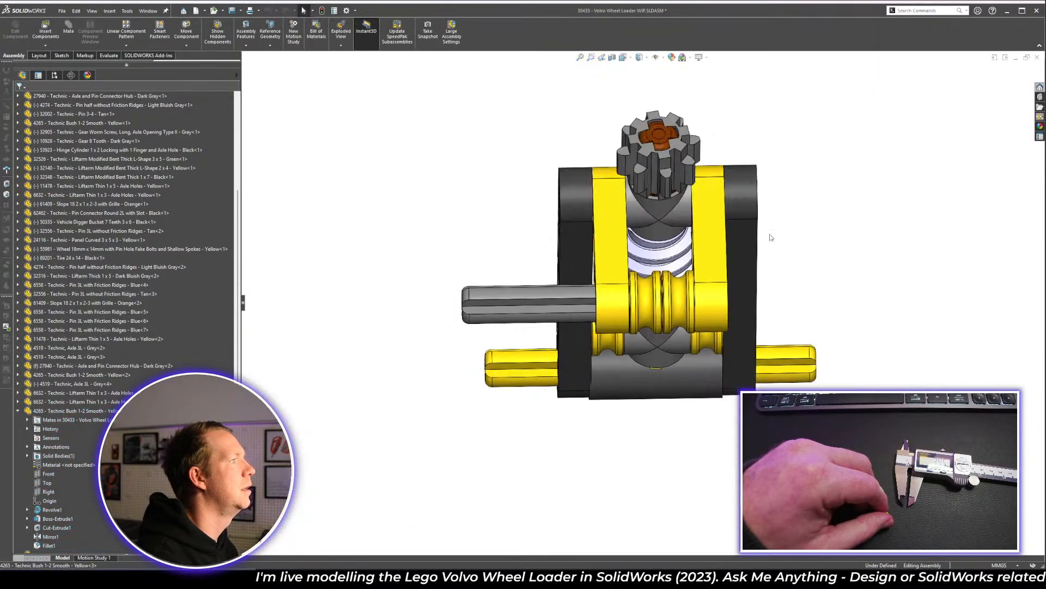
{"action": "scroll", "coordinate": [659, 272], "scroll_direction": "down", "scroll_amount": 3}
{"action": "left_click", "coordinate": [231, 10]}
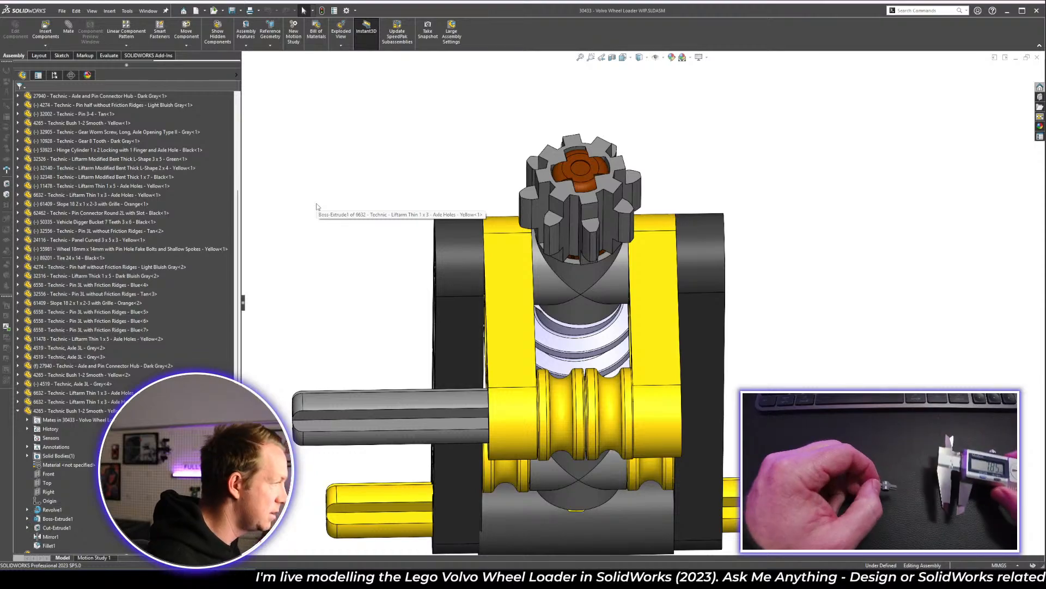
- Isolate the dark grey axle and pin connector hub, measure between its body's two side faces, and return to the full assembly
{"action": "left_click", "coordinate": [556, 290]}
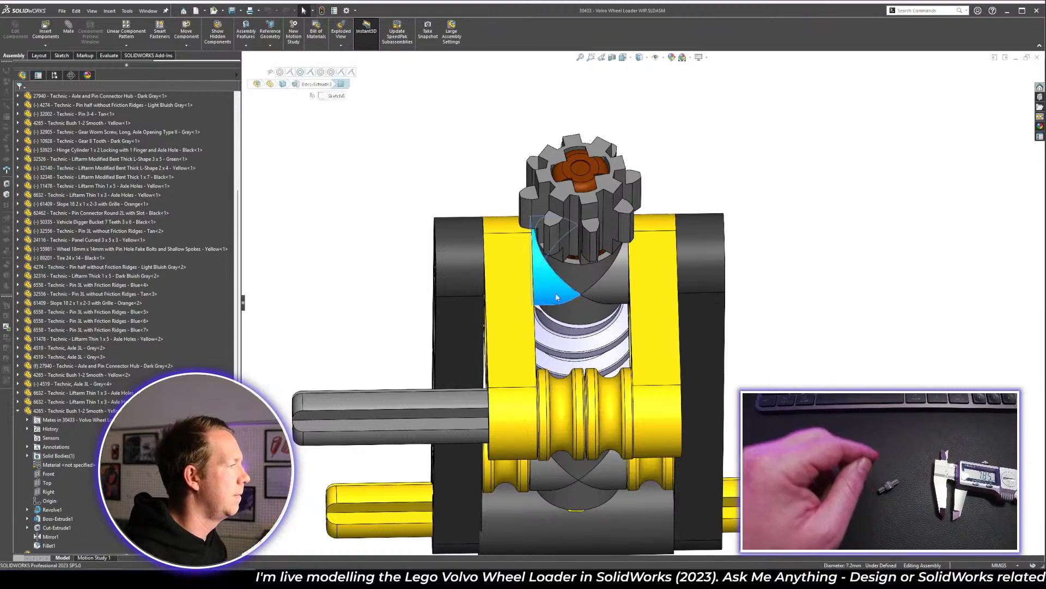
{"action": "key", "text": "i"}
{"action": "middle_click_drag", "start_coordinate": [518, 289], "coordinate": [552, 251]}
{"action": "scroll", "coordinate": [552, 252], "scroll_direction": "down", "scroll_amount": 2}
{"action": "key", "text": "m"}
{"action": "left_click", "coordinate": [532, 320]}
{"action": "middle_click_drag", "start_coordinate": [688, 310], "coordinate": [663, 296]}
{"action": "left_click", "coordinate": [655, 317]}
{"action": "key", "text": "Escape"}
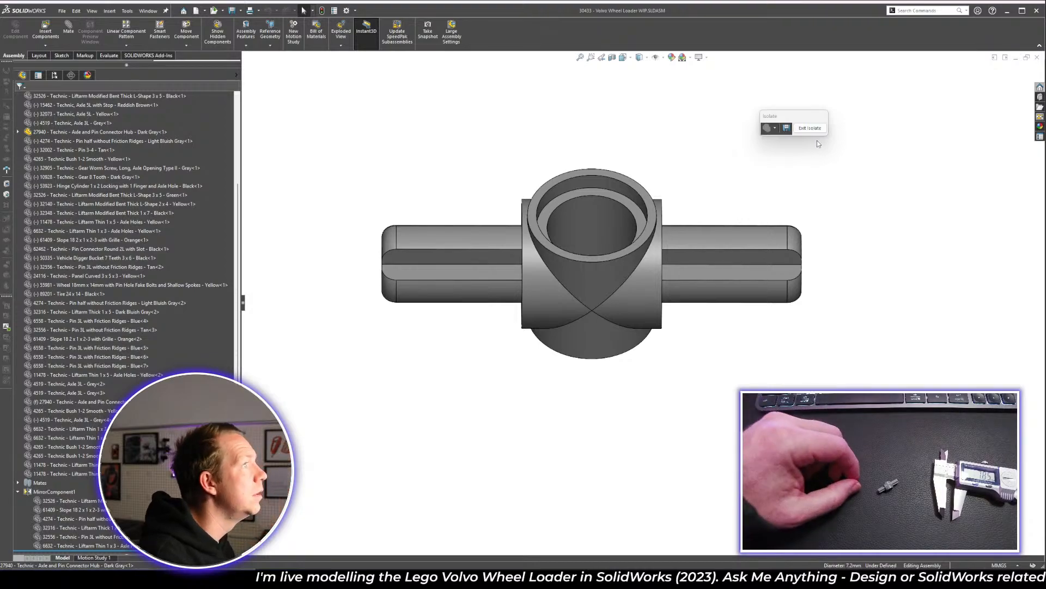
{"action": "left_click", "coordinate": [810, 128]}
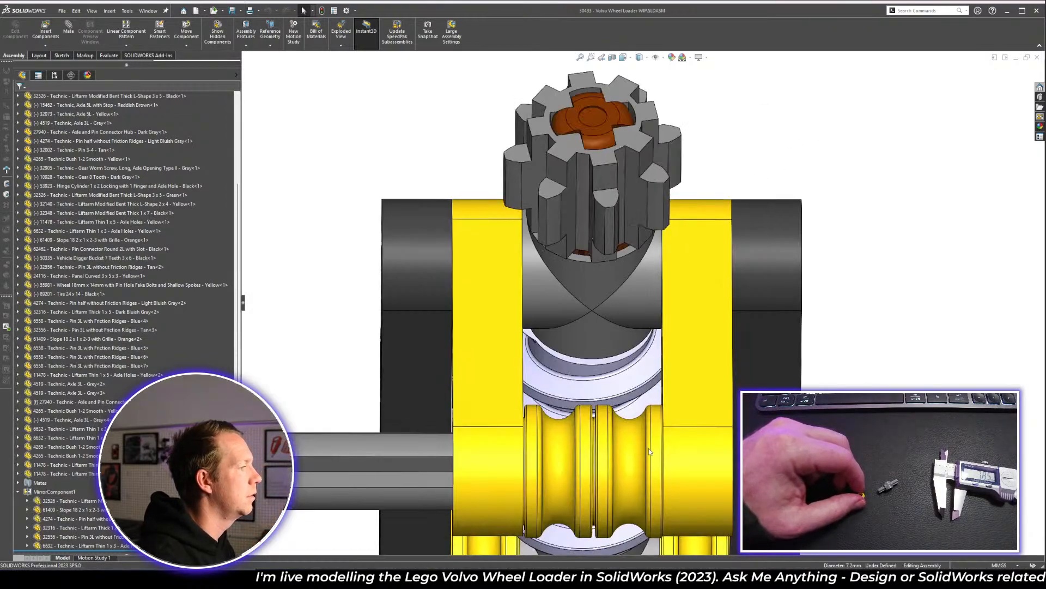
- Measure the thickness of the yellow 1 x 3 thin liftarm beside the hub along its short edge
{"action": "middle_click_drag", "start_coordinate": [650, 451], "coordinate": [646, 424]}
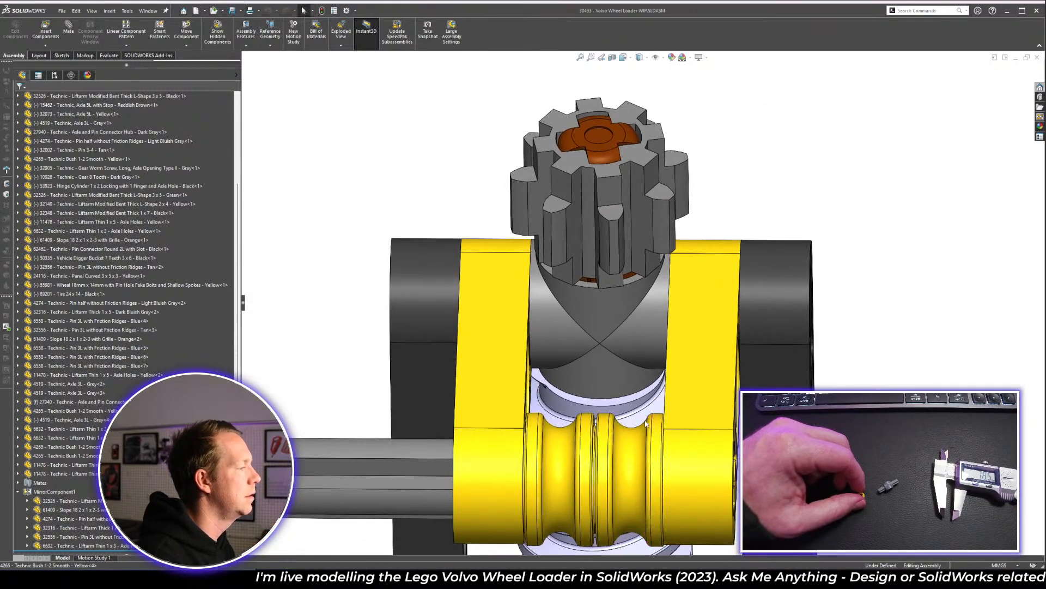
{"action": "left_click", "coordinate": [495, 360]}
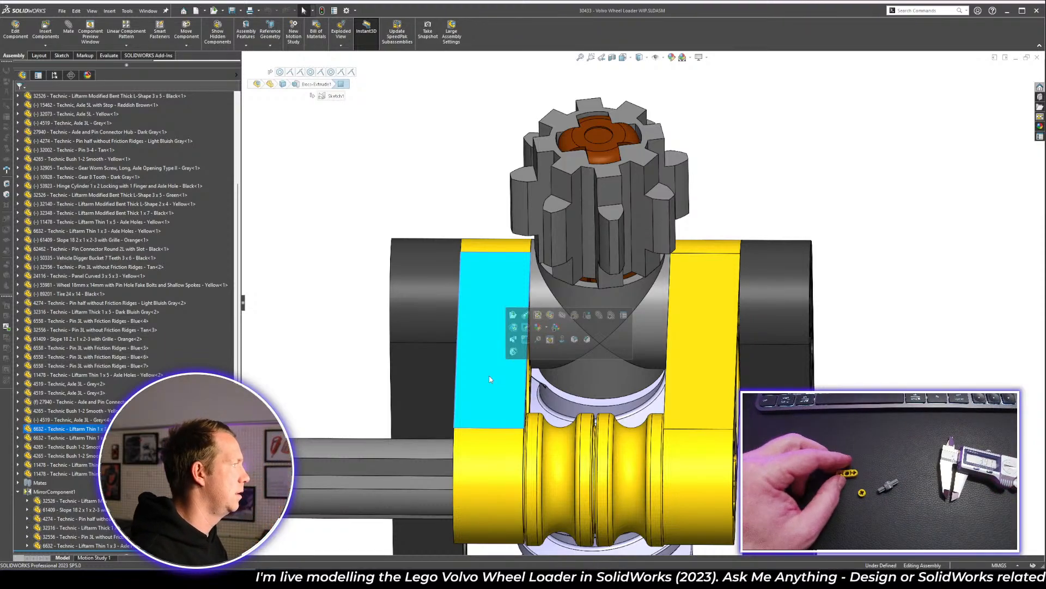
{"action": "left_click", "coordinate": [389, 190]}
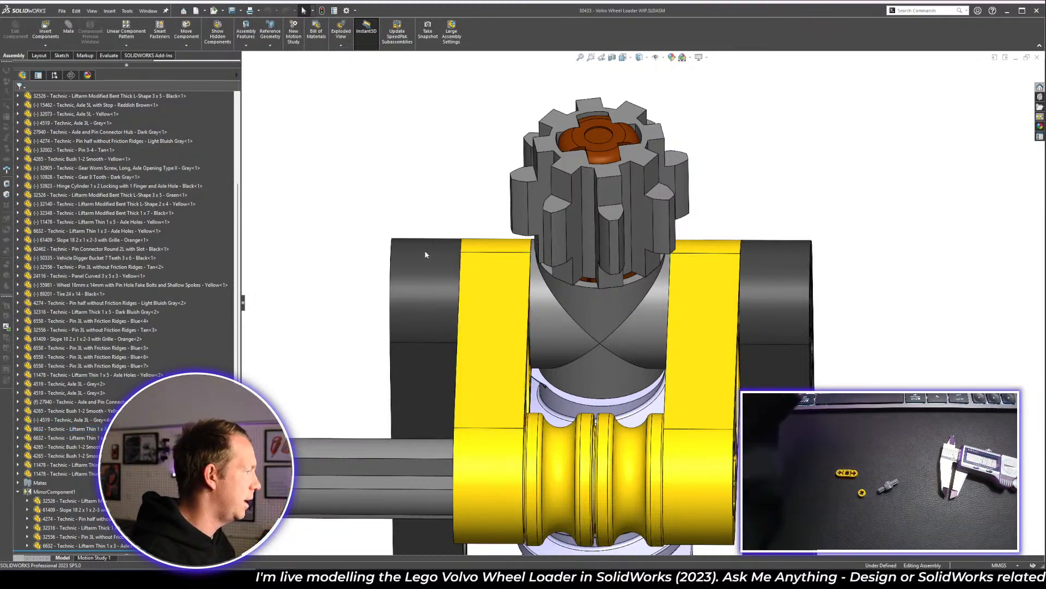
{"action": "key", "text": "m"}
{"action": "left_click", "coordinate": [500, 253]}
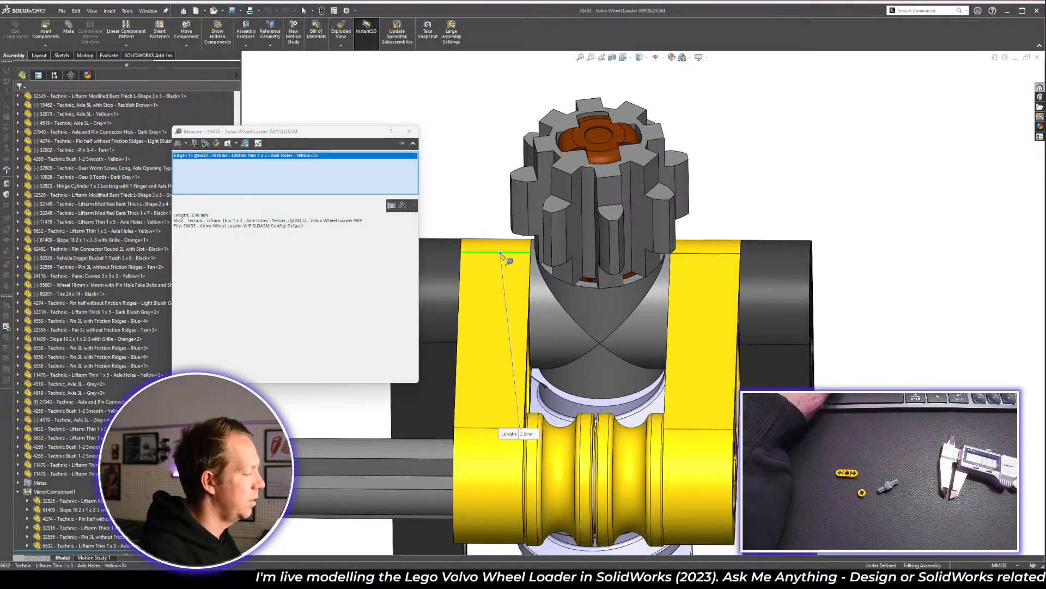
{"action": "key", "text": "Escape"}
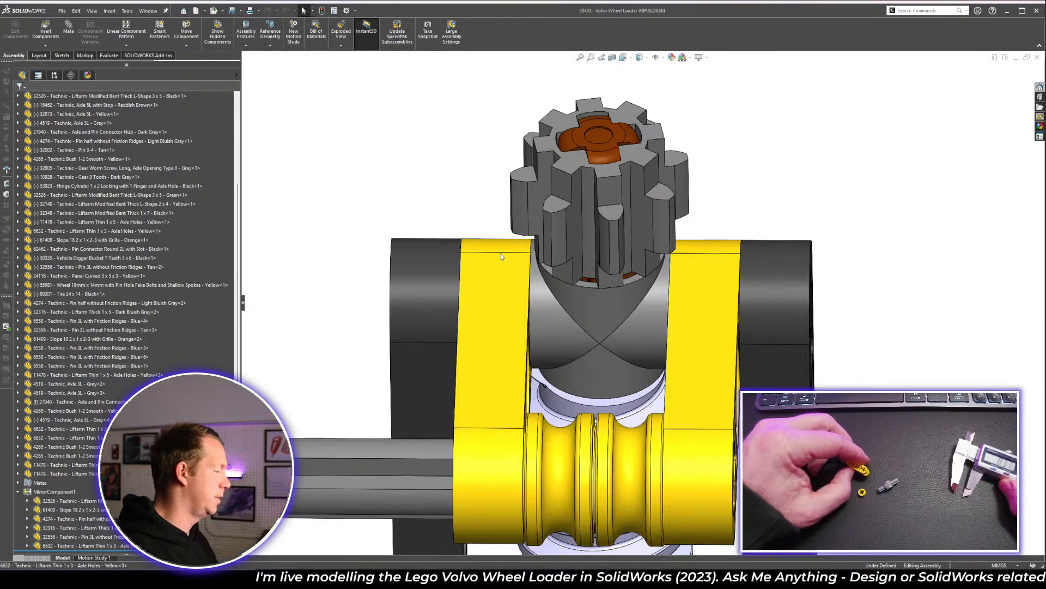
- Open the yellow 1 x 3 thin liftarm as a separate part and display its base sketch dimensions
{"action": "left_click", "coordinate": [506, 278]}
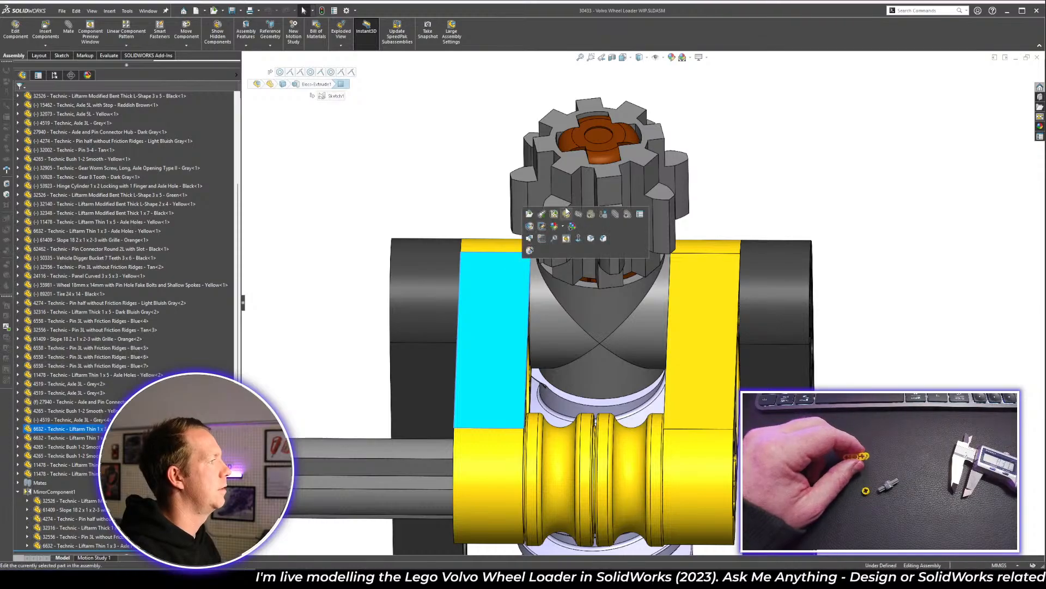
{"action": "left_click", "coordinate": [554, 227]}
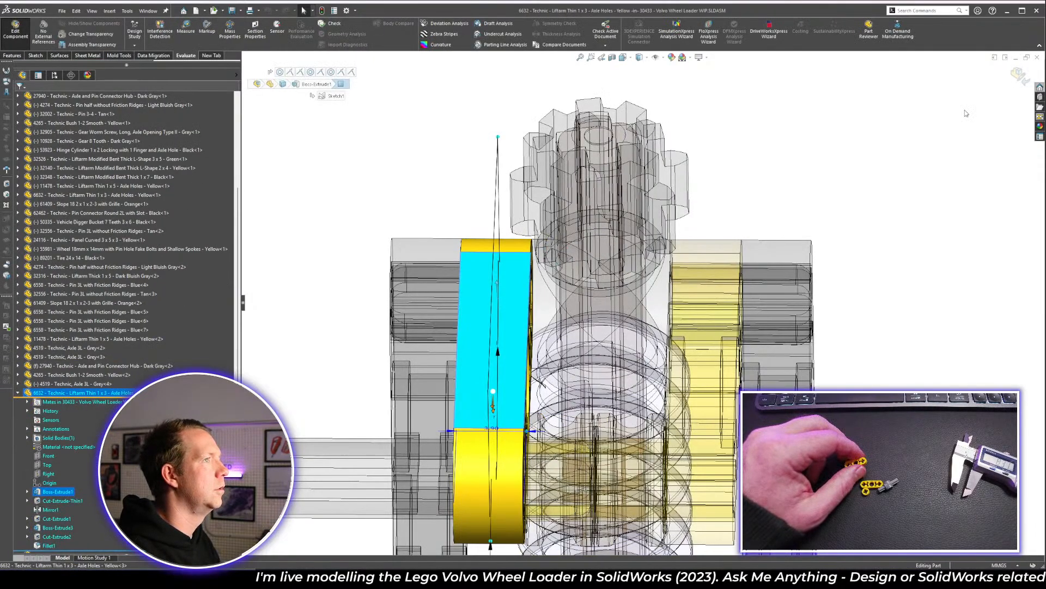
{"action": "left_click", "coordinate": [1018, 75]}
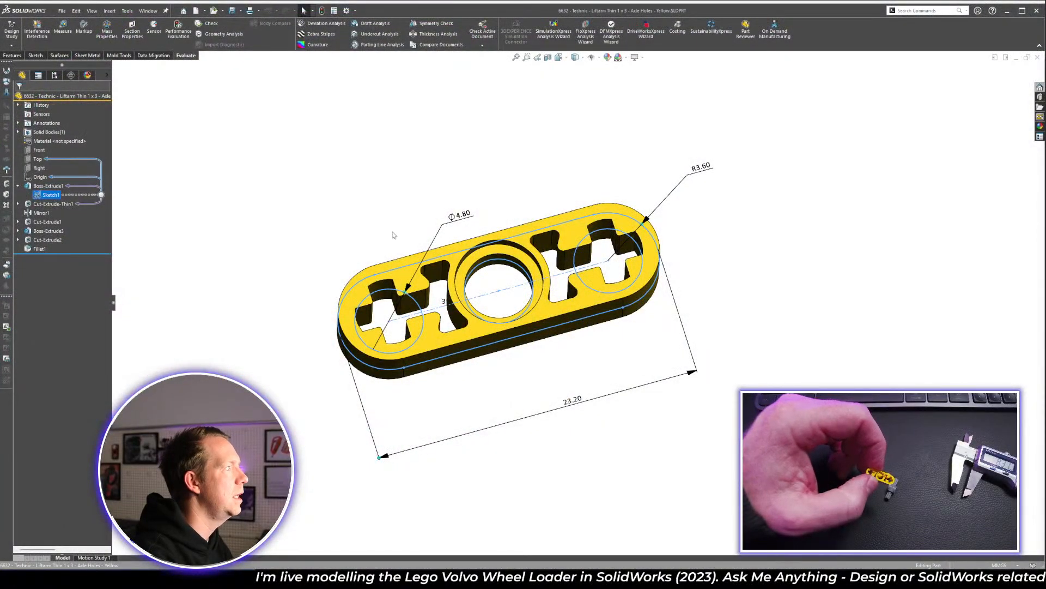
{"action": "scroll", "coordinate": [358, 238], "scroll_direction": "down", "scroll_amount": 1}
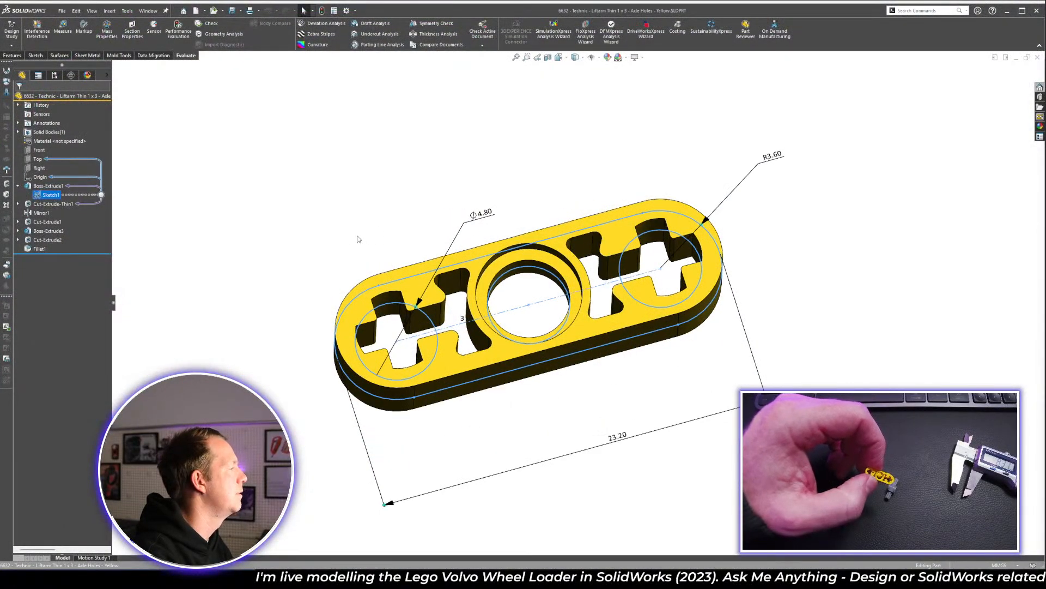
{"action": "middle_click_drag", "start_coordinate": [732, 403], "coordinate": [708, 411]}
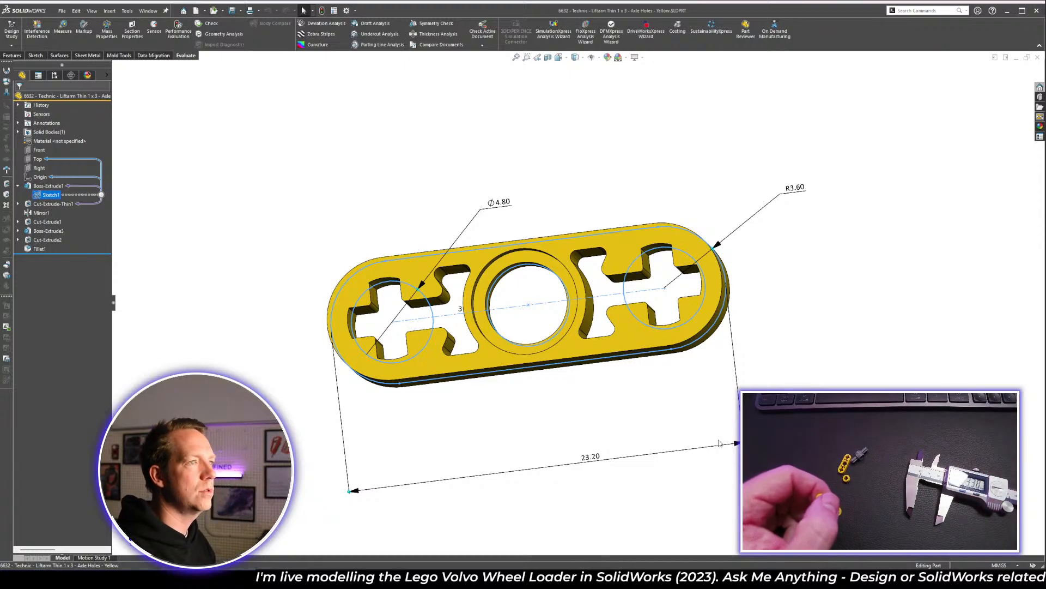
- Try an overall liftarm length of 23.40 mm and check the centre spacing of two neighbouring holes in the base sketch
{"action": "double_click", "coordinate": [594, 458]}
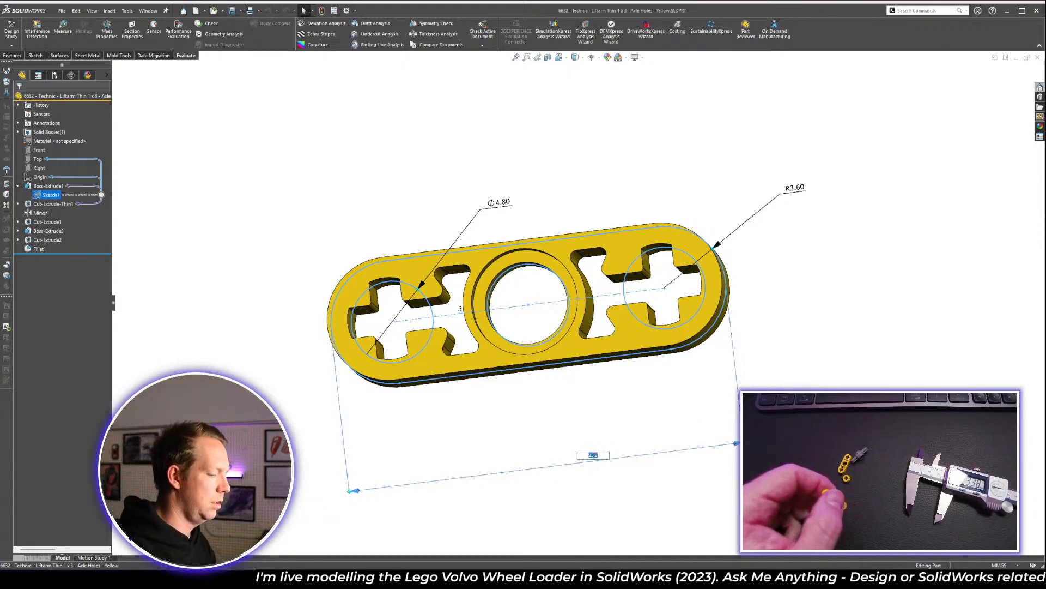
{"action": "key", "text": "Return"}
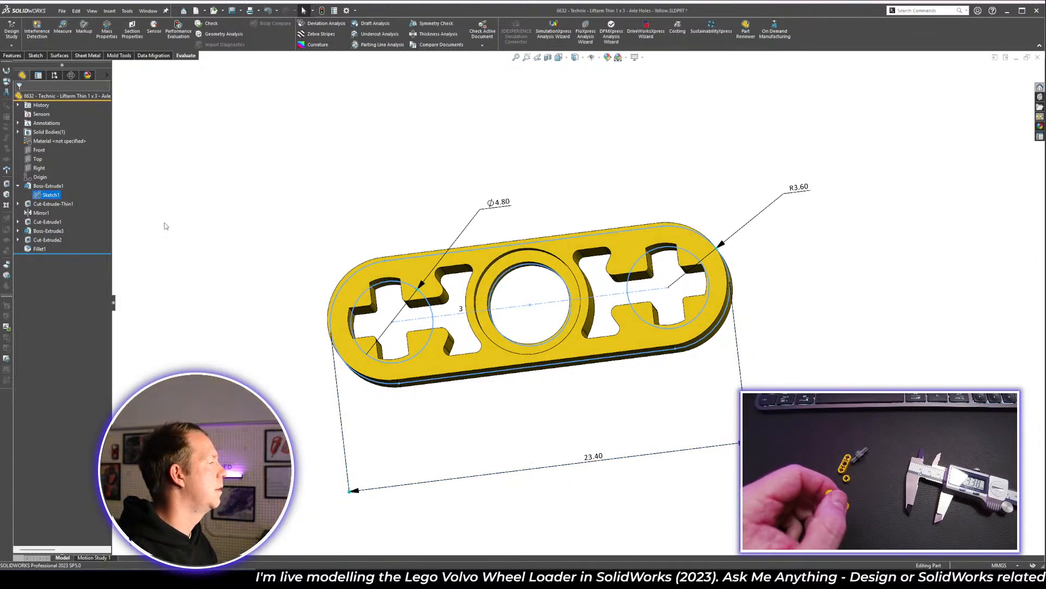
{"action": "right_click", "coordinate": [51, 194]}
{"action": "left_click", "coordinate": [54, 172]}
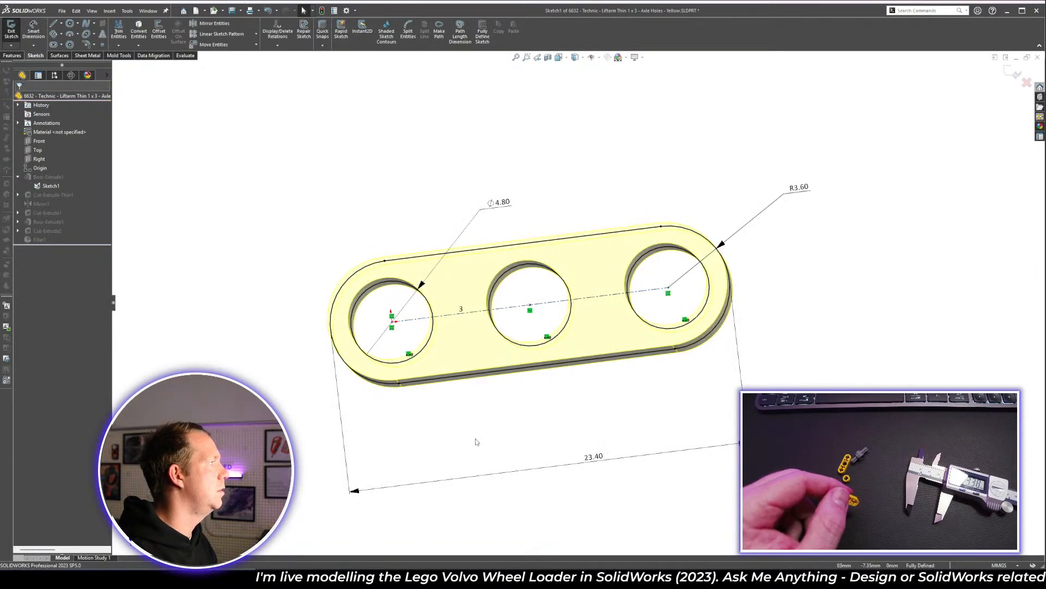
{"action": "left_click", "coordinate": [507, 292]}
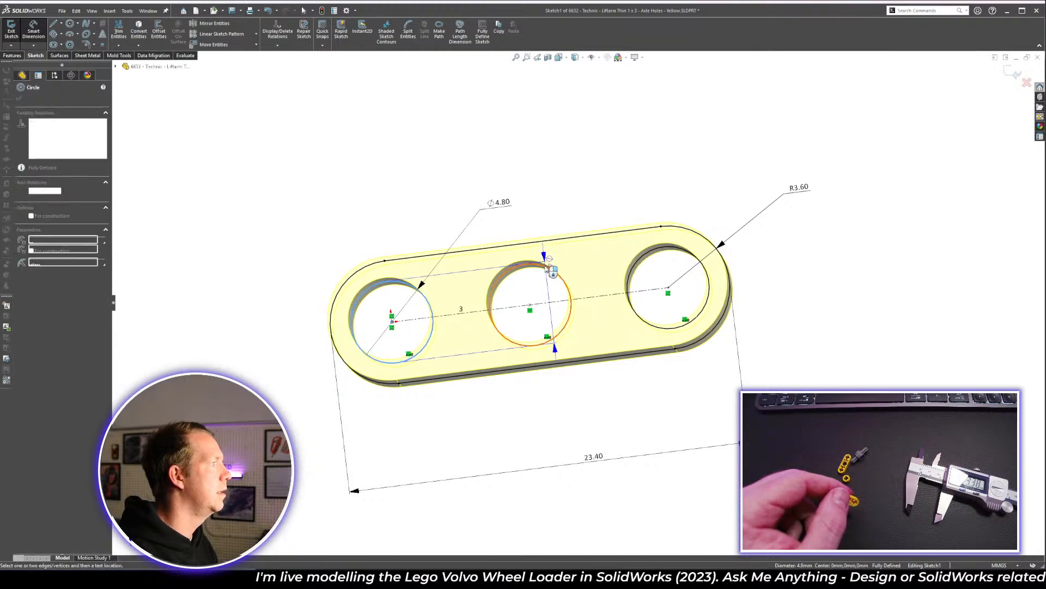
{"action": "left_click", "coordinate": [422, 289]}
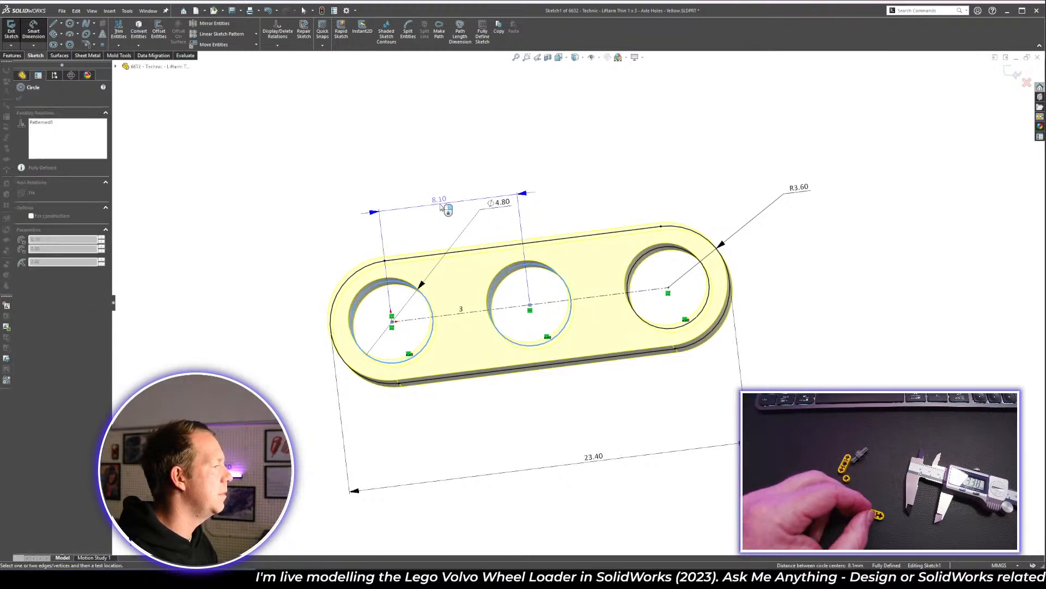
{"action": "key", "text": "Escape"}
{"action": "key", "text": "Escape"}
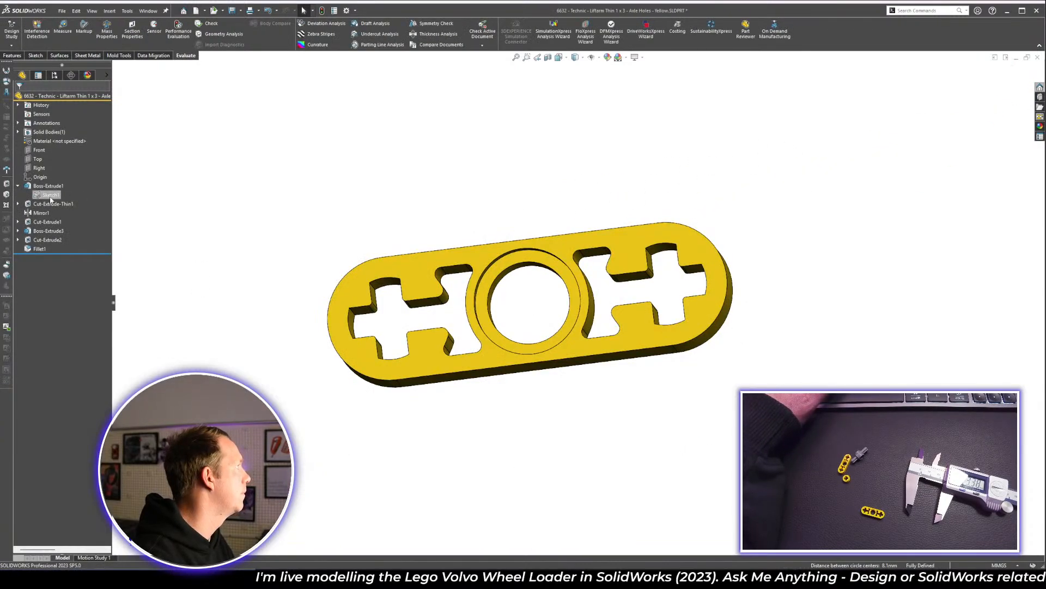
- Restore the liftarm's original overall length, save the part, and close it to return to the assembly
{"action": "left_click", "coordinate": [50, 195]}
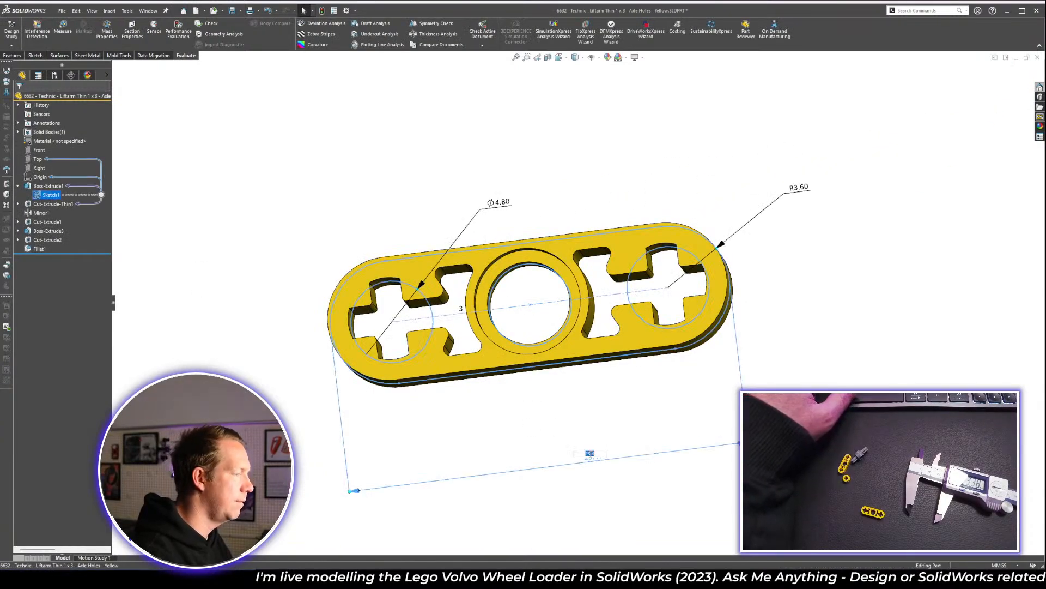
{"action": "left_click", "coordinate": [631, 362]}
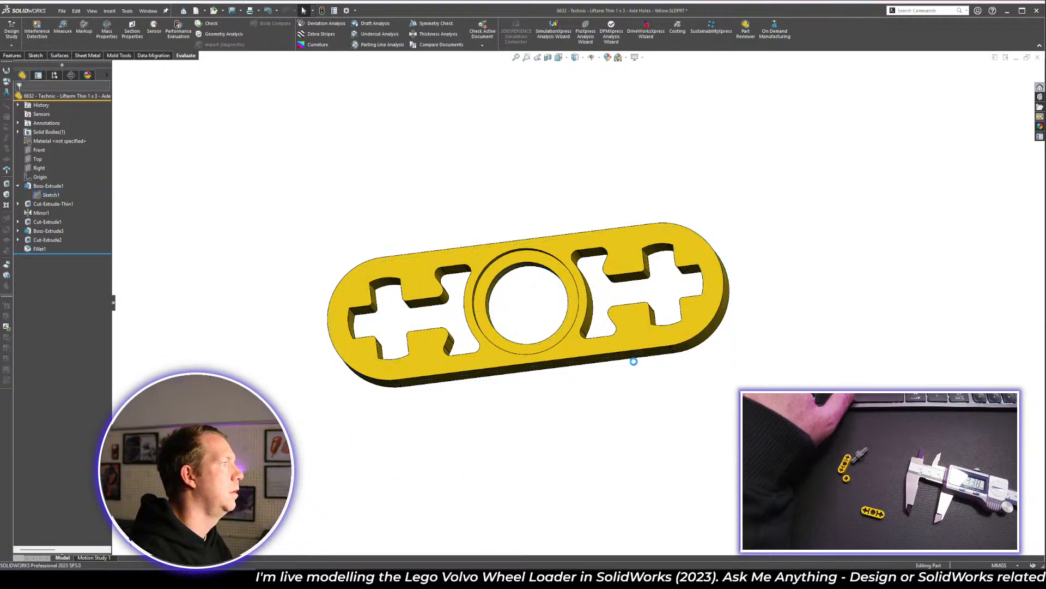
{"action": "middle_click_drag", "start_coordinate": [630, 362], "coordinate": [667, 310]}
{"action": "key", "text": "ctrl+s"}
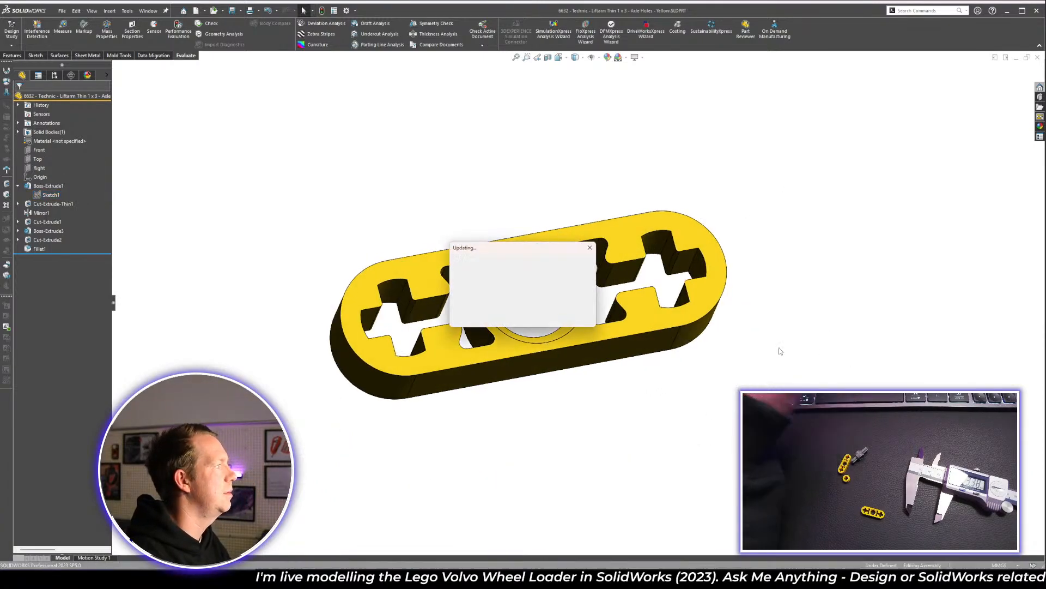
{"action": "key", "text": "ctrl+w"}
- Isolate the black round pin connector with slot and open it for in-context editing to display its Boss-Extrude dimensions
{"action": "scroll", "coordinate": [610, 349], "scroll_direction": "up", "scroll_amount": 3}
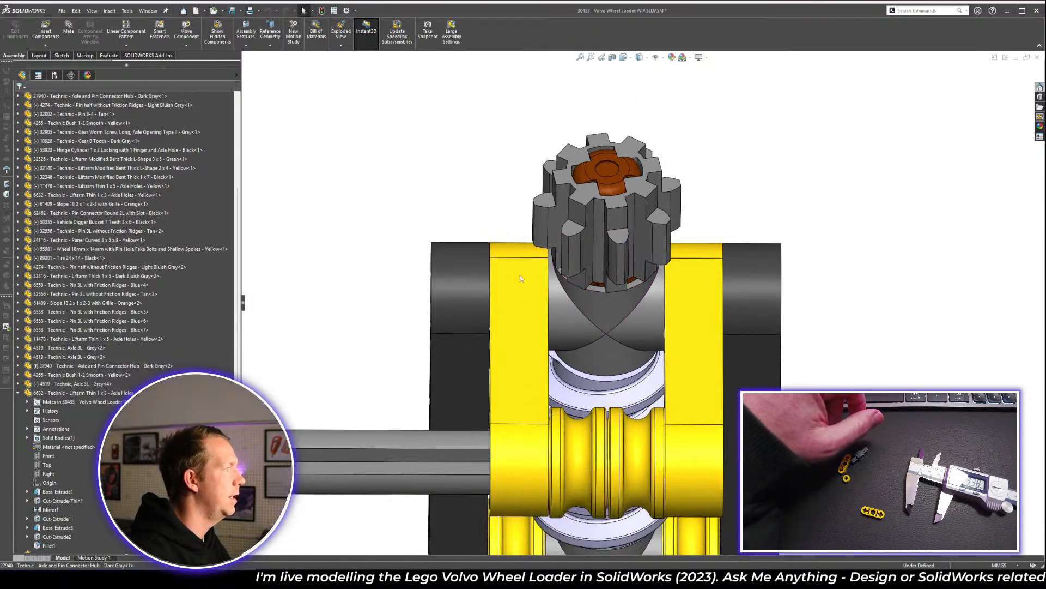
{"action": "middle_click_drag", "start_coordinate": [520, 278], "coordinate": [518, 234]}
{"action": "scroll", "coordinate": [518, 234], "scroll_direction": "up", "scroll_amount": 6}
{"action": "scroll", "coordinate": [638, 416], "scroll_direction": "down", "scroll_amount": 4}
{"action": "middle_click_drag", "start_coordinate": [637, 415], "coordinate": [627, 360]}
{"action": "left_click", "coordinate": [625, 362]}
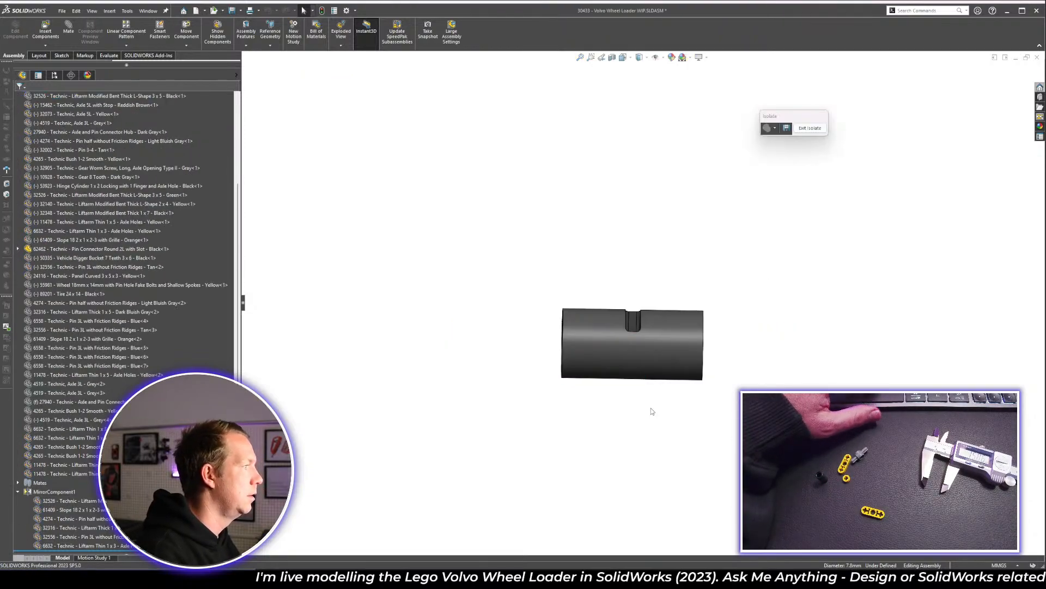
{"action": "left_click", "coordinate": [615, 355]}
{"action": "left_click", "coordinate": [666, 304]}
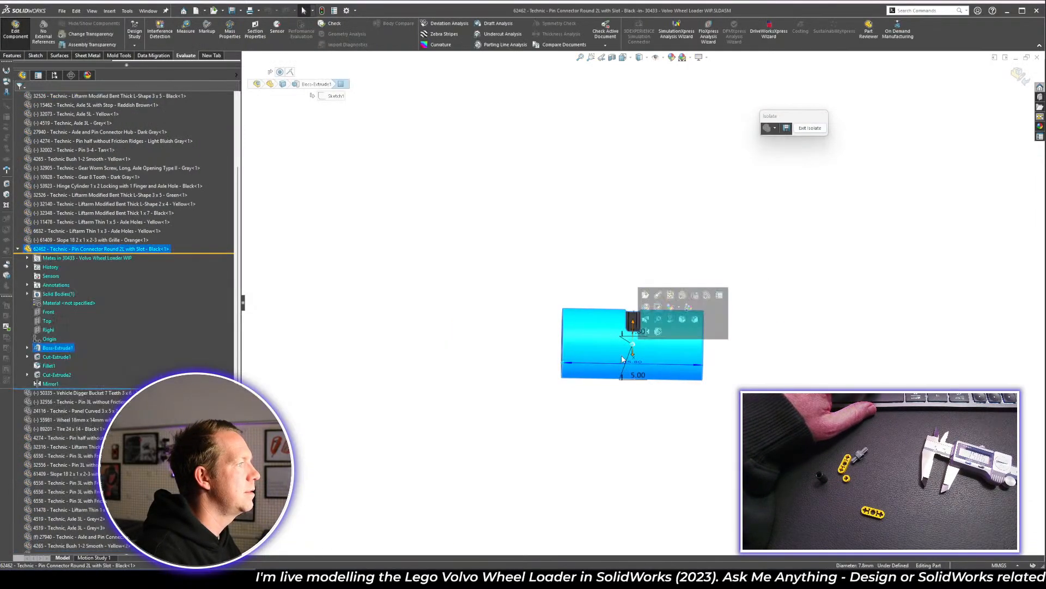
- Finish editing the pin connector in context and exit isolate to view the worm gear subassembly
{"action": "left_click", "coordinate": [647, 416]}
{"action": "left_click", "coordinate": [1020, 77]}
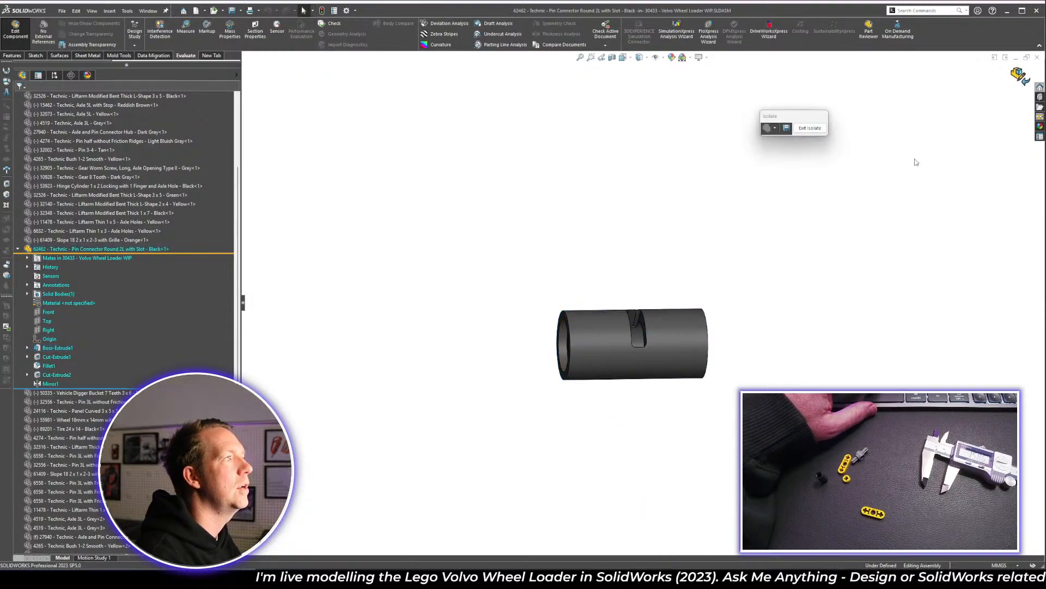
{"action": "left_click", "coordinate": [809, 128]}
{"action": "scroll", "coordinate": [684, 310], "scroll_direction": "up", "scroll_amount": 3}
{"action": "middle_click_drag", "start_coordinate": [674, 321], "coordinate": [666, 256]}
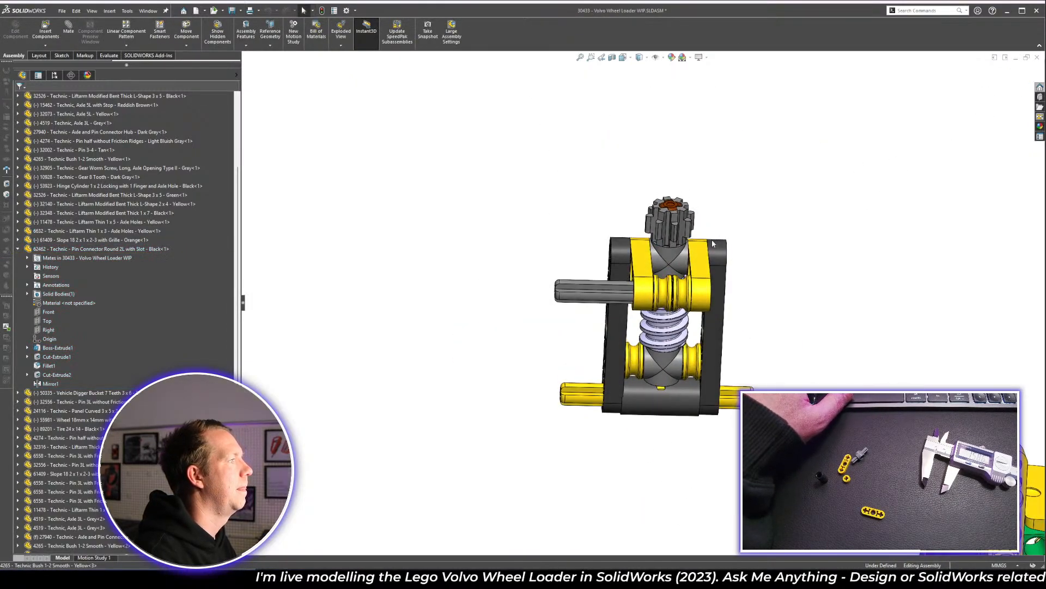
- Measure the overall width across the outer faces of the two yellow thin 1 x 3 liftarms
{"action": "scroll", "coordinate": [688, 256], "scroll_direction": "down", "scroll_amount": 3}
{"action": "middle_click_drag", "start_coordinate": [665, 298], "coordinate": [661, 318]}
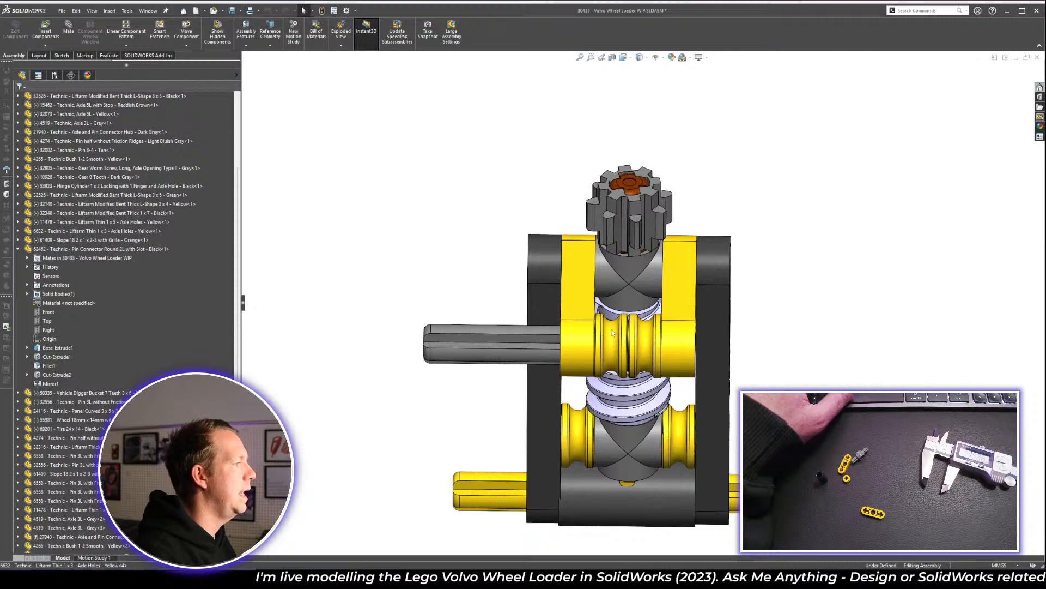
{"action": "scroll", "coordinate": [611, 272], "scroll_direction": "down", "scroll_amount": 2}
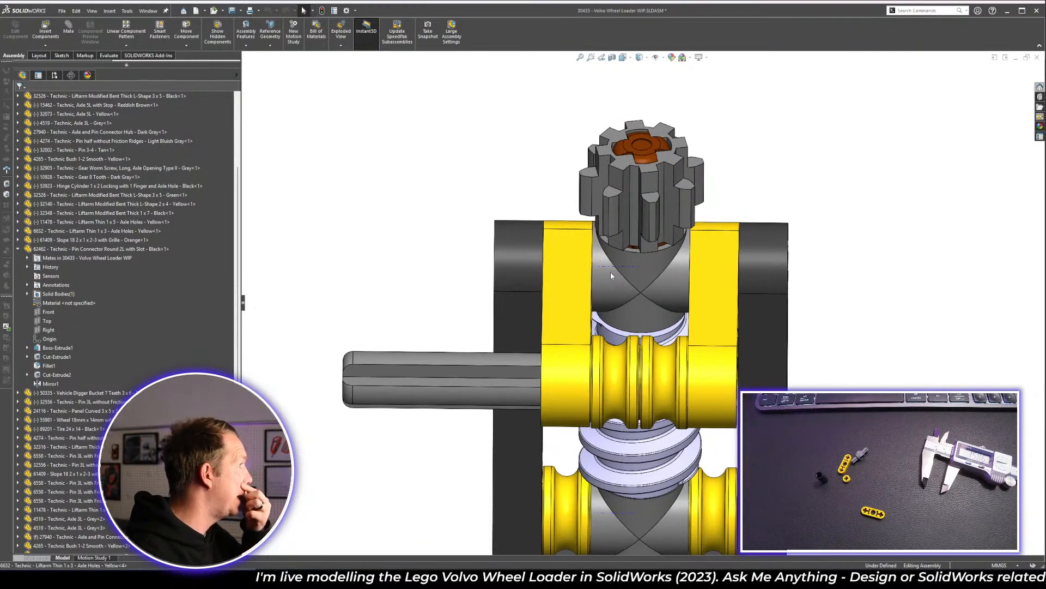
{"action": "left_click", "coordinate": [578, 285]}
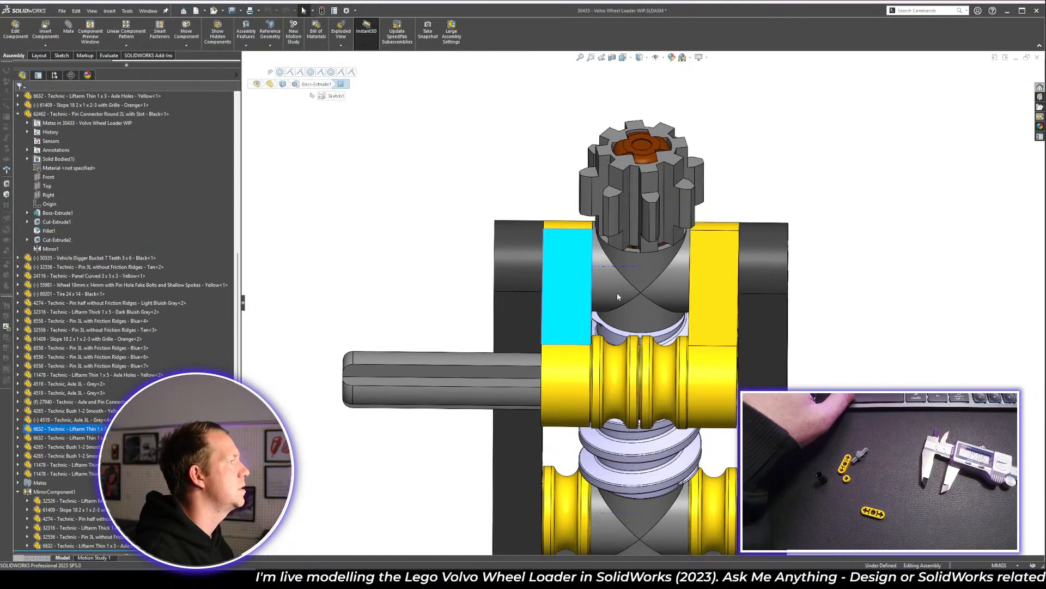
{"action": "left_click", "coordinate": [762, 209]}
{"action": "middle_click_drag", "start_coordinate": [755, 297], "coordinate": [537, 343]}
{"action": "key", "text": "m"}
{"action": "left_click", "coordinate": [731, 325]}
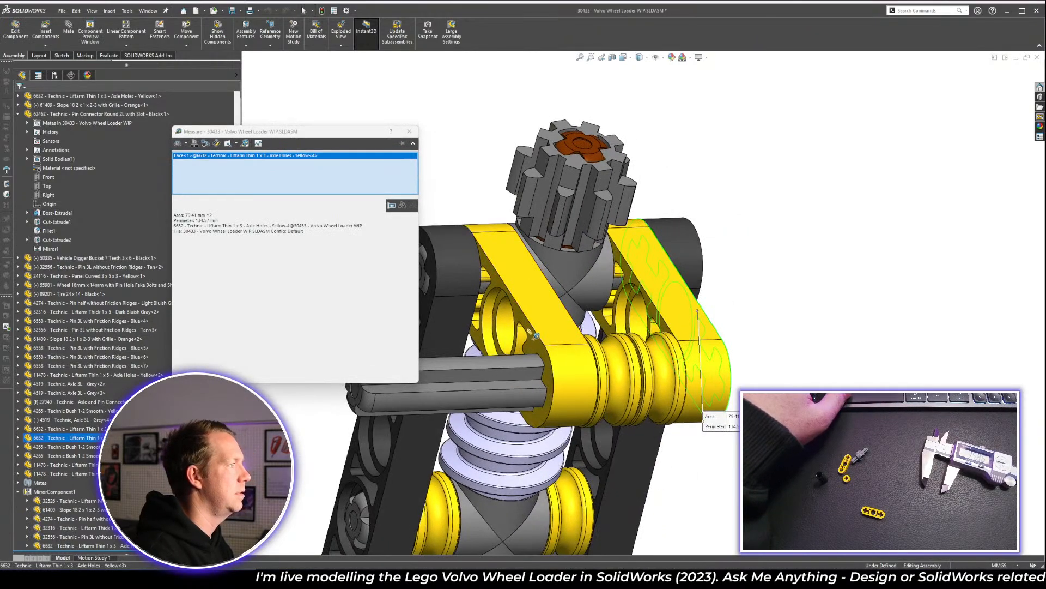
{"action": "left_click", "coordinate": [533, 341]}
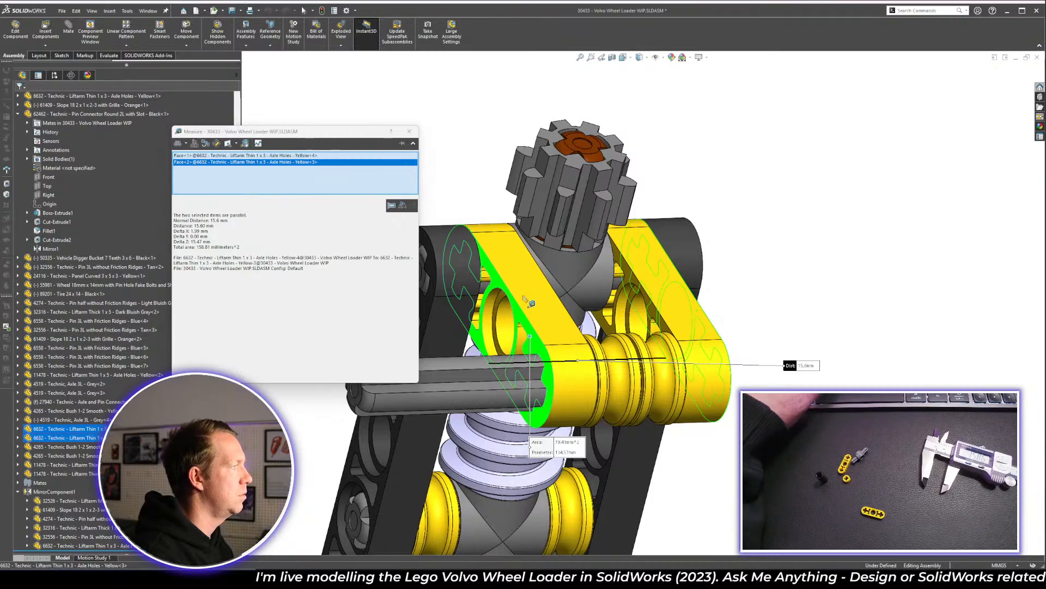
{"action": "key", "text": "Escape"}
- Change the coincident mate between the hub and the yellow 1 x 3 liftarm on the grey axle's side to a 0.10 mm distance mate
{"action": "left_click", "coordinate": [528, 273]}
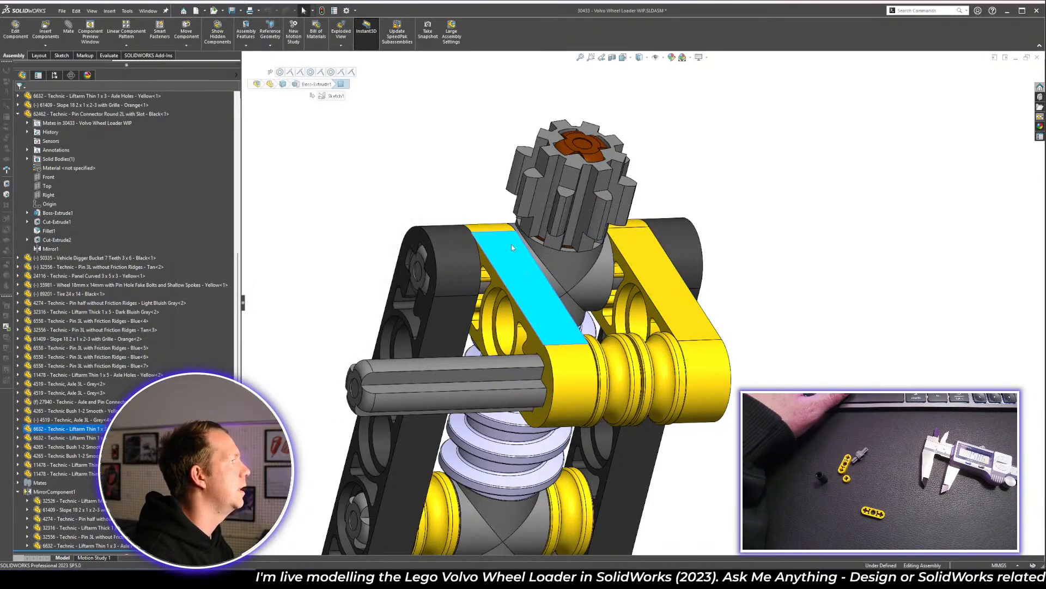
{"action": "left_click", "coordinate": [291, 73]}
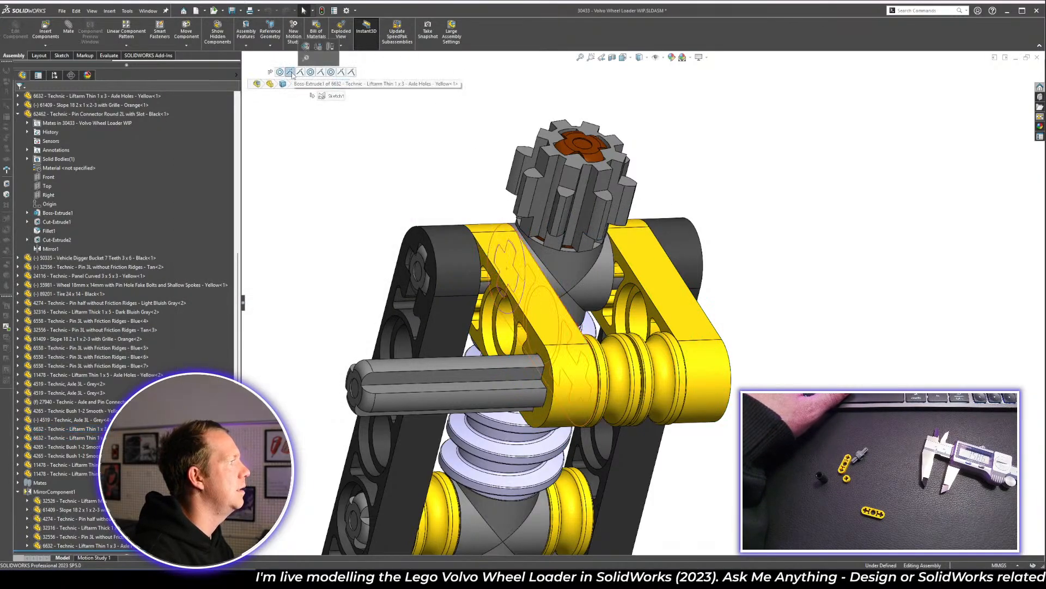
{"action": "left_click", "coordinate": [304, 48]}
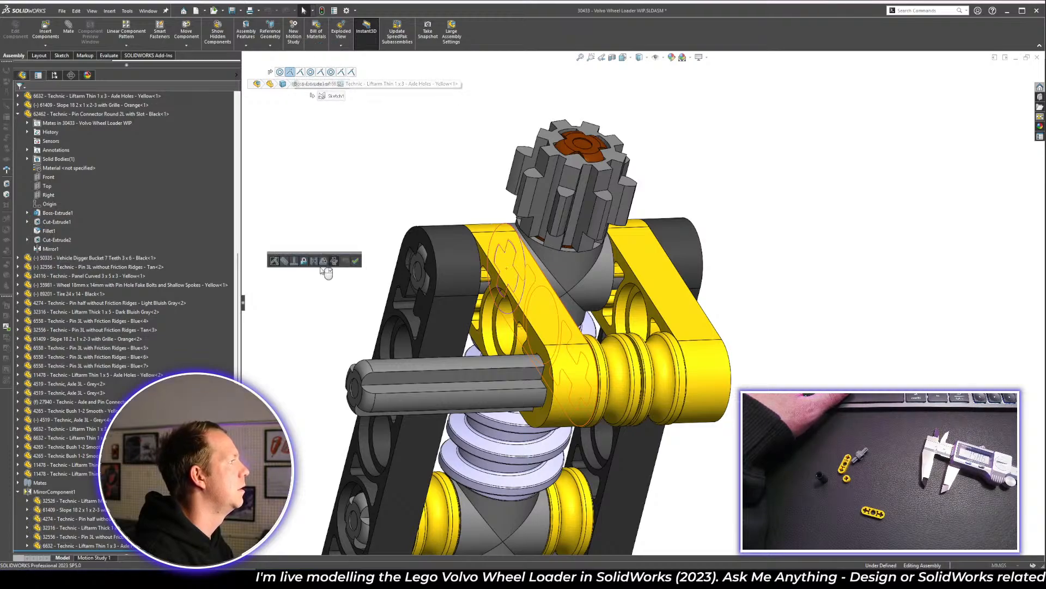
{"action": "left_click", "coordinate": [313, 260]}
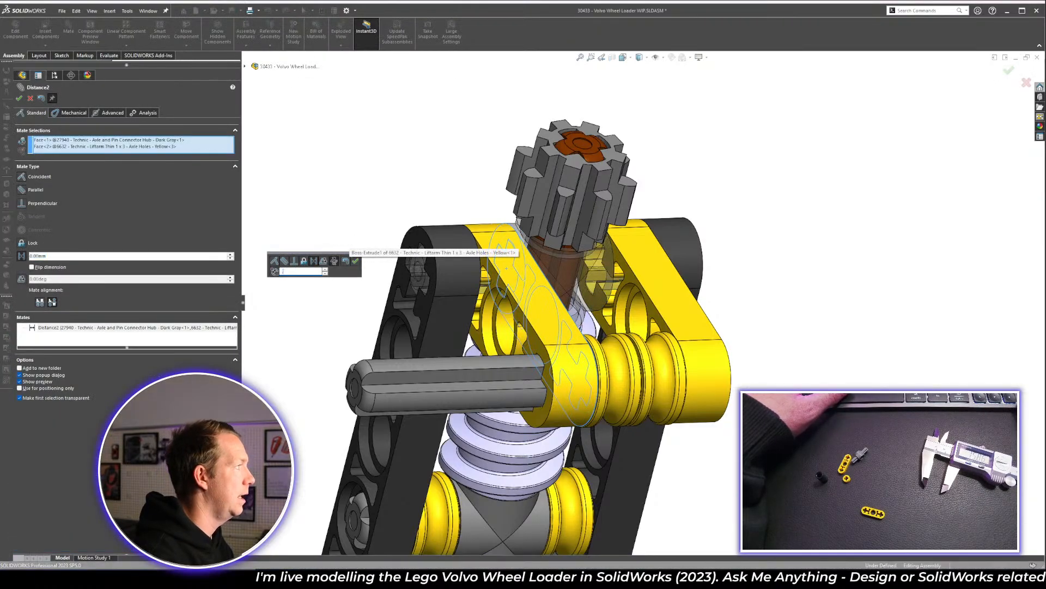
{"action": "type", "text": "10mm"}
{"action": "left_click", "coordinate": [355, 261]}
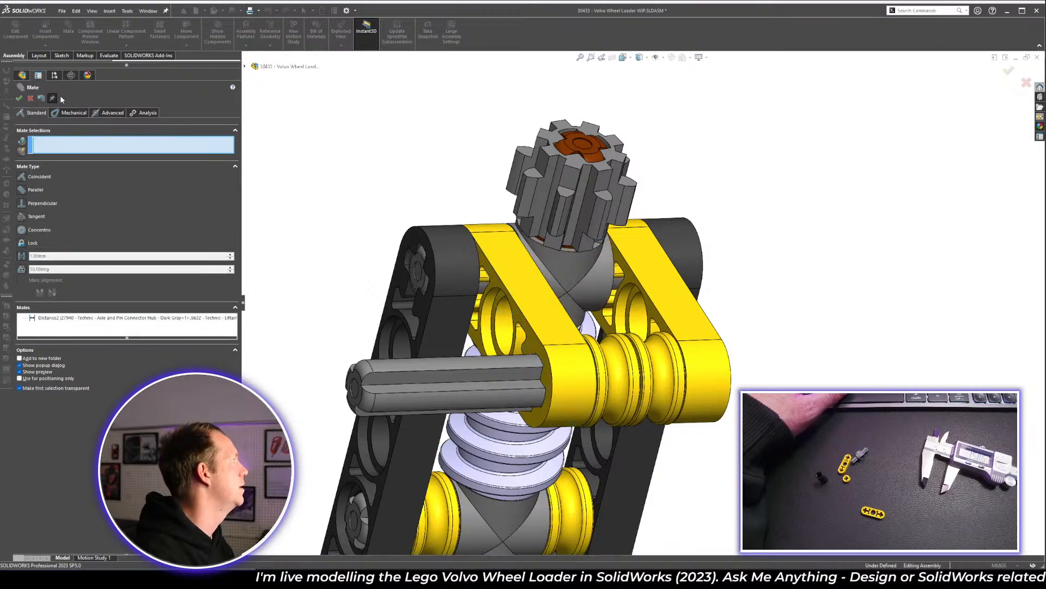
{"action": "left_click", "coordinate": [20, 98]}
- Change the opposite yellow 1 x 3 liftarm's coincident mate with the hub to a 0.10 mm distance mate
{"action": "middle_click_drag", "start_coordinate": [659, 267], "coordinate": [635, 264]}
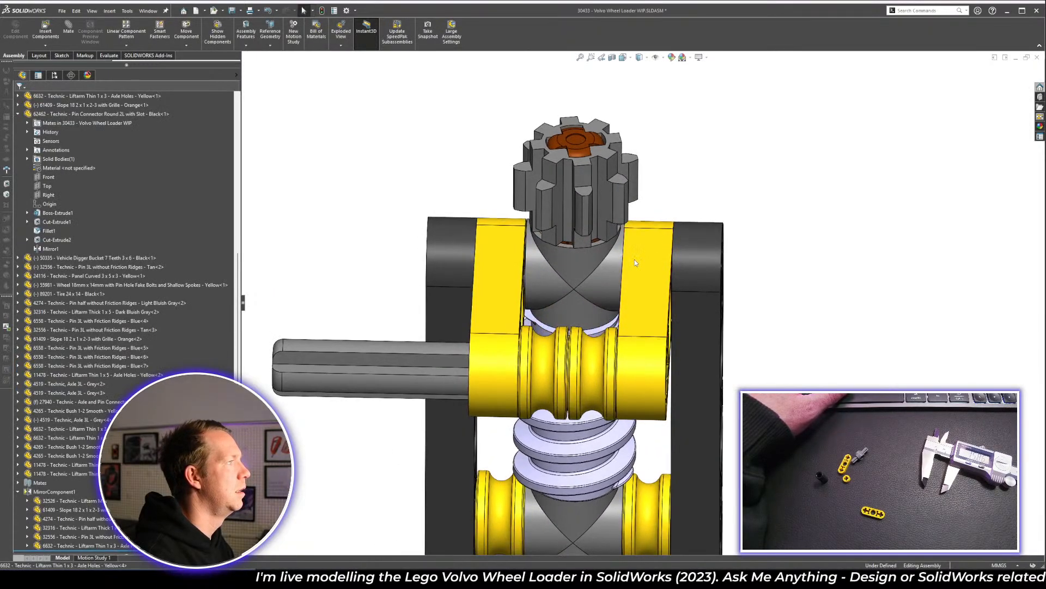
{"action": "left_click", "coordinate": [636, 262]}
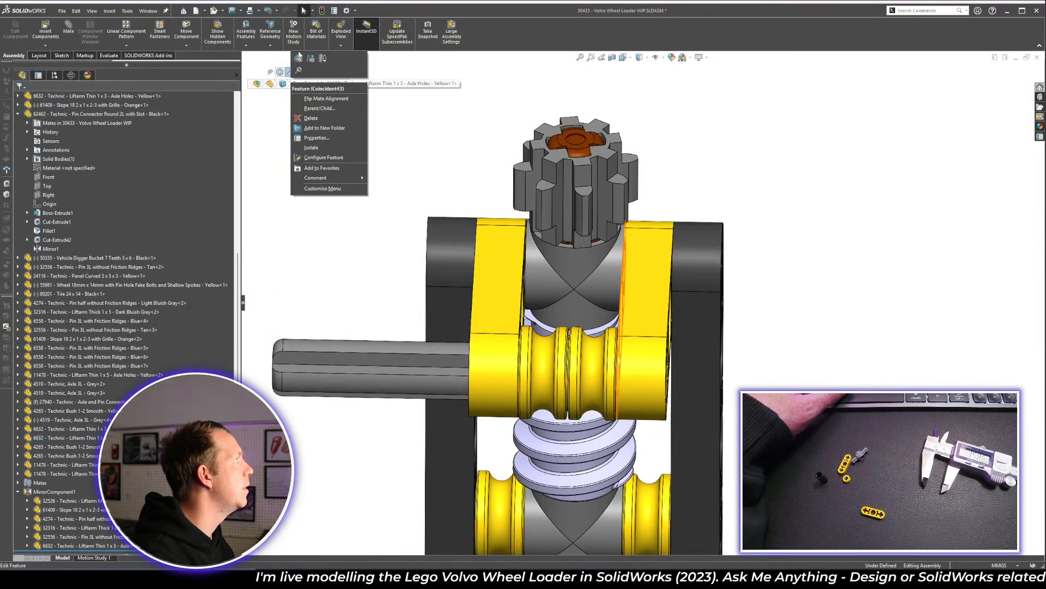
{"action": "left_click", "coordinate": [291, 72]}
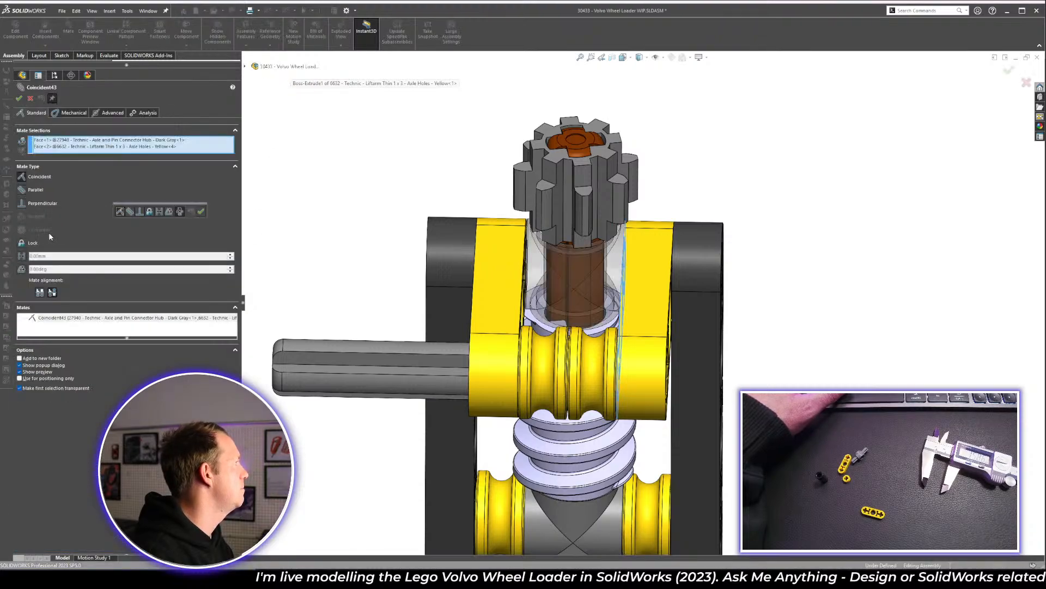
{"action": "left_click", "coordinate": [58, 257]}
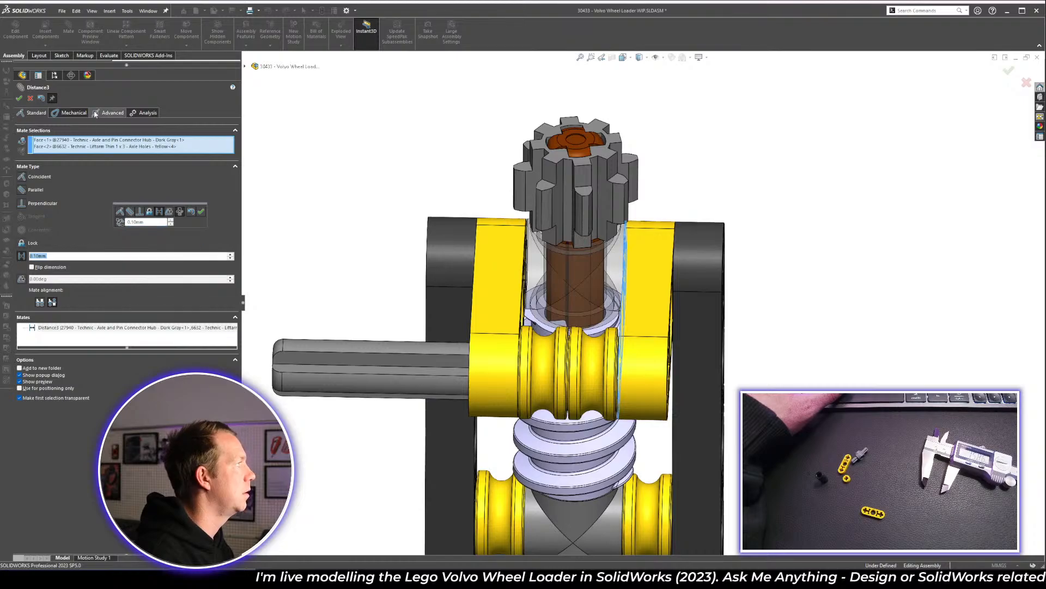
{"action": "left_click", "coordinate": [17, 97]}
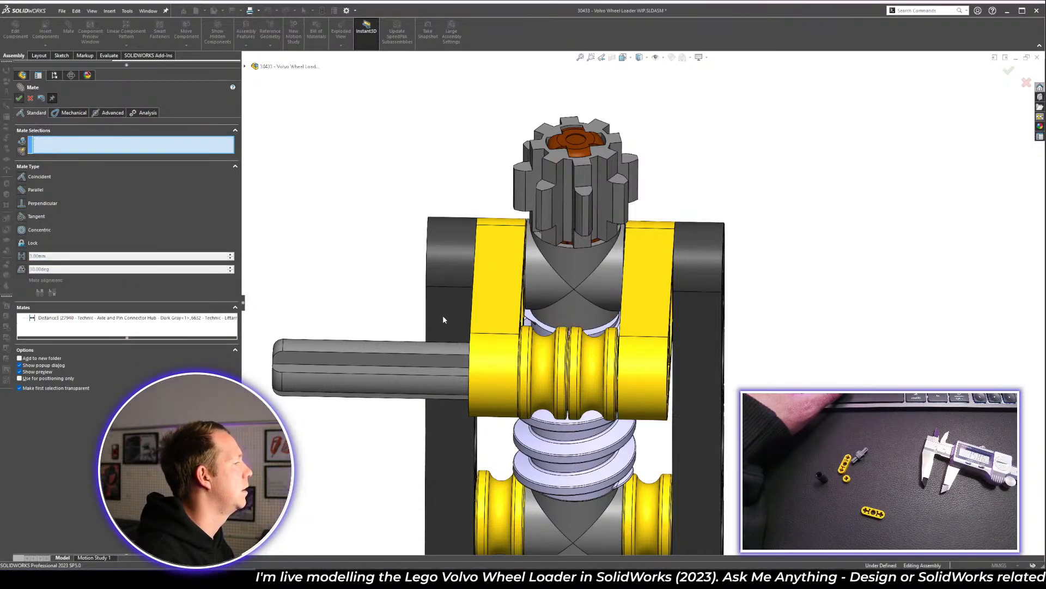
{"action": "key", "text": "Escape"}
- Mate the end face of the yellow half bush coincident with the inner face of the neighbouring 1 x 3 liftarm
{"action": "scroll", "coordinate": [627, 384], "scroll_direction": "down", "scroll_amount": 5}
{"action": "left_click", "coordinate": [545, 294]}
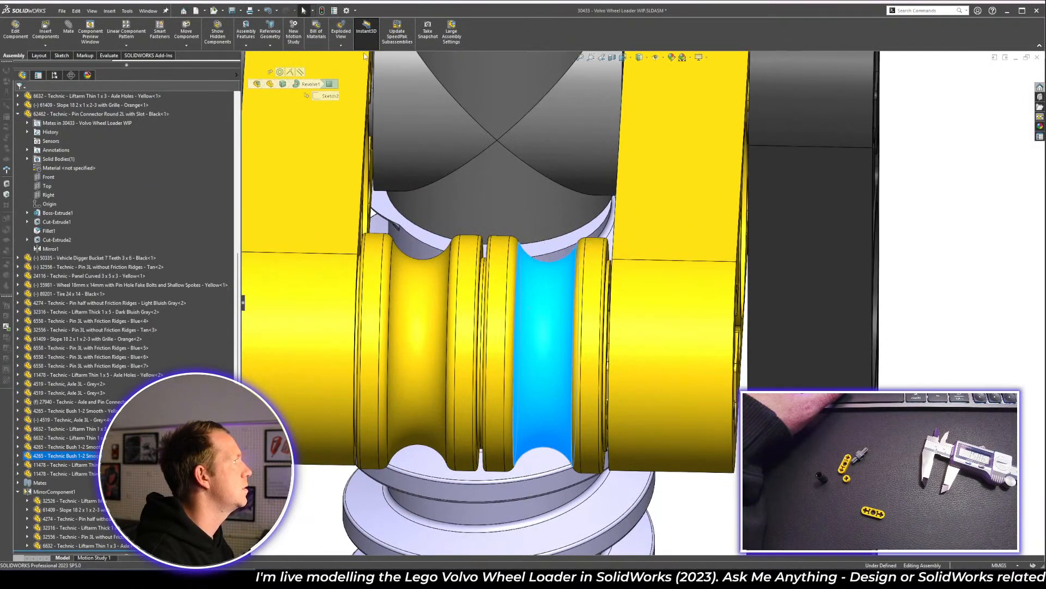
{"action": "key", "text": "Escape"}
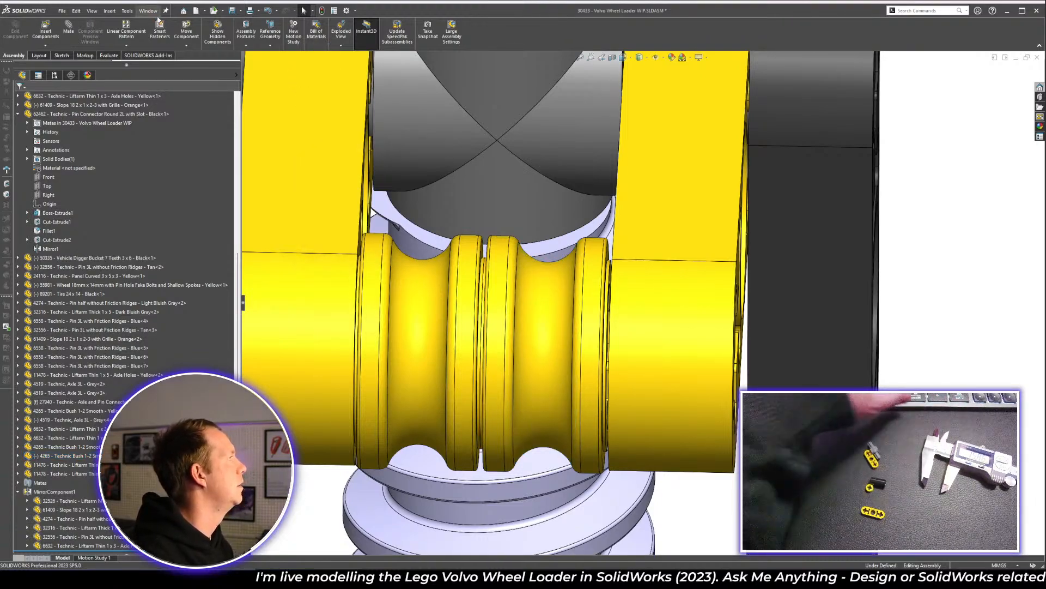
{"action": "scroll", "coordinate": [602, 281], "scroll_direction": "down", "scroll_amount": 6}
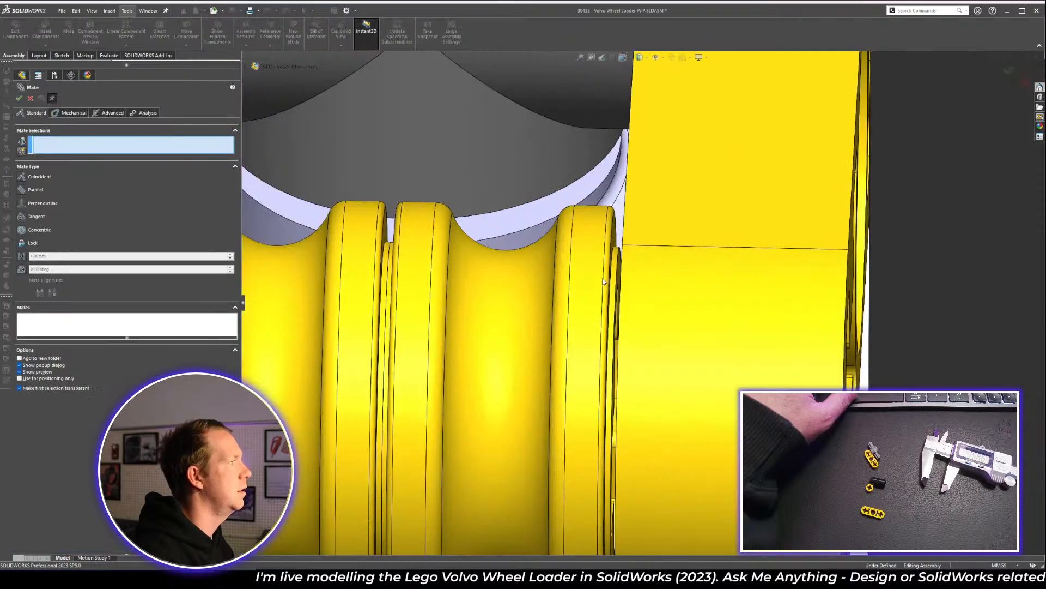
{"action": "left_click", "coordinate": [641, 273]}
{"action": "middle_click_drag", "start_coordinate": [641, 273], "coordinate": [713, 278]}
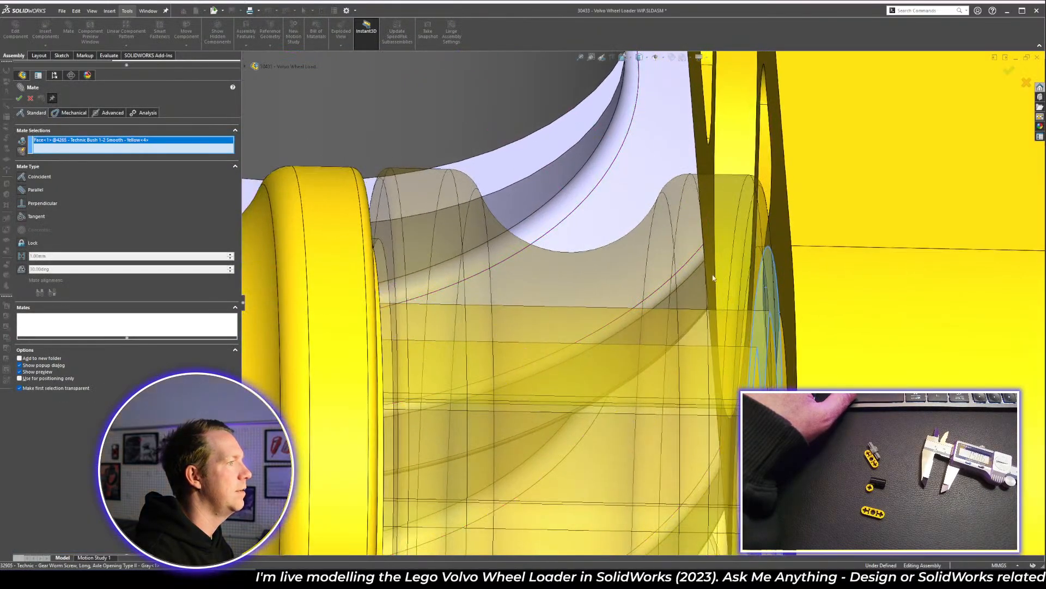
{"action": "left_click", "coordinate": [772, 232]}
{"action": "right_click", "coordinate": [772, 233]}
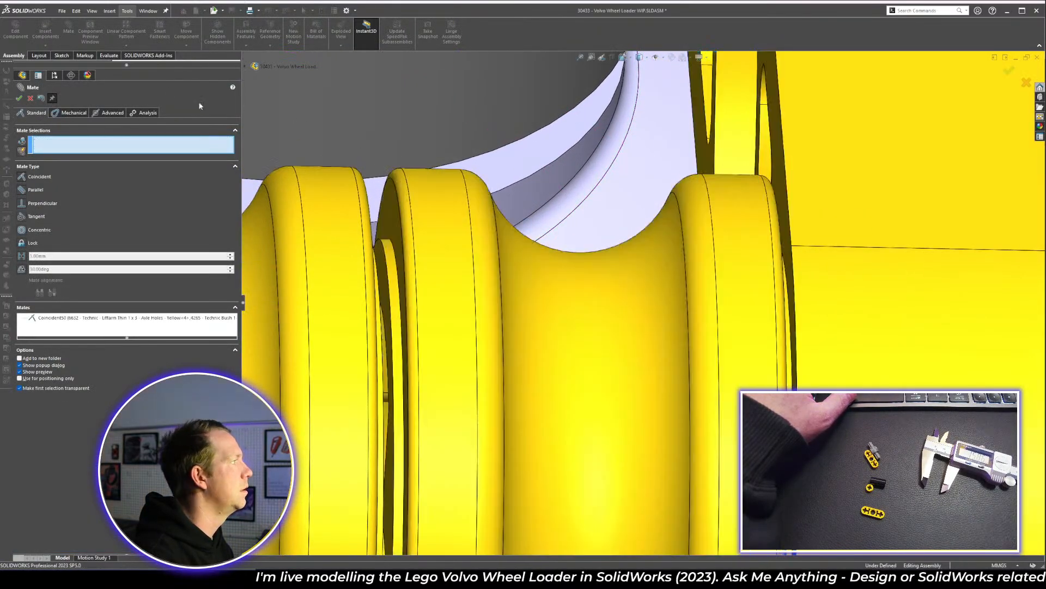
{"action": "key", "text": "Escape"}
- Examine how the black round pin connector lines up with the ends of the black 1 x 5 liftarms
{"action": "scroll", "coordinate": [677, 418], "scroll_direction": "up", "scroll_amount": 10}
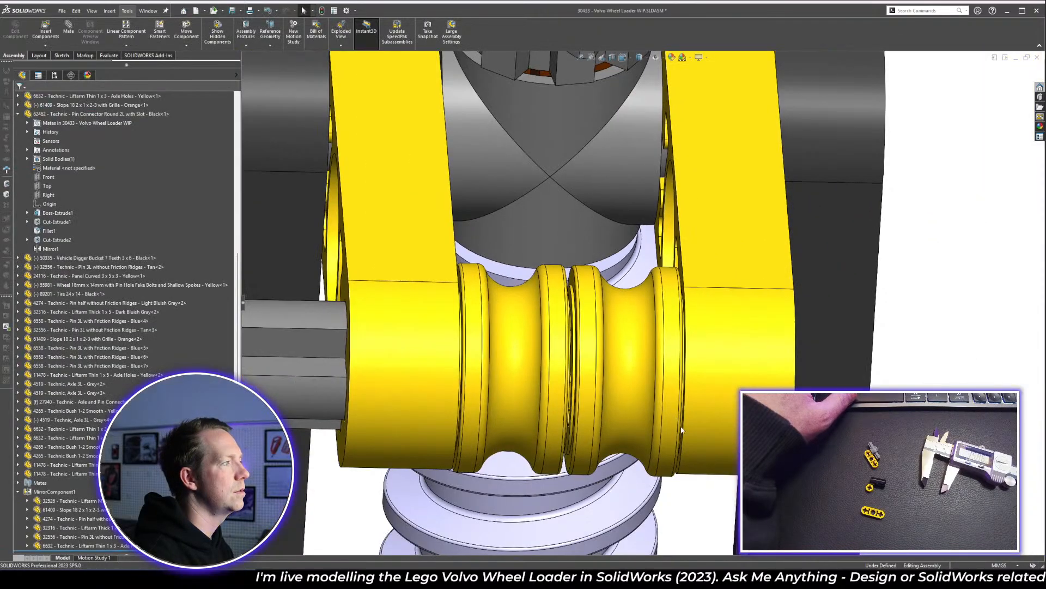
{"action": "scroll", "coordinate": [598, 465], "scroll_direction": "down", "scroll_amount": 3}
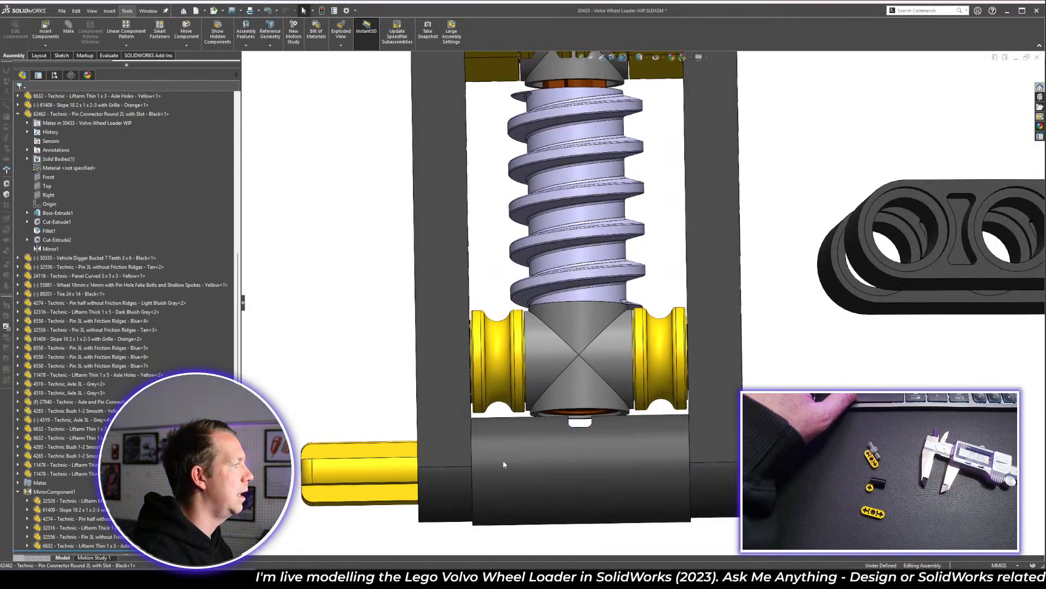
{"action": "left_click", "coordinate": [505, 443]}
{"action": "middle_click_drag", "start_coordinate": [505, 442], "coordinate": [670, 450]}
{"action": "scroll", "coordinate": [670, 450], "scroll_direction": "down", "scroll_amount": 6}
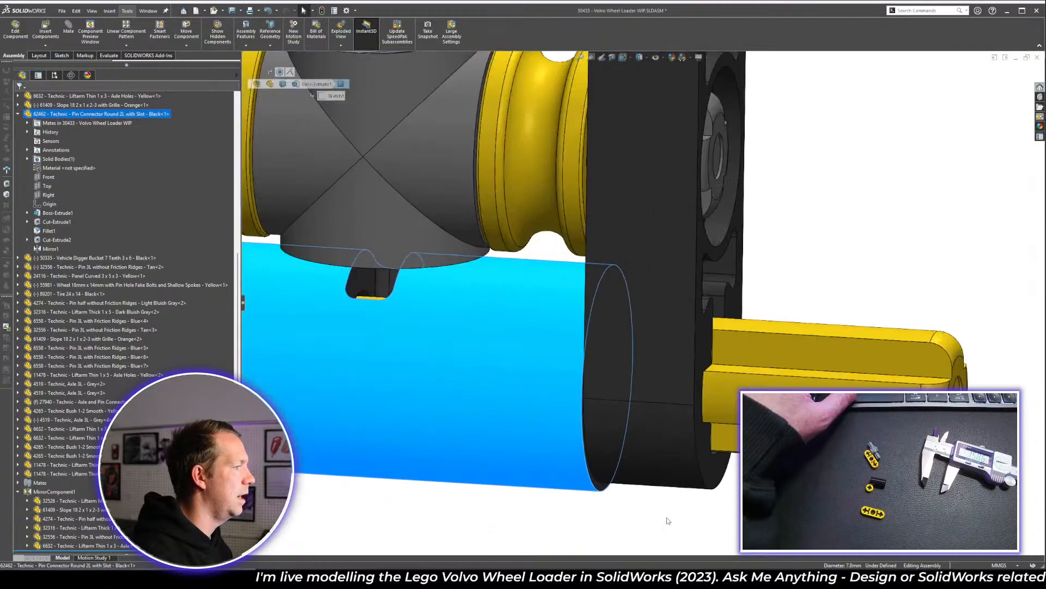
{"action": "key", "text": "Escape"}
{"action": "middle_click_drag", "start_coordinate": [642, 473], "coordinate": [725, 439]}
{"action": "scroll", "coordinate": [643, 426], "scroll_direction": "up", "scroll_amount": 2}
{"action": "left_click", "coordinate": [508, 377]}
{"action": "left_click", "coordinate": [478, 443]}
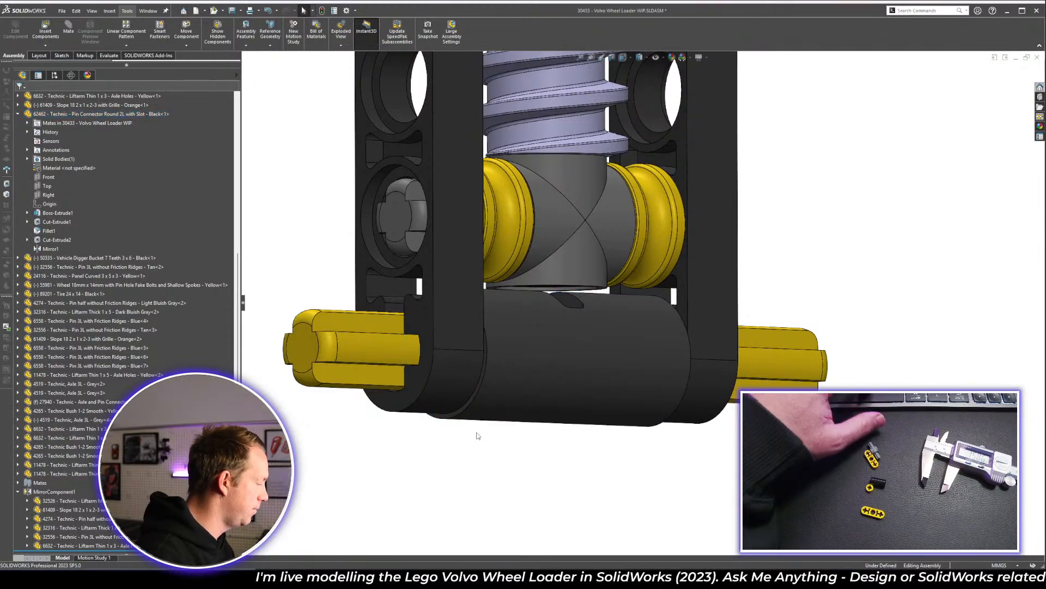
- Measure the rounded end face of the black thin 1 x 5 liftarm
{"action": "key", "text": "m"}
{"action": "left_click", "coordinate": [450, 378]}
{"action": "scroll", "coordinate": [545, 391], "scroll_direction": "up", "scroll_amount": 3}
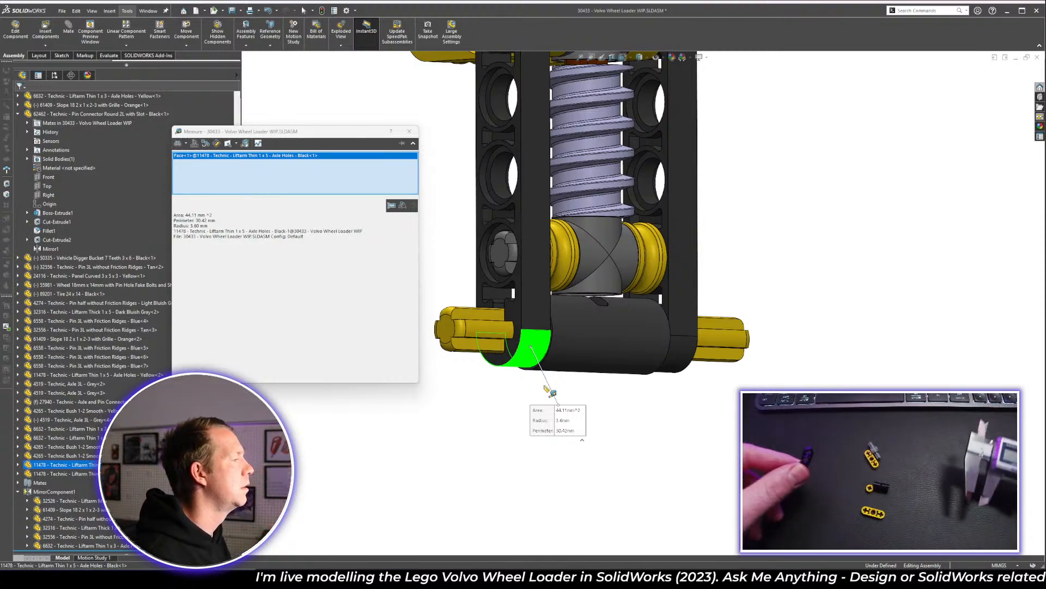
{"action": "key", "text": "Escape"}
- Open the black thin 1 x 5 liftarm part and set the end radius of its base extrusion to 3.70 mm
{"action": "left_click", "coordinate": [539, 302]}
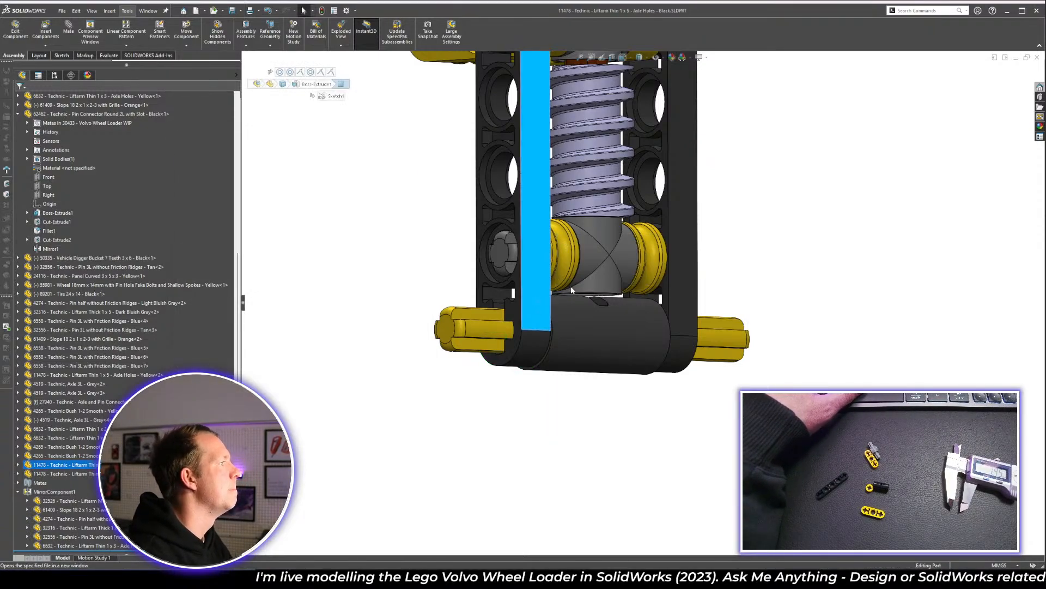
{"action": "left_click", "coordinate": [44, 188]}
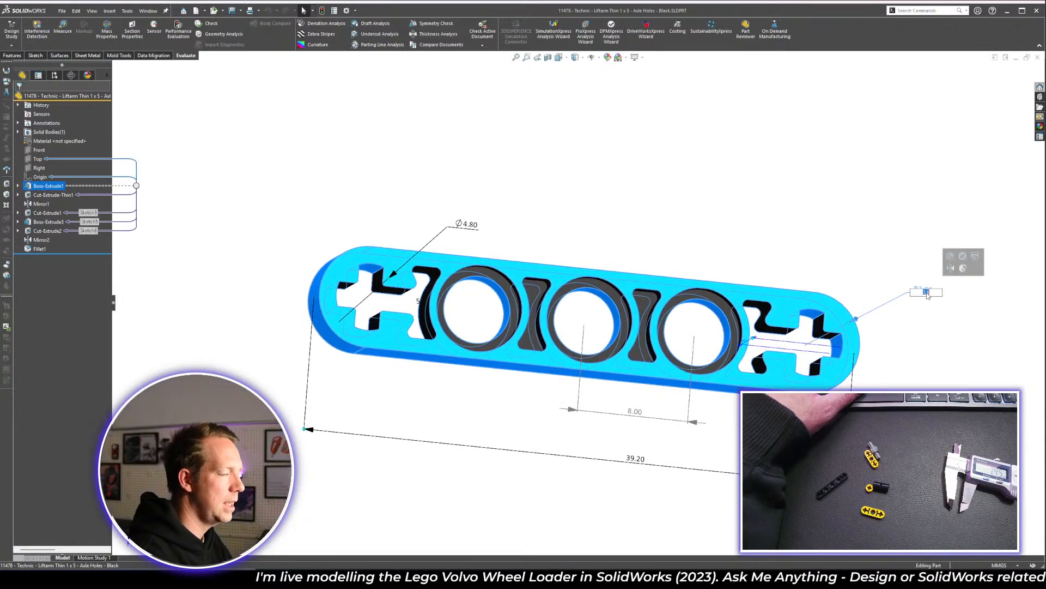
{"action": "left_click", "coordinate": [927, 292]}
{"action": "type", "text": "3.7"}
{"action": "key", "text": "Return"}
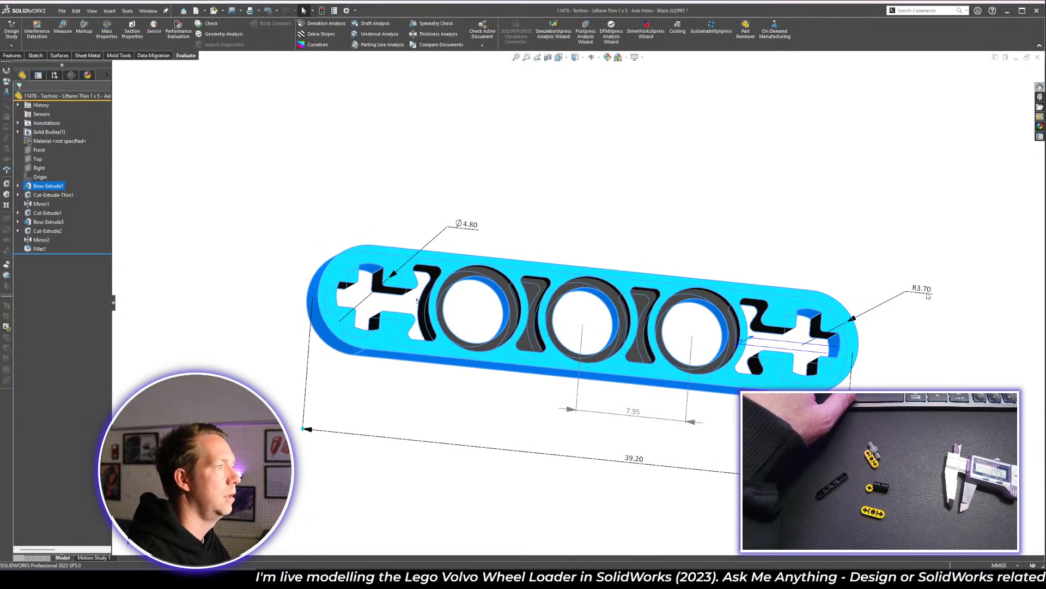
- Set the 1 x 5 liftarm's overall length to 39.40 mm, save the part, and return to the assembly
{"action": "middle_click_drag", "start_coordinate": [587, 314], "coordinate": [559, 339]}
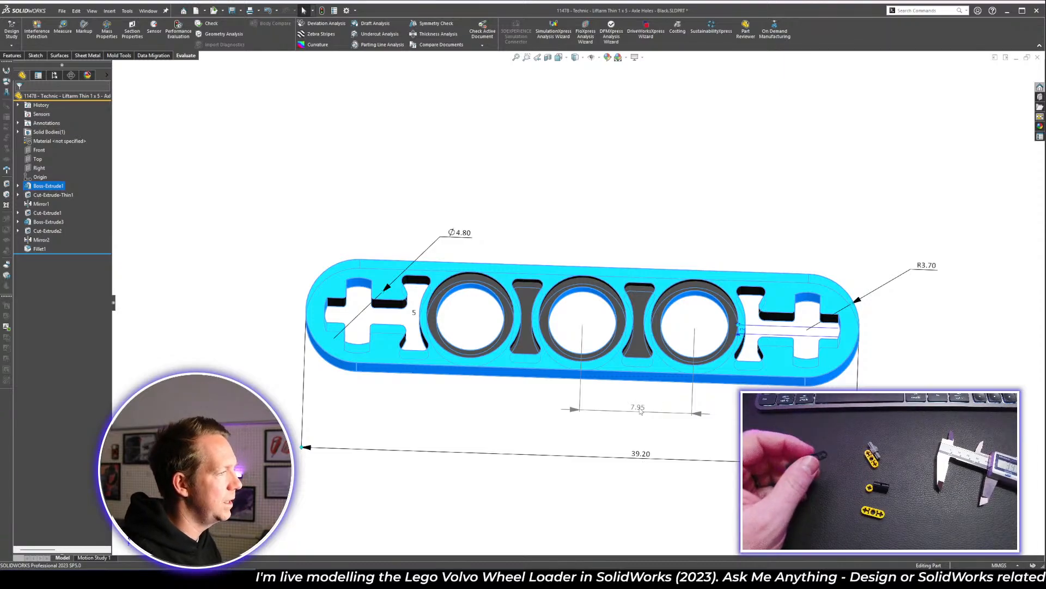
{"action": "scroll", "coordinate": [651, 427], "scroll_direction": "down", "scroll_amount": 3}
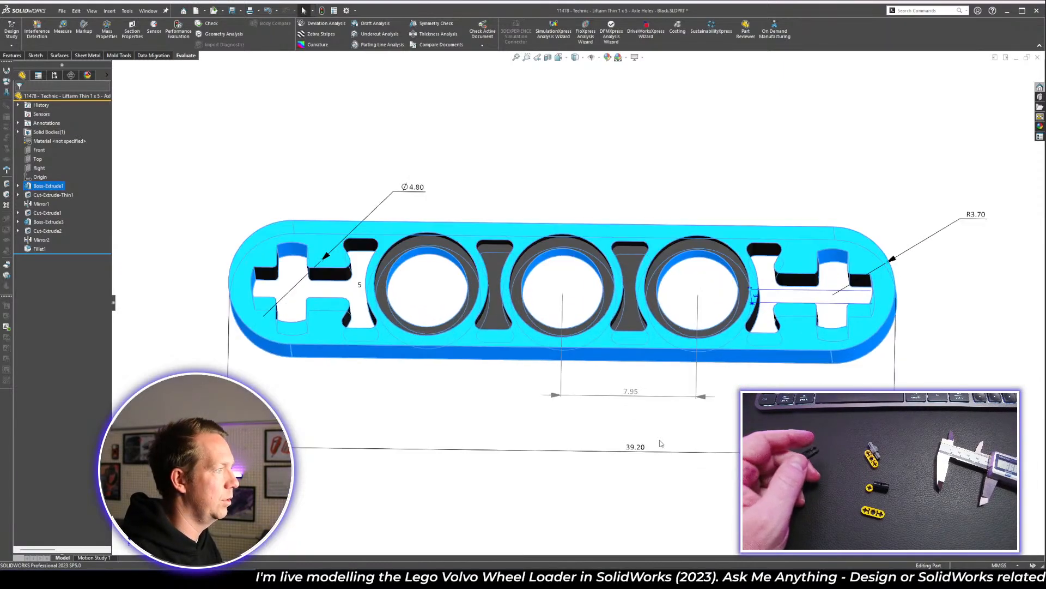
{"action": "double_click", "coordinate": [636, 449]}
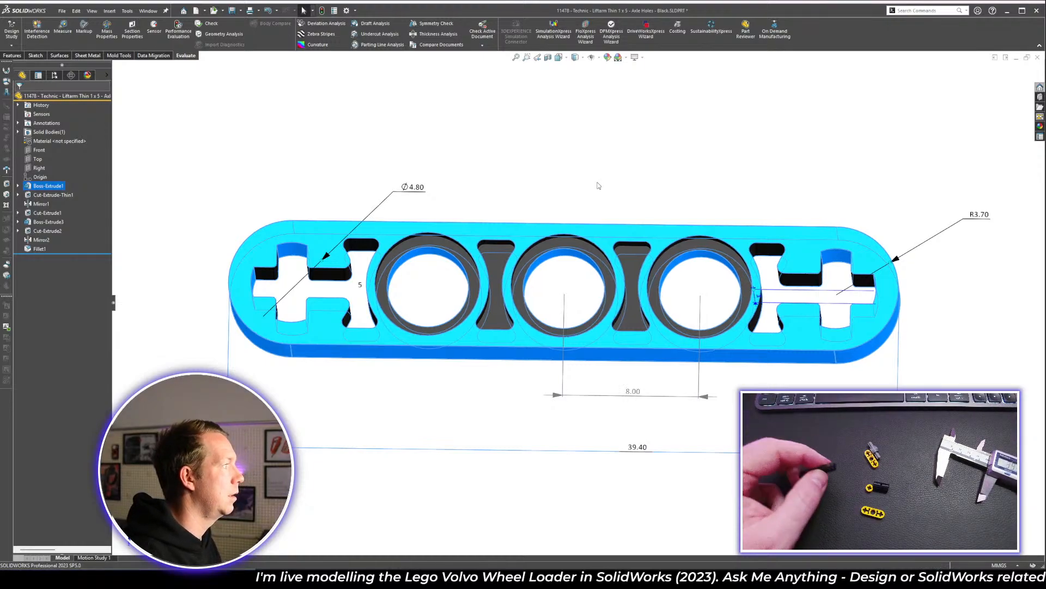
{"action": "left_click", "coordinate": [599, 186]}
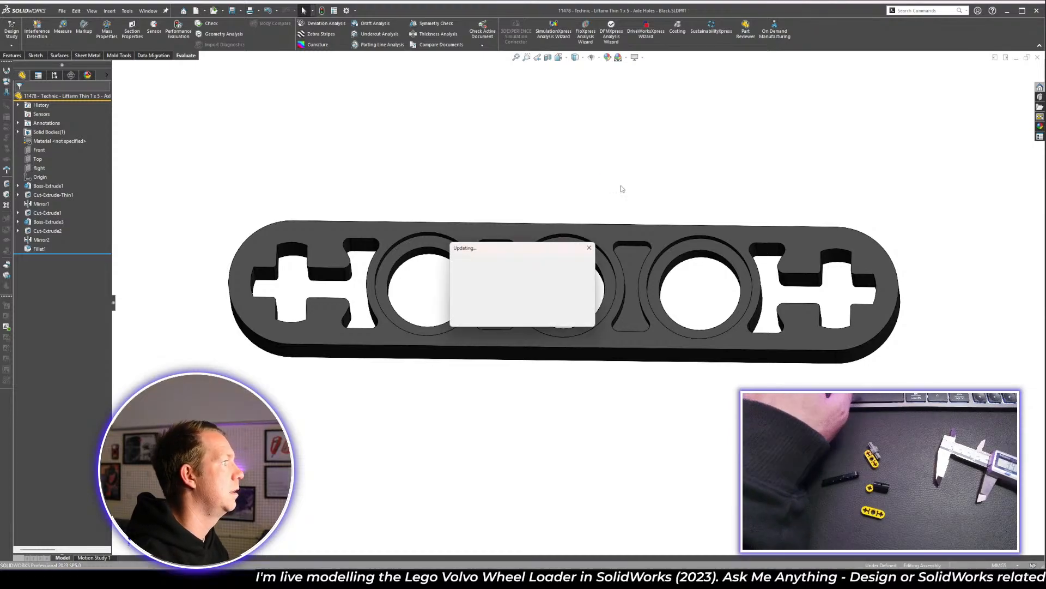
- Inspect the fit between the black round pin connector and the edited 1 x 5 liftarms
{"action": "scroll", "coordinate": [687, 357], "scroll_direction": "down", "scroll_amount": 3}
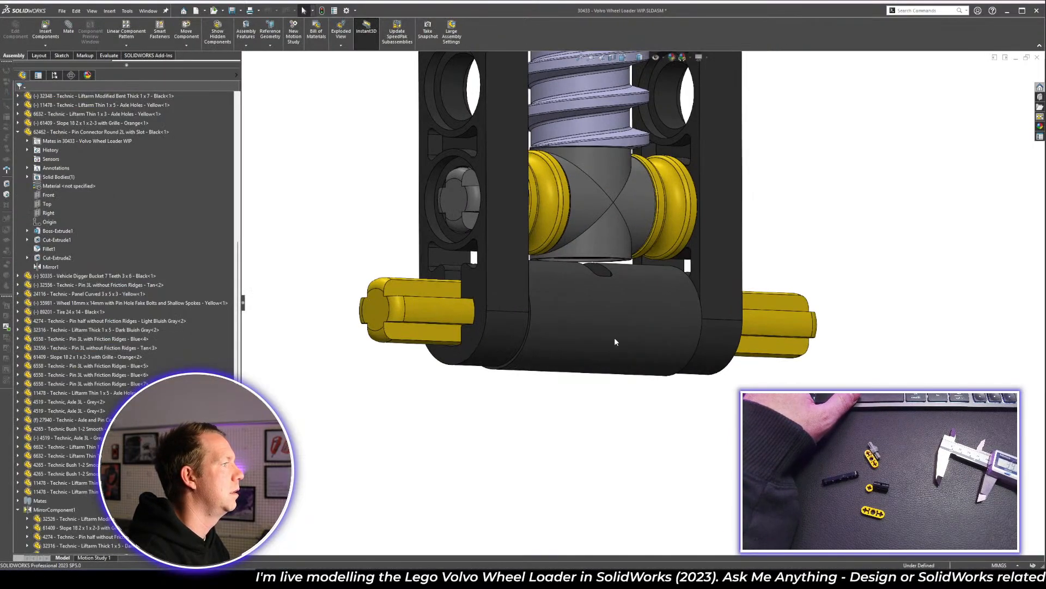
{"action": "left_click", "coordinate": [632, 295]}
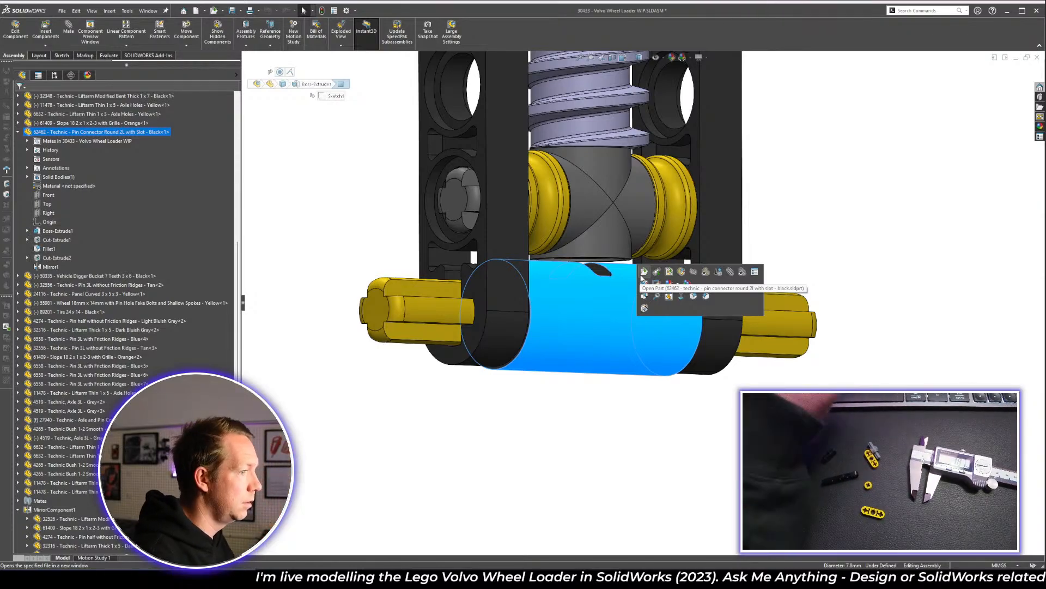
{"action": "left_click", "coordinate": [576, 391]}
{"action": "middle_click_drag", "start_coordinate": [556, 376], "coordinate": [540, 392]}
{"action": "middle_click_drag", "start_coordinate": [718, 376], "coordinate": [735, 355]}
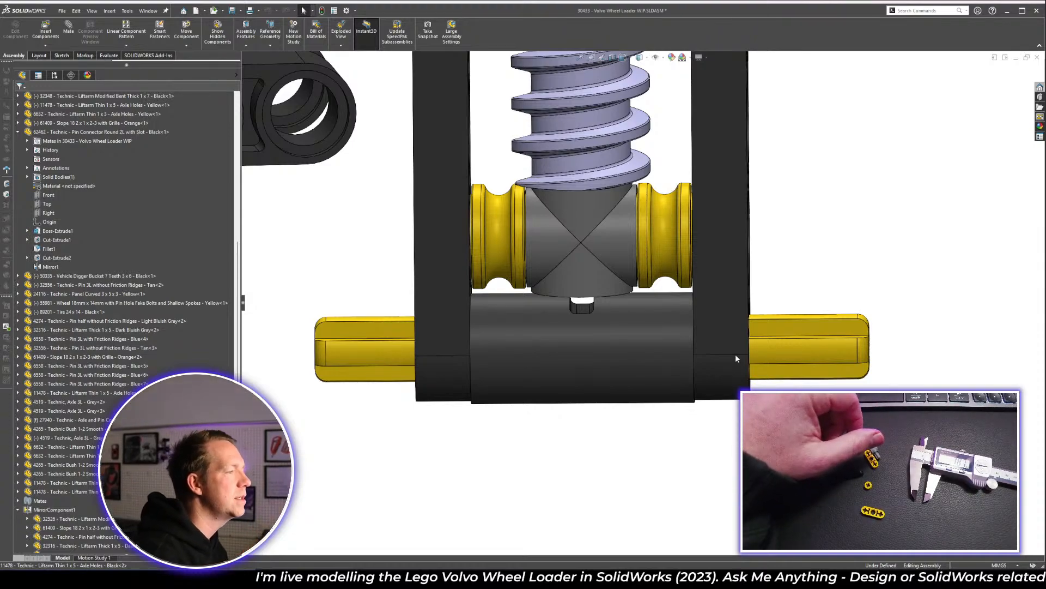
- Examine the worm gear subassembly from several sides to check how its liftarms, axles and connectors fit together
{"action": "scroll", "coordinate": [575, 193], "scroll_direction": "up", "scroll_amount": 5}
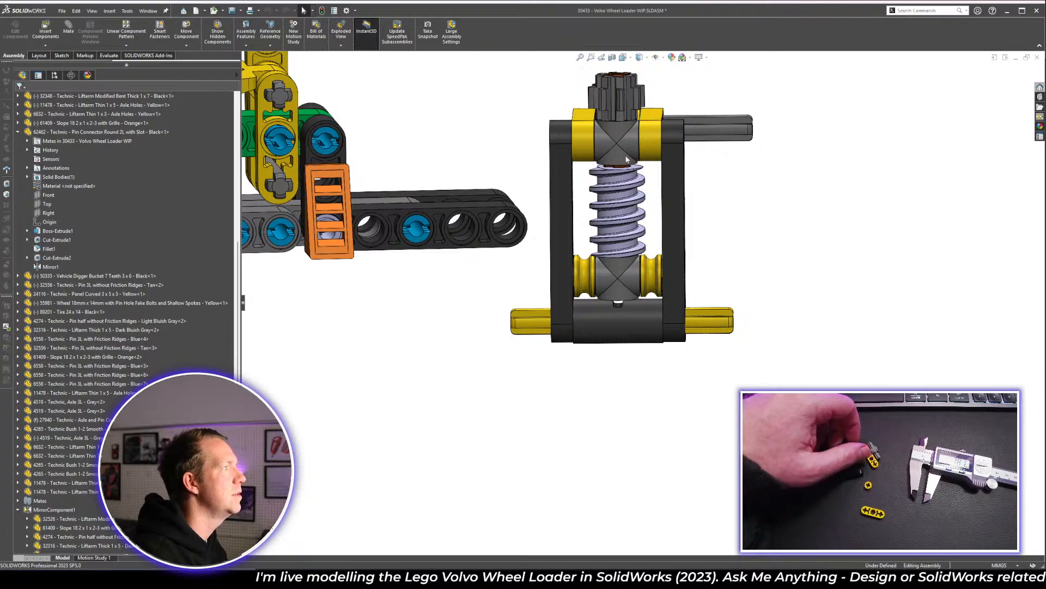
{"action": "middle_click_drag", "start_coordinate": [627, 159], "coordinate": [456, 175]}
{"action": "scroll", "coordinate": [462, 203], "scroll_direction": "up", "scroll_amount": 2}
{"action": "scroll", "coordinate": [778, 194], "scroll_direction": "down", "scroll_amount": 4}
{"action": "middle_click_drag", "start_coordinate": [778, 194], "coordinate": [684, 235]}
{"action": "left_click_drag", "start_coordinate": [518, 283], "coordinate": [656, 269]}
{"action": "left_click", "coordinate": [889, 287]}
{"action": "scroll", "coordinate": [726, 341], "scroll_direction": "up", "scroll_amount": 3}
{"action": "middle_click_drag", "start_coordinate": [726, 341], "coordinate": [743, 327]}
{"action": "scroll", "coordinate": [743, 327], "scroll_direction": "up", "scroll_amount": 2}
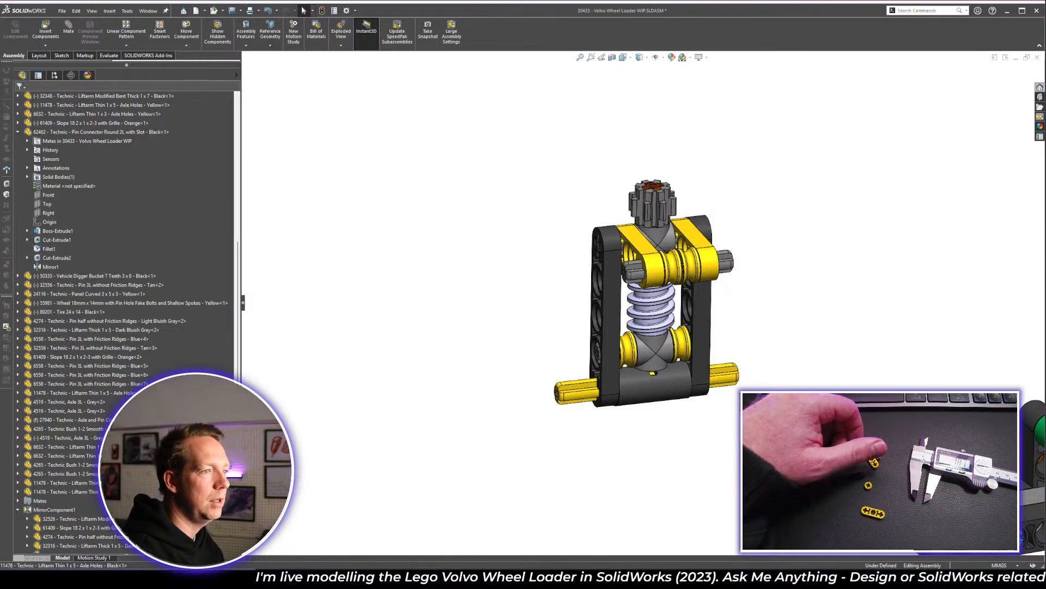
{"action": "scroll", "coordinate": [688, 332], "scroll_direction": "up", "scroll_amount": 3}
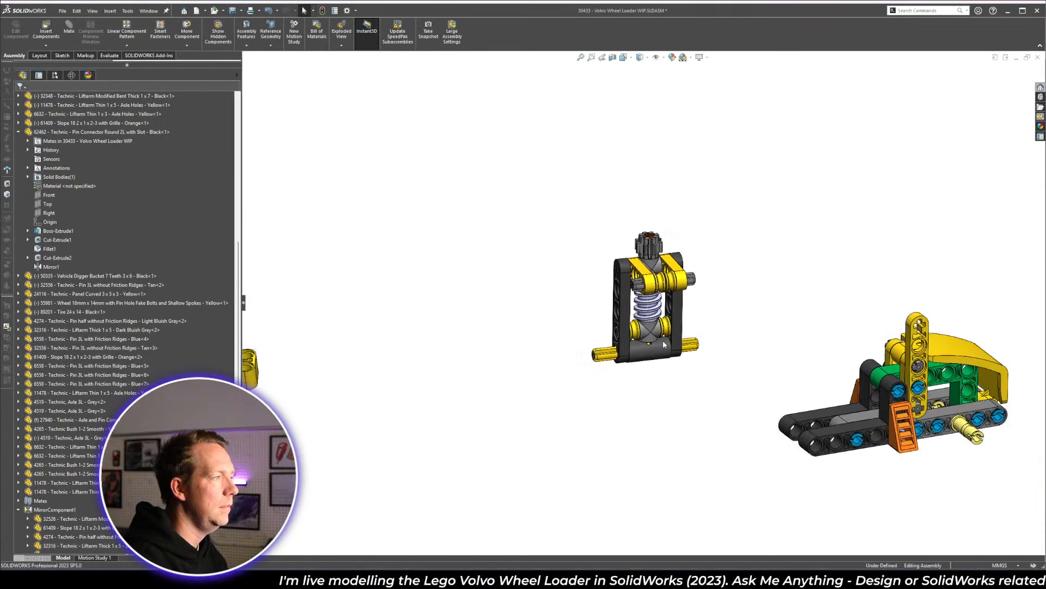
{"action": "key", "text": "alt+Tab"}
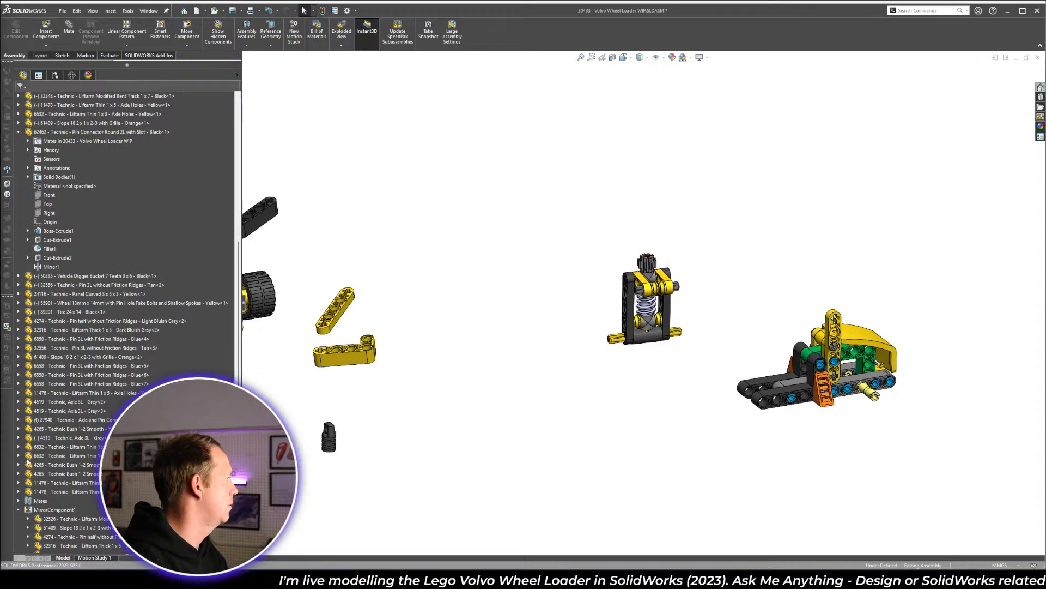
{"action": "scroll", "coordinate": [728, 371], "scroll_direction": "down", "scroll_amount": 2}
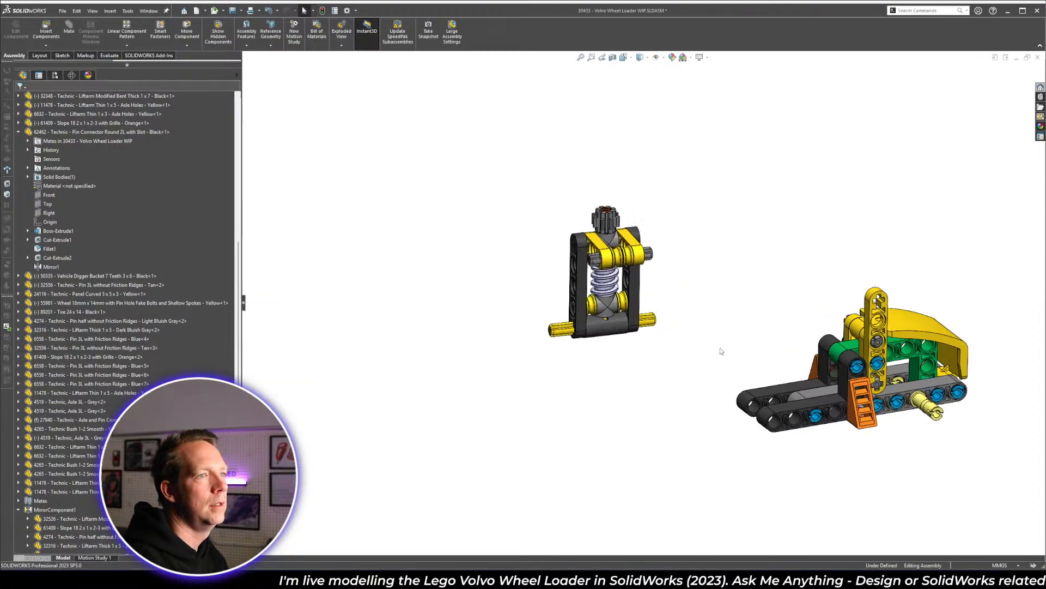
{"action": "middle_click_drag", "start_coordinate": [714, 364], "coordinate": [700, 359]}
{"action": "scroll", "coordinate": [700, 359], "scroll_direction": "up", "scroll_amount": 5}
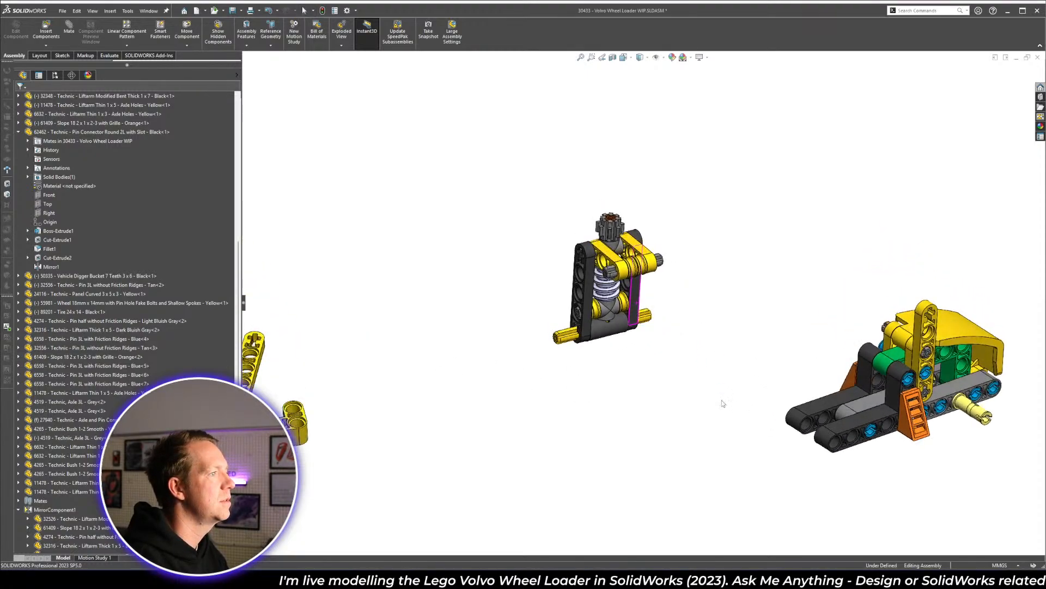
{"action": "scroll", "coordinate": [761, 336], "scroll_direction": "down", "scroll_amount": 3}
{"action": "scroll", "coordinate": [761, 336], "scroll_direction": "down", "scroll_amount": 1}
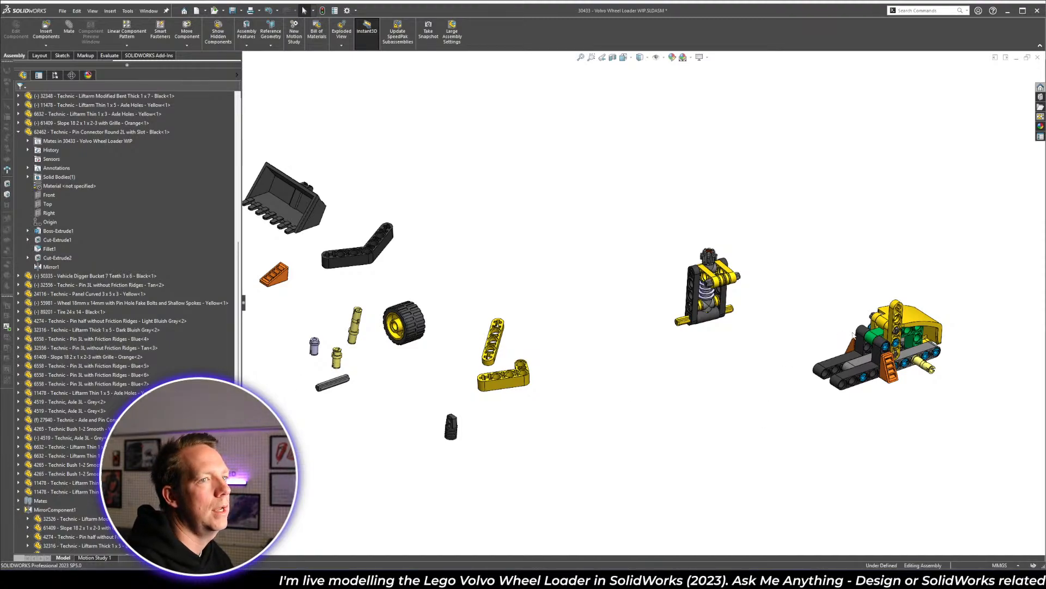
{"action": "scroll", "coordinate": [869, 285], "scroll_direction": "down", "scroll_amount": 2}
{"action": "scroll", "coordinate": [869, 285], "scroll_direction": "down", "scroll_amount": 2}
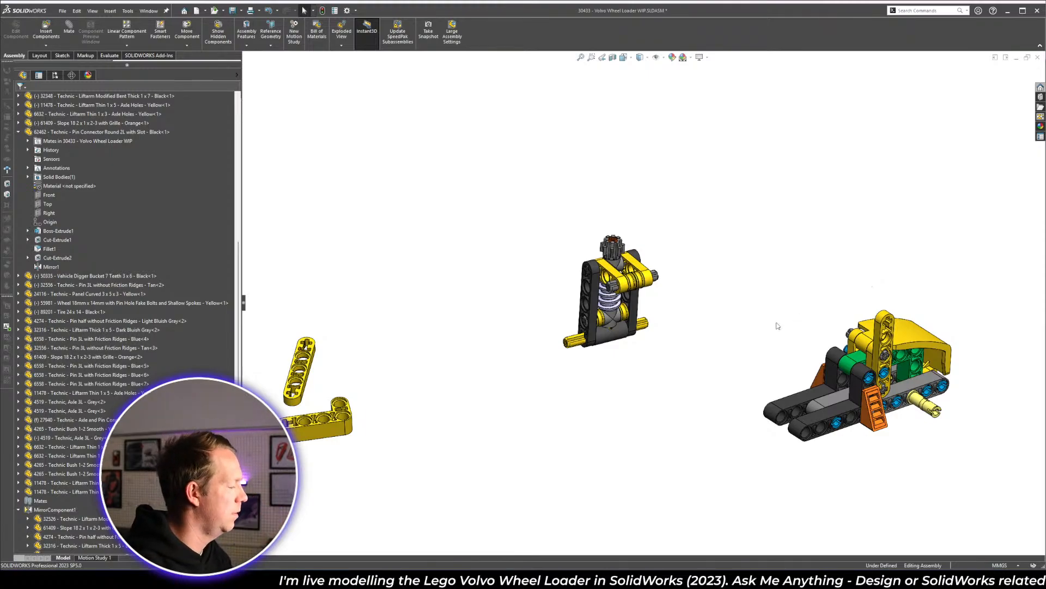
- Check the building instructions in the Google Slides presentation for where the worm gear subassembly joins the chassis, and return to SolidWorks
{"action": "key", "text": "alt+Tab"}
{"action": "key", "text": "alt+Tab"}
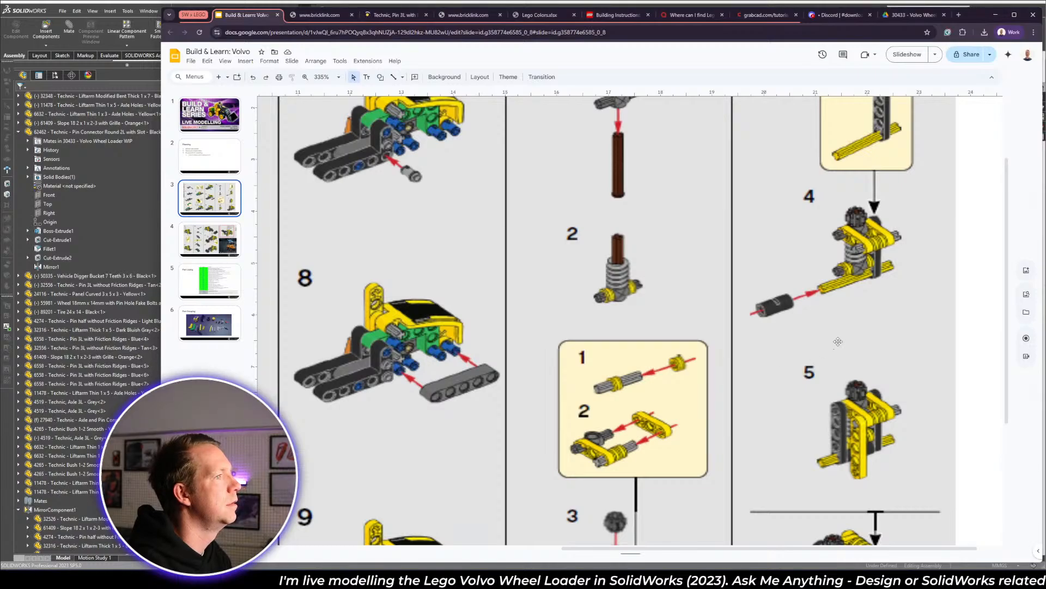
{"action": "scroll", "coordinate": [839, 342], "scroll_direction": "up", "scroll_amount": 2}
{"action": "scroll", "coordinate": [838, 341], "scroll_direction": "down", "scroll_amount": 5}
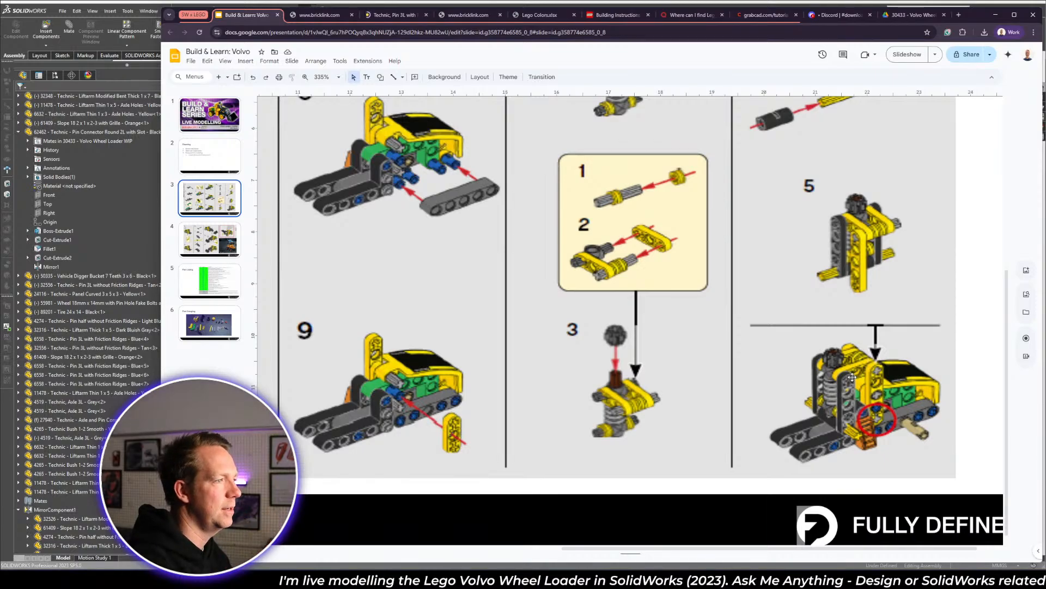
{"action": "key", "text": "alt+Tab"}
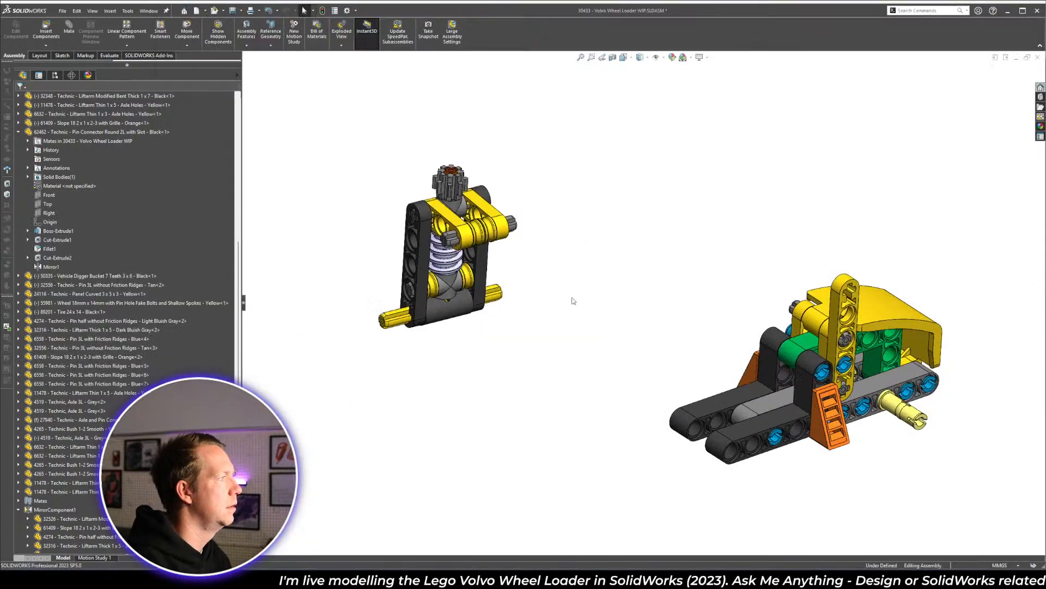
- Float the fixed 27940 Axle and Pin Connector Hub at the base of the worm gear so the subassembly can move
{"action": "left_click", "coordinate": [453, 310]}
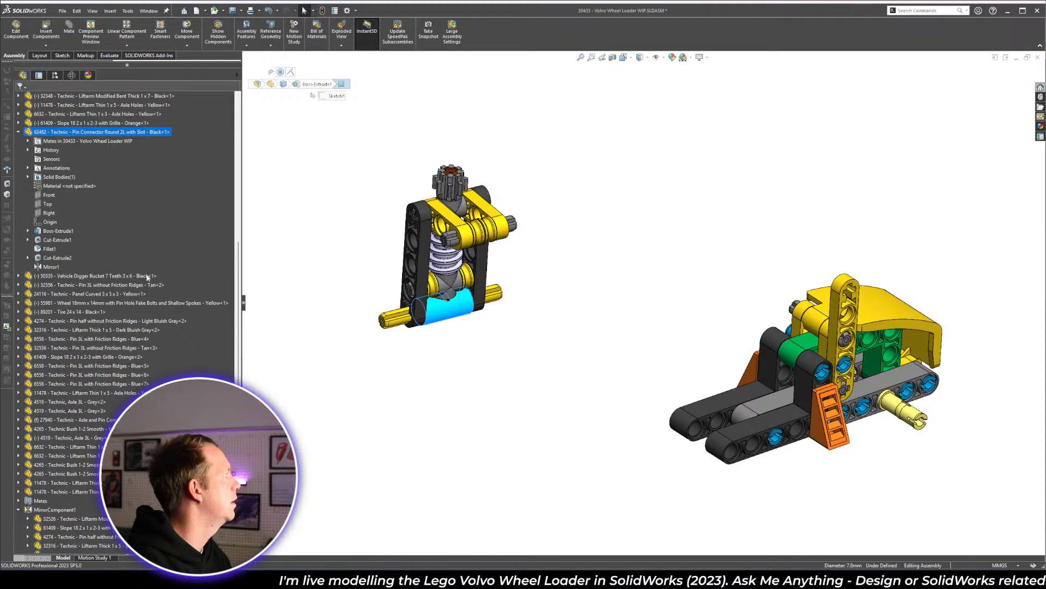
{"action": "scroll", "coordinate": [162, 276], "scroll_direction": "up", "scroll_amount": 5}
{"action": "scroll", "coordinate": [162, 278], "scroll_direction": "up", "scroll_amount": 3}
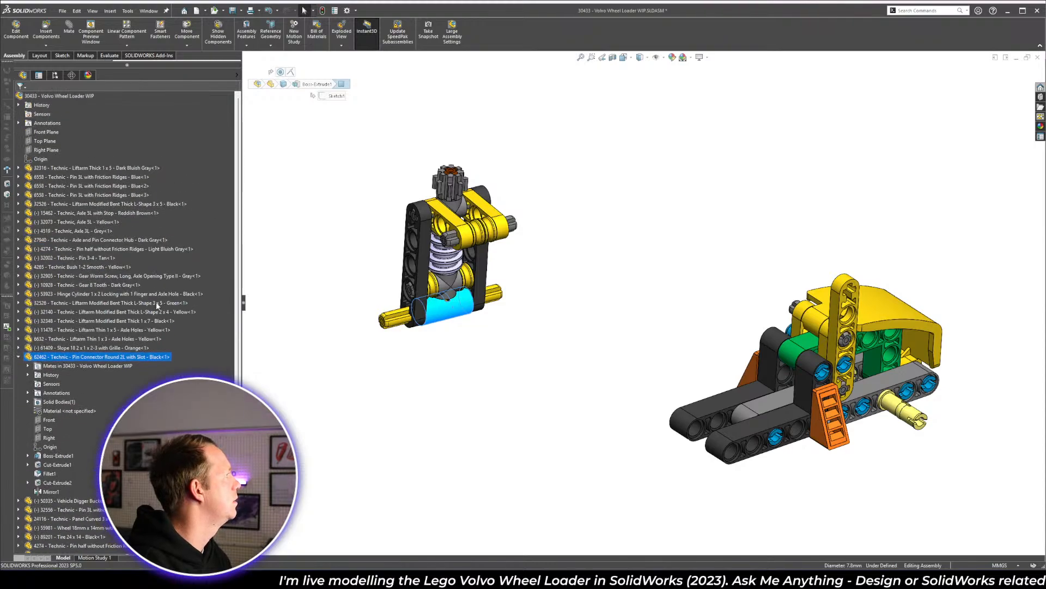
{"action": "left_click", "coordinate": [20, 357]}
{"action": "left_click", "coordinate": [390, 430]}
{"action": "scroll", "coordinate": [82, 359], "scroll_direction": "down", "scroll_amount": 2}
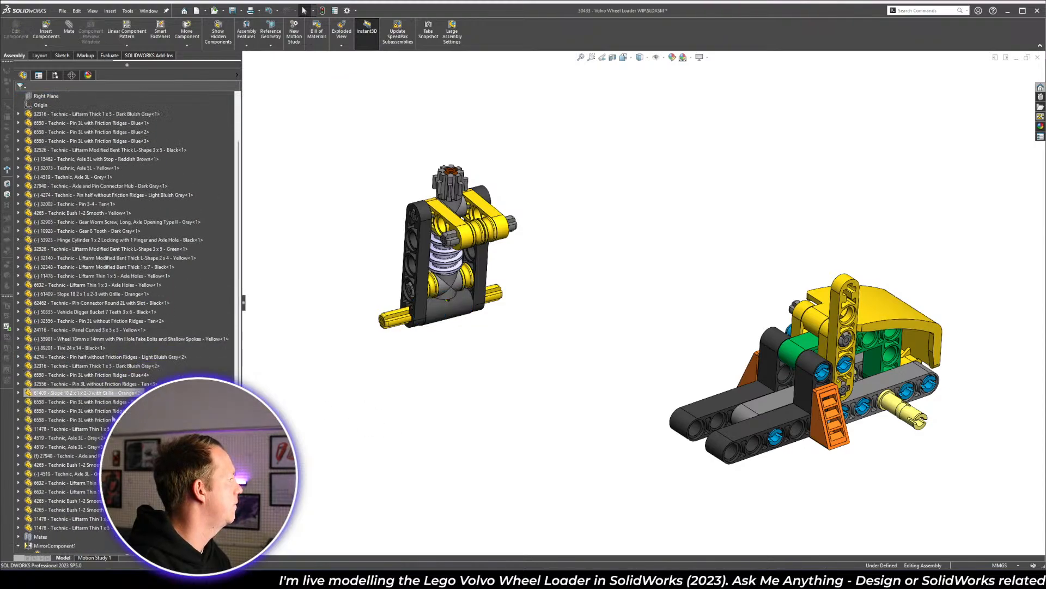
{"action": "left_click", "coordinate": [85, 456]}
{"action": "right_click", "coordinate": [85, 459]}
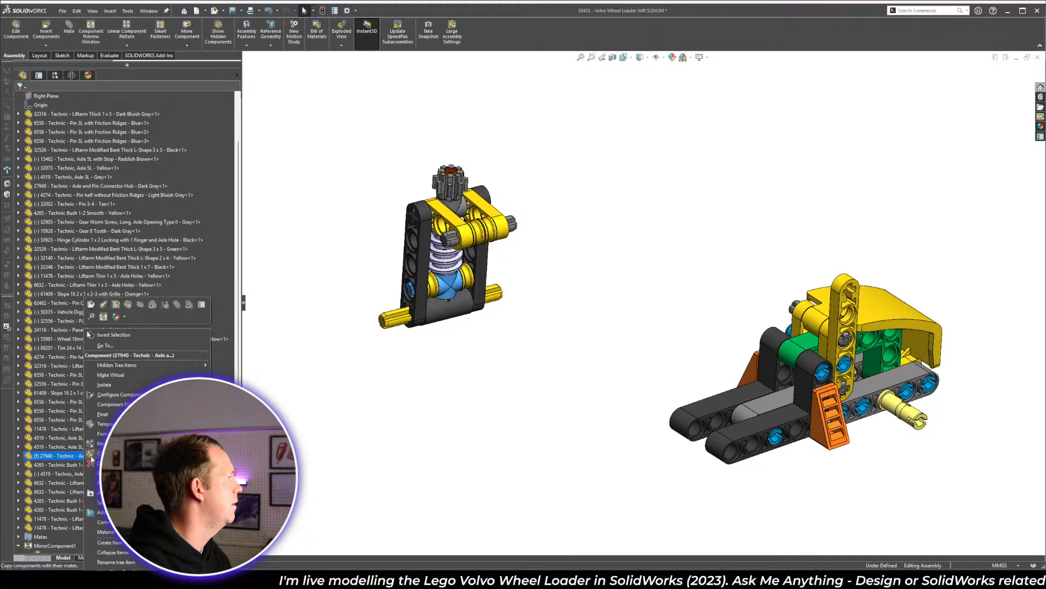
{"action": "left_click", "coordinate": [102, 414]}
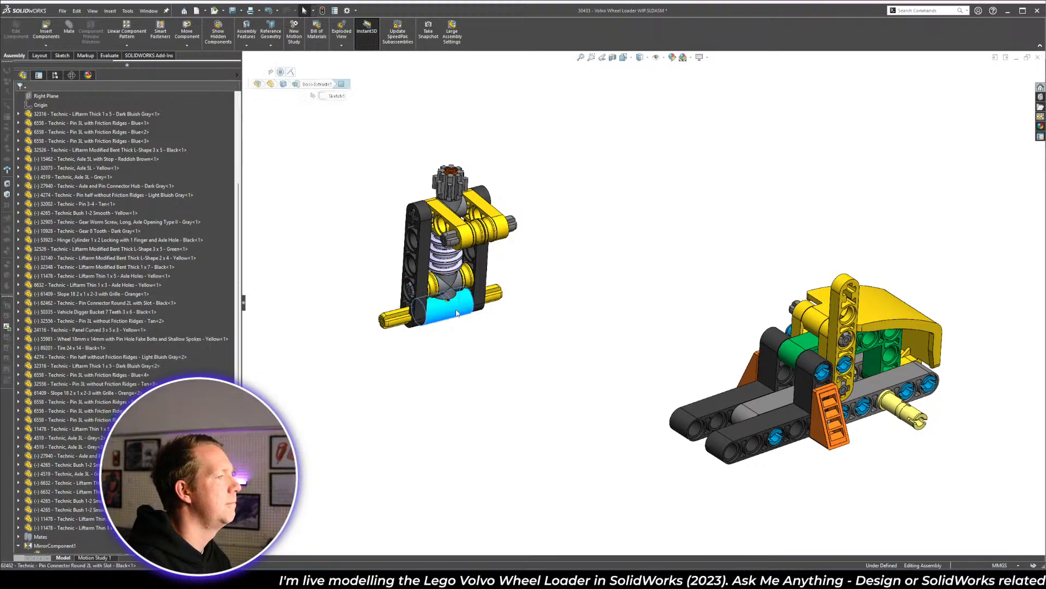
- Move the freed worm gear subassembly and rotate it with Rotate Component so its yellow 1 x 3 liftarms point towards the chassis
{"action": "left_click_drag", "start_coordinate": [456, 313], "coordinate": [430, 381]}
{"action": "left_click", "coordinate": [266, 311]}
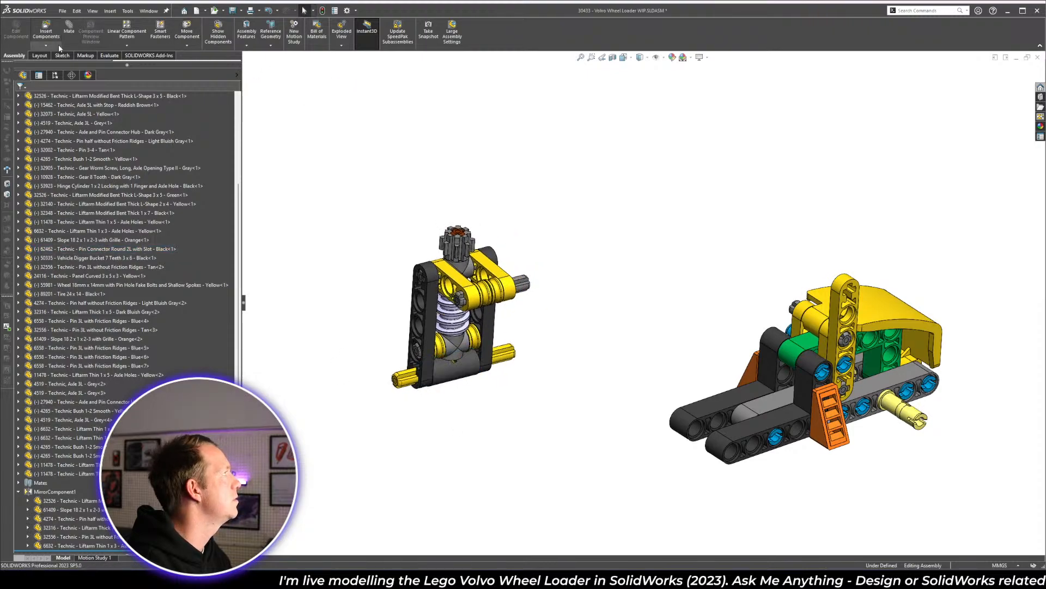
{"action": "left_click", "coordinate": [188, 45]}
{"action": "left_click", "coordinate": [205, 67]}
{"action": "left_click_drag", "start_coordinate": [422, 321], "coordinate": [496, 393]}
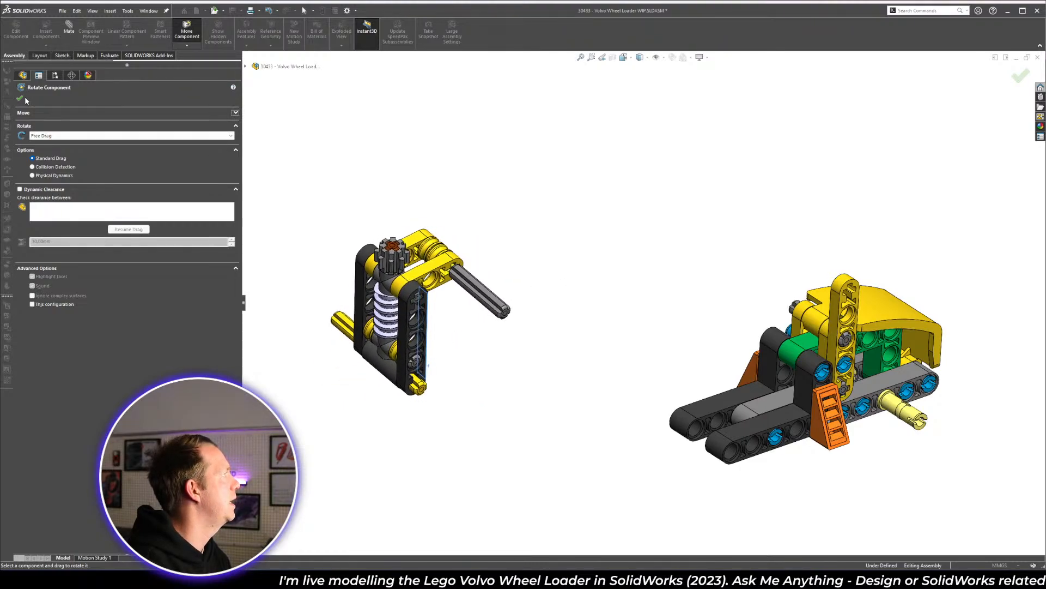
{"action": "key", "text": "Escape"}
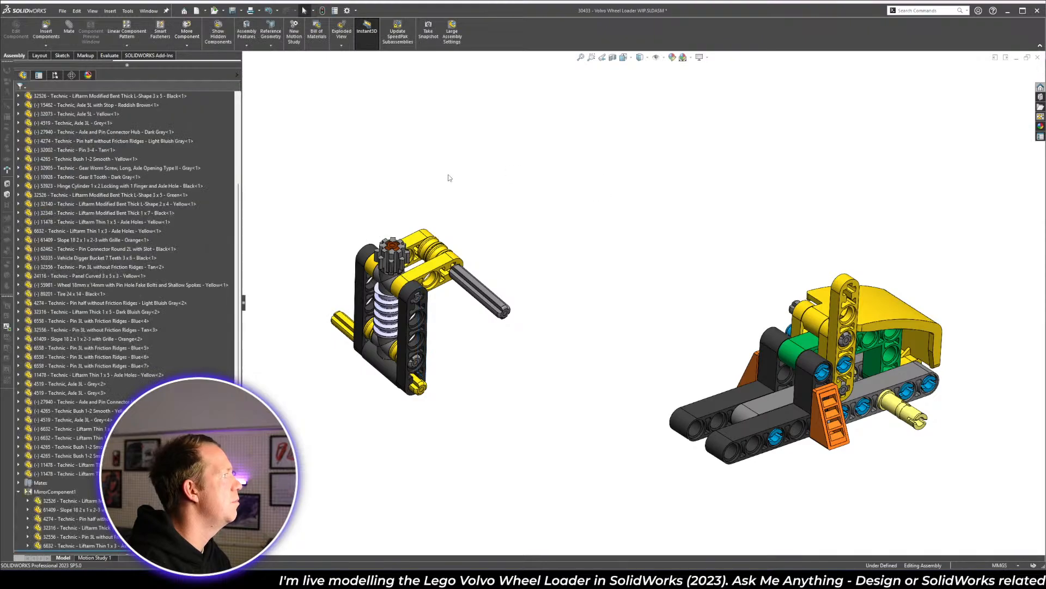
- Move the worm gear subassembly onto the chassis, just in front of the upright yellow thin 1 x 5 liftarm
{"action": "left_click_drag", "start_coordinate": [408, 294], "coordinate": [719, 301]}
{"action": "middle_click_drag", "start_coordinate": [642, 379], "coordinate": [543, 364]}
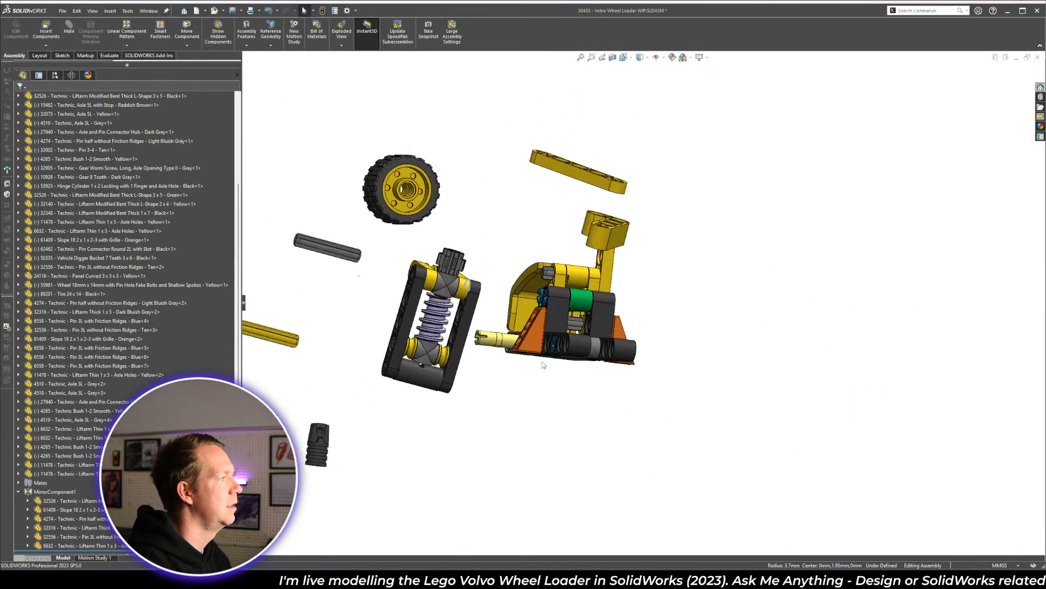
{"action": "left_click_drag", "start_coordinate": [432, 386], "coordinate": [595, 327]}
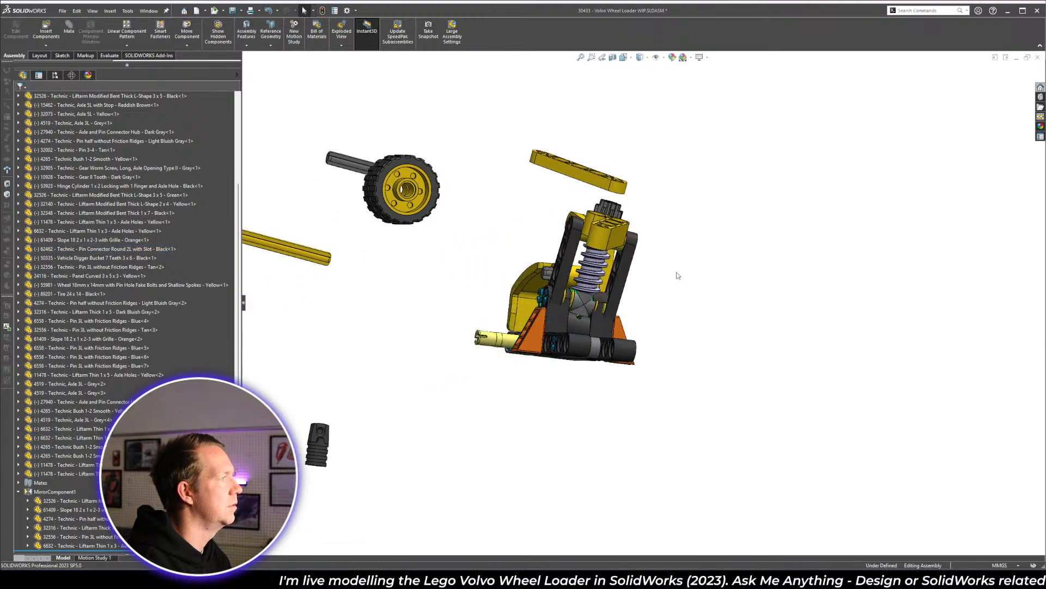
{"action": "mouse_move", "coordinate": [678, 273]}
{"action": "middle_mouse_down"}
{"action": "mouse_move", "coordinate": [601, 264]}
{"action": "mouse_move", "coordinate": [561, 323]}
{"action": "mouse_move", "coordinate": [698, 272]}
{"action": "middle_mouse_up"}
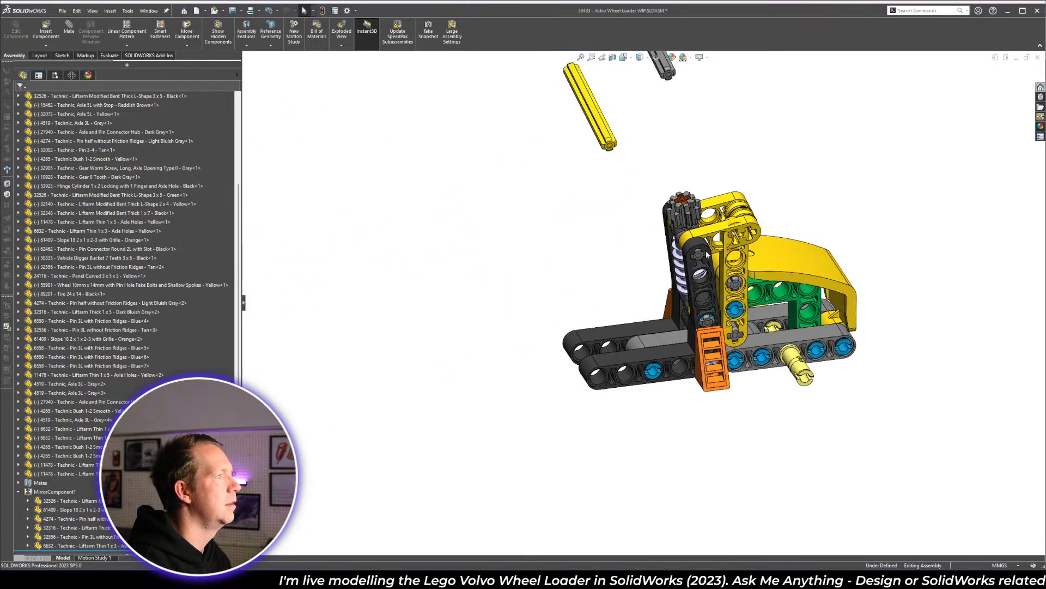
{"action": "left_click_drag", "start_coordinate": [707, 254], "coordinate": [671, 253]}
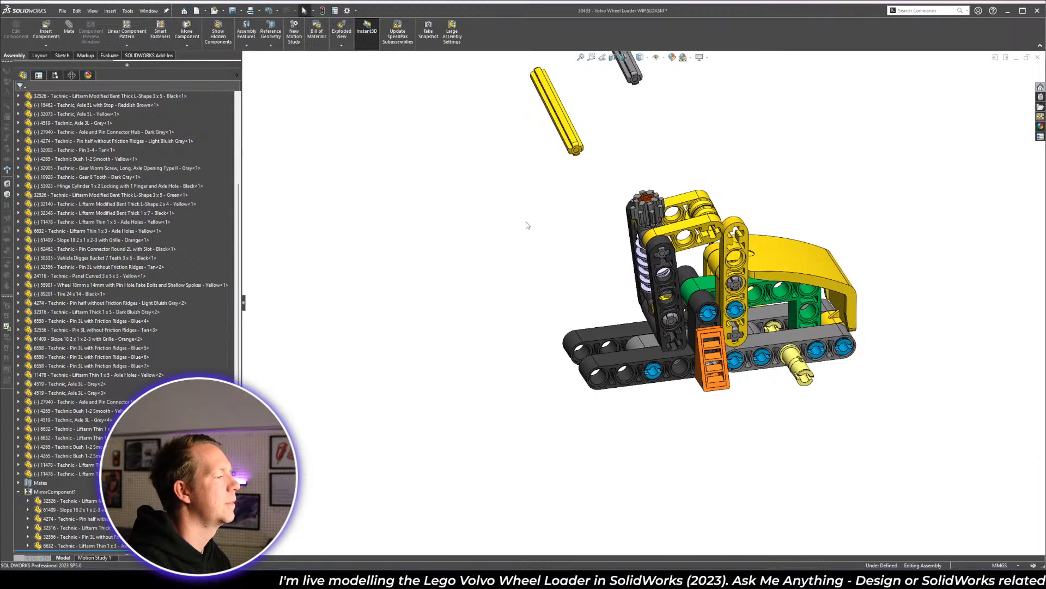
- Compare the placement of the worm gear subassembly and its axle with building step 5 and the combined model in the instructions
{"action": "key", "text": "alt+Tab"}
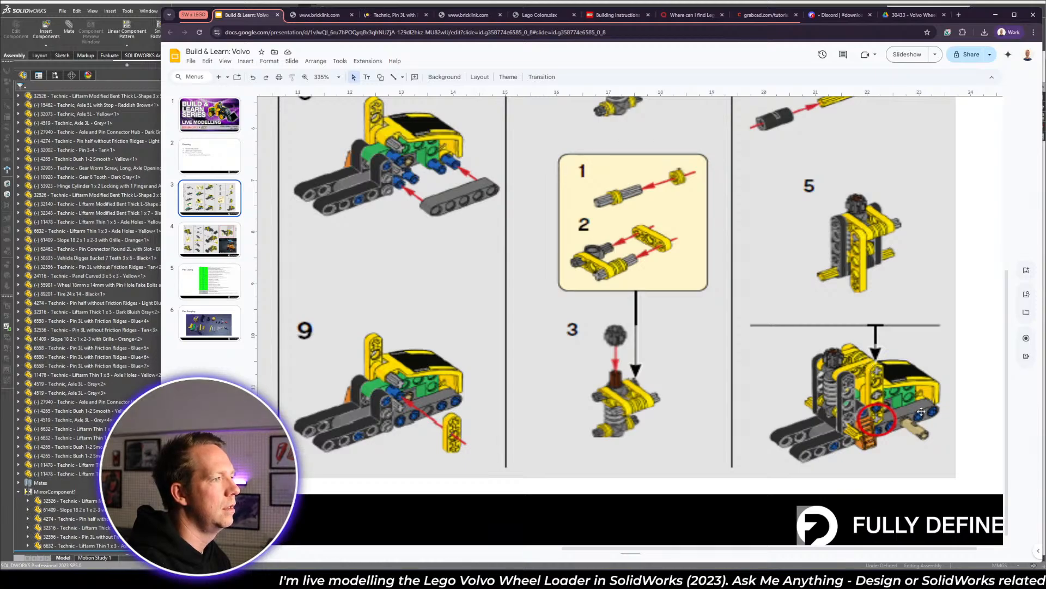
{"action": "key", "text": "alt+Tab"}
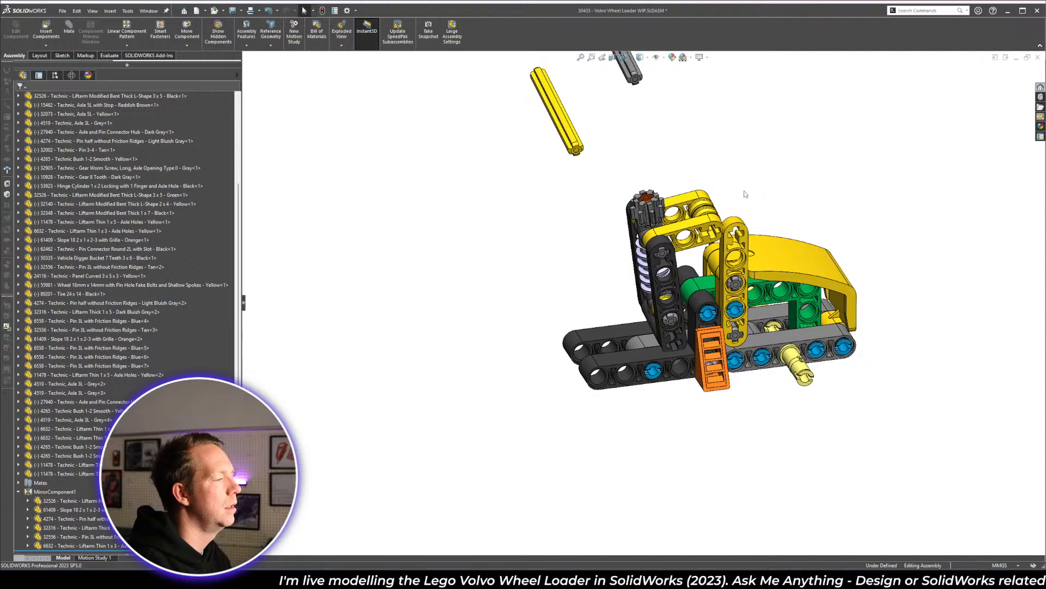
{"action": "key", "text": "alt+Tab"}
{"action": "scroll", "coordinate": [903, 350], "scroll_direction": "up", "scroll_amount": 3}
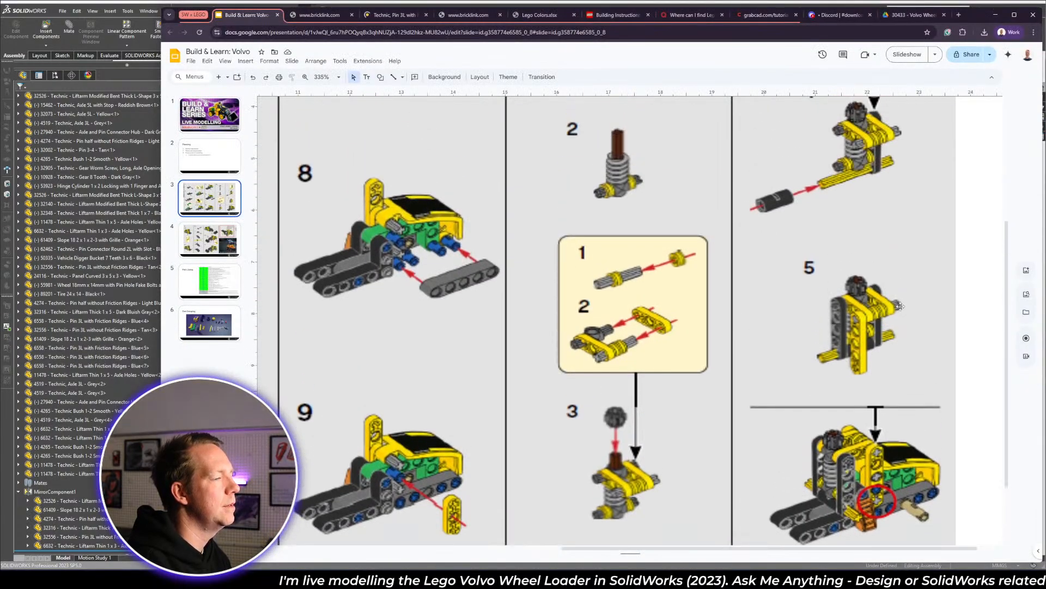
{"action": "key", "text": "alt+Tab"}
{"action": "scroll", "coordinate": [704, 159], "scroll_direction": "up", "scroll_amount": 1}
{"action": "mouse_move", "coordinate": [628, 106]}
{"action": "left_mouse_down"}
{"action": "mouse_move", "coordinate": [638, 116]}
{"action": "mouse_move", "coordinate": [622, 96]}
{"action": "left_mouse_up"}
{"action": "scroll", "coordinate": [710, 217], "scroll_direction": "down", "scroll_amount": 3}
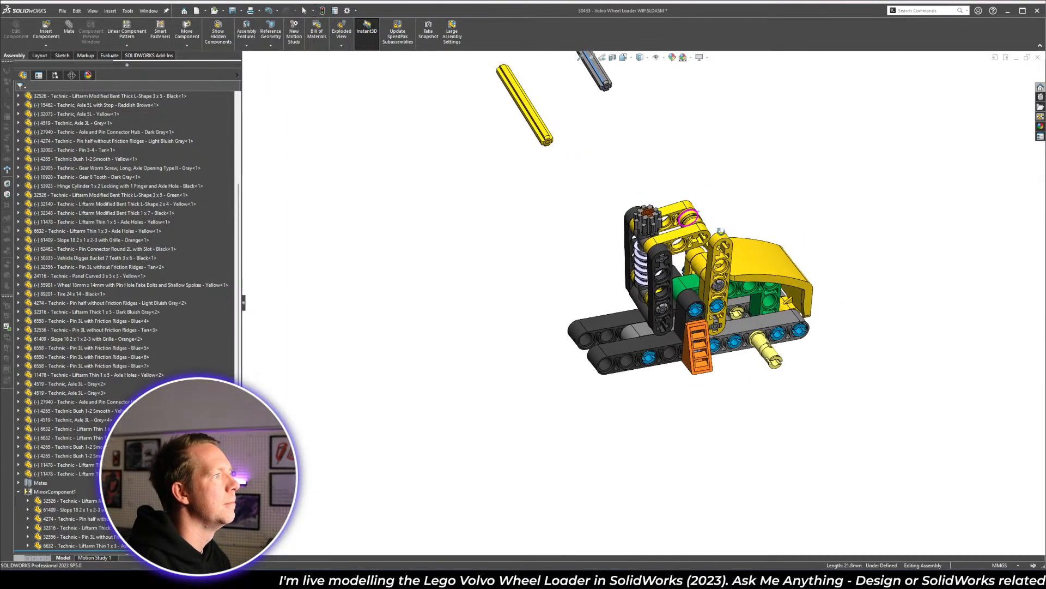
{"action": "key", "text": "alt+Tab"}
{"action": "key", "text": "alt+Tab"}
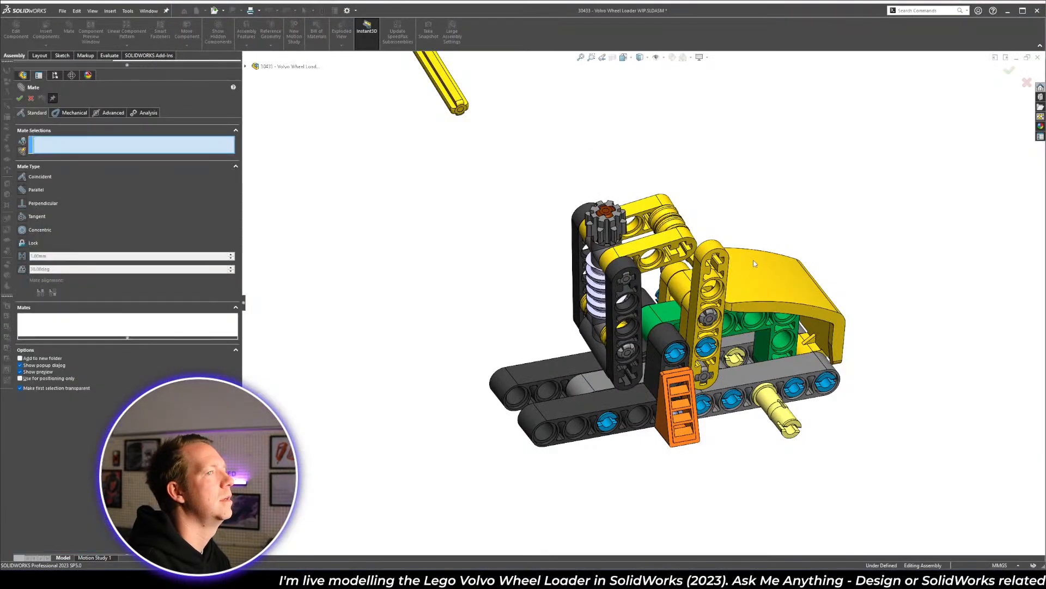
- Add a coincident mate between the end face of the loose grey Axle 3L and the outer face of the yellow thin 1 x 5 liftarm
{"action": "scroll", "coordinate": [753, 260], "scroll_direction": "up", "scroll_amount": 3}
{"action": "scroll", "coordinate": [753, 260], "scroll_direction": "down", "scroll_amount": 2}
{"action": "scroll", "coordinate": [507, 185], "scroll_direction": "down", "scroll_amount": 4}
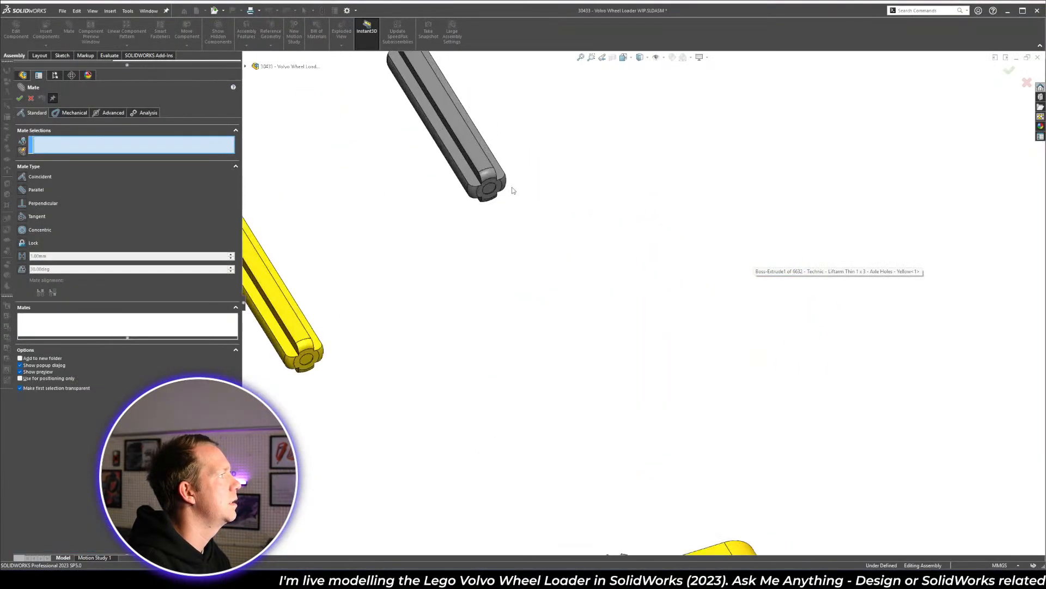
{"action": "left_click", "coordinate": [511, 200]}
{"action": "scroll", "coordinate": [725, 456], "scroll_direction": "up", "scroll_amount": 4}
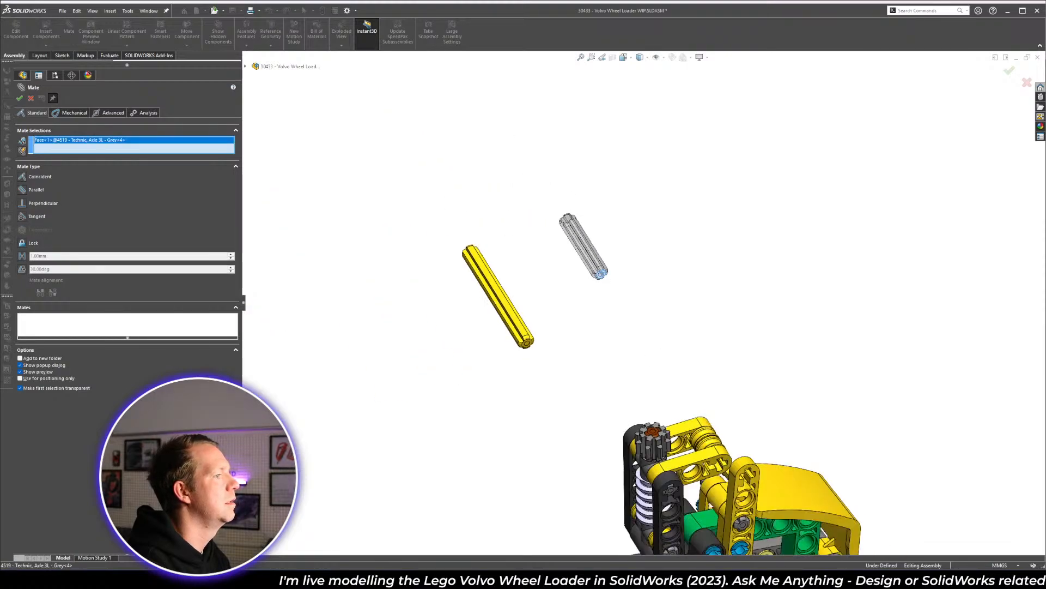
{"action": "scroll", "coordinate": [753, 377], "scroll_direction": "down", "scroll_amount": 5}
{"action": "left_click", "coordinate": [743, 297]}
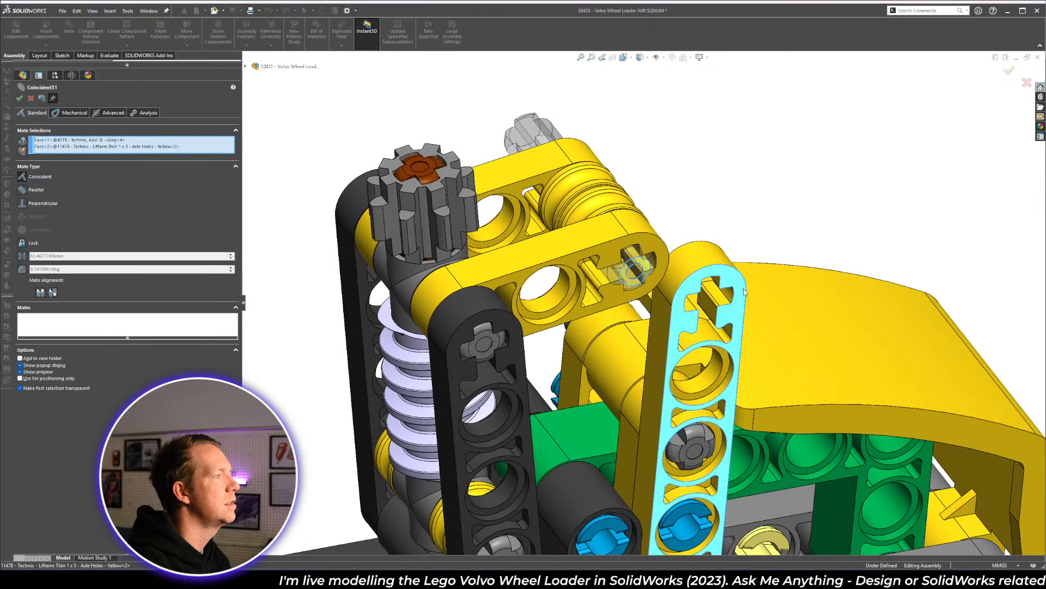
{"action": "right_click", "coordinate": [744, 291]}
- Add a coincident mate between the side face of the yellow thin 1 x 3 liftarm and the facing side of the yellow 1 x 5 liftarm
{"action": "scroll", "coordinate": [708, 289], "scroll_direction": "up", "scroll_amount": 2}
{"action": "middle_click_drag", "start_coordinate": [649, 223], "coordinate": [648, 276]}
{"action": "scroll", "coordinate": [636, 321], "scroll_direction": "down", "scroll_amount": 3}
{"action": "left_click", "coordinate": [610, 286]}
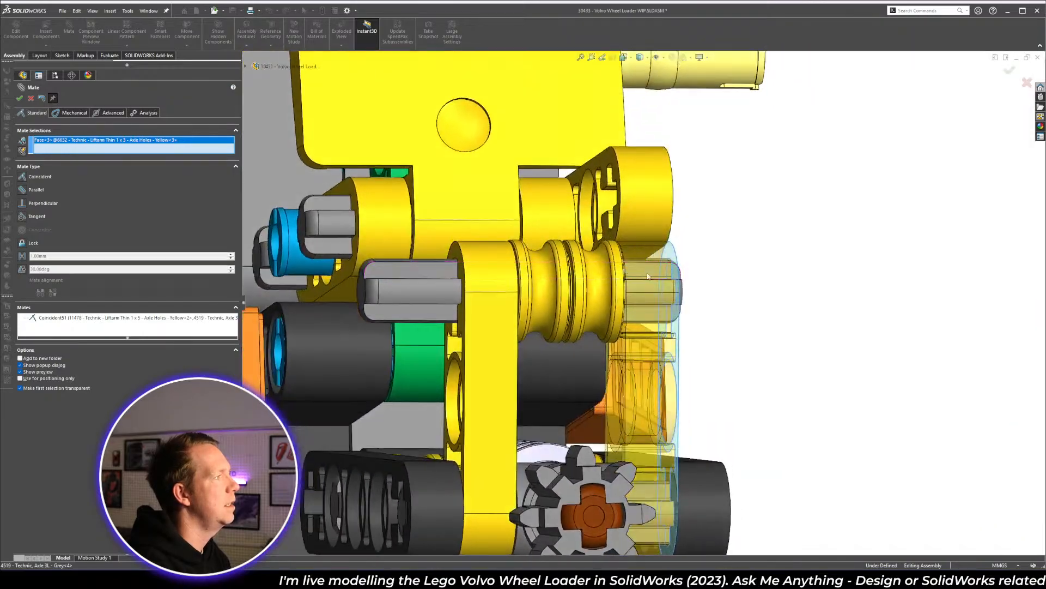
{"action": "left_click", "coordinate": [608, 162]}
{"action": "right_click", "coordinate": [610, 163]}
- Add a concentric mate between the upper axle hole of the yellow thin 1 x 5 liftarm and the rounded face of the grey Axle 3L
{"action": "middle_click_drag", "start_coordinate": [626, 240], "coordinate": [436, 141]}
{"action": "scroll", "coordinate": [750, 193], "scroll_direction": "down", "scroll_amount": 3}
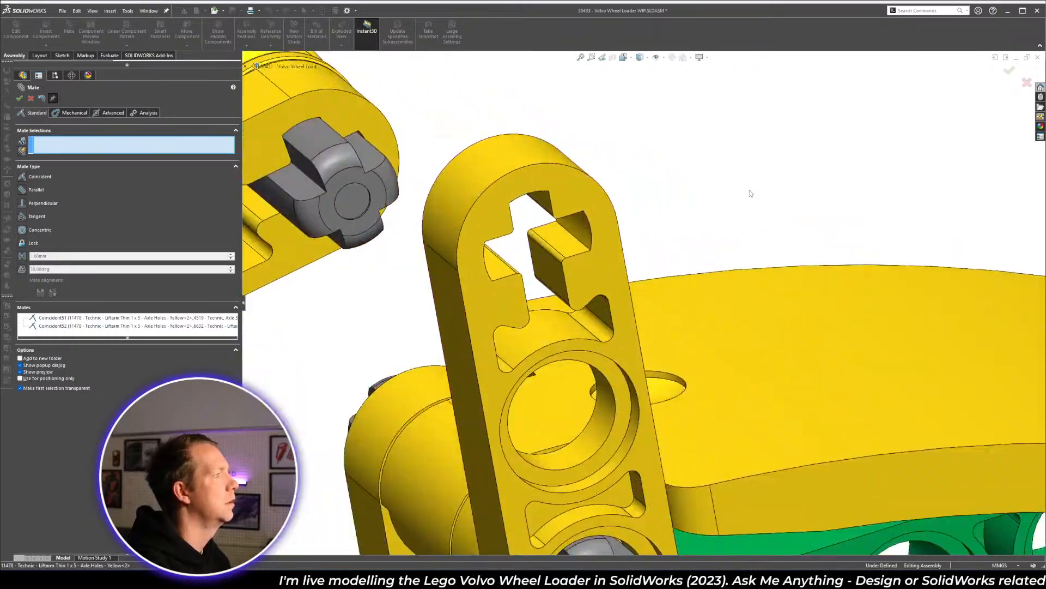
{"action": "left_click", "coordinate": [581, 228]}
{"action": "scroll", "coordinate": [580, 227], "scroll_direction": "up", "scroll_amount": 3}
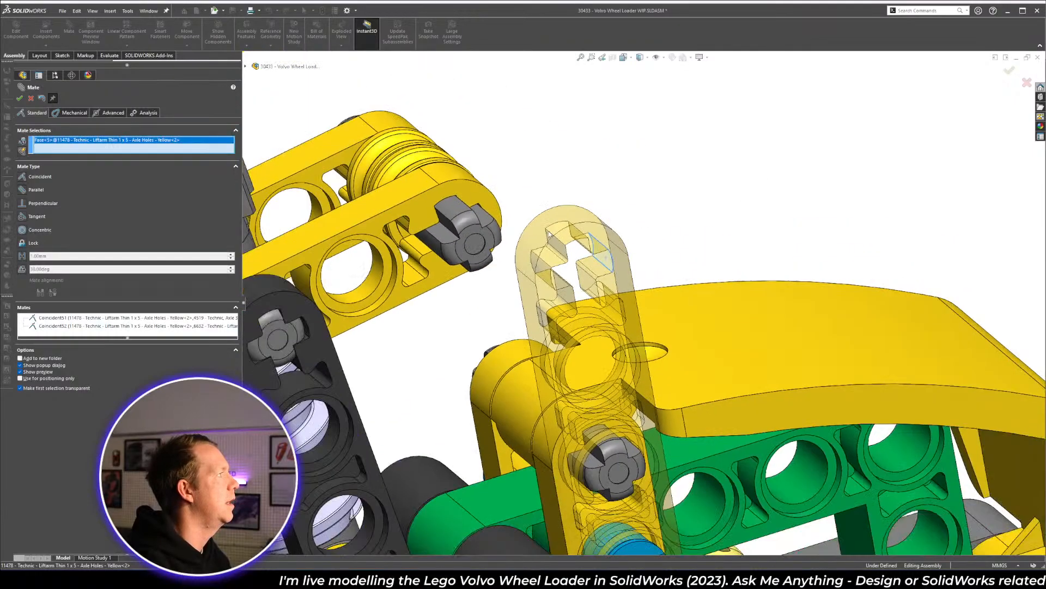
{"action": "left_click", "coordinate": [459, 211]}
{"action": "right_click", "coordinate": [596, 252]}
{"action": "scroll", "coordinate": [594, 256], "scroll_direction": "down", "scroll_amount": 3}
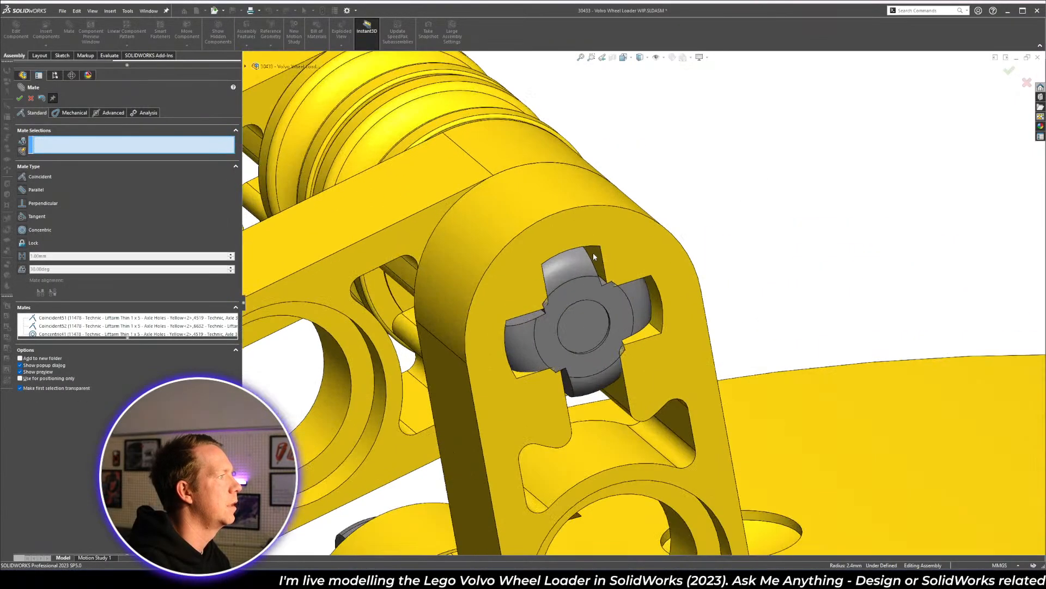
- Add a coincident mate between a flat of the yellow thin 1 x 5 liftarm's upper axle hole and the matching flat of the grey Axle 3L
{"action": "left_click", "coordinate": [594, 256]}
{"action": "middle_click_drag", "start_coordinate": [593, 254], "coordinate": [537, 257]}
{"action": "left_click", "coordinate": [560, 255]}
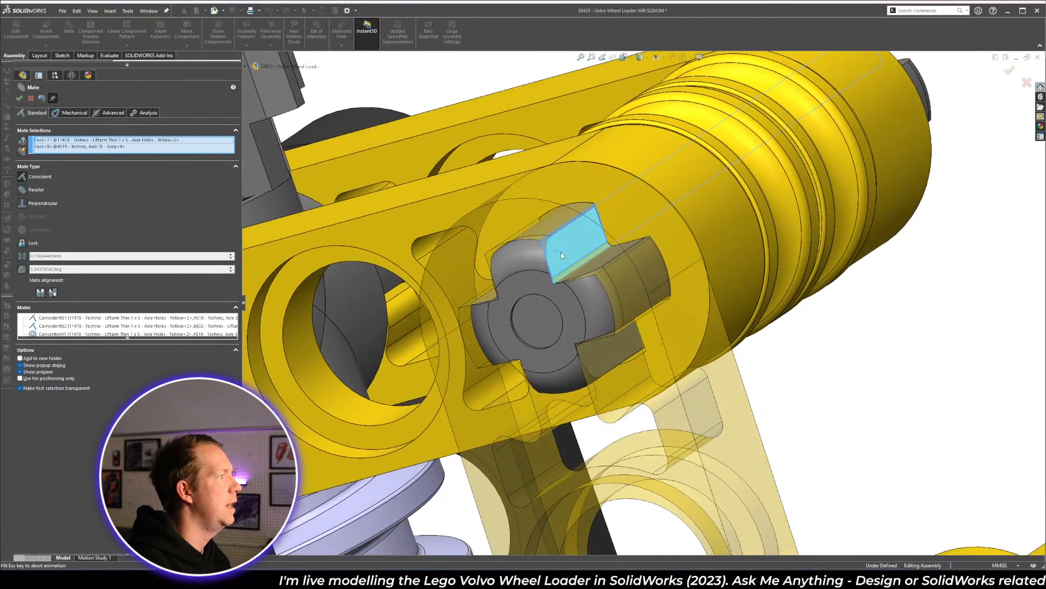
{"action": "right_click", "coordinate": [561, 253]}
{"action": "scroll", "coordinate": [561, 253], "scroll_direction": "up", "scroll_amount": 5}
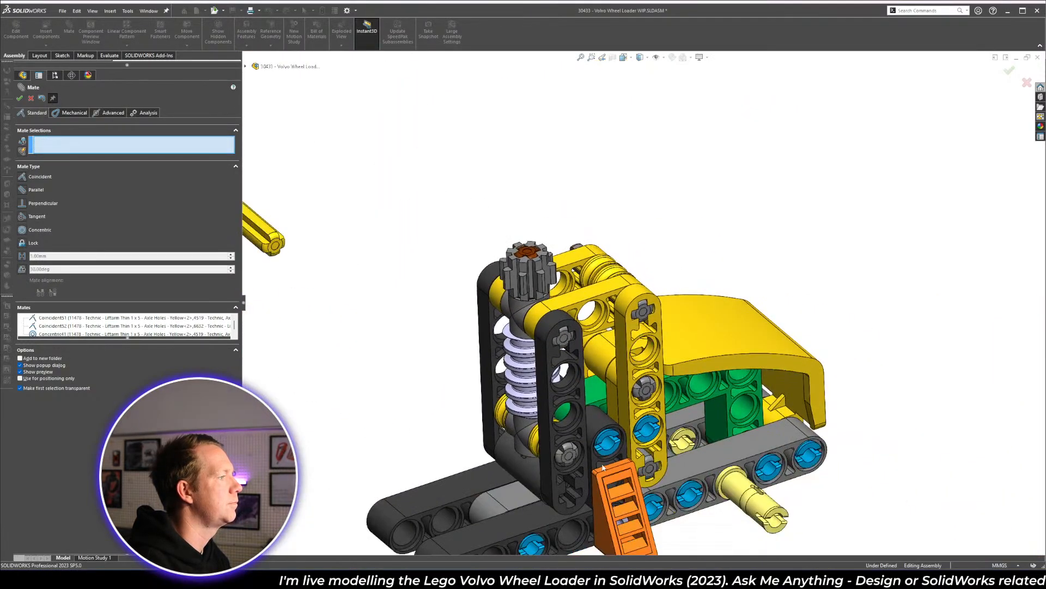
{"action": "scroll", "coordinate": [604, 468], "scroll_direction": "up", "scroll_amount": 3}
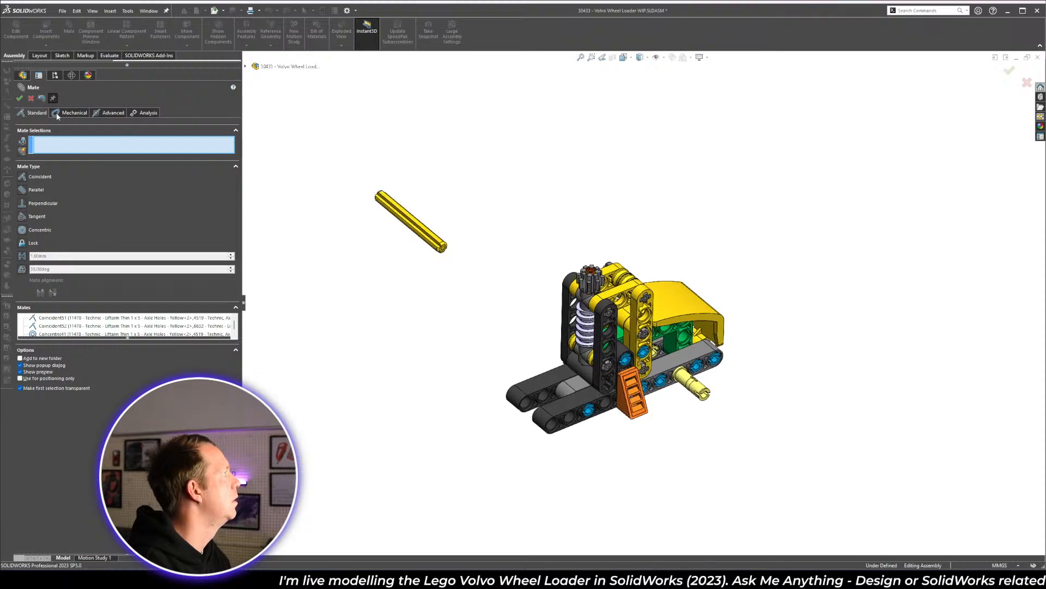
{"action": "left_click", "coordinate": [20, 99]}
- Slide the loose yellow Axle 5L back through the black hinge cylinder at the foot of the worm gear subassembly
{"action": "left_click_drag", "start_coordinate": [422, 232], "coordinate": [597, 380]}
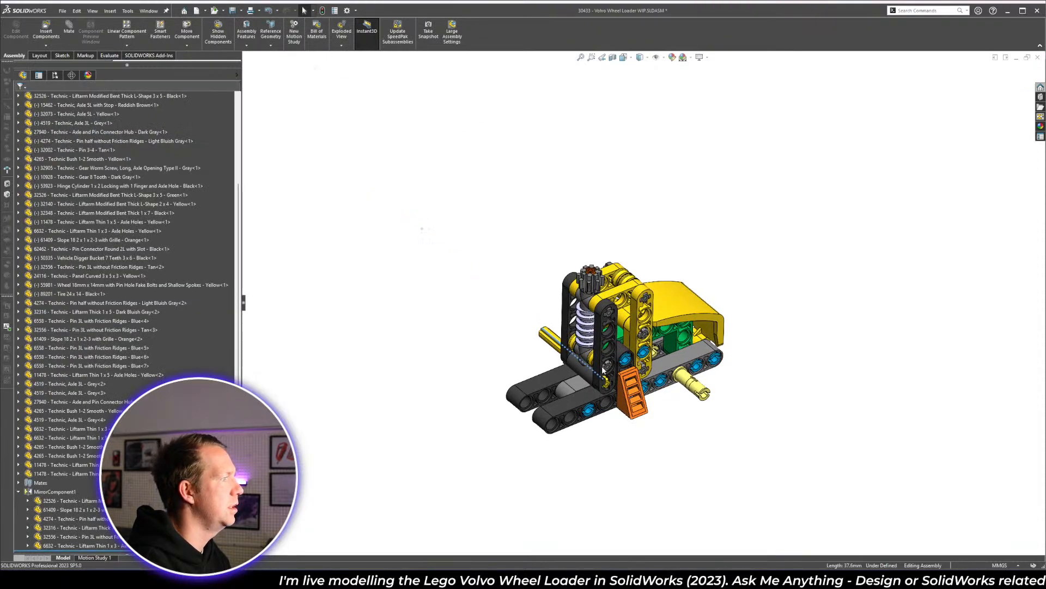
{"action": "scroll", "coordinate": [633, 436], "scroll_direction": "down", "scroll_amount": 4}
{"action": "middle_click_drag", "start_coordinate": [586, 267], "coordinate": [598, 213]}
{"action": "scroll", "coordinate": [598, 214], "scroll_direction": "up", "scroll_amount": 2}
{"action": "scroll", "coordinate": [599, 213], "scroll_direction": "down", "scroll_amount": 3}
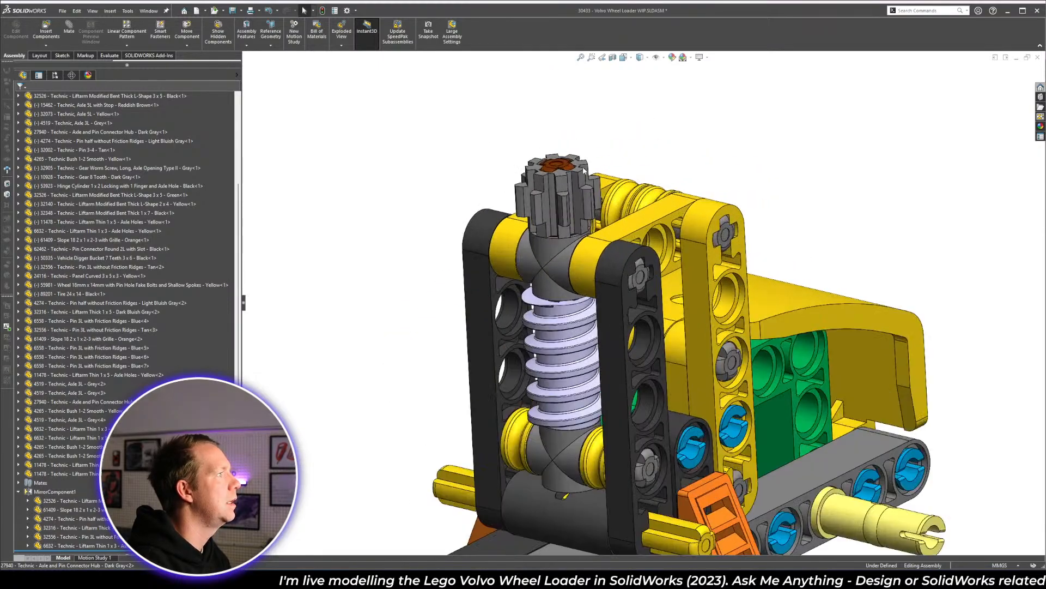
- Test the rotation of the dark grey 8-tooth gear and inspect the fit around the black hinge cylinder and yellow Axle 5L
{"action": "left_click", "coordinate": [578, 201]}
{"action": "left_click_drag", "start_coordinate": [580, 199], "coordinate": [537, 136]}
{"action": "left_click_drag", "start_coordinate": [525, 207], "coordinate": [594, 163]}
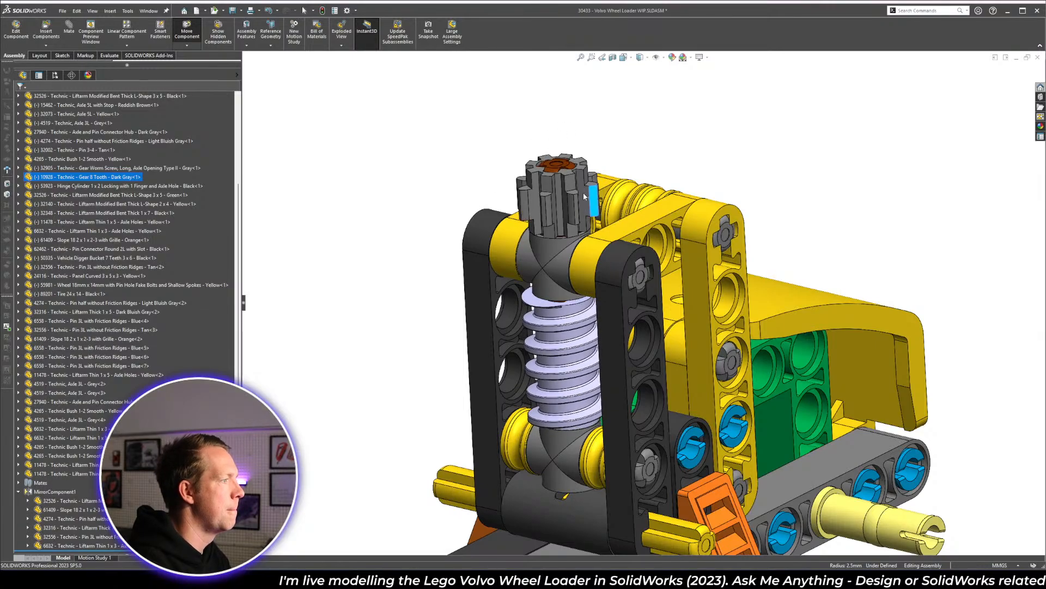
{"action": "key", "text": "Escape"}
{"action": "key", "text": "f"}
{"action": "scroll", "coordinate": [570, 360], "scroll_direction": "down", "scroll_amount": 10}
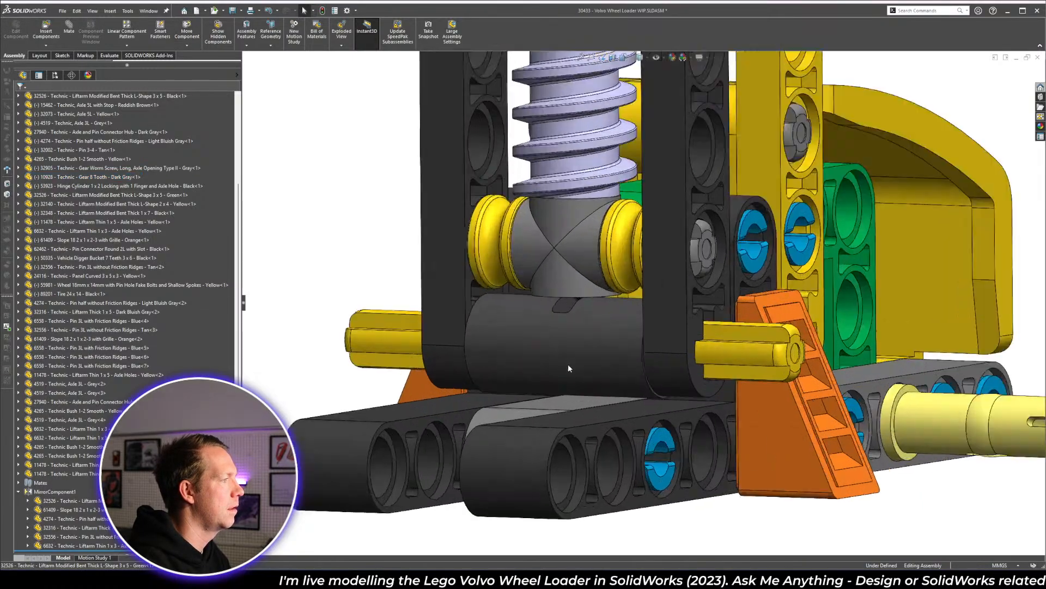
{"action": "middle_click_drag", "start_coordinate": [572, 349], "coordinate": [514, 349]}
{"action": "scroll", "coordinate": [514, 349], "scroll_direction": "up", "scroll_amount": 15}
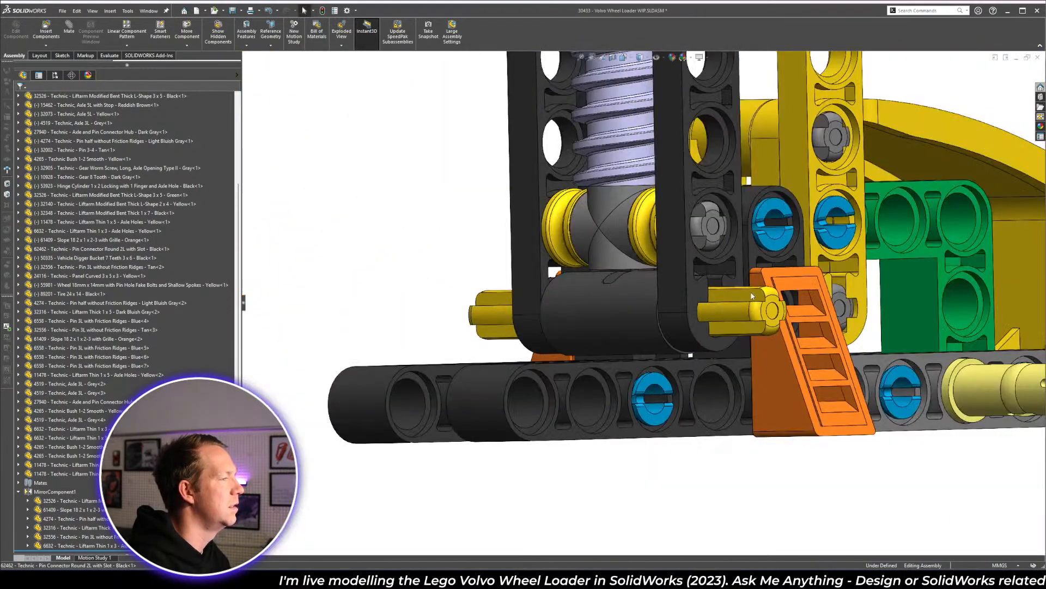
{"action": "scroll", "coordinate": [796, 234], "scroll_direction": "down", "scroll_amount": 8}
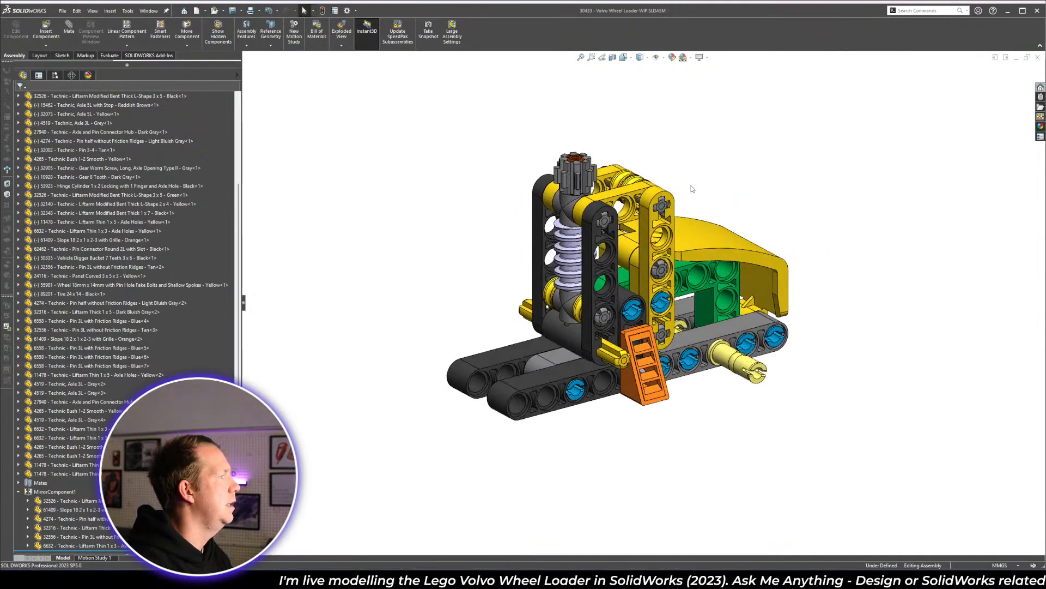
- Add the yellow thin 1 x 5 liftarm to the existing component mirror about the Right Plane, checking building step 5 first
{"action": "key", "text": "alt+Tab"}
{"action": "scroll", "coordinate": [844, 330], "scroll_direction": "down", "scroll_amount": 2}
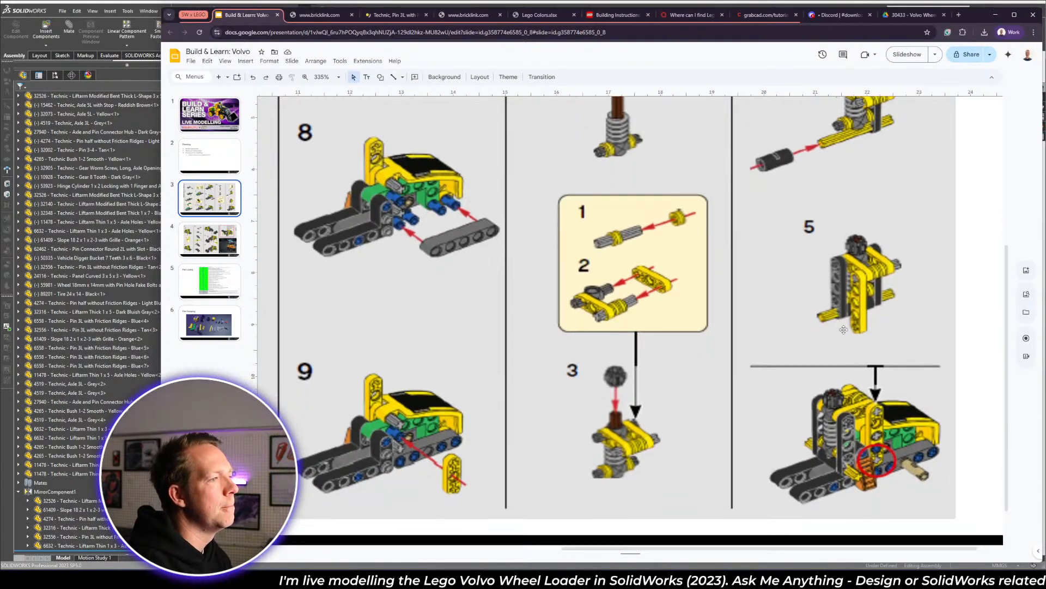
{"action": "key", "text": "alt+Tab"}
{"action": "middle_click_drag", "start_coordinate": [643, 262], "coordinate": [694, 363]}
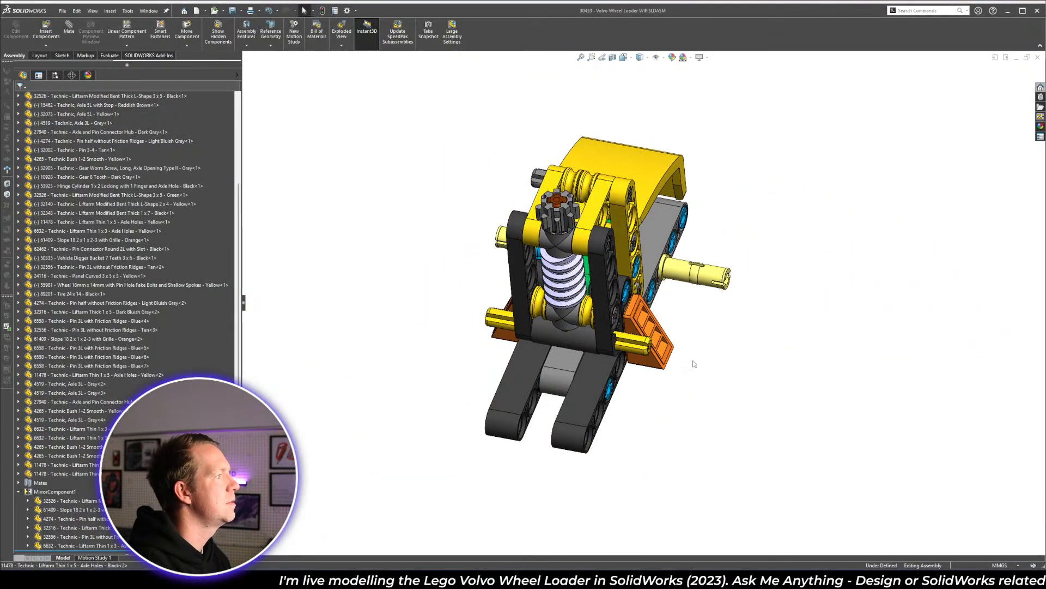
{"action": "left_click", "coordinate": [52, 491]}
{"action": "left_click", "coordinate": [59, 467]}
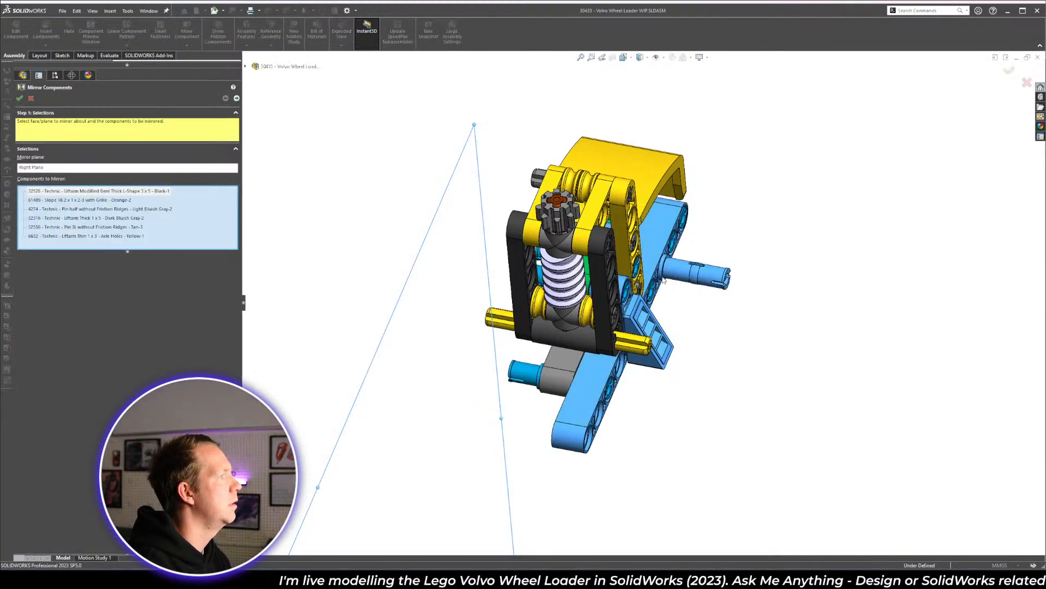
{"action": "left_click", "coordinate": [622, 225]}
{"action": "right_click", "coordinate": [623, 225]}
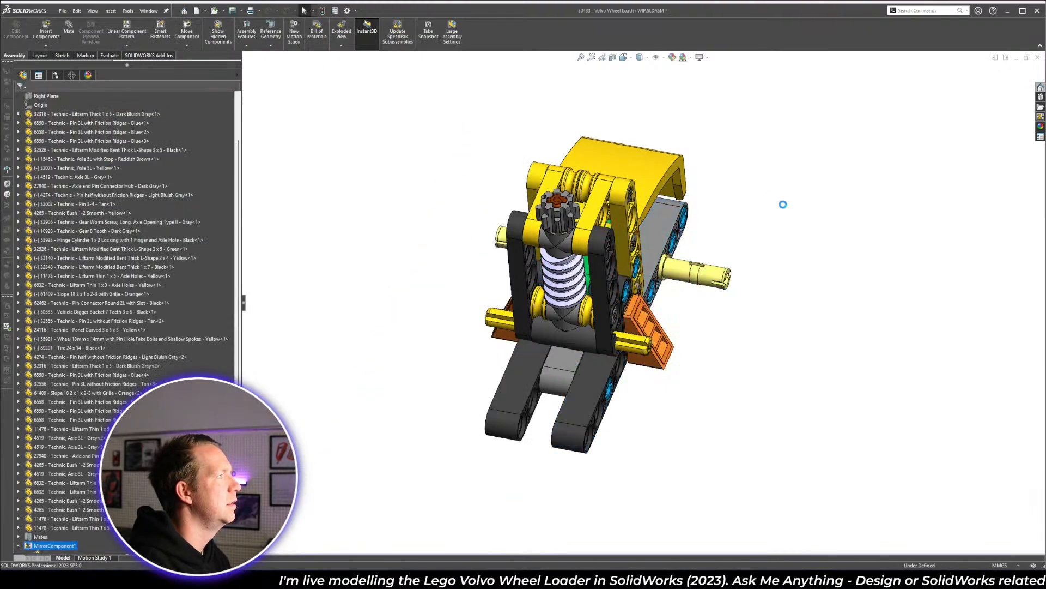
{"action": "middle_click_drag", "start_coordinate": [691, 238], "coordinate": [667, 308]}
{"action": "scroll", "coordinate": [667, 313], "scroll_direction": "up", "scroll_amount": 3}
{"action": "scroll", "coordinate": [670, 311], "scroll_direction": "down", "scroll_amount": 2}
- Examine the fourth slide of the instructions in the browser for the parts and placement of building step 11
{"action": "key", "text": "alt+Tab"}
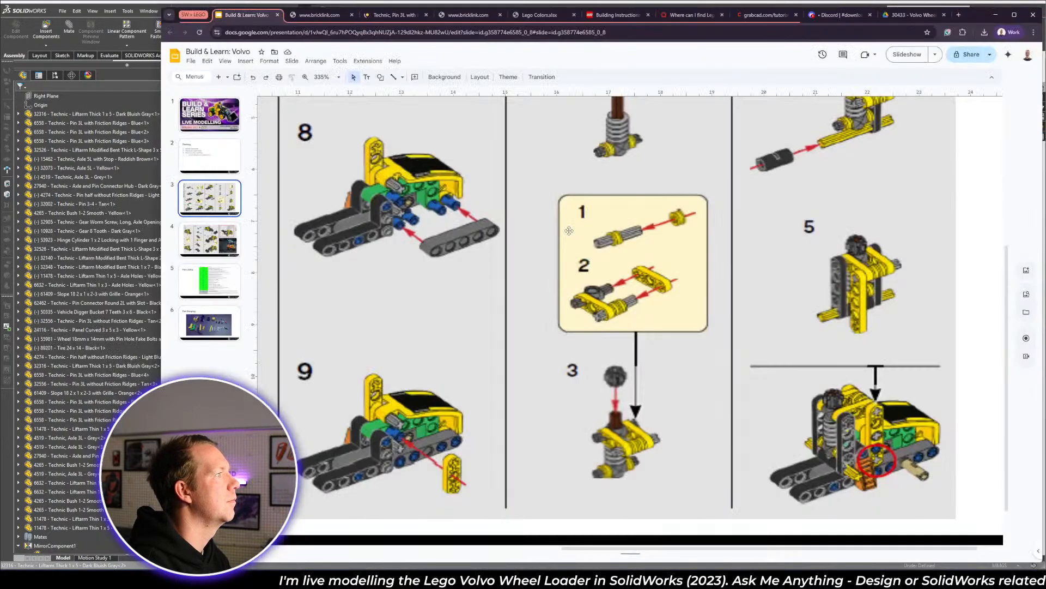
{"action": "scroll", "coordinate": [824, 359], "scroll_direction": "down", "scroll_amount": 5, "text": "ctrl"}
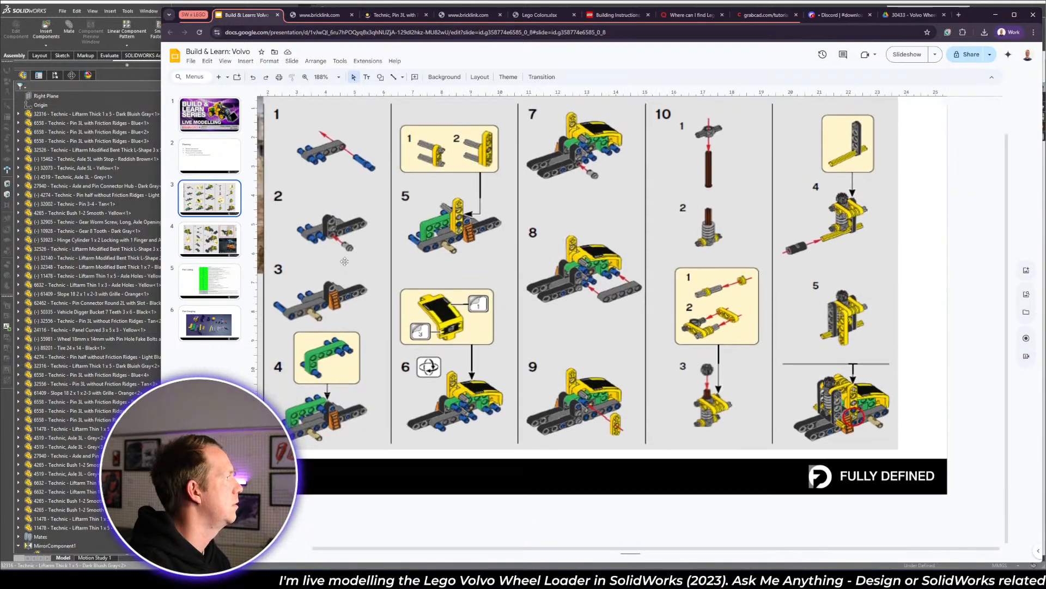
{"action": "left_click", "coordinate": [195, 245]}
{"action": "left_click_drag", "start_coordinate": [621, 549], "coordinate": [567, 549]}
{"action": "scroll", "coordinate": [417, 358], "scroll_direction": "up", "scroll_amount": 1}
{"action": "scroll", "coordinate": [400, 309], "scroll_direction": "up", "scroll_amount": 2, "text": "ctrl"}
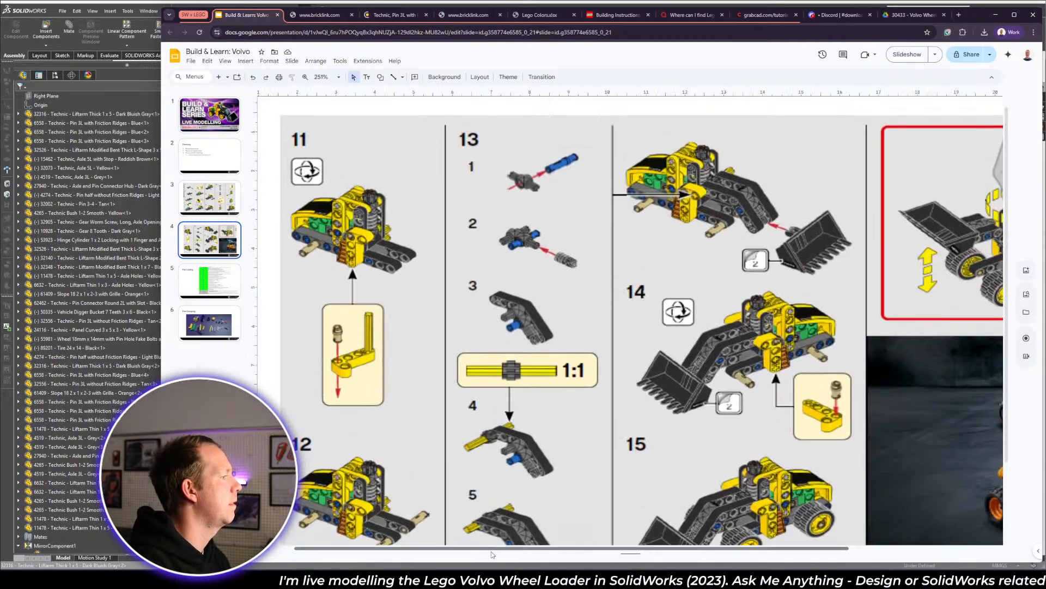
{"action": "left_click_drag", "start_coordinate": [494, 549], "coordinate": [488, 550]}
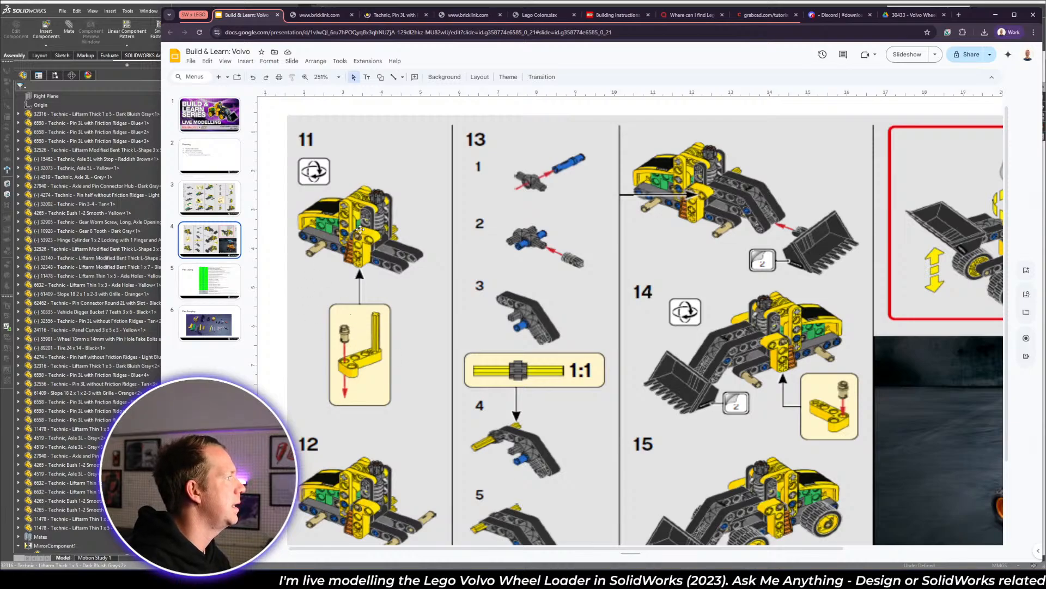
{"action": "key", "text": "alt+Tab"}
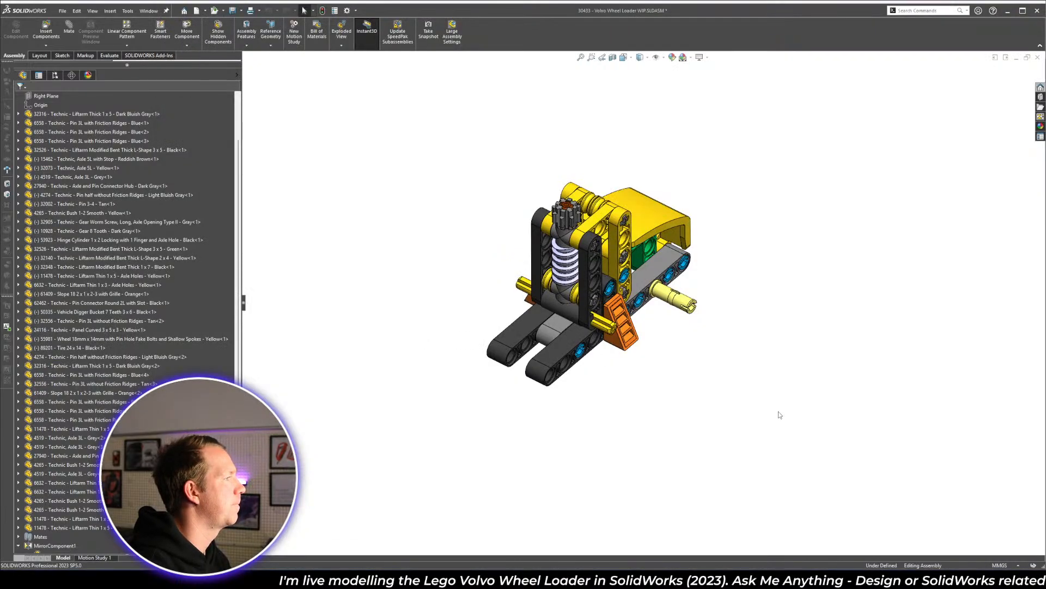
- Move the yellow L-shape 2 x 4 liftarm and the tan Pin 3-4 close to the loader chassis
{"action": "middle_click_drag", "start_coordinate": [587, 315], "coordinate": [382, 269]}
{"action": "scroll", "coordinate": [493, 253], "scroll_direction": "down", "scroll_amount": 5}
{"action": "left_click_drag", "start_coordinate": [1024, 333], "coordinate": [549, 365]}
{"action": "scroll", "coordinate": [827, 407], "scroll_direction": "up", "scroll_amount": 4}
{"action": "middle_click_drag", "start_coordinate": [827, 407], "coordinate": [854, 417]}
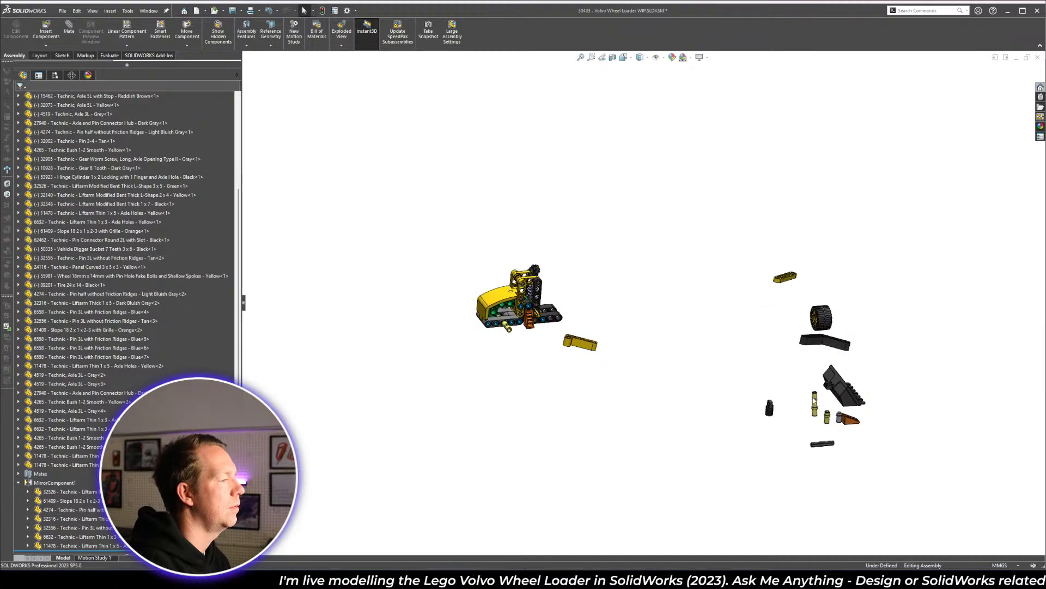
{"action": "key", "text": "alt+Tab"}
{"action": "key", "text": "alt+Tab"}
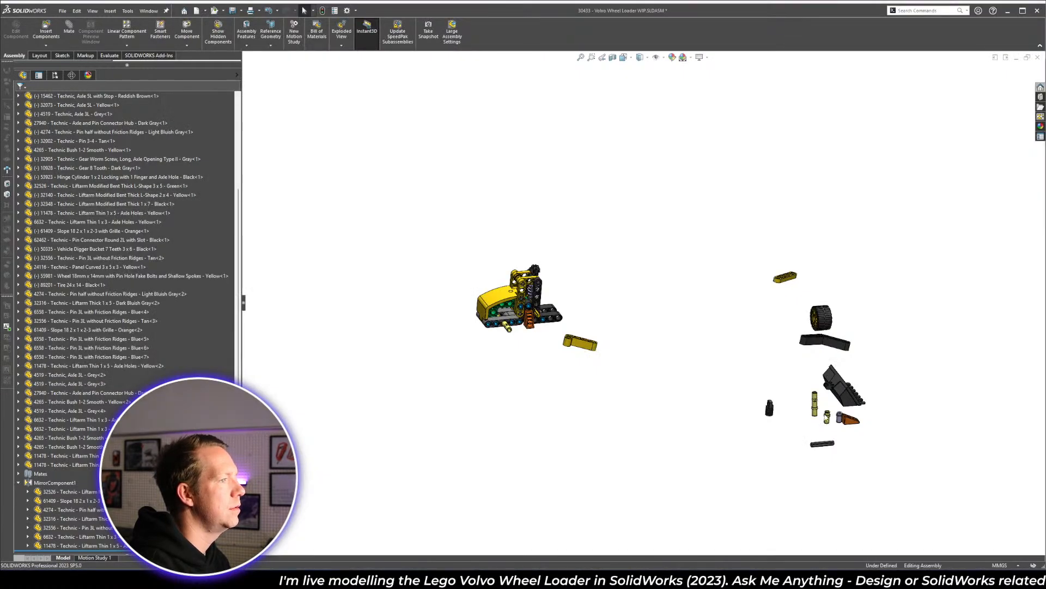
{"action": "left_click_drag", "start_coordinate": [827, 417], "coordinate": [628, 336]}
{"action": "key", "text": "alt+Tab"}
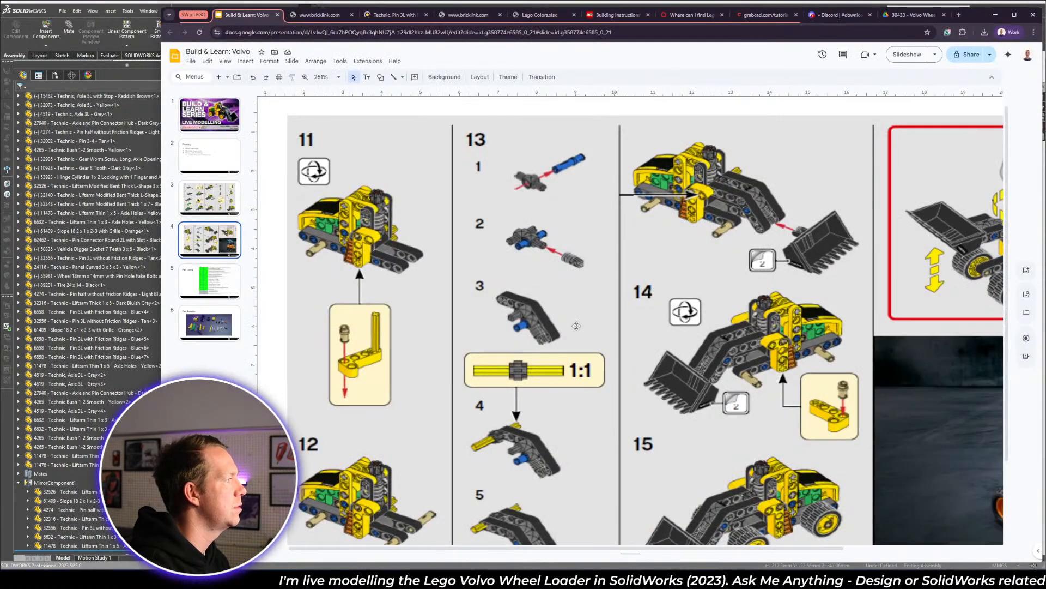
{"action": "key", "text": "alt+Tab"}
- Place a copy of the yellow Axle 5L beside the tan pin and the yellow L-shape 2 x 4 liftarm
{"action": "scroll", "coordinate": [675, 362], "scroll_direction": "down", "scroll_amount": 5}
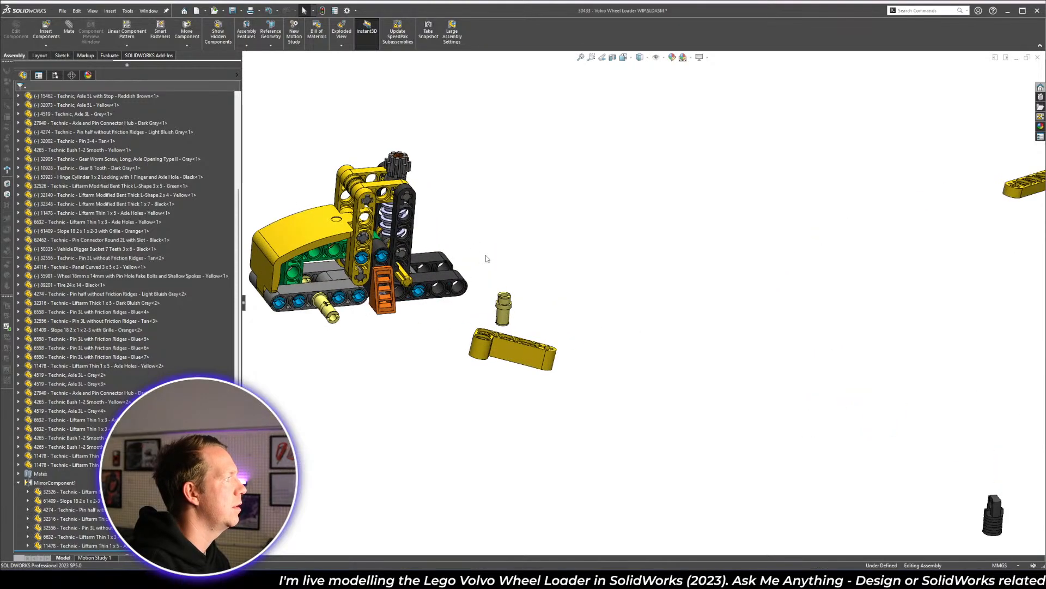
{"action": "left_click_drag", "start_coordinate": [406, 275], "coordinate": [541, 311], "text": "ctrl"}
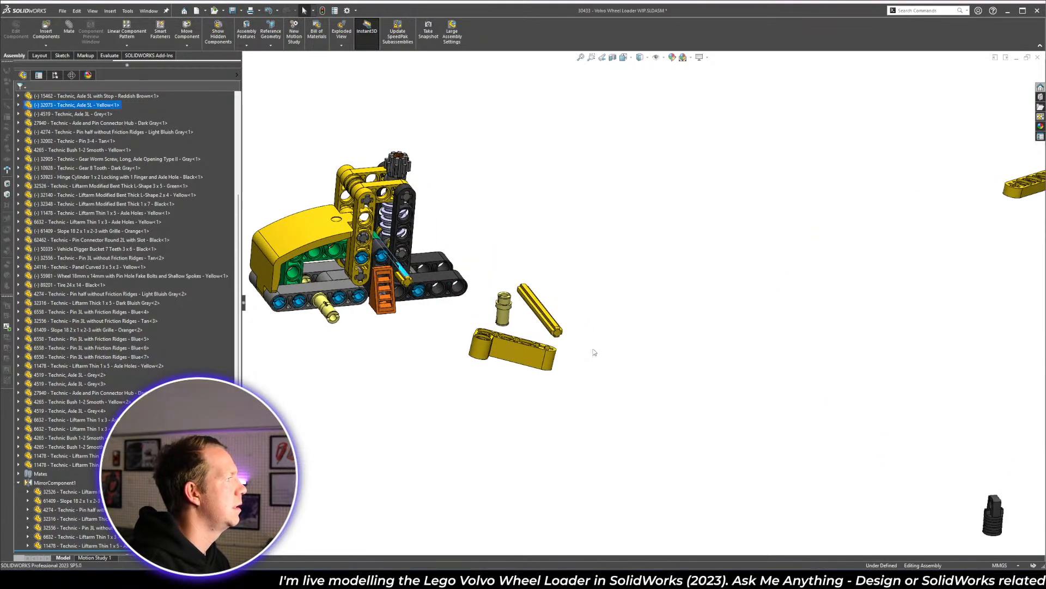
{"action": "scroll", "coordinate": [492, 248], "scroll_direction": "up", "scroll_amount": 3}
{"action": "scroll", "coordinate": [492, 248], "scroll_direction": "down", "scroll_amount": 5}
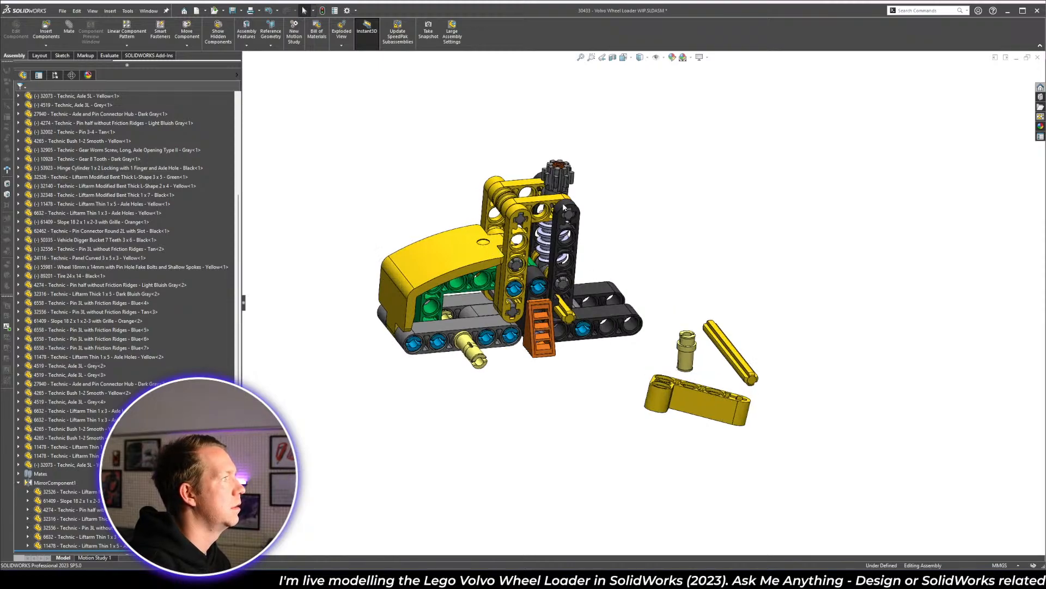
- Following building step 11, add a concentric mate between the tan Pin 3-4 and the corner hole of the yellow L-shape 2 x 4 liftarm
{"action": "key", "text": "alt+Tab"}
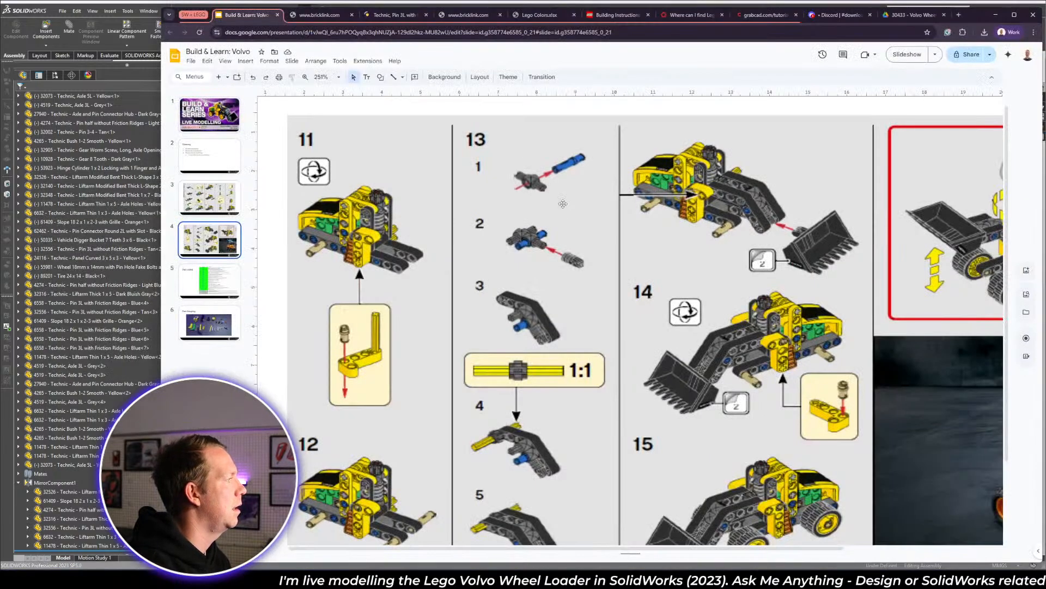
{"action": "key", "text": "alt+Tab"}
{"action": "scroll", "coordinate": [682, 343], "scroll_direction": "down", "scroll_amount": 3}
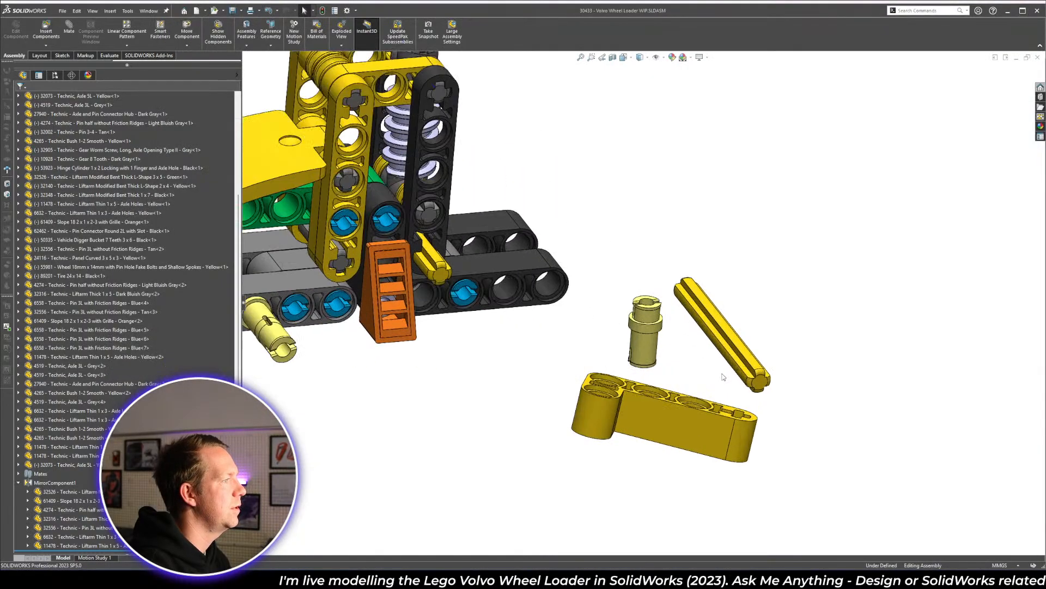
{"action": "key", "text": "alt+Tab"}
{"action": "key", "text": "alt+Tab"}
{"action": "middle_click_drag", "start_coordinate": [677, 353], "coordinate": [757, 313]}
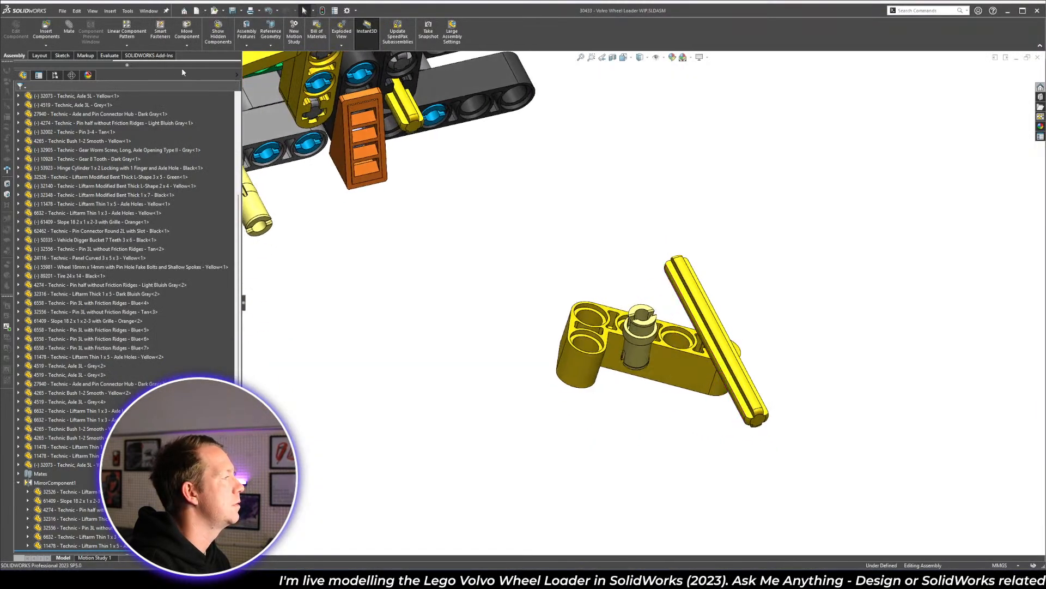
{"action": "left_click", "coordinate": [637, 351]}
{"action": "left_click", "coordinate": [594, 320]}
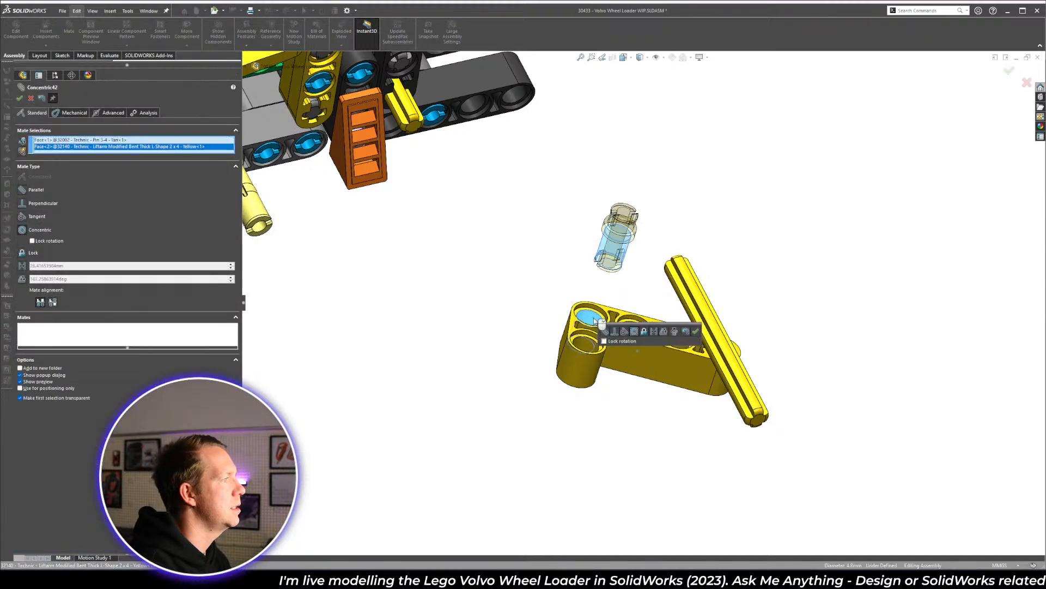
{"action": "key", "text": "Return"}
{"action": "scroll", "coordinate": [594, 324], "scroll_direction": "down", "scroll_amount": 4}
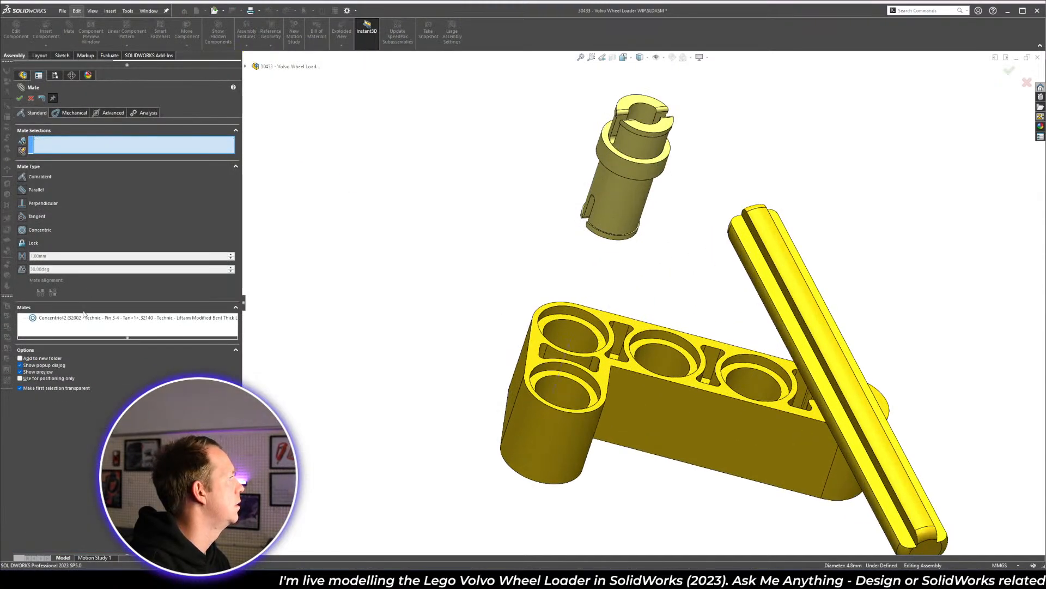
- Lock the rotation of the concentric mate between the tan Pin 3-4 and the yellow L-shape liftarm
{"action": "left_click", "coordinate": [82, 317]}
{"action": "left_click", "coordinate": [32, 241]}
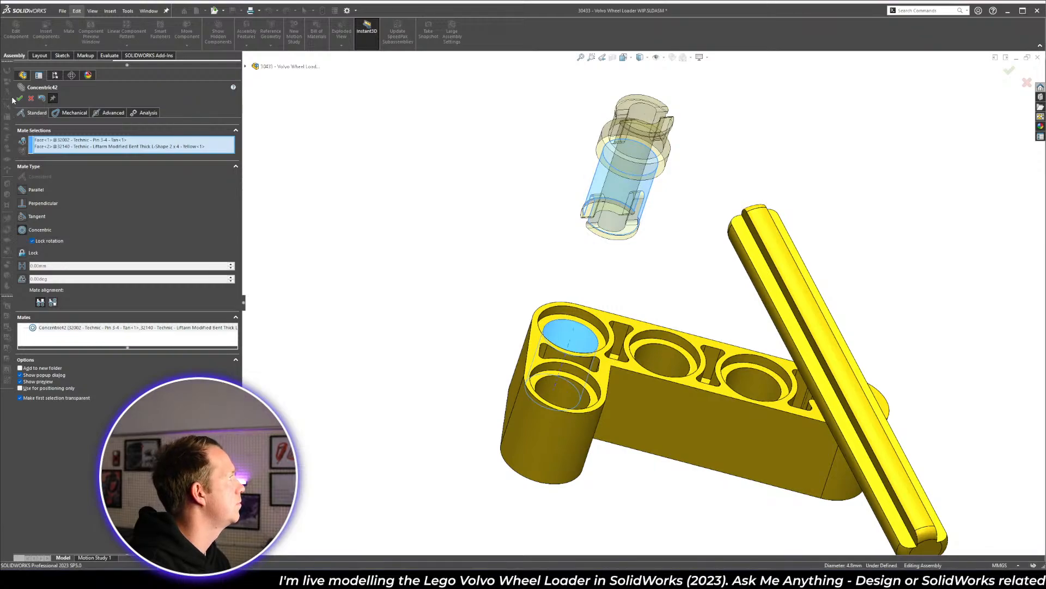
{"action": "left_click", "coordinate": [19, 99]}
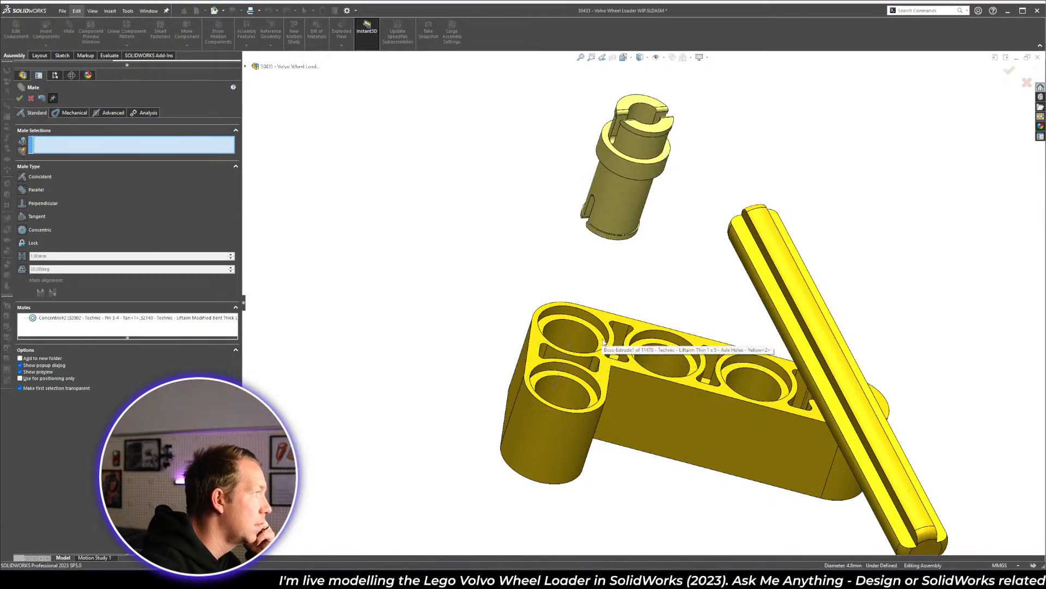
- Add a coincident mate between the recessed face around the L-shape liftarm's corner hole and the underside of the tan pin's collar
{"action": "left_click", "coordinate": [600, 343]}
{"action": "middle_click_drag", "start_coordinate": [599, 344], "coordinate": [657, 146]}
{"action": "scroll", "coordinate": [666, 228], "scroll_direction": "down", "scroll_amount": 5}
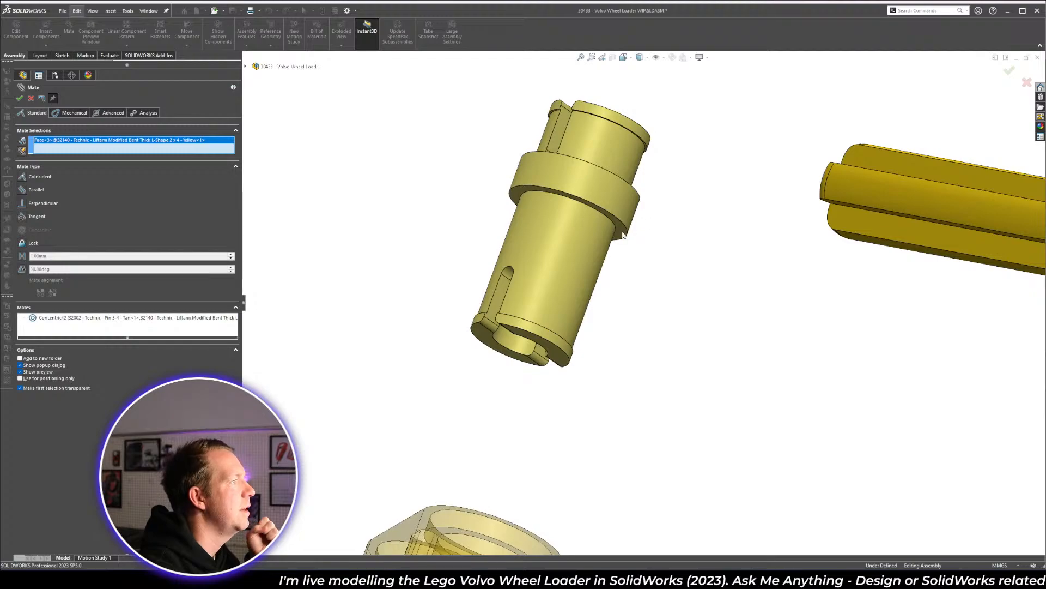
{"action": "left_click", "coordinate": [623, 235]}
{"action": "right_click", "coordinate": [628, 236]}
{"action": "scroll", "coordinate": [649, 305], "scroll_direction": "up", "scroll_amount": 6}
{"action": "middle_click_drag", "start_coordinate": [647, 381], "coordinate": [689, 429]}
- Following building step 11, add a rotation-locked concentric mate between the loose yellow Axle 5L and the axle hole of the L-shape 2 x 4 liftarm
{"action": "key", "text": "alt+Tab"}
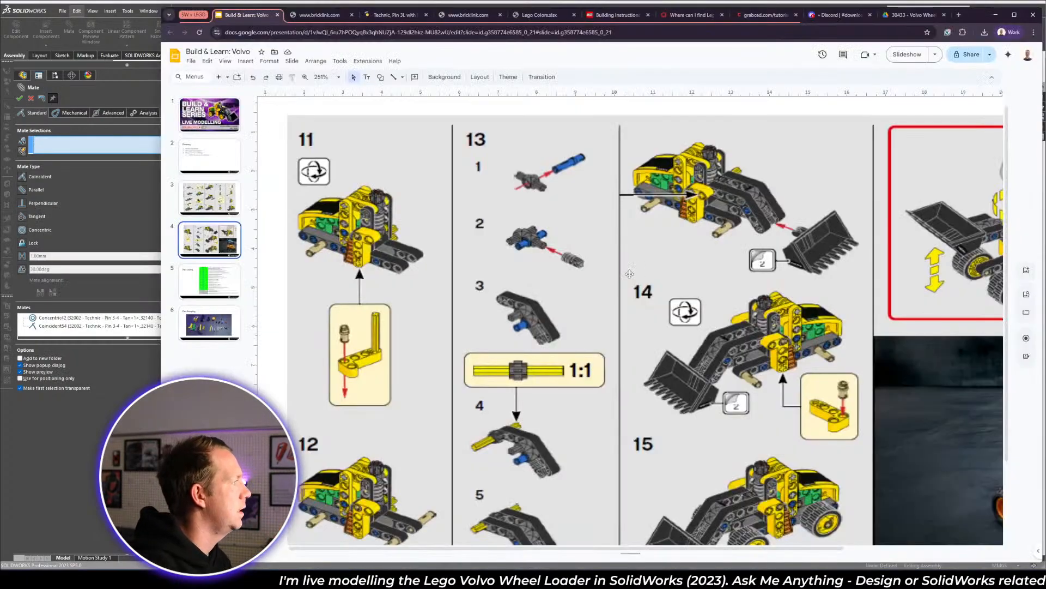
{"action": "key", "text": "alt+Tab"}
{"action": "left_click", "coordinate": [751, 425]}
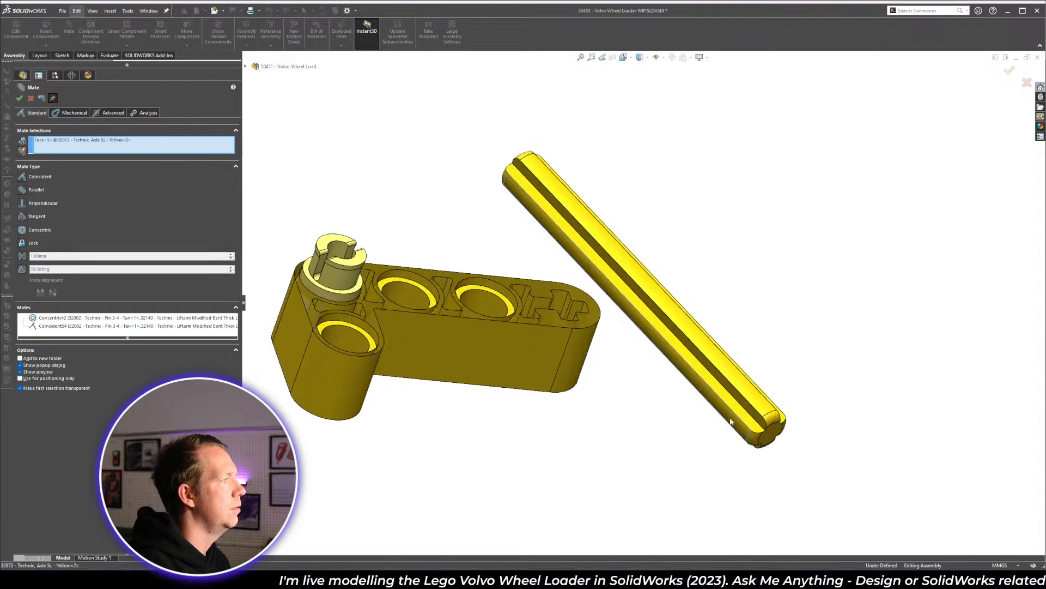
{"action": "left_click", "coordinate": [561, 304]}
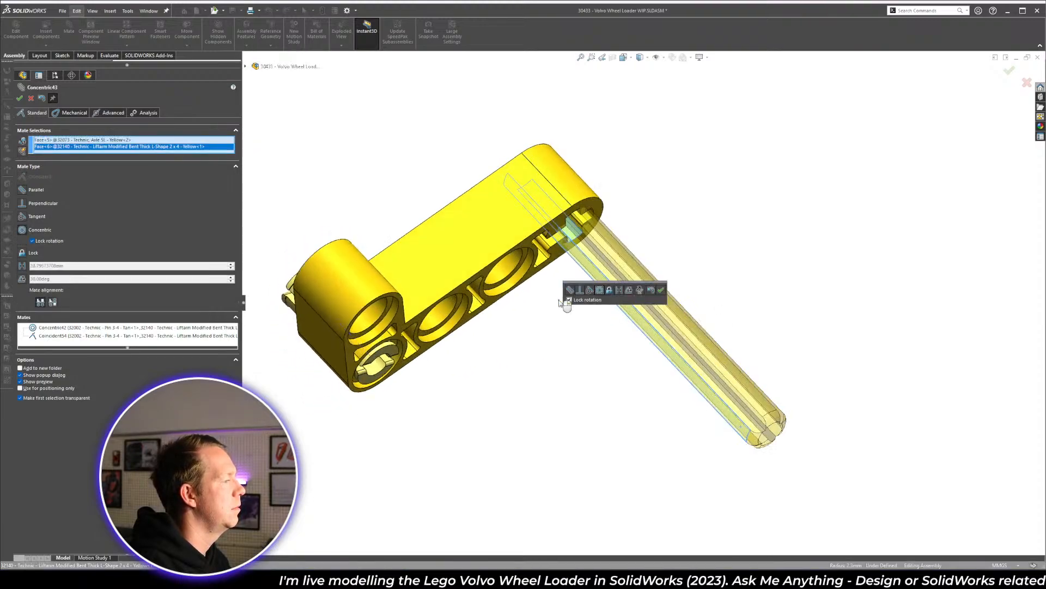
{"action": "key", "text": "Return"}
- Apply a parallel mate between a flat rib face of the Axle 5L and a side face of the L-shape liftarm's axle hole
{"action": "middle_click_drag", "start_coordinate": [559, 303], "coordinate": [603, 320]}
{"action": "scroll", "coordinate": [548, 129], "scroll_direction": "down", "scroll_amount": 4}
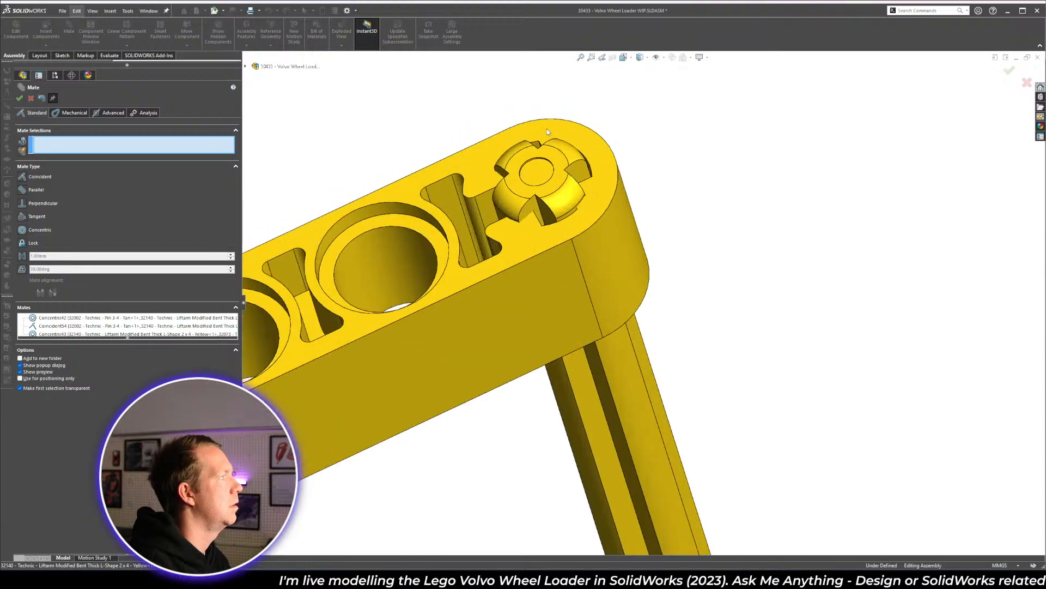
{"action": "scroll", "coordinate": [557, 225], "scroll_direction": "down", "scroll_amount": 3}
{"action": "left_click", "coordinate": [557, 224]}
{"action": "scroll", "coordinate": [492, 306], "scroll_direction": "down", "scroll_amount": 3}
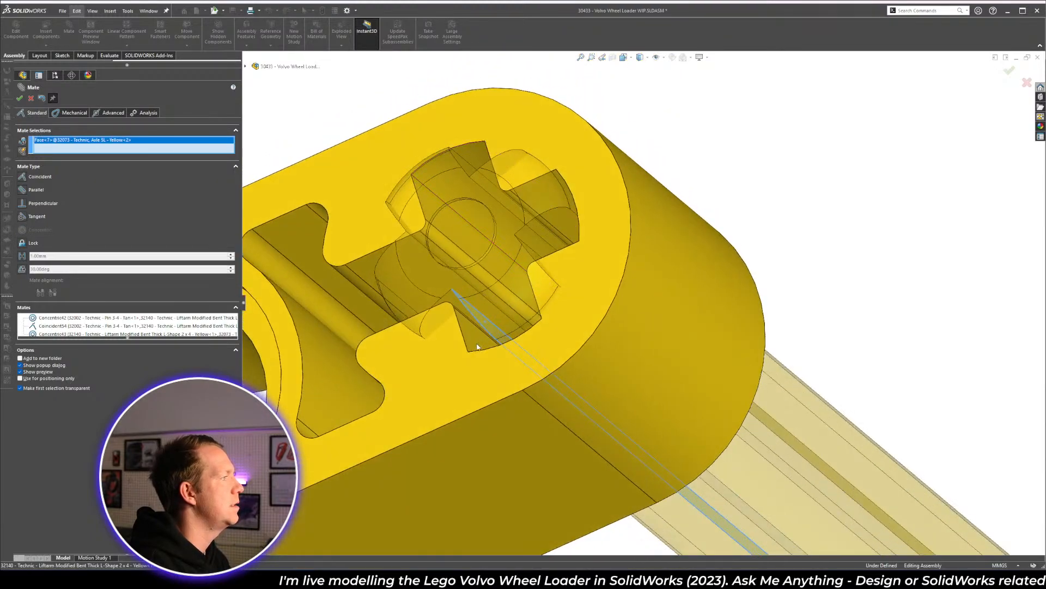
{"action": "left_click", "coordinate": [478, 346]}
{"action": "right_click", "coordinate": [477, 346]}
{"action": "left_click", "coordinate": [398, 357]}
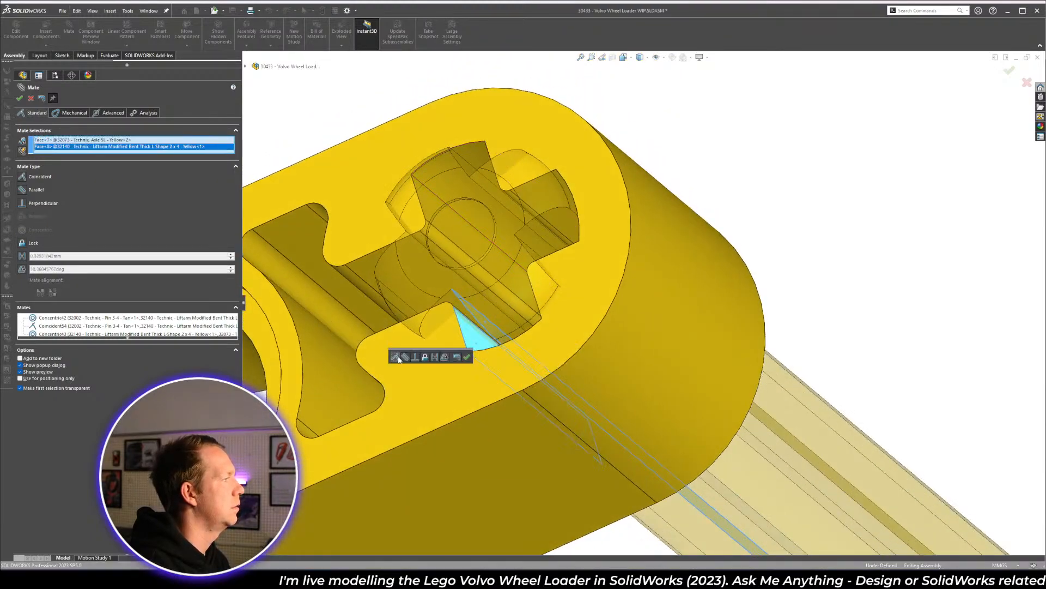
{"action": "left_click", "coordinate": [405, 357]}
- Unlock the rotation of the axle's concentric mate with the L-shape liftarm and accept the parallel mate
{"action": "scroll", "coordinate": [485, 300], "scroll_direction": "up", "scroll_amount": 4}
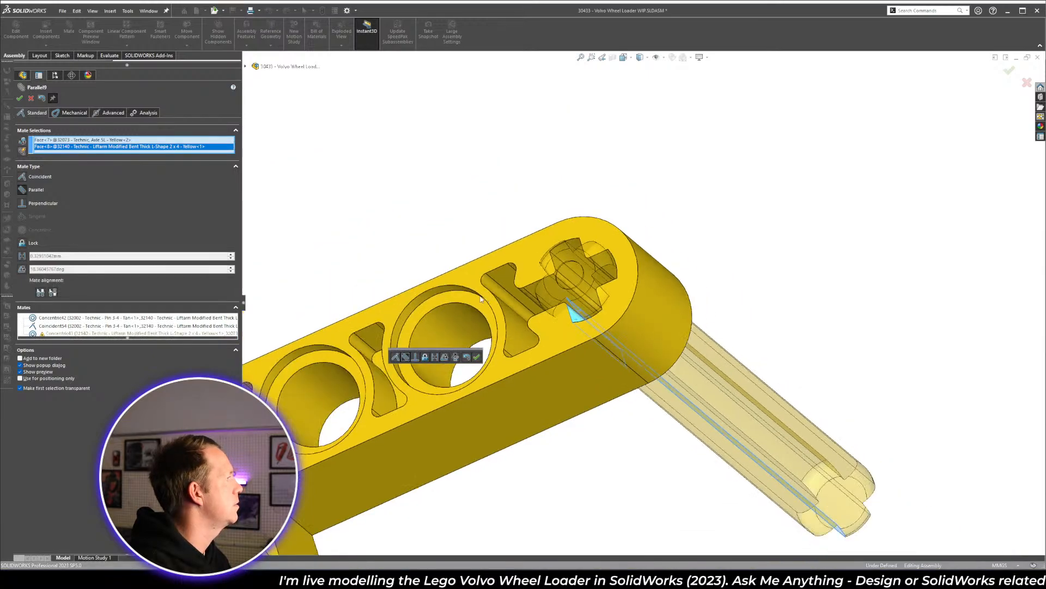
{"action": "right_click", "coordinate": [65, 334]}
{"action": "left_click", "coordinate": [84, 339]}
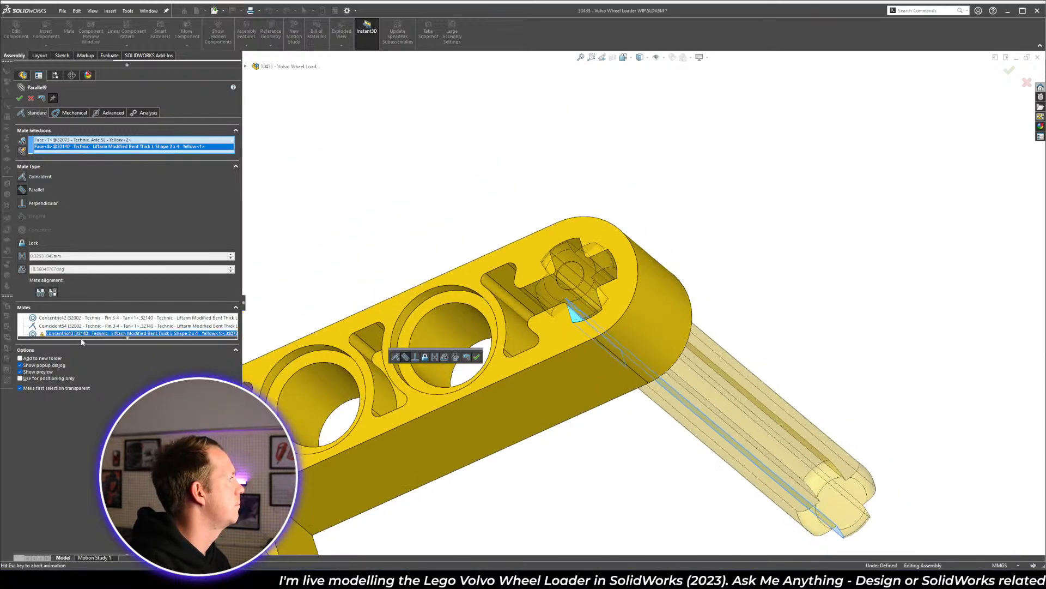
{"action": "left_click", "coordinate": [476, 357]}
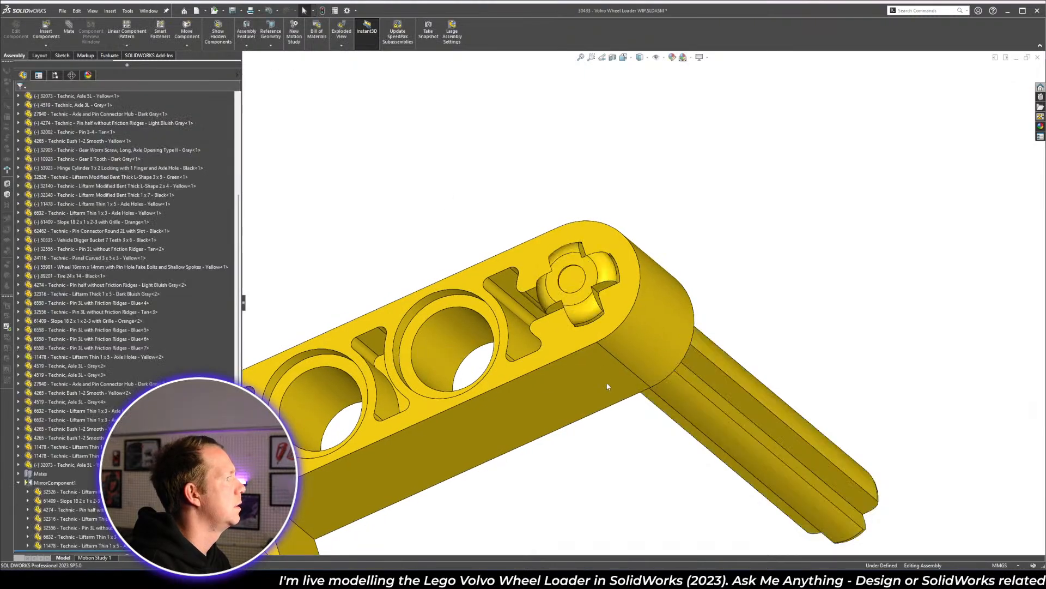
- Compare the L-shape liftarm subassembly and the loader with building step 11 in the instruction slides to find its mounting position and orientation
{"action": "scroll", "coordinate": [608, 386], "scroll_direction": "up", "scroll_amount": 10}
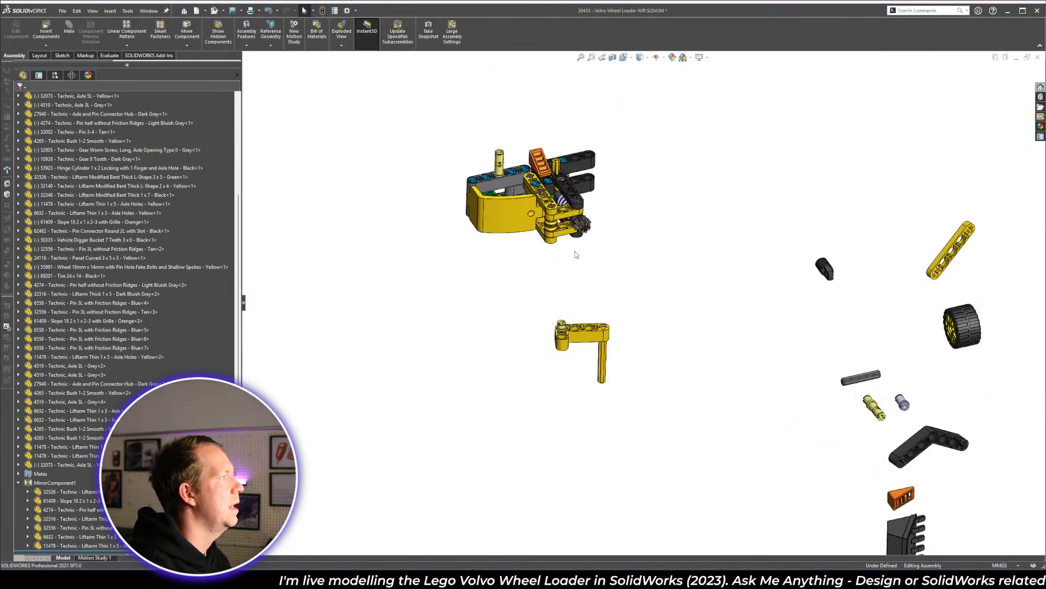
{"action": "scroll", "coordinate": [575, 253], "scroll_direction": "down", "scroll_amount": 2}
{"action": "middle_click_drag", "start_coordinate": [575, 253], "coordinate": [597, 221]}
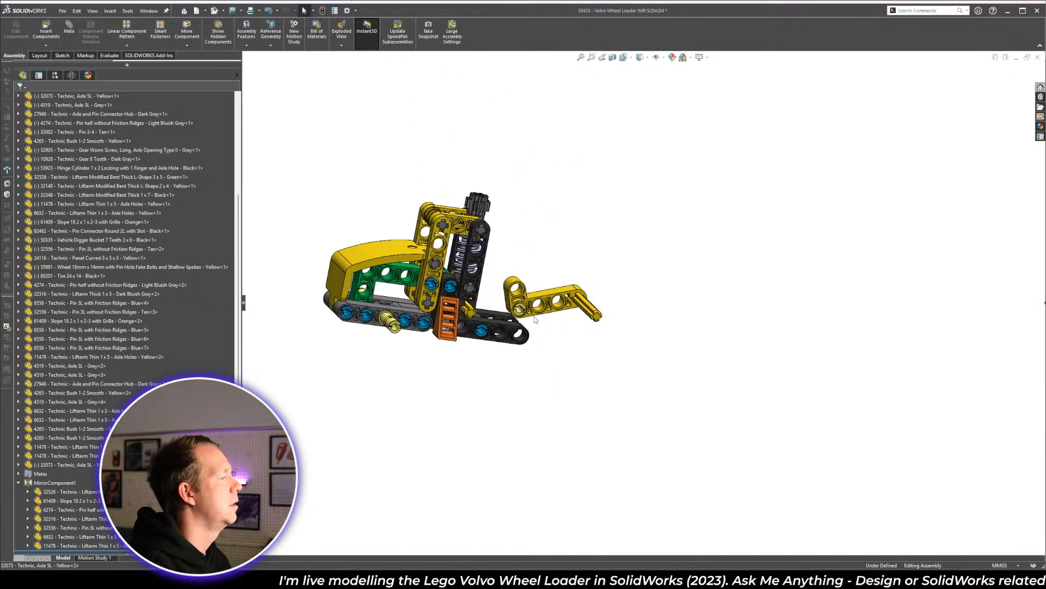
{"action": "key", "text": "alt+Tab"}
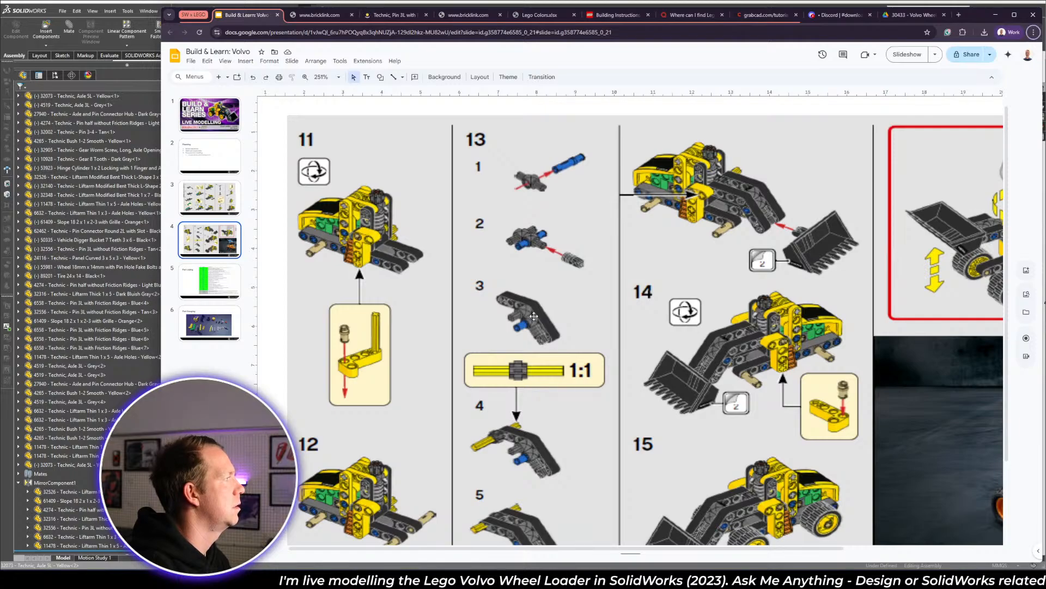
{"action": "key", "text": "alt+Tab"}
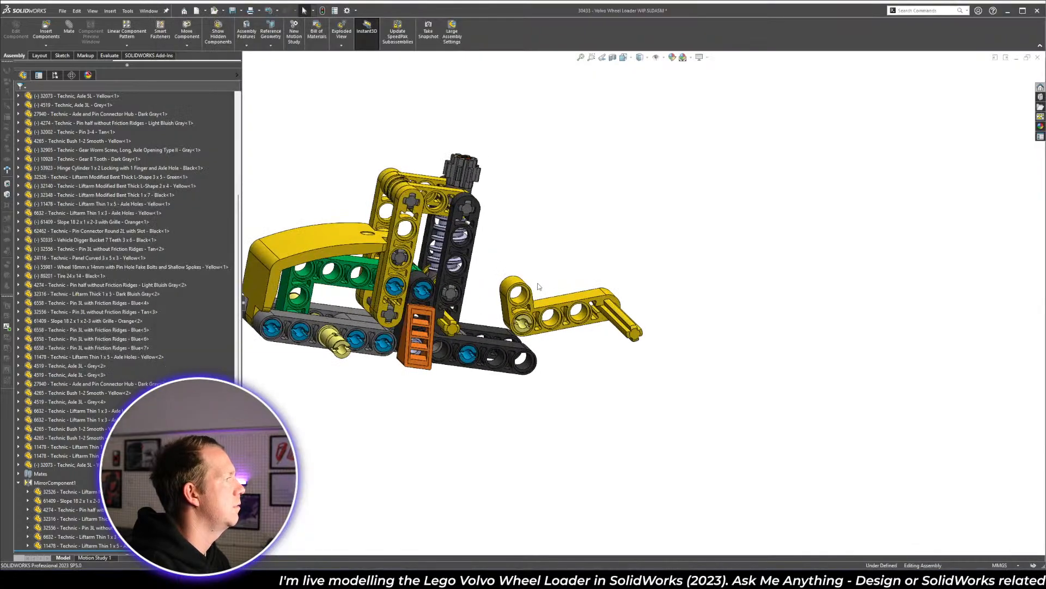
{"action": "key", "text": "alt+Tab"}
{"action": "key", "text": "alt+Tab"}
{"action": "scroll", "coordinate": [528, 334], "scroll_direction": "down", "scroll_amount": 3}
{"action": "middle_click", "coordinate": [539, 337]}
{"action": "mouse_move", "coordinate": [540, 337]}
{"action": "middle_mouse_down"}
{"action": "mouse_move", "coordinate": [577, 287]}
{"action": "mouse_move", "coordinate": [543, 333]}
{"action": "middle_mouse_up"}
{"action": "key", "text": "alt+Tab"}
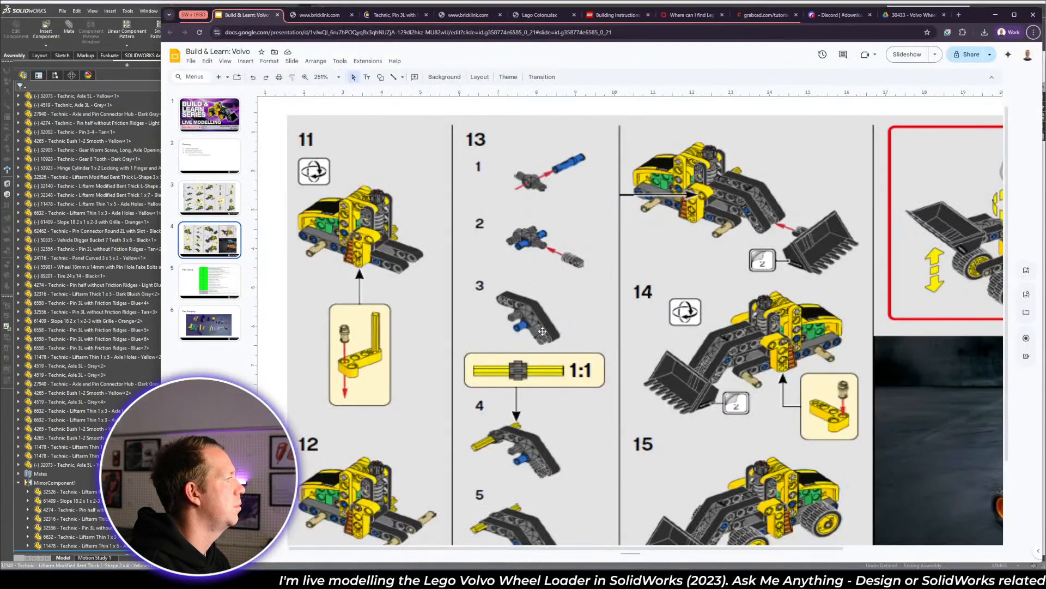
{"action": "key", "text": "alt+Tab"}
{"action": "key", "text": "alt+Tab"}
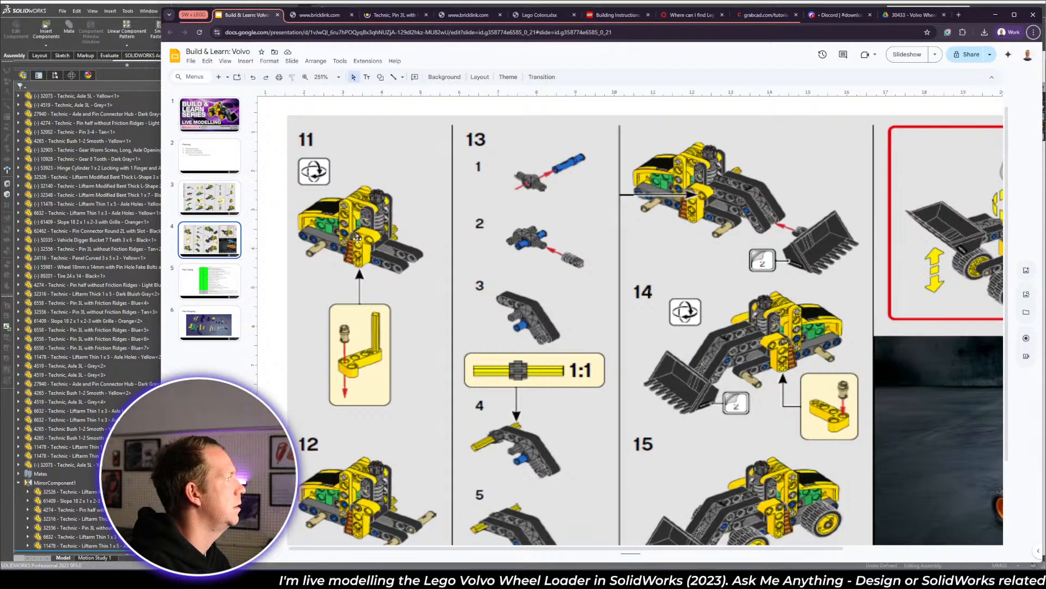
{"action": "key", "text": "alt+Tab"}
{"action": "middle_click", "coordinate": [521, 294]}
{"action": "middle_click_drag", "start_coordinate": [522, 294], "coordinate": [451, 329]}
{"action": "scroll", "coordinate": [452, 329], "scroll_direction": "up", "scroll_amount": 2}
- Move the L-shape liftarm subassembly beside the loader, near the orange slope and the protruding yellow axle
{"action": "left_click_drag", "start_coordinate": [589, 303], "coordinate": [786, 280]}
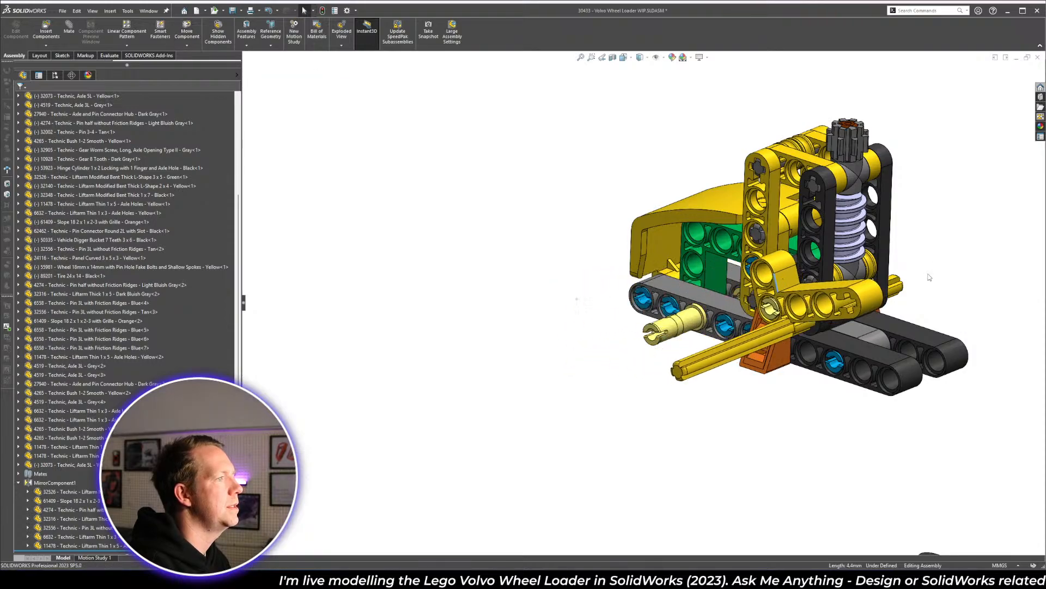
{"action": "scroll", "coordinate": [927, 285], "scroll_direction": "down", "scroll_amount": 3}
{"action": "middle_click", "coordinate": [708, 262]}
{"action": "middle_click_drag", "start_coordinate": [708, 262], "coordinate": [558, 345]}
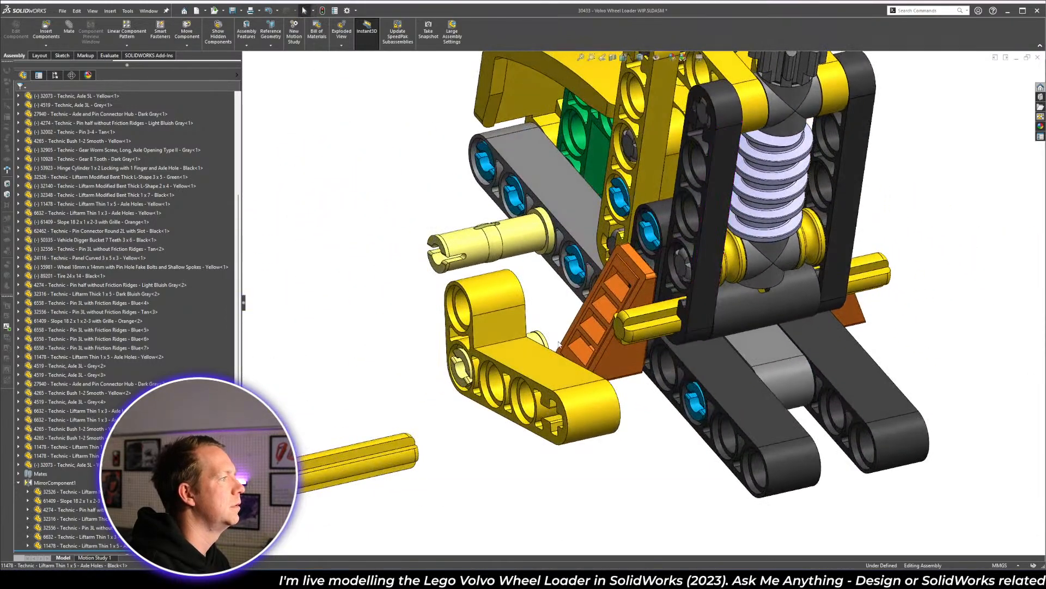
- Add a tangent mate between the loader's protruding yellow Axle 5L and the L-shape liftarm's round hole next to its axle hole
{"action": "left_click", "coordinate": [539, 294]}
{"action": "key", "text": "alt+Tab"}
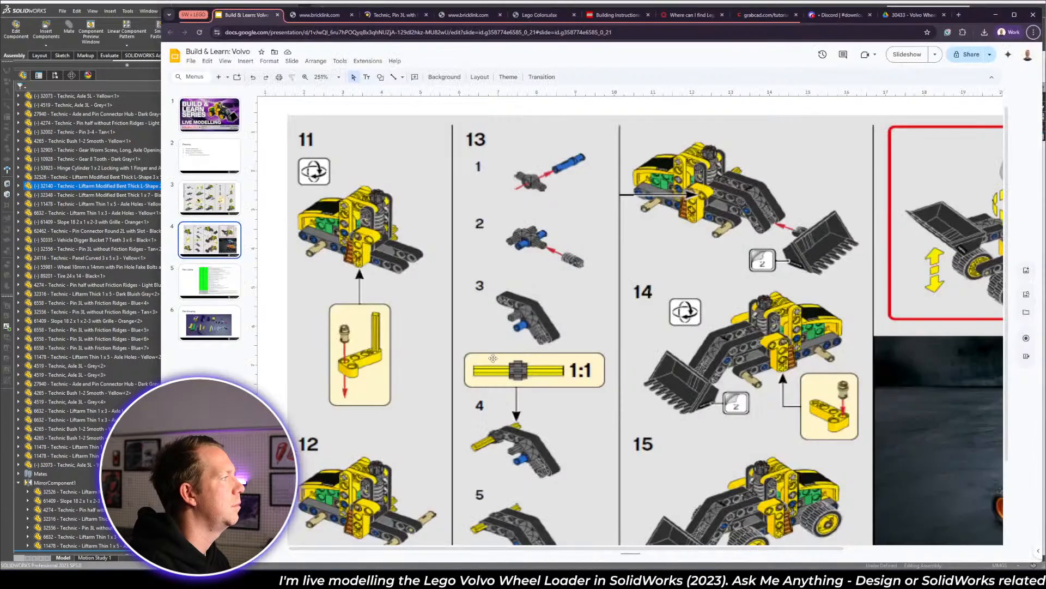
{"action": "key", "text": "alt+Tab"}
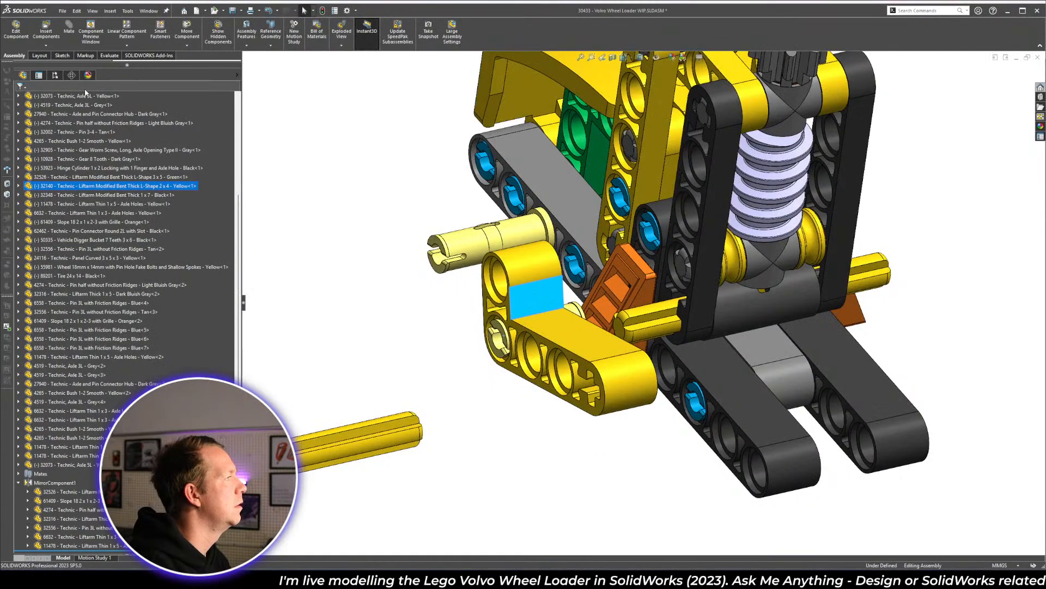
{"action": "left_click", "coordinate": [640, 311]}
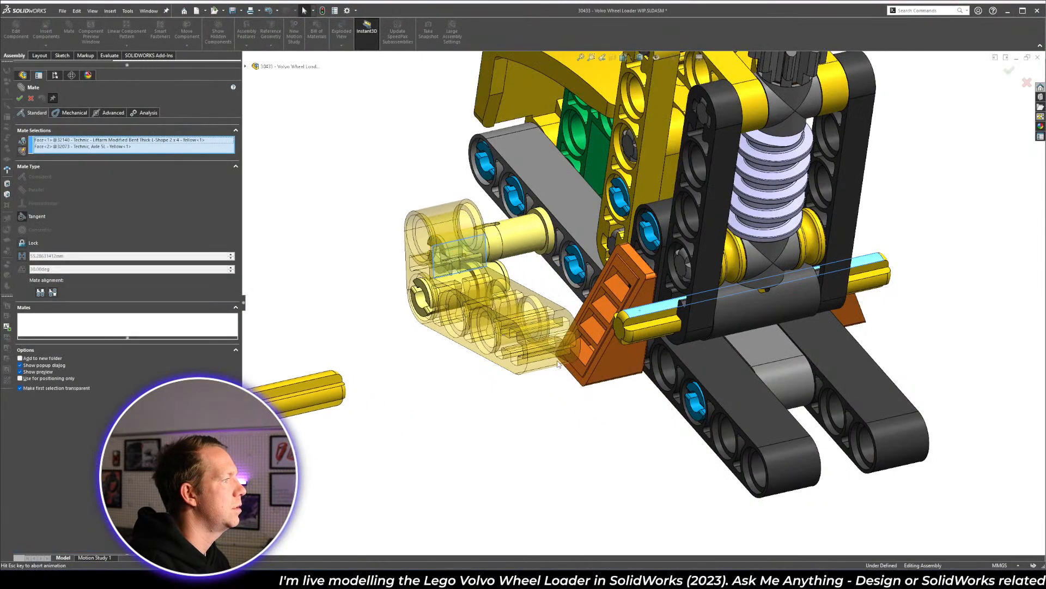
{"action": "right_click", "coordinate": [81, 140]}
{"action": "left_click", "coordinate": [112, 145]}
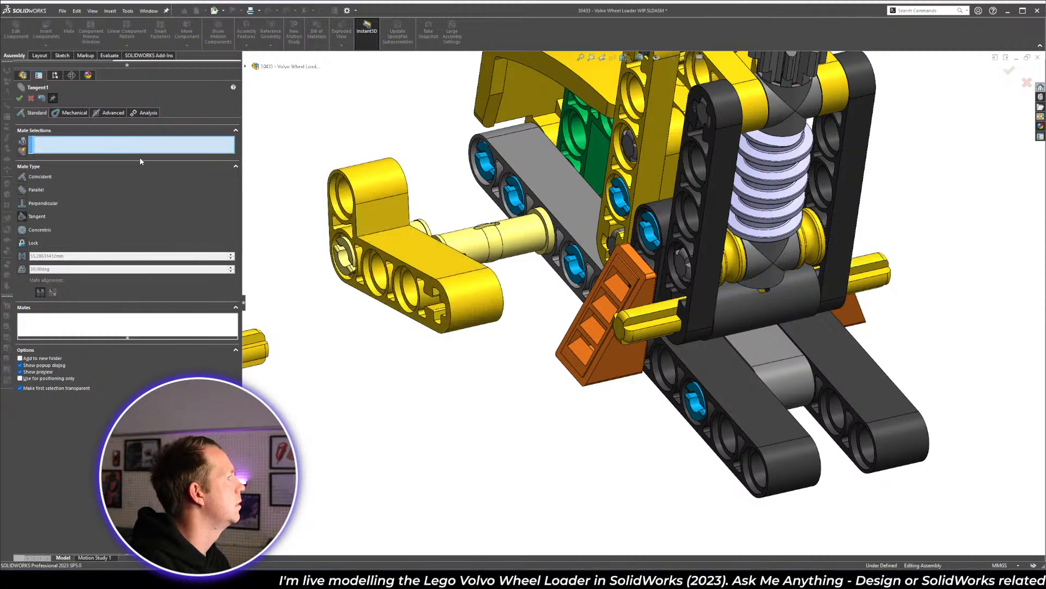
{"action": "left_click", "coordinate": [645, 332]}
{"action": "left_click", "coordinate": [412, 287]}
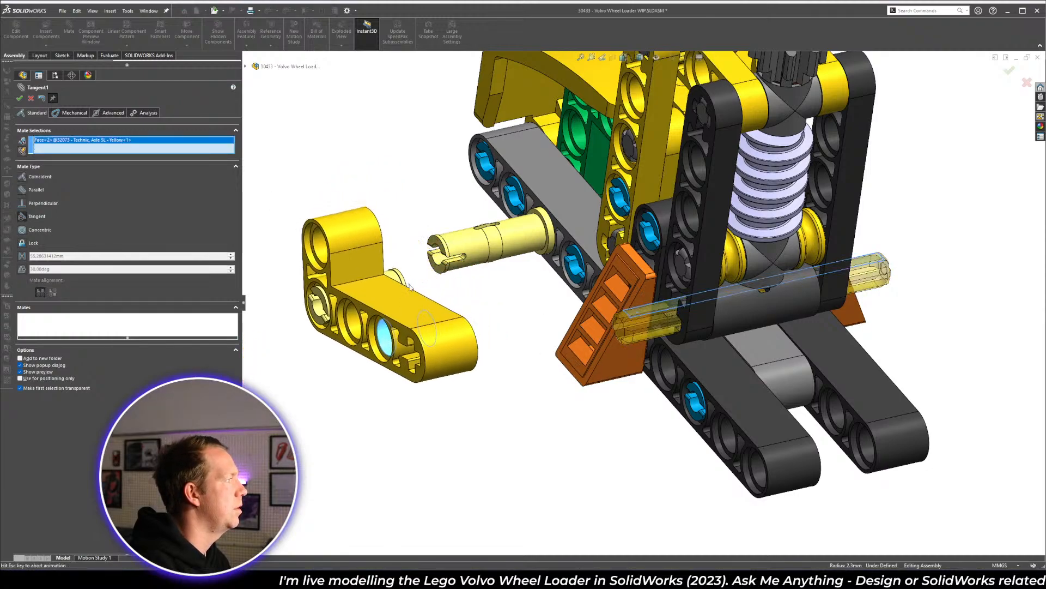
- Add a coincident mate between the outer face of the black Liftarm Thin 1 x 5 and the inner face of the yellow L-shape liftarm
{"action": "scroll", "coordinate": [563, 313], "scroll_direction": "up", "scroll_amount": 2}
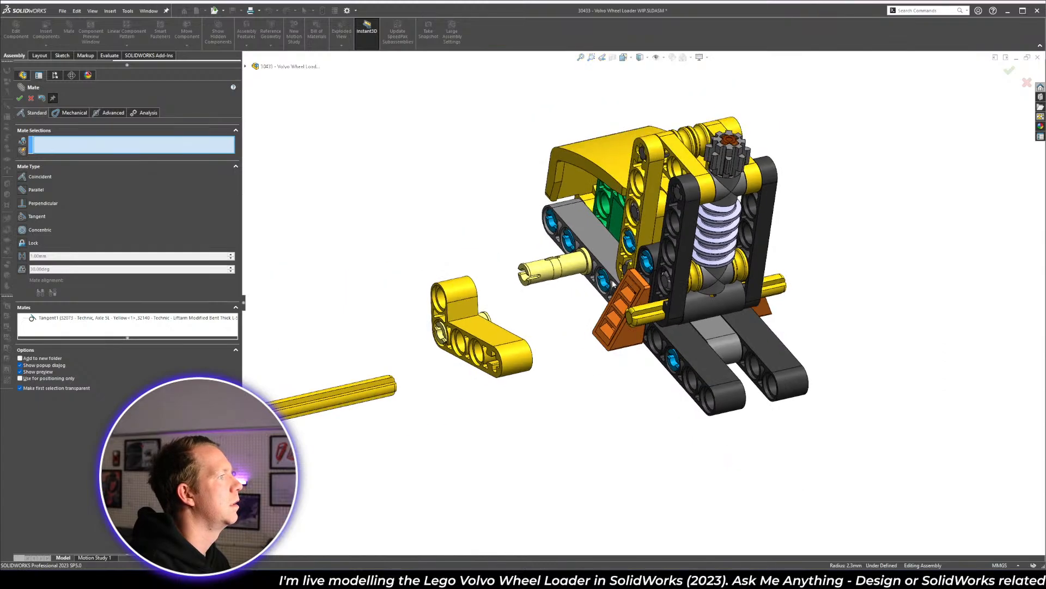
{"action": "scroll", "coordinate": [685, 387], "scroll_direction": "down", "scroll_amount": 5}
{"action": "left_click", "coordinate": [674, 375]}
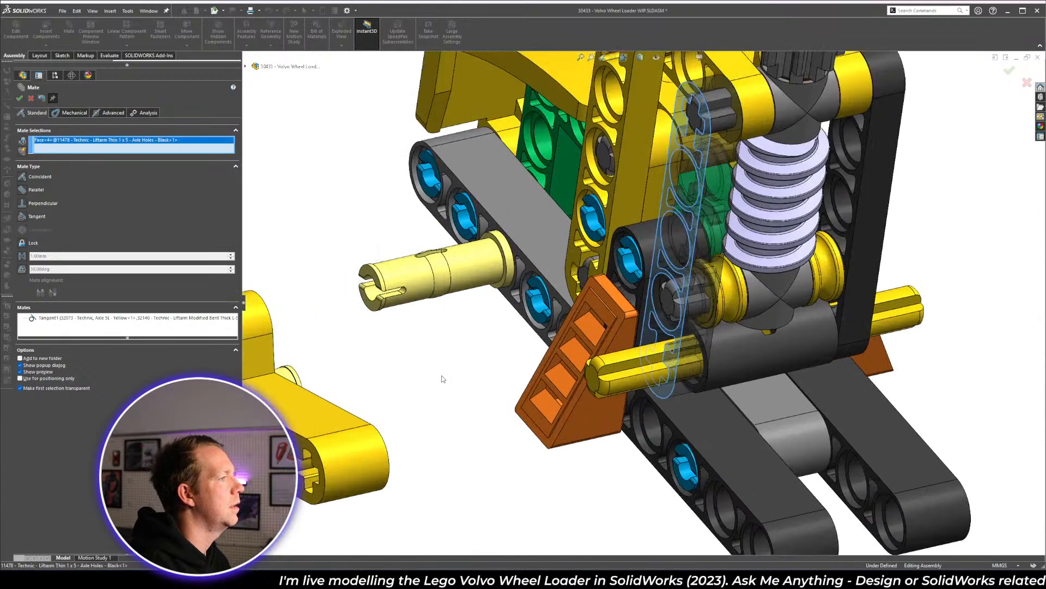
{"action": "scroll", "coordinate": [674, 374], "scroll_direction": "up", "scroll_amount": 3}
{"action": "middle_click_drag", "start_coordinate": [674, 374], "coordinate": [645, 303]}
{"action": "scroll", "coordinate": [520, 348], "scroll_direction": "down", "scroll_amount": 3}
{"action": "left_click", "coordinate": [476, 314]}
{"action": "left_click", "coordinate": [467, 321]}
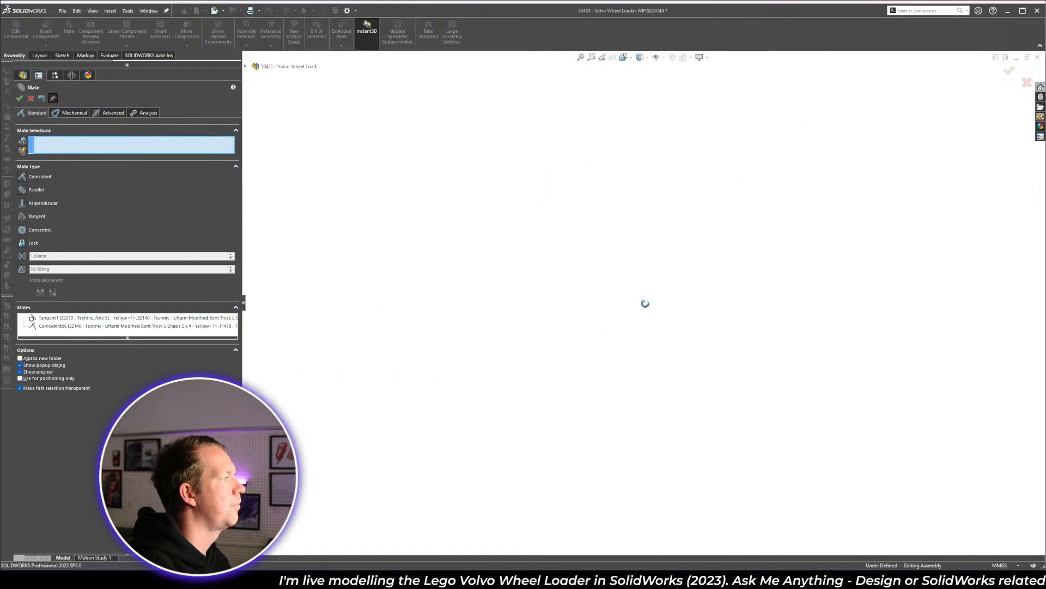
- Swing the L-shape liftarm's long arm downward and add a concentric mate between its tan pin and the middle hole of the black thin liftarm
{"action": "scroll", "coordinate": [380, 328], "scroll_direction": "up", "scroll_amount": 3}
{"action": "scroll", "coordinate": [450, 294], "scroll_direction": "down", "scroll_amount": 5}
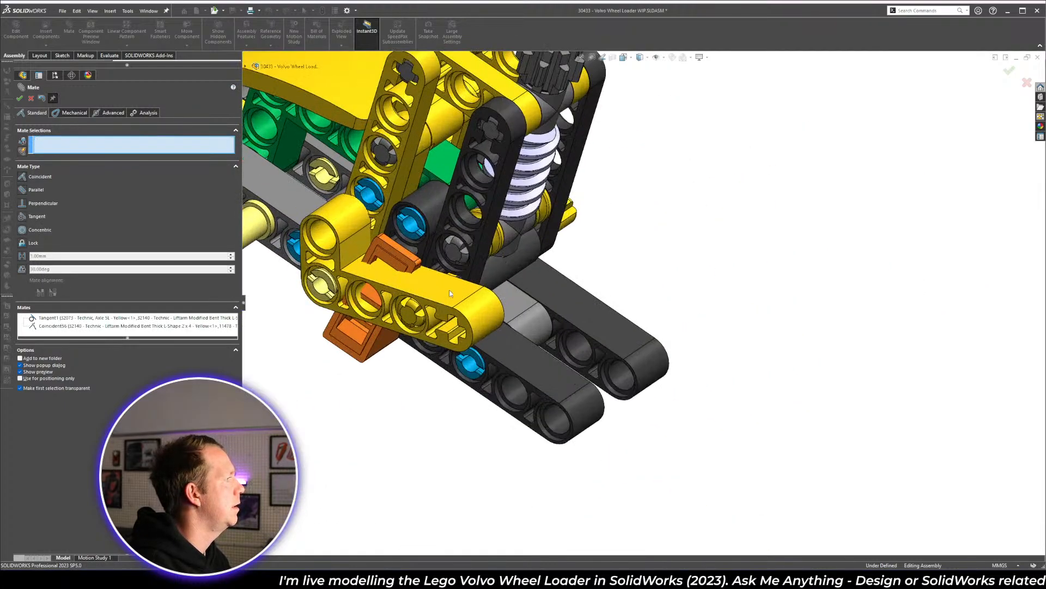
{"action": "left_click_drag", "start_coordinate": [466, 319], "coordinate": [434, 375]}
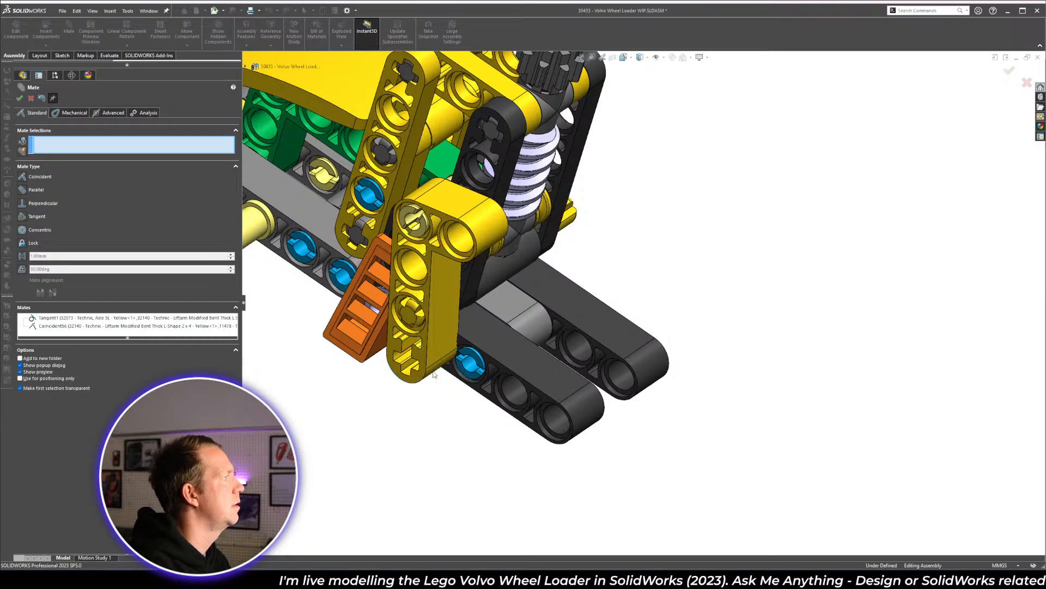
{"action": "scroll", "coordinate": [434, 375], "scroll_direction": "down", "scroll_amount": 8}
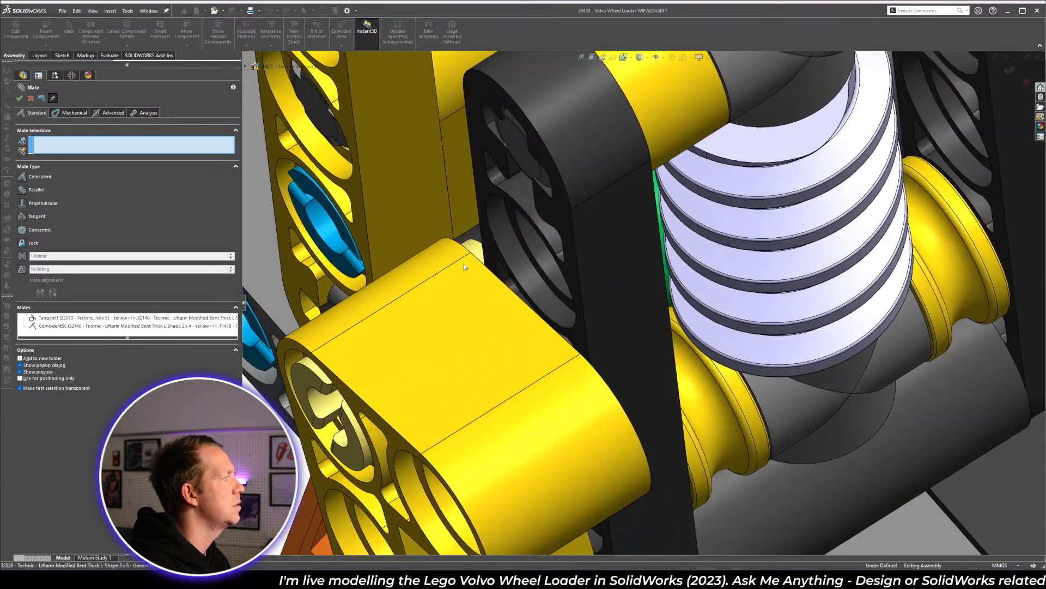
{"action": "middle_click_drag", "start_coordinate": [476, 350], "coordinate": [352, 219]}
{"action": "left_click", "coordinate": [566, 454]}
{"action": "left_click", "coordinate": [593, 502]}
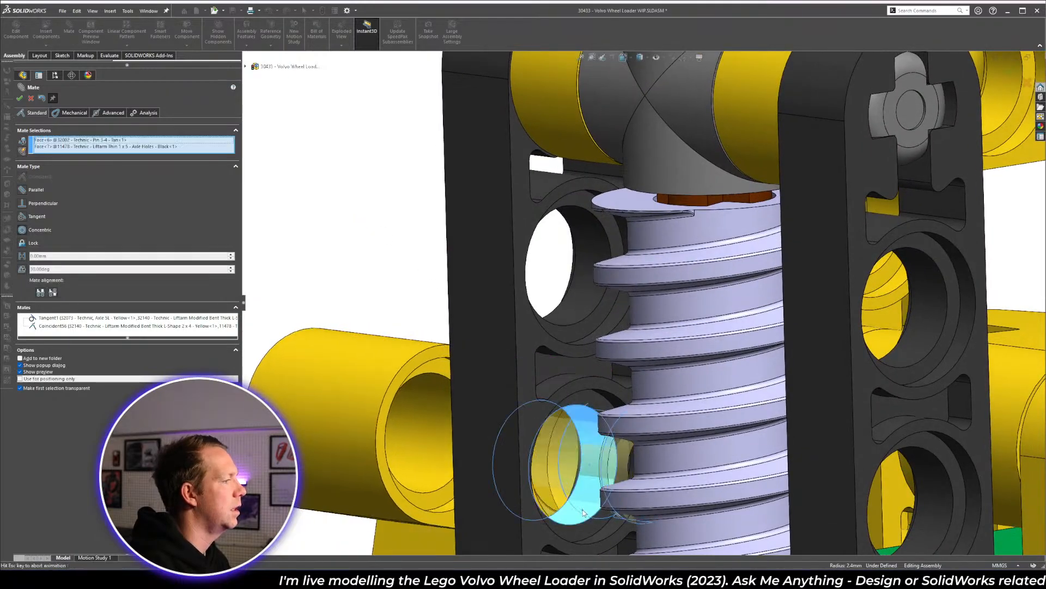
{"action": "right_click", "coordinate": [528, 450]}
- Slide the loose yellow Axle 5L into the L-shape liftarm and mate its end face coincident with the liftarm's outer face
{"action": "scroll", "coordinate": [527, 446], "scroll_direction": "up", "scroll_amount": 7}
{"action": "middle_click_drag", "start_coordinate": [600, 394], "coordinate": [473, 466]}
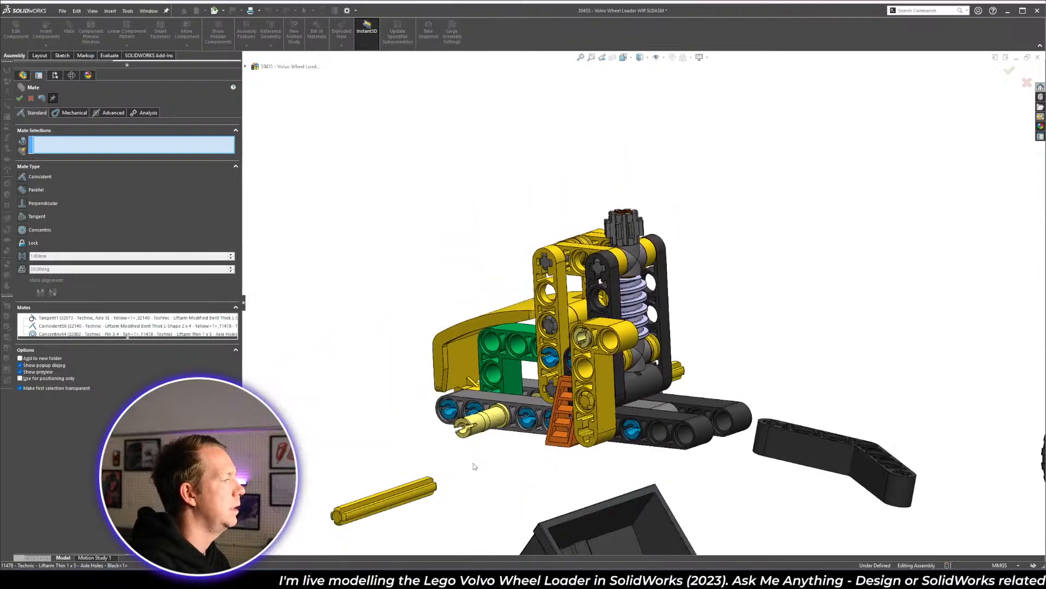
{"action": "left_click_drag", "start_coordinate": [401, 505], "coordinate": [678, 429]}
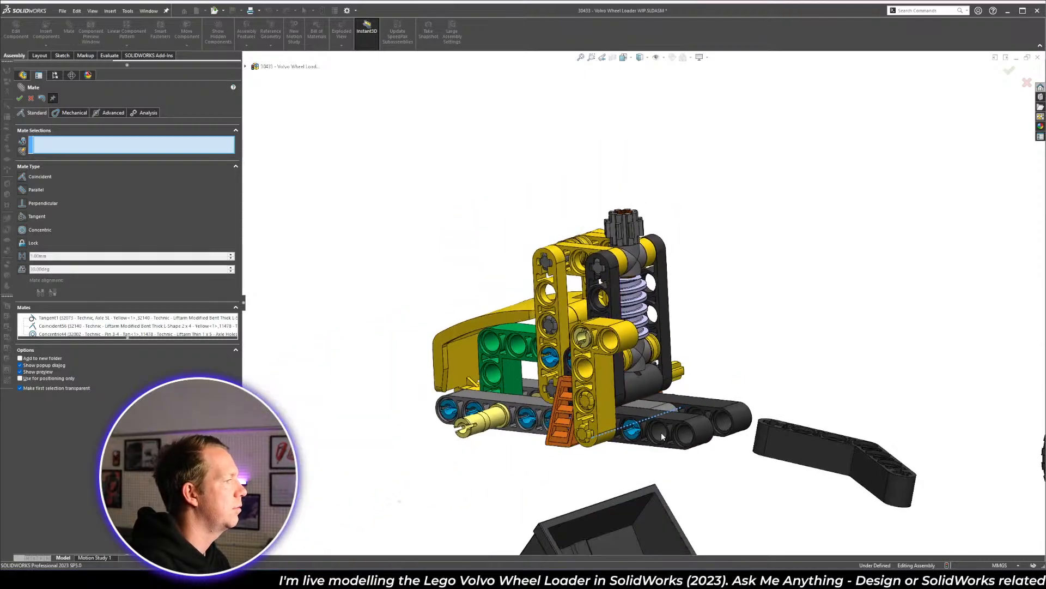
{"action": "middle_click_drag", "start_coordinate": [661, 436], "coordinate": [640, 467]}
{"action": "scroll", "coordinate": [621, 467], "scroll_direction": "down", "scroll_amount": 5}
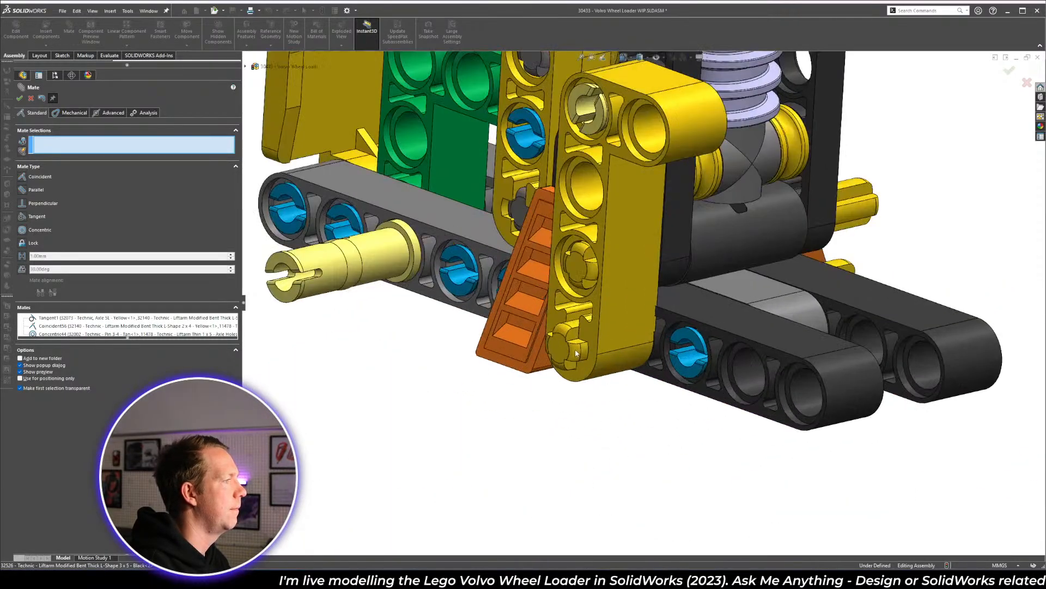
{"action": "scroll", "coordinate": [575, 353], "scroll_direction": "down", "scroll_amount": 2}
{"action": "left_click", "coordinate": [583, 339]}
{"action": "left_click", "coordinate": [604, 330]}
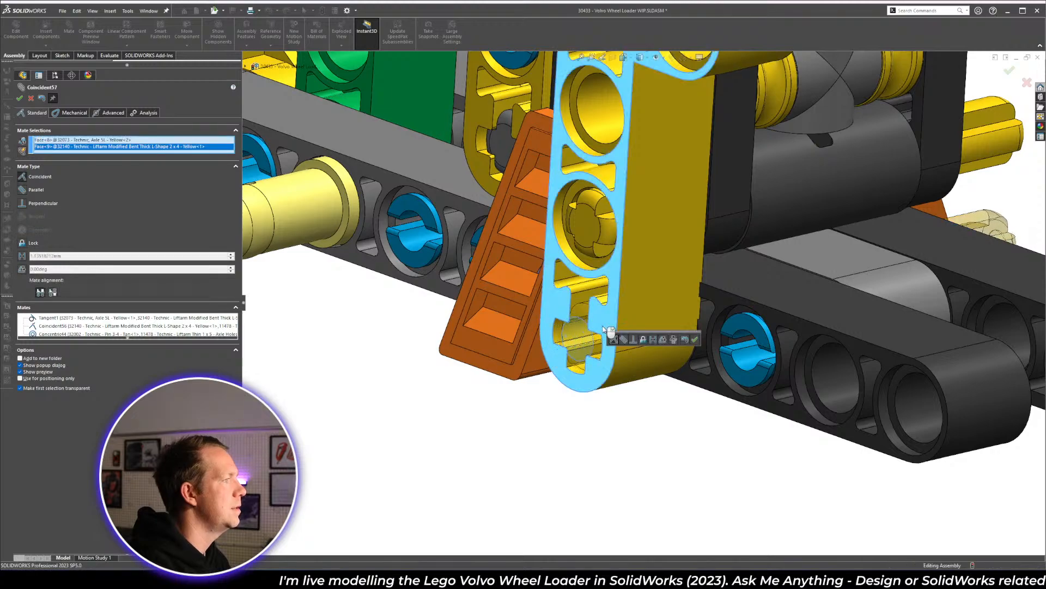
{"action": "right_click", "coordinate": [604, 327]}
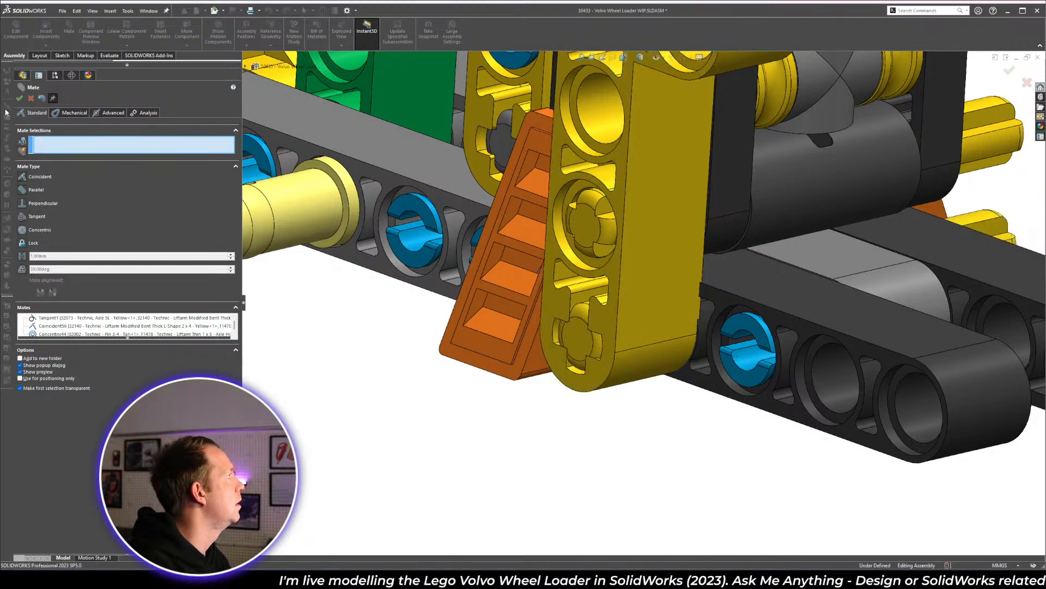
{"action": "left_click", "coordinate": [19, 98]}
{"action": "scroll", "coordinate": [727, 277], "scroll_direction": "up", "scroll_amount": 5}
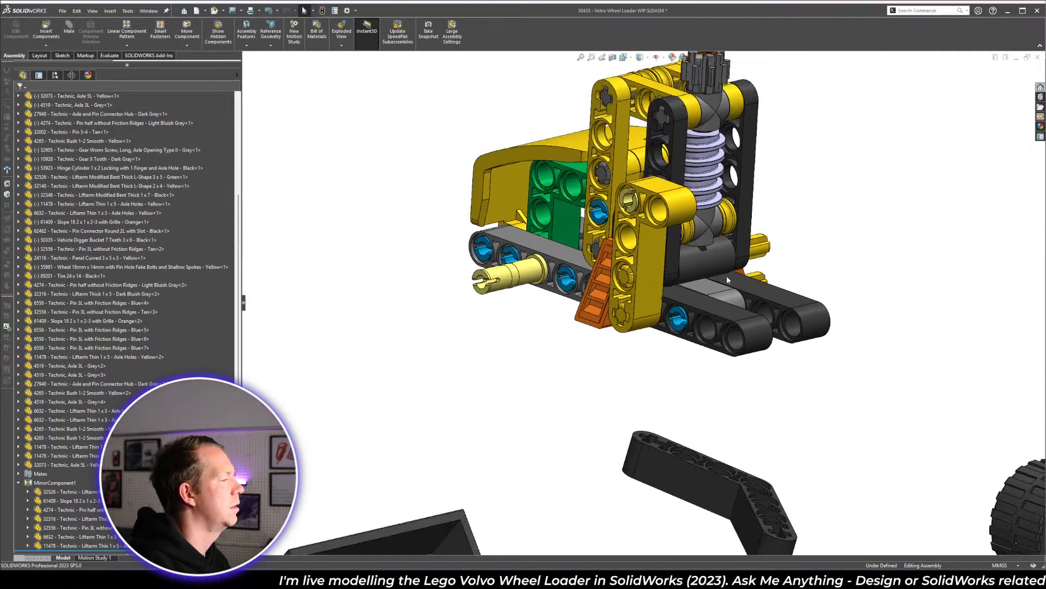
- Check build step 12 in the Google Slides instructions and, back in SolidWorks, place a copy of the tan Pin 3L near the front black liftarm
{"action": "mouse_move", "coordinate": [727, 280]}
{"action": "middle_mouse_down"}
{"action": "mouse_move", "coordinate": [782, 236]}
{"action": "mouse_move", "coordinate": [733, 245]}
{"action": "mouse_move", "coordinate": [714, 267]}
{"action": "middle_mouse_up"}
{"action": "scroll", "coordinate": [704, 253], "scroll_direction": "up", "scroll_amount": 1}
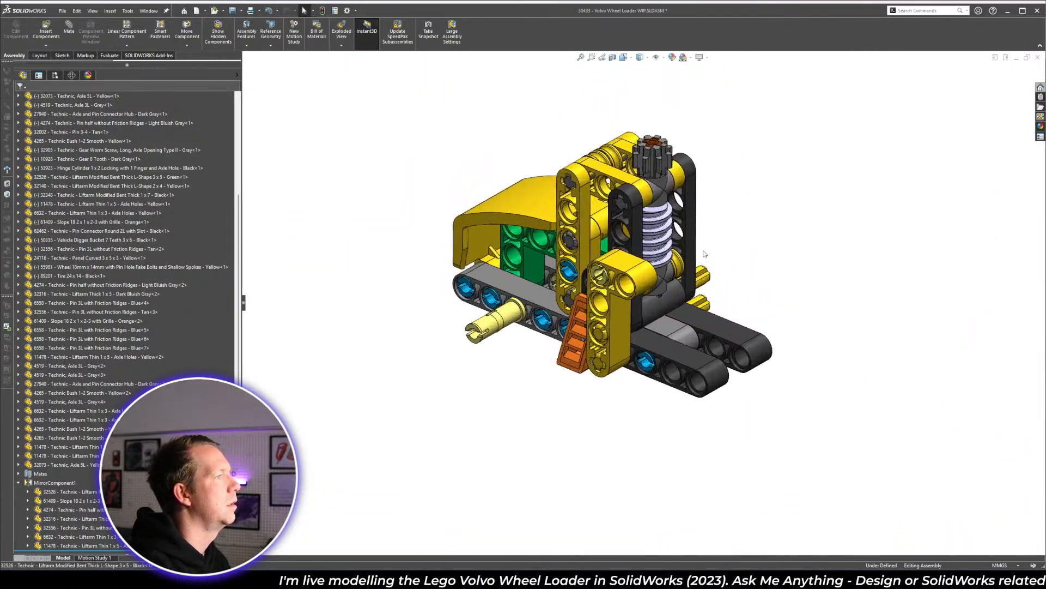
{"action": "key", "text": "alt+Tab"}
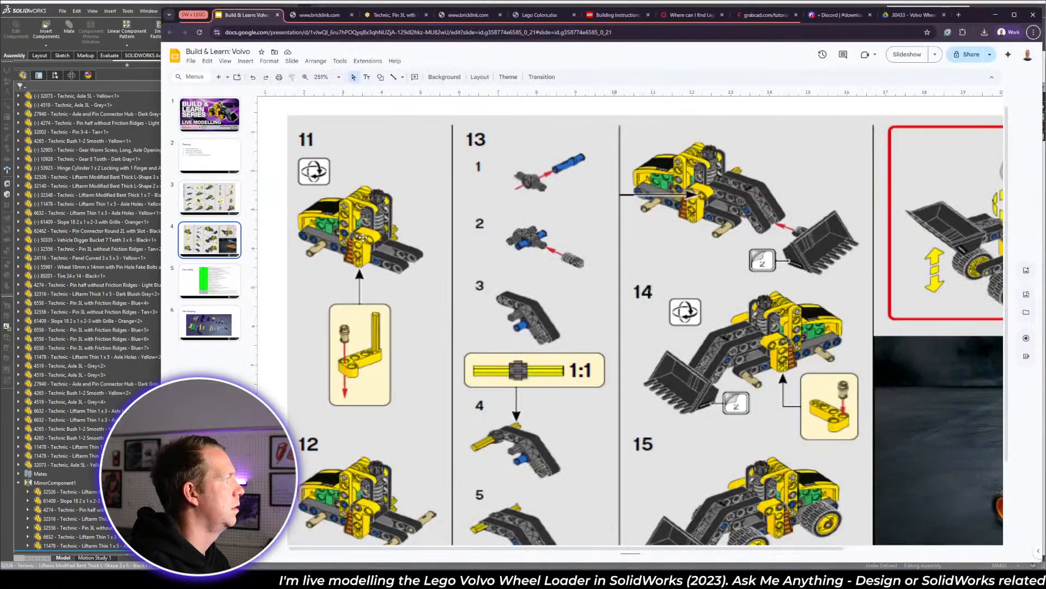
{"action": "scroll", "coordinate": [372, 343], "scroll_direction": "down", "scroll_amount": 1}
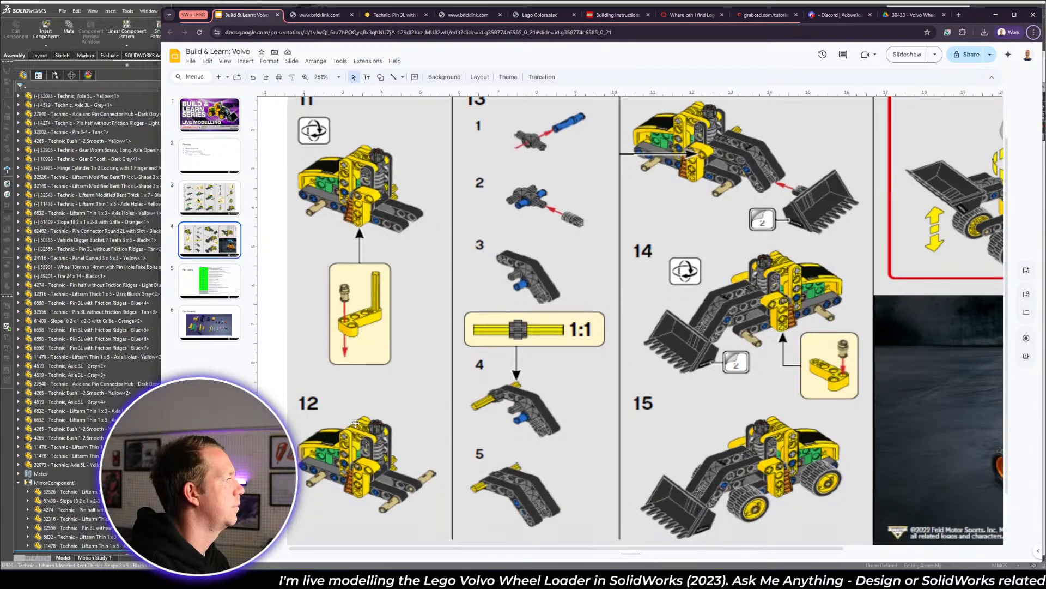
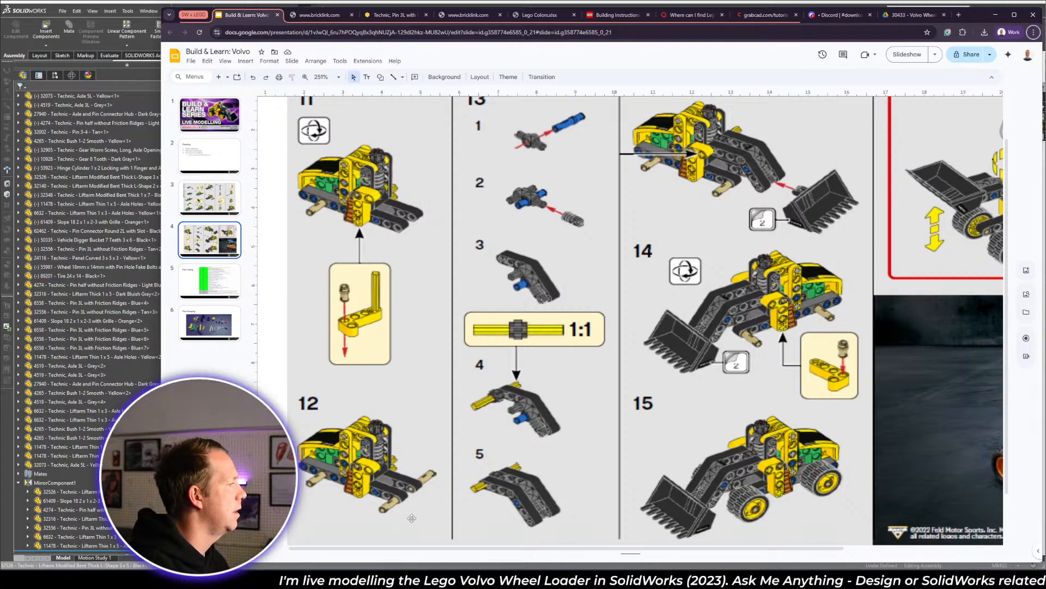
{"action": "key", "text": "alt+Tab"}
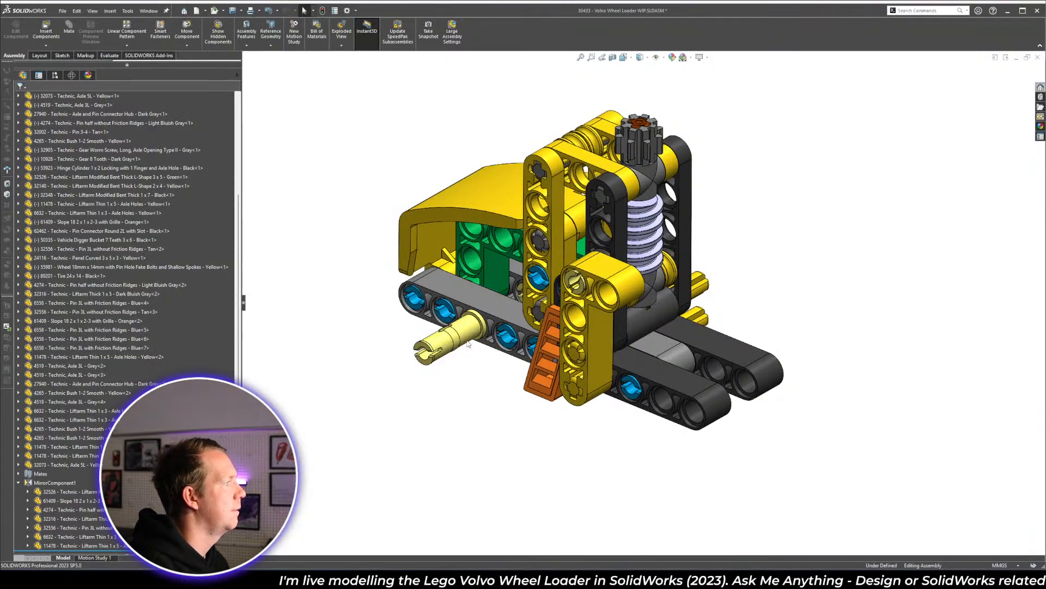
{"action": "left_click_drag", "start_coordinate": [467, 344], "coordinate": [711, 442]}
- Add a concentric mate between the copied tan Pin 3L and the front end hole of the black L-shape liftarm
{"action": "key", "text": "alt+Tab"}
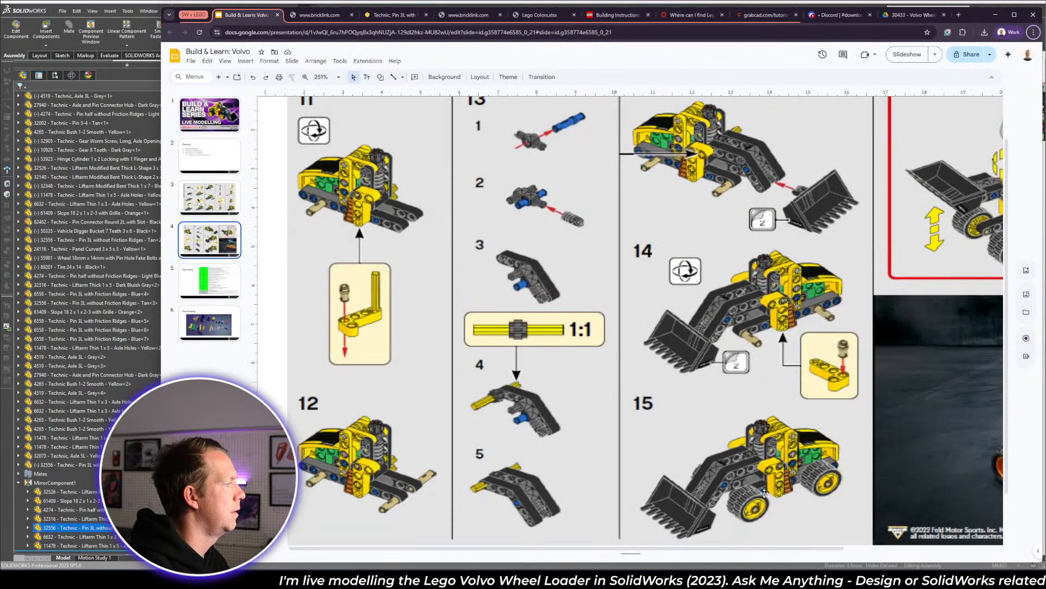
{"action": "key", "text": "alt+Tab"}
{"action": "left_click", "coordinate": [769, 489]}
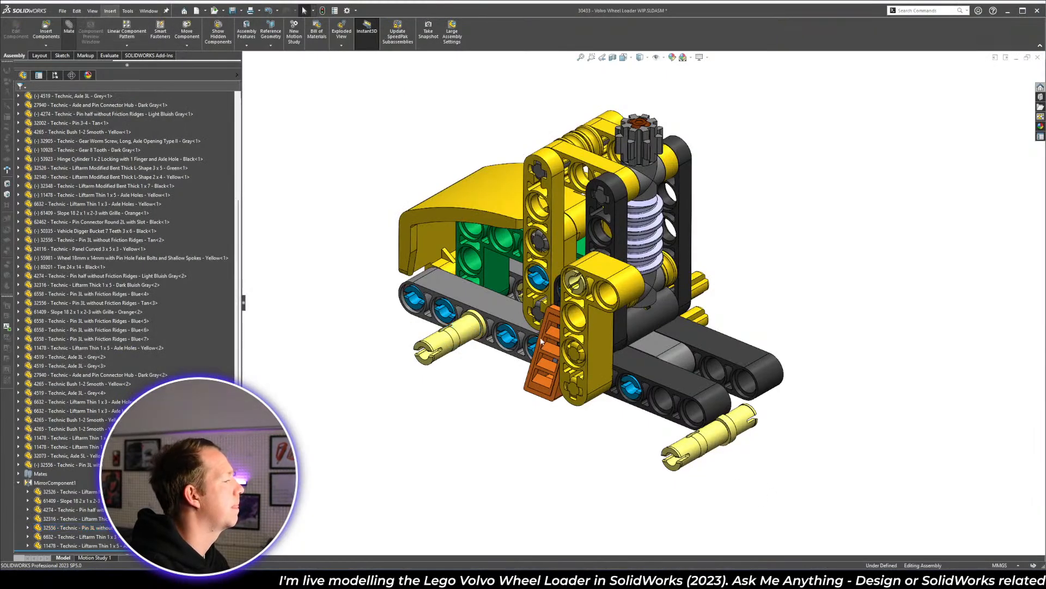
{"action": "scroll", "coordinate": [767, 468], "scroll_direction": "down", "scroll_amount": 1}
{"action": "left_click", "coordinate": [738, 423]}
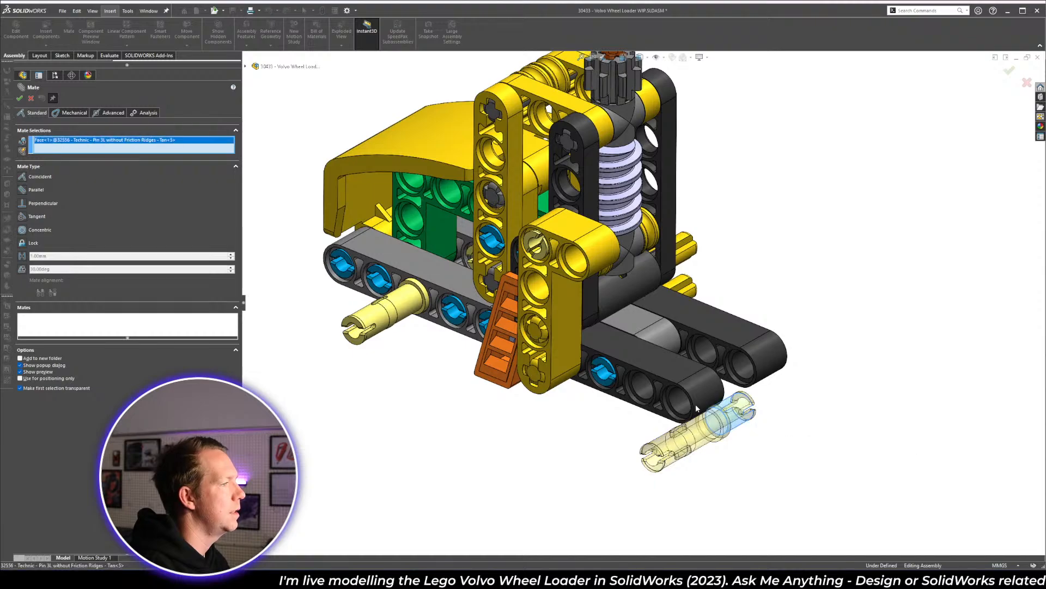
{"action": "left_click", "coordinate": [687, 402]}
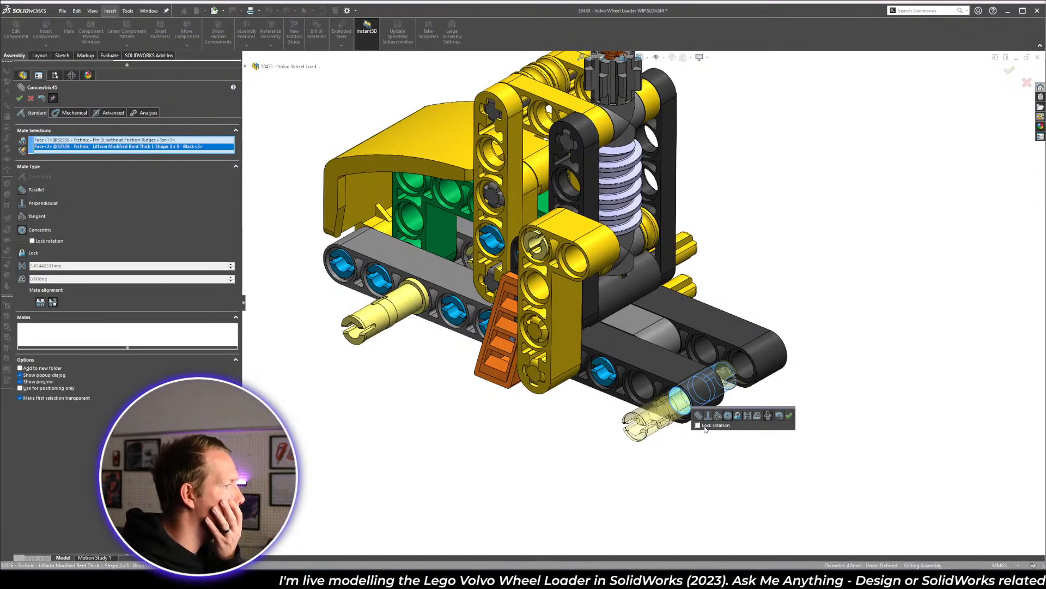
{"action": "left_click", "coordinate": [789, 416]}
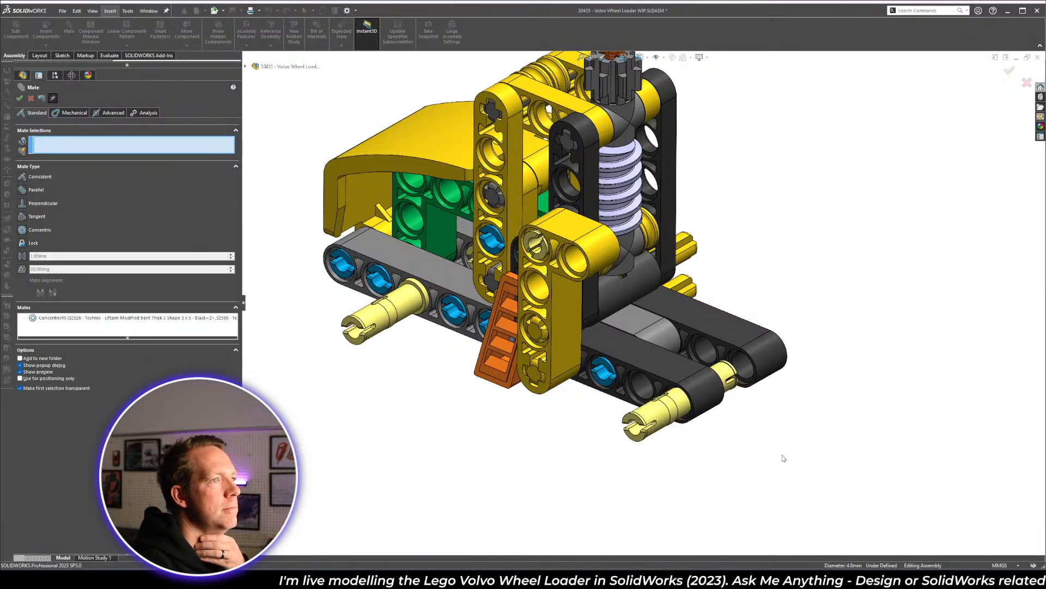
- Add a coincident mate between the outer end faces of the front and rear tan pins and finish mating
{"action": "left_click", "coordinate": [636, 440]}
{"action": "left_click", "coordinate": [352, 345]}
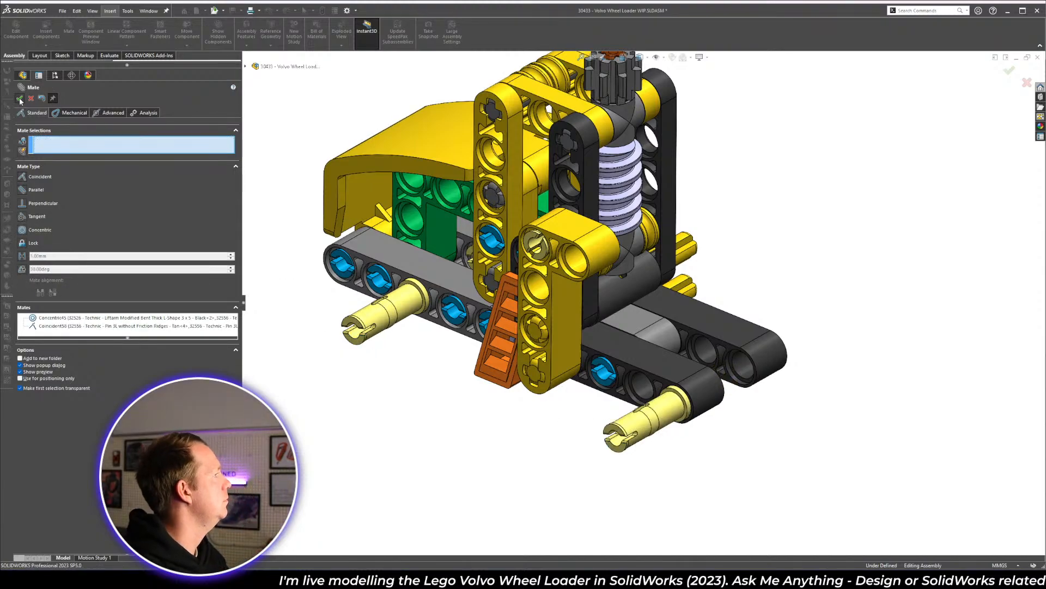
{"action": "left_click", "coordinate": [20, 99]}
- Review build step 13 in the Google Slides instructions and place a copy of the dark grey Axle and Pin Connector Hub beside the loader in SolidWorks
{"action": "key", "text": "alt+Tab"}
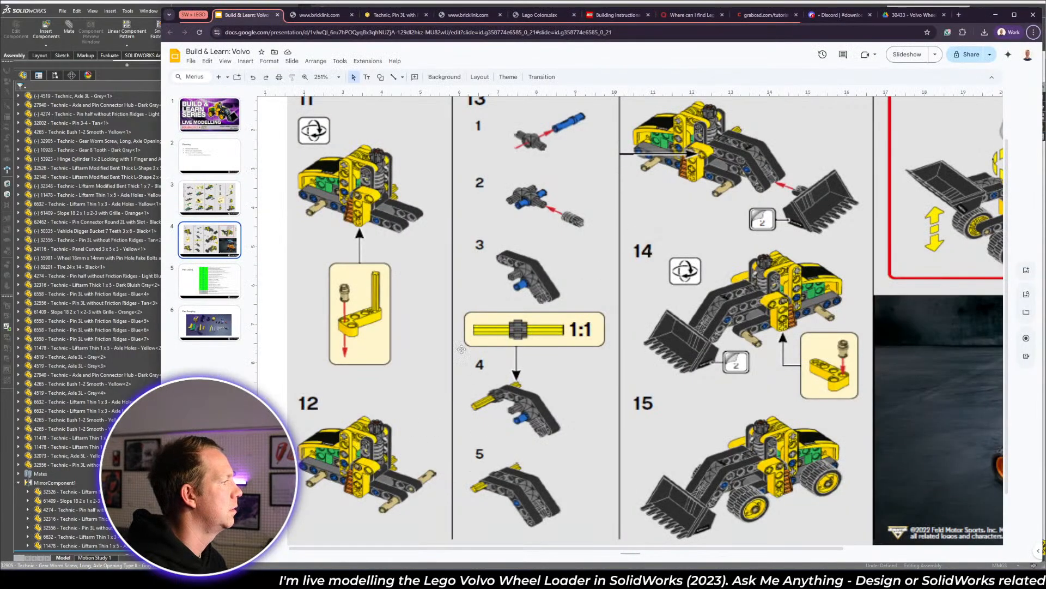
{"action": "scroll", "coordinate": [490, 299], "scroll_direction": "up", "scroll_amount": 1}
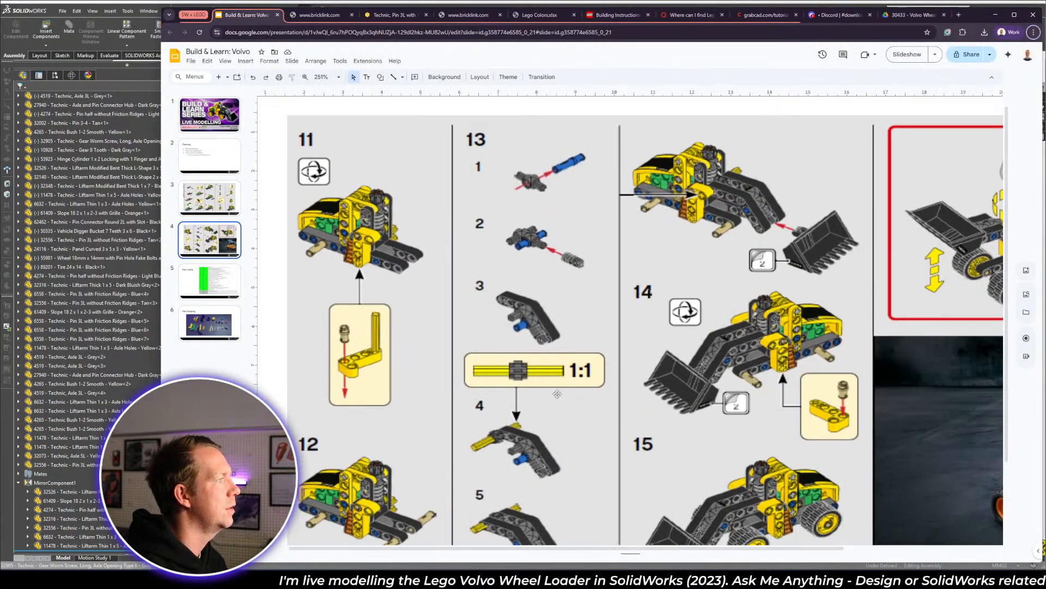
{"action": "key", "text": "alt+Tab"}
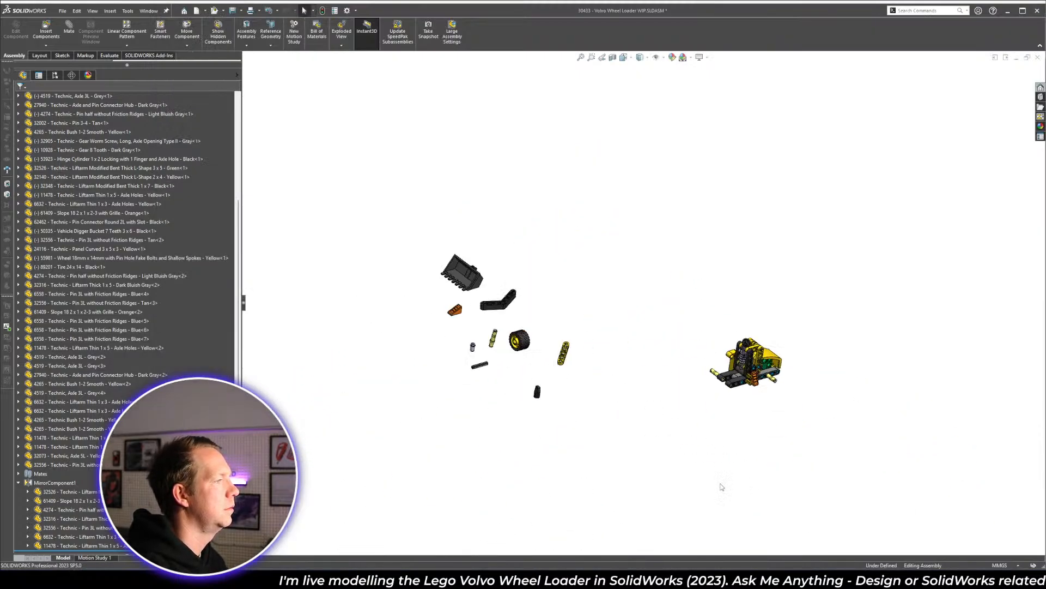
{"action": "key", "text": "alt+Tab"}
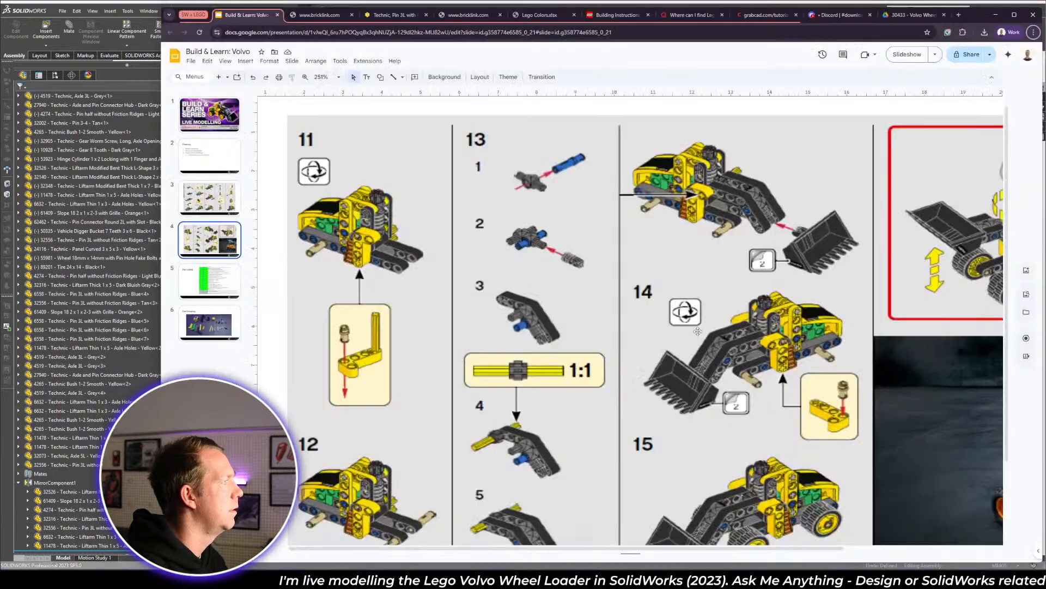
{"action": "key", "text": "alt+Tab"}
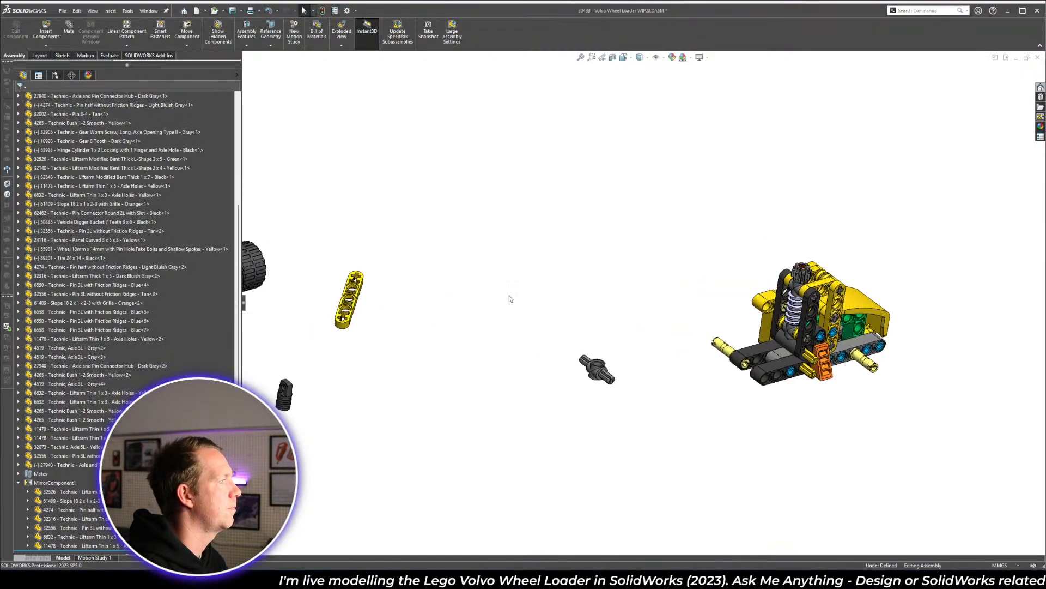
- Copy the blue Pin 3L with Friction Ridges from the loader's front liftarm and place it next to the loose connector hub
{"action": "key", "text": "alt+Tab"}
{"action": "key", "text": "alt+Tab"}
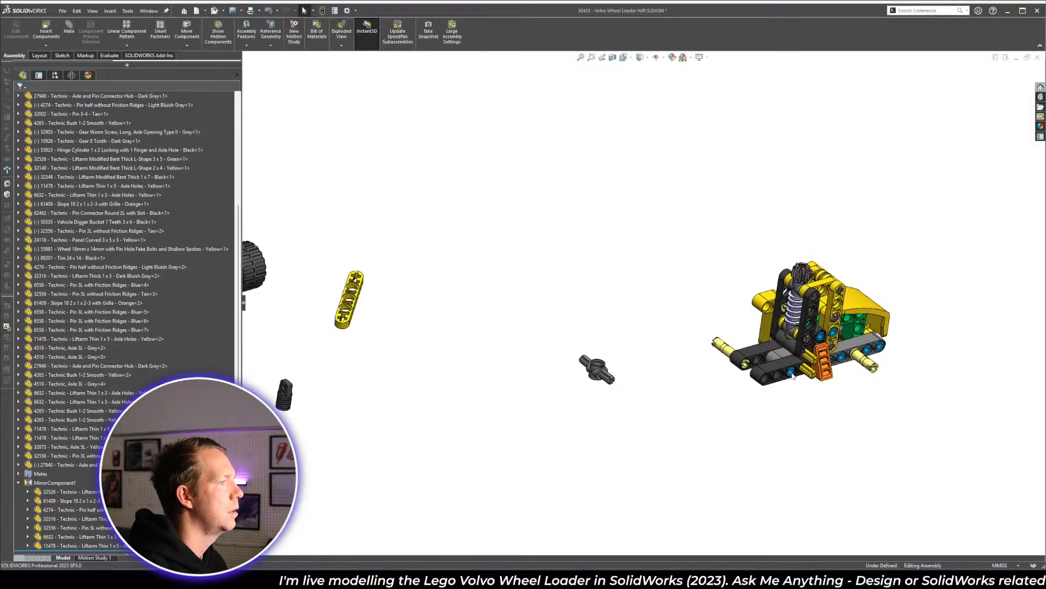
{"action": "scroll", "coordinate": [649, 391], "scroll_direction": "down", "scroll_amount": 5}
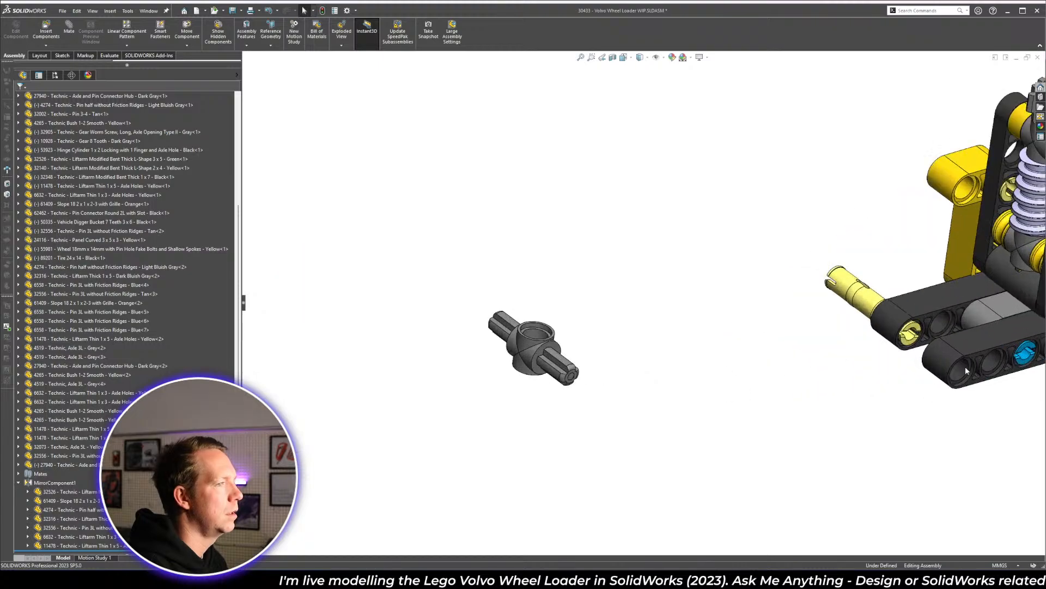
{"action": "left_click_drag", "start_coordinate": [1023, 359], "coordinate": [573, 305], "text": "ctrl"}
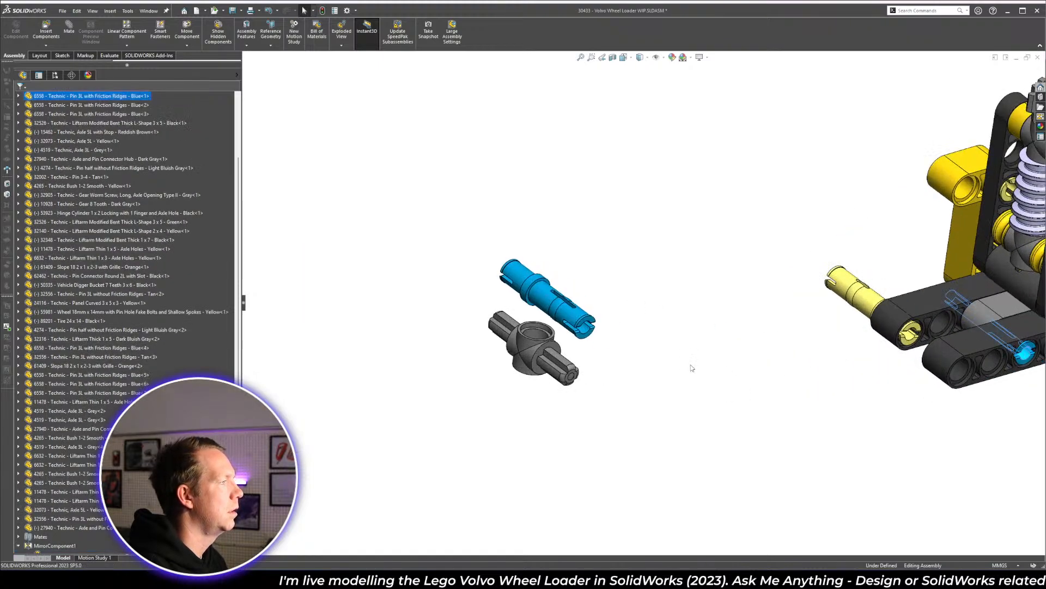
- Compare with build step 13 in the instructions and place a second copy of the dark grey connector hub beside the first
{"action": "key", "text": "alt+Tab"}
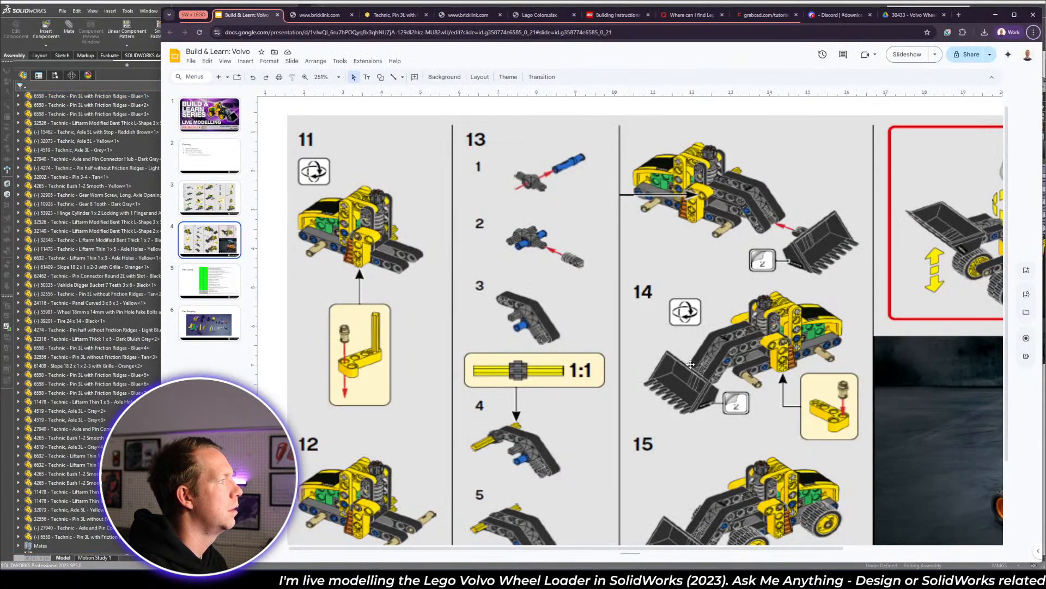
{"action": "key", "text": "alt+Tab"}
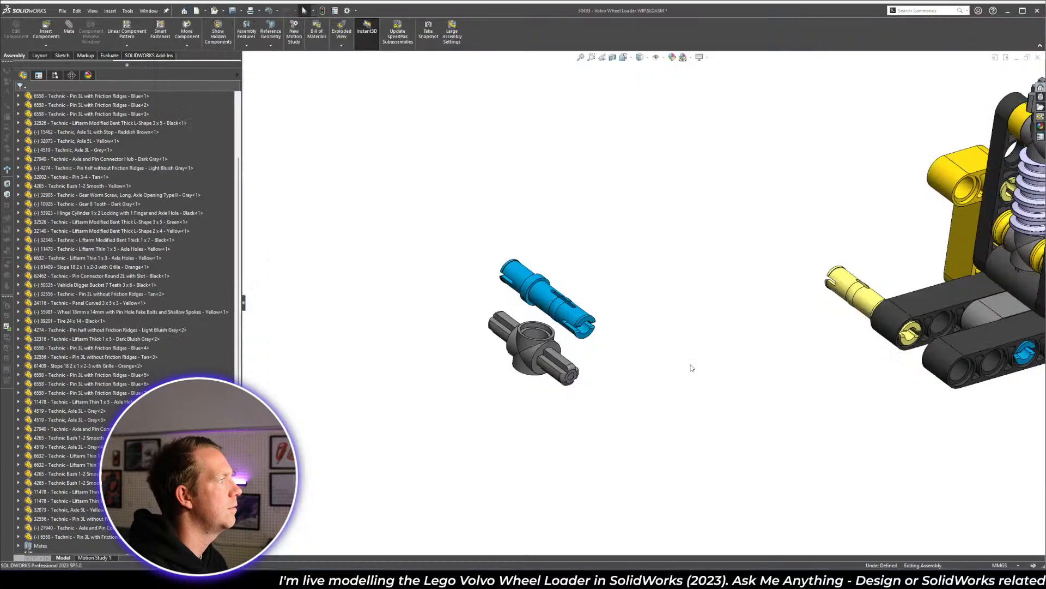
{"action": "left_click_drag", "start_coordinate": [522, 357], "coordinate": [409, 315], "text": "ctrl"}
{"action": "key", "text": "alt+Tab"}
{"action": "key", "text": "alt+Tab"}
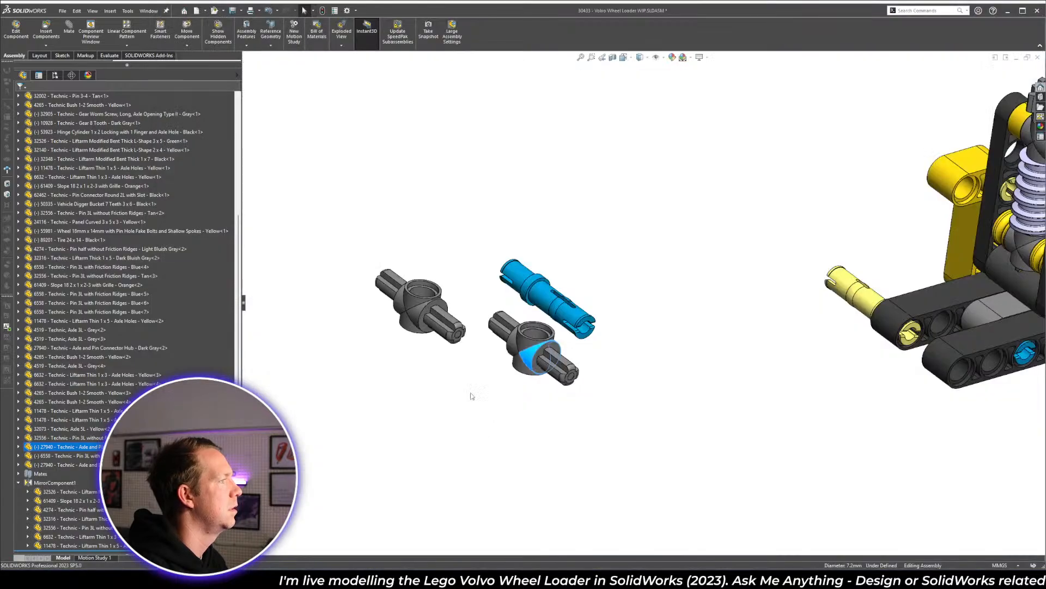
- Bring the loose black Hinge Cylinder 1 x 2 over next to the two connector hubs
{"action": "scroll", "coordinate": [594, 304], "scroll_direction": "up", "scroll_amount": 5}
{"action": "scroll", "coordinate": [428, 251], "scroll_direction": "down", "scroll_amount": 3}
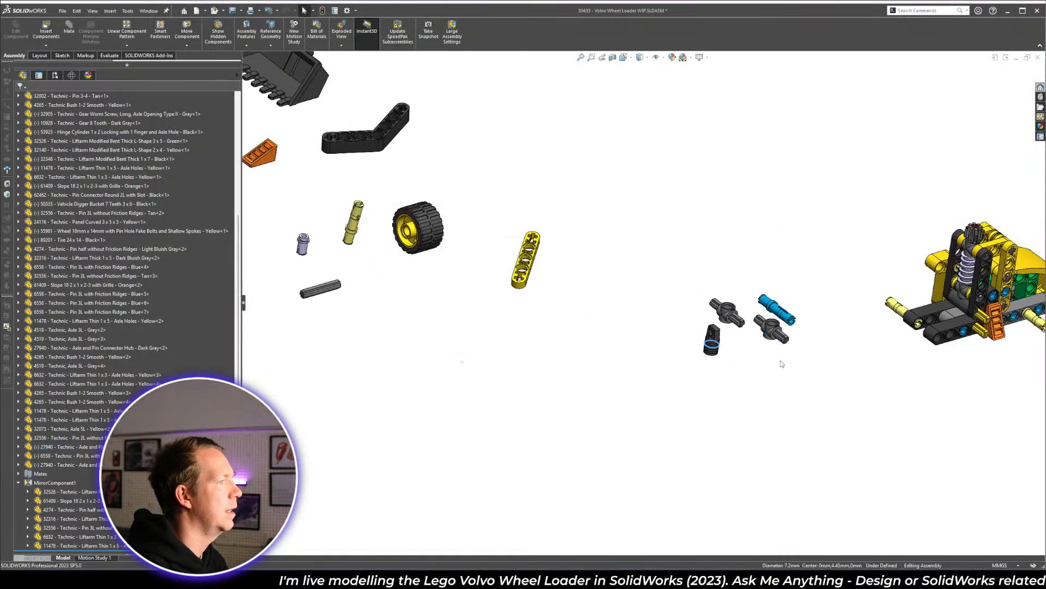
{"action": "scroll", "coordinate": [696, 346], "scroll_direction": "down", "scroll_amount": 2}
- Recheck the step 13 part arrangement in the instructions and move the connector hub in front of the blue pin to the pin's other side
{"action": "key", "text": "alt+Tab"}
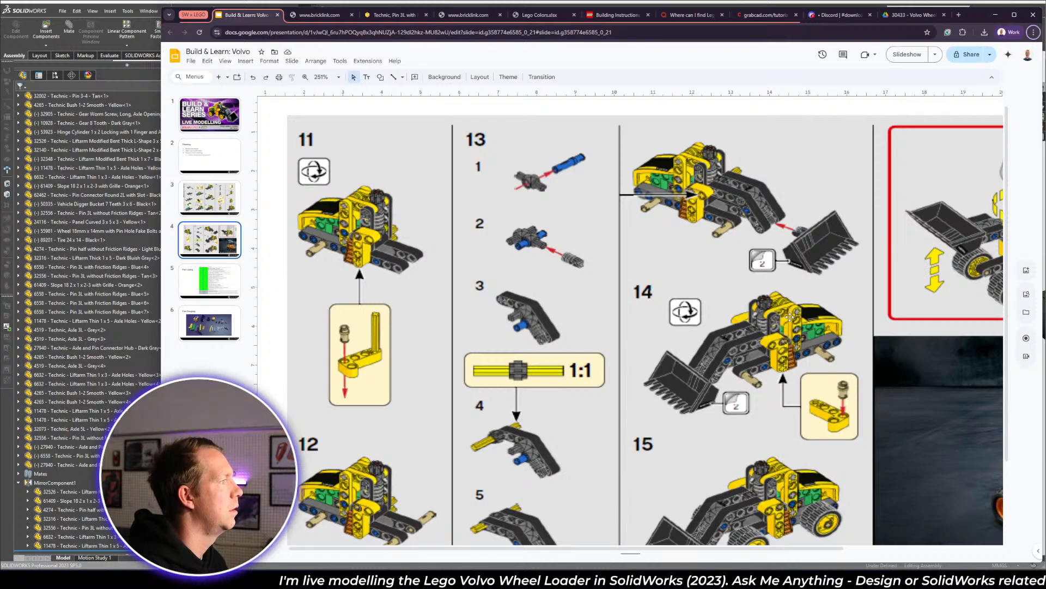
{"action": "key", "text": "alt+Tab"}
{"action": "key", "text": "alt+Tab"}
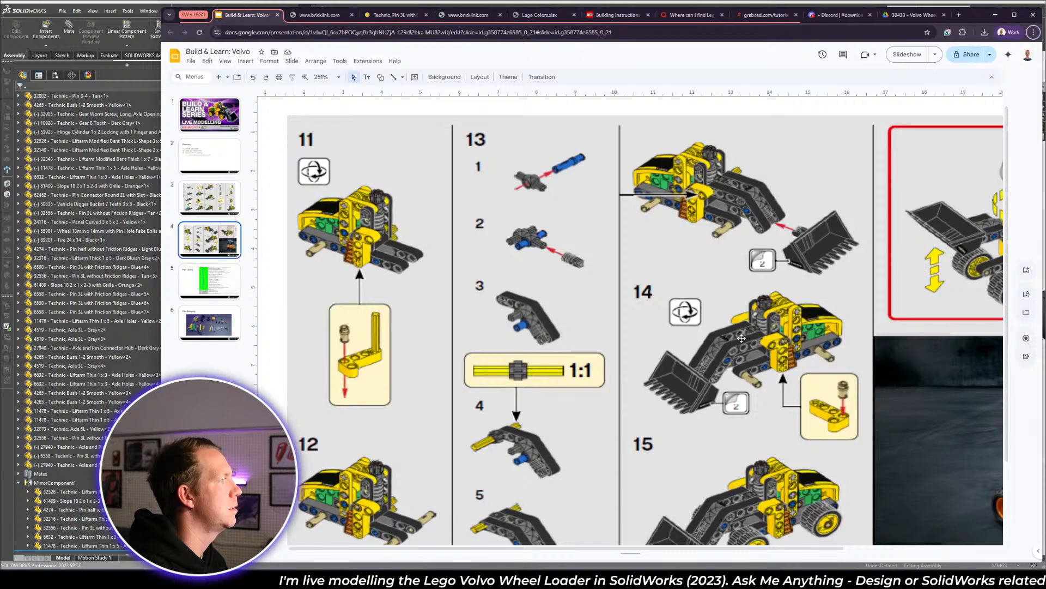
{"action": "key", "text": "alt+Tab"}
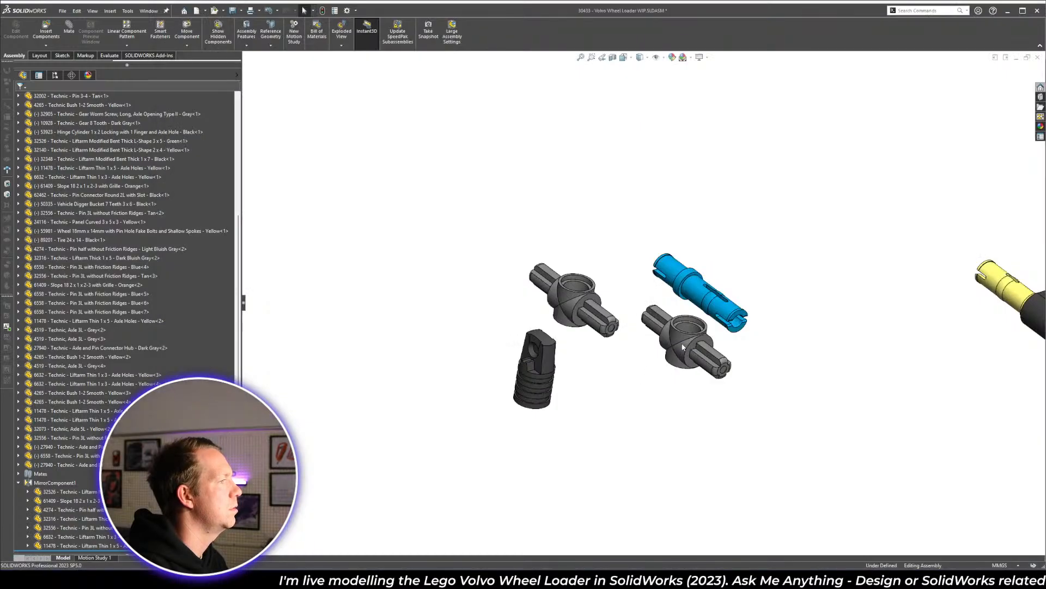
{"action": "left_click_drag", "start_coordinate": [683, 347], "coordinate": [685, 239]}
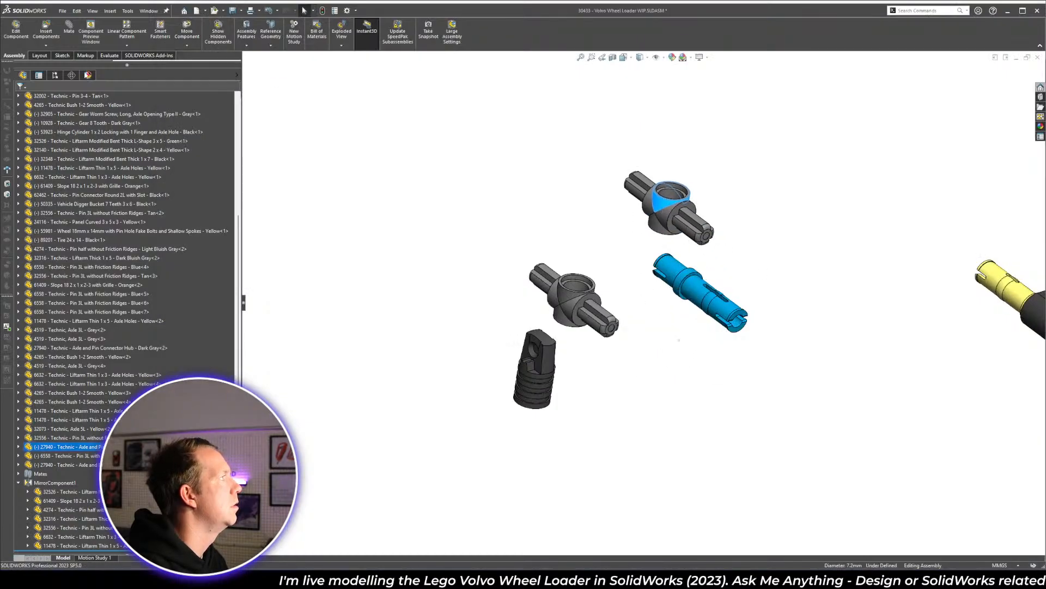
{"action": "left_click", "coordinate": [773, 213]}
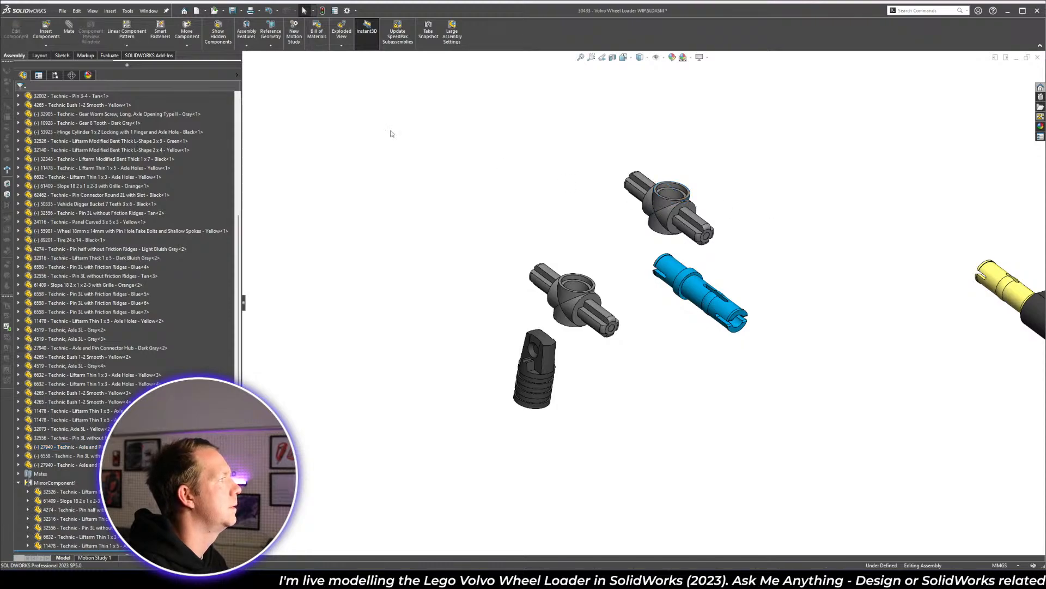
{"action": "left_click", "coordinate": [665, 216]}
{"action": "left_click", "coordinate": [770, 262]}
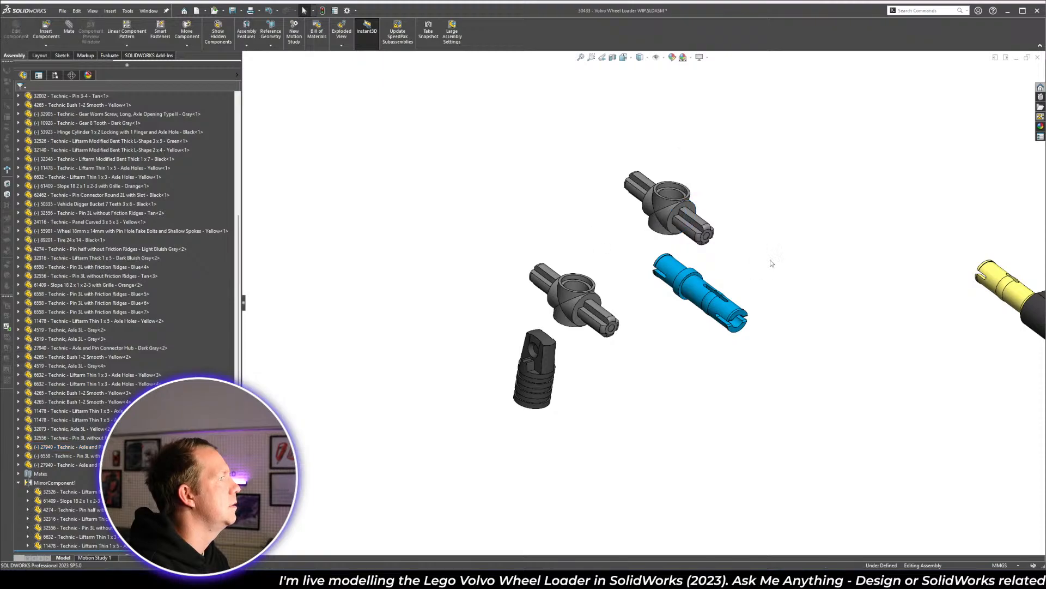
- Rotate the upper dark gray axle and pin connector hub so its pin hole faces sideways, and fix it in place
{"action": "scroll", "coordinate": [770, 261], "scroll_direction": "up", "scroll_amount": 1}
{"action": "left_click", "coordinate": [207, 65]}
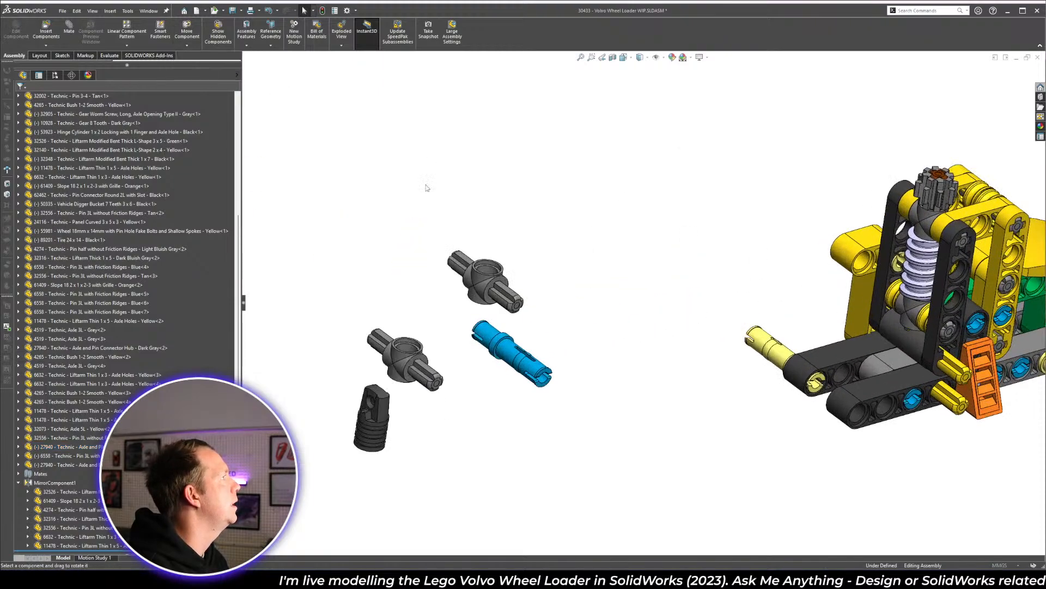
{"action": "left_click_drag", "start_coordinate": [482, 275], "coordinate": [257, 138]}
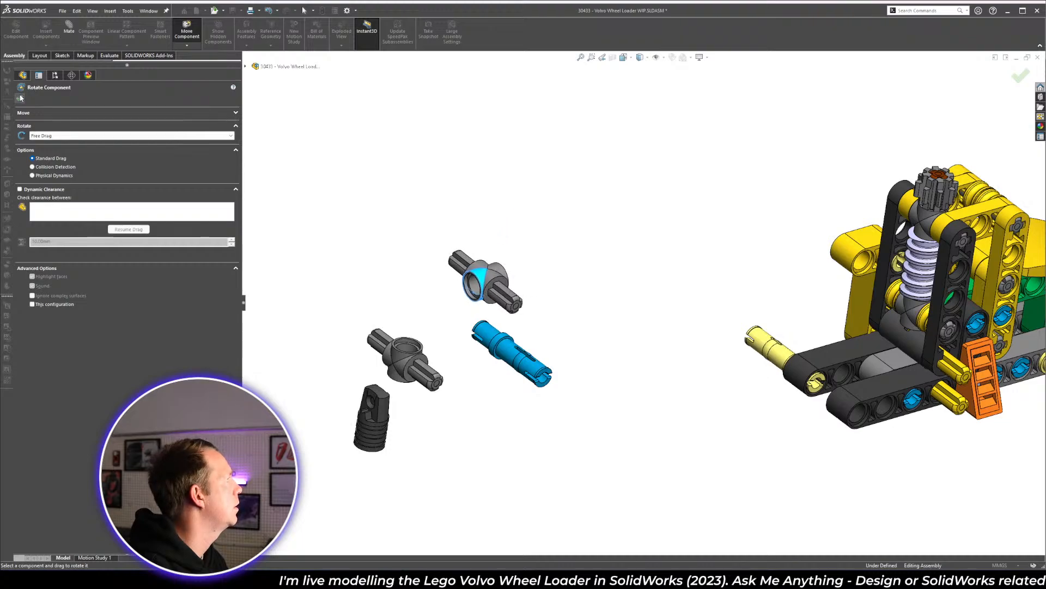
{"action": "key", "text": "Escape"}
{"action": "left_click", "coordinate": [491, 275]}
{"action": "right_click", "coordinate": [493, 276]}
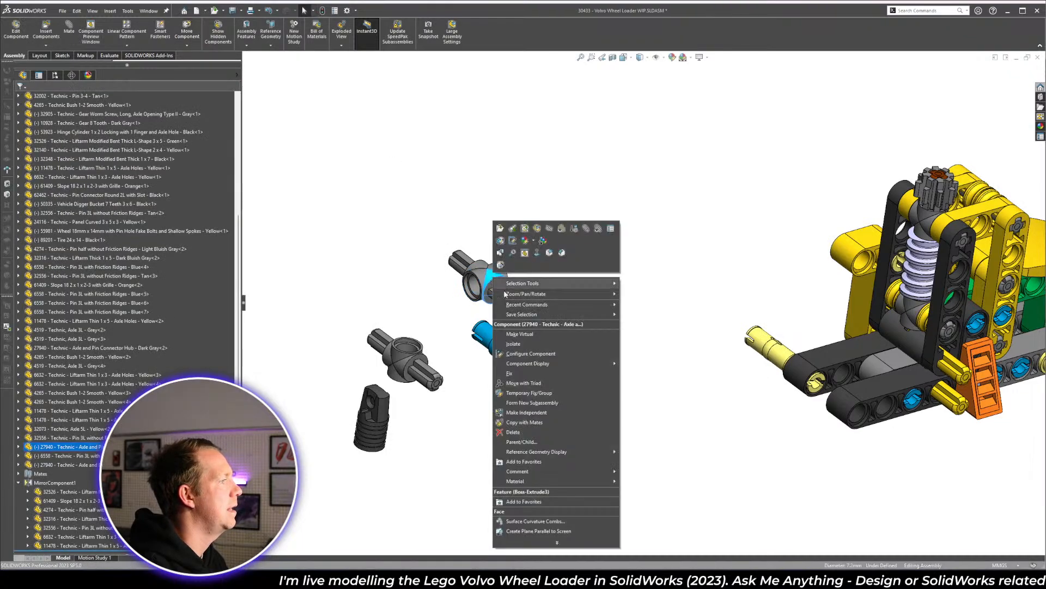
{"action": "left_click", "coordinate": [538, 374]}
- Check step 13 of the building instructions in Google Slides and, back in SOLIDWORKS, mate the loose hub's axle concentric with the fixed hub's pin hole
{"action": "scroll", "coordinate": [400, 270], "scroll_direction": "down", "scroll_amount": 1}
{"action": "key", "text": "alt+Tab"}
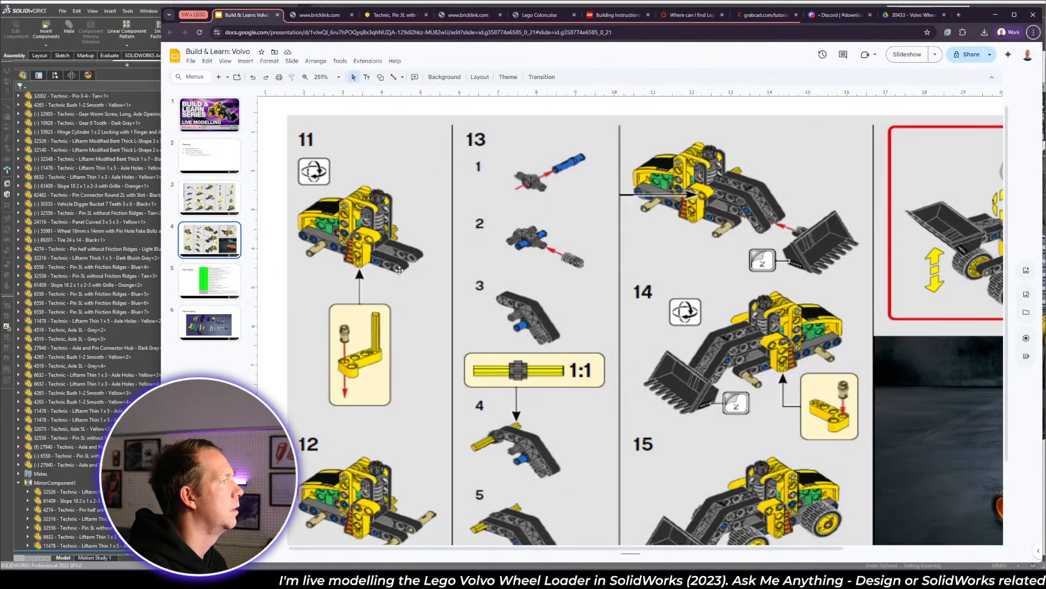
{"action": "key", "text": "alt+Tab"}
{"action": "key", "text": "alt+Tab"}
{"action": "key", "text": "alt+Tab"}
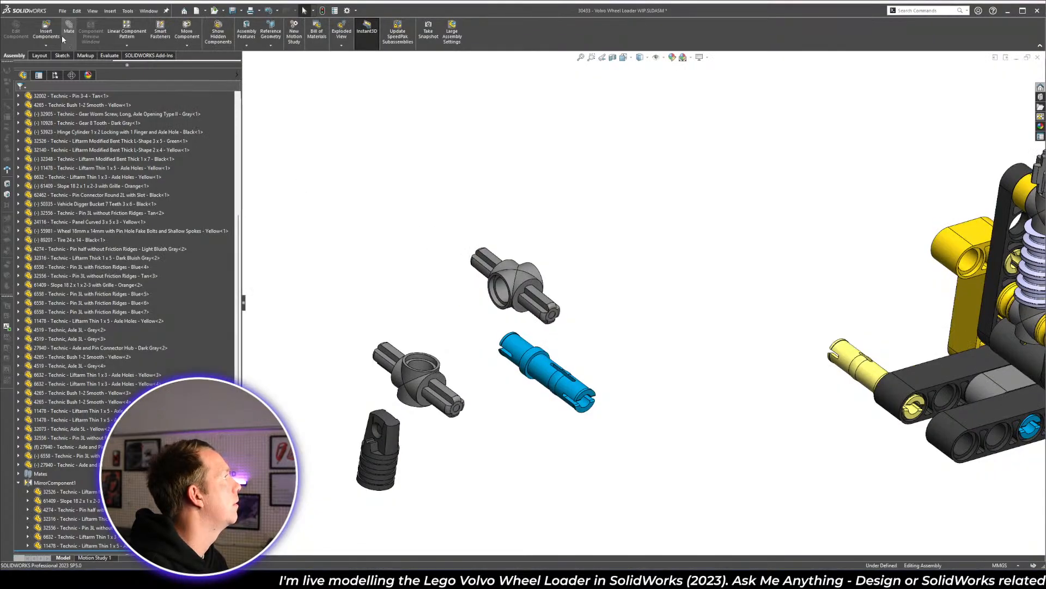
{"action": "key", "text": "m"}
{"action": "left_click", "coordinate": [444, 388]}
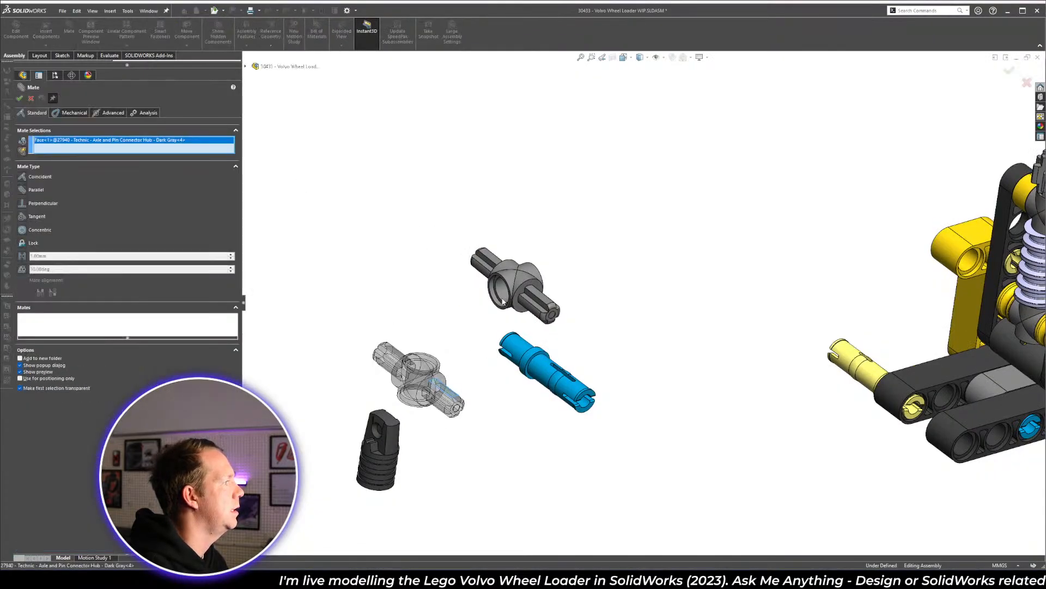
{"action": "left_click", "coordinate": [505, 291]}
{"action": "left_click", "coordinate": [444, 235]}
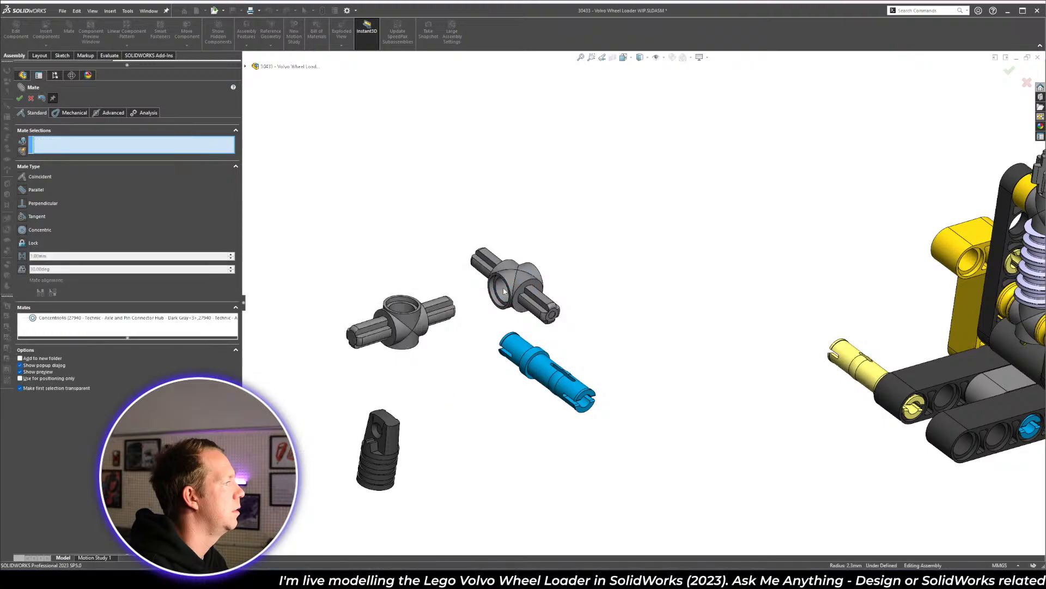
- Turn the loose hub to match the instructions and add a coincident mate seating its axle shoulder against the fixed hub's pin hole rim
{"action": "scroll", "coordinate": [427, 294], "scroll_direction": "up", "scroll_amount": 2}
{"action": "key", "text": "alt+Tab"}
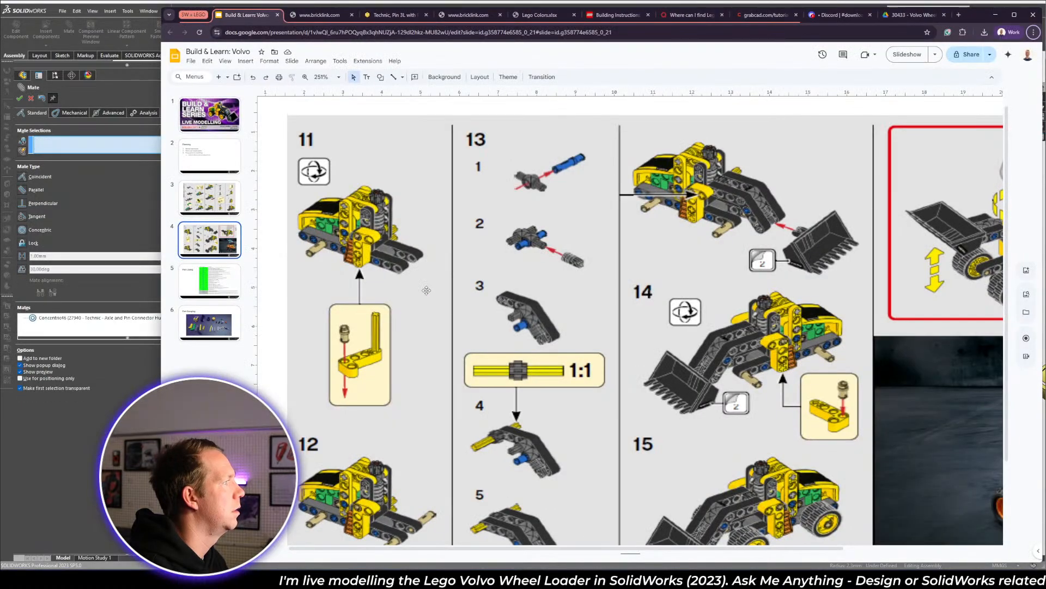
{"action": "key", "text": "alt+Tab"}
{"action": "left_click_drag", "start_coordinate": [450, 353], "coordinate": [512, 305]}
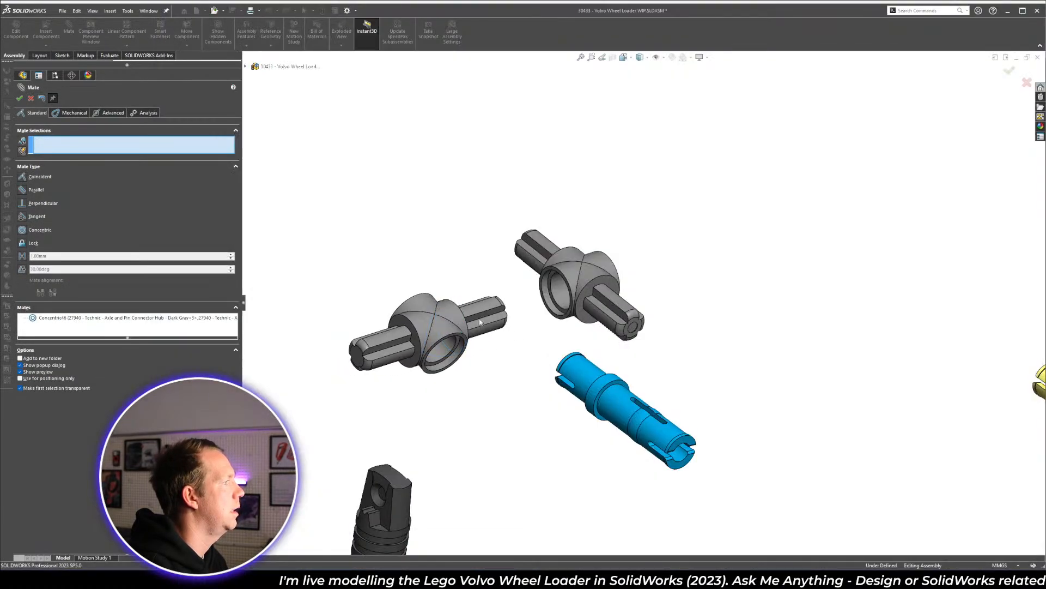
{"action": "scroll", "coordinate": [549, 297], "scroll_direction": "up", "scroll_amount": 2}
{"action": "left_click", "coordinate": [556, 261]}
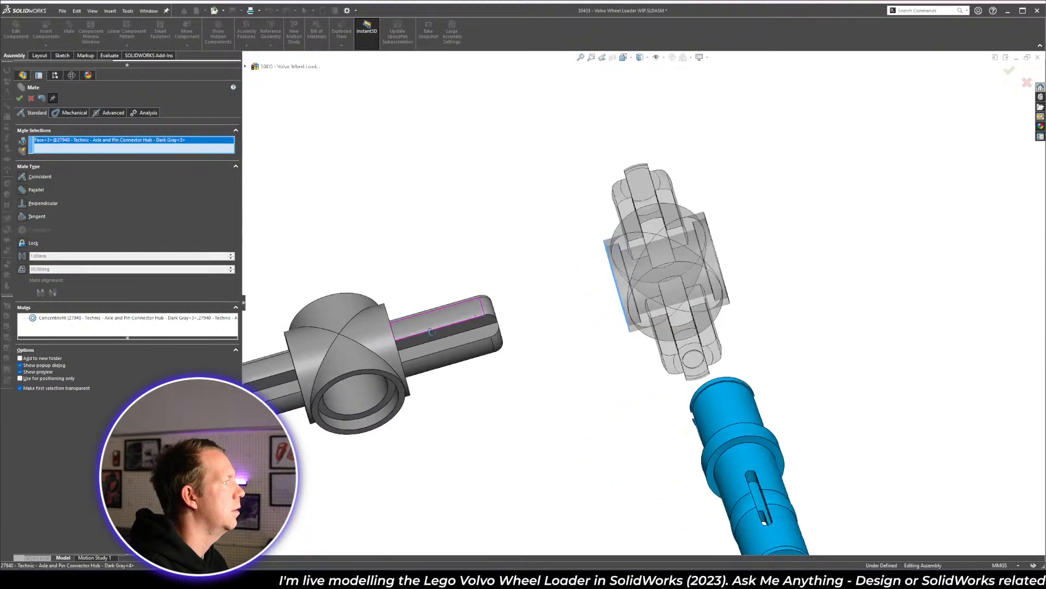
{"action": "left_click", "coordinate": [429, 383]}
{"action": "right_click", "coordinate": [426, 381]}
- Add a concentric mate with locked rotation between the blue 3L friction pin and the loose hub's pin hole
{"action": "middle_click_drag", "start_coordinate": [490, 403], "coordinate": [640, 341]}
{"action": "left_click", "coordinate": [624, 350]}
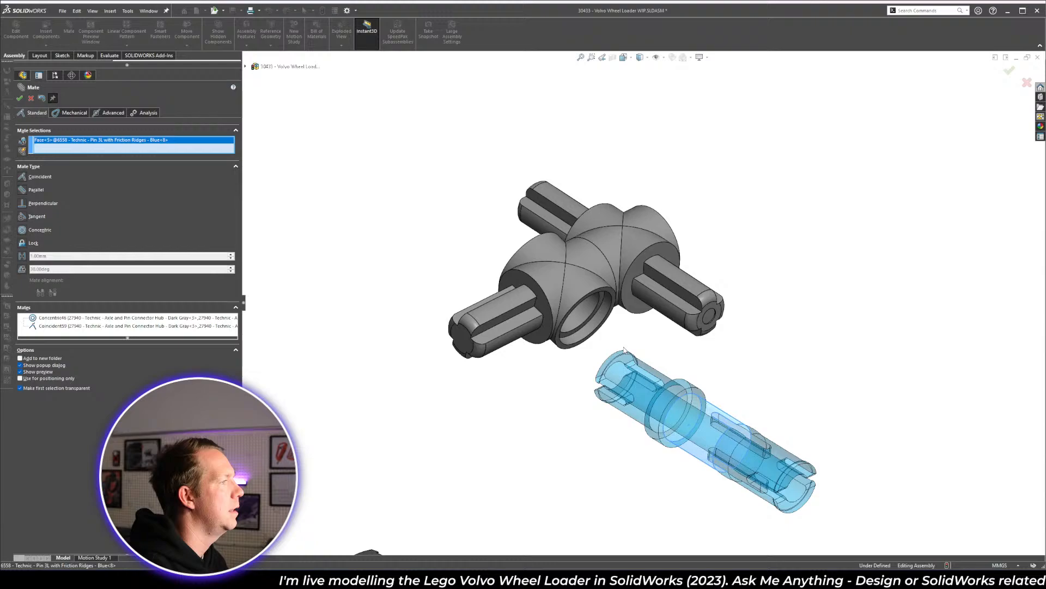
{"action": "left_click", "coordinate": [583, 315]}
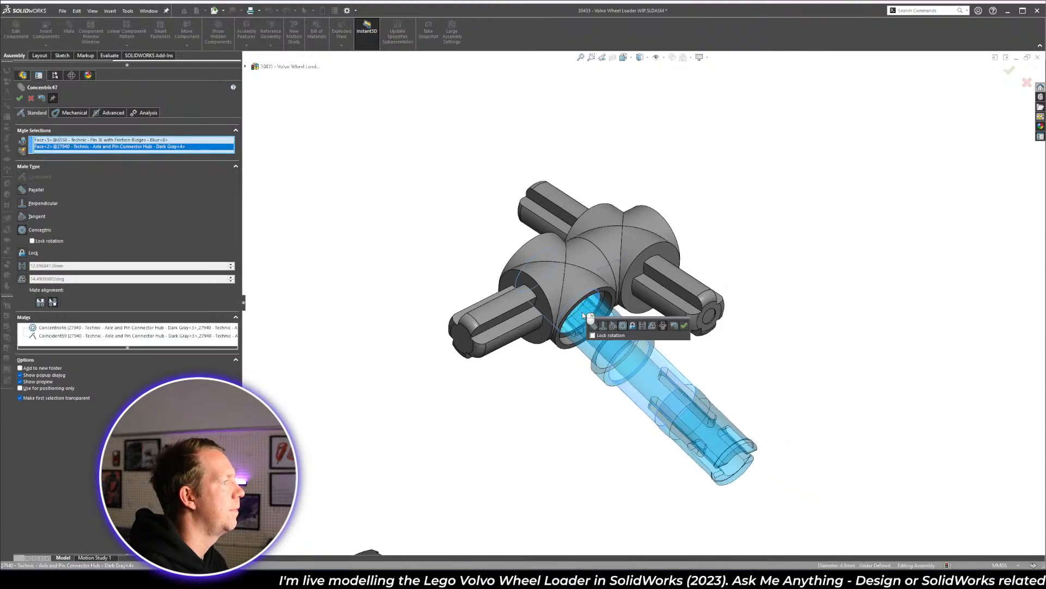
{"action": "left_click", "coordinate": [592, 335]}
{"action": "left_click", "coordinate": [685, 326]}
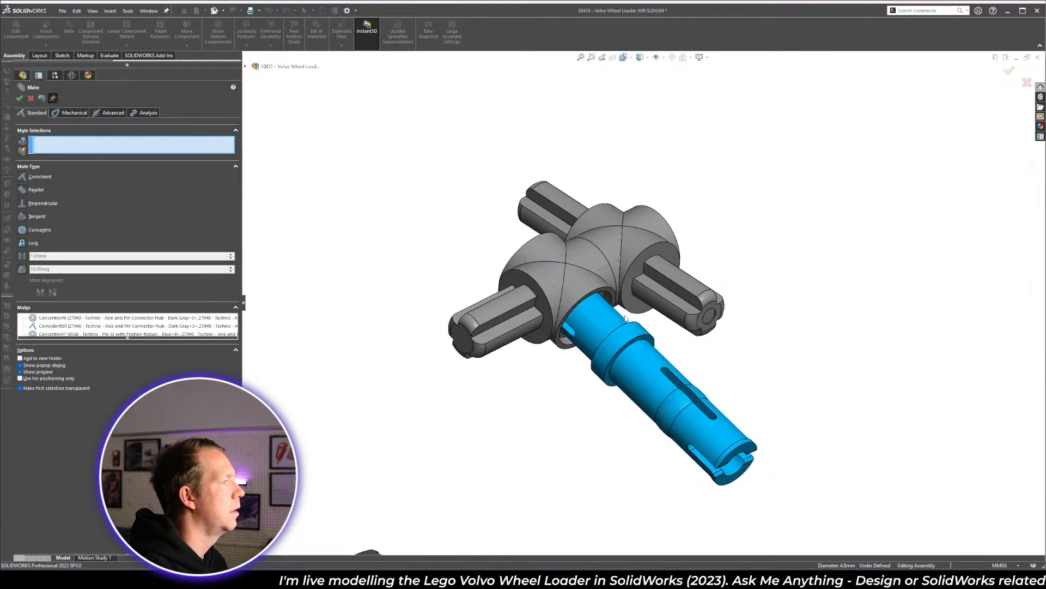
- Add a coincident mate between the blue pin's collar face and the seat of the hub's pin hole
{"action": "middle_click_drag", "start_coordinate": [685, 326], "coordinate": [670, 240]}
{"action": "scroll", "coordinate": [624, 399], "scroll_direction": "up", "scroll_amount": 3}
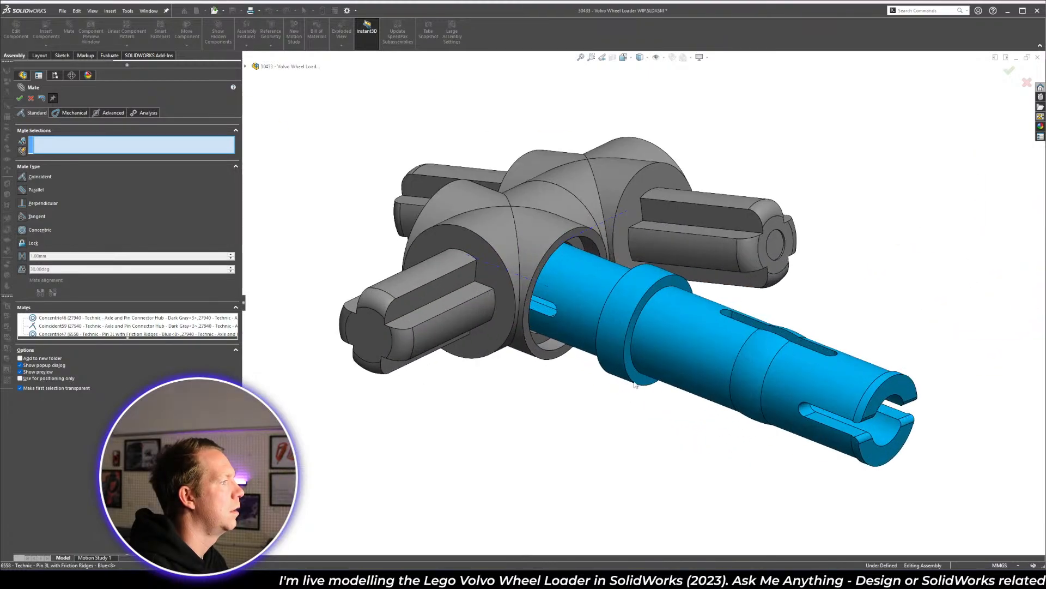
{"action": "left_click", "coordinate": [635, 382]}
{"action": "scroll", "coordinate": [467, 289], "scroll_direction": "up", "scroll_amount": 1}
{"action": "middle_click_drag", "start_coordinate": [467, 290], "coordinate": [554, 312]}
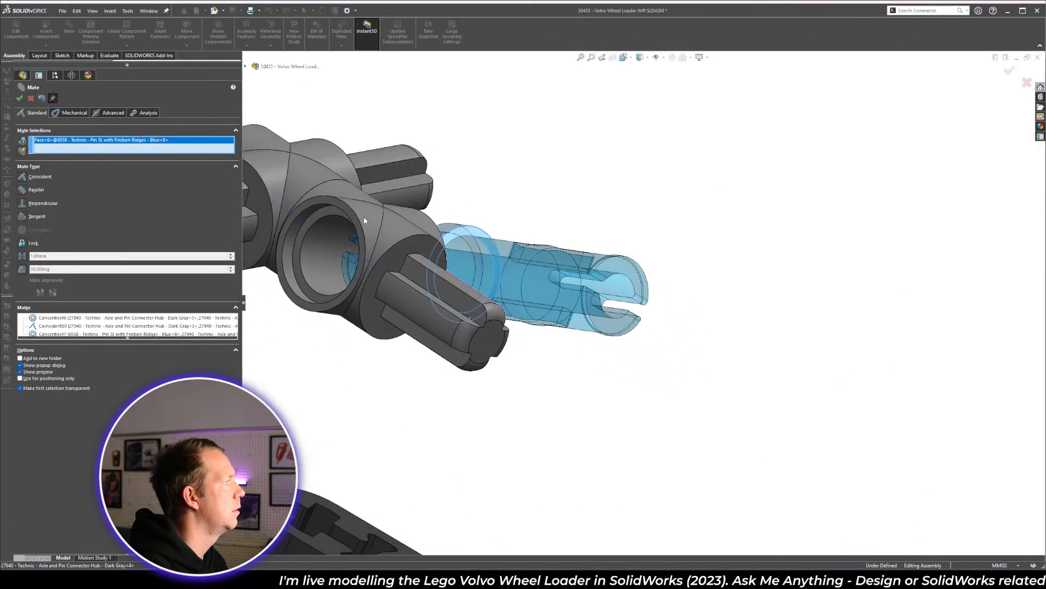
{"action": "left_click", "coordinate": [329, 210]}
{"action": "key", "text": "Return"}
- Mate a flat axle face of the fixed hub to an axle face of the second hub to align both hubs
{"action": "scroll", "coordinate": [382, 272], "scroll_direction": "down", "scroll_amount": 3}
{"action": "middle_click_drag", "start_coordinate": [381, 273], "coordinate": [393, 286]}
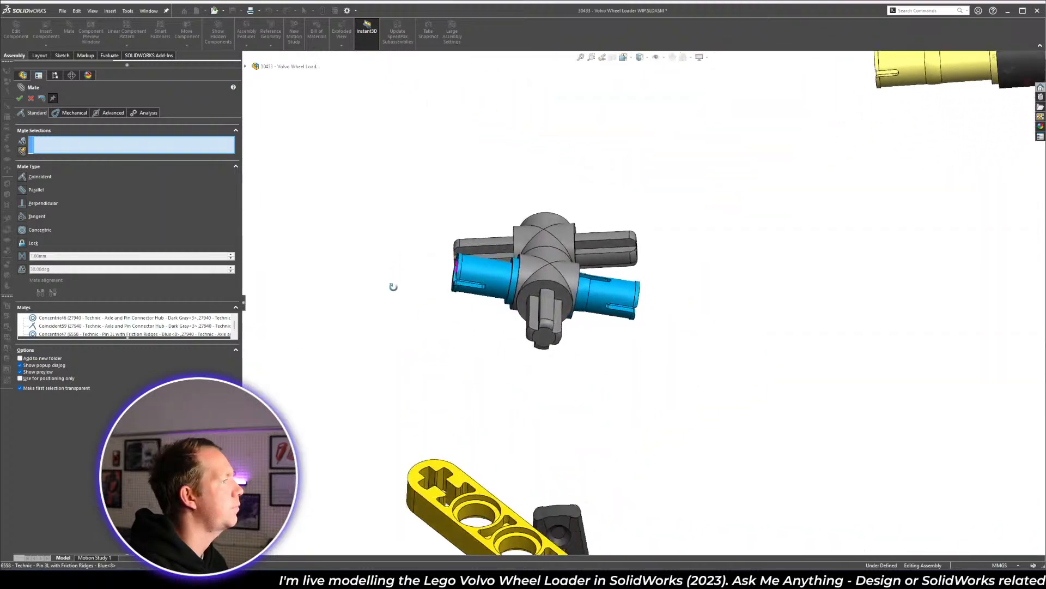
{"action": "scroll", "coordinate": [550, 254], "scroll_direction": "up", "scroll_amount": 3}
{"action": "middle_click_drag", "start_coordinate": [617, 313], "coordinate": [616, 293]}
{"action": "left_click", "coordinate": [637, 274]}
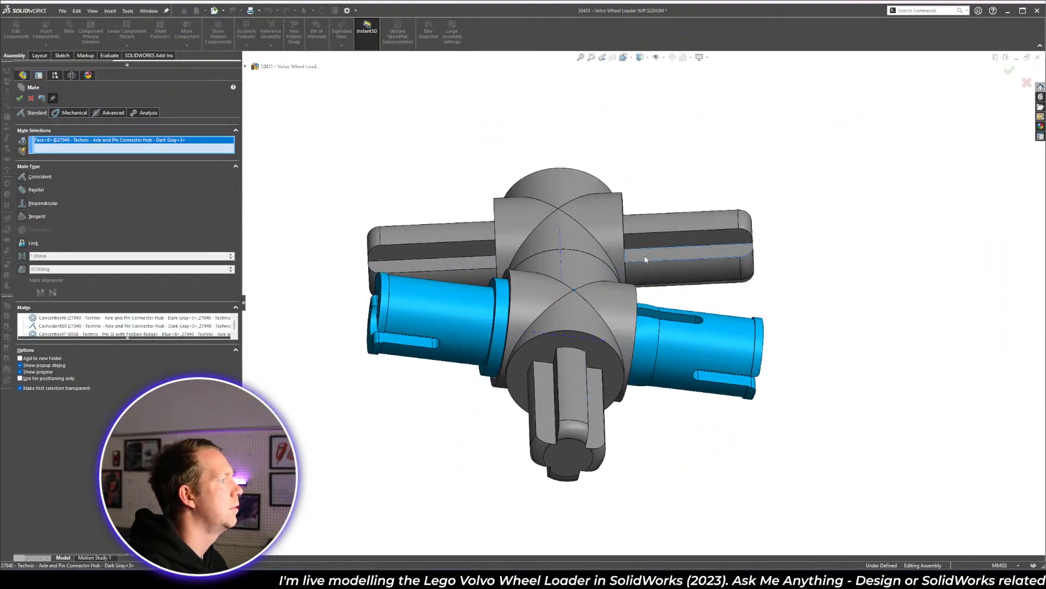
{"action": "left_click", "coordinate": [595, 395]}
{"action": "right_click", "coordinate": [598, 397]}
{"action": "scroll", "coordinate": [633, 349], "scroll_direction": "down", "scroll_amount": 4}
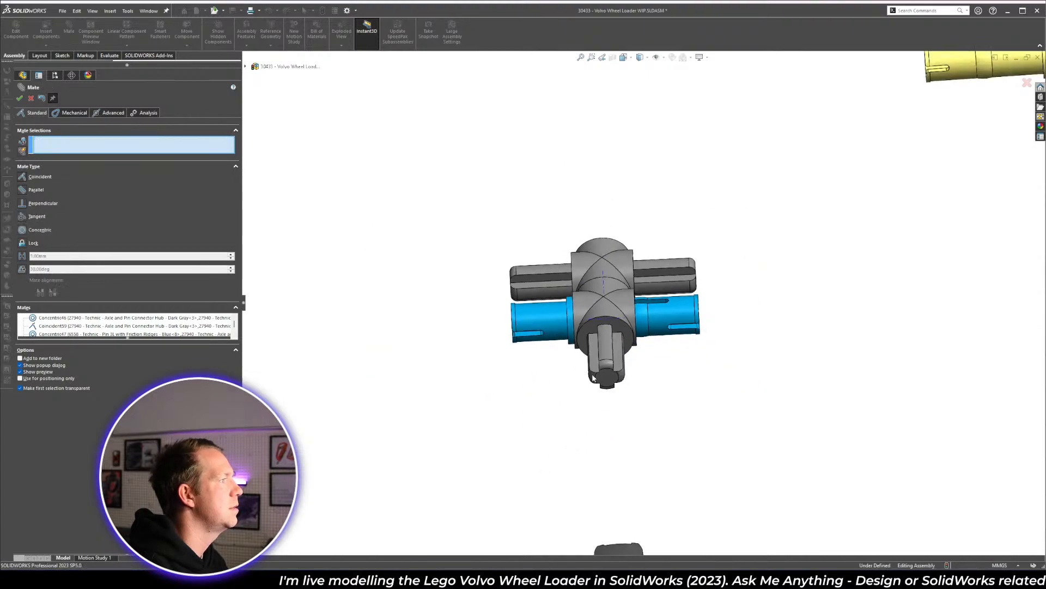
- Move the black hinge cylinder next to the hub assembly and compare its placement with step 13 of the building instructions
{"action": "middle_click_drag", "start_coordinate": [633, 348], "coordinate": [569, 366]}
{"action": "scroll", "coordinate": [568, 365], "scroll_direction": "down", "scroll_amount": 2}
{"action": "key", "text": "alt+Tab"}
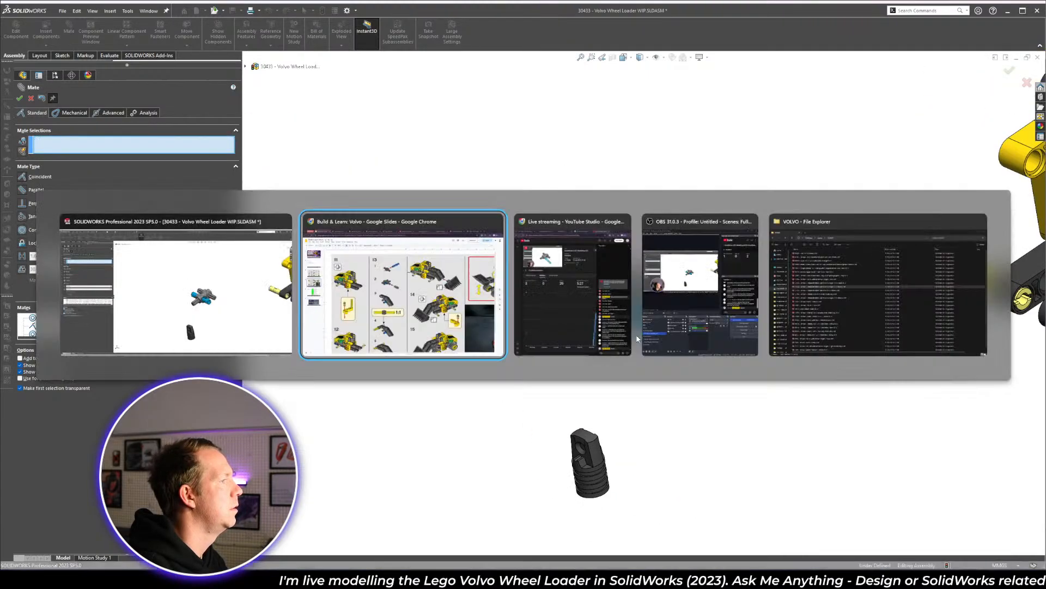
{"action": "key", "text": "alt+Tab"}
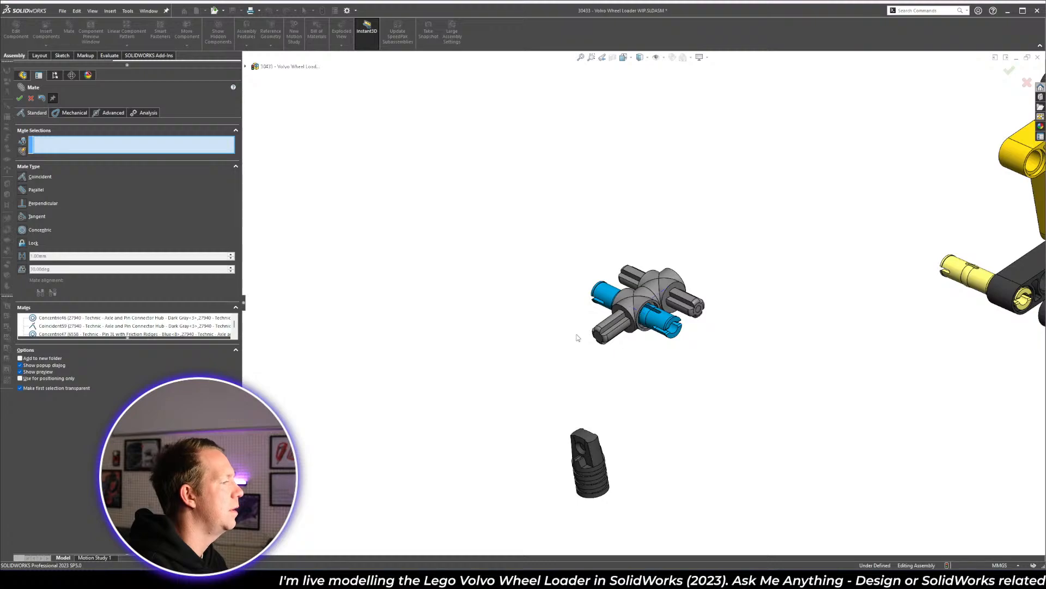
{"action": "left_click_drag", "start_coordinate": [577, 335], "coordinate": [578, 285]}
{"action": "key", "text": "alt+Tab"}
{"action": "key", "text": "alt+Tab"}
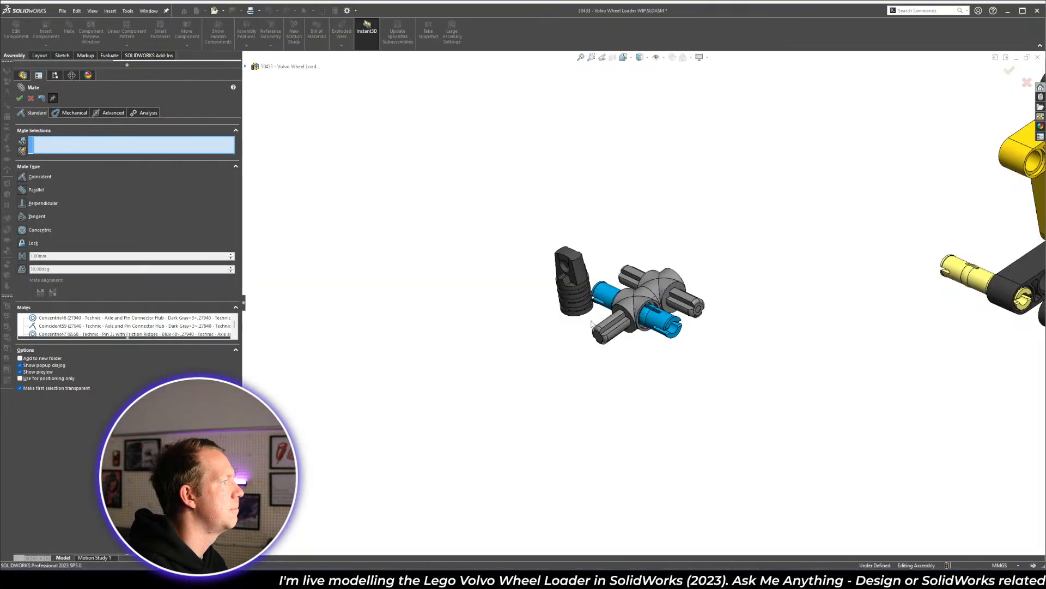
{"action": "key", "text": "alt+Tab"}
{"action": "key", "text": "alt+Tab"}
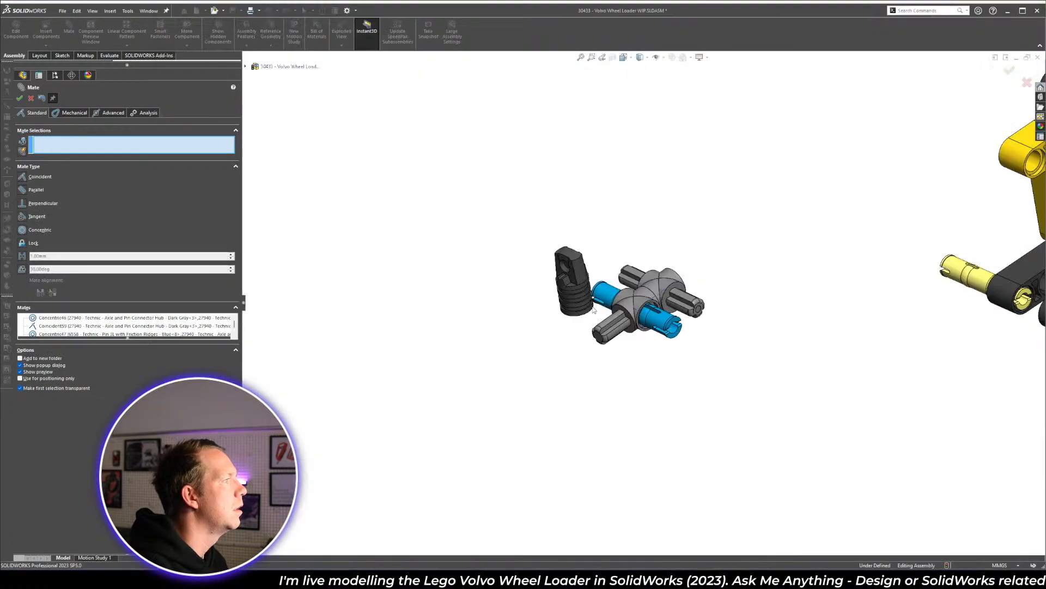
- Add a rotation-locked concentric mate with flipped alignment between the hinge cylinder and the second hub's axle, and slide the cylinder outward along the axle
{"action": "scroll", "coordinate": [589, 277], "scroll_direction": "down", "scroll_amount": 5}
{"action": "left_click_drag", "start_coordinate": [586, 271], "coordinate": [572, 343]}
{"action": "scroll", "coordinate": [620, 421], "scroll_direction": "down", "scroll_amount": 3}
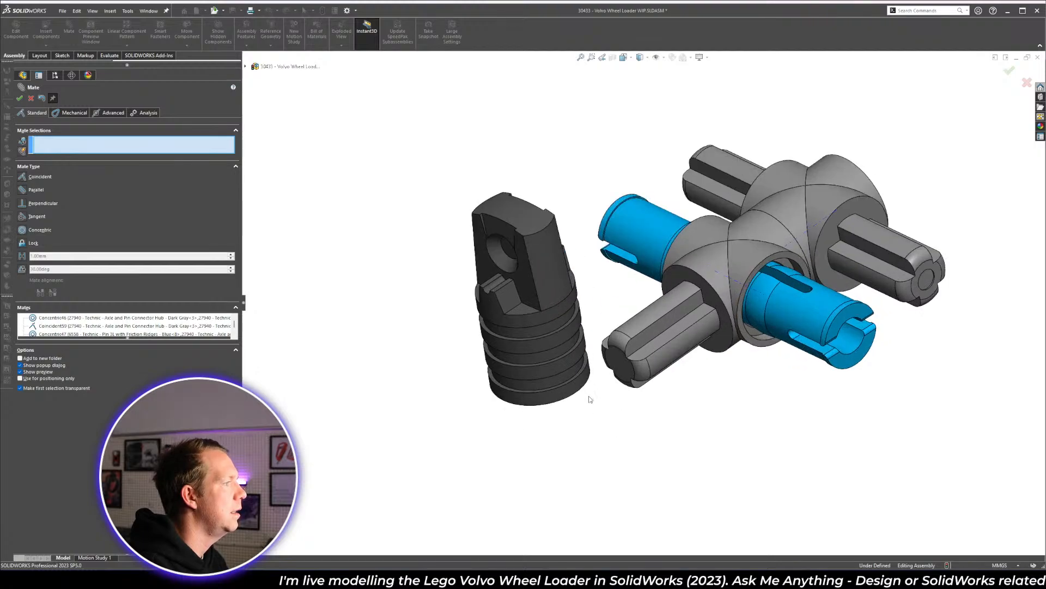
{"action": "left_click", "coordinate": [582, 404]}
{"action": "left_click", "coordinate": [647, 326]}
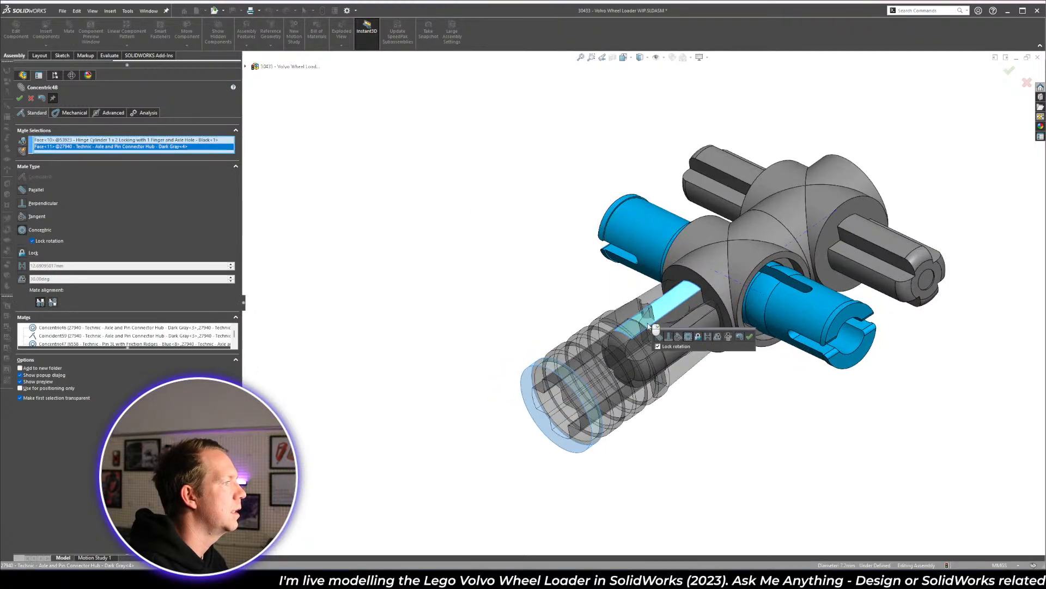
{"action": "left_click", "coordinate": [728, 336]}
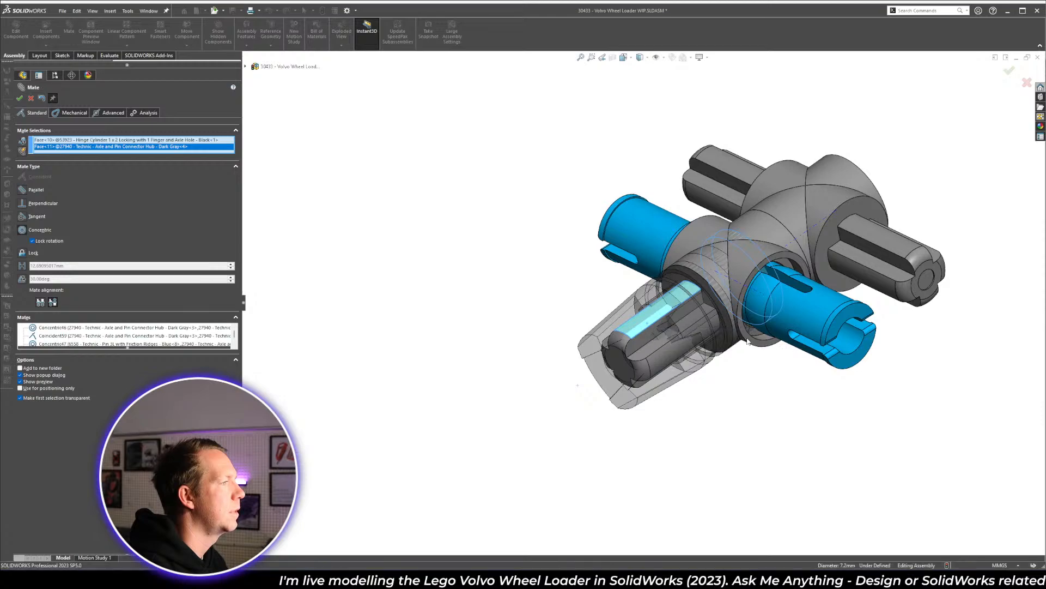
{"action": "left_click", "coordinate": [750, 337]}
{"action": "left_click_drag", "start_coordinate": [669, 381], "coordinate": [514, 467]}
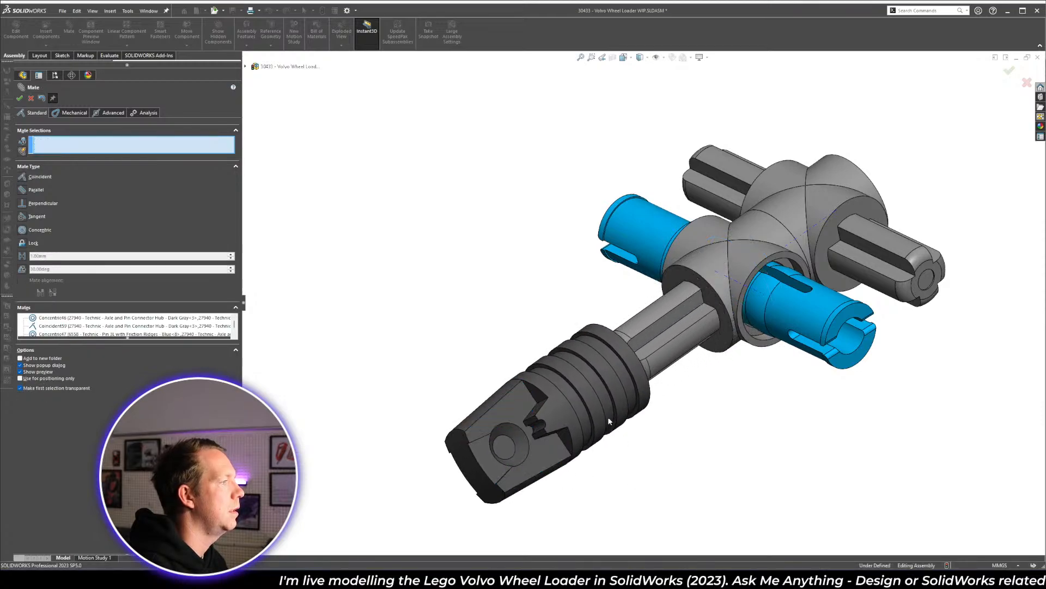
{"action": "left_click_drag", "start_coordinate": [611, 377], "coordinate": [598, 386]}
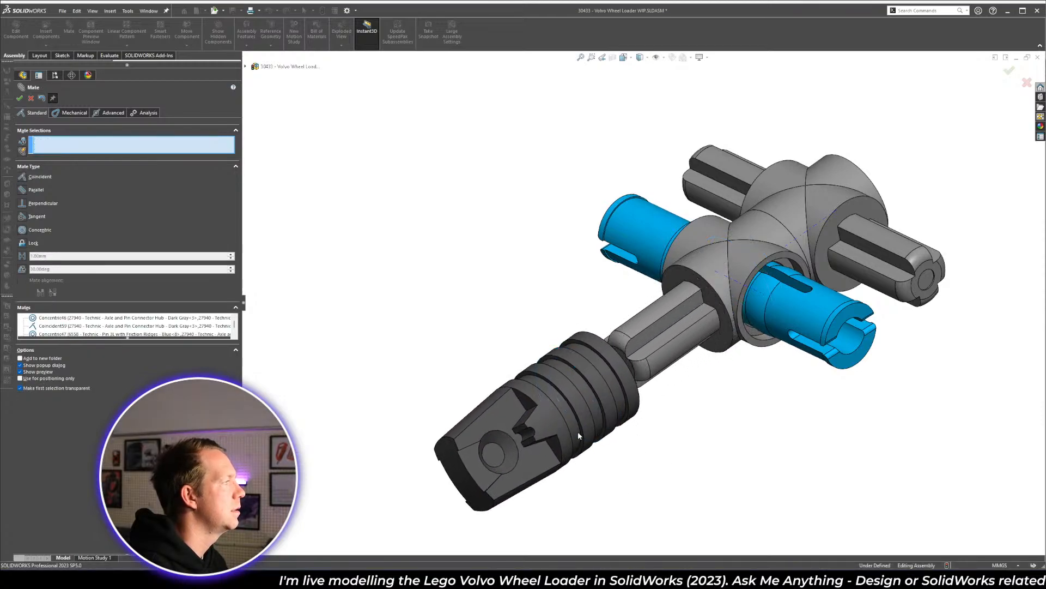
- Add a parallel mate between the hinge cylinder's flat finger face and the hub's axle face, allowing other mates to break, and close the Mate command
{"action": "scroll", "coordinate": [578, 431], "scroll_direction": "up", "scroll_amount": 3}
{"action": "mouse_move", "coordinate": [579, 406]}
{"action": "middle_mouse_down"}
{"action": "mouse_move", "coordinate": [656, 406]}
{"action": "mouse_move", "coordinate": [566, 409]}
{"action": "middle_mouse_up"}
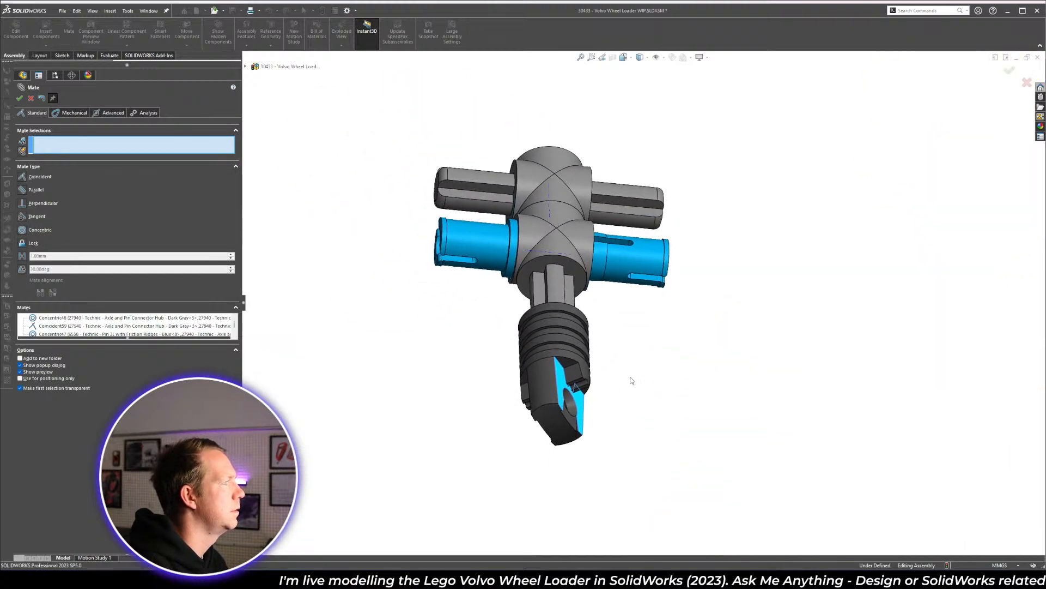
{"action": "middle_click_drag", "start_coordinate": [596, 346], "coordinate": [552, 351]}
{"action": "scroll", "coordinate": [552, 351], "scroll_direction": "down", "scroll_amount": 3}
{"action": "left_click", "coordinate": [553, 351]}
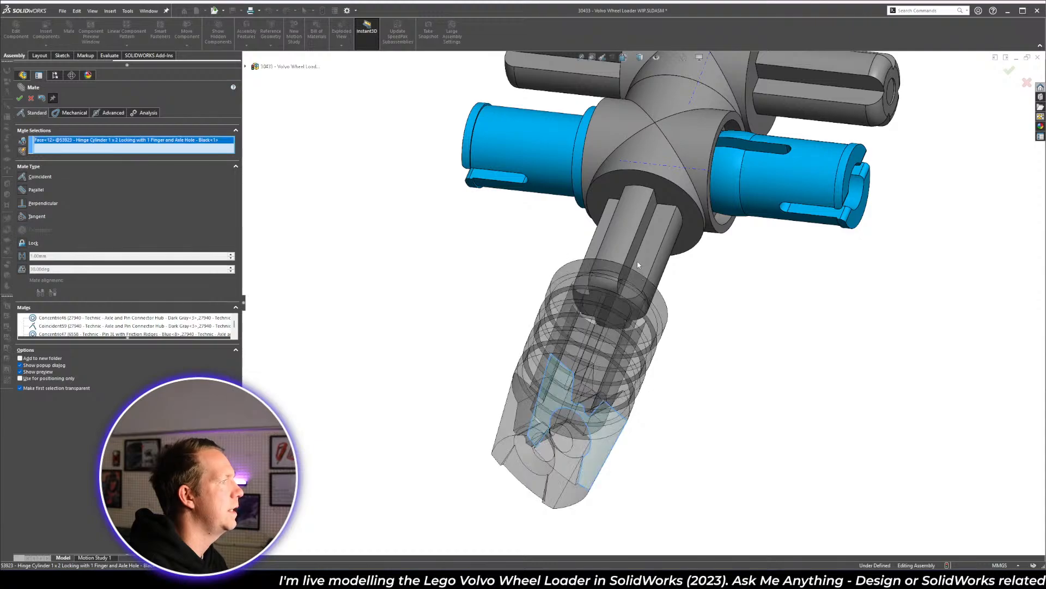
{"action": "left_click", "coordinate": [633, 251]}
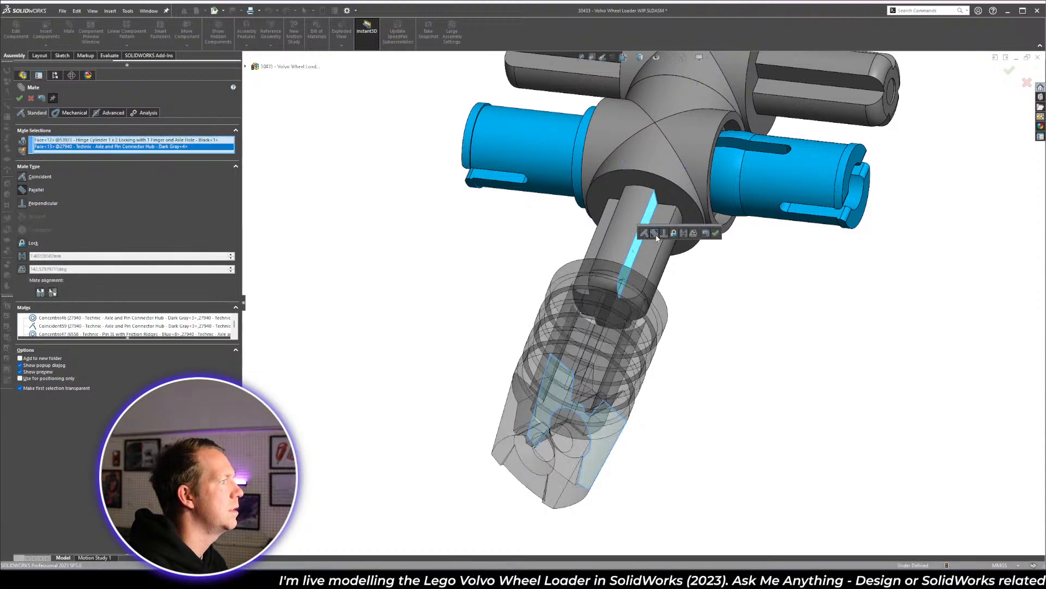
{"action": "left_click", "coordinate": [654, 233]}
{"action": "left_click", "coordinate": [726, 234]}
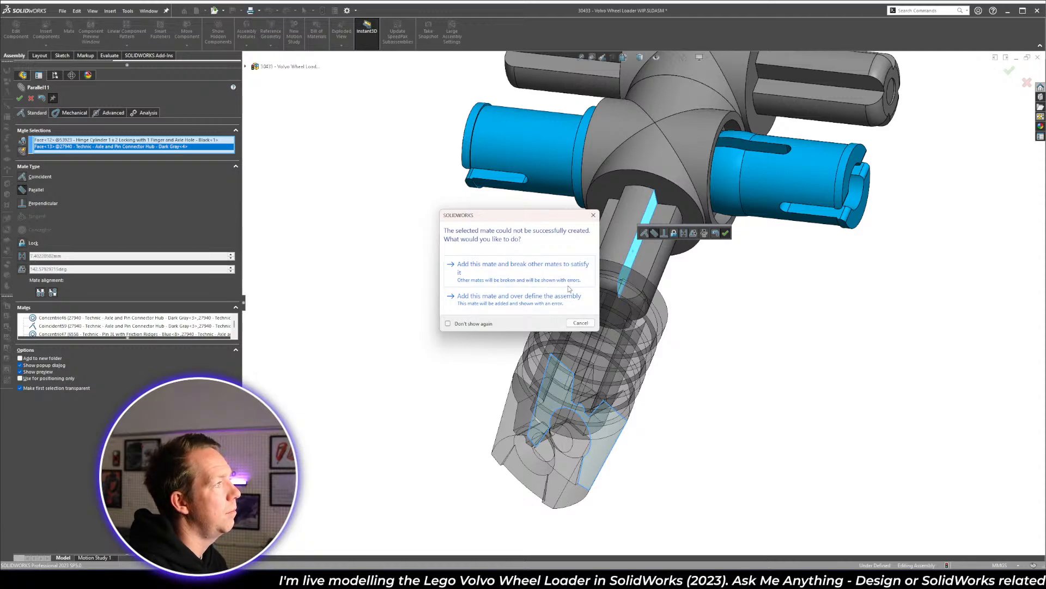
{"action": "left_click", "coordinate": [517, 276]}
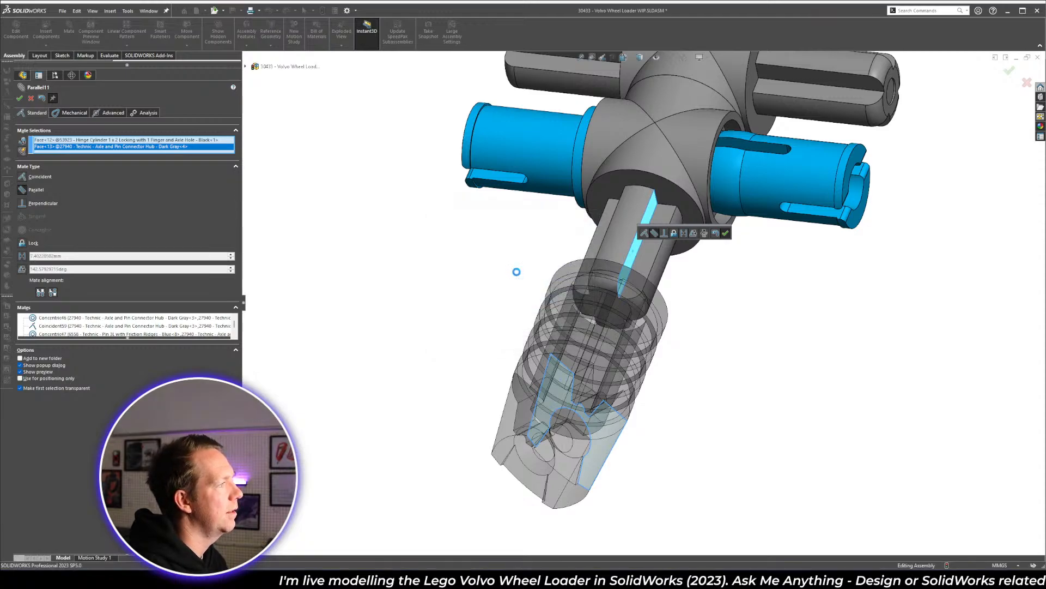
{"action": "left_click", "coordinate": [20, 98]}
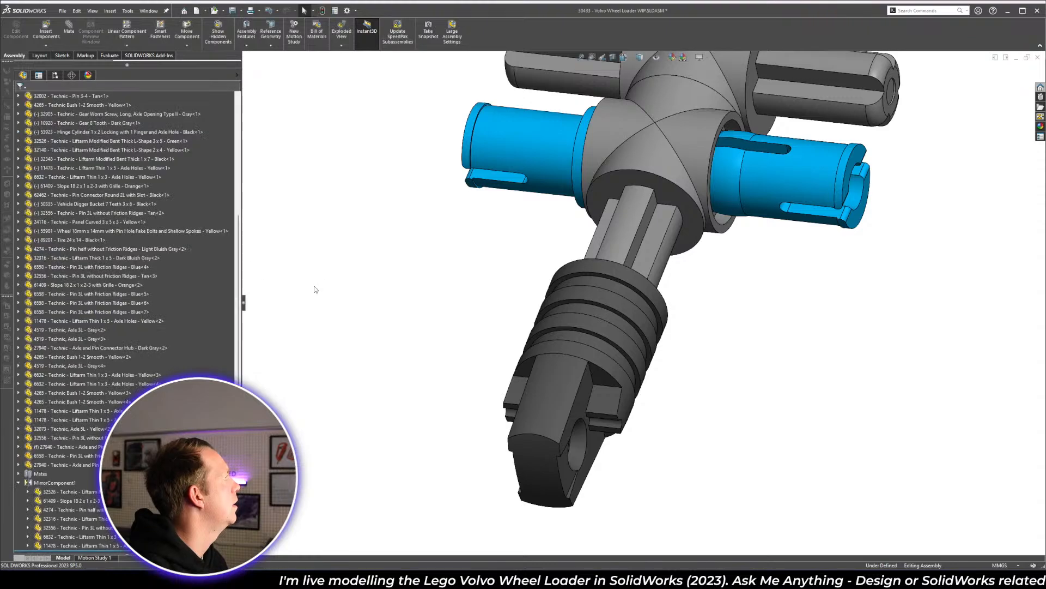
- Try moving the hinge cylinder on the hub's axle to check its remaining freedom
{"action": "left_click", "coordinate": [559, 390]}
{"action": "left_click", "coordinate": [561, 389]}
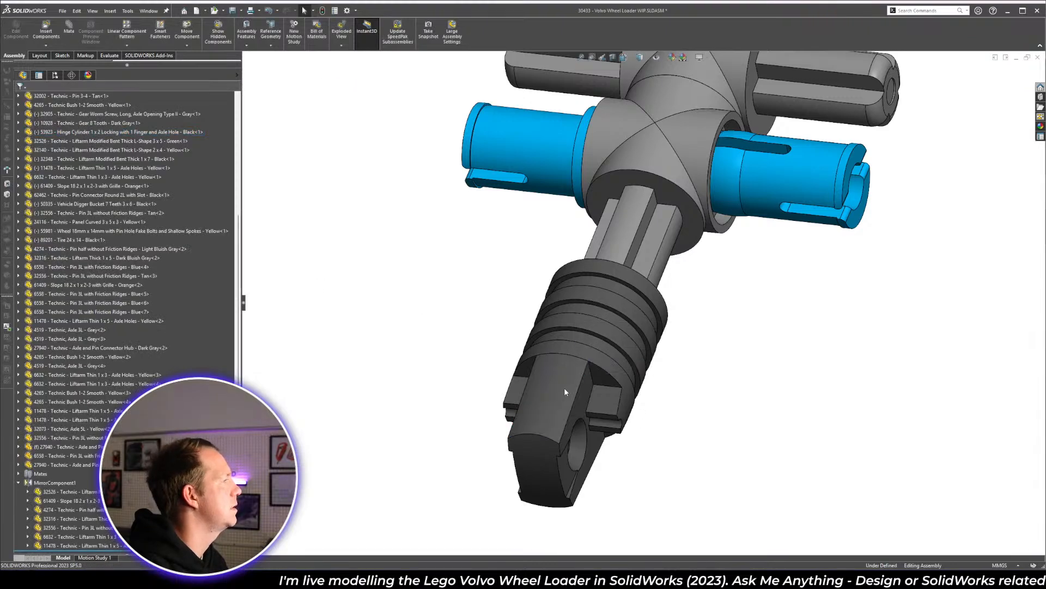
{"action": "left_click_drag", "start_coordinate": [564, 388], "coordinate": [573, 366]}
{"action": "scroll", "coordinate": [643, 254], "scroll_direction": "up", "scroll_amount": 3}
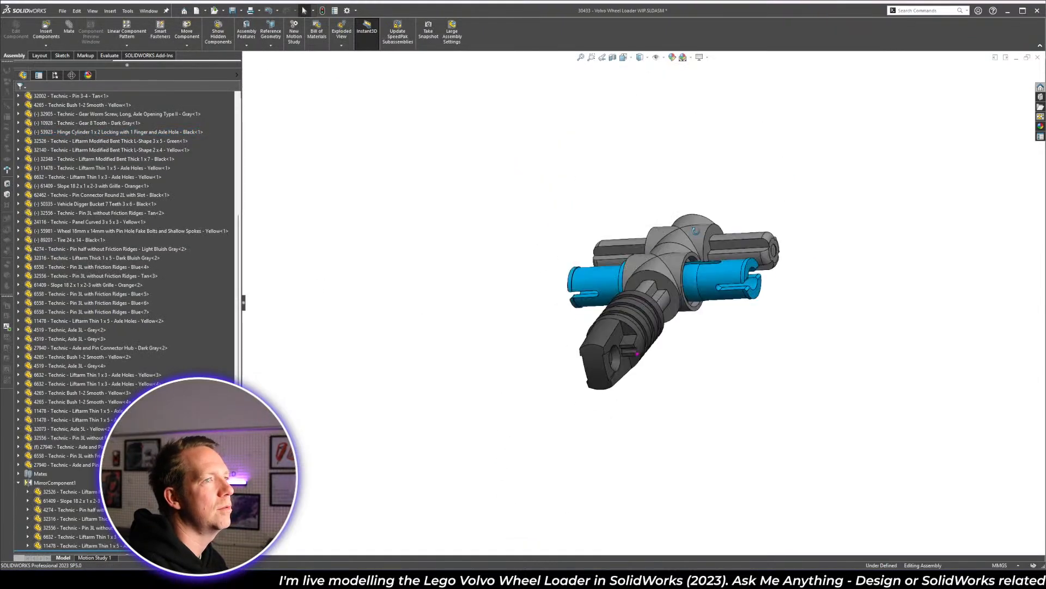
- Slide the hinge cylinder inward along the hub's axle and check its position against step 13 of the building instructions
{"action": "middle_click_drag", "start_coordinate": [643, 254], "coordinate": [647, 274]}
{"action": "scroll", "coordinate": [724, 300], "scroll_direction": "down", "scroll_amount": 4}
{"action": "left_click_drag", "start_coordinate": [546, 382], "coordinate": [639, 355]}
{"action": "left_click", "coordinate": [801, 453]}
{"action": "key", "text": "alt+Tab"}
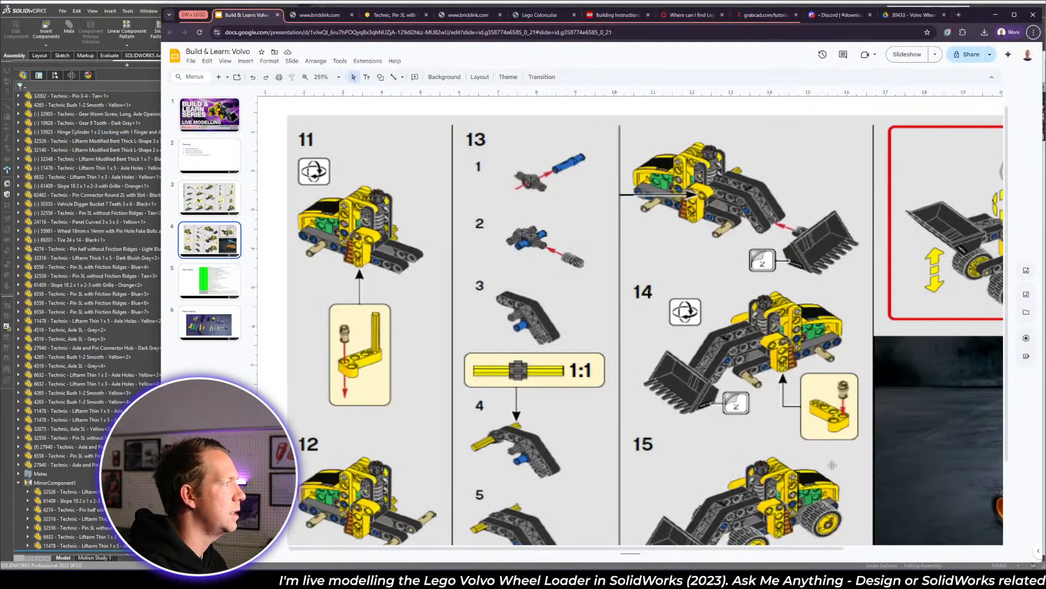
{"action": "key", "text": "alt+Tab"}
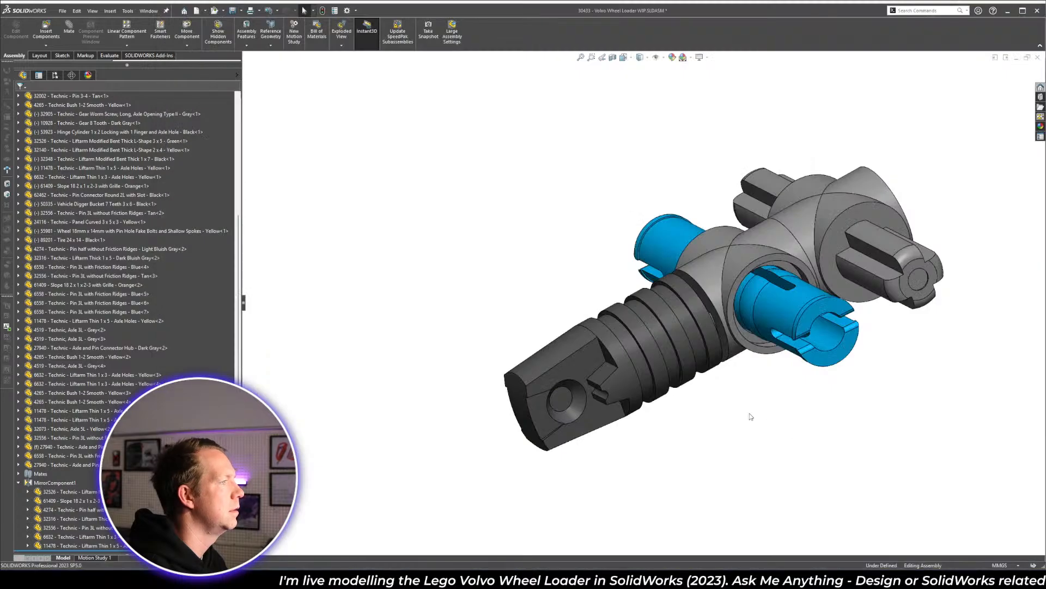
- Add a coincident mate between the hub's face around its axle and the end face of the hinge cylinder, and close the Mate command
{"action": "left_click", "coordinate": [70, 34]}
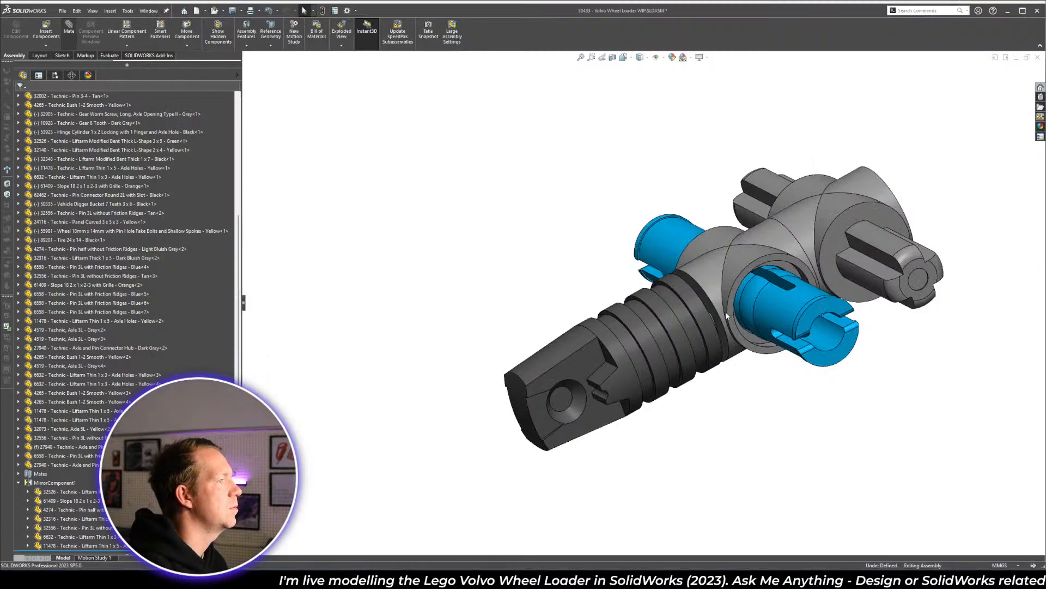
{"action": "scroll", "coordinate": [726, 314], "scroll_direction": "down", "scroll_amount": 3}
{"action": "left_click", "coordinate": [702, 308]}
{"action": "middle_click_drag", "start_coordinate": [702, 309], "coordinate": [619, 344]}
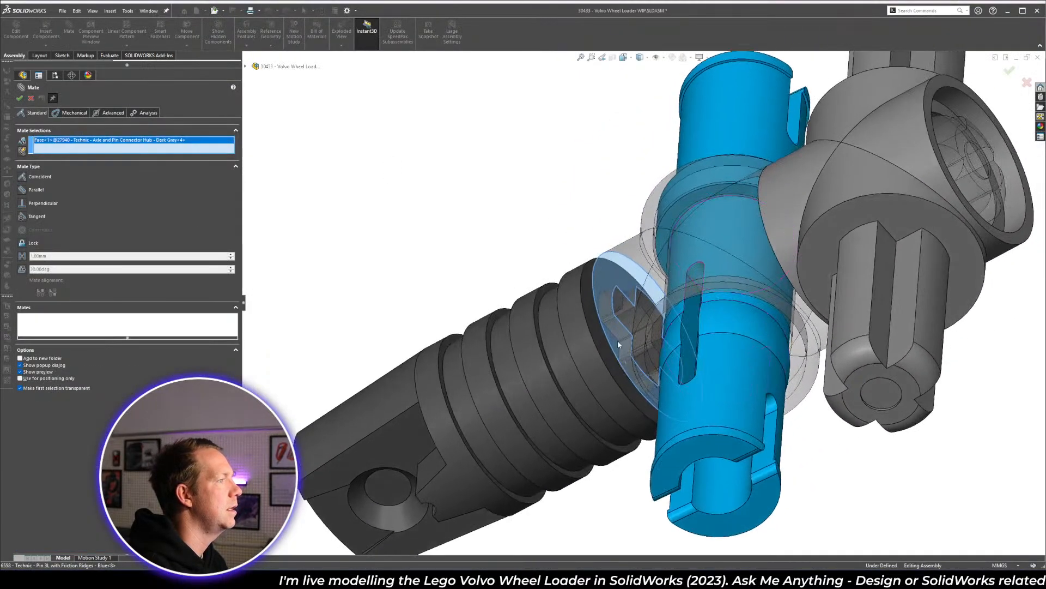
{"action": "left_click", "coordinate": [619, 345]}
{"action": "key", "text": "Return"}
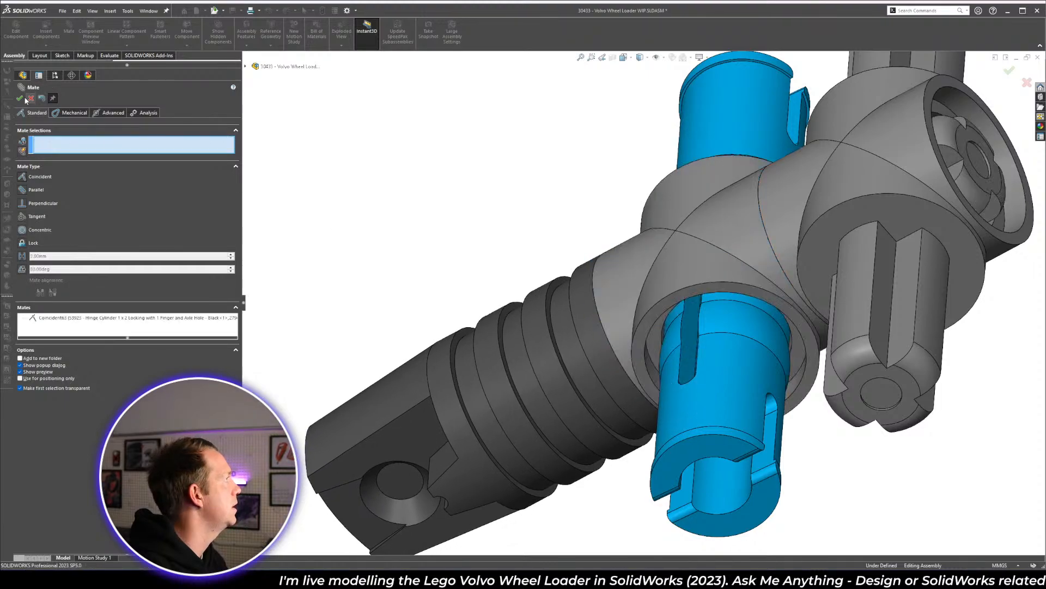
{"action": "key", "text": "Escape"}
- Move the black bent 1 x 7 liftarm beside the hub subassembly and compare its placement with step 13 of the building instructions
{"action": "scroll", "coordinate": [708, 370], "scroll_direction": "up", "scroll_amount": 8}
{"action": "scroll", "coordinate": [743, 343], "scroll_direction": "down", "scroll_amount": 5}
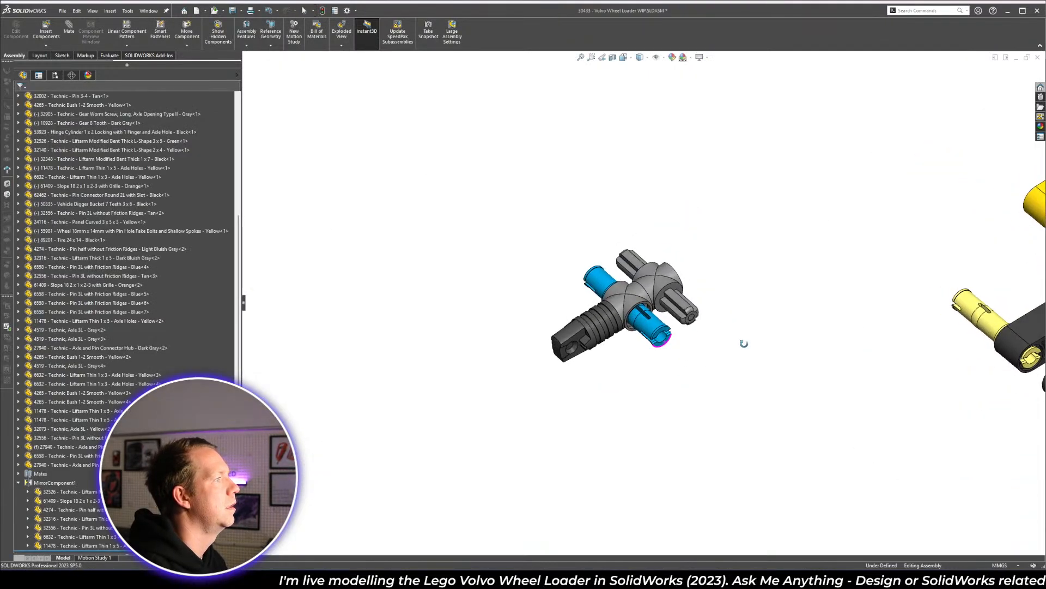
{"action": "key", "text": "alt+Tab"}
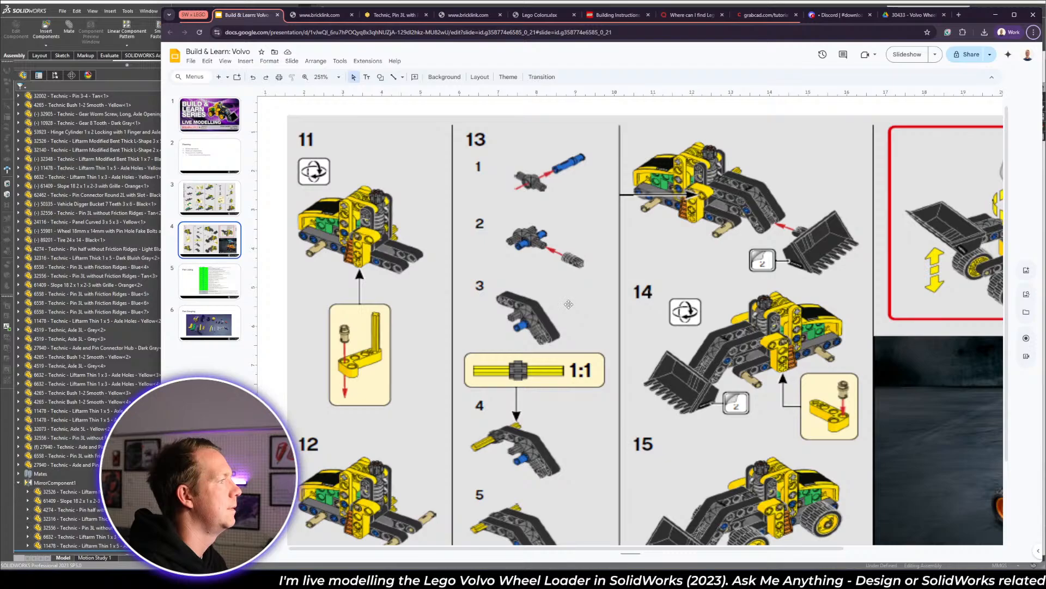
{"action": "key", "text": "alt+Tab"}
{"action": "scroll", "coordinate": [632, 306], "scroll_direction": "up", "scroll_amount": 8}
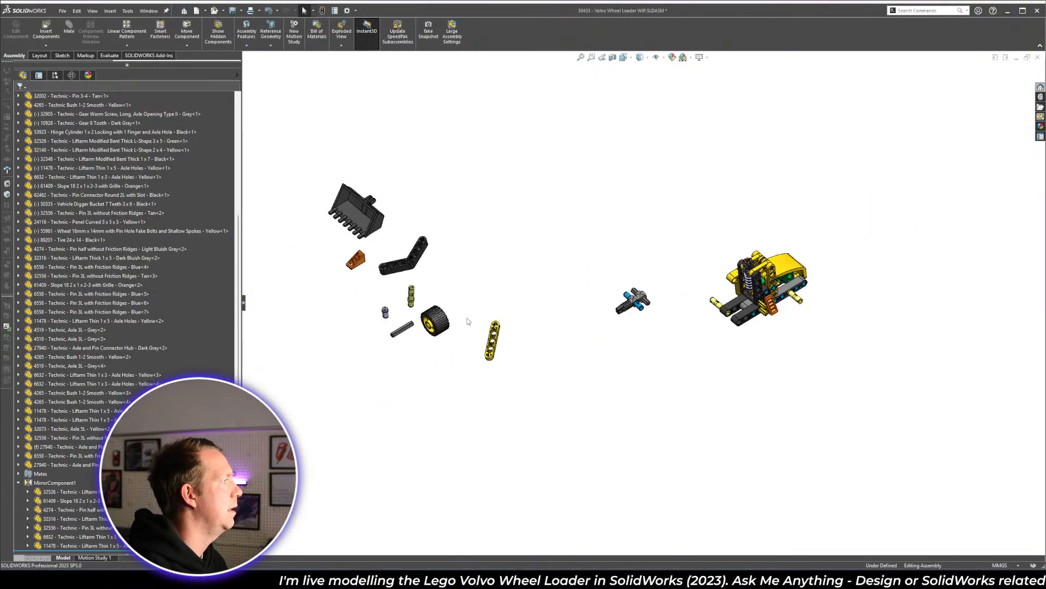
{"action": "scroll", "coordinate": [439, 262], "scroll_direction": "down", "scroll_amount": 3}
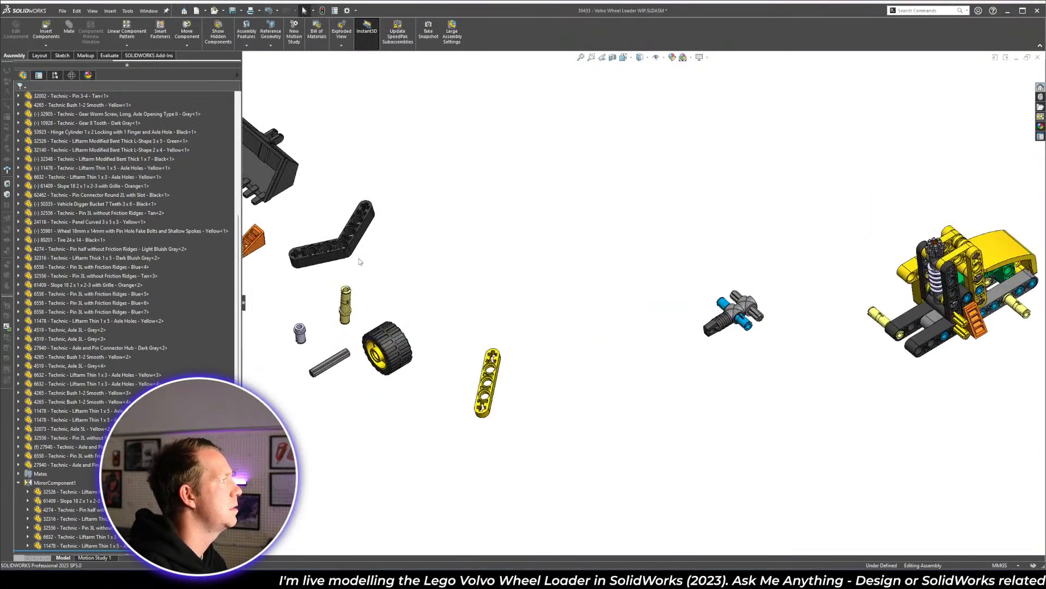
{"action": "left_click_drag", "start_coordinate": [349, 257], "coordinate": [741, 327]}
{"action": "key", "text": "alt+Tab"}
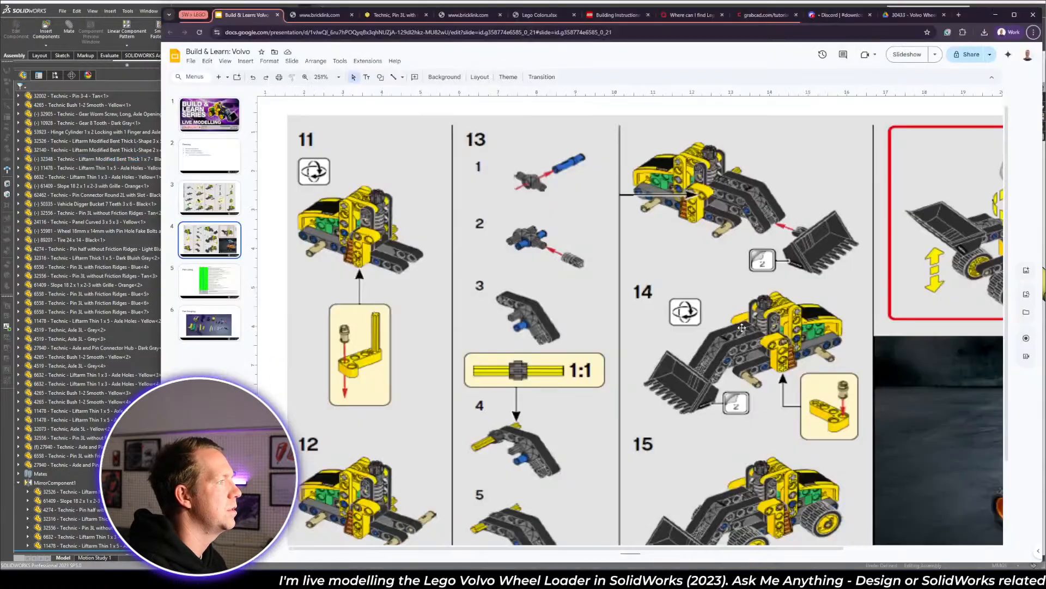
{"action": "key", "text": "alt+Tab"}
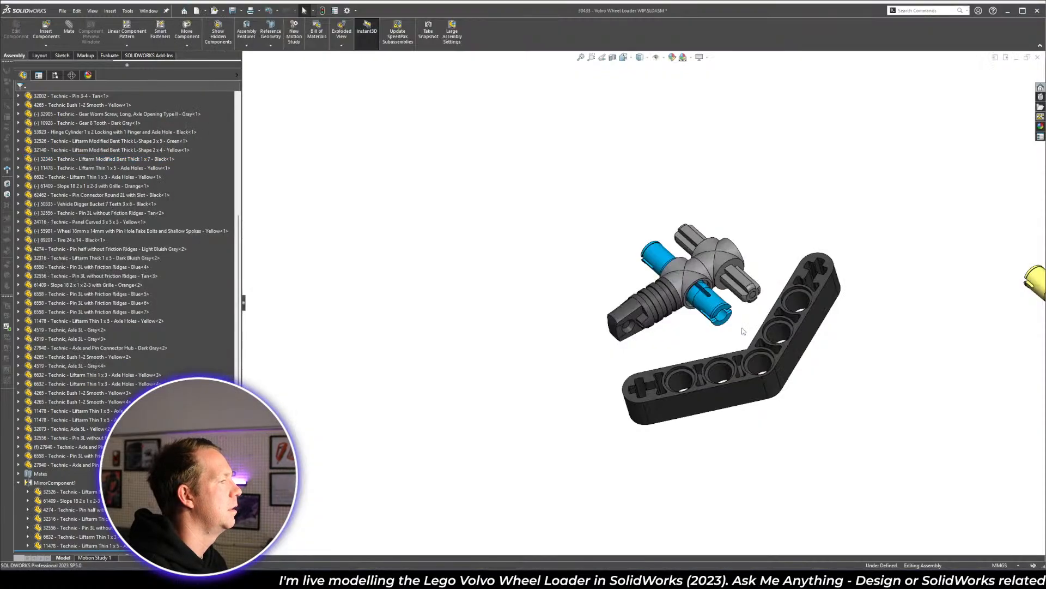
{"action": "key", "text": "alt+Tab"}
{"action": "key", "text": "alt+Tab"}
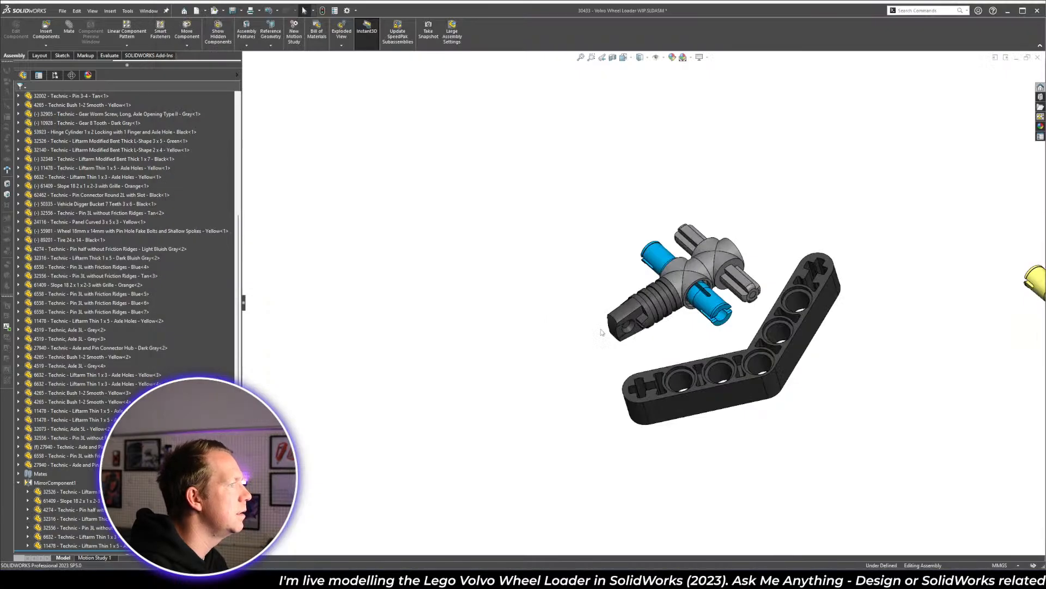
- Add a concentric mate with flipped alignment between the first hub's axle and the round hole at the bend of the black liftarm
{"action": "scroll", "coordinate": [847, 379], "scroll_direction": "down", "scroll_amount": 3}
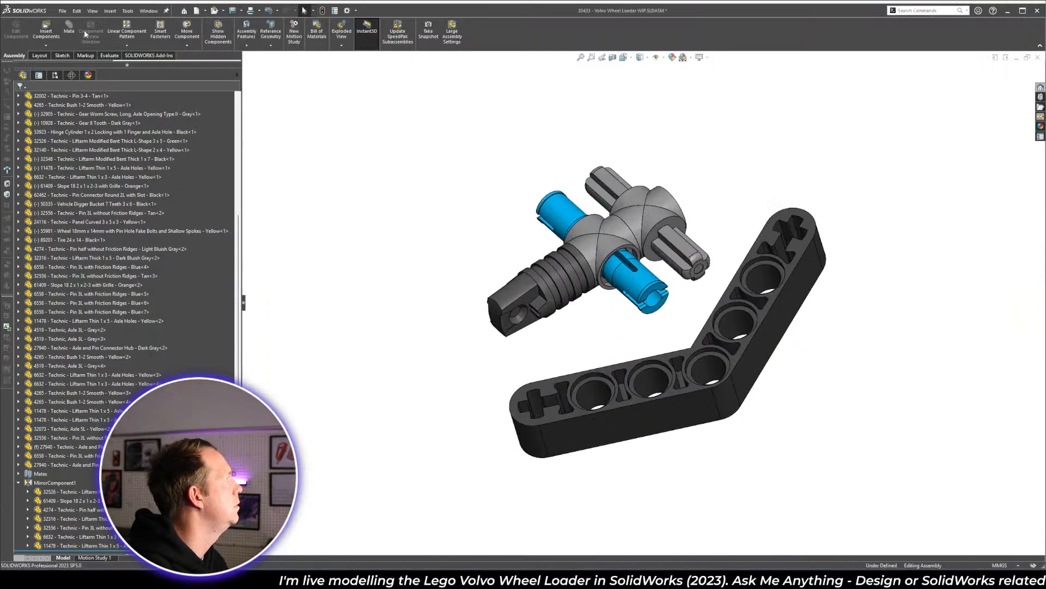
{"action": "left_click", "coordinate": [680, 243]}
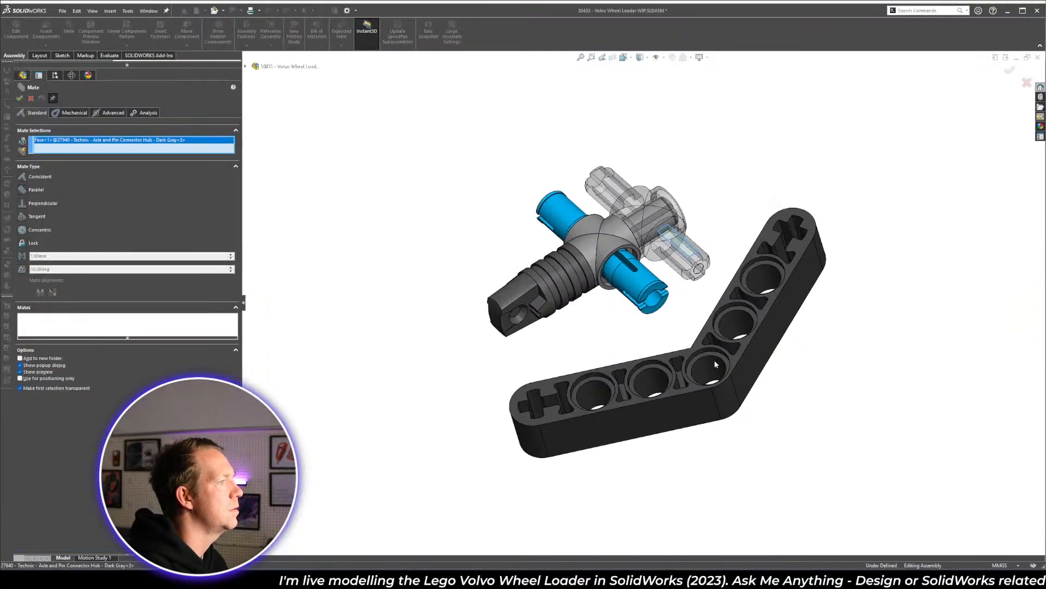
{"action": "left_click", "coordinate": [712, 362]}
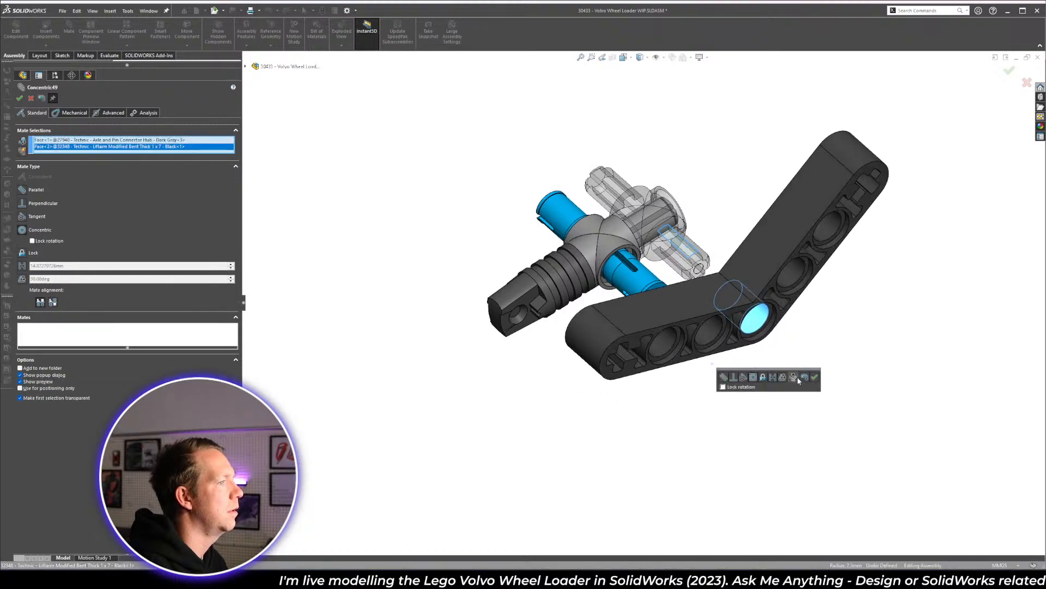
{"action": "left_click", "coordinate": [796, 377]}
{"action": "left_click", "coordinate": [815, 377]}
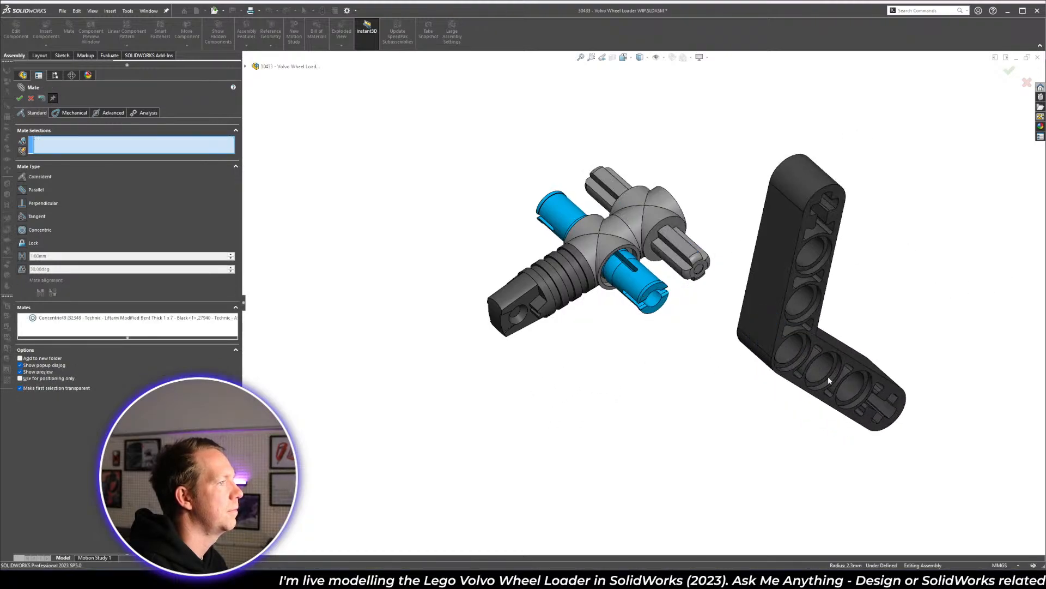
- Add a parallel mate between the liftarm's next round hole and the blue pin, and close the Mate command
{"action": "left_click", "coordinate": [829, 380]}
{"action": "left_click", "coordinate": [649, 284]}
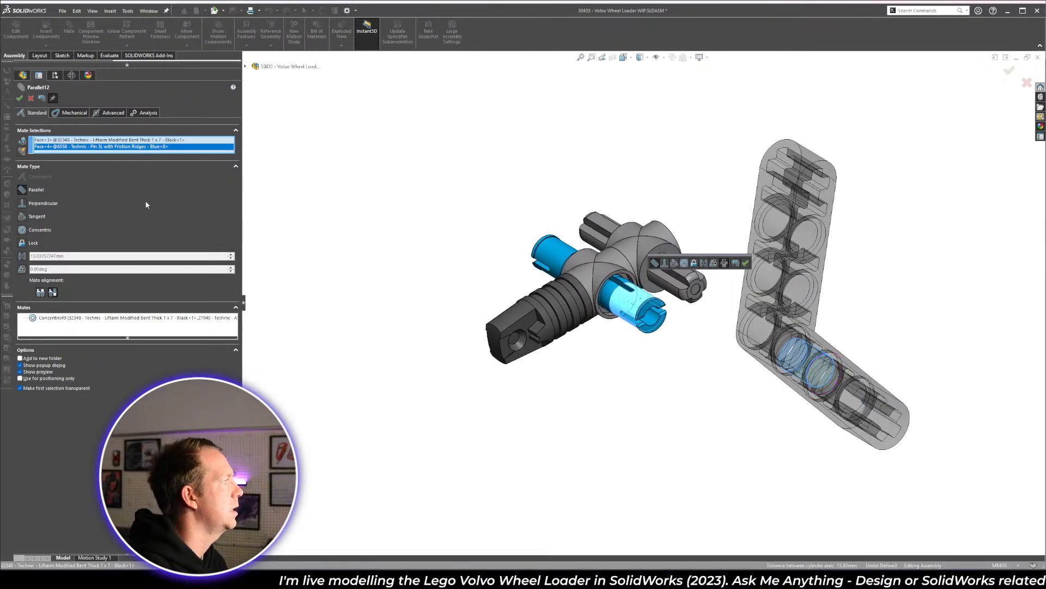
{"action": "left_click", "coordinate": [21, 100]}
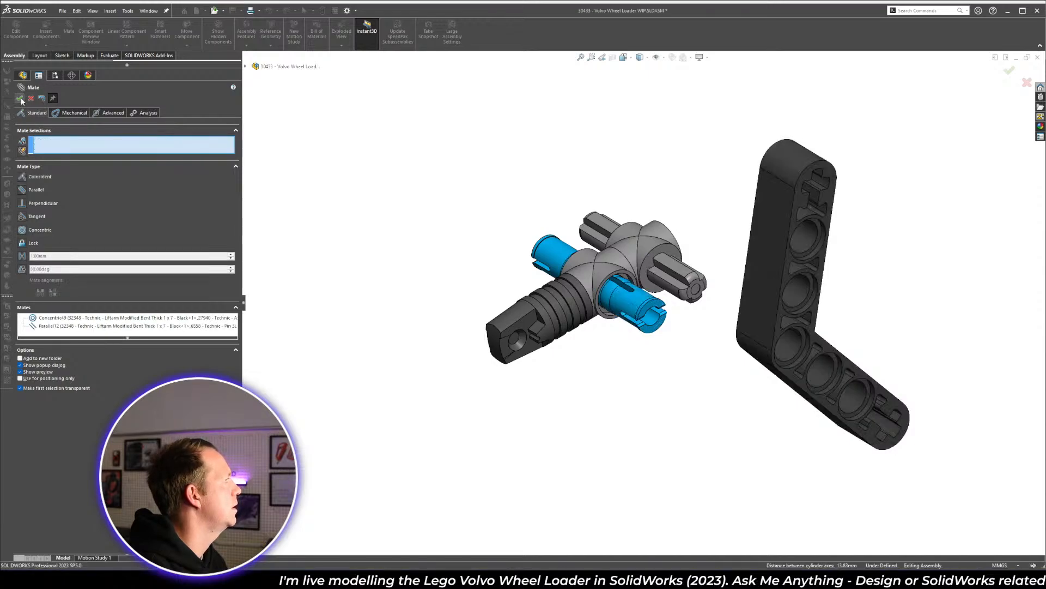
{"action": "left_click", "coordinate": [21, 98]}
- Swing the bent liftarm onto the hub's axle with its second hole near the blue pin, and inspect the liftarm's parallel mate
{"action": "left_click_drag", "start_coordinate": [741, 424], "coordinate": [550, 475]}
{"action": "left_click", "coordinate": [635, 355]}
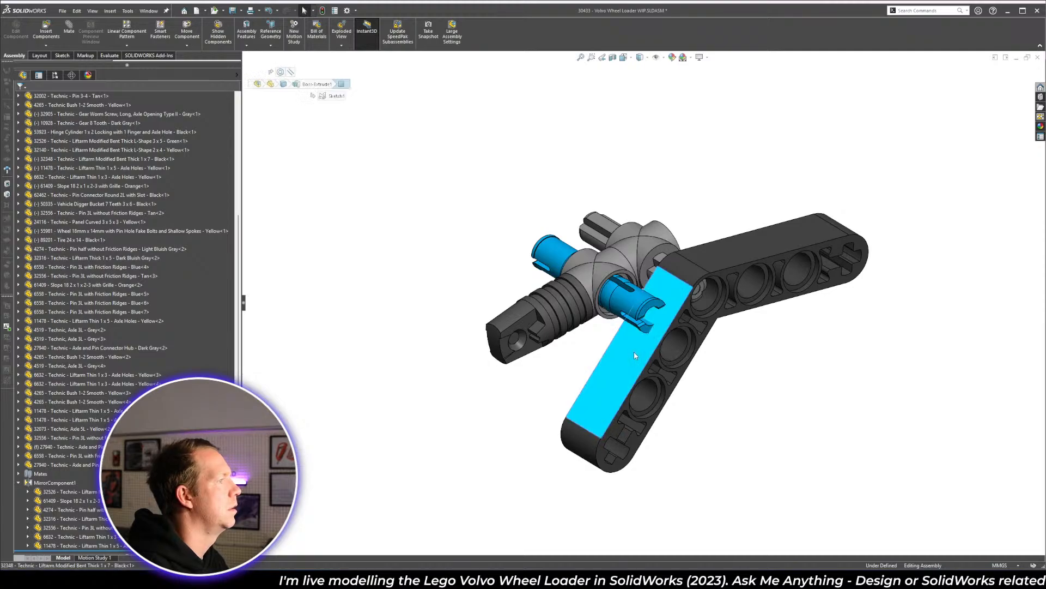
{"action": "left_click", "coordinate": [290, 73]}
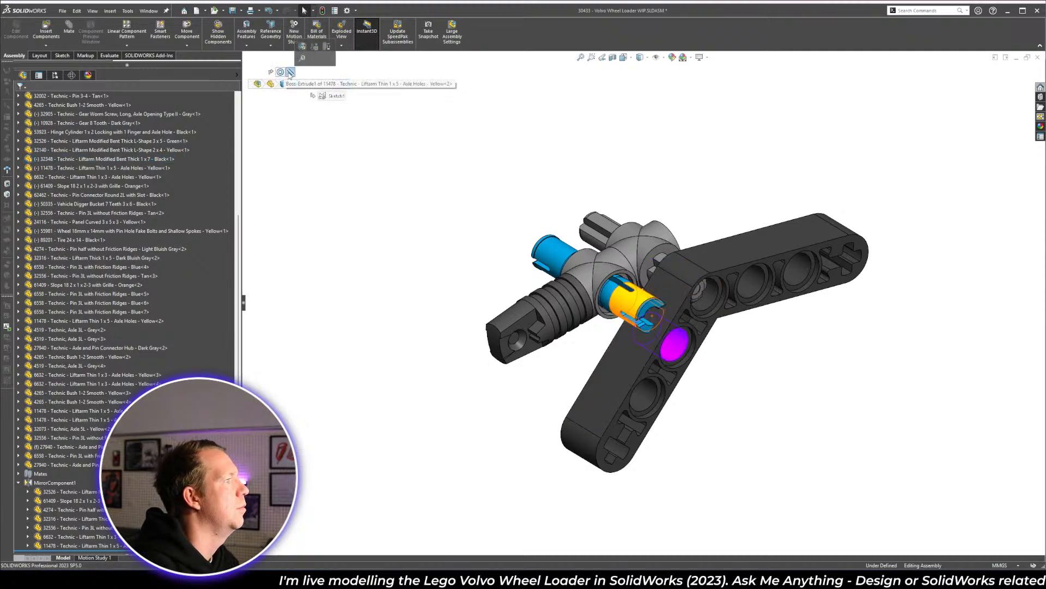
{"action": "left_click_drag", "start_coordinate": [643, 371], "coordinate": [641, 345]}
{"action": "scroll", "coordinate": [596, 202], "scroll_direction": "down", "scroll_amount": 2}
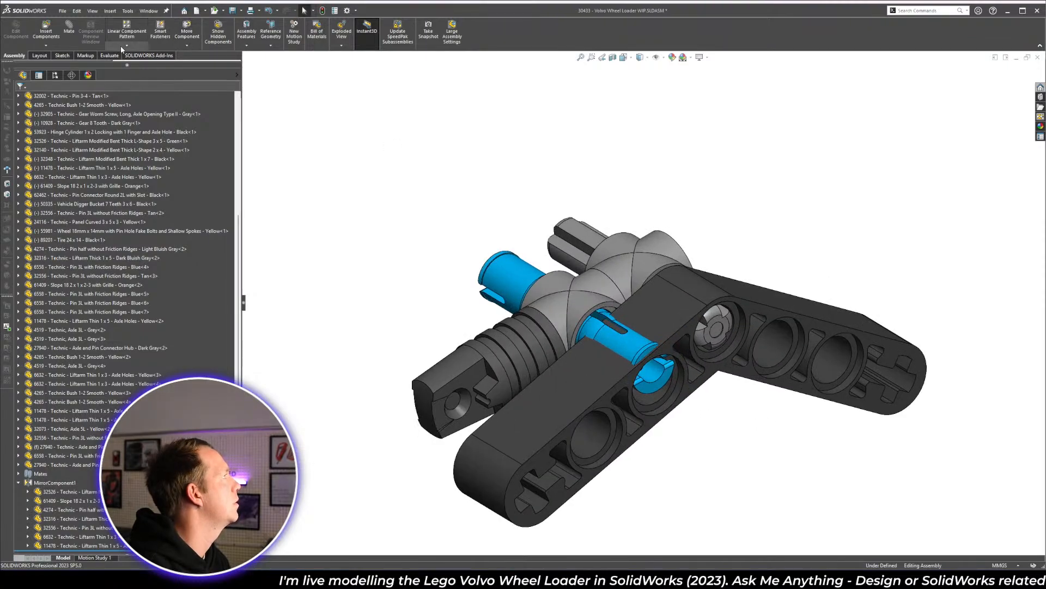
- Add a concentric mate between the blue pin and the liftarm's adjacent round hole, allowing other mates to break
{"action": "left_click", "coordinate": [627, 348]}
{"action": "key", "text": "m"}
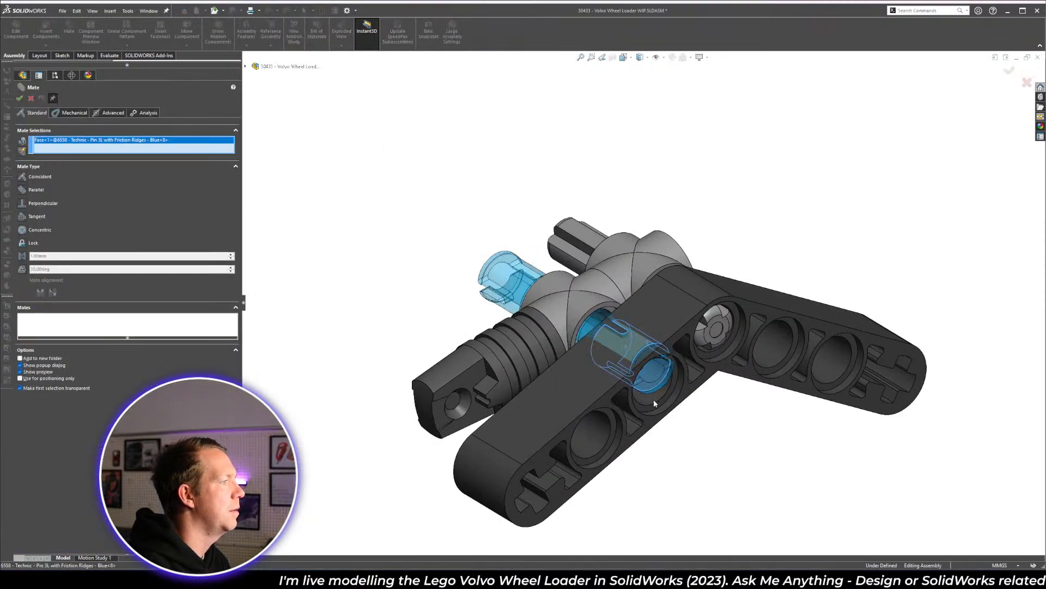
{"action": "left_click", "coordinate": [652, 398]}
{"action": "left_click", "coordinate": [693, 411]}
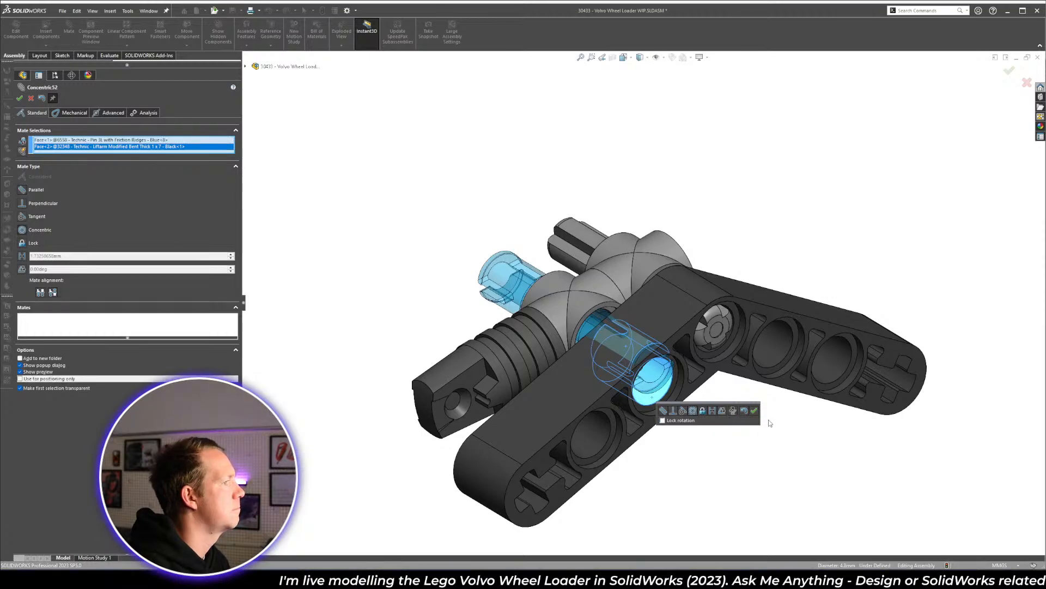
{"action": "left_click", "coordinate": [754, 412]}
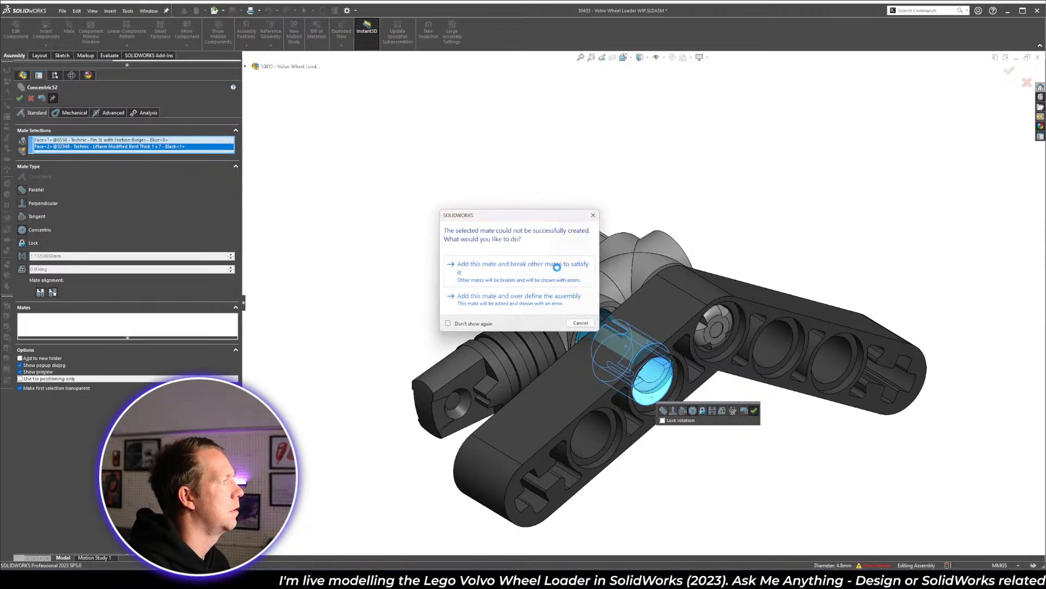
{"action": "left_click", "coordinate": [586, 267]}
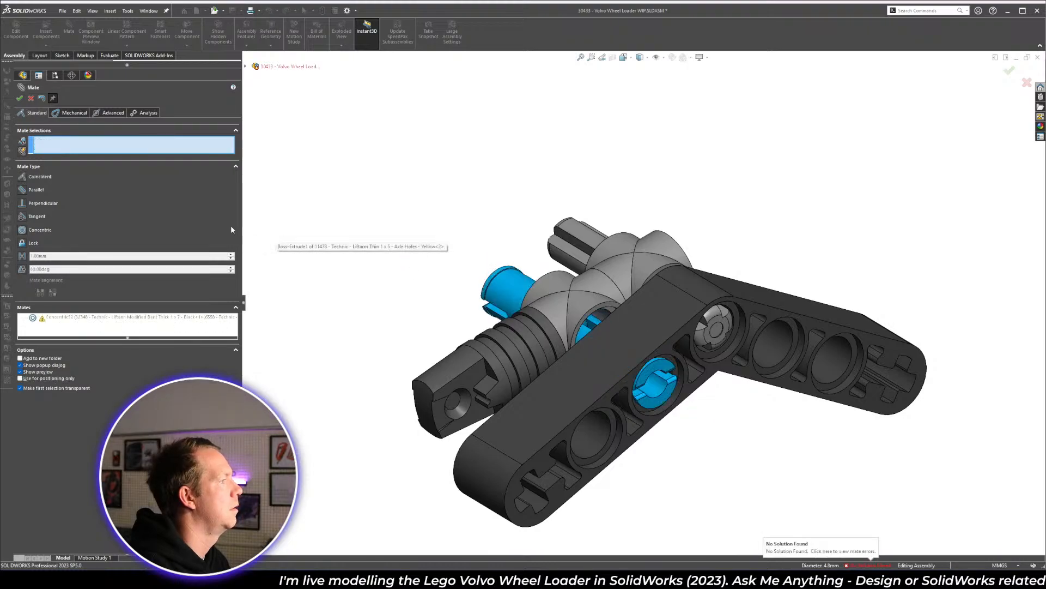
- Close the Mate command and delete the failing coincident mate between the two hubs
{"action": "middle_click_drag", "start_coordinate": [639, 347], "coordinate": [642, 382]}
{"action": "left_click", "coordinate": [572, 300]}
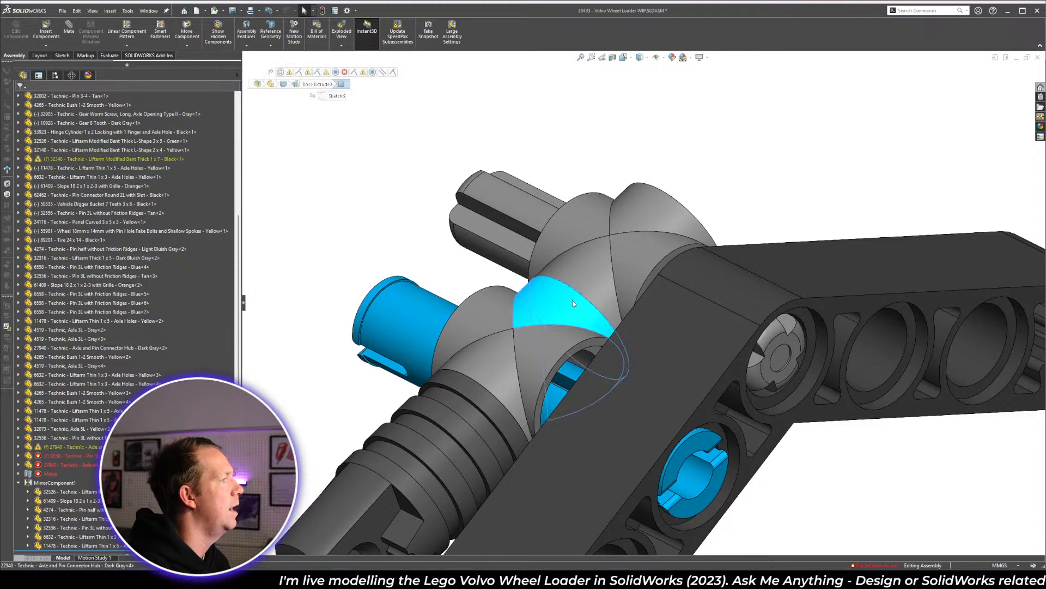
{"action": "right_click", "coordinate": [299, 73]}
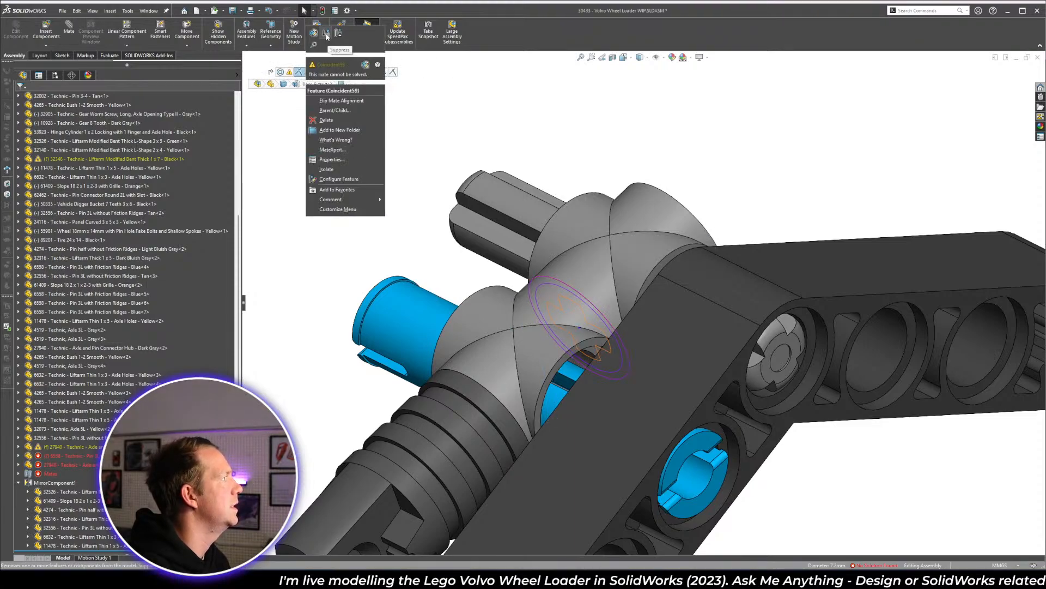
{"action": "left_click", "coordinate": [329, 120]}
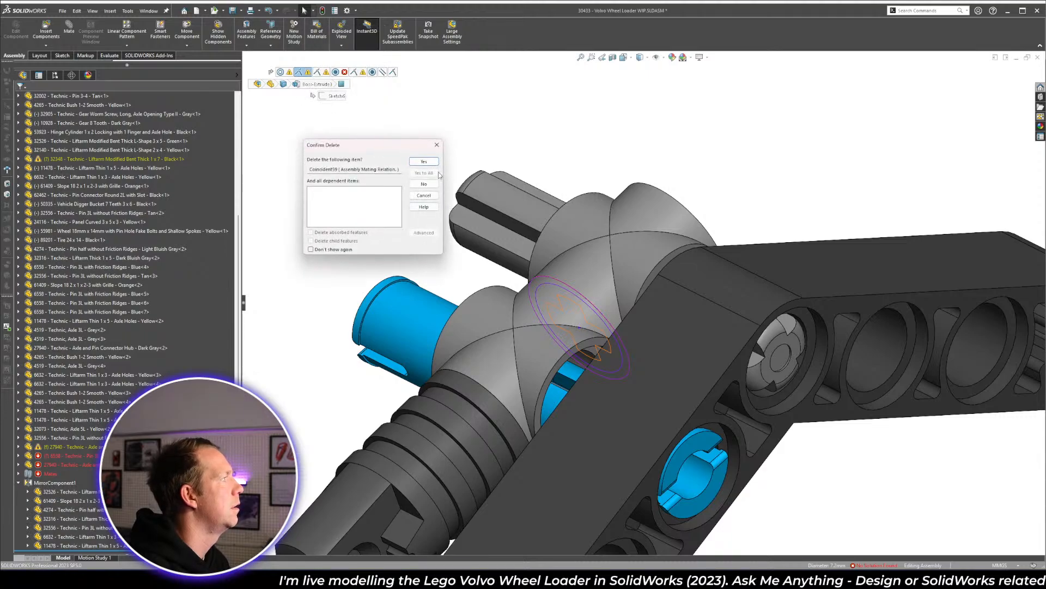
{"action": "left_click", "coordinate": [434, 161]}
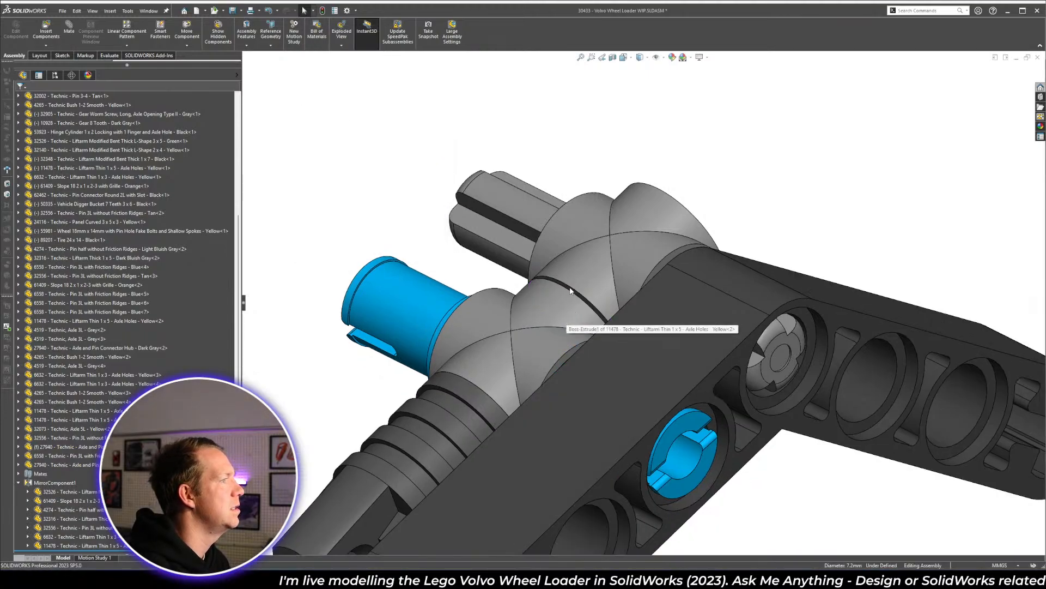
- Inspect the fit of the hubs, blue pin and bent liftarm, and compare it with step 13 of the building instructions
{"action": "scroll", "coordinate": [570, 289], "scroll_direction": "down", "scroll_amount": 3}
{"action": "scroll", "coordinate": [580, 333], "scroll_direction": "up", "scroll_amount": 4}
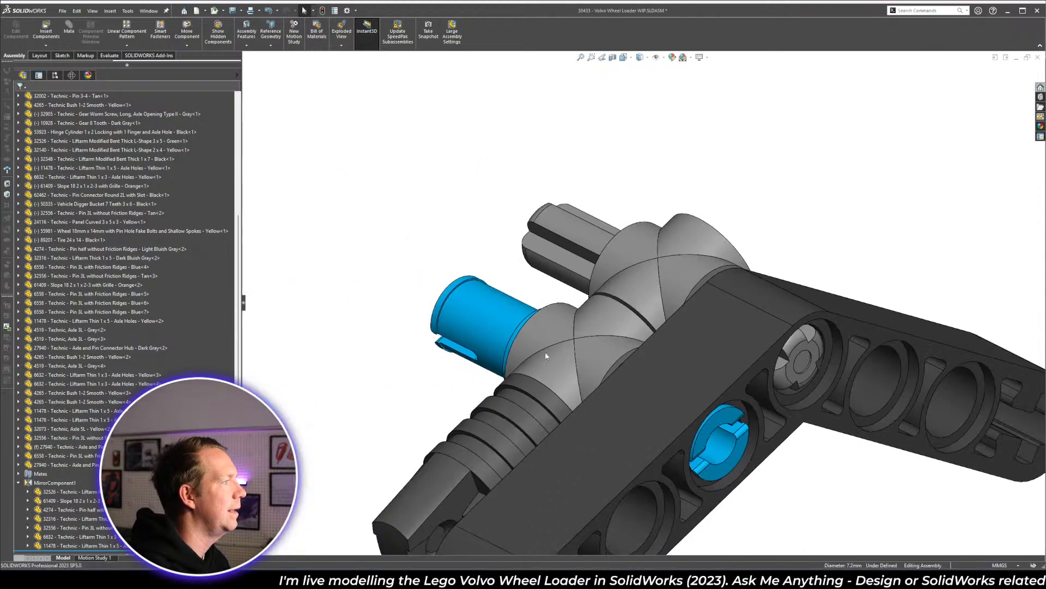
{"action": "left_click", "coordinate": [513, 341]}
{"action": "scroll", "coordinate": [791, 463], "scroll_direction": "up", "scroll_amount": 4}
{"action": "left_click", "coordinate": [724, 385]}
{"action": "middle_click_drag", "start_coordinate": [704, 381], "coordinate": [794, 432]}
{"action": "scroll", "coordinate": [703, 325], "scroll_direction": "down", "scroll_amount": 1}
{"action": "key", "text": "alt+Tab"}
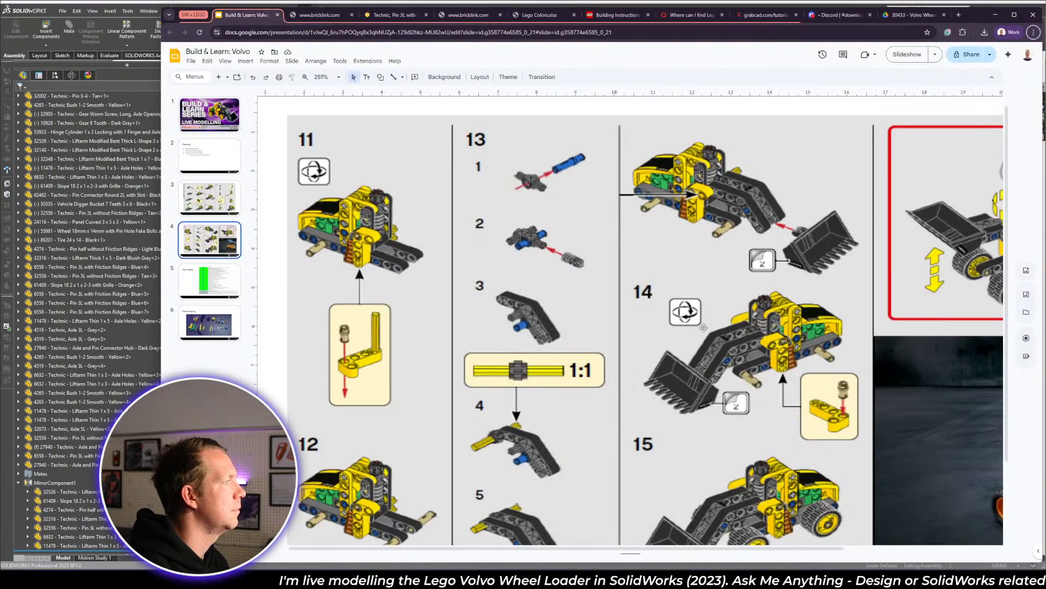
{"action": "key", "text": "alt+Tab"}
{"action": "key", "text": "alt+Tab"}
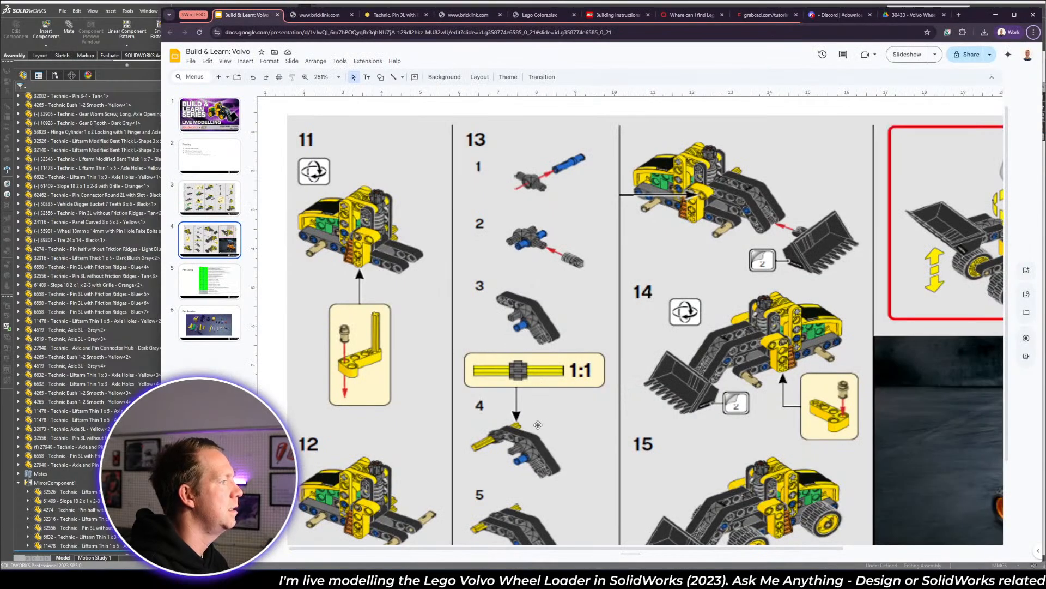
{"action": "key", "text": "alt+Tab"}
- Copy the yellow 5L axle from the loader body and place the copy beside the bent liftarm subassembly
{"action": "scroll", "coordinate": [692, 384], "scroll_direction": "up", "scroll_amount": 10}
{"action": "scroll", "coordinate": [603, 323], "scroll_direction": "down", "scroll_amount": 3}
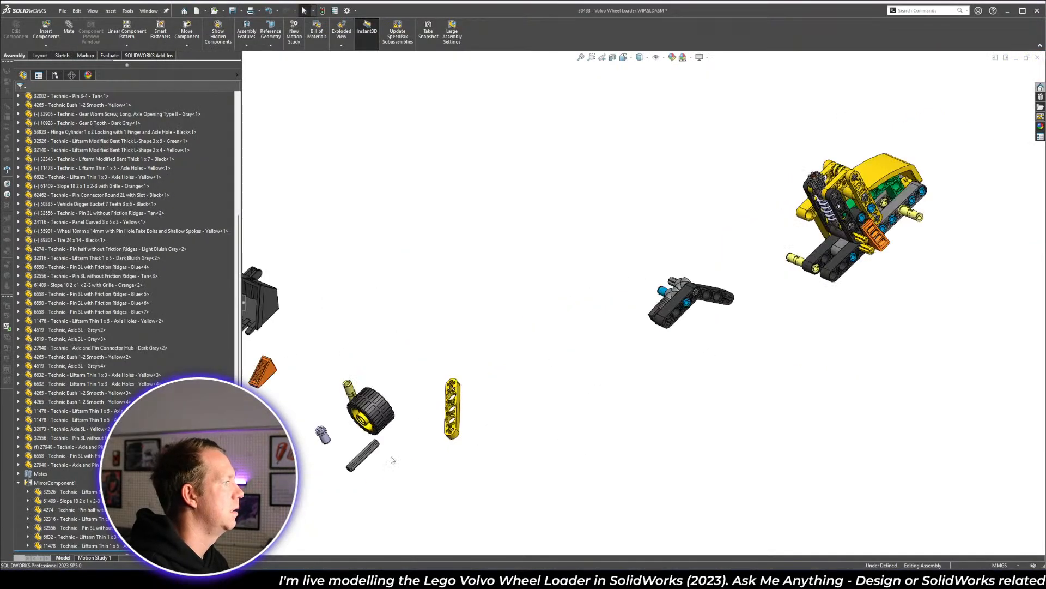
{"action": "left_click_drag", "start_coordinate": [367, 461], "coordinate": [411, 430]}
{"action": "scroll", "coordinate": [829, 185], "scroll_direction": "down", "scroll_amount": 3}
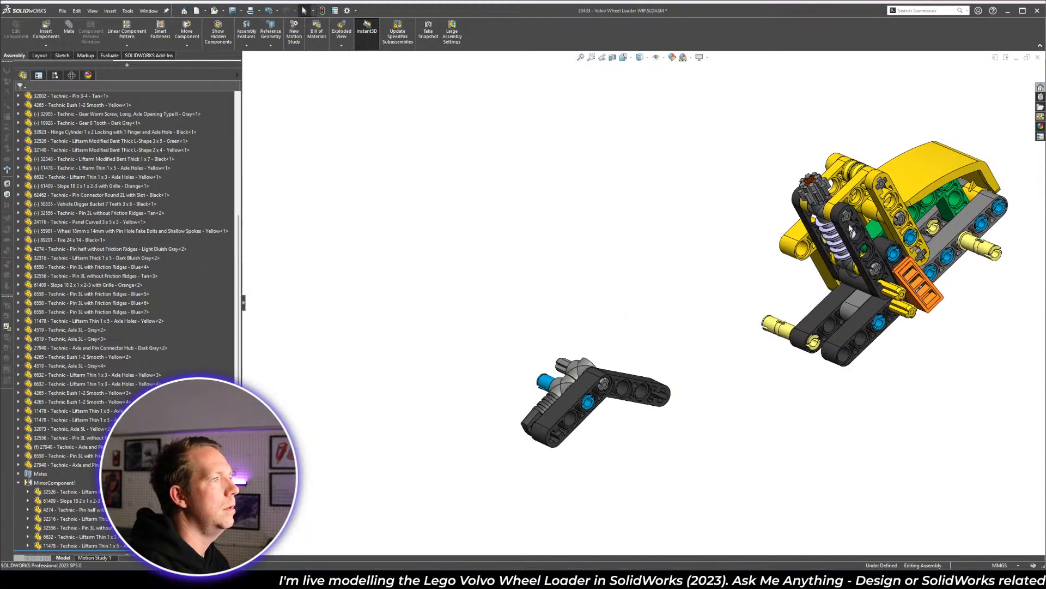
{"action": "left_click_drag", "start_coordinate": [898, 311], "coordinate": [644, 368], "text": "ctrl"}
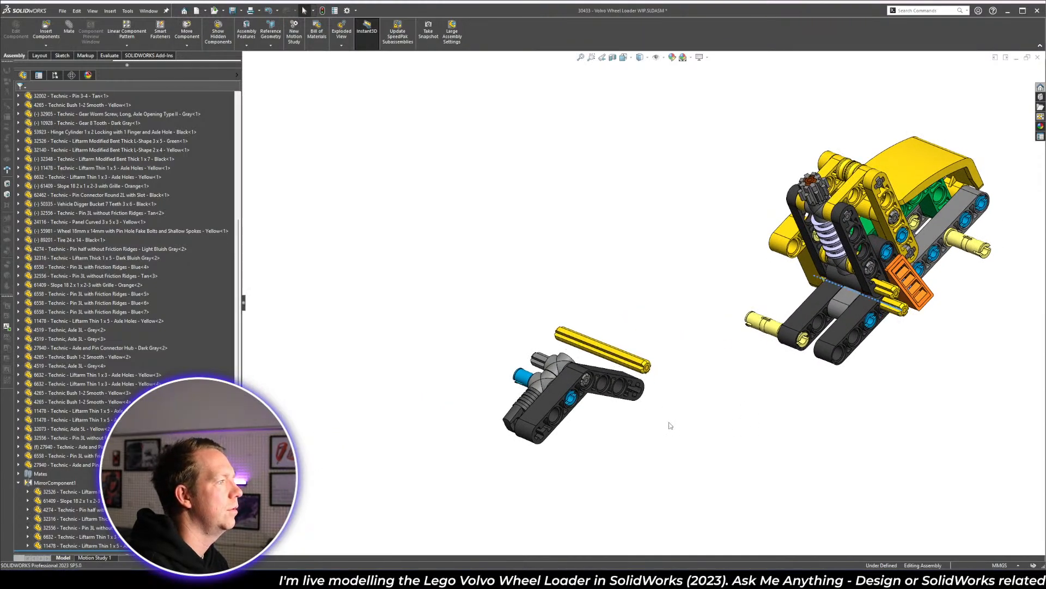
- Copy the dark gray 8-tooth gear from the loader body and place the copy beside the yellow axle
{"action": "middle_click_drag", "start_coordinate": [670, 425], "coordinate": [633, 440]}
{"action": "scroll", "coordinate": [645, 387], "scroll_direction": "down", "scroll_amount": 3}
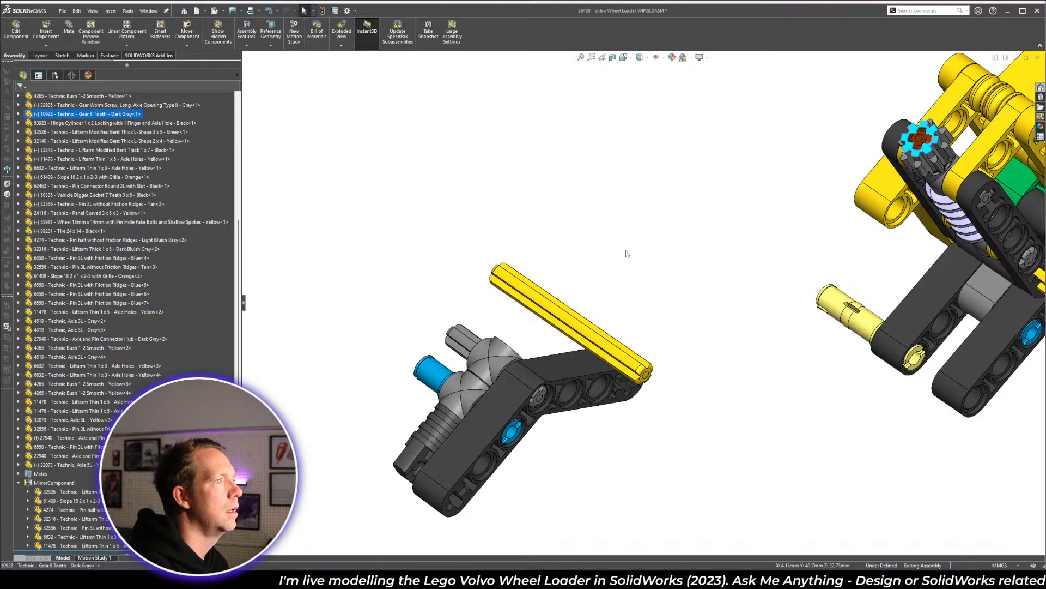
{"action": "key", "text": "Escape"}
{"action": "left_click_drag", "start_coordinate": [893, 175], "coordinate": [625, 296], "text": "ctrl"}
{"action": "scroll", "coordinate": [638, 362], "scroll_direction": "down", "scroll_amount": 4}
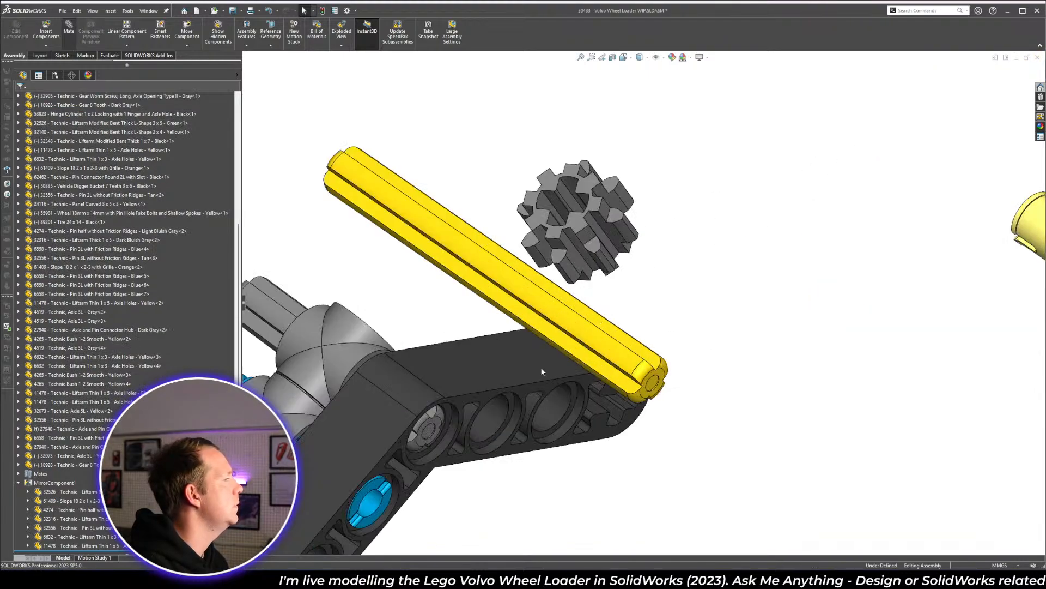
- Add a concentric mate between the copied yellow 5L axle and the rounded end of the bent liftarm
{"action": "left_click", "coordinate": [627, 376]}
{"action": "key", "text": "m"}
{"action": "left_click", "coordinate": [612, 421]}
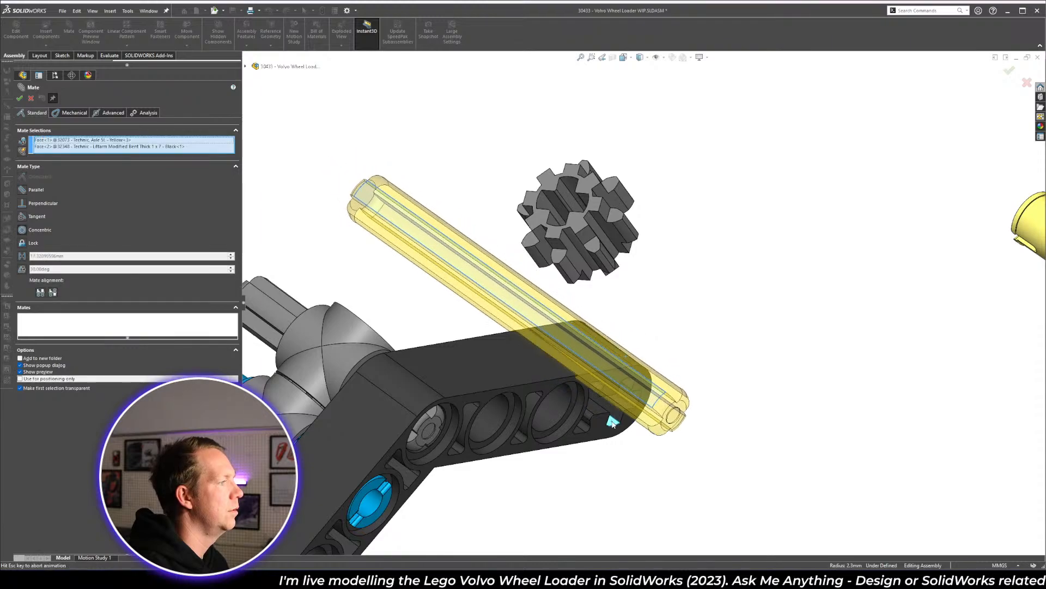
{"action": "left_click", "coordinate": [714, 435]}
- Align the yellow axle with the liftarm's cross-shaped end hole using a coincident mate between their flat faces
{"action": "scroll", "coordinate": [636, 358], "scroll_direction": "down", "scroll_amount": 5}
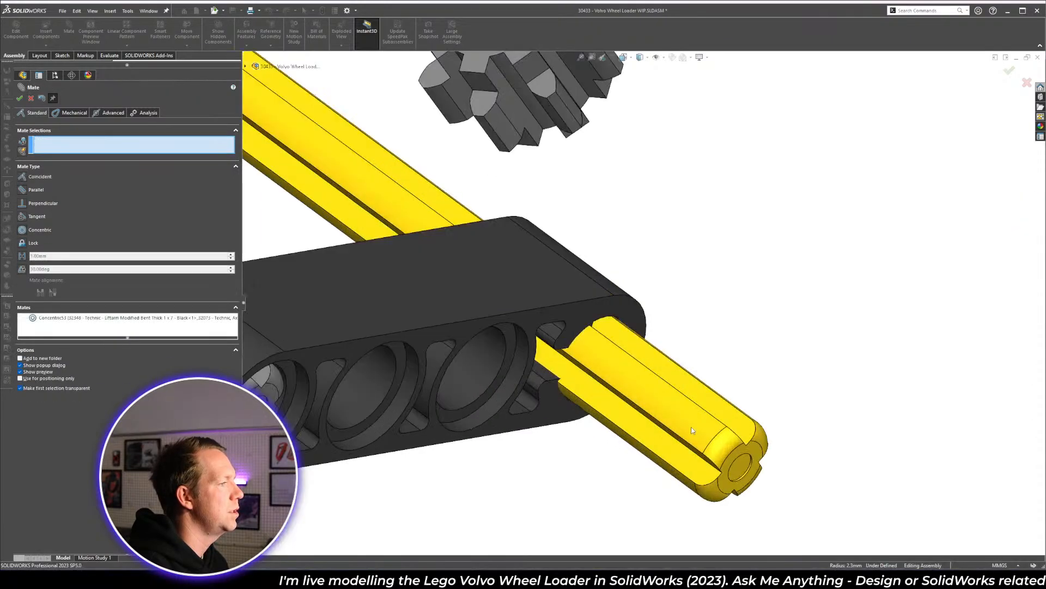
{"action": "middle_click_drag", "start_coordinate": [635, 358], "coordinate": [653, 341]}
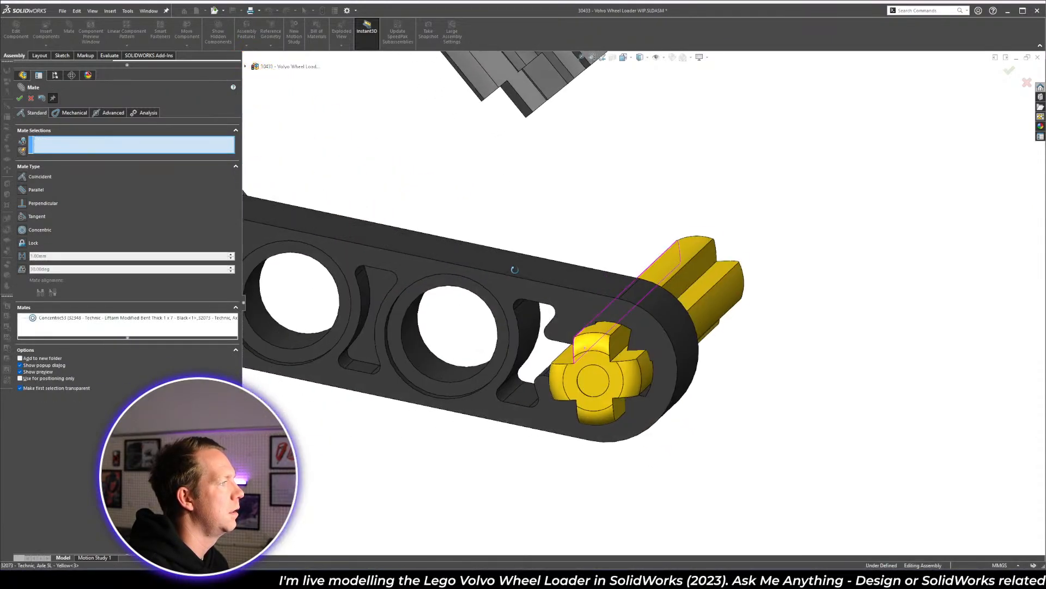
{"action": "scroll", "coordinate": [653, 341], "scroll_direction": "down", "scroll_amount": 3}
{"action": "left_click", "coordinate": [603, 339]}
{"action": "left_click", "coordinate": [602, 339]}
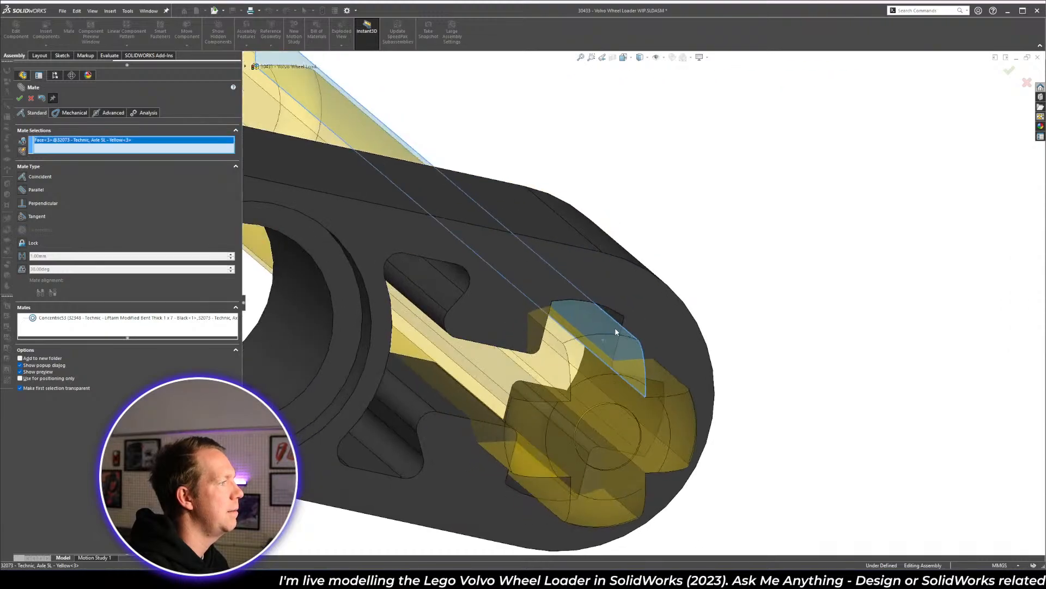
{"action": "right_click", "coordinate": [602, 305]}
{"action": "scroll", "coordinate": [600, 253], "scroll_direction": "up", "scroll_amount": 6}
- Add a concentric mate between the 8-tooth gear's bore and the yellow axle
{"action": "middle_click_drag", "start_coordinate": [600, 254], "coordinate": [708, 218]}
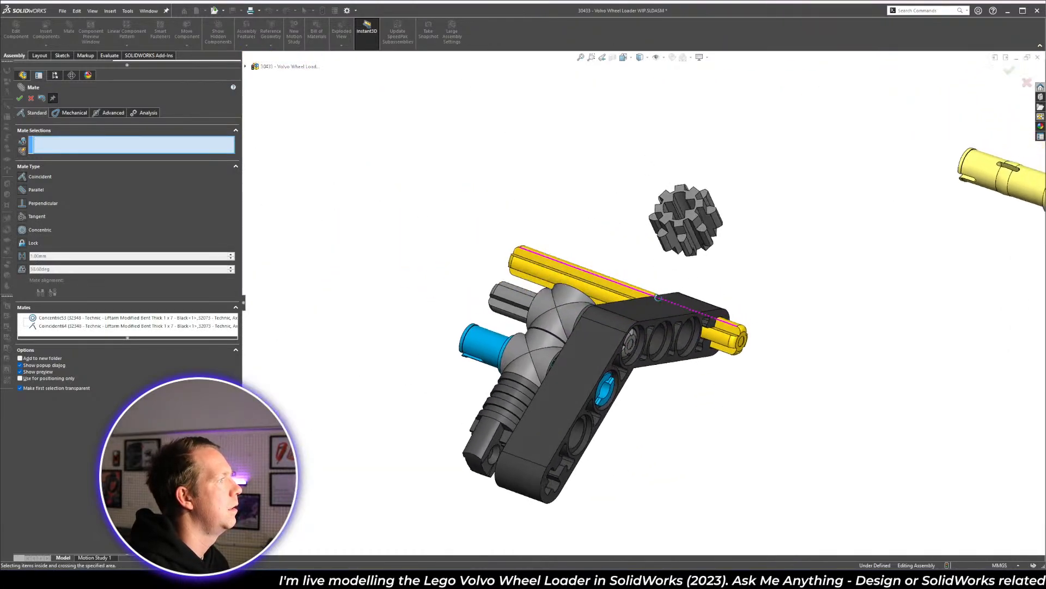
{"action": "scroll", "coordinate": [708, 218], "scroll_direction": "down", "scroll_amount": 3}
{"action": "scroll", "coordinate": [603, 235], "scroll_direction": "down", "scroll_amount": 3}
{"action": "left_click", "coordinate": [604, 235]}
{"action": "left_click", "coordinate": [548, 341]}
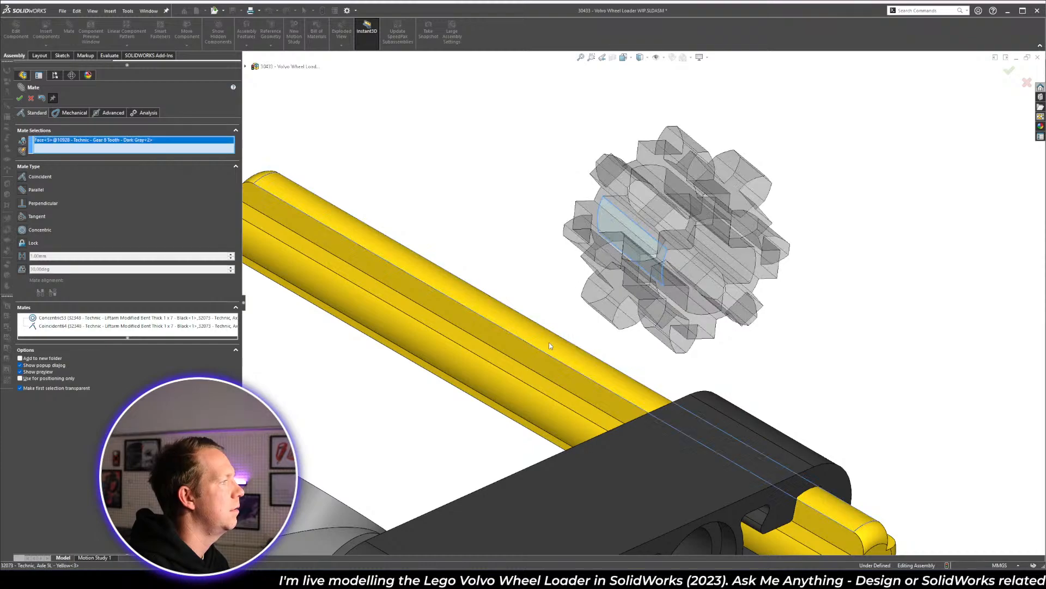
{"action": "right_click", "coordinate": [550, 346]}
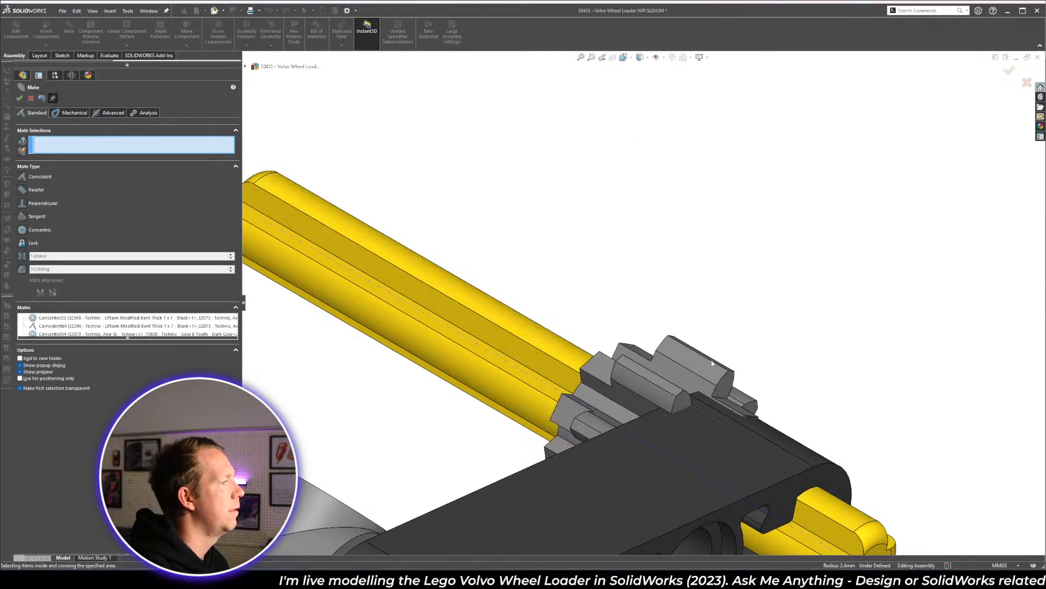
- Slide the gear along the axle clear of the liftarm and mate the flat faces of axle and gear bore coincident
{"action": "left_click_drag", "start_coordinate": [658, 360], "coordinate": [538, 278]}
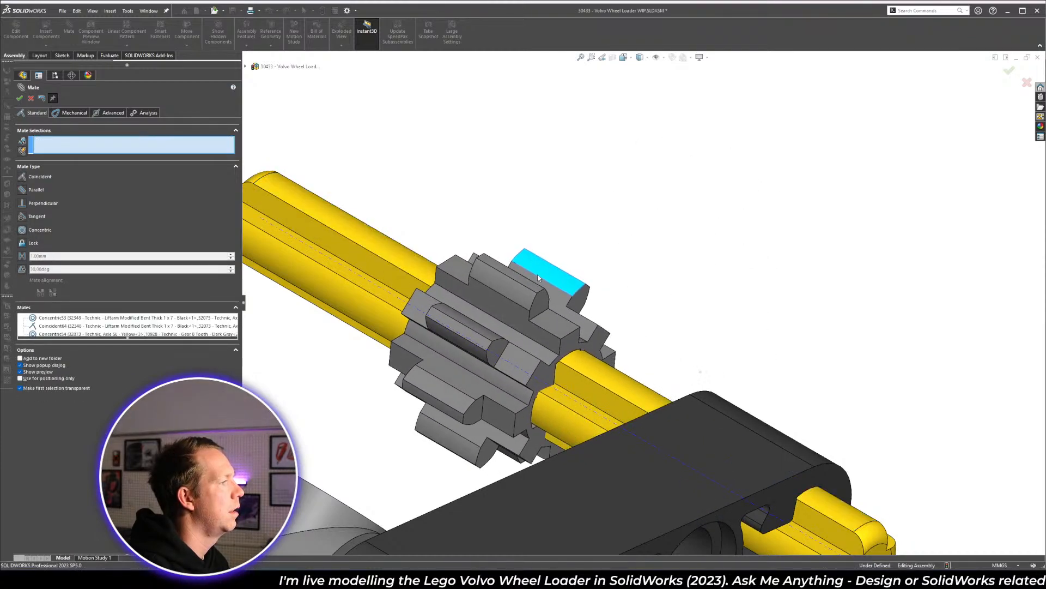
{"action": "left_click", "coordinate": [572, 378]}
{"action": "middle_click_drag", "start_coordinate": [571, 379], "coordinate": [453, 351]}
{"action": "scroll", "coordinate": [643, 303], "scroll_direction": "up", "scroll_amount": 3}
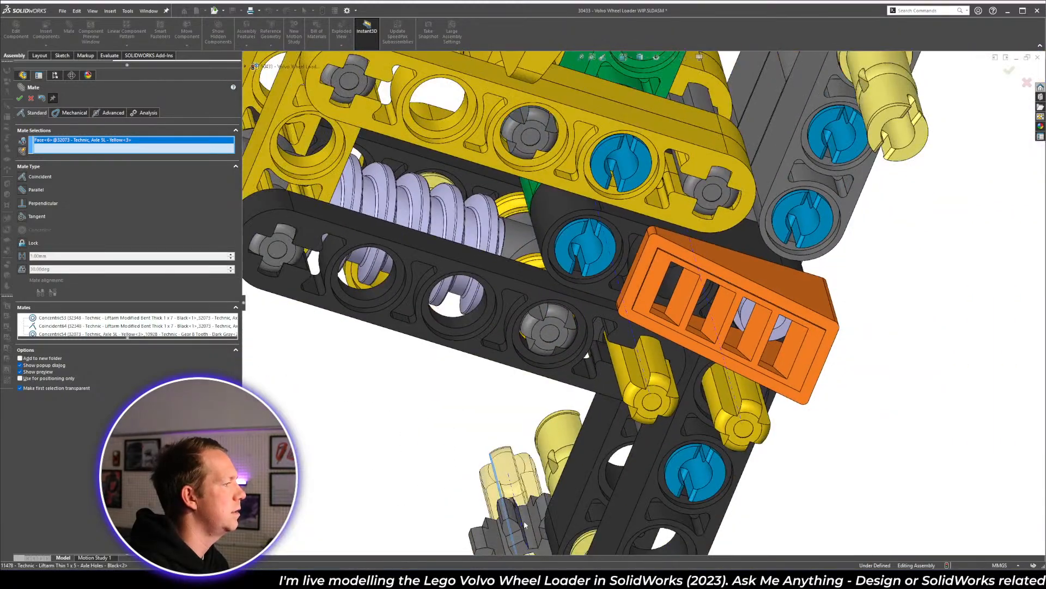
{"action": "scroll", "coordinate": [524, 521], "scroll_direction": "down", "scroll_amount": 10}
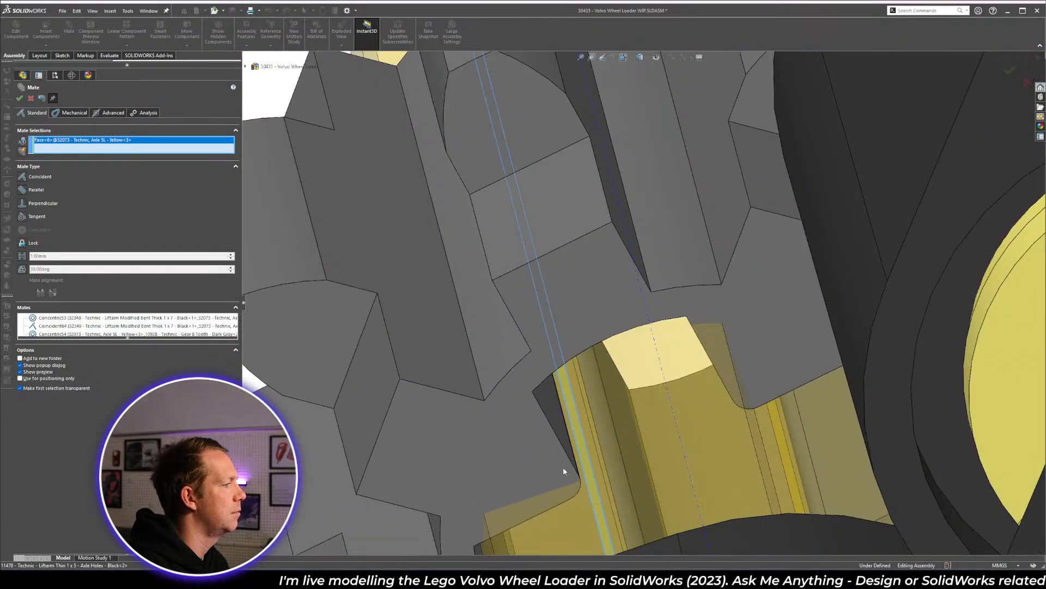
{"action": "left_click", "coordinate": [557, 419]}
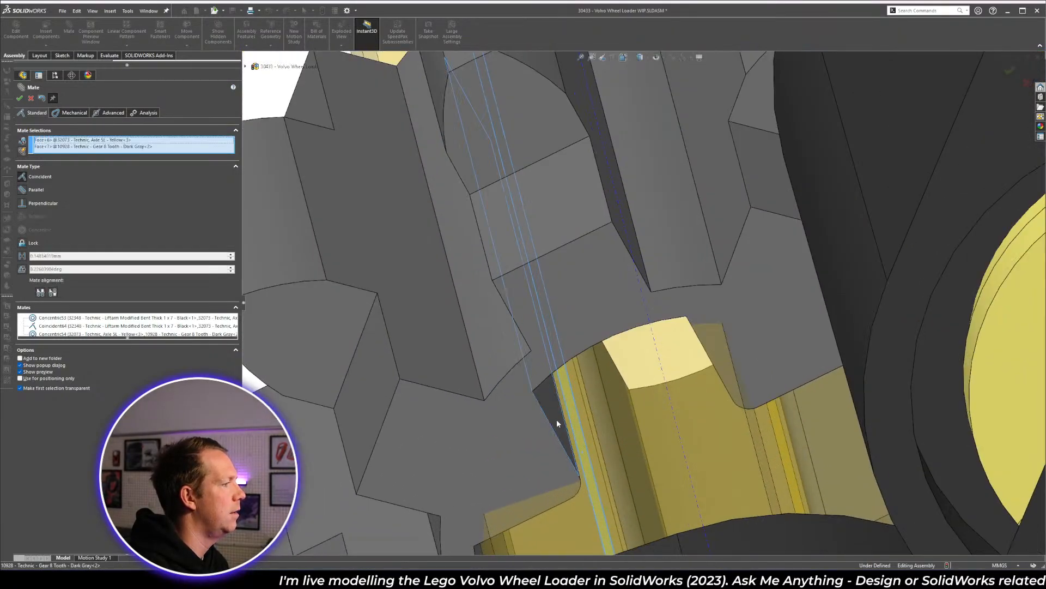
{"action": "right_click", "coordinate": [570, 443]}
{"action": "scroll", "coordinate": [584, 426], "scroll_direction": "up", "scroll_amount": 9}
{"action": "middle_click_drag", "start_coordinate": [600, 392], "coordinate": [252, 241]}
{"action": "left_click", "coordinate": [30, 99]}
- Compare the gear's position with step 13 of the building instructions and preview the fixed connector hub's Right and Front planes
{"action": "key", "text": "alt+Tab"}
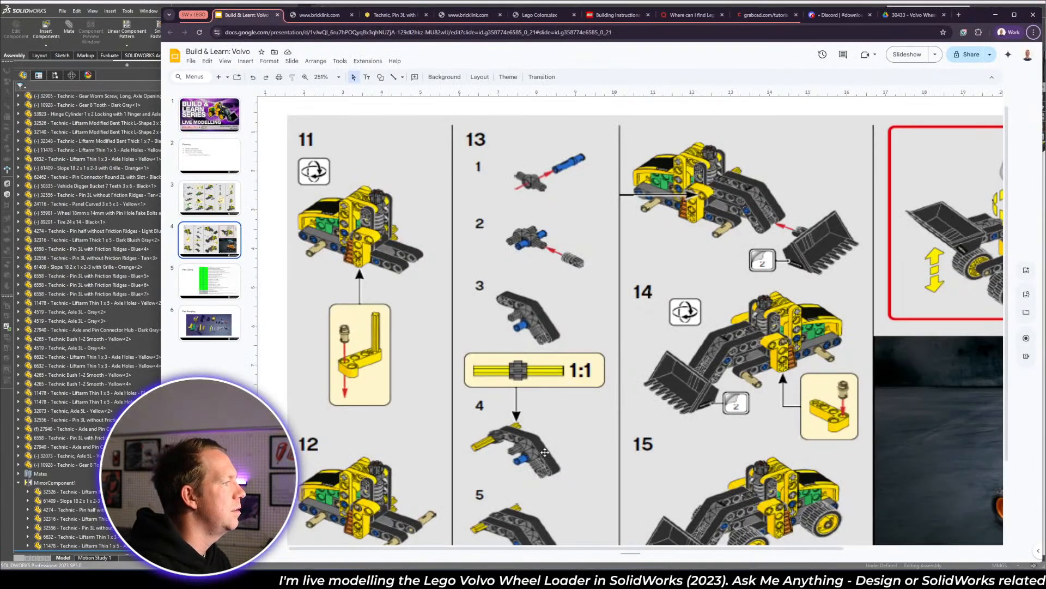
{"action": "key", "text": "alt+Tab"}
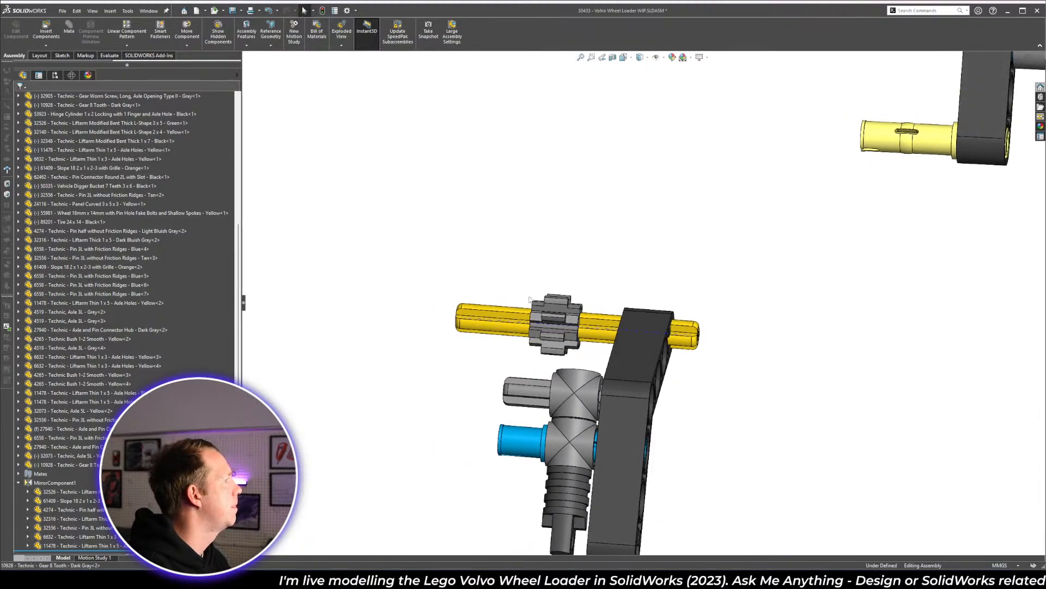
{"action": "left_click", "coordinate": [579, 387]}
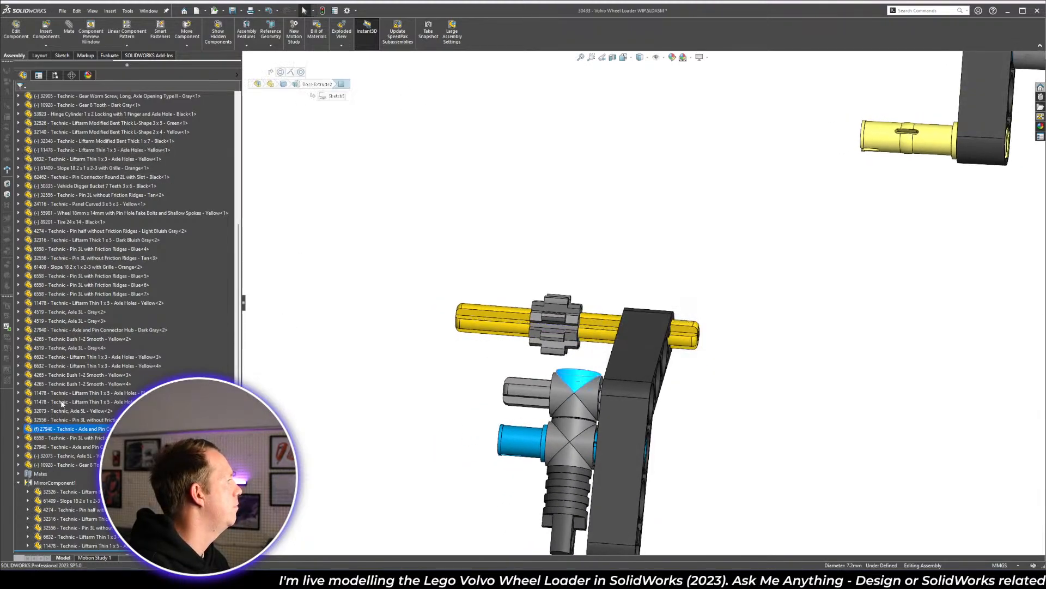
{"action": "left_click", "coordinate": [18, 429]}
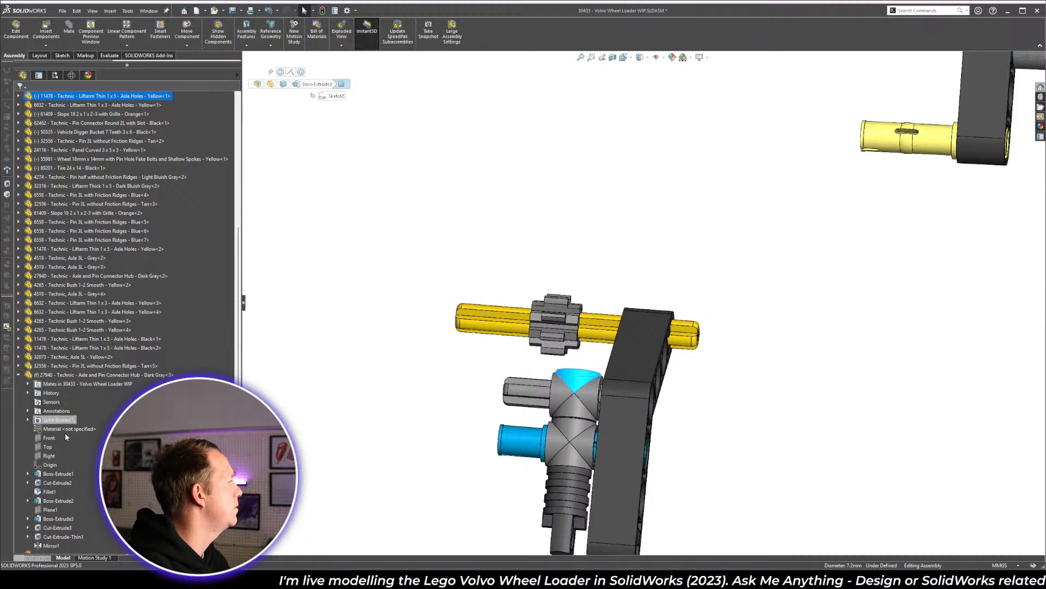
{"action": "left_click", "coordinate": [49, 455]}
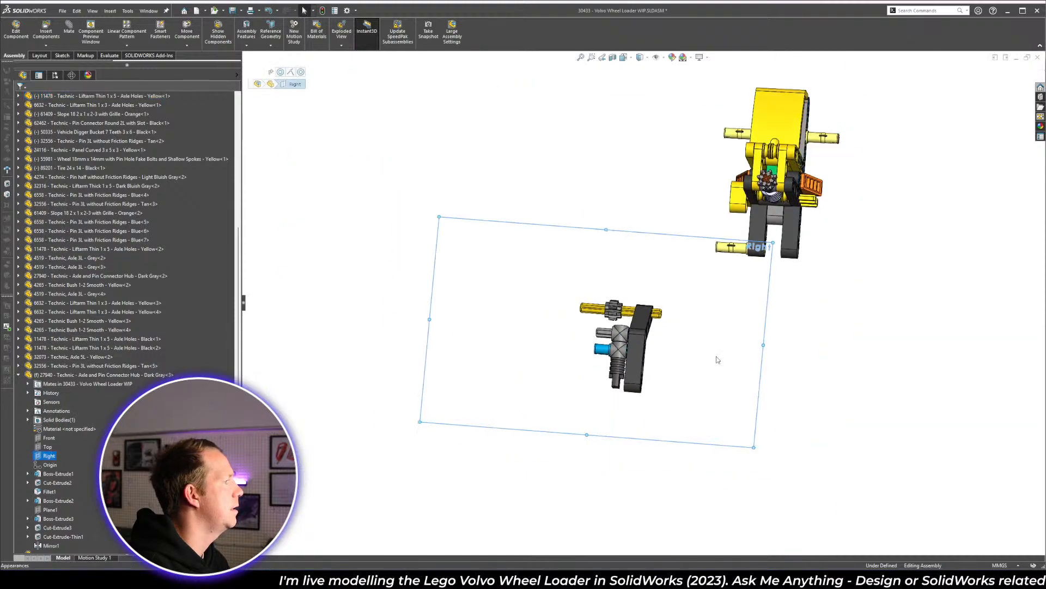
{"action": "left_click", "coordinate": [37, 441]}
{"action": "middle_click_drag", "start_coordinate": [588, 316], "coordinate": [596, 328]}
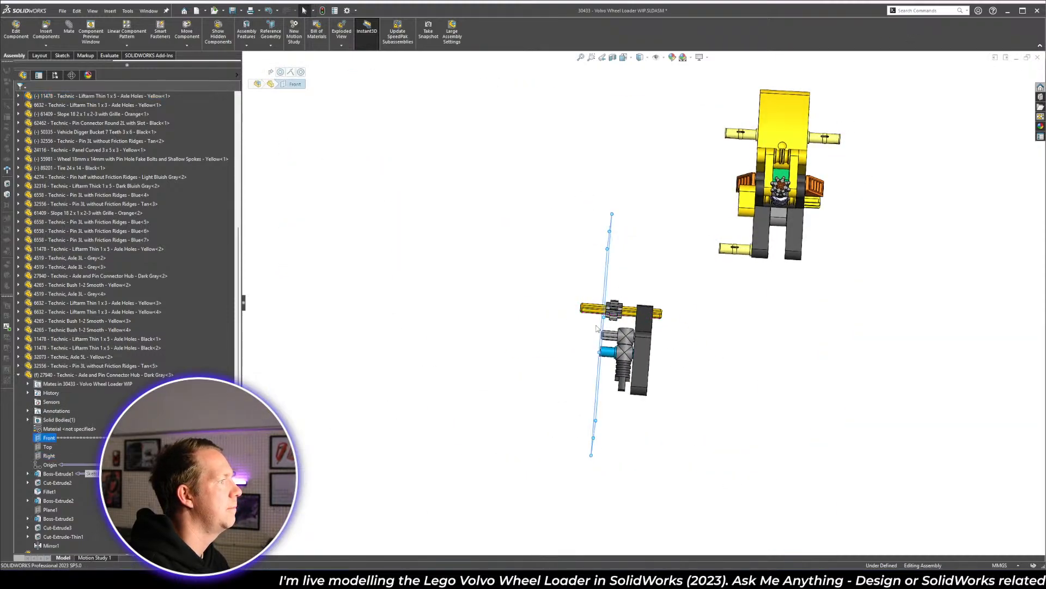
- Centre the gear on the fixed connector hub with a coincident mate between the hub's Plane1 and the gear's Front Plane
{"action": "left_click", "coordinate": [50, 510]}
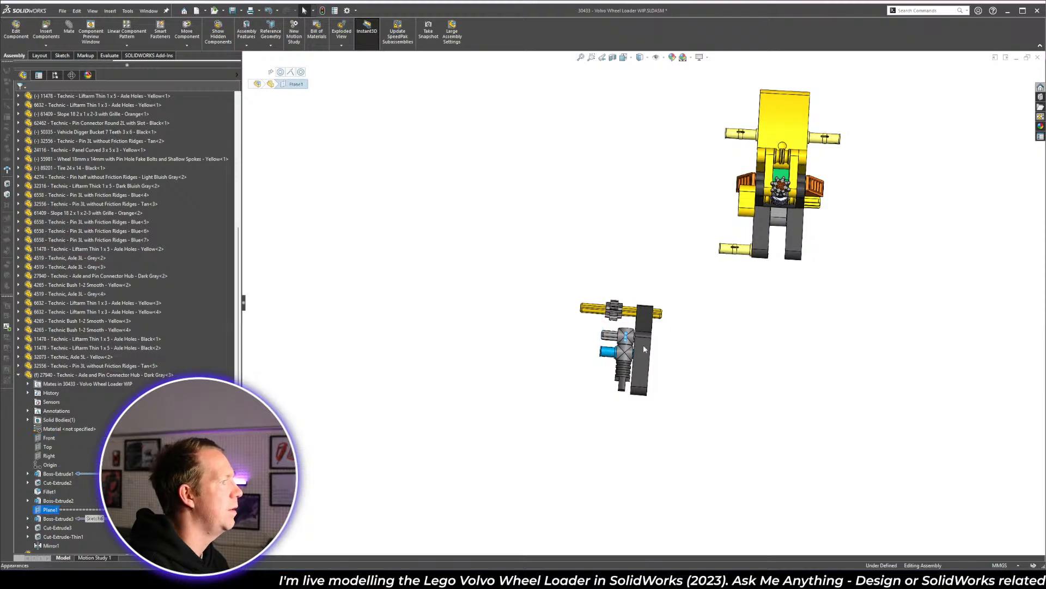
{"action": "scroll", "coordinate": [633, 322], "scroll_direction": "down", "scroll_amount": 3}
{"action": "scroll", "coordinate": [131, 380], "scroll_direction": "down", "scroll_amount": 4}
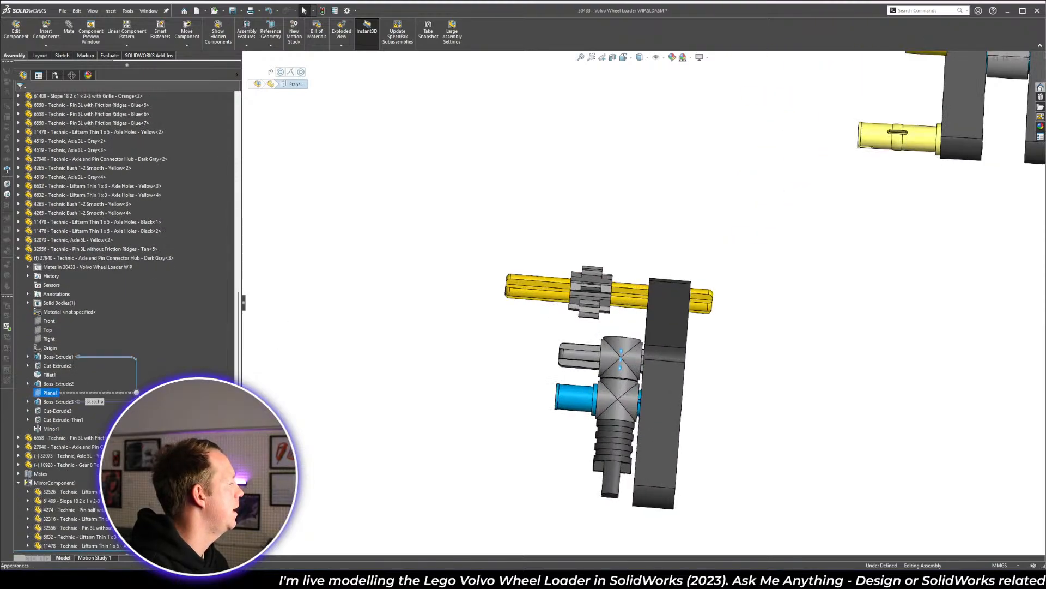
{"action": "left_click", "coordinate": [19, 465]}
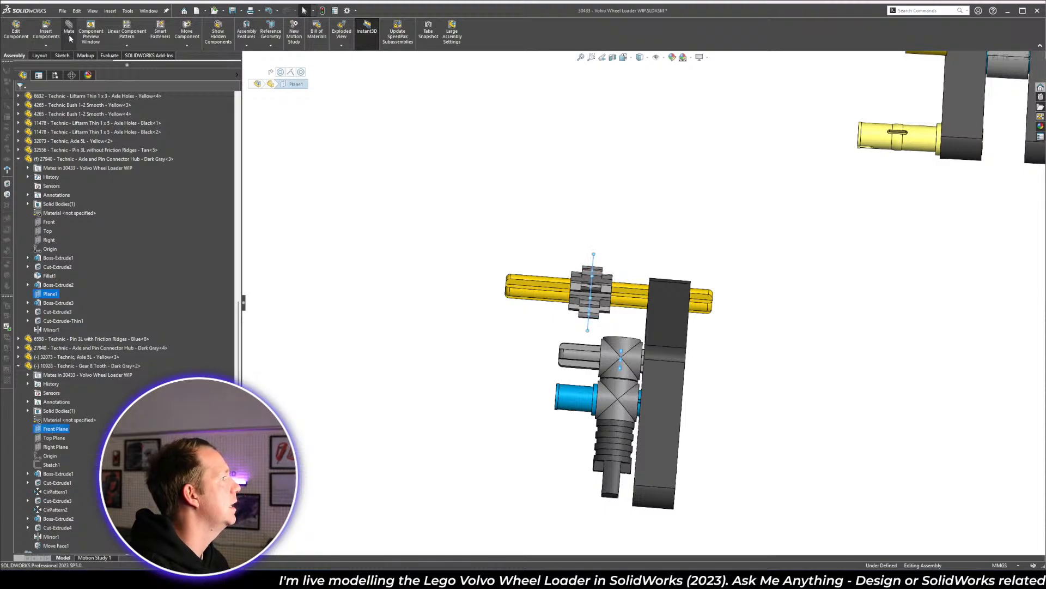
{"action": "left_click", "coordinate": [69, 35]}
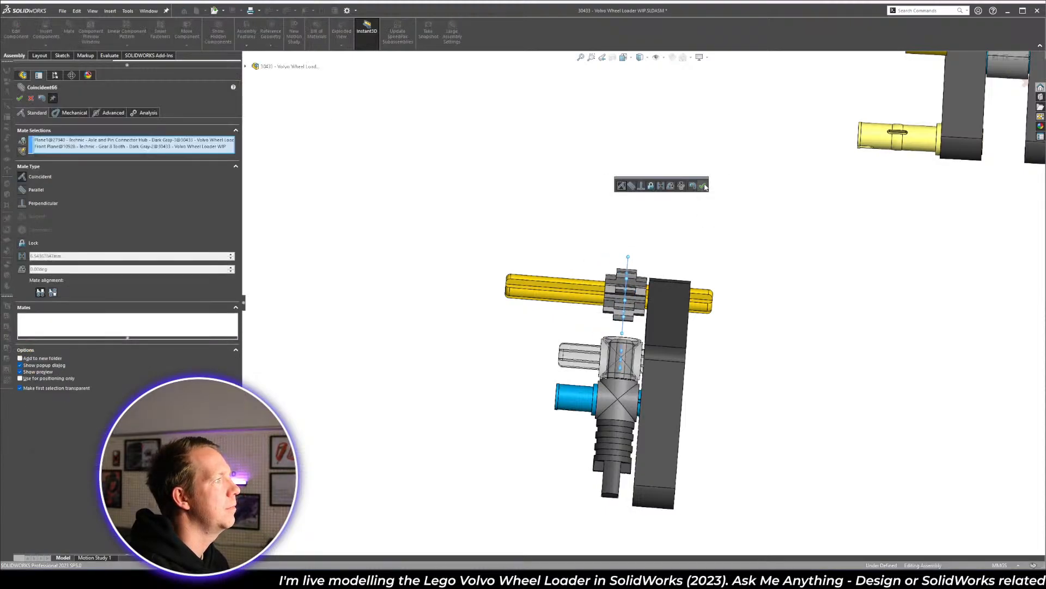
{"action": "left_click", "coordinate": [703, 186]}
{"action": "key", "text": "Escape"}
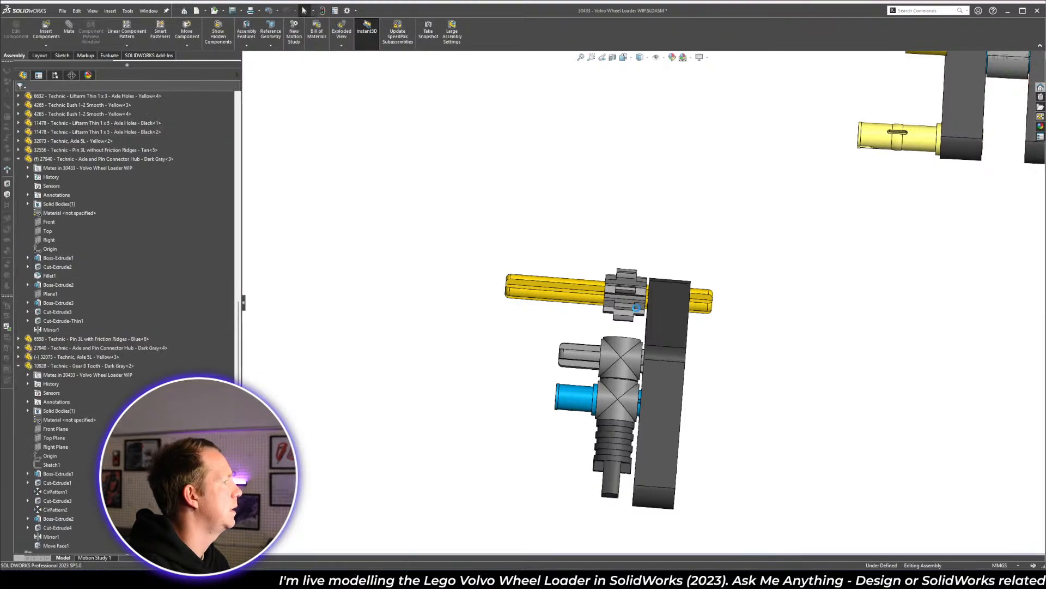
- Check the gear's fit beside the liftarm and slide the yellow axle through it so both ends protrude more evenly
{"action": "scroll", "coordinate": [634, 298], "scroll_direction": "down", "scroll_amount": 6}
{"action": "middle_click_drag", "start_coordinate": [633, 295], "coordinate": [615, 264]}
{"action": "left_click_drag", "start_coordinate": [615, 263], "coordinate": [610, 274]}
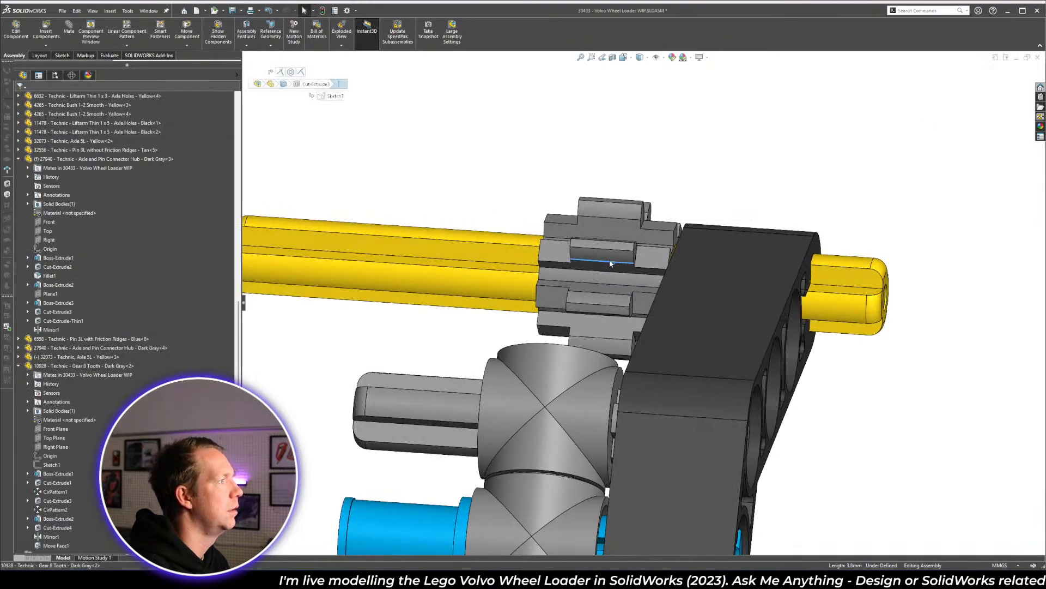
{"action": "left_click", "coordinate": [609, 262]}
{"action": "middle_click_drag", "start_coordinate": [610, 264], "coordinate": [678, 325]}
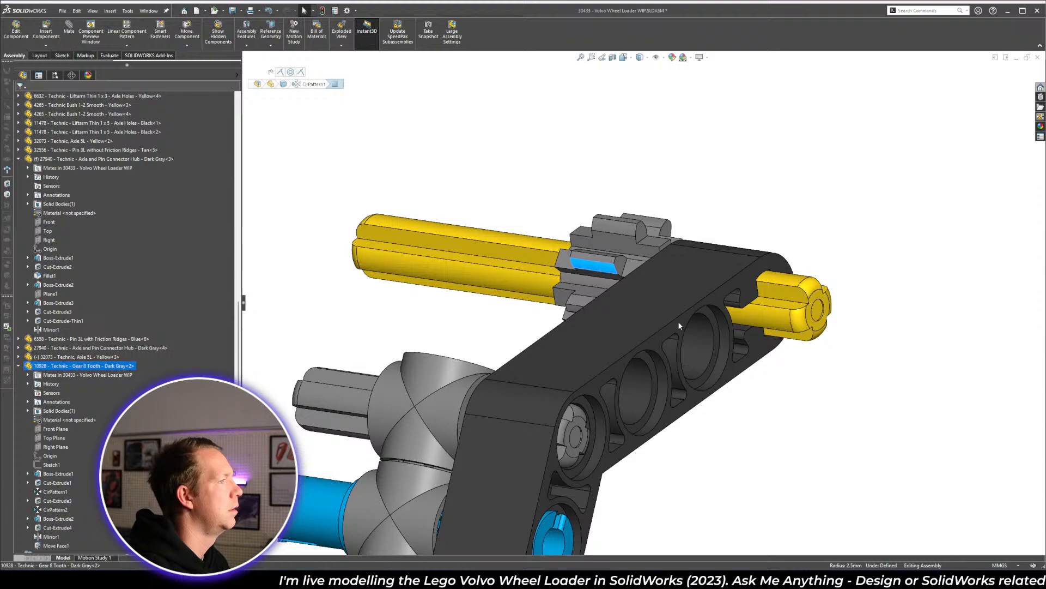
{"action": "left_click", "coordinate": [778, 312]}
{"action": "left_click_drag", "start_coordinate": [610, 263], "coordinate": [615, 255]}
{"action": "left_click", "coordinate": [506, 221]}
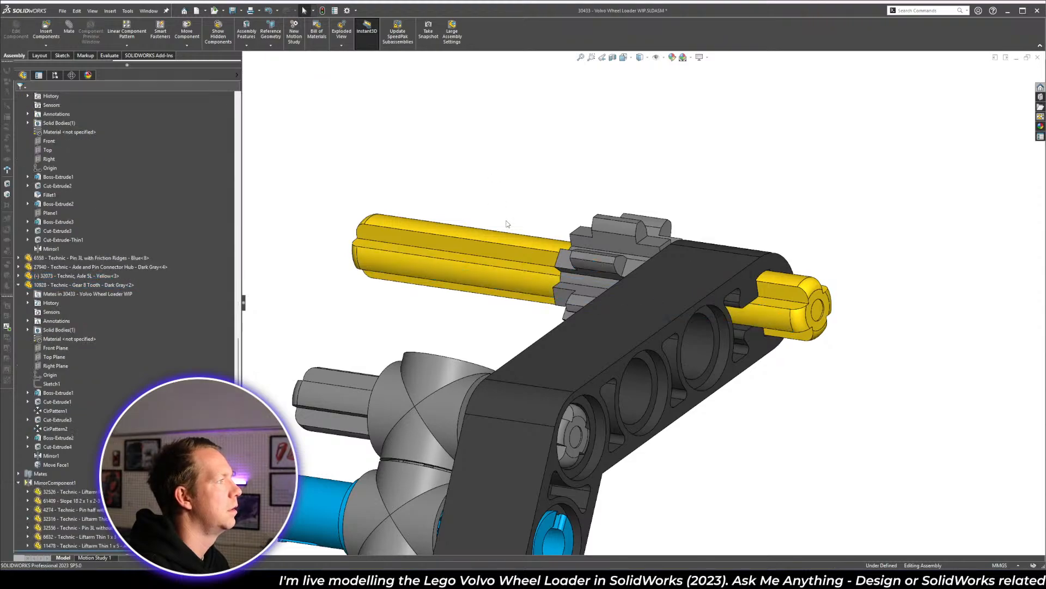
{"action": "left_click_drag", "start_coordinate": [497, 245], "coordinate": [561, 258]}
{"action": "left_click", "coordinate": [444, 184]}
- Compare the loader arm subassembly with sub-steps 4 and 5 of step 13 in the building instructions
{"action": "key", "text": "alt+Tab"}
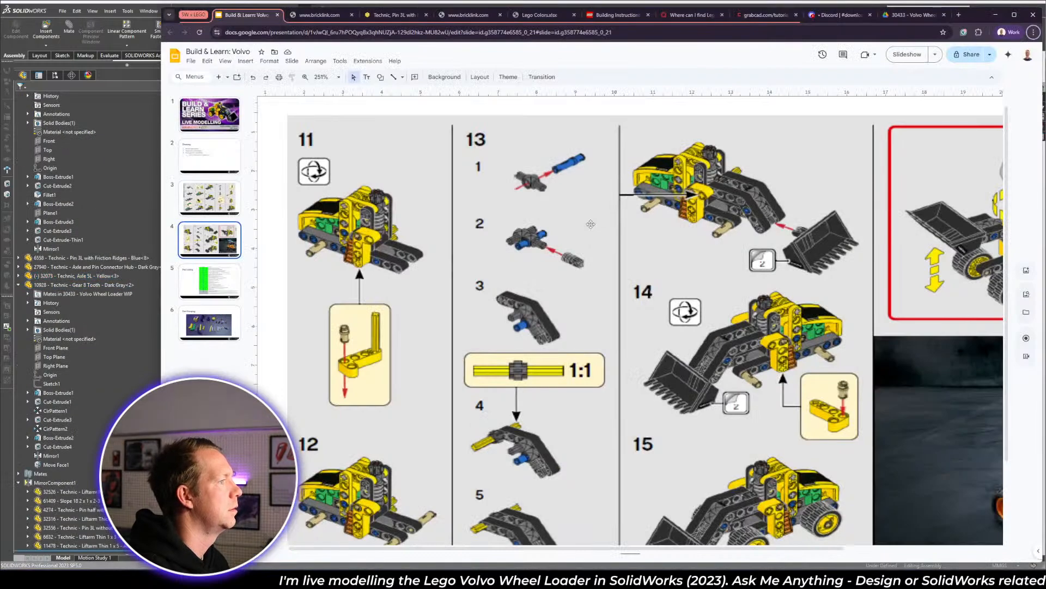
{"action": "scroll", "coordinate": [586, 338], "scroll_direction": "down", "scroll_amount": 3}
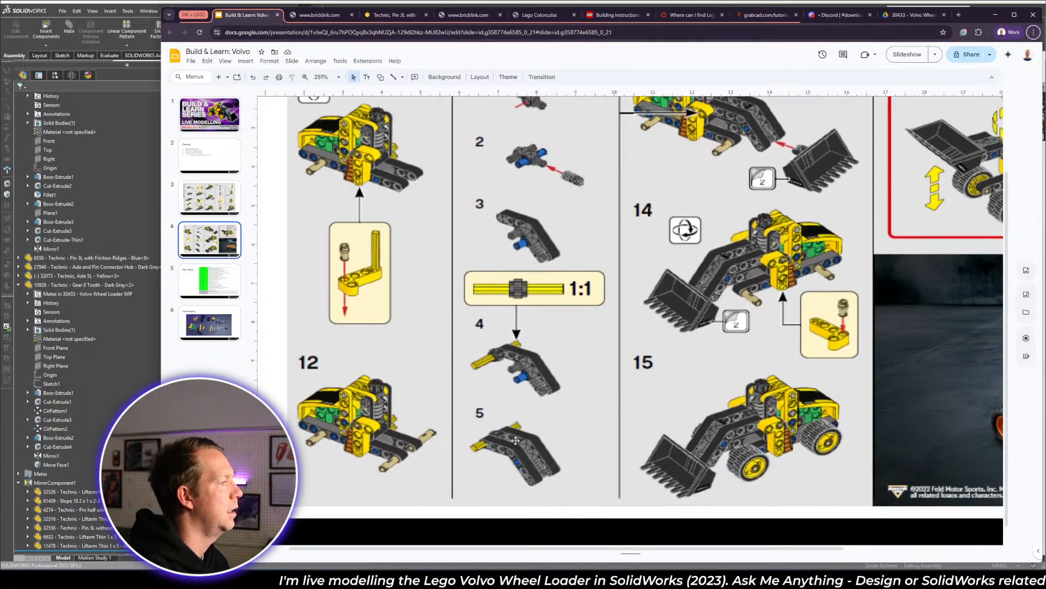
{"action": "key", "text": "alt+Tab"}
{"action": "scroll", "coordinate": [688, 304], "scroll_direction": "up", "scroll_amount": 9}
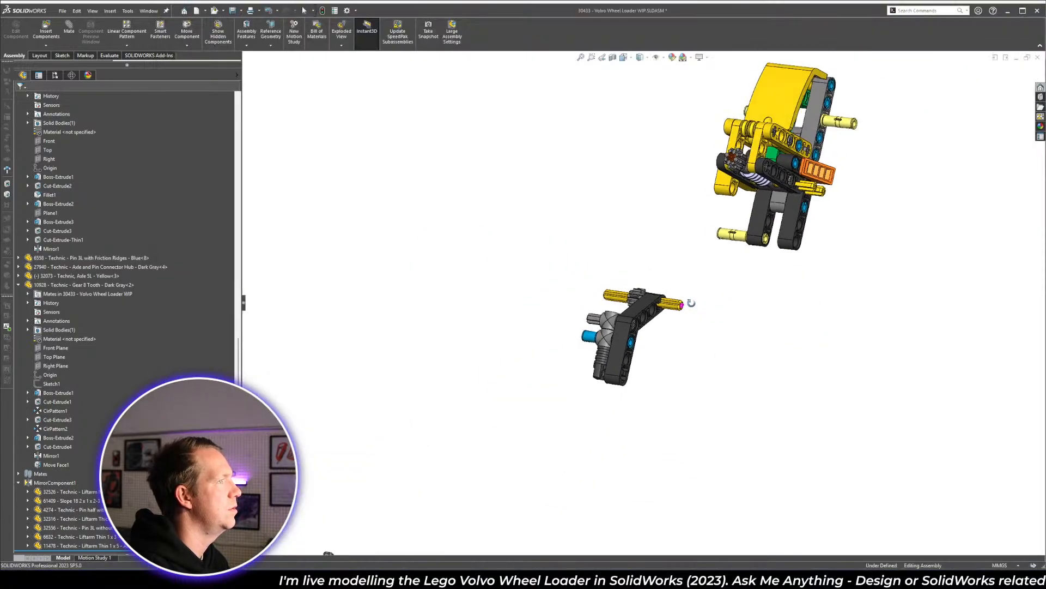
{"action": "mouse_move", "coordinate": [689, 304]}
{"action": "middle_mouse_down"}
{"action": "mouse_move", "coordinate": [712, 293]}
{"action": "mouse_move", "coordinate": [699, 303]}
{"action": "middle_mouse_up"}
{"action": "key", "text": "alt+Tab"}
{"action": "scroll", "coordinate": [697, 303], "scroll_direction": "up", "scroll_amount": 3}
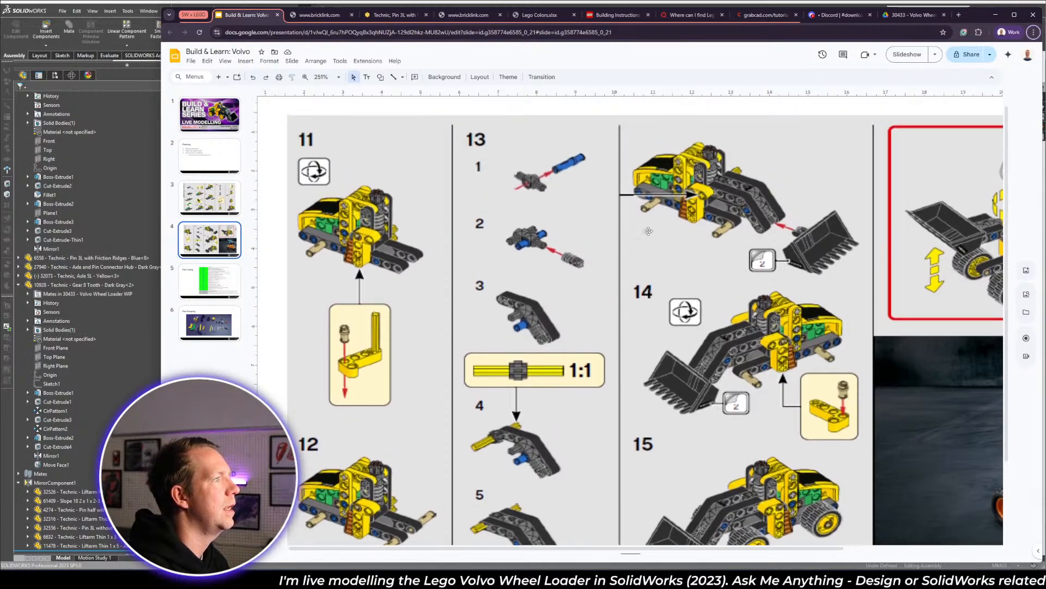
{"action": "key", "text": "alt+Tab"}
{"action": "scroll", "coordinate": [785, 267], "scroll_direction": "up", "scroll_amount": 3}
{"action": "scroll", "coordinate": [556, 360], "scroll_direction": "down", "scroll_amount": 4}
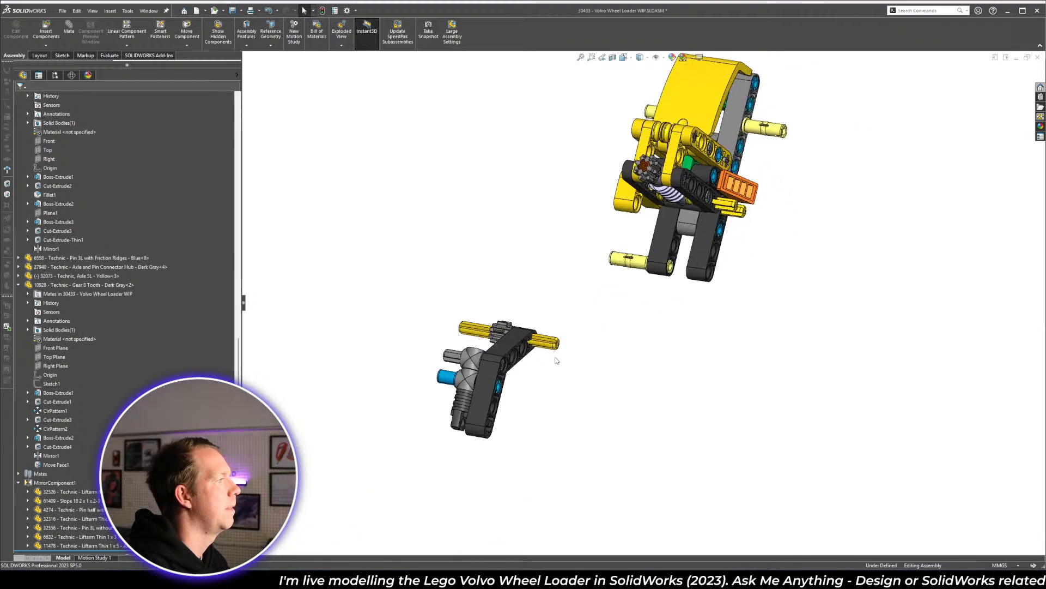
- Float the fixed dark gray axle and pin connector hub so the loader arm subassembly can move
{"action": "left_click", "coordinate": [472, 357]}
{"action": "right_click", "coordinate": [470, 357]}
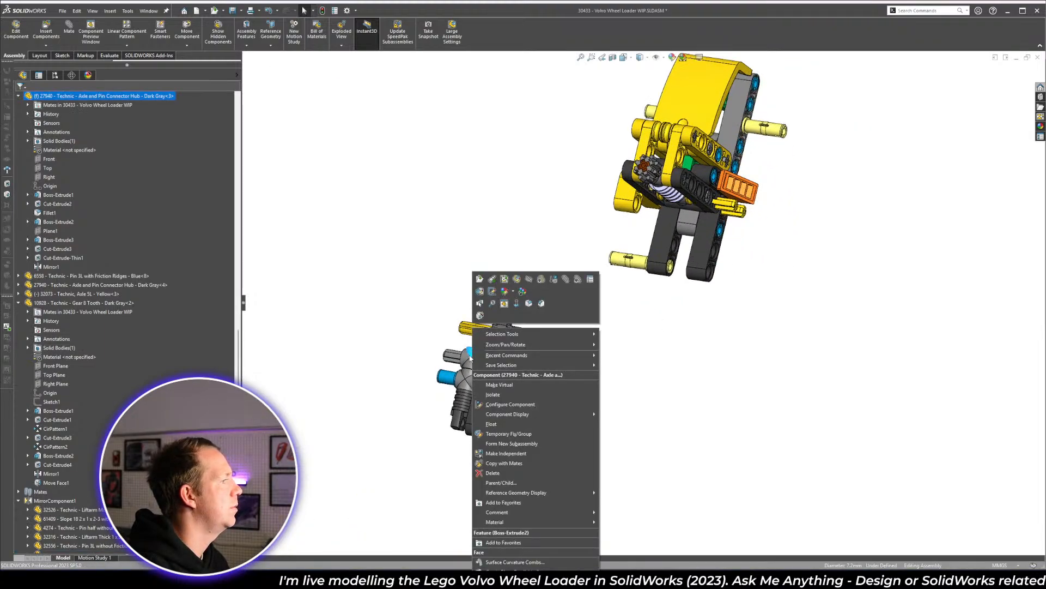
{"action": "left_click", "coordinate": [491, 424]}
{"action": "scroll", "coordinate": [763, 278], "scroll_direction": "up", "scroll_amount": 3}
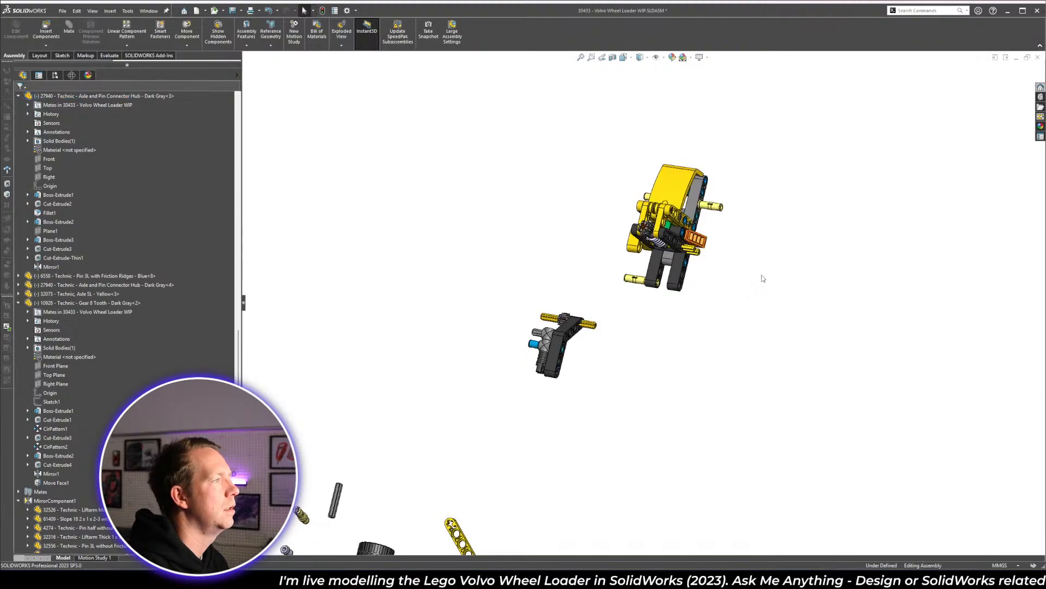
- Move the loose black bent 1 x 7 liftarm and its yellow axle closer to the loader body, clear of the connector hub
{"action": "scroll", "coordinate": [699, 257], "scroll_direction": "down", "scroll_amount": 4}
{"action": "mouse_move", "coordinate": [699, 257]}
{"action": "middle_mouse_down"}
{"action": "mouse_move", "coordinate": [695, 231]}
{"action": "mouse_move", "coordinate": [668, 237]}
{"action": "mouse_move", "coordinate": [692, 256]}
{"action": "middle_mouse_up"}
{"action": "left_click", "coordinate": [414, 345]}
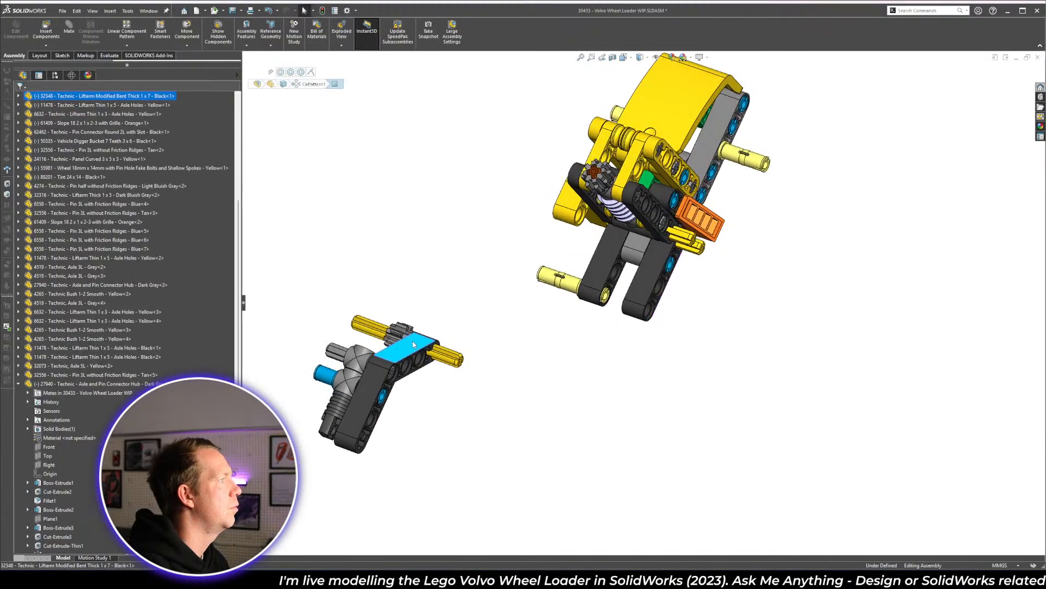
{"action": "left_click_drag", "start_coordinate": [413, 344], "coordinate": [488, 263]}
{"action": "left_click", "coordinate": [337, 200]}
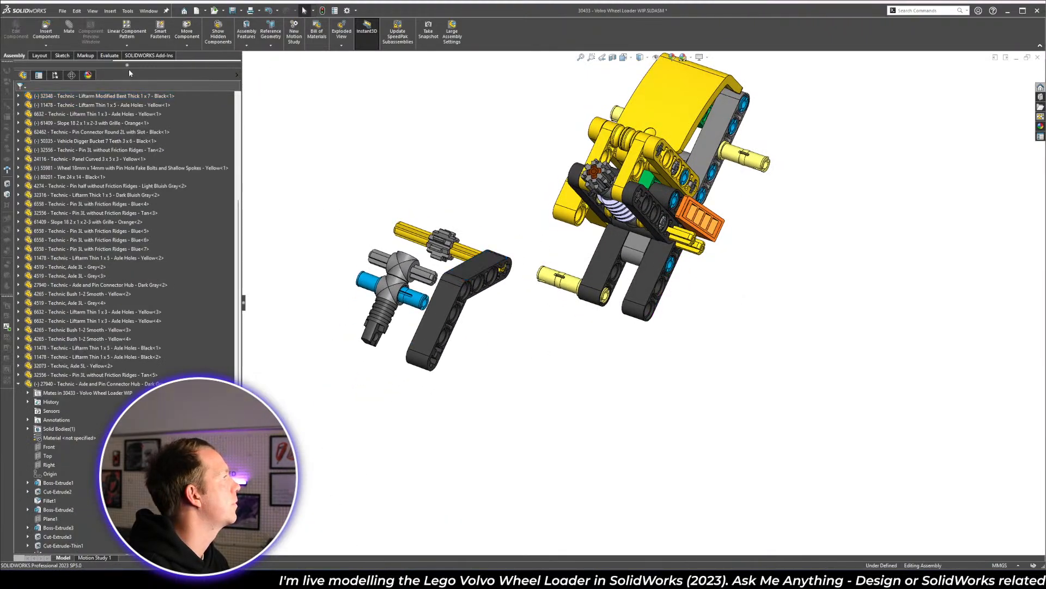
- Mate the loader arm's yellow axle concentric with the end hole of the body's yellow L-shape 2 x 4 liftarm
{"action": "scroll", "coordinate": [522, 211], "scroll_direction": "down", "scroll_amount": 2}
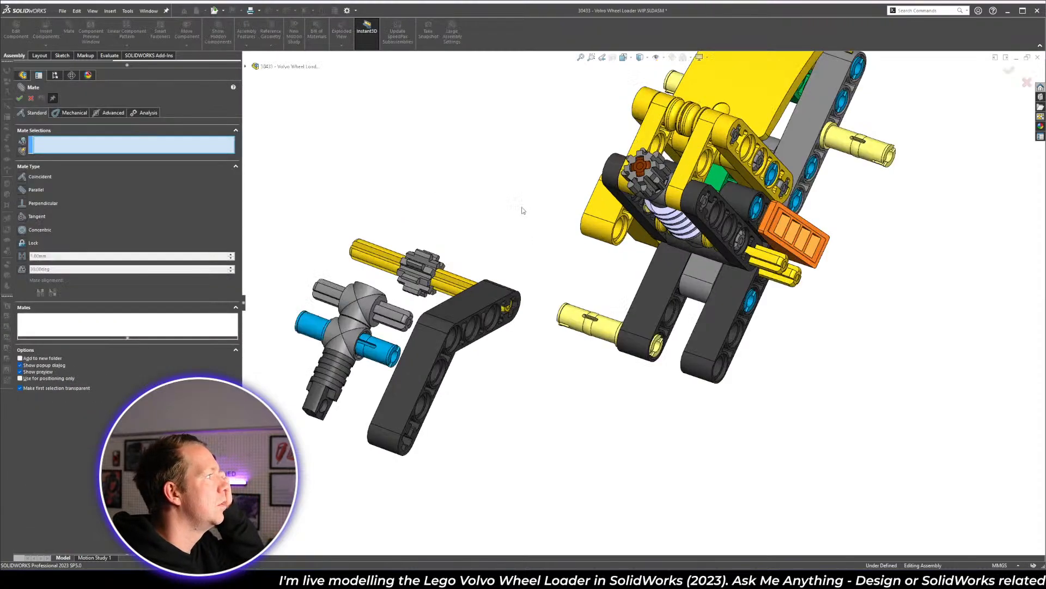
{"action": "left_click", "coordinate": [385, 268]}
{"action": "scroll", "coordinate": [623, 256], "scroll_direction": "down", "scroll_amount": 2}
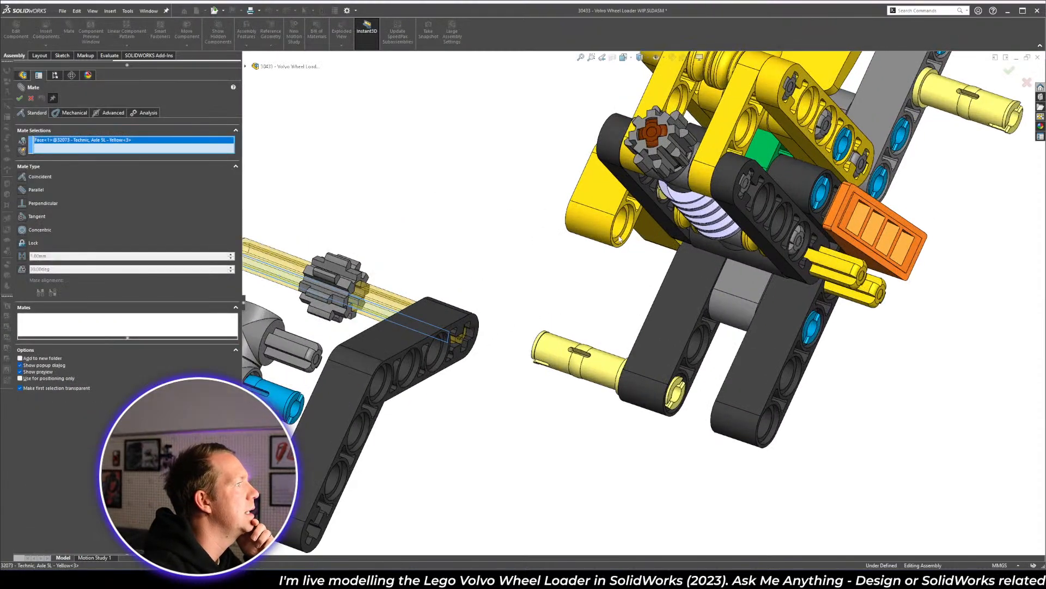
{"action": "left_click", "coordinate": [620, 226]}
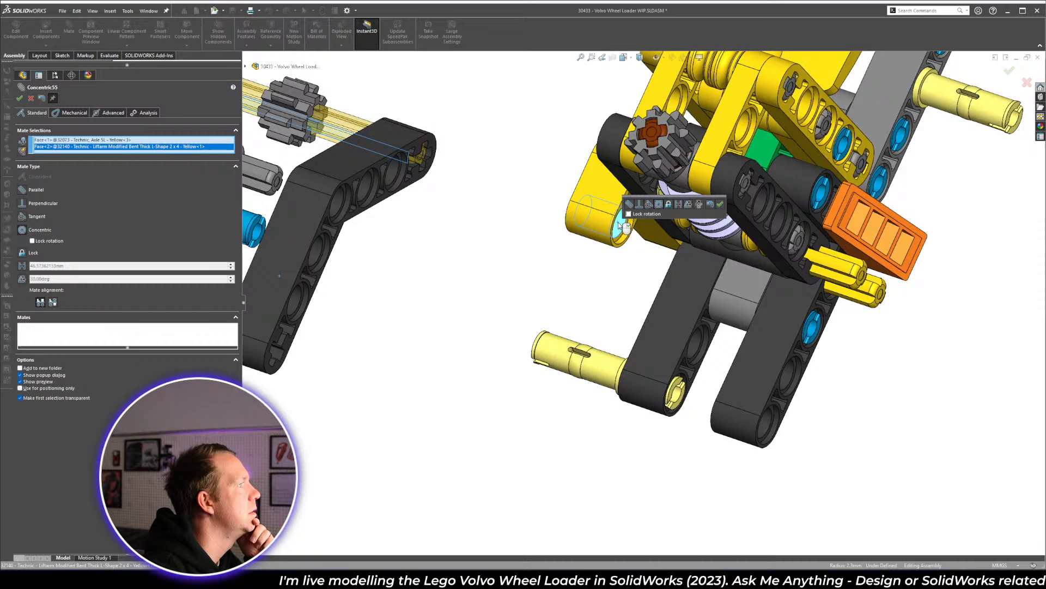
{"action": "key", "text": "Return"}
{"action": "scroll", "coordinate": [407, 229], "scroll_direction": "up", "scroll_amount": 2}
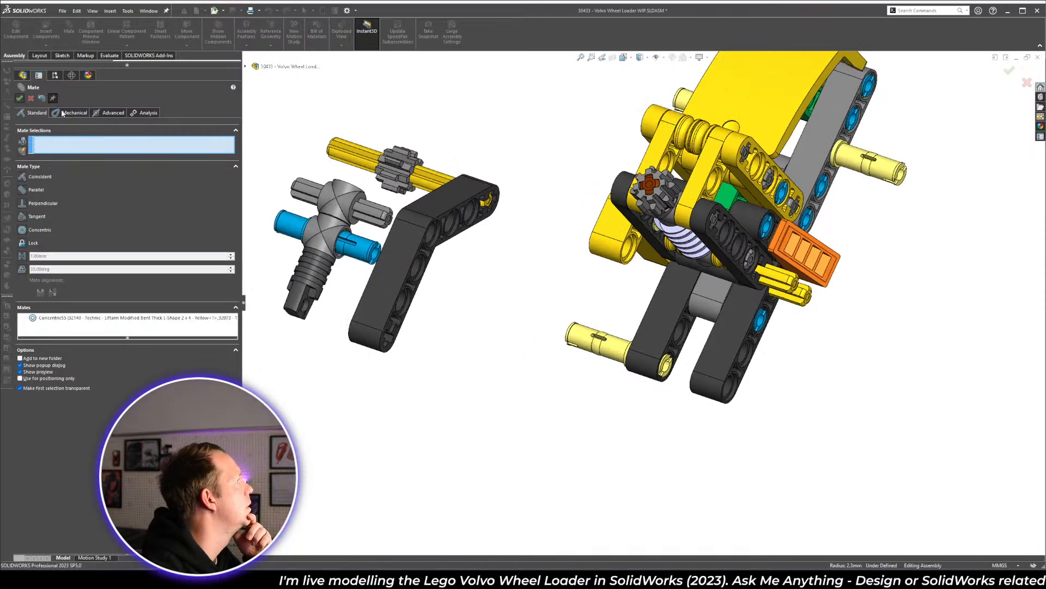
{"action": "key", "text": "Escape"}
- Centre the loader arm's connector hub on the machine with a coincident mate between its Plane1 and the assembly's Right Plane
{"action": "left_click", "coordinate": [343, 207]}
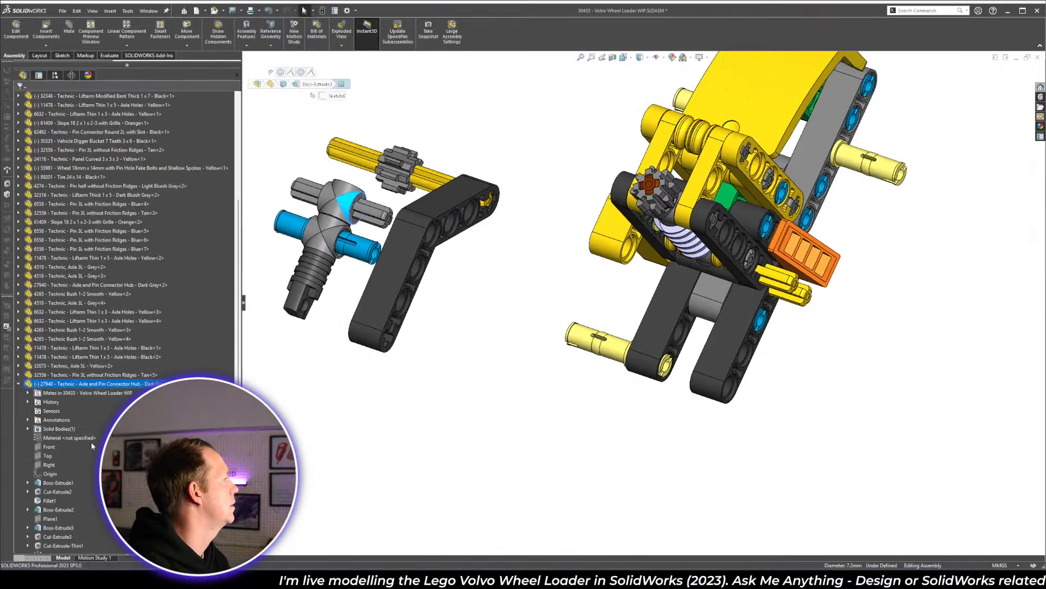
{"action": "left_click", "coordinate": [53, 519]}
{"action": "scroll", "coordinate": [108, 308], "scroll_direction": "up", "scroll_amount": 8}
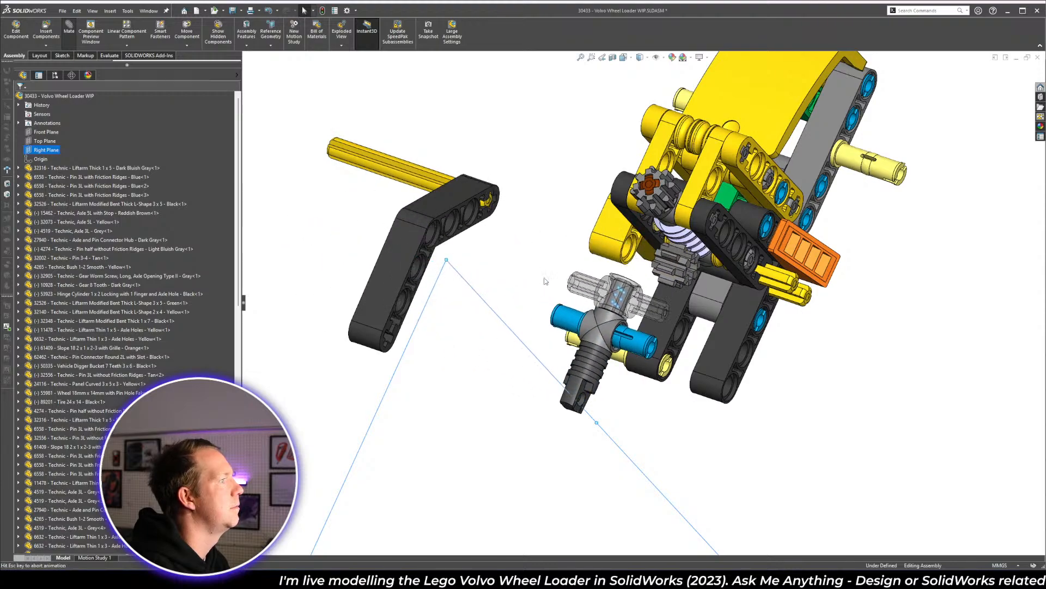
{"action": "left_click", "coordinate": [637, 268]}
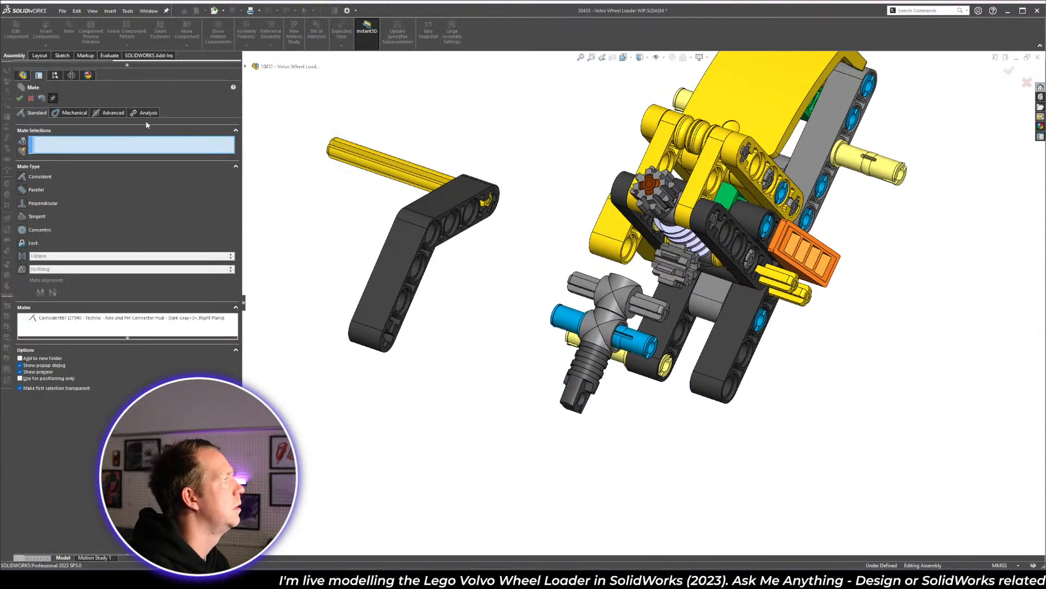
{"action": "key", "text": "Escape"}
- Move the black bent liftarm and yellow axle over to the body so the axle runs through the yellow L-shape liftarm
{"action": "left_click_drag", "start_coordinate": [428, 217], "coordinate": [695, 410]}
{"action": "left_click", "coordinate": [523, 214]}
{"action": "left_click_drag", "start_coordinate": [491, 199], "coordinate": [737, 287]}
{"action": "left_click_drag", "start_coordinate": [923, 410], "coordinate": [697, 335]}
{"action": "left_click", "coordinate": [810, 385]}
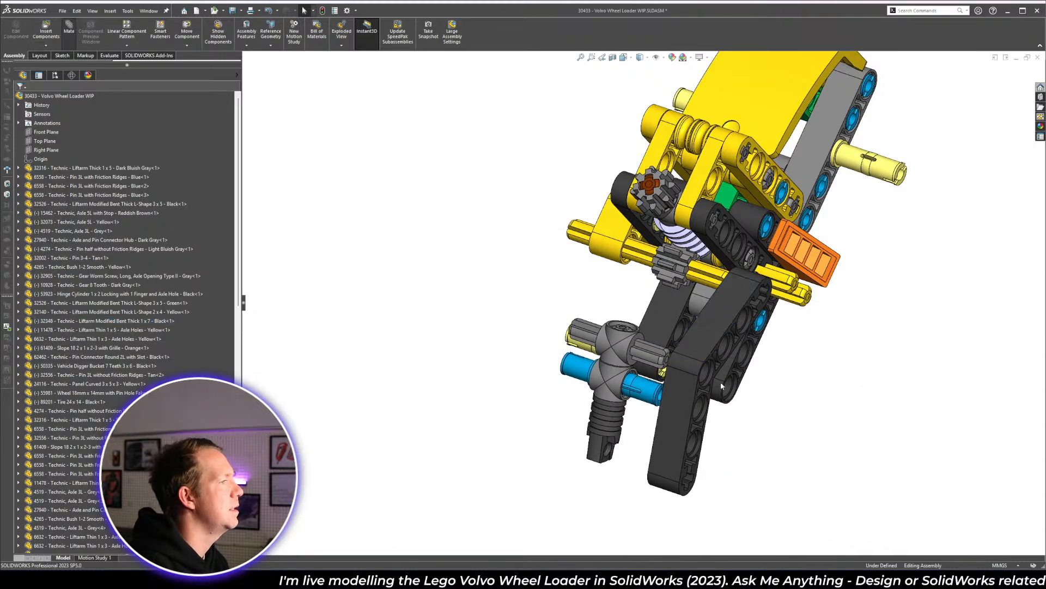
- Add a coincident mate seating the connector hub's side face against the inner face of the black bent 1 x 7 liftarm
{"action": "scroll", "coordinate": [648, 383], "scroll_direction": "down", "scroll_amount": 4}
{"action": "left_click", "coordinate": [631, 344]}
{"action": "middle_click_drag", "start_coordinate": [712, 382], "coordinate": [767, 385]}
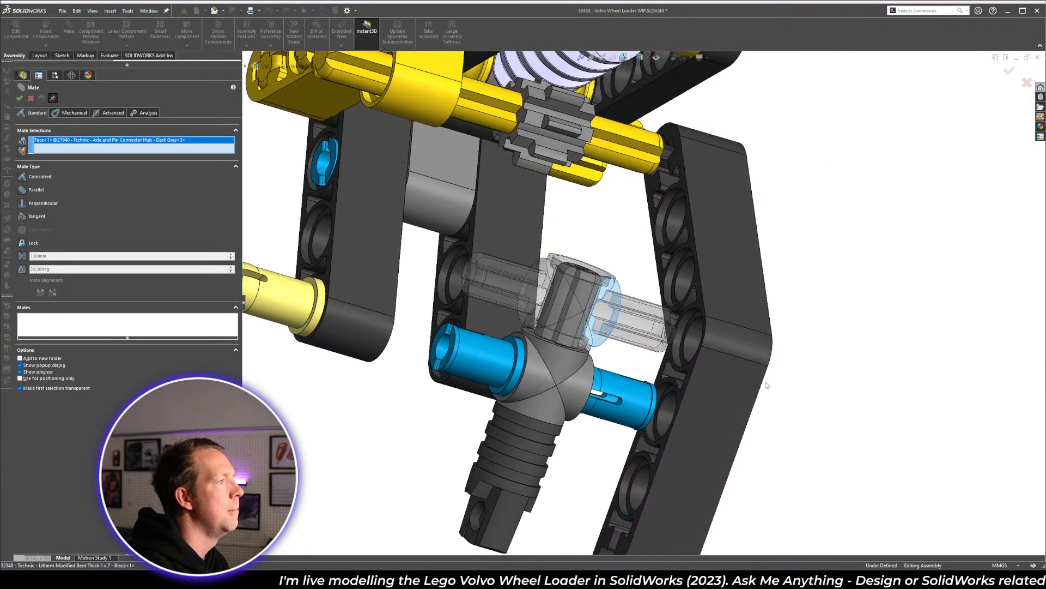
{"action": "left_click", "coordinate": [700, 301]}
{"action": "right_click", "coordinate": [701, 306]}
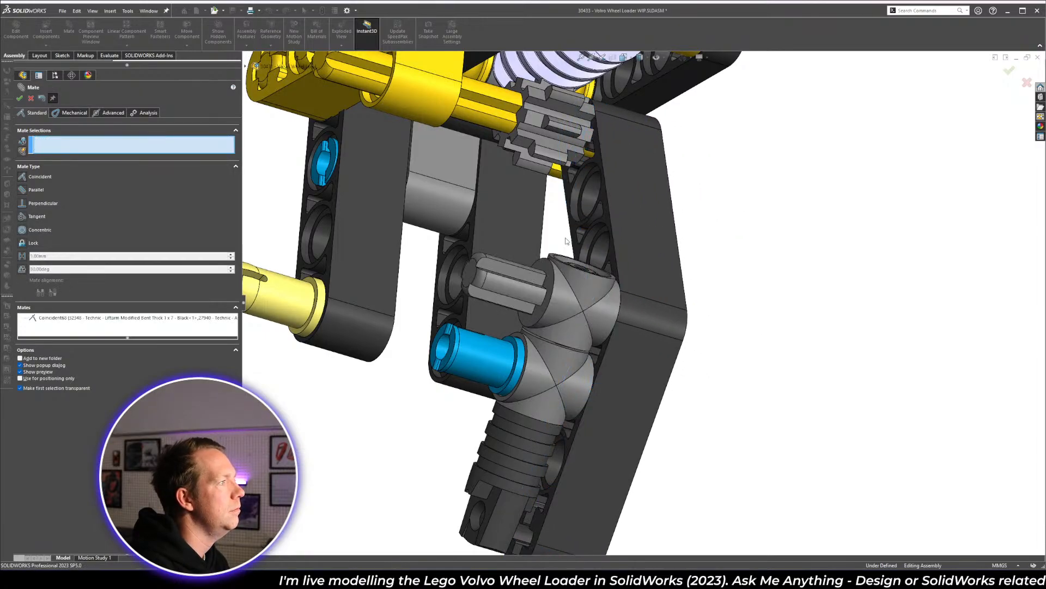
{"action": "scroll", "coordinate": [565, 243], "scroll_direction": "up", "scroll_amount": 3}
{"action": "middle_click_drag", "start_coordinate": [565, 243], "coordinate": [523, 245]}
{"action": "middle_click_drag", "start_coordinate": [522, 203], "coordinate": [455, 198]}
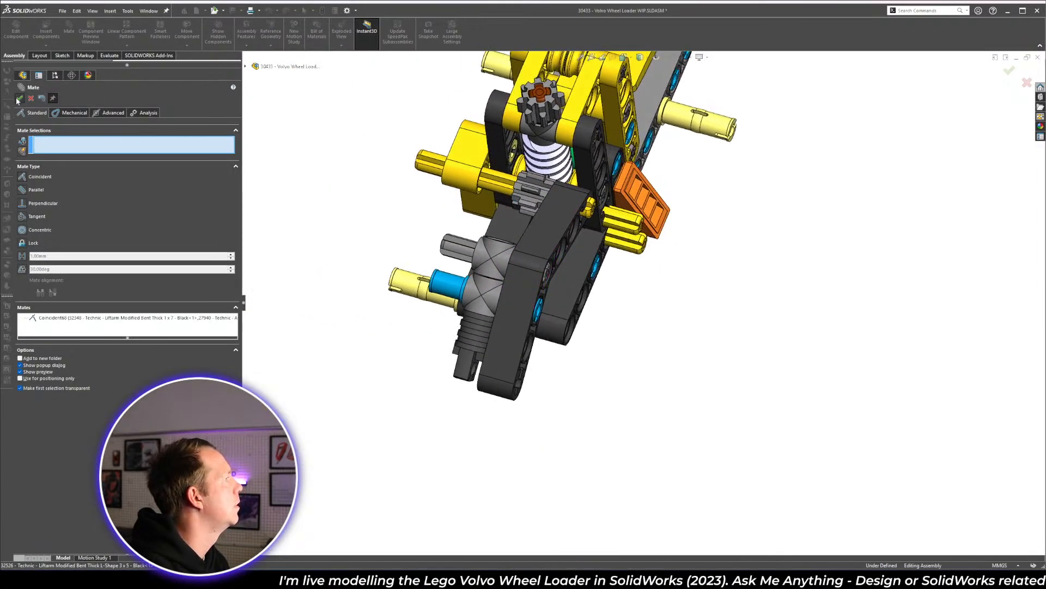
{"action": "left_click", "coordinate": [20, 98]}
- Swing the loader arm on its axle and inspect its fit on the body from several sides
{"action": "middle_click_drag", "start_coordinate": [535, 163], "coordinate": [513, 387]}
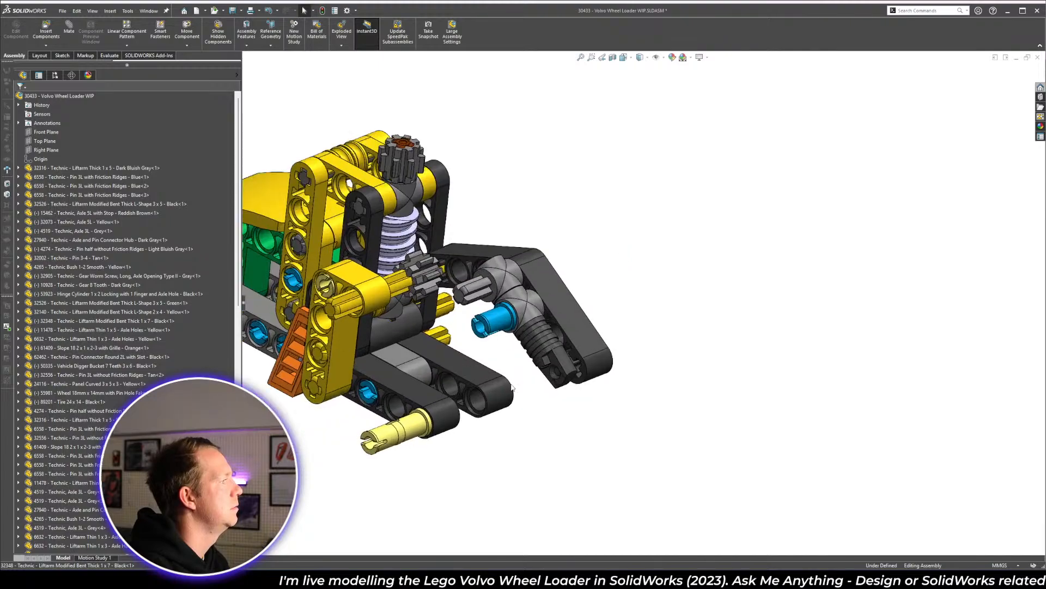
{"action": "left_click_drag", "start_coordinate": [593, 356], "coordinate": [605, 305]}
{"action": "scroll", "coordinate": [513, 334], "scroll_direction": "up", "scroll_amount": 3}
{"action": "middle_click_drag", "start_coordinate": [512, 334], "coordinate": [371, 327]}
{"action": "scroll", "coordinate": [372, 255], "scroll_direction": "down", "scroll_amount": 3}
{"action": "middle_click_drag", "start_coordinate": [410, 265], "coordinate": [552, 252]}
{"action": "scroll", "coordinate": [493, 266], "scroll_direction": "up", "scroll_amount": 1}
- Add the yellow L-shape 2 x 4 liftarm and the black bent 1 x 7 liftarm to the existing component mirror about the Right Plane
{"action": "scroll", "coordinate": [163, 319], "scroll_direction": "down", "scroll_amount": 15}
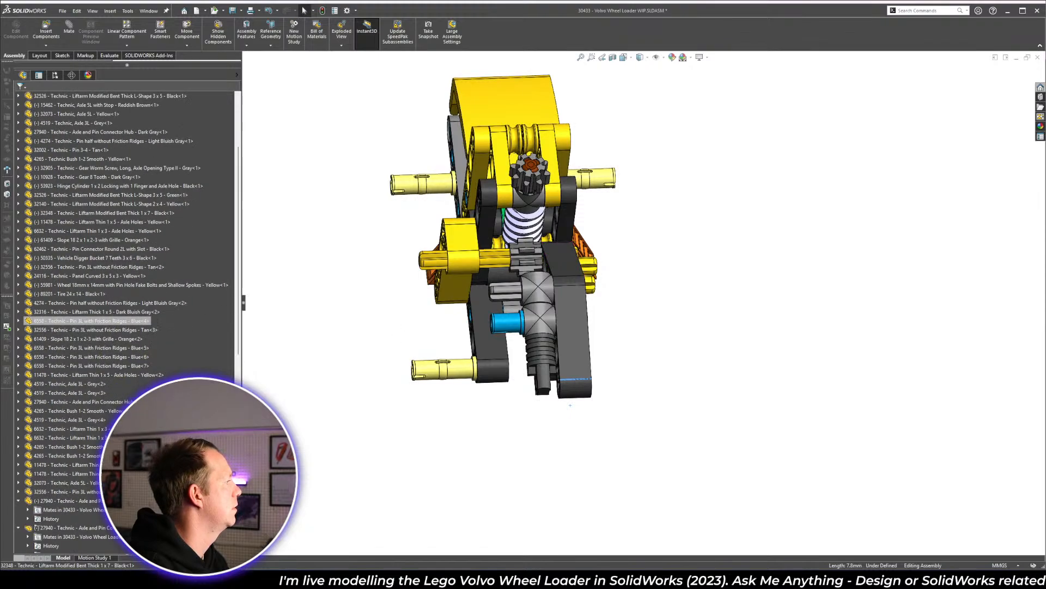
{"action": "left_click", "coordinate": [18, 285]}
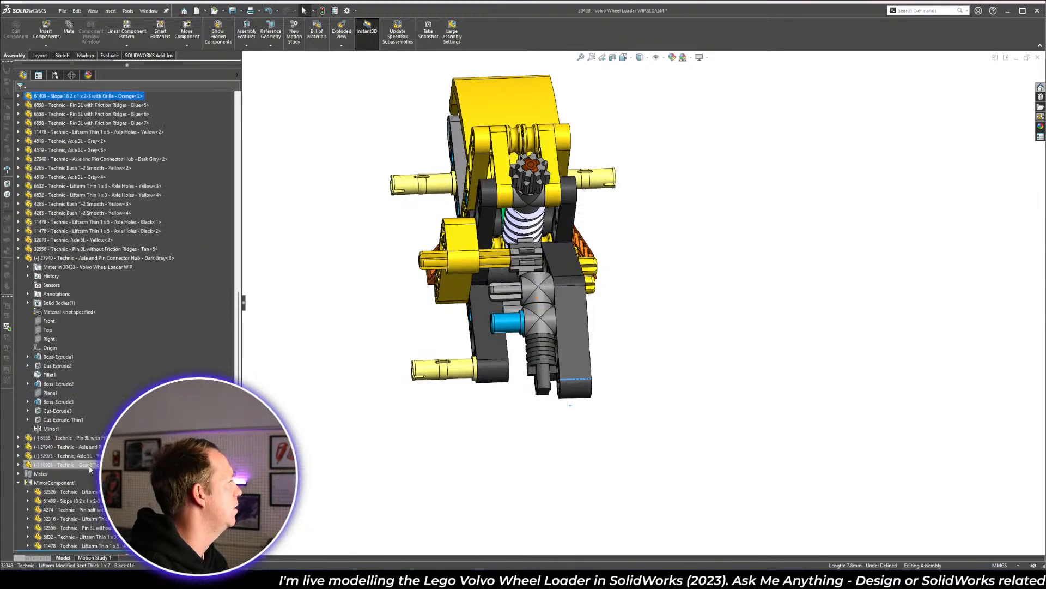
{"action": "left_click", "coordinate": [65, 483]}
{"action": "left_click", "coordinate": [71, 458]}
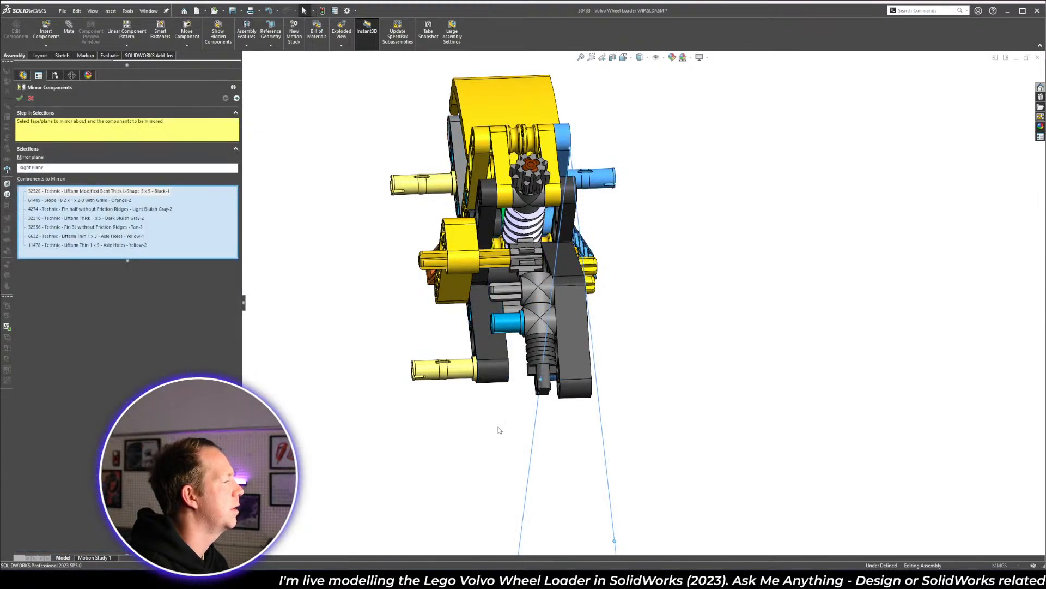
{"action": "scroll", "coordinate": [412, 239], "scroll_direction": "down", "scroll_amount": 2}
{"action": "middle_click_drag", "start_coordinate": [468, 372], "coordinate": [507, 284]}
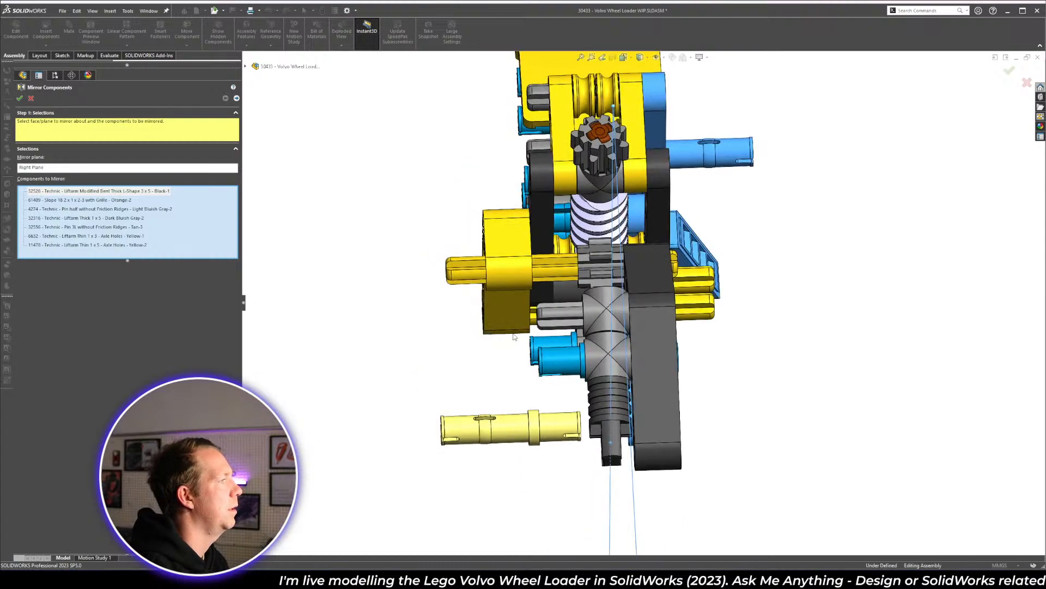
{"action": "left_click", "coordinate": [520, 272]}
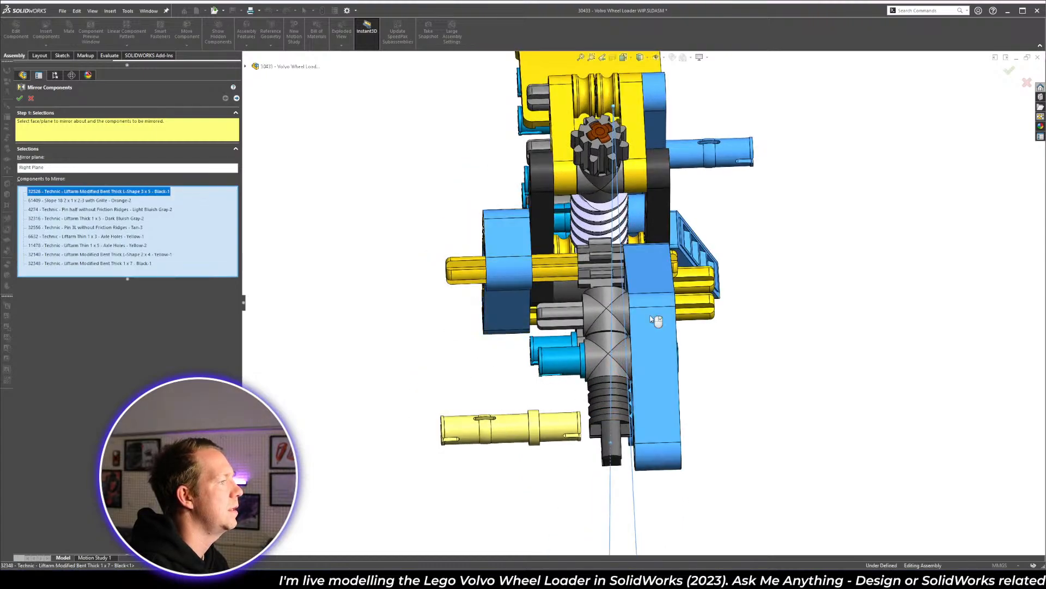
{"action": "key", "text": "Return"}
{"action": "middle_click_drag", "start_coordinate": [721, 302], "coordinate": [728, 275]}
- Edit the component mirror again to include the tan 3/4 pin in the yellow L-shape liftarm
{"action": "scroll", "coordinate": [74, 528], "scroll_direction": "down", "scroll_amount": 12}
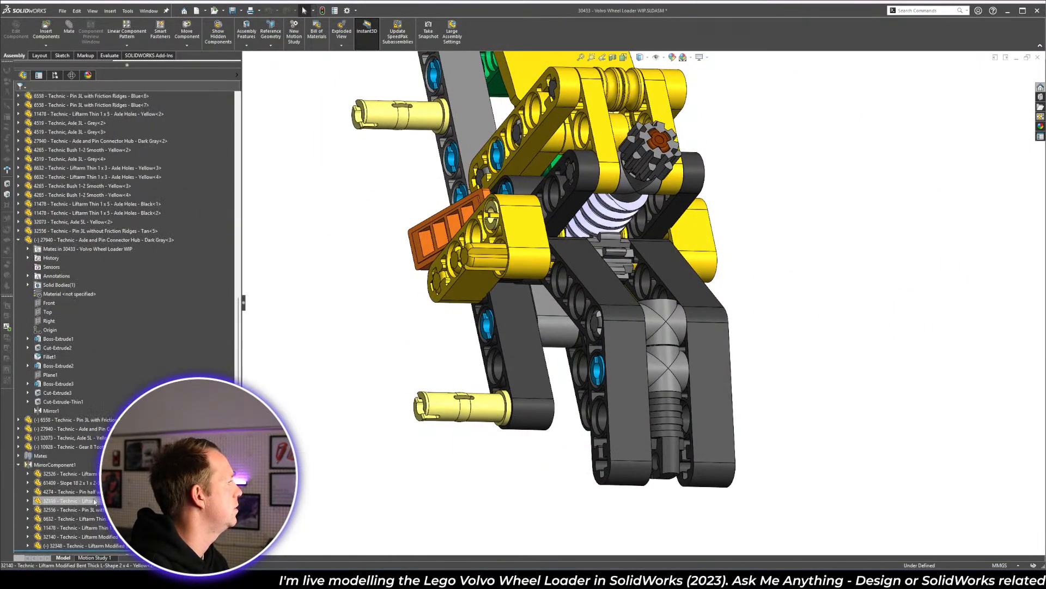
{"action": "left_click", "coordinate": [18, 240]}
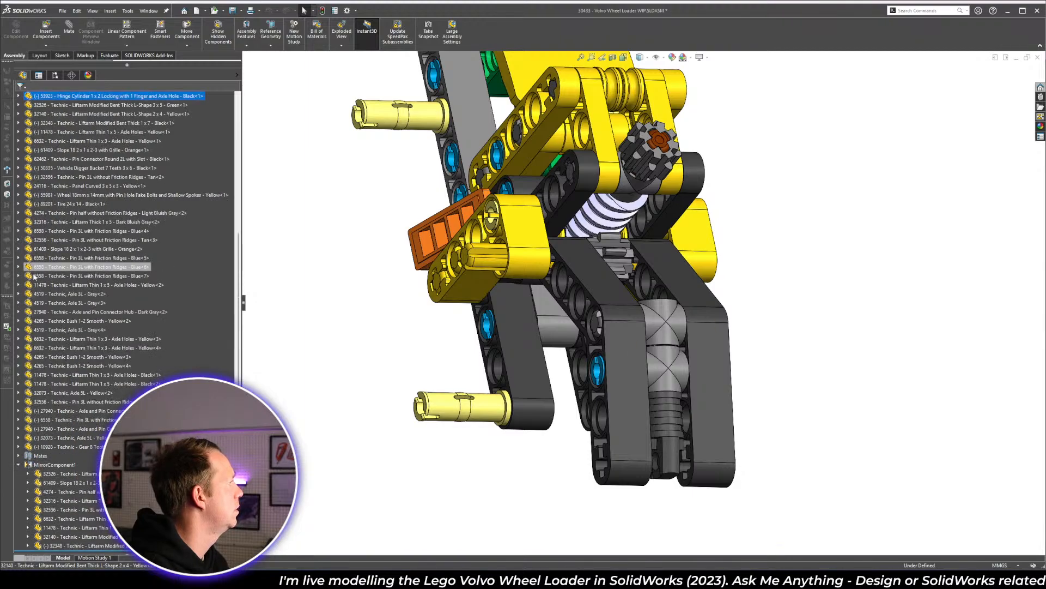
{"action": "left_click", "coordinate": [59, 464]}
{"action": "left_click", "coordinate": [73, 439]}
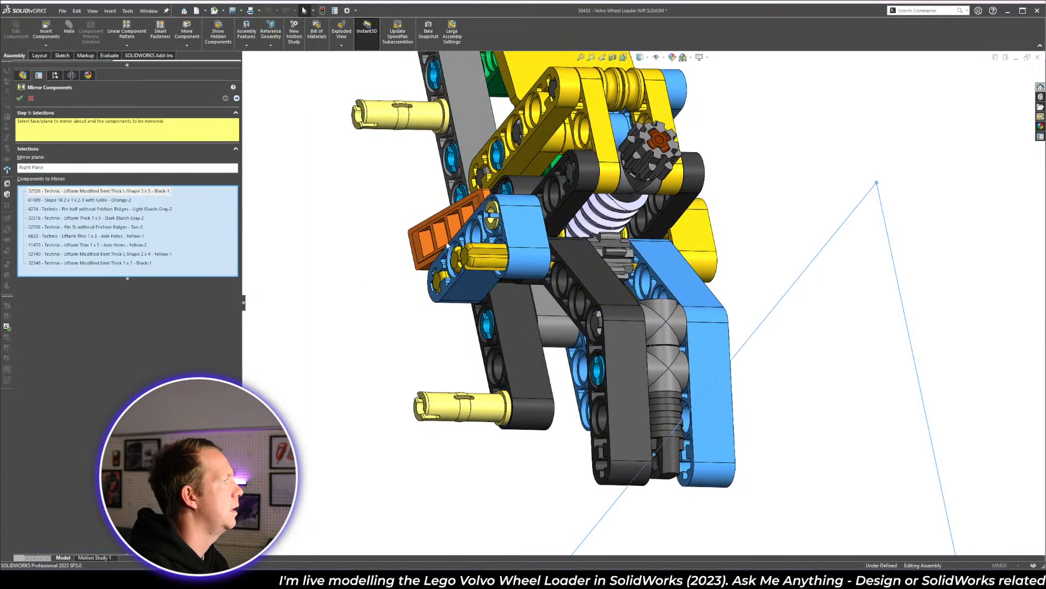
{"action": "left_click", "coordinate": [496, 231]}
{"action": "key", "text": "Return"}
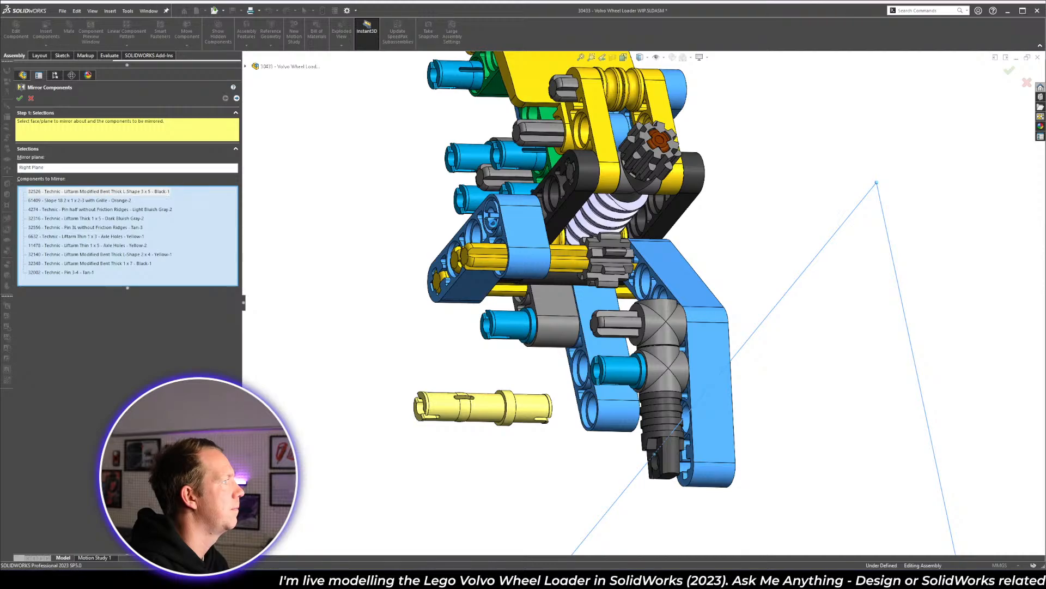
- Add a coincident mate making the yellow axle's end face flush with the outer face of the yellow L-shape 2 x 4 liftarm
{"action": "middle_click_drag", "start_coordinate": [618, 275], "coordinate": [578, 296]}
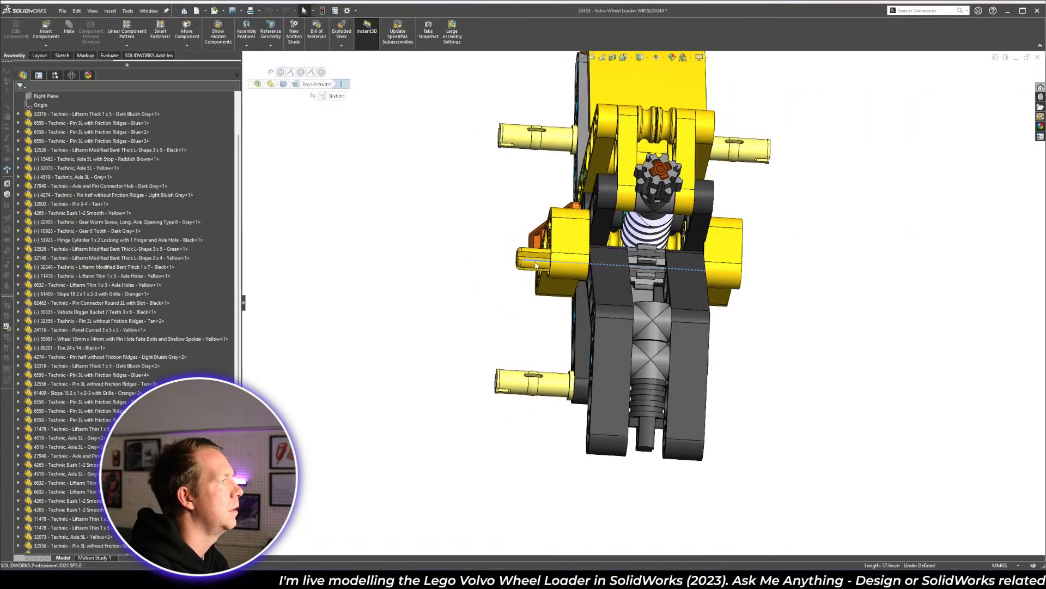
{"action": "middle_click_drag", "start_coordinate": [762, 265], "coordinate": [872, 270]}
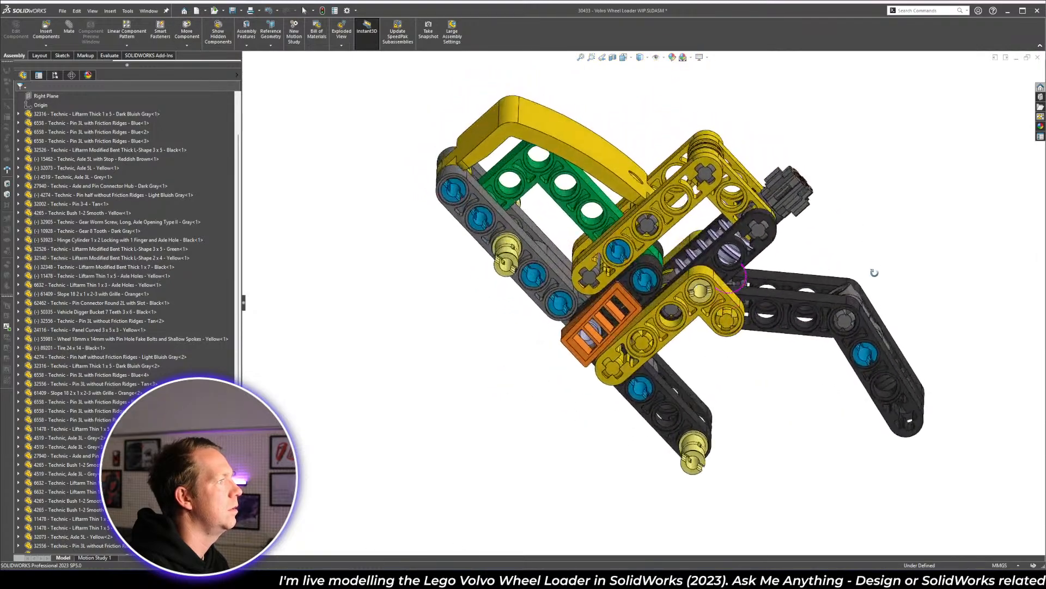
{"action": "scroll", "coordinate": [872, 270], "scroll_direction": "down", "scroll_amount": 4}
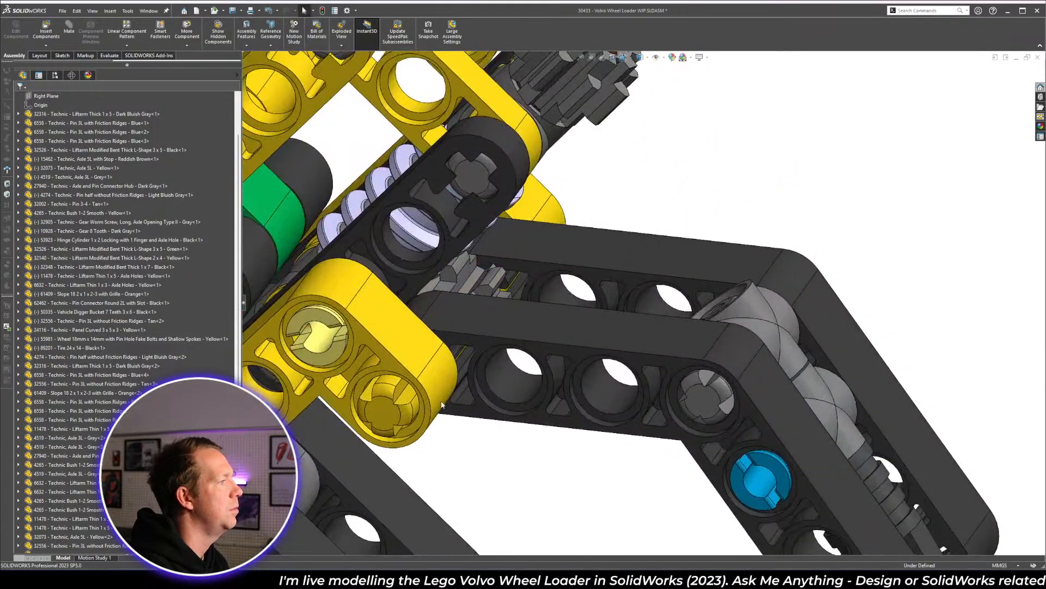
{"action": "left_click", "coordinate": [406, 402]}
{"action": "left_click", "coordinate": [392, 362]}
{"action": "right_click", "coordinate": [392, 362]}
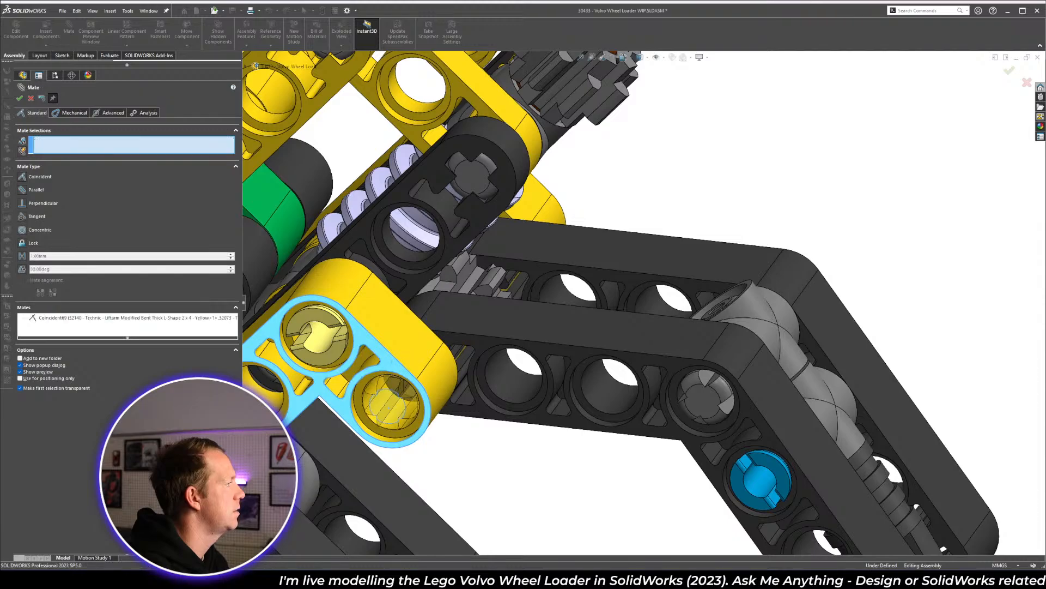
{"action": "left_click", "coordinate": [21, 99]}
- Swing the completed loader arm to test its movement and examine the assembly from both sides
{"action": "scroll", "coordinate": [644, 391], "scroll_direction": "up", "scroll_amount": 10}
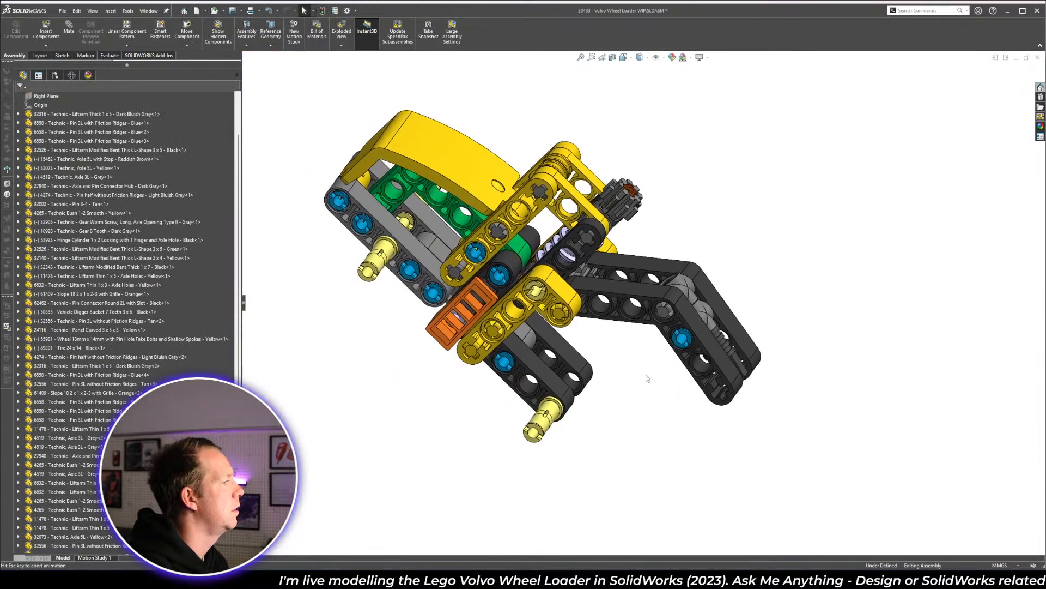
{"action": "middle_click_drag", "start_coordinate": [661, 283], "coordinate": [627, 185]}
{"action": "scroll", "coordinate": [694, 232], "scroll_direction": "down", "scroll_amount": 8}
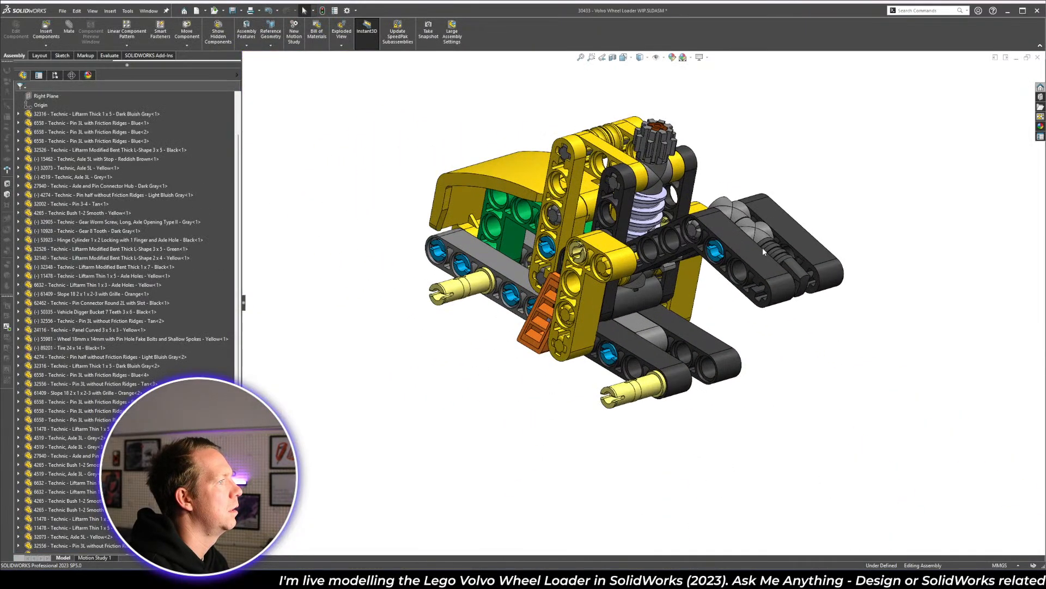
{"action": "left_click_drag", "start_coordinate": [777, 291], "coordinate": [799, 423]}
{"action": "scroll", "coordinate": [799, 423], "scroll_direction": "up", "scroll_amount": 2}
{"action": "middle_click_drag", "start_coordinate": [763, 332], "coordinate": [613, 289]}
{"action": "scroll", "coordinate": [888, 301], "scroll_direction": "up", "scroll_amount": 1}
{"action": "scroll", "coordinate": [888, 302], "scroll_direction": "down", "scroll_amount": 2}
{"action": "scroll", "coordinate": [888, 302], "scroll_direction": "up", "scroll_amount": 2}
{"action": "scroll", "coordinate": [890, 302], "scroll_direction": "down", "scroll_amount": 3}
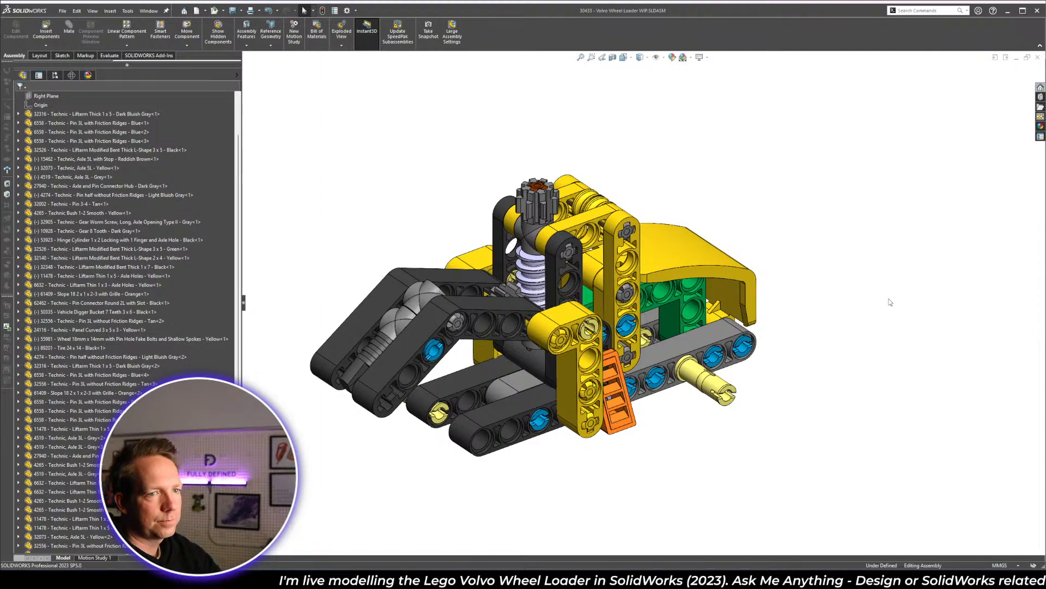
- Switch to the building instructions and check how the bucket attaches to the loader arm at the end of step 13
{"action": "key", "text": "alt+Tab"}
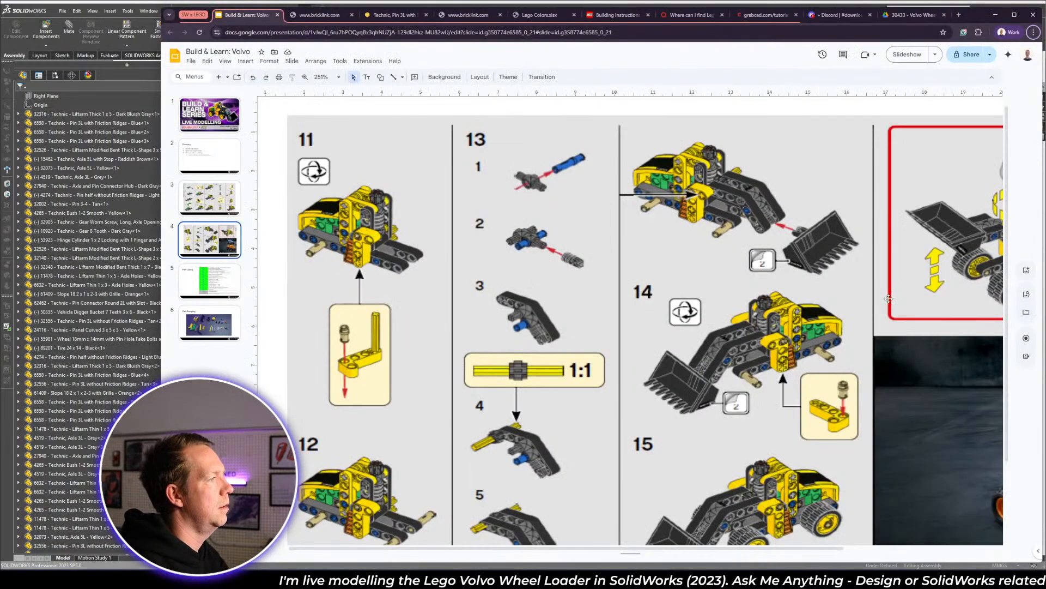
{"action": "scroll", "coordinate": [511, 286], "scroll_direction": "down", "scroll_amount": 3}
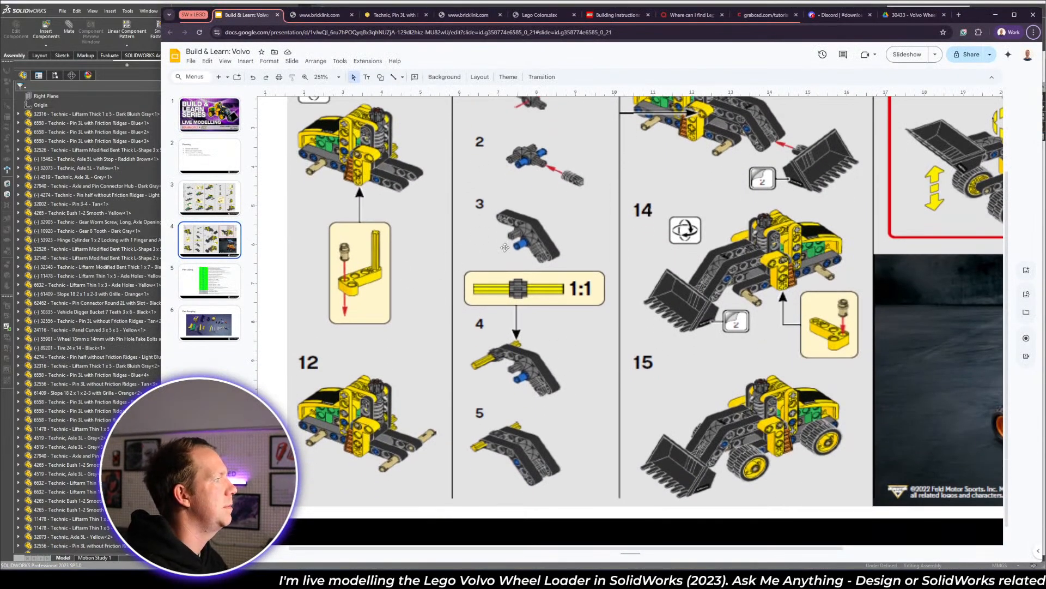
{"action": "scroll", "coordinate": [506, 248], "scroll_direction": "up", "scroll_amount": 1}
{"action": "scroll", "coordinate": [696, 208], "scroll_direction": "up", "scroll_amount": 1}
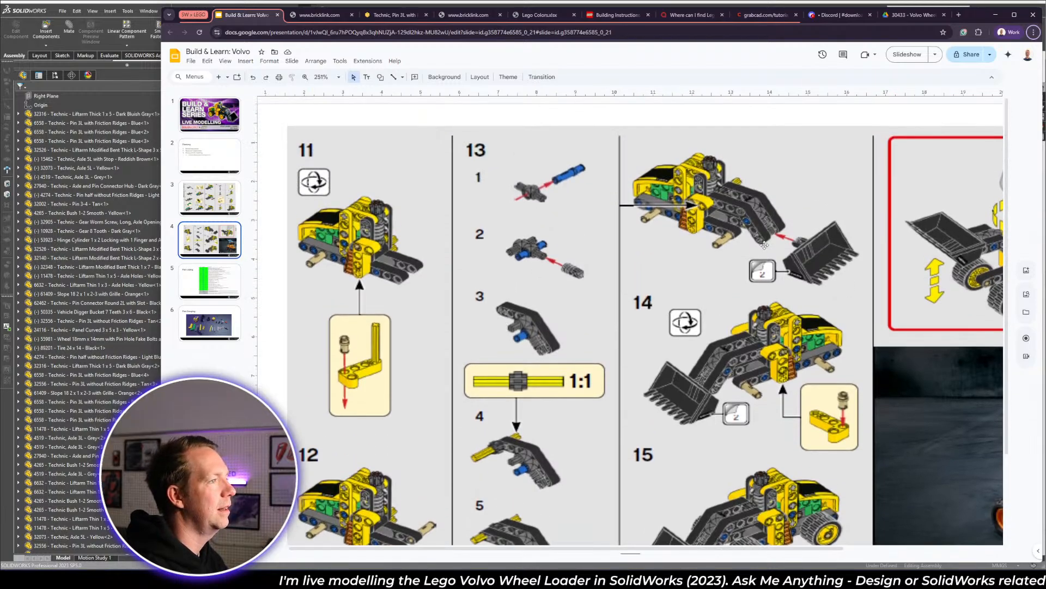
{"action": "key", "text": "alt+Tab"}
- Bring the black digger bucket over to the free end of the loader arm
{"action": "middle_click_drag", "start_coordinate": [765, 245], "coordinate": [675, 411]}
{"action": "scroll", "coordinate": [676, 411], "scroll_direction": "up", "scroll_amount": 3}
{"action": "left_click_drag", "start_coordinate": [668, 505], "coordinate": [709, 335]}
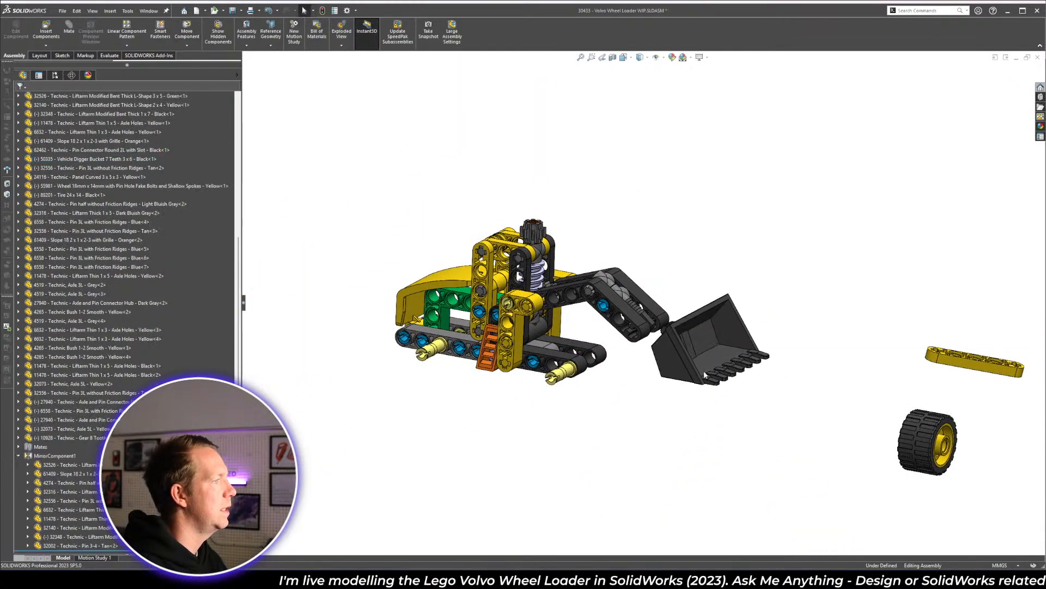
{"action": "scroll", "coordinate": [704, 346], "scroll_direction": "down", "scroll_amount": 5}
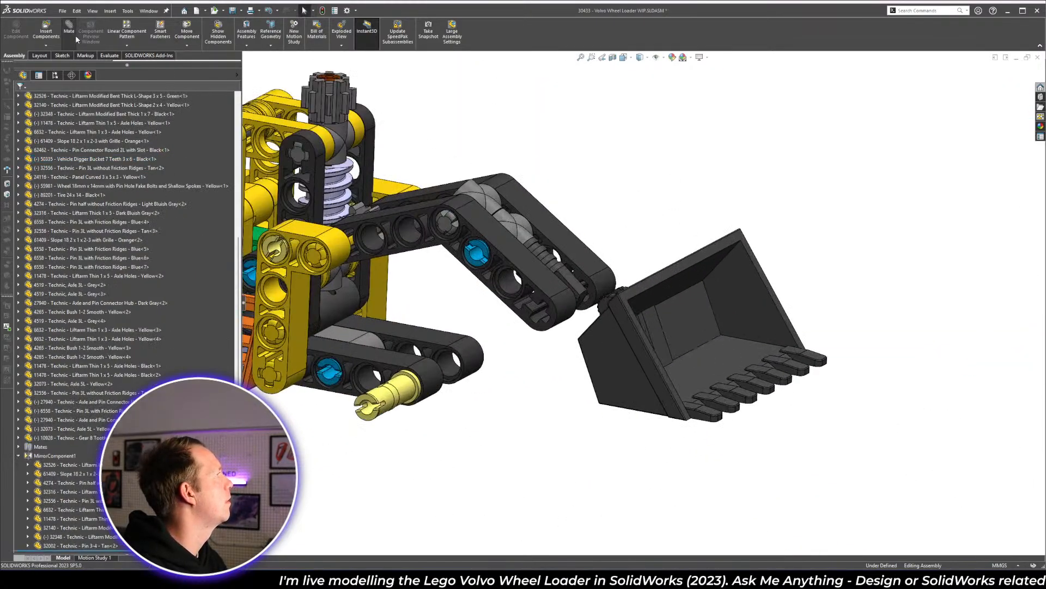
- Add a concentric mate between the hinge cylinder's round finger hole at the arm's end and the circular edge on the bucket's hinge lug
{"action": "key", "text": "m"}
{"action": "scroll", "coordinate": [616, 294], "scroll_direction": "down", "scroll_amount": 6}
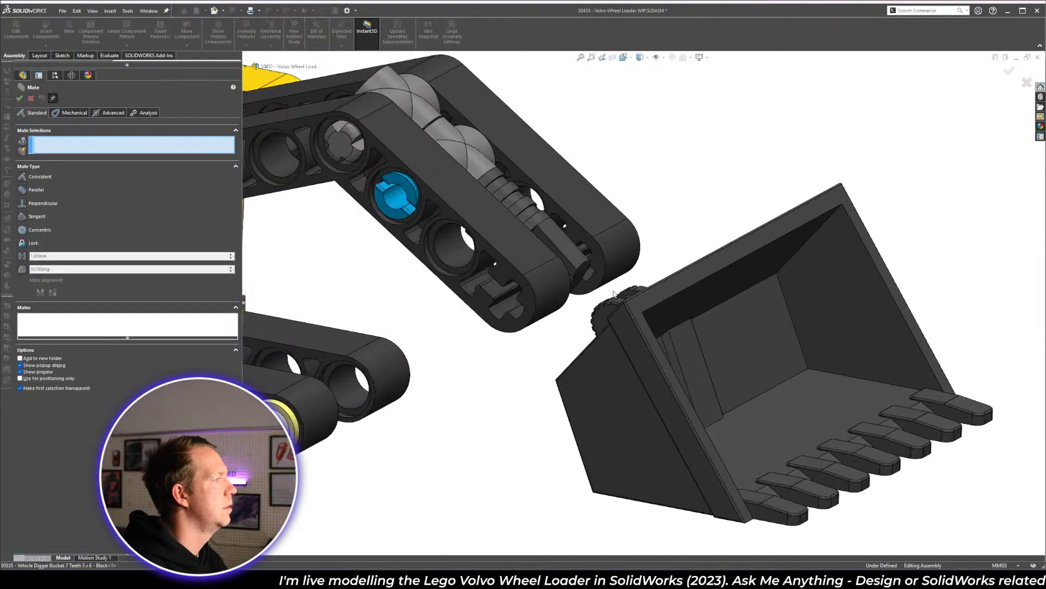
{"action": "scroll", "coordinate": [575, 287], "scroll_direction": "down", "scroll_amount": 6}
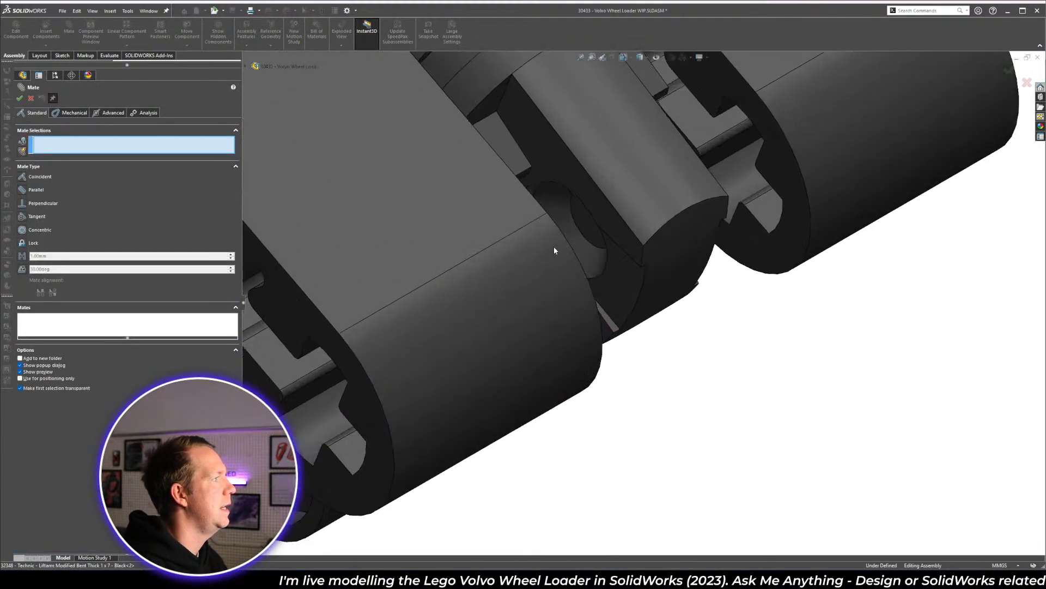
{"action": "left_click", "coordinate": [587, 243]}
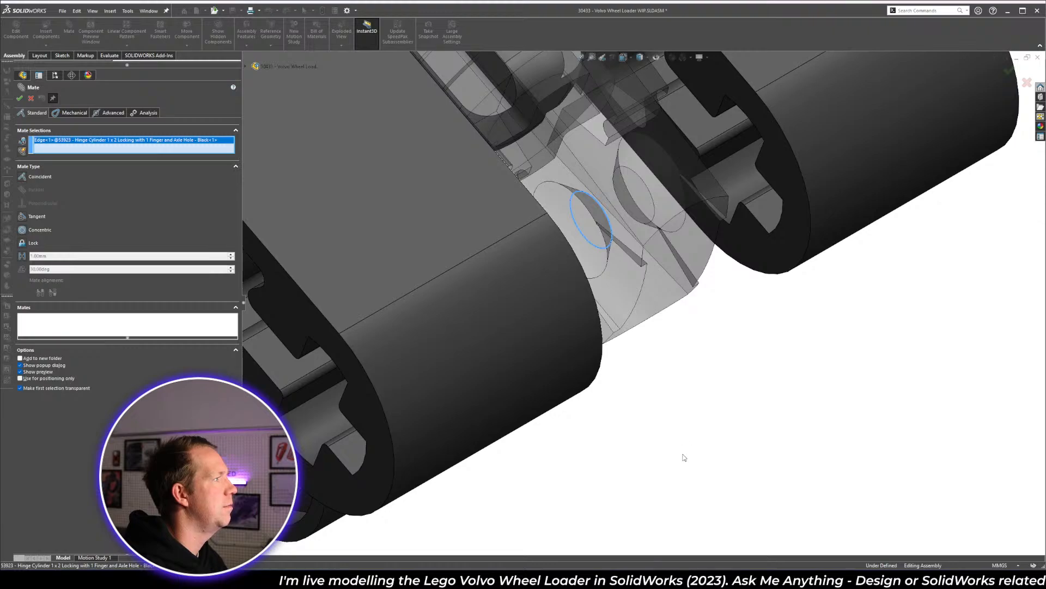
{"action": "scroll", "coordinate": [671, 460], "scroll_direction": "up", "scroll_amount": 10}
{"action": "scroll", "coordinate": [606, 426], "scroll_direction": "up", "scroll_amount": 3}
{"action": "scroll", "coordinate": [483, 385], "scroll_direction": "down", "scroll_amount": 10}
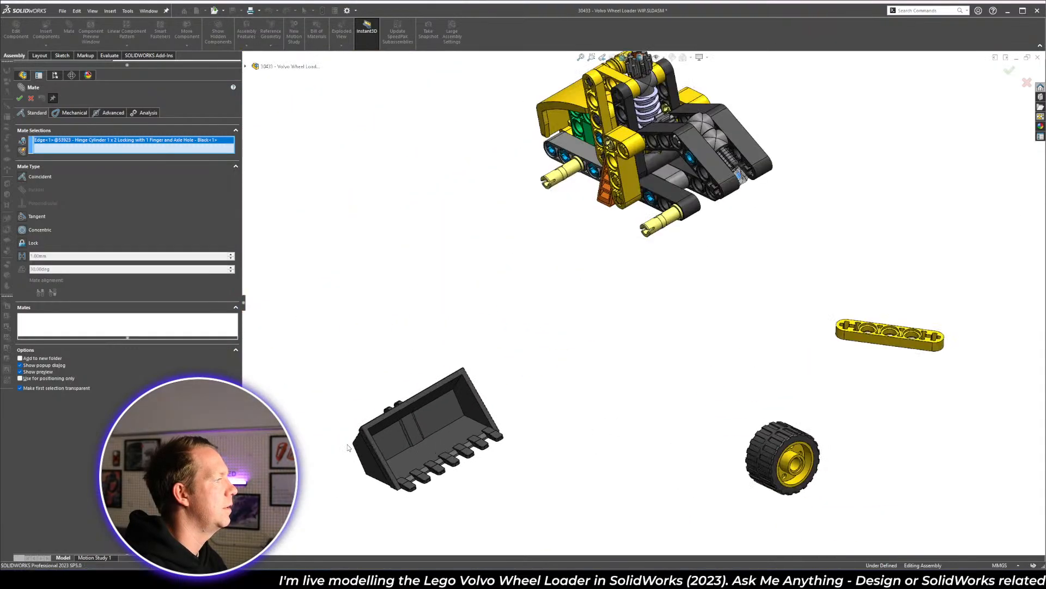
{"action": "scroll", "coordinate": [388, 339], "scroll_direction": "down", "scroll_amount": 10}
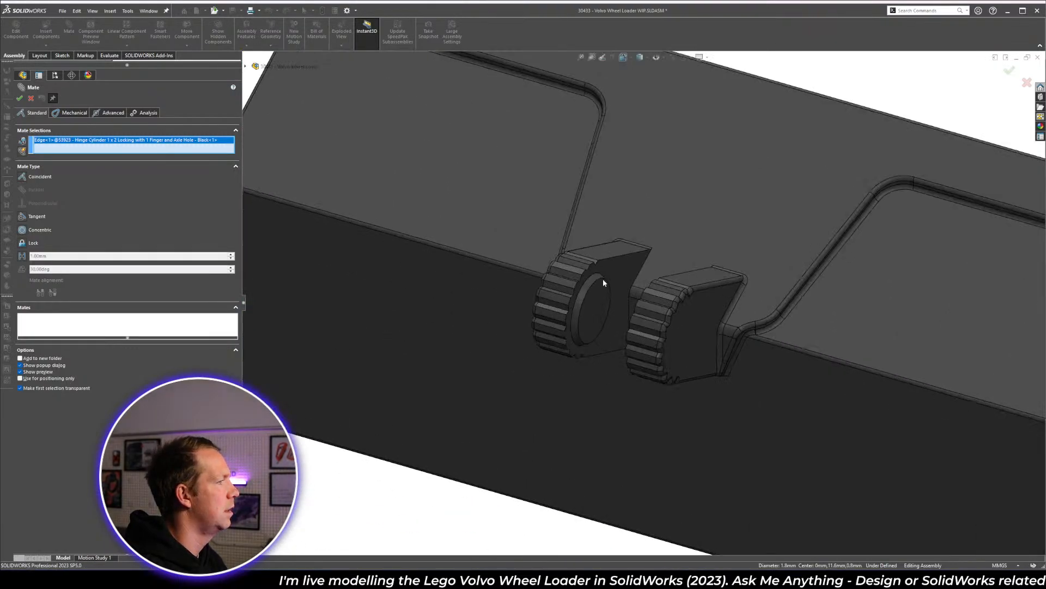
{"action": "left_click", "coordinate": [598, 292]}
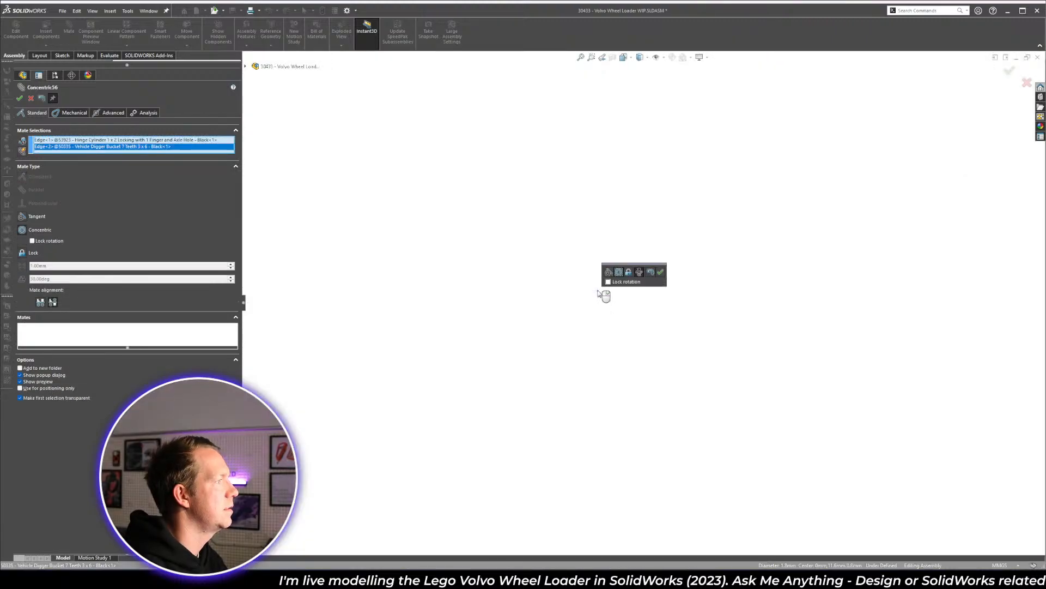
{"action": "left_click", "coordinate": [660, 272]}
{"action": "key", "text": "f"}
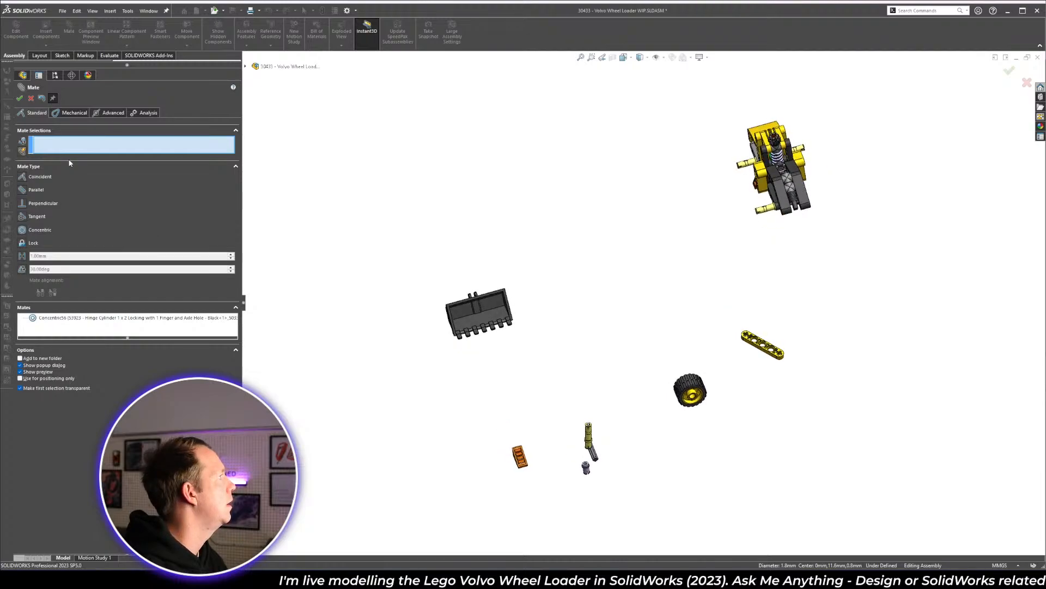
- Move the digger bucket over to the free end of the loader arm
{"action": "key", "text": "Escape"}
{"action": "left_click_drag", "start_coordinate": [482, 315], "coordinate": [852, 213]}
{"action": "scroll", "coordinate": [839, 178], "scroll_direction": "down", "scroll_amount": 5}
- Centre the bucket on the loader with a coincident mate between the bucket's Right plane and the assembly's Right Plane
{"action": "left_click", "coordinate": [714, 345]}
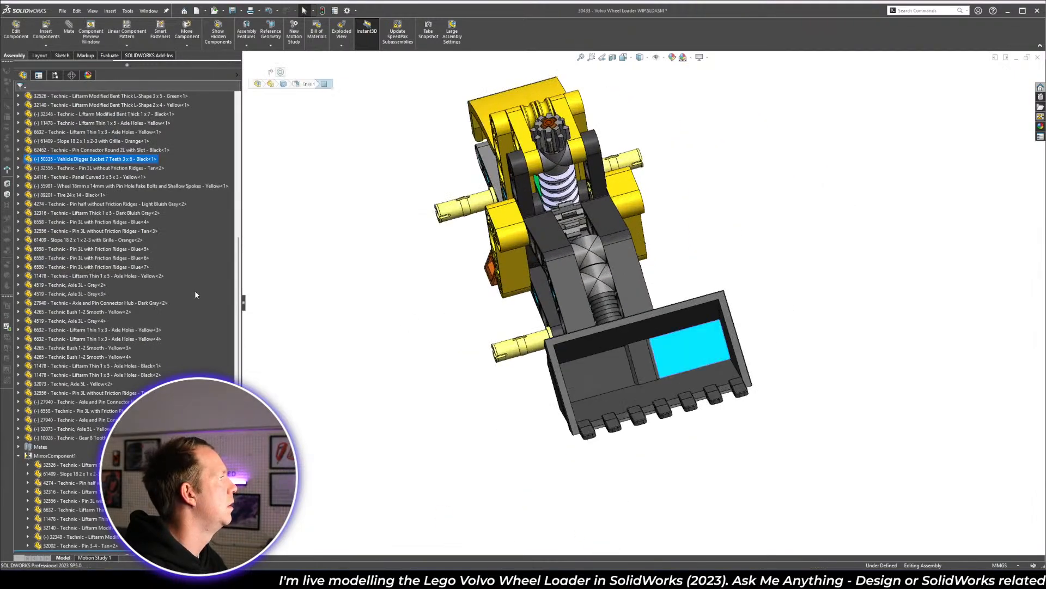
{"action": "left_click", "coordinate": [19, 158]}
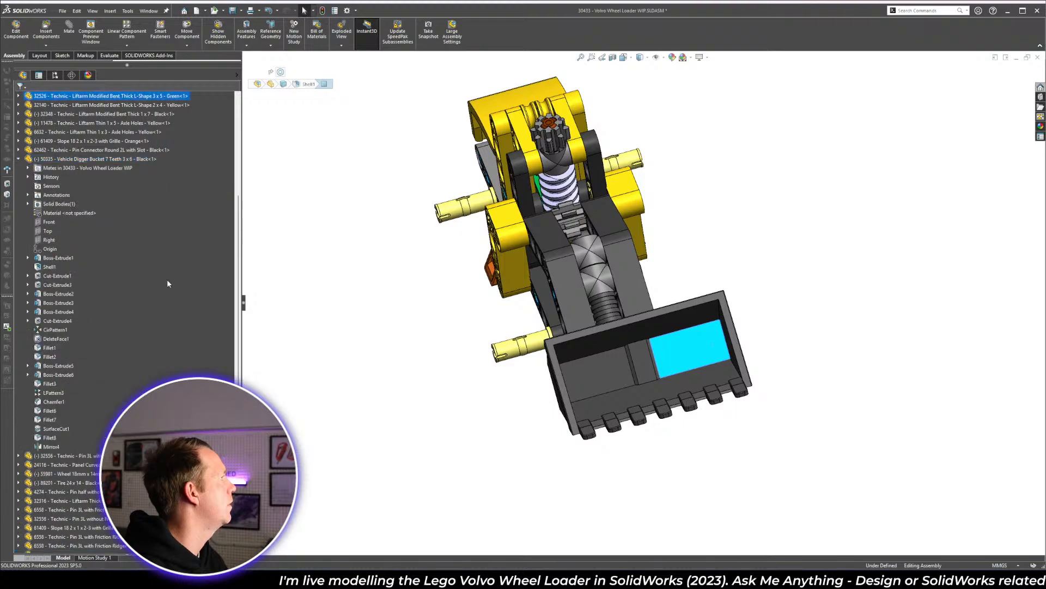
{"action": "left_click", "coordinate": [49, 240]}
{"action": "scroll", "coordinate": [109, 207], "scroll_direction": "up", "scroll_amount": 8}
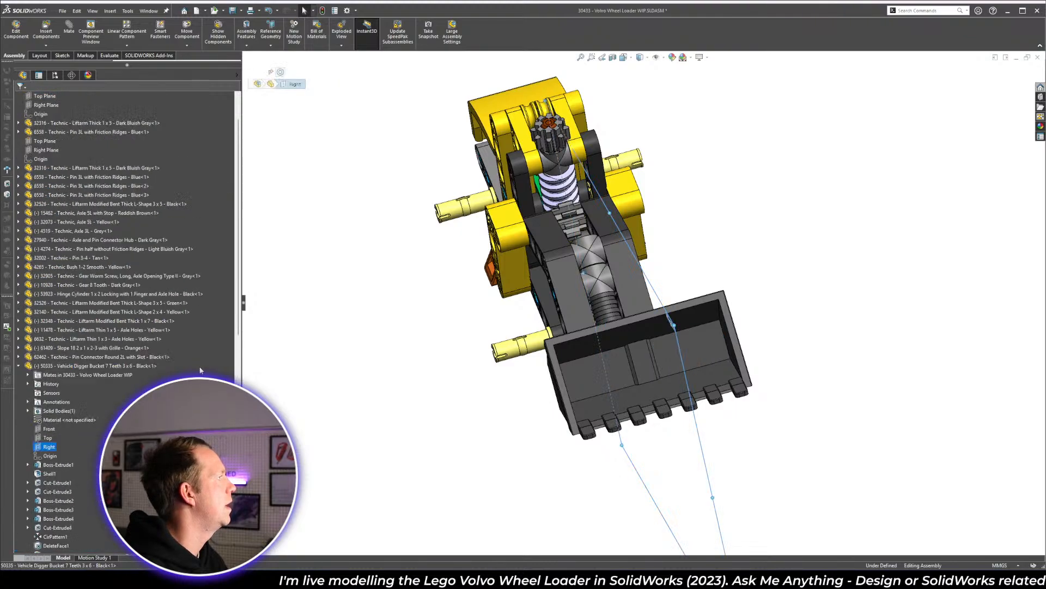
{"action": "left_click", "coordinate": [46, 150], "text": "ctrl"}
{"action": "left_click", "coordinate": [68, 28]}
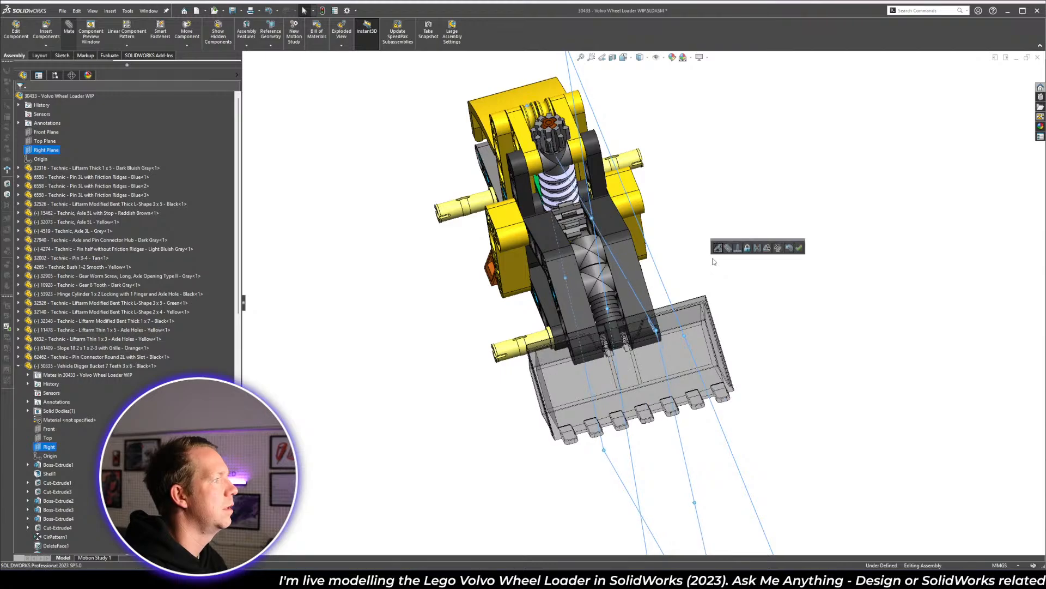
{"action": "left_click", "coordinate": [799, 248]}
{"action": "mouse_move", "coordinate": [647, 321]}
{"action": "middle_mouse_down"}
{"action": "mouse_move", "coordinate": [615, 265]}
{"action": "mouse_move", "coordinate": [656, 328]}
{"action": "middle_mouse_up"}
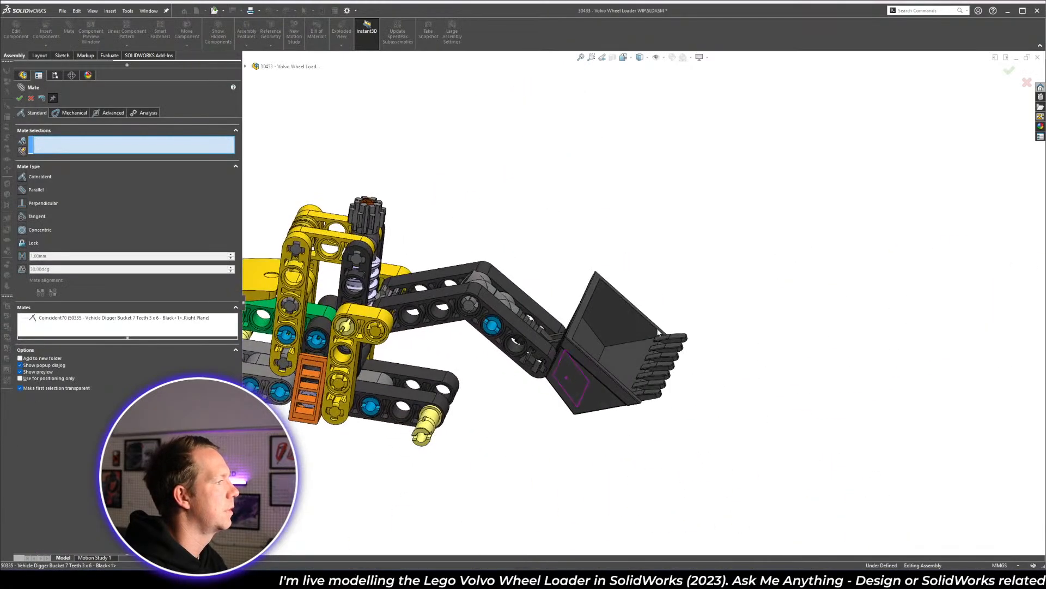
{"action": "left_click", "coordinate": [19, 99]}
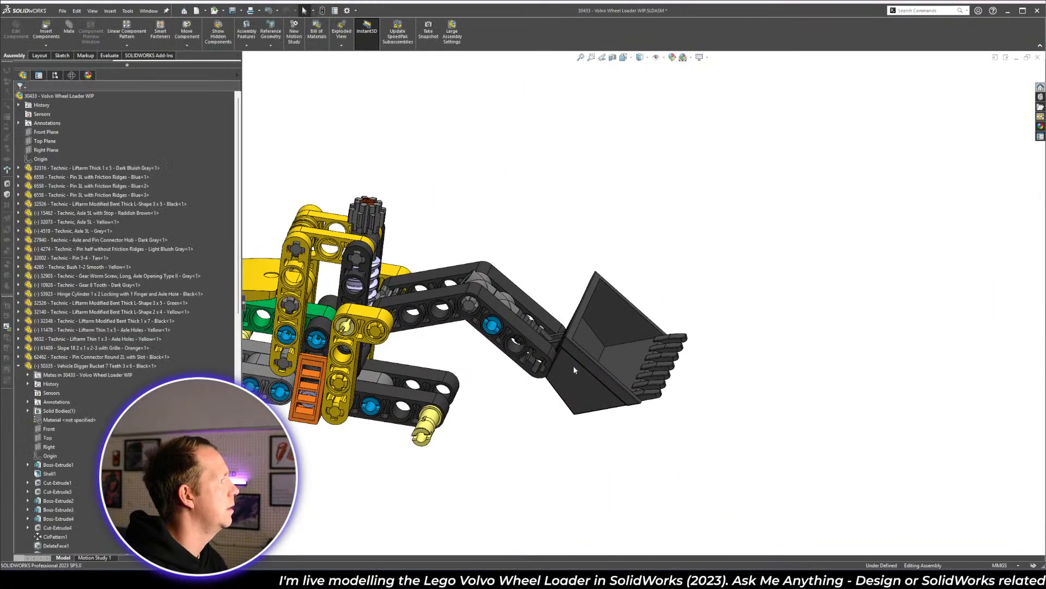
- Swing the arm with the bucket fitted, and check steps 14 and 15 in the building instructions
{"action": "left_click_drag", "start_coordinate": [545, 350], "coordinate": [467, 329]}
{"action": "left_click", "coordinate": [725, 445]}
{"action": "key", "text": "alt+Tab"}
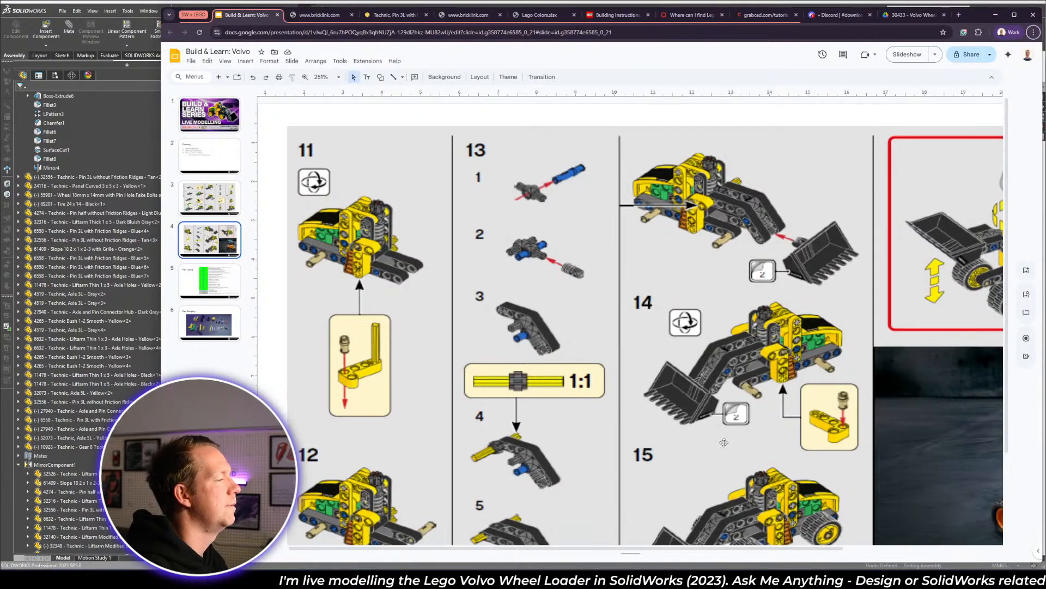
{"action": "scroll", "coordinate": [713, 307], "scroll_direction": "down", "scroll_amount": 1}
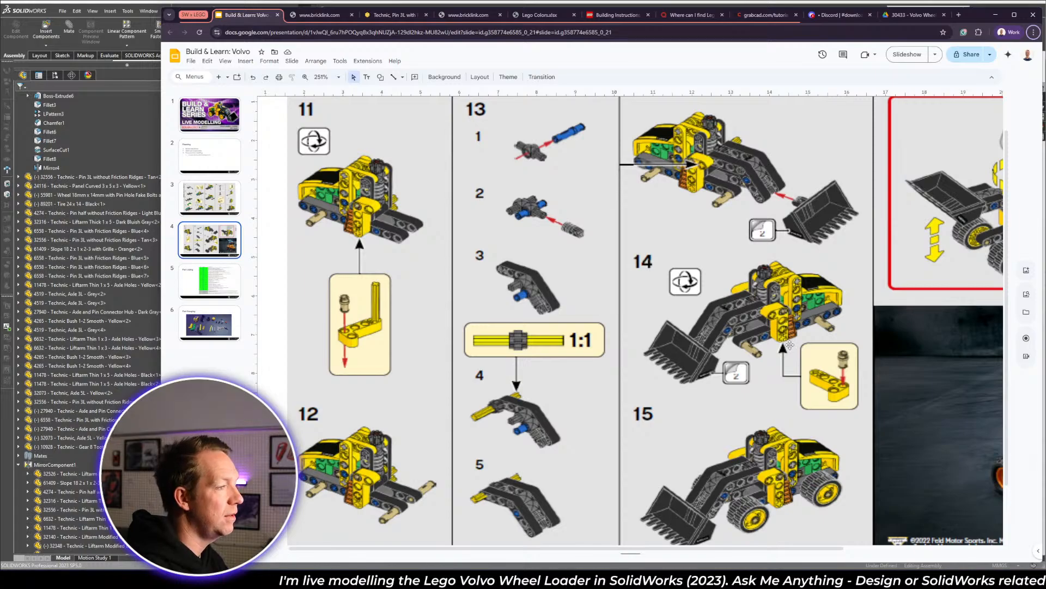
{"action": "scroll", "coordinate": [790, 345], "scroll_direction": "down", "scroll_amount": 1}
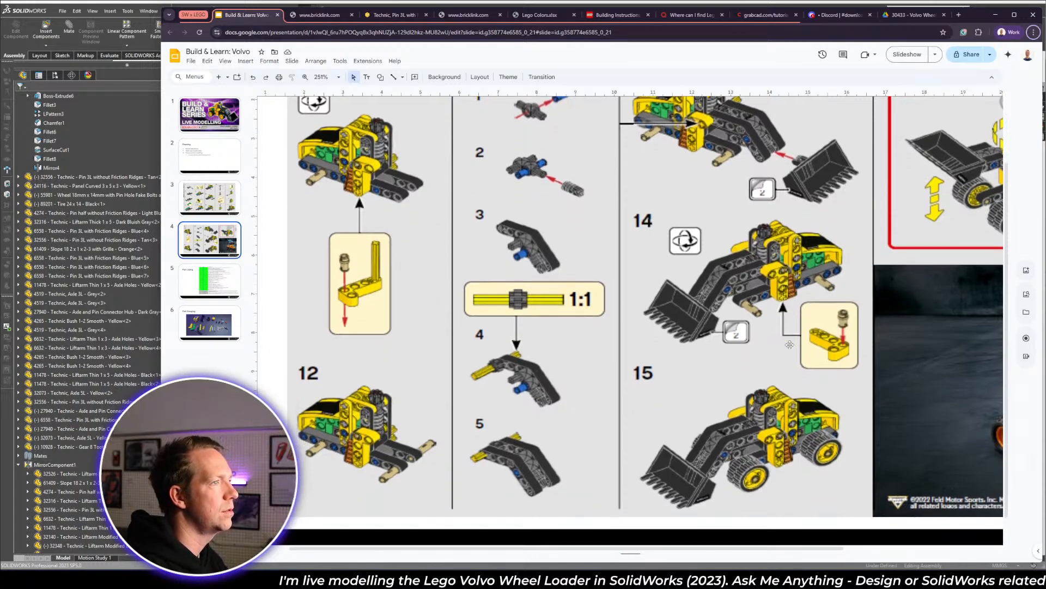
{"action": "key", "text": "alt+Tab"}
- Delete the loose spare axle, yellow thin 1 x 5 liftarm, tan 3L pin, half pin and orange slope from the assembly
{"action": "scroll", "coordinate": [594, 422], "scroll_direction": "up", "scroll_amount": 5}
{"action": "middle_click_drag", "start_coordinate": [624, 386], "coordinate": [605, 453]}
{"action": "scroll", "coordinate": [604, 460], "scroll_direction": "up", "scroll_amount": 3}
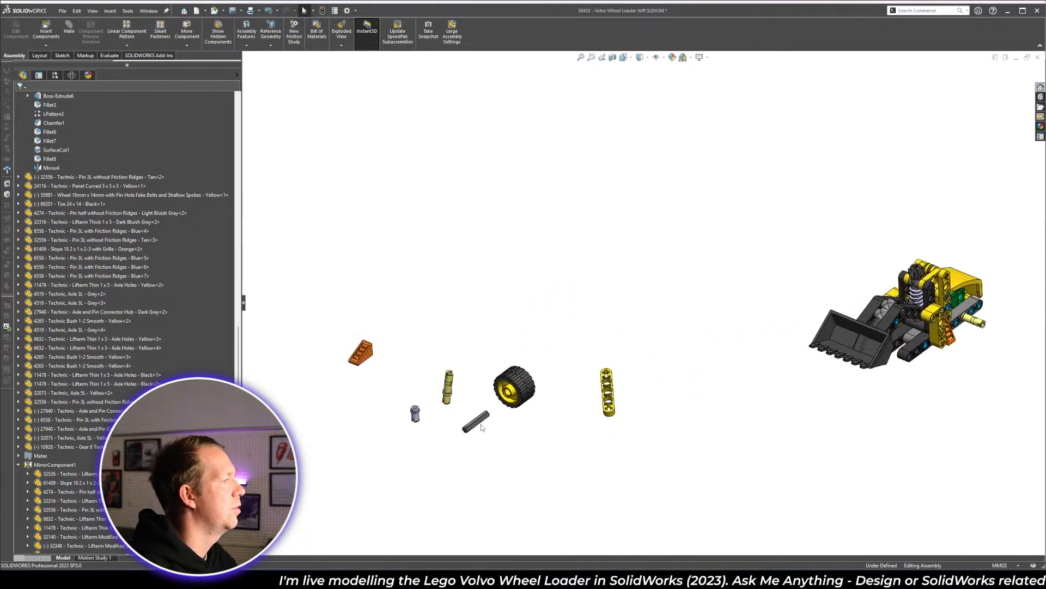
{"action": "left_click", "coordinate": [482, 427]}
{"action": "left_click", "coordinate": [564, 413]}
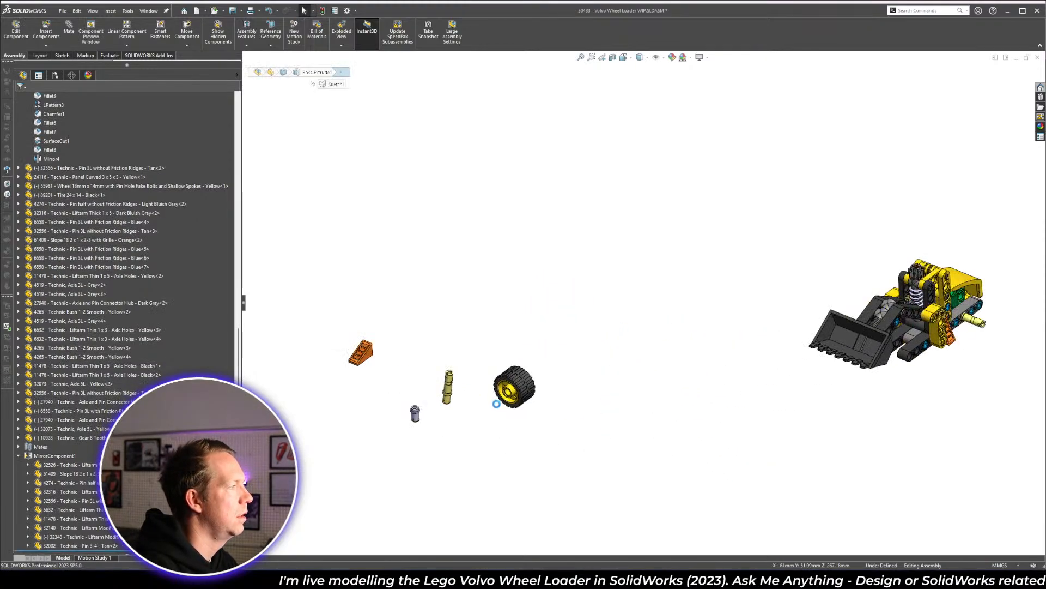
{"action": "left_click", "coordinate": [448, 387]}
{"action": "key", "text": "Tab"}
{"action": "left_click", "coordinate": [414, 420]}
{"action": "key", "text": "Delete"}
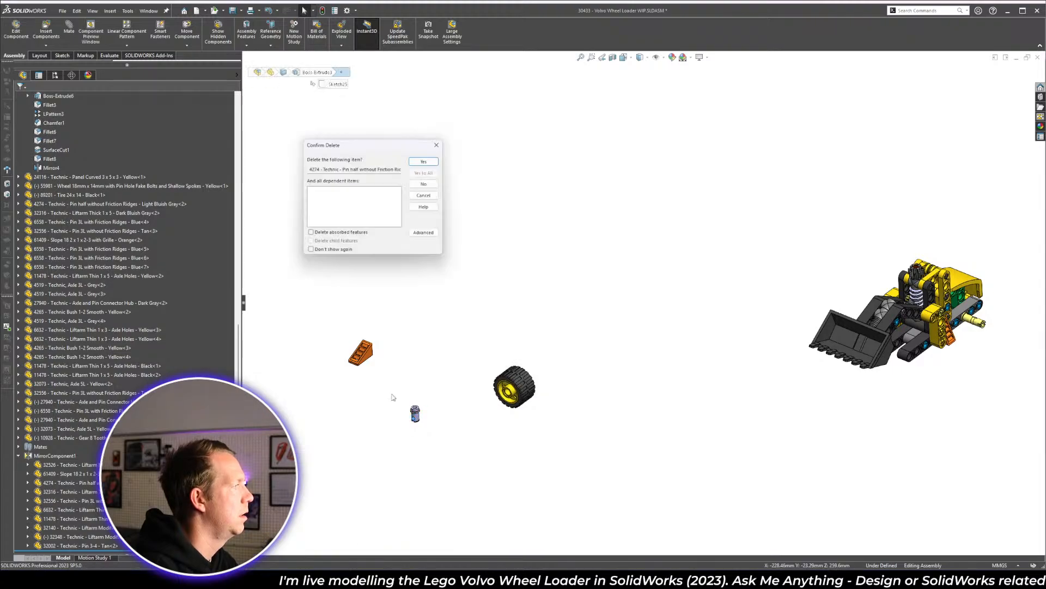
{"action": "key", "text": "Return"}
{"action": "left_click", "coordinate": [361, 358]}
{"action": "key", "text": "Delete"}
{"action": "key", "text": "Return"}
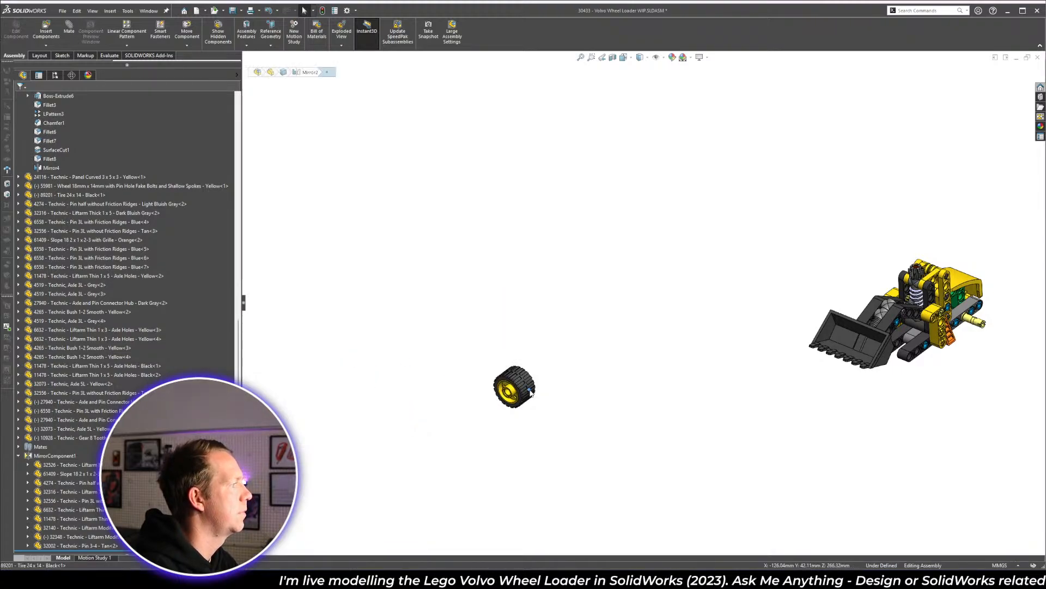
- Separate the black tire from the yellow wheel and bring both closer to the loader
{"action": "left_click_drag", "start_coordinate": [521, 382], "coordinate": [862, 395]}
{"action": "left_click", "coordinate": [524, 386]}
{"action": "left_click_drag", "start_coordinate": [517, 388], "coordinate": [996, 387]}
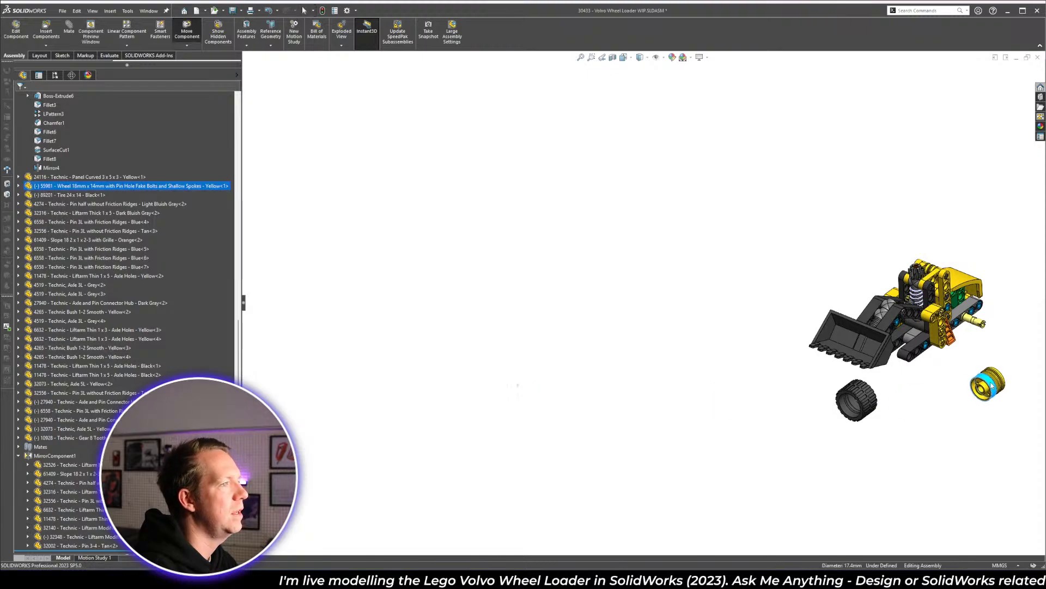
- Edit MirrorComponent1 to also mirror the front tan 3L pin without friction ridges across the Right Plane
{"action": "scroll", "coordinate": [872, 349], "scroll_direction": "down", "scroll_amount": 3}
{"action": "middle_click_drag", "start_coordinate": [708, 349], "coordinate": [757, 474]}
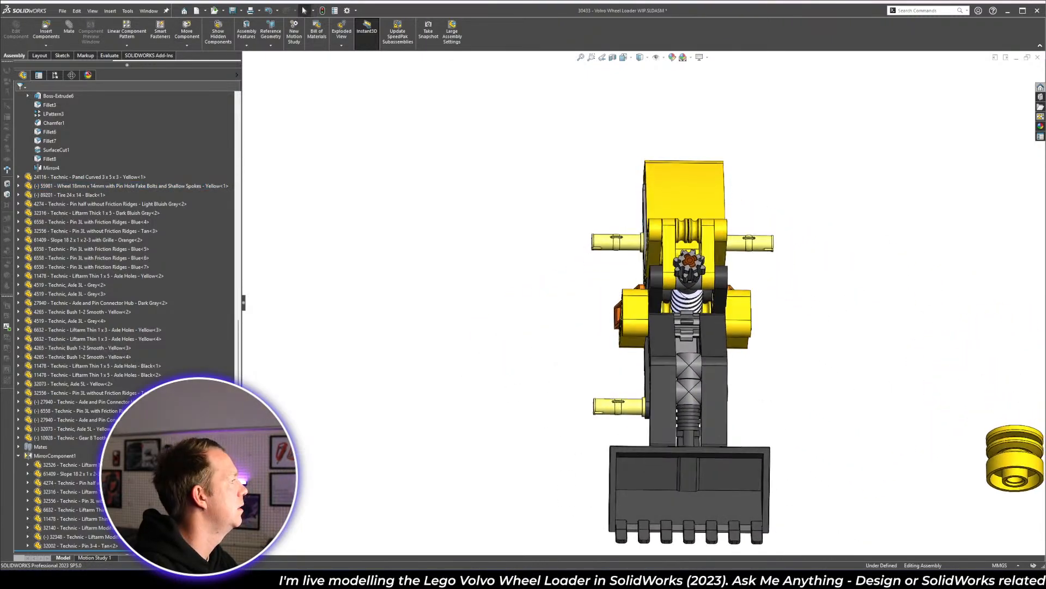
{"action": "left_click", "coordinate": [18, 455]}
{"action": "left_click", "coordinate": [55, 546]}
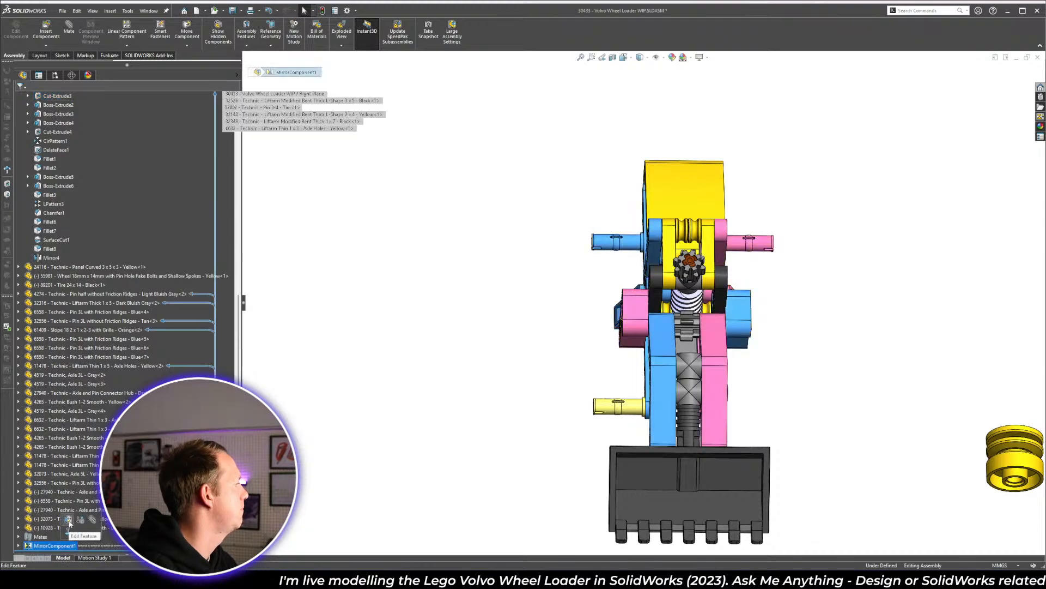
{"action": "left_click", "coordinate": [634, 411]}
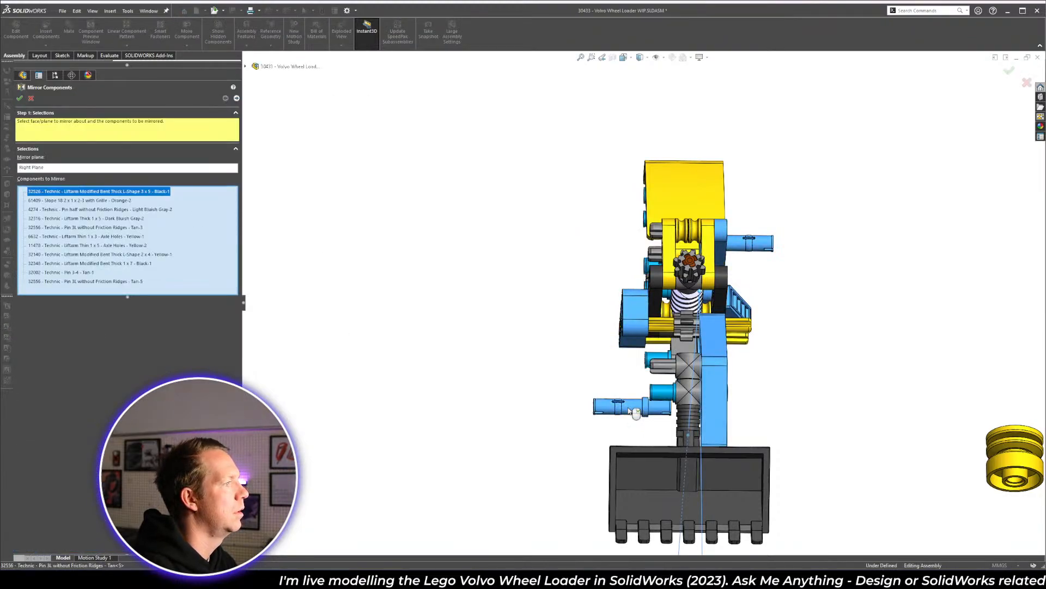
{"action": "key", "text": "Return"}
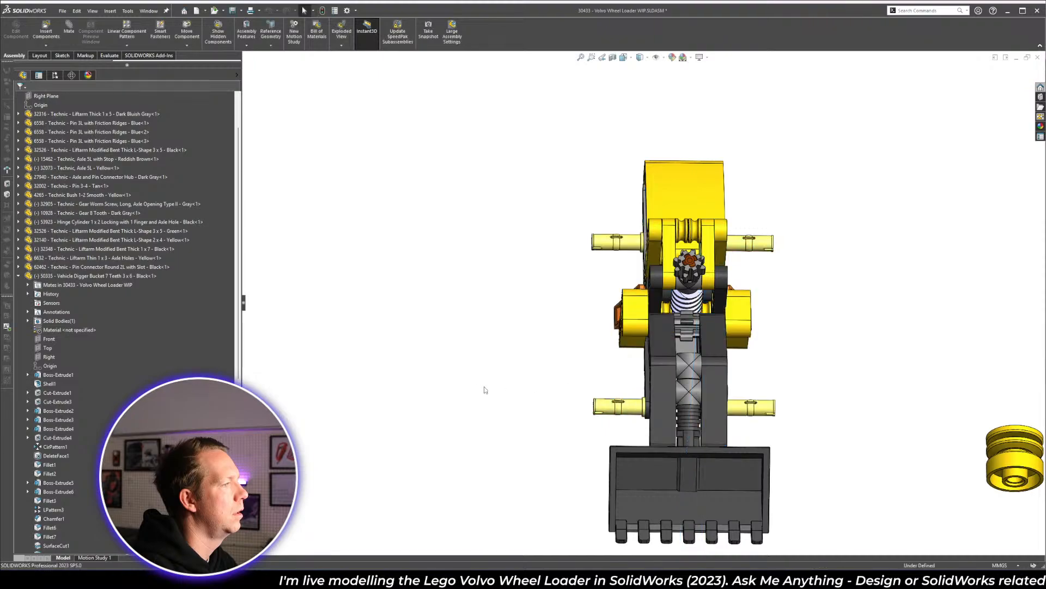
- Place the yellow wheel and the black tire near the rear tan pin of the loader
{"action": "scroll", "coordinate": [742, 424], "scroll_direction": "up", "scroll_amount": 1}
{"action": "middle_click_drag", "start_coordinate": [741, 424], "coordinate": [654, 322]}
{"action": "scroll", "coordinate": [654, 322], "scroll_direction": "up", "scroll_amount": 3}
{"action": "scroll", "coordinate": [674, 463], "scroll_direction": "down", "scroll_amount": 2}
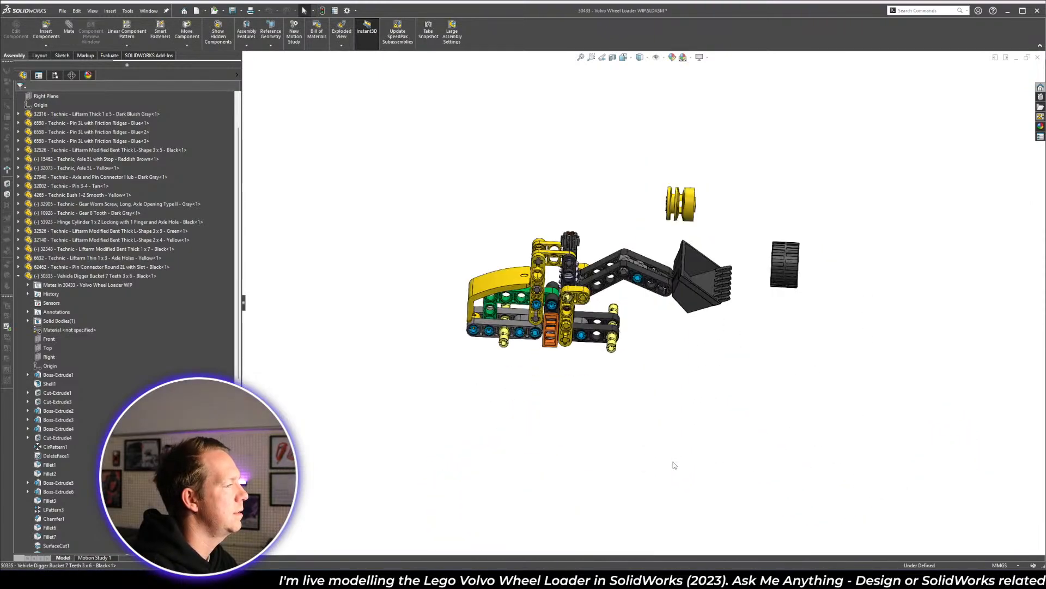
{"action": "left_click_drag", "start_coordinate": [688, 203], "coordinate": [441, 349]}
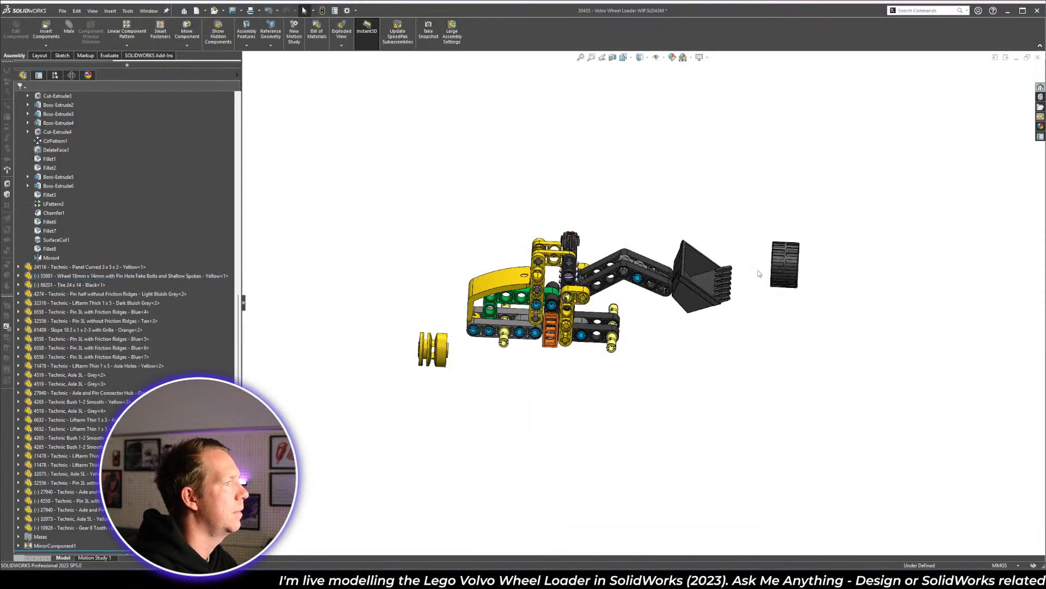
{"action": "left_click_drag", "start_coordinate": [784, 269], "coordinate": [500, 385]}
- Add a concentric mate between the yellow wheel's cylindrical face and the rear tan 3L pin
{"action": "scroll", "coordinate": [550, 325], "scroll_direction": "down", "scroll_amount": 4}
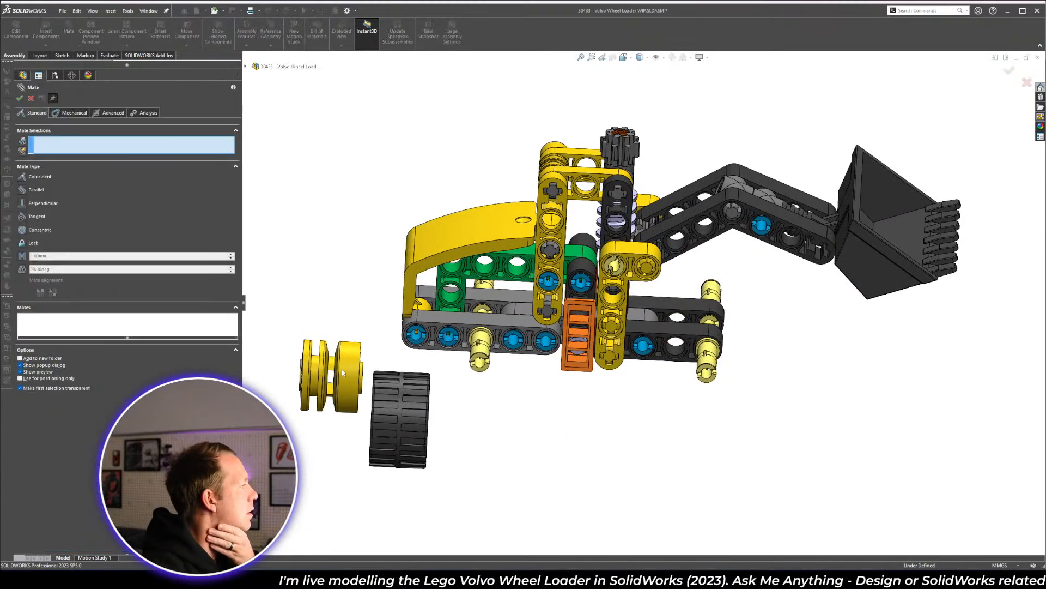
{"action": "scroll", "coordinate": [321, 370], "scroll_direction": "down", "scroll_amount": 2}
{"action": "middle_click_drag", "start_coordinate": [351, 368], "coordinate": [413, 388]}
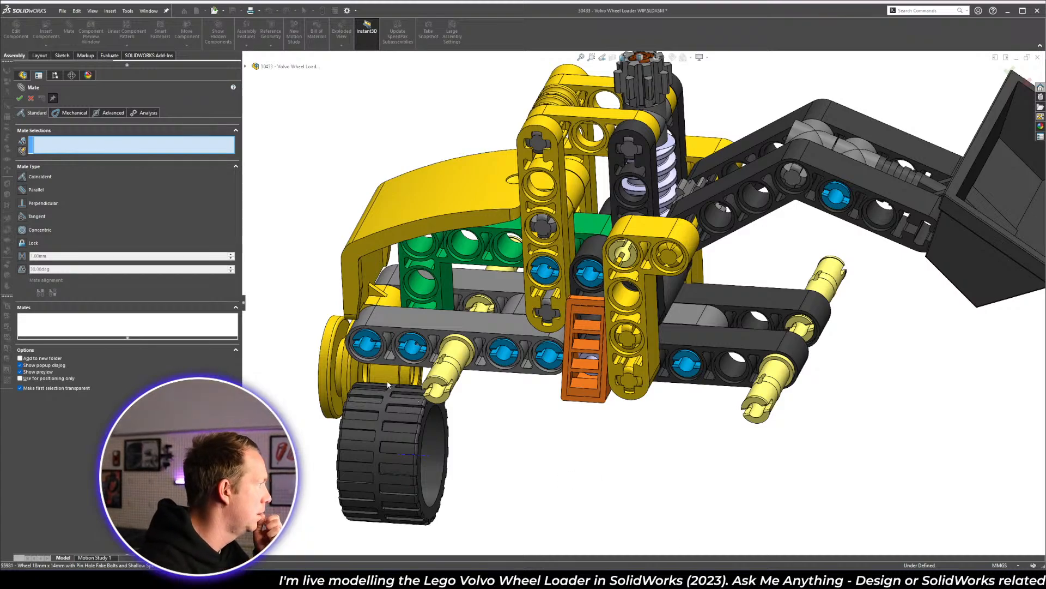
{"action": "left_click", "coordinate": [393, 381]}
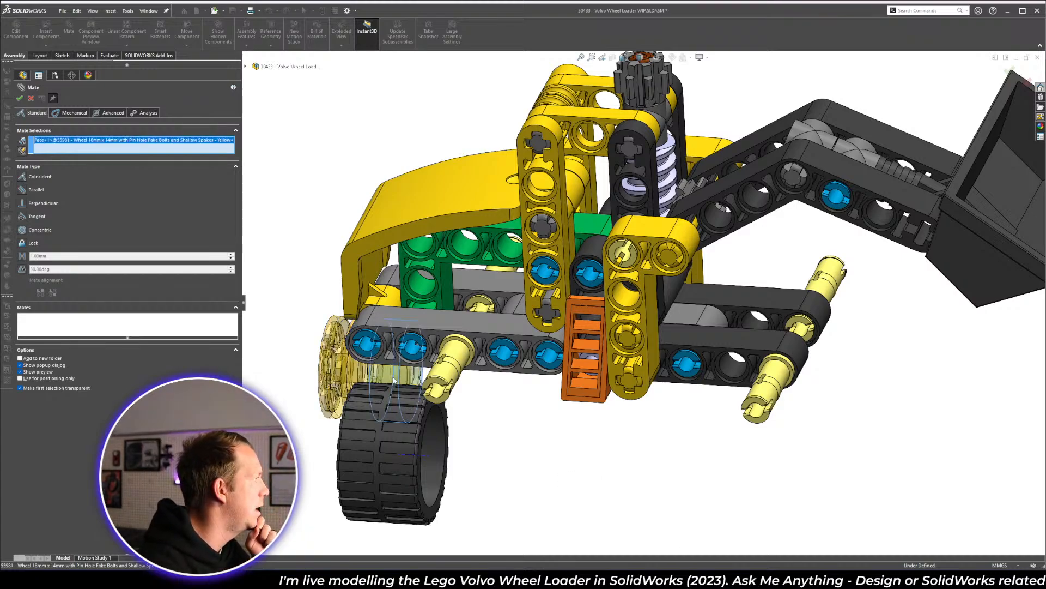
{"action": "left_click", "coordinate": [449, 376]}
{"action": "scroll", "coordinate": [643, 300], "scroll_direction": "up", "scroll_amount": 4}
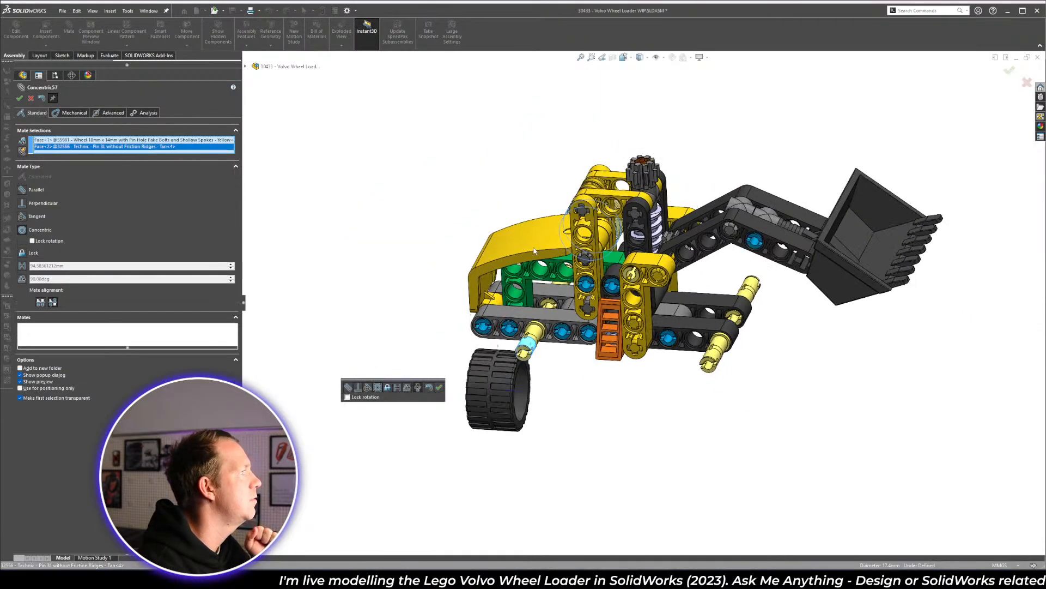
{"action": "middle_click_drag", "start_coordinate": [534, 251], "coordinate": [585, 278]}
{"action": "scroll", "coordinate": [570, 267], "scroll_direction": "down", "scroll_amount": 2}
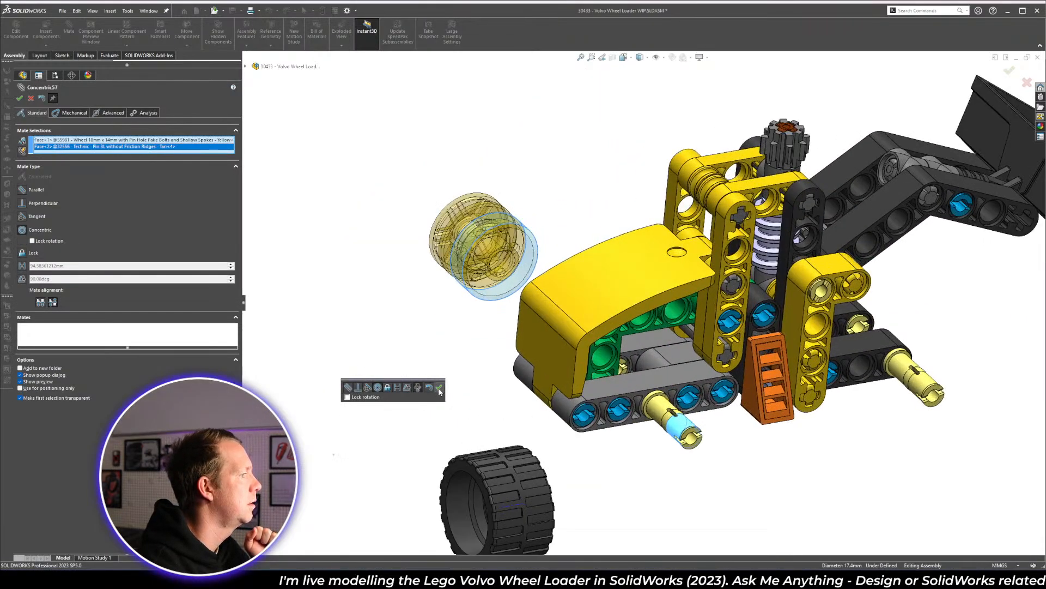
{"action": "left_click", "coordinate": [439, 388]}
- Add a coincident mate between the rear tan pin's collar face and the inner hub face of the yellow wheel
{"action": "left_click_drag", "start_coordinate": [482, 269], "coordinate": [703, 447]}
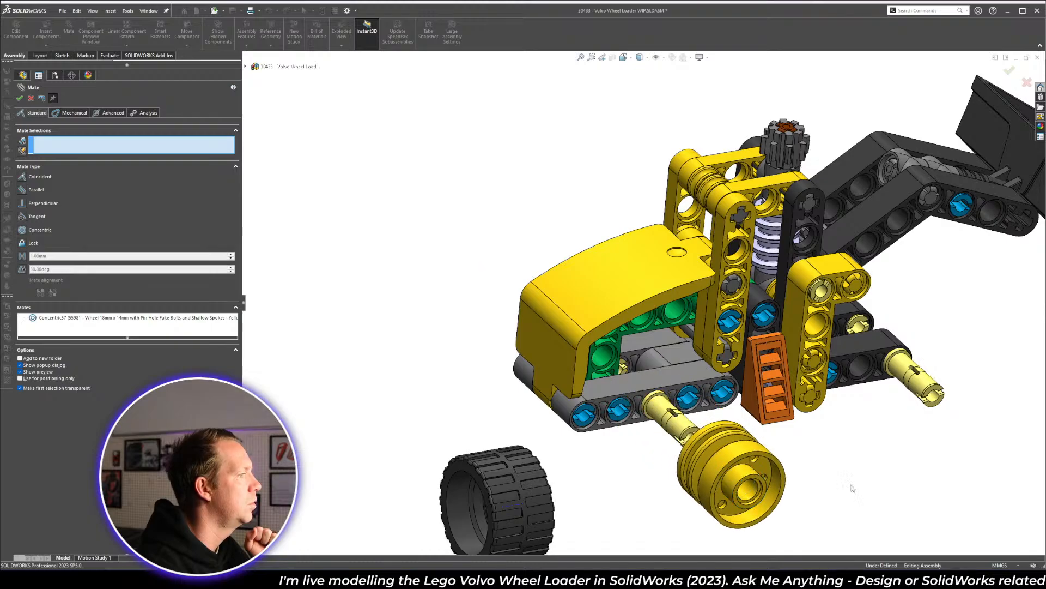
{"action": "scroll", "coordinate": [673, 432], "scroll_direction": "down", "scroll_amount": 3}
{"action": "left_click", "coordinate": [620, 391]}
{"action": "scroll", "coordinate": [620, 391], "scroll_direction": "up", "scroll_amount": 3}
{"action": "middle_click_drag", "start_coordinate": [620, 390], "coordinate": [845, 440]}
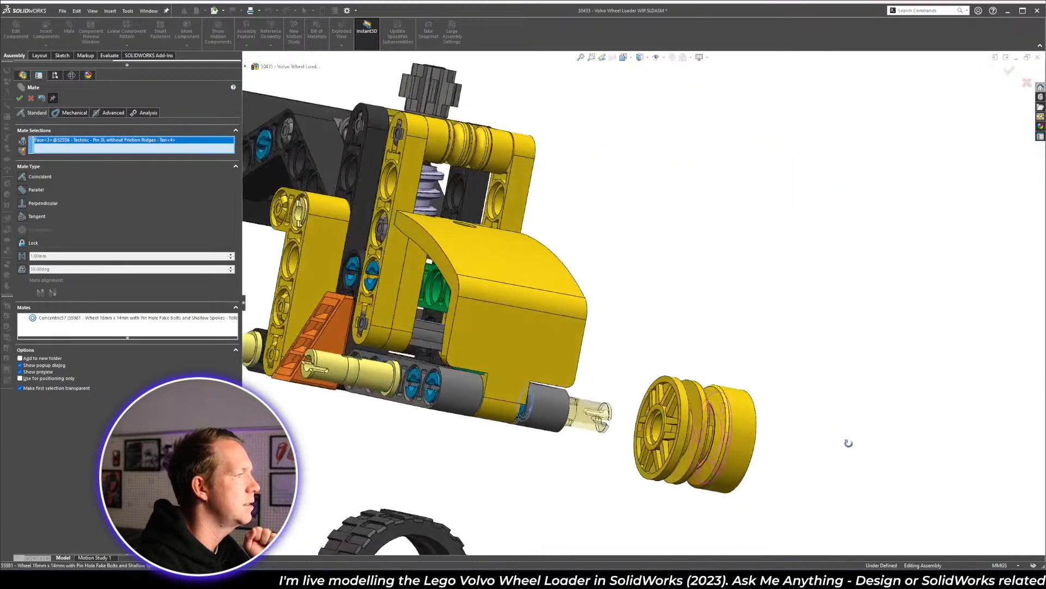
{"action": "scroll", "coordinate": [586, 360], "scroll_direction": "down", "scroll_amount": 5}
{"action": "left_click", "coordinate": [585, 354]}
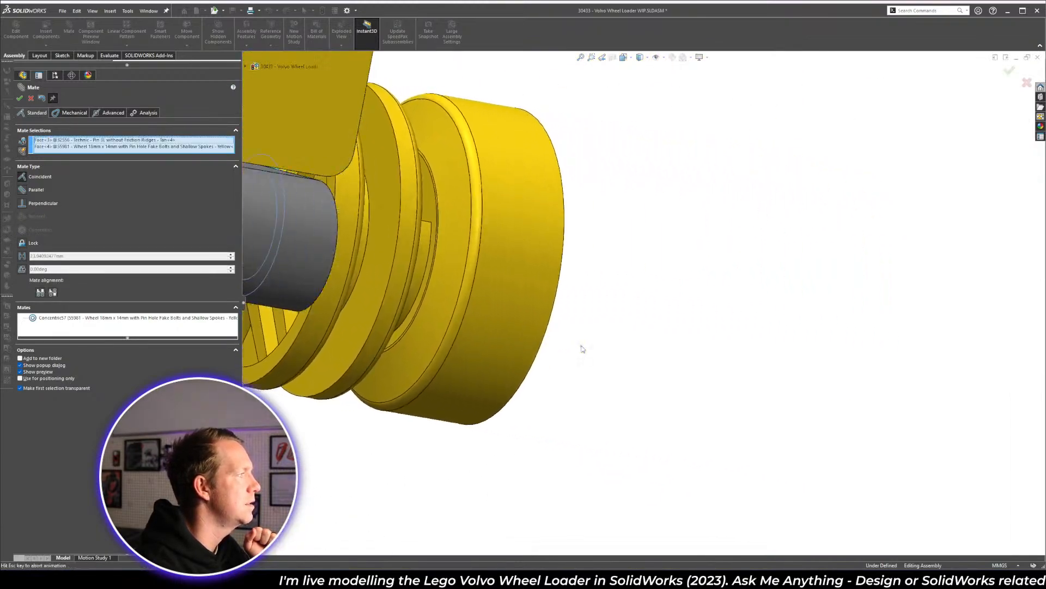
{"action": "right_click", "coordinate": [581, 349]}
- Bring the black tire next to the rear wheel and mate its inner cylindrical face concentric to the wheel's rim
{"action": "scroll", "coordinate": [527, 403], "scroll_direction": "up", "scroll_amount": 6}
{"action": "middle_click_drag", "start_coordinate": [531, 379], "coordinate": [433, 421]}
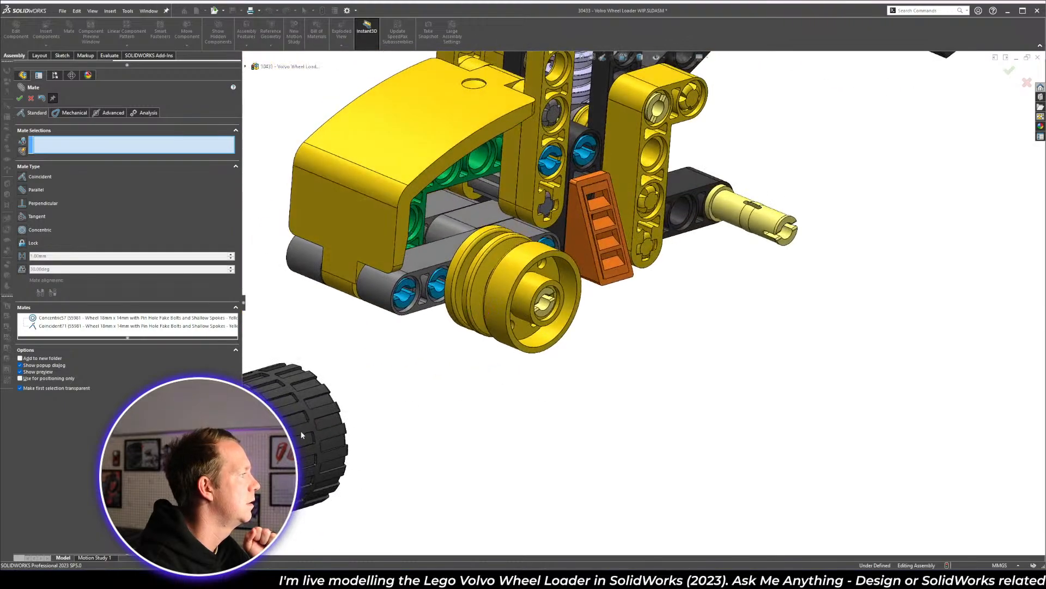
{"action": "left_click_drag", "start_coordinate": [301, 435], "coordinate": [550, 431]}
{"action": "scroll", "coordinate": [561, 370], "scroll_direction": "down", "scroll_amount": 2}
{"action": "left_click", "coordinate": [526, 383]}
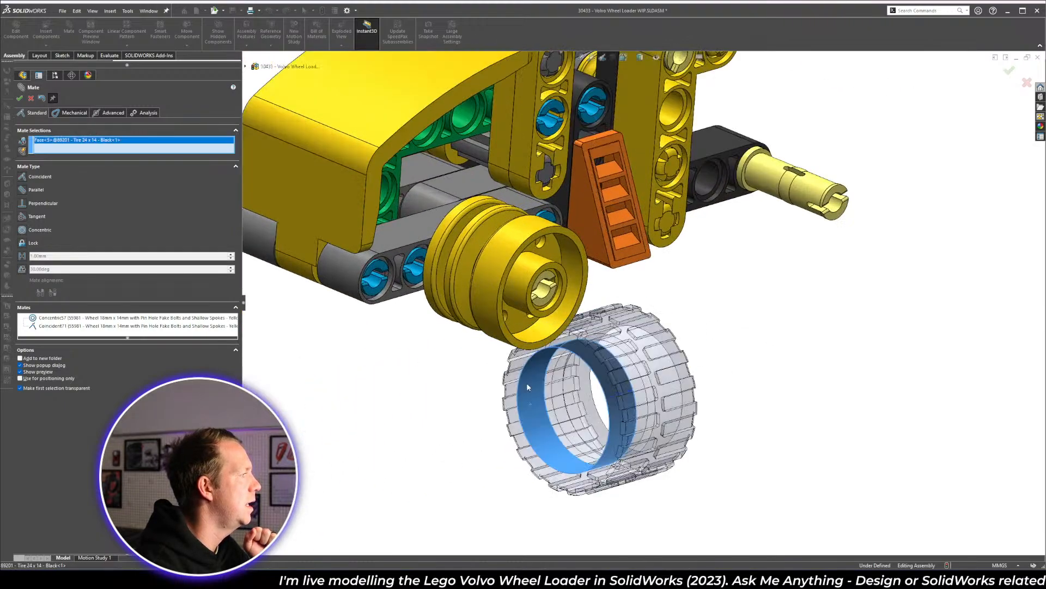
{"action": "left_click", "coordinate": [492, 278]}
{"action": "right_click", "coordinate": [498, 254]}
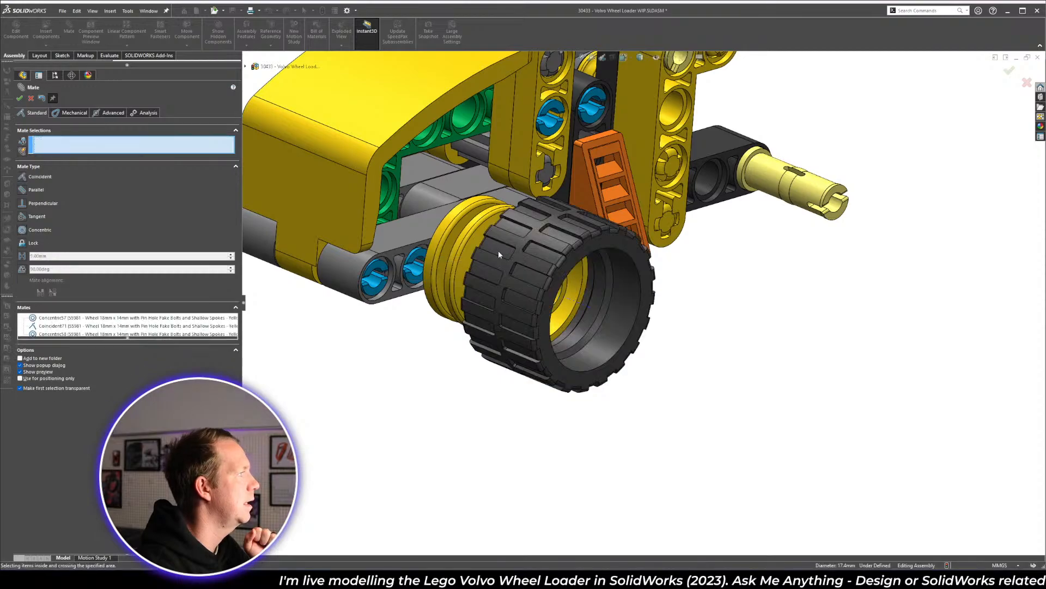
- Edit the concentric mate between the rear wheel and tire to lock rotation
{"action": "scroll", "coordinate": [523, 273], "scroll_direction": "down", "scroll_amount": 3}
{"action": "middle_click_drag", "start_coordinate": [532, 287], "coordinate": [491, 275]}
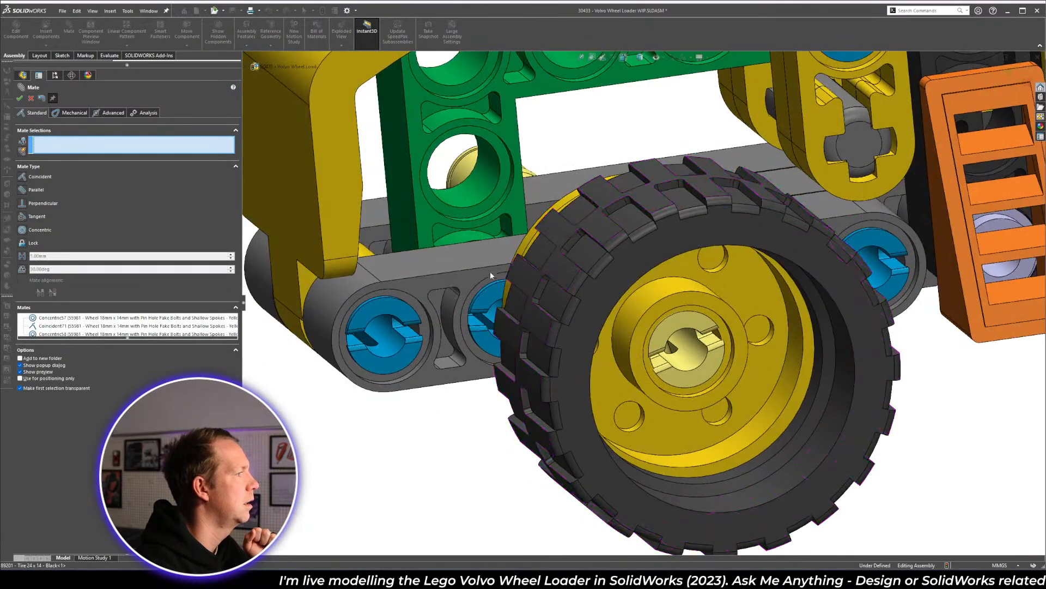
{"action": "left_click", "coordinate": [75, 334]}
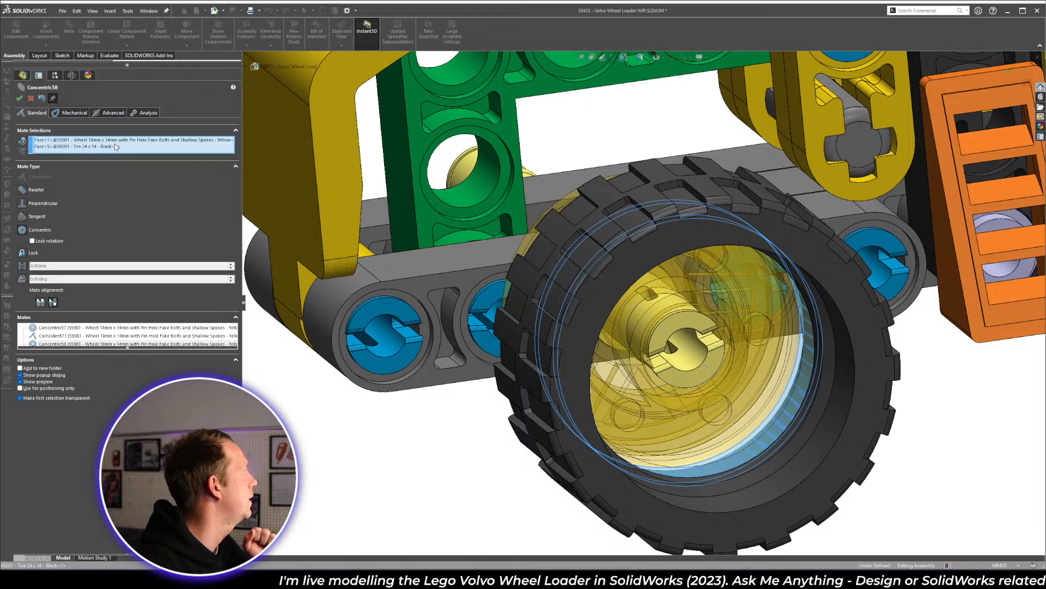
{"action": "left_click", "coordinate": [32, 240]}
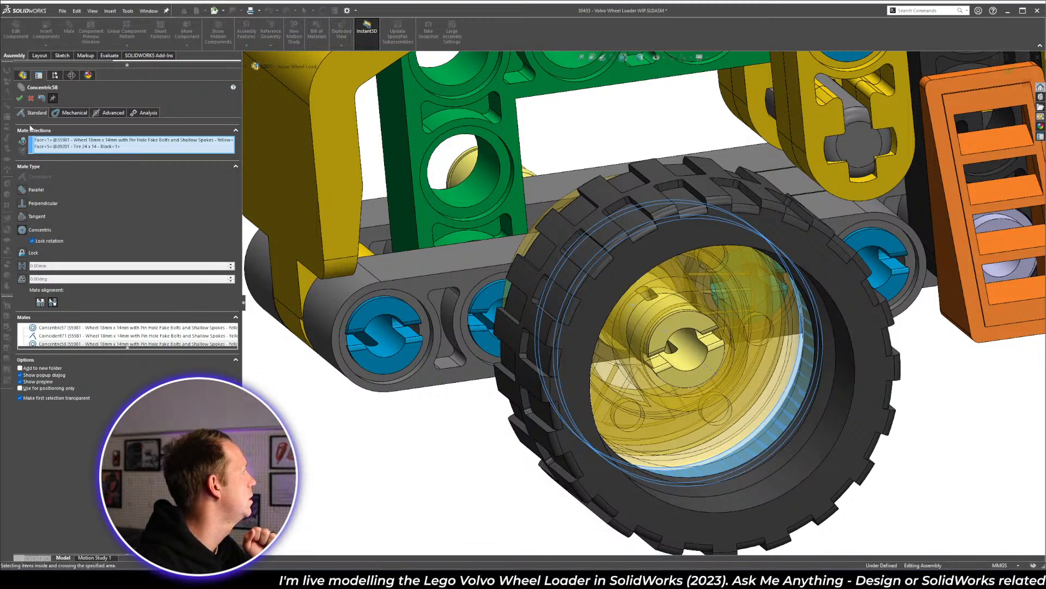
{"action": "left_click", "coordinate": [20, 99]}
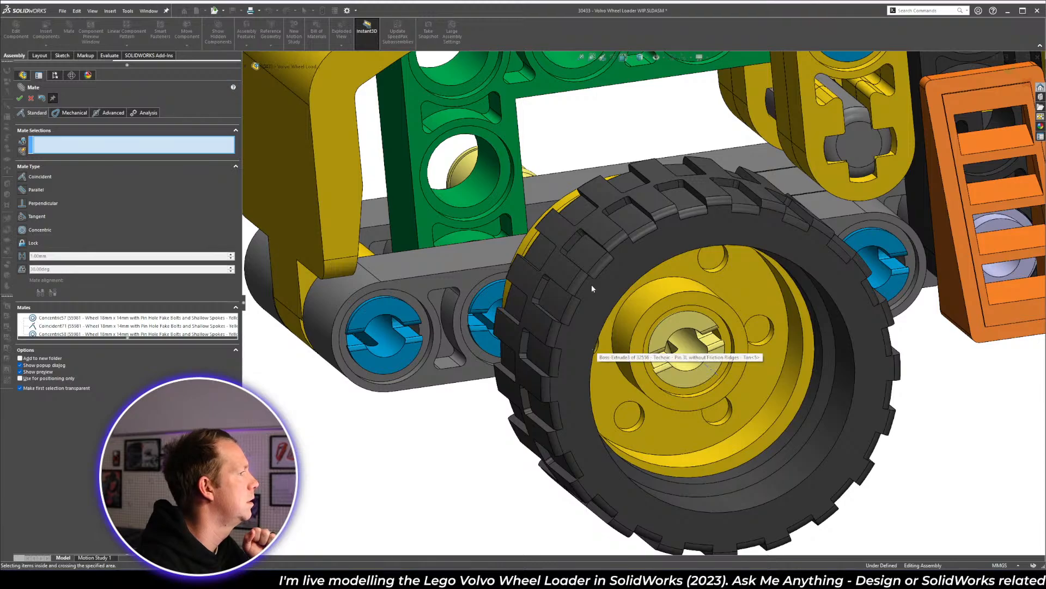
- Add a coincident mate between the outer side face of the rear tire and the yellow wheel's rim face, finishing the mating
{"action": "left_click", "coordinate": [597, 294]}
{"action": "middle_click_drag", "start_coordinate": [597, 295], "coordinate": [620, 345]}
{"action": "left_click", "coordinate": [575, 253]}
{"action": "right_click", "coordinate": [581, 253]}
{"action": "scroll", "coordinate": [620, 345], "scroll_direction": "up", "scroll_amount": 2}
{"action": "left_click", "coordinate": [20, 98]}
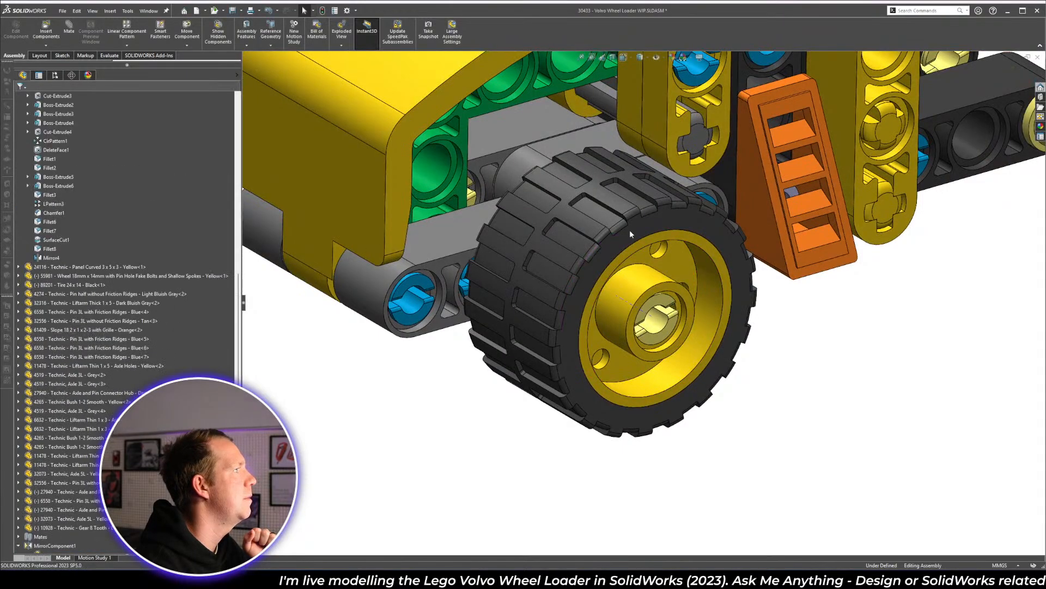
- Spin the rear tire to check that the yellow wheel turns with it
{"action": "left_click", "coordinate": [584, 243]}
{"action": "left_click_drag", "start_coordinate": [576, 241], "coordinate": [568, 272]}
{"action": "key", "text": "Escape"}
- Collapse the digger bucket's feature list in the assembly tree
{"action": "left_click", "coordinate": [19, 448]}
{"action": "scroll", "coordinate": [72, 292], "scroll_direction": "up", "scroll_amount": 9}
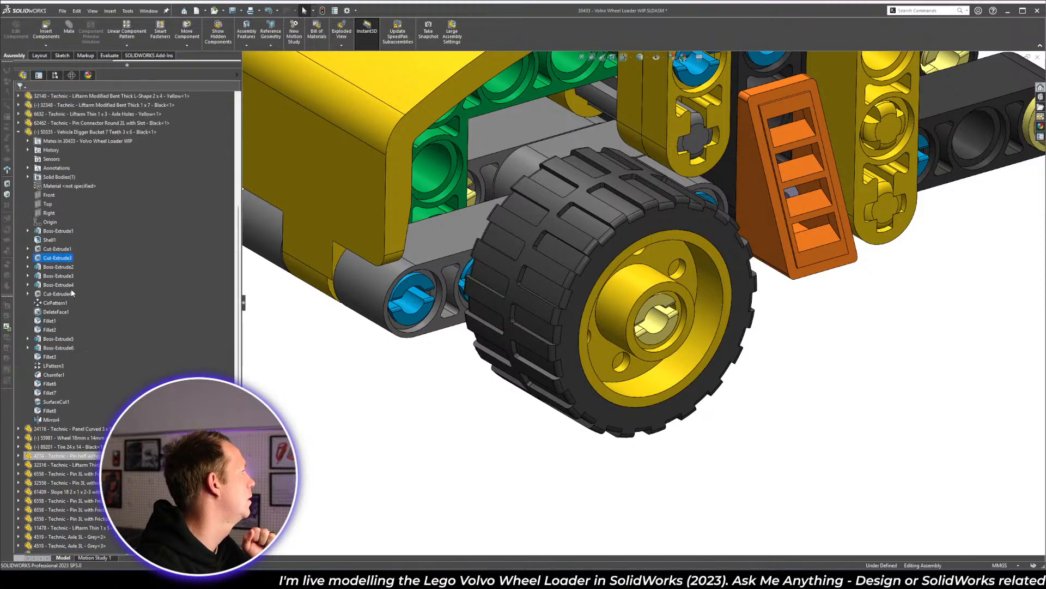
{"action": "left_click", "coordinate": [19, 186]}
{"action": "scroll", "coordinate": [692, 486], "scroll_direction": "up", "scroll_amount": 6}
- Copy the yellow wheel and the black tire and place the copies beside the front tan pin
{"action": "scroll", "coordinate": [808, 232], "scroll_direction": "down", "scroll_amount": 4}
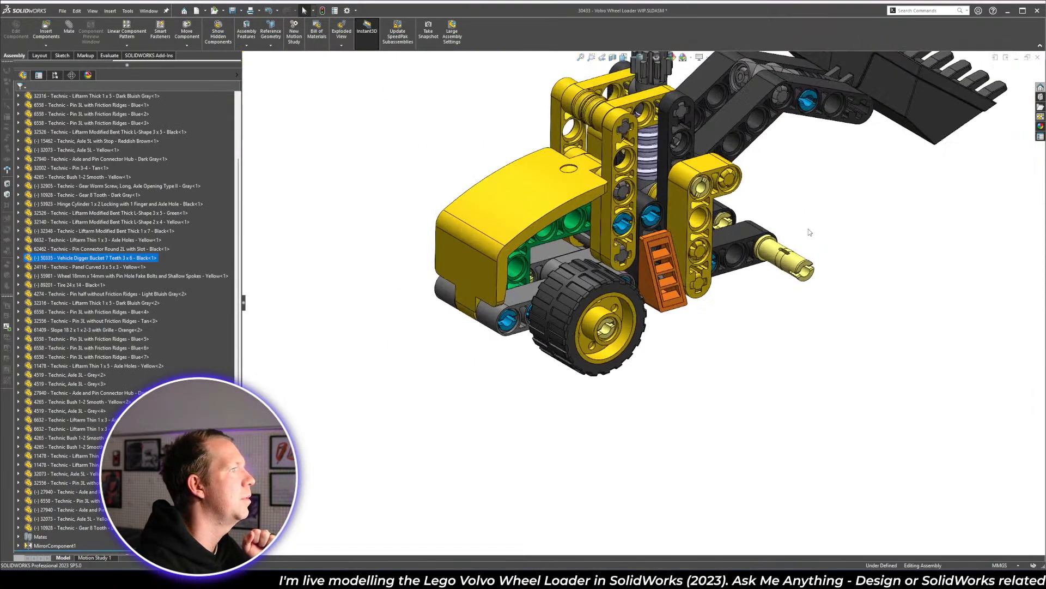
{"action": "left_click_drag", "start_coordinate": [514, 413], "coordinate": [841, 315], "text": "ctrl"}
{"action": "left_click_drag", "start_coordinate": [496, 425], "coordinate": [954, 377], "text": "ctrl"}
{"action": "scroll", "coordinate": [914, 282], "scroll_direction": "up", "scroll_amount": 2}
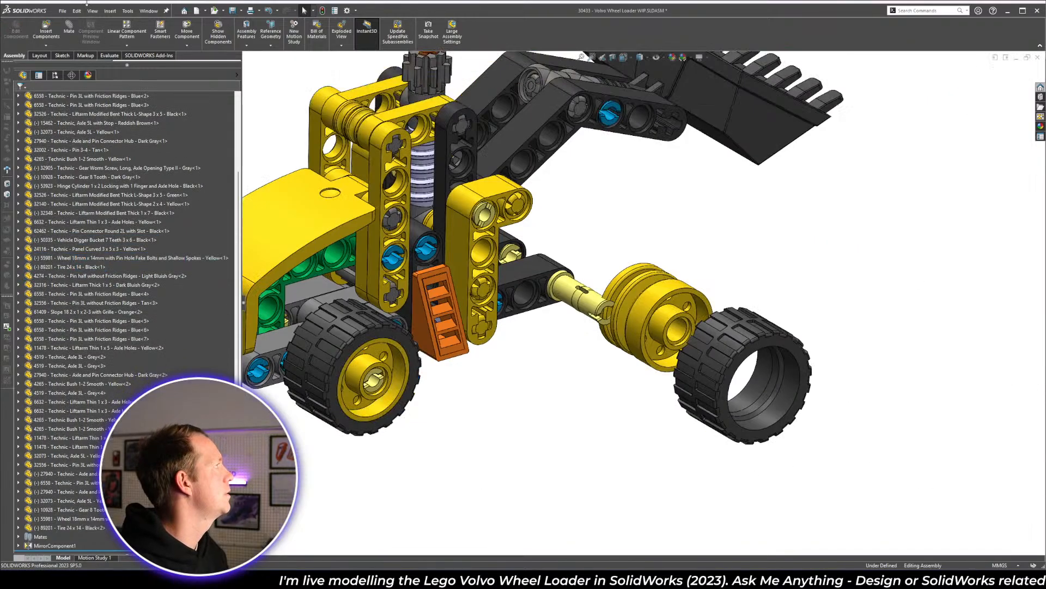
- Add a concentric mate between the copied yellow wheel's cylindrical face and the front tan 3L pin
{"action": "key", "text": "m"}
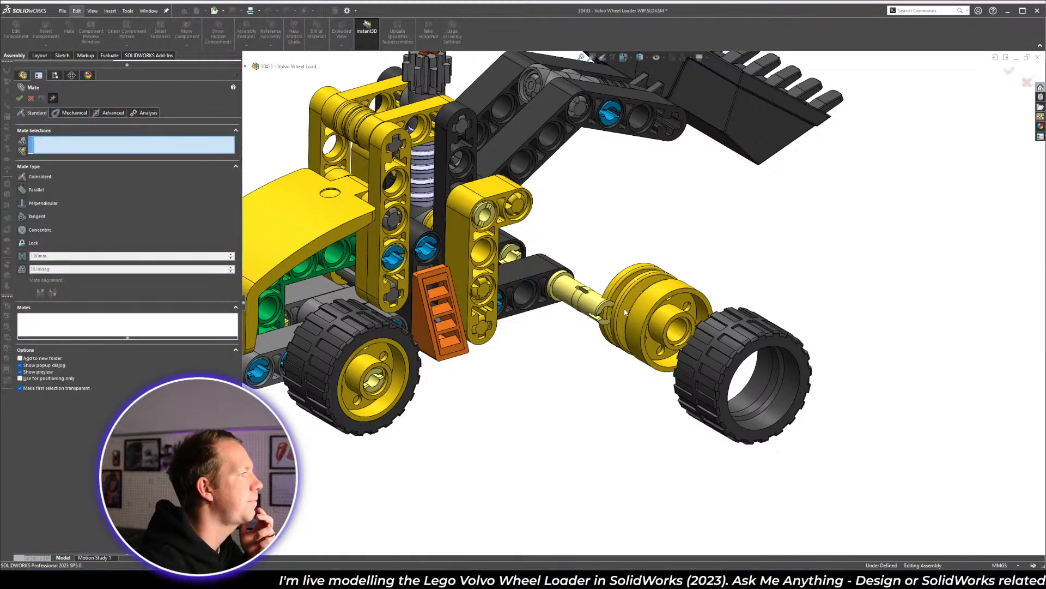
{"action": "scroll", "coordinate": [617, 313], "scroll_direction": "down", "scroll_amount": 2}
{"action": "left_click", "coordinate": [649, 309]}
{"action": "left_click", "coordinate": [568, 300]}
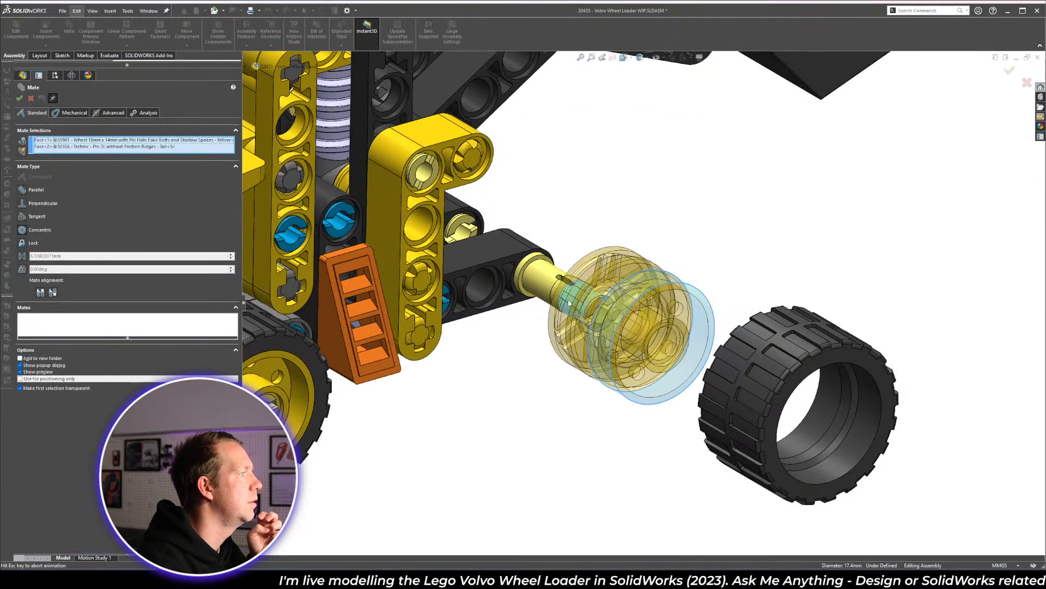
{"action": "key", "text": "Return"}
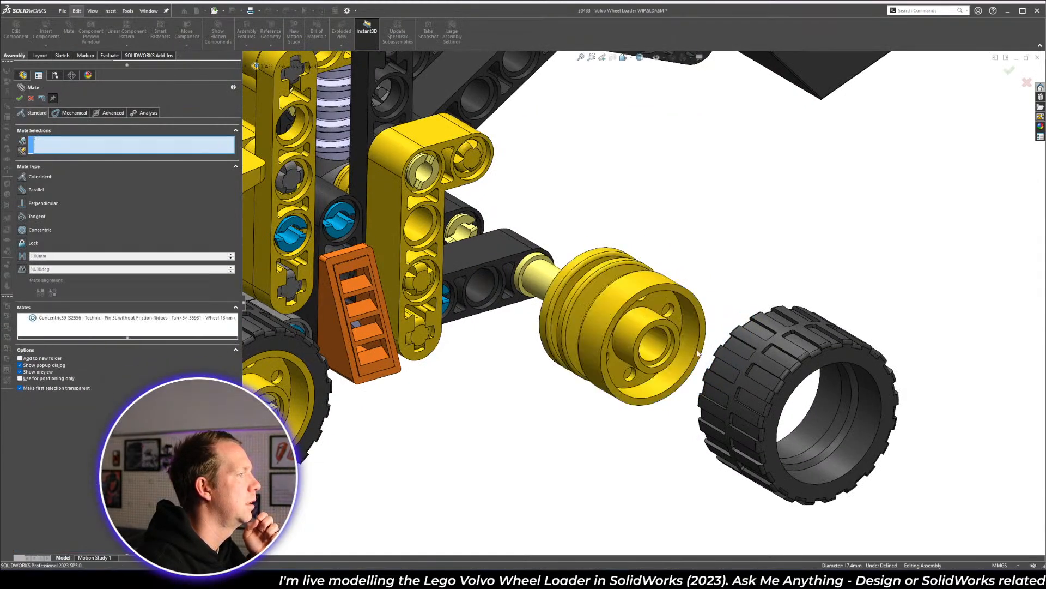
- Mate the copied tire's inner face concentric to the front yellow wheel with rotation locked
{"action": "left_click", "coordinate": [843, 447]}
{"action": "left_click", "coordinate": [604, 310]}
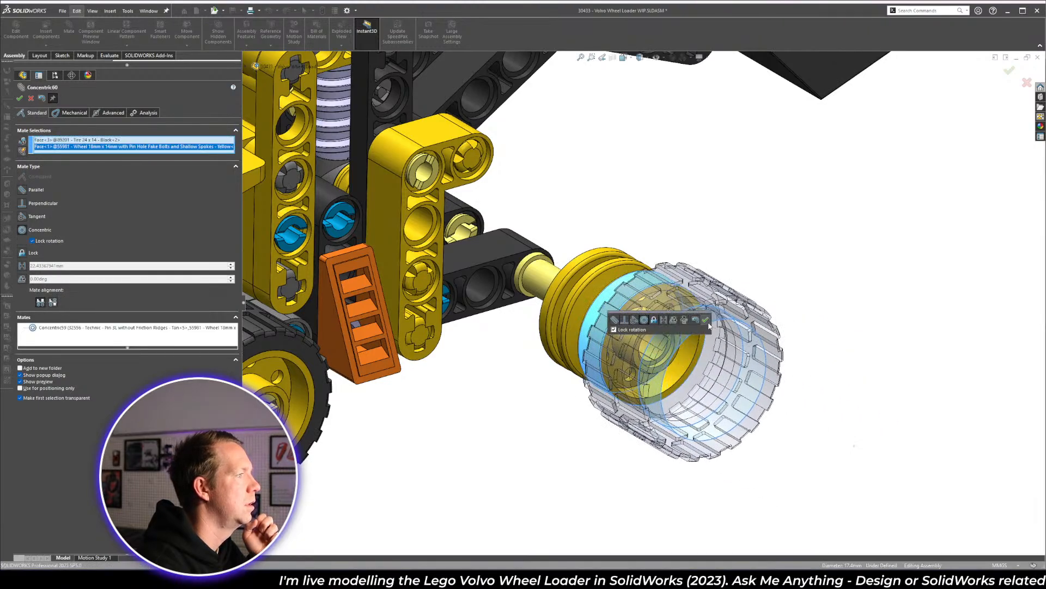
{"action": "left_click", "coordinate": [706, 319]}
- Add a coincident mate between the front tan pin's collar face and the inner hub face of the front wheel
{"action": "left_click", "coordinate": [528, 295]}
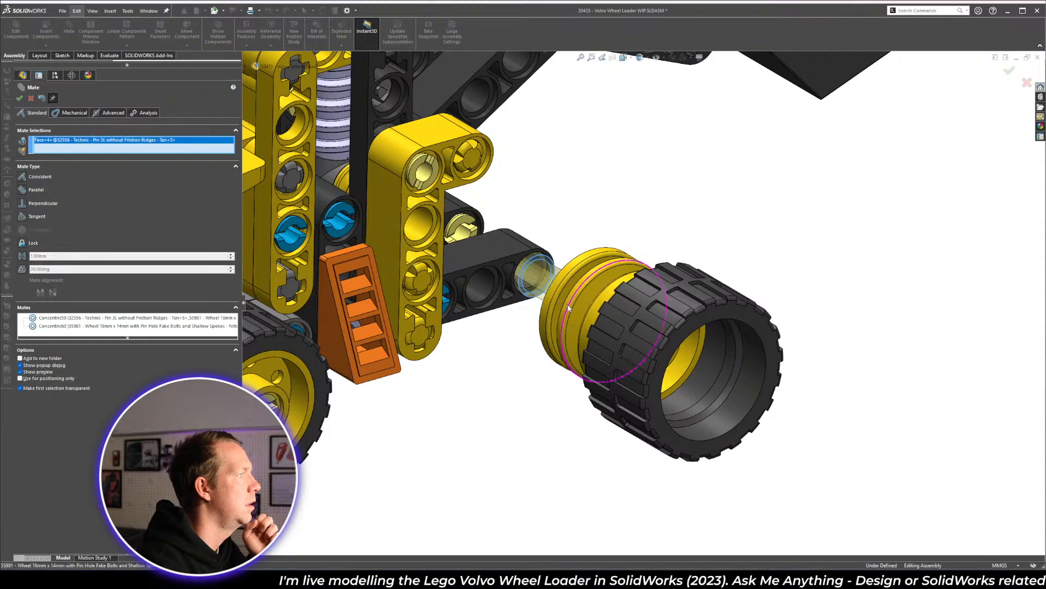
{"action": "middle_click_drag", "start_coordinate": [615, 278], "coordinate": [355, 243]}
{"action": "scroll", "coordinate": [517, 409], "scroll_direction": "down", "scroll_amount": 2}
{"action": "left_click", "coordinate": [552, 327]}
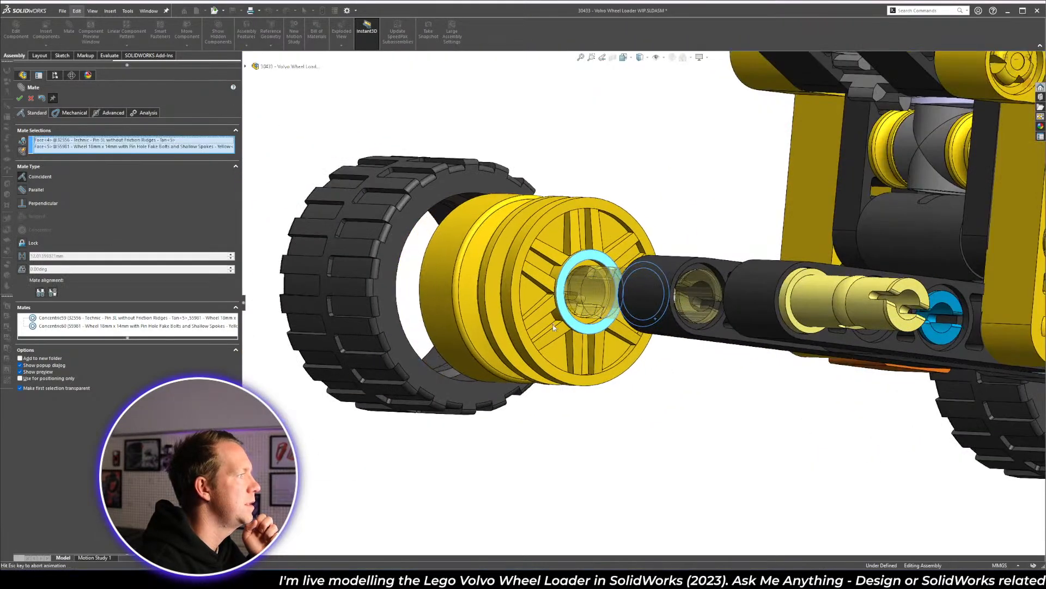
{"action": "left_click", "coordinate": [645, 337]}
- Add a coincident mate between the front wheel's rim face and the tire's outer side face, finishing the mating
{"action": "middle_click_drag", "start_coordinate": [481, 384], "coordinate": [518, 383]}
{"action": "left_click", "coordinate": [523, 356]}
{"action": "left_click", "coordinate": [530, 400]}
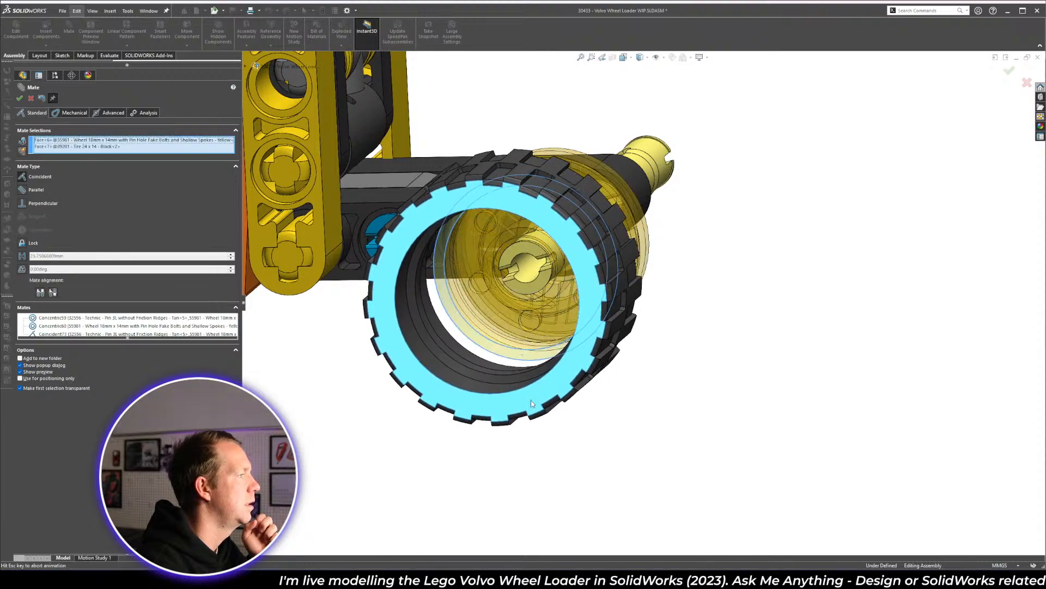
{"action": "left_click", "coordinate": [626, 412]}
{"action": "key", "text": "f"}
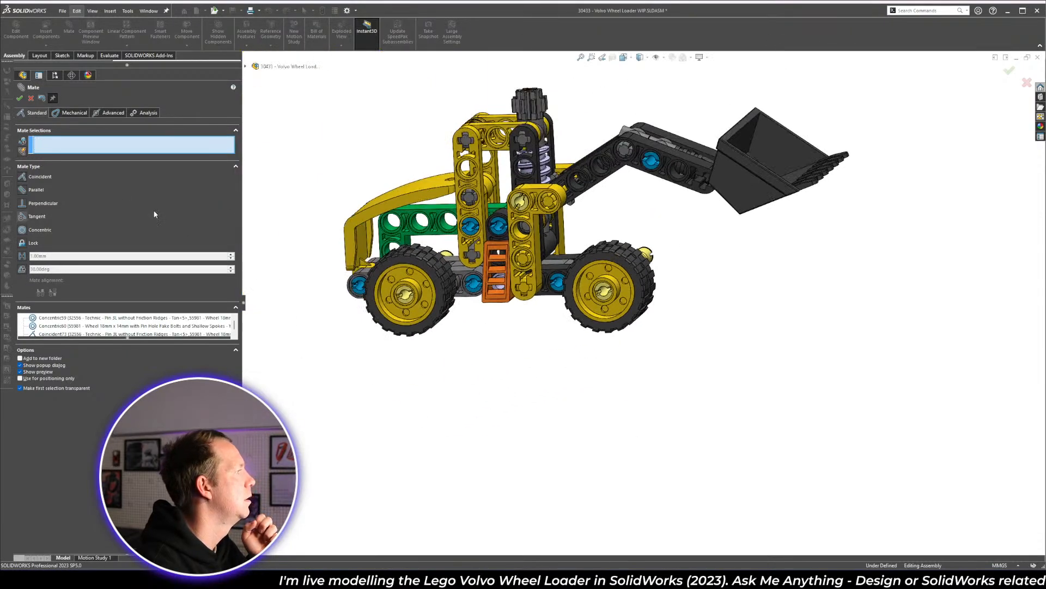
{"action": "left_click", "coordinate": [19, 98]}
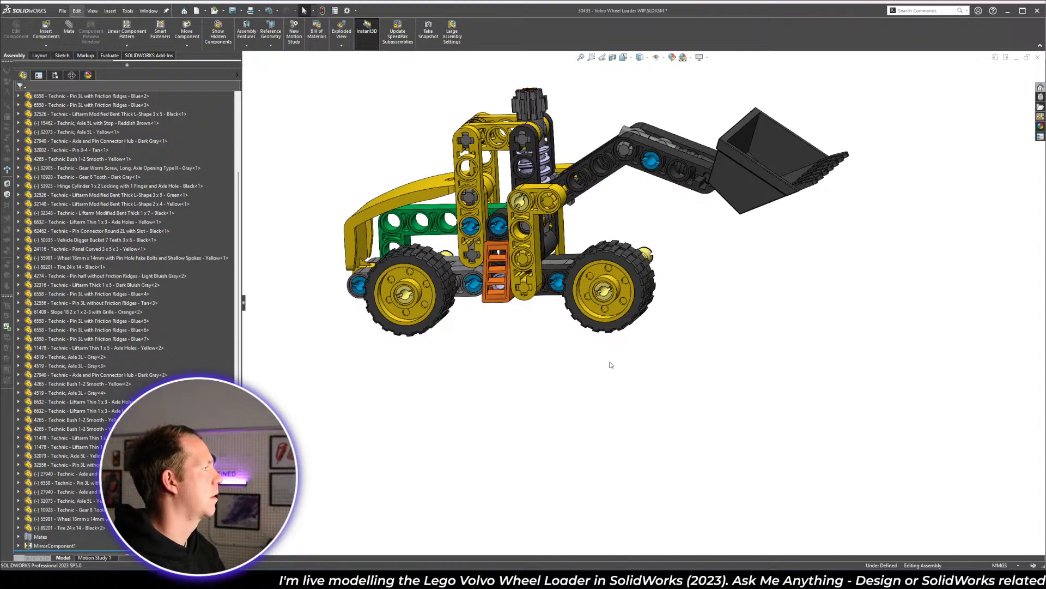
- View the loader squarely from the side and spin the rear and front tires to check how the wheels rotate
{"action": "key", "text": "space"}
{"action": "left_click", "coordinate": [613, 303]}
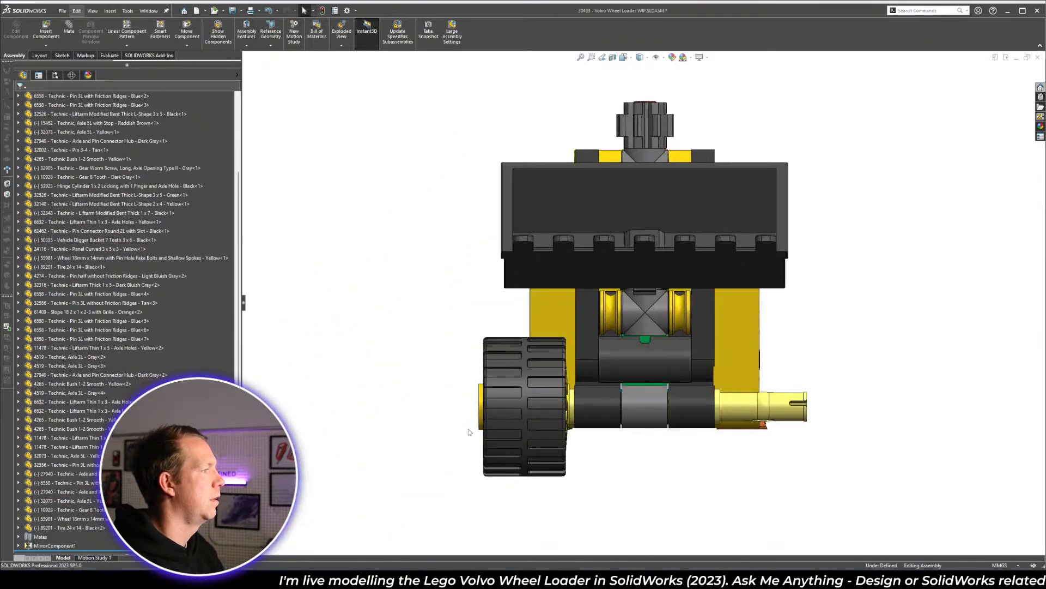
{"action": "key", "text": "shift+Right"}
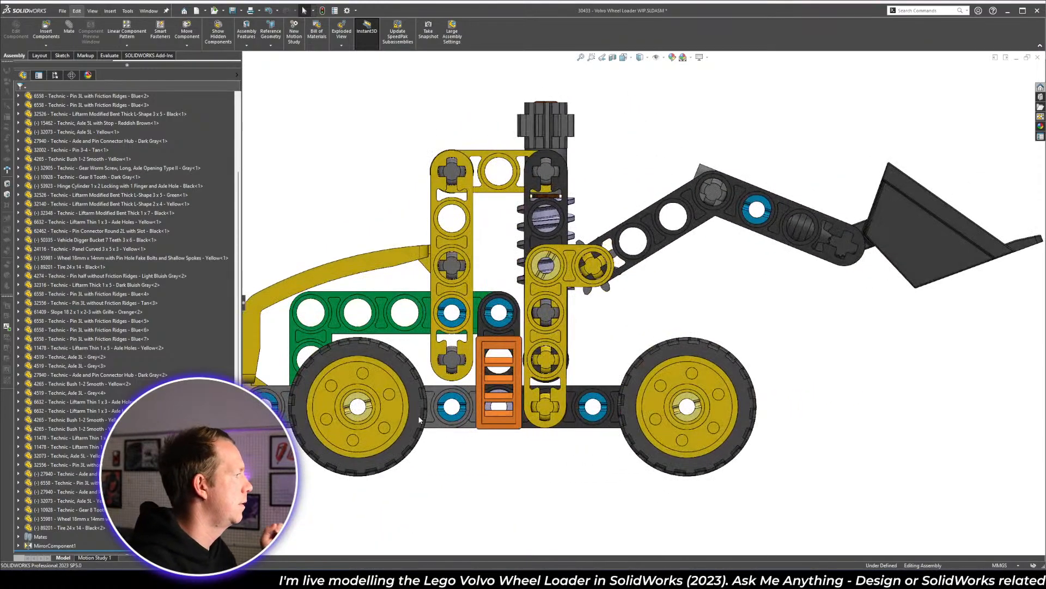
{"action": "left_click", "coordinate": [418, 419]}
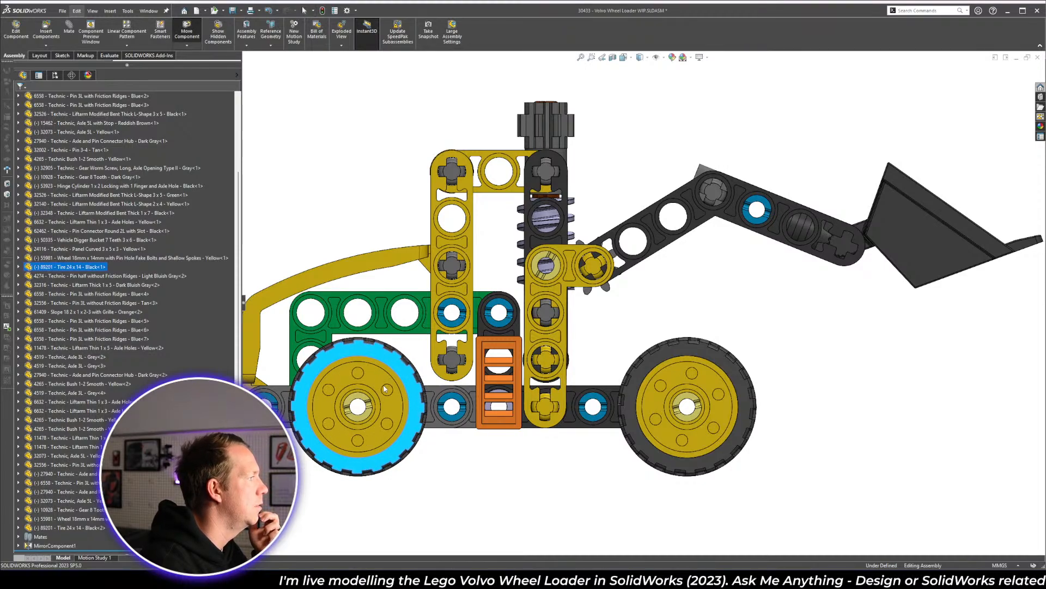
{"action": "left_click", "coordinate": [695, 470]}
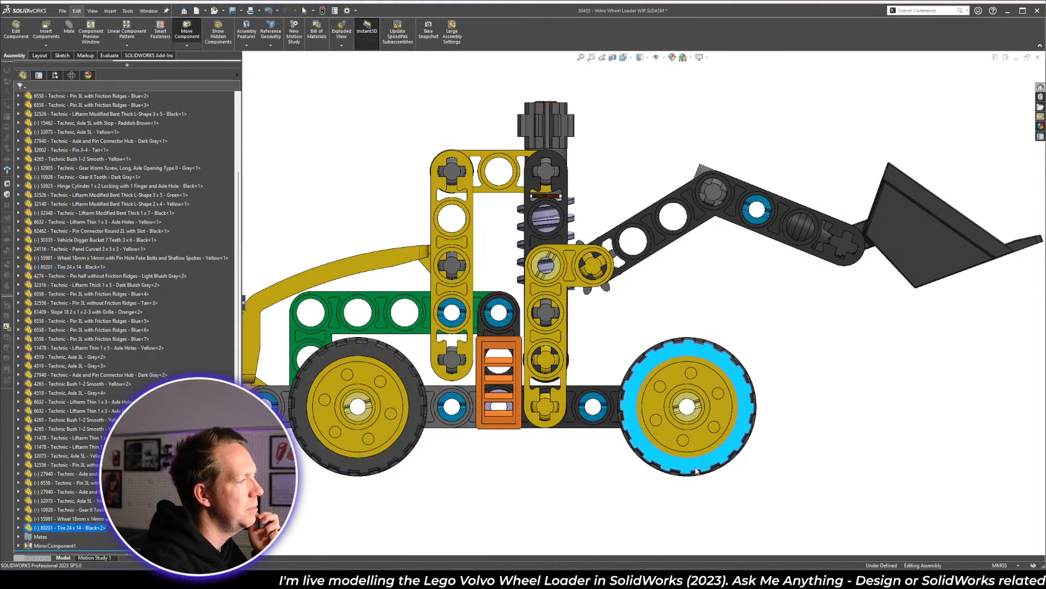
{"action": "mouse_move", "coordinate": [696, 470]}
{"action": "left_mouse_down"}
{"action": "mouse_move", "coordinate": [666, 472]}
{"action": "mouse_move", "coordinate": [699, 450]}
{"action": "left_mouse_up"}
{"action": "left_click", "coordinate": [572, 490]}
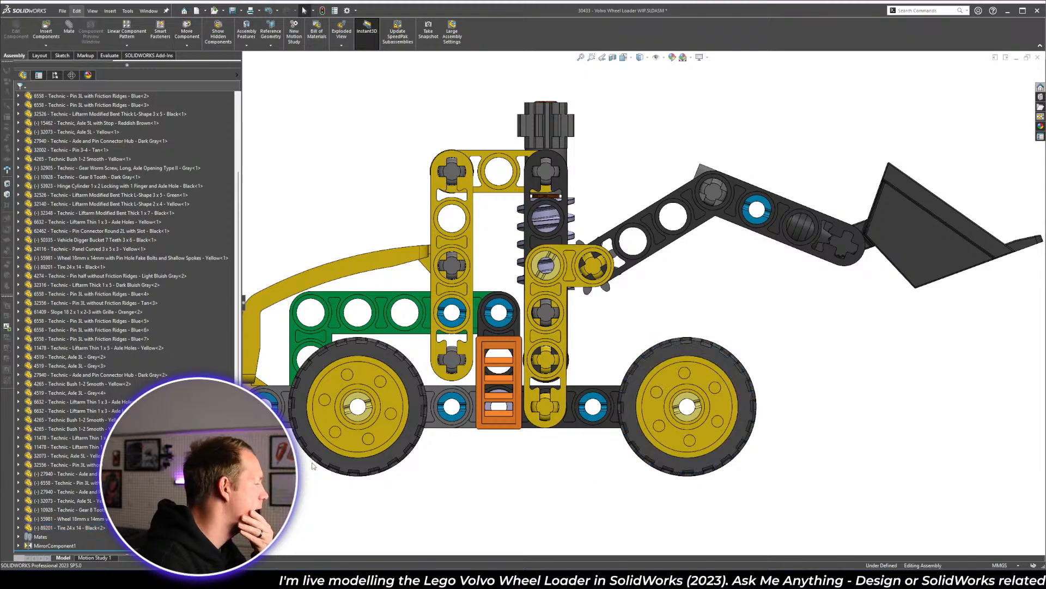
{"action": "left_click", "coordinate": [400, 446]}
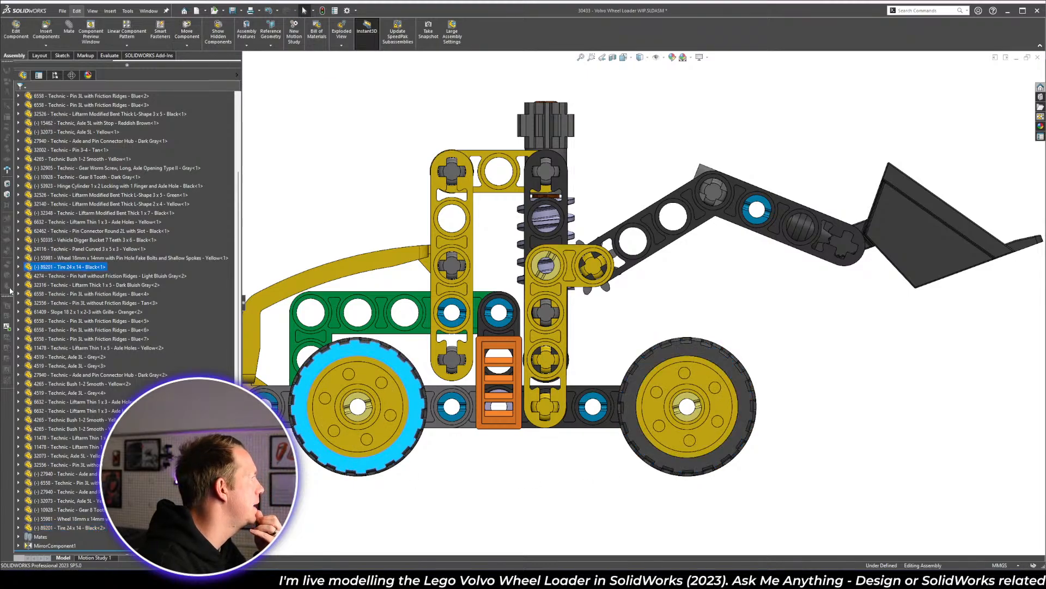
{"action": "left_click", "coordinate": [19, 266]}
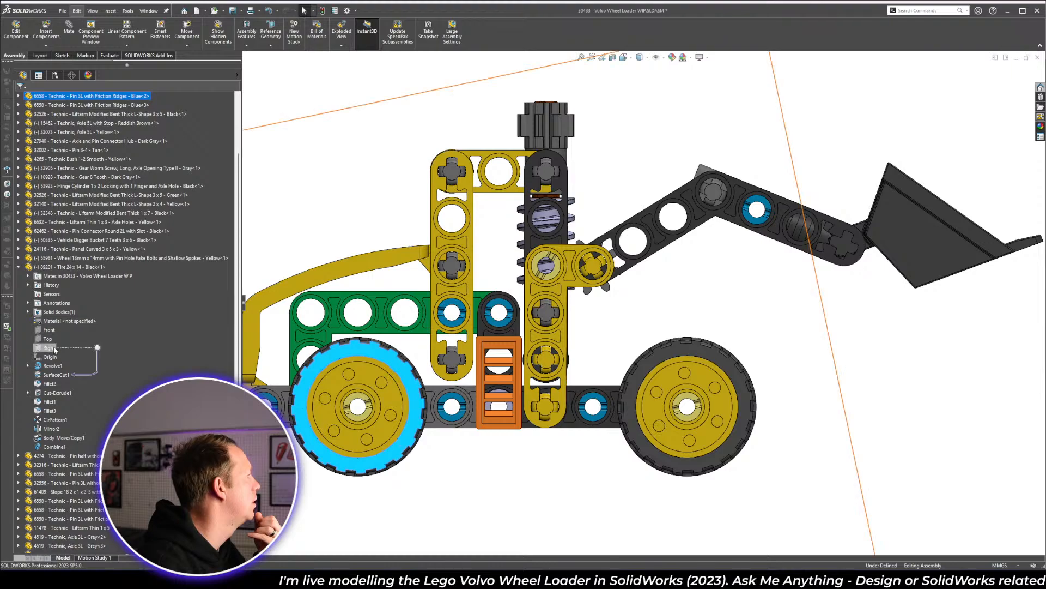
{"action": "left_click", "coordinate": [49, 339]}
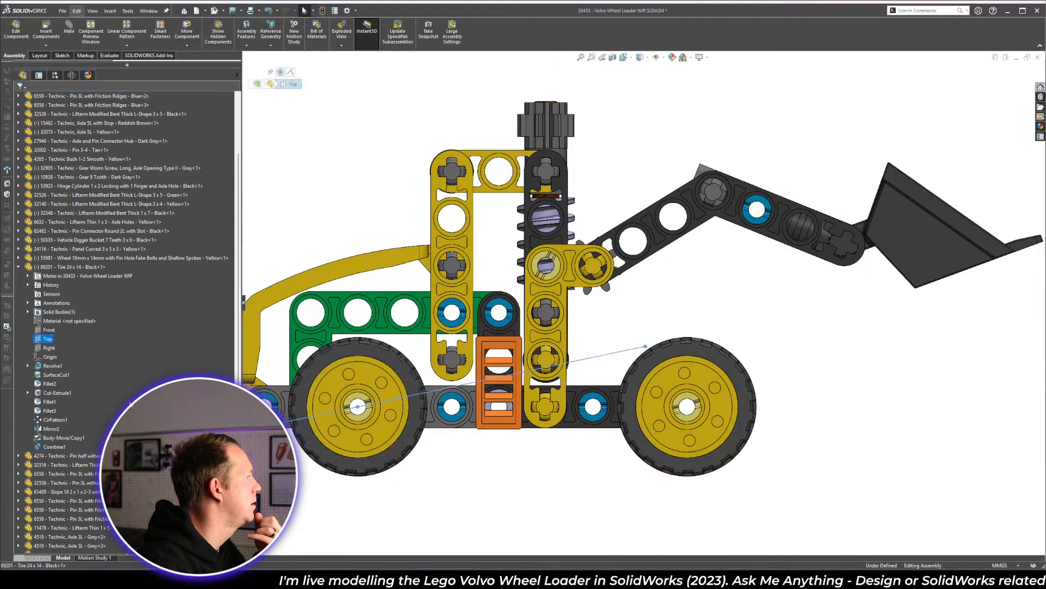
- Add a parallel mate between the Top planes of the front and rear yellow wheels
{"action": "scroll", "coordinate": [97, 462], "scroll_direction": "down", "scroll_amount": 7}
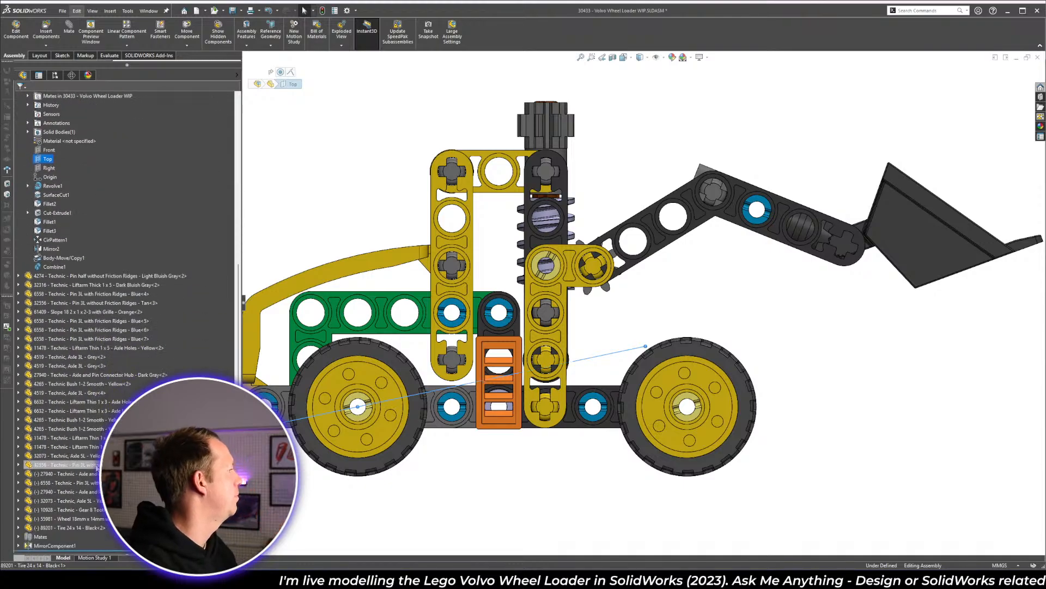
{"action": "left_click", "coordinate": [20, 518]}
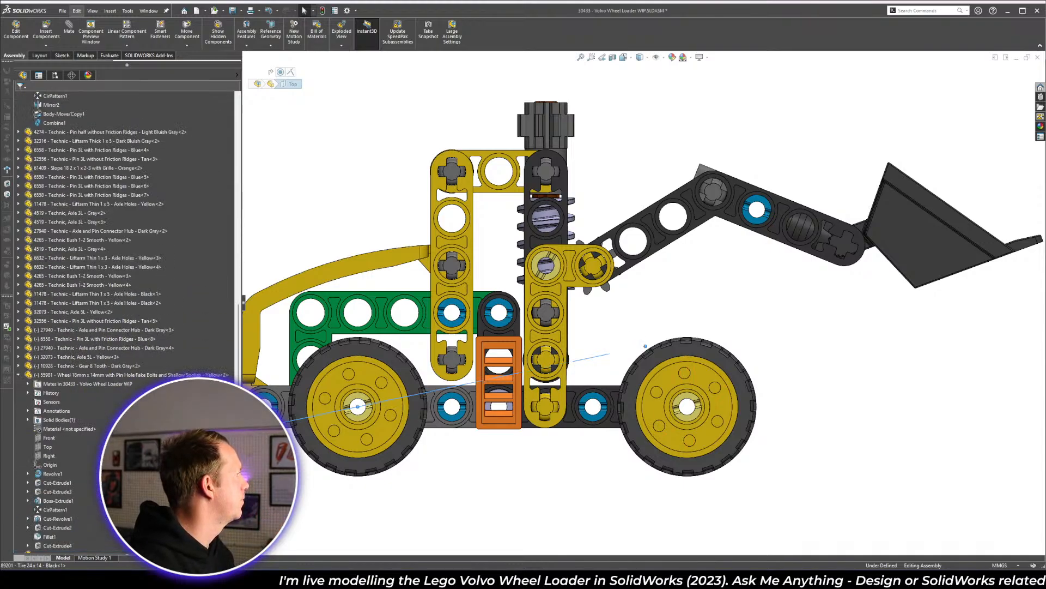
{"action": "scroll", "coordinate": [98, 491], "scroll_direction": "up", "scroll_amount": 8}
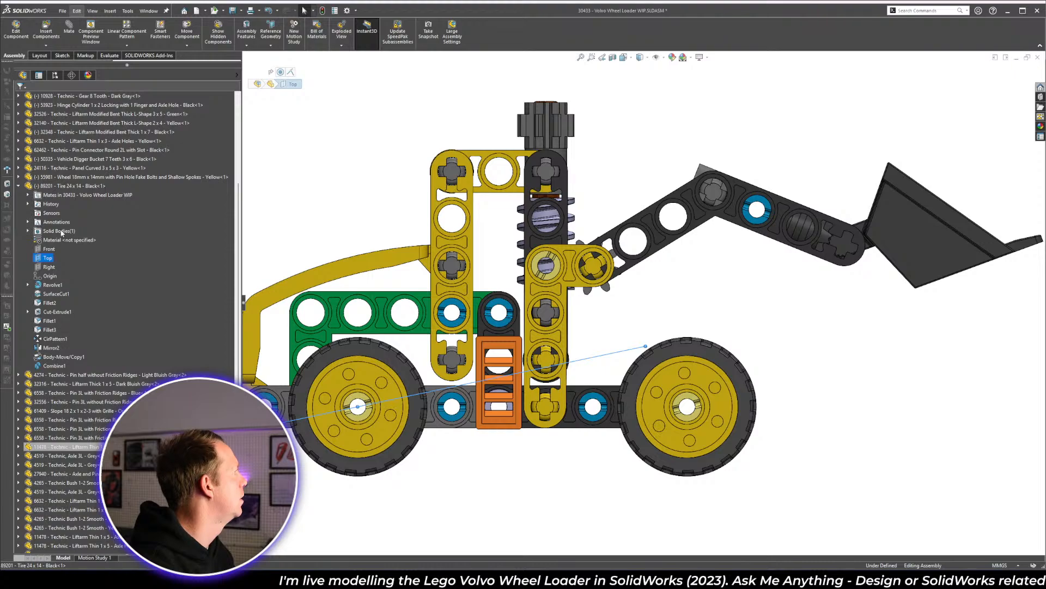
{"action": "scroll", "coordinate": [63, 248], "scroll_direction": "down", "scroll_amount": 10}
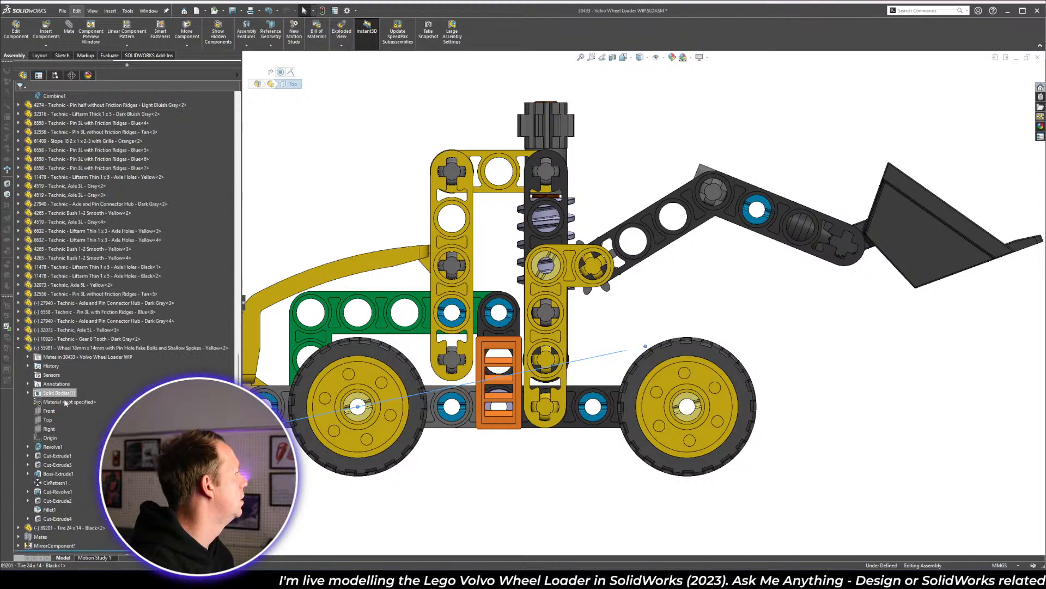
{"action": "left_click", "coordinate": [48, 420]}
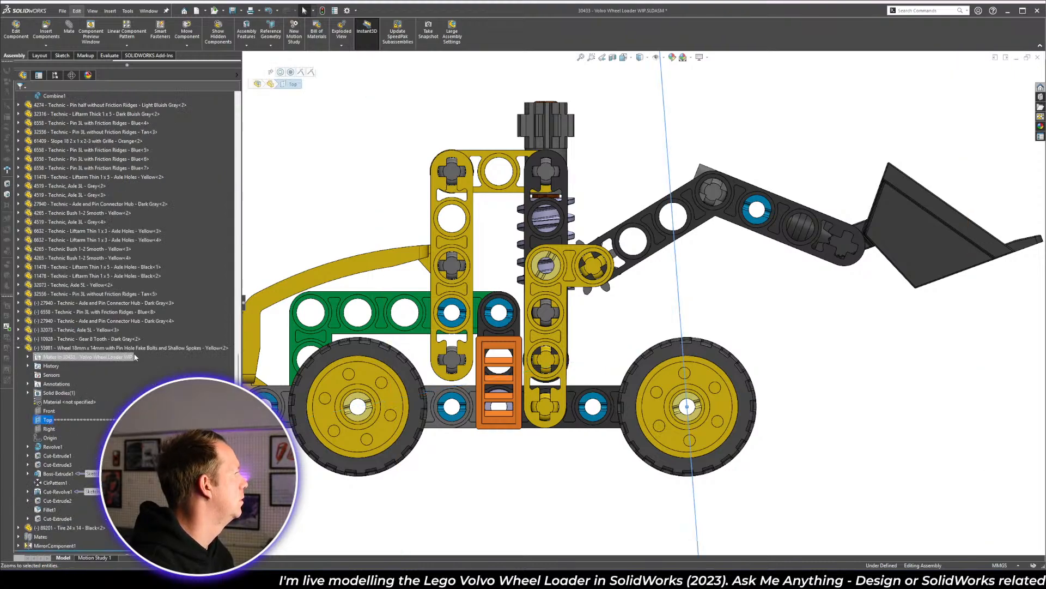
{"action": "scroll", "coordinate": [89, 365], "scroll_direction": "up", "scroll_amount": 7}
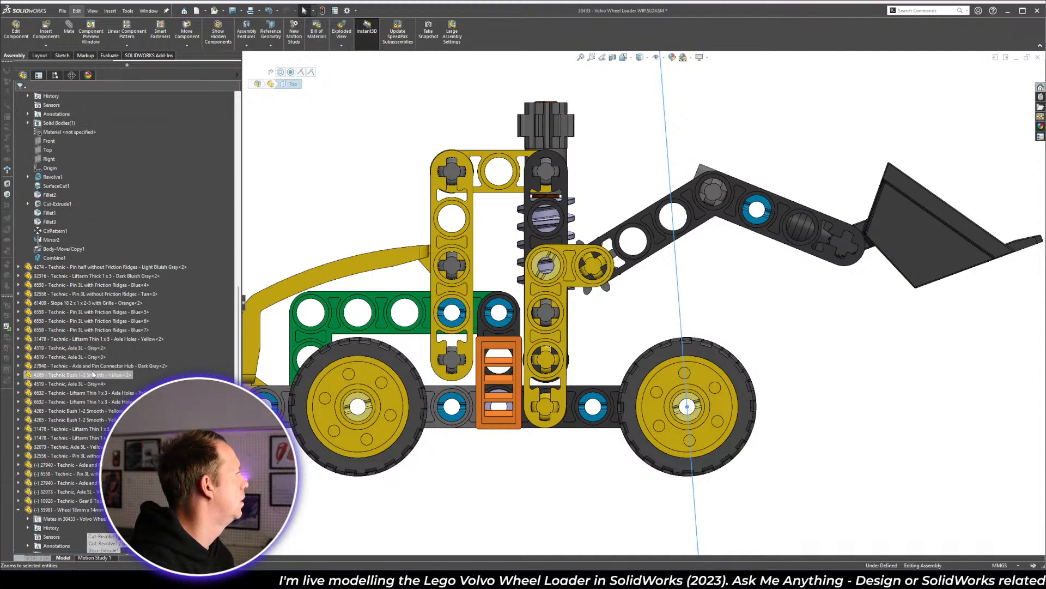
{"action": "scroll", "coordinate": [87, 266], "scroll_direction": "down", "scroll_amount": 12}
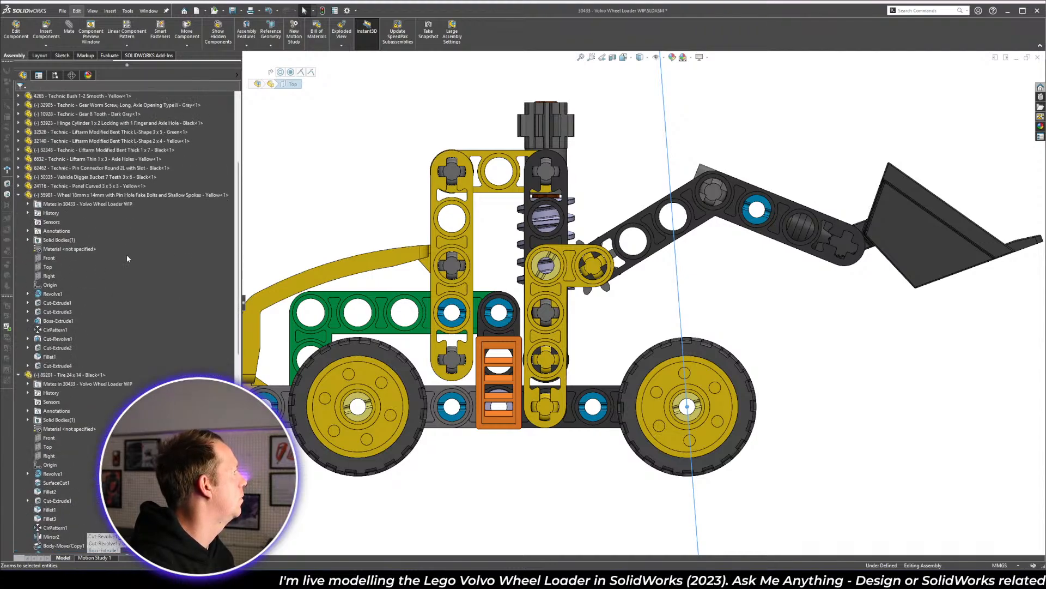
{"action": "left_click", "coordinate": [48, 266]}
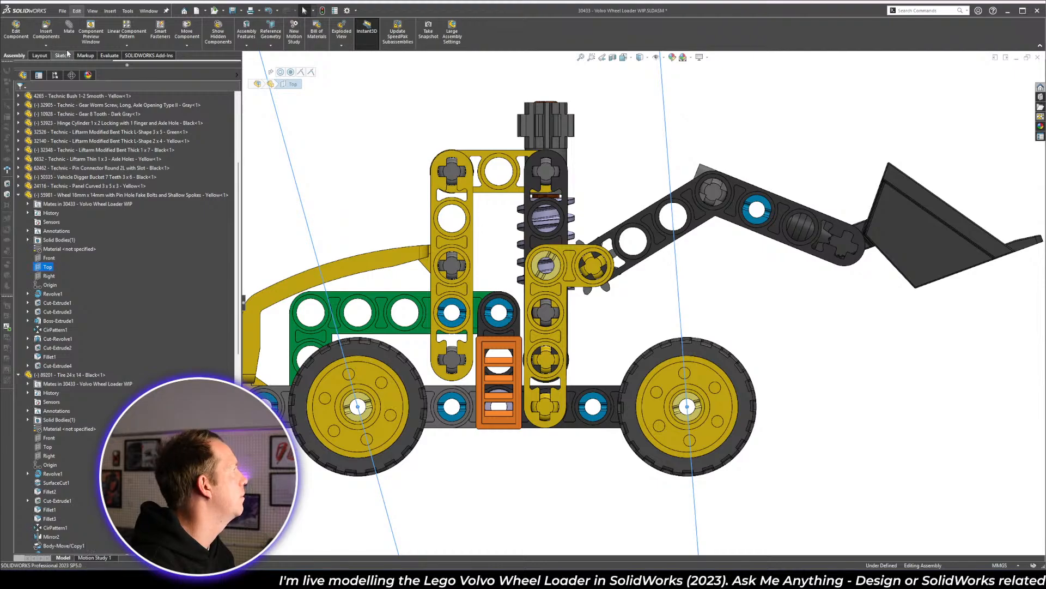
{"action": "left_click", "coordinate": [70, 33]}
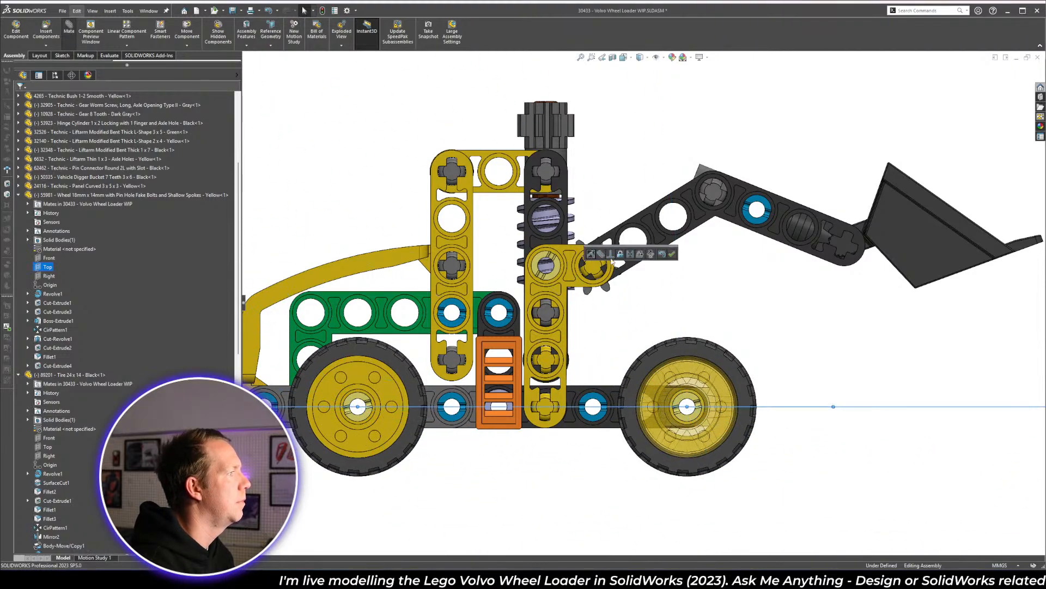
{"action": "left_click", "coordinate": [602, 254]}
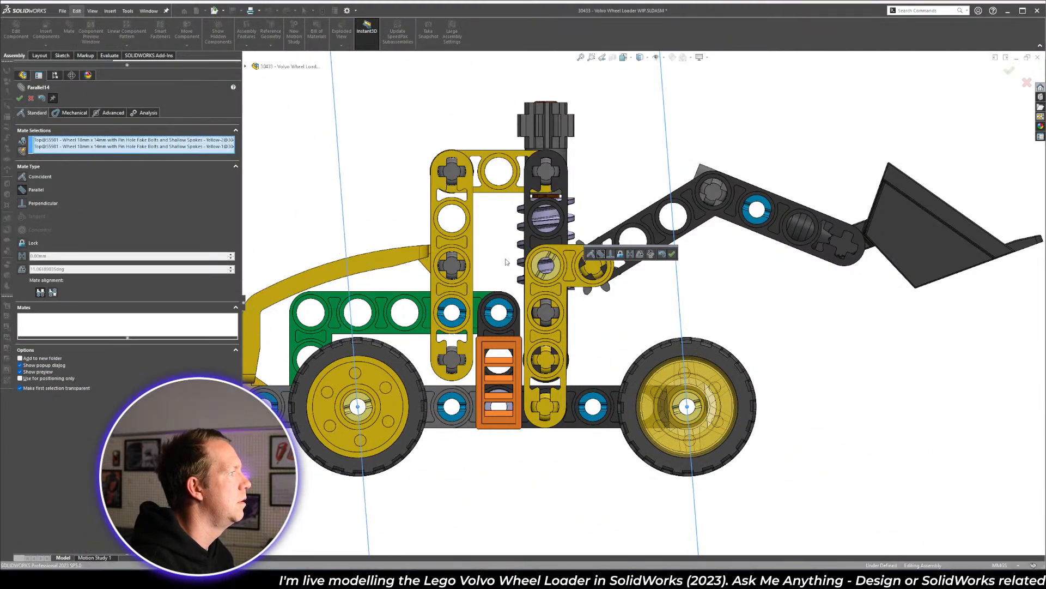
{"action": "left_click", "coordinate": [672, 254]}
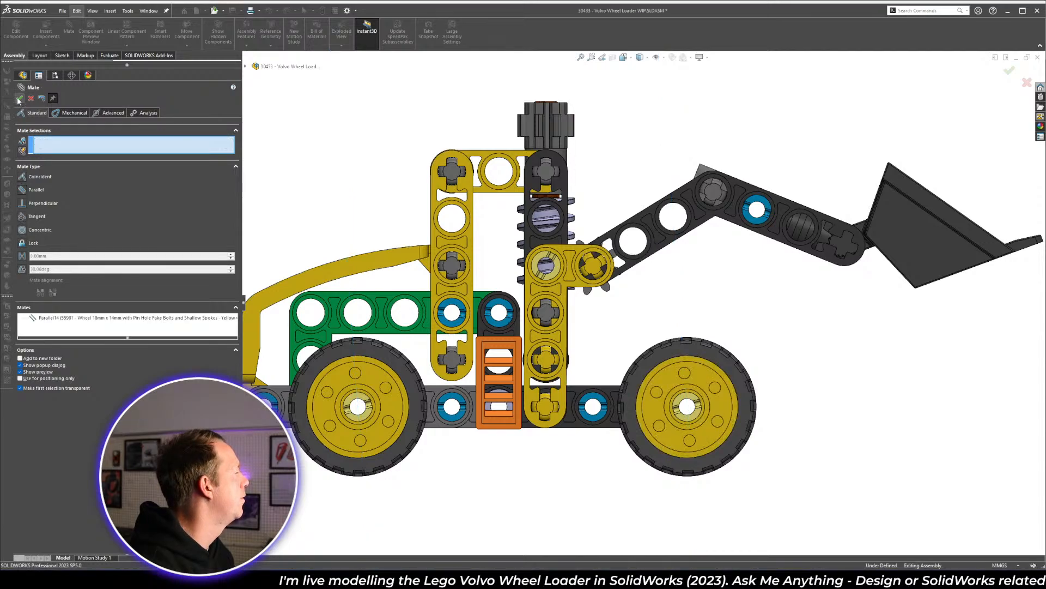
{"action": "left_click", "coordinate": [19, 99]}
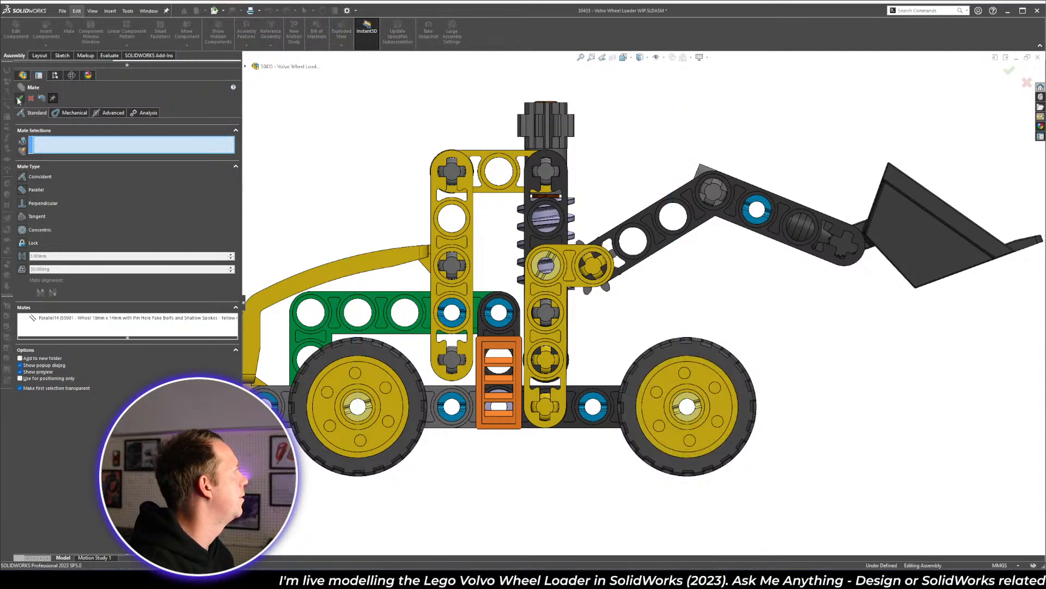
- Spin the rear tire to check that the front and rear wheels rotate together
{"action": "left_click", "coordinate": [390, 454]}
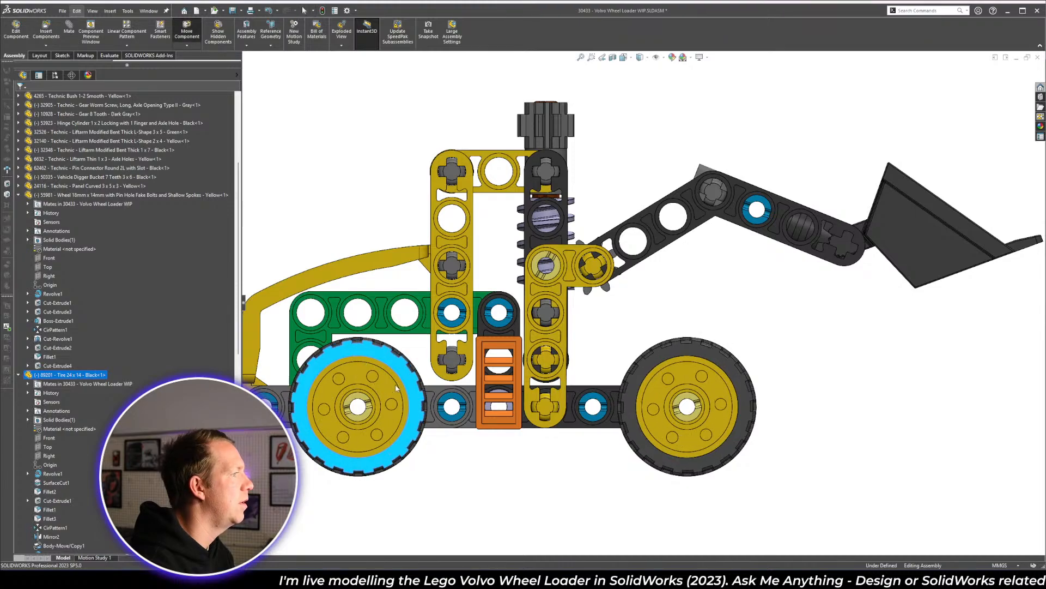
{"action": "left_click_drag", "start_coordinate": [397, 388], "coordinate": [391, 409]}
{"action": "left_click", "coordinate": [528, 509]}
{"action": "scroll", "coordinate": [581, 410], "scroll_direction": "up", "scroll_amount": 5}
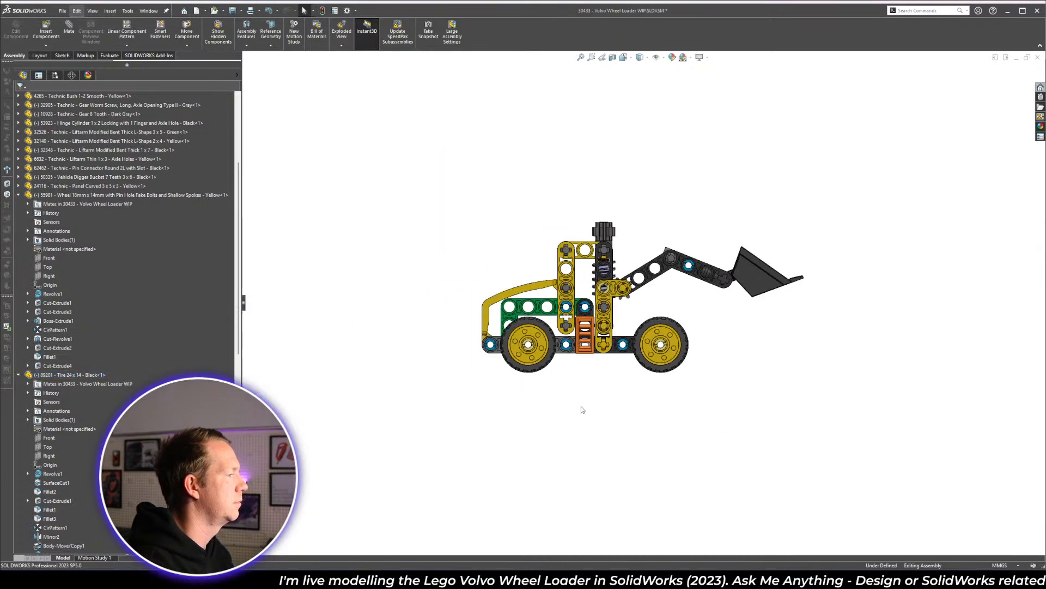
{"action": "scroll", "coordinate": [581, 408], "scroll_direction": "down", "scroll_amount": 1}
{"action": "middle_click_drag", "start_coordinate": [582, 406], "coordinate": [529, 458]}
- Collapse the expanded wheel and tire components in the feature tree
{"action": "left_click", "coordinate": [18, 374]}
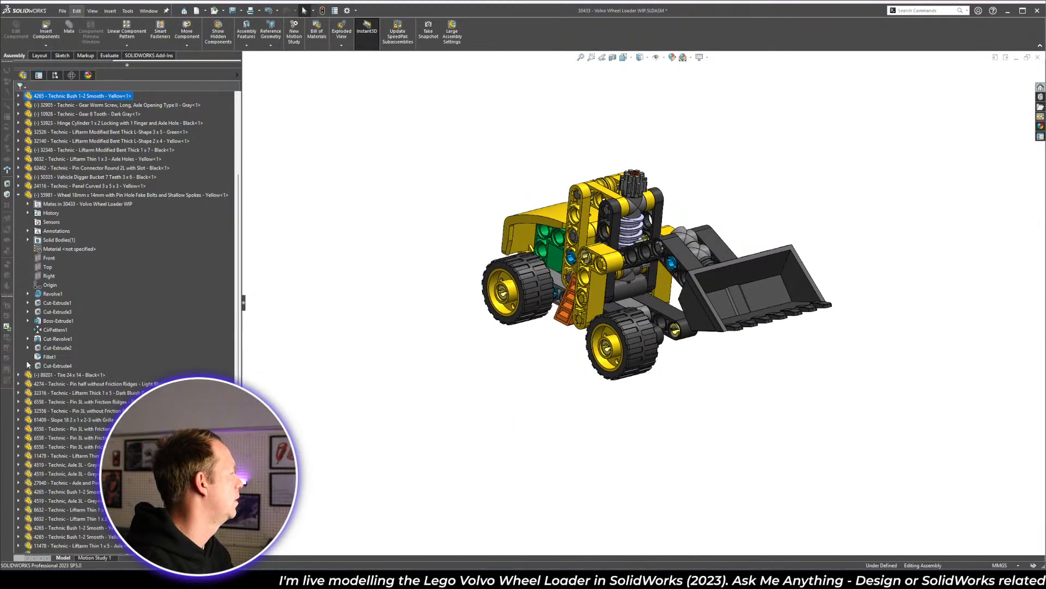
{"action": "left_click", "coordinate": [18, 195]}
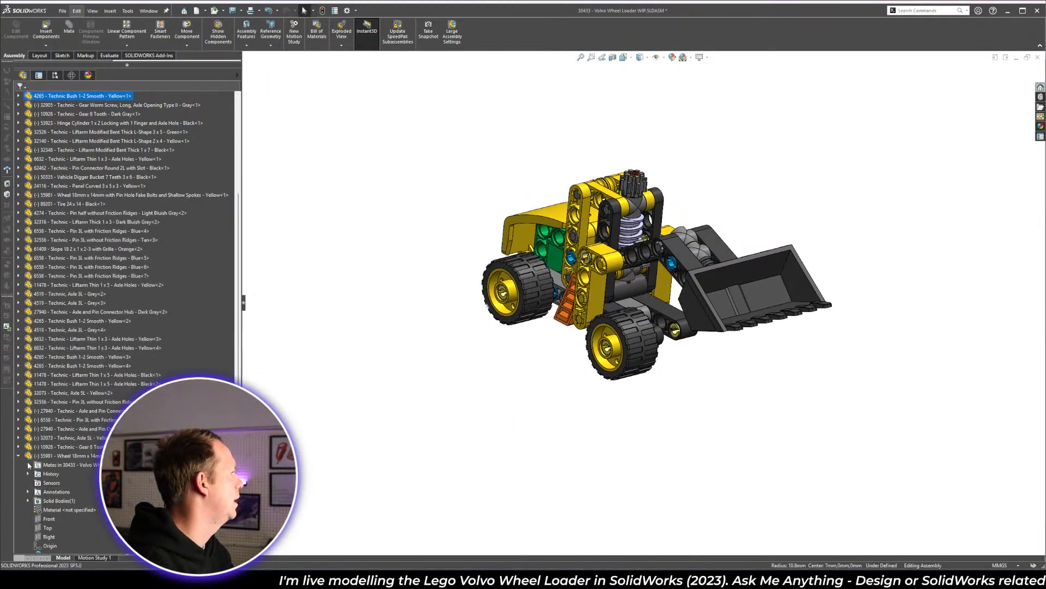
{"action": "left_click", "coordinate": [19, 455]}
- Edit the existing component mirror about the Right Plane to include the front and rear wheels and their tires
{"action": "left_click", "coordinate": [54, 545]}
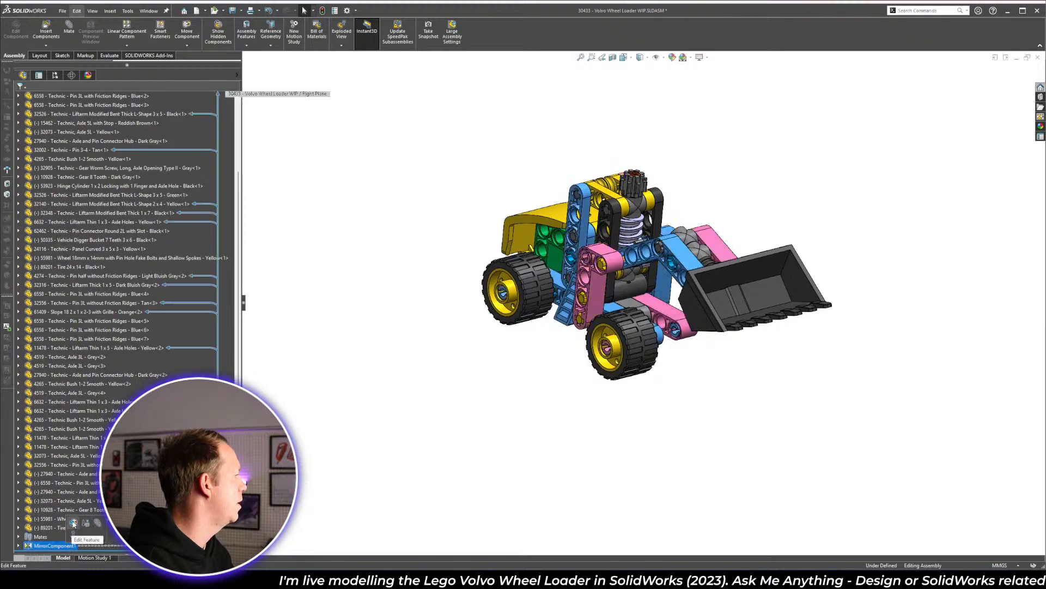
{"action": "left_click", "coordinate": [73, 523]}
{"action": "scroll", "coordinate": [555, 396], "scroll_direction": "down", "scroll_amount": 3}
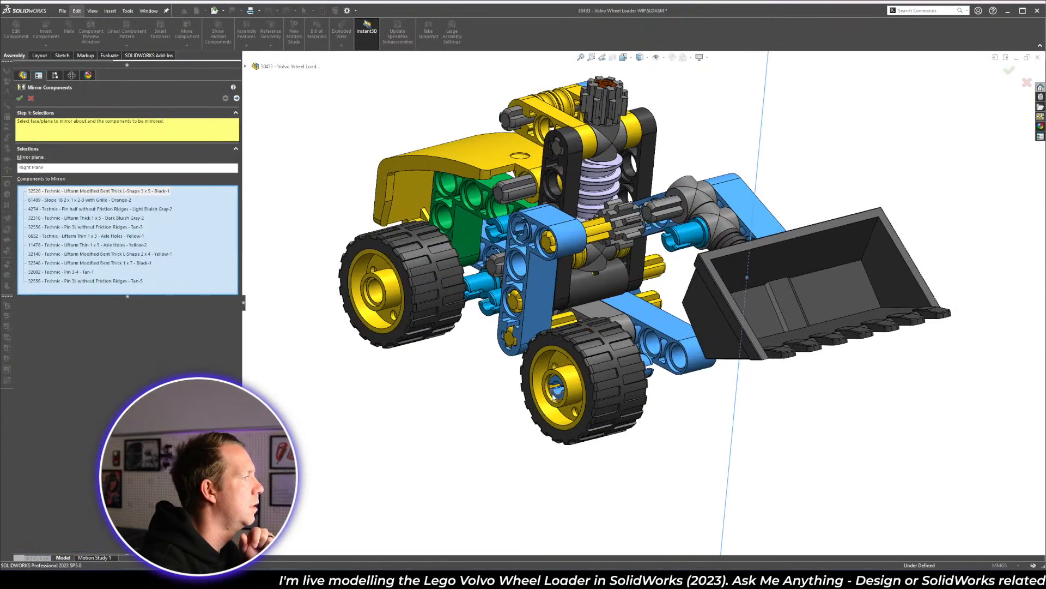
{"action": "left_click", "coordinate": [554, 397]}
{"action": "left_click", "coordinate": [529, 381]}
{"action": "left_click", "coordinate": [384, 293]}
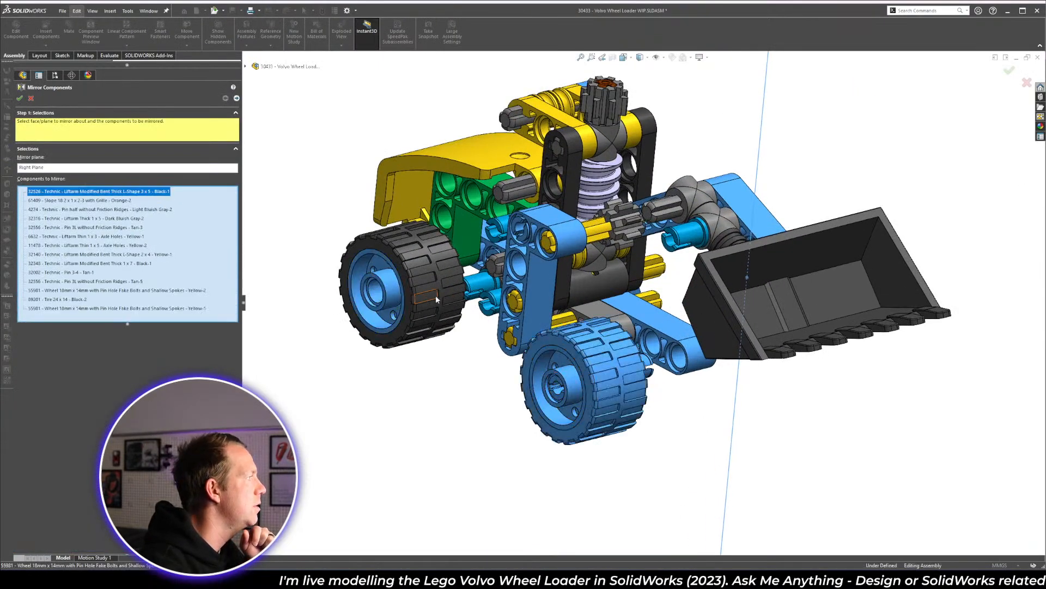
{"action": "left_click", "coordinate": [436, 295]}
{"action": "right_click", "coordinate": [443, 442]}
- Check the mirrored wheels on the loader's opposite side and save the assembly
{"action": "middle_click_drag", "start_coordinate": [726, 327], "coordinate": [776, 414]}
{"action": "scroll", "coordinate": [667, 275], "scroll_direction": "up", "scroll_amount": 3}
{"action": "scroll", "coordinate": [705, 422], "scroll_direction": "up", "scroll_amount": 3}
{"action": "scroll", "coordinate": [104, 398], "scroll_direction": "up", "scroll_amount": 2}
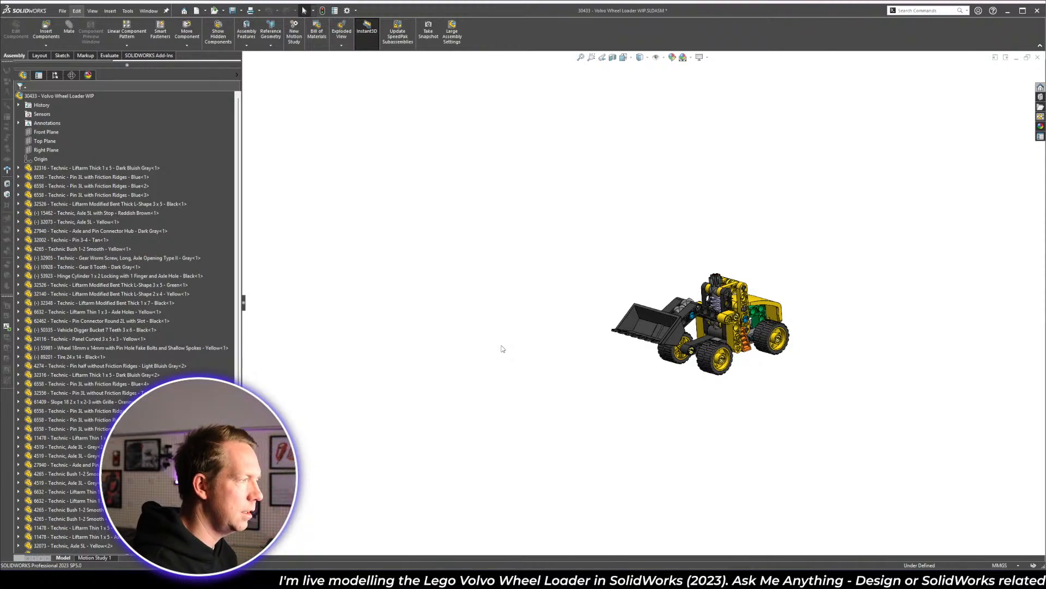
{"action": "scroll", "coordinate": [755, 324], "scroll_direction": "down", "scroll_amount": 5}
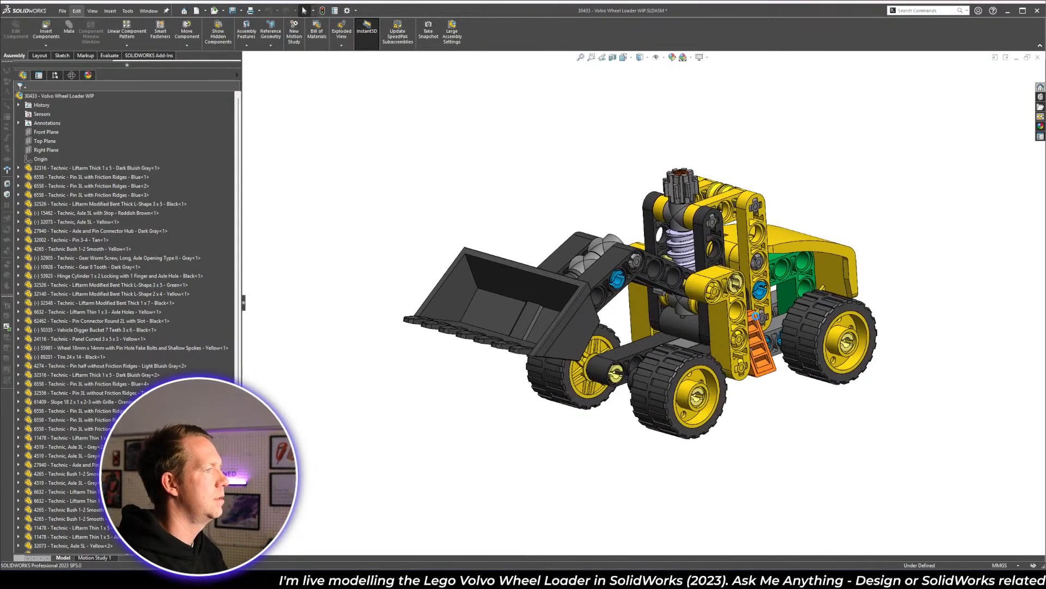
{"action": "key", "text": "ctrl+s"}
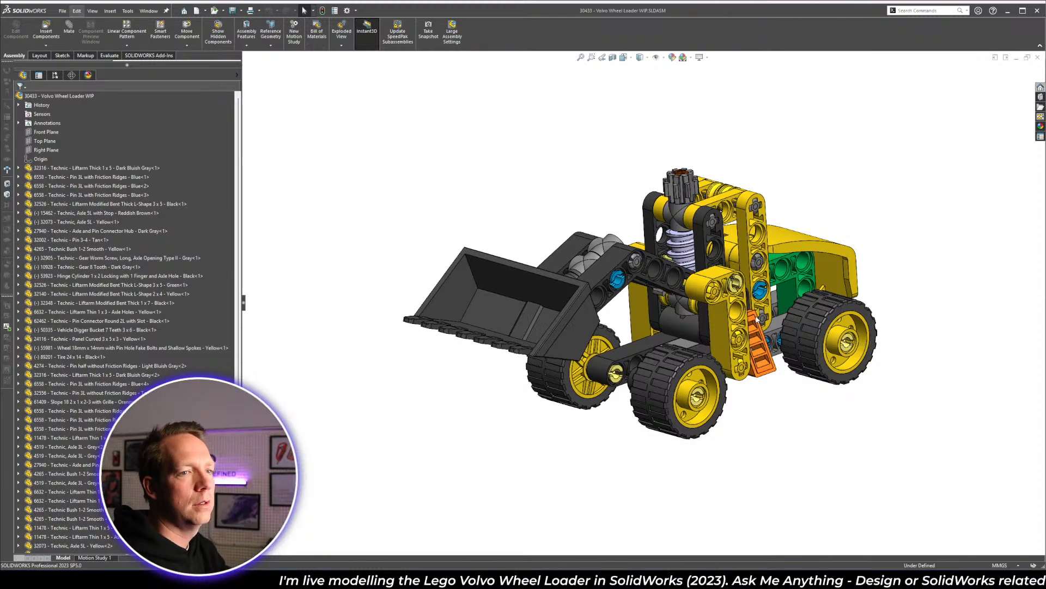
- View the loader squarely from the front and in isometric orientation
{"action": "key", "text": "space"}
{"action": "left_click", "coordinate": [778, 307]}
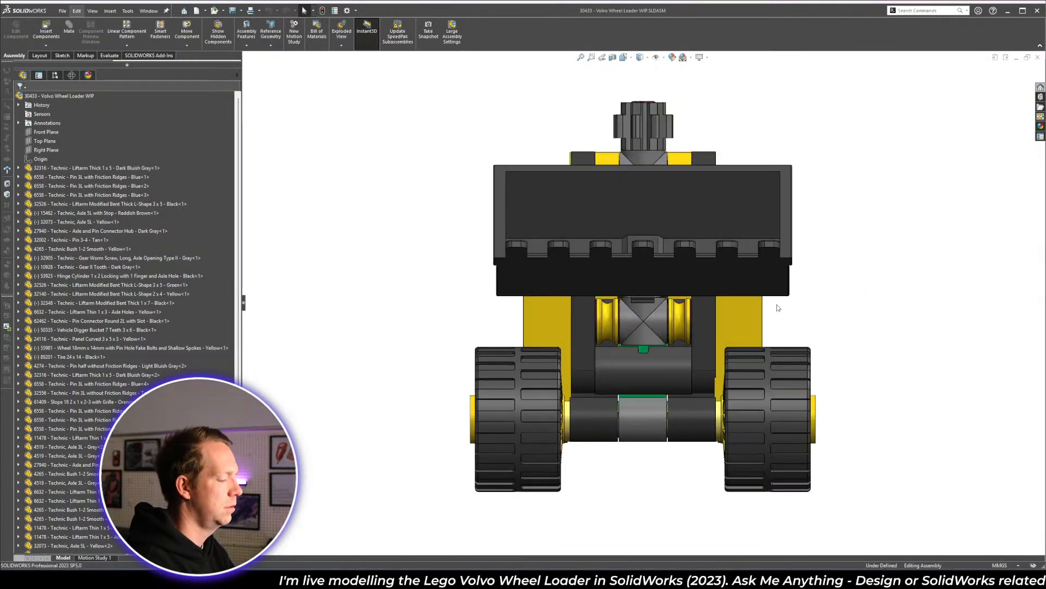
{"action": "key", "text": "space"}
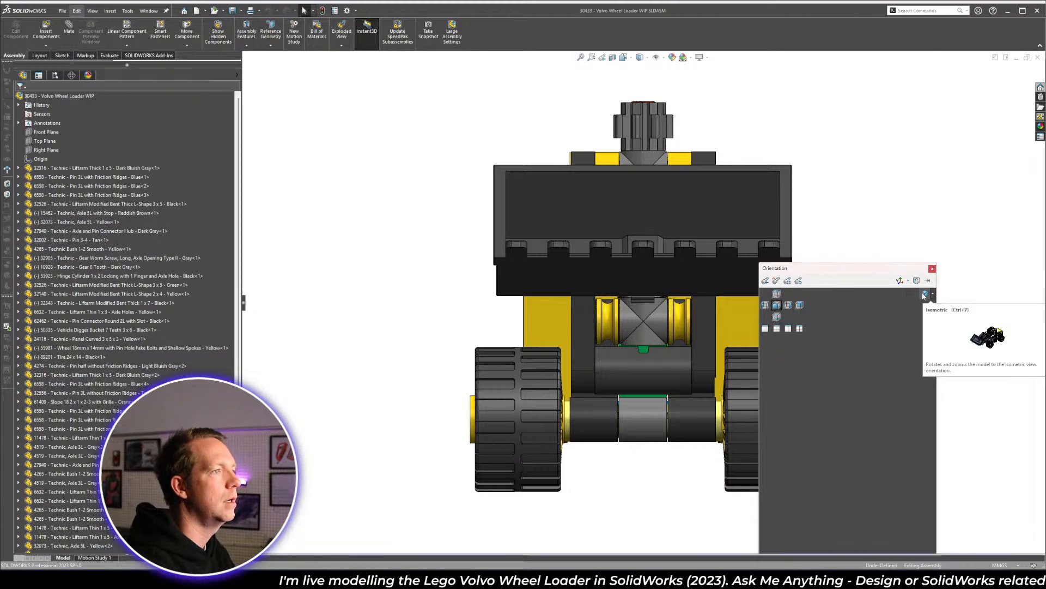
{"action": "left_click", "coordinate": [925, 295]}
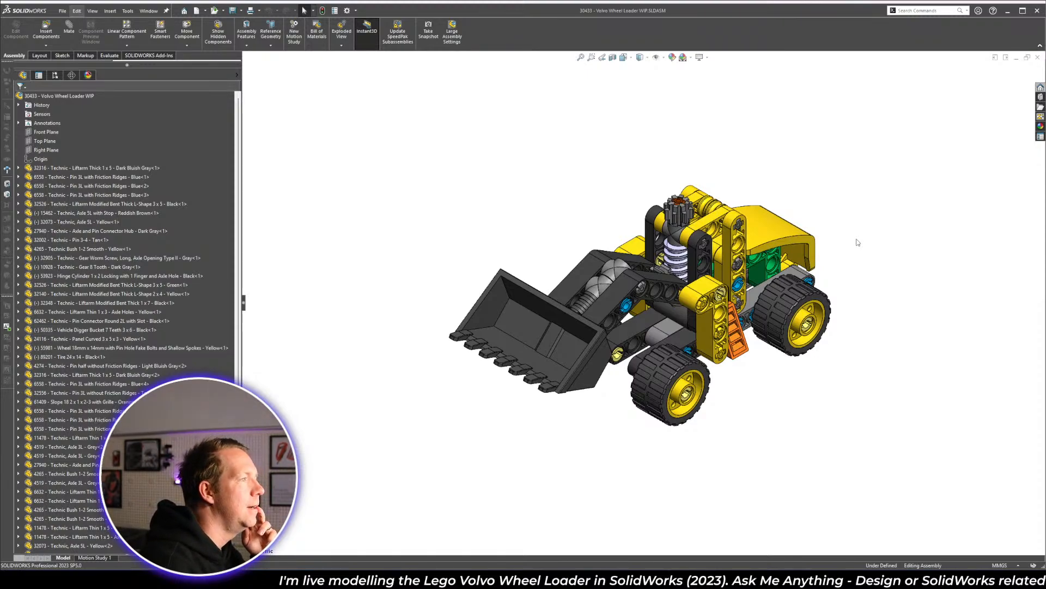
- Examine the finished loader from behind and from the side, including the top gear and worm screw up close
{"action": "scroll", "coordinate": [857, 242], "scroll_direction": "down", "scroll_amount": 2}
{"action": "middle_click_drag", "start_coordinate": [856, 242], "coordinate": [765, 327]}
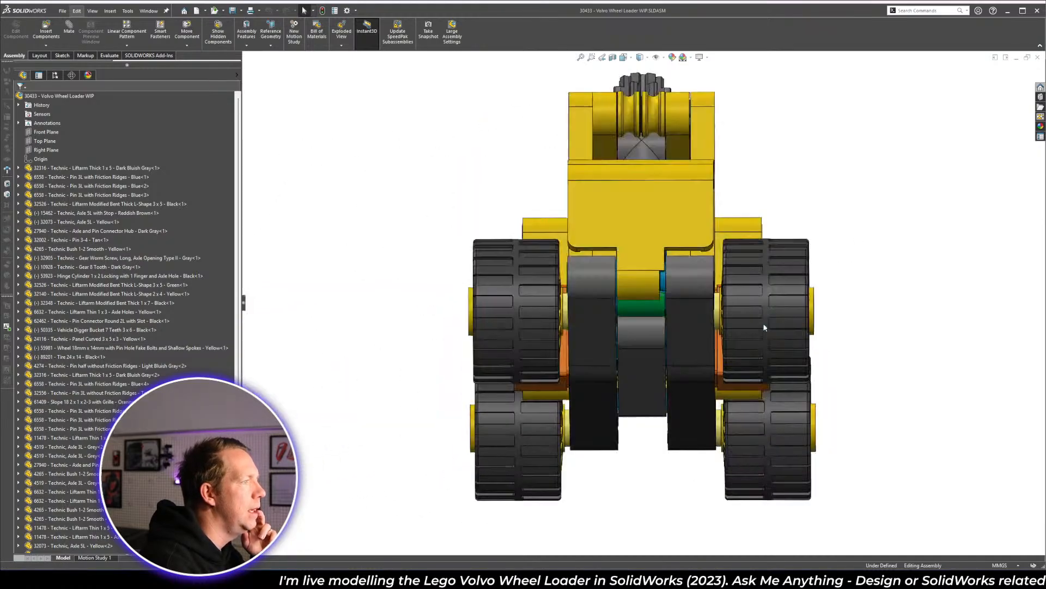
{"action": "middle_click_drag", "start_coordinate": [659, 287], "coordinate": [785, 339]}
{"action": "scroll", "coordinate": [789, 344], "scroll_direction": "up", "scroll_amount": 2}
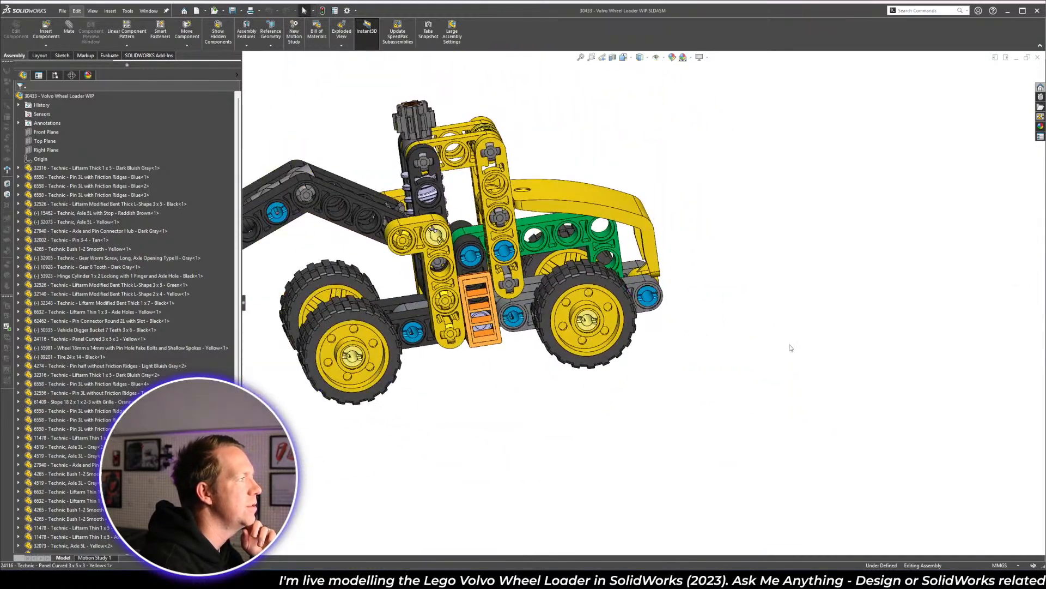
{"action": "middle_click_drag", "start_coordinate": [564, 270], "coordinate": [564, 300]}
{"action": "scroll", "coordinate": [442, 271], "scroll_direction": "down", "scroll_amount": 2}
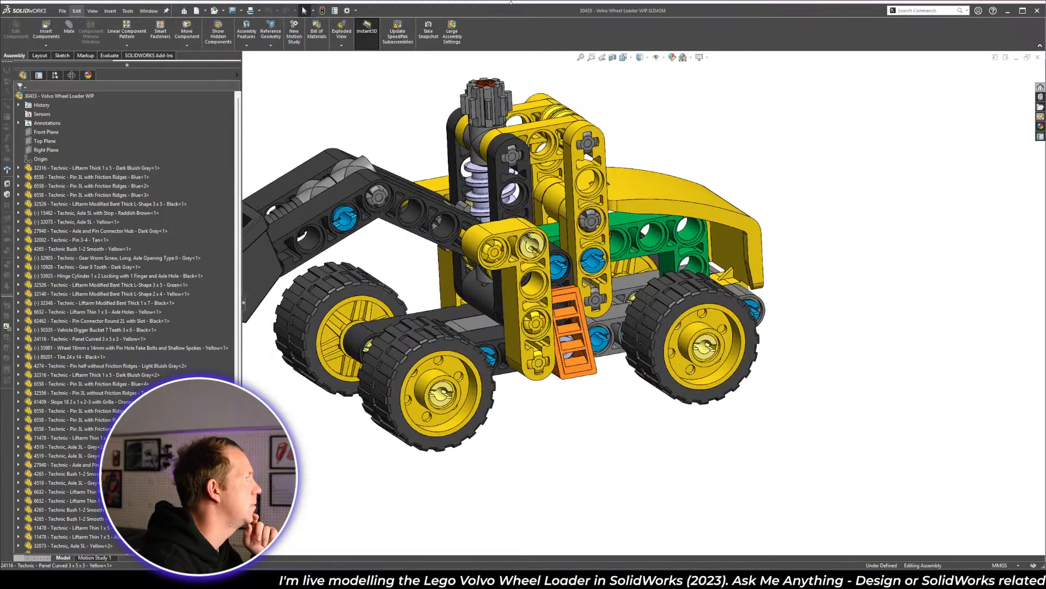
{"action": "scroll", "coordinate": [488, 77], "scroll_direction": "down", "scroll_amount": 2}
{"action": "middle_click_drag", "start_coordinate": [487, 77], "coordinate": [591, 167]}
{"action": "scroll", "coordinate": [504, 176], "scroll_direction": "down", "scroll_amount": 6}
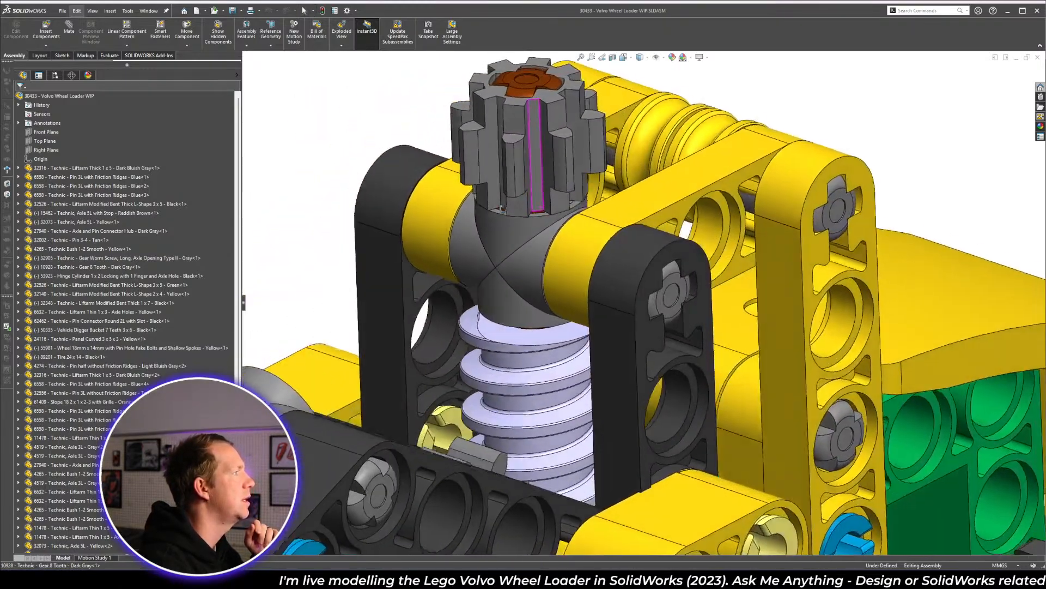
{"action": "middle_click_drag", "start_coordinate": [503, 208], "coordinate": [577, 381]}
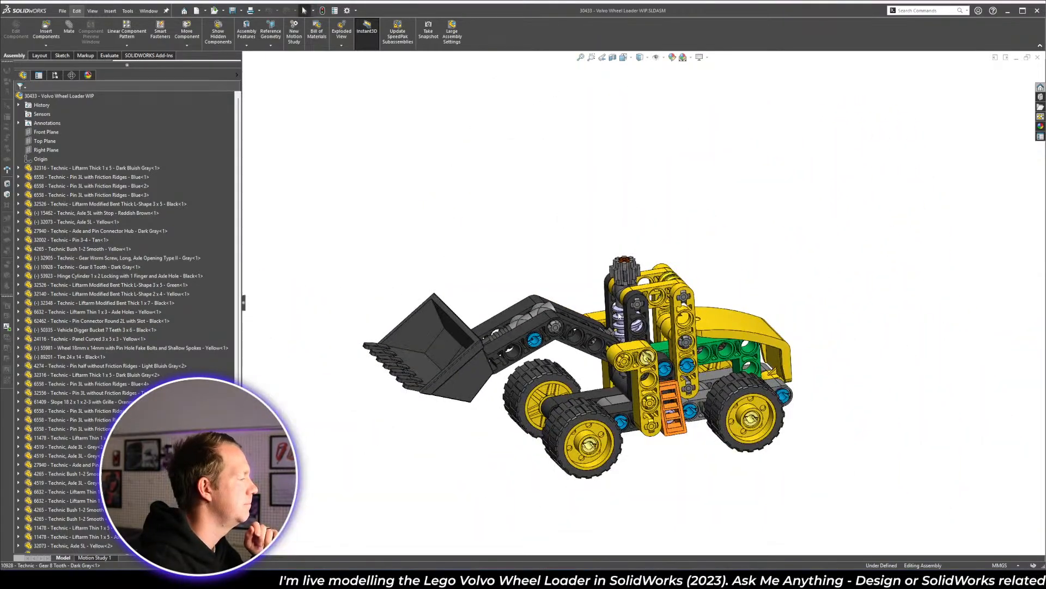
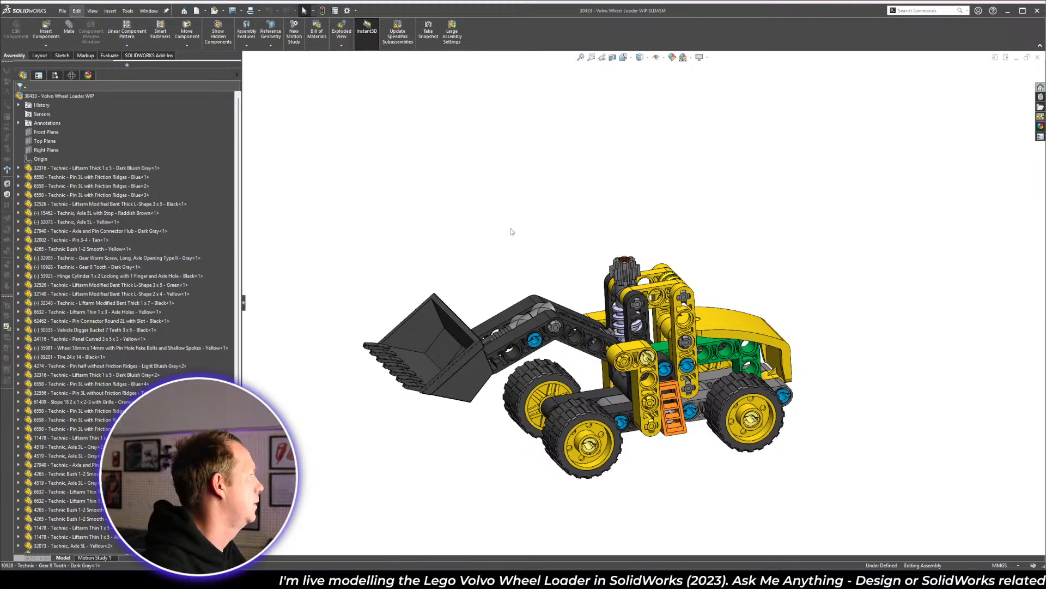
{"action": "scroll", "coordinate": [489, 358], "scroll_direction": "down", "scroll_amount": 3}
{"action": "left_click", "coordinate": [479, 393]}
{"action": "left_click", "coordinate": [445, 443]}
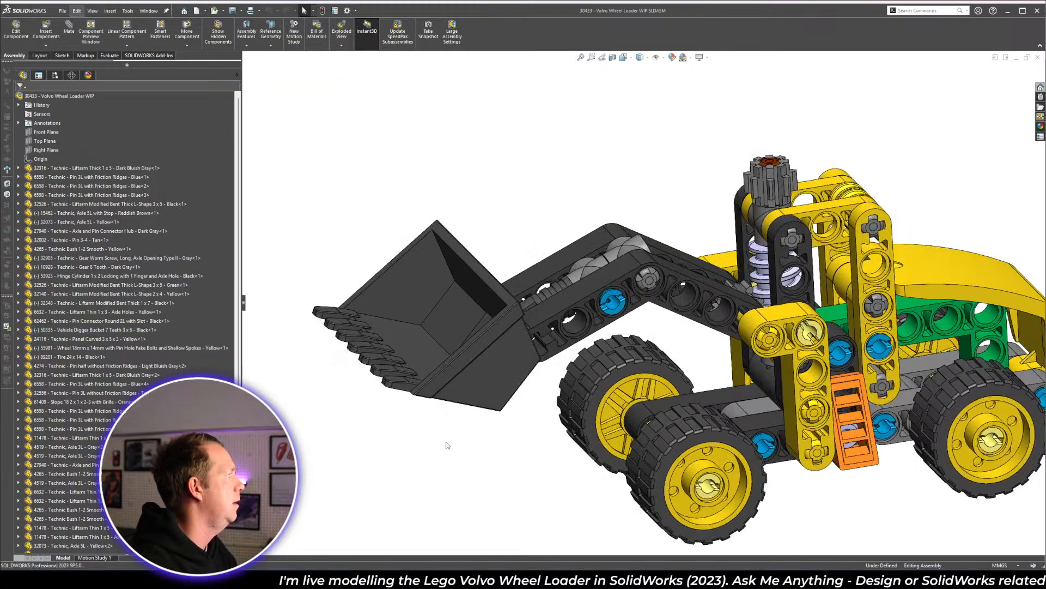
- Add a parallel mate between the digger bucket's flat underside face and the assembly's Top Plane
{"action": "middle_click_drag", "start_coordinate": [446, 443], "coordinate": [436, 363]}
{"action": "left_click", "coordinate": [444, 447]}
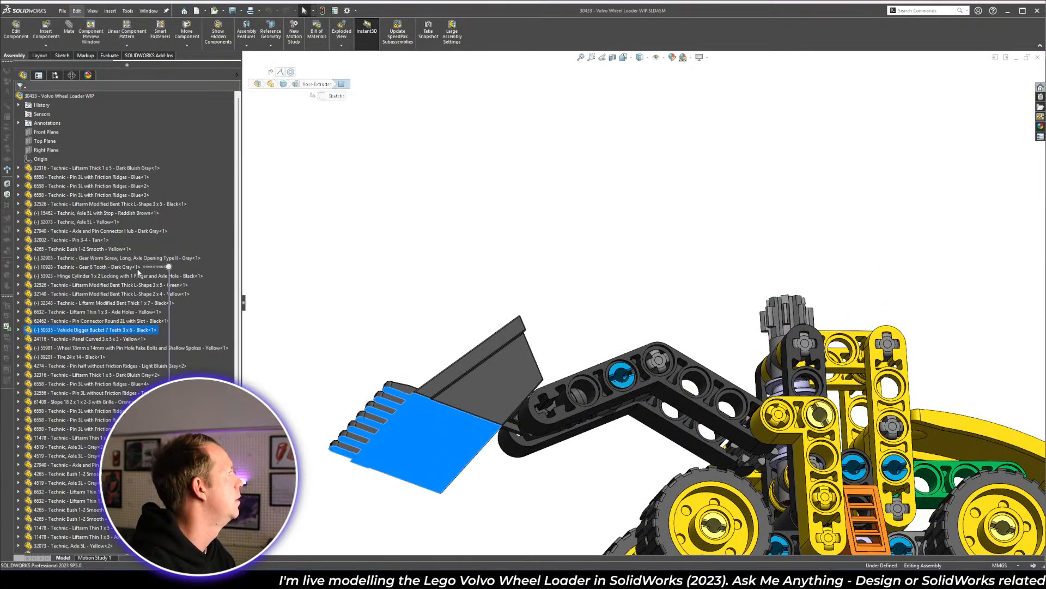
{"action": "left_click", "coordinate": [46, 141], "text": "ctrl"}
{"action": "scroll", "coordinate": [657, 318], "scroll_direction": "up", "scroll_amount": 6}
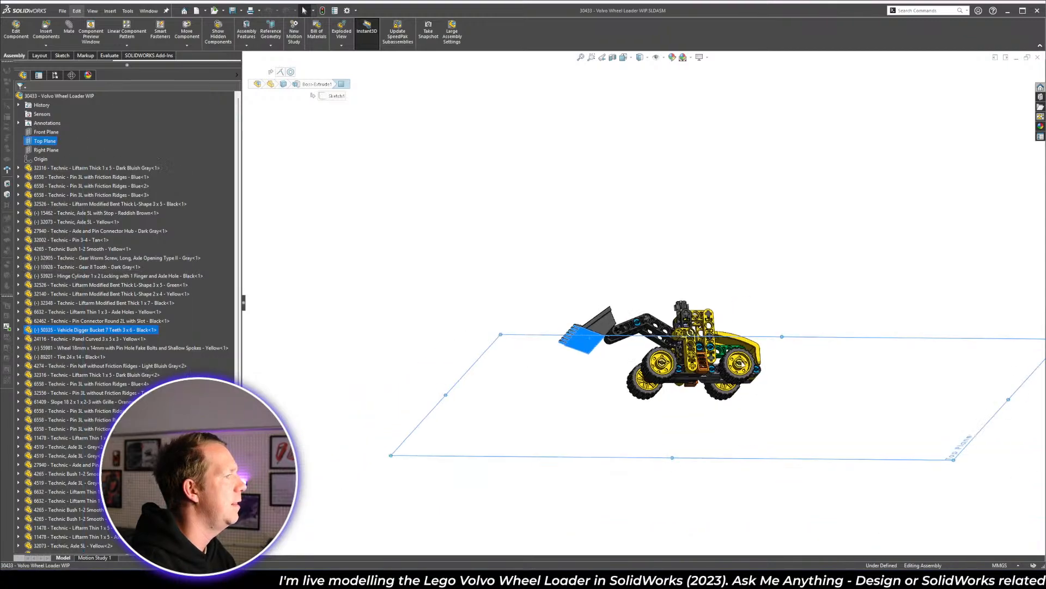
{"action": "middle_click_drag", "start_coordinate": [657, 318], "coordinate": [739, 402]}
{"action": "scroll", "coordinate": [744, 403], "scroll_direction": "down", "scroll_amount": 2}
{"action": "left_click", "coordinate": [68, 31]}
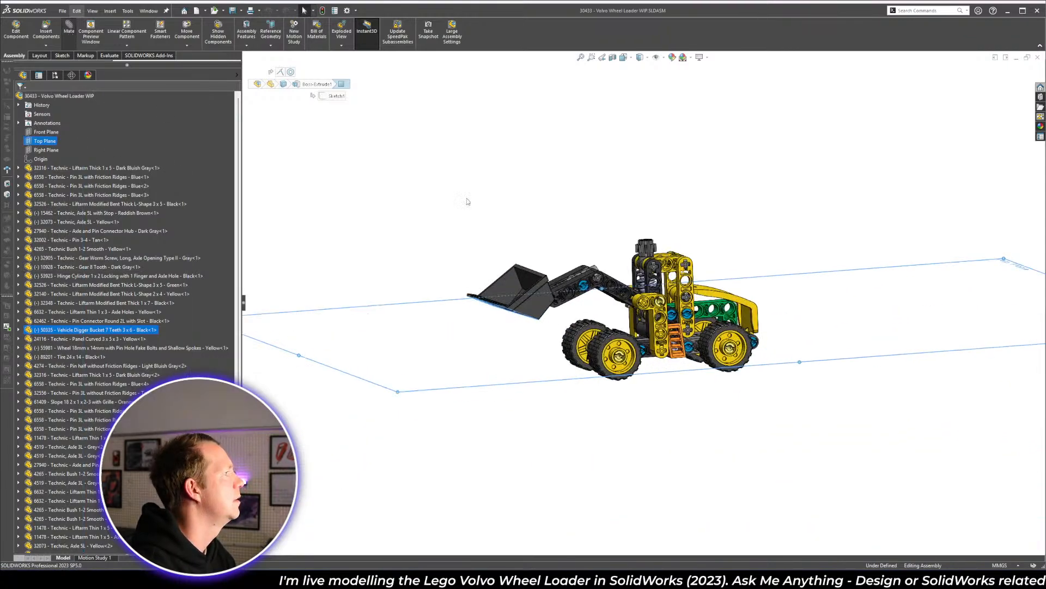
{"action": "left_click", "coordinate": [556, 193]}
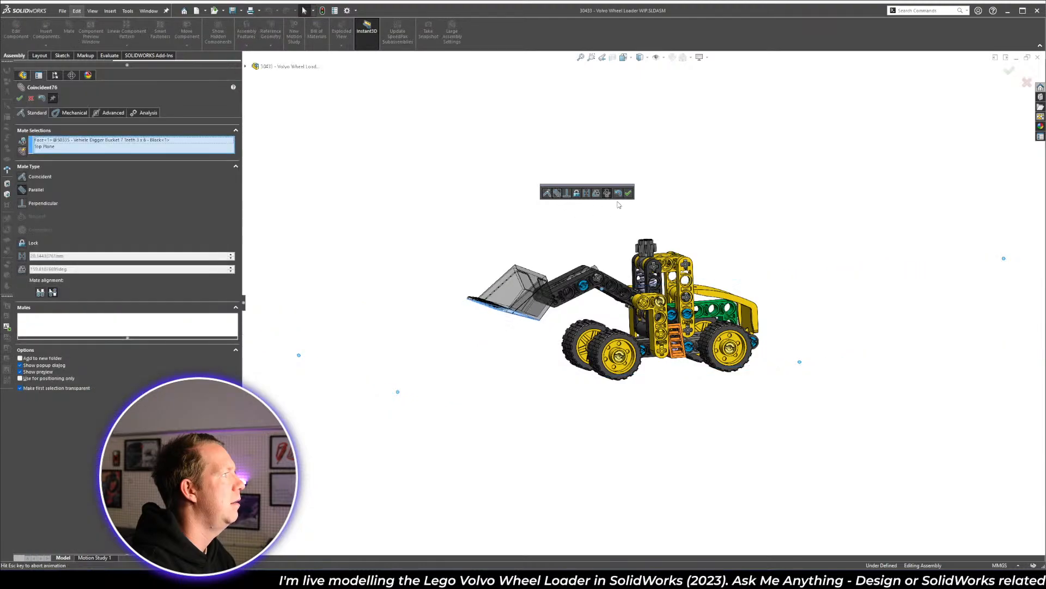
{"action": "key", "text": "Return"}
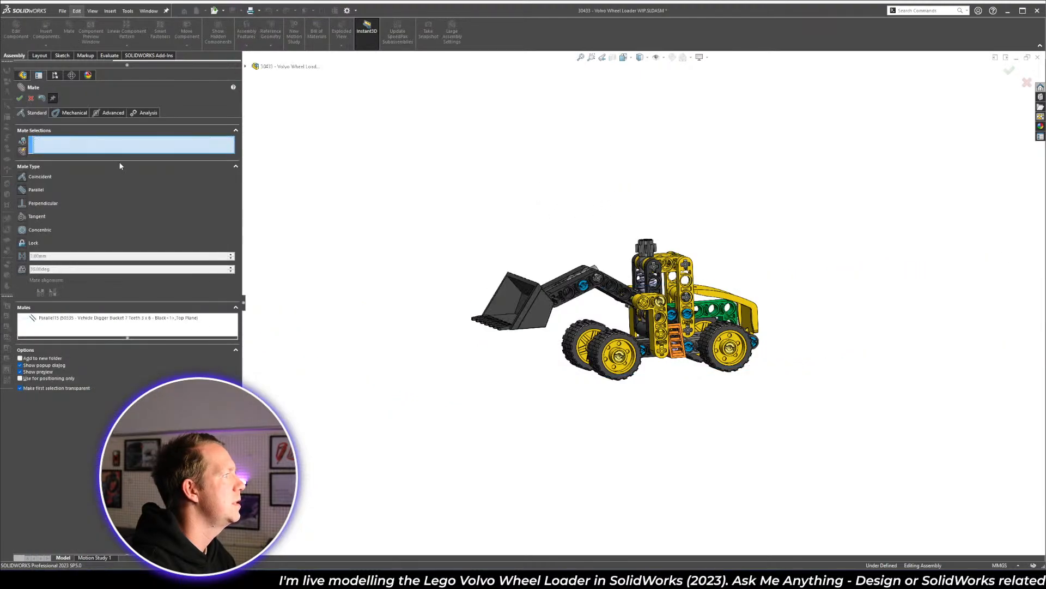
{"action": "left_click", "coordinate": [19, 98]}
- Delete the mate that ties the first Dark Bluish Gray Liftarm Thick 1 x 5 to the assembly's Top Plane
{"action": "scroll", "coordinate": [733, 337], "scroll_direction": "down", "scroll_amount": 2}
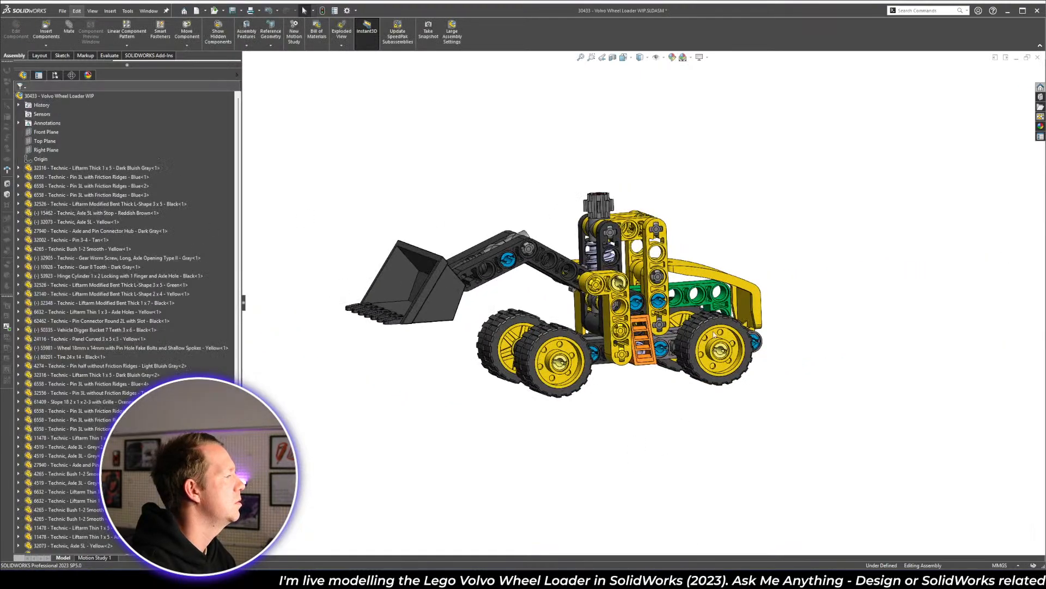
{"action": "left_click", "coordinate": [92, 168]}
{"action": "middle_click_drag", "start_coordinate": [567, 327], "coordinate": [521, 265]}
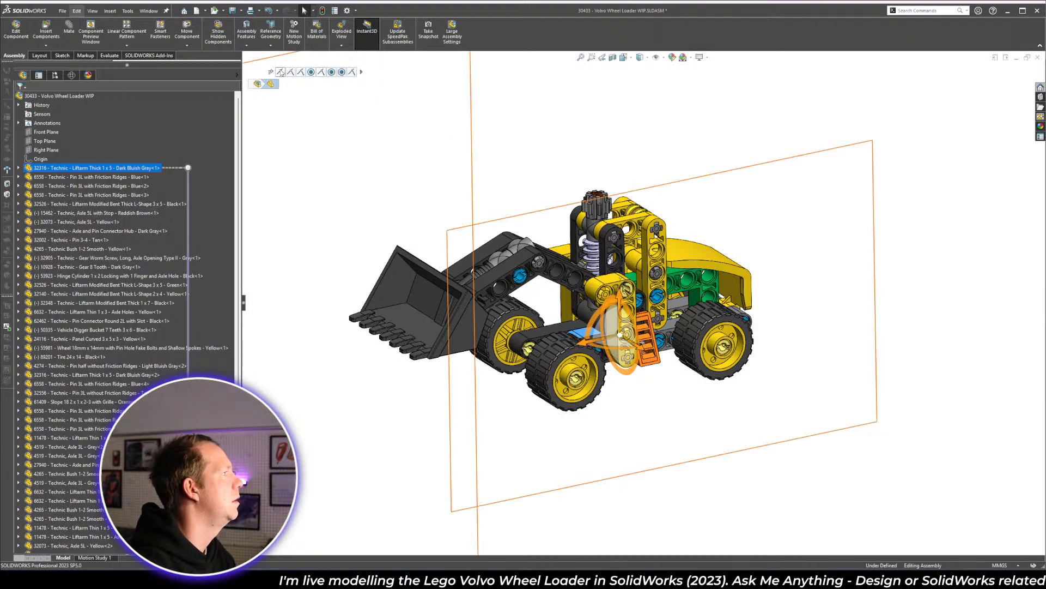
{"action": "left_click", "coordinate": [290, 72]}
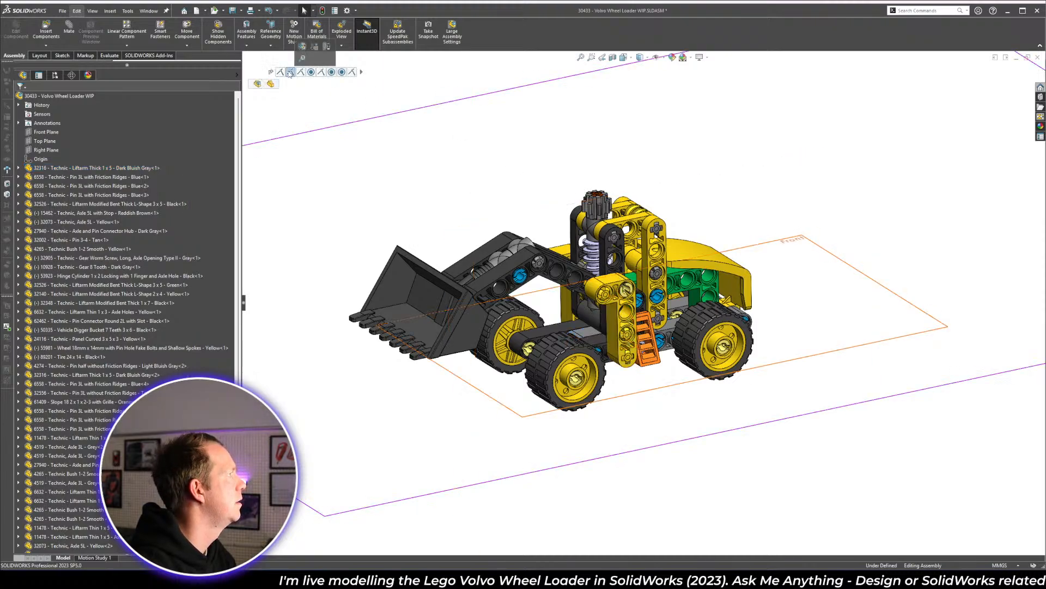
{"action": "key", "text": "Delete"}
{"action": "key", "text": "Return"}
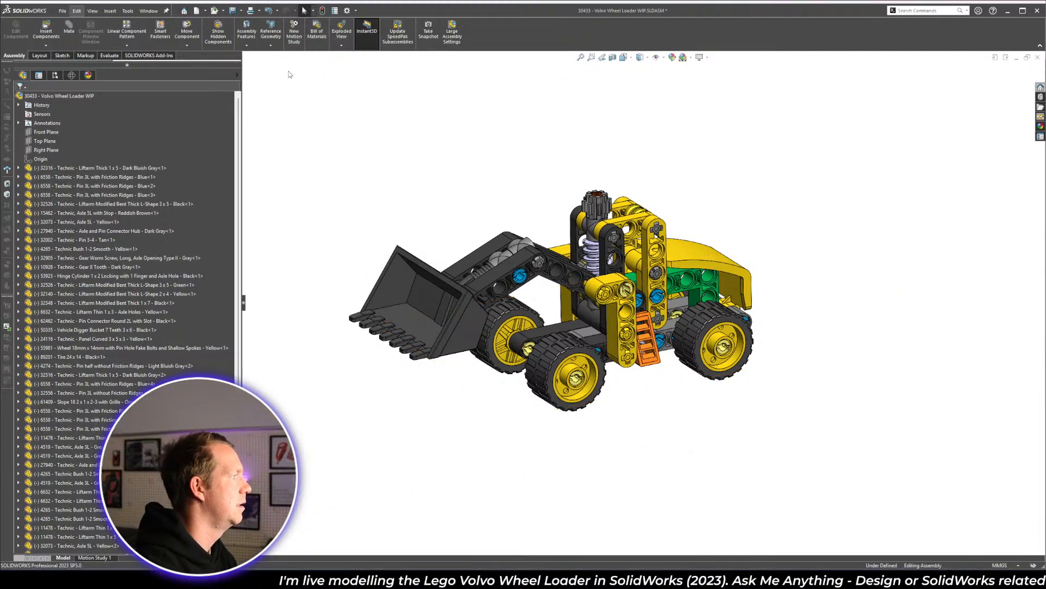
- View the loader squarely from the side and show the assembly's Top Plane
{"action": "key", "text": "space"}
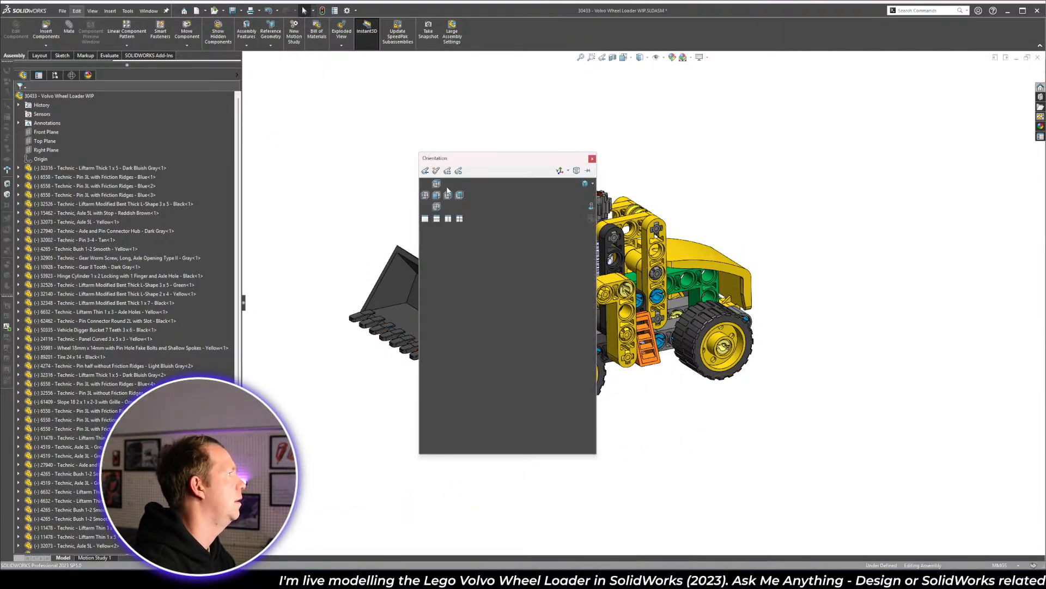
{"action": "left_click", "coordinate": [451, 197]}
{"action": "left_click", "coordinate": [47, 140]}
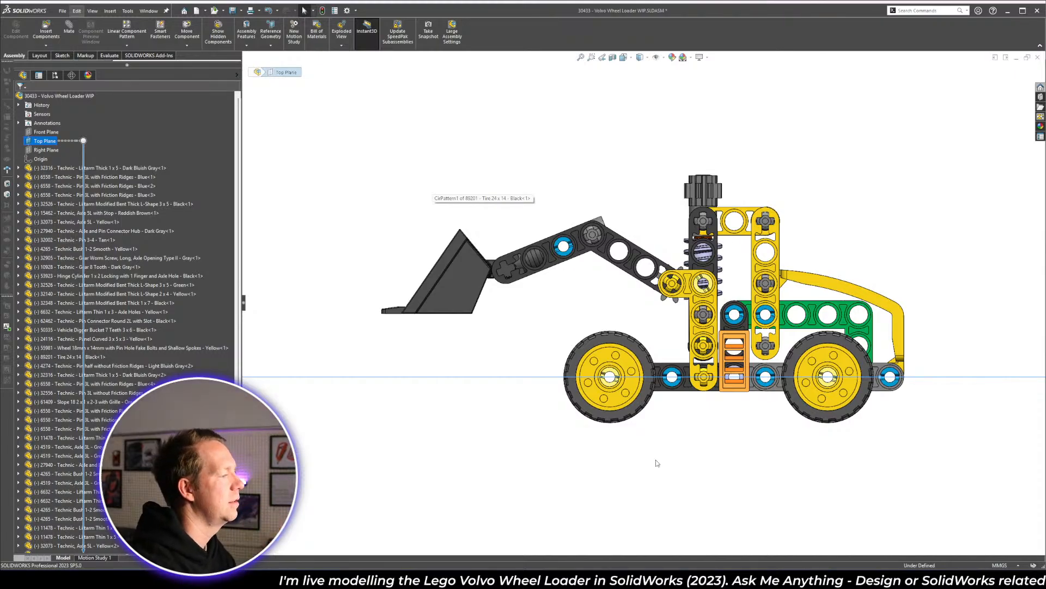
- Measure the outer diameter of the front tire
{"action": "middle_click_drag", "start_coordinate": [643, 430], "coordinate": [695, 390]}
{"action": "scroll", "coordinate": [695, 382], "scroll_direction": "down", "scroll_amount": 3}
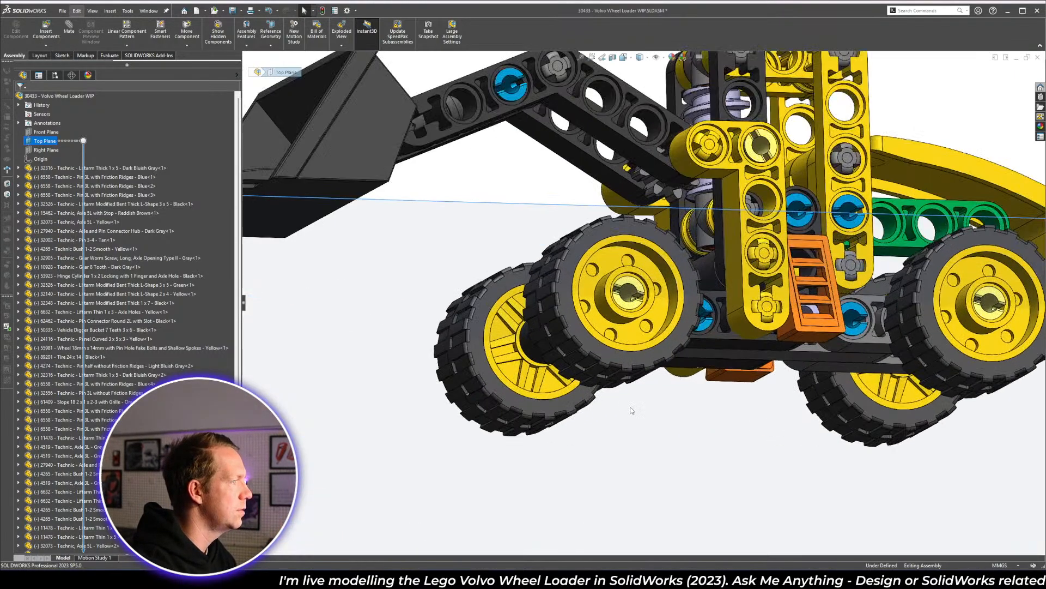
{"action": "key", "text": "m"}
{"action": "left_click", "coordinate": [601, 376]}
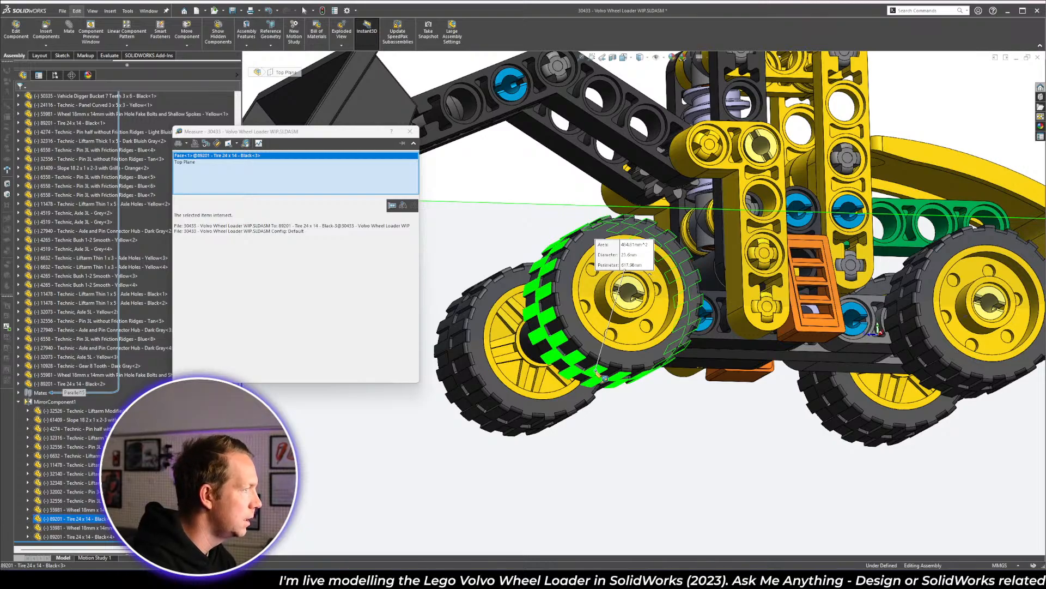
{"action": "key", "text": "Escape"}
- Mate the Front plane of the first Dark Bluish Gray Liftarm Thick 1 x 5 to the Top Plane at a distance of 23.6 mm
{"action": "left_click", "coordinate": [742, 345]}
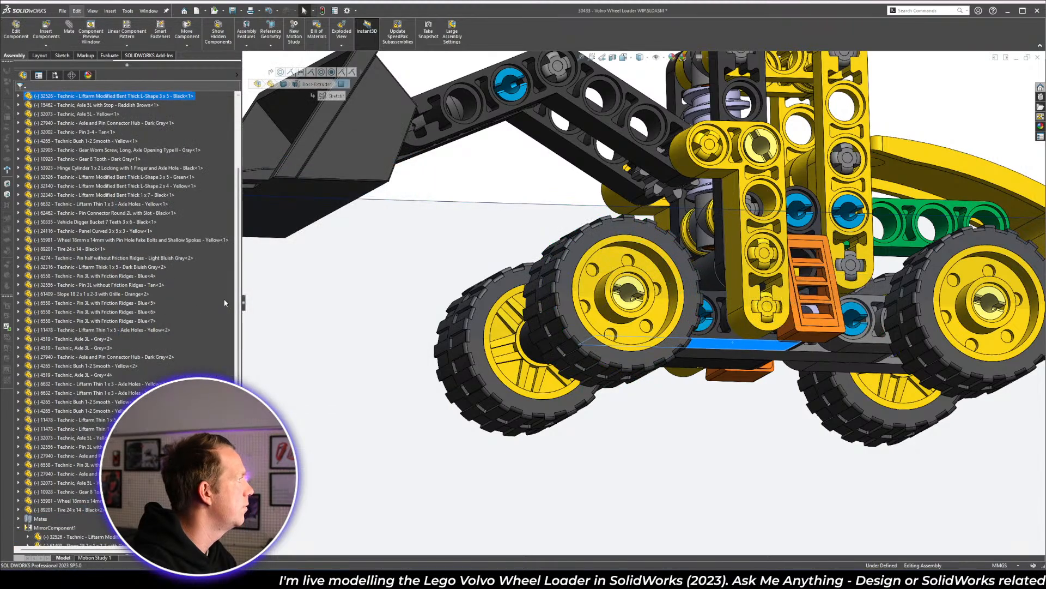
{"action": "scroll", "coordinate": [224, 303], "scroll_direction": "up", "scroll_amount": 4}
{"action": "left_click", "coordinate": [155, 168]}
{"action": "scroll", "coordinate": [786, 335], "scroll_direction": "up", "scroll_amount": 5}
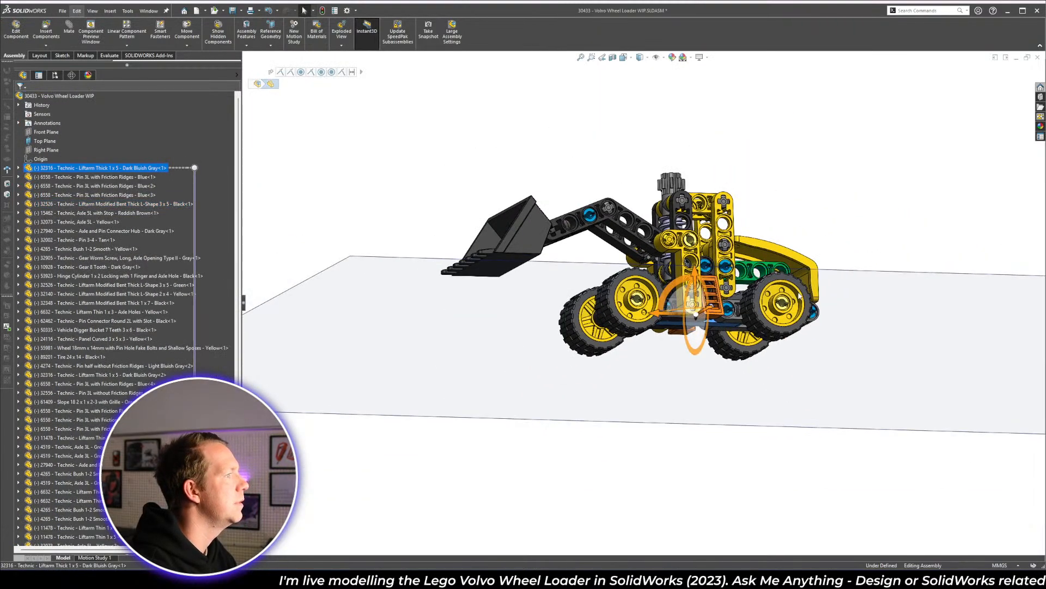
{"action": "middle_click_drag", "start_coordinate": [799, 296], "coordinate": [728, 330]}
{"action": "left_click", "coordinate": [16, 168]}
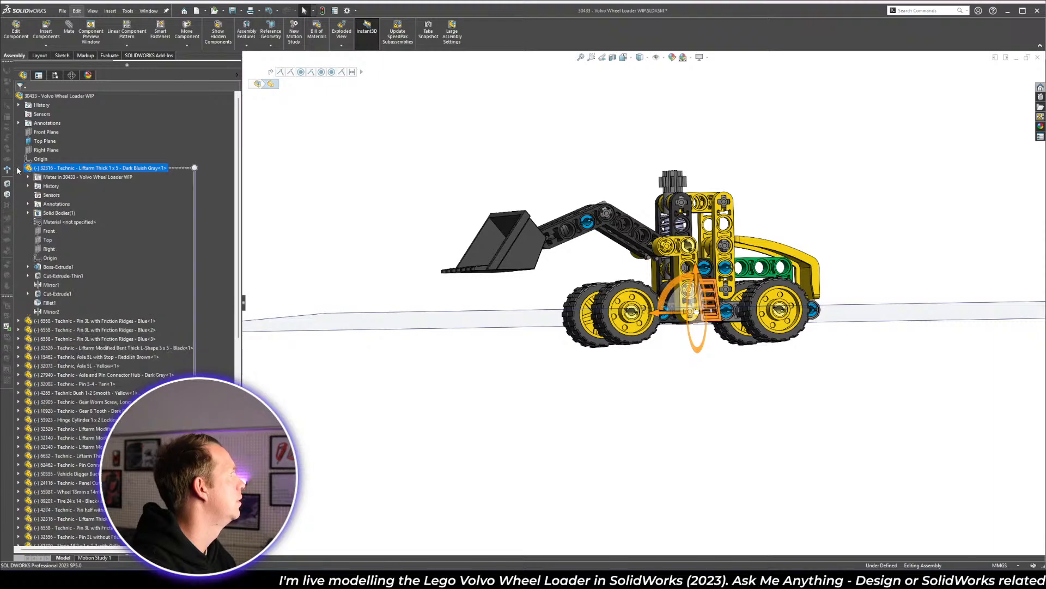
{"action": "left_click", "coordinate": [39, 241]}
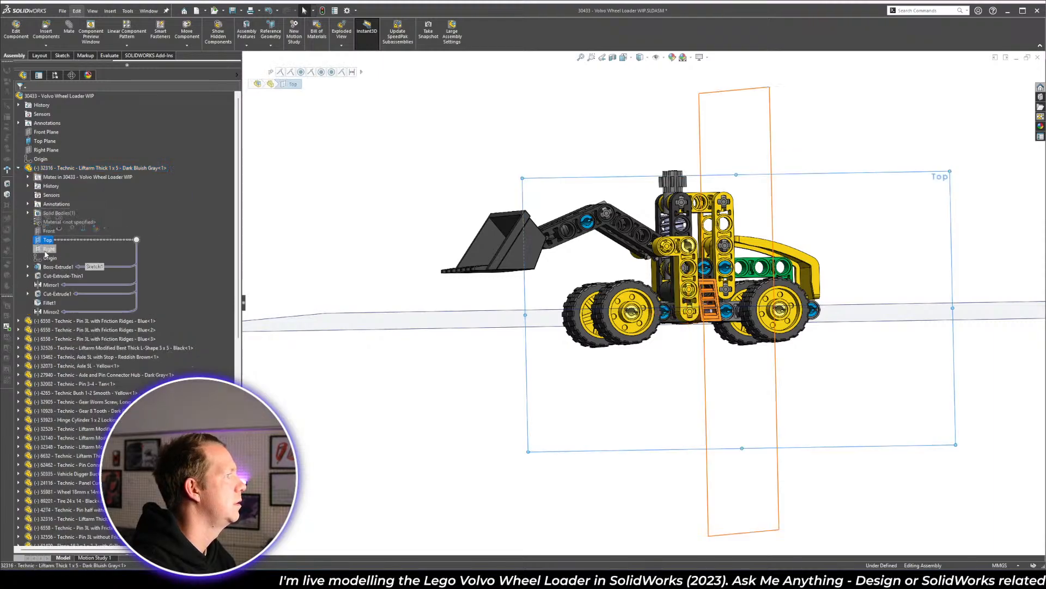
{"action": "left_click", "coordinate": [39, 232]}
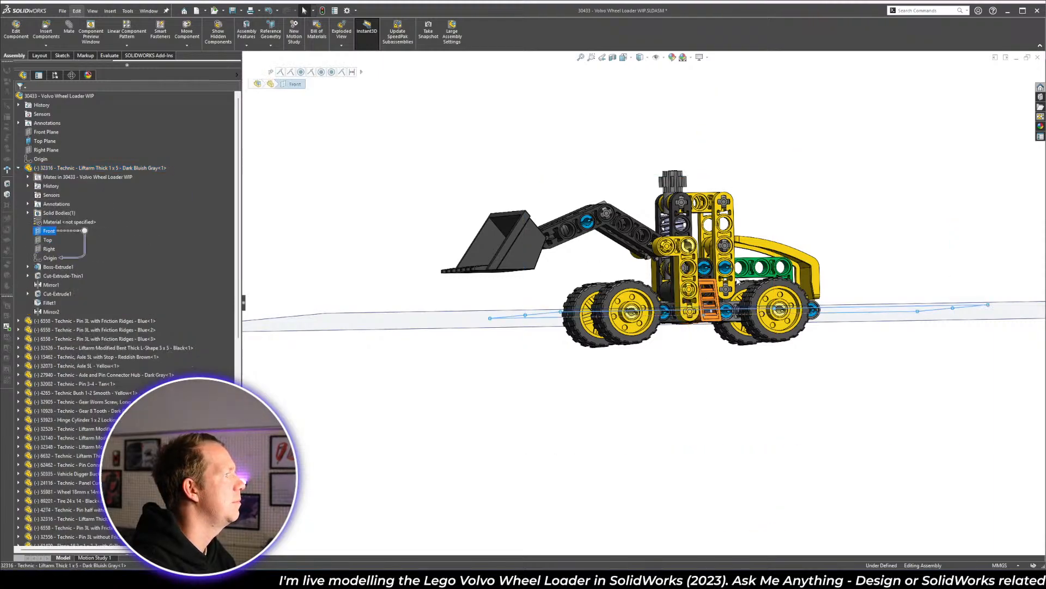
{"action": "left_click", "coordinate": [53, 141], "text": "ctrl"}
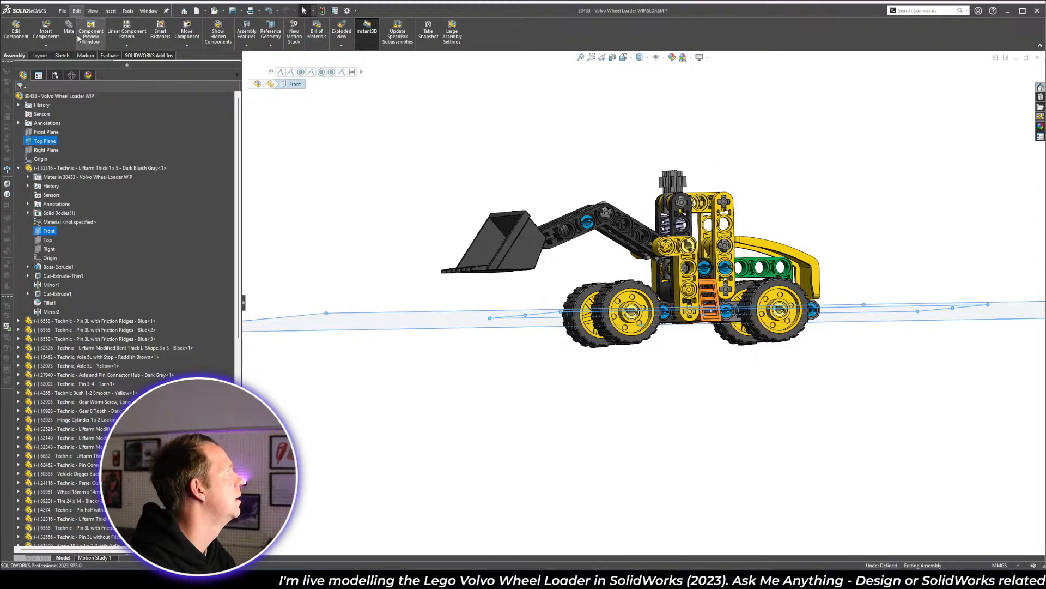
{"action": "left_click", "coordinate": [436, 336]}
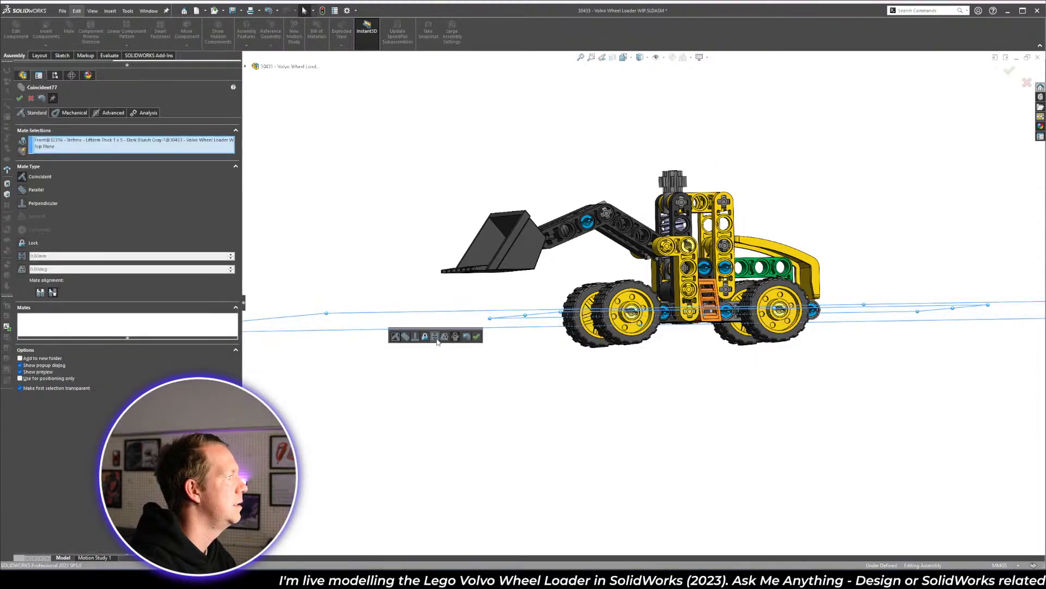
{"action": "type", "text": "23"}
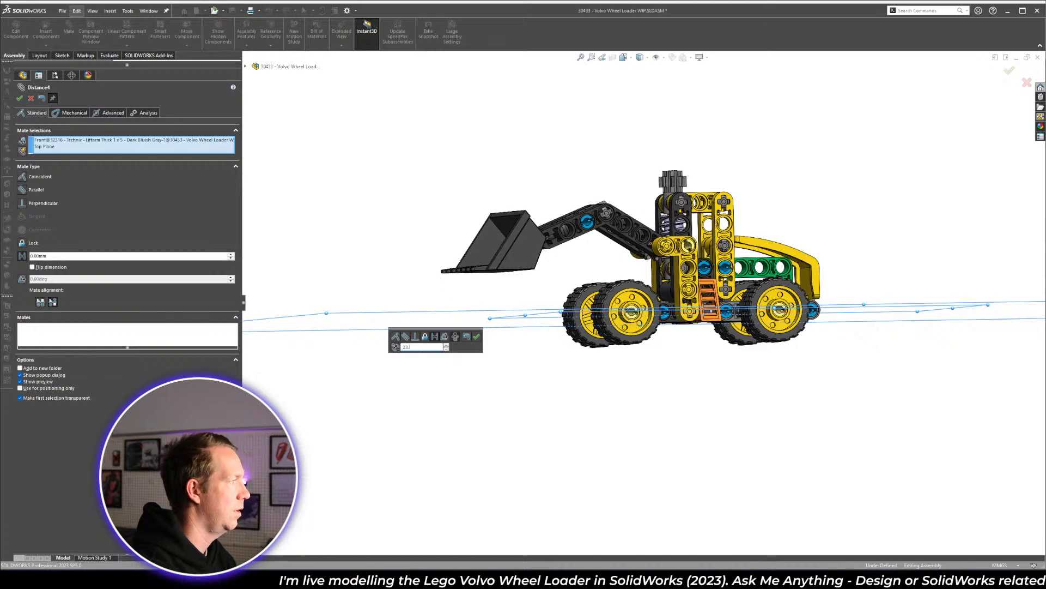
{"action": "type", "text": ".6"}
{"action": "key", "text": "Return"}
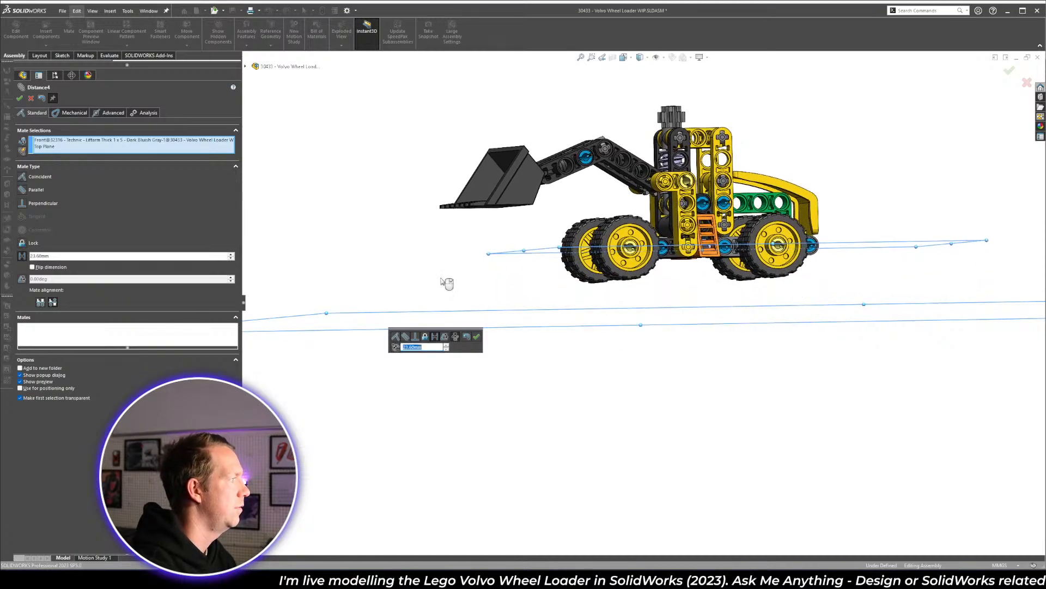
- Halve the mate distance to 23.6/2 mm and finish the distance mate
{"action": "key", "text": "Right"}
{"action": "type", "text": "/"}
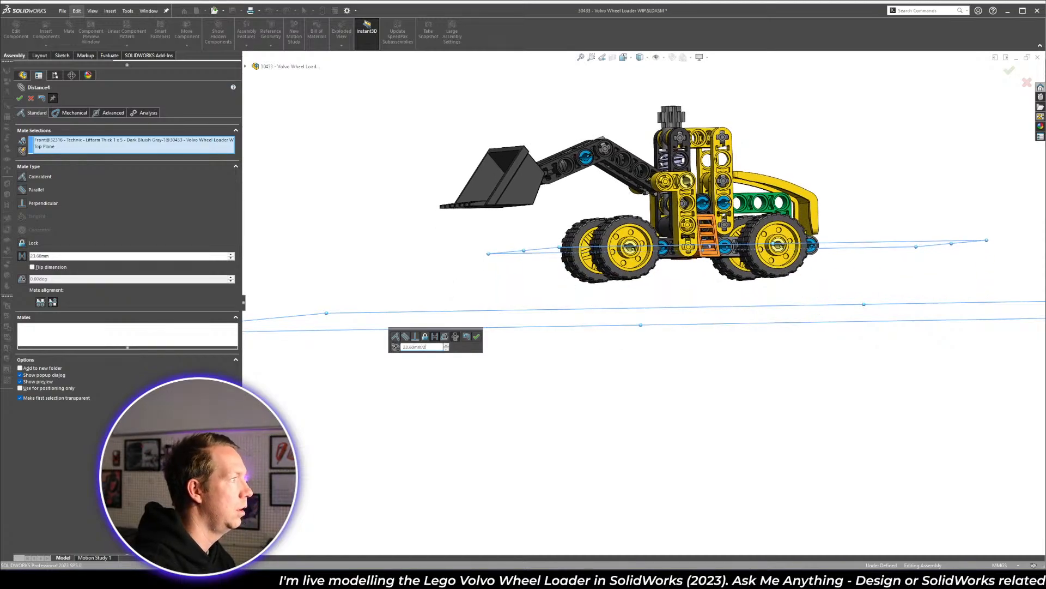
{"action": "type", "text": "2"}
{"action": "key", "text": "Return"}
{"action": "key", "text": "Return"}
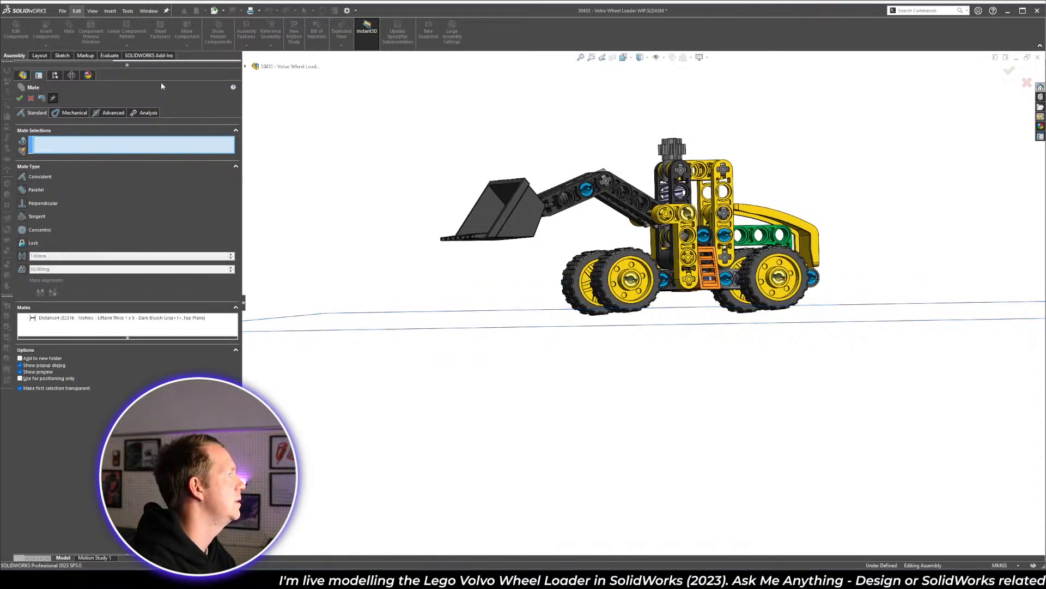
{"action": "left_click", "coordinate": [19, 98]}
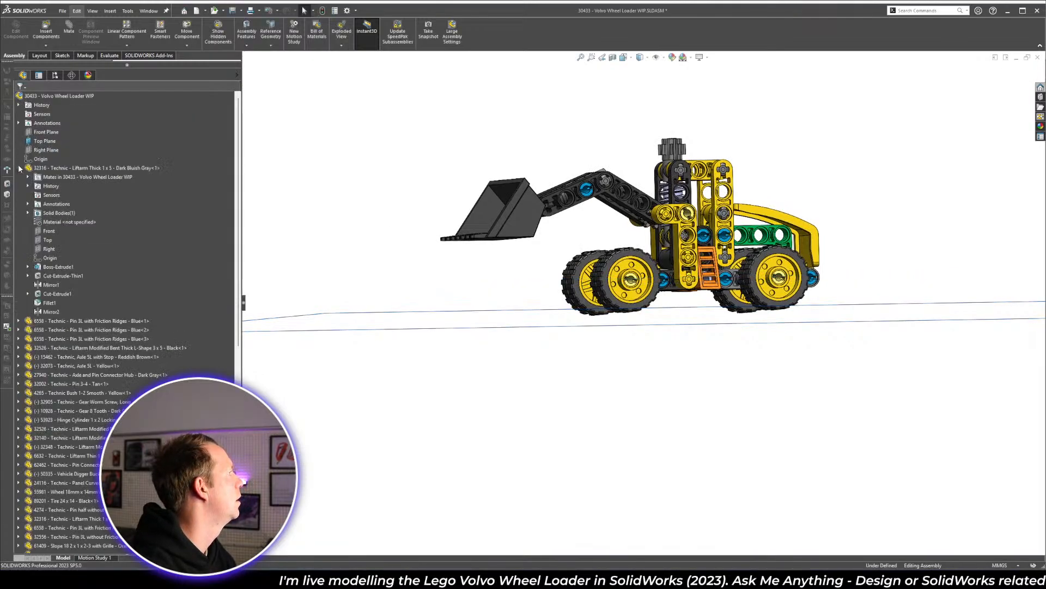
- Check how the loader's wheels rest on the Top Plane from the side and in isometric view
{"action": "key", "text": "space"}
{"action": "left_click", "coordinate": [466, 269]}
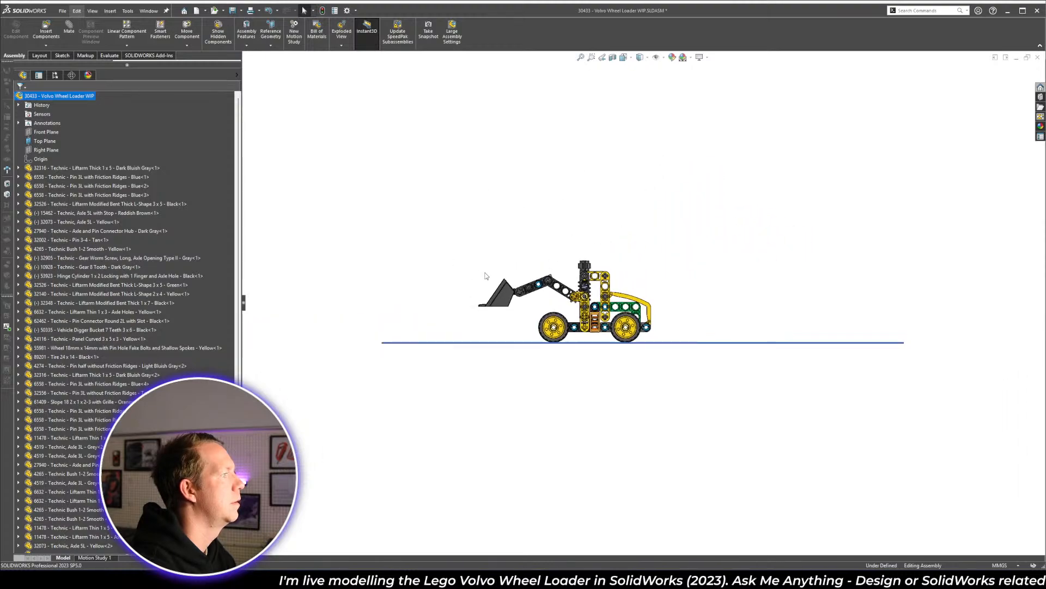
{"action": "scroll", "coordinate": [548, 240], "scroll_direction": "down", "scroll_amount": 4}
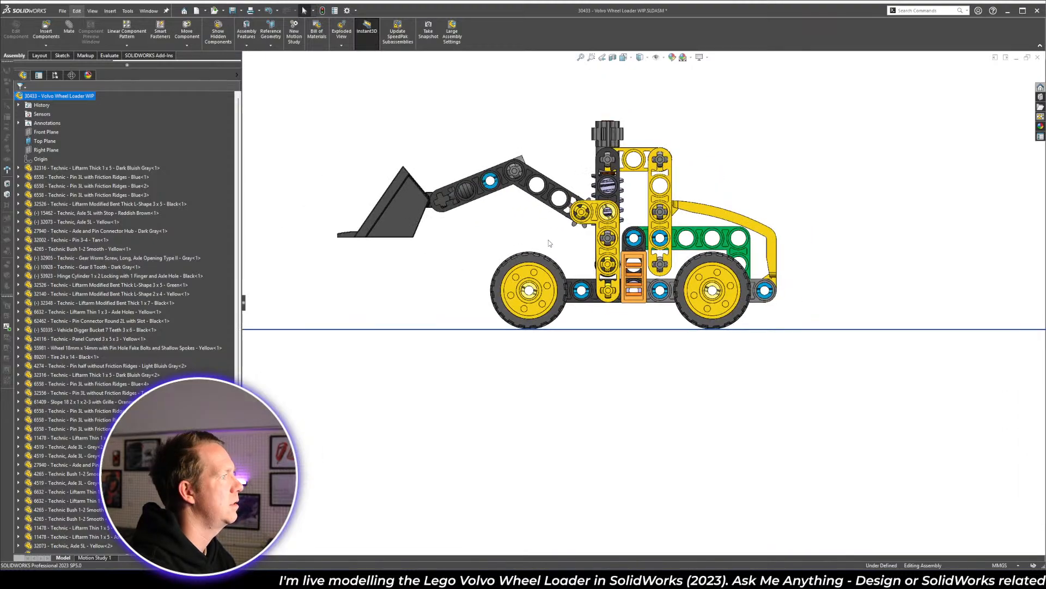
{"action": "scroll", "coordinate": [621, 244], "scroll_direction": "up", "scroll_amount": 5}
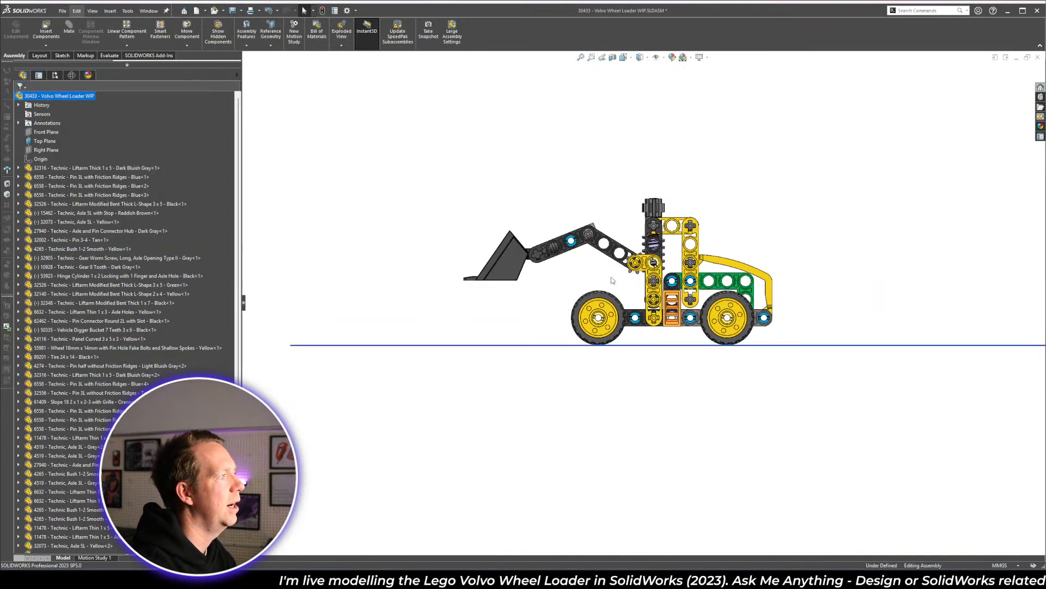
{"action": "scroll", "coordinate": [611, 280], "scroll_direction": "down", "scroll_amount": 1}
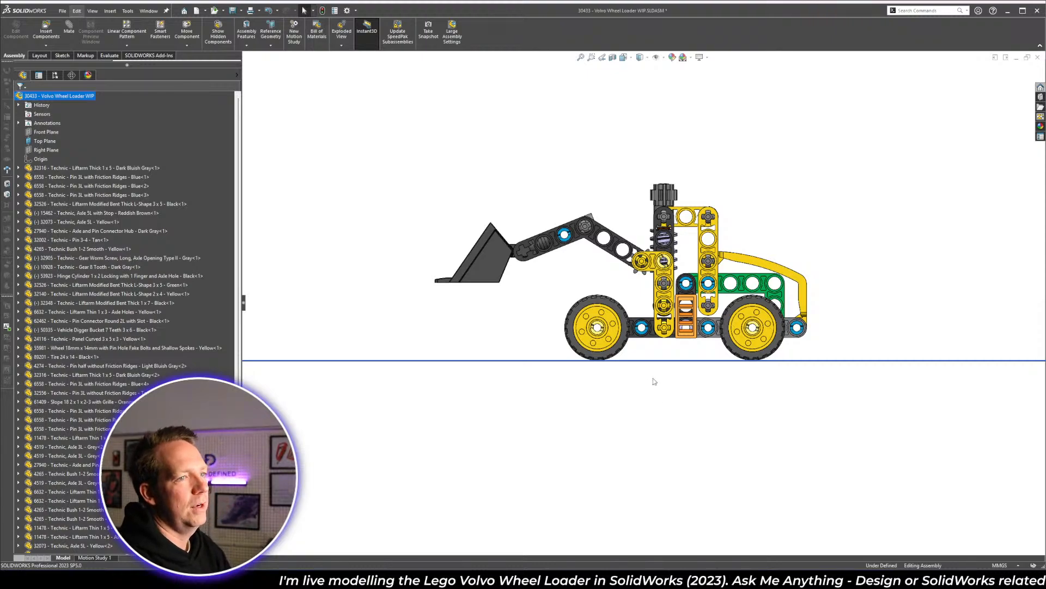
{"action": "key", "text": "ctrl+7"}
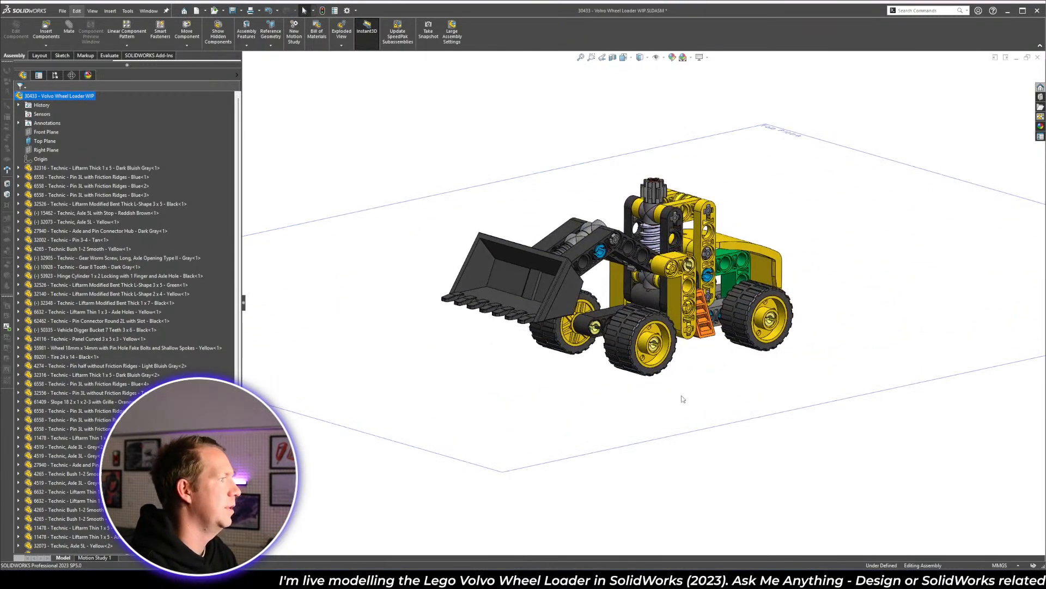
{"action": "middle_click_drag", "start_coordinate": [740, 279], "coordinate": [709, 286]}
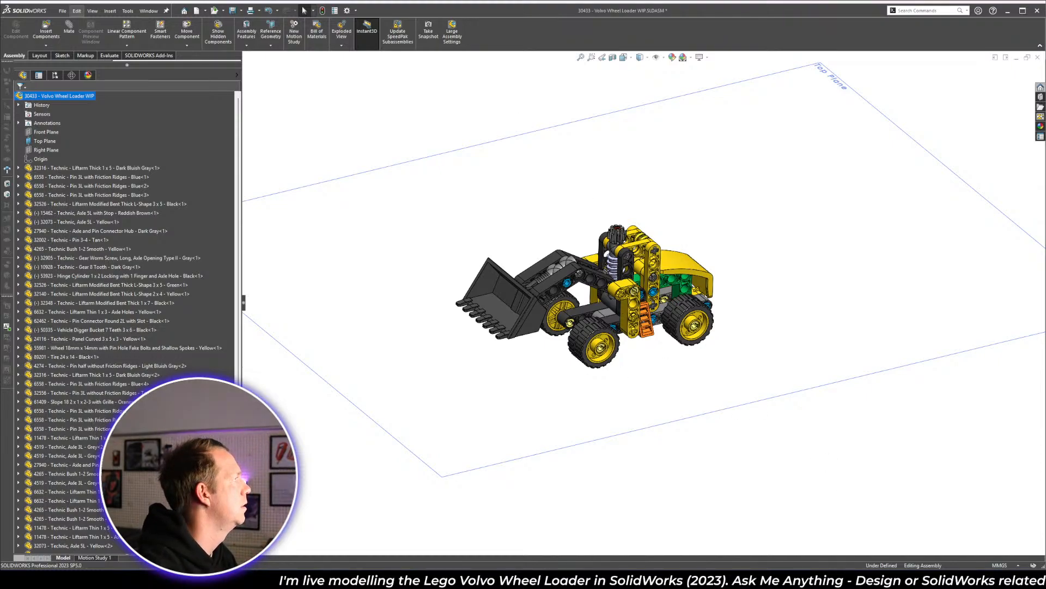
{"action": "scroll", "coordinate": [82, 425], "scroll_direction": "down", "scroll_amount": 5}
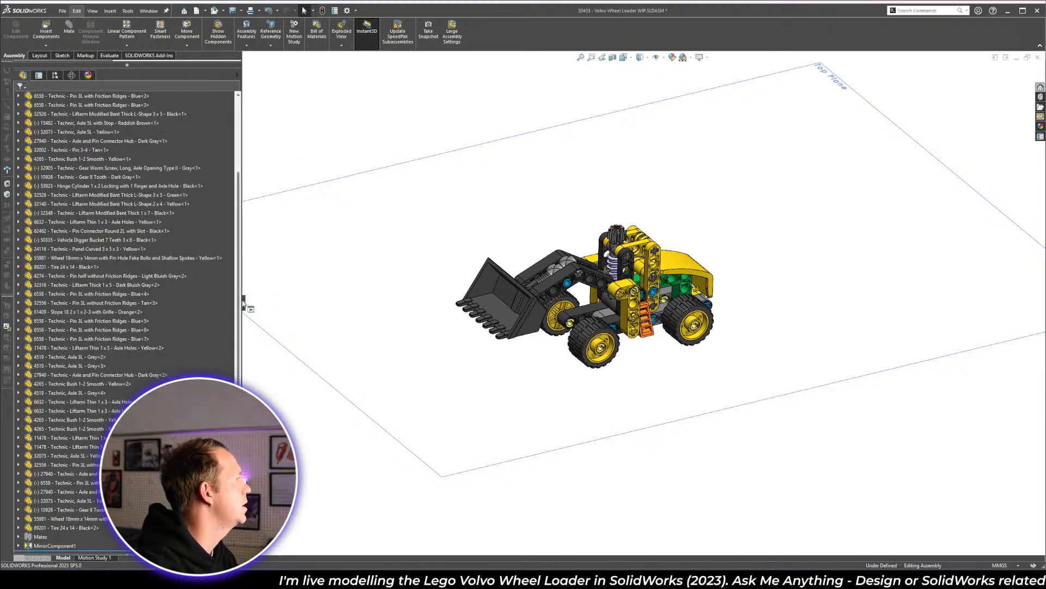
{"action": "left_click_drag", "start_coordinate": [242, 308], "coordinate": [262, 303]}
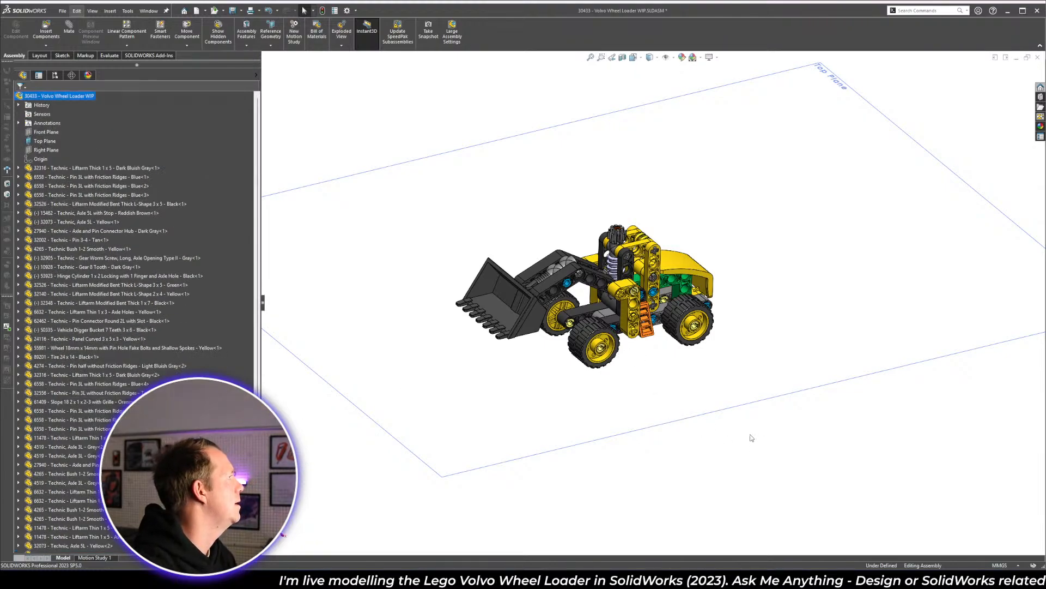
- Put the Vehicle Digger Bucket into a new component folder named MECHANISM
{"action": "scroll", "coordinate": [569, 220], "scroll_direction": "down", "scroll_amount": 4}
{"action": "middle_click_drag", "start_coordinate": [725, 322], "coordinate": [599, 305]}
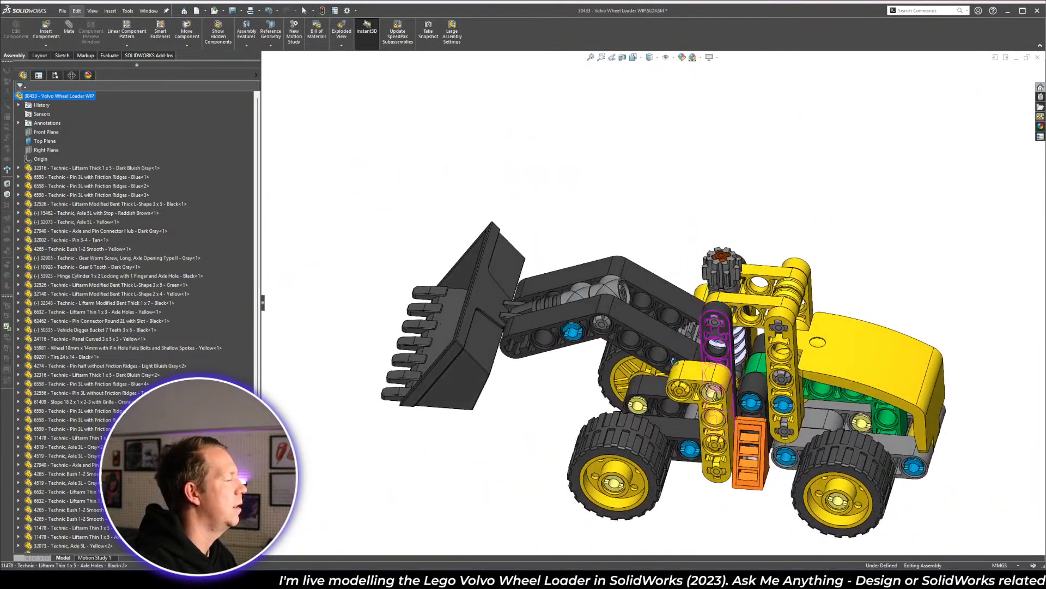
{"action": "left_click", "coordinate": [495, 308]}
{"action": "left_click", "coordinate": [77, 329]}
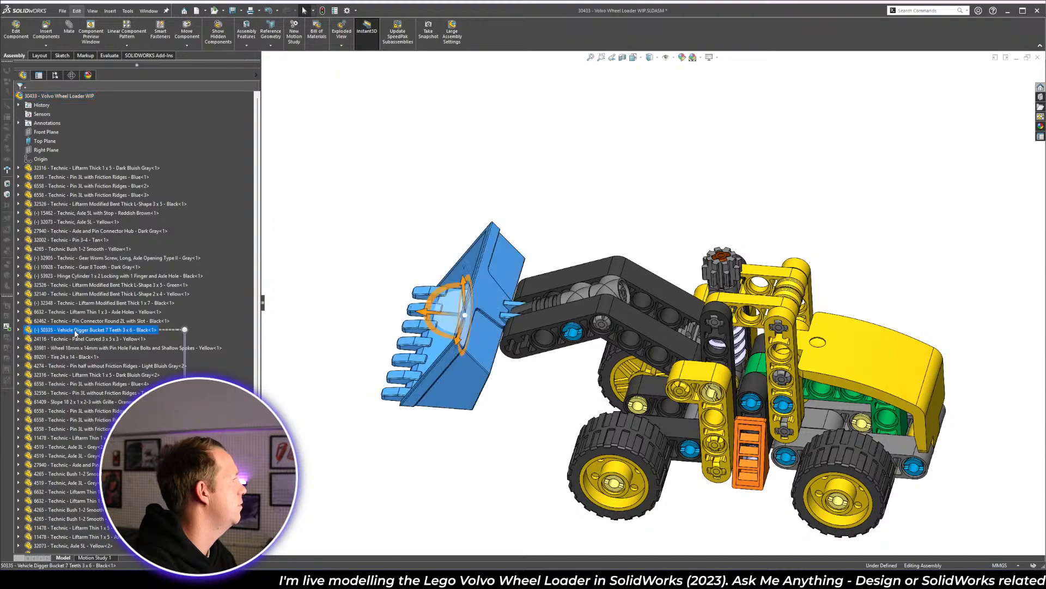
{"action": "right_click", "coordinate": [77, 331]}
{"action": "left_click", "coordinate": [96, 512]}
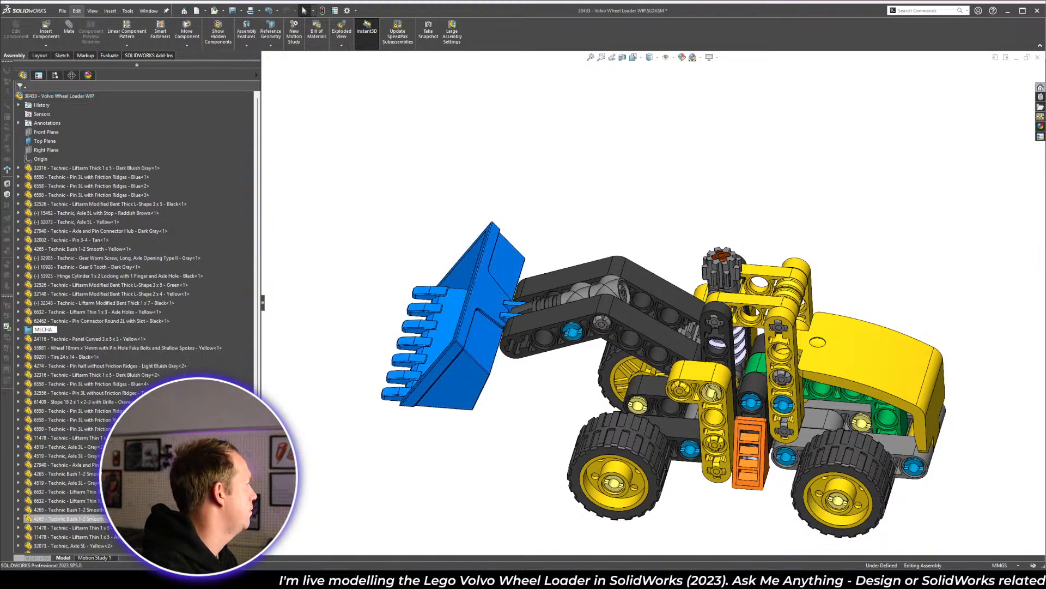
{"action": "type", "text": "MECHANISM"}
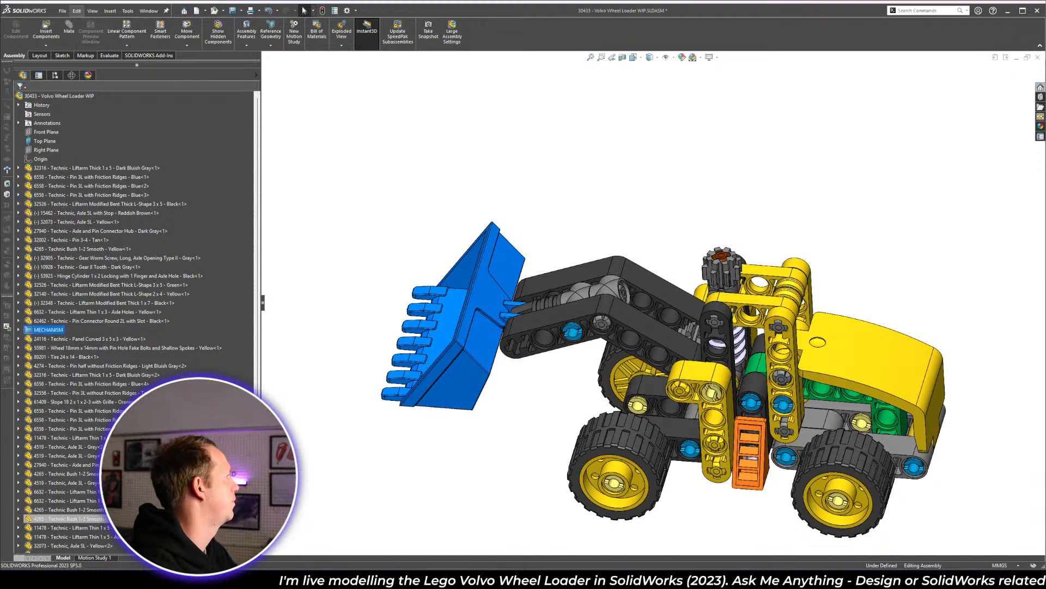
{"action": "left_click", "coordinate": [326, 223]}
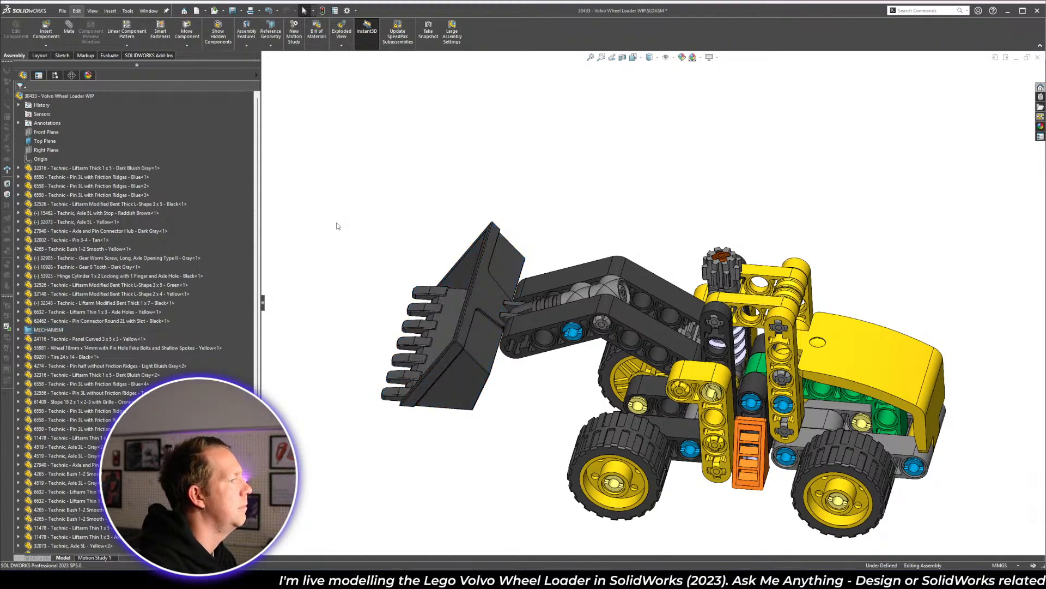
- Group the blue Pin 3L with Friction Ridges instances 5, 6 and 7 in a new folder named TECHNIC PINS
{"action": "scroll", "coordinate": [143, 375], "scroll_direction": "down", "scroll_amount": 3}
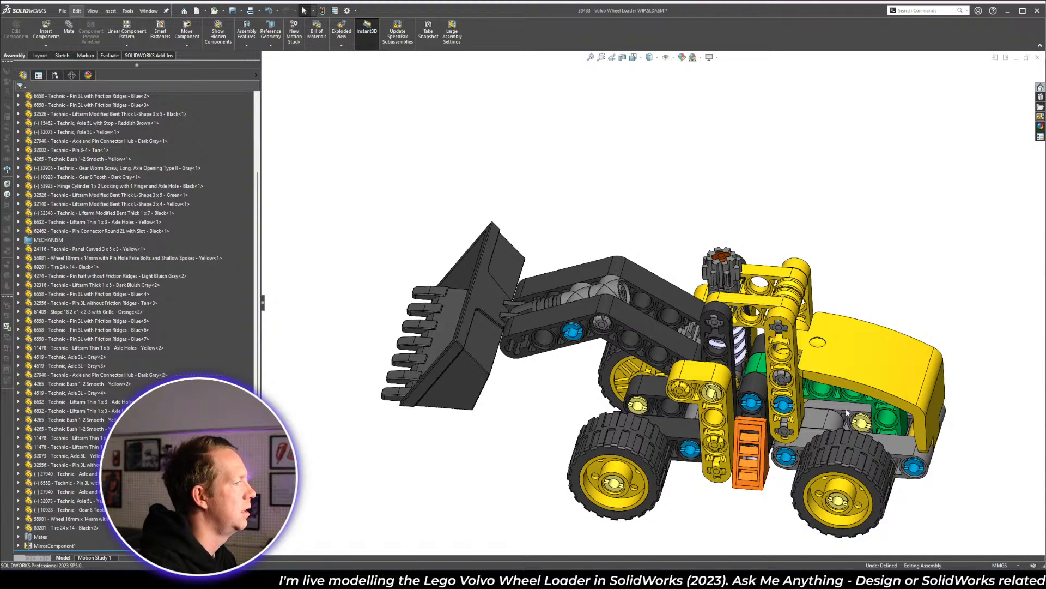
{"action": "left_click", "coordinate": [116, 324]}
{"action": "left_click", "coordinate": [109, 330], "text": "ctrl"}
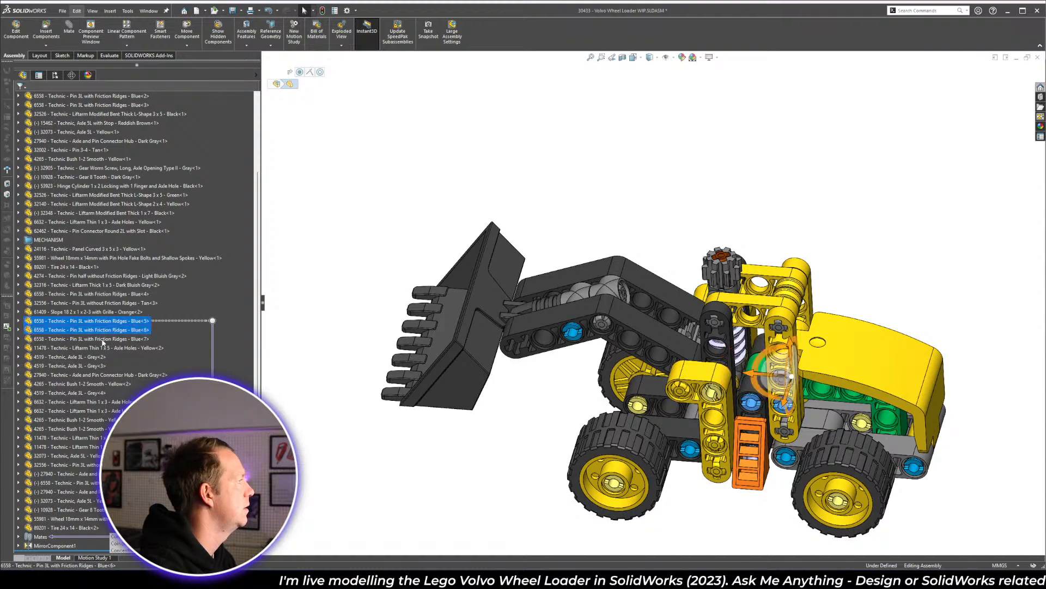
{"action": "left_click", "coordinate": [102, 338], "text": "ctrl"}
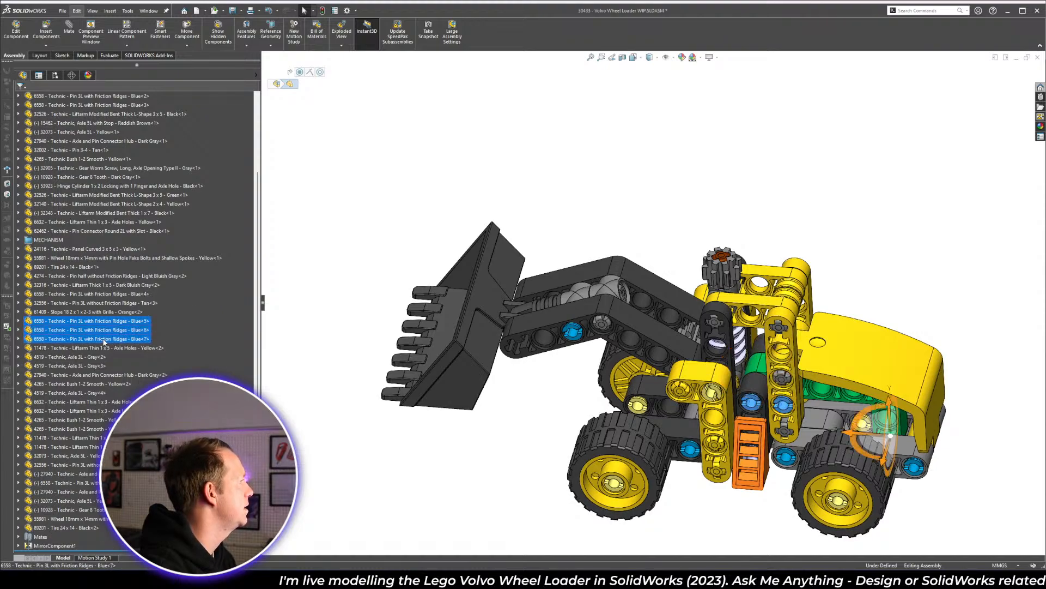
{"action": "right_click", "coordinate": [104, 342]}
{"action": "left_click", "coordinate": [137, 493]}
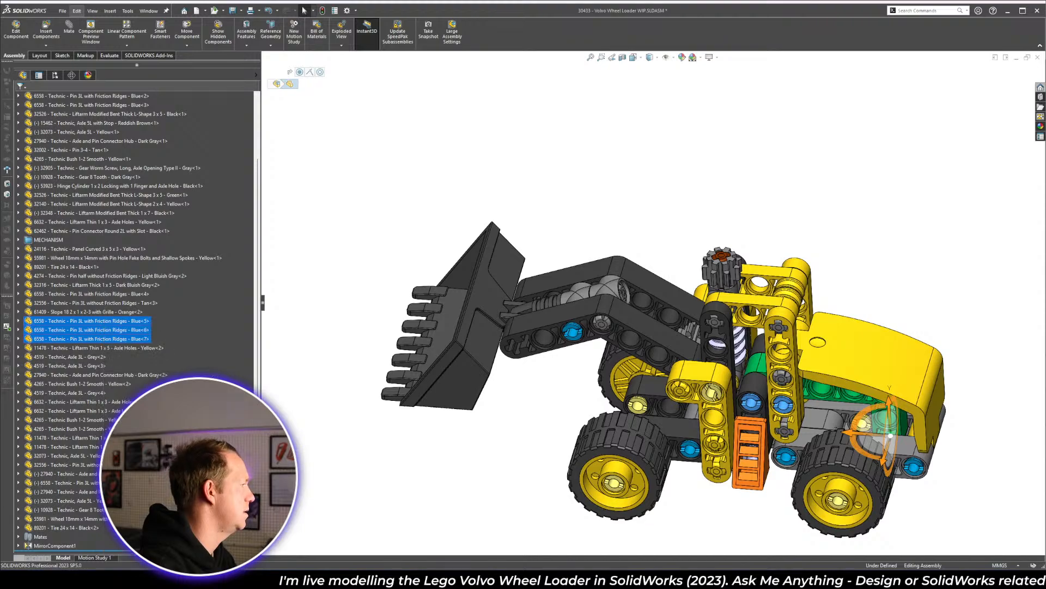
{"action": "type", "text": "TECHNIC PINS"}
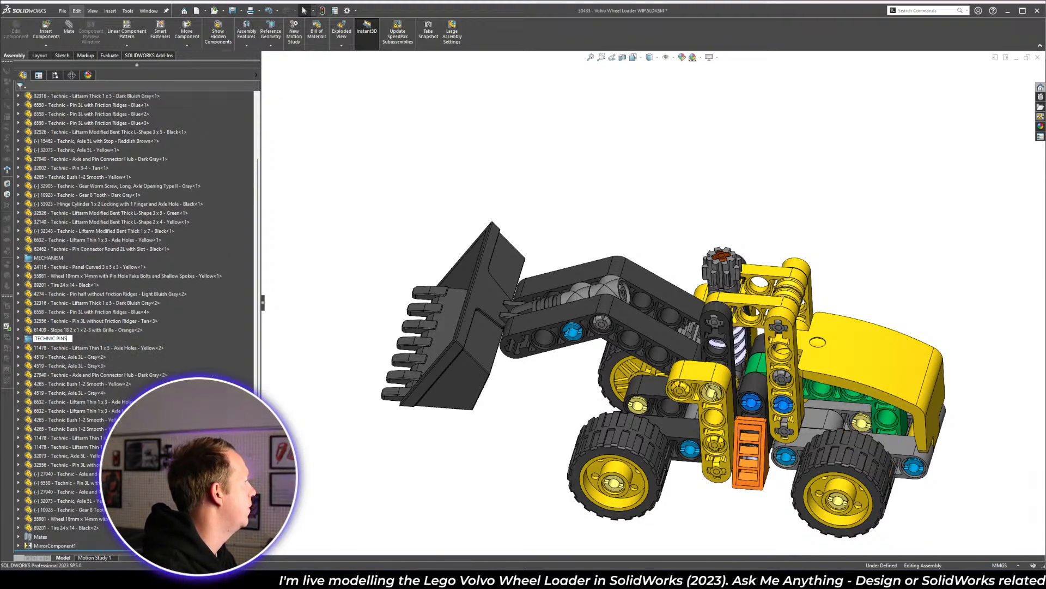
{"action": "key", "text": "Return"}
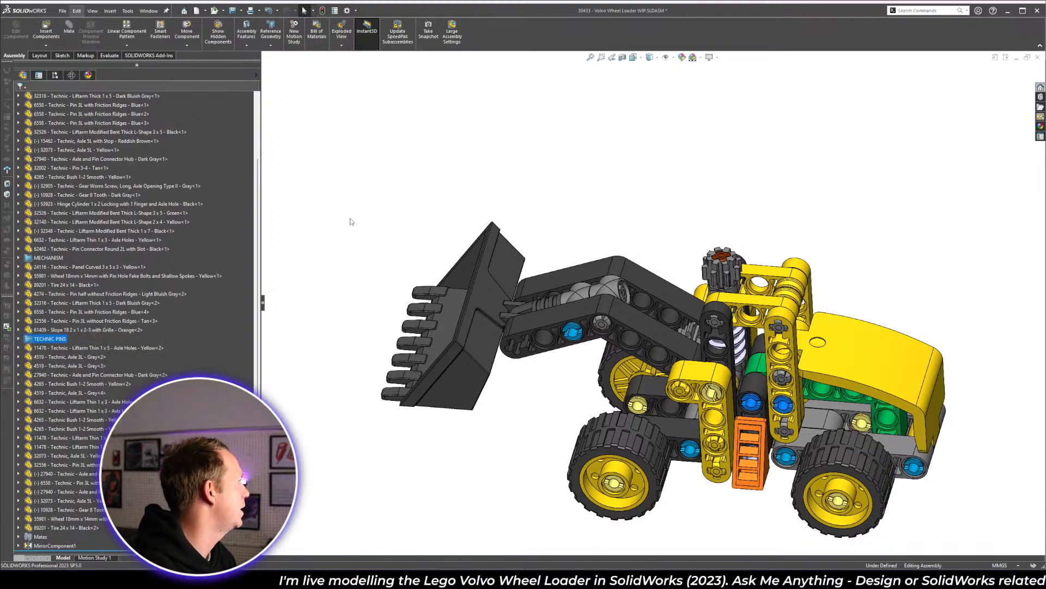
{"action": "left_click", "coordinate": [351, 221]}
- Move the blue Pin 3L with Friction Ridges instances 1 to 3 and the tan Pin 3-4 into the TECHNIC PINS folder
{"action": "scroll", "coordinate": [211, 320], "scroll_direction": "up", "scroll_amount": 2}
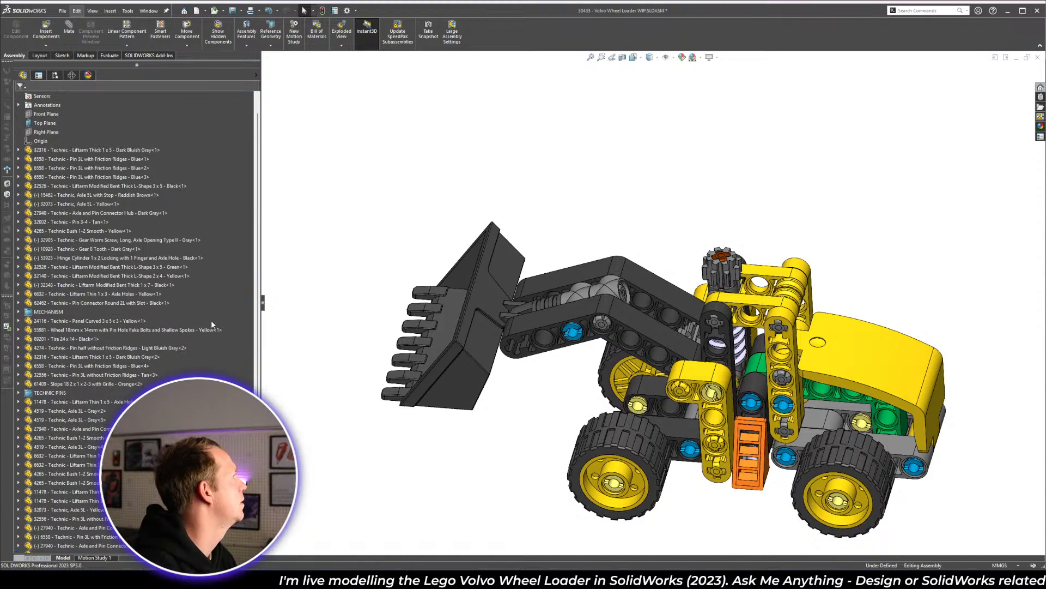
{"action": "left_click", "coordinate": [99, 167]}
{"action": "left_click", "coordinate": [77, 158]}
{"action": "left_click", "coordinate": [82, 177], "text": "shift"}
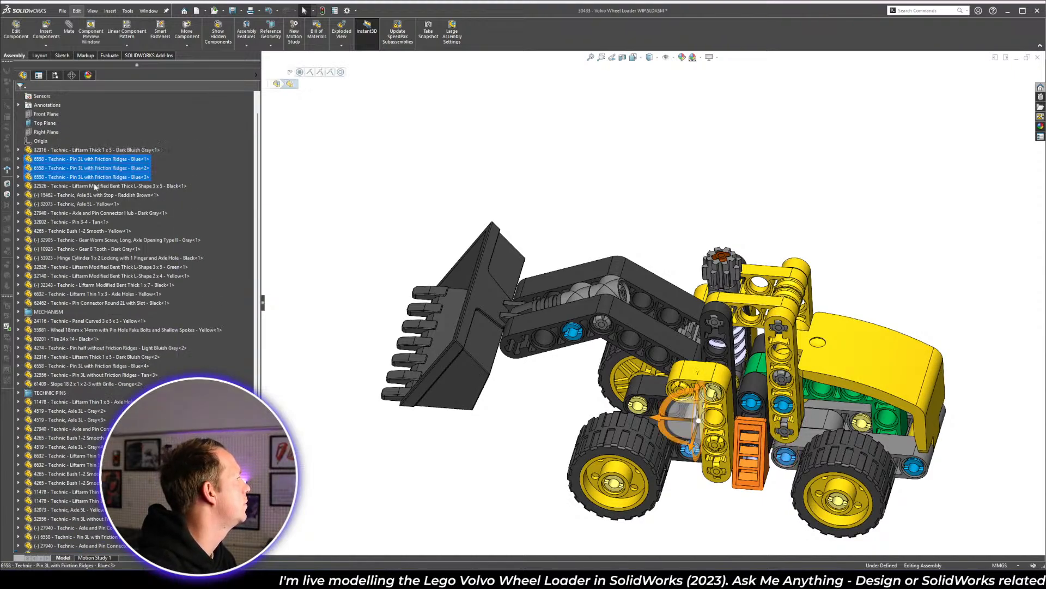
{"action": "left_click_drag", "start_coordinate": [92, 177], "coordinate": [55, 394]}
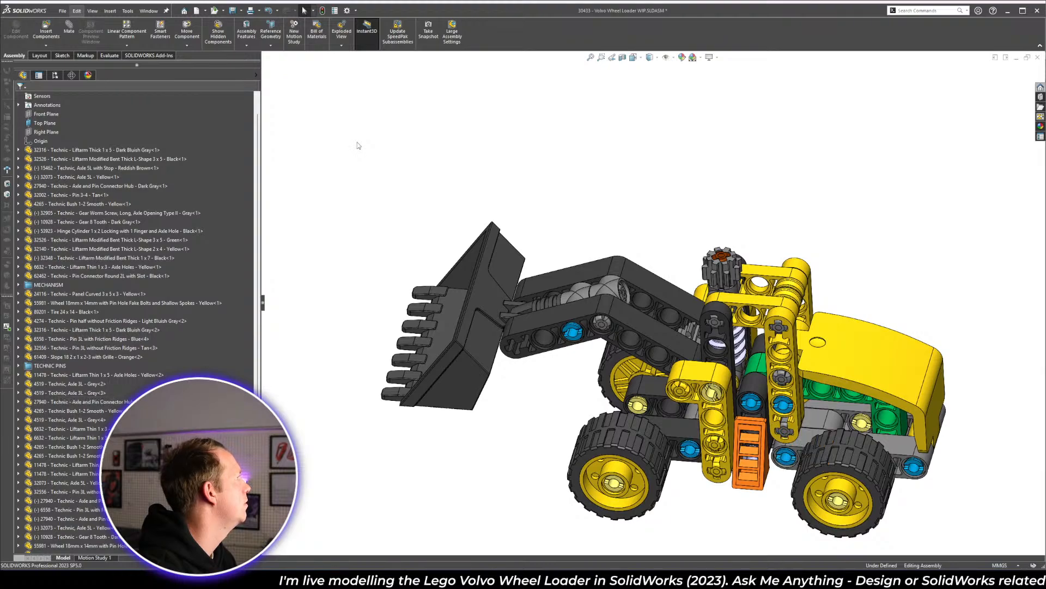
{"action": "left_click_drag", "start_coordinate": [71, 194], "coordinate": [54, 366]}
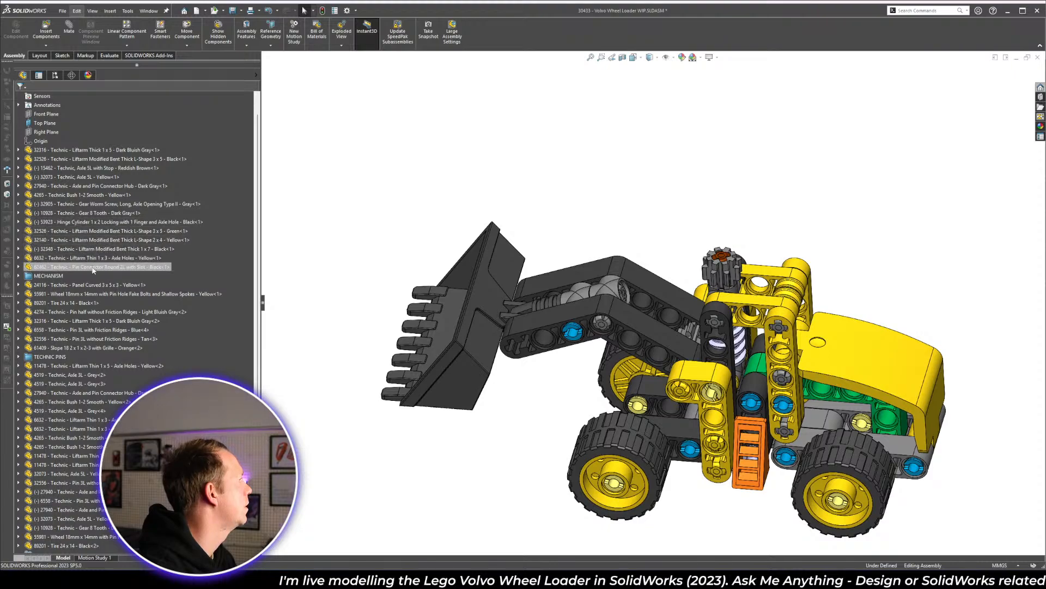
- Move the remaining loose pins, namely the half pin and the blue and tan 3L pins, into the TECHNIC PINS folder
{"action": "left_click", "coordinate": [81, 311]}
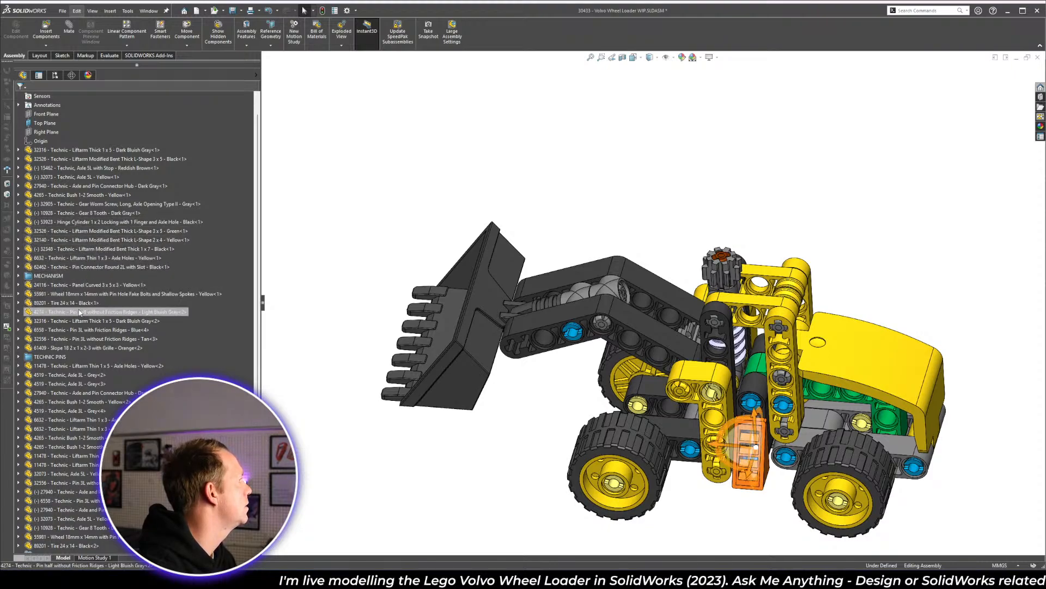
{"action": "left_click_drag", "start_coordinate": [81, 311], "coordinate": [229, 356]}
{"action": "left_click", "coordinate": [82, 329], "text": "ctrl"}
{"action": "left_click", "coordinate": [81, 338], "text": "ctrl"}
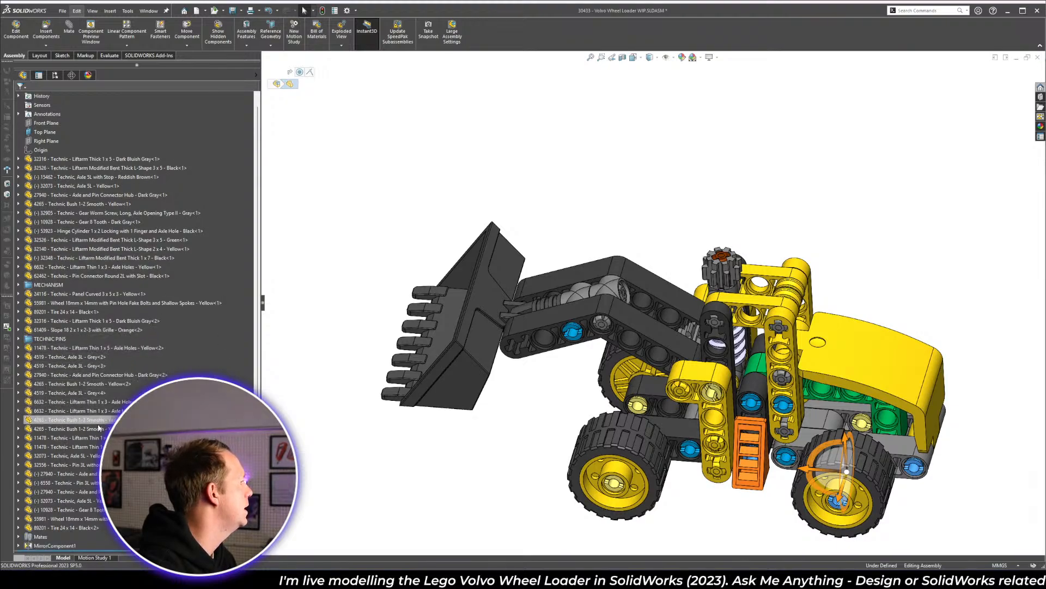
{"action": "left_click", "coordinate": [92, 465]}
{"action": "left_click", "coordinate": [91, 483], "text": "ctrl"}
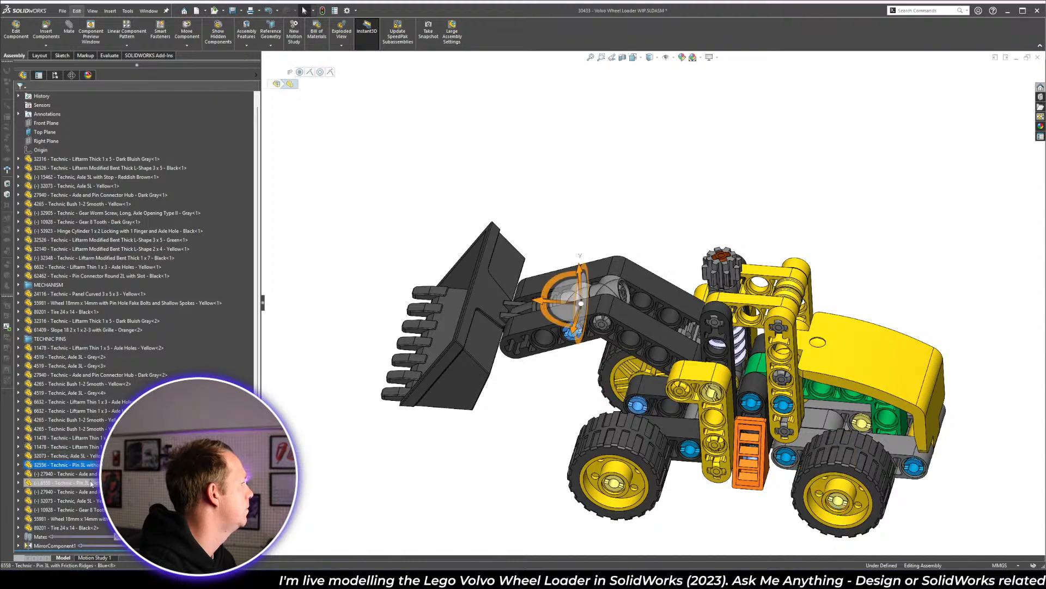
{"action": "left_click_drag", "start_coordinate": [91, 483], "coordinate": [63, 339]}
{"action": "left_click", "coordinate": [333, 273]}
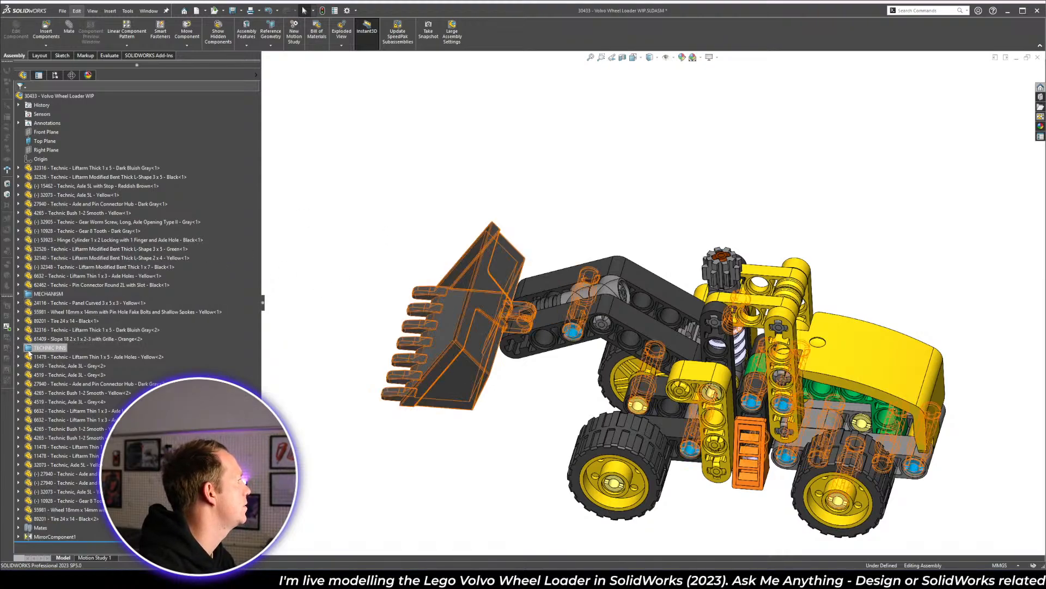
- Add the black Hinge Cylinder to MECHANISM, and reorder the folders with MECHANISM above the components and TECHNIC PINS below them
{"action": "left_click", "coordinate": [96, 167]}
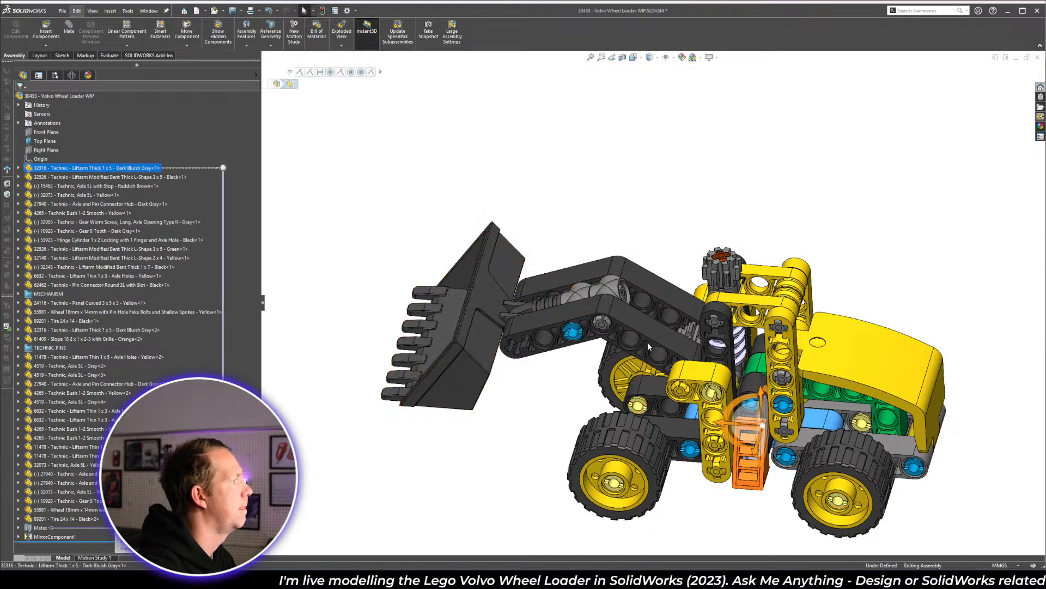
{"action": "middle_click_drag", "start_coordinate": [649, 345], "coordinate": [567, 409]}
{"action": "scroll", "coordinate": [485, 313], "scroll_direction": "down", "scroll_amount": 3}
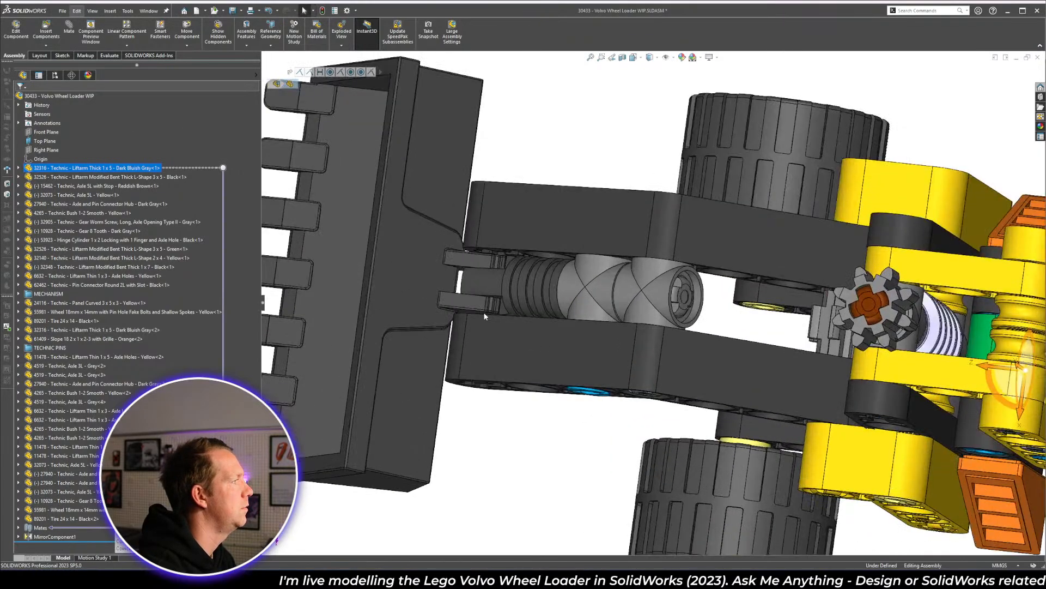
{"action": "left_click", "coordinate": [482, 292]}
{"action": "left_click_drag", "start_coordinate": [82, 240], "coordinate": [39, 161]}
{"action": "left_click", "coordinate": [52, 339]}
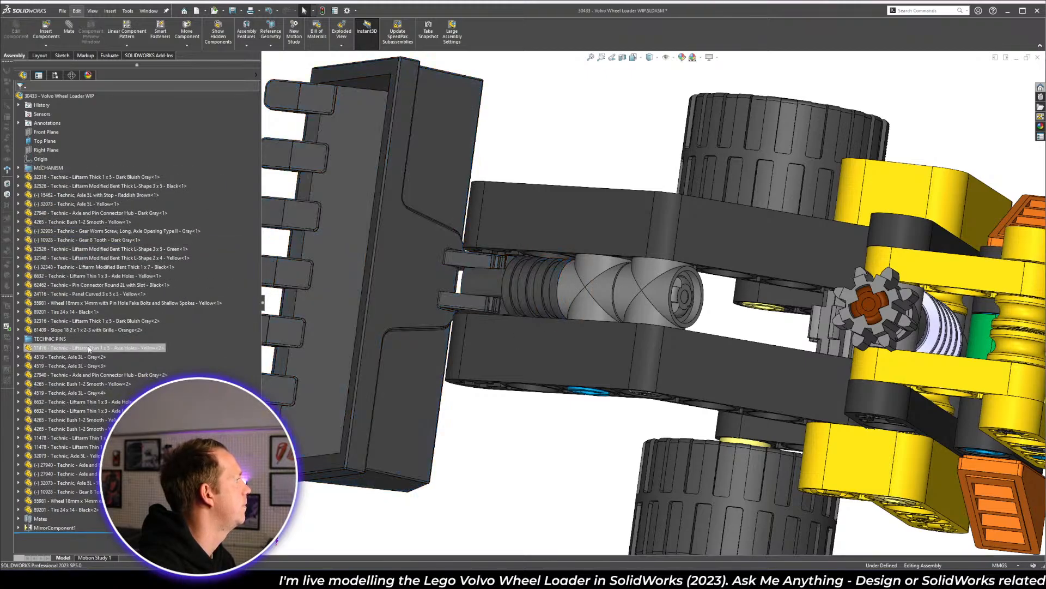
{"action": "left_click_drag", "start_coordinate": [51, 339], "coordinate": [55, 514]}
- Add the two Axle and Pin Connector Hubs between the lift arms to the MECHANISM folder
{"action": "left_click", "coordinate": [619, 289]}
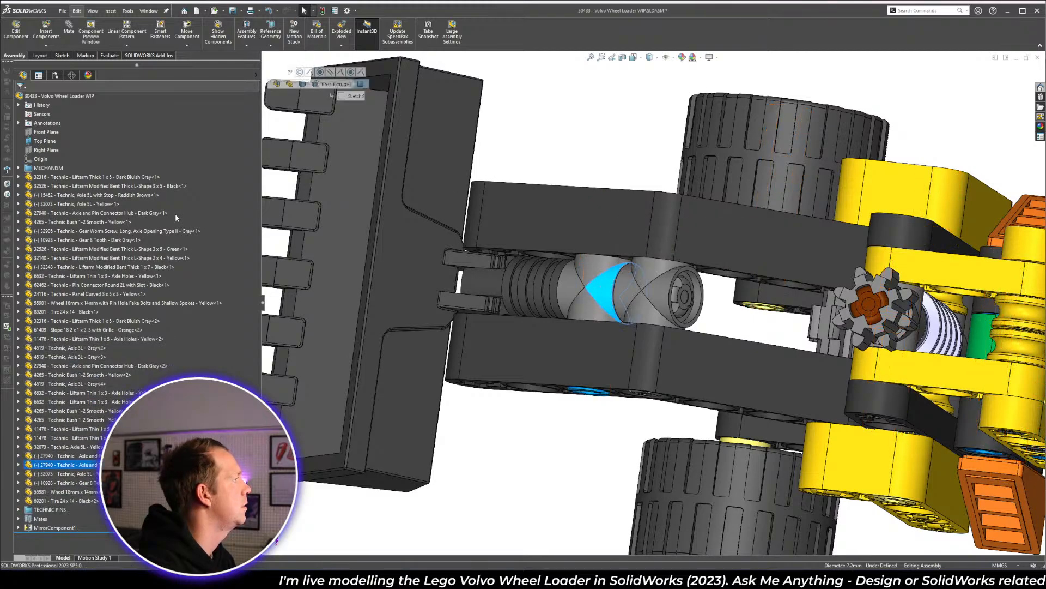
{"action": "left_click_drag", "start_coordinate": [66, 464], "coordinate": [50, 169]}
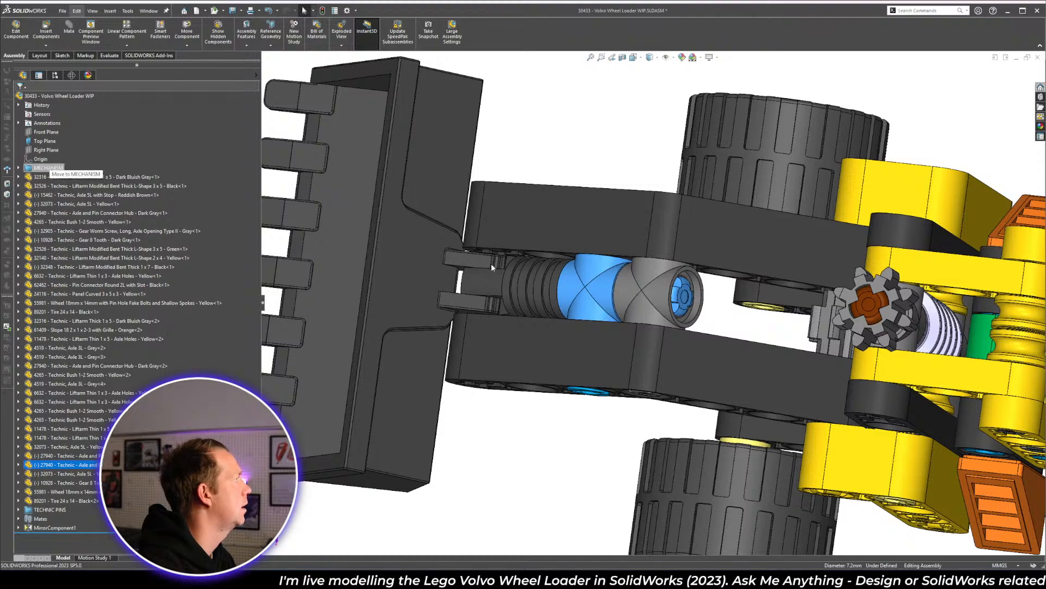
{"action": "left_click", "coordinate": [667, 300]}
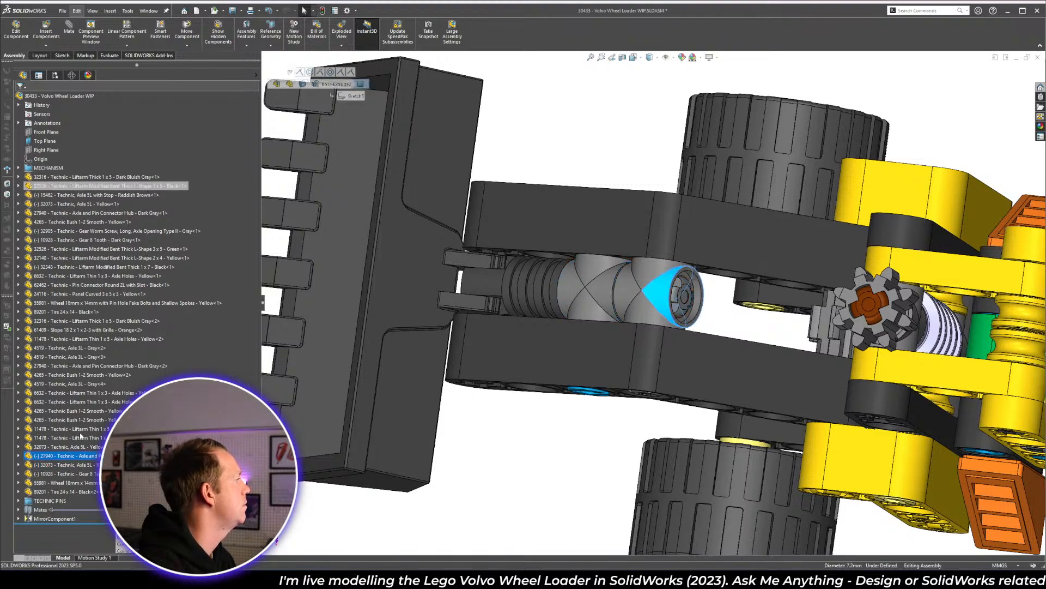
{"action": "left_click_drag", "start_coordinate": [75, 459], "coordinate": [50, 169]}
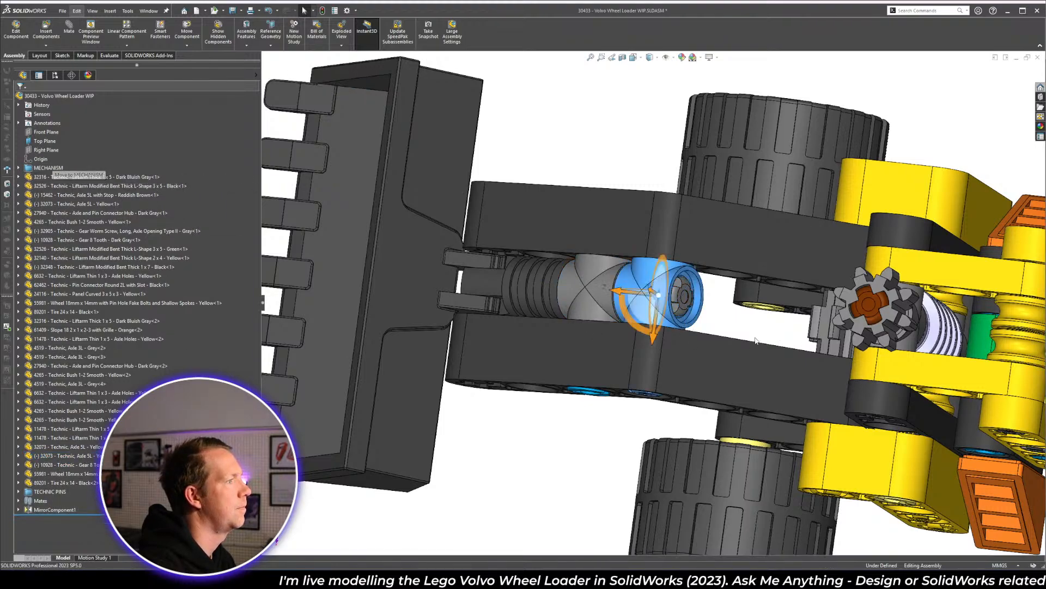
- Add the Gear 8 Tooth between the lift arms and the gray Gear Worm Screw to the MECHANISM folder
{"action": "scroll", "coordinate": [817, 329], "scroll_direction": "down", "scroll_amount": 6}
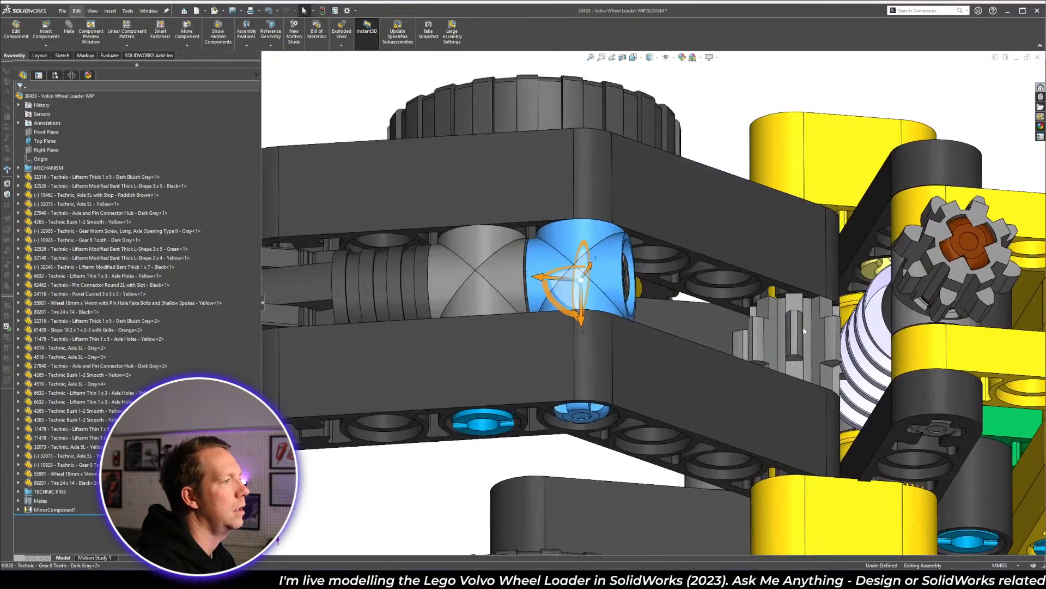
{"action": "left_click", "coordinate": [793, 329]}
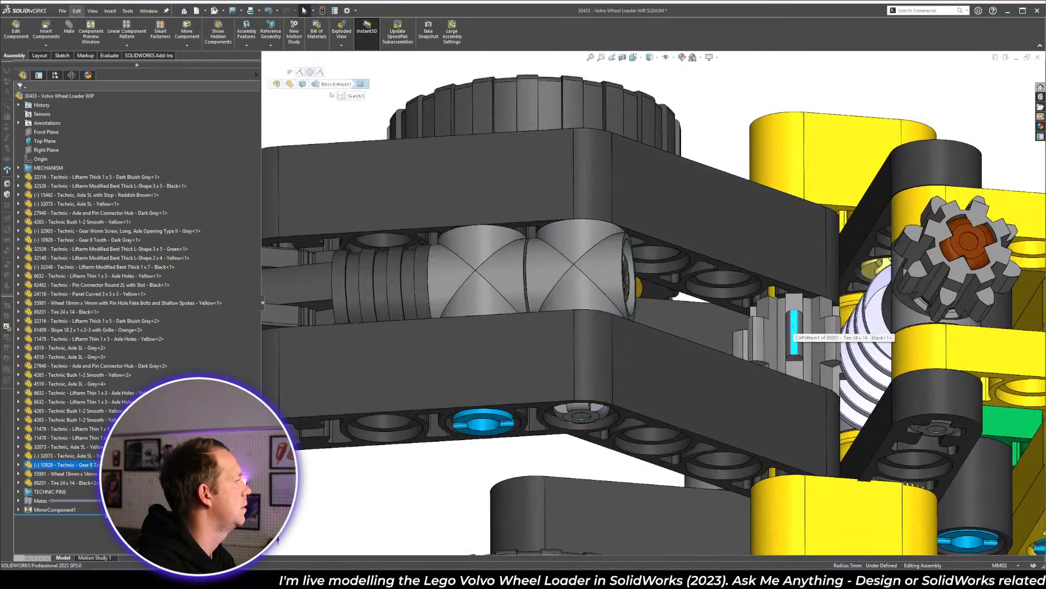
{"action": "left_click_drag", "start_coordinate": [60, 464], "coordinate": [54, 171]}
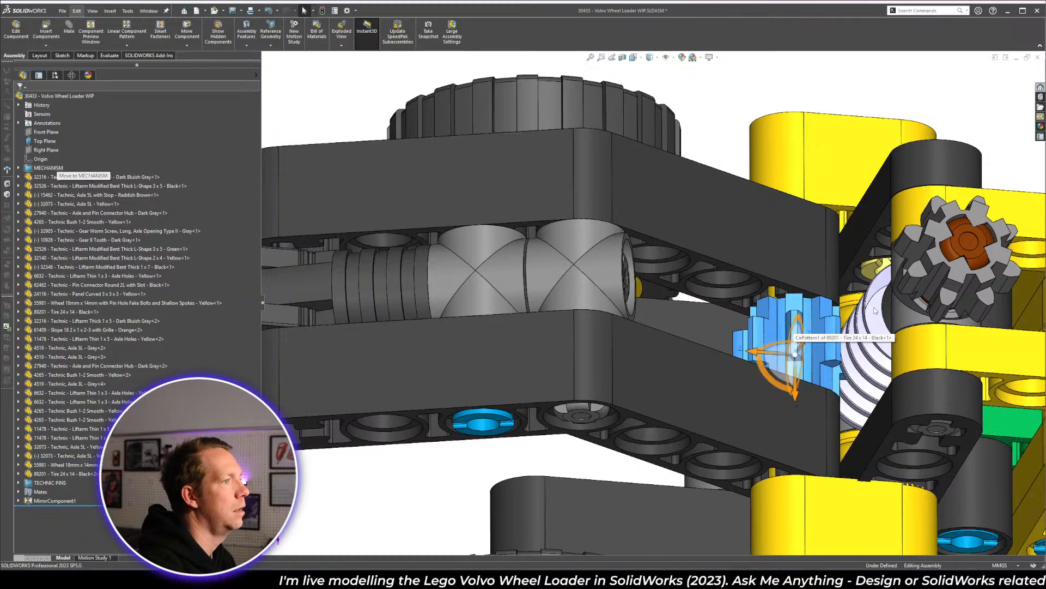
{"action": "left_click", "coordinate": [878, 333]}
{"action": "left_click_drag", "start_coordinate": [61, 230], "coordinate": [54, 169]}
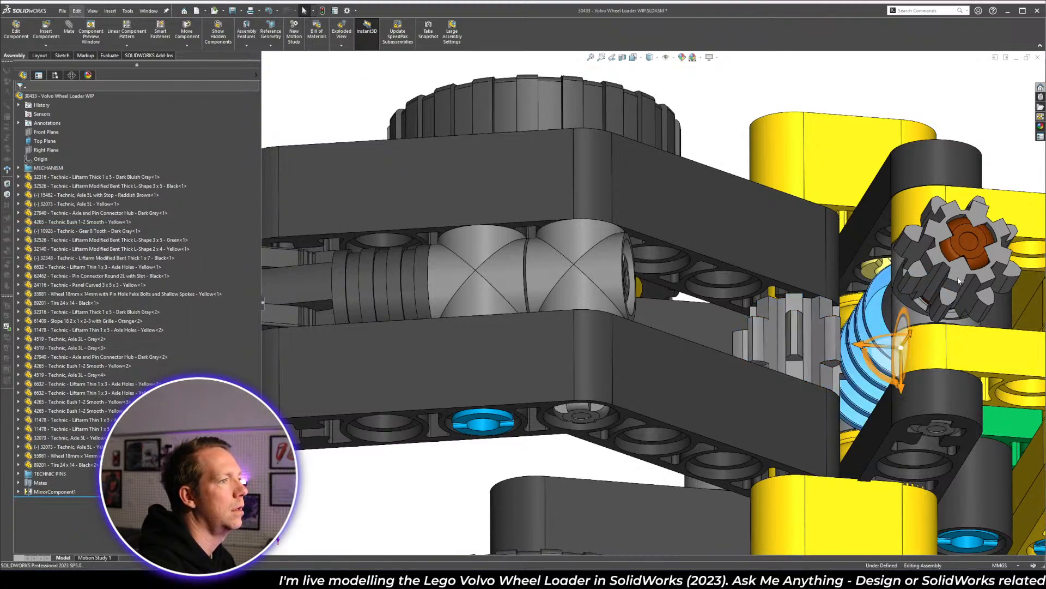
- Add the upper Gear 8 Tooth and its reddish brown Axle 5L with Stop to the MECHANISM folder
{"action": "left_click", "coordinate": [959, 281]}
{"action": "left_click_drag", "start_coordinate": [73, 234], "coordinate": [76, 174]}
{"action": "left_click", "coordinate": [143, 195]}
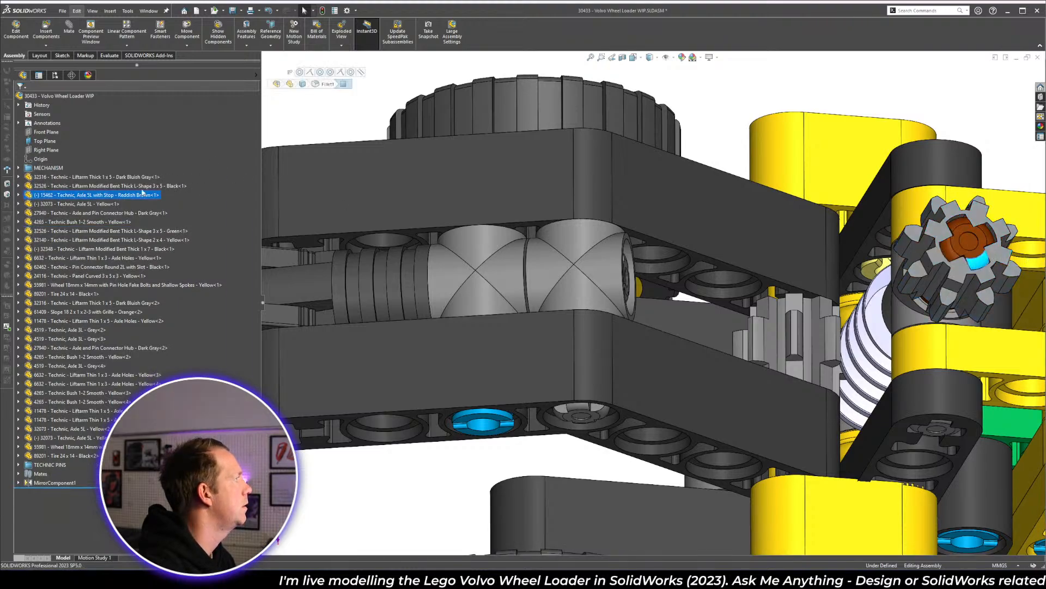
{"action": "left_click_drag", "start_coordinate": [143, 194], "coordinate": [41, 170]}
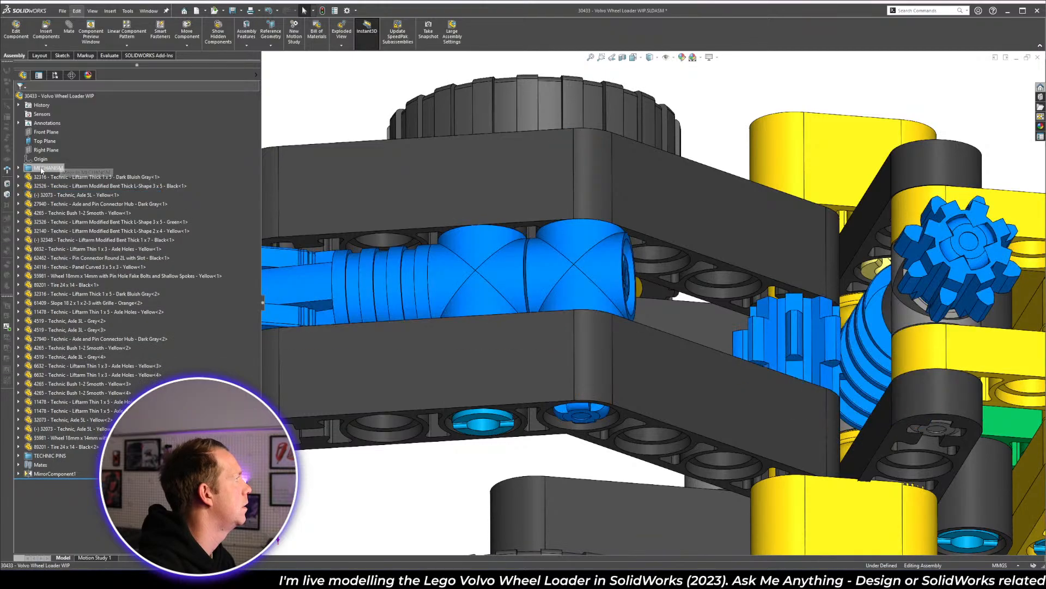
- Add the black Liftarm Modified Bent Thick 1 x 7 to the MECHANISM folder and highlight the folder's parts on the model
{"action": "scroll", "coordinate": [628, 317], "scroll_direction": "up", "scroll_amount": 3}
{"action": "left_click", "coordinate": [579, 341]}
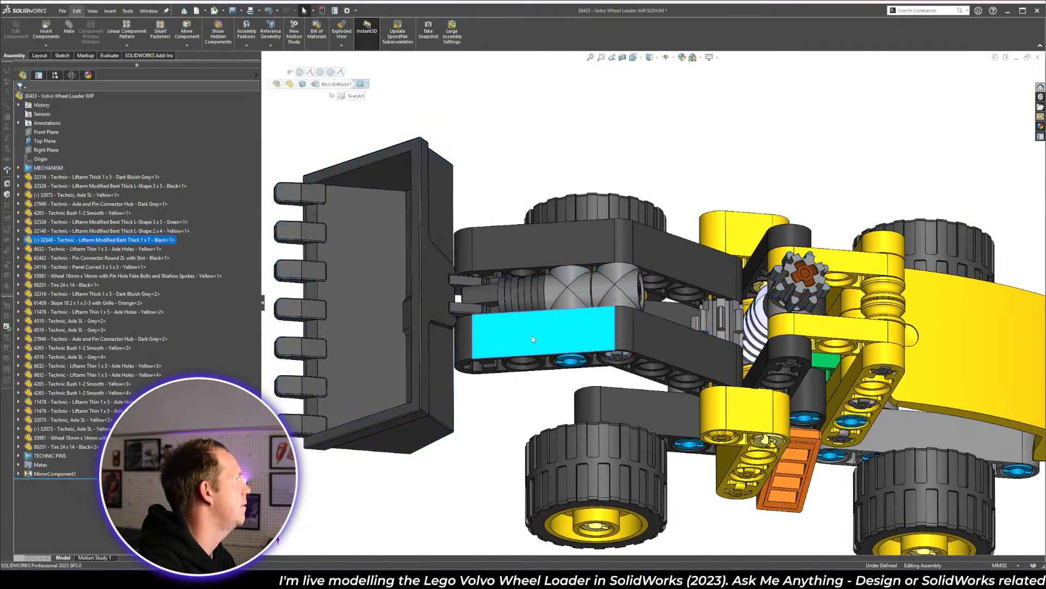
{"action": "left_click_drag", "start_coordinate": [82, 240], "coordinate": [53, 169]}
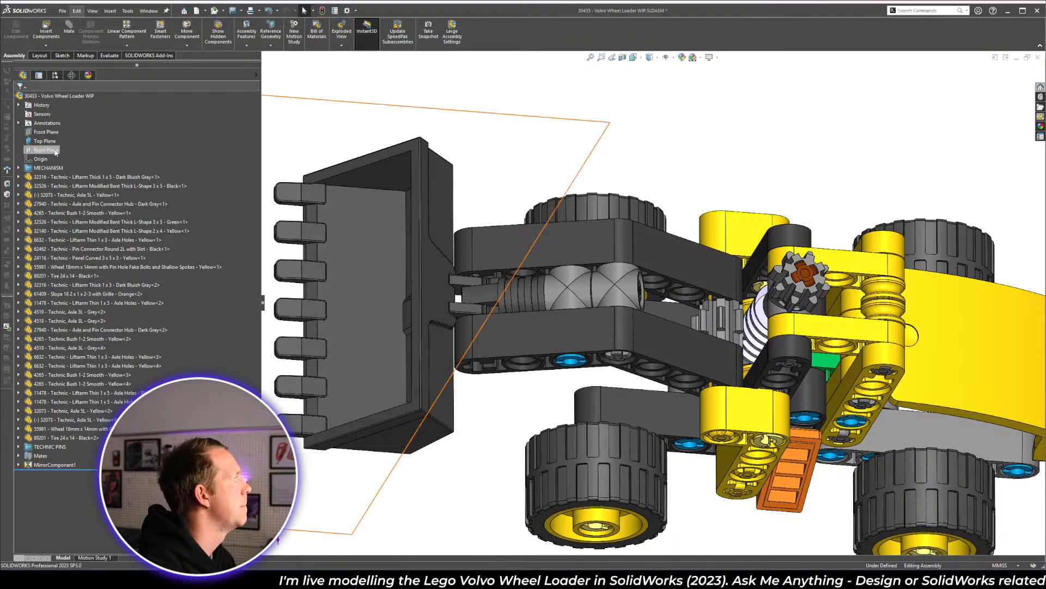
{"action": "left_click", "coordinate": [49, 167]}
{"action": "key", "text": "ctrl+5"}
{"action": "middle_click_drag", "start_coordinate": [584, 304], "coordinate": [626, 122]}
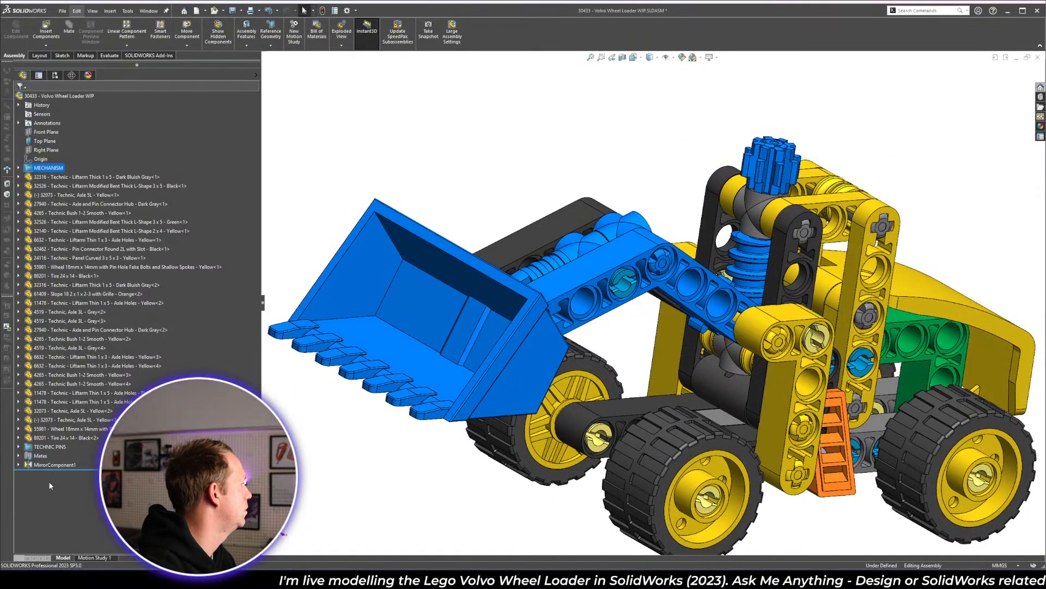
- Lower the bucket and its lift arm by moving the bucket downward, and collapse the MECHANISM folder
{"action": "left_click", "coordinate": [502, 156]}
{"action": "scroll", "coordinate": [666, 296], "scroll_direction": "up", "scroll_amount": 3}
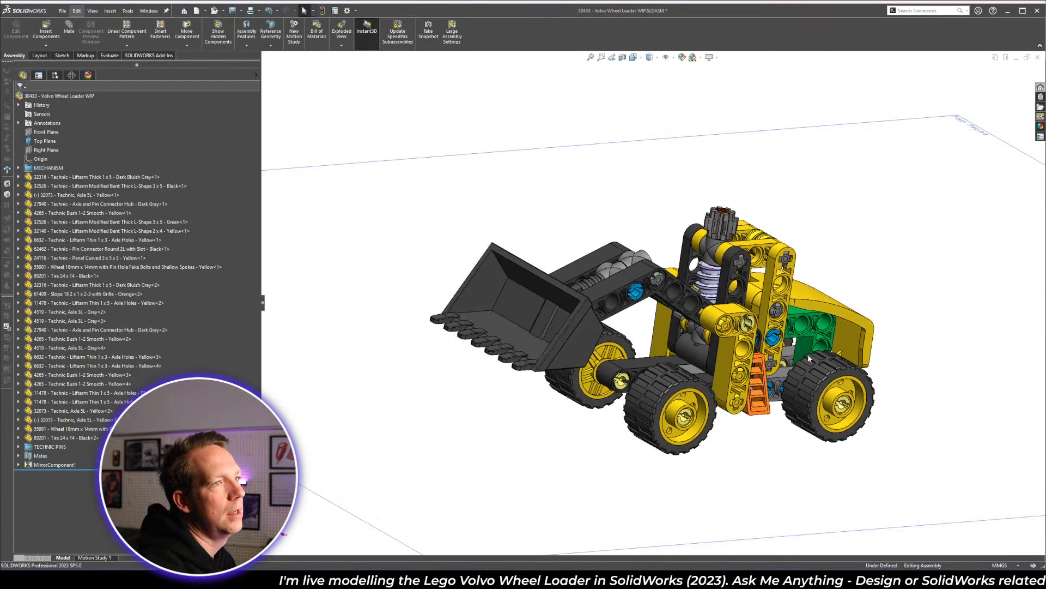
{"action": "mouse_move", "coordinate": [808, 354]}
{"action": "middle_mouse_down"}
{"action": "mouse_move", "coordinate": [808, 267]}
{"action": "mouse_move", "coordinate": [830, 322]}
{"action": "mouse_move", "coordinate": [967, 315]}
{"action": "mouse_move", "coordinate": [913, 294]}
{"action": "mouse_move", "coordinate": [831, 317]}
{"action": "mouse_move", "coordinate": [827, 348]}
{"action": "middle_mouse_up"}
{"action": "scroll", "coordinate": [827, 349], "scroll_direction": "up", "scroll_amount": 2}
{"action": "scroll", "coordinate": [827, 348], "scroll_direction": "down", "scroll_amount": 1}
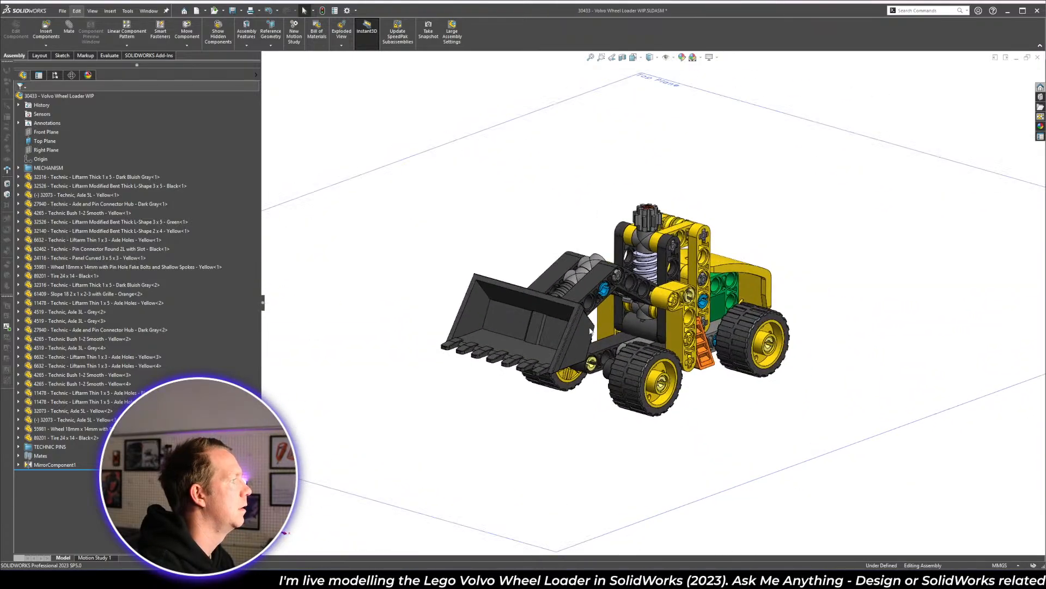
{"action": "left_click_drag", "start_coordinate": [535, 350], "coordinate": [552, 377]}
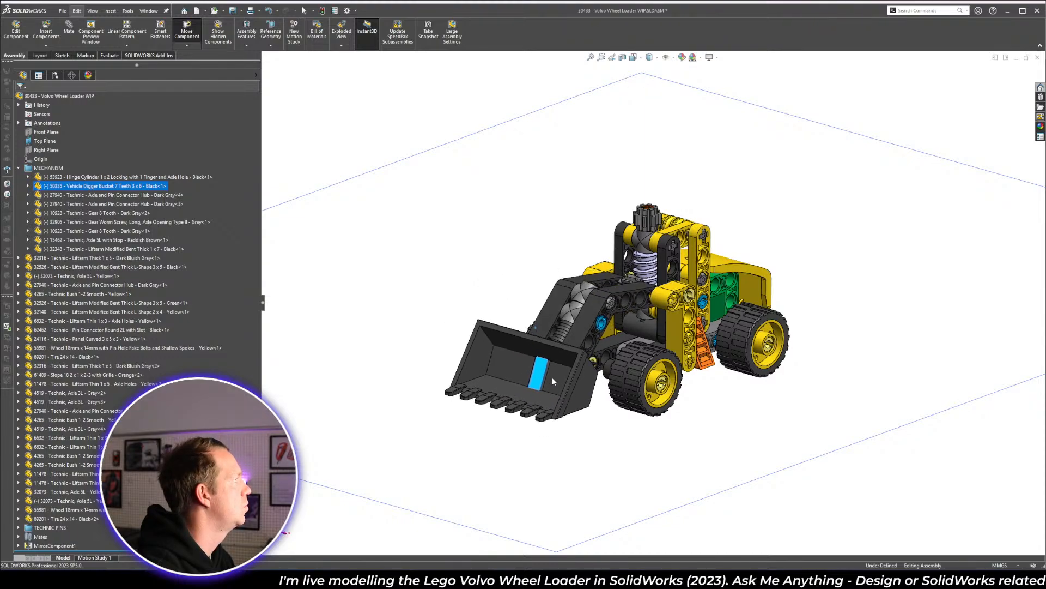
{"action": "left_click", "coordinate": [19, 168]}
{"action": "left_click", "coordinate": [536, 291]}
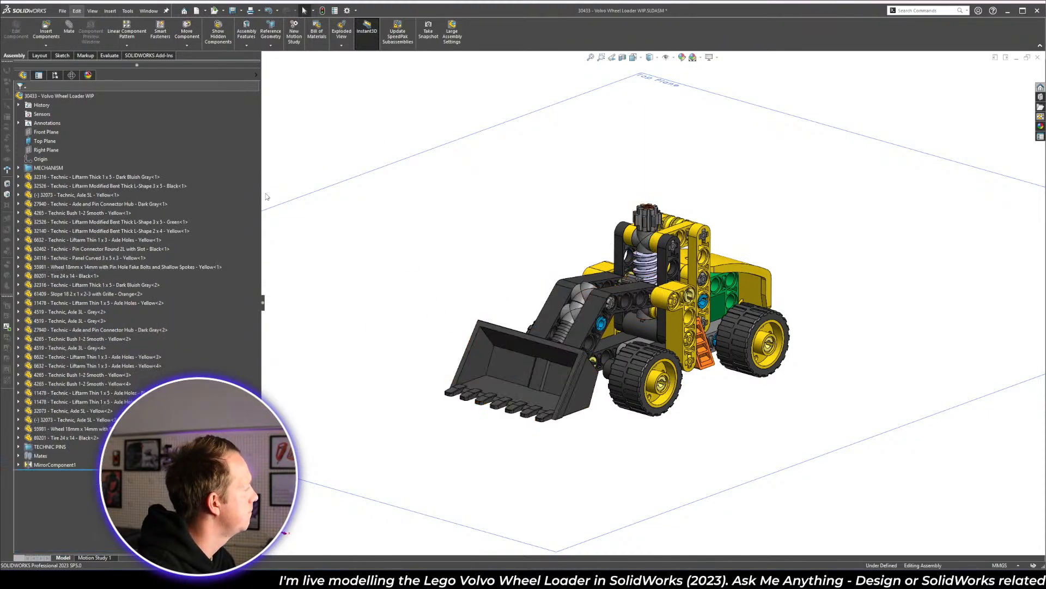
- Group the first dark bluish gray Liftarm Thick 1 x 5 and the black L-Shape 3 x 5 liftarm in a new folder named LIFTARM PARTS
{"action": "left_click", "coordinate": [65, 402]}
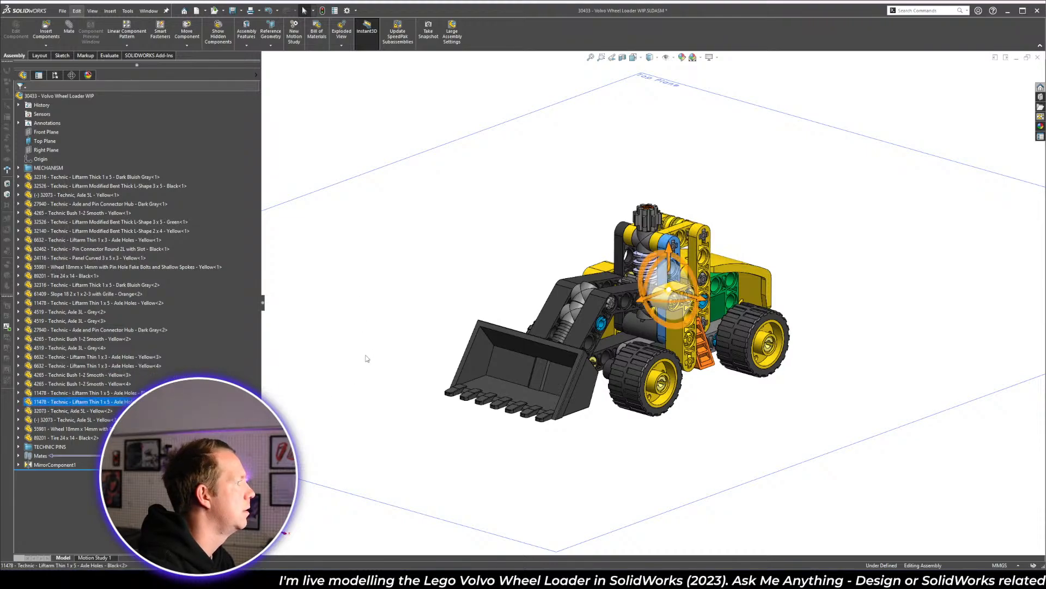
{"action": "scroll", "coordinate": [732, 290], "scroll_direction": "down", "scroll_amount": 1}
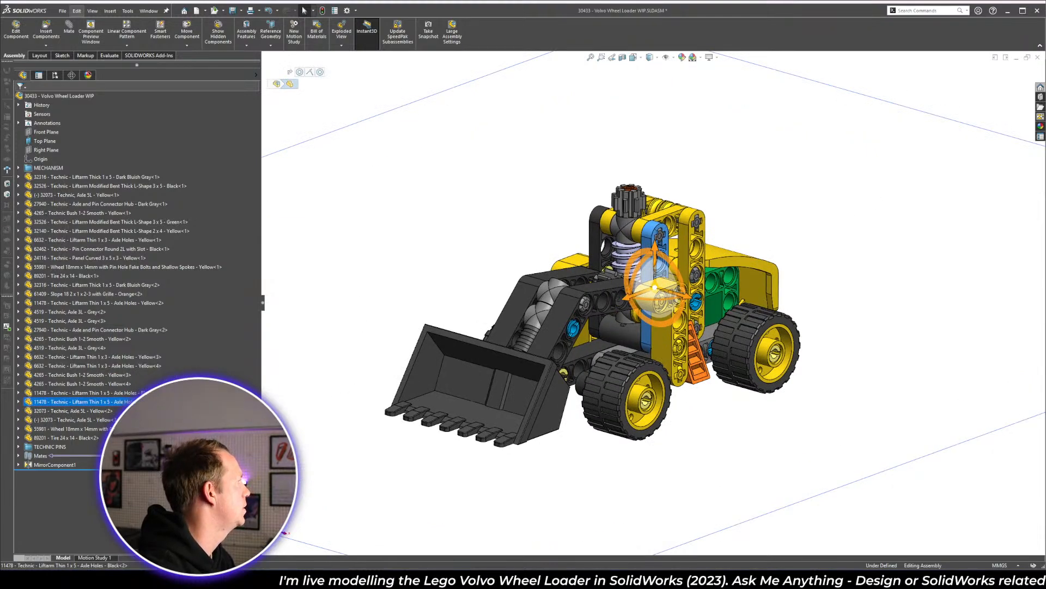
{"action": "left_click", "coordinate": [98, 177]}
{"action": "left_click", "coordinate": [102, 186], "text": "ctrl"}
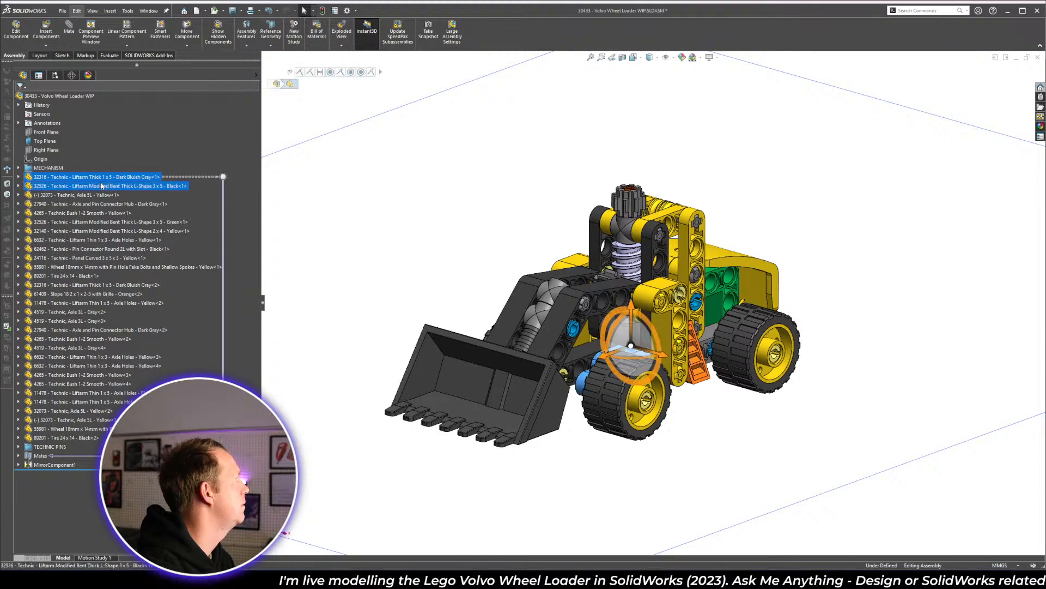
{"action": "right_click", "coordinate": [101, 188]}
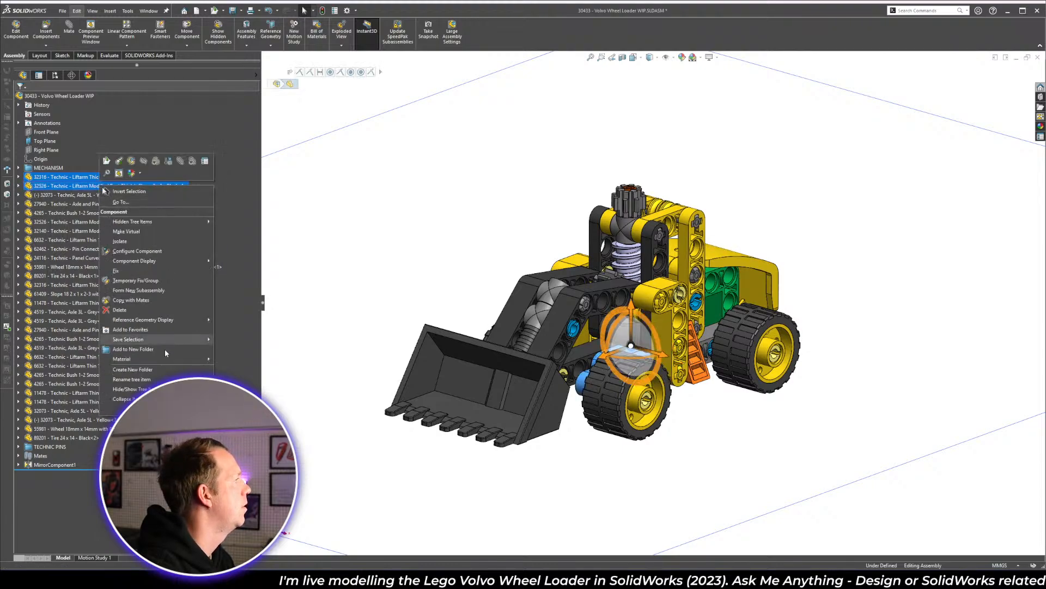
{"action": "left_click", "coordinate": [141, 350]}
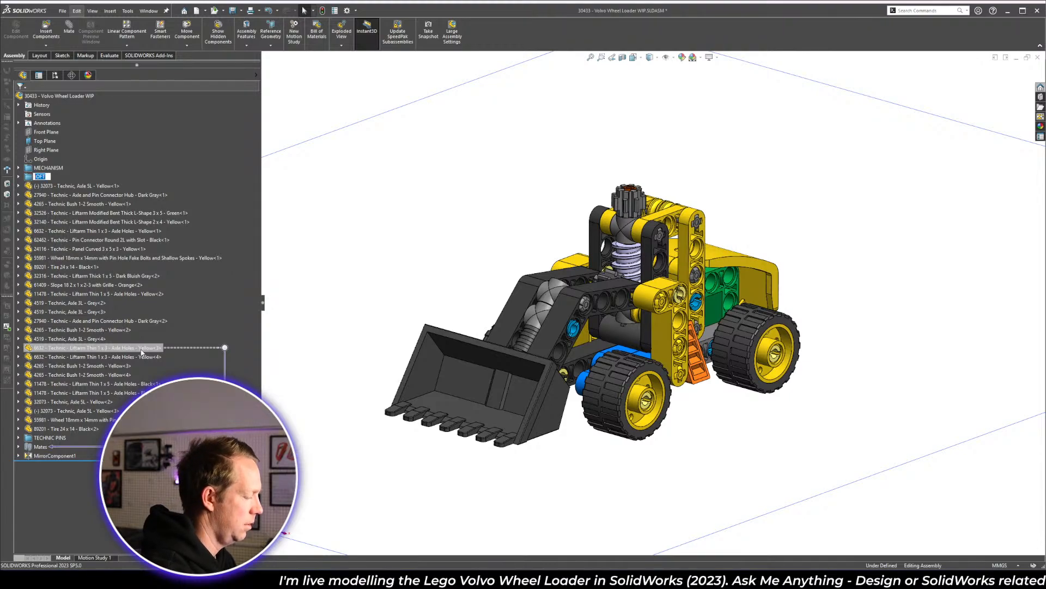
{"action": "type", "text": "LIFTARM PART"}
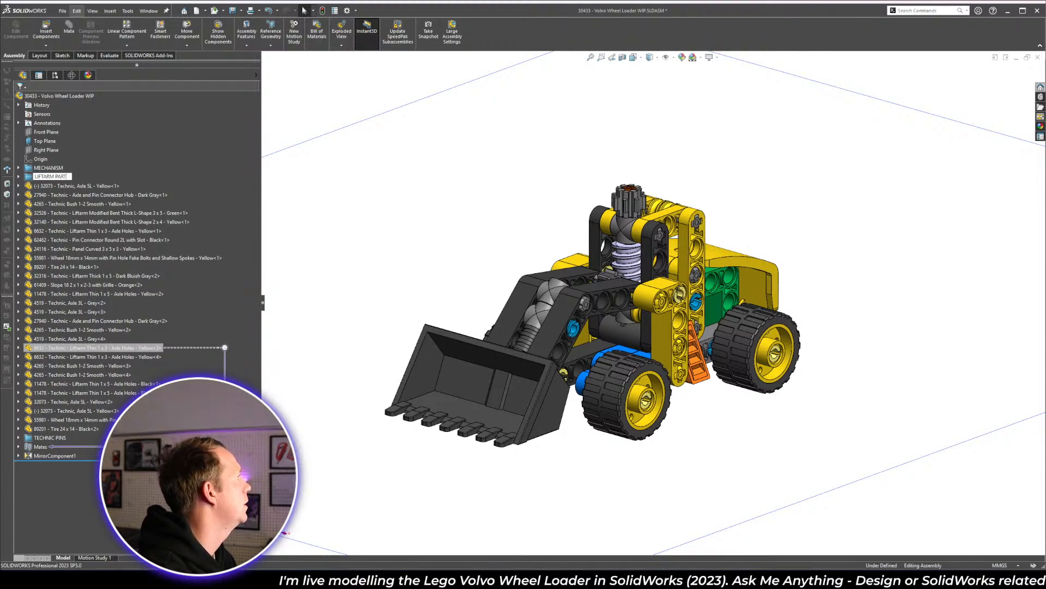
{"action": "type", "text": "S"}
{"action": "key", "text": "Return"}
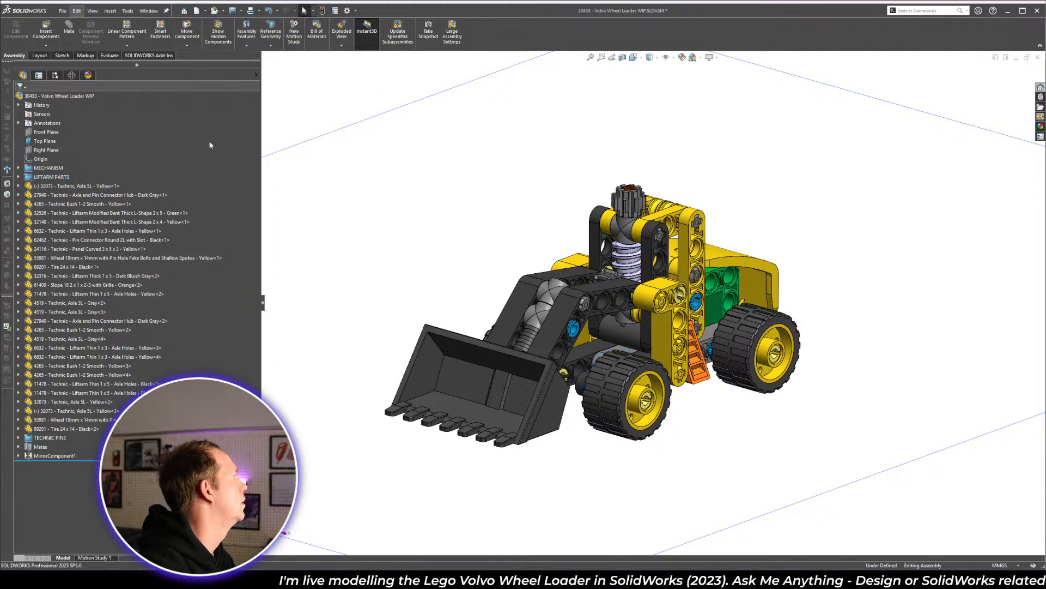
- Add the green L-Shape 3 x 5, yellow L-Shape 2 x 4 and first yellow Liftarm Thin 1 x 3 to the LIFTARM PARTS folder
{"action": "left_click", "coordinate": [104, 213]}
{"action": "left_click", "coordinate": [102, 222], "text": "ctrl"}
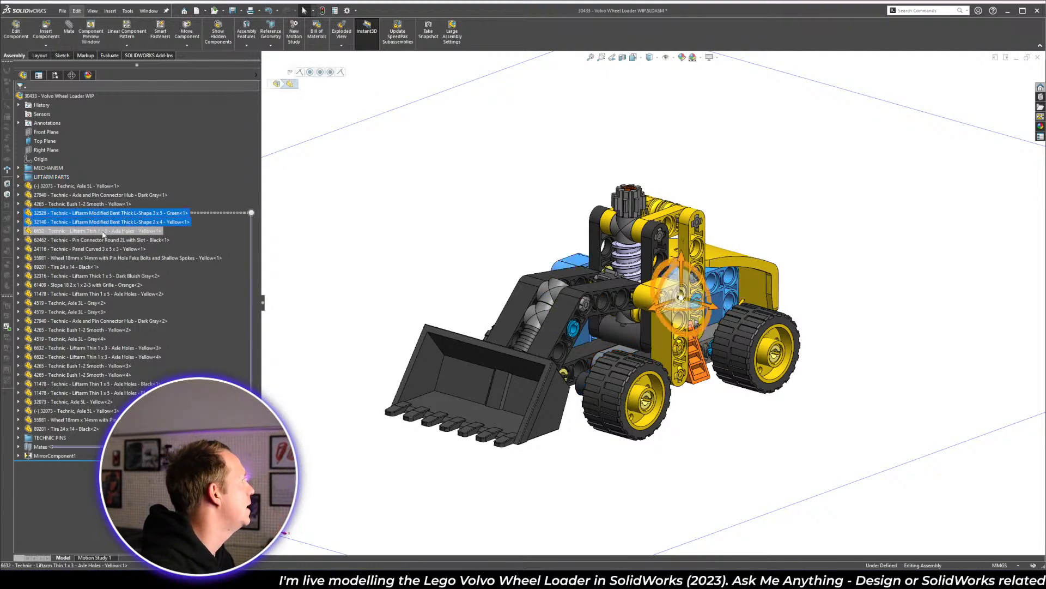
{"action": "left_click", "coordinate": [73, 231], "text": "ctrl"}
{"action": "left_click_drag", "start_coordinate": [73, 235], "coordinate": [57, 178]}
- Add the remaining gray Liftarm Thick 1 x 5, yellow Thin 1 x 5, two yellow Thin 1 x 3 and two black Thin 1 x 5 to LIFTARM PARTS
{"action": "left_click", "coordinate": [92, 249]}
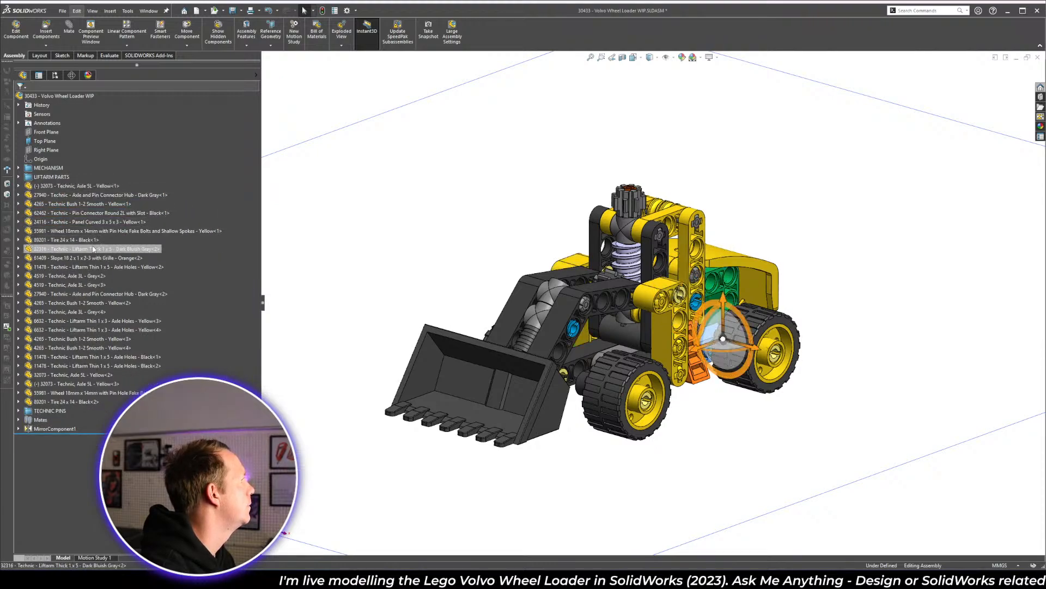
{"action": "left_click", "coordinate": [87, 266], "text": "ctrl"}
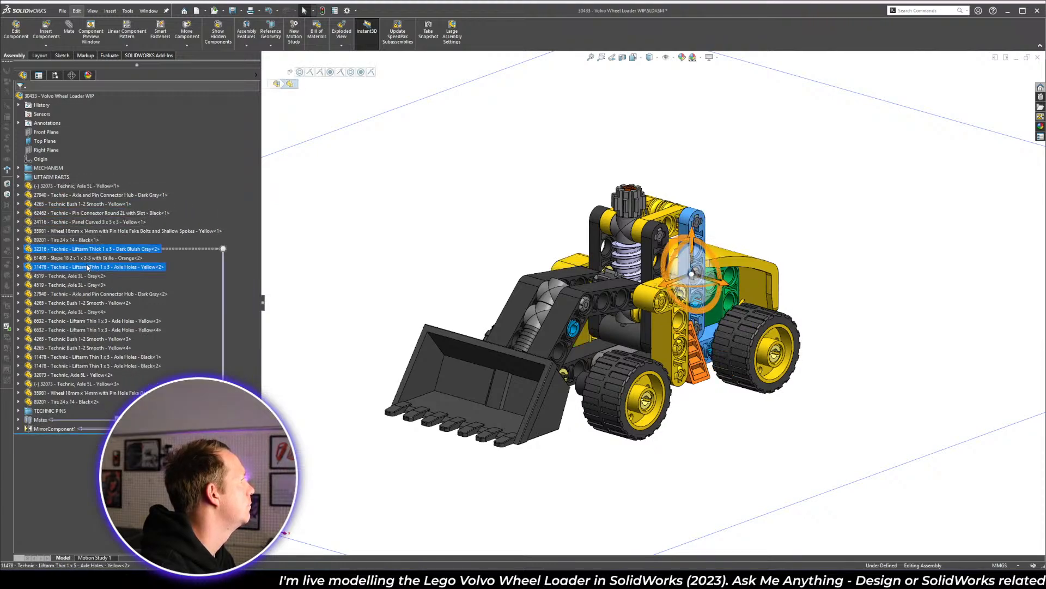
{"action": "left_click", "coordinate": [98, 321], "text": "ctrl"}
{"action": "left_click", "coordinate": [104, 329], "text": "ctrl"}
{"action": "left_click", "coordinate": [99, 357], "text": "ctrl"}
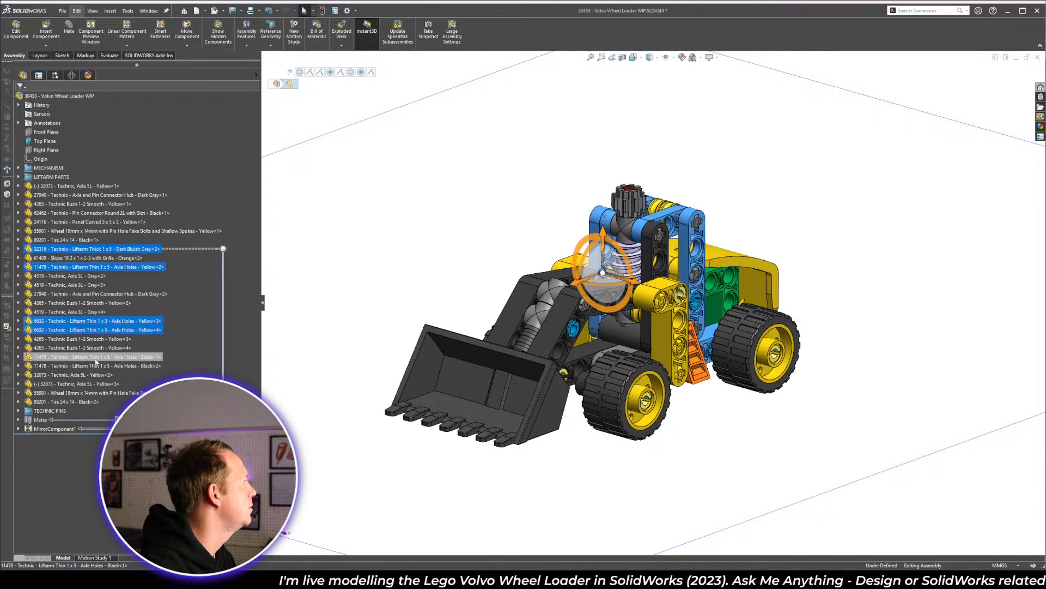
{"action": "left_click", "coordinate": [99, 366], "text": "ctrl"}
{"action": "left_click_drag", "start_coordinate": [69, 351], "coordinate": [64, 183]}
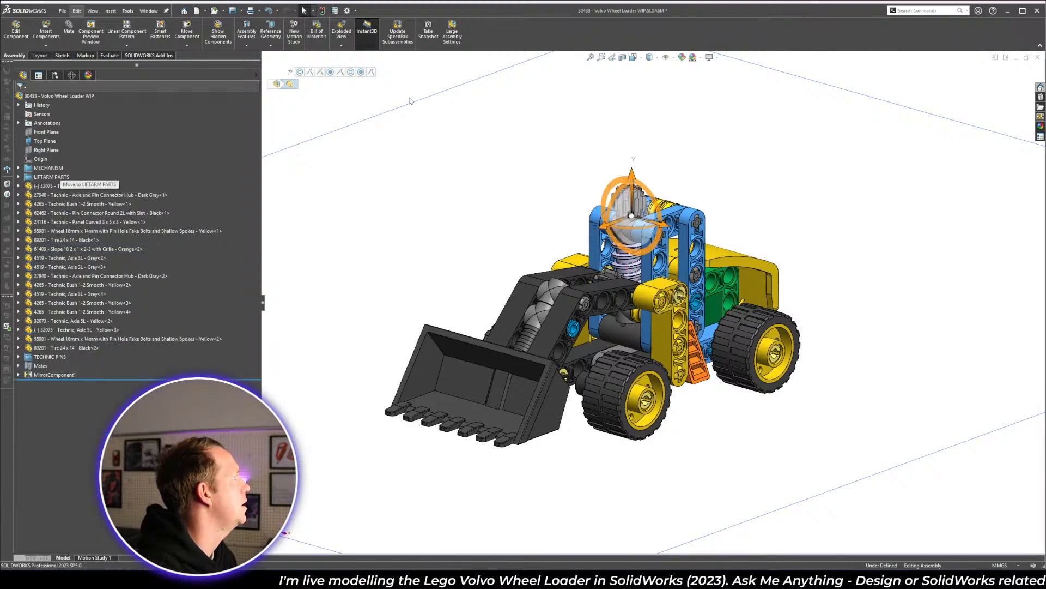
{"action": "left_click", "coordinate": [344, 105]}
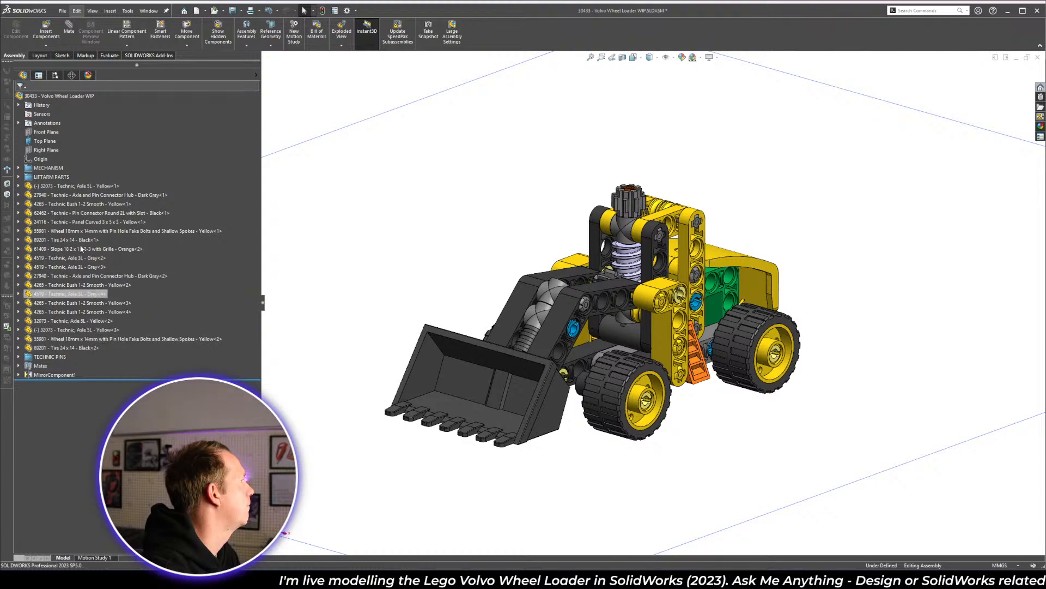
- Switch to the Build & Learn: Volvo slides in Chrome to check the building instructions, and return to the SolidWorks assembly
{"action": "left_click_drag", "start_coordinate": [80, 239], "coordinate": [69, 339]}
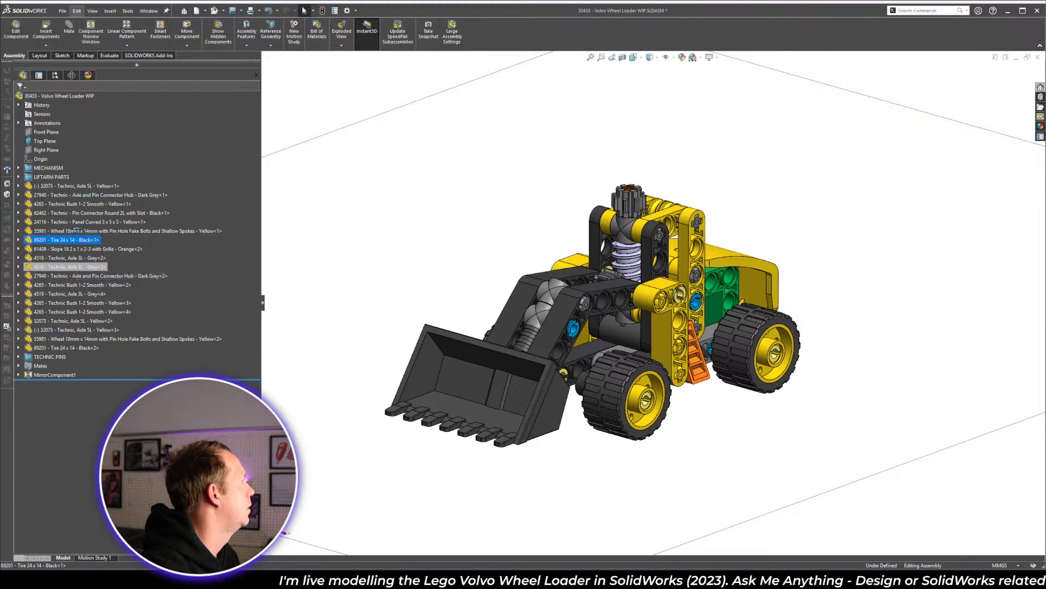
{"action": "scroll", "coordinate": [587, 297], "scroll_direction": "up", "scroll_amount": 3}
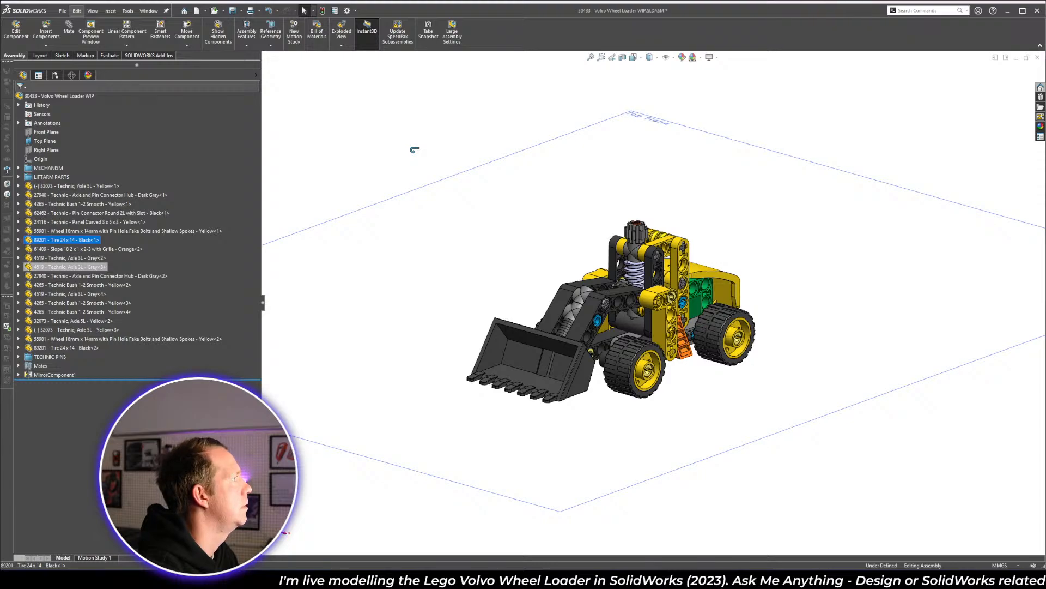
{"action": "key", "text": "alt+Tab"}
{"action": "key", "text": "alt+Tab"}
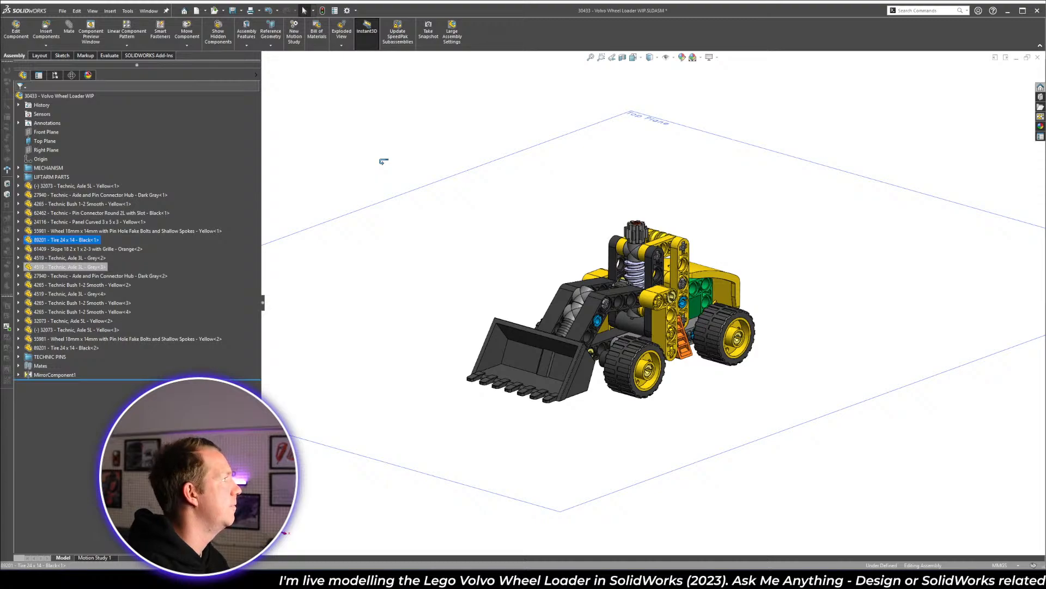
{"action": "key", "text": "alt+Tab"}
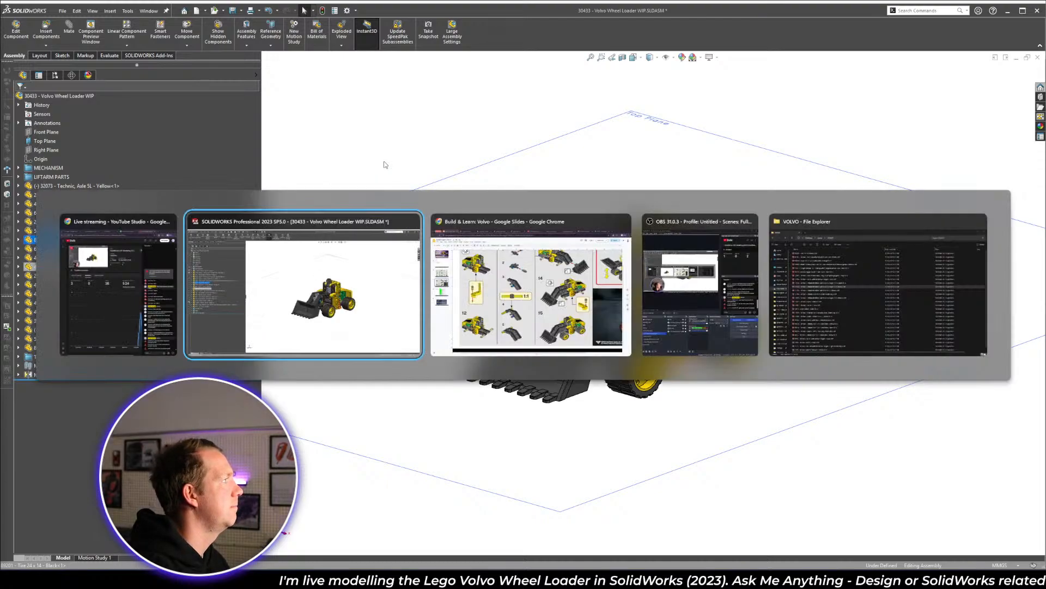
{"action": "key", "text": "alt+Tab"}
{"action": "key", "text": "alt+Tab"}
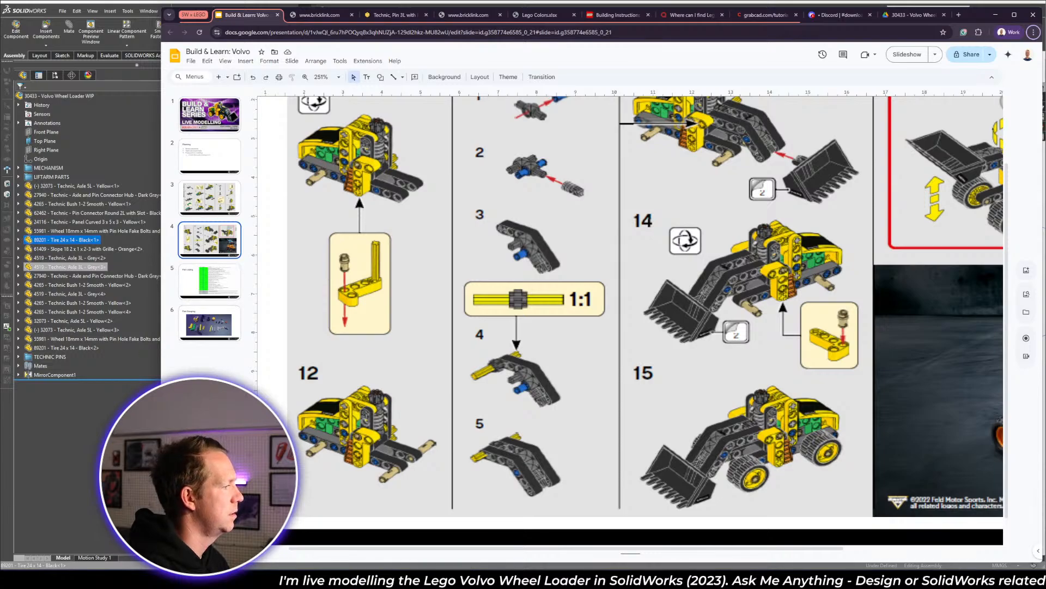
{"action": "key", "text": "alt+Tab"}
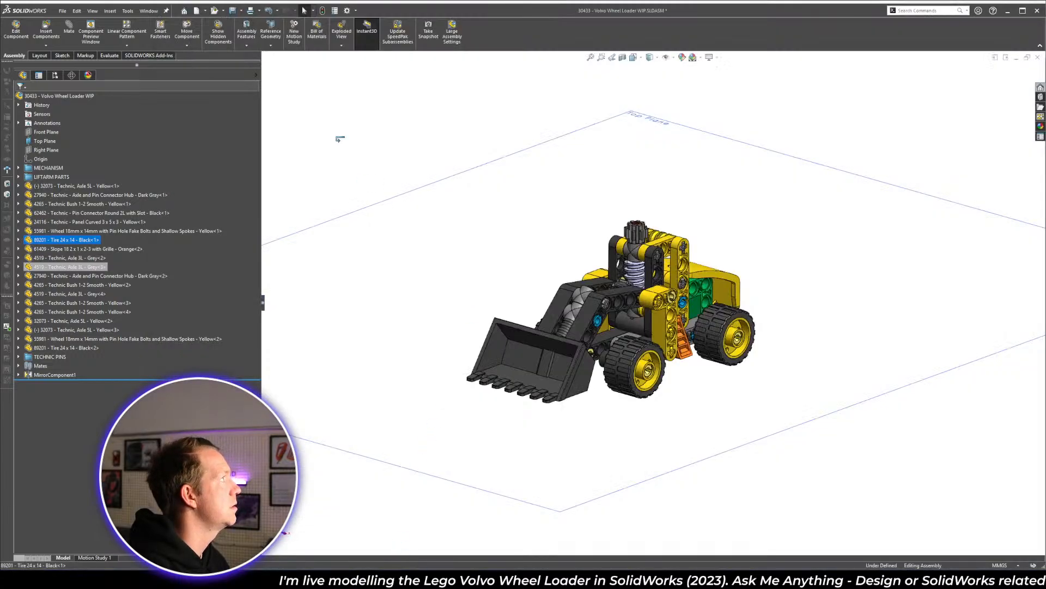
- Clear the selection and save the Volvo Wheel Loader assembly
{"action": "left_click", "coordinate": [378, 156]}
{"action": "key", "text": "ctrl+s"}
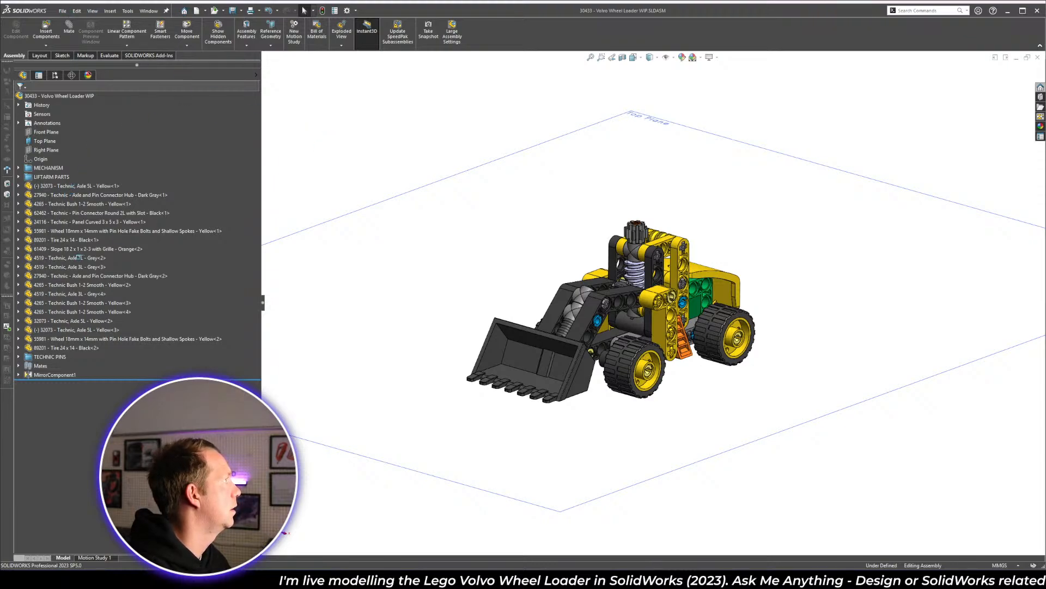
{"action": "key", "text": "alt+Tab"}
{"action": "key", "text": "alt+Tab"}
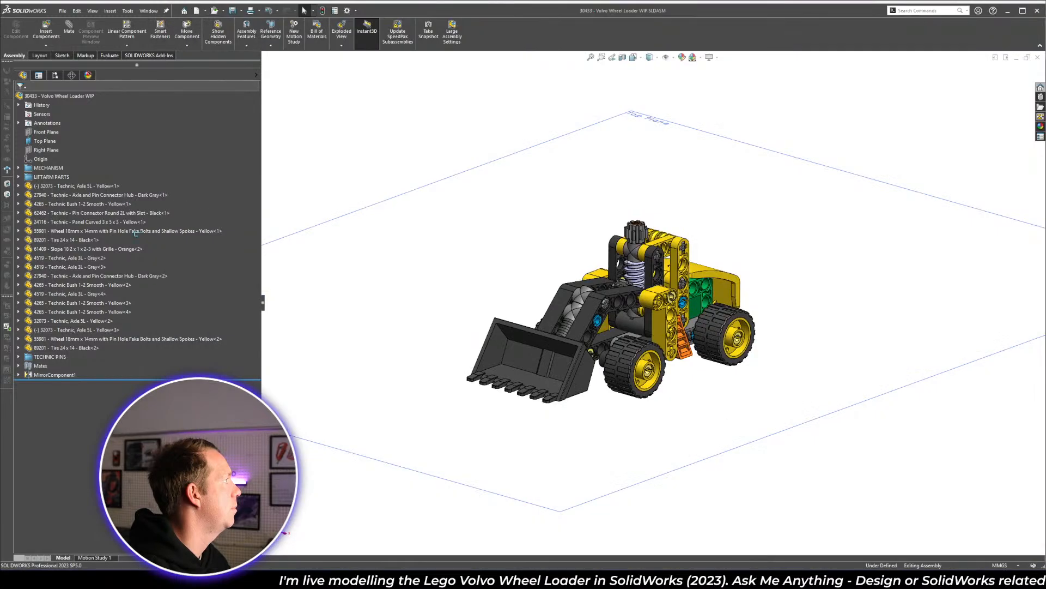
- Highlight the LIFTARM PARTS folder's components on the model and examine the yellow L-shaped liftarm beside the orange grille slope
{"action": "scroll", "coordinate": [695, 493], "scroll_direction": "up", "scroll_amount": 3}
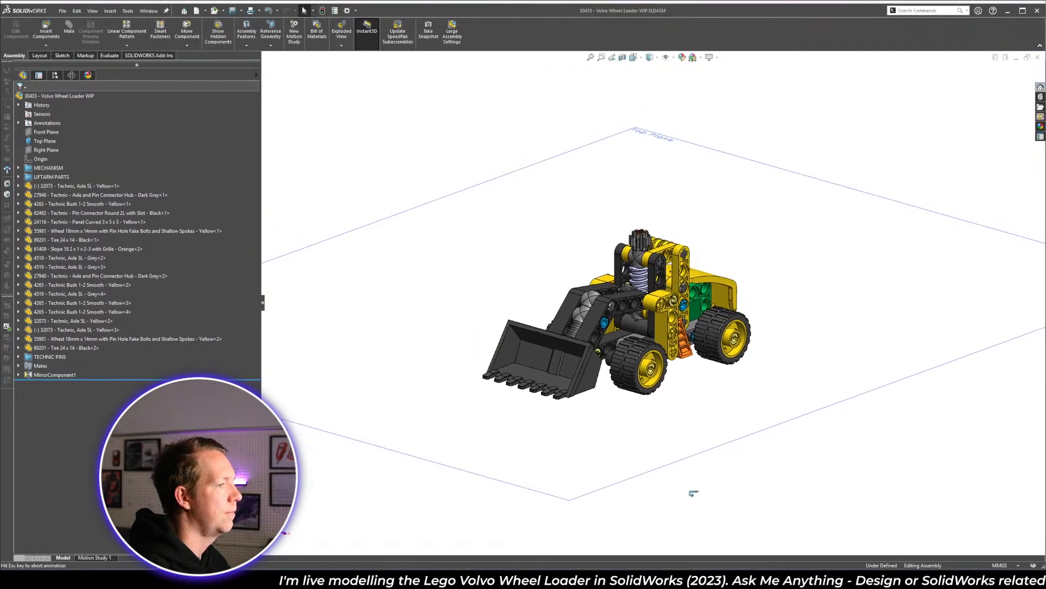
{"action": "middle_click_drag", "start_coordinate": [696, 495], "coordinate": [739, 404]}
{"action": "scroll", "coordinate": [650, 273], "scroll_direction": "down", "scroll_amount": 4}
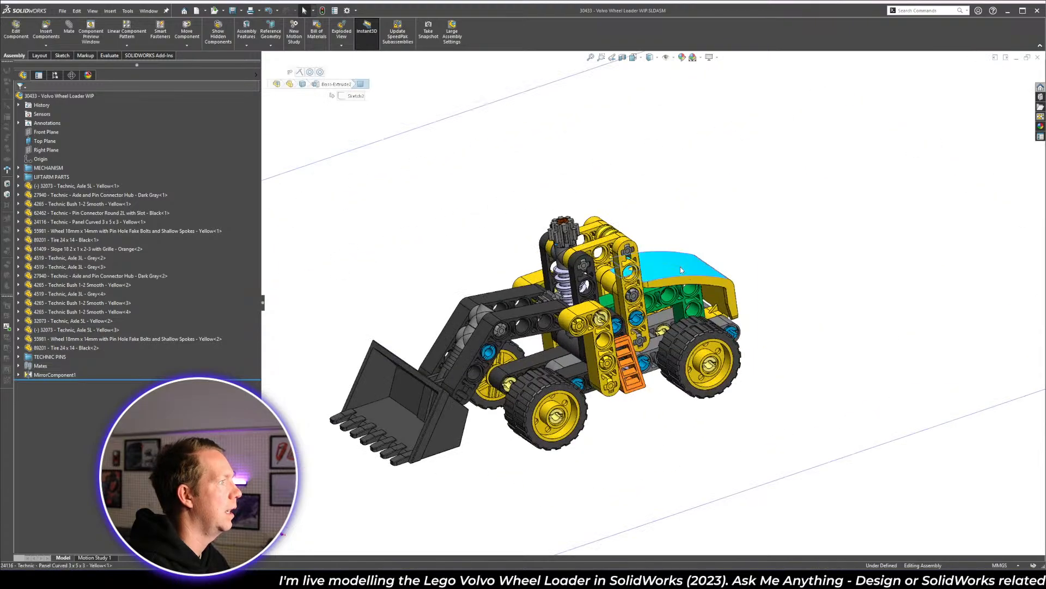
{"action": "scroll", "coordinate": [681, 267], "scroll_direction": "up", "scroll_amount": 3}
{"action": "scroll", "coordinate": [619, 286], "scroll_direction": "down", "scroll_amount": 3}
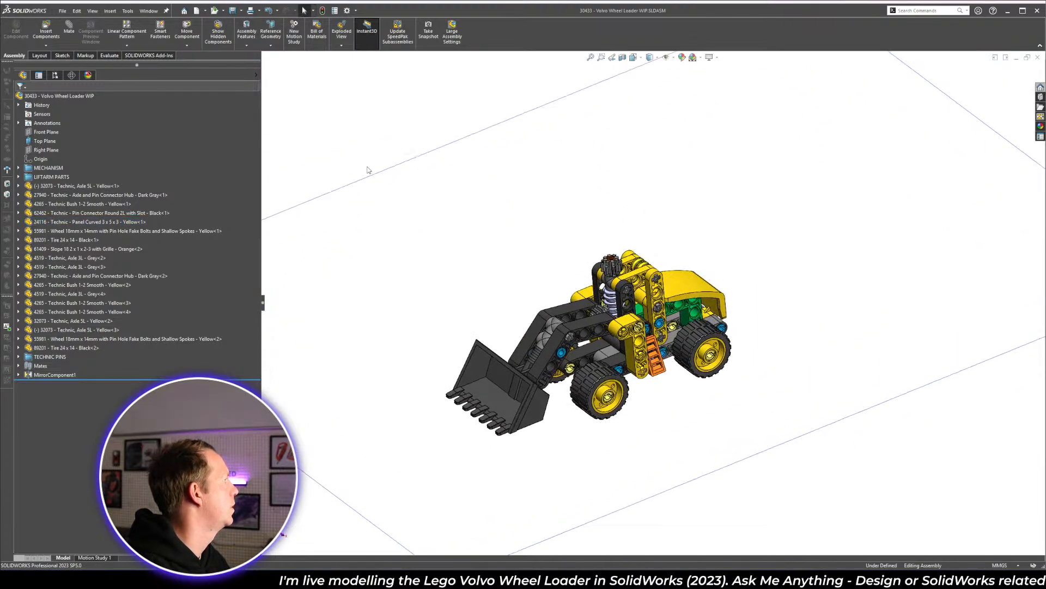
{"action": "left_click", "coordinate": [76, 186]}
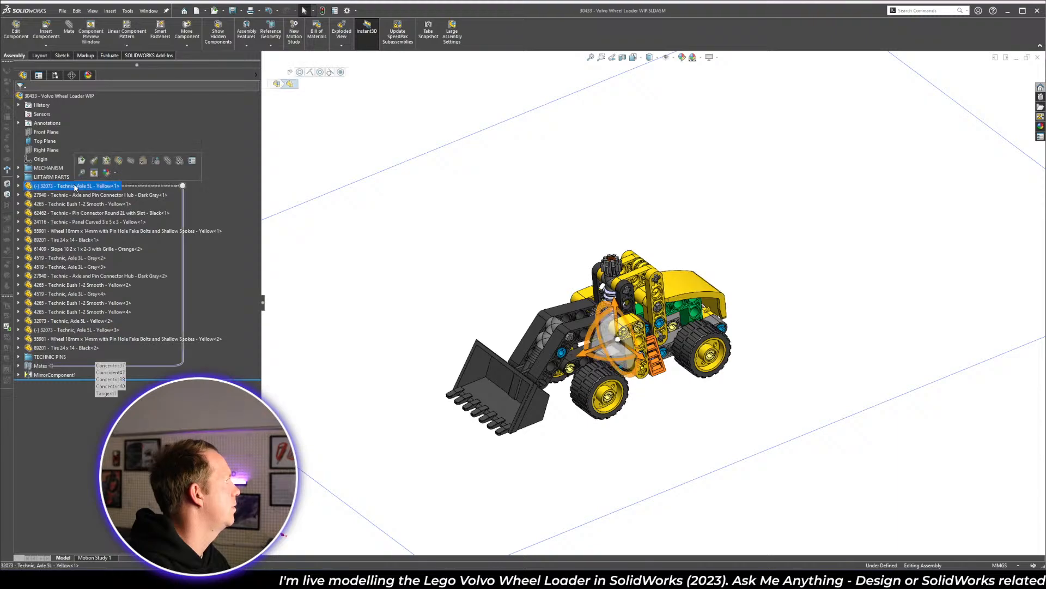
{"action": "left_click", "coordinate": [60, 177]}
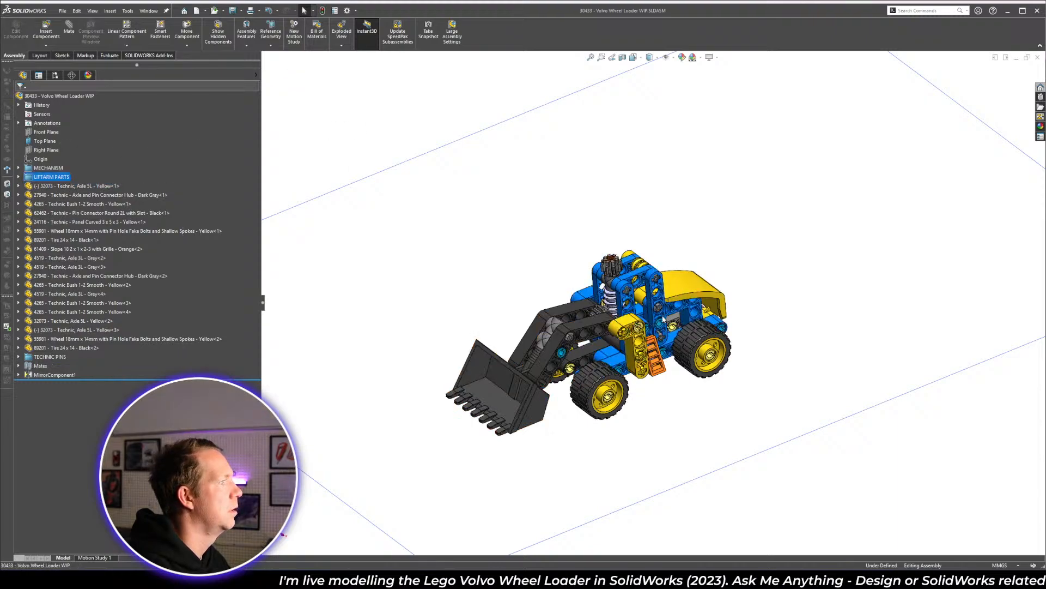
{"action": "middle_click_drag", "start_coordinate": [664, 319], "coordinate": [665, 357]}
{"action": "scroll", "coordinate": [663, 355], "scroll_direction": "down", "scroll_amount": 3}
{"action": "left_click", "coordinate": [593, 307]}
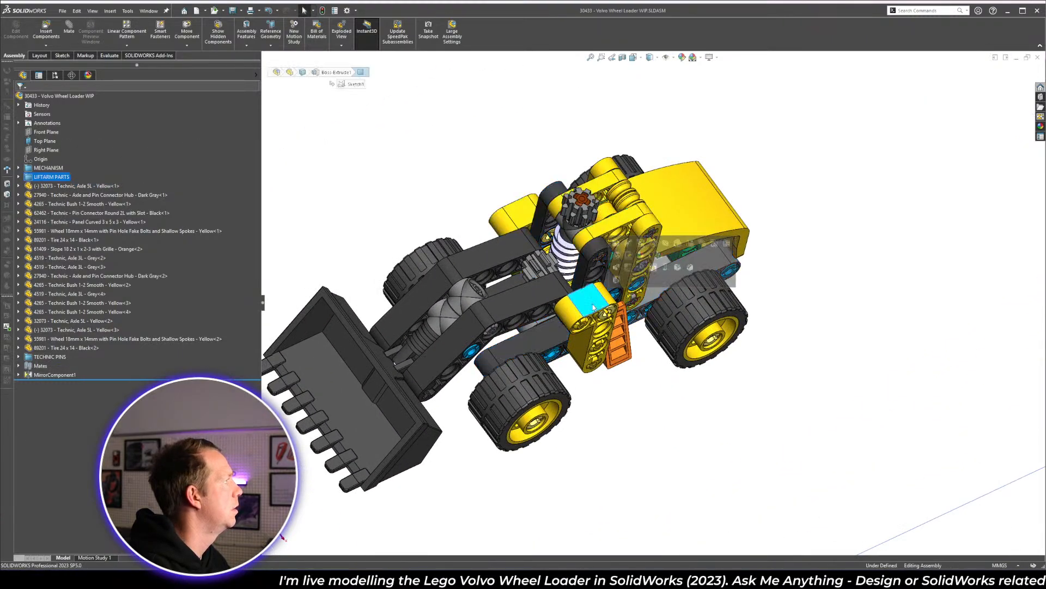
{"action": "left_click", "coordinate": [51, 177]}
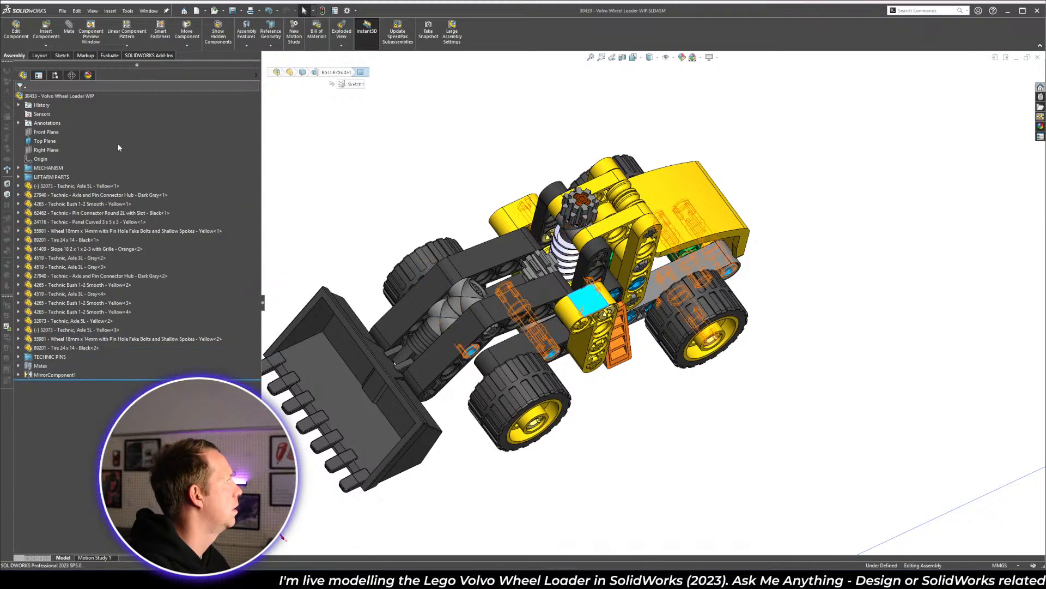
{"action": "middle_click_drag", "start_coordinate": [478, 231], "coordinate": [490, 177]}
{"action": "left_click", "coordinate": [921, 434]}
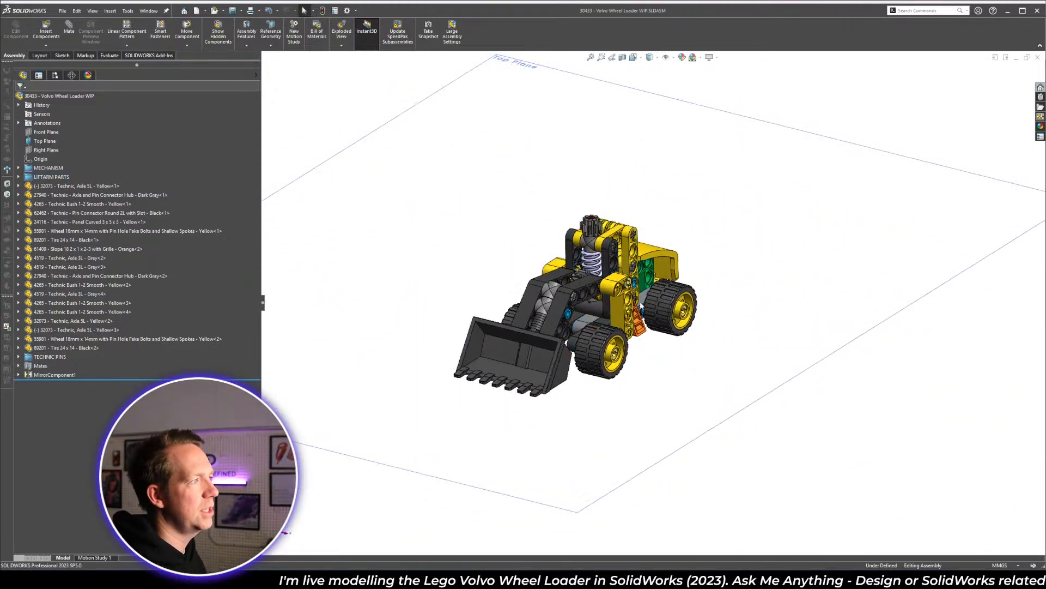
- Run Interference Detection on the whole wheel loader assembly with the default options
{"action": "scroll", "coordinate": [602, 283], "scroll_direction": "down", "scroll_amount": 3}
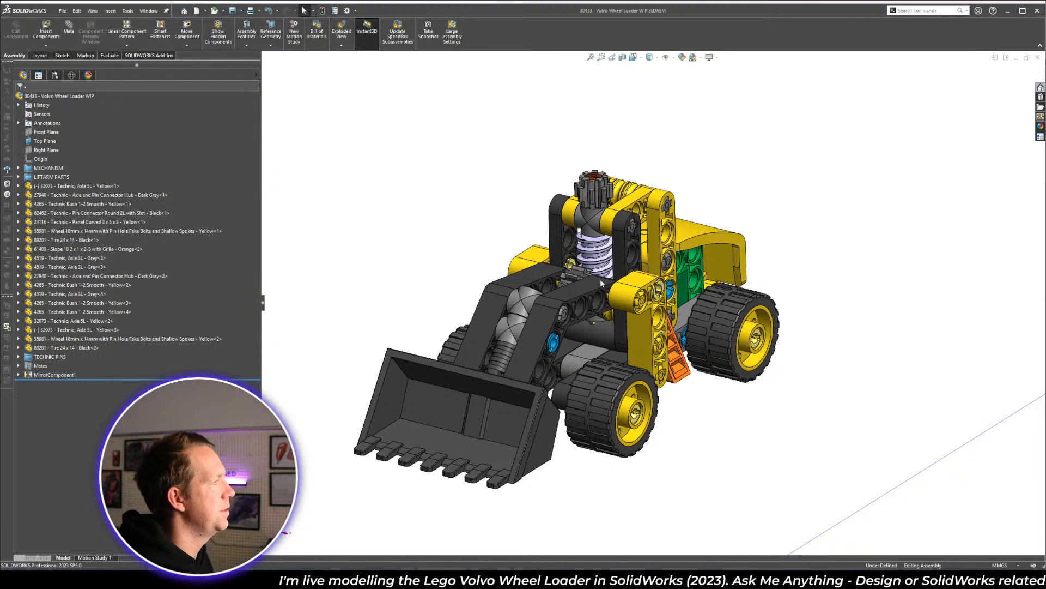
{"action": "scroll", "coordinate": [683, 382], "scroll_direction": "up", "scroll_amount": 3}
{"action": "middle_click_drag", "start_coordinate": [683, 382], "coordinate": [627, 370]}
{"action": "scroll", "coordinate": [735, 281], "scroll_direction": "down", "scroll_amount": 2}
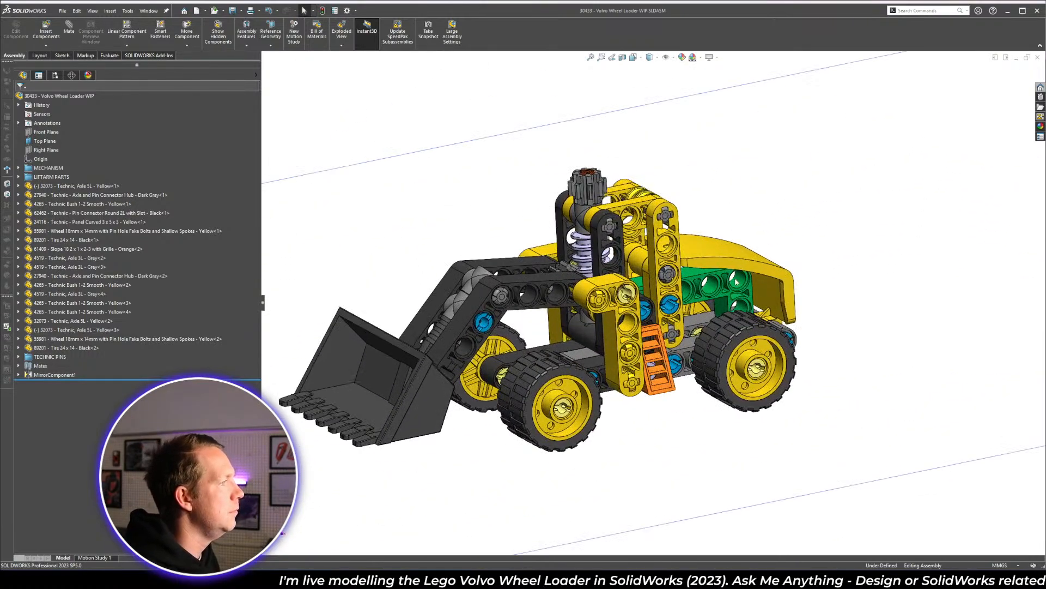
{"action": "left_click", "coordinate": [109, 56]}
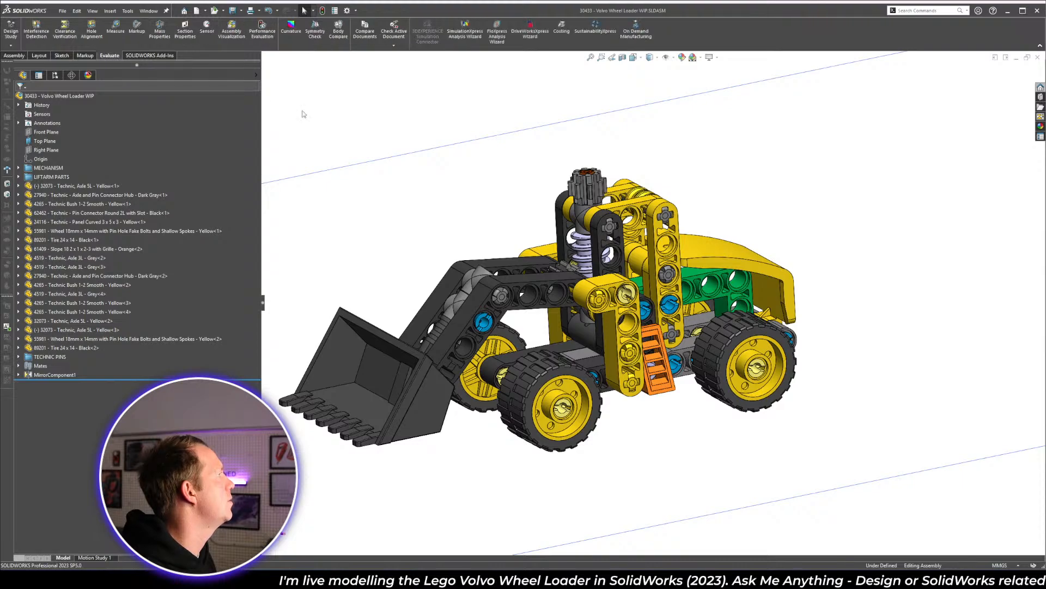
{"action": "left_click", "coordinate": [36, 29]}
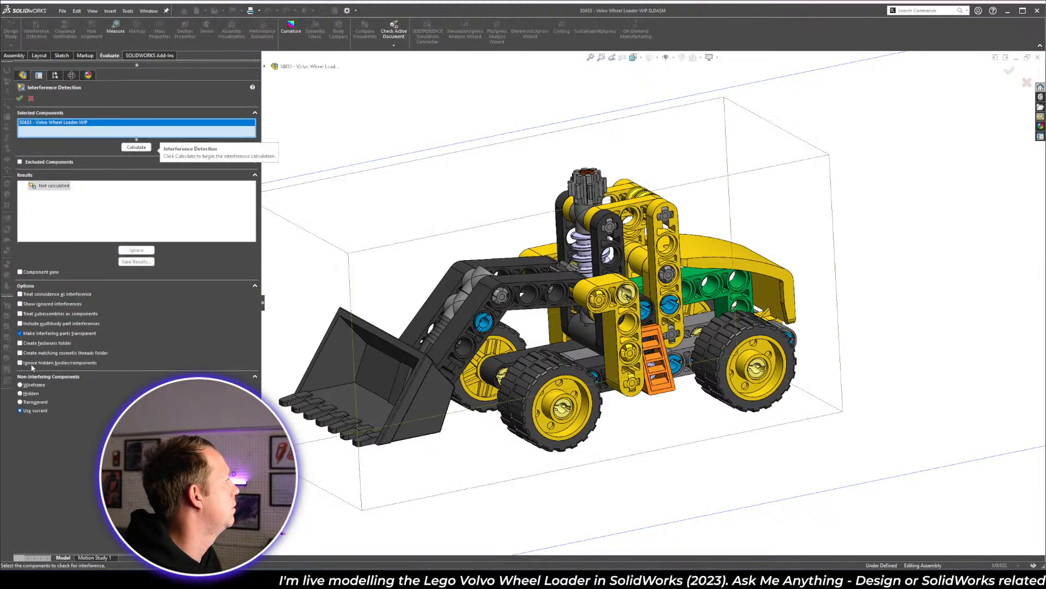
{"action": "left_click", "coordinate": [136, 148]}
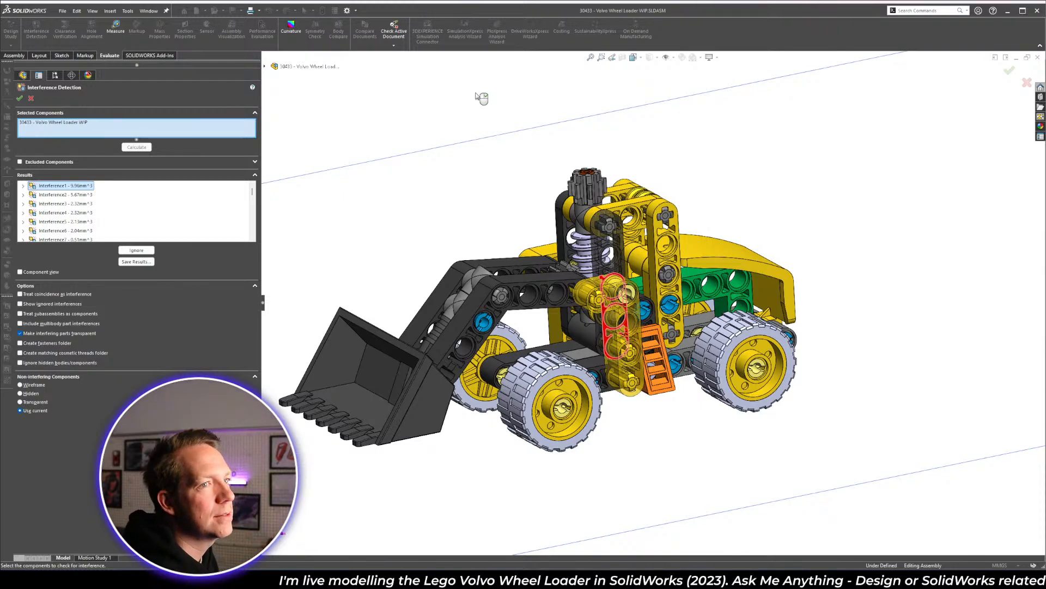
- Examine the two liftarms involved in the first interference result from several angles, and close Interference Detection
{"action": "scroll", "coordinate": [614, 278], "scroll_direction": "down", "scroll_amount": 5}
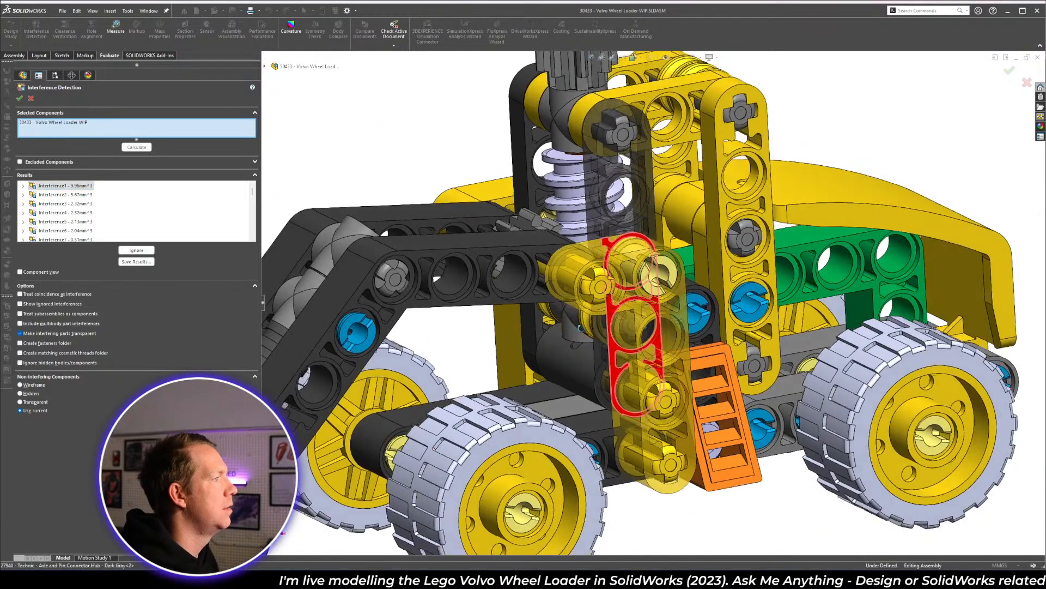
{"action": "middle_click_drag", "start_coordinate": [632, 264], "coordinate": [714, 354]}
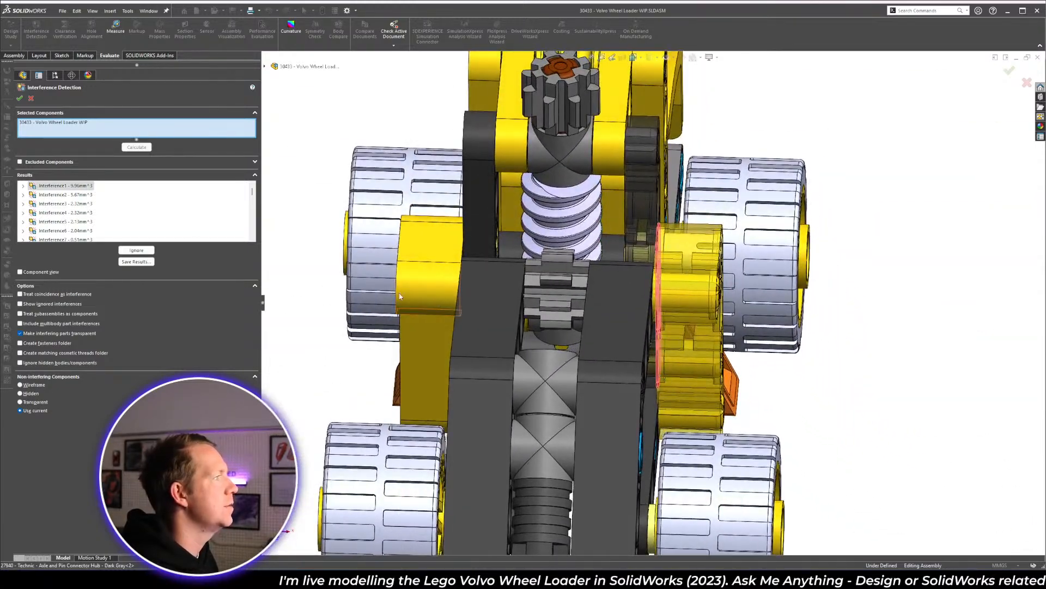
{"action": "left_click", "coordinate": [23, 186]}
{"action": "left_click", "coordinate": [127, 194]}
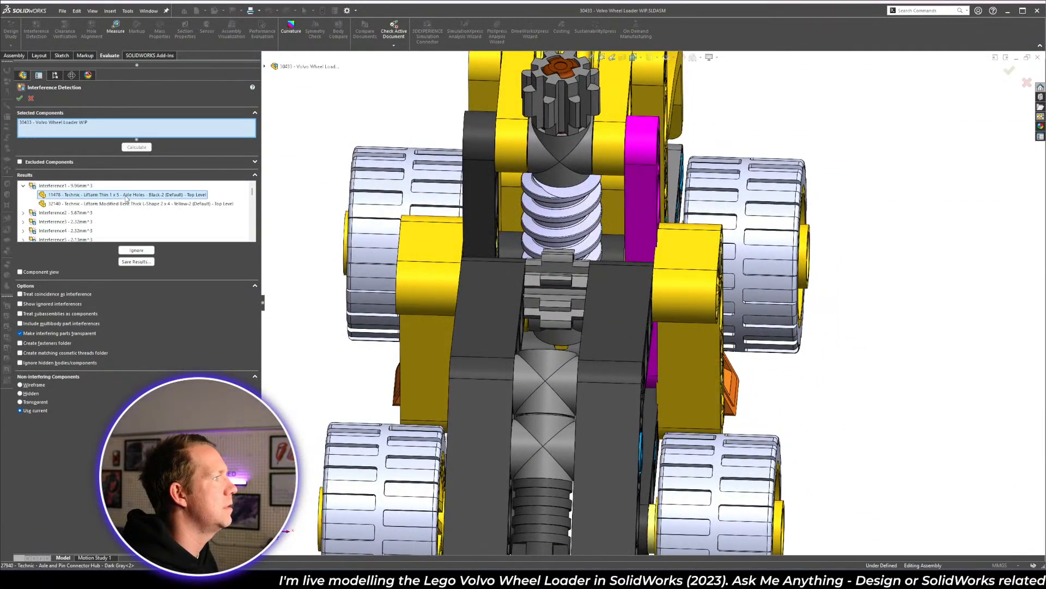
{"action": "left_click", "coordinate": [126, 203]}
{"action": "middle_click_drag", "start_coordinate": [732, 279], "coordinate": [731, 301]}
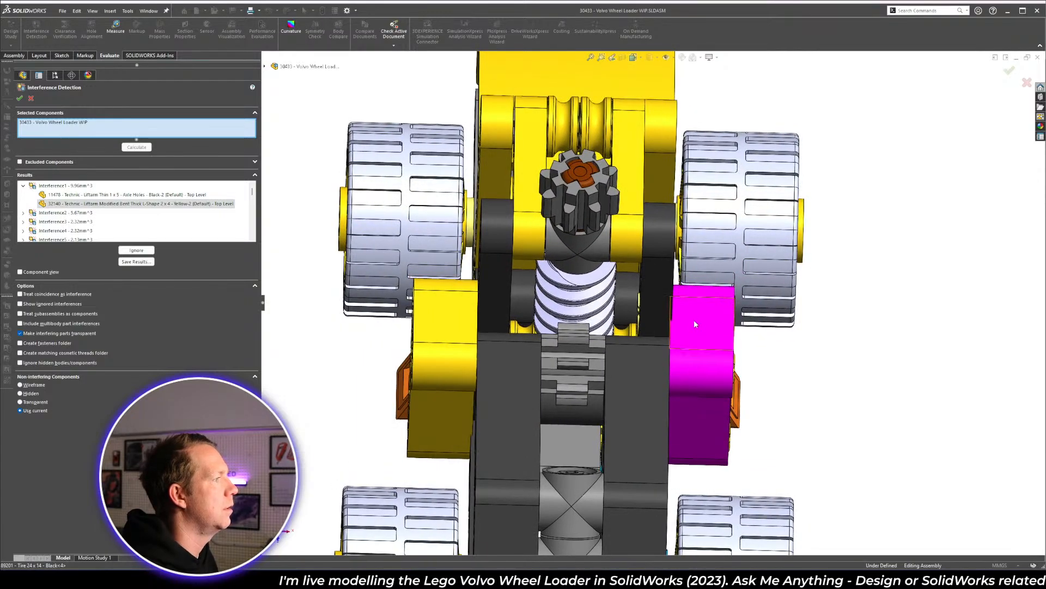
{"action": "scroll", "coordinate": [617, 333], "scroll_direction": "down", "scroll_amount": 5}
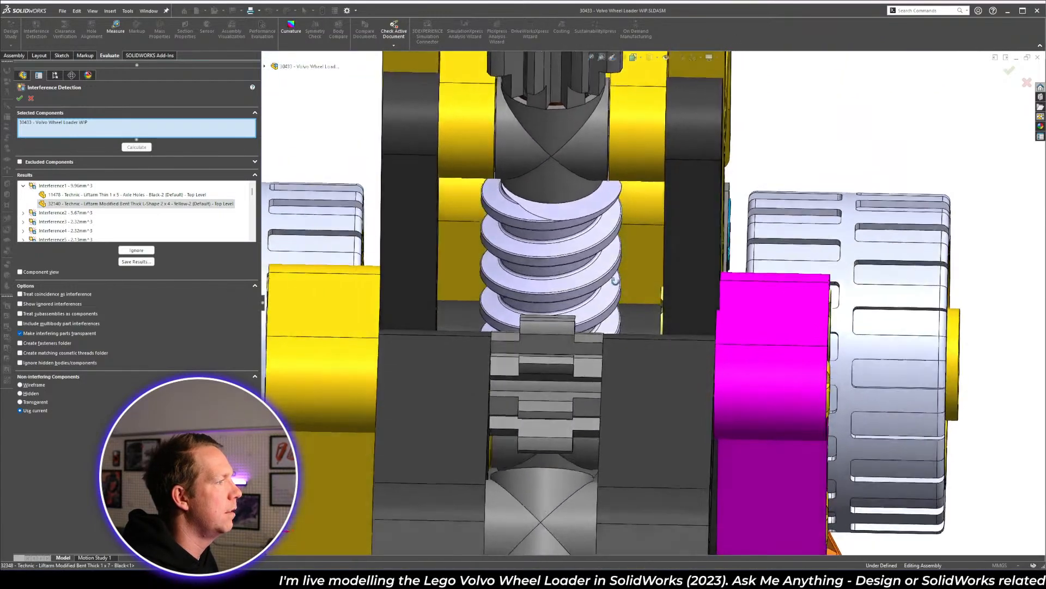
{"action": "middle_click_drag", "start_coordinate": [614, 281], "coordinate": [614, 335]}
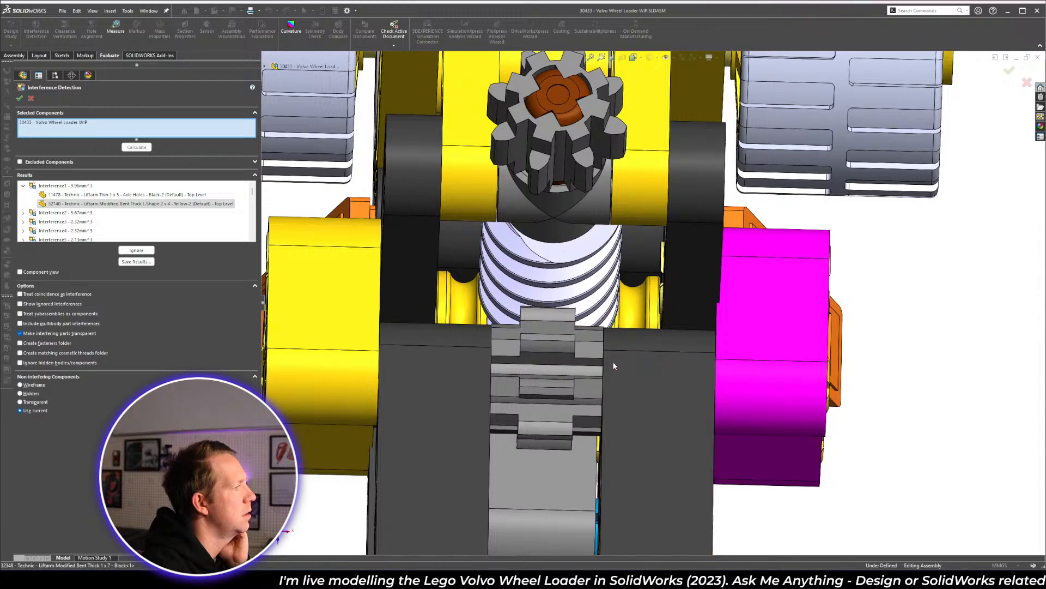
{"action": "middle_click_drag", "start_coordinate": [573, 374], "coordinate": [621, 313]}
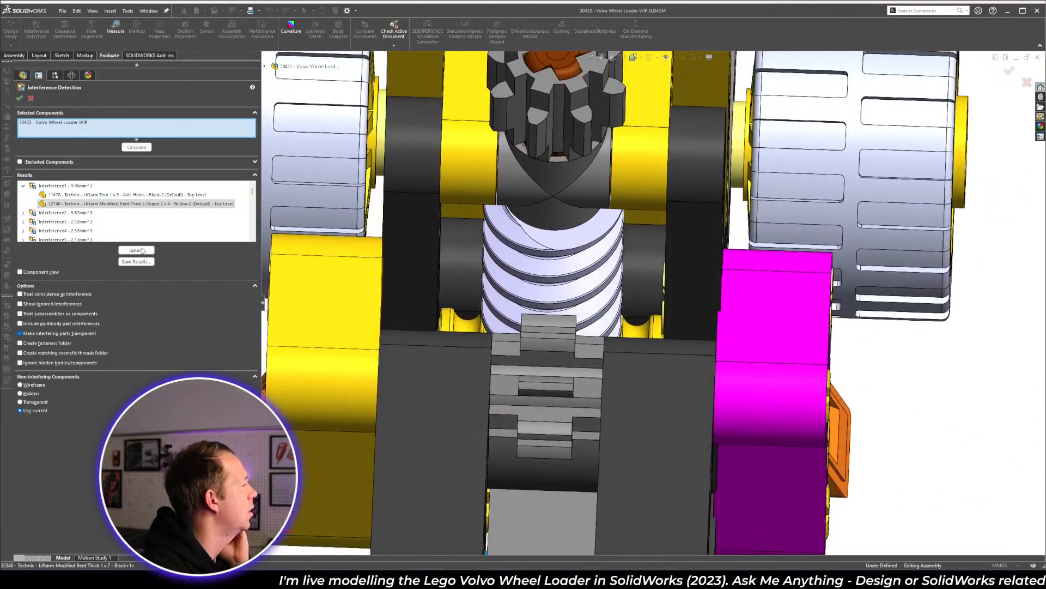
{"action": "left_click", "coordinate": [31, 99]}
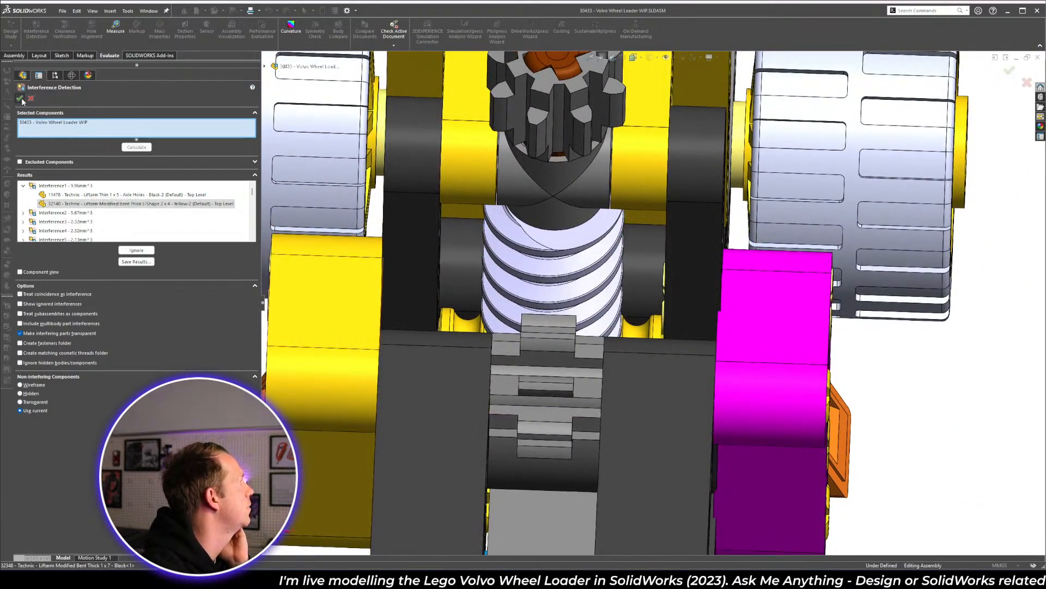
- Delete the coincident mate between the black 1 x 7 bent liftarm and the yellow 2 x 4 L-shape liftarm
{"action": "left_click", "coordinate": [508, 352]}
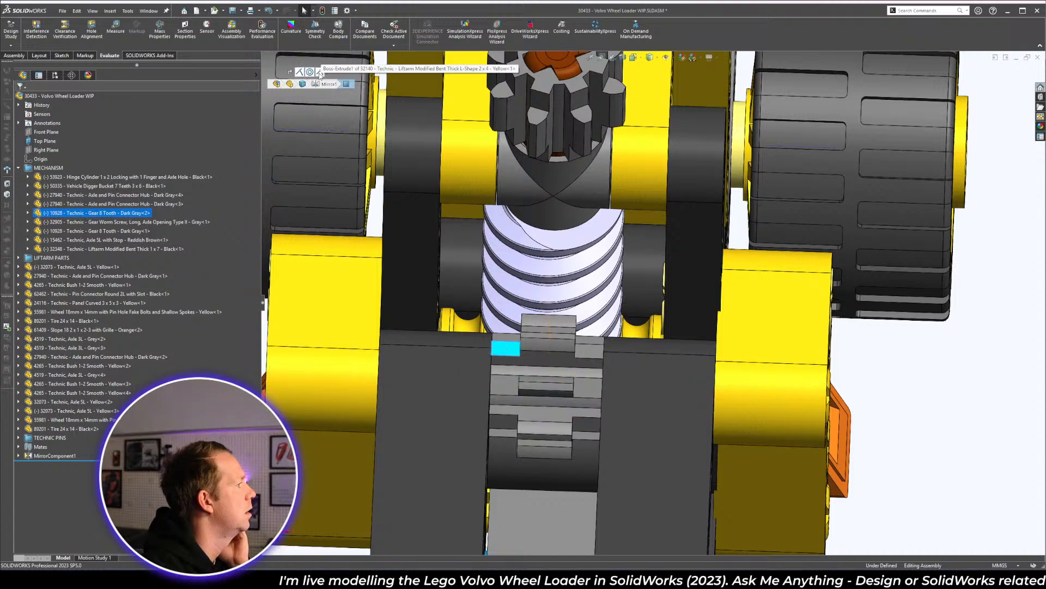
{"action": "scroll", "coordinate": [473, 406], "scroll_direction": "up", "scroll_amount": 5}
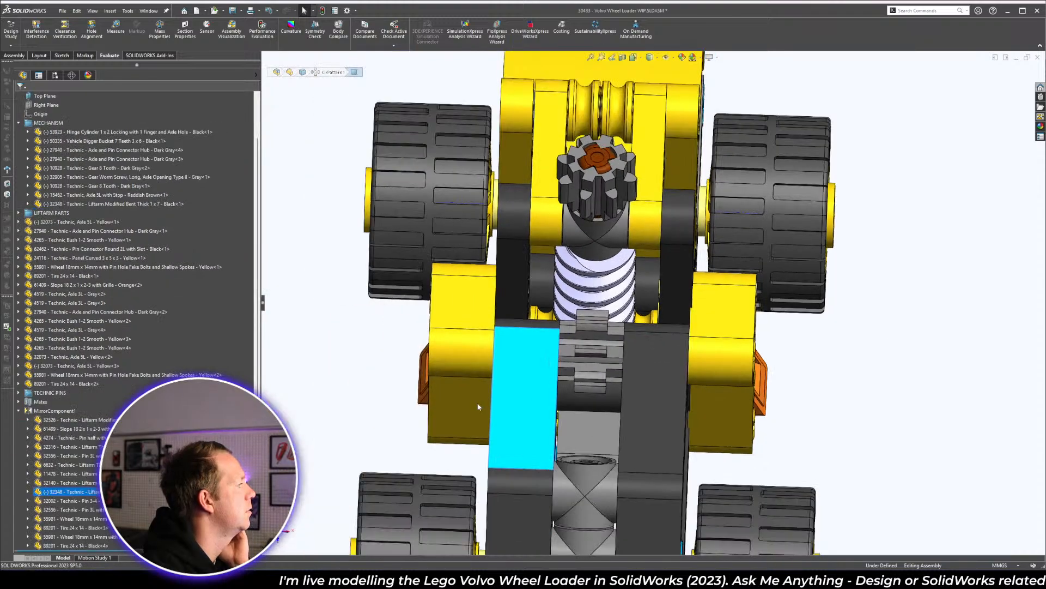
{"action": "left_click", "coordinate": [670, 362]}
{"action": "scroll", "coordinate": [671, 362], "scroll_direction": "down", "scroll_amount": 3}
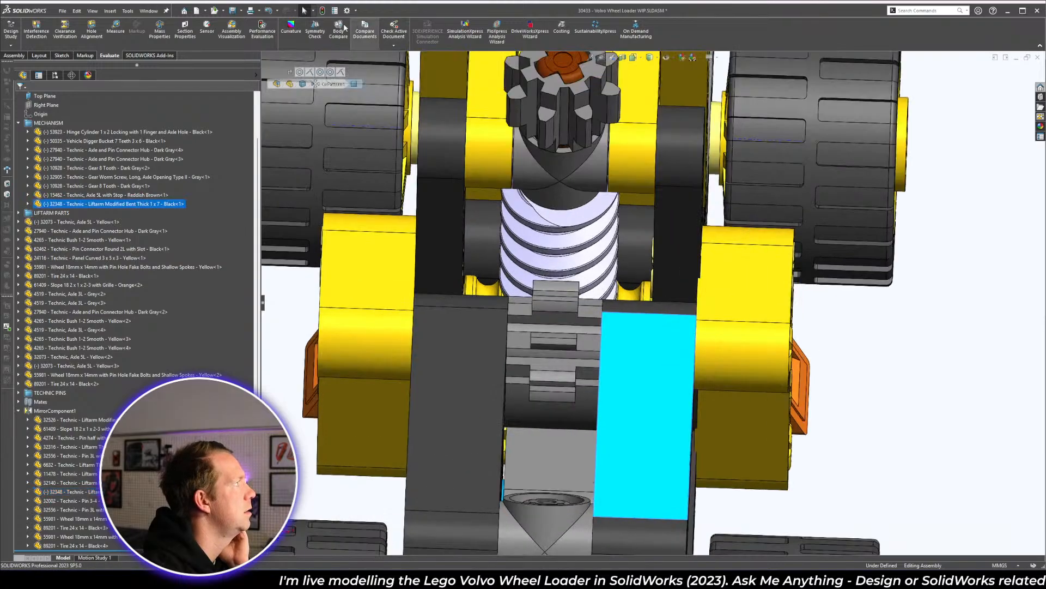
{"action": "left_click", "coordinate": [311, 73]}
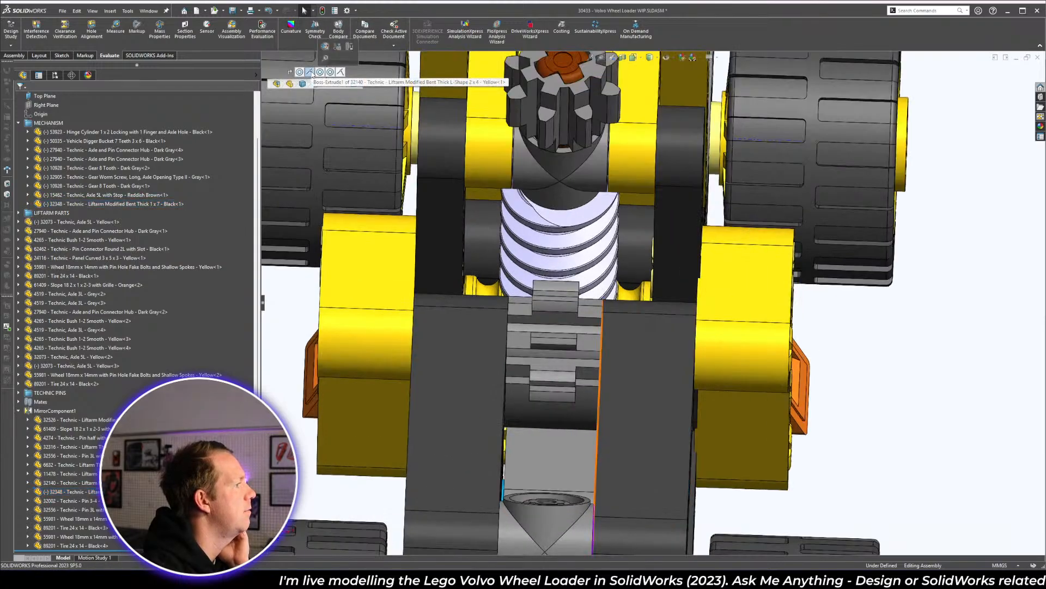
{"action": "key", "text": "Delete"}
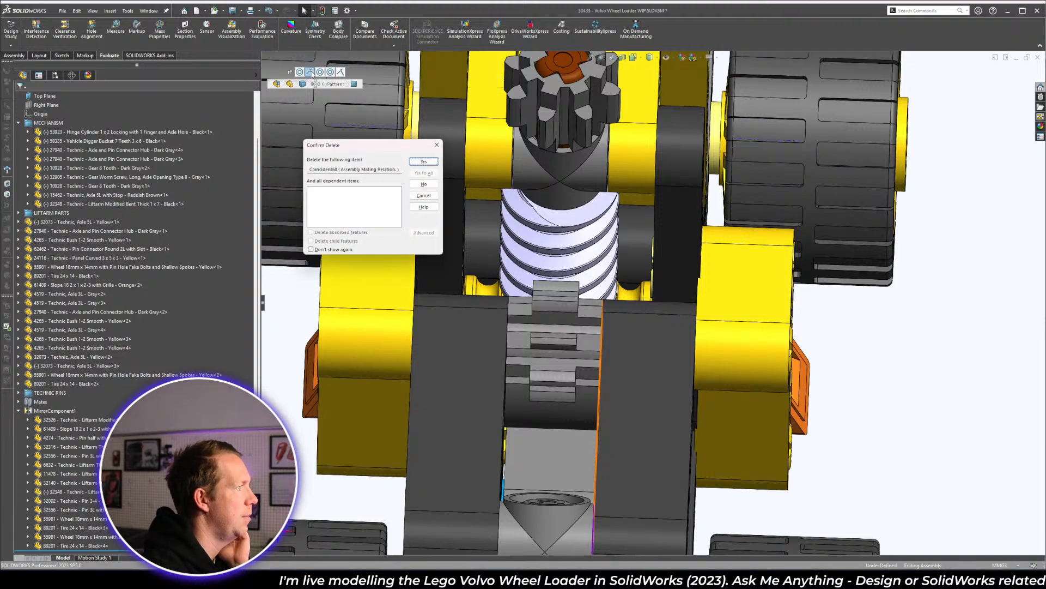
{"action": "key", "text": "Return"}
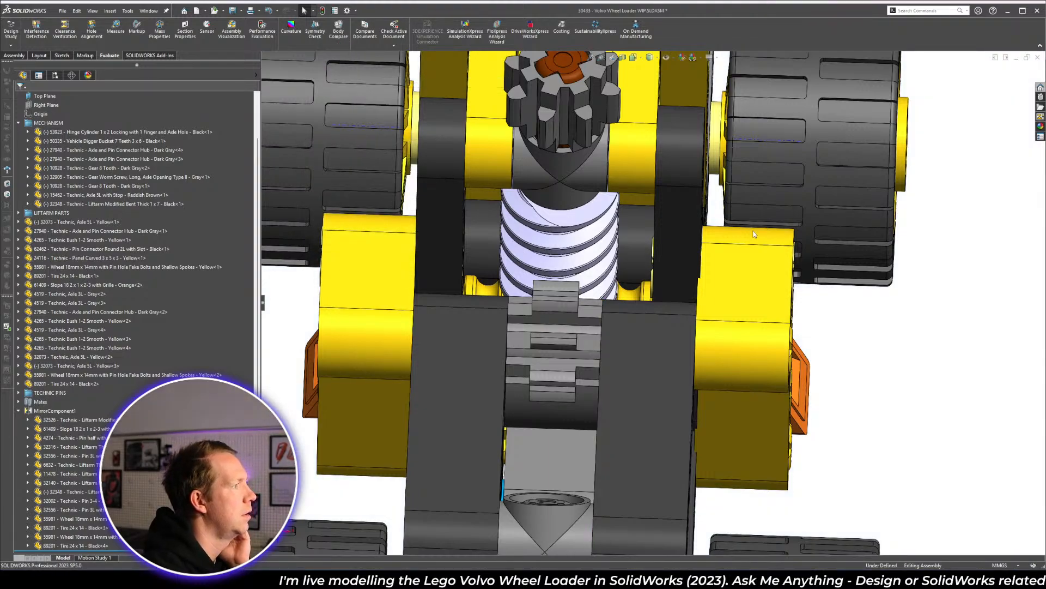
- Check whether the black 1 x 7 bent liftarms and the mirrored yellow L-shape liftarm are free to move
{"action": "left_click", "coordinate": [653, 384]}
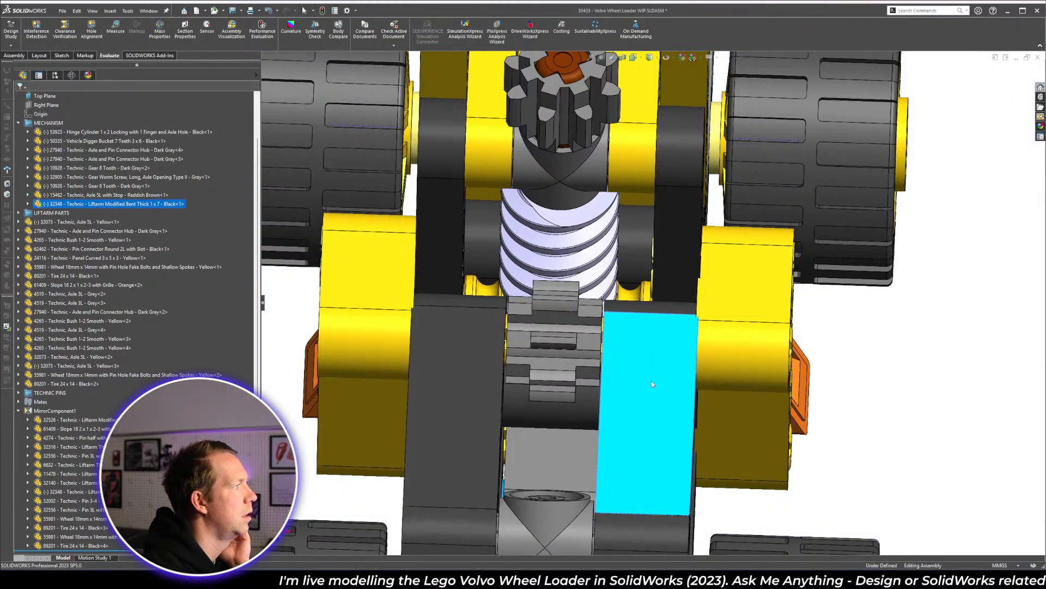
{"action": "scroll", "coordinate": [660, 322], "scroll_direction": "up", "scroll_amount": 2}
{"action": "left_click", "coordinate": [499, 302]}
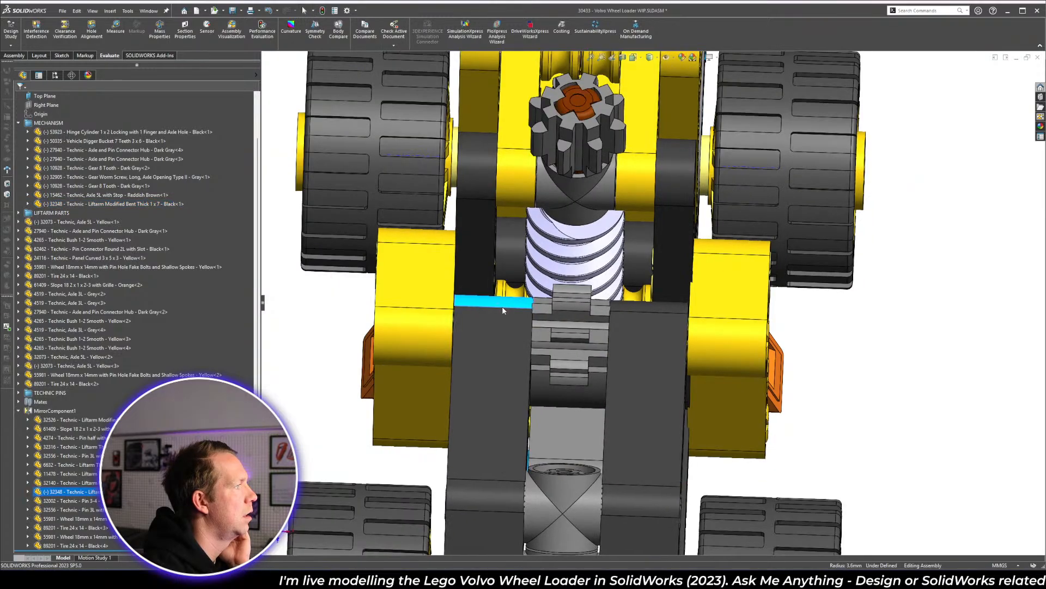
{"action": "middle_click_drag", "start_coordinate": [577, 307], "coordinate": [681, 326]}
{"action": "left_click_drag", "start_coordinate": [700, 328], "coordinate": [703, 331]}
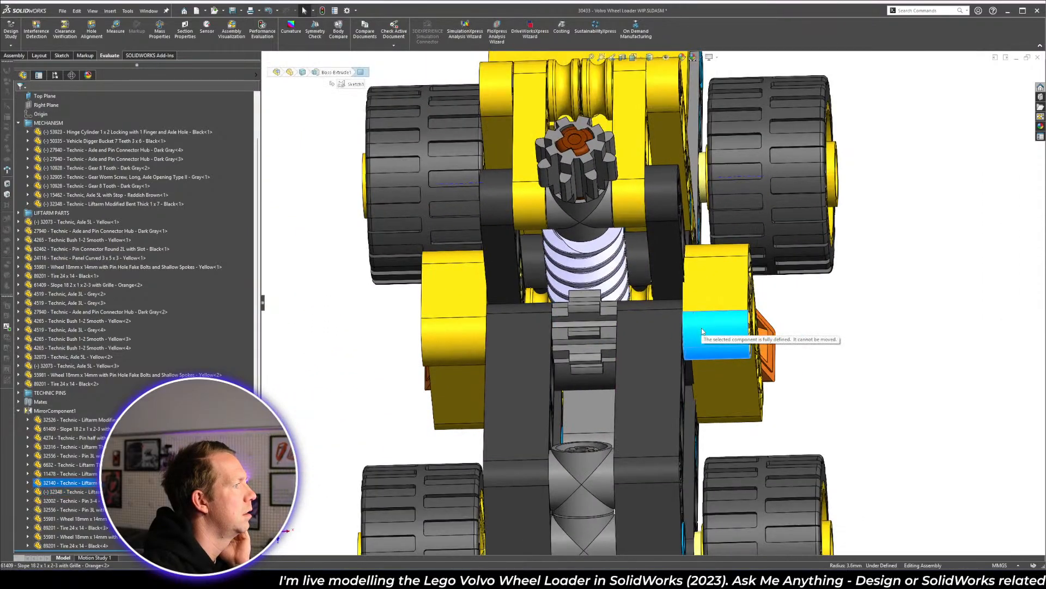
{"action": "middle_click_drag", "start_coordinate": [703, 331], "coordinate": [668, 366]}
{"action": "middle_click_drag", "start_coordinate": [599, 417], "coordinate": [692, 408]}
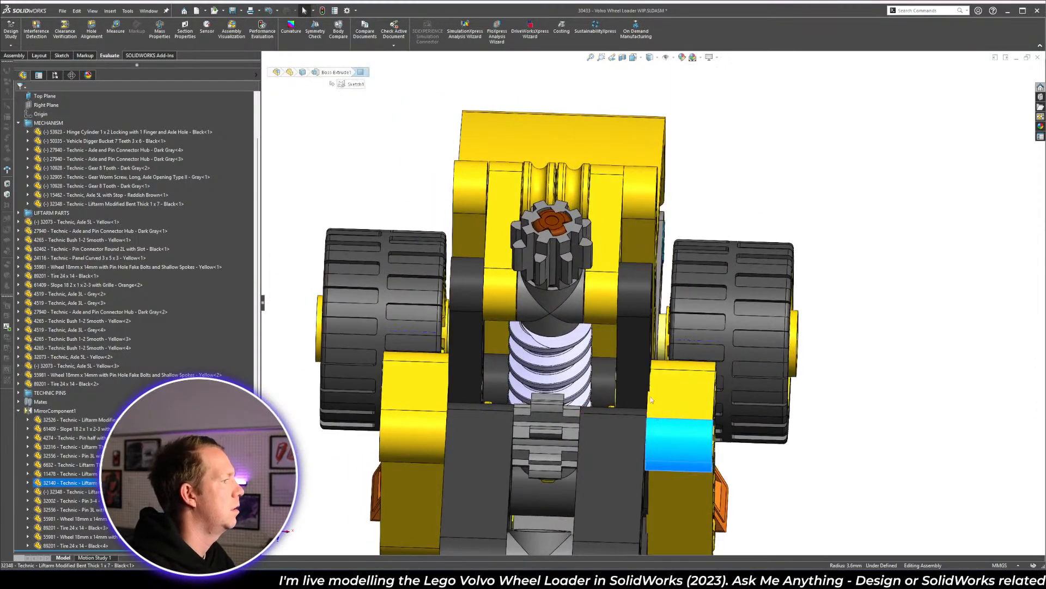
- Compare the yellow 2 x 4 L-shape liftarms on both sides of the loader and their fit against neighbouring parts
{"action": "left_click", "coordinate": [692, 409]}
{"action": "left_click", "coordinate": [724, 455]}
{"action": "left_click", "coordinate": [683, 409]}
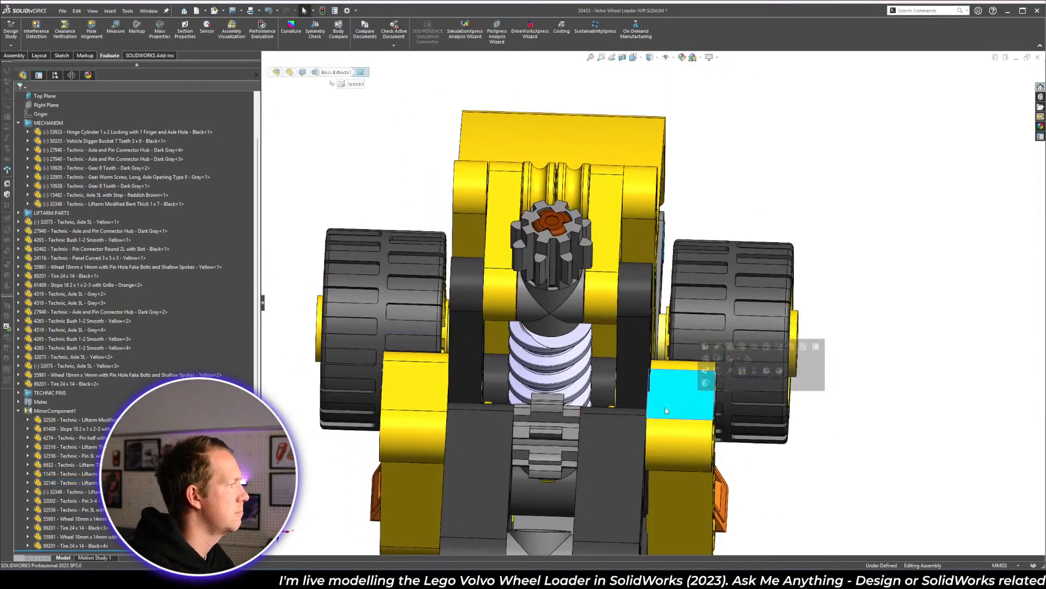
{"action": "left_click", "coordinate": [426, 393]}
{"action": "mouse_move", "coordinate": [426, 393]}
{"action": "middle_mouse_down"}
{"action": "mouse_move", "coordinate": [494, 394]}
{"action": "mouse_move", "coordinate": [436, 397]}
{"action": "middle_mouse_up"}
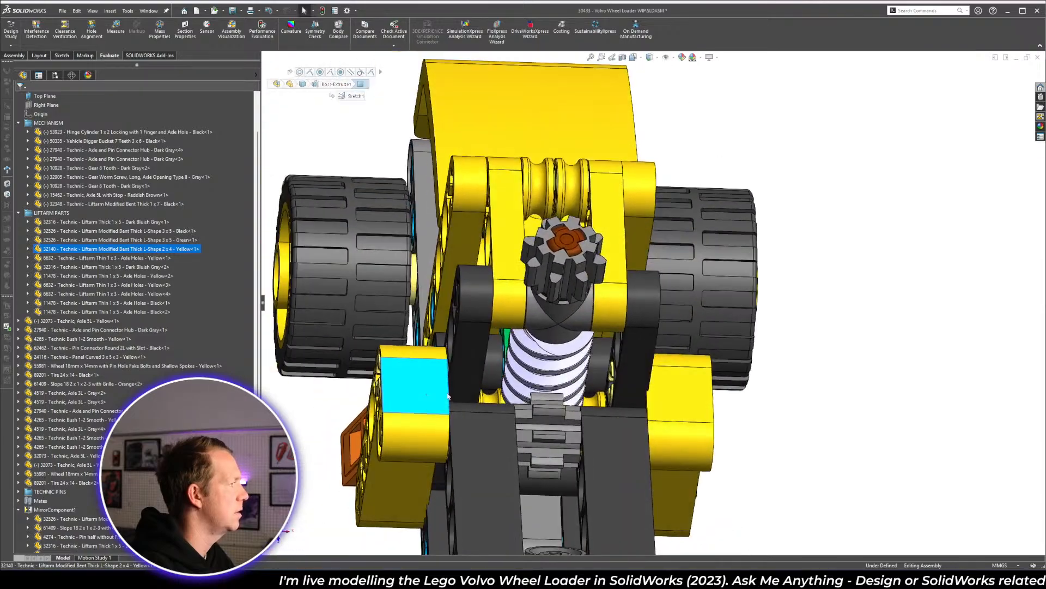
{"action": "scroll", "coordinate": [403, 393], "scroll_direction": "down", "scroll_amount": 5}
{"action": "middle_click_drag", "start_coordinate": [544, 340], "coordinate": [528, 310]}
{"action": "key", "text": "ctrl+1"}
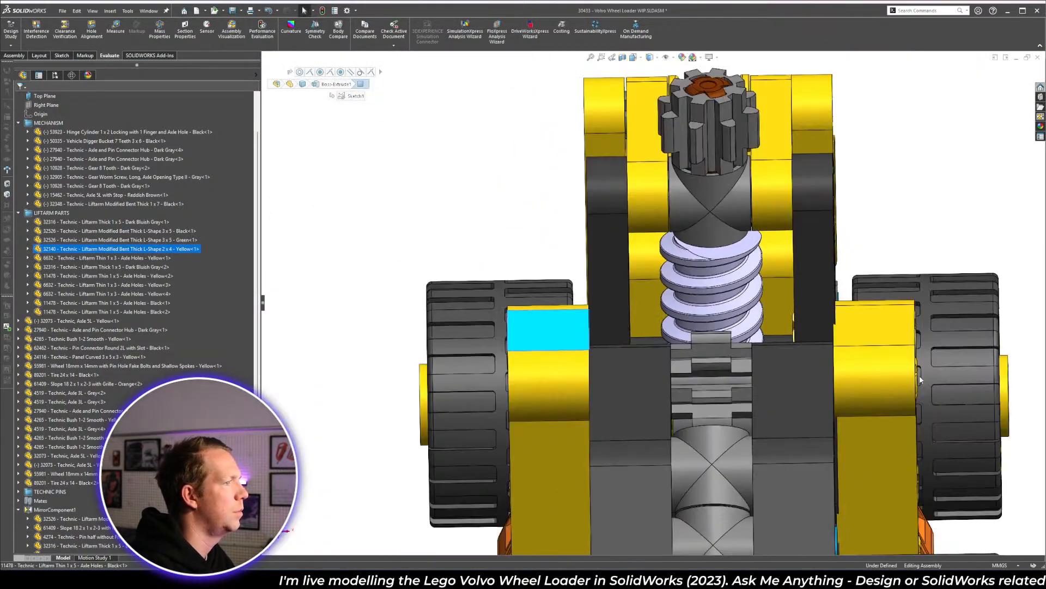
{"action": "left_click", "coordinate": [876, 325]}
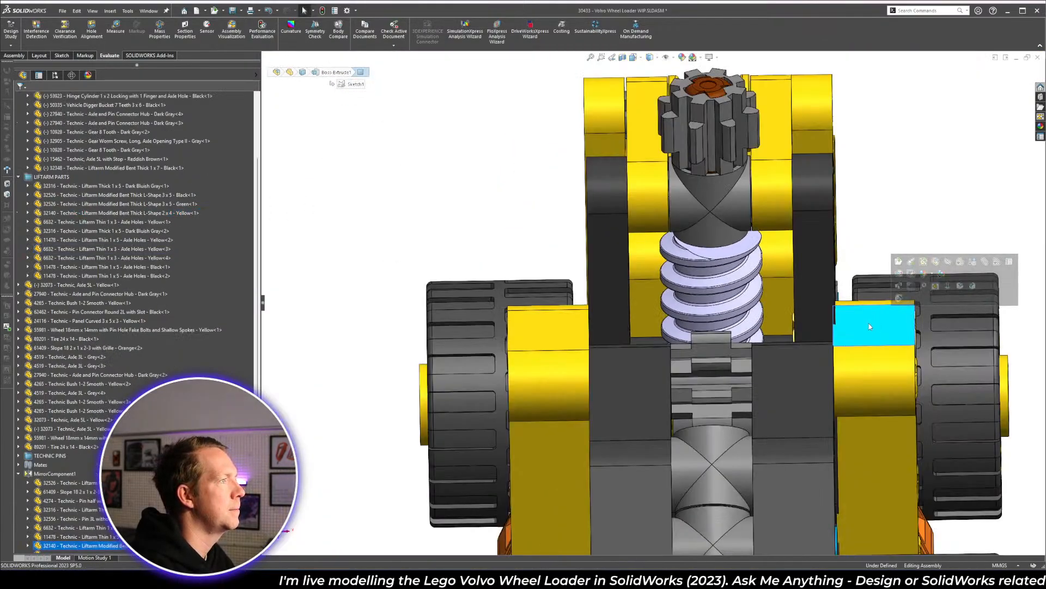
{"action": "key", "text": "ctrl+5"}
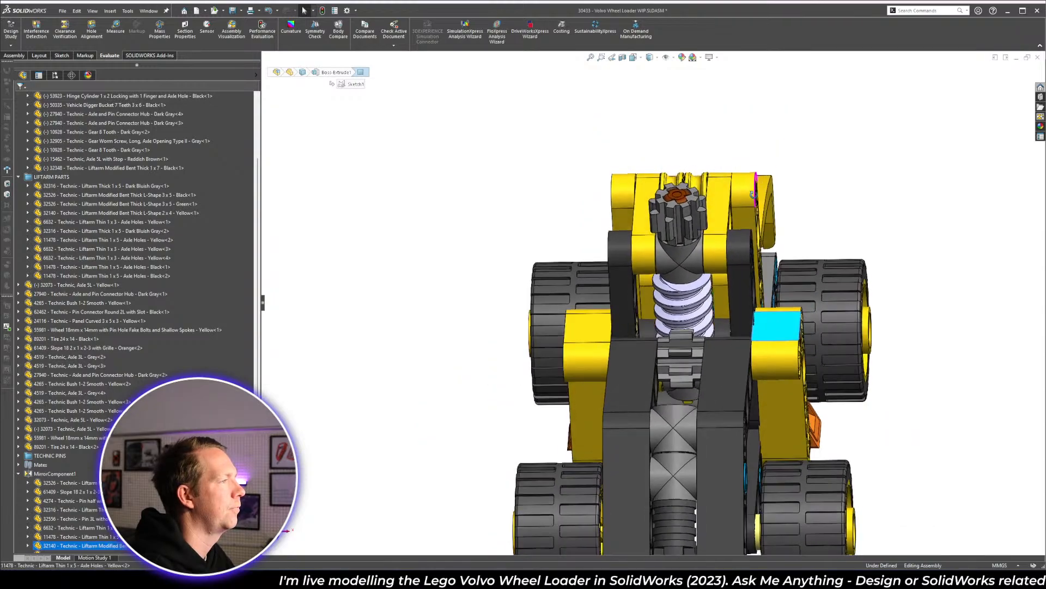
- Inspect the liftarm alignment around the upper gear from above and test whether the original yellow L-shape liftarm moves
{"action": "left_click", "coordinate": [946, 294]}
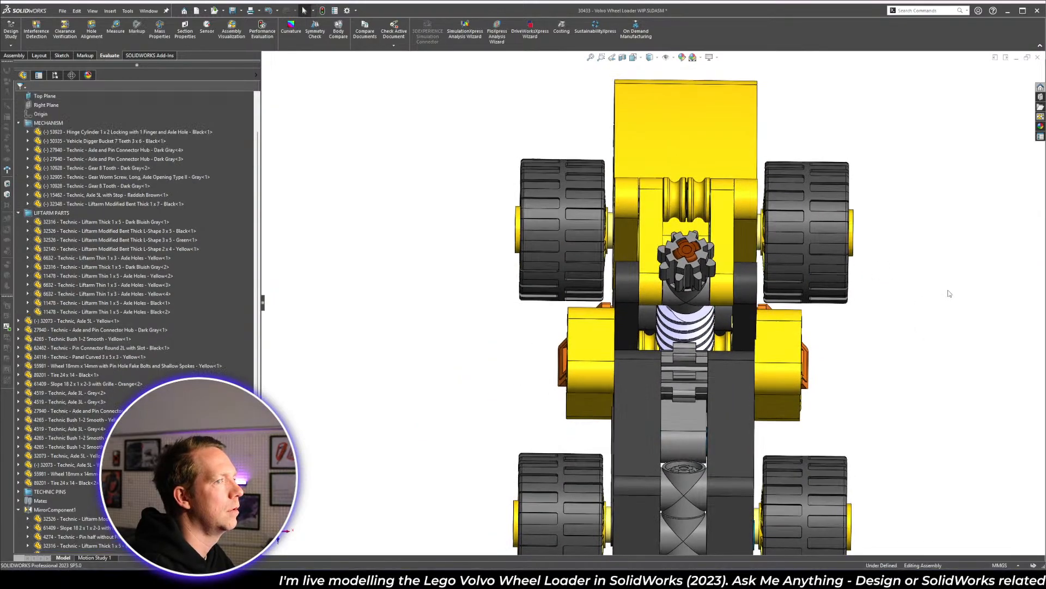
{"action": "key", "text": "f"}
{"action": "scroll", "coordinate": [730, 355], "scroll_direction": "down", "scroll_amount": 10}
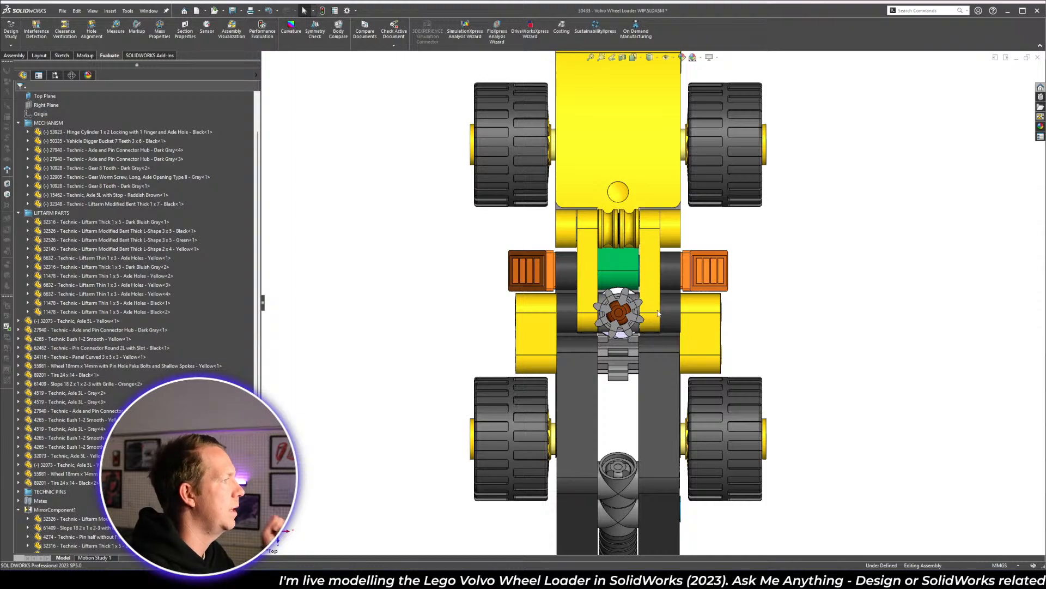
{"action": "scroll", "coordinate": [659, 313], "scroll_direction": "down", "scroll_amount": 3}
{"action": "scroll", "coordinate": [595, 307], "scroll_direction": "down", "scroll_amount": 3}
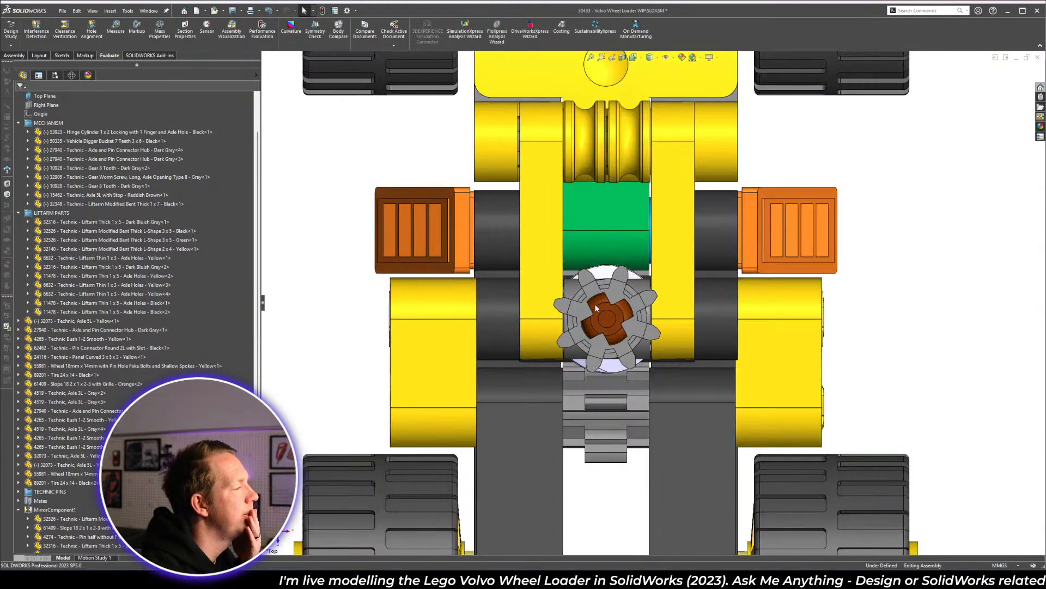
{"action": "scroll", "coordinate": [761, 354], "scroll_direction": "down", "scroll_amount": 2}
{"action": "left_click", "coordinate": [705, 309]}
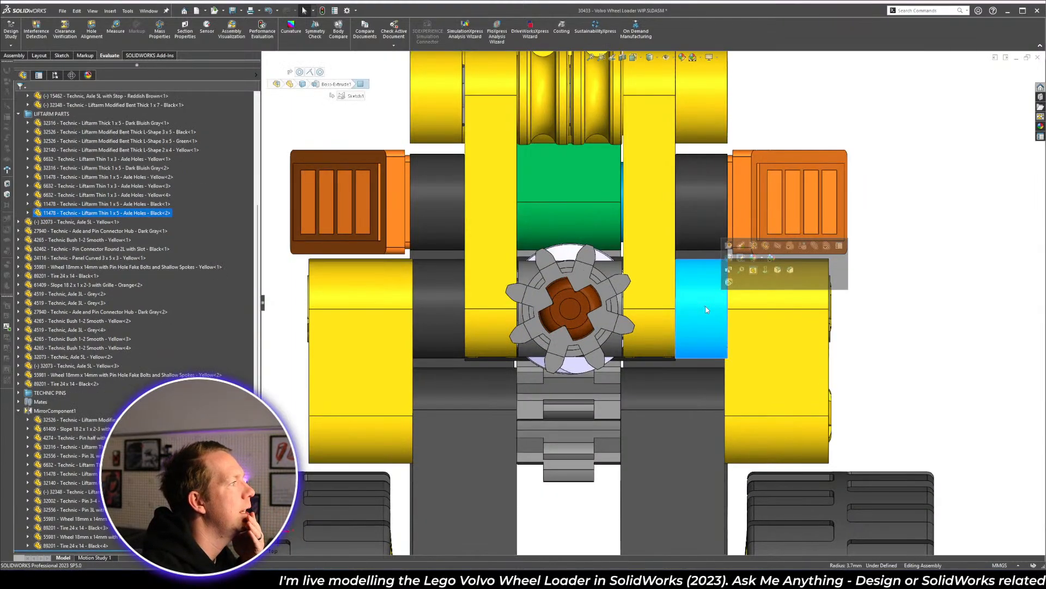
{"action": "left_click", "coordinate": [375, 329]}
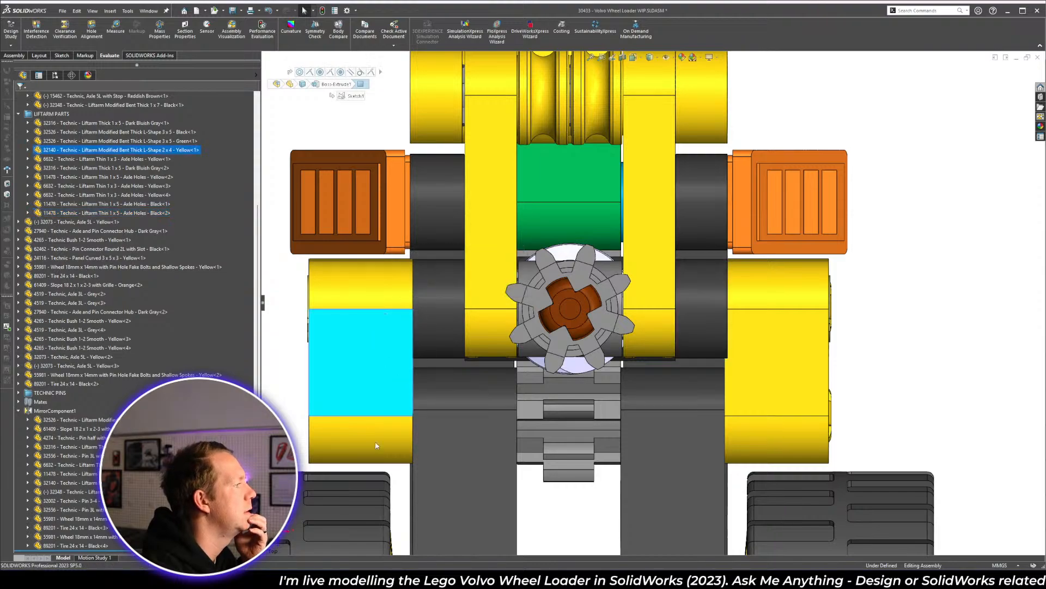
{"action": "left_click", "coordinate": [389, 462]}
{"action": "left_click_drag", "start_coordinate": [395, 444], "coordinate": [386, 440]}
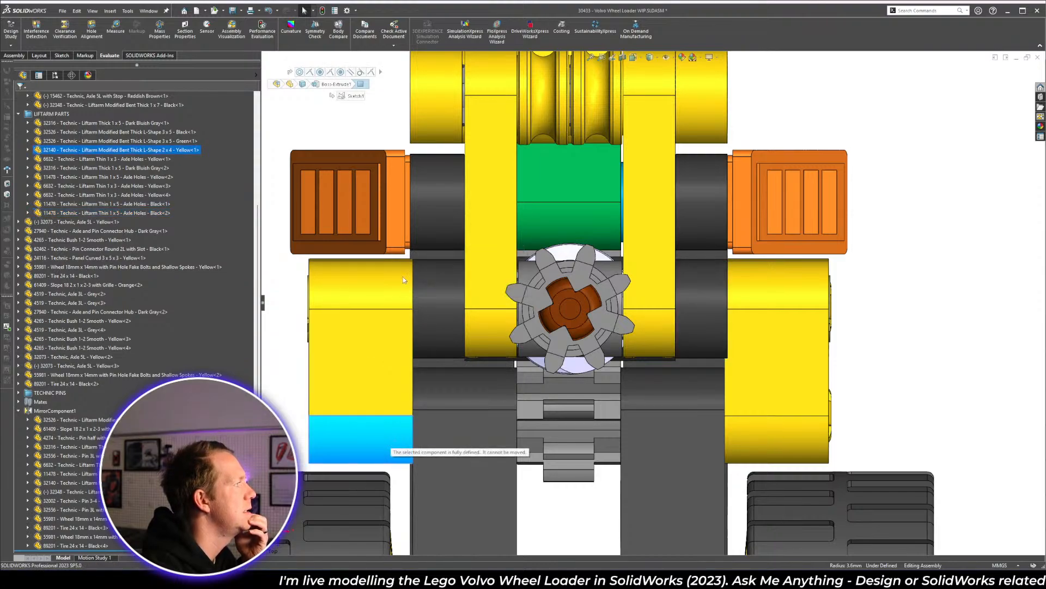
{"action": "left_click_drag", "start_coordinate": [395, 333], "coordinate": [415, 476]}
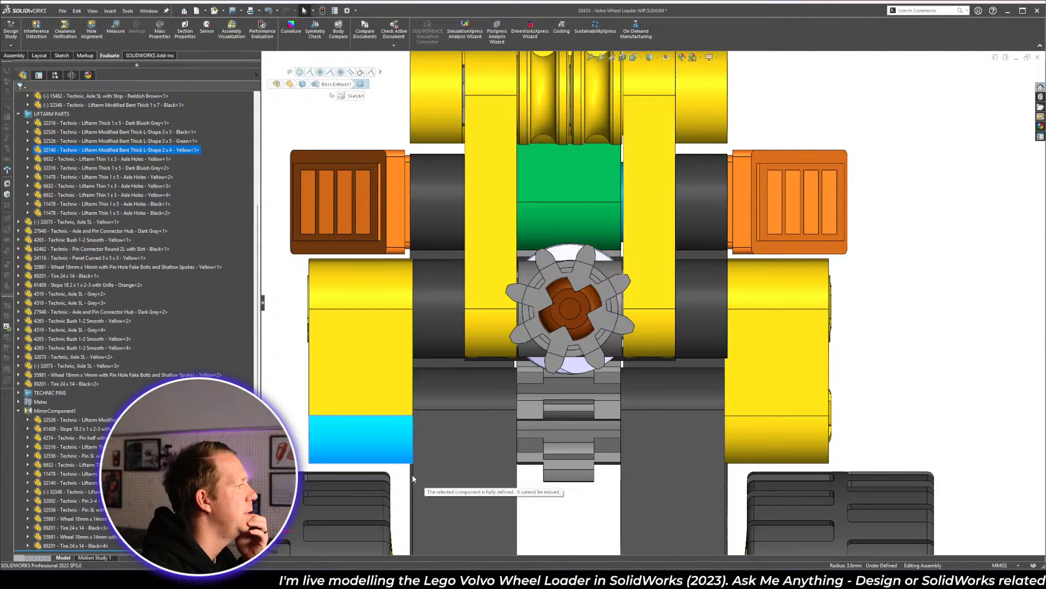
{"action": "left_click", "coordinate": [412, 476]}
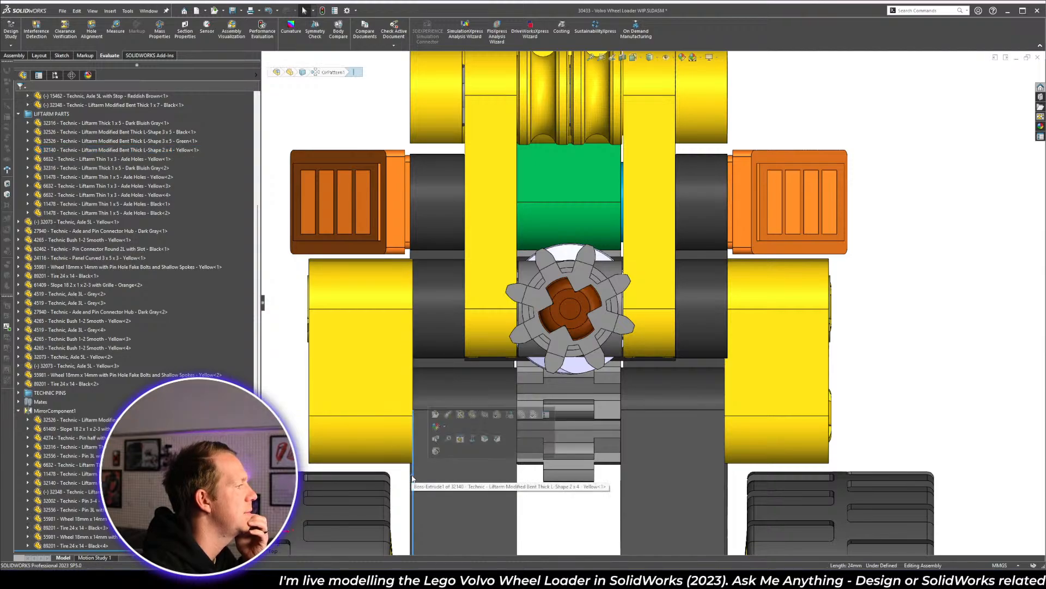
- Examine up close where the yellow L-shape liftarm meets the black 3 x 5 and thin 1 x 5 liftarms
{"action": "scroll", "coordinate": [414, 474], "scroll_direction": "down", "scroll_amount": 3}
{"action": "left_click", "coordinate": [491, 406]}
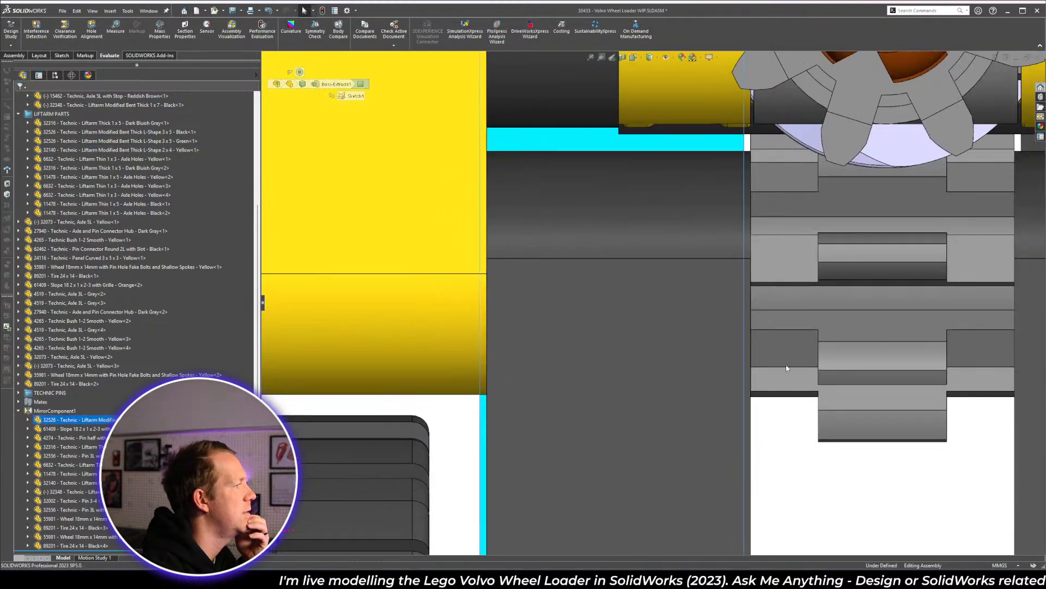
{"action": "scroll", "coordinate": [771, 198], "scroll_direction": "up", "scroll_amount": 5}
{"action": "scroll", "coordinate": [771, 199], "scroll_direction": "down", "scroll_amount": 2}
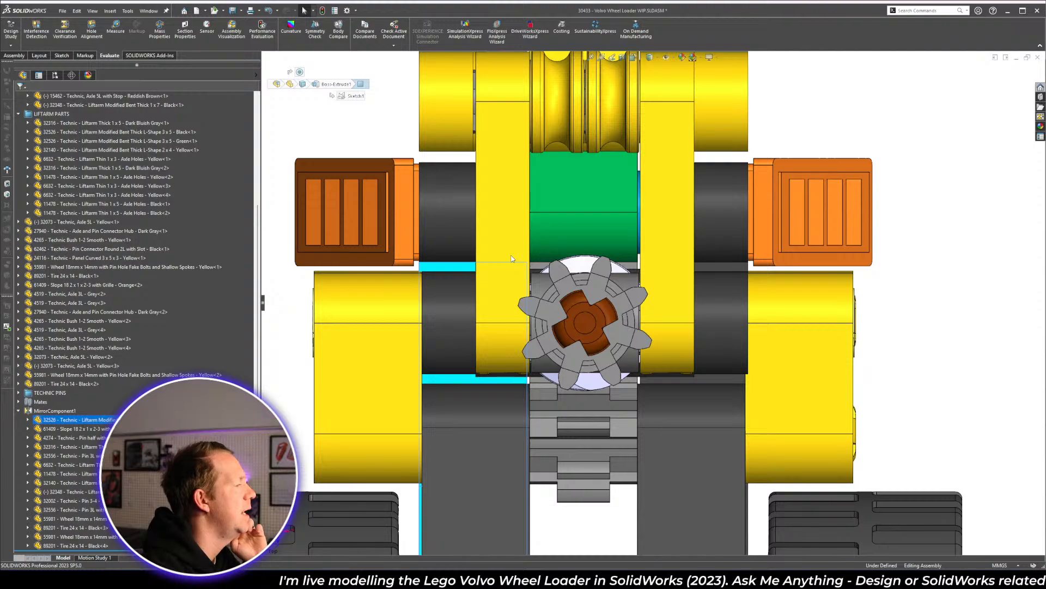
{"action": "left_click", "coordinate": [469, 288]}
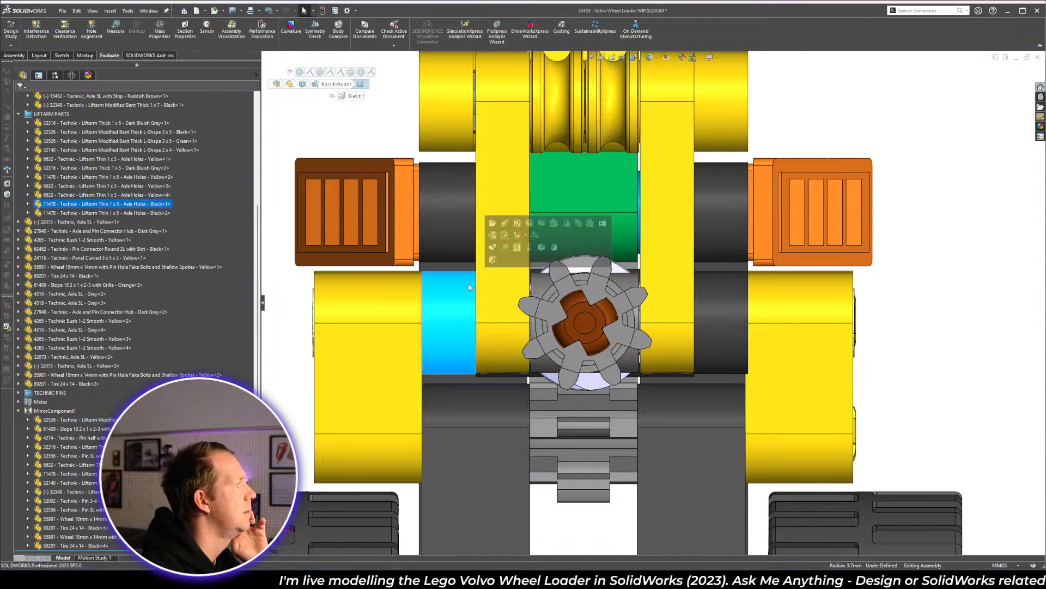
{"action": "left_click", "coordinate": [391, 315]}
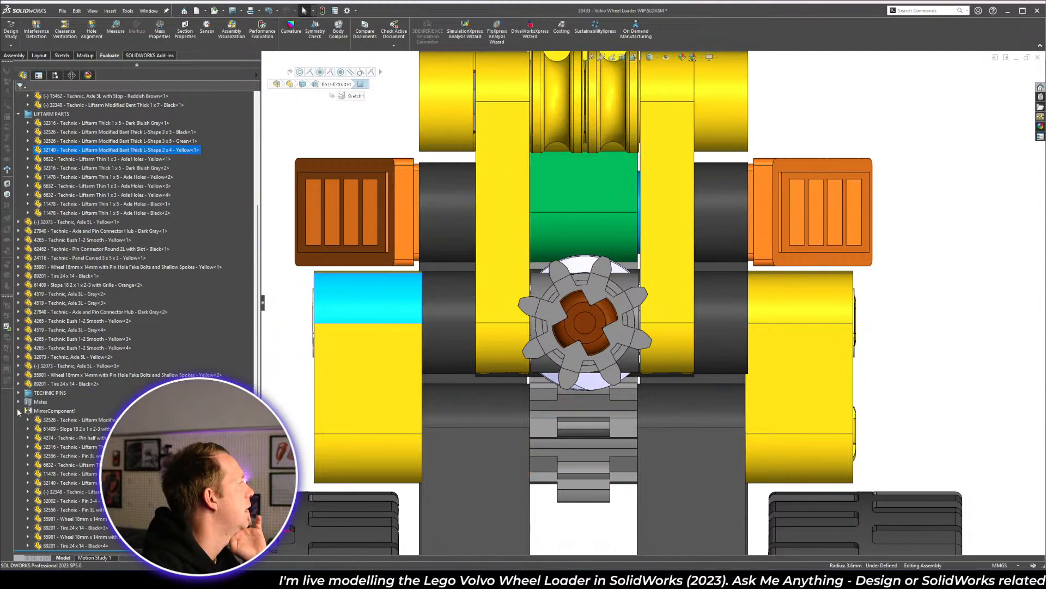
- Roll the assembly back to before MirrorComponent1 and inspect the original yellow 2 x 4 L-shape liftarm beside the black liftarms
{"action": "left_click", "coordinate": [54, 411]}
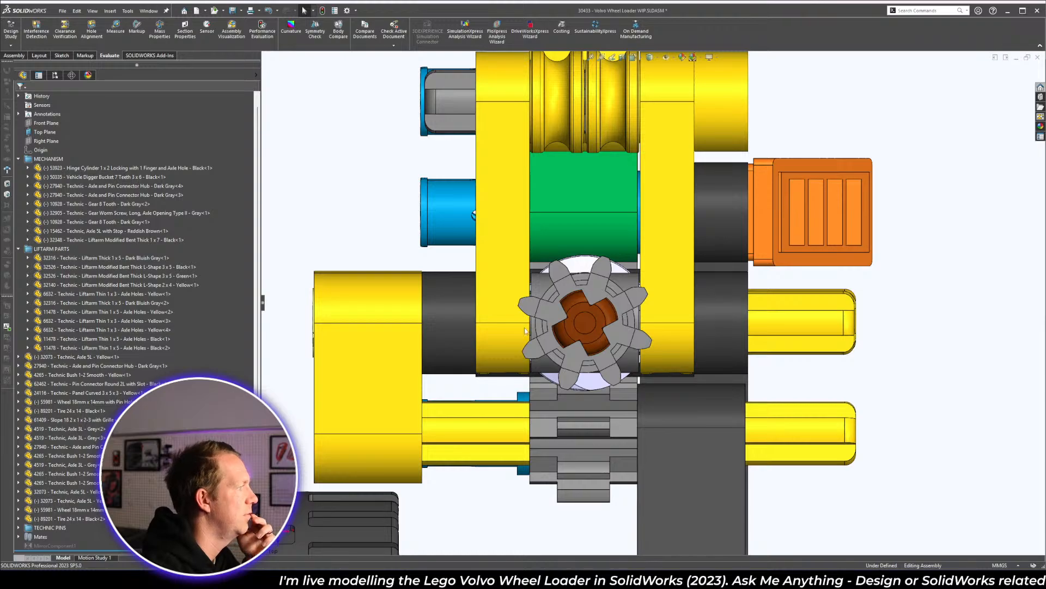
{"action": "left_click", "coordinate": [451, 325]}
{"action": "left_click", "coordinate": [406, 352]}
{"action": "scroll", "coordinate": [405, 352], "scroll_direction": "up", "scroll_amount": 1}
{"action": "middle_click_drag", "start_coordinate": [433, 390], "coordinate": [495, 371]}
{"action": "scroll", "coordinate": [507, 338], "scroll_direction": "down", "scroll_amount": 3}
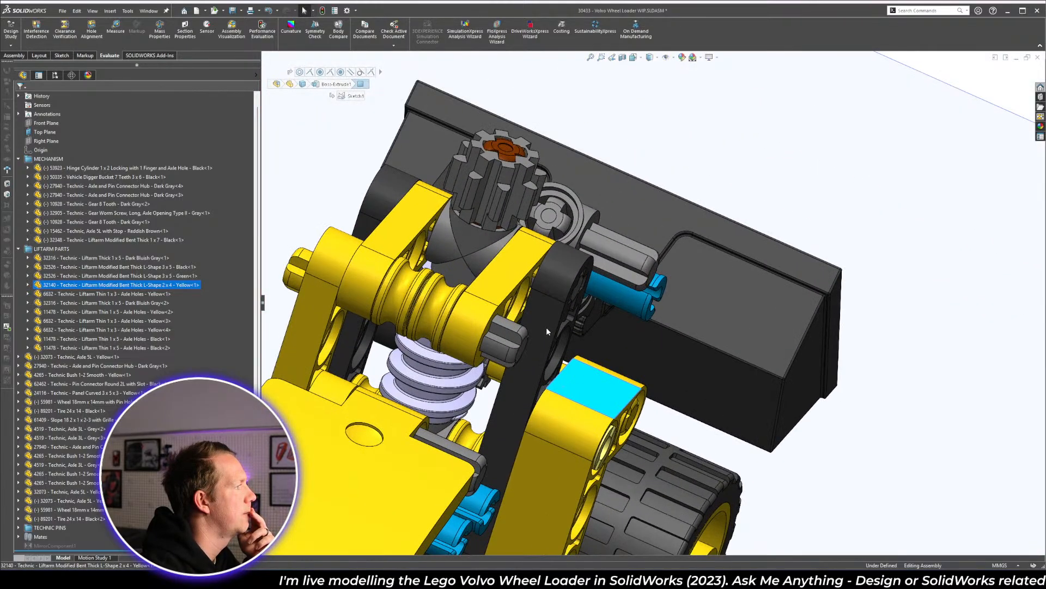
- Measure the width of the yellow 2 x 4 L-shape liftarm along its upper edge
{"action": "left_click", "coordinate": [845, 463]}
{"action": "key", "text": "m"}
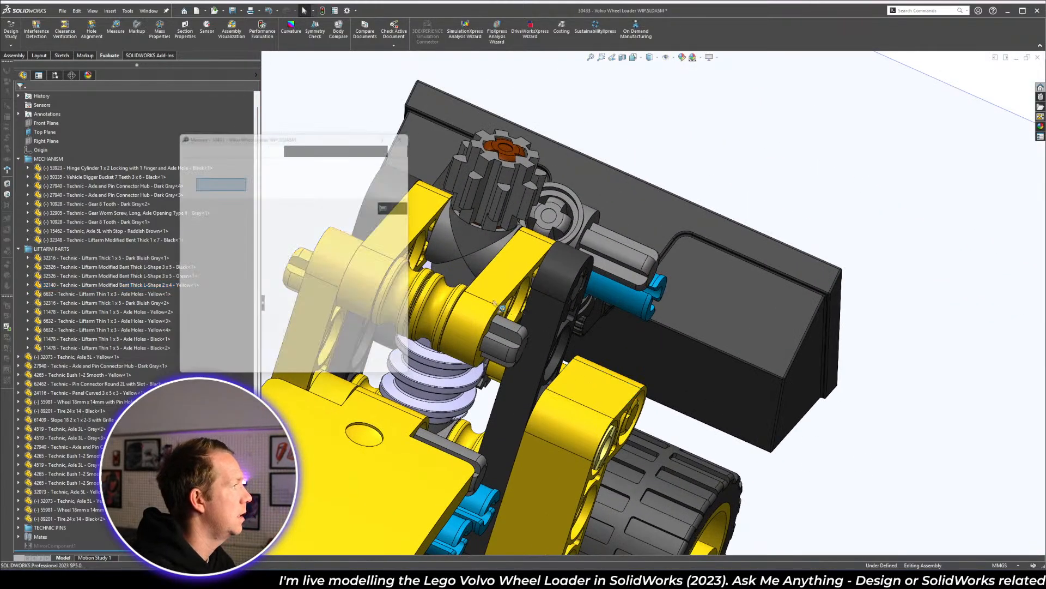
{"action": "left_click", "coordinate": [492, 303]}
{"action": "key", "text": "Escape"}
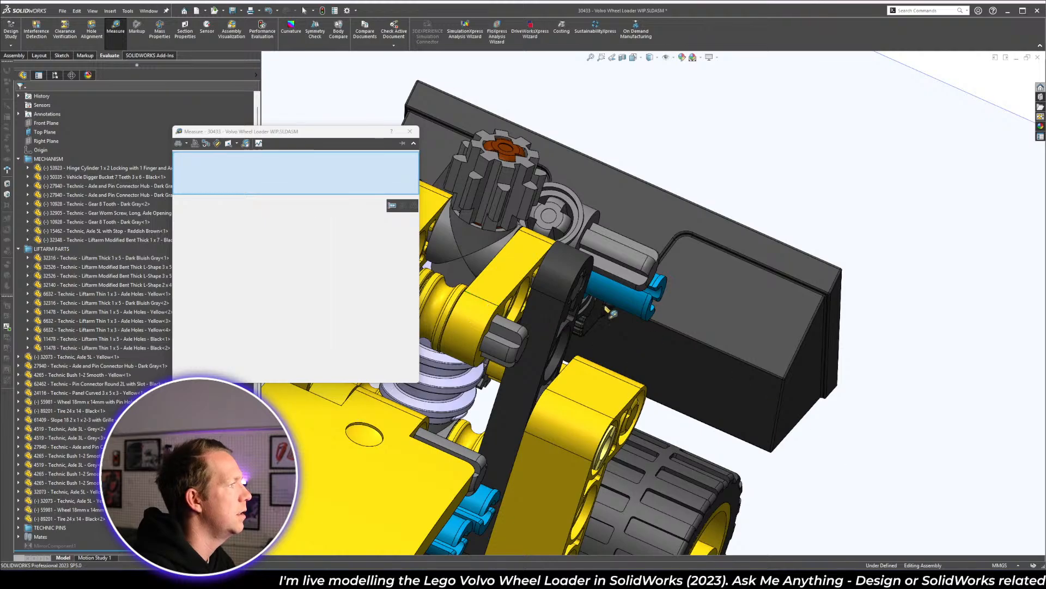
{"action": "left_click", "coordinate": [564, 305]}
{"action": "middle_click_drag", "start_coordinate": [648, 349], "coordinate": [882, 376]}
{"action": "key", "text": "Escape"}
{"action": "left_click", "coordinate": [660, 416]}
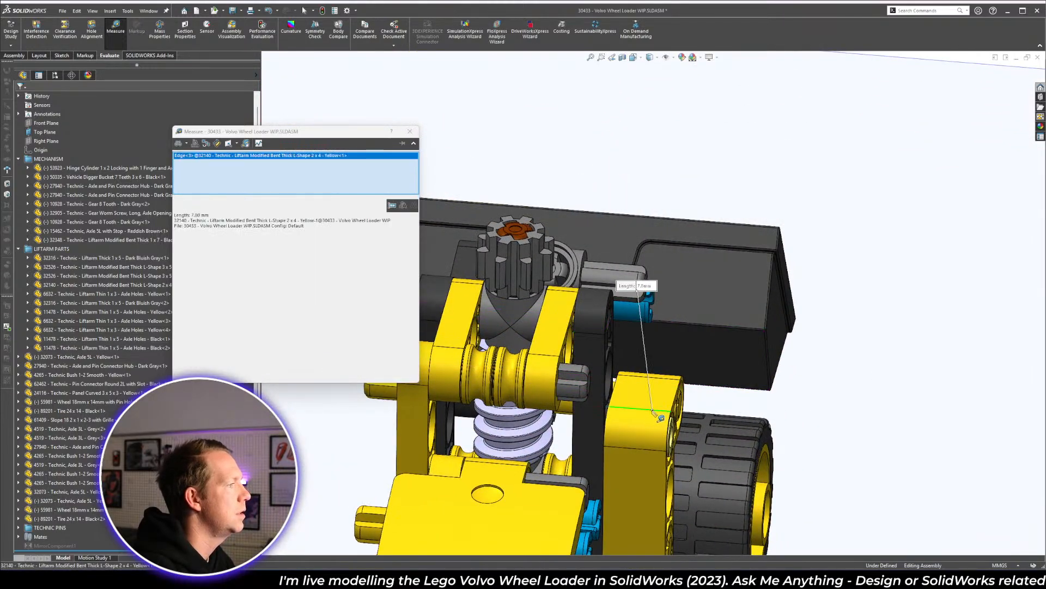
{"action": "middle_click_drag", "start_coordinate": [631, 401], "coordinate": [603, 434]}
{"action": "key", "text": "Escape"}
- Measure the offset between the outer side faces of the black 1 x 7 bent liftarm and the black thin 1 x 5 liftarm
{"action": "scroll", "coordinate": [604, 376], "scroll_direction": "up", "scroll_amount": 2}
{"action": "scroll", "coordinate": [517, 297], "scroll_direction": "down", "scroll_amount": 4}
{"action": "middle_click_drag", "start_coordinate": [517, 301], "coordinate": [521, 289]}
{"action": "scroll", "coordinate": [518, 316], "scroll_direction": "down", "scroll_amount": 3}
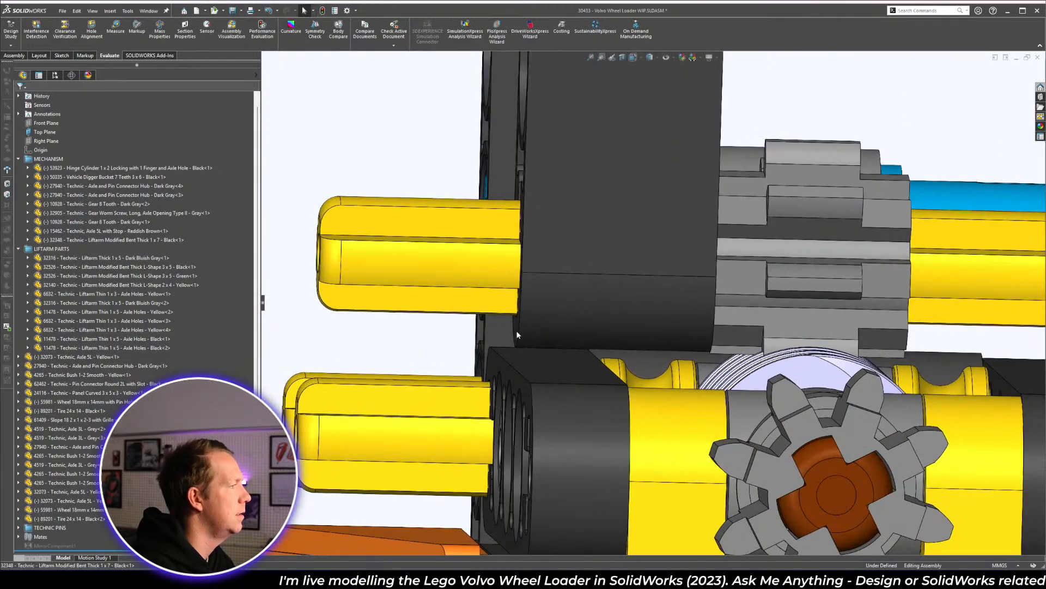
{"action": "left_click", "coordinate": [522, 340]}
{"action": "left_click", "coordinate": [512, 375]}
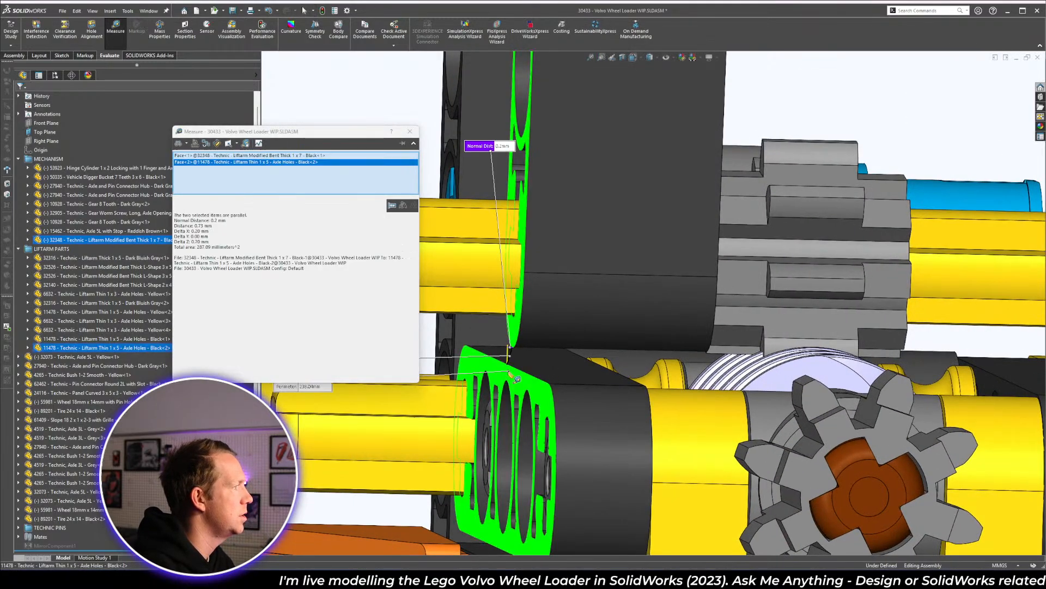
{"action": "scroll", "coordinate": [509, 364], "scroll_direction": "up", "scroll_amount": 3}
{"action": "scroll", "coordinate": [617, 251], "scroll_direction": "down", "scroll_amount": 3}
{"action": "key", "text": "Escape"}
- Test whether the black 1 x 7 bent liftarm can shift sideways relative to the gears and neighbouring liftarms
{"action": "left_click_drag", "start_coordinate": [624, 310], "coordinate": [630, 307]}
{"action": "scroll", "coordinate": [630, 309], "scroll_direction": "up", "scroll_amount": 6}
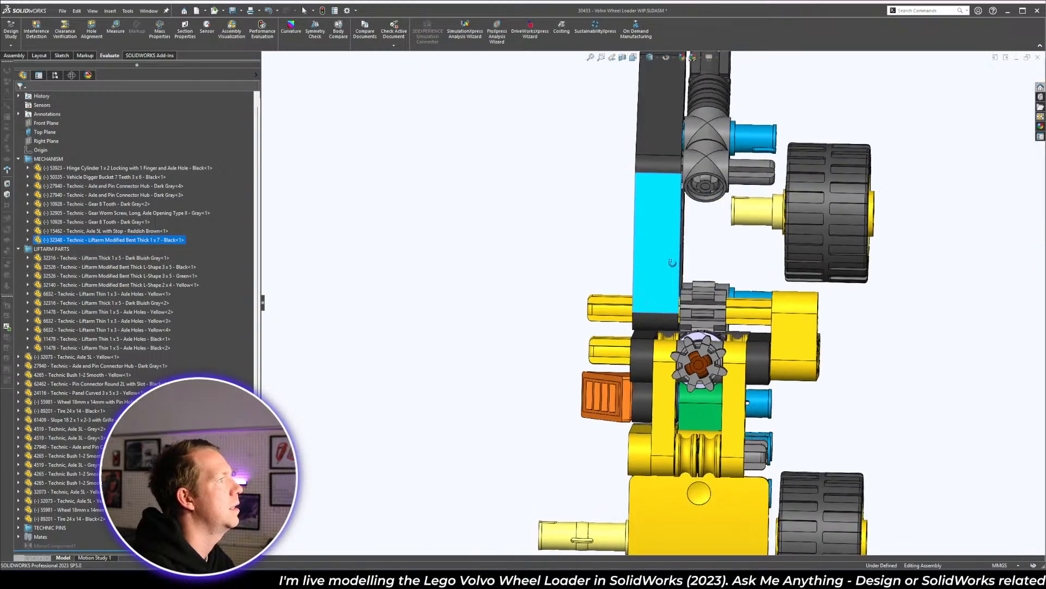
{"action": "left_click_drag", "start_coordinate": [643, 270], "coordinate": [654, 273]}
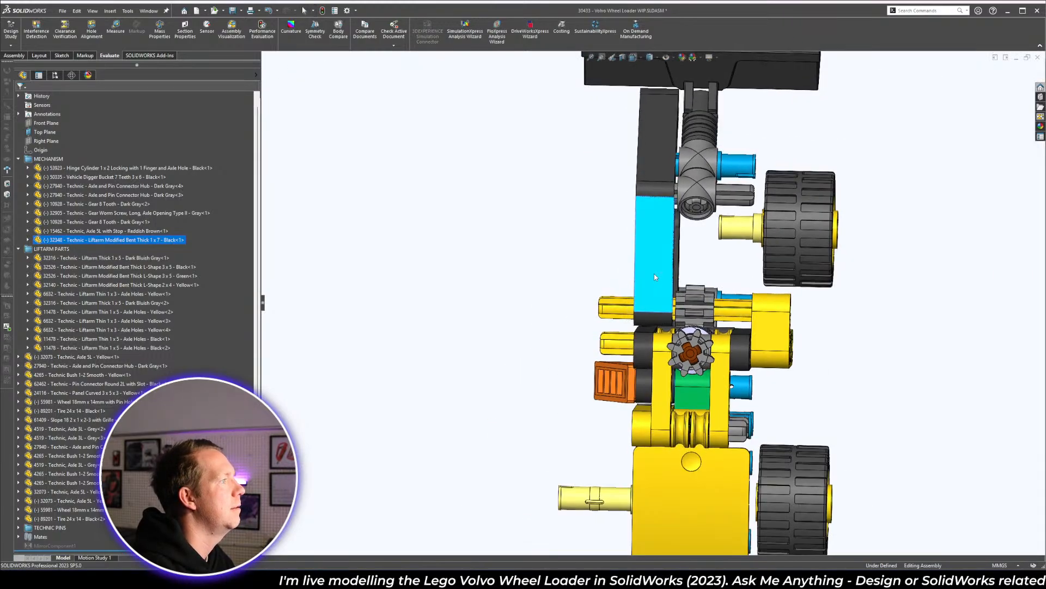
{"action": "middle_click_drag", "start_coordinate": [654, 274], "coordinate": [666, 314]}
{"action": "left_click", "coordinate": [496, 231]}
- Add a coincident mate between the outer side faces of the black 1 x 7 bent liftarm and the black thin 1 x 5 liftarm
{"action": "scroll", "coordinate": [57, 40], "scroll_direction": "up", "scroll_amount": 4}
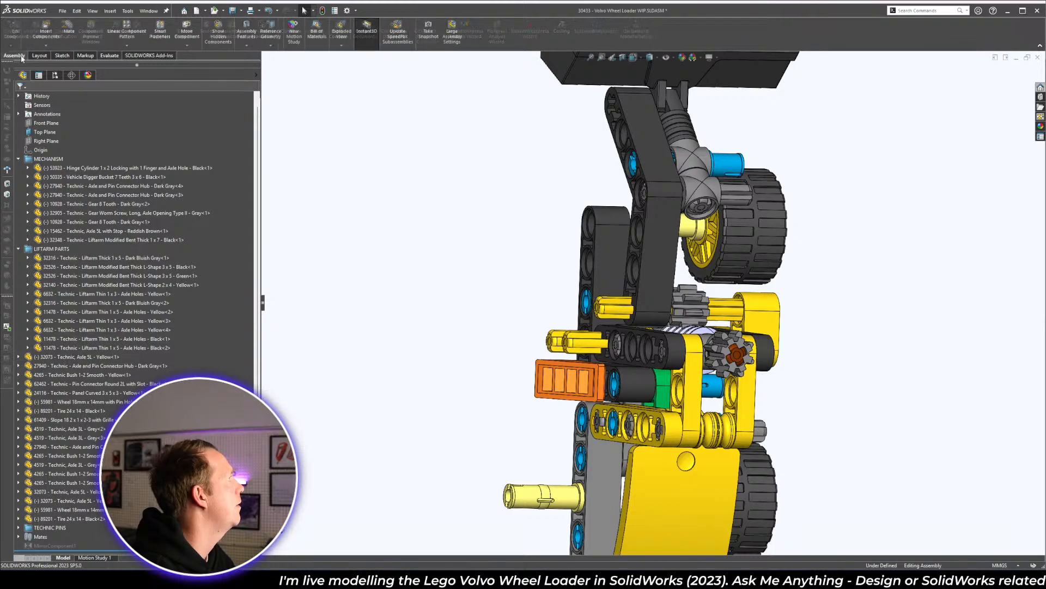
{"action": "scroll", "coordinate": [644, 324], "scroll_direction": "down", "scroll_amount": 6}
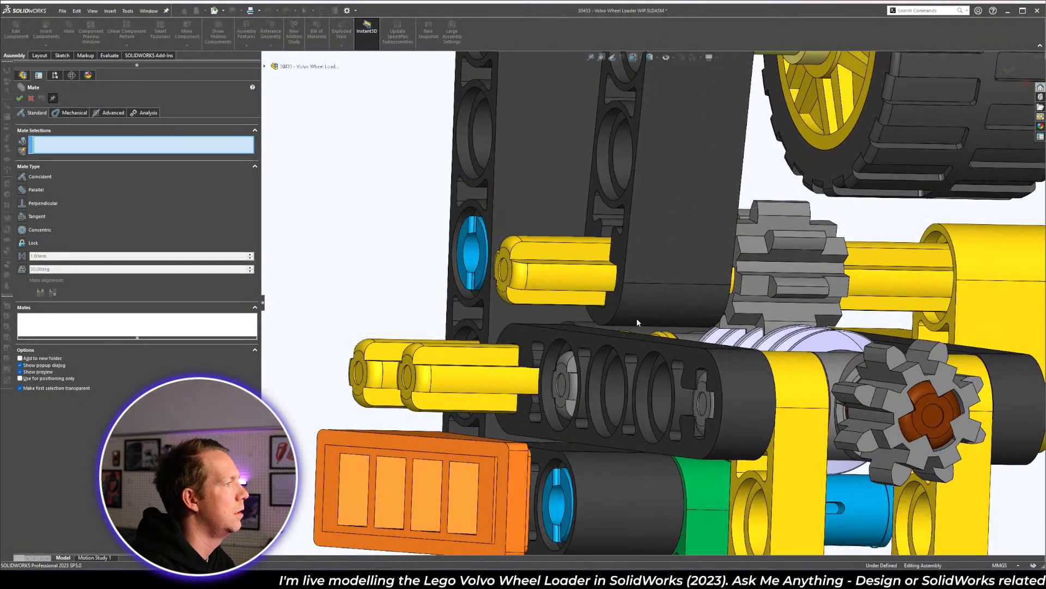
{"action": "left_click", "coordinate": [614, 308]}
{"action": "left_click", "coordinate": [597, 344]}
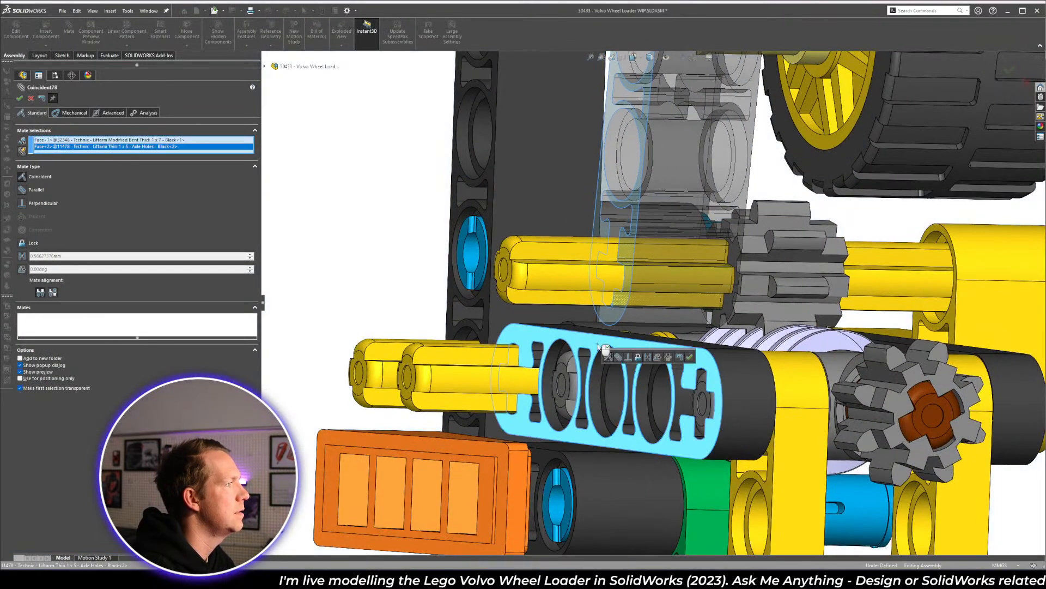
{"action": "left_click", "coordinate": [689, 355]}
{"action": "scroll", "coordinate": [688, 355], "scroll_direction": "up", "scroll_amount": 2}
{"action": "middle_click_drag", "start_coordinate": [688, 355], "coordinate": [569, 357]}
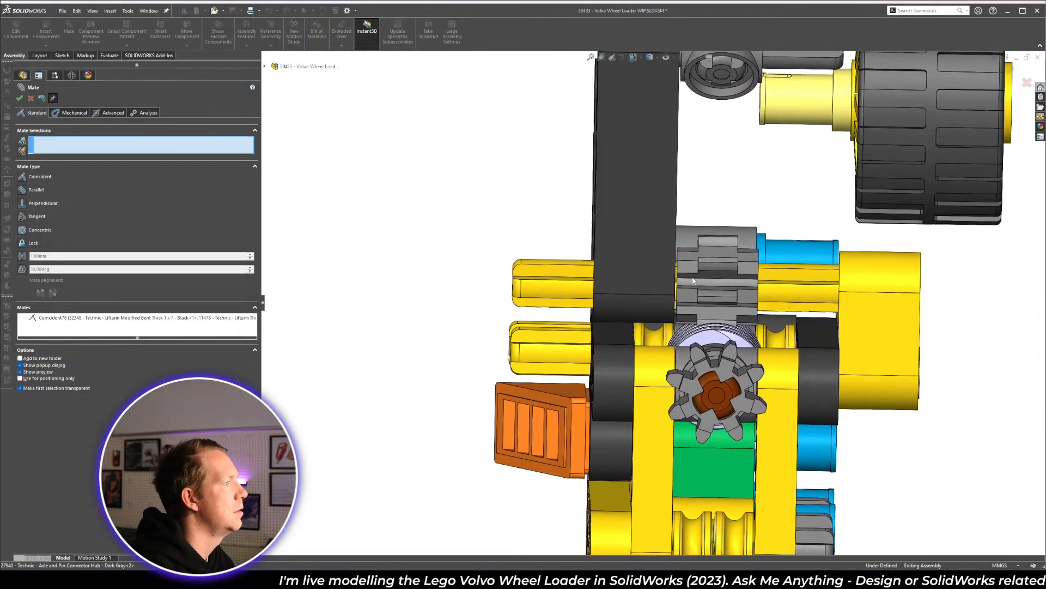
{"action": "scroll", "coordinate": [670, 290], "scroll_direction": "down", "scroll_amount": 2}
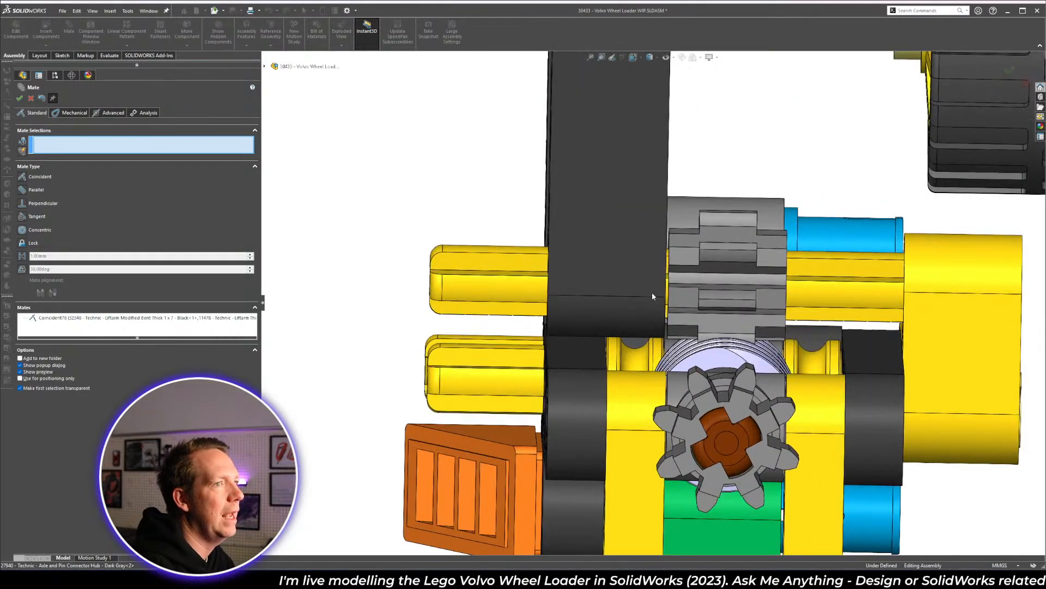
{"action": "left_click", "coordinate": [19, 98]}
- Roll the assembly forward past MirrorComponent1 and compare the yellow L-shape liftarms on both sides of the upper gear
{"action": "scroll", "coordinate": [444, 157], "scroll_direction": "up", "scroll_amount": 1}
{"action": "scroll", "coordinate": [817, 341], "scroll_direction": "down", "scroll_amount": 1}
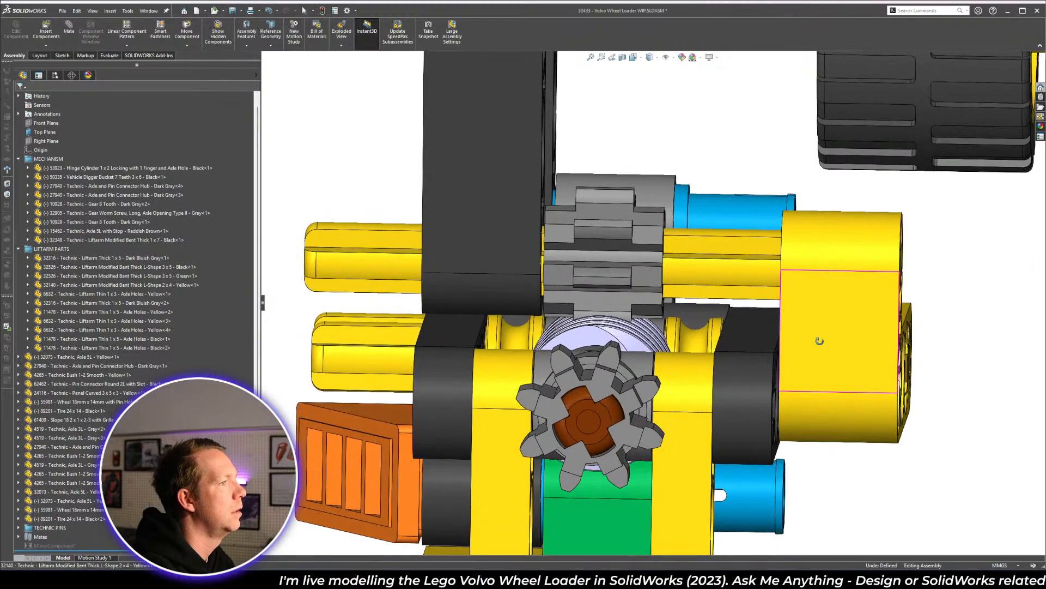
{"action": "scroll", "coordinate": [780, 332], "scroll_direction": "up", "scroll_amount": 1}
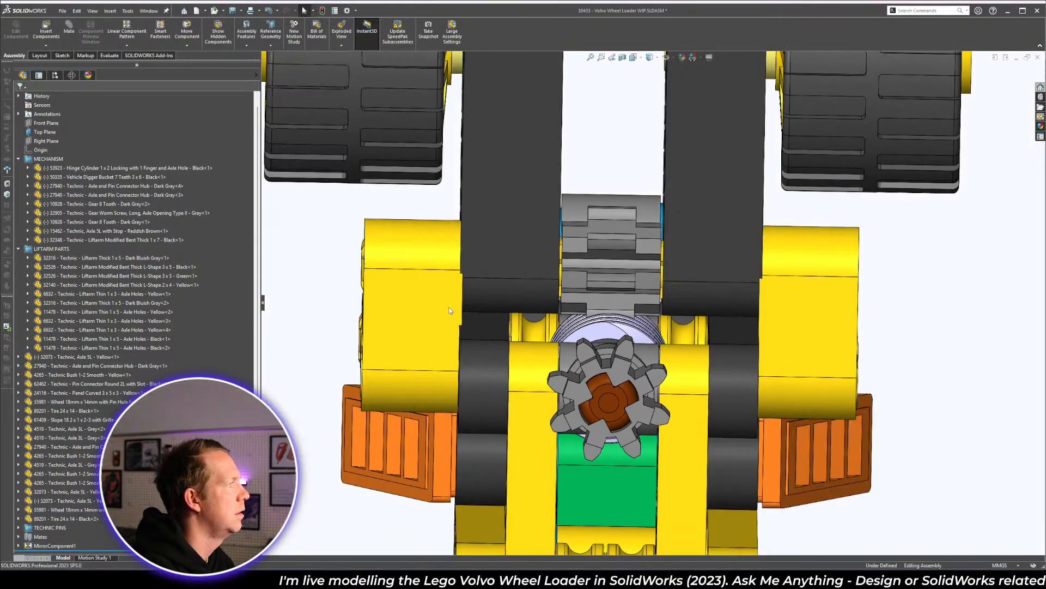
{"action": "left_click", "coordinate": [450, 310]}
{"action": "middle_click_drag", "start_coordinate": [450, 311], "coordinate": [734, 338]}
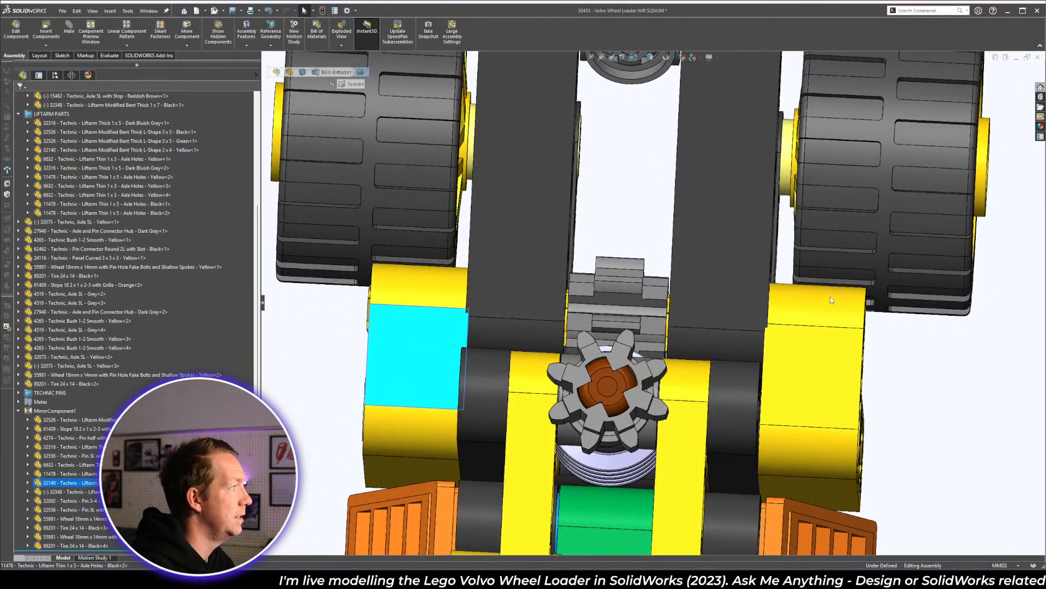
{"action": "middle_click_drag", "start_coordinate": [830, 299], "coordinate": [669, 341]}
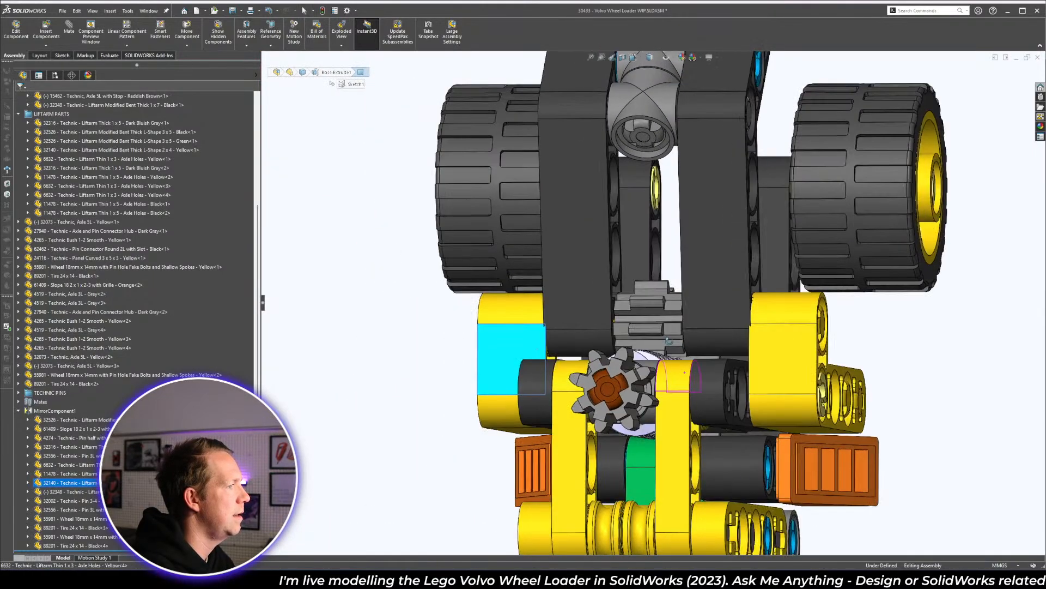
- Examine how the original black thin 1 x 5 liftarm lines up with the black connector and yellow liftarms around it
{"action": "left_click", "coordinate": [722, 398]}
{"action": "middle_click_drag", "start_coordinate": [723, 398], "coordinate": [701, 424]}
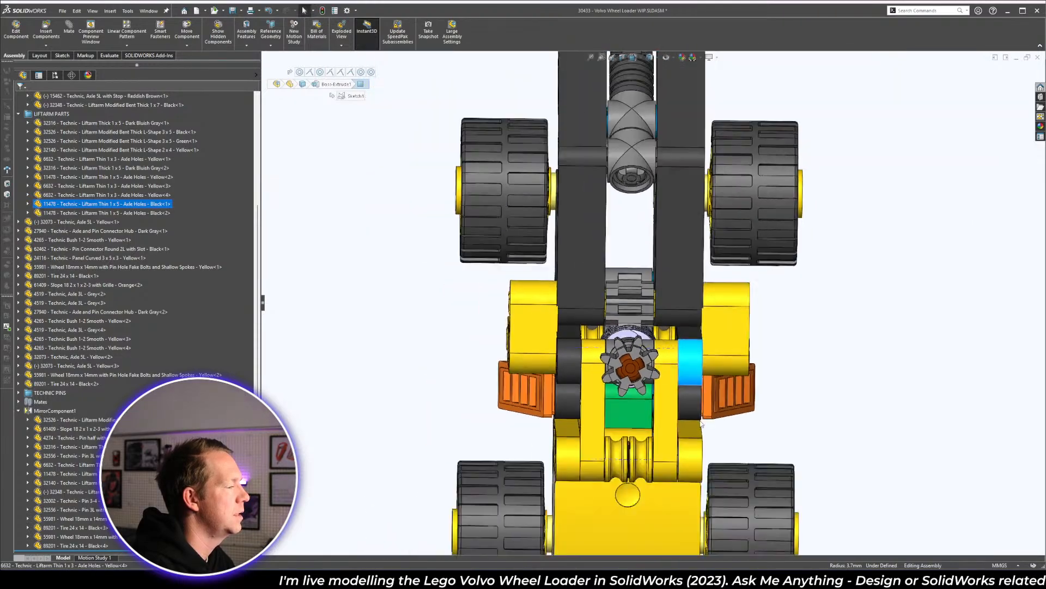
{"action": "scroll", "coordinate": [701, 424], "scroll_direction": "down", "scroll_amount": 2}
{"action": "middle_click_drag", "start_coordinate": [652, 343], "coordinate": [649, 307]}
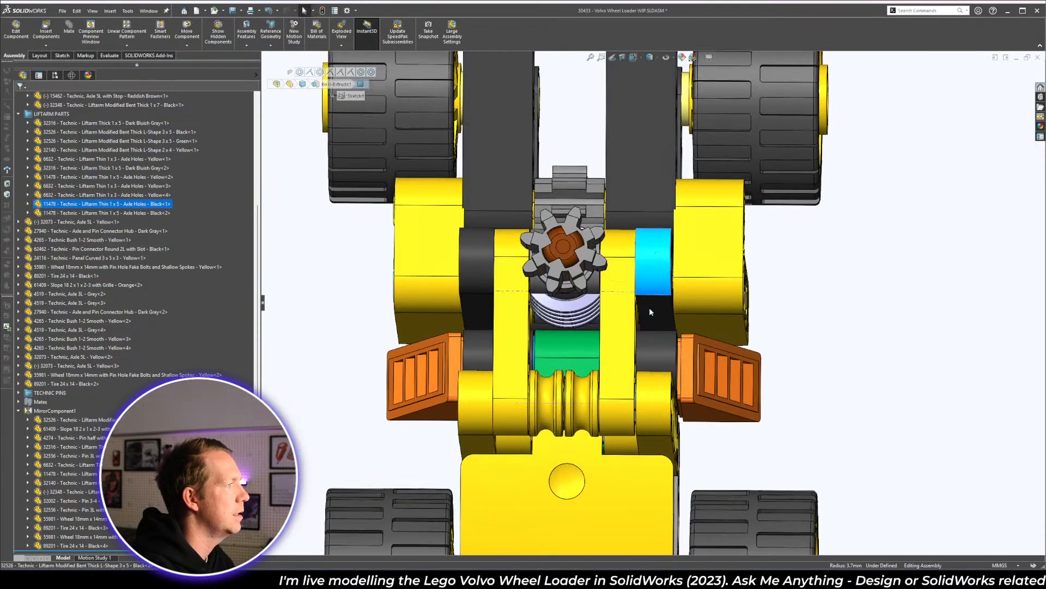
{"action": "left_click", "coordinate": [649, 407]}
{"action": "left_click", "coordinate": [649, 280]}
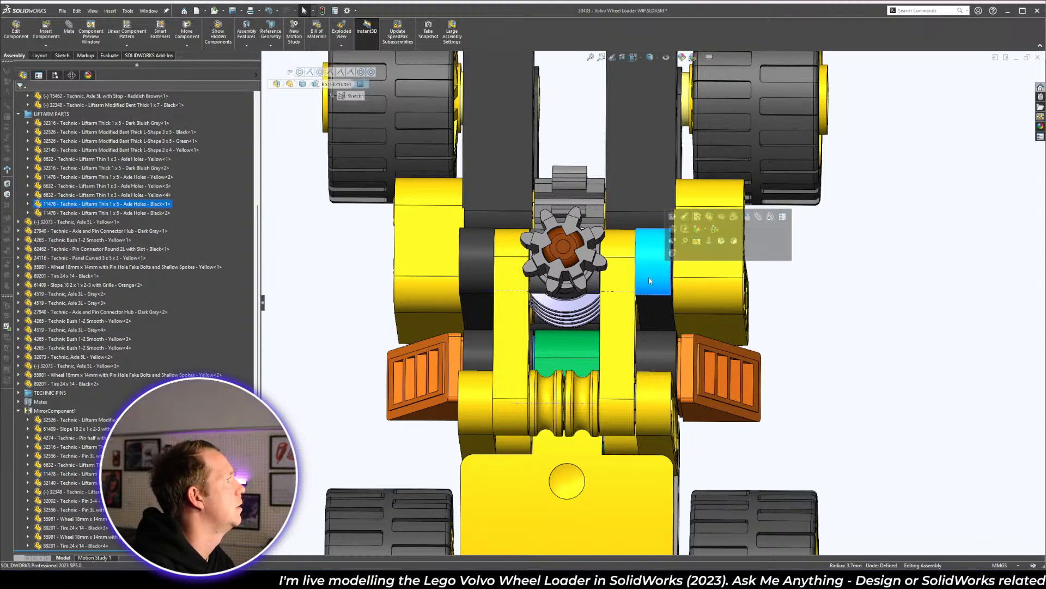
- Delete the coincident mate holding the original black thin 1 x 5 liftarm against the adjacent yellow thin liftarm
{"action": "scroll", "coordinate": [652, 281], "scroll_direction": "down", "scroll_amount": 2}
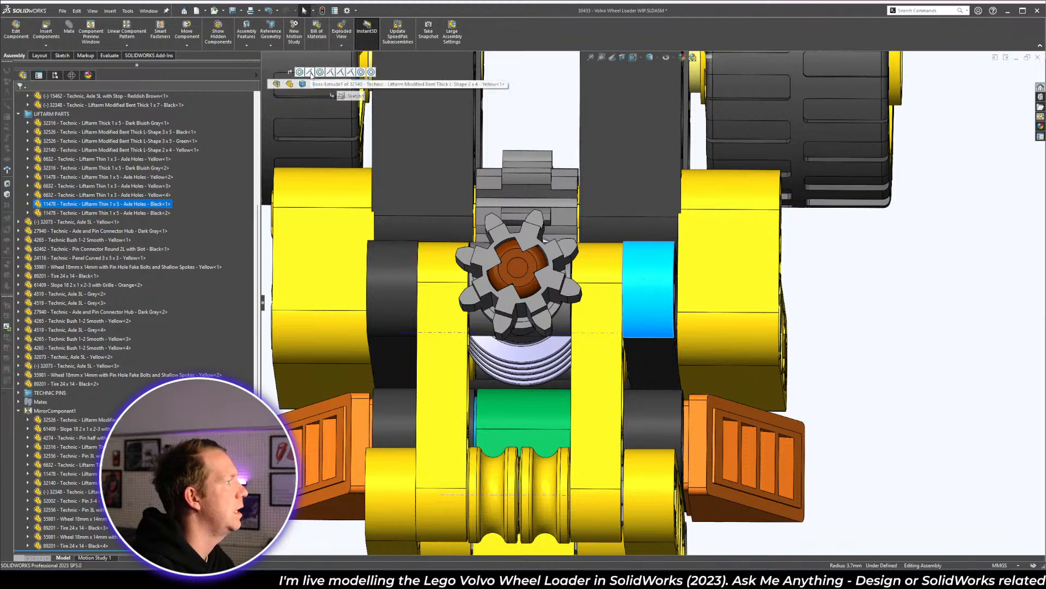
{"action": "key", "text": "Escape"}
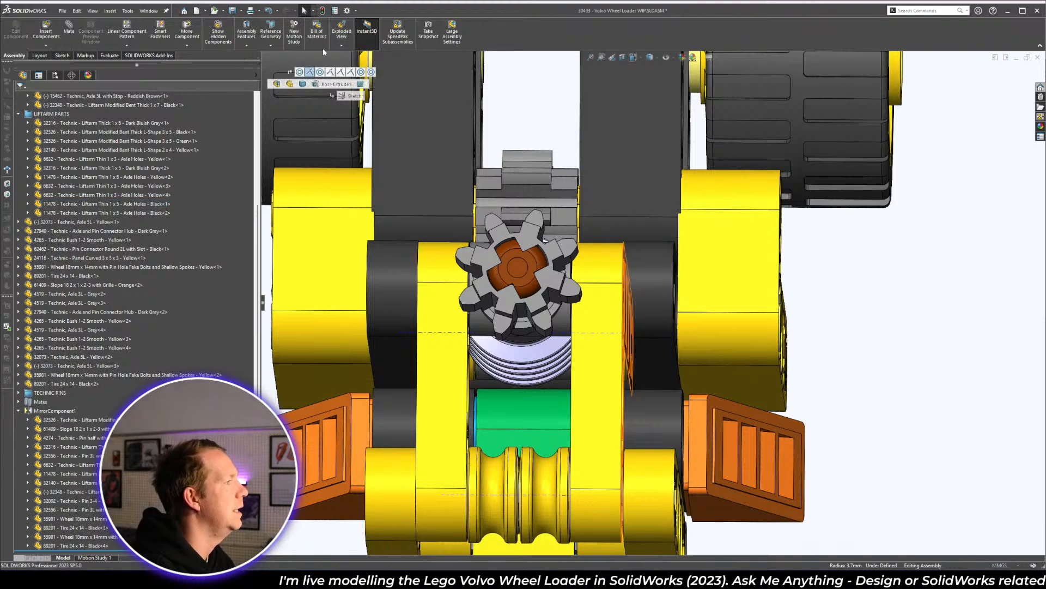
{"action": "key", "text": "Escape"}
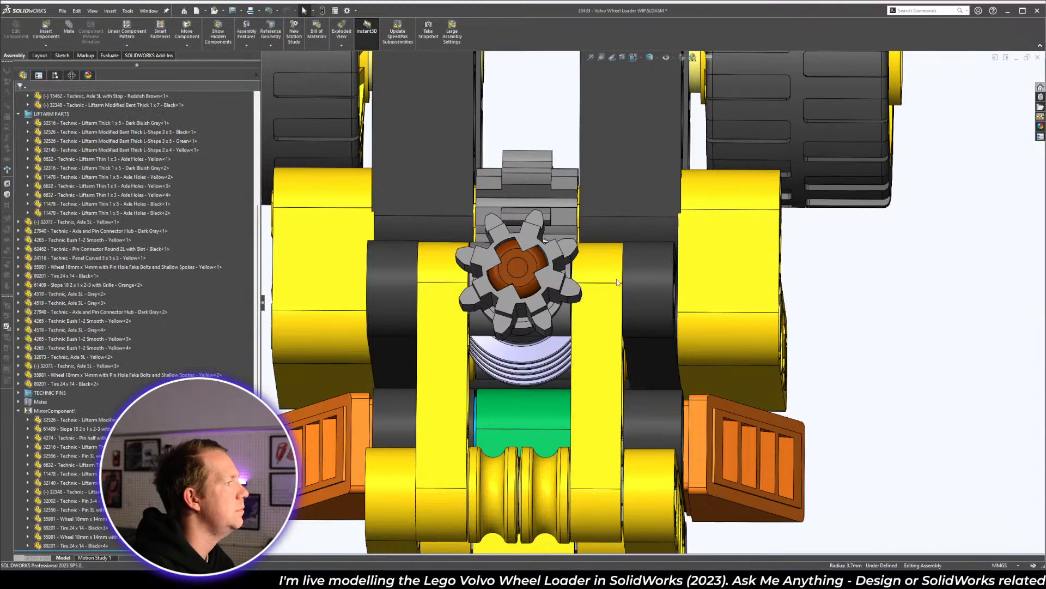
{"action": "left_click", "coordinate": [627, 283]}
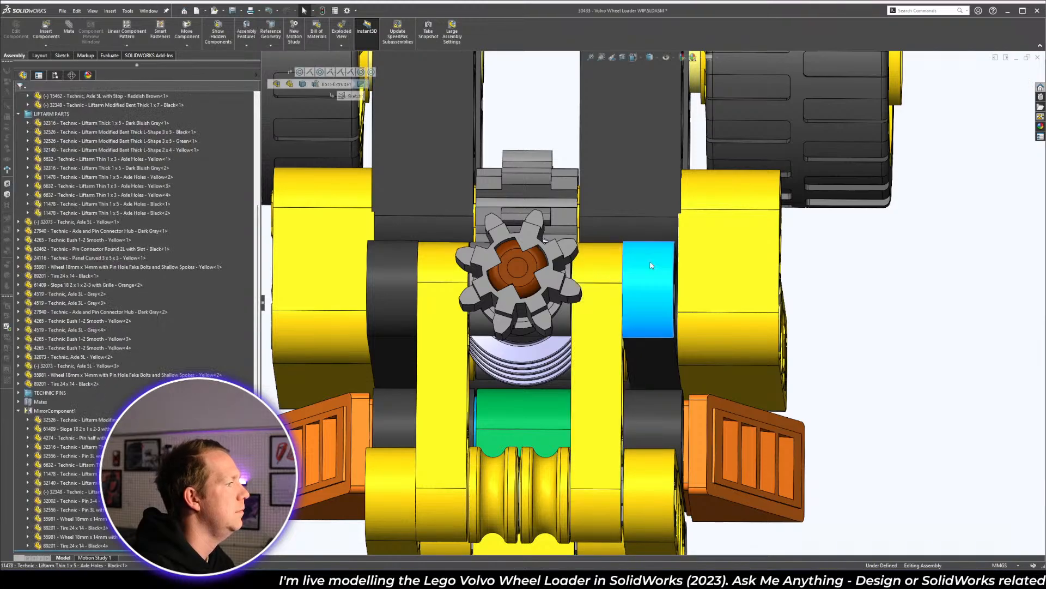
{"action": "left_click", "coordinate": [311, 72]}
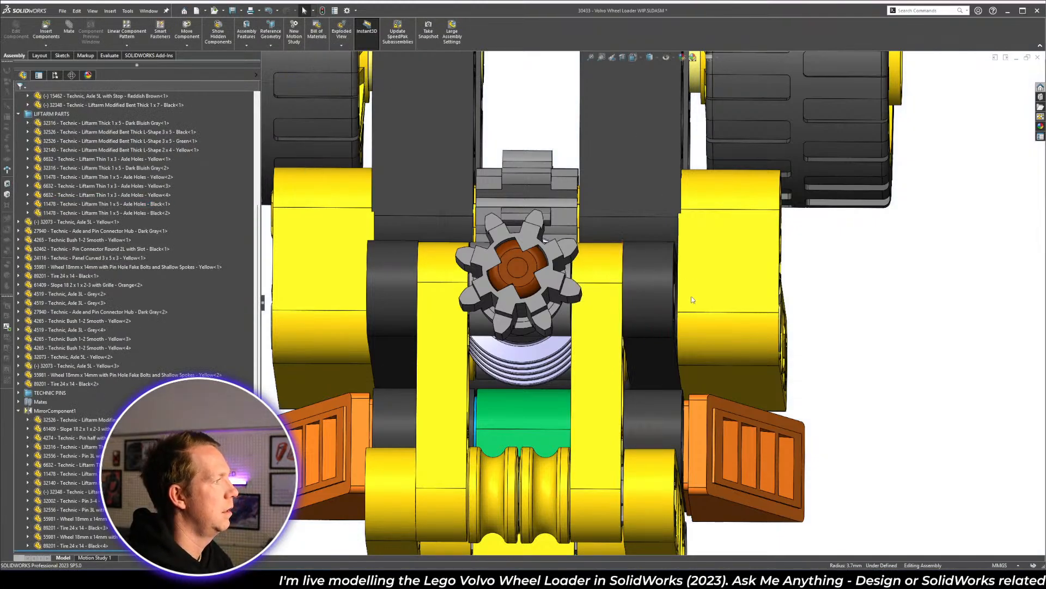
- Add a coincident mate between the outer side faces of the black thin 1 x 5 liftarm and the lower yellow thin 1 x 5 liftarm
{"action": "middle_click_drag", "start_coordinate": [693, 300], "coordinate": [670, 279]}
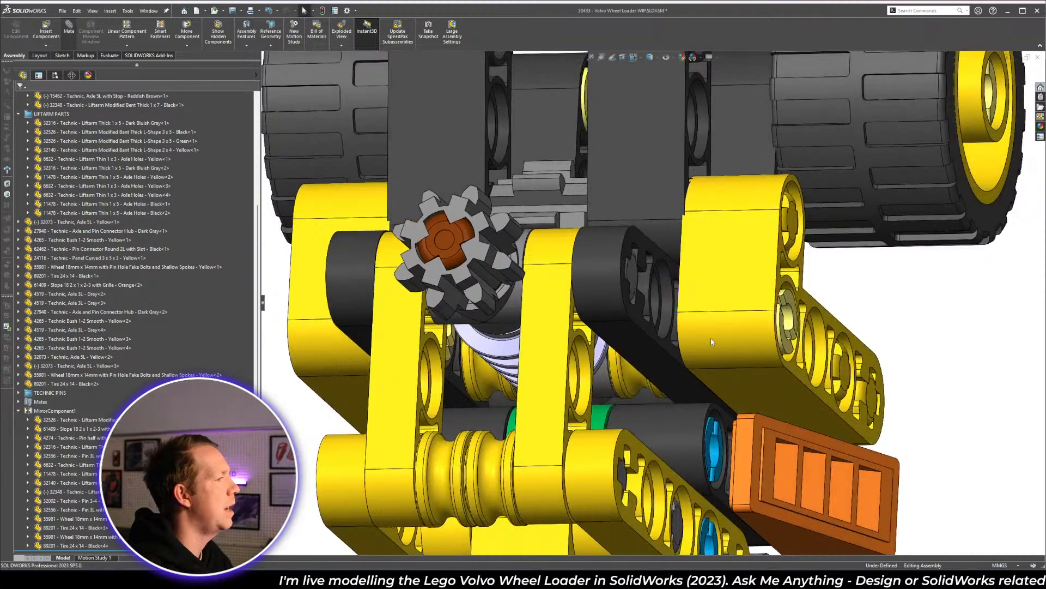
{"action": "left_click", "coordinate": [651, 339]}
{"action": "key", "text": "m"}
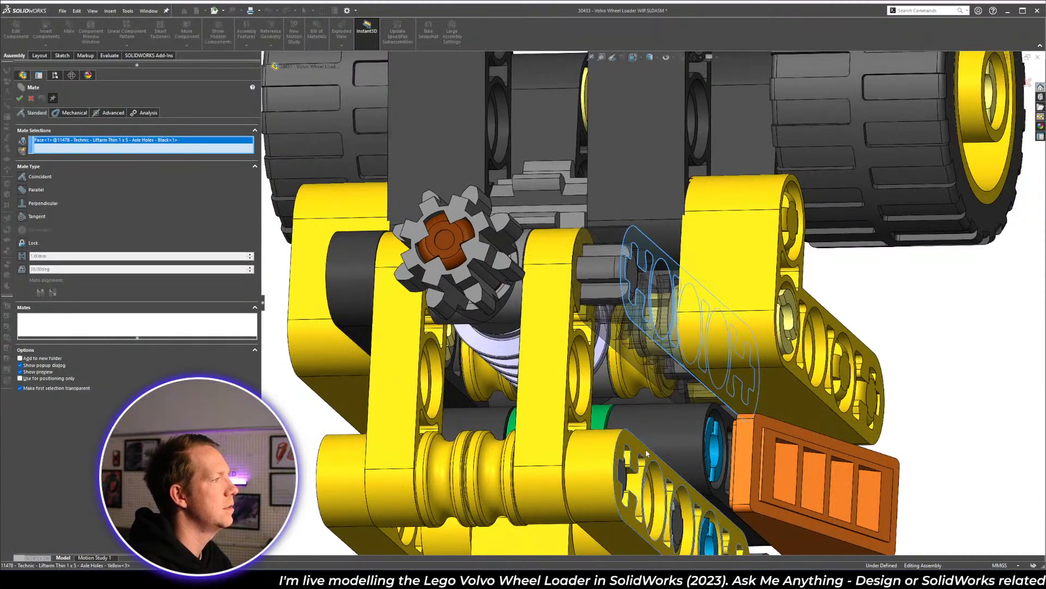
{"action": "left_click", "coordinate": [647, 453]}
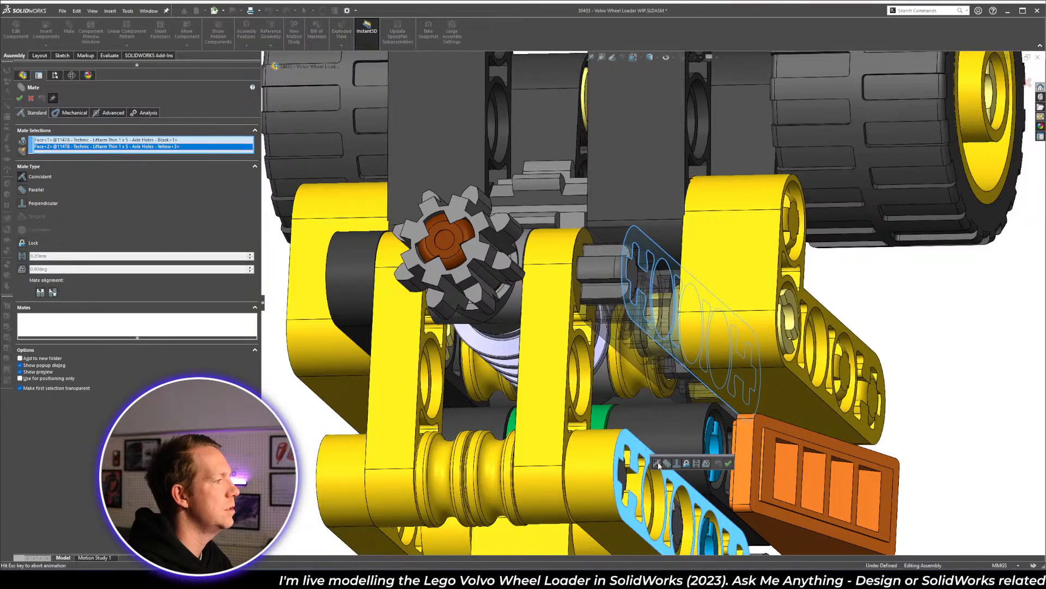
{"action": "left_click", "coordinate": [738, 463]}
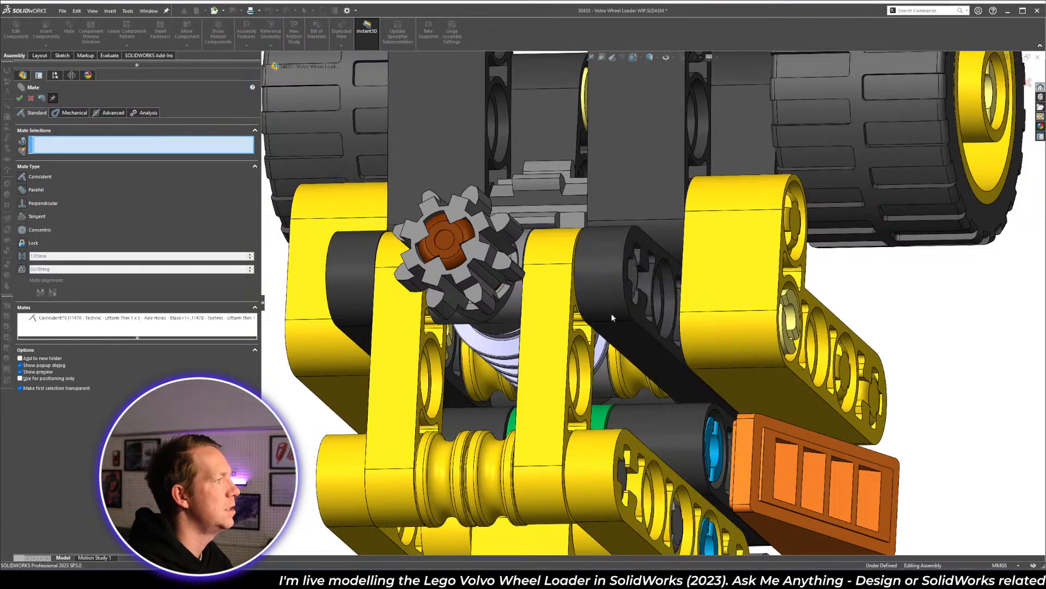
{"action": "left_click", "coordinate": [20, 98]}
- Check the realigned liftarms from above and run interference detection on the whole wheel loader assembly
{"action": "key", "text": "ctrl+5"}
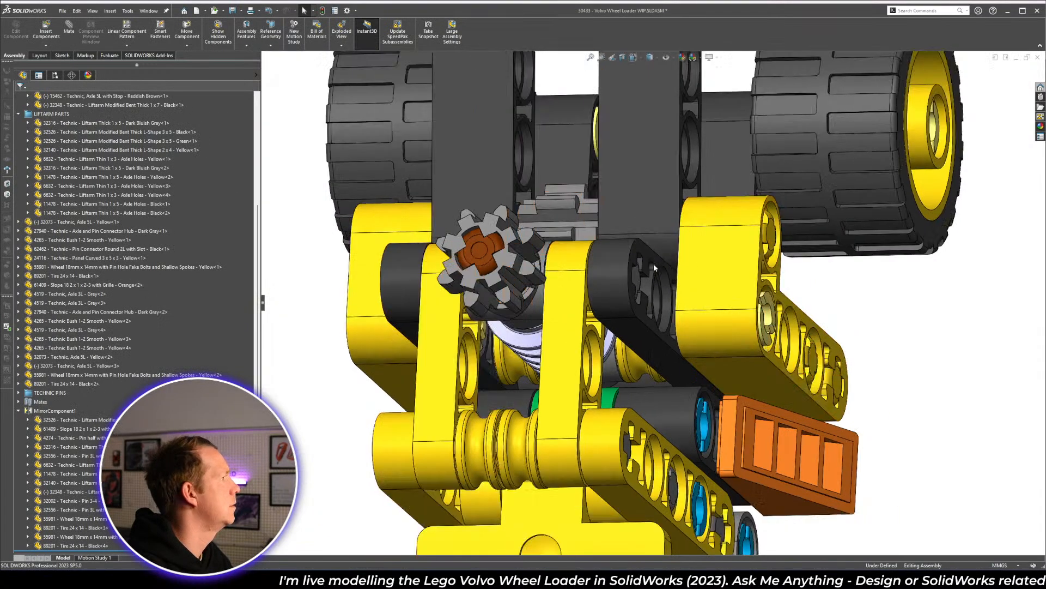
{"action": "scroll", "coordinate": [667, 283], "scroll_direction": "down", "scroll_amount": 6}
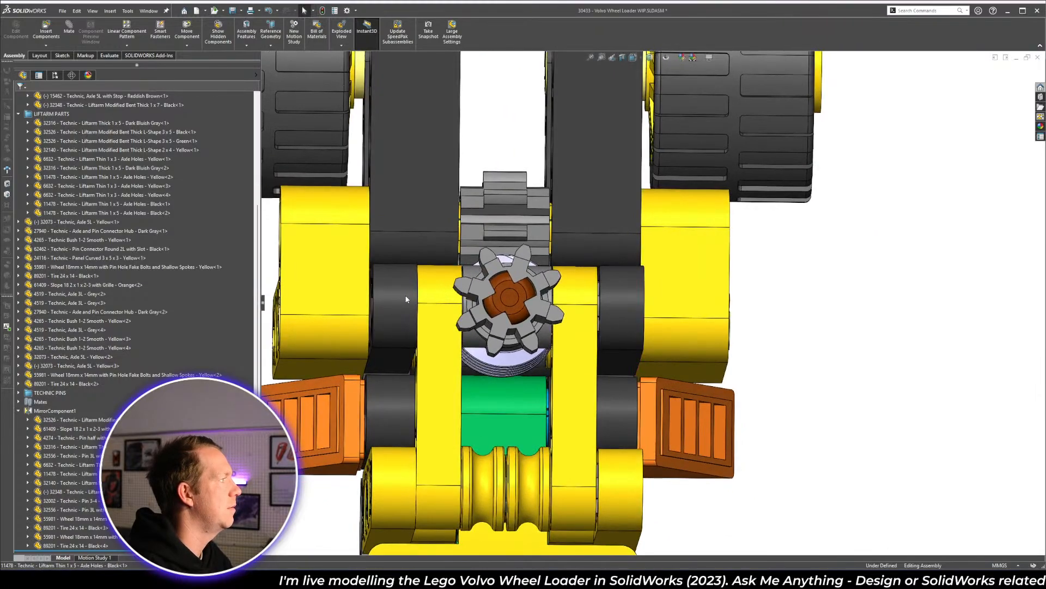
{"action": "scroll", "coordinate": [397, 273], "scroll_direction": "up", "scroll_amount": 5}
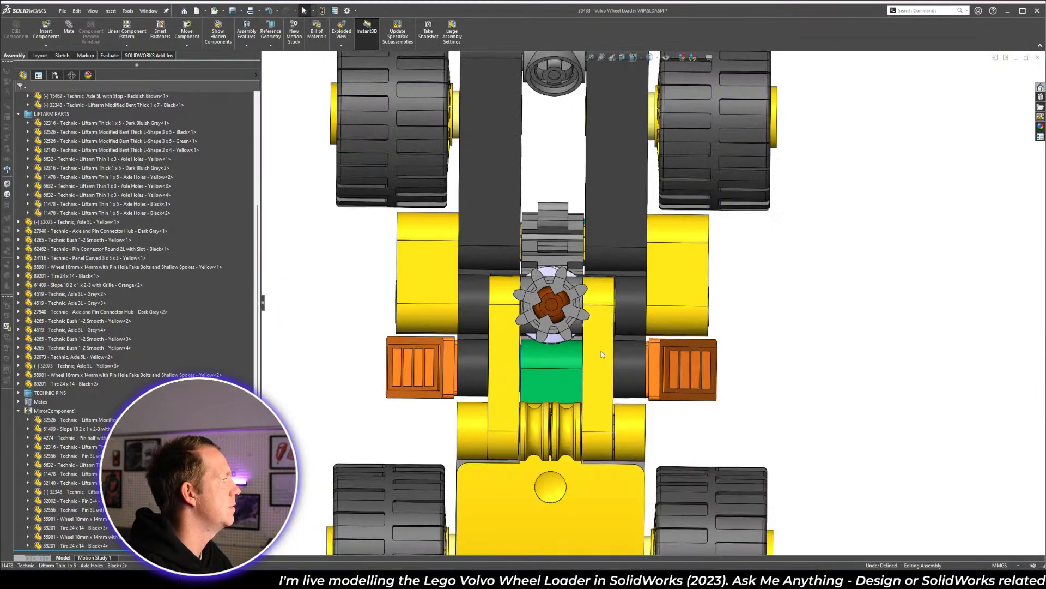
{"action": "left_click", "coordinate": [109, 55]}
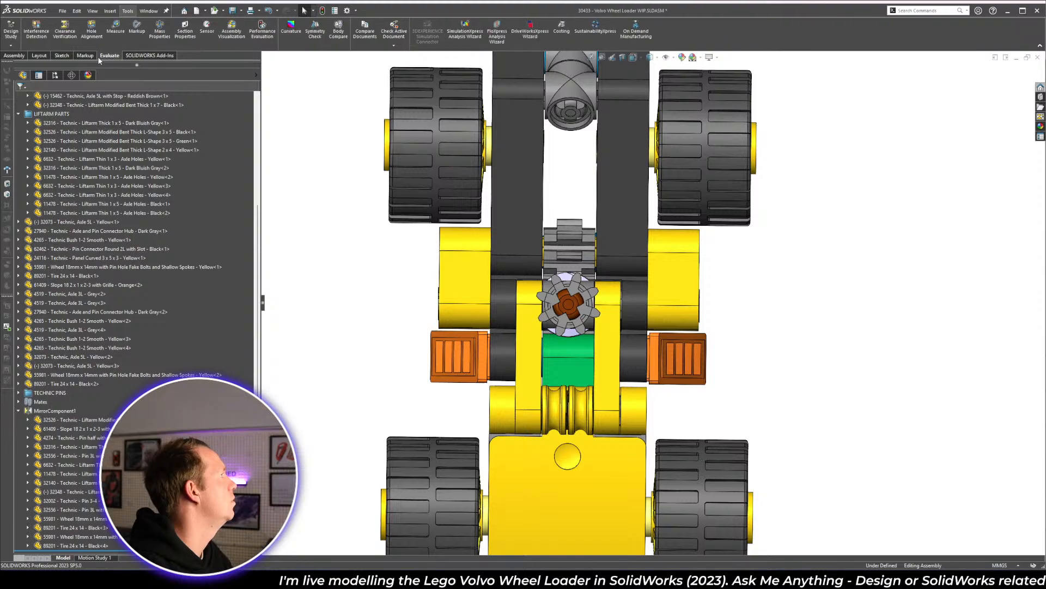
{"action": "left_click", "coordinate": [46, 33]}
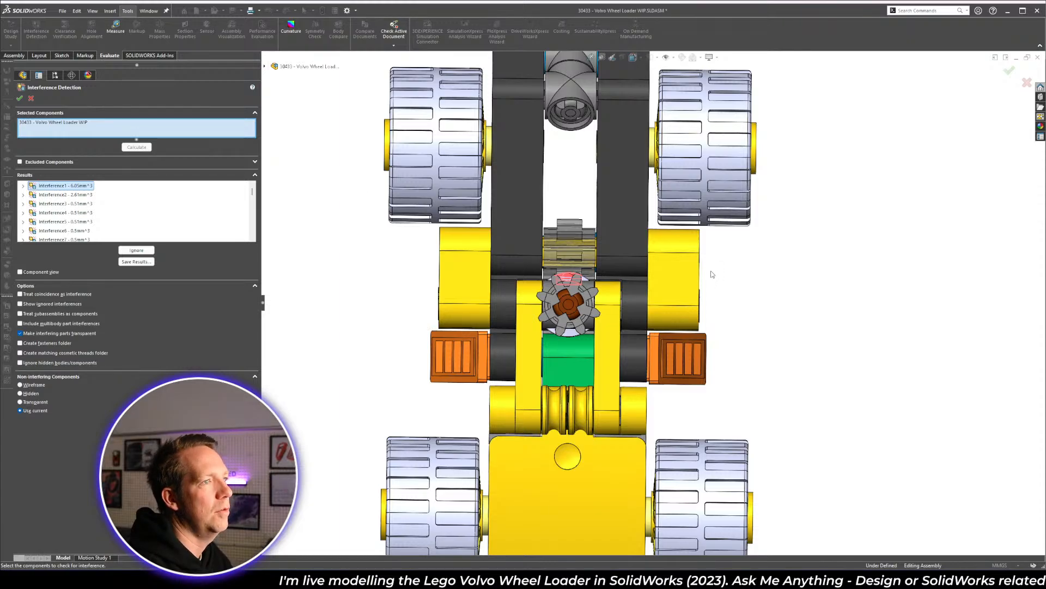
- Inspect the worm gear interference beside the lifting arm and ignore the first two results in the interference list
{"action": "scroll", "coordinate": [717, 346], "scroll_direction": "up", "scroll_amount": 3}
{"action": "middle_click_drag", "start_coordinate": [719, 350], "coordinate": [834, 143]}
{"action": "scroll", "coordinate": [640, 299], "scroll_direction": "down", "scroll_amount": 4}
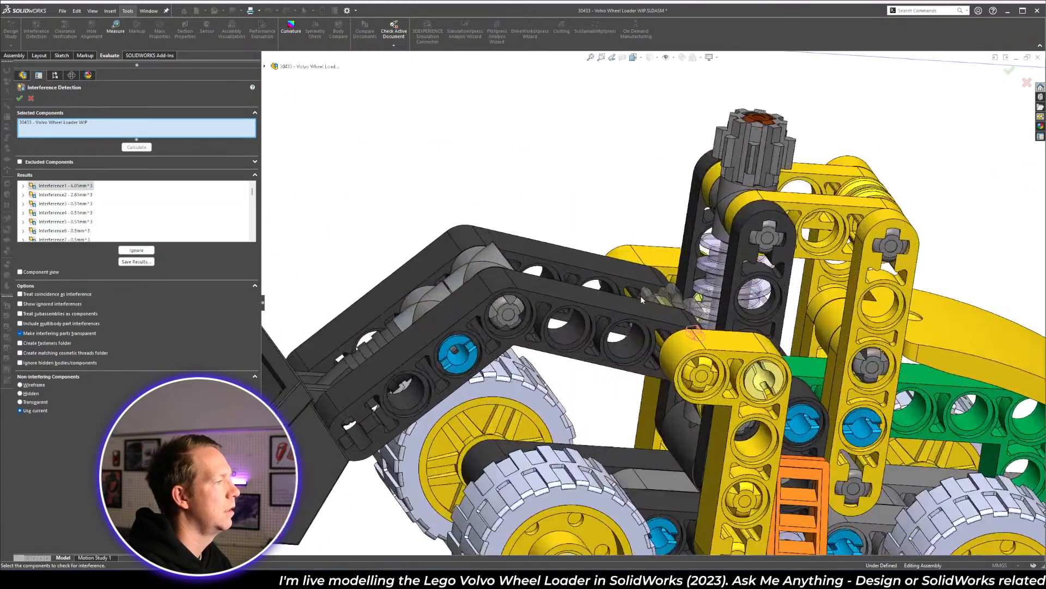
{"action": "scroll", "coordinate": [640, 295], "scroll_direction": "down", "scroll_amount": 8}
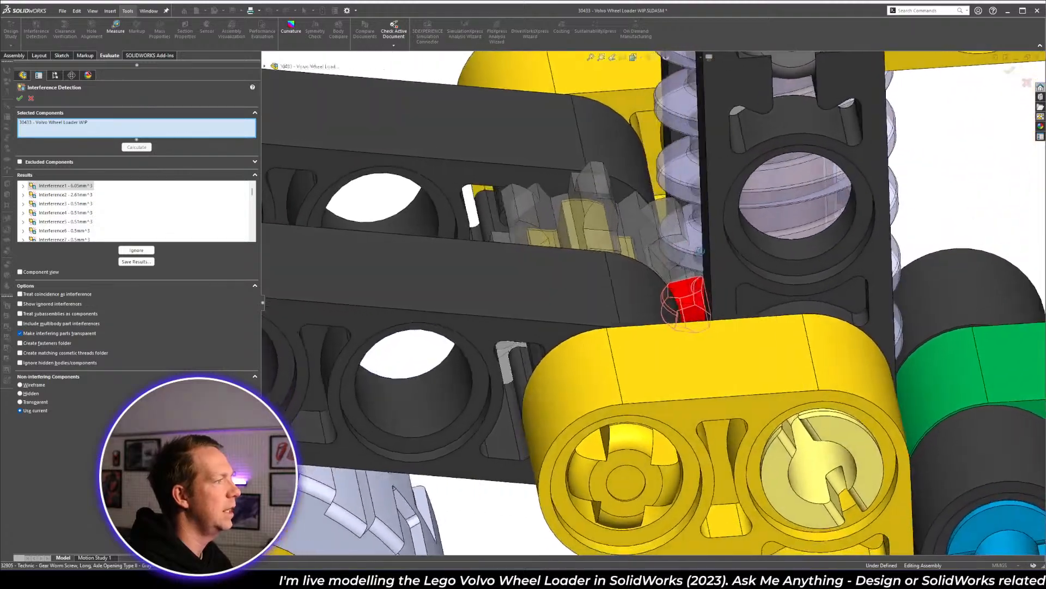
{"action": "middle_click_drag", "start_coordinate": [701, 251], "coordinate": [709, 317]}
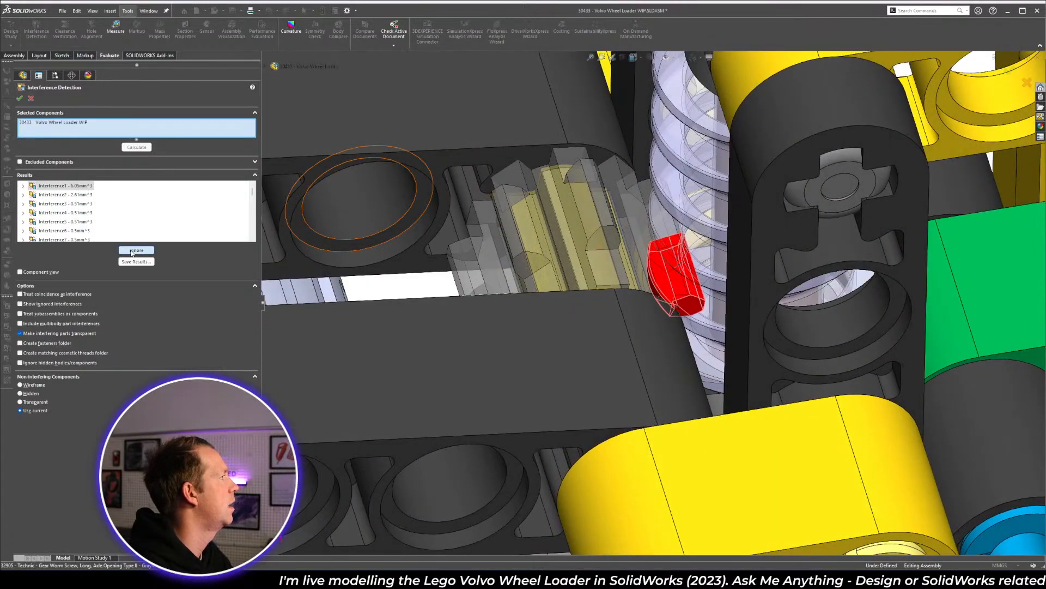
{"action": "left_click", "coordinate": [136, 250]}
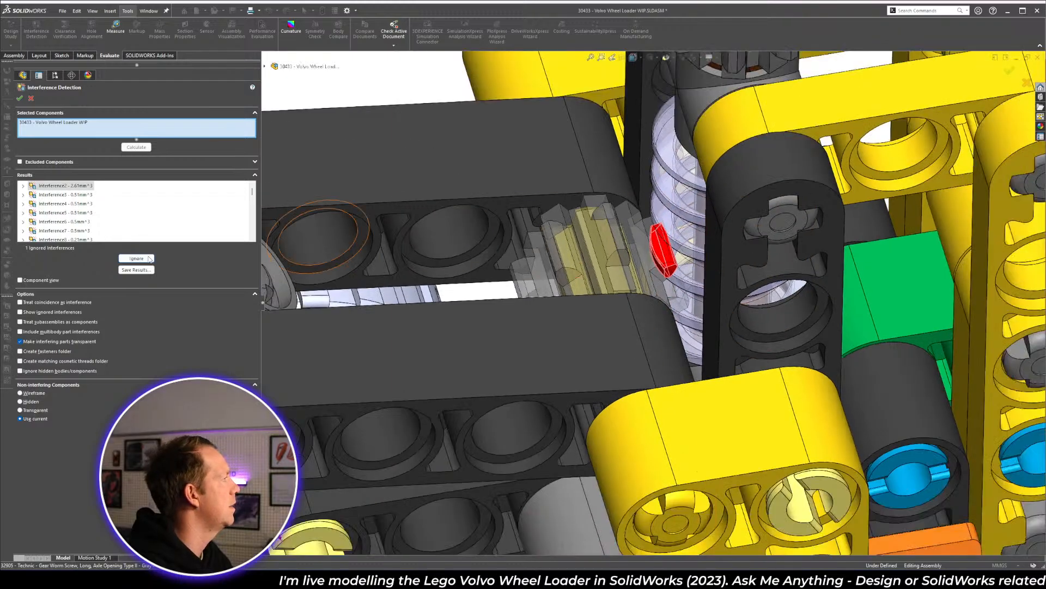
{"action": "left_click", "coordinate": [150, 260]}
- Examine from beneath the loader where the third interference lies in the chassis
{"action": "scroll", "coordinate": [719, 349], "scroll_direction": "up", "scroll_amount": 6}
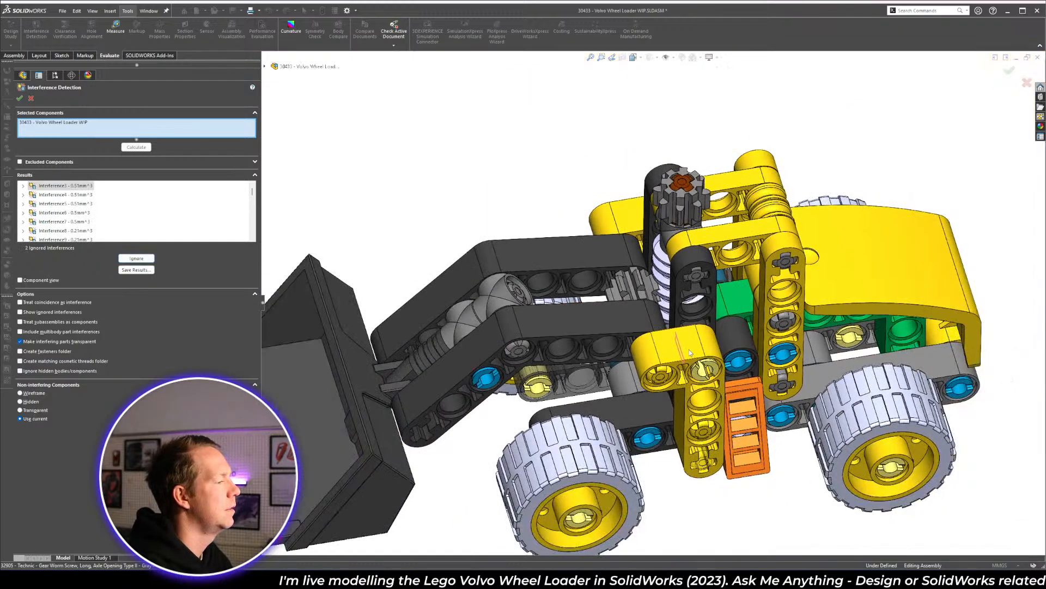
{"action": "scroll", "coordinate": [689, 352], "scroll_direction": "down", "scroll_amount": 4}
{"action": "middle_click_drag", "start_coordinate": [681, 328], "coordinate": [646, 277]}
{"action": "scroll", "coordinate": [646, 277], "scroll_direction": "up", "scroll_amount": 3}
{"action": "scroll", "coordinate": [763, 545], "scroll_direction": "up", "scroll_amount": 1}
{"action": "middle_click_drag", "start_coordinate": [763, 545], "coordinate": [643, 310], "text": "ctrl"}
{"action": "scroll", "coordinate": [649, 428], "scroll_direction": "down", "scroll_amount": 4}
{"action": "middle_click_drag", "start_coordinate": [627, 436], "coordinate": [626, 404]}
{"action": "scroll", "coordinate": [638, 414], "scroll_direction": "up", "scroll_amount": 3}
{"action": "scroll", "coordinate": [640, 431], "scroll_direction": "down", "scroll_amount": 3}
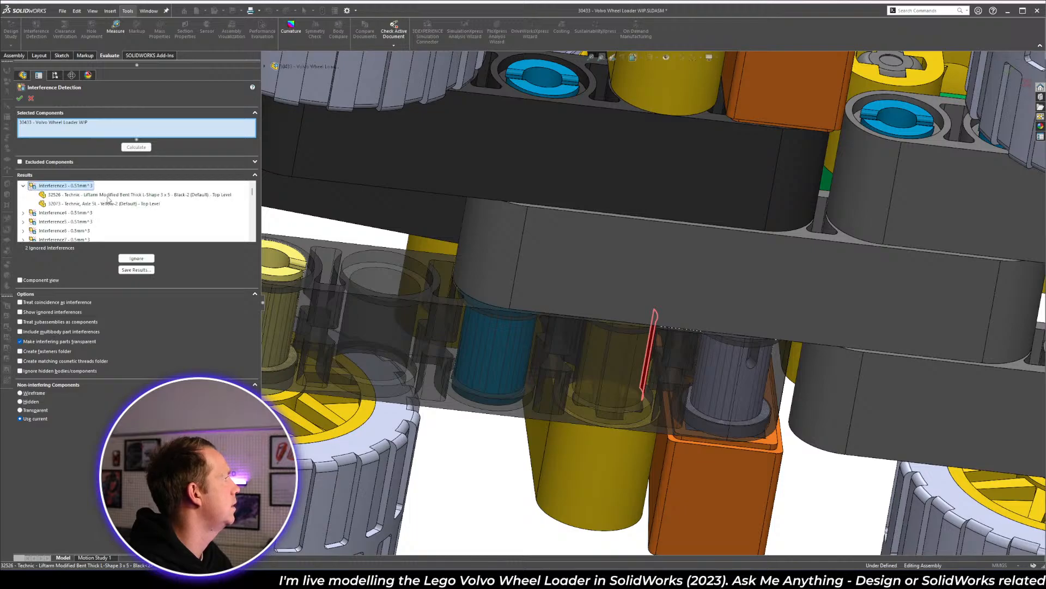
- Identify the black L-shape 3 x 5 liftarm and yellow Axle 5L in the third interference, and close interference detection
{"action": "left_click", "coordinate": [107, 194]}
{"action": "left_click", "coordinate": [106, 204]}
{"action": "left_click", "coordinate": [108, 195]}
{"action": "left_click", "coordinate": [105, 204]}
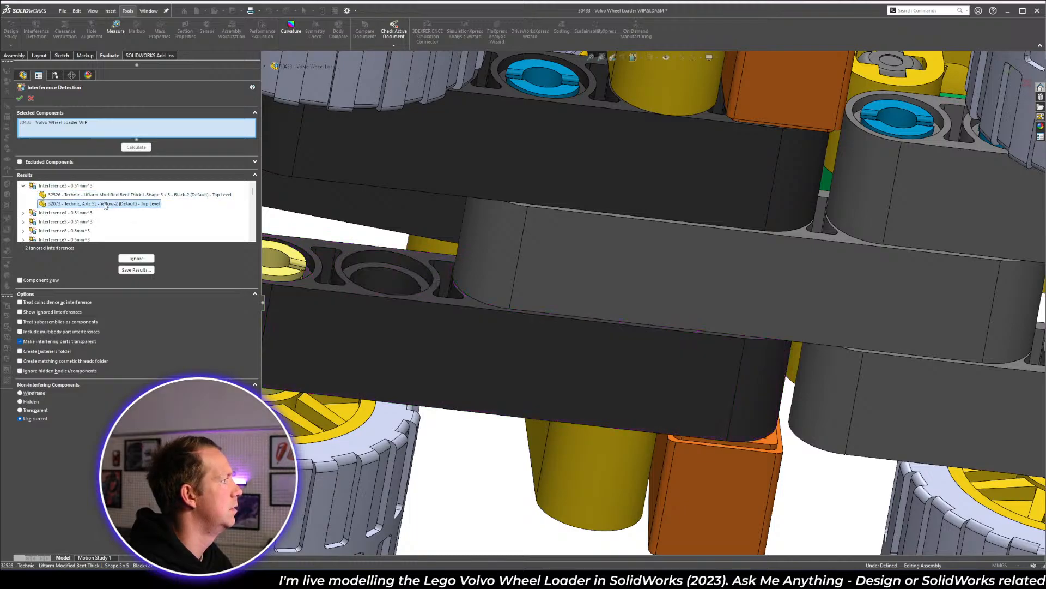
{"action": "middle_click_drag", "start_coordinate": [556, 338], "coordinate": [581, 236]}
{"action": "scroll", "coordinate": [649, 441], "scroll_direction": "up", "scroll_amount": 2}
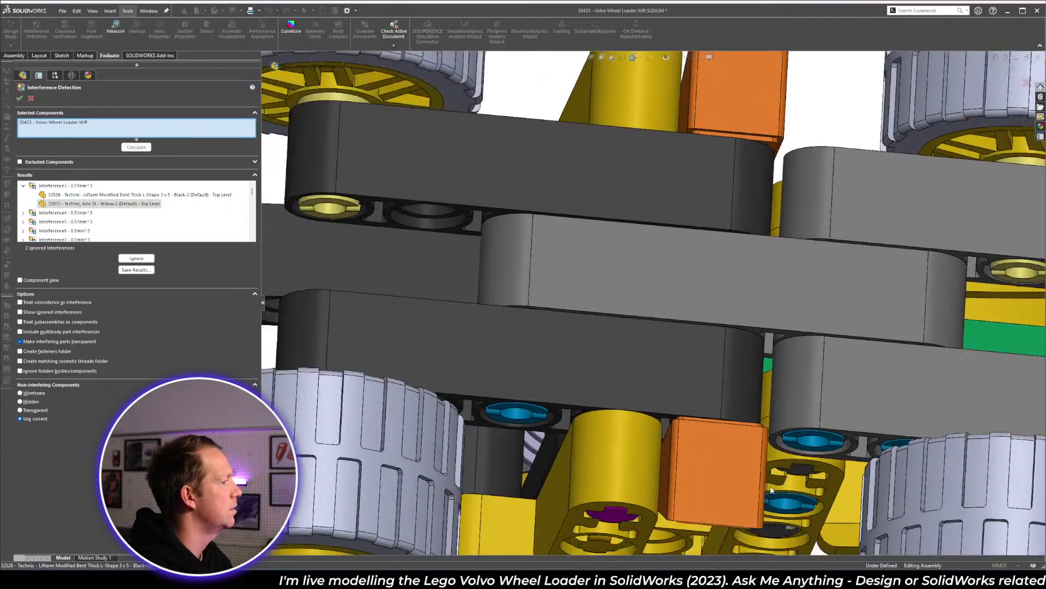
{"action": "middle_click_drag", "start_coordinate": [758, 523], "coordinate": [770, 486]}
{"action": "key", "text": "Escape"}
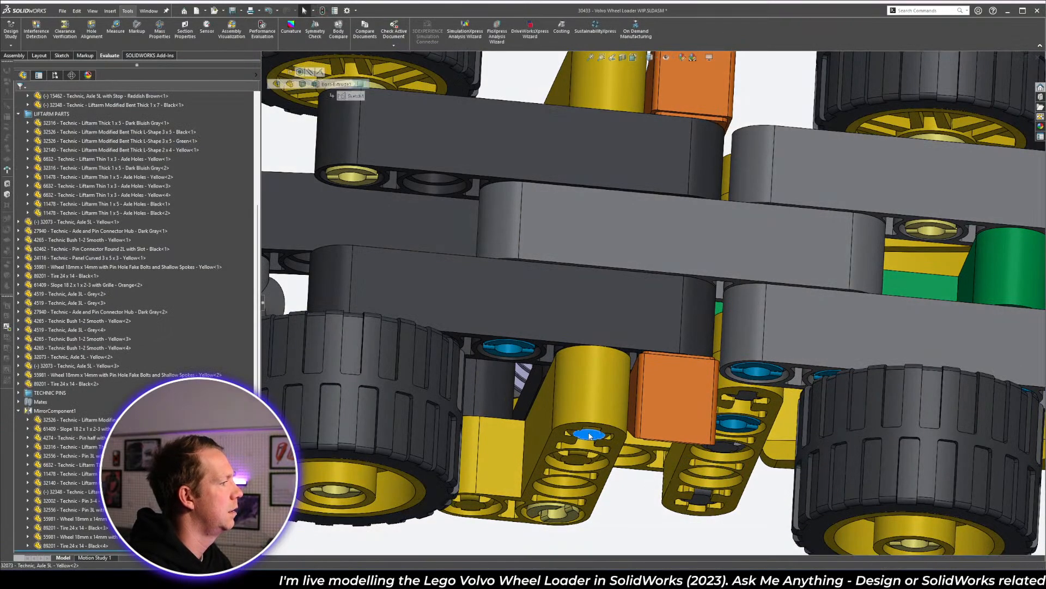
- Isolate the yellow Axle 5L with the black L-shape 3 x 5 liftarm and examine square-on how the axle sits in its hole
{"action": "left_click", "coordinate": [590, 319]}
{"action": "key", "text": "i"}
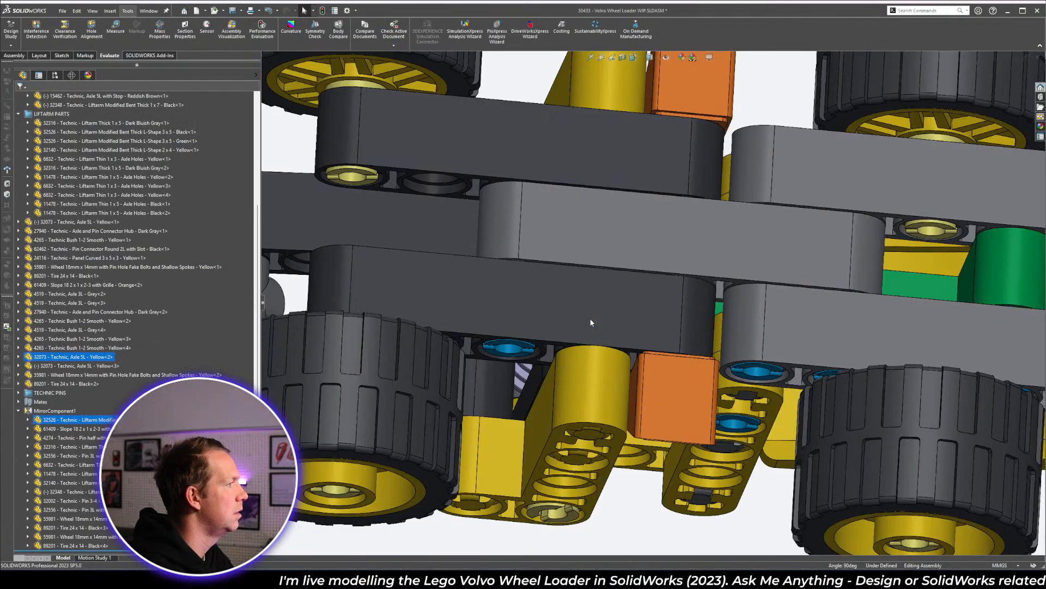
{"action": "middle_click_drag", "start_coordinate": [633, 332], "coordinate": [616, 172]}
{"action": "scroll", "coordinate": [616, 173], "scroll_direction": "down", "scroll_amount": 3}
{"action": "middle_click_drag", "start_coordinate": [567, 321], "coordinate": [547, 254]}
{"action": "key", "text": "space"}
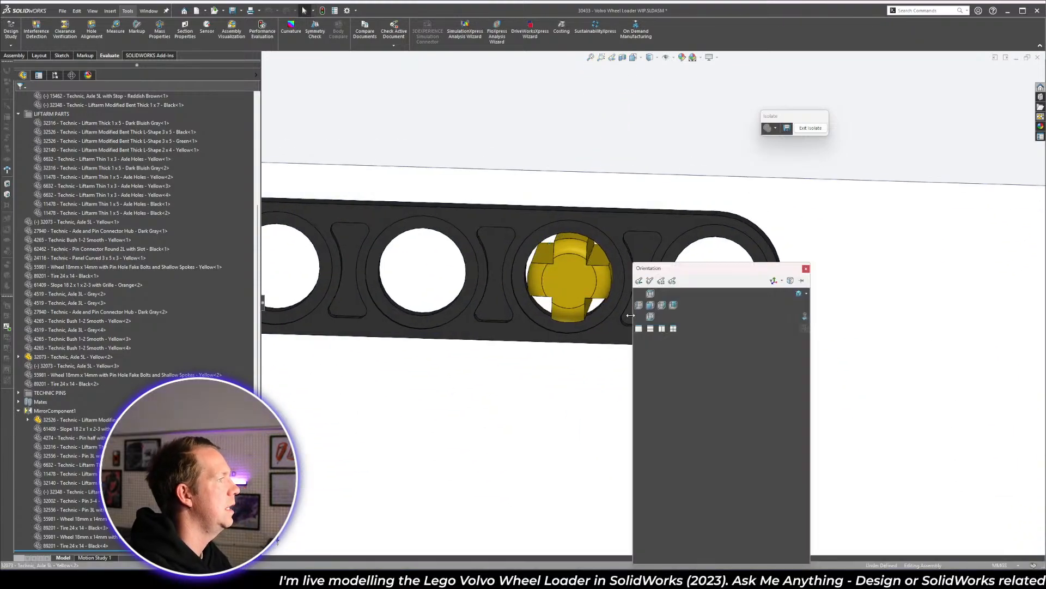
{"action": "left_click", "coordinate": [650, 295]}
{"action": "key", "text": "ctrl+1"}
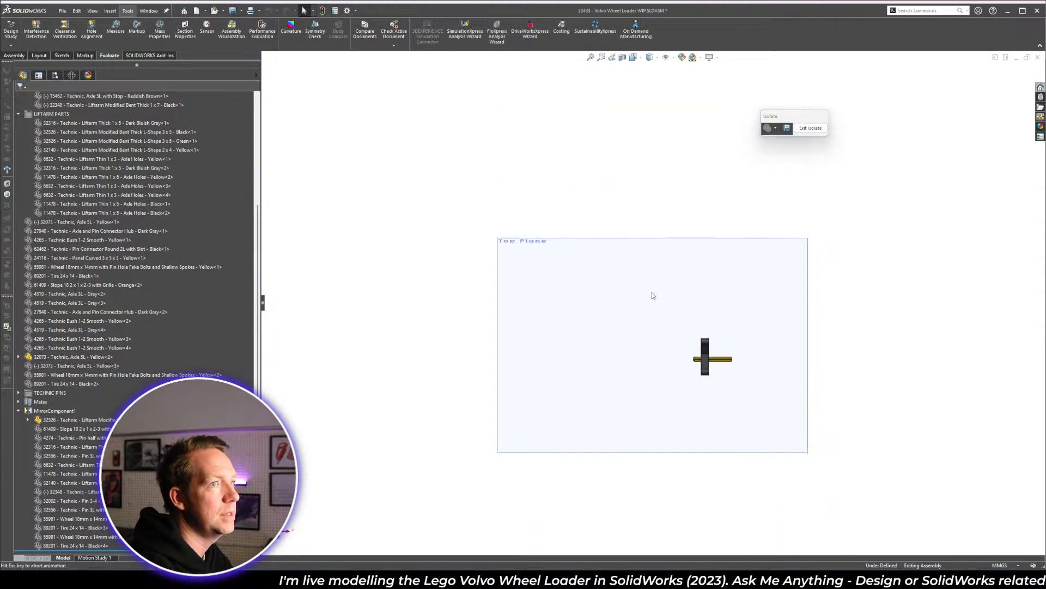
{"action": "scroll", "coordinate": [615, 279], "scroll_direction": "down", "scroll_amount": 8}
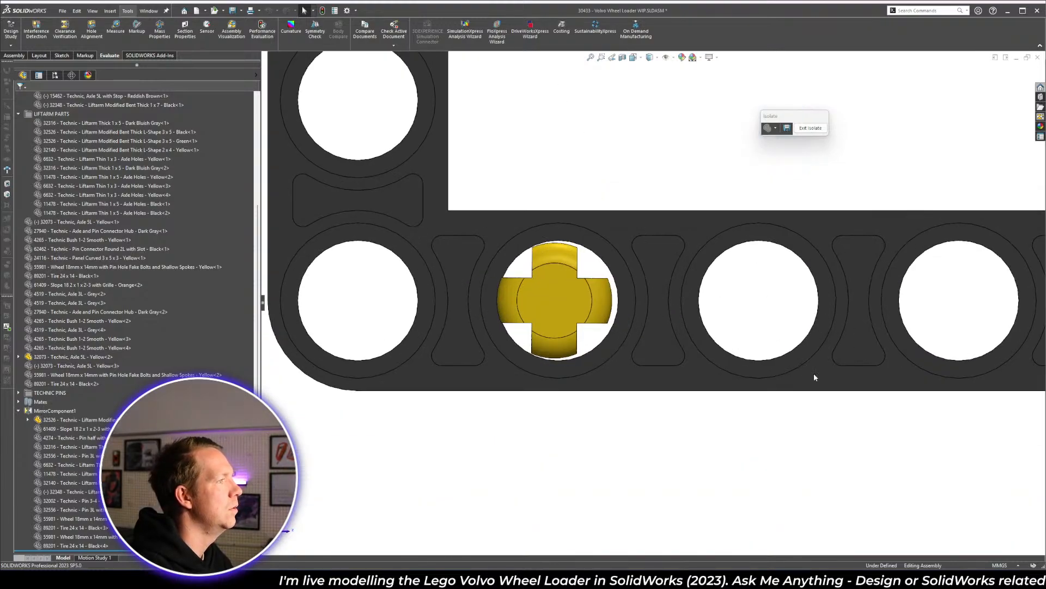
{"action": "scroll", "coordinate": [814, 378], "scroll_direction": "up", "scroll_amount": 4}
{"action": "scroll", "coordinate": [841, 263], "scroll_direction": "down", "scroll_amount": 1}
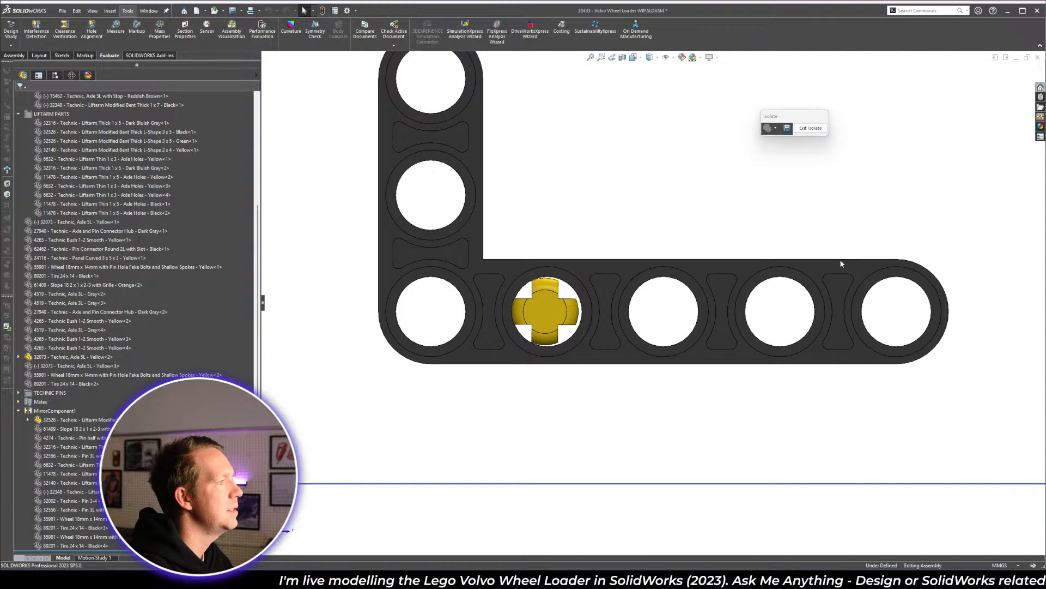
- Measure the centre distance between two adjacent holes of the black L-shape 3 x 5 liftarm and exit isolation
{"action": "key", "text": "m"}
{"action": "left_click", "coordinate": [683, 283]}
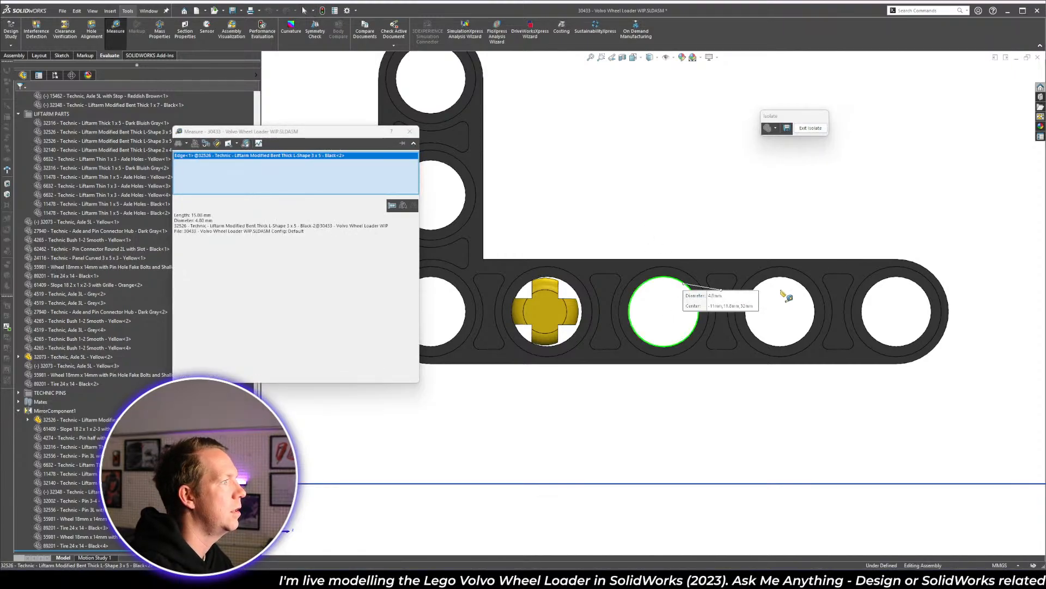
{"action": "left_click", "coordinate": [797, 286]}
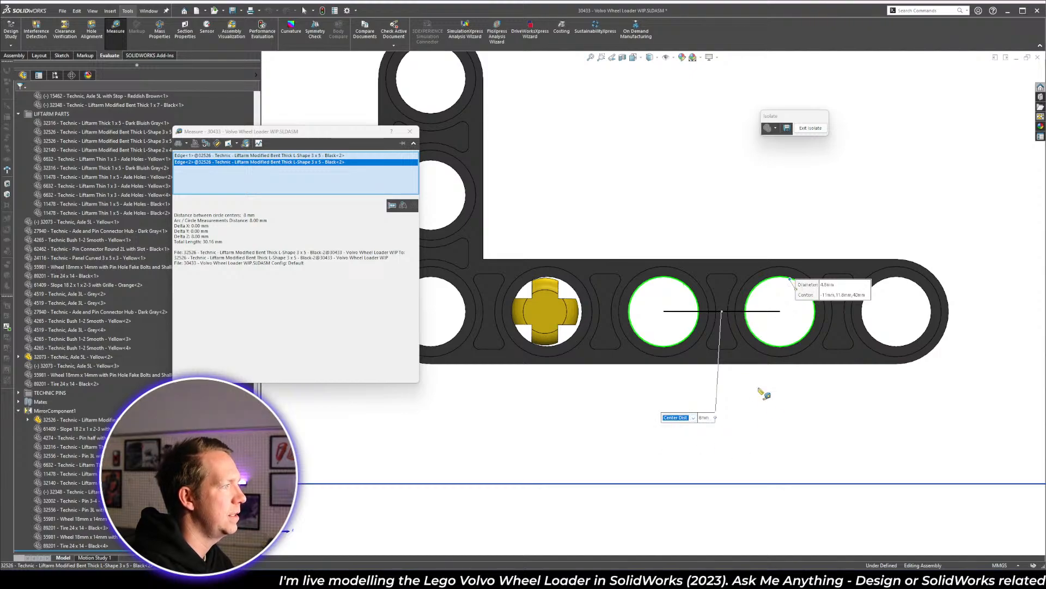
{"action": "key", "text": "Escape"}
{"action": "key", "text": "Escape"}
{"action": "left_click", "coordinate": [810, 127]}
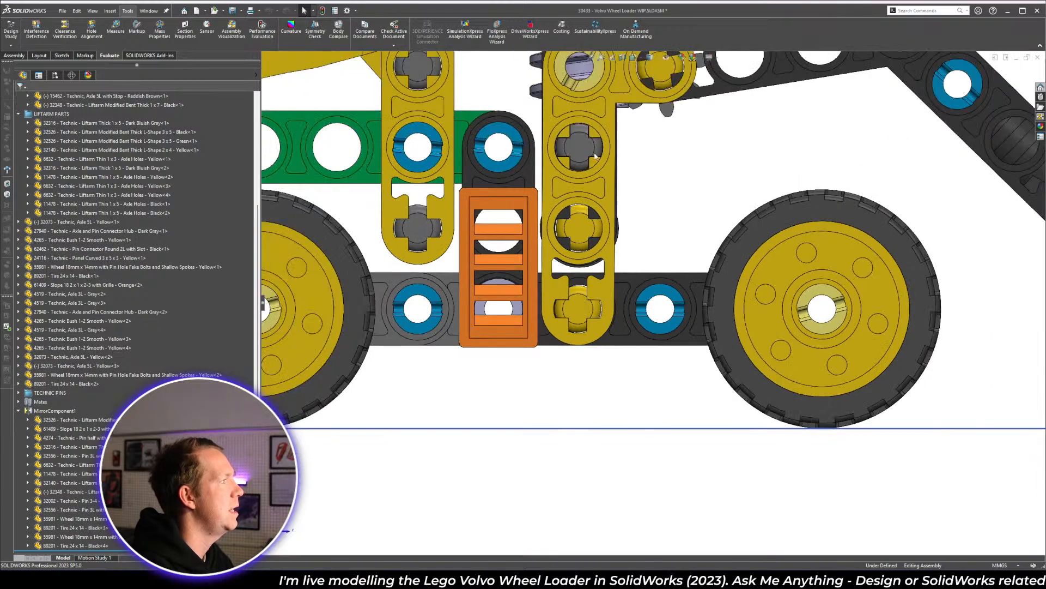
- Examine from the side how the yellow L-shape 2 x 4 liftarm lines up with the parts around it
{"action": "scroll", "coordinate": [606, 150], "scroll_direction": "up", "scroll_amount": 3}
{"action": "scroll", "coordinate": [618, 175], "scroll_direction": "down", "scroll_amount": 2}
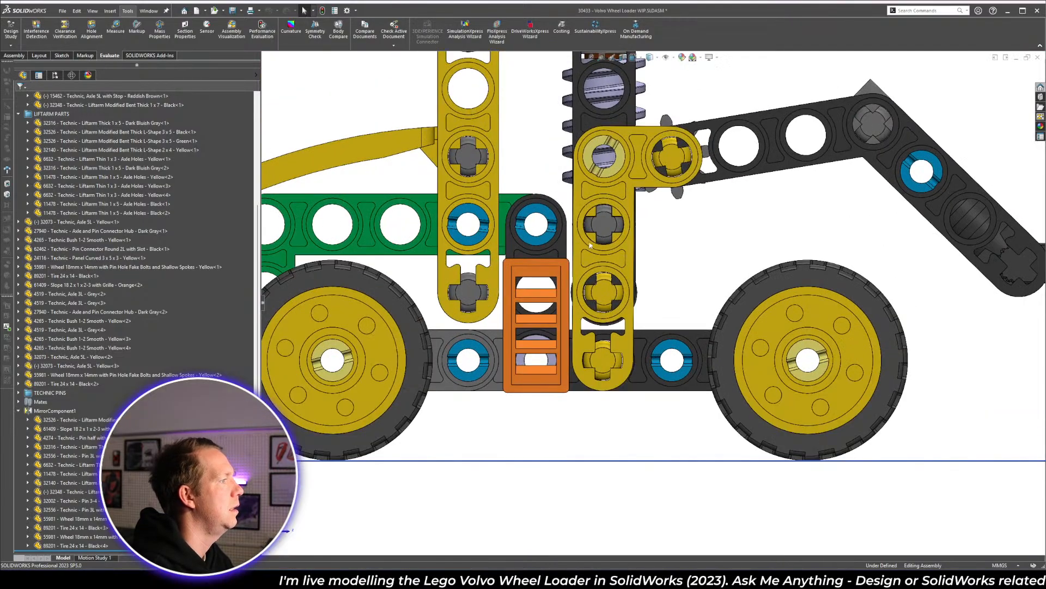
{"action": "scroll", "coordinate": [590, 247], "scroll_direction": "down", "scroll_amount": 4}
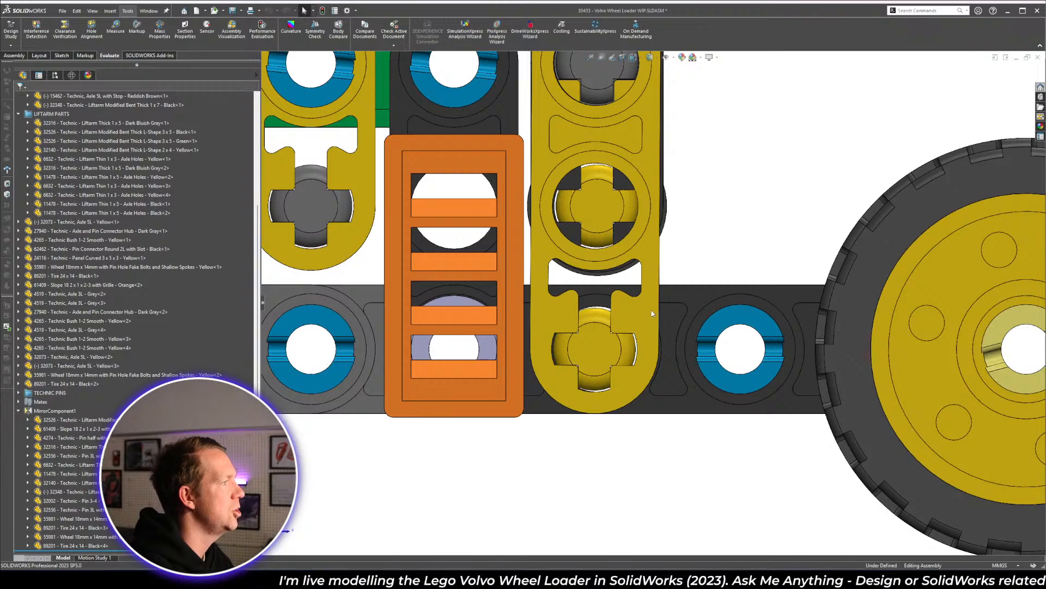
{"action": "left_click", "coordinate": [652, 313]}
{"action": "scroll", "coordinate": [652, 313], "scroll_direction": "up", "scroll_amount": 9}
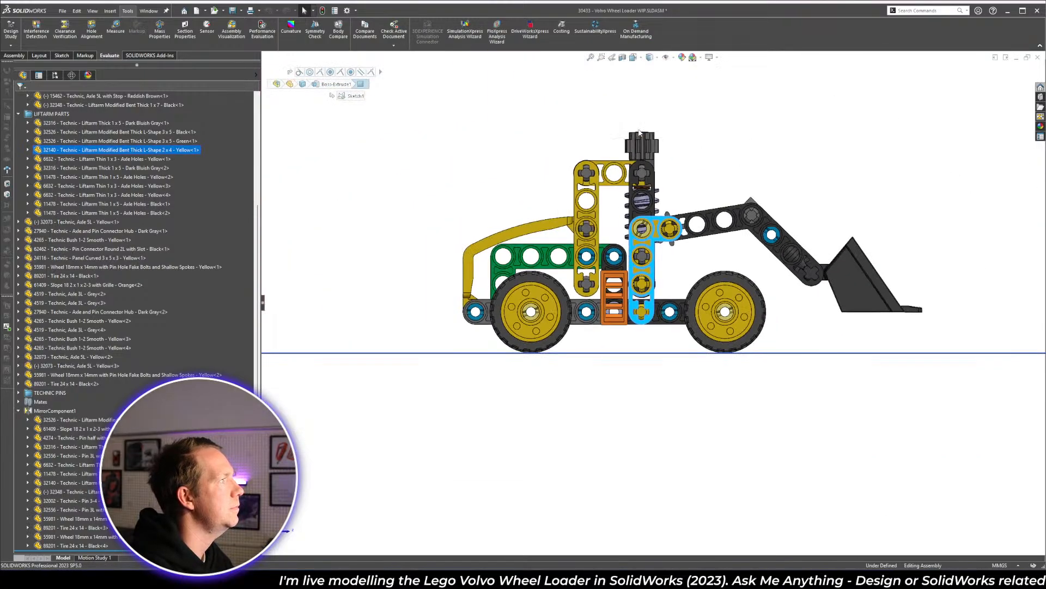
{"action": "scroll", "coordinate": [648, 152], "scroll_direction": "down", "scroll_amount": 6}
{"action": "key", "text": "Escape"}
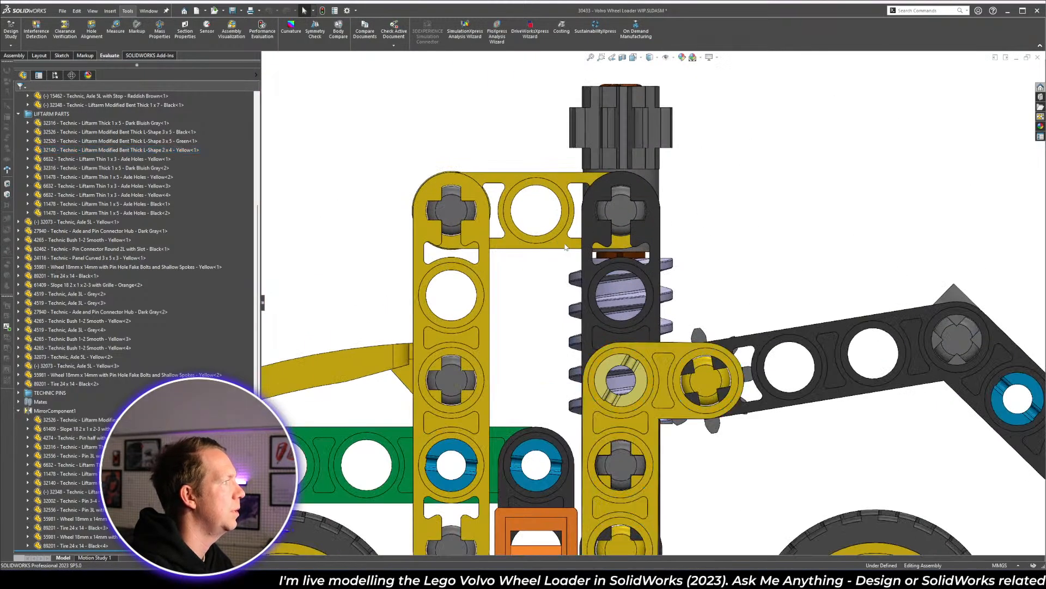
- Isolate the upper yellow thin 1 x 3 liftarm, edit it in context and open the sketch of its base extrusion
{"action": "left_click", "coordinate": [565, 245]}
{"action": "key", "text": "i"}
{"action": "scroll", "coordinate": [502, 147], "scroll_direction": "down", "scroll_amount": 4}
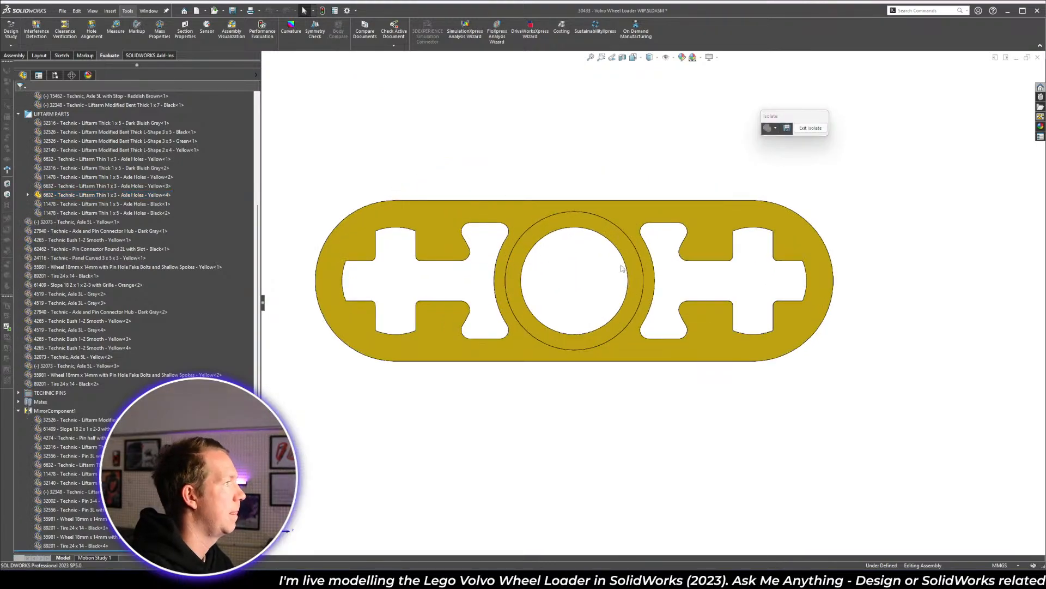
{"action": "left_click", "coordinate": [636, 214]}
{"action": "left_click", "coordinate": [654, 147]}
{"action": "left_click", "coordinate": [458, 217]}
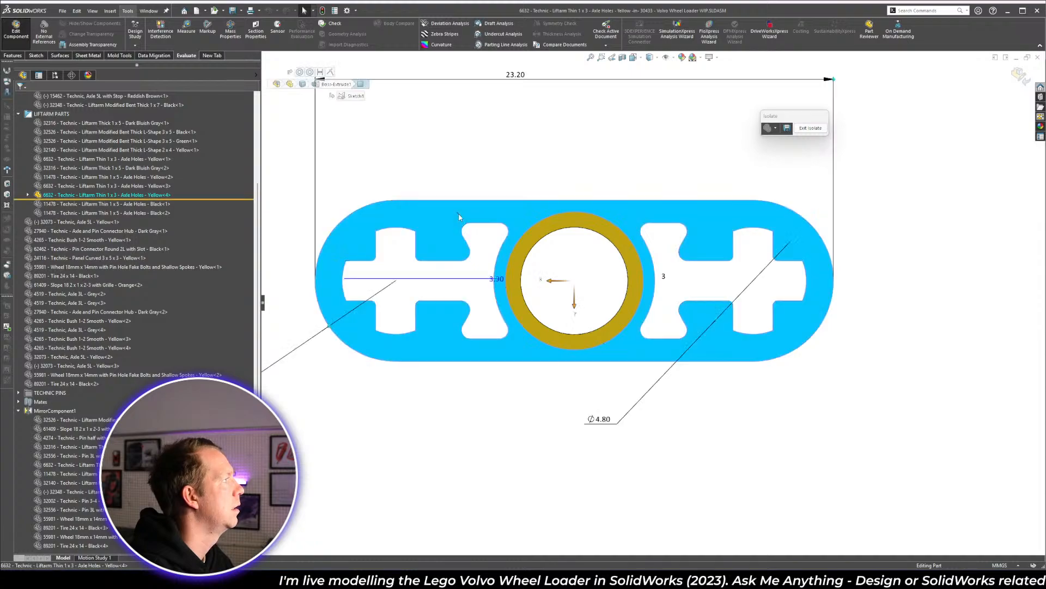
{"action": "scroll", "coordinate": [647, 307], "scroll_direction": "up", "scroll_amount": 2}
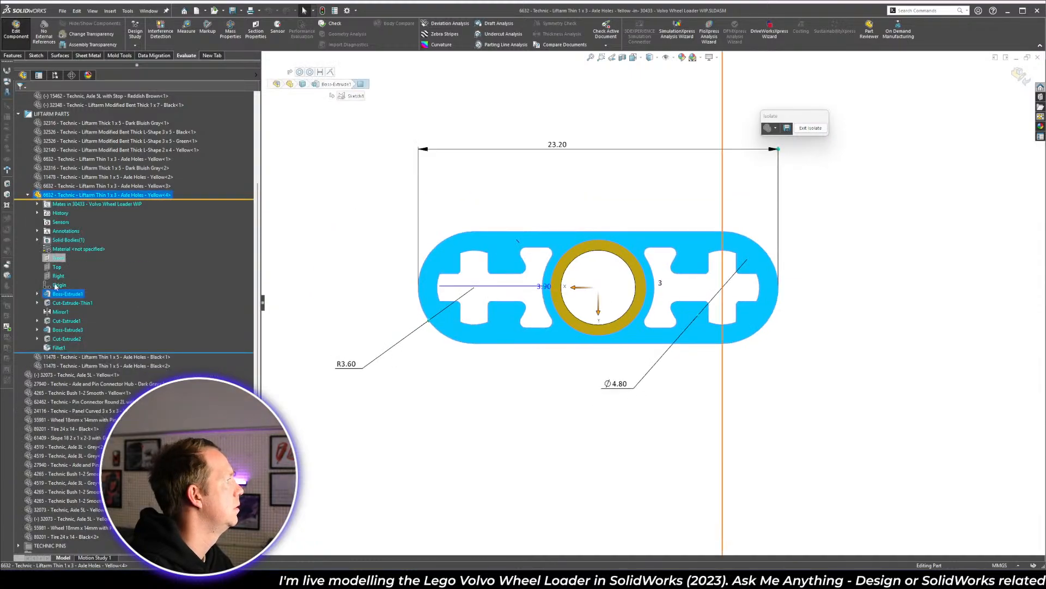
{"action": "left_click", "coordinate": [37, 293]}
{"action": "left_click", "coordinate": [69, 303]}
{"action": "left_click", "coordinate": [76, 277]}
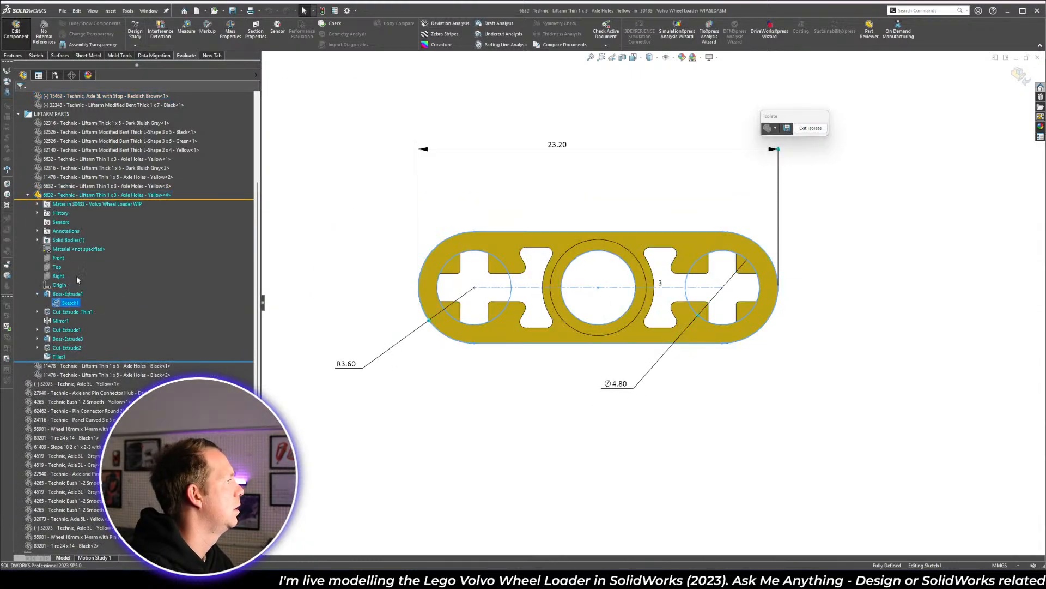
- Check the centre distances between adjacent holes in the thin 1 x 3 liftarm's sketch and return to the full assembly
{"action": "left_click", "coordinate": [507, 311]}
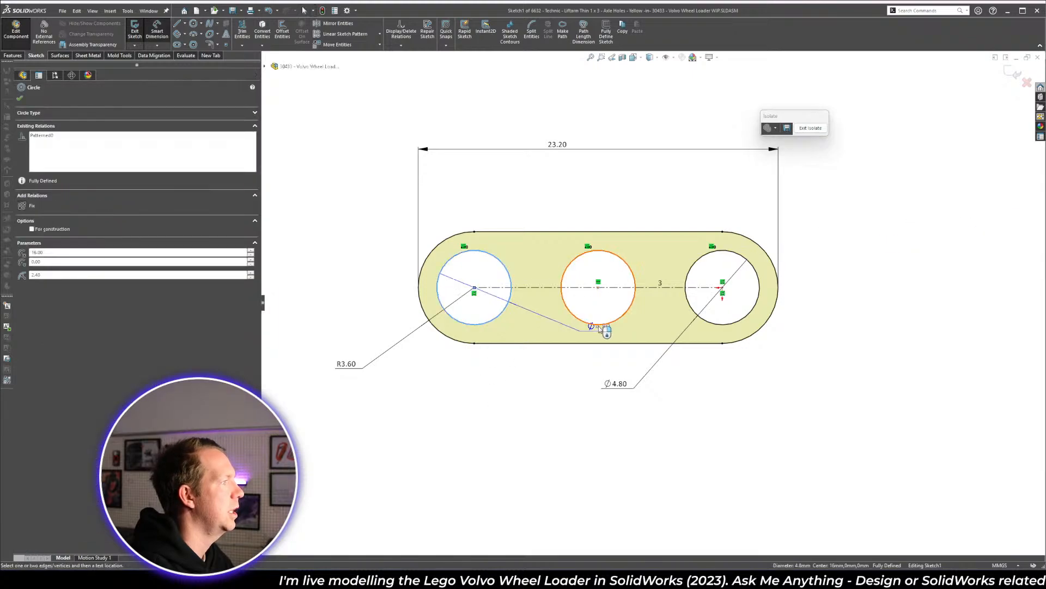
{"action": "left_click", "coordinate": [593, 324]}
{"action": "key", "text": "Escape"}
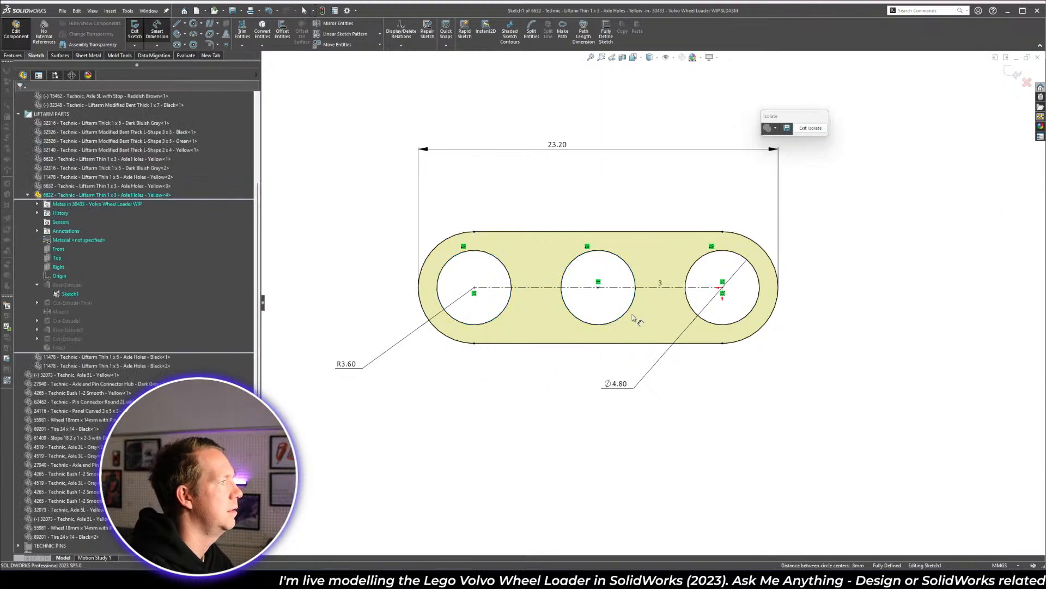
{"action": "left_click", "coordinate": [626, 311]}
{"action": "left_click", "coordinate": [714, 325]}
{"action": "key", "text": "Escape"}
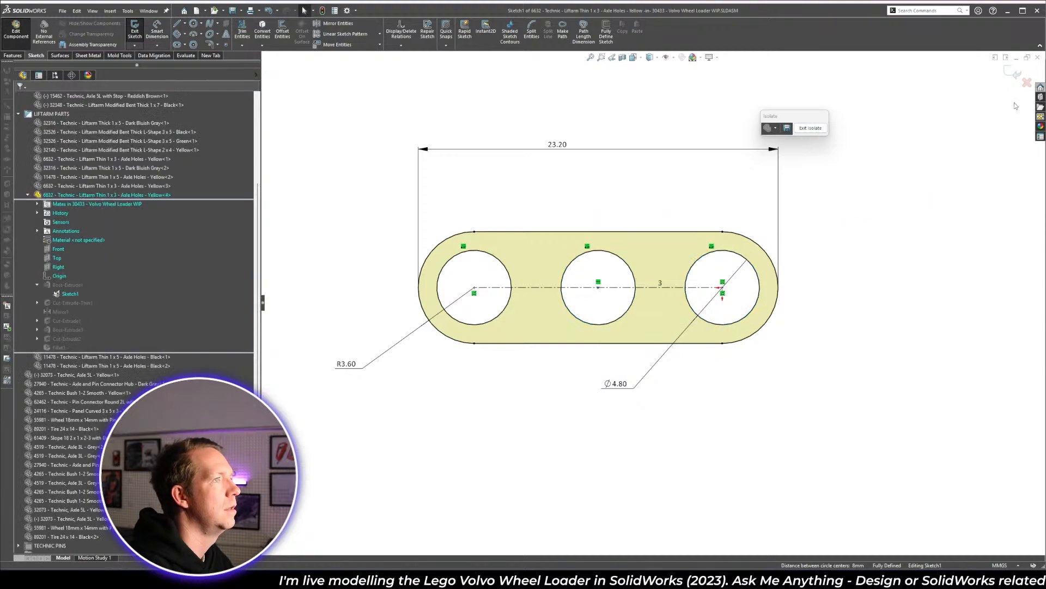
{"action": "left_click", "coordinate": [1013, 73]}
{"action": "left_click", "coordinate": [811, 128]}
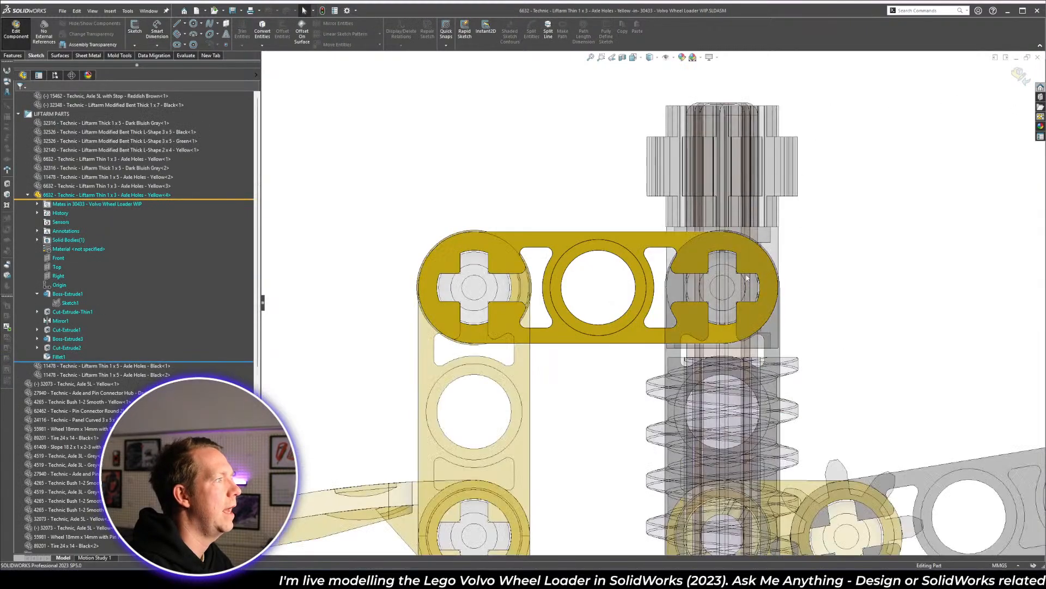
{"action": "left_click", "coordinate": [1019, 71]}
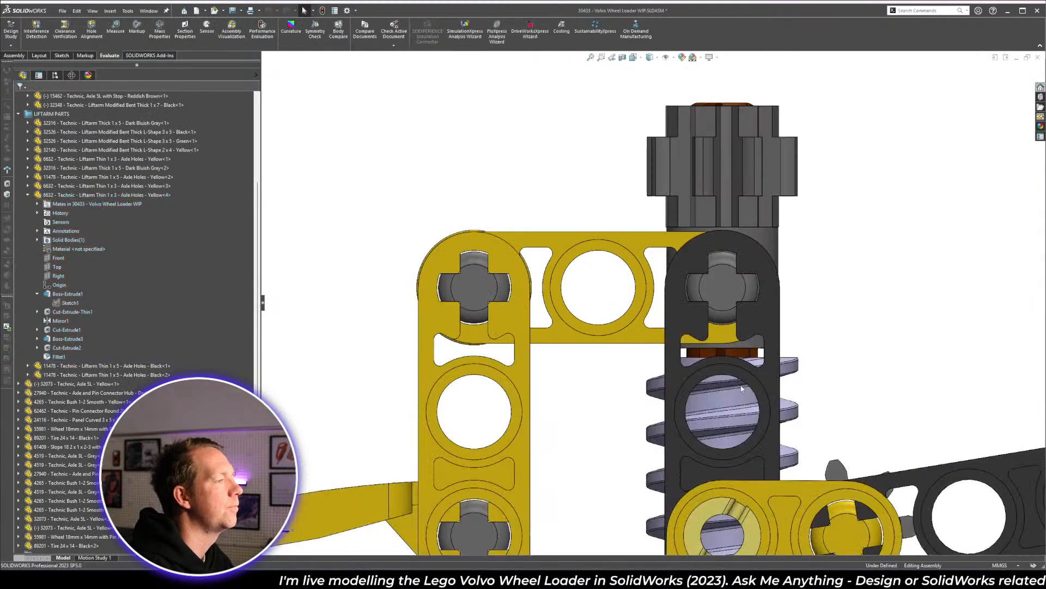
- Examine how the yellow Axle 5L and black thin 1 x 5 liftarm line up behind the yellow L-shape 2 x 4 liftarm
{"action": "scroll", "coordinate": [849, 322], "scroll_direction": "up", "scroll_amount": 5}
{"action": "scroll", "coordinate": [683, 421], "scroll_direction": "down", "scroll_amount": 4}
{"action": "scroll", "coordinate": [664, 501], "scroll_direction": "up", "scroll_amount": 3}
{"action": "scroll", "coordinate": [662, 485], "scroll_direction": "down", "scroll_amount": 5}
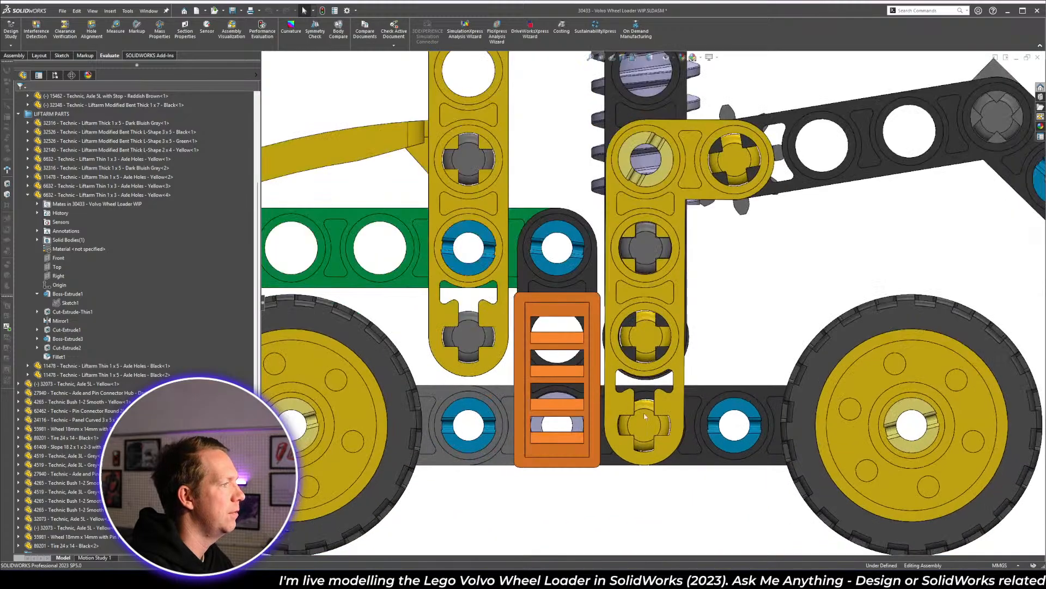
{"action": "scroll", "coordinate": [708, 311], "scroll_direction": "down", "scroll_amount": 3}
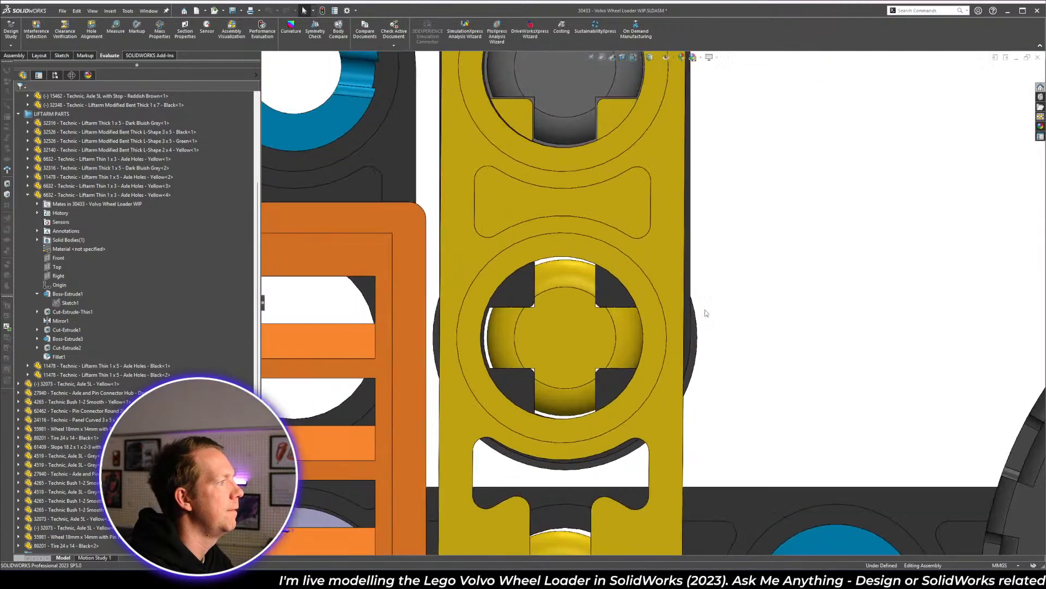
{"action": "left_click", "coordinate": [690, 308]}
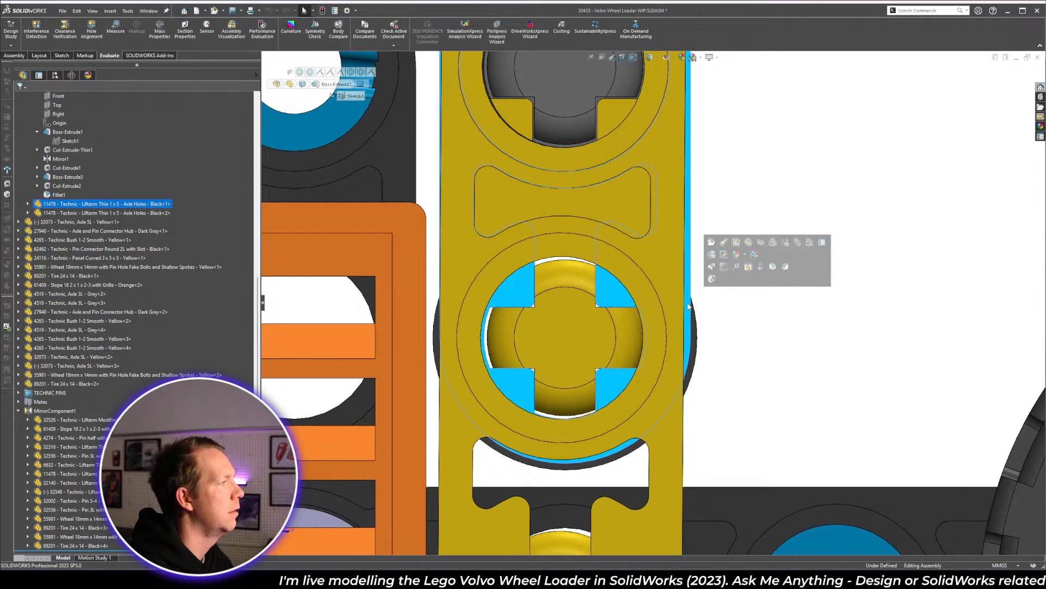
{"action": "left_click", "coordinate": [549, 336]}
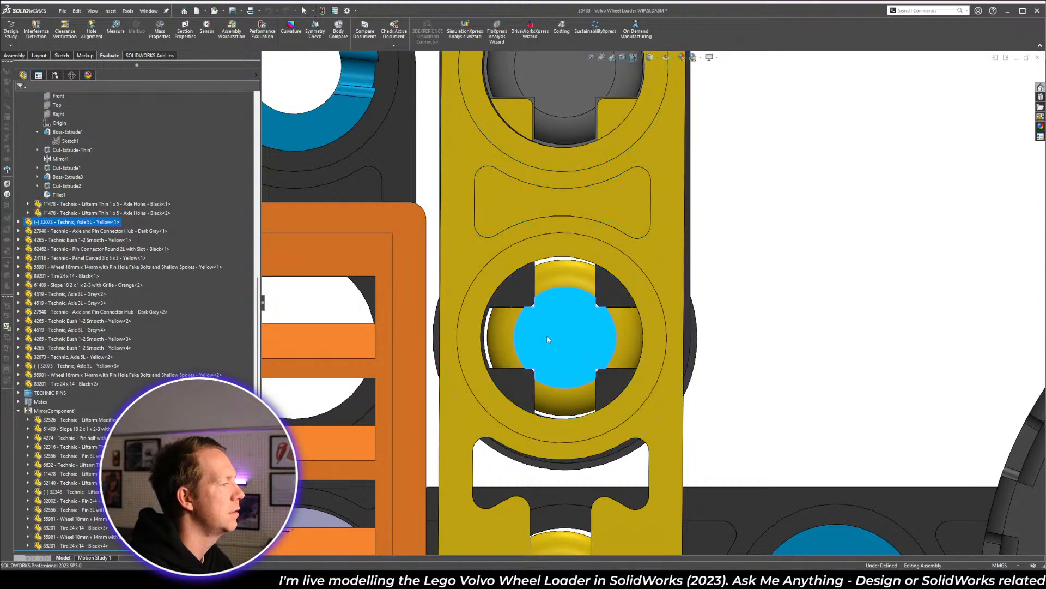
{"action": "scroll", "coordinate": [670, 327], "scroll_direction": "up", "scroll_amount": 3}
{"action": "scroll", "coordinate": [646, 289], "scroll_direction": "up", "scroll_amount": 5}
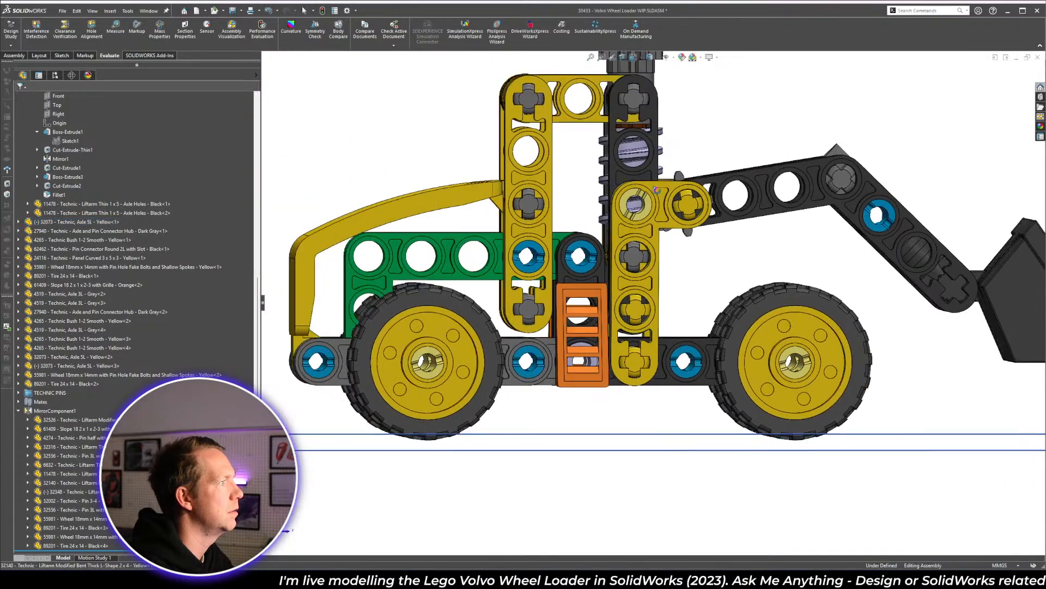
- Measure the distance between the narrow side faces of the black thin 1 x 5 liftarm and the yellow L-shape 2 x 4 liftarm
{"action": "middle_click_drag", "start_coordinate": [655, 189], "coordinate": [597, 189]}
{"action": "scroll", "coordinate": [662, 221], "scroll_direction": "down", "scroll_amount": 8}
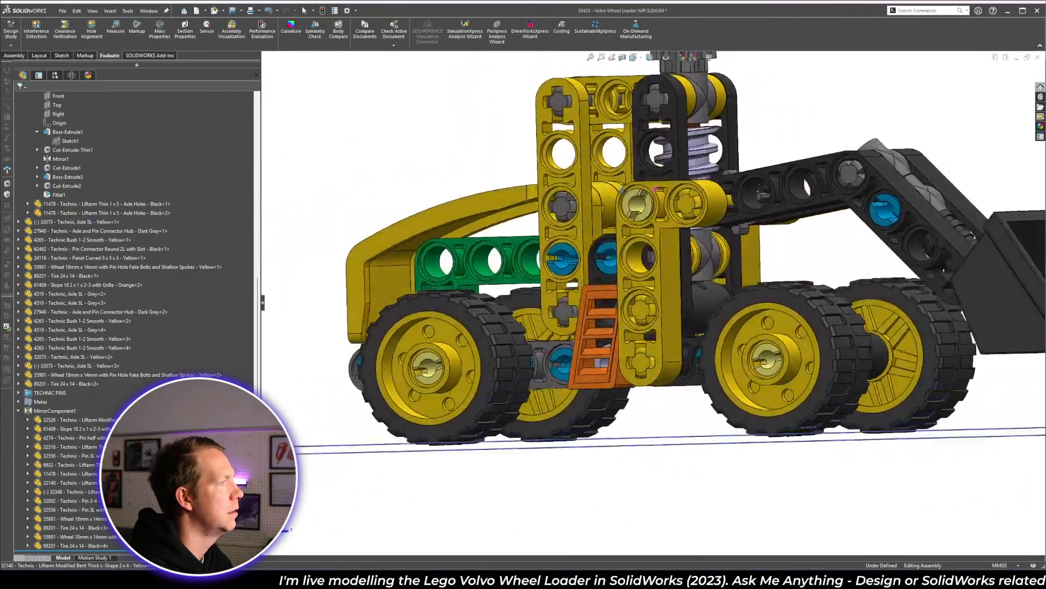
{"action": "key", "text": "m"}
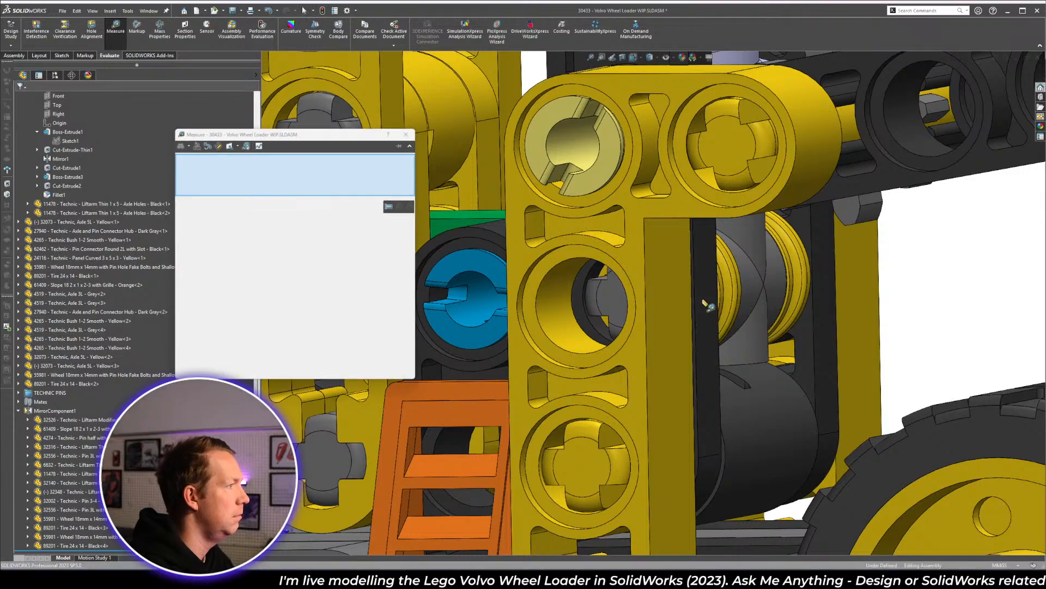
{"action": "left_click", "coordinate": [704, 303]}
{"action": "left_click", "coordinate": [681, 295]}
{"action": "scroll", "coordinate": [680, 266], "scroll_direction": "up", "scroll_amount": 3}
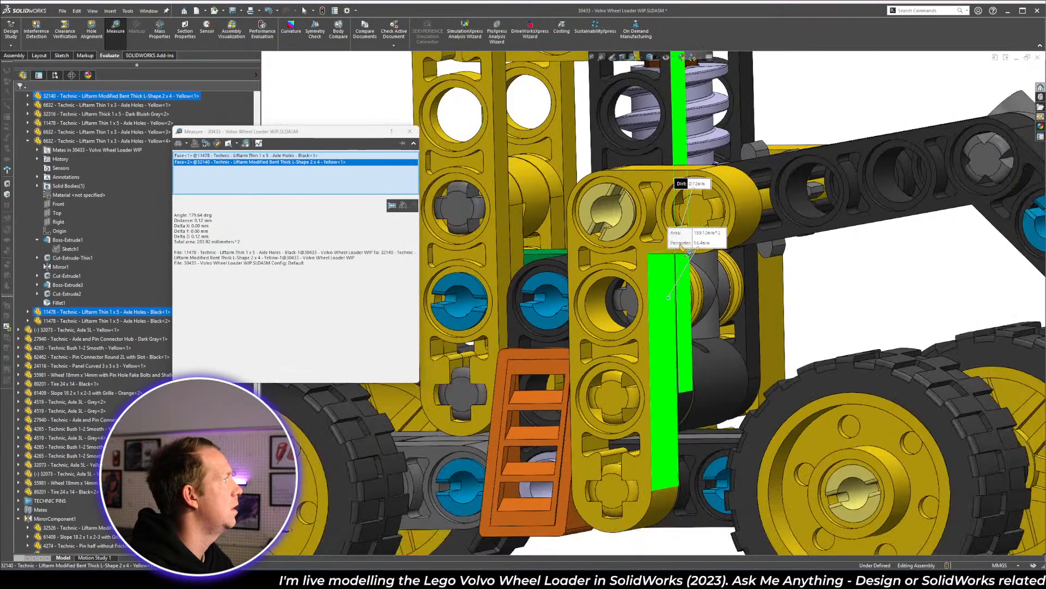
{"action": "middle_click_drag", "start_coordinate": [679, 266], "coordinate": [703, 294]}
{"action": "scroll", "coordinate": [693, 265], "scroll_direction": "up", "scroll_amount": 3}
{"action": "key", "text": "Escape"}
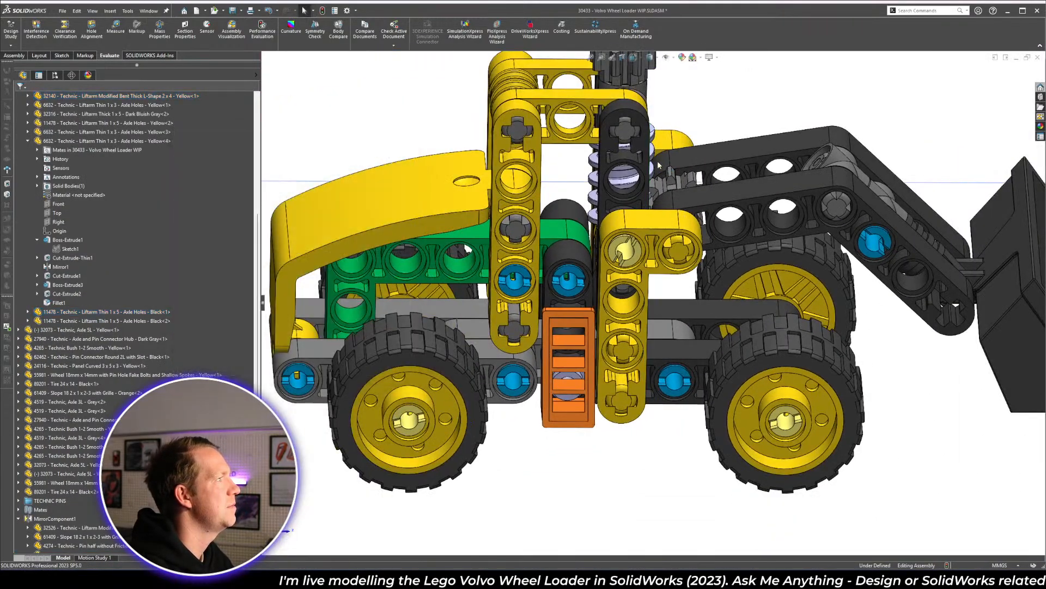
- Suppress the mirrored components feature MirrorComponent1
{"action": "scroll", "coordinate": [646, 147], "scroll_direction": "down", "scroll_amount": 3}
{"action": "left_click_drag", "start_coordinate": [635, 114], "coordinate": [638, 147]}
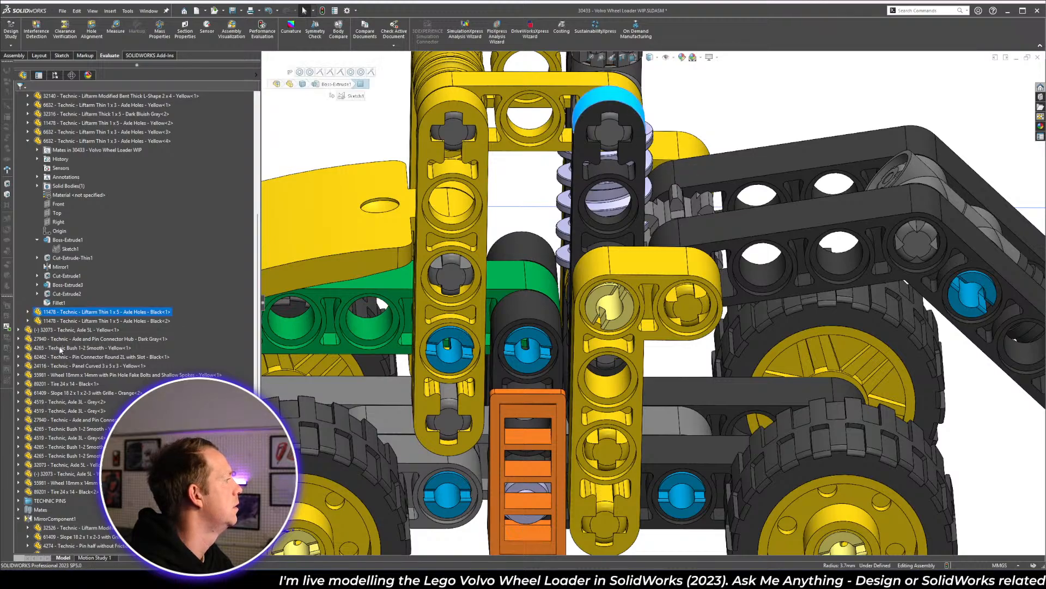
{"action": "left_click", "coordinate": [76, 517]}
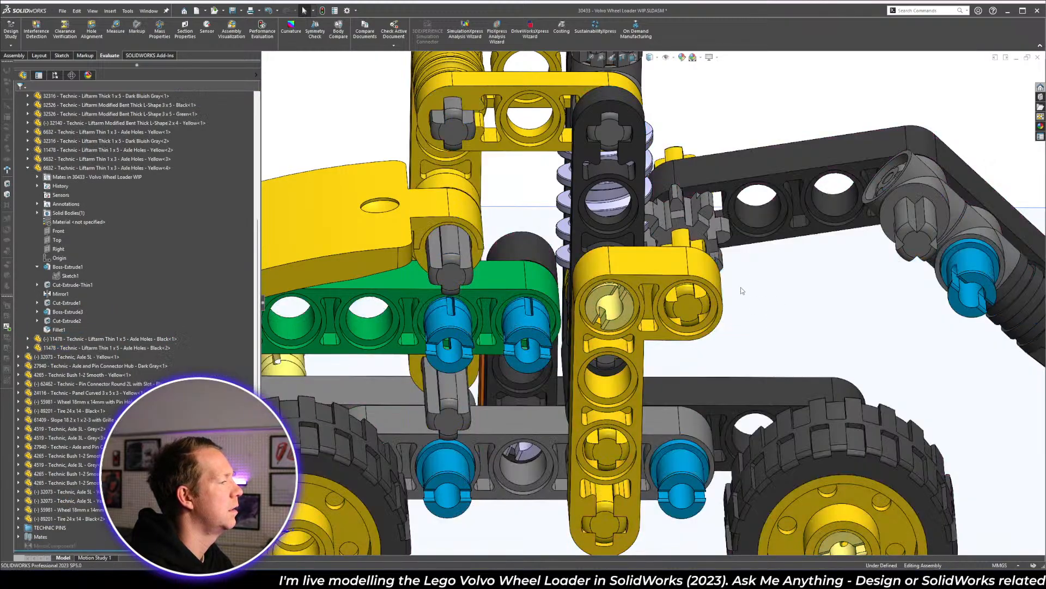
- Examine from the opposite side how the yellow Axle 5L parts and the L-shape 2 x 4 liftarm line up with the black liftarms
{"action": "key", "text": "space"}
{"action": "left_click", "coordinate": [776, 305]}
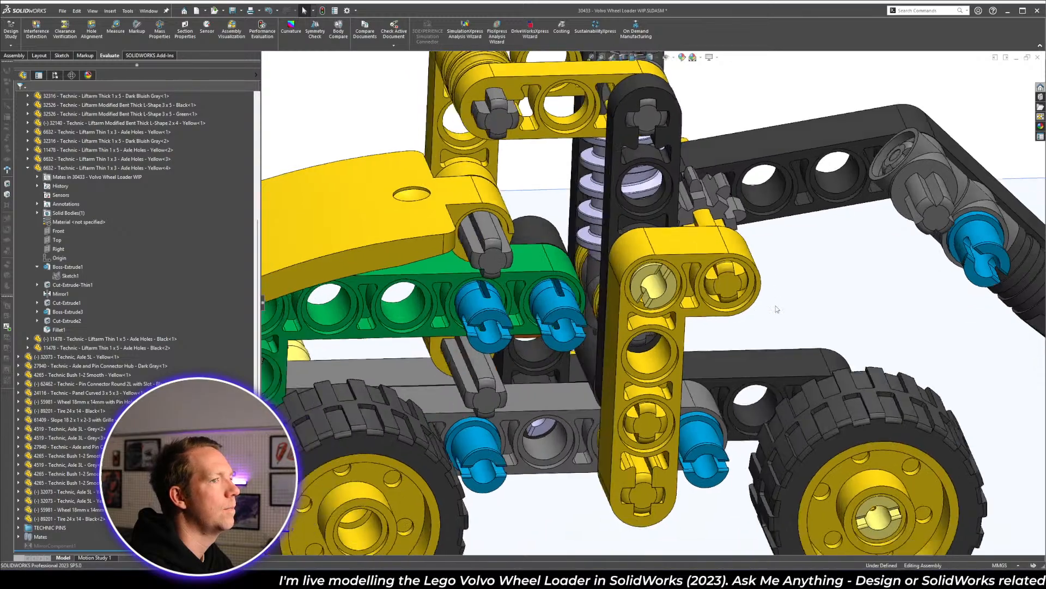
{"action": "scroll", "coordinate": [643, 327], "scroll_direction": "down", "scroll_amount": 8}
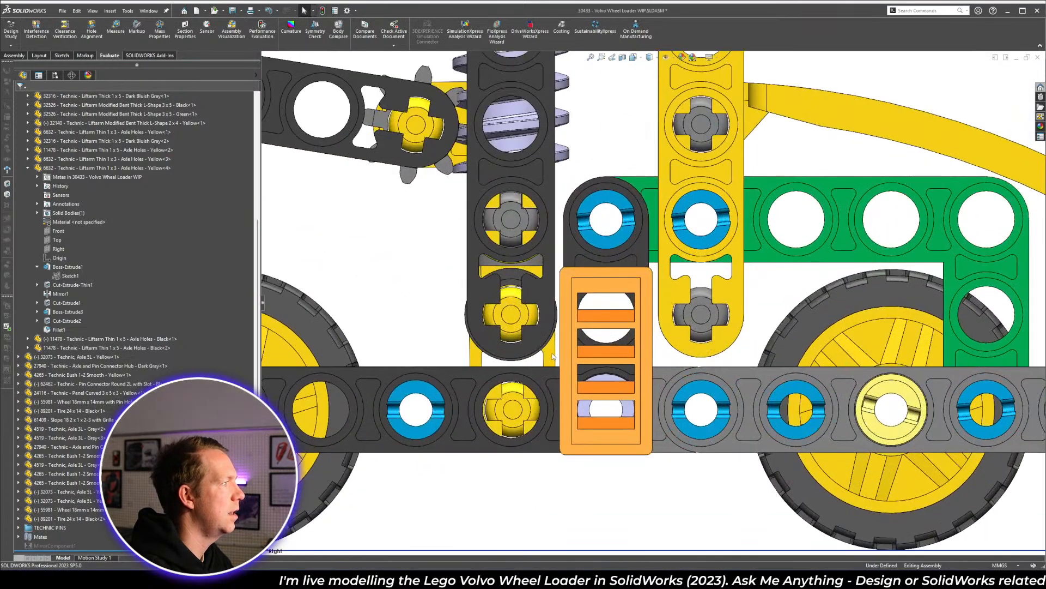
{"action": "scroll", "coordinate": [509, 326], "scroll_direction": "down", "scroll_amount": 4}
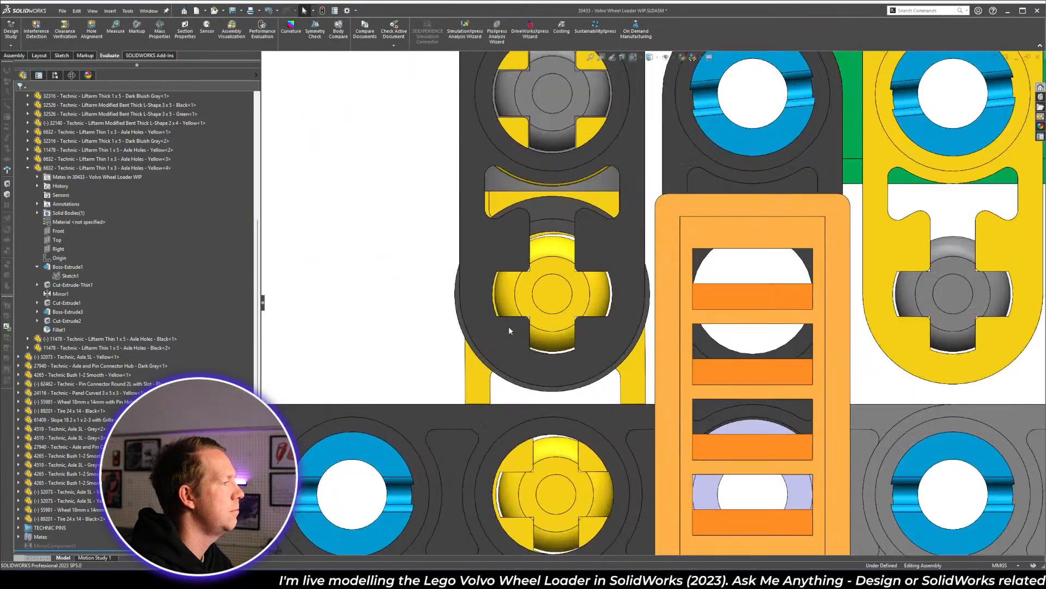
{"action": "left_click", "coordinate": [565, 456]}
{"action": "scroll", "coordinate": [578, 479], "scroll_direction": "down", "scroll_amount": 4}
{"action": "scroll", "coordinate": [545, 457], "scroll_direction": "up", "scroll_amount": 4}
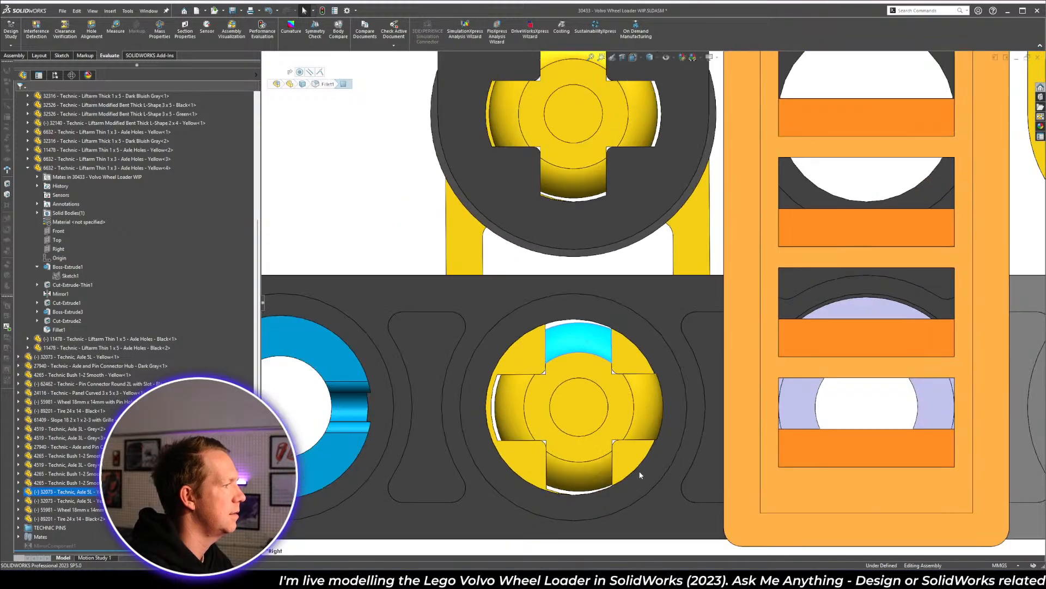
{"action": "left_click", "coordinate": [639, 469]}
{"action": "scroll", "coordinate": [676, 464], "scroll_direction": "down", "scroll_amount": 4}
{"action": "left_click", "coordinate": [732, 446]}
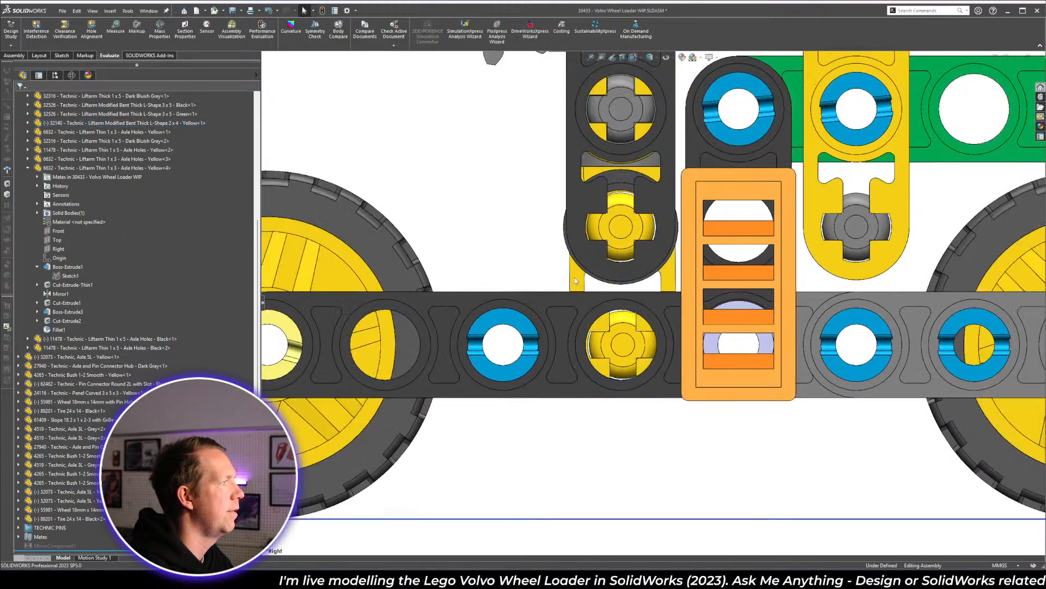
{"action": "left_click_drag", "start_coordinate": [575, 277], "coordinate": [570, 281]}
{"action": "left_click_drag", "start_coordinate": [594, 280], "coordinate": [635, 269]}
{"action": "left_click", "coordinate": [479, 267]}
{"action": "scroll", "coordinate": [538, 273], "scroll_direction": "up", "scroll_amount": 1}
- Add a coincident mate between the side faces of the black thin 1 x 5 and yellow L-shape 2 x 4 liftarms, breaking other mates
{"action": "middle_click_drag", "start_coordinate": [502, 245], "coordinate": [538, 248]}
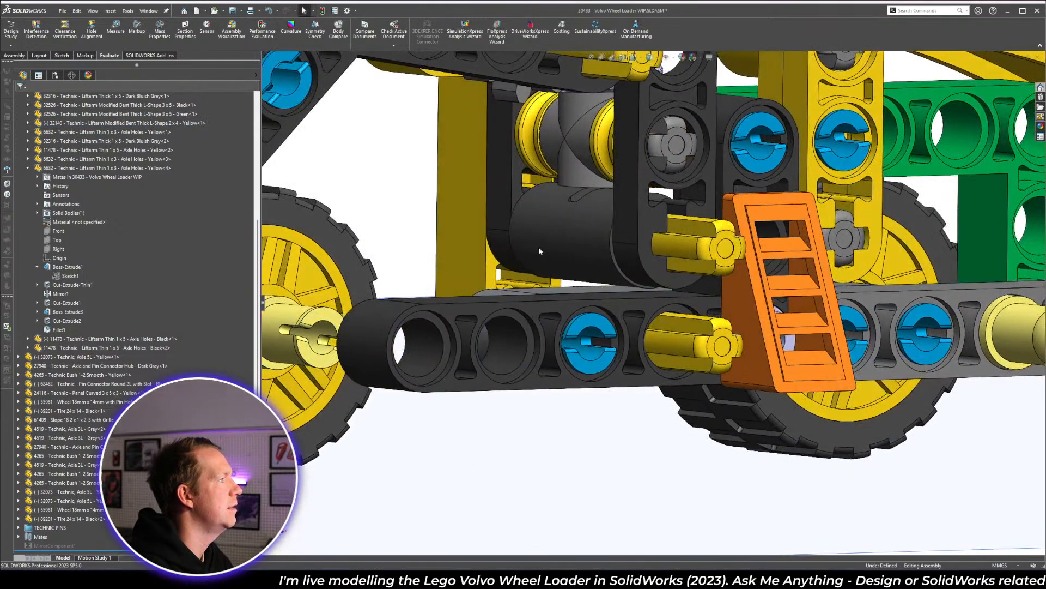
{"action": "left_click", "coordinate": [27, 55]}
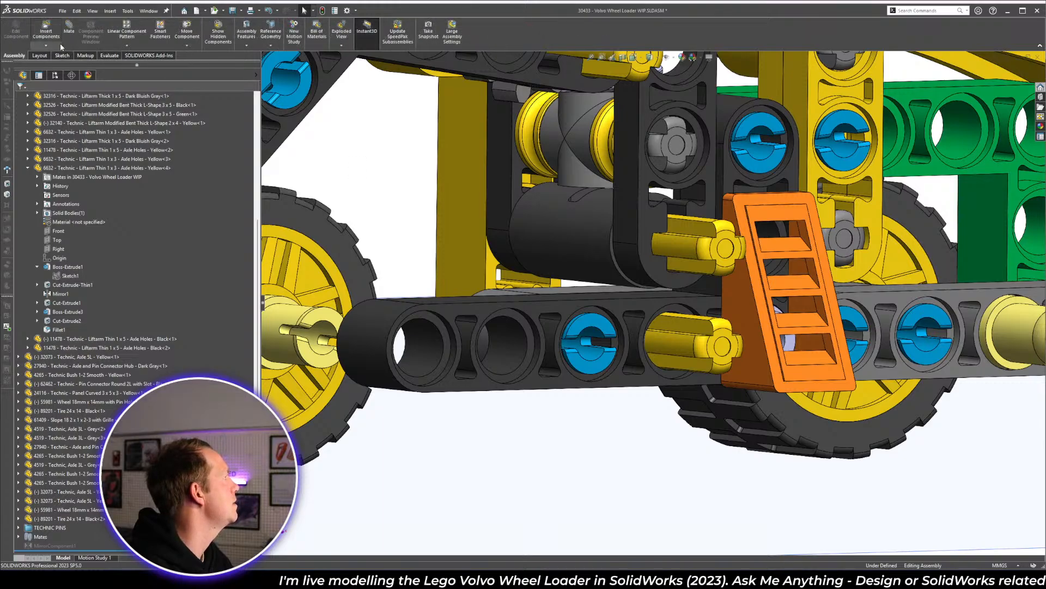
{"action": "left_click", "coordinate": [499, 217]}
{"action": "left_click", "coordinate": [461, 207]}
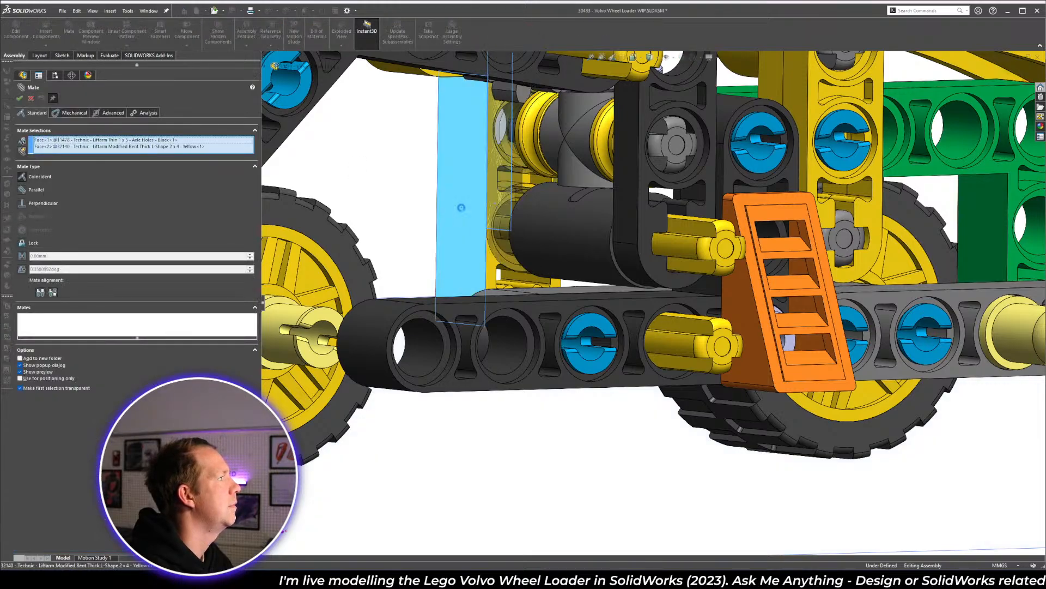
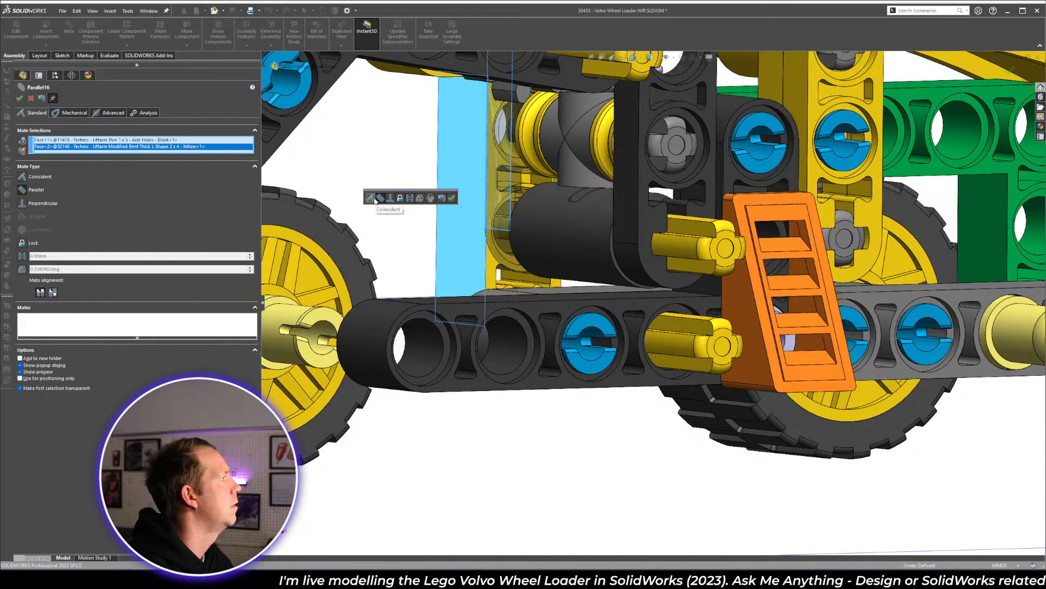
{"action": "scroll", "coordinate": [508, 259], "scroll_direction": "up", "scroll_amount": 3}
{"action": "middle_click_drag", "start_coordinate": [508, 260], "coordinate": [736, 286]}
{"action": "scroll", "coordinate": [528, 207], "scroll_direction": "down", "scroll_amount": 3}
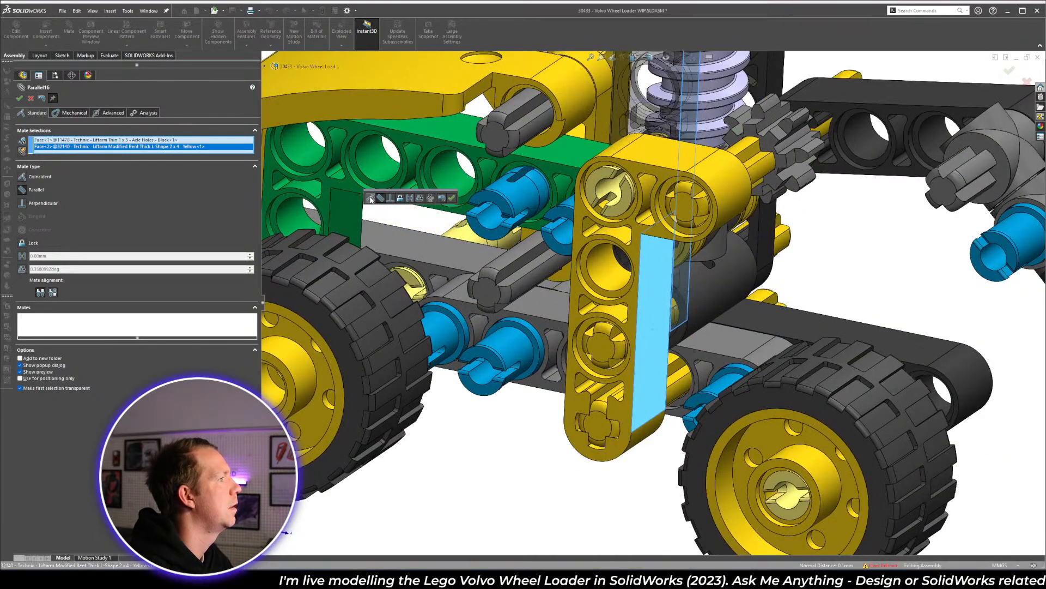
{"action": "left_click", "coordinate": [370, 198]}
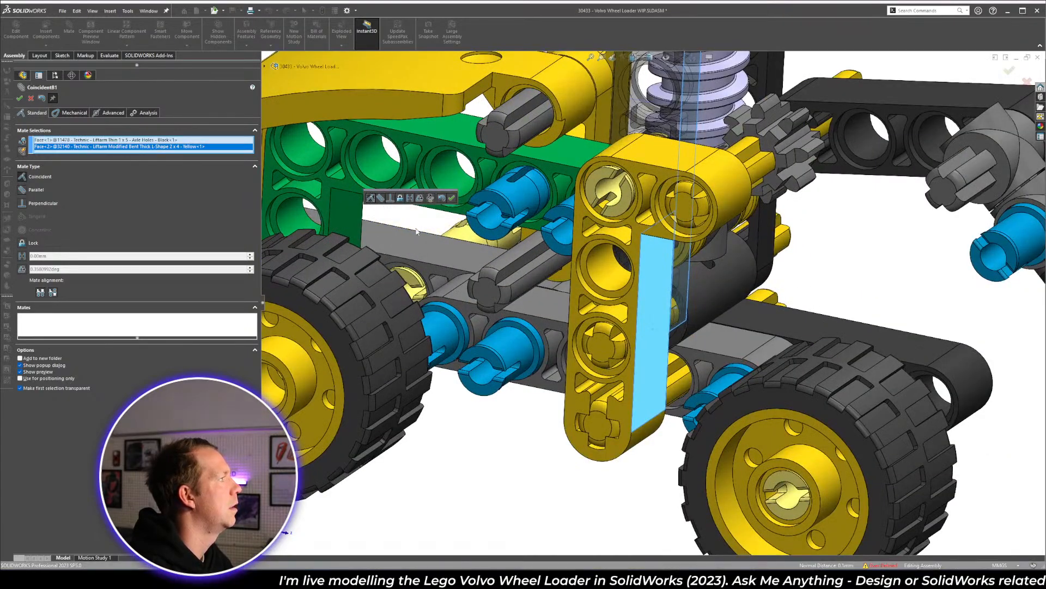
{"action": "left_click", "coordinate": [452, 200]}
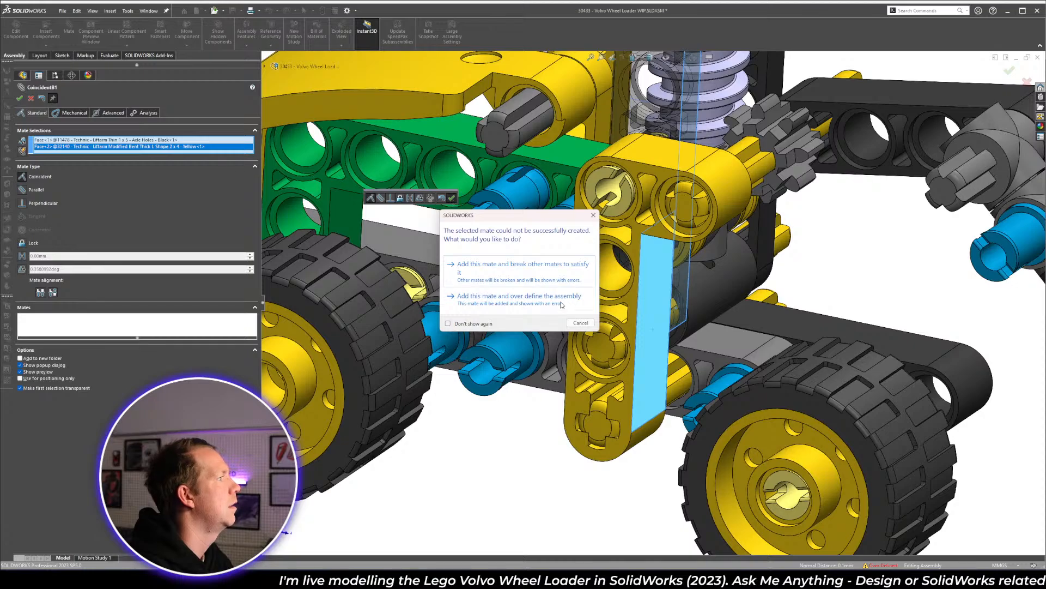
{"action": "left_click", "coordinate": [549, 275]}
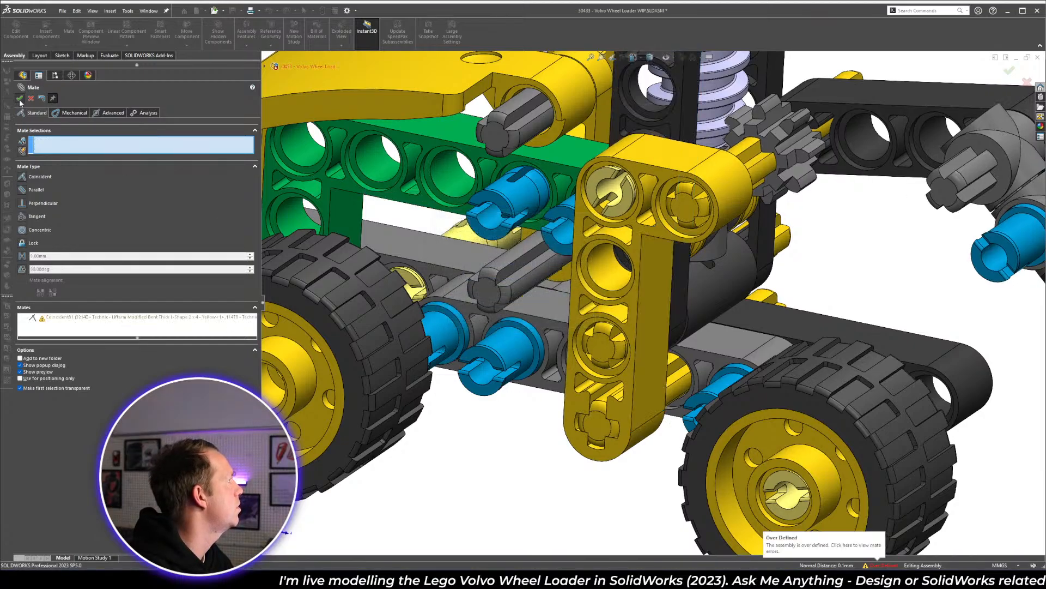
{"action": "left_click", "coordinate": [21, 100]}
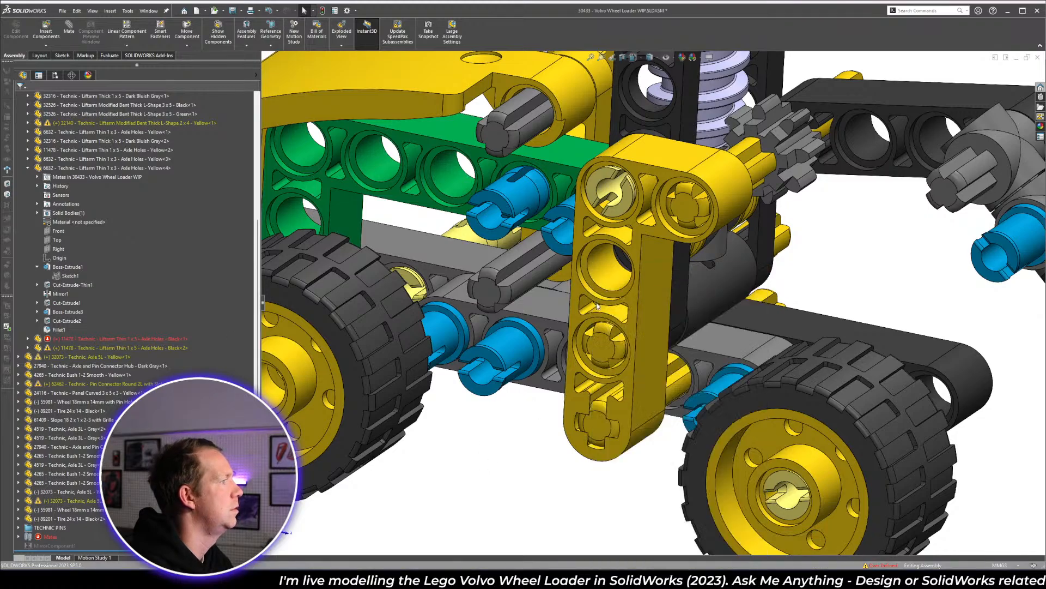
- Examine from the side and below how the yellow L-shape 2 x 4 liftarm and its axle line up with the grey thick 1 x 5 liftarm
{"action": "key", "text": "ctrl+3"}
{"action": "scroll", "coordinate": [794, 327], "scroll_direction": "down", "scroll_amount": 8}
{"action": "scroll", "coordinate": [567, 324], "scroll_direction": "down", "scroll_amount": 3}
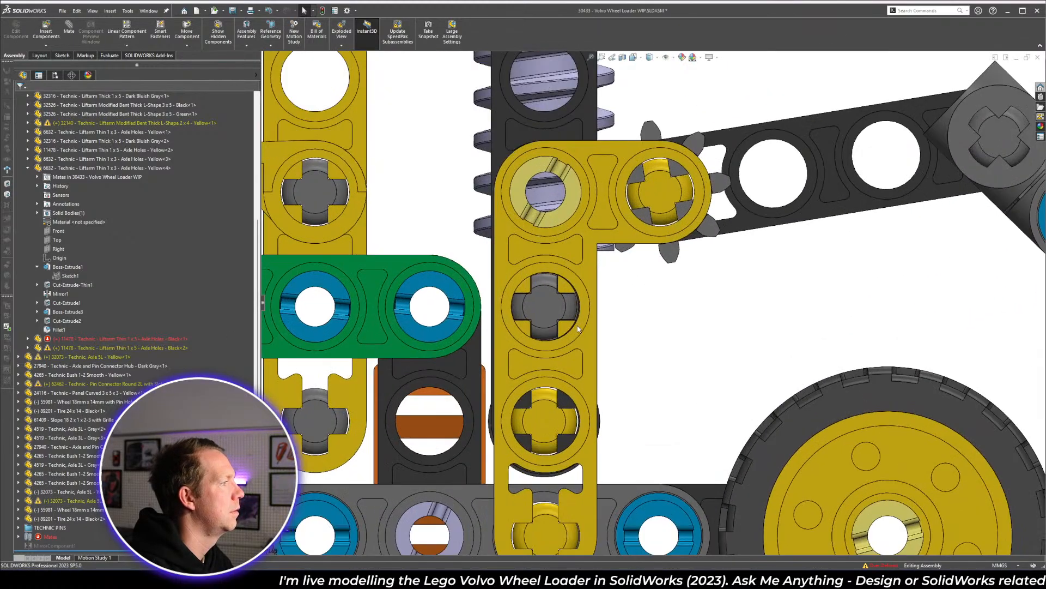
{"action": "left_click_drag", "start_coordinate": [594, 364], "coordinate": [621, 353]}
{"action": "scroll", "coordinate": [621, 382], "scroll_direction": "up", "scroll_amount": 3}
{"action": "scroll", "coordinate": [621, 462], "scroll_direction": "down", "scroll_amount": 2}
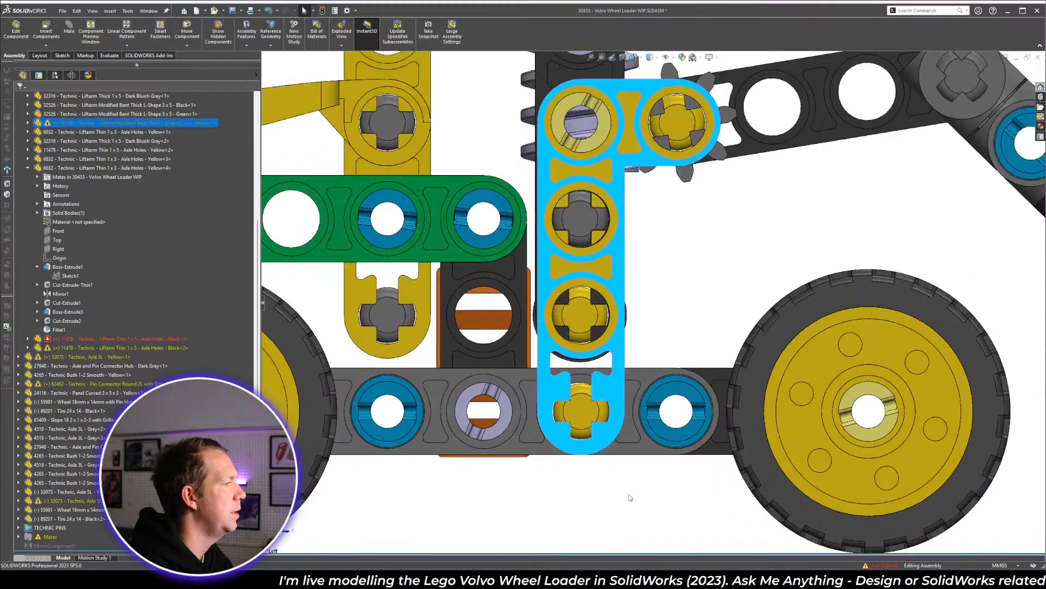
{"action": "left_click", "coordinate": [631, 498]}
{"action": "middle_click_drag", "start_coordinate": [631, 497], "coordinate": [597, 189]}
{"action": "scroll", "coordinate": [598, 292], "scroll_direction": "up", "scroll_amount": 2}
{"action": "scroll", "coordinate": [609, 502], "scroll_direction": "down", "scroll_amount": 4}
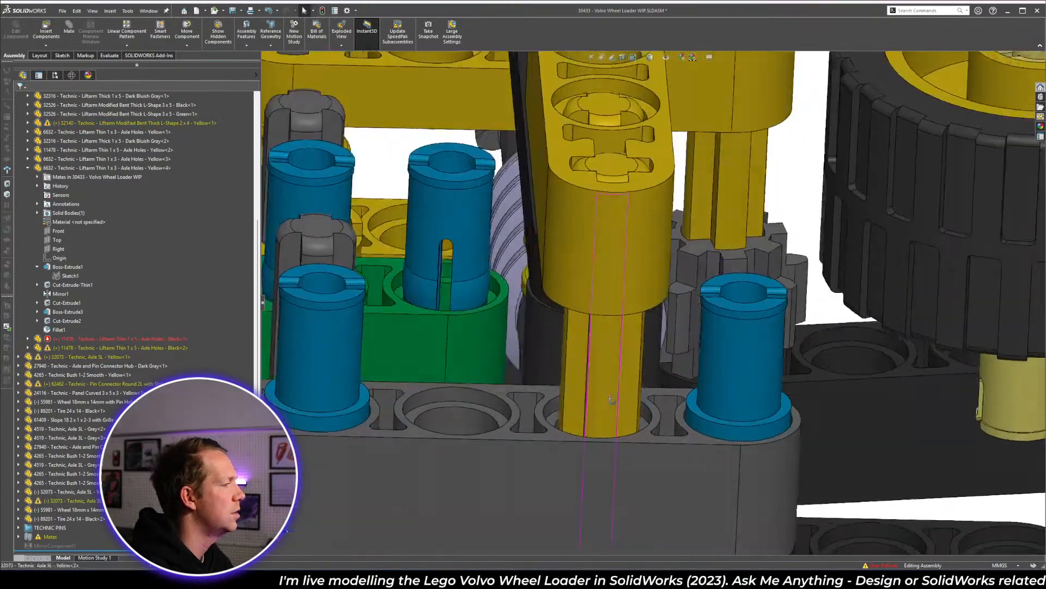
{"action": "middle_click_drag", "start_coordinate": [610, 403], "coordinate": [611, 507]}
{"action": "scroll", "coordinate": [611, 506], "scroll_direction": "up", "scroll_amount": 5}
- Isolate the dark bluish grey thick 1 x 5 liftarm, measure between two adjacent holes and return to the full assembly
{"action": "left_click", "coordinate": [574, 402]}
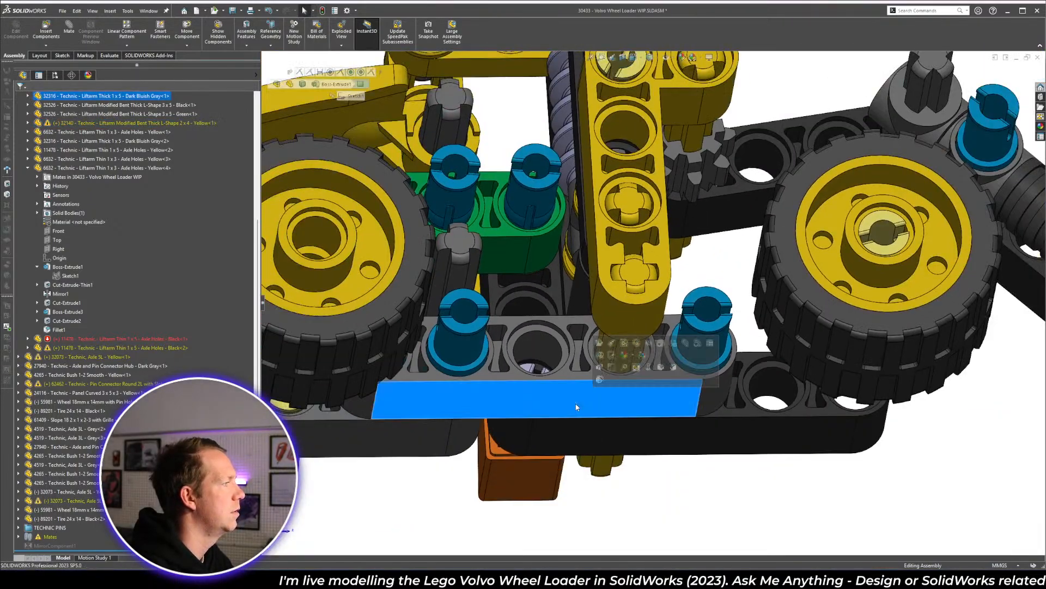
{"action": "key", "text": "i"}
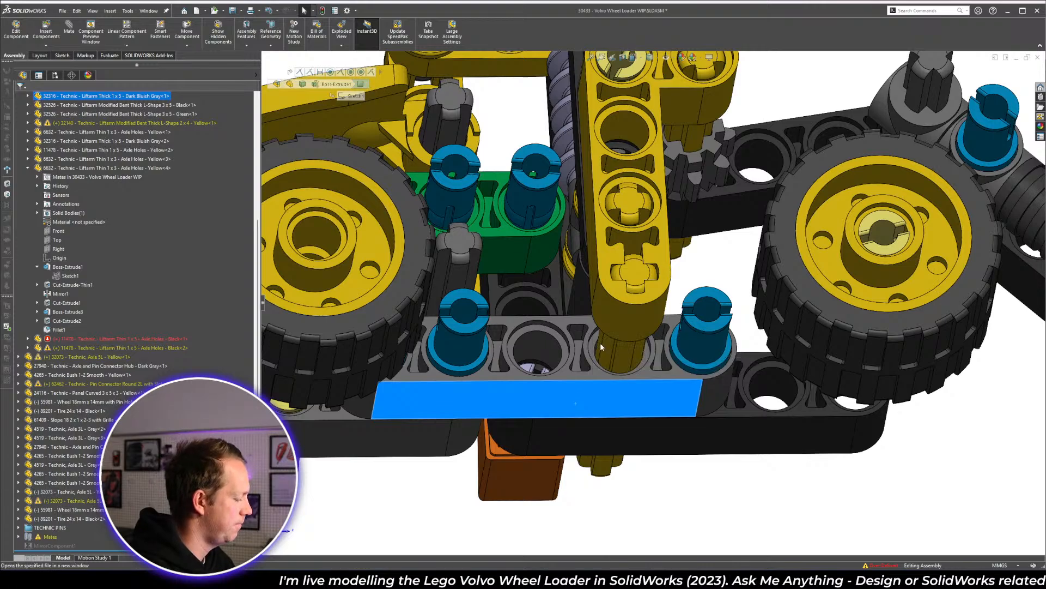
{"action": "key", "text": "m"}
{"action": "left_click", "coordinate": [534, 339]}
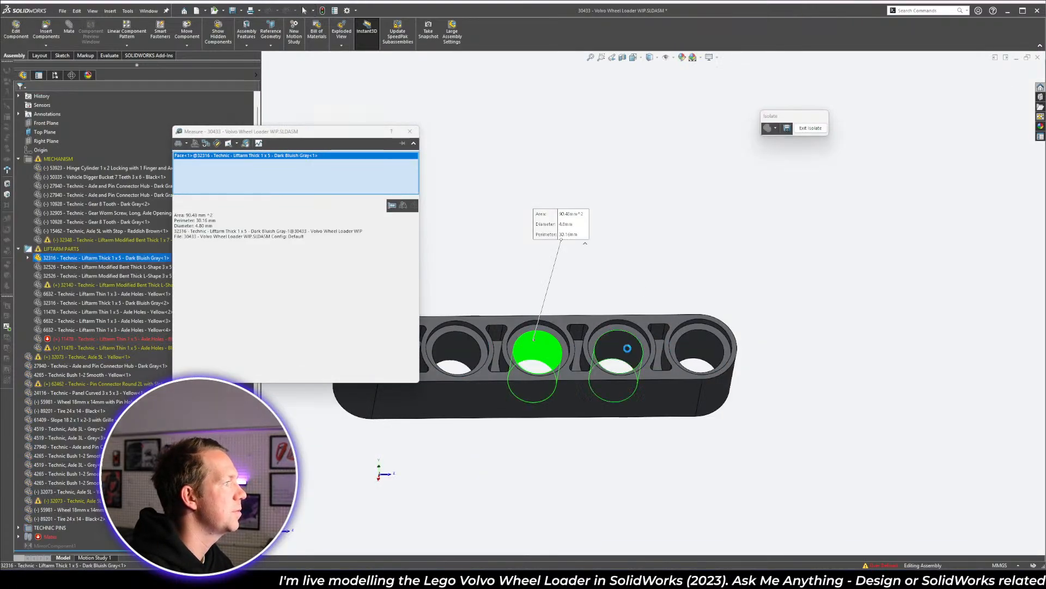
{"action": "left_click", "coordinate": [627, 348]}
{"action": "key", "text": "Escape"}
{"action": "left_click", "coordinate": [811, 129]}
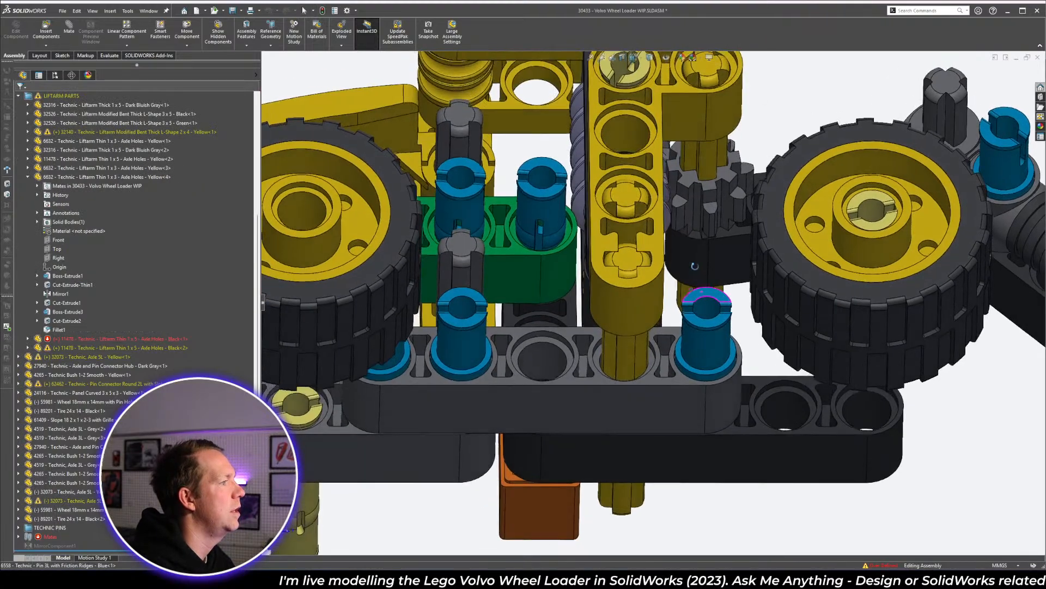
- Isolate the black L-shape 3 x 5 liftarm, measure between two adjacent holes in its long leg and return to the full assembly
{"action": "middle_click_drag", "start_coordinate": [694, 266], "coordinate": [693, 233]}
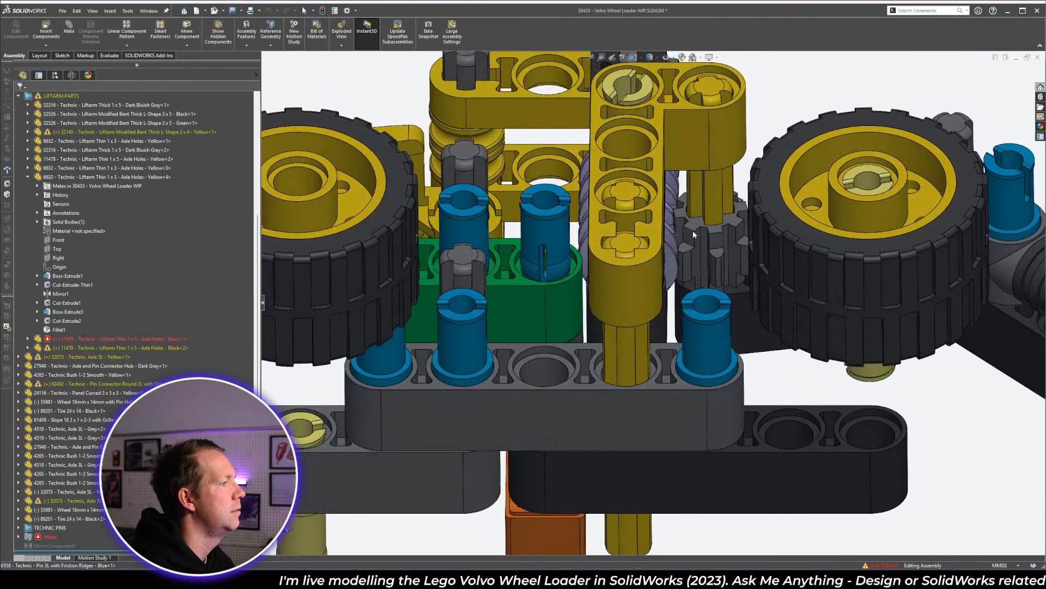
{"action": "left_click", "coordinate": [762, 497]}
{"action": "key", "text": "i"}
{"action": "key", "text": "m"}
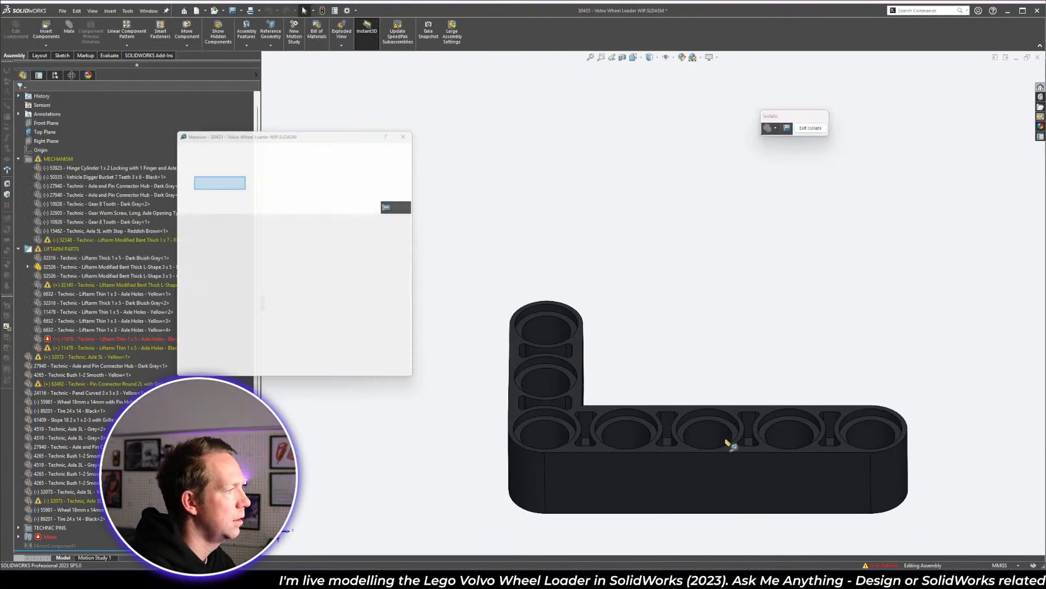
{"action": "left_click", "coordinate": [707, 433]}
{"action": "left_click", "coordinate": [789, 433]}
{"action": "key", "text": "Escape"}
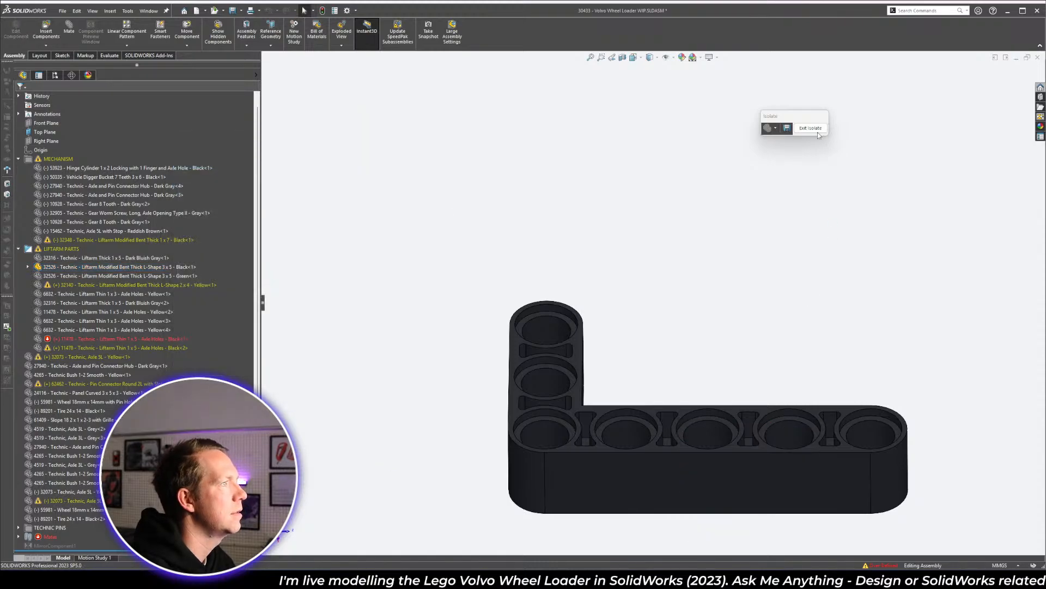
{"action": "left_click", "coordinate": [811, 128]}
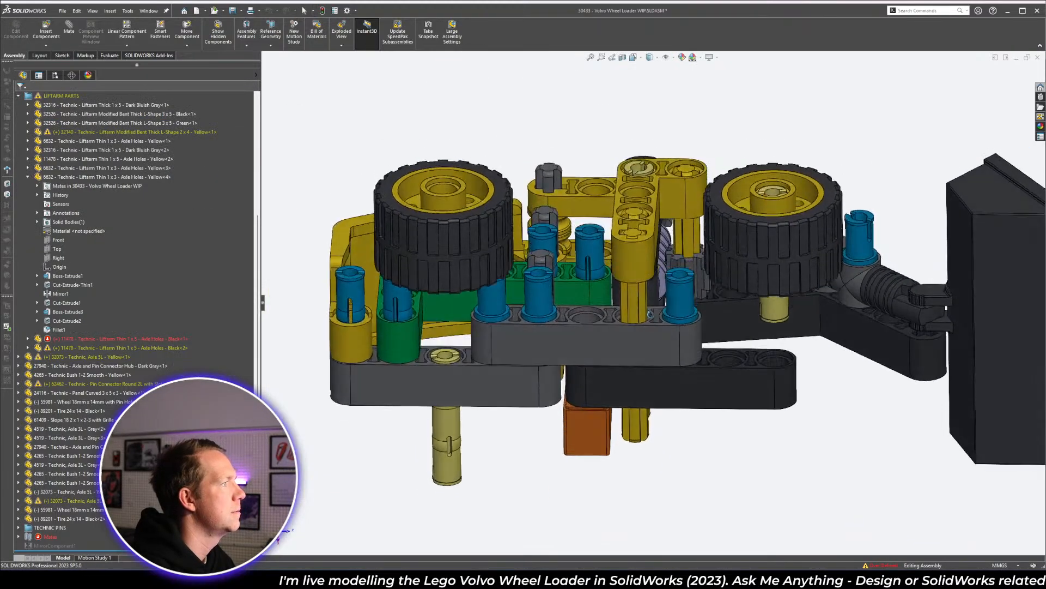
- Examine where the upper yellow thin 1 x 3 liftarm meets the black thin 1 x 5 liftarm, and review the component tree
{"action": "middle_click_drag", "start_coordinate": [651, 314], "coordinate": [653, 330]}
{"action": "middle_click_drag", "start_coordinate": [652, 253], "coordinate": [654, 200]}
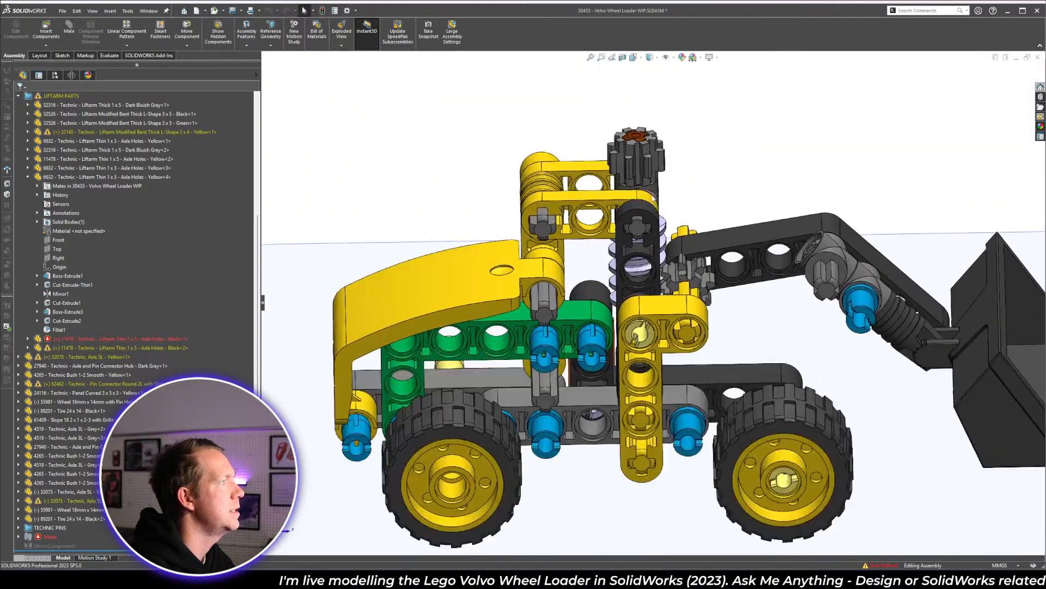
{"action": "scroll", "coordinate": [656, 204], "scroll_direction": "down", "scroll_amount": 2}
{"action": "left_click", "coordinate": [629, 197]}
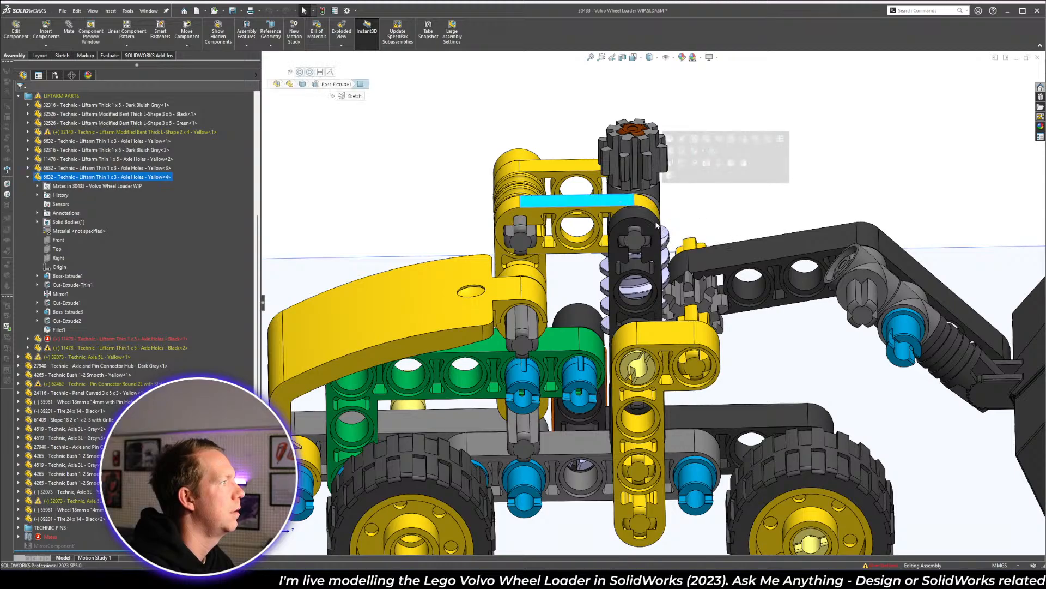
{"action": "left_click", "coordinate": [650, 218]}
{"action": "left_click", "coordinate": [762, 182]}
{"action": "scroll", "coordinate": [709, 305], "scroll_direction": "up", "scroll_amount": 1}
{"action": "middle_click_drag", "start_coordinate": [708, 308], "coordinate": [632, 326]}
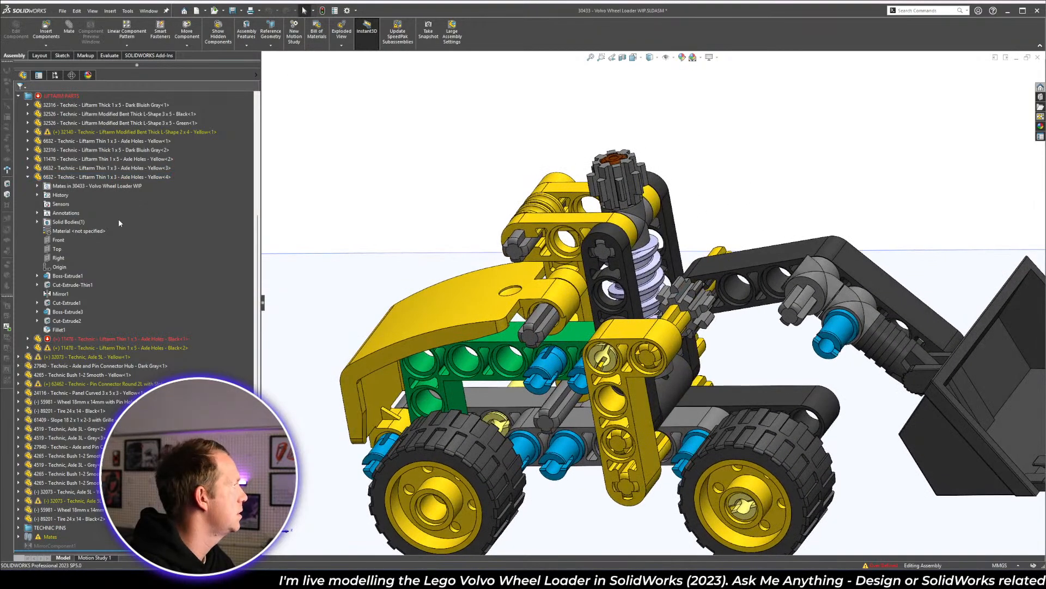
{"action": "scroll", "coordinate": [125, 235], "scroll_direction": "up", "scroll_amount": 6}
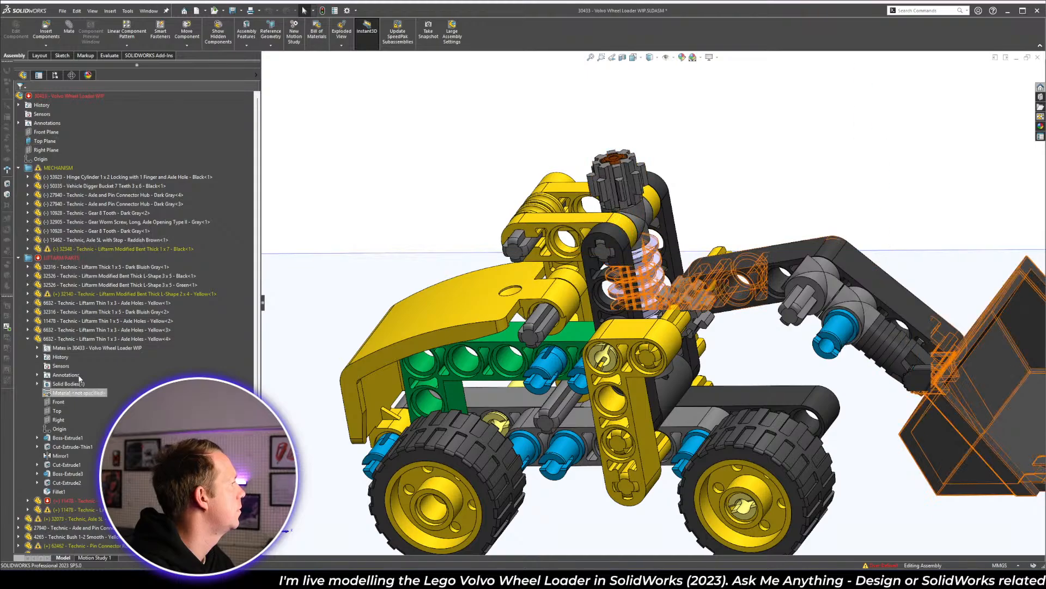
- Locate the failing concentric mate between the tan 3/4 pin and the black thin 1 x 5 liftarm, and examine the geometry it references
{"action": "left_click", "coordinate": [28, 338]}
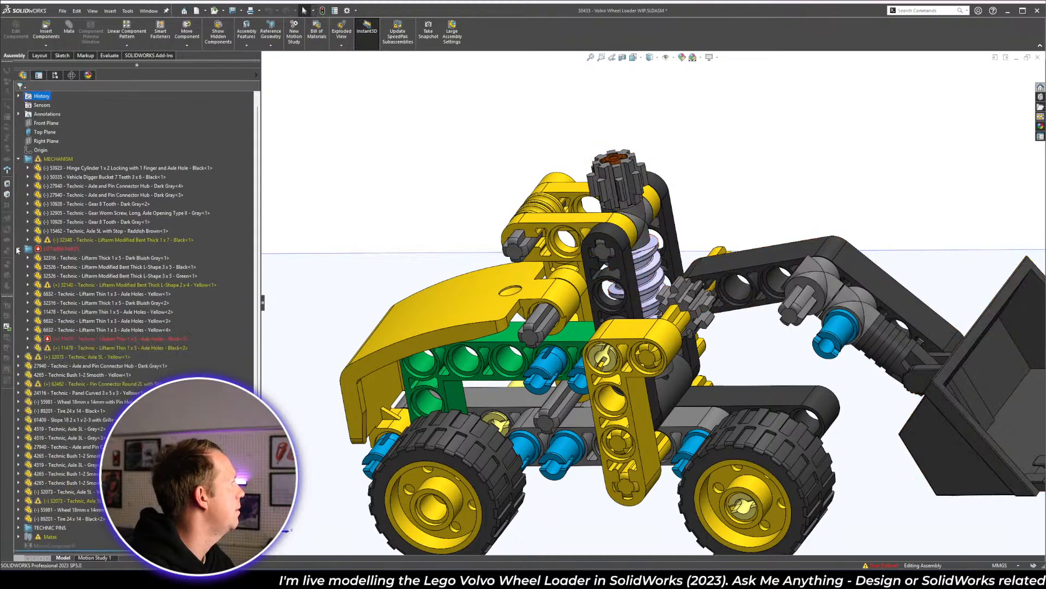
{"action": "left_click", "coordinate": [19, 250]}
{"action": "left_click", "coordinate": [19, 167]}
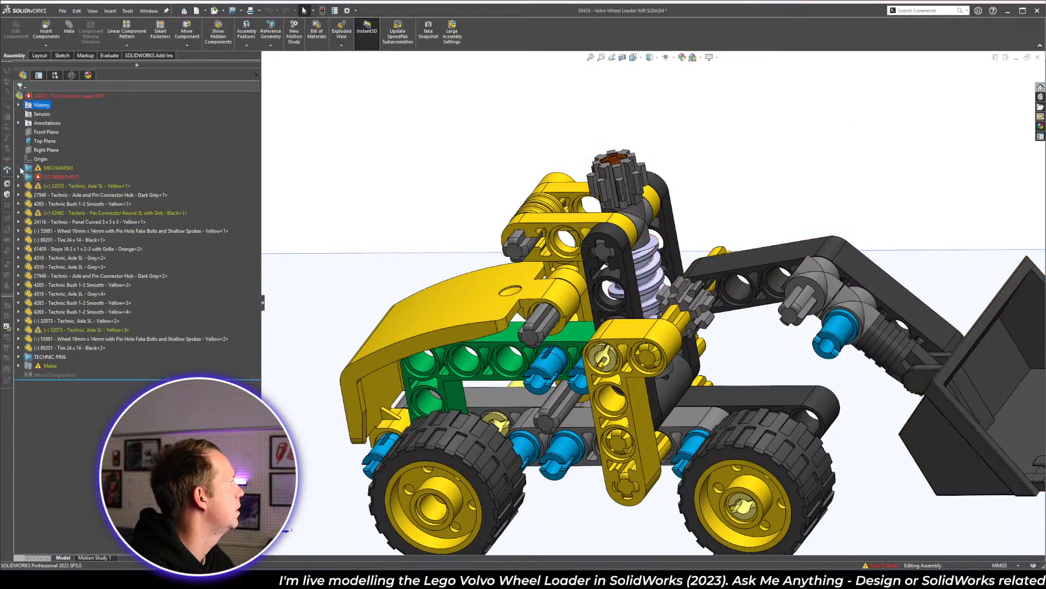
{"action": "left_click", "coordinate": [18, 374]}
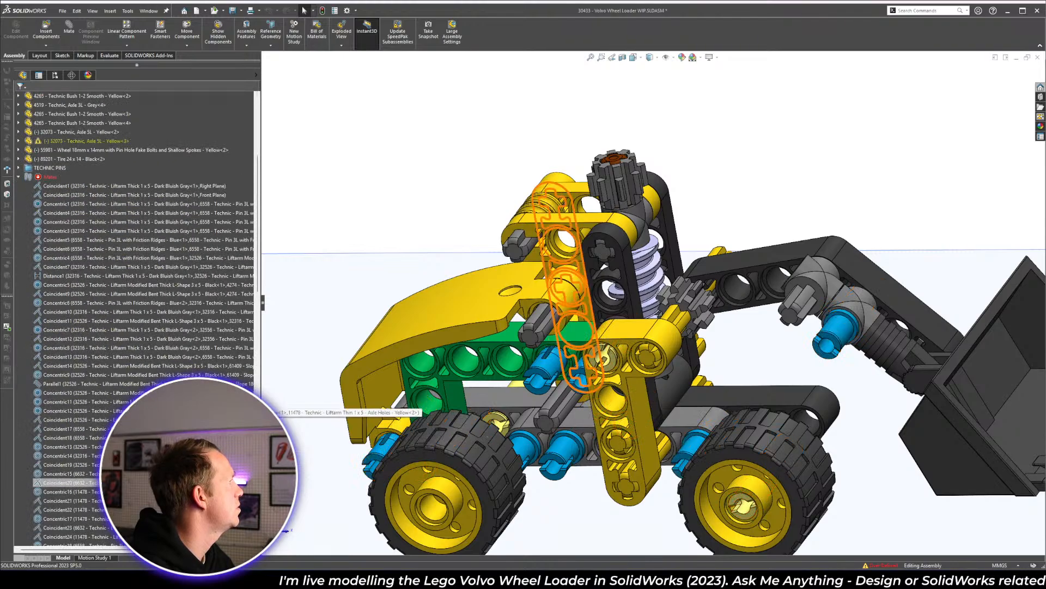
{"action": "scroll", "coordinate": [164, 413], "scroll_direction": "down", "scroll_amount": 15}
{"action": "scroll", "coordinate": [164, 408], "scroll_direction": "down", "scroll_amount": 1}
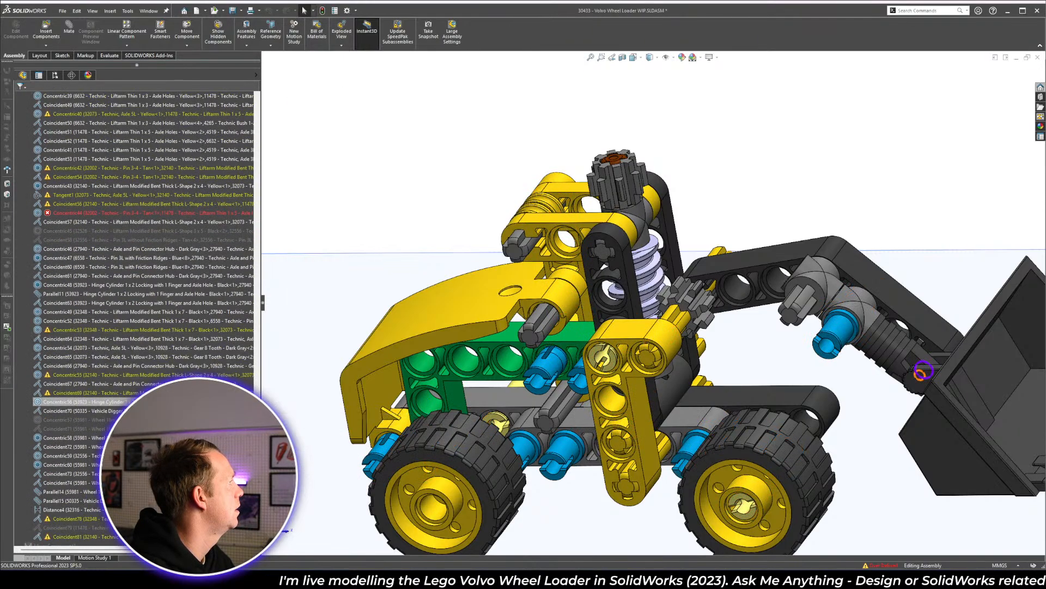
{"action": "left_click", "coordinate": [163, 212]}
{"action": "scroll", "coordinate": [653, 372], "scroll_direction": "down", "scroll_amount": 10}
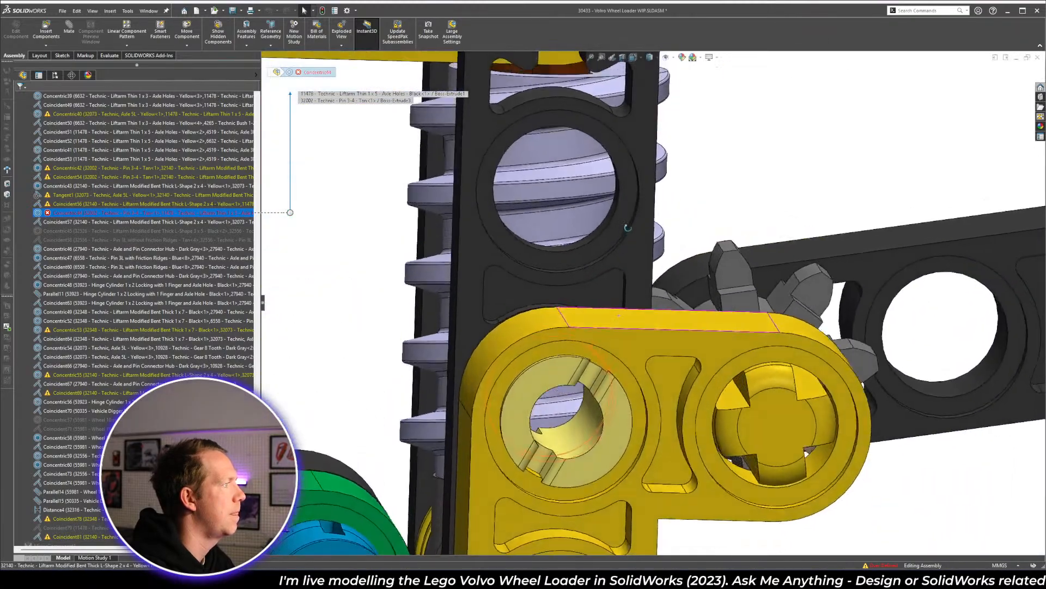
{"action": "middle_click_drag", "start_coordinate": [628, 227], "coordinate": [611, 330]}
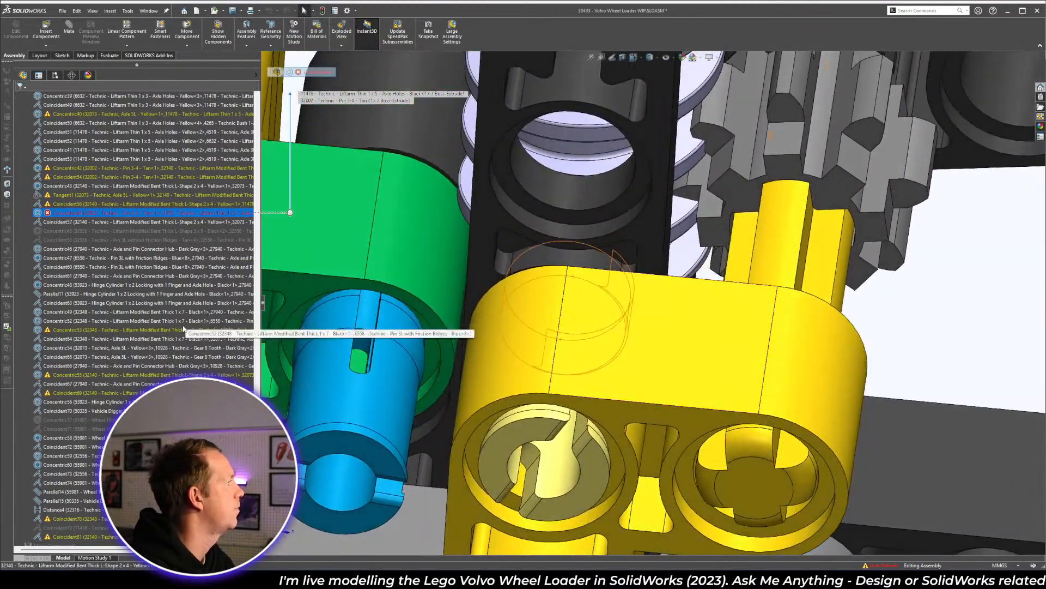
{"action": "scroll", "coordinate": [166, 338], "scroll_direction": "down", "scroll_amount": 1}
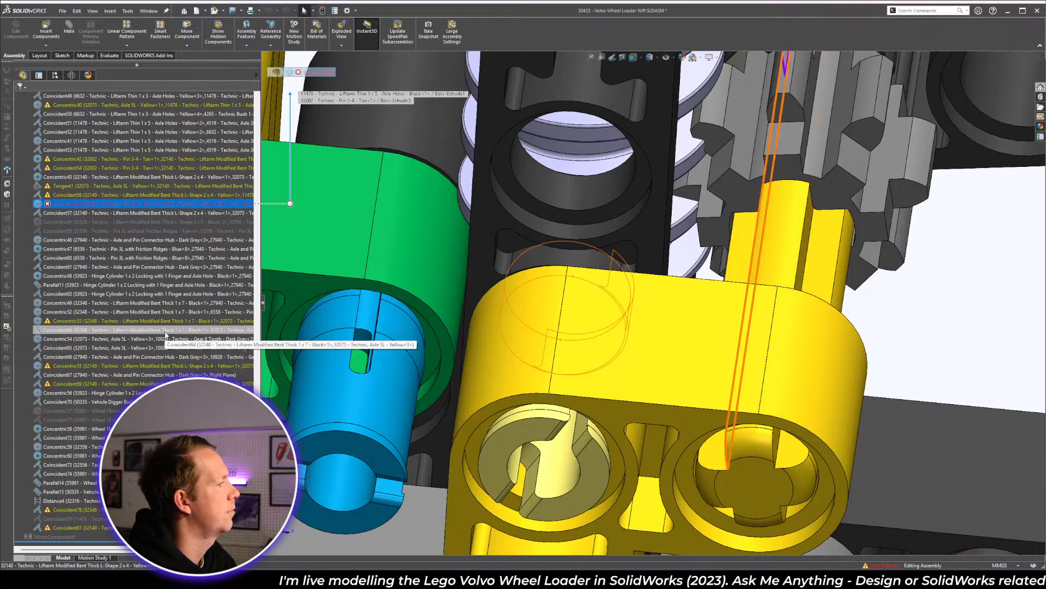
- Isolate the yellow L-shape 2 x 4 liftarm, measure between the two adjacent holes in its short leg and return to the full assembly
{"action": "left_click", "coordinate": [692, 346]}
{"action": "scroll", "coordinate": [692, 348], "scroll_direction": "up", "scroll_amount": 3}
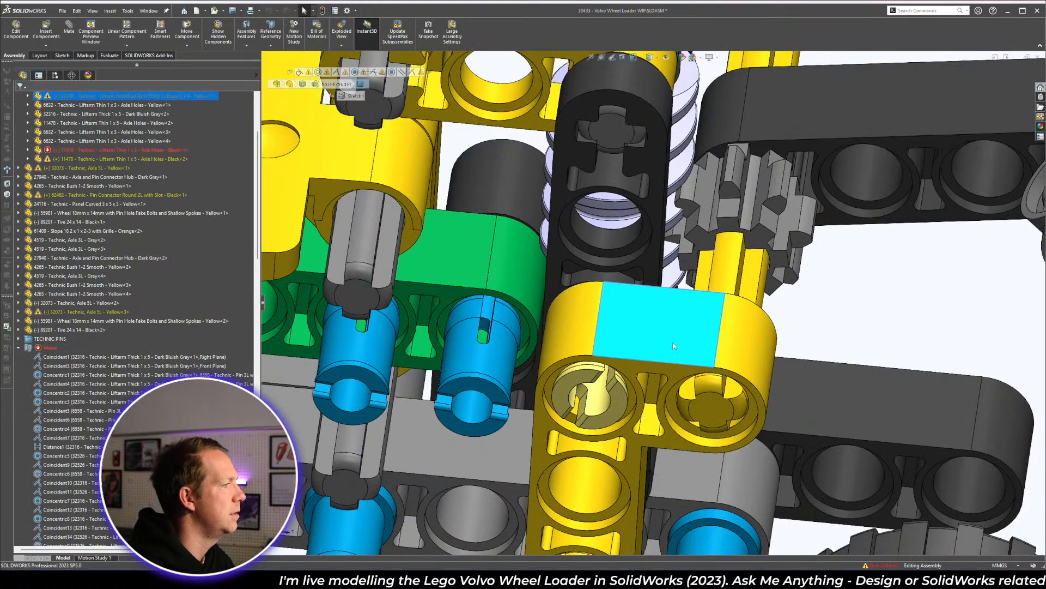
{"action": "key", "text": "i"}
{"action": "middle_click_drag", "start_coordinate": [646, 414], "coordinate": [646, 396]}
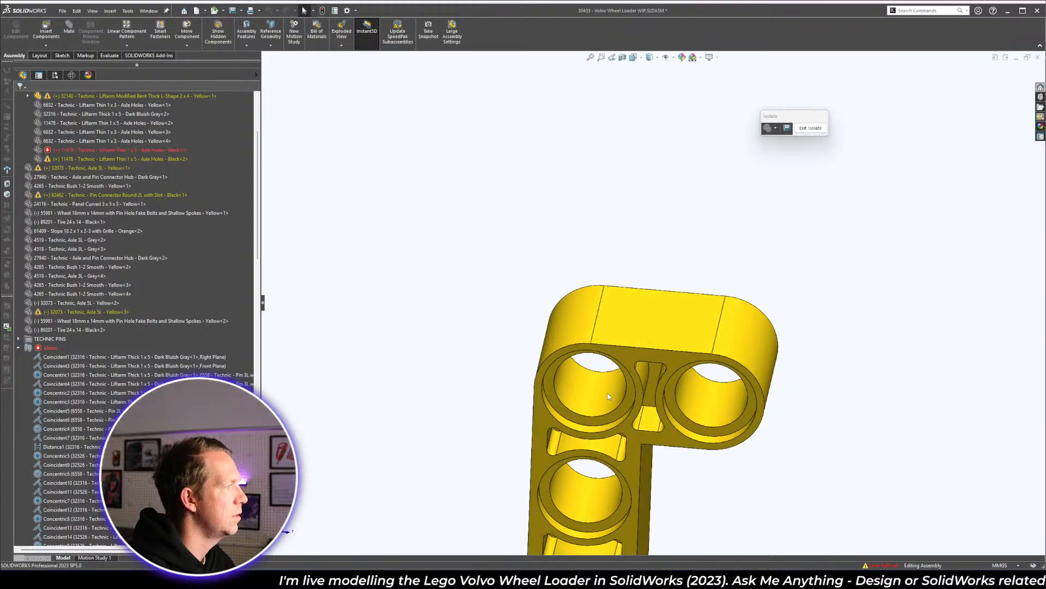
{"action": "key", "text": "m"}
{"action": "left_click", "coordinate": [608, 392]}
{"action": "left_click", "coordinate": [727, 401]}
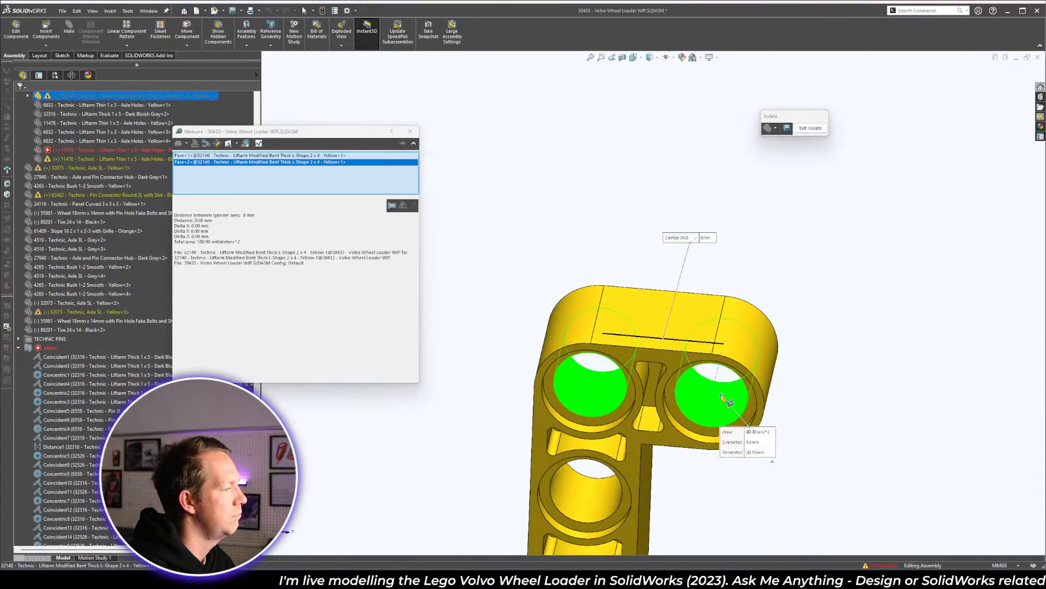
{"action": "key", "text": "Escape"}
{"action": "left_click", "coordinate": [810, 128]}
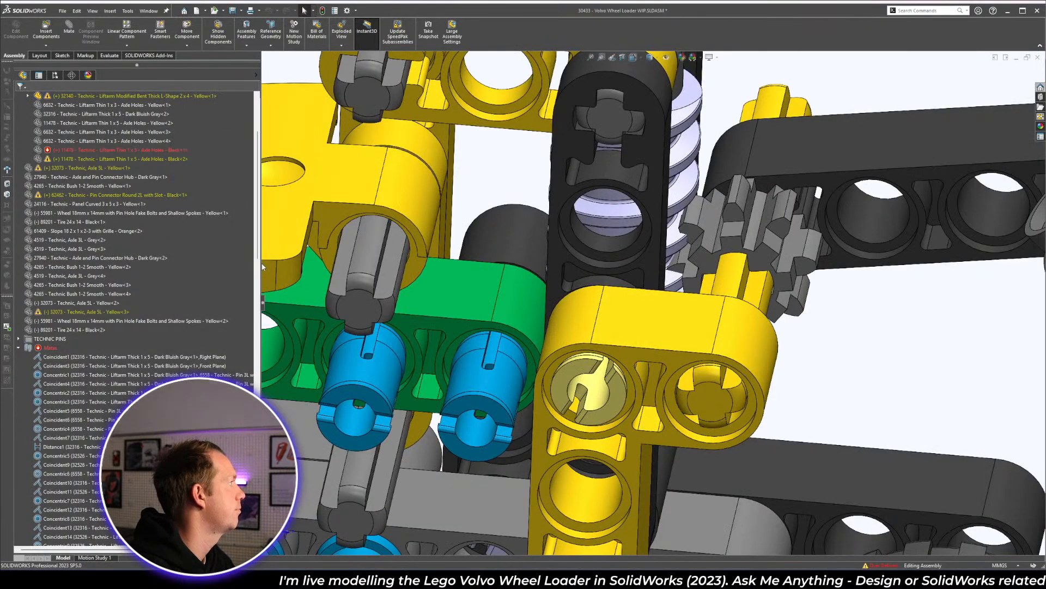
- Delete the failing concentric mate between the tan 3/4 pin and the black thin 1 x 5 liftarm, and test the yellow L-shape liftarm's movement
{"action": "scroll", "coordinate": [108, 250], "scroll_direction": "down", "scroll_amount": 20}
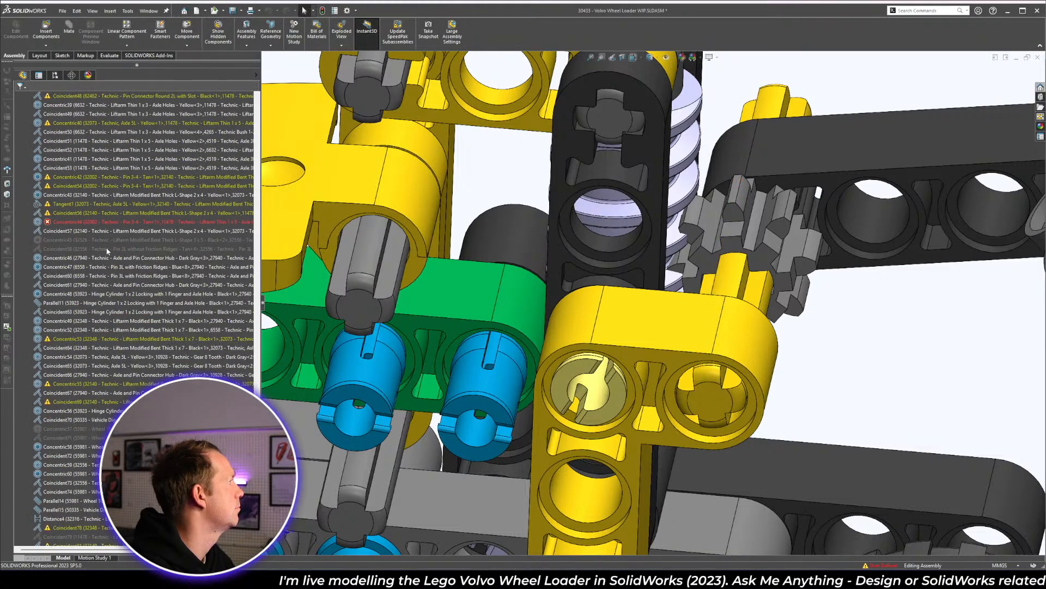
{"action": "left_click", "coordinate": [109, 222]}
{"action": "key", "text": "Delete"}
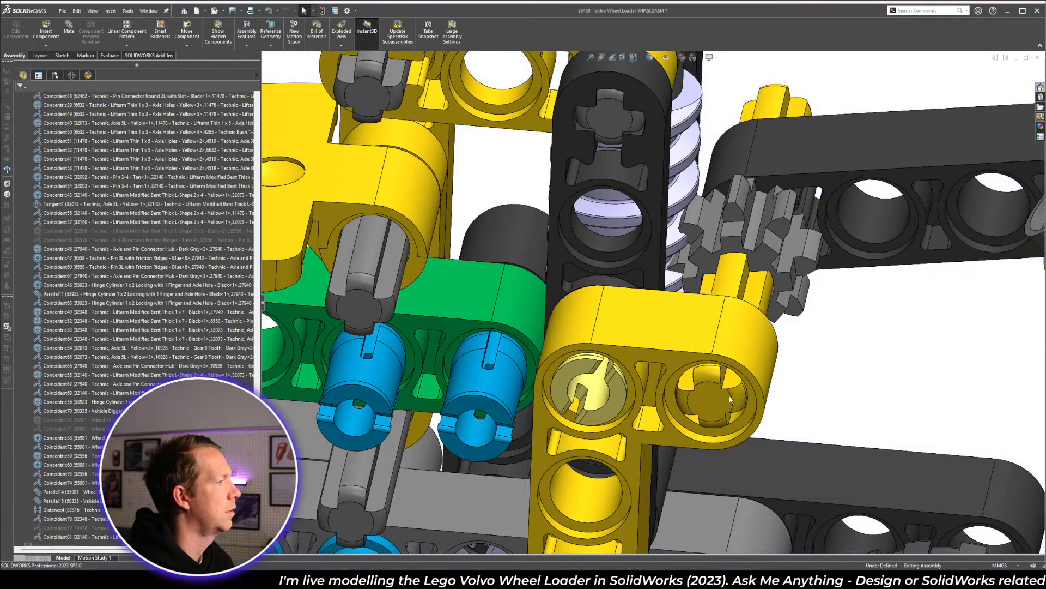
{"action": "middle_click_drag", "start_coordinate": [643, 345], "coordinate": [684, 332]}
{"action": "left_click_drag", "start_coordinate": [517, 440], "coordinate": [551, 432]}
{"action": "key", "text": "f"}
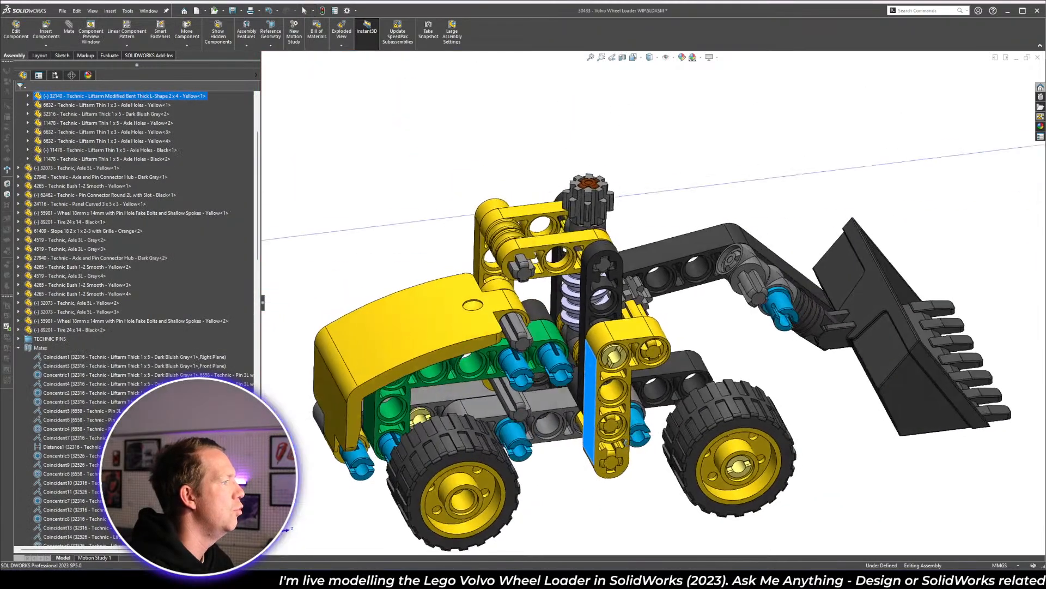
- Shift the loosened black thin 1 x 5 liftarm sideways and check its position between the yellow L-shape liftarm and the worm gear
{"action": "middle_click_drag", "start_coordinate": [687, 387], "coordinate": [429, 420]}
{"action": "key", "text": "Escape"}
{"action": "scroll", "coordinate": [724, 497], "scroll_direction": "down", "scroll_amount": 3}
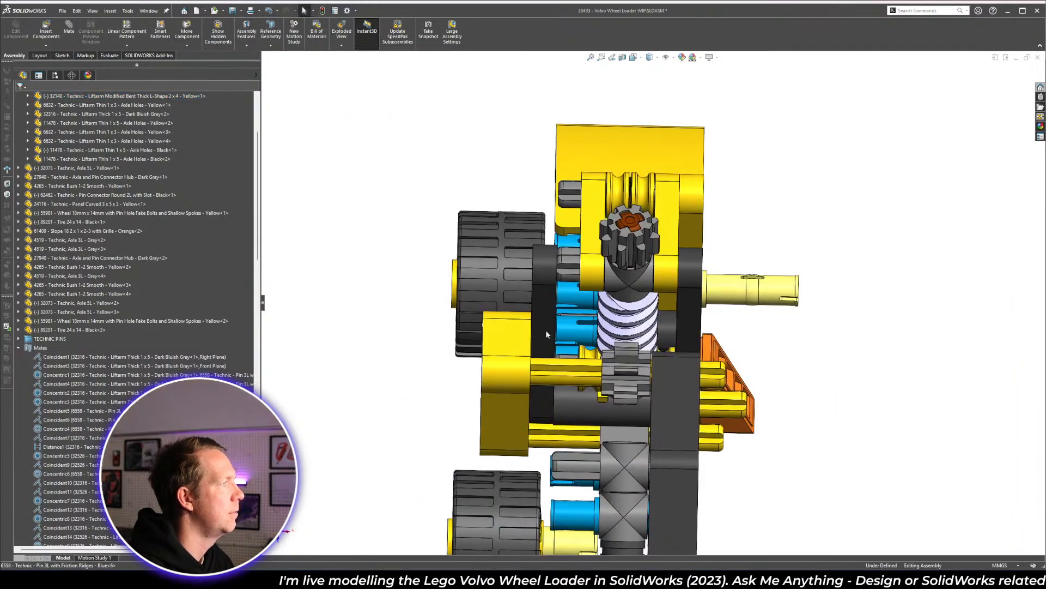
{"action": "left_click_drag", "start_coordinate": [547, 334], "coordinate": [562, 334]}
{"action": "middle_click_drag", "start_coordinate": [559, 335], "coordinate": [581, 346]}
{"action": "scroll", "coordinate": [581, 345], "scroll_direction": "up", "scroll_amount": 2}
{"action": "left_click", "coordinate": [823, 370]}
{"action": "middle_click_drag", "start_coordinate": [824, 369], "coordinate": [710, 314]}
{"action": "scroll", "coordinate": [711, 314], "scroll_direction": "down", "scroll_amount": 1}
{"action": "scroll", "coordinate": [711, 313], "scroll_direction": "down", "scroll_amount": 2}
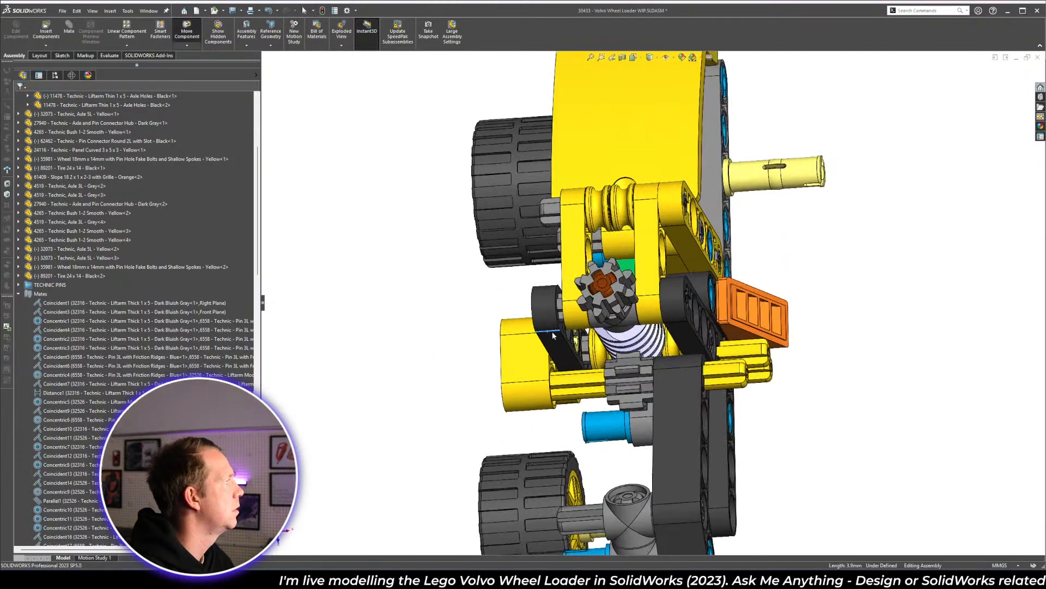
- Collapse the mates list and adjust the black thin 1 x 5 liftarm's sideways position beside the yellow L-shape liftarm
{"action": "left_click", "coordinate": [24, 296]}
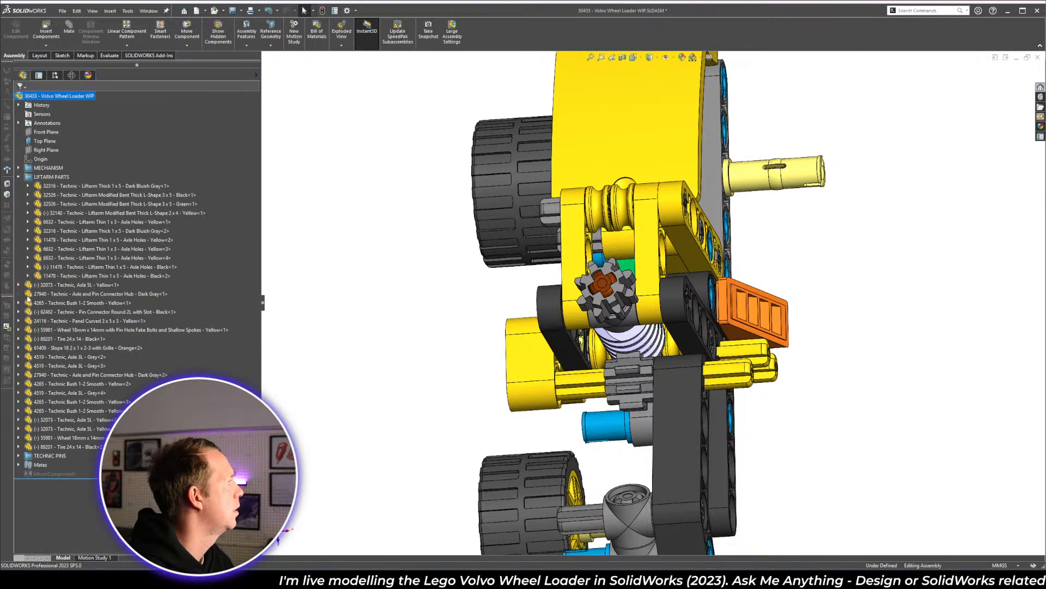
{"action": "middle_click_drag", "start_coordinate": [469, 392], "coordinate": [538, 370]}
{"action": "left_click", "coordinate": [567, 327]}
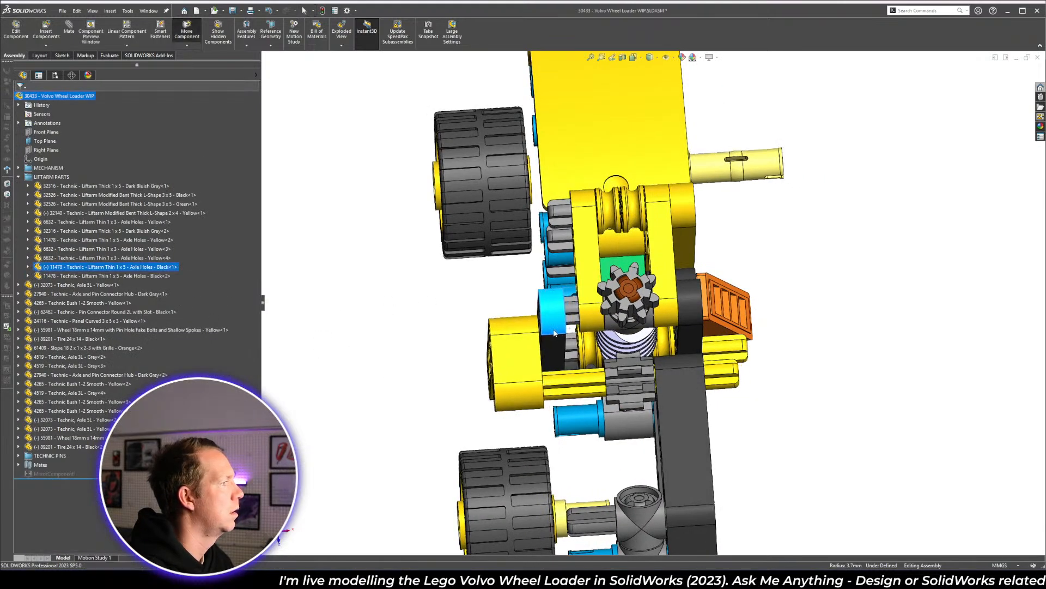
{"action": "mouse_move", "coordinate": [569, 330]}
{"action": "left_mouse_down"}
{"action": "mouse_move", "coordinate": [530, 326]}
{"action": "mouse_move", "coordinate": [592, 326]}
{"action": "mouse_move", "coordinate": [567, 326]}
{"action": "left_mouse_up"}
{"action": "left_click", "coordinate": [420, 348]}
{"action": "middle_click_drag", "start_coordinate": [513, 373], "coordinate": [570, 350]}
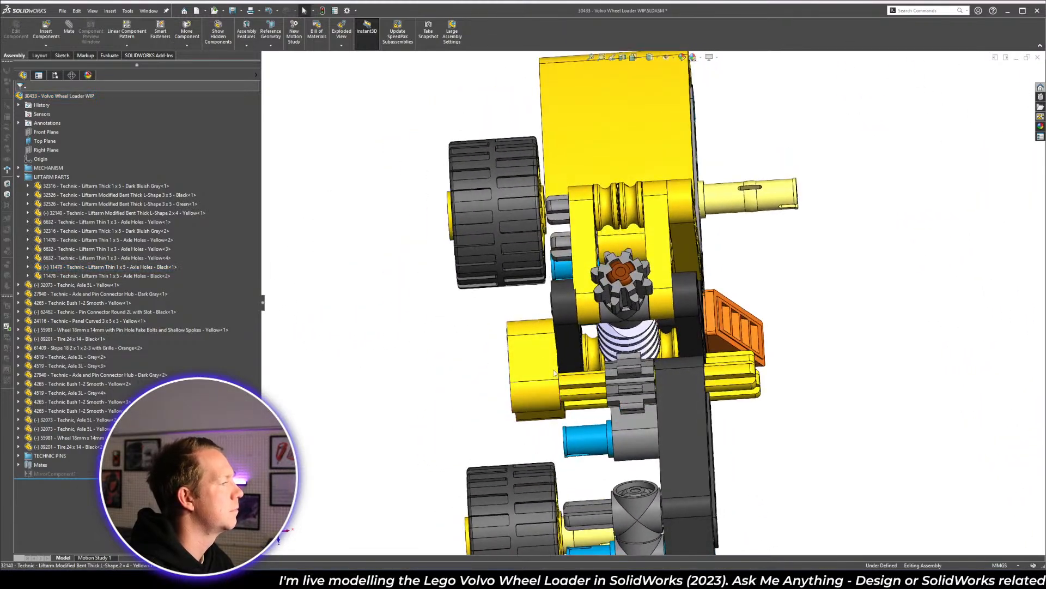
- Hide the yellow L-shape 2 x 4 liftarm and show the assembly squarely from its left side
{"action": "left_click", "coordinate": [570, 351]}
{"action": "left_click", "coordinate": [618, 302]}
{"action": "middle_click_drag", "start_coordinate": [402, 355], "coordinate": [694, 231]}
{"action": "key", "text": "space"}
{"action": "left_click", "coordinate": [728, 303]}
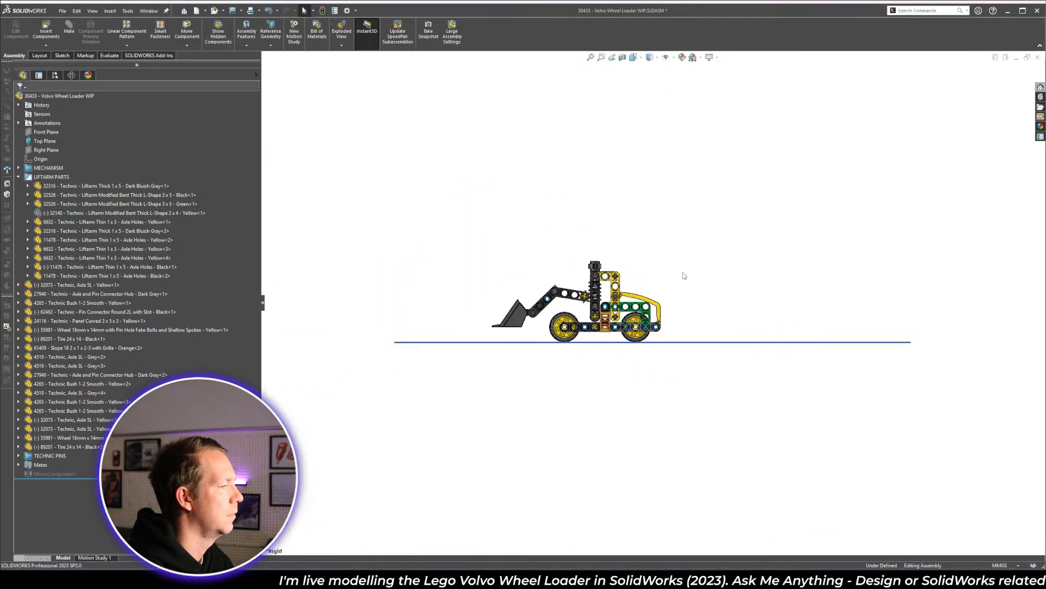
{"action": "key", "text": "shift+Left"}
{"action": "key", "text": "shift+Left"}
- Examine how the lower axle hole of the black thin 1 x 5 liftarm lines up with the yellow axle, and test the liftarm's freedom to move
{"action": "scroll", "coordinate": [501, 347], "scroll_direction": "down", "scroll_amount": 5}
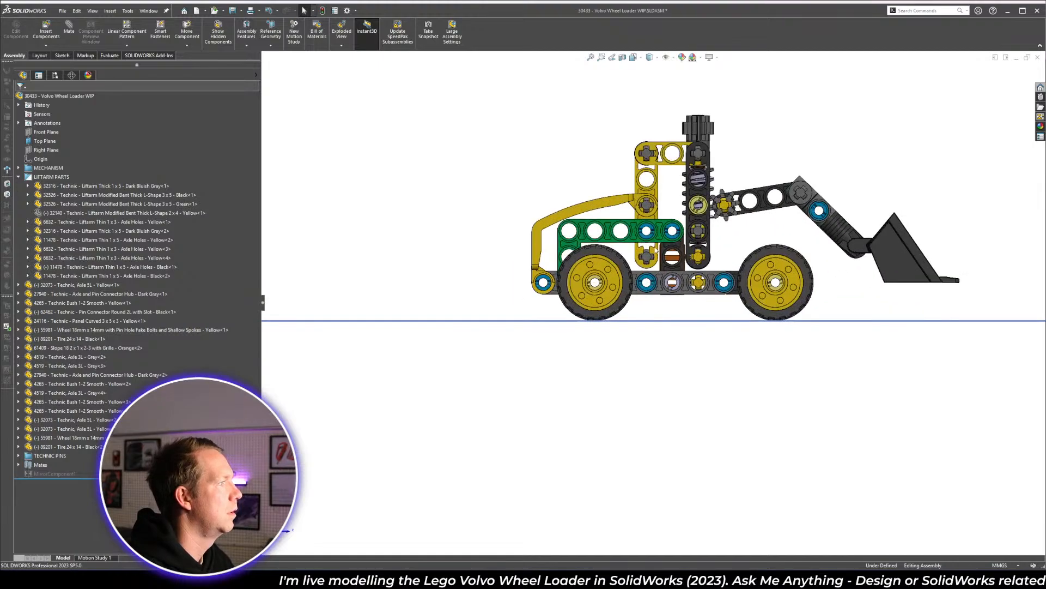
{"action": "scroll", "coordinate": [739, 180], "scroll_direction": "down", "scroll_amount": 4}
{"action": "scroll", "coordinate": [632, 194], "scroll_direction": "down", "scroll_amount": 3}
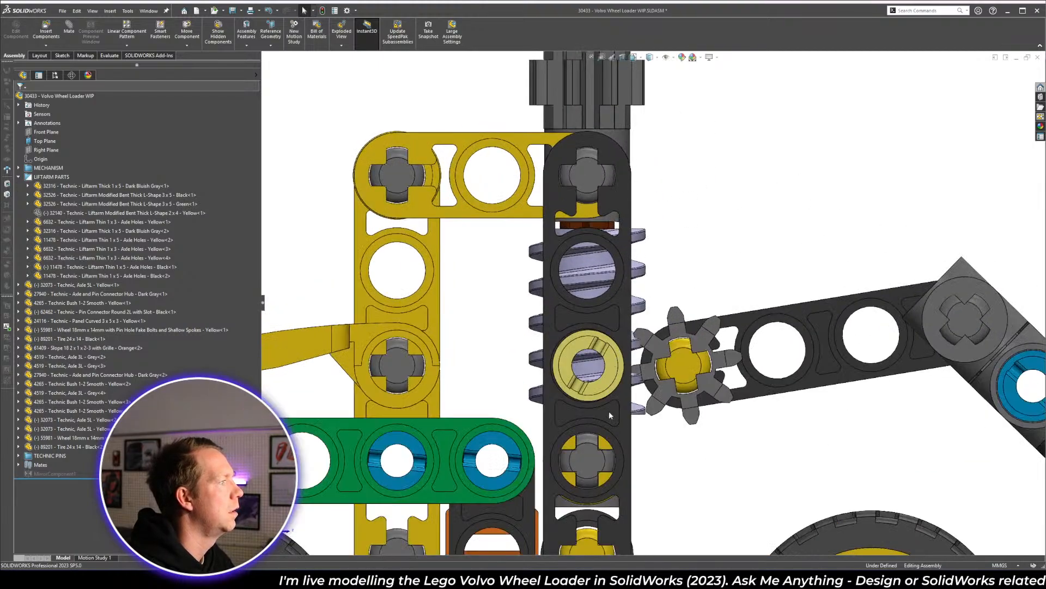
{"action": "scroll", "coordinate": [609, 415], "scroll_direction": "down", "scroll_amount": 6}
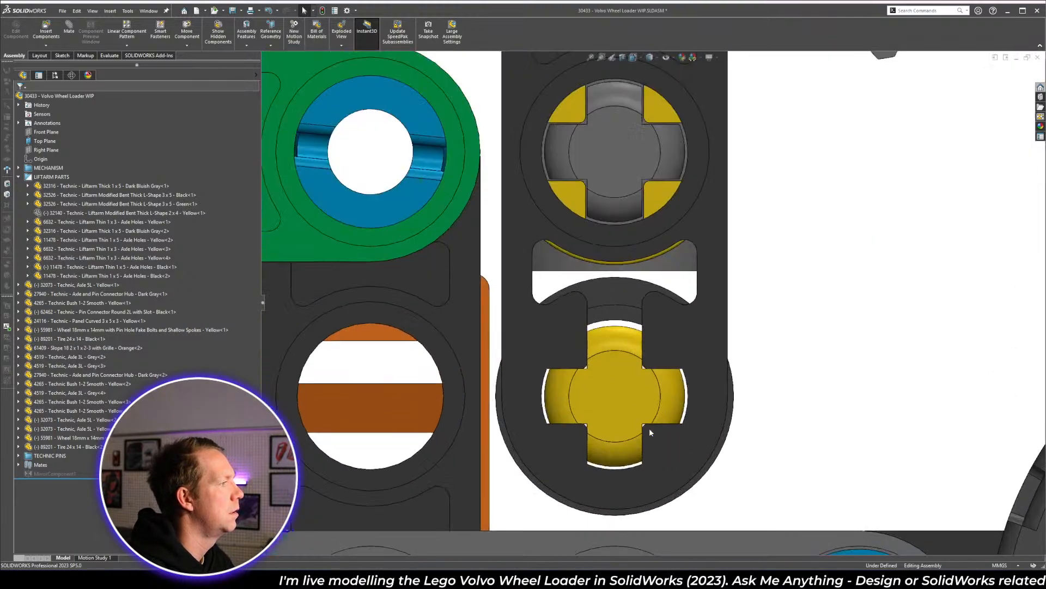
{"action": "scroll", "coordinate": [689, 454], "scroll_direction": "up", "scroll_amount": 3}
{"action": "scroll", "coordinate": [637, 443], "scroll_direction": "down", "scroll_amount": 2}
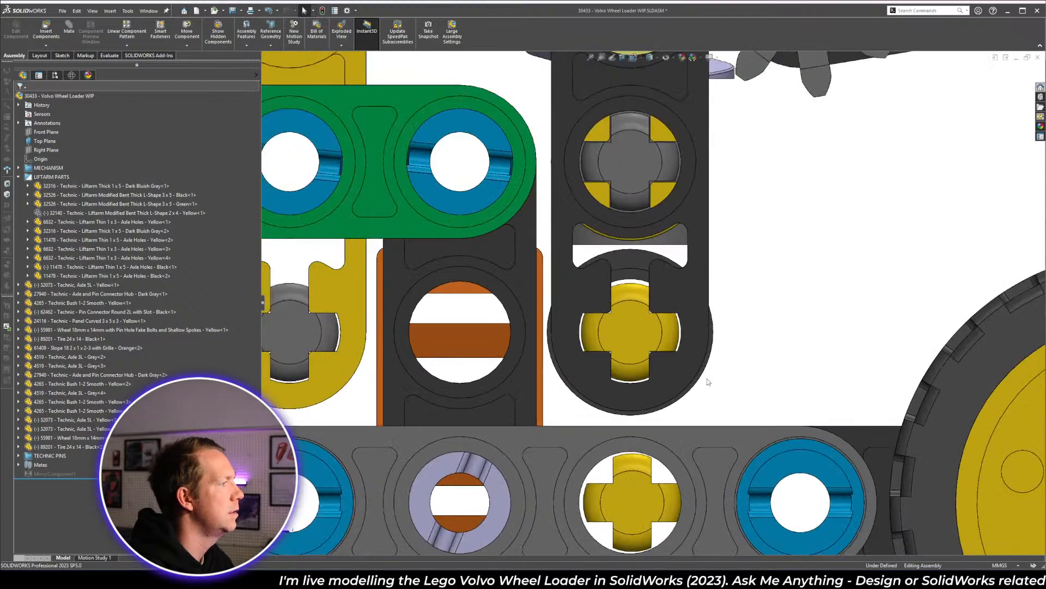
{"action": "left_click_drag", "start_coordinate": [693, 364], "coordinate": [687, 362]}
{"action": "scroll", "coordinate": [652, 299], "scroll_direction": "up", "scroll_amount": 4}
{"action": "middle_click_drag", "start_coordinate": [681, 308], "coordinate": [644, 335]}
{"action": "left_click_drag", "start_coordinate": [677, 291], "coordinate": [694, 282]}
{"action": "scroll", "coordinate": [693, 282], "scroll_direction": "up", "scroll_amount": 1}
- Mate the Front plane of the black round 2L pin connector coincident with the assembly's Right Plane
{"action": "middle_click_drag", "start_coordinate": [693, 282], "coordinate": [612, 215]}
{"action": "left_click", "coordinate": [738, 301]}
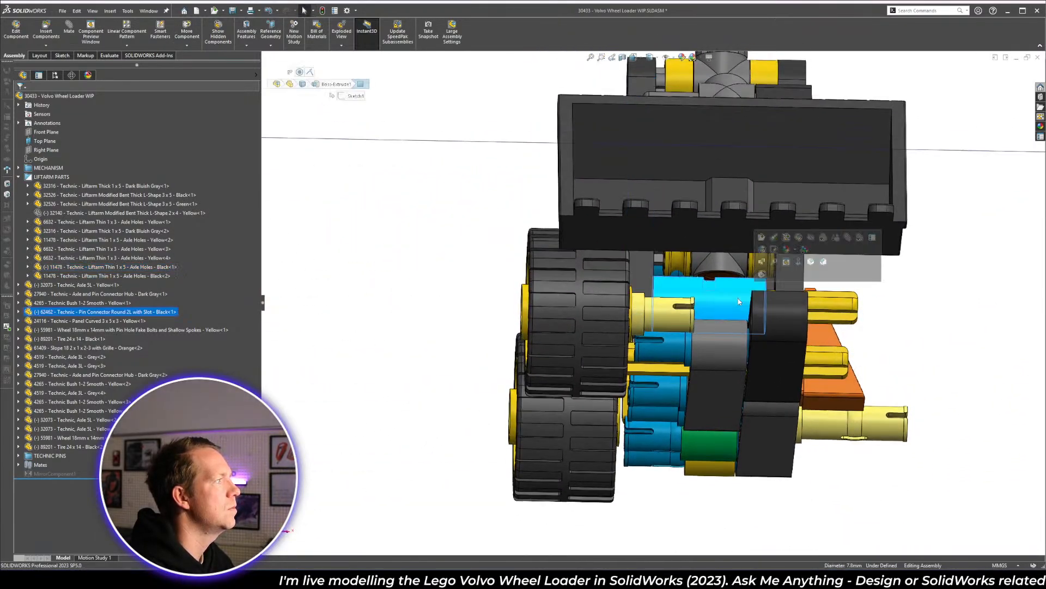
{"action": "left_click", "coordinate": [20, 313]}
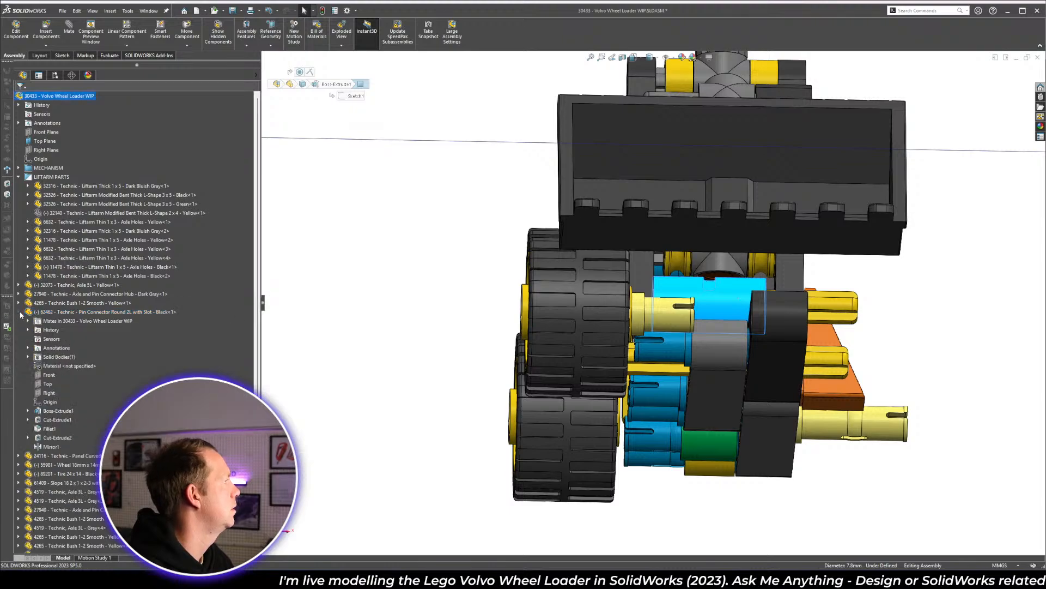
{"action": "left_click", "coordinate": [49, 393]}
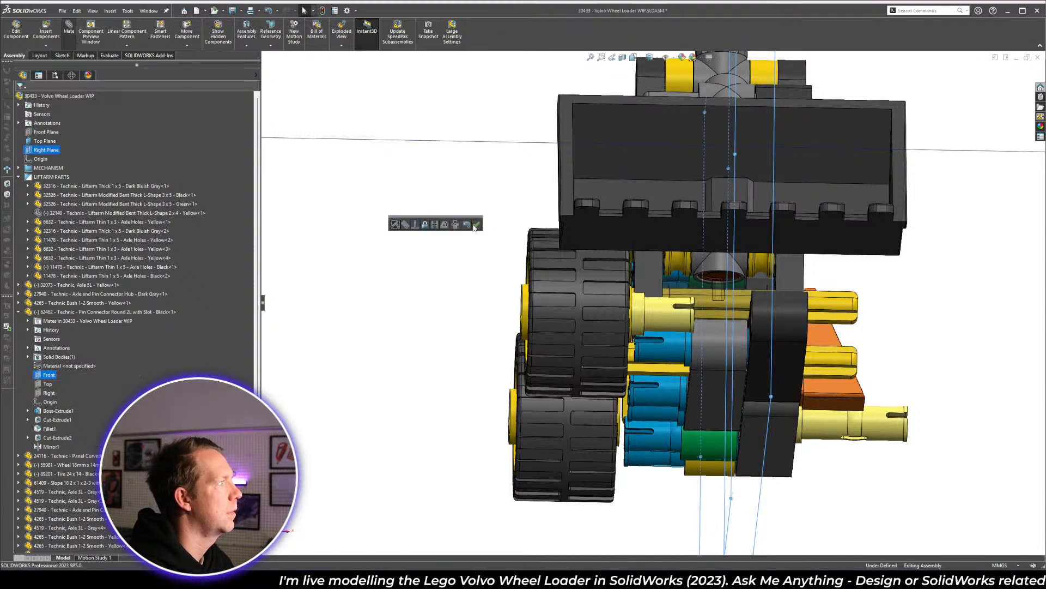
{"action": "left_click", "coordinate": [475, 225]}
{"action": "left_click", "coordinate": [20, 99]}
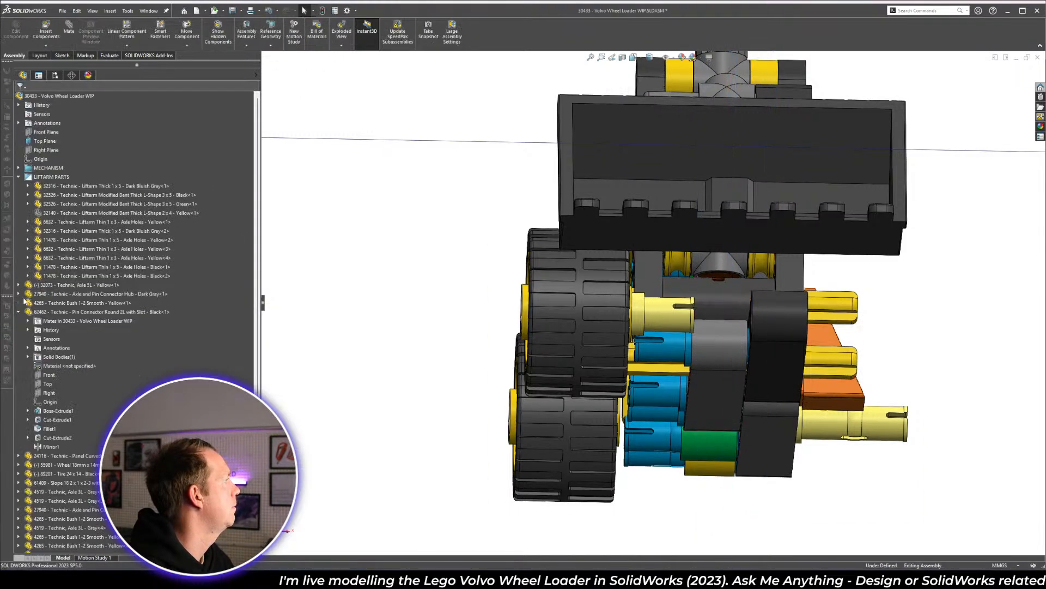
{"action": "left_click", "coordinate": [19, 312]}
- Examine from both sides how the yellow 5L axles sit in the thick and thin 1 x 5 liftarms, and test whether the lower axle moves
{"action": "middle_click_drag", "start_coordinate": [555, 280], "coordinate": [702, 320]}
{"action": "scroll", "coordinate": [644, 309], "scroll_direction": "up", "scroll_amount": 3}
{"action": "key", "text": "space"}
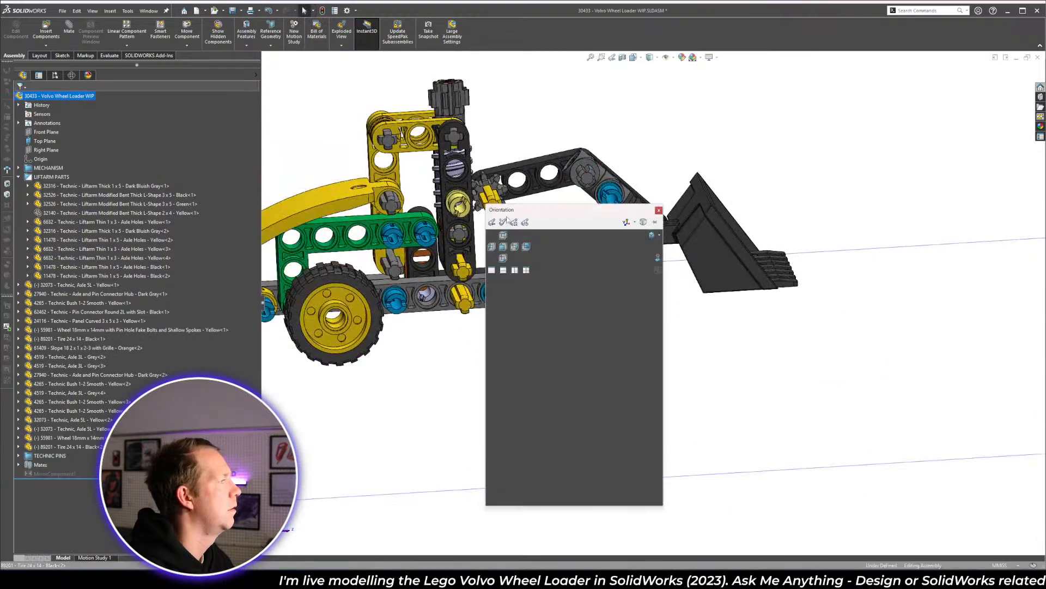
{"action": "left_click", "coordinate": [514, 247]}
{"action": "scroll", "coordinate": [591, 300], "scroll_direction": "down", "scroll_amount": 5}
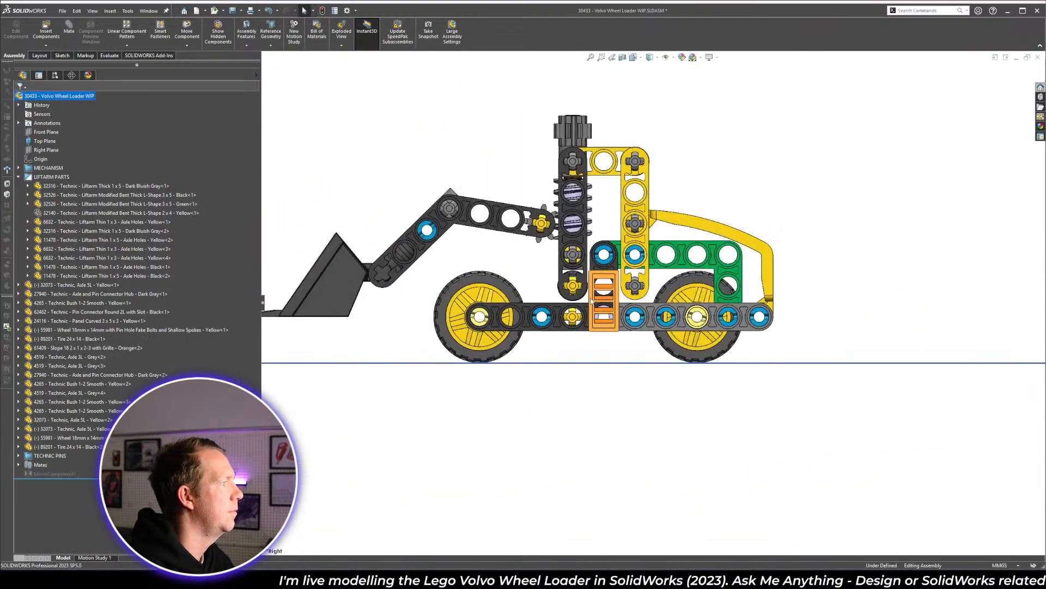
{"action": "scroll", "coordinate": [592, 300], "scroll_direction": "down", "scroll_amount": 4}
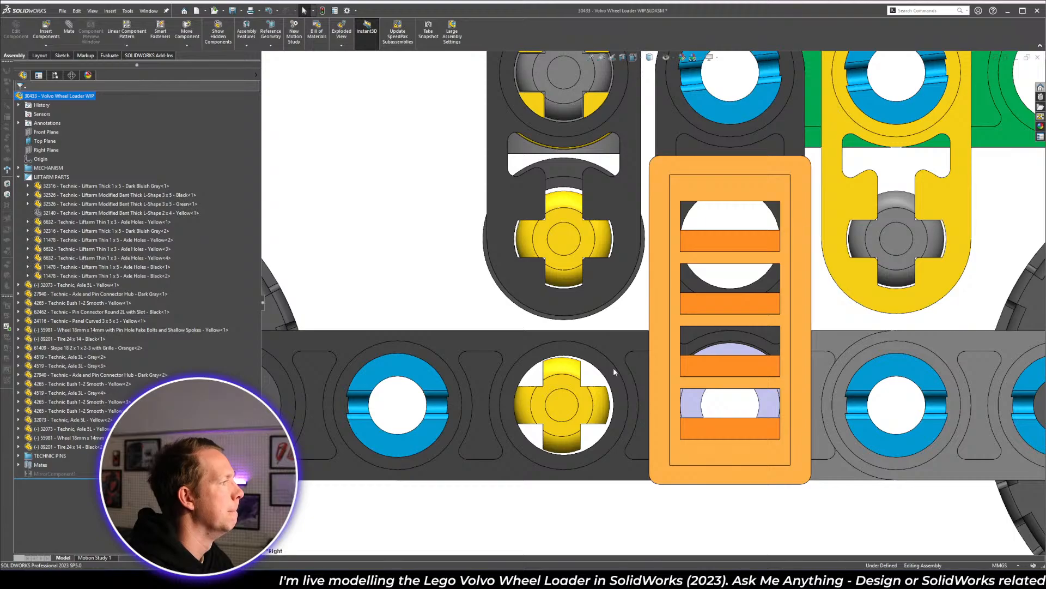
{"action": "left_click_drag", "start_coordinate": [570, 371], "coordinate": [572, 373]}
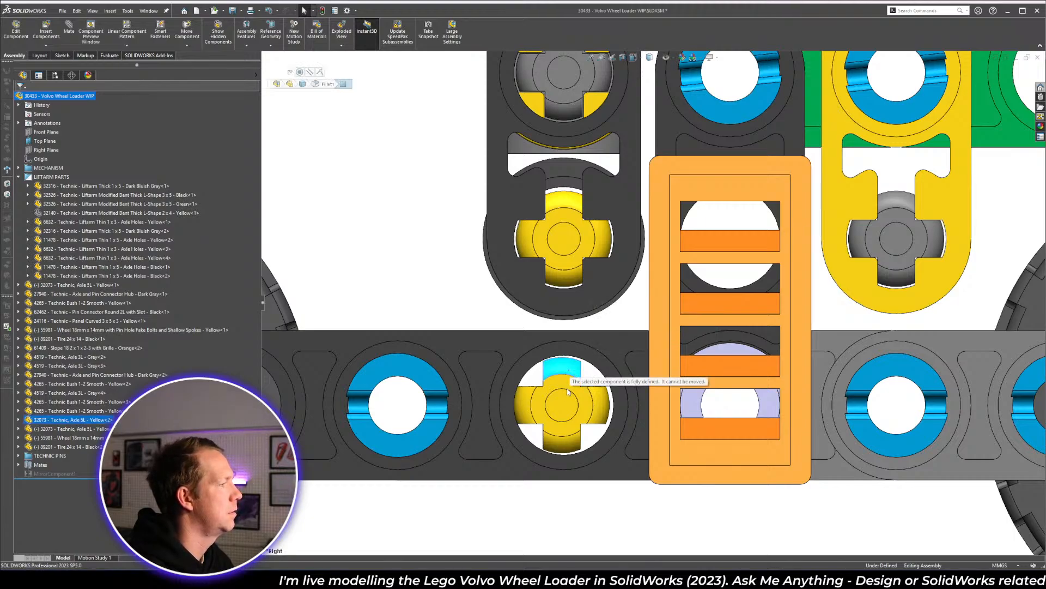
{"action": "key", "text": "ctrl+3"}
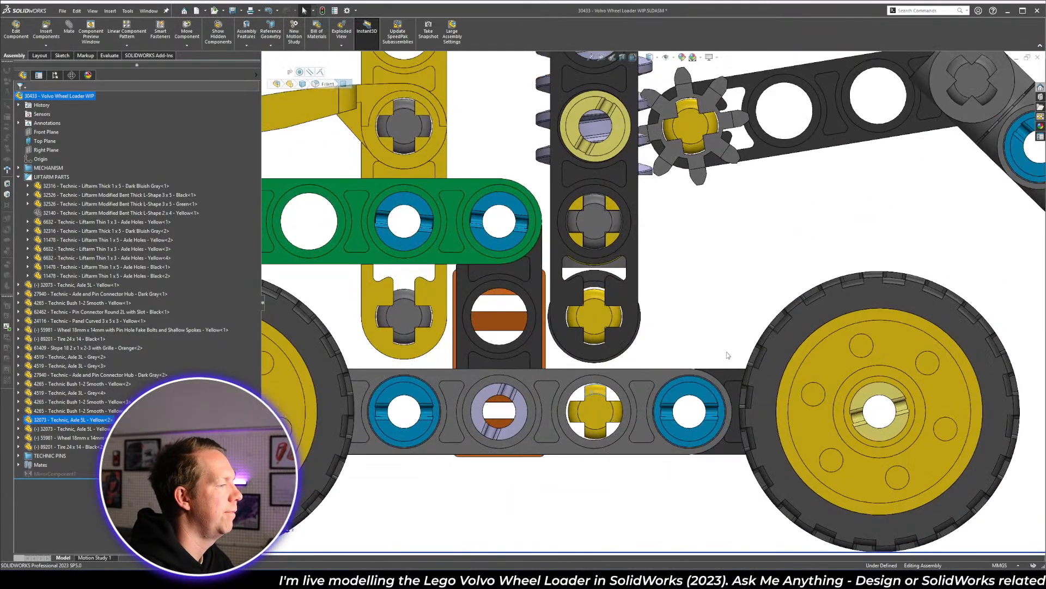
{"action": "left_click", "coordinate": [600, 413]}
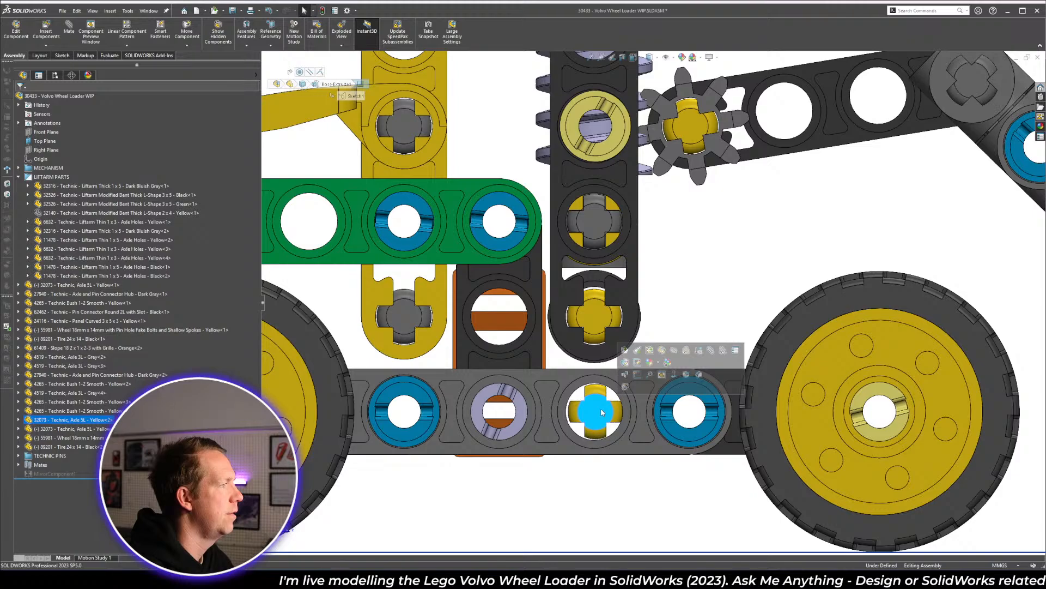
{"action": "left_click", "coordinate": [609, 493]}
{"action": "left_click", "coordinate": [619, 346]}
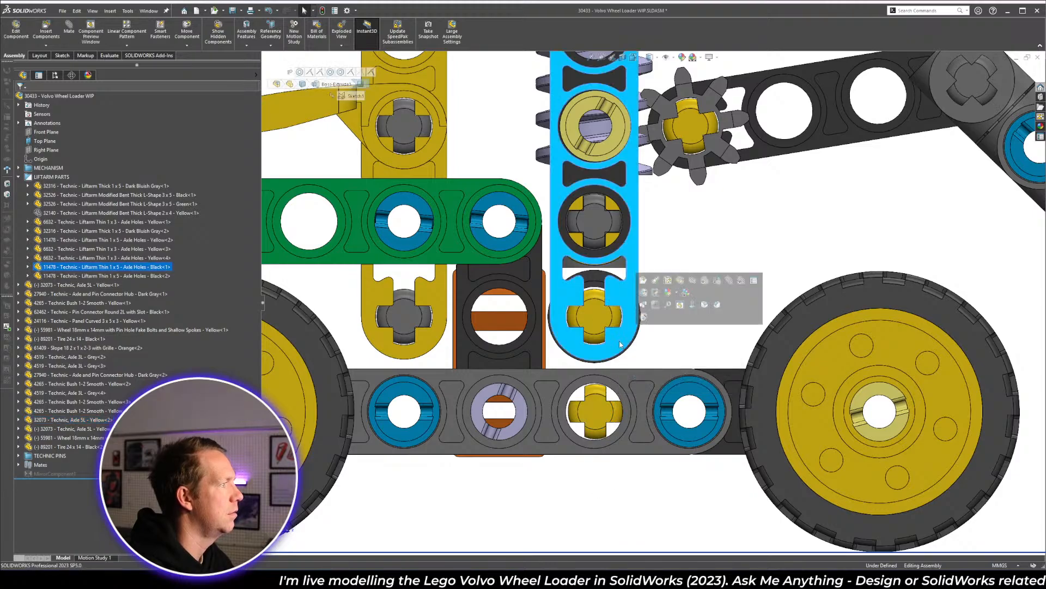
- Isolate the black thin and dark bluish grey thick 1 x 5 liftarms and measure the distance between their vertically stacked round holes
{"action": "left_click", "coordinate": [626, 381], "text": "ctrl"}
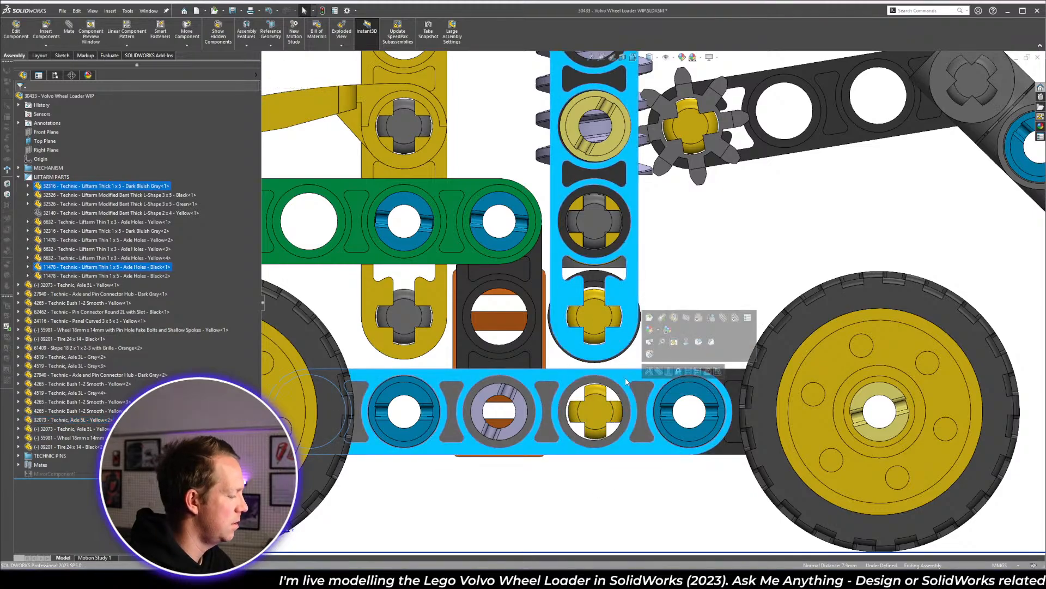
{"action": "key", "text": "i"}
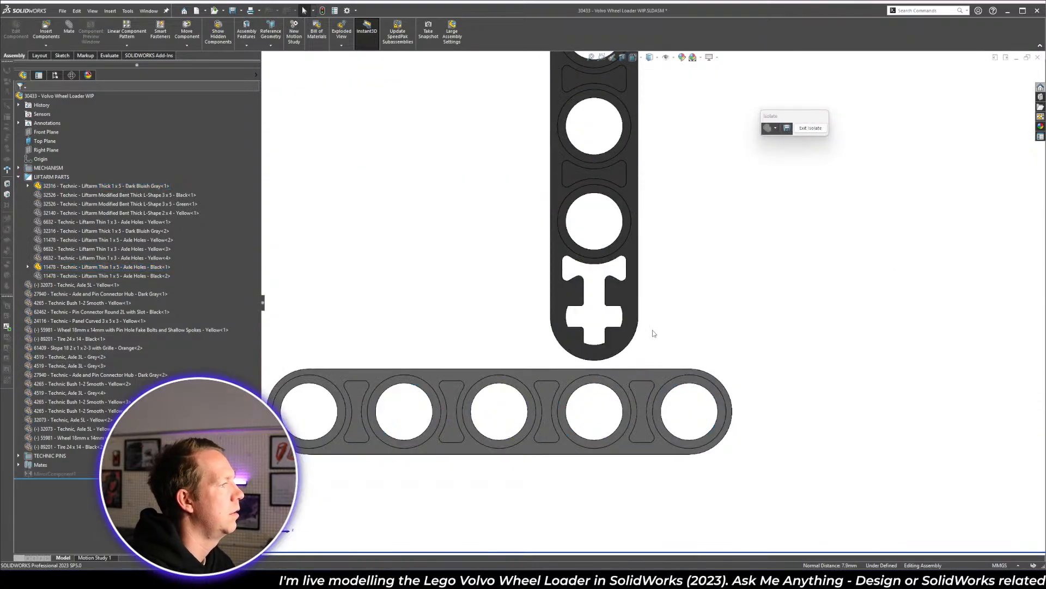
{"action": "left_click", "coordinate": [48, 153]}
{"action": "scroll", "coordinate": [652, 298], "scroll_direction": "up", "scroll_amount": 2}
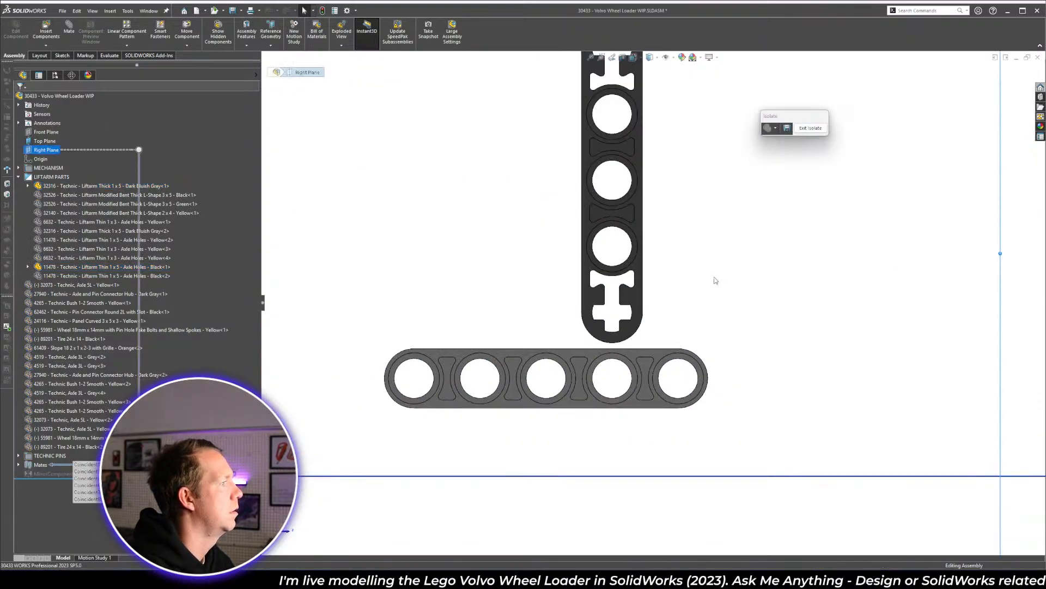
{"action": "left_click", "coordinate": [715, 280]}
{"action": "middle_click_drag", "start_coordinate": [633, 327], "coordinate": [627, 368]}
{"action": "scroll", "coordinate": [627, 368], "scroll_direction": "down", "scroll_amount": 2}
{"action": "key", "text": "m"}
{"action": "left_click", "coordinate": [623, 366]}
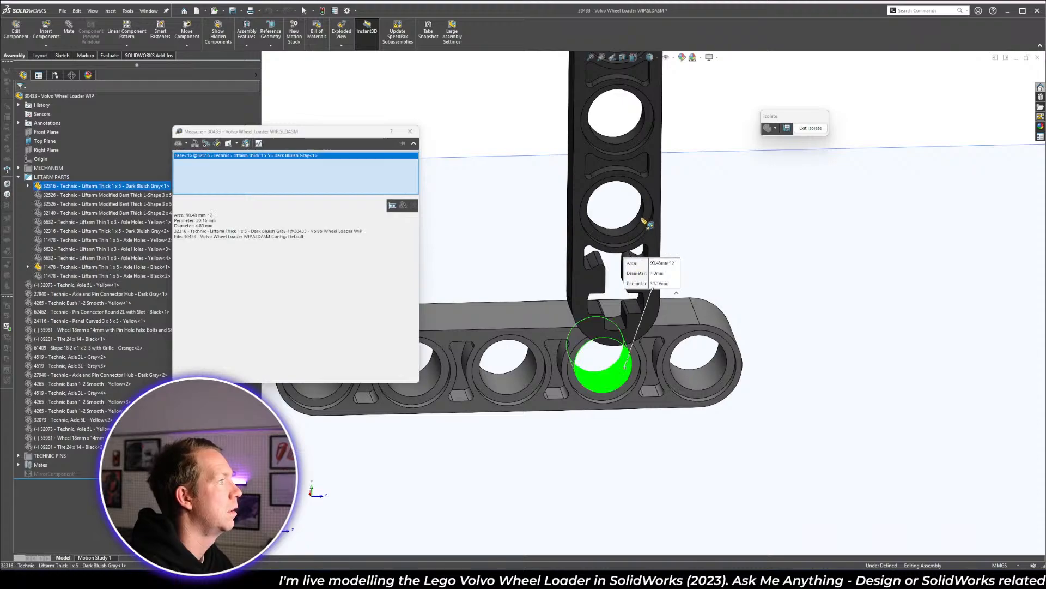
{"action": "left_click", "coordinate": [638, 218]}
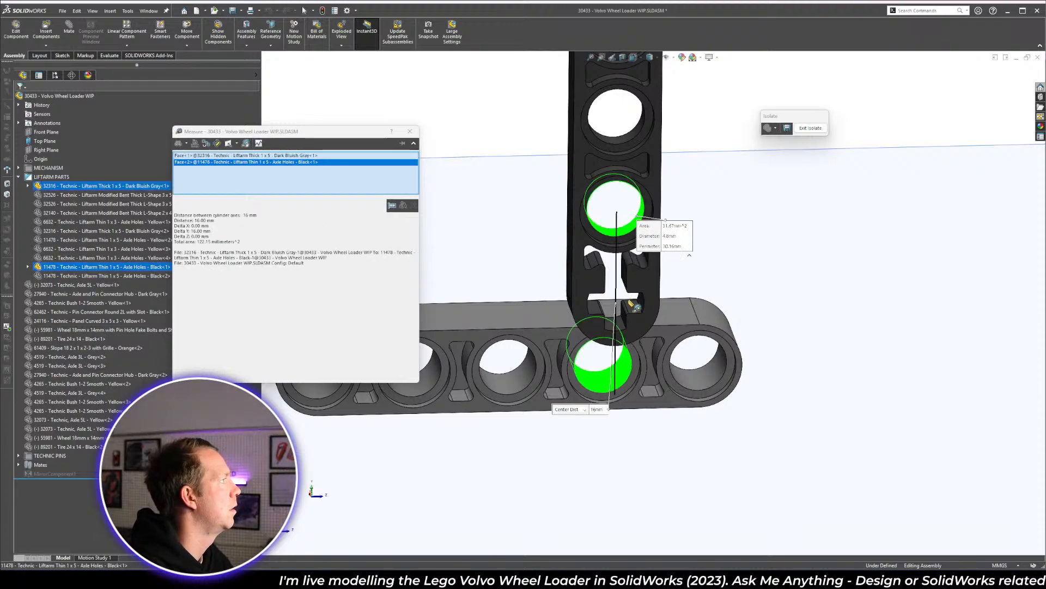
{"action": "key", "text": "Escape"}
{"action": "key", "text": "Escape"}
- Check the hole alignment with a temporary vertical sketch line from the black liftarm's lowest round hole, discard the sketch and end the isolation
{"action": "key", "text": "space"}
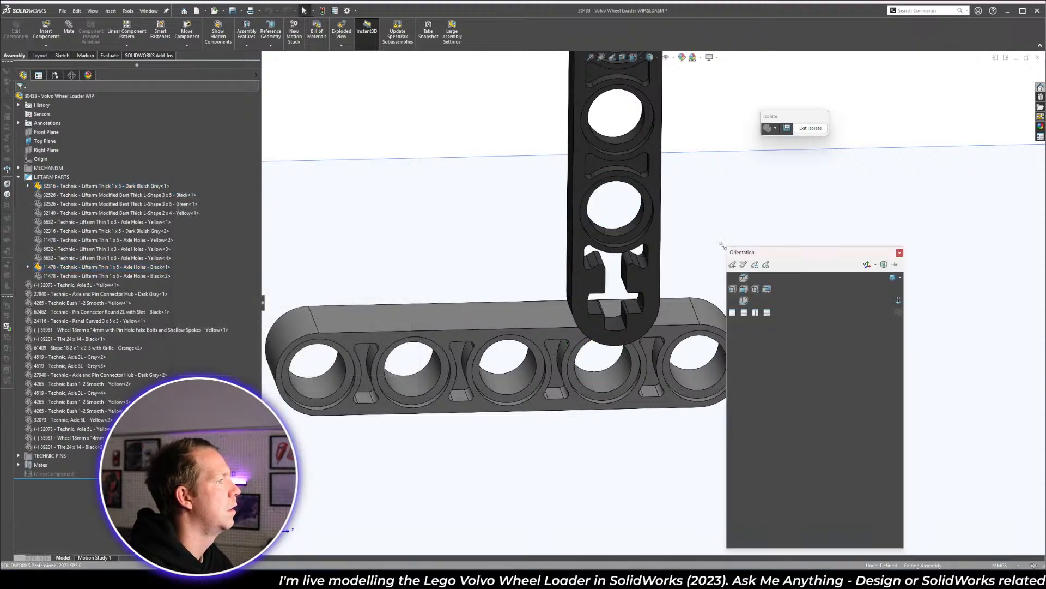
{"action": "left_click", "coordinate": [733, 289]}
{"action": "scroll", "coordinate": [682, 284], "scroll_direction": "down", "scroll_amount": 5}
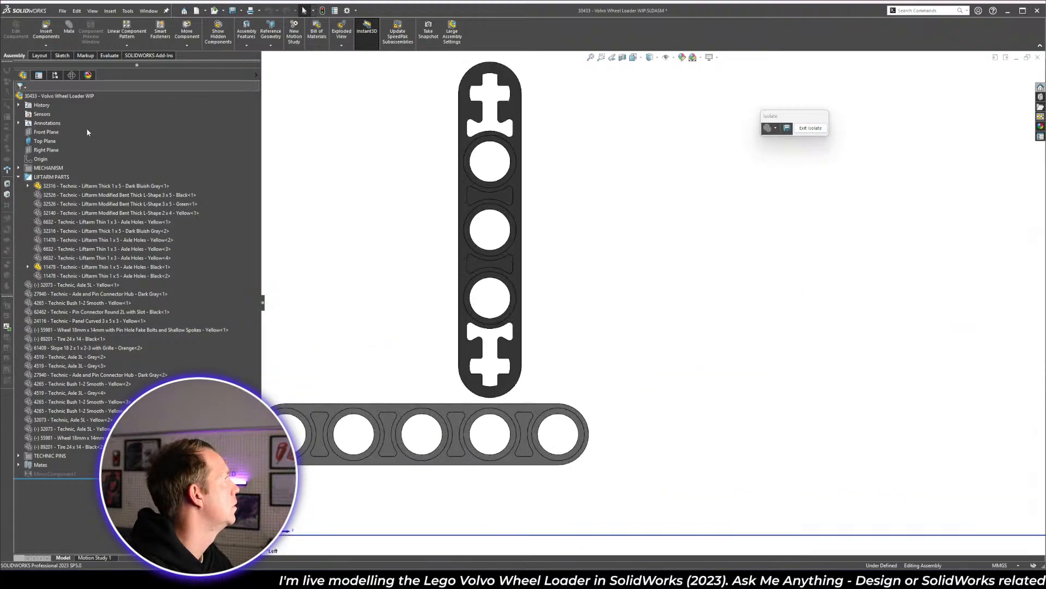
{"action": "left_click", "coordinate": [46, 151]}
{"action": "left_click", "coordinate": [51, 139]}
{"action": "key", "text": "l"}
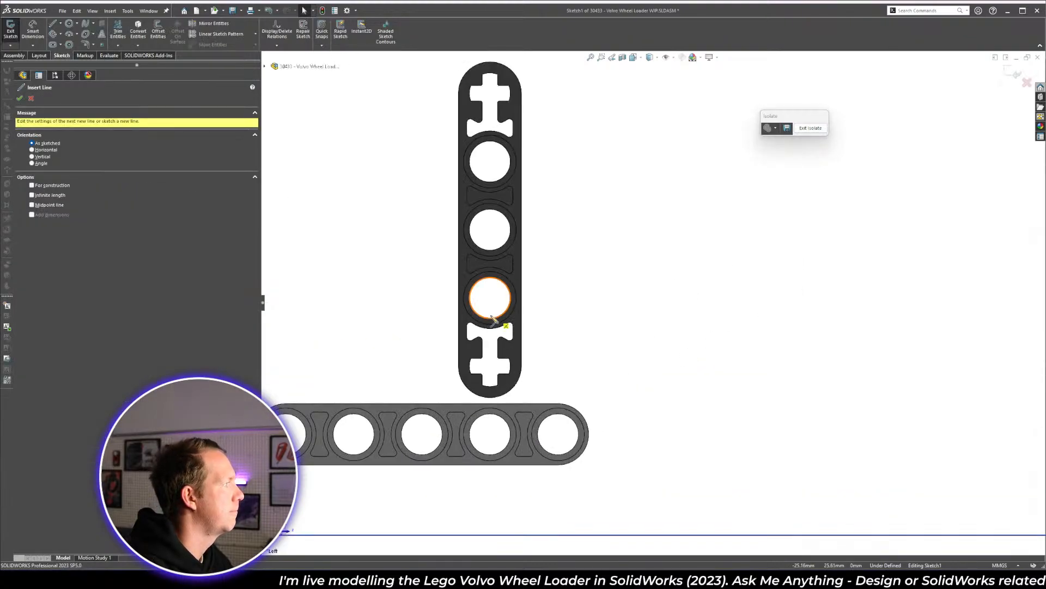
{"action": "left_click", "coordinate": [490, 298]}
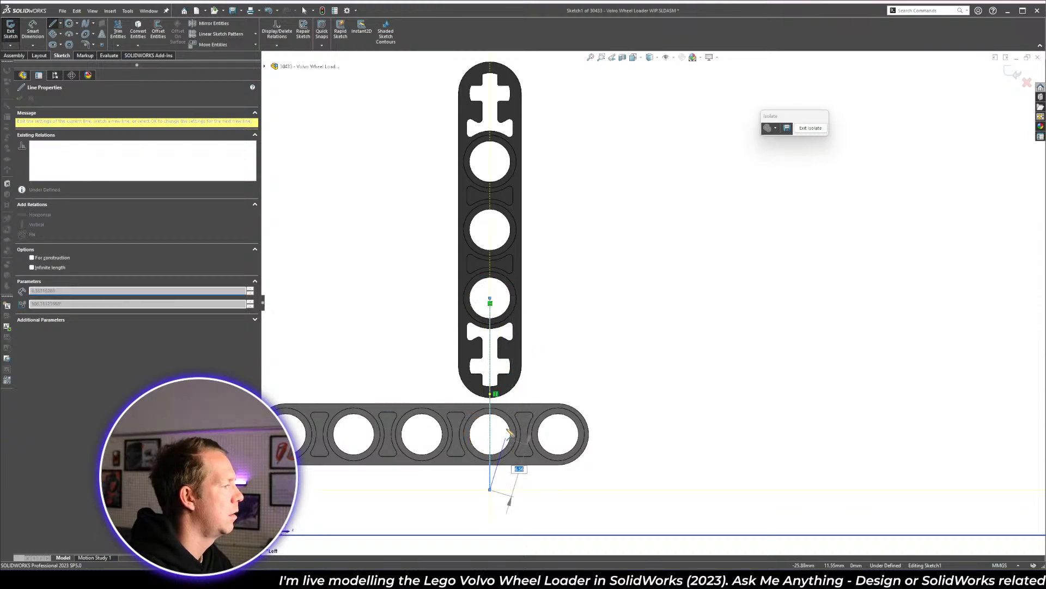
{"action": "key", "text": "Escape"}
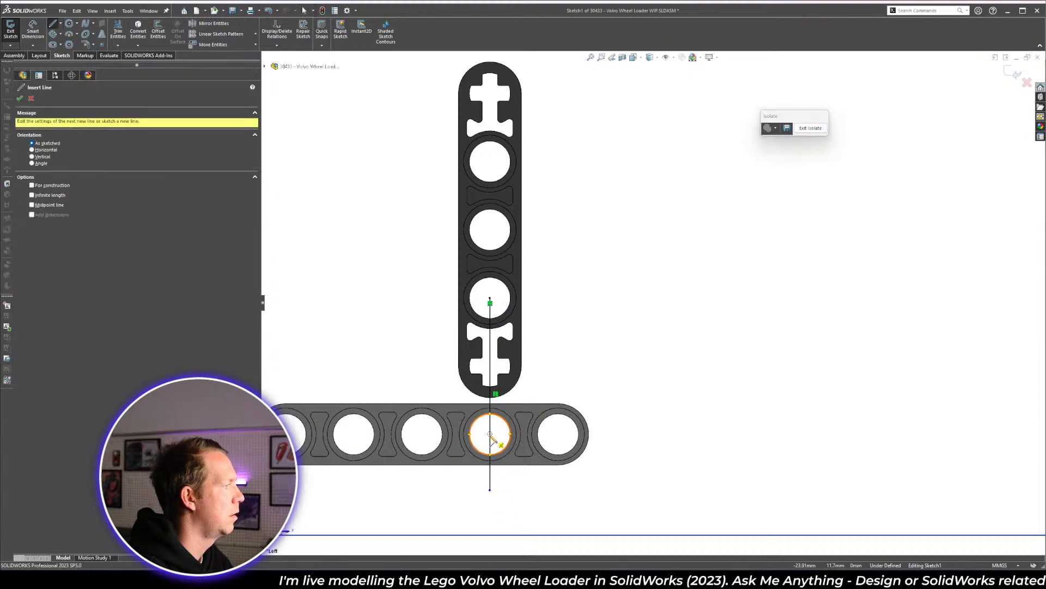
{"action": "key", "text": "Escape"}
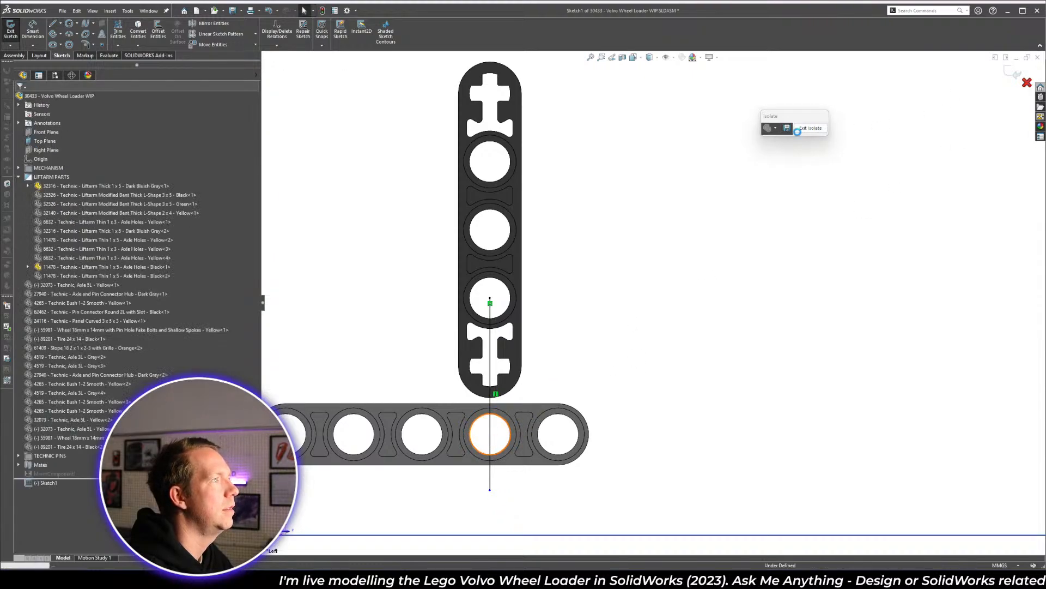
{"action": "left_click", "coordinate": [810, 128]}
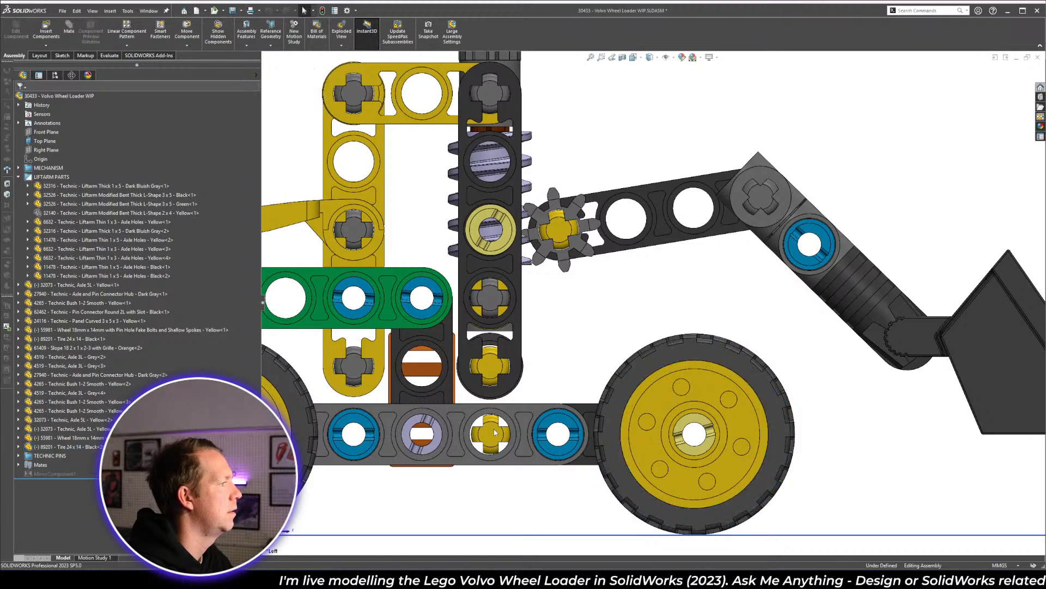
- Examine from both sides of the assembly how the lower yellow 5L axle sits in the chassis liftarm holes
{"action": "scroll", "coordinate": [495, 433], "scroll_direction": "down", "scroll_amount": 5}
{"action": "left_click", "coordinate": [558, 388]}
{"action": "middle_click_drag", "start_coordinate": [557, 387], "coordinate": [549, 402]}
{"action": "scroll", "coordinate": [621, 321], "scroll_direction": "up", "scroll_amount": 2}
{"action": "middle_click_drag", "start_coordinate": [622, 322], "coordinate": [390, 300]}
{"action": "scroll", "coordinate": [596, 280], "scroll_direction": "up", "scroll_amount": 1}
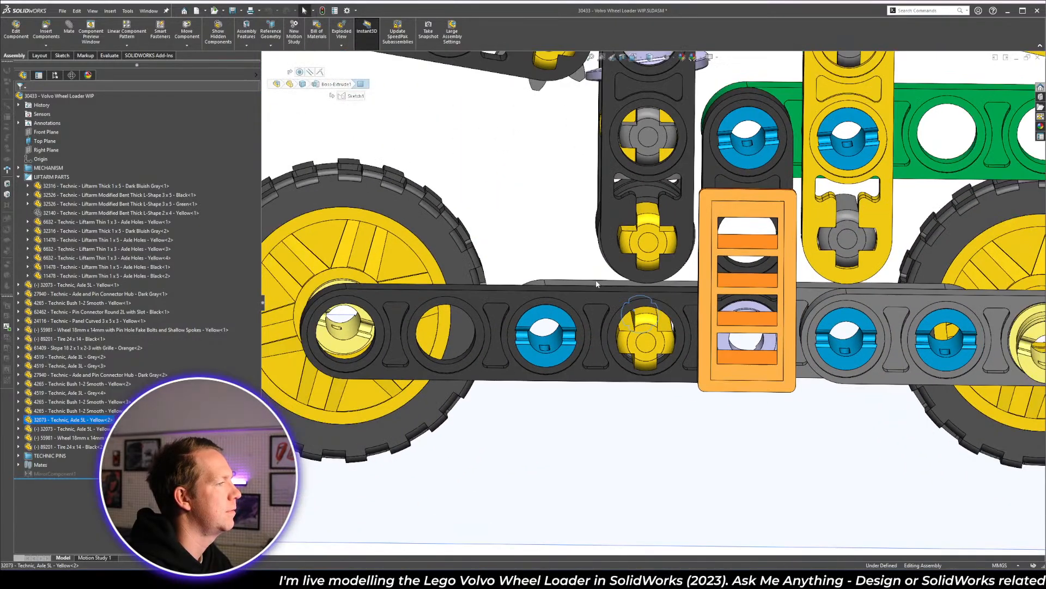
{"action": "left_click", "coordinate": [656, 301]}
{"action": "middle_click_drag", "start_coordinate": [657, 301], "coordinate": [676, 319]}
{"action": "middle_click_drag", "start_coordinate": [671, 343], "coordinate": [686, 406]}
{"action": "left_click", "coordinate": [686, 411]}
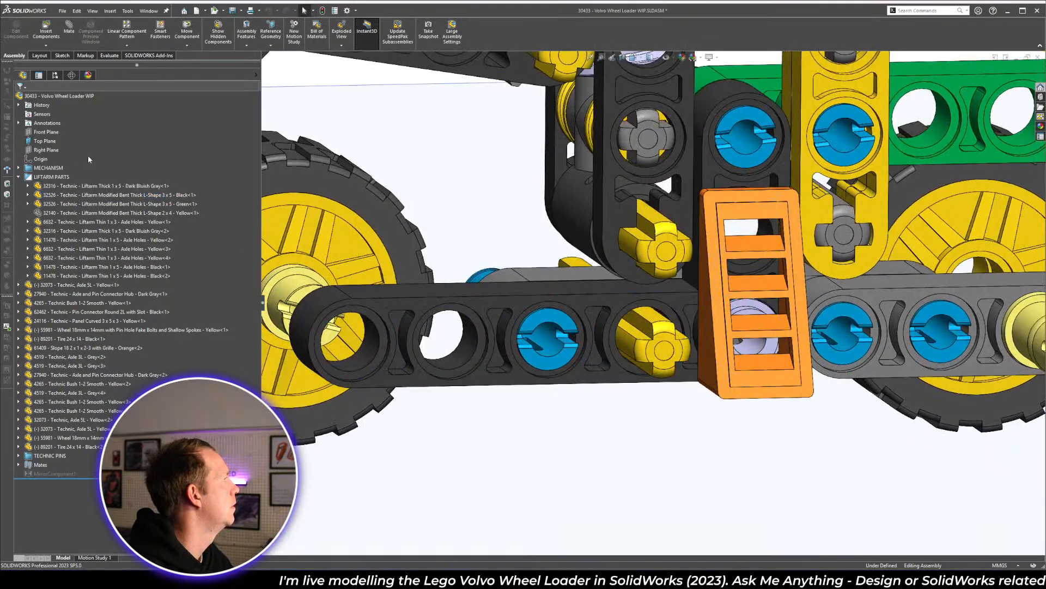
- Check the distance between the Top Plane and the upper face of the black L-shape 3 x 5 liftarm
{"action": "left_click", "coordinate": [618, 291]}
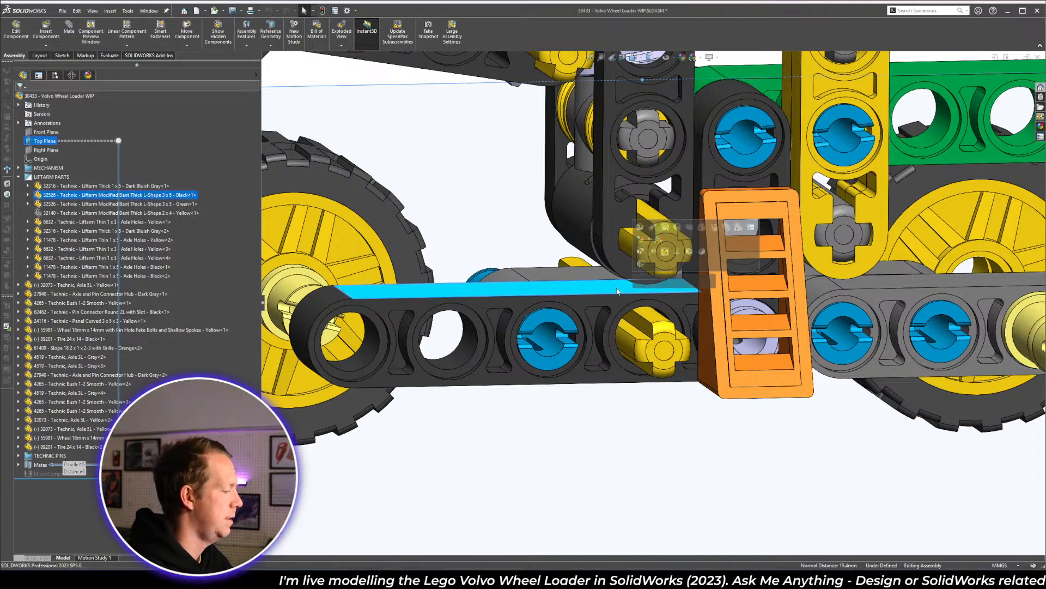
{"action": "key", "text": "m"}
{"action": "key", "text": "Escape"}
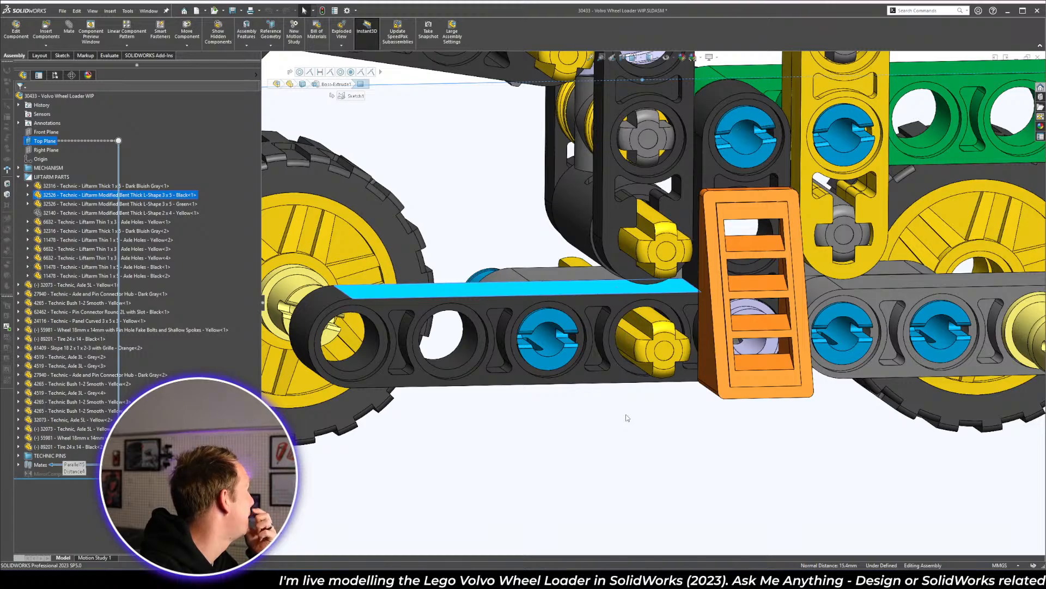
{"action": "middle_click_drag", "start_coordinate": [639, 410], "coordinate": [632, 409]}
- Hide the orange grille slope and the half pin behind it, and show the assembly squarely from its right side
{"action": "left_click", "coordinate": [750, 382]}
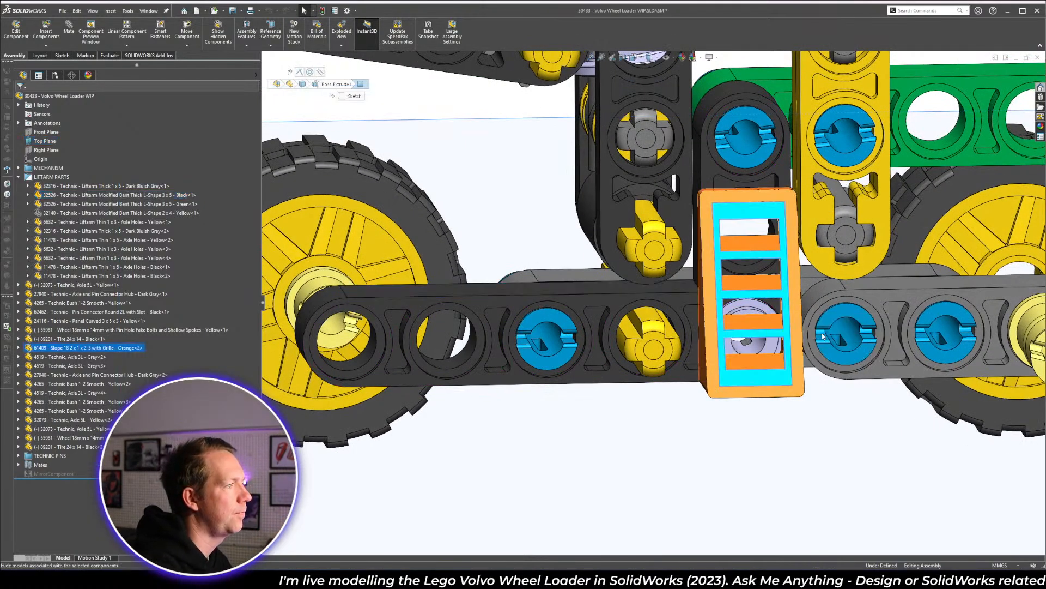
{"action": "key", "text": "Tab"}
{"action": "key", "text": "space"}
{"action": "left_click", "coordinate": [707, 304]}
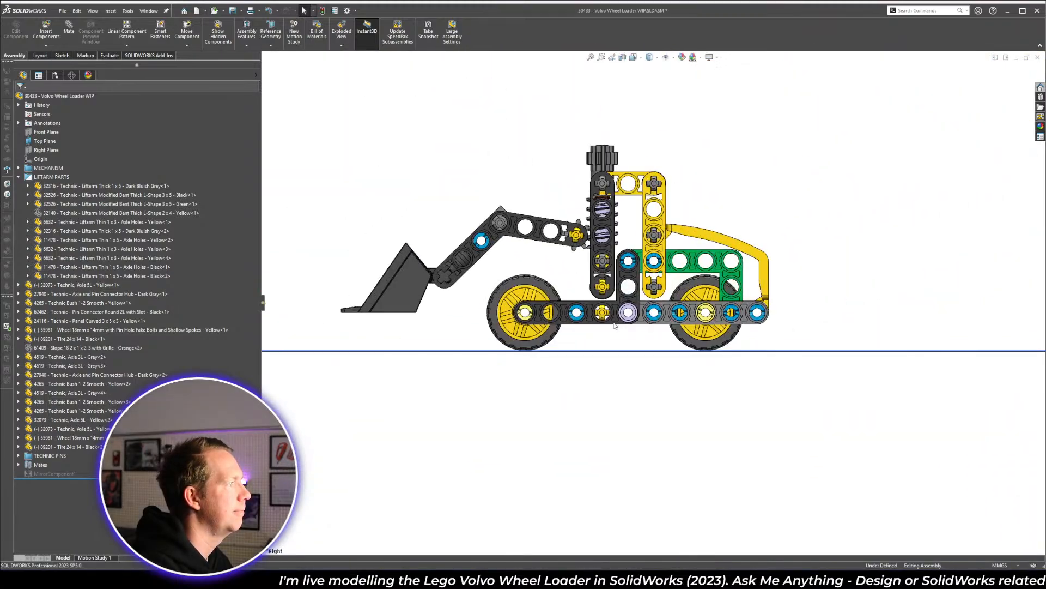
{"action": "scroll", "coordinate": [622, 298], "scroll_direction": "down", "scroll_amount": 5}
{"action": "left_click", "coordinate": [697, 326]}
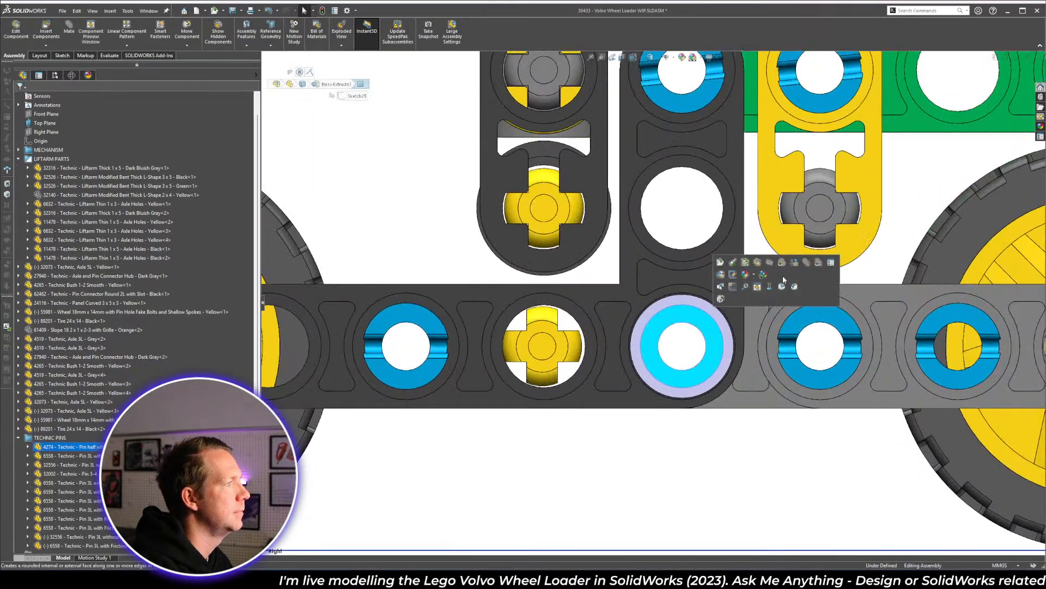
{"action": "key", "text": "Tab"}
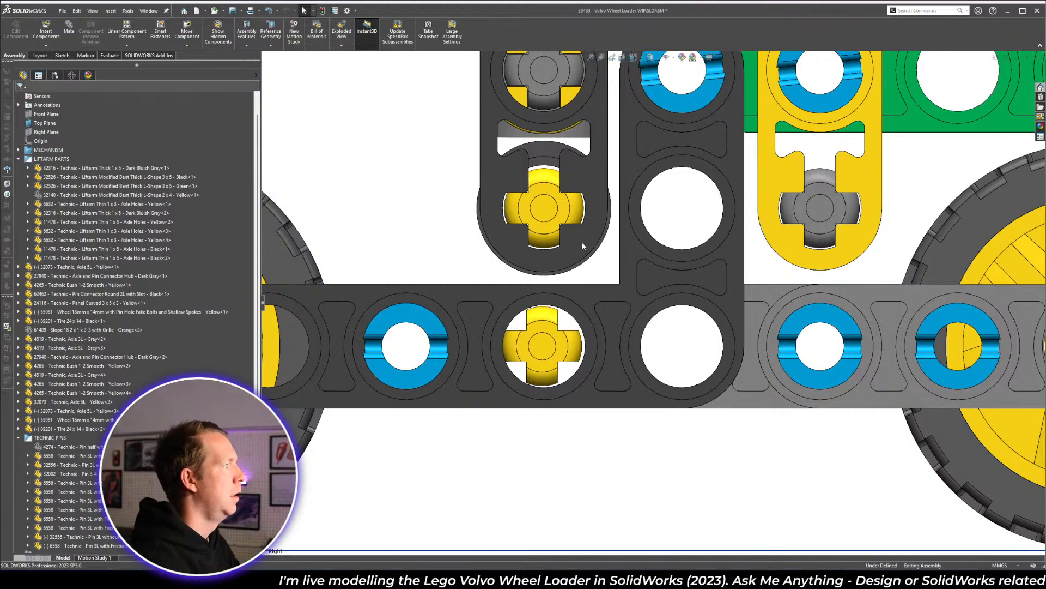
- Inspect the lower yellow 5L axle against the black liftarms from the right side and from beneath the chassis
{"action": "left_click", "coordinate": [581, 256]}
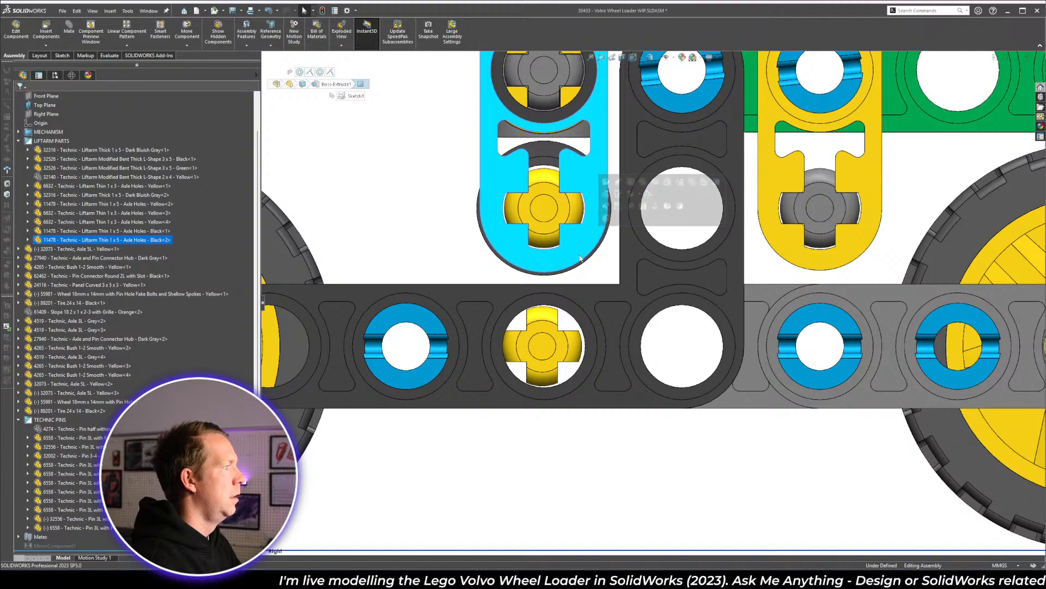
{"action": "left_click", "coordinate": [553, 324]}
{"action": "left_click", "coordinate": [551, 318]}
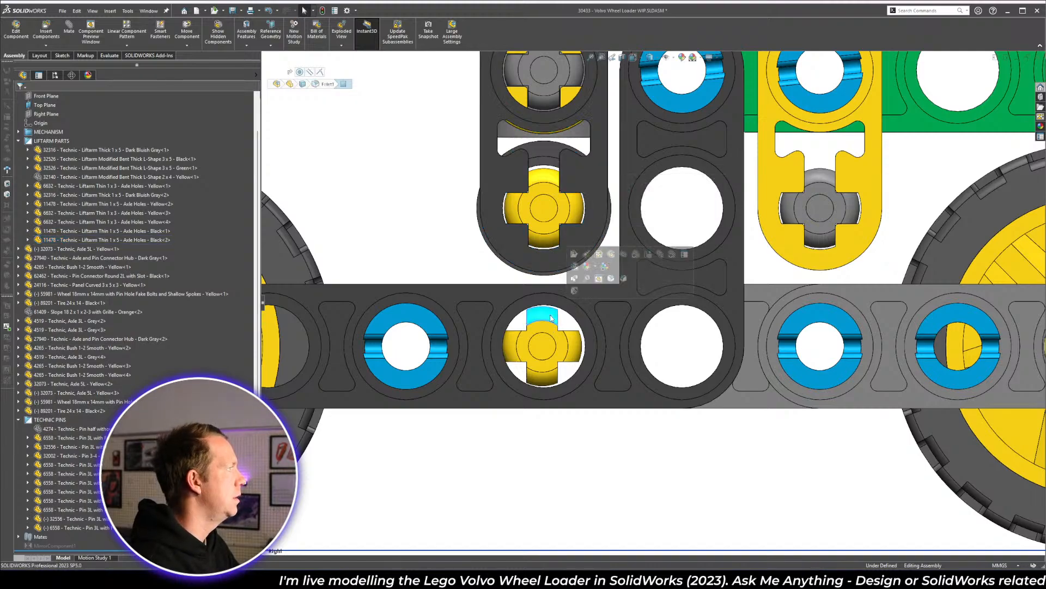
{"action": "left_click", "coordinate": [111, 384]}
{"action": "scroll", "coordinate": [616, 277], "scroll_direction": "up", "scroll_amount": 6}
{"action": "middle_click_drag", "start_coordinate": [633, 246], "coordinate": [687, 109]}
{"action": "scroll", "coordinate": [632, 324], "scroll_direction": "down", "scroll_amount": 2}
{"action": "middle_click", "coordinate": [641, 357]}
{"action": "middle_click_drag", "start_coordinate": [640, 357], "coordinate": [638, 196]}
{"action": "scroll", "coordinate": [650, 439], "scroll_direction": "down", "scroll_amount": 3}
- Isolate the dark bluish grey thick 1 x 5 and black L-shape 3 x 5 liftarms and compare their hole alignment from the right and left
{"action": "left_click", "coordinate": [660, 235]}
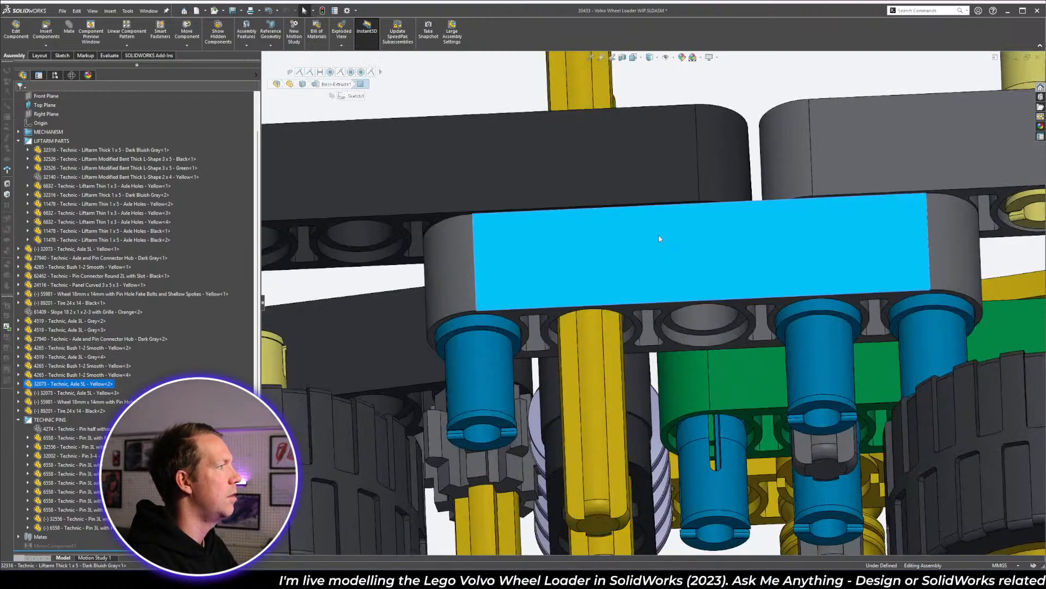
{"action": "left_click", "coordinate": [638, 170], "text": "ctrl"}
{"action": "key", "text": "i"}
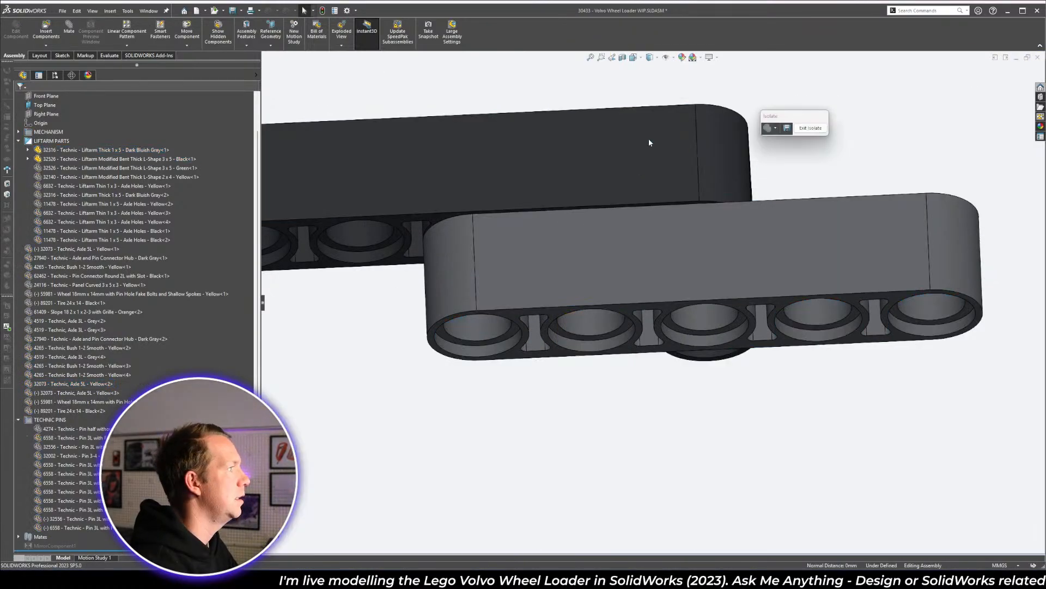
{"action": "middle_click_drag", "start_coordinate": [648, 140], "coordinate": [650, 350]}
{"action": "key", "text": "space"}
{"action": "left_click", "coordinate": [681, 306]}
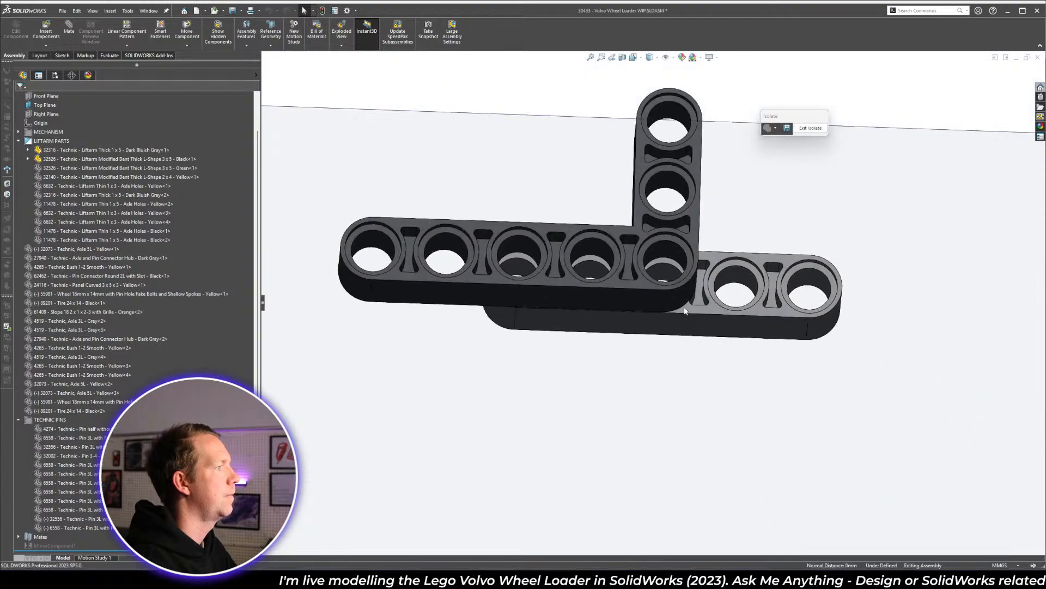
{"action": "scroll", "coordinate": [580, 325], "scroll_direction": "down", "scroll_amount": 5}
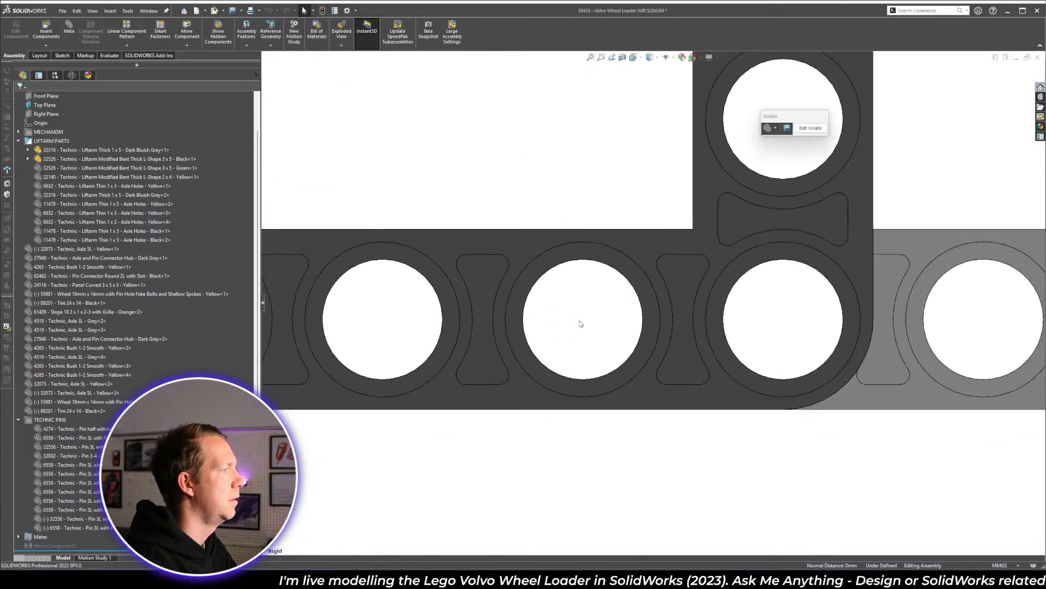
{"action": "key", "text": "ctrl+3"}
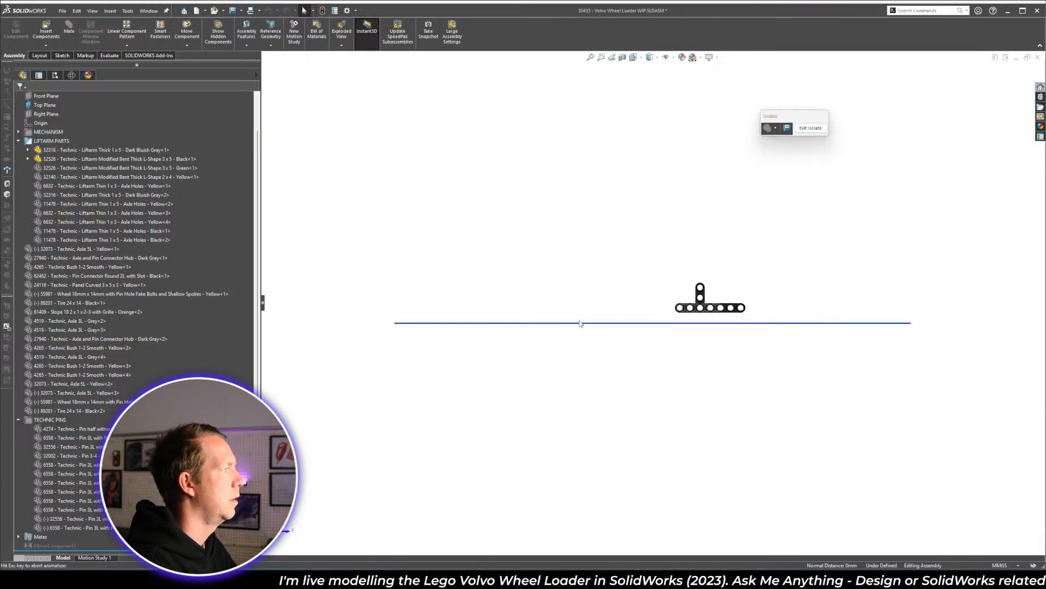
{"action": "scroll", "coordinate": [579, 323], "scroll_direction": "down", "scroll_amount": 6}
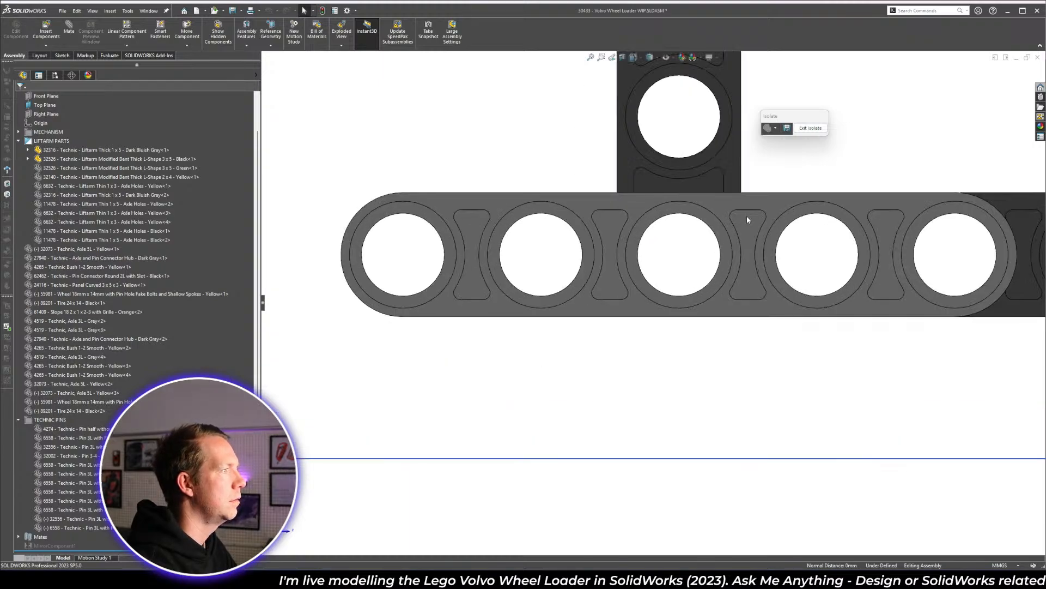
- Make the isolated thick 1 x 5 liftarm transparent, inspect its holes against the L-shape liftarm's, and end the isolation
{"action": "left_click", "coordinate": [747, 220]}
{"action": "left_click", "coordinate": [839, 147]}
{"action": "left_click", "coordinate": [800, 282]}
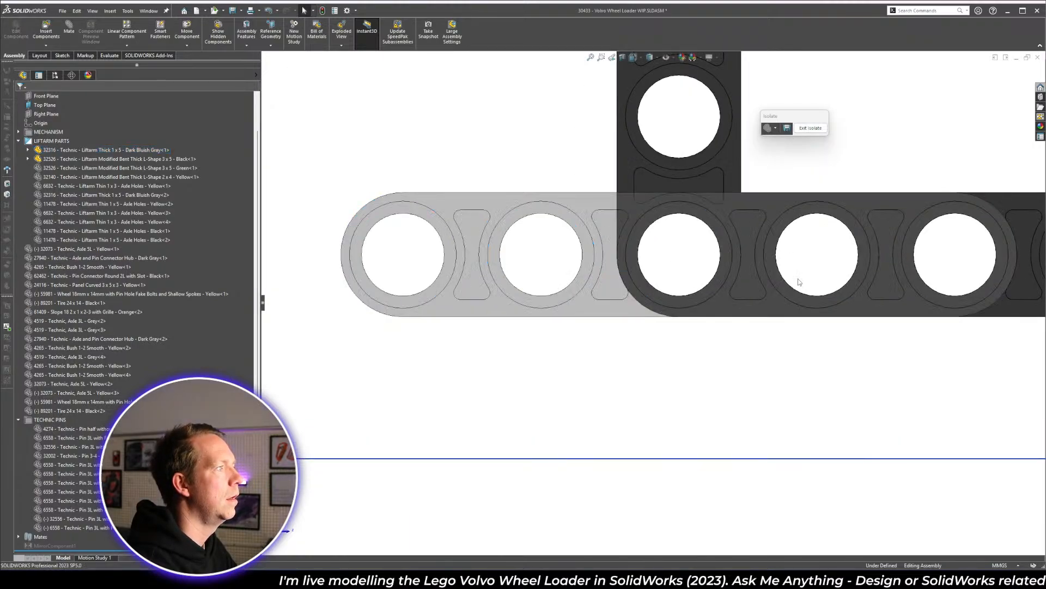
{"action": "middle_click_drag", "start_coordinate": [800, 246], "coordinate": [558, 270]}
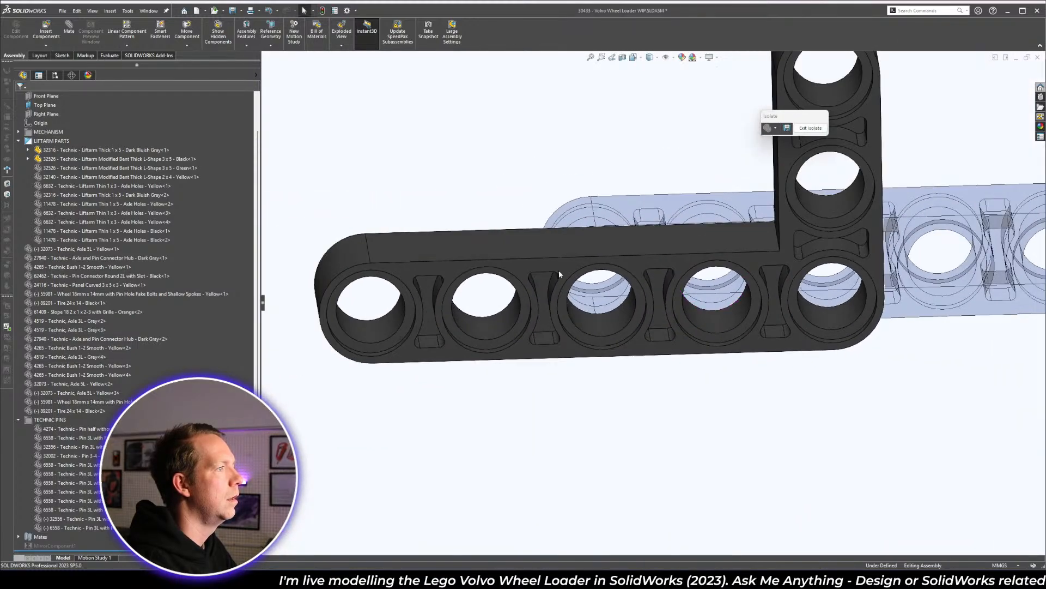
{"action": "left_click", "coordinate": [794, 124]}
- Delete the concentric mate of the lower yellow 5L axle and move the axle out of line with its hole in the black L-shape liftarm
{"action": "scroll", "coordinate": [696, 282], "scroll_direction": "down", "scroll_amount": 3}
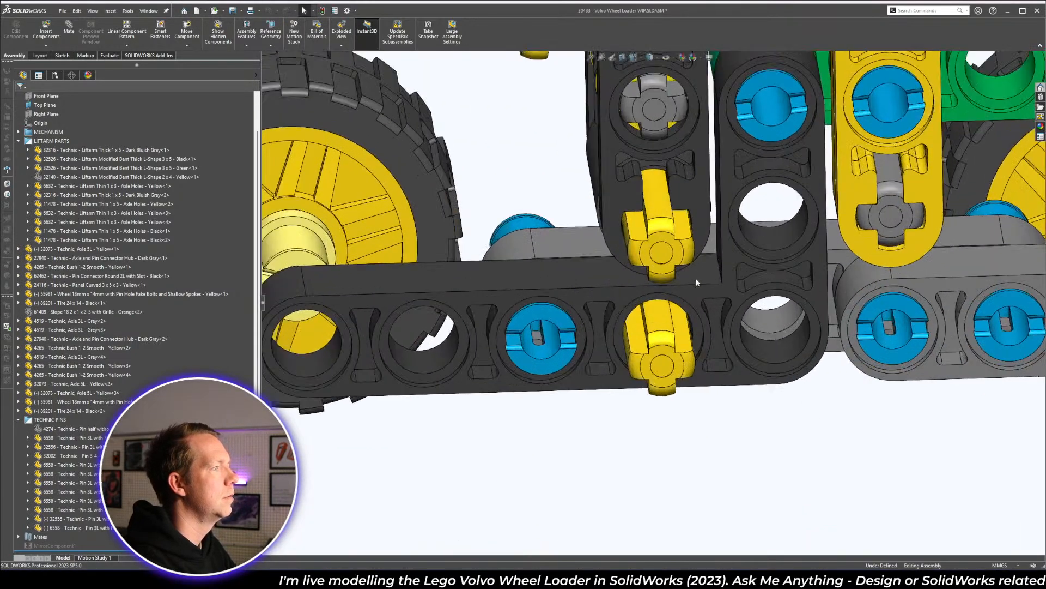
{"action": "scroll", "coordinate": [697, 282], "scroll_direction": "down", "scroll_amount": 1}
{"action": "middle_click_drag", "start_coordinate": [673, 311], "coordinate": [651, 302]}
{"action": "left_click", "coordinate": [651, 305]}
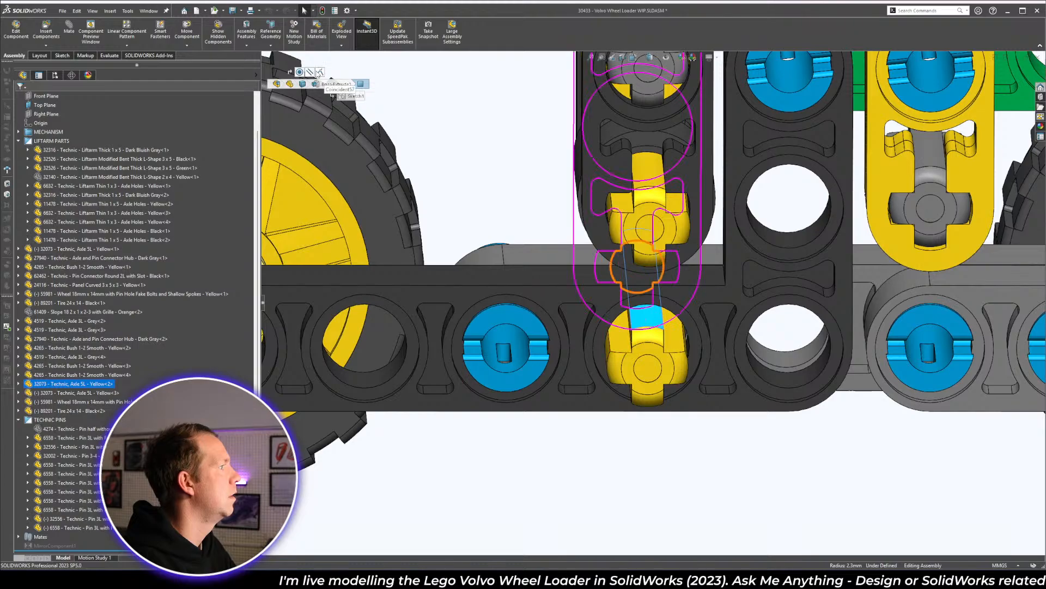
{"action": "left_click", "coordinate": [299, 72]}
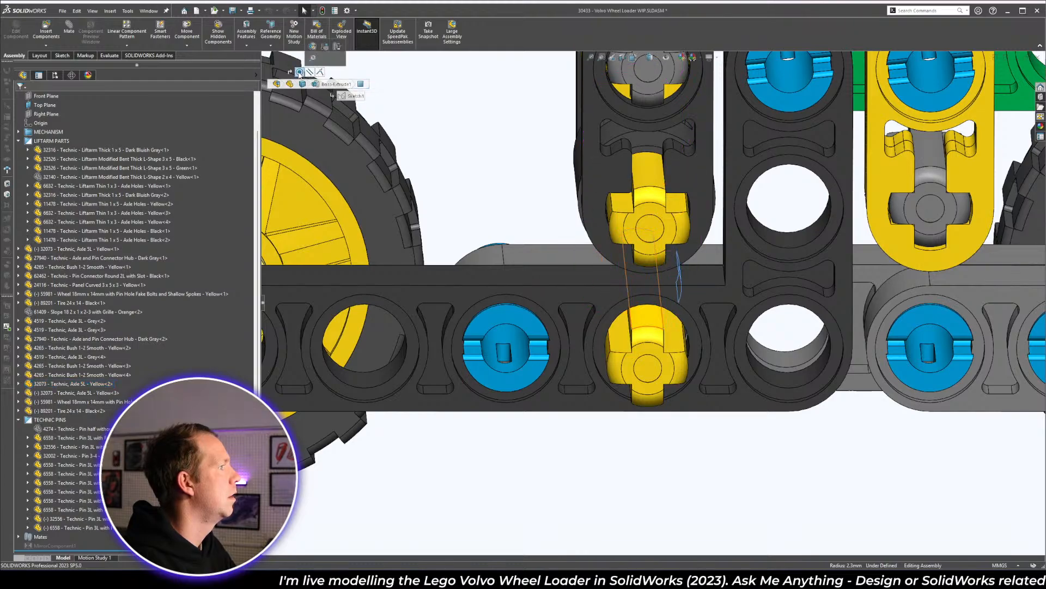
{"action": "mouse_move", "coordinate": [697, 288]}
{"action": "middle_mouse_down"}
{"action": "mouse_move", "coordinate": [696, 256]}
{"action": "mouse_move", "coordinate": [695, 267]}
{"action": "middle_mouse_up"}
{"action": "key", "text": "Delete"}
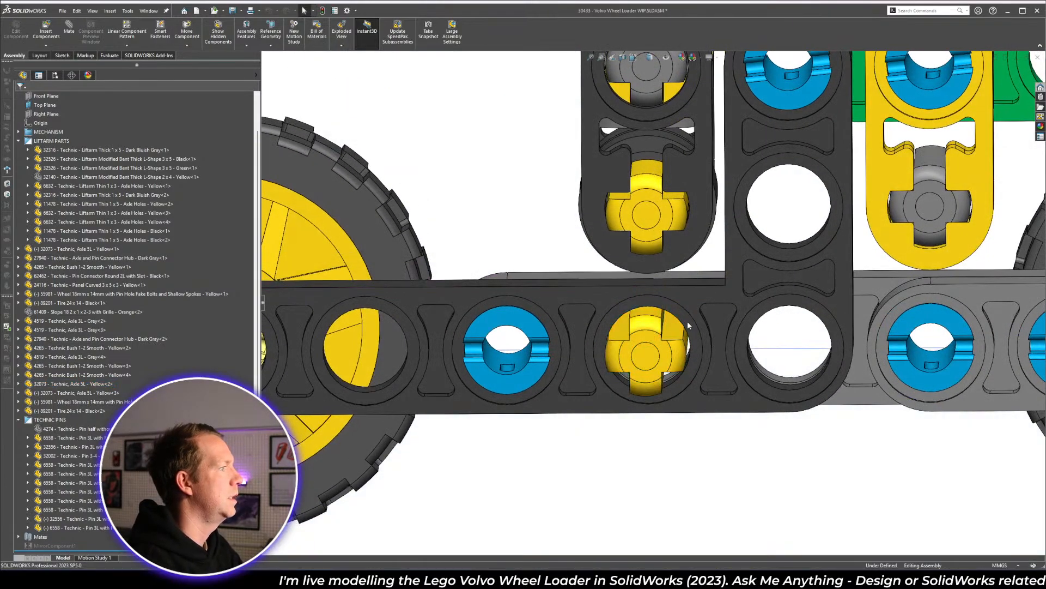
{"action": "left_click_drag", "start_coordinate": [681, 342], "coordinate": [537, 239]}
{"action": "middle_click_drag", "start_coordinate": [537, 240], "coordinate": [665, 392]}
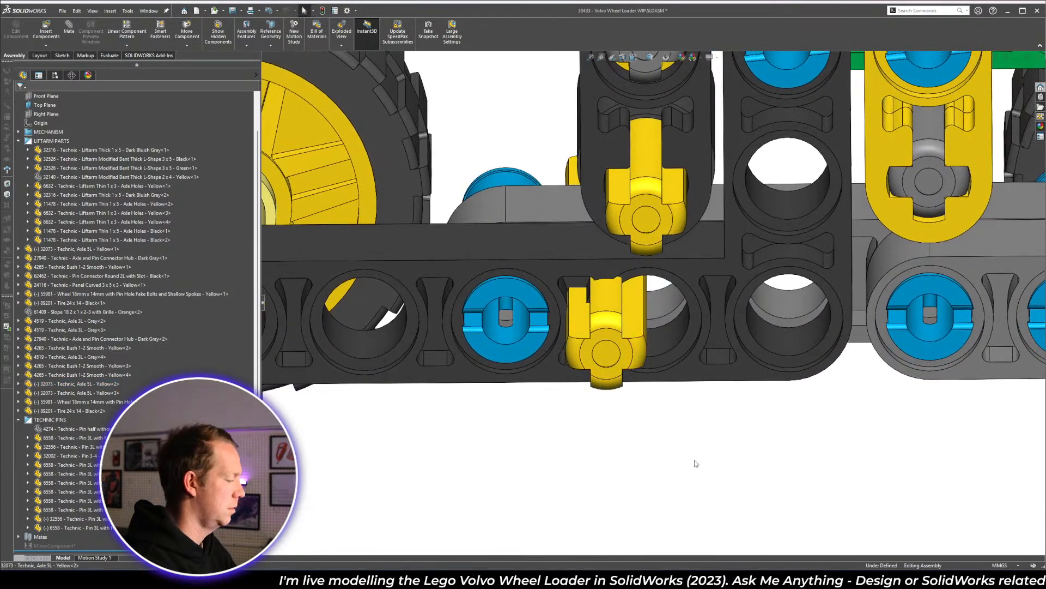
- Measure between the hole of the dark bluish grey thick 1 x 5 liftarm and the matching hole of the black L-shape 3 x 5 liftarm
{"action": "key", "text": "m"}
{"action": "left_click", "coordinate": [673, 312]}
{"action": "left_click", "coordinate": [670, 346]}
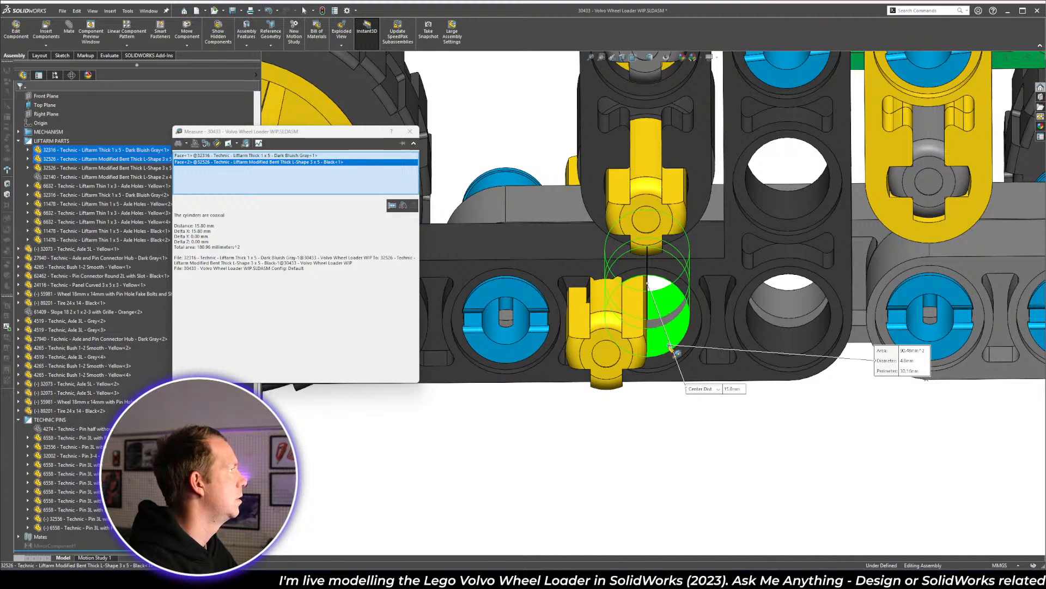
{"action": "key", "text": "Escape"}
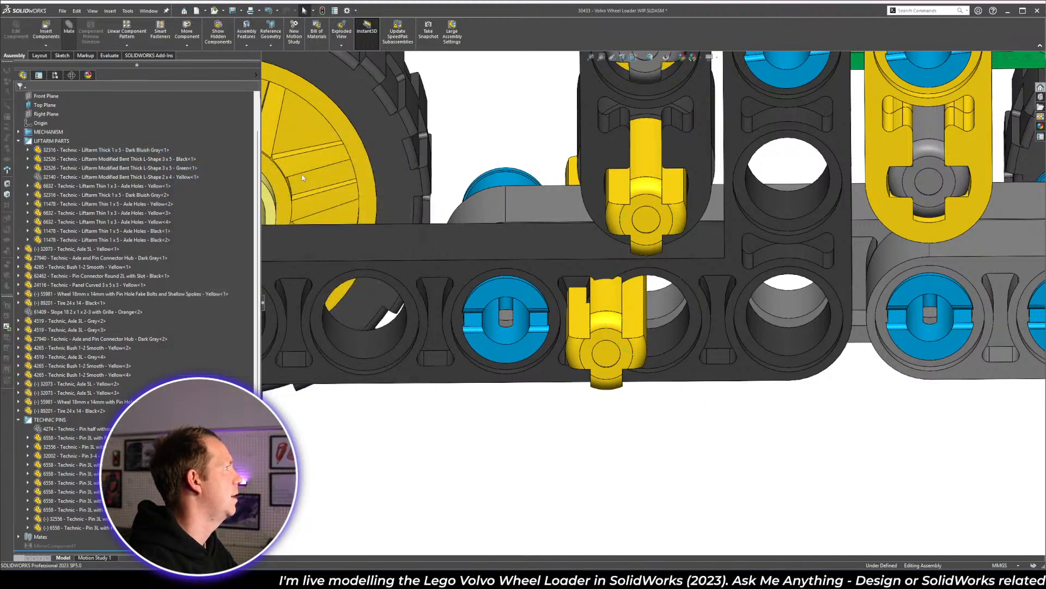
- Mate the lower yellow 5L axle concentric with its hole in the black L-shape liftarm and check the fit from the right side
{"action": "key", "text": "m"}
{"action": "left_click", "coordinate": [611, 302]}
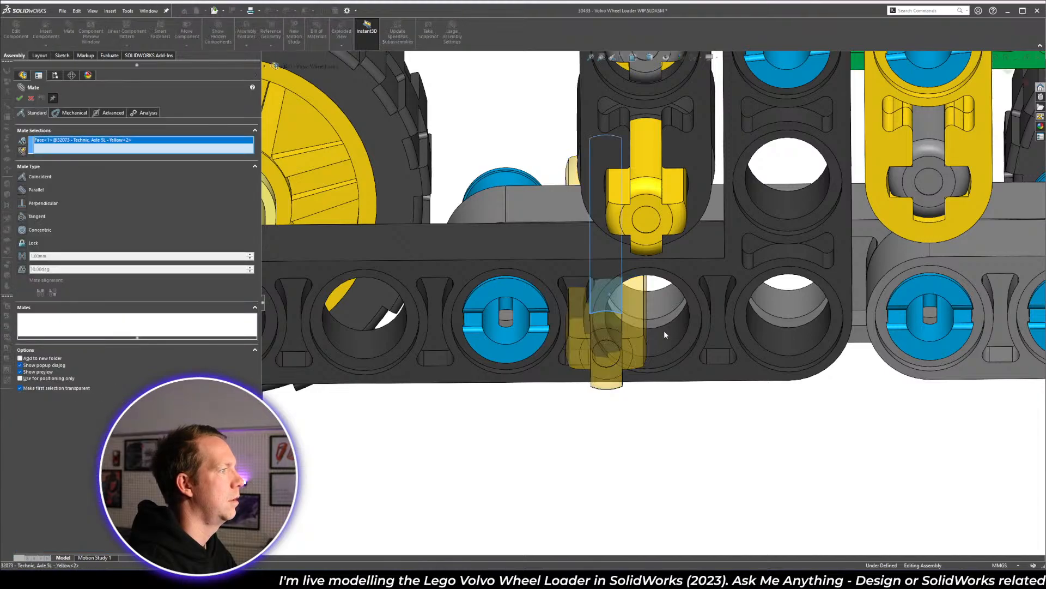
{"action": "left_click", "coordinate": [664, 330]}
{"action": "key", "text": "Return"}
{"action": "middle_click_drag", "start_coordinate": [661, 323], "coordinate": [661, 290]}
{"action": "key", "text": "space"}
{"action": "left_click", "coordinate": [693, 305]}
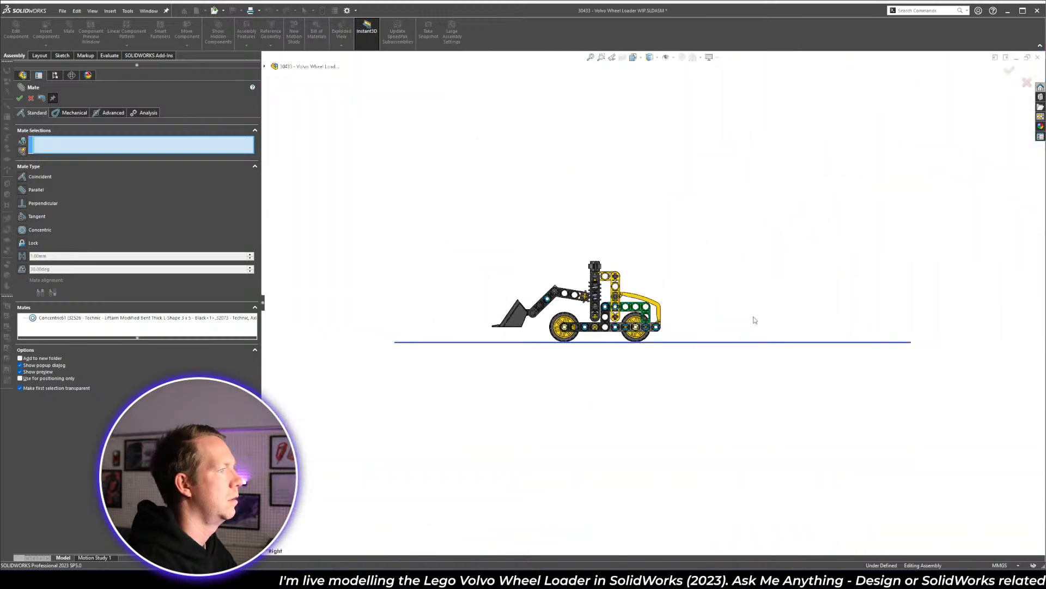
{"action": "scroll", "coordinate": [752, 319], "scroll_direction": "down", "scroll_amount": 10}
{"action": "scroll", "coordinate": [625, 290], "scroll_direction": "up", "scroll_amount": 3}
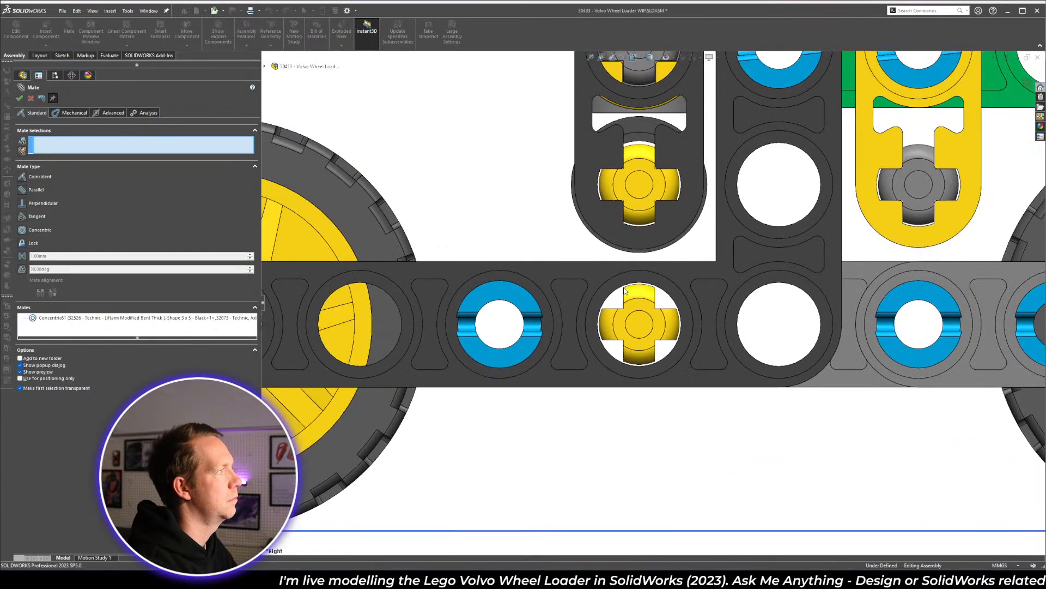
{"action": "key", "text": "Escape"}
{"action": "key", "text": "f"}
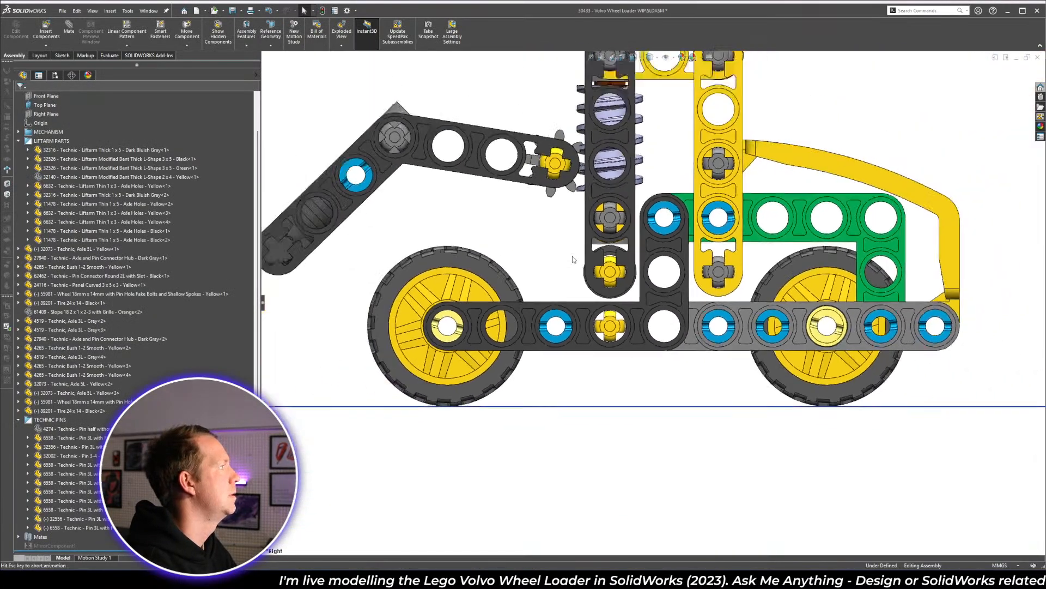
- Collapse the TECHNIC PINS folder and run interference detection on the whole wheel loader assembly
{"action": "left_click", "coordinate": [70, 430]}
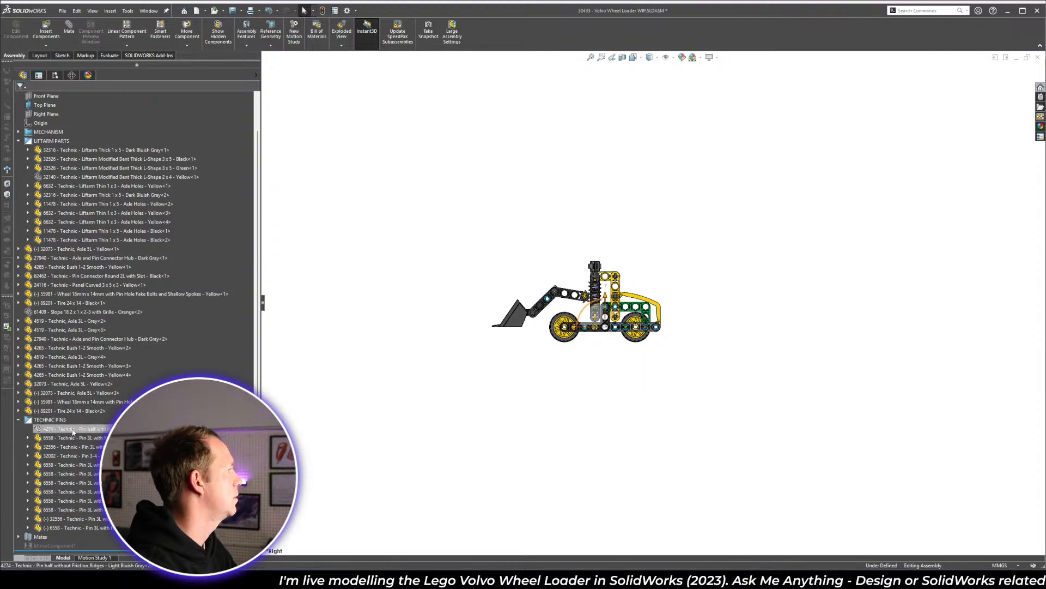
{"action": "left_click", "coordinate": [19, 419]}
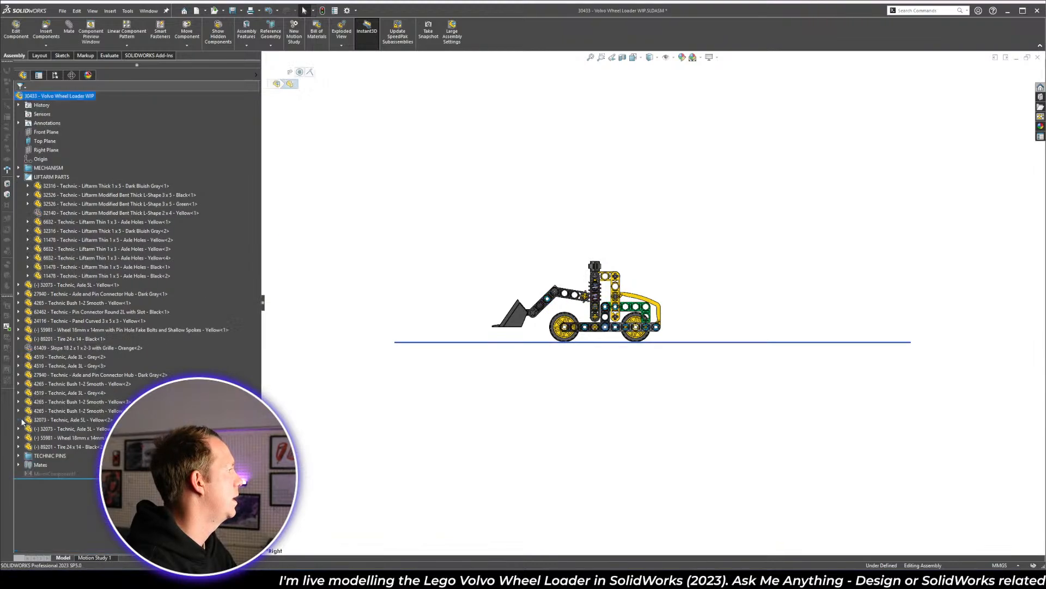
{"action": "left_click", "coordinate": [494, 433]}
{"action": "scroll", "coordinate": [599, 321], "scroll_direction": "down", "scroll_amount": 6}
{"action": "middle_click_drag", "start_coordinate": [609, 320], "coordinate": [619, 409]}
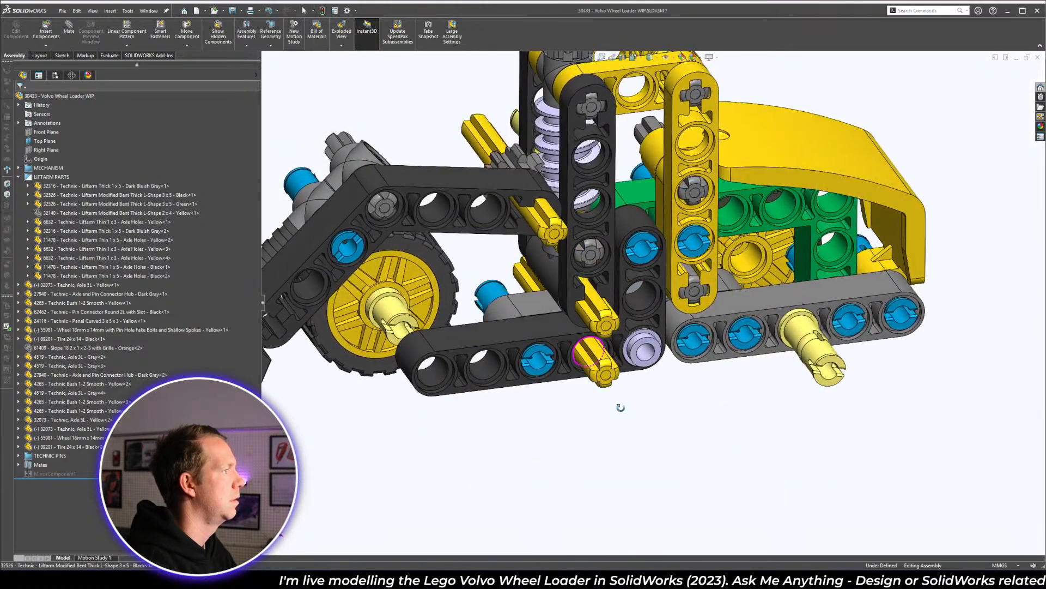
{"action": "left_click", "coordinate": [109, 55]}
{"action": "left_click", "coordinate": [36, 31]}
{"action": "left_click", "coordinate": [136, 147]}
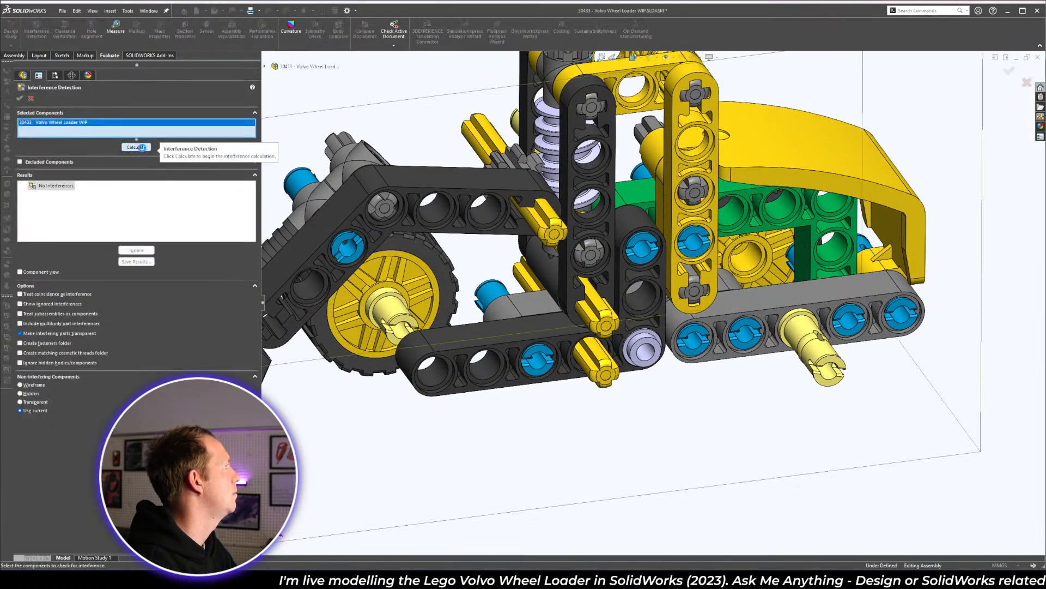
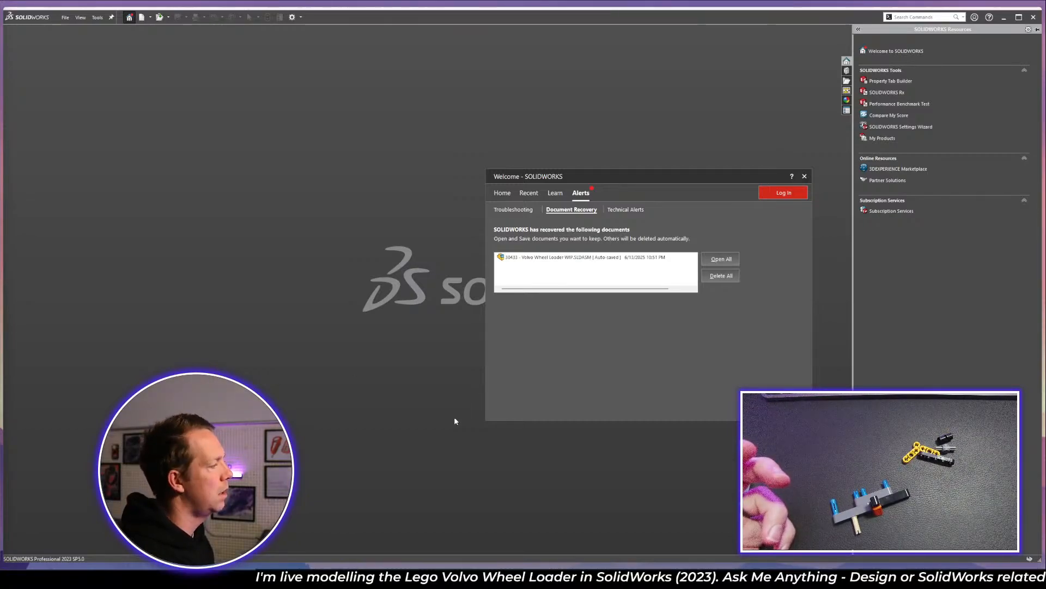
- Open the auto-saved 30433 - Volvo Wheel Loader WIP assembly and view the building instructions in the Build & Learn: Volvo slides in Chrome
{"action": "left_click", "coordinate": [602, 260]}
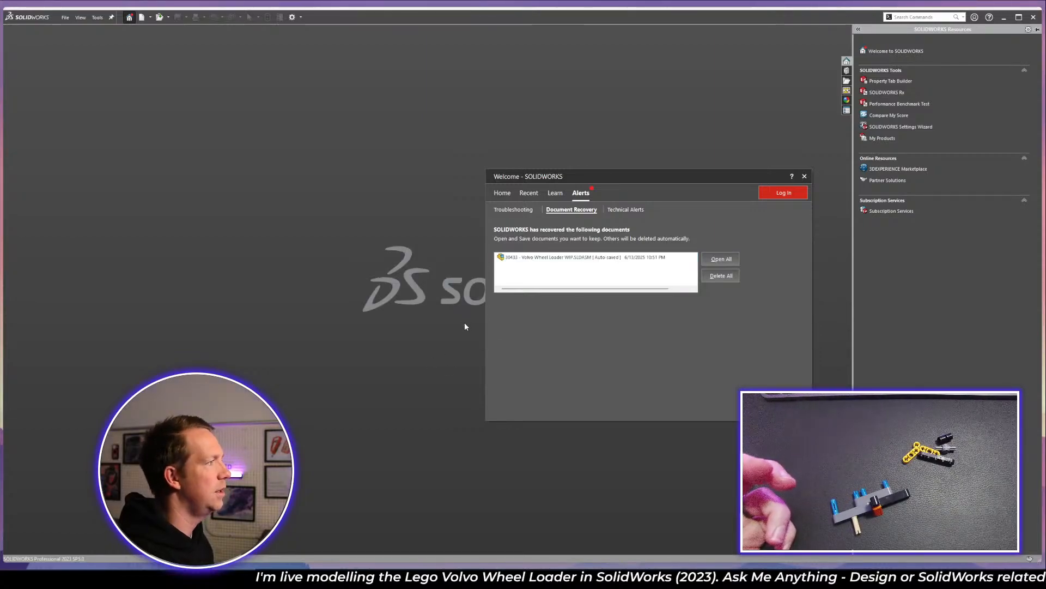
{"action": "double_click", "coordinate": [657, 259]}
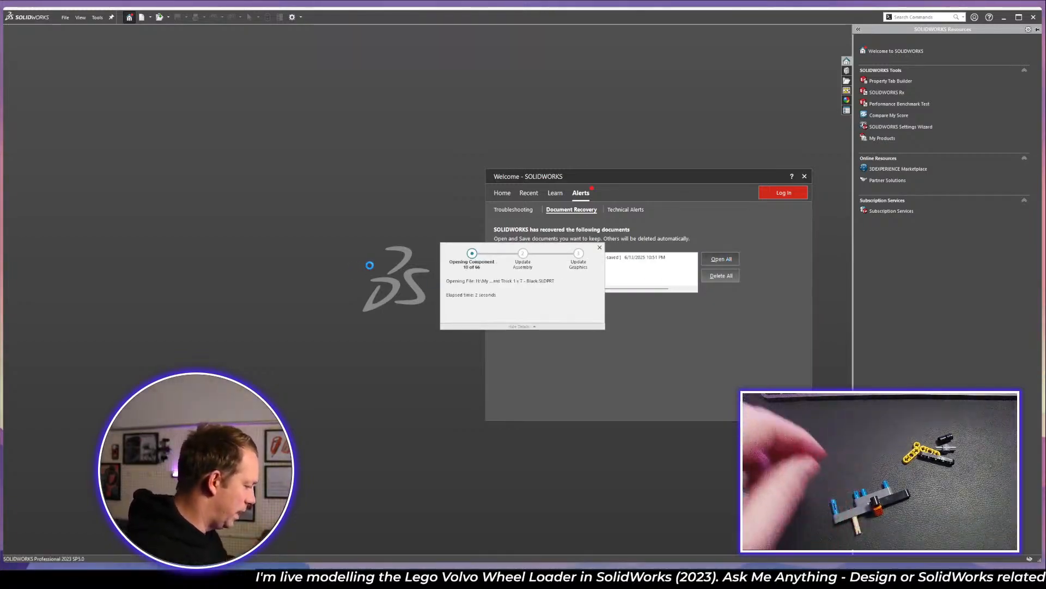
{"action": "key", "text": "alt+Tab"}
{"action": "key", "text": "alt+Tab"}
{"action": "key", "text": "alt+Tab"}
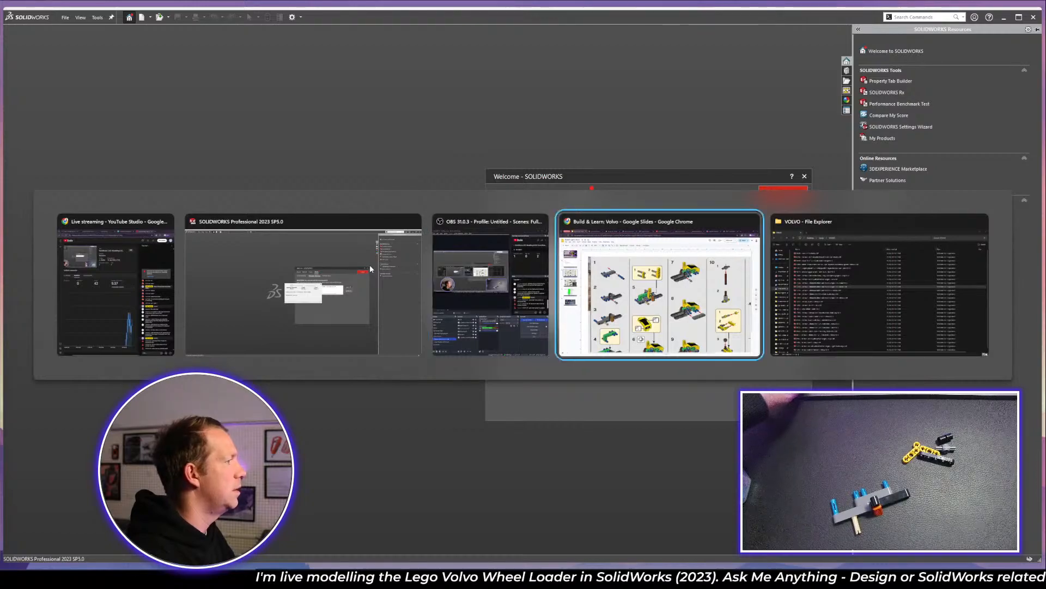
{"action": "scroll", "coordinate": [544, 302], "scroll_direction": "down", "scroll_amount": 2}
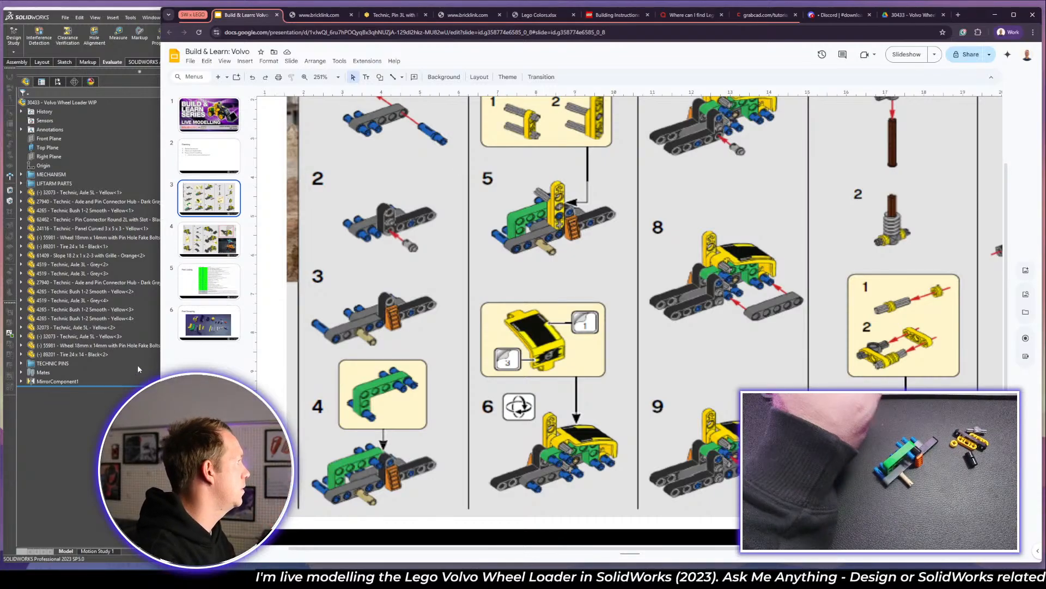
- Switch back to SOLIDWORKS and save the recovered wheel loader assembly over the original file
{"action": "key", "text": "alt+Tab"}
{"action": "mouse_move", "coordinate": [682, 298]}
{"action": "middle_mouse_down"}
{"action": "mouse_move", "coordinate": [695, 195]}
{"action": "mouse_move", "coordinate": [677, 300]}
{"action": "middle_mouse_up"}
{"action": "scroll", "coordinate": [797, 302], "scroll_direction": "down", "scroll_amount": 3}
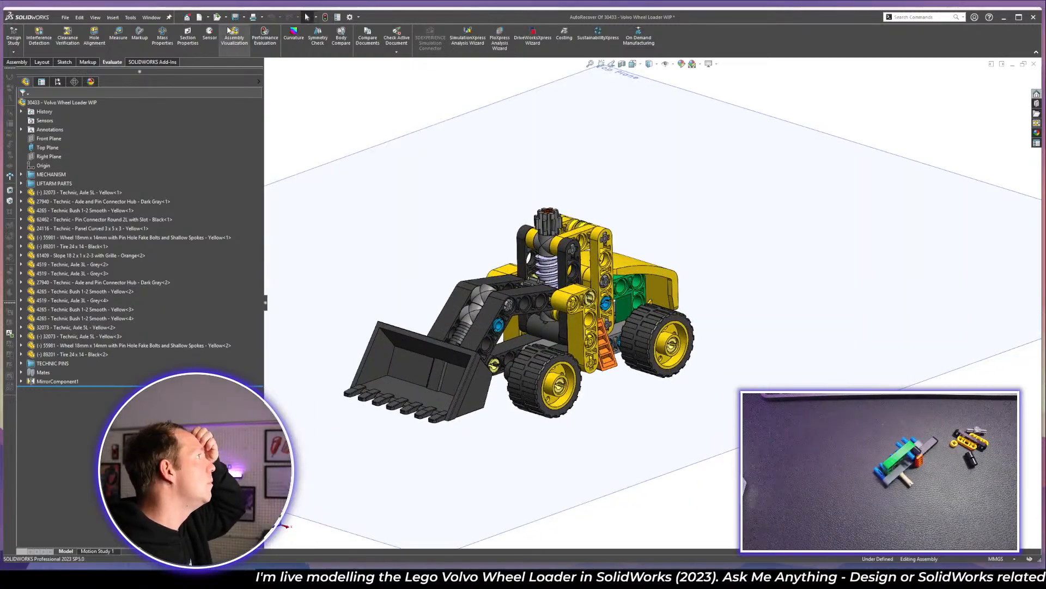
{"action": "key", "text": "ctrl+s"}
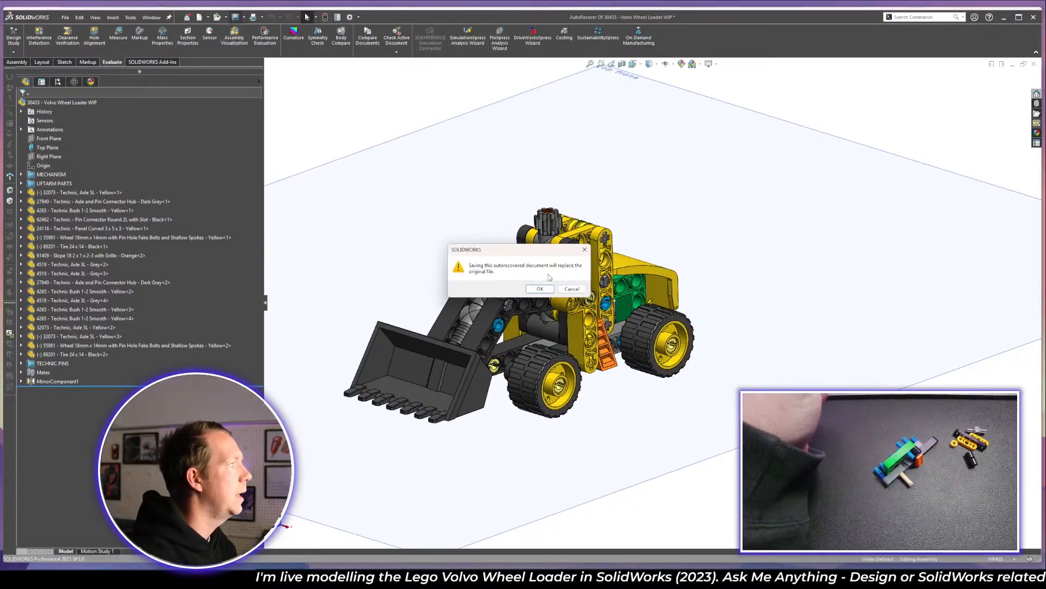
{"action": "left_click", "coordinate": [539, 288]}
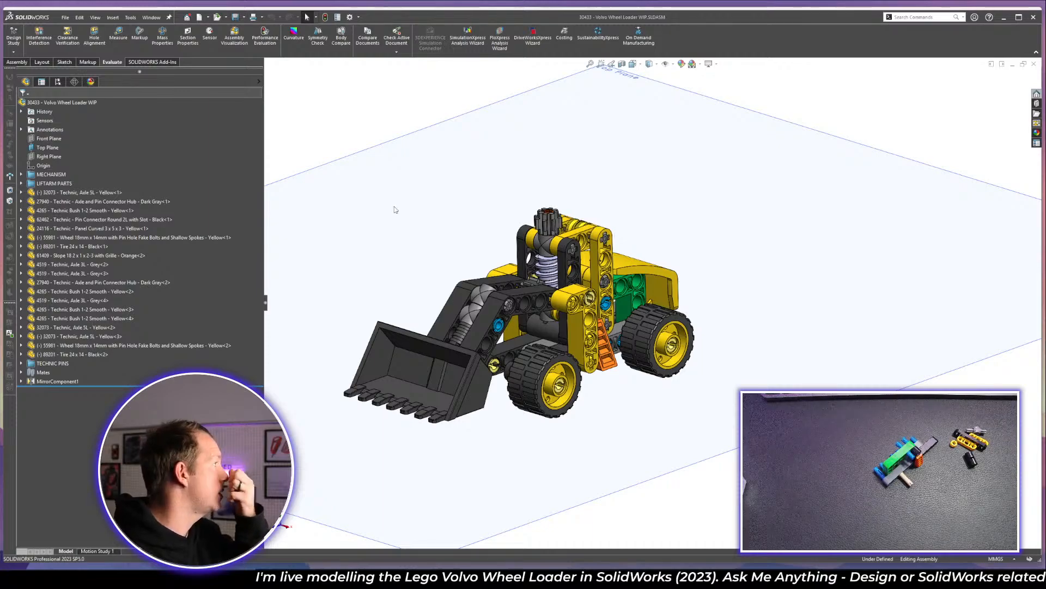
- Run interference detection on the whole assembly and ignore Interference1 and Interference2
{"action": "left_click", "coordinate": [39, 37]}
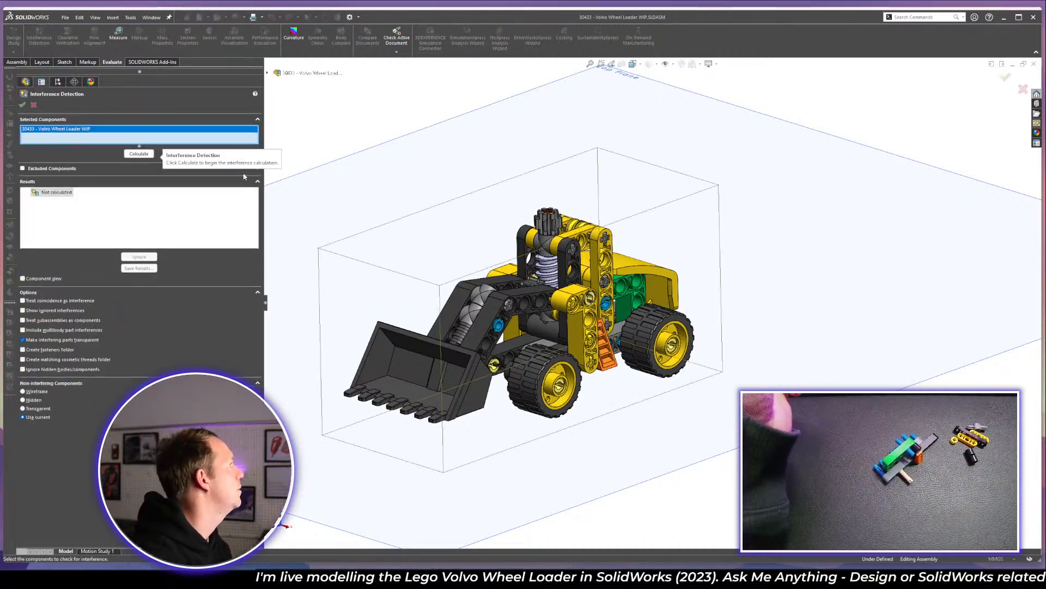
{"action": "left_click", "coordinate": [139, 153]}
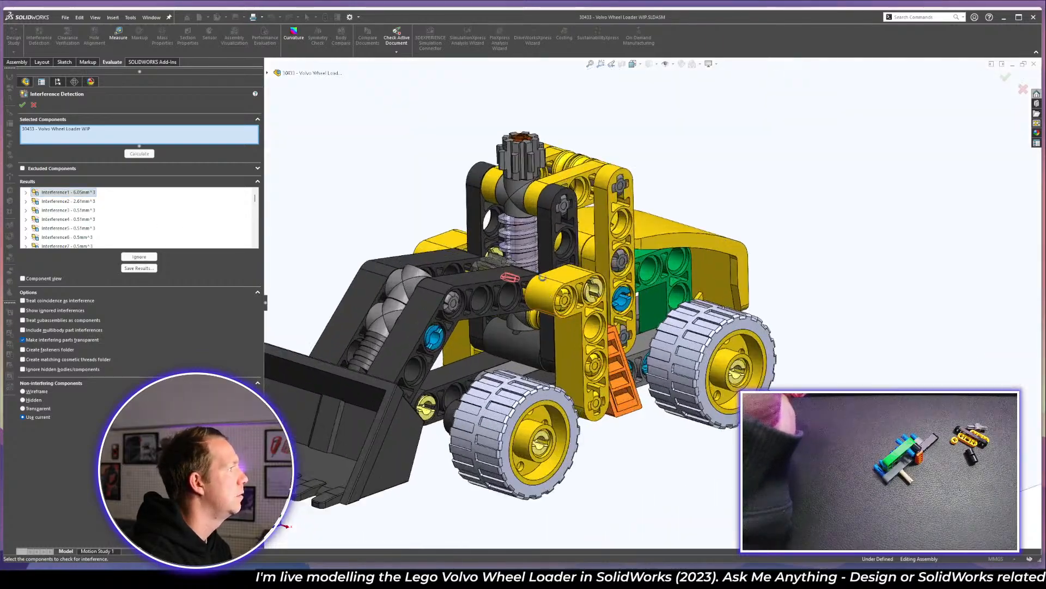
{"action": "left_click", "coordinate": [139, 257]}
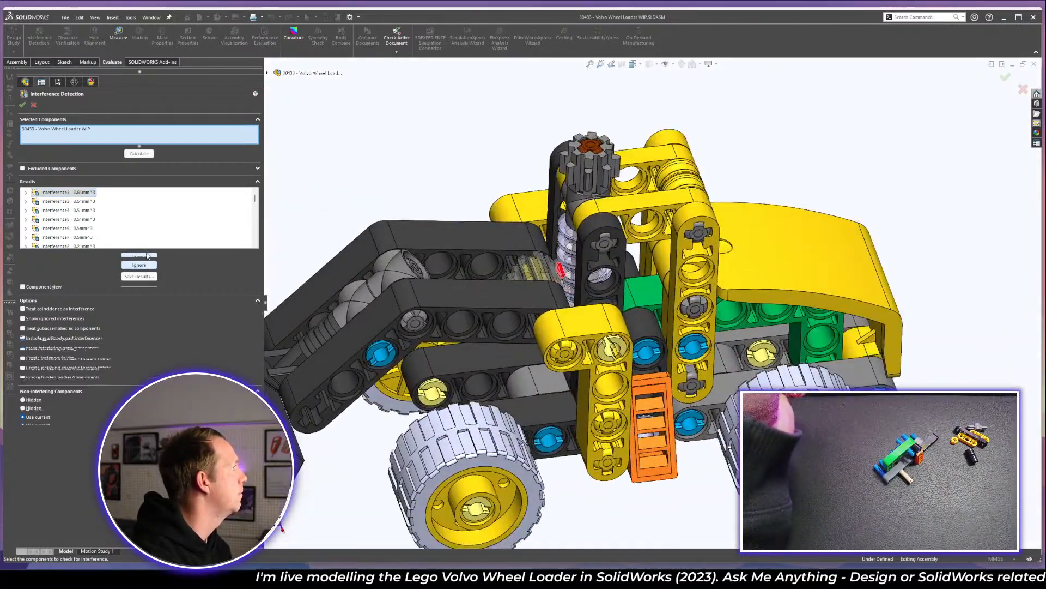
{"action": "left_click", "coordinate": [139, 264]}
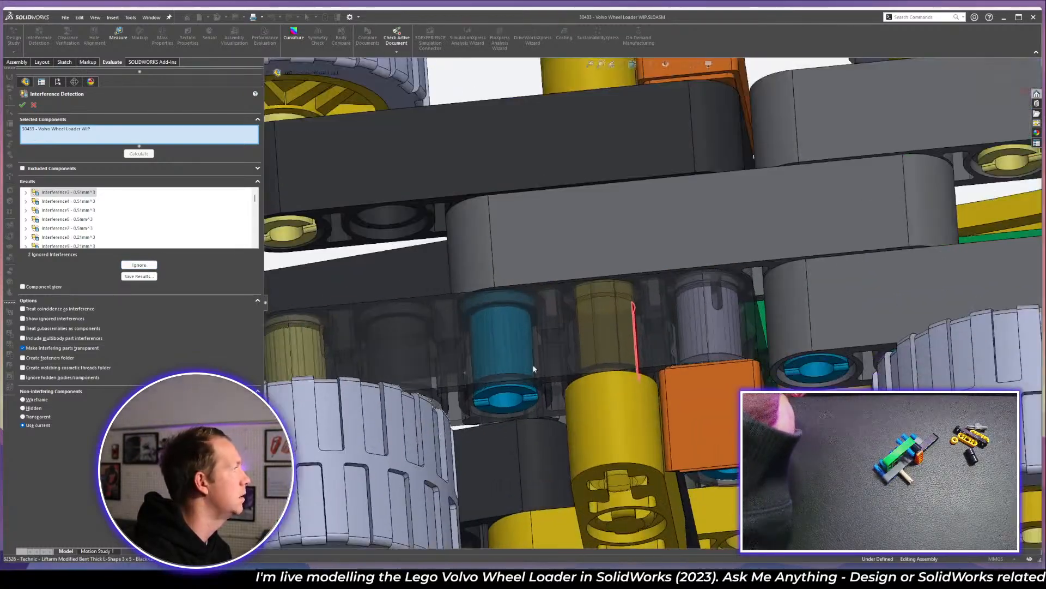
- Examine which components are involved in Interference3 and close the interference detection
{"action": "left_click", "coordinate": [25, 192]}
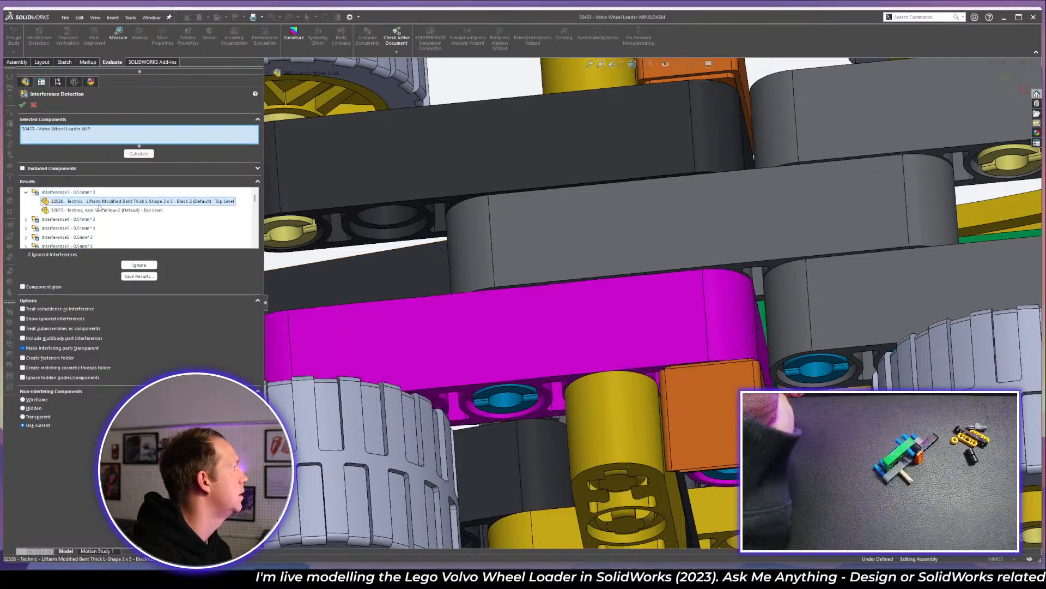
{"action": "left_click", "coordinate": [102, 211]}
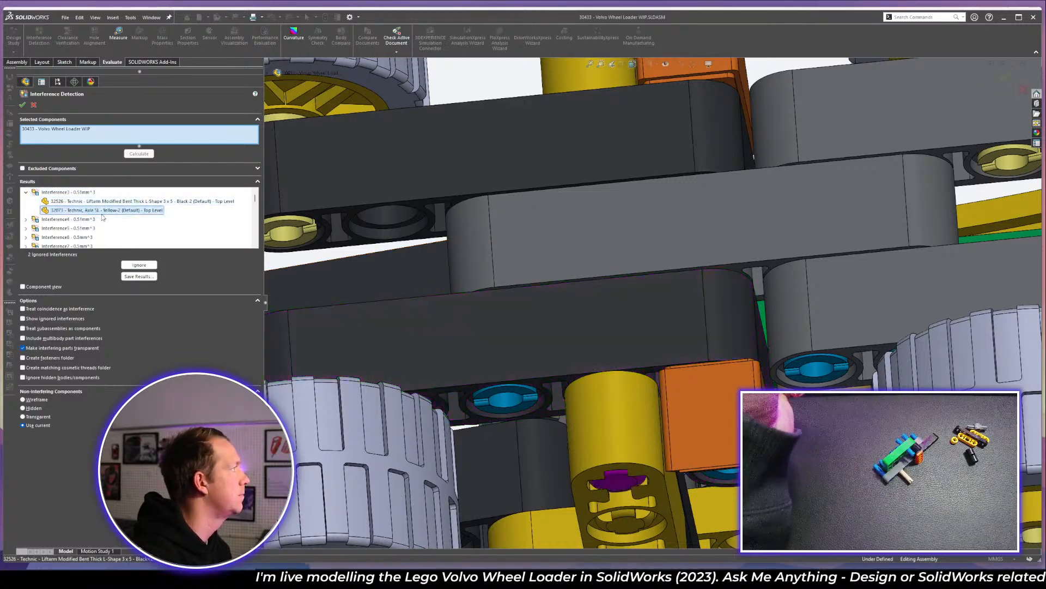
{"action": "left_click", "coordinate": [21, 105]}
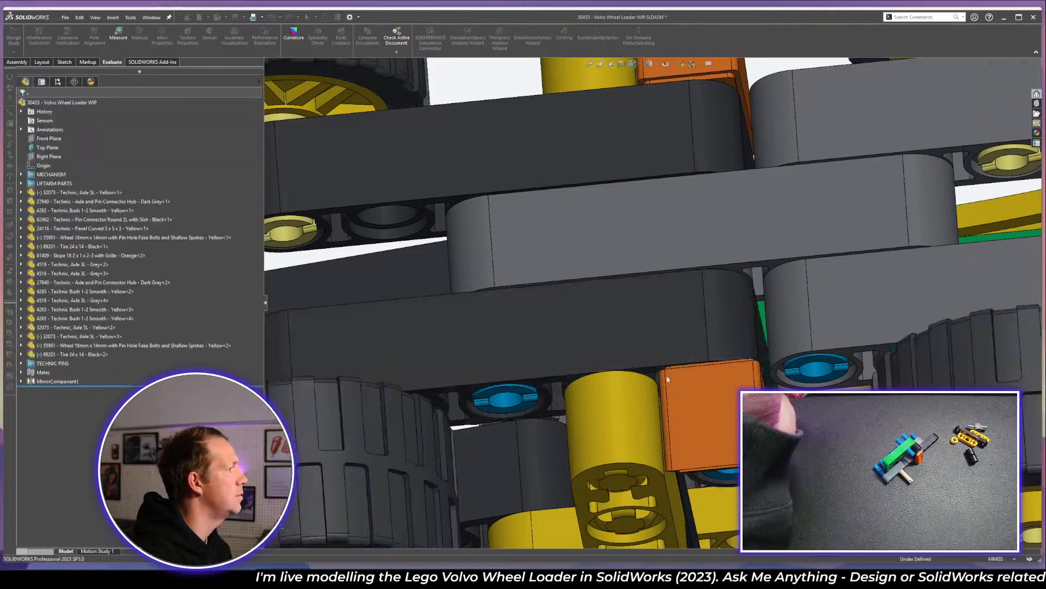
- Isolate the yellow 5L axle and the mirrored black L-shape 3 x 5 liftarm, inspect how the axle sits in its hole, and end the isolation
{"action": "left_click", "coordinate": [619, 484]}
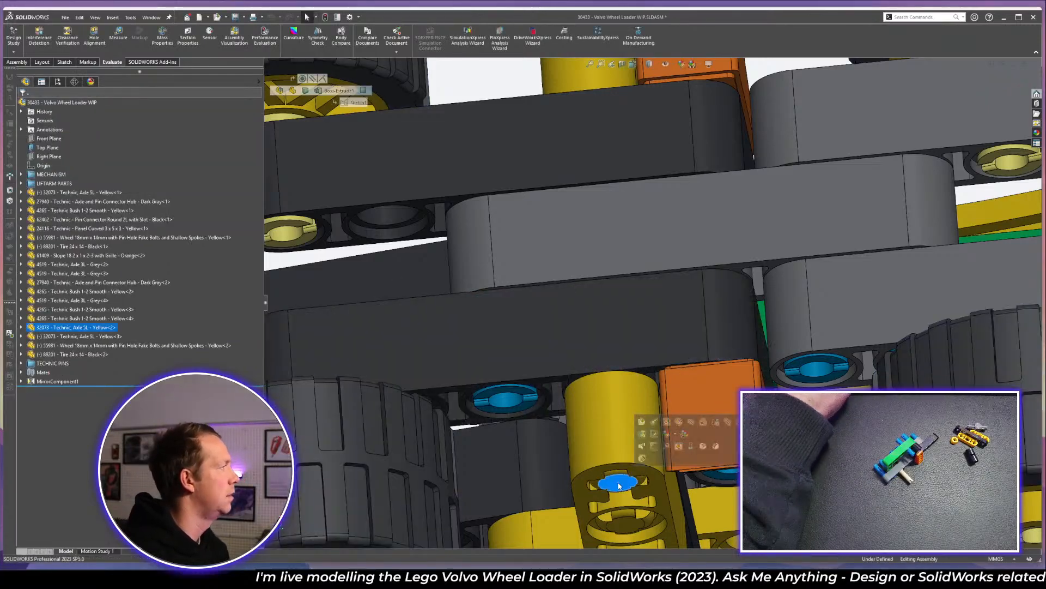
{"action": "left_click", "coordinate": [599, 344], "text": "ctrl"}
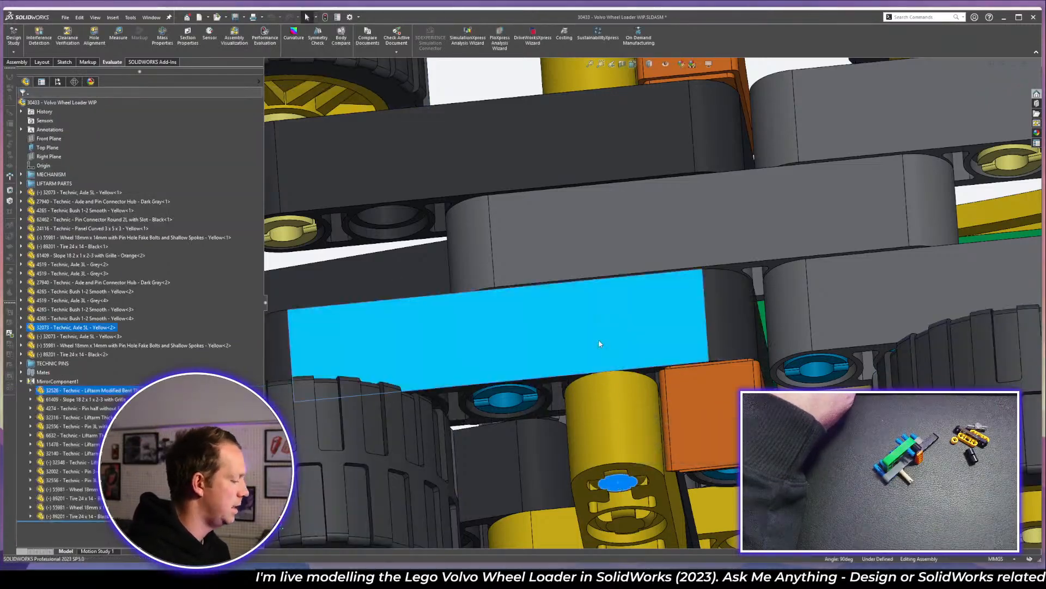
{"action": "key", "text": "i"}
{"action": "scroll", "coordinate": [626, 362], "scroll_direction": "up", "scroll_amount": 1}
{"action": "middle_click_drag", "start_coordinate": [626, 362], "coordinate": [643, 306]}
{"action": "left_click", "coordinate": [643, 306]}
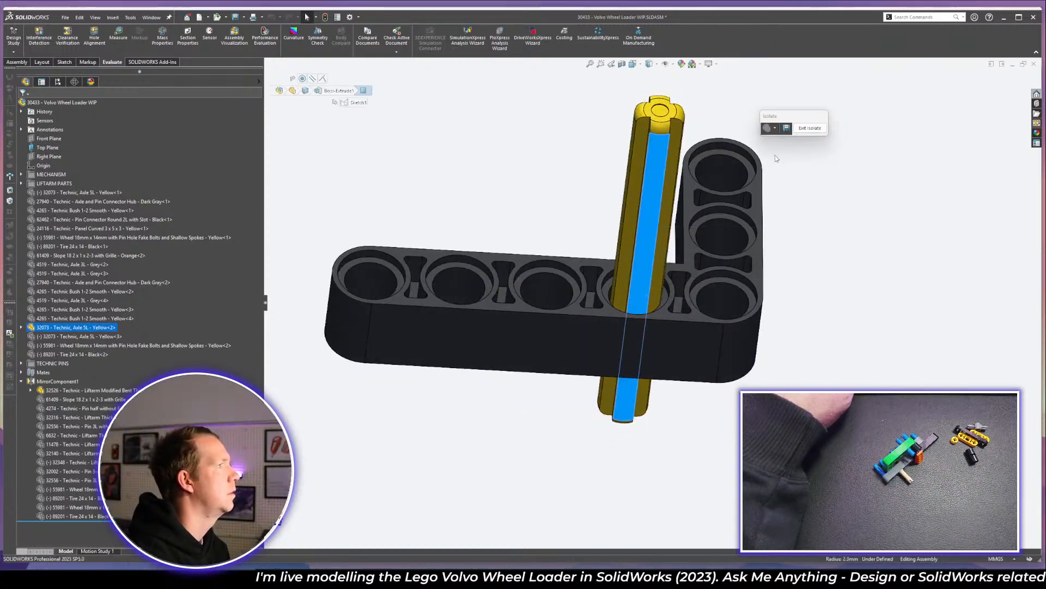
{"action": "left_click", "coordinate": [810, 127]}
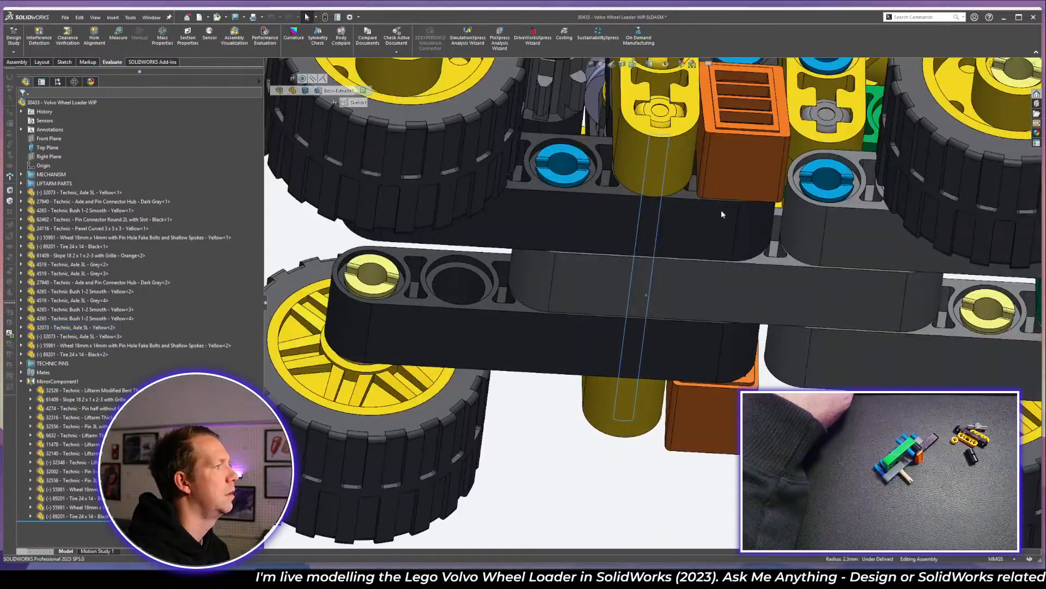
- Measure the angle between the side face of the mirrored yellow L-shape 2 x 4 liftarm and the lower face of the black L-shape 3 x 5 liftarm
{"action": "middle_click_drag", "start_coordinate": [722, 214], "coordinate": [641, 276]}
{"action": "left_click", "coordinate": [656, 240]}
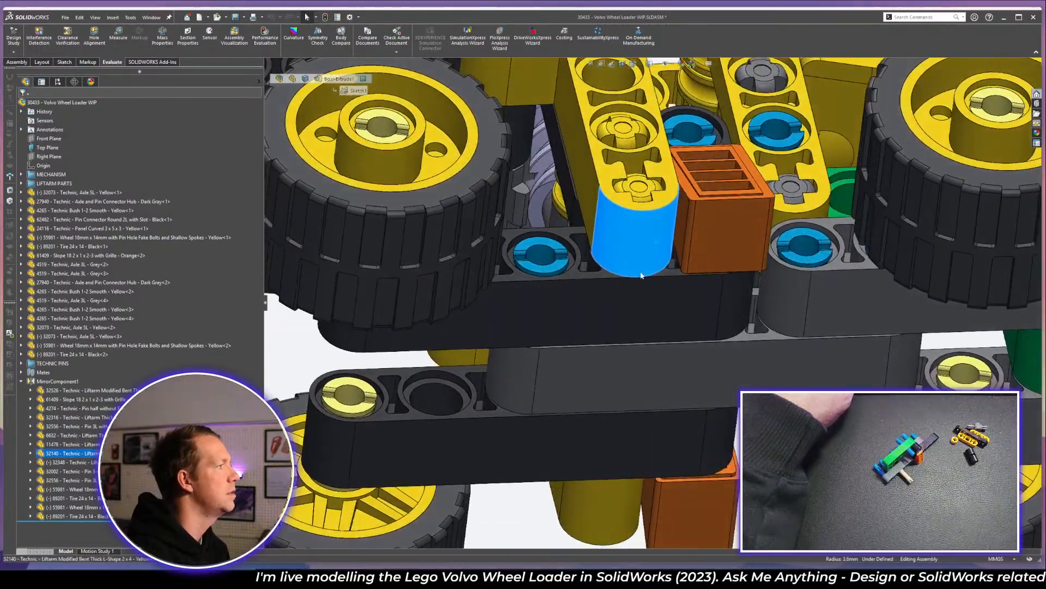
{"action": "left_click", "coordinate": [320, 369]}
{"action": "key", "text": "m"}
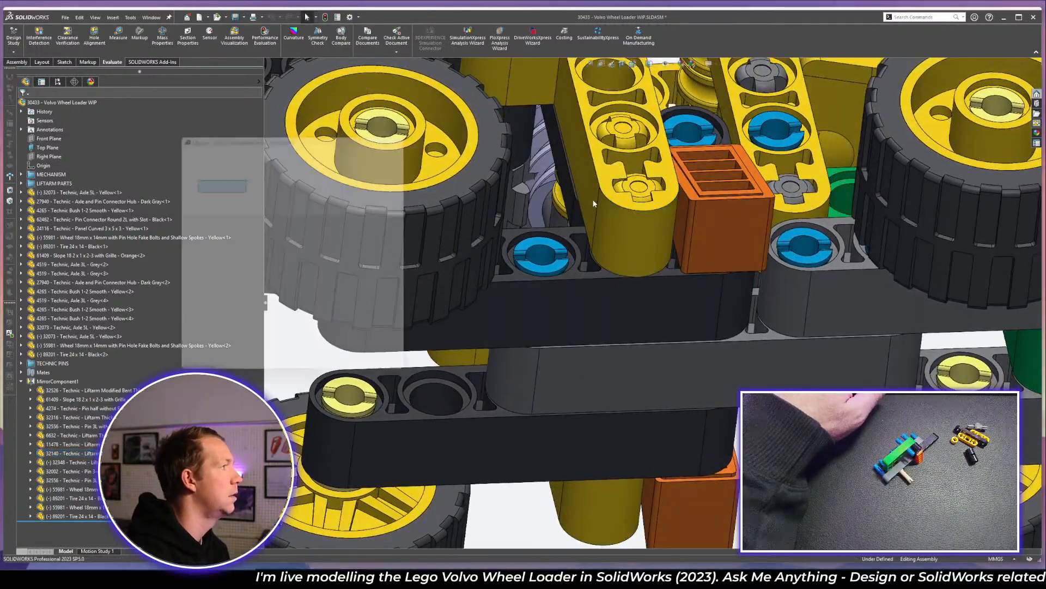
{"action": "left_click", "coordinate": [590, 188]}
{"action": "left_click", "coordinate": [563, 309]}
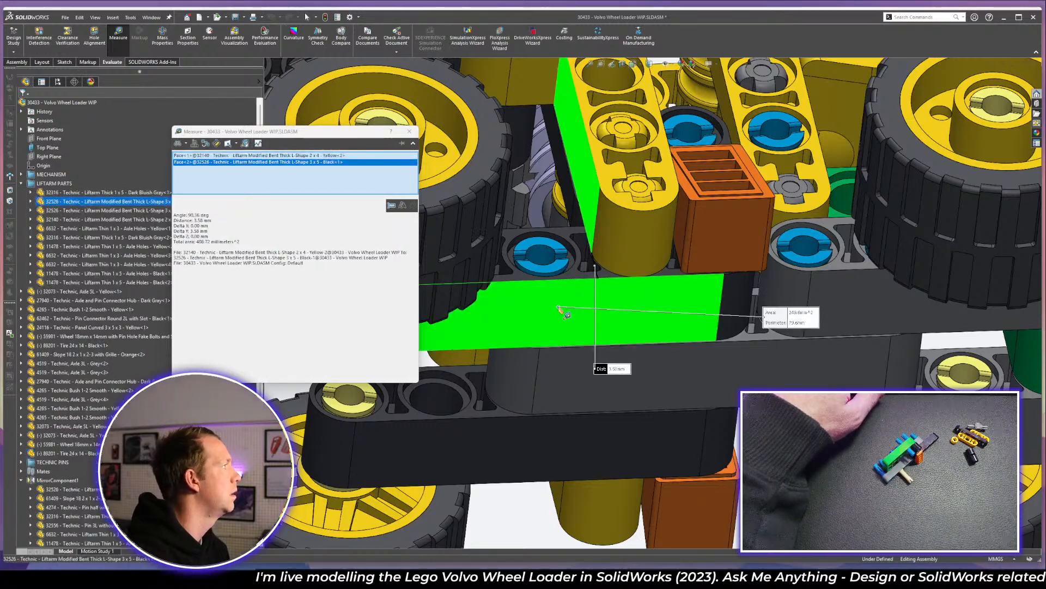
{"action": "key", "text": "Escape"}
- Check the mirrored yellow L-shape 2 x 4 liftarm for free movement and suppress MirrorComponent1
{"action": "left_click", "coordinate": [636, 234]}
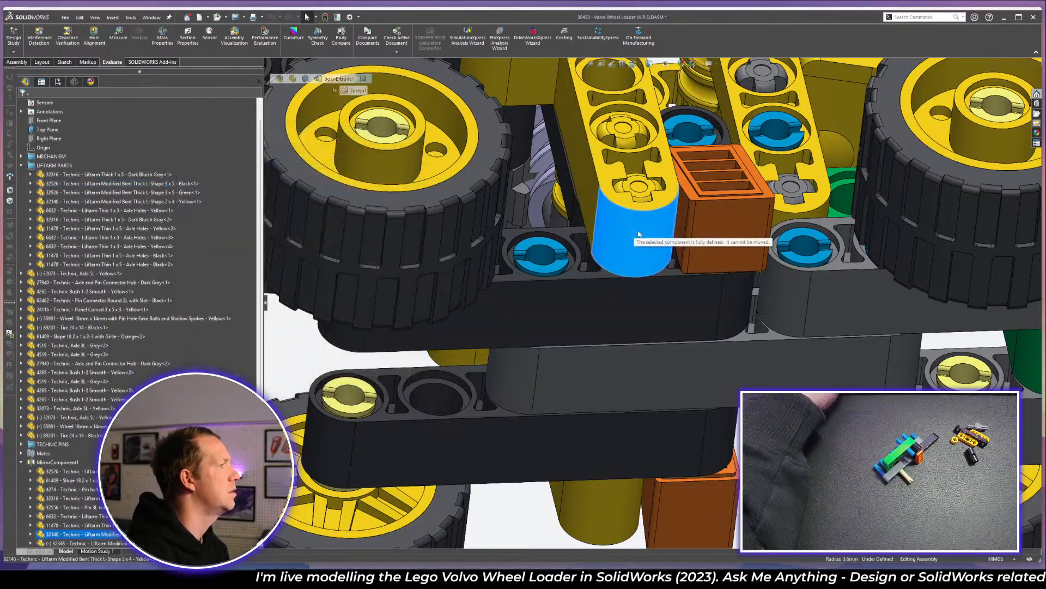
{"action": "scroll", "coordinate": [636, 226], "scroll_direction": "up", "scroll_amount": 3}
{"action": "left_click", "coordinate": [64, 462]}
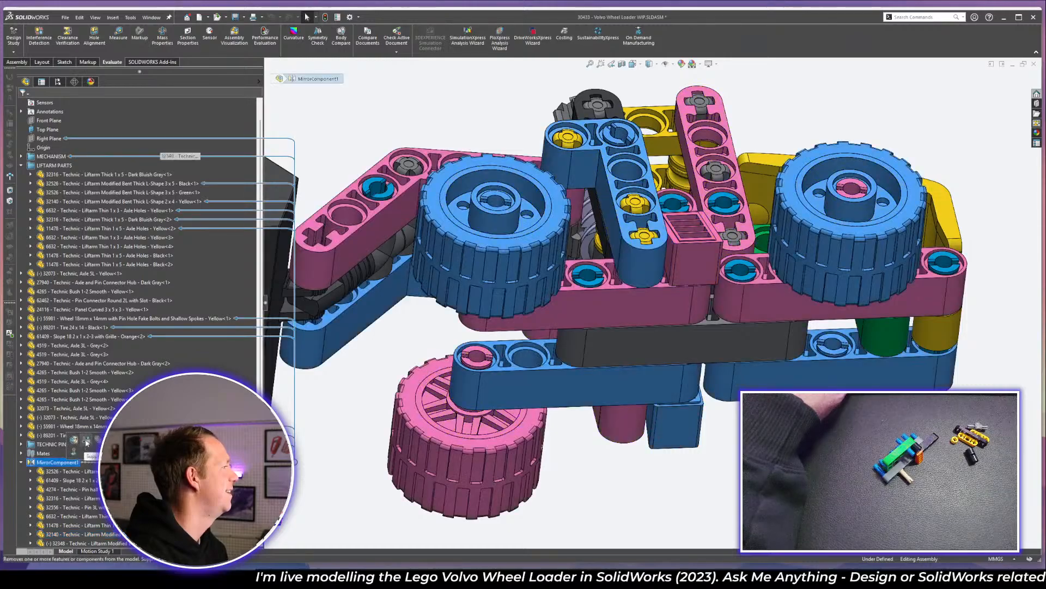
{"action": "left_click", "coordinate": [73, 440]}
- Try moving the yellow L-shape 2 x 4 liftarm to check its remaining freedom with the mirror suppressed
{"action": "middle_click_drag", "start_coordinate": [654, 232], "coordinate": [726, 216]}
{"action": "scroll", "coordinate": [726, 217], "scroll_direction": "down", "scroll_amount": 1}
{"action": "left_click_drag", "start_coordinate": [676, 205], "coordinate": [704, 213]}
{"action": "left_click", "coordinate": [691, 415]}
- Mate the Front plane of the black Pin Connector Round 2L coincident with the assembly's Right Plane
{"action": "scroll", "coordinate": [696, 268], "scroll_direction": "up", "scroll_amount": 2}
{"action": "middle_click_drag", "start_coordinate": [696, 268], "coordinate": [546, 300]}
{"action": "scroll", "coordinate": [571, 313], "scroll_direction": "down", "scroll_amount": 1}
{"action": "left_click", "coordinate": [829, 275]}
{"action": "scroll", "coordinate": [586, 297], "scroll_direction": "up", "scroll_amount": 4}
{"action": "scroll", "coordinate": [851, 284], "scroll_direction": "down", "scroll_amount": 3}
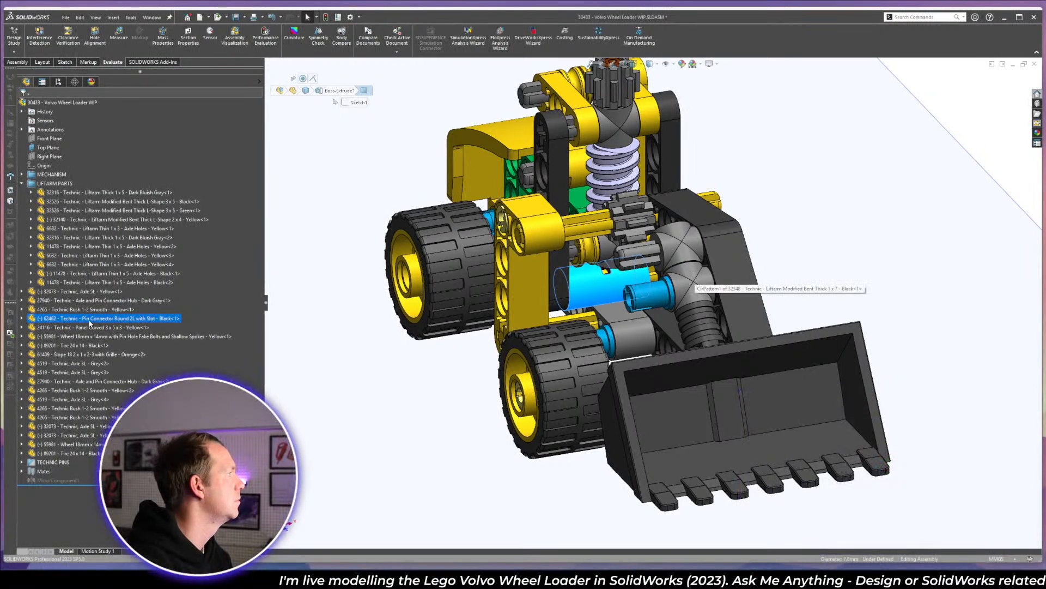
{"action": "left_click", "coordinate": [21, 319]}
{"action": "left_click", "coordinate": [46, 391]}
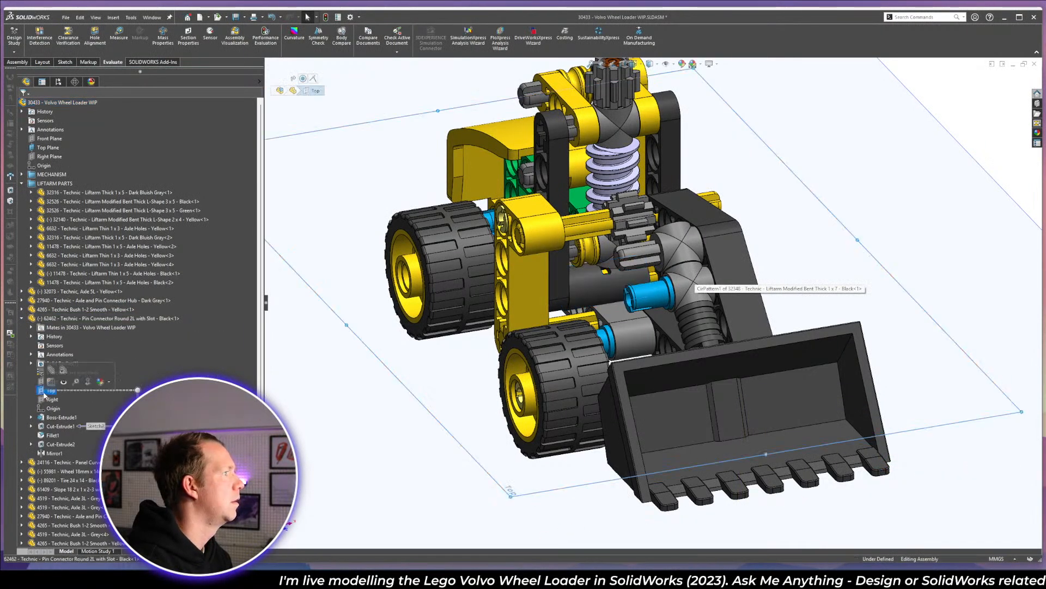
{"action": "left_click", "coordinate": [52, 381]}
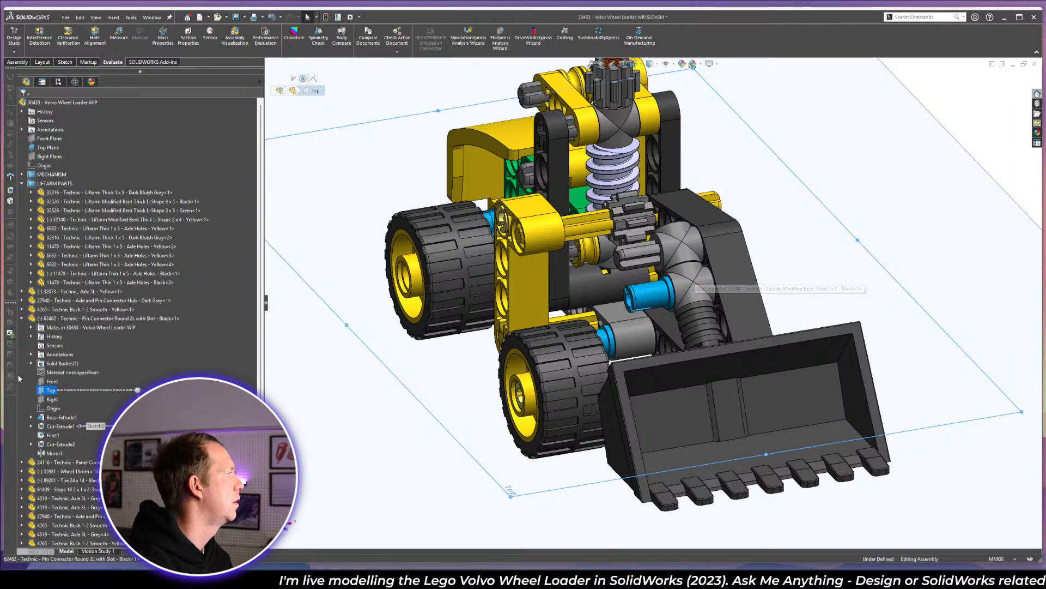
{"action": "key", "text": "ctrl+7"}
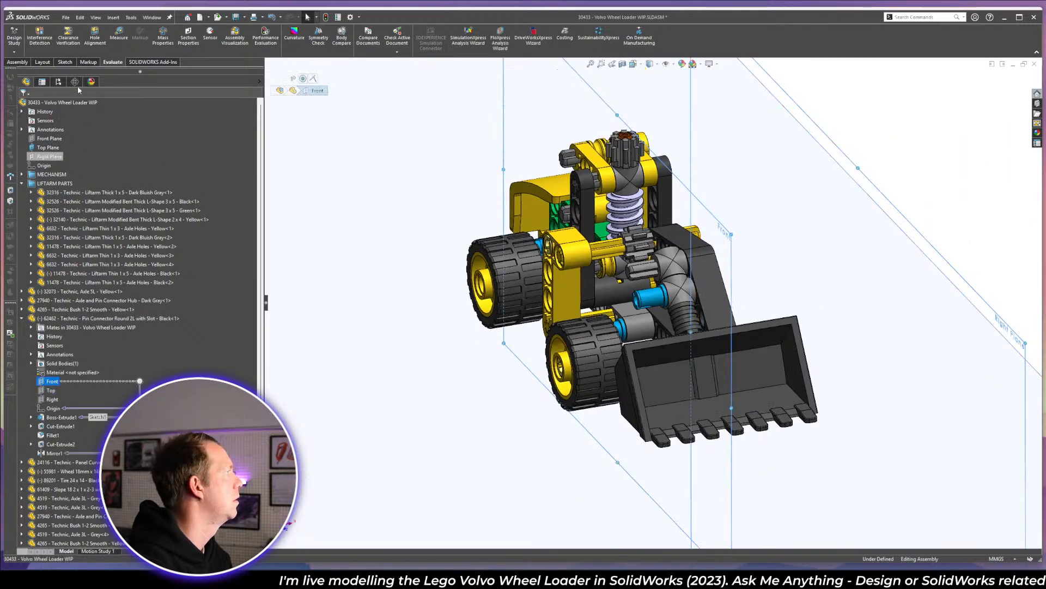
{"action": "left_click", "coordinate": [50, 156], "text": "ctrl"}
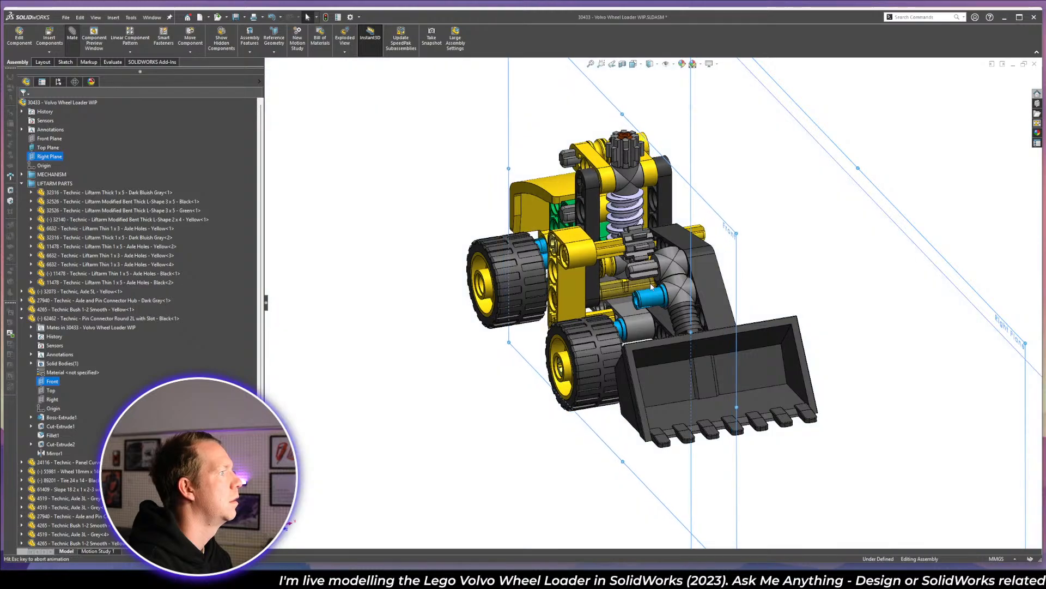
{"action": "left_click", "coordinate": [751, 280]}
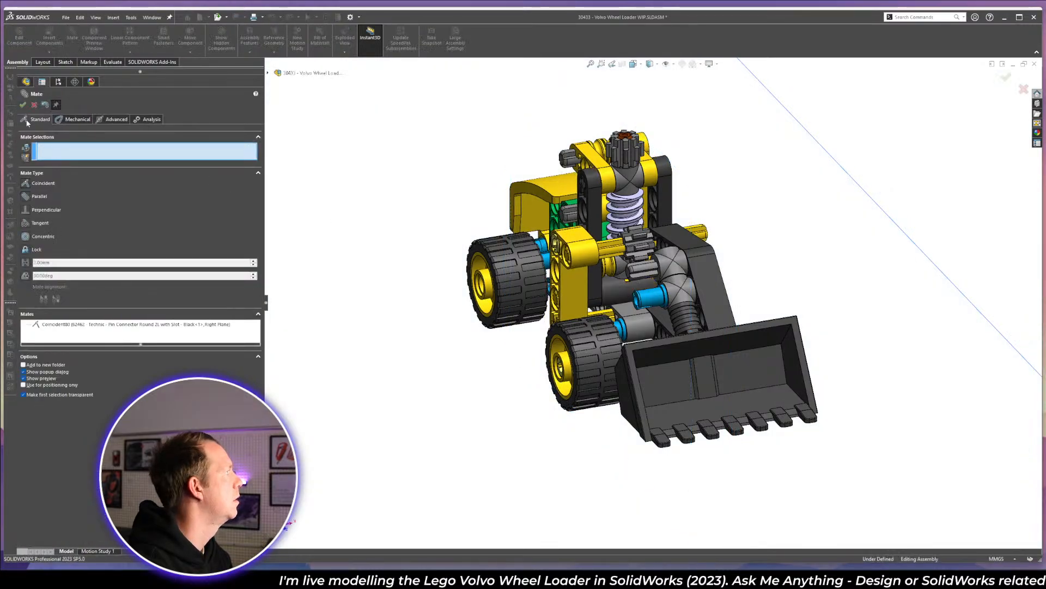
{"action": "left_click", "coordinate": [24, 105]}
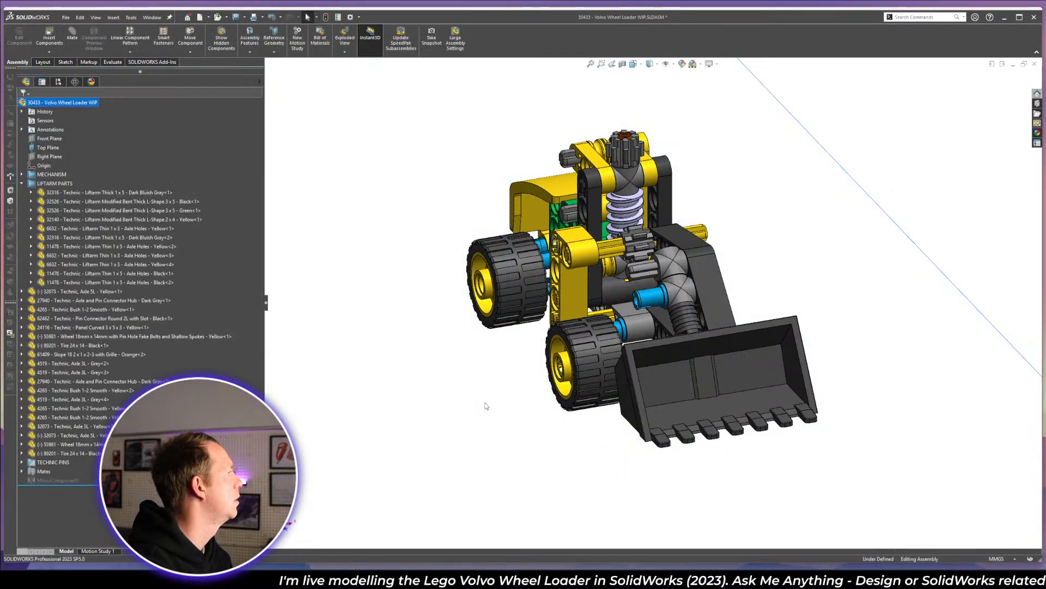
- Measure the angle between the assembly's Front Plane and the side face of the yellow L-shape 2 x 4 liftarm
{"action": "middle_click_drag", "start_coordinate": [487, 406], "coordinate": [542, 314]}
{"action": "scroll", "coordinate": [545, 310], "scroll_direction": "down", "scroll_amount": 5}
{"action": "scroll", "coordinate": [542, 314], "scroll_direction": "up", "scroll_amount": 6}
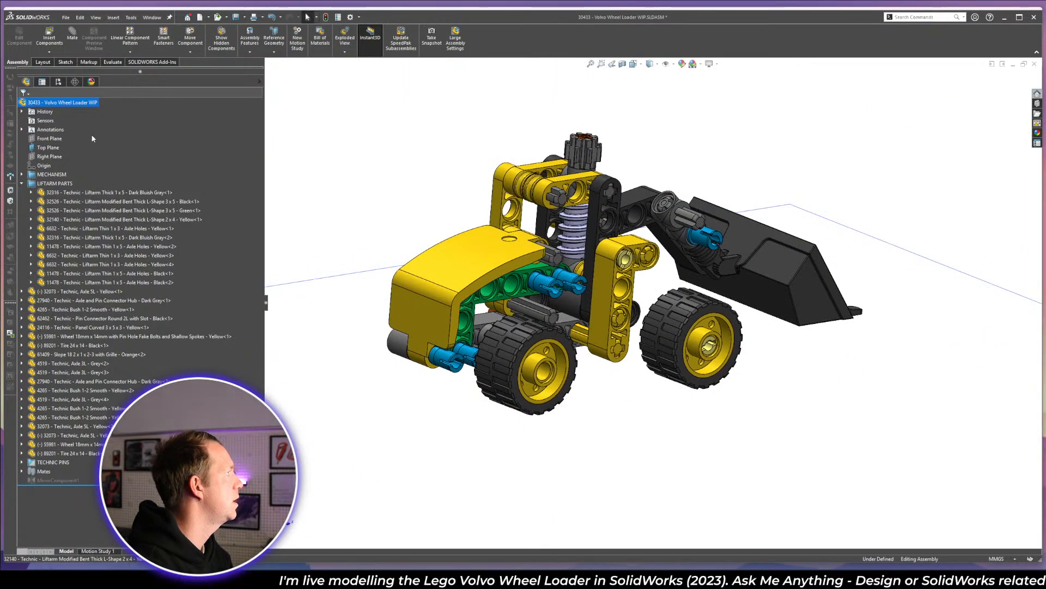
{"action": "left_click", "coordinate": [50, 140]}
{"action": "key", "text": "m"}
{"action": "left_click", "coordinate": [609, 294]}
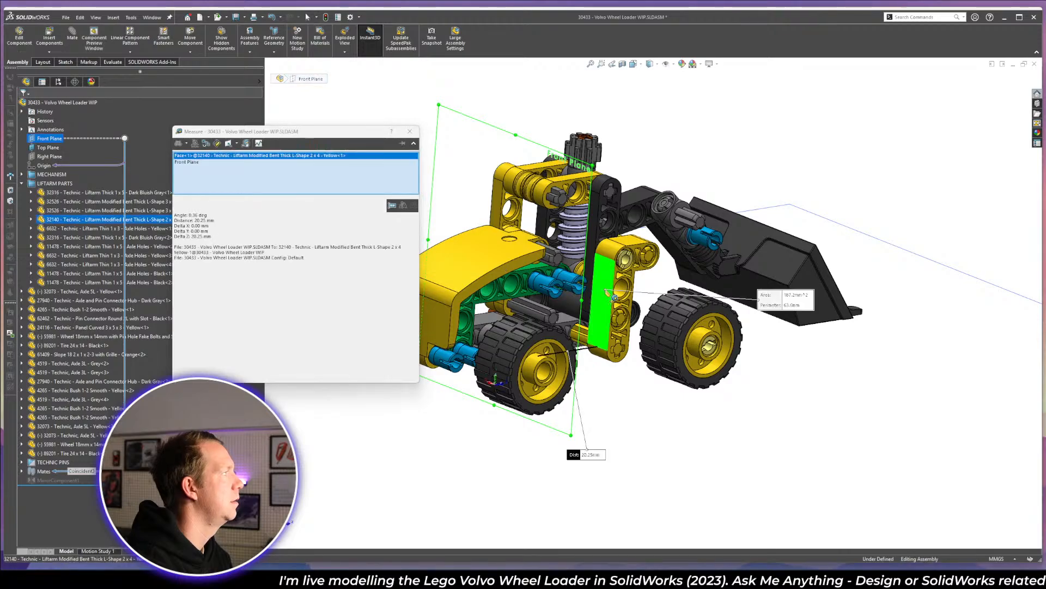
{"action": "key", "text": "Escape"}
- Delete the Tangent1 mate on the yellow L-shape 2 x 4 liftarm and swing the liftarm to check its freedom
{"action": "left_click", "coordinate": [603, 289]}
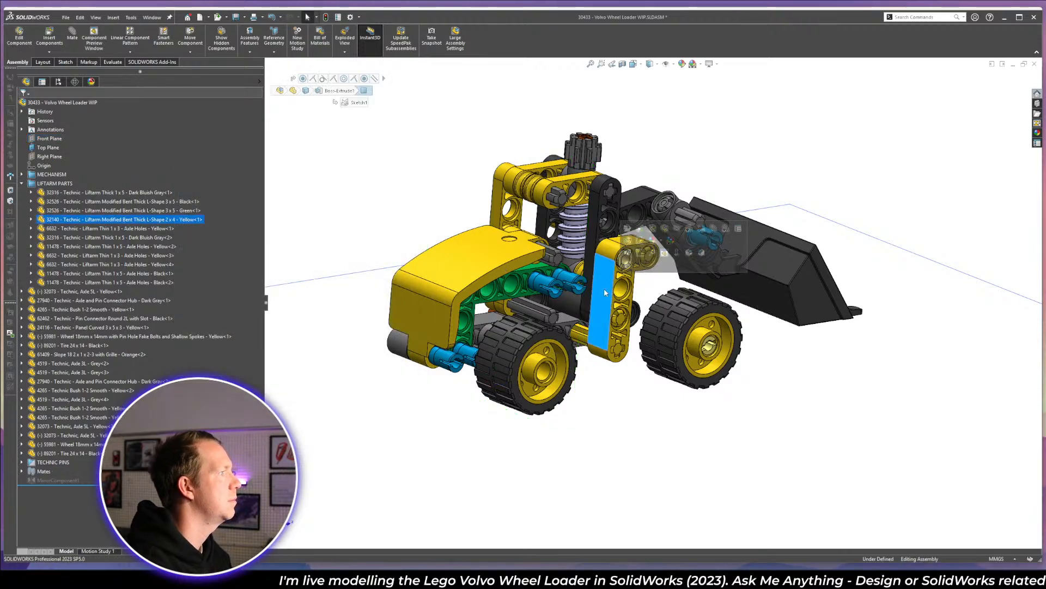
{"action": "scroll", "coordinate": [604, 288], "scroll_direction": "down", "scroll_amount": 5}
{"action": "middle_click_drag", "start_coordinate": [623, 277], "coordinate": [562, 386]}
{"action": "key", "text": "Escape"}
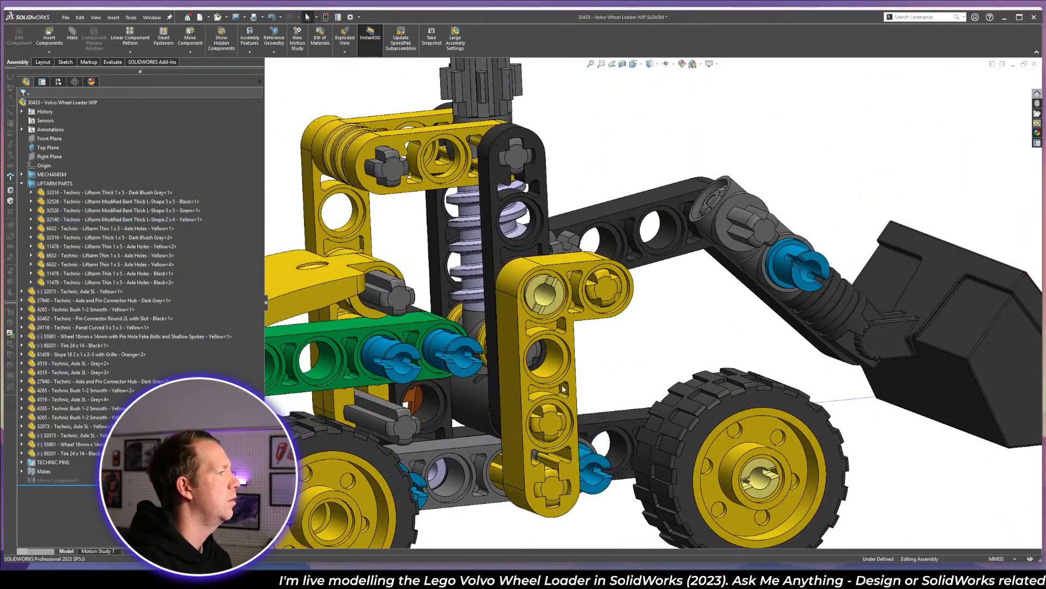
{"action": "left_click", "coordinate": [510, 312]}
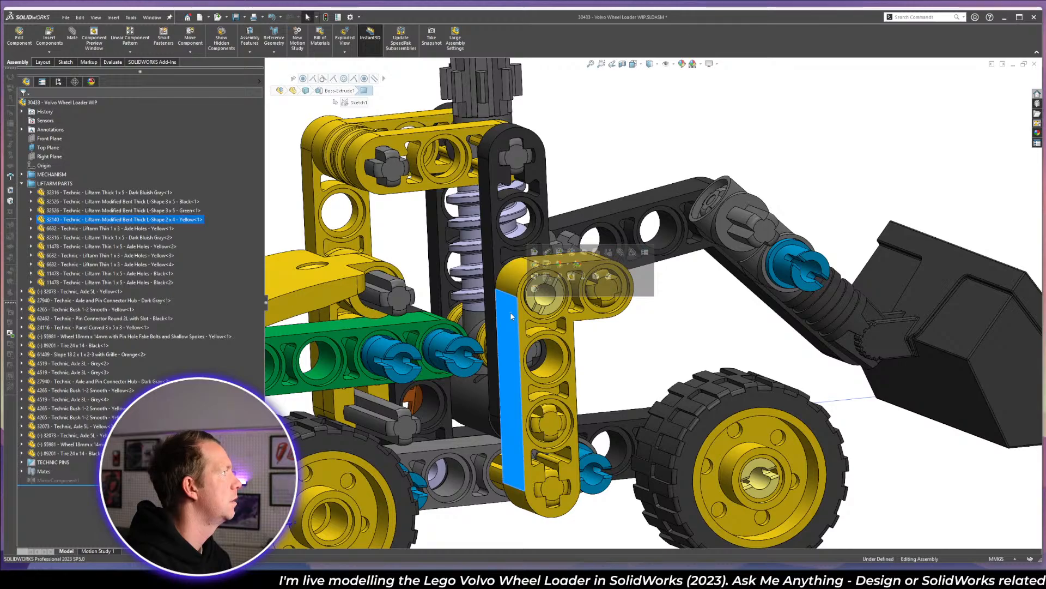
{"action": "left_click", "coordinate": [323, 79]}
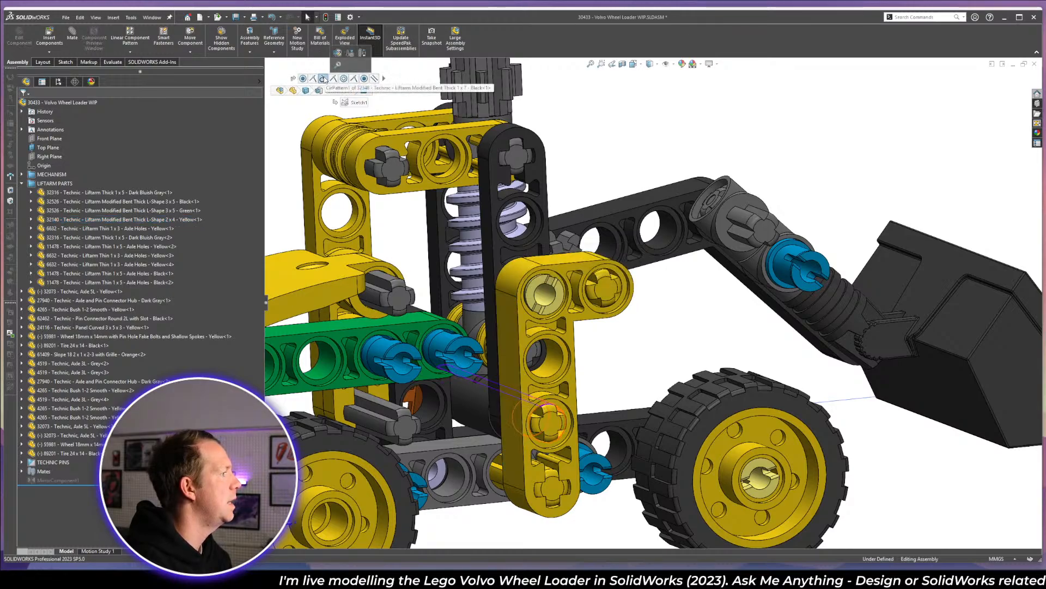
{"action": "key", "text": "Delete"}
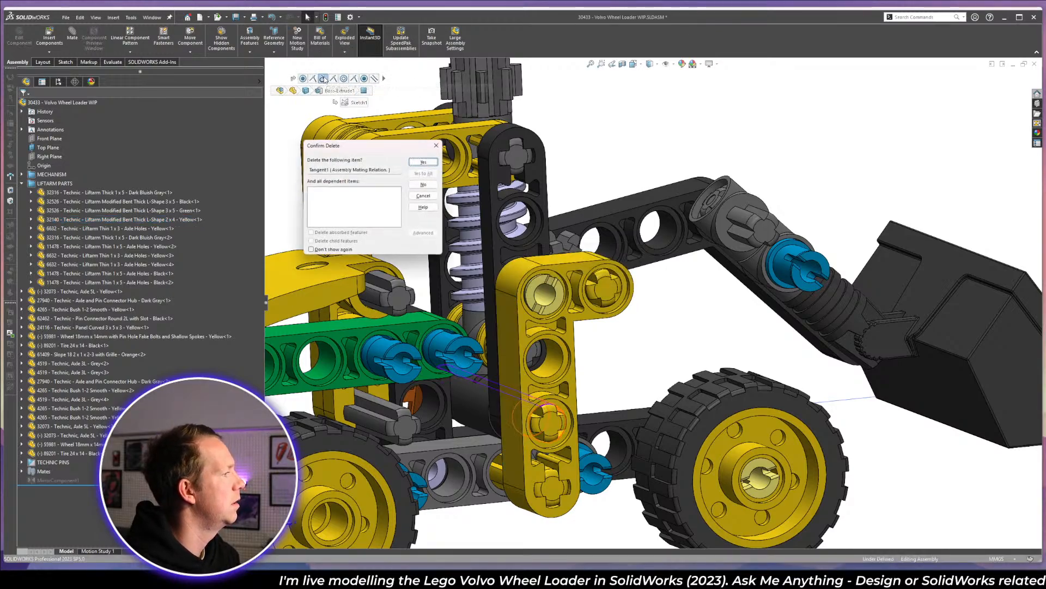
{"action": "key", "text": "Return"}
{"action": "left_click_drag", "start_coordinate": [512, 423], "coordinate": [602, 357]}
{"action": "middle_click_drag", "start_coordinate": [603, 357], "coordinate": [603, 369]}
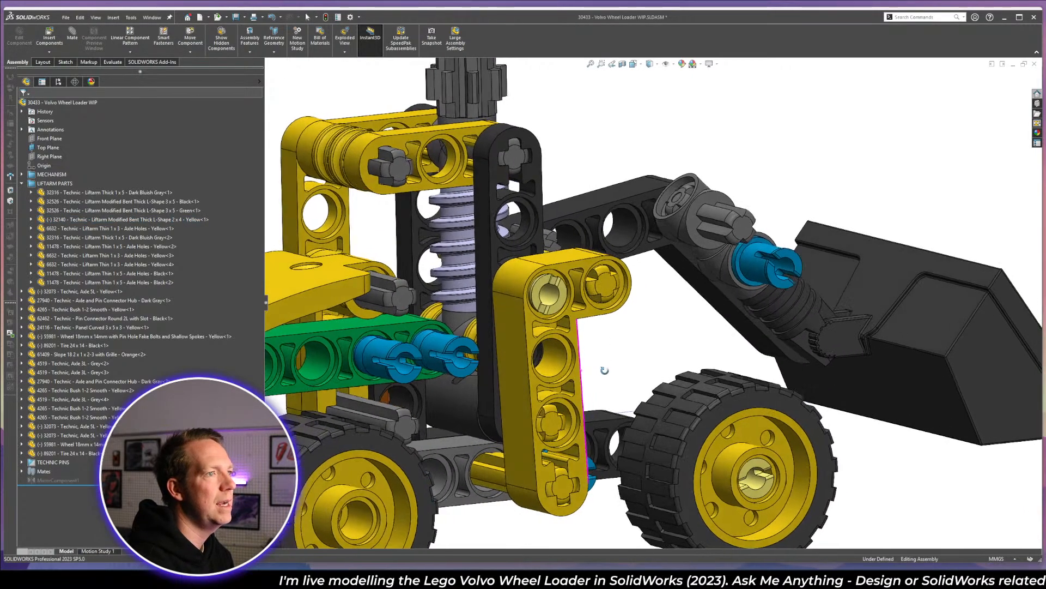
- Look through the assembly's mates for those that reference the yellow L-shape 2 x 4 liftarm
{"action": "left_click", "coordinate": [22, 471]}
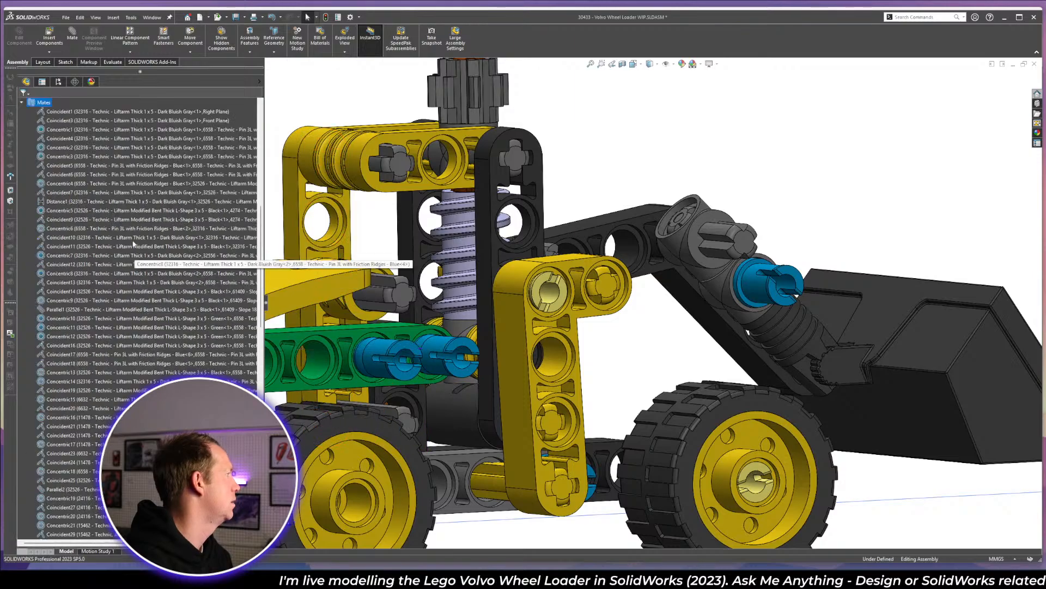
{"action": "scroll", "coordinate": [129, 205], "scroll_direction": "down", "scroll_amount": 15}
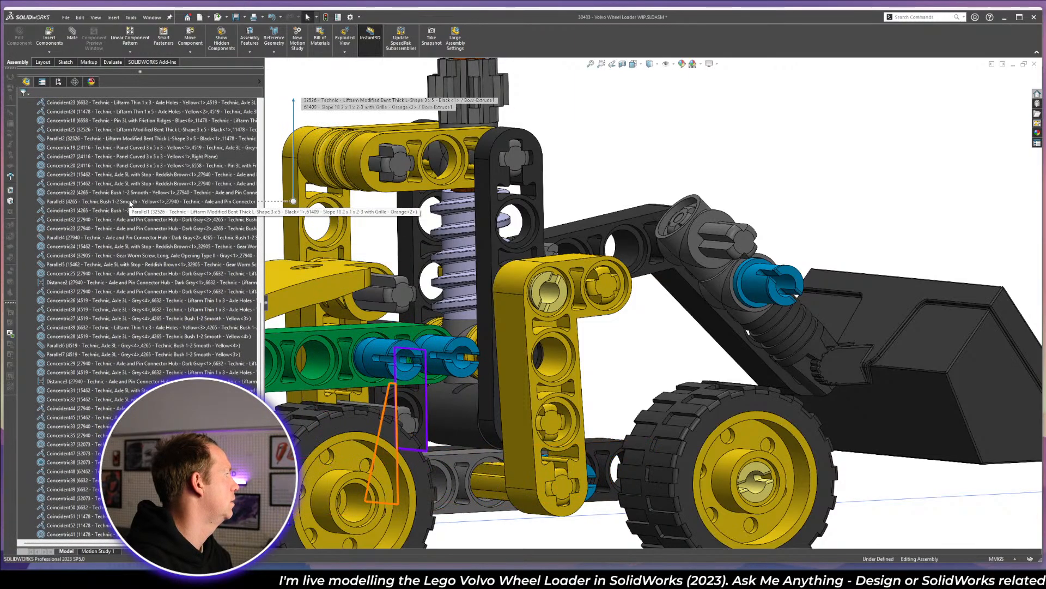
{"action": "scroll", "coordinate": [130, 204], "scroll_direction": "up", "scroll_amount": 3}
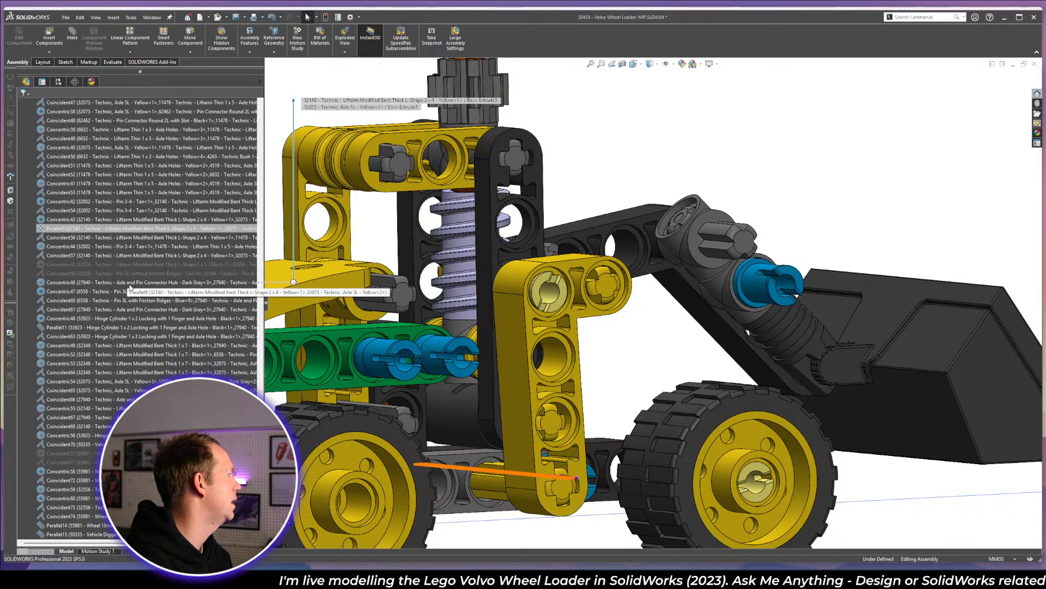
{"action": "scroll", "coordinate": [142, 290], "scroll_direction": "up", "scroll_amount": 12}
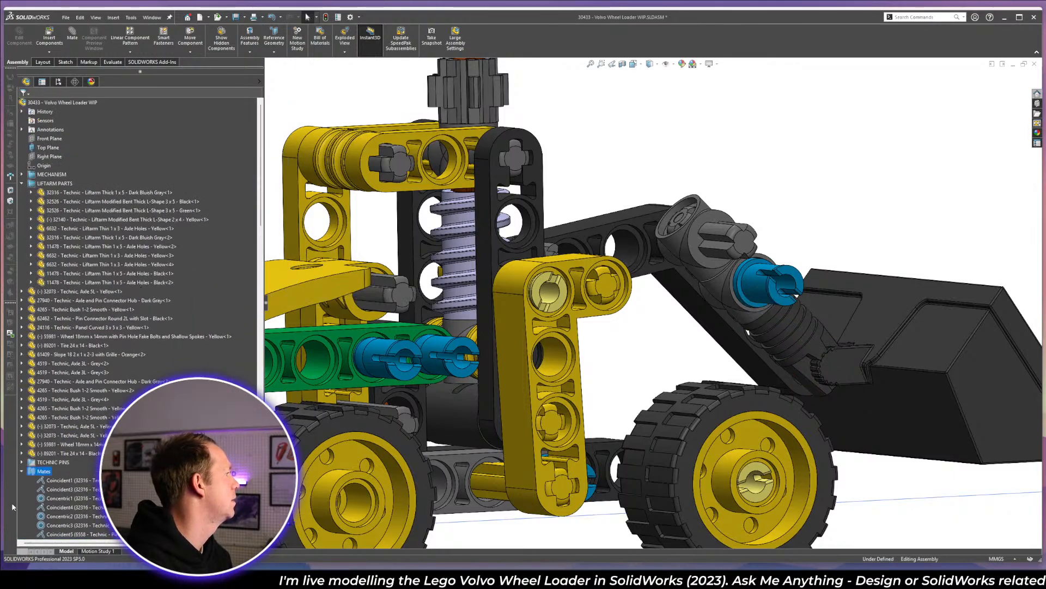
{"action": "left_click", "coordinate": [24, 472]}
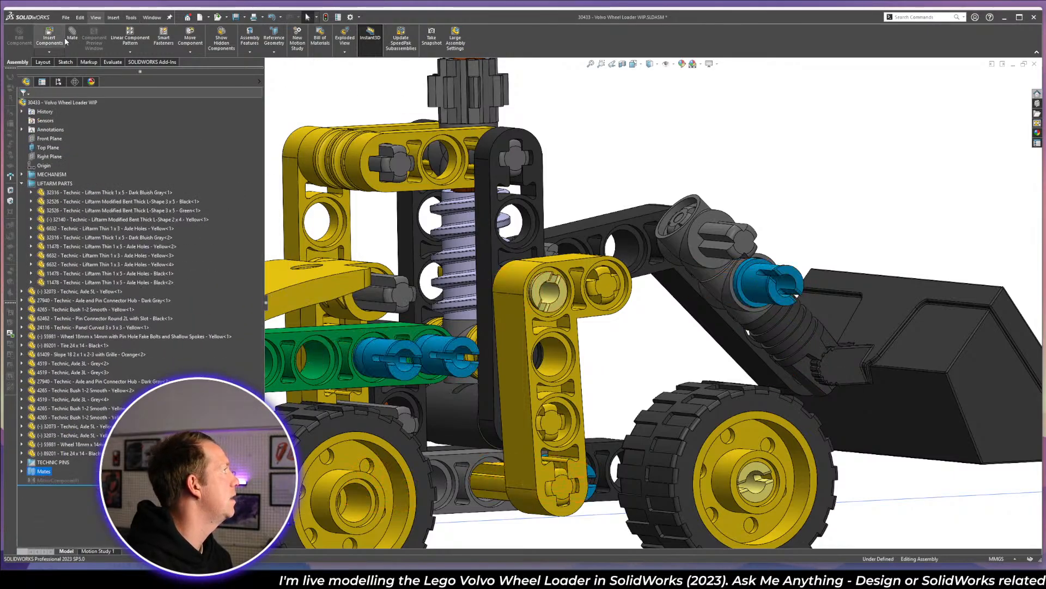
- Add a parallel mate between the side faces of the black thin 1 x 5 liftarm and the yellow L-shape 2 x 4 liftarm
{"action": "left_click", "coordinate": [486, 384]}
{"action": "left_click", "coordinate": [521, 404]}
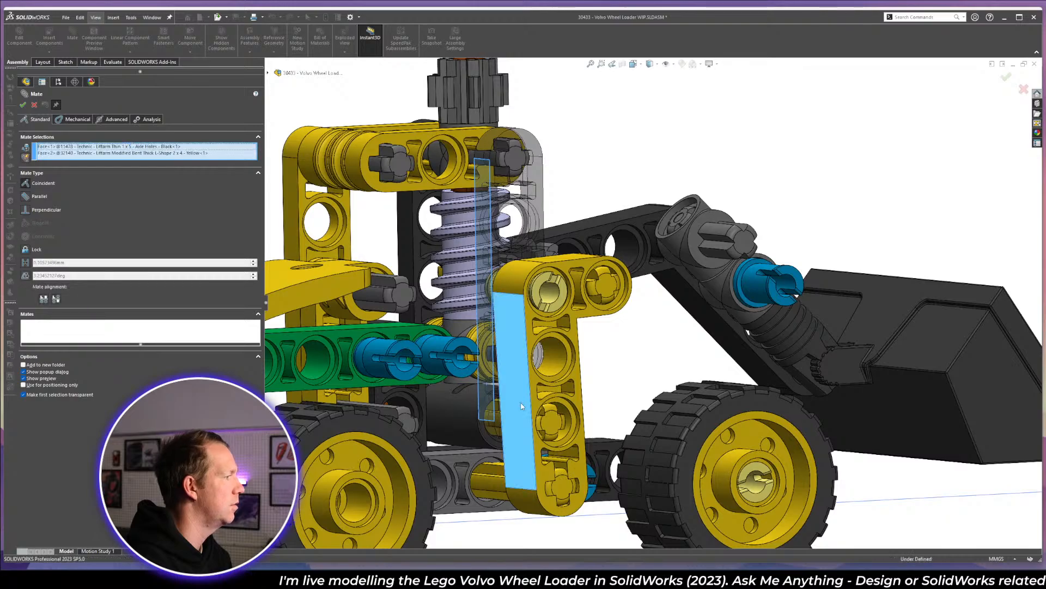
{"action": "left_click", "coordinate": [511, 416]}
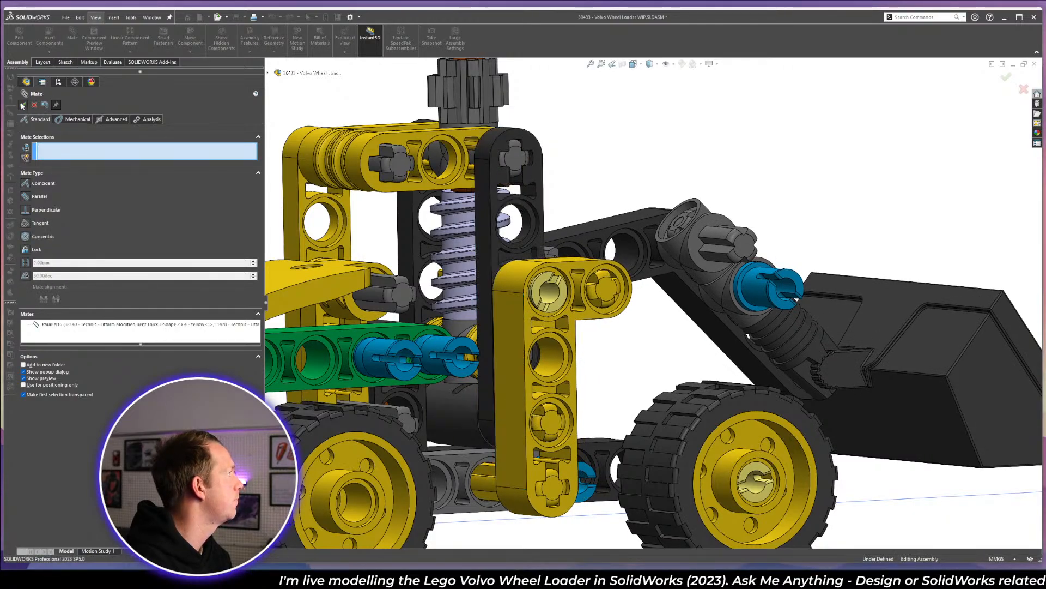
{"action": "left_click", "coordinate": [23, 105]}
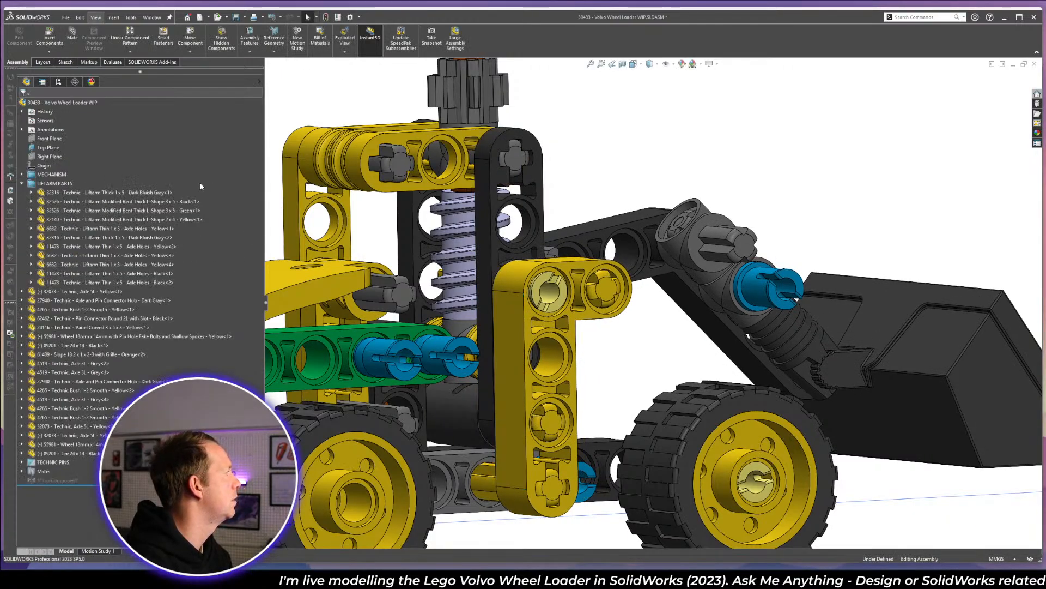
- Unsuppress MirrorComponent1 and inspect the mirrored side of the loader
{"action": "left_click", "coordinate": [22, 183]}
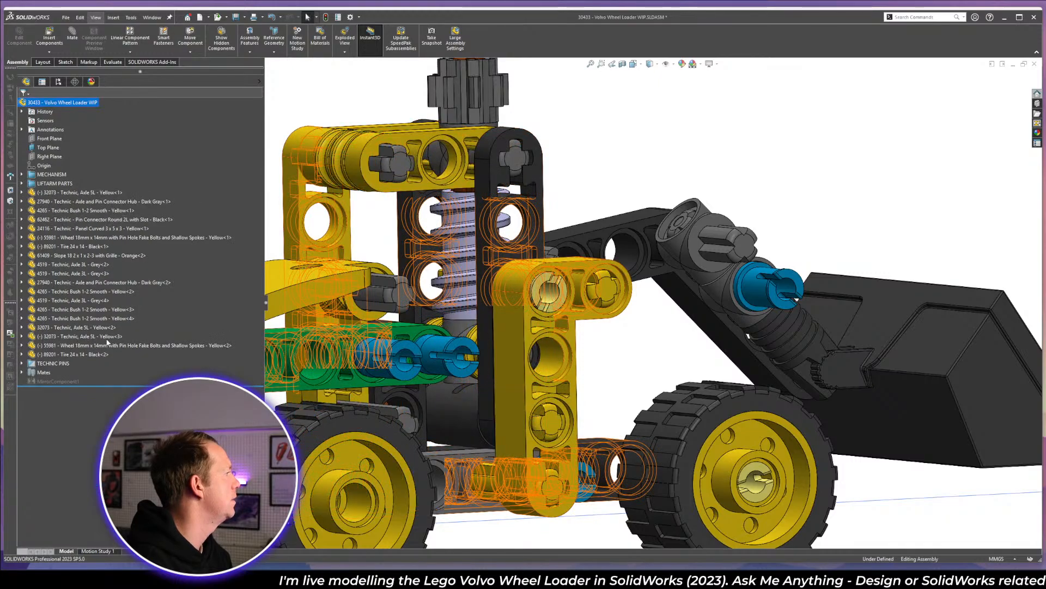
{"action": "left_click", "coordinate": [58, 380]}
{"action": "left_click", "coordinate": [75, 358]}
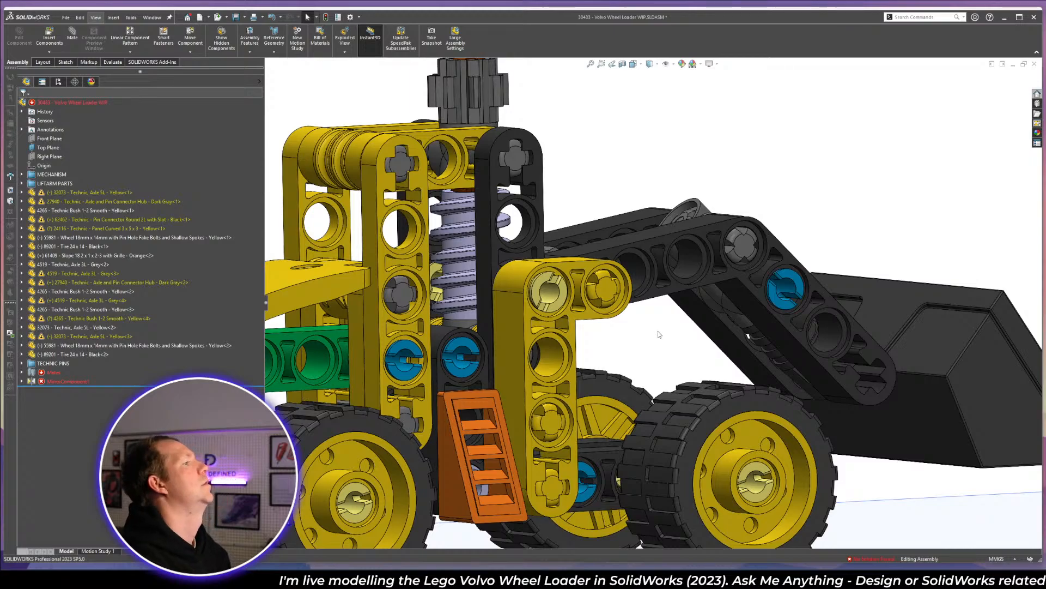
{"action": "mouse_move", "coordinate": [658, 331]}
{"action": "middle_mouse_down"}
{"action": "mouse_move", "coordinate": [593, 324]}
{"action": "mouse_move", "coordinate": [643, 329]}
{"action": "middle_mouse_up"}
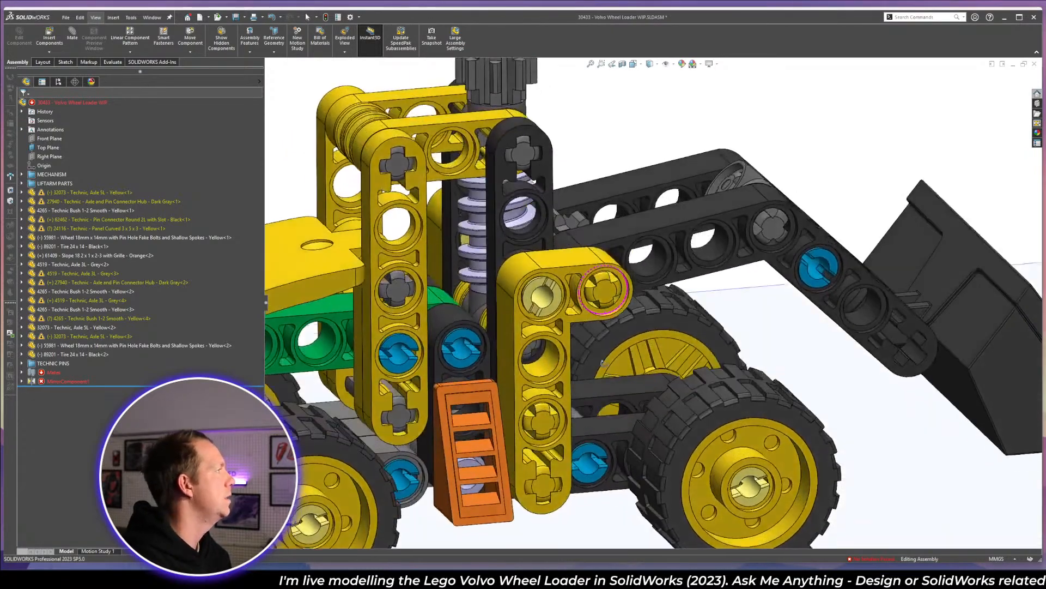
{"action": "scroll", "coordinate": [648, 321], "scroll_direction": "up", "scroll_amount": 2}
- Find the failing coincident mate on the black thin 1 x 5 liftarm, inspect its faces from above, and delete it
{"action": "left_click", "coordinate": [24, 376]}
{"action": "scroll", "coordinate": [43, 447], "scroll_direction": "down", "scroll_amount": 10}
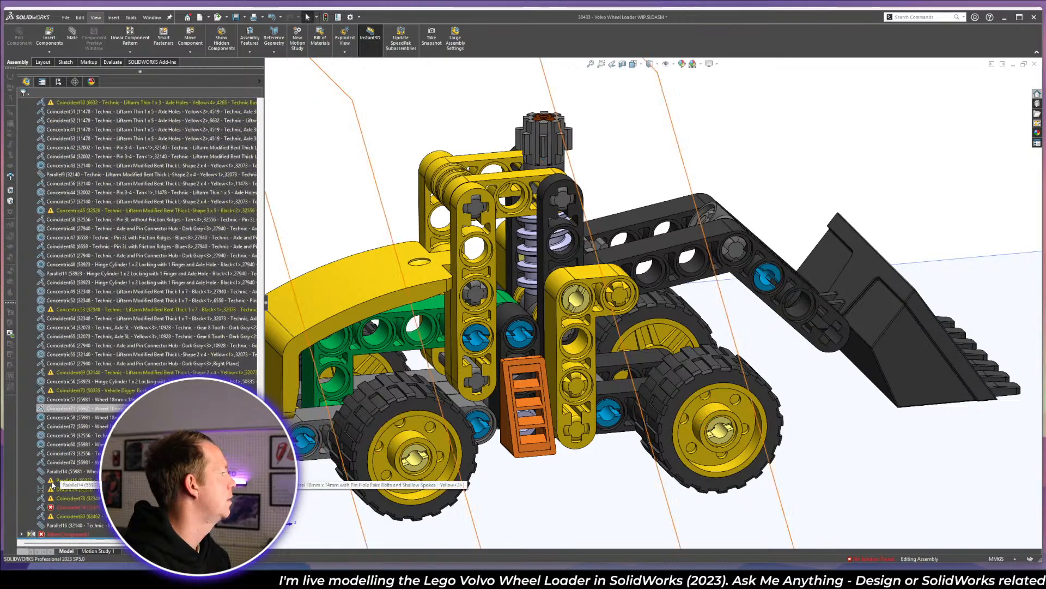
{"action": "left_click", "coordinate": [76, 507]}
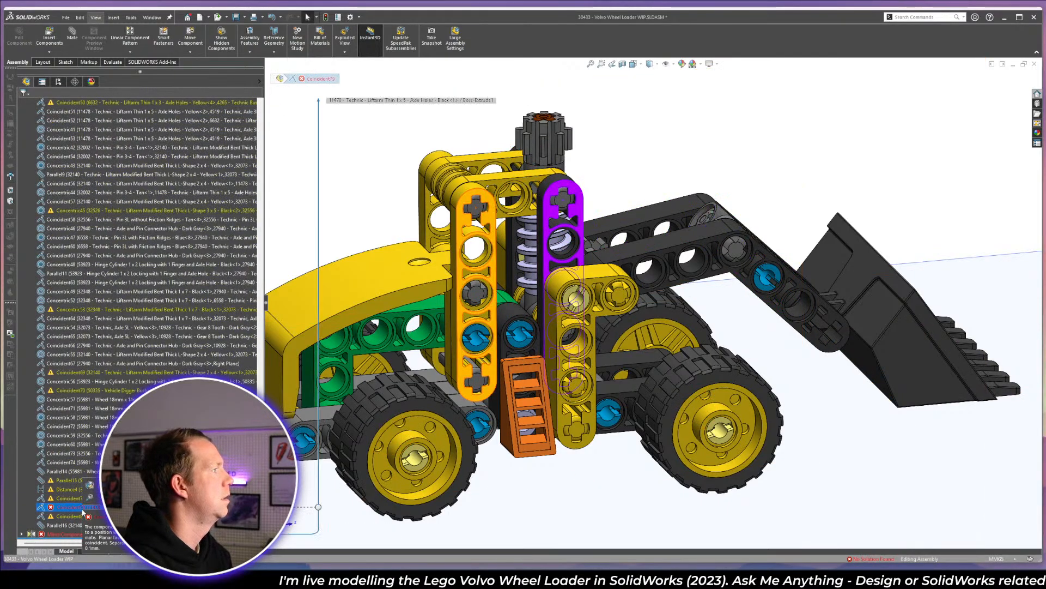
{"action": "middle_click_drag", "start_coordinate": [605, 240], "coordinate": [710, 327]}
{"action": "scroll", "coordinate": [705, 261], "scroll_direction": "down", "scroll_amount": 2}
{"action": "middle_click_drag", "start_coordinate": [646, 394], "coordinate": [650, 397]}
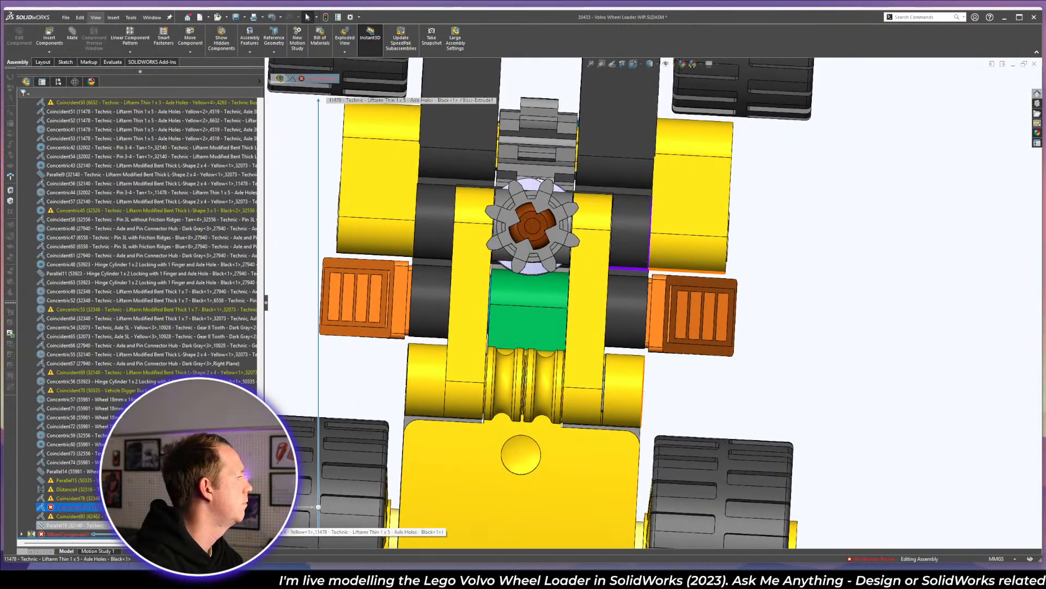
{"action": "key", "text": "Delete"}
{"action": "key", "text": "Return"}
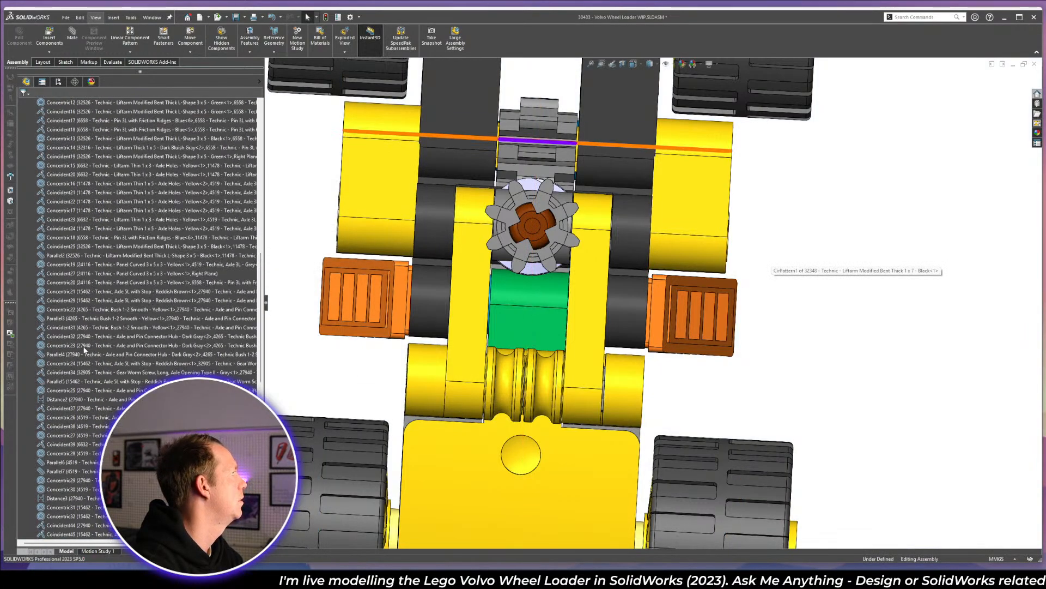
{"action": "left_click", "coordinate": [21, 355]}
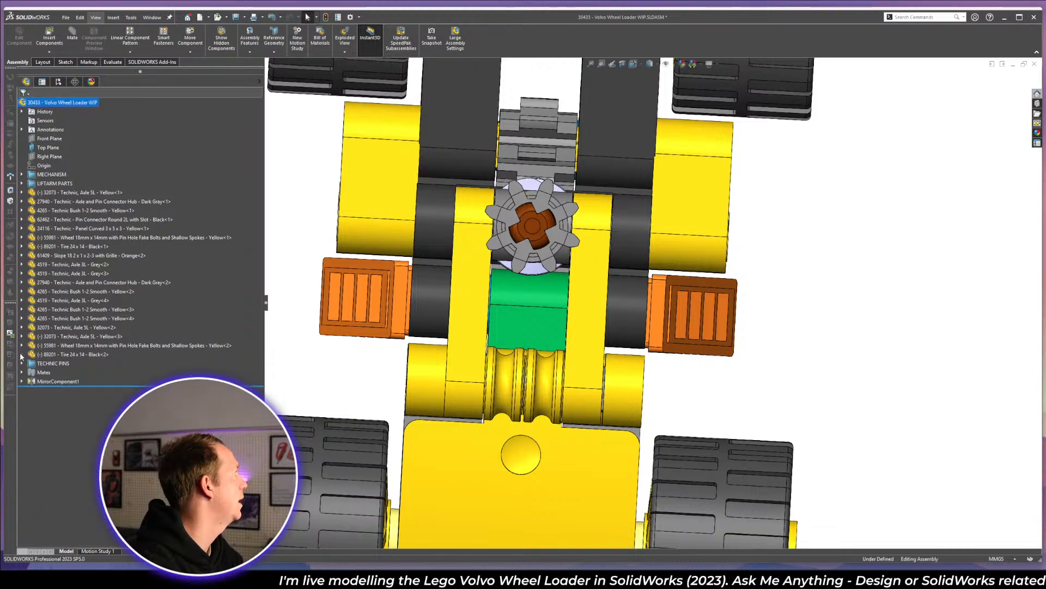
- Run interference detection on the whole wheel loader assembly and acknowledge the notice about changed ignored interferences
{"action": "scroll", "coordinate": [706, 368], "scroll_direction": "up", "scroll_amount": 4}
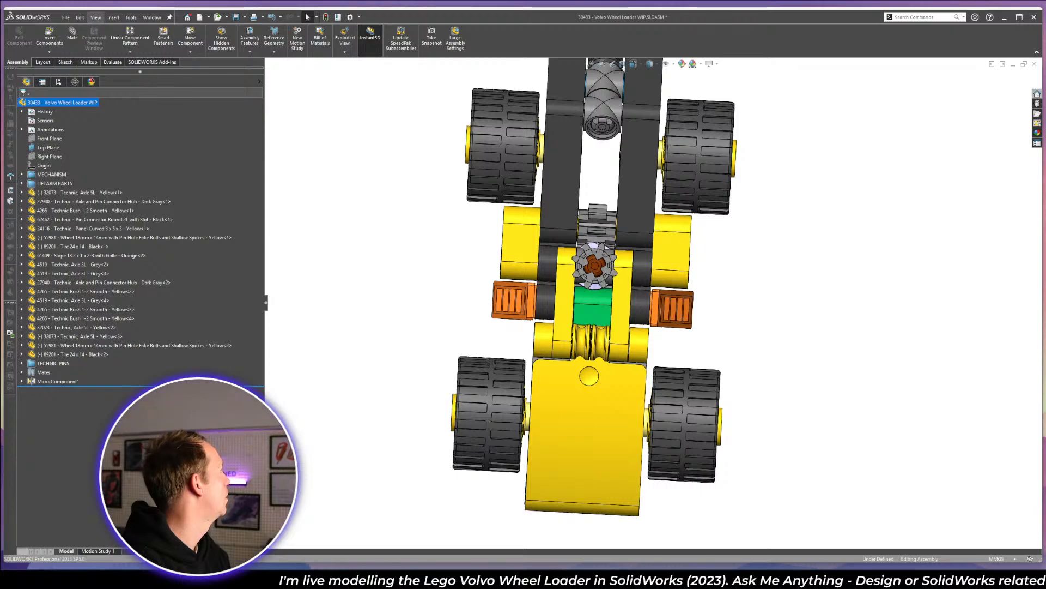
{"action": "middle_click_drag", "start_coordinate": [767, 300], "coordinate": [710, 228]}
{"action": "scroll", "coordinate": [796, 281], "scroll_direction": "down", "scroll_amount": 3}
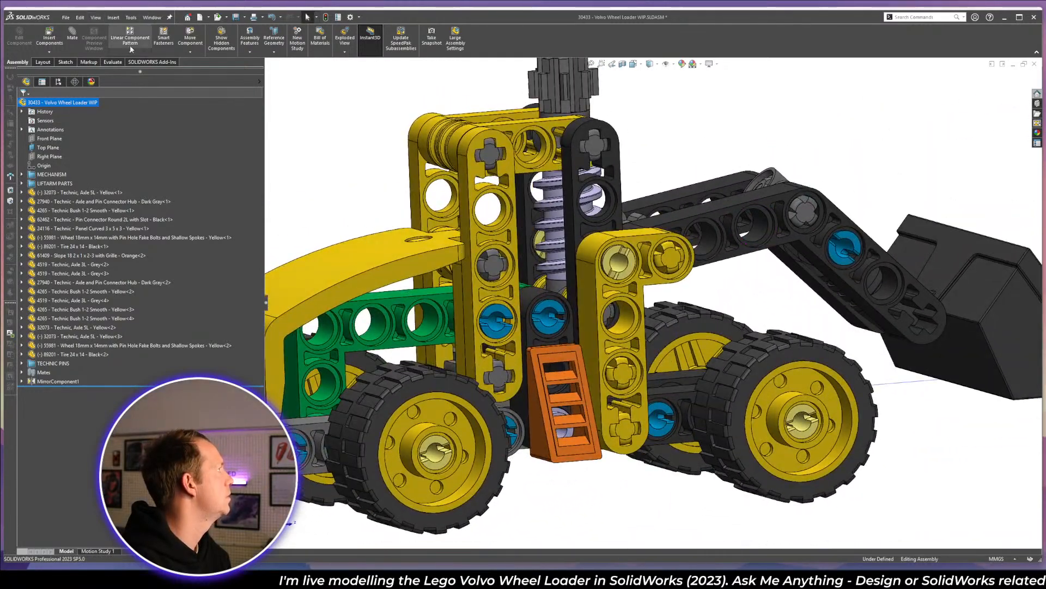
{"action": "left_click", "coordinate": [113, 62]}
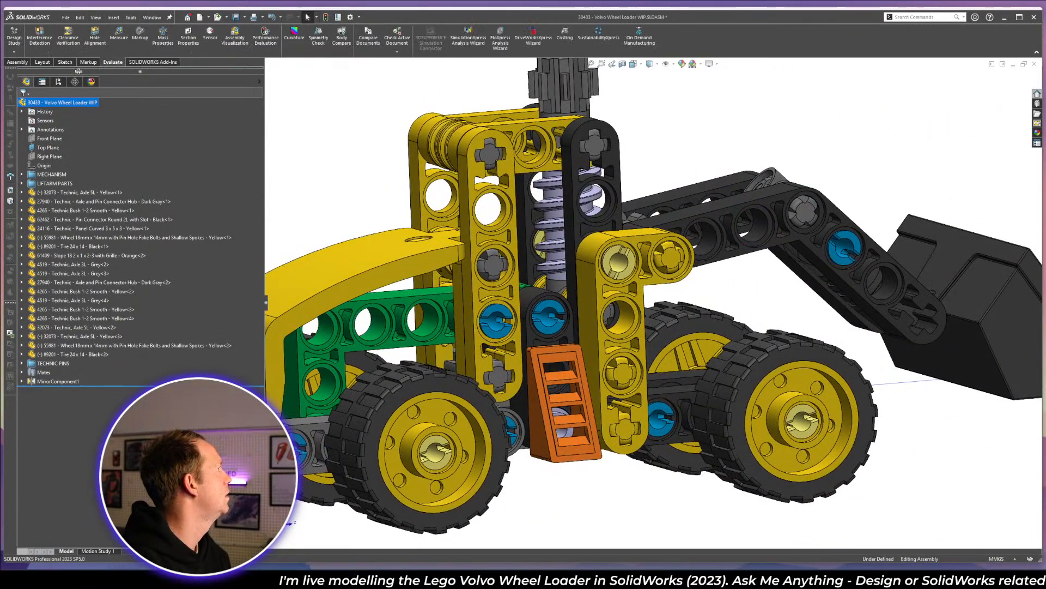
{"action": "left_click", "coordinate": [39, 37]}
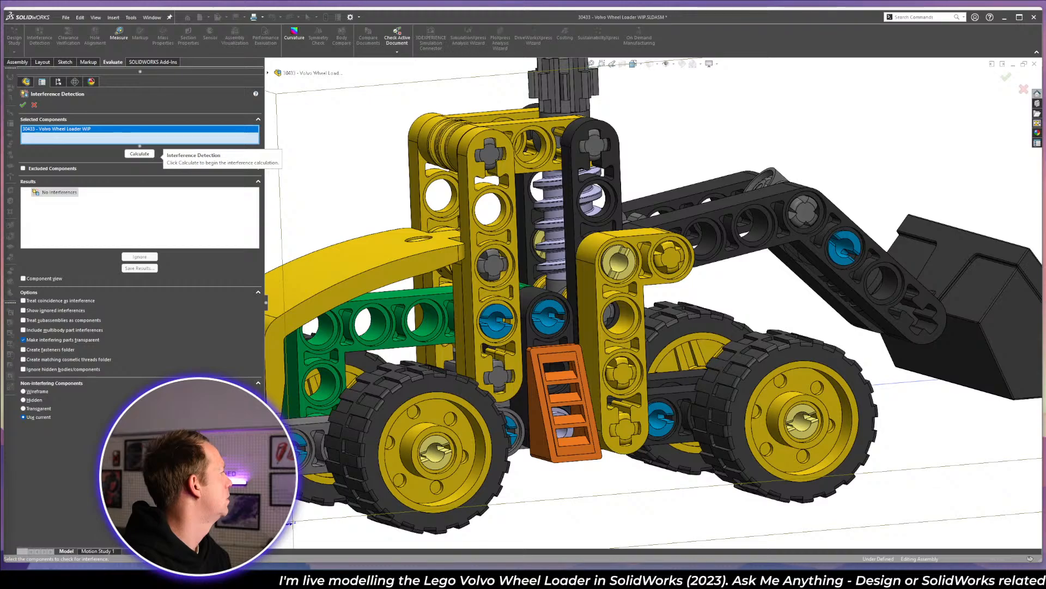
{"action": "left_click", "coordinate": [139, 153]}
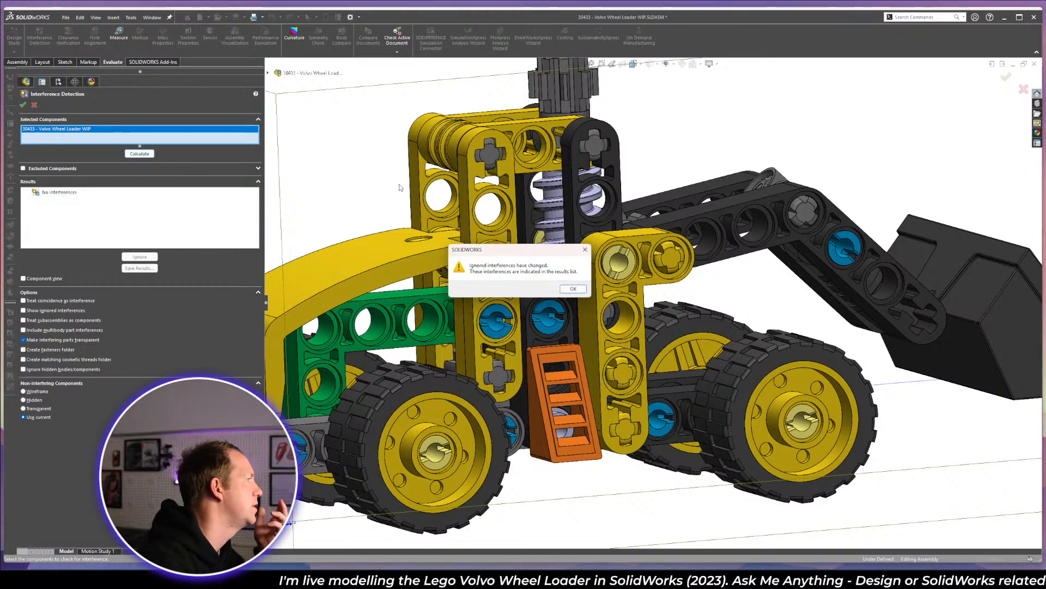
{"action": "left_click", "coordinate": [575, 290]}
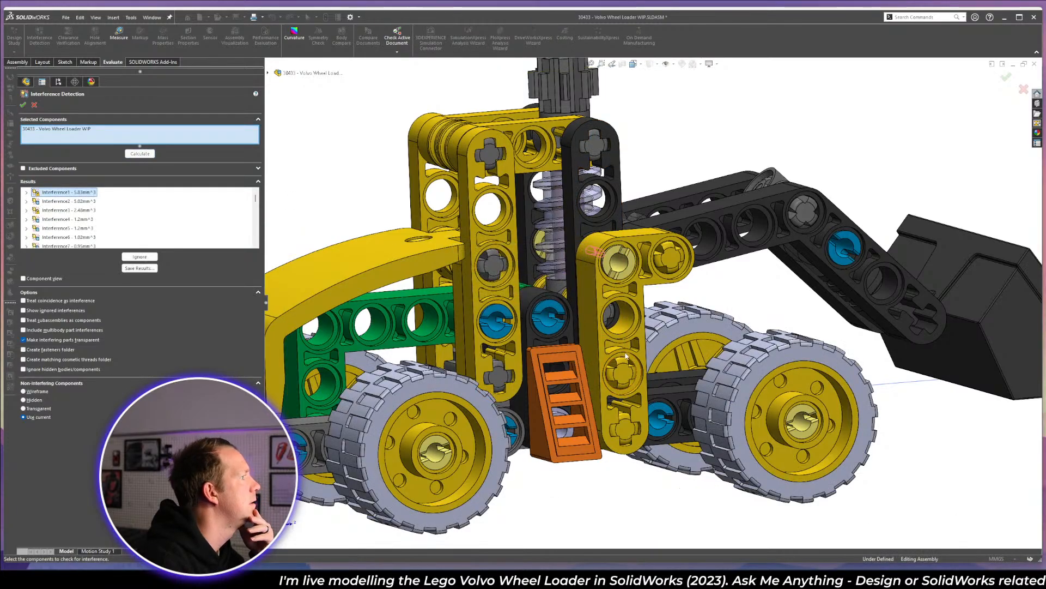
- Inspect the first listed interference at the black bent lifting arm and mark it as ignored
{"action": "scroll", "coordinate": [643, 310], "scroll_direction": "down", "scroll_amount": 1}
{"action": "middle_click_drag", "start_coordinate": [643, 311], "coordinate": [539, 349]}
{"action": "scroll", "coordinate": [774, 245], "scroll_direction": "up", "scroll_amount": 2}
{"action": "scroll", "coordinate": [853, 299], "scroll_direction": "down", "scroll_amount": 2}
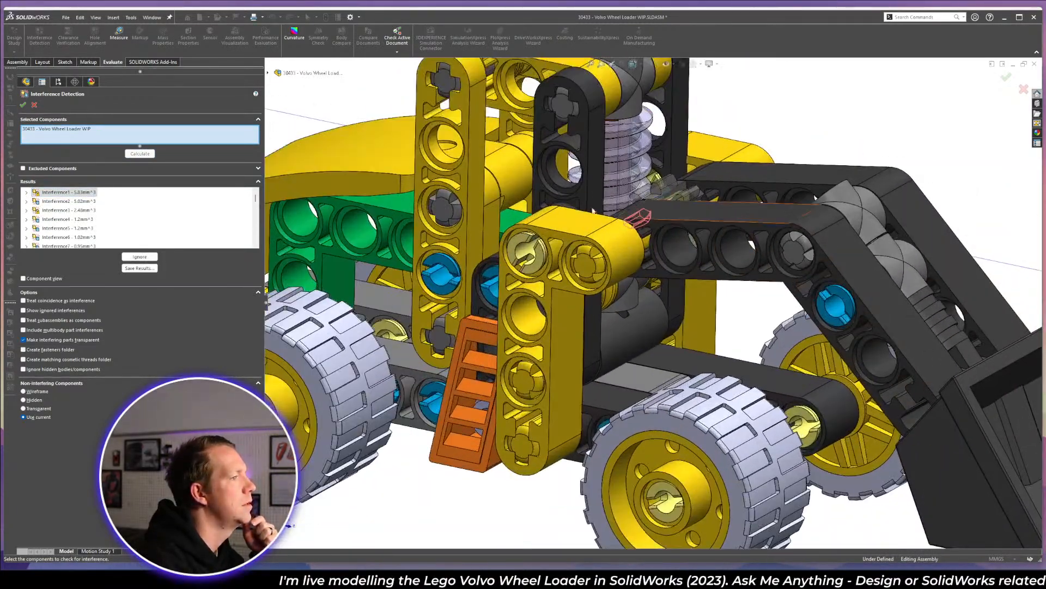
{"action": "left_click", "coordinate": [140, 257]}
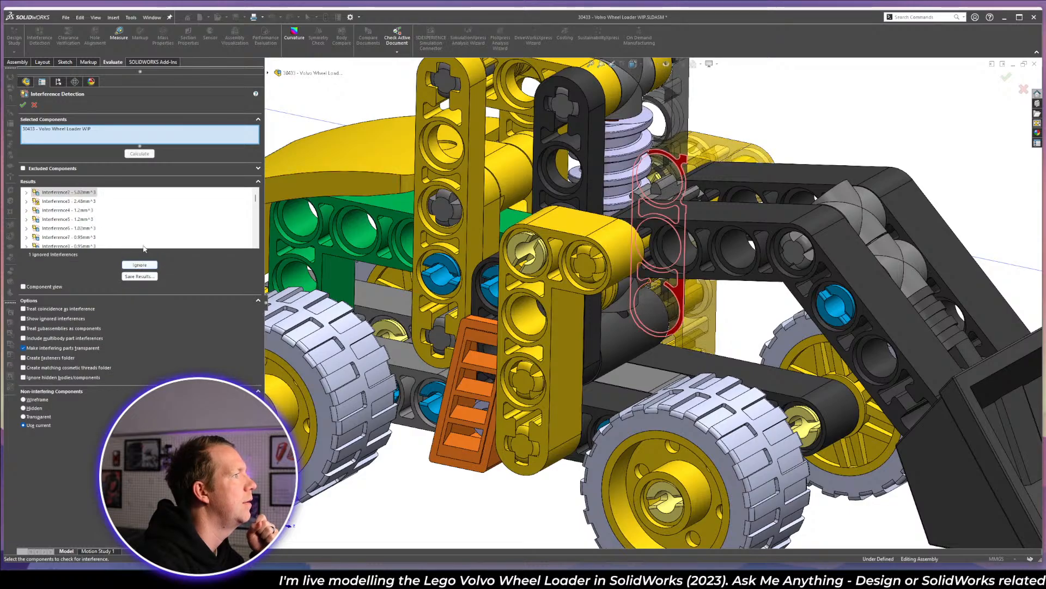
- Examine the interference between the black thin 1 x 5 liftarm and the yellow L-shape liftarm from above, and close the check
{"action": "scroll", "coordinate": [647, 346], "scroll_direction": "down", "scroll_amount": 3}
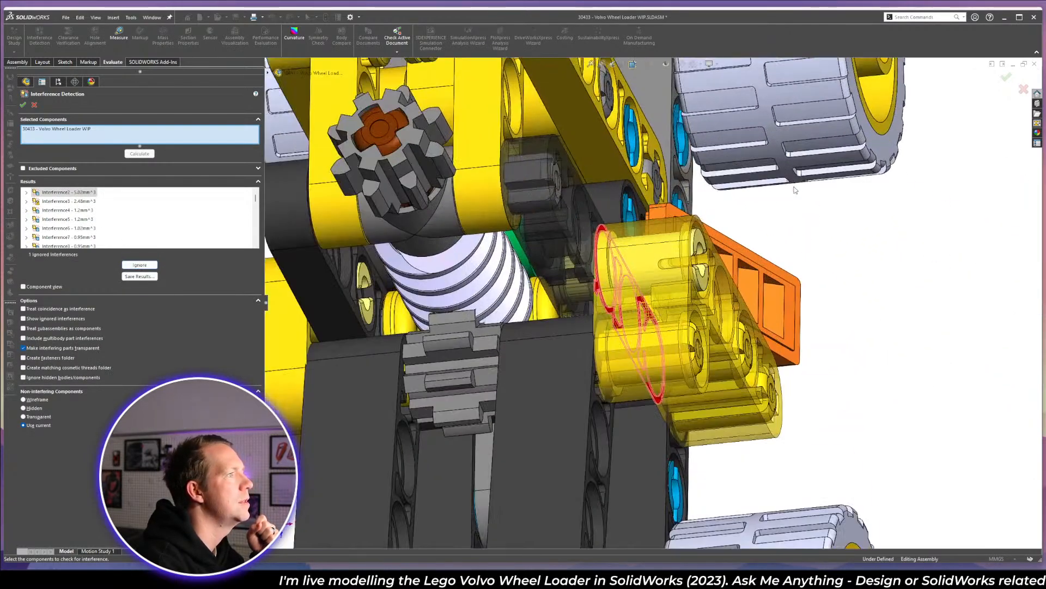
{"action": "middle_click_drag", "start_coordinate": [647, 347], "coordinate": [653, 274]}
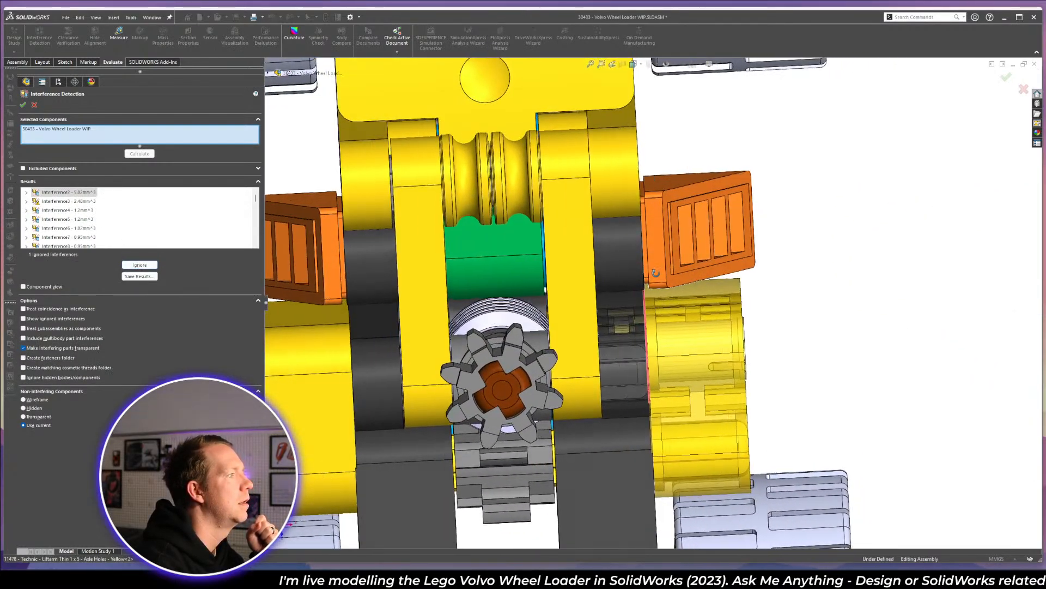
{"action": "scroll", "coordinate": [600, 272], "scroll_direction": "up", "scroll_amount": 3}
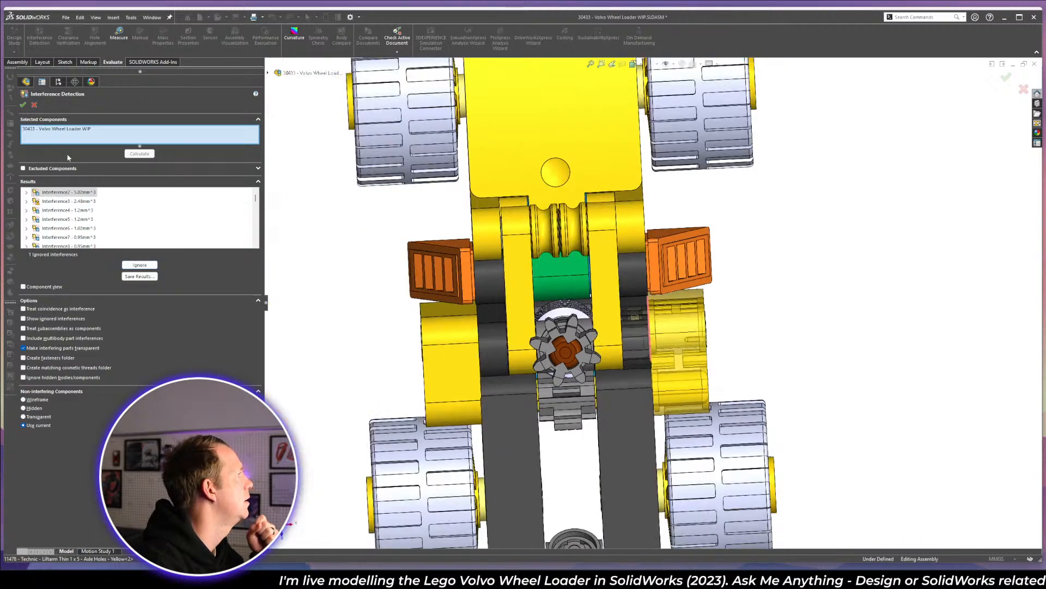
{"action": "left_click", "coordinate": [24, 105]}
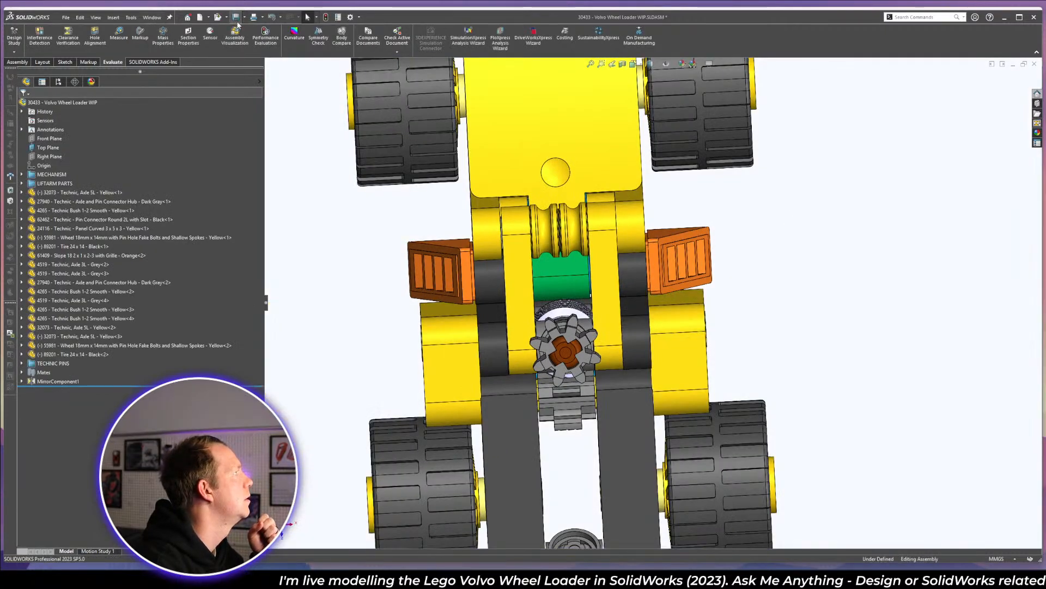
- Measure the offset between the outer side faces of the yellow and black thin 1 x 5 liftarms
{"action": "middle_click_drag", "start_coordinate": [723, 289], "coordinate": [642, 298]}
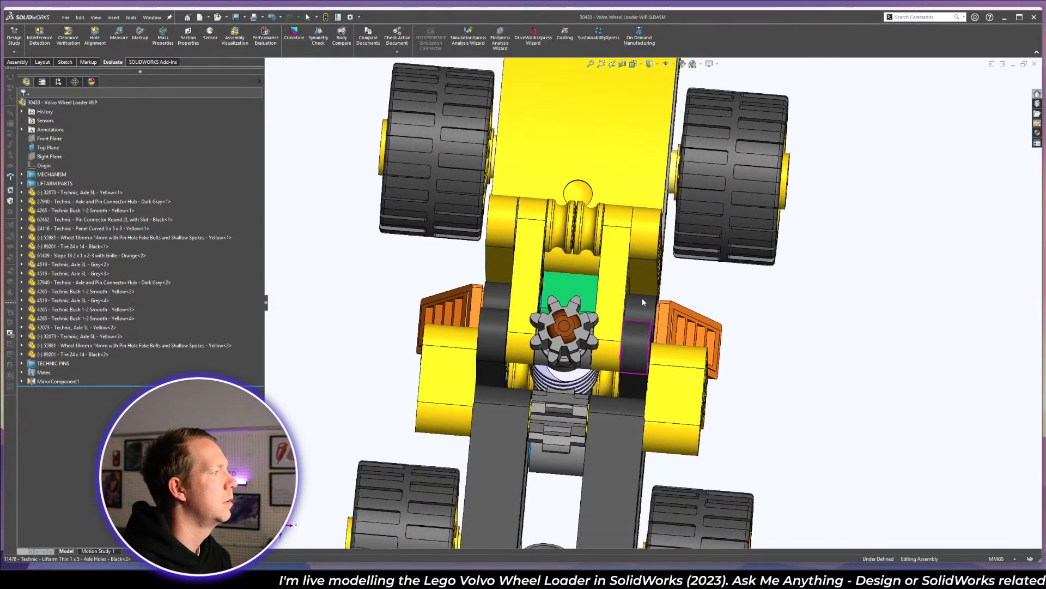
{"action": "scroll", "coordinate": [640, 349], "scroll_direction": "down", "scroll_amount": 3}
{"action": "middle_click_drag", "start_coordinate": [640, 348], "coordinate": [625, 177]}
{"action": "left_click", "coordinate": [641, 357]}
{"action": "key", "text": "Escape"}
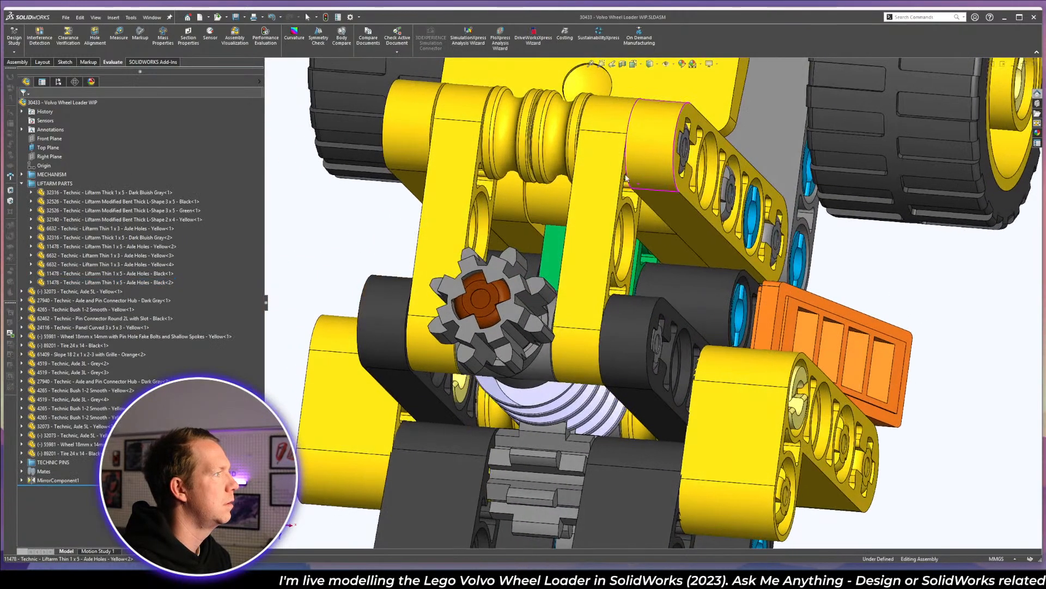
{"action": "key", "text": "m"}
{"action": "left_click", "coordinate": [697, 189]}
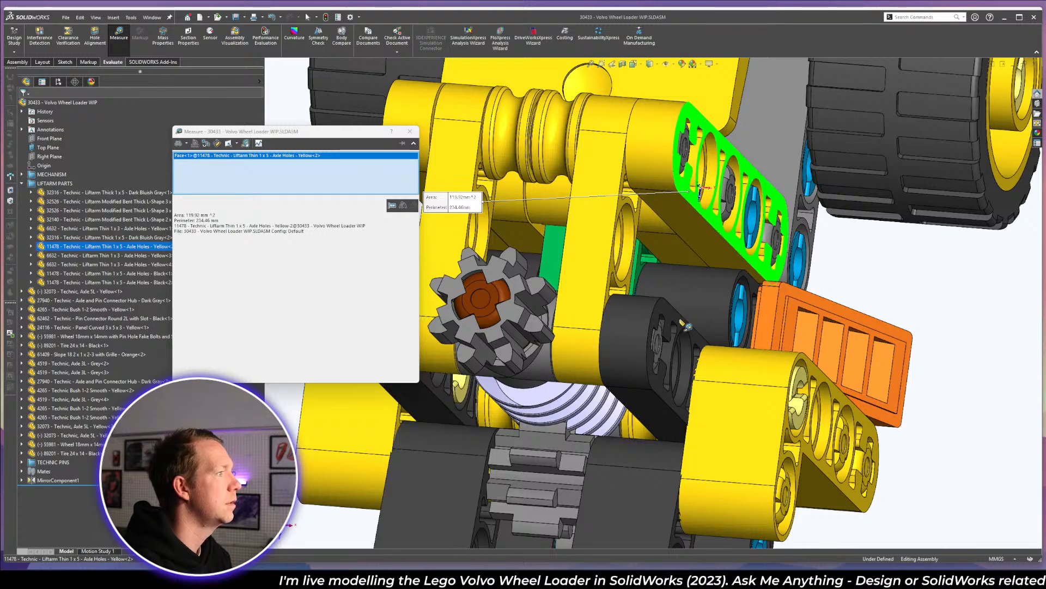
{"action": "left_click", "coordinate": [688, 326]}
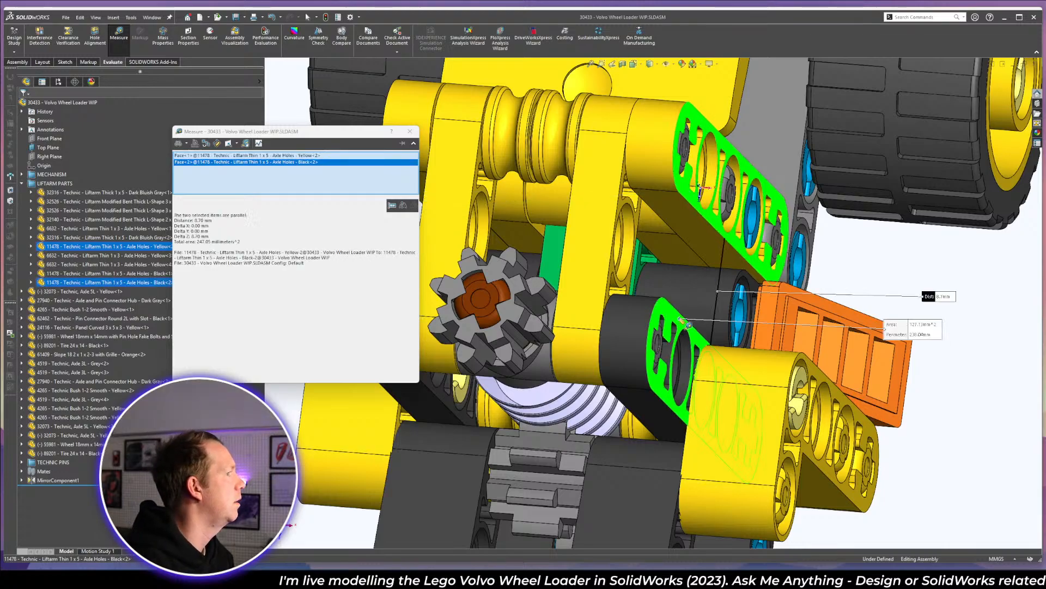
{"action": "middle_click_drag", "start_coordinate": [688, 326], "coordinate": [714, 369]}
{"action": "key", "text": "Escape"}
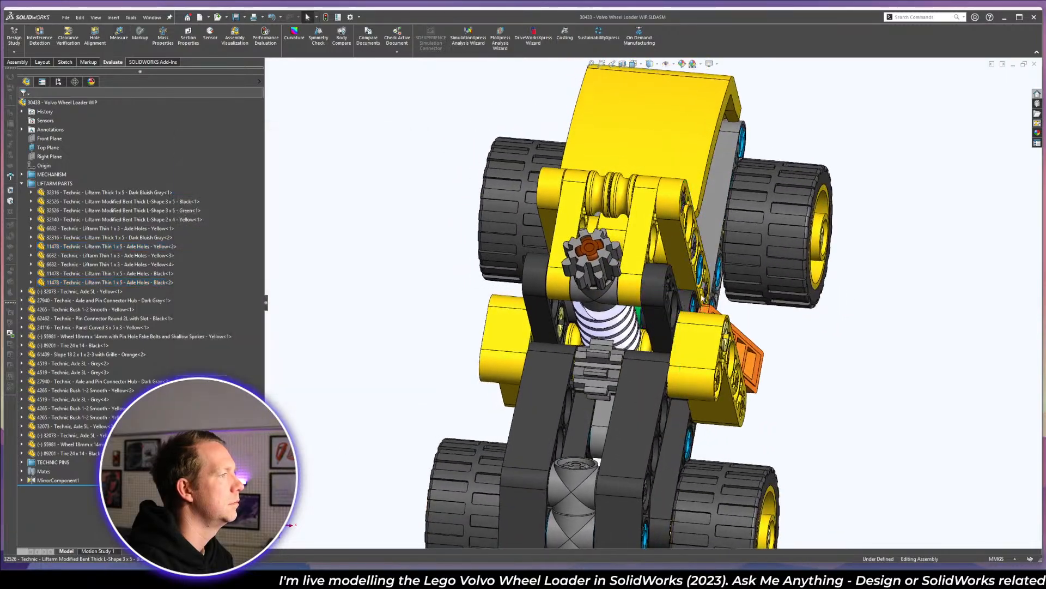
- Isolate the black thin 1 x 5 liftarm together with the black bent thick 1 x 7 liftarm
{"action": "middle_click_drag", "start_coordinate": [703, 299], "coordinate": [646, 342]}
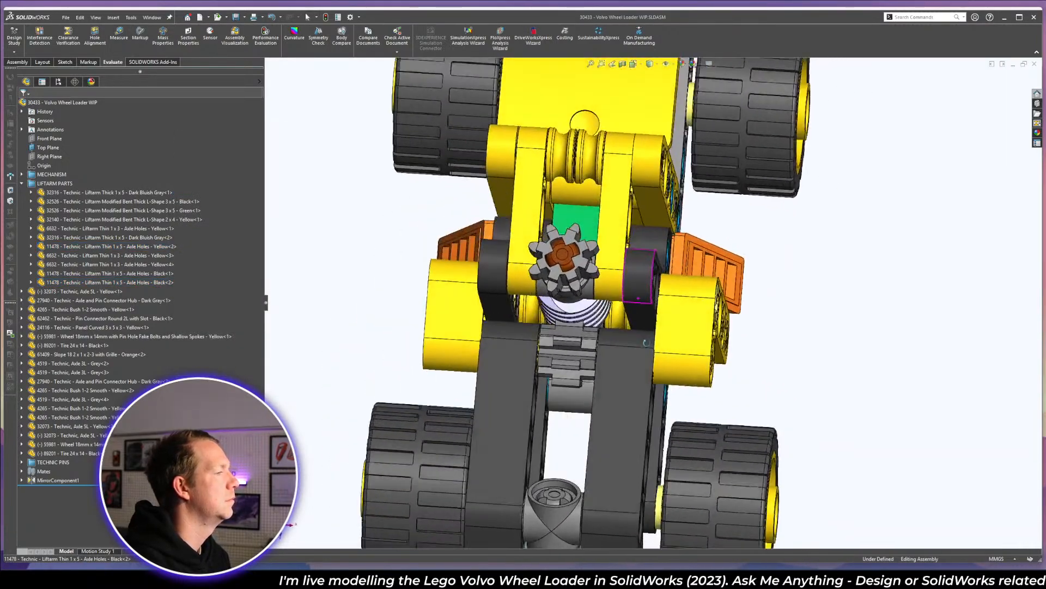
{"action": "left_click", "coordinate": [637, 280]}
{"action": "middle_click_drag", "start_coordinate": [725, 398], "coordinate": [690, 364]}
{"action": "scroll", "coordinate": [690, 364], "scroll_direction": "down", "scroll_amount": 2}
{"action": "left_click", "coordinate": [639, 321]}
{"action": "left_click", "coordinate": [627, 381], "text": "ctrl"}
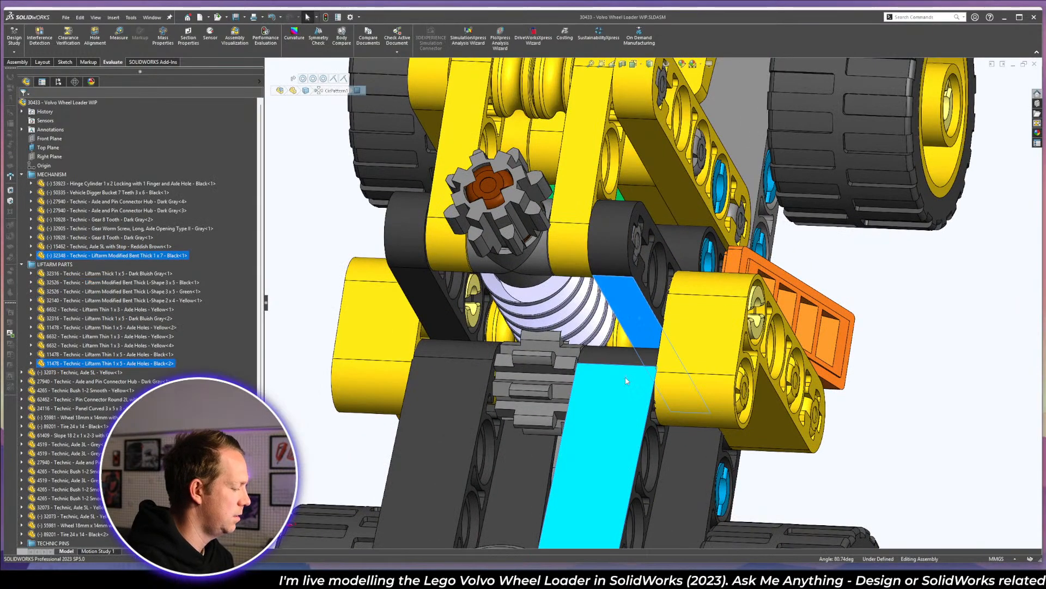
{"action": "key", "text": "i"}
{"action": "scroll", "coordinate": [676, 369], "scroll_direction": "down", "scroll_amount": 2}
- Measure the offset between the side faces of the two isolated black liftarms, inspect it edge-on, and restore the full assembly
{"action": "key", "text": "m"}
{"action": "left_click", "coordinate": [646, 326]}
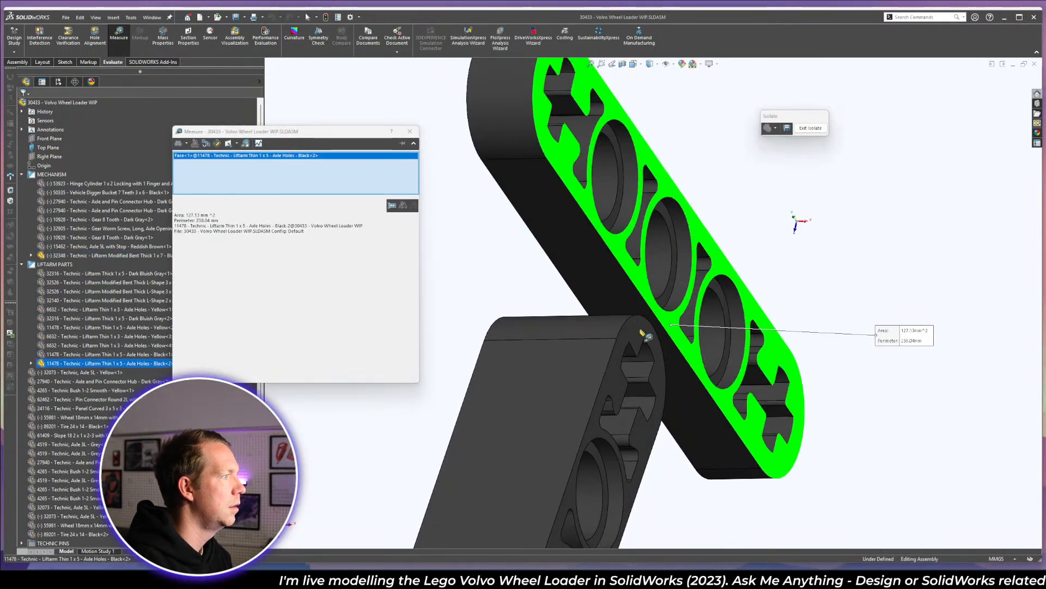
{"action": "left_click", "coordinate": [643, 332]}
{"action": "scroll", "coordinate": [658, 311], "scroll_direction": "up", "scroll_amount": 5}
{"action": "middle_click_drag", "start_coordinate": [658, 310], "coordinate": [687, 332]}
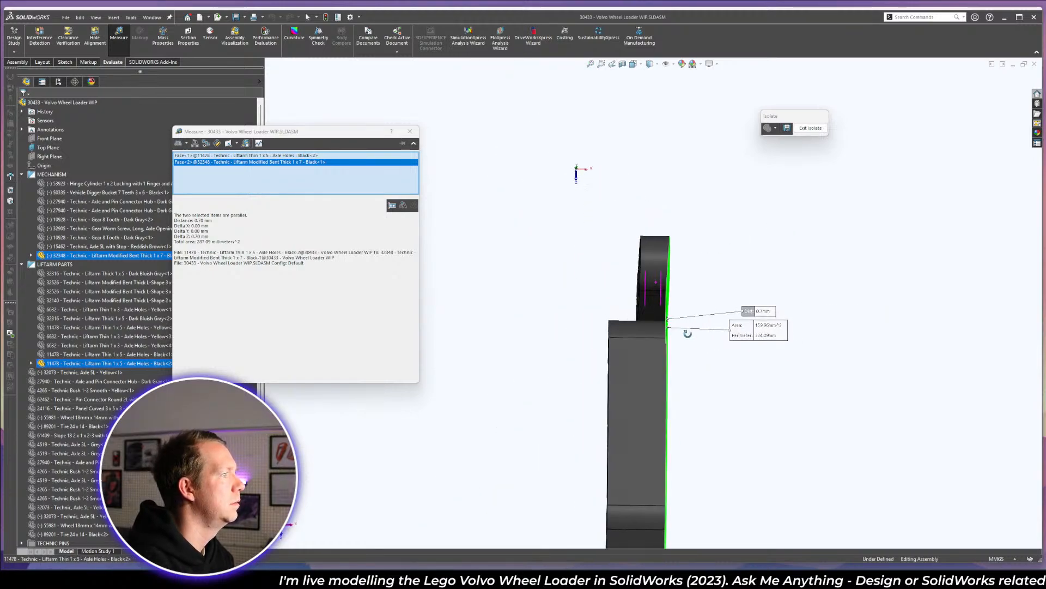
{"action": "scroll", "coordinate": [687, 333], "scroll_direction": "down", "scroll_amount": 2}
{"action": "scroll", "coordinate": [682, 312], "scroll_direction": "down", "scroll_amount": 2}
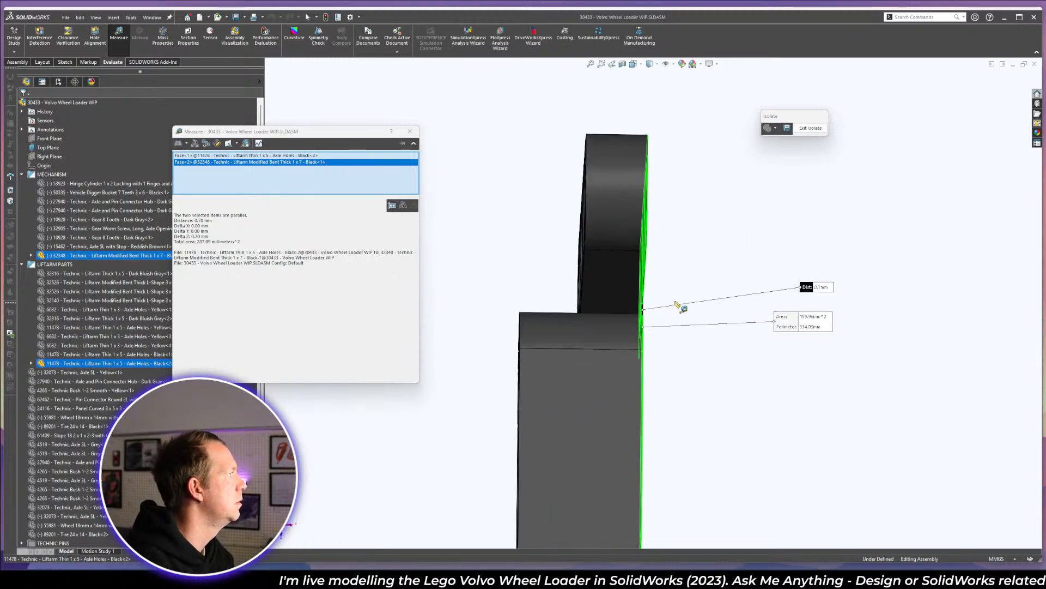
{"action": "left_click", "coordinate": [811, 129]}
{"action": "key", "text": "Escape"}
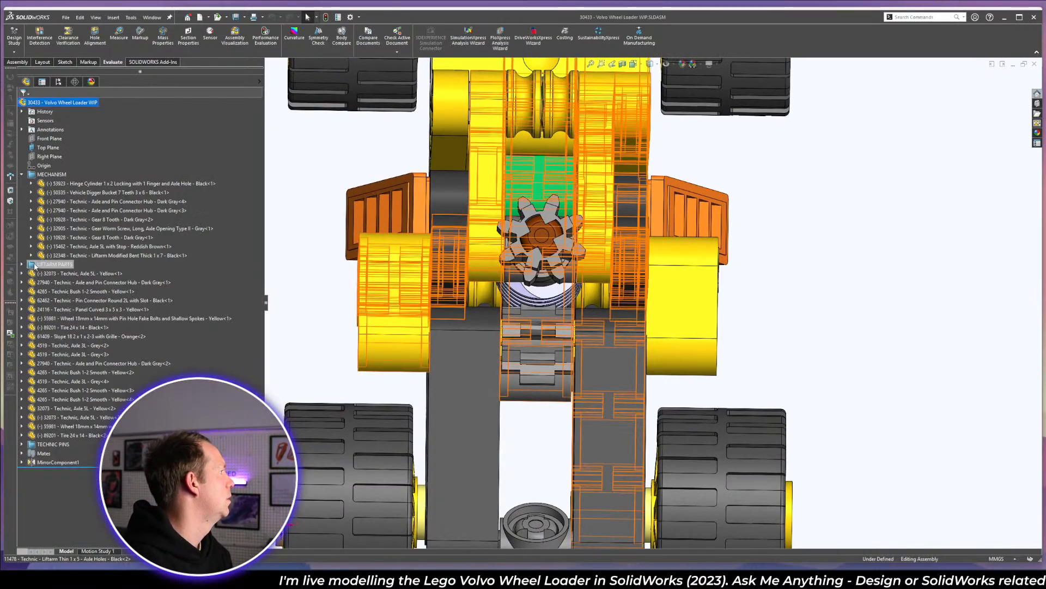
- Suppress MirrorComponent1 and inspect the thin liftarm joint beside the connector hub below the upper gear
{"action": "left_click", "coordinate": [58, 462]}
{"action": "left_click", "coordinate": [77, 437]}
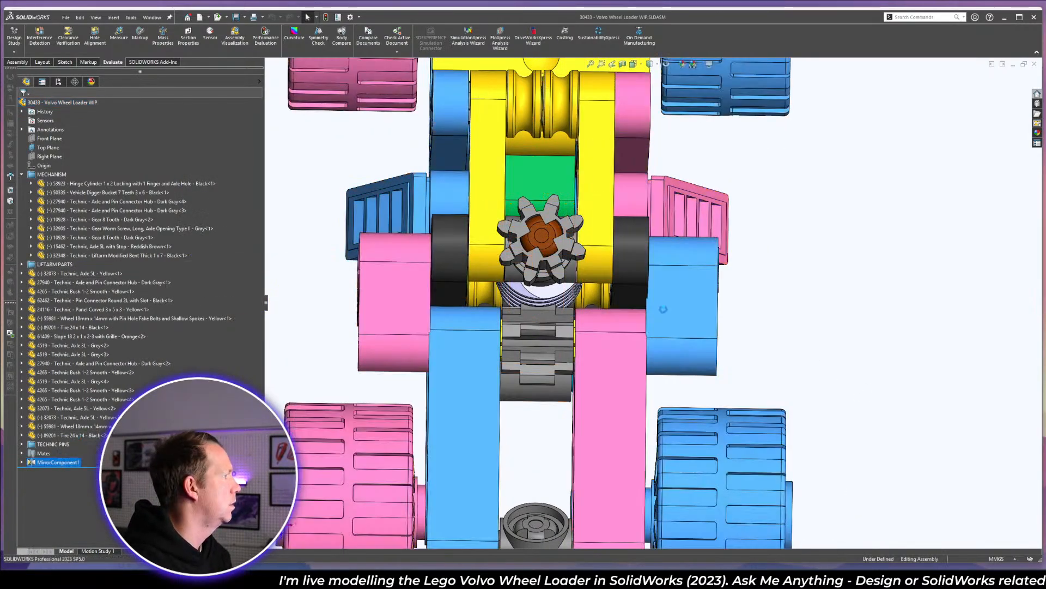
{"action": "scroll", "coordinate": [649, 272], "scroll_direction": "up", "scroll_amount": 1}
{"action": "middle_click_drag", "start_coordinate": [549, 276], "coordinate": [545, 209]}
{"action": "middle_click_drag", "start_coordinate": [485, 338], "coordinate": [419, 304]}
{"action": "scroll", "coordinate": [523, 420], "scroll_direction": "down", "scroll_amount": 5}
{"action": "scroll", "coordinate": [586, 365], "scroll_direction": "down", "scroll_amount": 6}
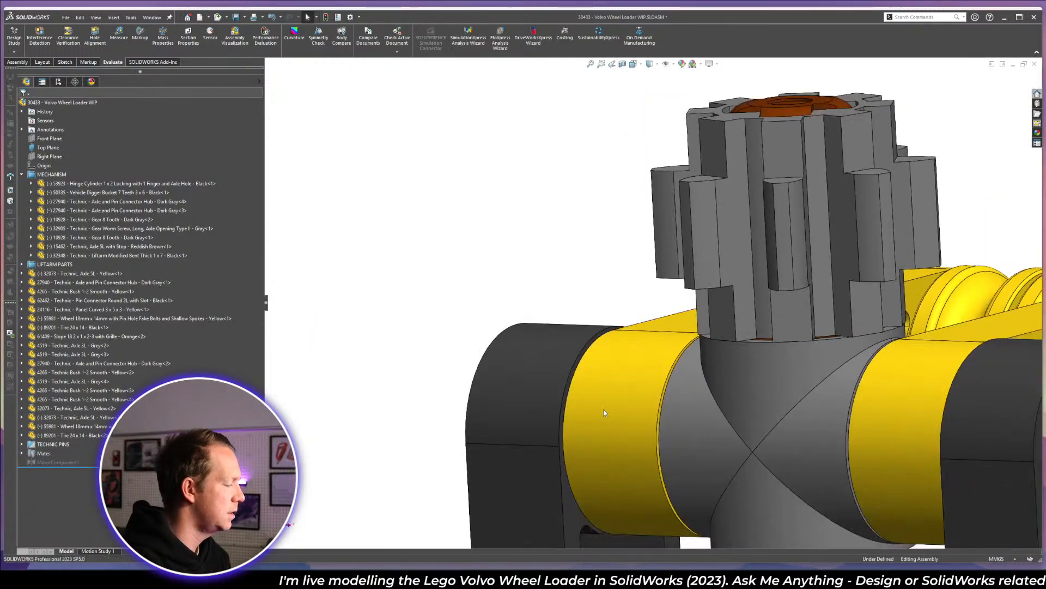
- Measure the rounded end faces of the black thin 1 x 5 liftarm and the adjoining yellow thin 1 x 3 liftarm
{"action": "scroll", "coordinate": [603, 410], "scroll_direction": "down", "scroll_amount": 1}
{"action": "key", "text": "m"}
{"action": "left_click", "coordinate": [552, 342]}
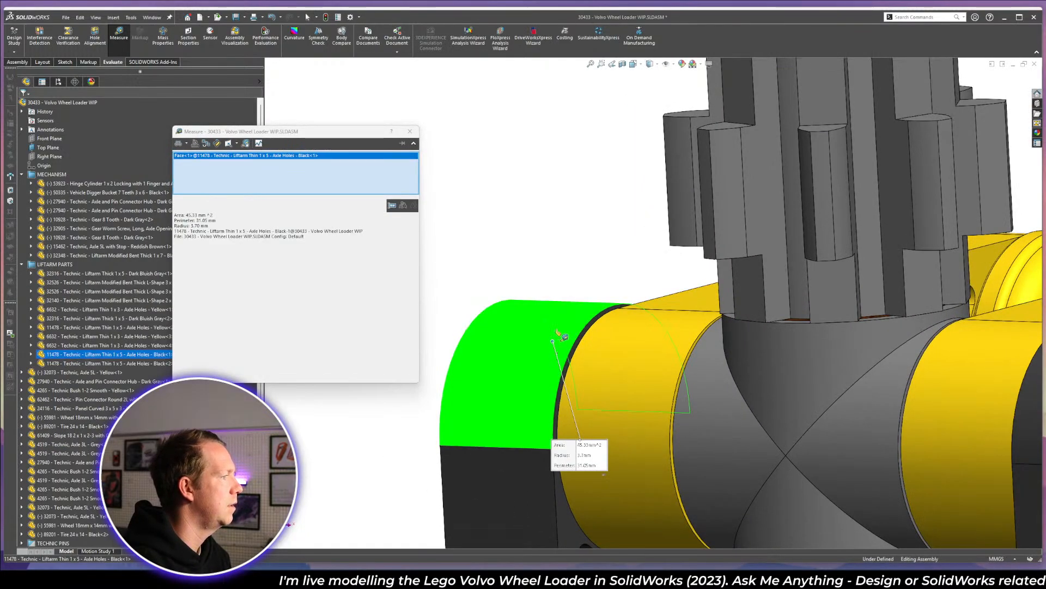
{"action": "left_click", "coordinate": [646, 361]}
{"action": "scroll", "coordinate": [681, 303], "scroll_direction": "up", "scroll_amount": 5}
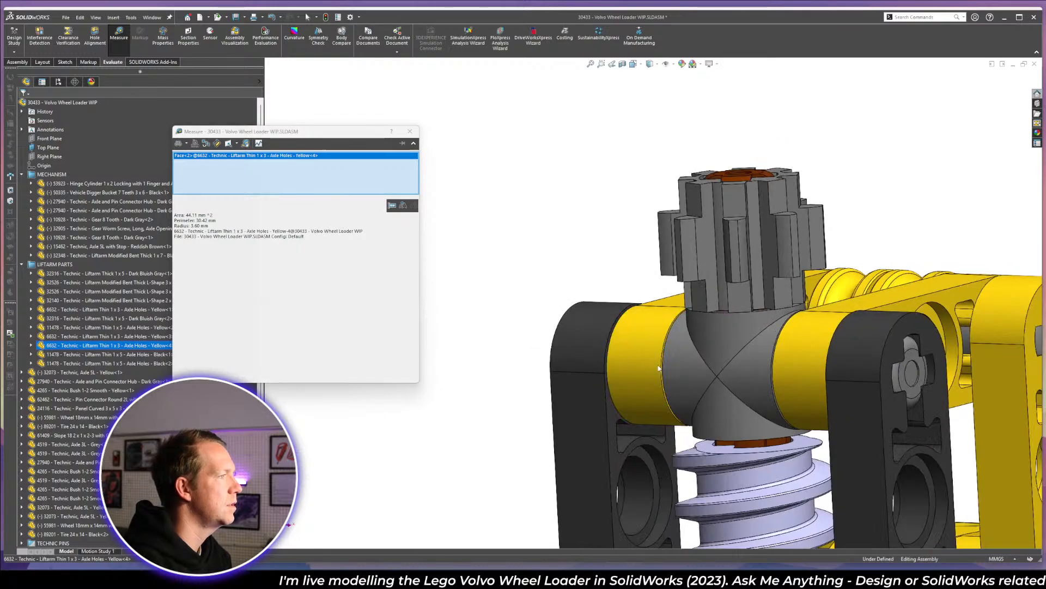
{"action": "key", "text": "Escape"}
- Open the yellow thin 1 x 3 liftarm beside the connector hub as its own part document
{"action": "mouse_move", "coordinate": [622, 338]}
{"action": "middle_mouse_down"}
{"action": "mouse_move", "coordinate": [663, 370]}
{"action": "mouse_move", "coordinate": [673, 362]}
{"action": "mouse_move", "coordinate": [634, 327]}
{"action": "middle_mouse_up"}
{"action": "left_click", "coordinate": [632, 315]}
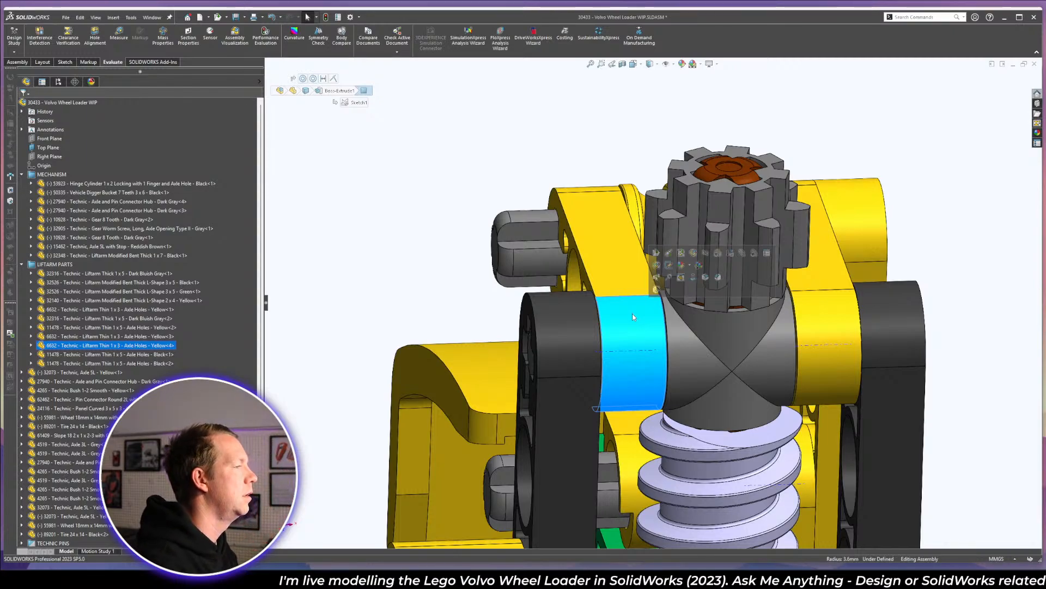
{"action": "double_click", "coordinate": [634, 317]}
{"action": "left_click", "coordinate": [725, 121]}
{"action": "scroll", "coordinate": [649, 300], "scroll_direction": "up", "scroll_amount": 2}
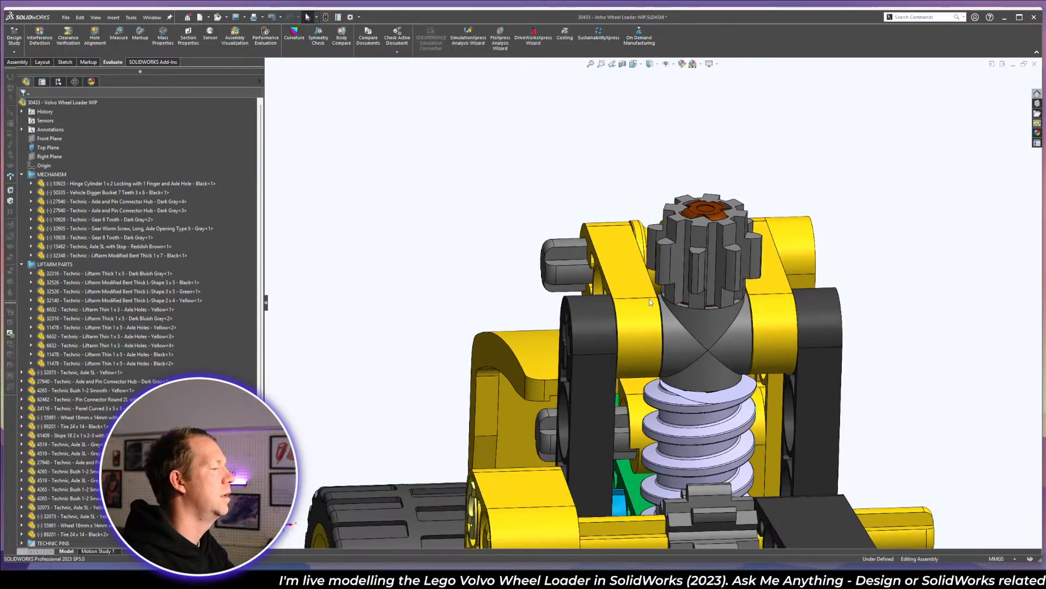
{"action": "middle_click_drag", "start_coordinate": [649, 299], "coordinate": [643, 318]}
{"action": "left_click", "coordinate": [648, 319]}
{"action": "left_click", "coordinate": [671, 264]}
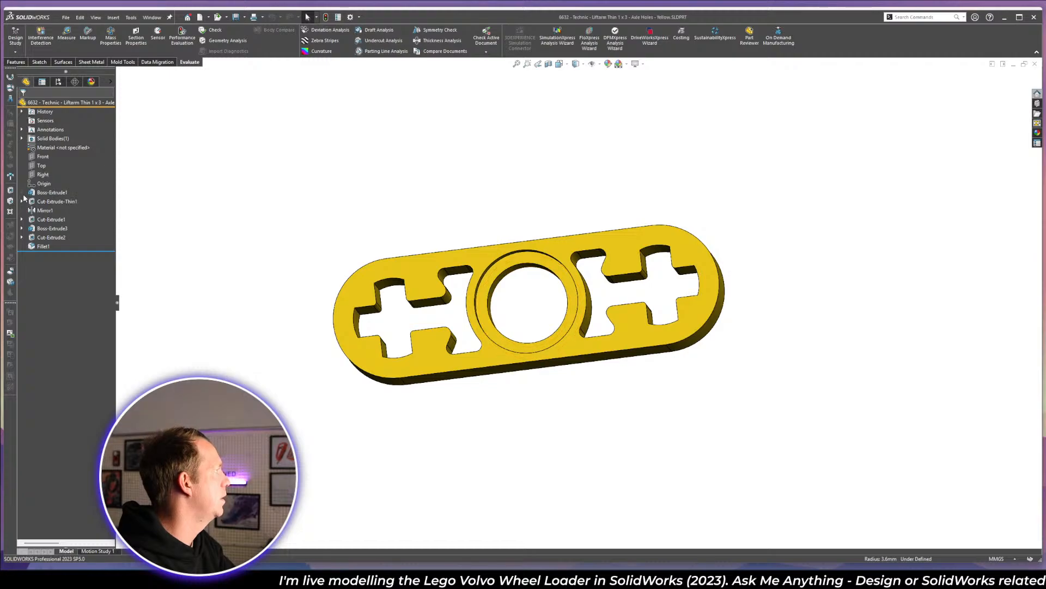
- Edit the base extrusion's sketch and set the liftarm's outer end radius to 3.7 mm
{"action": "left_click", "coordinate": [22, 193]}
{"action": "left_click", "coordinate": [54, 201]}
{"action": "left_click", "coordinate": [60, 179]}
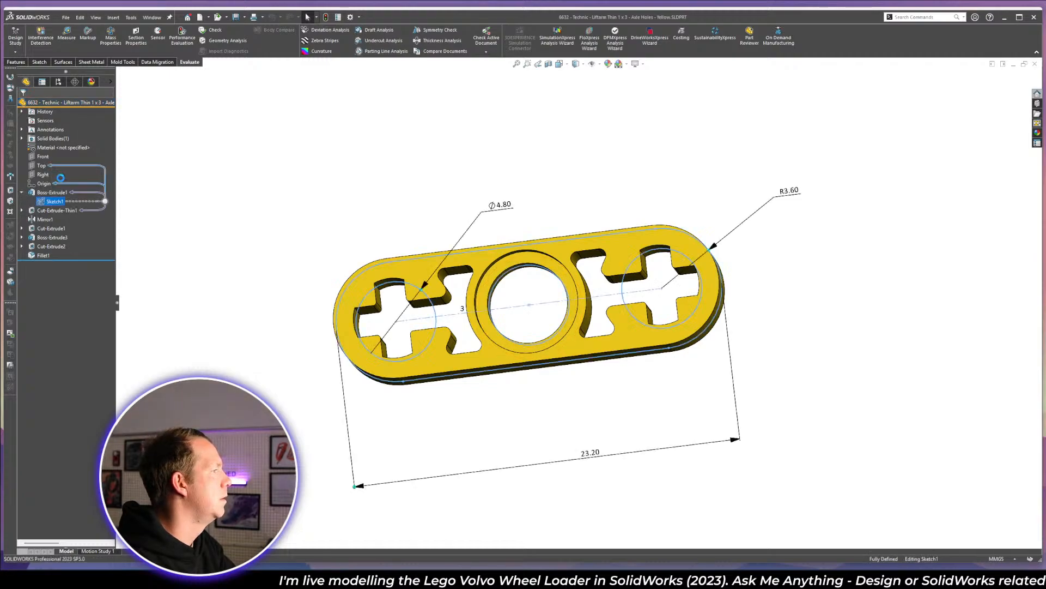
{"action": "double_click", "coordinate": [793, 191]}
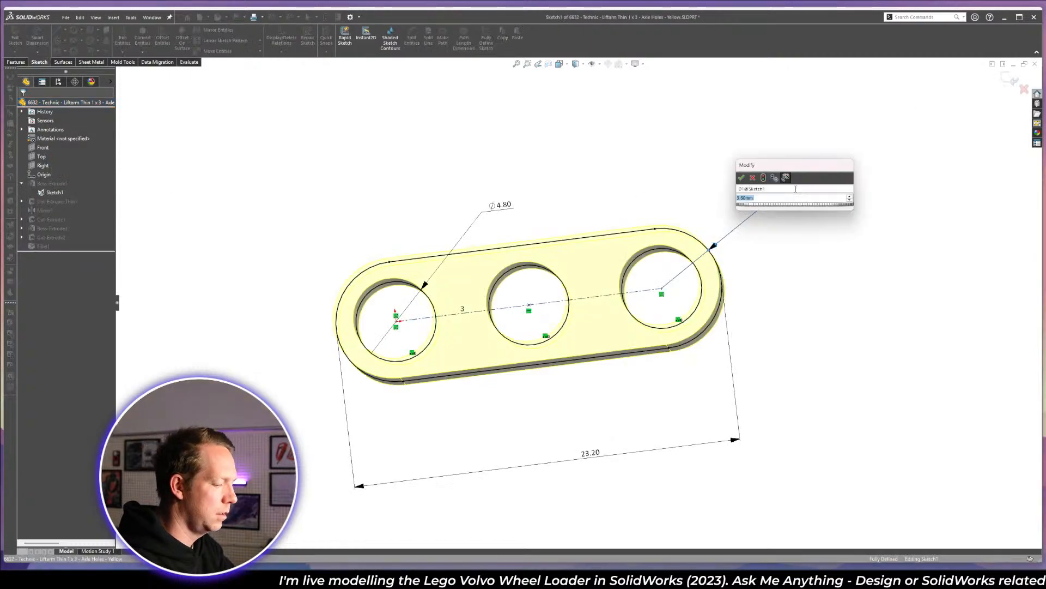
{"action": "type", "text": "3.7"}
{"action": "key", "text": "Return"}
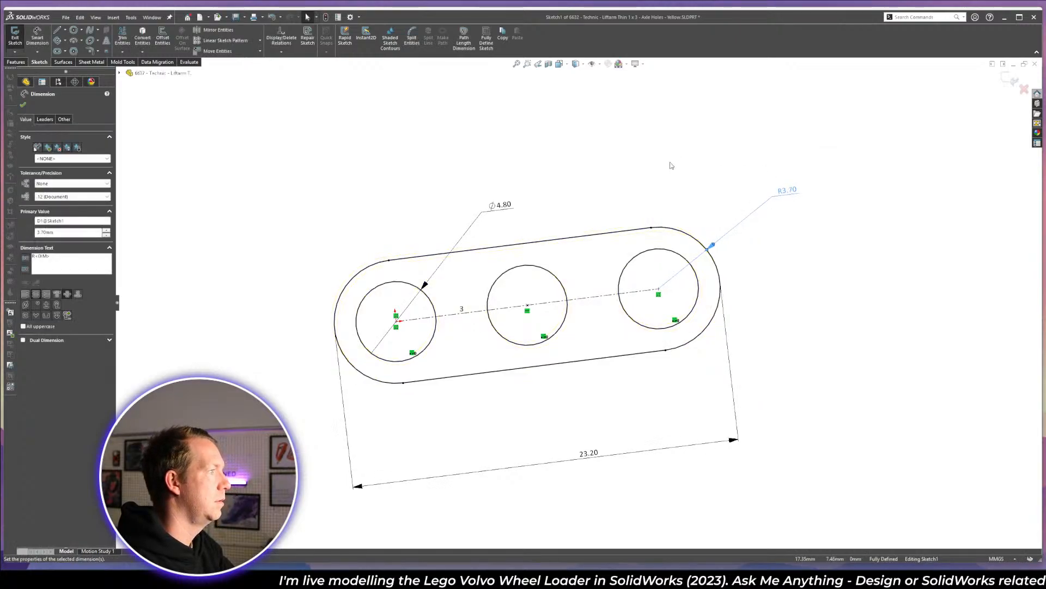
{"action": "left_click", "coordinate": [672, 165]}
- Add a driven dimension between the middle and outer hole centres, edit the liftarm sketch's overall length dimension, and leave the sketch
{"action": "left_click", "coordinate": [553, 274]}
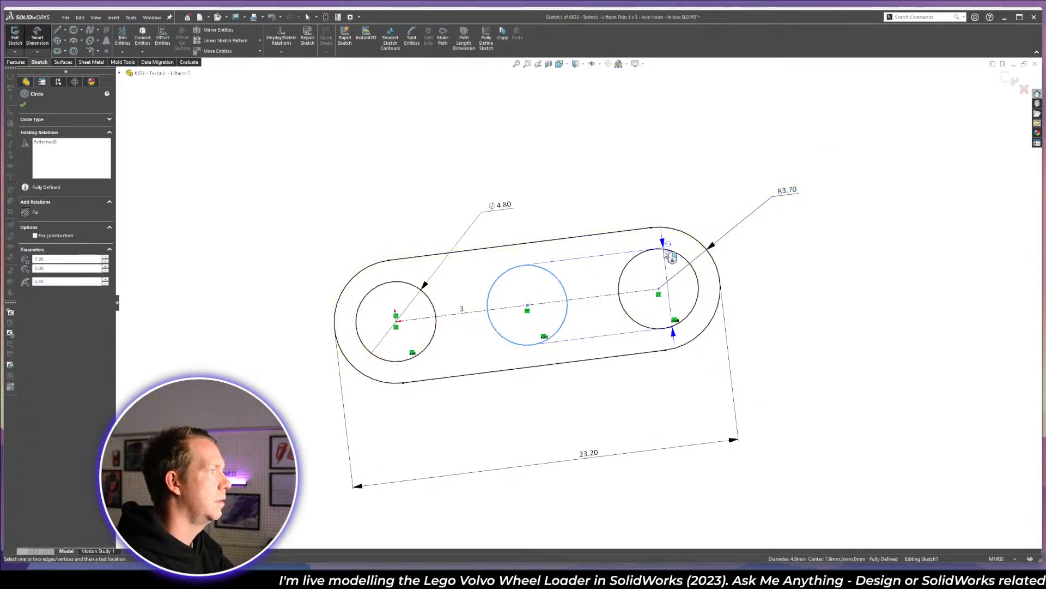
{"action": "left_click", "coordinate": [666, 249]}
{"action": "left_click", "coordinate": [607, 211]}
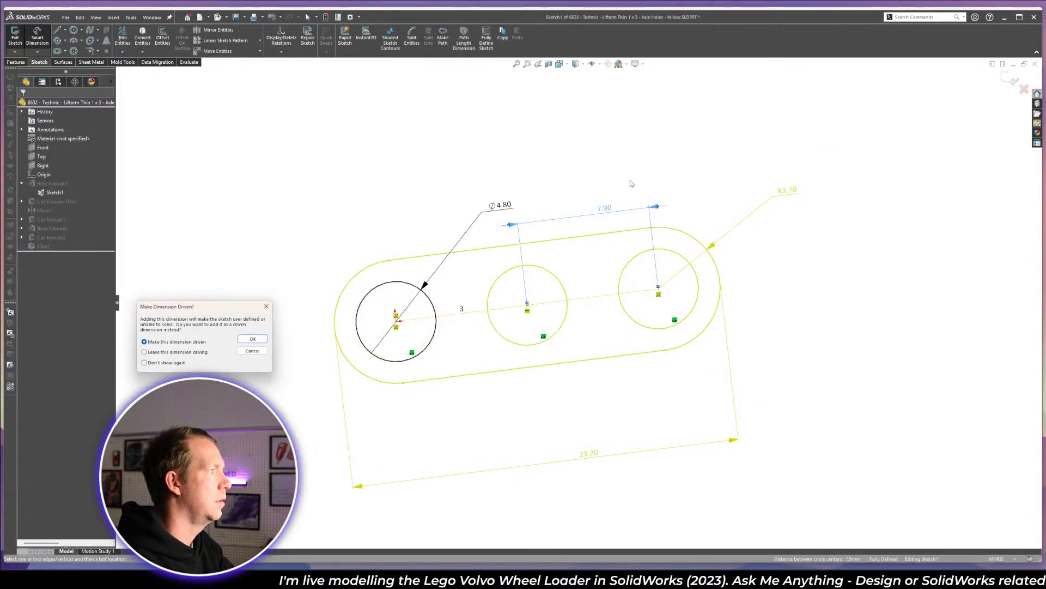
{"action": "left_click", "coordinate": [254, 339]}
{"action": "left_click", "coordinate": [593, 456]}
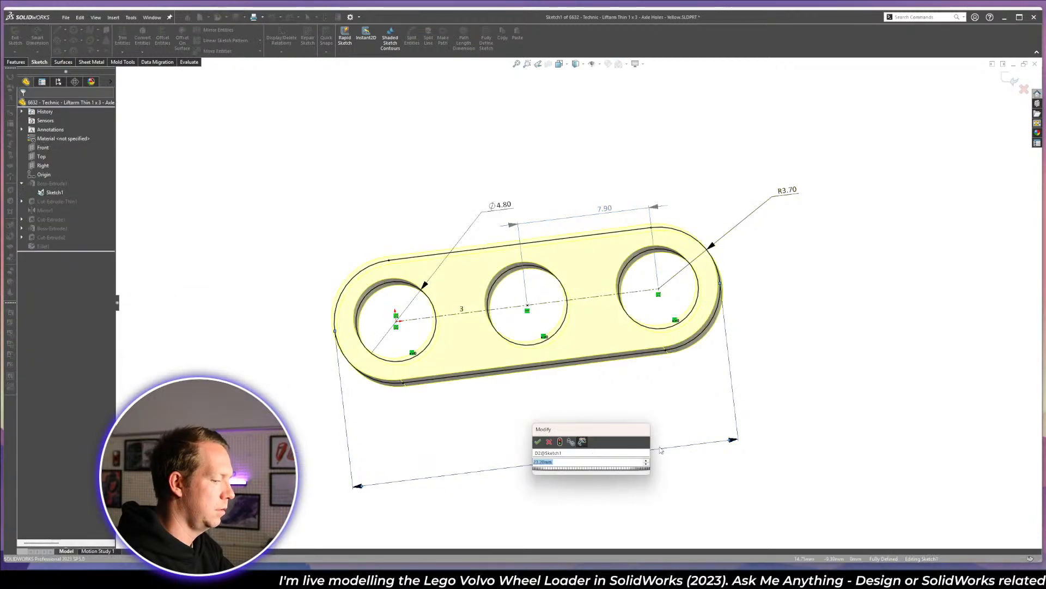
{"action": "key", "text": "Return"}
{"action": "left_click", "coordinate": [834, 296]}
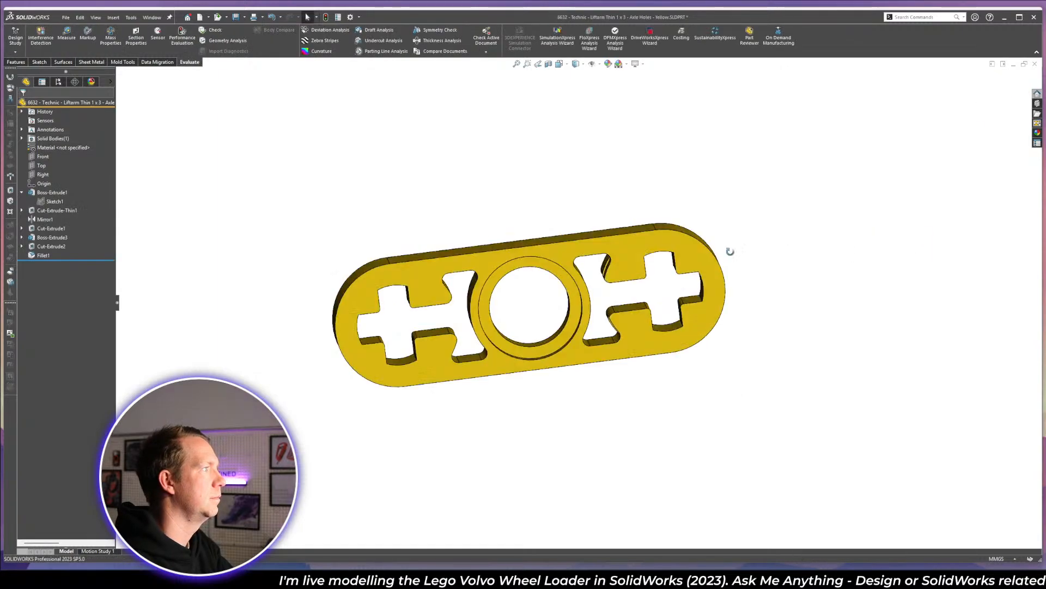
- Return to the wheel loader assembly and measure the connector hub's cylindrical face beside the yellow thin 1 x 3 liftarm
{"action": "key", "text": "ctrl+Tab"}
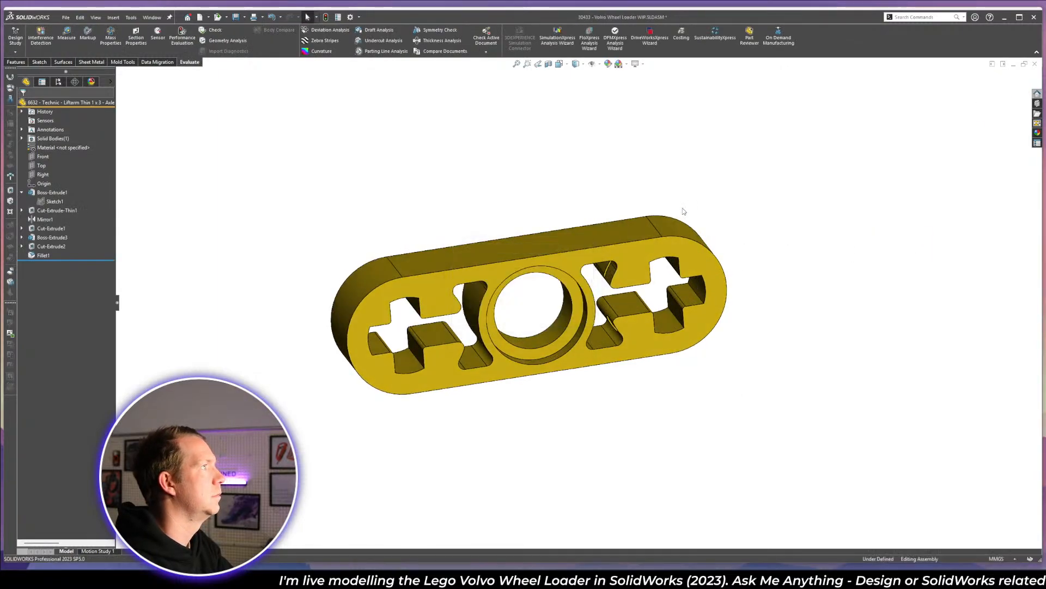
{"action": "scroll", "coordinate": [638, 319], "scroll_direction": "down", "scroll_amount": 8}
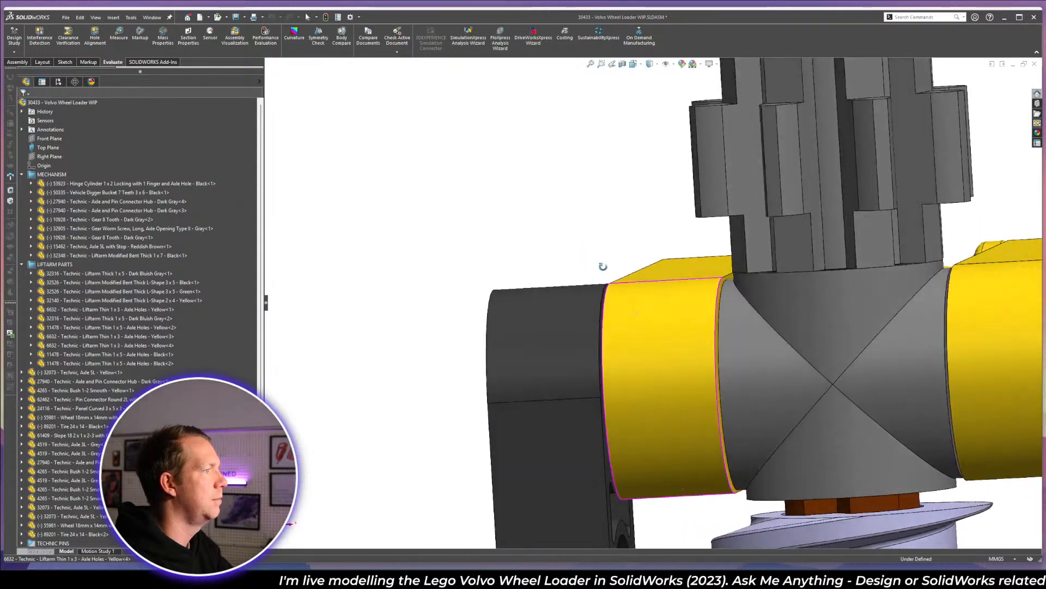
{"action": "scroll", "coordinate": [671, 272], "scroll_direction": "up", "scroll_amount": 3}
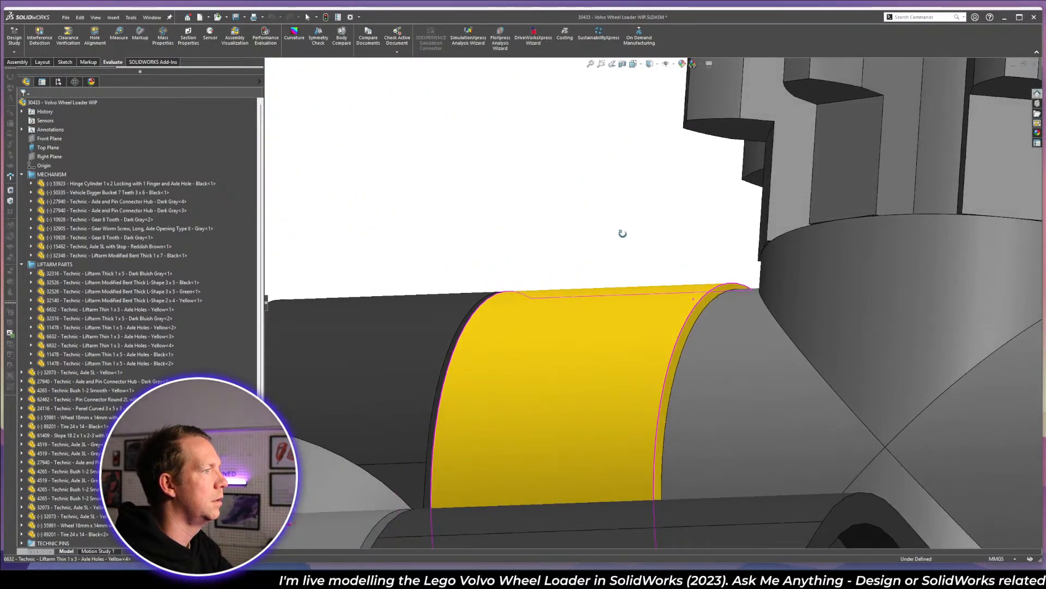
{"action": "left_click", "coordinate": [724, 338]}
{"action": "key", "text": "m"}
{"action": "scroll", "coordinate": [728, 341], "scroll_direction": "up", "scroll_amount": 3}
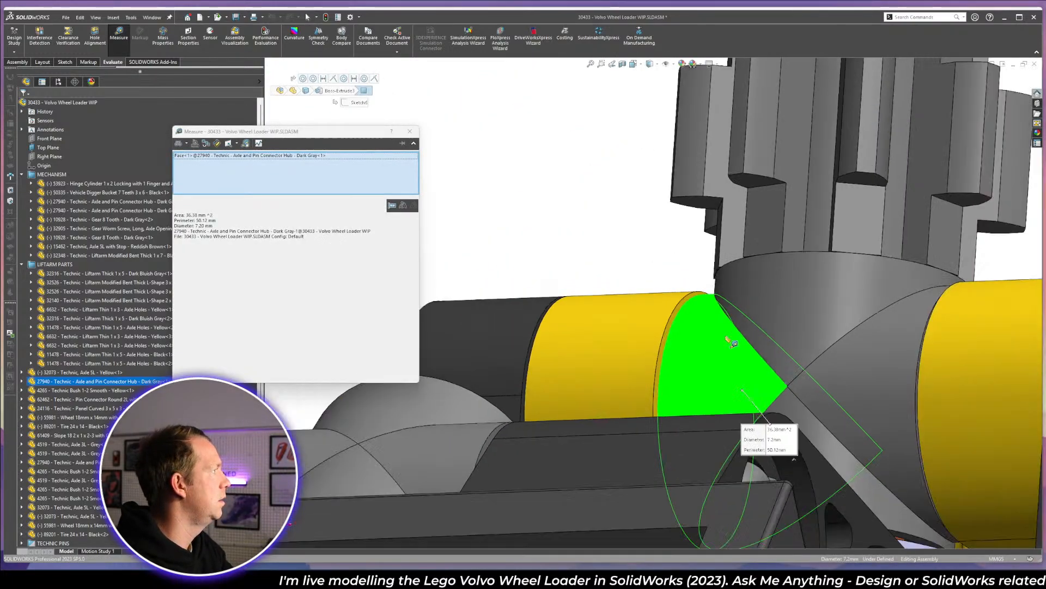
{"action": "key", "text": "Escape"}
- Examine the loader's liftarm joints and the rounded end of the yellow thin 1 x 3 liftarm beside the curved panel
{"action": "scroll", "coordinate": [725, 334], "scroll_direction": "up", "scroll_amount": 6}
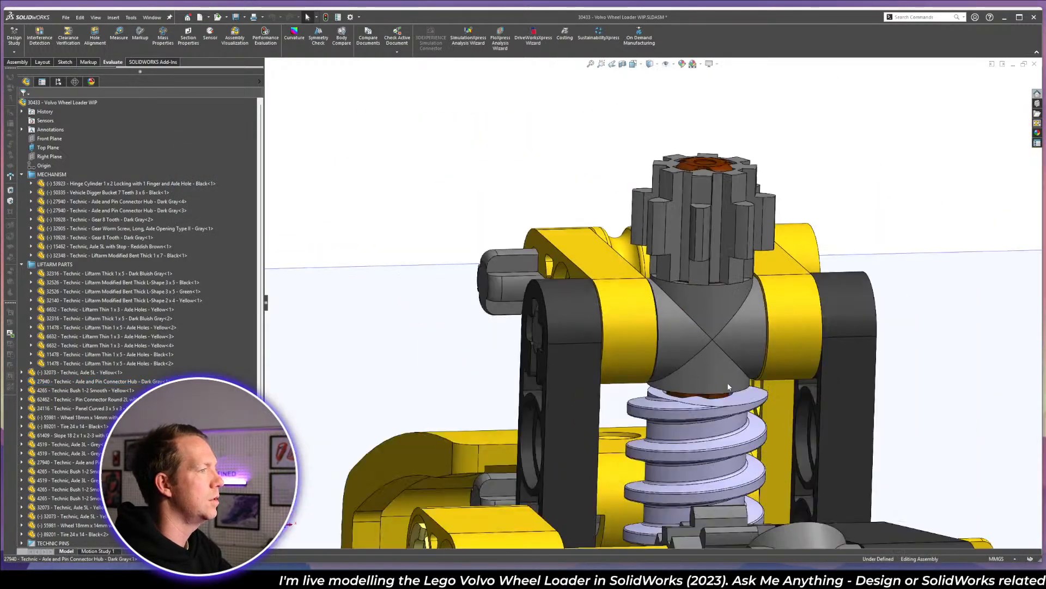
{"action": "scroll", "coordinate": [729, 386], "scroll_direction": "up", "scroll_amount": 3}
{"action": "middle_click_drag", "start_coordinate": [729, 387], "coordinate": [764, 357]}
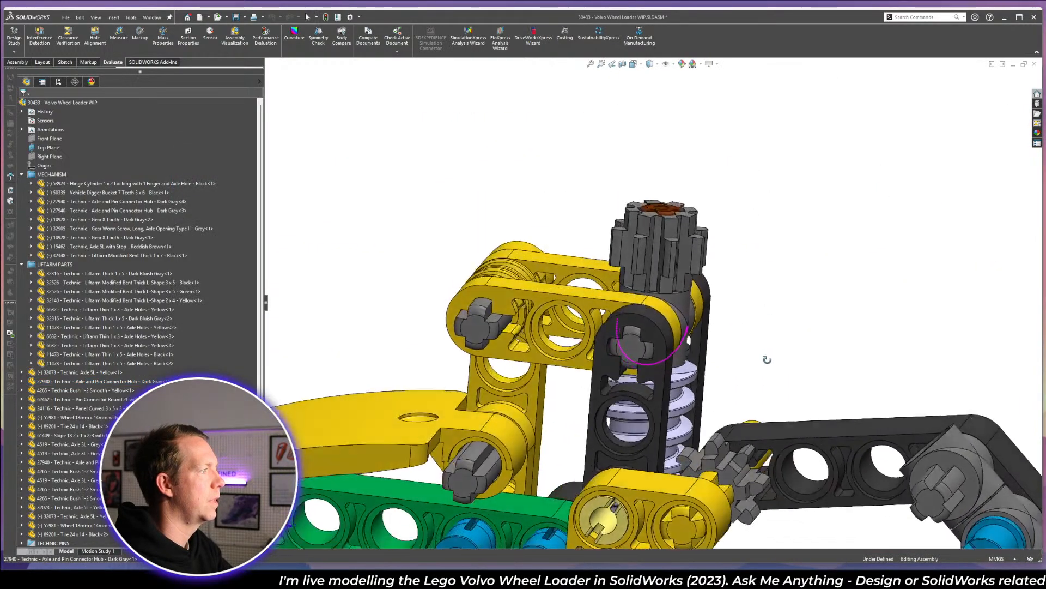
{"action": "scroll", "coordinate": [515, 312], "scroll_direction": "down", "scroll_amount": 6}
{"action": "scroll", "coordinate": [515, 312], "scroll_direction": "up", "scroll_amount": 10}
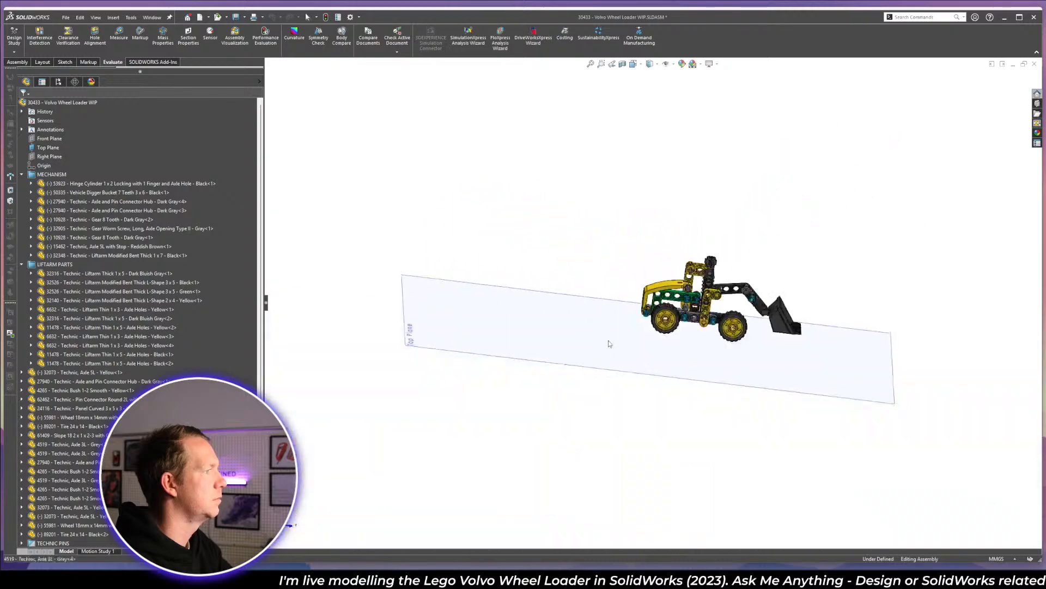
{"action": "middle_click_drag", "start_coordinate": [610, 343], "coordinate": [703, 416]}
{"action": "scroll", "coordinate": [736, 298], "scroll_direction": "down", "scroll_amount": 3}
{"action": "middle_click_drag", "start_coordinate": [736, 299], "coordinate": [590, 335]}
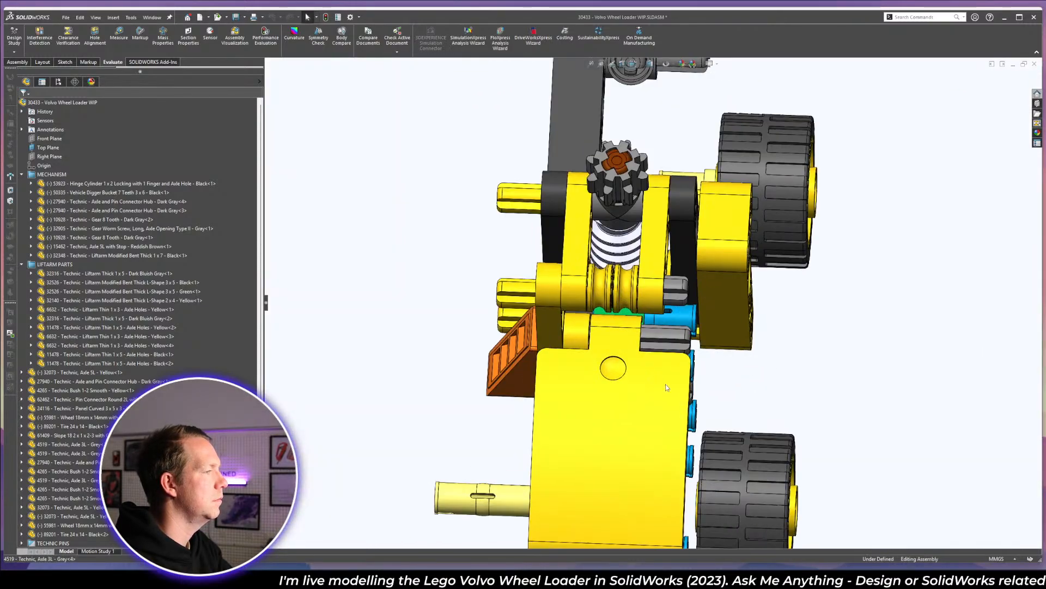
{"action": "scroll", "coordinate": [591, 335], "scroll_direction": "down", "scroll_amount": 6}
{"action": "scroll", "coordinate": [591, 335], "scroll_direction": "down", "scroll_amount": 4}
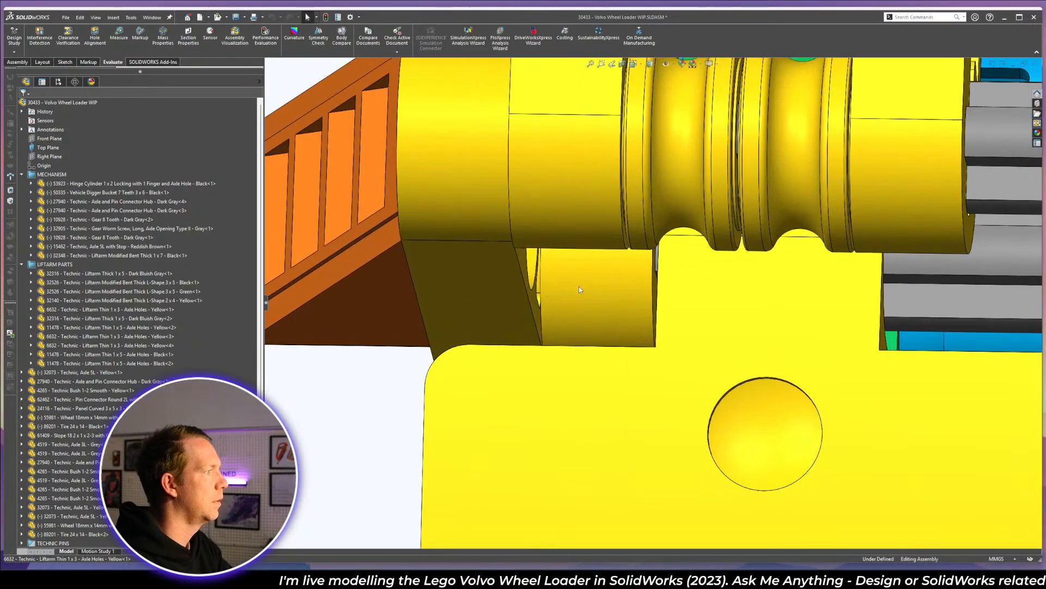
{"action": "left_click", "coordinate": [579, 286]}
{"action": "scroll", "coordinate": [567, 306], "scroll_direction": "down", "scroll_amount": 2}
{"action": "scroll", "coordinate": [573, 253], "scroll_direction": "up", "scroll_amount": 3}
{"action": "mouse_move", "coordinate": [588, 308]}
{"action": "middle_mouse_down"}
{"action": "mouse_move", "coordinate": [600, 329]}
{"action": "mouse_move", "coordinate": [588, 298]}
{"action": "middle_mouse_up"}
{"action": "scroll", "coordinate": [589, 297], "scroll_direction": "up", "scroll_amount": 10}
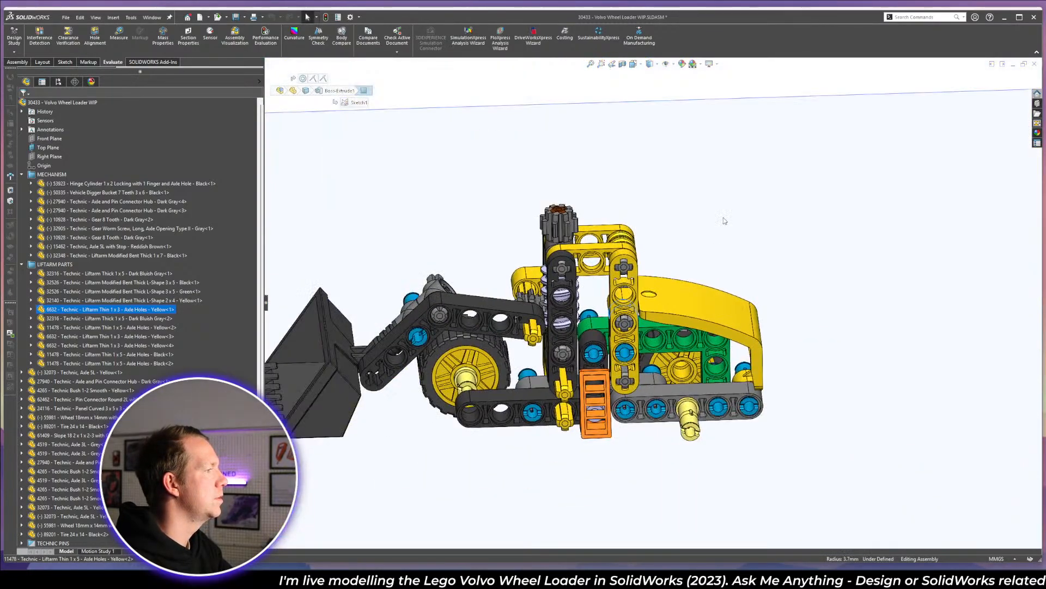
{"action": "left_click", "coordinate": [724, 218]}
{"action": "middle_click_drag", "start_coordinate": [724, 217], "coordinate": [818, 246]}
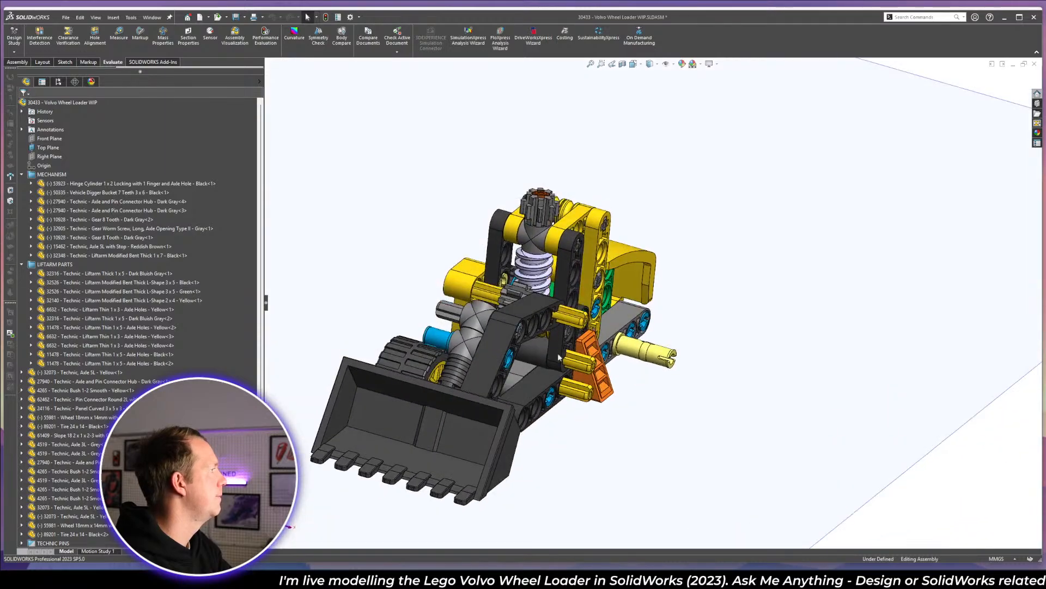
- Unsuppress MirrorComponent1 to bring back the mirrored wheels and liftarms
{"action": "scroll", "coordinate": [82, 327], "scroll_direction": "down", "scroll_amount": 1}
{"action": "left_click", "coordinate": [54, 536]}
{"action": "left_click", "coordinate": [73, 512]}
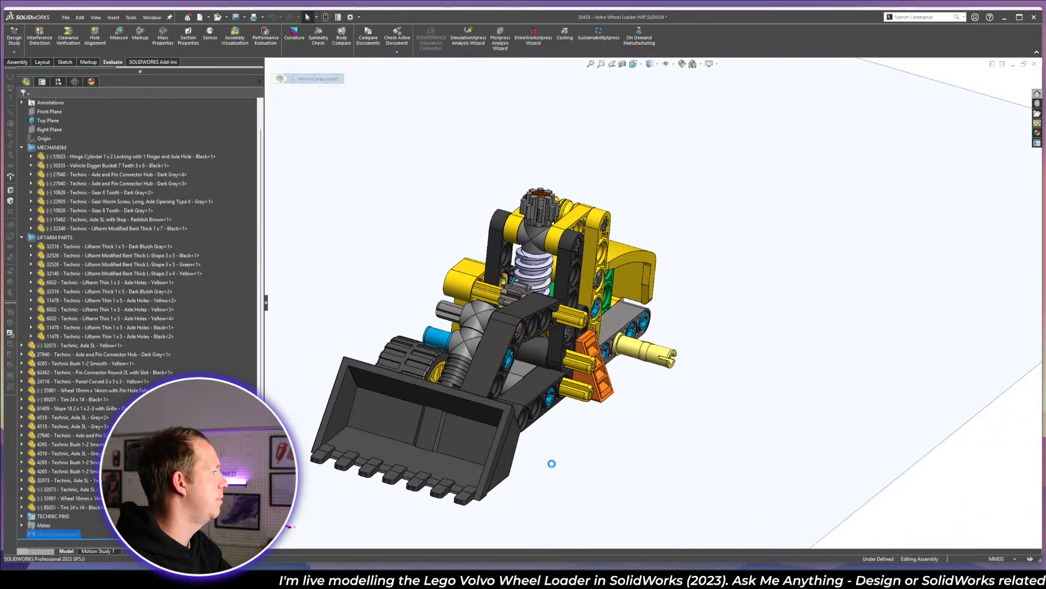
- View the assembly from the top and hide the Top Plane
{"action": "key", "text": "space"}
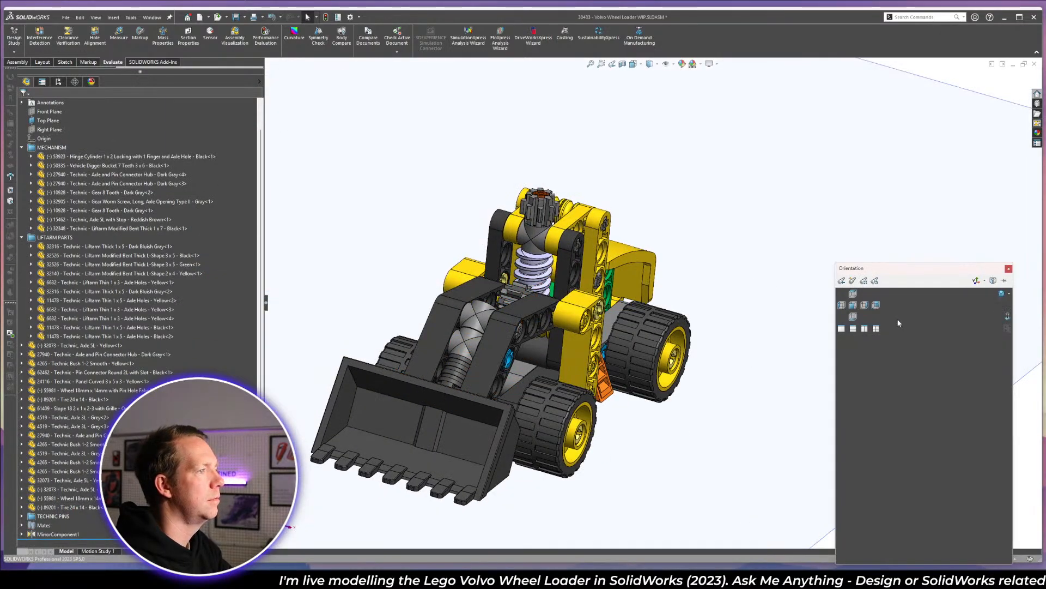
{"action": "left_click", "coordinate": [853, 294]}
{"action": "scroll", "coordinate": [748, 345], "scroll_direction": "up", "scroll_amount": 6}
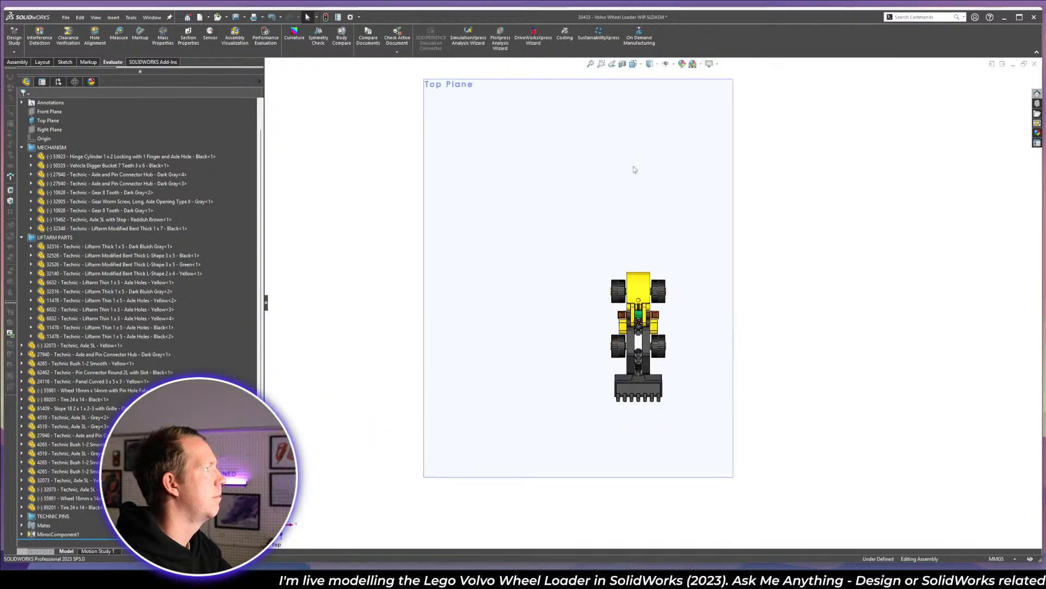
{"action": "left_click", "coordinate": [50, 120]}
{"action": "left_click", "coordinate": [77, 108]}
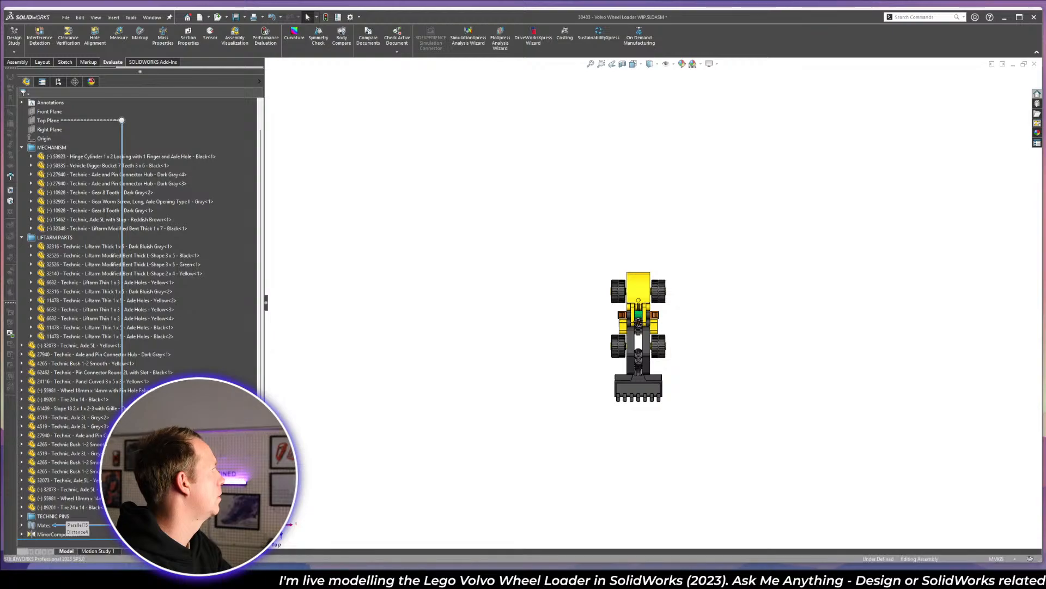
- Change the coincident mate between the yellow 2 x 4 L-shape liftarm and the black thin 1 x 5 liftarm to a 0.2 mm distance mate
{"action": "scroll", "coordinate": [643, 305], "scroll_direction": "down", "scroll_amount": 10}
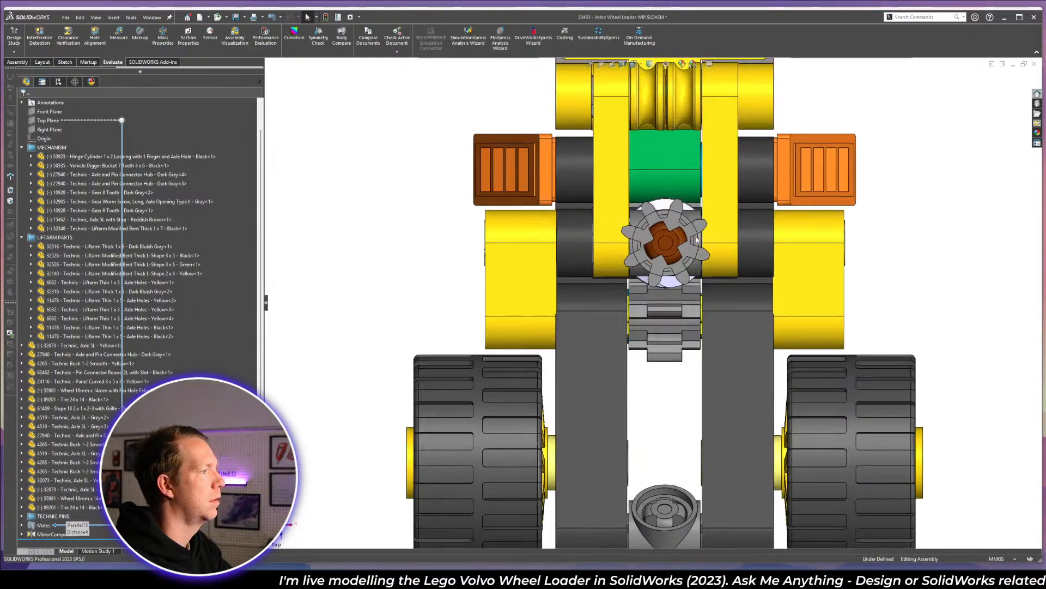
{"action": "left_click", "coordinate": [849, 253]}
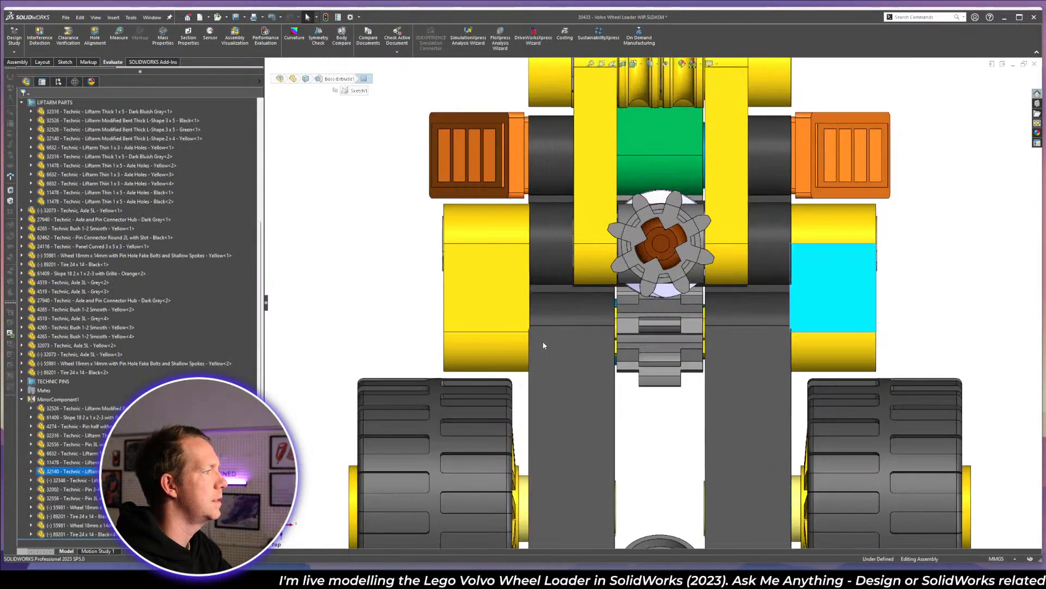
{"action": "left_click", "coordinate": [497, 316]}
{"action": "left_click", "coordinate": [568, 356]}
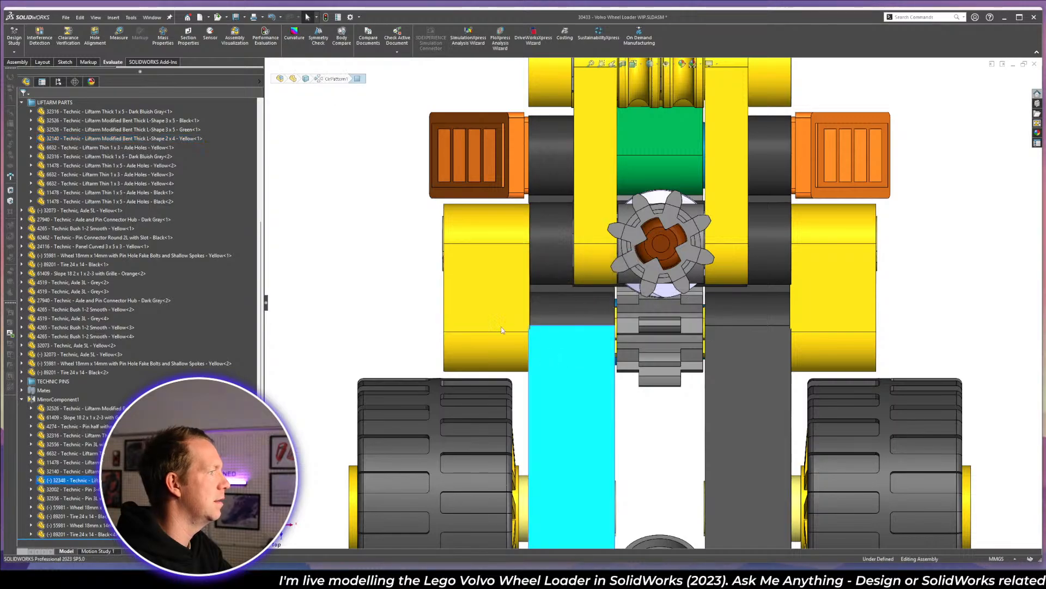
{"action": "left_click", "coordinate": [502, 322]}
{"action": "mouse_move", "coordinate": [504, 323]}
{"action": "middle_mouse_down"}
{"action": "mouse_move", "coordinate": [524, 338]}
{"action": "mouse_move", "coordinate": [509, 327]}
{"action": "middle_mouse_up"}
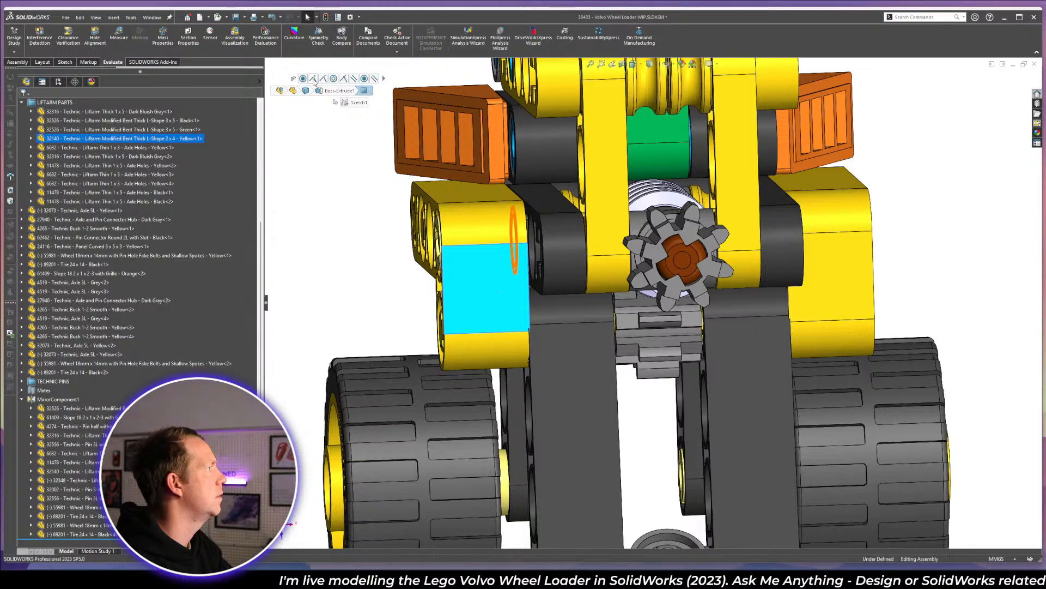
{"action": "left_click", "coordinate": [314, 79]}
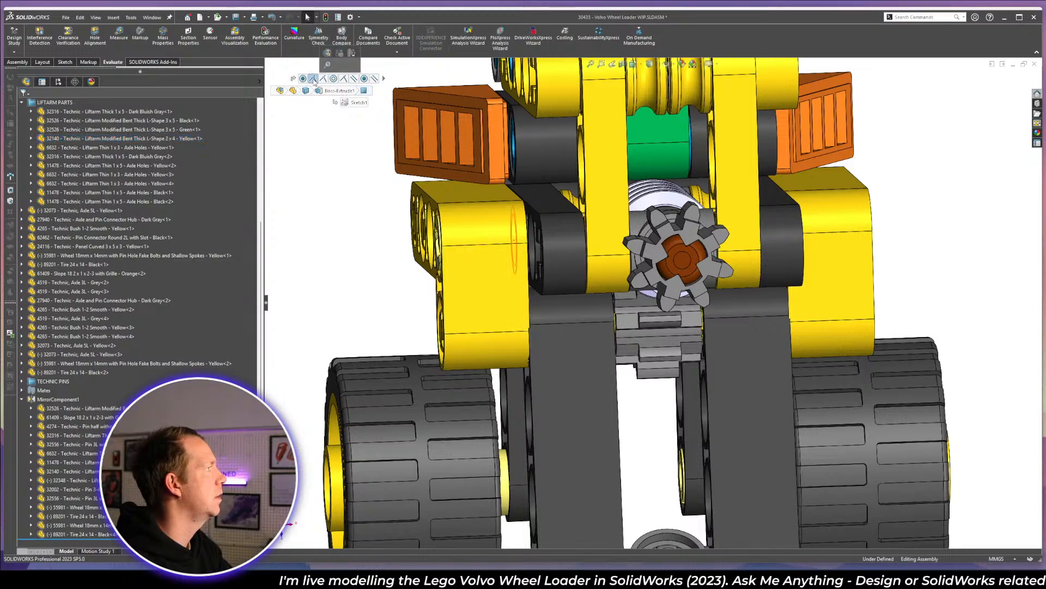
{"action": "left_click", "coordinate": [324, 79]}
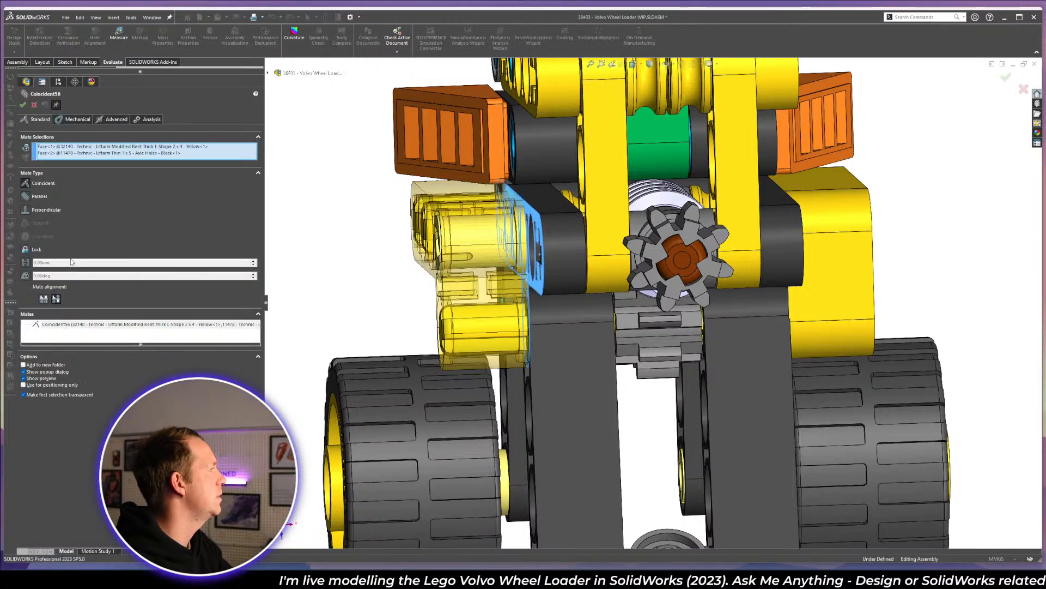
{"action": "left_click", "coordinate": [25, 263]}
{"action": "type", "text": "0.2"}
{"action": "key", "text": "Return"}
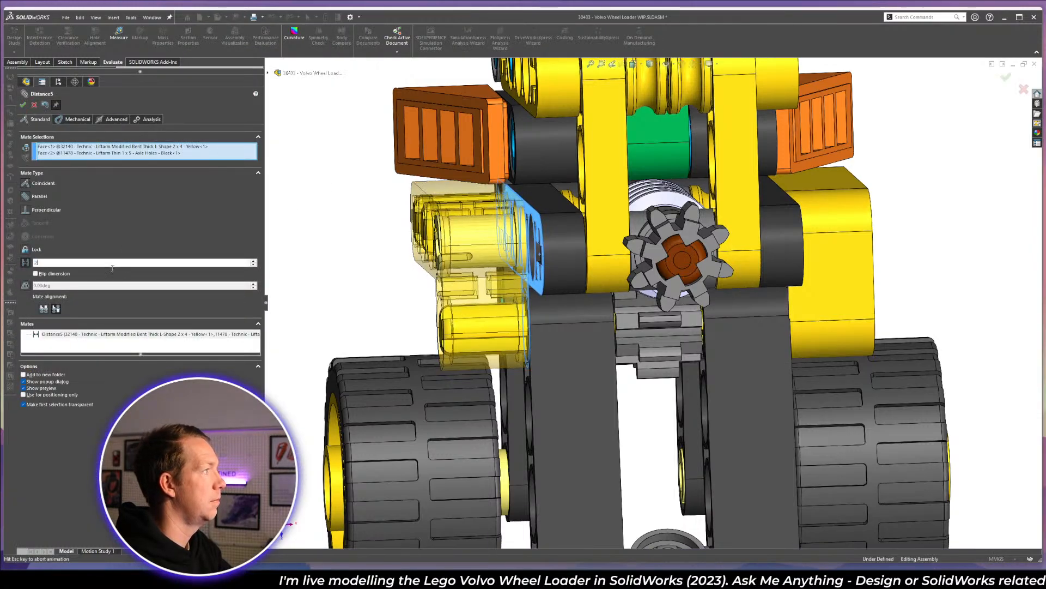
{"action": "left_click", "coordinate": [21, 106]}
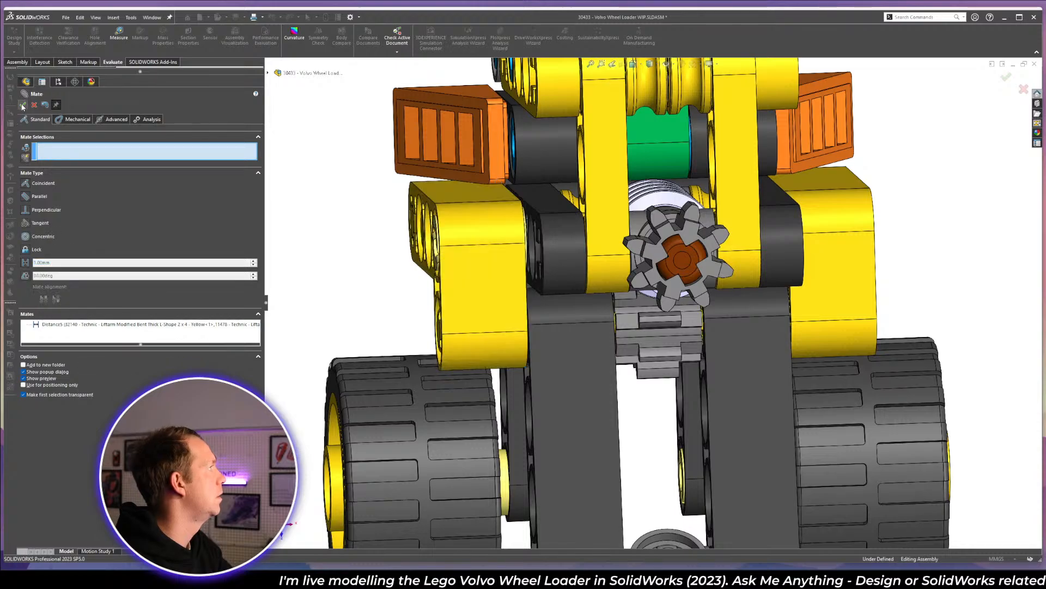
{"action": "left_click", "coordinate": [21, 106]}
- Run interference detection on the whole wheel loader assembly and ignore the first two results
{"action": "middle_click_drag", "start_coordinate": [469, 241], "coordinate": [761, 331]}
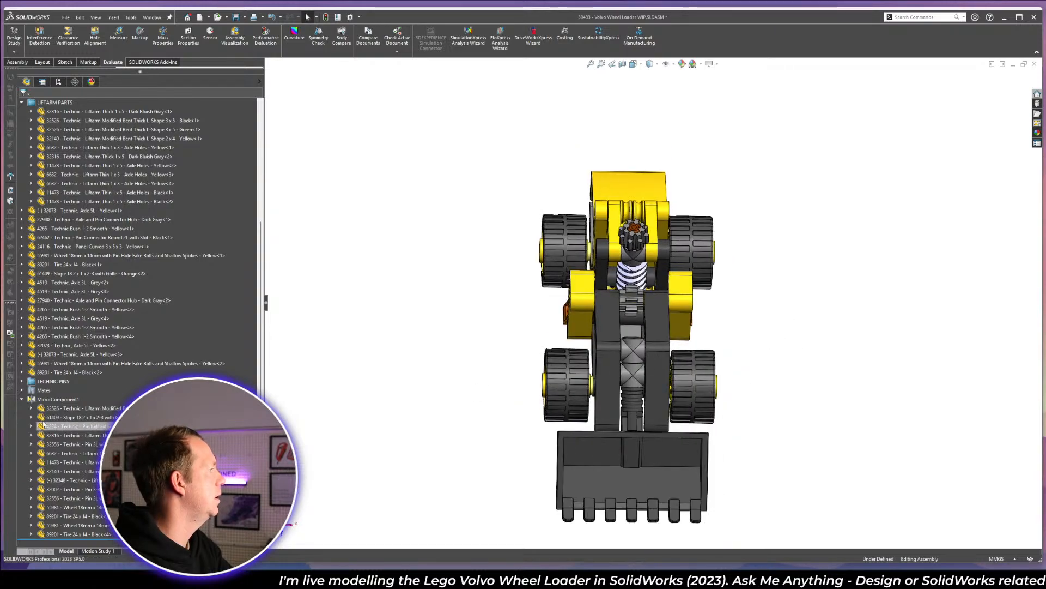
{"action": "left_click", "coordinate": [21, 400]}
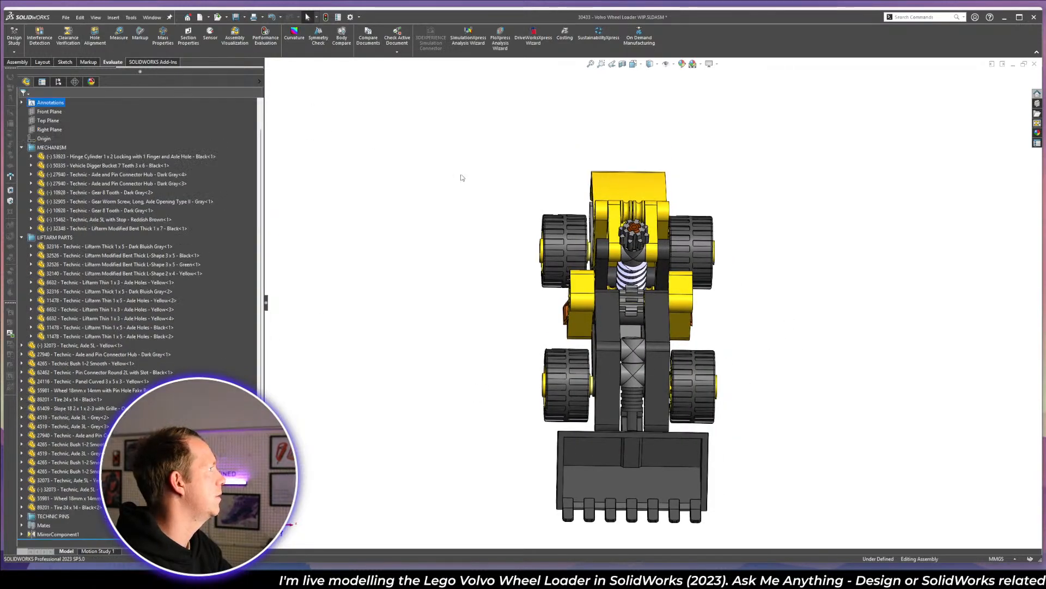
{"action": "left_click", "coordinate": [39, 39]}
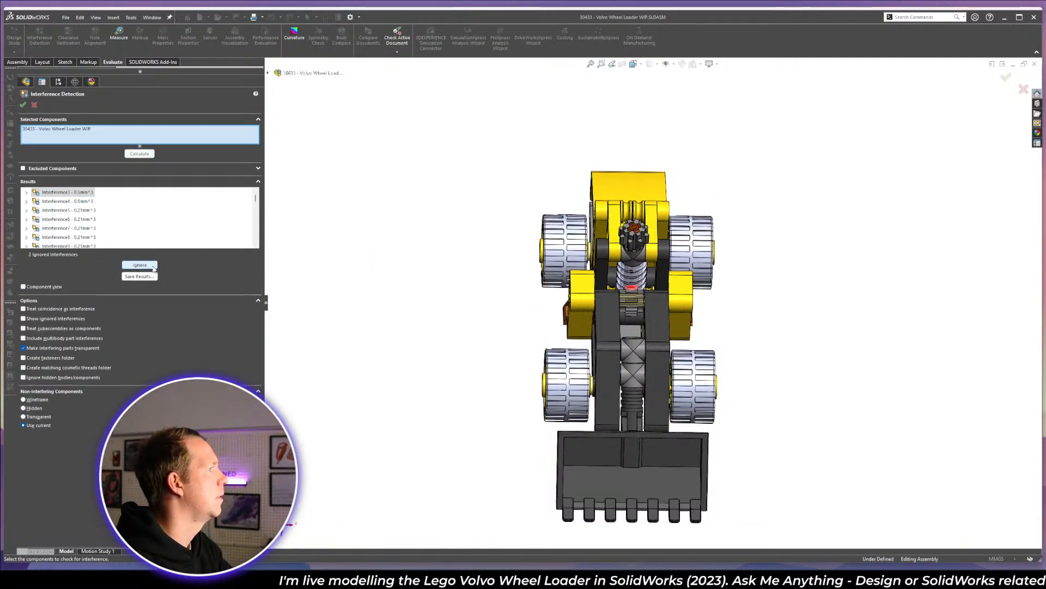
- Inspect the highlighted interference at the bucket's hinge joint and ignore it
{"action": "middle_click_drag", "start_coordinate": [526, 329], "coordinate": [741, 357]}
{"action": "scroll", "coordinate": [741, 357], "scroll_direction": "down", "scroll_amount": 5}
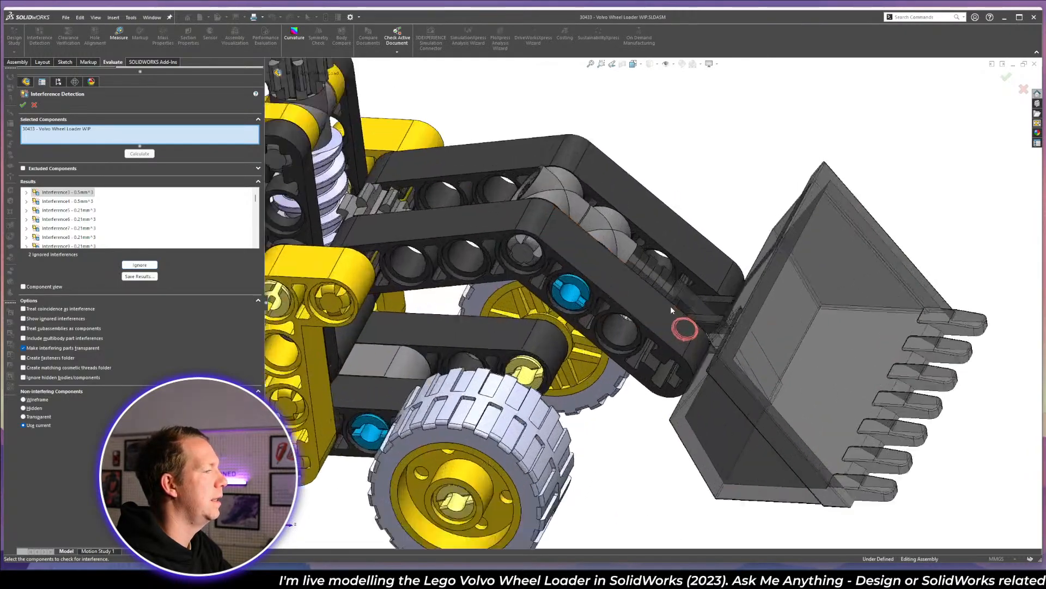
{"action": "scroll", "coordinate": [670, 306], "scroll_direction": "down", "scroll_amount": 3}
{"action": "middle_click_drag", "start_coordinate": [670, 305], "coordinate": [611, 376]}
{"action": "left_click", "coordinate": [143, 265]}
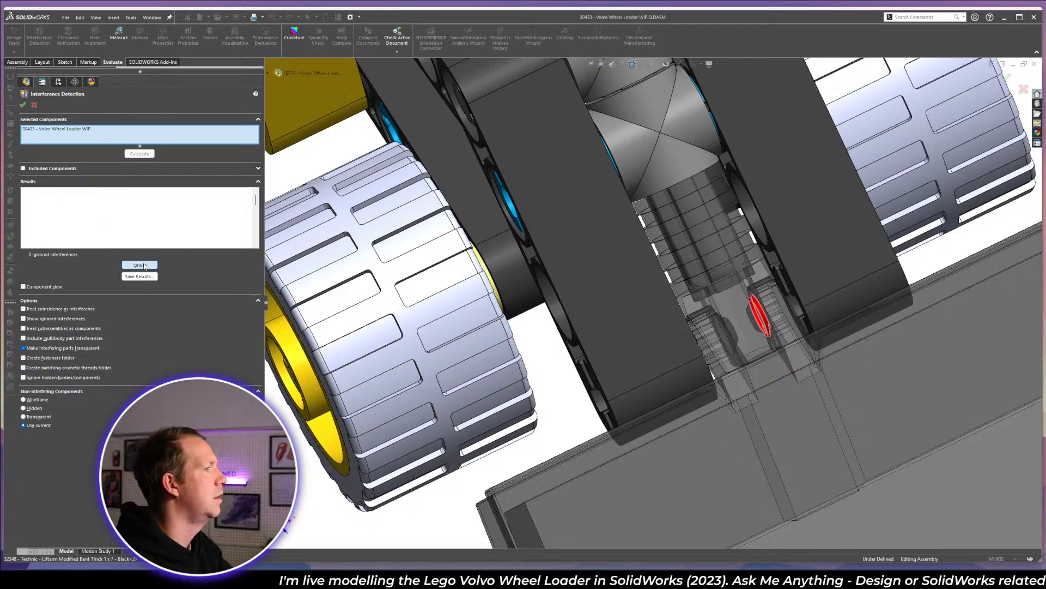
- Examine the highlighted interference at the gear beside the worm screw from close up
{"action": "middle_click_drag", "start_coordinate": [792, 338], "coordinate": [776, 287]}
{"action": "scroll", "coordinate": [775, 305], "scroll_direction": "down", "scroll_amount": 3}
{"action": "middle_click_drag", "start_coordinate": [708, 349], "coordinate": [610, 351]}
{"action": "scroll", "coordinate": [610, 351], "scroll_direction": "down", "scroll_amount": 2}
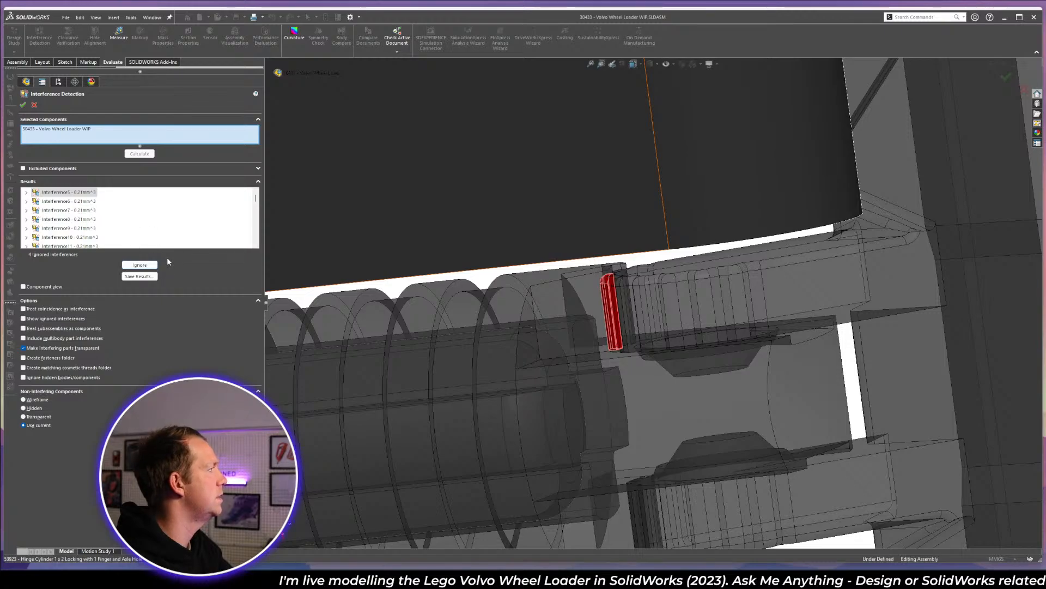
- Select Interference8, inspect the overlap inside the yellow wheel's hub, and close Interference Detection
{"action": "left_click", "coordinate": [69, 211]}
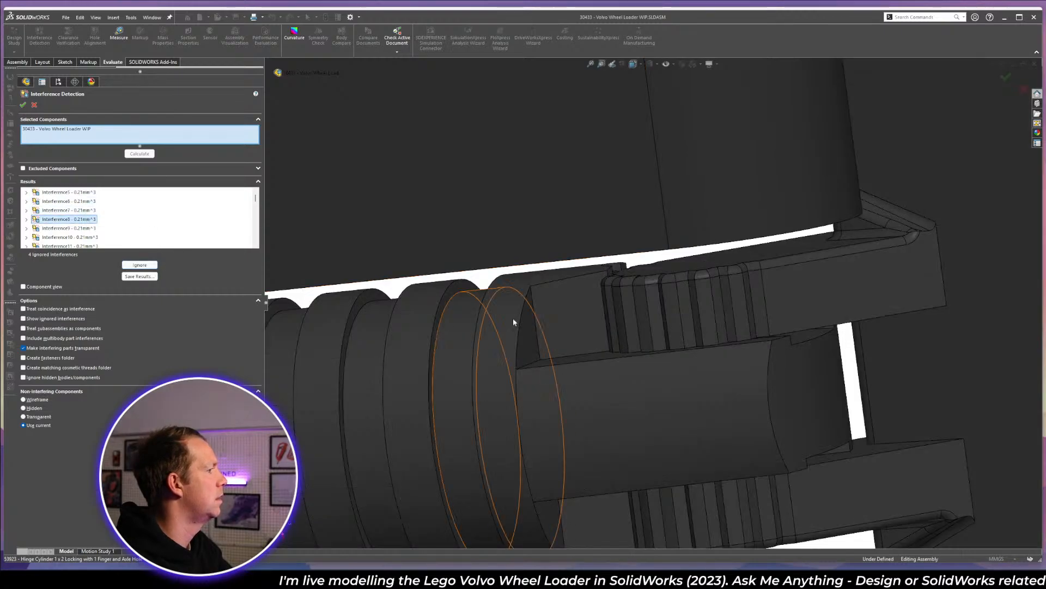
{"action": "scroll", "coordinate": [624, 320], "scroll_direction": "up", "scroll_amount": 6}
{"action": "middle_click_drag", "start_coordinate": [624, 320], "coordinate": [322, 390]}
{"action": "scroll", "coordinate": [558, 368], "scroll_direction": "down", "scroll_amount": 8}
{"action": "scroll", "coordinate": [558, 368], "scroll_direction": "down", "scroll_amount": 4}
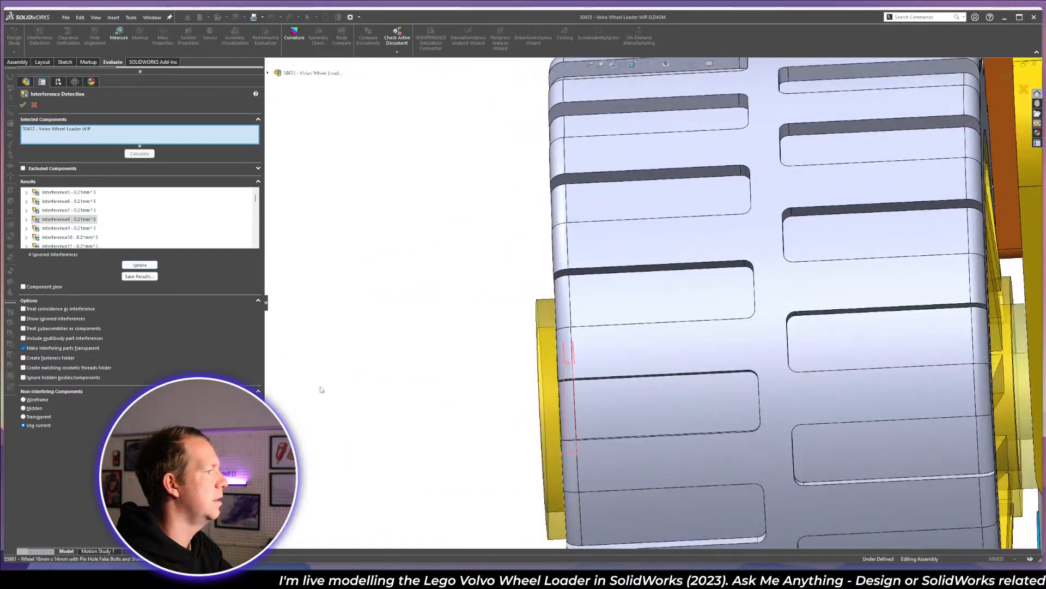
{"action": "scroll", "coordinate": [652, 299], "scroll_direction": "up", "scroll_amount": 4}
{"action": "middle_click_drag", "start_coordinate": [746, 321], "coordinate": [938, 307]}
{"action": "scroll", "coordinate": [811, 430], "scroll_direction": "down", "scroll_amount": 3}
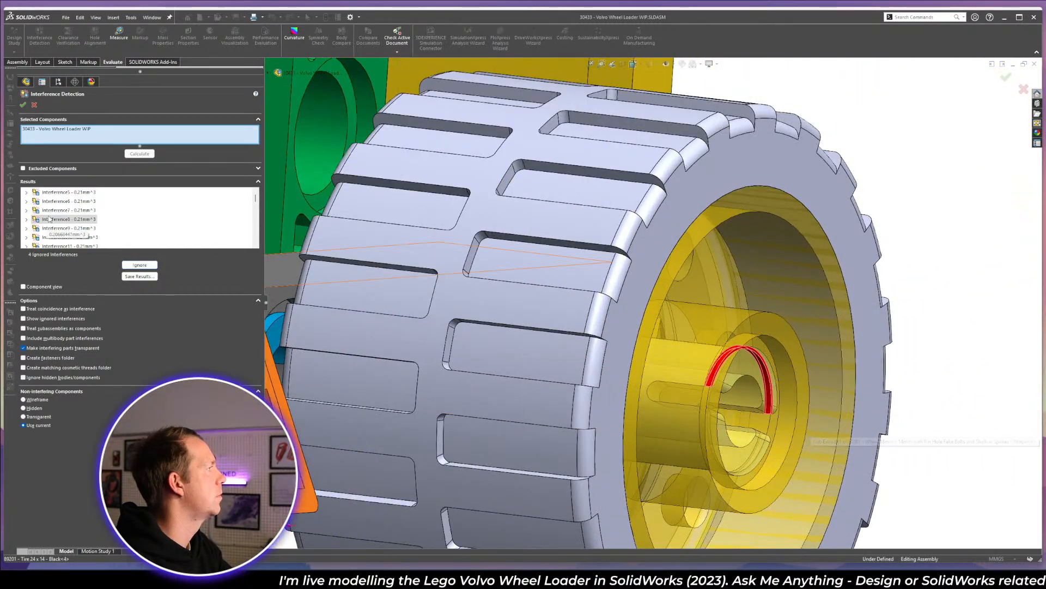
{"action": "key", "text": "Escape"}
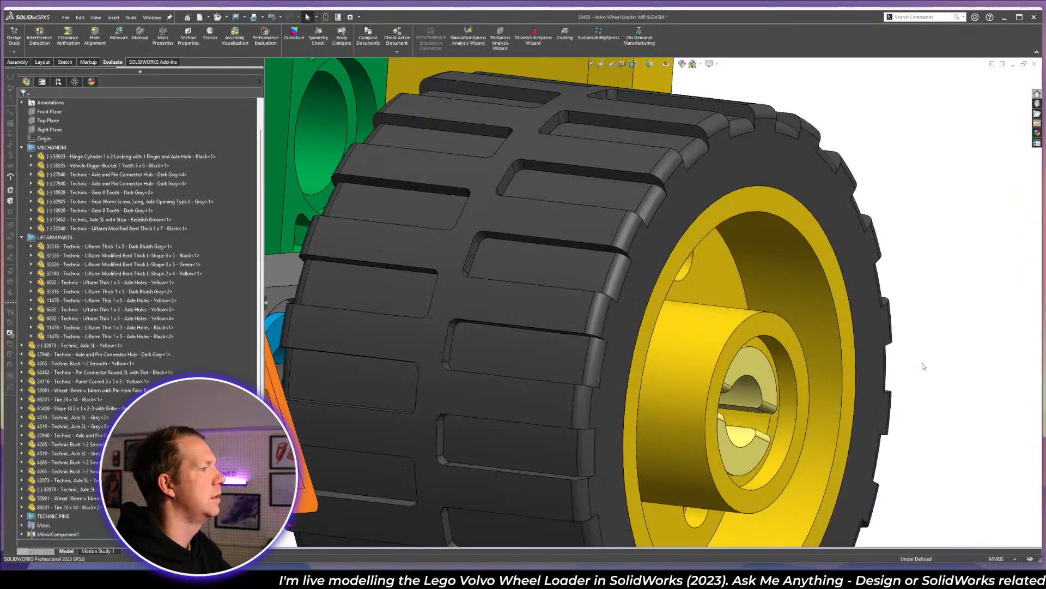
- Isolate the mirrored rear wheel together with its tan 3L pin and the adjoining dark bluish gray liftarm
{"action": "key", "text": "f"}
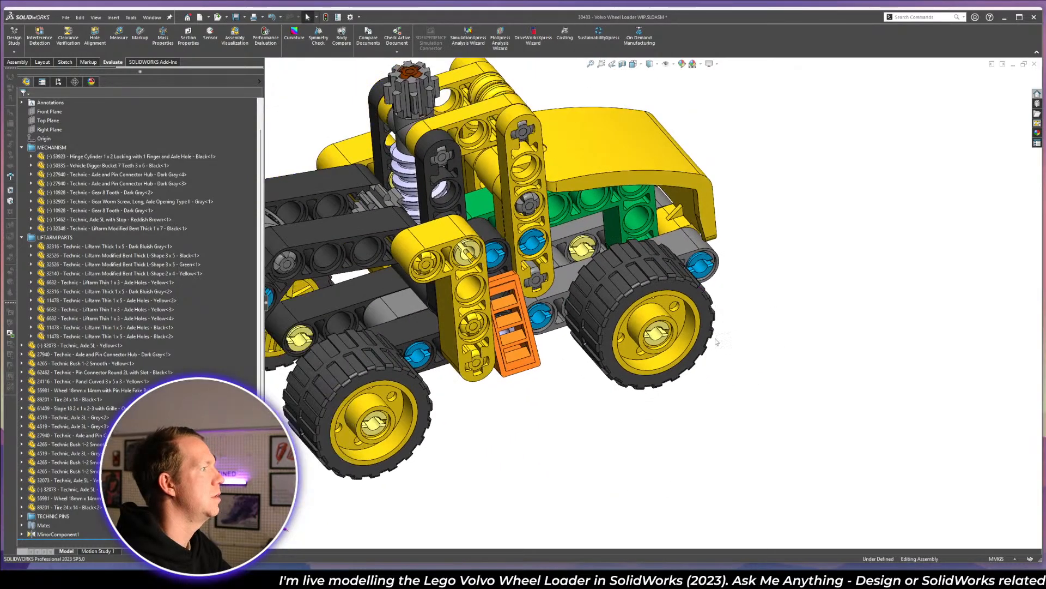
{"action": "scroll", "coordinate": [717, 342], "scroll_direction": "down", "scroll_amount": 6}
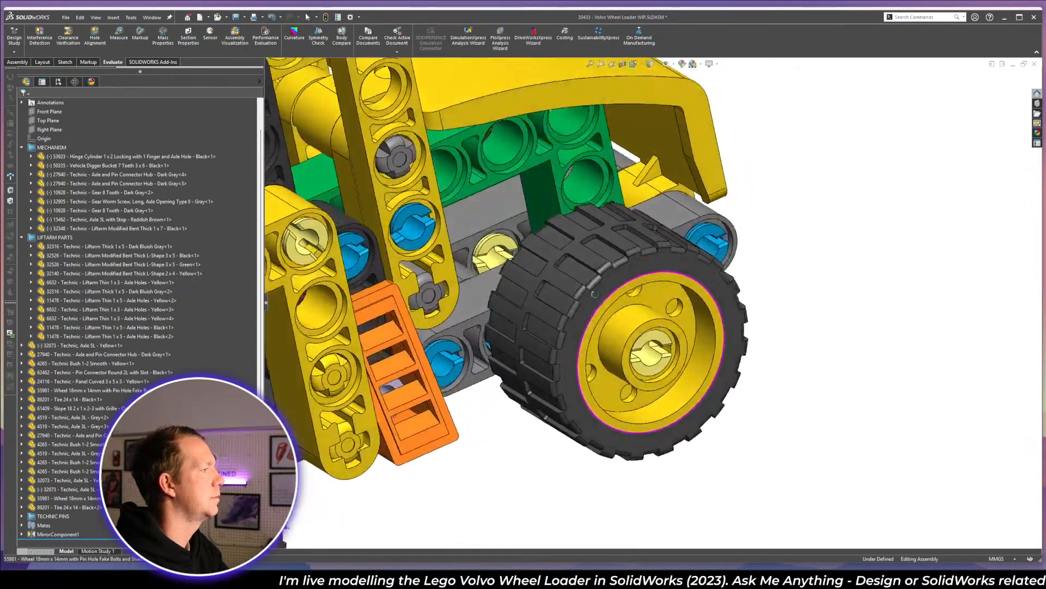
{"action": "middle_click_drag", "start_coordinate": [594, 295], "coordinate": [441, 304]}
{"action": "scroll", "coordinate": [737, 339], "scroll_direction": "down", "scroll_amount": 5}
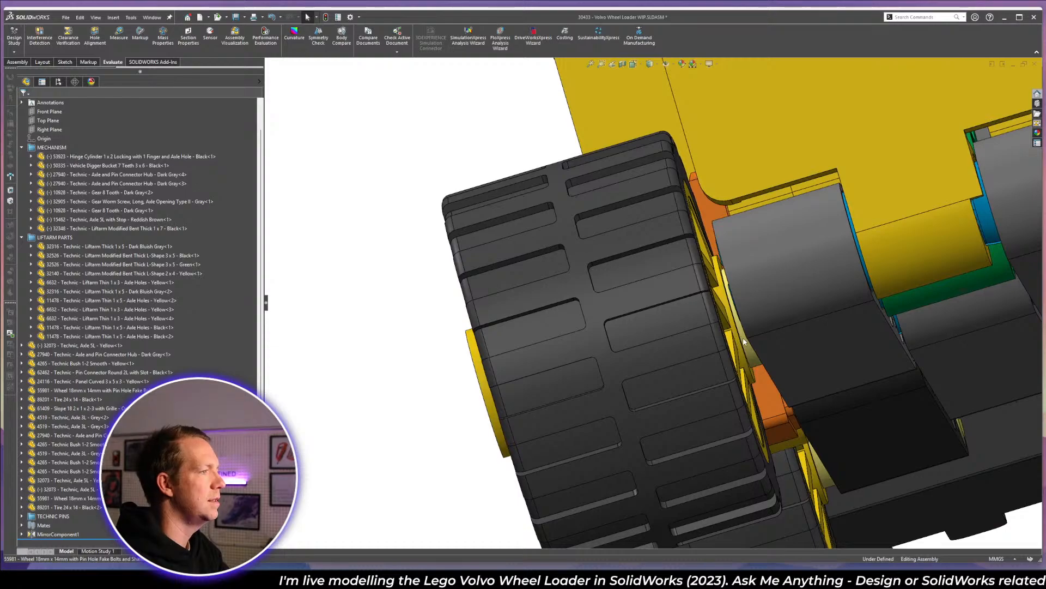
{"action": "left_click", "coordinate": [786, 352]}
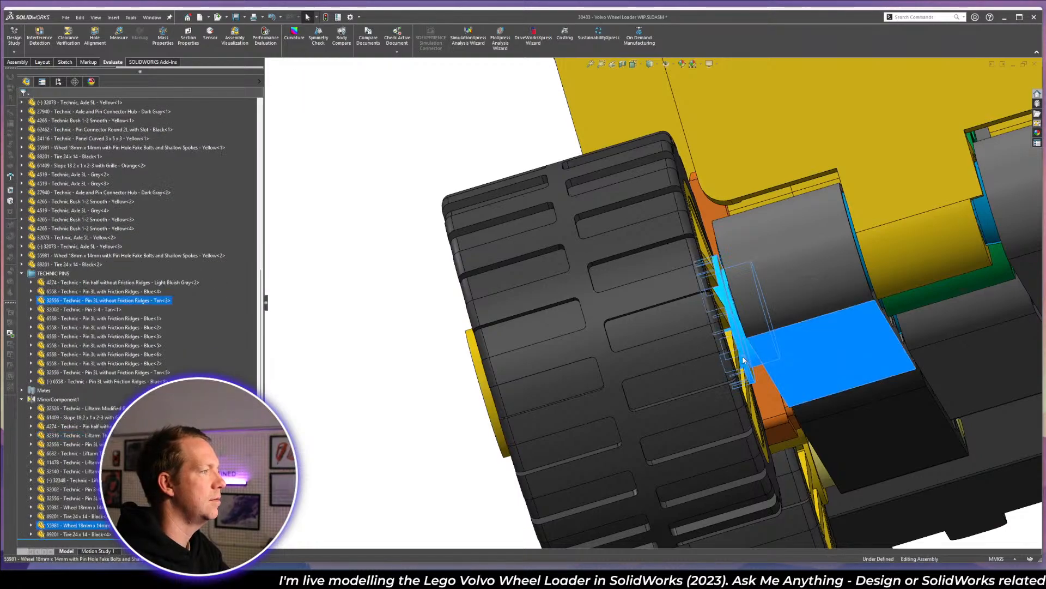
{"action": "left_click", "coordinate": [784, 321]}
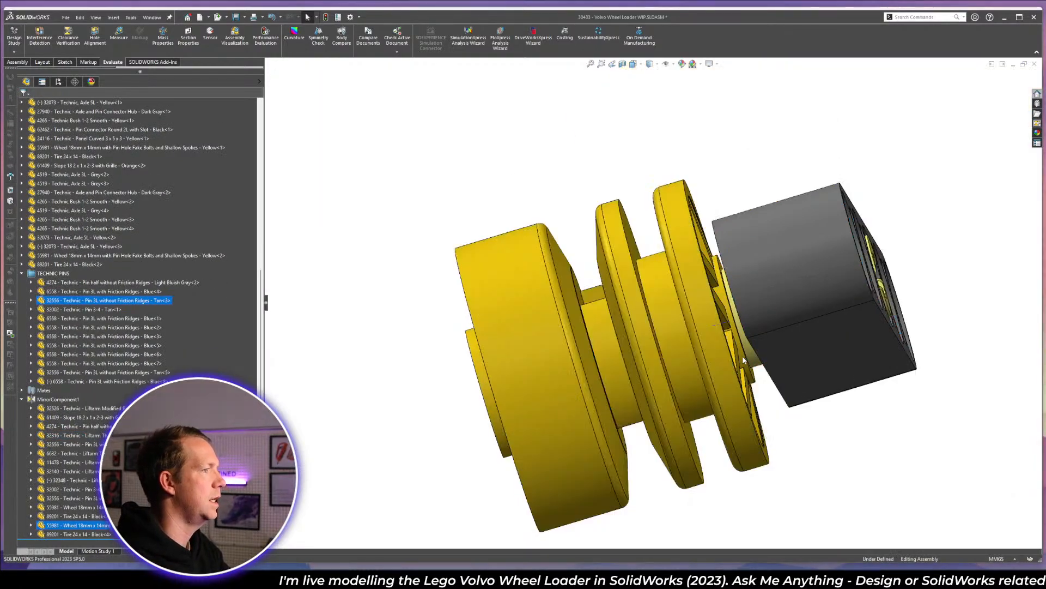
- Section the isolated parts parallel to the Front Plane through the pin and examine the pin collar's fit in the wheel's recess
{"action": "middle_click_drag", "start_coordinate": [721, 318], "coordinate": [894, 342]}
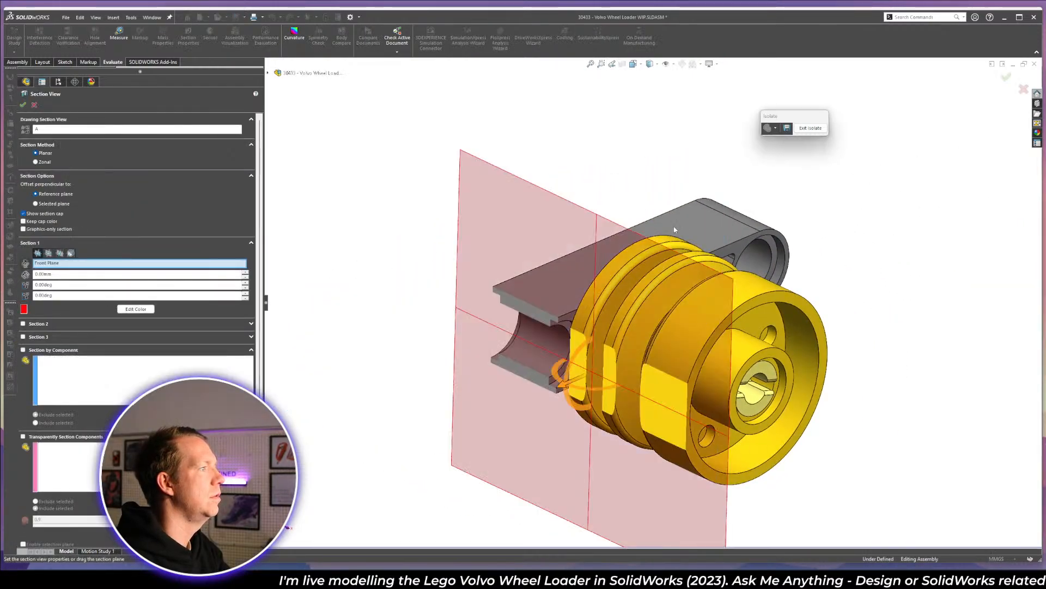
{"action": "left_click_drag", "start_coordinate": [562, 382], "coordinate": [626, 337]}
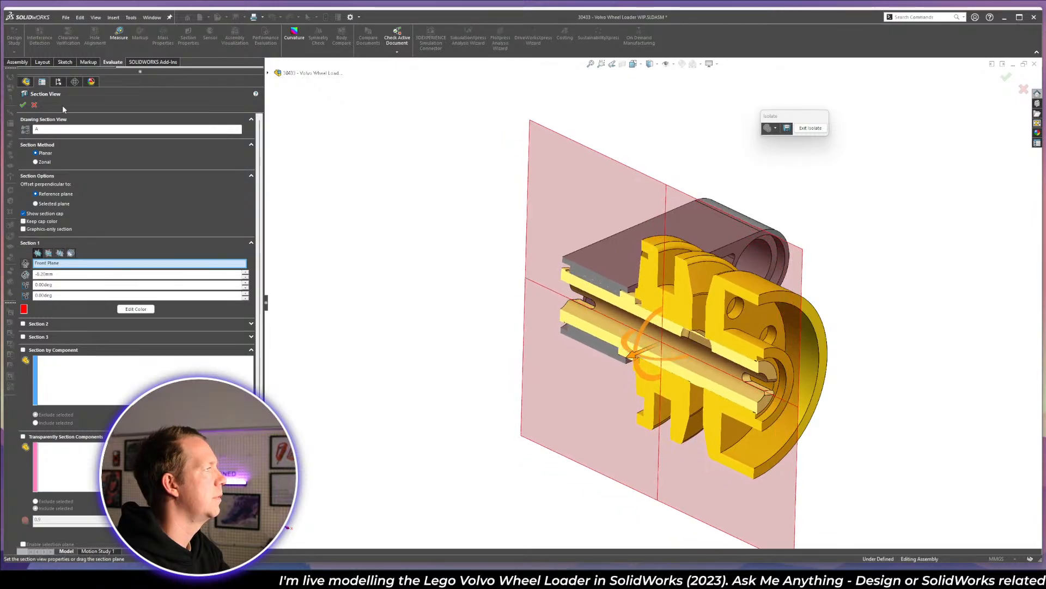
{"action": "left_click", "coordinate": [23, 104]}
{"action": "scroll", "coordinate": [671, 318], "scroll_direction": "down", "scroll_amount": 8}
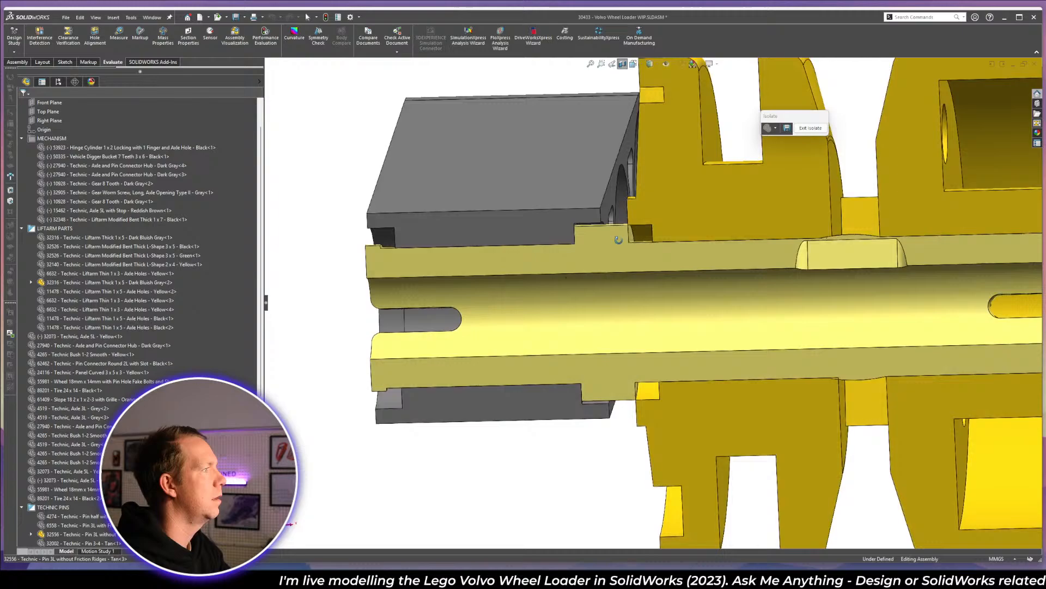
{"action": "middle_click_drag", "start_coordinate": [619, 240], "coordinate": [636, 217]}
{"action": "scroll", "coordinate": [637, 217], "scroll_direction": "down", "scroll_amount": 3}
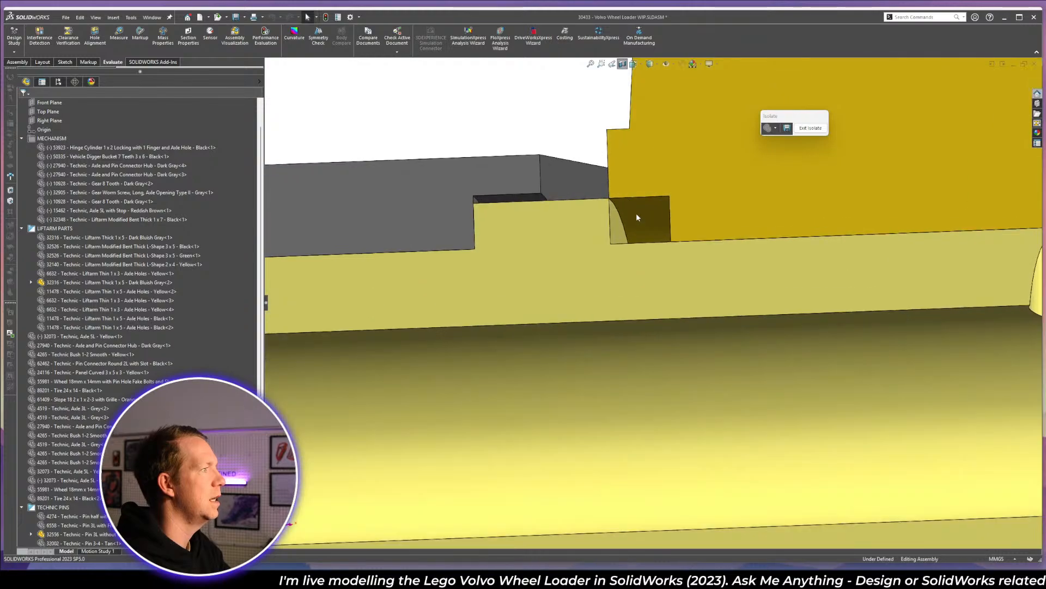
{"action": "left_click", "coordinate": [647, 222]}
{"action": "scroll", "coordinate": [649, 229], "scroll_direction": "up", "scroll_amount": 5}
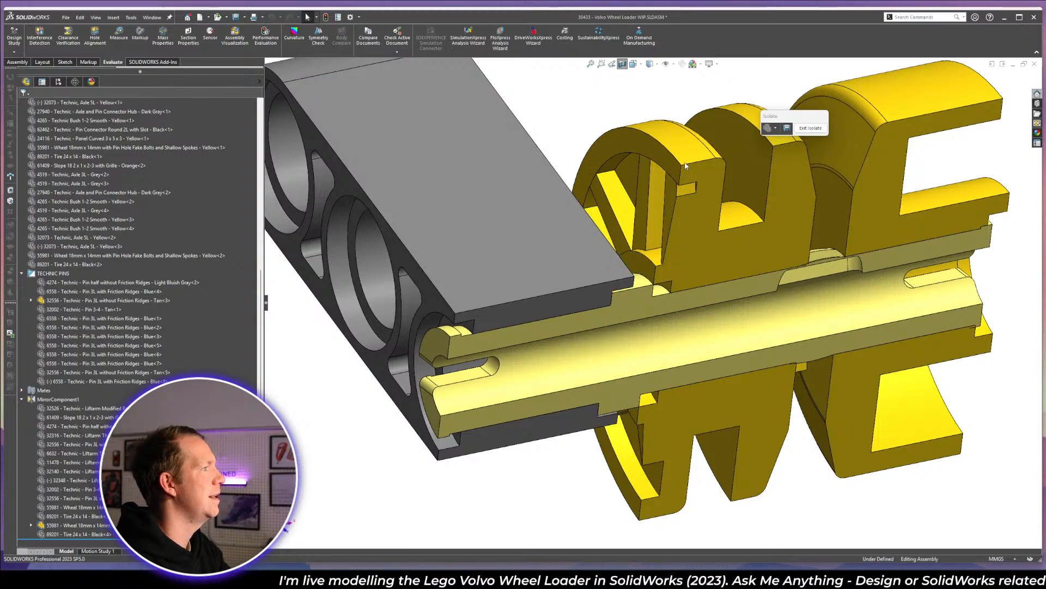
- Turn off the section view and exit isolation to bring back the whole loader
{"action": "scroll", "coordinate": [685, 165], "scroll_direction": "up", "scroll_amount": 3}
{"action": "left_click", "coordinate": [623, 64]}
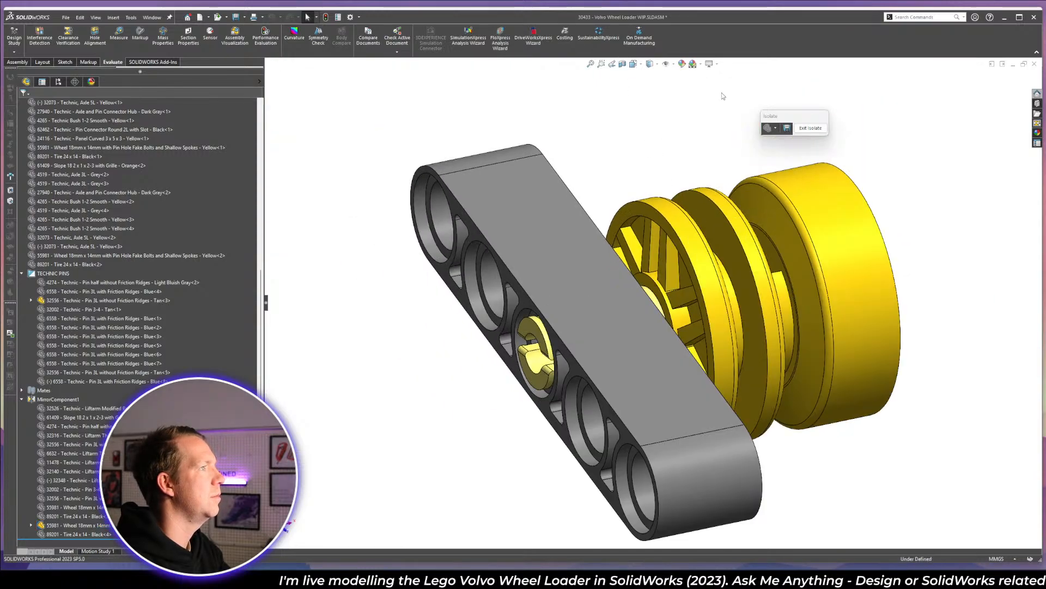
{"action": "left_click", "coordinate": [811, 128]}
- Isolate the 55981<1> wheel and its tan 3L pin
{"action": "scroll", "coordinate": [490, 344], "scroll_direction": "down", "scroll_amount": 6}
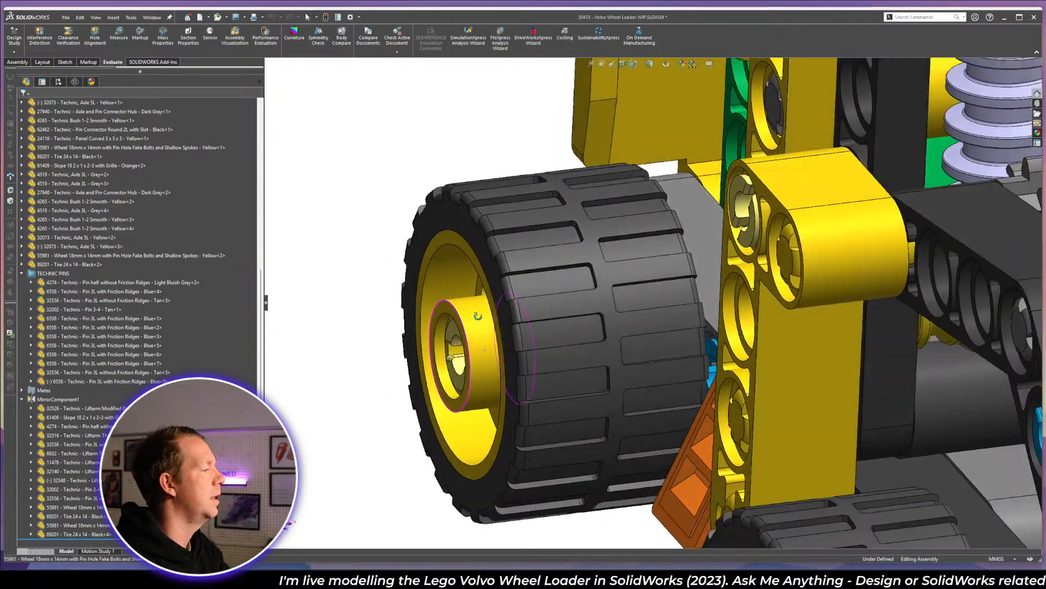
{"action": "middle_click_drag", "start_coordinate": [485, 349], "coordinate": [495, 347]}
{"action": "middle_click_drag", "start_coordinate": [353, 380], "coordinate": [343, 386]}
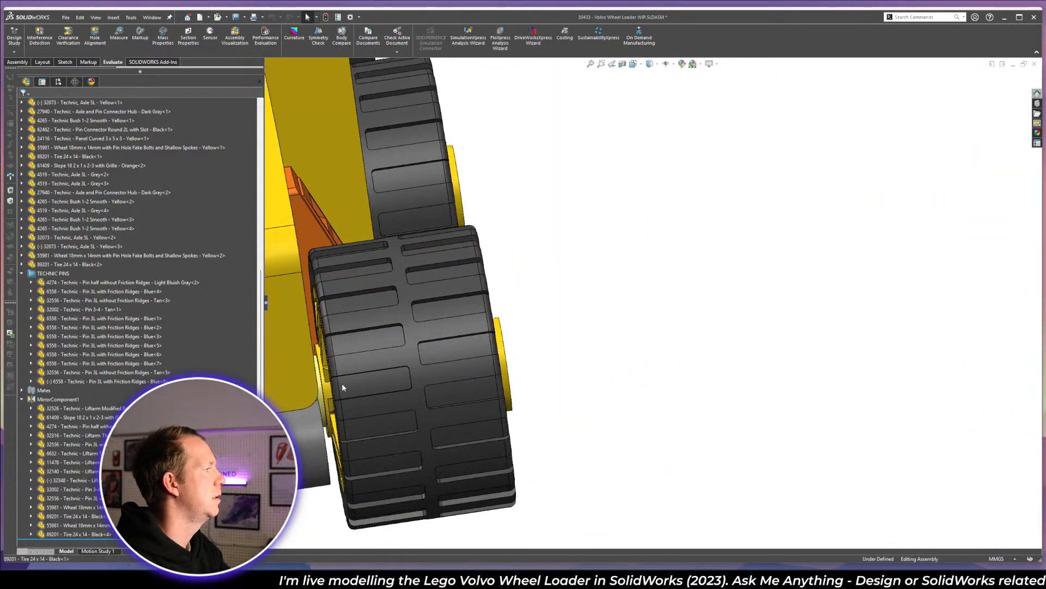
{"action": "scroll", "coordinate": [344, 385], "scroll_direction": "down", "scroll_amount": 5}
{"action": "left_click", "coordinate": [390, 393]}
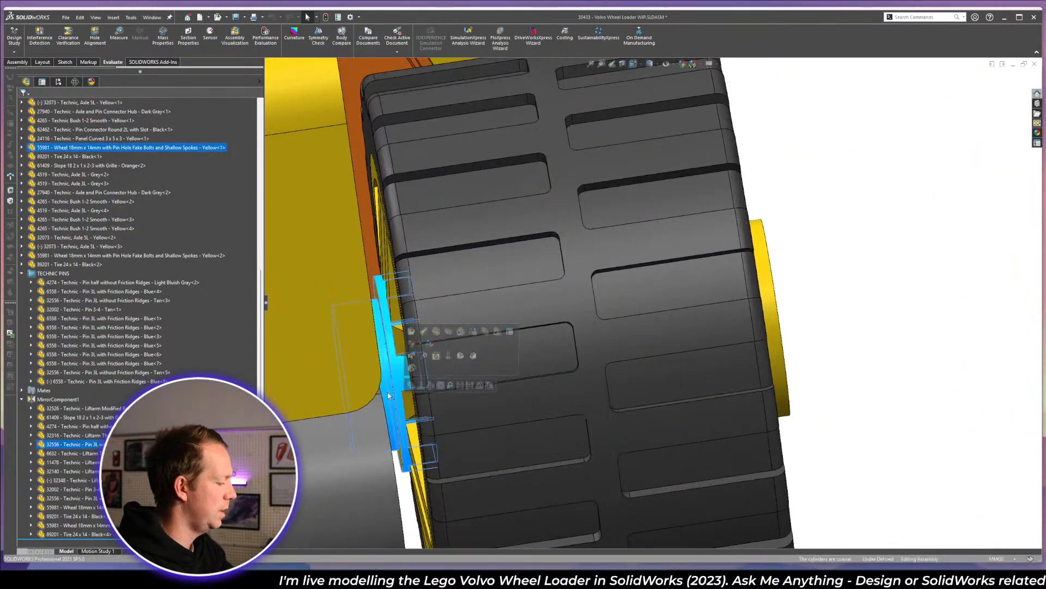
{"action": "left_click", "coordinate": [416, 355]}
{"action": "middle_click_drag", "start_coordinate": [406, 355], "coordinate": [430, 372]}
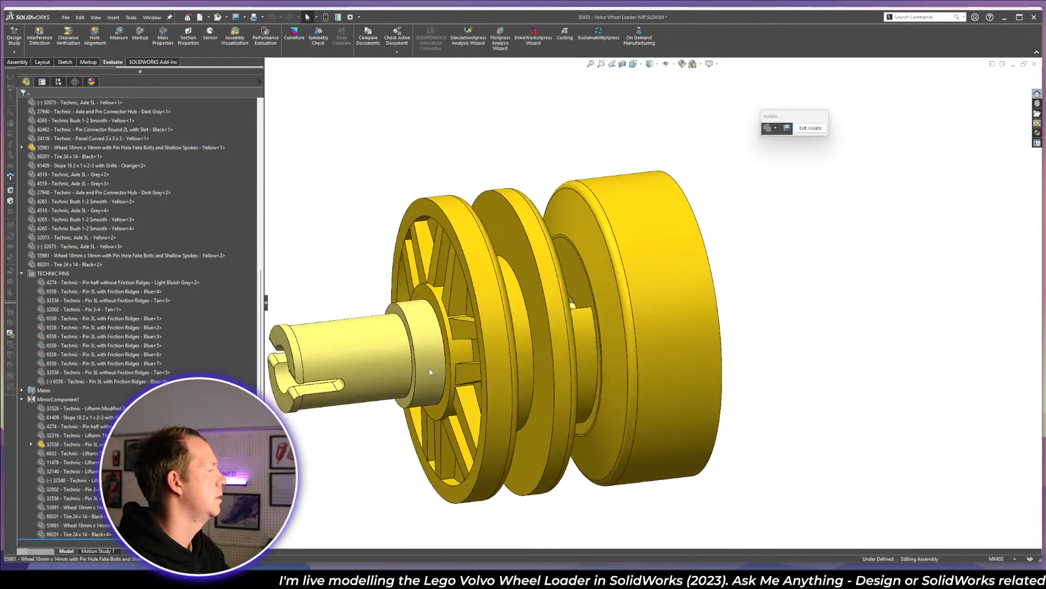
- Section the isolated wheel and pin parallel to the Front Plane through the pin's bore
{"action": "left_click", "coordinate": [622, 64]}
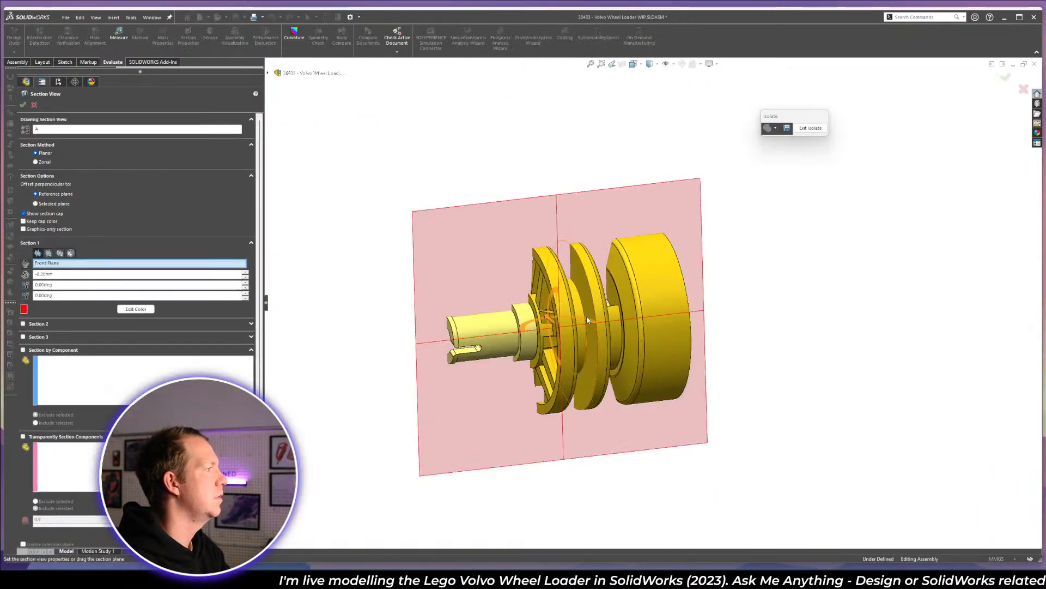
{"action": "middle_click_drag", "start_coordinate": [587, 316], "coordinate": [626, 283]}
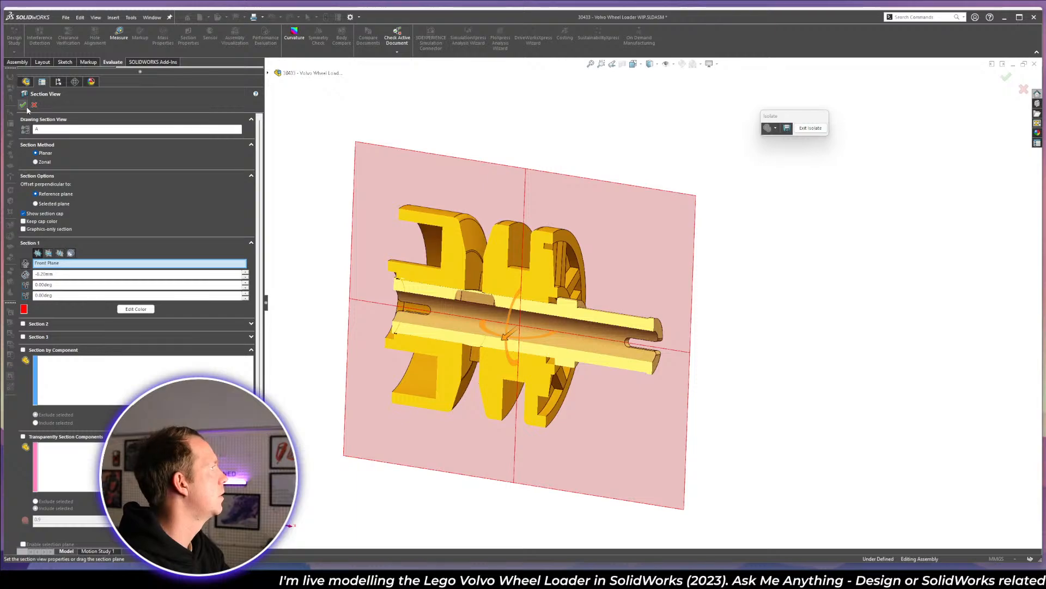
{"action": "left_click", "coordinate": [22, 105]}
{"action": "scroll", "coordinate": [461, 221], "scroll_direction": "down", "scroll_amount": 6}
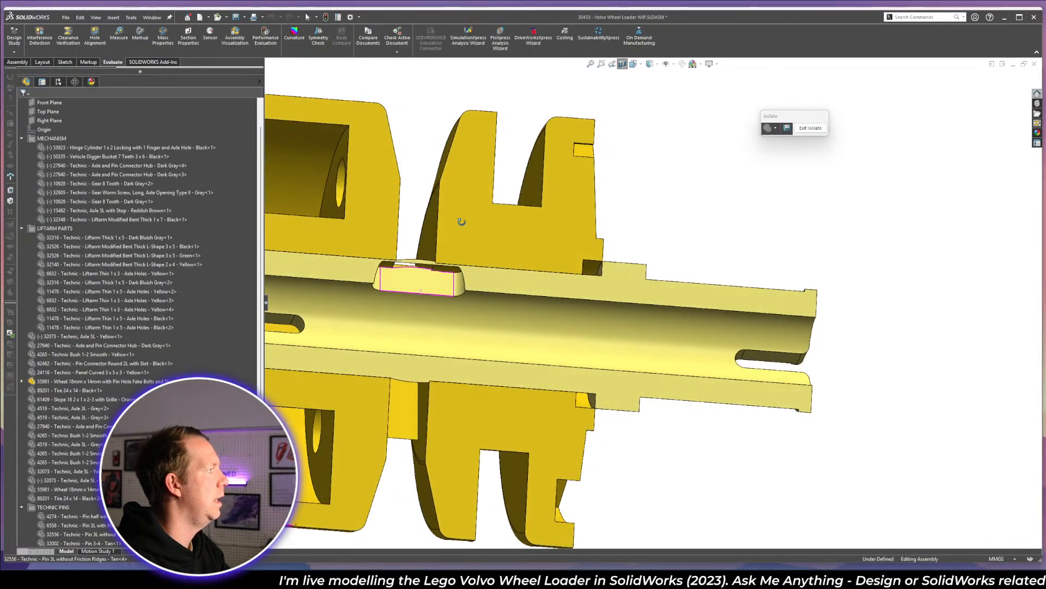
{"action": "middle_click_drag", "start_coordinate": [462, 221], "coordinate": [617, 286]}
- Edit the coincident mate between pin collar and wheel, replacing the wheel's outer hub face with the bottom face of its recess
{"action": "left_click", "coordinate": [653, 281]}
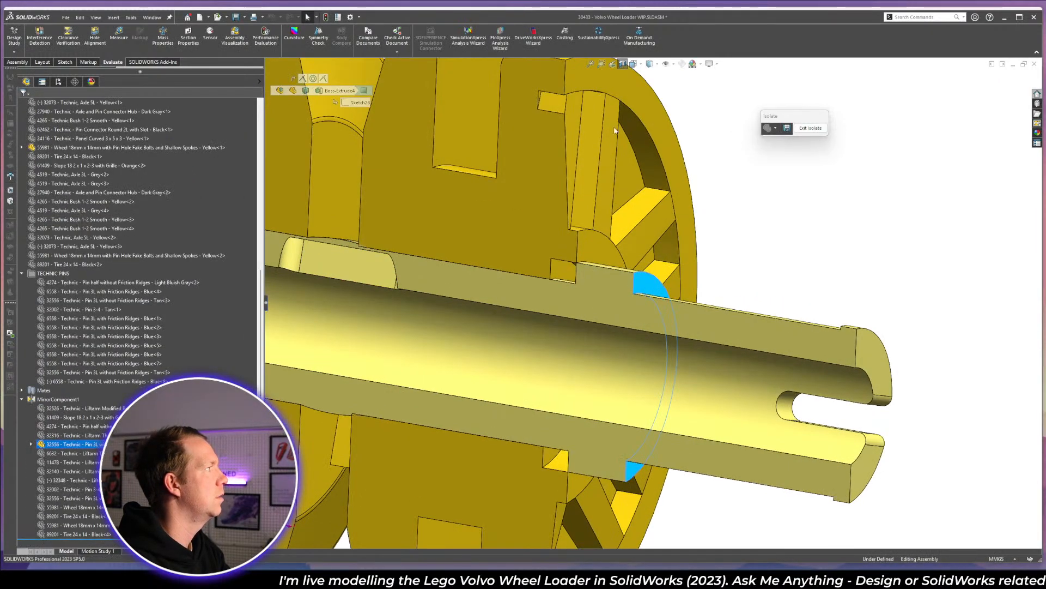
{"action": "left_click", "coordinate": [326, 81]}
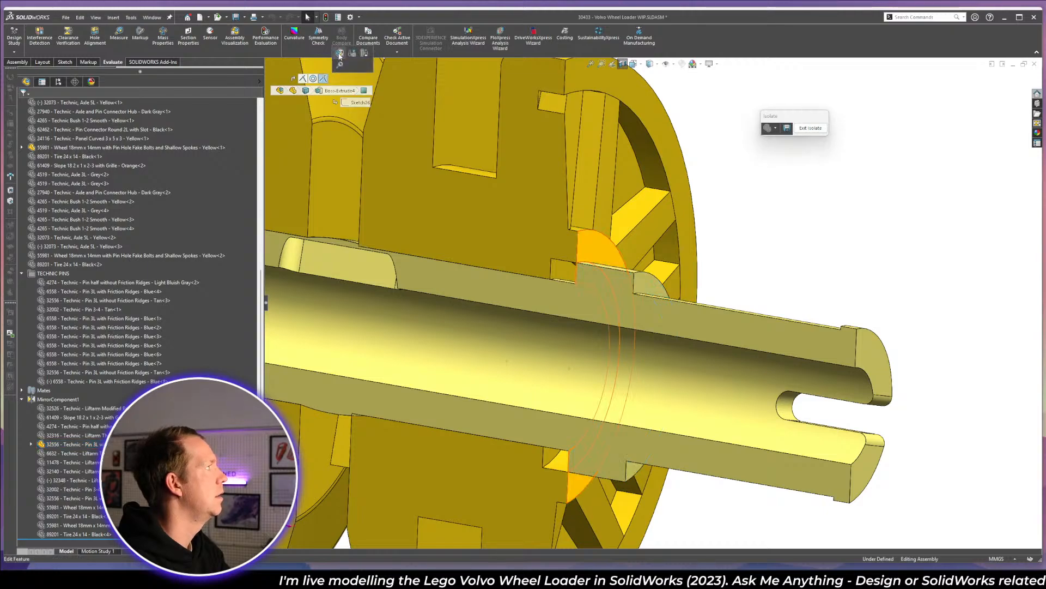
{"action": "left_click", "coordinate": [339, 56]}
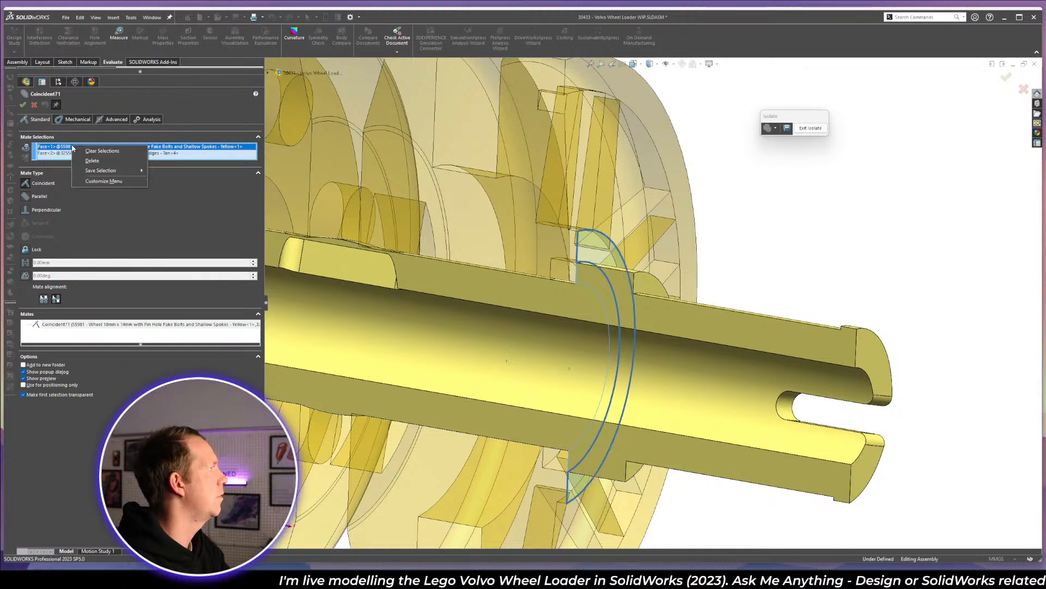
{"action": "left_click", "coordinate": [92, 161]}
{"action": "left_click", "coordinate": [559, 273]}
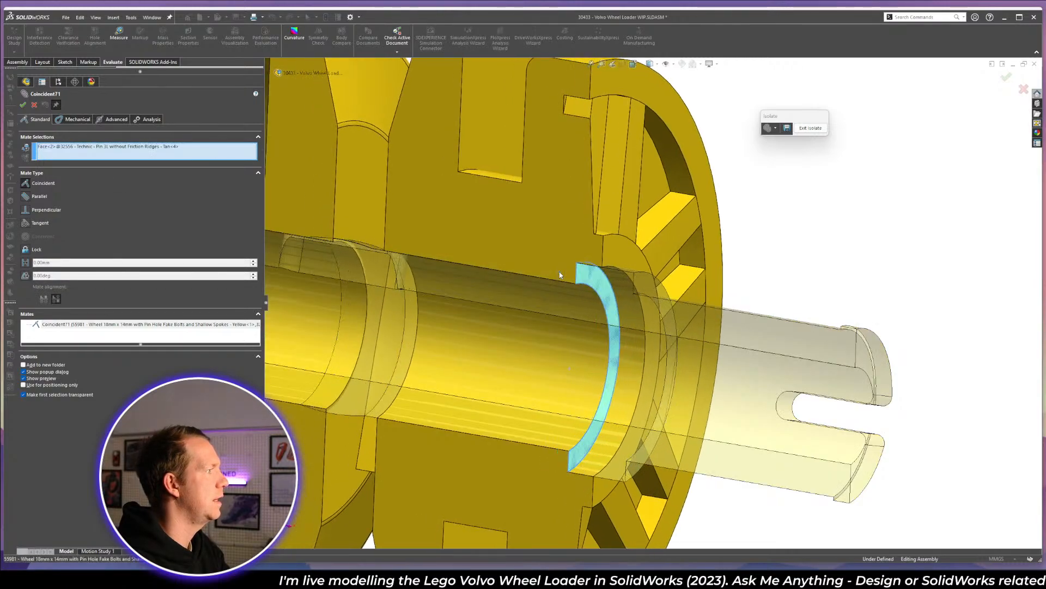
{"action": "right_click", "coordinate": [559, 272]}
{"action": "scroll", "coordinate": [607, 270], "scroll_direction": "down", "scroll_amount": 3}
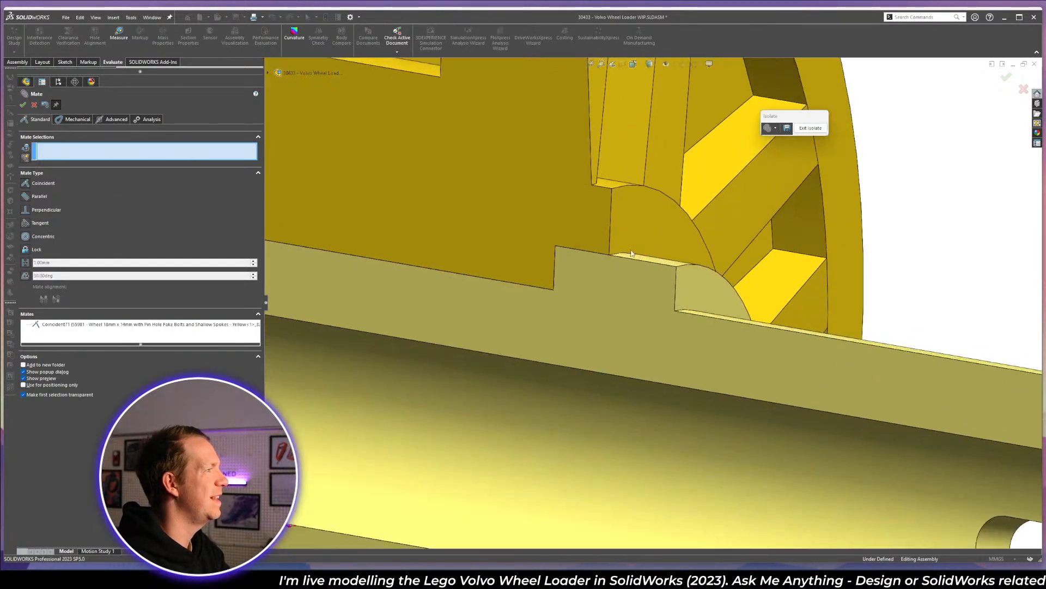
- Examine how the pin collar sits in the sectioned wheel's recess and finish editing mates
{"action": "mouse_move", "coordinate": [632, 253]}
{"action": "middle_mouse_down"}
{"action": "mouse_move", "coordinate": [603, 276]}
{"action": "mouse_move", "coordinate": [626, 211]}
{"action": "mouse_move", "coordinate": [577, 269]}
{"action": "mouse_move", "coordinate": [565, 260]}
{"action": "mouse_move", "coordinate": [497, 278]}
{"action": "mouse_move", "coordinate": [638, 253]}
{"action": "mouse_move", "coordinate": [634, 264]}
{"action": "middle_mouse_up"}
{"action": "scroll", "coordinate": [598, 346], "scroll_direction": "up", "scroll_amount": 5}
{"action": "middle_click_drag", "start_coordinate": [575, 303], "coordinate": [605, 300]}
{"action": "scroll", "coordinate": [450, 302], "scroll_direction": "down", "scroll_amount": 4}
{"action": "middle_click_drag", "start_coordinate": [450, 302], "coordinate": [410, 306]}
{"action": "scroll", "coordinate": [651, 300], "scroll_direction": "up", "scroll_amount": 3}
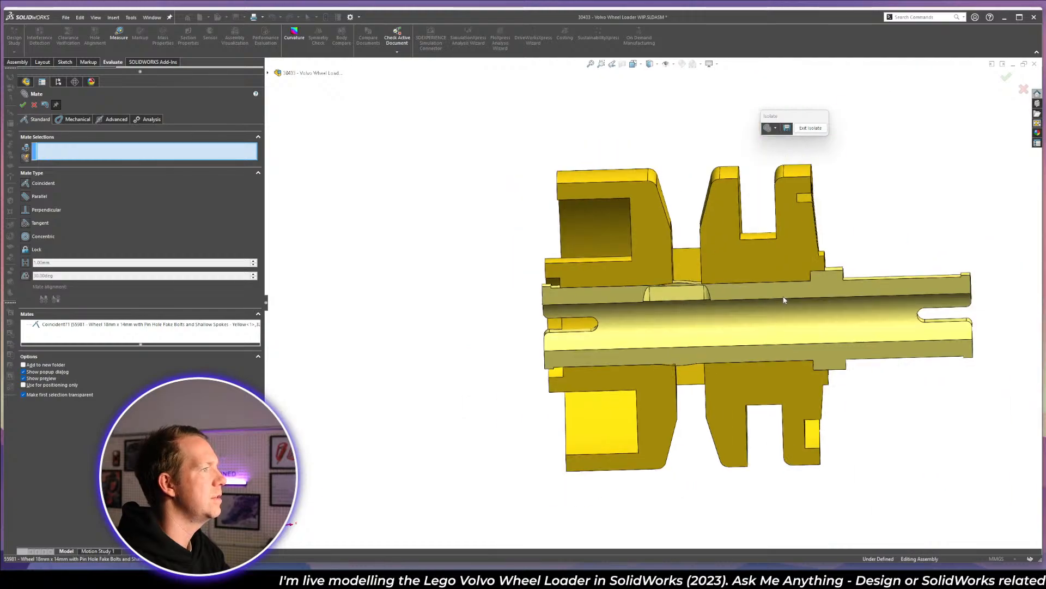
{"action": "scroll", "coordinate": [818, 272], "scroll_direction": "down", "scroll_amount": 2}
{"action": "left_click", "coordinate": [1006, 78]}
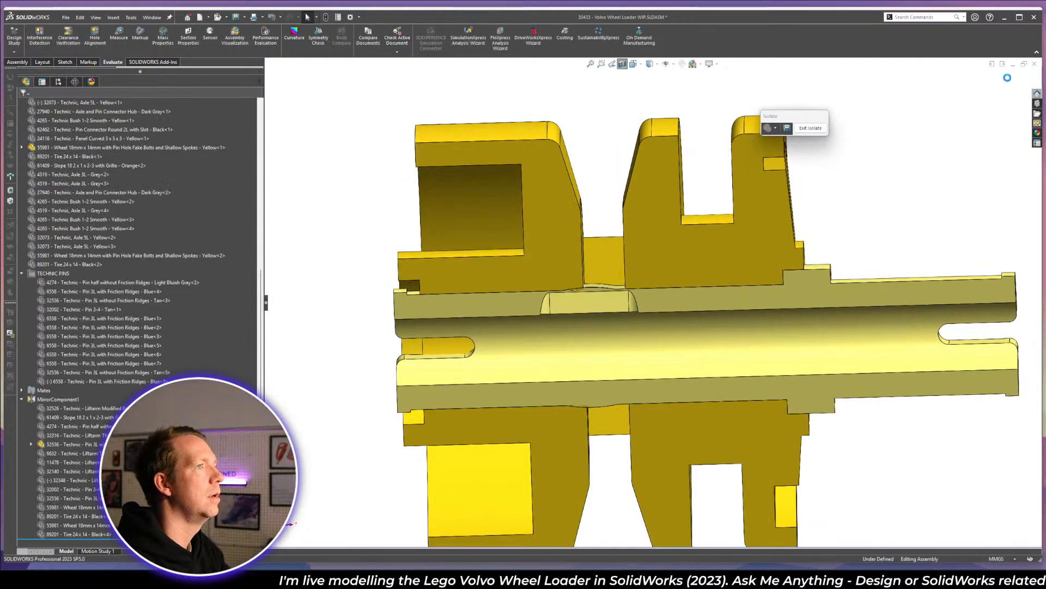
- Exit isolation to show the full assembly again and remove the section view
{"action": "left_click", "coordinate": [811, 128]}
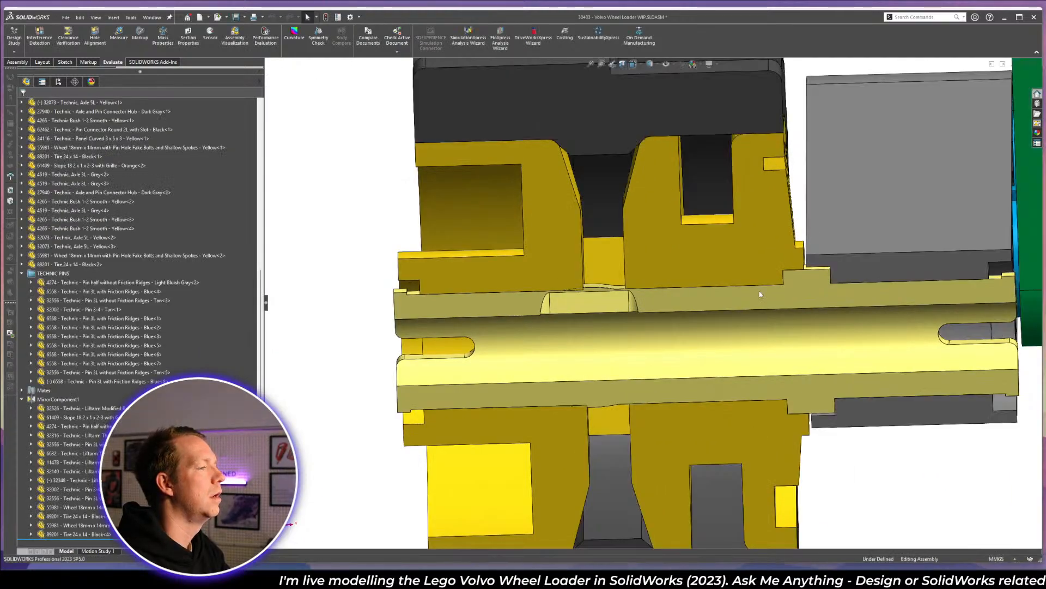
{"action": "middle_click_drag", "start_coordinate": [761, 294], "coordinate": [623, 101]}
{"action": "left_click", "coordinate": [623, 64]}
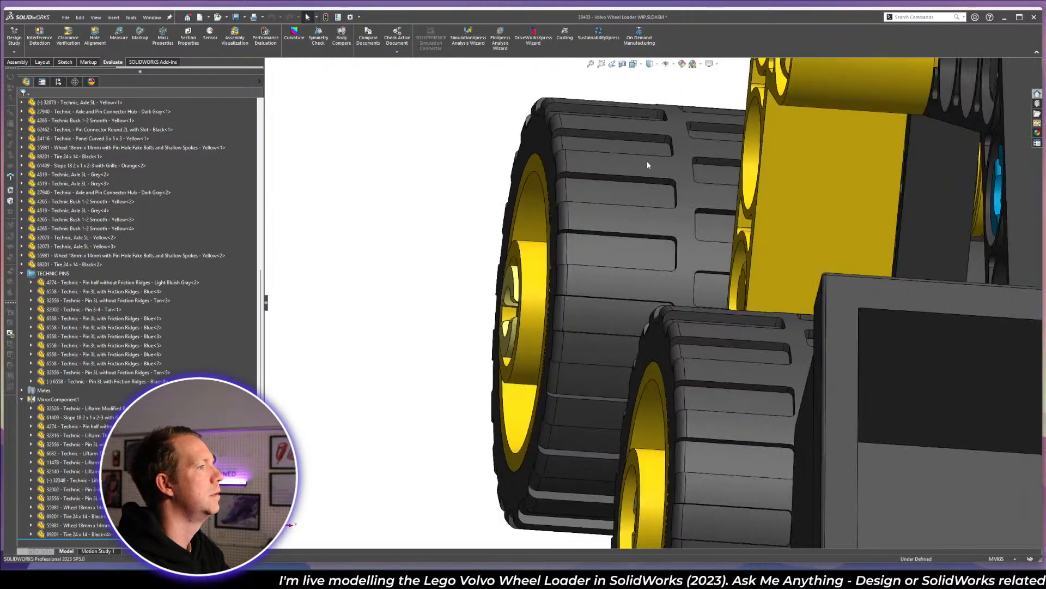
- Isolate the 55981<2> wheel near the bucket and its tan 3L pin
{"action": "scroll", "coordinate": [646, 164], "scroll_direction": "up", "scroll_amount": 5}
{"action": "scroll", "coordinate": [573, 367], "scroll_direction": "down", "scroll_amount": 8}
{"action": "scroll", "coordinate": [450, 436], "scroll_direction": "down", "scroll_amount": 2}
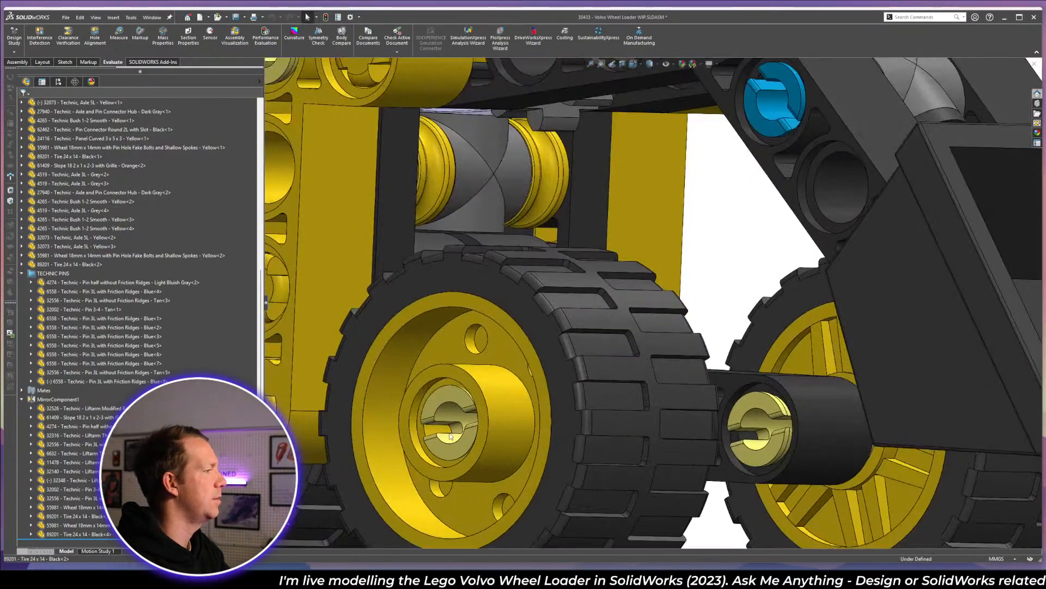
{"action": "left_click", "coordinate": [502, 452], "text": "ctrl"}
{"action": "key", "text": "i"}
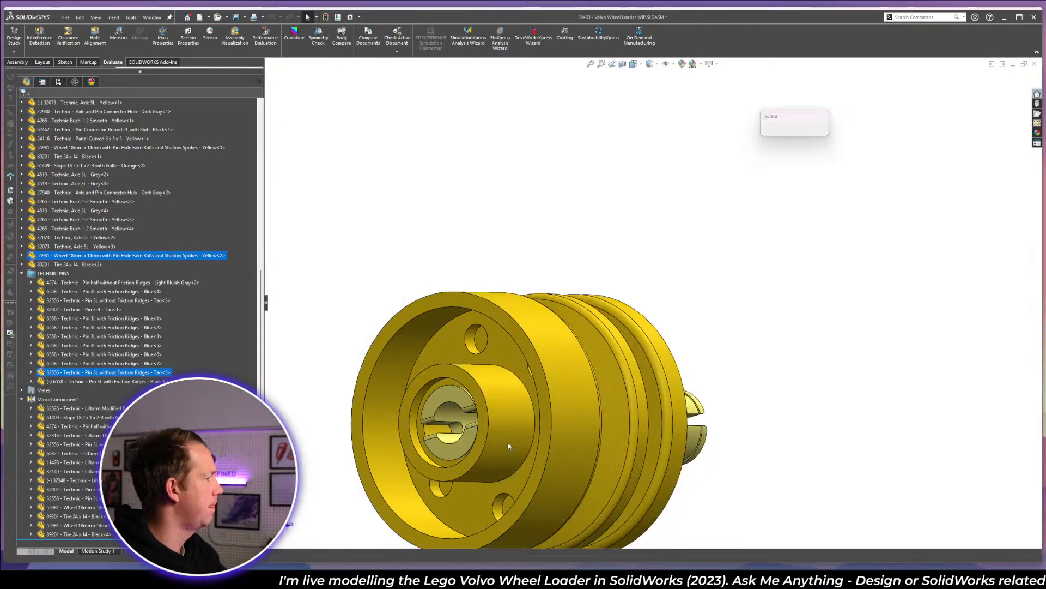
- Create a Front Plane section view cutting through the isolated wheel and tan 3L pin, exposing the collar and hub recess
{"action": "middle_click_drag", "start_coordinate": [508, 442], "coordinate": [555, 374]}
{"action": "scroll", "coordinate": [555, 374], "scroll_direction": "down", "scroll_amount": 3}
{"action": "left_click", "coordinate": [554, 374]}
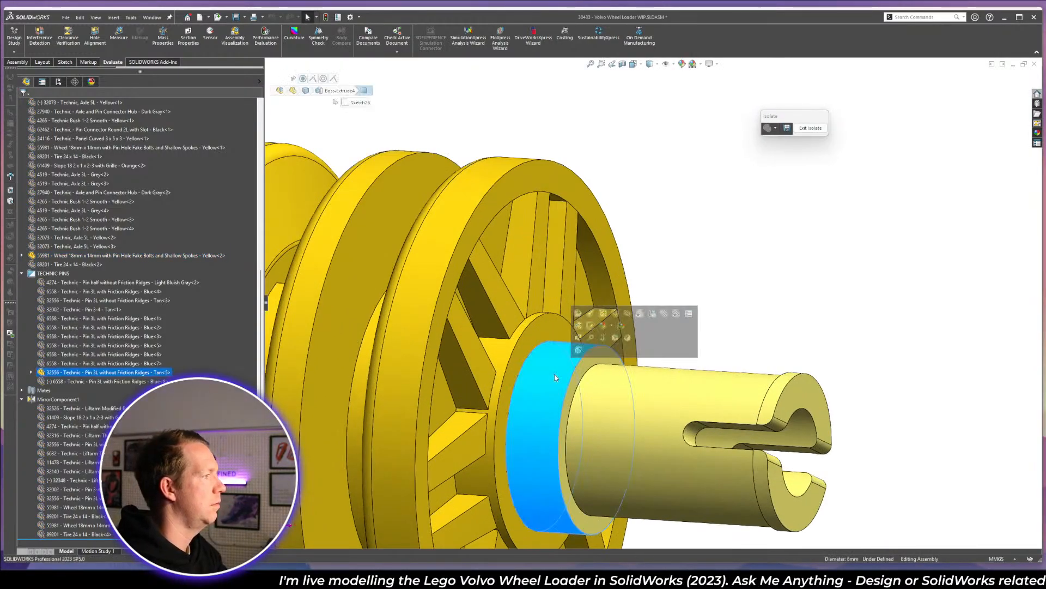
{"action": "key", "text": "Escape"}
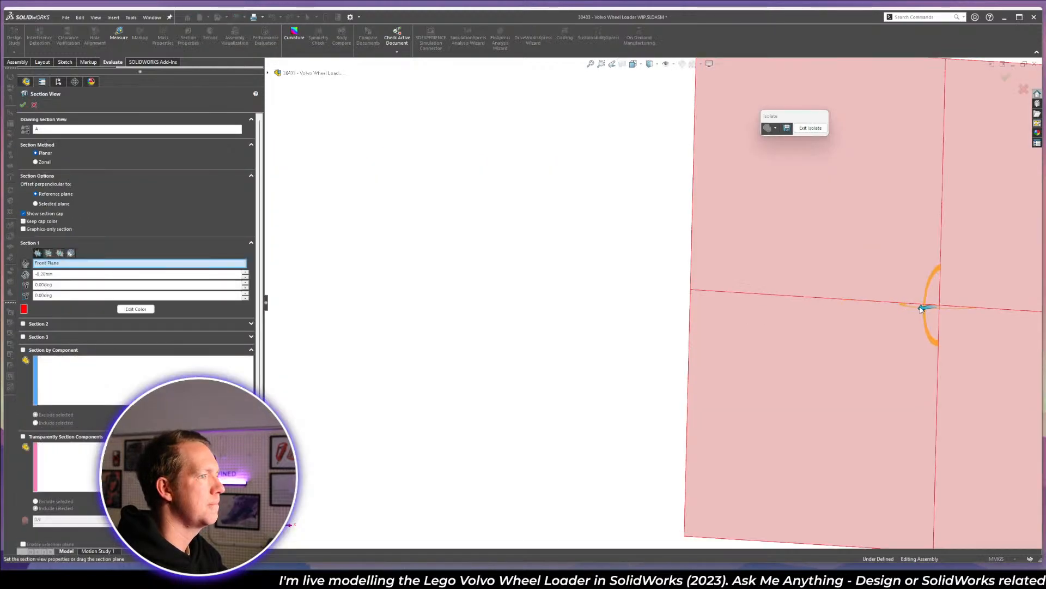
{"action": "left_click_drag", "start_coordinate": [921, 309], "coordinate": [533, 449]}
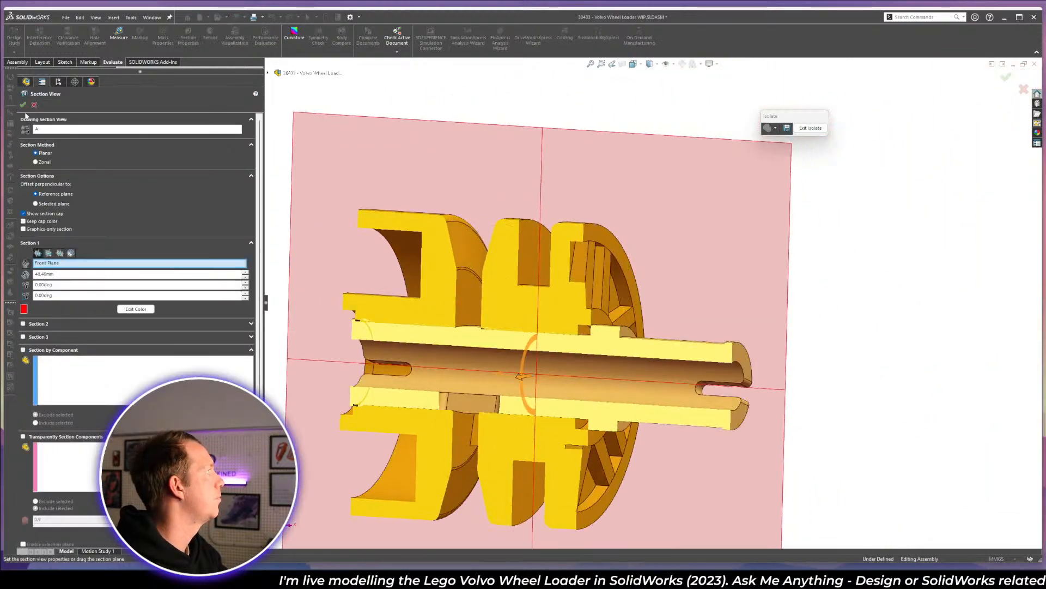
{"action": "left_click", "coordinate": [23, 105]}
{"action": "scroll", "coordinate": [667, 321], "scroll_direction": "down", "scroll_amount": 10}
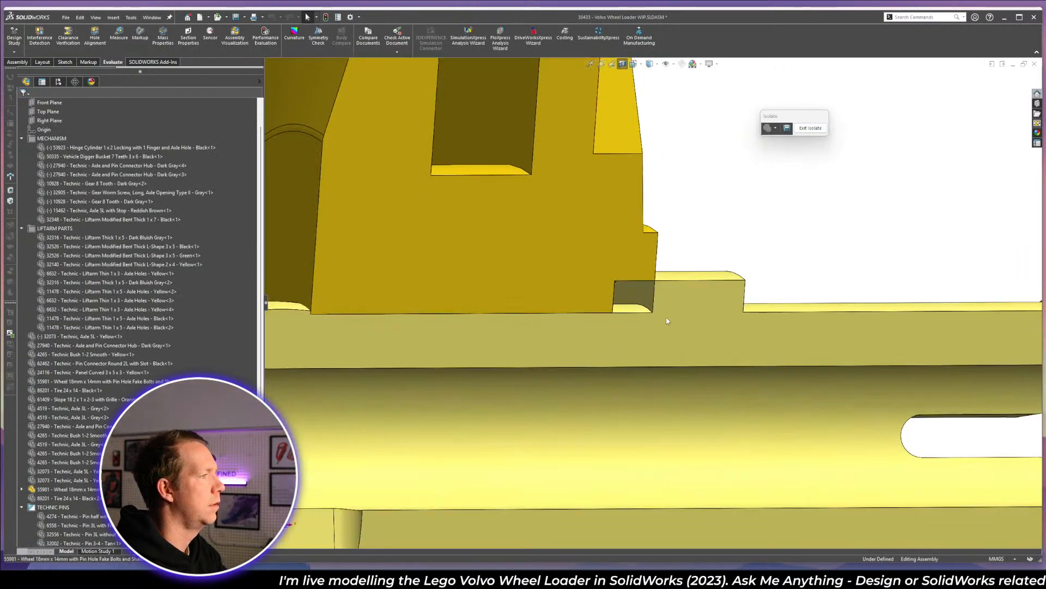
- Edit the coincident mate between pin collar and wheel, replacing the wheel's outer hub face with the recess's bottom face
{"action": "left_click", "coordinate": [638, 294]}
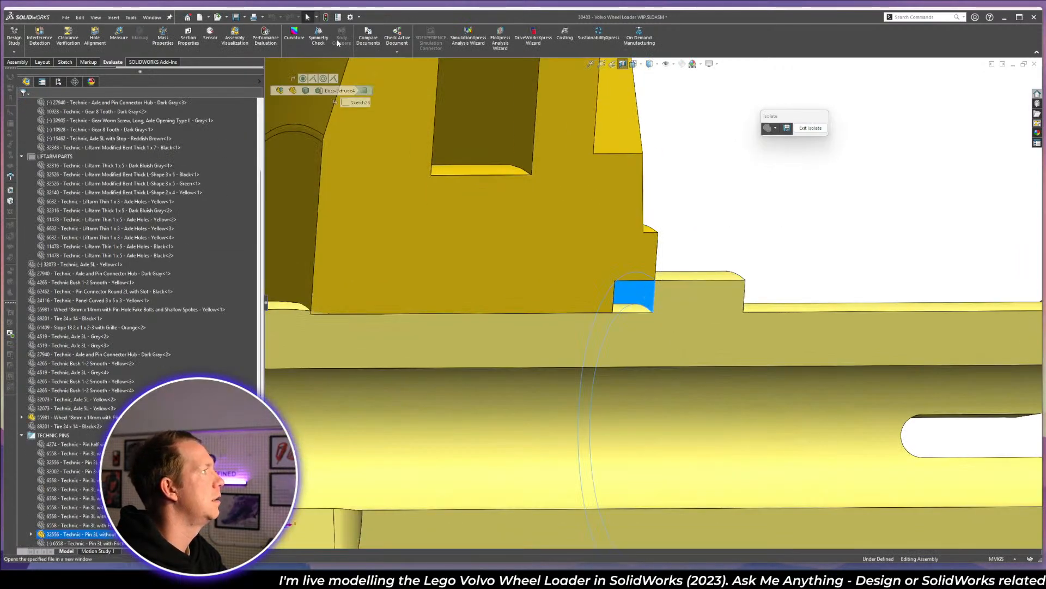
{"action": "left_click", "coordinate": [699, 294], "text": "ctrl"}
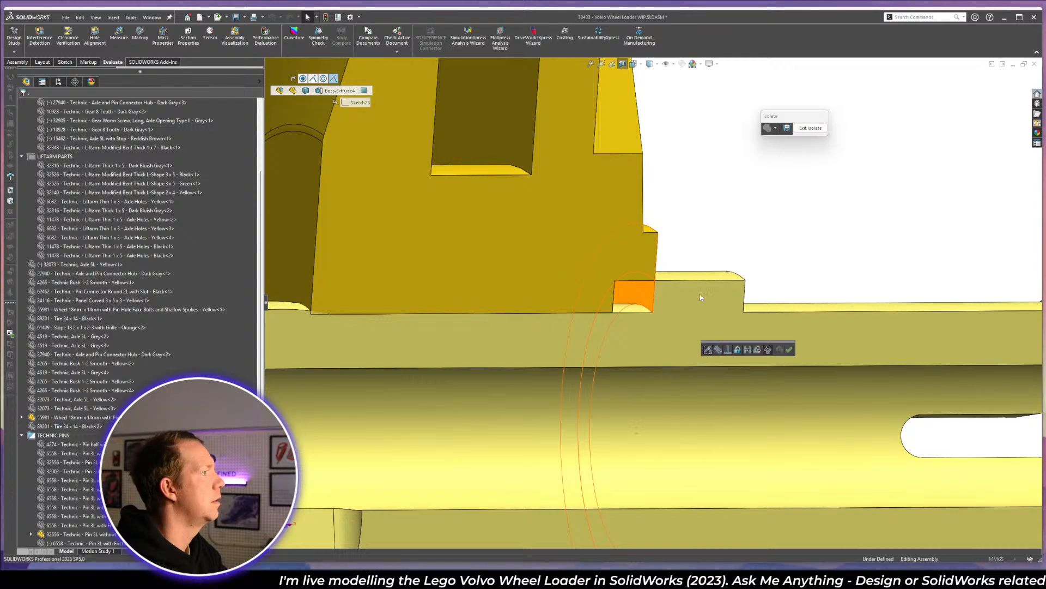
{"action": "key", "text": "m"}
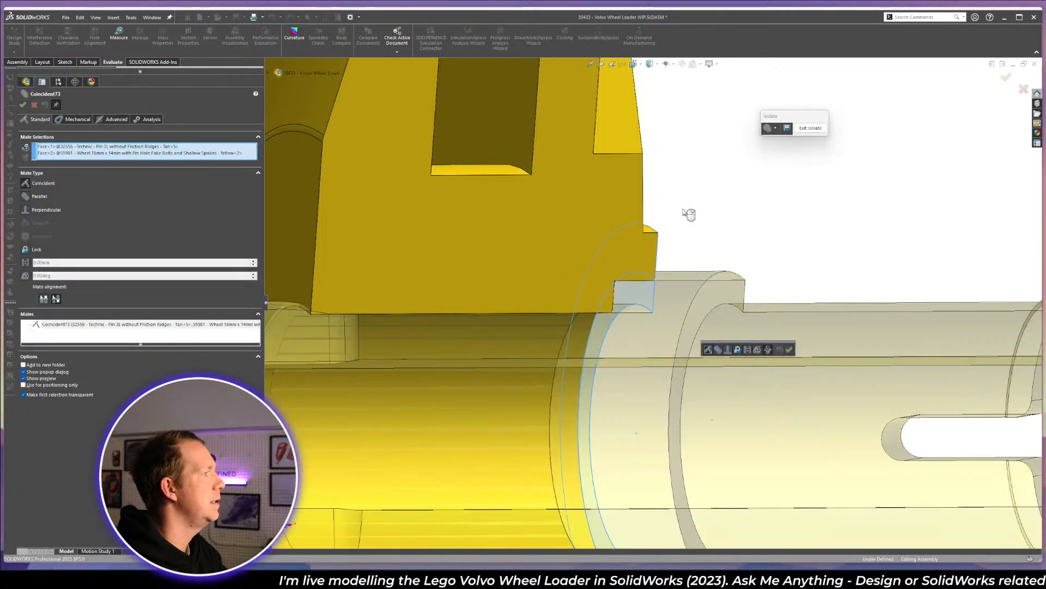
{"action": "left_click", "coordinate": [98, 154]}
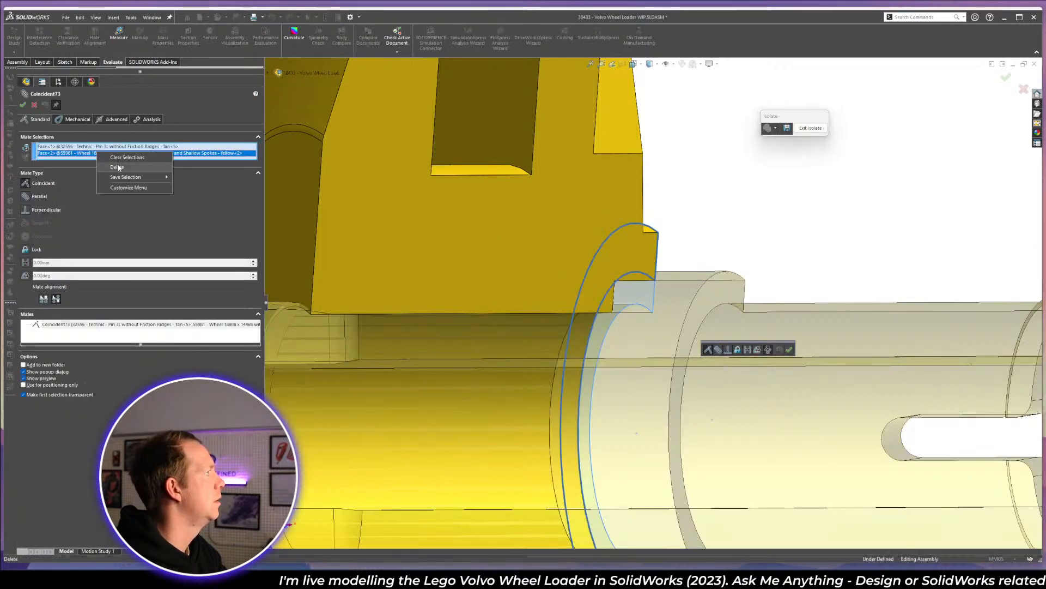
{"action": "left_click", "coordinate": [118, 168]}
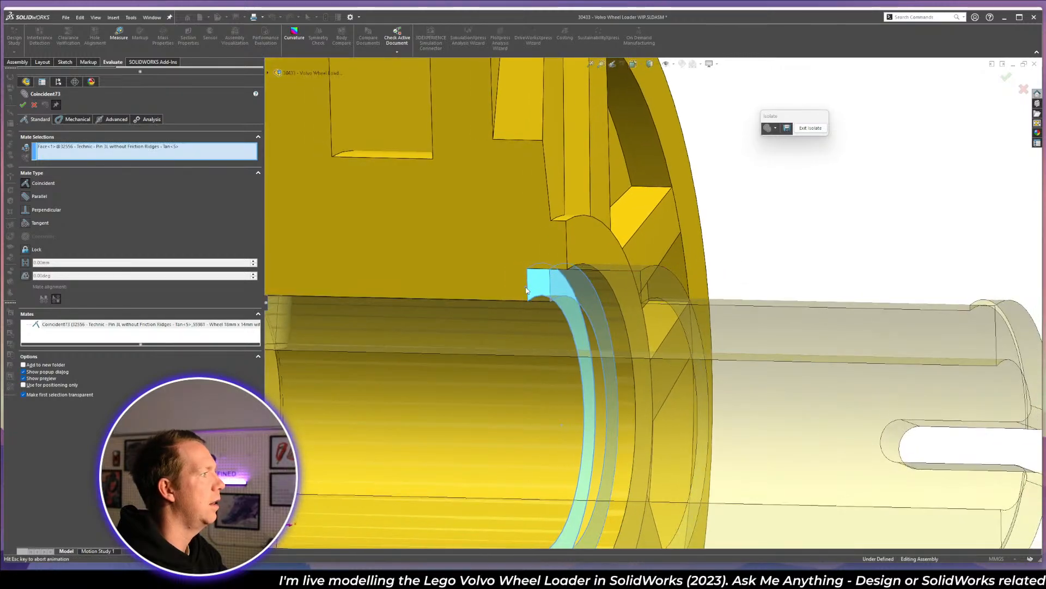
{"action": "left_click", "coordinate": [526, 290]}
{"action": "scroll", "coordinate": [516, 304], "scroll_direction": "up", "scroll_amount": 5}
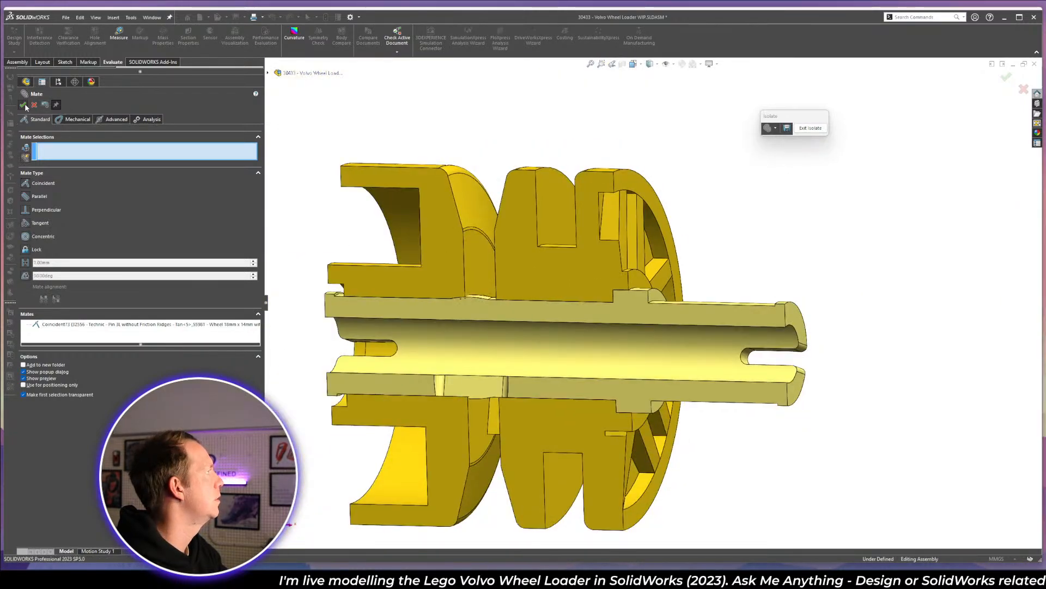
{"action": "left_click", "coordinate": [24, 104]}
- Exit isolation and examine how the sectioned pin collar fits between the wheel and the black liftarm
{"action": "left_click", "coordinate": [822, 130]}
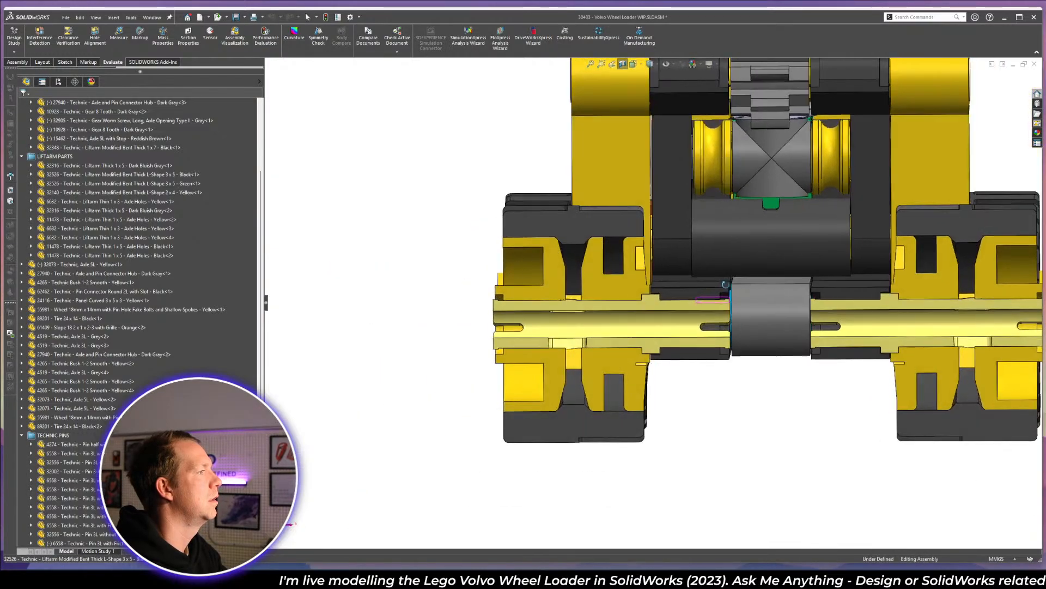
{"action": "middle_click_drag", "start_coordinate": [726, 285], "coordinate": [739, 408]}
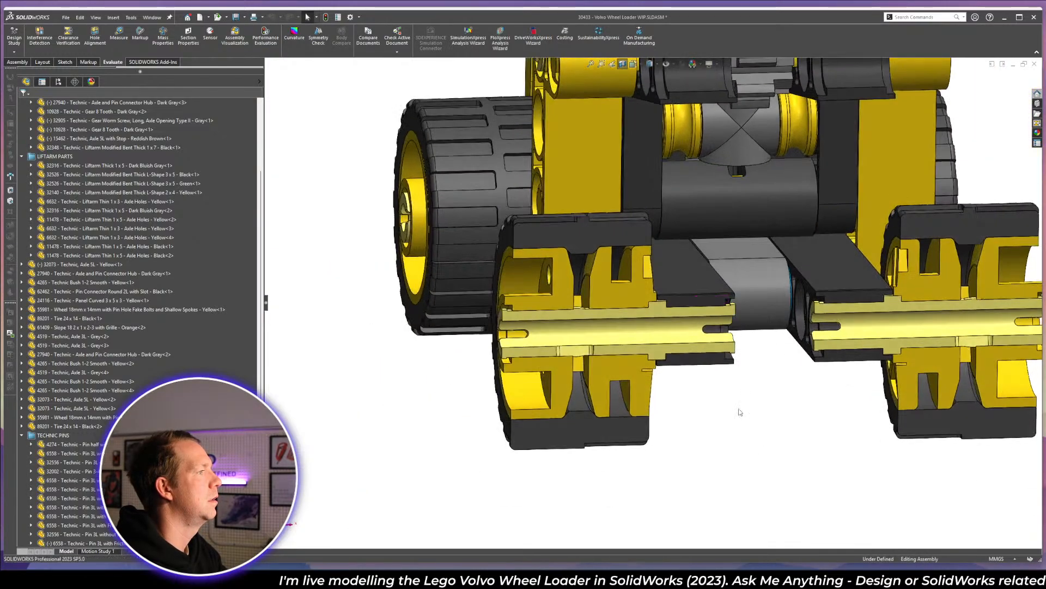
{"action": "scroll", "coordinate": [641, 289], "scroll_direction": "down", "scroll_amount": 3}
{"action": "middle_click_drag", "start_coordinate": [640, 287], "coordinate": [594, 303]}
{"action": "scroll", "coordinate": [634, 306], "scroll_direction": "down", "scroll_amount": 4}
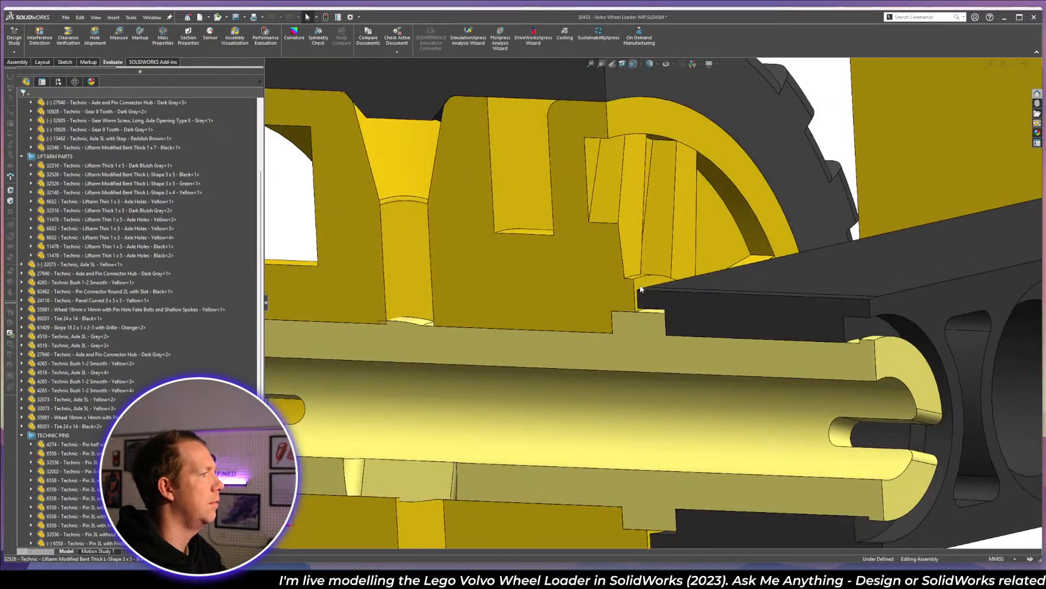
- Edit the 55981<2> wheel within the assembly to adjust its hub recess diameter, and return to the assembly
{"action": "left_click", "coordinate": [640, 289]}
{"action": "left_click", "coordinate": [703, 225]}
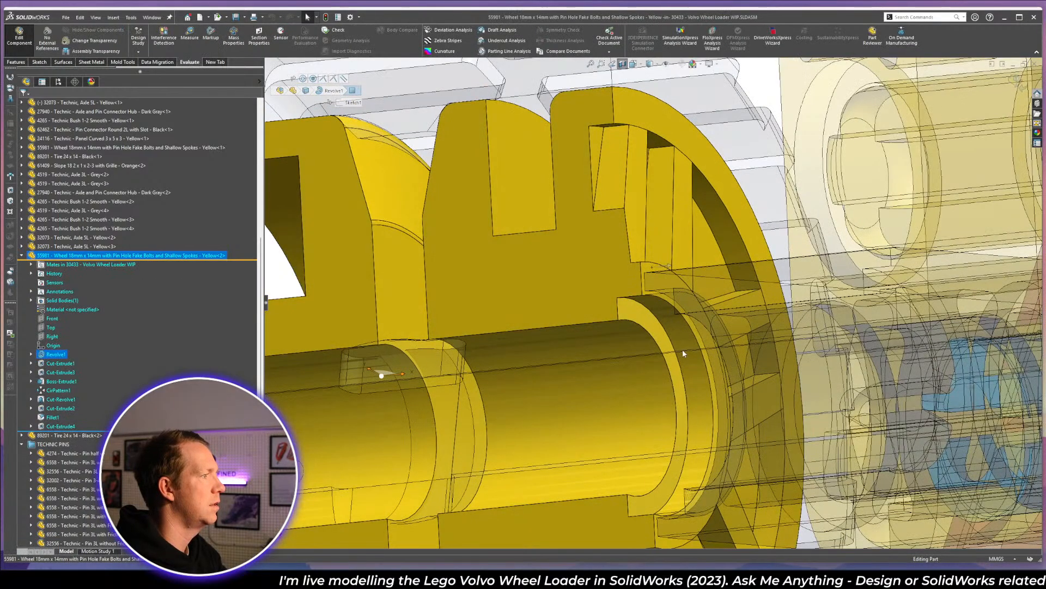
{"action": "left_click", "coordinate": [682, 352]}
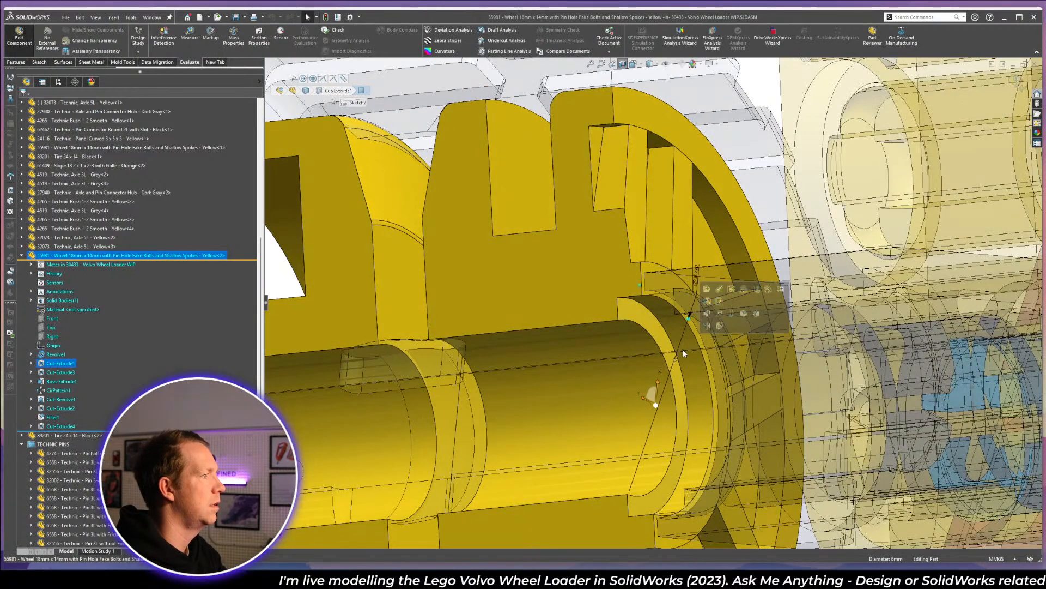
{"action": "left_click", "coordinate": [703, 285]}
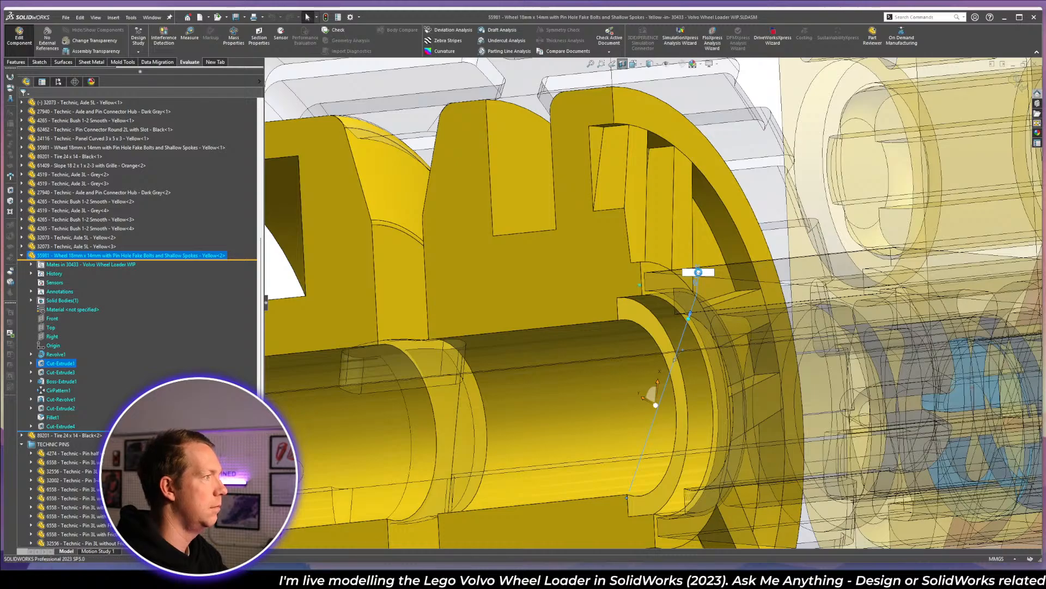
{"action": "key", "text": "Escape"}
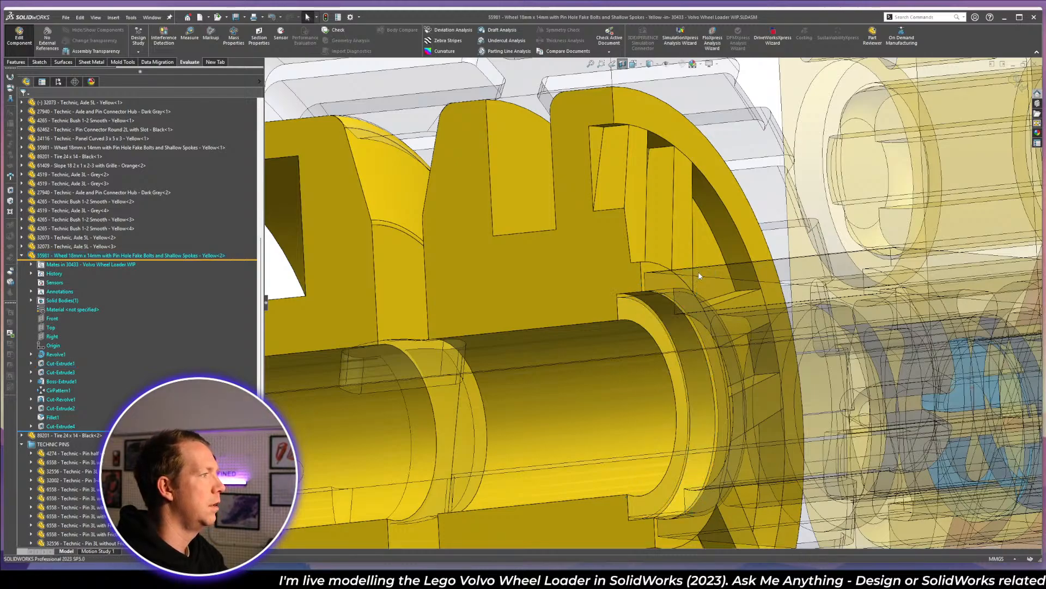
{"action": "left_click", "coordinate": [1015, 84]}
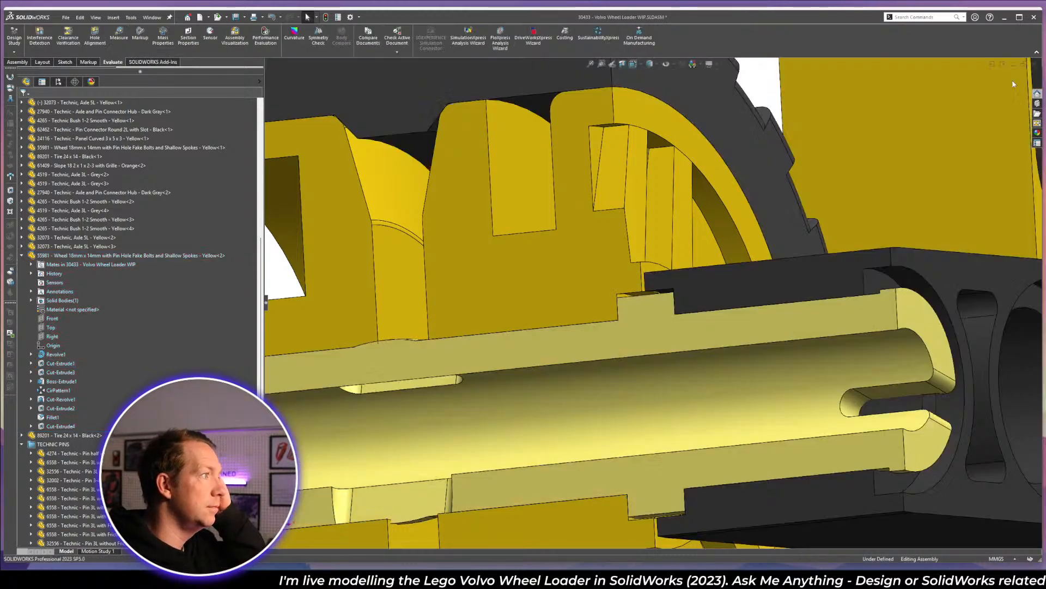
- Turn off the section view and run interference detection on the whole Volvo Wheel Loader assembly
{"action": "scroll", "coordinate": [715, 257], "scroll_direction": "up", "scroll_amount": 5}
{"action": "middle_click_drag", "start_coordinate": [656, 237], "coordinate": [584, 175]}
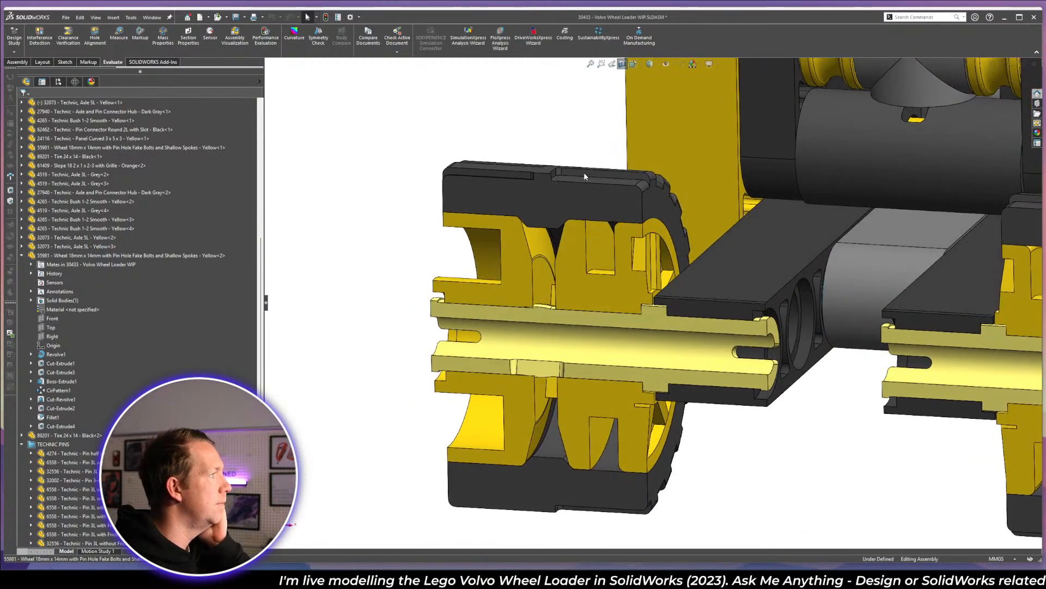
{"action": "left_click", "coordinate": [622, 64]}
{"action": "scroll", "coordinate": [685, 327], "scroll_direction": "up", "scroll_amount": 5}
{"action": "middle_click_drag", "start_coordinate": [686, 290], "coordinate": [693, 173]}
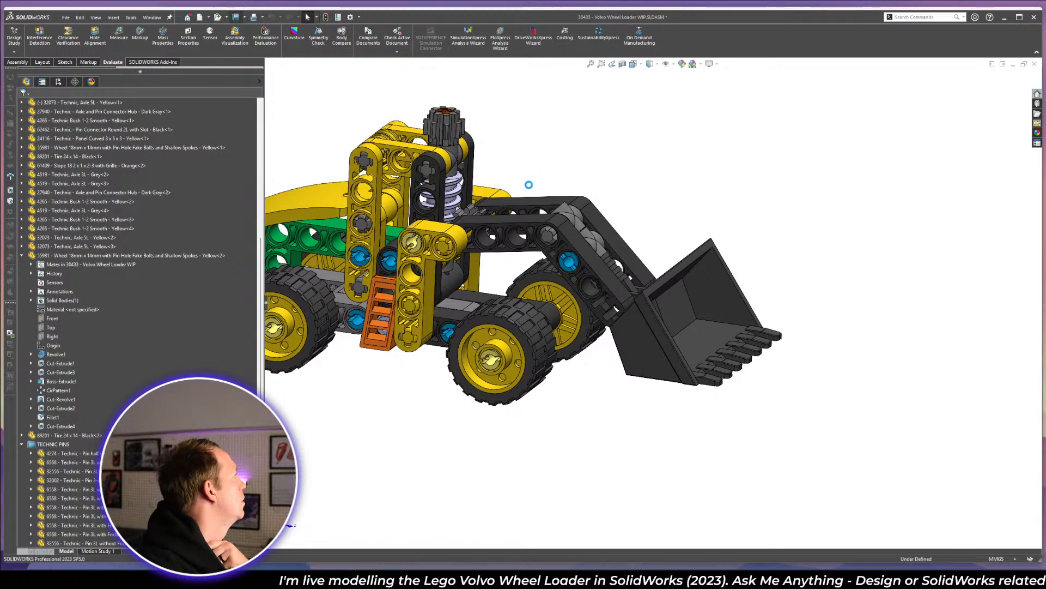
{"action": "left_click", "coordinate": [37, 46]}
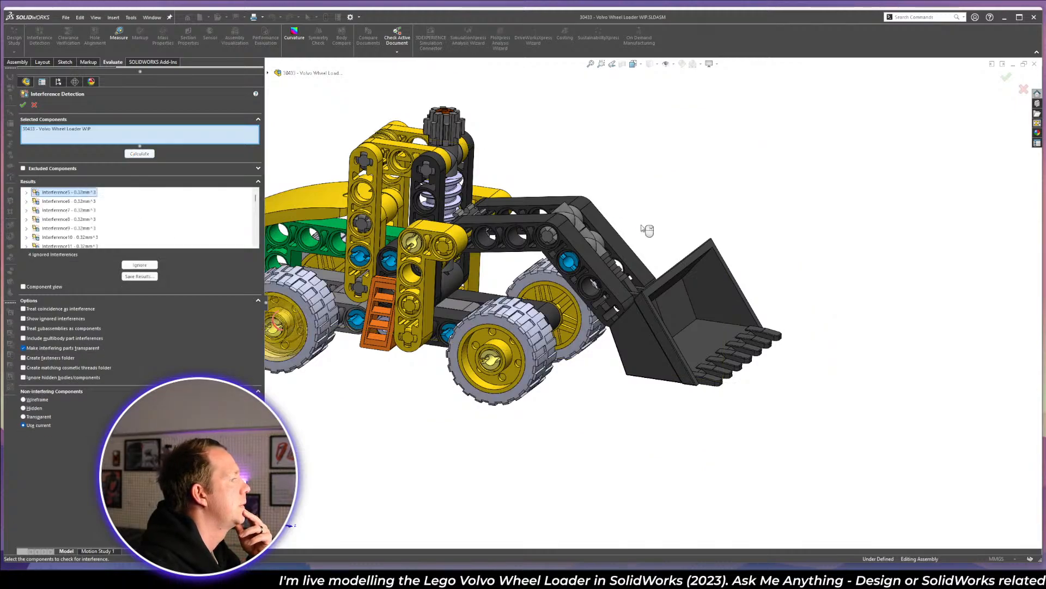
- Examine the first listed interference and the wheel and tan 3L pin it involves, and close interference detection
{"action": "scroll", "coordinate": [477, 309], "scroll_direction": "down", "scroll_amount": 3}
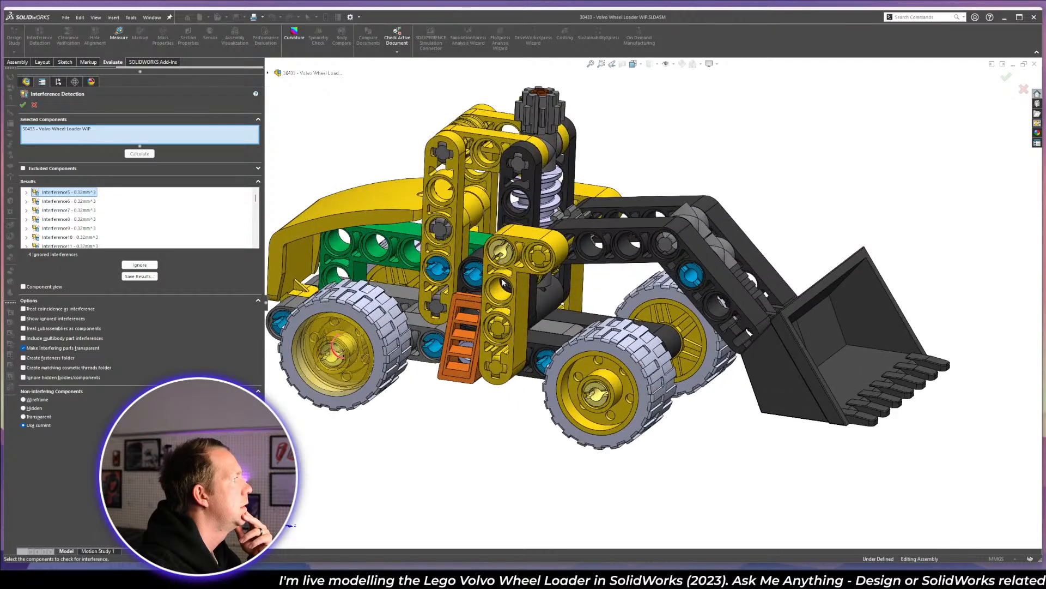
{"action": "scroll", "coordinate": [383, 376], "scroll_direction": "down", "scroll_amount": 6}
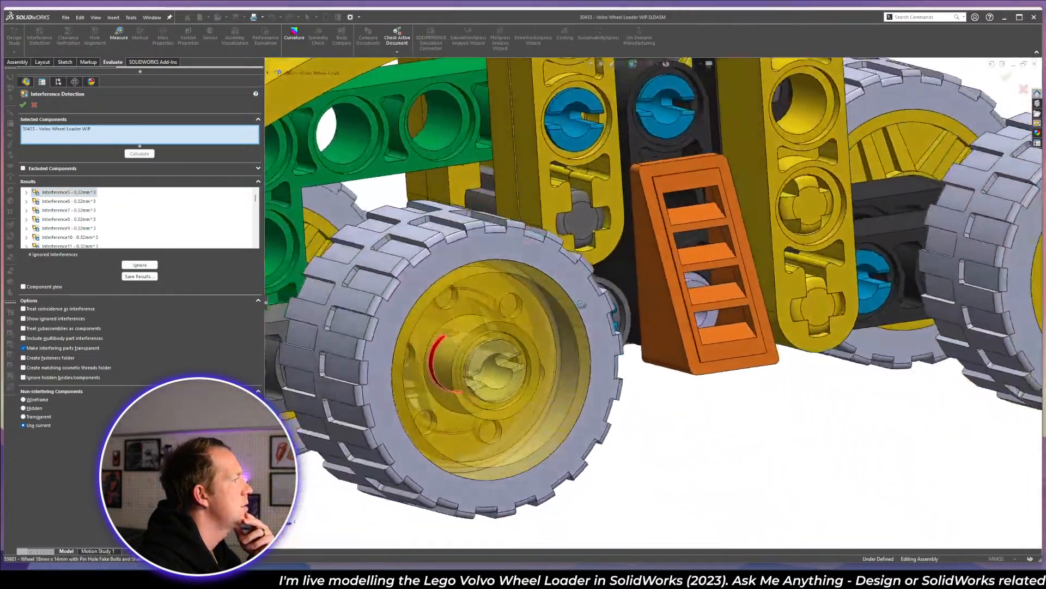
{"action": "middle_click_drag", "start_coordinate": [580, 303], "coordinate": [480, 314]}
{"action": "scroll", "coordinate": [503, 375], "scroll_direction": "down", "scroll_amount": 3}
{"action": "middle_click_drag", "start_coordinate": [503, 375], "coordinate": [711, 200]}
{"action": "scroll", "coordinate": [711, 200], "scroll_direction": "up", "scroll_amount": 2}
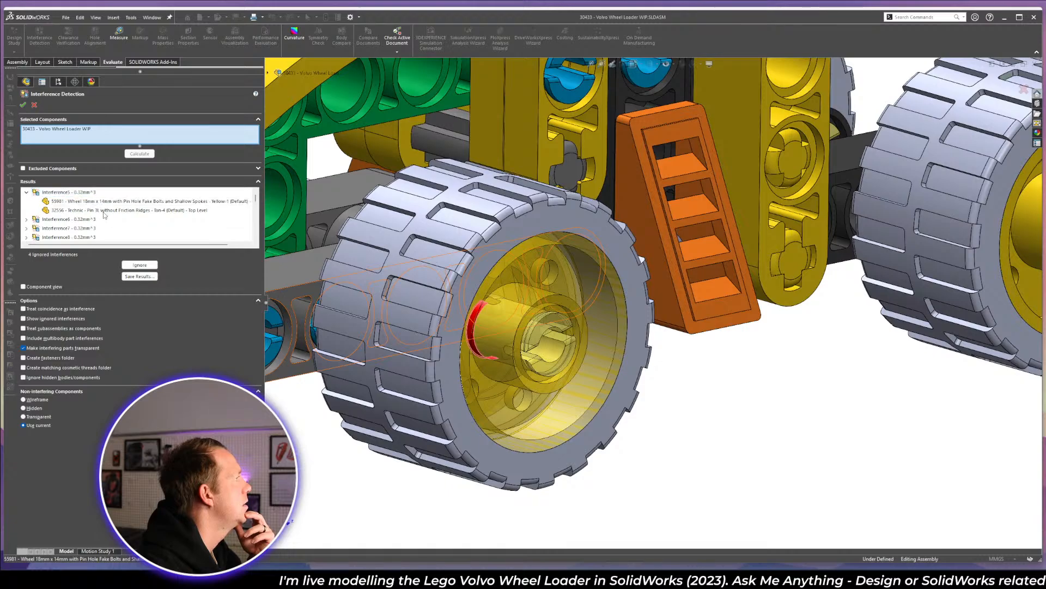
{"action": "left_click", "coordinate": [105, 210]}
{"action": "left_click", "coordinate": [101, 201]}
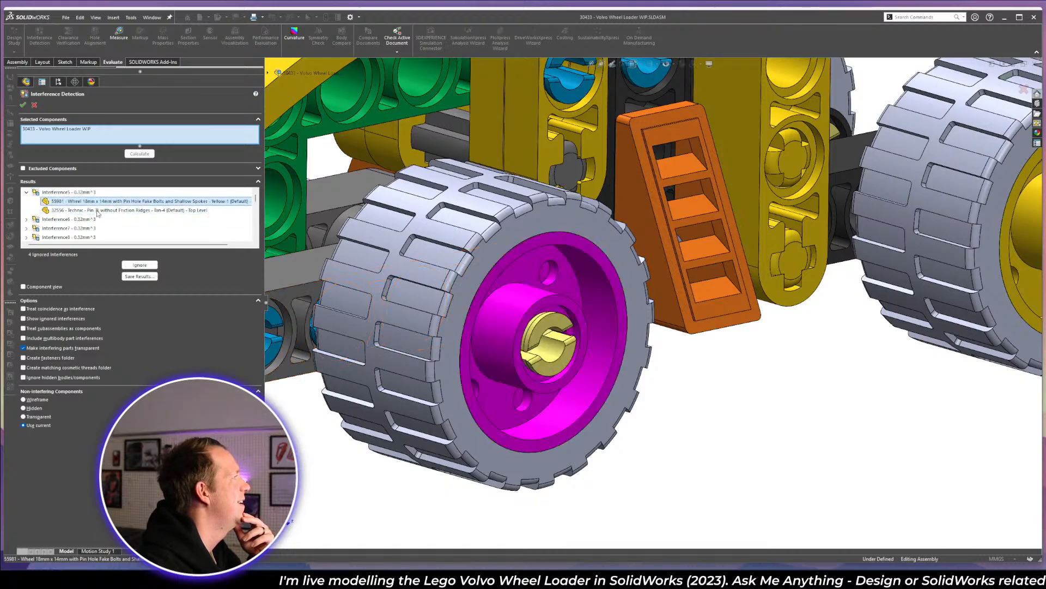
{"action": "left_click", "coordinate": [69, 191]}
{"action": "scroll", "coordinate": [455, 288], "scroll_direction": "down", "scroll_amount": 5}
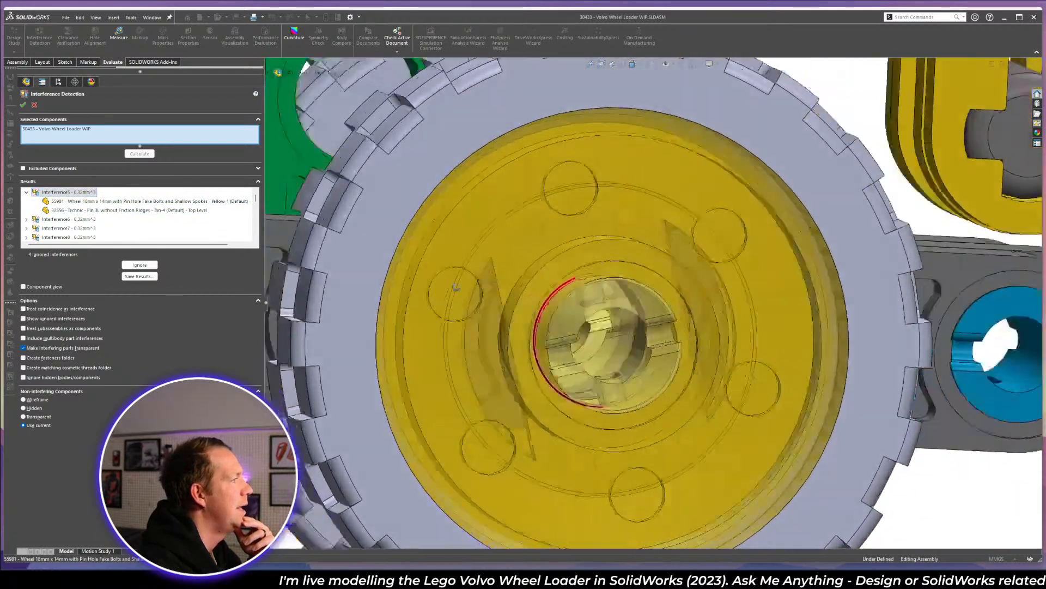
{"action": "middle_click_drag", "start_coordinate": [457, 288], "coordinate": [491, 295]}
{"action": "scroll", "coordinate": [490, 295], "scroll_direction": "up", "scroll_amount": 3}
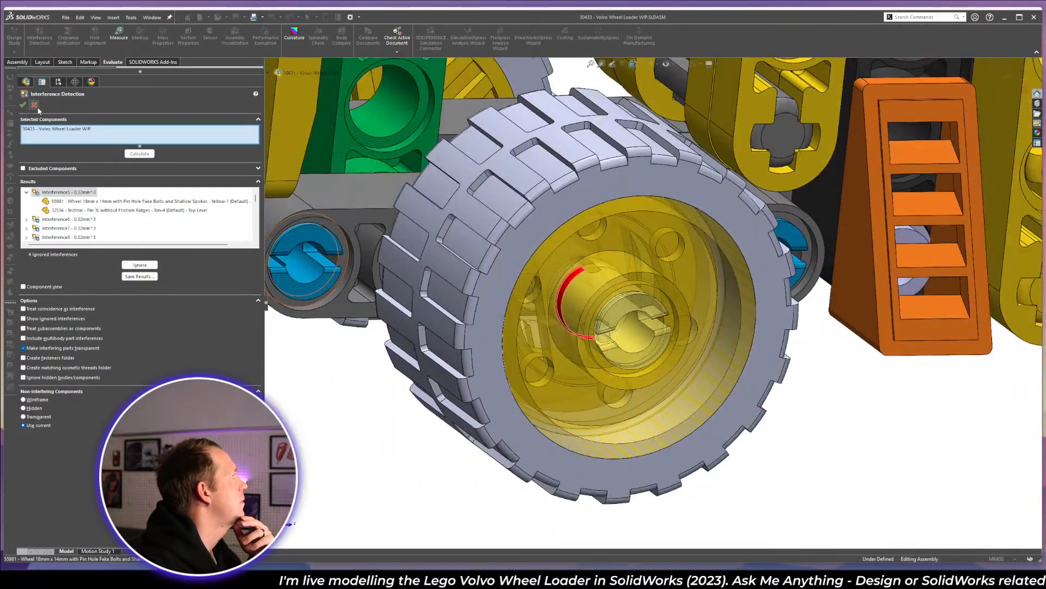
{"action": "key", "text": "Escape"}
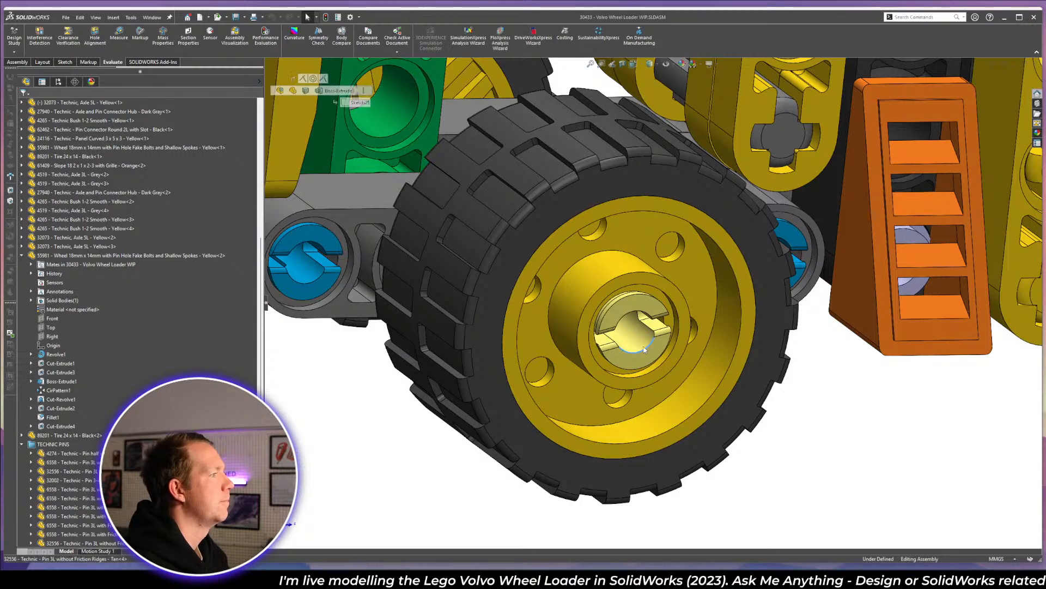
- Isolate the 55981<1> wheel with its tan 3L pin and section both along the Front Plane
{"action": "left_click", "coordinate": [580, 324]}
{"action": "key", "text": "i"}
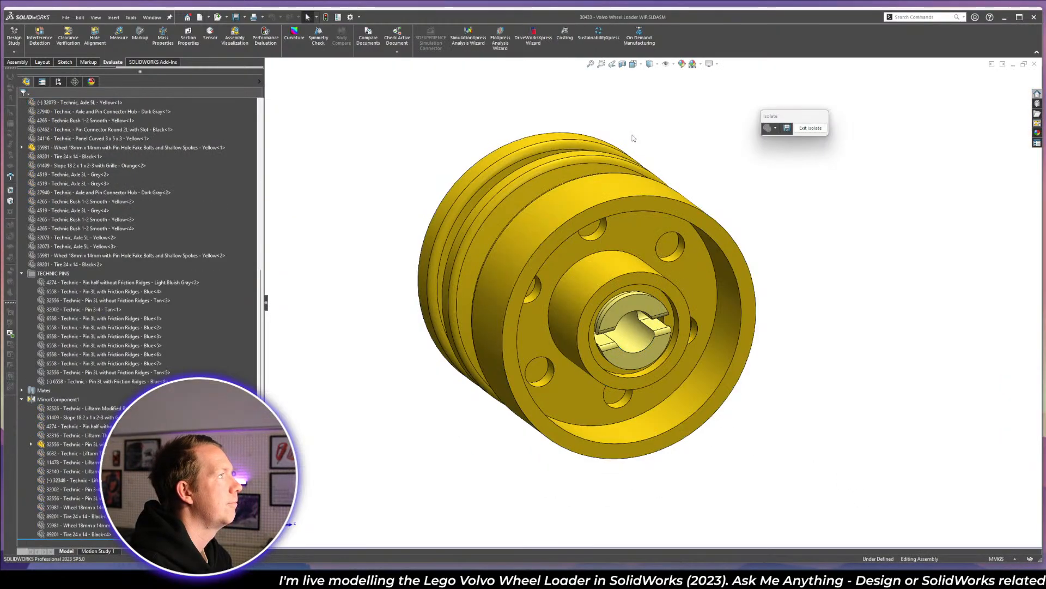
{"action": "left_click", "coordinate": [622, 64]}
{"action": "middle_click_drag", "start_coordinate": [648, 213], "coordinate": [522, 255]}
{"action": "left_click_drag", "start_coordinate": [365, 501], "coordinate": [567, 229]}
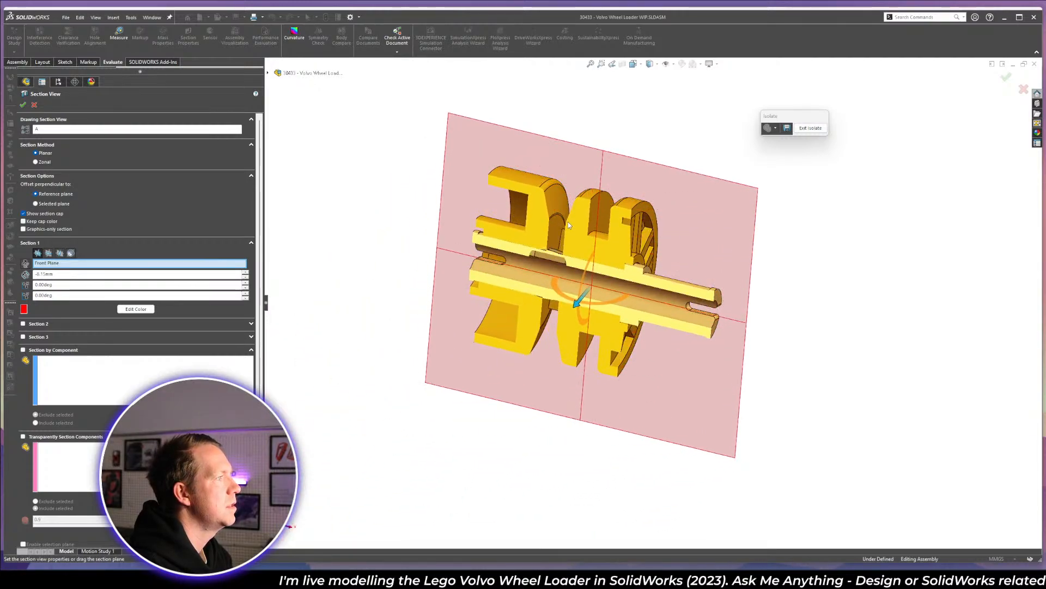
{"action": "scroll", "coordinate": [569, 225], "scroll_direction": "down", "scroll_amount": 10}
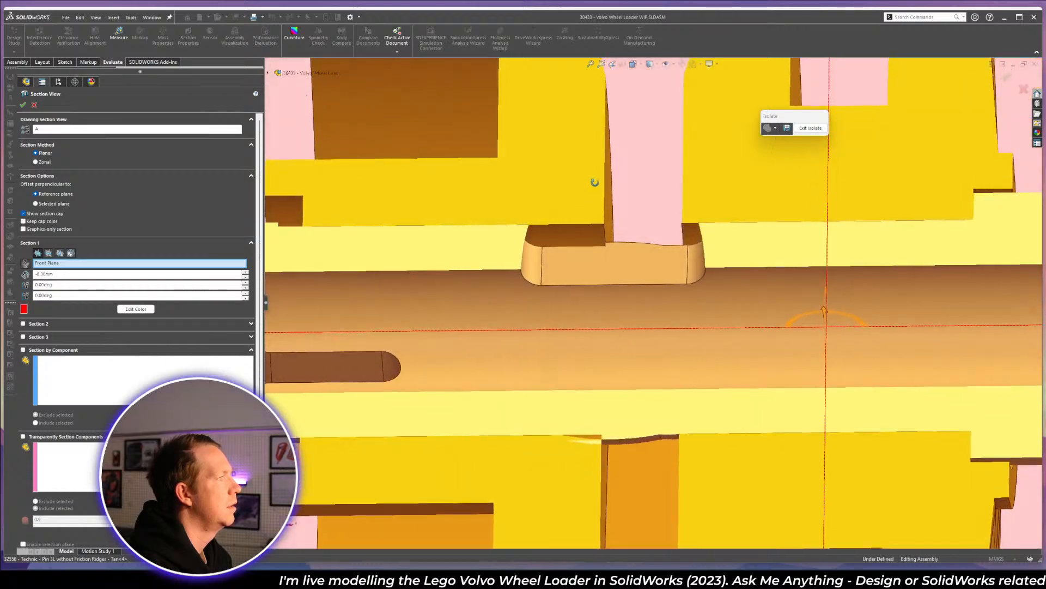
{"action": "middle_click_drag", "start_coordinate": [595, 182], "coordinate": [573, 523]}
{"action": "left_click", "coordinate": [23, 104]}
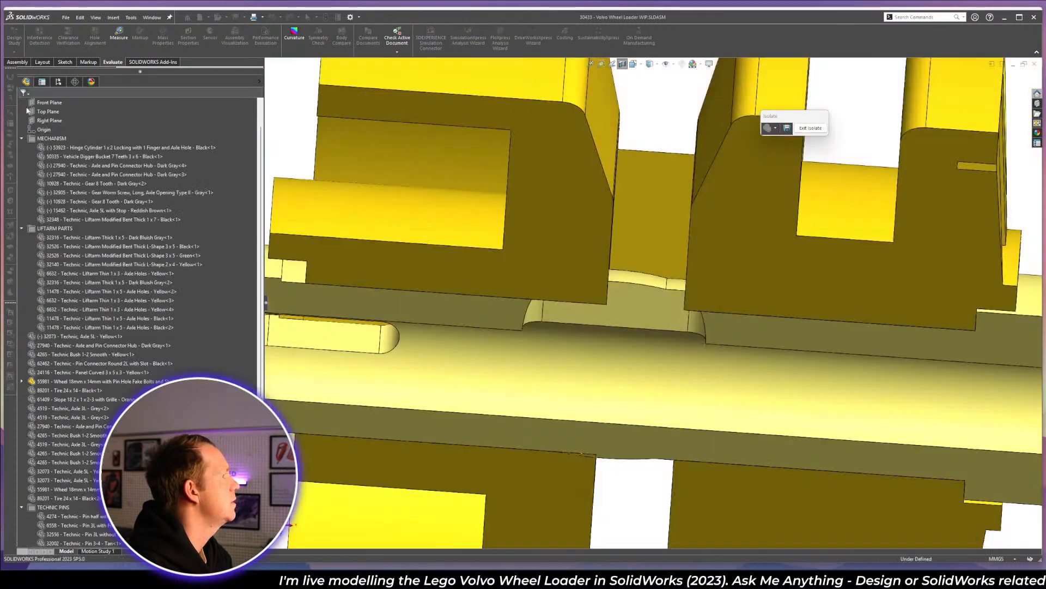
- Make the isolated 55981<1> wheel transparent and examine how the pin's central slot aligns with the wheel's inner faces
{"action": "scroll", "coordinate": [663, 324], "scroll_direction": "up", "scroll_amount": 3}
{"action": "middle_click_drag", "start_coordinate": [663, 324], "coordinate": [628, 258]}
{"action": "left_click", "coordinate": [643, 250]}
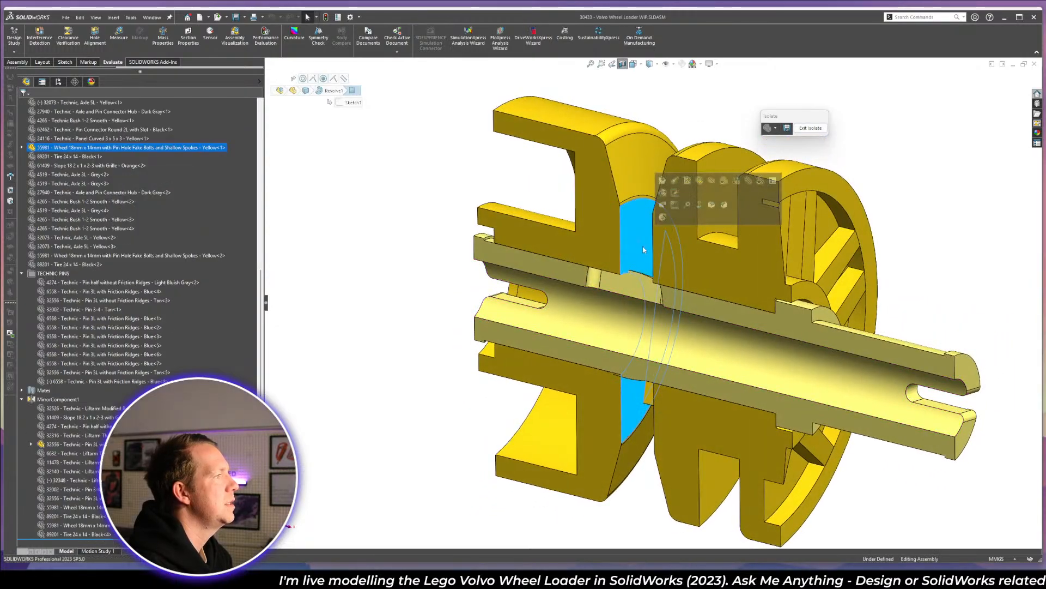
{"action": "left_click", "coordinate": [723, 180]}
{"action": "middle_click_drag", "start_coordinate": [725, 196], "coordinate": [448, 443]}
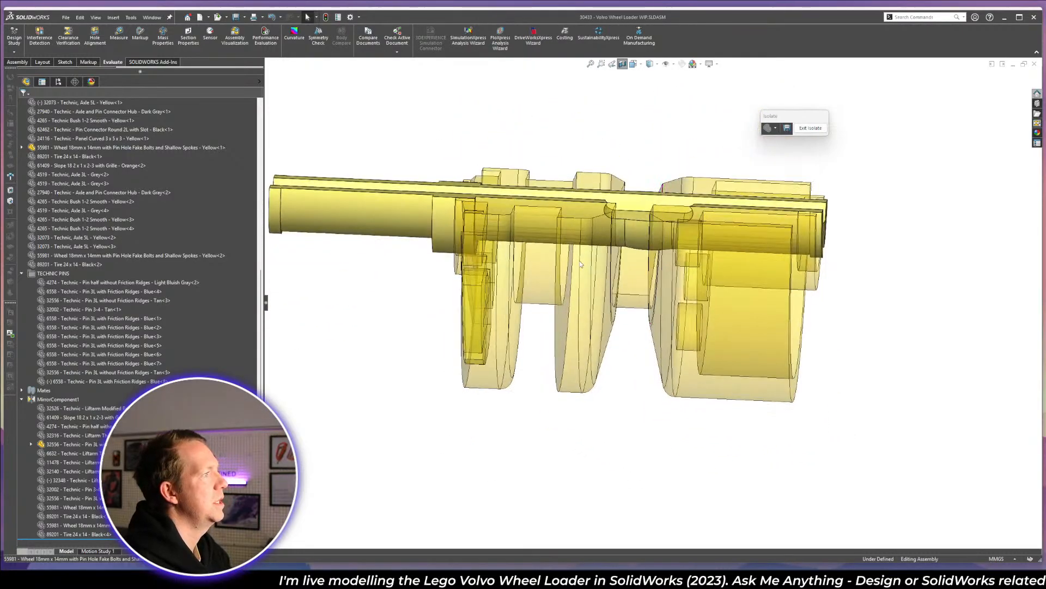
{"action": "scroll", "coordinate": [640, 235], "scroll_direction": "down", "scroll_amount": 3}
{"action": "mouse_move", "coordinate": [641, 236]}
{"action": "middle_mouse_down"}
{"action": "mouse_move", "coordinate": [668, 357]}
{"action": "mouse_move", "coordinate": [714, 362]}
{"action": "mouse_move", "coordinate": [691, 290]}
{"action": "mouse_move", "coordinate": [706, 348]}
{"action": "mouse_move", "coordinate": [706, 484]}
{"action": "mouse_move", "coordinate": [699, 321]}
{"action": "mouse_move", "coordinate": [676, 241]}
{"action": "mouse_move", "coordinate": [679, 295]}
{"action": "middle_mouse_up"}
{"action": "left_click", "coordinate": [714, 362]}
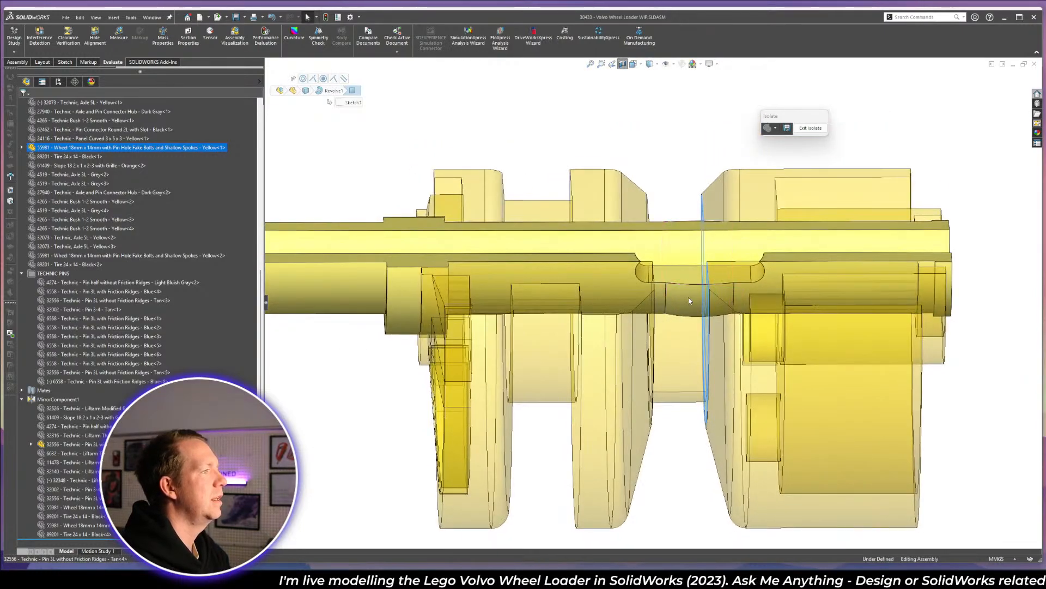
- Examine the tan 3L pin's raised band against the wheel's inner faces in the sectioned, isolated view
{"action": "left_click", "coordinate": [687, 285]}
{"action": "scroll", "coordinate": [685, 350], "scroll_direction": "down", "scroll_amount": 5}
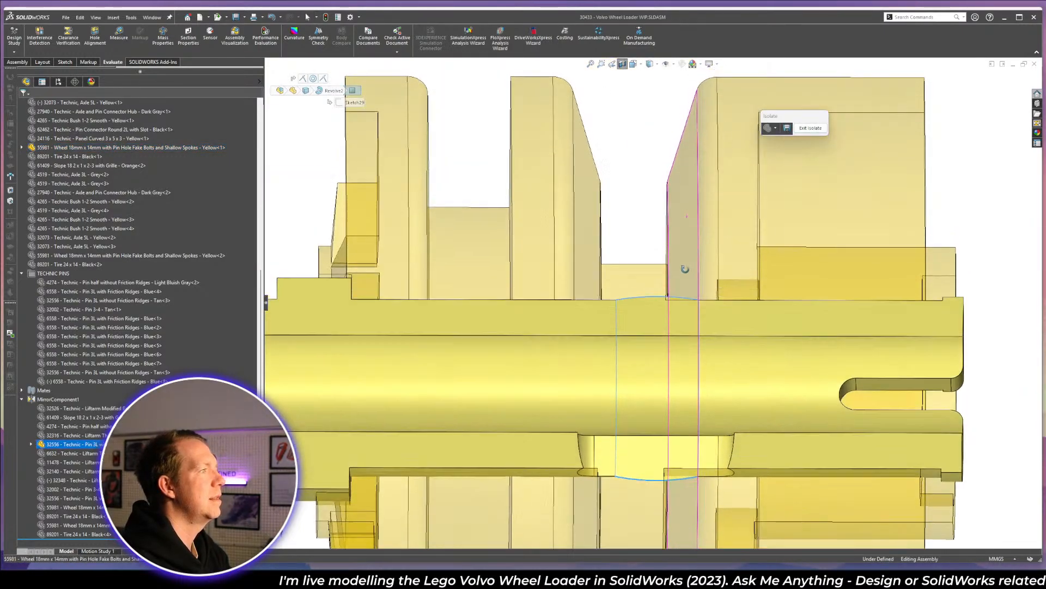
{"action": "scroll", "coordinate": [669, 371], "scroll_direction": "down", "scroll_amount": 2}
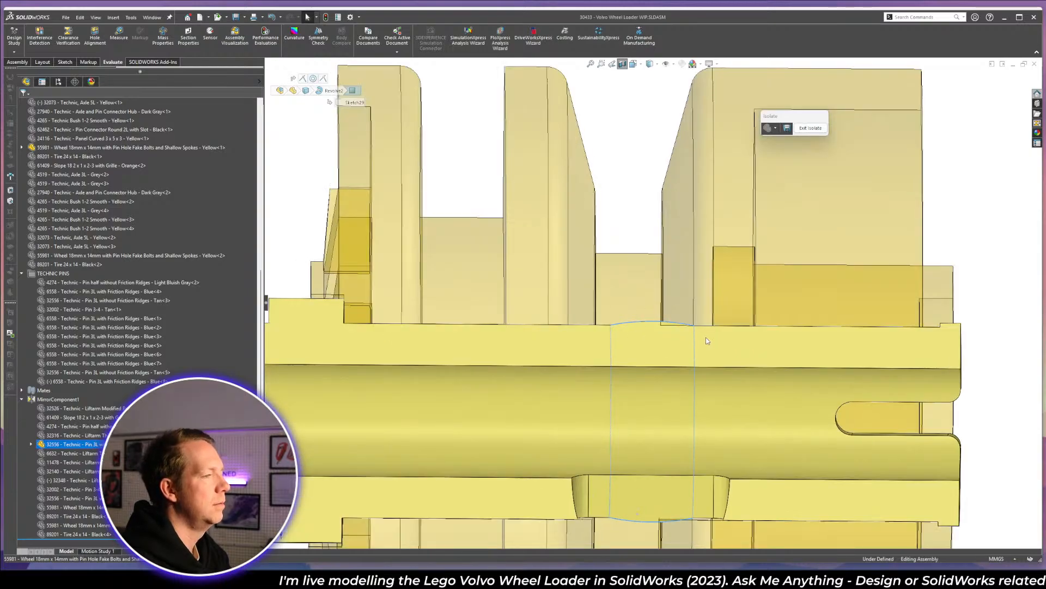
{"action": "scroll", "coordinate": [695, 329], "scroll_direction": "up", "scroll_amount": 4}
{"action": "middle_click_drag", "start_coordinate": [695, 328], "coordinate": [756, 383]}
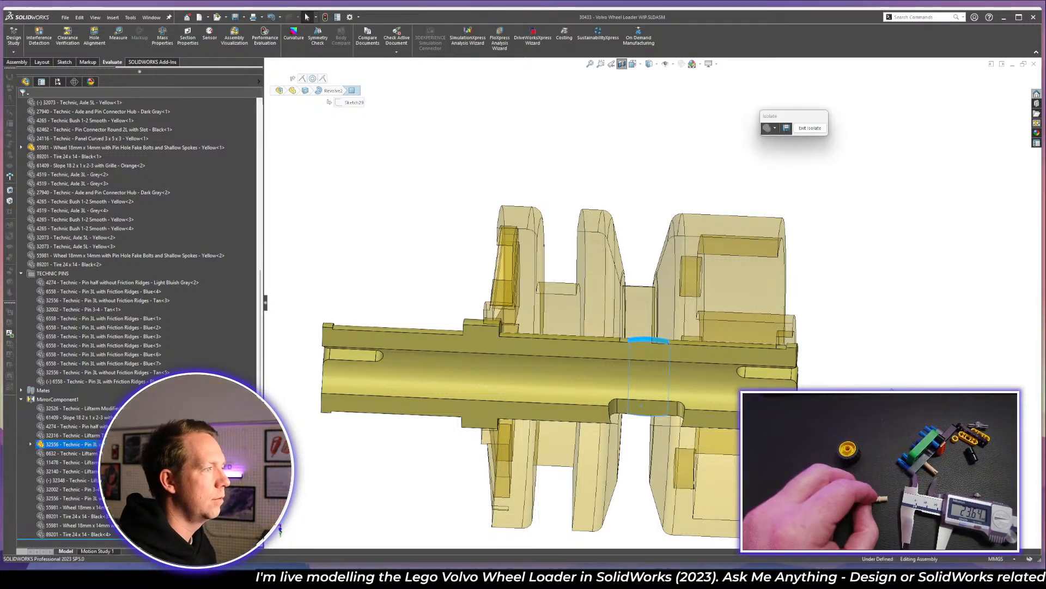
- Measure the overall length of the tan 3L pin between its two end faces
{"action": "left_click", "coordinate": [1000, 356]}
{"action": "middle_click_drag", "start_coordinate": [839, 364], "coordinate": [789, 388]}
{"action": "scroll", "coordinate": [790, 388], "scroll_direction": "down", "scroll_amount": 2}
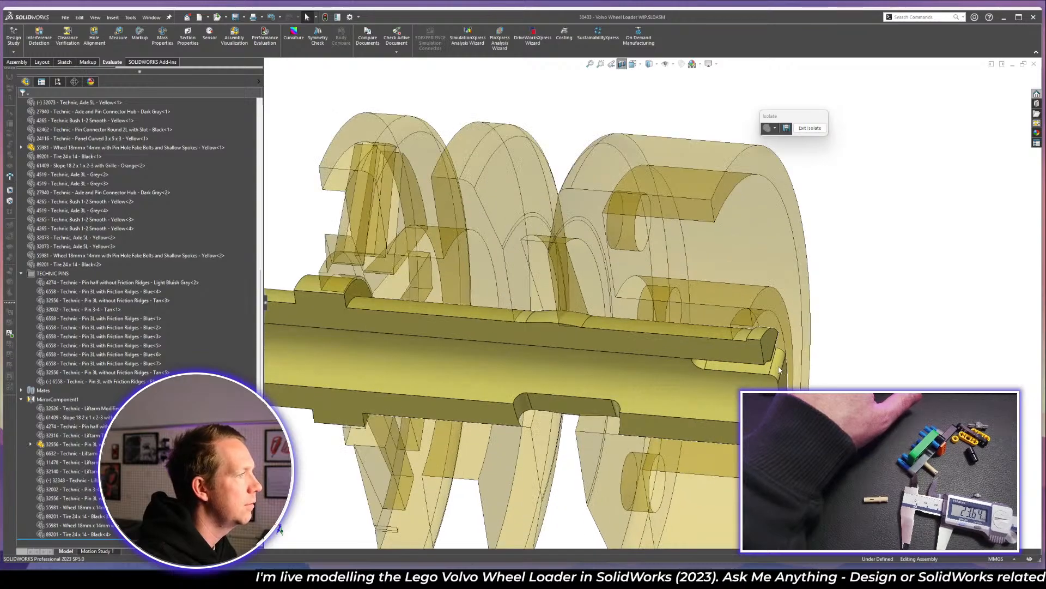
{"action": "key", "text": "m"}
{"action": "left_click", "coordinate": [775, 338]}
{"action": "scroll", "coordinate": [590, 341], "scroll_direction": "up", "scroll_amount": 6}
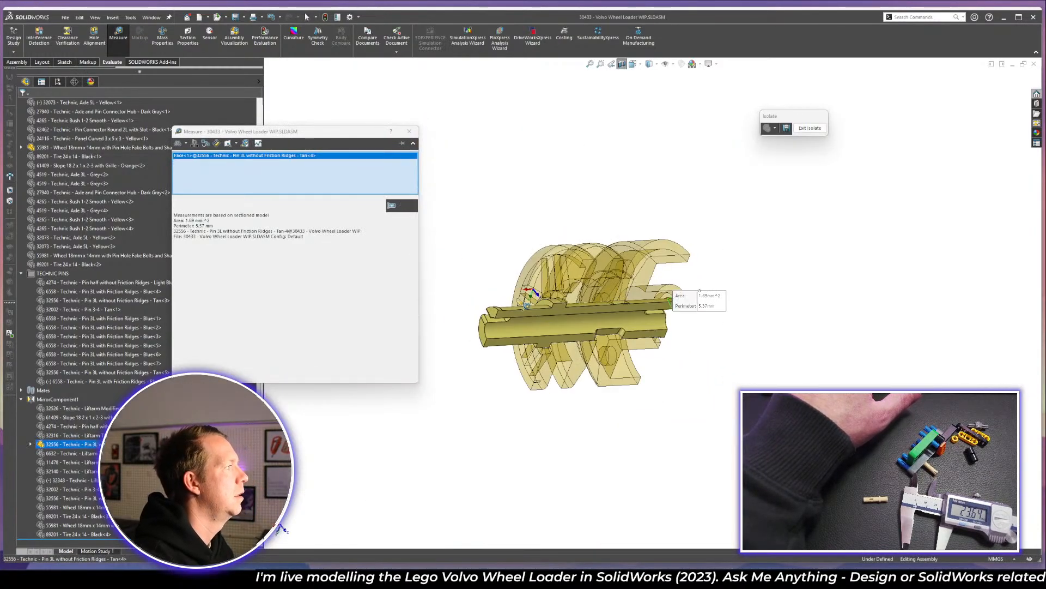
{"action": "scroll", "coordinate": [479, 311], "scroll_direction": "down", "scroll_amount": 3}
{"action": "left_click", "coordinate": [501, 325]}
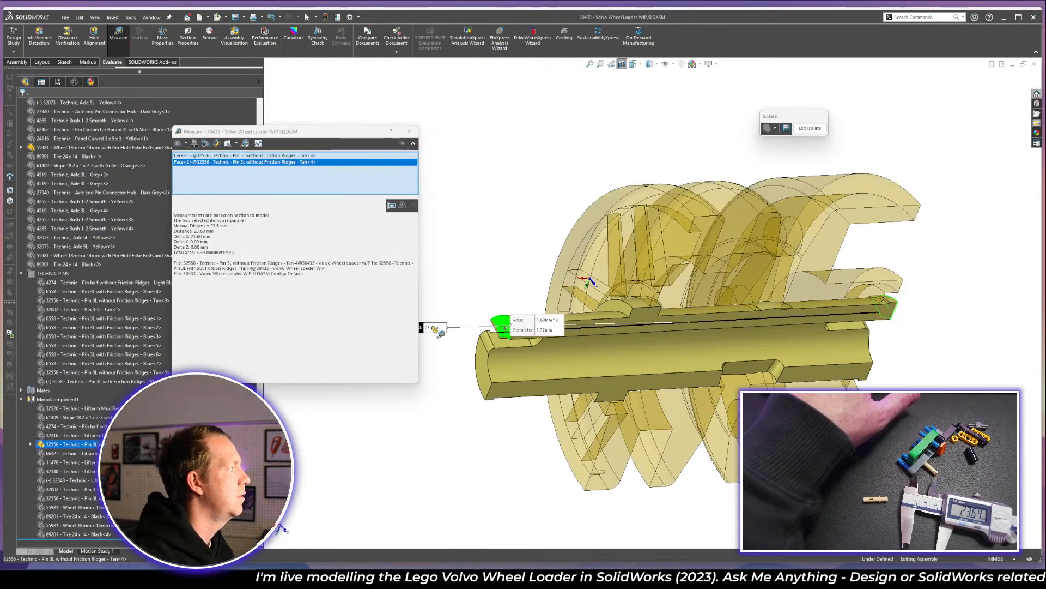
{"action": "left_click_drag", "start_coordinate": [433, 327], "coordinate": [462, 273]}
{"action": "middle_click_drag", "start_coordinate": [807, 294], "coordinate": [720, 287]}
{"action": "key", "text": "Escape"}
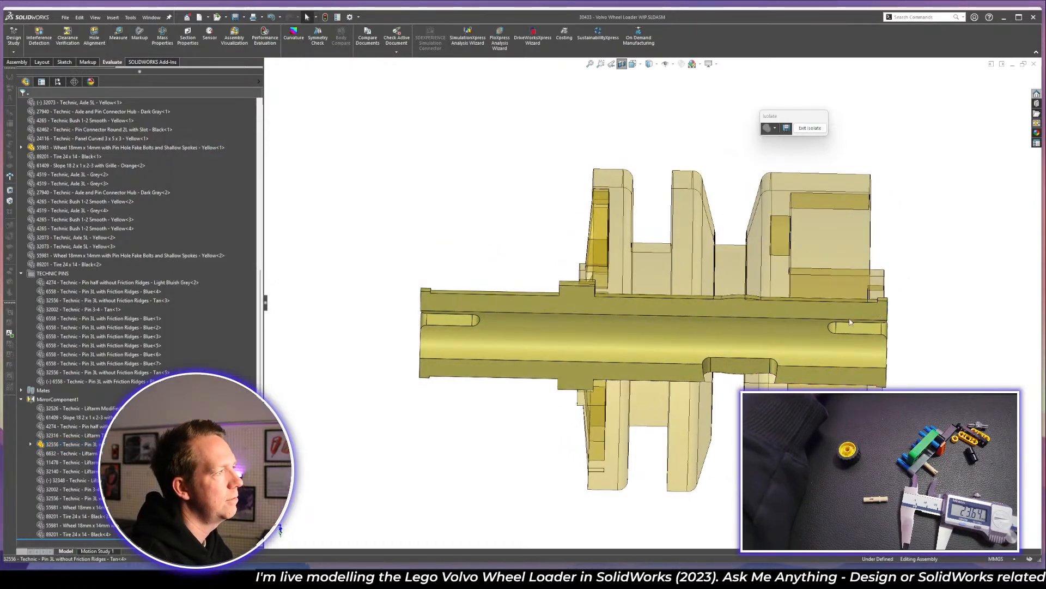
- Exit isolation and examine how the pin's collar seats between the wheel and the adjoining liftarm in the section view
{"action": "scroll", "coordinate": [851, 322], "scroll_direction": "down", "scroll_amount": 2}
{"action": "scroll", "coordinate": [569, 301], "scroll_direction": "up", "scroll_amount": 2}
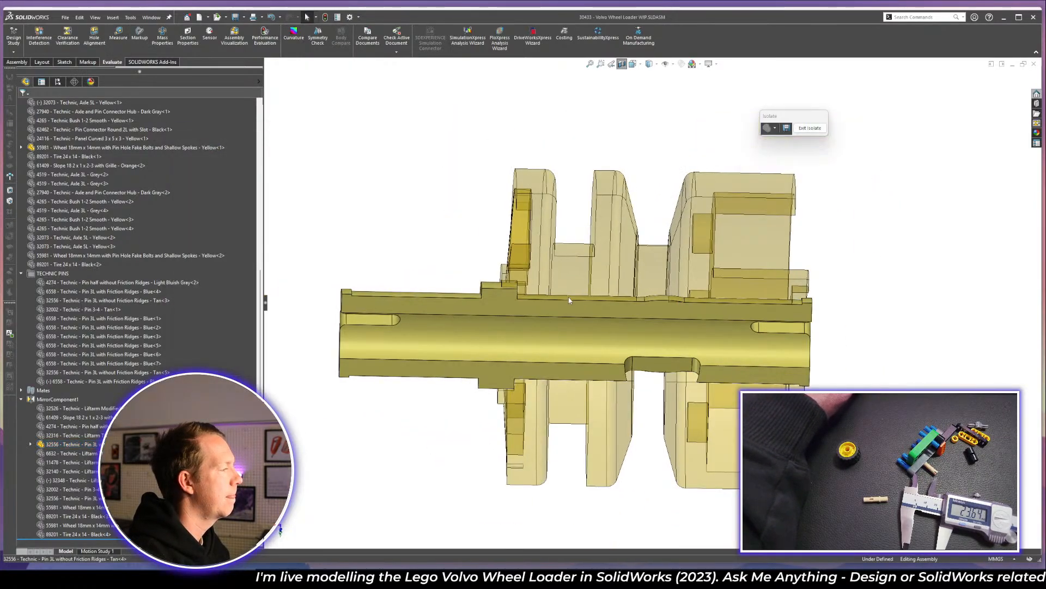
{"action": "scroll", "coordinate": [569, 300], "scroll_direction": "down", "scroll_amount": 1}
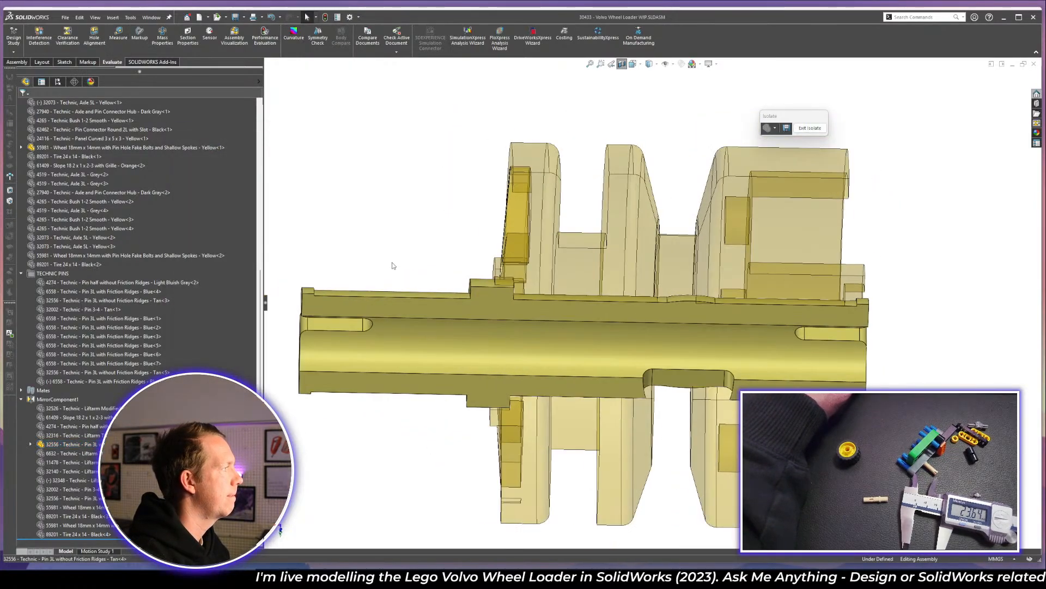
{"action": "left_click", "coordinate": [805, 130]}
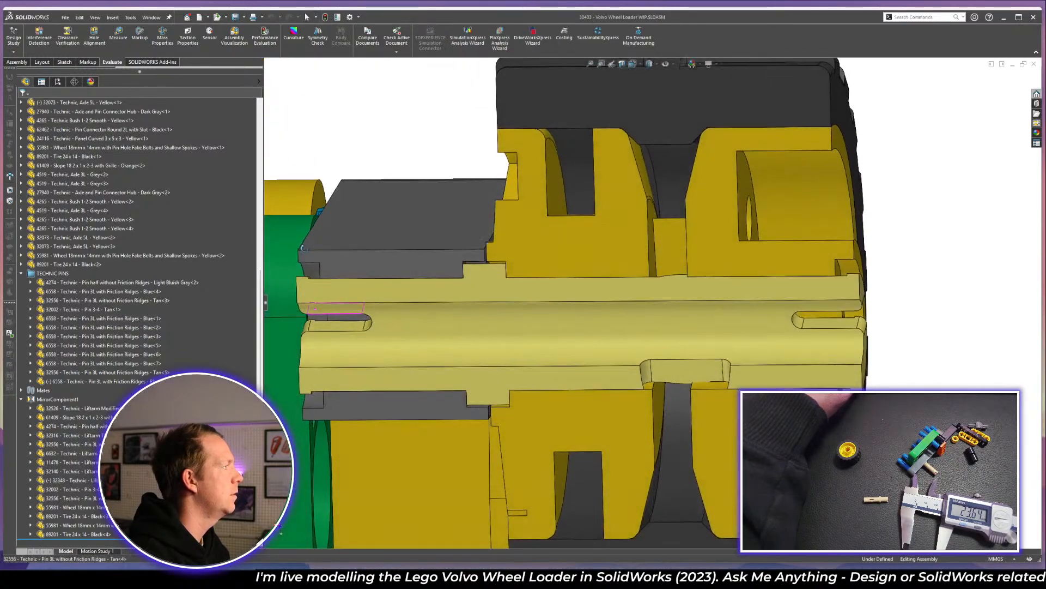
{"action": "middle_click_drag", "start_coordinate": [303, 248], "coordinate": [319, 272]}
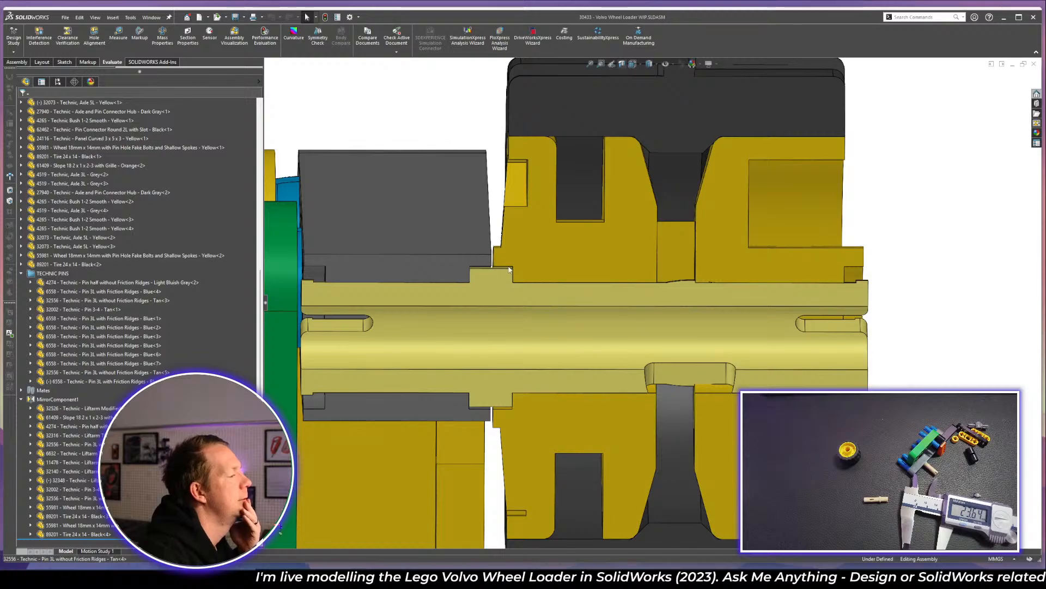
{"action": "mouse_move", "coordinate": [696, 301]}
{"action": "middle_mouse_down"}
{"action": "mouse_move", "coordinate": [693, 237]}
{"action": "mouse_move", "coordinate": [700, 272]}
{"action": "mouse_move", "coordinate": [691, 294]}
{"action": "mouse_move", "coordinate": [701, 301]}
{"action": "middle_mouse_up"}
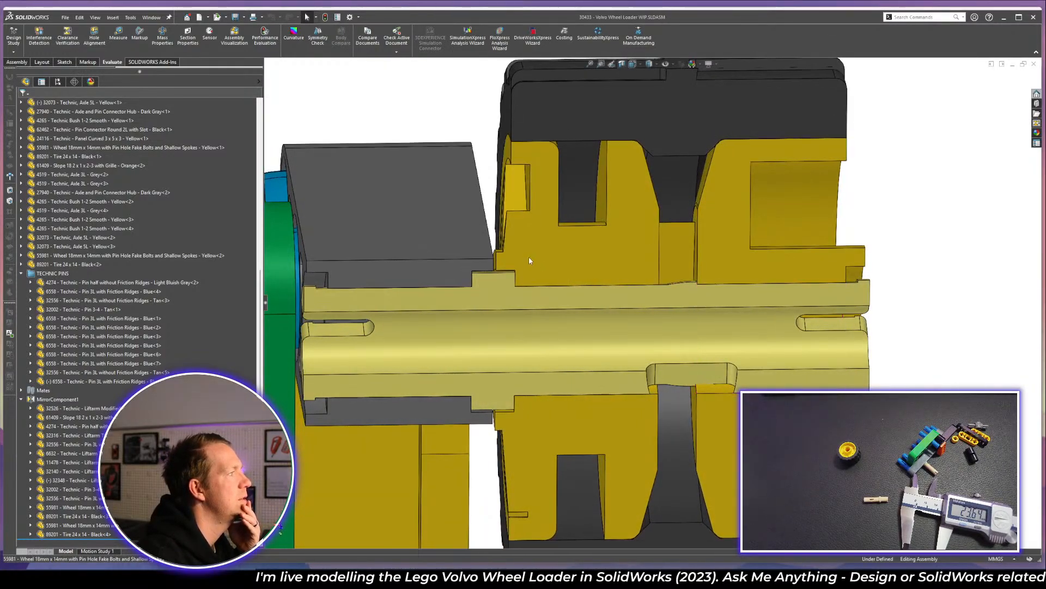
{"action": "scroll", "coordinate": [514, 264], "scroll_direction": "down", "scroll_amount": 2}
{"action": "left_click", "coordinate": [514, 264]}
{"action": "scroll", "coordinate": [742, 315], "scroll_direction": "up", "scroll_amount": 3}
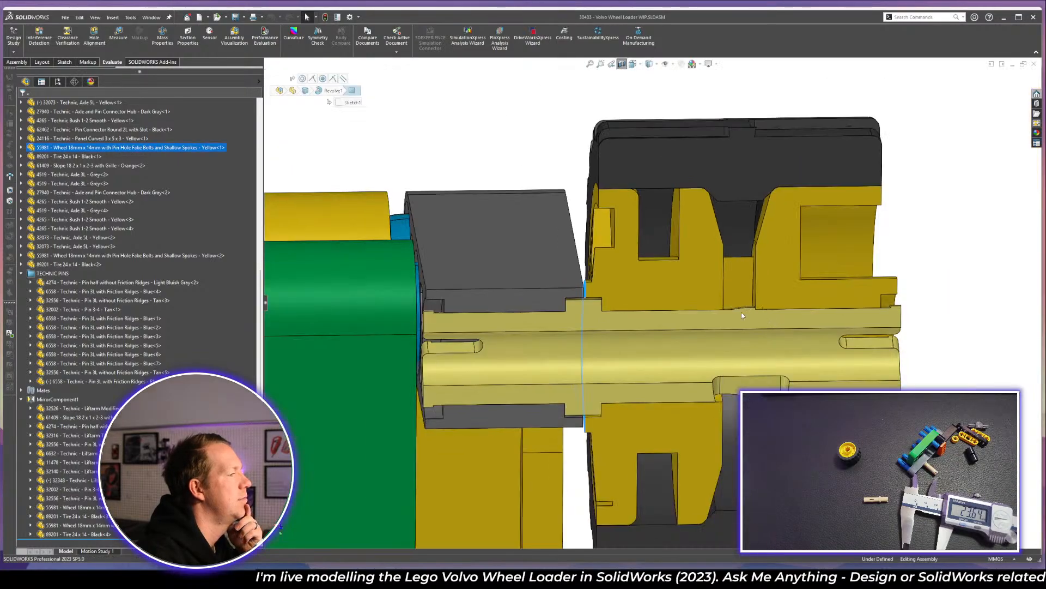
{"action": "left_click", "coordinate": [928, 225]}
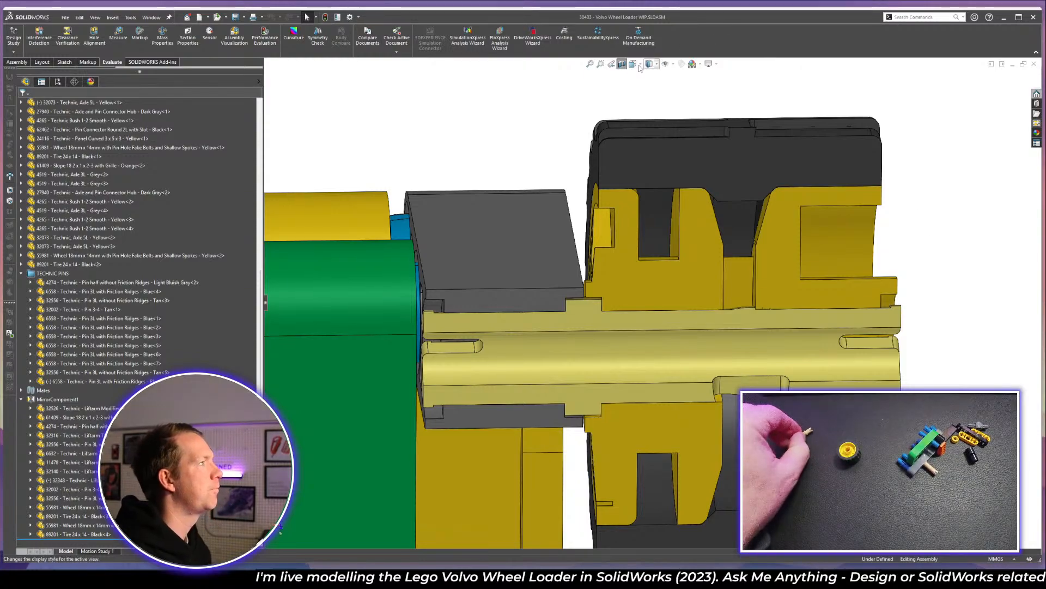
- Turn off the section view and collapse the expanded feature tree entries, including the LIFTARM PARTS and MECHANISM folders
{"action": "left_click", "coordinate": [622, 64]}
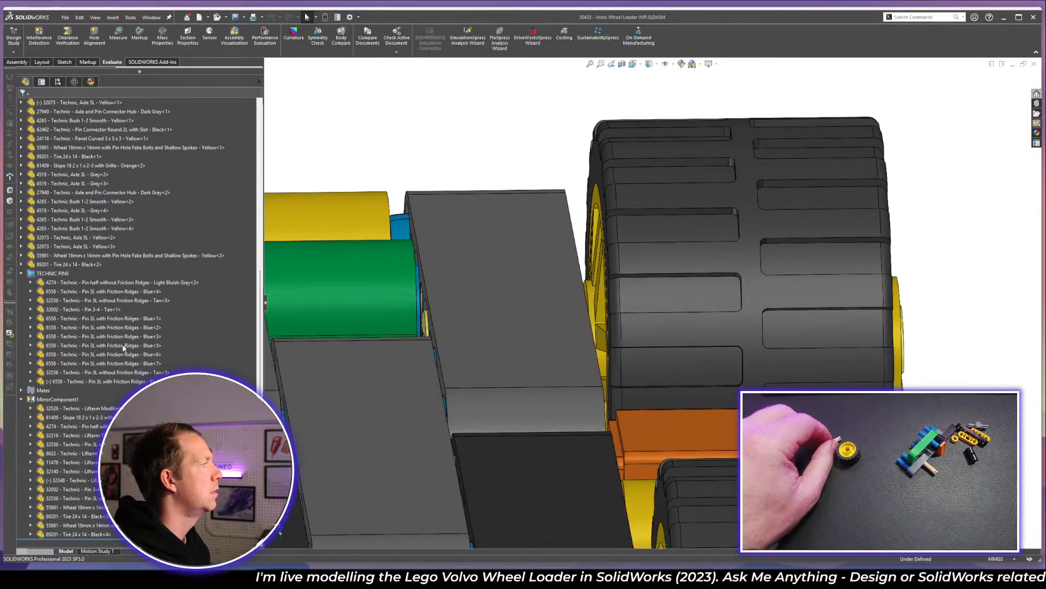
{"action": "scroll", "coordinate": [26, 405], "scroll_direction": "up", "scroll_amount": 5}
{"action": "left_click", "coordinate": [21, 408]}
{"action": "scroll", "coordinate": [51, 305], "scroll_direction": "up", "scroll_amount": 1}
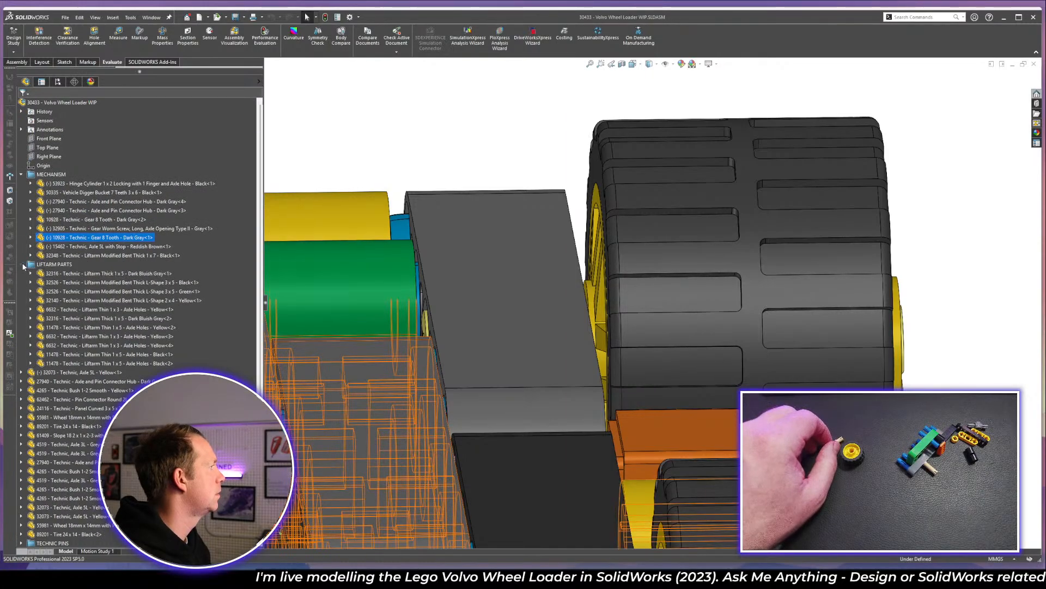
{"action": "left_click", "coordinate": [22, 264]}
{"action": "left_click", "coordinate": [22, 174]}
{"action": "scroll", "coordinate": [654, 312], "scroll_direction": "up", "scroll_amount": 5}
{"action": "middle_click_drag", "start_coordinate": [670, 353], "coordinate": [892, 346]}
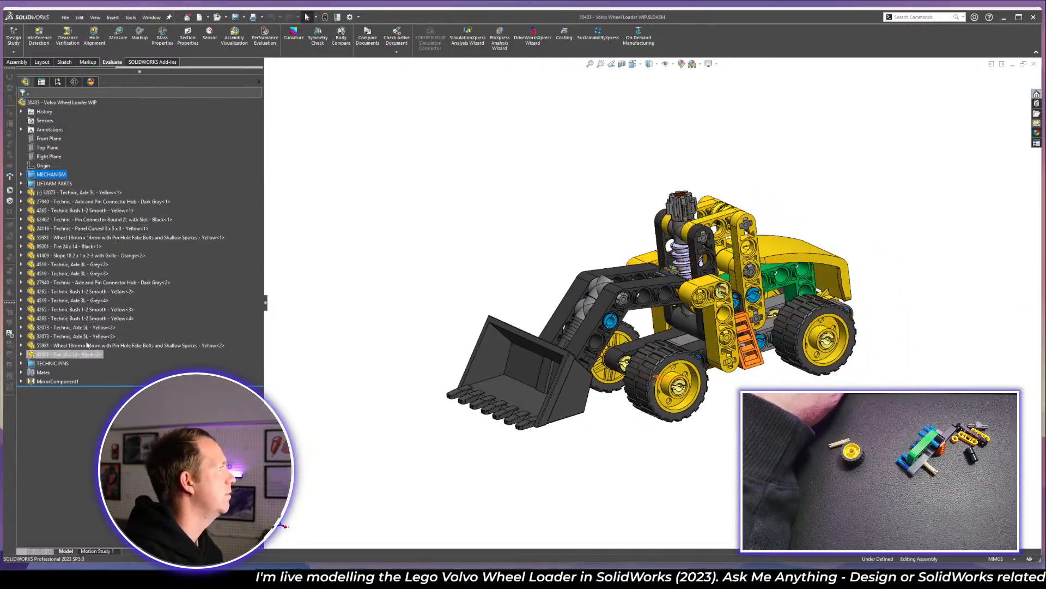
- Isolate the under-defined 32073 Axle 5L<1>, exit isolation, and locate its end in the yellow L-shaped liftarm
{"action": "left_click", "coordinate": [83, 192]}
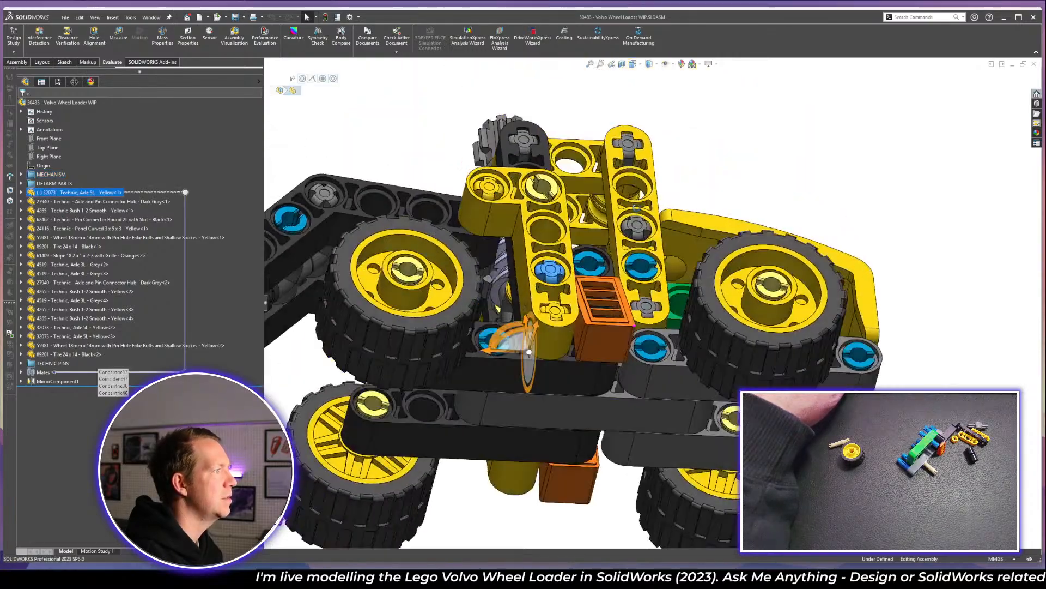
{"action": "middle_click_drag", "start_coordinate": [620, 145], "coordinate": [674, 395]}
{"action": "scroll", "coordinate": [674, 394], "scroll_direction": "up", "scroll_amount": 3}
{"action": "key", "text": "i"}
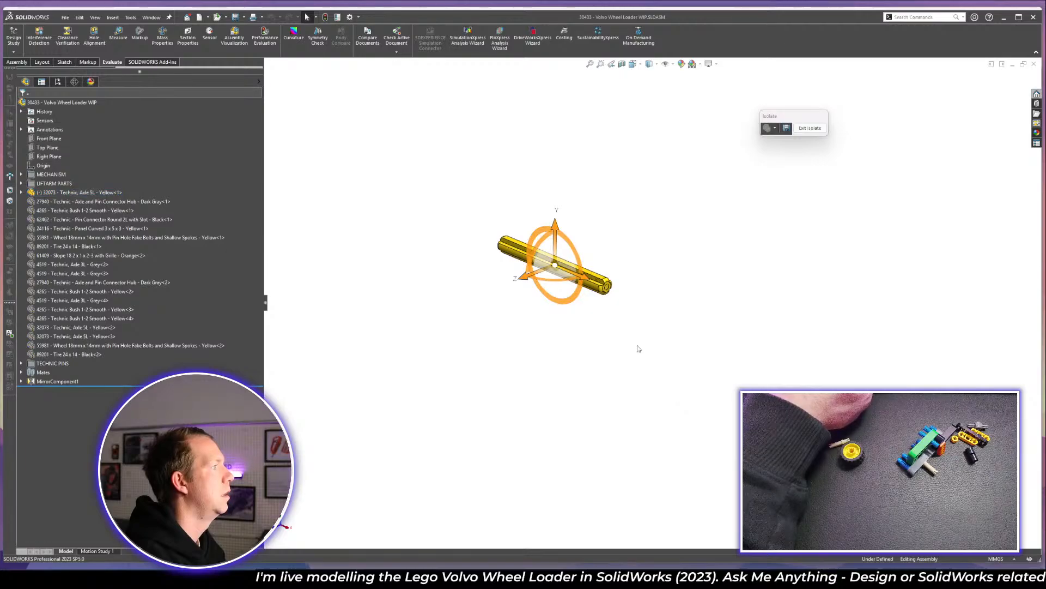
{"action": "scroll", "coordinate": [593, 252], "scroll_direction": "down", "scroll_amount": 2}
{"action": "left_click", "coordinate": [812, 129]}
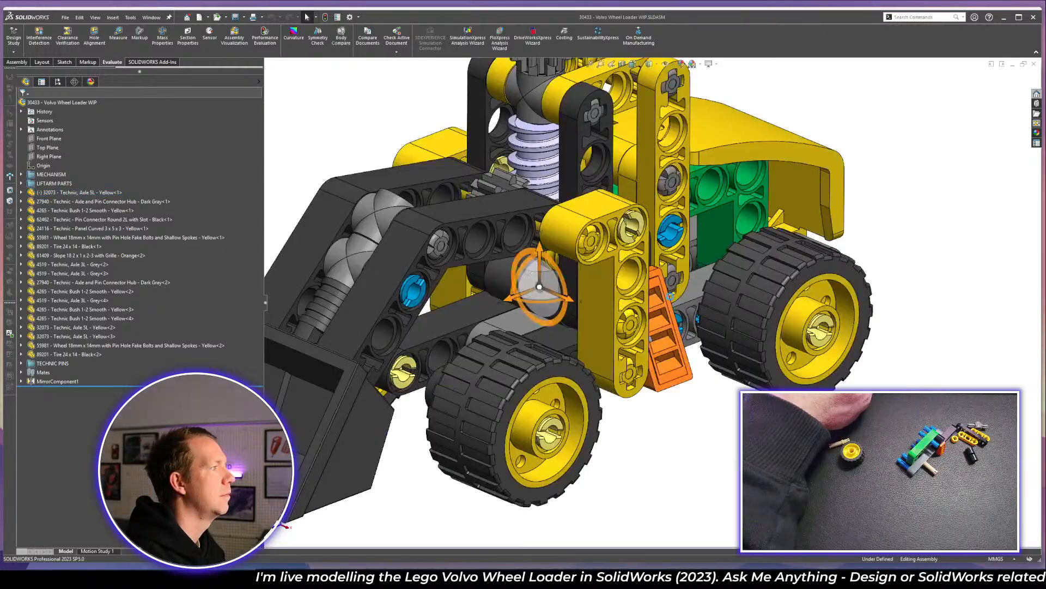
{"action": "scroll", "coordinate": [645, 320], "scroll_direction": "down", "scroll_amount": 6}
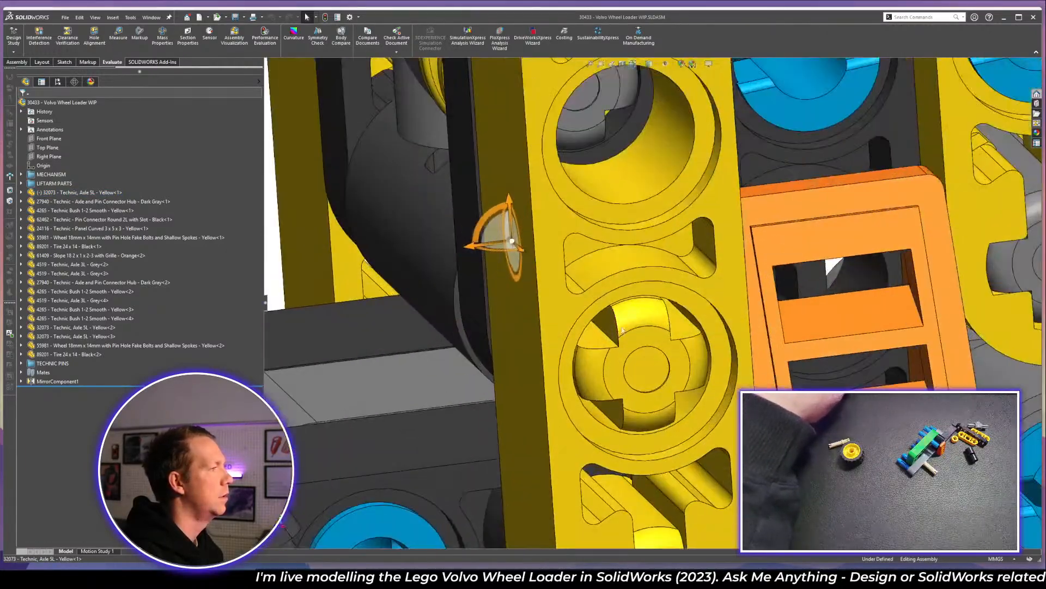
{"action": "left_click", "coordinate": [645, 320]}
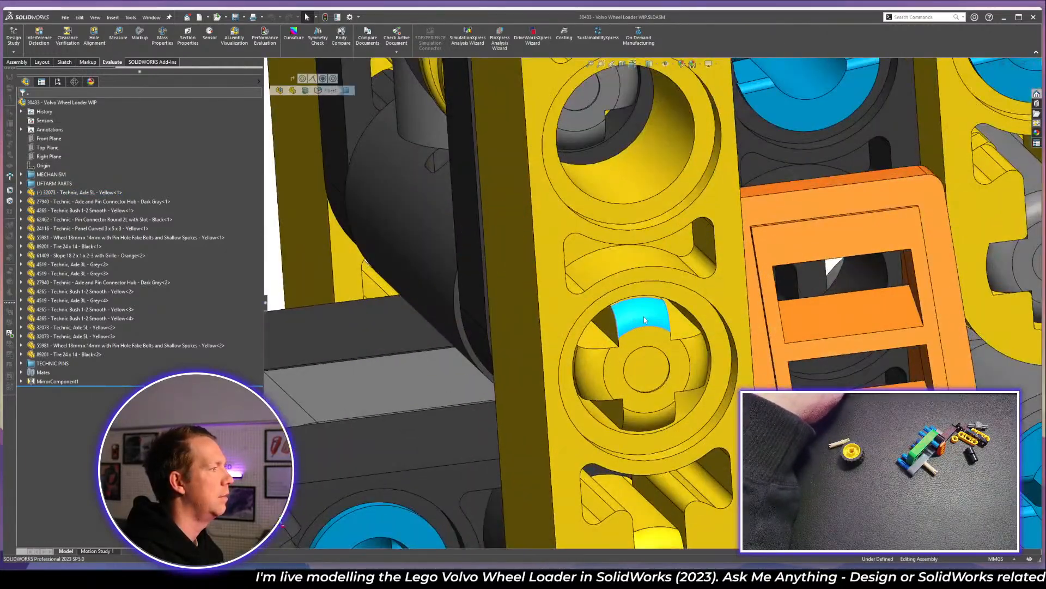
{"action": "scroll", "coordinate": [645, 320], "scroll_direction": "up", "scroll_amount": 6}
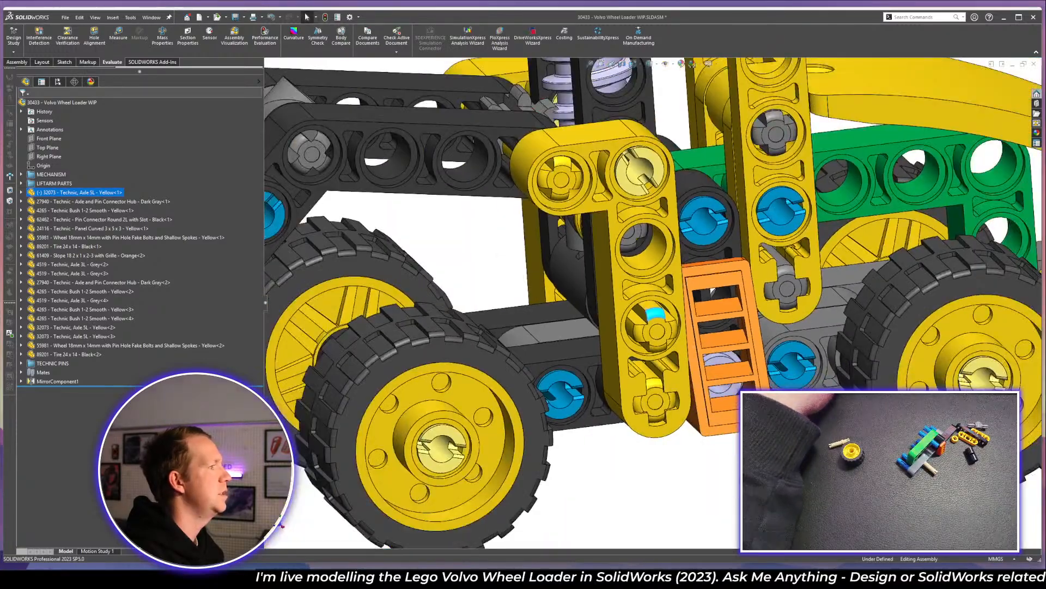
{"action": "key", "text": "Escape"}
- Mate the end face of the 32073 Axle 5L<1> coincident with the side face of the yellow L-shaped liftarm
{"action": "left_click", "coordinate": [17, 62]}
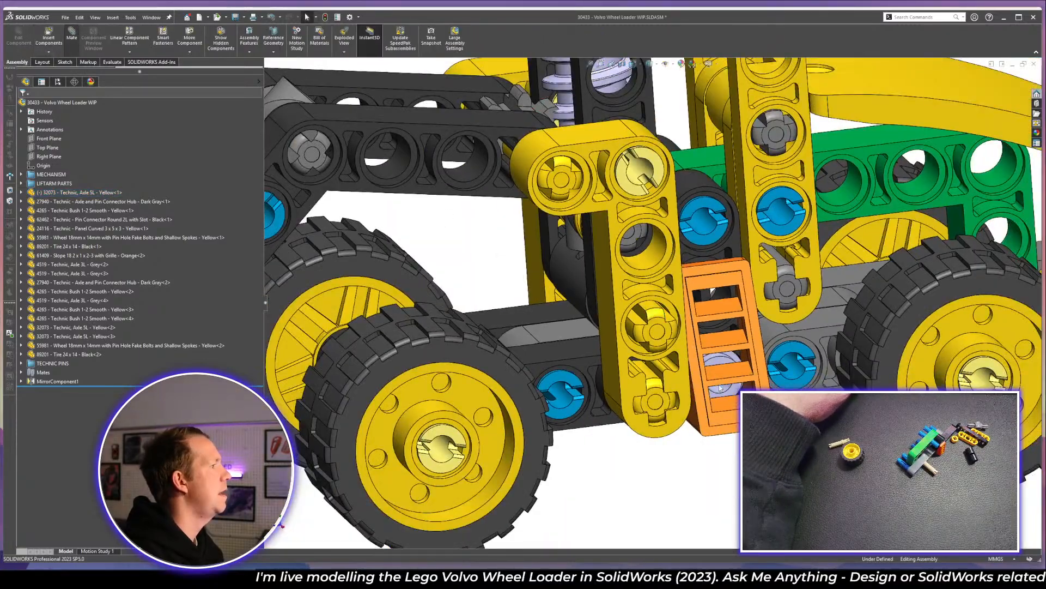
{"action": "scroll", "coordinate": [650, 301], "scroll_direction": "down", "scroll_amount": 4}
{"action": "left_click", "coordinate": [659, 369]}
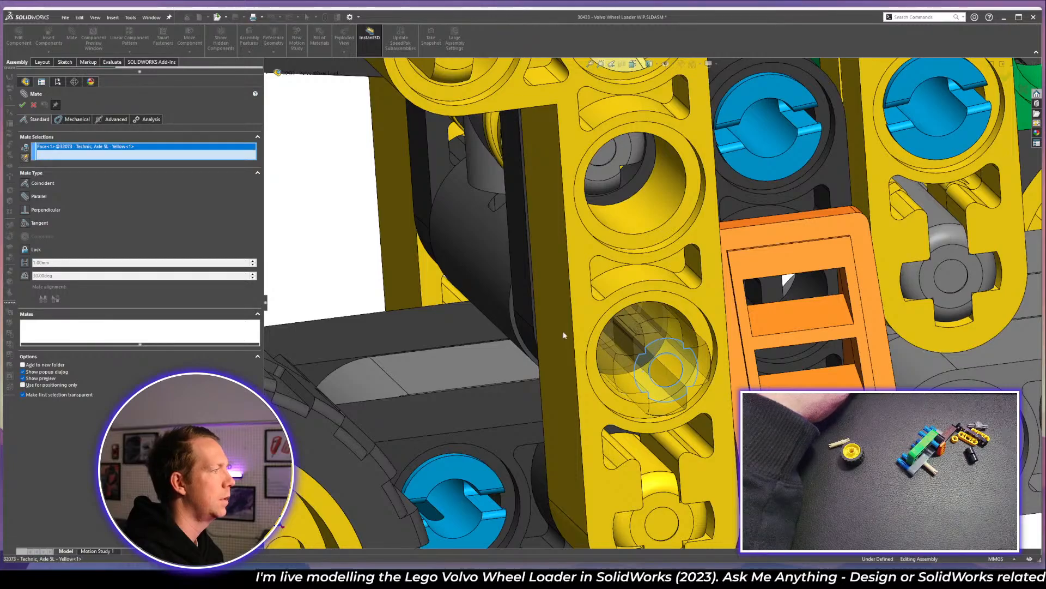
{"action": "left_click", "coordinate": [581, 314]}
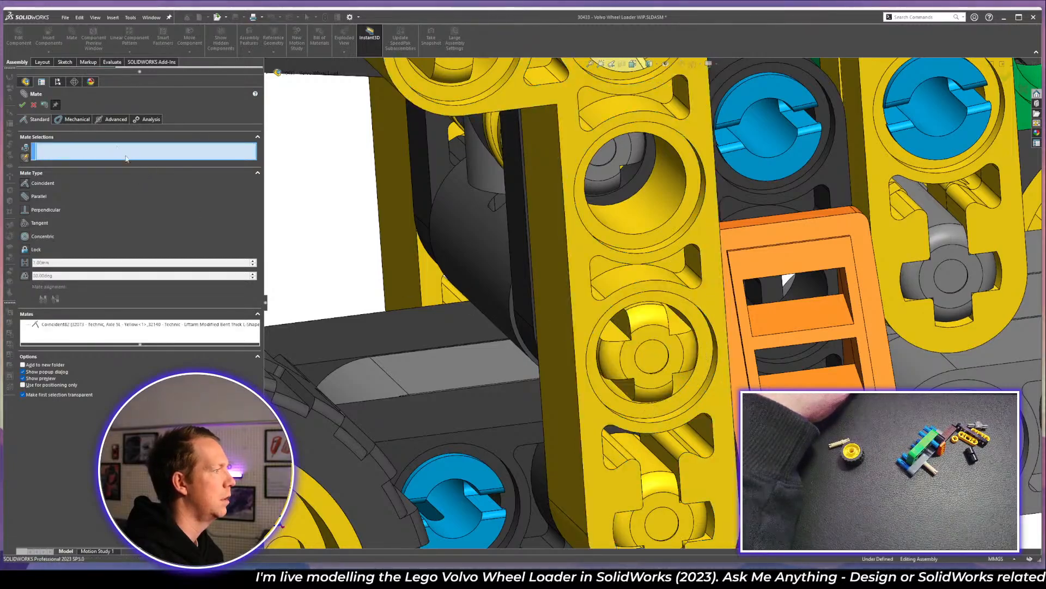
{"action": "left_click", "coordinate": [22, 105]}
{"action": "scroll", "coordinate": [584, 326], "scroll_direction": "up", "scroll_amount": 4}
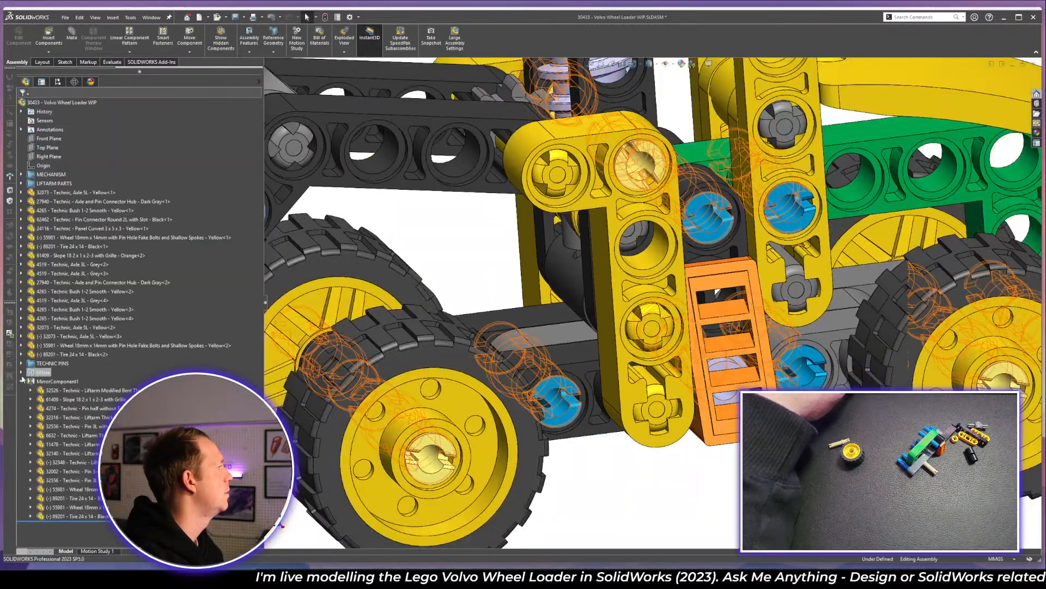
{"action": "key", "text": "f"}
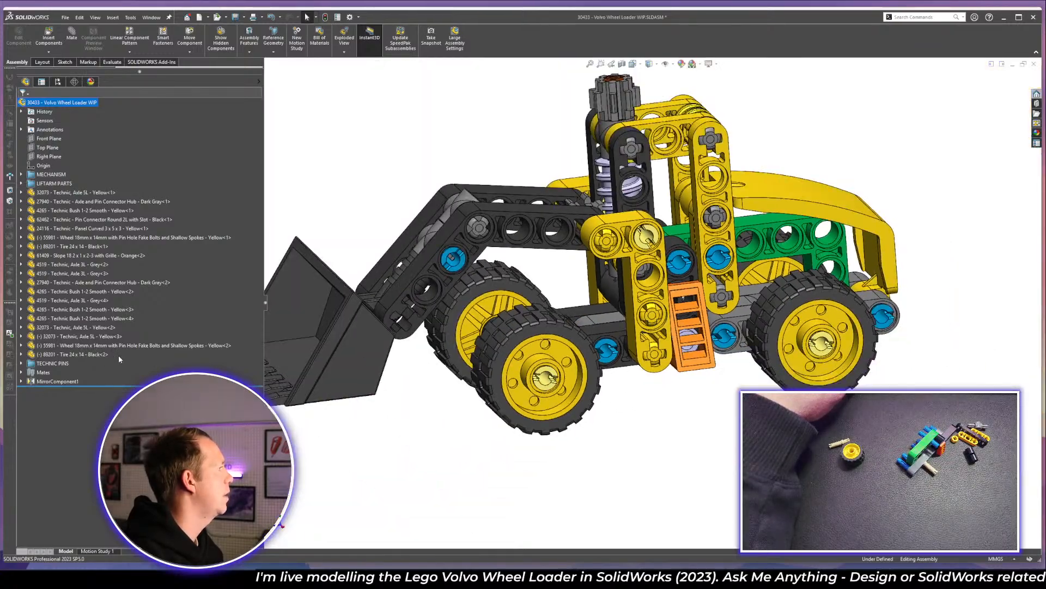
- Locate the under-defined 32073 Axle 5L<3> in the model and move it into the MECHANISM folder
{"action": "left_click", "coordinate": [90, 354]}
{"action": "left_click", "coordinate": [68, 337]}
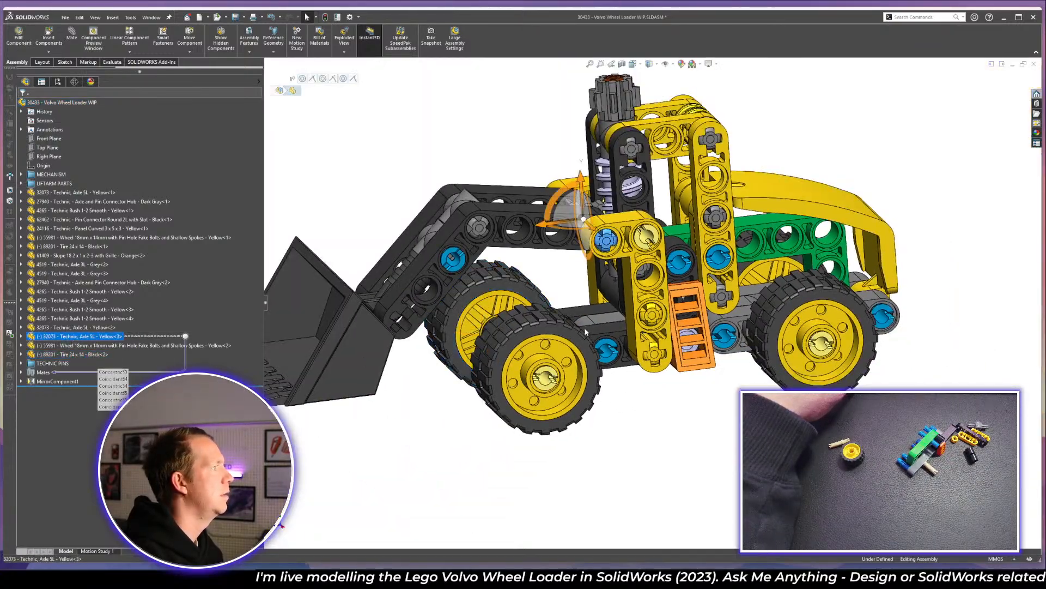
{"action": "middle_click_drag", "start_coordinate": [589, 327], "coordinate": [622, 283]}
{"action": "scroll", "coordinate": [622, 283], "scroll_direction": "down", "scroll_amount": 3}
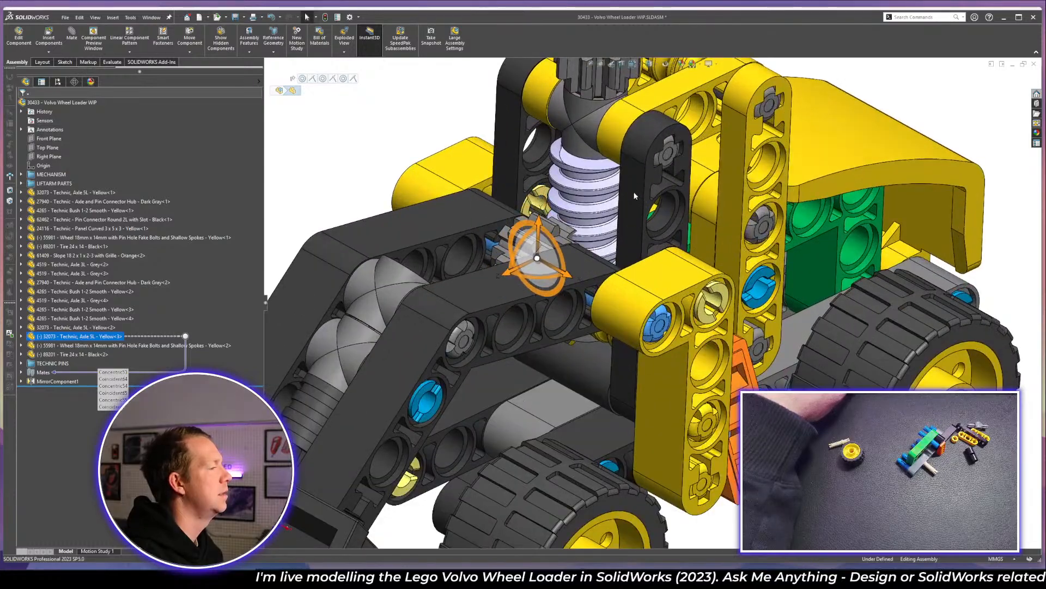
{"action": "scroll", "coordinate": [629, 324], "scroll_direction": "up", "scroll_amount": 2}
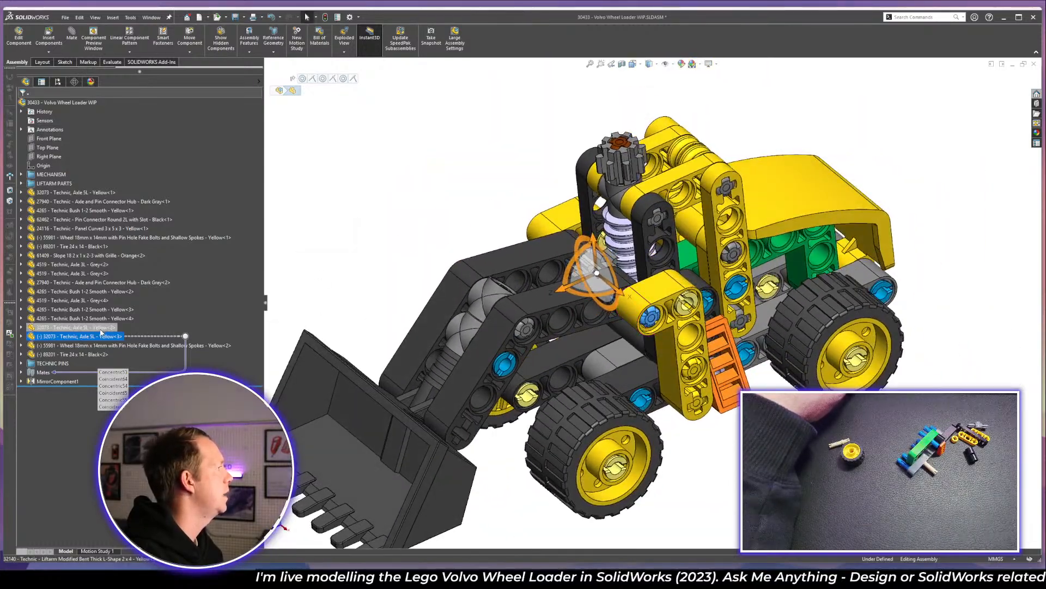
{"action": "left_click_drag", "start_coordinate": [90, 289], "coordinate": [61, 177]}
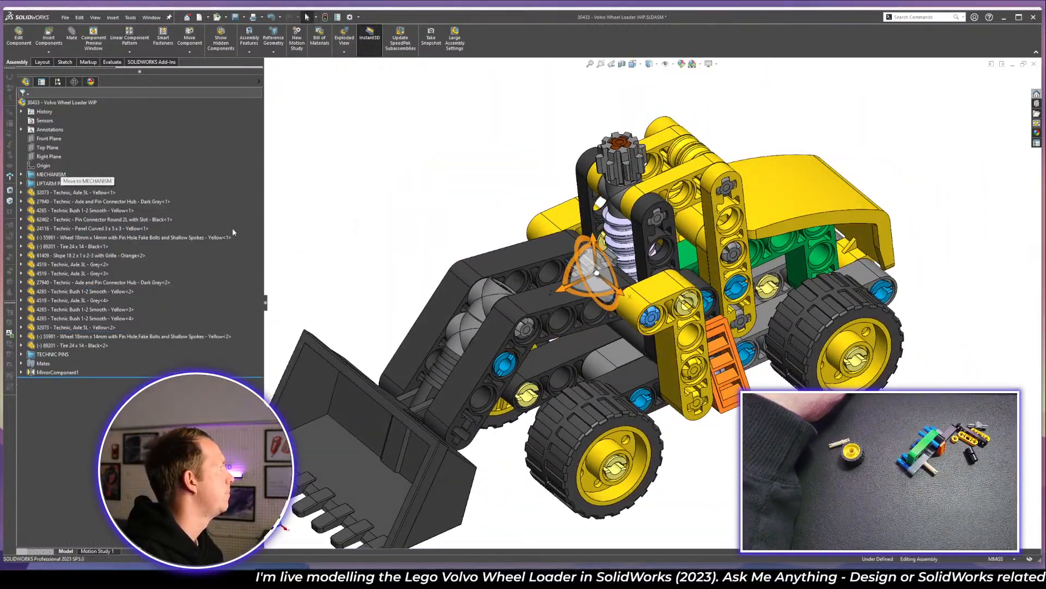
- Reorder the feature tree to group the two 55981 wheels together and the two 89201 tires together, and try rotating the front tire
{"action": "left_click", "coordinate": [70, 246]}
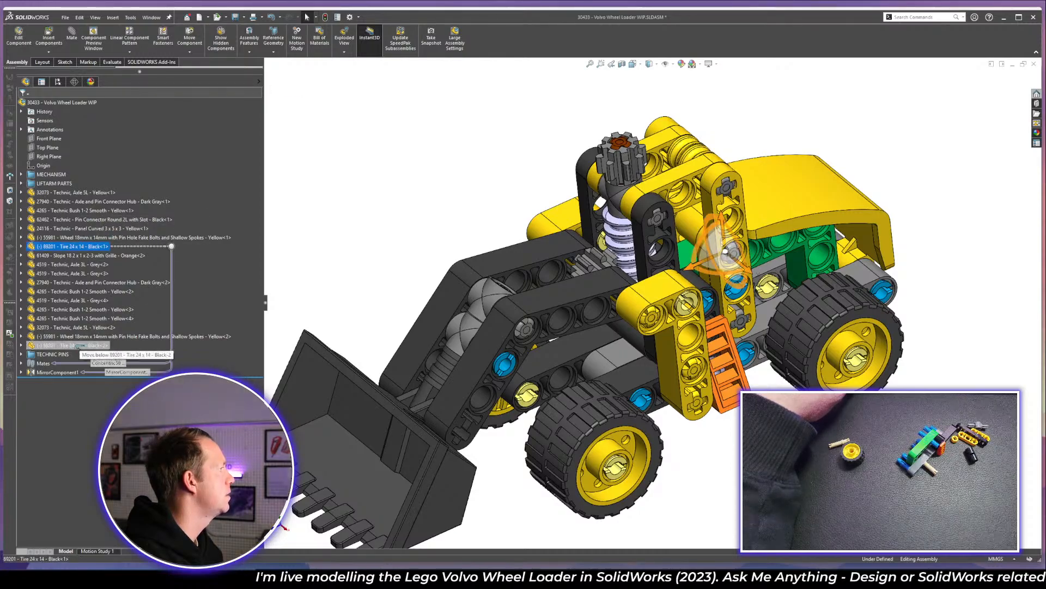
{"action": "left_click_drag", "start_coordinate": [78, 347], "coordinate": [78, 346]}
{"action": "left_click_drag", "start_coordinate": [60, 237], "coordinate": [68, 327]}
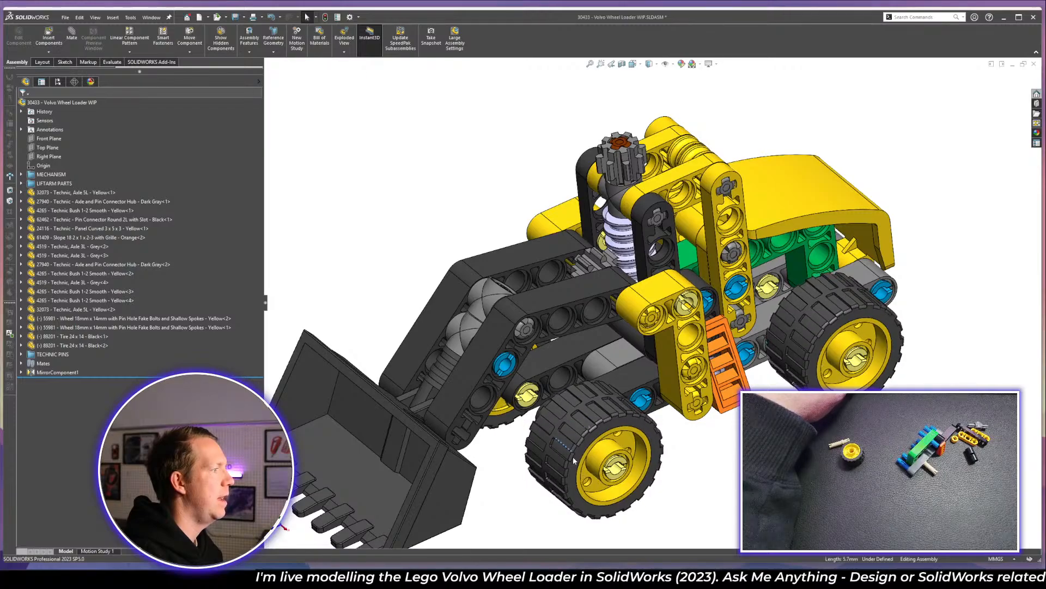
{"action": "left_click", "coordinate": [601, 423]}
{"action": "left_click_drag", "start_coordinate": [604, 424], "coordinate": [595, 430]}
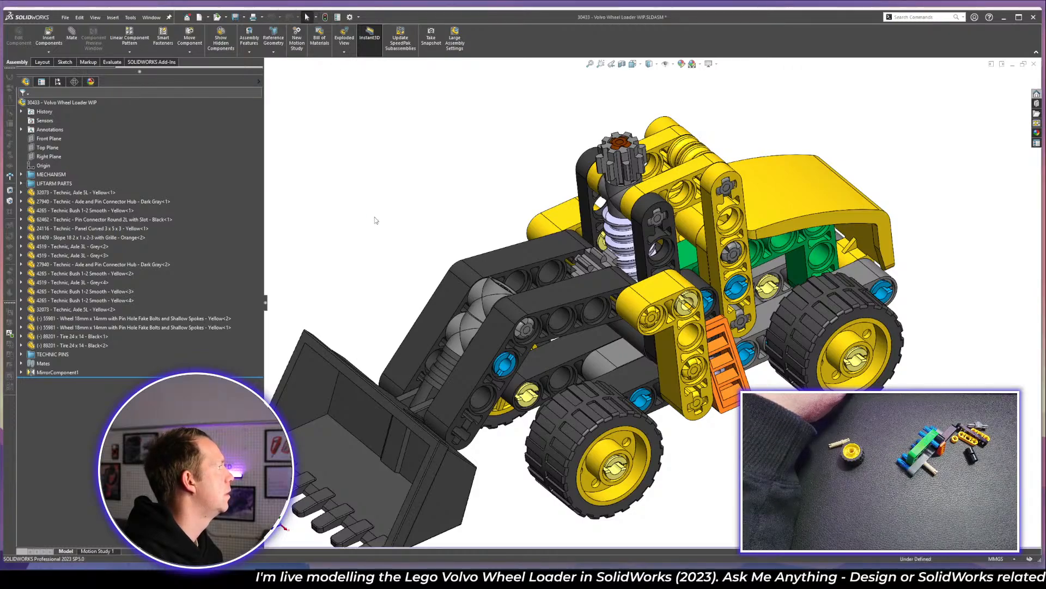
- Check the TECHNIC PINS, LIFTARM PARTS and MECHANISM folders for components that are still under-defined
{"action": "scroll", "coordinate": [375, 220], "scroll_direction": "up", "scroll_amount": 2}
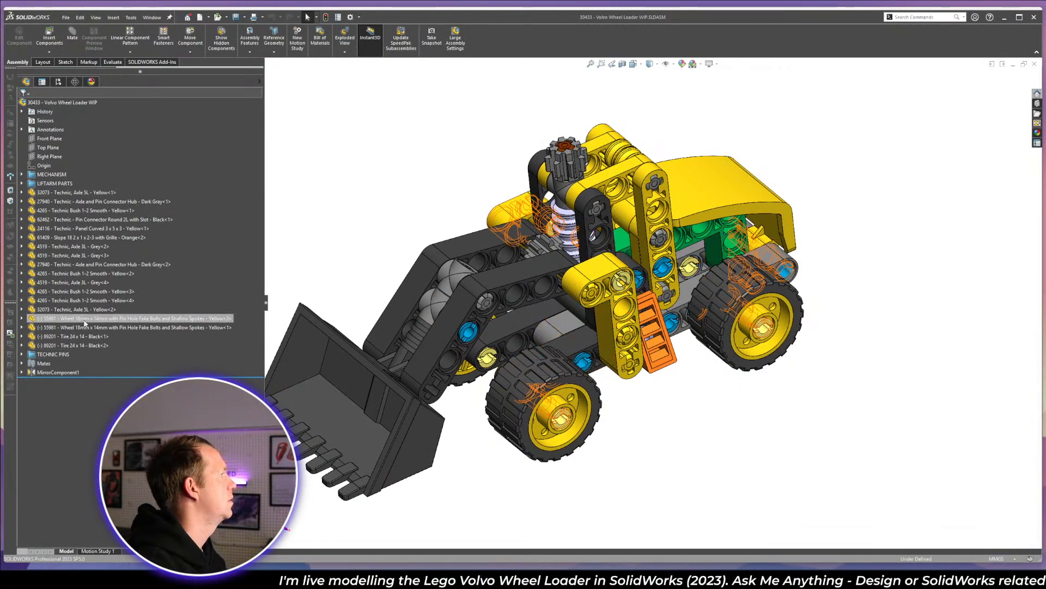
{"action": "left_click", "coordinate": [22, 355]}
{"action": "left_click", "coordinate": [66, 462]}
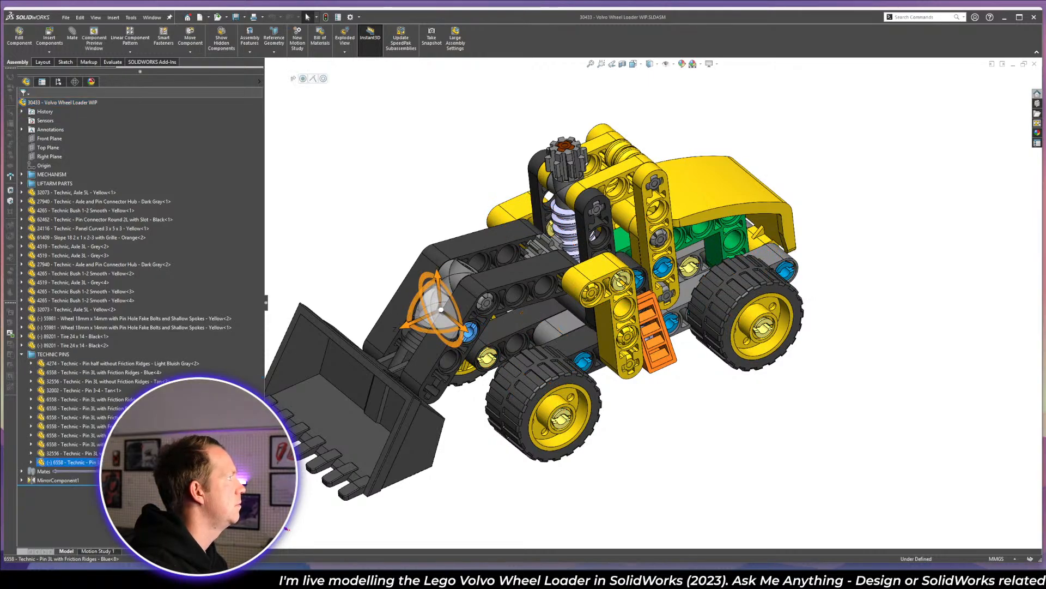
{"action": "left_click", "coordinate": [22, 354]}
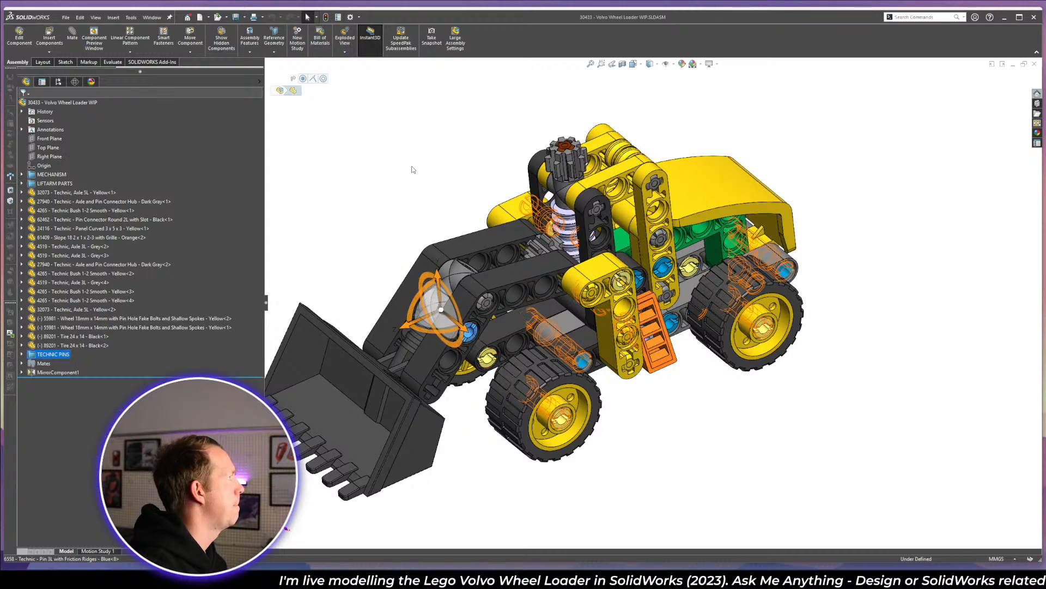
{"action": "left_click", "coordinate": [22, 183]}
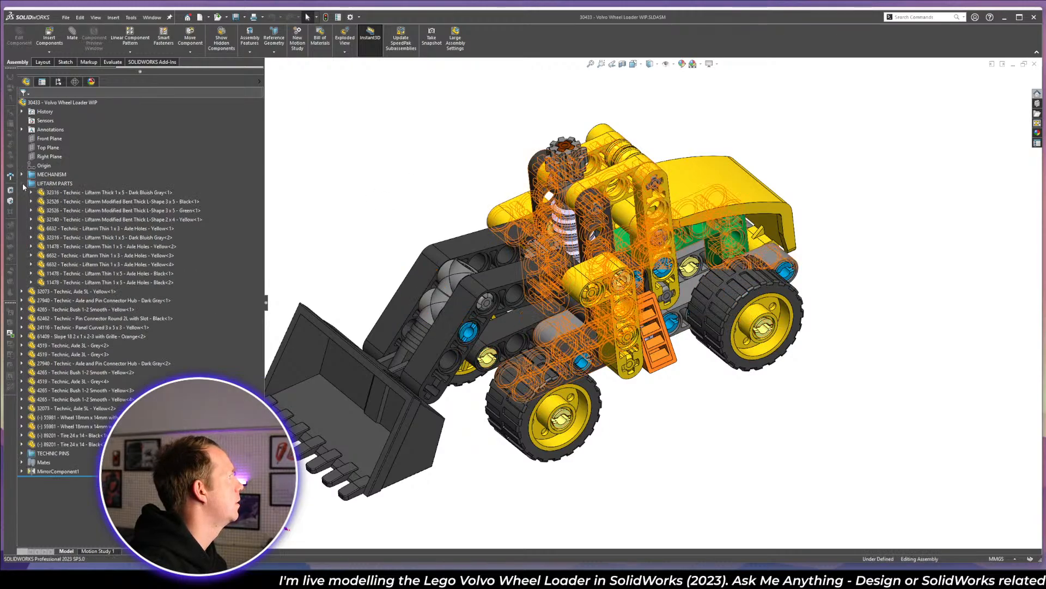
{"action": "left_click", "coordinate": [23, 184]}
{"action": "left_click", "coordinate": [22, 174]}
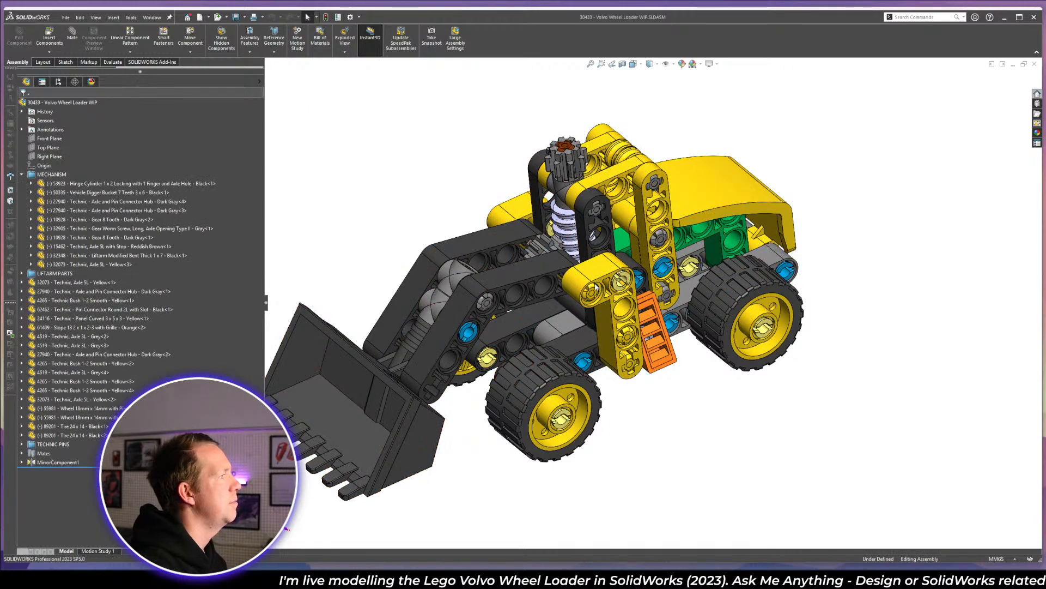
- Try rotating the 8-tooth gear above the worm screw and examine the lift mechanism from both sides of the loader
{"action": "scroll", "coordinate": [595, 286], "scroll_direction": "down", "scroll_amount": 2}
{"action": "middle_click_drag", "start_coordinate": [595, 286], "coordinate": [611, 203]}
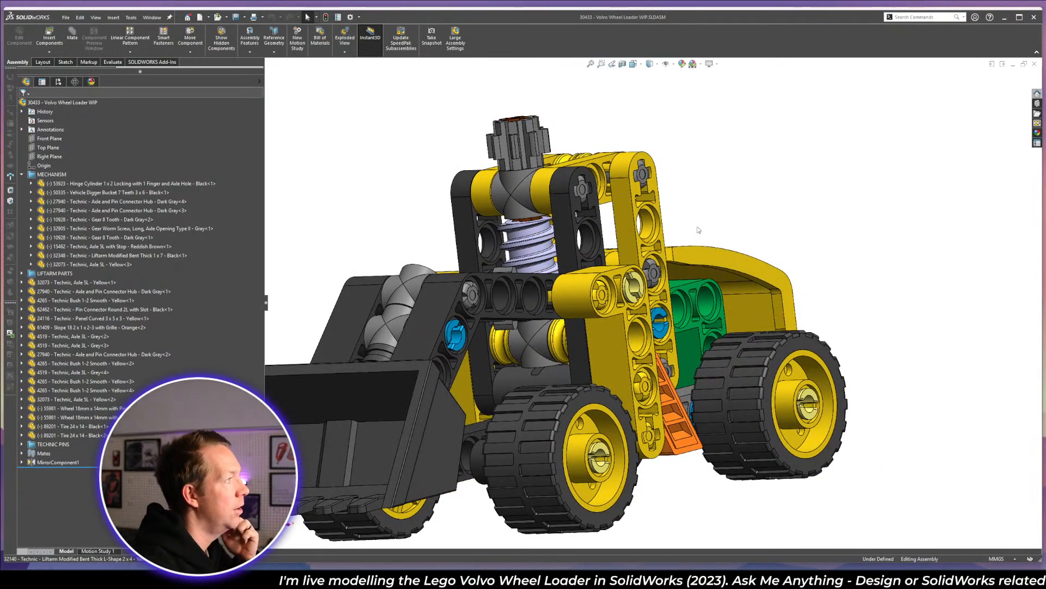
{"action": "middle_click_drag", "start_coordinate": [699, 230], "coordinate": [531, 183]}
{"action": "scroll", "coordinate": [532, 183], "scroll_direction": "down", "scroll_amount": 2}
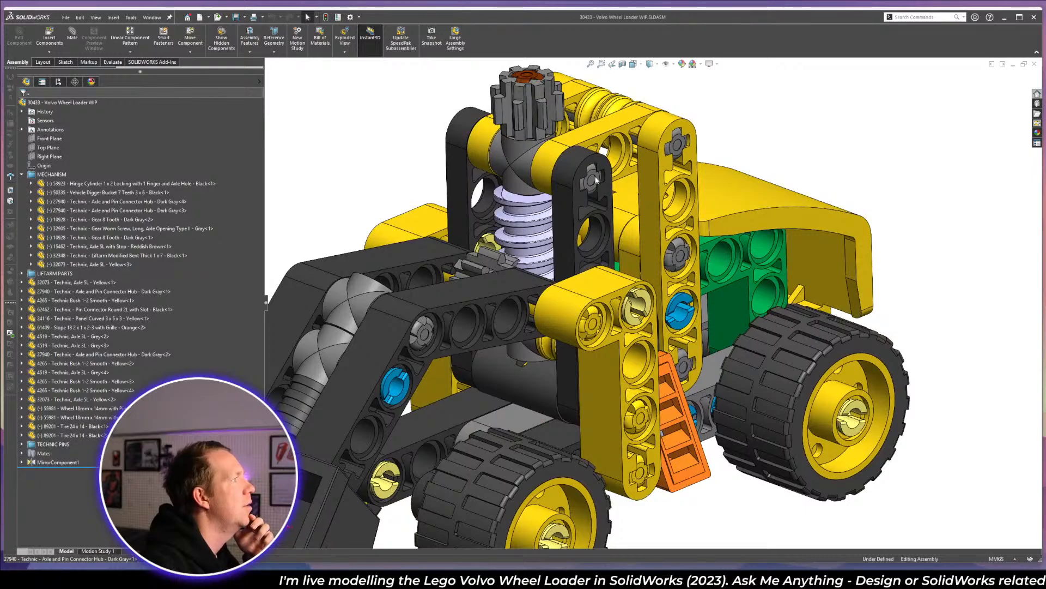
{"action": "scroll", "coordinate": [537, 133], "scroll_direction": "down", "scroll_amount": 3}
{"action": "left_click_drag", "start_coordinate": [538, 134], "coordinate": [472, 135]}
{"action": "scroll", "coordinate": [621, 295], "scroll_direction": "up", "scroll_amount": 4}
{"action": "middle_click_drag", "start_coordinate": [621, 294], "coordinate": [705, 259]}
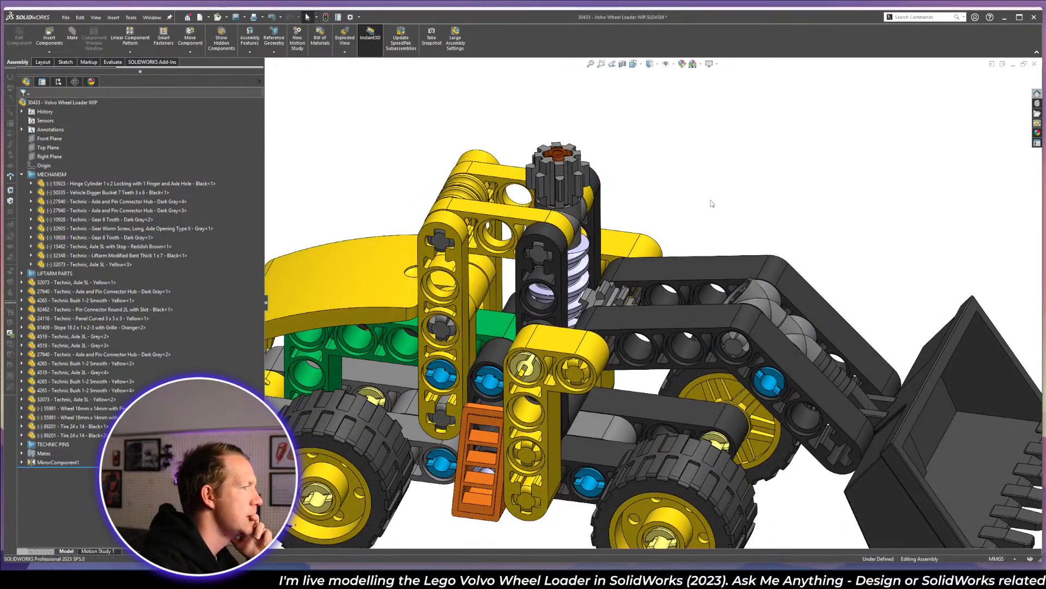
{"action": "scroll", "coordinate": [631, 305], "scroll_direction": "down", "scroll_amount": 2}
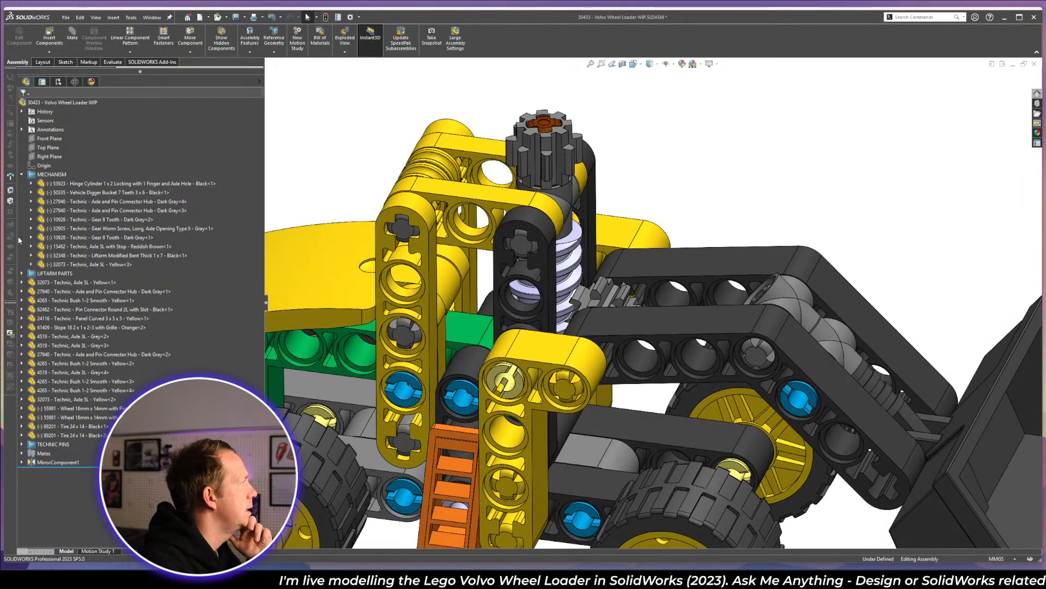
- Isolate the components of the MECHANISM folder and swing the bucket arm upward
{"action": "left_click", "coordinate": [49, 175]}
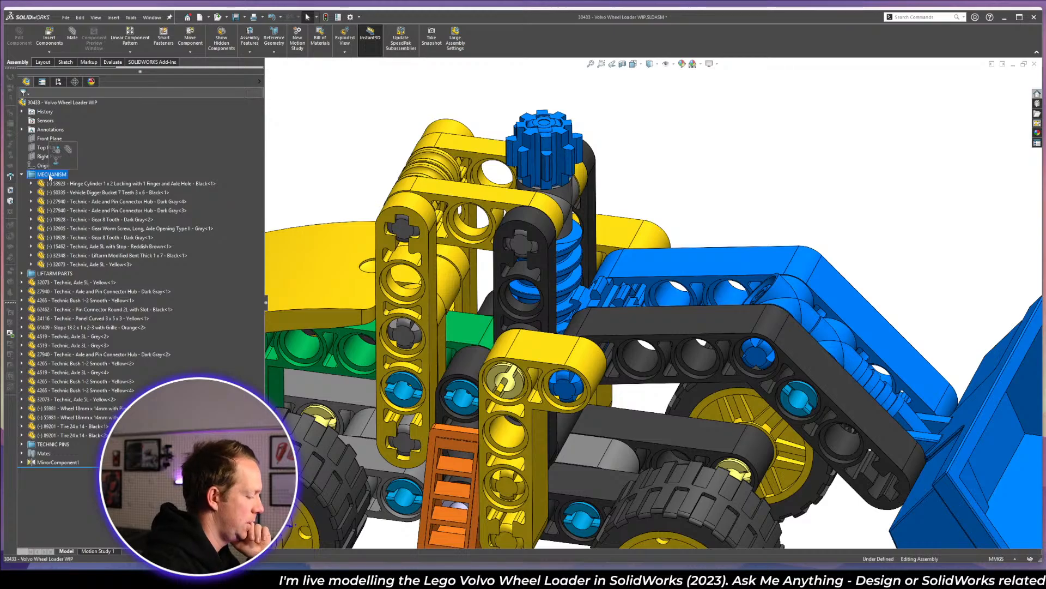
{"action": "key", "text": "i"}
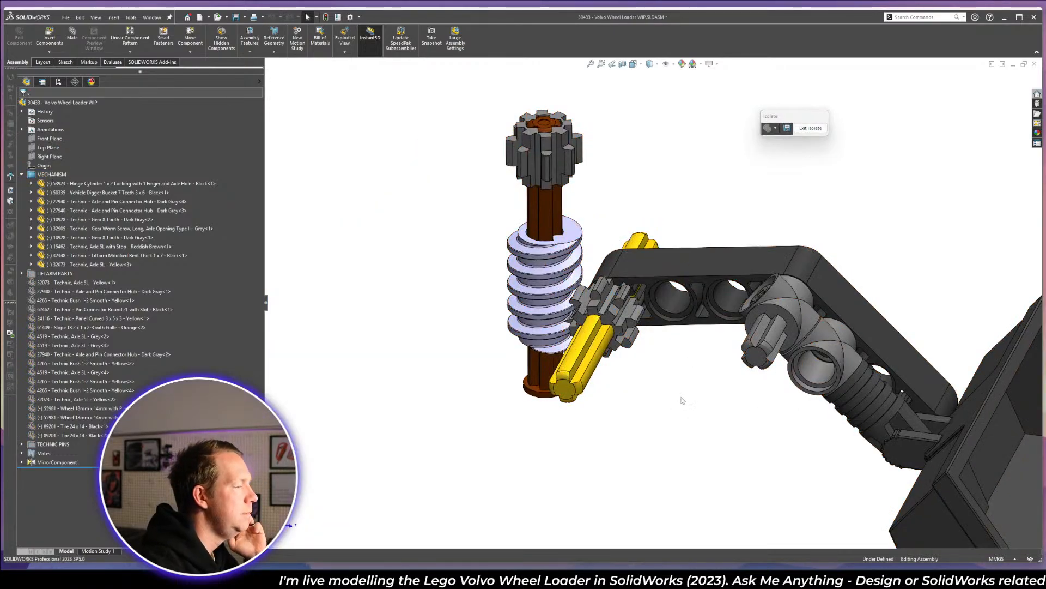
{"action": "middle_click_drag", "start_coordinate": [683, 400], "coordinate": [764, 335]}
{"action": "left_click_drag", "start_coordinate": [932, 417], "coordinate": [917, 282]}
{"action": "left_click", "coordinate": [861, 327]}
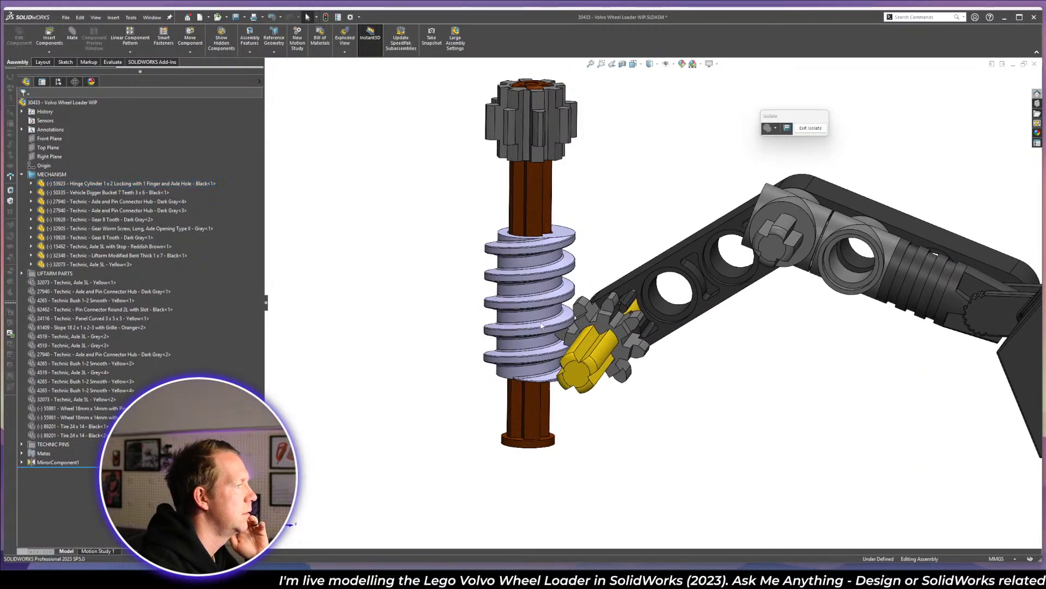
- Test how the worm screw and the lower 8-tooth gear move, and inspect where their teeth mesh
{"action": "scroll", "coordinate": [521, 315], "scroll_direction": "down", "scroll_amount": 3}
{"action": "middle_click_drag", "start_coordinate": [540, 316], "coordinate": [591, 320]}
{"action": "mouse_move", "coordinate": [587, 328]}
{"action": "middle_mouse_down"}
{"action": "mouse_move", "coordinate": [596, 342]}
{"action": "mouse_move", "coordinate": [581, 335]}
{"action": "middle_mouse_up"}
{"action": "left_click", "coordinate": [525, 322]}
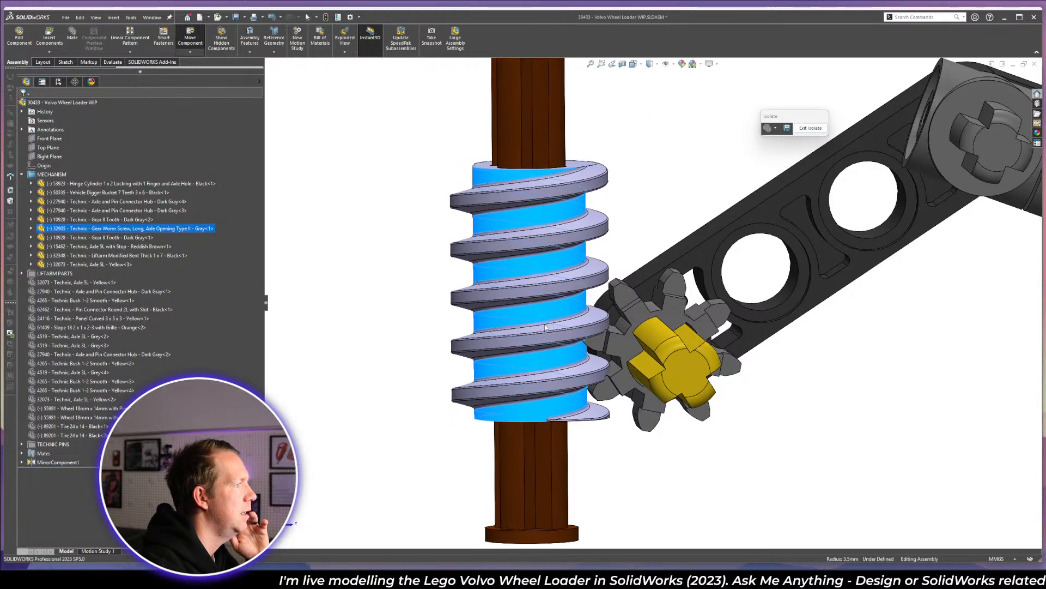
{"action": "left_click", "coordinate": [631, 359]}
{"action": "mouse_move", "coordinate": [630, 359]}
{"action": "left_mouse_down"}
{"action": "mouse_move", "coordinate": [632, 376]}
{"action": "mouse_move", "coordinate": [630, 367]}
{"action": "left_mouse_up"}
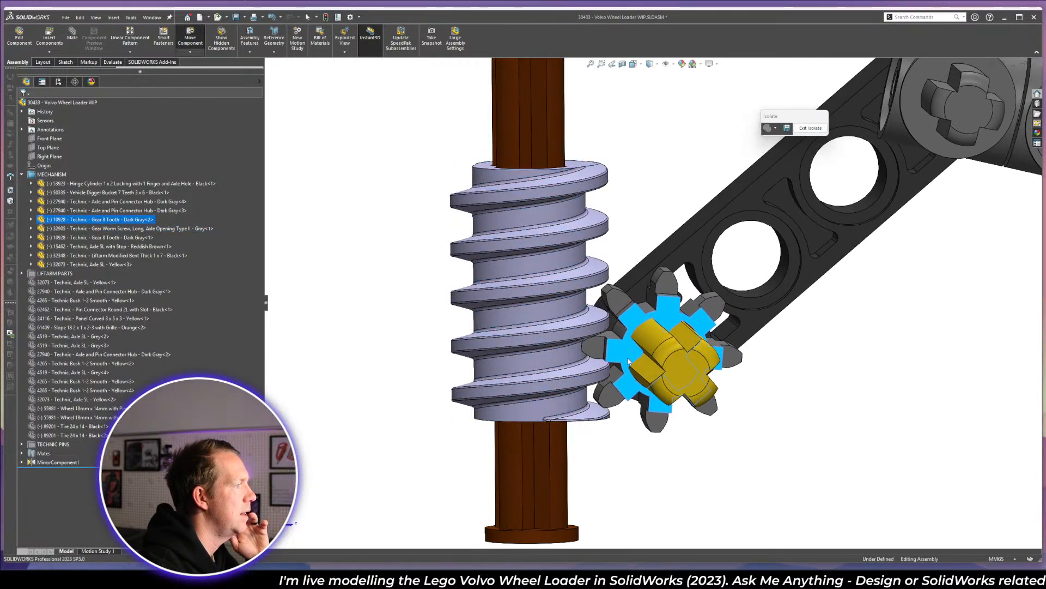
{"action": "left_click", "coordinate": [845, 449]}
{"action": "scroll", "coordinate": [835, 280], "scroll_direction": "up", "scroll_amount": 5}
{"action": "middle_click_drag", "start_coordinate": [836, 277], "coordinate": [857, 286]}
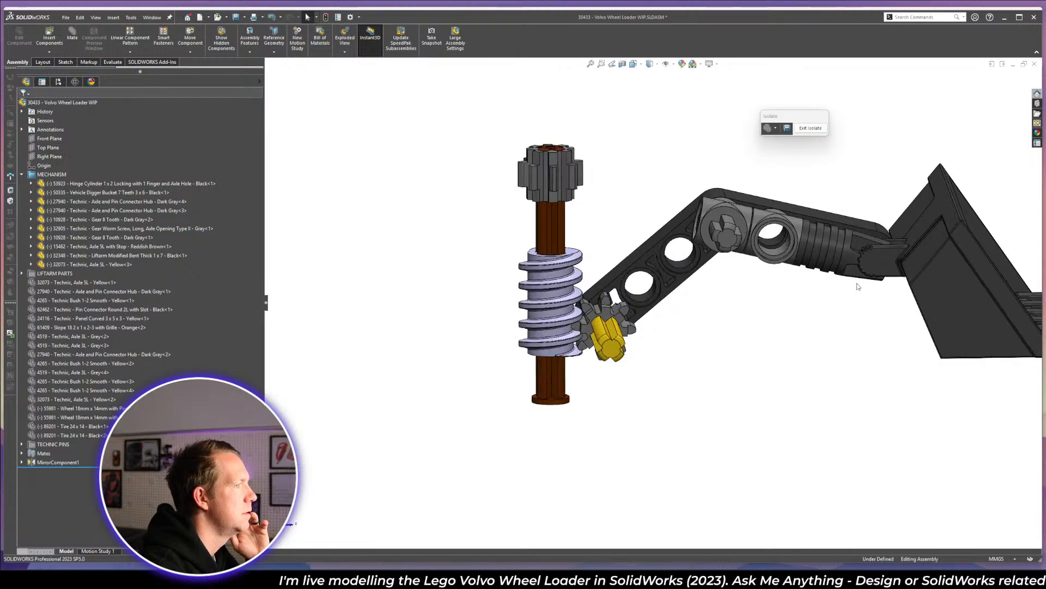
{"action": "scroll", "coordinate": [791, 304], "scroll_direction": "down", "scroll_amount": 2}
{"action": "scroll", "coordinate": [561, 305], "scroll_direction": "down", "scroll_amount": 3}
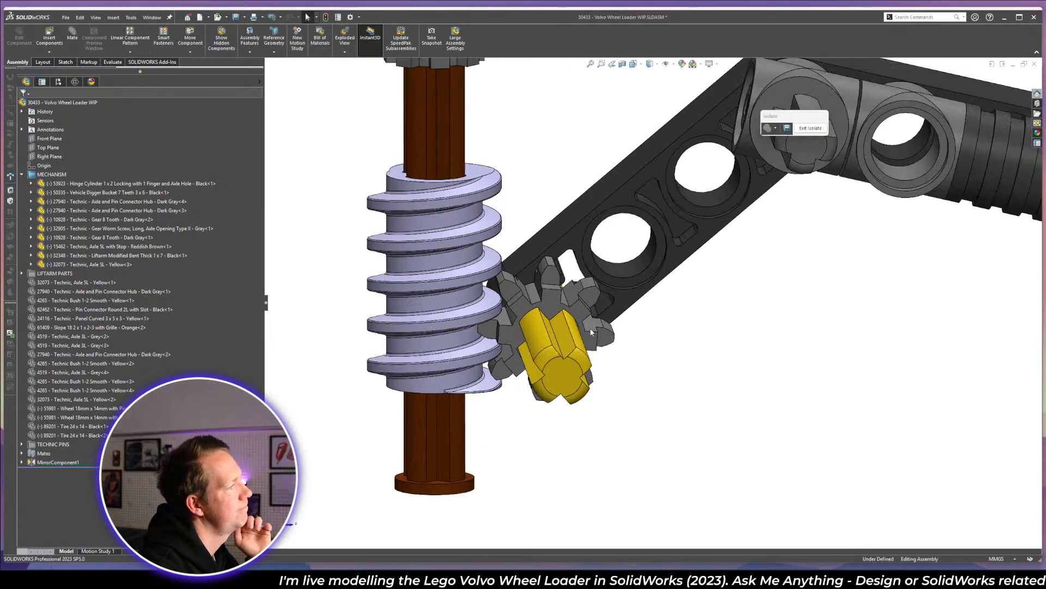
- Try to add a mechanical mate between the 10928 Gear 8 Tooth<2> and the 32905 worm screw, and abandon it
{"action": "left_click", "coordinate": [492, 309]}
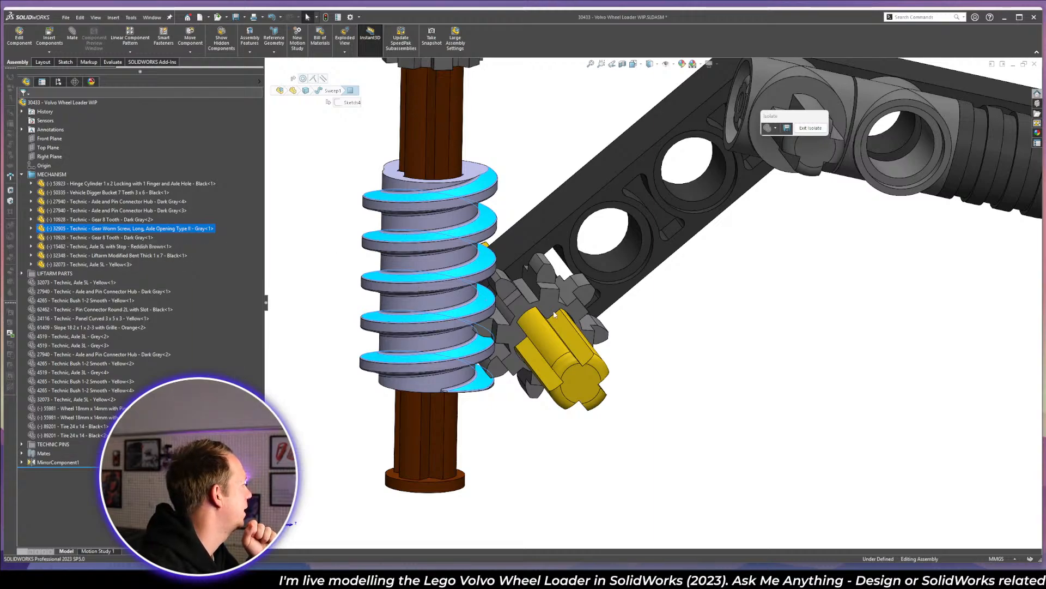
{"action": "left_click", "coordinate": [93, 230]}
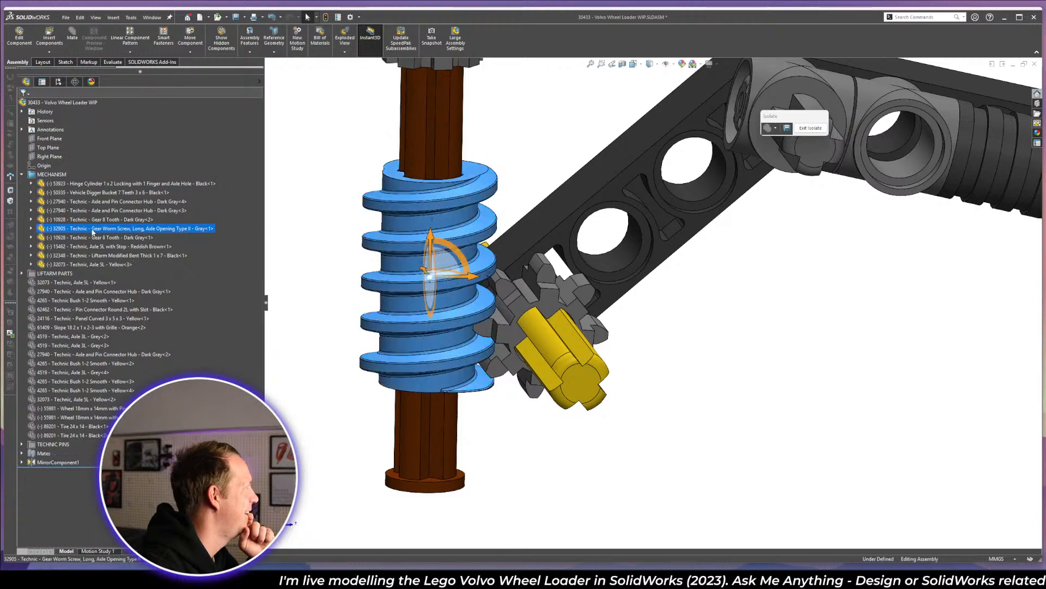
{"action": "left_click", "coordinate": [487, 303]}
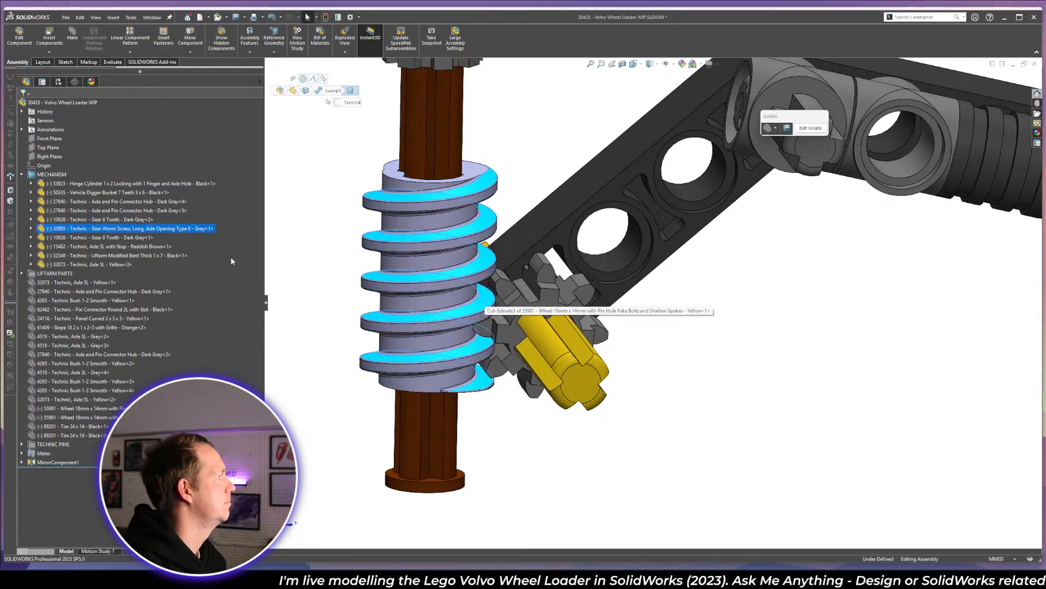
{"action": "left_click", "coordinate": [109, 220]}
{"action": "left_click", "coordinate": [112, 228], "text": "ctrl"}
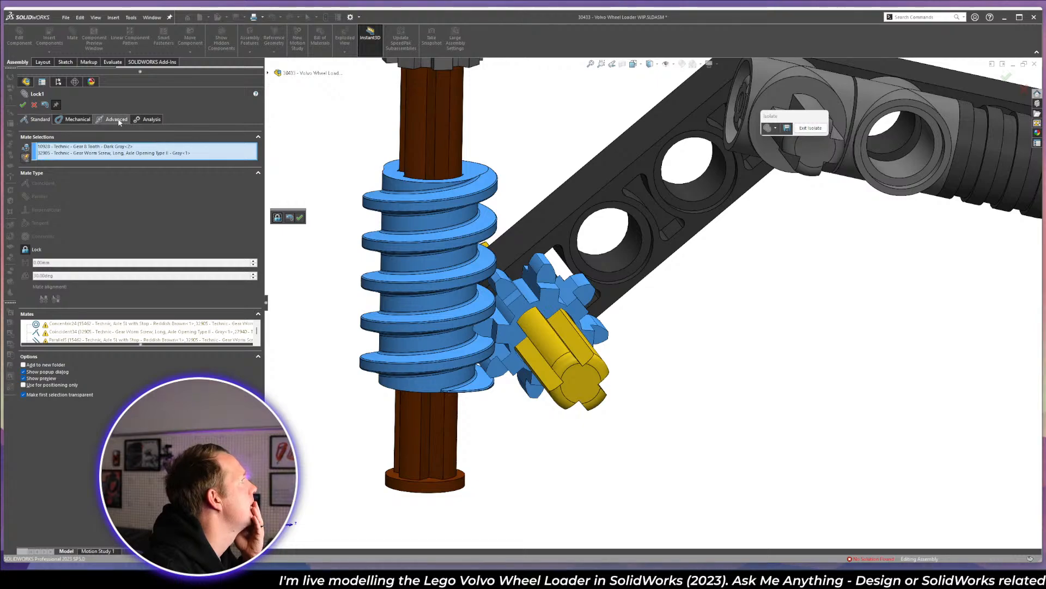
{"action": "left_click", "coordinate": [115, 119]}
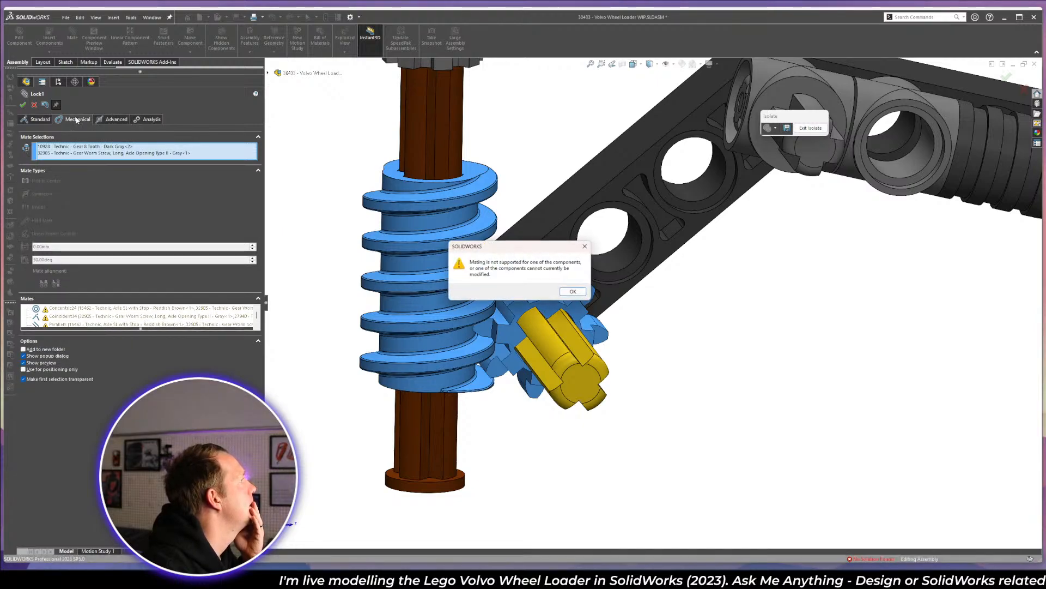
{"action": "left_click", "coordinate": [573, 291]}
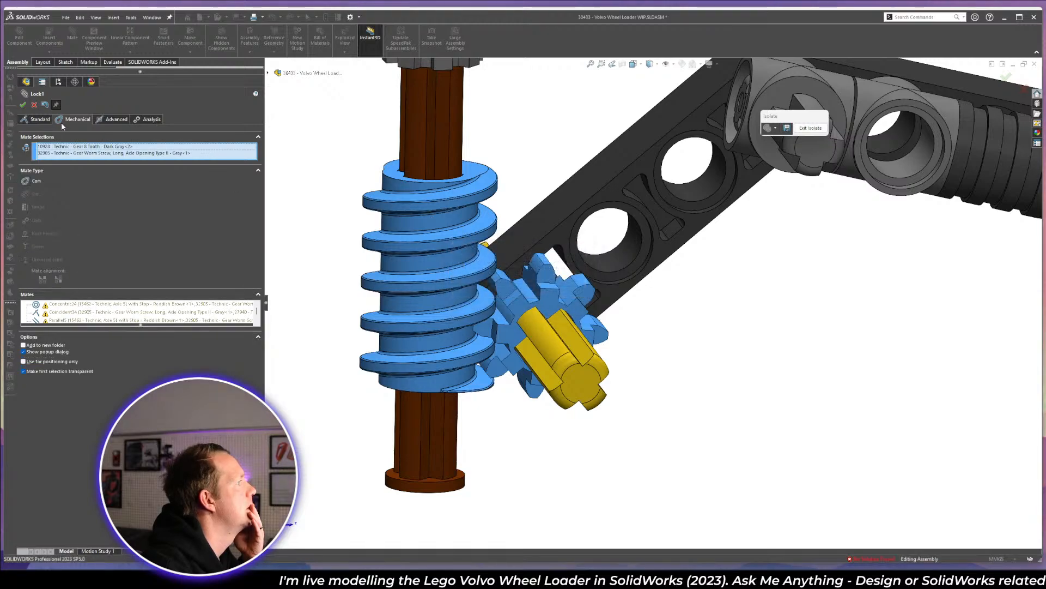
{"action": "left_click", "coordinate": [34, 104]}
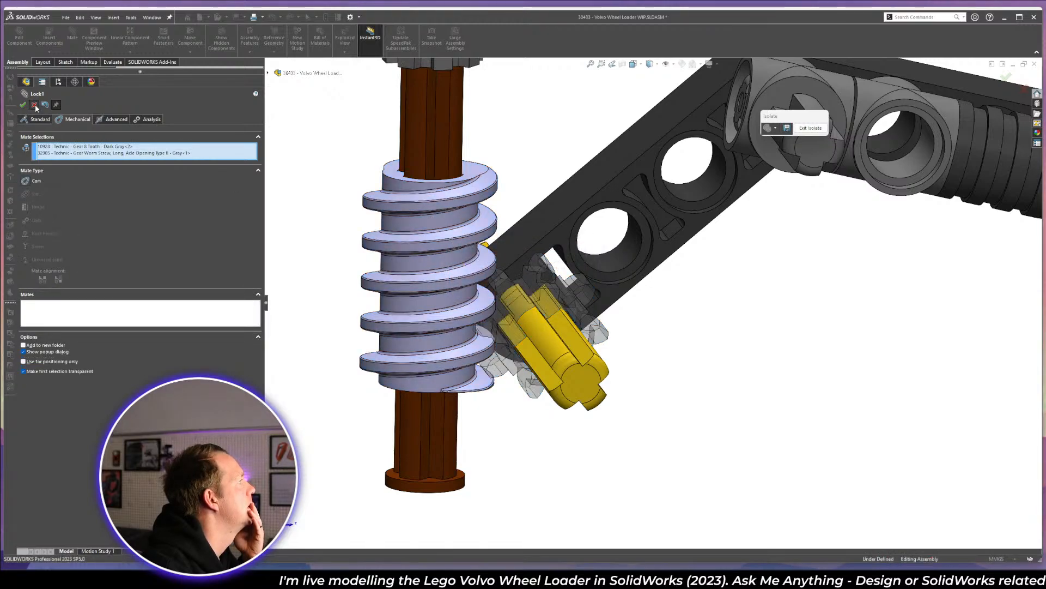
- Reselect the lower 8-tooth gear and the worm screw, retry a mechanical mate between them, and cancel it
{"action": "left_click", "coordinate": [497, 322]}
{"action": "left_click", "coordinate": [123, 219]}
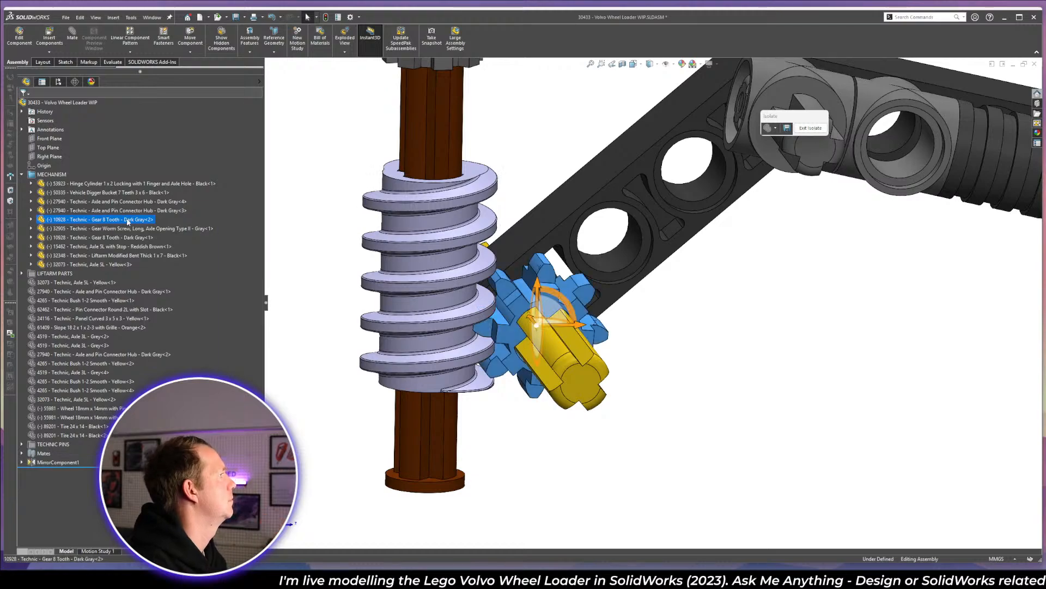
{"action": "left_click", "coordinate": [123, 229], "text": "ctrl"}
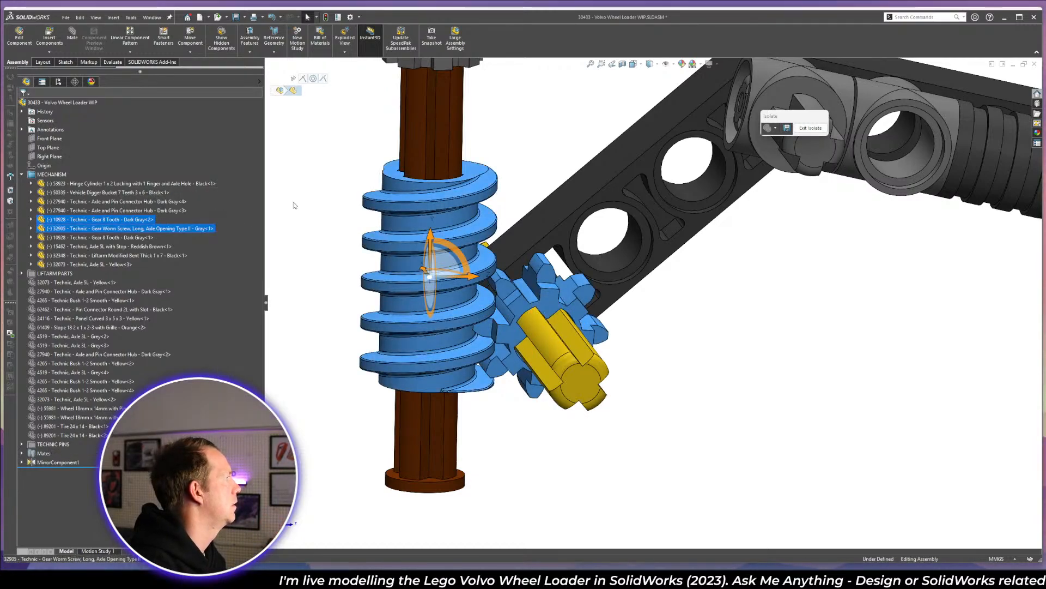
{"action": "left_click", "coordinate": [71, 43]}
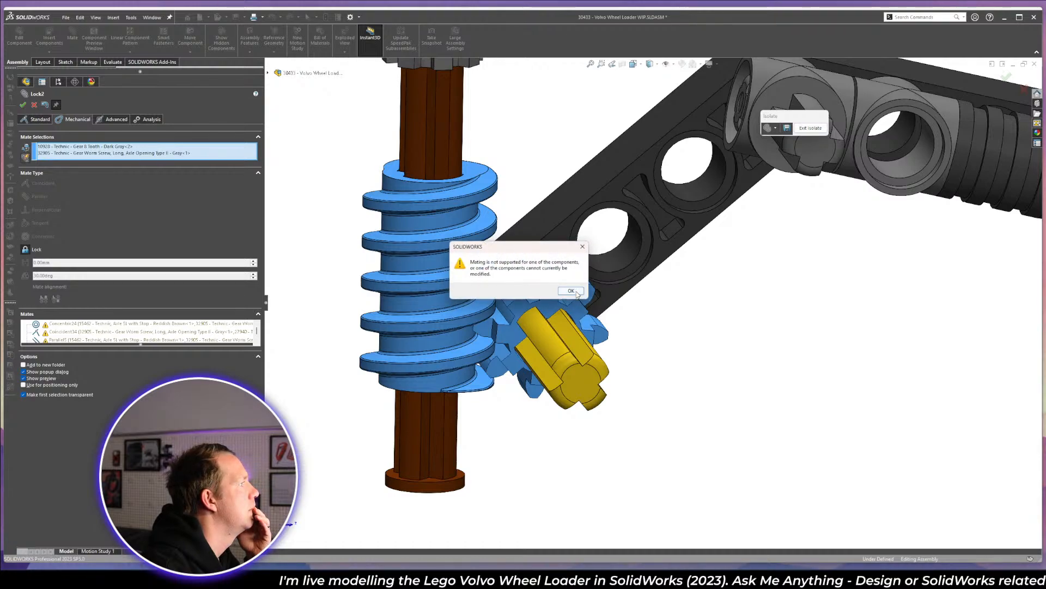
{"action": "left_click", "coordinate": [574, 292]}
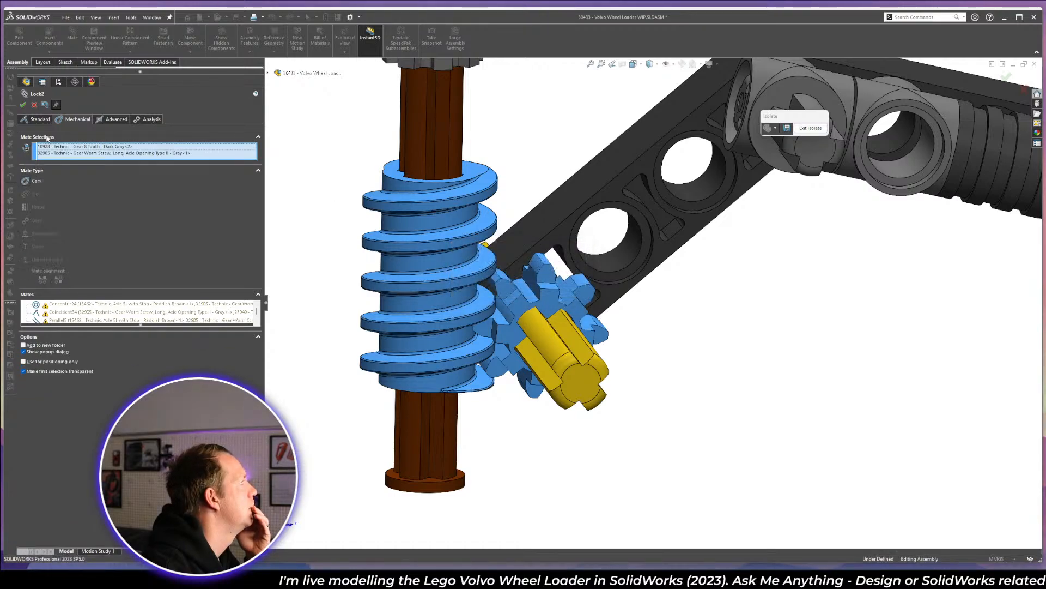
{"action": "left_click", "coordinate": [34, 104]}
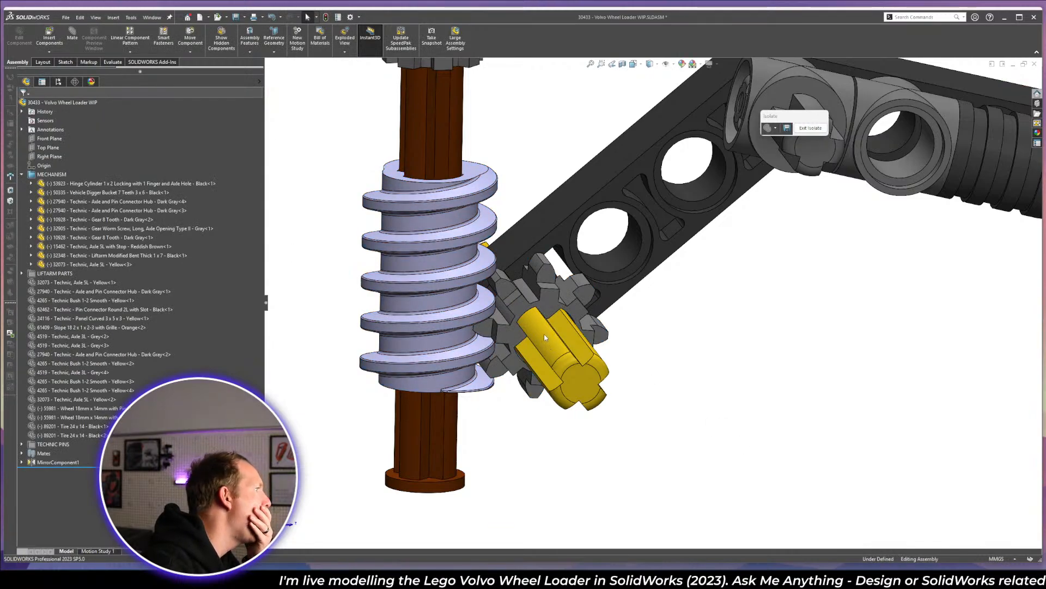
- Turn the yellow axle slightly, review the Gear and Rack Pinion mate options, and leave without adding a mate
{"action": "left_click_drag", "start_coordinate": [544, 334], "coordinate": [550, 333]}
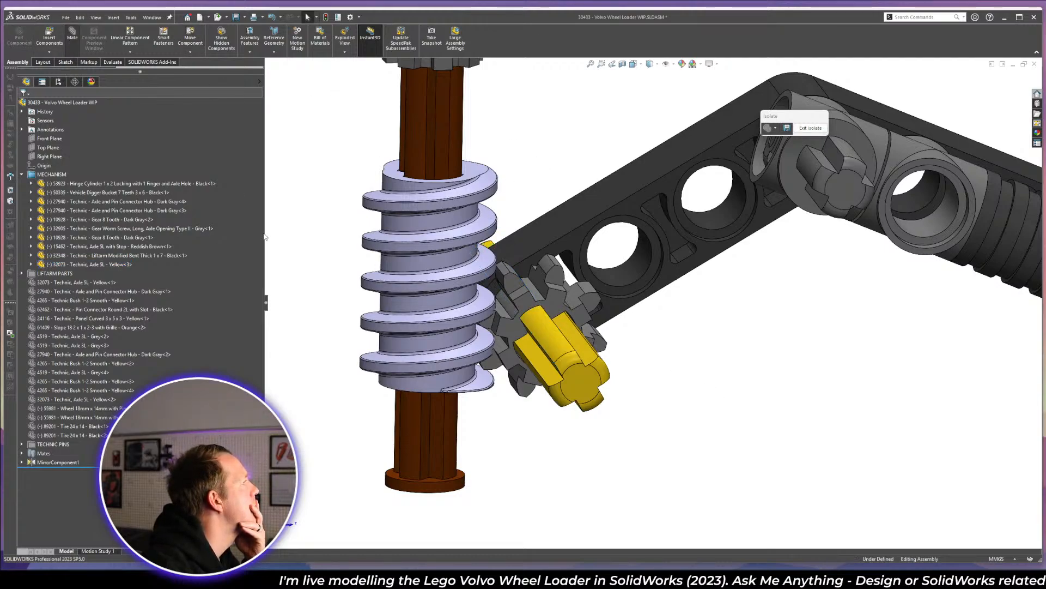
{"action": "left_click", "coordinate": [74, 120]}
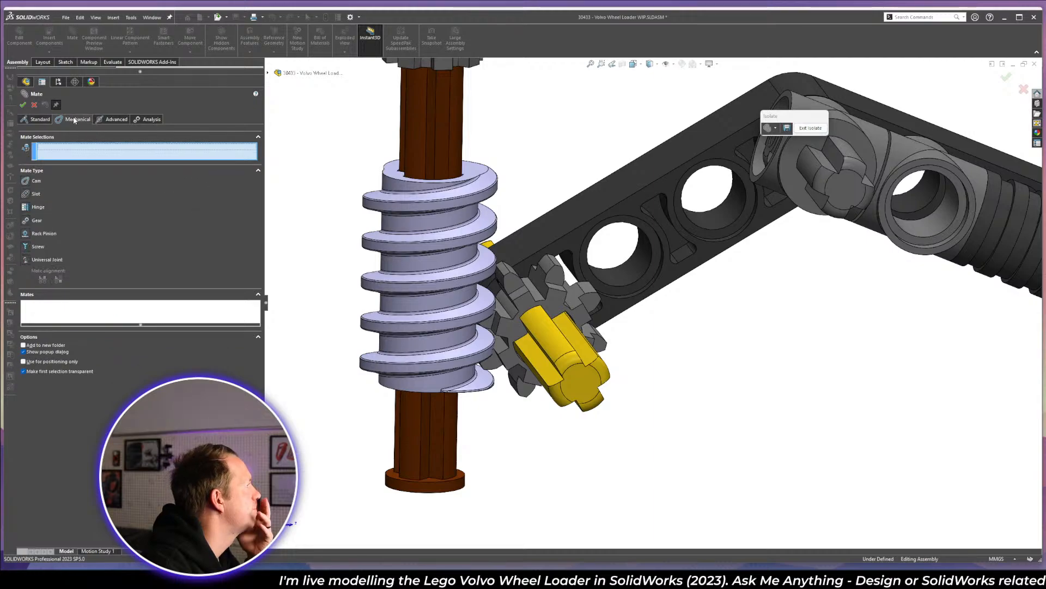
{"action": "left_click", "coordinate": [27, 221]}
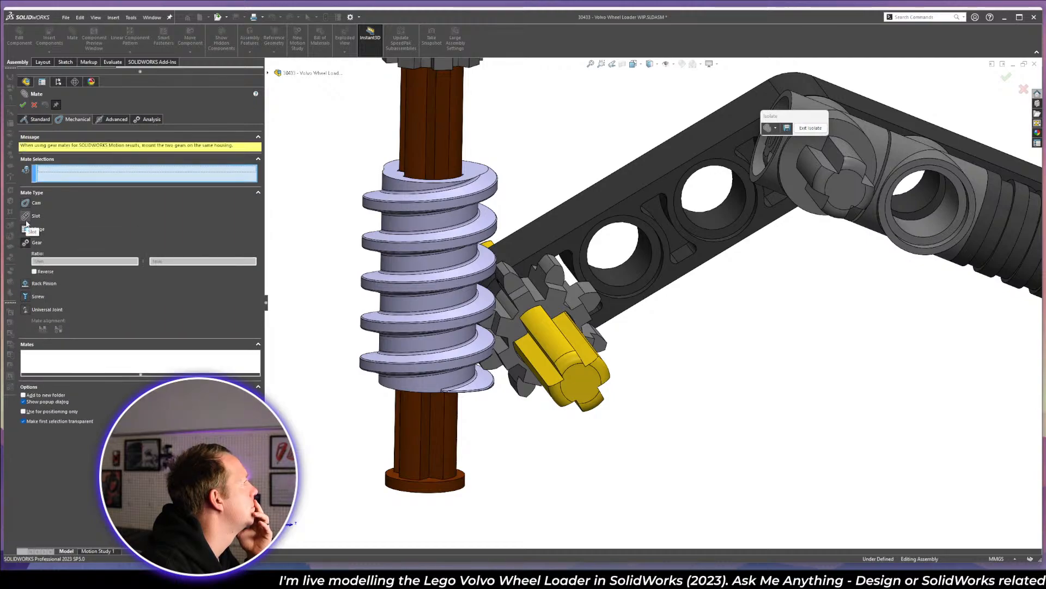
{"action": "left_click", "coordinate": [42, 283]}
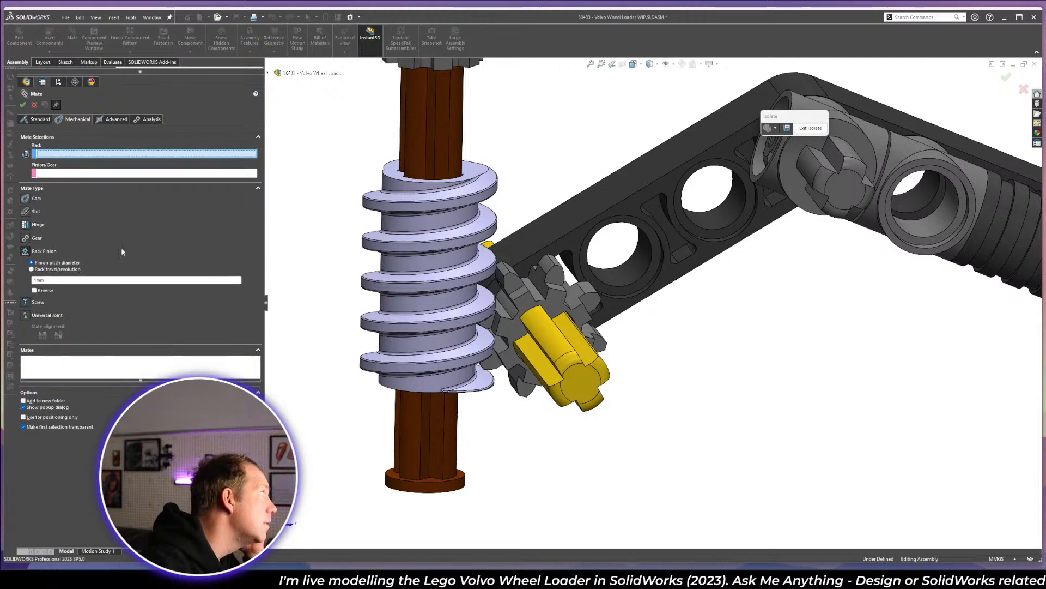
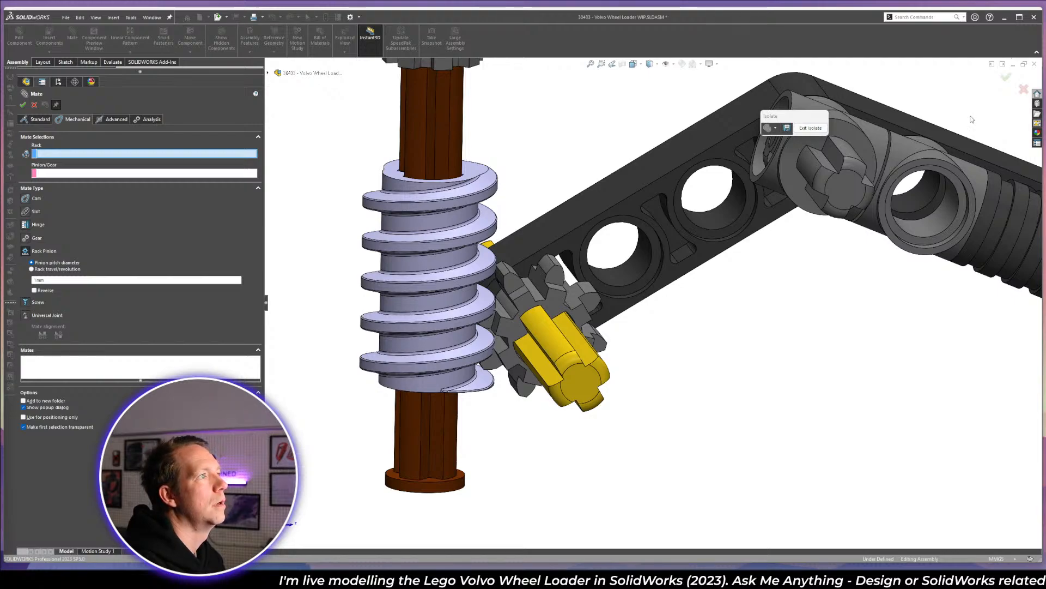
{"action": "left_click", "coordinate": [34, 105]}
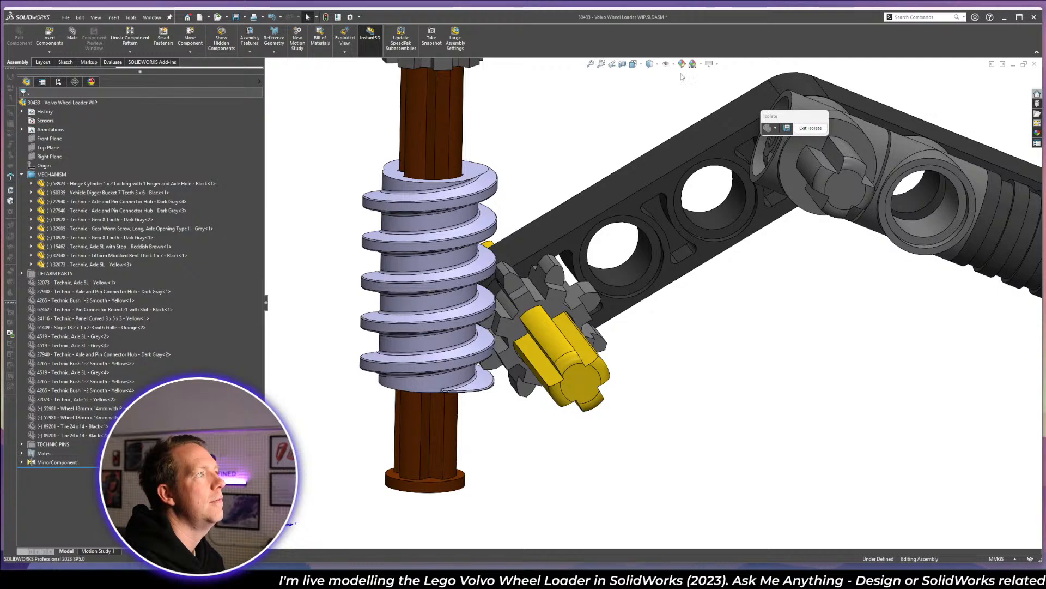
- Open the SOLIDWORKS web help, dismiss its cookie notice, and search it for "rack pinion"
{"action": "left_click", "coordinate": [990, 17]}
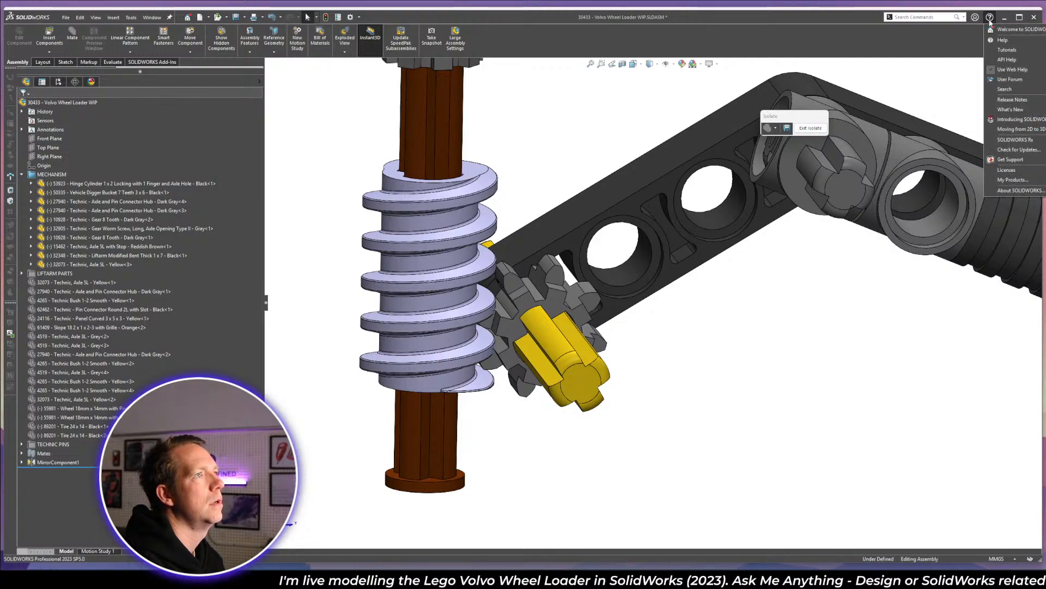
{"action": "left_click", "coordinate": [1005, 41]}
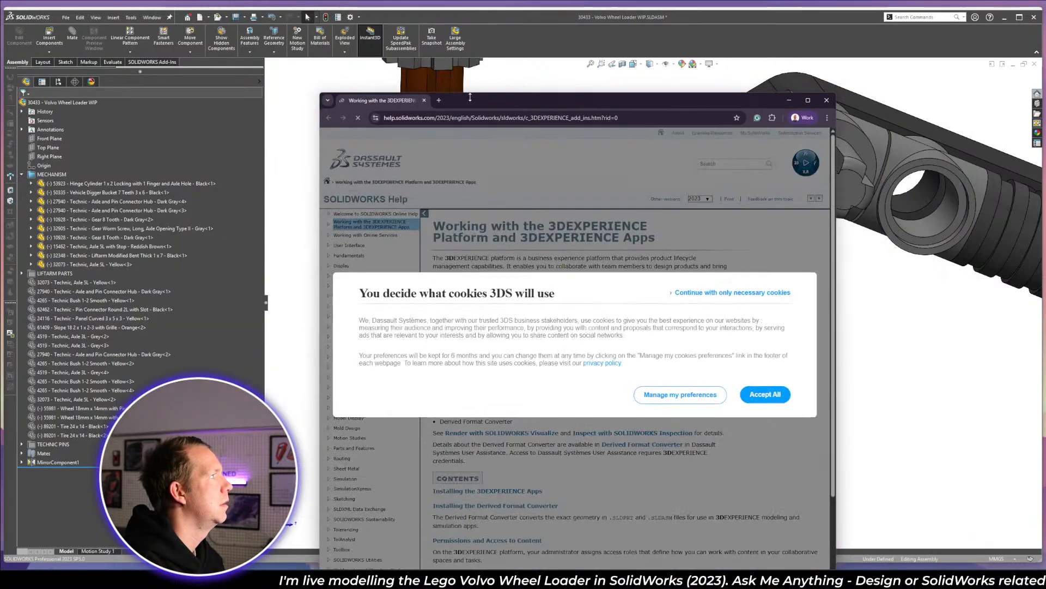
{"action": "left_click_drag", "start_coordinate": [469, 97], "coordinate": [449, 87]}
{"action": "left_click", "coordinate": [718, 313]}
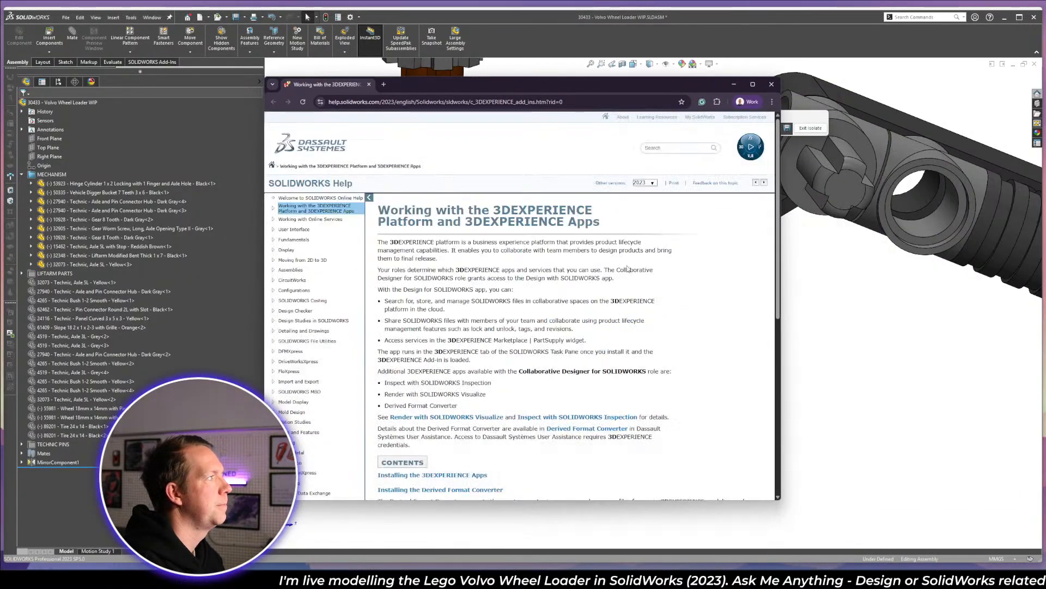
{"action": "left_click", "coordinate": [670, 148]}
{"action": "type", "text": "rack"}
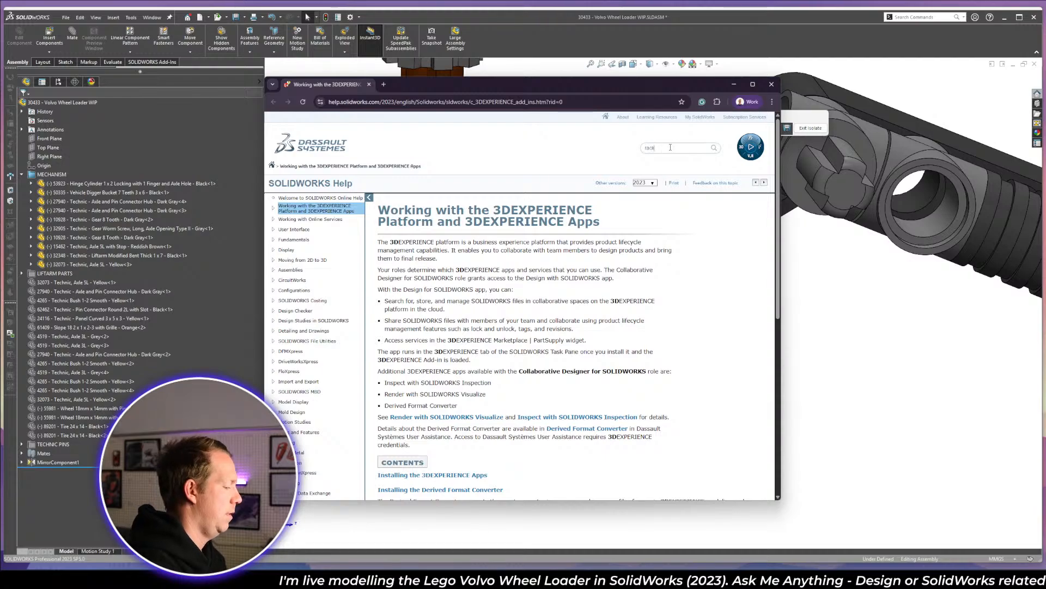
{"action": "type", "text": " pinion"}
{"action": "key", "text": "Return"}
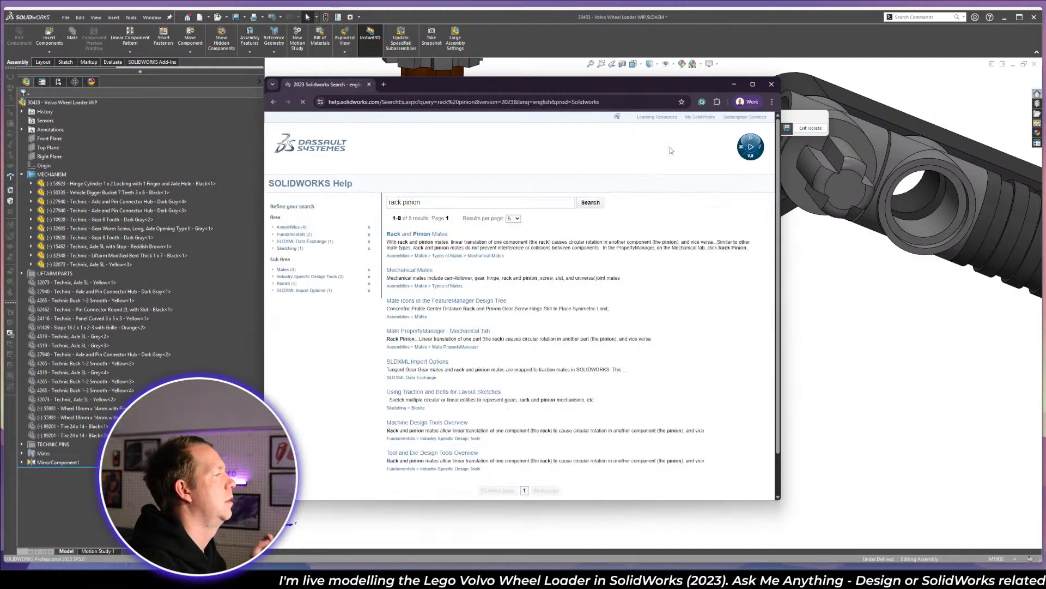
- Open the Rack and Pinion Mates help topic, read how the mate is defined, and close the help window
{"action": "left_click", "coordinate": [420, 234]}
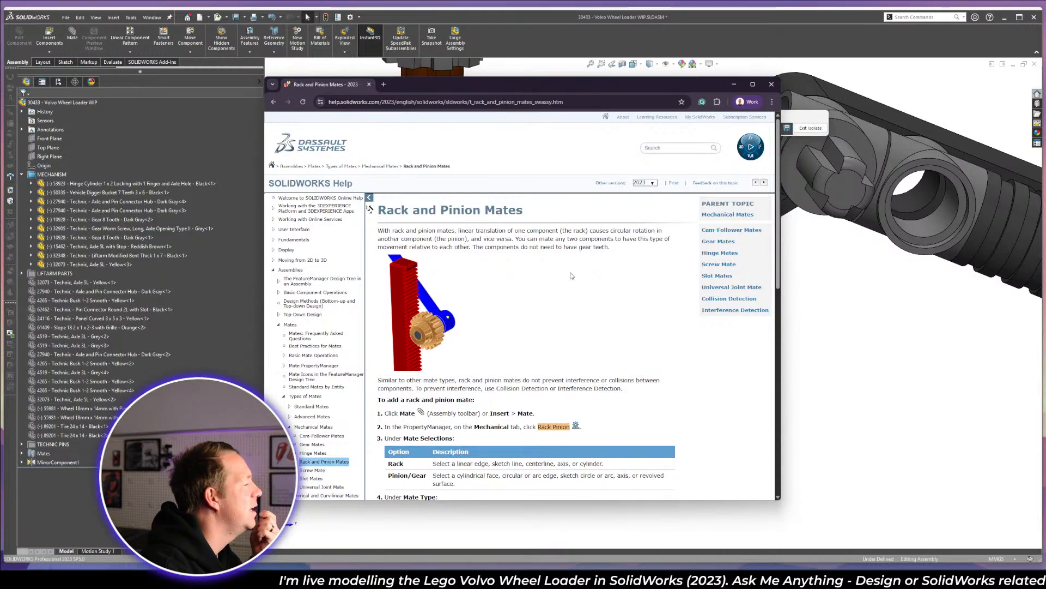
{"action": "mouse_move", "coordinate": [541, 92]}
{"action": "left_mouse_down"}
{"action": "mouse_move", "coordinate": [538, 73]}
{"action": "mouse_move", "coordinate": [560, 436]}
{"action": "mouse_move", "coordinate": [521, 95]}
{"action": "left_mouse_up"}
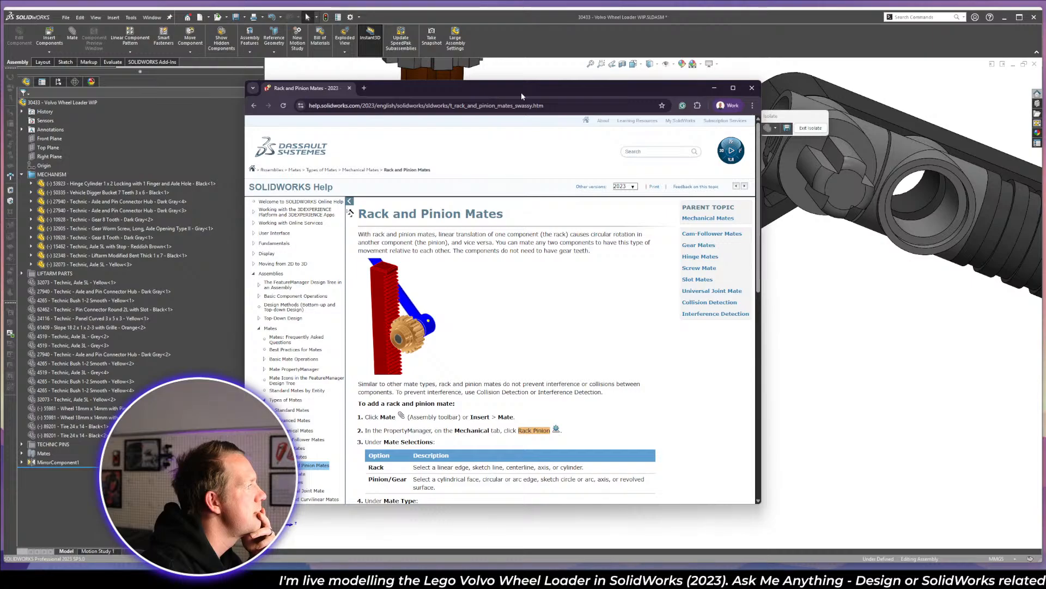
{"action": "left_click", "coordinate": [752, 88]}
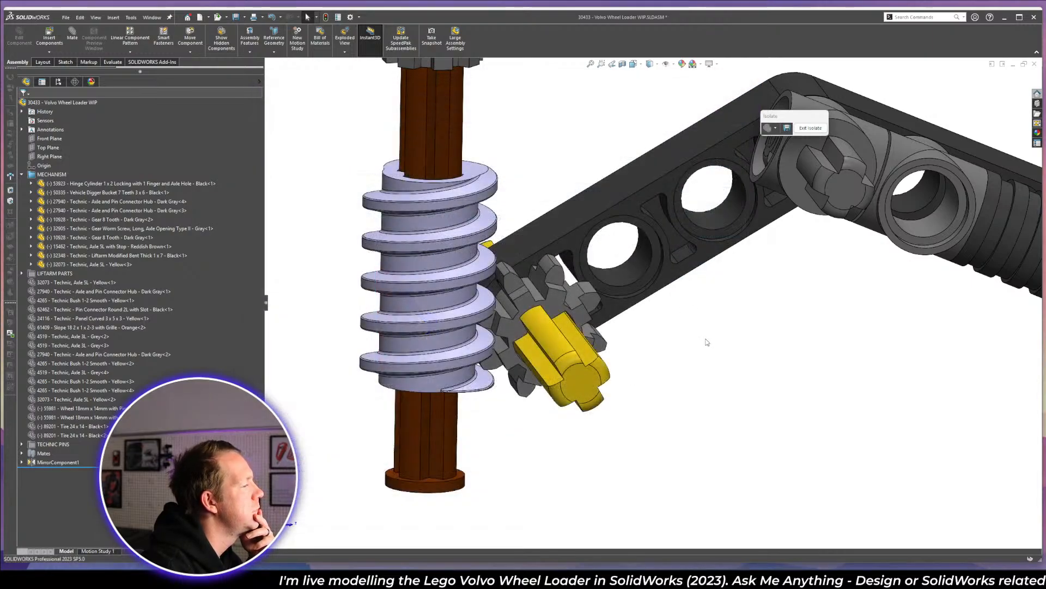
- Examine the lifting mechanism and the upper 8-tooth gear on the reddish brown axle, including the gear's feature list
{"action": "left_click", "coordinate": [526, 239]}
{"action": "key", "text": "ctrl+8"}
{"action": "middle_click_drag", "start_coordinate": [797, 258], "coordinate": [792, 343]}
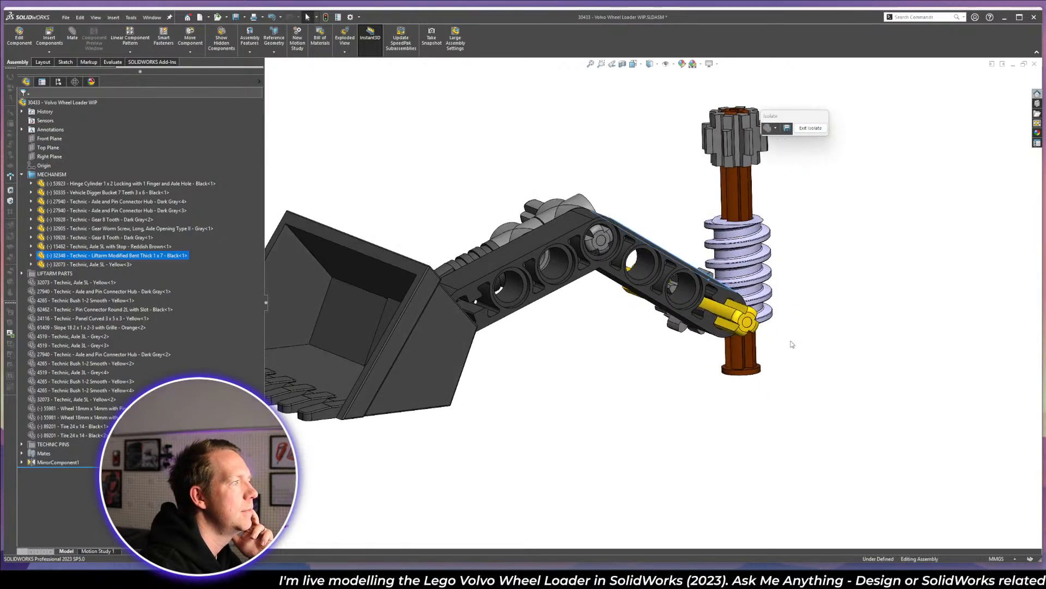
{"action": "scroll", "coordinate": [817, 324], "scroll_direction": "down", "scroll_amount": 2}
{"action": "left_click", "coordinate": [816, 207]}
{"action": "scroll", "coordinate": [781, 210], "scroll_direction": "up", "scroll_amount": 3}
{"action": "middle_click_drag", "start_coordinate": [782, 209], "coordinate": [643, 194]}
{"action": "scroll", "coordinate": [631, 202], "scroll_direction": "down", "scroll_amount": 4}
{"action": "scroll", "coordinate": [648, 186], "scroll_direction": "down", "scroll_amount": 3}
{"action": "left_click", "coordinate": [659, 179]}
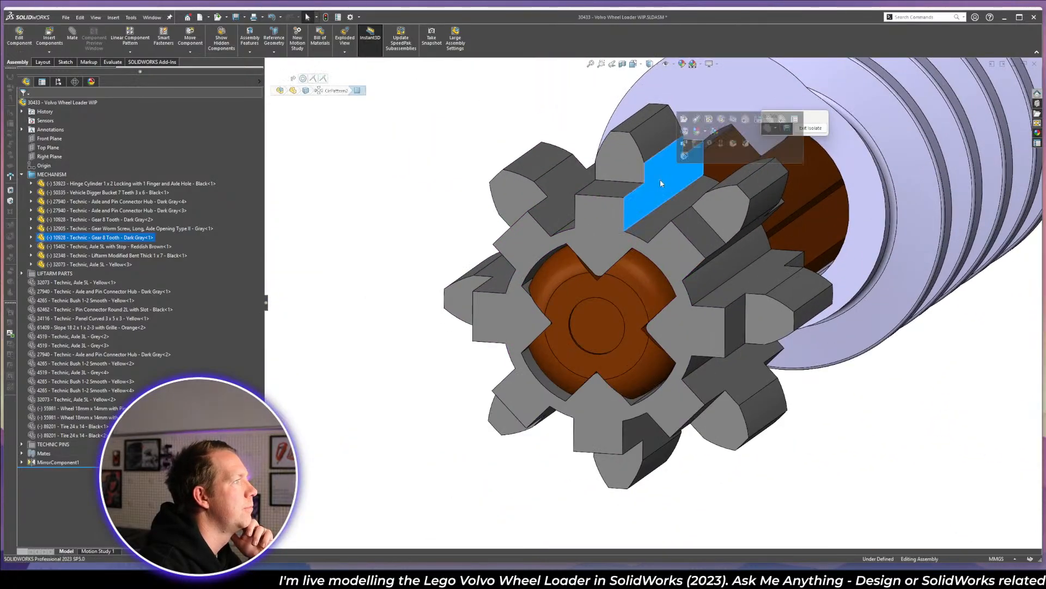
{"action": "left_click", "coordinate": [32, 237]}
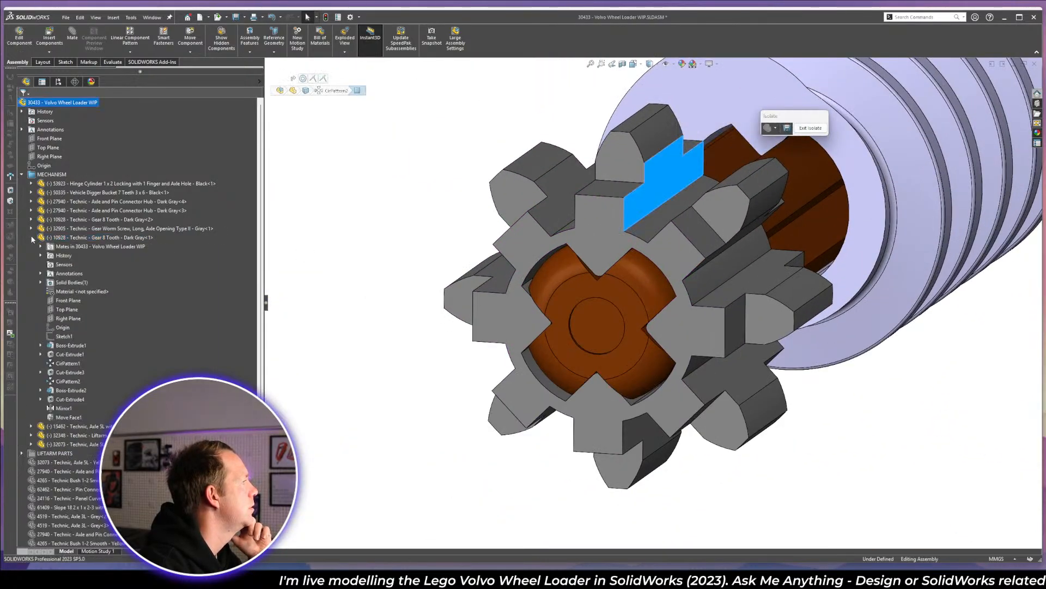
{"action": "left_click", "coordinate": [31, 238]}
{"action": "scroll", "coordinate": [555, 181], "scroll_direction": "up", "scroll_amount": 5}
{"action": "middle_click_drag", "start_coordinate": [599, 218], "coordinate": [833, 124]}
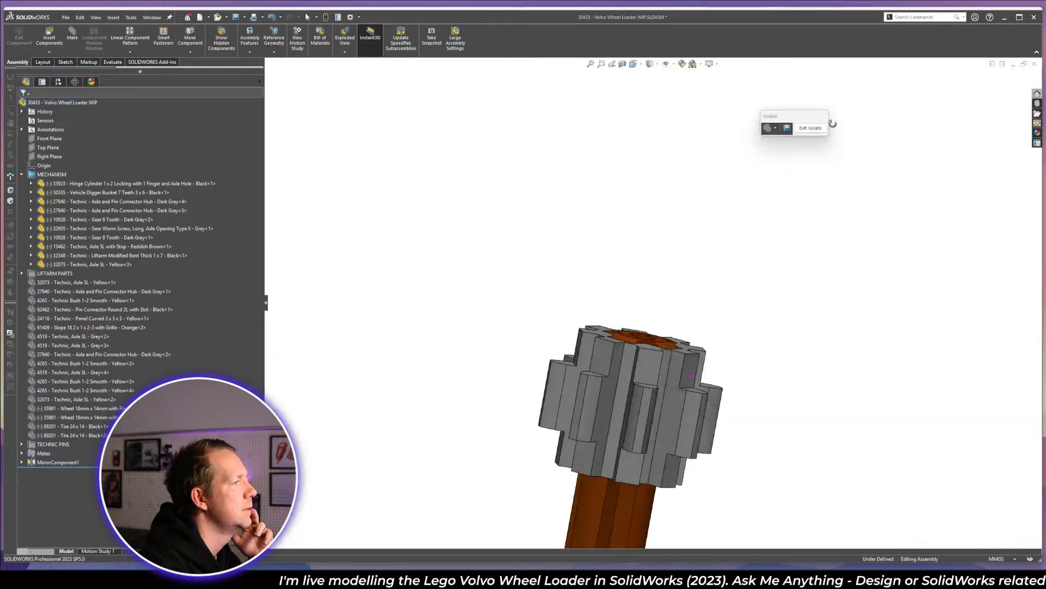
- Exit Isolate to bring back the full wheel loader, and swing the bucket and lift arms down in front of the wheels
{"action": "left_click", "coordinate": [812, 129]}
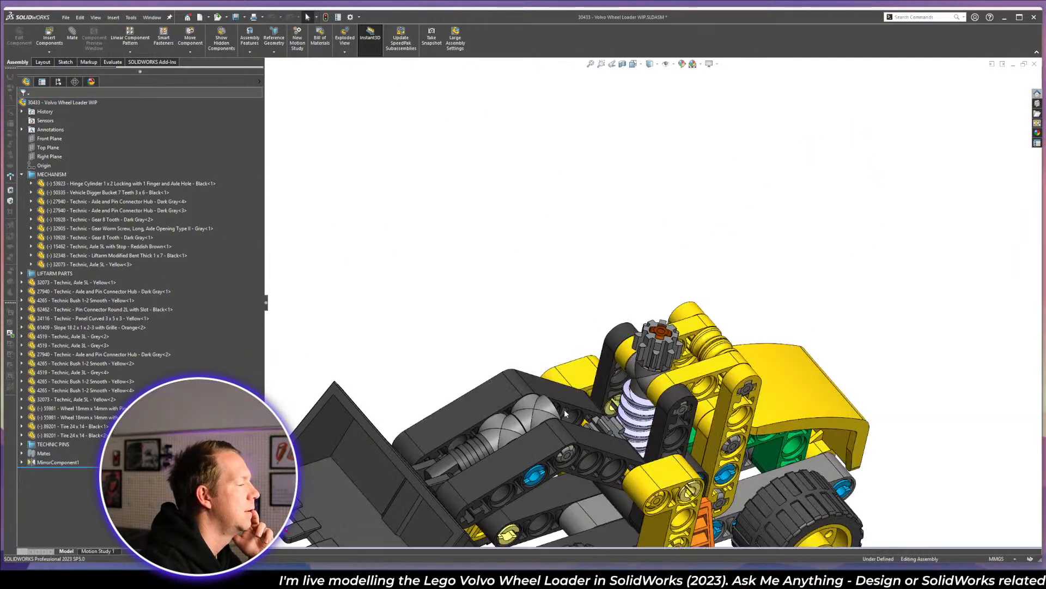
{"action": "scroll", "coordinate": [654, 338], "scroll_direction": "up", "scroll_amount": 3}
{"action": "middle_click_drag", "start_coordinate": [643, 431], "coordinate": [605, 381]}
{"action": "scroll", "coordinate": [604, 436], "scroll_direction": "down", "scroll_amount": 2}
{"action": "left_click", "coordinate": [495, 372]}
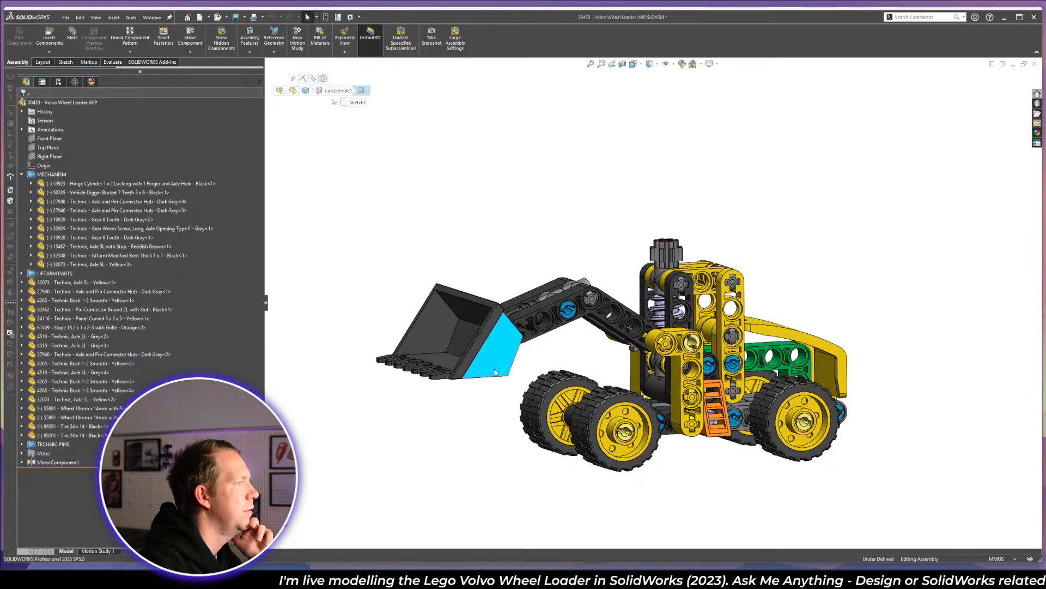
{"action": "left_click_drag", "start_coordinate": [495, 372], "coordinate": [518, 447]}
{"action": "left_click", "coordinate": [545, 296]}
{"action": "left_click_drag", "start_coordinate": [550, 355], "coordinate": [575, 369]}
{"action": "left_click", "coordinate": [516, 275]}
{"action": "mouse_move", "coordinate": [662, 349]}
{"action": "middle_mouse_down"}
{"action": "mouse_move", "coordinate": [648, 305]}
{"action": "mouse_move", "coordinate": [641, 338]}
{"action": "mouse_move", "coordinate": [651, 353]}
{"action": "middle_mouse_up"}
{"action": "scroll", "coordinate": [788, 385], "scroll_direction": "down", "scroll_amount": 2}
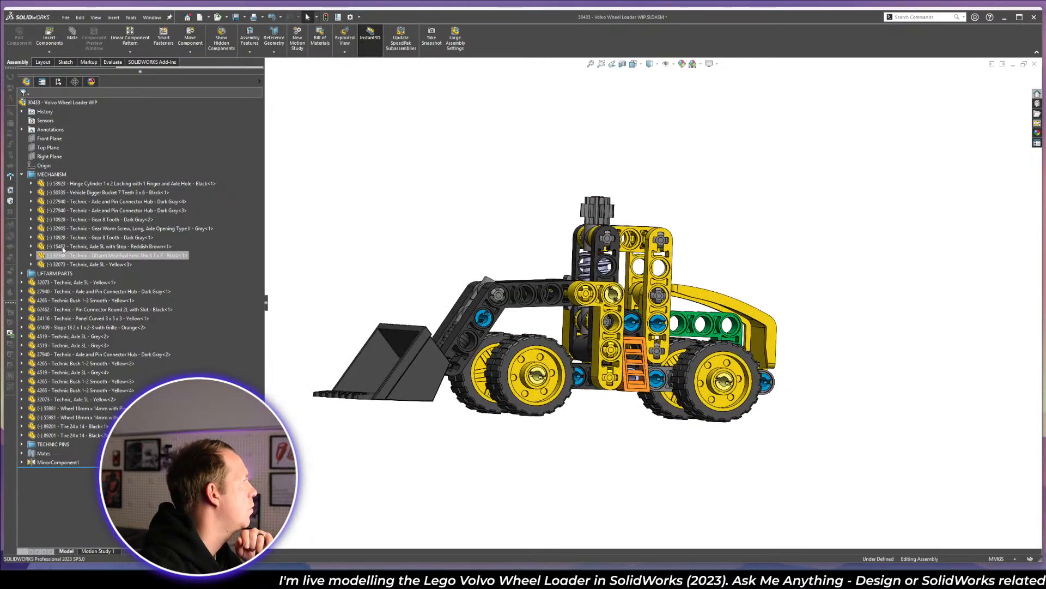
- Collapse the MECHANISM folder in the feature tree and save the assembly
{"action": "left_click", "coordinate": [22, 175]}
{"action": "middle_click_drag", "start_coordinate": [402, 164], "coordinate": [757, 289]}
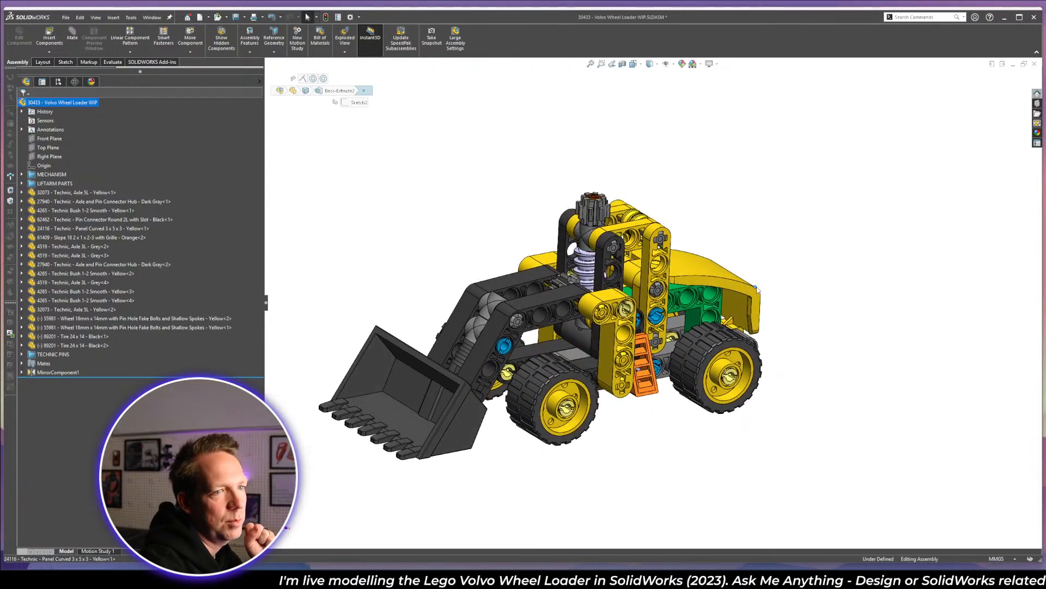
{"action": "left_click", "coordinate": [757, 289]}
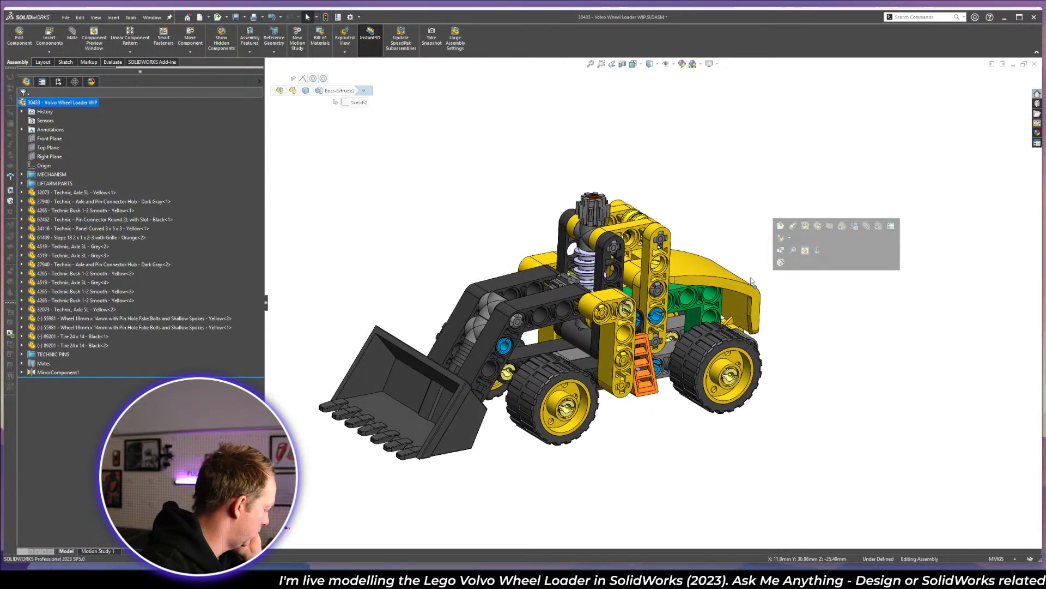
{"action": "left_click", "coordinate": [843, 498]}
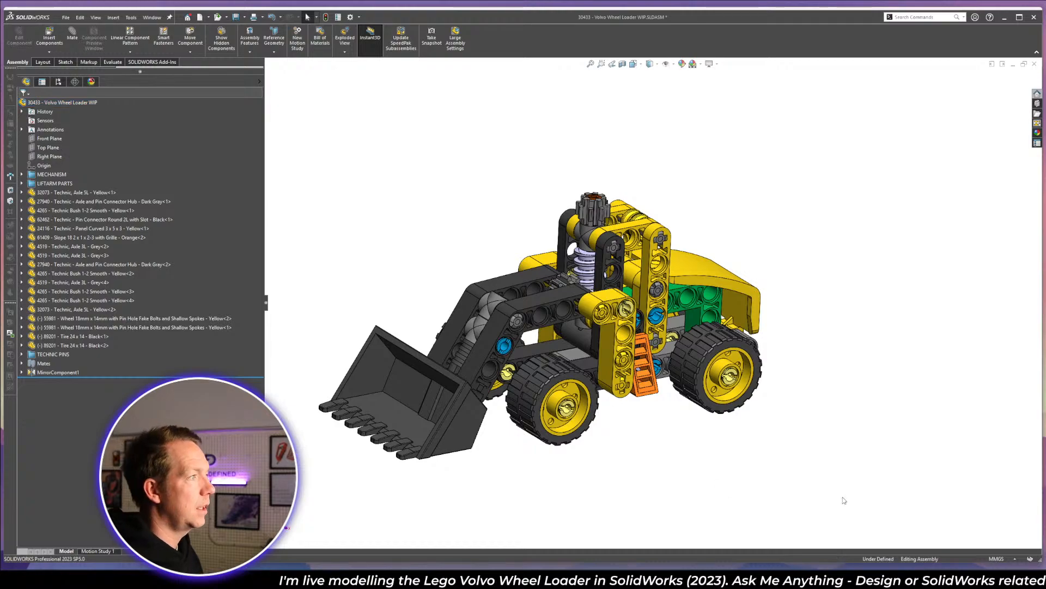
{"action": "middle_click_drag", "start_coordinate": [843, 498], "coordinate": [805, 443]}
{"action": "key", "text": "ctrl+s"}
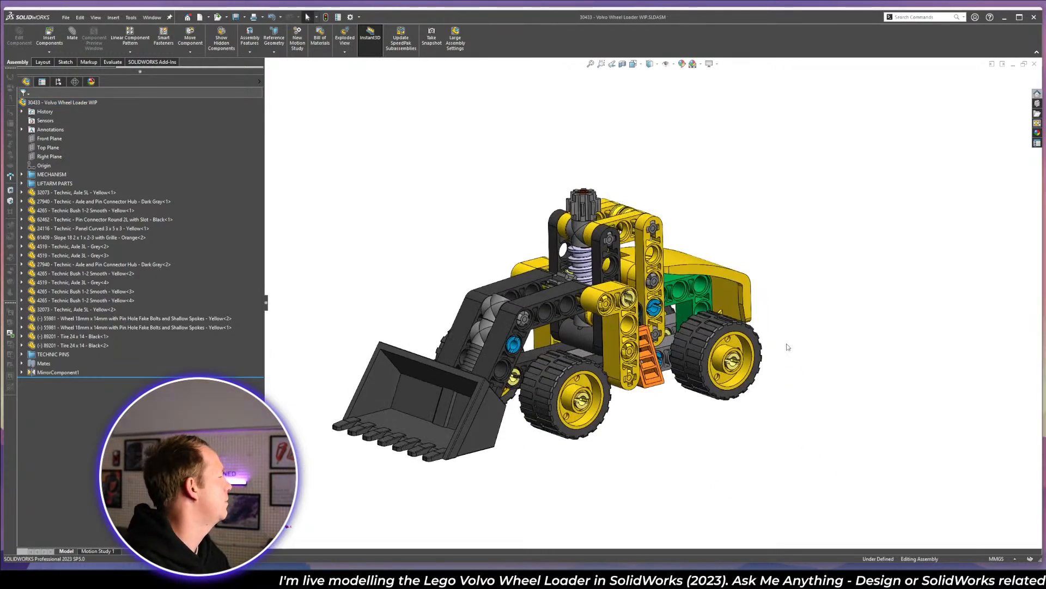
- Set the wheel loader to the isometric view orientation
{"action": "scroll", "coordinate": [567, 214], "scroll_direction": "up", "scroll_amount": 1}
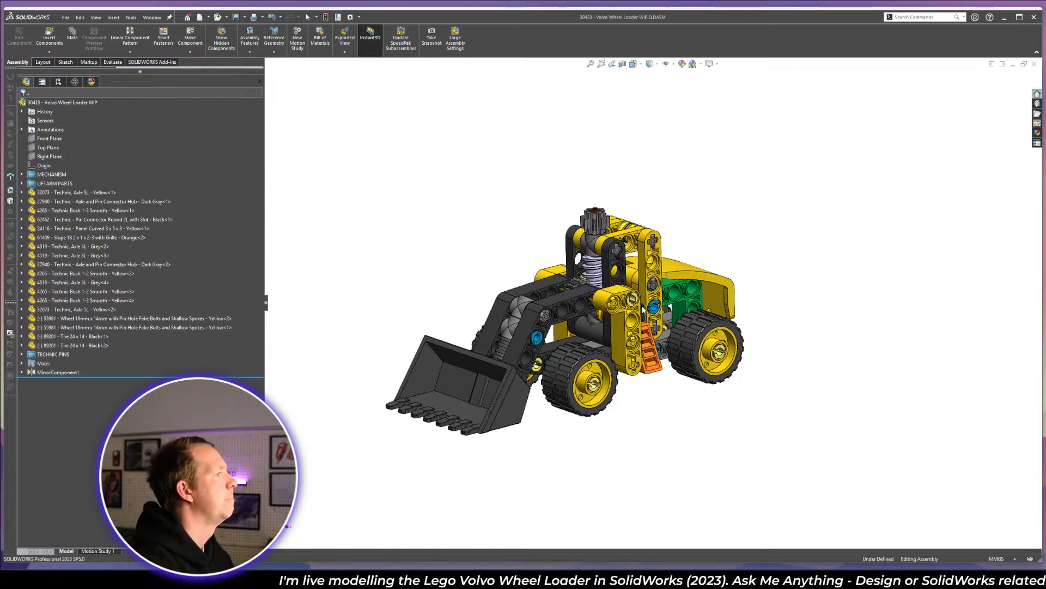
{"action": "middle_click_drag", "start_coordinate": [567, 214], "coordinate": [487, 221]}
{"action": "key", "text": "space"}
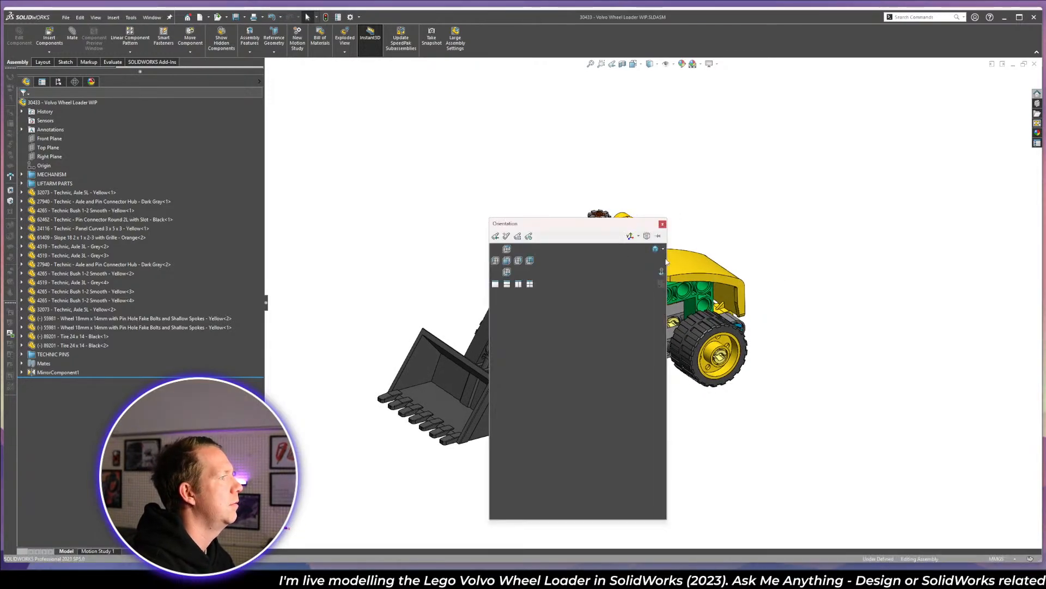
{"action": "left_click", "coordinate": [659, 249]}
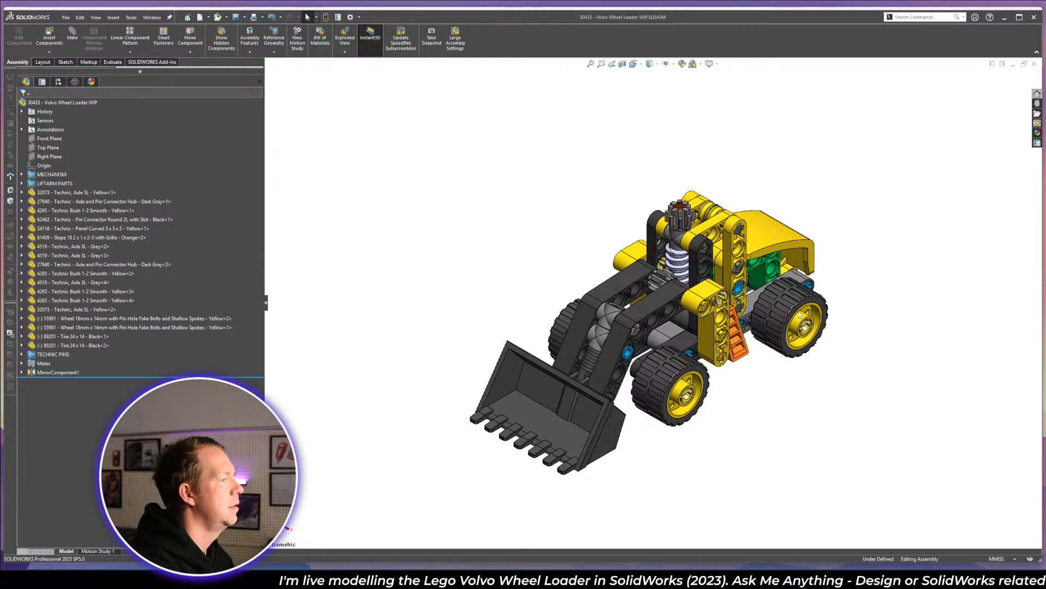
{"action": "scroll", "coordinate": [800, 315], "scroll_direction": "up", "scroll_amount": 2}
{"action": "scroll", "coordinate": [803, 312], "scroll_direction": "down", "scroll_amount": 1}
- Compare the dimetric and trimetric orientations of the wheel loader, and return to the isometric one
{"action": "key", "text": "space"}
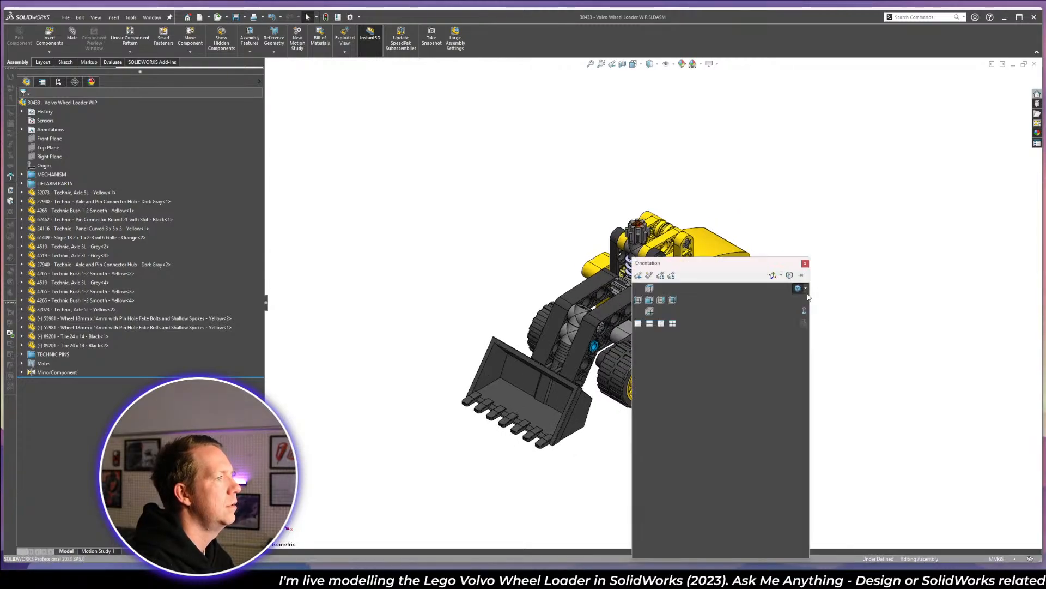
{"action": "left_click", "coordinate": [807, 289]}
{"action": "left_click", "coordinate": [806, 309]}
{"action": "key", "text": "space"}
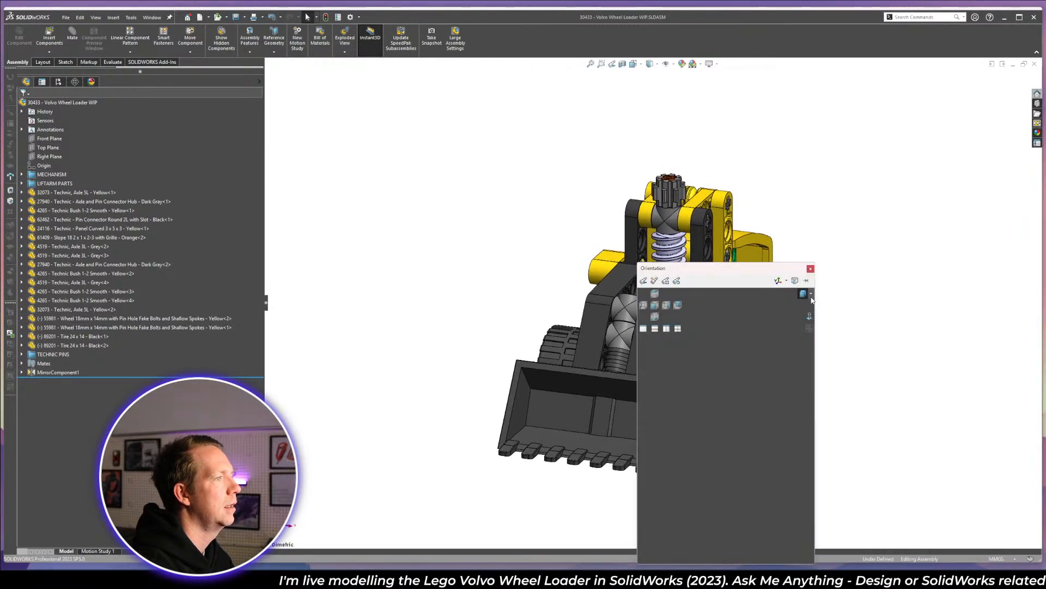
{"action": "left_click", "coordinate": [811, 295]}
{"action": "left_click", "coordinate": [814, 308]}
{"action": "key", "text": "space"}
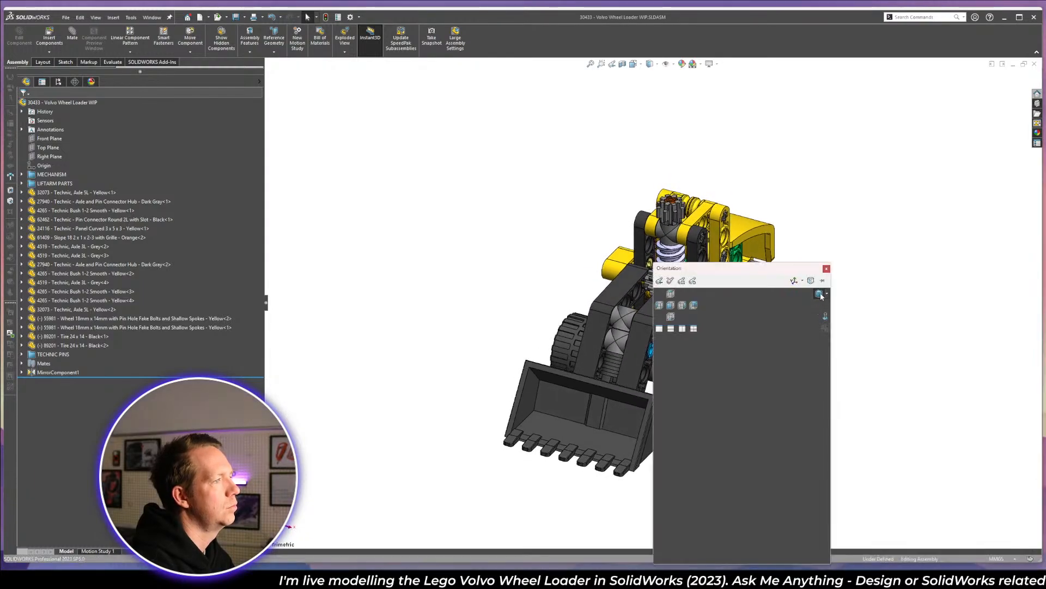
{"action": "left_click", "coordinate": [821, 294]}
{"action": "left_click", "coordinate": [853, 322]}
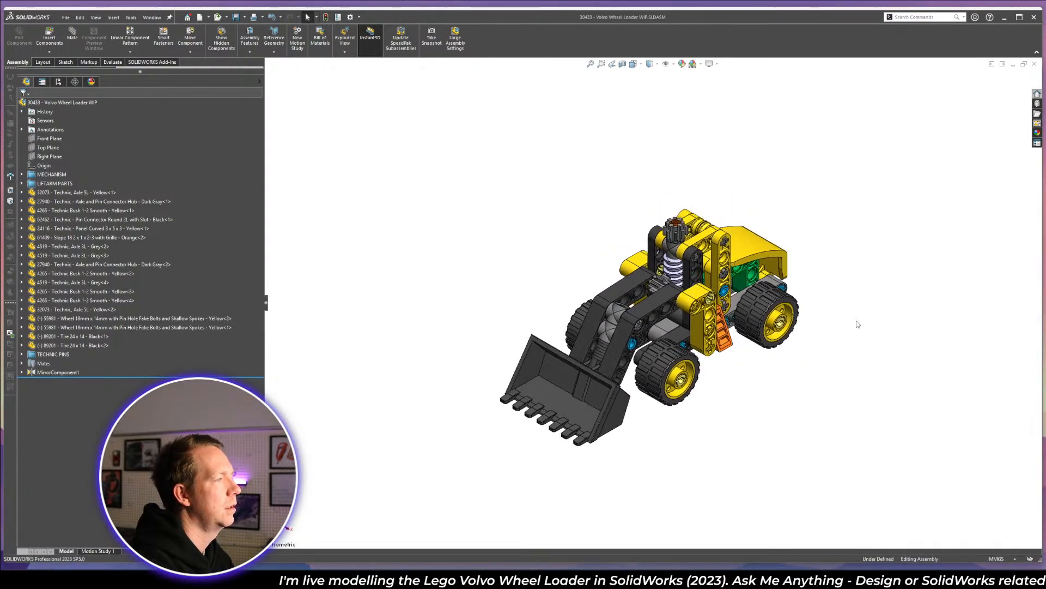
{"action": "scroll", "coordinate": [857, 324], "scroll_direction": "down", "scroll_amount": 1}
{"action": "scroll", "coordinate": [857, 322], "scroll_direction": "up", "scroll_amount": 2}
{"action": "scroll", "coordinate": [785, 299], "scroll_direction": "down", "scroll_amount": 2}
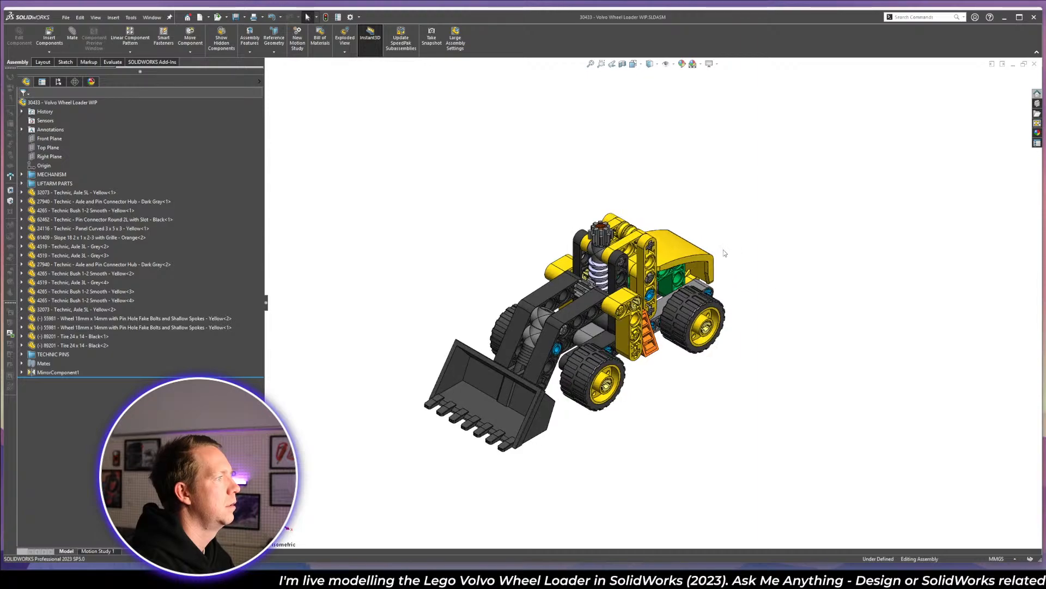
- Save the current isometric orientation as a named view called EX
{"action": "key", "text": "space"}
{"action": "left_click", "coordinate": [563, 201]}
{"action": "type", "text": "EX"}
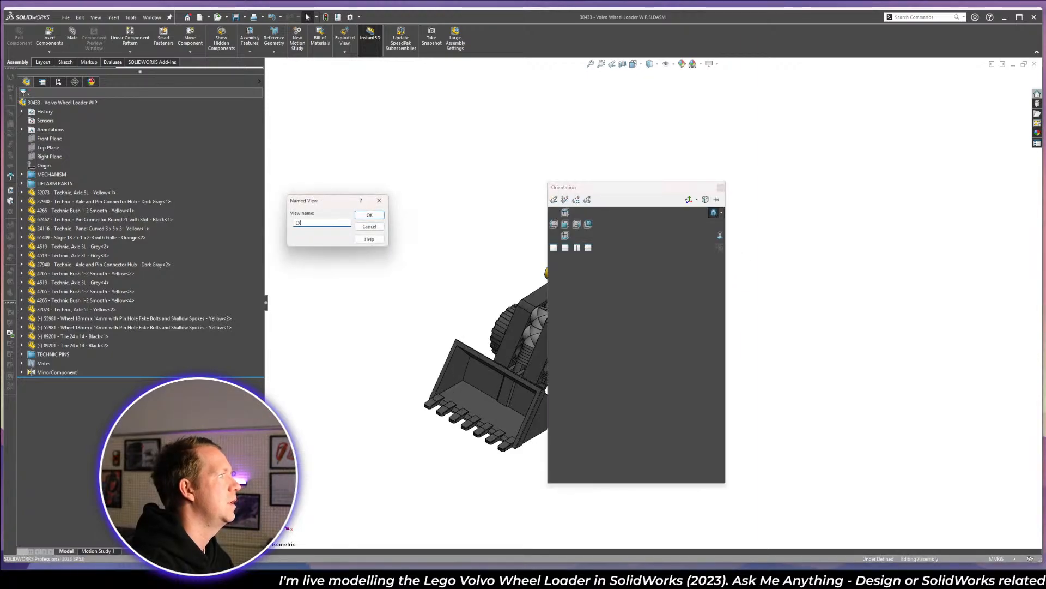
{"action": "key", "text": "Return"}
{"action": "left_click", "coordinate": [721, 188]}
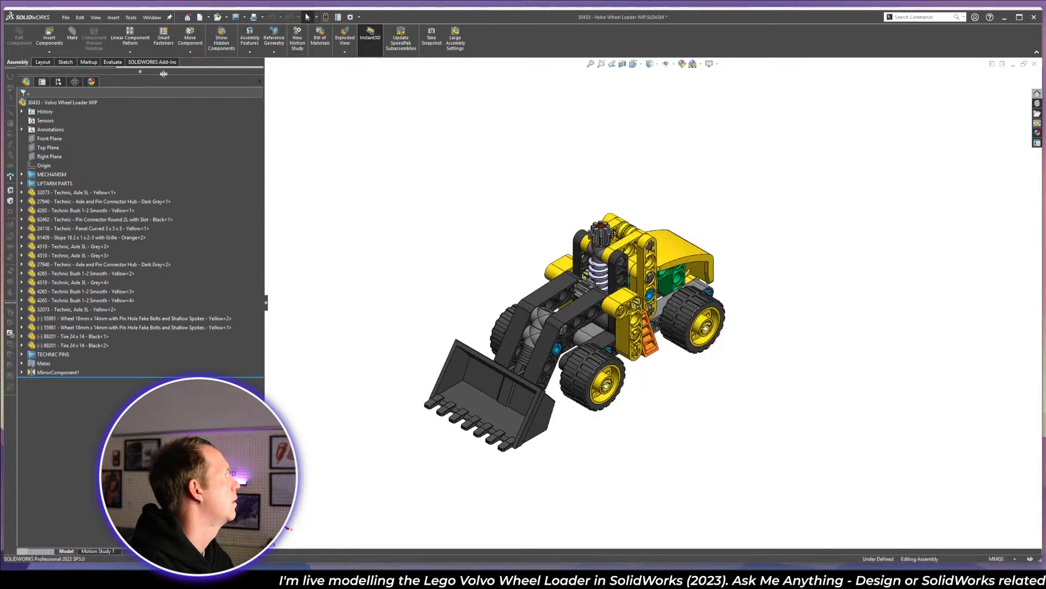
- Start an exploded view and add a radial step that moves the two rear tires outward about 112 mm
{"action": "left_click", "coordinate": [344, 38]}
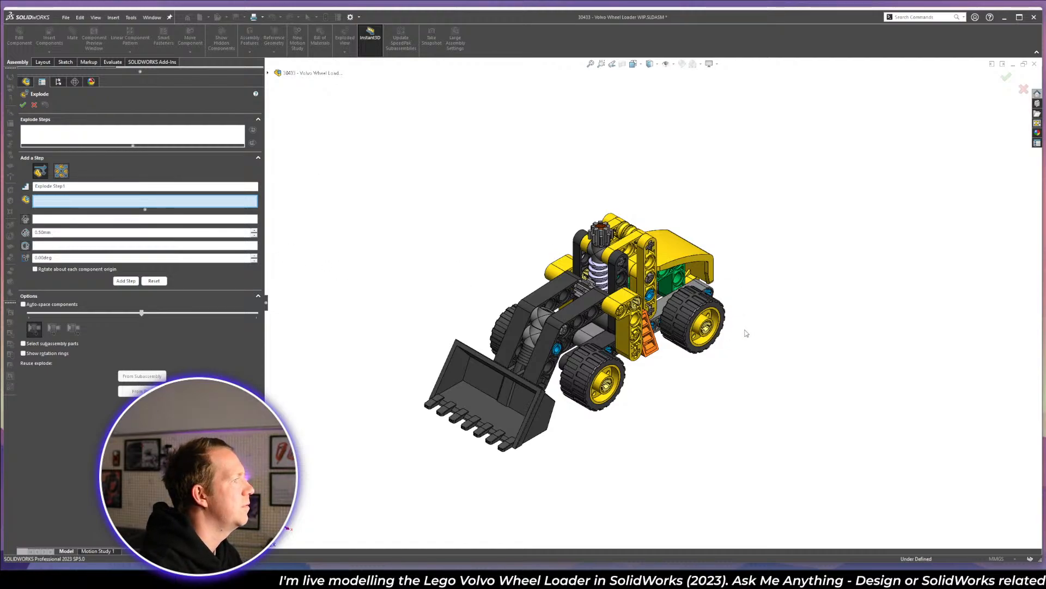
{"action": "left_click", "coordinate": [681, 314]}
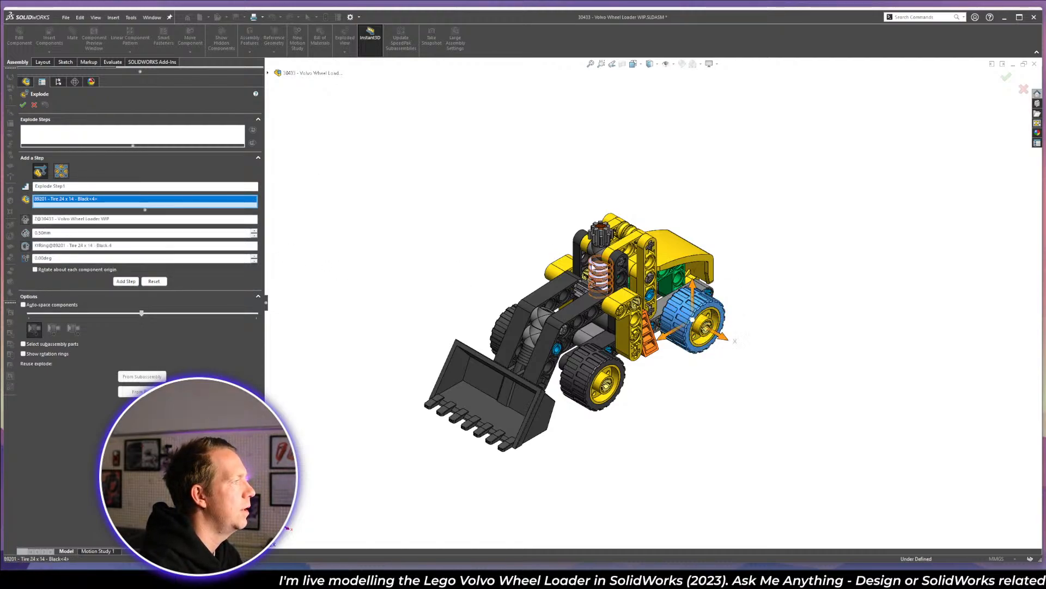
{"action": "middle_click_drag", "start_coordinate": [603, 194], "coordinate": [619, 240]}
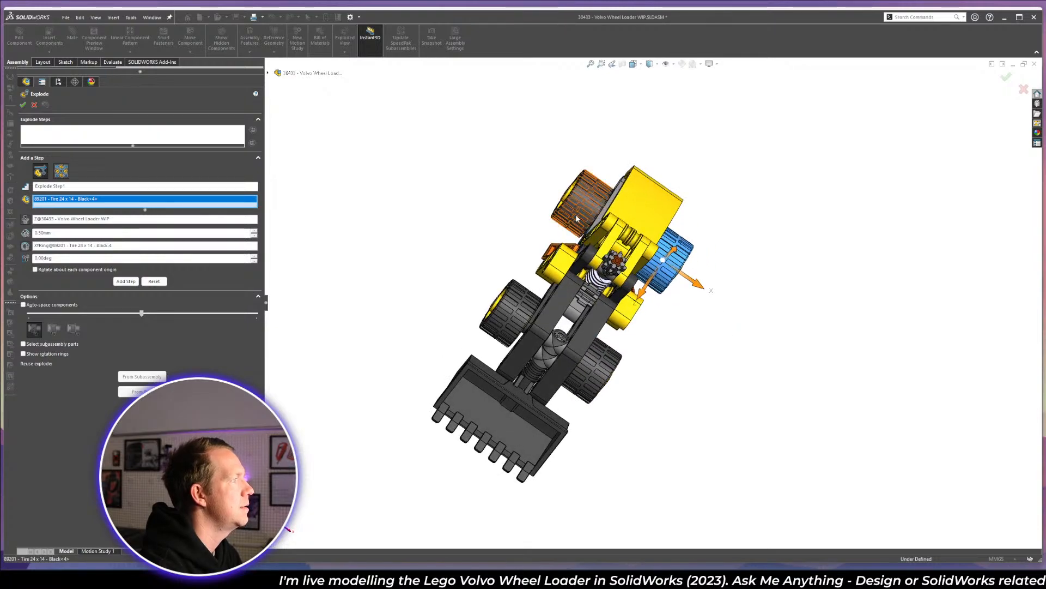
{"action": "left_click", "coordinate": [578, 215]}
{"action": "middle_click_drag", "start_coordinate": [579, 211], "coordinate": [562, 193]}
{"action": "left_click", "coordinate": [61, 171]}
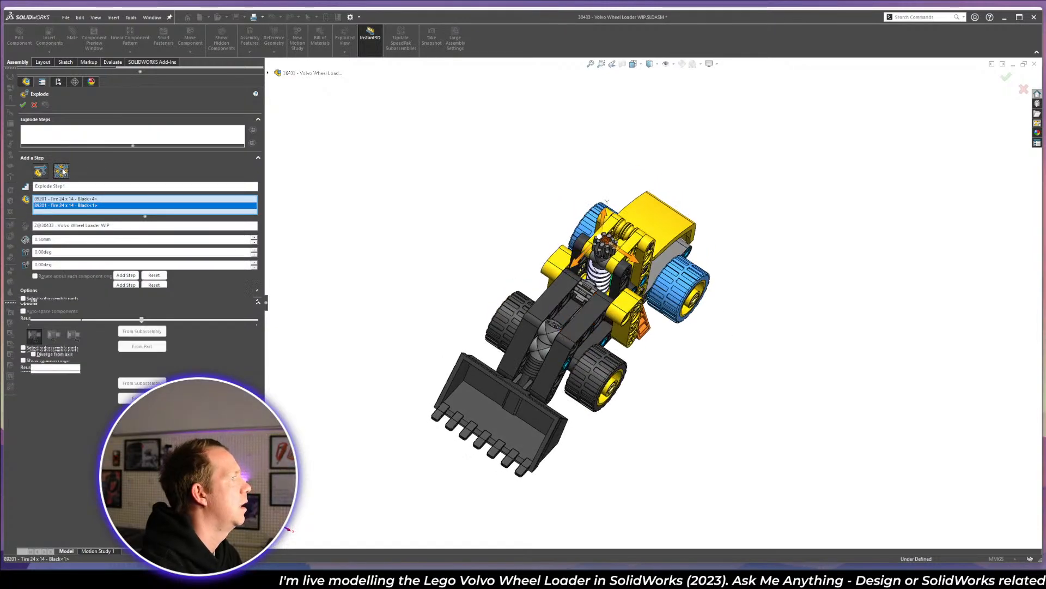
{"action": "left_click_drag", "start_coordinate": [609, 253], "coordinate": [382, 165]}
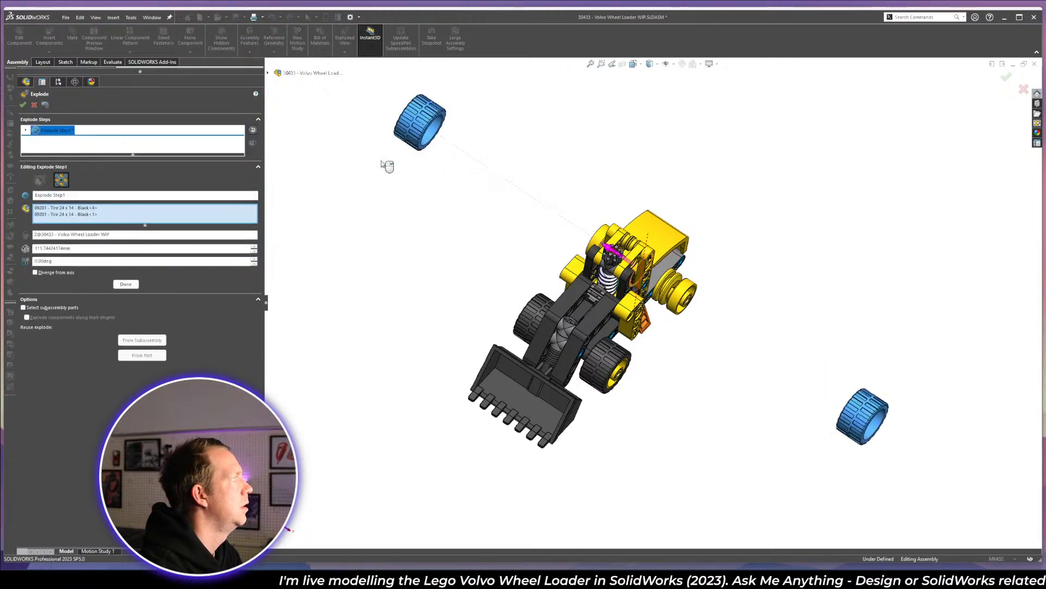
- Add the two front tires to the same radial explode step
{"action": "left_click", "coordinate": [600, 360]}
{"action": "left_click", "coordinate": [530, 326]}
{"action": "middle_click_drag", "start_coordinate": [567, 400], "coordinate": [558, 319]}
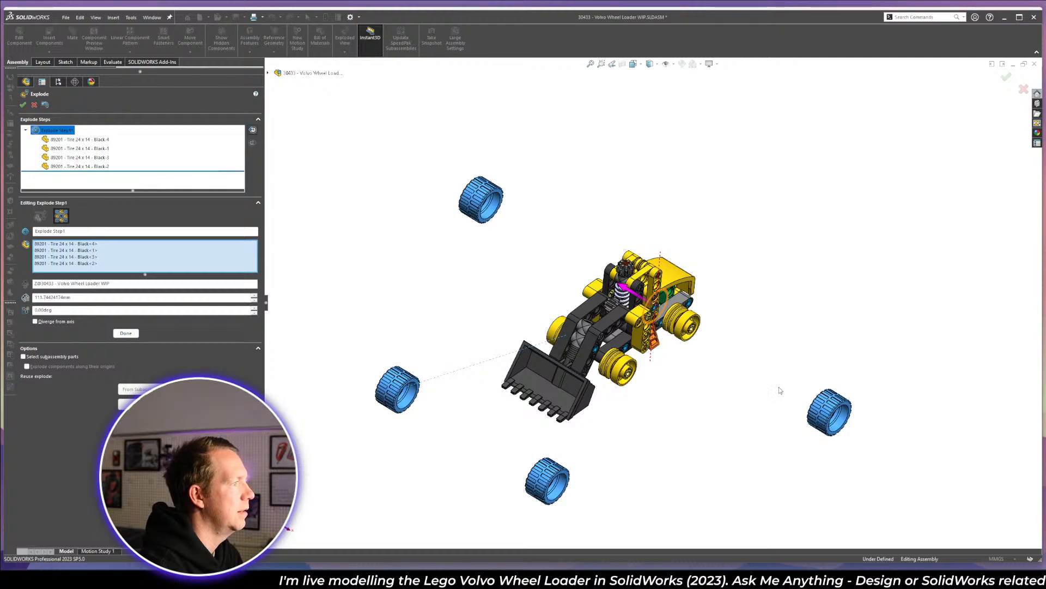
- Remove the two front tires from the radial explode step, keeping only the rear tires in it
{"action": "left_click", "coordinate": [541, 488]}
{"action": "left_click", "coordinate": [396, 388]}
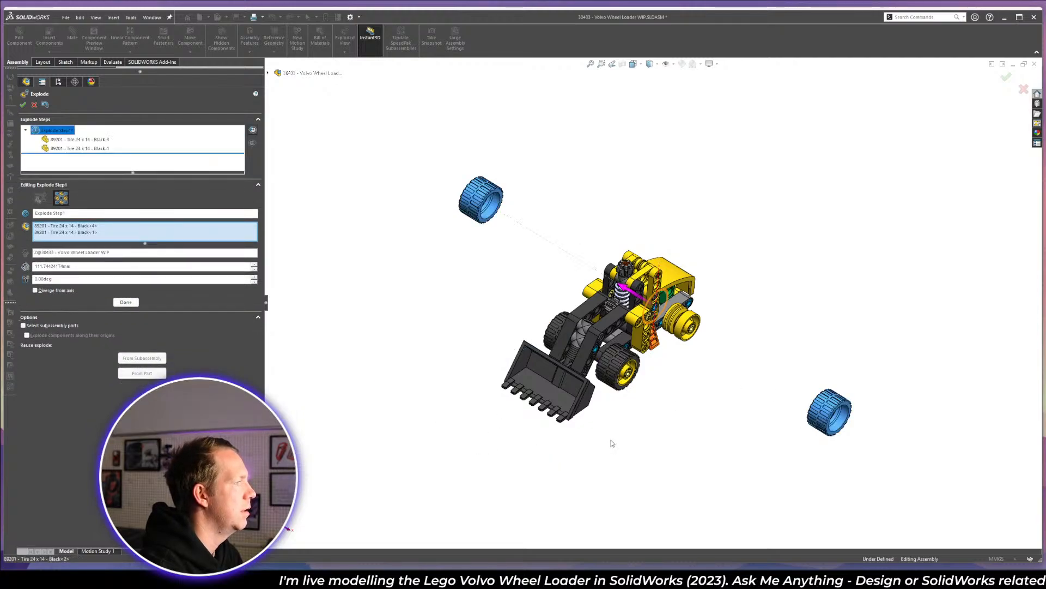
{"action": "middle_click_drag", "start_coordinate": [665, 380], "coordinate": [677, 326]}
{"action": "scroll", "coordinate": [678, 326], "scroll_direction": "down", "scroll_amount": 3}
{"action": "left_click", "coordinate": [677, 326]}
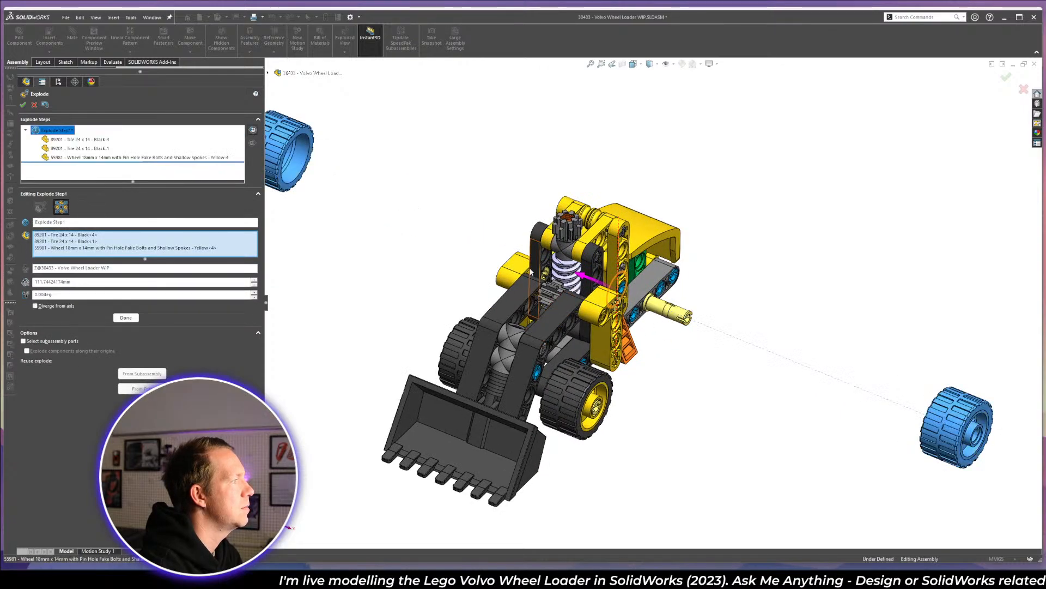
{"action": "scroll", "coordinate": [600, 292], "scroll_direction": "up", "scroll_amount": 2}
{"action": "mouse_move", "coordinate": [567, 283]}
{"action": "middle_mouse_down"}
{"action": "mouse_move", "coordinate": [594, 294]}
{"action": "mouse_move", "coordinate": [564, 289]}
{"action": "middle_mouse_up"}
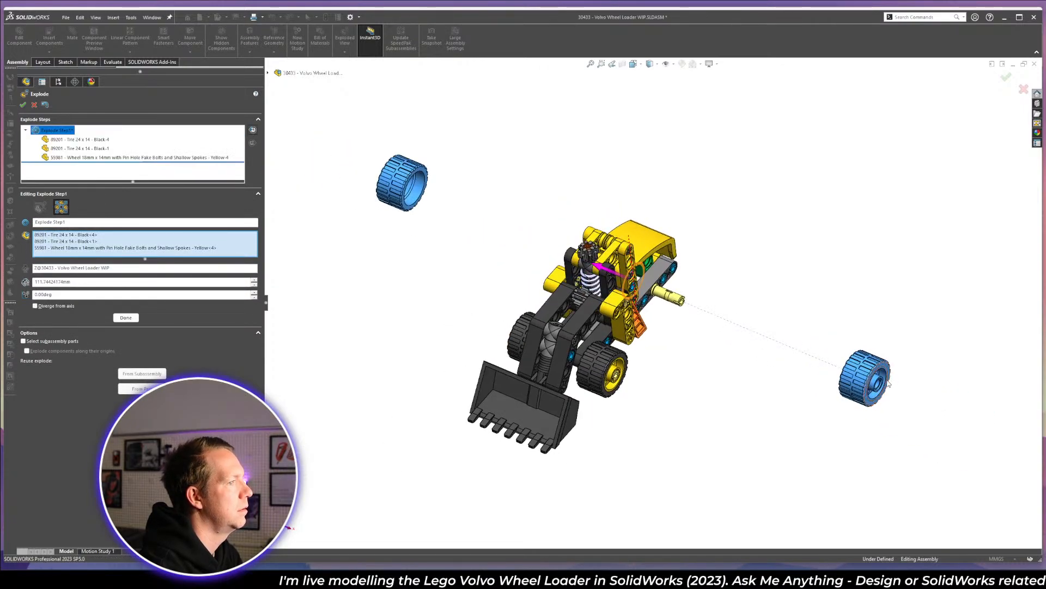
{"action": "left_click", "coordinate": [875, 382]}
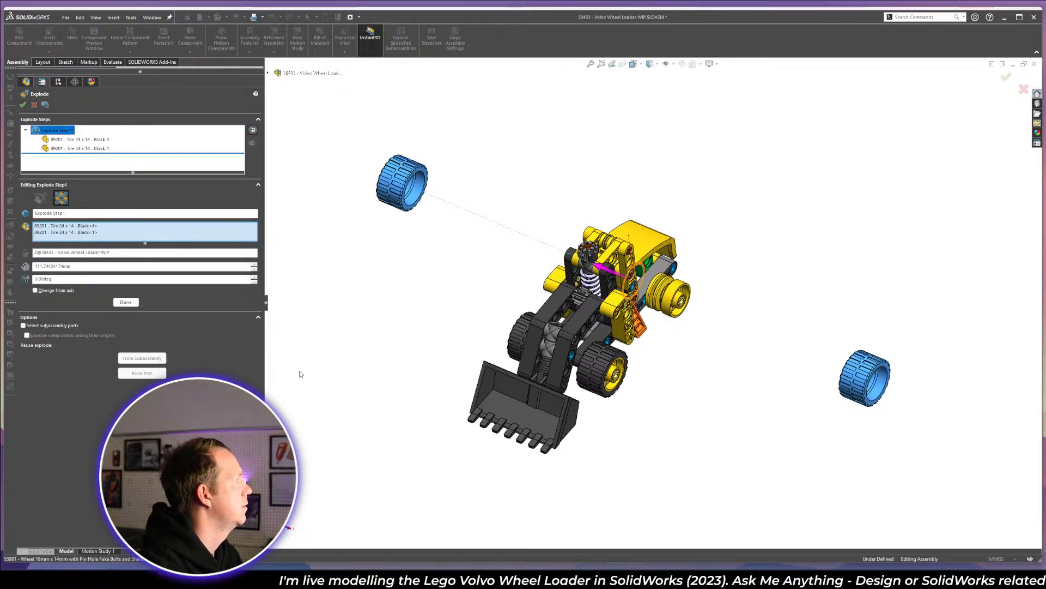
- Extend the rear tires' radial explode distance to about 142 mm and finish the step
{"action": "left_click_drag", "start_coordinate": [601, 269], "coordinate": [548, 247]}
{"action": "left_click", "coordinate": [126, 302]}
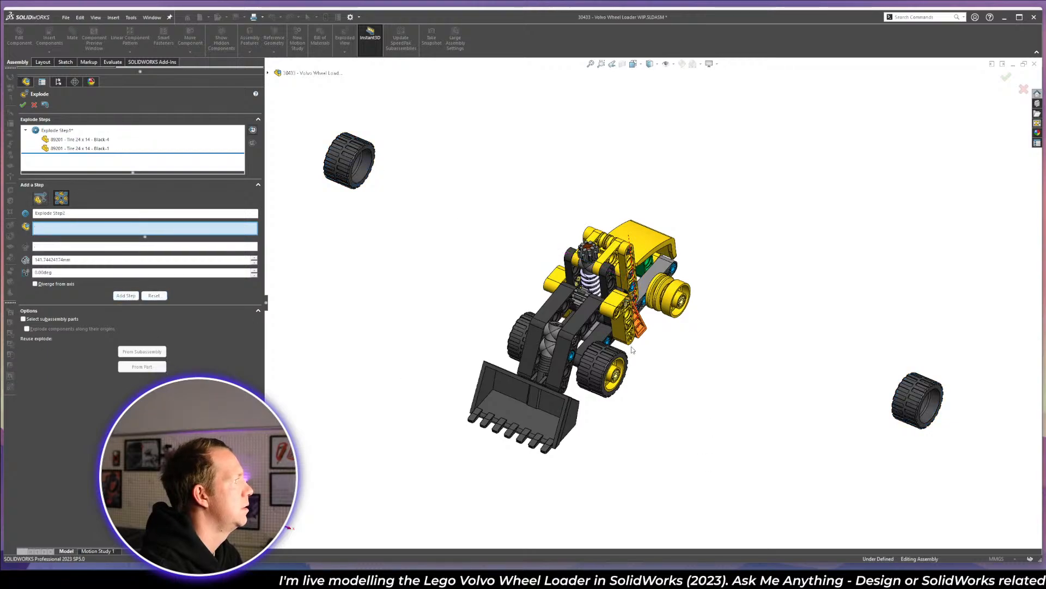
- Add a radial explode step that moves the two front tires outward about 147 mm
{"action": "scroll", "coordinate": [632, 350], "scroll_direction": "down", "scroll_amount": 3}
{"action": "left_click", "coordinate": [587, 398]}
{"action": "left_click", "coordinate": [476, 325]}
{"action": "scroll", "coordinate": [626, 401], "scroll_direction": "up", "scroll_amount": 3}
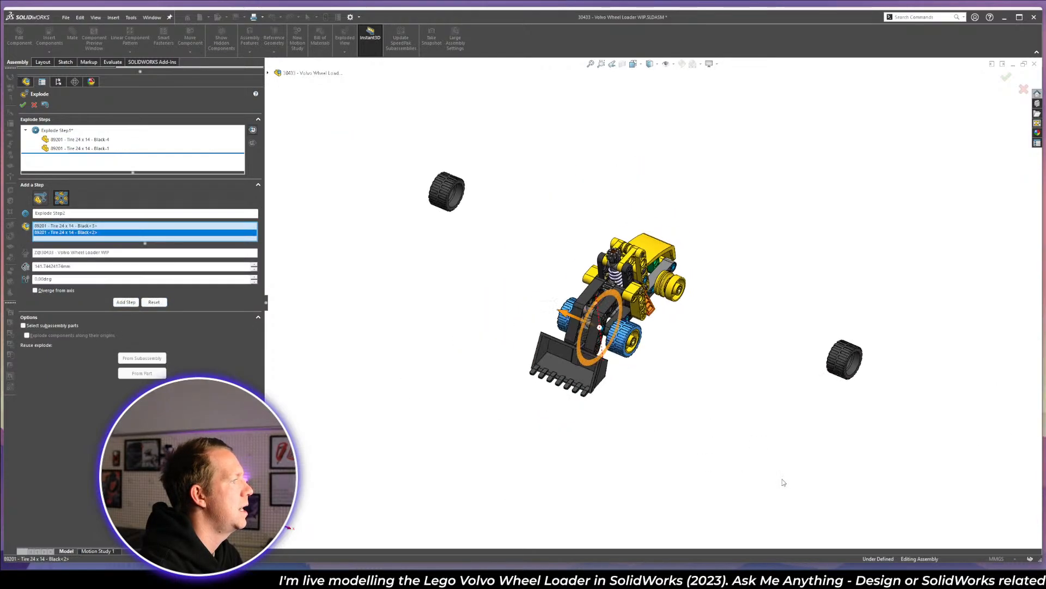
{"action": "left_click_drag", "start_coordinate": [564, 318], "coordinate": [406, 251]}
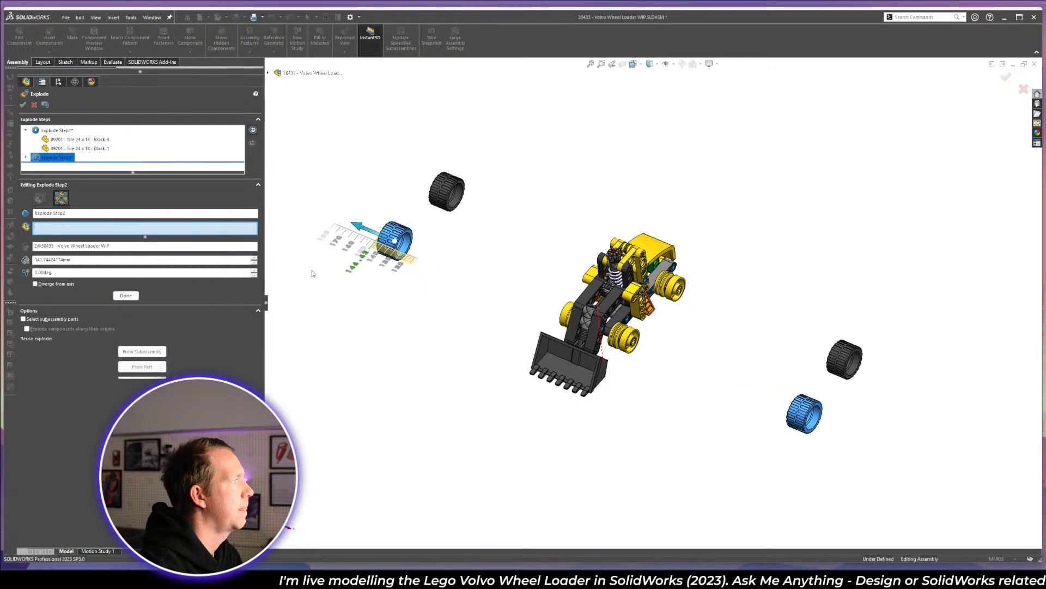
{"action": "left_click", "coordinate": [131, 310]}
- Add a radial explode step that moves the two rear yellow wheels outward about 116 mm
{"action": "scroll", "coordinate": [781, 322], "scroll_direction": "down", "scroll_amount": 3}
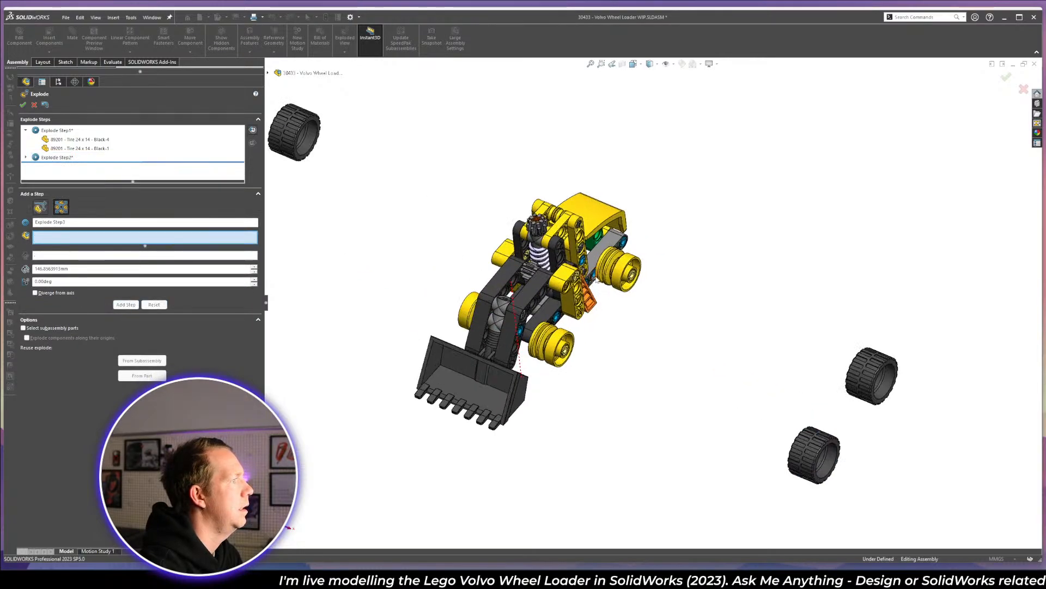
{"action": "left_click", "coordinate": [616, 264]}
{"action": "left_click", "coordinate": [522, 225]}
{"action": "scroll", "coordinate": [654, 302], "scroll_direction": "up", "scroll_amount": 3}
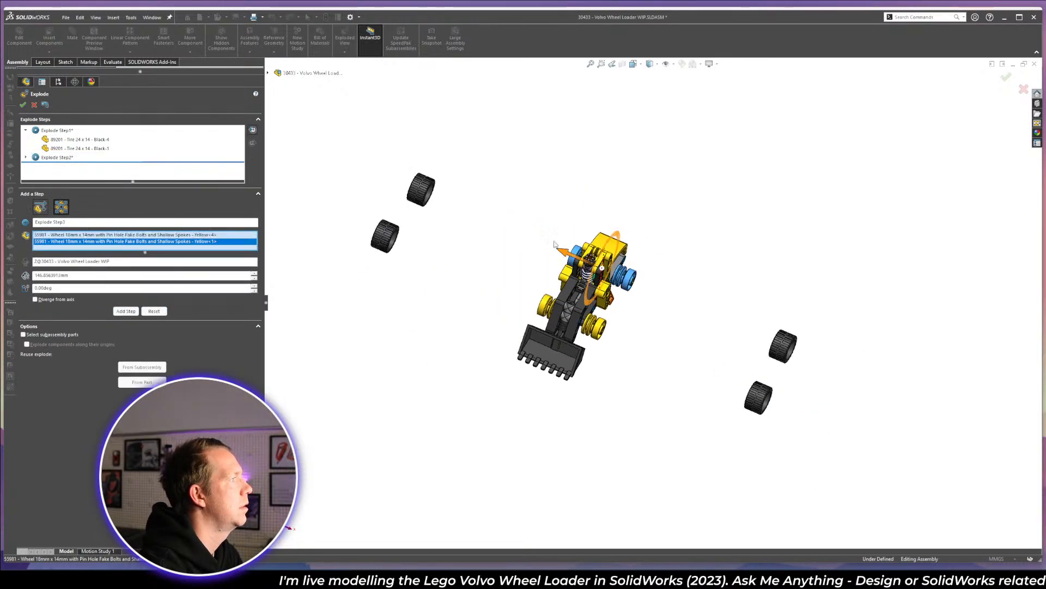
{"action": "left_click_drag", "start_coordinate": [567, 254], "coordinate": [468, 218]}
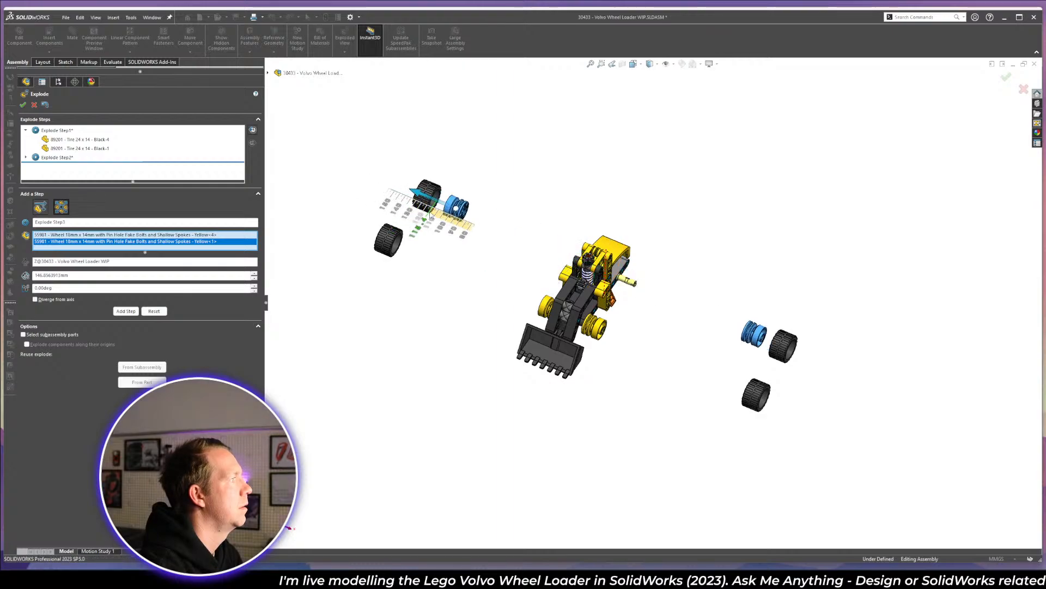
{"action": "left_click", "coordinate": [125, 320]}
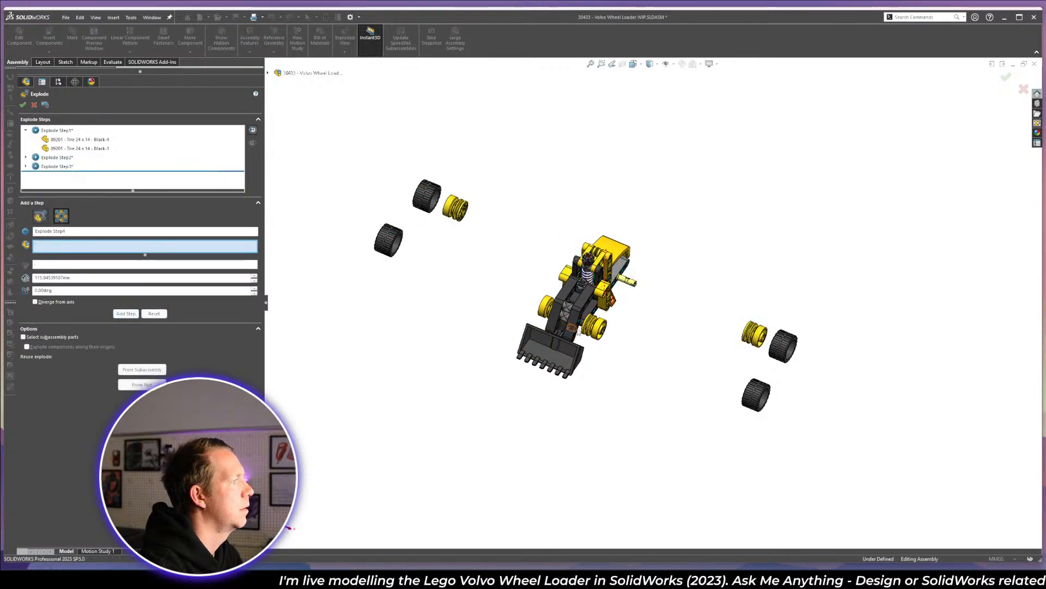
- Add a radial explode step that moves the two front yellow wheels outward about 129 mm
{"action": "left_click", "coordinate": [594, 327]}
{"action": "left_click", "coordinate": [545, 306]}
{"action": "left_click_drag", "start_coordinate": [518, 296], "coordinate": [314, 296]}
{"action": "left_click", "coordinate": [129, 328]}
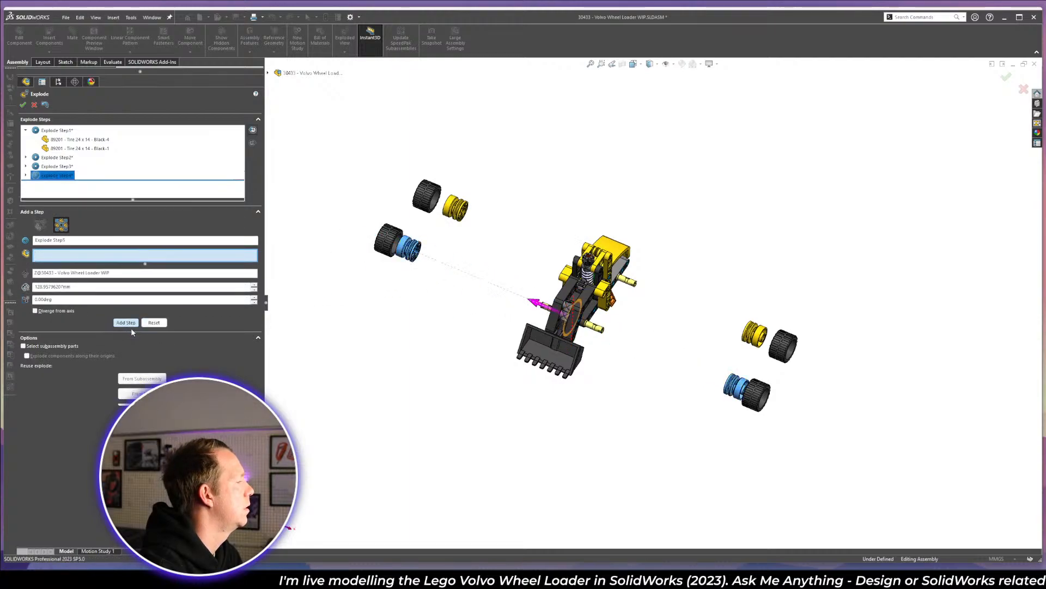
- Add a radial explode step that moves the two rear tan 3L pins outward about 98 mm
{"action": "middle_click_drag", "start_coordinate": [528, 283], "coordinate": [708, 378]}
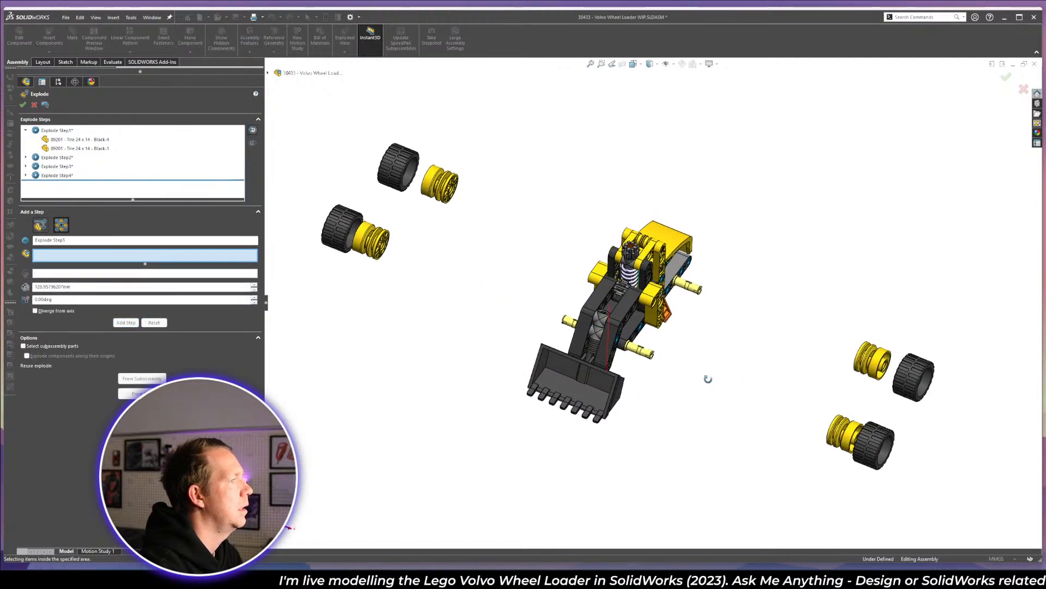
{"action": "left_click", "coordinate": [696, 291]}
{"action": "left_click", "coordinate": [594, 250]}
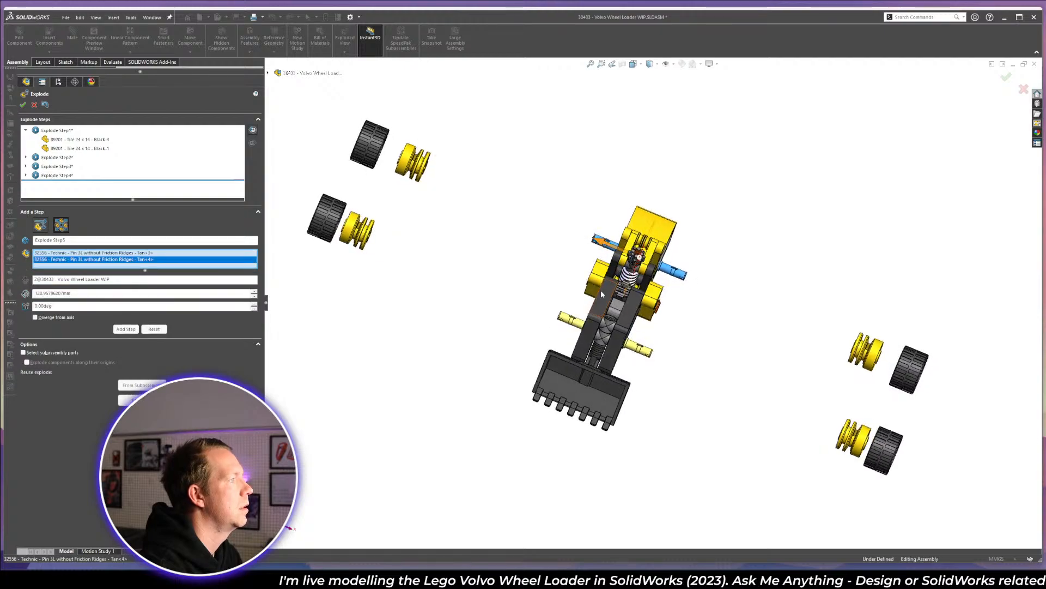
{"action": "left_click_drag", "start_coordinate": [613, 261], "coordinate": [333, 331]}
{"action": "left_click", "coordinate": [126, 338]}
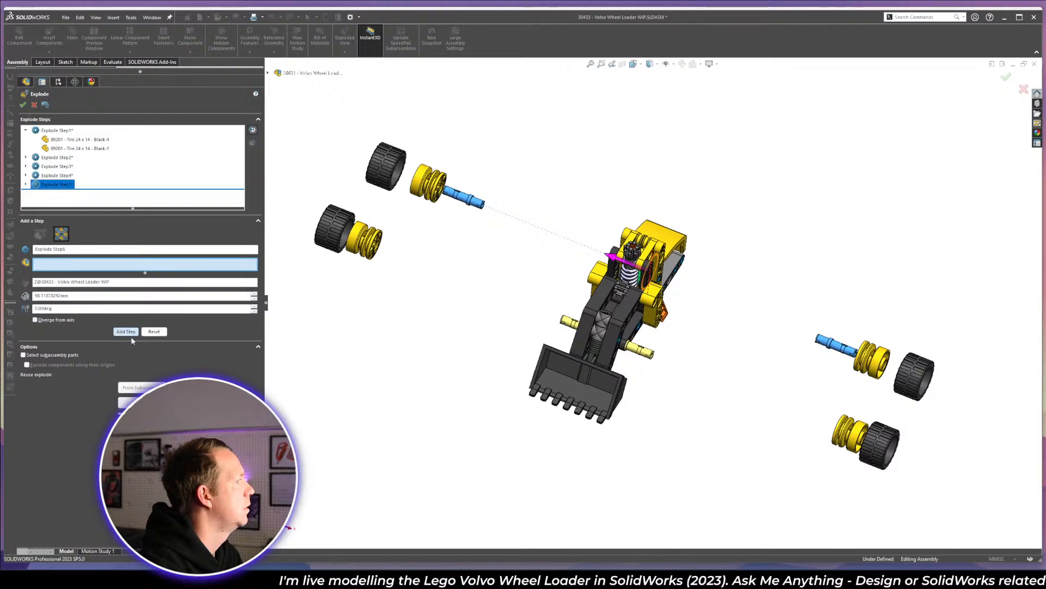
- Add a radial explode step that moves the two front tan 3L pins outward about 114 mm
{"action": "left_click", "coordinate": [640, 352]}
{"action": "left_click", "coordinate": [571, 321]}
{"action": "left_click_drag", "start_coordinate": [576, 326], "coordinate": [406, 339]}
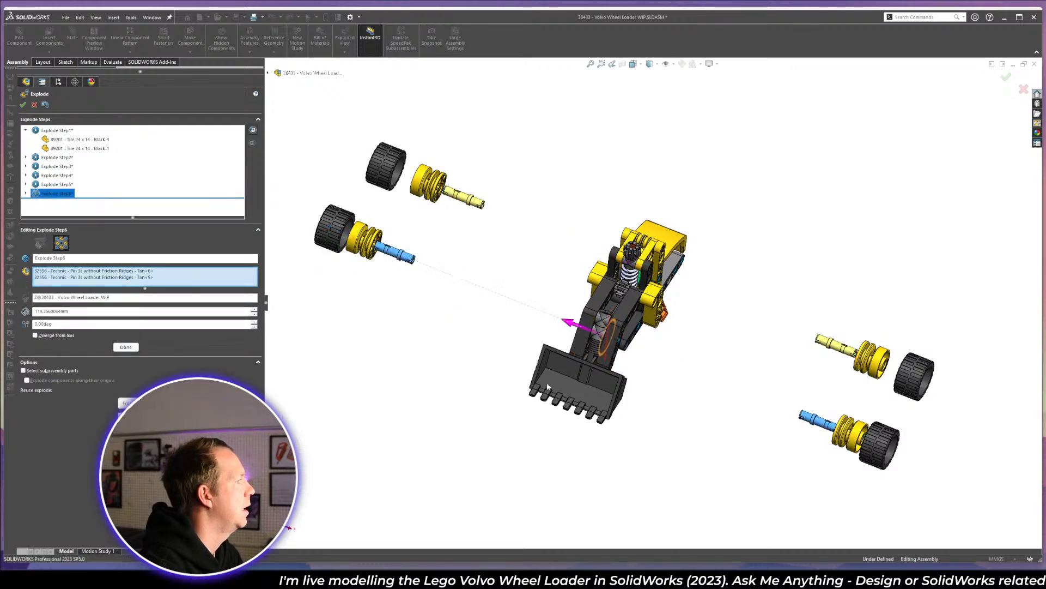
- Extend the radial explode distances of the rear and front tires so both pairs sit much farther from the loader
{"action": "scroll", "coordinate": [654, 316], "scroll_direction": "up", "scroll_amount": 3}
{"action": "scroll", "coordinate": [540, 272], "scroll_direction": "up", "scroll_amount": 2}
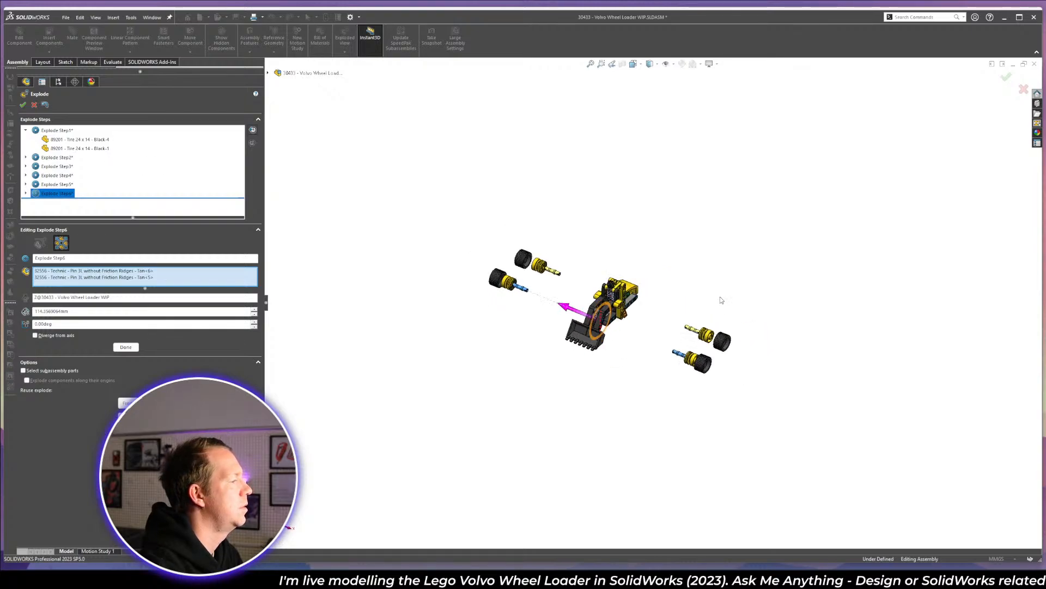
{"action": "left_click", "coordinate": [59, 132]}
{"action": "left_click_drag", "start_coordinate": [580, 283], "coordinate": [411, 254]}
{"action": "left_click", "coordinate": [57, 157]}
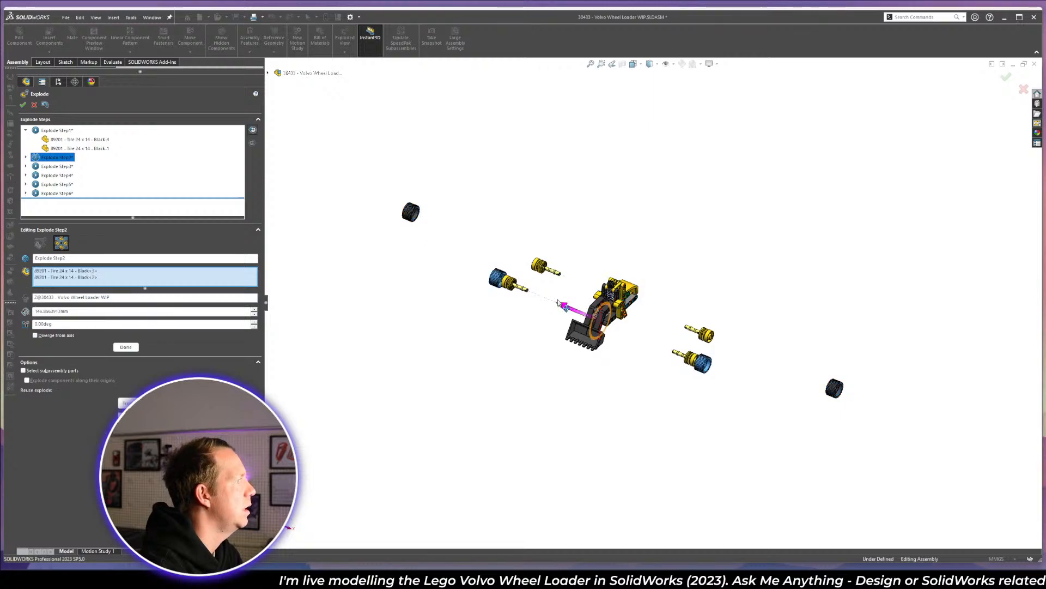
{"action": "left_click_drag", "start_coordinate": [562, 307], "coordinate": [450, 260]}
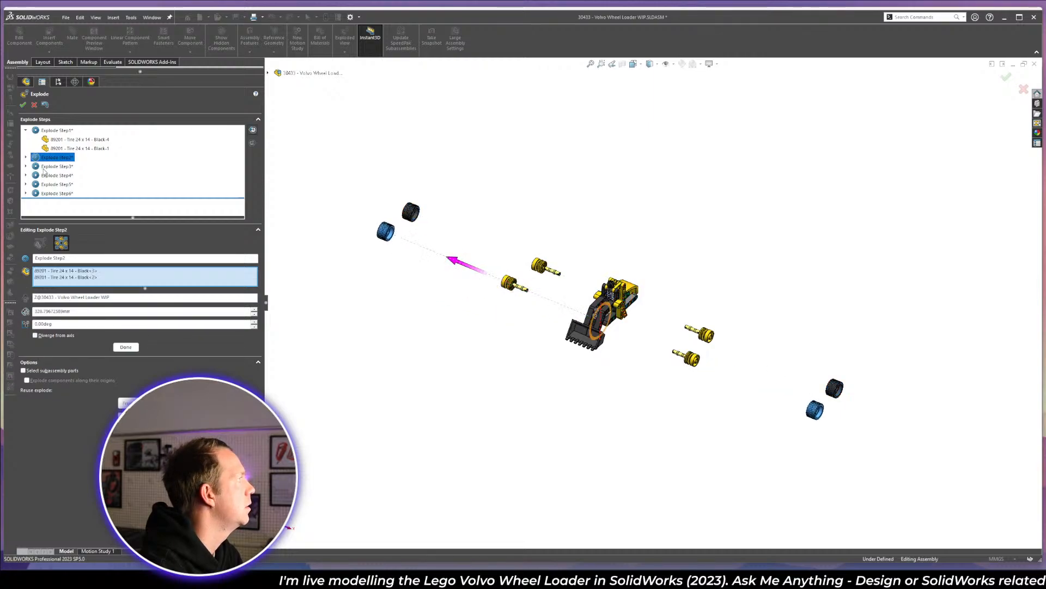
- Extend the radial distances of the rear and front yellow wheels to bring them beside their tires, with the front pair at about 321 mm
{"action": "left_click", "coordinate": [57, 166]}
{"action": "left_click_drag", "start_coordinate": [582, 287], "coordinate": [416, 237]}
{"action": "left_click", "coordinate": [57, 175]}
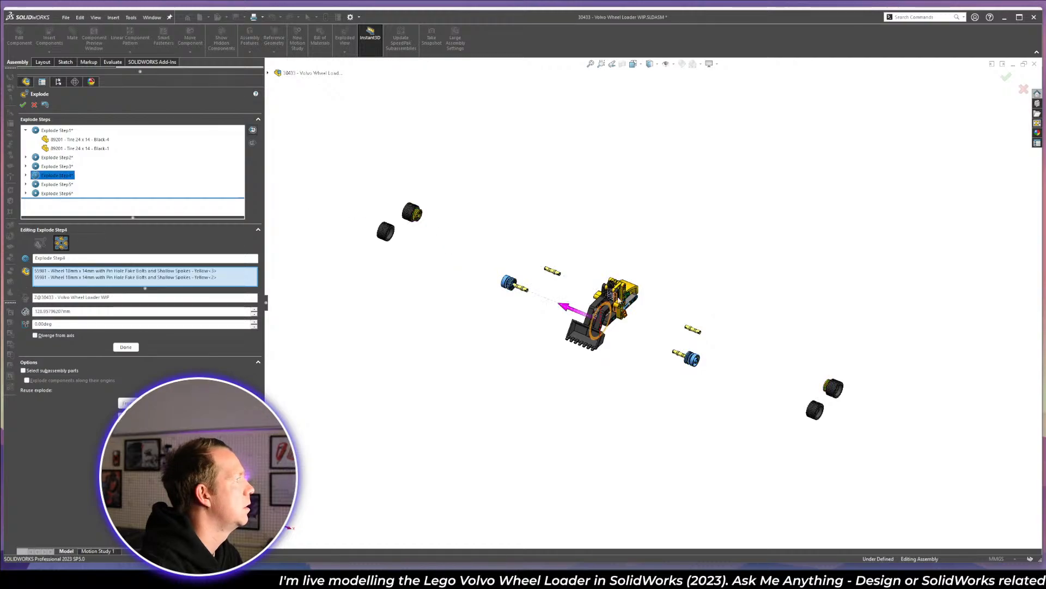
{"action": "left_click_drag", "start_coordinate": [561, 310], "coordinate": [444, 256]}
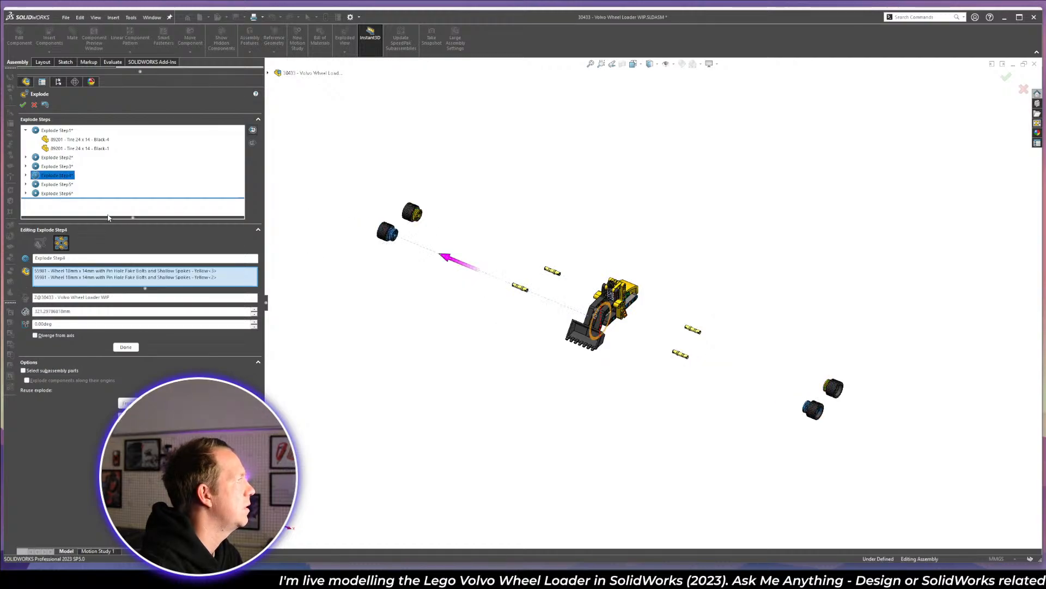
- Extend the radial distances of the rear and front tan pins out to the exploded wheels, and finish editing the step
{"action": "left_click", "coordinate": [62, 186]}
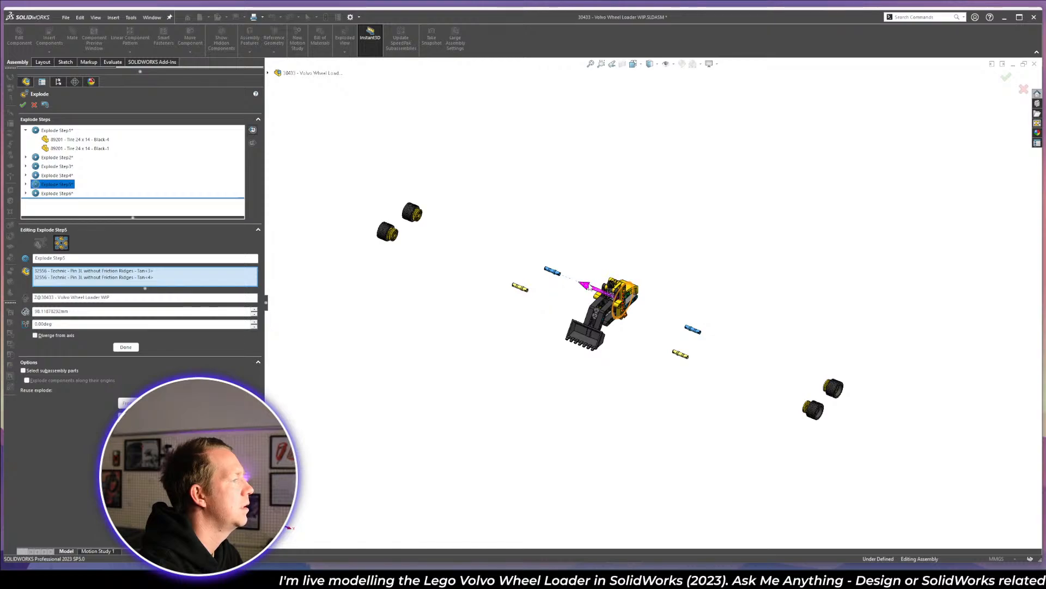
{"action": "left_click_drag", "start_coordinate": [584, 285], "coordinate": [444, 234]}
{"action": "left_click", "coordinate": [519, 283]}
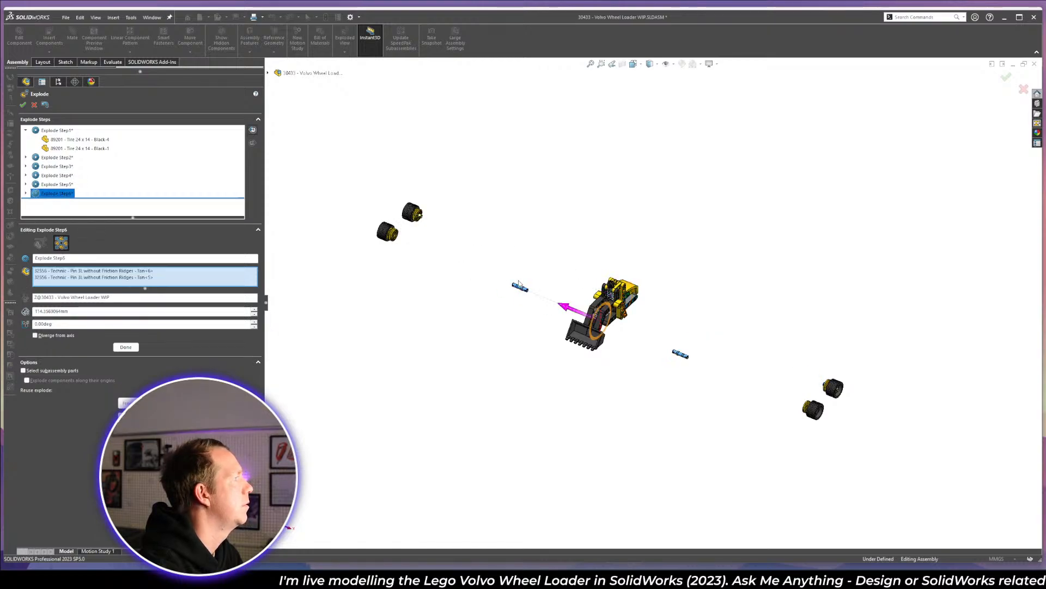
{"action": "left_click_drag", "start_coordinate": [560, 307], "coordinate": [432, 252]}
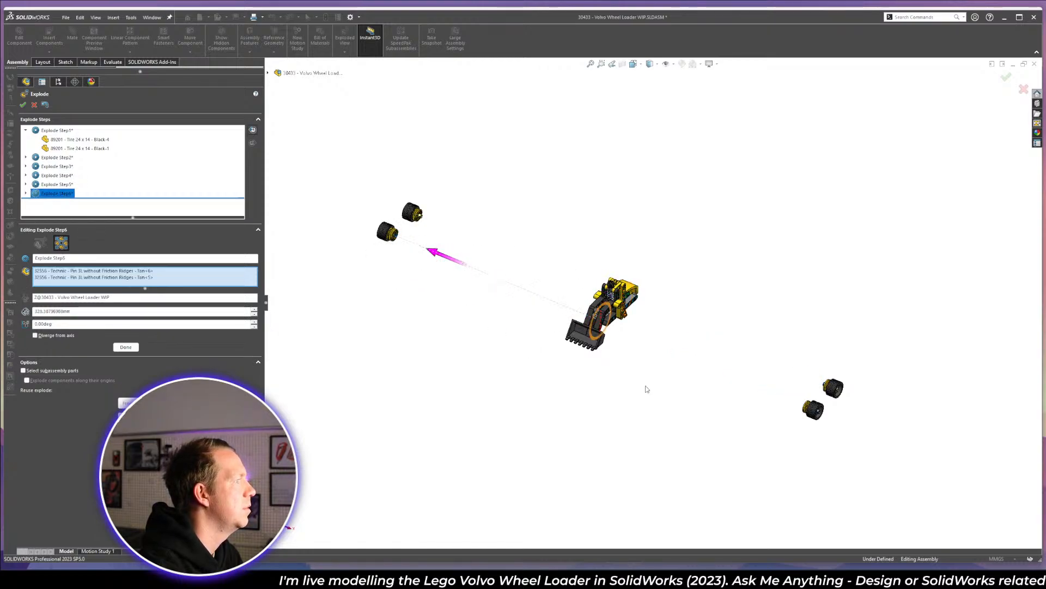
{"action": "left_click", "coordinate": [127, 348]}
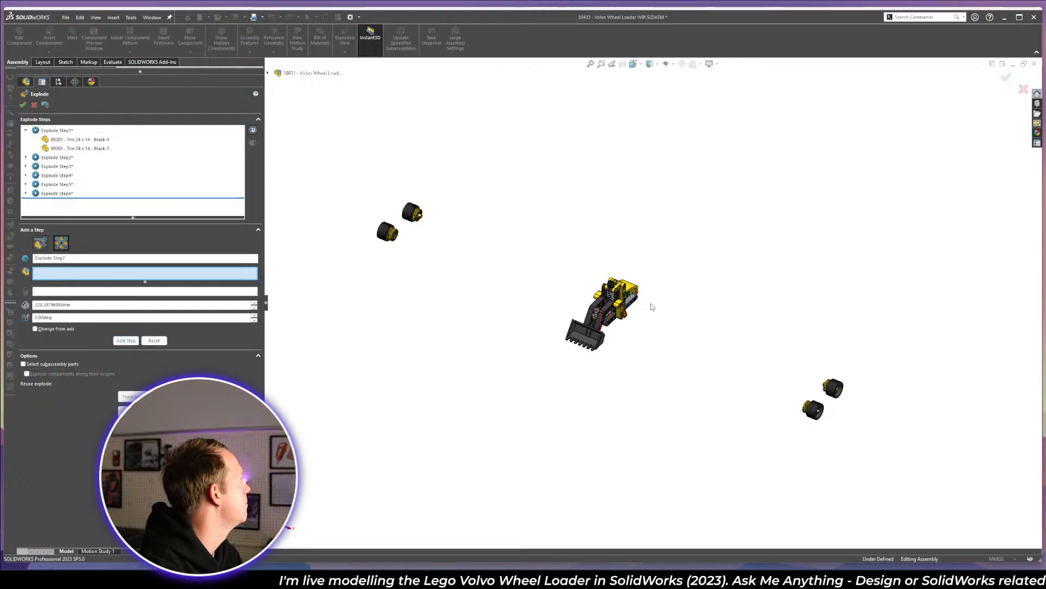
- Add a regular explode step that moves the digger bucket forward along the Z axis, well clear of the lift arms
{"action": "scroll", "coordinate": [652, 306], "scroll_direction": "down", "scroll_amount": 6}
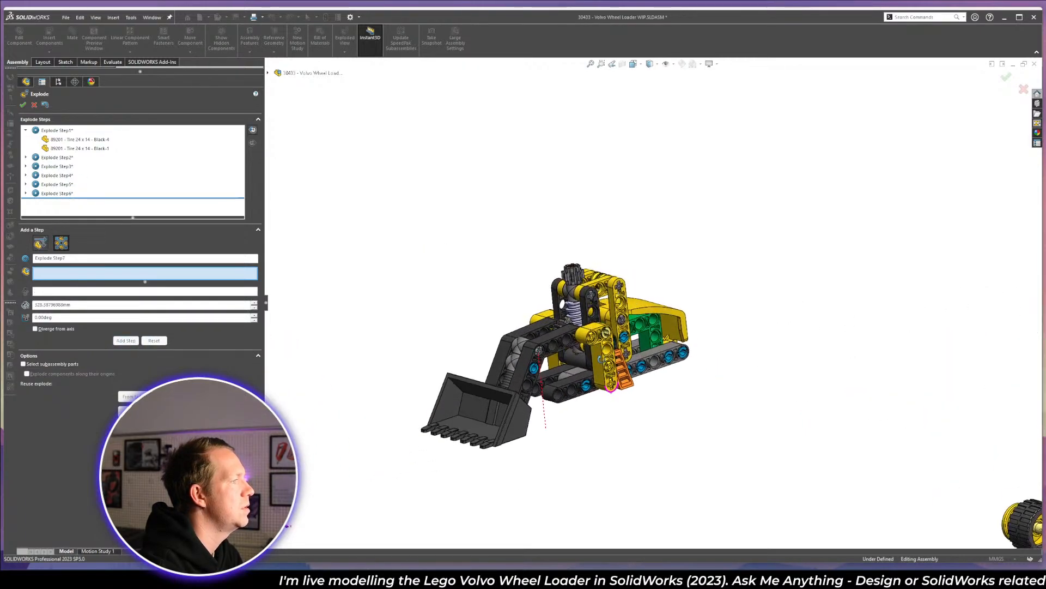
{"action": "middle_click_drag", "start_coordinate": [600, 359], "coordinate": [603, 412]}
{"action": "scroll", "coordinate": [603, 415], "scroll_direction": "up", "scroll_amount": 3}
{"action": "scroll", "coordinate": [593, 404], "scroll_direction": "down", "scroll_amount": 2}
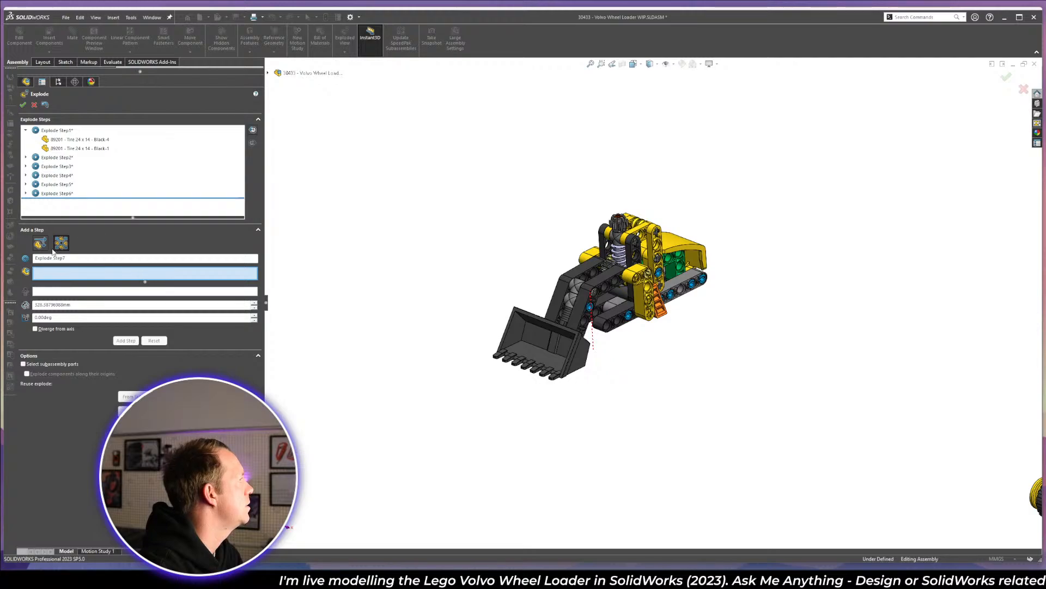
{"action": "scroll", "coordinate": [599, 354], "scroll_direction": "up", "scroll_amount": 3}
{"action": "left_click", "coordinate": [565, 355]}
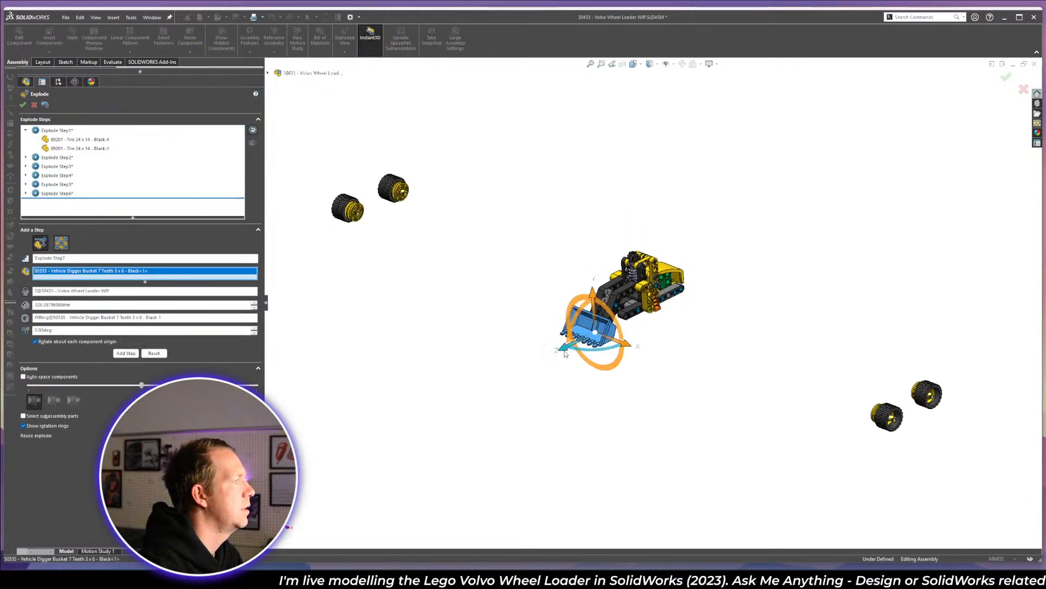
{"action": "left_click_drag", "start_coordinate": [565, 354], "coordinate": [554, 399]}
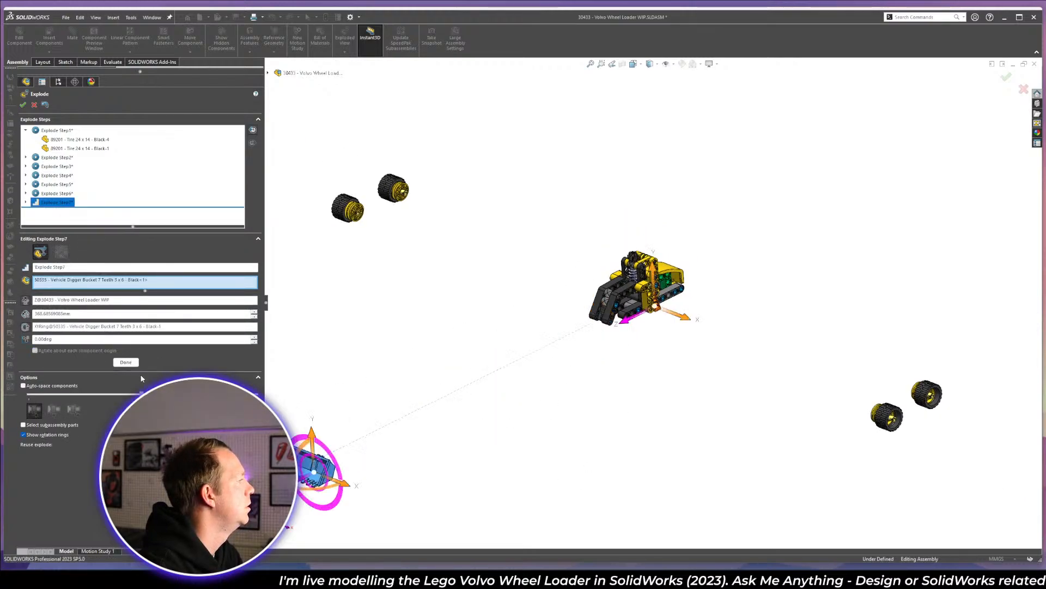
{"action": "left_click", "coordinate": [128, 362]}
- Add a radial explode step that moves the two yellow L-shaped 2 x 4 liftarms outward about 312 mm
{"action": "scroll", "coordinate": [665, 282], "scroll_direction": "down", "scroll_amount": 6}
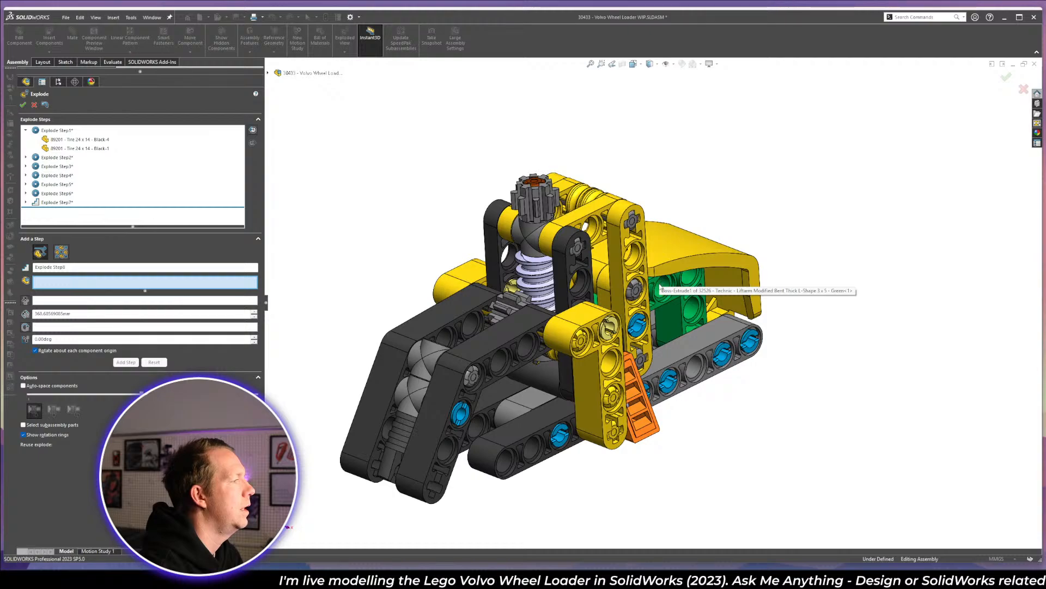
{"action": "scroll", "coordinate": [660, 289], "scroll_direction": "up", "scroll_amount": 6}
{"action": "left_click", "coordinate": [62, 252]}
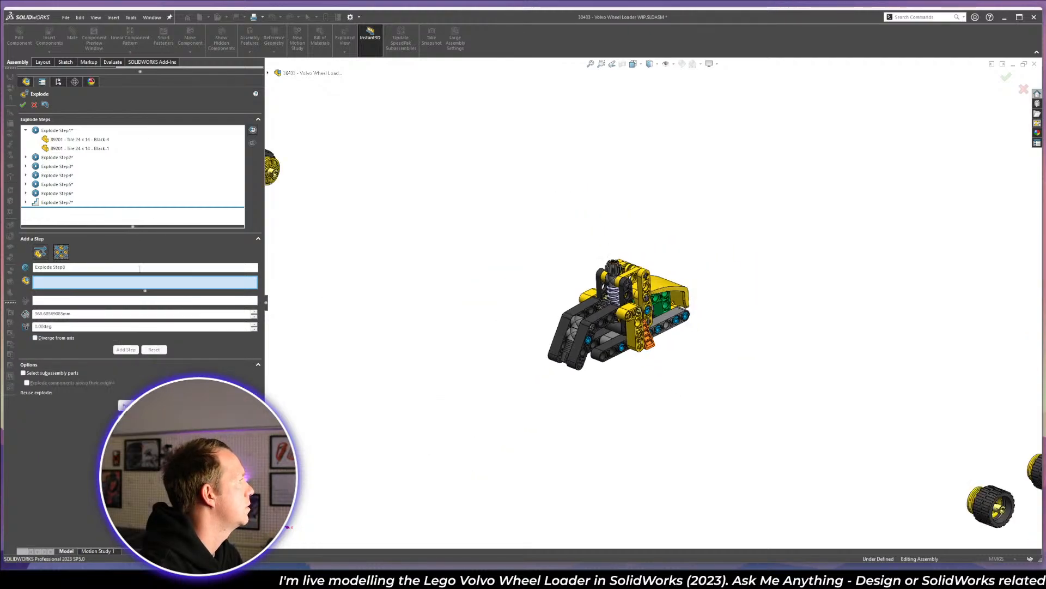
{"action": "scroll", "coordinate": [630, 307], "scroll_direction": "down", "scroll_amount": 3}
{"action": "left_click", "coordinate": [630, 310]}
{"action": "left_click", "coordinate": [557, 290]}
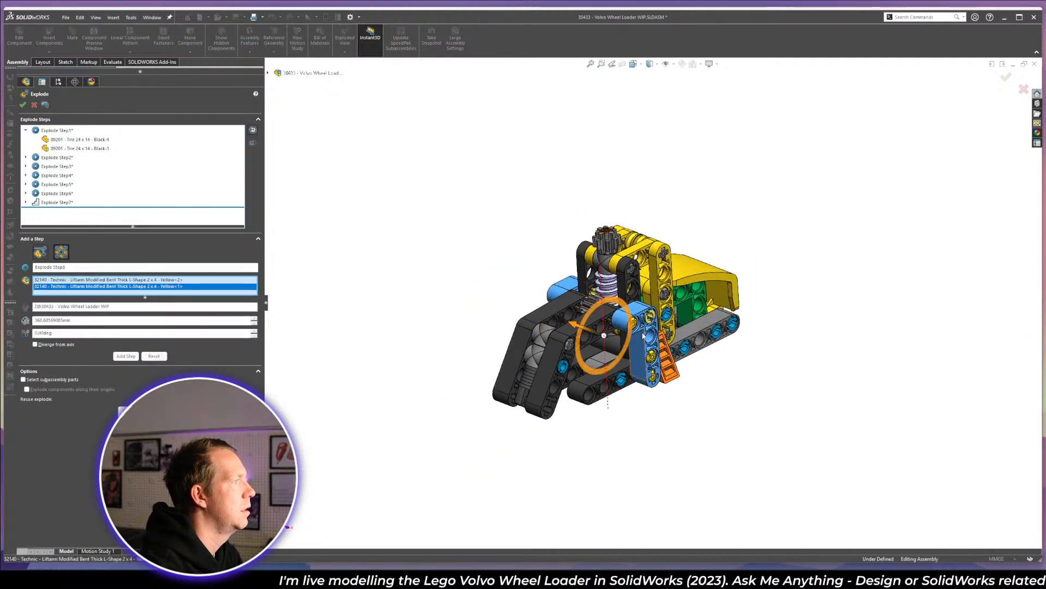
{"action": "scroll", "coordinate": [657, 304], "scroll_direction": "up", "scroll_amount": 4}
{"action": "middle_click_drag", "start_coordinate": [674, 323], "coordinate": [568, 299]}
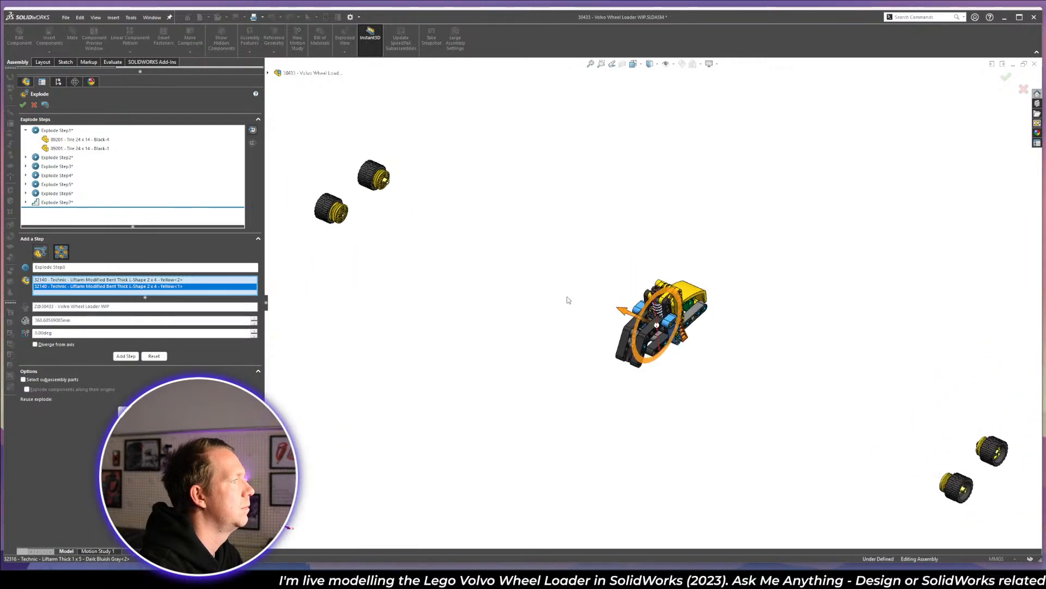
{"action": "left_click_drag", "start_coordinate": [626, 315], "coordinate": [346, 190]}
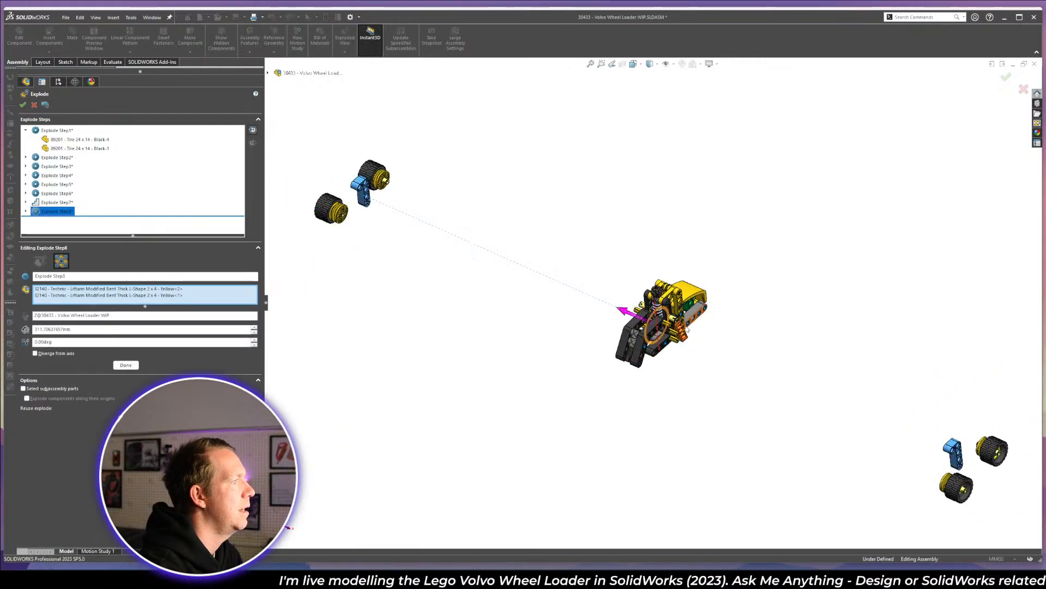
{"action": "scroll", "coordinate": [722, 342], "scroll_direction": "down", "scroll_amount": 5}
{"action": "scroll", "coordinate": [557, 281], "scroll_direction": "down", "scroll_amount": 4}
{"action": "middle_click_drag", "start_coordinate": [667, 343], "coordinate": [581, 272]}
{"action": "key", "text": "ctrl+7"}
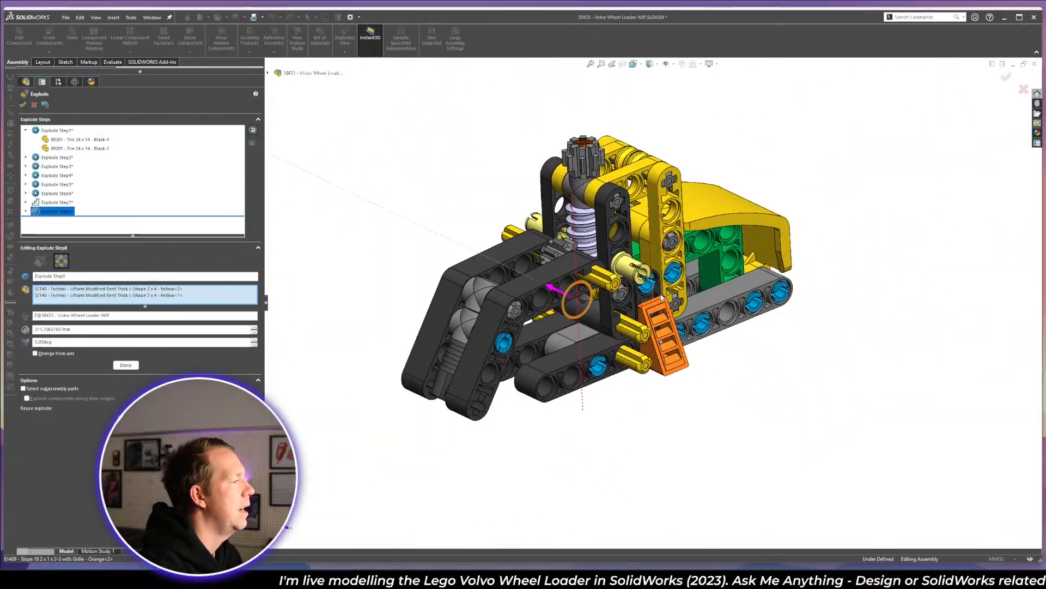
- Finish the liftarm step and start a regular explode step containing the front lift-arm group's axle, gear, connector hubs, bent liftarms, blue pin and hinge cylinder
{"action": "left_click", "coordinate": [131, 364]}
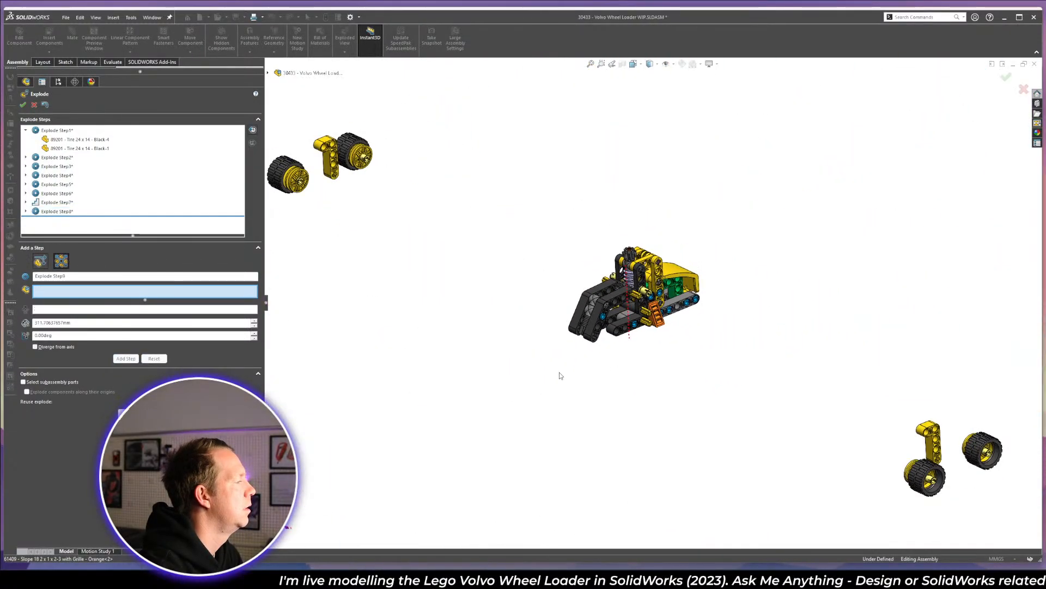
{"action": "left_click", "coordinate": [47, 262]}
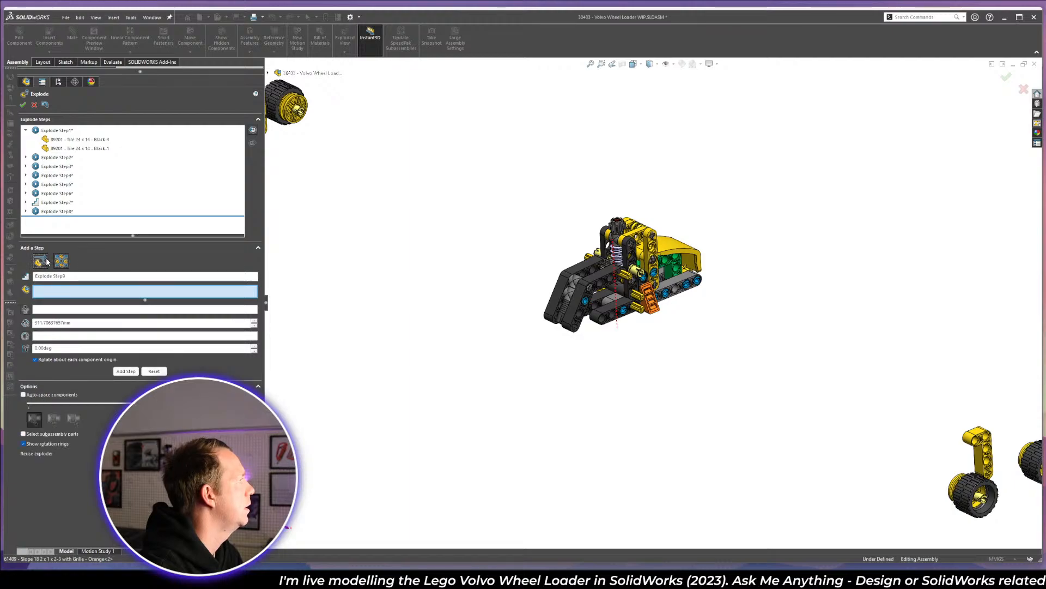
{"action": "scroll", "coordinate": [638, 272], "scroll_direction": "down", "scroll_amount": 6}
{"action": "left_click", "coordinate": [661, 257]}
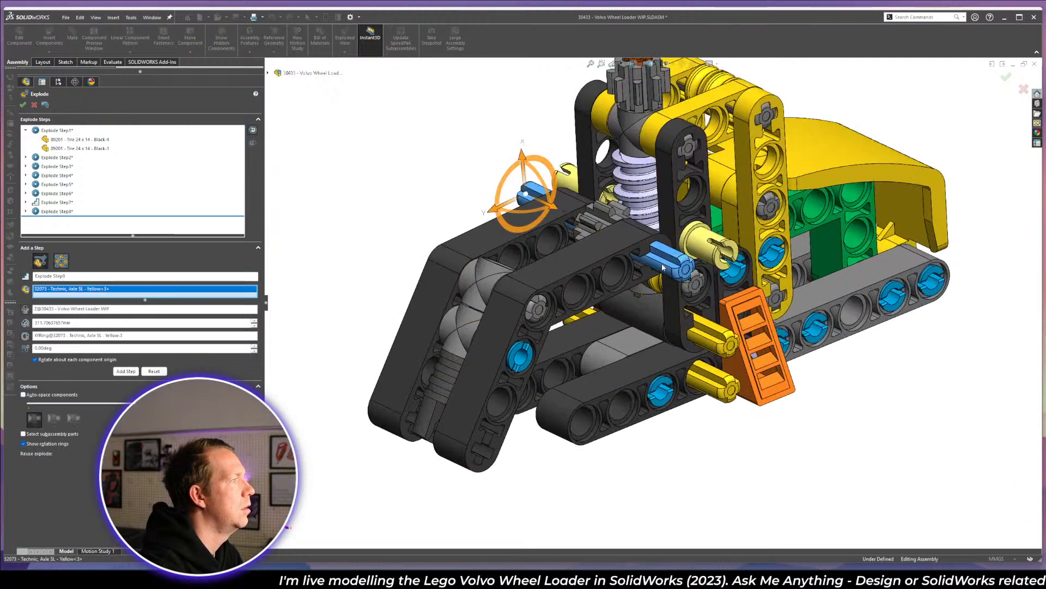
{"action": "left_click", "coordinate": [600, 218]}
{"action": "left_click", "coordinate": [504, 256]}
{"action": "left_click", "coordinate": [508, 247]}
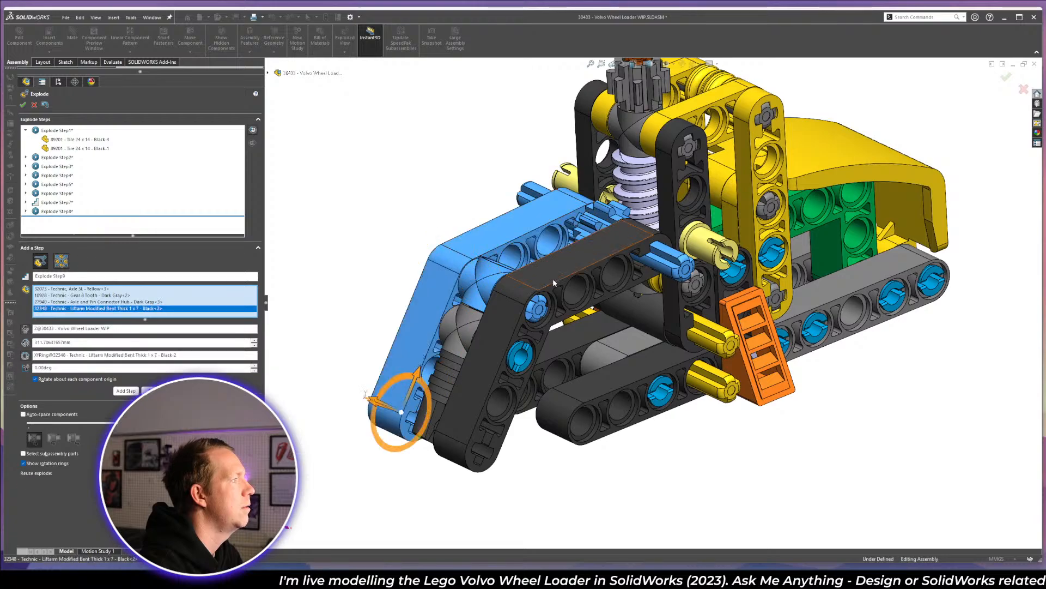
{"action": "left_click", "coordinate": [553, 279]}
{"action": "left_click", "coordinate": [518, 353]}
{"action": "left_click", "coordinate": [460, 336]}
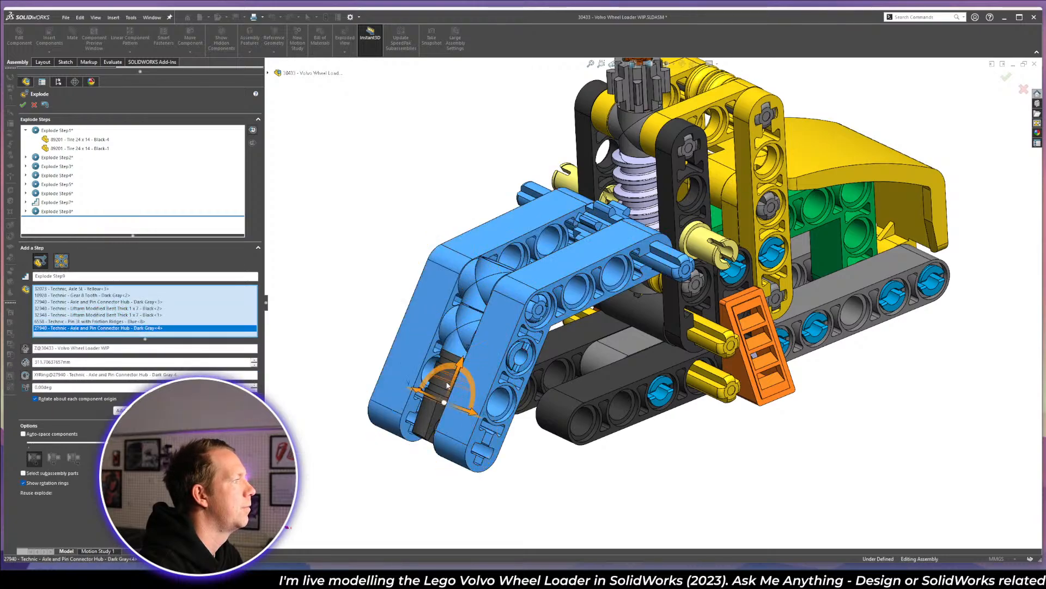
{"action": "left_click", "coordinate": [431, 434]}
{"action": "scroll", "coordinate": [604, 358], "scroll_direction": "up", "scroll_amount": 5}
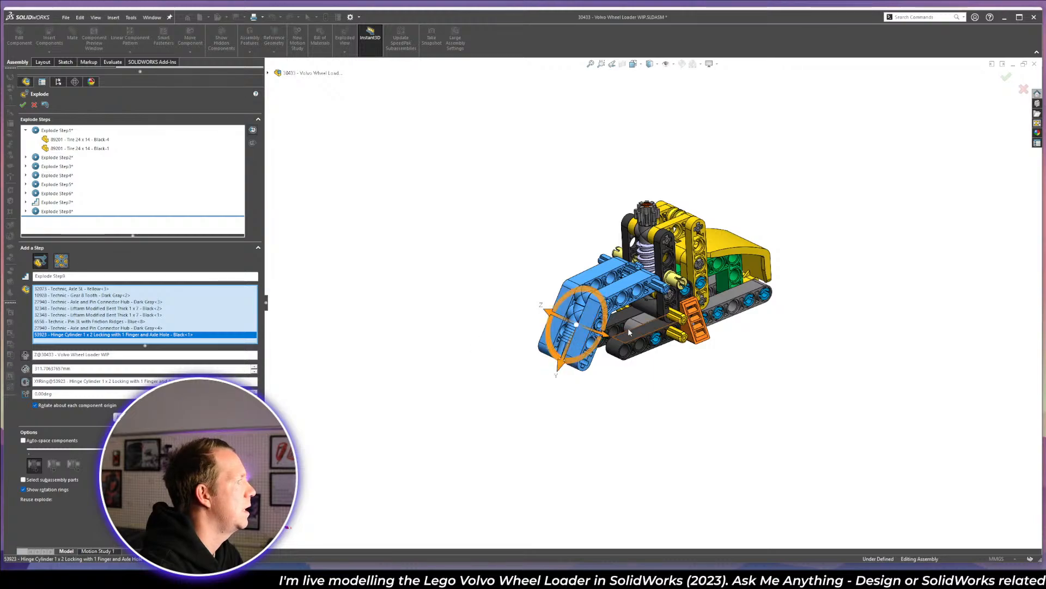
- Align the explode direction with an edge of the dark L-shape 3 x 5 liftarm, move the lift-arm group forward clear of the chassis, and finish the step
{"action": "middle_click_drag", "start_coordinate": [646, 327], "coordinate": [650, 277]}
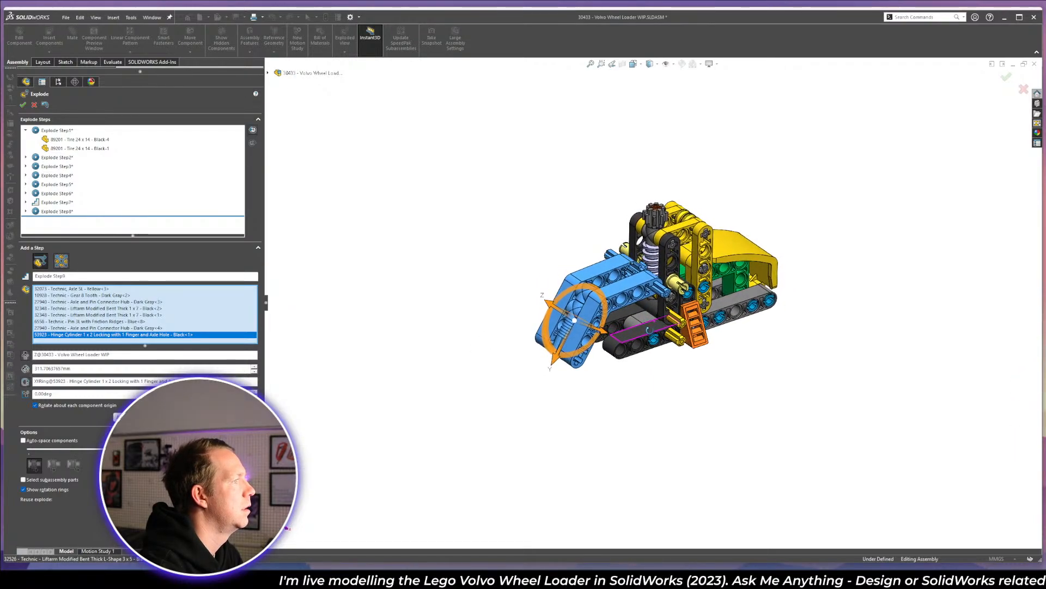
{"action": "left_click", "coordinate": [76, 355]}
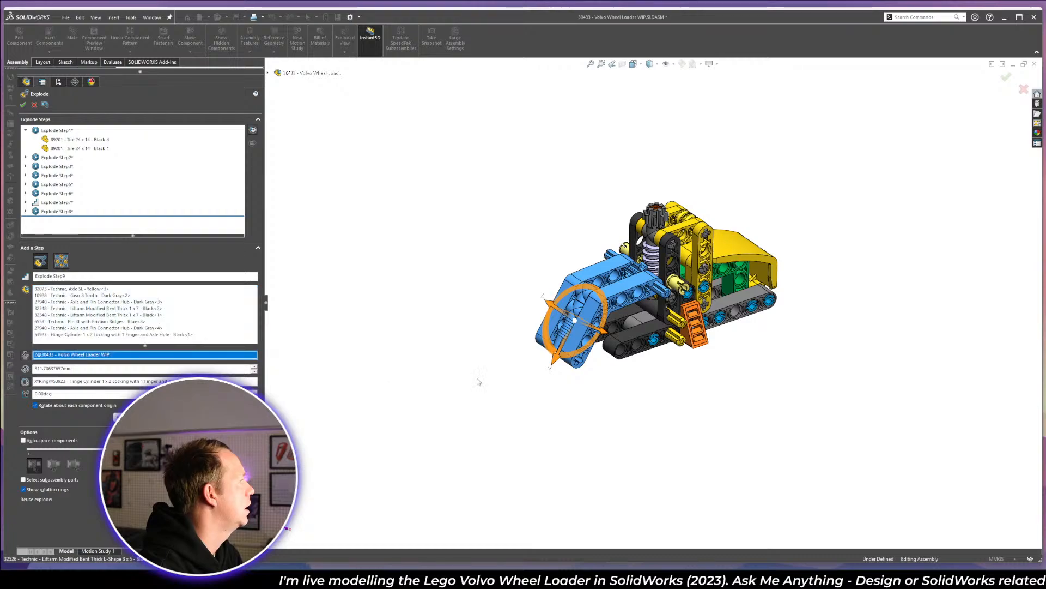
{"action": "left_click", "coordinate": [605, 315]}
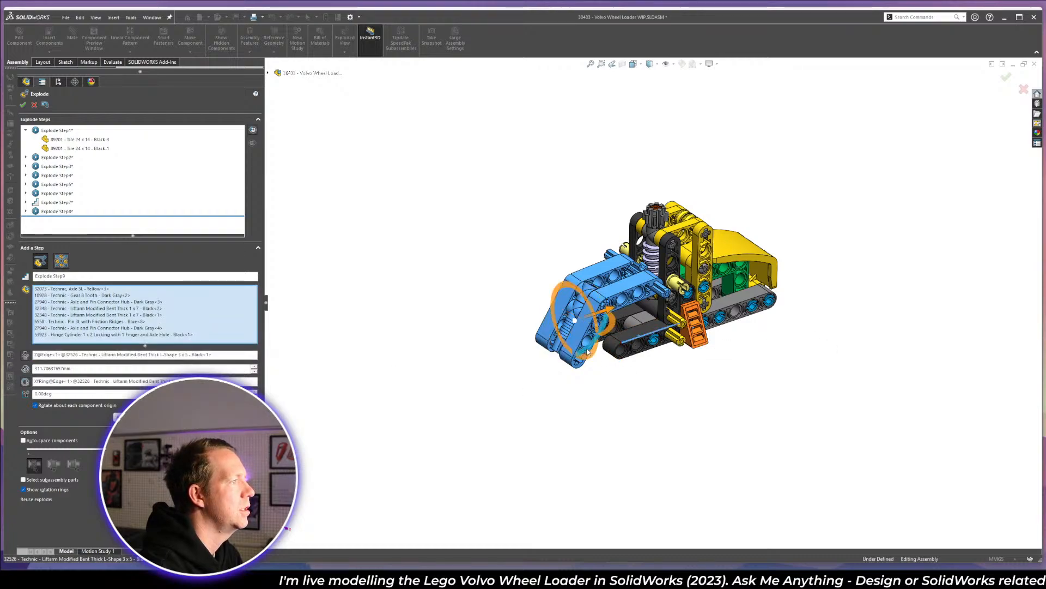
{"action": "left_click_drag", "start_coordinate": [603, 311], "coordinate": [469, 359]}
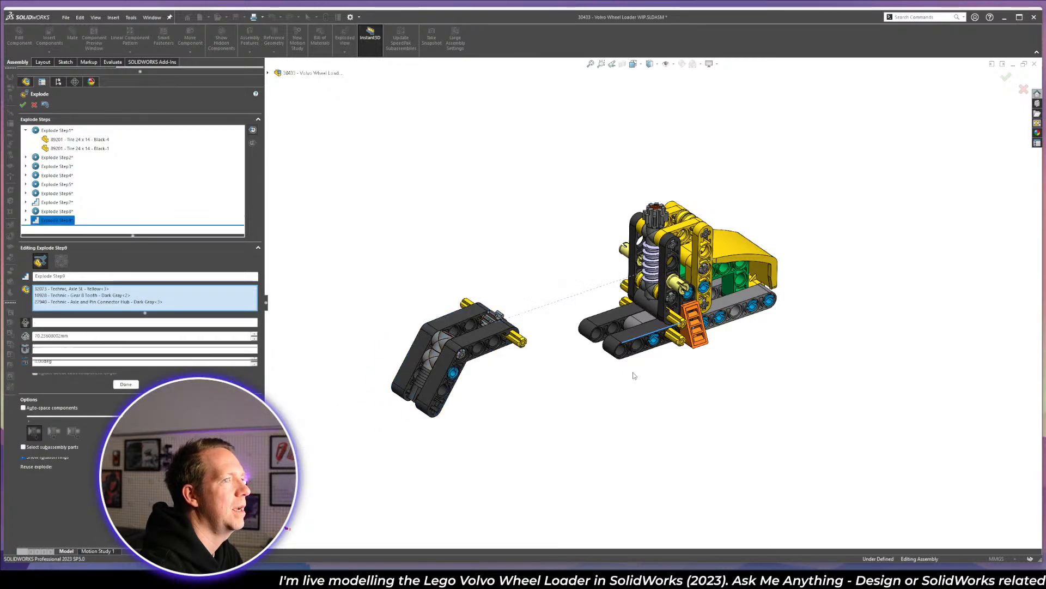
{"action": "scroll", "coordinate": [648, 391], "scroll_direction": "up", "scroll_amount": 4}
{"action": "middle_click_drag", "start_coordinate": [648, 391], "coordinate": [595, 375]}
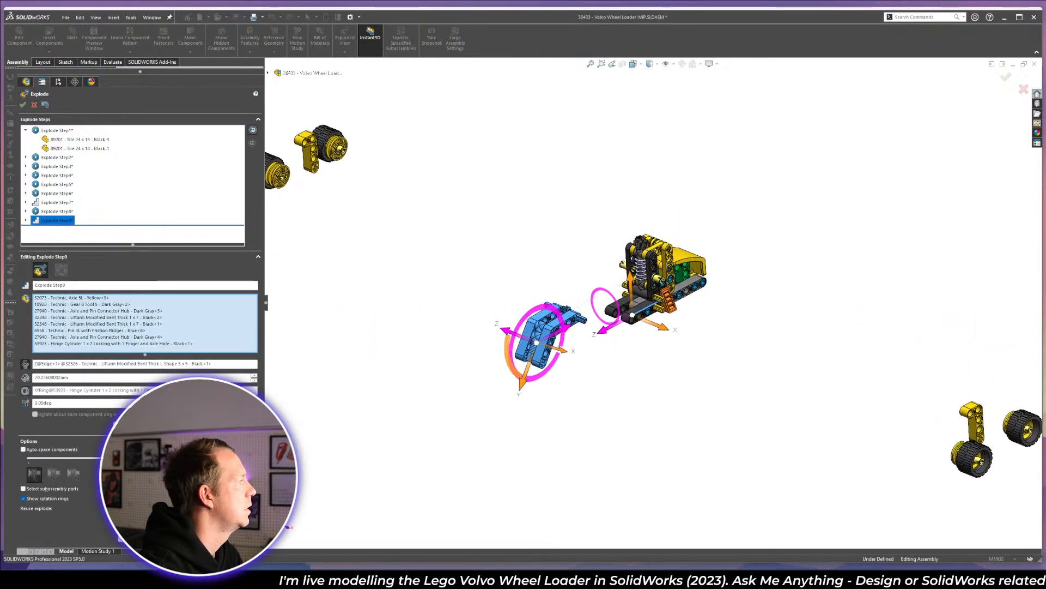
{"action": "key", "text": "Escape"}
{"action": "scroll", "coordinate": [561, 330], "scroll_direction": "down", "scroll_amount": 2}
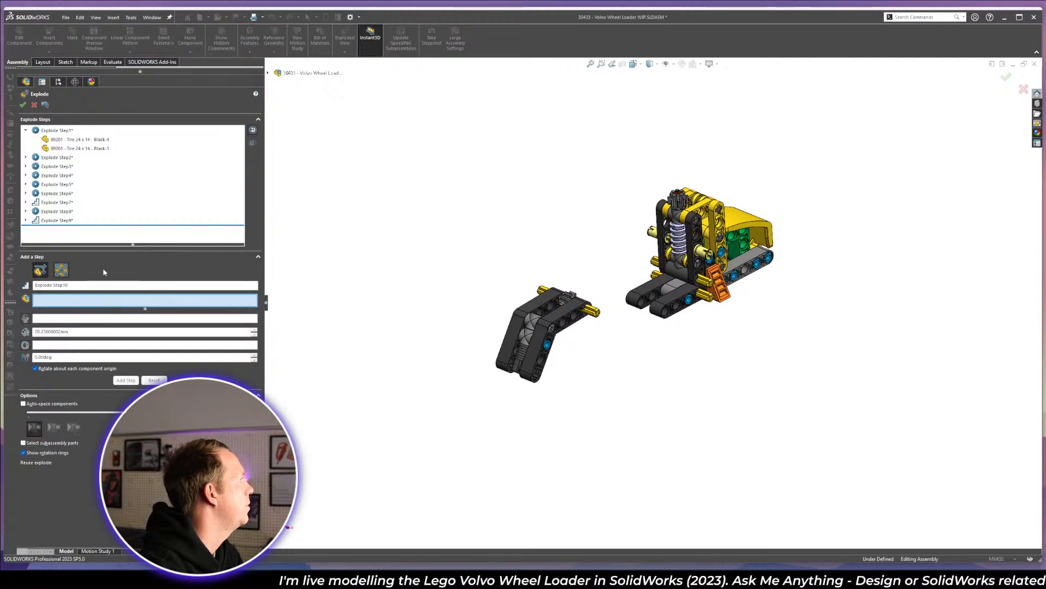
- Add a radial explode step that moves the two black 1 x 7 bent liftarms outward about 287 mm
{"action": "left_click", "coordinate": [62, 271]}
{"action": "left_click", "coordinate": [567, 327]}
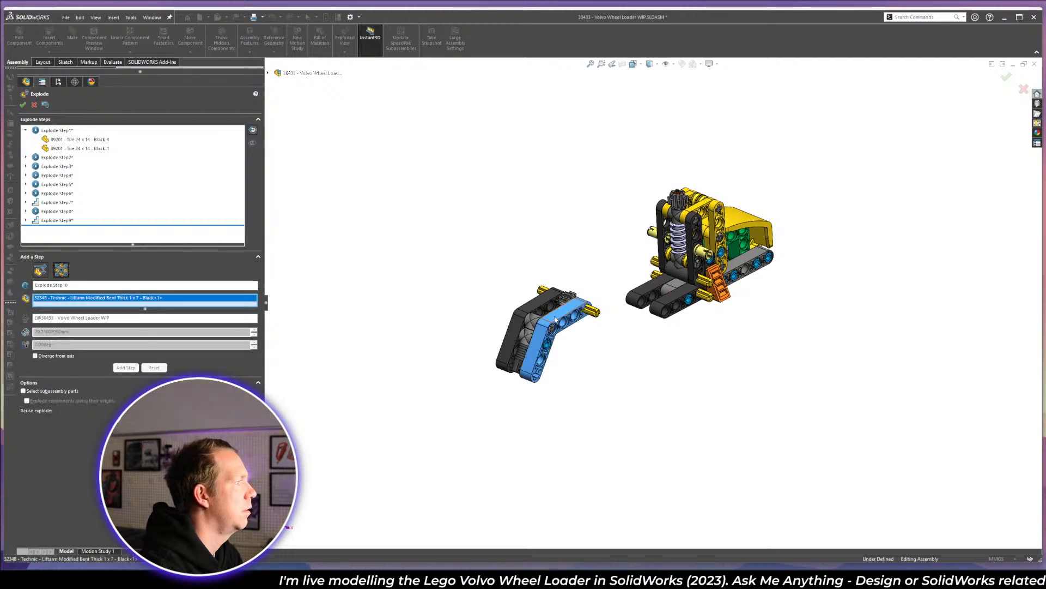
{"action": "left_click", "coordinate": [520, 334]}
{"action": "left_click_drag", "start_coordinate": [512, 325], "coordinate": [278, 238]}
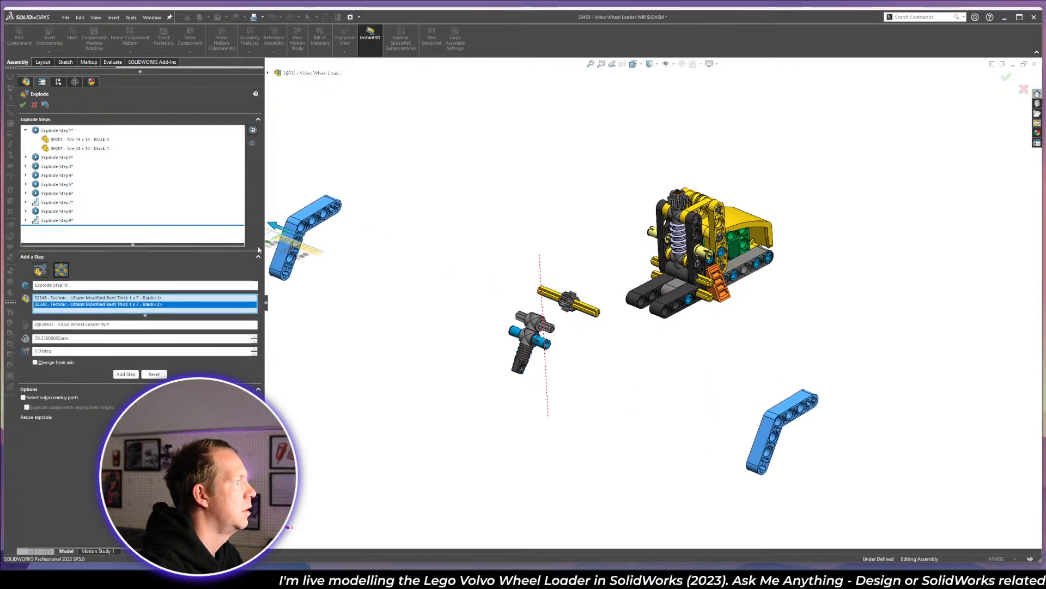
{"action": "scroll", "coordinate": [529, 341], "scroll_direction": "up", "scroll_amount": 4}
{"action": "left_click_drag", "start_coordinate": [576, 312], "coordinate": [480, 270]}
{"action": "scroll", "coordinate": [614, 334], "scroll_direction": "up", "scroll_amount": 6}
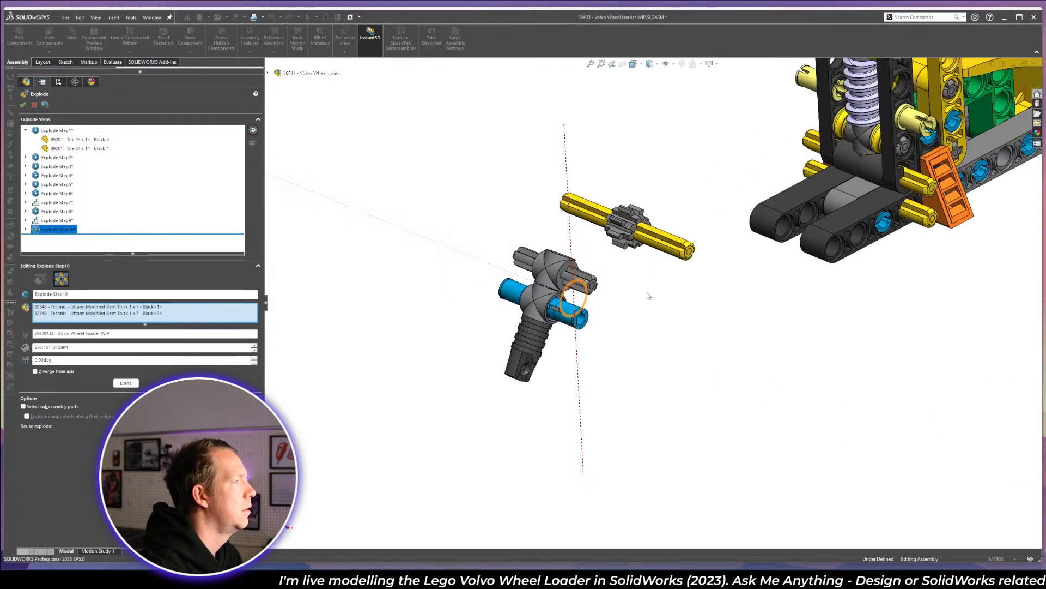
{"action": "left_click", "coordinate": [127, 382]}
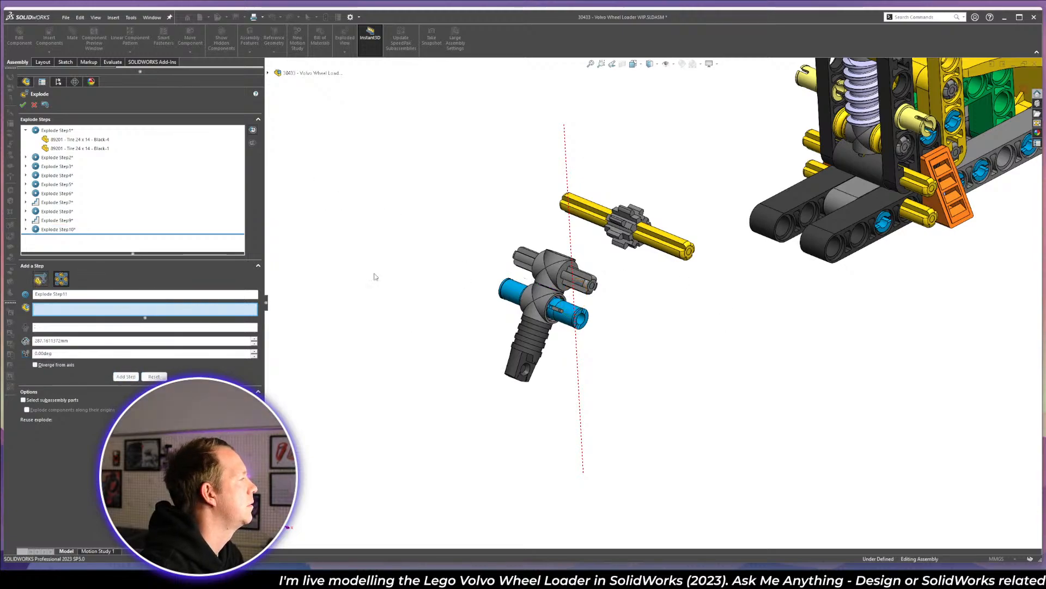
- Add a regular explode step that moves the black hinge cylinder downward along the Y axis about 141 mm
{"action": "left_click", "coordinate": [45, 282]}
{"action": "scroll", "coordinate": [690, 251], "scroll_direction": "down", "scroll_amount": 5}
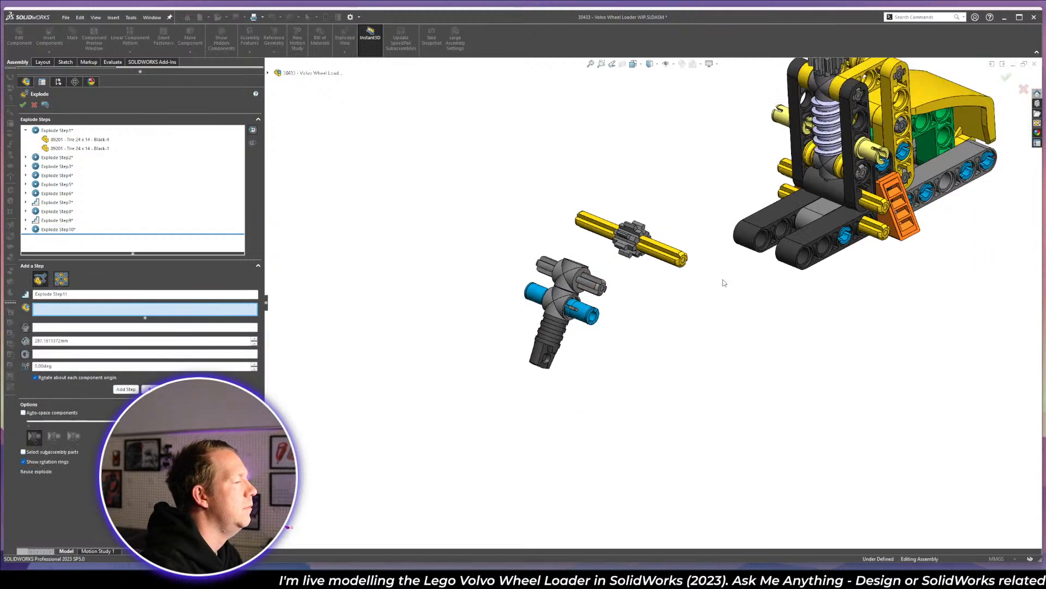
{"action": "scroll", "coordinate": [686, 275], "scroll_direction": "up", "scroll_amount": 3}
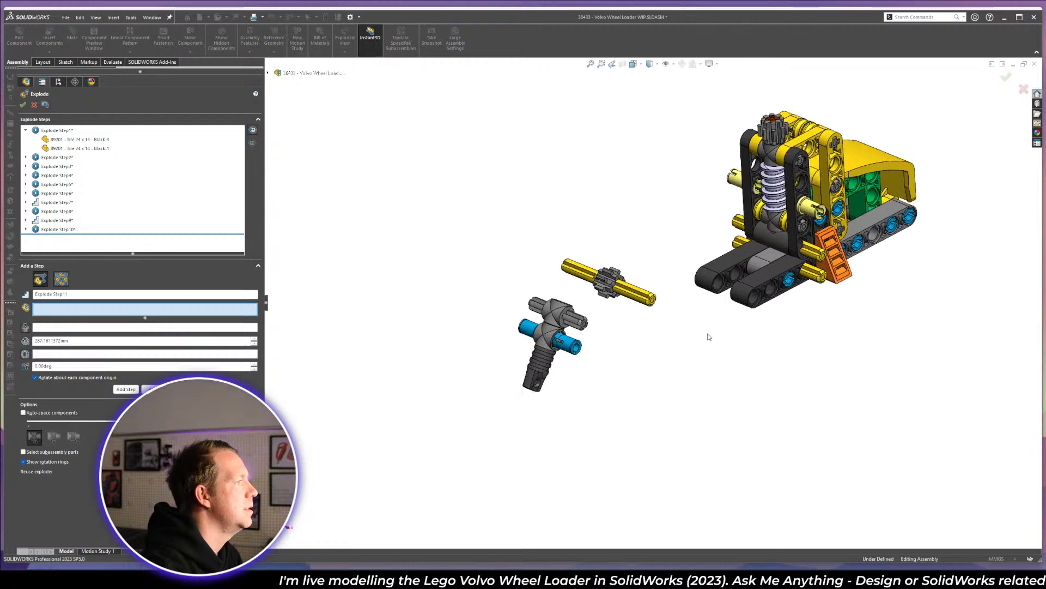
{"action": "scroll", "coordinate": [574, 382], "scroll_direction": "down", "scroll_amount": 2}
{"action": "left_click", "coordinate": [577, 349]}
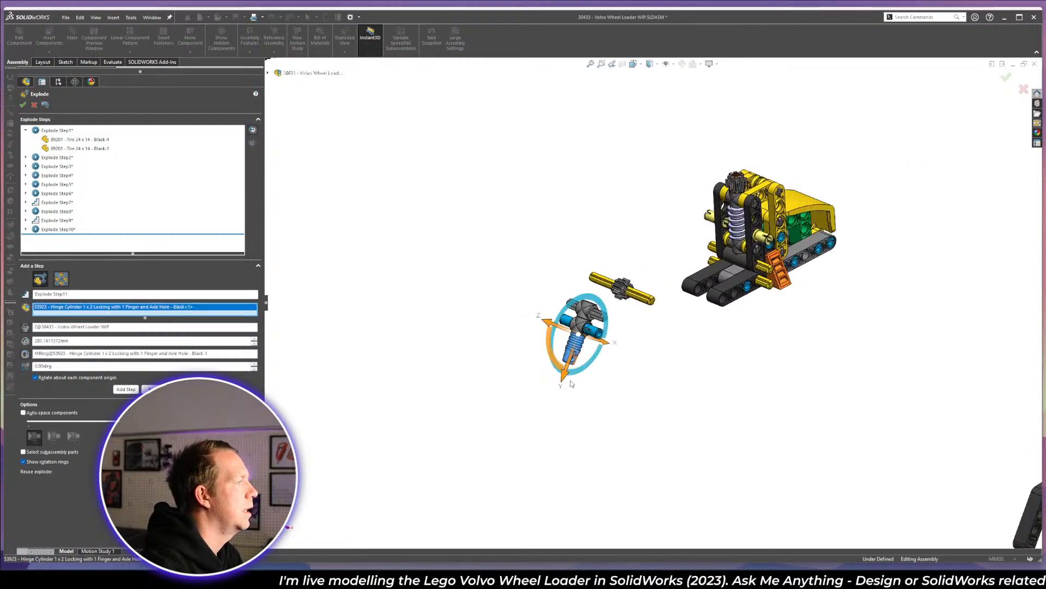
{"action": "left_click_drag", "start_coordinate": [564, 371], "coordinate": [494, 553]}
{"action": "scroll", "coordinate": [448, 484], "scroll_direction": "down", "scroll_amount": 4}
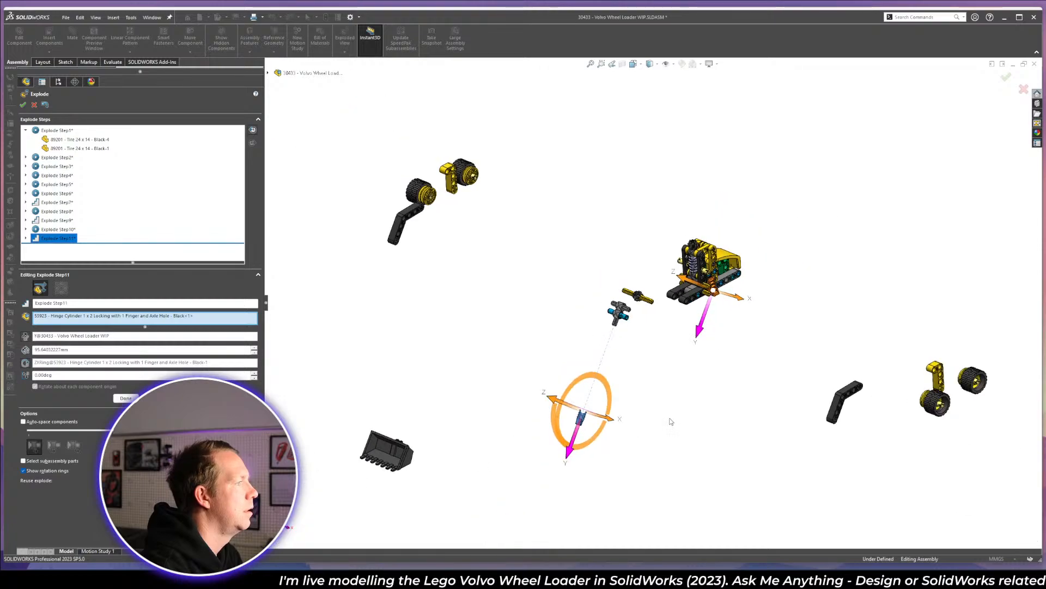
{"action": "scroll", "coordinate": [667, 425], "scroll_direction": "up", "scroll_amount": 2}
{"action": "left_click_drag", "start_coordinate": [543, 443], "coordinate": [514, 499]}
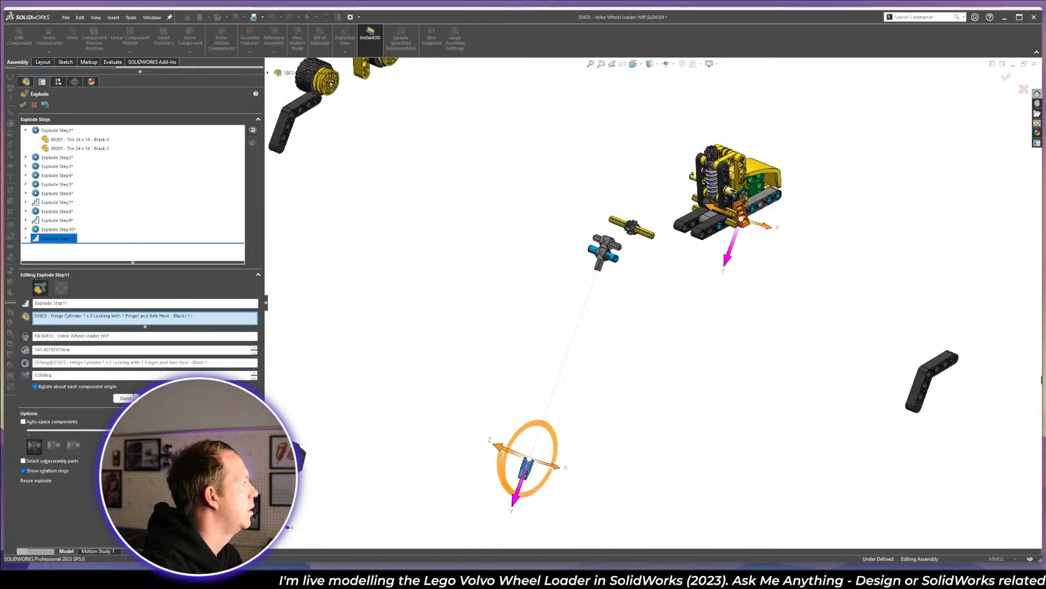
{"action": "left_click", "coordinate": [125, 398]}
- Add a regular explode step that moves the blue 3L pin and yellow 5L axle sideways about 259 mm along the Z axis
{"action": "scroll", "coordinate": [654, 229], "scroll_direction": "up", "scroll_amount": 4}
{"action": "left_click", "coordinate": [547, 294]}
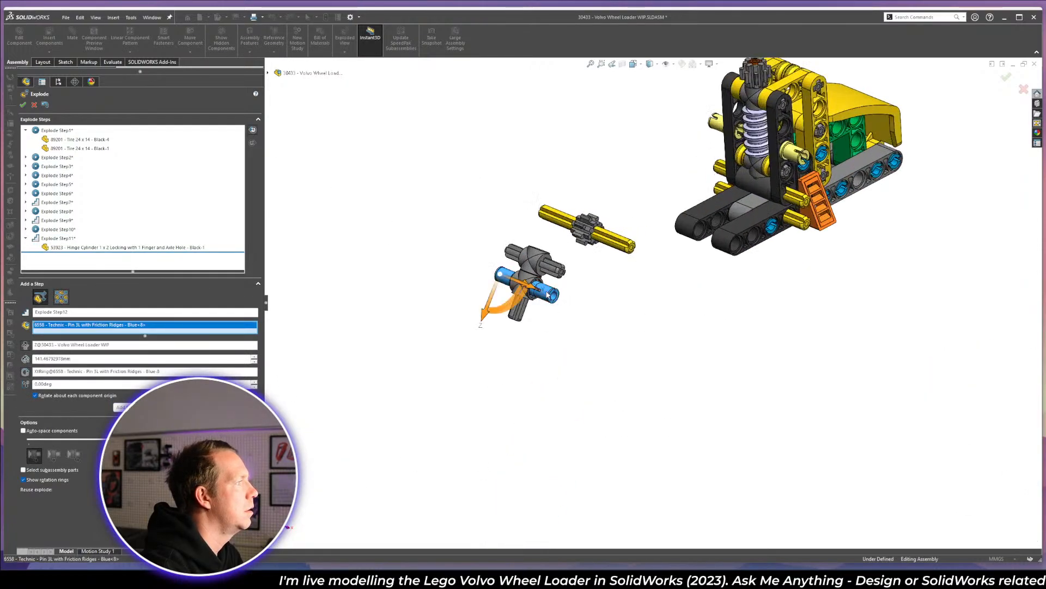
{"action": "left_click", "coordinate": [555, 231]}
{"action": "scroll", "coordinate": [581, 245], "scroll_direction": "down", "scroll_amount": 3}
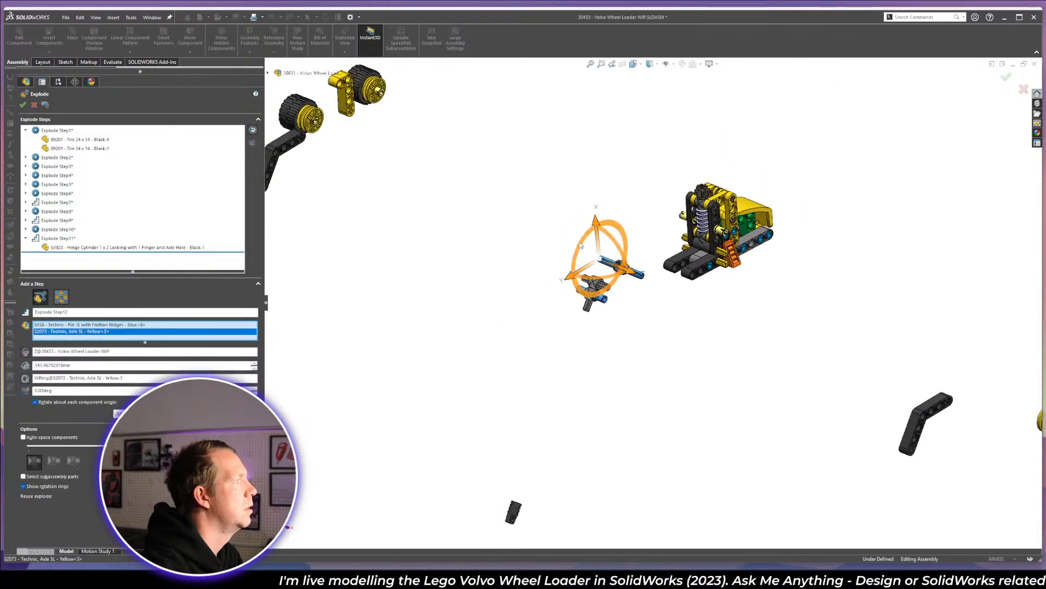
{"action": "left_click_drag", "start_coordinate": [643, 278], "coordinate": [370, 270]}
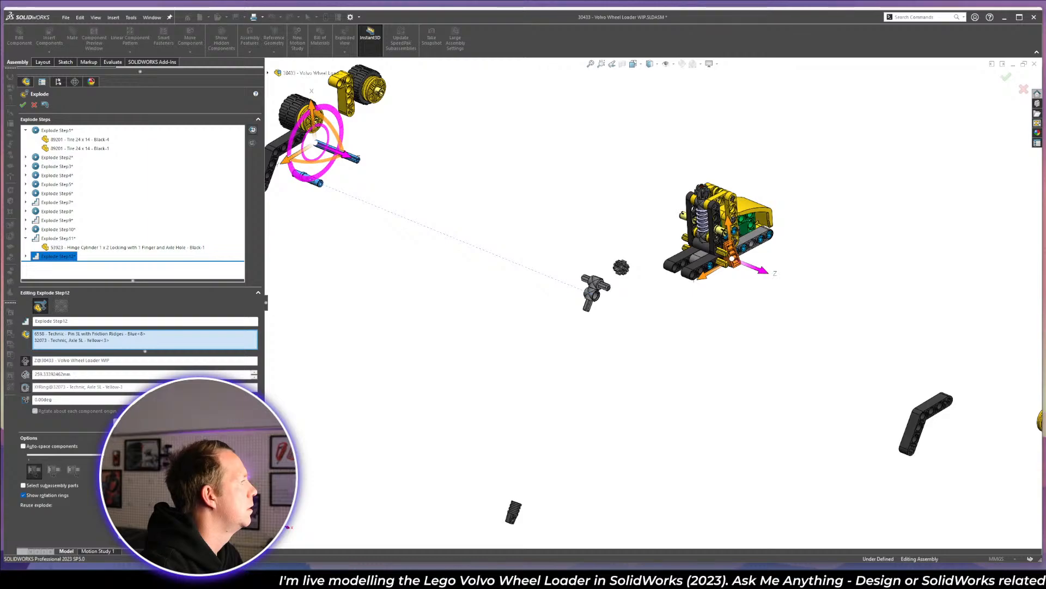
{"action": "left_click", "coordinate": [592, 380]}
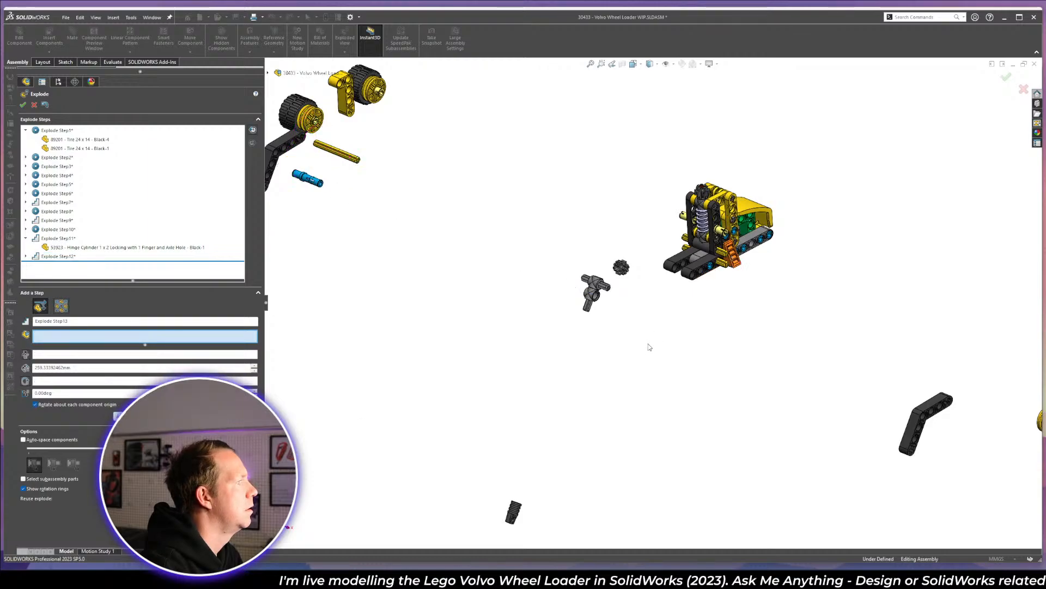
- Add an explode step that moves the lower dark gray axle and pin connector hub about 142 mm down to the hinge cylinder
{"action": "left_click", "coordinate": [590, 296]}
{"action": "left_click_drag", "start_coordinate": [603, 268], "coordinate": [526, 474]}
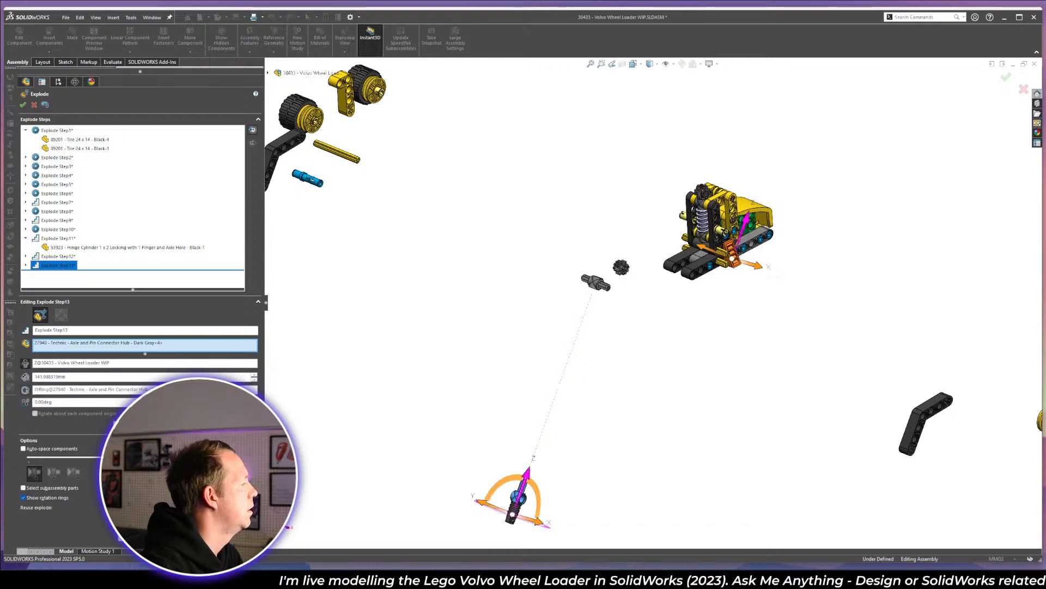
{"action": "left_click", "coordinate": [633, 299]}
- Add an explode step that moves the remaining connector hub and the 8-tooth gear sideways about 258 mm, beside the exploded pin and axle
{"action": "left_click", "coordinate": [605, 285]}
{"action": "left_click", "coordinate": [622, 267]}
{"action": "scroll", "coordinate": [649, 311], "scroll_direction": "up", "scroll_amount": 3}
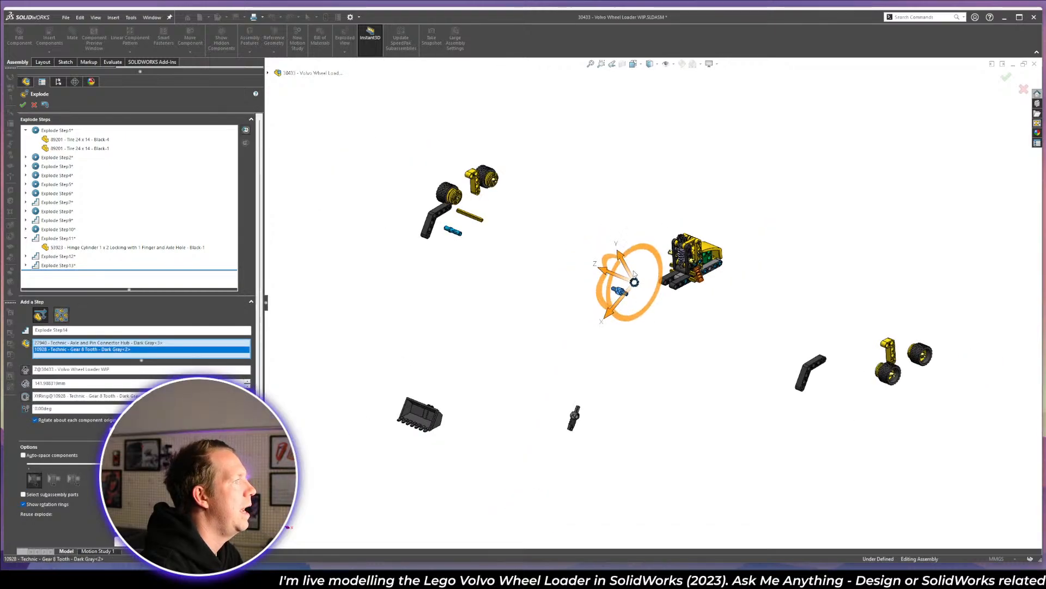
{"action": "left_click_drag", "start_coordinate": [633, 274], "coordinate": [472, 213]}
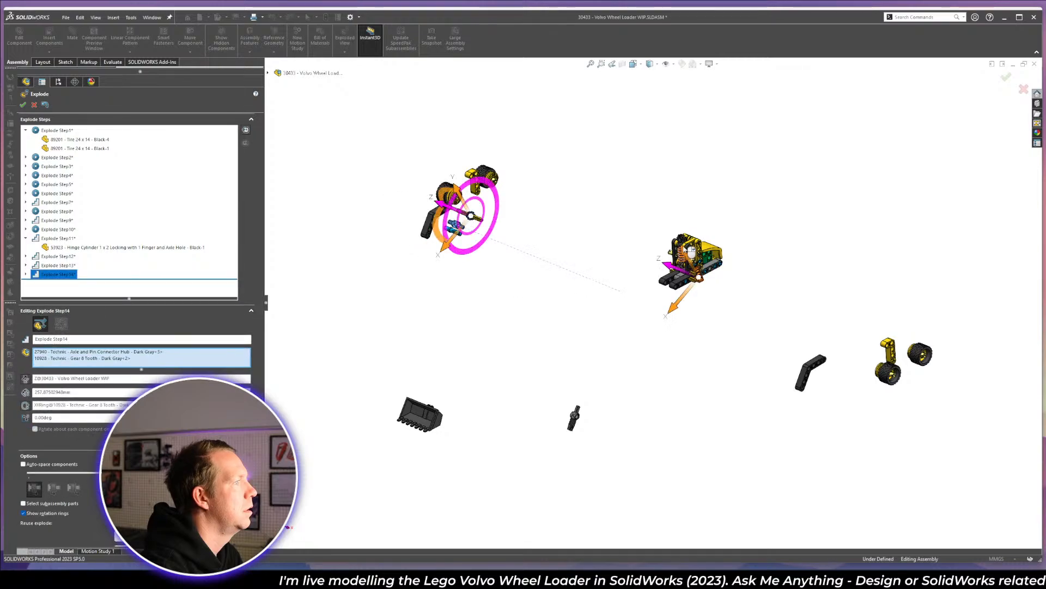
{"action": "scroll", "coordinate": [691, 251], "scroll_direction": "down", "scroll_amount": 3}
{"action": "left_click", "coordinate": [719, 374]}
- Add a radial explode step that moves the two orange grille slopes outward about 294 mm
{"action": "scroll", "coordinate": [742, 294], "scroll_direction": "down", "scroll_amount": 3}
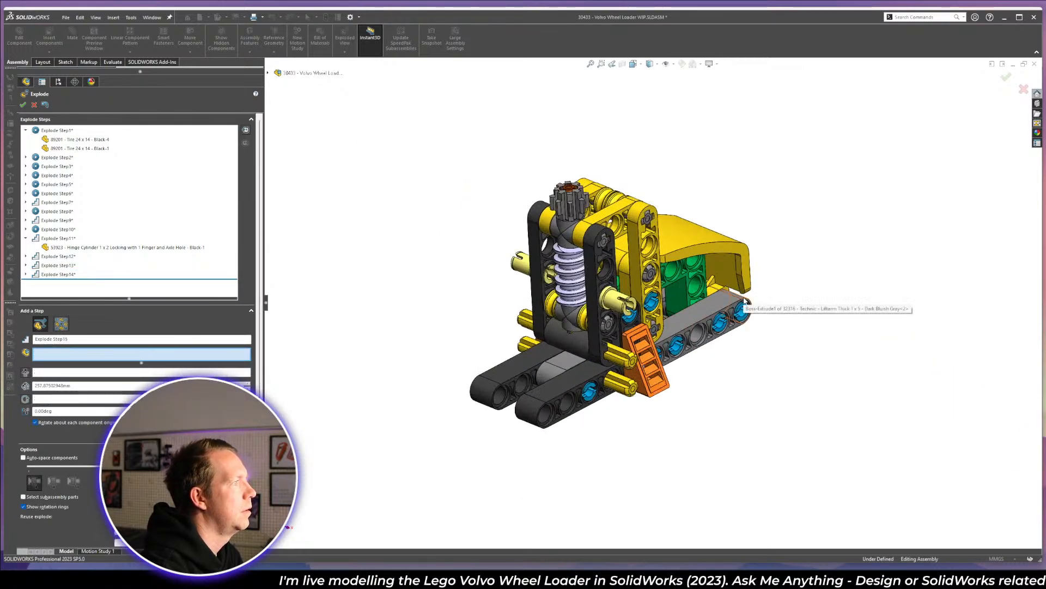
{"action": "scroll", "coordinate": [621, 366], "scroll_direction": "up", "scroll_amount": 3}
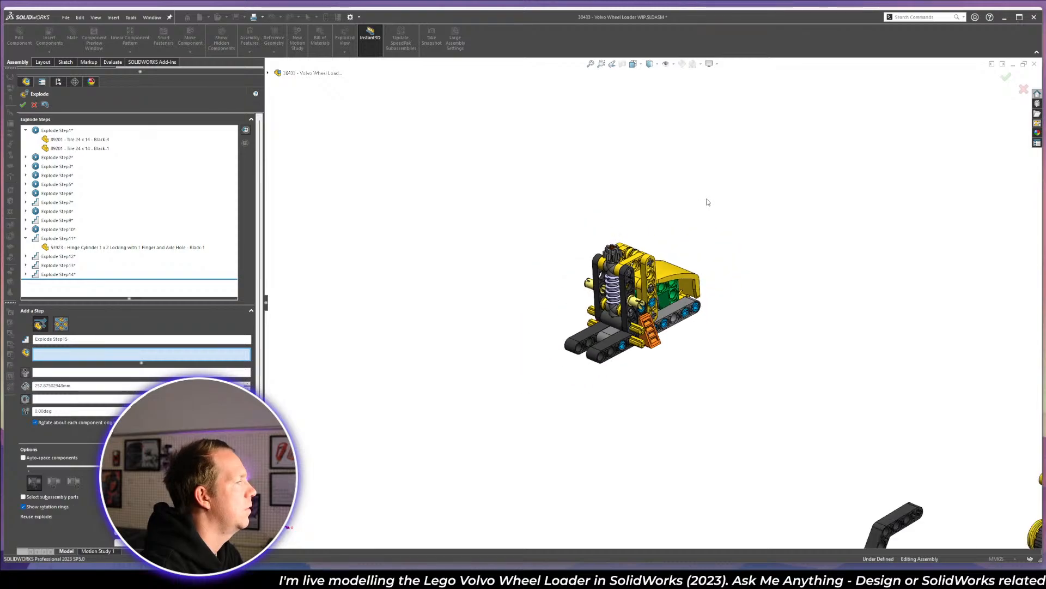
{"action": "left_click", "coordinate": [60, 327]}
{"action": "scroll", "coordinate": [626, 309], "scroll_direction": "down", "scroll_amount": 3}
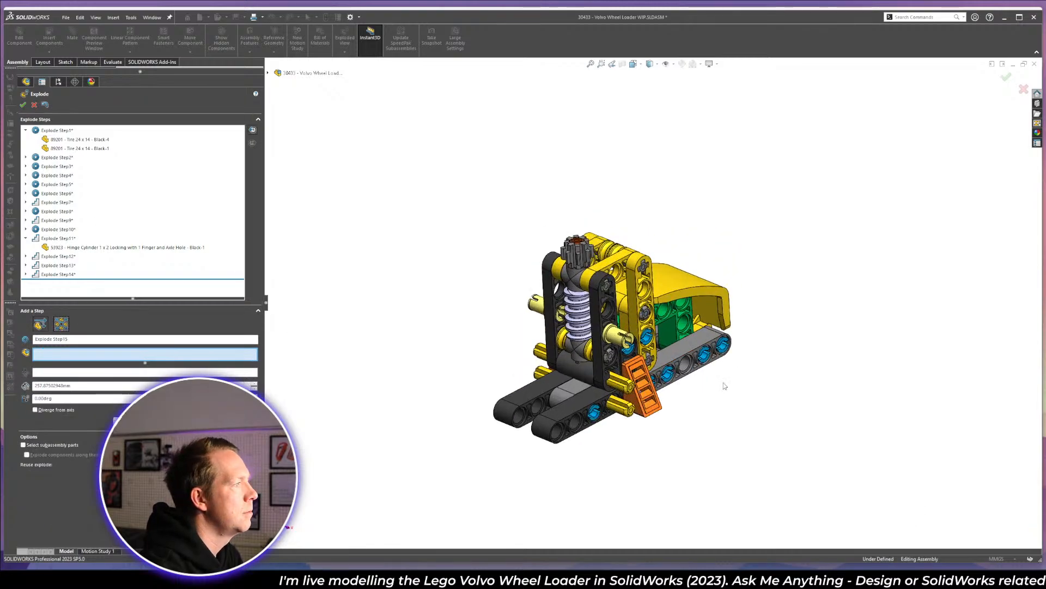
{"action": "middle_click_drag", "start_coordinate": [683, 380], "coordinate": [697, 338]}
{"action": "left_click", "coordinate": [669, 398]}
{"action": "middle_click_drag", "start_coordinate": [670, 399], "coordinate": [691, 410]}
{"action": "left_click", "coordinate": [635, 374]}
{"action": "scroll", "coordinate": [688, 381], "scroll_direction": "up", "scroll_amount": 5}
{"action": "scroll", "coordinate": [688, 380], "scroll_direction": "down", "scroll_amount": 8}
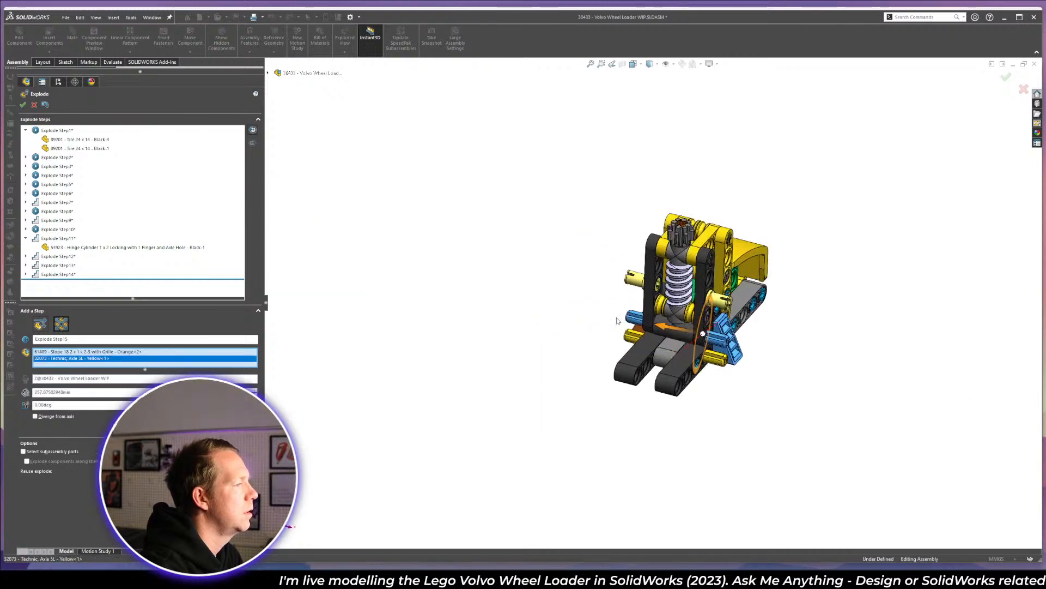
{"action": "left_click", "coordinate": [604, 320]}
{"action": "left_click", "coordinate": [604, 320]}
{"action": "scroll", "coordinate": [604, 321], "scroll_direction": "up", "scroll_amount": 6}
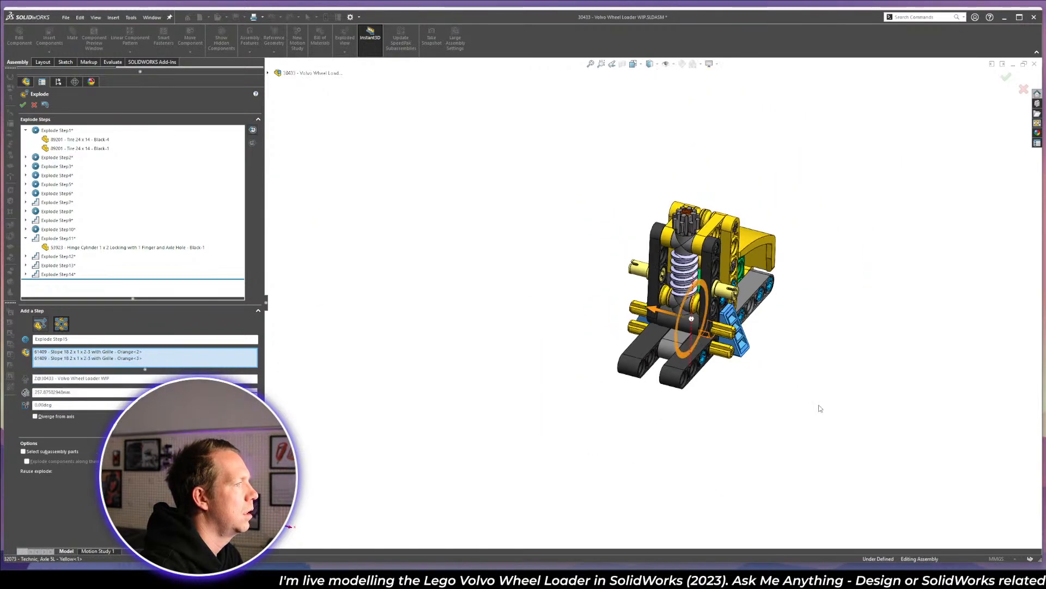
{"action": "left_click_drag", "start_coordinate": [603, 301], "coordinate": [307, 208]}
{"action": "scroll", "coordinate": [556, 288], "scroll_direction": "down", "scroll_amount": 4}
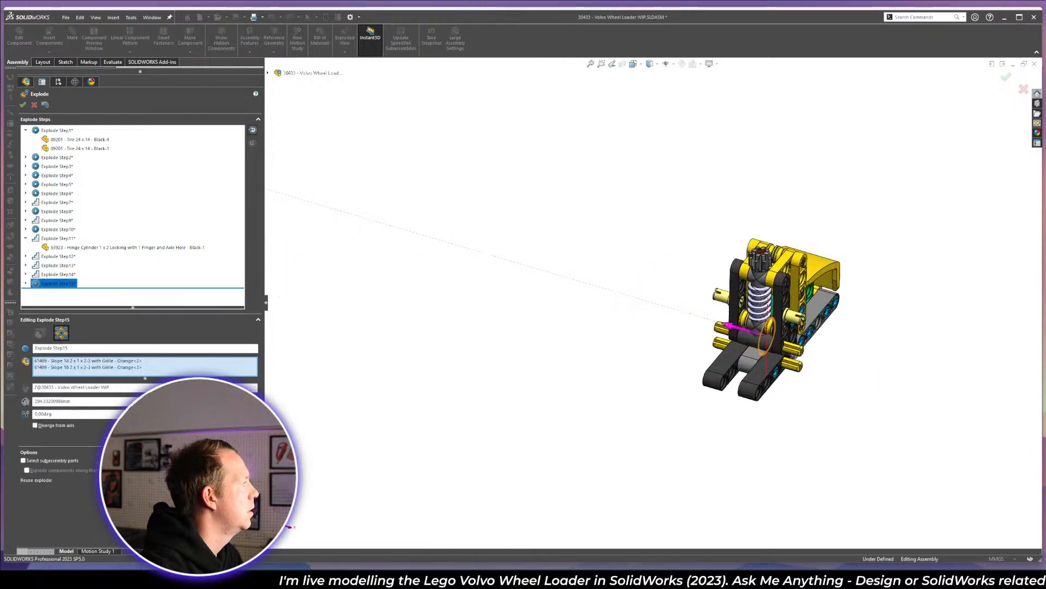
{"action": "left_click", "coordinate": [815, 369]}
{"action": "middle_click_drag", "start_coordinate": [815, 369], "coordinate": [910, 369]}
{"action": "scroll", "coordinate": [911, 369], "scroll_direction": "down", "scroll_amount": 3}
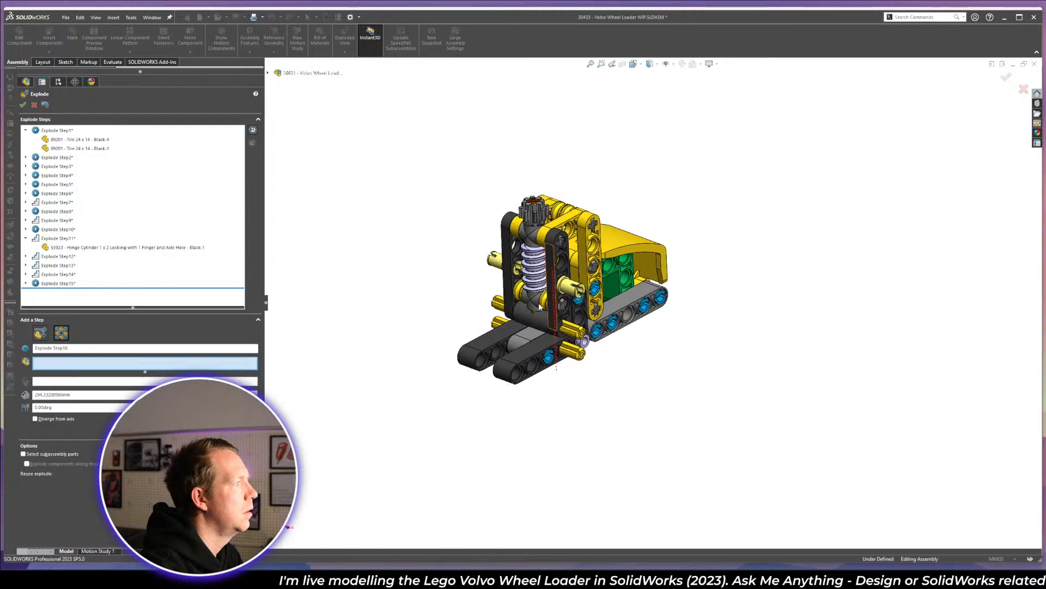
- Add a radial explode step that moves the two tan 3/4 pins outward about 279 mm
{"action": "scroll", "coordinate": [482, 247], "scroll_direction": "down", "scroll_amount": 2}
{"action": "left_click", "coordinate": [631, 315]}
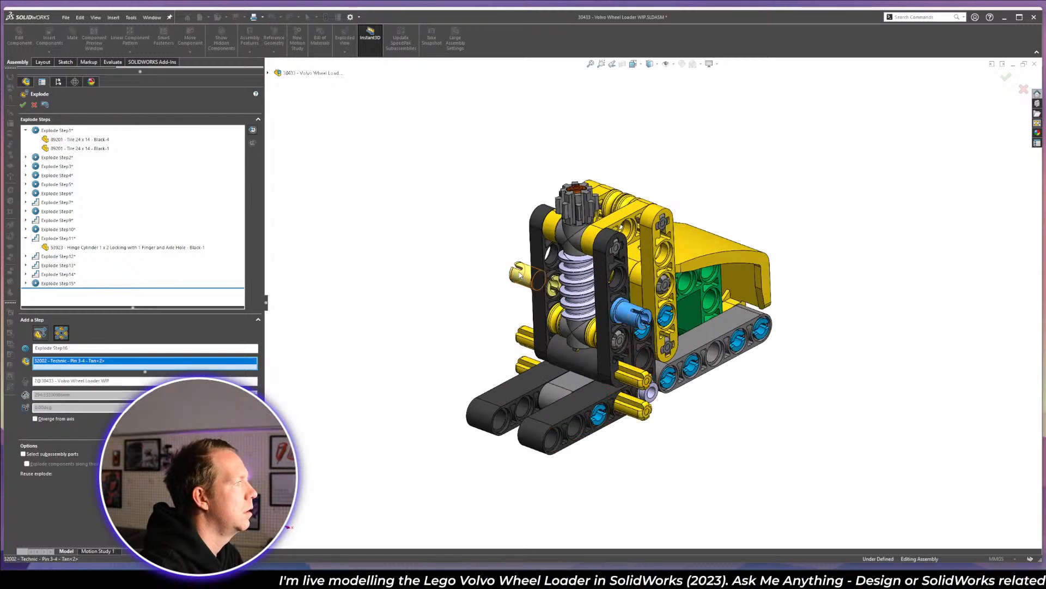
{"action": "left_click", "coordinate": [522, 275]}
{"action": "scroll", "coordinate": [648, 302], "scroll_direction": "up", "scroll_amount": 5}
{"action": "left_click_drag", "start_coordinate": [591, 291], "coordinate": [272, 174]}
{"action": "scroll", "coordinate": [591, 321], "scroll_direction": "up", "scroll_amount": 2}
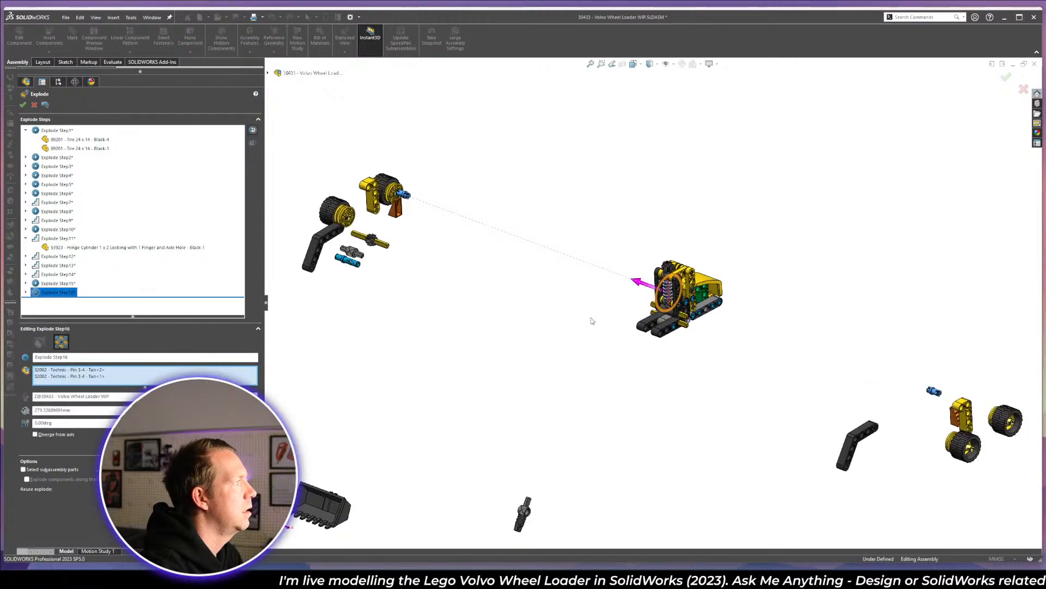
{"action": "scroll", "coordinate": [665, 307], "scroll_direction": "down", "scroll_amount": 4}
{"action": "right_click", "coordinate": [507, 263]}
- Add a radial explode step that moves the two yellow thin 1 x 5 liftarms outward about 274 mm
{"action": "scroll", "coordinate": [507, 263], "scroll_direction": "down", "scroll_amount": 4}
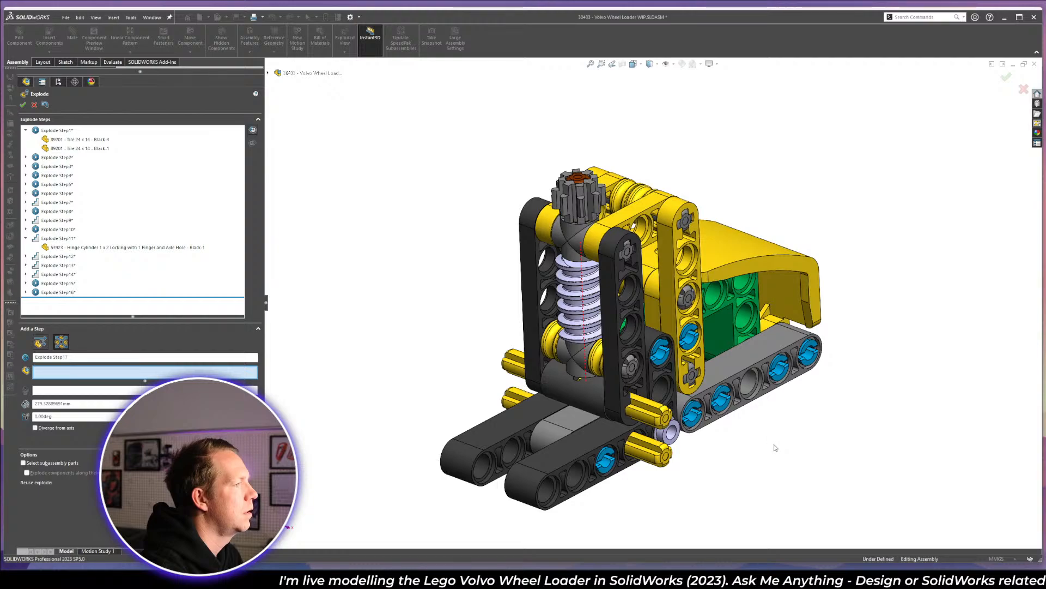
{"action": "left_click", "coordinate": [692, 278]}
{"action": "scroll", "coordinate": [629, 216], "scroll_direction": "up", "scroll_amount": 2}
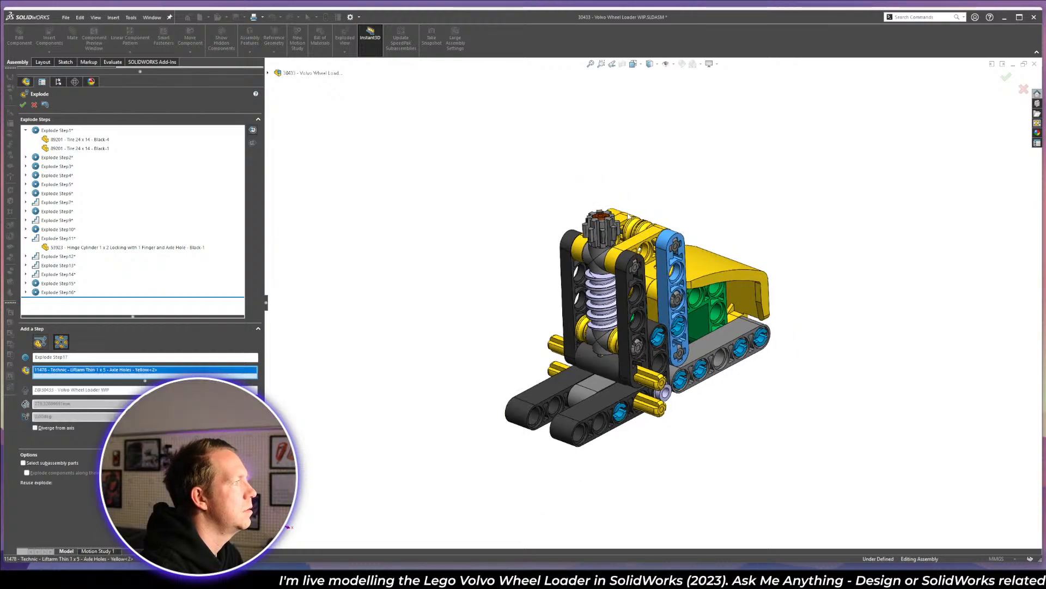
{"action": "scroll", "coordinate": [621, 224], "scroll_direction": "down", "scroll_amount": 4}
{"action": "left_click", "coordinate": [614, 228]}
{"action": "scroll", "coordinate": [654, 303], "scroll_direction": "up", "scroll_amount": 8}
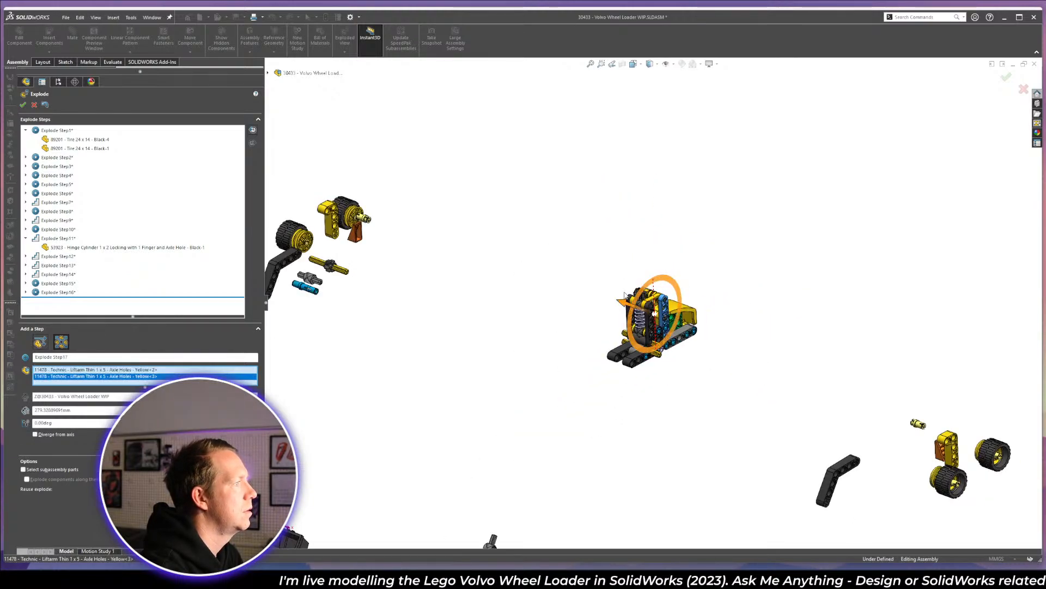
{"action": "left_click_drag", "start_coordinate": [622, 304], "coordinate": [362, 209]}
{"action": "scroll", "coordinate": [691, 333], "scroll_direction": "down", "scroll_amount": 5}
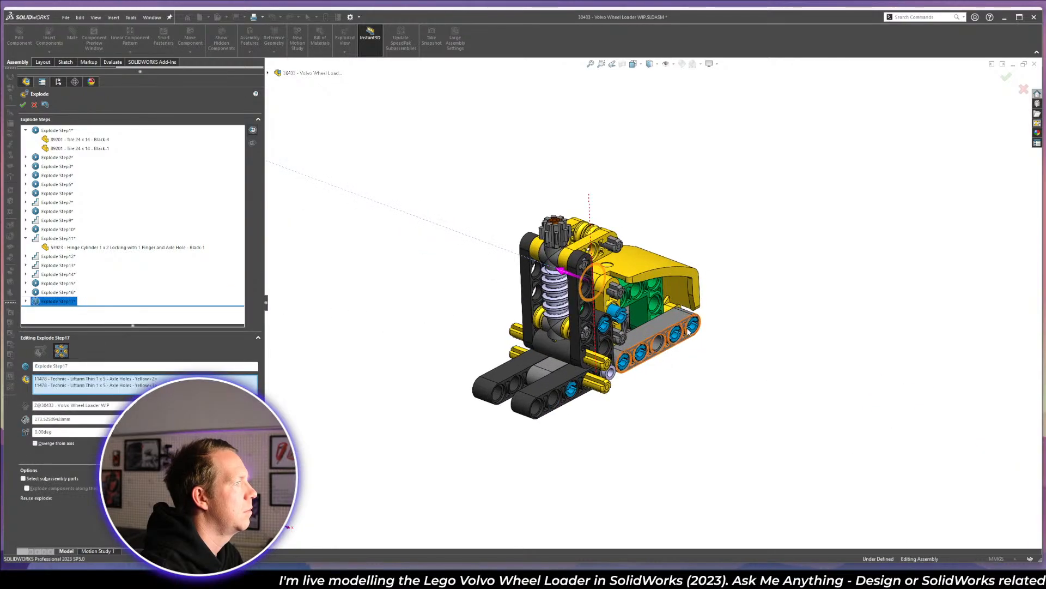
{"action": "left_click", "coordinate": [477, 253]}
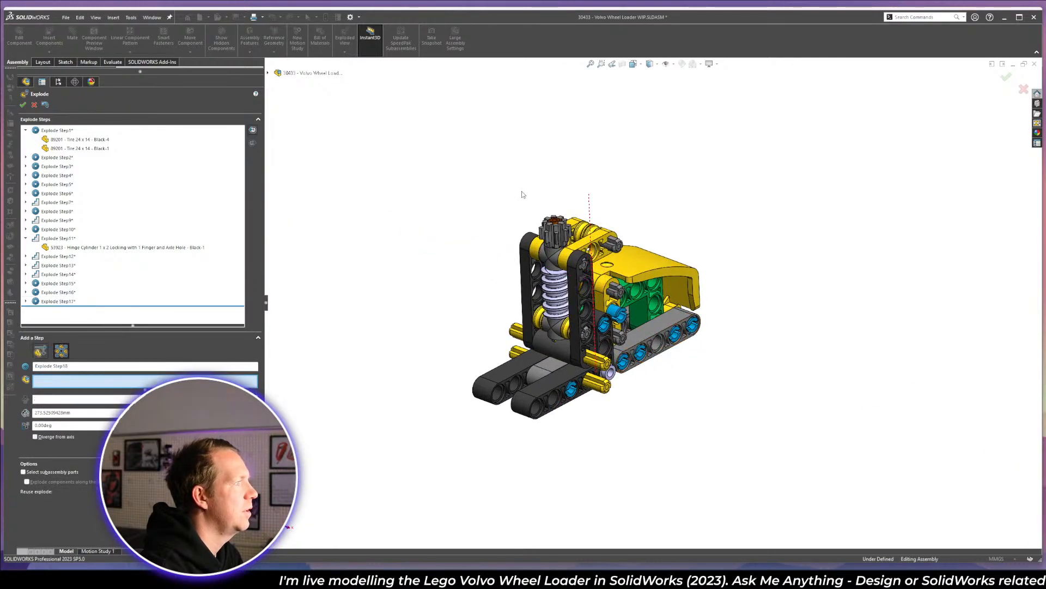
- Add a radial explode step that moves the two black thin 1 x 5 liftarms outward about 265 mm
{"action": "scroll", "coordinate": [590, 222], "scroll_direction": "down", "scroll_amount": 5}
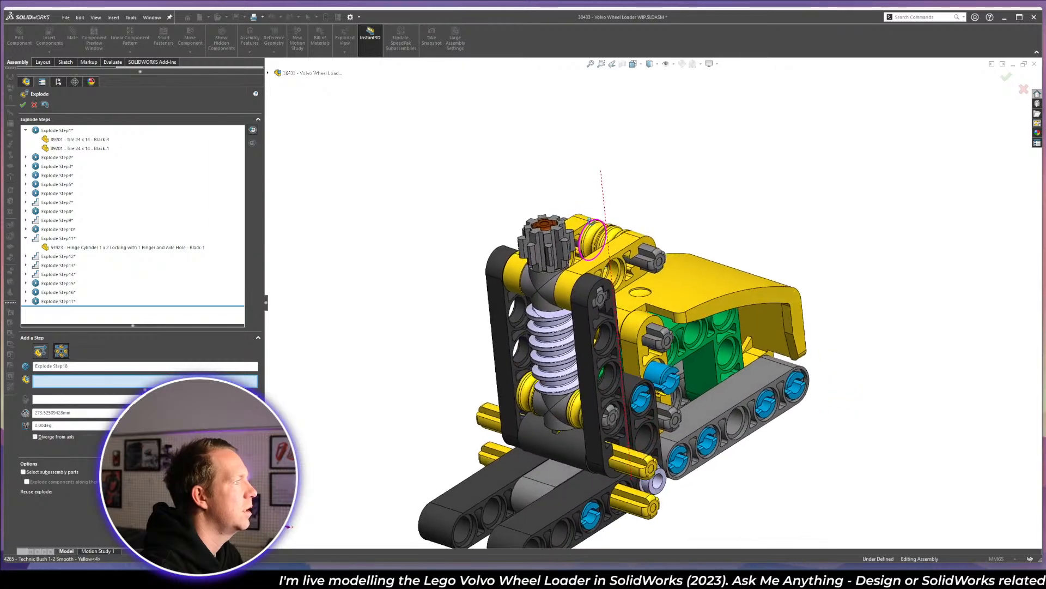
{"action": "mouse_move", "coordinate": [590, 221]}
{"action": "middle_mouse_down"}
{"action": "mouse_move", "coordinate": [541, 182]}
{"action": "mouse_move", "coordinate": [581, 233]}
{"action": "middle_mouse_up"}
{"action": "scroll", "coordinate": [581, 233], "scroll_direction": "up", "scroll_amount": 2}
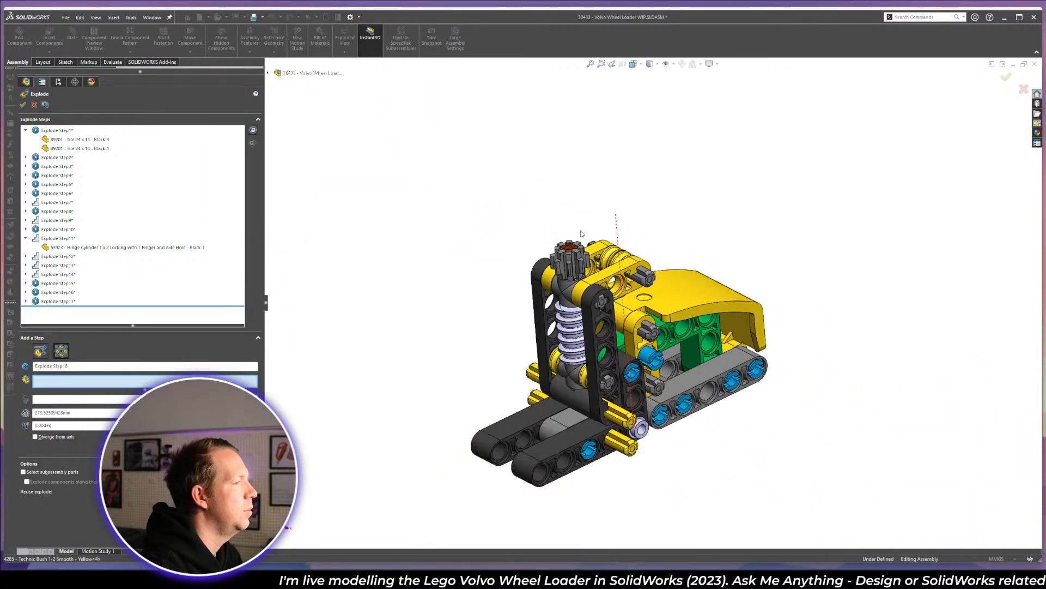
{"action": "scroll", "coordinate": [745, 353], "scroll_direction": "down", "scroll_amount": 2}
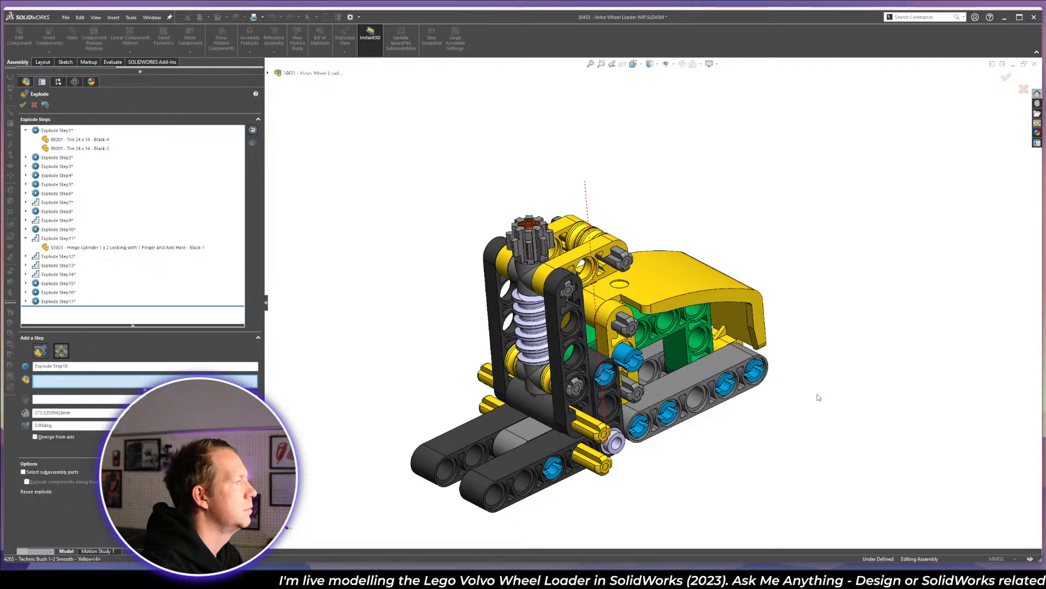
{"action": "scroll", "coordinate": [817, 394], "scroll_direction": "up", "scroll_amount": 4}
{"action": "scroll", "coordinate": [609, 324], "scroll_direction": "down", "scroll_amount": 1}
{"action": "left_click", "coordinate": [611, 303]}
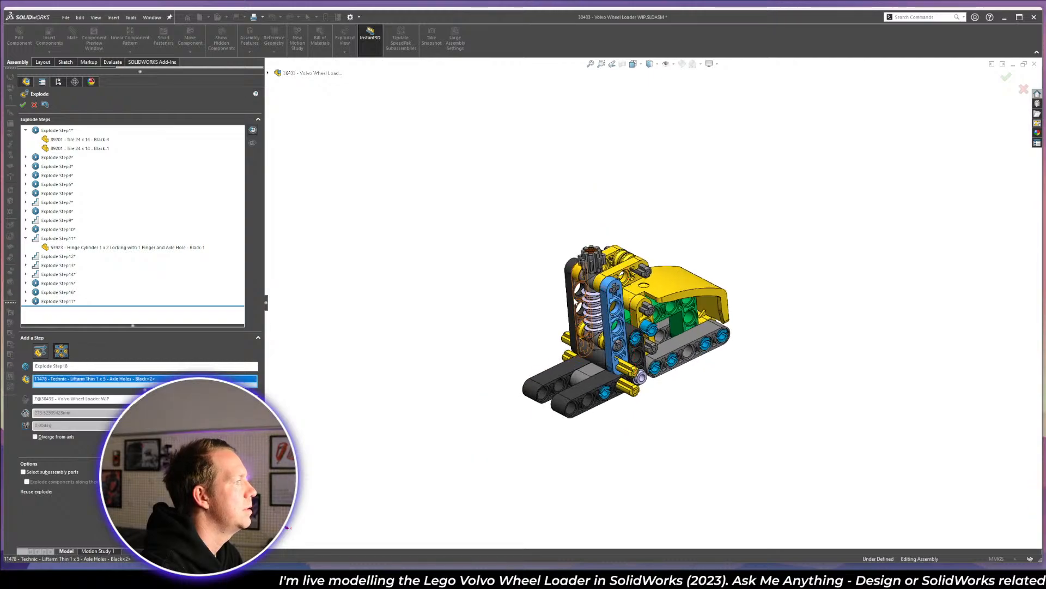
{"action": "left_click", "coordinate": [572, 281]}
{"action": "scroll", "coordinate": [602, 326], "scroll_direction": "up", "scroll_amount": 4}
{"action": "scroll", "coordinate": [610, 331], "scroll_direction": "down", "scroll_amount": 1}
{"action": "left_click_drag", "start_coordinate": [598, 287], "coordinate": [173, 213]}
{"action": "scroll", "coordinate": [691, 293], "scroll_direction": "down", "scroll_amount": 4}
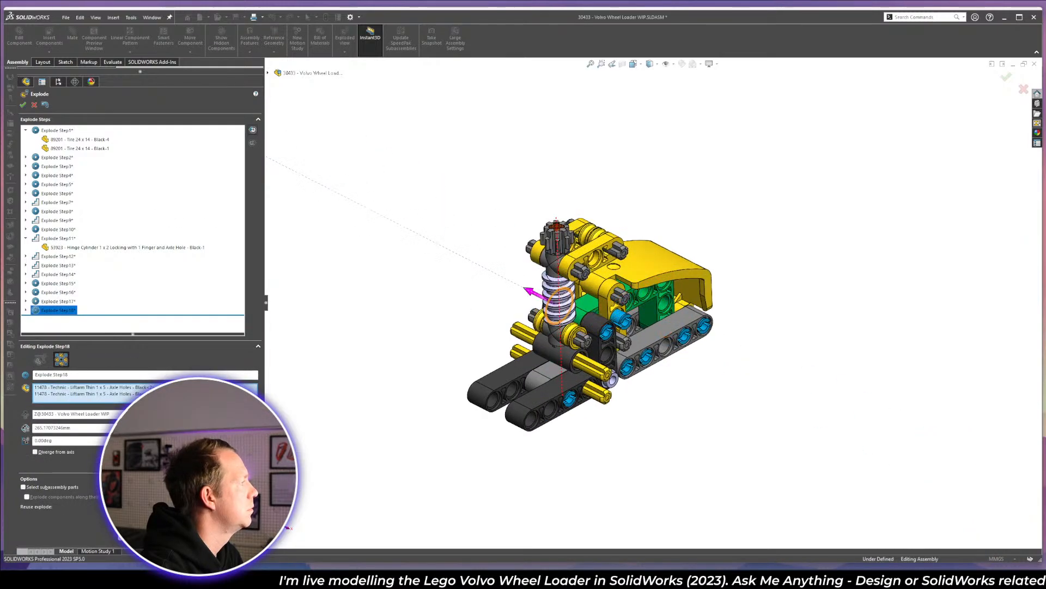
{"action": "left_click", "coordinate": [441, 249]}
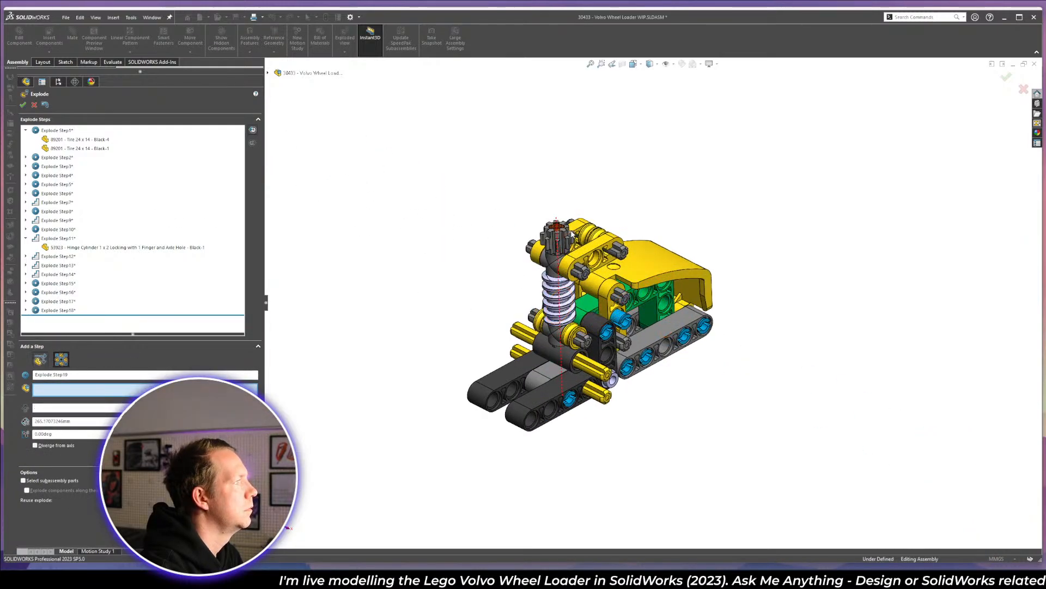
- Add a radial explode step that moves the two yellow thin 1 x 3 liftarms outward about 302 mm
{"action": "left_click", "coordinate": [579, 229]}
{"action": "left_click", "coordinate": [599, 256]}
{"action": "scroll", "coordinate": [652, 303], "scroll_direction": "up", "scroll_amount": 3}
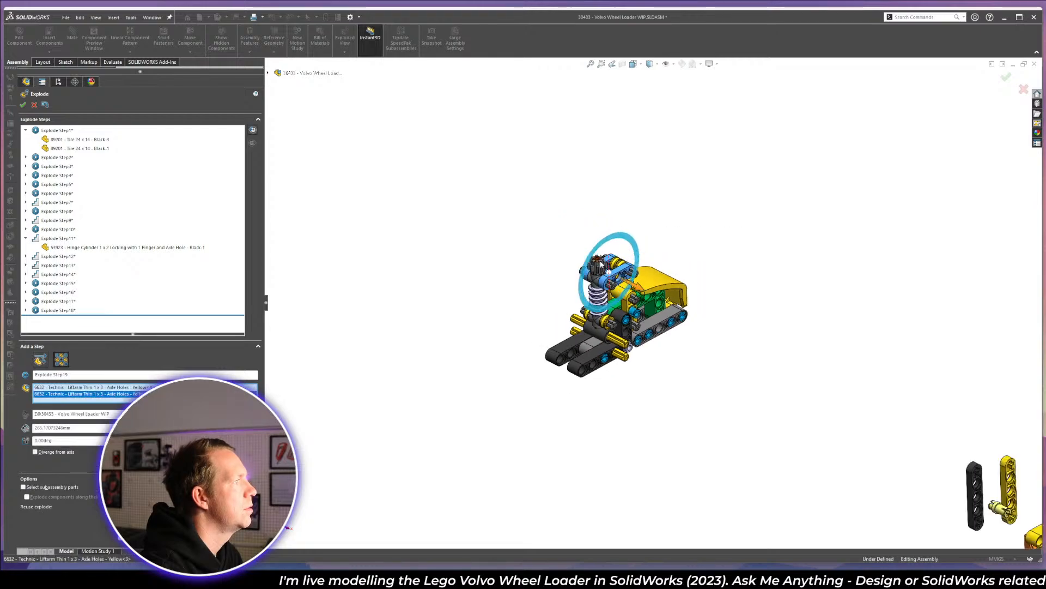
{"action": "left_click_drag", "start_coordinate": [608, 271], "coordinate": [798, 386]}
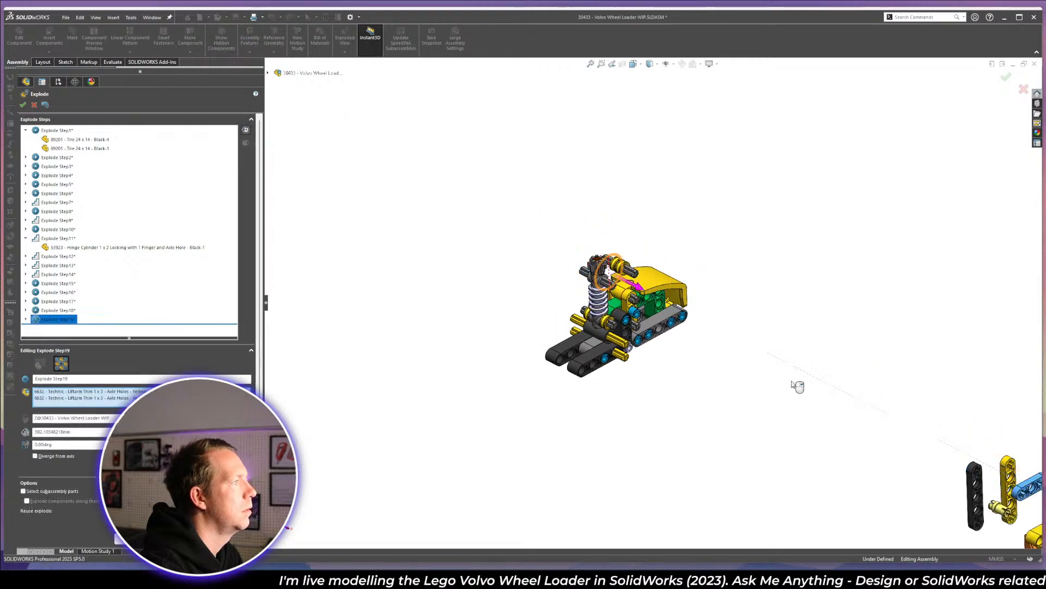
{"action": "left_click", "coordinate": [437, 309]}
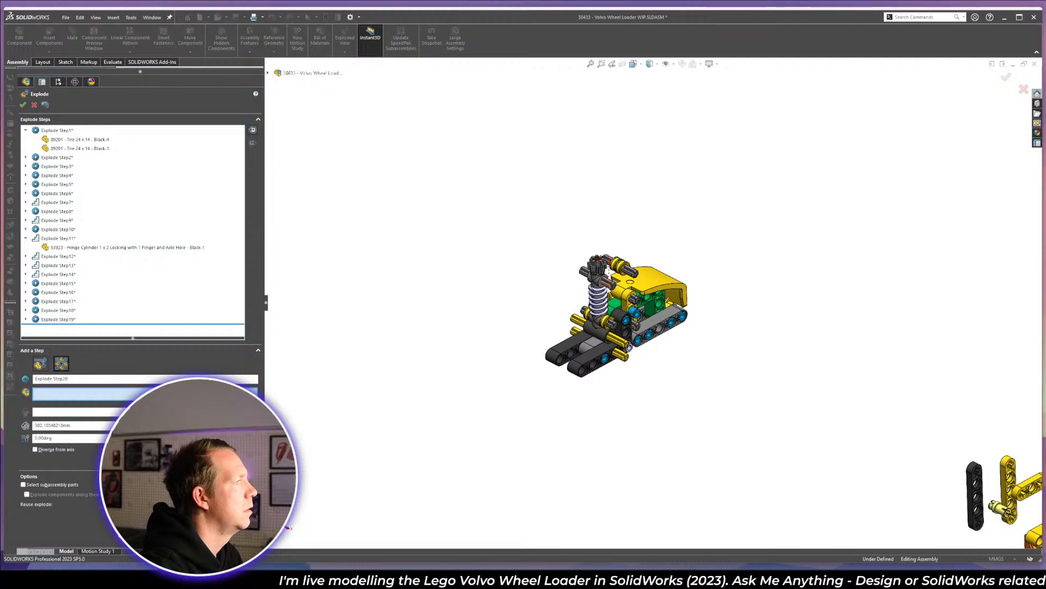
- Add a radial explode step that moves the two yellow half bushes on the upper gray axle outward about 382 mm
{"action": "scroll", "coordinate": [600, 276], "scroll_direction": "down", "scroll_amount": 4}
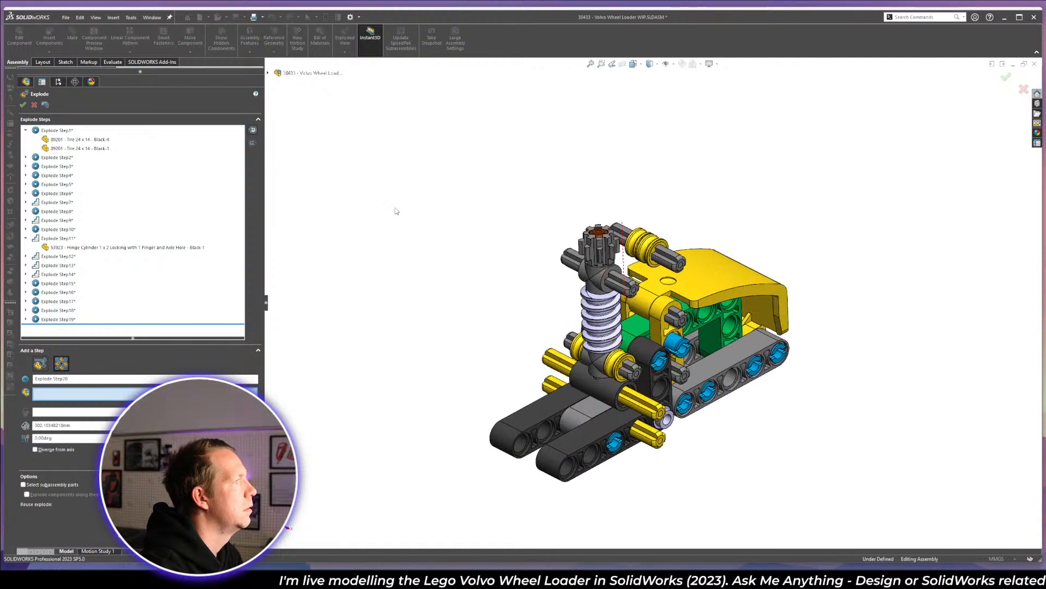
{"action": "left_click", "coordinate": [642, 233]}
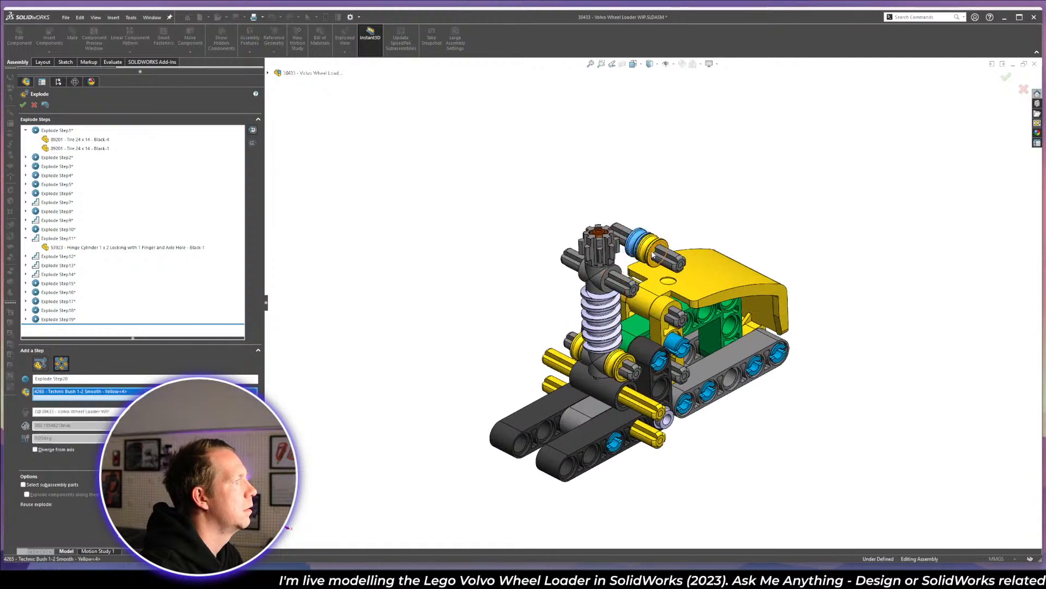
{"action": "left_click", "coordinate": [654, 255]}
{"action": "scroll", "coordinate": [654, 255], "scroll_direction": "up", "scroll_amount": 5}
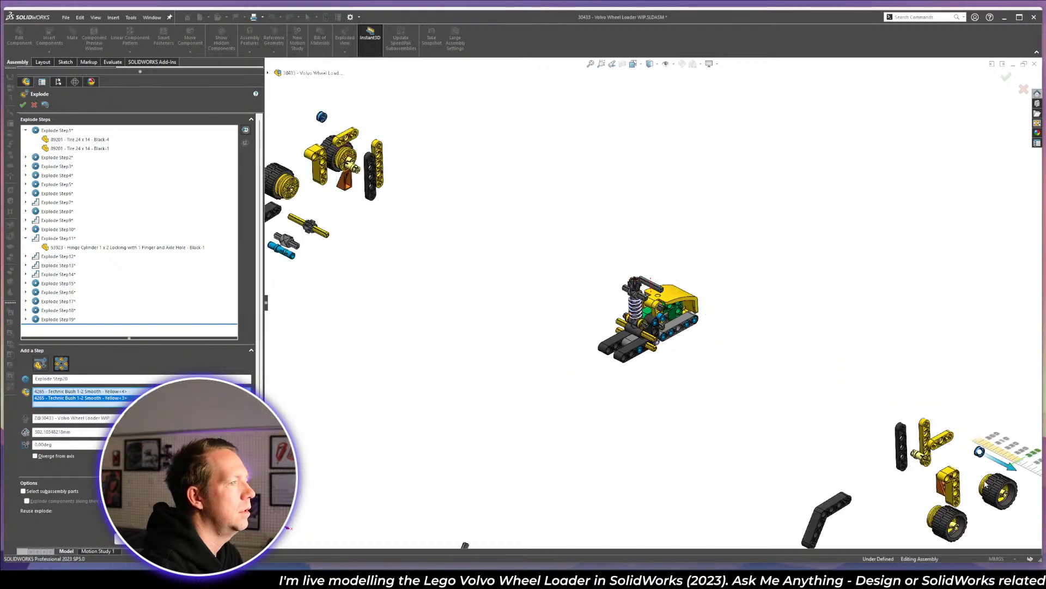
{"action": "left_click_drag", "start_coordinate": [986, 484], "coordinate": [1029, 506]}
{"action": "scroll", "coordinate": [737, 315], "scroll_direction": "down", "scroll_amount": 3}
{"action": "left_click", "coordinate": [117, 470]}
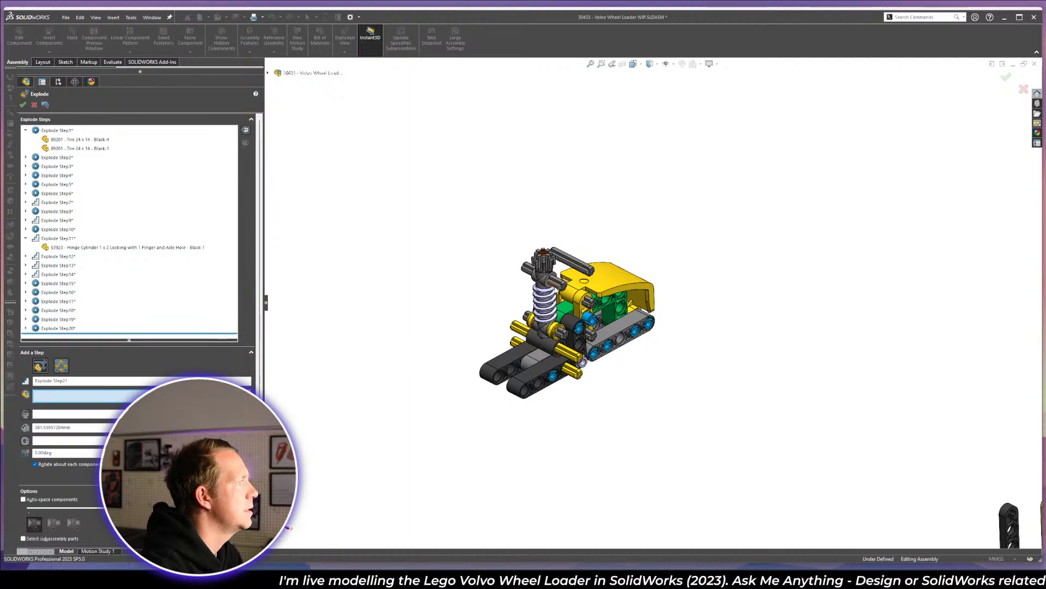
- Add a regular explode step that moves the upper gray axle and the two yellow 5L axles sideways about 298 mm along the Z axis
{"action": "left_click", "coordinate": [578, 266]}
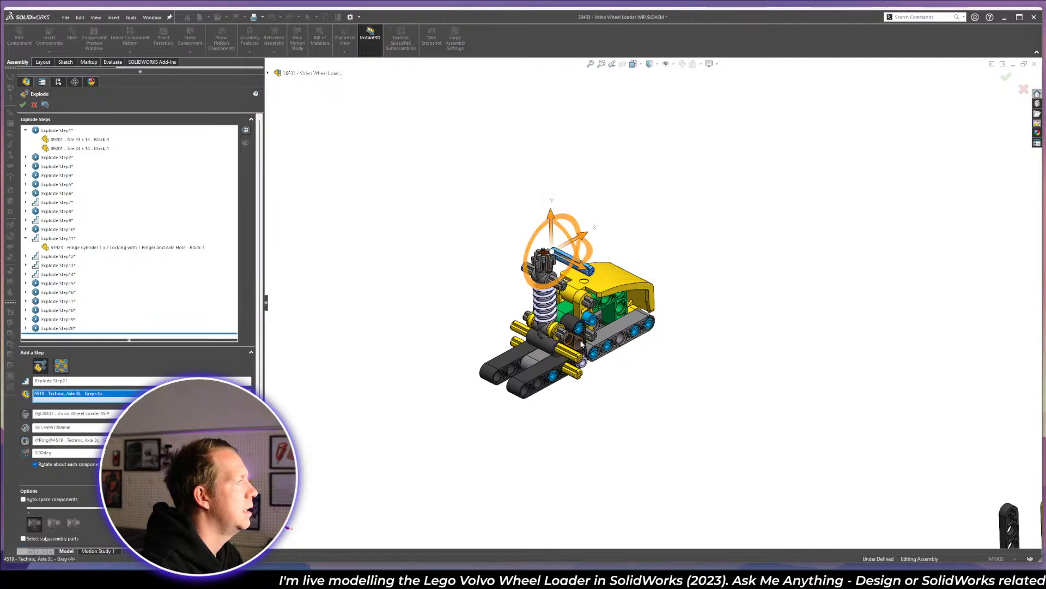
{"action": "left_click", "coordinate": [570, 351]}
{"action": "left_click", "coordinate": [575, 373]}
{"action": "scroll", "coordinate": [568, 311], "scroll_direction": "up", "scroll_amount": 3}
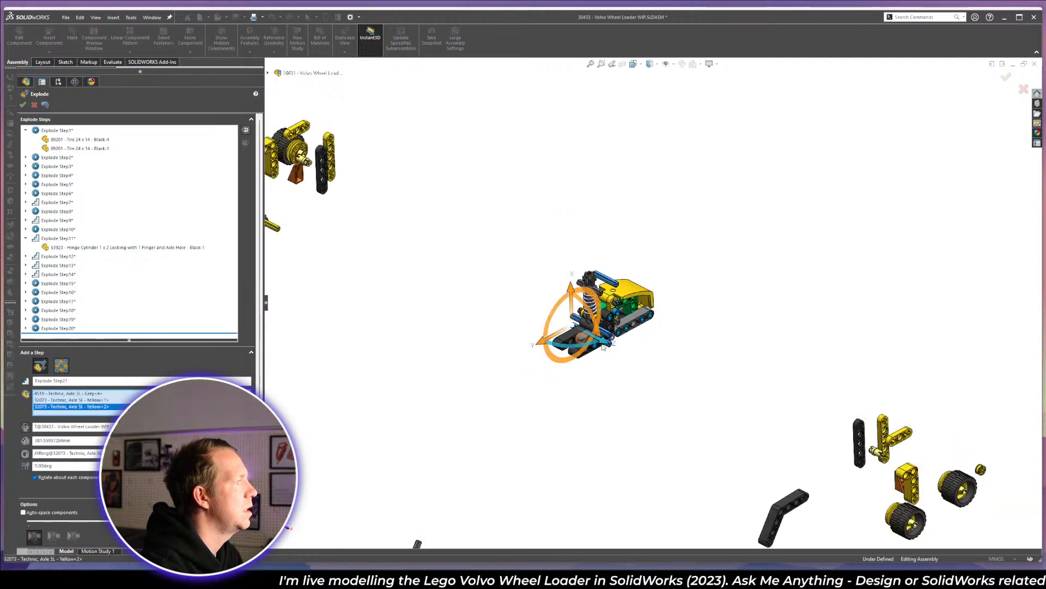
{"action": "left_click_drag", "start_coordinate": [602, 347], "coordinate": [334, 228]}
{"action": "scroll", "coordinate": [339, 360], "scroll_direction": "down", "scroll_amount": 3}
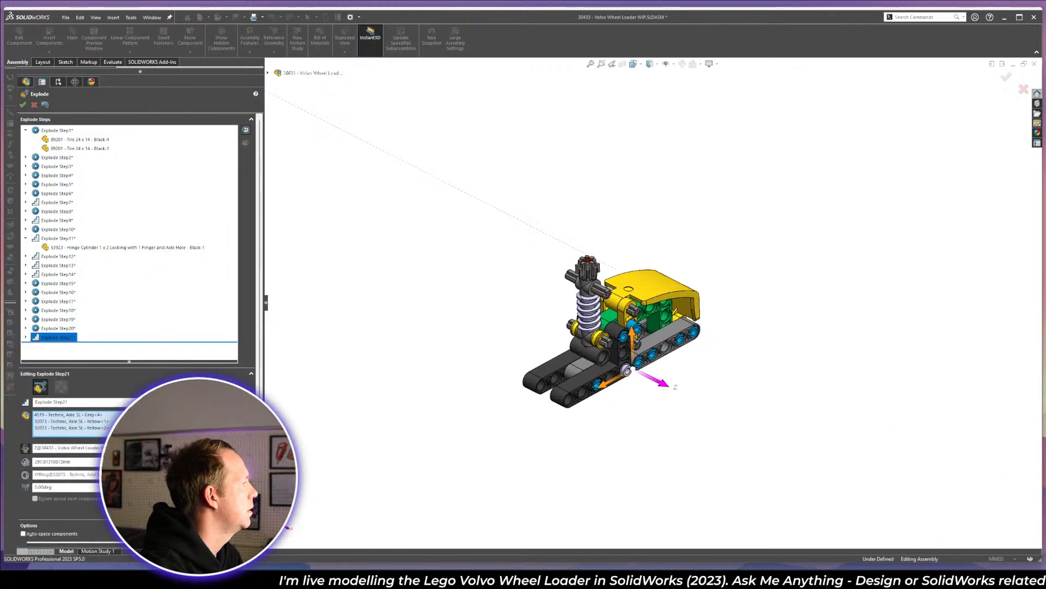
{"action": "left_click", "coordinate": [424, 489]}
- Add a regular explode step that moves the dark gray 8-tooth gear straight up about 321 mm
{"action": "scroll", "coordinate": [633, 338], "scroll_direction": "down", "scroll_amount": 4}
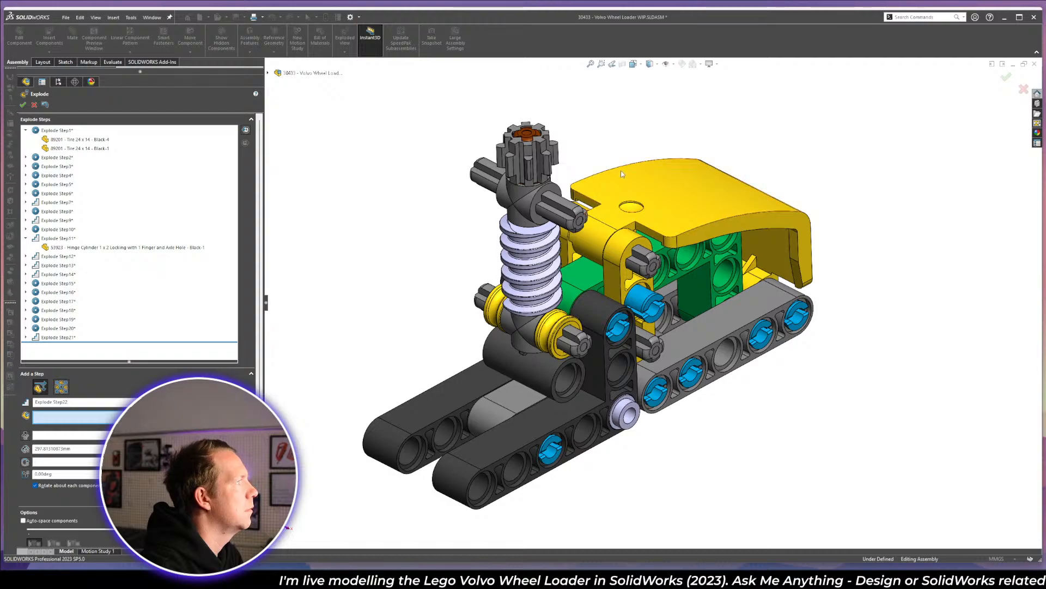
{"action": "scroll", "coordinate": [621, 176], "scroll_direction": "up", "scroll_amount": 5}
{"action": "left_click", "coordinate": [635, 274]}
{"action": "scroll", "coordinate": [621, 281], "scroll_direction": "up", "scroll_amount": 1}
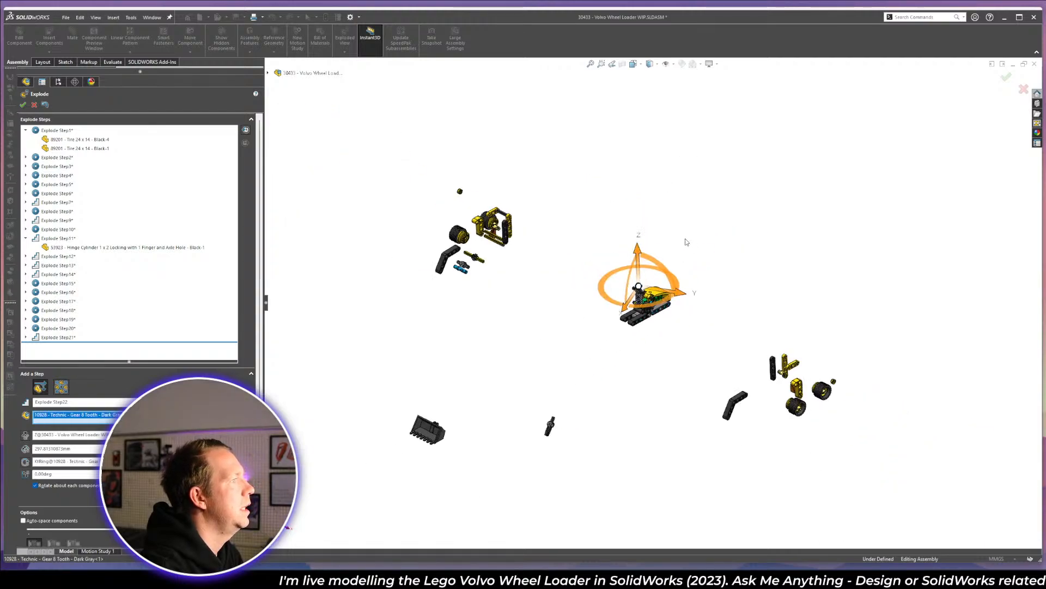
{"action": "left_click_drag", "start_coordinate": [597, 322], "coordinate": [592, 82]}
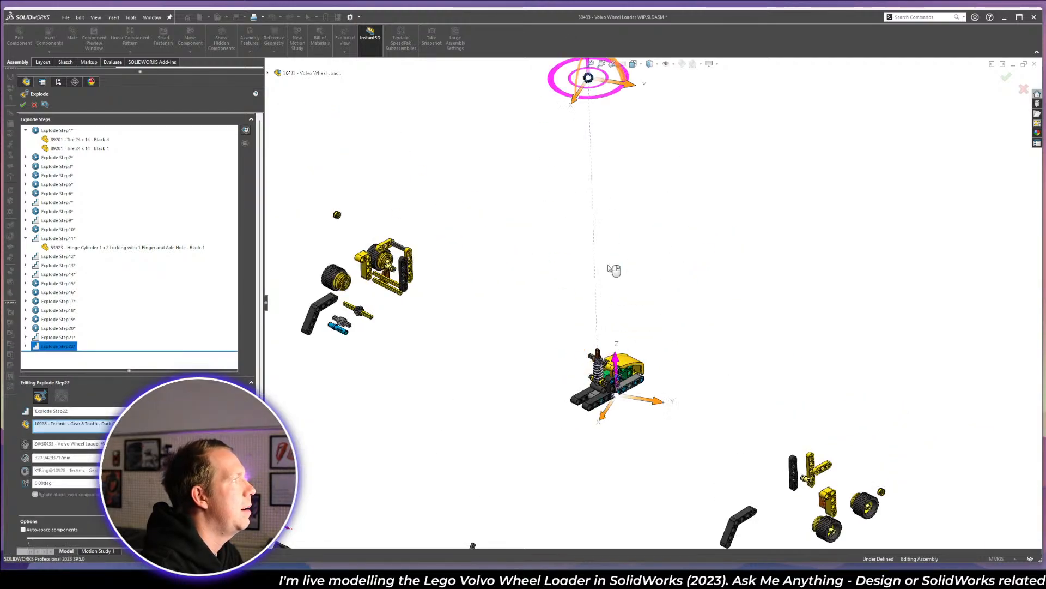
{"action": "scroll", "coordinate": [628, 353], "scroll_direction": "down", "scroll_amount": 8}
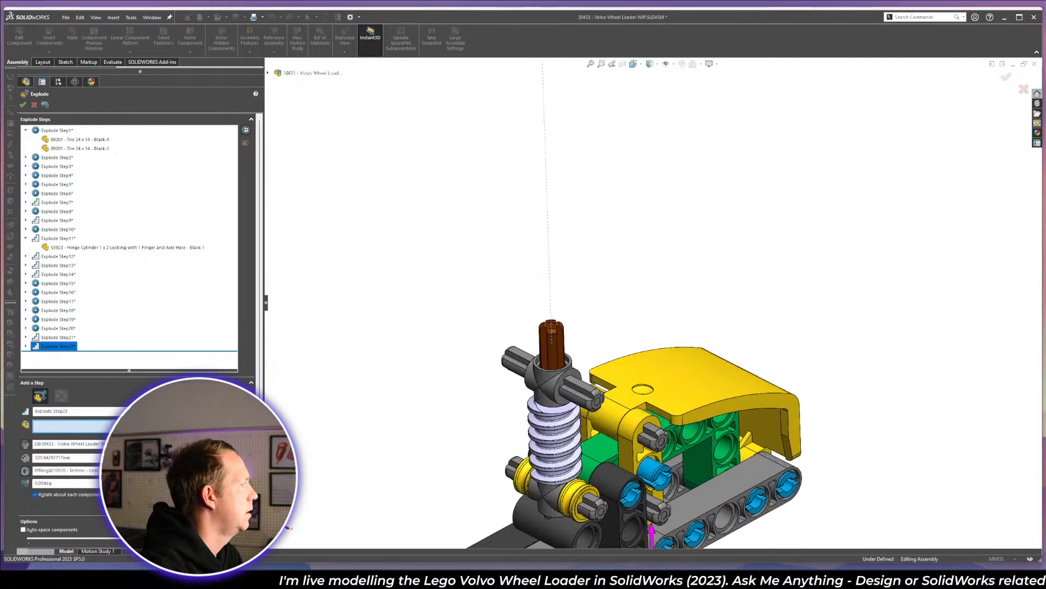
- Add an explode step that moves the upper axle and pin connector hub straight up about 315 mm, beneath the exploded gear
{"action": "scroll", "coordinate": [491, 324], "scroll_direction": "up", "scroll_amount": 3}
{"action": "left_click", "coordinate": [584, 327]}
{"action": "scroll", "coordinate": [664, 187], "scroll_direction": "up", "scroll_amount": 4}
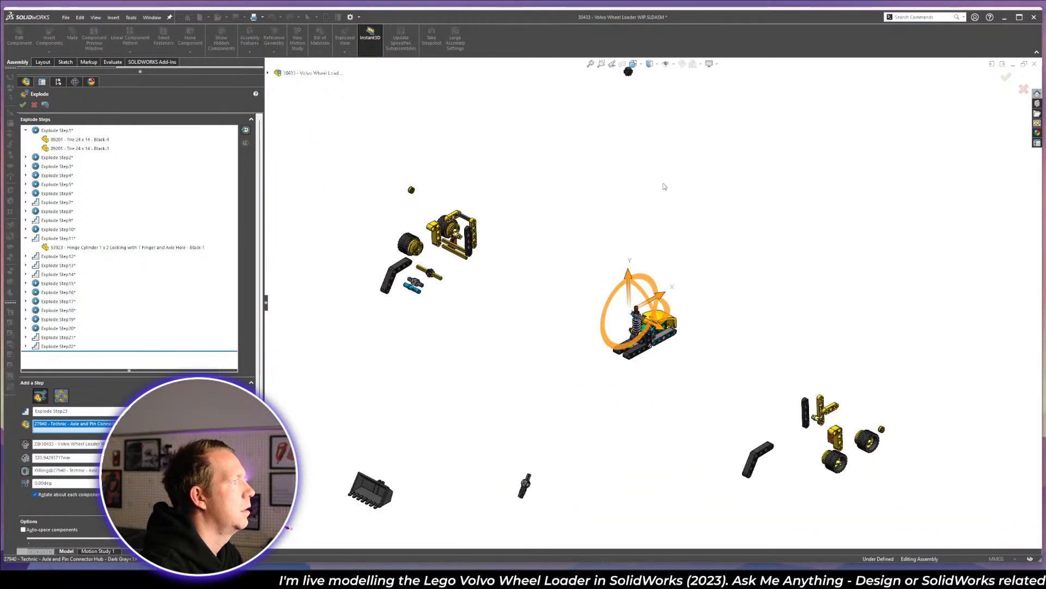
{"action": "scroll", "coordinate": [665, 181], "scroll_direction": "up", "scroll_amount": 2}
{"action": "scroll", "coordinate": [666, 179], "scroll_direction": "down", "scroll_amount": 3}
{"action": "left_click_drag", "start_coordinate": [611, 392], "coordinate": [673, 286]}
{"action": "left_click", "coordinate": [131, 515]}
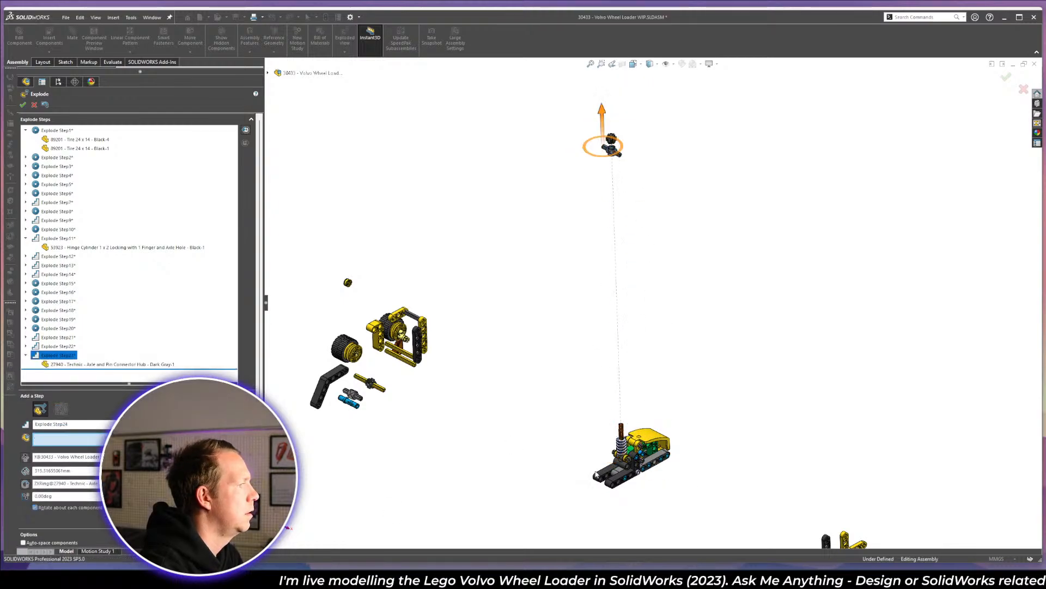
- Add an explode step that moves the long worm gear up about 313 mm, beneath the exploded connector hub
{"action": "scroll", "coordinate": [569, 487], "scroll_direction": "down", "scroll_amount": 3}
{"action": "left_click", "coordinate": [656, 410]}
{"action": "scroll", "coordinate": [648, 316], "scroll_direction": "up", "scroll_amount": 4}
{"action": "scroll", "coordinate": [725, 199], "scroll_direction": "down", "scroll_amount": 2}
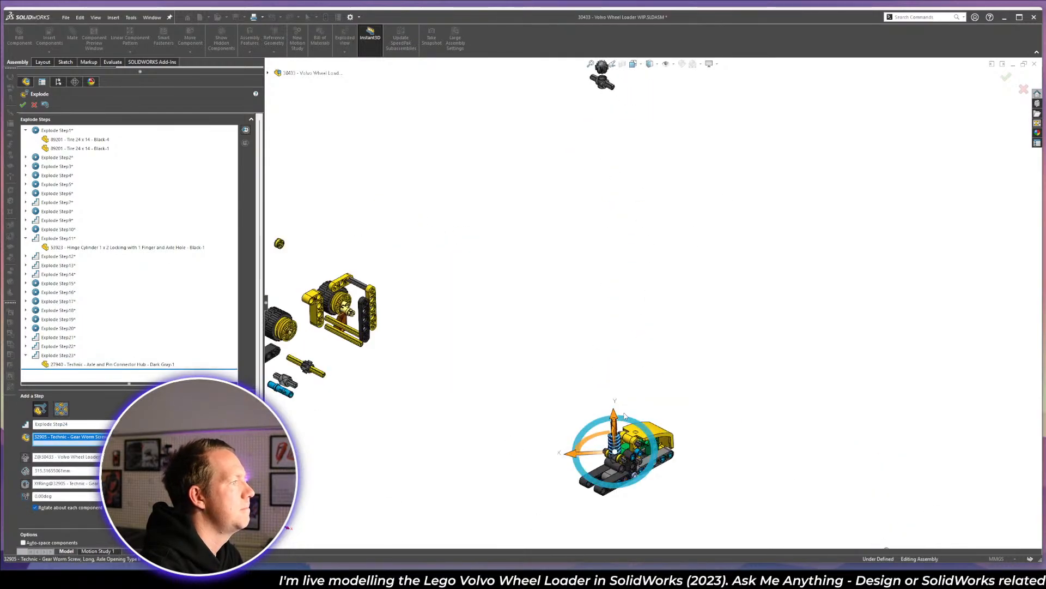
{"action": "left_click_drag", "start_coordinate": [614, 415], "coordinate": [602, 77]}
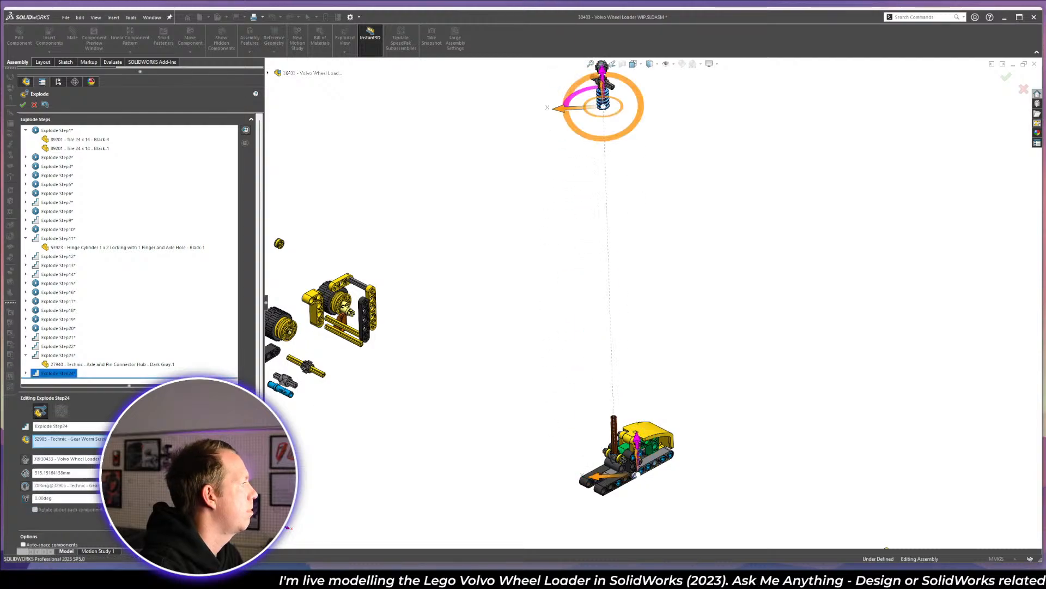
{"action": "scroll", "coordinate": [792, 448], "scroll_direction": "down", "scroll_amount": 5}
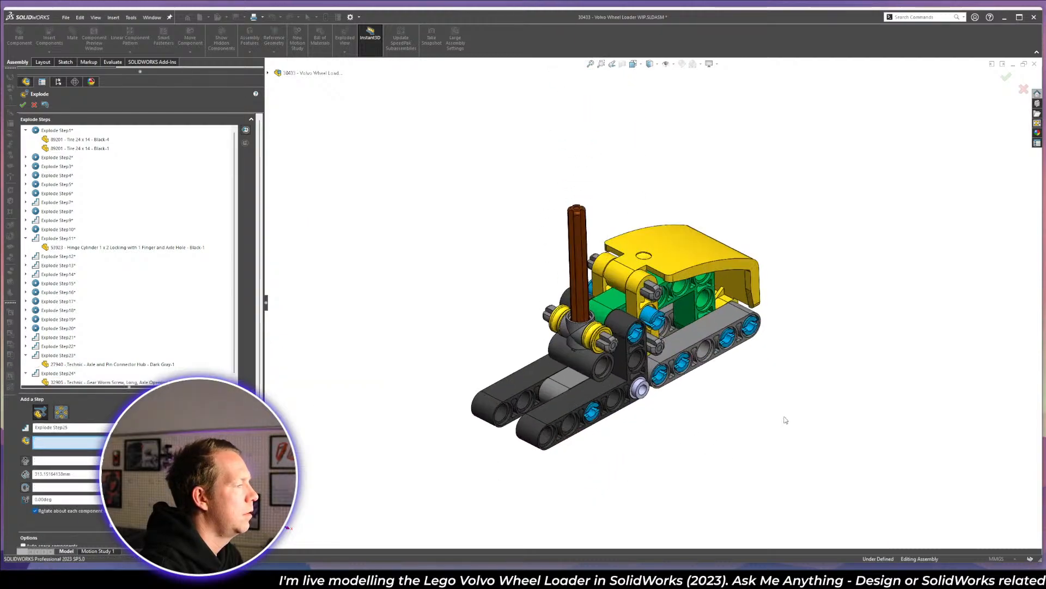
- Add a radial explode step that moves the two yellow half bushes outward along the Z axis, beyond the exploded wheels
{"action": "middle_click_drag", "start_coordinate": [666, 383], "coordinate": [603, 356]}
{"action": "scroll", "coordinate": [632, 341], "scroll_direction": "up", "scroll_amount": 4}
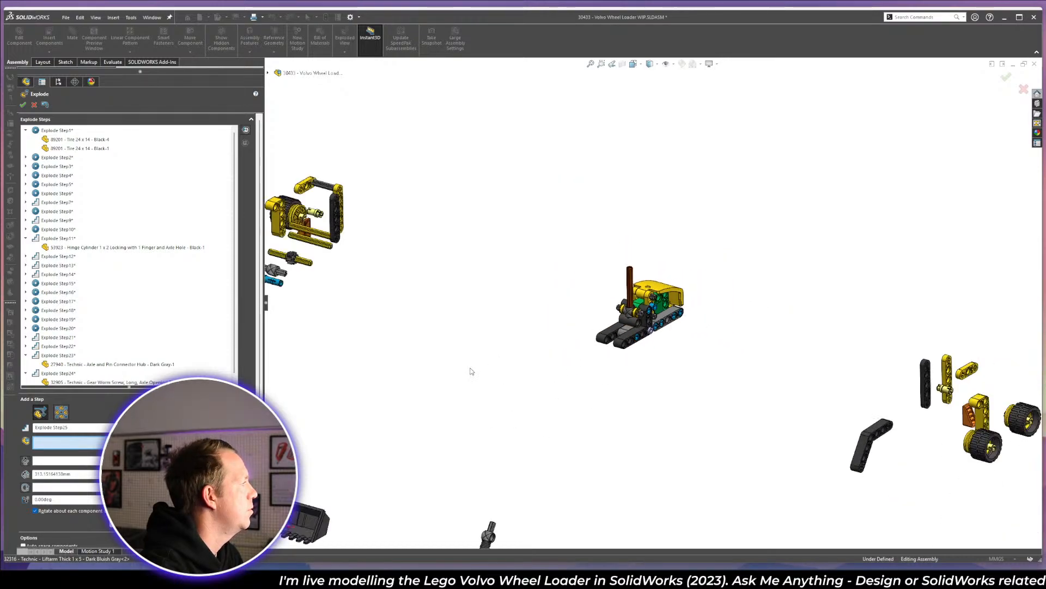
{"action": "scroll", "coordinate": [716, 303], "scroll_direction": "down", "scroll_amount": 2}
{"action": "scroll", "coordinate": [613, 323], "scroll_direction": "down", "scroll_amount": 2}
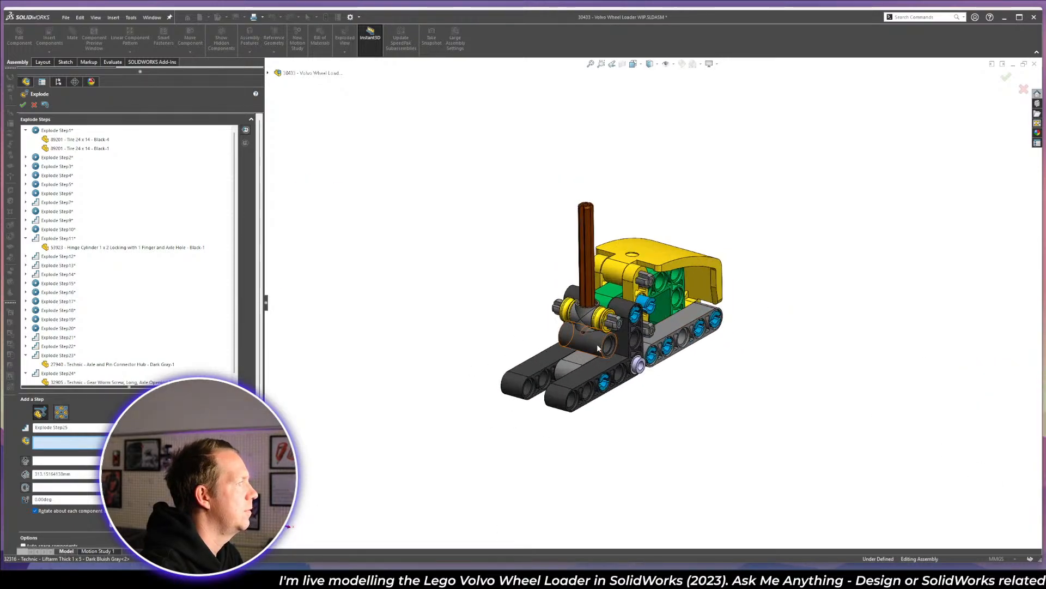
{"action": "left_click", "coordinate": [60, 416]}
{"action": "left_click", "coordinate": [567, 318]}
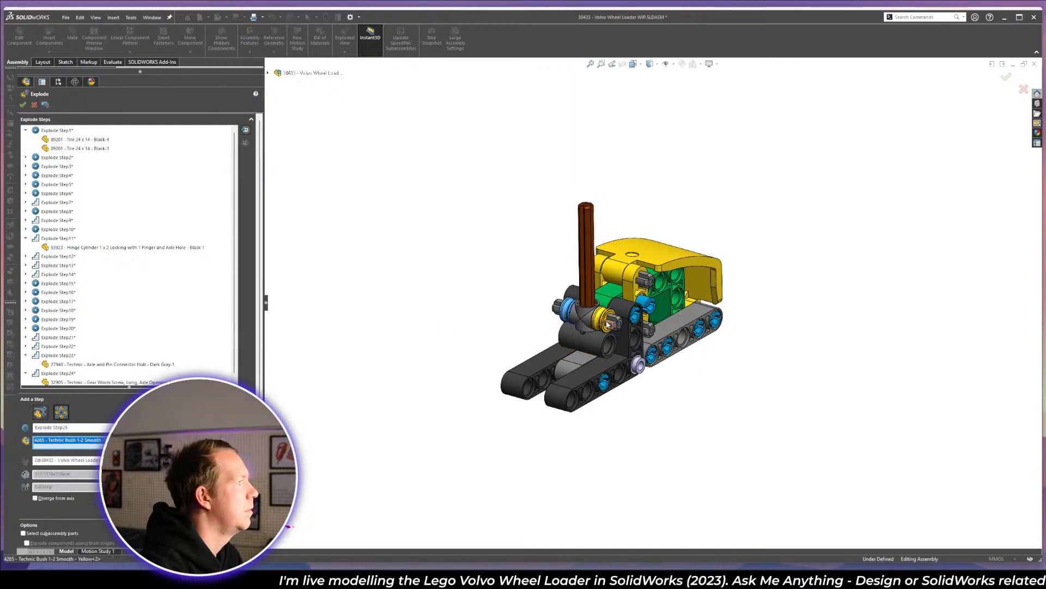
{"action": "scroll", "coordinate": [650, 307], "scroll_direction": "up", "scroll_amount": 3}
{"action": "scroll", "coordinate": [618, 321], "scroll_direction": "down", "scroll_amount": 3}
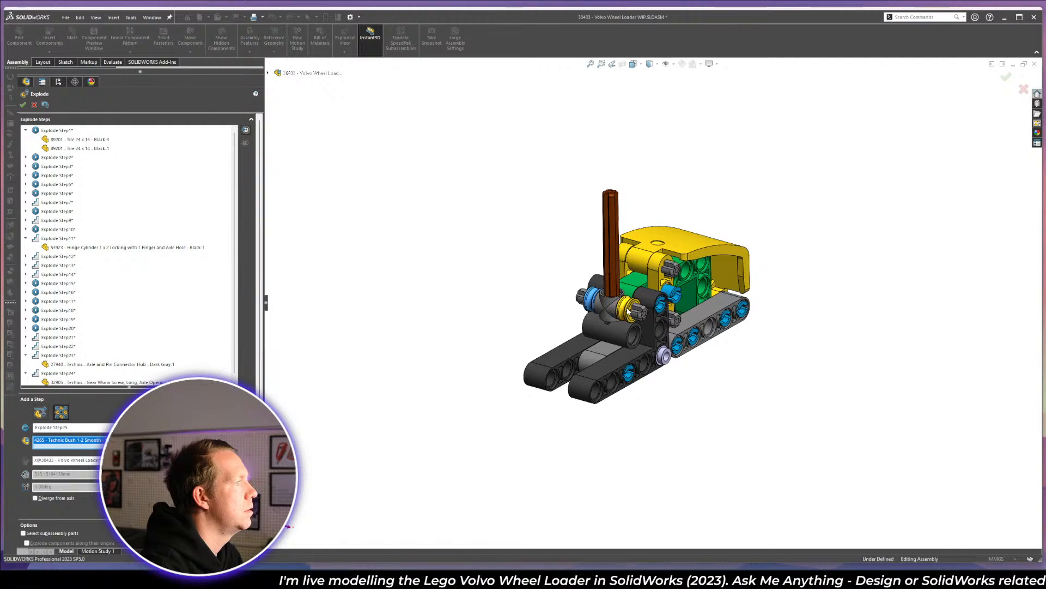
{"action": "left_click", "coordinate": [627, 312]}
{"action": "scroll", "coordinate": [643, 294], "scroll_direction": "up", "scroll_amount": 3}
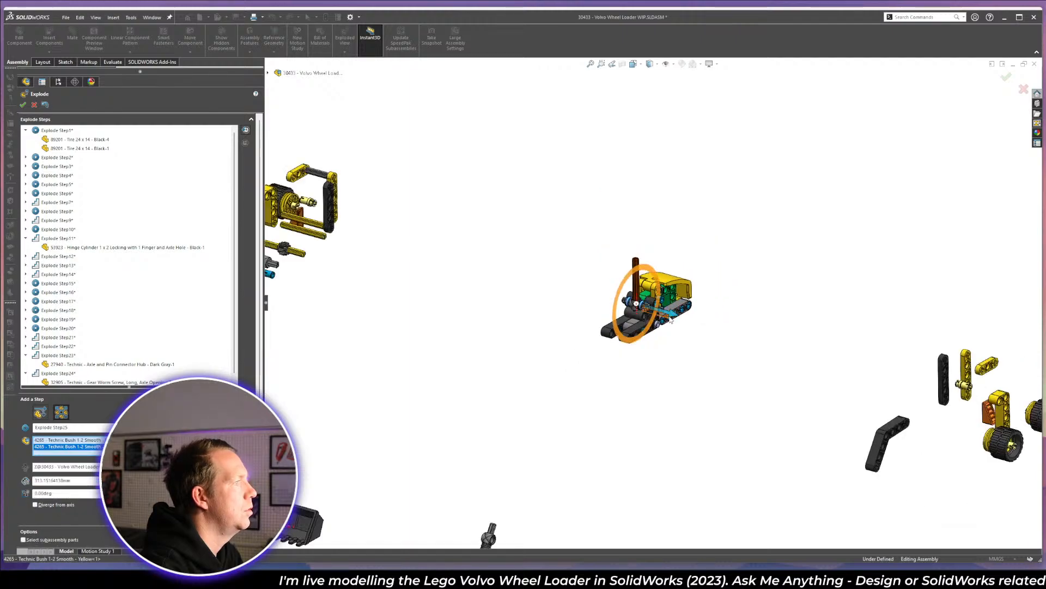
{"action": "left_click_drag", "start_coordinate": [671, 320], "coordinate": [980, 476]}
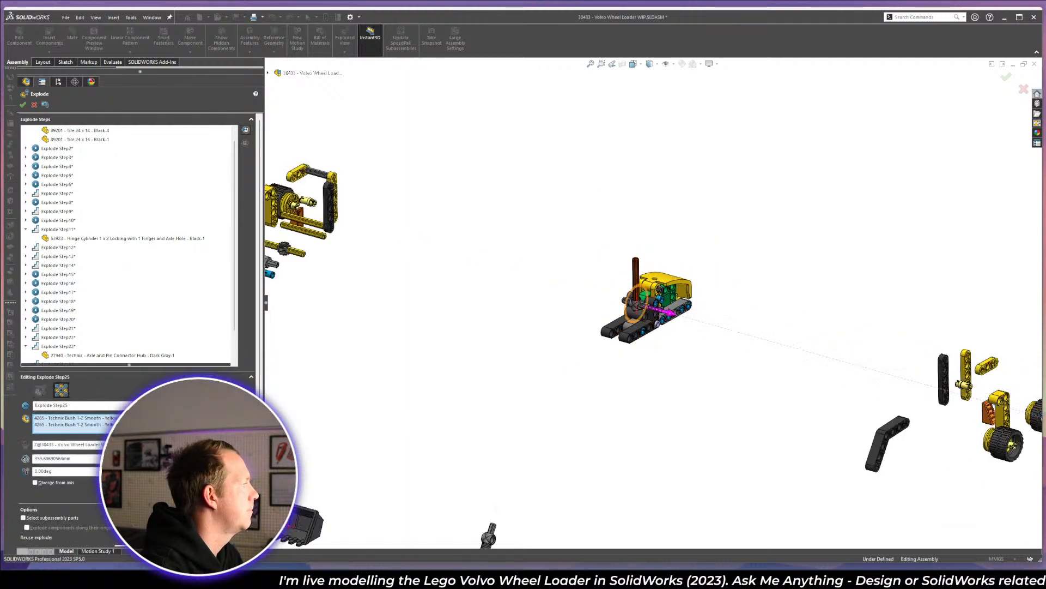
{"action": "scroll", "coordinate": [735, 283], "scroll_direction": "down", "scroll_amount": 3}
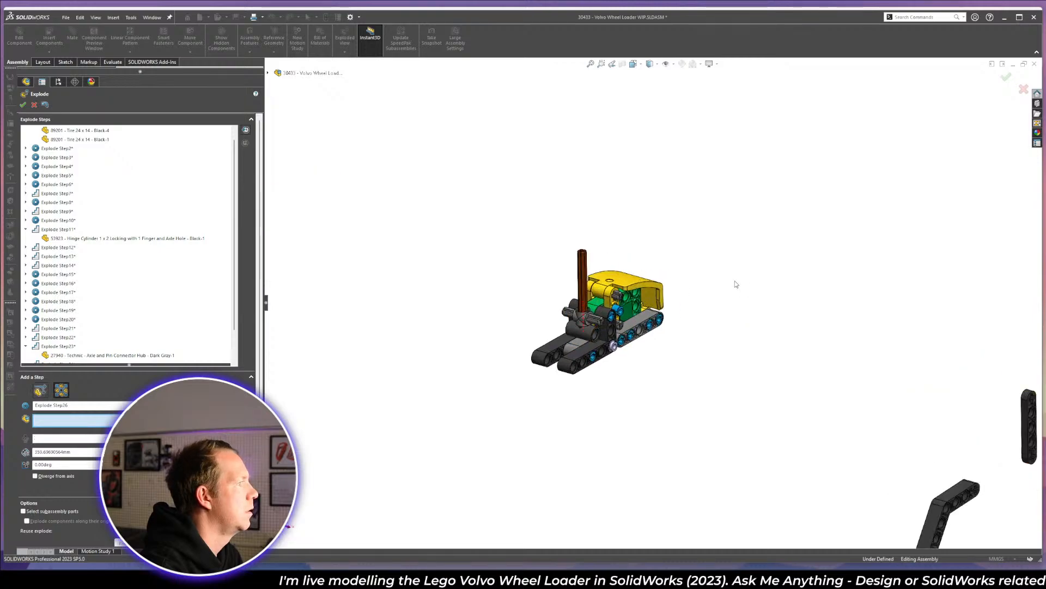
- Add a regular explode step that moves the lower axle and pin connector hub straight up about 312 mm, beneath the exploded worm gear
{"action": "left_click", "coordinate": [40, 389]}
{"action": "scroll", "coordinate": [611, 323], "scroll_direction": "down", "scroll_amount": 5}
{"action": "left_click", "coordinate": [545, 284]}
{"action": "left_click", "coordinate": [575, 349]}
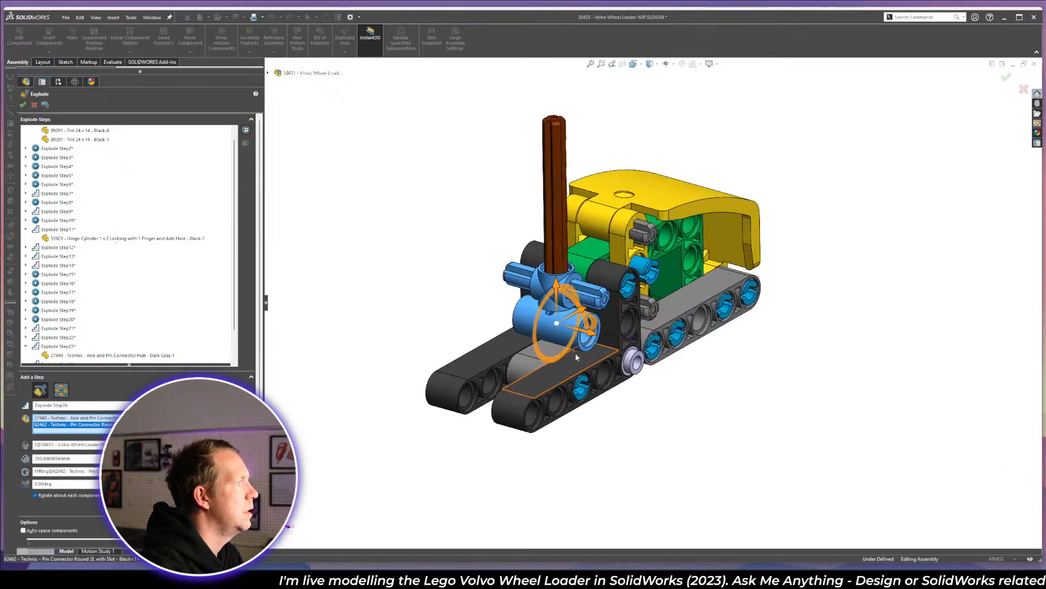
{"action": "scroll", "coordinate": [575, 357], "scroll_direction": "up", "scroll_amount": 5}
{"action": "scroll", "coordinate": [578, 338], "scroll_direction": "down", "scroll_amount": 5}
{"action": "scroll", "coordinate": [588, 322], "scroll_direction": "down", "scroll_amount": 4}
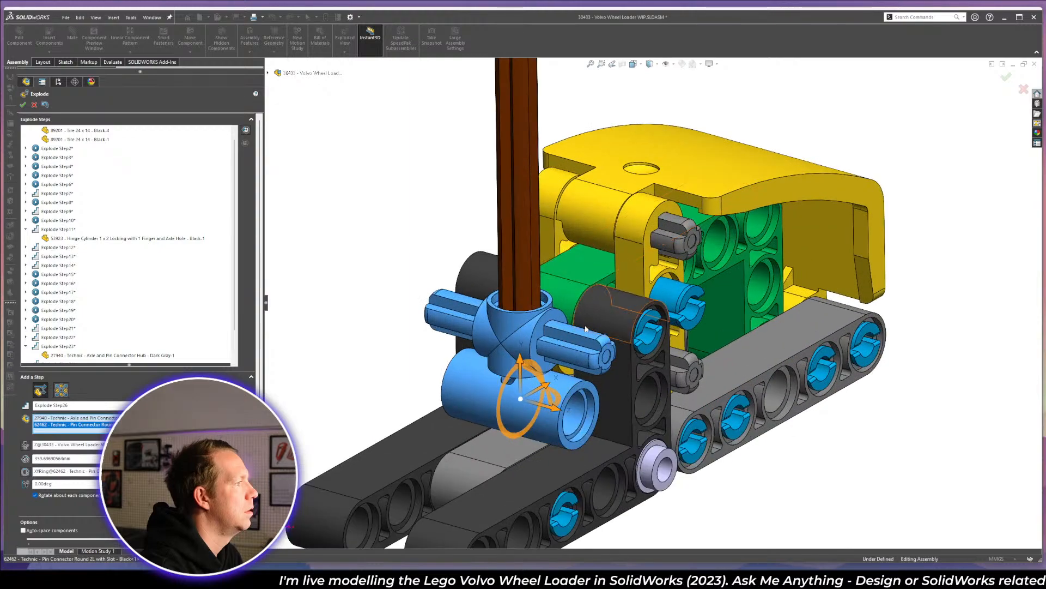
{"action": "left_click", "coordinate": [573, 420]}
{"action": "scroll", "coordinate": [648, 256], "scroll_direction": "up", "scroll_amount": 5}
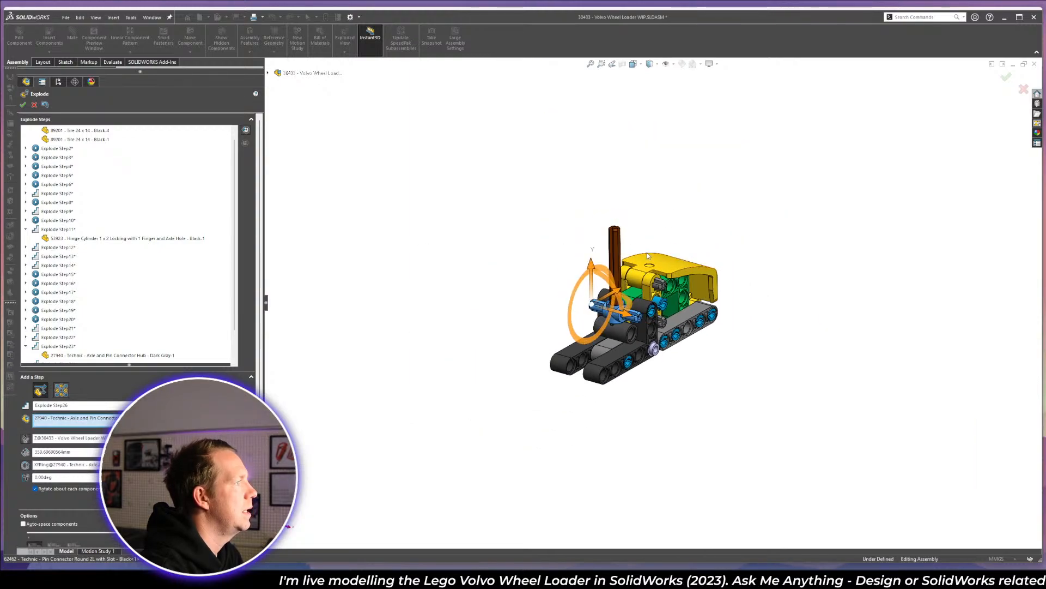
{"action": "scroll", "coordinate": [704, 158], "scroll_direction": "up", "scroll_amount": 7}
{"action": "scroll", "coordinate": [712, 138], "scroll_direction": "down", "scroll_amount": 2}
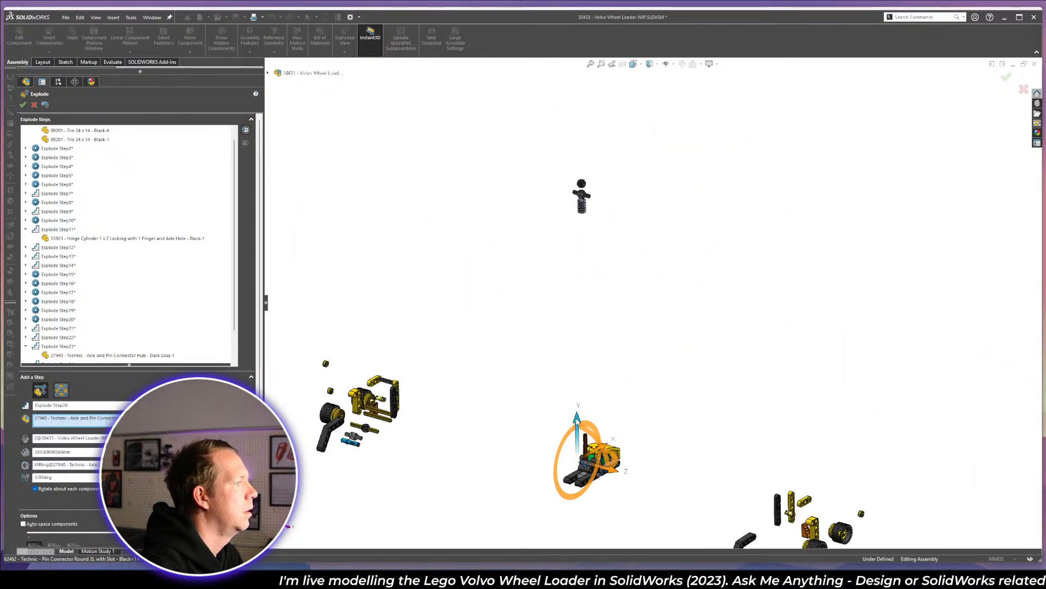
{"action": "left_click_drag", "start_coordinate": [576, 420], "coordinate": [604, 170]}
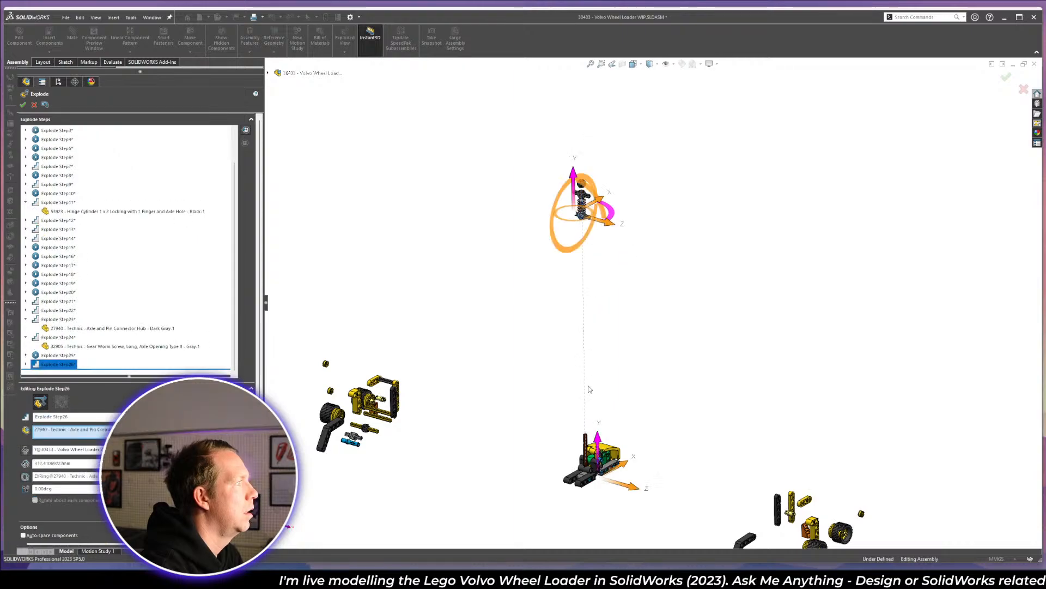
{"action": "scroll", "coordinate": [589, 389], "scroll_direction": "down", "scroll_amount": 6}
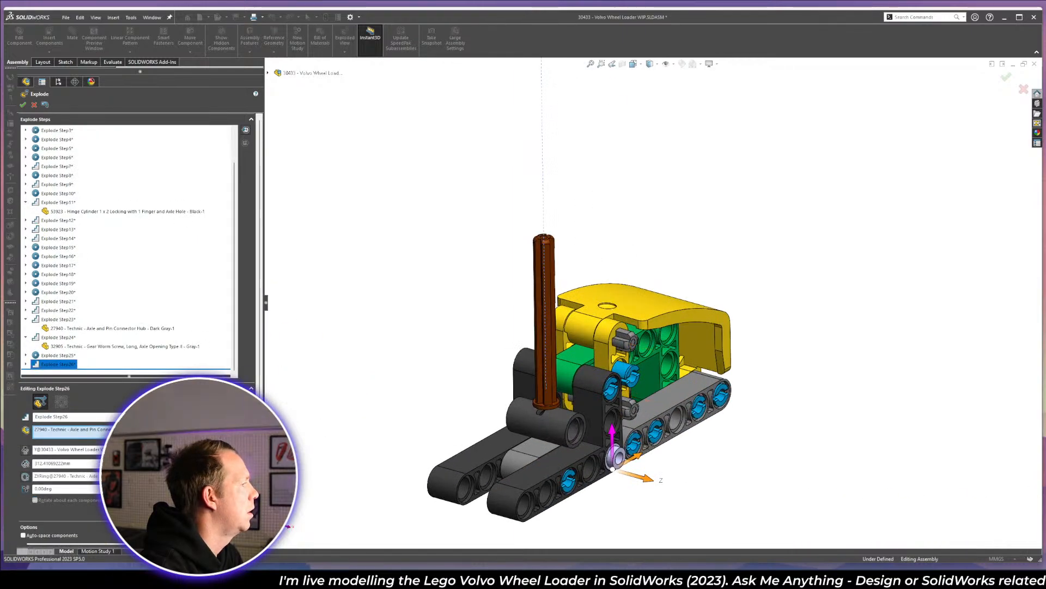
{"action": "left_click", "coordinate": [455, 335]}
- Add an explode step that moves the reddish brown 5L axle with stop straight up, beneath the exploded lower connector hub
{"action": "left_click", "coordinate": [543, 423]}
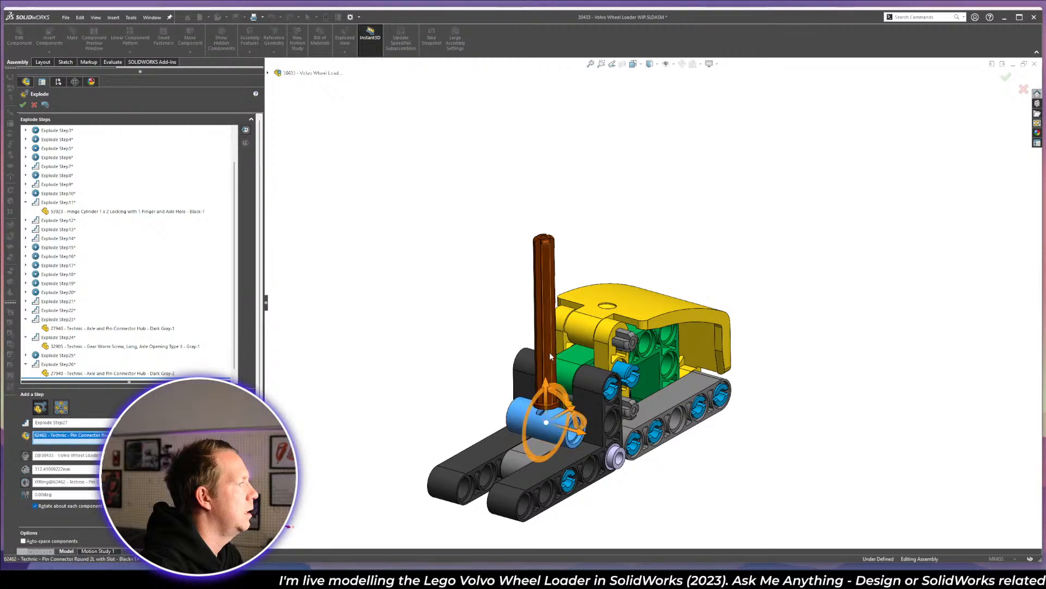
{"action": "left_click", "coordinate": [549, 352]}
{"action": "scroll", "coordinate": [657, 297], "scroll_direction": "up", "scroll_amount": 6}
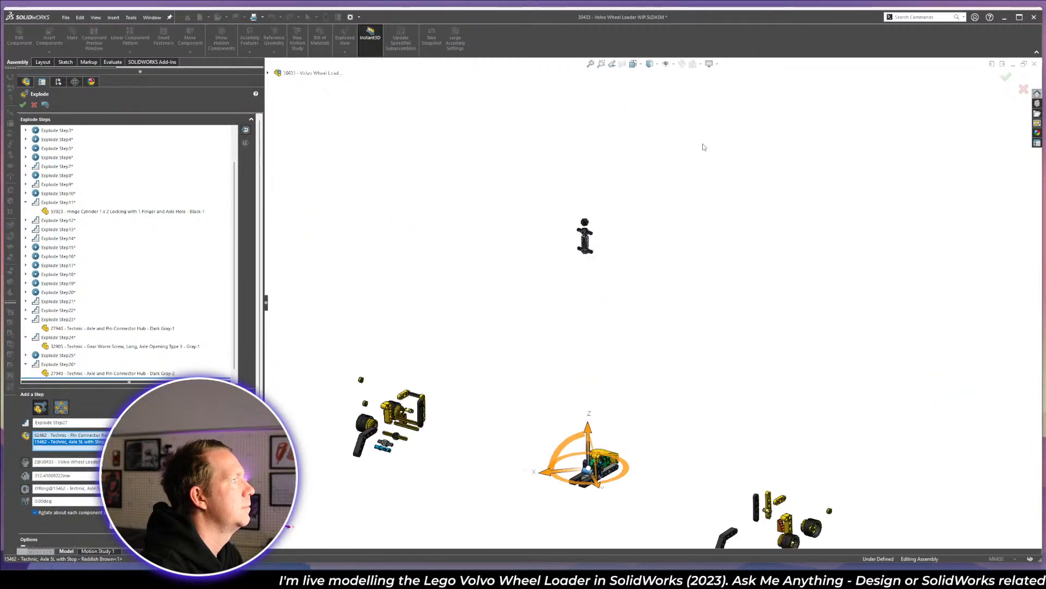
{"action": "scroll", "coordinate": [611, 439], "scroll_direction": "down", "scroll_amount": 5}
{"action": "scroll", "coordinate": [536, 486], "scroll_direction": "down", "scroll_amount": 5}
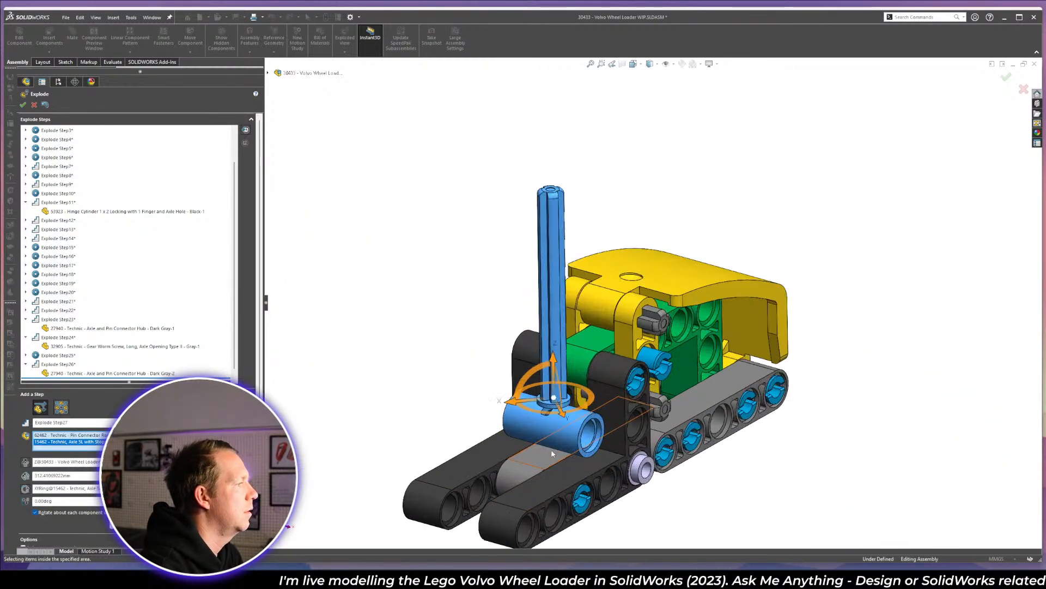
{"action": "left_click", "coordinate": [578, 427]}
{"action": "scroll", "coordinate": [648, 290], "scroll_direction": "up", "scroll_amount": 14}
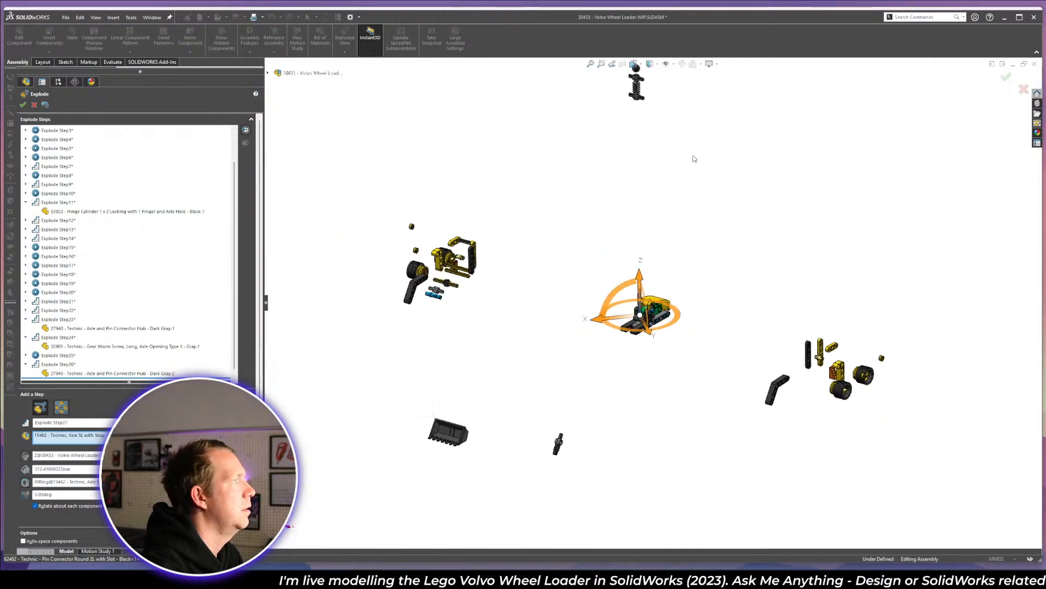
{"action": "scroll", "coordinate": [694, 158], "scroll_direction": "down", "scroll_amount": 4}
{"action": "left_click_drag", "start_coordinate": [601, 415], "coordinate": [597, 180]}
{"action": "scroll", "coordinate": [627, 467], "scroll_direction": "down", "scroll_amount": 5}
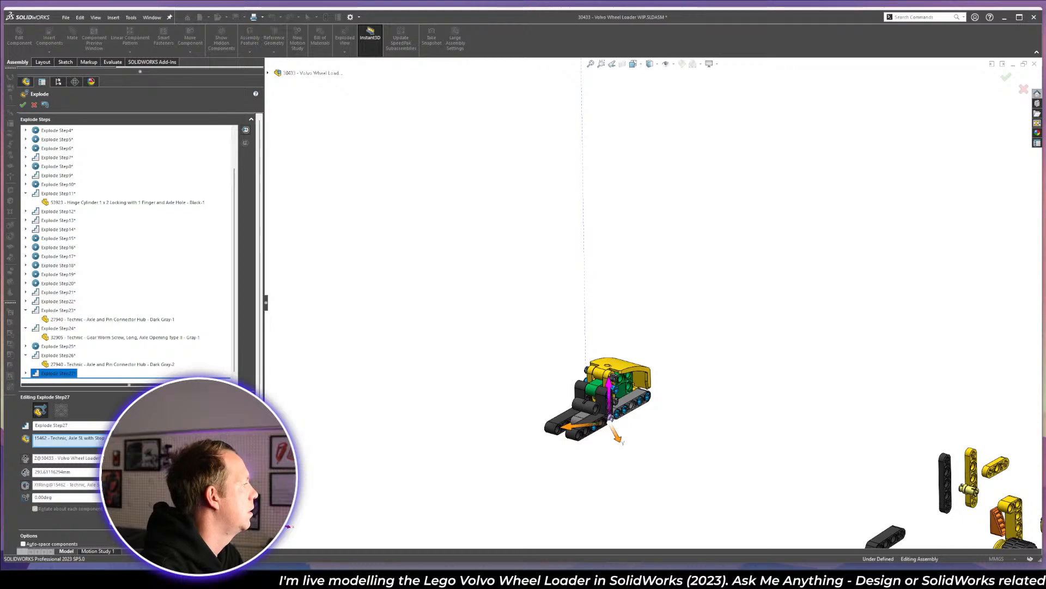
{"action": "key", "text": "Escape"}
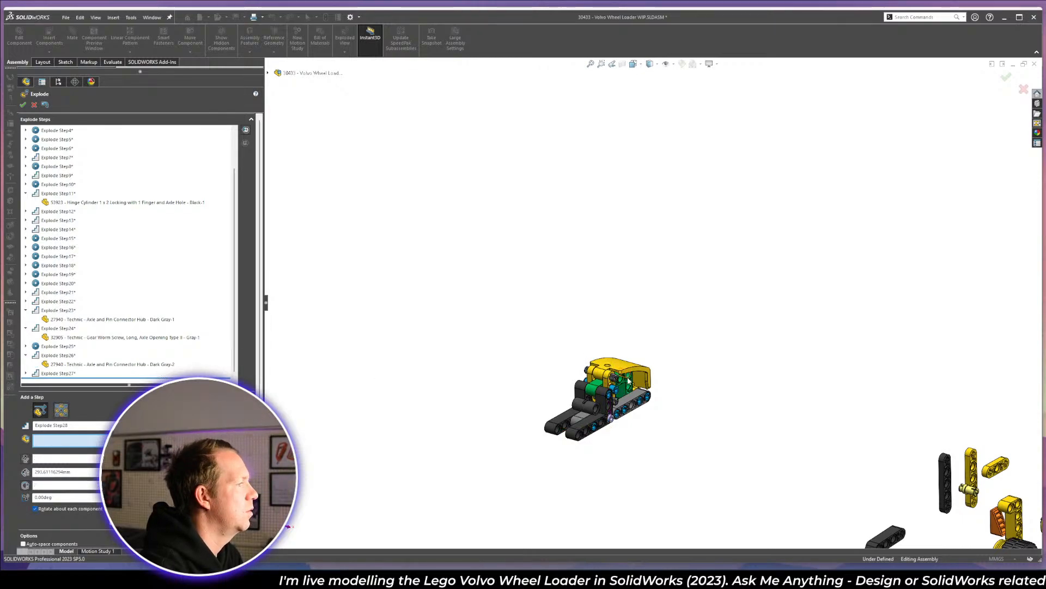
- Roll the explode sequence back to just after Explode Step18
{"action": "scroll", "coordinate": [628, 381], "scroll_direction": "down", "scroll_amount": 4}
{"action": "scroll", "coordinate": [669, 441], "scroll_direction": "up", "scroll_amount": 5}
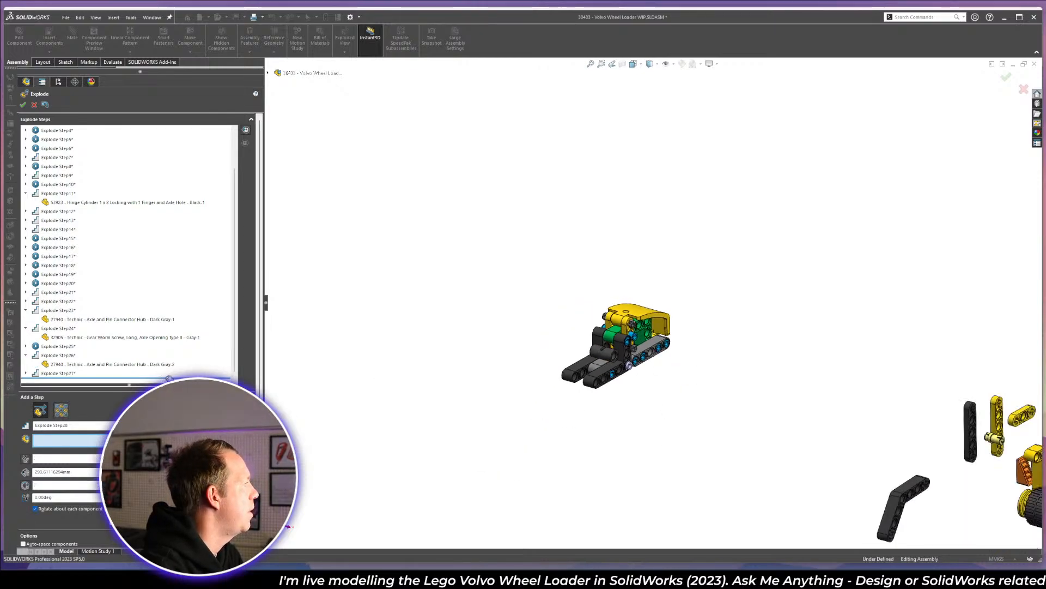
{"action": "left_click_drag", "start_coordinate": [169, 378], "coordinate": [161, 278]}
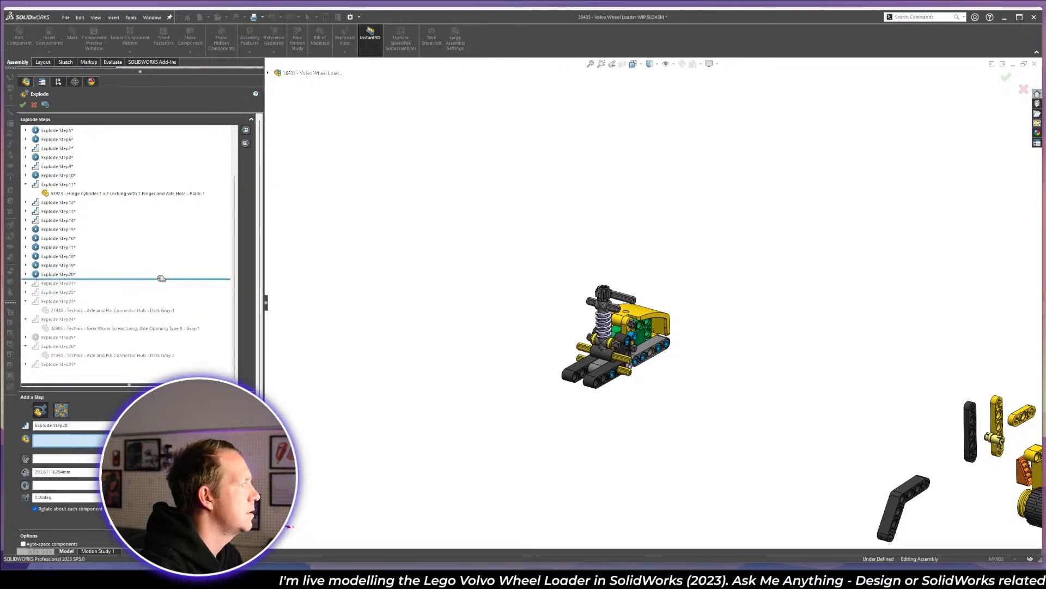
{"action": "scroll", "coordinate": [673, 323], "scroll_direction": "down", "scroll_amount": 4}
{"action": "scroll", "coordinate": [499, 387], "scroll_direction": "down", "scroll_amount": 4}
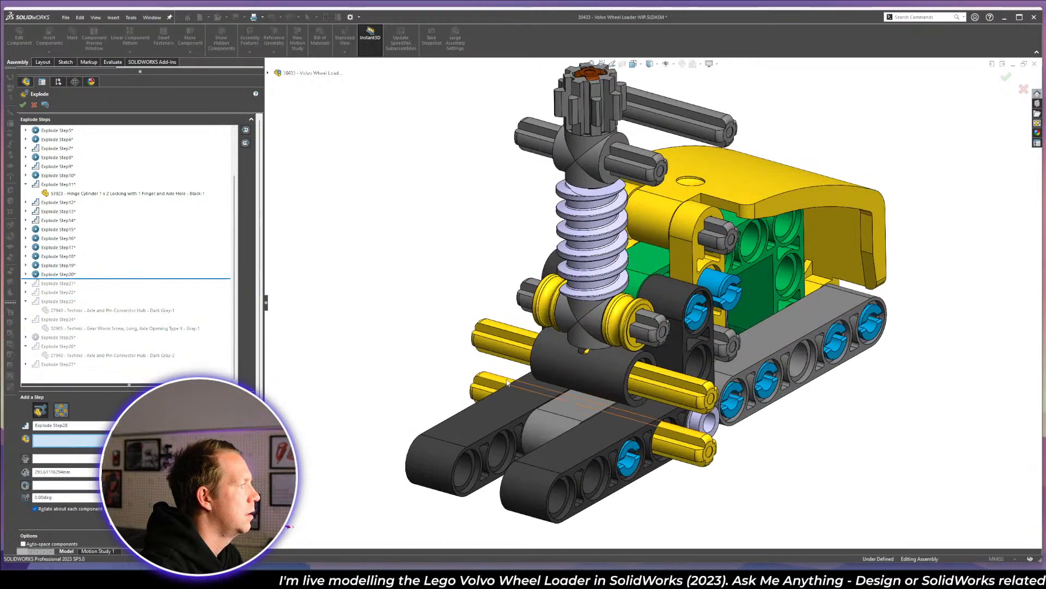
{"action": "scroll", "coordinate": [630, 347], "scroll_direction": "up", "scroll_amount": 5}
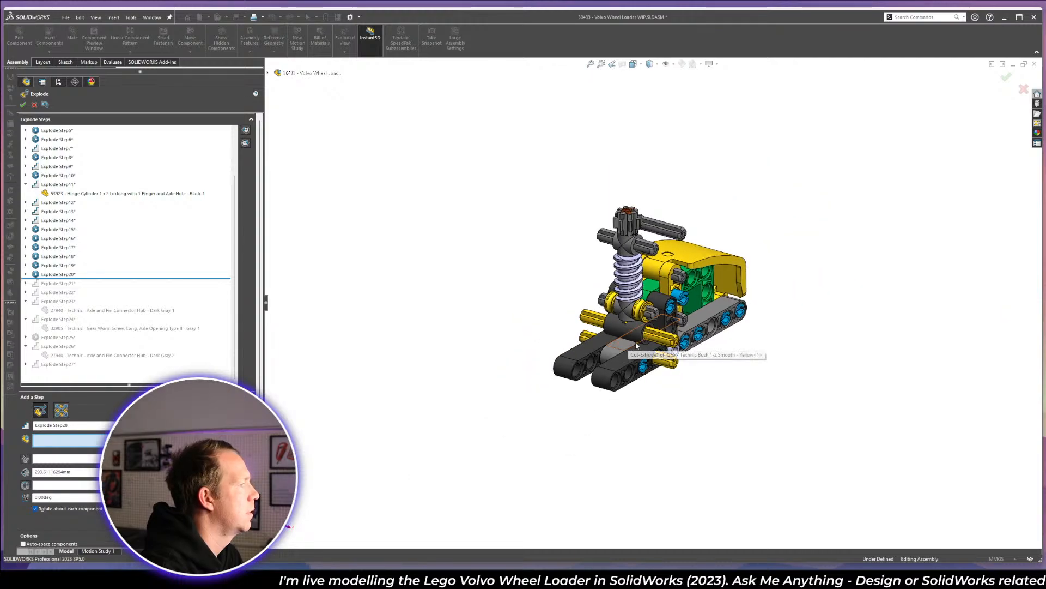
{"action": "scroll", "coordinate": [626, 355], "scroll_direction": "down", "scroll_amount": 3}
{"action": "mouse_move", "coordinate": [87, 278]}
{"action": "left_mouse_down"}
{"action": "mouse_move", "coordinate": [83, 225]}
{"action": "mouse_move", "coordinate": [90, 260]}
{"action": "left_mouse_up"}
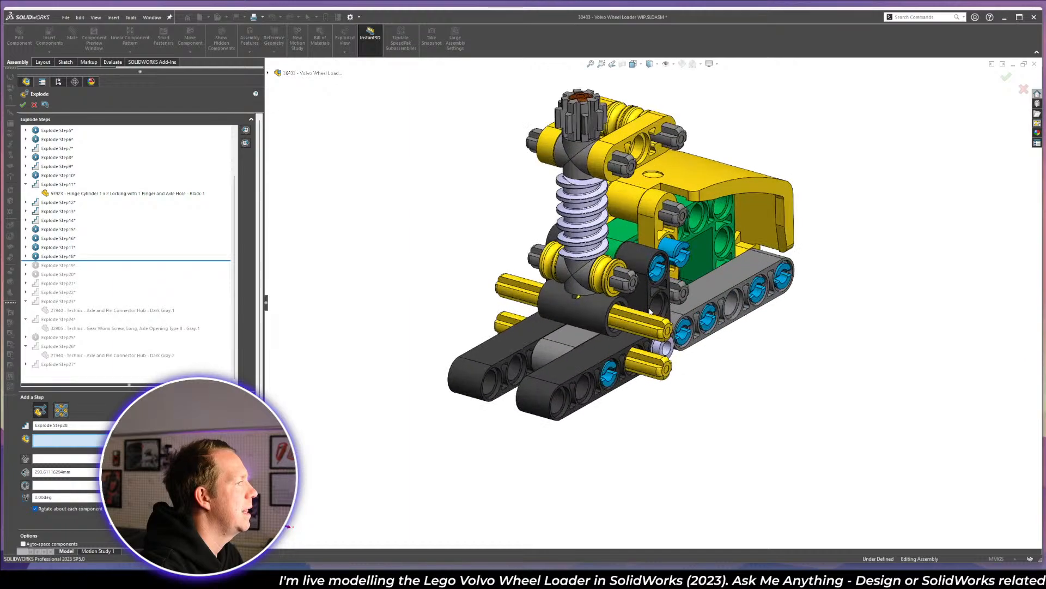
- Insert an explode step moving the black round 2L pin connector about 284 mm along the Z axis, and roll the sequence forward to its end
{"action": "left_click", "coordinate": [618, 316]}
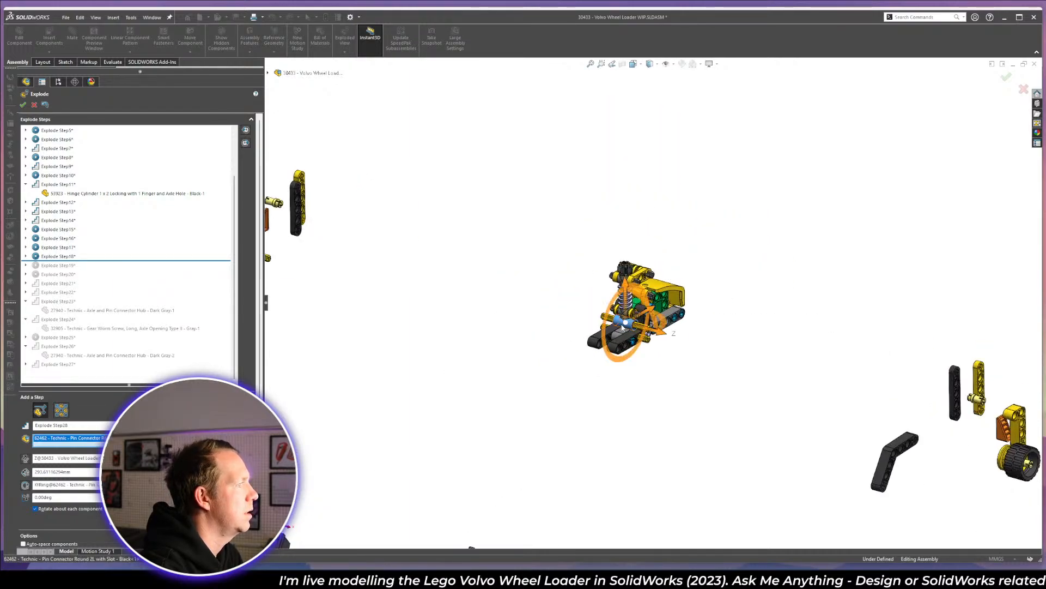
{"action": "scroll", "coordinate": [653, 303], "scroll_direction": "up", "scroll_amount": 2}
{"action": "left_click_drag", "start_coordinate": [668, 326], "coordinate": [420, 299]}
{"action": "scroll", "coordinate": [738, 351], "scroll_direction": "down", "scroll_amount": 4}
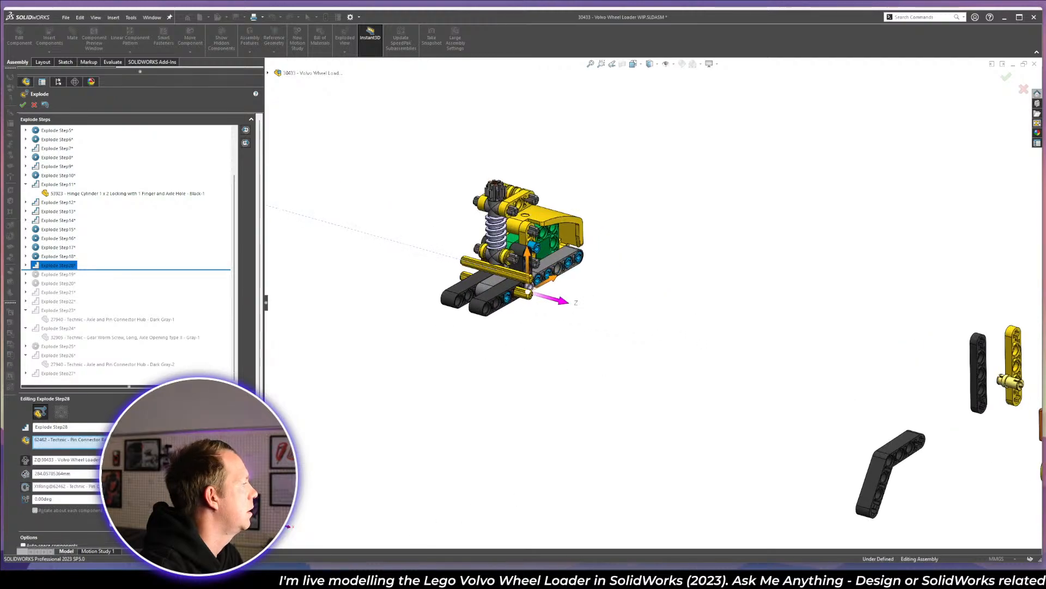
{"action": "left_click_drag", "start_coordinate": [104, 269], "coordinate": [114, 381]}
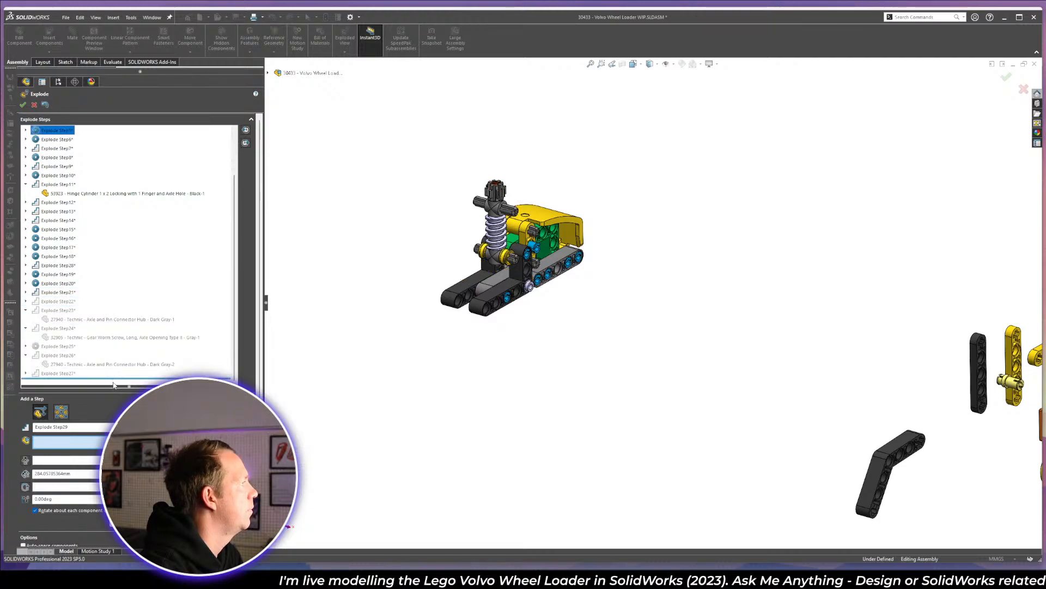
{"action": "scroll", "coordinate": [602, 211], "scroll_direction": "down", "scroll_amount": 5}
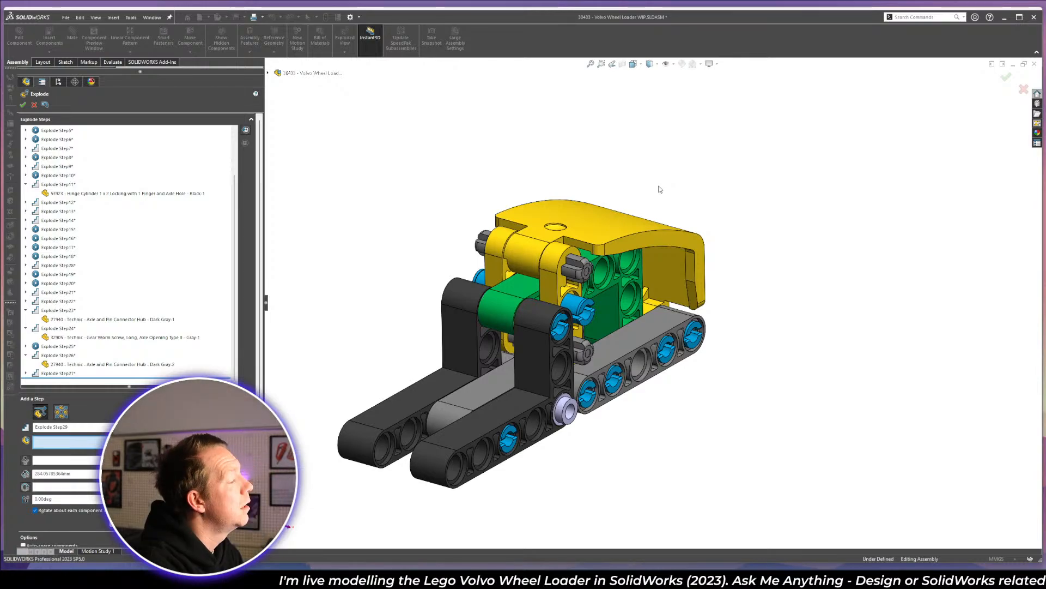
- Add a radial explode step that moves the two thin yellow 1 x 3 liftarms outward about 253 mm along the Z axis
{"action": "middle_click_drag", "start_coordinate": [626, 336], "coordinate": [553, 348]}
{"action": "key", "text": "ctrl+shift+z"}
{"action": "key", "text": "ctrl+shift+z"}
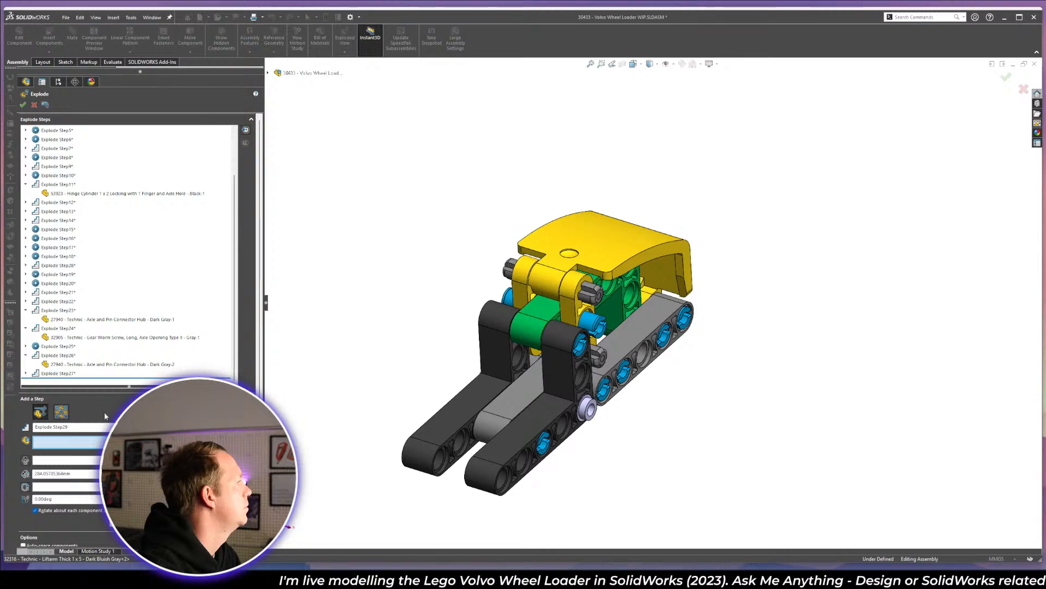
{"action": "left_click", "coordinate": [61, 412]}
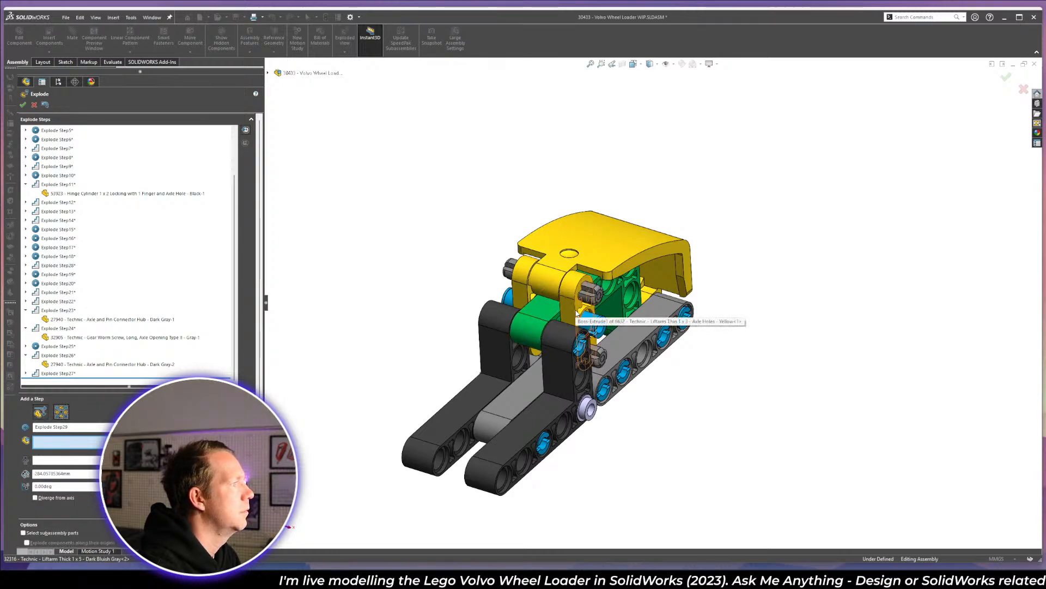
{"action": "left_click", "coordinate": [576, 313]}
{"action": "scroll", "coordinate": [589, 305], "scroll_direction": "up", "scroll_amount": 6}
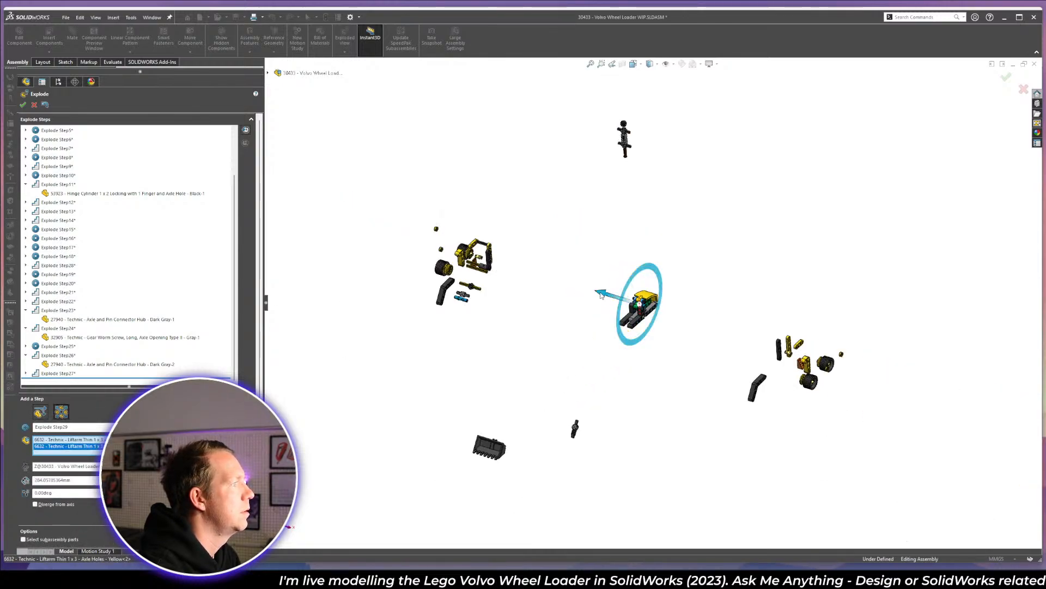
{"action": "left_click_drag", "start_coordinate": [601, 295], "coordinate": [465, 253]}
{"action": "scroll", "coordinate": [649, 308], "scroll_direction": "down", "scroll_amount": 8}
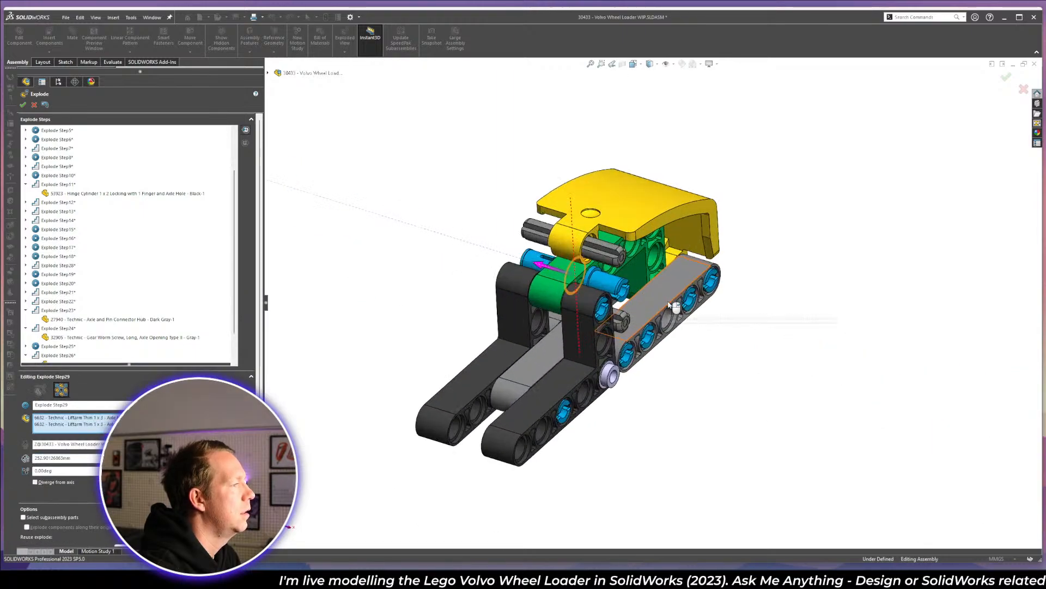
{"action": "middle_click_drag", "start_coordinate": [696, 328], "coordinate": [652, 305]}
{"action": "scroll", "coordinate": [651, 305], "scroll_direction": "up", "scroll_amount": 2}
{"action": "left_click", "coordinate": [123, 494]}
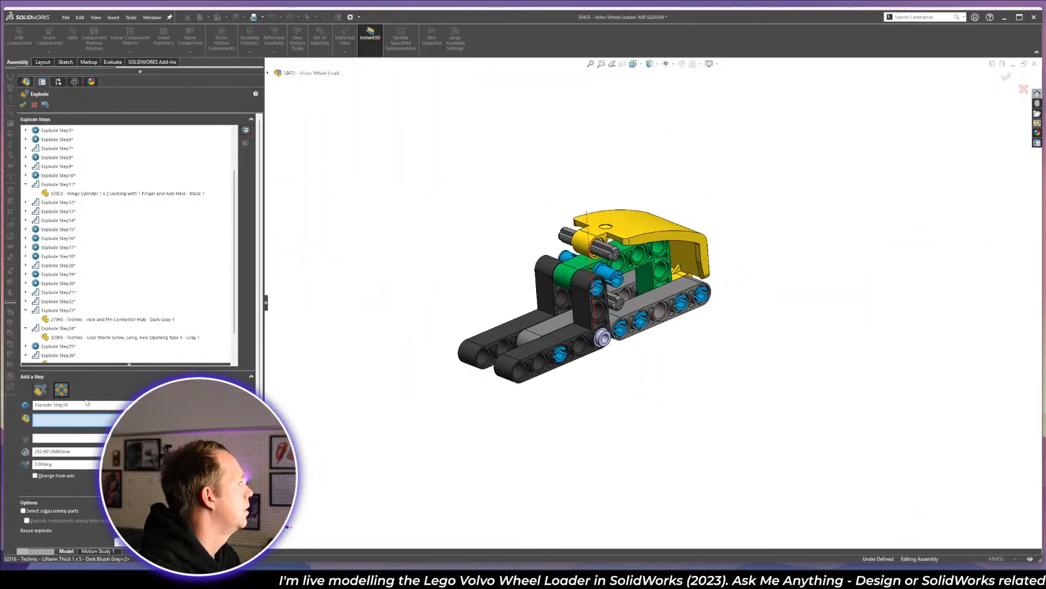
- Add a regular explode step that moves the grey 3L axle above the green liftarm outward along the Z axis
{"action": "left_click", "coordinate": [41, 392]}
{"action": "left_click", "coordinate": [610, 256]}
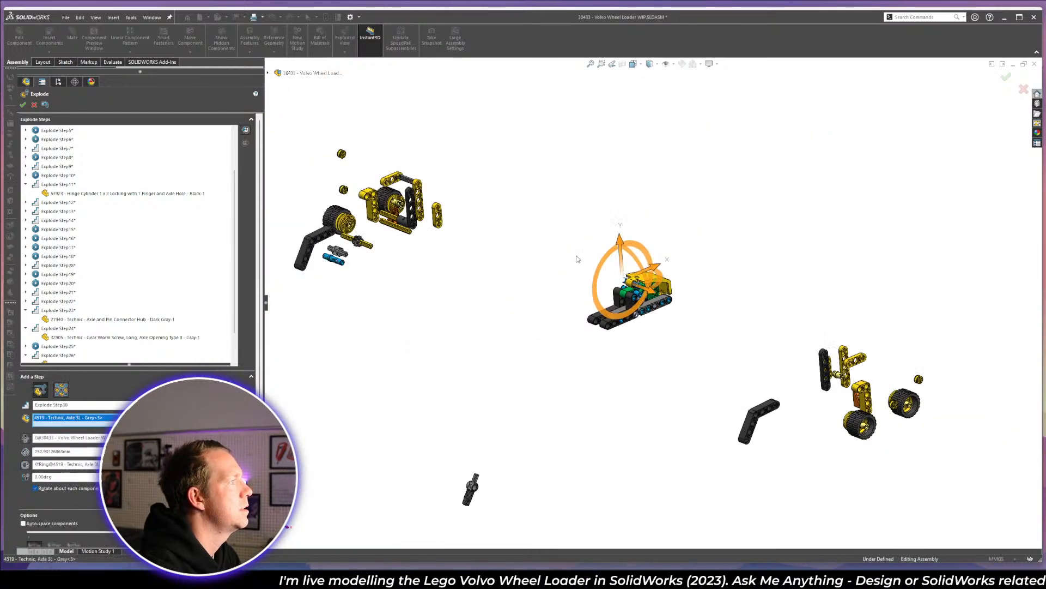
{"action": "left_click_drag", "start_coordinate": [663, 295], "coordinate": [422, 199]}
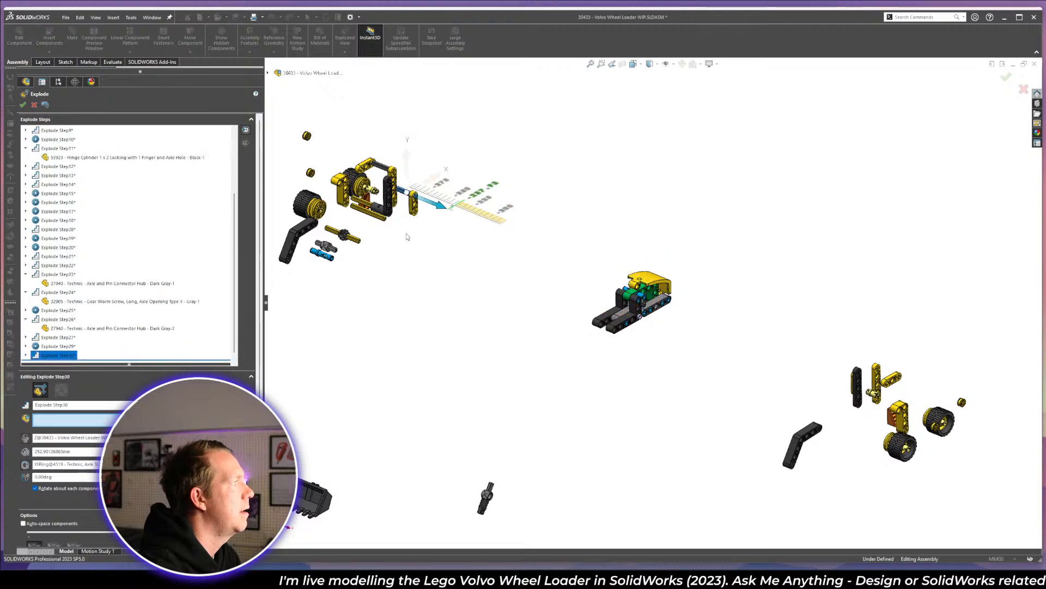
- Add an explode step that moves the yellow curved panel about 317 mm rearward, away from the chassis
{"action": "left_click", "coordinate": [661, 294]}
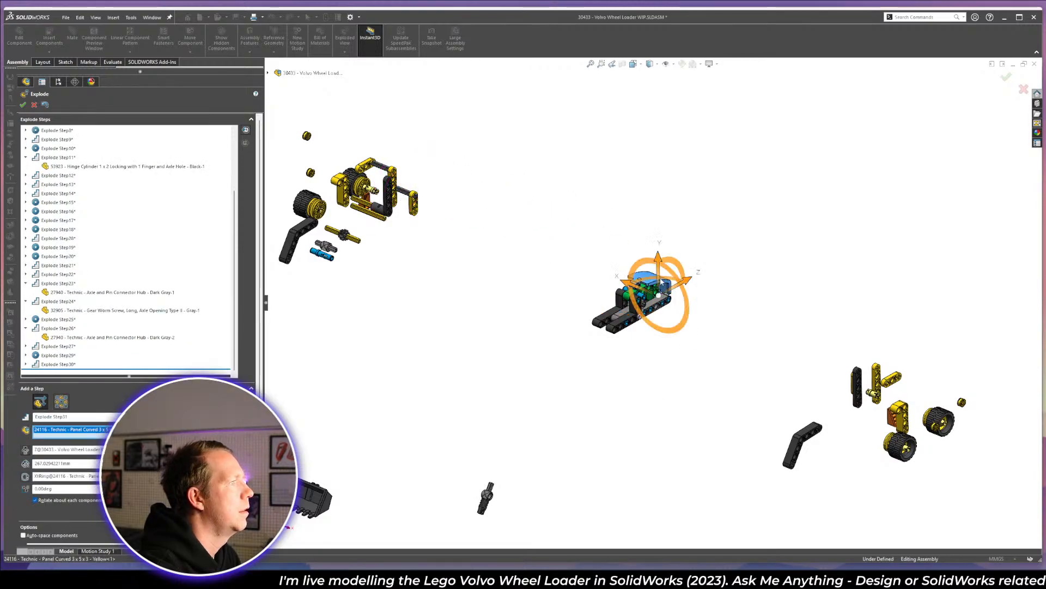
{"action": "left_click_drag", "start_coordinate": [633, 339], "coordinate": [867, 208]}
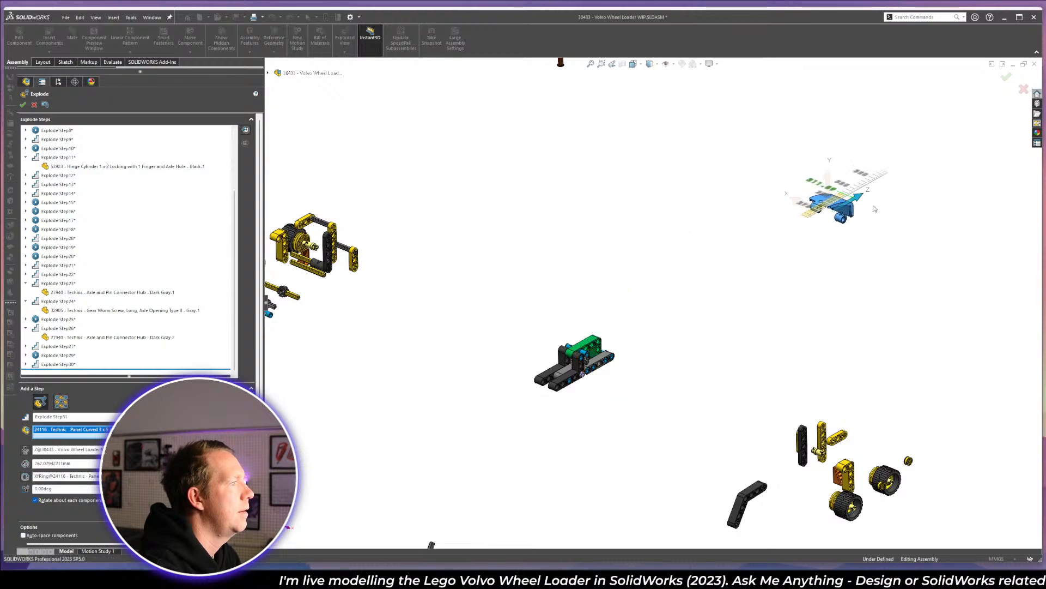
- Add an explode step that moves the seven blue 3L friction-ridge pins about 283 mm sideways, toward the exploded parts around the orange slope
{"action": "scroll", "coordinate": [577, 392], "scroll_direction": "down", "scroll_amount": 5}
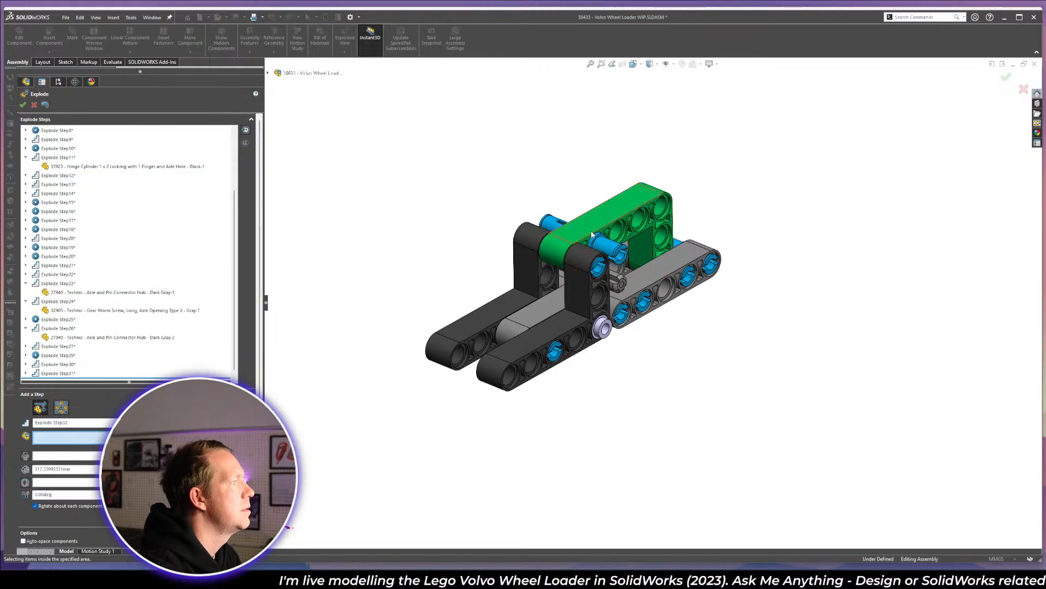
{"action": "left_click", "coordinate": [613, 252]}
{"action": "scroll", "coordinate": [600, 295], "scroll_direction": "down", "scroll_amount": 5}
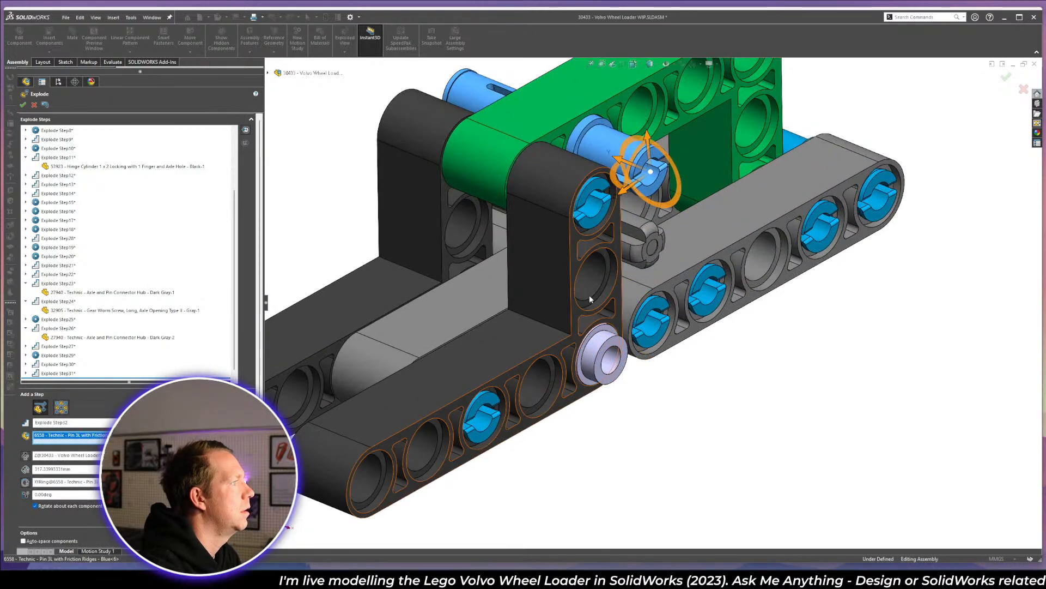
{"action": "left_click", "coordinate": [595, 221]}
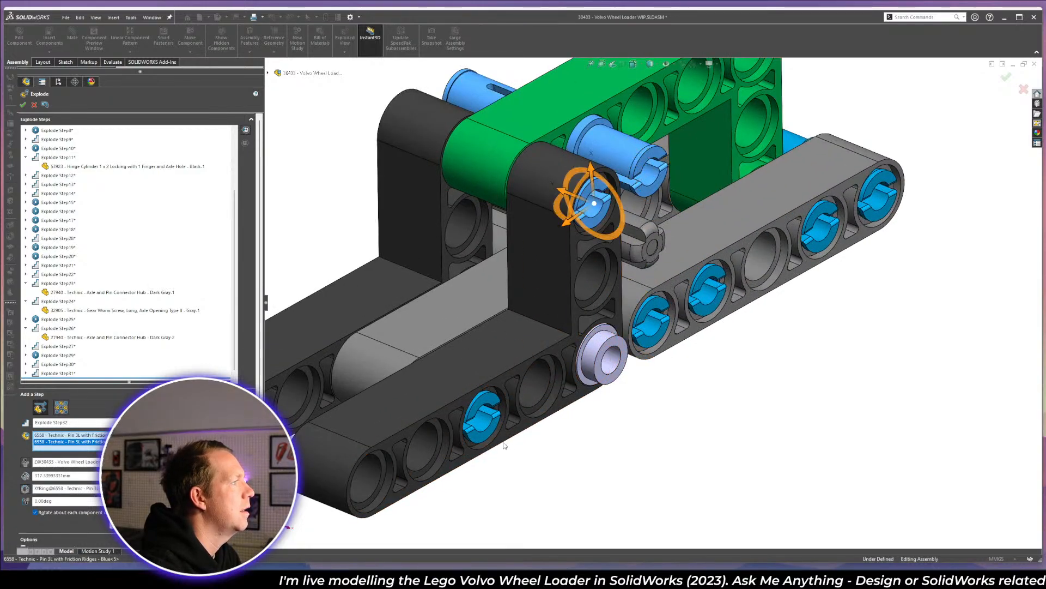
{"action": "left_click", "coordinate": [651, 323]}
{"action": "left_click", "coordinate": [708, 291]}
{"action": "left_click", "coordinate": [822, 229]}
{"action": "left_click", "coordinate": [875, 210]}
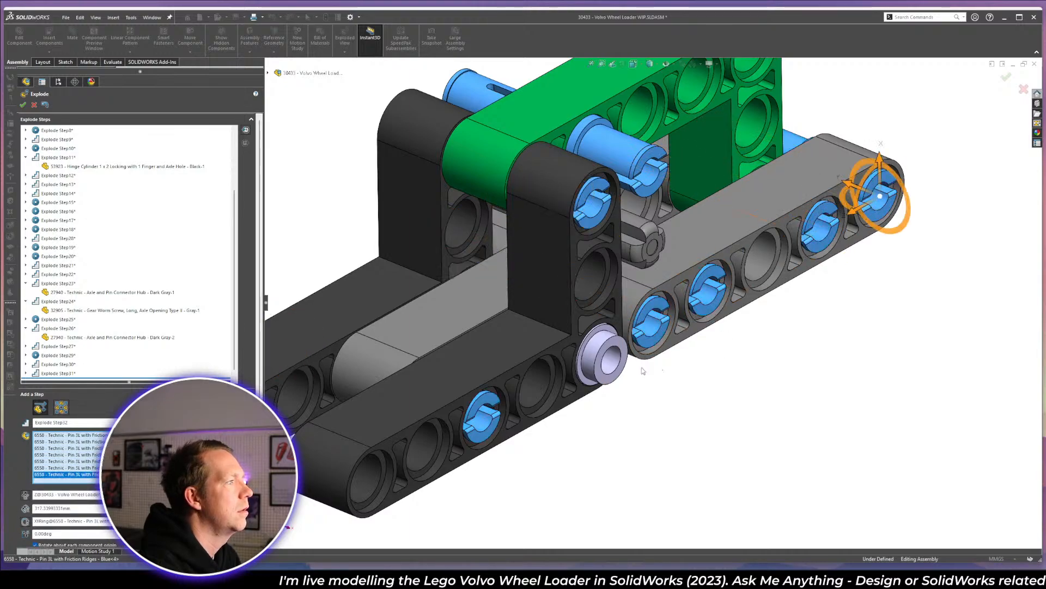
{"action": "scroll", "coordinate": [732, 341], "scroll_direction": "up", "scroll_amount": 5}
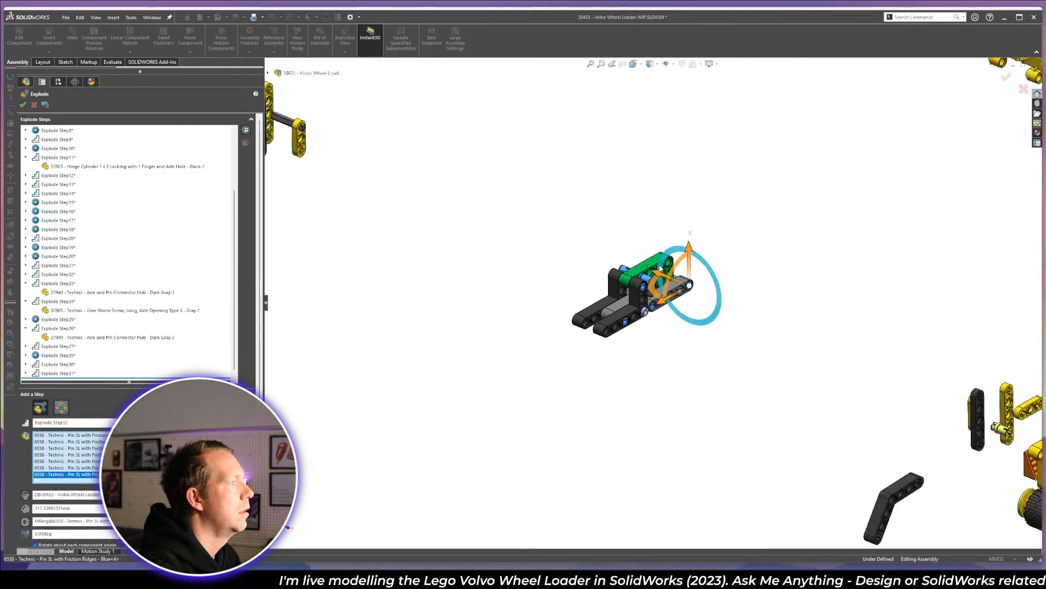
{"action": "scroll", "coordinate": [732, 342], "scroll_direction": "up", "scroll_amount": 2}
{"action": "scroll", "coordinate": [747, 351], "scroll_direction": "down", "scroll_amount": 1}
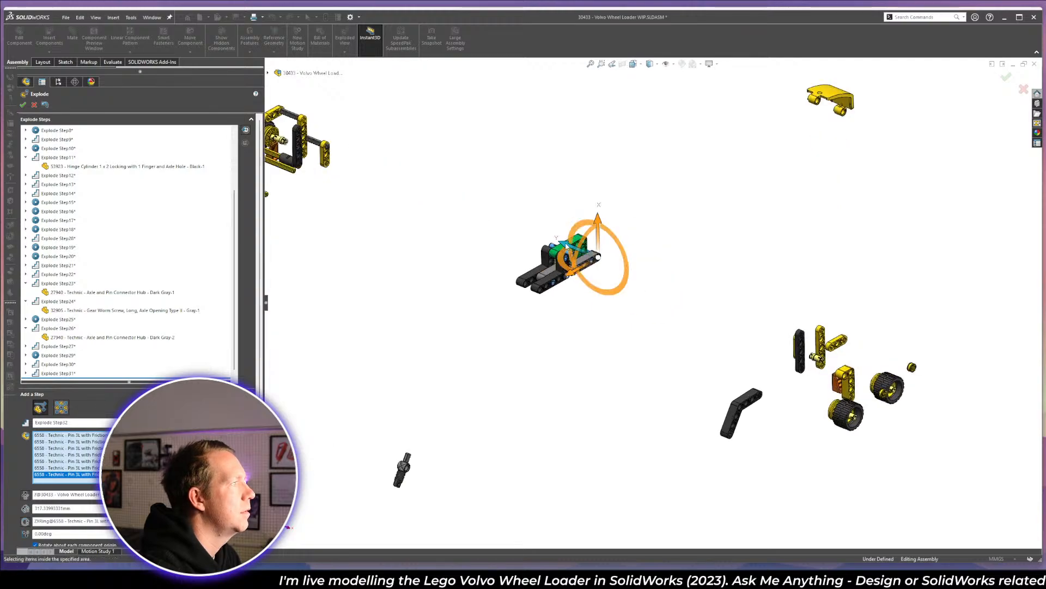
{"action": "left_click_drag", "start_coordinate": [579, 250], "coordinate": [790, 443]}
{"action": "scroll", "coordinate": [540, 239], "scroll_direction": "down", "scroll_amount": 6}
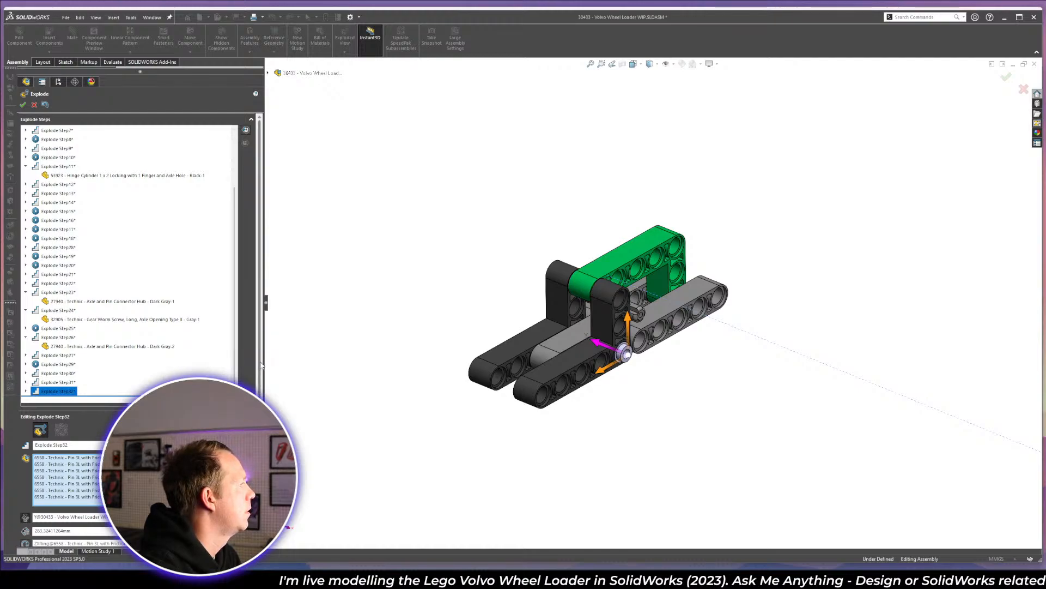
{"action": "left_click", "coordinate": [141, 426]}
{"action": "scroll", "coordinate": [641, 297], "scroll_direction": "down", "scroll_amount": 1}
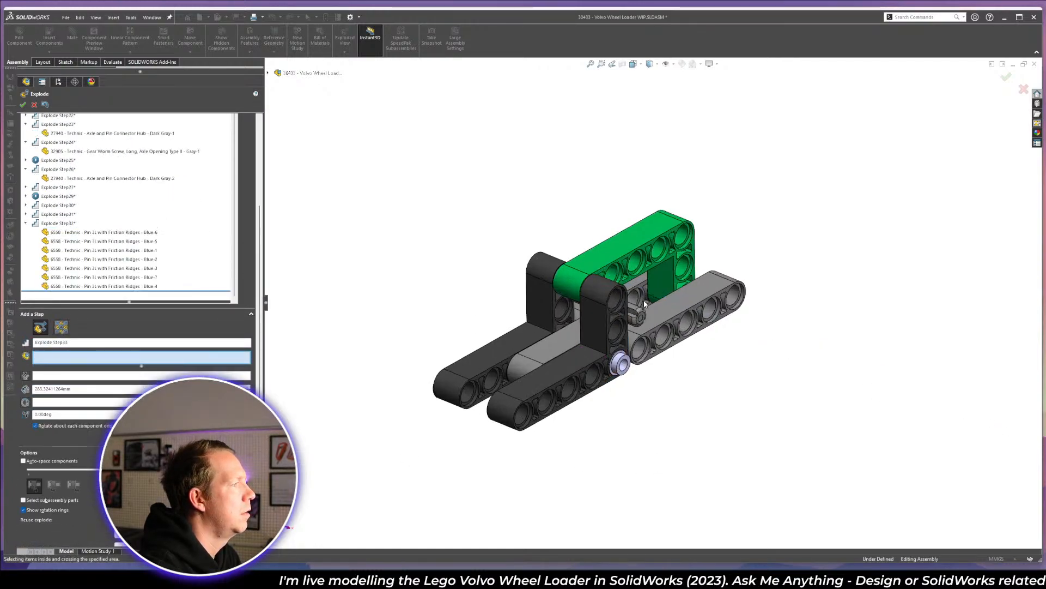
- Add a radial explode step that moves the light grey pins beside the black L-shaped liftarms outward about 250 mm along the Z axis
{"action": "left_click", "coordinate": [61, 327]}
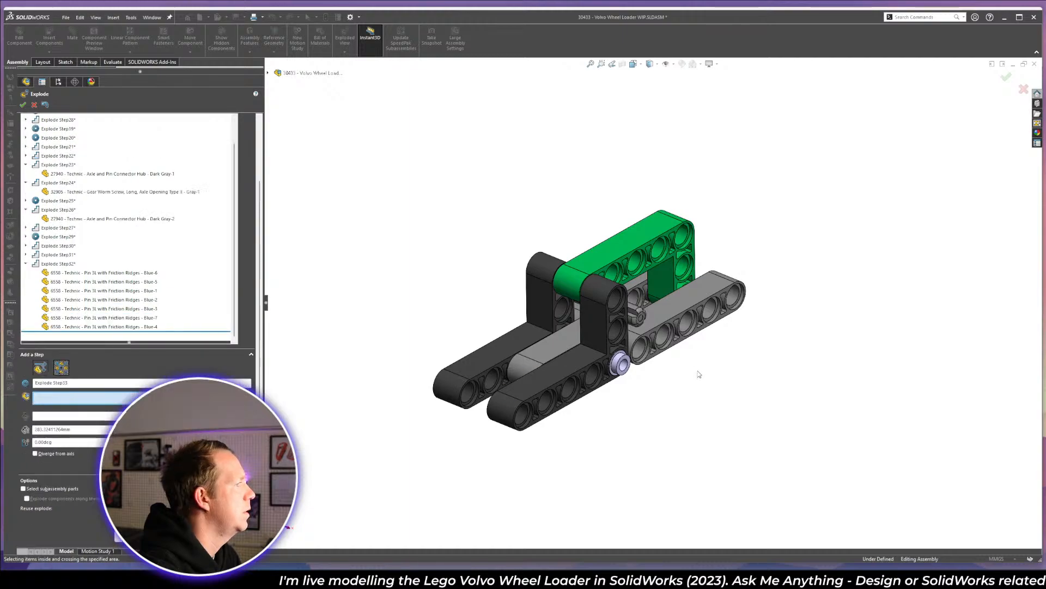
{"action": "left_click", "coordinate": [620, 363]}
{"action": "middle_click_drag", "start_coordinate": [545, 345], "coordinate": [620, 360]}
{"action": "left_click", "coordinate": [466, 331]}
{"action": "scroll", "coordinate": [654, 327], "scroll_direction": "up", "scroll_amount": 8}
{"action": "left_click_drag", "start_coordinate": [657, 285], "coordinate": [418, 289]}
{"action": "scroll", "coordinate": [851, 236], "scroll_direction": "down", "scroll_amount": 5}
{"action": "left_click", "coordinate": [136, 466]}
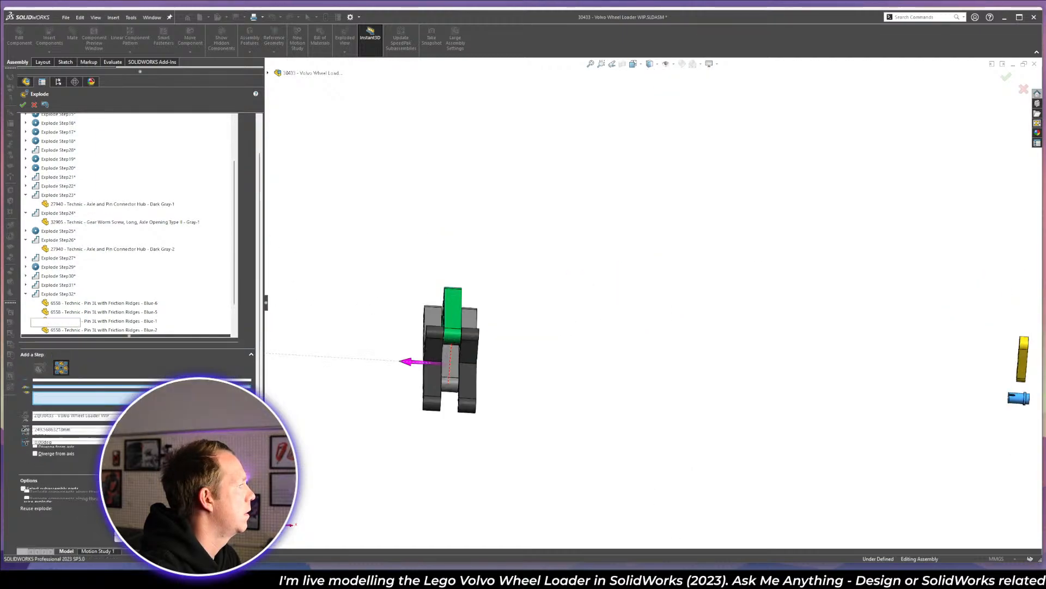
{"action": "middle_click_drag", "start_coordinate": [537, 264], "coordinate": [454, 331]}
{"action": "scroll", "coordinate": [454, 331], "scroll_direction": "down", "scroll_amount": 4}
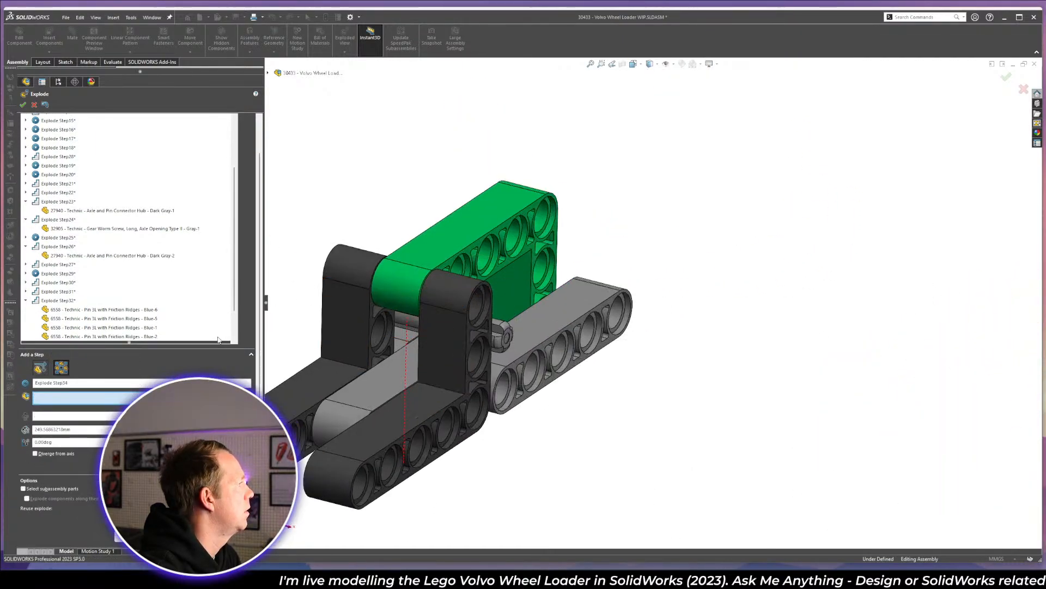
- Add a regular explode step that moves the remaining grey 3L axle about 273 mm outward along the Z axis
{"action": "left_click", "coordinate": [40, 368]}
{"action": "left_click", "coordinate": [499, 341]}
{"action": "key", "text": "f"}
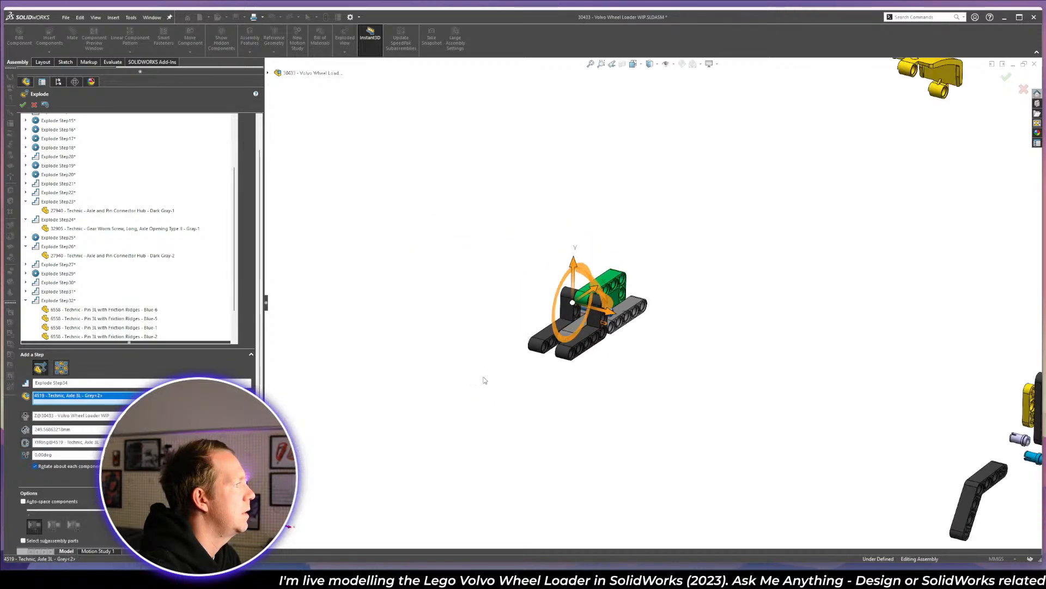
{"action": "left_click_drag", "start_coordinate": [592, 304], "coordinate": [442, 264]}
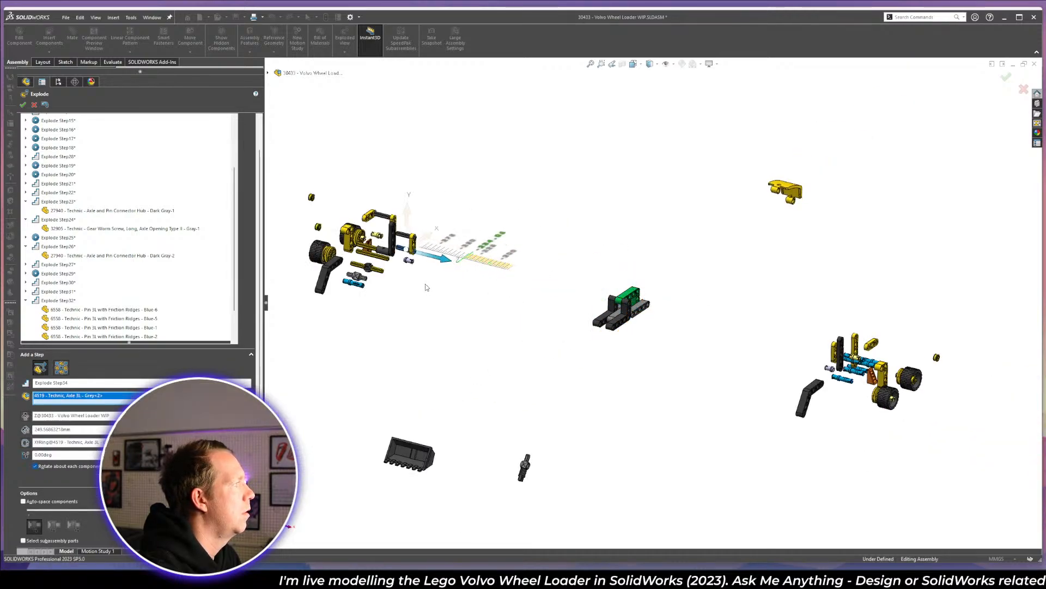
- Add a radial explode step that moves the two black L-shaped 3 x 5 liftarms outward about 230 mm along the Z axis
{"action": "scroll", "coordinate": [664, 326], "scroll_direction": "down", "scroll_amount": 5}
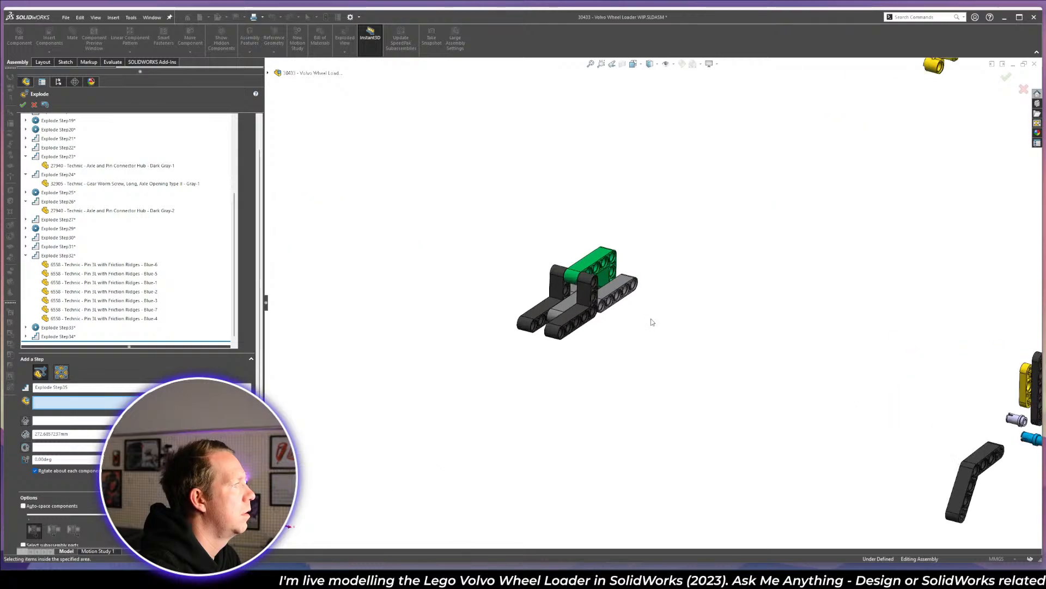
{"action": "left_click", "coordinate": [575, 313]}
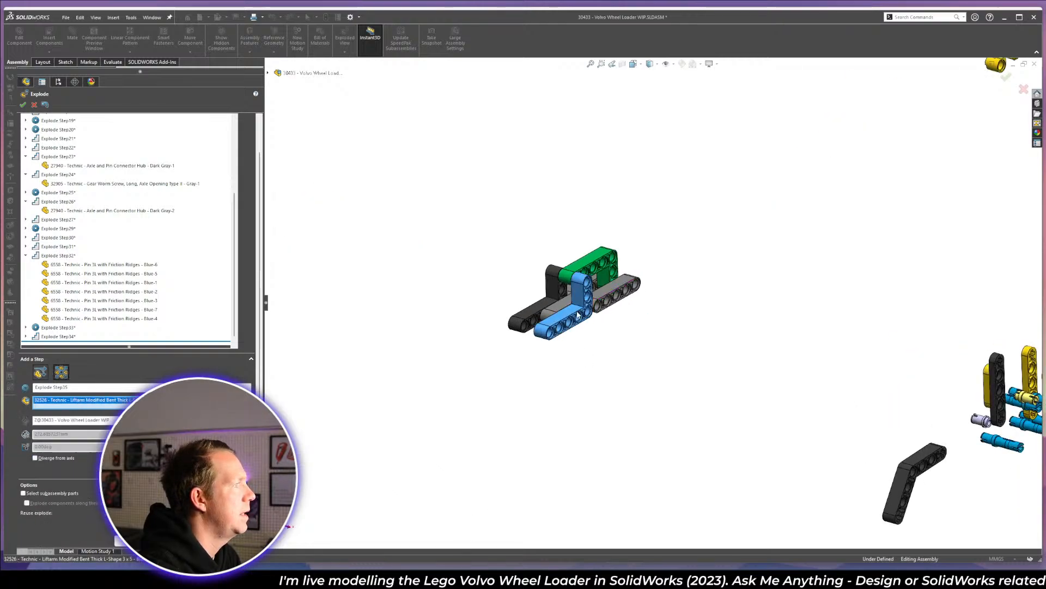
{"action": "left_click", "coordinate": [528, 314]}
{"action": "scroll", "coordinate": [553, 327], "scroll_direction": "up", "scroll_amount": 3}
{"action": "left_click_drag", "start_coordinate": [560, 294], "coordinate": [353, 239]}
{"action": "left_click", "coordinate": [451, 374]}
- Add a radial explode step that moves the two outer dark bluish gray 1 x 5 thick liftarms outward about 257 mm along the Z axis
{"action": "scroll", "coordinate": [587, 305], "scroll_direction": "down", "scroll_amount": 4}
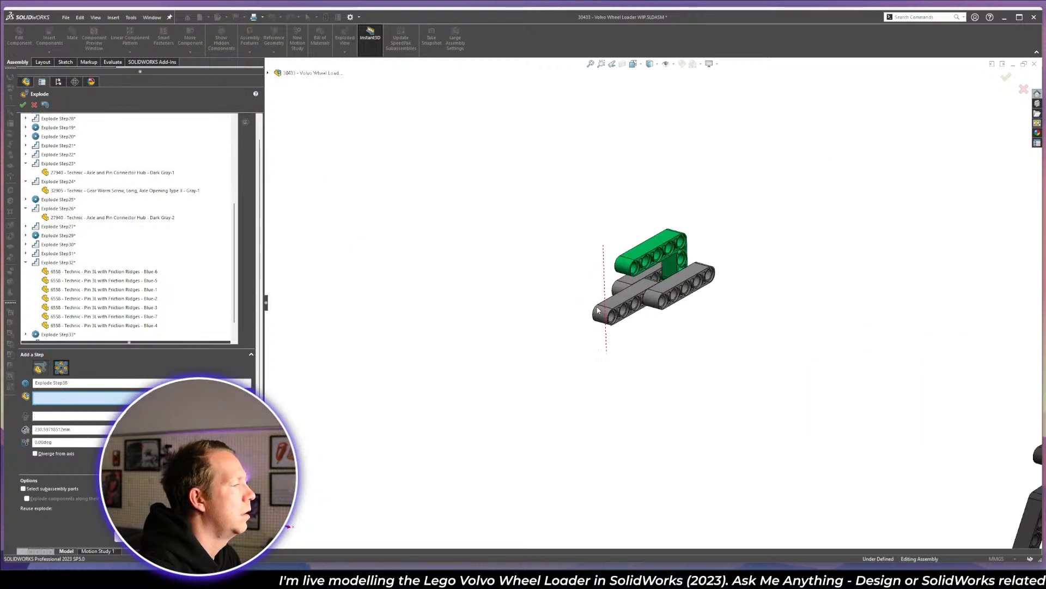
{"action": "left_click", "coordinate": [667, 294]}
{"action": "left_click", "coordinate": [667, 295]}
{"action": "scroll", "coordinate": [679, 334], "scroll_direction": "up", "scroll_amount": 3}
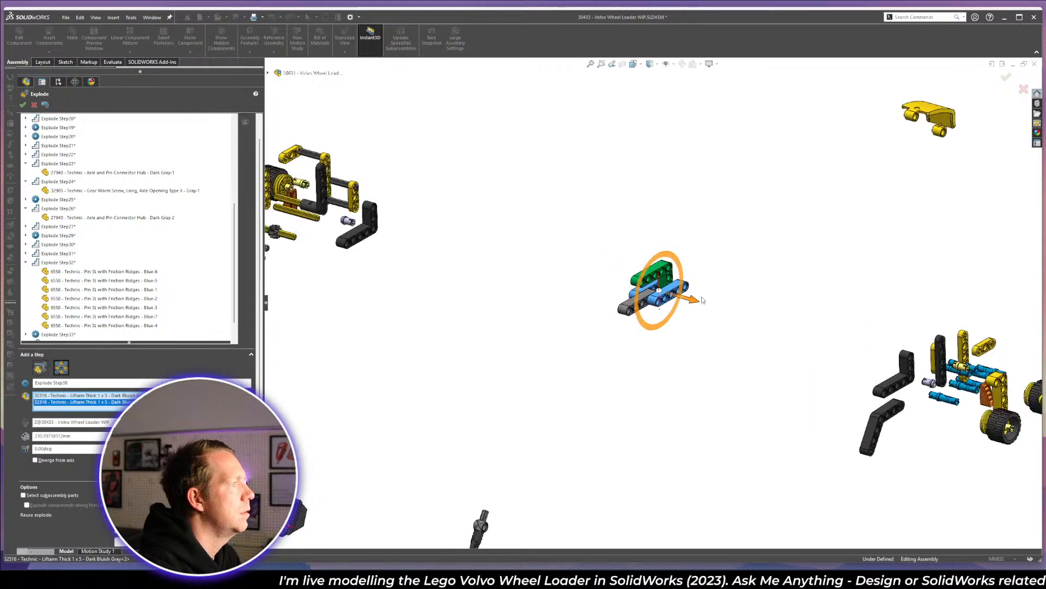
{"action": "left_click_drag", "start_coordinate": [701, 297], "coordinate": [989, 378]}
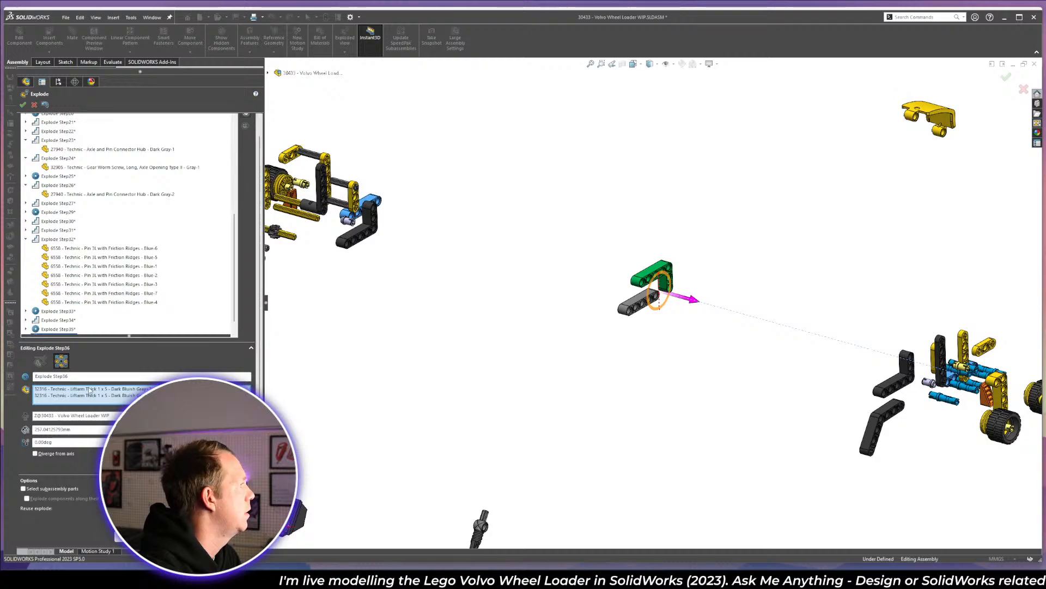
{"action": "left_click", "coordinate": [127, 466]}
- Add a regular explode step that moves the green L-shaped 3 x 5 liftarm rearward, toward the exploded yellow curved panel
{"action": "left_click", "coordinate": [40, 366]}
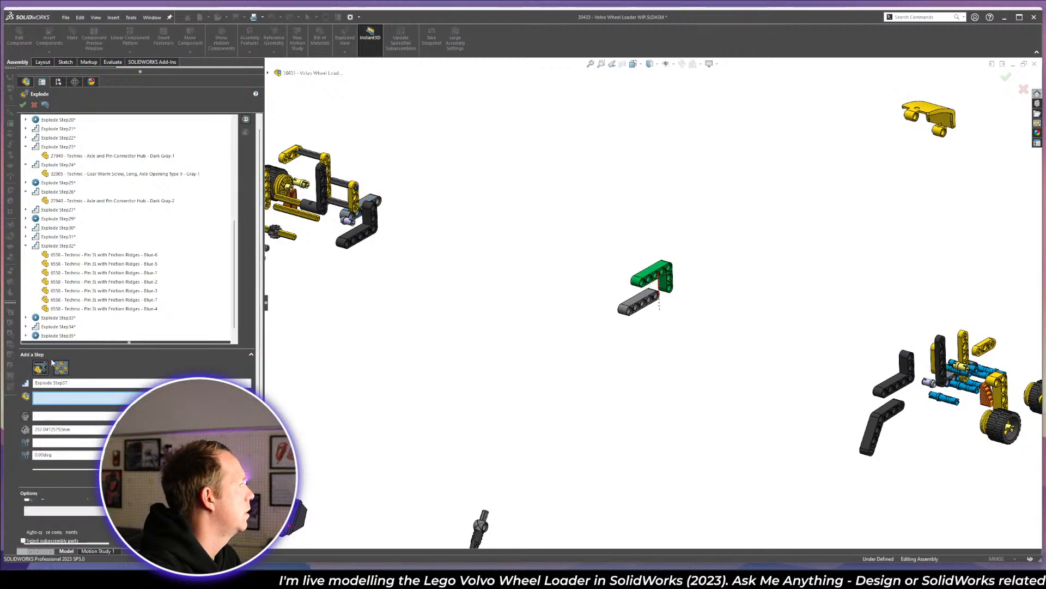
{"action": "left_click", "coordinate": [659, 281]}
{"action": "scroll", "coordinate": [651, 303], "scroll_direction": "up", "scroll_amount": 4}
{"action": "left_click_drag", "start_coordinate": [676, 280], "coordinate": [787, 215]}
{"action": "left_click", "coordinate": [126, 496]}
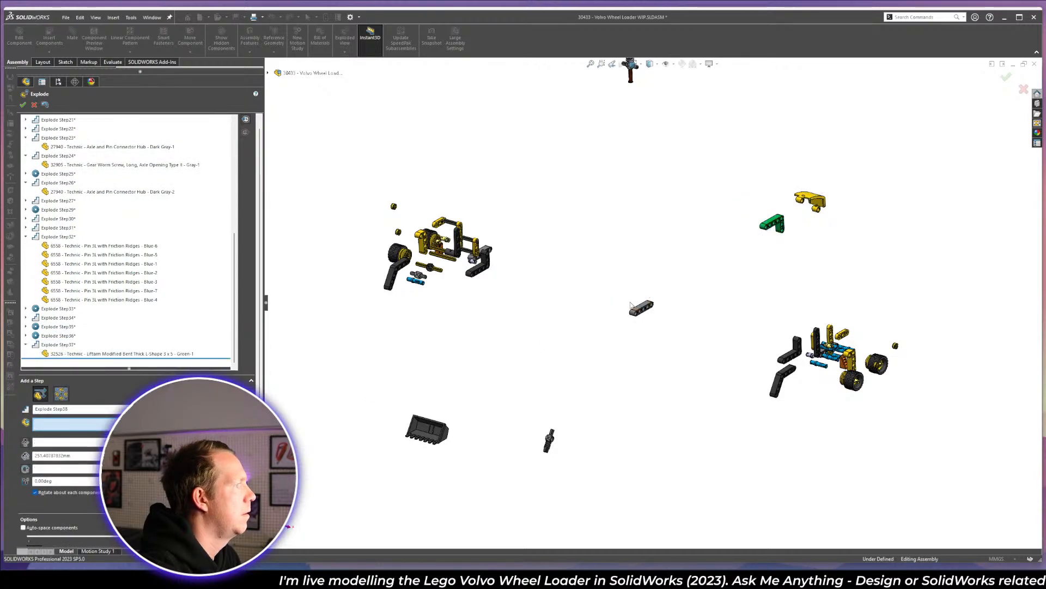
- Move the last dark bluish gray 1 x 5 liftarm about 382 mm forward to beside the bucket and accept the exploded view
{"action": "left_click", "coordinate": [639, 309]}
{"action": "left_click_drag", "start_coordinate": [619, 322], "coordinate": [436, 426]}
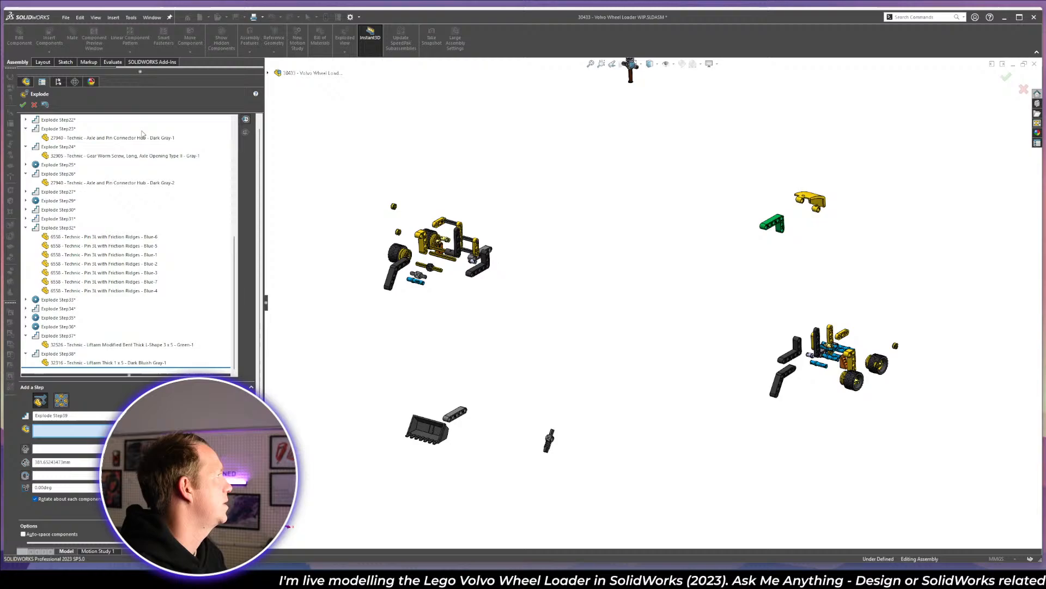
{"action": "left_click", "coordinate": [23, 104]}
- Show the exploded assembly in isometric view, play its animated collapse, and close the animation controller
{"action": "key", "text": "f"}
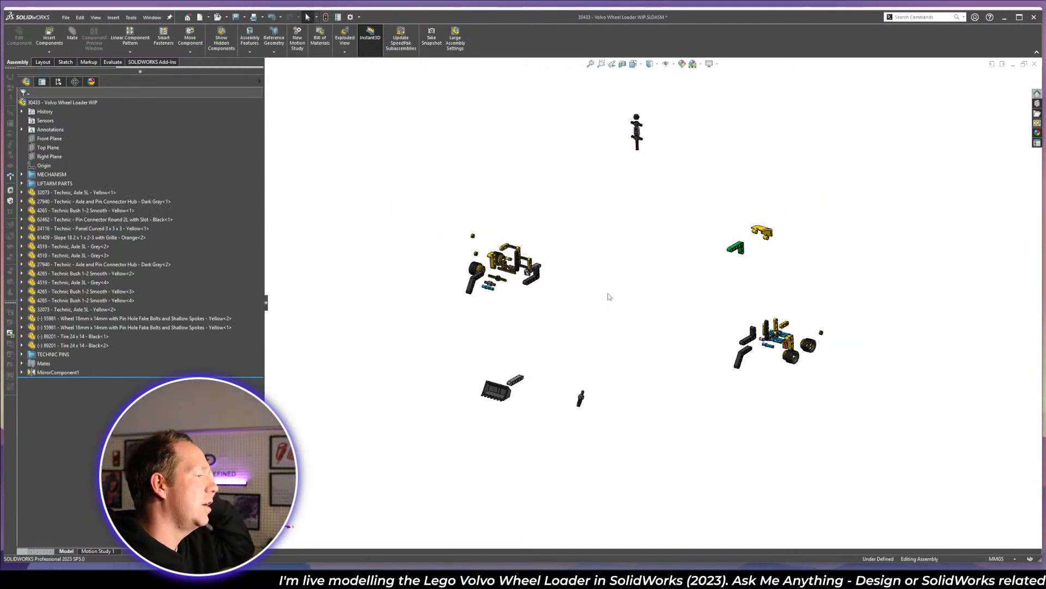
{"action": "key", "text": "space"}
{"action": "left_click", "coordinate": [778, 293]}
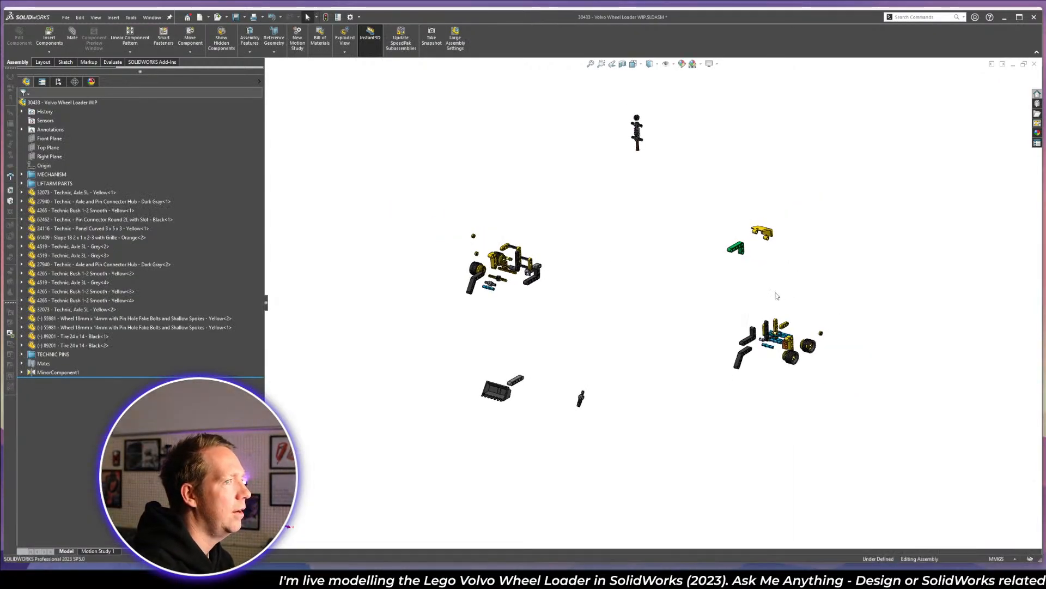
{"action": "scroll", "coordinate": [656, 304], "scroll_direction": "down", "scroll_amount": 5}
{"action": "scroll", "coordinate": [656, 304], "scroll_direction": "down", "scroll_amount": 3}
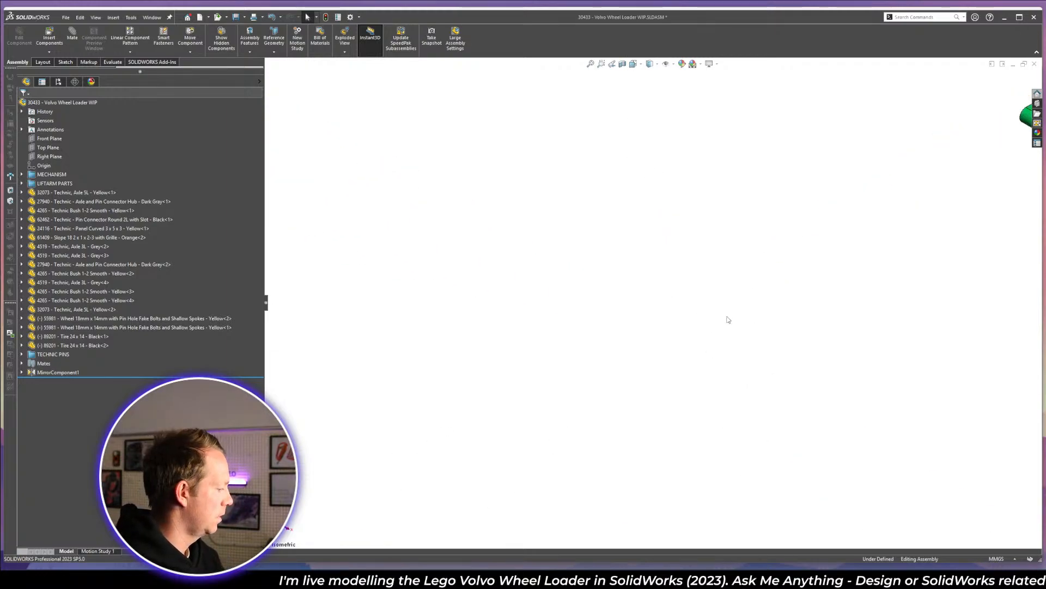
{"action": "right_click", "coordinate": [67, 102]}
{"action": "left_click", "coordinate": [109, 195]}
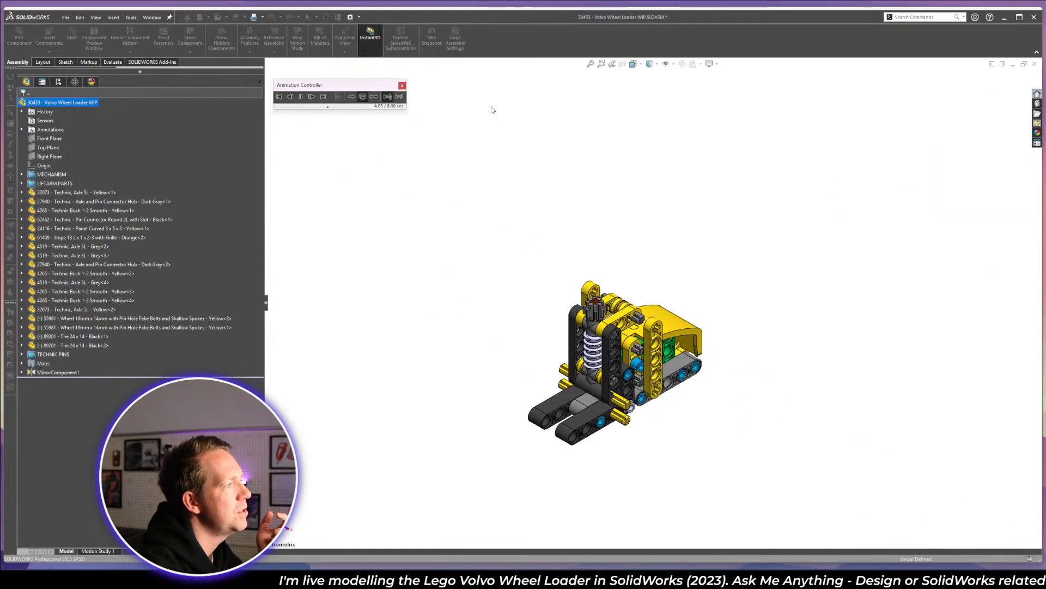
{"action": "left_click", "coordinate": [402, 85]}
{"action": "scroll", "coordinate": [642, 426], "scroll_direction": "down", "scroll_amount": 2}
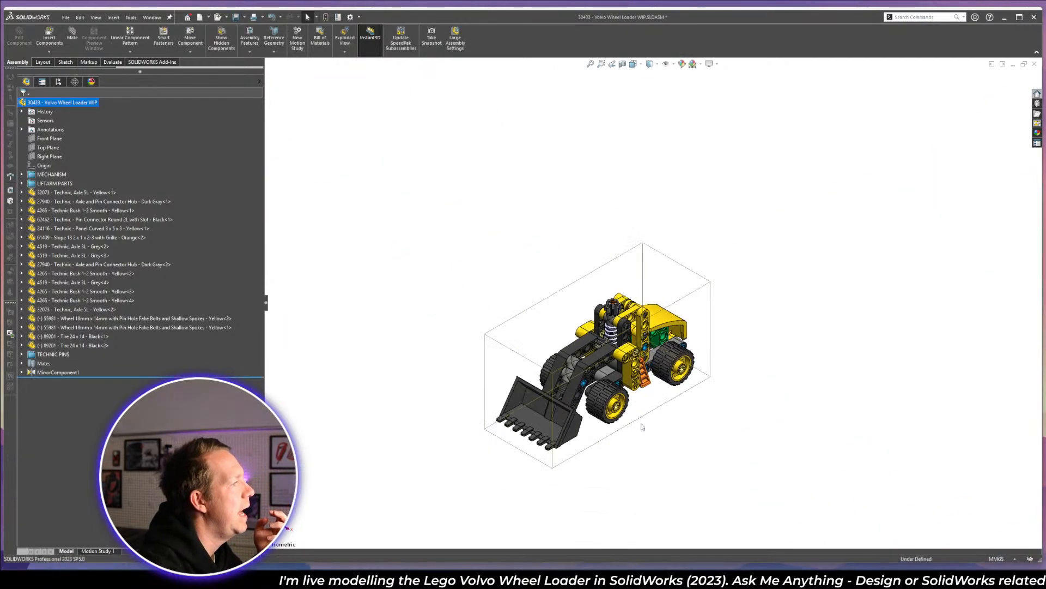
{"action": "left_click", "coordinate": [693, 492]}
{"action": "scroll", "coordinate": [590, 519], "scroll_direction": "up", "scroll_amount": 1}
{"action": "middle_click_drag", "start_coordinate": [642, 465], "coordinate": [343, 433]}
{"action": "middle_click_drag", "start_coordinate": [653, 362], "coordinate": [676, 347]}
{"action": "scroll", "coordinate": [665, 294], "scroll_direction": "up", "scroll_amount": 2}
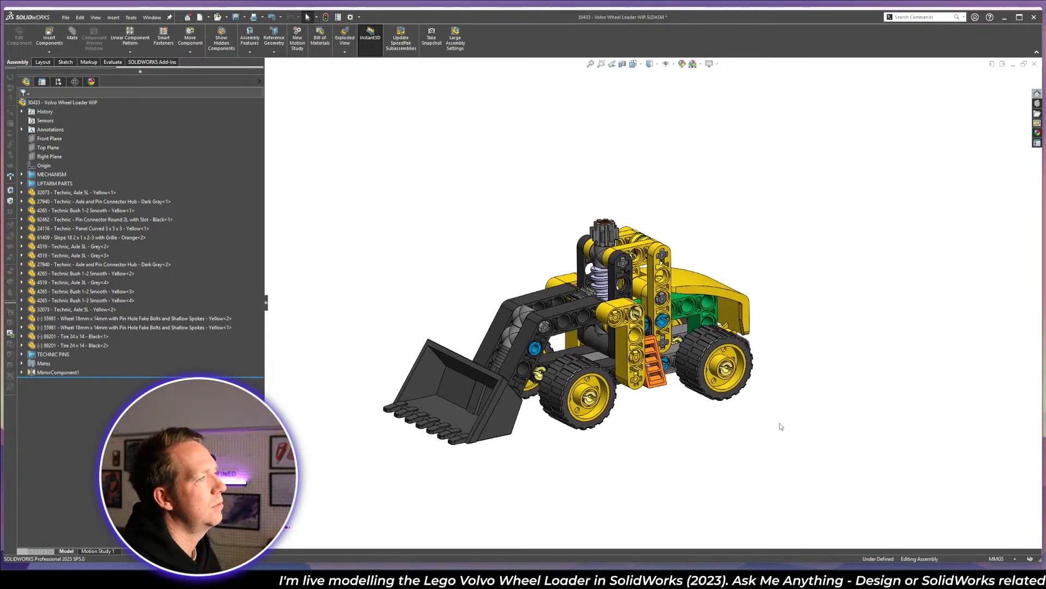